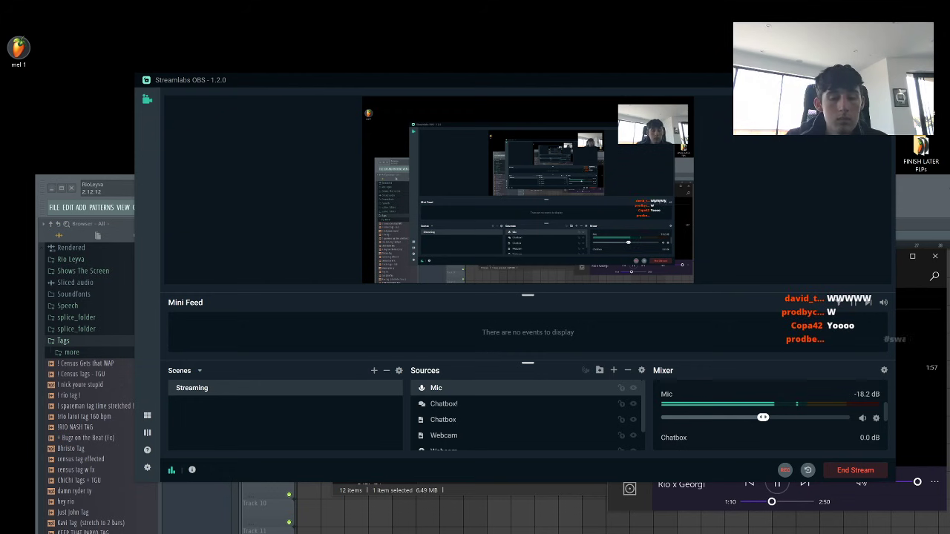
Switch to the MP3s folder and audition the July beats from Rio x Flowrency and Calypso through WannaBe 129 BPM and the oldest file
key(alt+Tab)
double_click(479, 326)
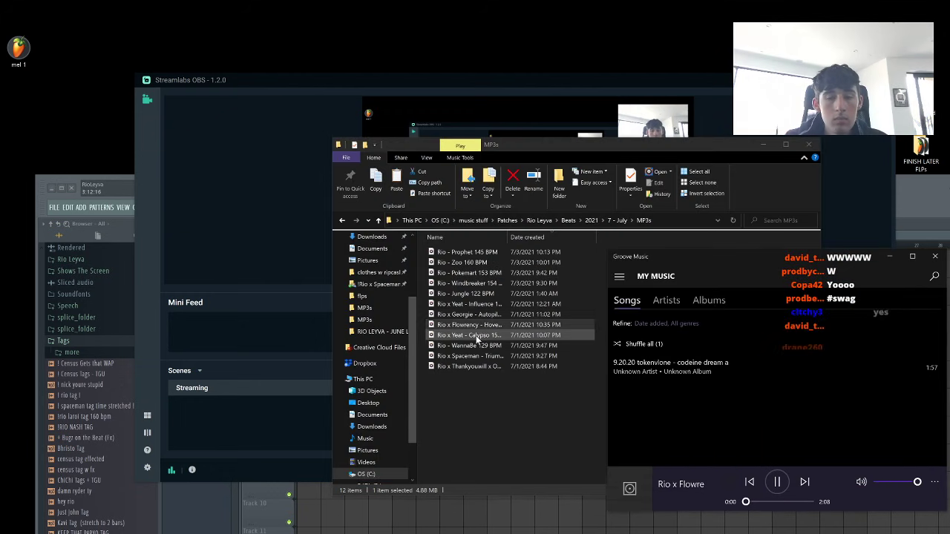
double_click(476, 336)
click(501, 347)
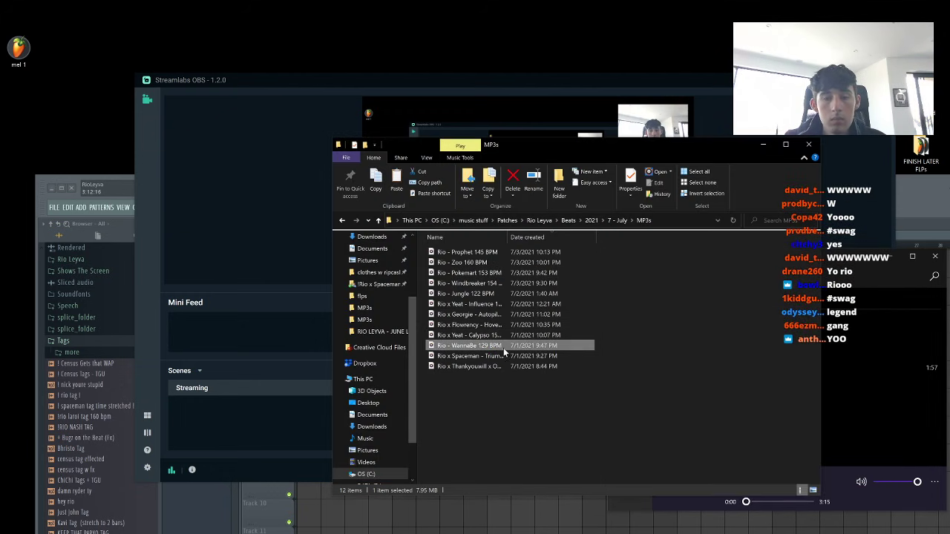
double_click(503, 347)
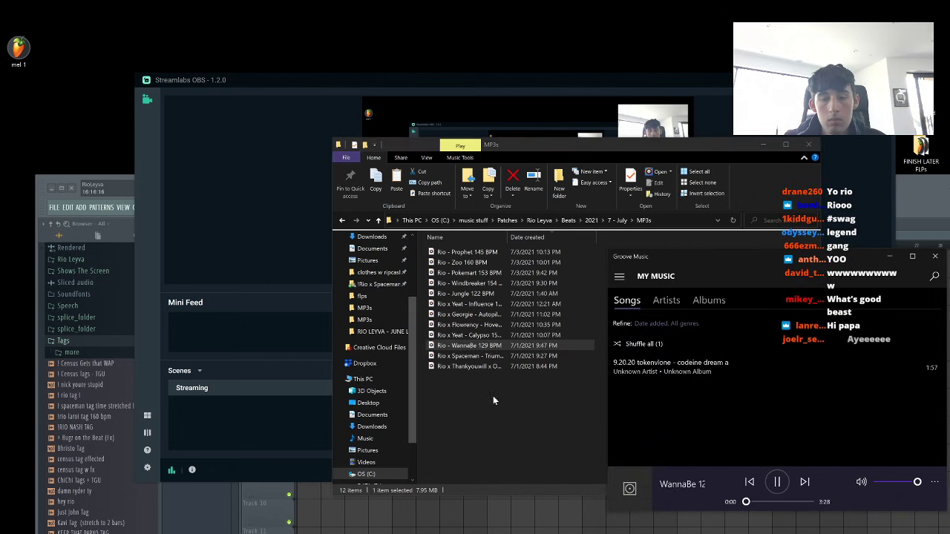
click(499, 354)
double_click(495, 366)
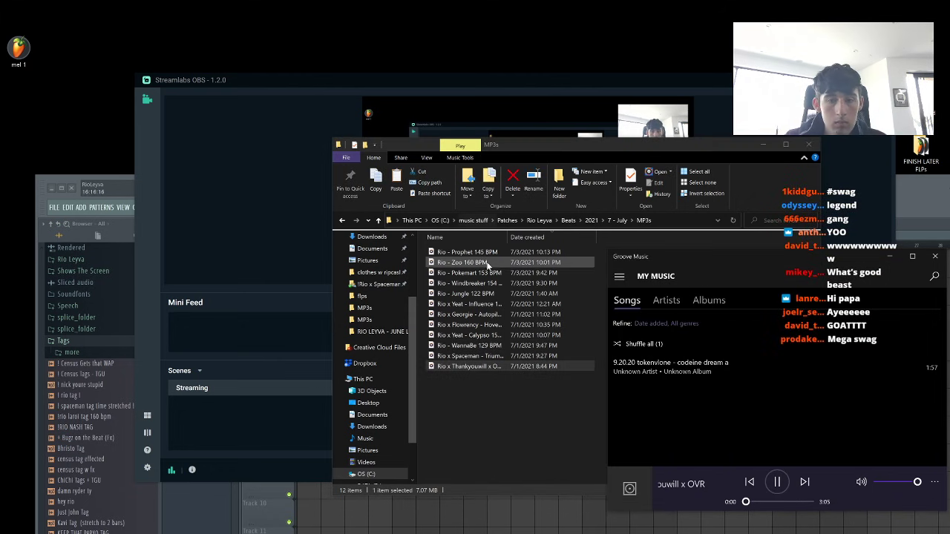
Sample the Zoo 160 BPM and Prophet 145 BPM beats, and play Pokemart 153 BPM
double_click(486, 262)
double_click(487, 253)
double_click(483, 274)
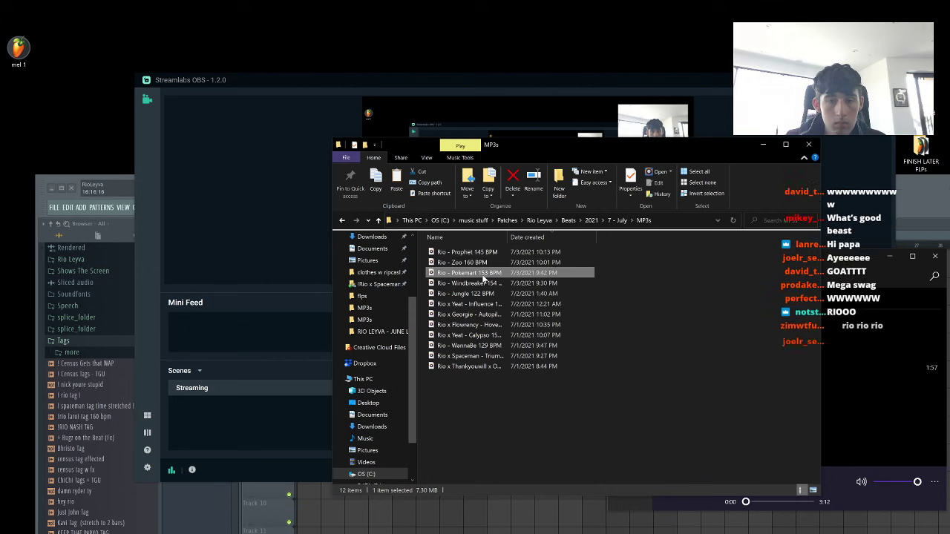
double_click(483, 275)
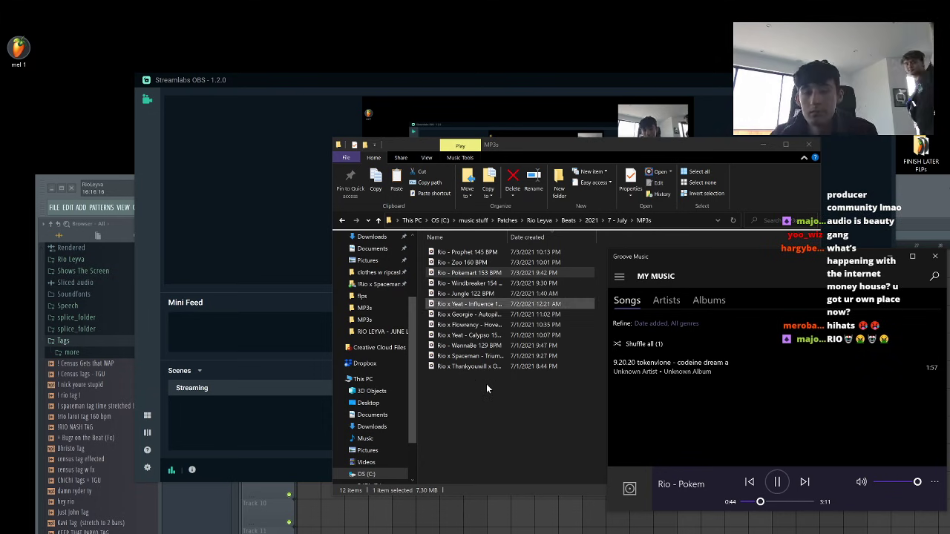
Play the Zoo 160 BPM beat and pause it after listening
click(493, 262)
double_click(500, 264)
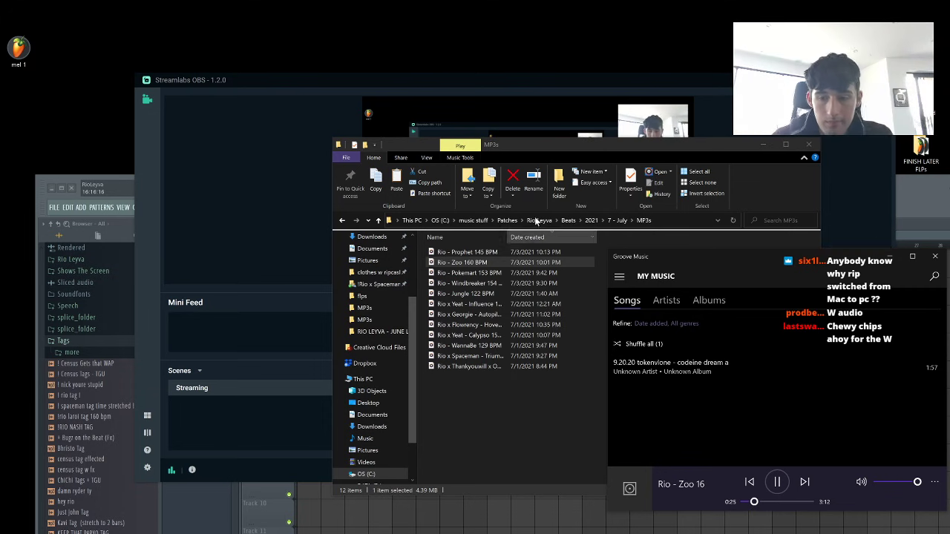
click(776, 482)
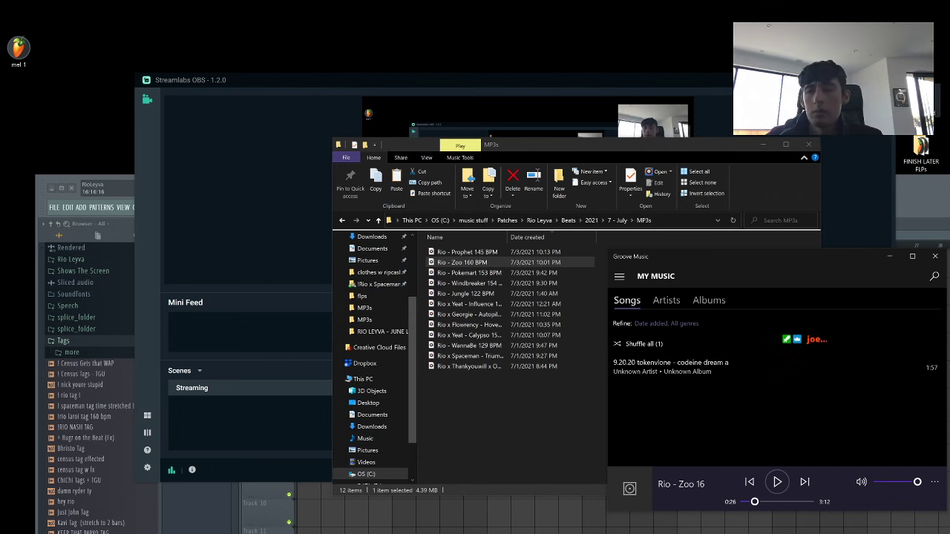
Switch to FL Studio and maximize its window
click(920, 199)
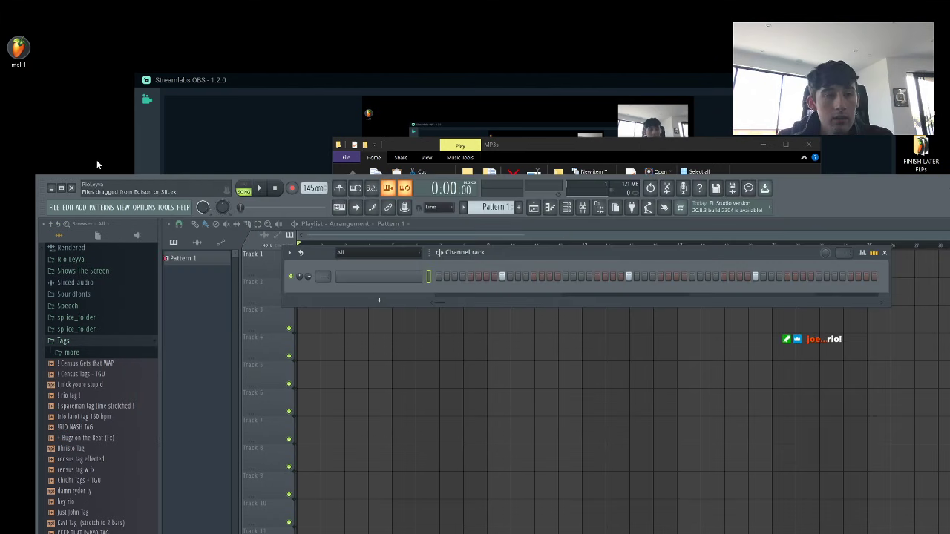
click(62, 190)
click(341, 157)
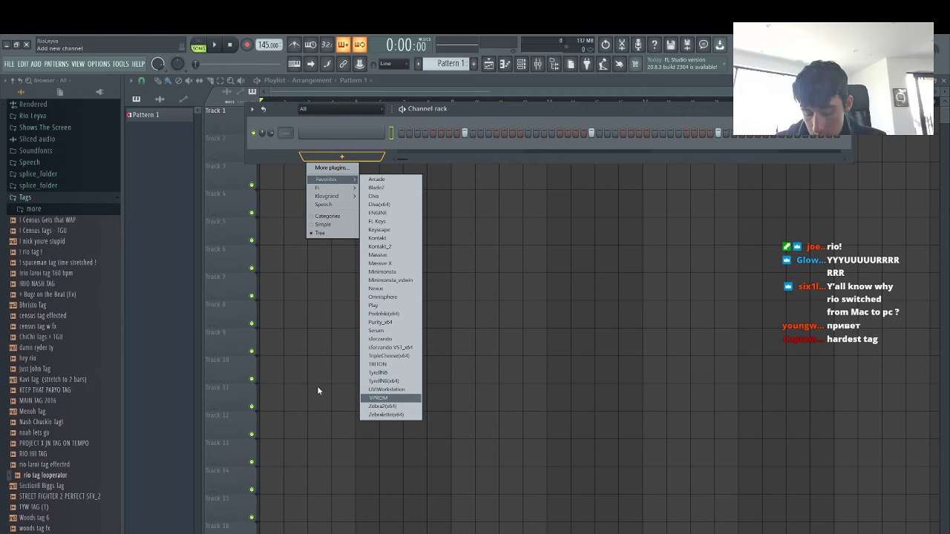
click(509, 342)
right_click(587, 332)
click(523, 63)
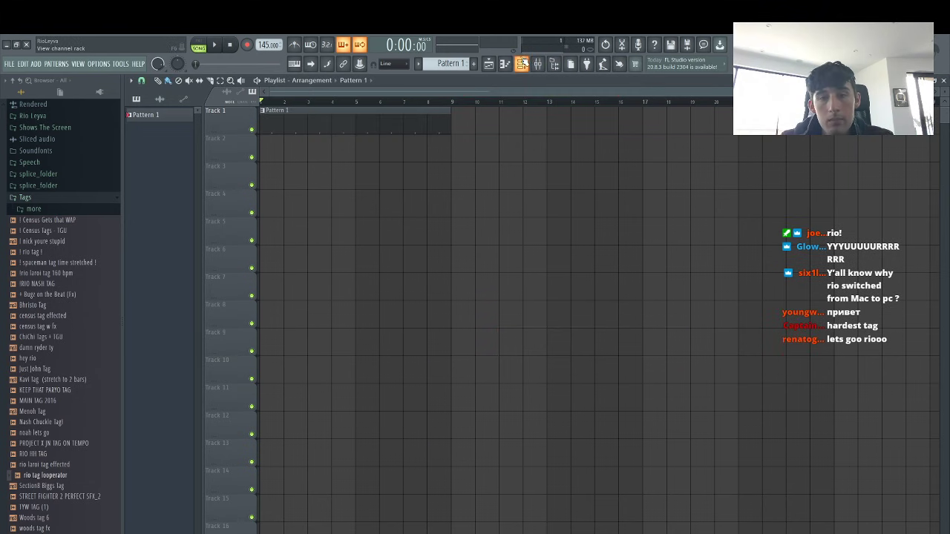
click(523, 63)
Add a Serum channel to the channel rack from the favorite plugins
click(341, 156)
mouse_move(347, 183)
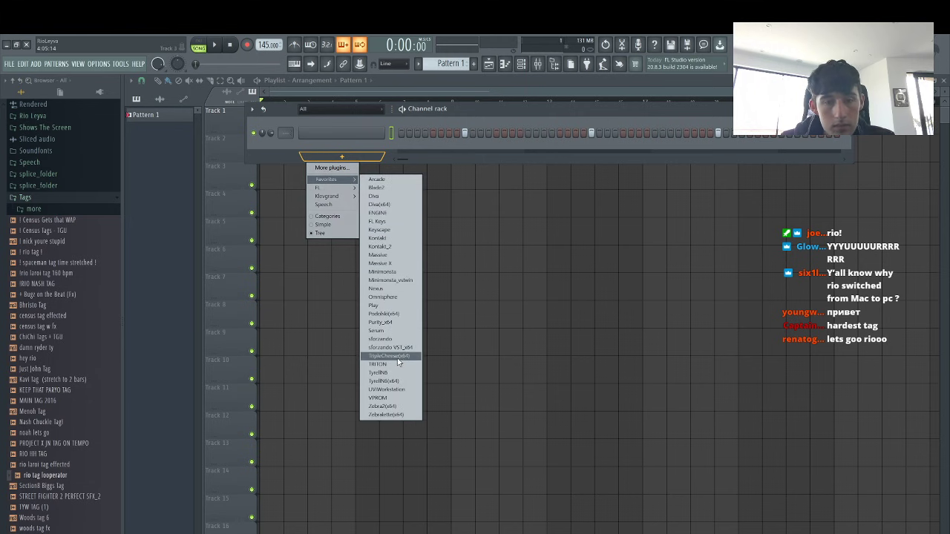
click(379, 330)
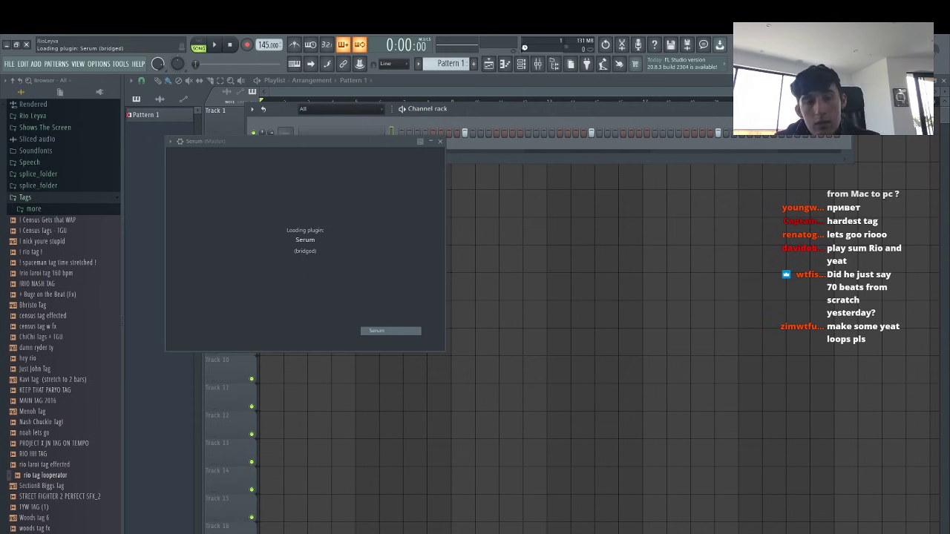
Load the PLUCK - Enchantment preset from the Neon Pop Serum Bank in May Serum Presets
click(387, 155)
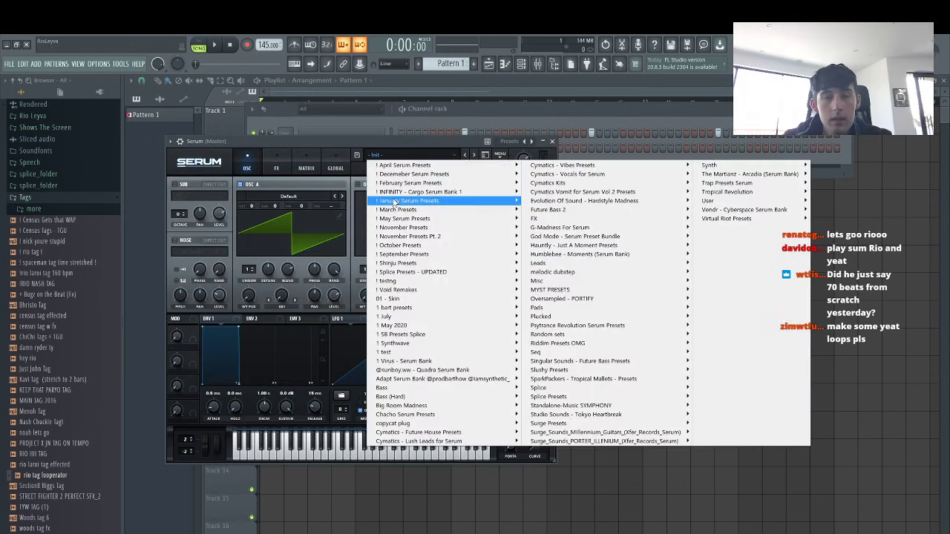
mouse_move(433, 220)
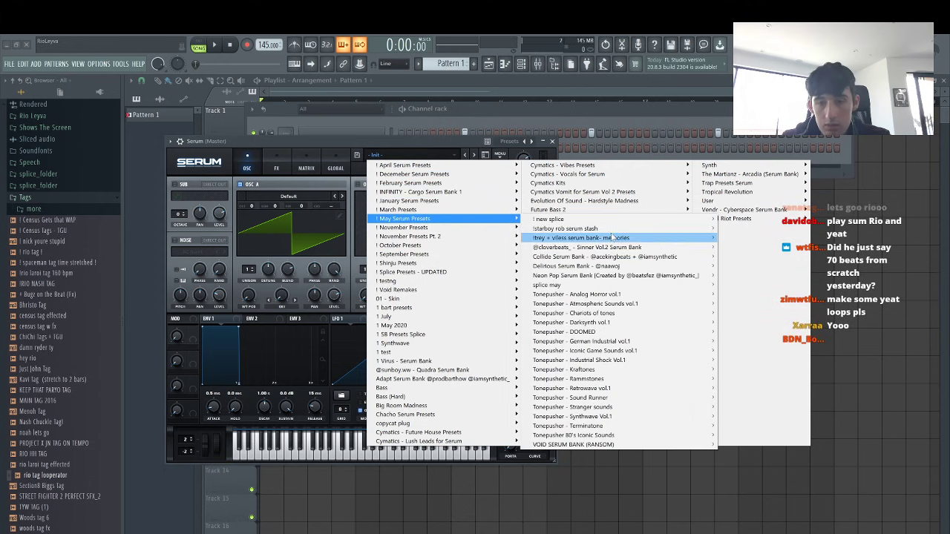
mouse_move(583, 275)
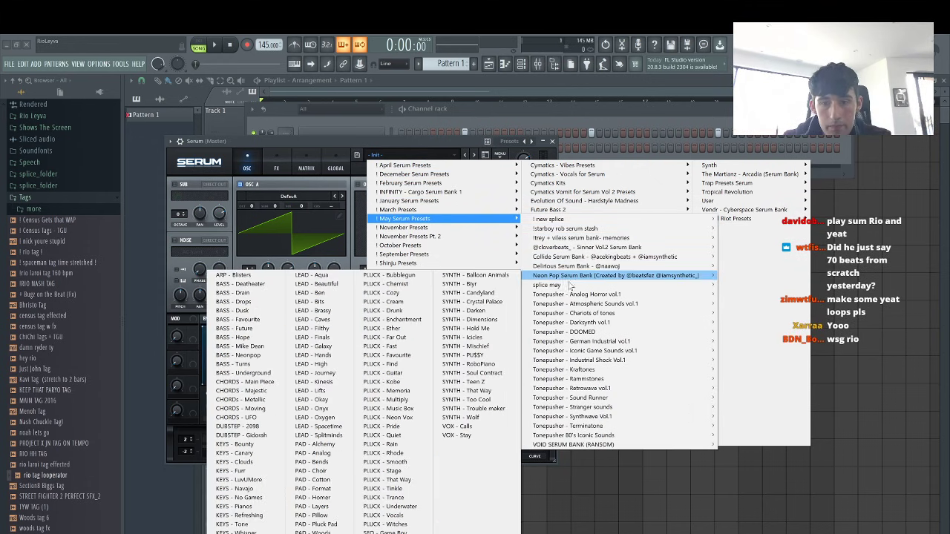
click(389, 319)
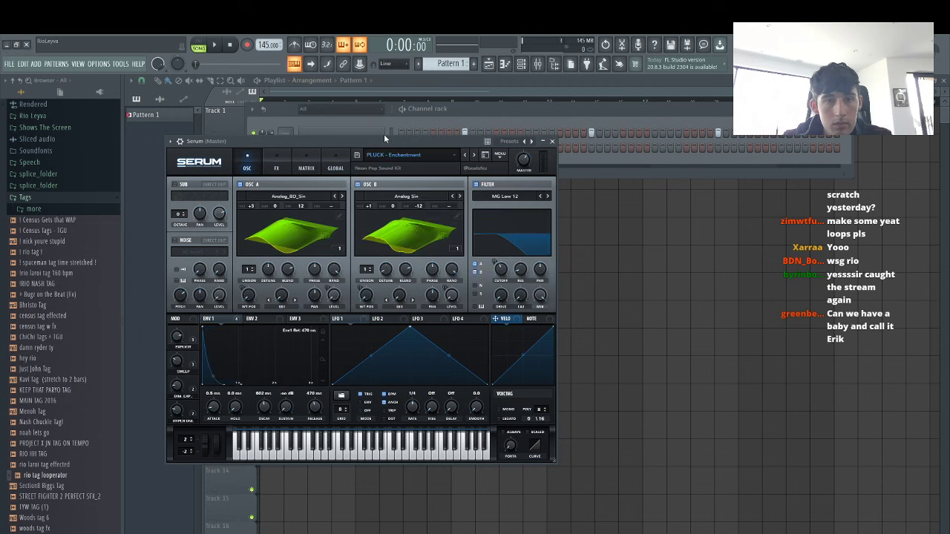
Step through the neighbouring pluck presets, past Ether and Far Out, to choose a different Serum sound
click(465, 154)
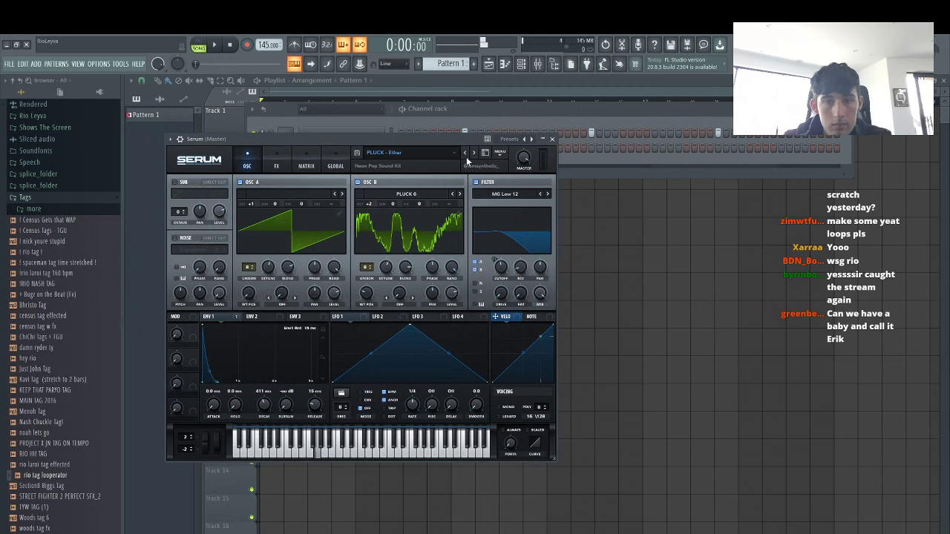
click(474, 153)
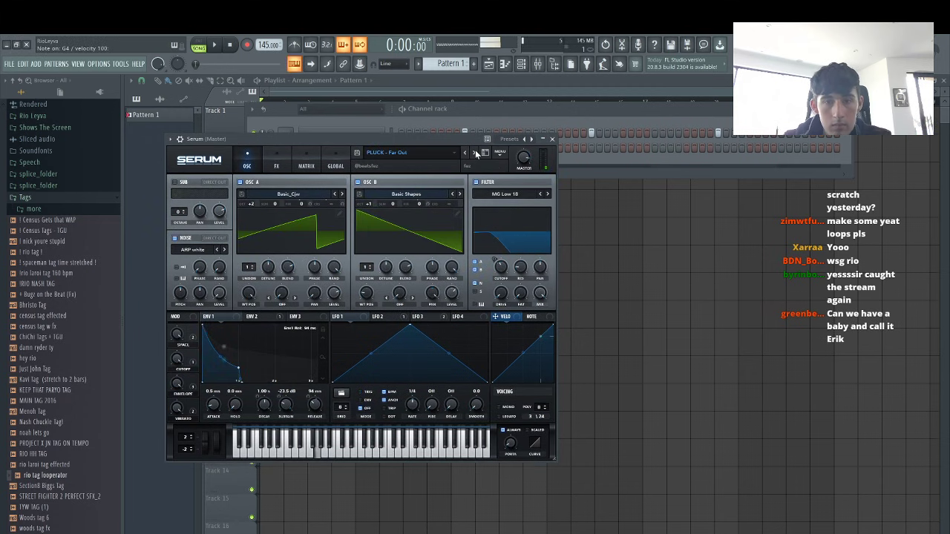
click(471, 153)
Open the Serum channel in the piano roll and set the project tempo to 138 BPM
click(409, 131)
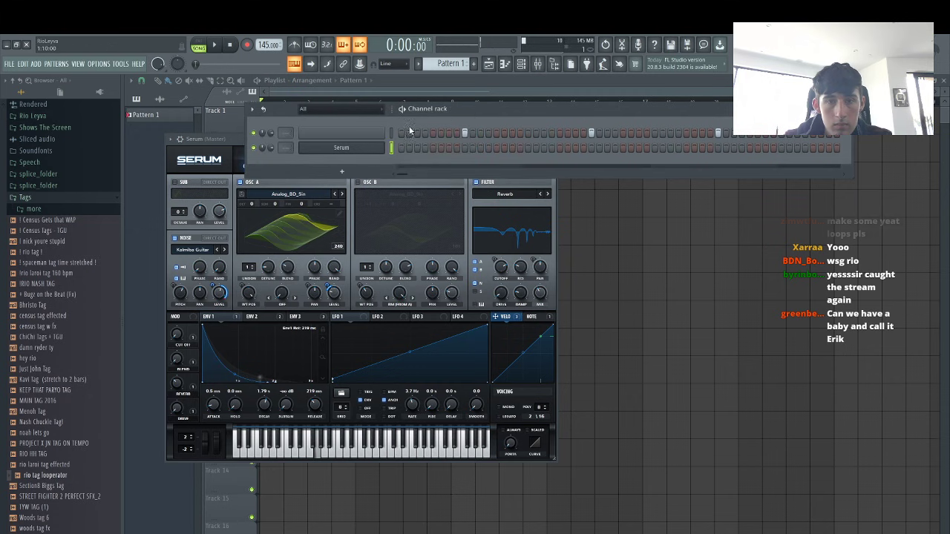
right_click(381, 144)
click(406, 148)
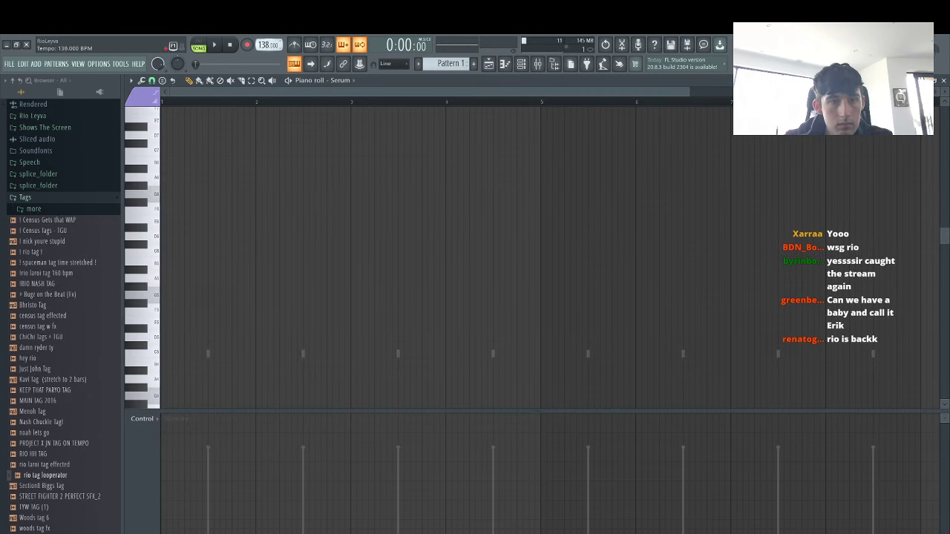
drag(682, 98, 554, 125)
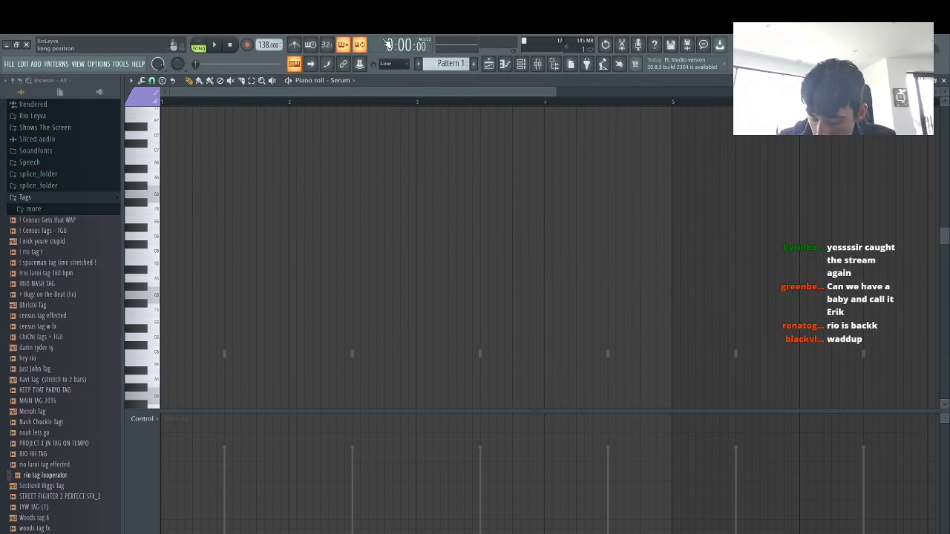
Draw two stacked notes at the start of bar 1, audition them, and transpose both down an octave to F4 and G#5
click(123, 311)
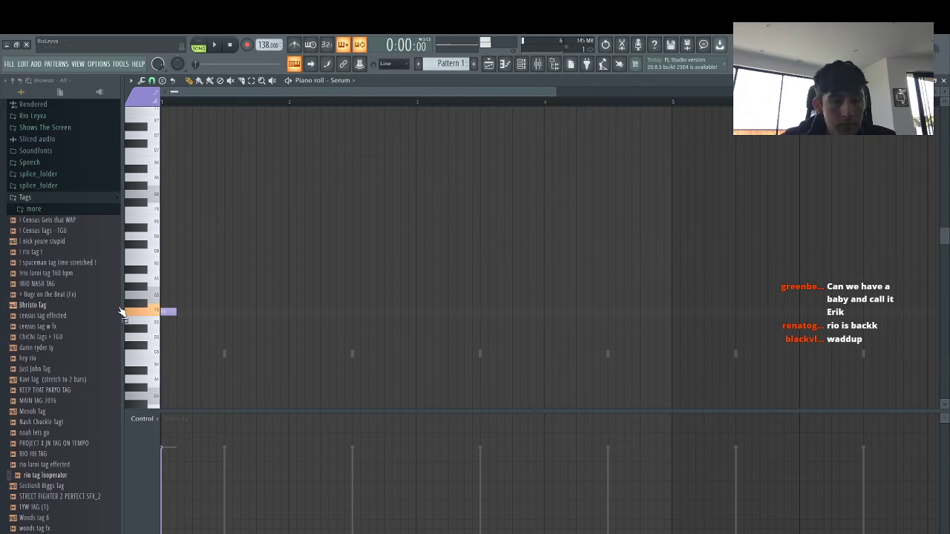
click(164, 178)
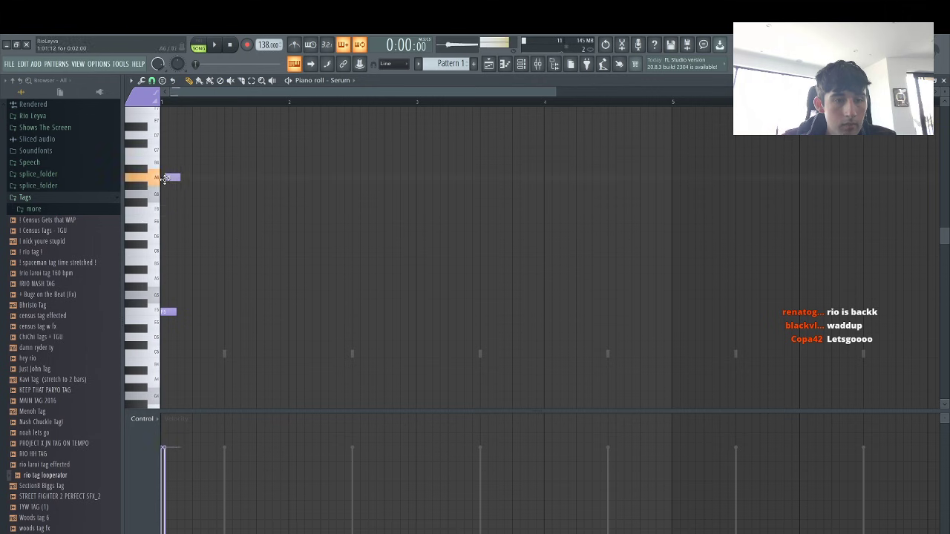
drag(164, 179, 158, 186)
key(space)
key(space)
key(ctrl+Down)
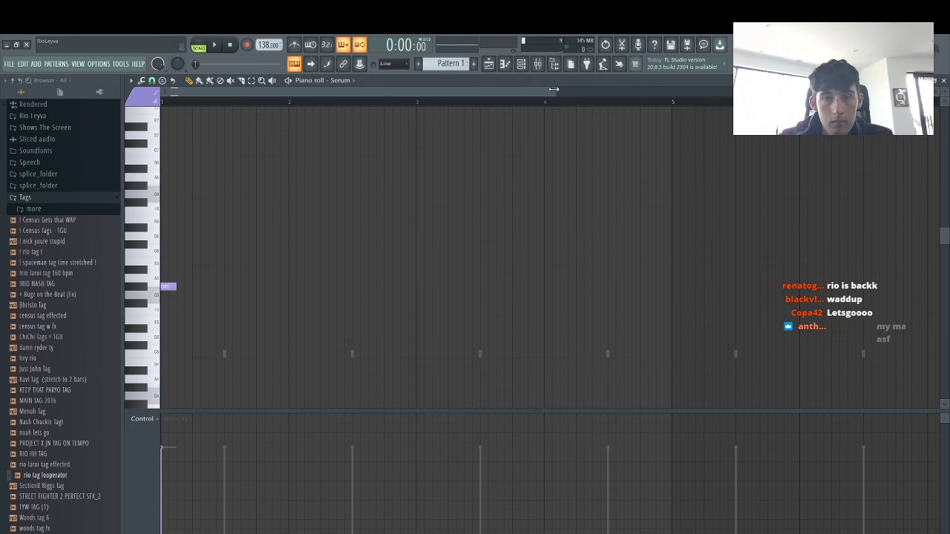
Turn on the metronome and copy the F4 and G#5 pair to step 7 of bar 1, checking the timing by playback
drag(553, 89, 338, 90)
click(295, 45)
key(space)
scroll(212, 230, down, 3)
key(space)
key(ctrl+a)
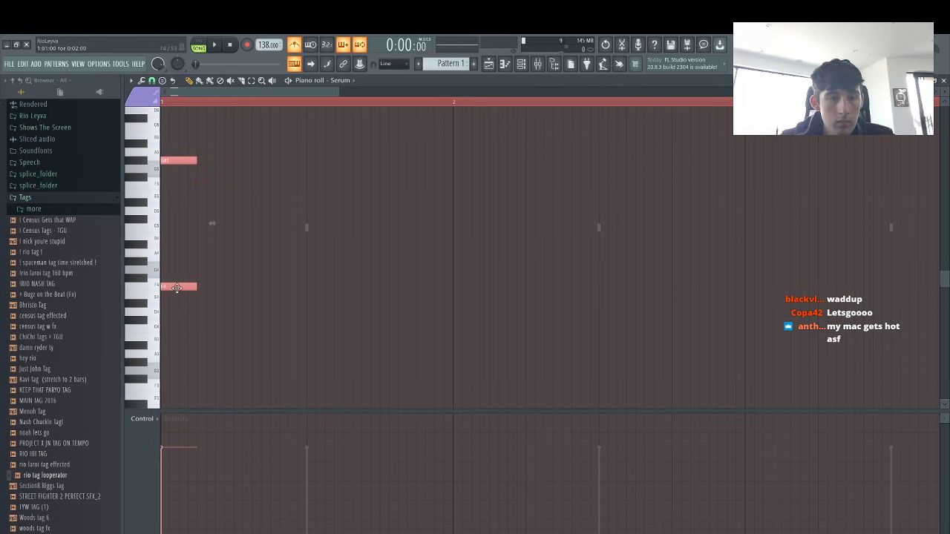
drag(177, 288, 286, 287)
key(space)
key(space)
key(space)
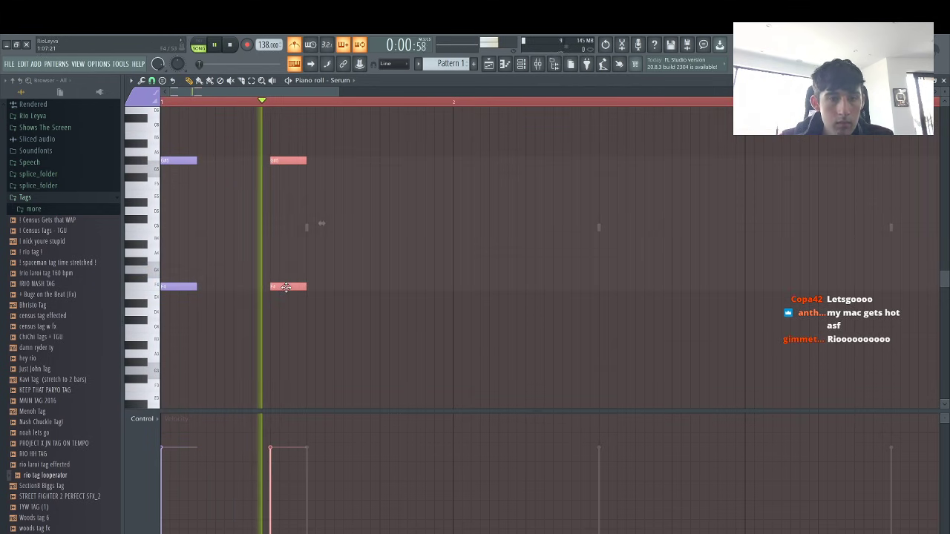
Repeat the F4 and G#5 pair at step 9 and extend the upper line with rising A#5 and C6 notes
key(ctrl+b)
key(space)
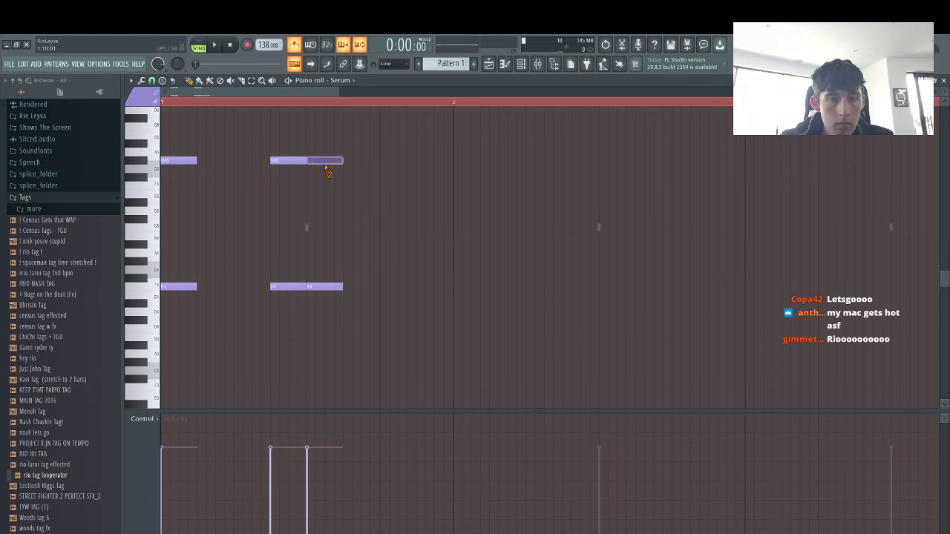
drag(320, 151, 303, 164)
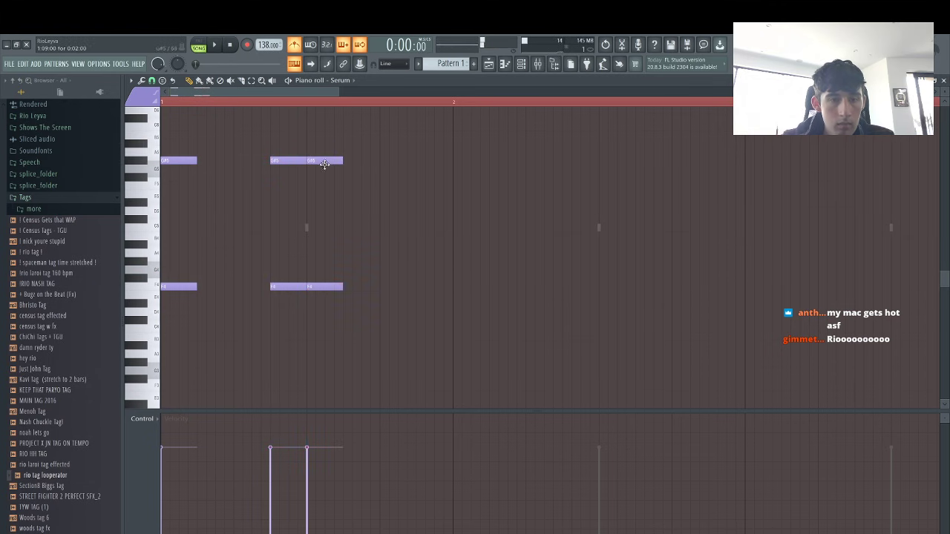
click(343, 143)
drag(382, 123, 379, 135)
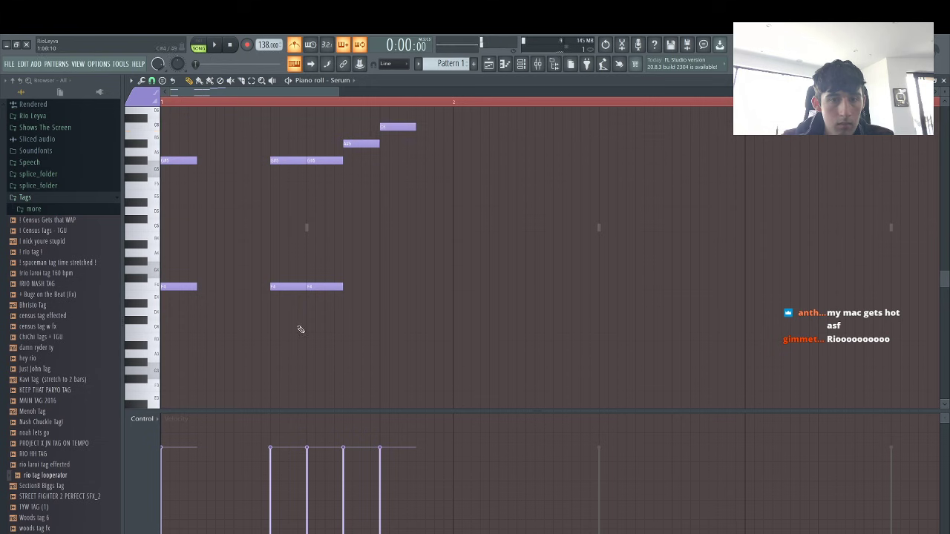
Extend the lower line with descending D#4 and C#4 notes under the upper melody and play the phrase back
click(329, 278)
click(308, 287)
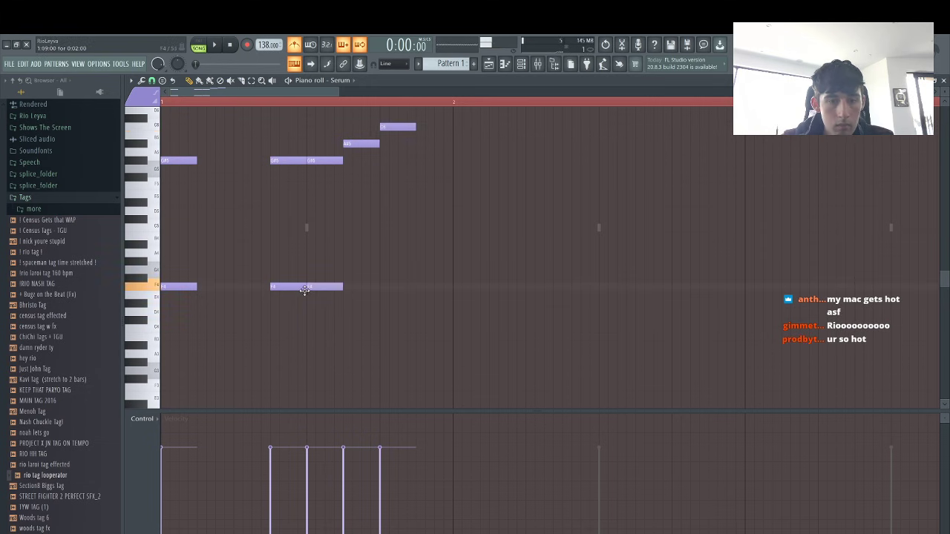
drag(344, 295, 347, 305)
click(384, 319)
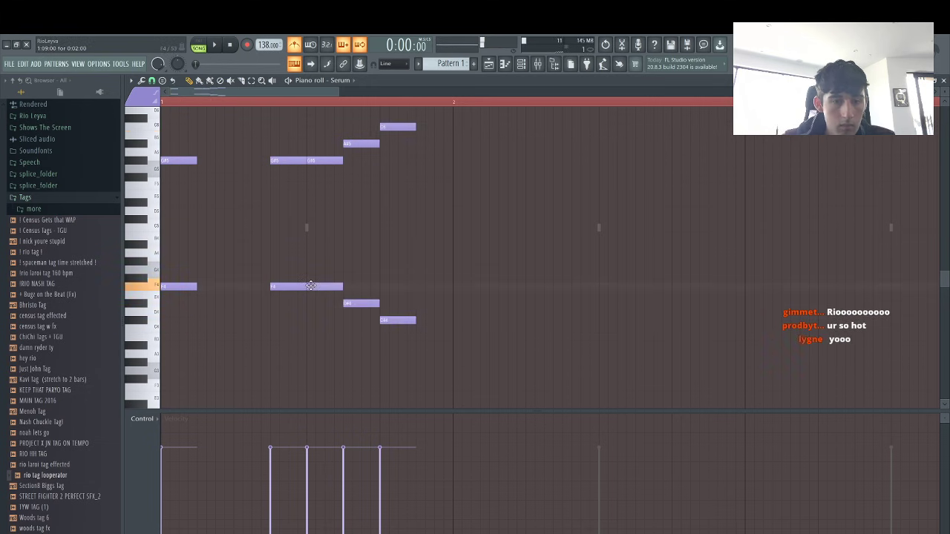
right_click(306, 246)
key(space)
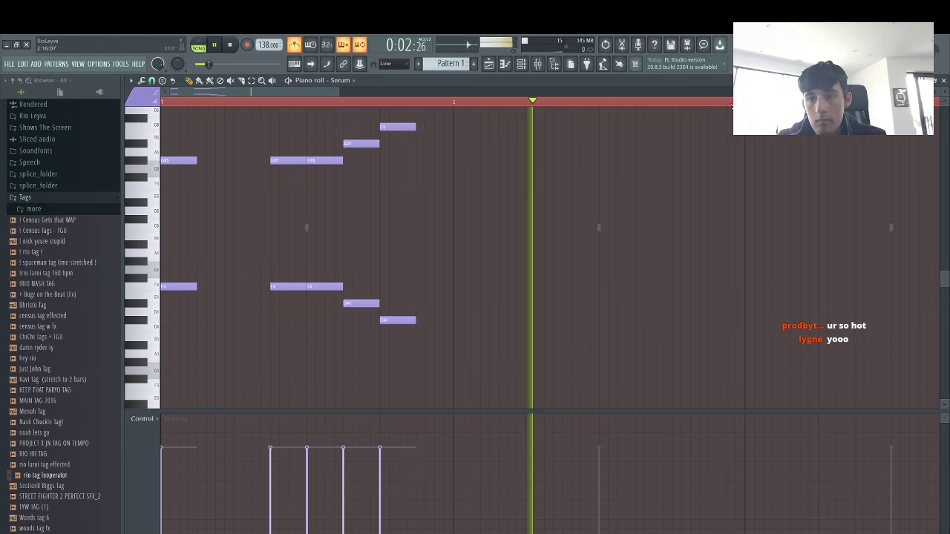
scroll(779, 210, up, 3)
key(space)
Place a D#6 note at the start of bar 3 and play the melody from the beginning
click(746, 138)
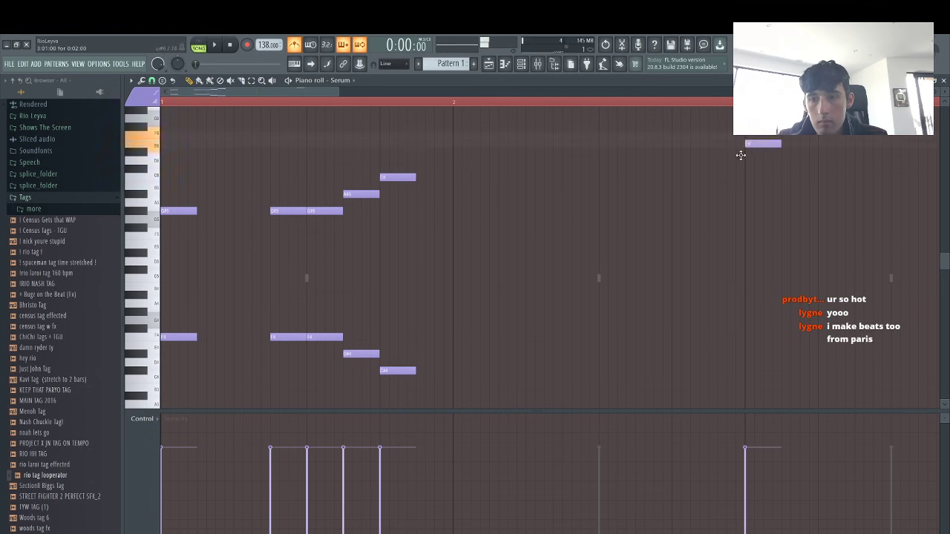
drag(741, 155, 745, 162)
key(space)
drag(340, 93, 602, 93)
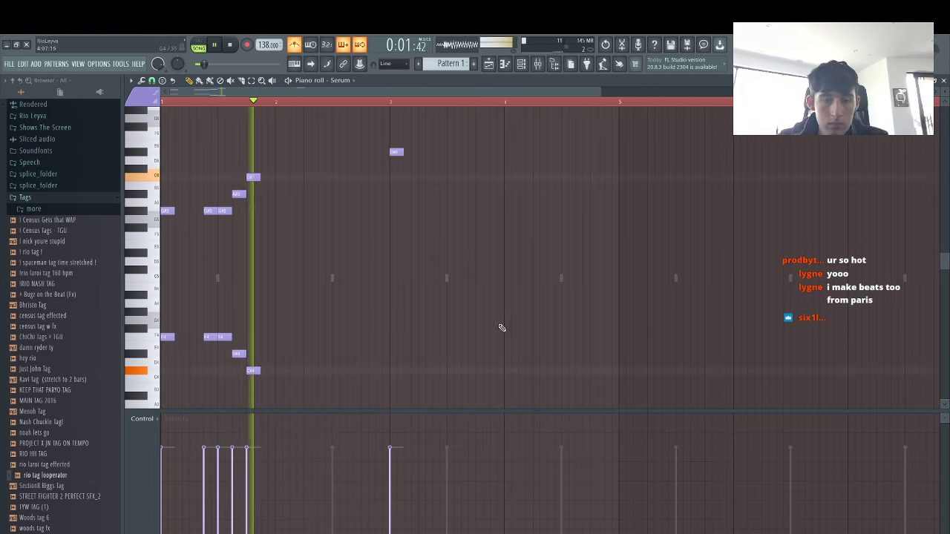
Place lower C#4 notes at steps 1 and 7 of bar 3, with a C#6 above the second one
click(393, 370)
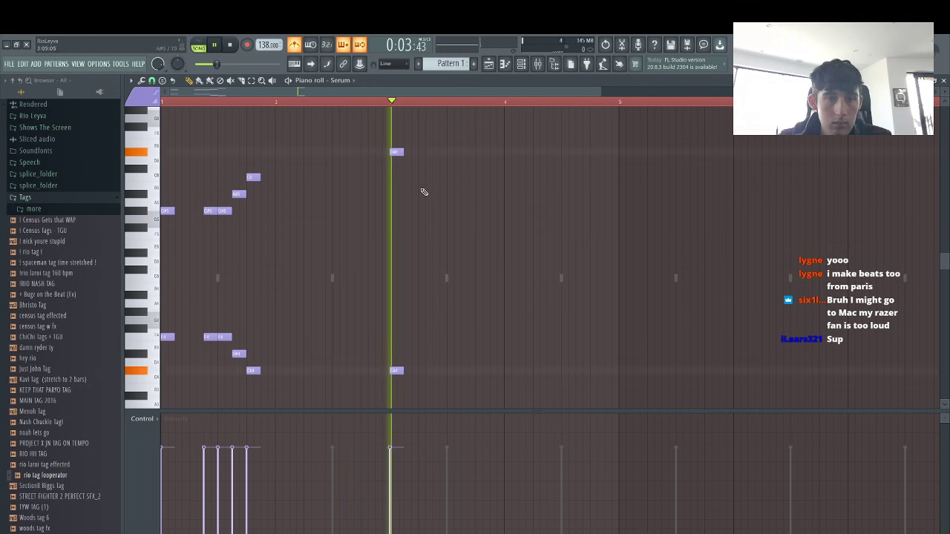
key(space)
drag(431, 154, 446, 137)
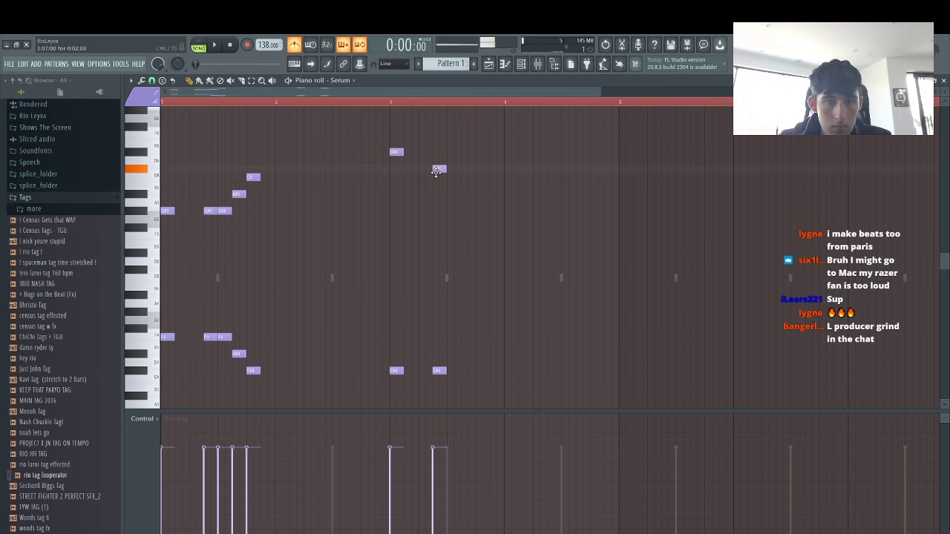
Try C#6 at step 5 and C6 at step 7 in bar 3's upper line, checking the timing by playback
click(390, 103)
key(space)
click(450, 178)
key(space)
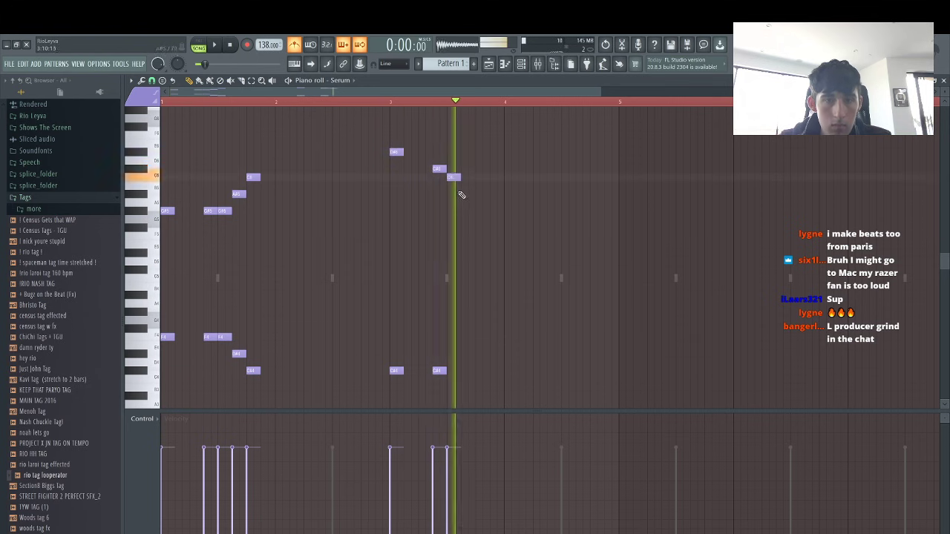
click(419, 169)
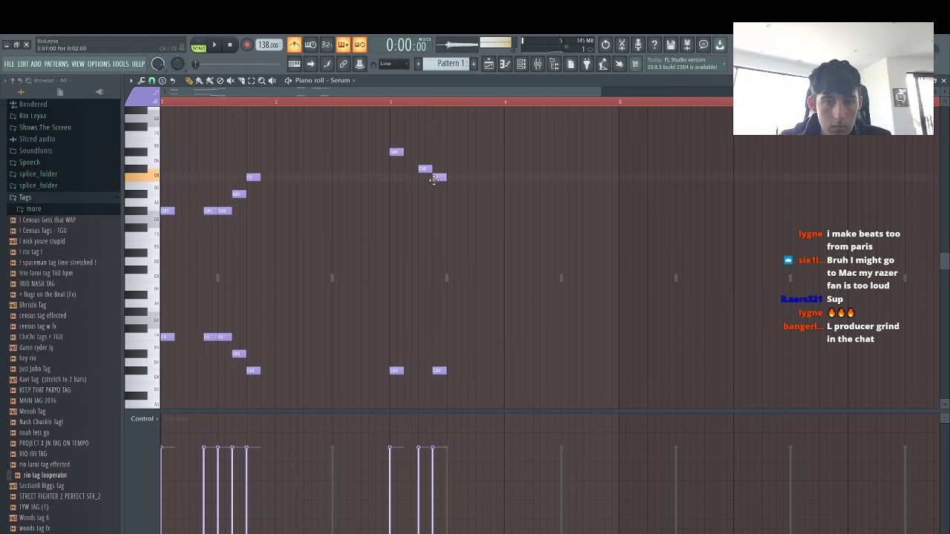
key(space)
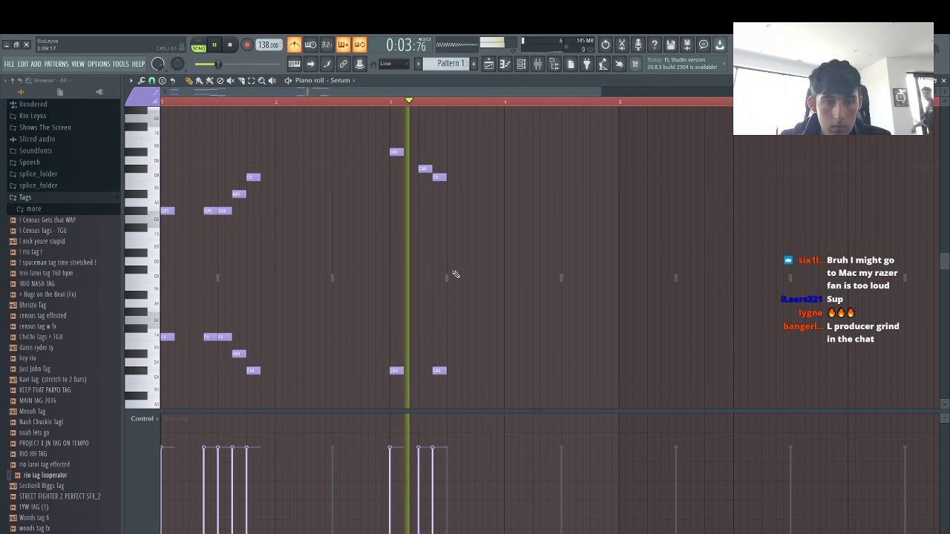
Remove the C#6, place C6 at step 7 of bar 3, and continue with A#5 and G#5 above a C#4 at step 9
right_click(425, 169)
right_click(439, 177)
click(436, 177)
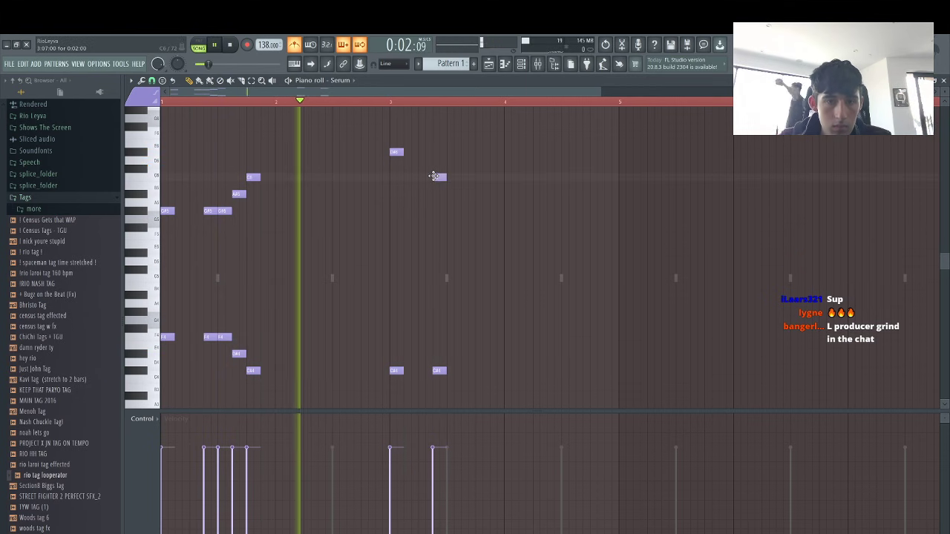
click(446, 370)
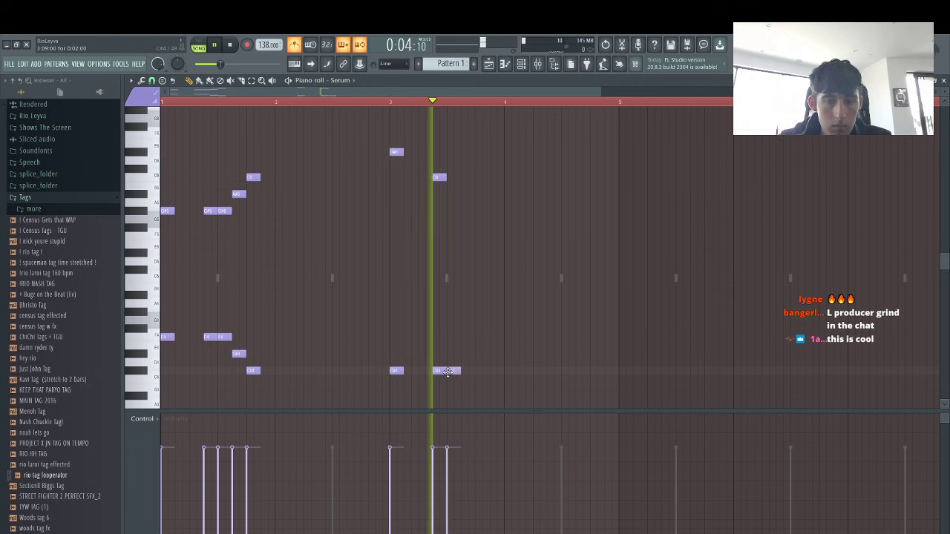
key(space)
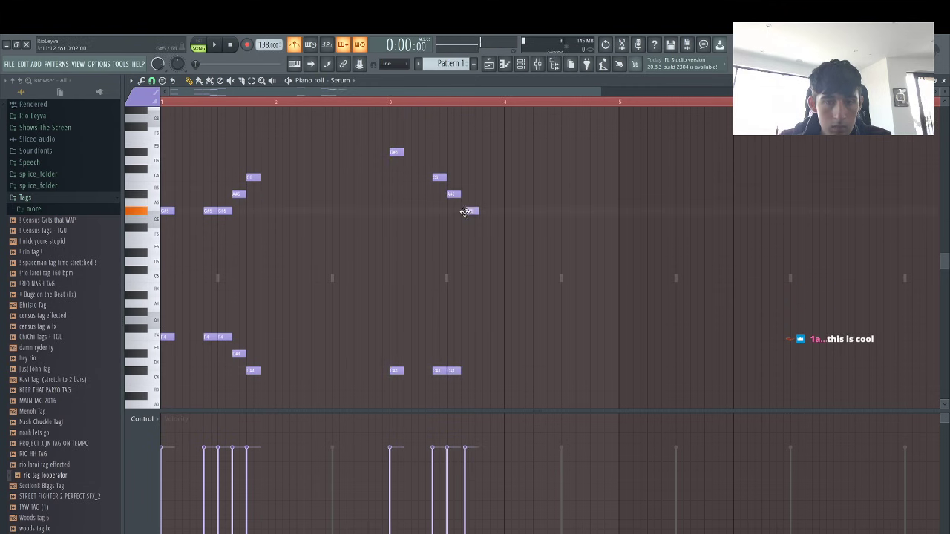
Finish bar 3's descent with G5 above C4 and A#3, and transpose the whole melody up five semitones
click(473, 217)
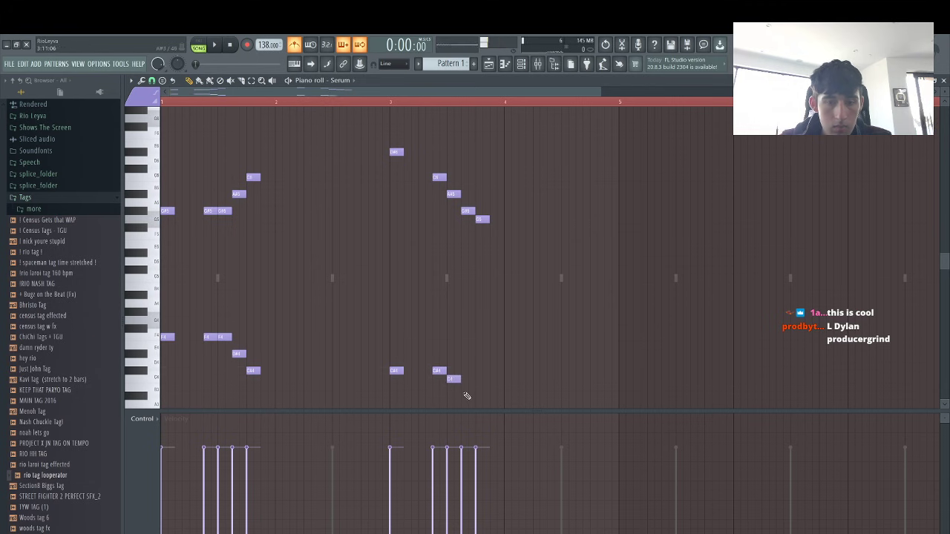
scroll(463, 395, down, 2)
key(space)
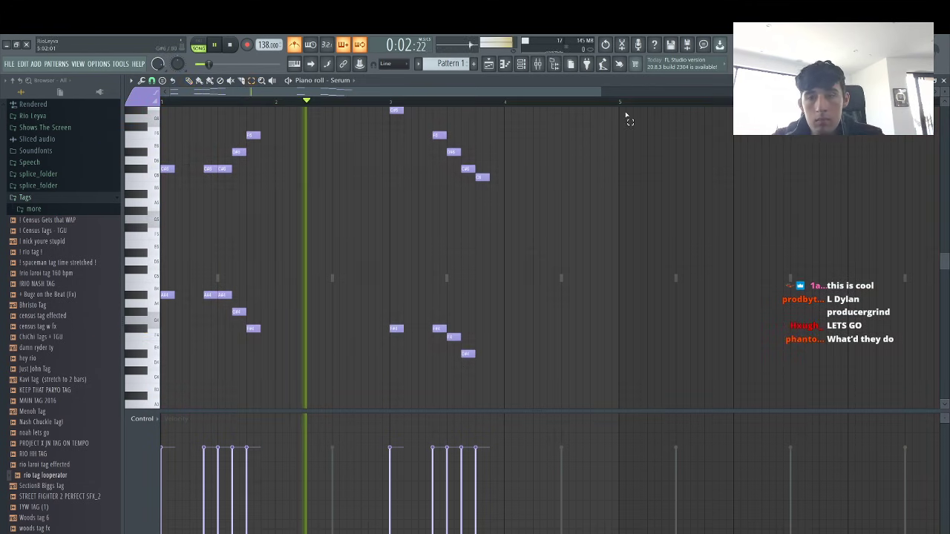
Duplicate the four-bar phrase into bars 5 to 8 during playback
drag(620, 104, 161, 104)
key(ctrl+b)
ctrl+click(721, 104)
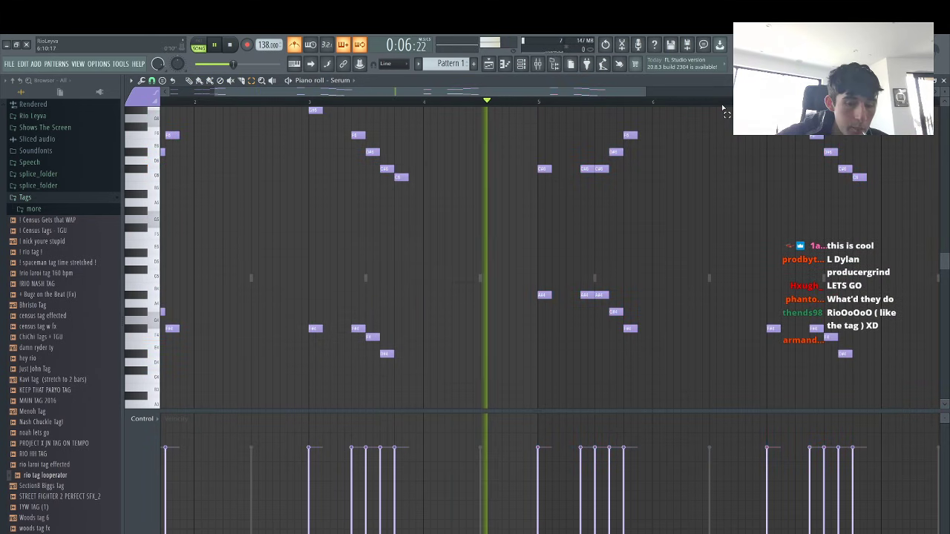
key(space)
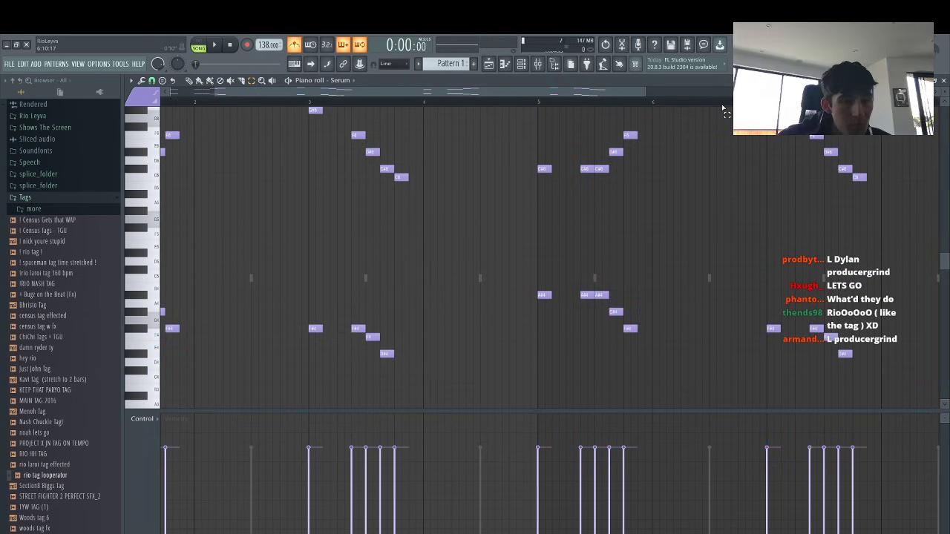
Rework bar 3's lower line with F#4 at step 9, F4 at step 11 and D#4 at step 13, and play it
click(189, 81)
click(304, 102)
key(space)
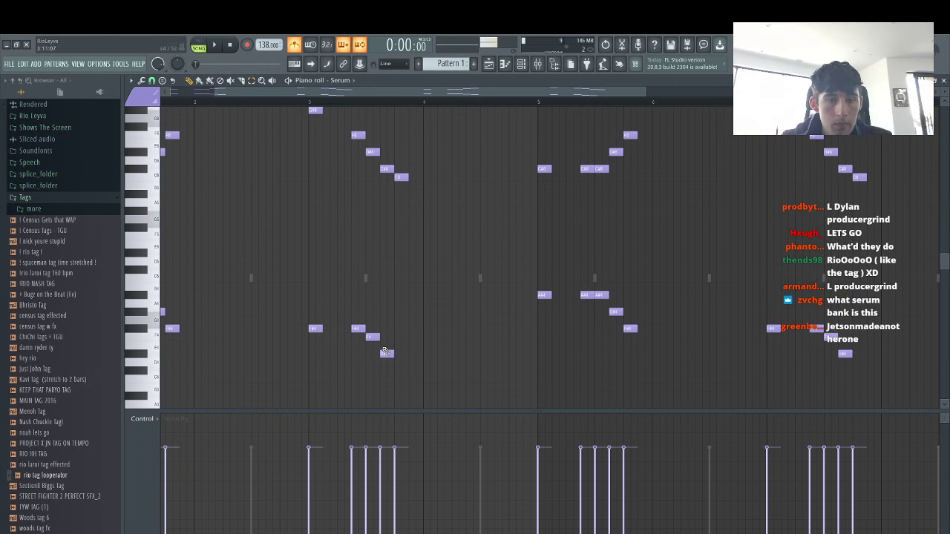
drag(379, 333, 396, 354)
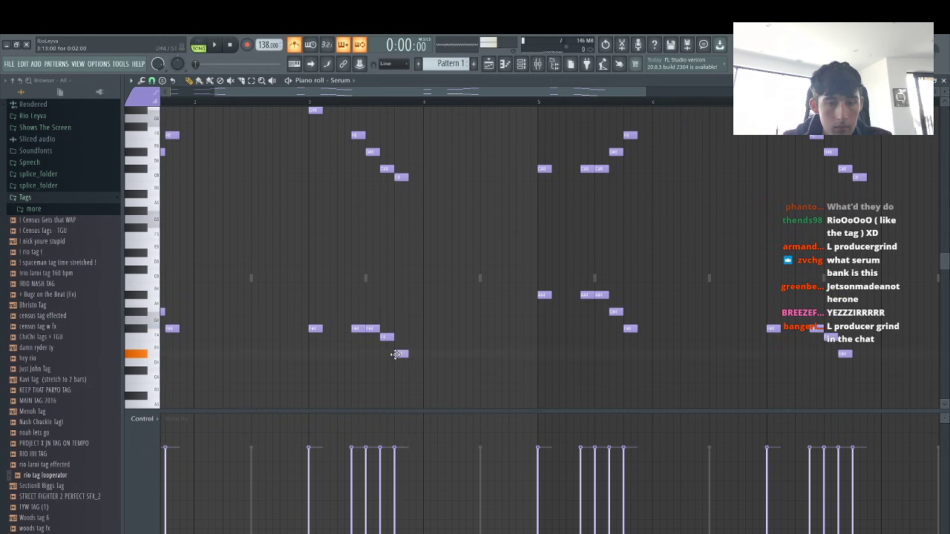
key(space)
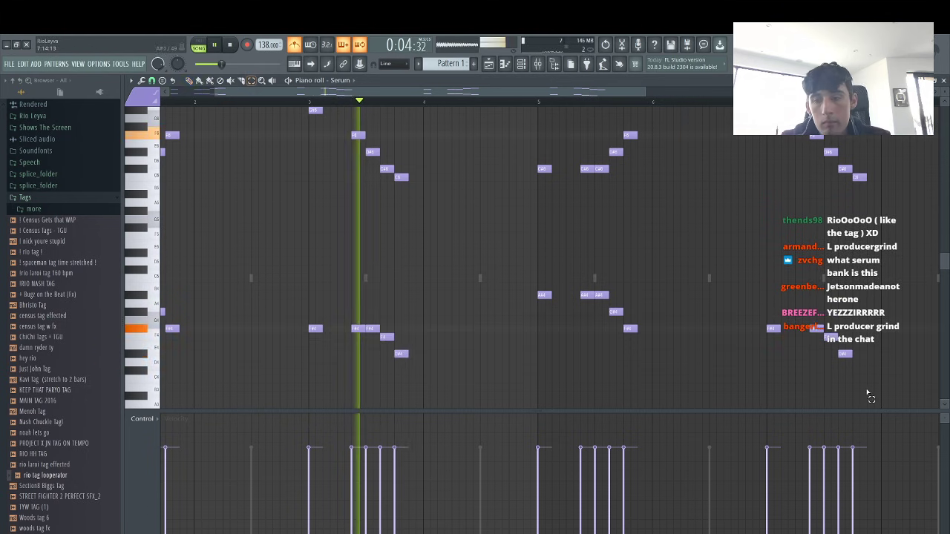
Delete the duplicated phrase from bars 5 to 8
drag(872, 390, 465, 138)
key(Delete)
key(space)
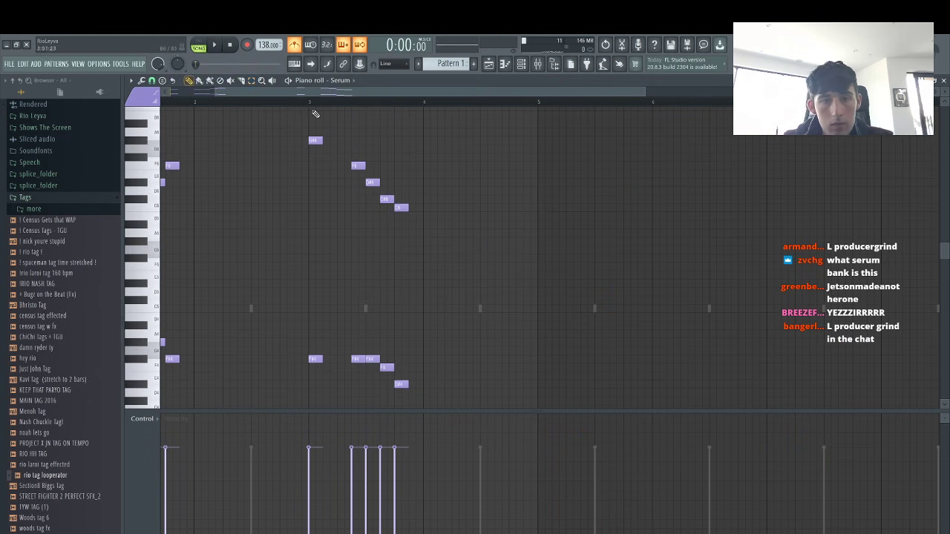
Replace the C6 at the end of bar 3's upper line with G#5 and play back the change
click(301, 102)
key(space)
right_click(401, 209)
key(space)
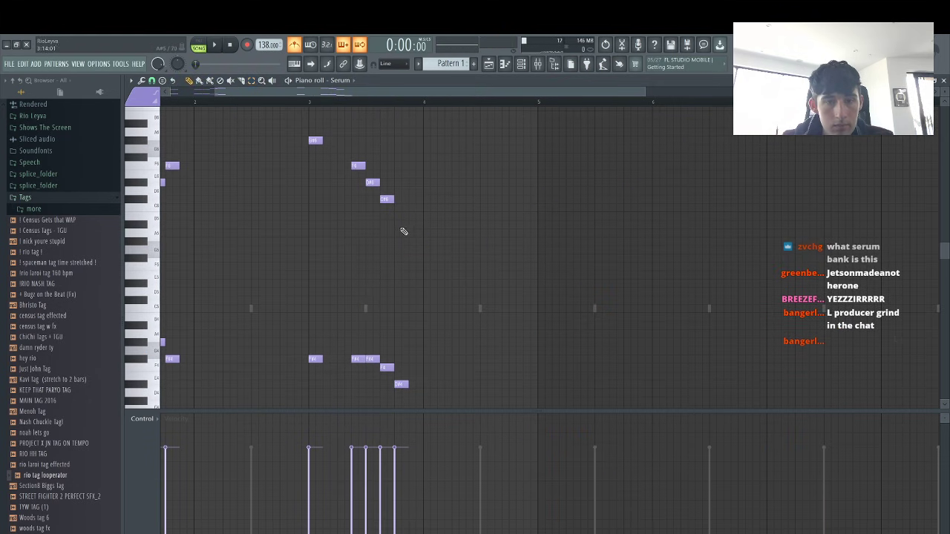
click(400, 225)
drag(392, 246, 397, 245)
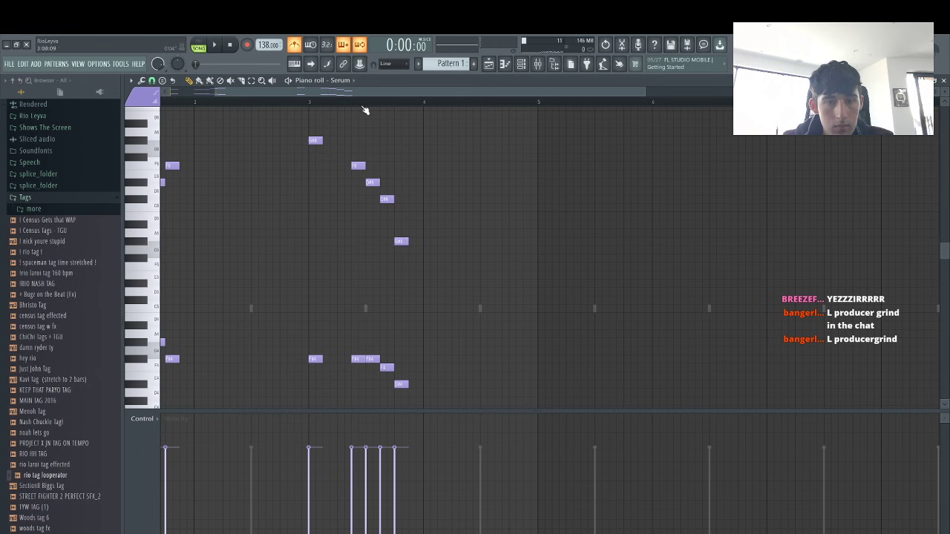
key(space)
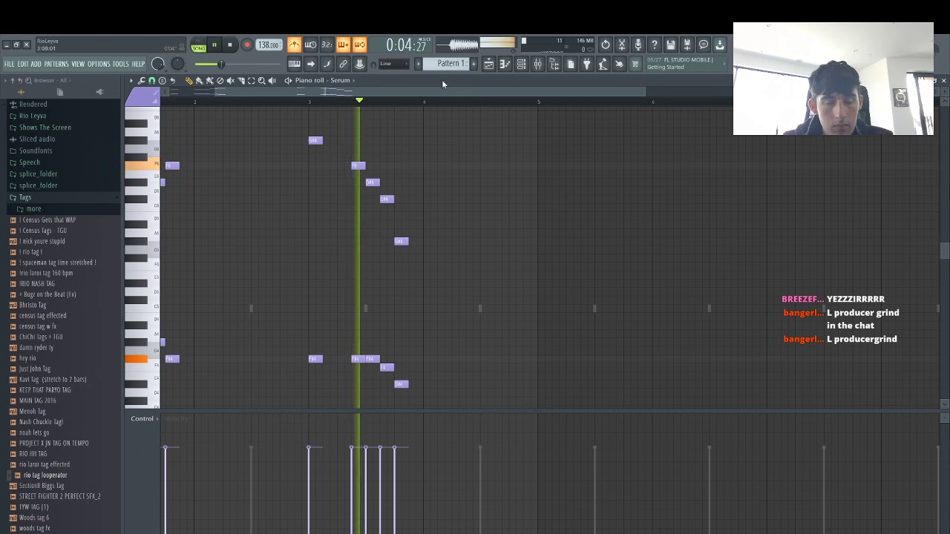
Place an F5 note at step 13 of bar 4 and duplicate the four-bar melody into bars 5 to 8
click(511, 267)
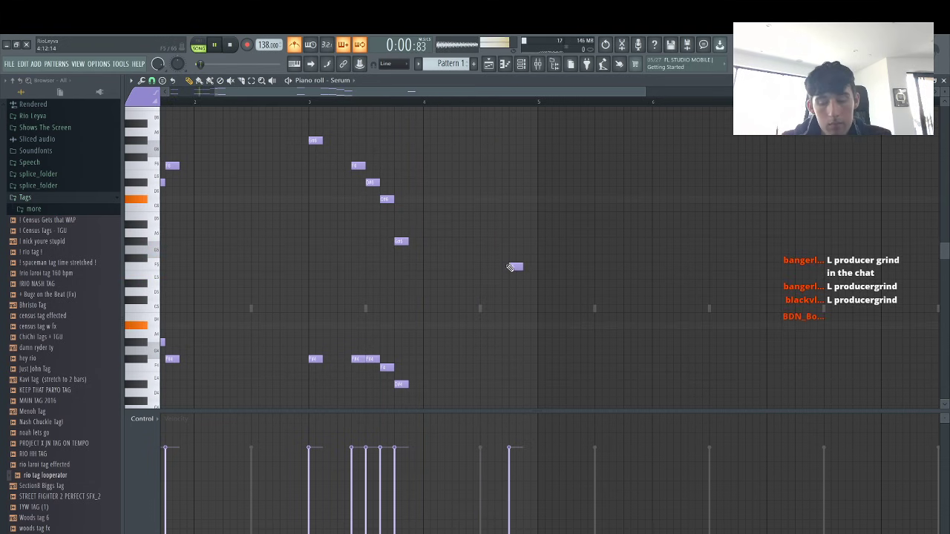
key(ctrl+b)
key(shift+Right)
key(shift+Right)
key(space)
Transpose all the notes down two semitones and play back the eight-bar melody
key(ctrl+a)
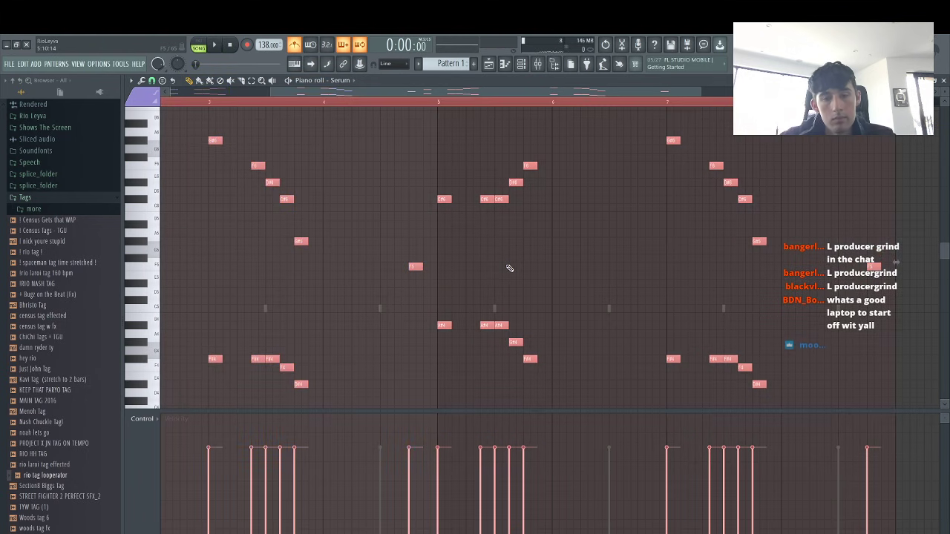
key(shift+Down)
key(shift+Down)
key(space)
ctrl+click(624, 110)
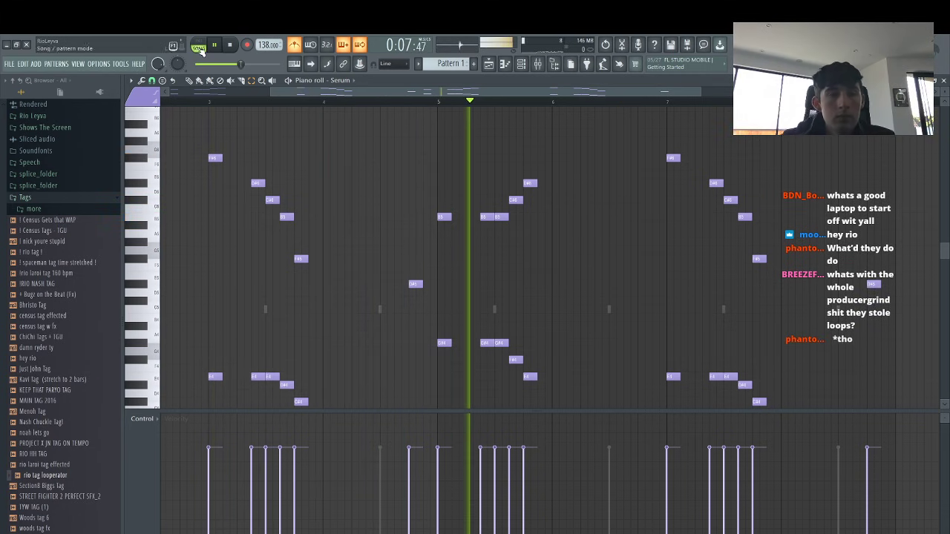
key(space)
Raise the last two upper notes of bar 5 to G#6 and F#6, checking them by playback from bar 5
drag(513, 199, 510, 141)
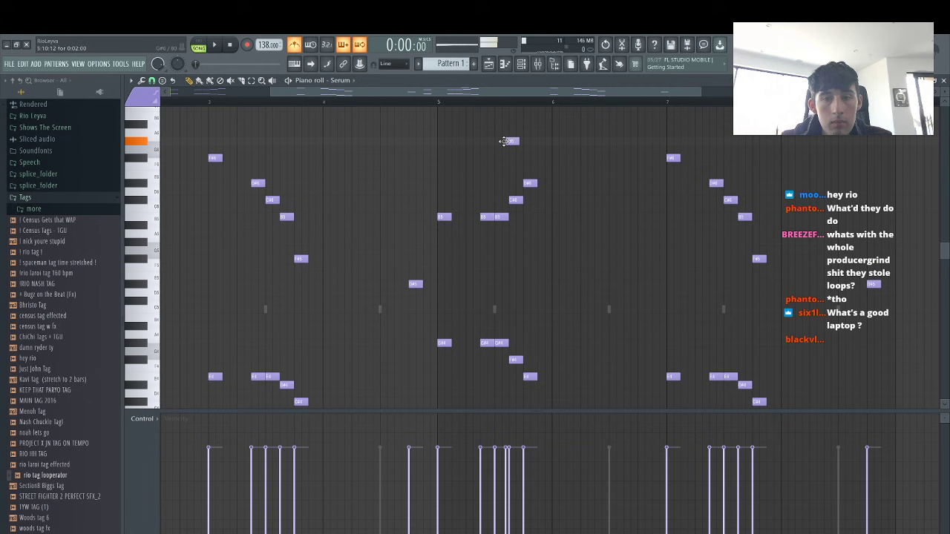
click(433, 102)
key(space)
drag(529, 182, 529, 157)
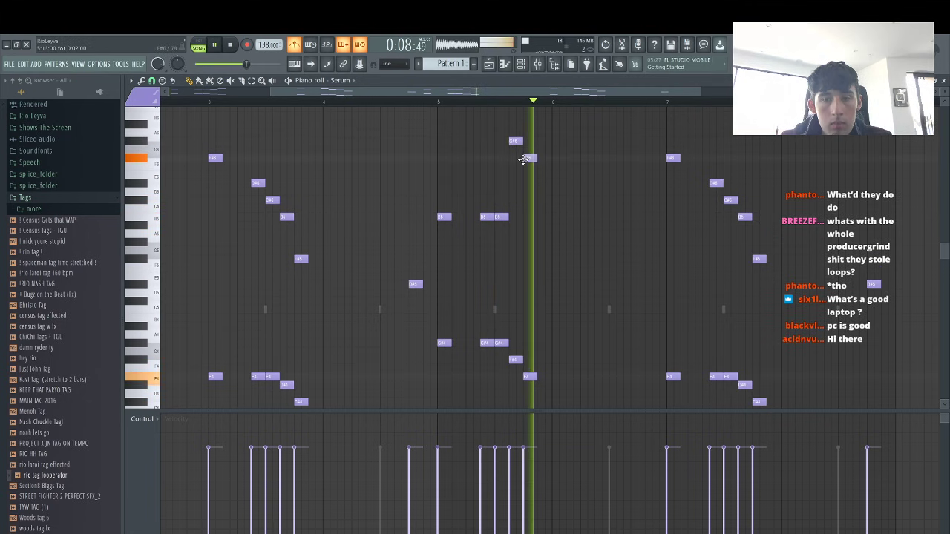
Try reshaping bar 7's upper line to D#6, C#6, D#6, A#5 and F#5, auditioning the variations by playback
drag(670, 158, 710, 199)
key(space)
key(space)
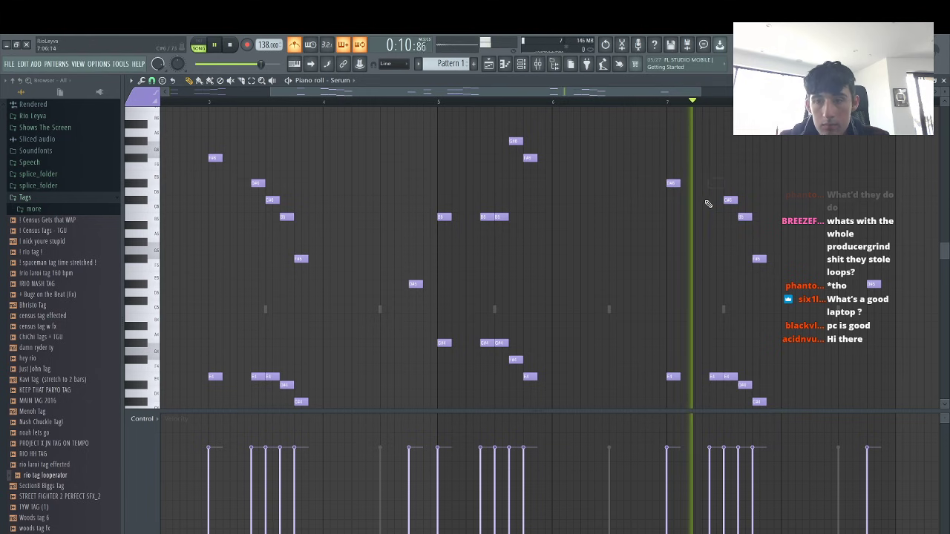
key(space)
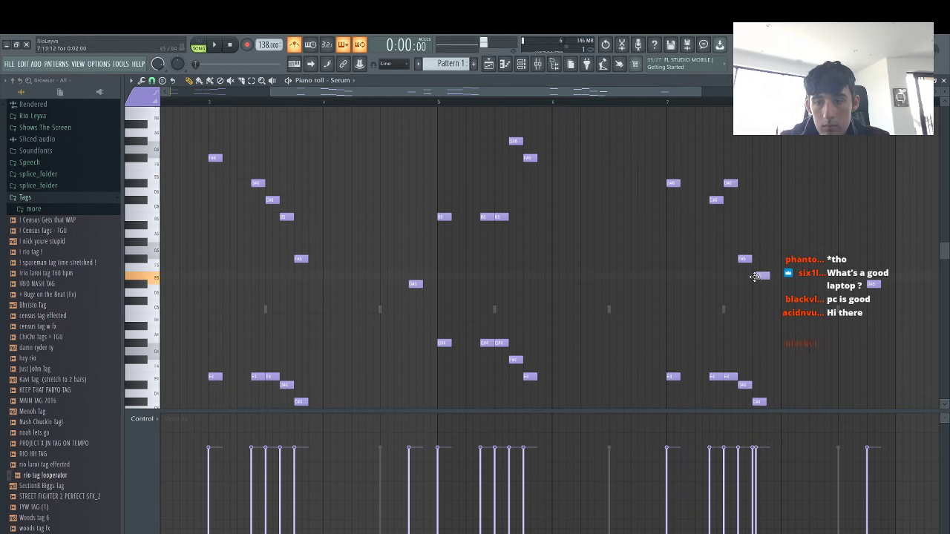
click(742, 236)
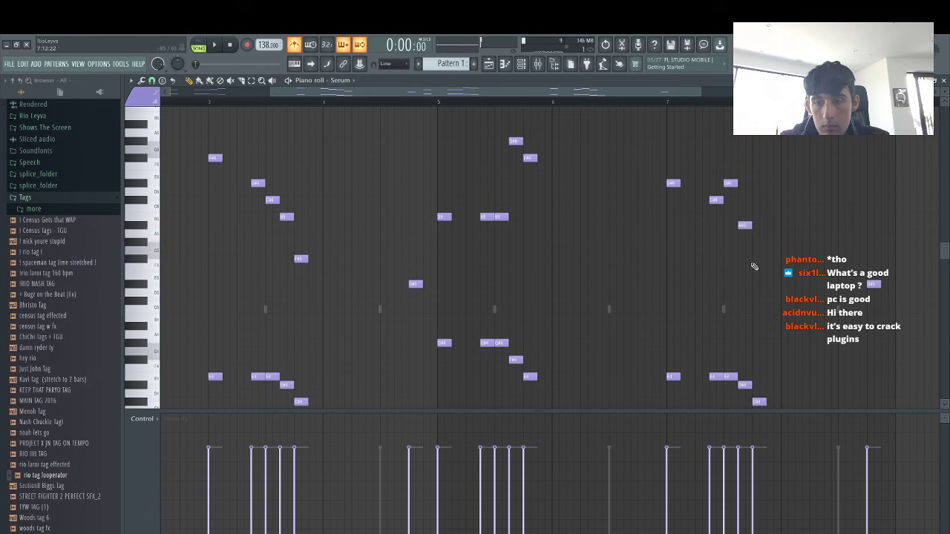
key(space)
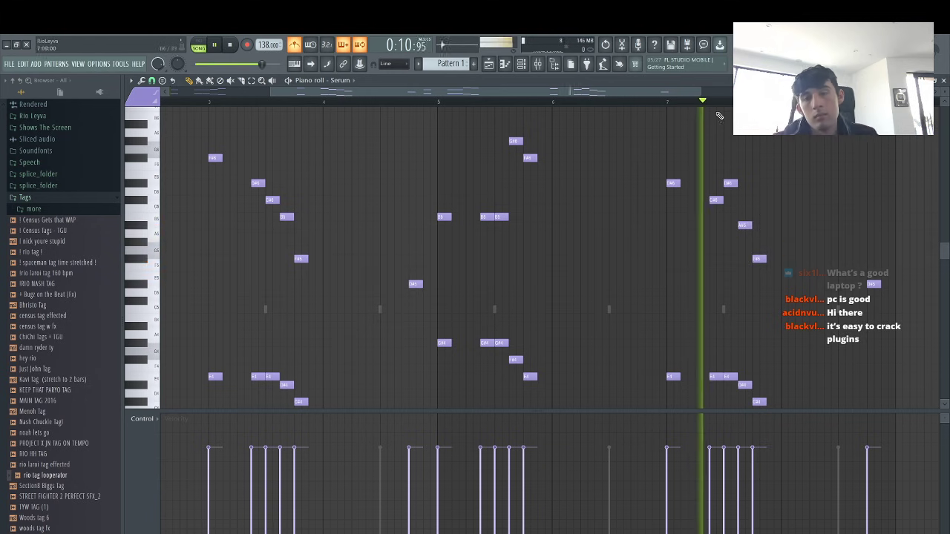
key(space)
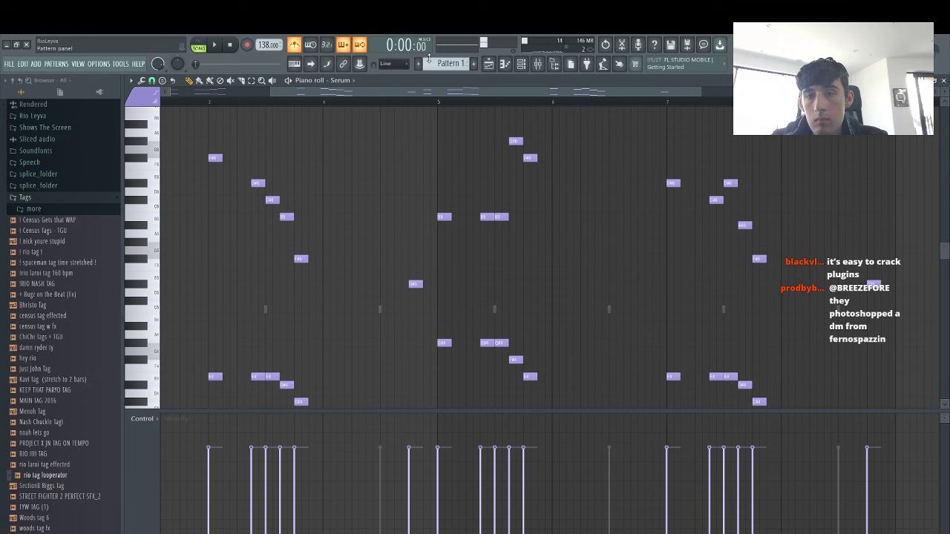
Return bar 7's opening upper note to F#6 and try the phrase without the C#6 and A#5 notes
key(space)
right_click(730, 183)
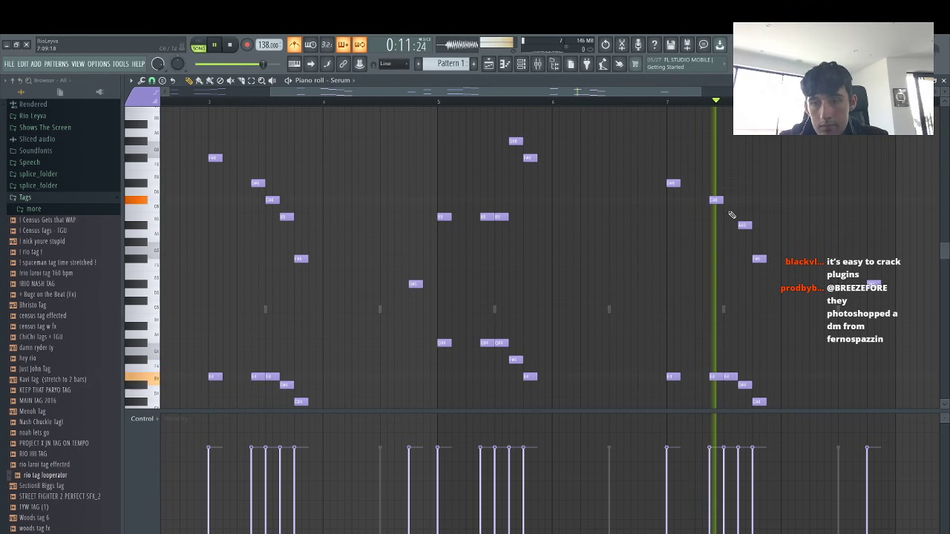
key(space)
right_click(717, 201)
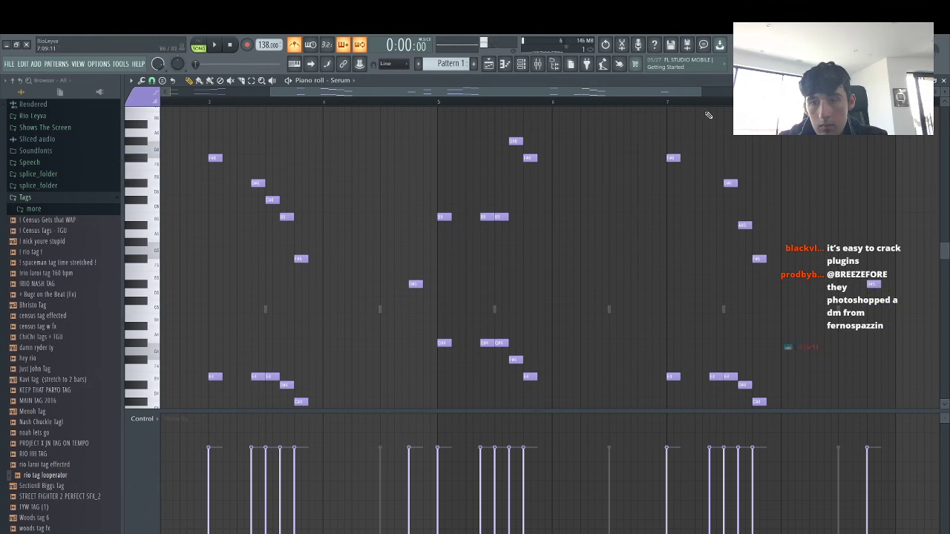
right_click(744, 225)
key(space)
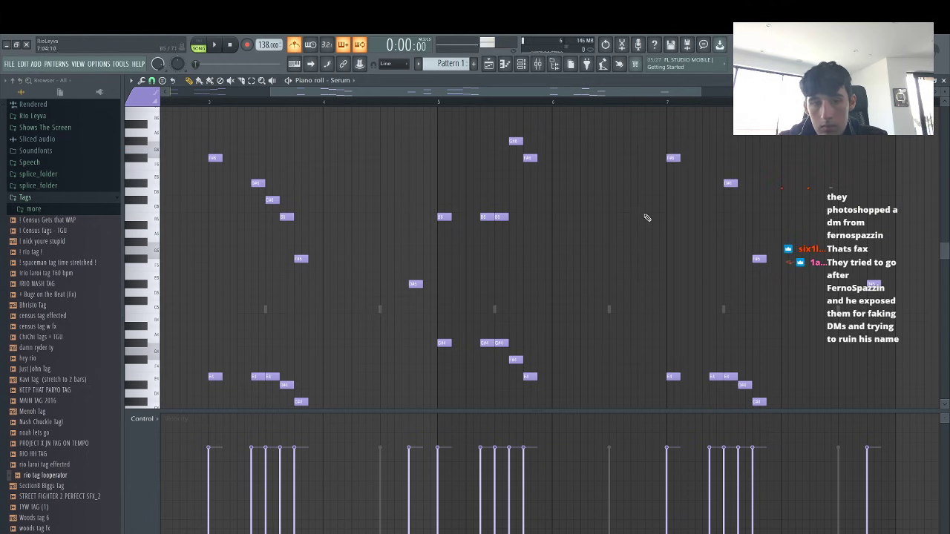
Restore bar 7's upper descent with D#6, C#6 and B5 at steps 7, 9 and 11, and play it back
right_click(727, 184)
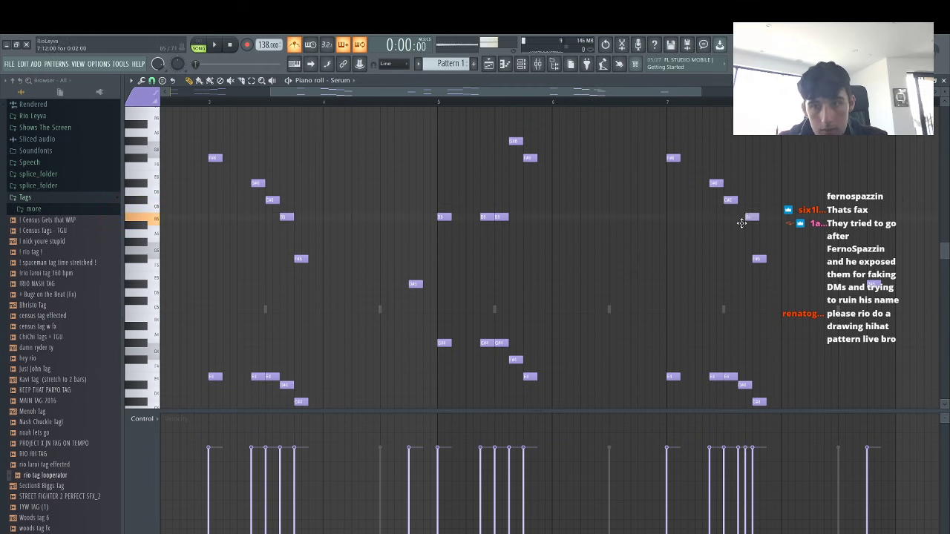
drag(741, 224, 739, 218)
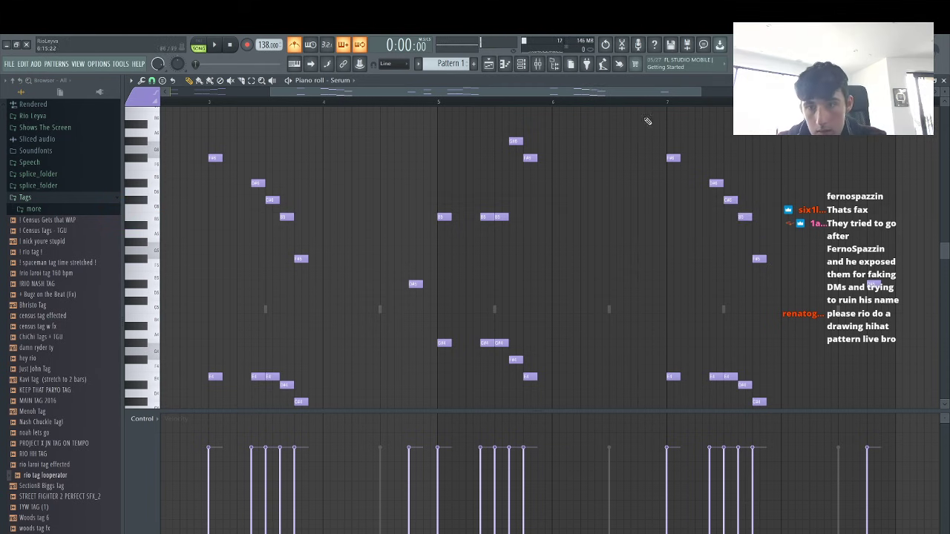
click(653, 102)
key(space)
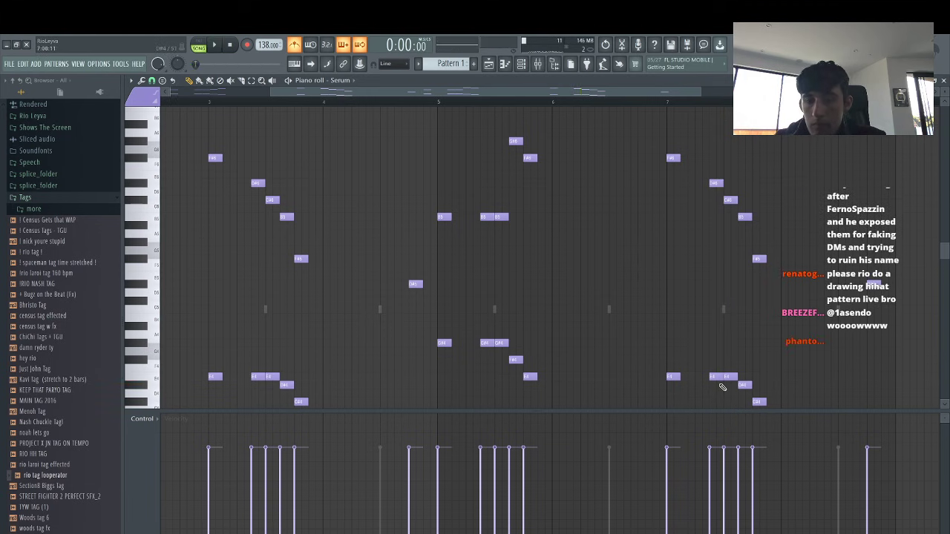
Play back the last bars of the melody and clone the Serum channel as a second instrument
right_click(747, 383)
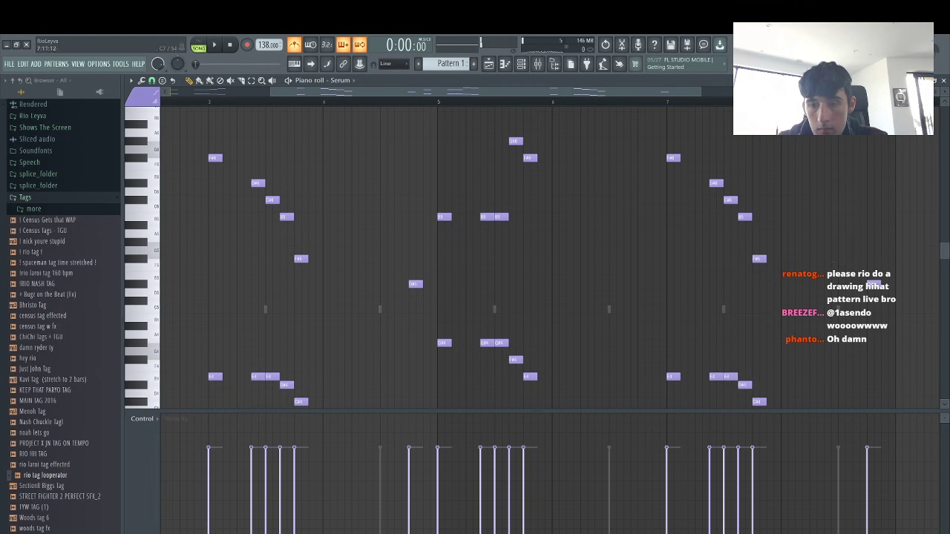
key(space)
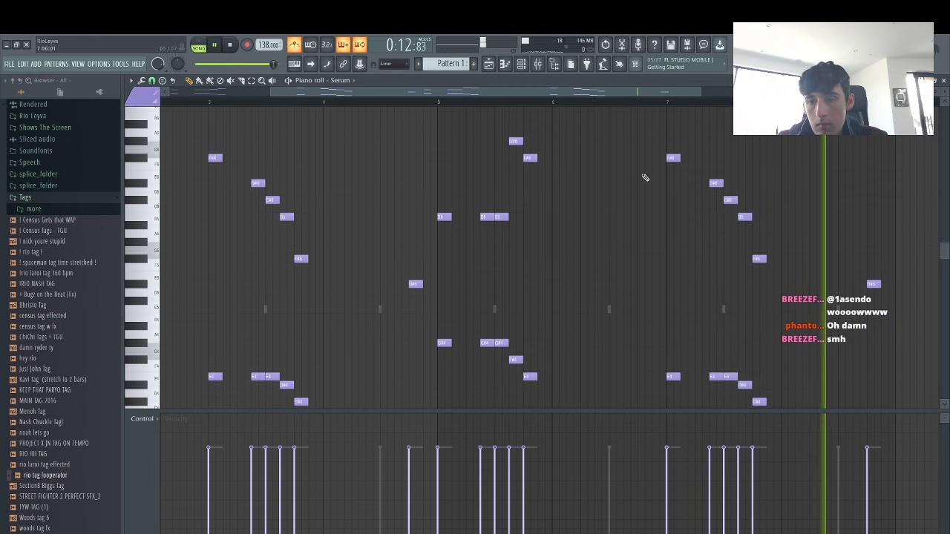
click(521, 64)
key(space)
right_click(381, 145)
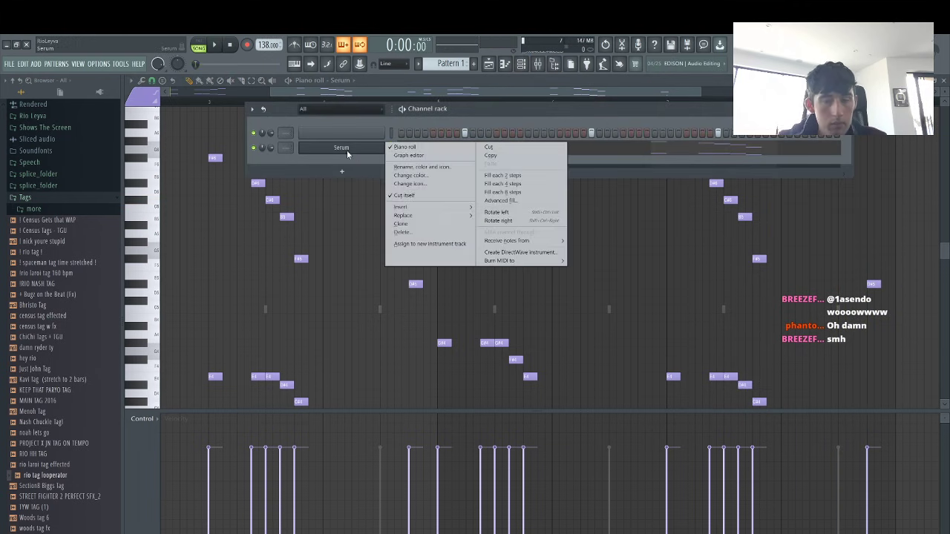
click(407, 227)
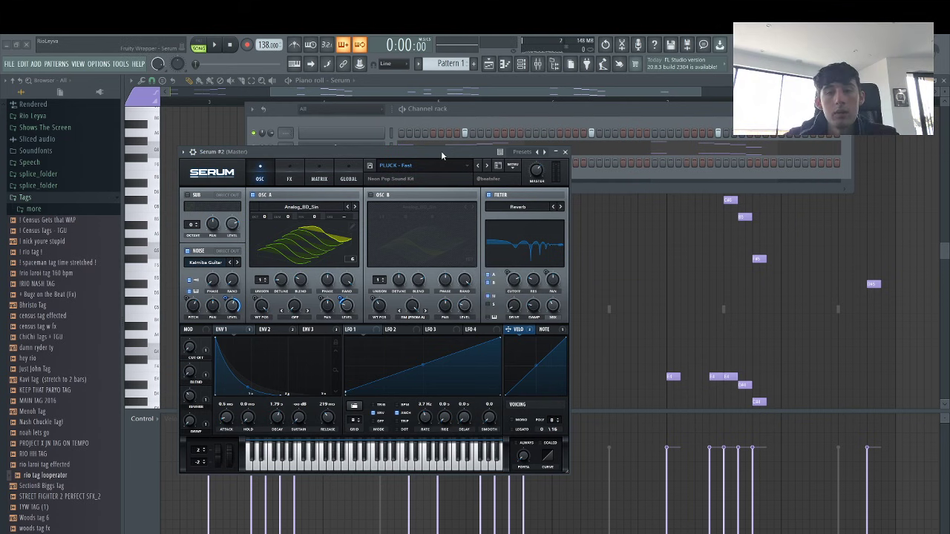
Enable playing notes from the computer keyboard and audition the clone's pluck presets from PLUCK - Fast through PLUCK - Quiet
click(296, 65)
key(z)
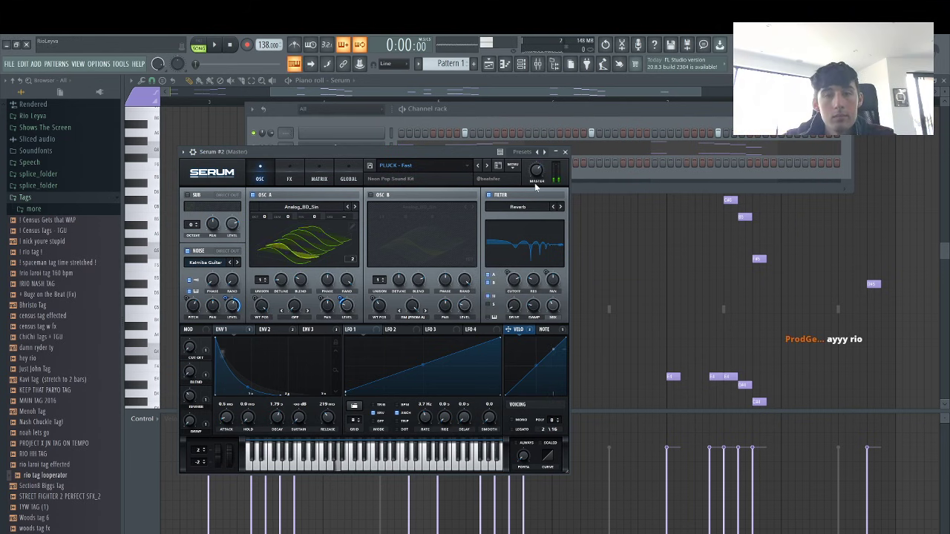
click(487, 165)
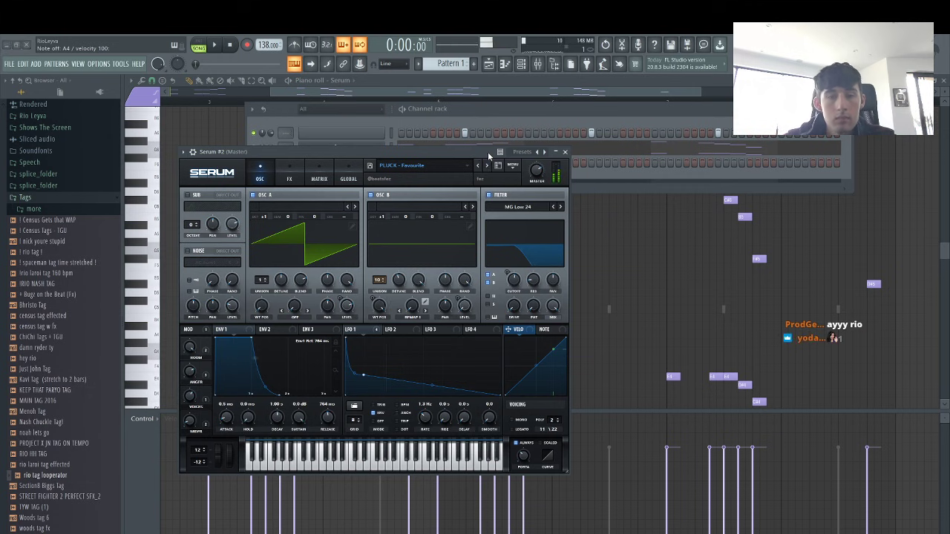
click(487, 165)
click(487, 166)
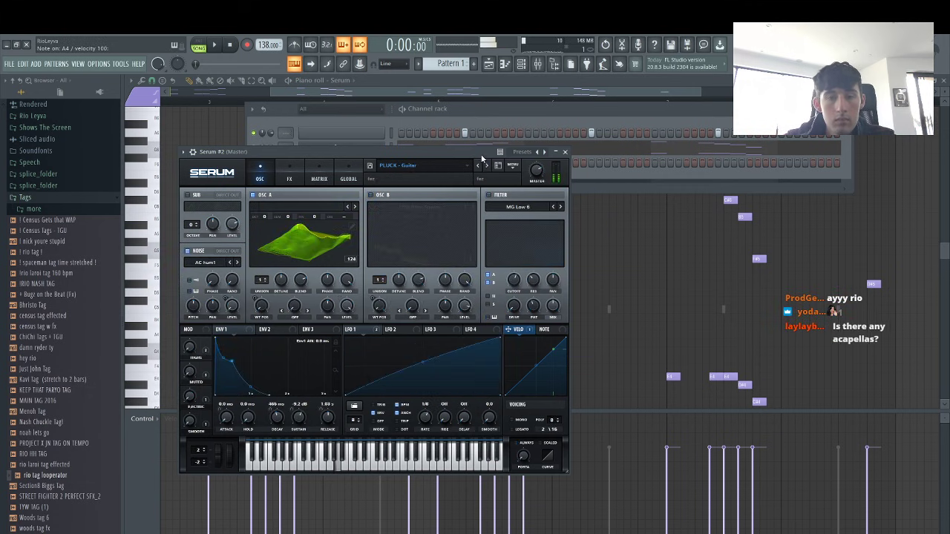
click(487, 165)
click(487, 165)
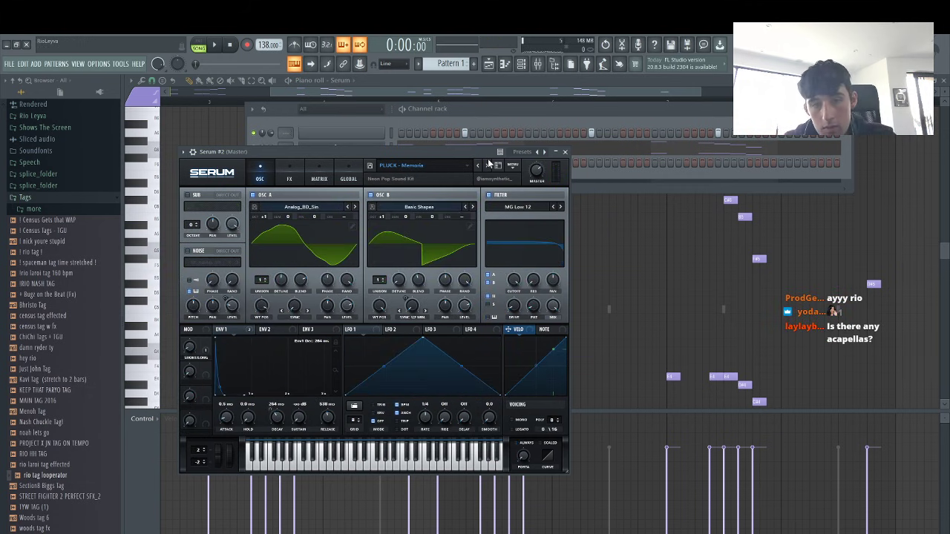
click(487, 165)
click(487, 166)
click(487, 165)
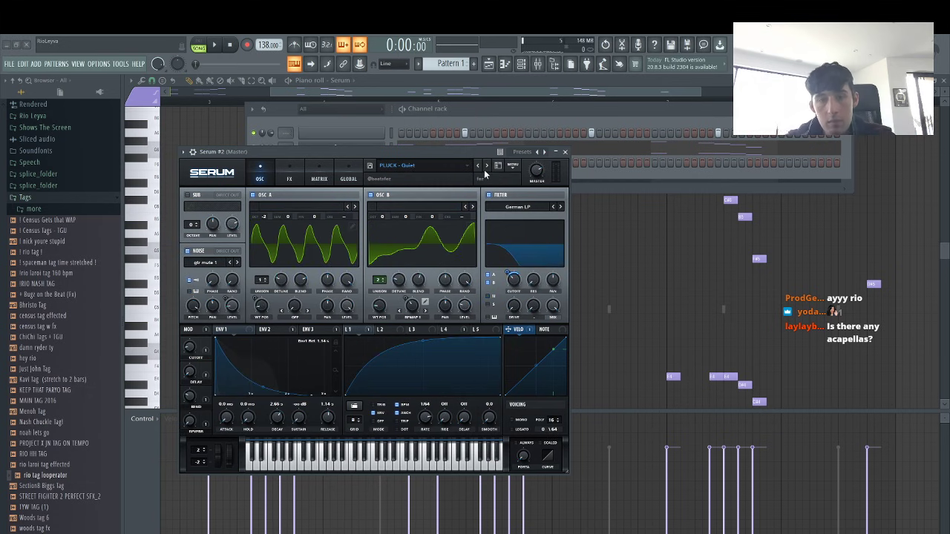
Load the BASS - Dusk preset from the Neon Pop Serum Bank in May Serum Presets
click(393, 166)
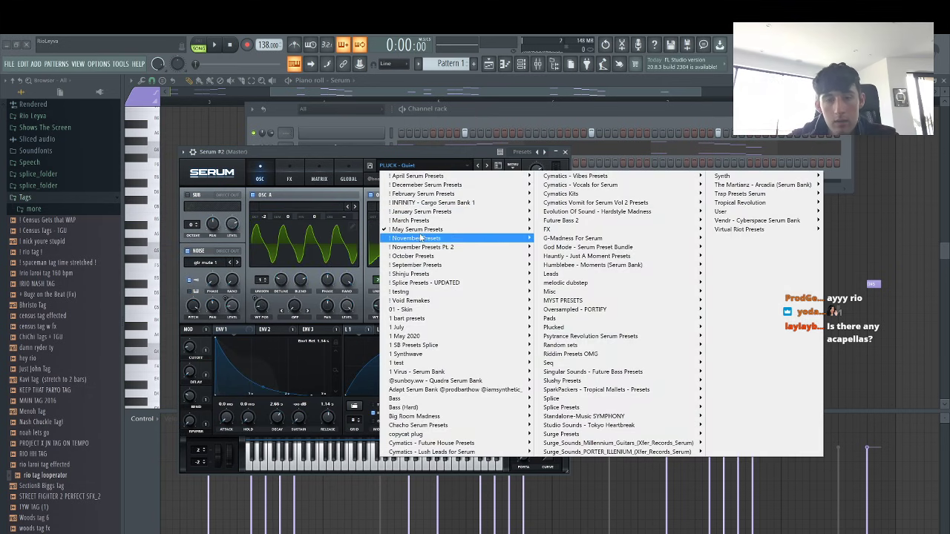
mouse_move(471, 229)
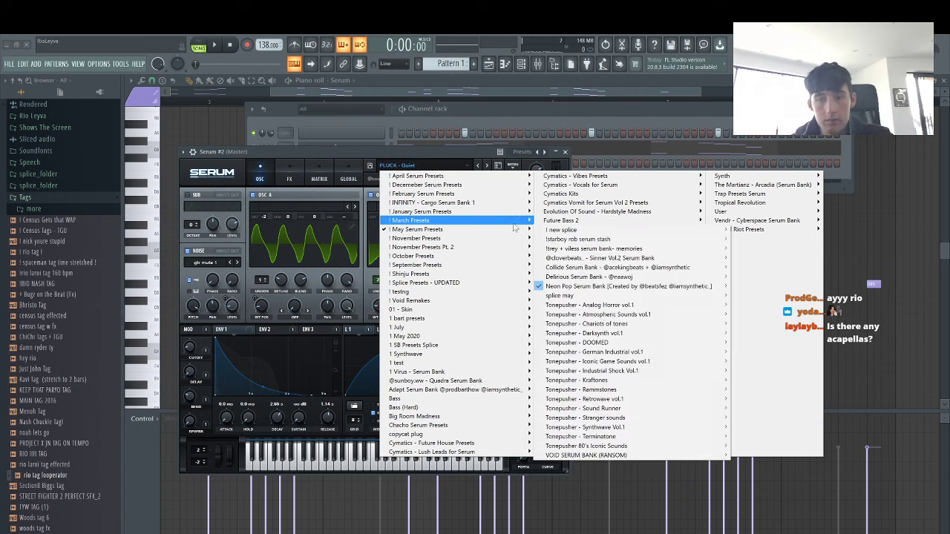
mouse_move(532, 231)
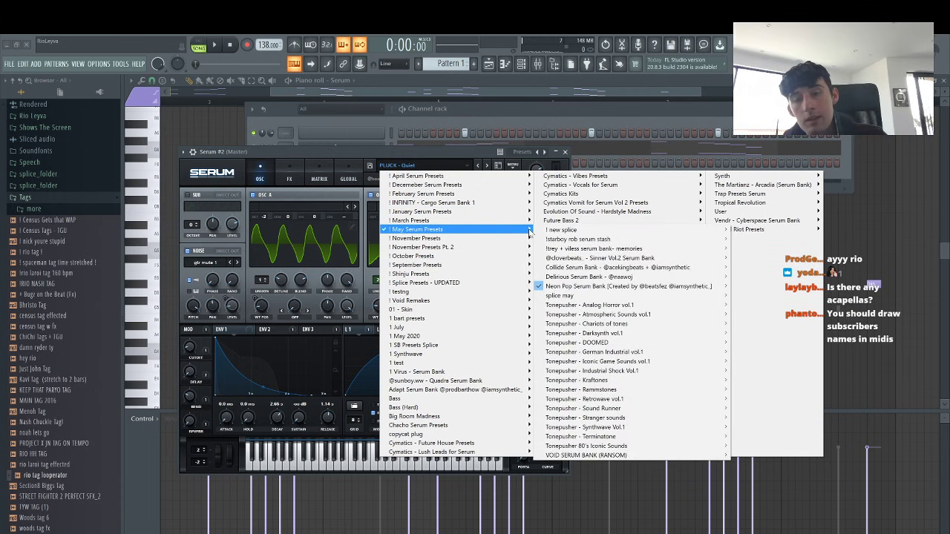
mouse_move(546, 286)
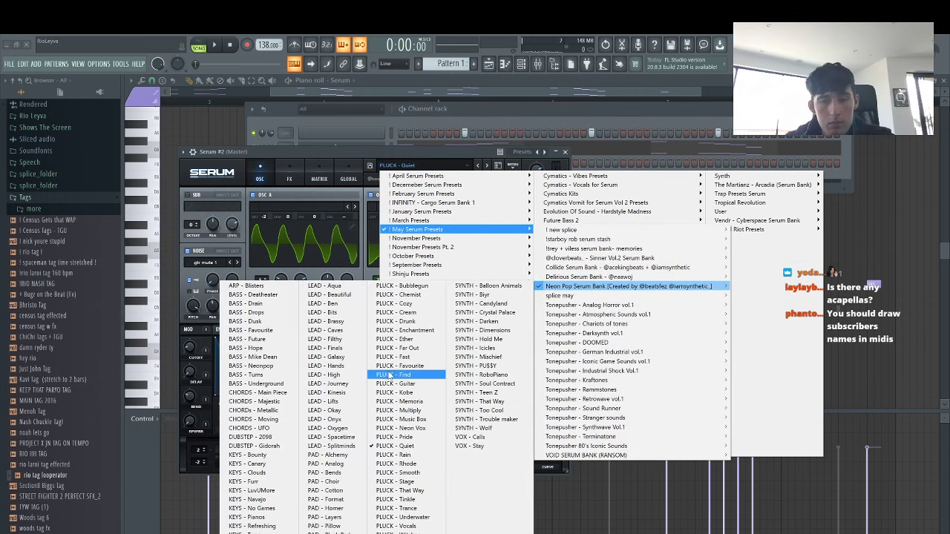
click(247, 322)
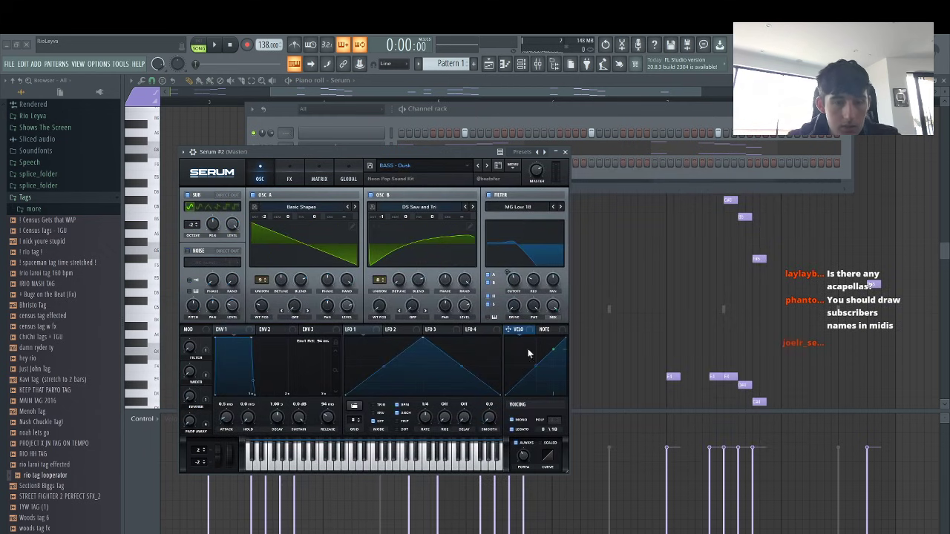
Switch the cloned Serum to the Neon Pop bank's LEAD - Abstrakt preset and test it with a played note
click(416, 171)
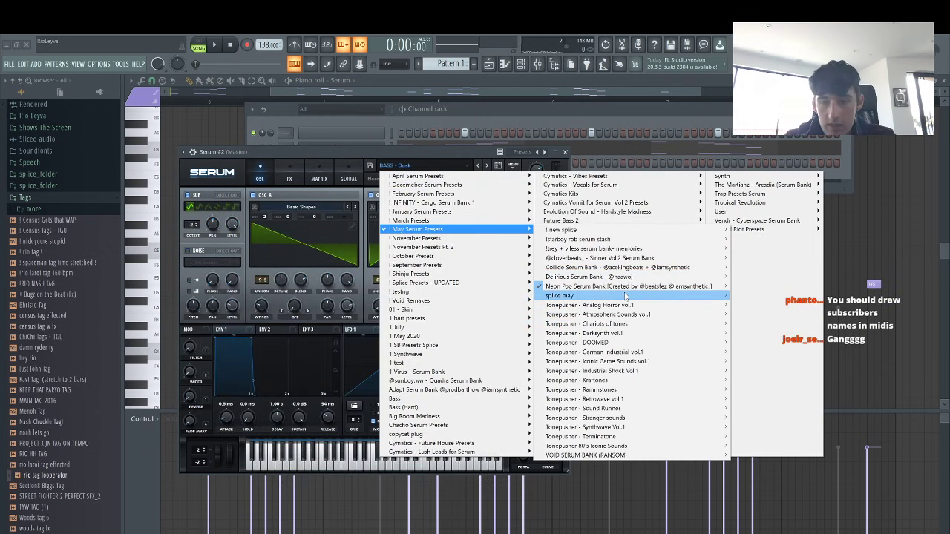
mouse_move(679, 290)
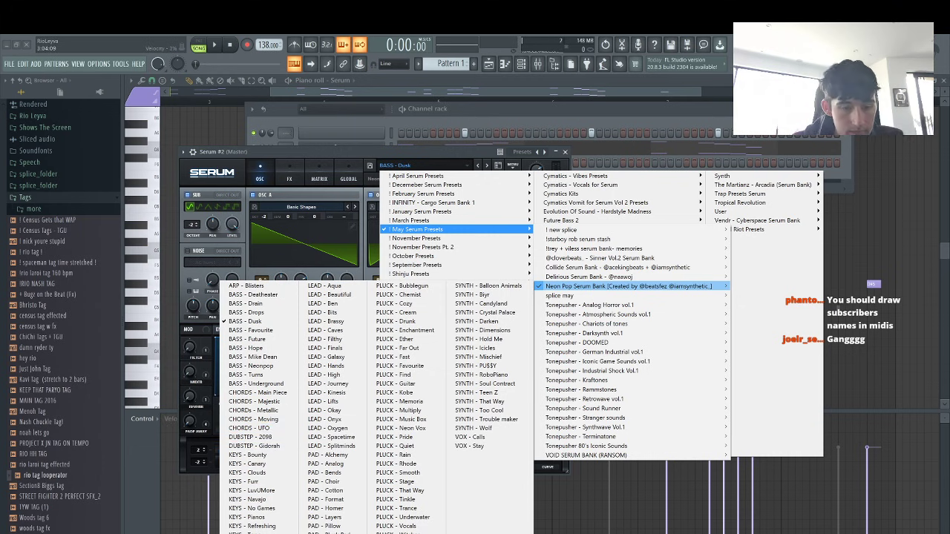
click(252, 533)
drag(366, 150, 369, 160)
key(q)
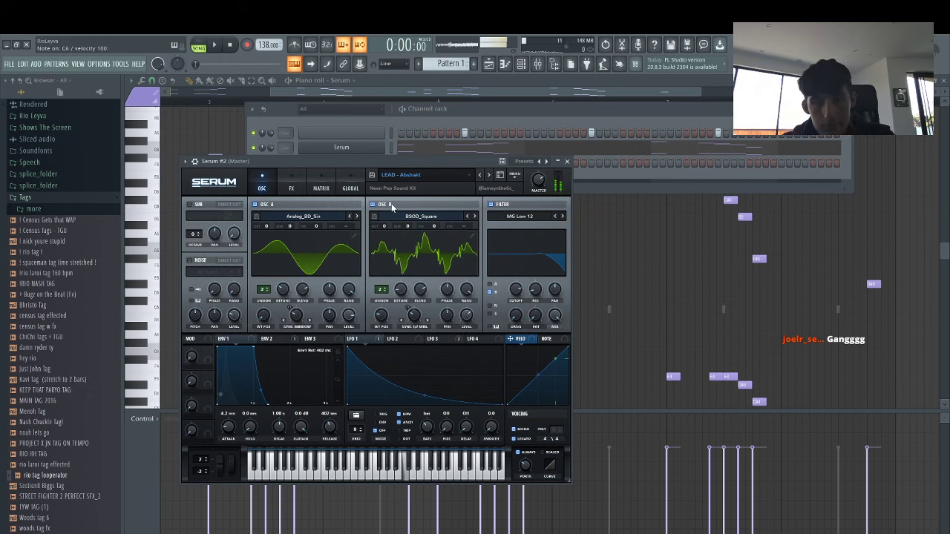
Audition the following lead presets, including LEAD - Aqua and LEAD - Beautiful, and settle on LEAD - Ban
click(480, 174)
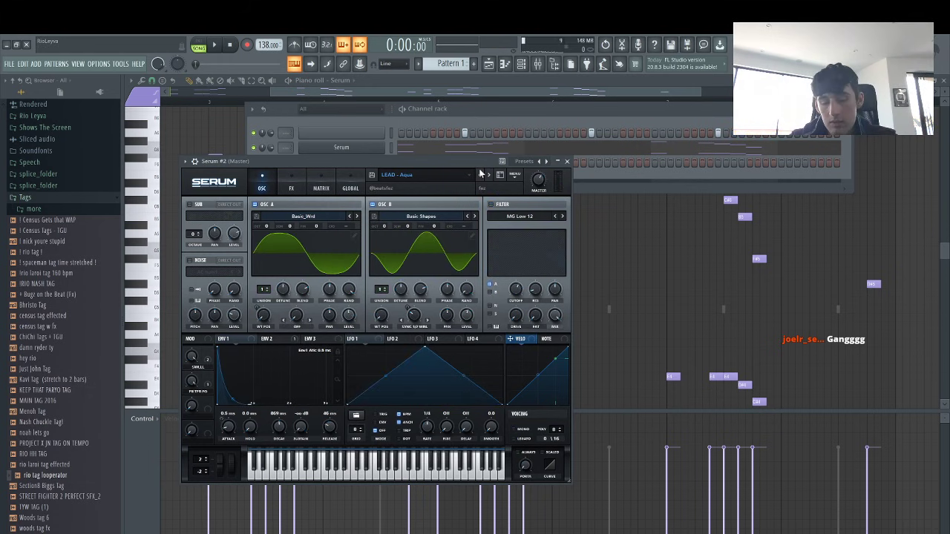
key(v)
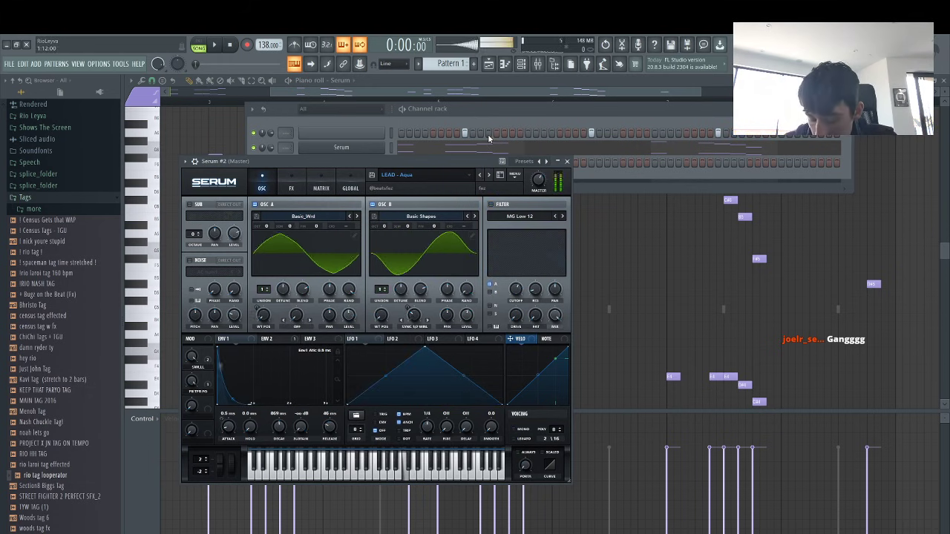
click(489, 174)
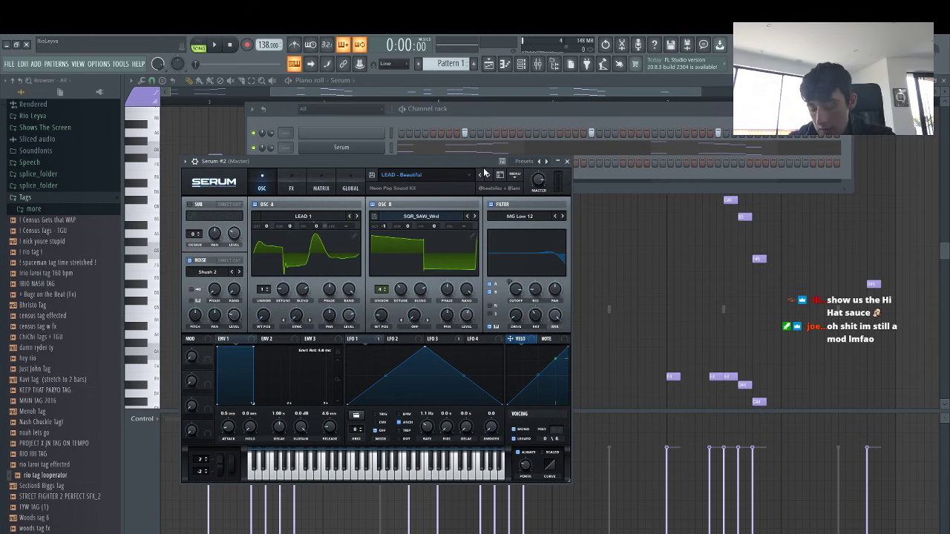
key(n)
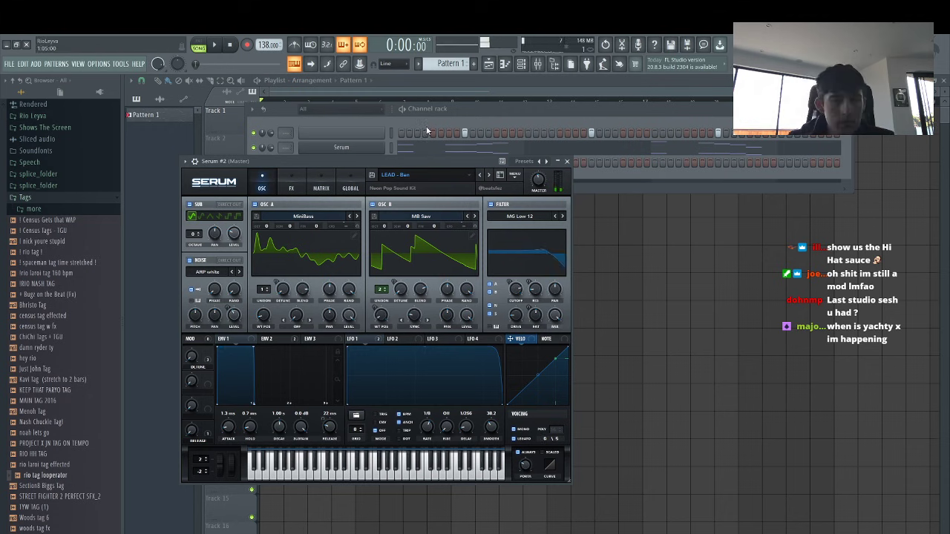
Open the cloned Serum's piano roll and set D#6 as the opening note of bar 1 after trying B5
click(479, 117)
right_click(370, 166)
click(402, 162)
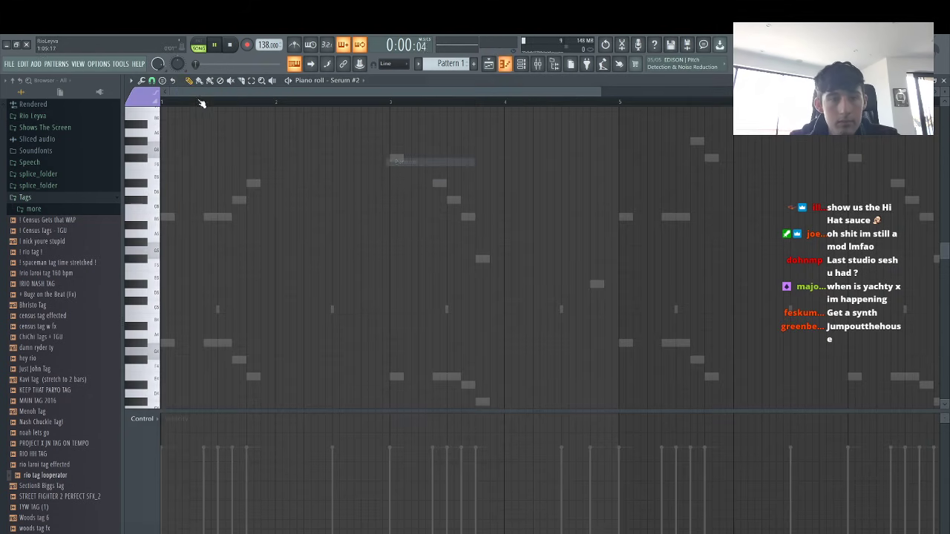
key(space)
key(space)
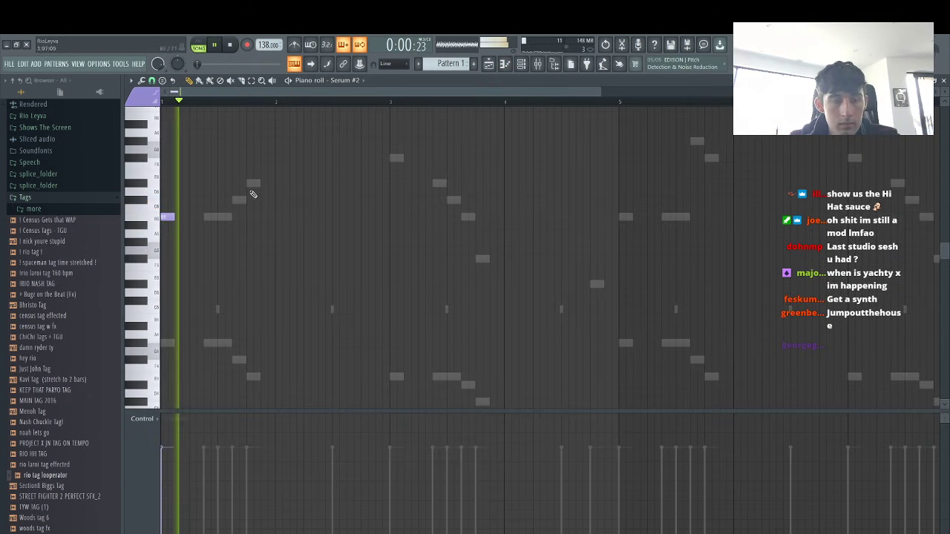
drag(600, 92, 448, 117)
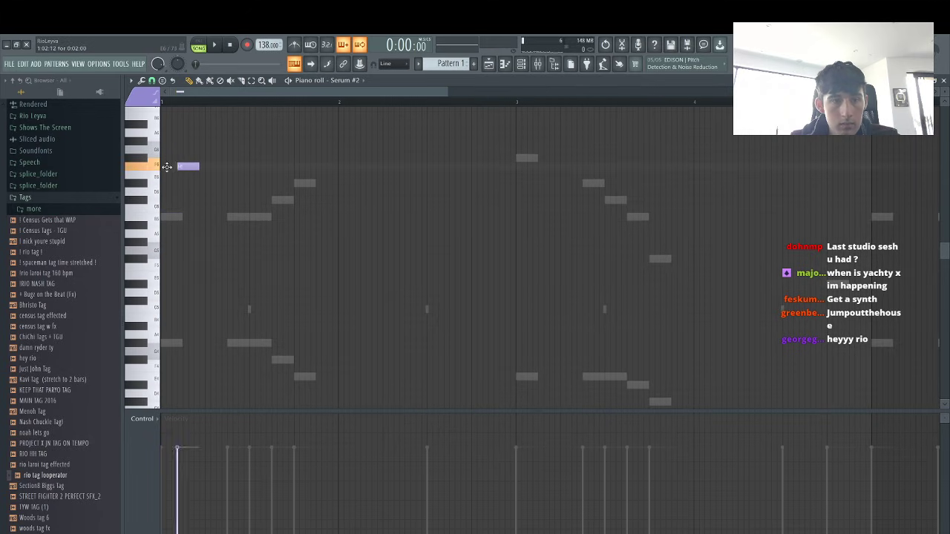
drag(166, 166, 151, 180)
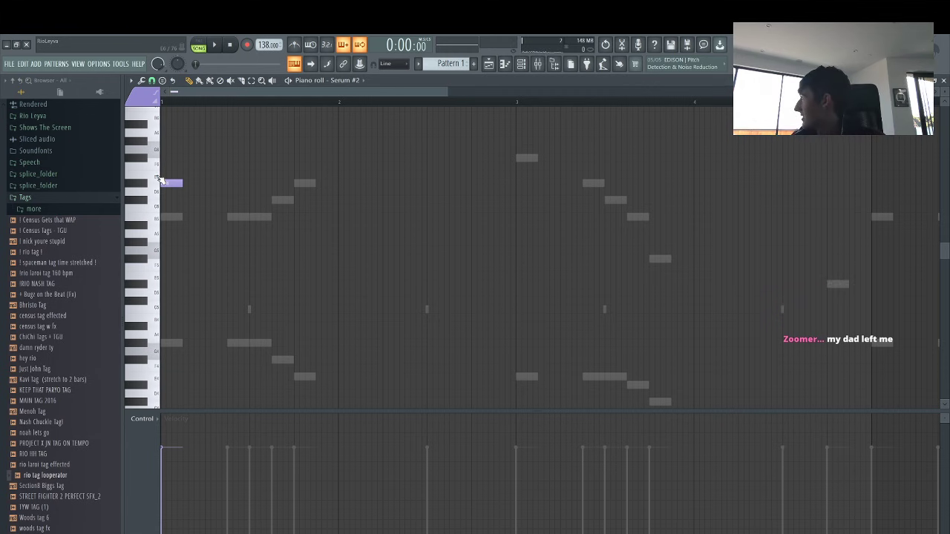
Try a C#6 note shortly after bar 1's opening D#6, checking the rhythm by playback
key(space)
key(space)
key(space)
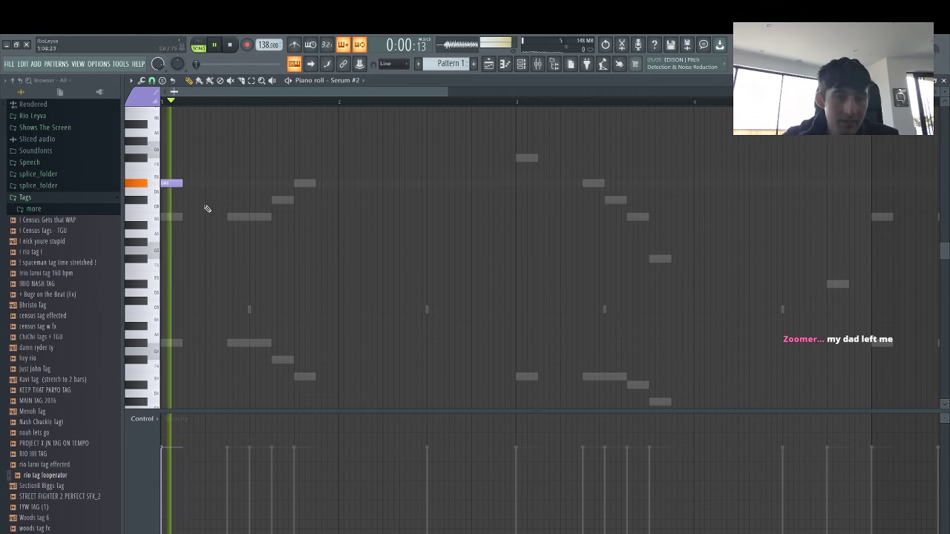
key(space)
key(space)
click(207, 201)
key(space)
right_click(224, 200)
key(space)
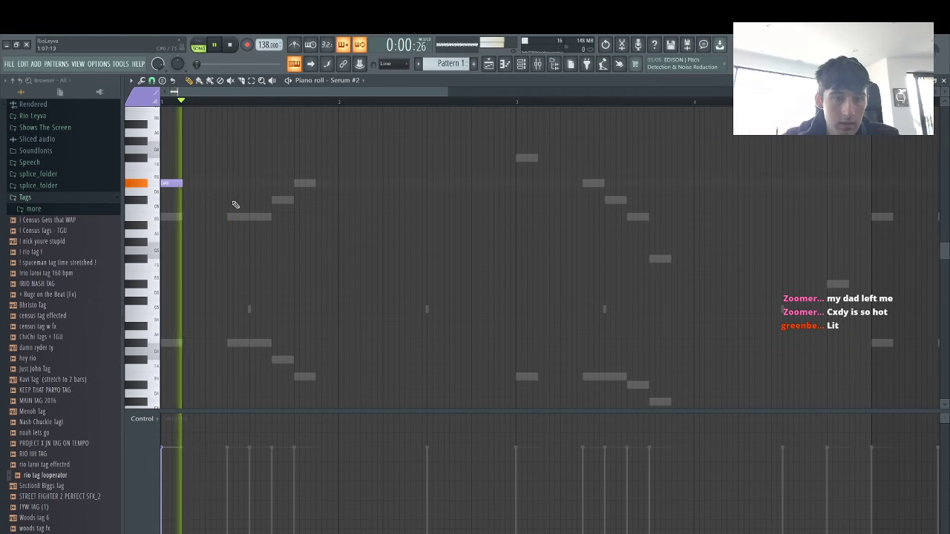
Add C#6, B5, F#6 and D#6 at steps 7, 9, 11 and 13 of bar 1, checking them by playback
click(230, 201)
key(space)
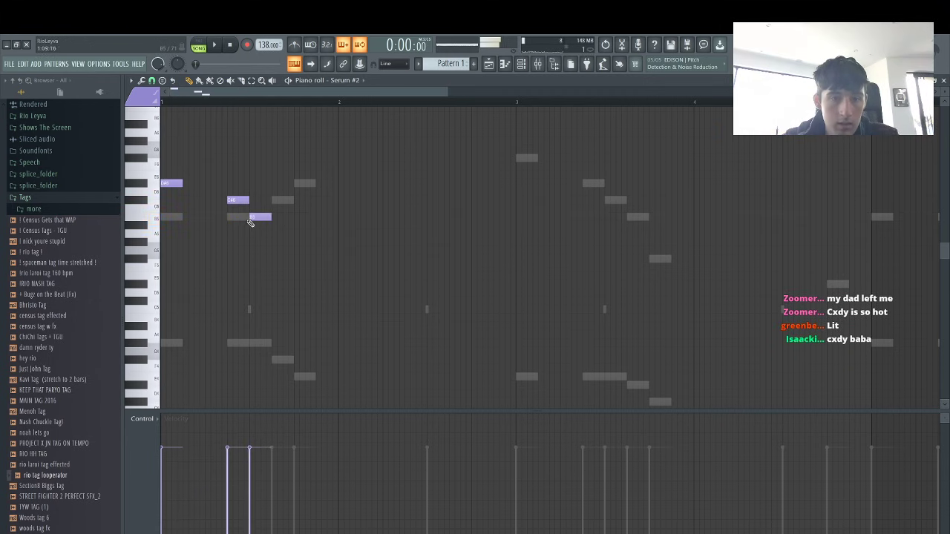
key(space)
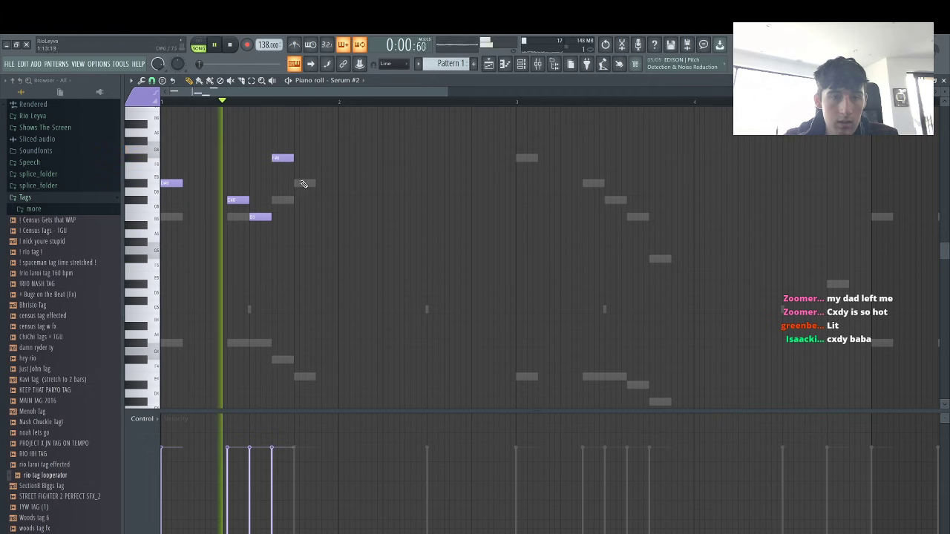
click(296, 184)
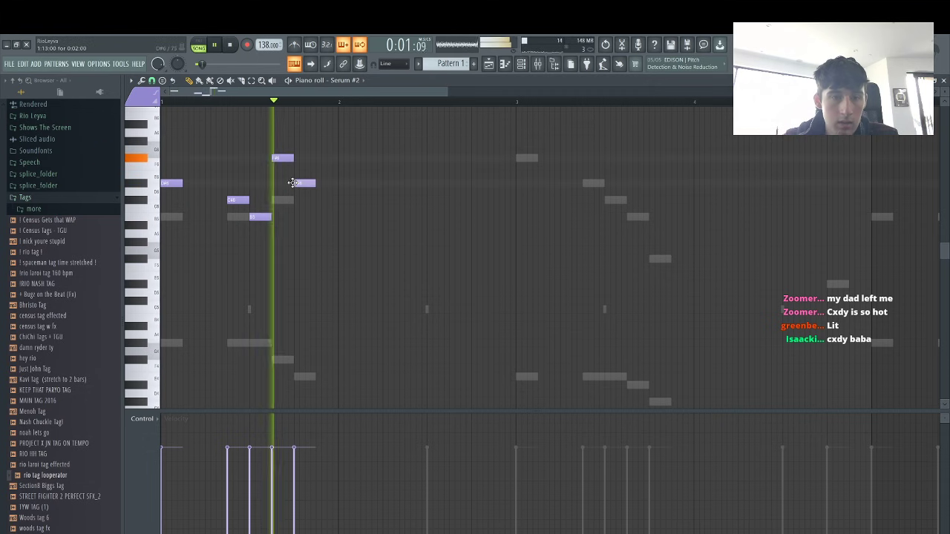
Add a descent of B5, A#5 and F#5 at steps 11, 13 and 15 of bar 2, ending on D#5 at bar 3, and play it back
click(448, 209)
key(space)
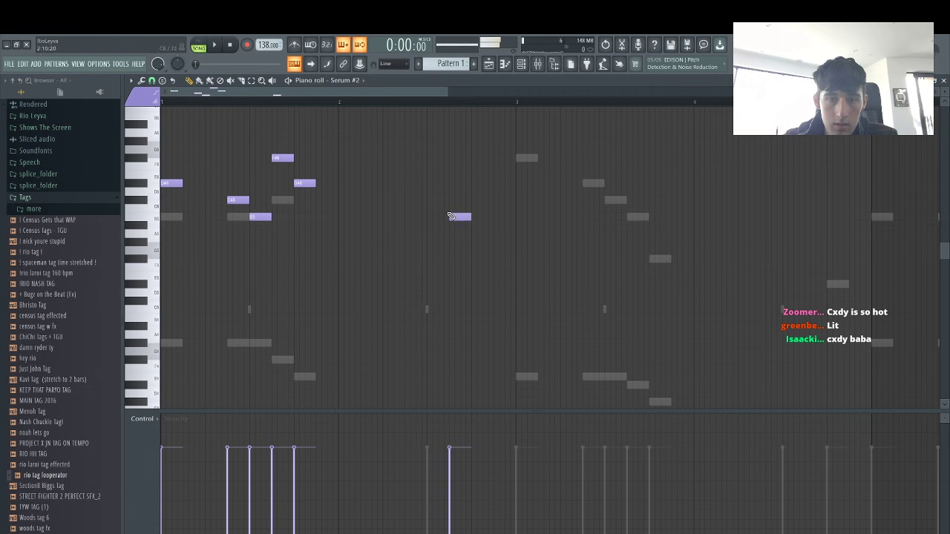
click(476, 224)
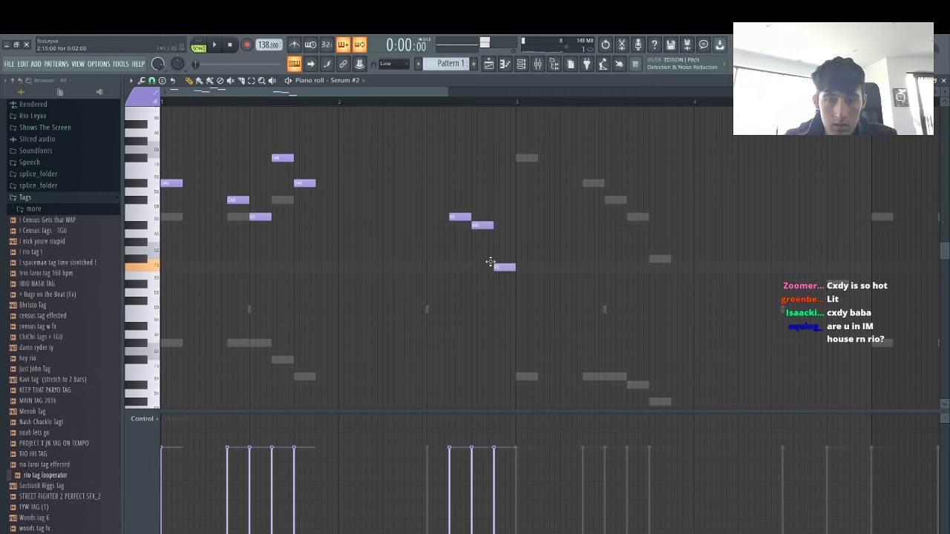
drag(491, 261, 494, 254)
click(518, 285)
key(space)
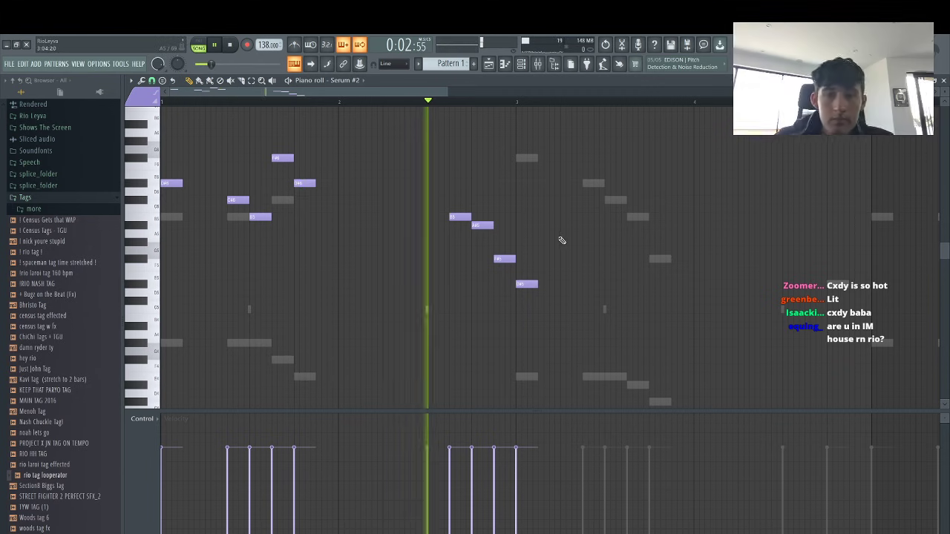
key(space)
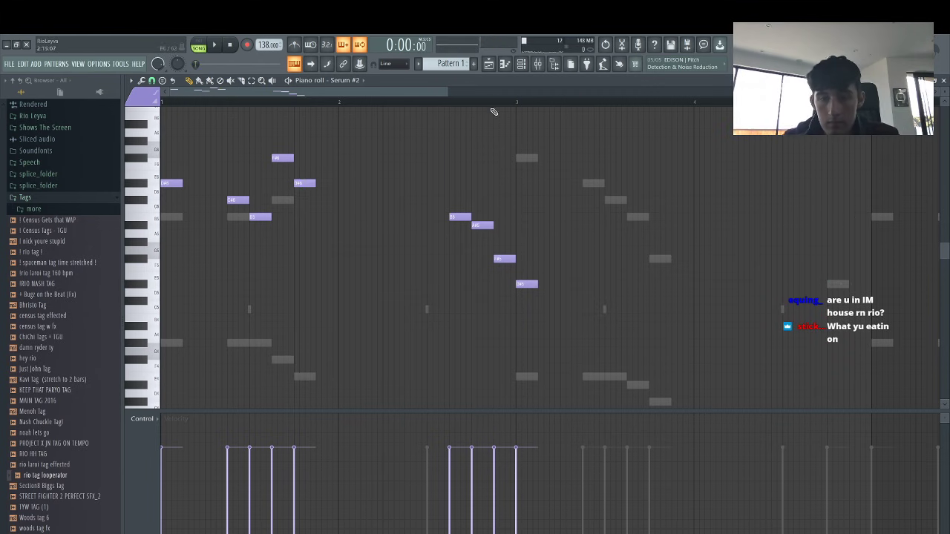
Place F#6 at step 7 of bar 3 after trying D5, A#5 and D#6 there, checking each by playback
click(512, 103)
key(space)
key(space)
click(599, 292)
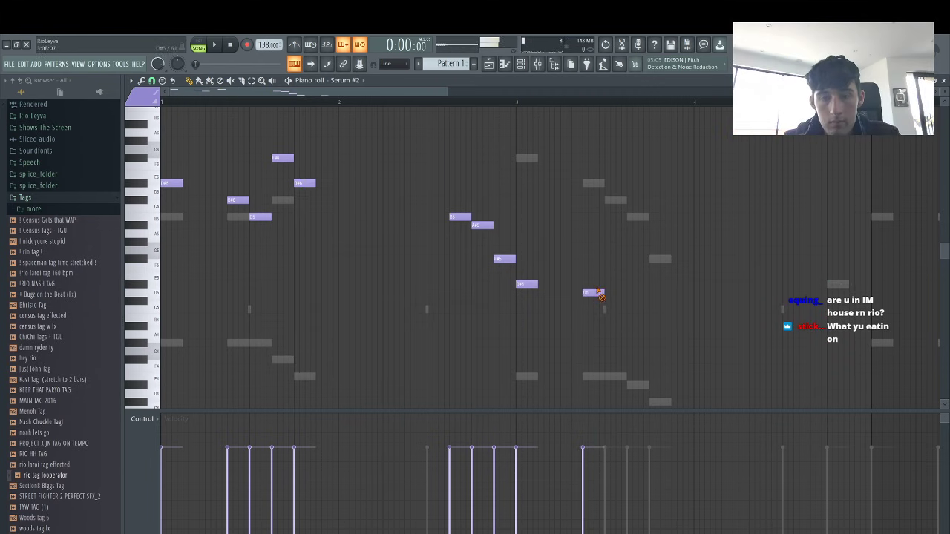
key(space)
click(494, 101)
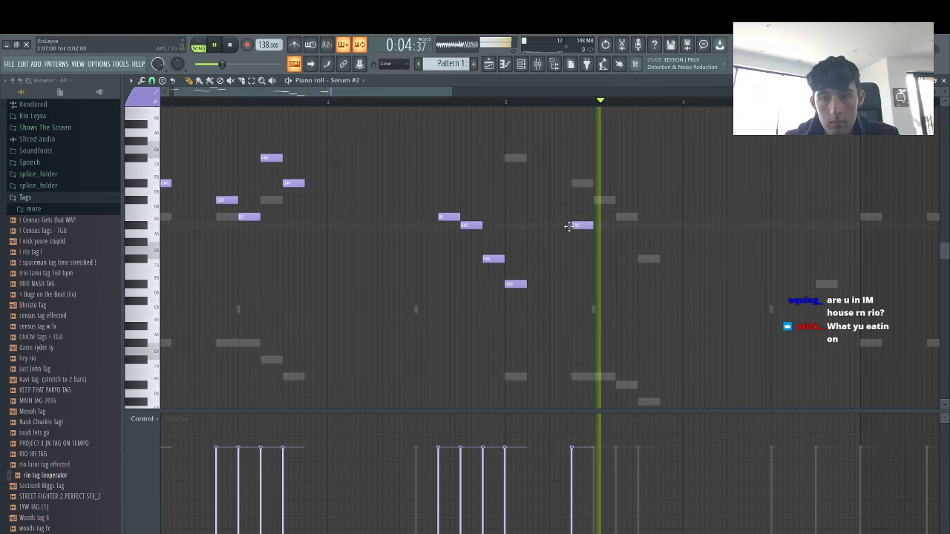
key(space)
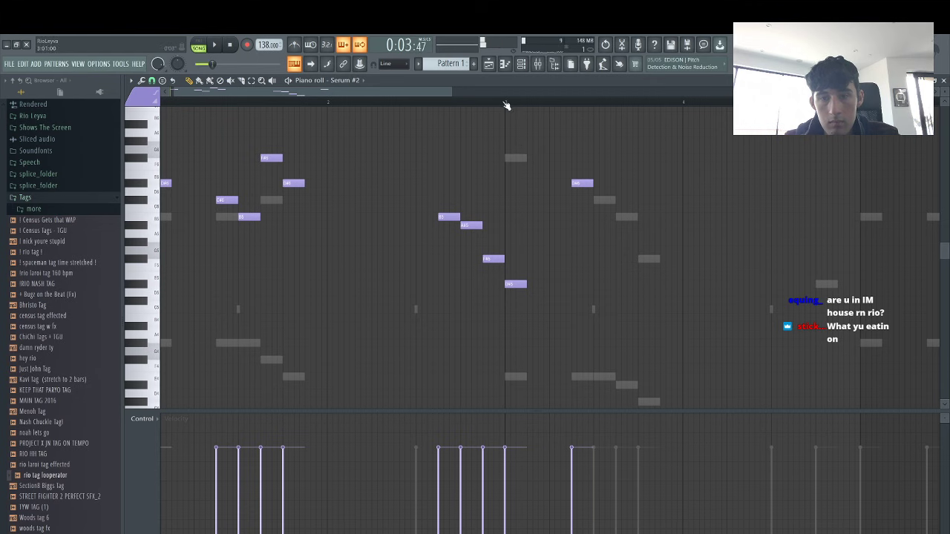
drag(574, 183, 574, 159)
key(space)
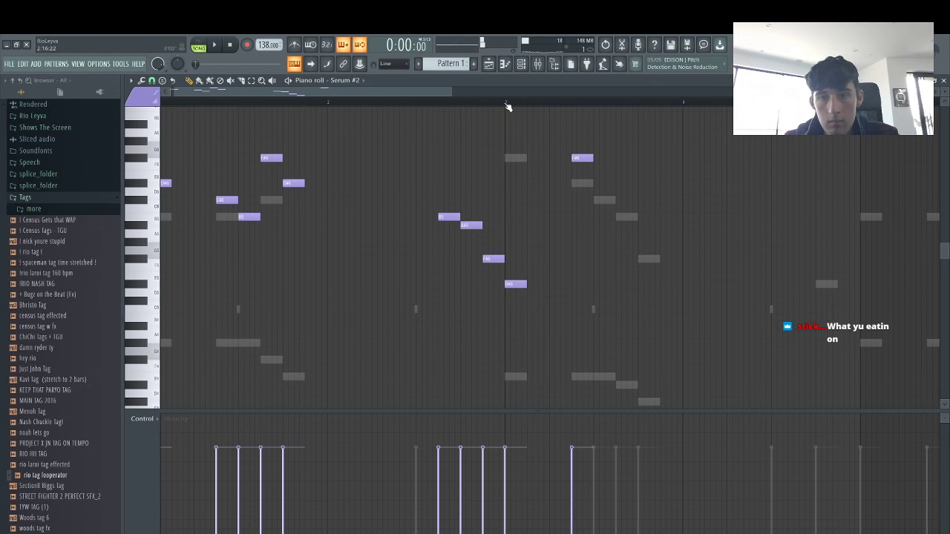
Continue bar 3 with G#6, F#6 and D#6 at steps 9, 11 and 13, checking the phrase by playback
key(space)
click(584, 141)
key(space)
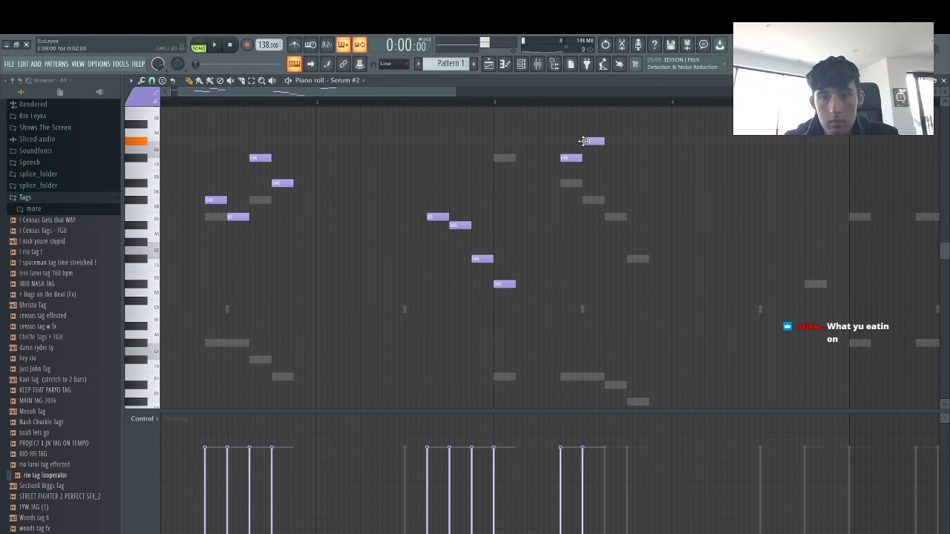
key(space)
click(608, 157)
key(space)
click(619, 184)
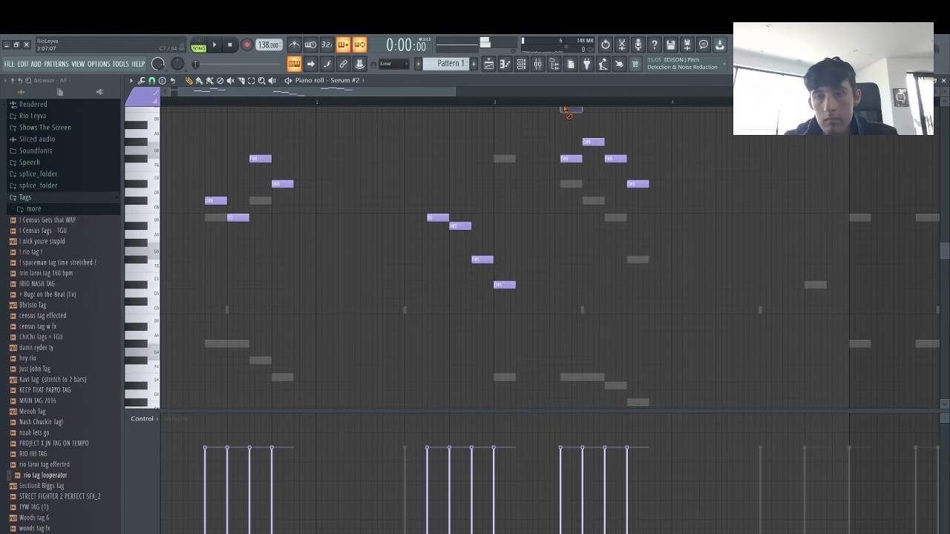
Play the phrase and add four-step C#6 and B5 notes at steps 9 and 13 of bar 4
scroll(608, 126, up, 1)
key(space)
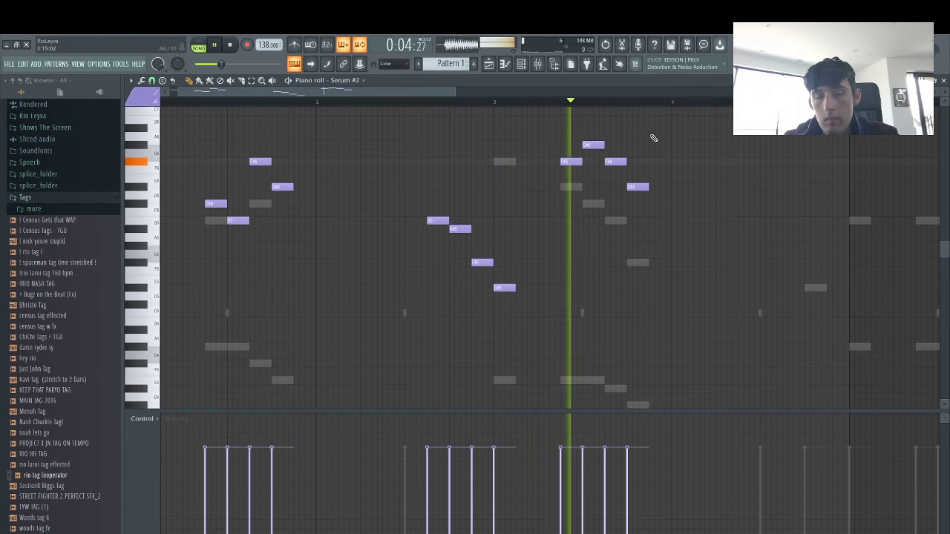
click(764, 203)
key(space)
drag(806, 213, 803, 224)
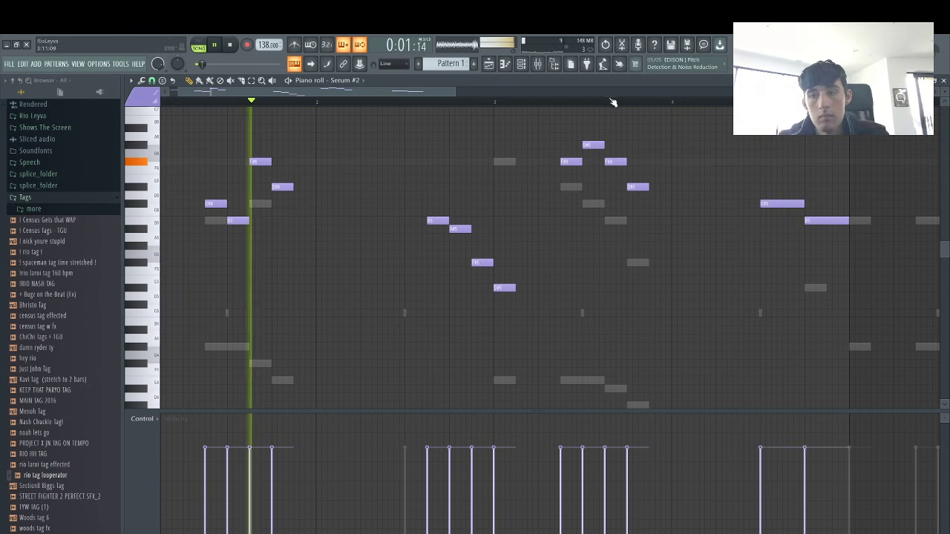
Duplicate the four-bar counter-melody into bars 5 to 8
key(ctrl+b)
key(ctrl+b)
scroll(324, 243, down, 2)
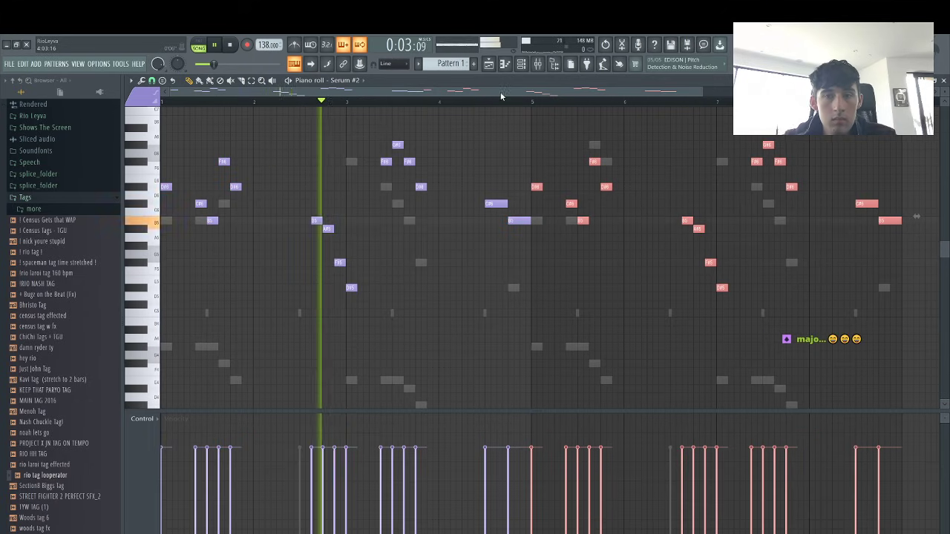
Show the channel rack and reset the Serum #2 channel's panning
click(505, 64)
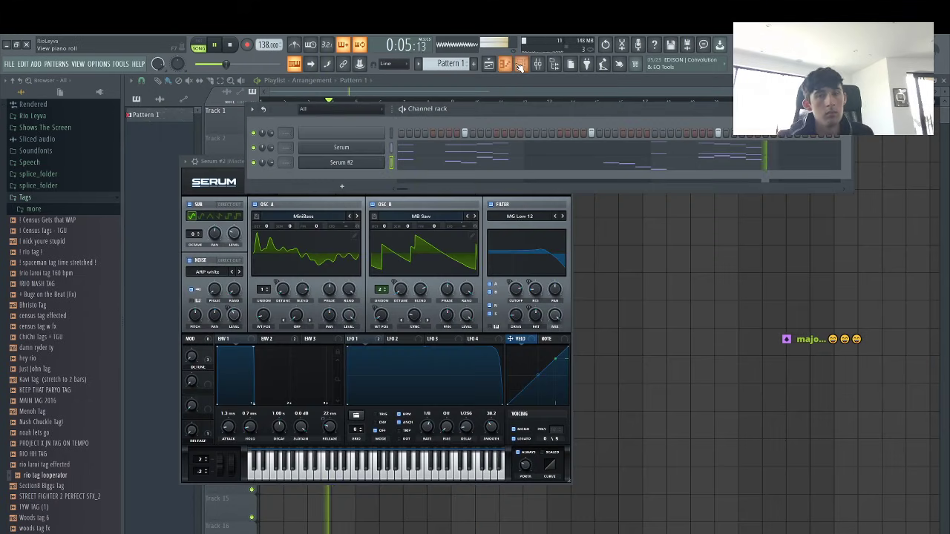
click(521, 65)
click(521, 65)
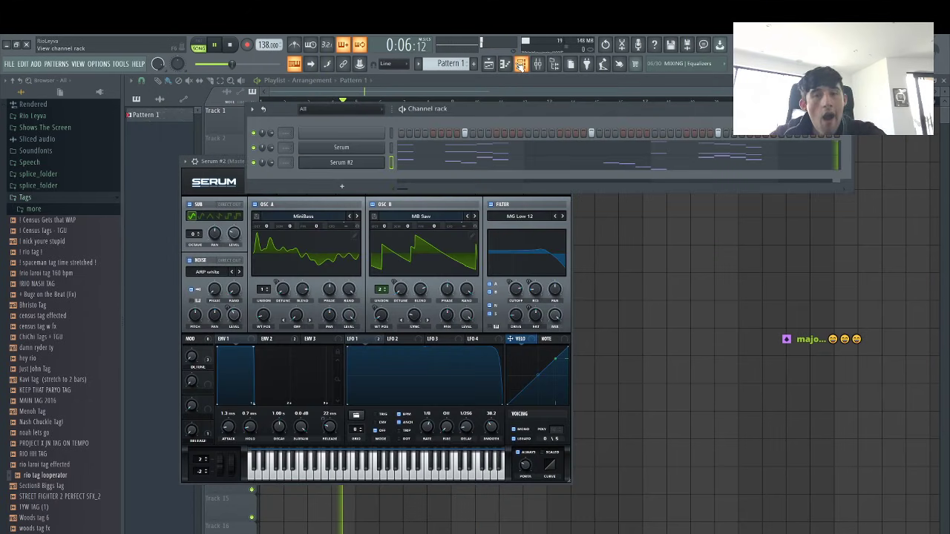
right_click(262, 162)
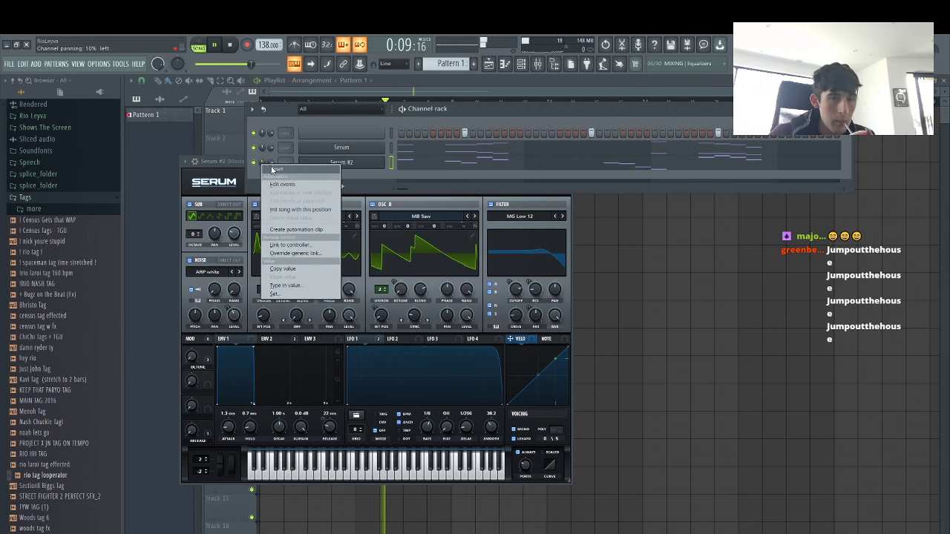
click(272, 170)
Return to Serum #2's piano roll, place a four-step F6 note in bar 4 and check bar 7 by playback
click(498, 166)
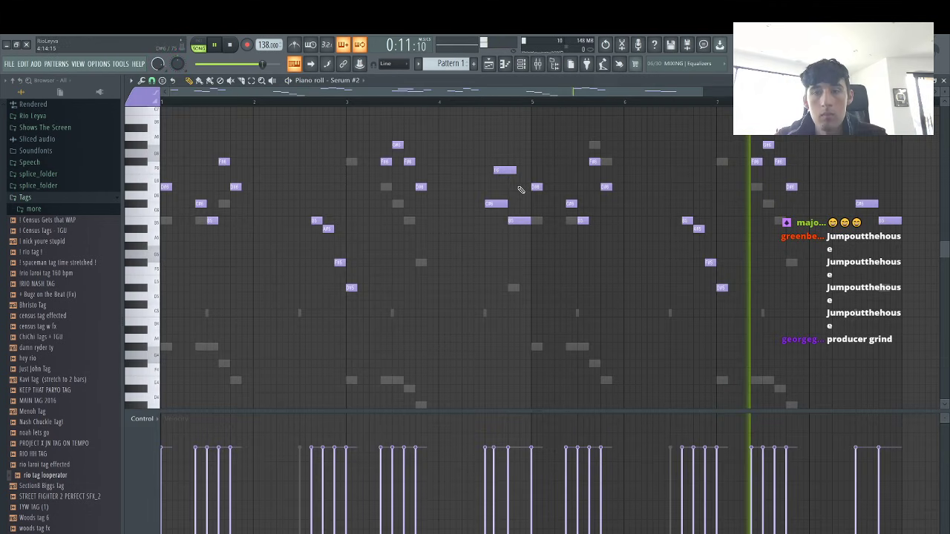
key(space)
click(671, 101)
key(space)
key(space)
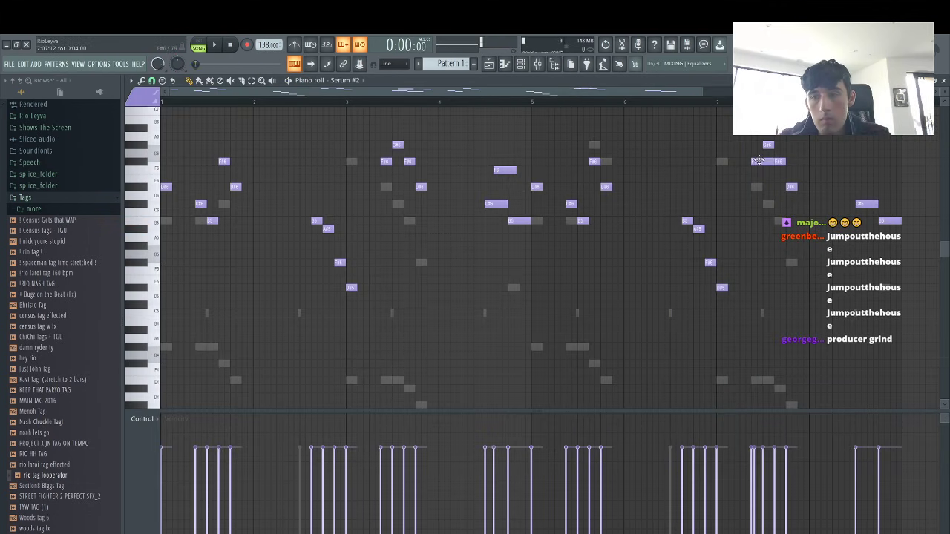
Transpose bar 7's four notes F#6, G#6, F#6 and D#6 down one octave and play the result
drag(788, 207, 755, 126)
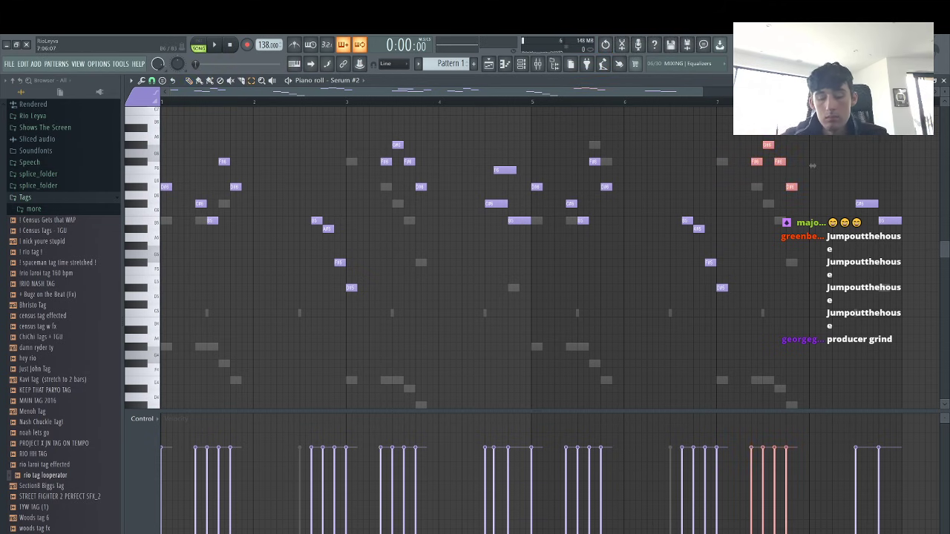
key(ctrl+Down)
key(space)
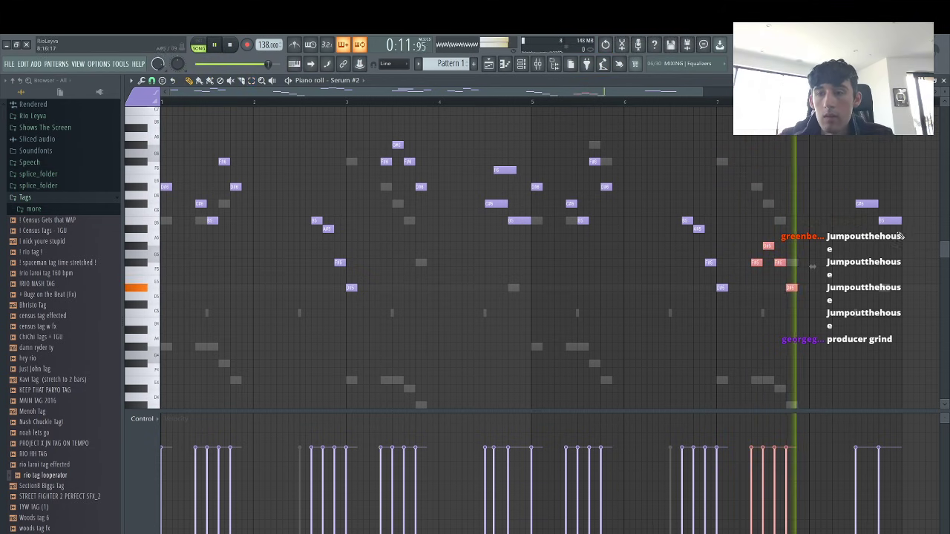
Swap the two closing notes of bar 8 so B5 comes before C#6, and play the ending
drag(863, 203, 891, 204)
key(space)
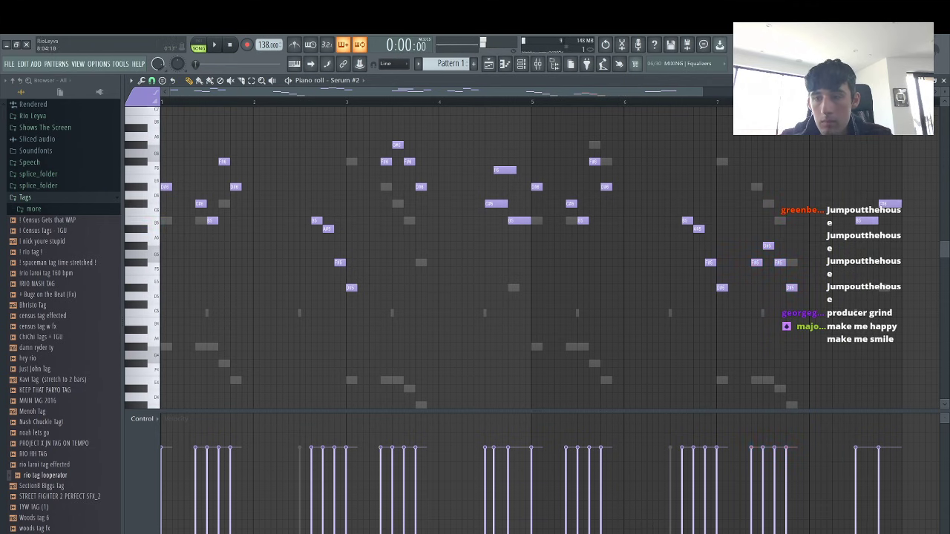
key(space)
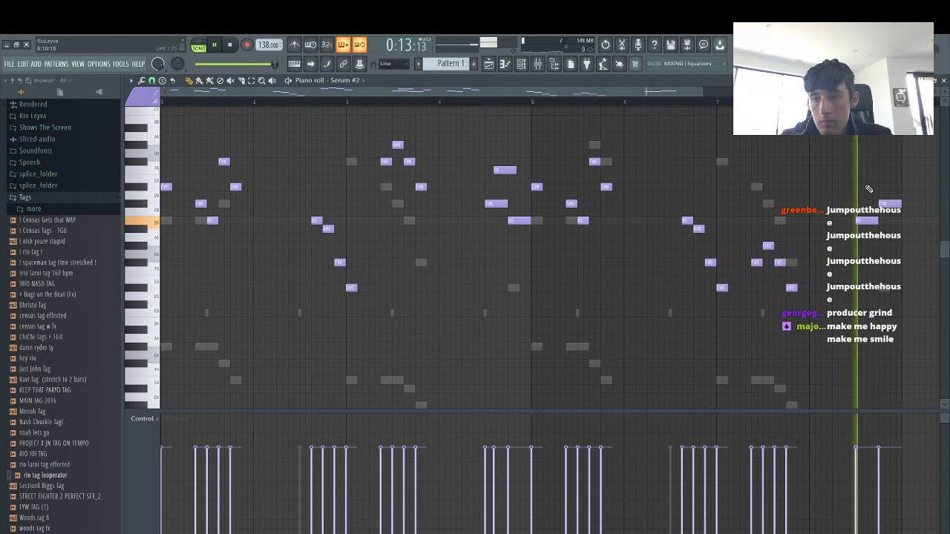
Stop playback and clone the Serum #2 channel in the channel rack
click(521, 63)
key(space)
right_click(338, 167)
click(341, 187)
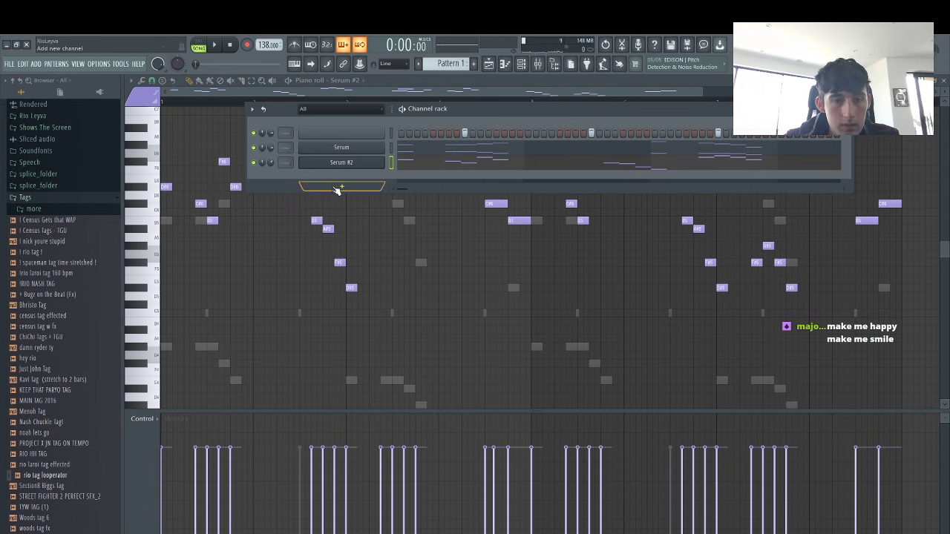
click(341, 187)
right_click(345, 170)
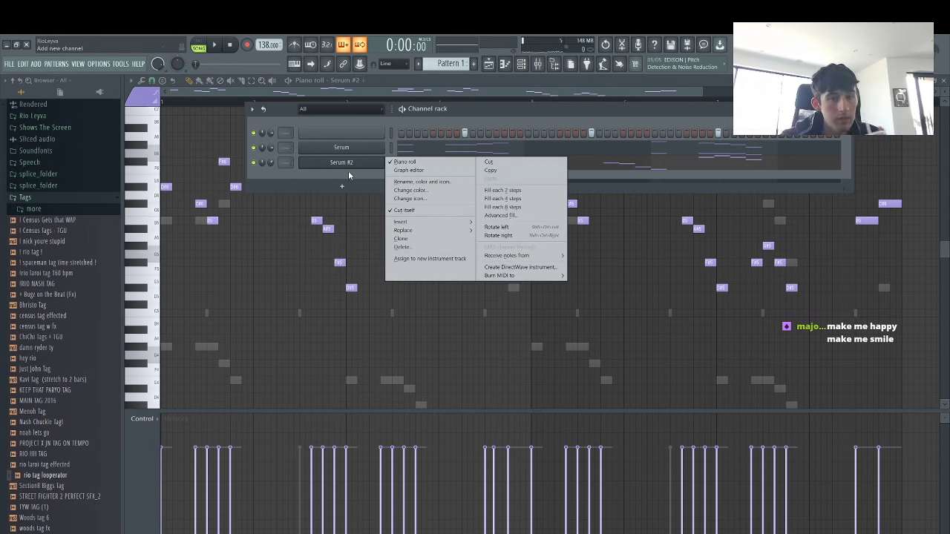
click(446, 238)
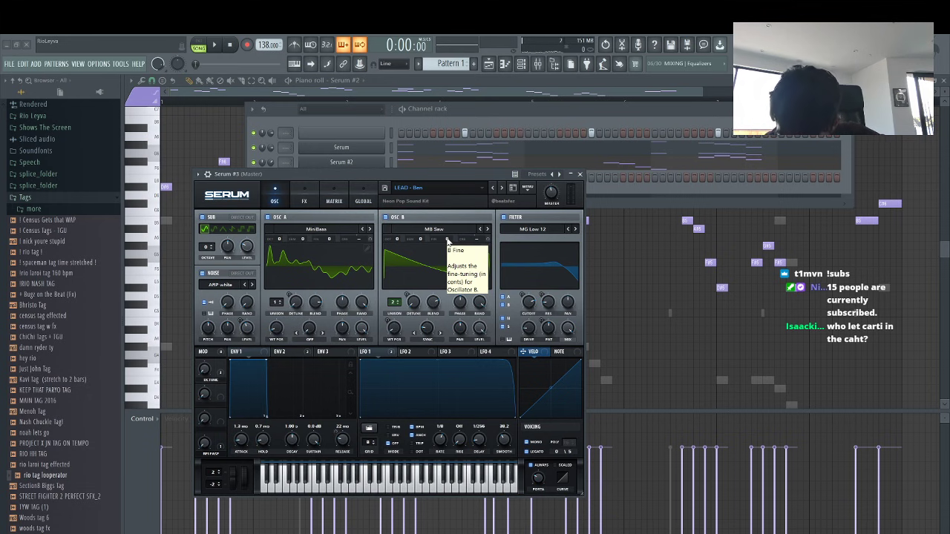
Try BASS - Deatheater from the Neon Pop Serum Bank in Serum #3, enable the typing keyboard, and switch to BASS - Drain
click(432, 186)
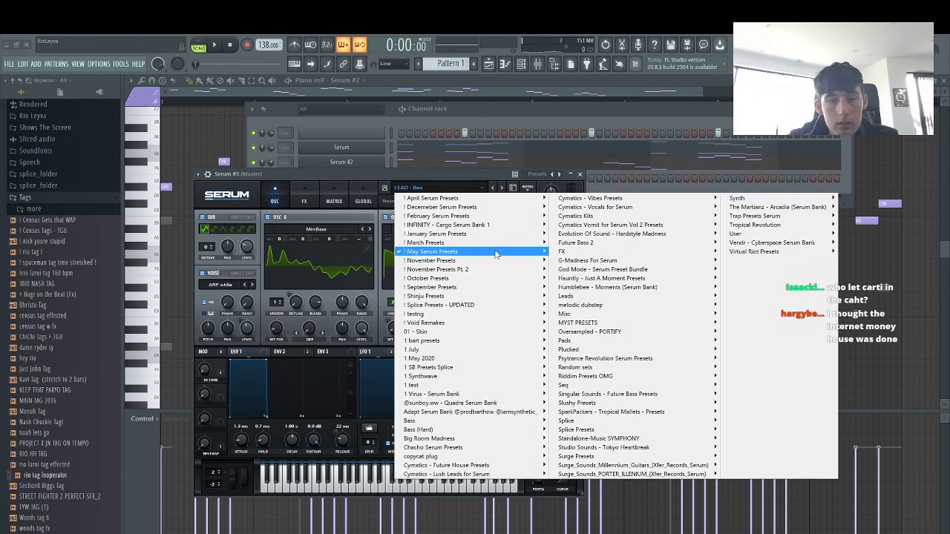
mouse_move(475, 252)
mouse_move(618, 319)
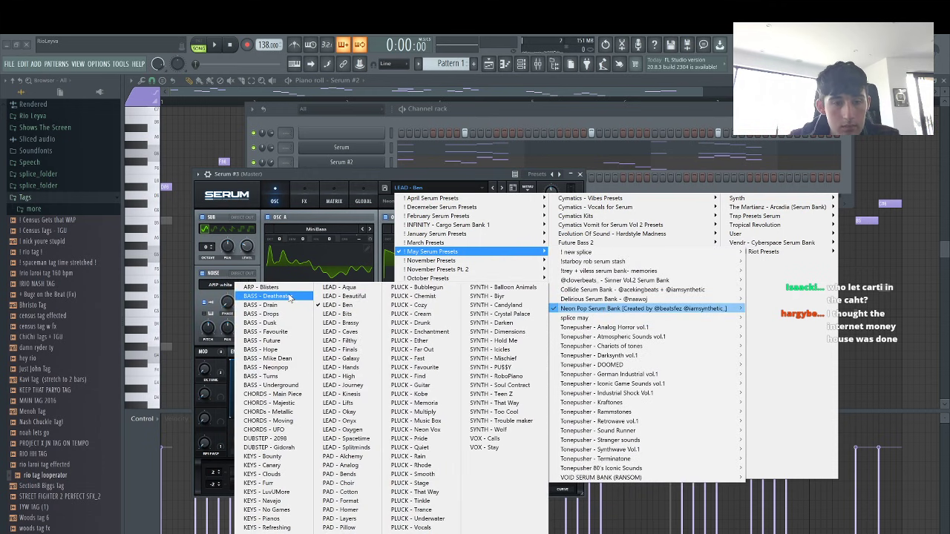
click(313, 301)
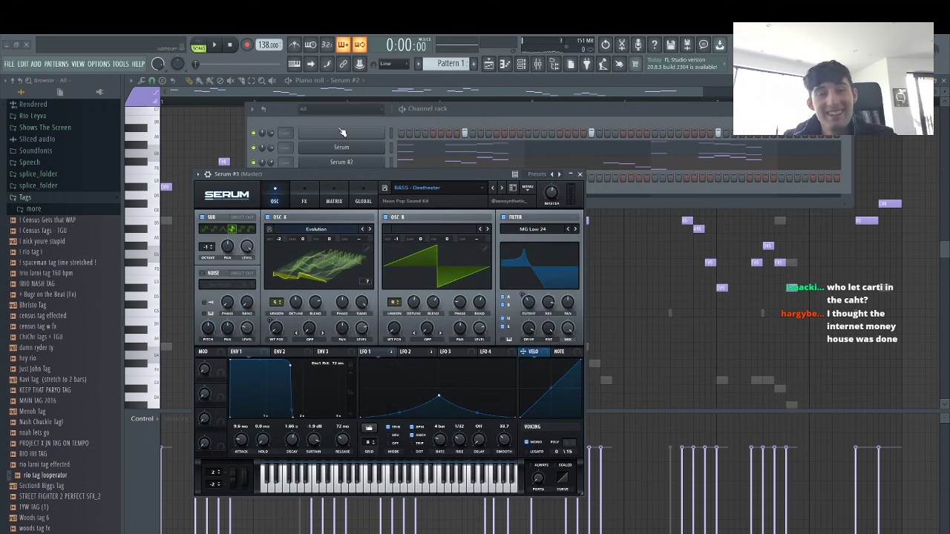
click(296, 63)
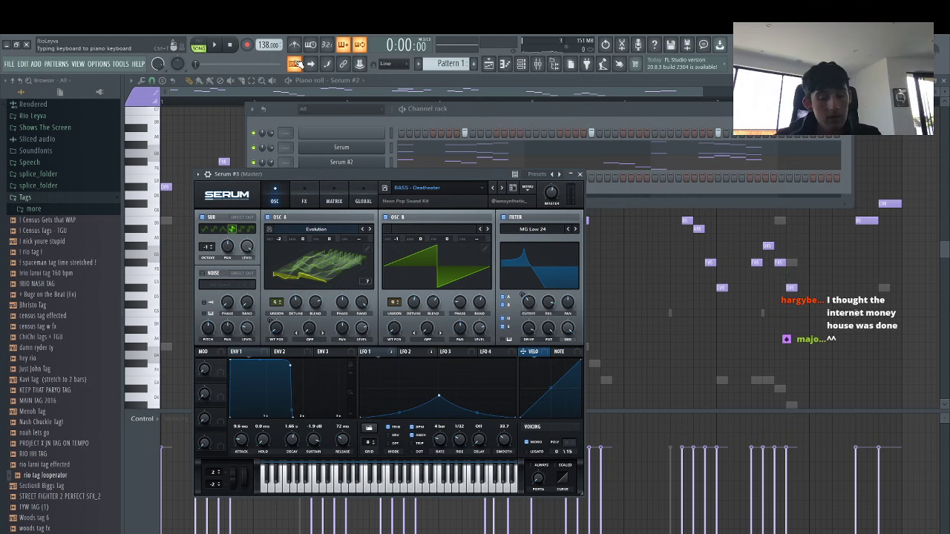
click(499, 187)
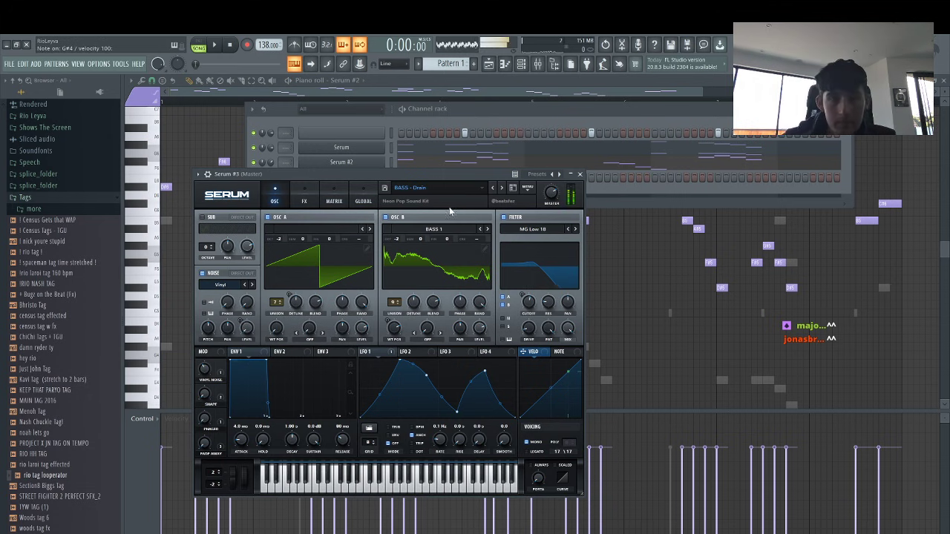
Copy the original Serum channel's notes into Serum #3 and open its piano roll
click(475, 112)
right_click(357, 178)
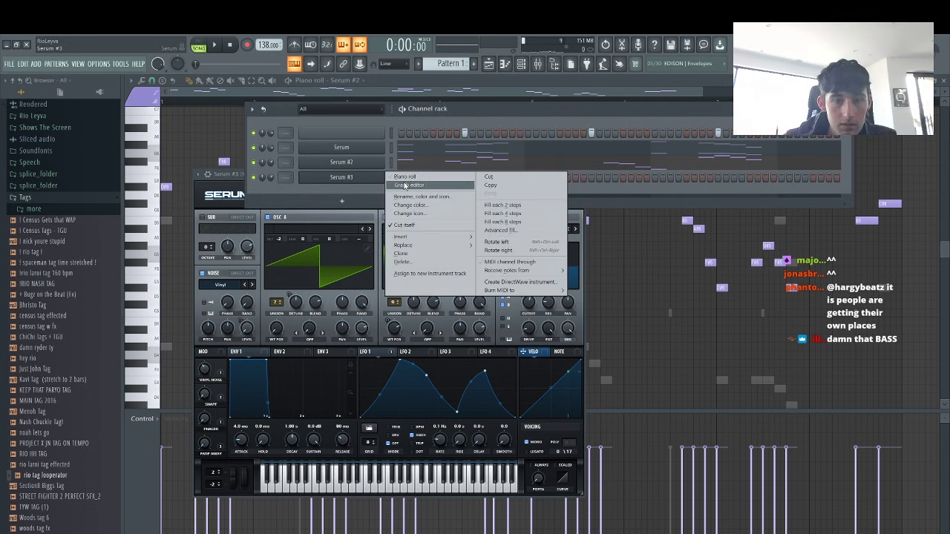
click(404, 187)
click(392, 163)
click(392, 135)
click(390, 149)
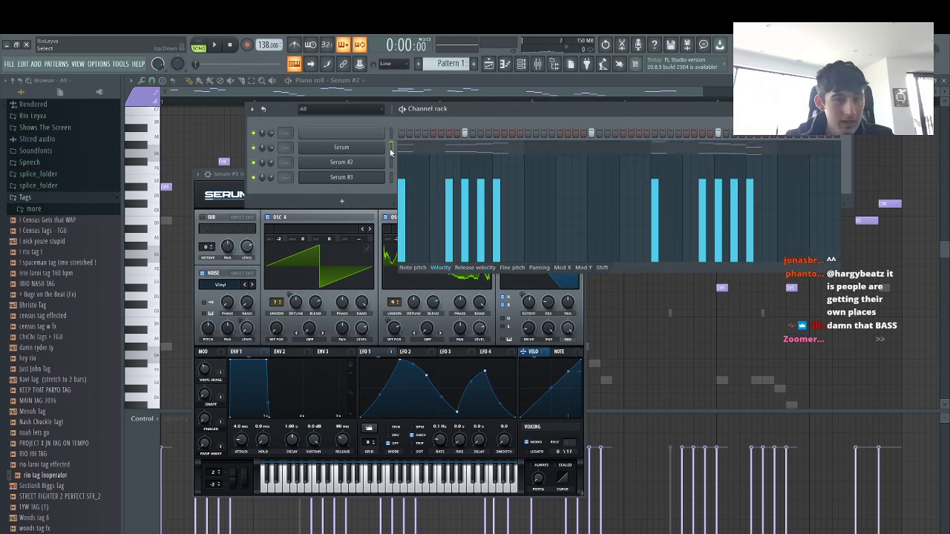
key(Escape)
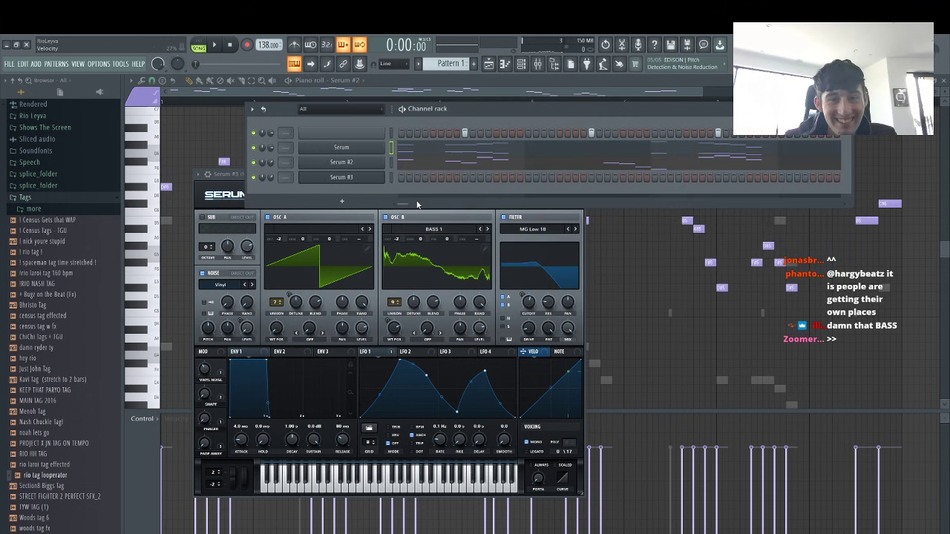
click(393, 180)
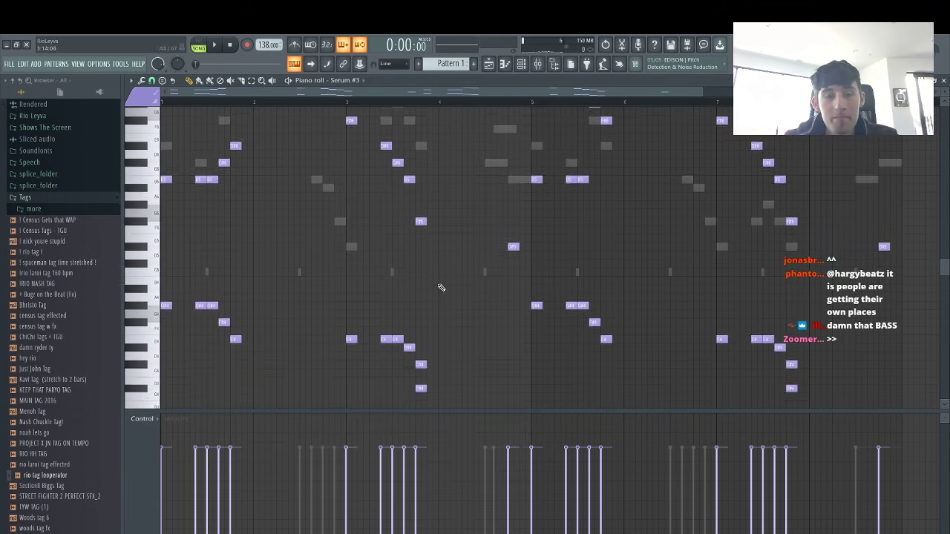
Delete the upper melody notes from Serum #3 and extend the remaining low notes legato up to the next note
click(297, 69)
drag(838, 225, 1, 52)
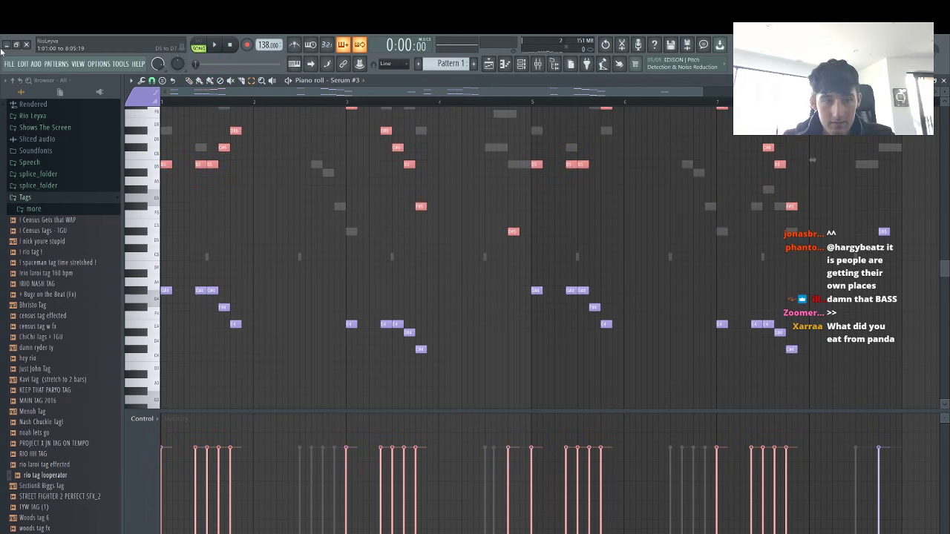
key(Delete)
key(ctrl+l)
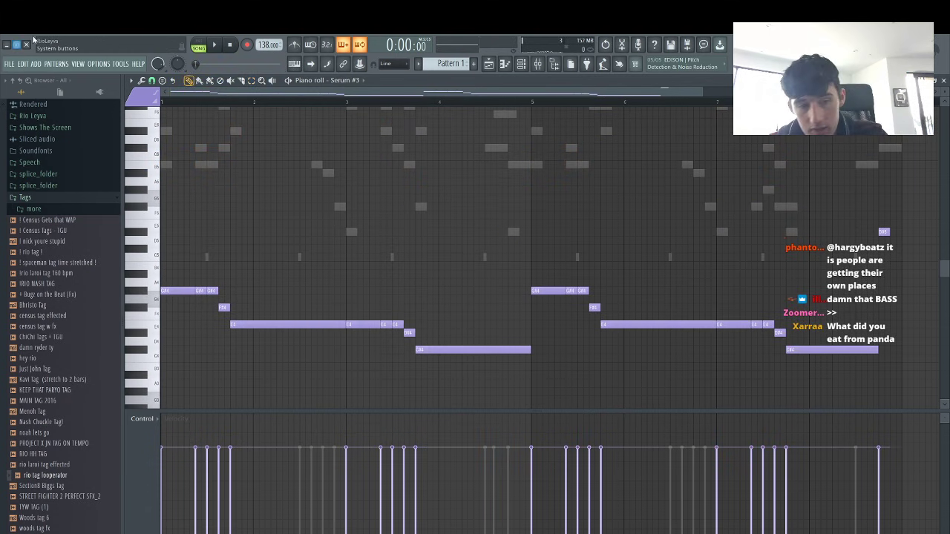
Play the bass line and shorten the first long E4 and C#4 notes to 12 steps, ending midway through bars 2 and 4
key(space)
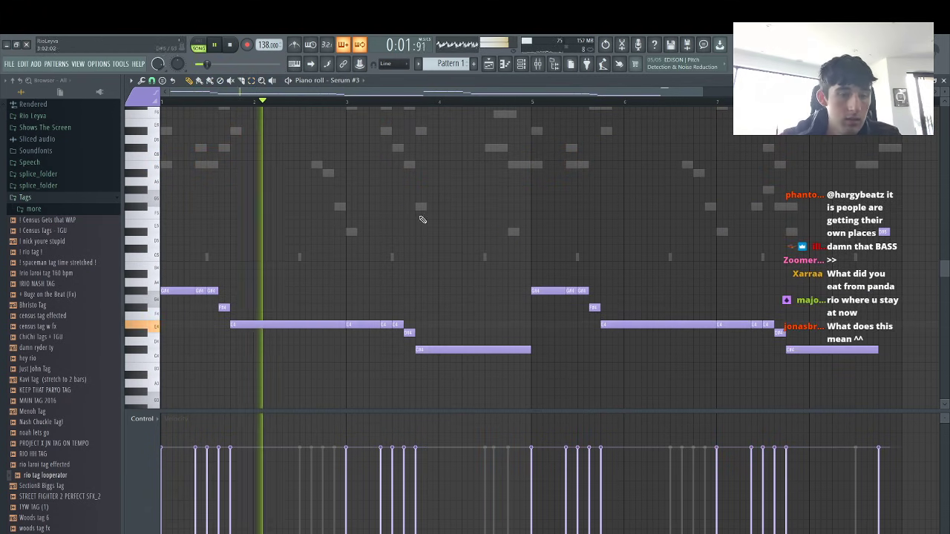
drag(346, 325, 299, 326)
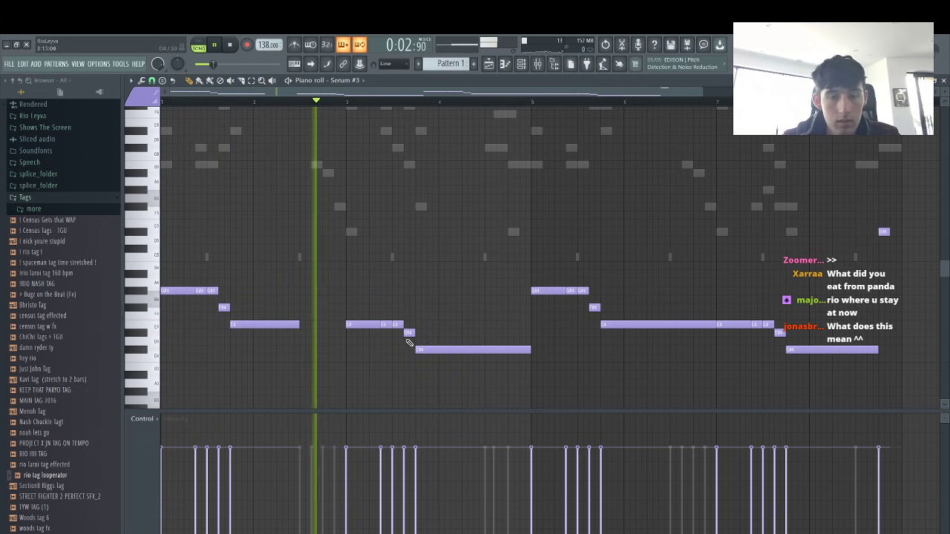
drag(530, 350, 484, 357)
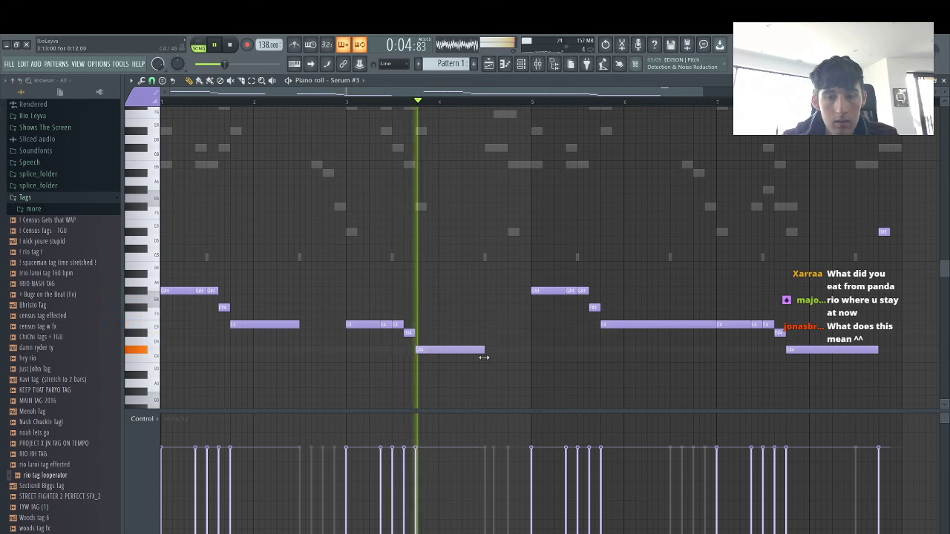
Shorten the long E4 note to 12 steps, ending midway through bar 6, and delete the high F6 note in bar 4 of Serum #2
drag(716, 325, 668, 328)
key(space)
scroll(468, 174, up, 3)
right_click(499, 193)
right_click(499, 192)
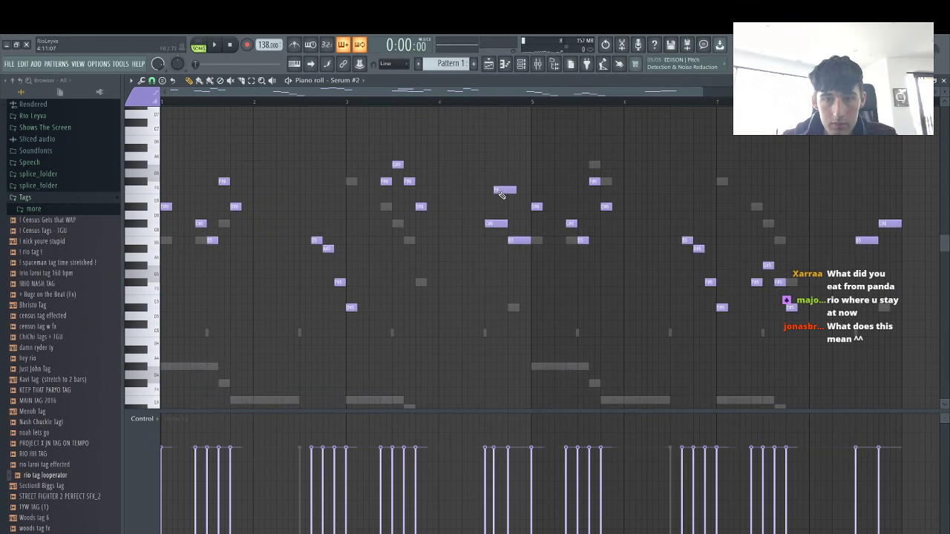
click(345, 82)
click(350, 124)
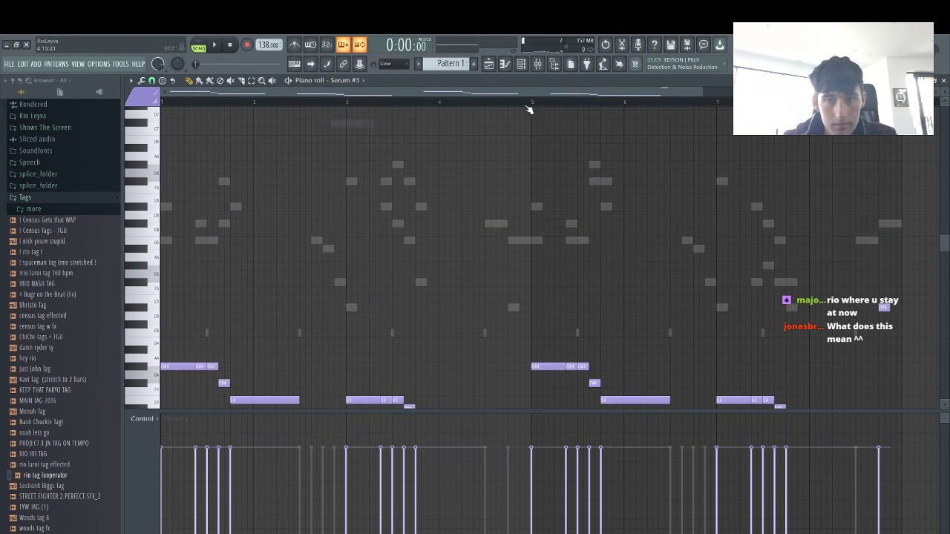
Play Serum #3 from bar 5, shorten the last C#4 note to 12 steps and delete the final D#5 note in bar 8
click(531, 103)
key(space)
scroll(631, 252, down, 3)
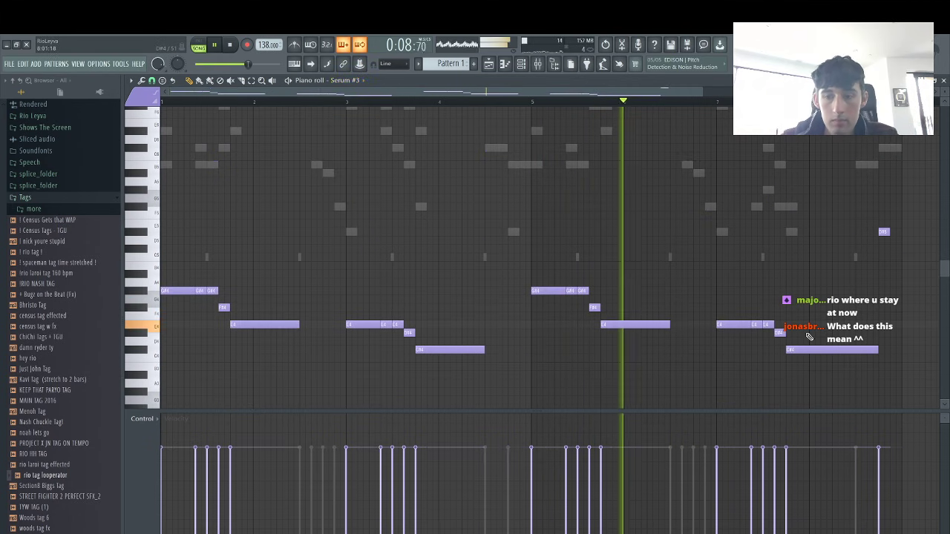
drag(878, 351, 855, 350)
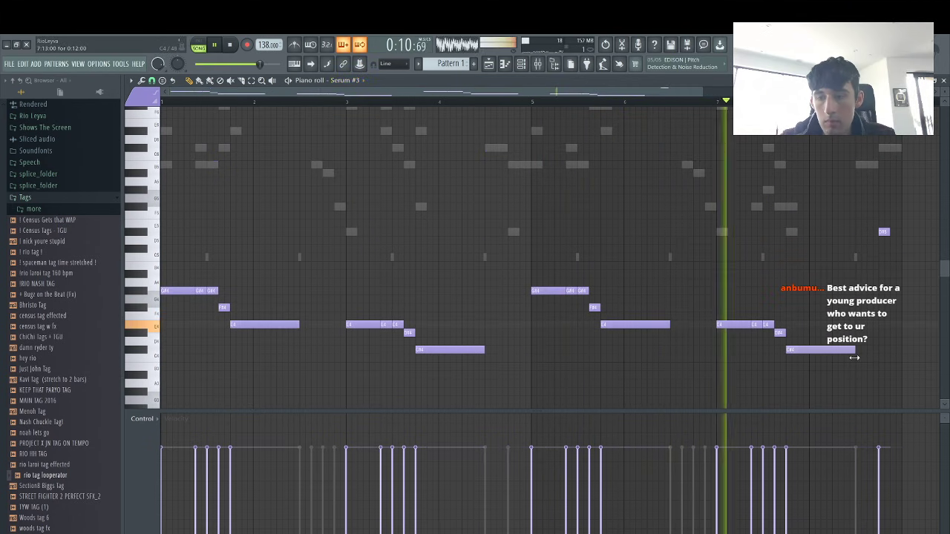
Transpose the Serum, Serum #2 and Serum #3 channels up 2 semitones
key(F6)
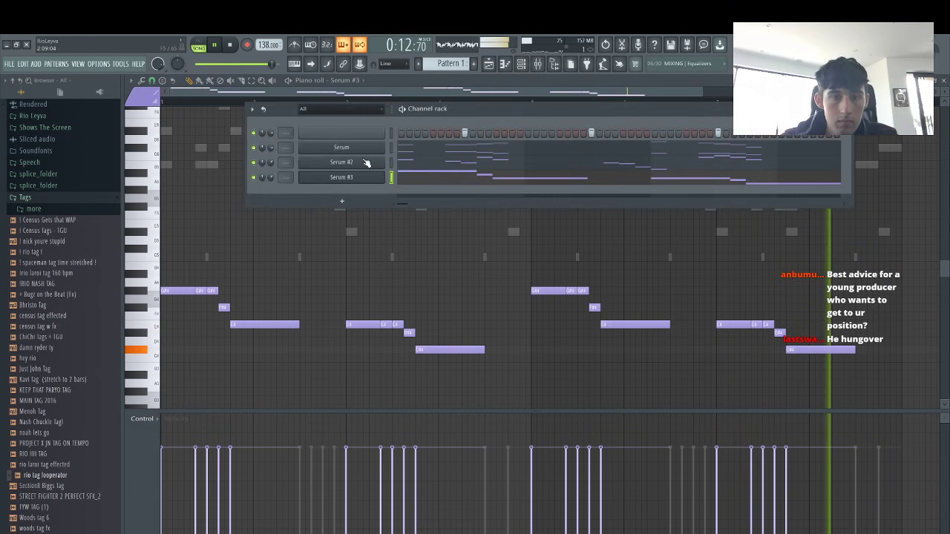
key(space)
click(255, 110)
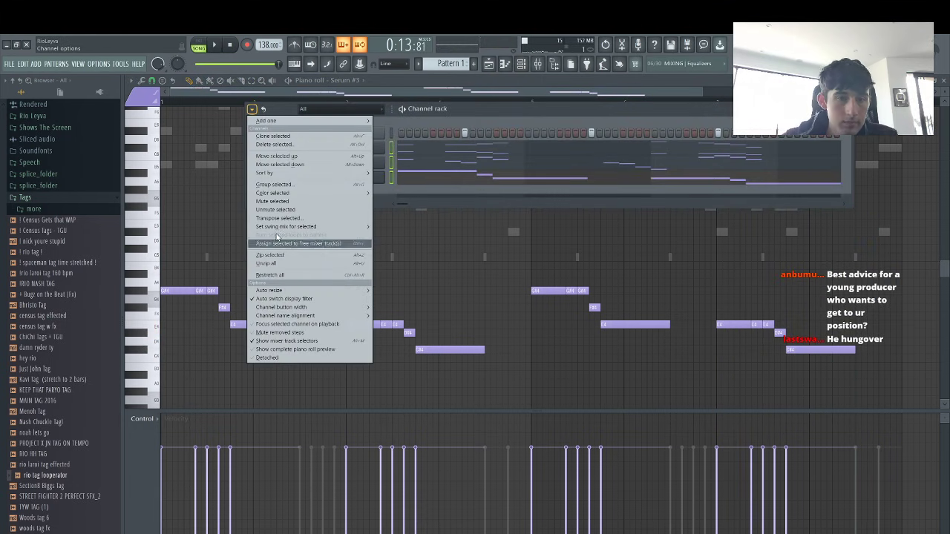
click(264, 221)
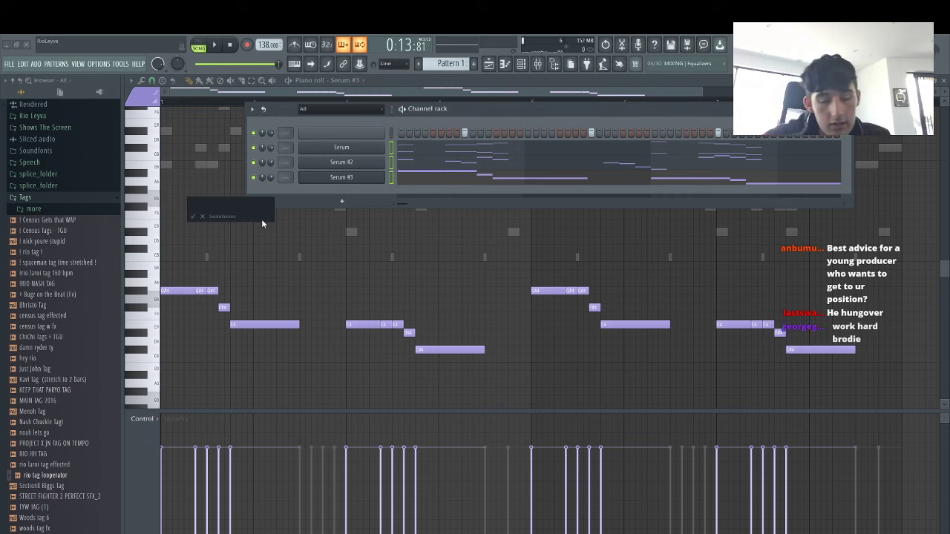
text(2)
key(Return)
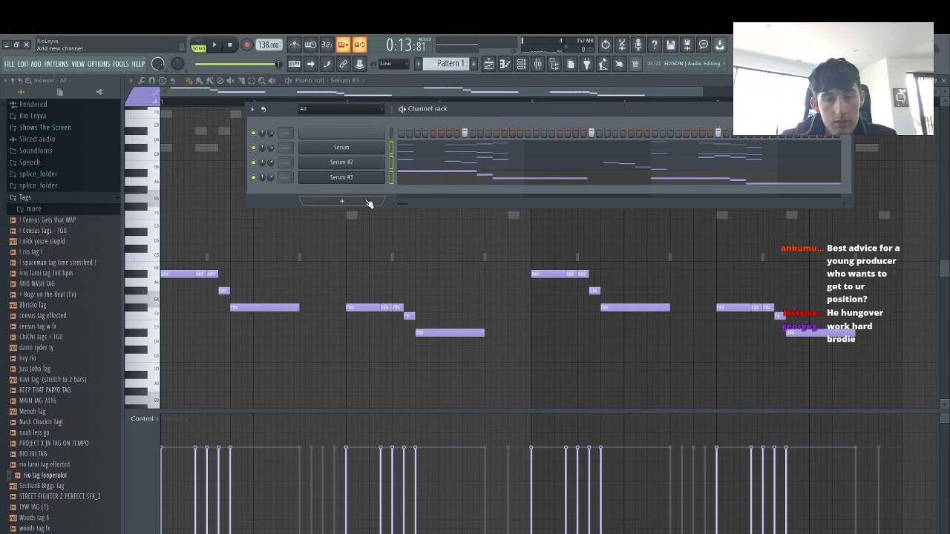
Add a TyrellN6 channel and audition its patches, selecting PV - Influx Pad
click(341, 201)
mouse_move(341, 225)
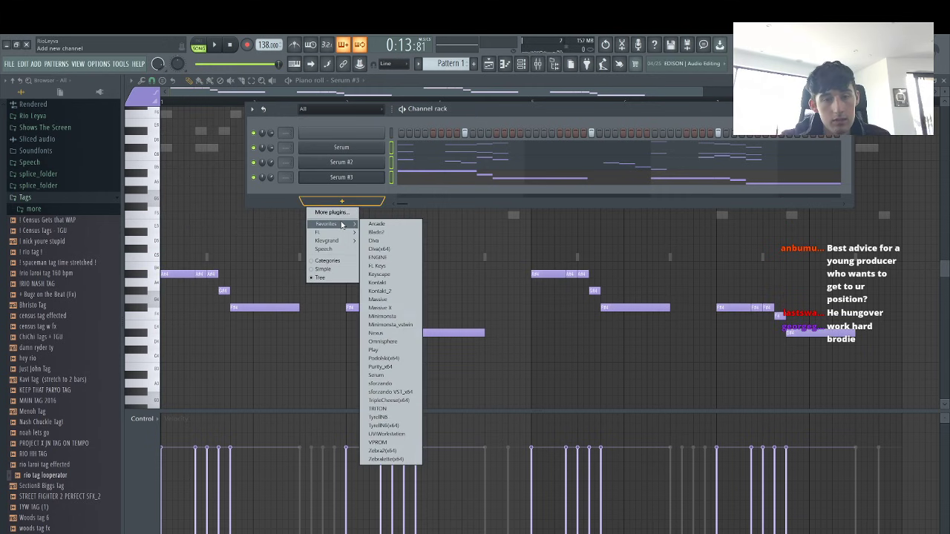
click(390, 419)
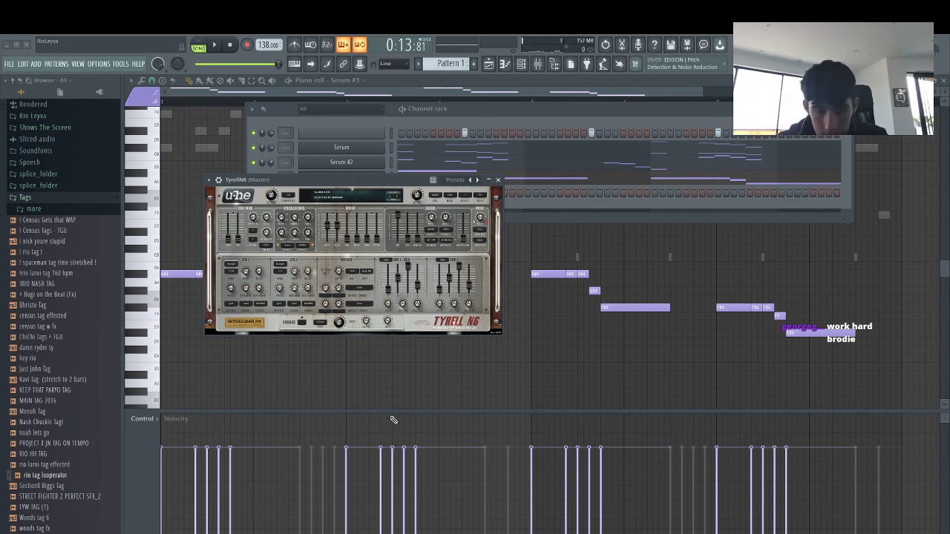
click(392, 194)
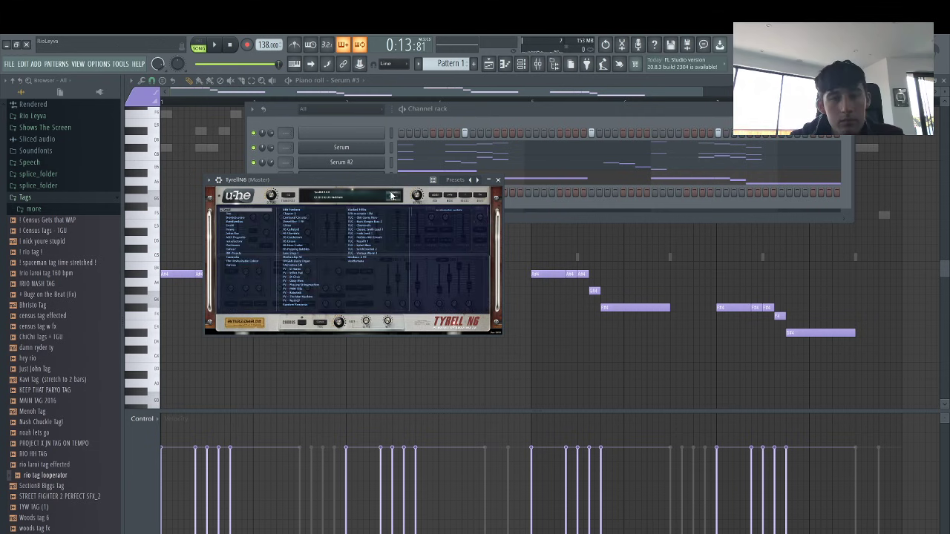
click(370, 236)
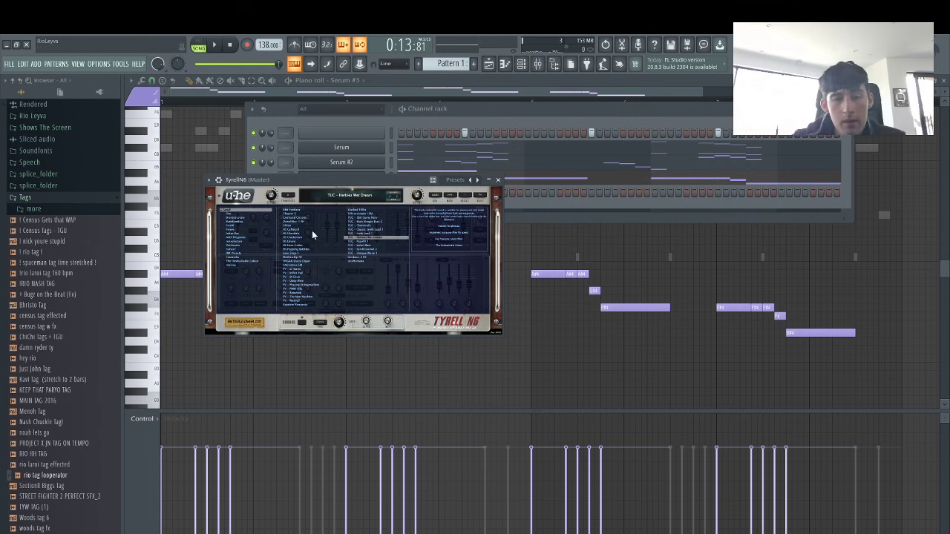
click(296, 241)
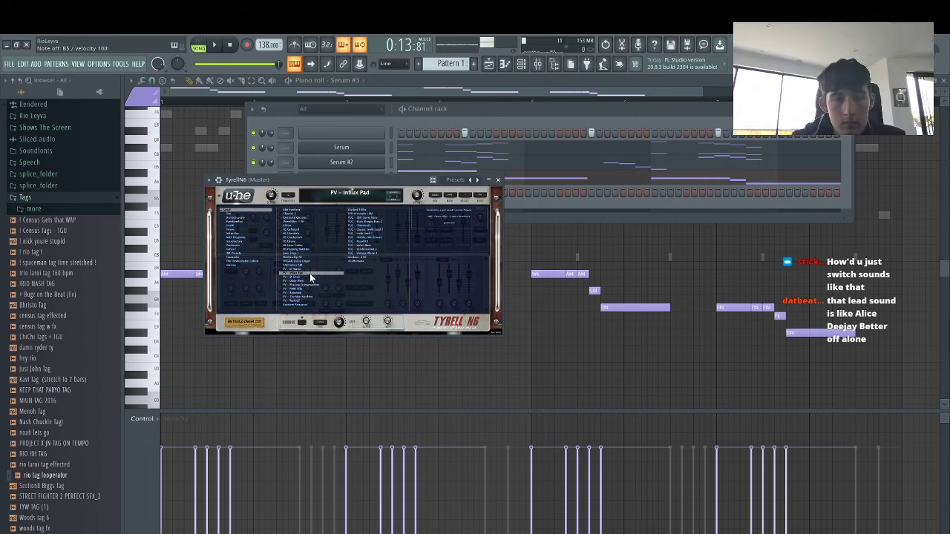
Open the TyrellN6 channel's piano roll and play the loop for reference
click(506, 216)
key(space)
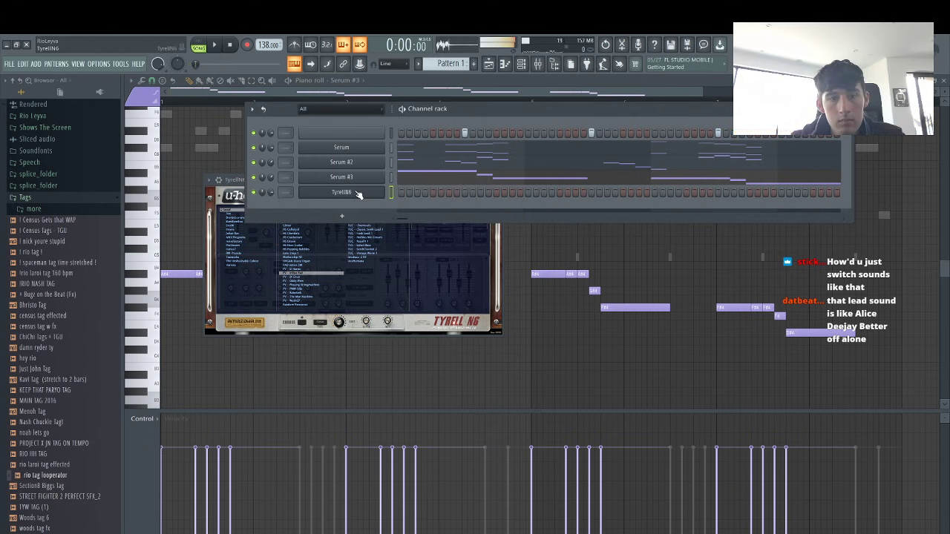
right_click(358, 193)
click(400, 192)
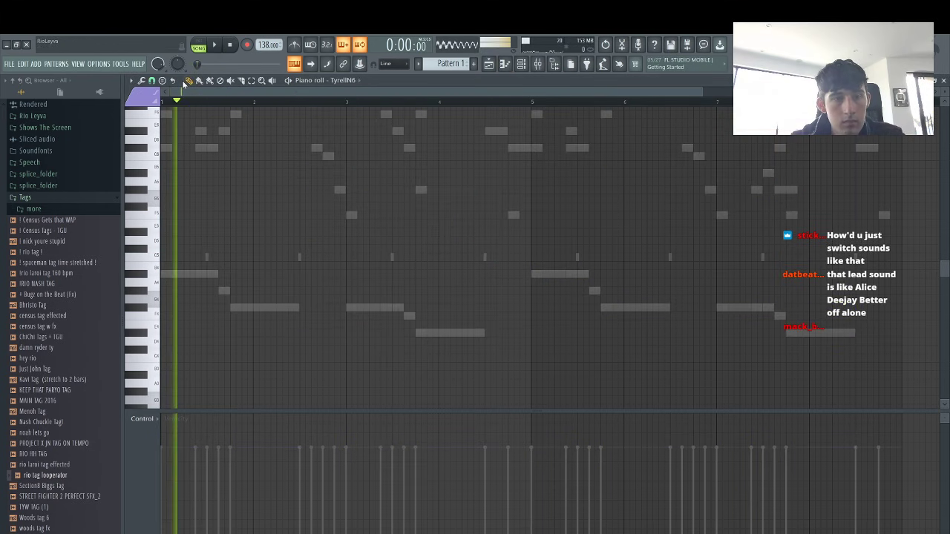
scroll(184, 185, up, 3)
key(space)
key(space)
Draw 2-step notes A#6, F6, C#7 and C7 on the four beats of bar 1 in TyrellN6
click(183, 185)
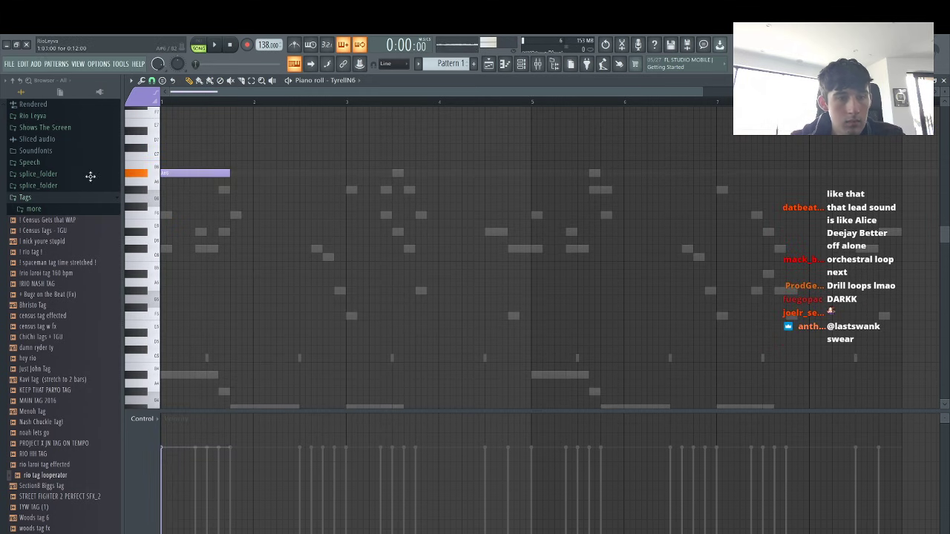
key(space)
drag(229, 173, 182, 215)
key(space)
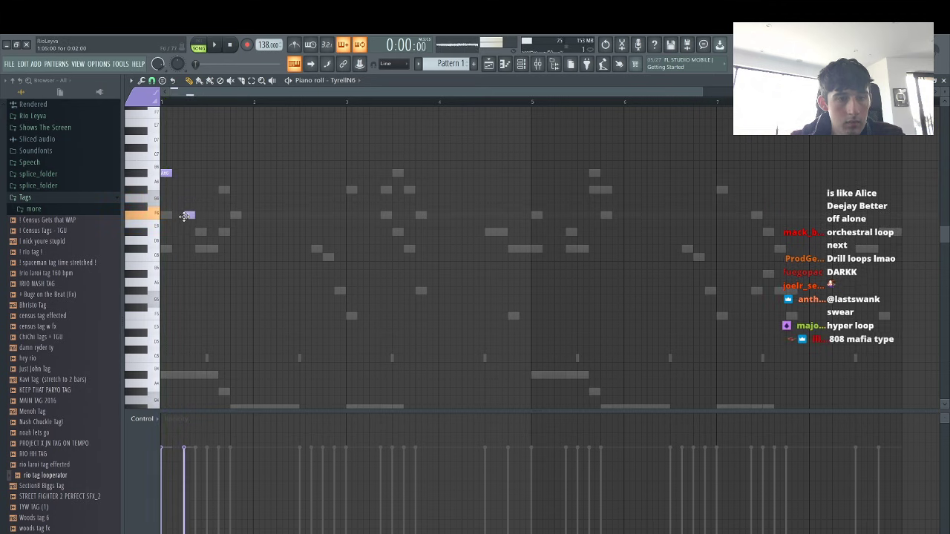
click(232, 156)
key(space)
key(space)
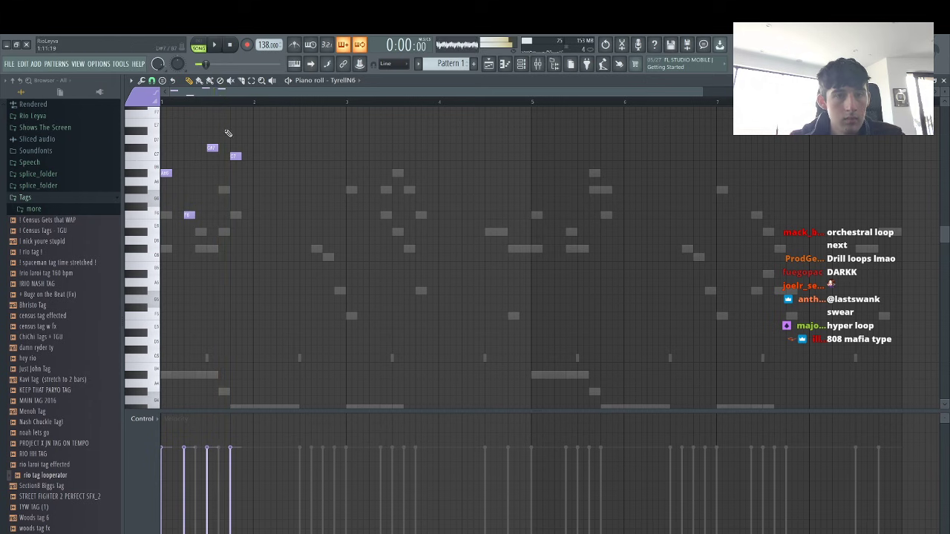
Duplicate the four-note phrase three times to fill bars 2 to 4, and deselect the notes
key(space)
key(ctrl+a)
key(ctrl+b)
key(ctrl+b)
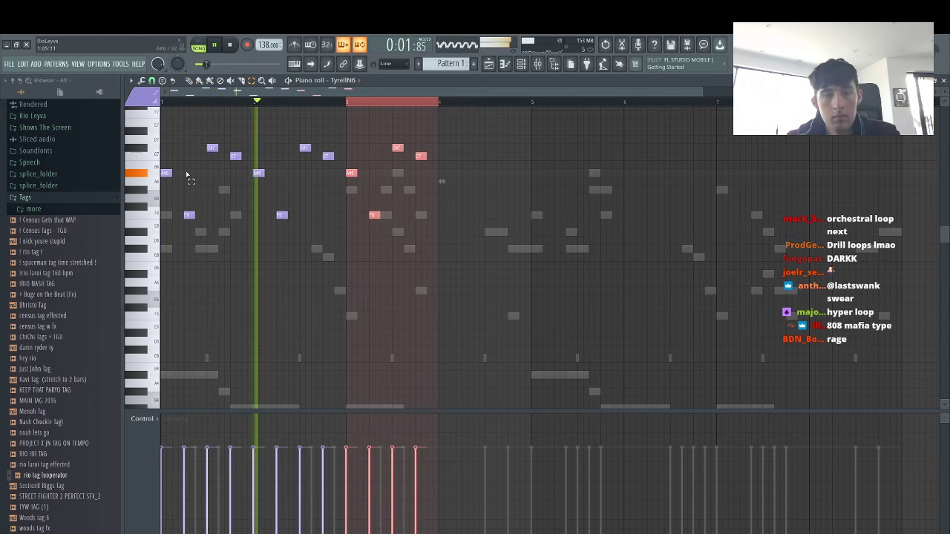
key(ctrl+b)
key(ctrl+d)
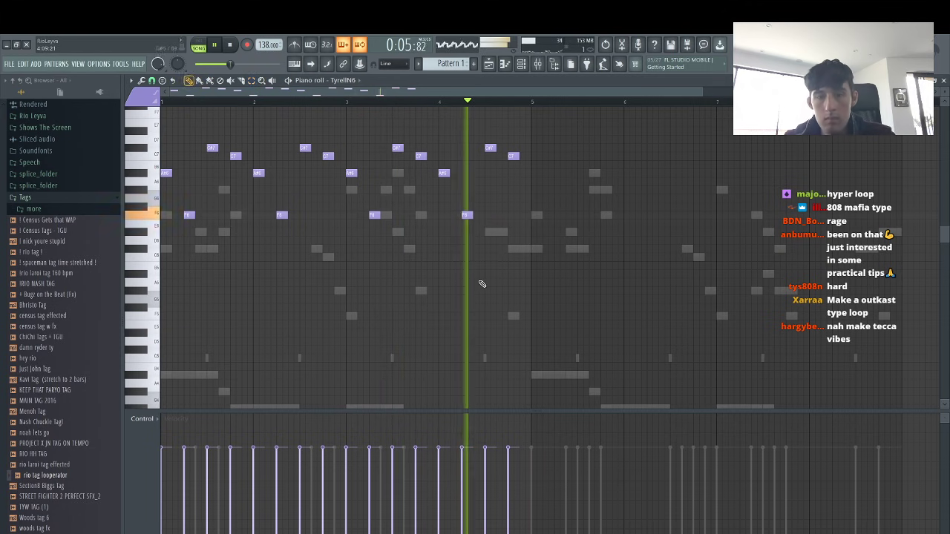
Replace the C#7 and C7 notes on the last two beats of bar 4 with D#6 and C#6
key(space)
click(486, 232)
drag(488, 236, 507, 250)
key(space)
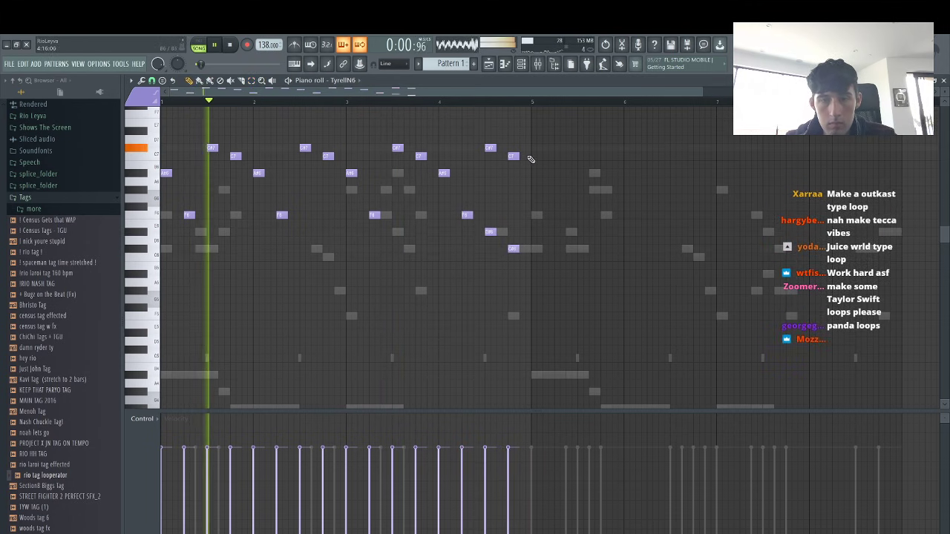
Duplicate the whole four-bar TyrellN6 melody into bars 5 to 8 and clear the selection
key(ctrl+a)
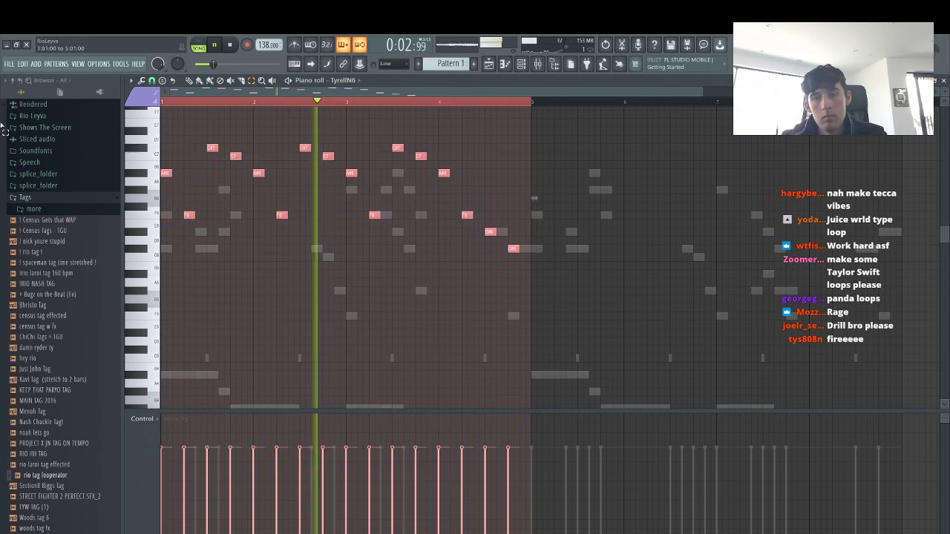
key(ctrl+b)
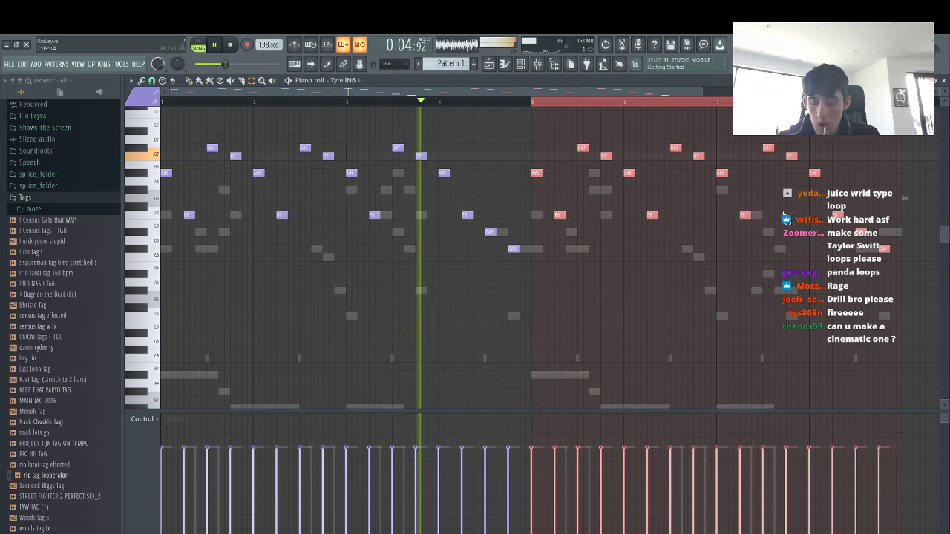
ctrl+click(569, 108)
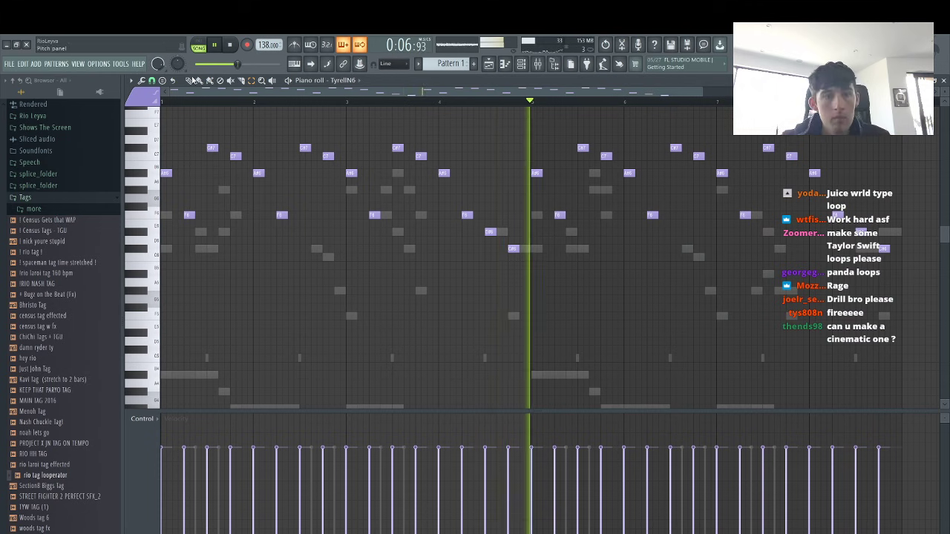
Try the C#7 and C7 notes in bar 7 one octave lower, and transpose them back up
drag(806, 163, 751, 141)
key(ctrl+Down)
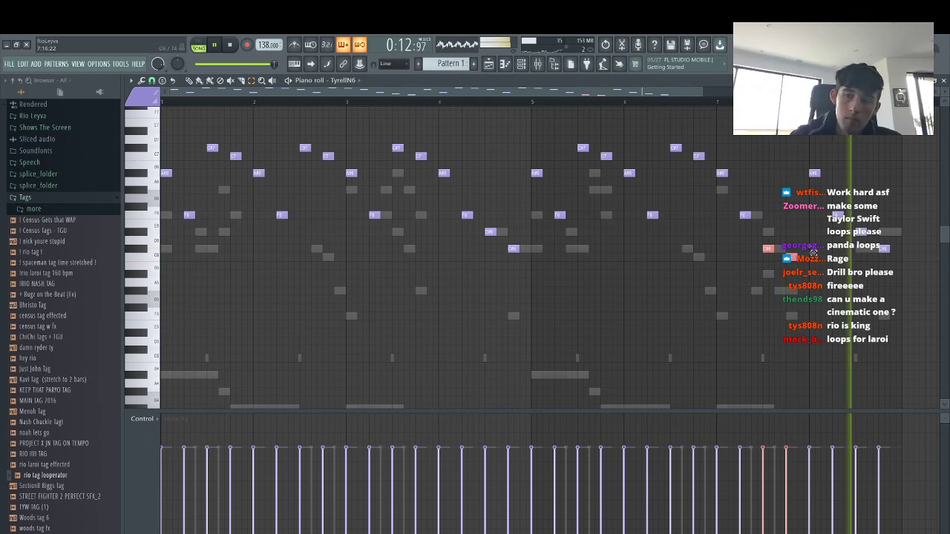
key(ctrl+Up)
key(space)
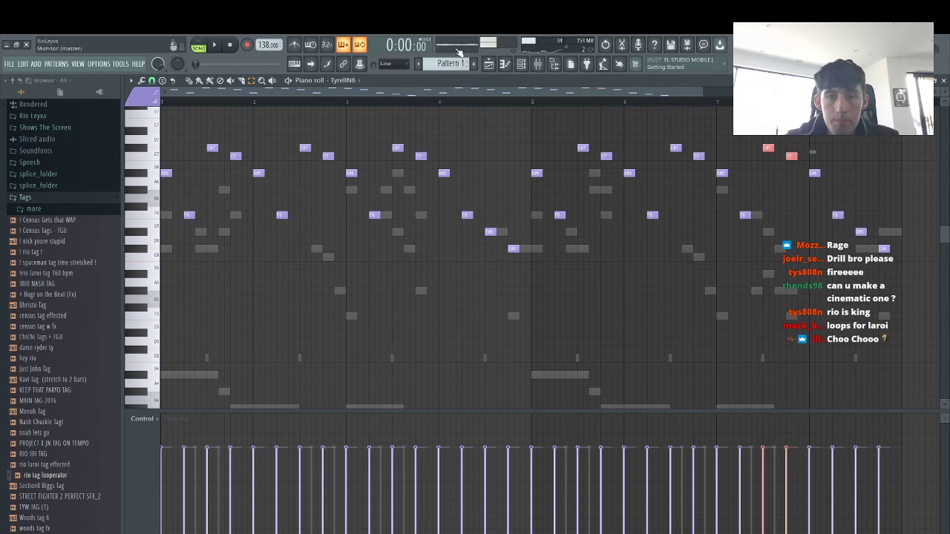
Add a Nexus channel and move its plugin window up so the whole interface shows
click(521, 64)
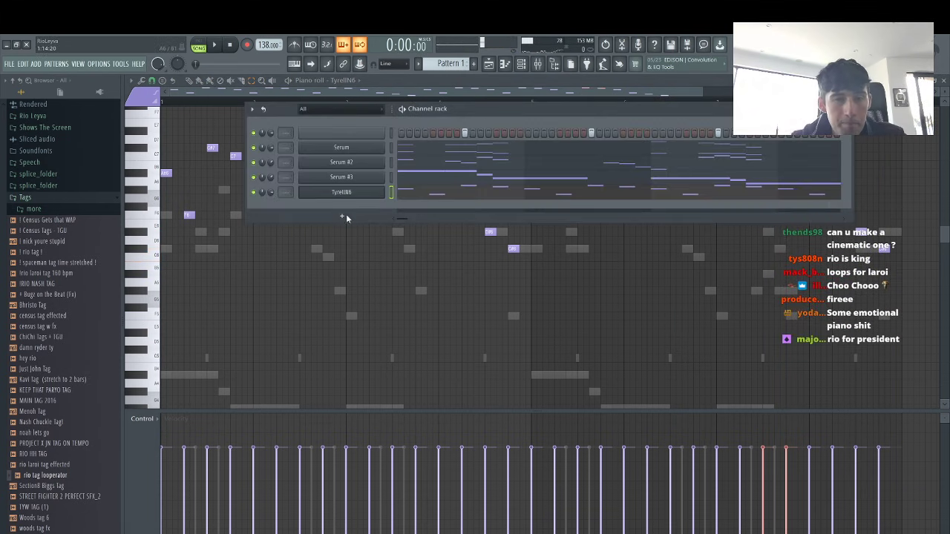
click(344, 217)
mouse_move(346, 244)
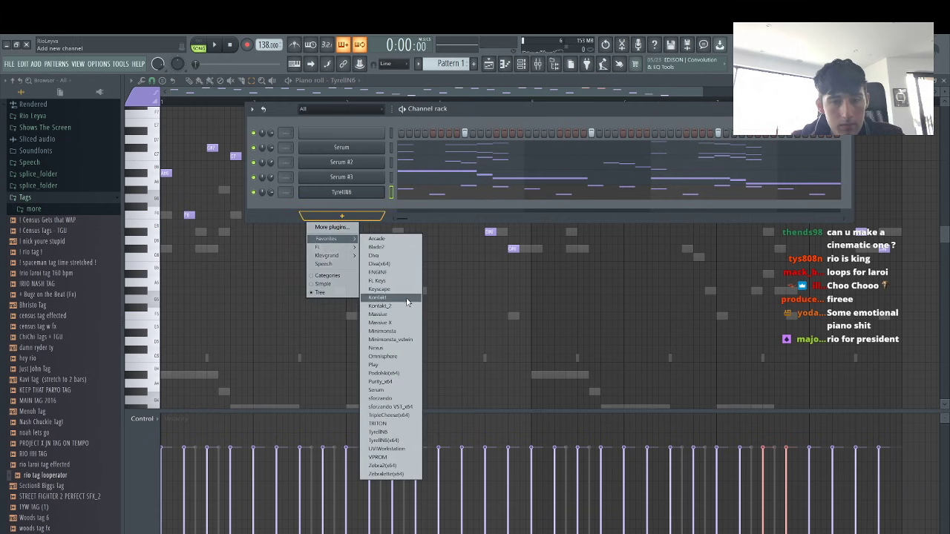
click(368, 348)
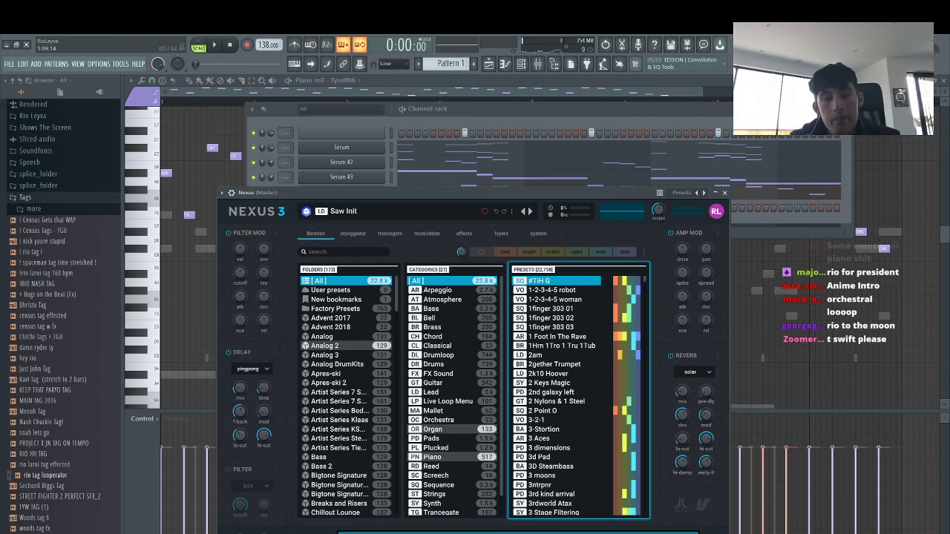
drag(472, 200, 474, 121)
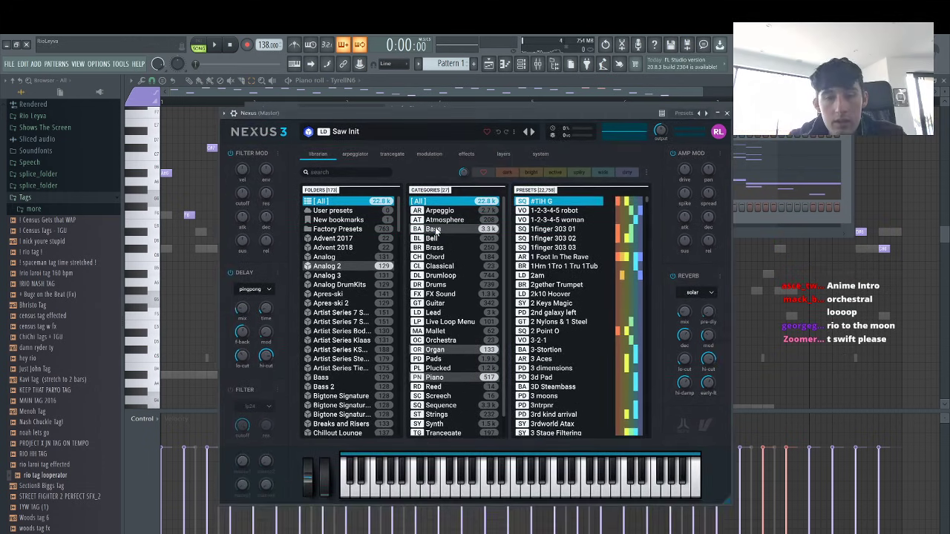
Show the Nexus arpeggio presets of all folders and audition the ones from Albatros to Alien T Knife & Fork
click(446, 230)
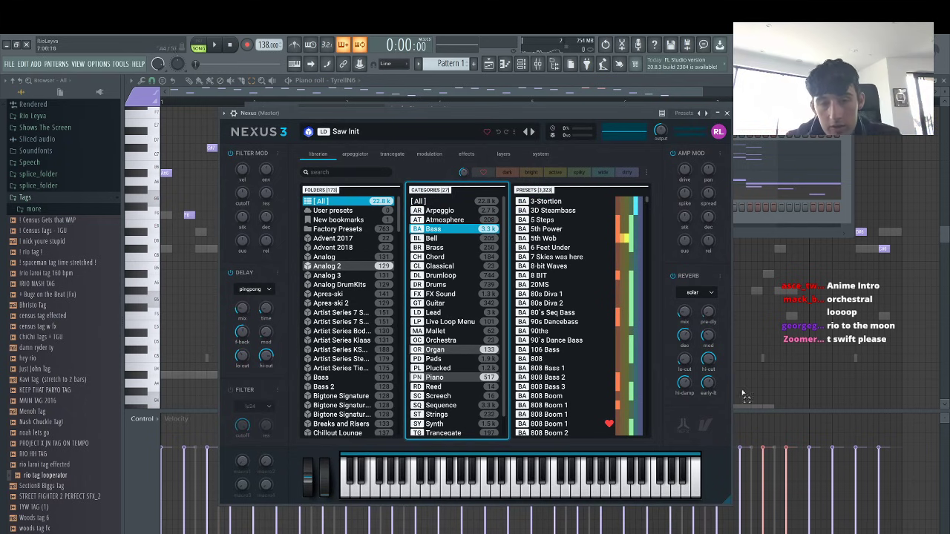
click(439, 211)
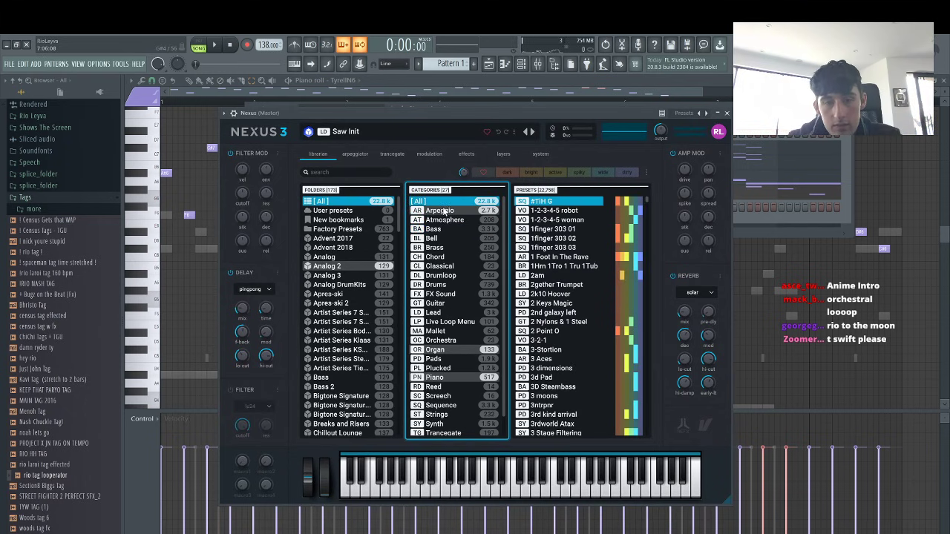
scroll(651, 369, down, 3)
click(561, 383)
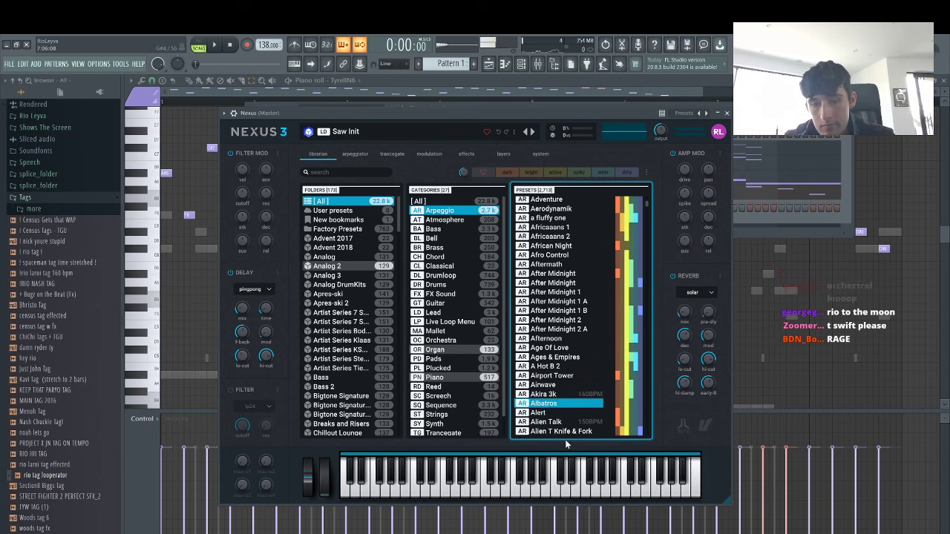
key(Down)
key(Down)
scroll(561, 380, down, 3)
key(Down)
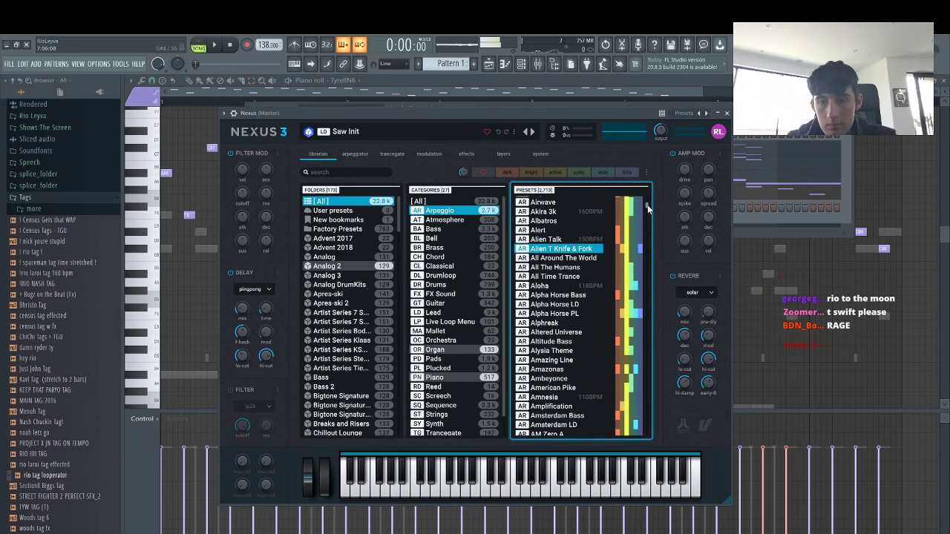
Audition the arpeggio presets from Crazy Percussion through Crispy Line
drag(647, 205, 647, 241)
click(582, 326)
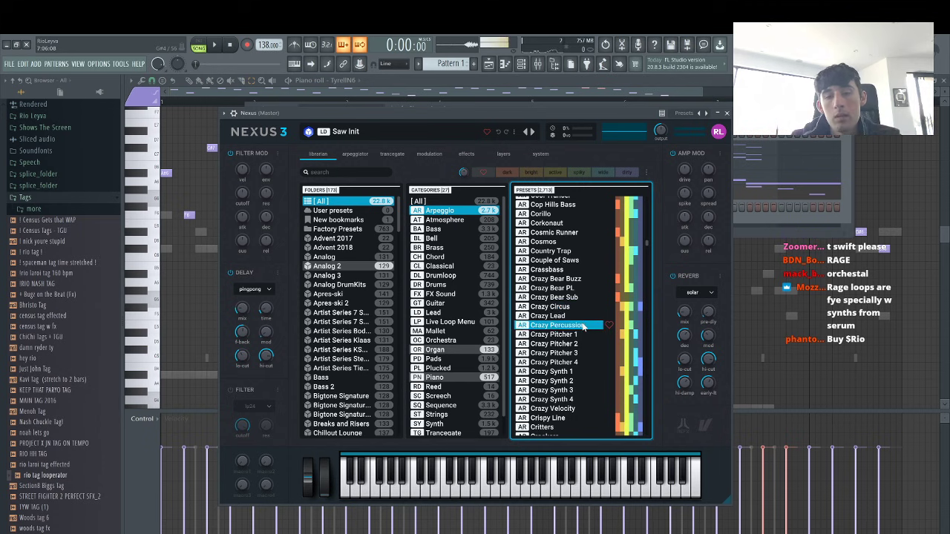
key(Down)
key(Down)
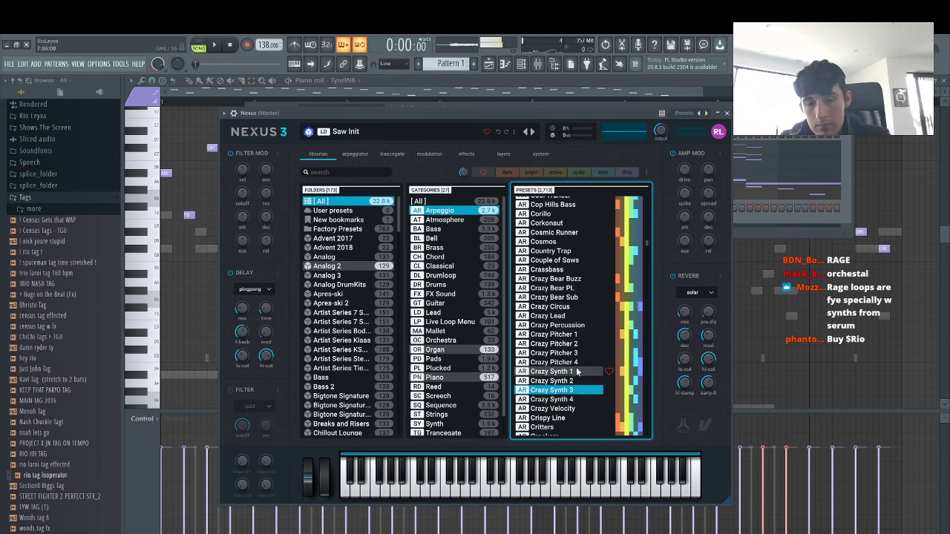
click(578, 398)
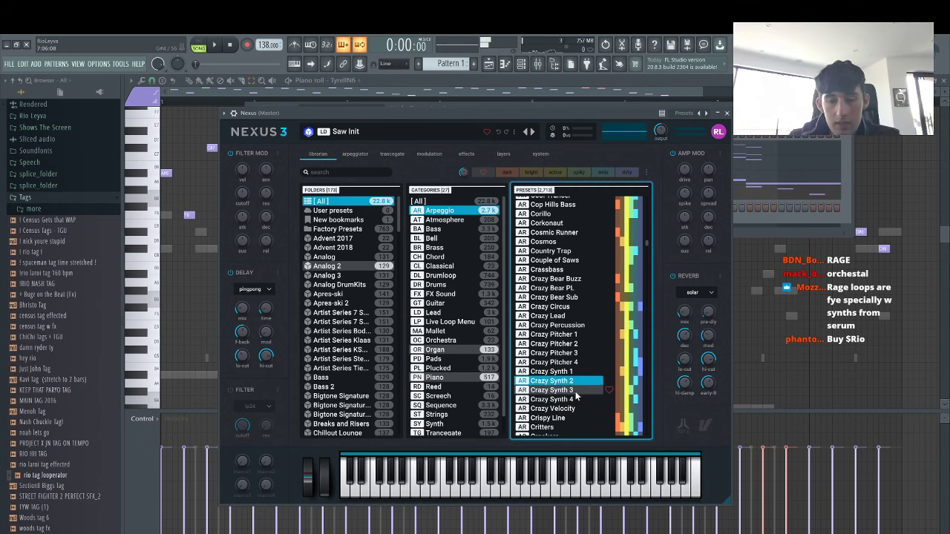
key(Down)
key(Down)
key(Down)
key(Down)
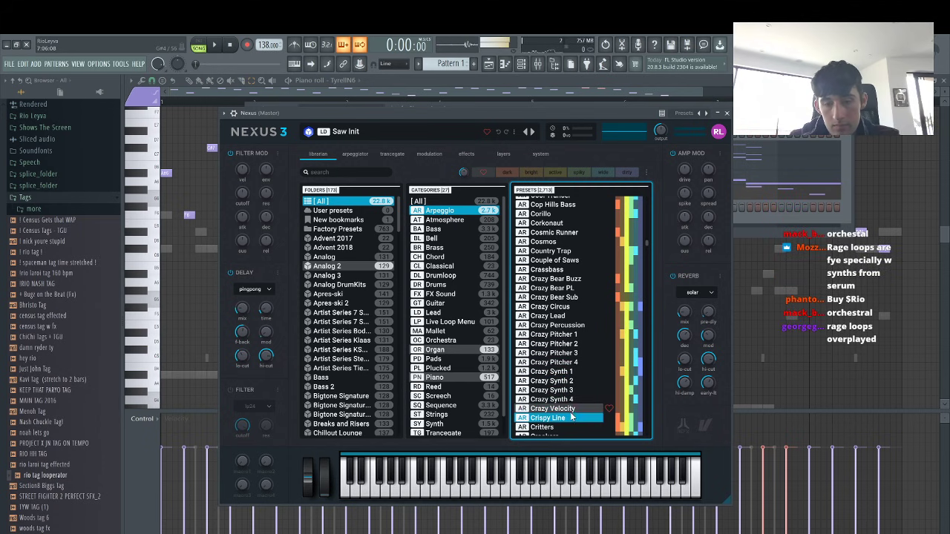
Audition the arpeggio presets that follow Crispy Line and load Crunchy Guitar 2 in the Nexus channel
scroll(595, 329, down, 3)
click(593, 333)
key(Down)
key(Down)
key(Down)
key(Down)
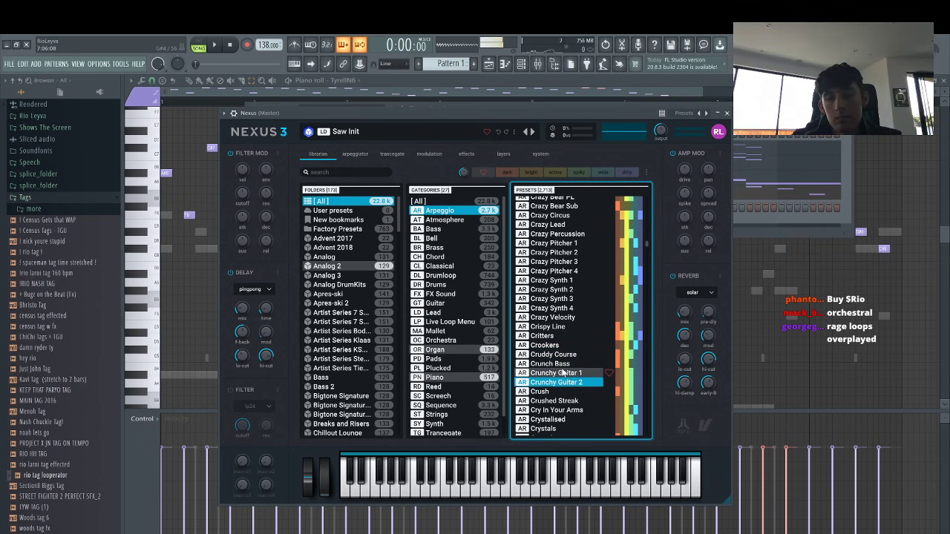
Copy the Serum #3 bass notes into the Nexus channel, mute Serum #3 and play the loop
key(F6)
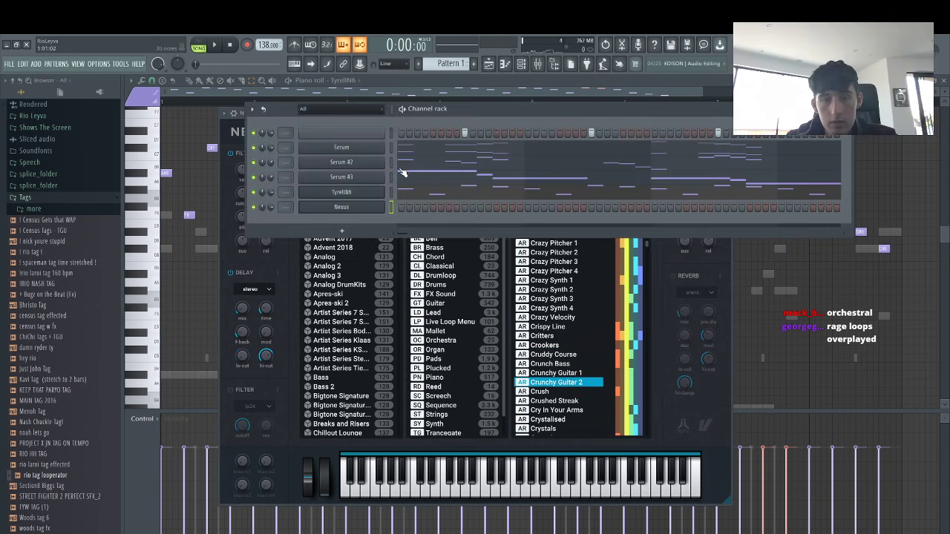
click(391, 207)
key(space)
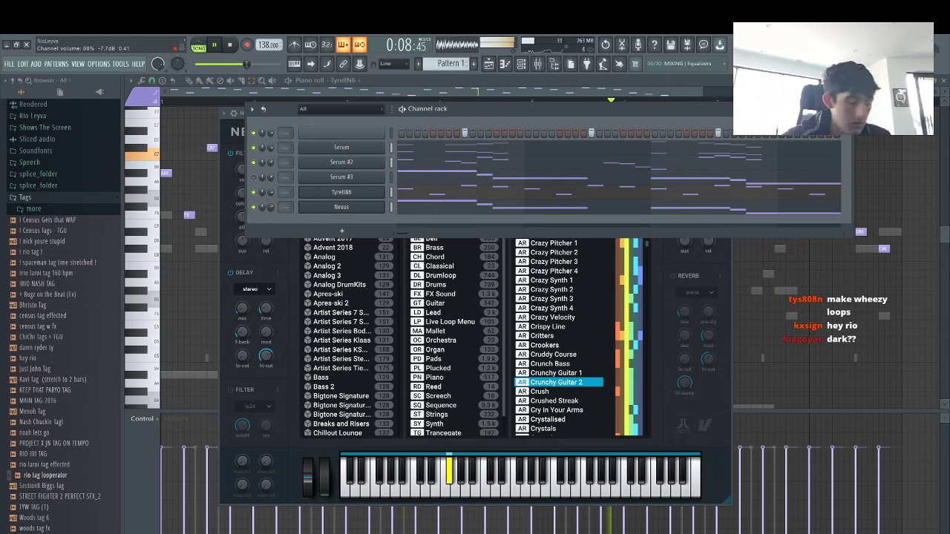
In the Nexus notes, shorten the long F#4 and D#4 to end with bars 1 and 3, and add a D#4 filling the end of bar 4
click(480, 206)
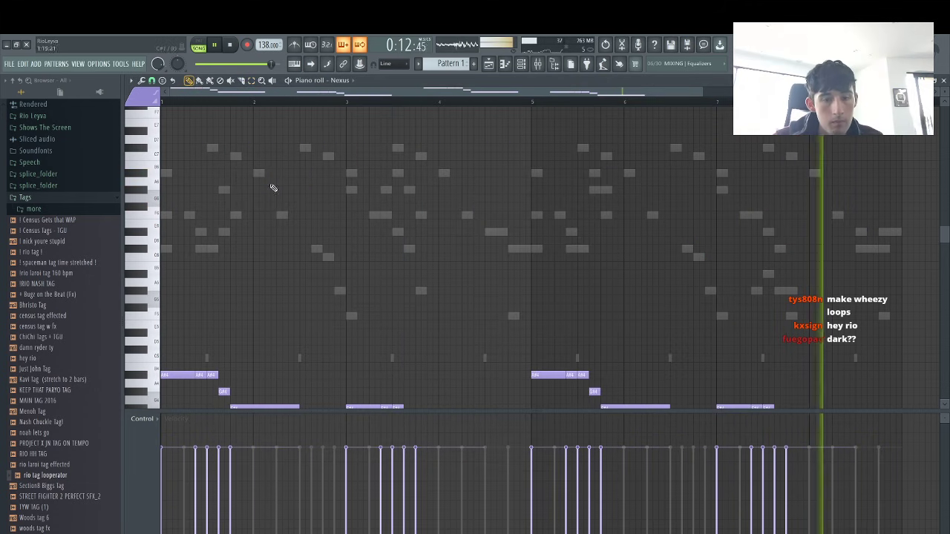
scroll(273, 188, down, 4)
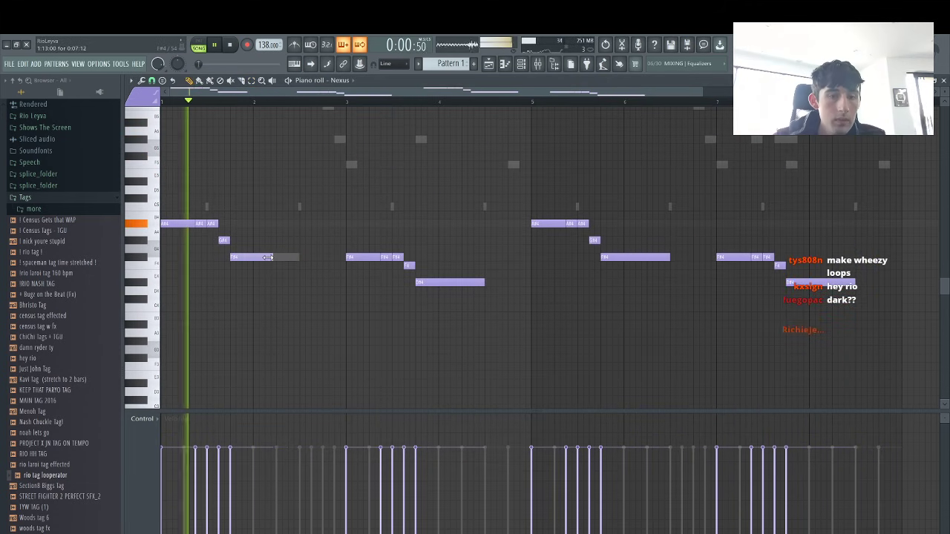
drag(268, 257, 252, 256)
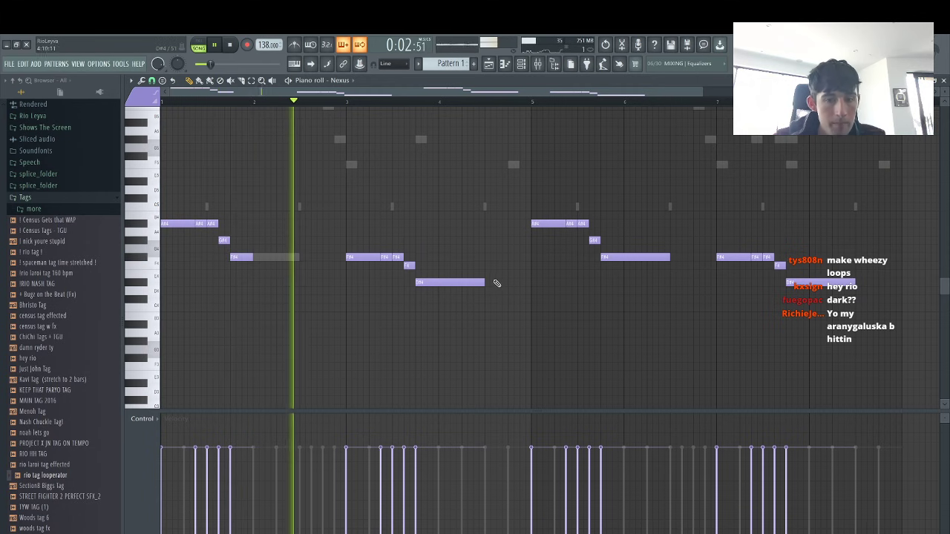
drag(484, 283, 438, 283)
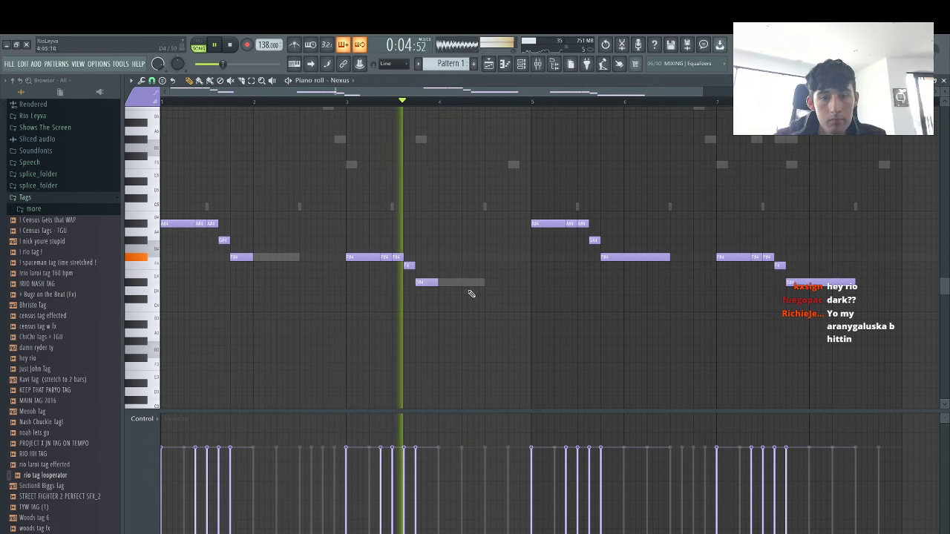
click(499, 283)
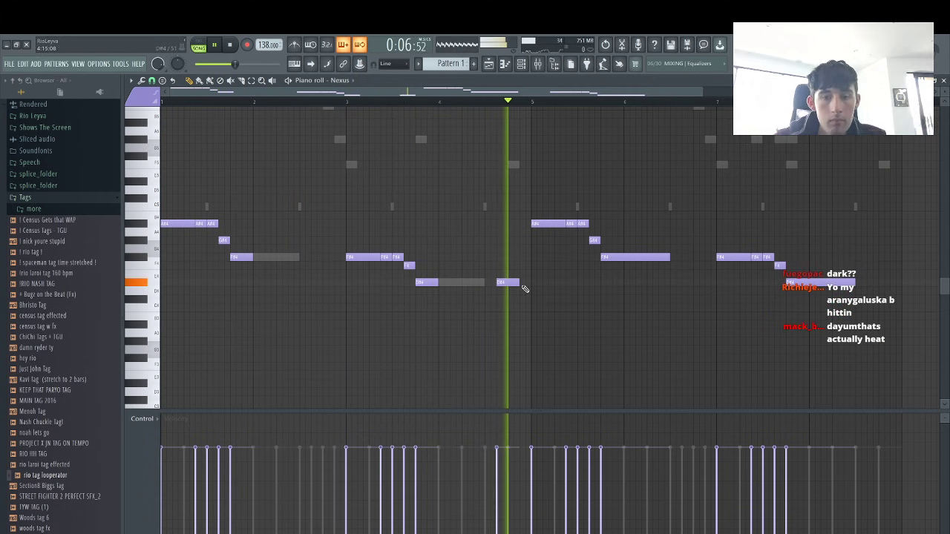
drag(518, 284, 530, 283)
Shorten the long F#4 and D#4 to end with bars 5 and 7, and add an F4 filling the end of bar 8
drag(668, 258, 621, 269)
drag(853, 283, 805, 289)
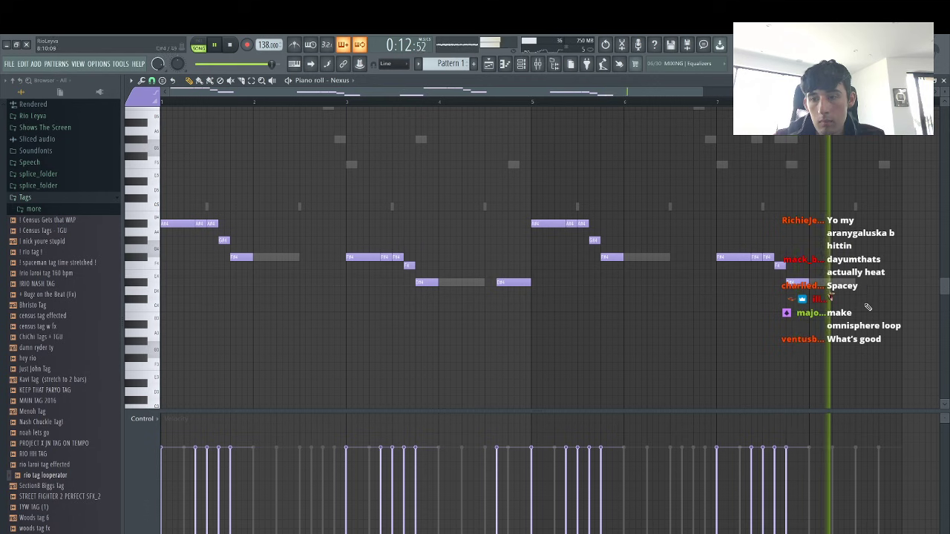
click(868, 264)
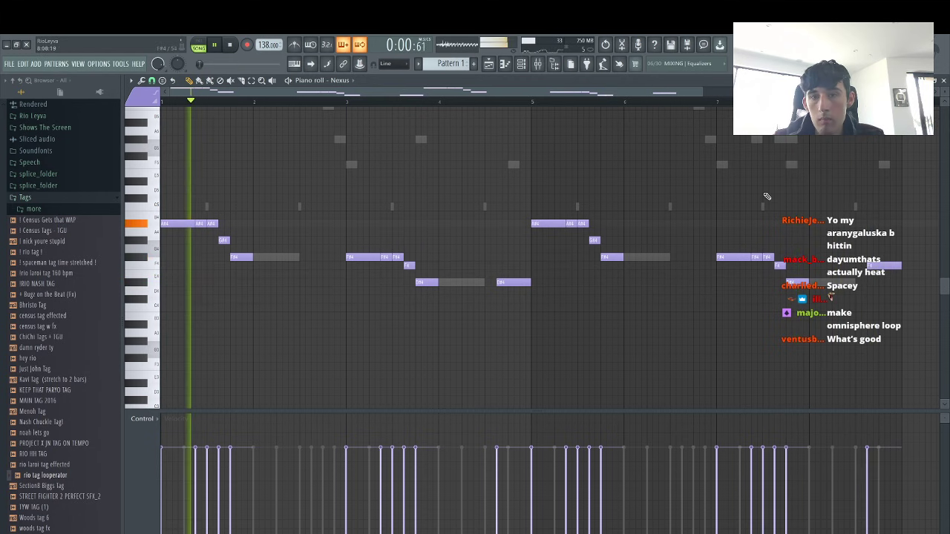
Stop playback and clone the Nexus channel in the channel rack
key(F6)
key(space)
click(331, 233)
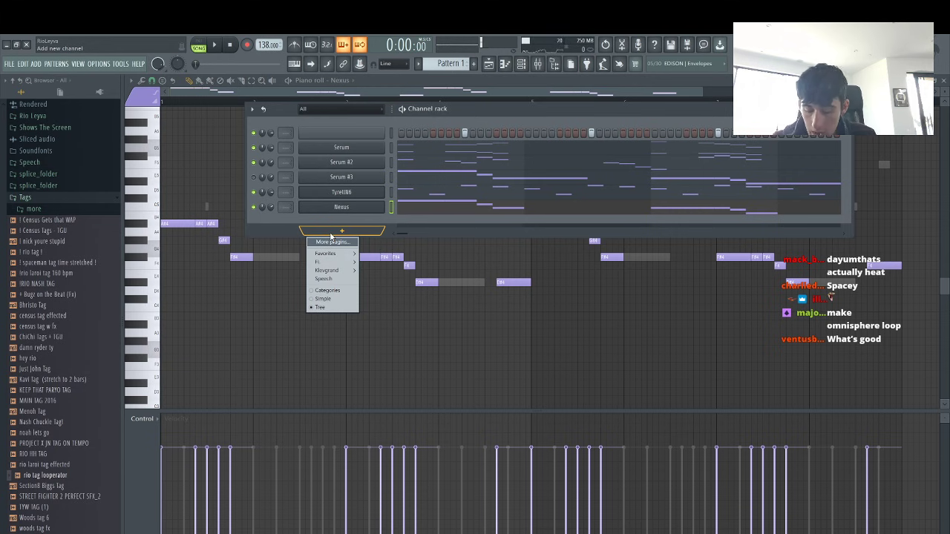
right_click(351, 206)
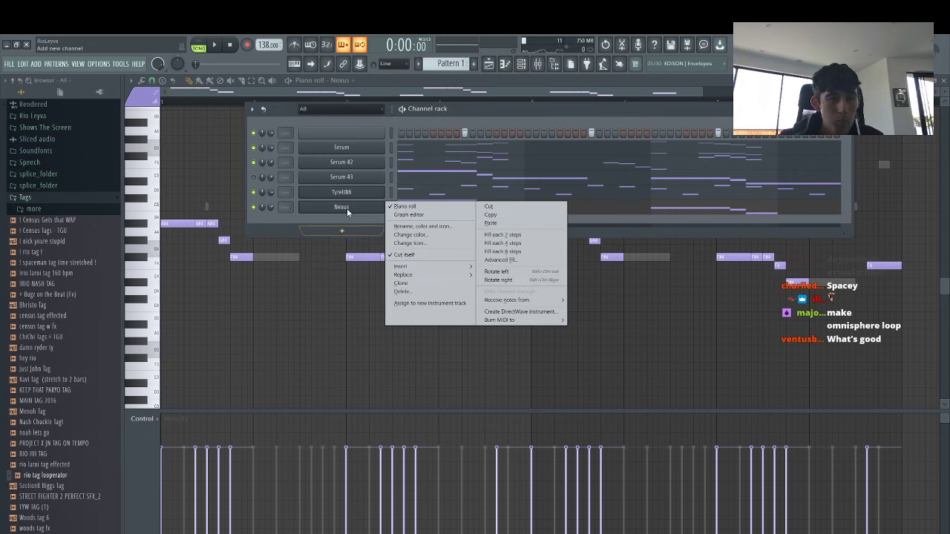
click(402, 282)
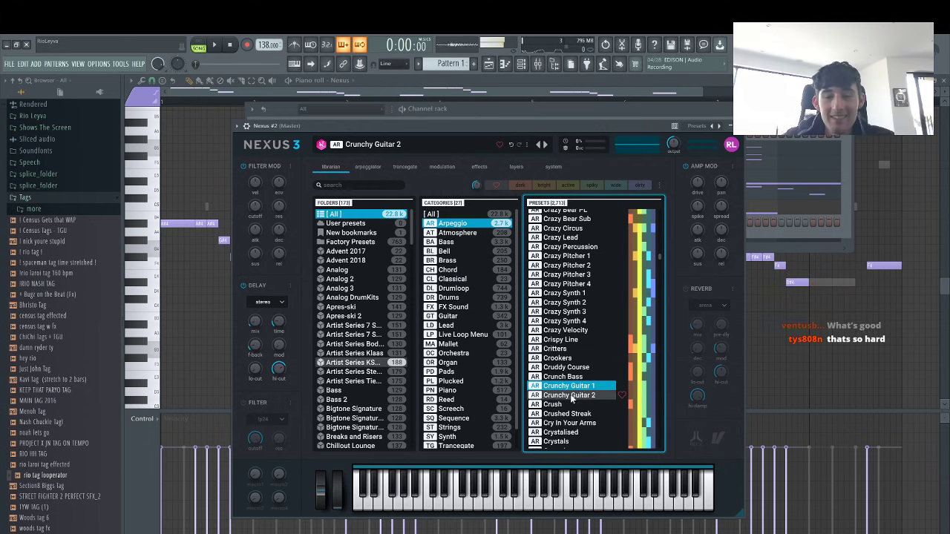
Mark Crunchy Guitar 1 and 2 as favourites, and audition further arpeggio presets to load Dare Me 100BPM in the cloned Nexus
click(620, 396)
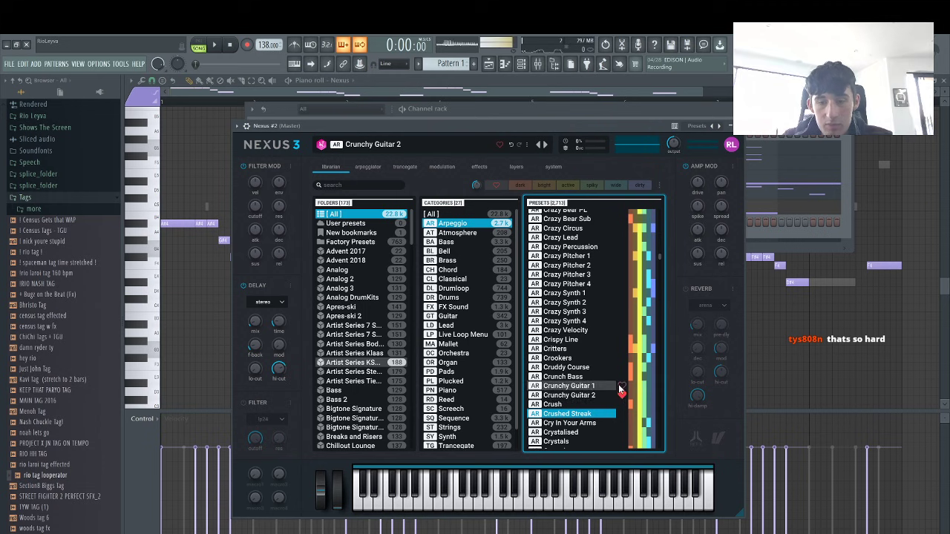
click(620, 386)
click(586, 440)
scroll(579, 415, down, 2)
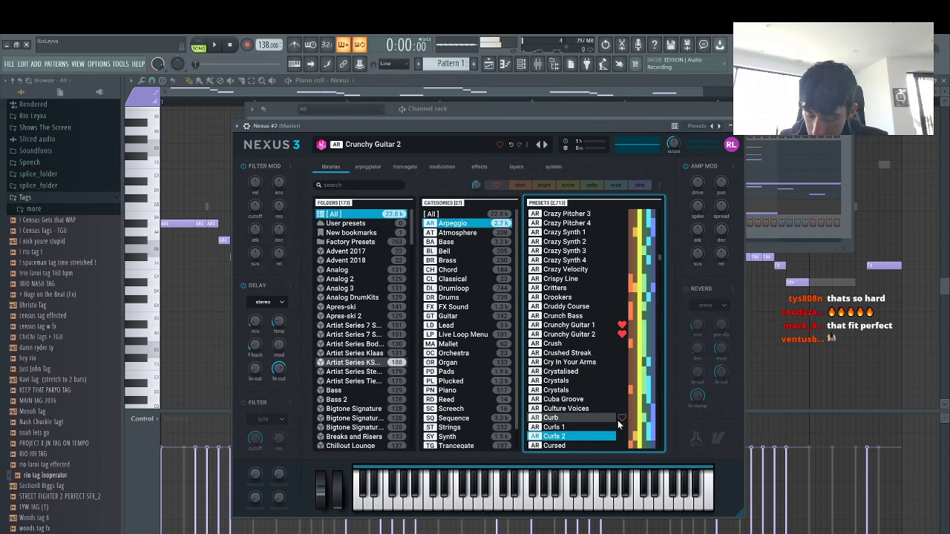
scroll(616, 420, down, 4)
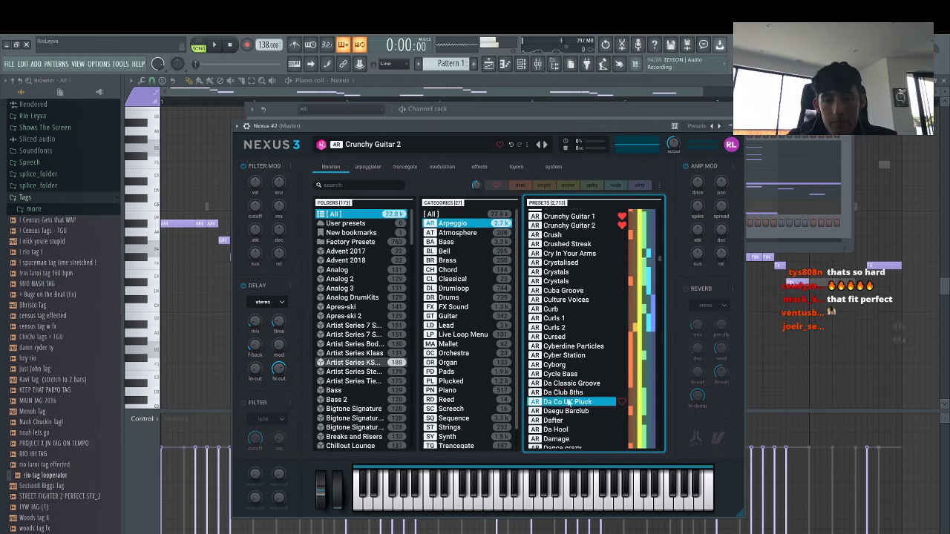
scroll(588, 425, down, 2)
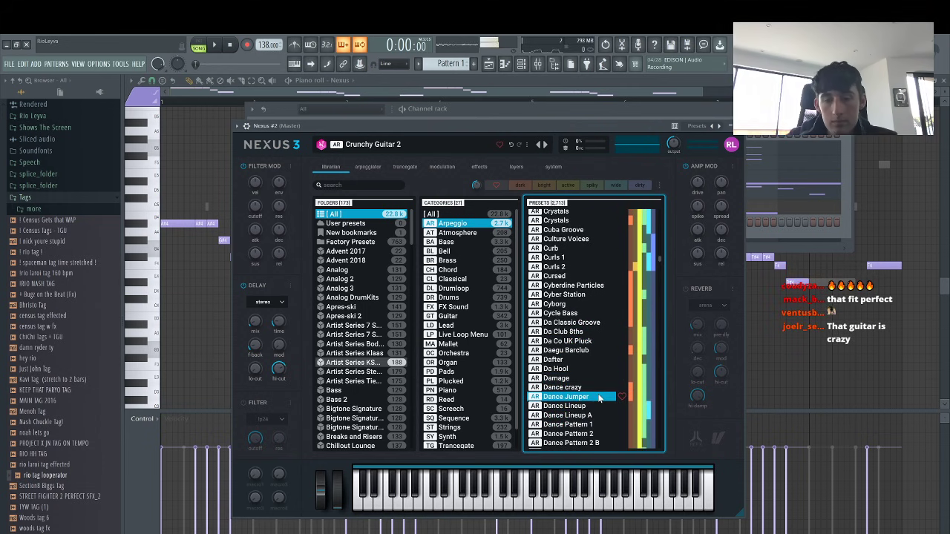
scroll(599, 394, down, 1)
scroll(599, 394, down, 2)
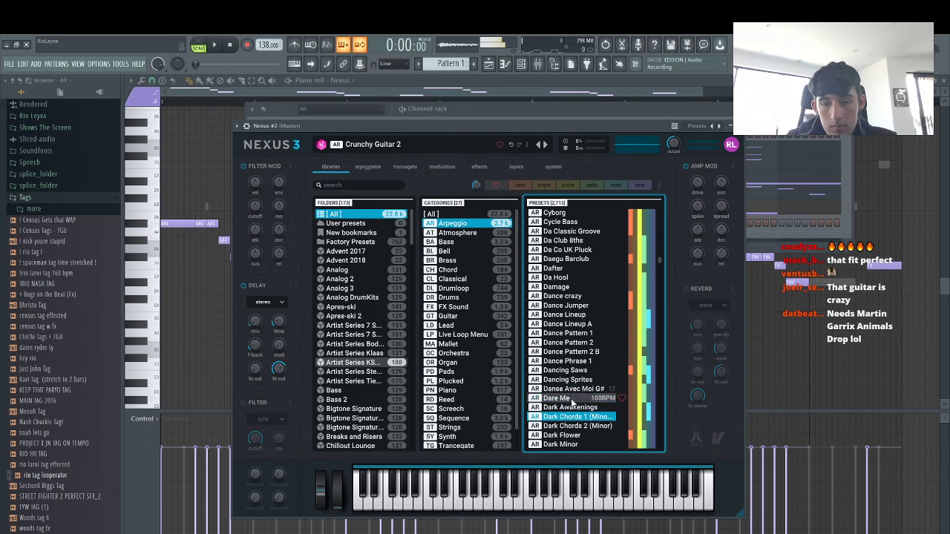
Draw a C#5 note in the cloned Nexus channel from the start of bar 1, auditioning it and stretching it over two bars
click(792, 227)
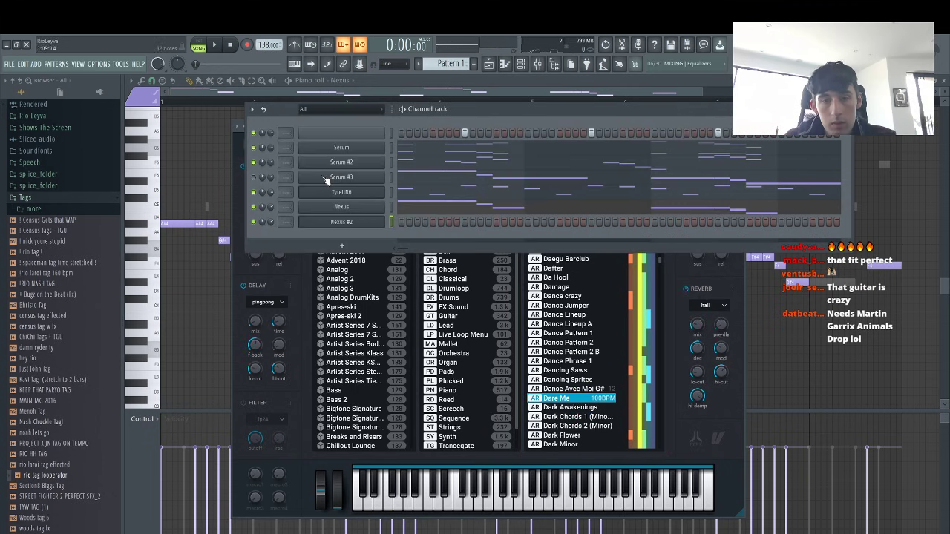
right_click(379, 222)
click(398, 221)
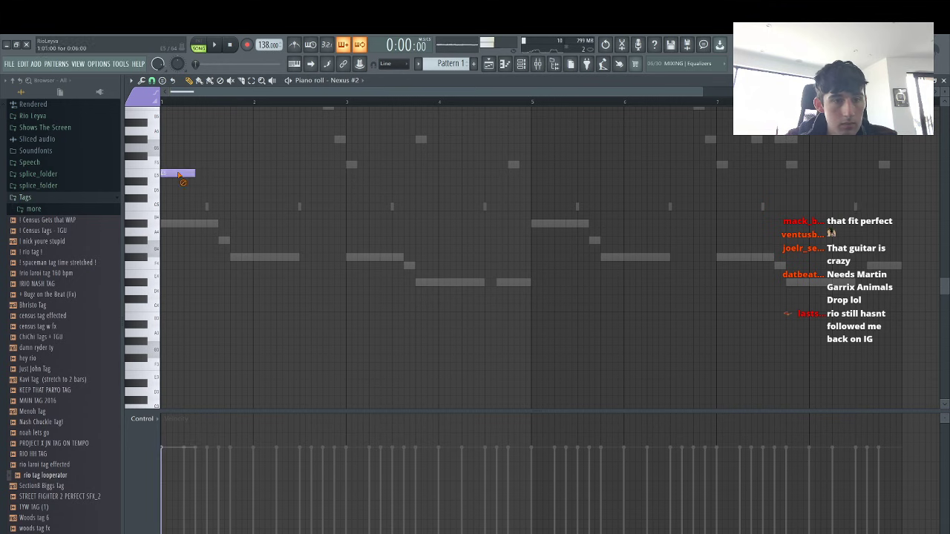
click(169, 226)
drag(193, 226, 227, 228)
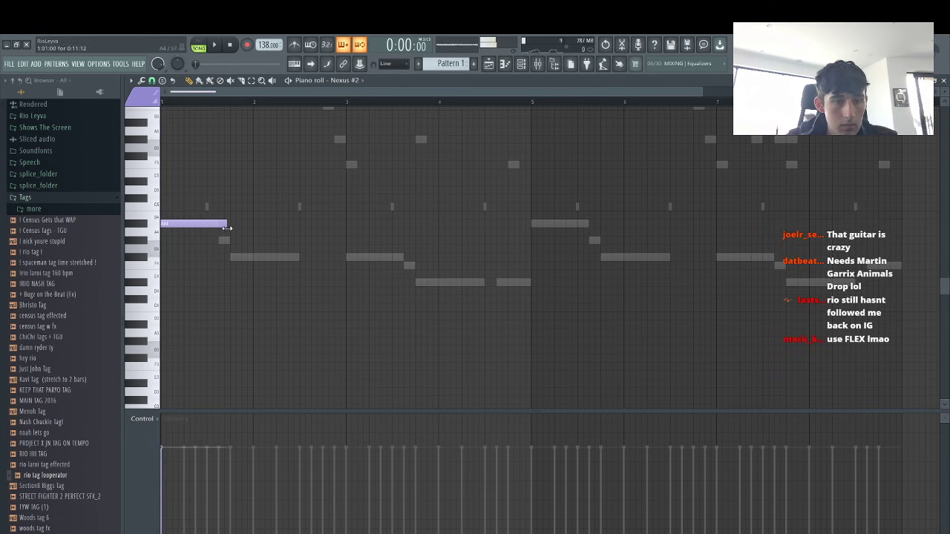
drag(152, 198, 157, 206)
key(space)
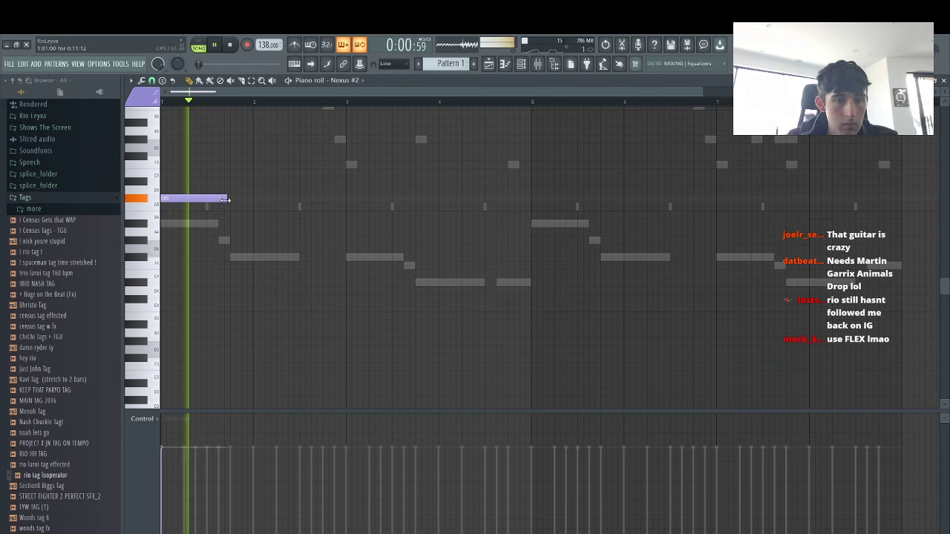
key(space)
drag(226, 199, 230, 200)
Open the cloned Nexus from the channel rack and audition the arpeggio presets from Dark Minor down to DavidoBass
click(523, 64)
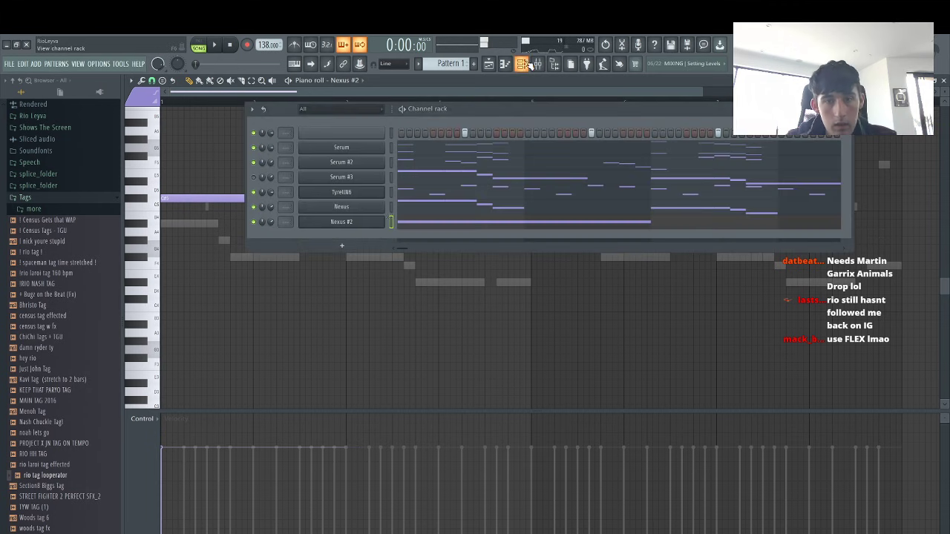
click(354, 222)
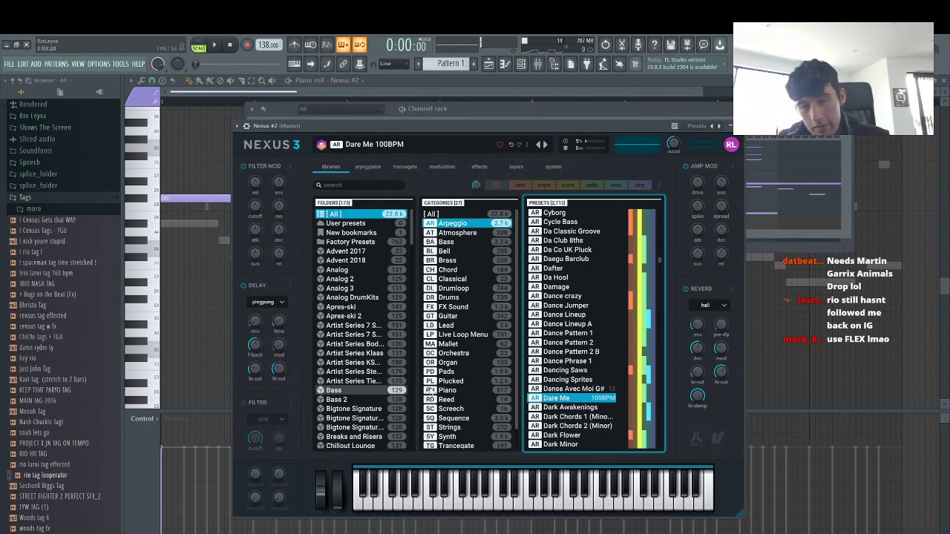
click(573, 443)
key(Down)
key(Down)
key(Down)
key(Down)
key(Down)
key(Down)
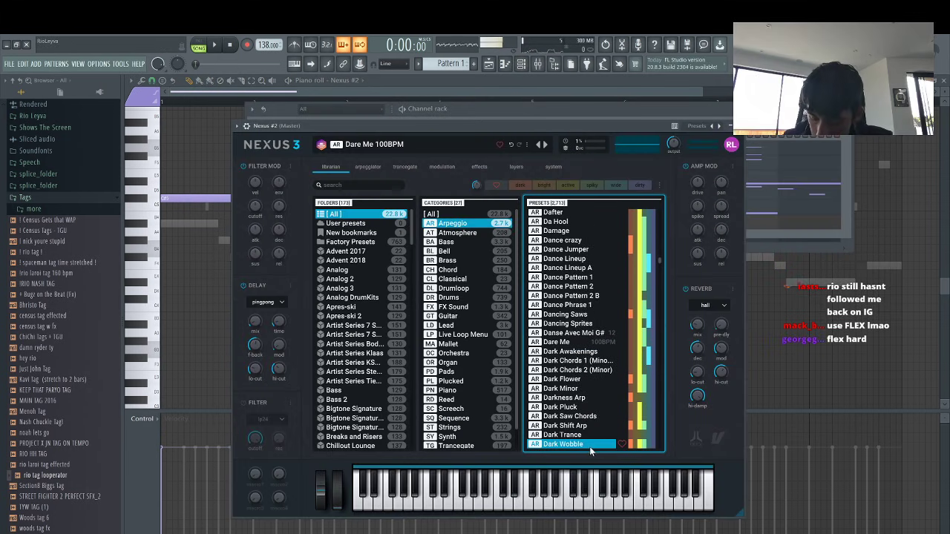
key(Down)
key(Down)
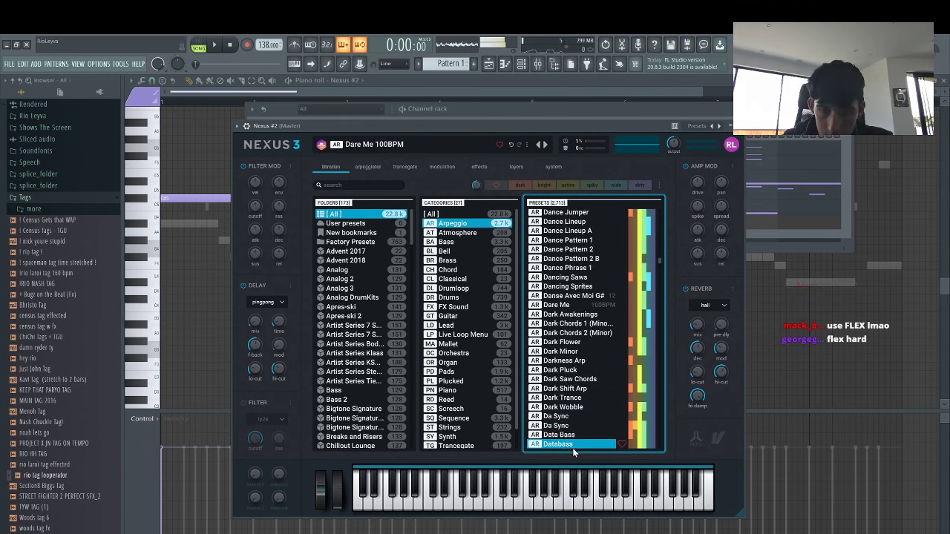
key(Down)
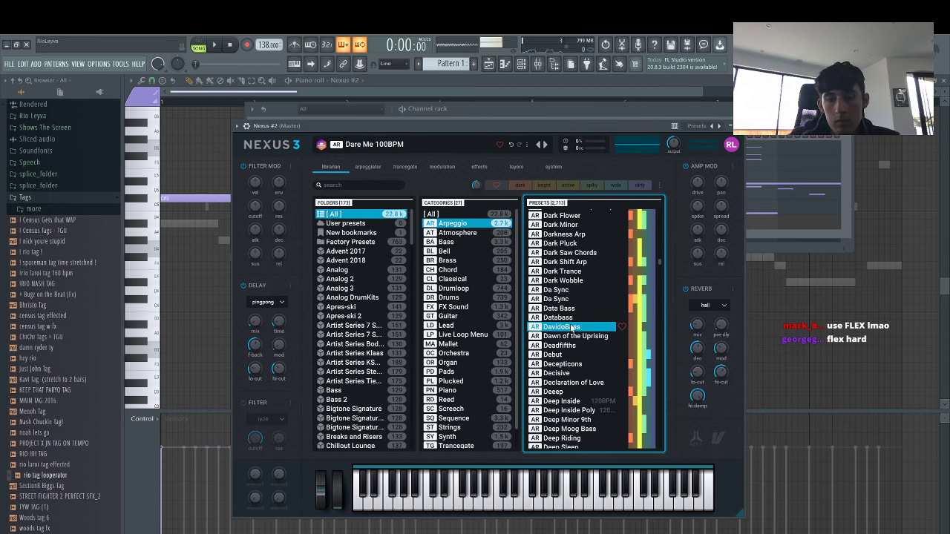
Load the DavidoBass arpeggio preset in the cloned Nexus and play it with the loop
double_click(571, 328)
key(space)
click(774, 244)
key(space)
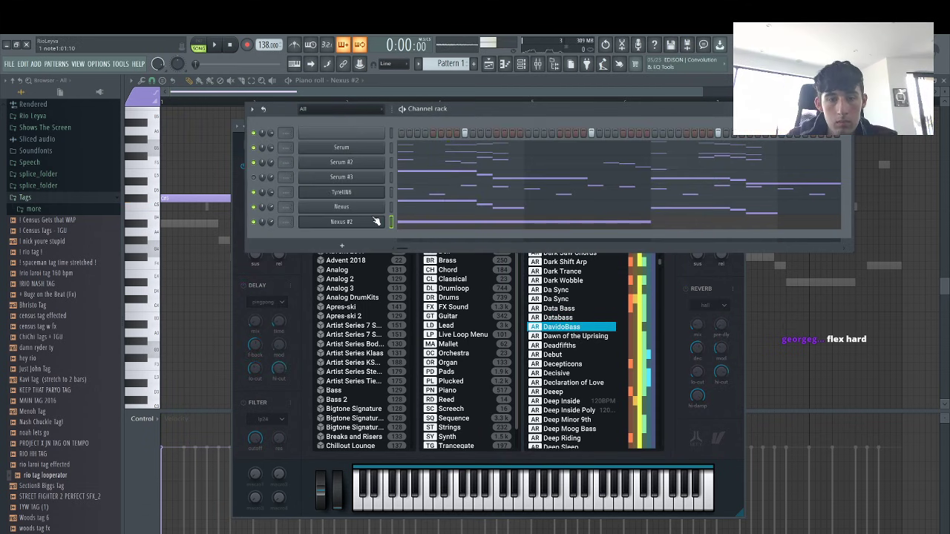
right_click(354, 223)
mouse_move(465, 294)
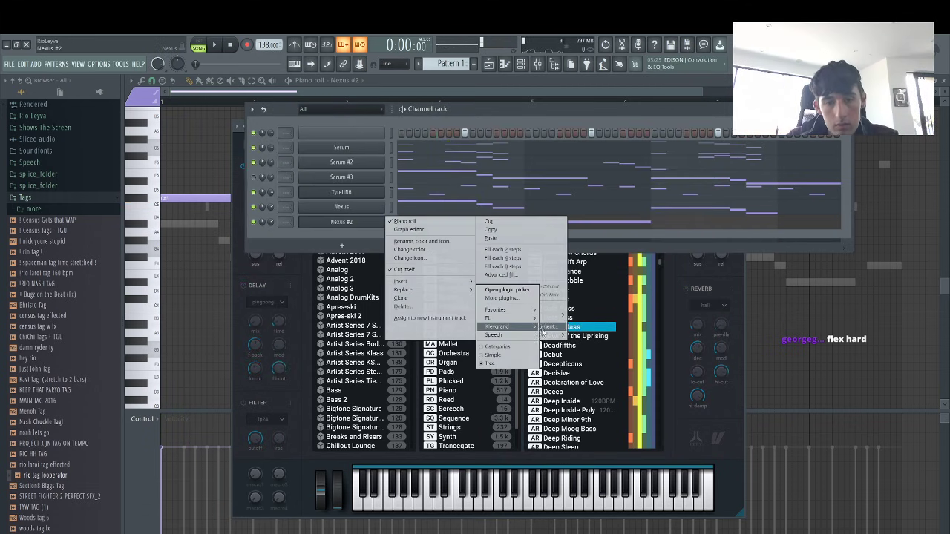
mouse_move(499, 310)
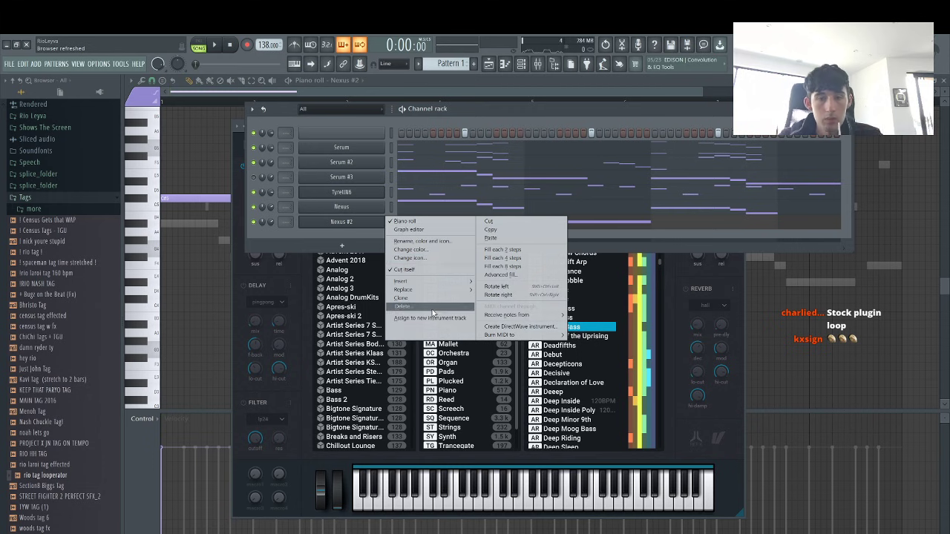
click(279, 224)
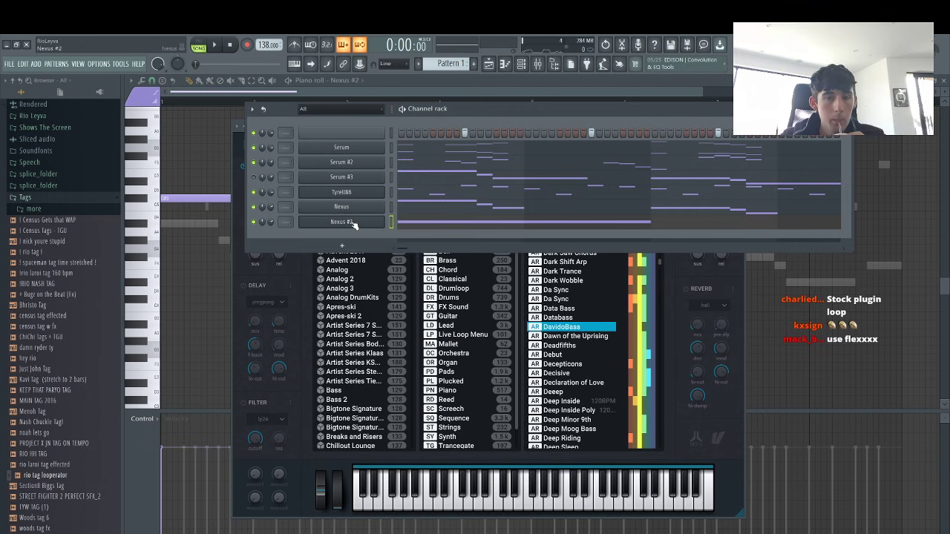
Clone the Serum #3 channel in the channel rack
right_click(355, 225)
right_click(356, 176)
click(435, 256)
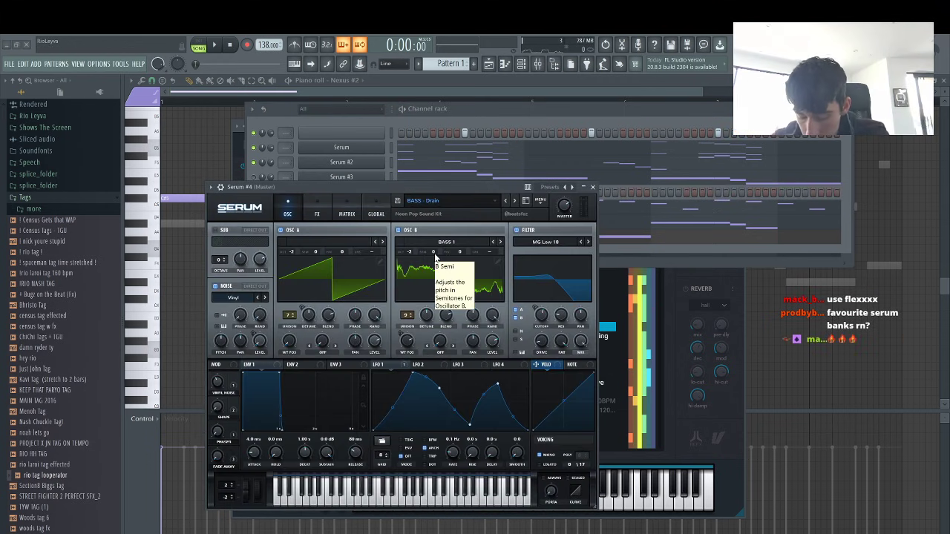
Look through the cloned Serum's Splice, May, December and April preset banks for a suitable sound
click(474, 199)
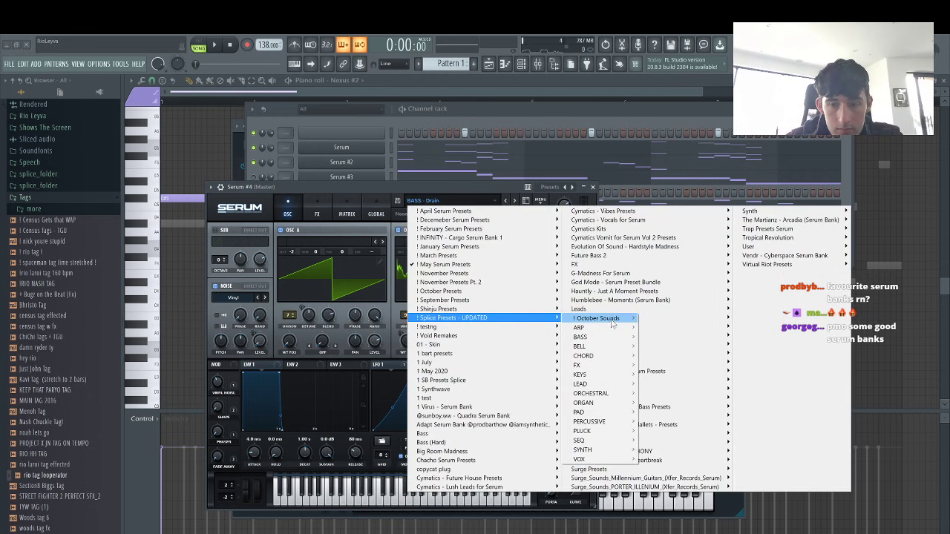
mouse_move(609, 327)
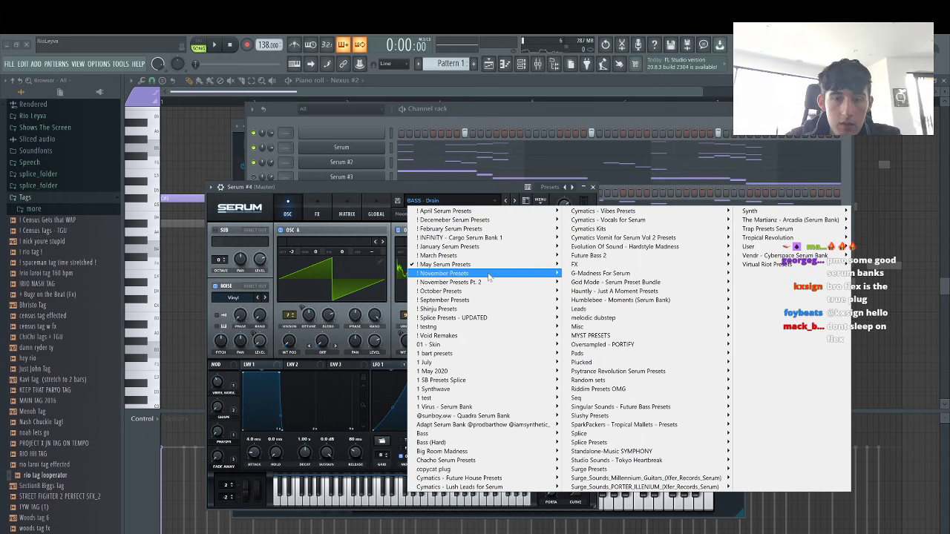
mouse_move(495, 257)
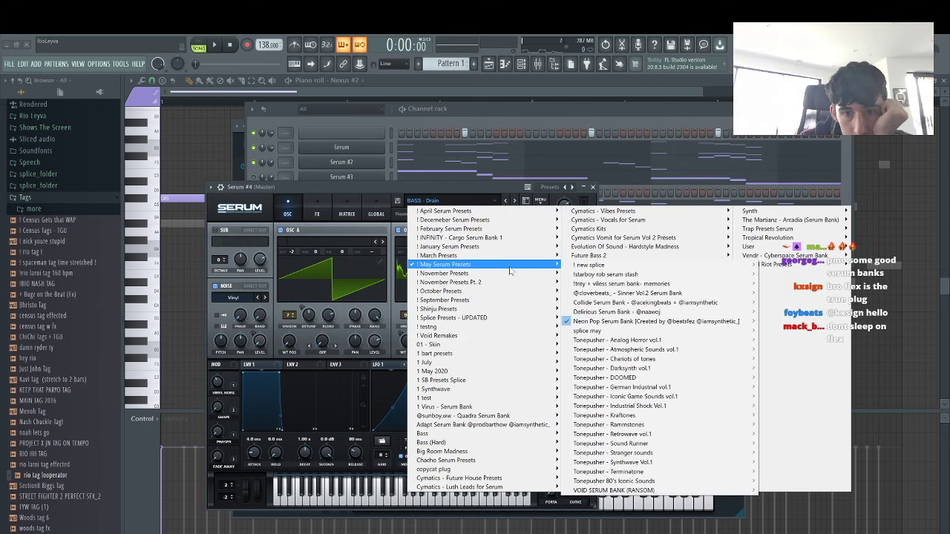
mouse_move(653, 276)
mouse_move(786, 276)
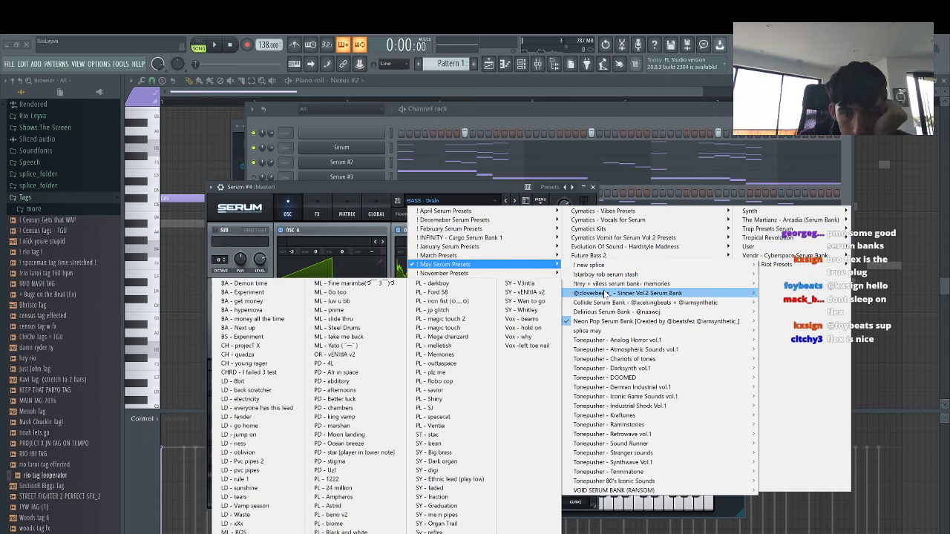
mouse_move(606, 295)
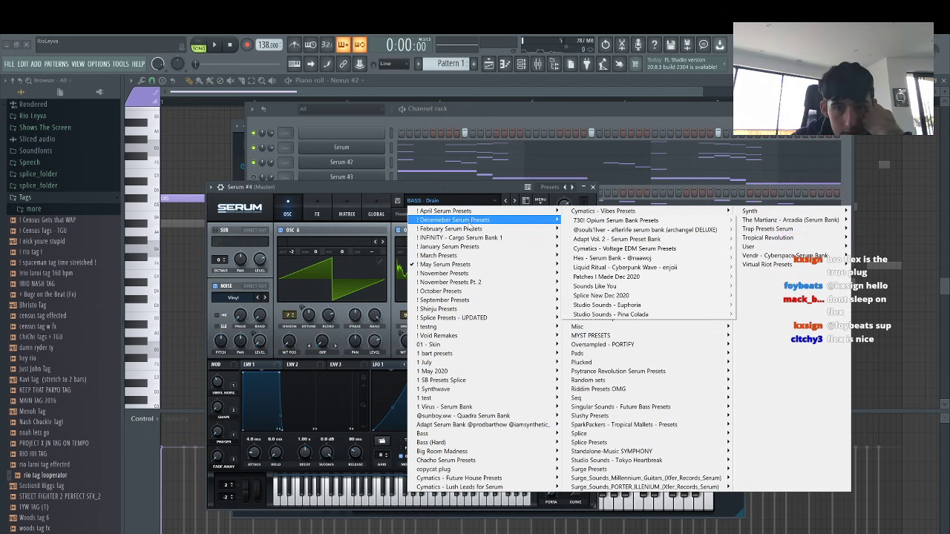
mouse_move(470, 212)
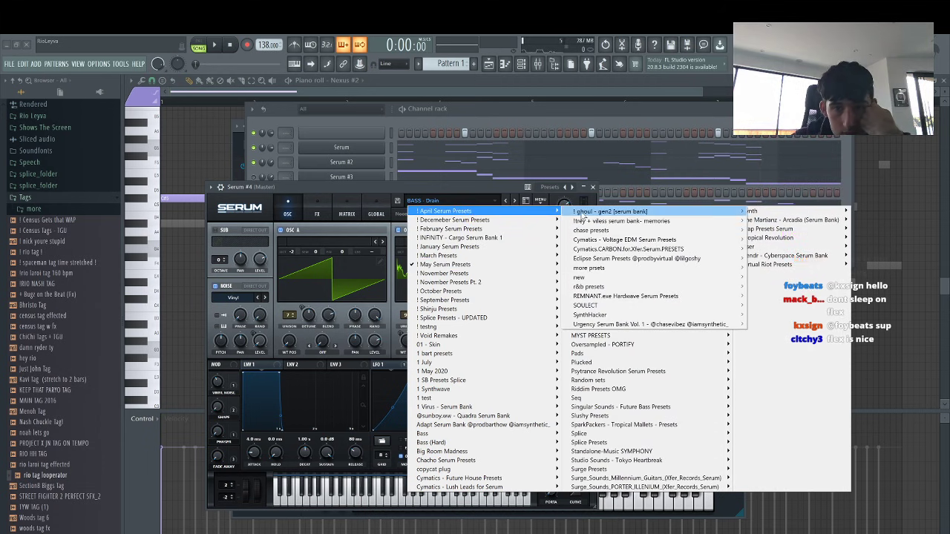
mouse_move(758, 212)
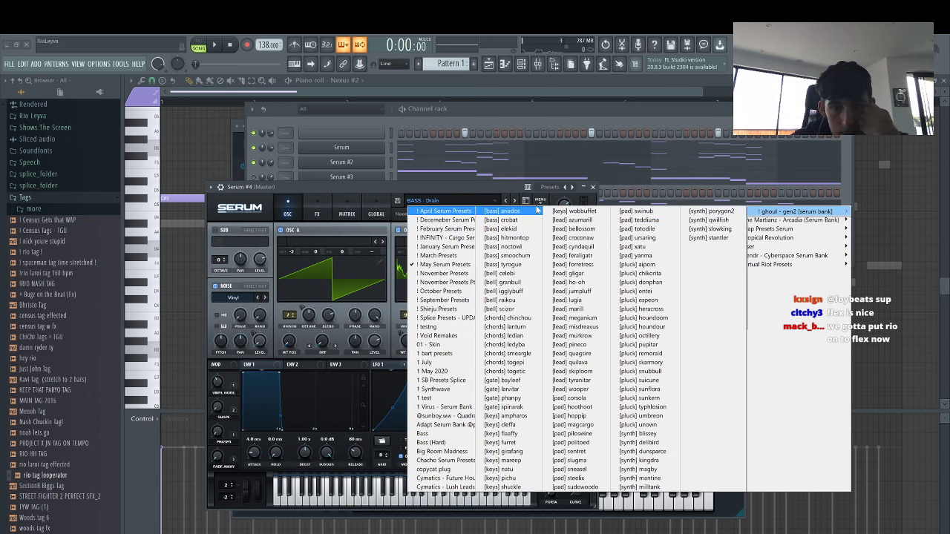
Load the Arp - 2night preset from the Quadra Serum Bank in Serum #4
click(466, 202)
click(466, 202)
mouse_move(469, 239)
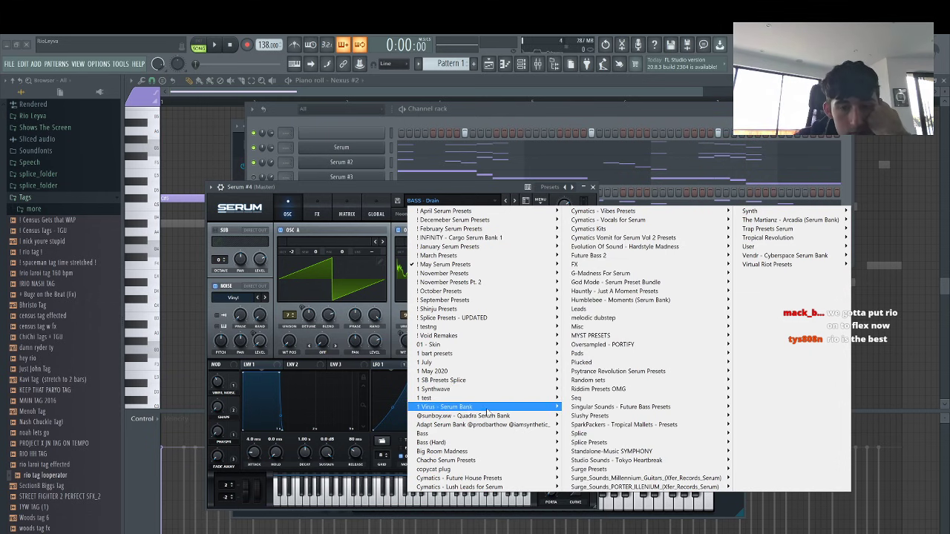
mouse_move(537, 413)
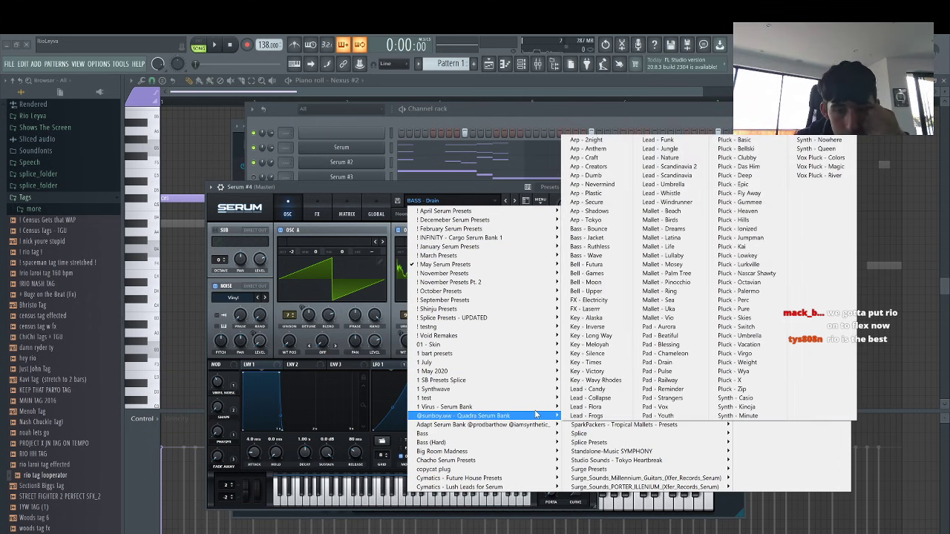
click(593, 140)
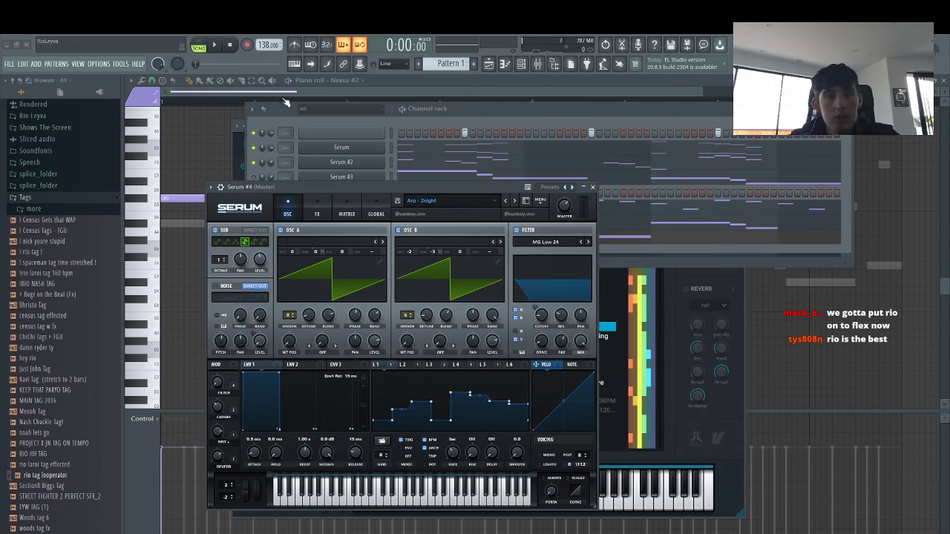
Return to the channel rack and cut the notes out of the Nexus #2 channel
click(498, 134)
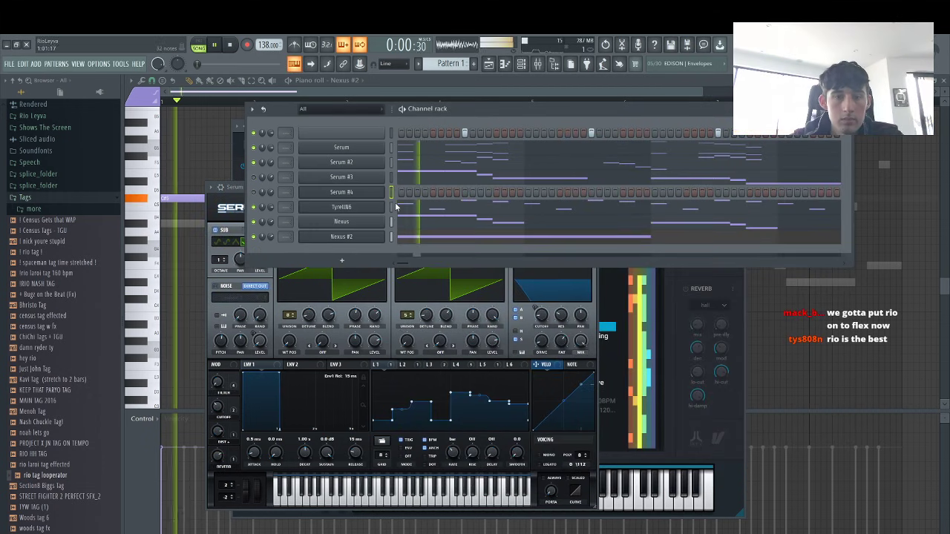
right_click(385, 235)
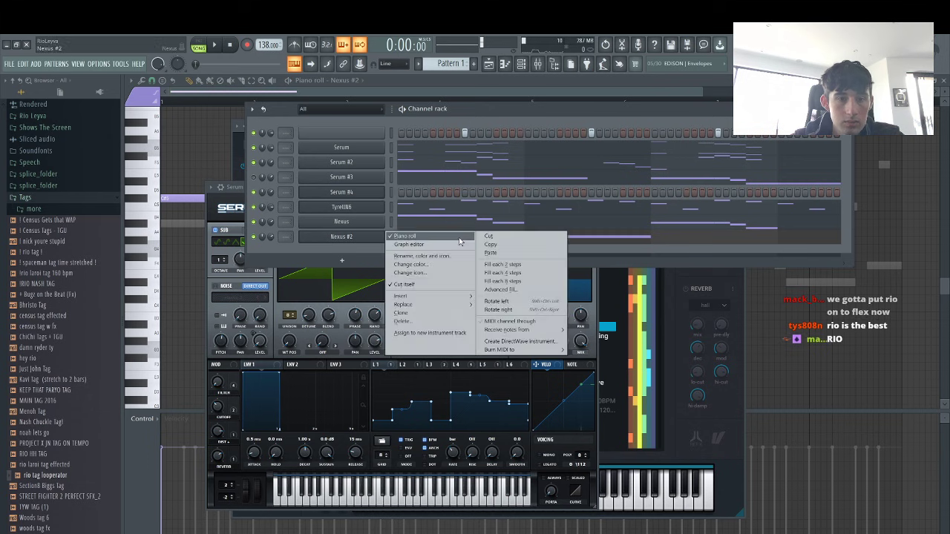
click(508, 236)
key(space)
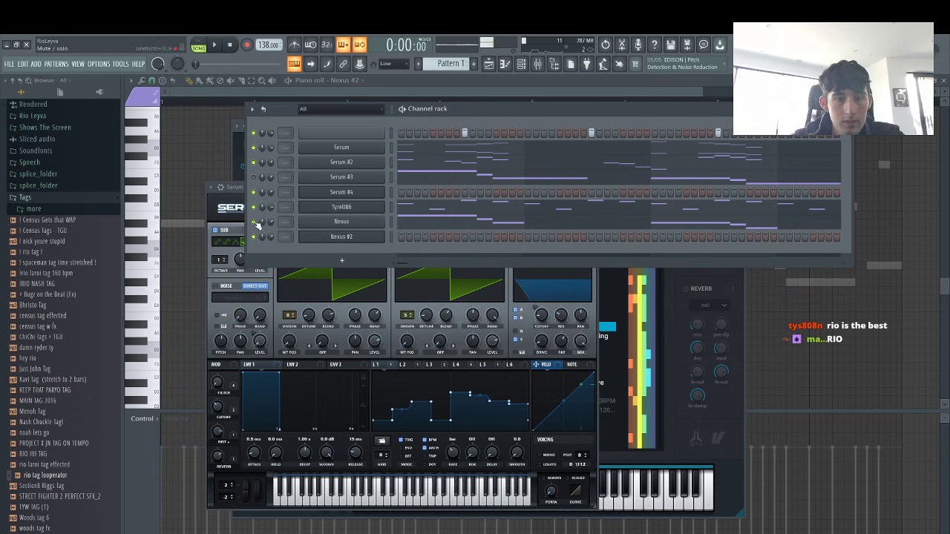
Leave only the Serum #2 and Nexus channels unmuted and play the loop
right_click(256, 222)
click(268, 227)
click(253, 148)
key(space)
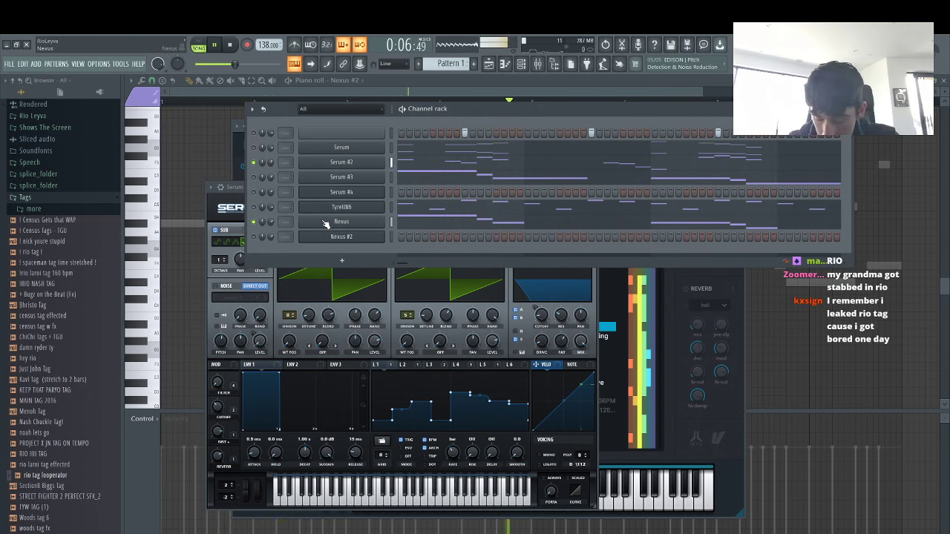
key(space)
Audition Serum #4 and advance its preset to Arp - Craft
right_click(384, 190)
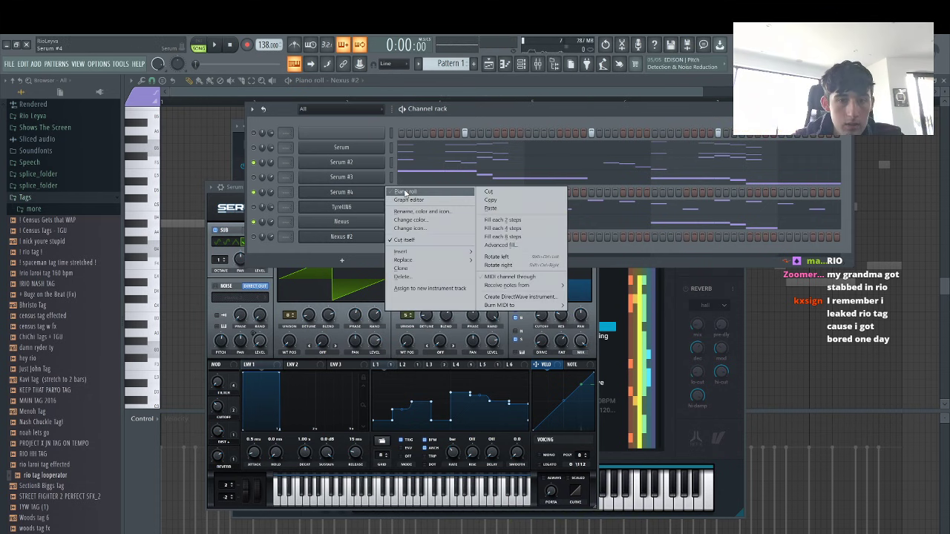
click(339, 191)
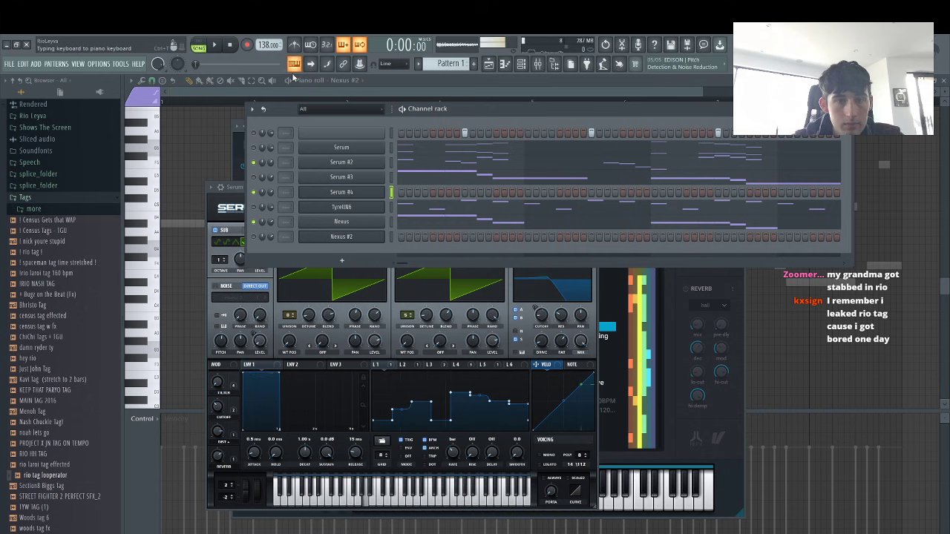
click(360, 198)
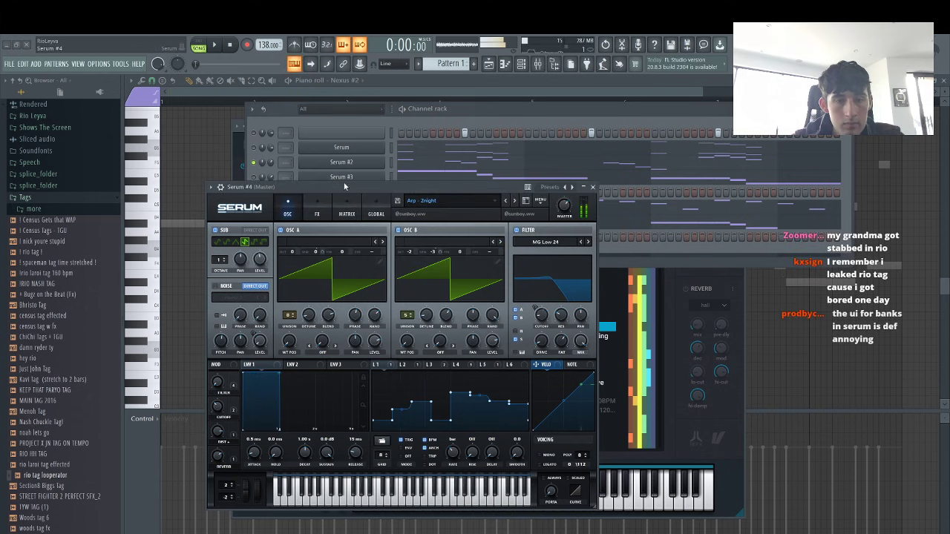
click(513, 199)
click(514, 200)
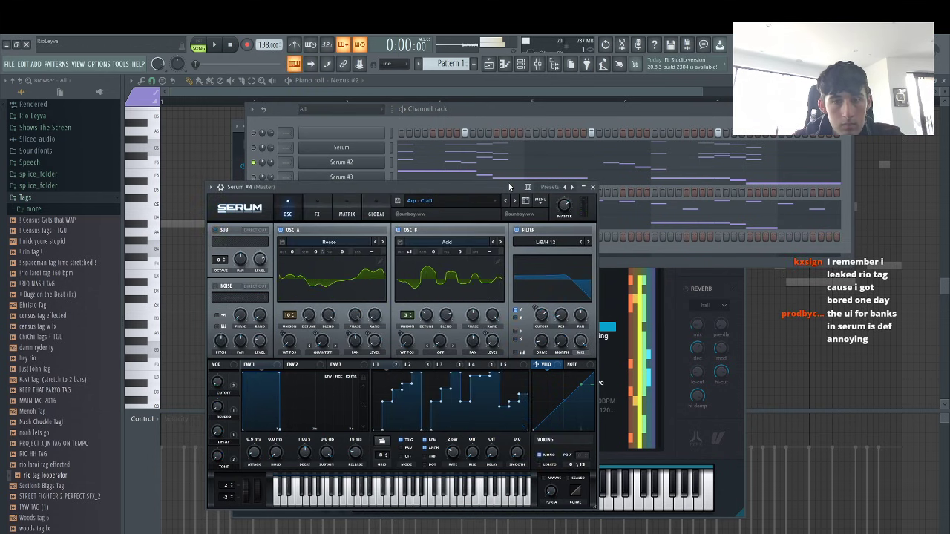
Draw an A#4 note at the start of bar 1 in Serum #4's piano roll and stretch it over four bars
click(528, 110)
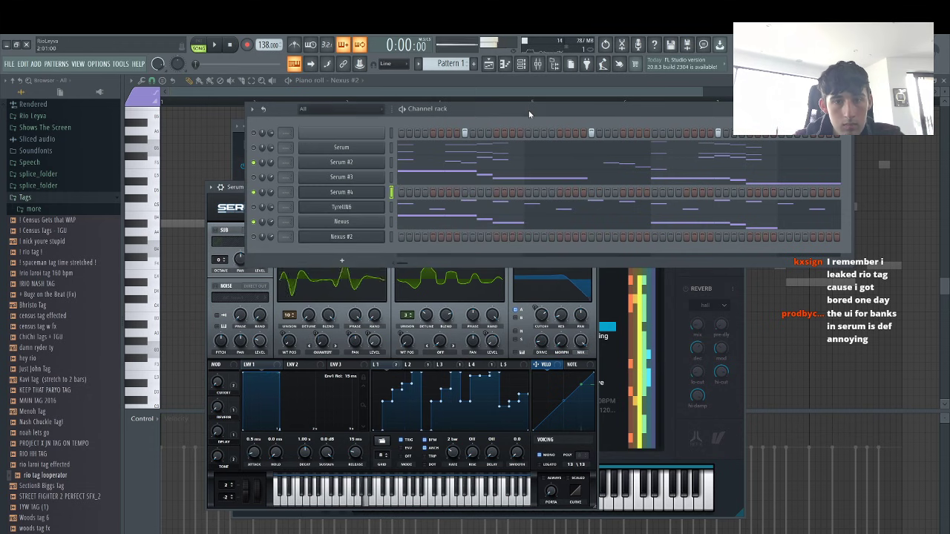
key(space)
right_click(382, 189)
click(409, 192)
key(space)
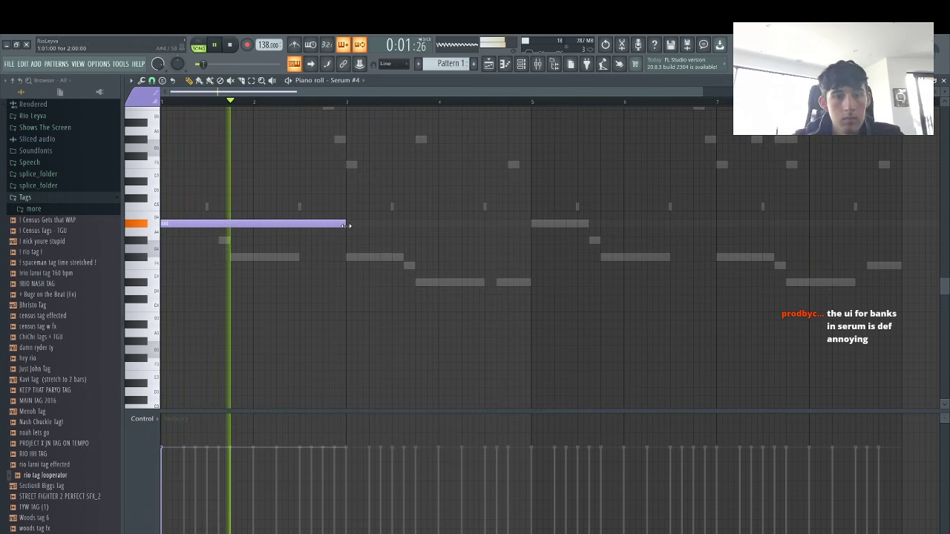
drag(345, 234, 533, 234)
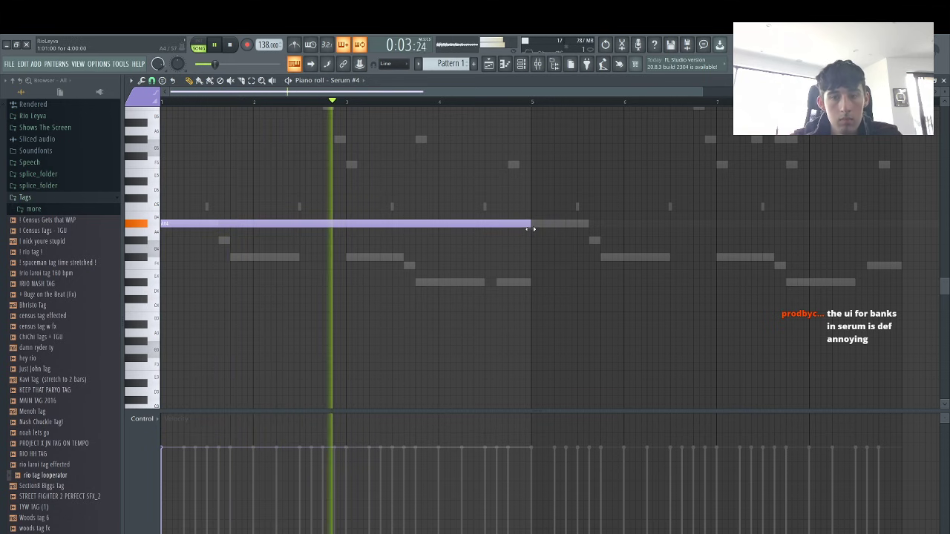
Duplicate the four-bar A#4 note to fill bars 5 to 8
key(space)
key(ctrl+b)
click(528, 181)
right_click(530, 181)
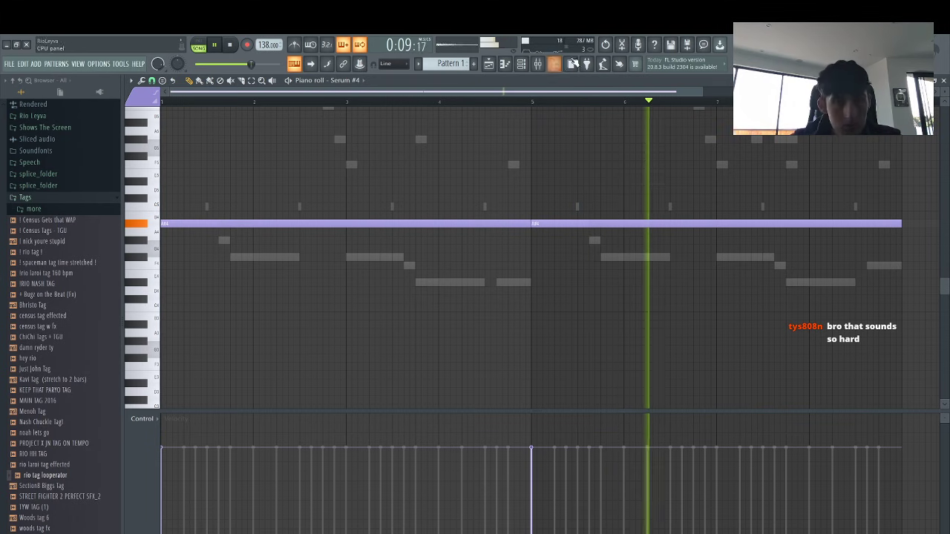
Clone the Serum #4 channel in the channel rack and copy its two long A#4 notes into the clone
key(F6)
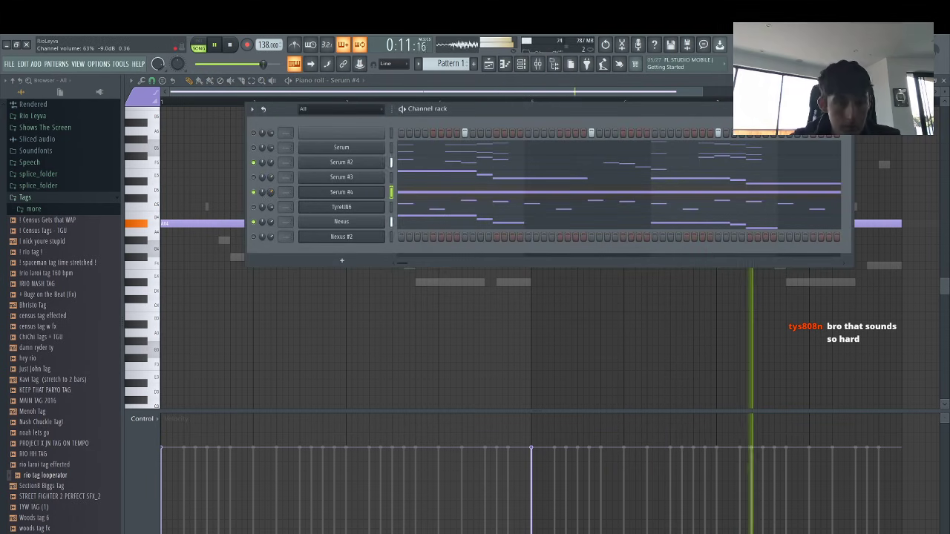
right_click(384, 192)
click(419, 269)
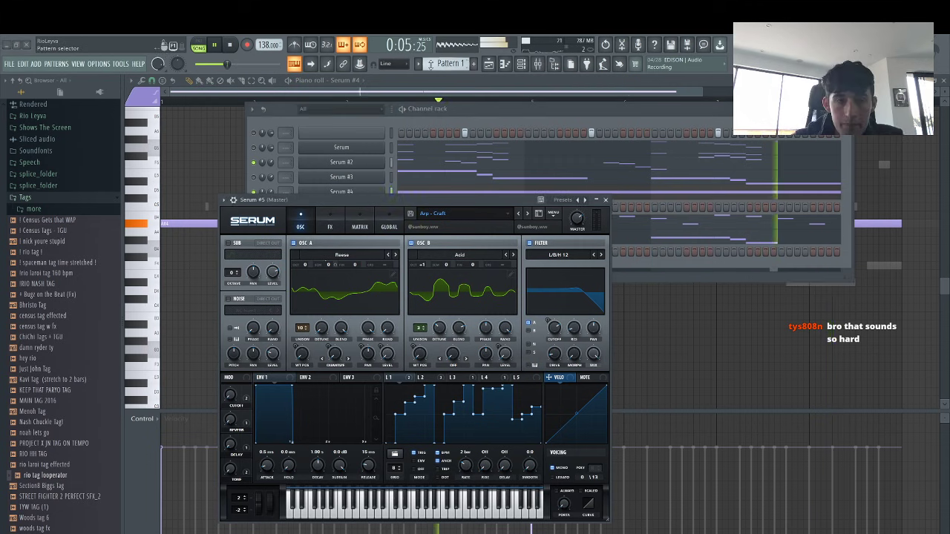
click(516, 111)
click(392, 207)
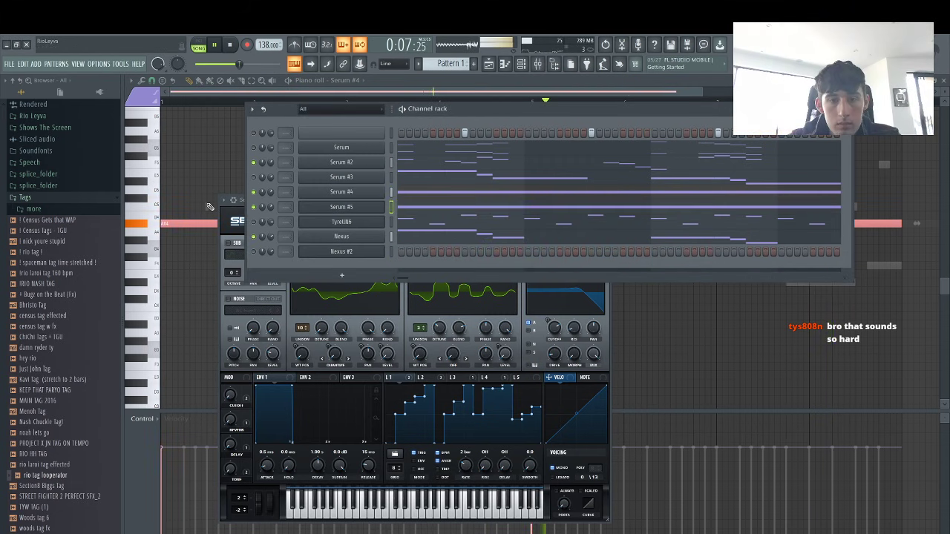
Audition Serum #5 in the loop and advance its preset to Arp - Tokyo
key(space)
click(356, 207)
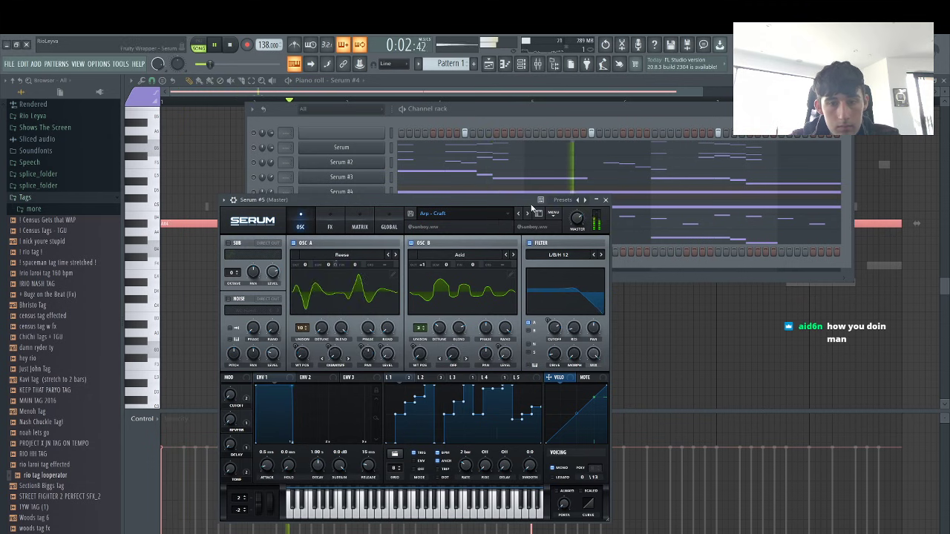
click(527, 213)
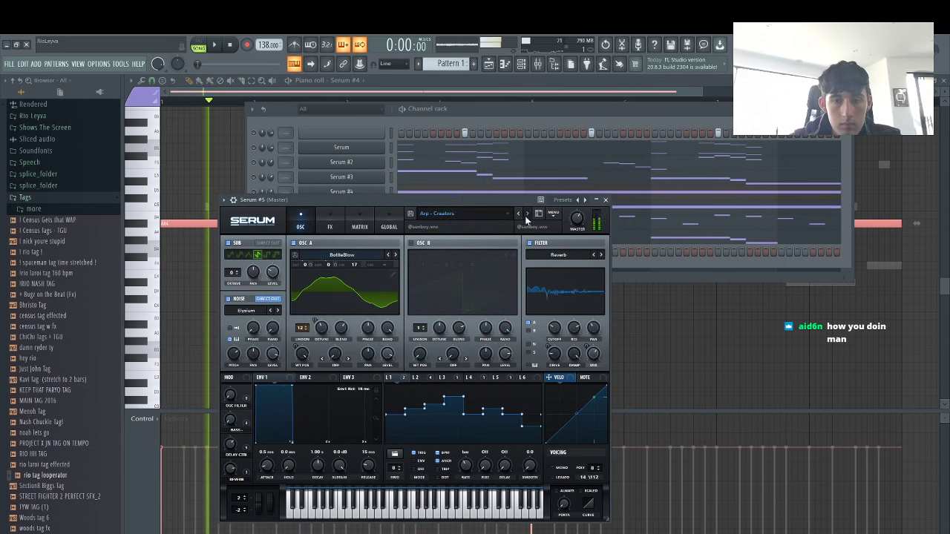
click(528, 214)
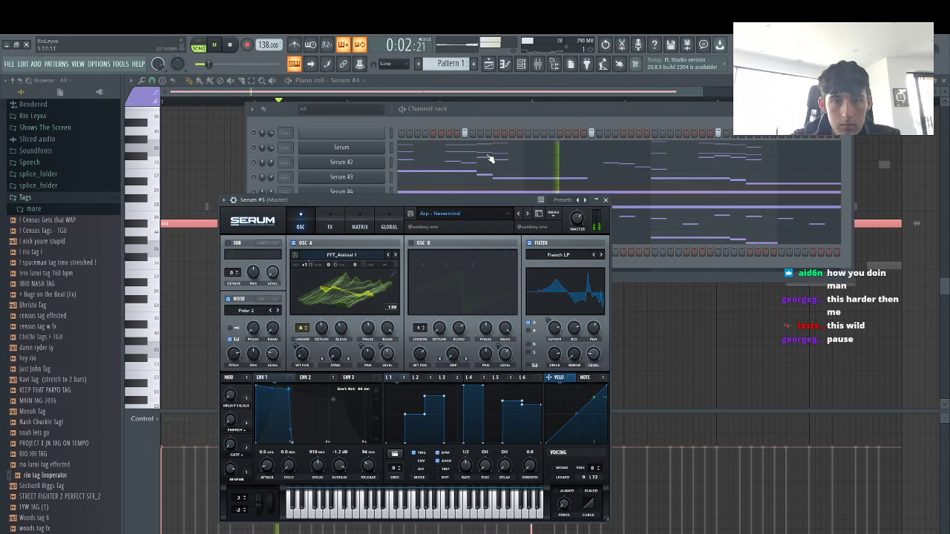
click(527, 213)
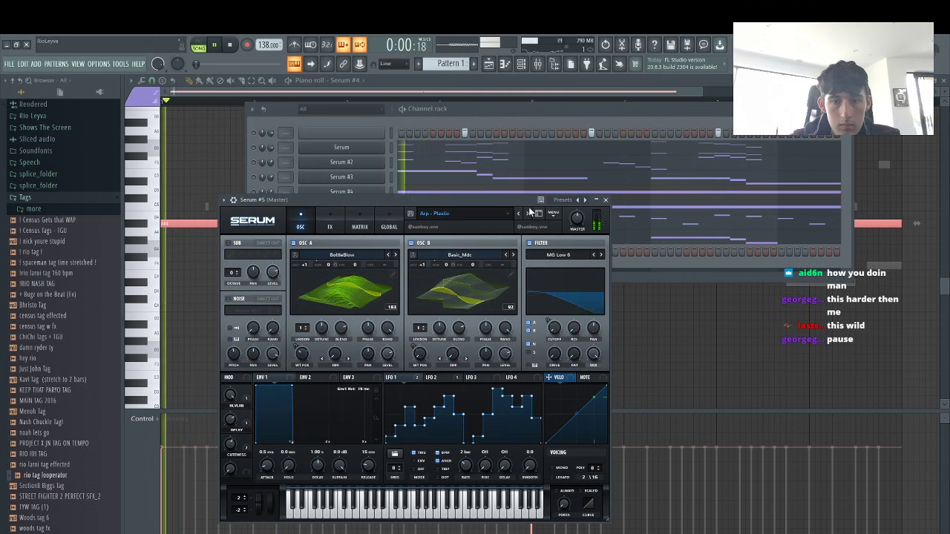
key(space)
click(526, 214)
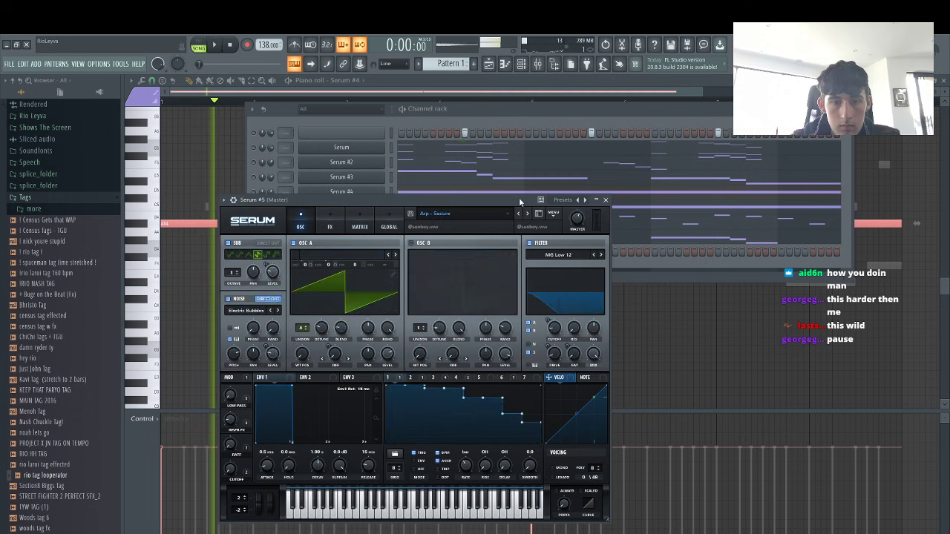
click(527, 213)
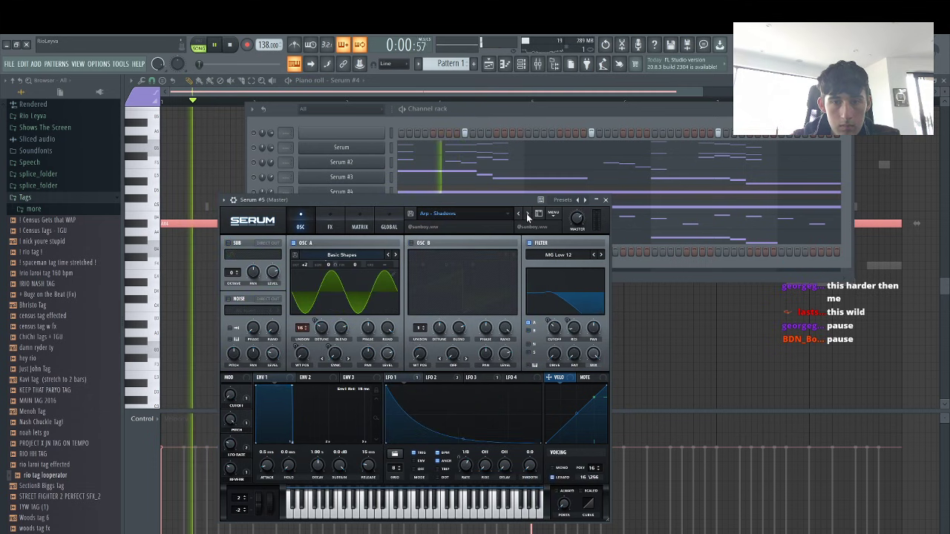
key(space)
click(528, 213)
key(space)
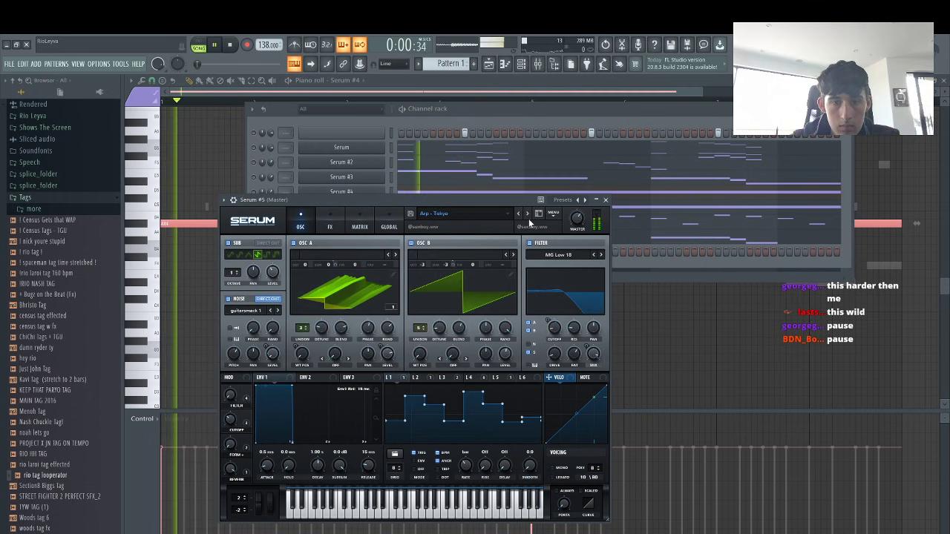
Turn off oscillator B in Serum #5 and audition the arp together with Nexus
click(412, 243)
click(473, 117)
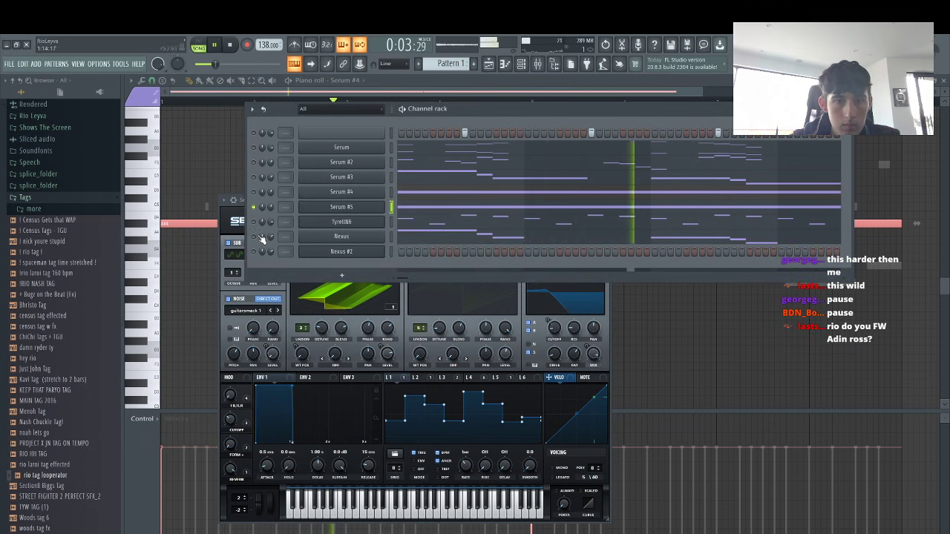
key(space)
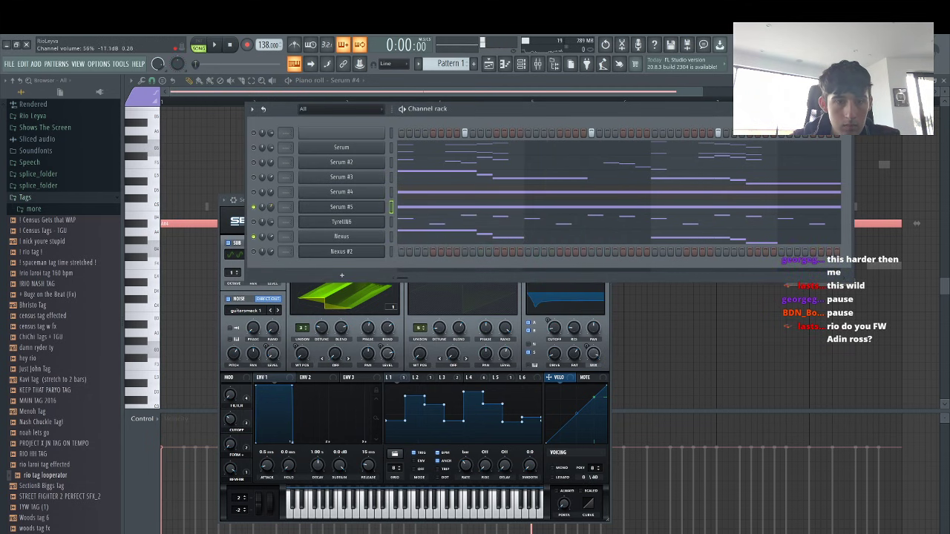
key(space)
Delete the first A#4 note in Serum #5's piano roll and try a four-bar F#4 note in bar 1
click(435, 208)
right_click(304, 222)
key(space)
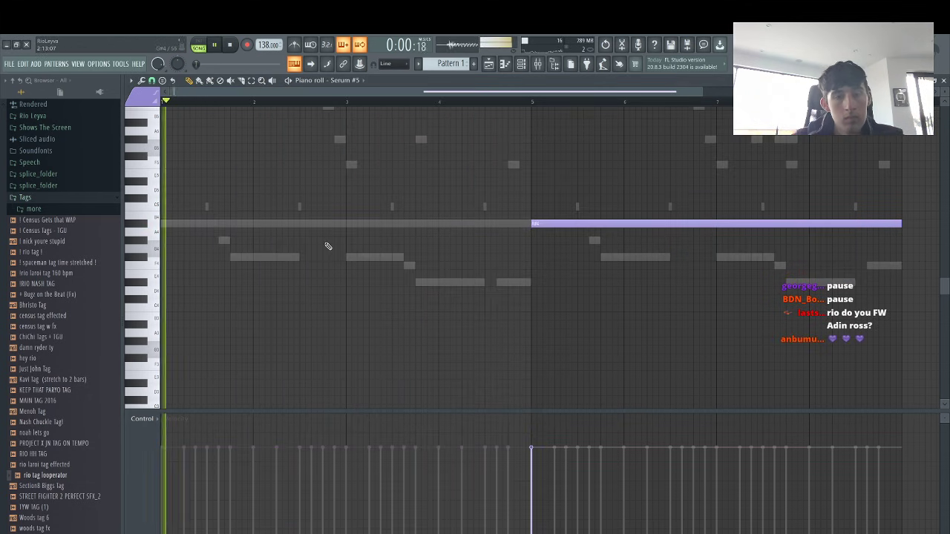
key(space)
click(190, 258)
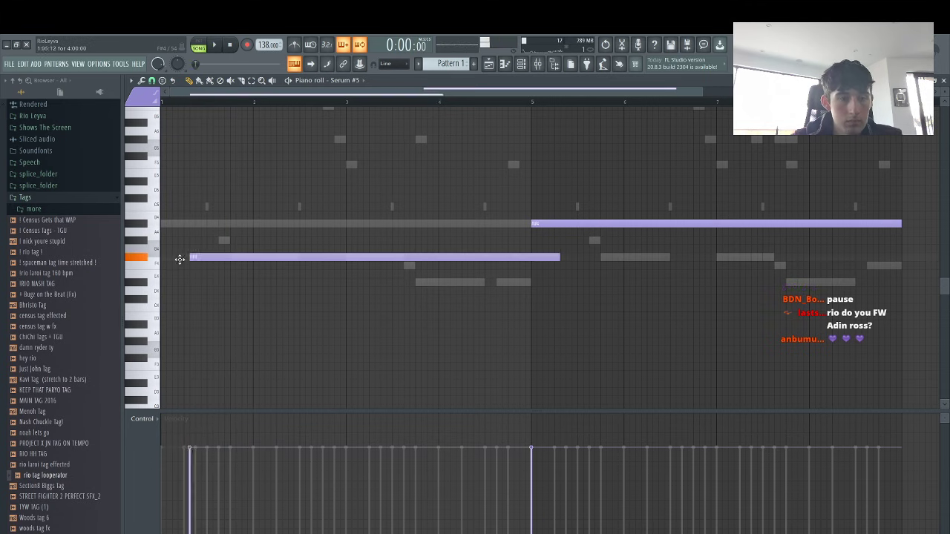
key(space)
key(space)
right_click(441, 258)
Try four-bar notes above A#4 in bar 1 of Serum #5, auditioning and removing each one
drag(211, 234, 123, 174)
key(space)
key(space)
right_click(237, 174)
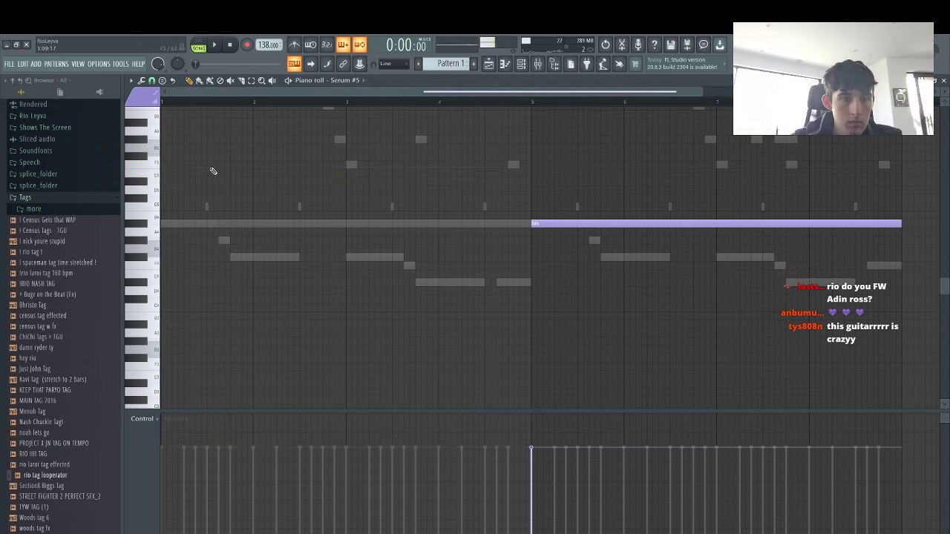
mouse_move(199, 168)
mouse_down()
mouse_move(137, 169)
mouse_move(197, 185)
mouse_up()
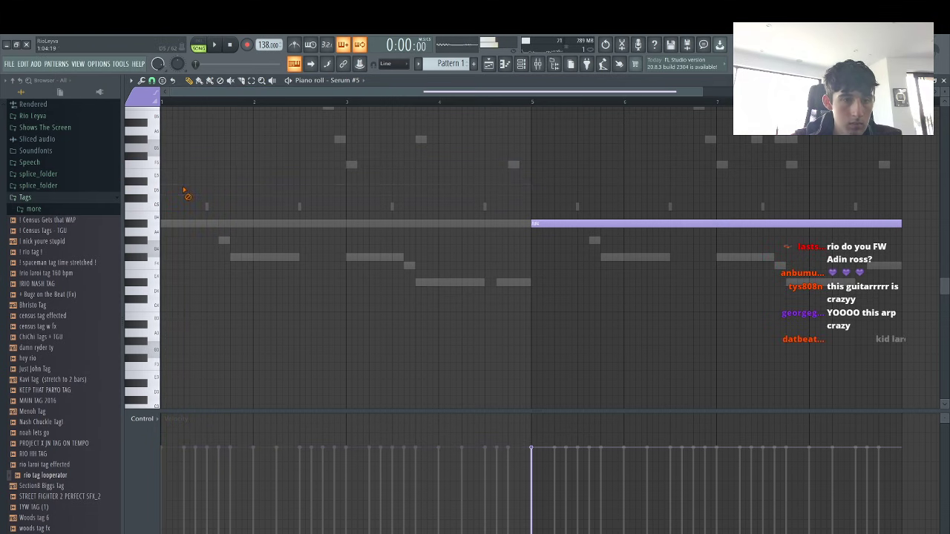
key(space)
key(space)
Delete Serum #5's A#4 note in bars 5 to 8 and audition a four-bar F#5 note from bar 1, then remove it
right_click(548, 225)
right_click(222, 181)
drag(199, 150, 9, 159)
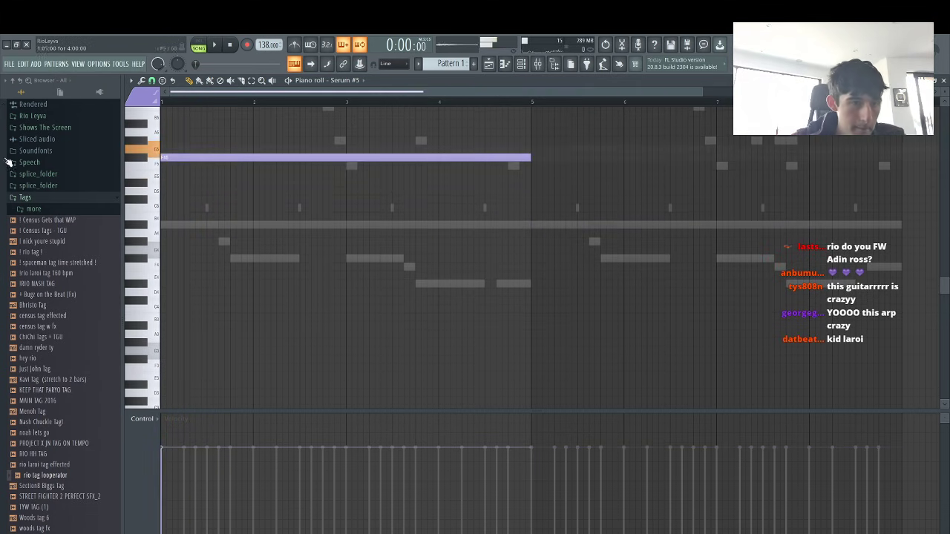
key(space)
key(space)
right_click(204, 156)
Try a four-bar G5 note and a four-bar A#5 note in turn from bar 1 of Serum #5
drag(201, 137, 133, 149)
key(space)
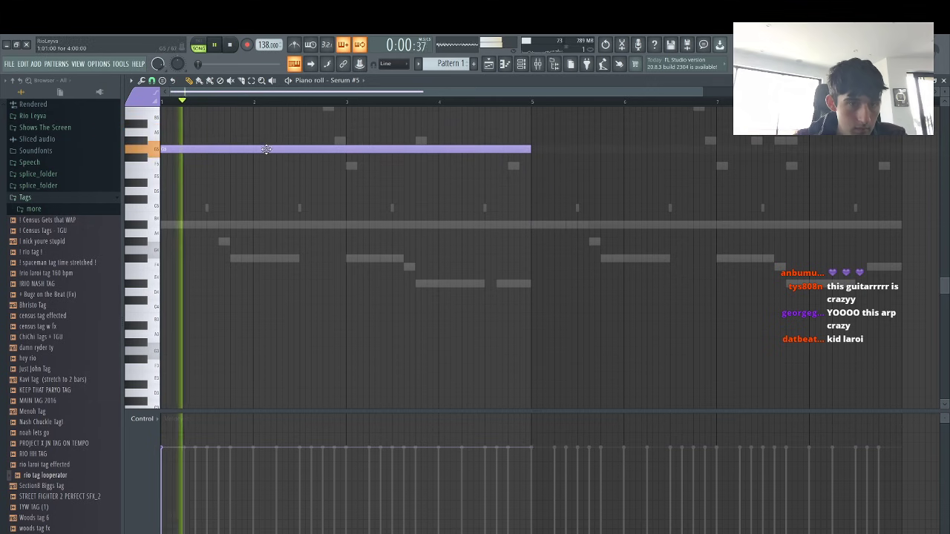
key(space)
right_click(260, 150)
drag(200, 126, 113, 123)
key(space)
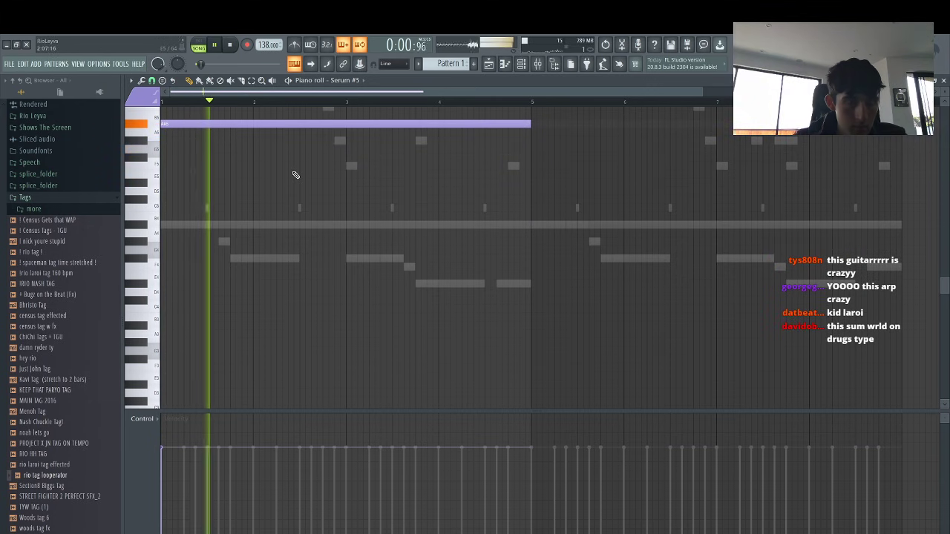
key(space)
Show the channel rack and toggle solo on Serum #4 to unmute every channel
click(521, 63)
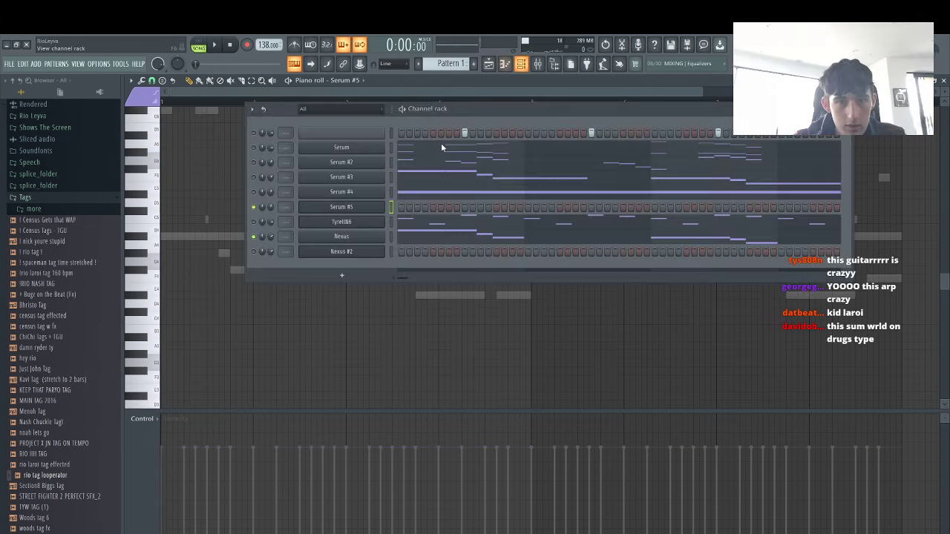
right_click(254, 194)
click(259, 199)
right_click(254, 193)
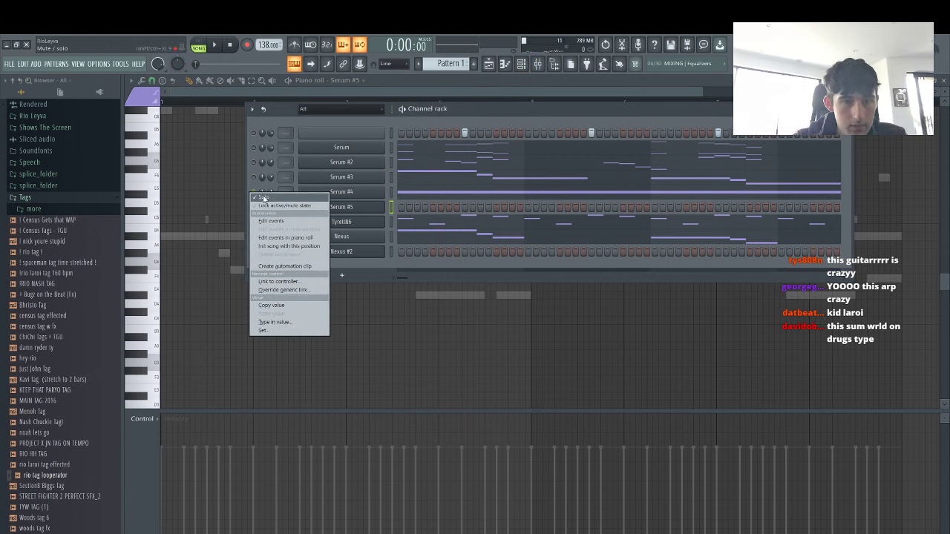
click(259, 197)
Copy the Serum channel's notes into the Serum #5 channel
right_click(345, 149)
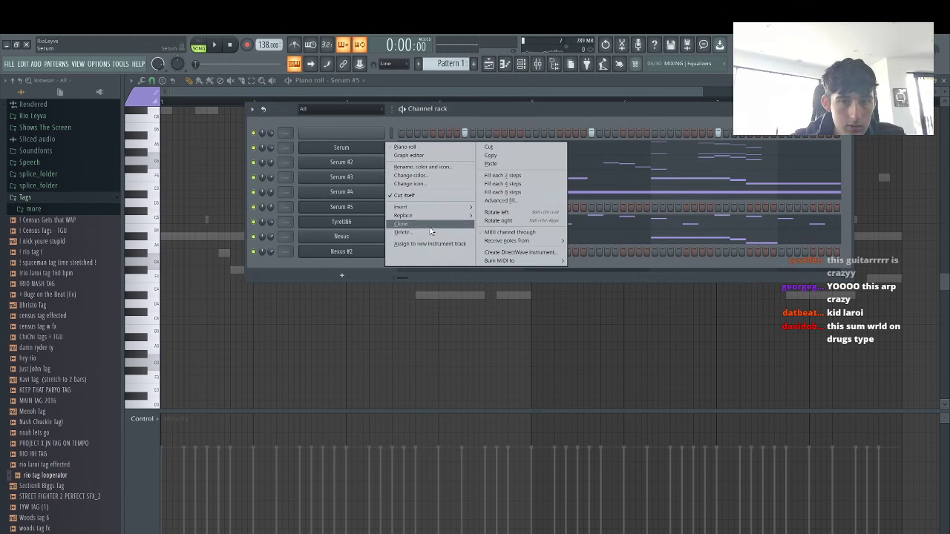
click(391, 145)
click(392, 139)
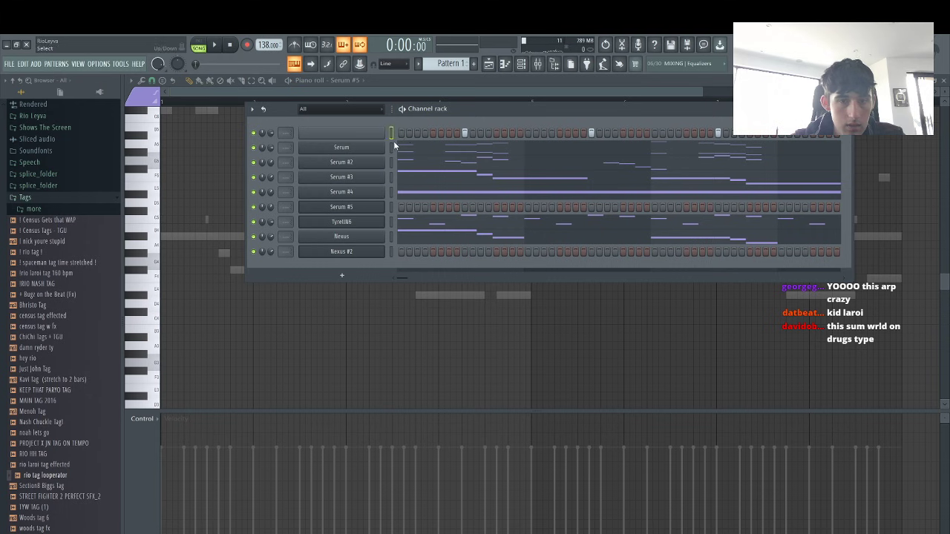
click(390, 207)
key(ctrl+v)
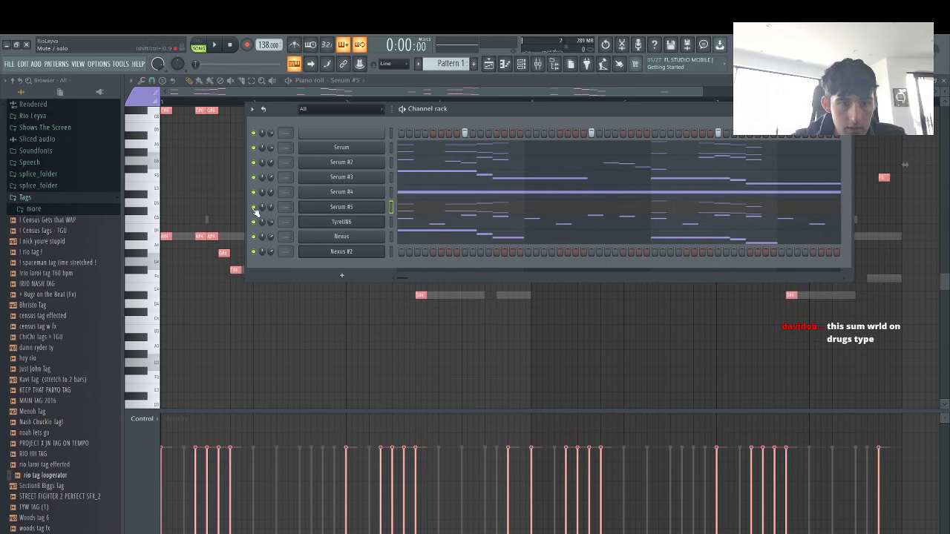
Solo Serum #5 and load a preset from the plucks folder of !starboy rob serum stash in ! May Serum Presets
key(space)
click(359, 208)
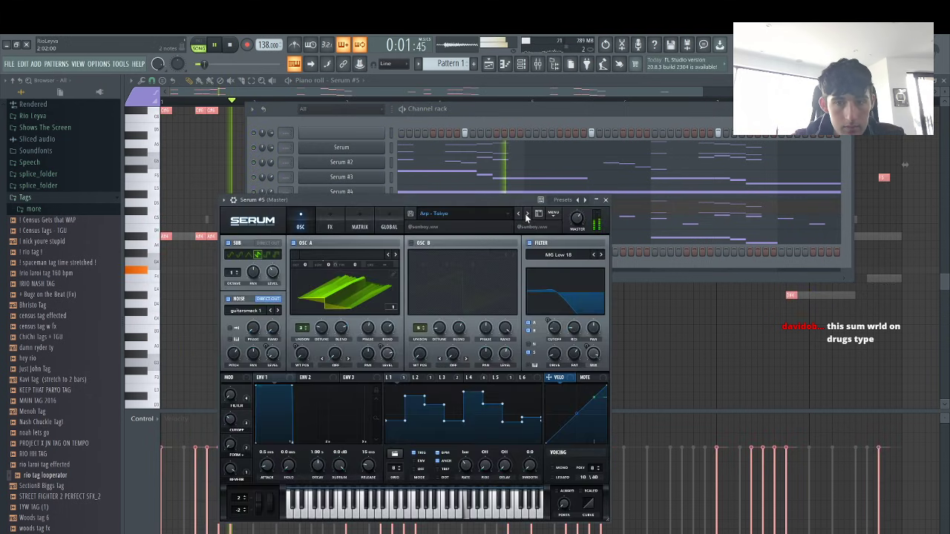
click(468, 213)
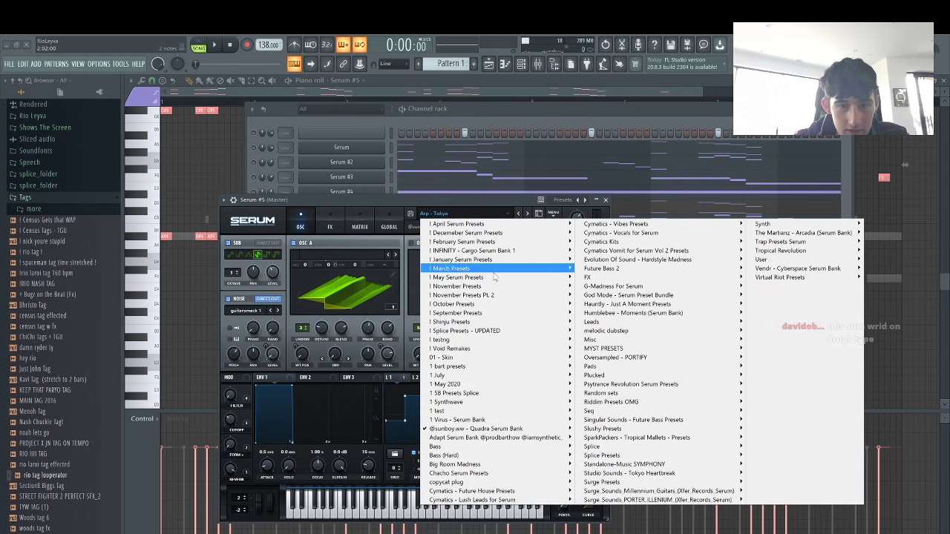
mouse_move(500, 279)
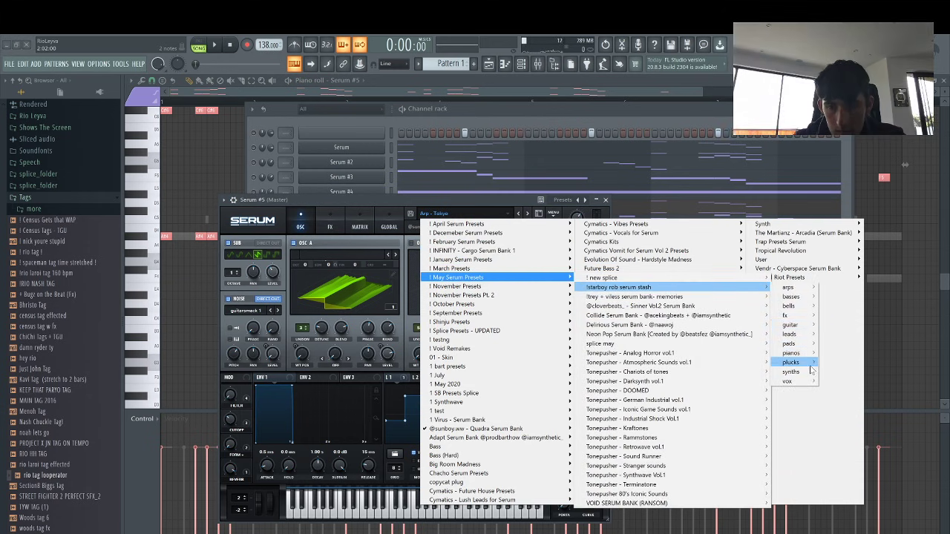
mouse_move(810, 364)
click(853, 362)
key(space)
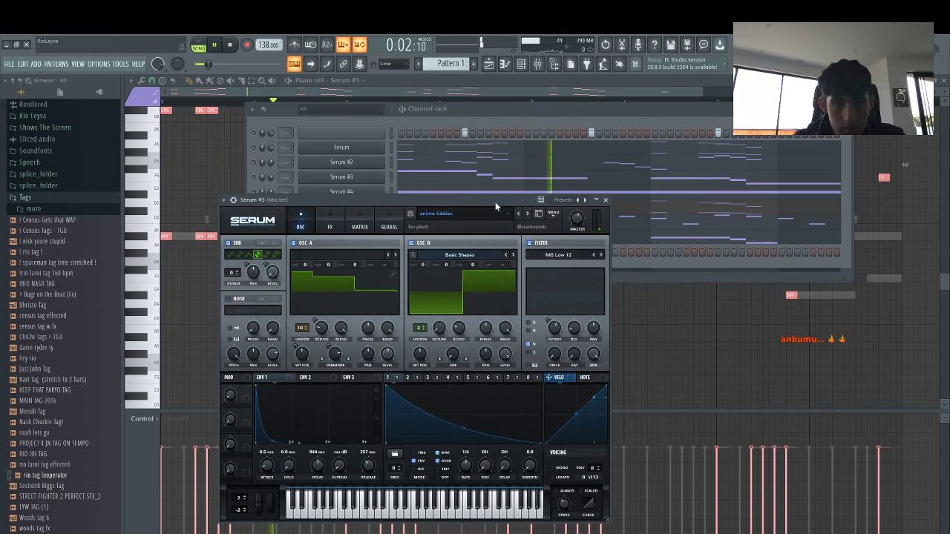
Audition Serum #5's pluck presets and advance to the one with Pure PWM and Basic Mini oscillators
drag(495, 202, 664, 213)
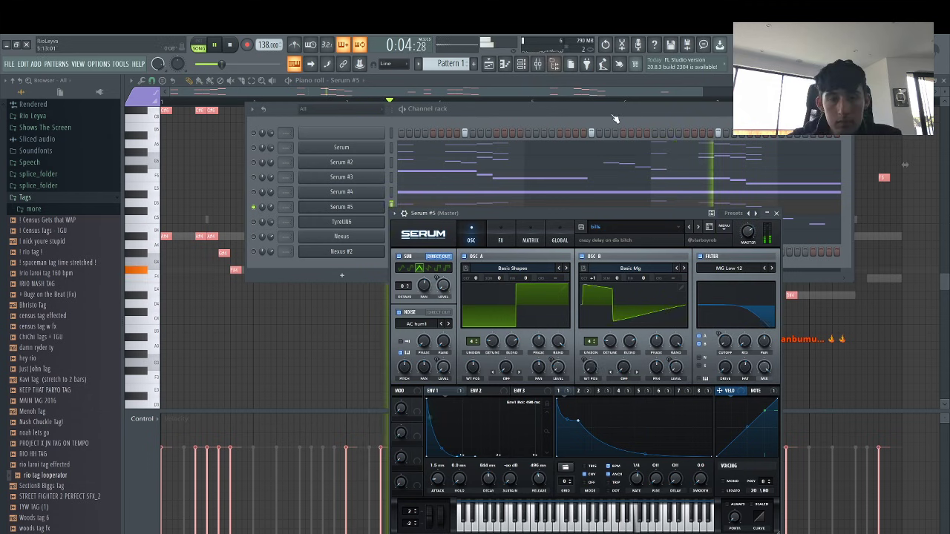
click(698, 227)
click(699, 227)
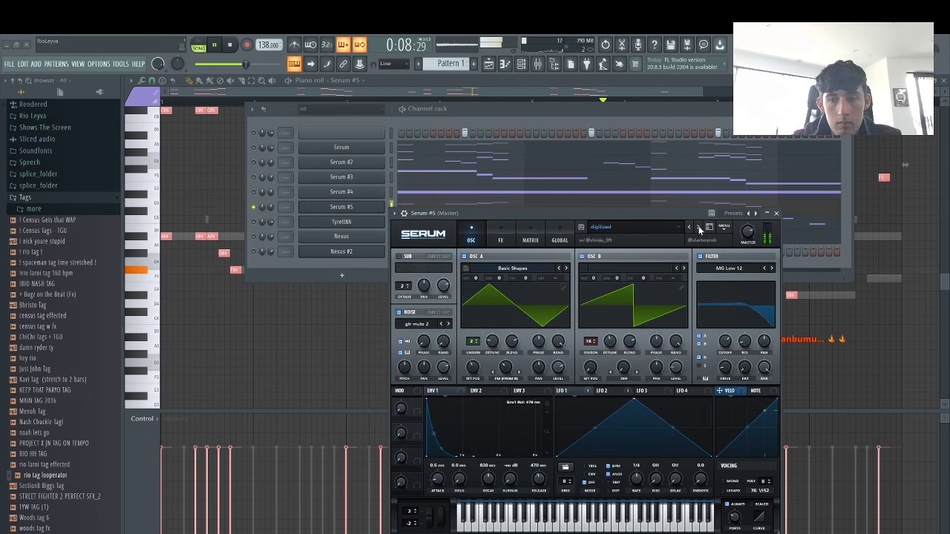
click(698, 227)
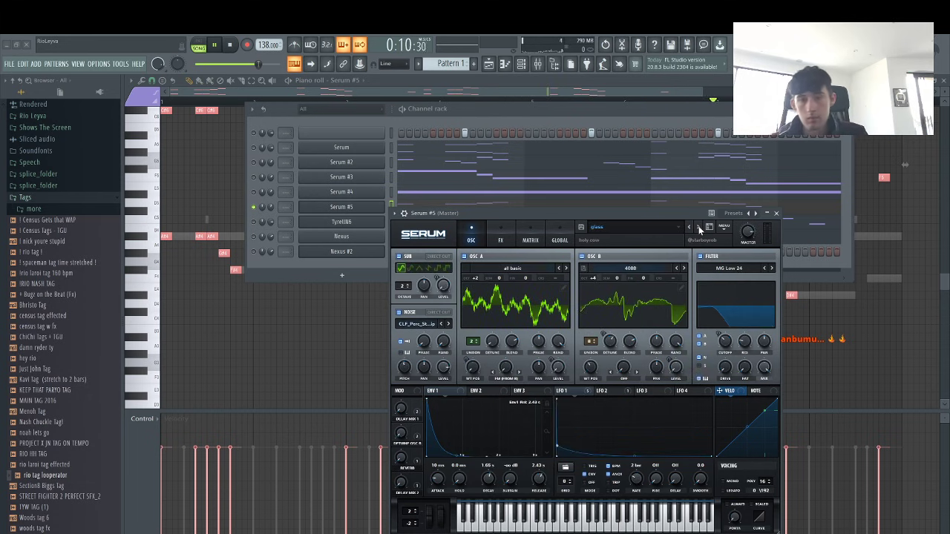
click(698, 227)
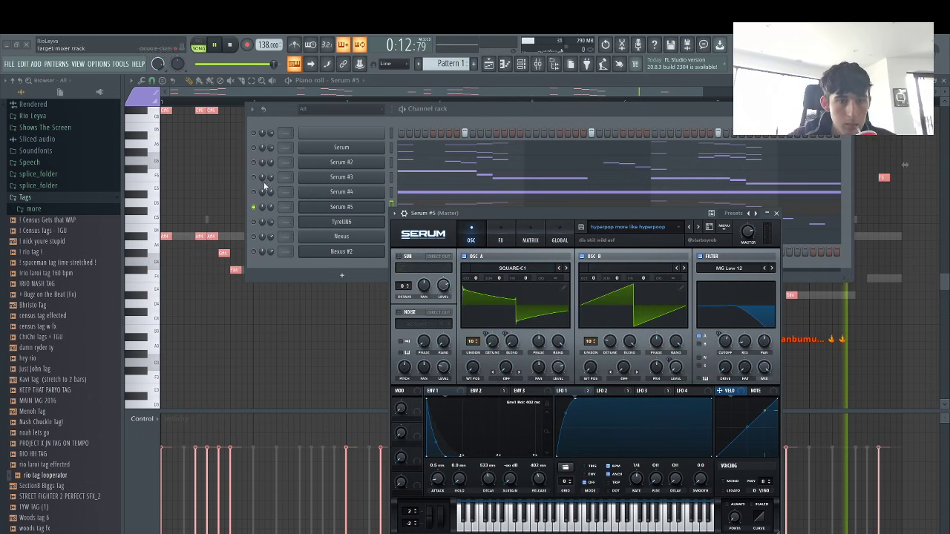
click(698, 227)
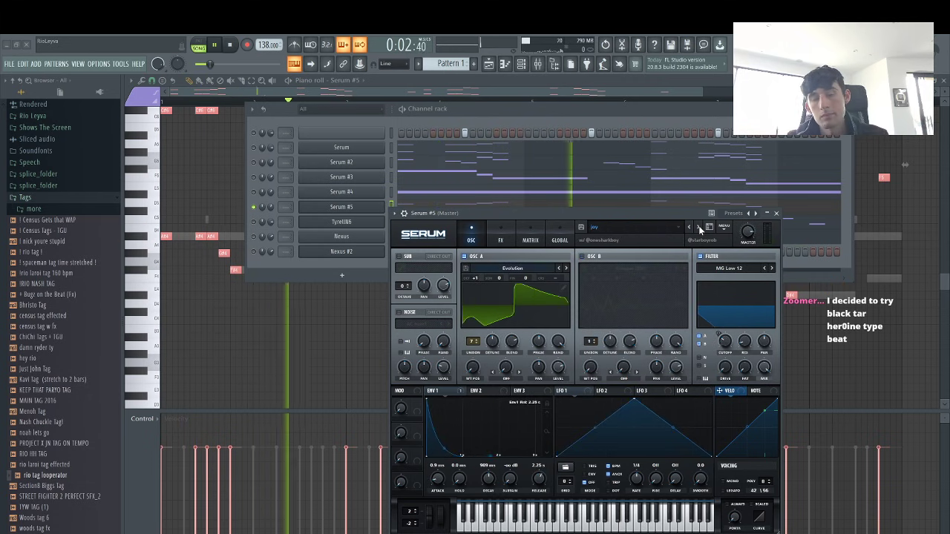
click(698, 228)
click(698, 228)
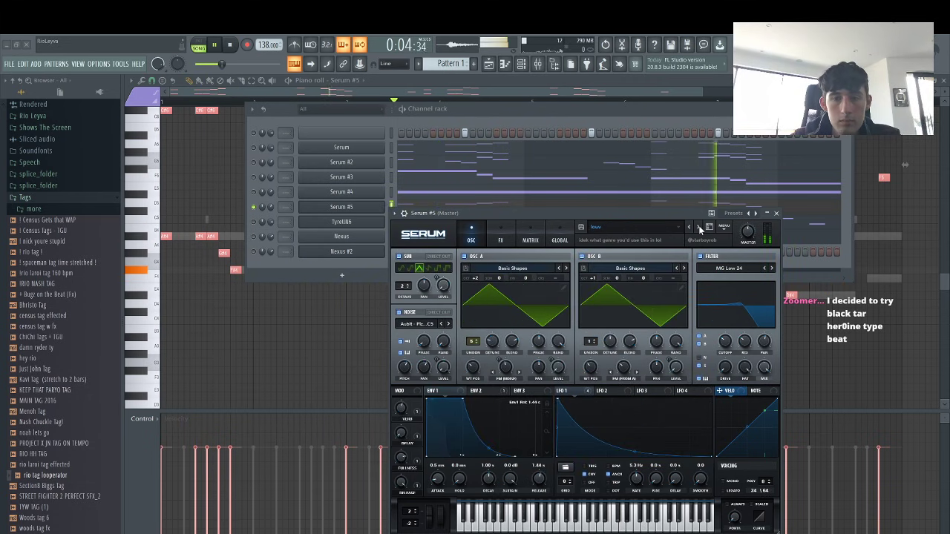
click(698, 227)
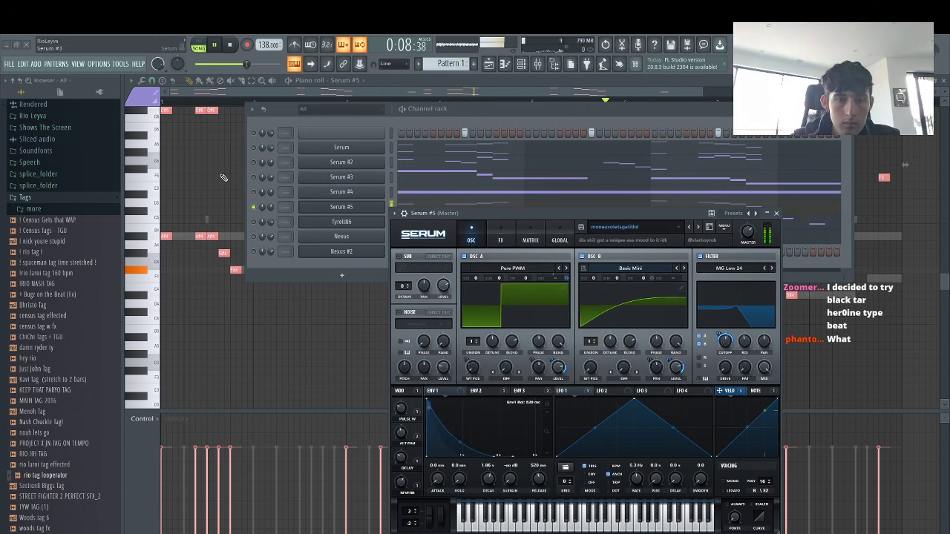
Set Serum #5's channel volume to 64% and unmute Serum, Serum #2, Serum #3 and Serum #4
click(267, 207)
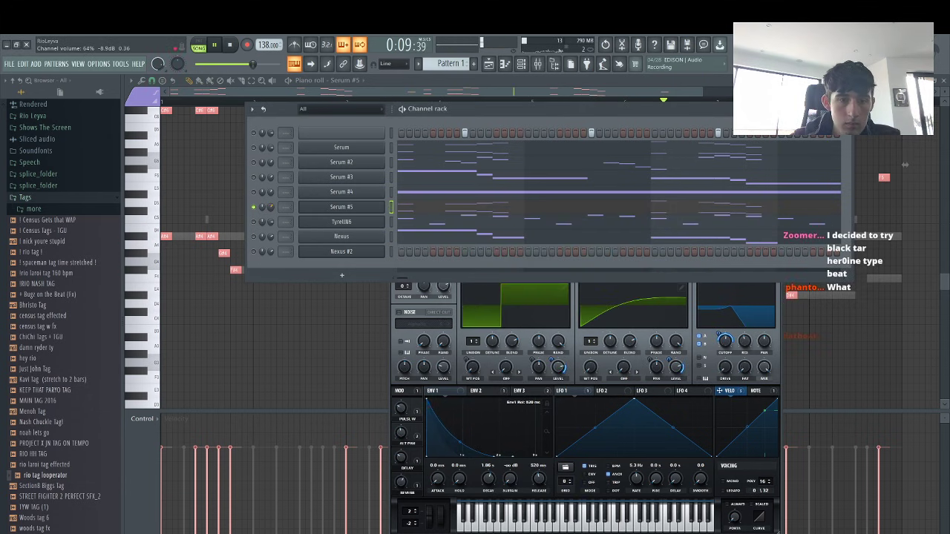
click(254, 177)
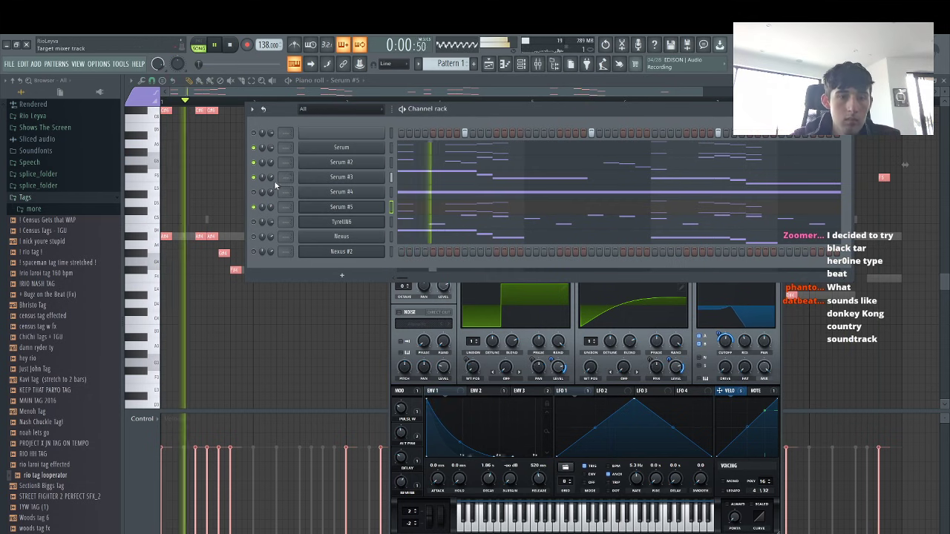
click(254, 193)
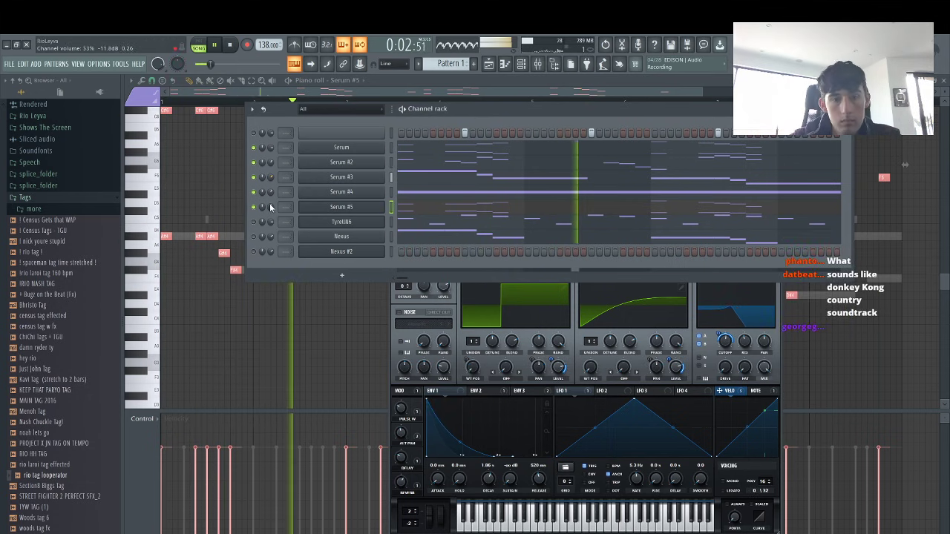
Unmute TyrellN6 and Nexus, and route all seven active channels to consecutive mixer tracks from insert 1
click(253, 222)
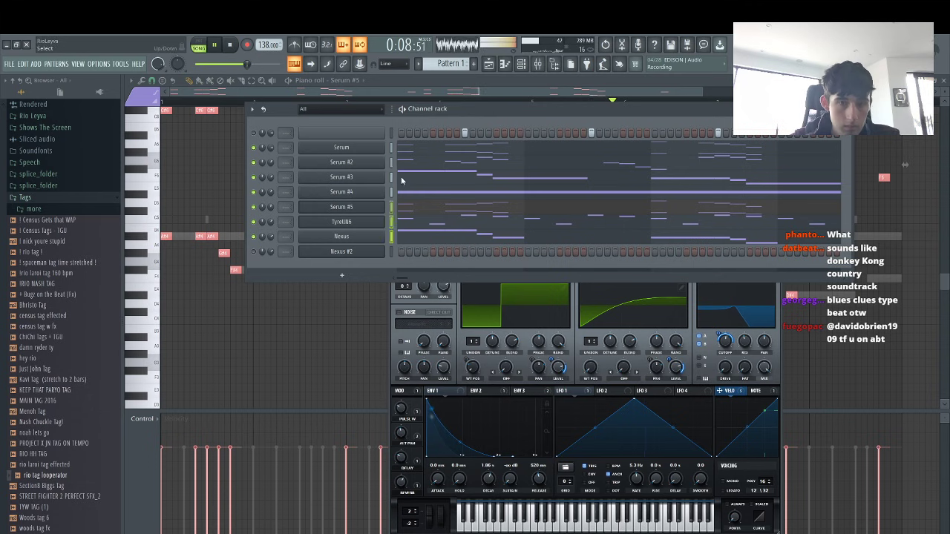
click(538, 64)
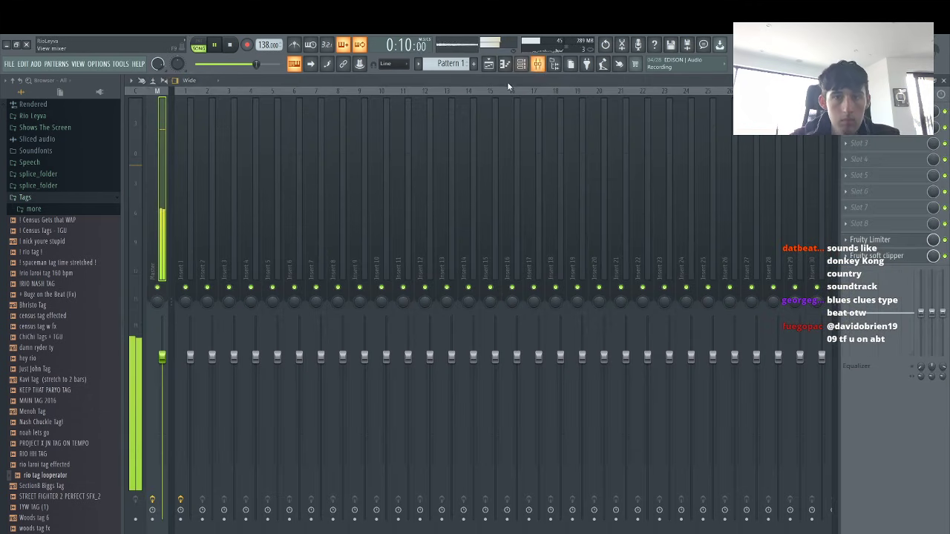
click(189, 253)
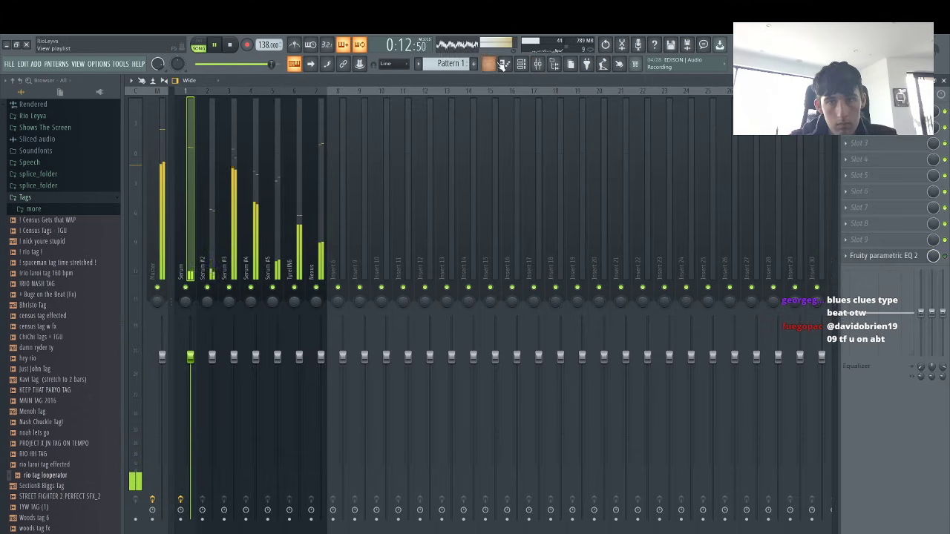
Examine the Nexus channel's notes in the piano roll while the loop plays
click(521, 63)
click(438, 233)
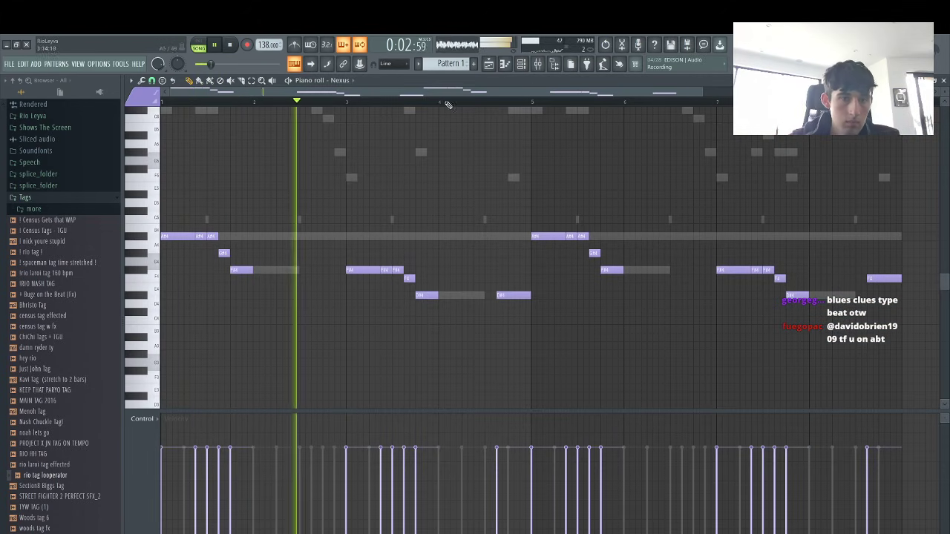
click(341, 80)
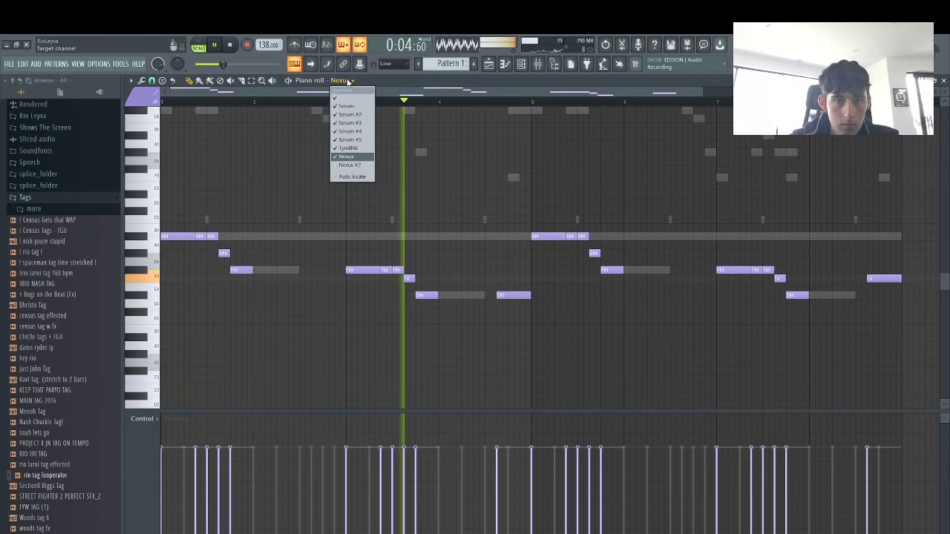
click(527, 86)
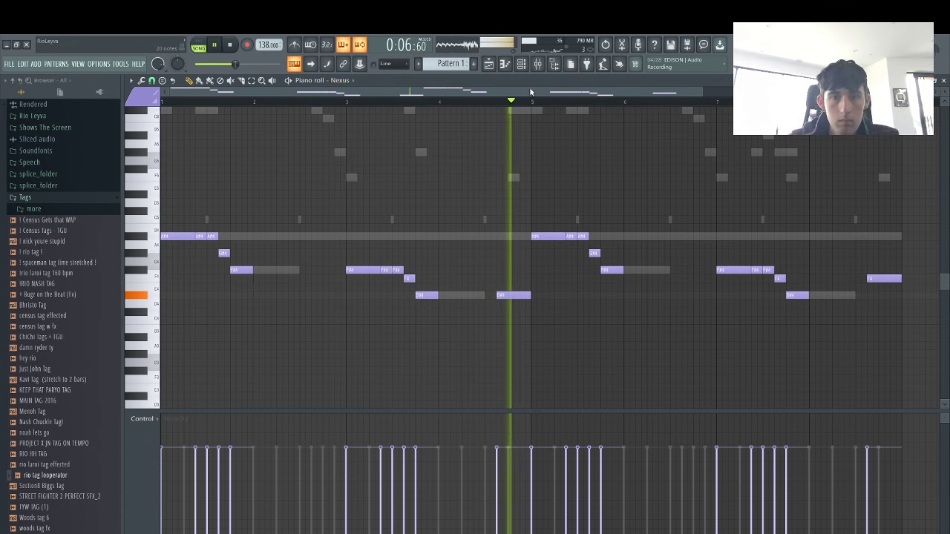
Split Pattern 1 by channel and place the resulting clips on playlist tracks 1 to 7 from bar 1
click(520, 64)
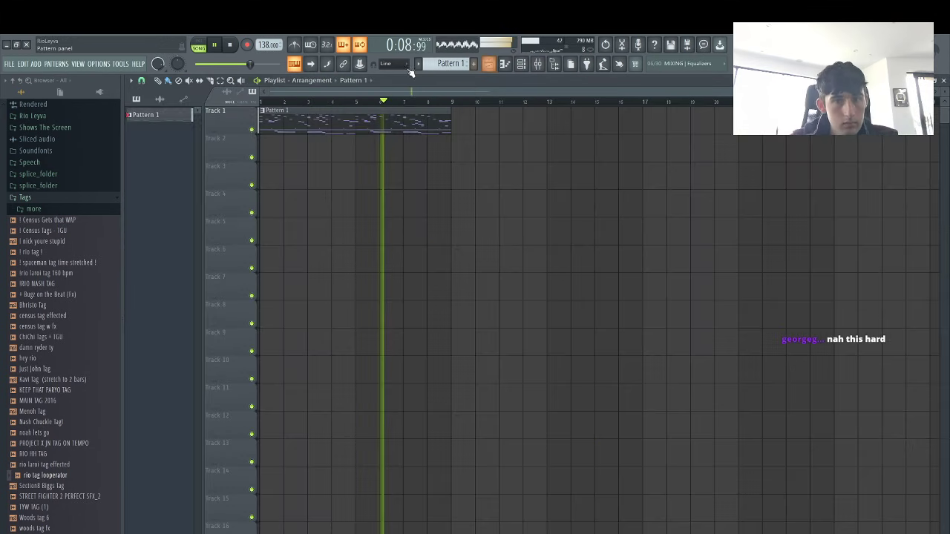
click(418, 64)
click(472, 208)
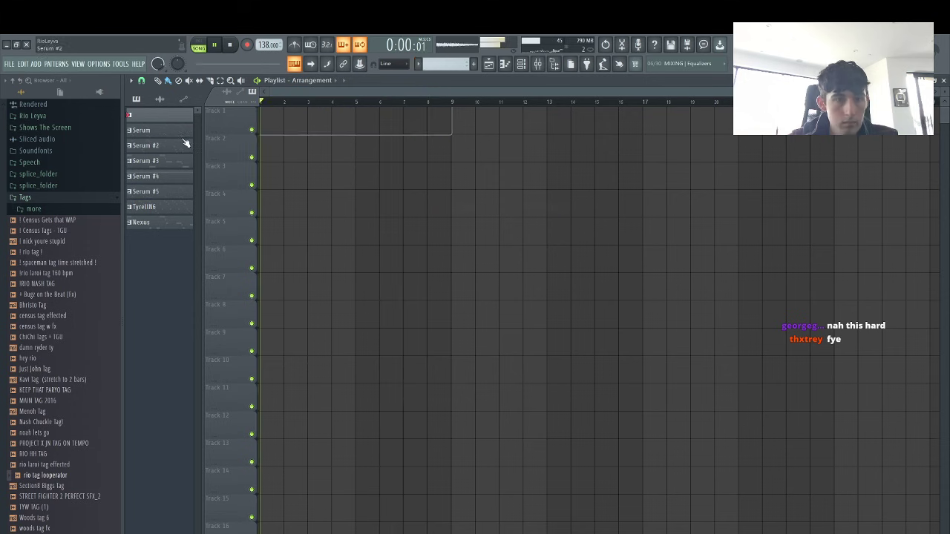
click(149, 223)
drag(150, 224, 270, 126)
key(space)
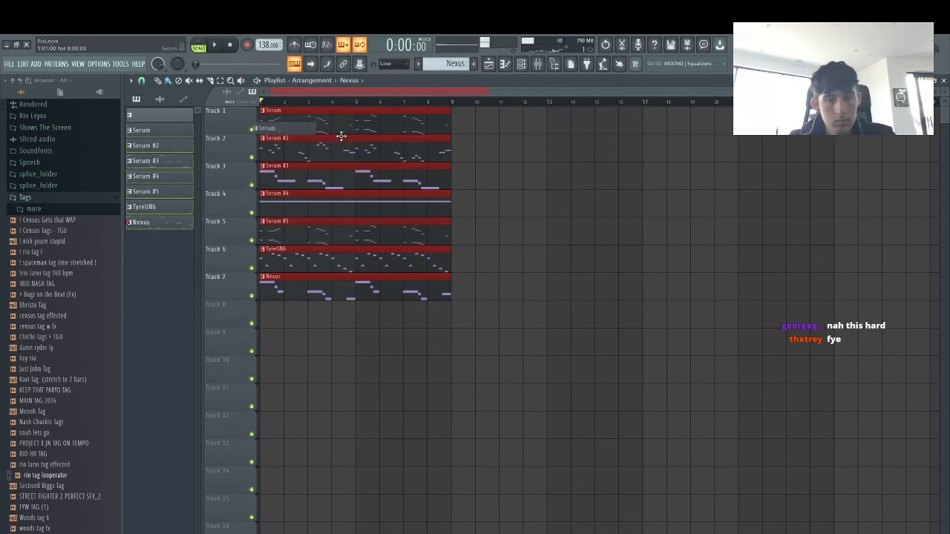
Duplicate the seven channel clips end to end several times along the playlist
key(ctrl+b)
key(ctrl+b)
key(ctrl+b)
key(ctrl+b)
key(ctrl+b)
drag(447, 90, 574, 95)
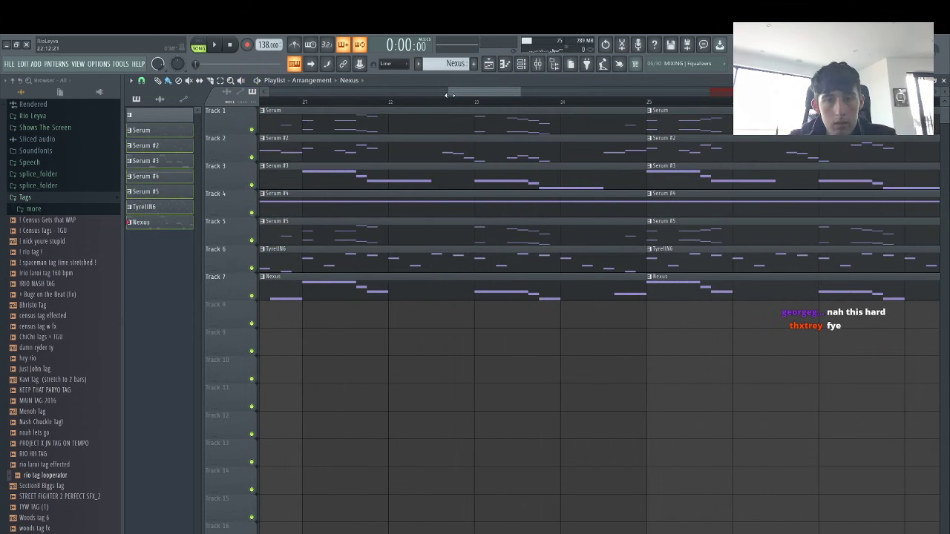
drag(449, 95, 265, 94)
click(436, 408)
right_click(482, 401)
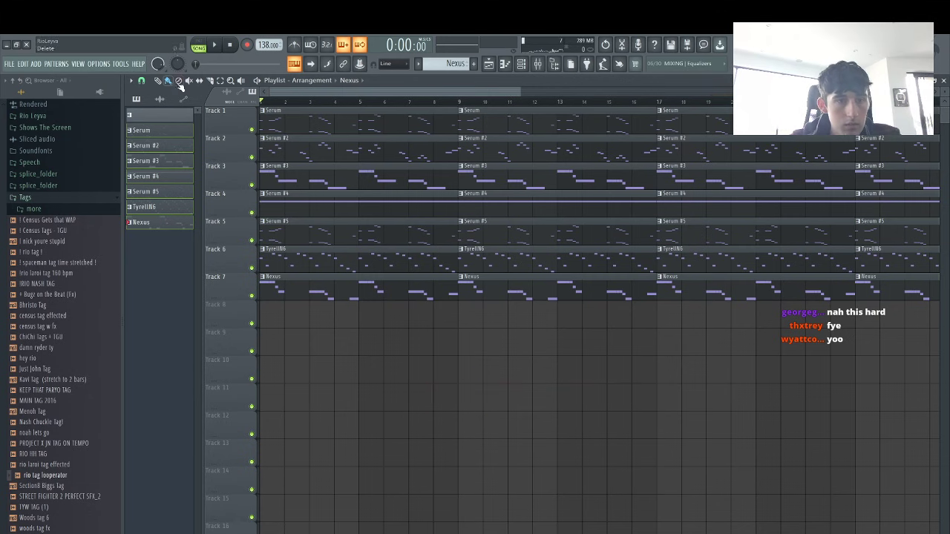
Delete the opening Serum #2, Serum #4, Serum #5, TyrellN6 and Nexus clips, and play the first eight bars
right_click(325, 157)
right_click(322, 204)
right_click(314, 233)
right_click(312, 255)
right_click(311, 285)
key(space)
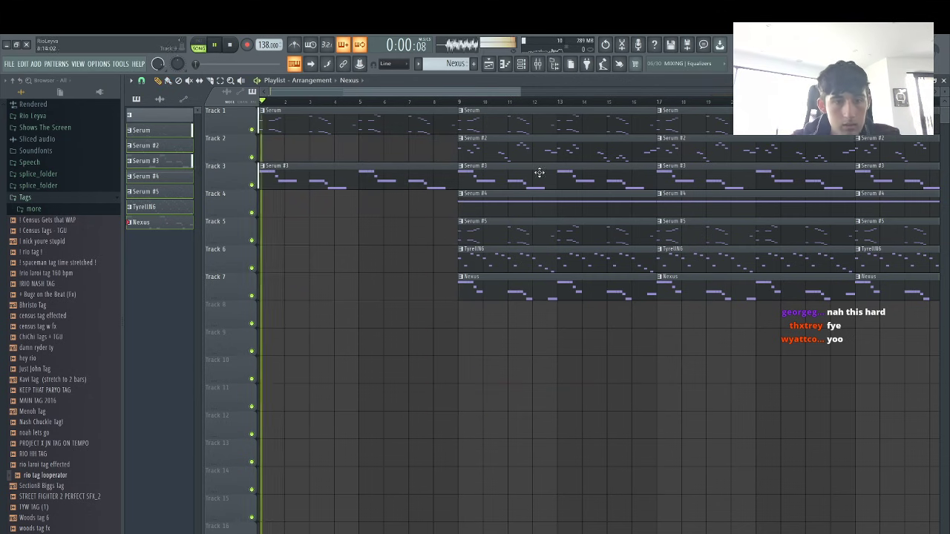
Move the opening Serum #3 clip to track 4 and try Serum #2 and Serum #5 clips in the first eight bars
drag(346, 184, 322, 195)
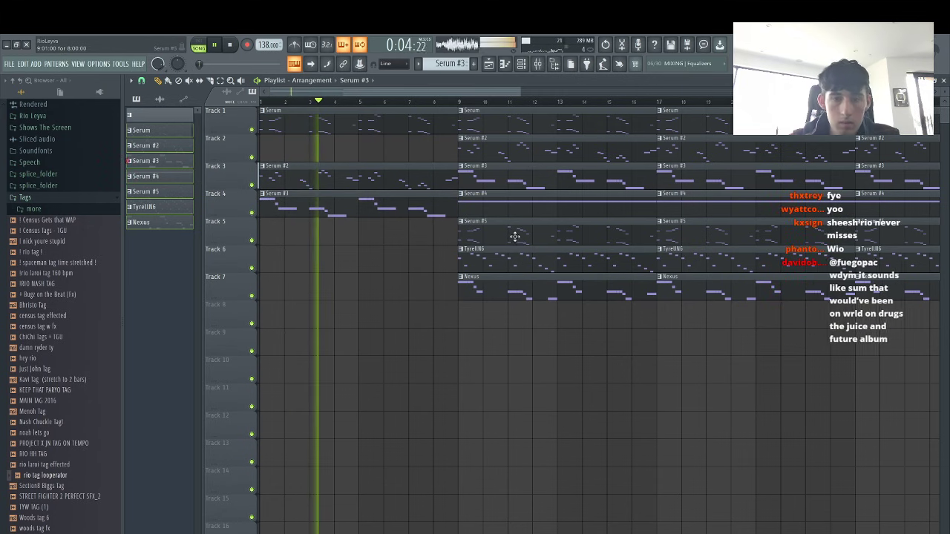
drag(513, 235, 68, 250)
key(space)
key(space)
Delete the opening Serum #2 and Serum #5 clips, auditioning the section between removals with and without Serum
right_click(340, 184)
key(space)
key(space)
key(space)
right_click(356, 131)
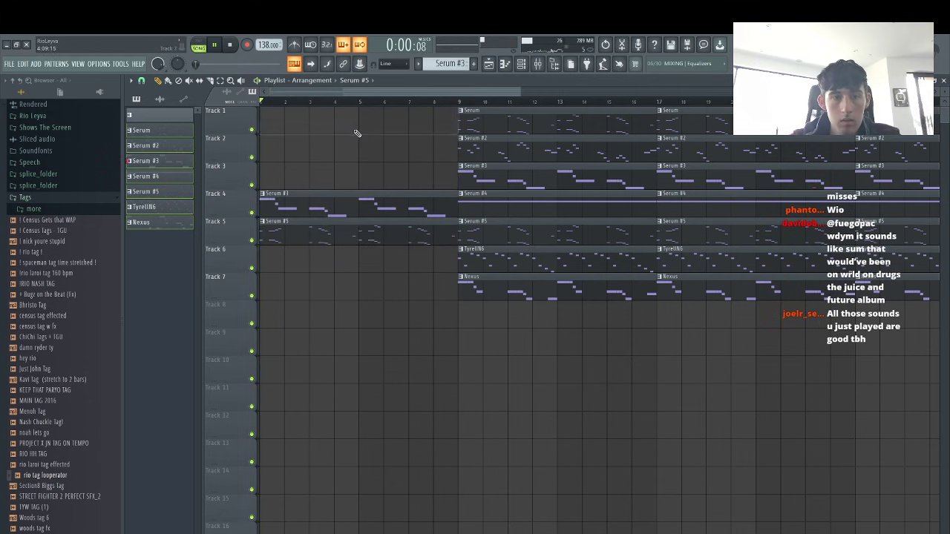
key(space)
key(ctrl+z)
right_click(385, 225)
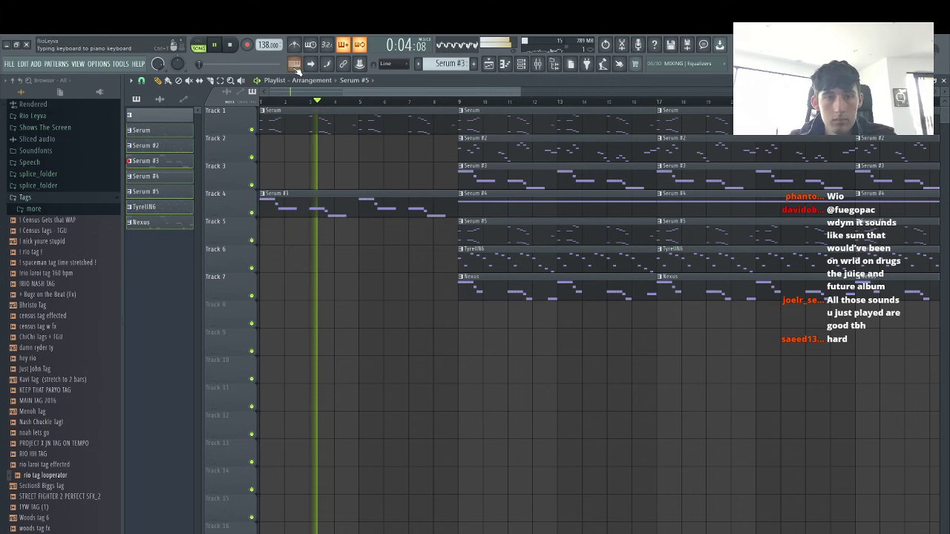
Try a Nexus clip at the start of track 7, with and without Serum #3, and remove it
key(space)
key(space)
click(505, 275)
click(271, 288)
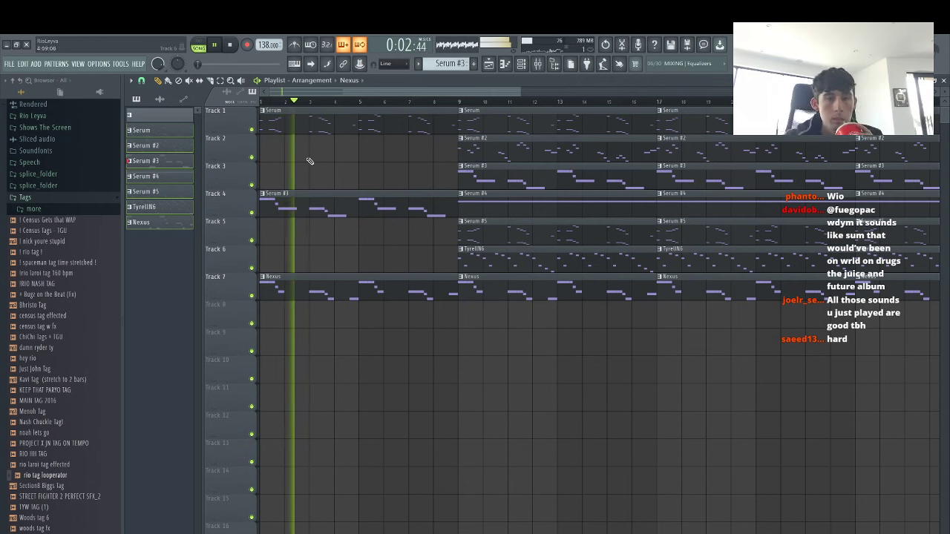
right_click(300, 207)
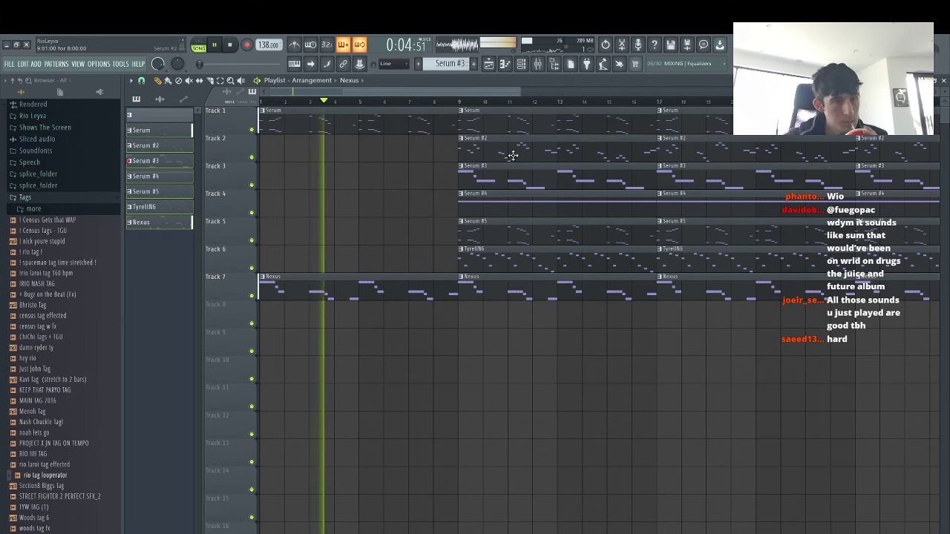
key(space)
key(ctrl+z)
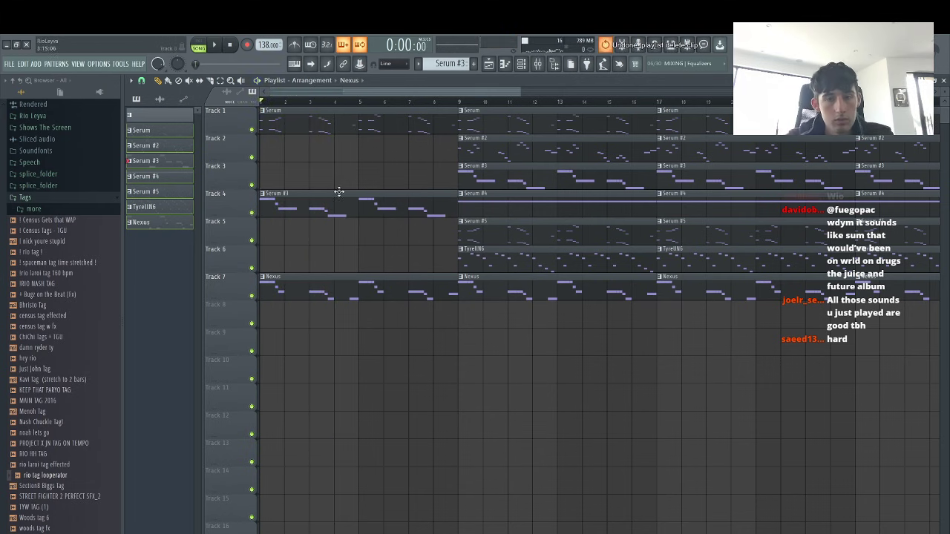
right_click(397, 287)
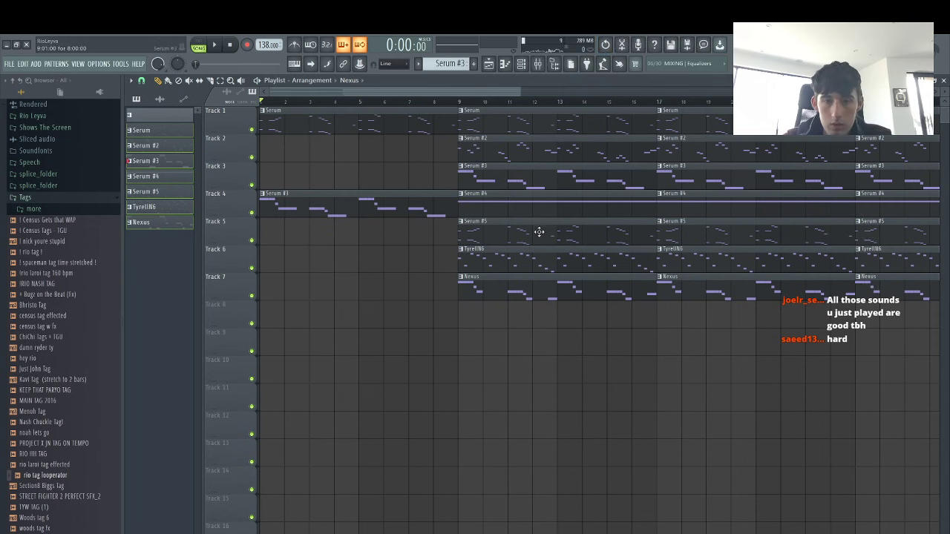
Build the first eight bars with Serum #2 on track 2, Serum #3 on track 3 and Serum #4 from bar 9 on track 6
drag(517, 202, 237, 265)
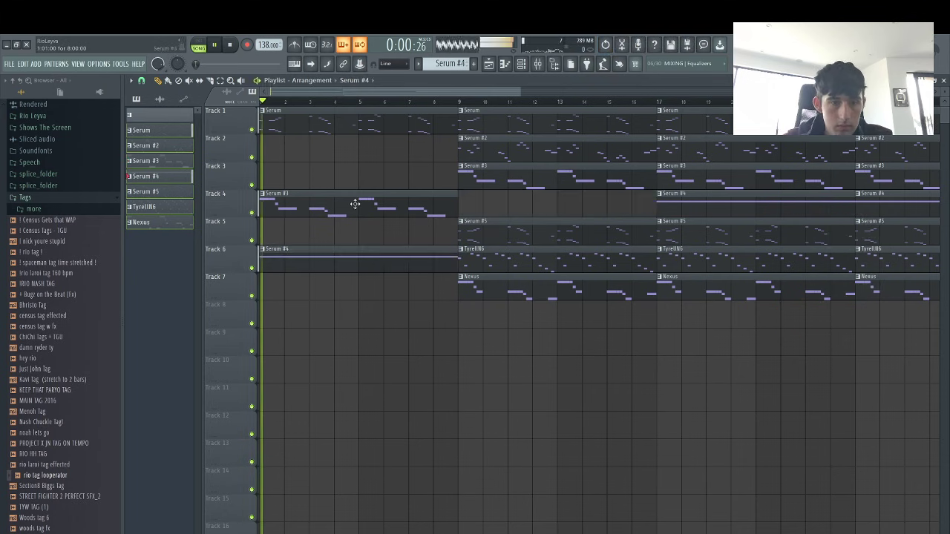
drag(355, 205, 349, 166)
drag(507, 146, 117, 151)
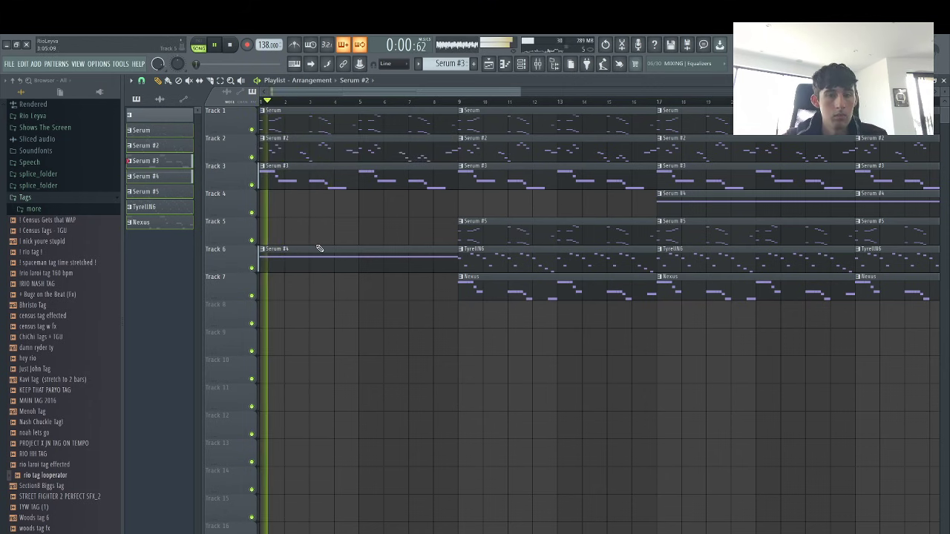
Solo track 6 to hear the Serum #4 clip alone, and check the mixer and channel rack
right_click(252, 268)
key(space)
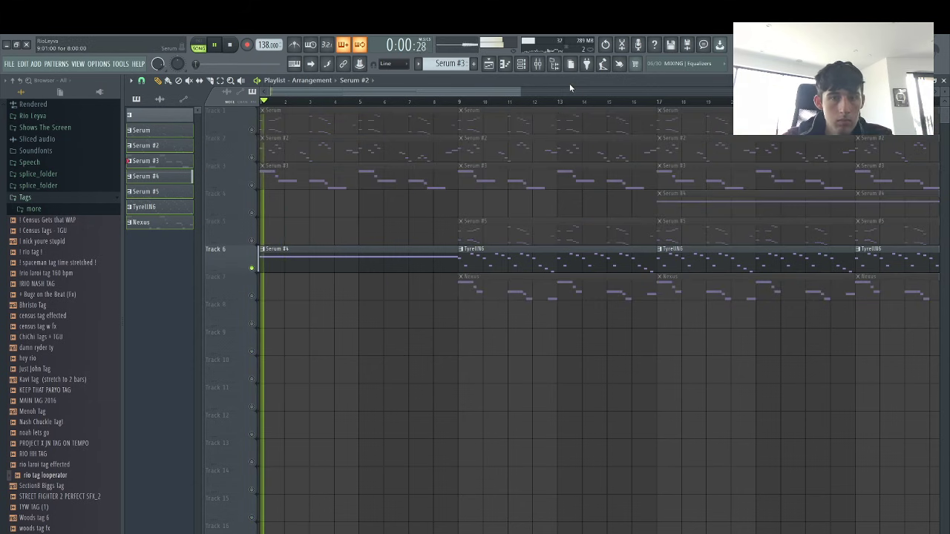
click(538, 65)
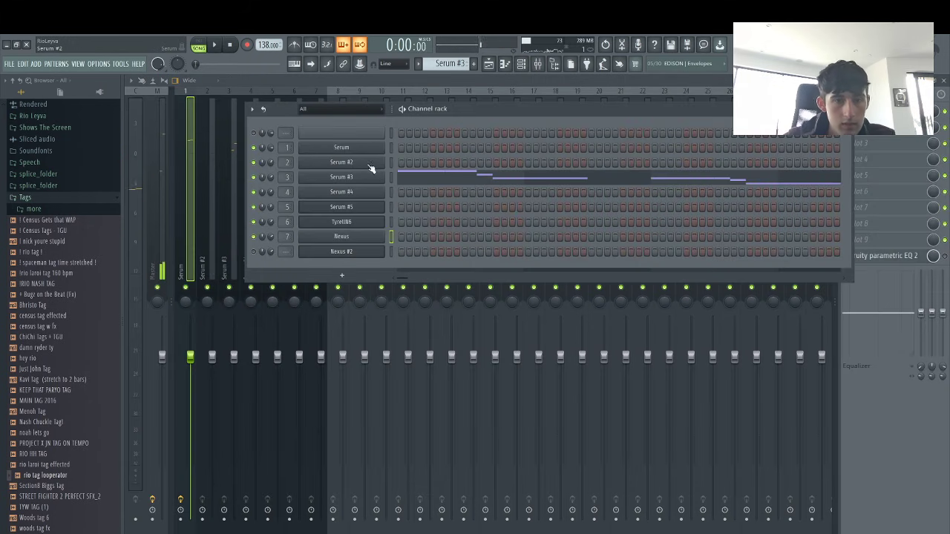
click(490, 67)
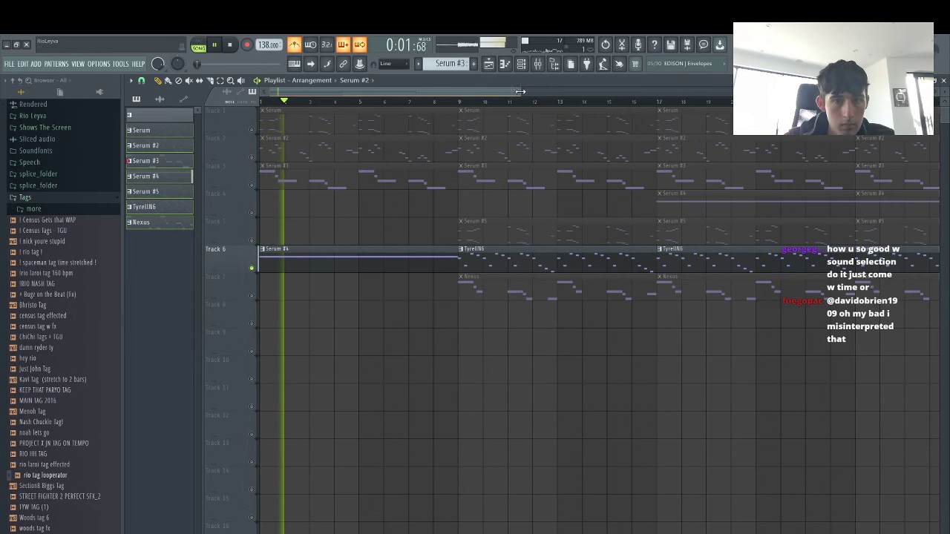
Move the opening Serum #4 clip to track 10 and solo that track
drag(523, 95, 639, 95)
drag(318, 266, 270, 377)
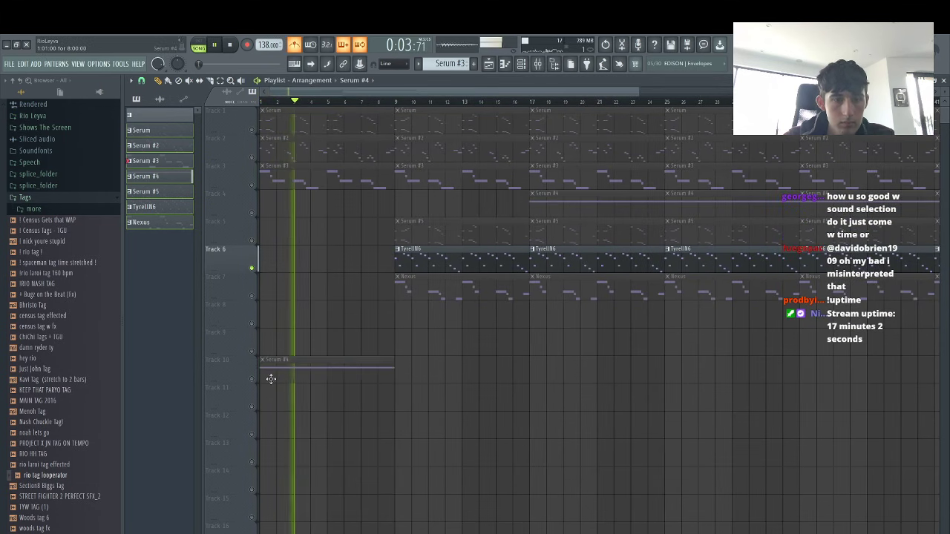
key(space)
right_click(252, 379)
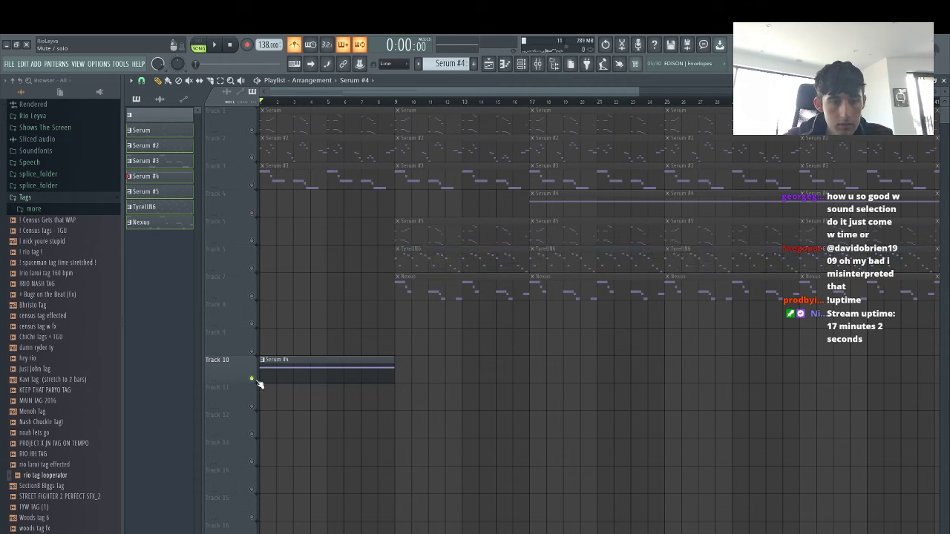
Render the soloed Serum #4 part from the Master track as a 32Bit float WAV, and delete its clip from track 10
click(537, 64)
click(152, 519)
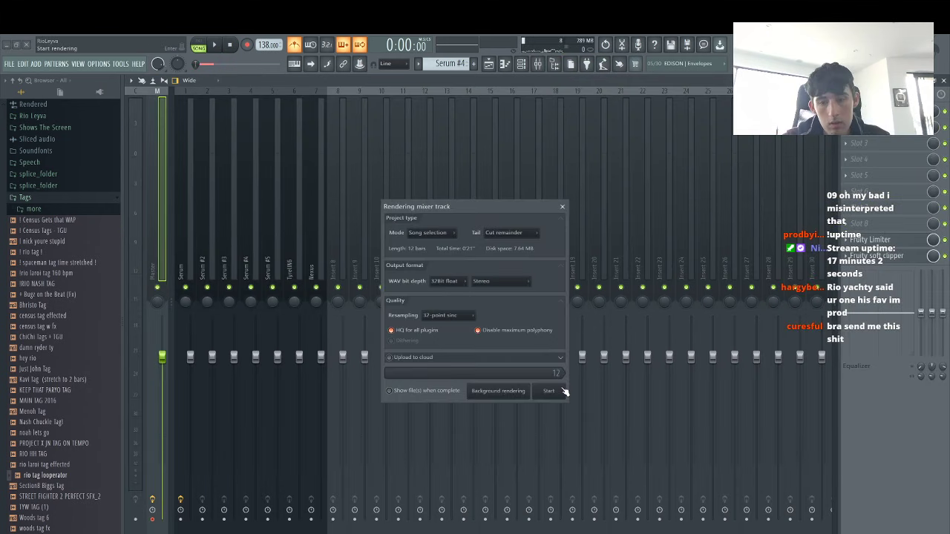
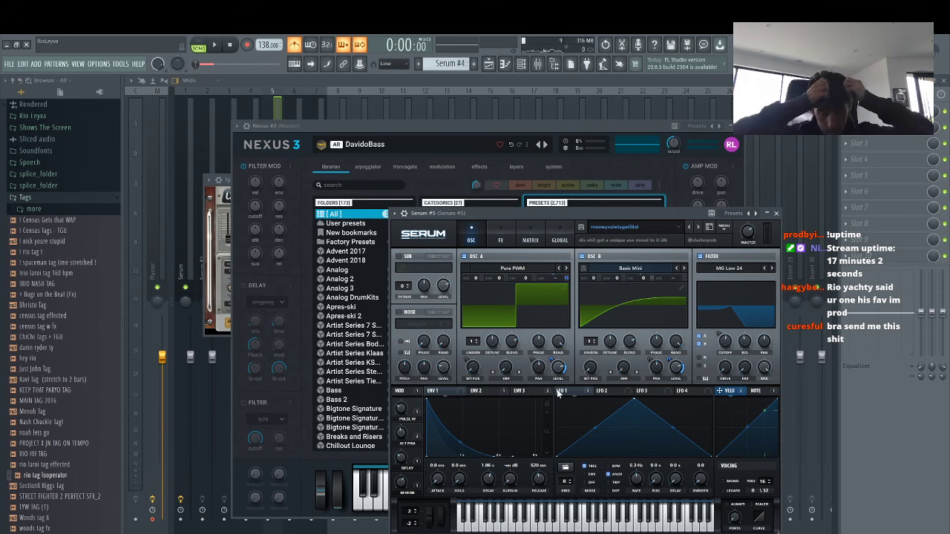
click(487, 65)
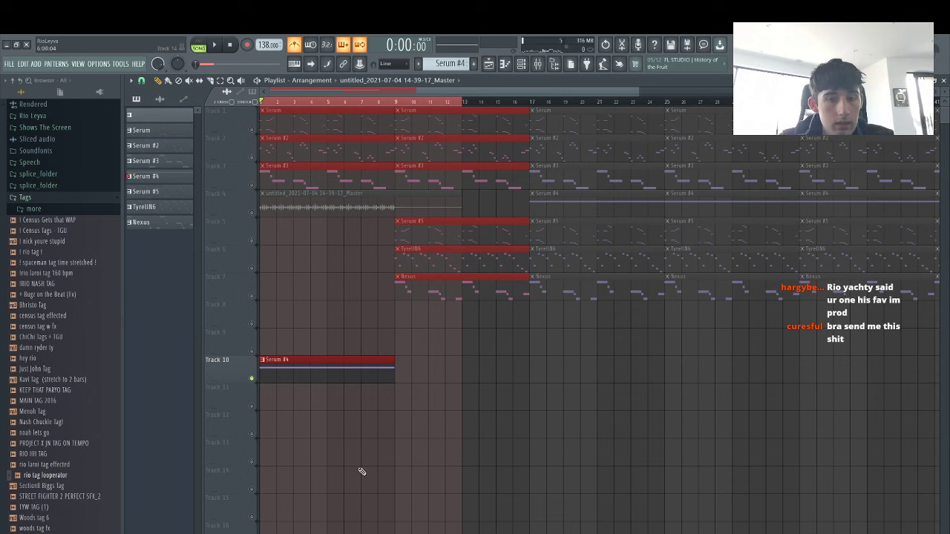
right_click(302, 373)
Set playlist snapping to none, and trim the start of the rendered audio clip on track 4 so it begins at bar 1
drag(637, 94, 103, 168)
click(141, 81)
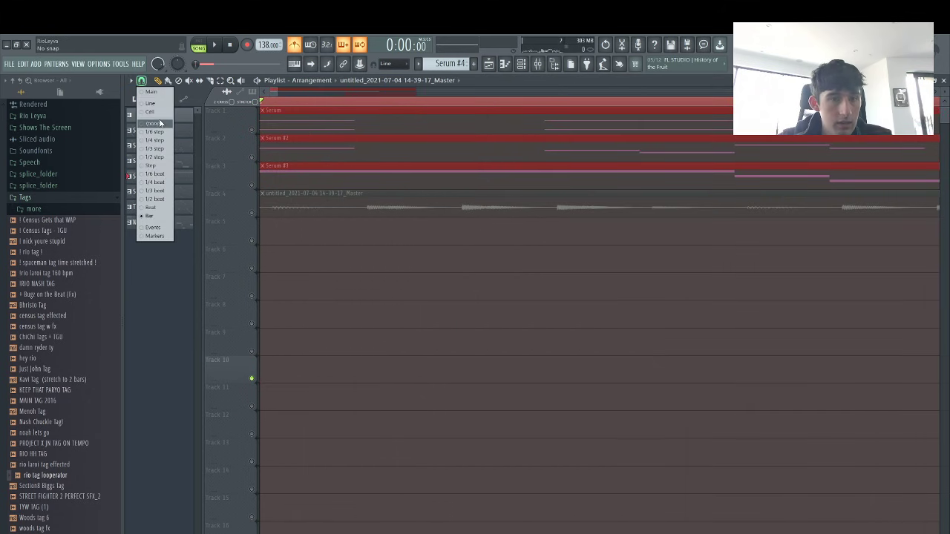
click(160, 123)
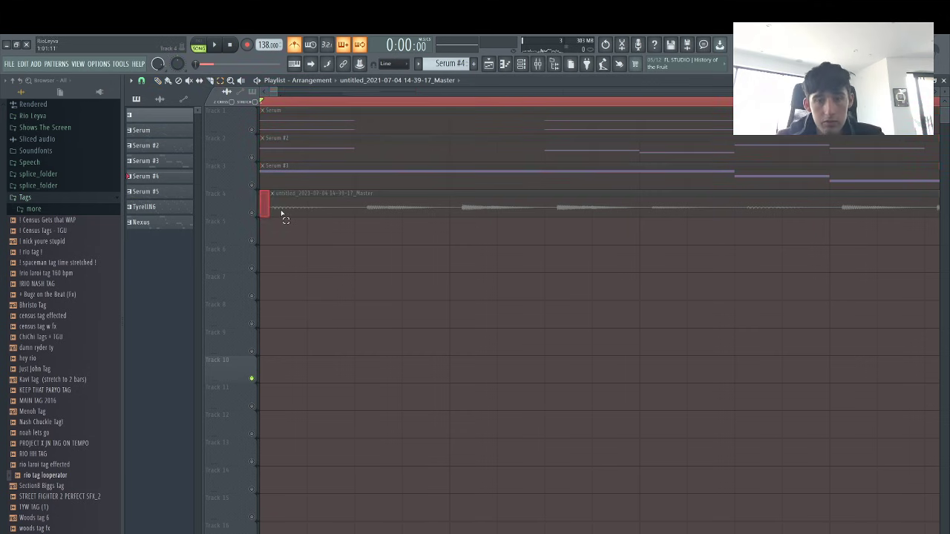
mouse_move(324, 209)
mouse_down()
mouse_move(351, 206)
mouse_move(329, 205)
mouse_up()
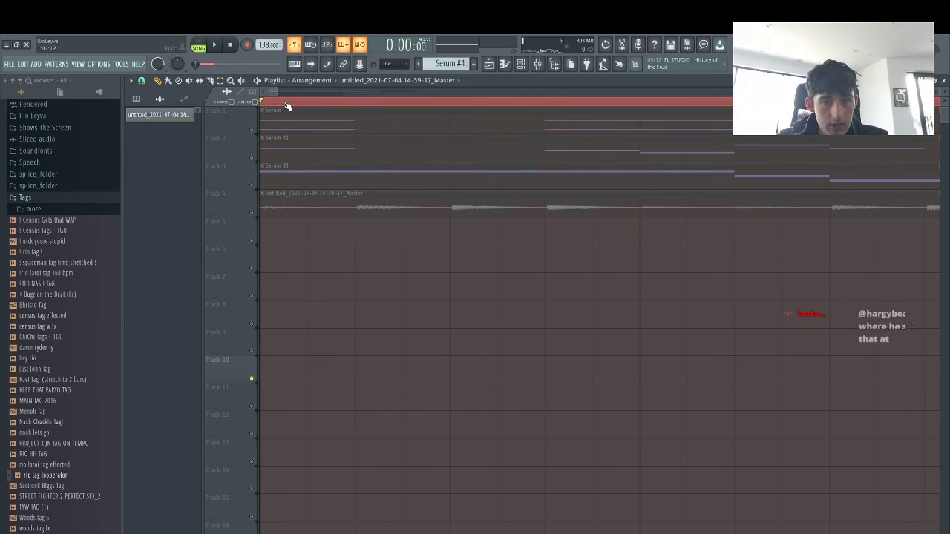
ctrl+click(262, 210)
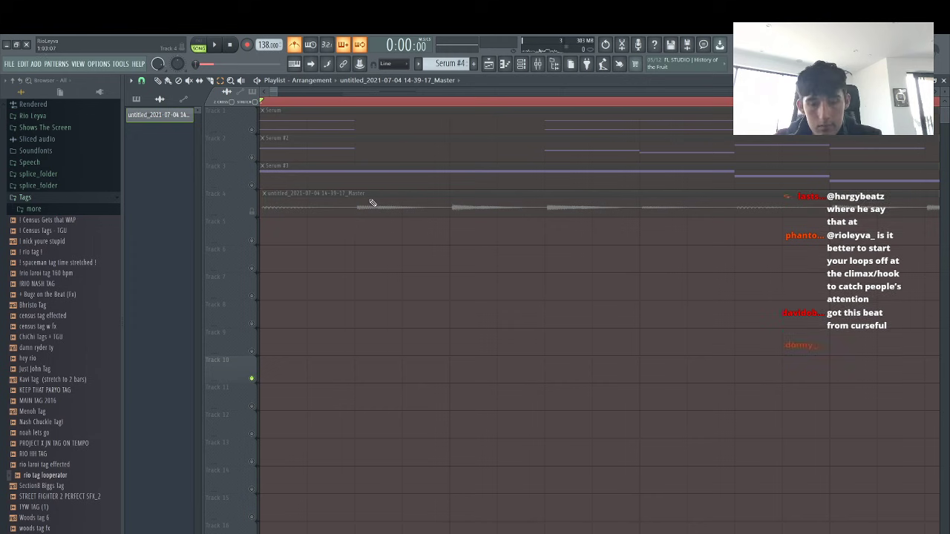
Unmute track 4 and play back the trimmed audio clip
right_click(236, 213)
click(229, 215)
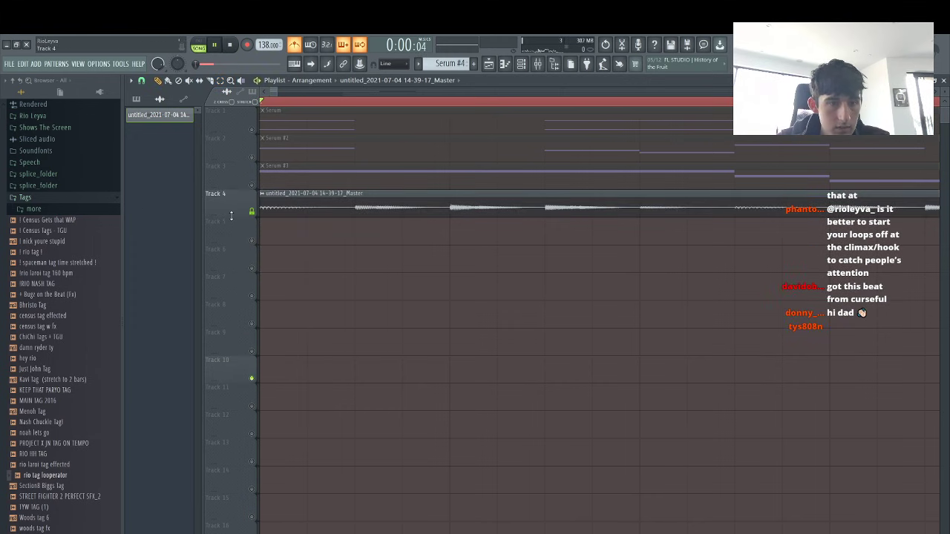
key(space)
drag(277, 91, 903, 199)
key(space)
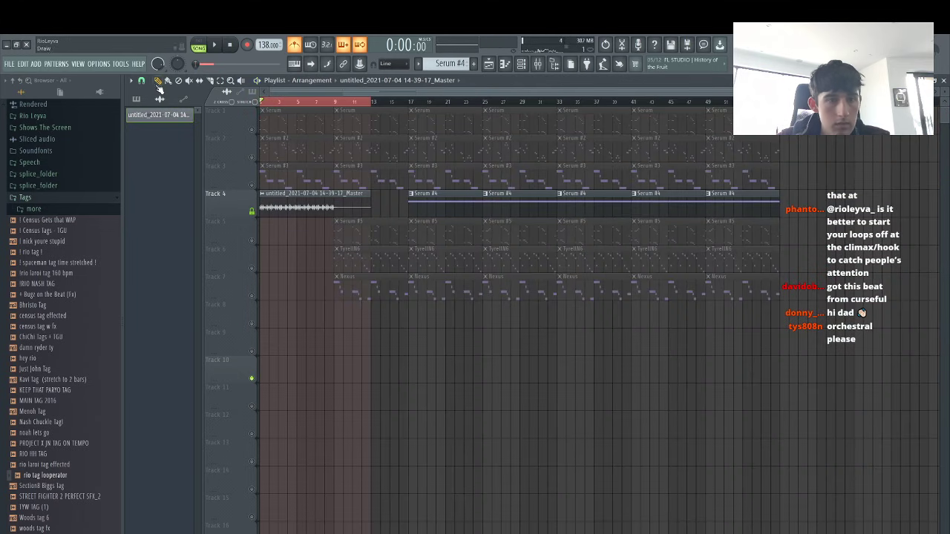
Slice the rendered audio clip on track 4 at bar 9, and delete its tail and the remaining Serum #4 clips
click(140, 80)
click(148, 216)
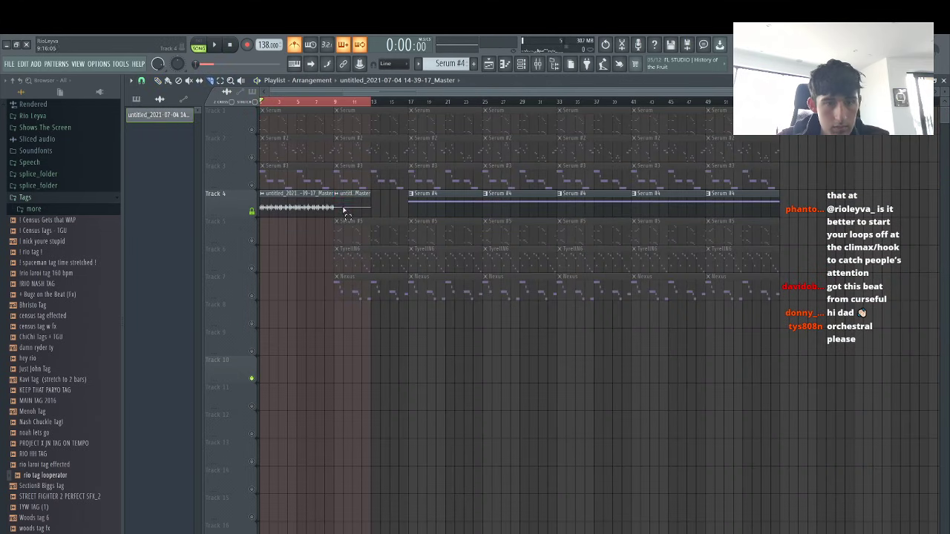
drag(457, 206, 812, 230)
key(Delete)
Clear the time selection, unmute all tracks, and play the arrangement from the start
key(space)
ctrl+click(328, 101)
right_click(253, 158)
right_click(253, 158)
key(space)
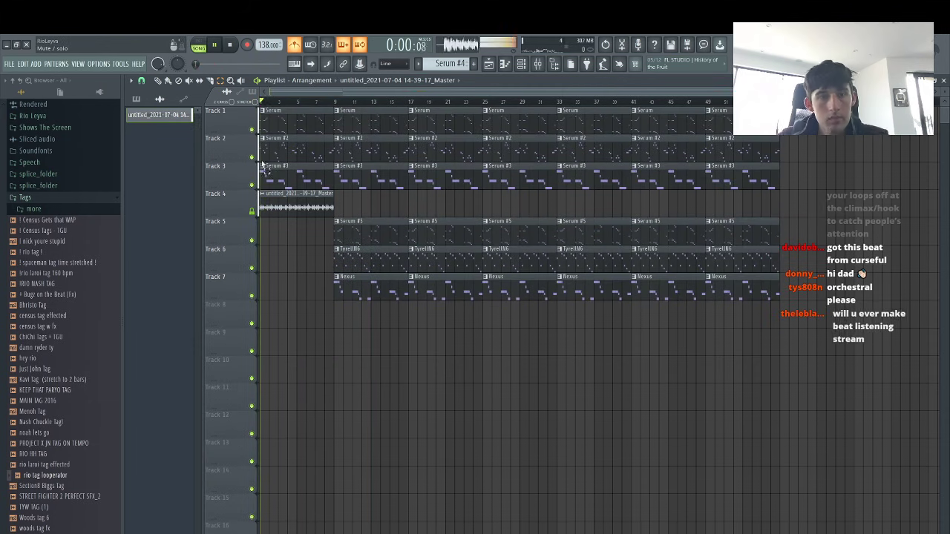
Delete the Serum #2 clip at bar 1 and the Serum #3, Serum #5 and TyrellN6 clips at bar 9
click(294, 155)
key(Delete)
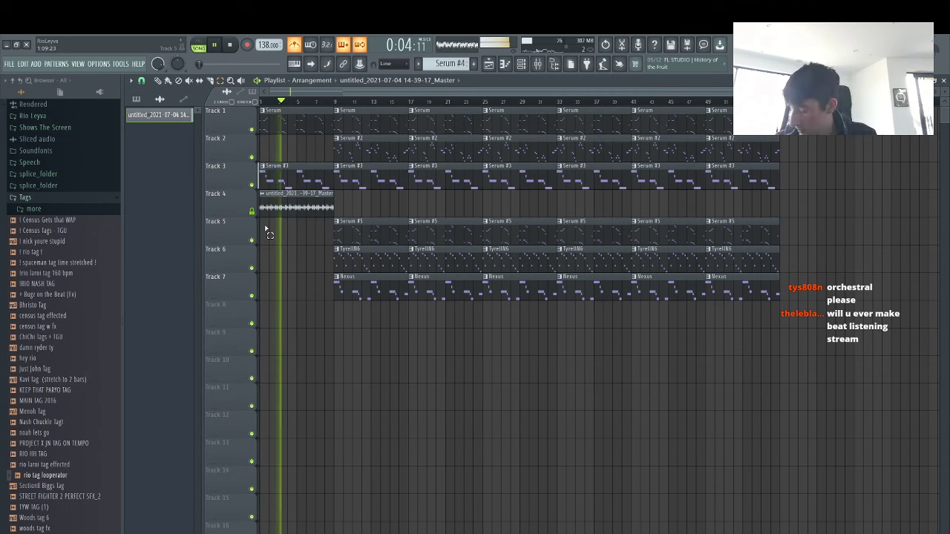
right_click(379, 176)
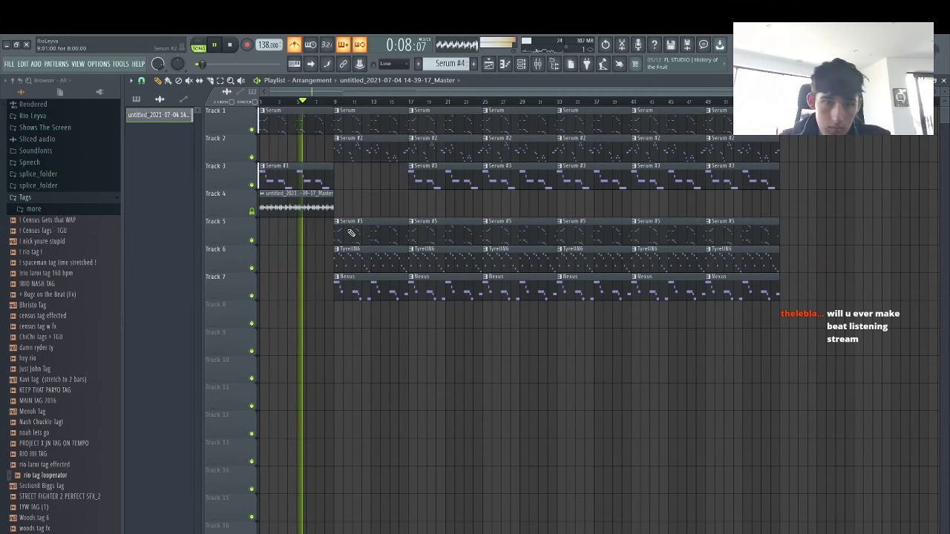
right_click(374, 233)
right_click(389, 260)
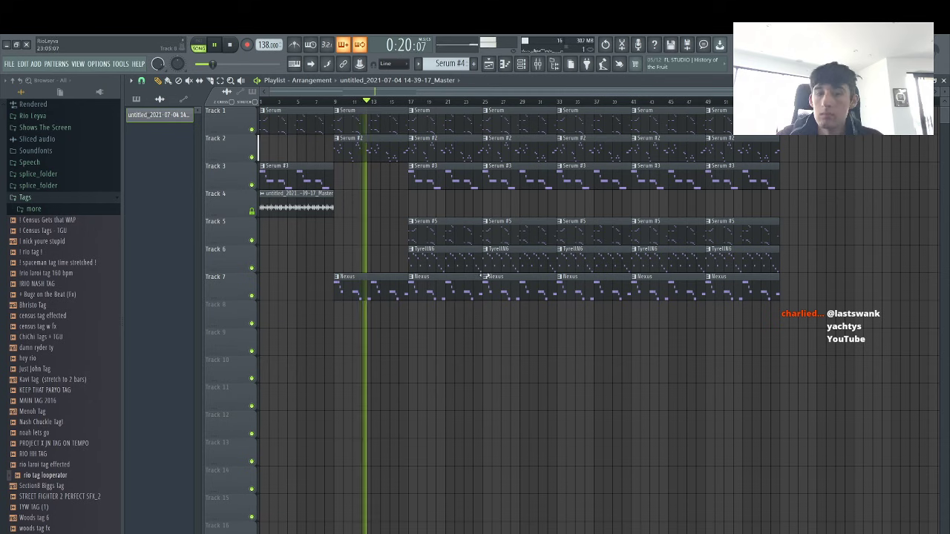
Delete the Serum #2 clip at bar 9 and the Serum #3 and Serum #5 clips at bar 17
right_click(401, 146)
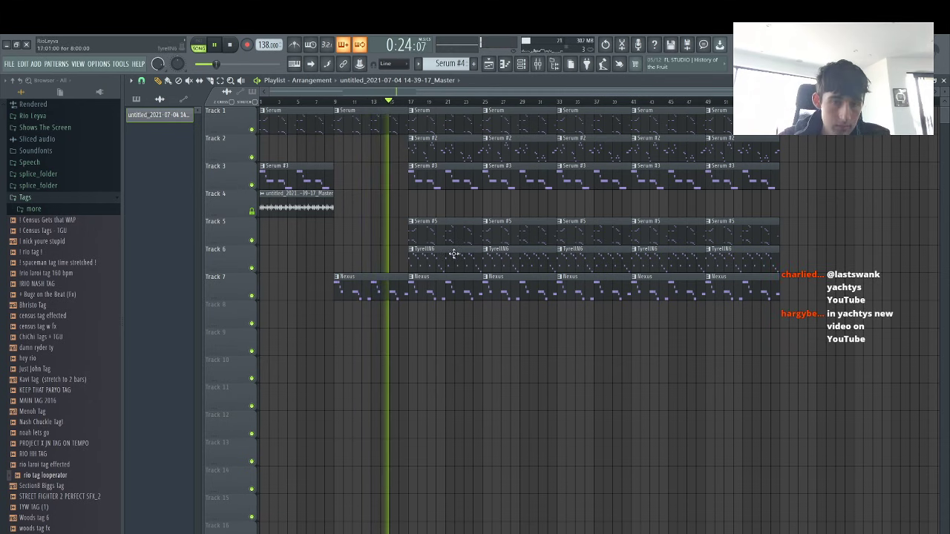
key(ctrl+z)
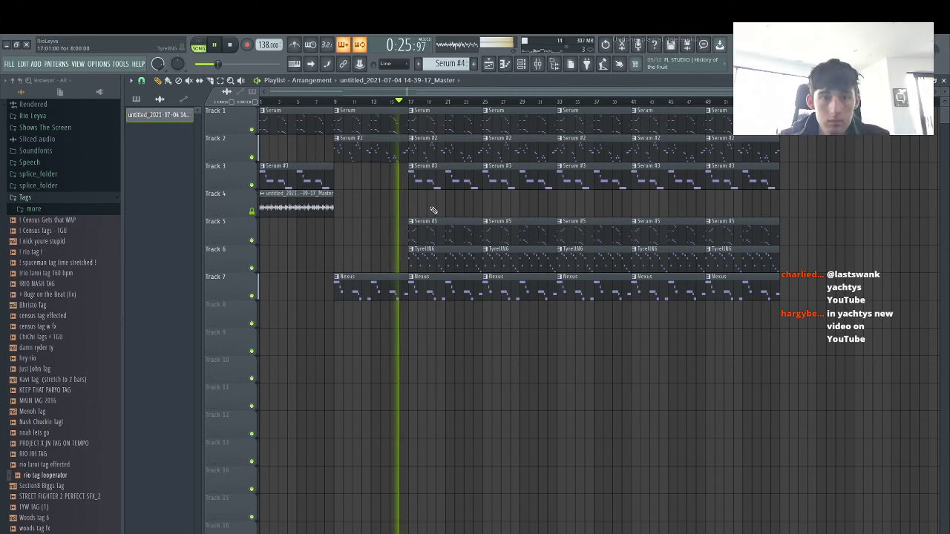
right_click(363, 147)
right_click(448, 174)
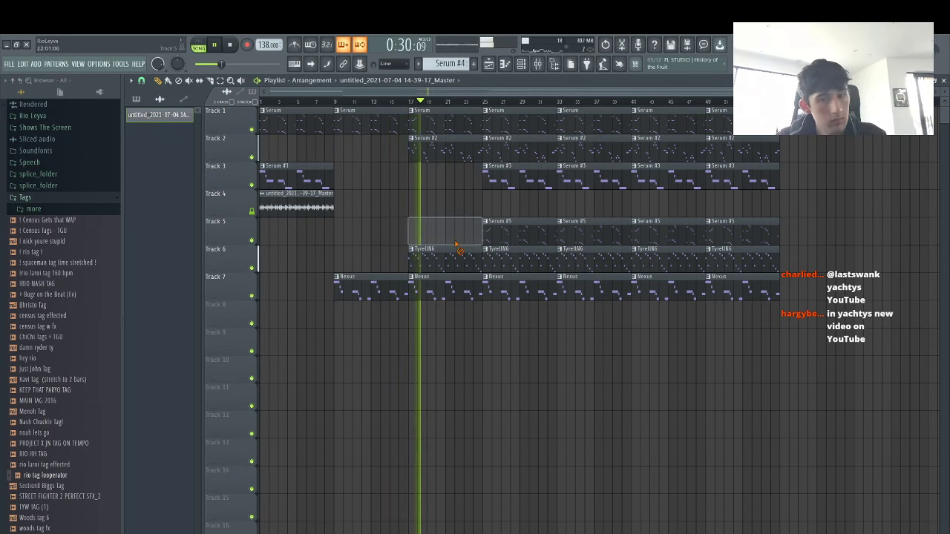
click(537, 64)
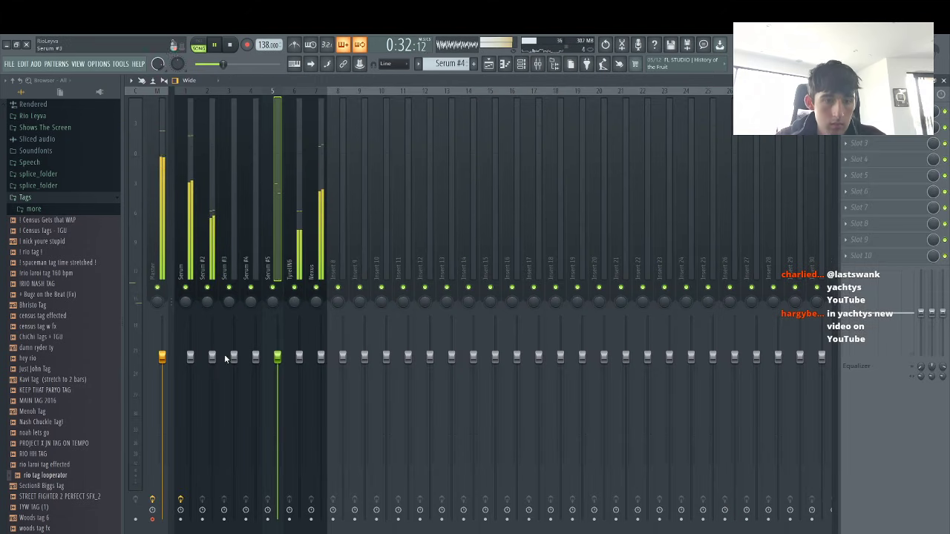
click(487, 64)
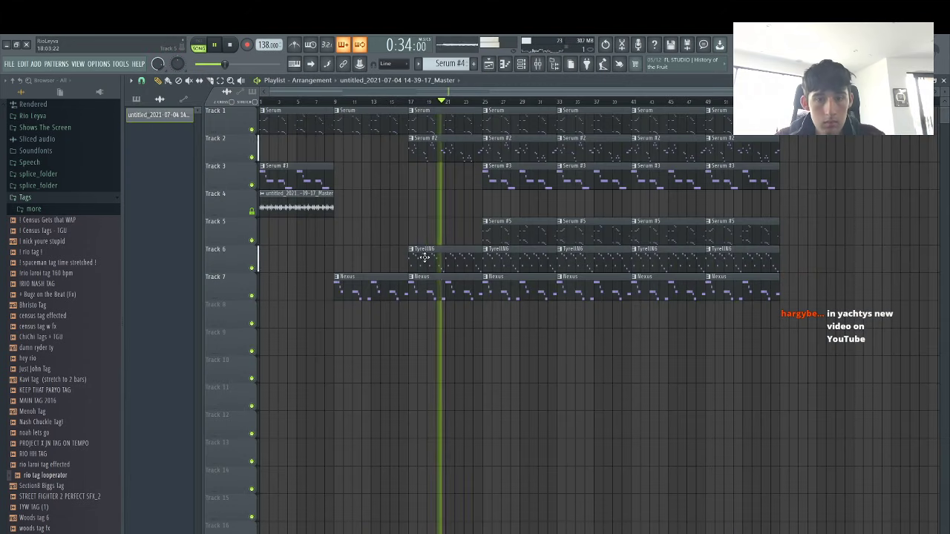
Place a copy of the track 4 audio clip at bar 17, leaving bar 9 empty, and delete the TyrellN6 clip at bar 17
ctrl+click(319, 213)
key(ctrl+b)
key(ctrl+b)
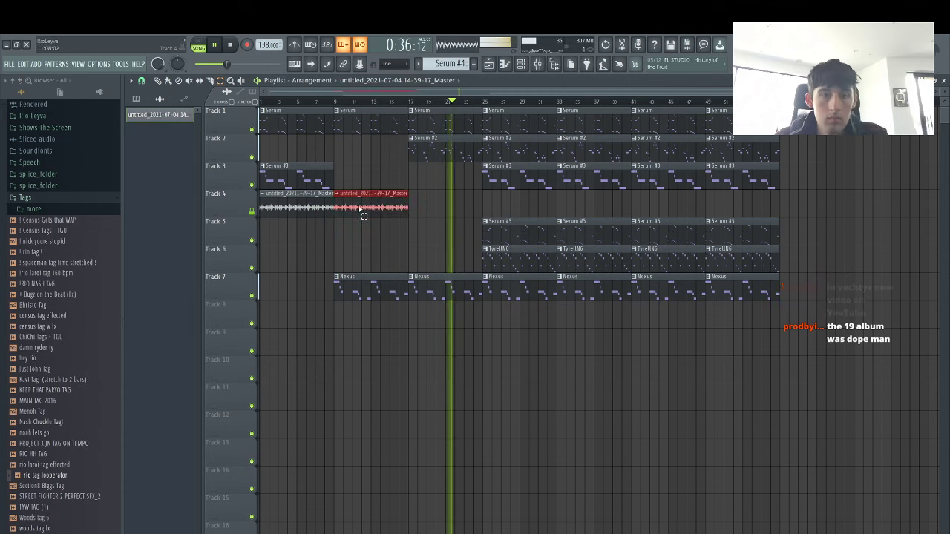
right_click(365, 212)
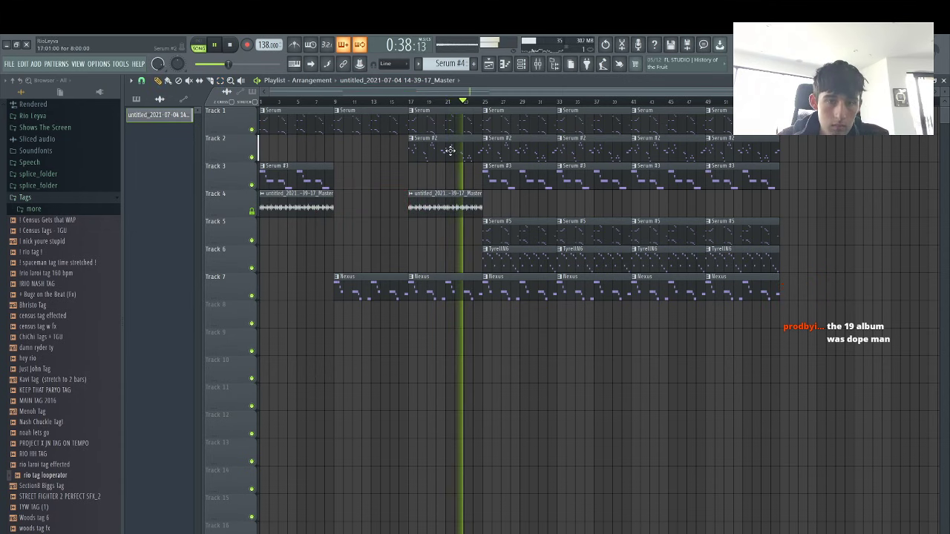
drag(449, 148, 371, 170)
right_click(394, 154)
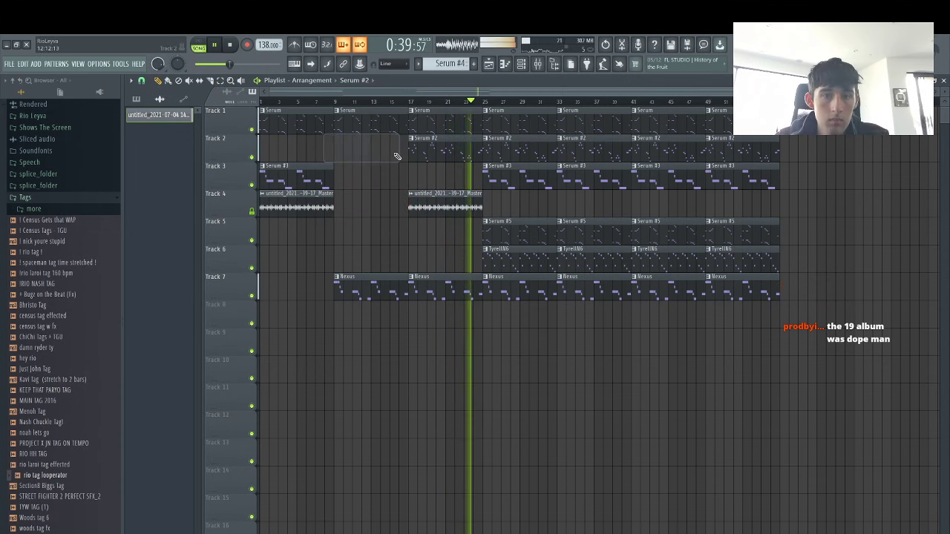
Delete the Serum #2, Serum #3, Serum #5 and Nexus clips at bar 25, keeping a Serum clip there on track 1
right_click(527, 151)
right_click(529, 117)
right_click(524, 291)
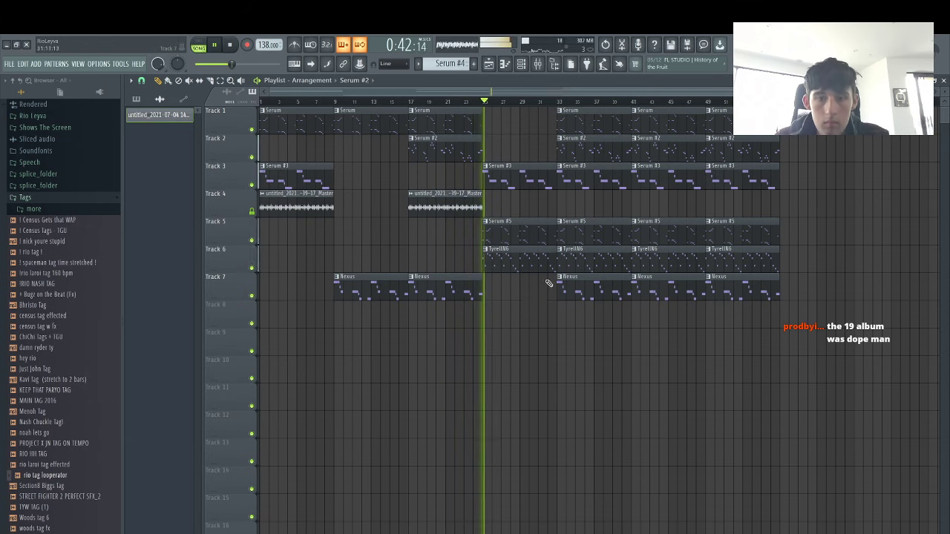
right_click(516, 182)
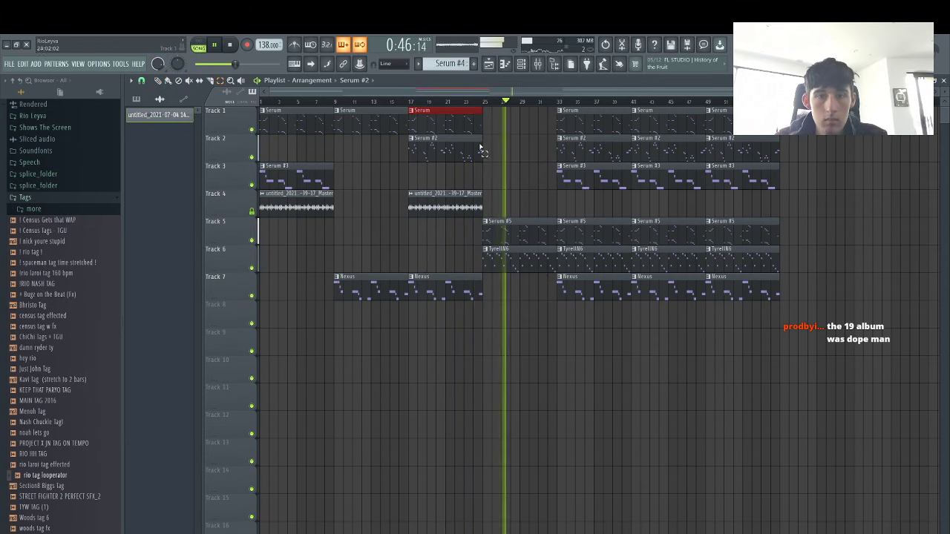
click(505, 123)
right_click(520, 231)
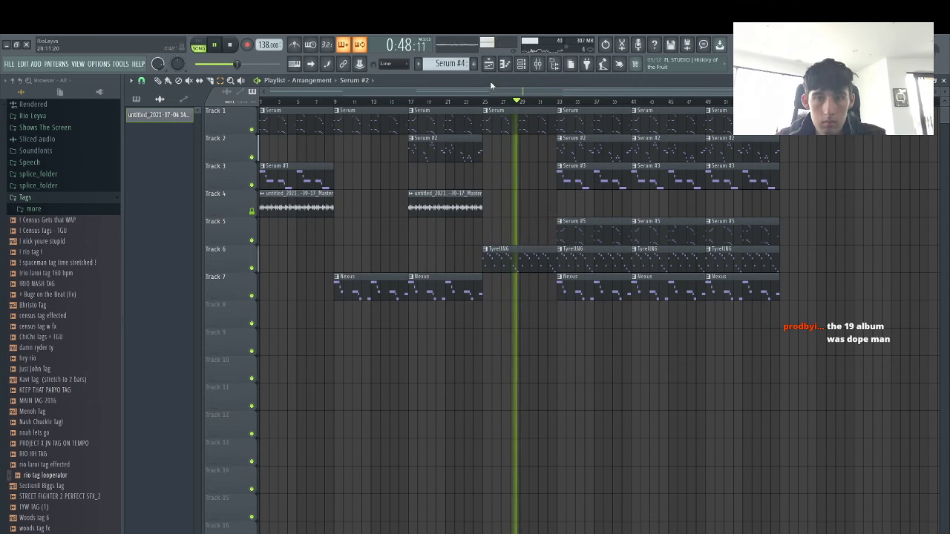
Insert HalfTime in slot 4 of the TyrellN6 mixer track, and play the arrangement from about bar 25
click(537, 64)
click(297, 252)
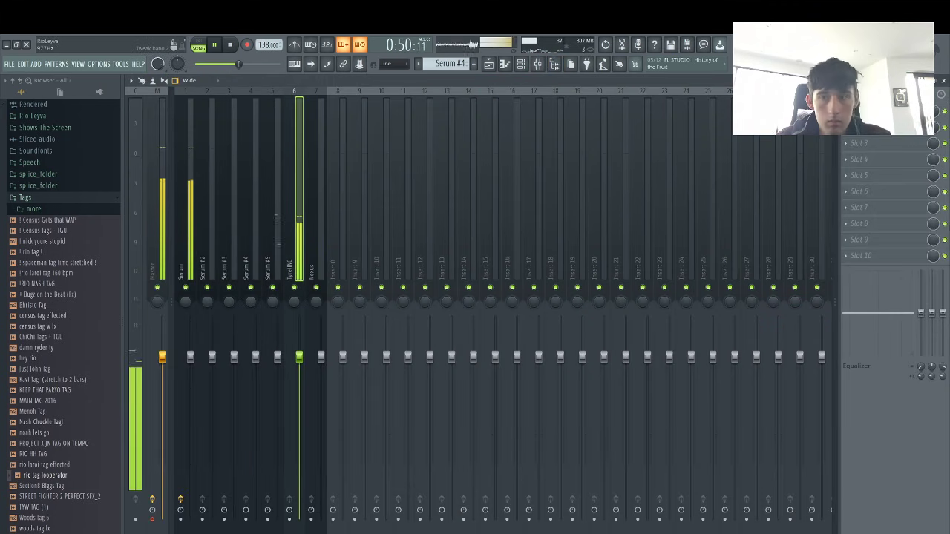
click(850, 167)
mouse_move(786, 186)
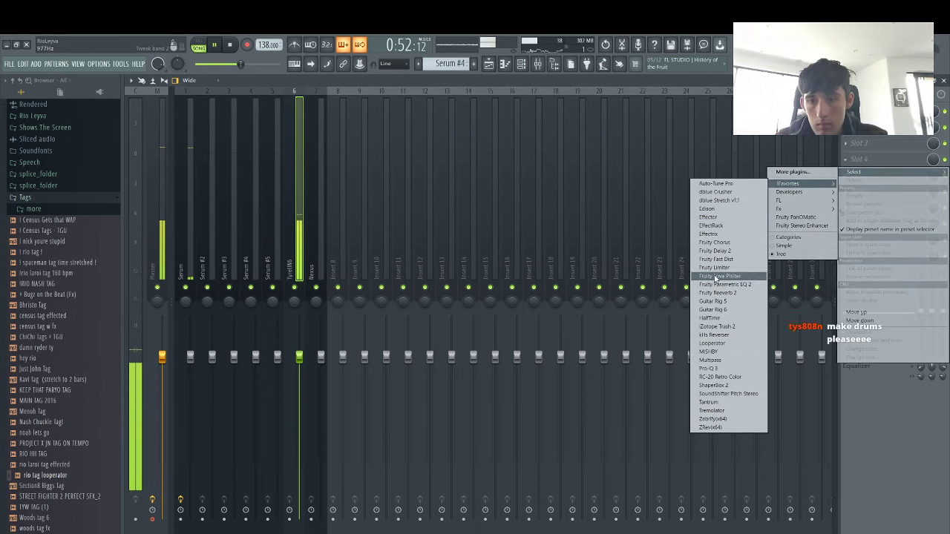
click(709, 317)
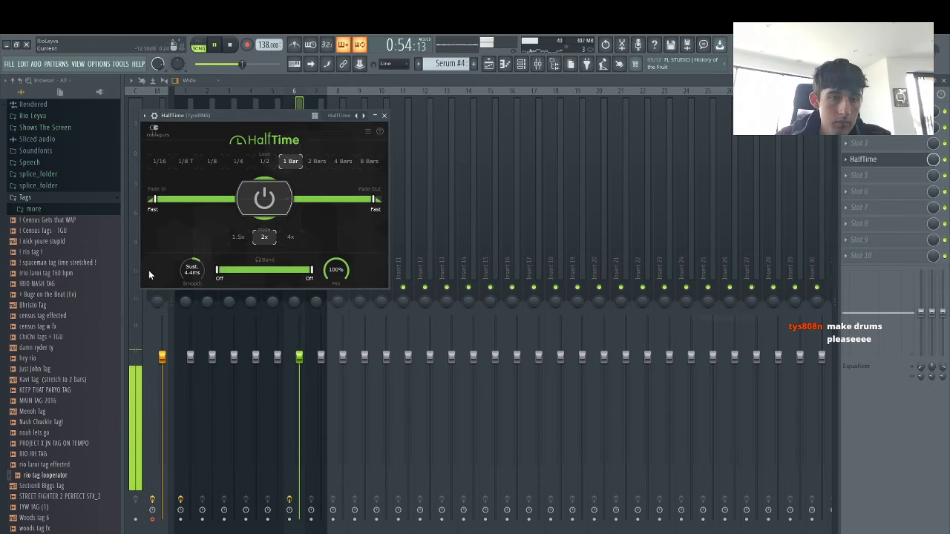
click(488, 65)
click(486, 103)
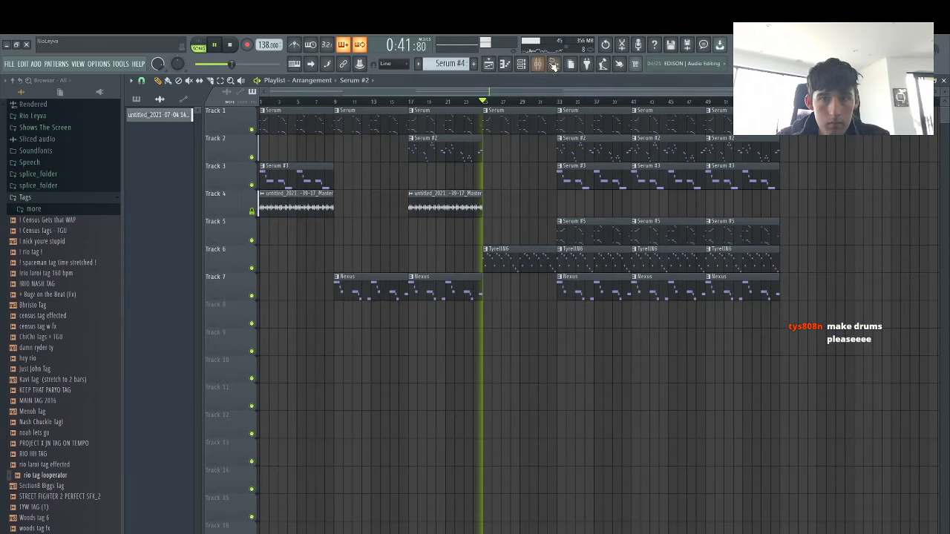
Add dblue Crusher in slot 5 and ValhallaVintageVerb in slot 7 of the TyrellN6 mixer track
click(539, 65)
click(858, 177)
mouse_move(791, 199)
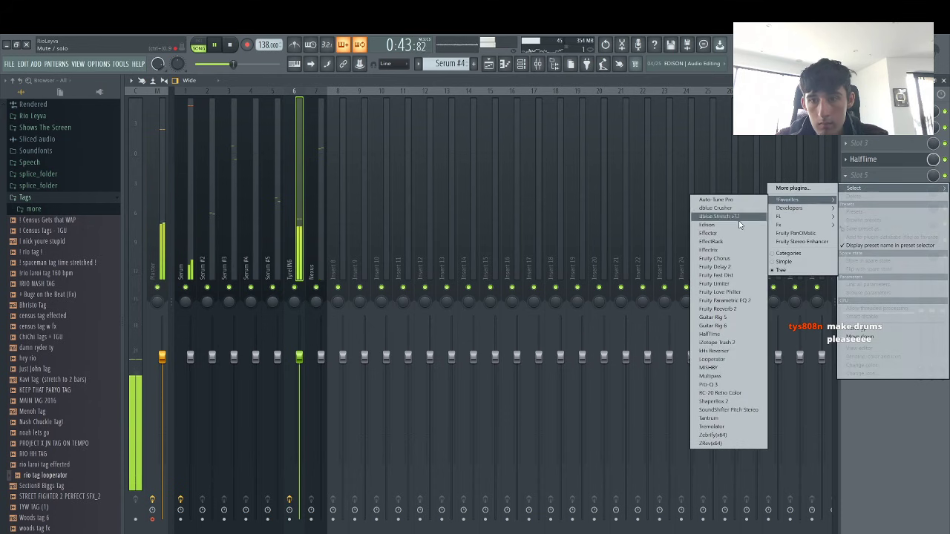
click(718, 208)
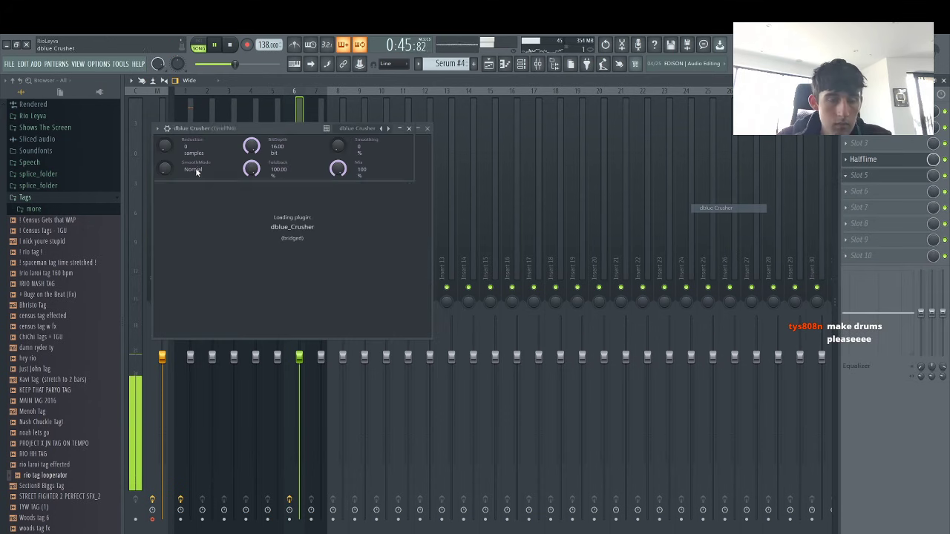
click(865, 207)
mouse_move(798, 239)
mouse_move(751, 285)
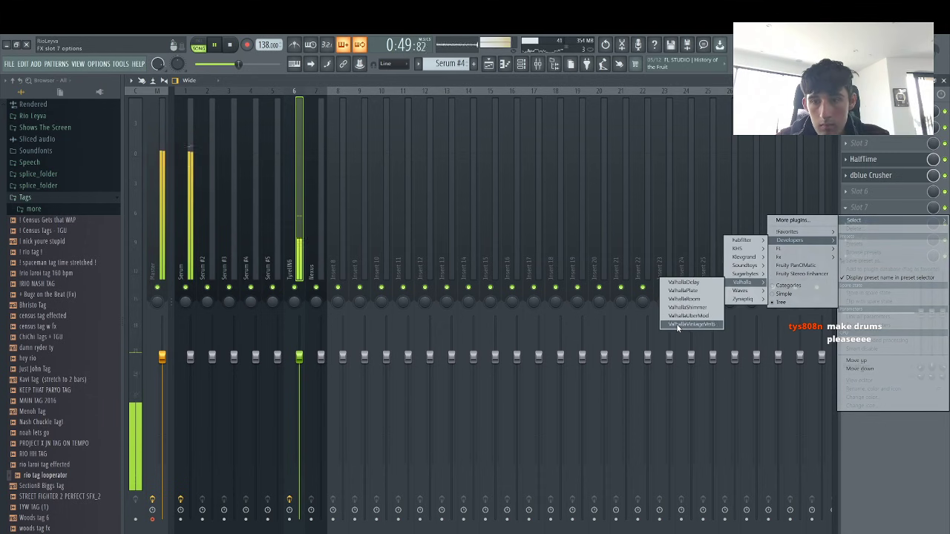
click(690, 326)
Add Fruity Parametric EQ 2 in slot 8 of the TyrellN6 mixer track, and pull down its low and high bands
click(865, 224)
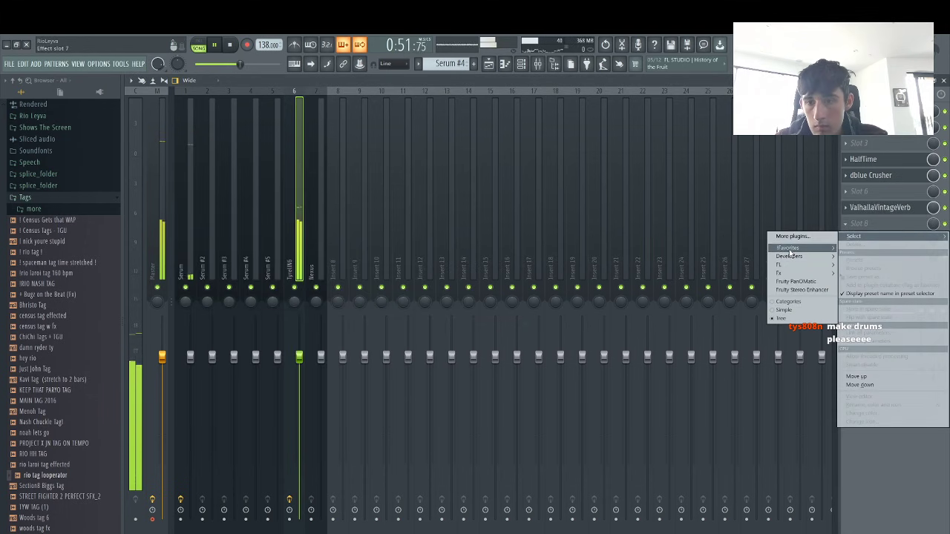
mouse_move(785, 267)
click(731, 341)
drag(236, 251, 333, 310)
drag(401, 250, 369, 310)
Check the HalfTime effect in slot 4, and replay the arrangement from just before bar 25
click(895, 162)
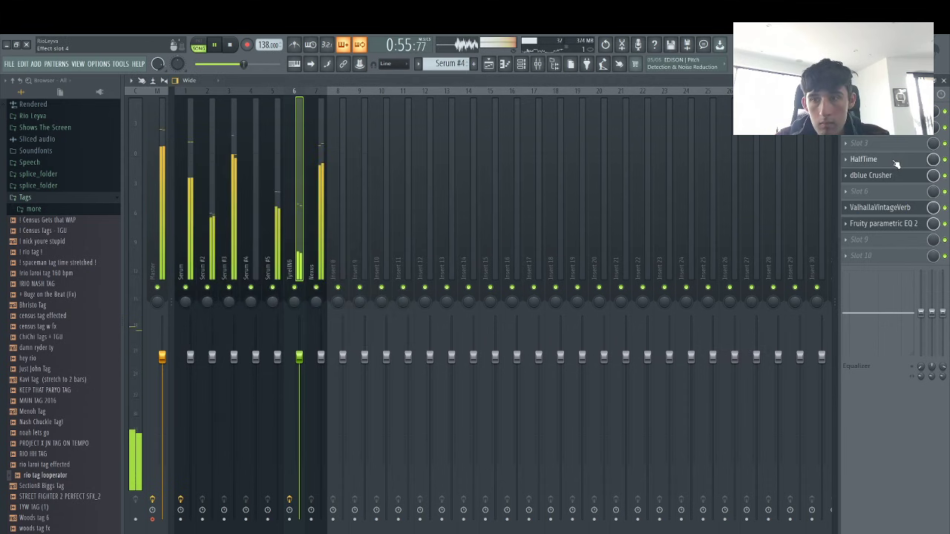
click(489, 65)
click(472, 102)
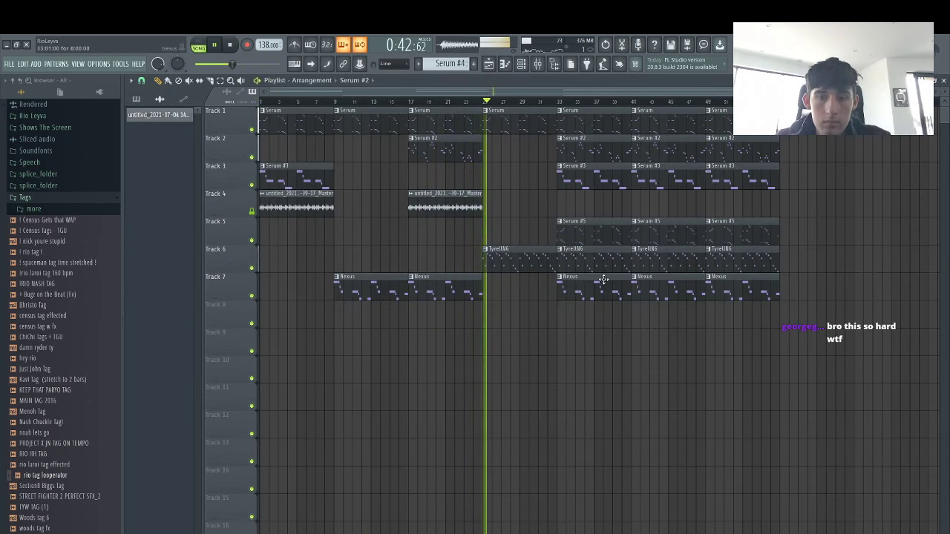
Replace the TyrellN6 clip at bar 25 with a copy of the track 4 audio clip there, and delete the remaining Serum #5 clips
ctrl+click(460, 213)
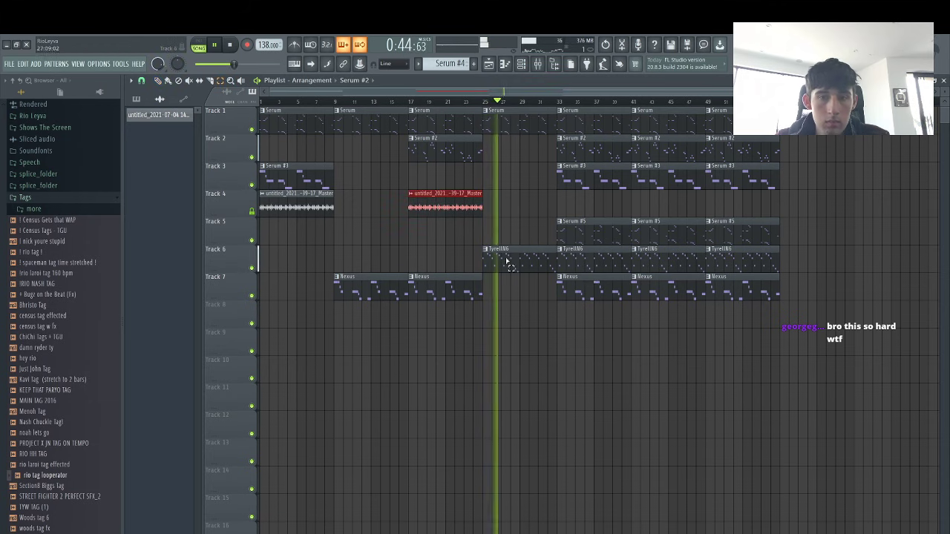
key(ctrl+b)
right_click(506, 263)
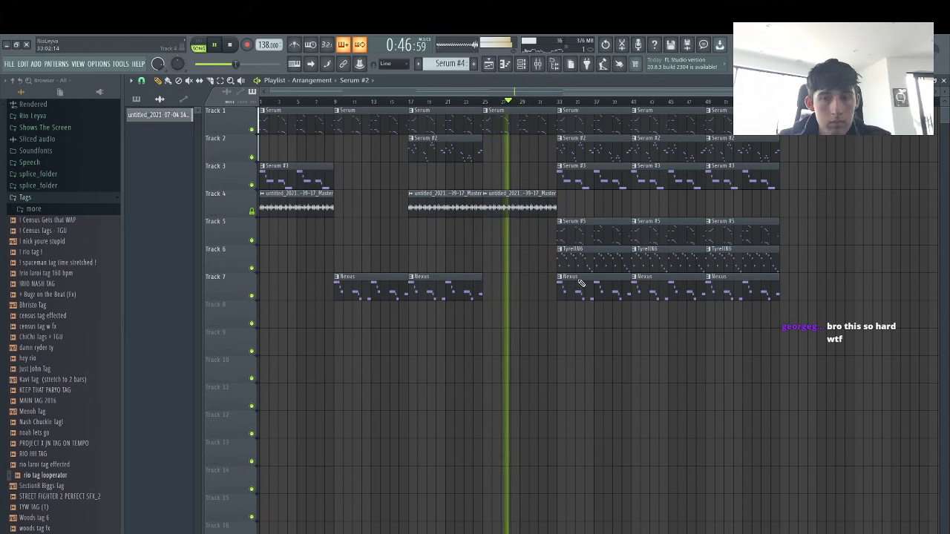
drag(600, 227, 786, 236)
key(Delete)
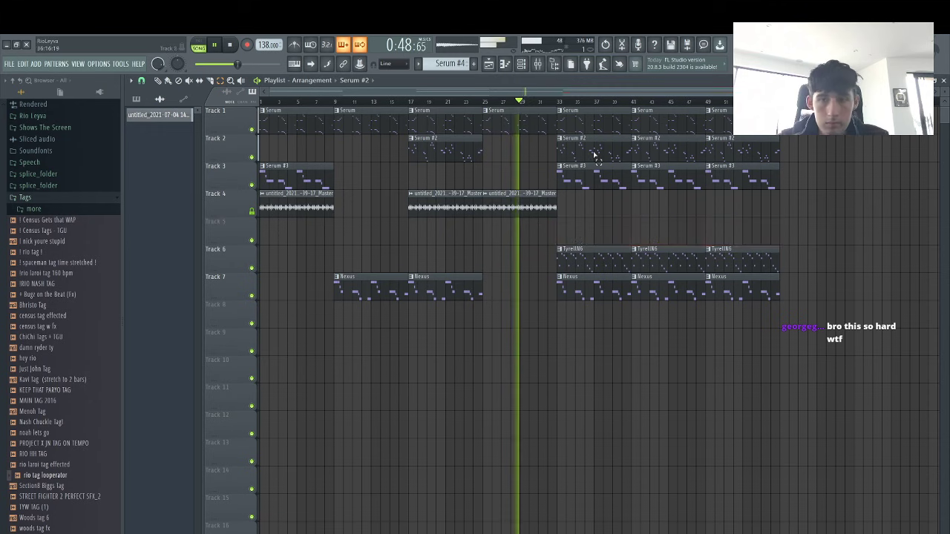
Delete the Serum, TyrellN6 and Serum #3 clips at bar 33
click(596, 127)
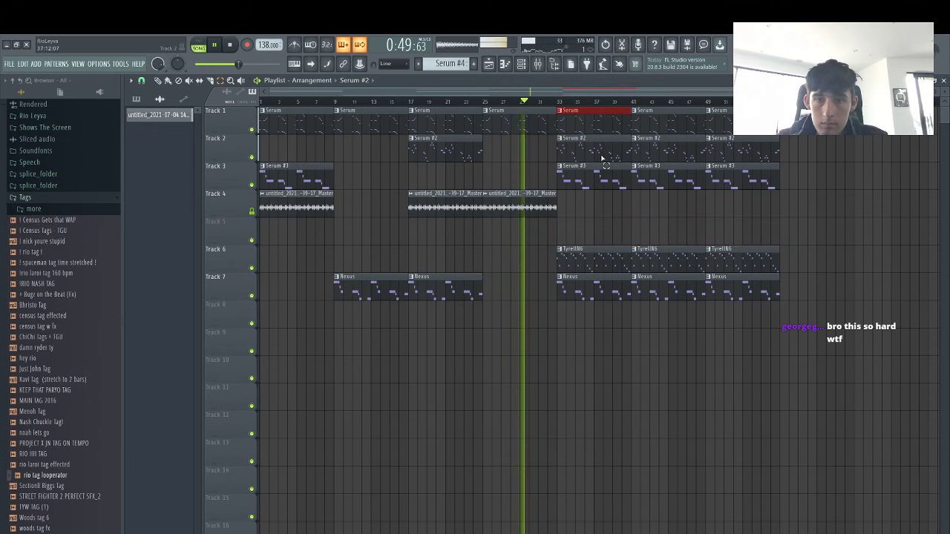
key(Delete)
click(626, 266)
key(Delete)
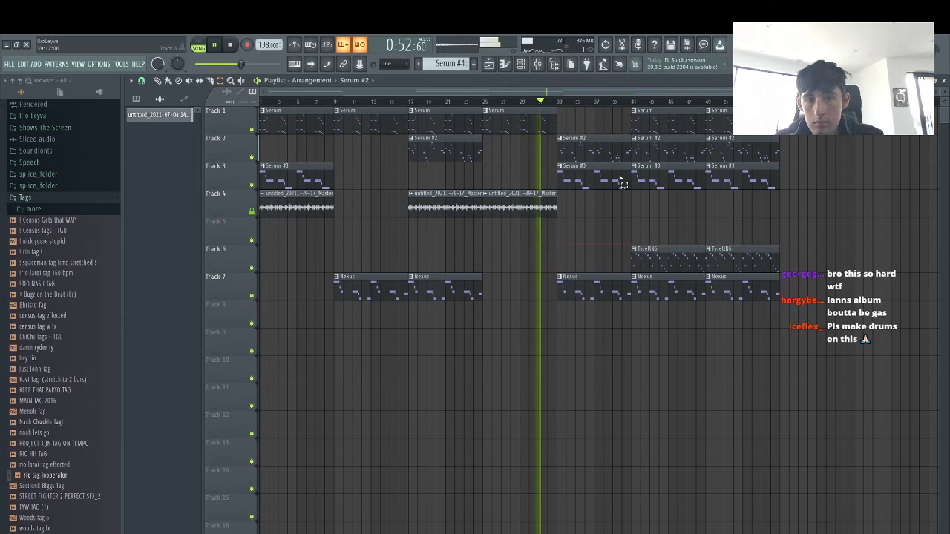
click(614, 182)
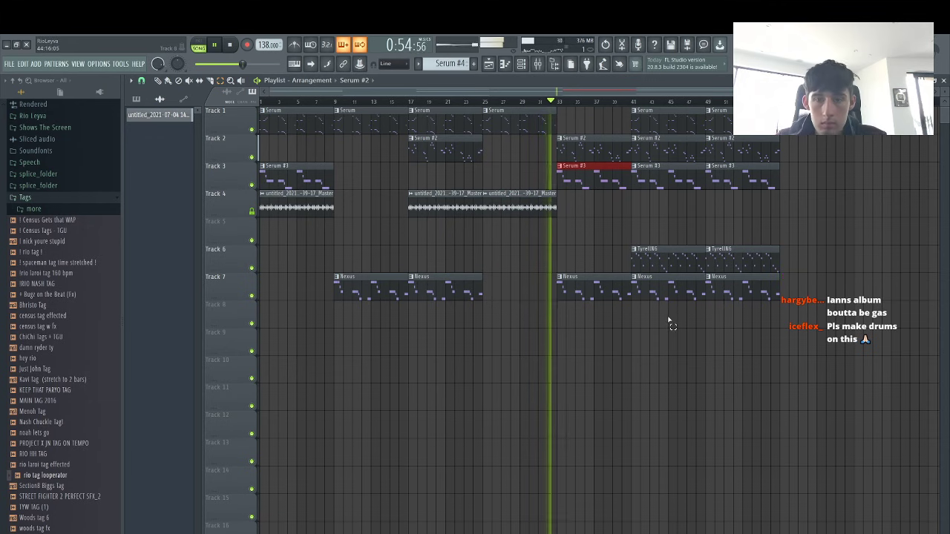
key(Delete)
Delete all clips at bar 41, and duplicate the block of clips at bar 49 four times in a row
drag(668, 321, 665, 108)
key(Delete)
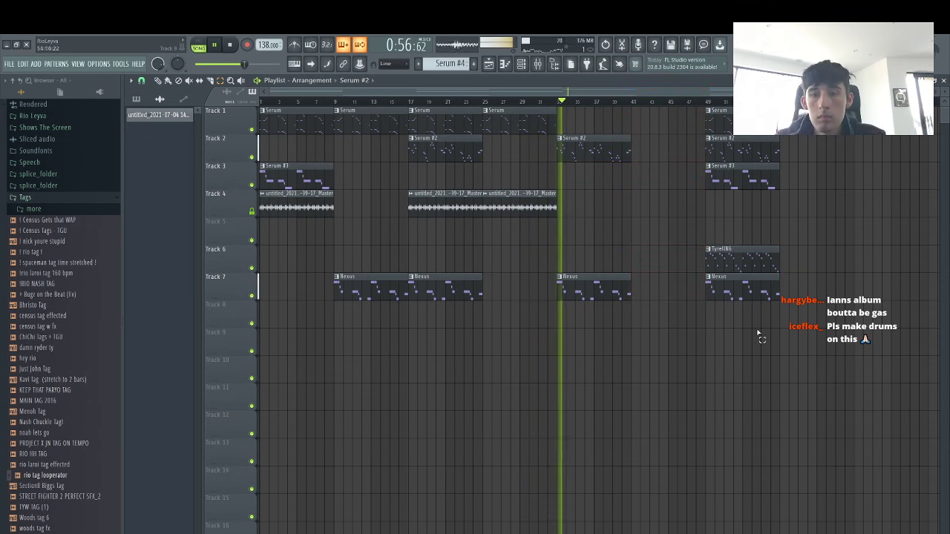
drag(755, 355, 730, 109)
key(ctrl+b)
key(ctrl+b)
key(ctrl+b)
key(ctrl+b)
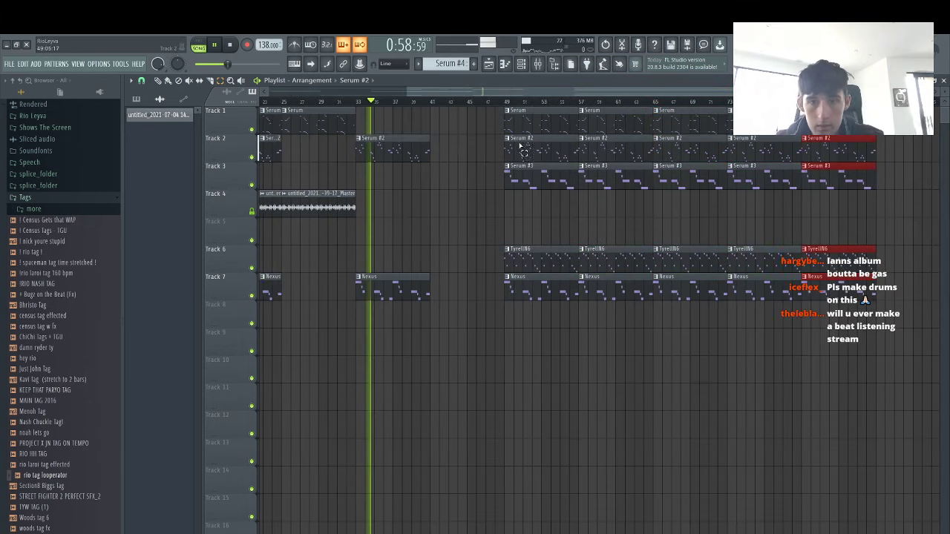
Delete clips from the repeated blocks so only Serum remains at bar 49 and only Serum #2 at bar 57
drag(519, 146, 511, 512)
key(Delete)
click(611, 127)
key(Delete)
drag(610, 175, 597, 405)
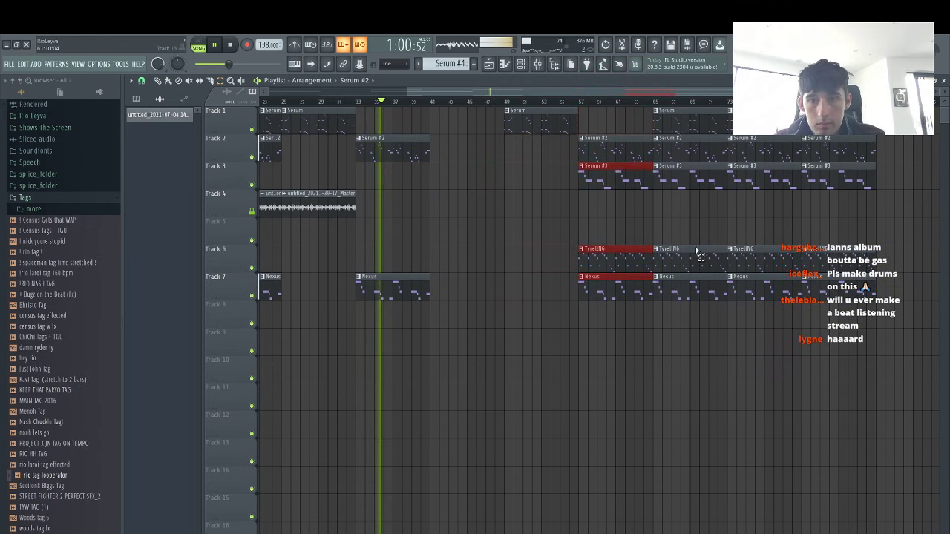
key(Delete)
Delete every clip at bar 65 except the Serum #3 clip
drag(670, 129, 677, 152)
key(Delete)
drag(691, 264, 689, 397)
key(Delete)
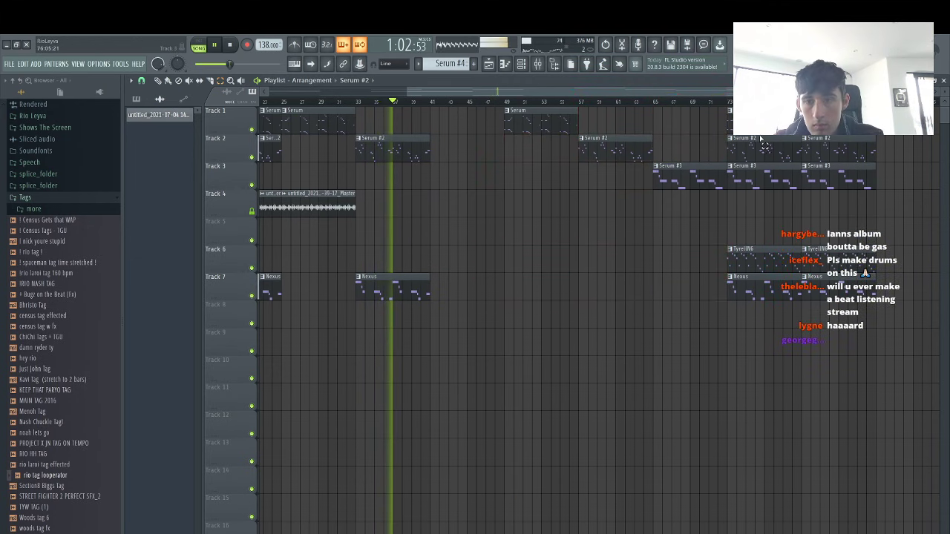
Reduce the last two blocks to only TyrellN6 at bar 73 and only Nexus at bar 81
drag(763, 124, 769, 180)
key(Delete)
click(787, 292)
key(Delete)
drag(840, 270, 847, 123)
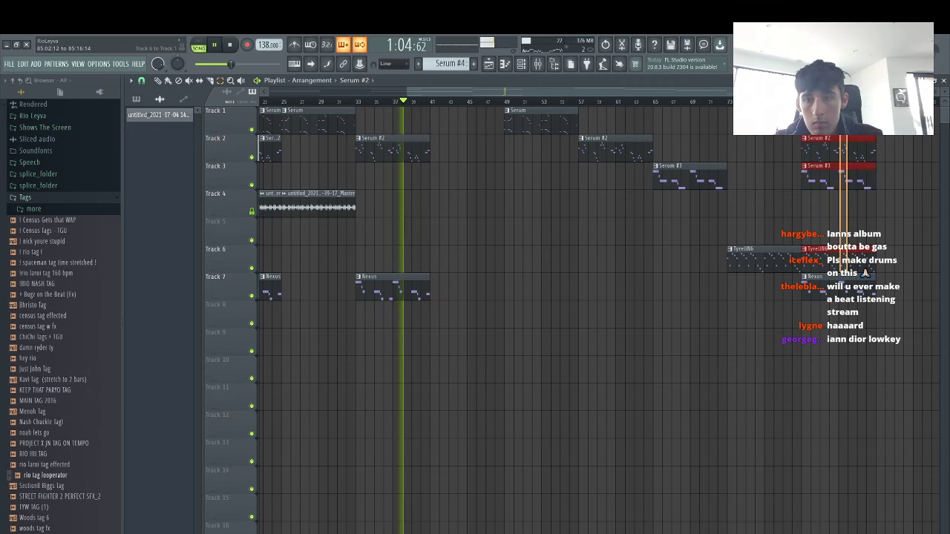
key(Delete)
Replace the TyrellN6 clip at bar 73 with a copy of the track 4 audio clip, and stop playback
scroll(708, 265, down, 2)
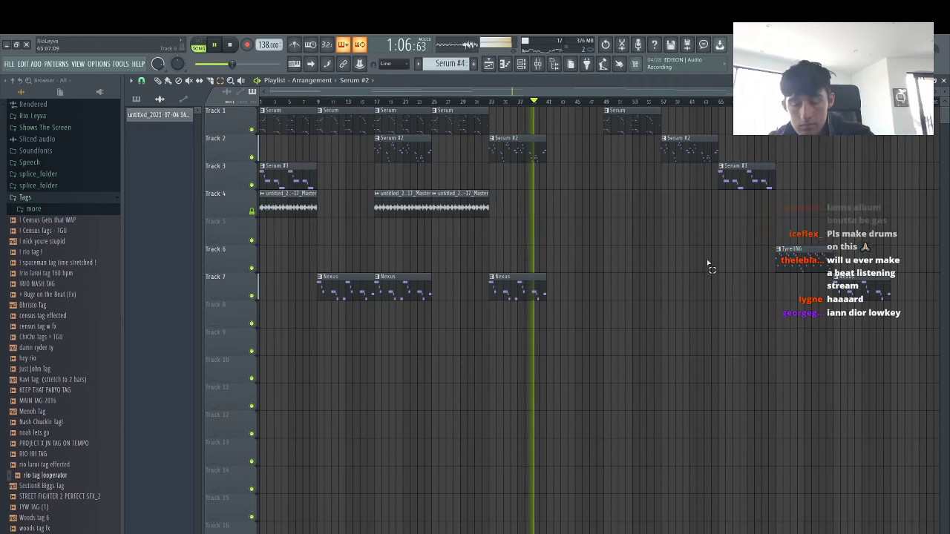
shift+drag(460, 206, 803, 214)
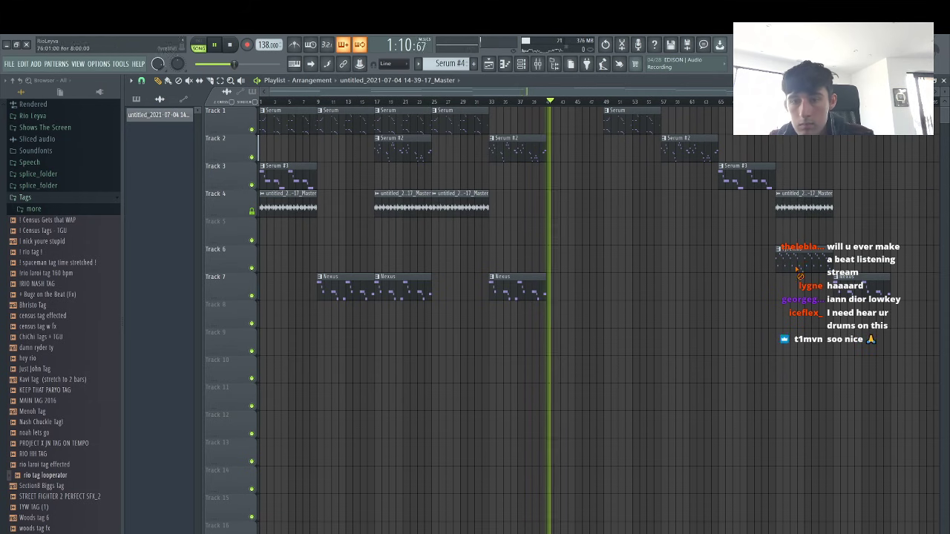
key(space)
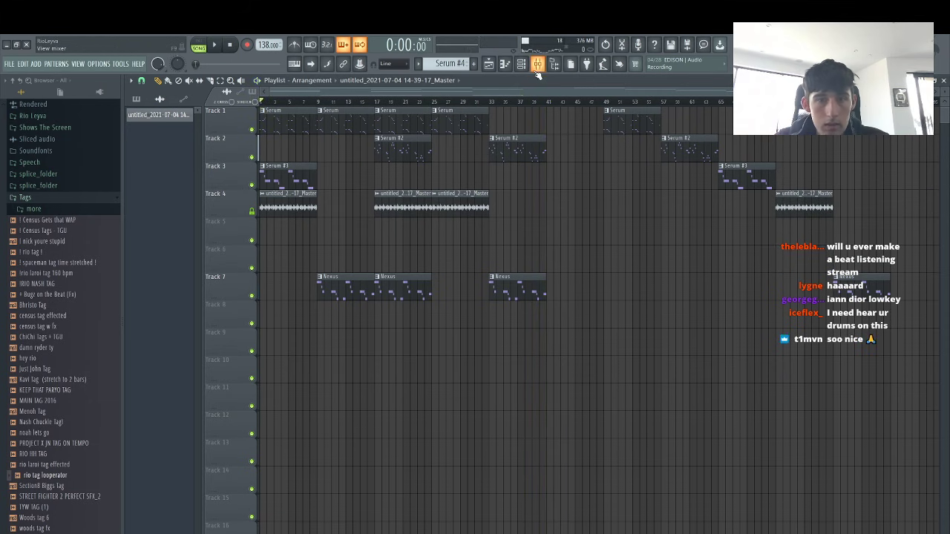
Render the master mixer output to an audio clip on track 5, and solo that playlist track
click(537, 65)
key(alt+r)
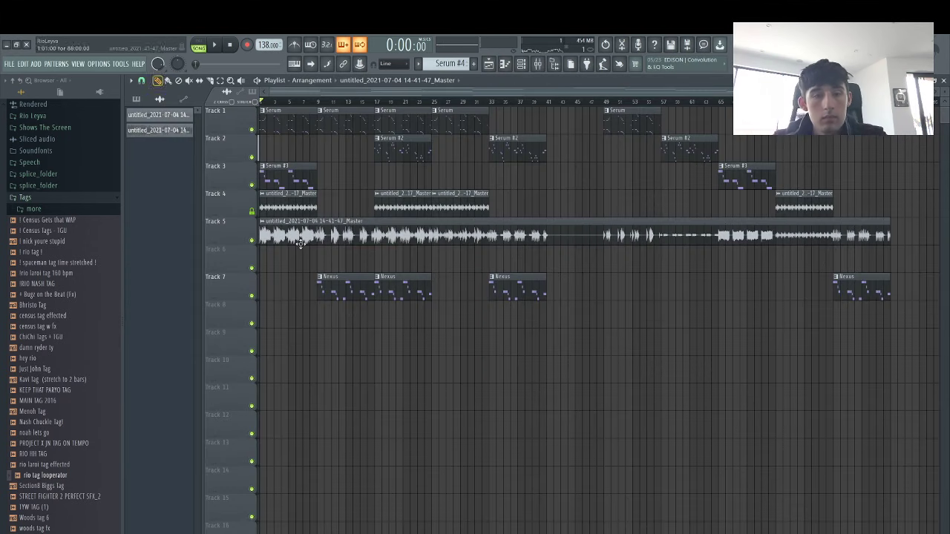
right_click(253, 241)
key(space)
key(space)
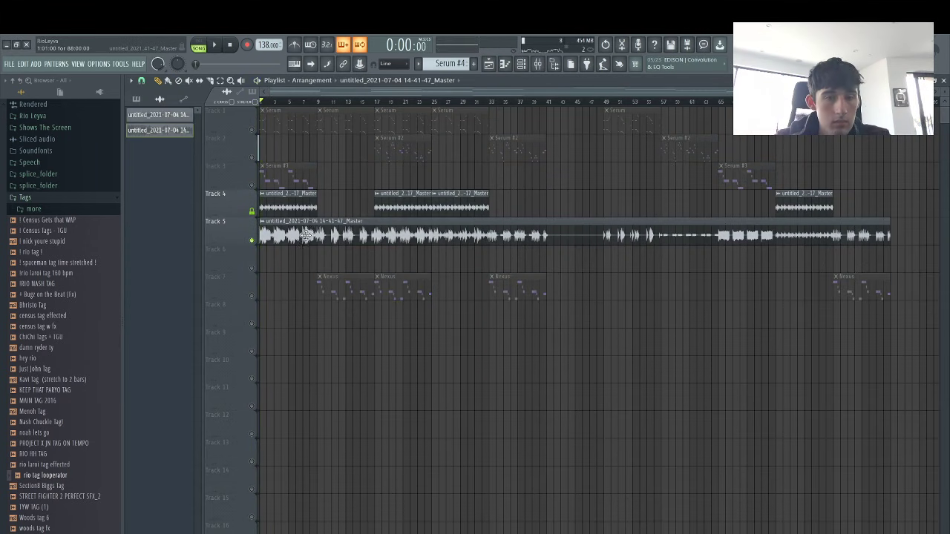
Open the rendered track 5 clip in Edison and remove its markers
double_click(293, 236)
right_click(300, 351)
click(345, 392)
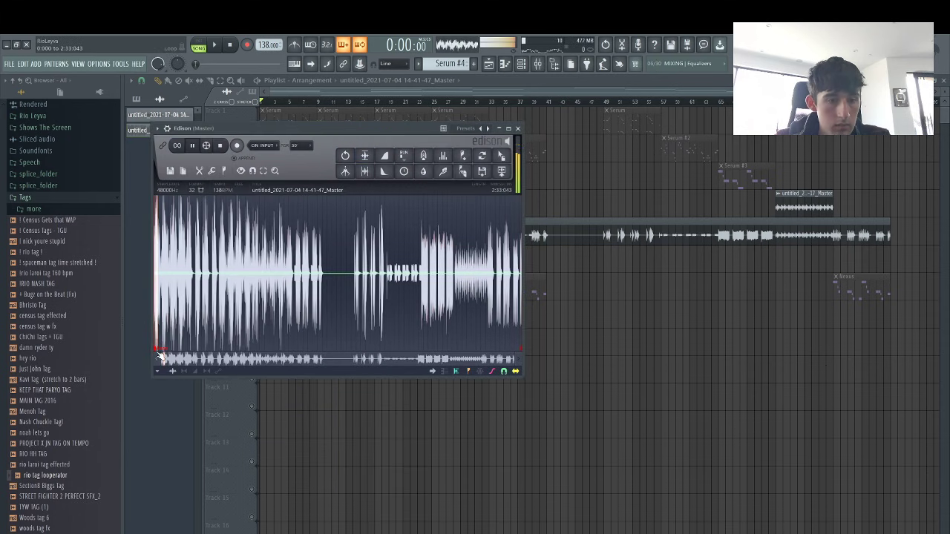
right_click(158, 352)
click(177, 365)
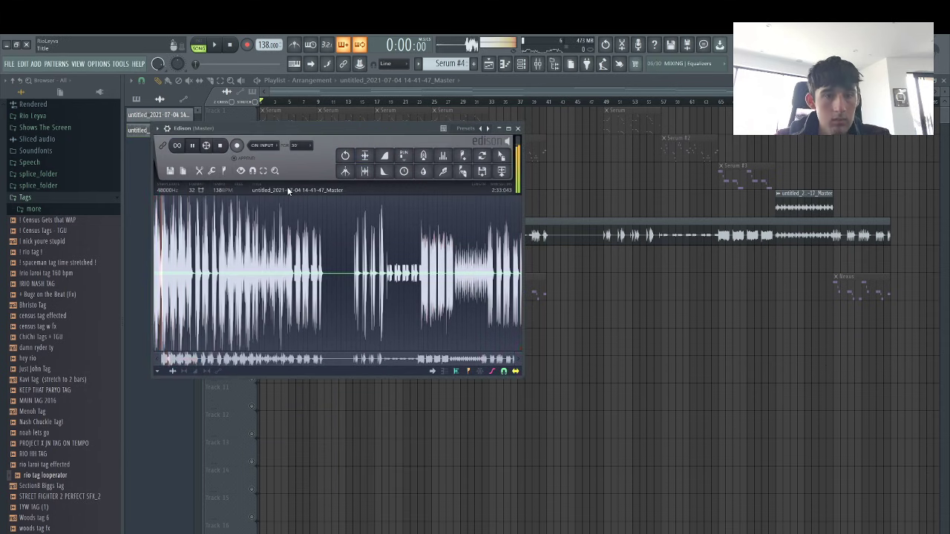
Title the sample with the producer's name followed by _grit_138bpm in its properties, and copy that title
click(288, 191)
text(rio leyva_)
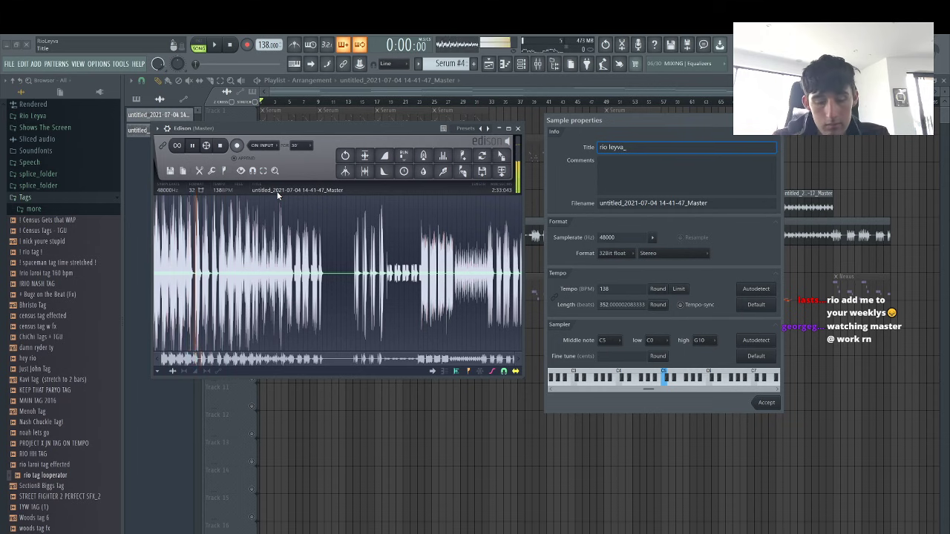
text(138bpm)
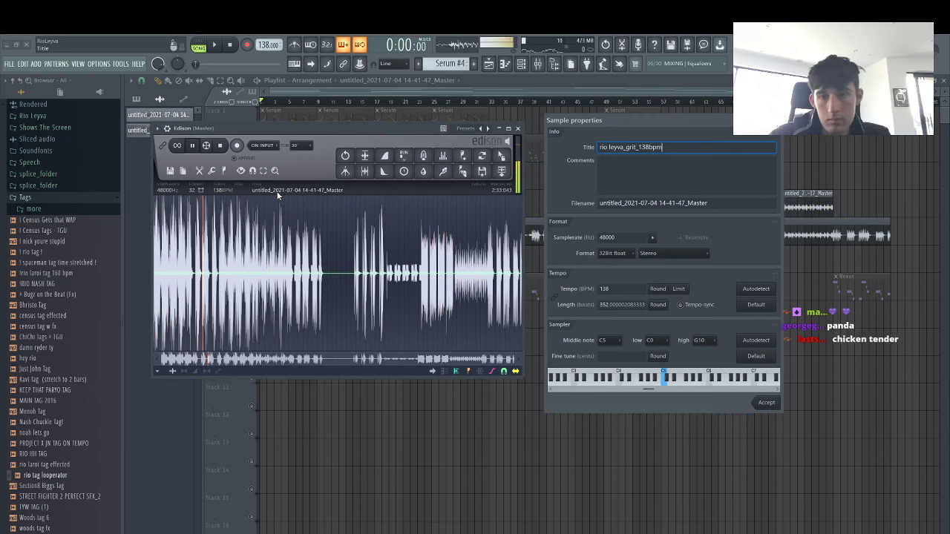
key(ctrl+a)
key(ctrl+c)
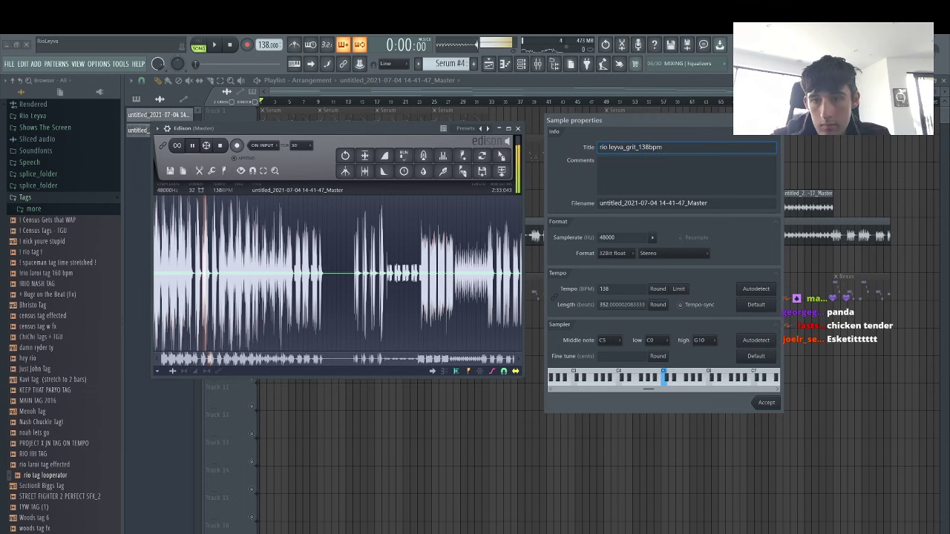
Use the copied title as the sample's filename, and enter the producer's Instagram handle as the comment
drag(742, 204, 598, 204)
key(ctrl+v)
click(602, 161)
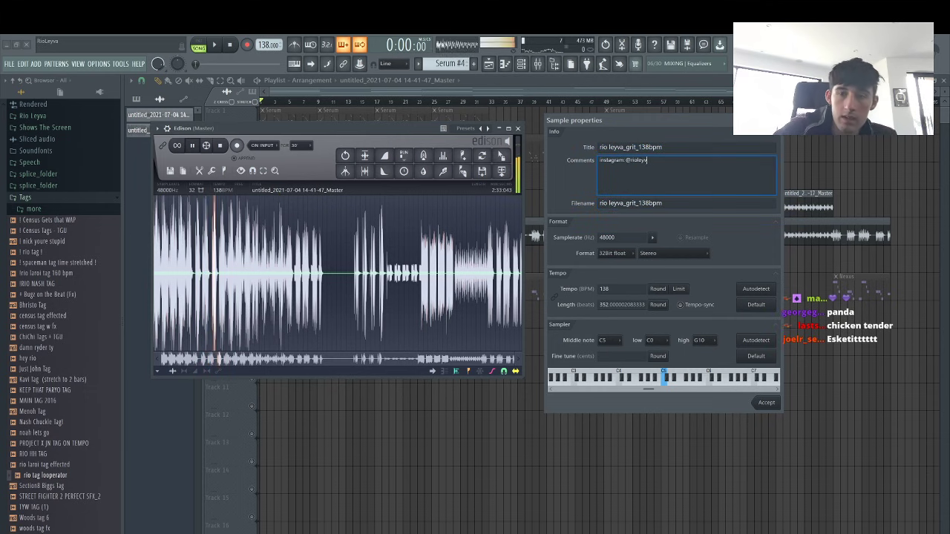
click(767, 402)
Save the Edison sample as a WAV file in the "- Unsorted -" melodies folder
click(482, 172)
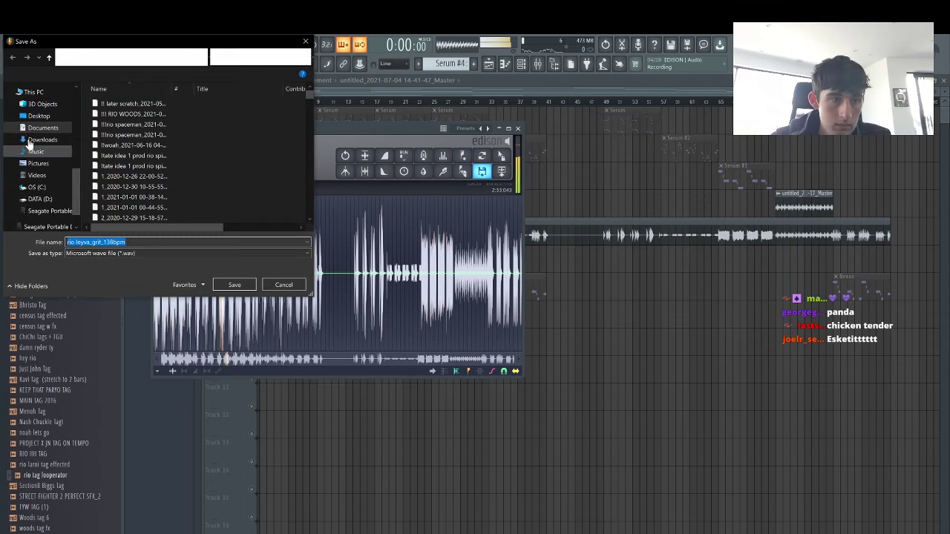
click(47, 131)
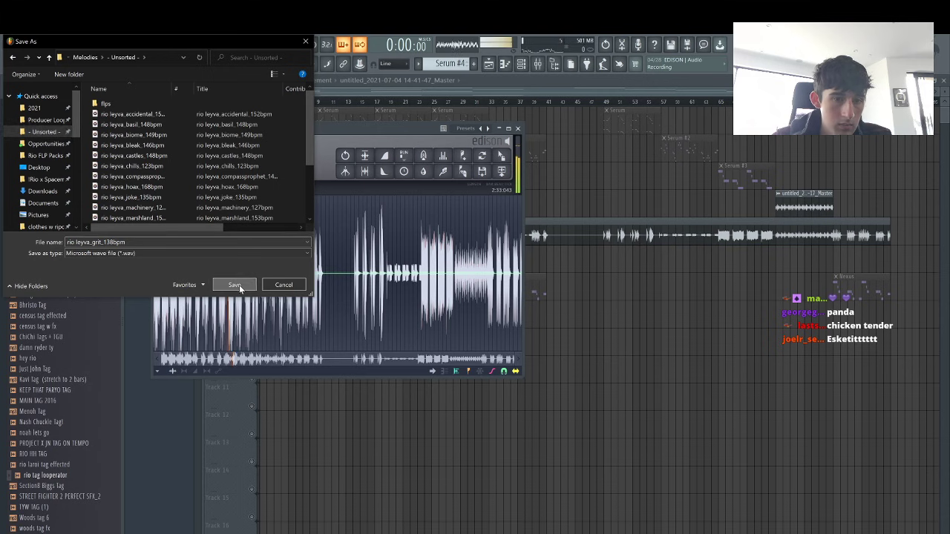
click(240, 288)
Start a new project, saving the current one in the flps folder under the sample's _grit_138bpm name
click(10, 64)
click(18, 77)
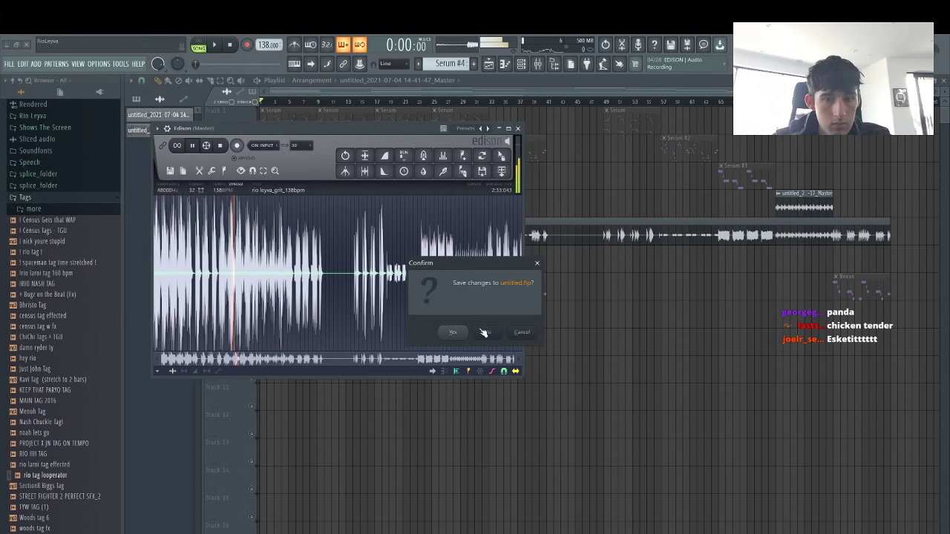
click(452, 333)
scroll(33, 131, up, 5)
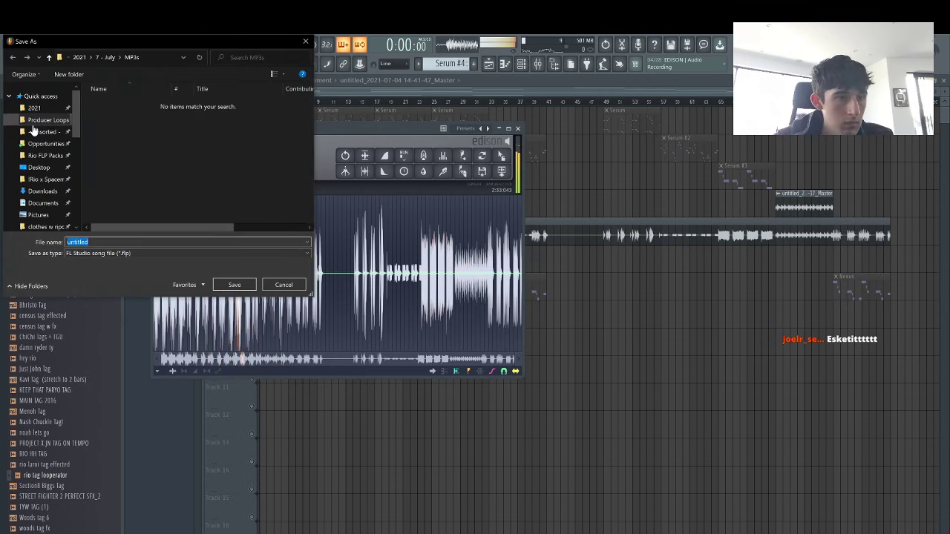
click(33, 131)
double_click(104, 104)
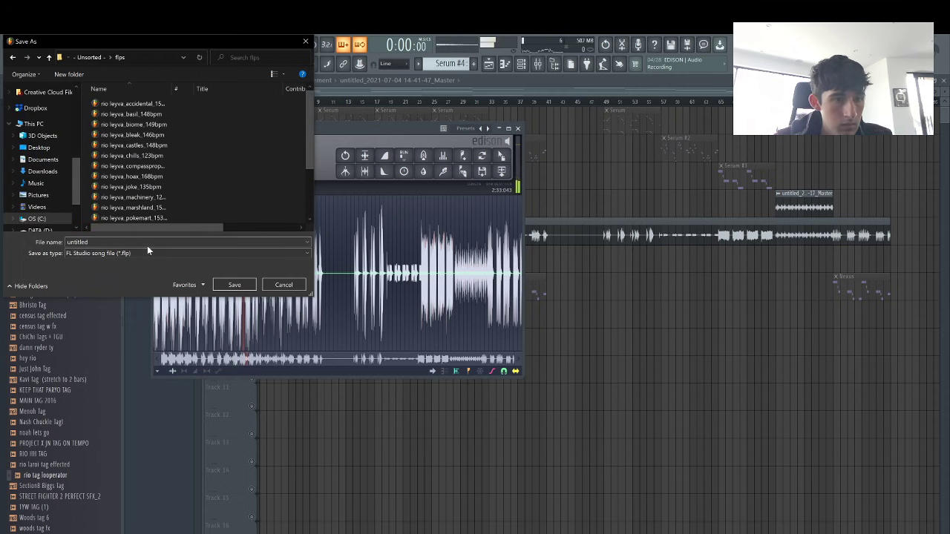
click(234, 285)
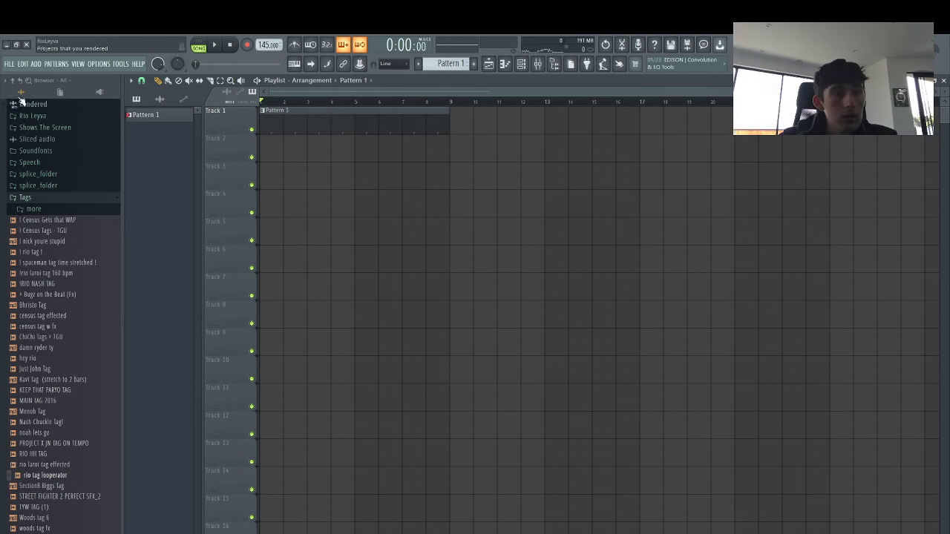
Reopen the saved _grit_138bpm project and check its project info for the working time
click(9, 64)
click(52, 160)
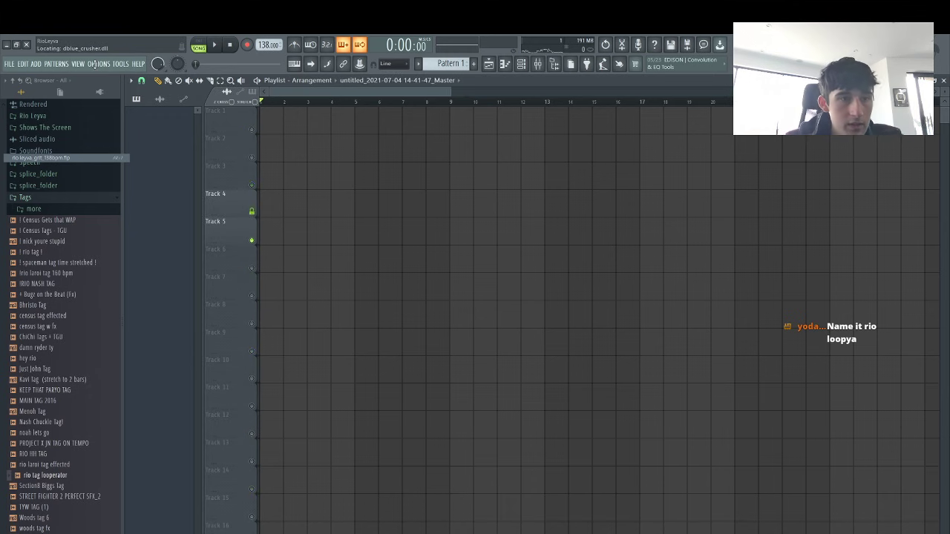
click(97, 63)
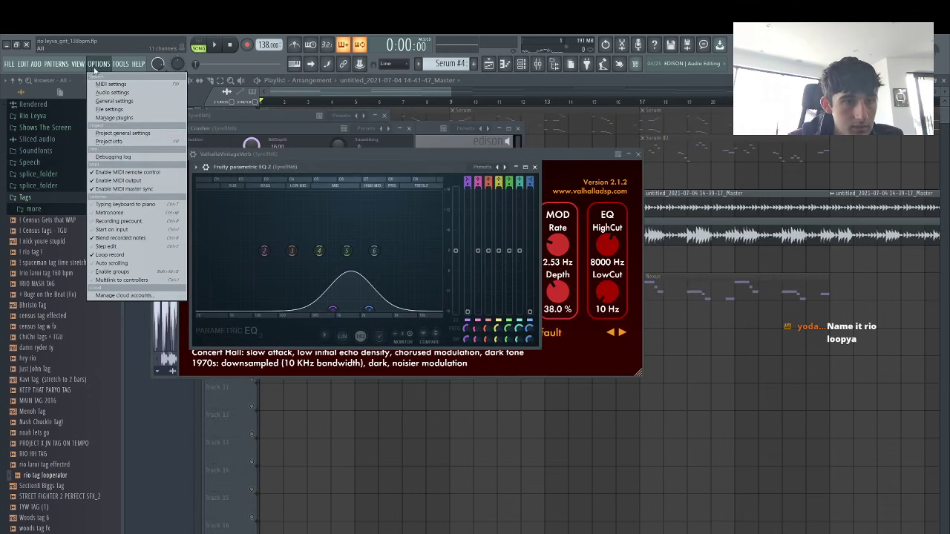
click(112, 141)
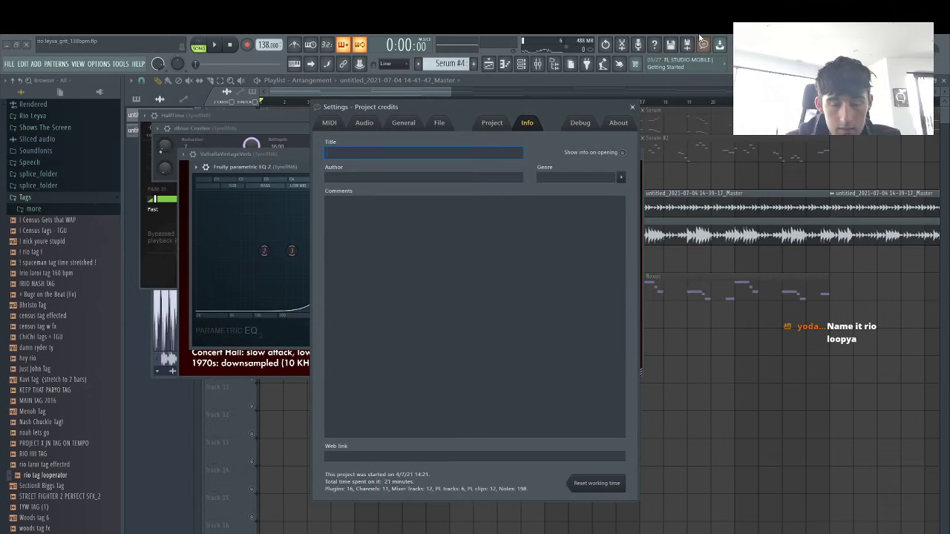
key(Escape)
Start a new default project and add a TRITON instrument channel
click(8, 66)
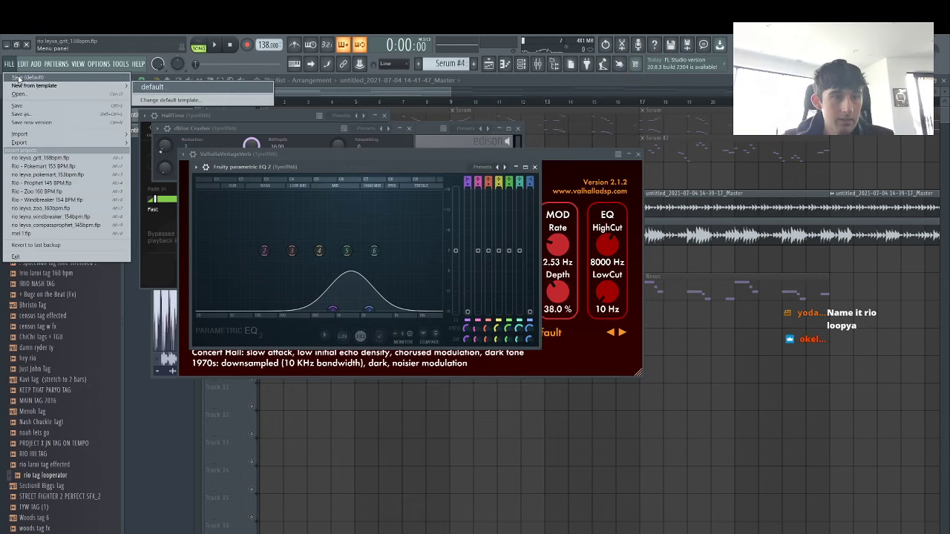
click(21, 78)
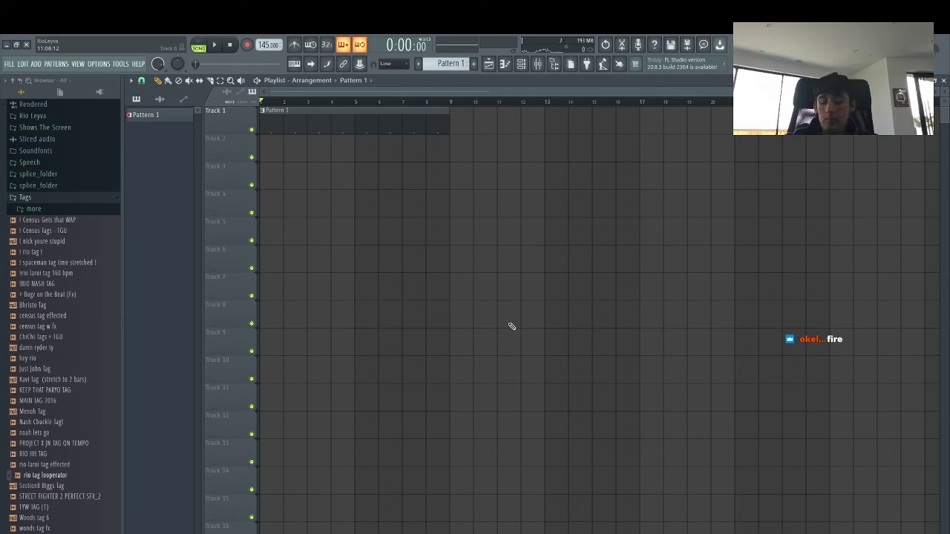
click(537, 65)
click(526, 64)
click(341, 157)
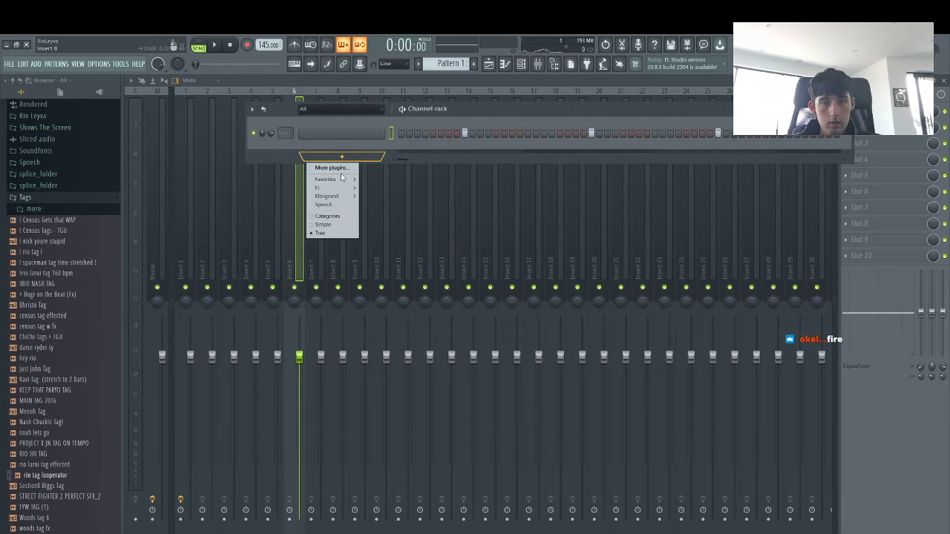
mouse_move(348, 184)
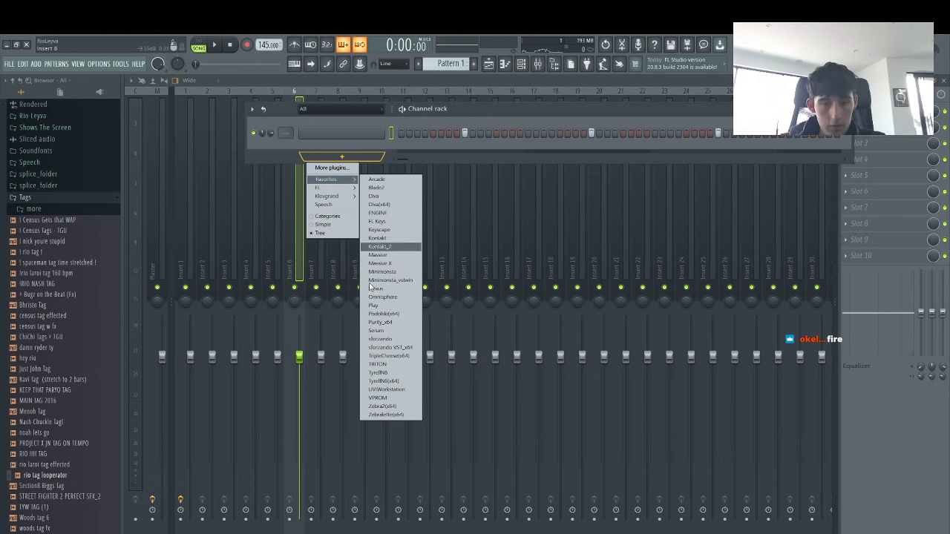
click(386, 363)
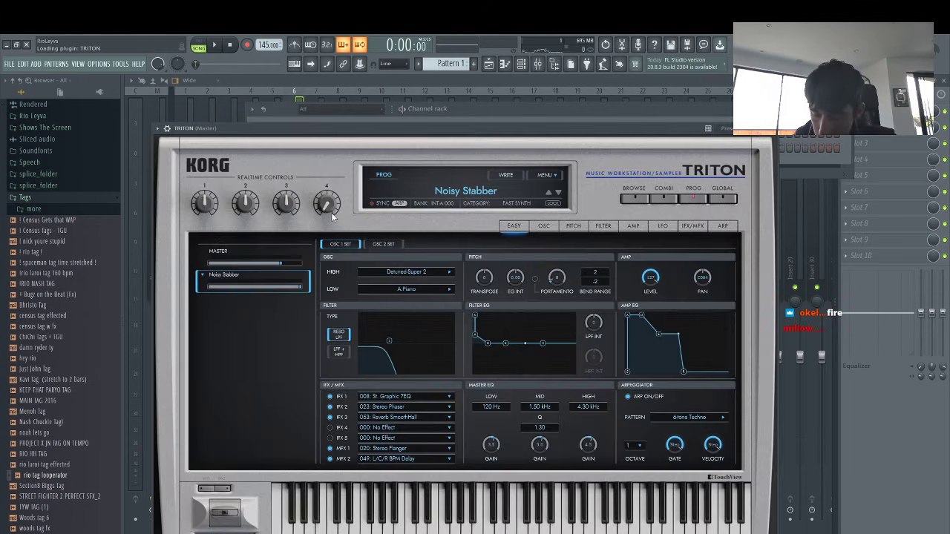
Enable the typing keyboard for playing notes, filter TRITON's programs to the Keyboard category, and load Acoustic Piano
click(295, 64)
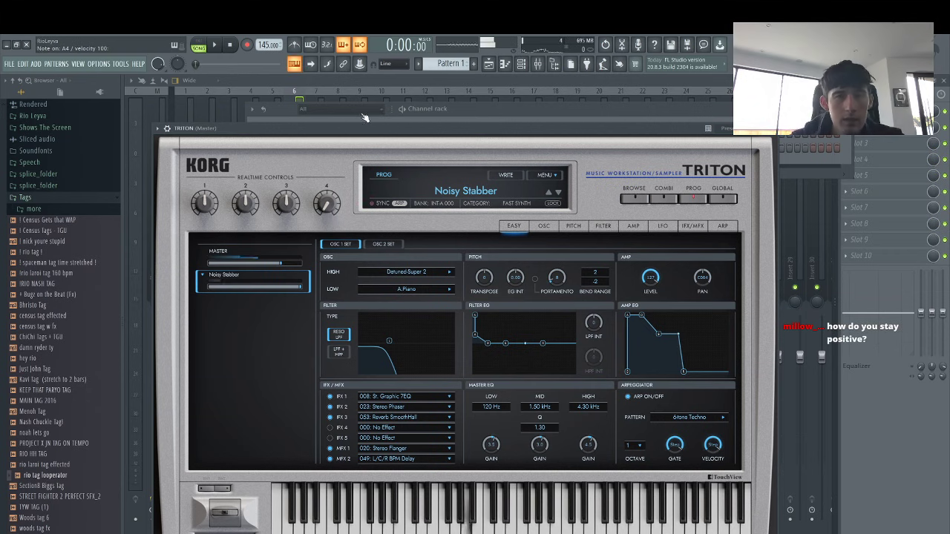
click(465, 192)
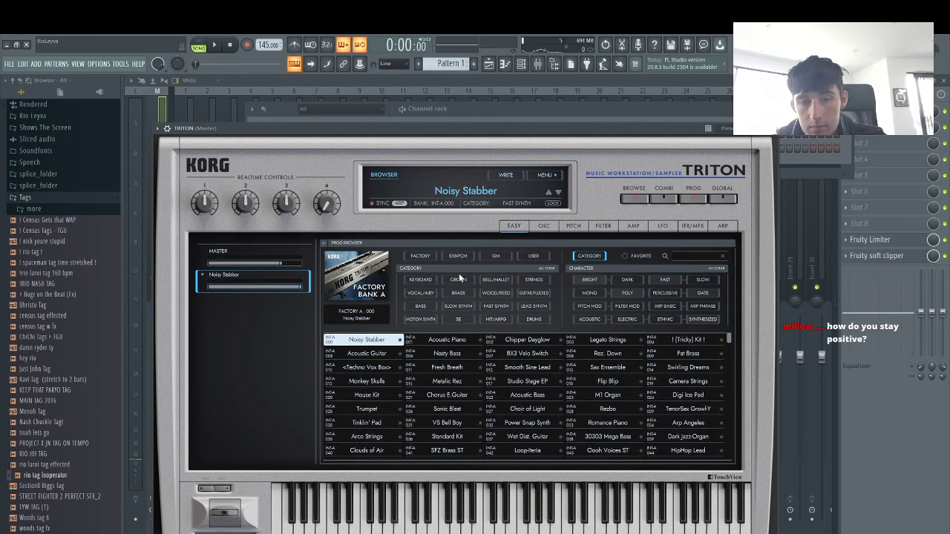
click(418, 279)
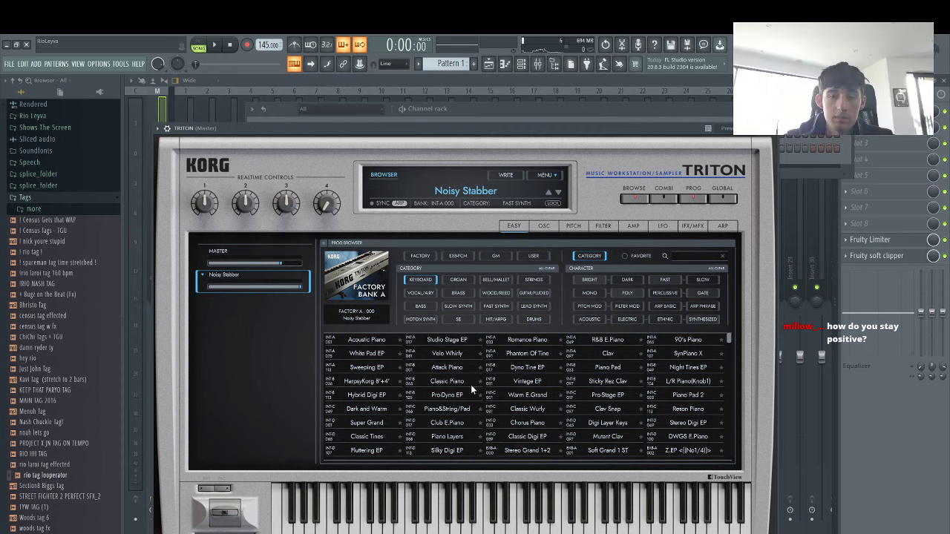
click(375, 340)
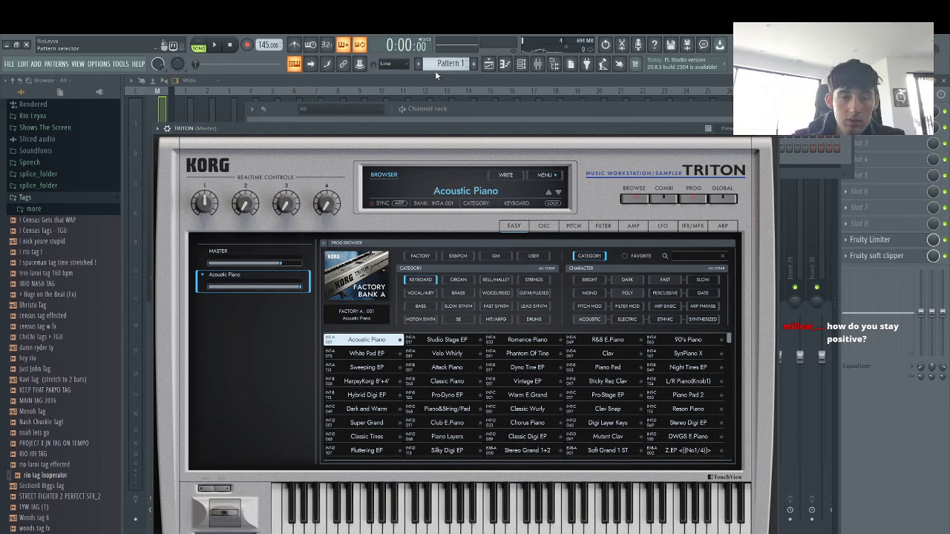
Move the channel rack lower, bring TRITON back to the front, and load its Romance Piano program
drag(452, 108, 467, 135)
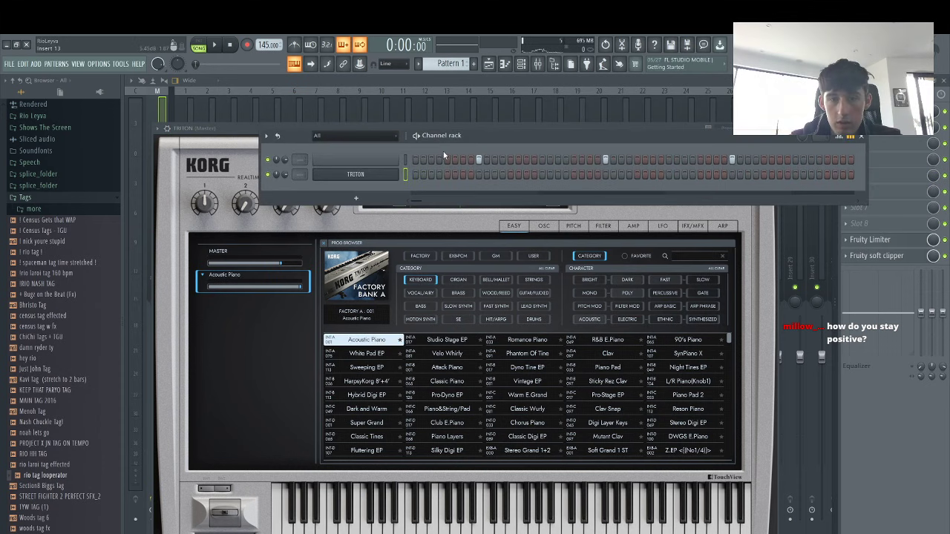
click(225, 131)
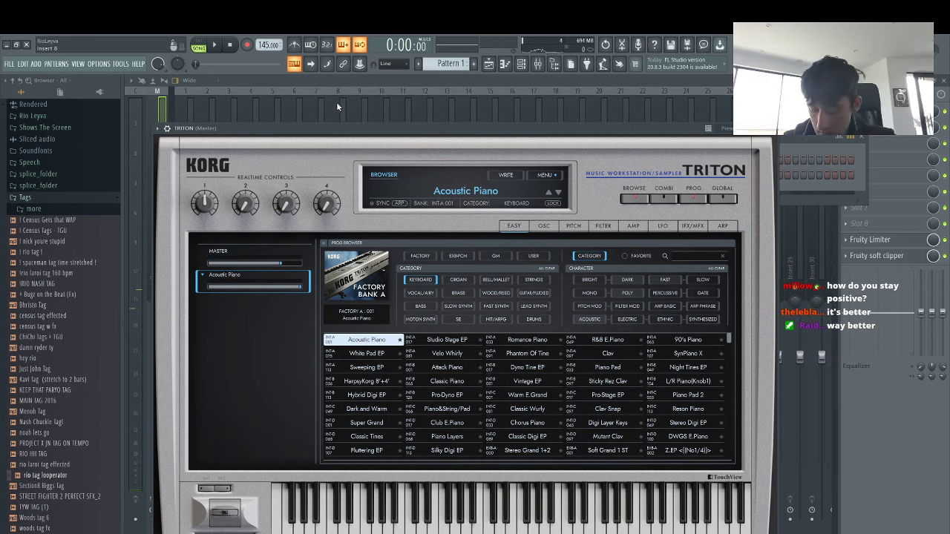
click(522, 343)
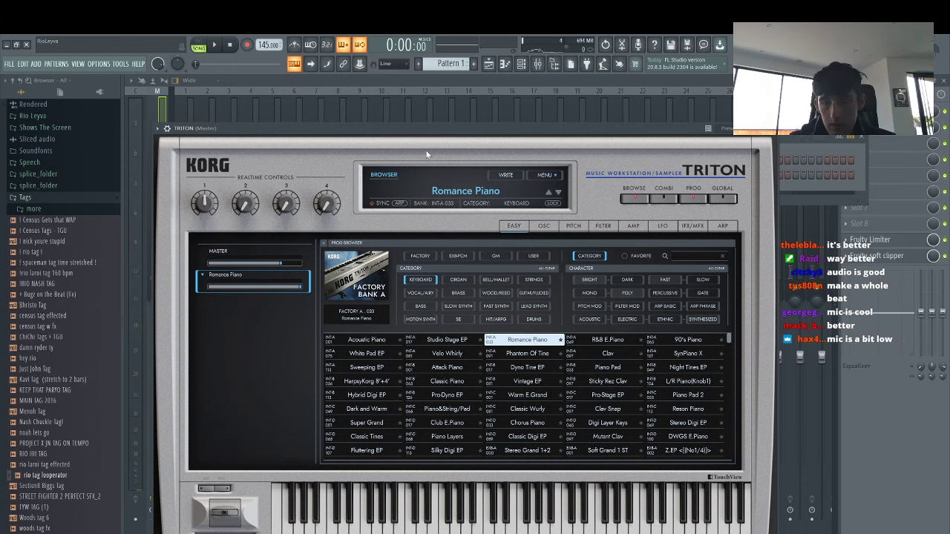
Switch to Streamlabs OBS to check the mic level in its mixer, and return to FL Studio
click(7, 45)
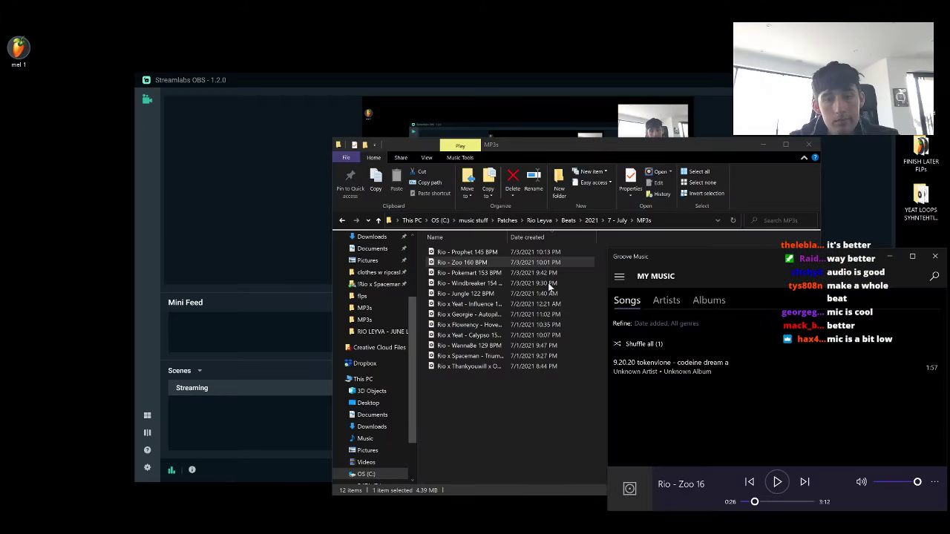
click(376, 86)
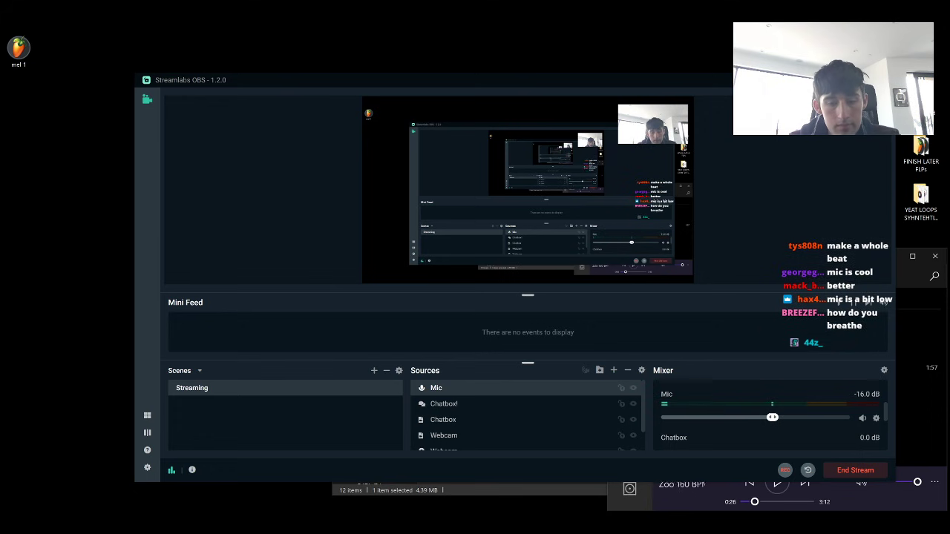
key(alt+Tab)
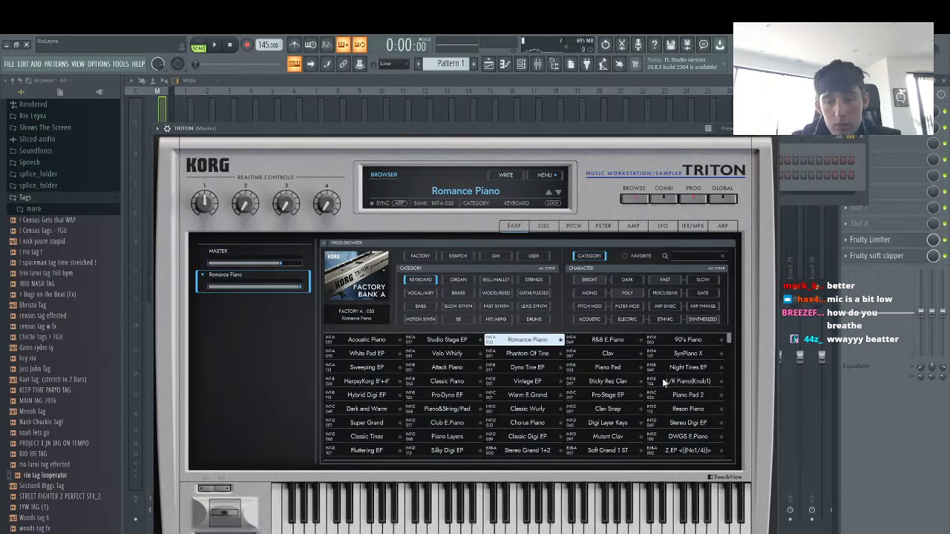
Audition TRITON's R&B E.Piano, 90's Piano, White Pad EP and Velo Whirly keyboard programs
click(607, 339)
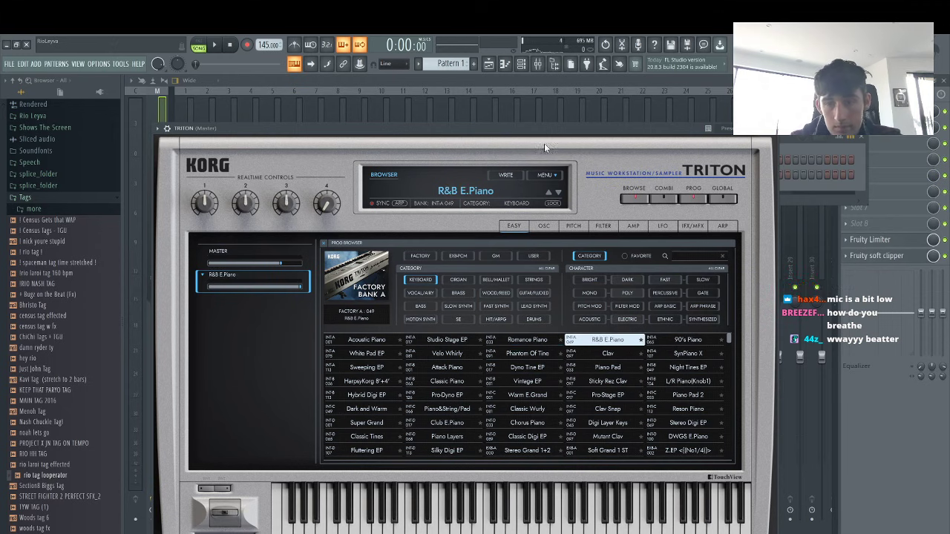
double_click(688, 340)
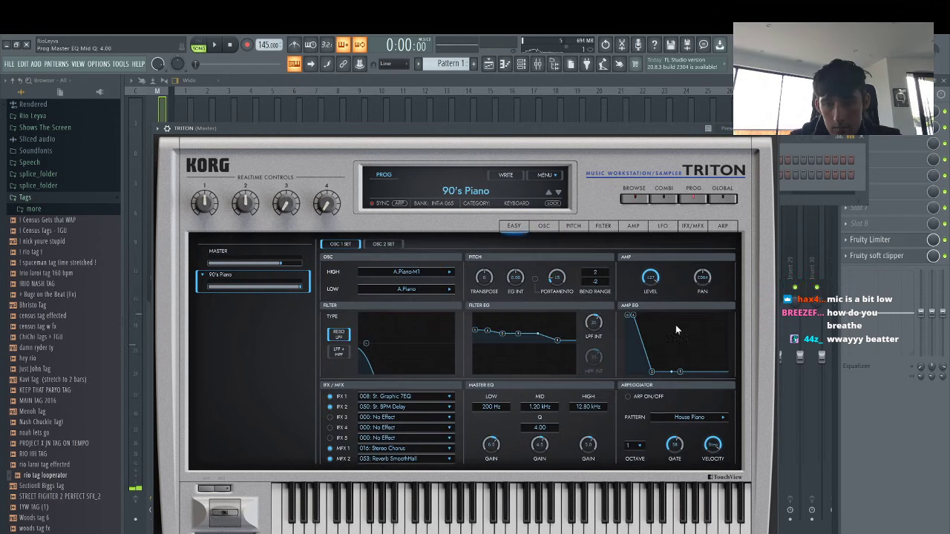
click(460, 191)
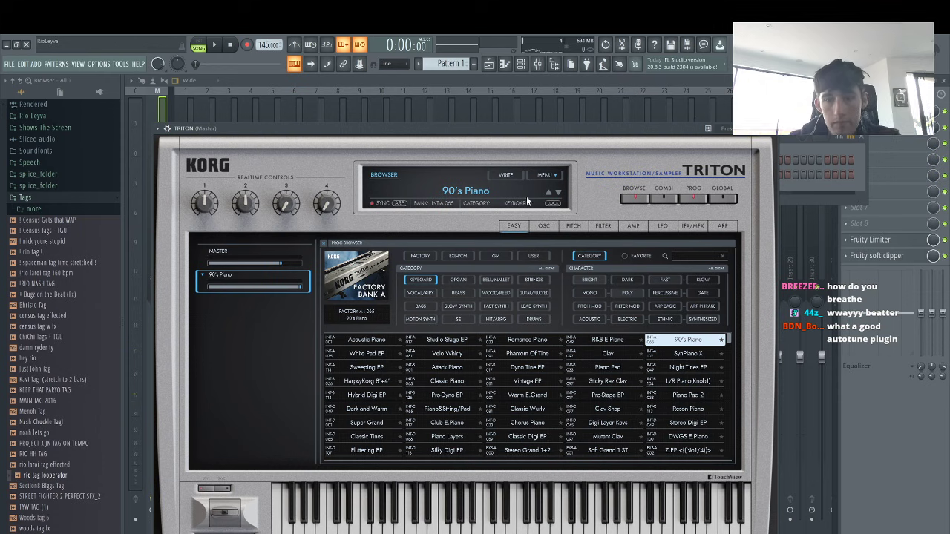
click(370, 353)
drag(450, 130, 449, 128)
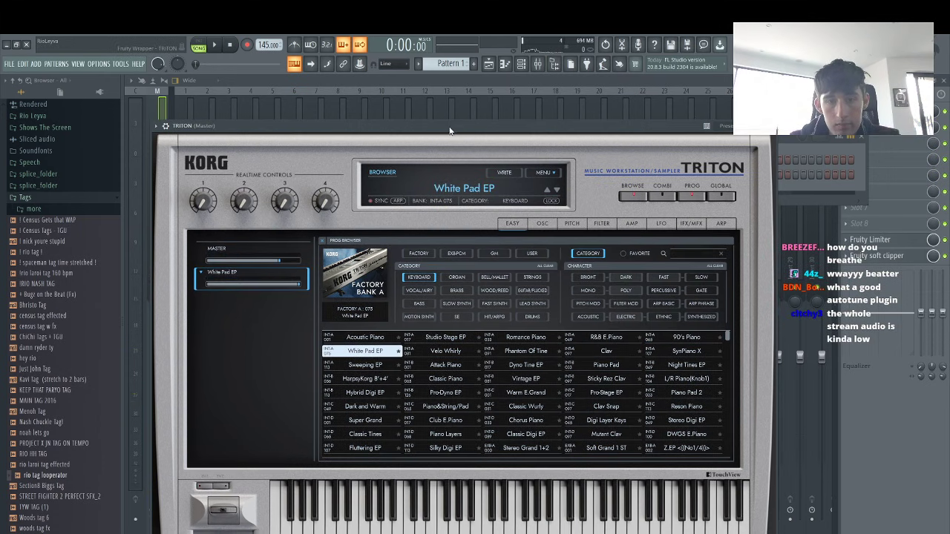
key(Right)
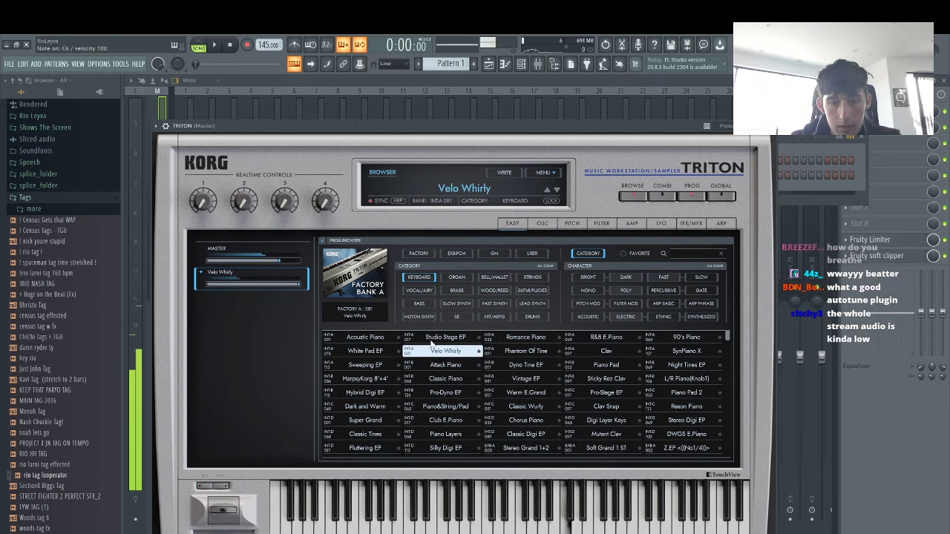
Compare TRITON's Attack Piano, Dyno Tine EP, Sticky Rez Clav, Piano Pad and Reson Piano programs, and load Piano Pad 2
click(446, 365)
click(526, 364)
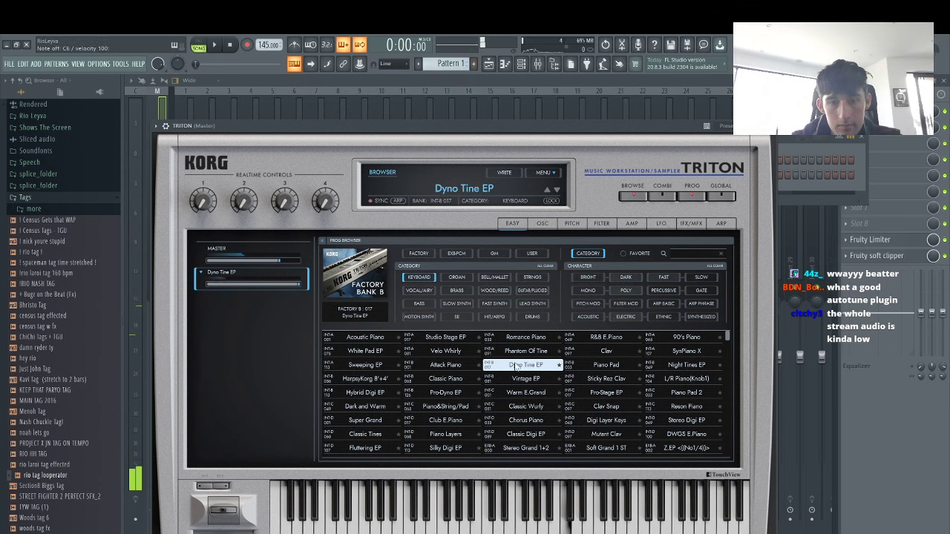
click(600, 379)
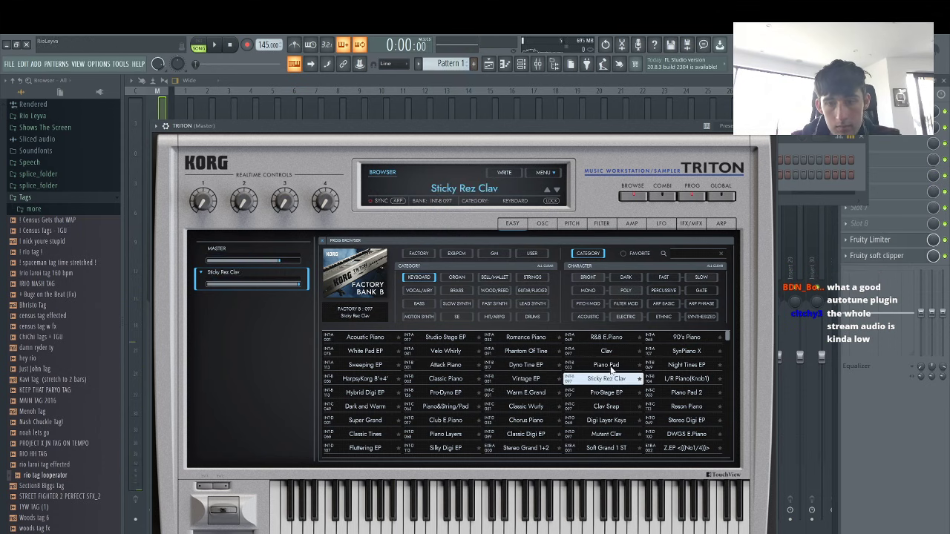
click(610, 367)
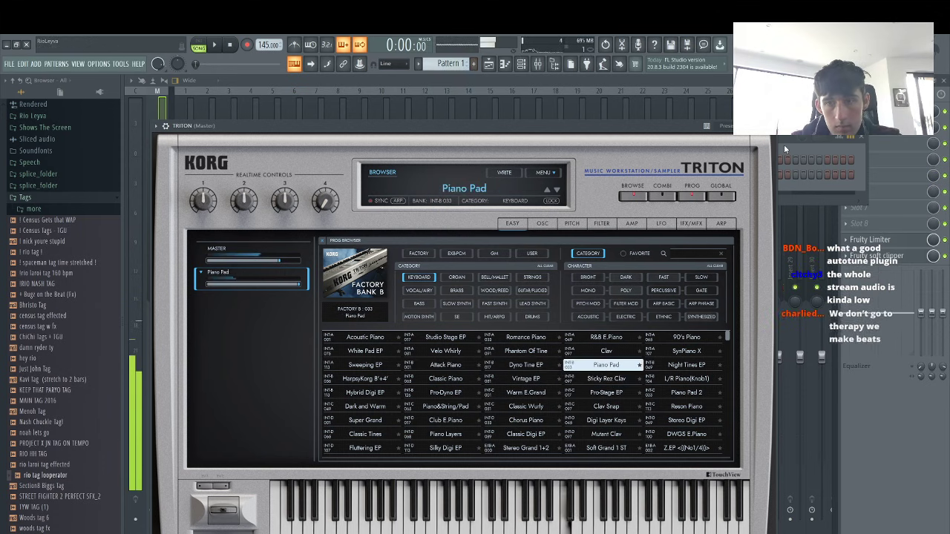
click(674, 393)
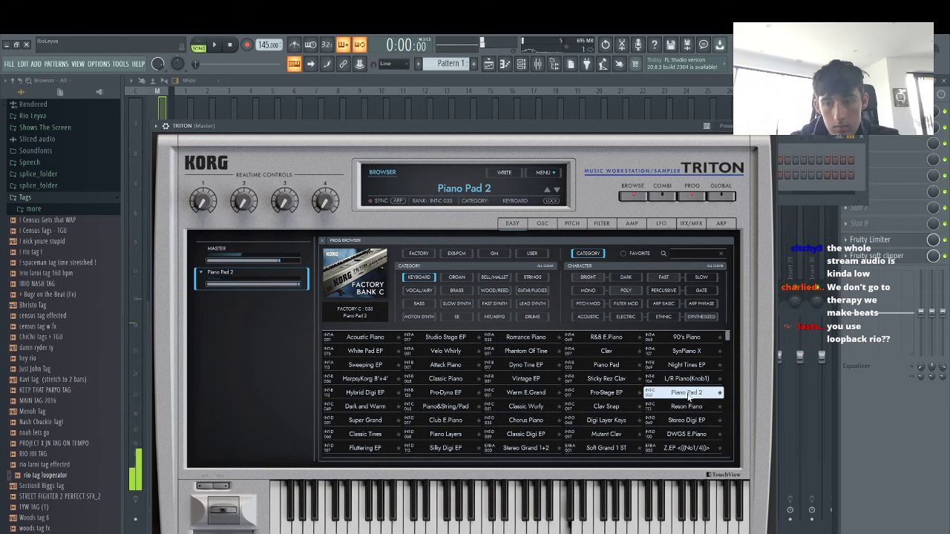
click(689, 409)
click(688, 394)
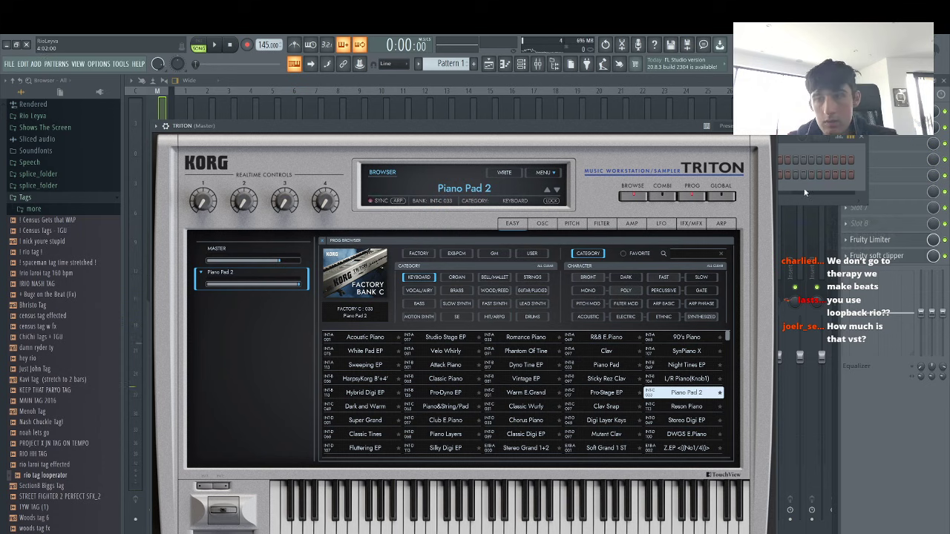
Open the piano roll for the TRITON channel
click(806, 191)
right_click(369, 175)
click(439, 174)
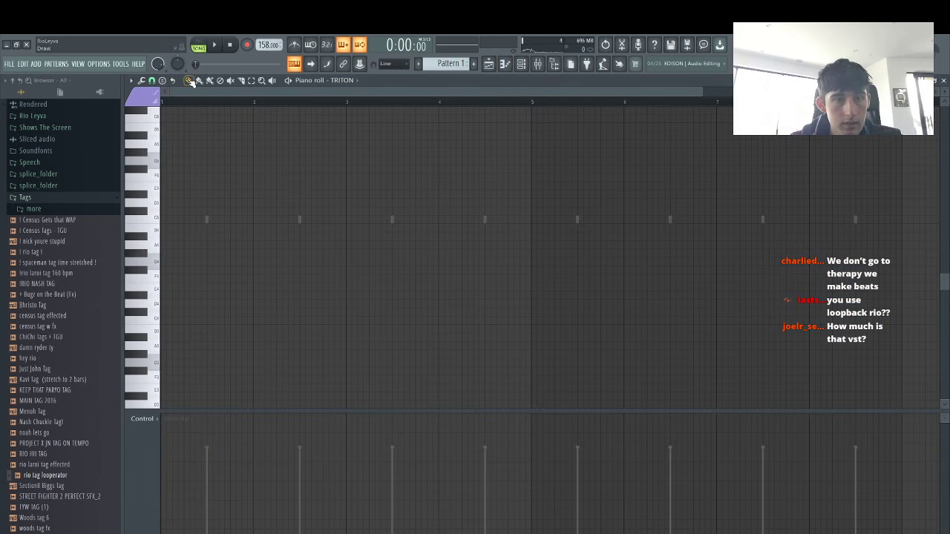
Set the project tempo to 136 BPM and turn on the metronome
drag(264, 45, 264, 48)
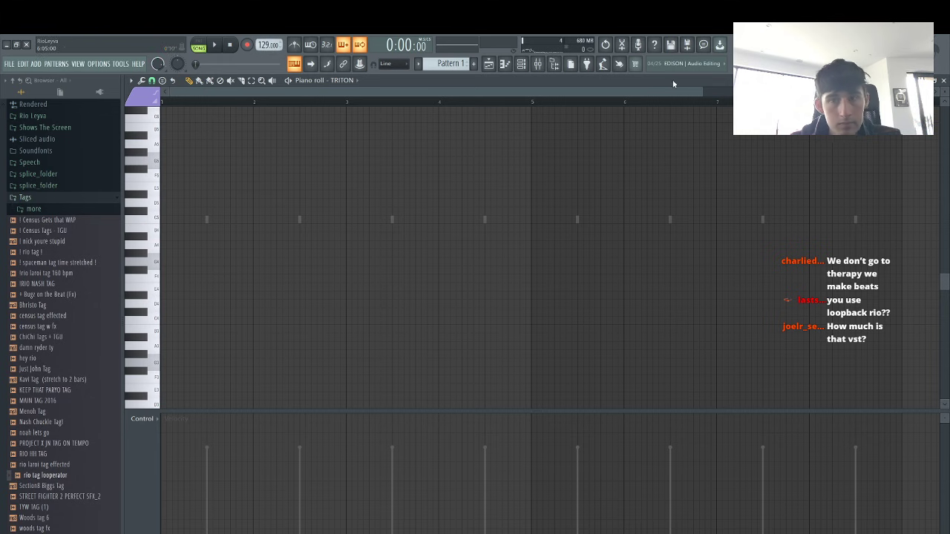
drag(702, 93, 389, 92)
click(296, 47)
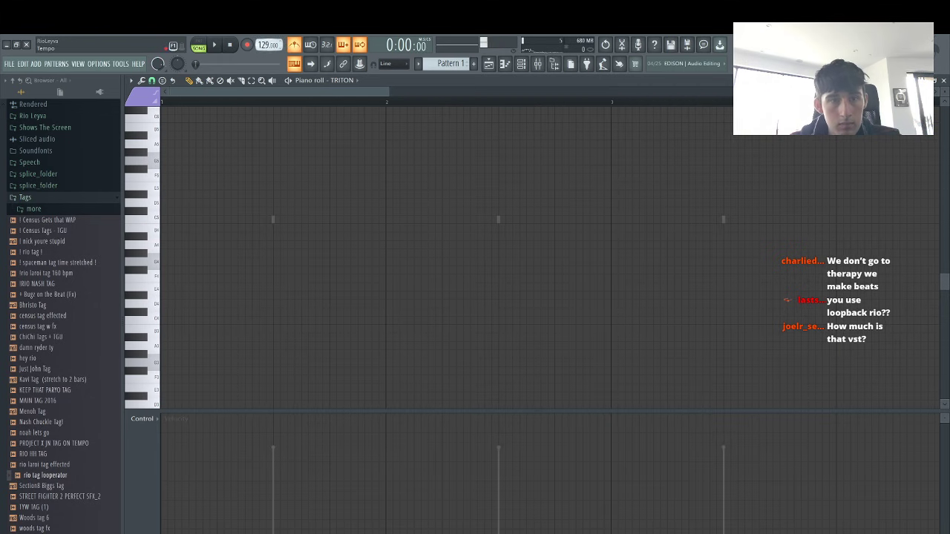
drag(264, 45, 264, 40)
scroll(202, 215, up, 5)
click(202, 202)
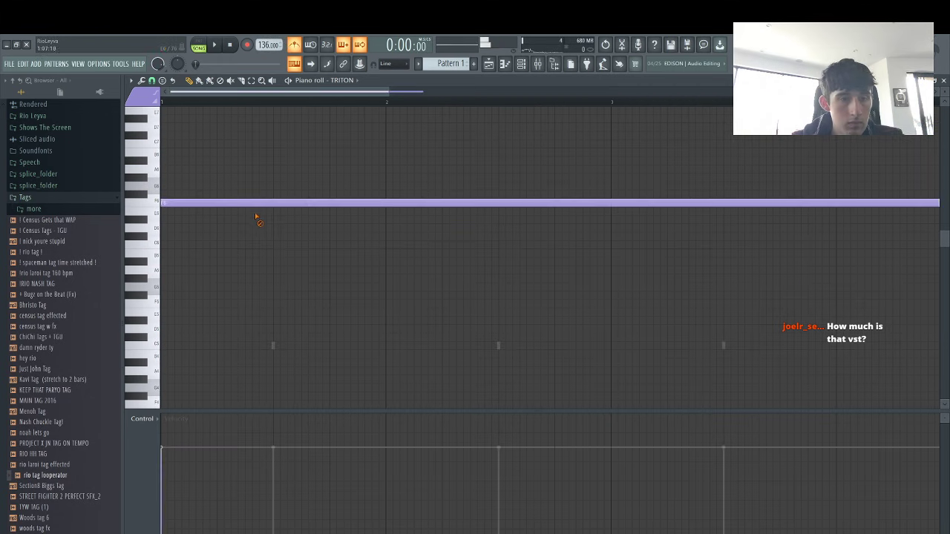
right_click(250, 203)
click(185, 147)
right_click(207, 147)
drag(182, 159, 119, 152)
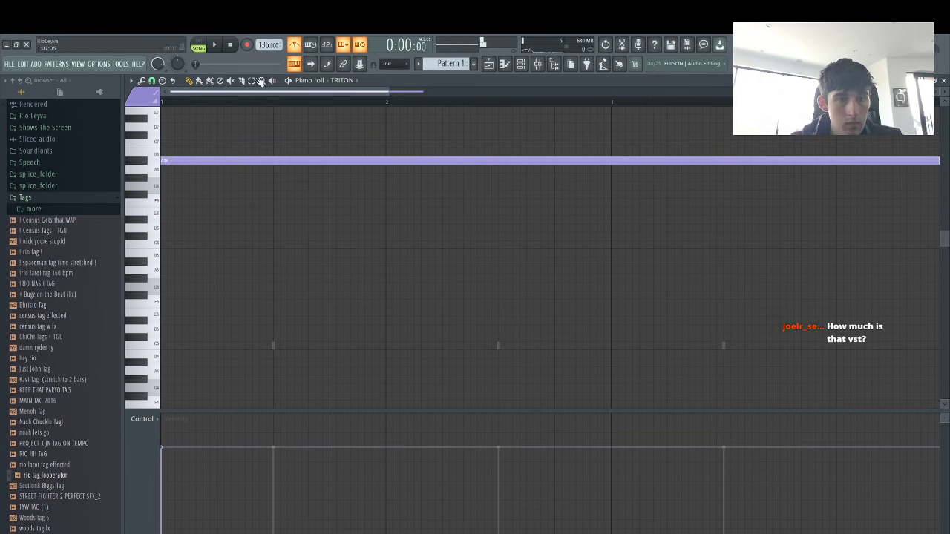
right_click(229, 162)
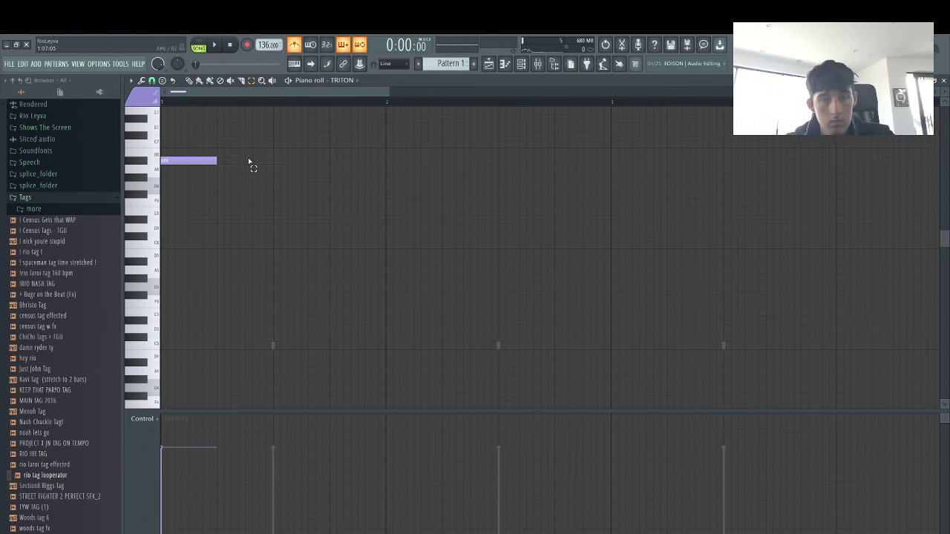
scroll(204, 185, down, 1)
right_click(186, 137)
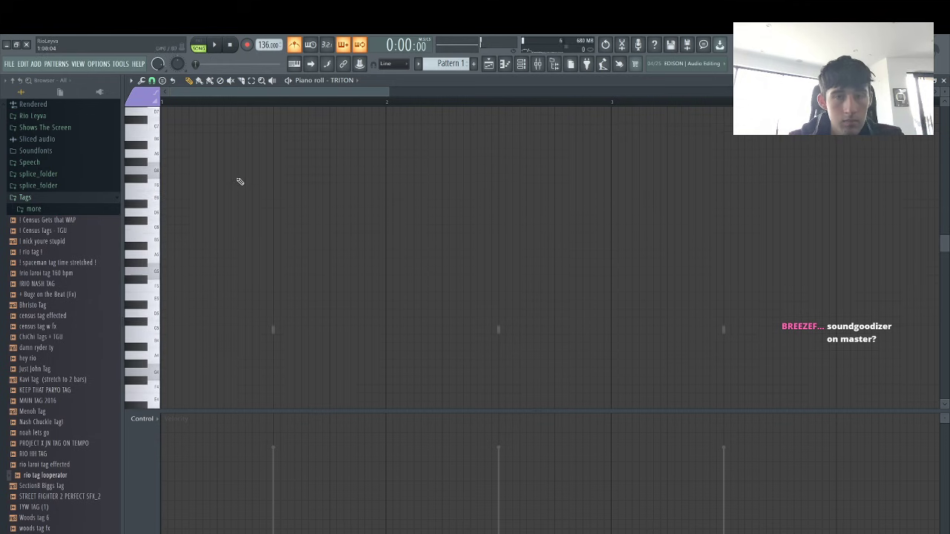
Place a two-bar F#3 bass note starting at bar 1
scroll(197, 307, down, 3)
click(199, 313)
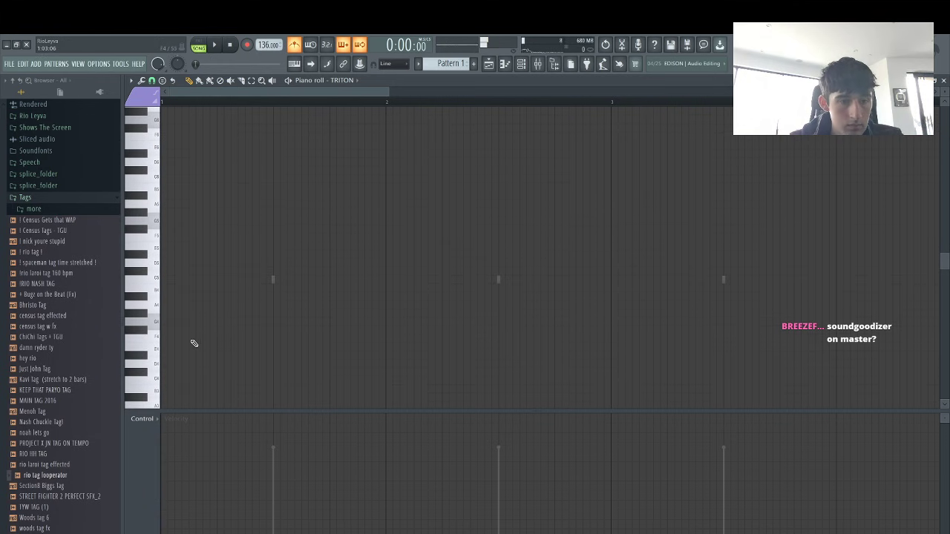
click(193, 341)
click(200, 331)
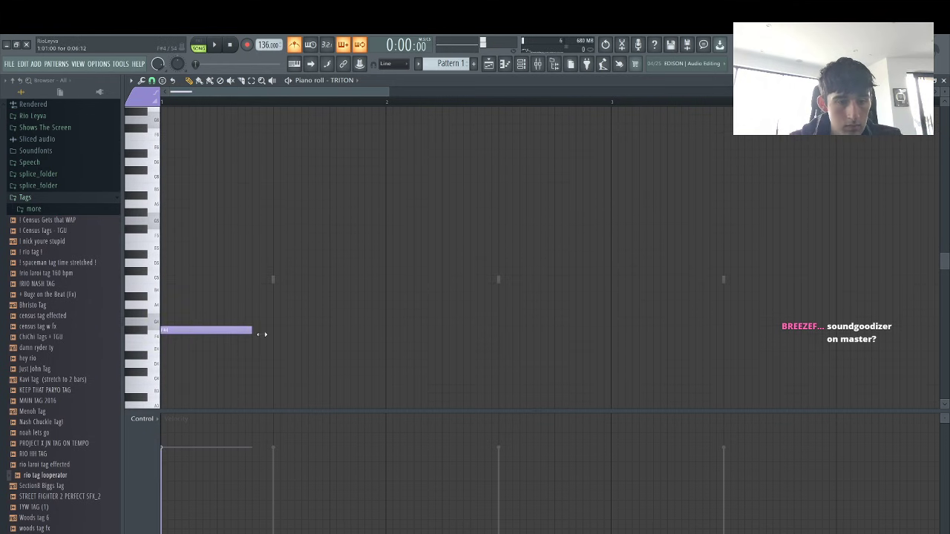
drag(262, 334, 598, 344)
key(ctrl+Down)
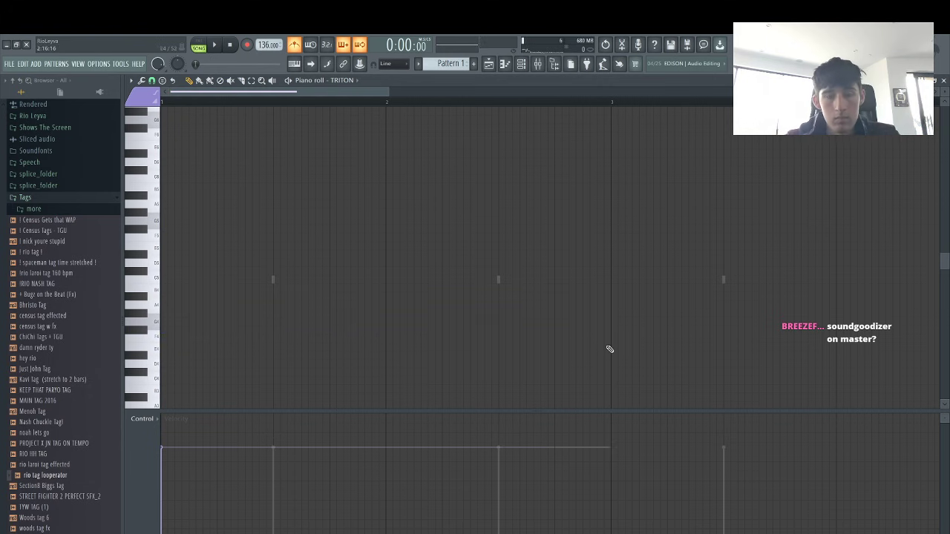
Add an A#5 melody note at the start of bar 1 and shorten it to one beat
drag(170, 197, 99, 204)
key(space)
key(space)
right_click(251, 195)
key(space)
key(space)
key(space)
key(space)
drag(608, 197, 213, 211)
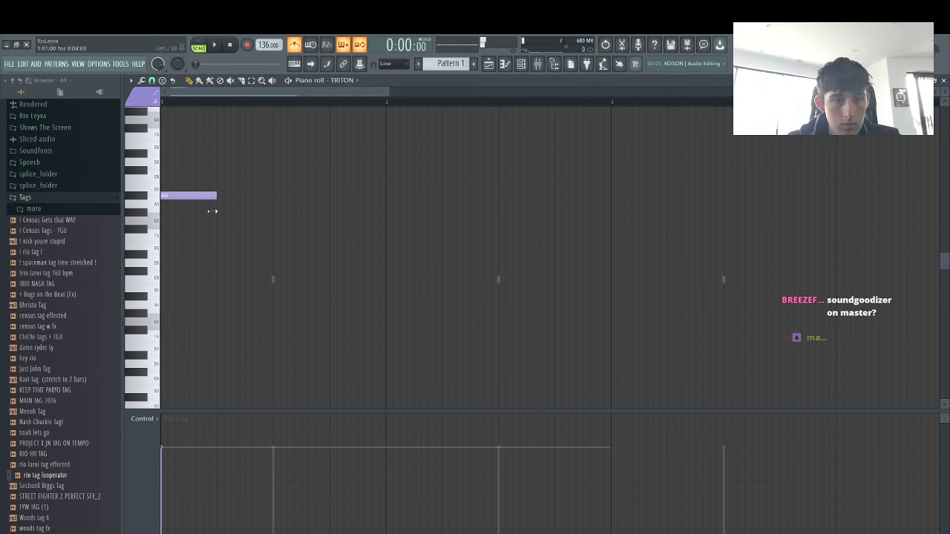
Add a one-beat F6 note on beat two of bar 1, directly following the one-beat A#5, and play it
click(223, 137)
key(space)
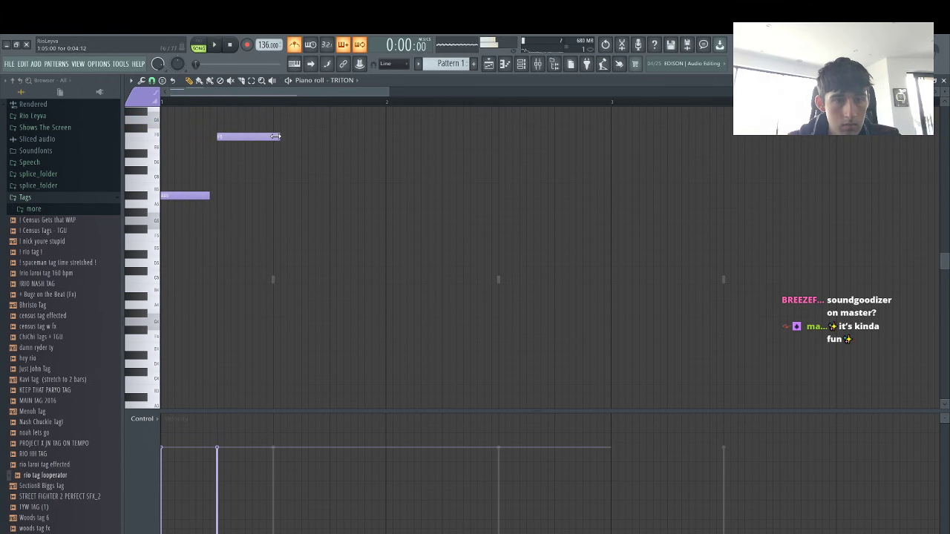
key(space)
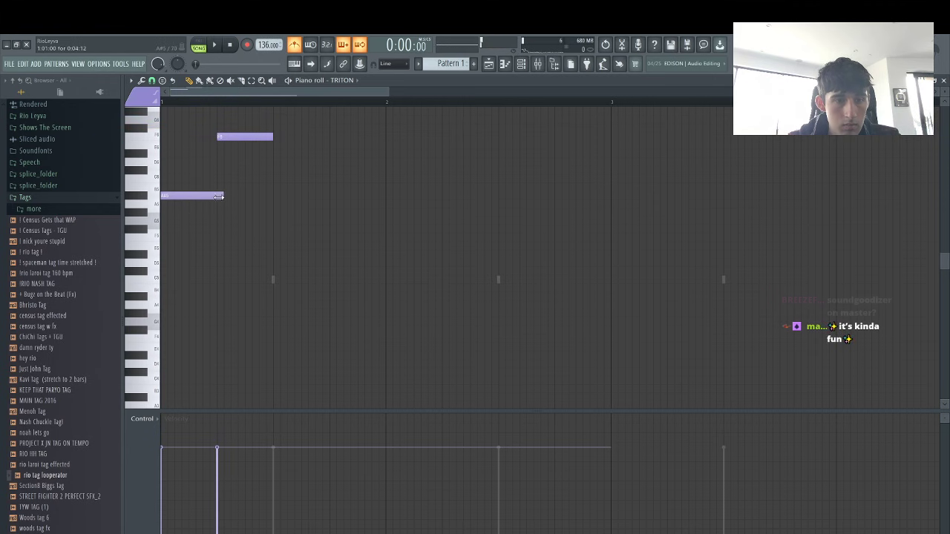
drag(218, 196, 212, 197)
key(space)
click(277, 162)
key(space)
right_click(290, 161)
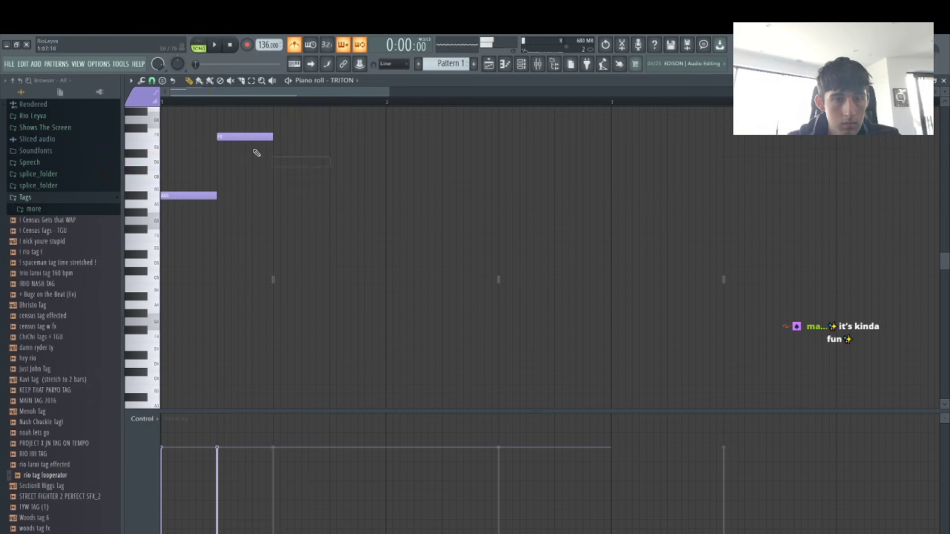
Raise the project tempo to 171 BPM and audition the notes at that speed
drag(258, 44, 258, 30)
key(space)
key(space)
Add a one-beat C6 on beat three of bar 1 and a C#6 from beat four to the end of bar 2
mouse_move(274, 179)
mouse_down()
mouse_move(279, 160)
mouse_move(265, 181)
mouse_move(275, 179)
mouse_up()
key(space)
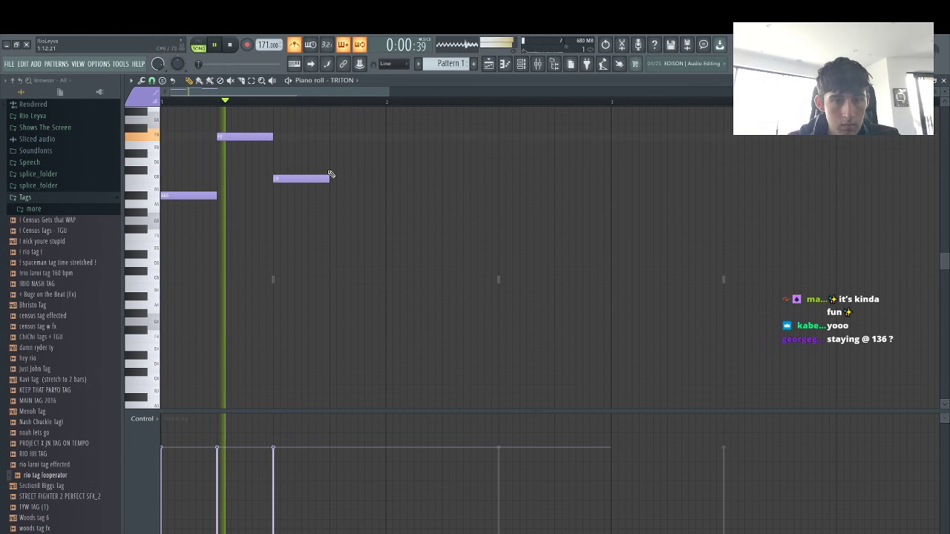
click(333, 172)
drag(377, 170, 610, 202)
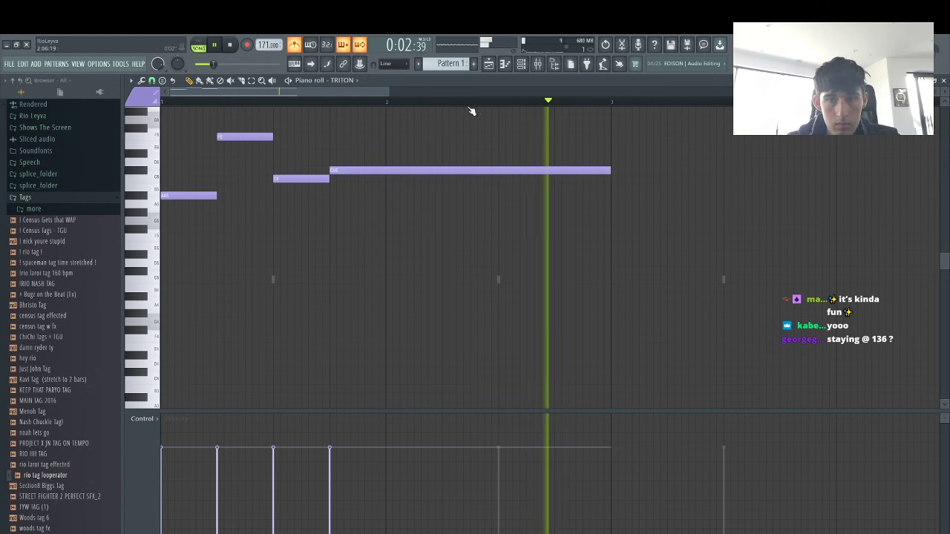
Duplicate the two-bar phrase into bars 3 and 4 and raise the copied bass note to G#3
drag(388, 92, 900, 92)
scroll(340, 244, down, 2)
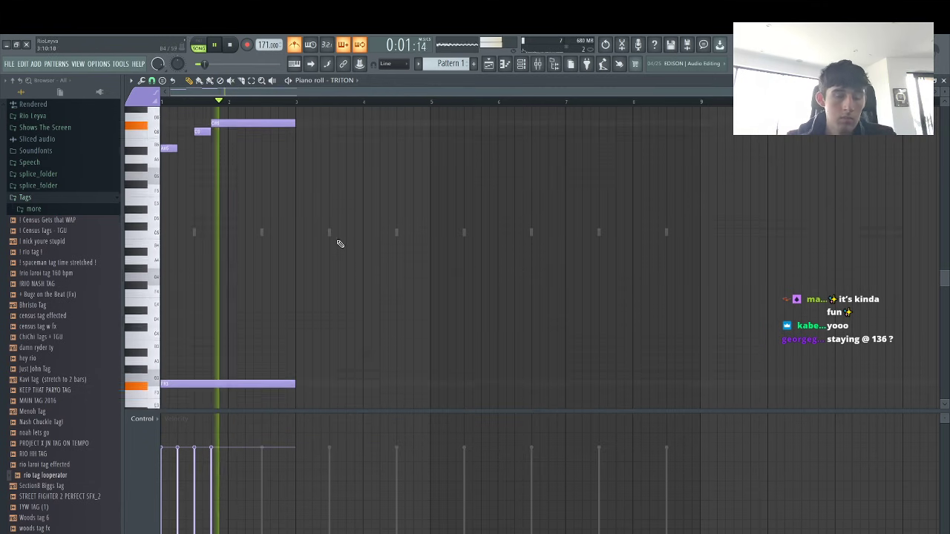
key(ctrl+b)
click(342, 296)
right_click(342, 296)
key(space)
mouse_move(317, 381)
mouse_down()
mouse_move(319, 357)
mouse_move(320, 367)
mouse_up()
Lower the first melody note of bar 3 to G#5 and add a one-beat C#6 on beat two
scroll(306, 239, up, 3)
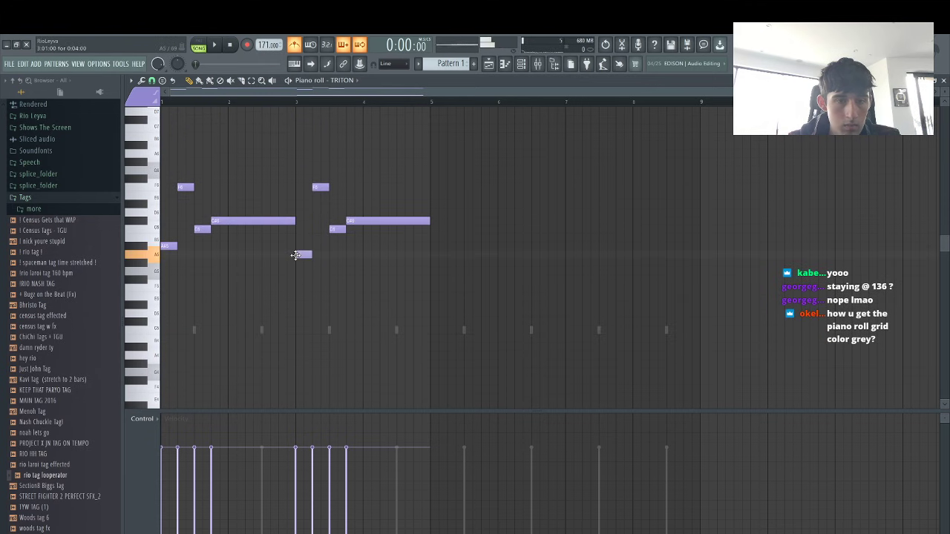
drag(297, 248, 295, 267)
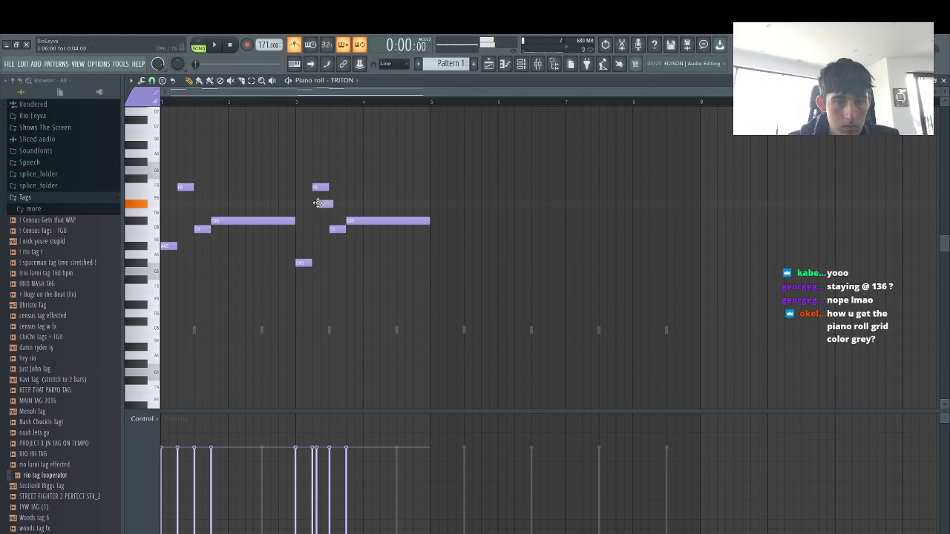
drag(318, 203, 314, 227)
Replace the copied long C#6 with a three-beat F5 starting on beat four of bar 3, and delete the copied F6
right_click(359, 223)
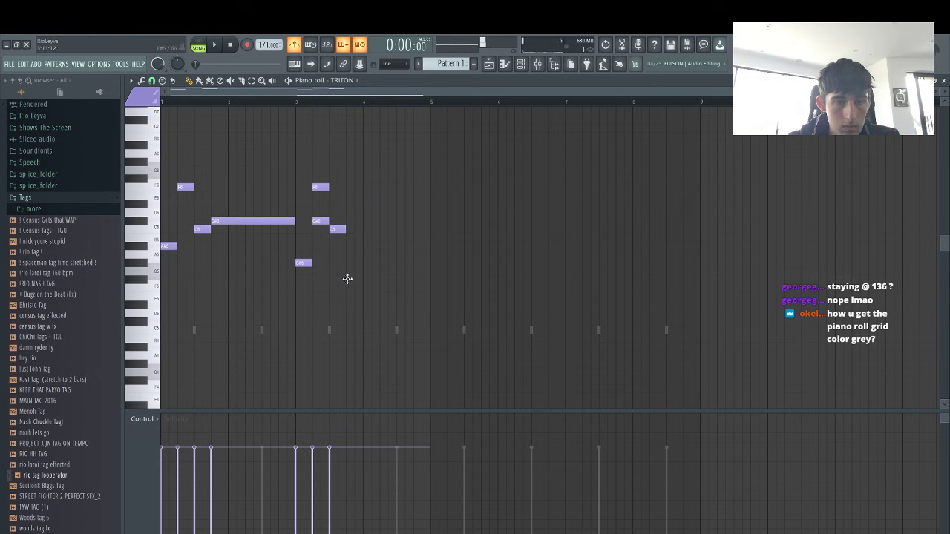
drag(346, 279, 345, 292)
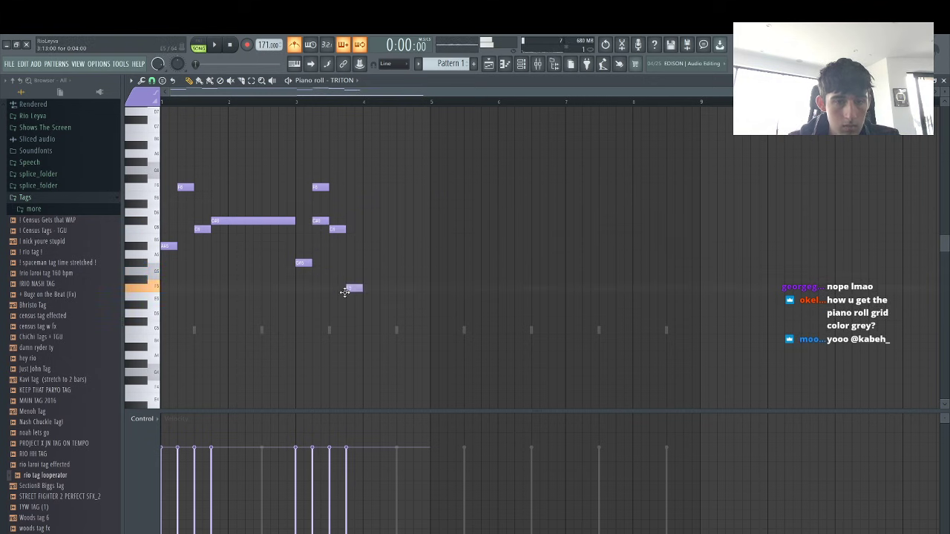
right_click(320, 187)
key(space)
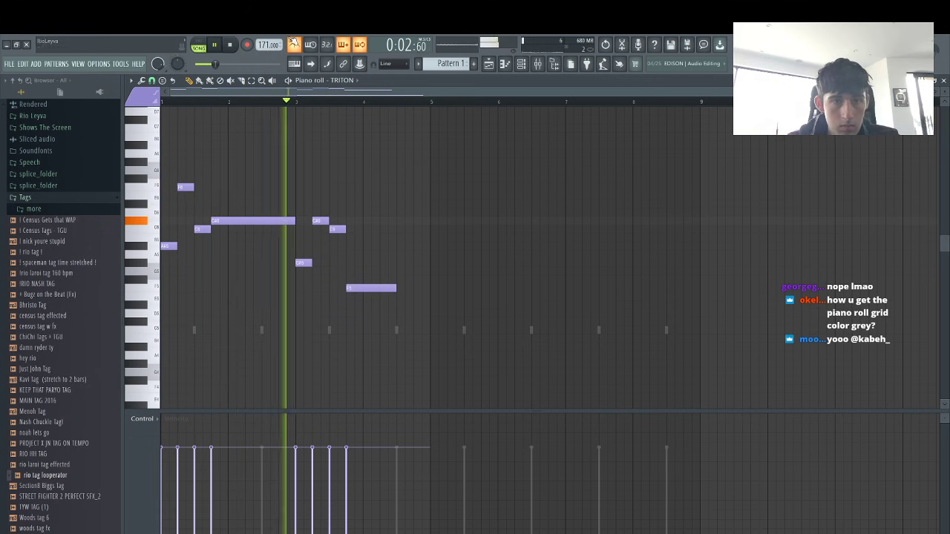
Finish bar 4 with a two-beat D#5 note and duplicate the four-bar pattern into bars 5 to 8
click(400, 305)
drag(449, 306, 432, 305)
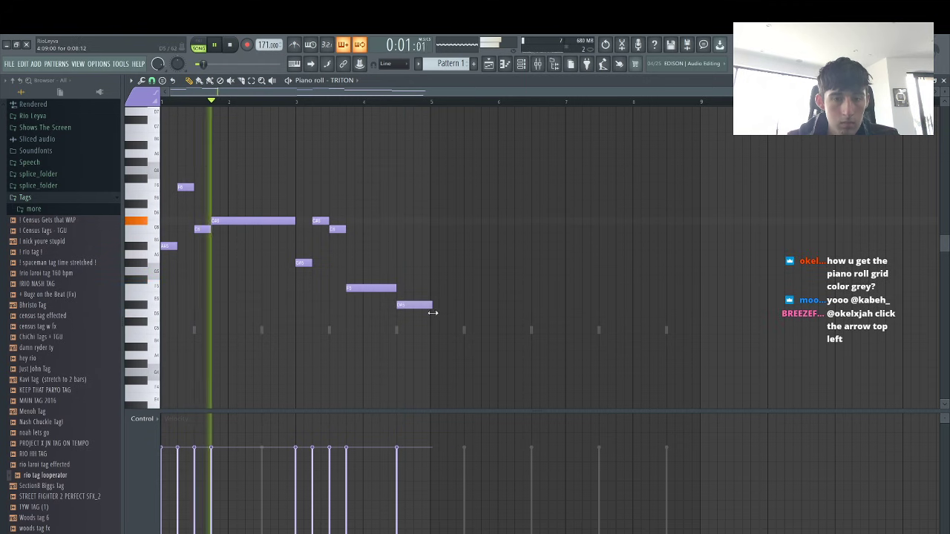
scroll(452, 322, down, 3)
key(ctrl+b)
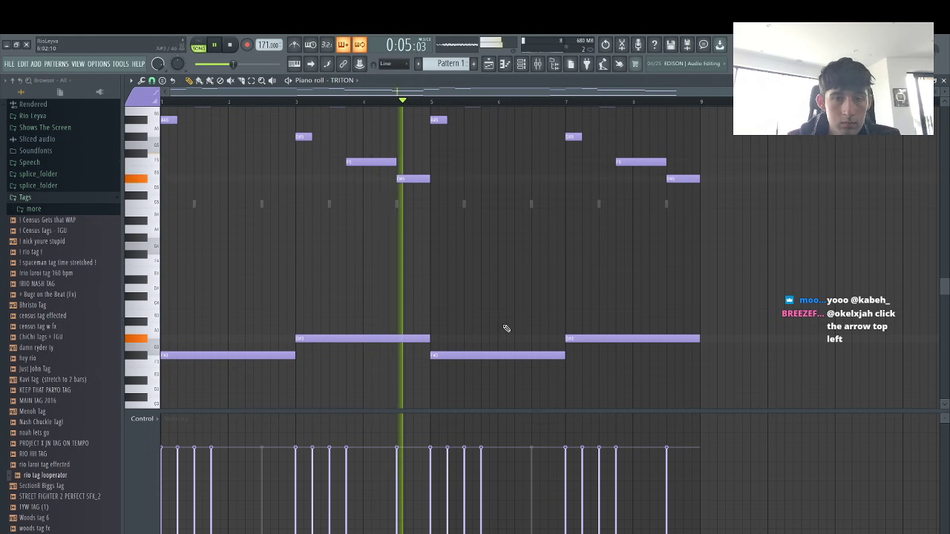
Replace the bass note in bars 7 and 8 with a three-beat A#3 at the start of bar 7
scroll(497, 329, up, 1)
scroll(591, 382, down, 1)
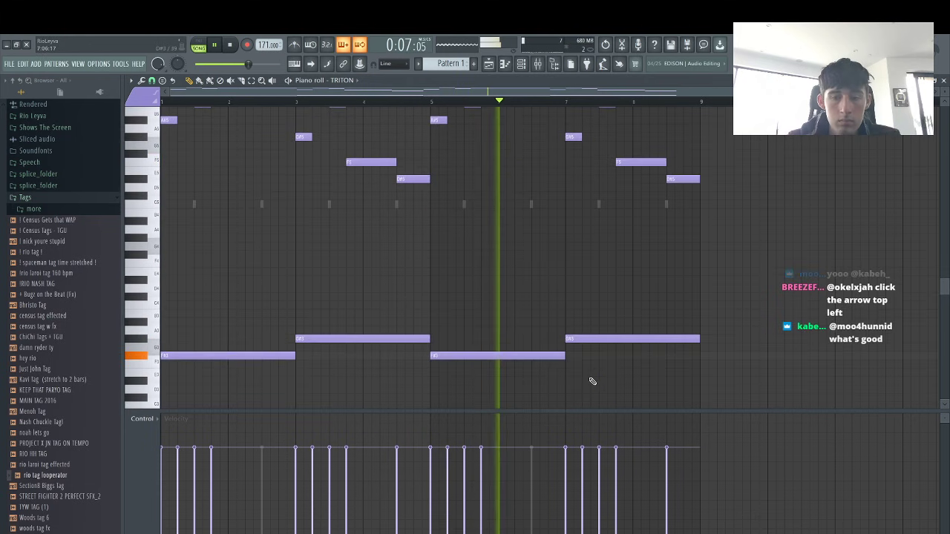
drag(569, 335, 577, 307)
key(space)
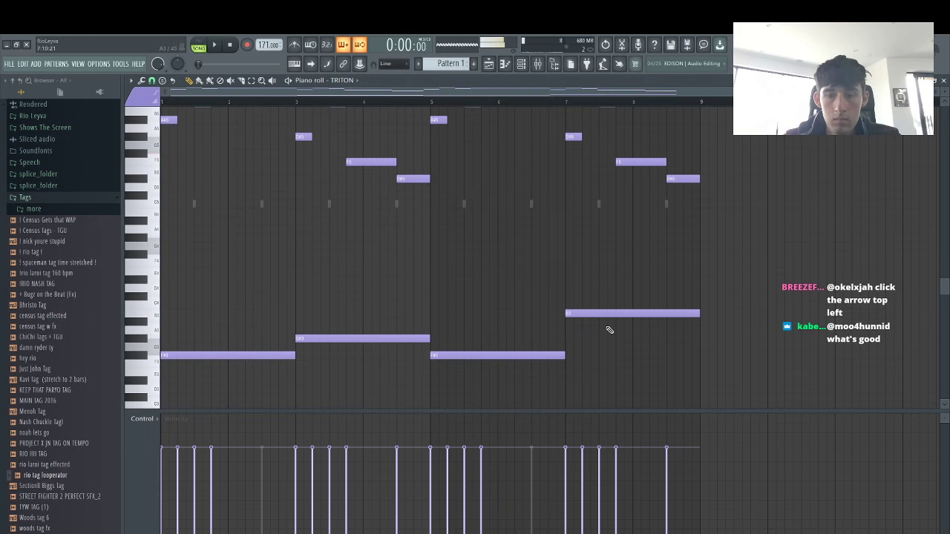
right_click(566, 314)
click(564, 323)
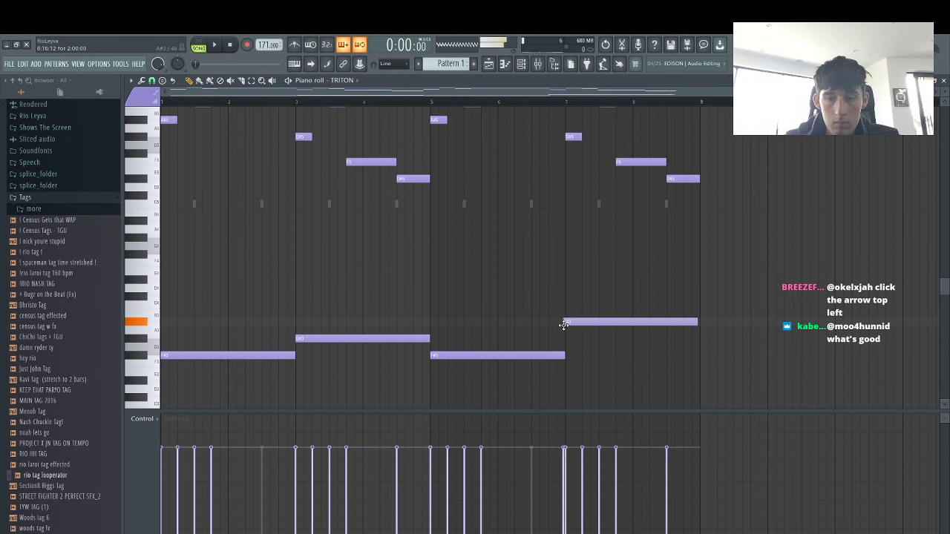
click(536, 101)
drag(699, 322, 615, 327)
key(space)
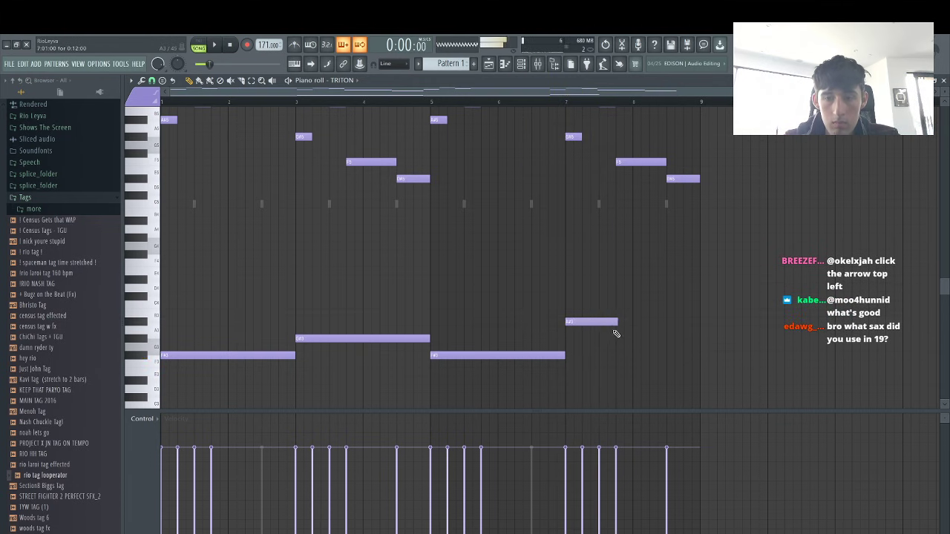
click(608, 315)
right_click(615, 315)
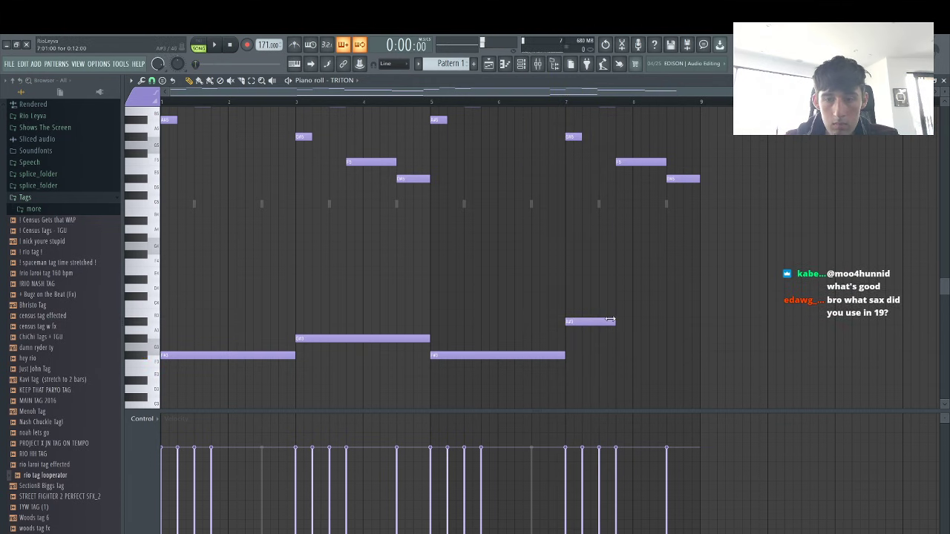
click(605, 320)
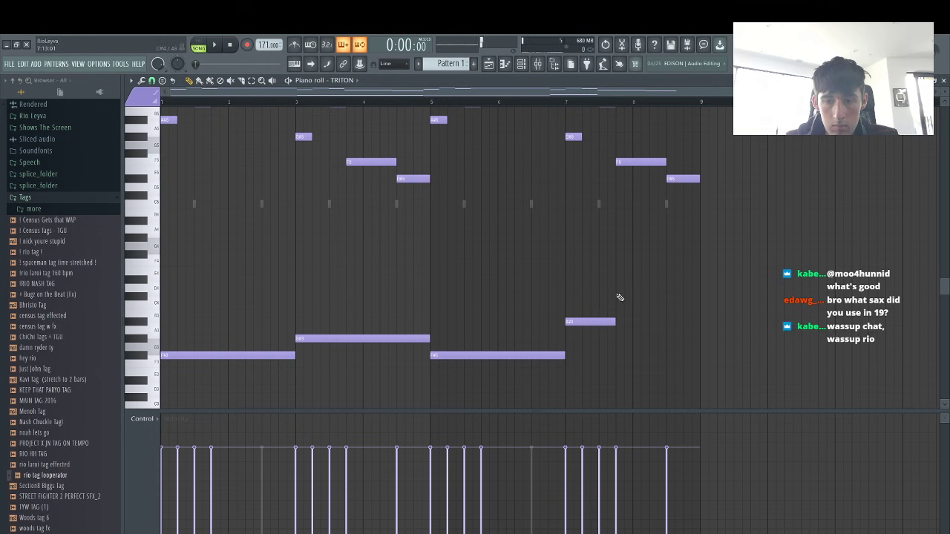
Add a C#4 bass note from beat four of bar 7 to the end of bar 8 and audition it
click(620, 298)
key(space)
key(space)
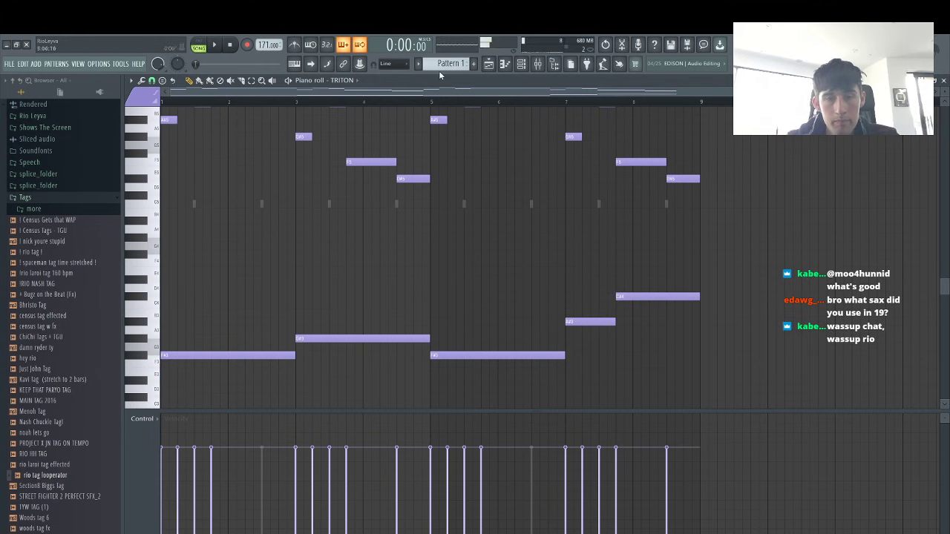
Transpose all the pattern's notes down five semitones and play the pattern
scroll(329, 144, up, 3)
key(space)
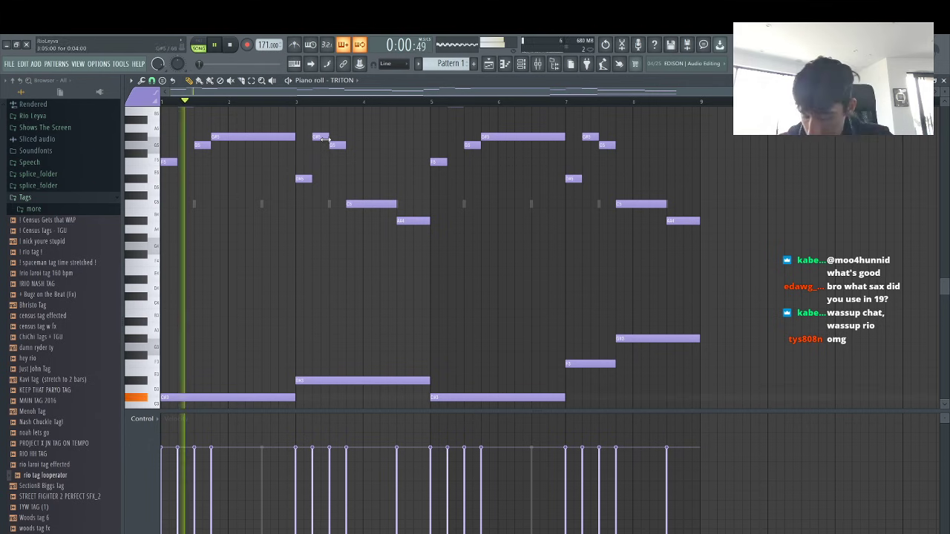
Add a Keyscape instrument channel from the favorite plugins to the channel rack
key(F6)
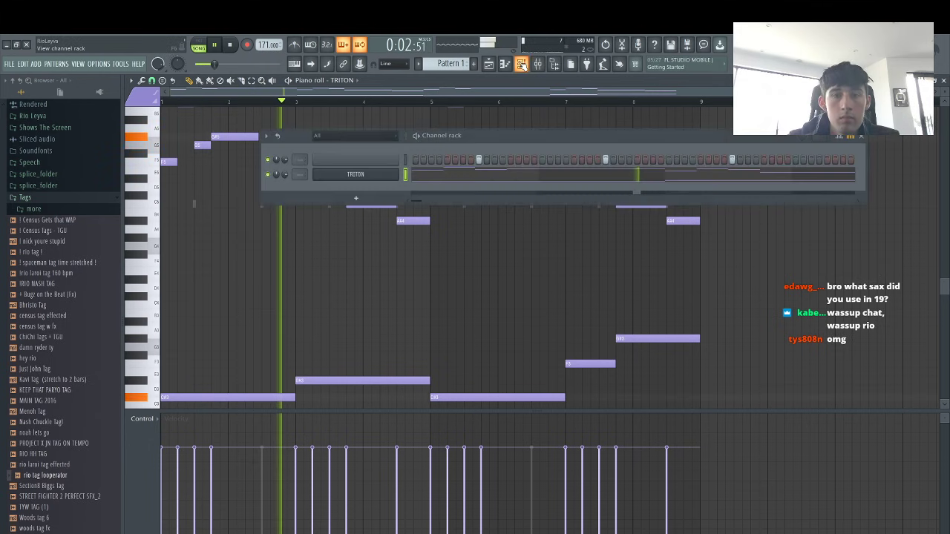
click(355, 198)
mouse_move(349, 221)
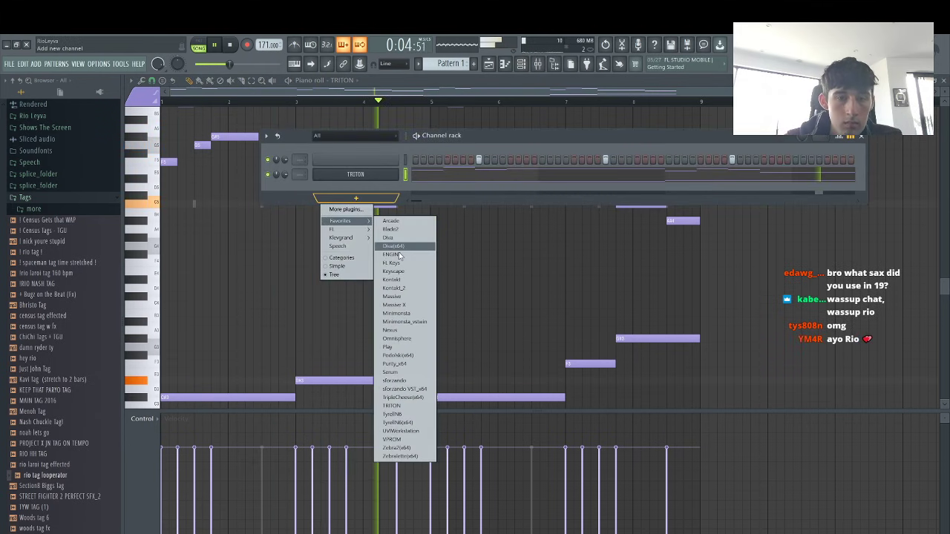
click(404, 272)
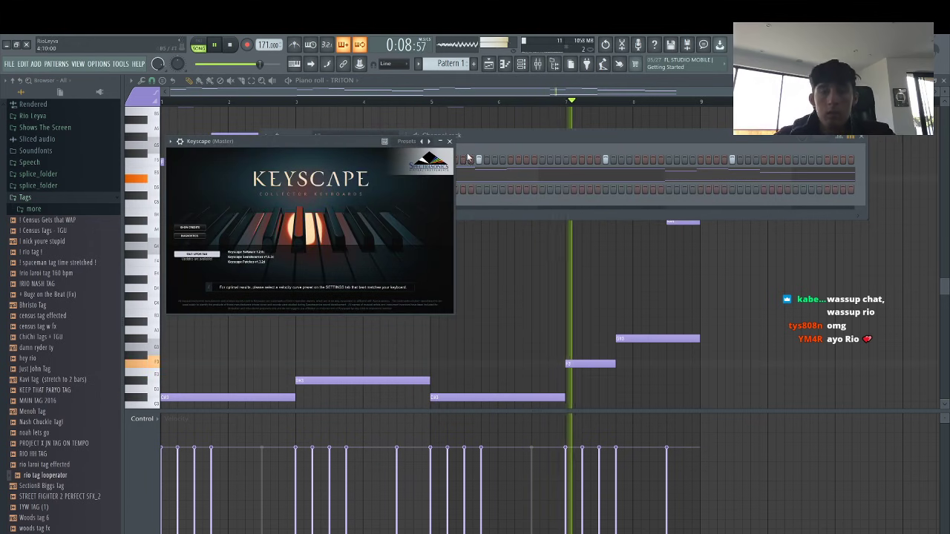
Copy all the TRITON notes into the Keyscape channel
click(503, 138)
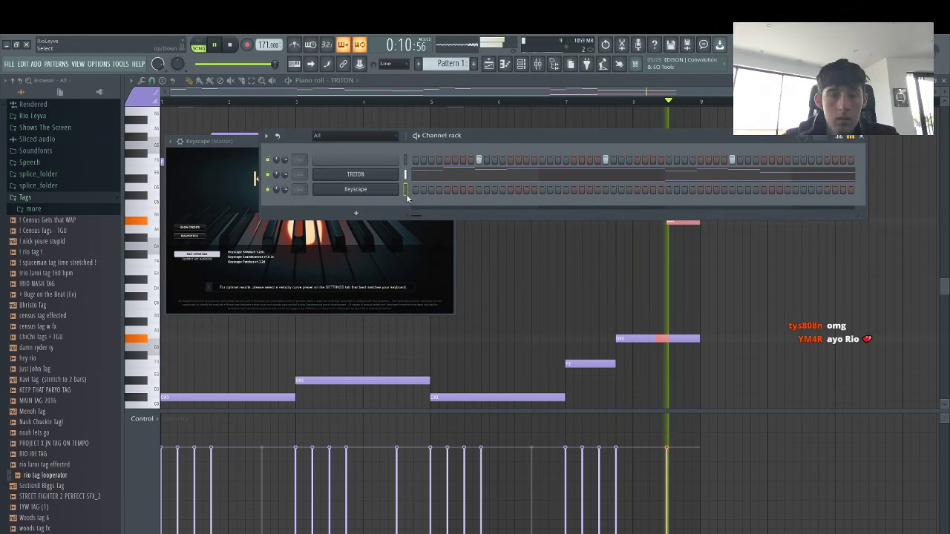
click(323, 191)
key(space)
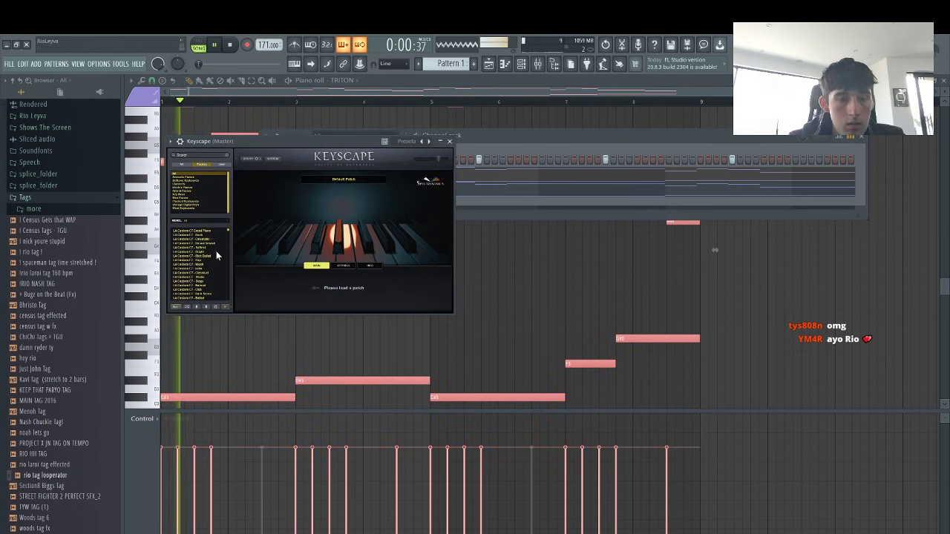
Load the LA Custom C7 Grand Piano patch with TRITON muted, and play Keyscape's notes in its piano roll
click(510, 212)
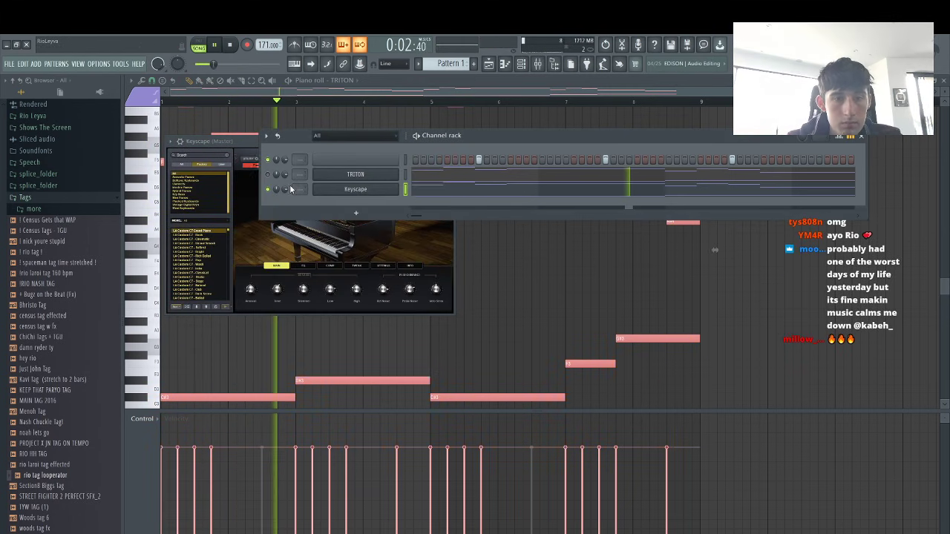
click(489, 188)
drag(906, 91, 469, 195)
key(space)
key(space)
Add half-beat G6 and G#6 notes on beat two of bar 1, followed by a C7 just after beat three
scroll(210, 208, up, 3)
drag(166, 155, 153, 165)
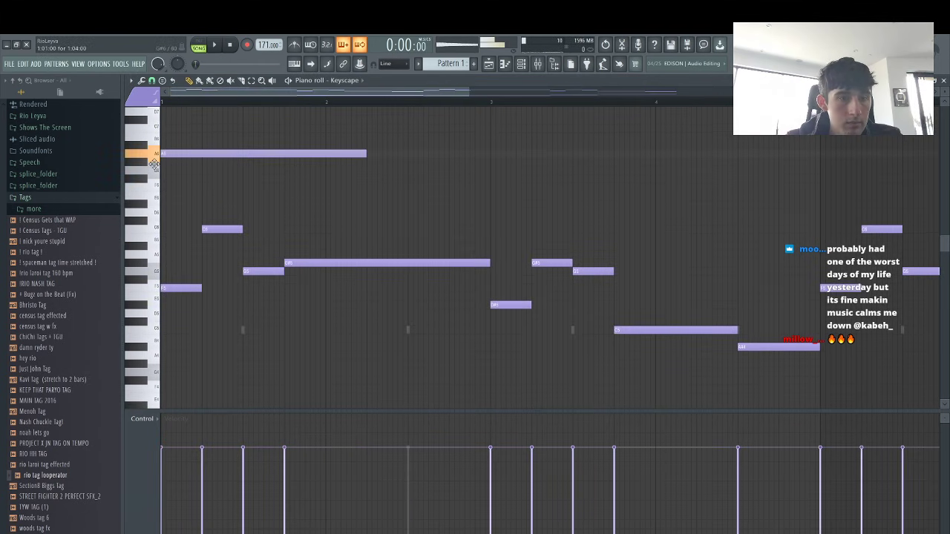
click(184, 172)
key(space)
key(space)
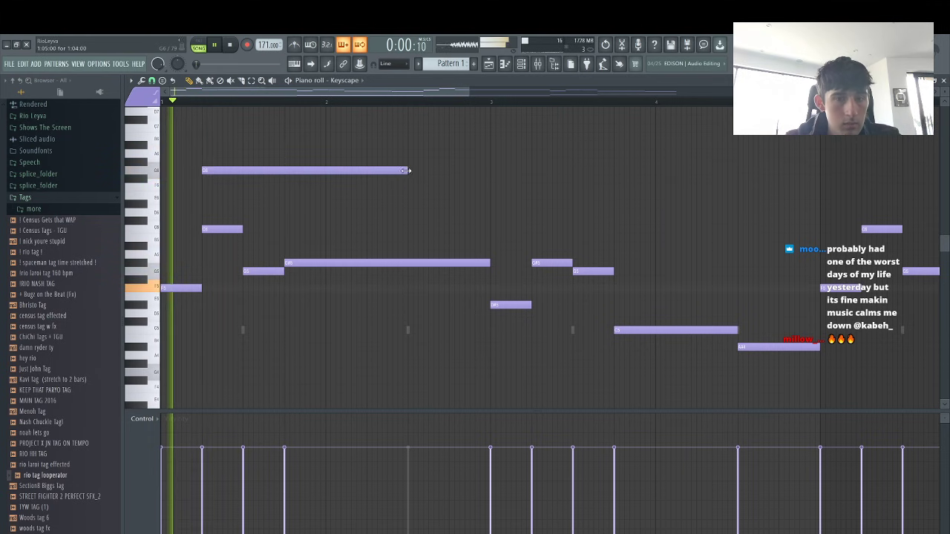
drag(408, 171, 231, 182)
key(space)
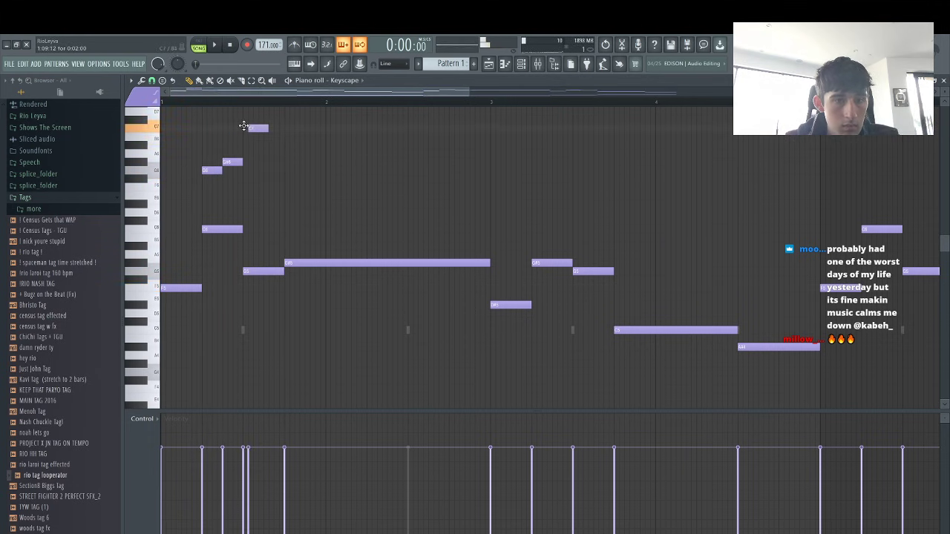
Extend the C7 to beat four with a short A#6 grace note before it, and add a one-beat A#6 and a two-beat G#6
drag(261, 146, 408, 162)
key(space)
key(space)
click(287, 146)
key(space)
key(space)
key(space)
key(space)
click(327, 162)
key(space)
key(space)
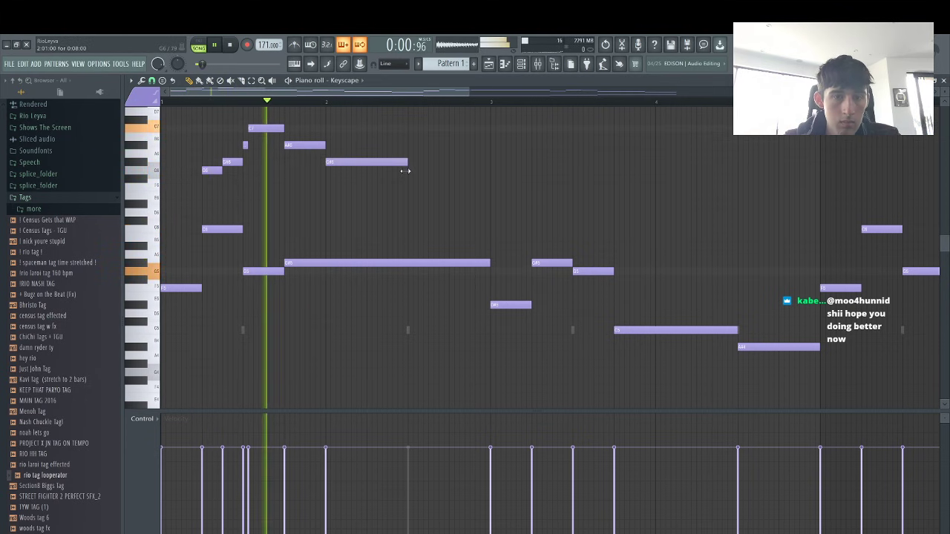
Audition an A#7 early in bar 2 and replace it with a G#7 on beat two
scroll(350, 153, up, 3)
key(space)
click(350, 136)
drag(345, 140, 346, 148)
key(space)
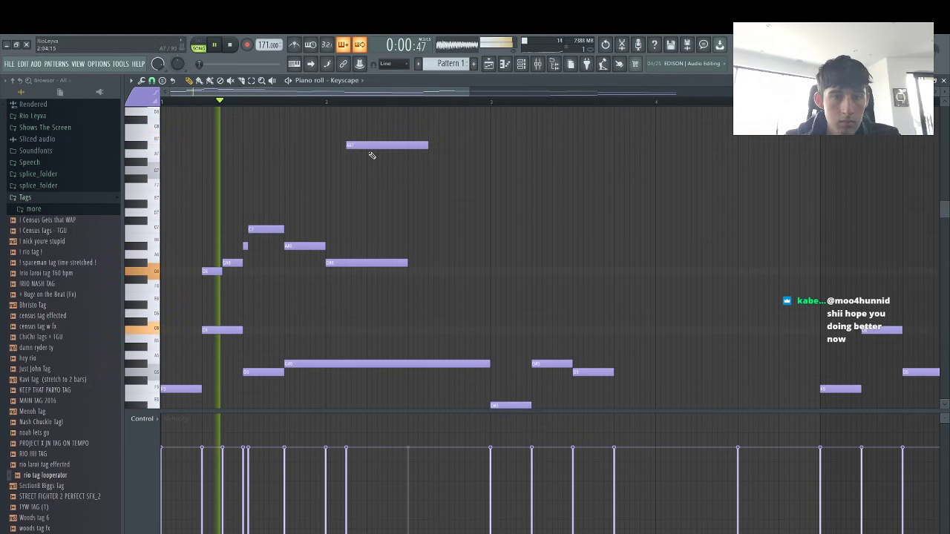
drag(427, 149, 363, 162)
key(space)
key(space)
right_click(376, 147)
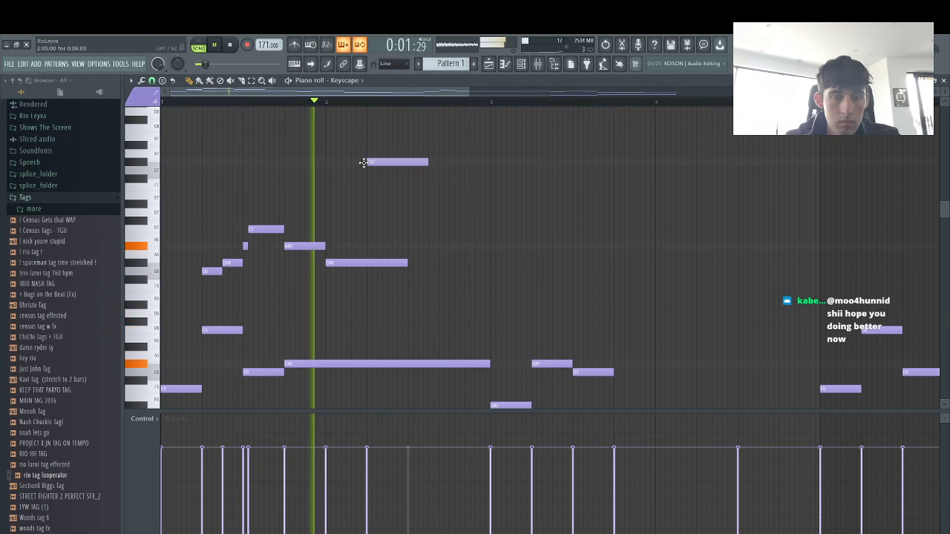
Shorten the G#7 to one beat and add one-beat G7 and D#7 notes through the end of bar 2
drag(427, 161, 408, 170)
click(409, 170)
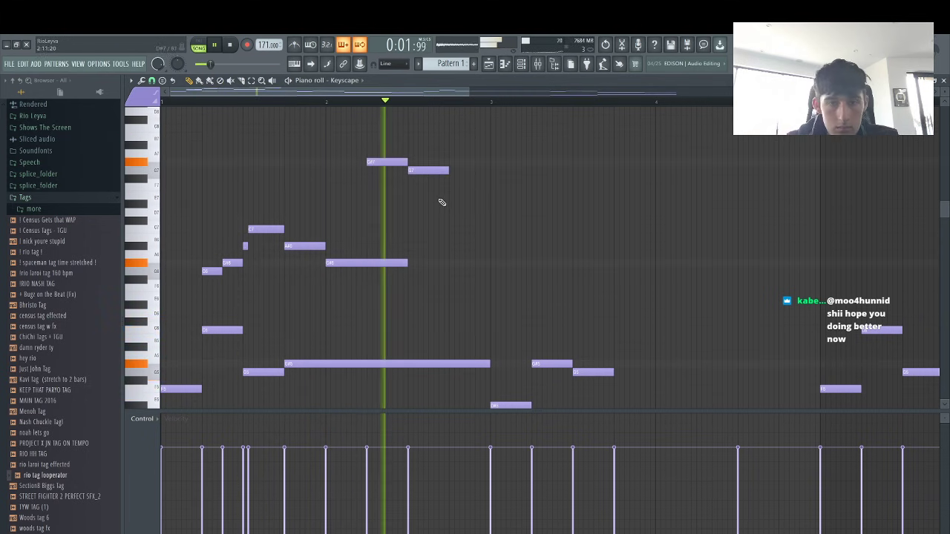
click(453, 213)
key(space)
scroll(363, 312, down, 5)
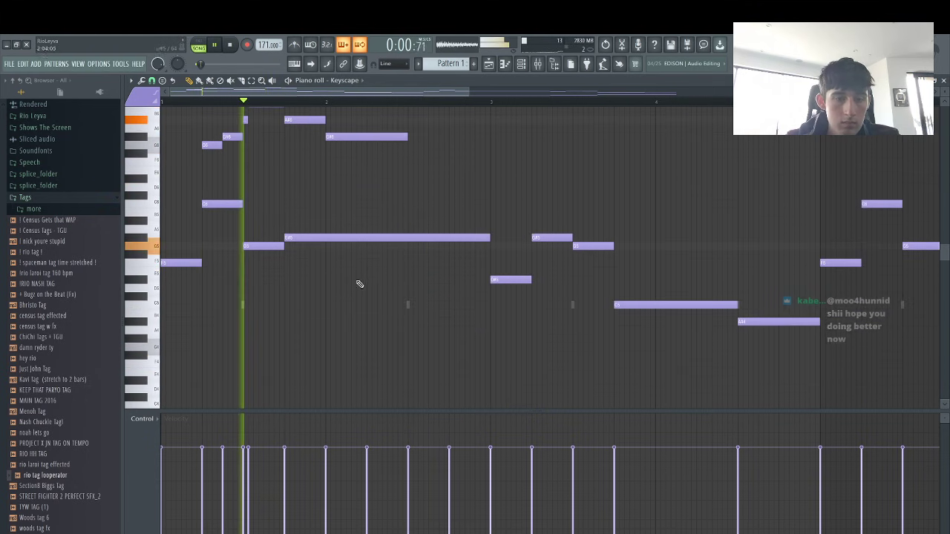
key(space)
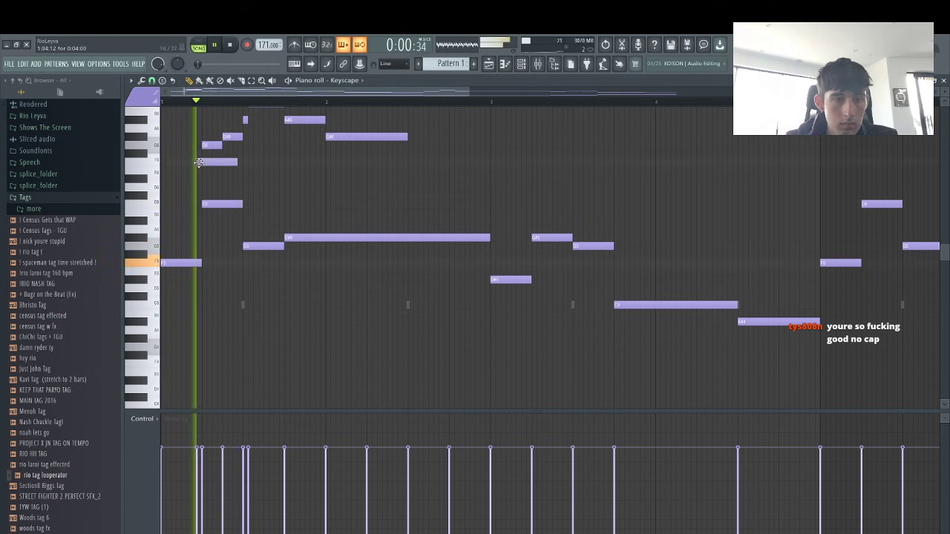
key(space)
drag(199, 162, 202, 174)
drag(184, 363, 183, 360)
scroll(184, 358, down, 4)
right_click(176, 211)
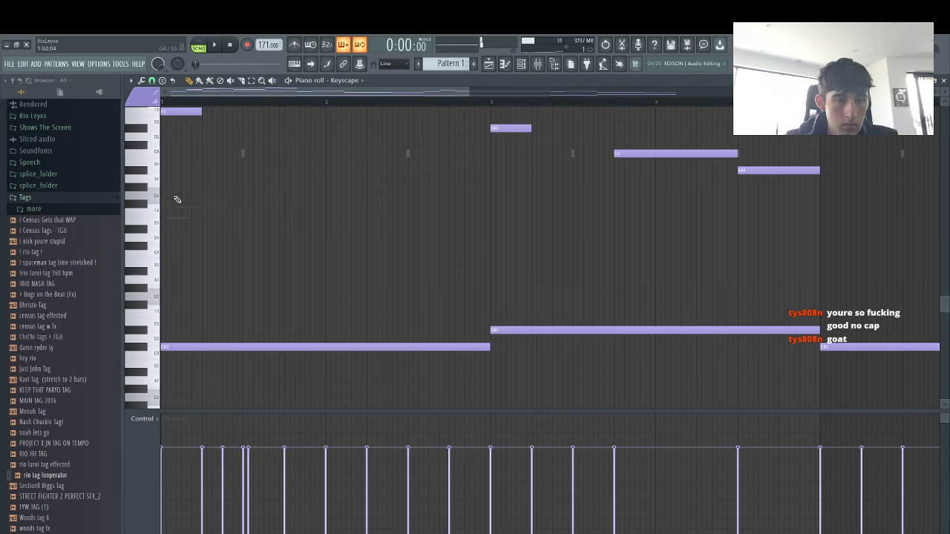
Try F3 and G#3 over the C#3 bass in bars 1 and 2, keeping only a two-bar F4 as harmony
key(space)
key(space)
click(187, 346)
drag(186, 316, 147, 319)
drag(197, 272, 137, 293)
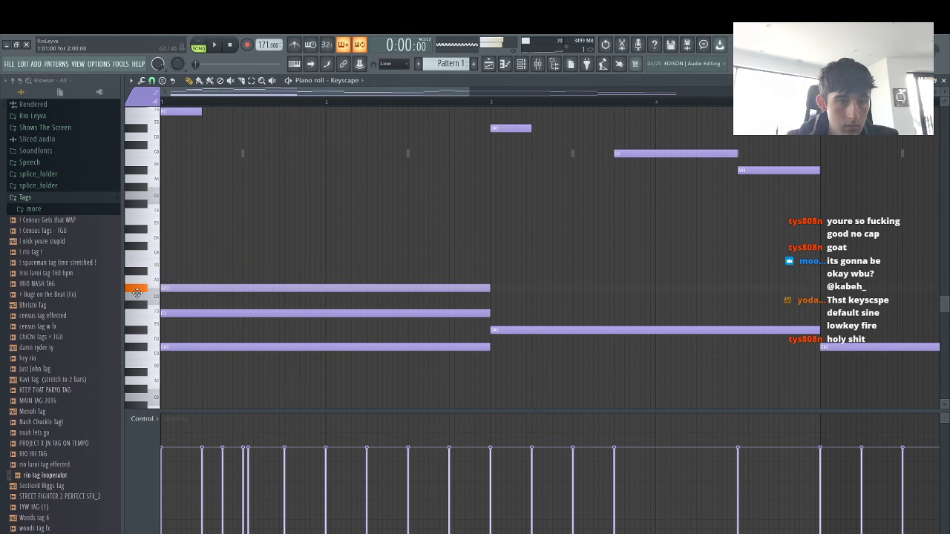
key(ctrl+Up)
key(space)
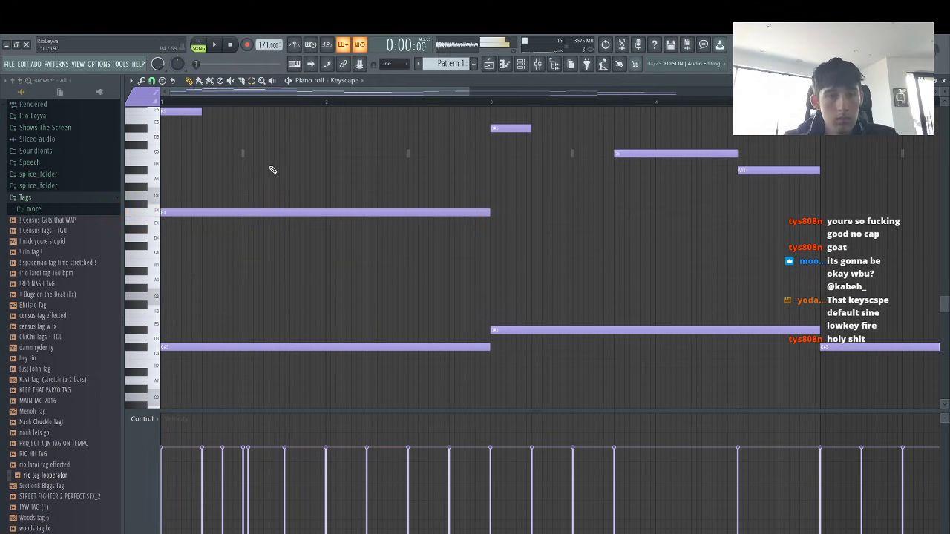
Try a two-bar D#5 over the F4 and C#3 notes, move it lower and audition it
click(244, 162)
mouse_move(244, 161)
mouse_down()
mouse_move(153, 152)
mouse_move(141, 147)
mouse_move(139, 128)
mouse_up()
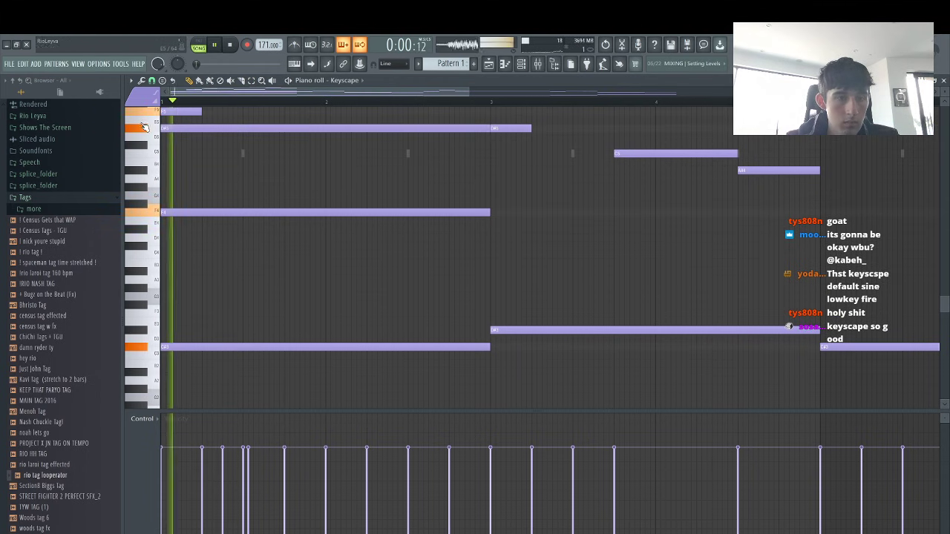
key(space)
key(space)
drag(447, 129, 432, 157)
key(space)
key(space)
key(space)
key(space)
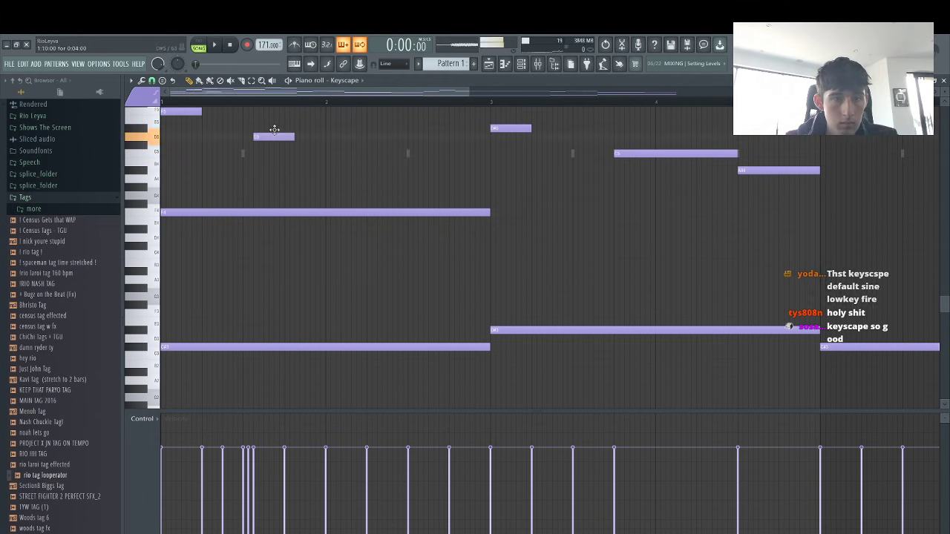
Add a D#5 from beat three and a C5 from beat four of bar 1, sustaining both to the end of bar 2
key(space)
mouse_move(274, 130)
mouse_down()
mouse_move(269, 121)
mouse_move(264, 129)
mouse_up()
click(285, 155)
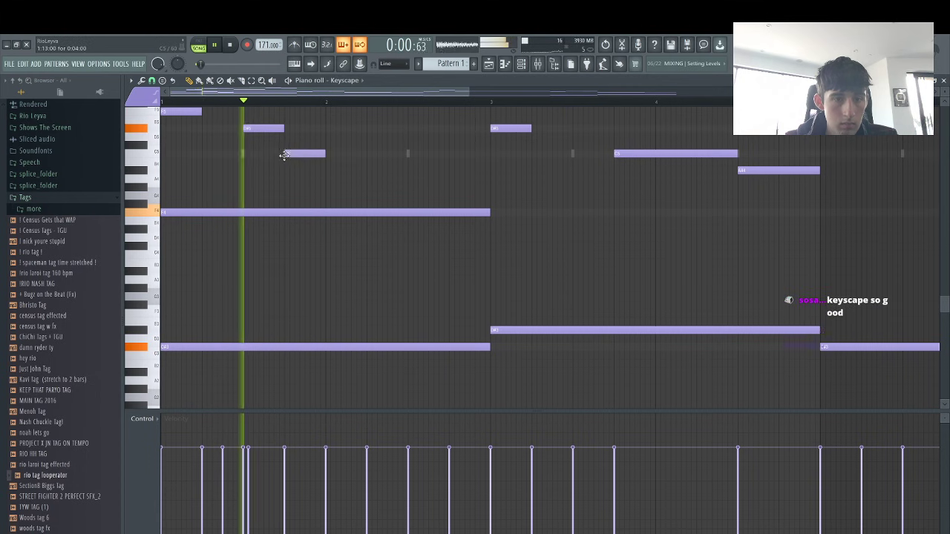
drag(323, 153, 496, 168)
key(space)
key(space)
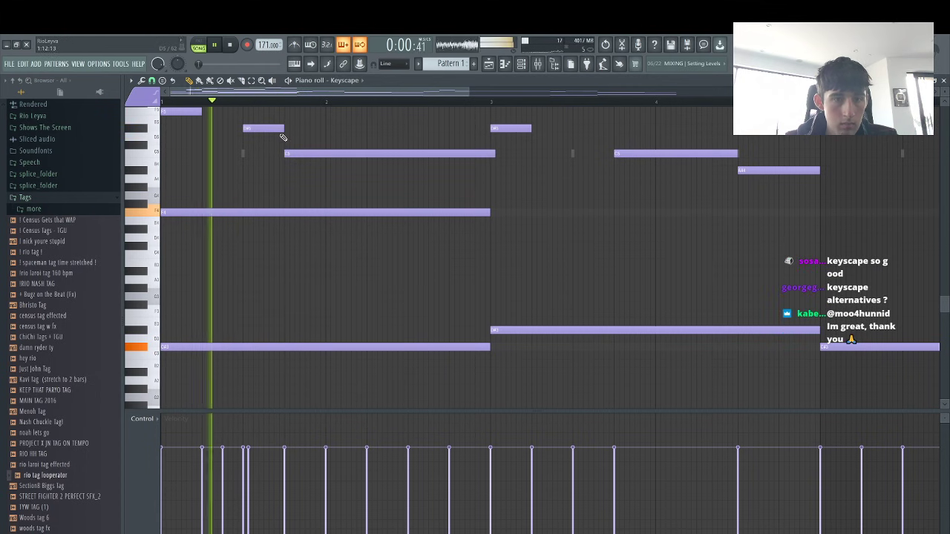
drag(282, 129, 539, 150)
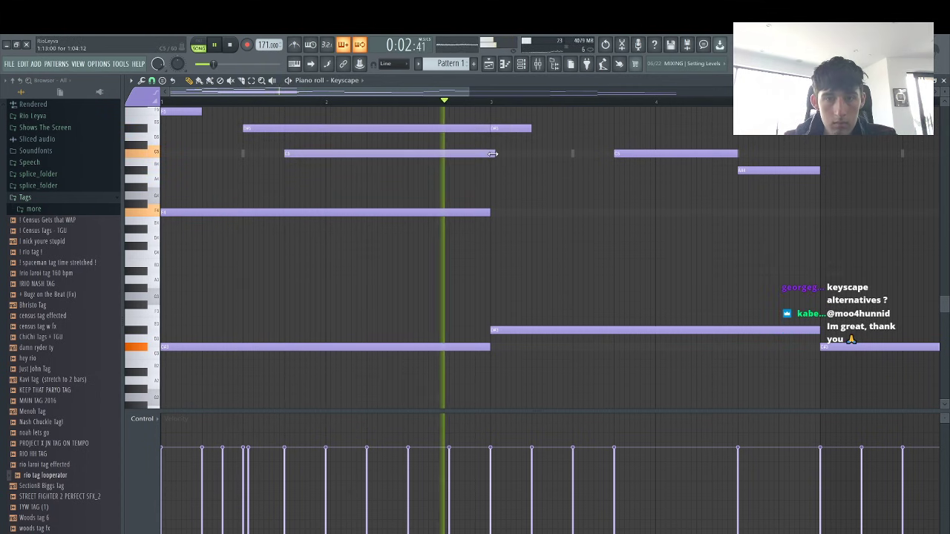
key(space)
Replace the C5 with a D#5 from beat three and a G#4 from beat four of bar 3, both lasting to bar 4's end
drag(339, 184, 617, 141)
right_click(626, 154)
key(space)
click(615, 185)
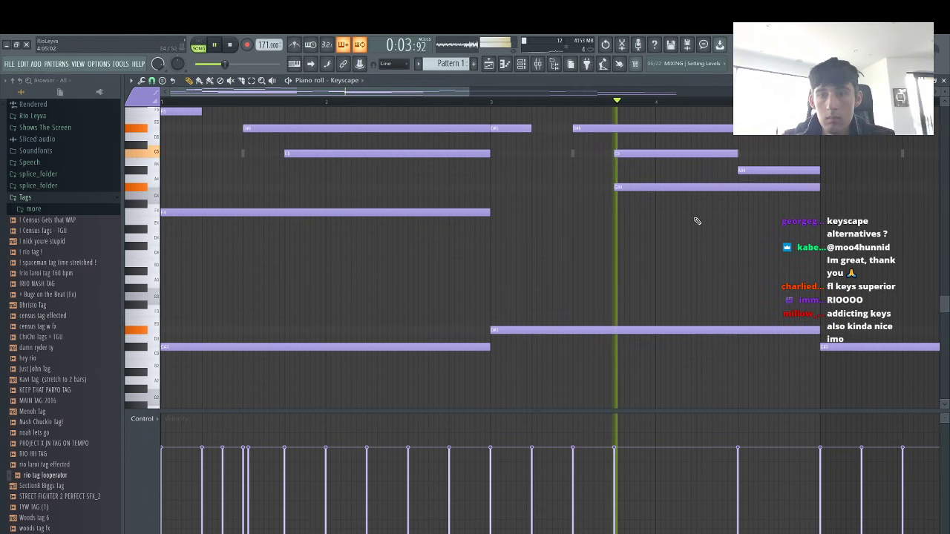
right_click(657, 153)
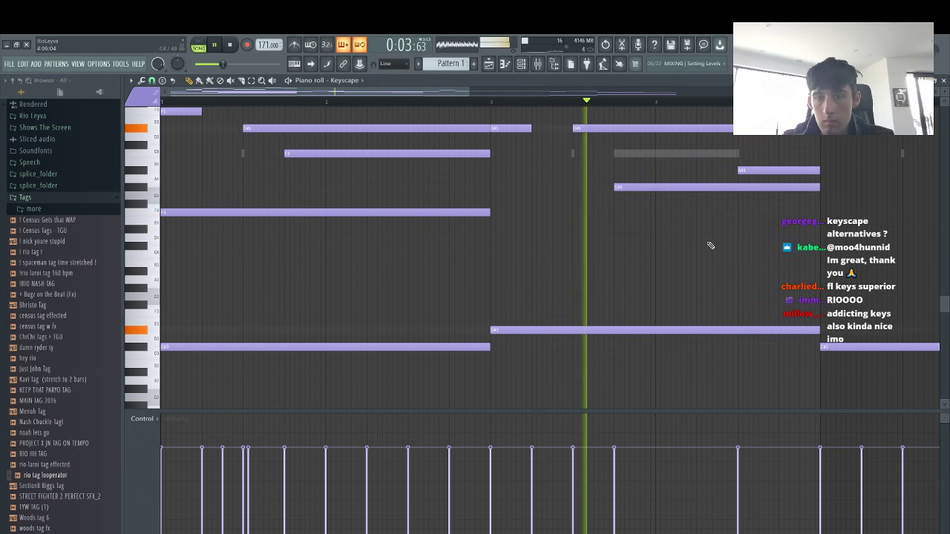
Replace the A#4 in bar 4 with a G4 from beat two to the bar's end and a one-beat D#4 on beat four
click(697, 196)
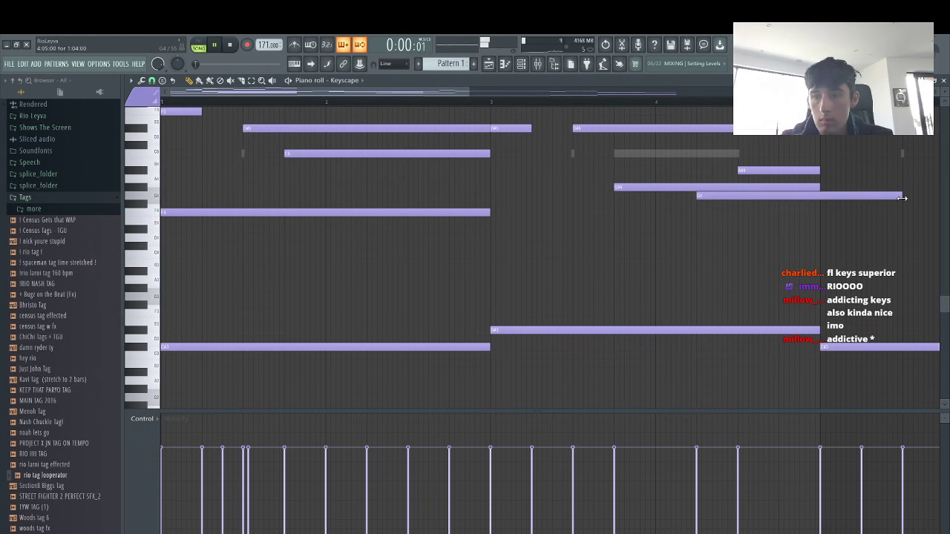
drag(901, 196, 738, 199)
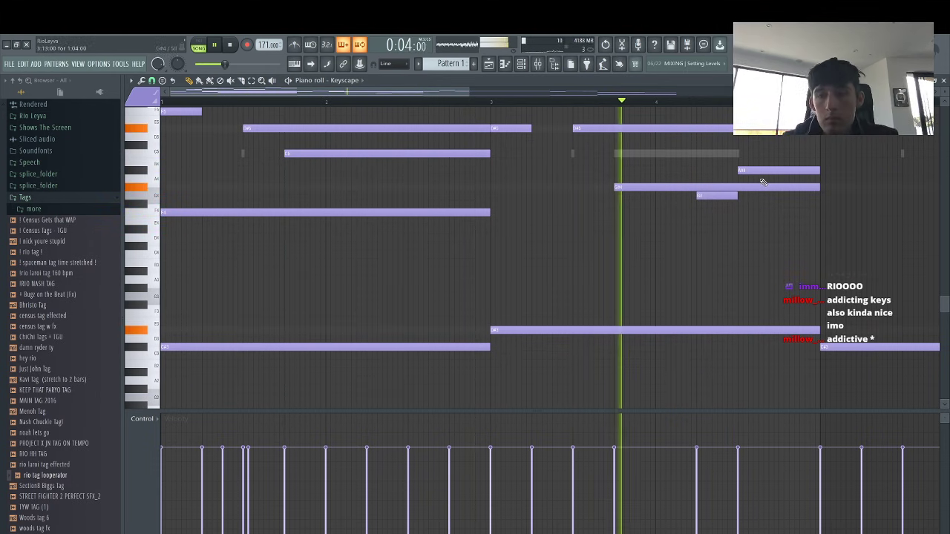
drag(742, 196, 813, 231)
right_click(783, 171)
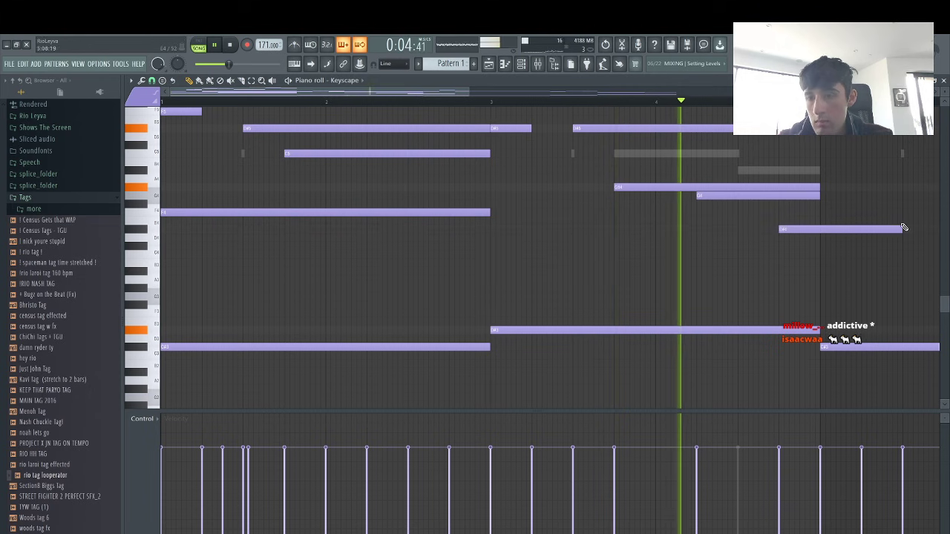
drag(901, 229, 814, 240)
key(space)
key(space)
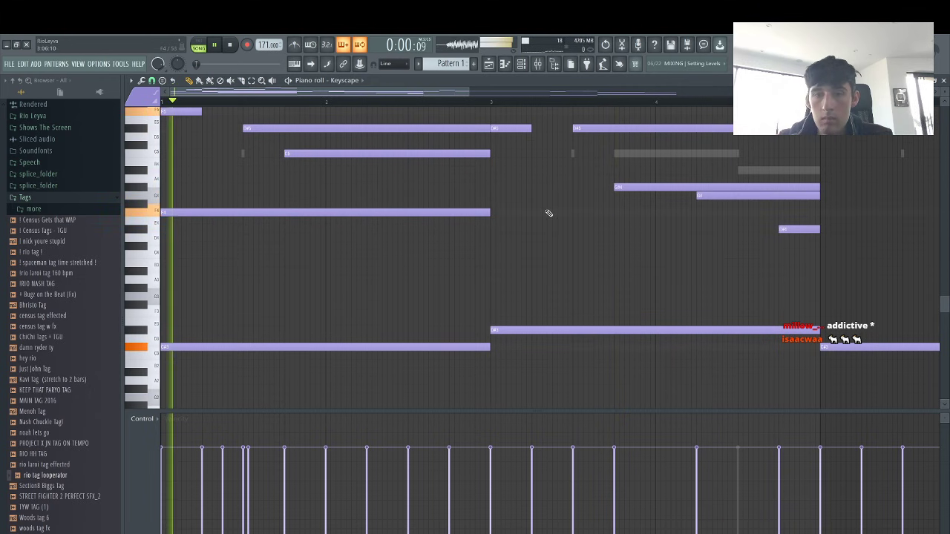
Add a rising run of half-beat notes from beat two of bar 3: A#7, C8, D#8, F8 and G8
scroll(536, 186, up, 2)
click(437, 102)
scroll(579, 201, up, 4)
scroll(552, 174, up, 1)
key(space)
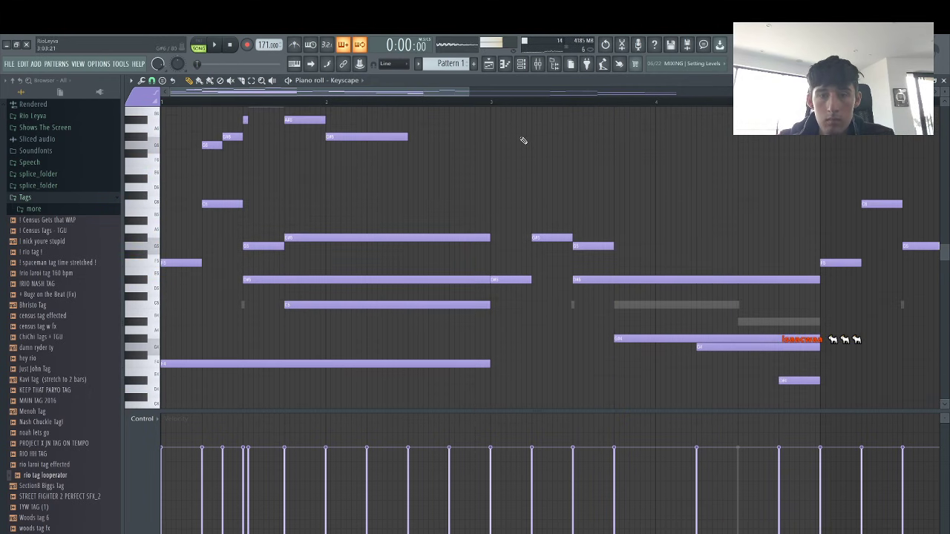
scroll(510, 133, up, 5)
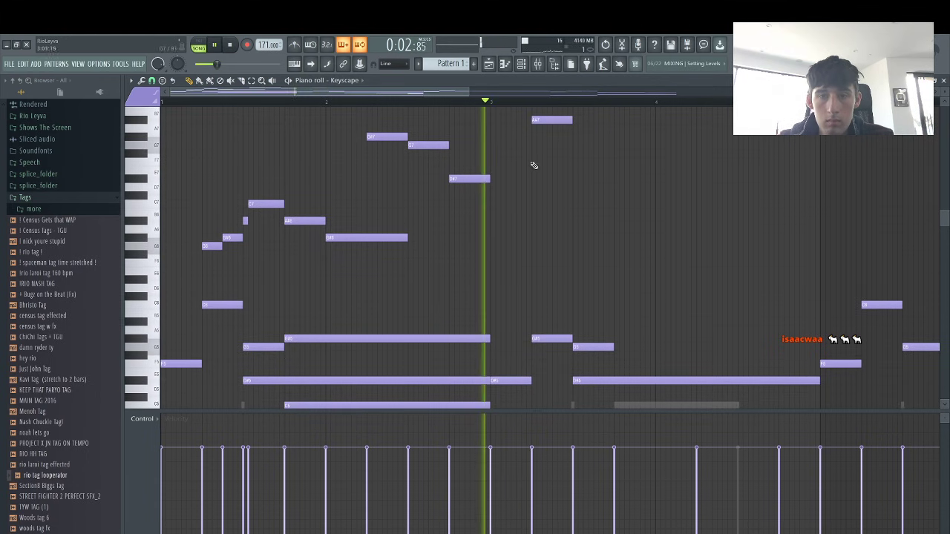
scroll(533, 165, up, 4)
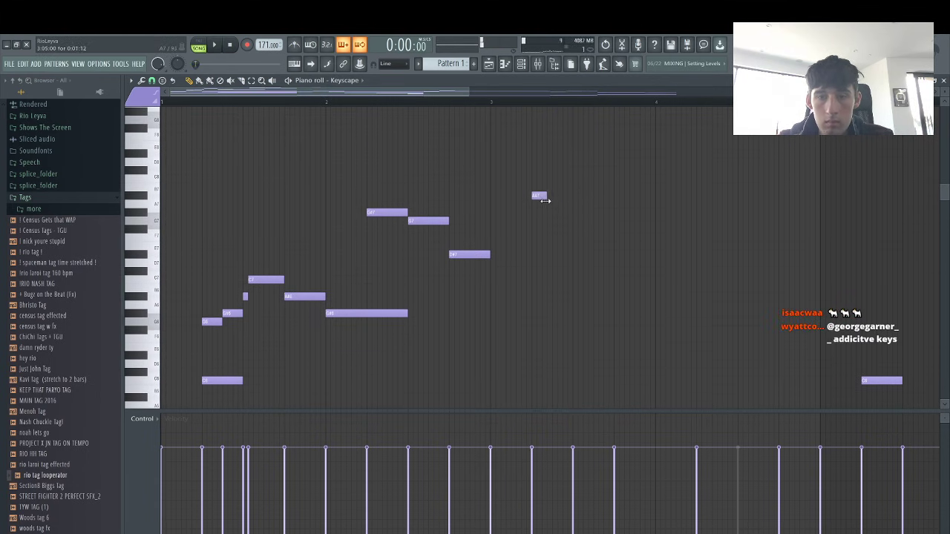
click(572, 154)
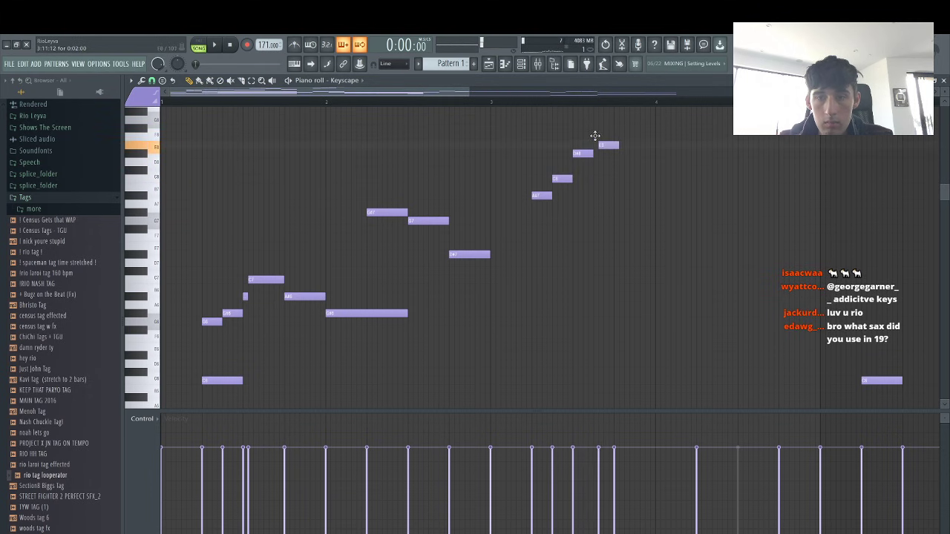
drag(595, 136, 598, 135)
scroll(631, 180, up, 3)
right_click(604, 213)
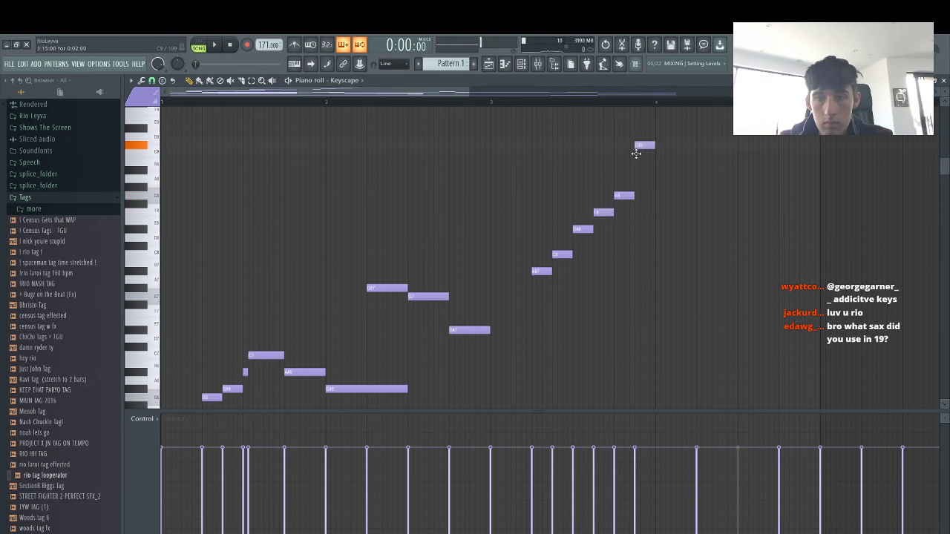
Complete the bar 3 run with half-beat C9 and A#8 notes, and duplicate the whole run one octave lower
drag(705, 326, 521, 132)
key(ctrl+v)
key(ctrl+Down)
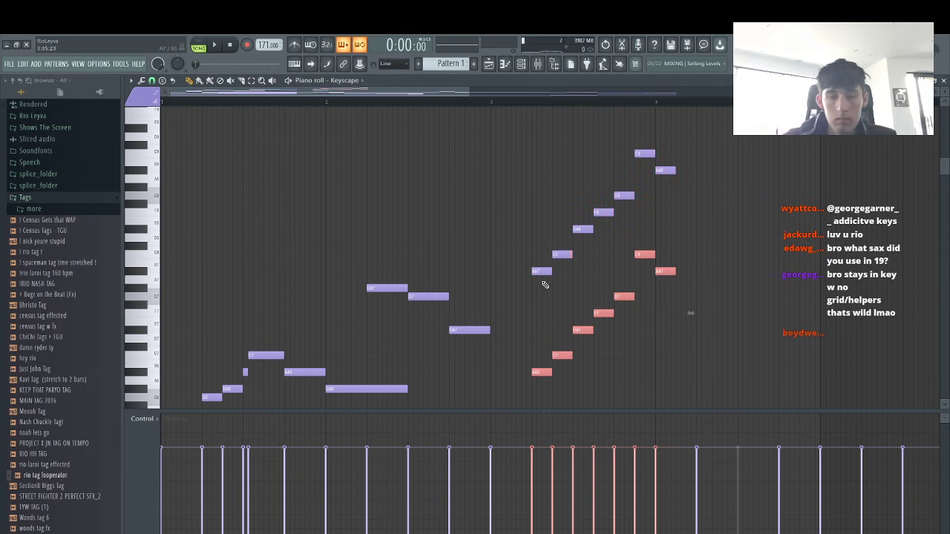
Set snapping to none and nudge the upper-octave run slightly later in time
click(152, 80)
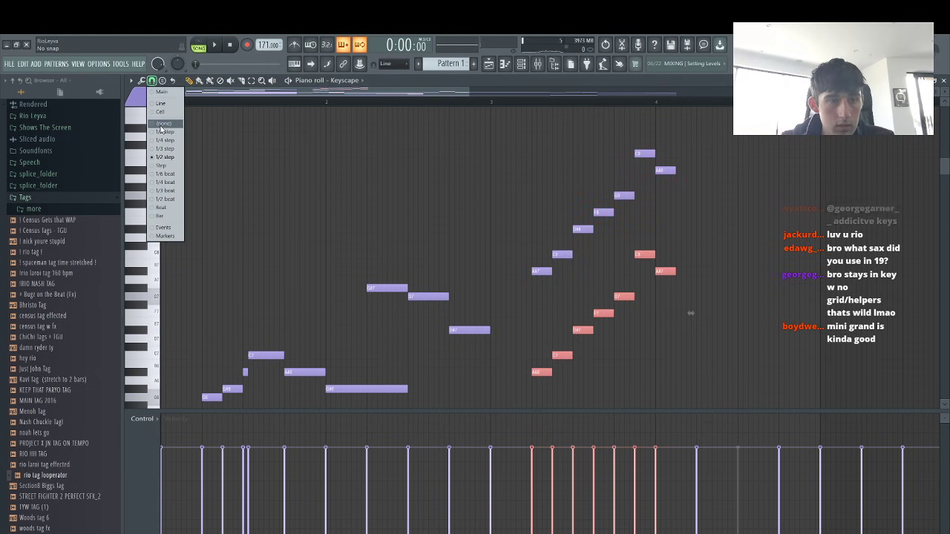
click(161, 125)
drag(677, 224, 490, 108)
drag(617, 300, 503, 227)
scroll(519, 241, down, 1)
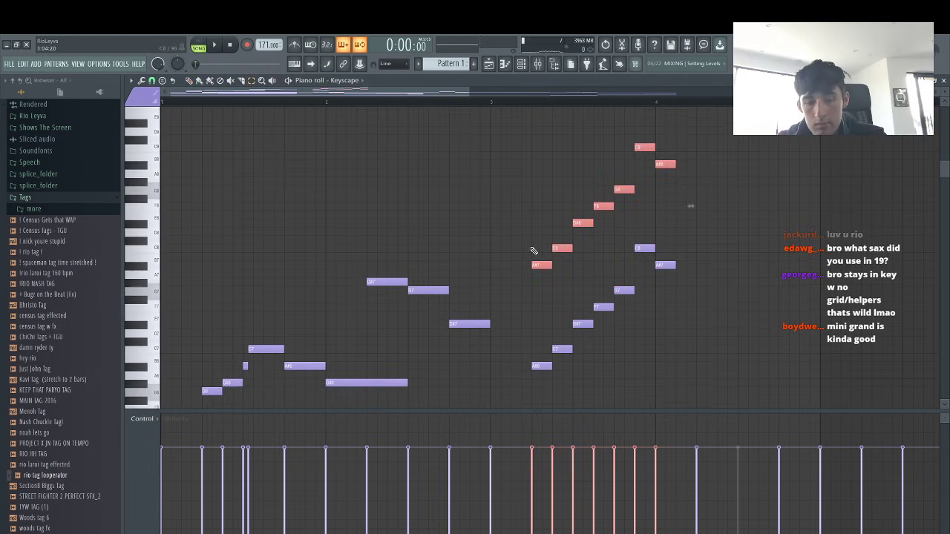
key(shift+Right)
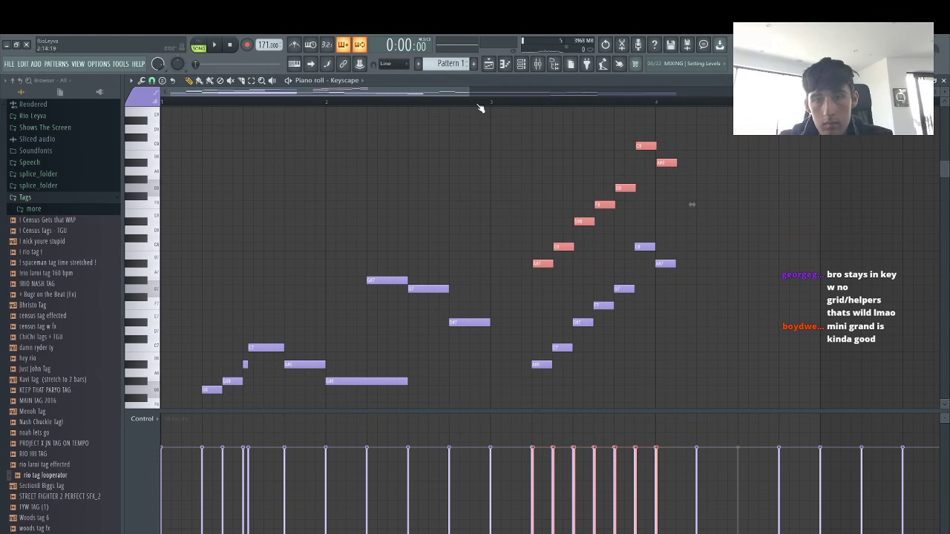
Set snapping to beat and delete the A#7 and A#8 notes that end the two octave runs in bar 3
key(space)
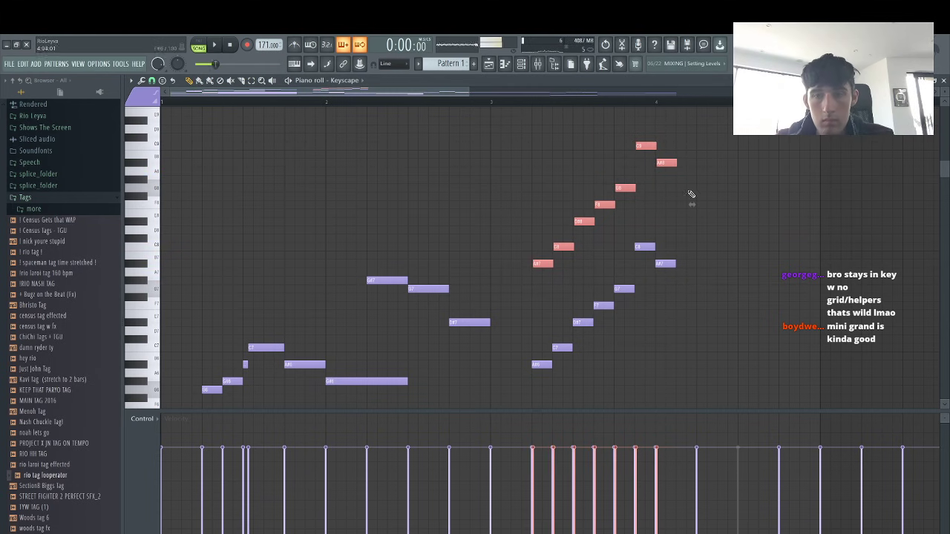
key(space)
click(151, 80)
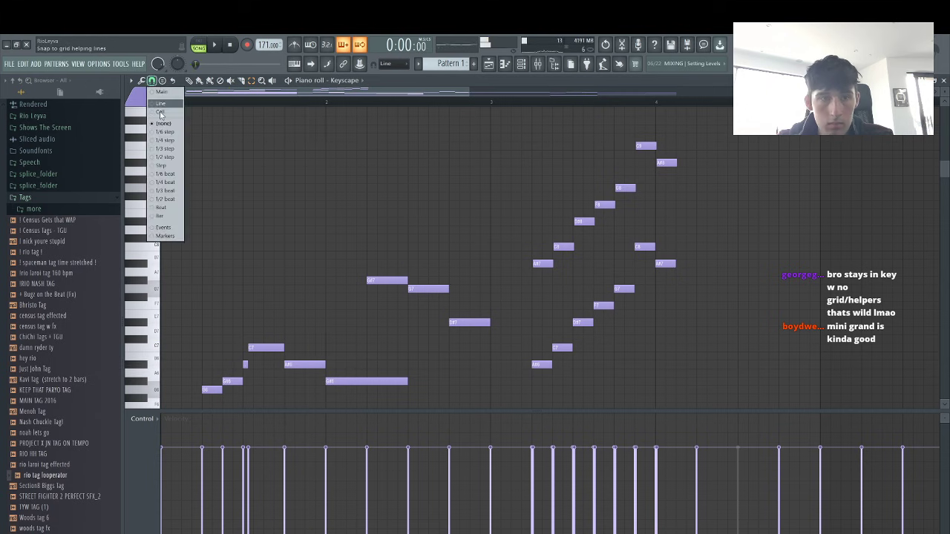
click(178, 213)
key(space)
drag(687, 335, 663, 126)
key(Delete)
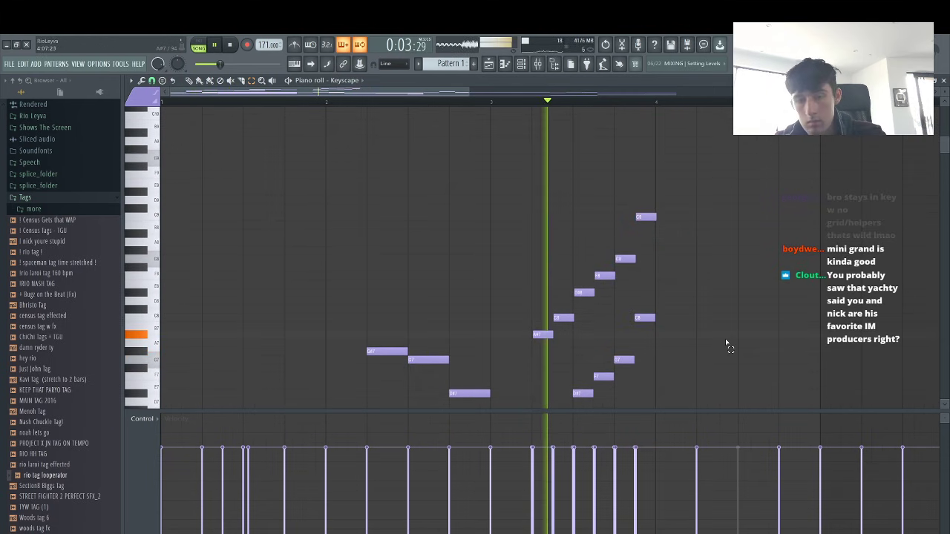
Delete the F, G and final high C notes from both octave runs in bar 3, keeping A#, C and D#
scroll(723, 342, down, 3)
scroll(661, 220, up, 3)
key(space)
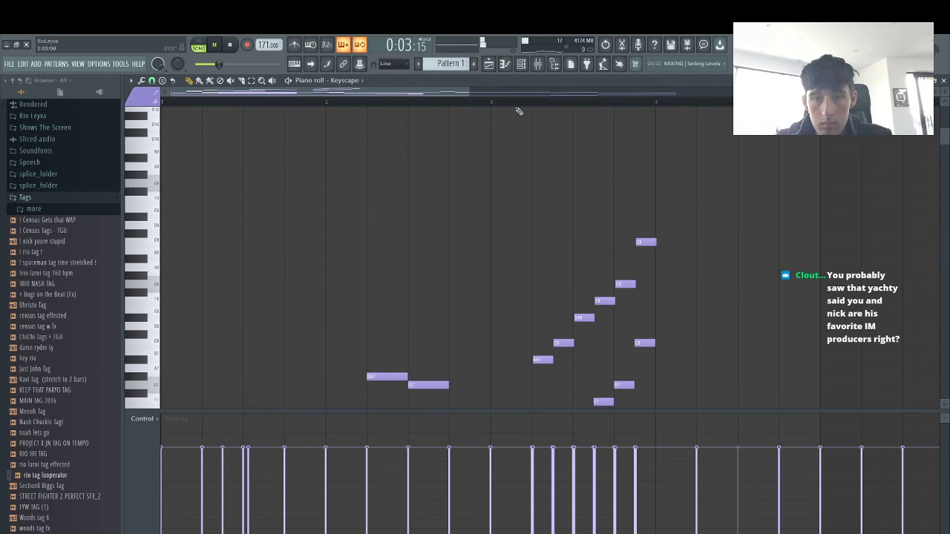
scroll(665, 301, down, 4)
drag(672, 332, 594, 103)
key(Delete)
scroll(575, 135, up, 2)
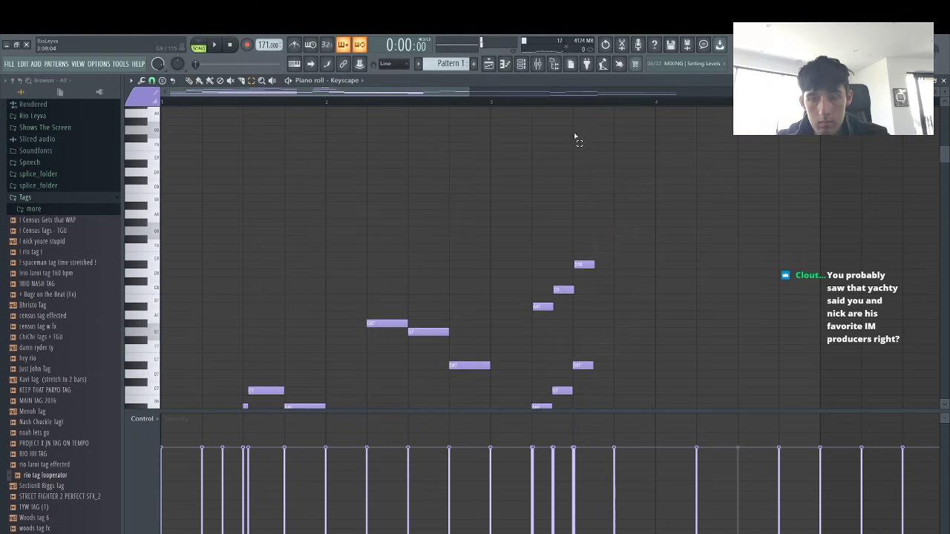
Raise the bar 3 D# pair to one-beat F7 and F8 notes, followed by one-beat D#7 and D#8 notes on beat four
drag(587, 378, 600, 261)
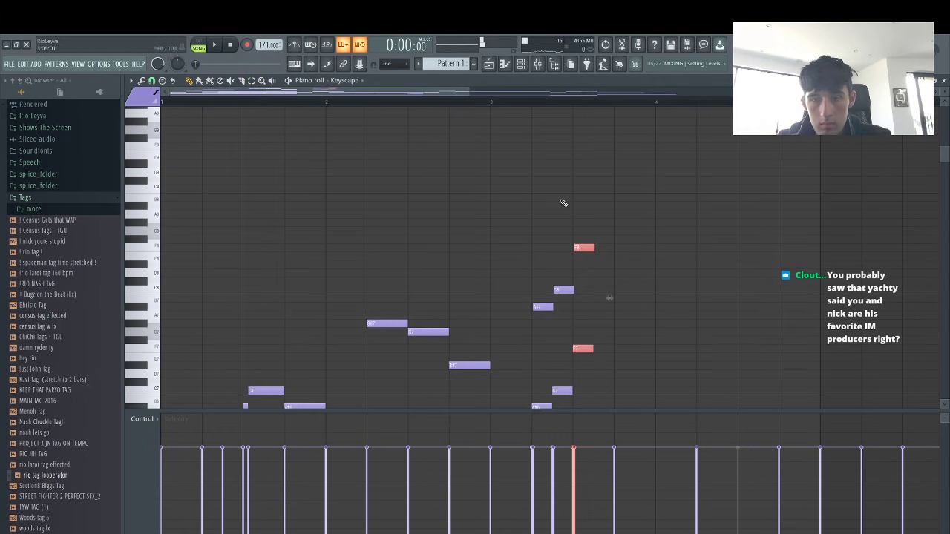
click(613, 237)
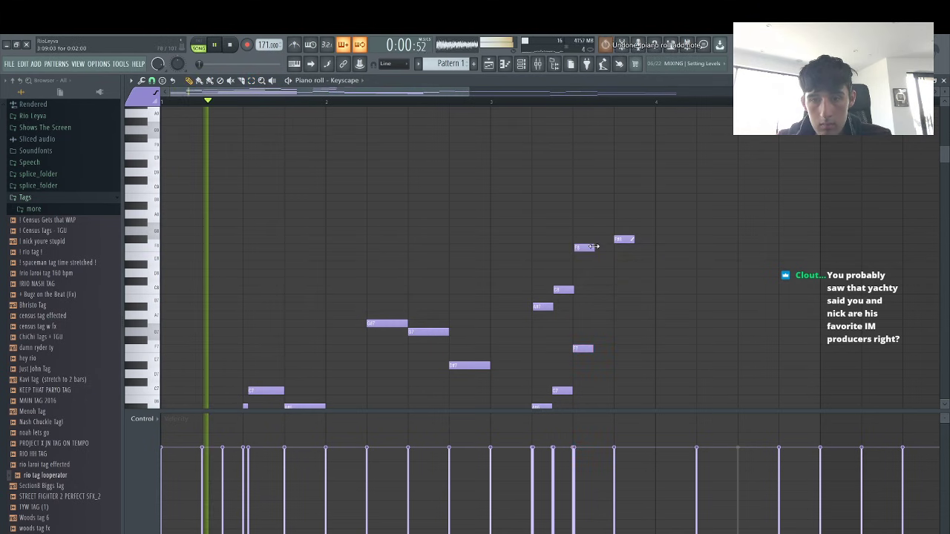
key(ctrl+z)
key(ctrl+b)
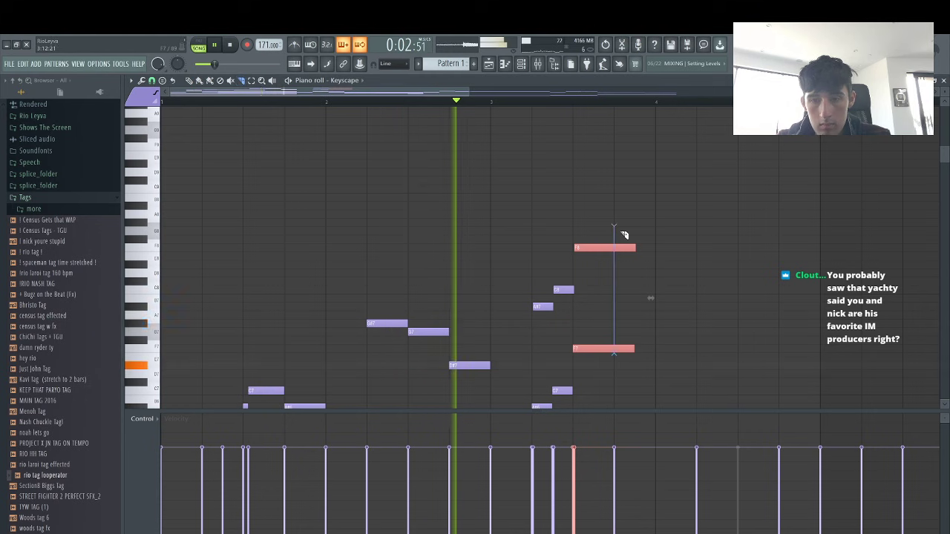
mouse_move(628, 228)
mouse_down()
mouse_move(640, 384)
mouse_move(599, 225)
mouse_move(633, 272)
mouse_up()
key(Delete)
scroll(633, 272, down, 2)
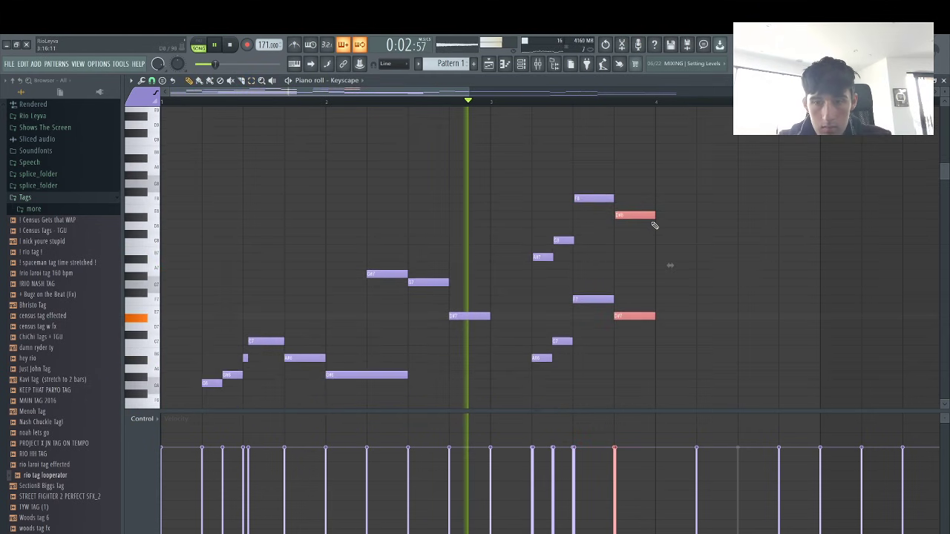
Add octave C7 and C8 notes that last the whole of bar 4
drag(624, 216, 668, 221)
key(shift+Left)
key(space)
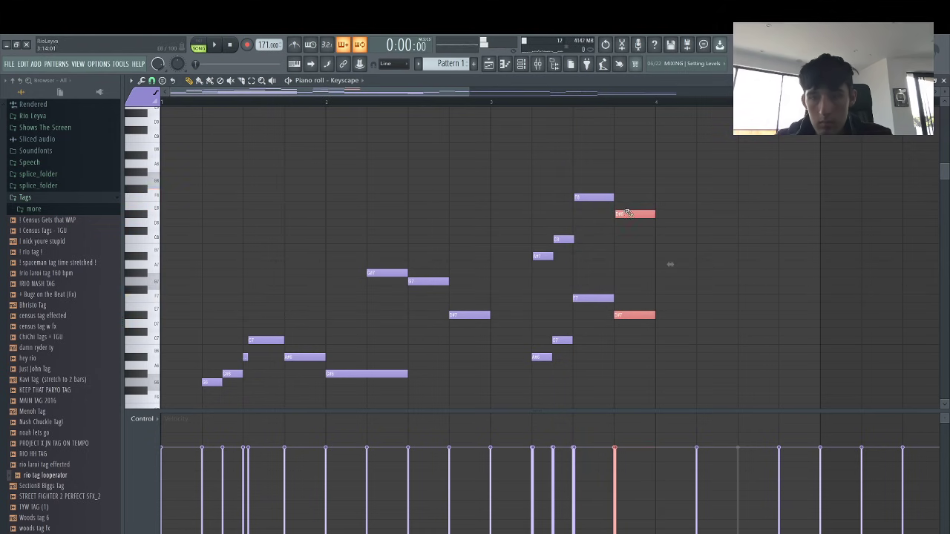
drag(646, 224, 673, 253)
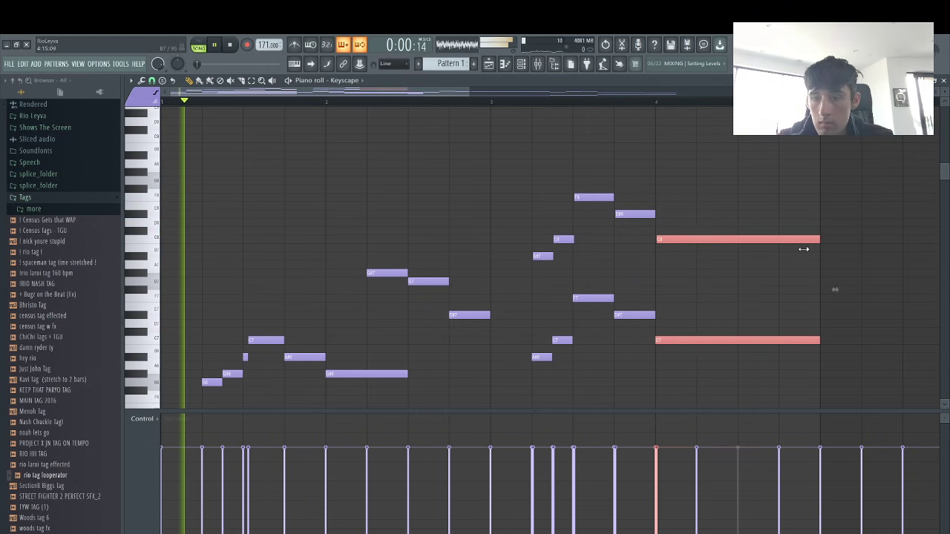
Add a one-beat G#6 on beat two of bar 4
scroll(745, 305, down, 4)
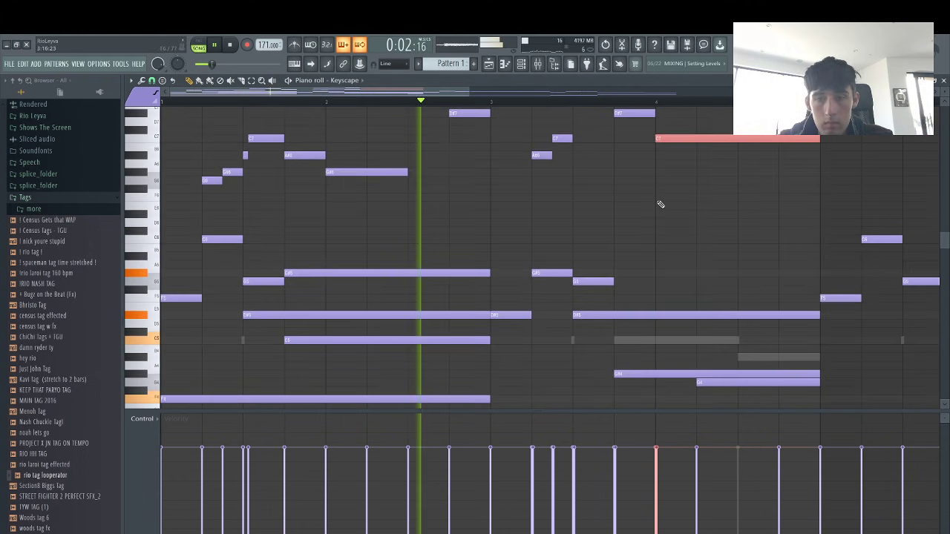
click(663, 204)
right_click(672, 205)
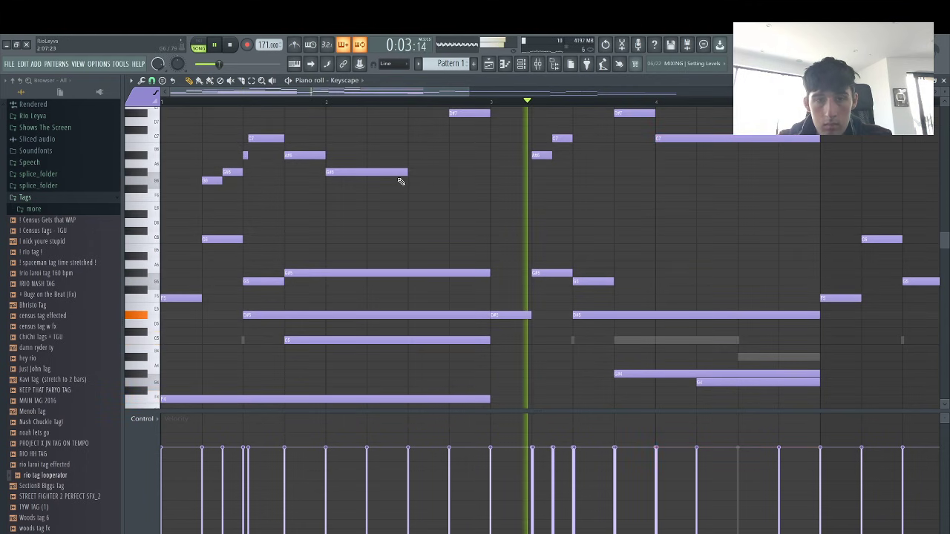
click(698, 172)
key(space)
click(645, 103)
key(space)
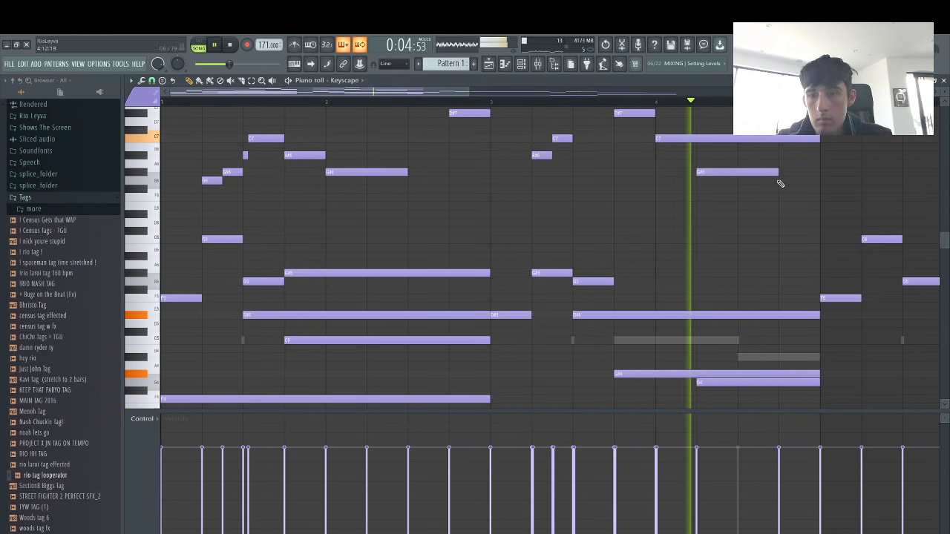
key(space)
drag(770, 172, 742, 181)
key(space)
key(space)
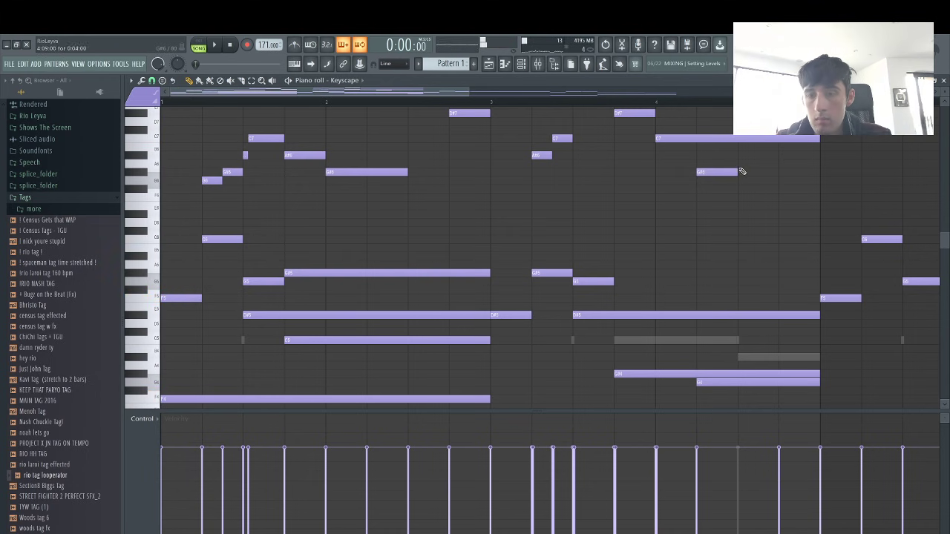
Continue the bar 4 line with a one-beat A#6 on beat three and a one-beat D#7 on beat four
scroll(696, 105, right, 1)
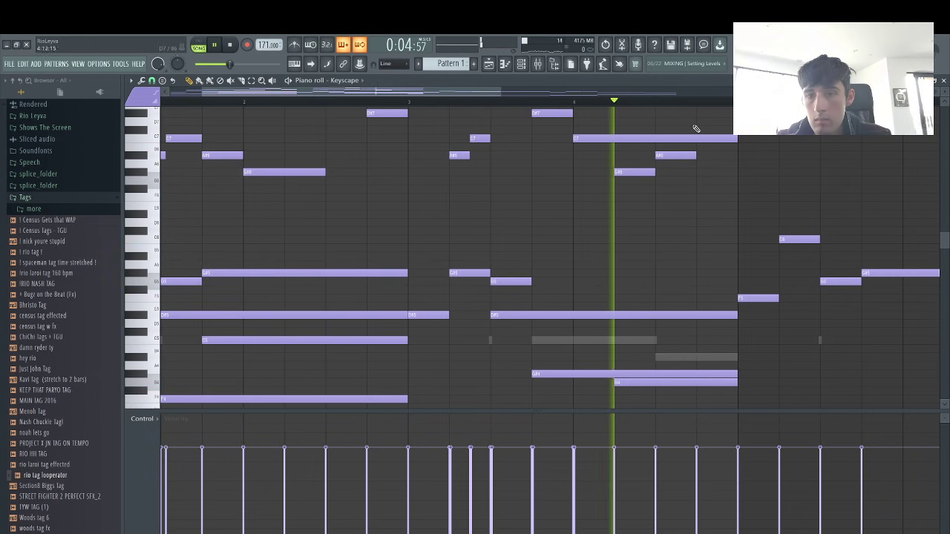
click(696, 114)
key(space)
key(space)
Select the high melody notes of bars 1 to 4 and duplicate them into bars 5 to 8
drag(500, 92, 937, 92)
scroll(415, 279, down, 1)
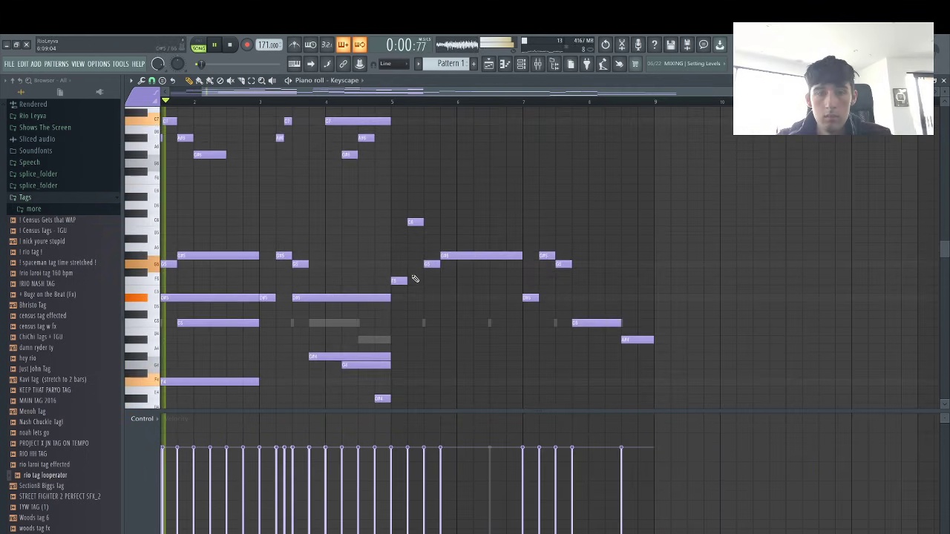
scroll(404, 270, up, 3)
drag(418, 233, 162, 104)
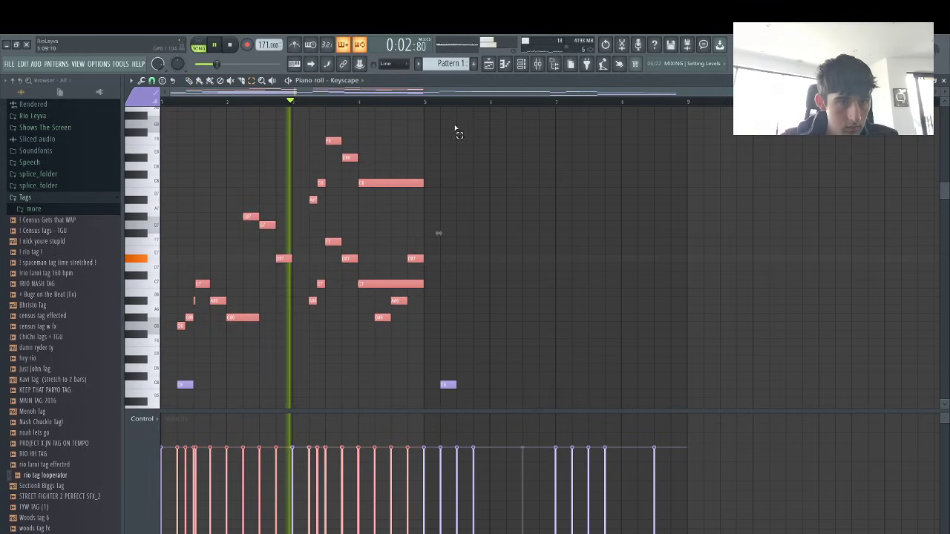
scroll(384, 212, down, 5)
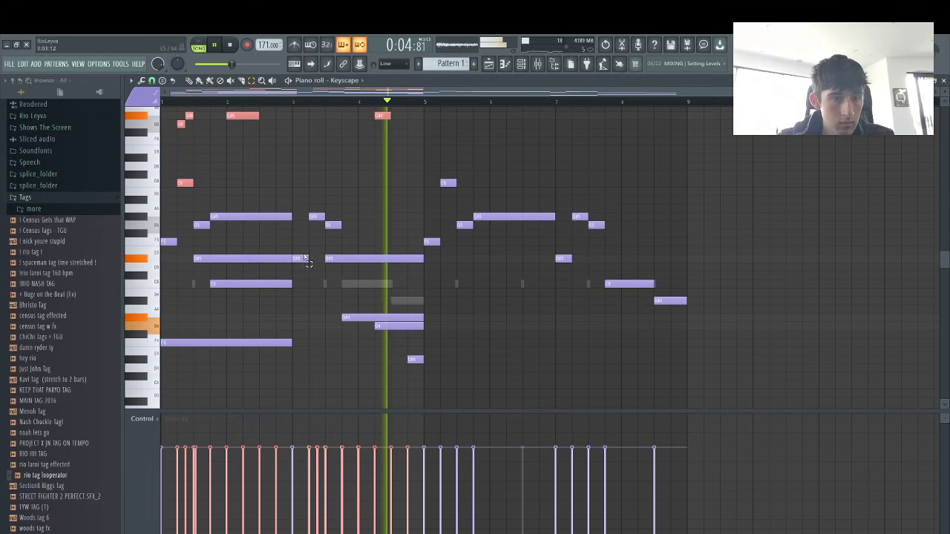
drag(269, 247, 160, 171)
key(ctrl+b)
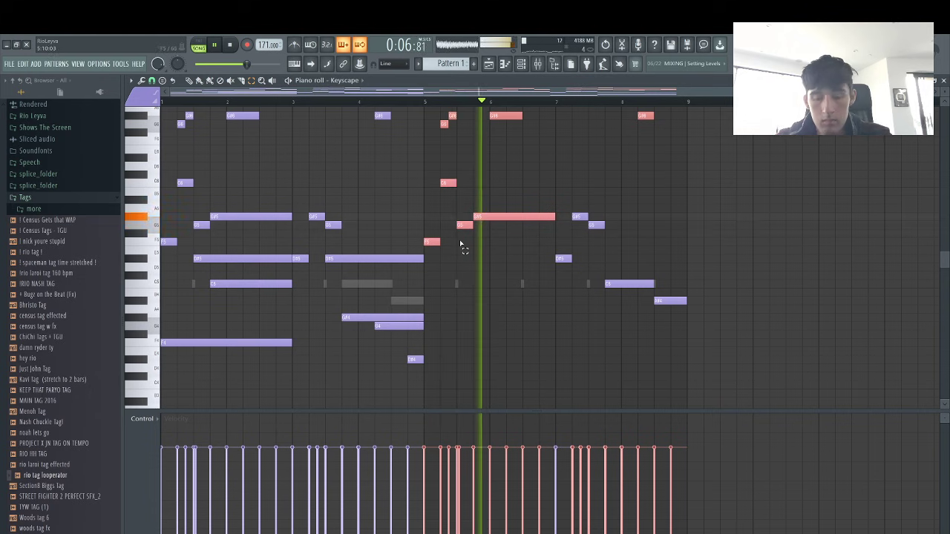
Delete the doubled F5, G5 and G#5 notes left by the duplication in bars 5 and 6
right_click(432, 242)
right_click(465, 225)
right_click(481, 217)
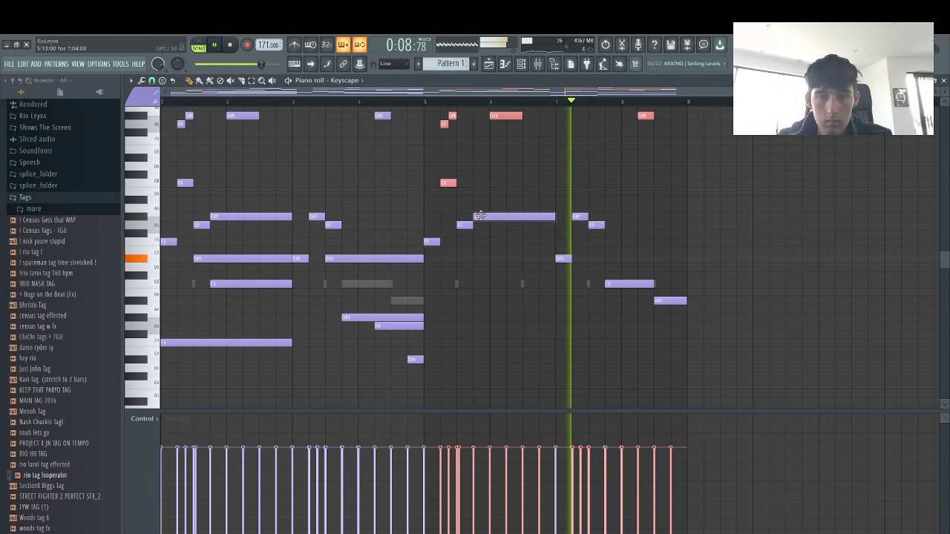
scroll(495, 225, up, 5)
key(space)
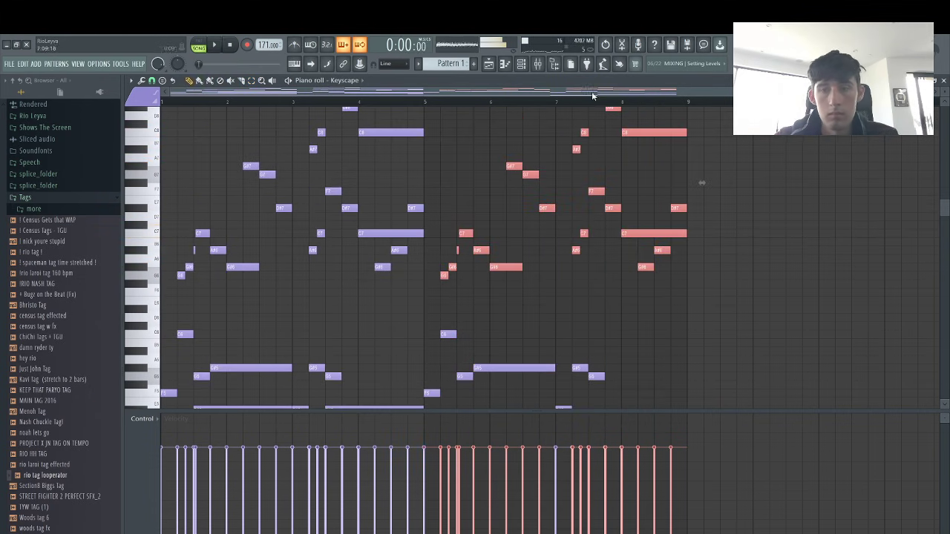
Delete the A#6 and D#7 notes on beats three and four of bar 8
key(space)
click(586, 101)
click(673, 260)
right_click(664, 250)
right_click(674, 209)
key(space)
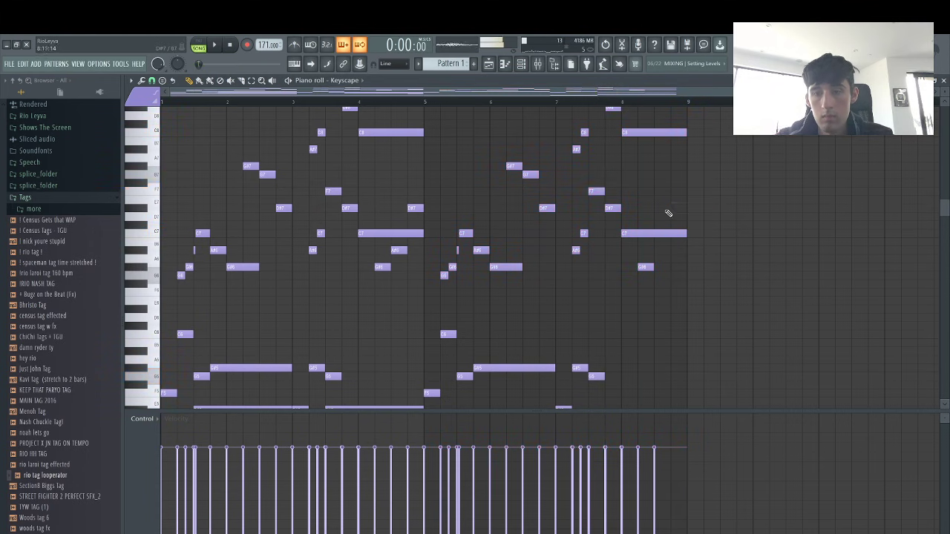
With snapping set to step, replace bar 8's G#6 with a one-and-a-half-beat G#6 from mid-beat two, followed by a one-beat A#6
click(151, 80)
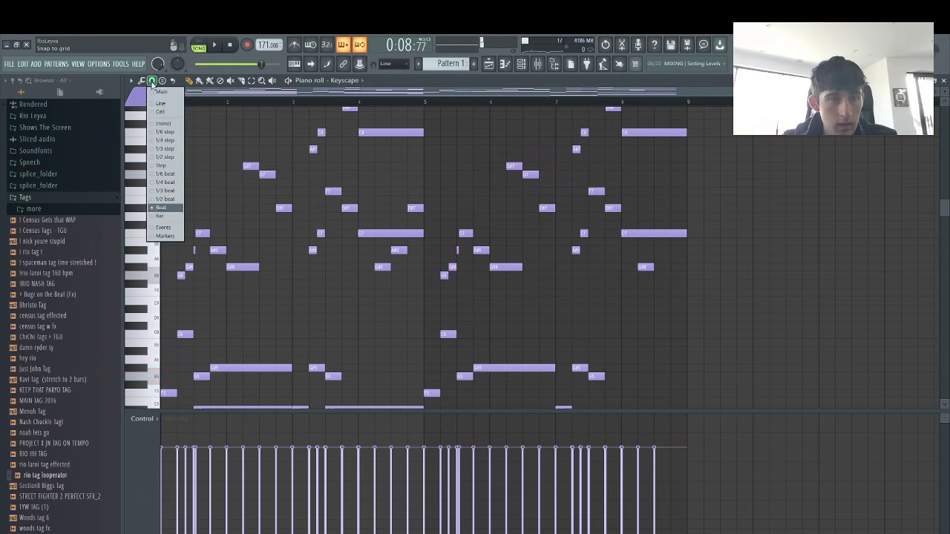
click(166, 164)
drag(170, 92, 437, 129)
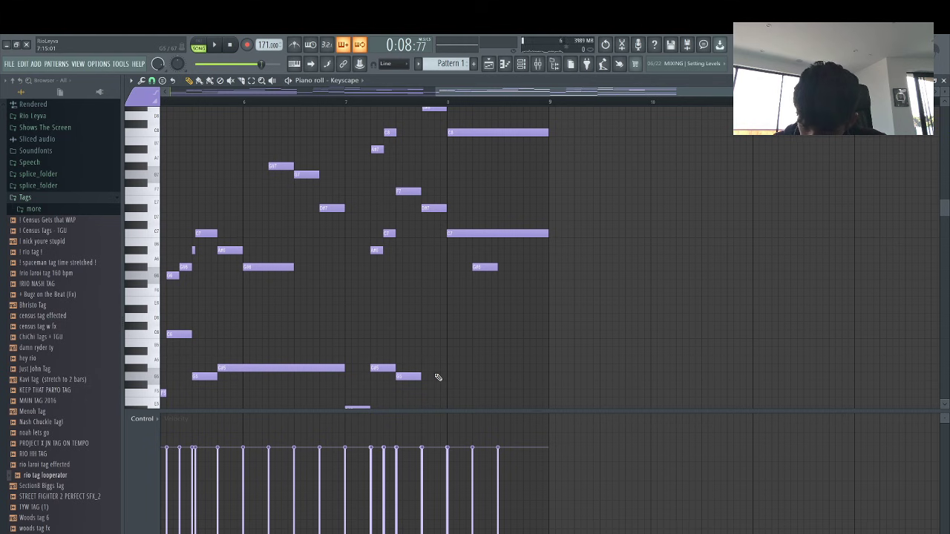
click(428, 102)
key(space)
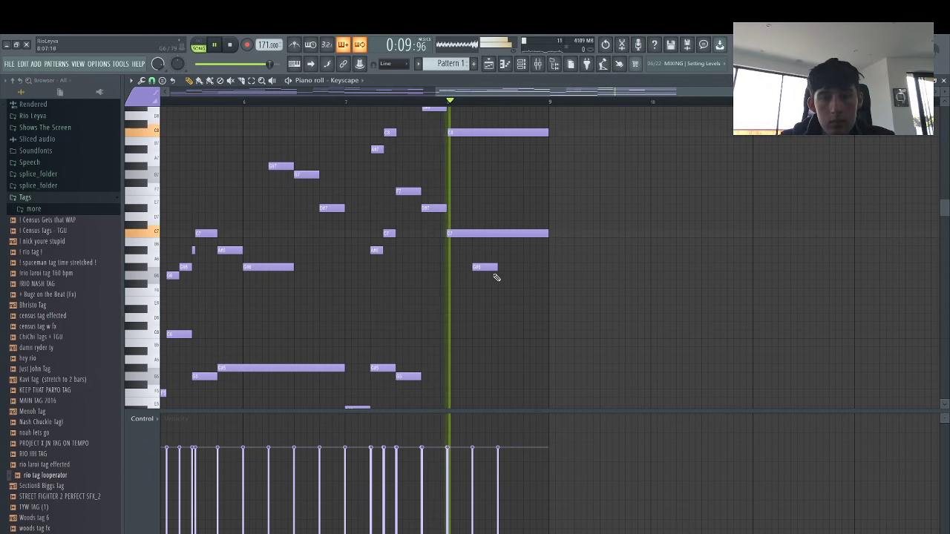
right_click(477, 268)
key(space)
key(space)
click(486, 261)
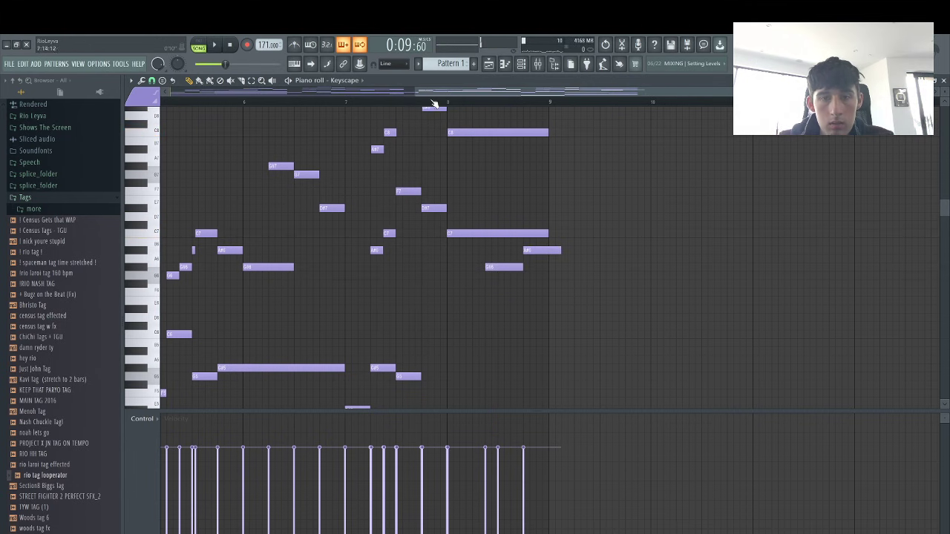
key(space)
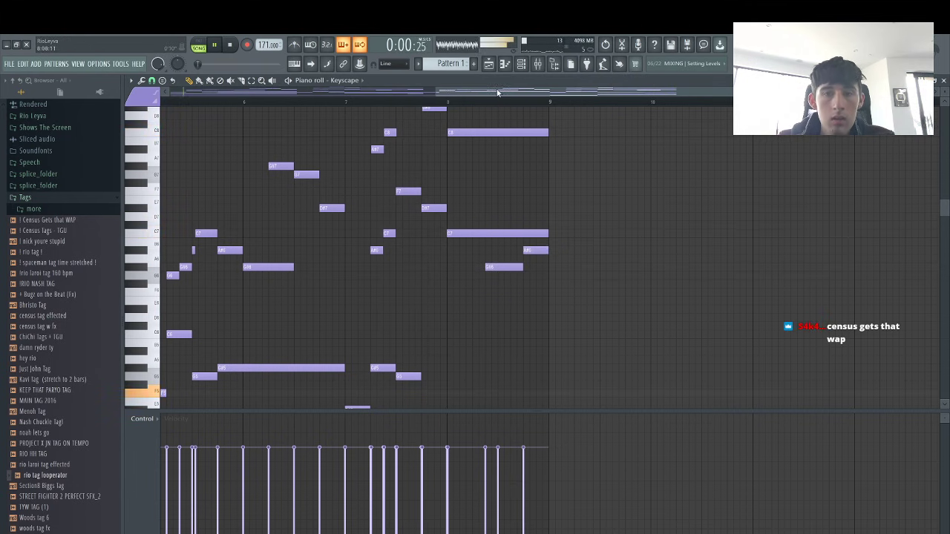
key(space)
In bar 4, delete the A#6, start the D#7 half a beat earlier and stretch the G#6 to the bar's end
key(space)
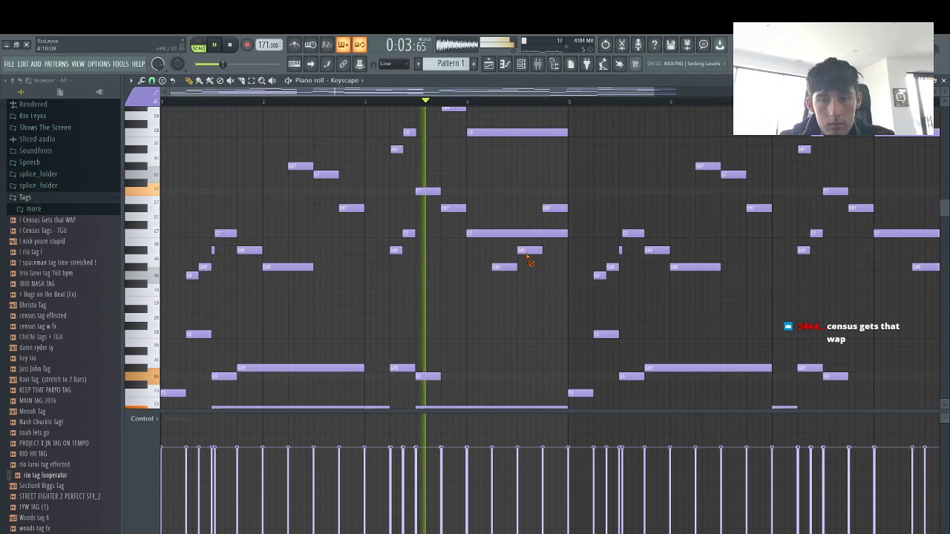
right_click(529, 252)
mouse_move(555, 208)
mouse_down()
mouse_move(541, 209)
mouse_move(567, 216)
mouse_up()
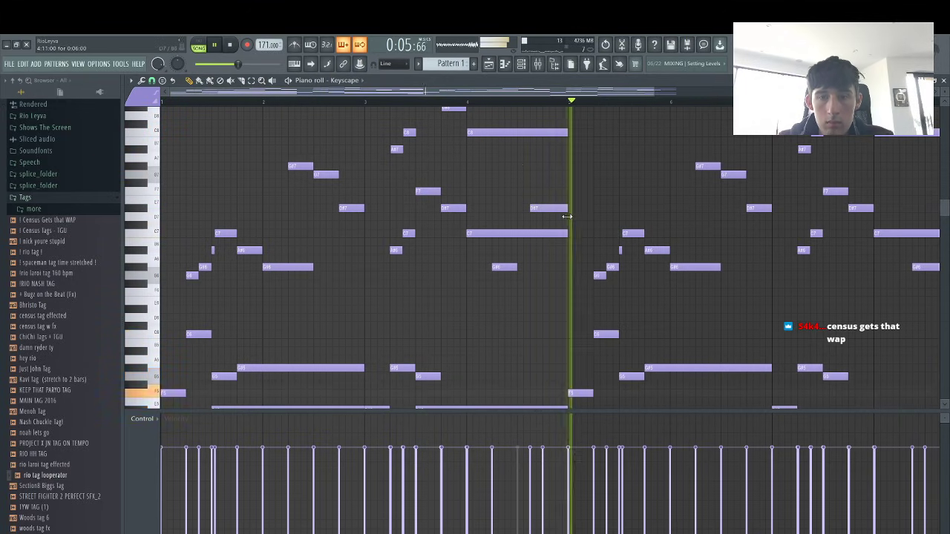
drag(535, 273, 566, 273)
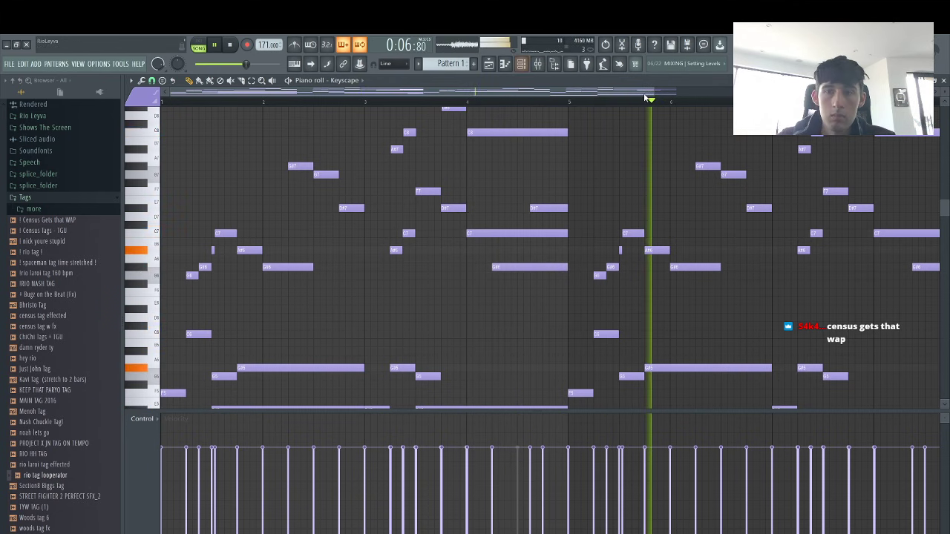
Replace the G7 and D#7 notes ending bar 6 with a one-beat G7 starting midway through beat three
drag(654, 92, 662, 93)
scroll(806, 221, up, 3)
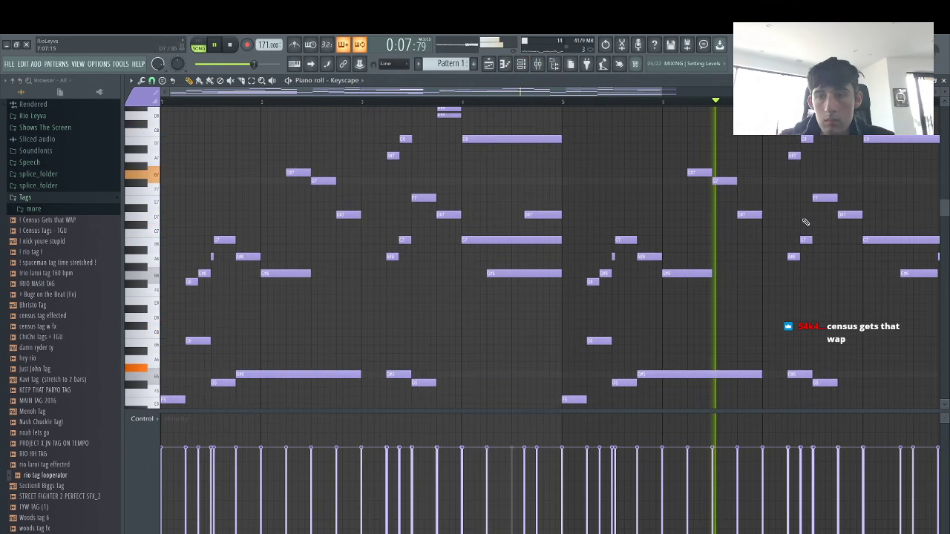
click(596, 101)
right_click(722, 275)
right_click(750, 308)
click(723, 276)
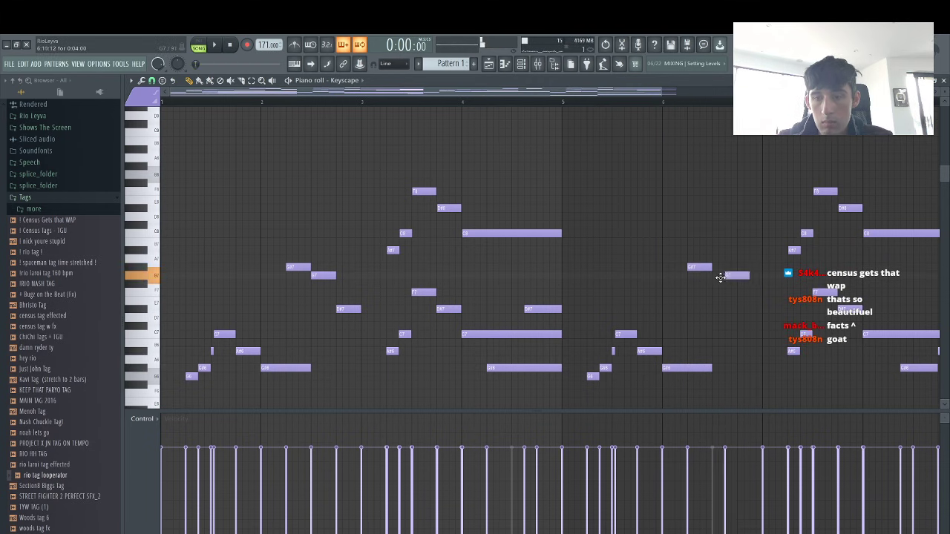
Stretch bar 6's G#7 and G7 to one and a half beats each, and add an equally long high note starting bar 7
key(space)
drag(748, 276, 725, 267)
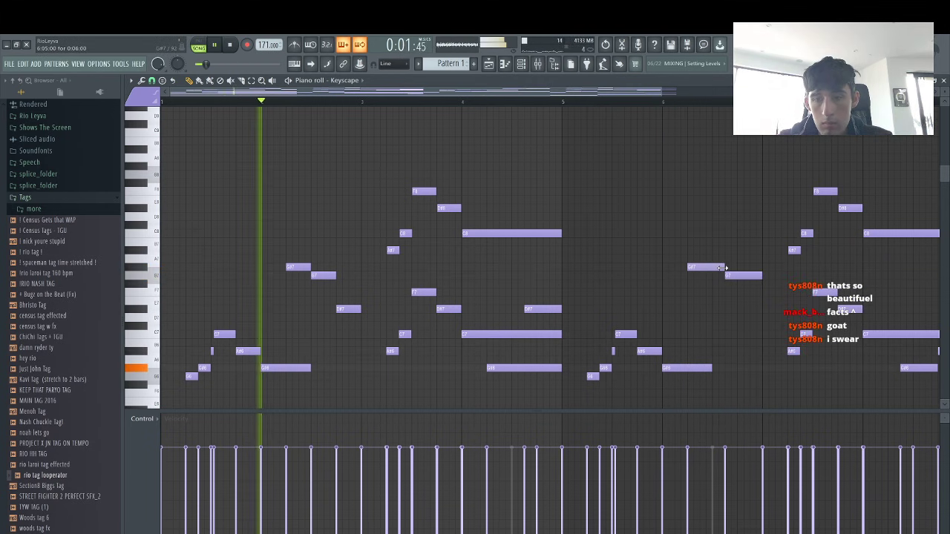
key(space)
scroll(762, 269, up, 3)
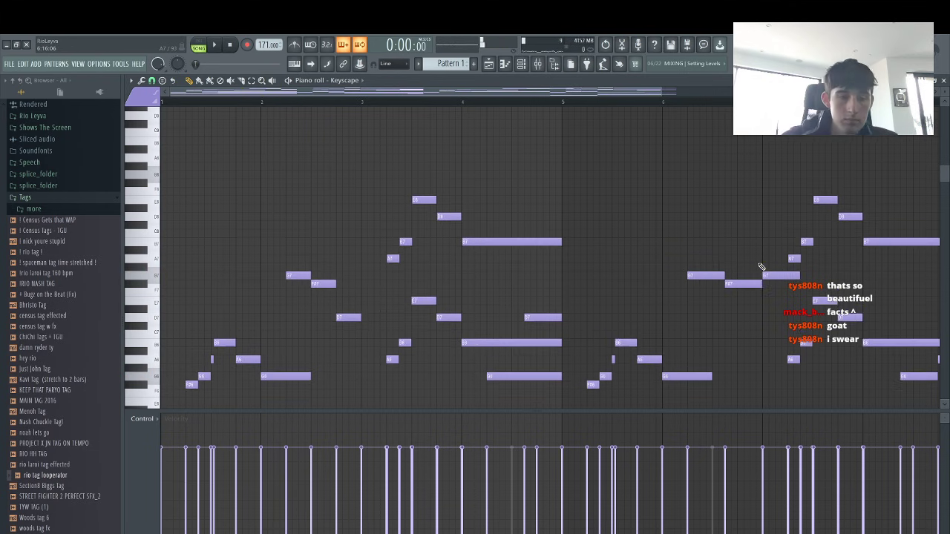
Play back the opening and bar 3 onward, and raise the E4 starting on beat two of bar 4 to G4
key(space)
scroll(334, 212, down, 6)
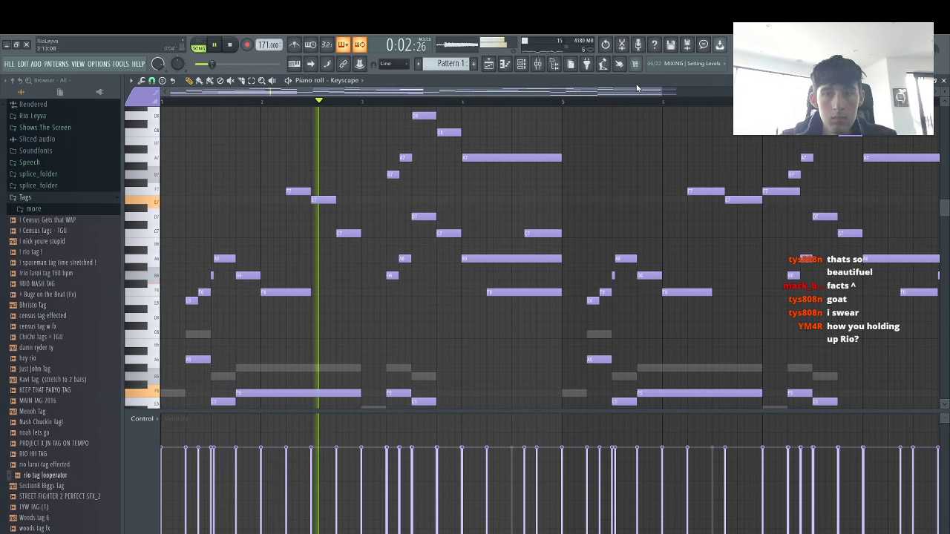
drag(660, 91, 883, 93)
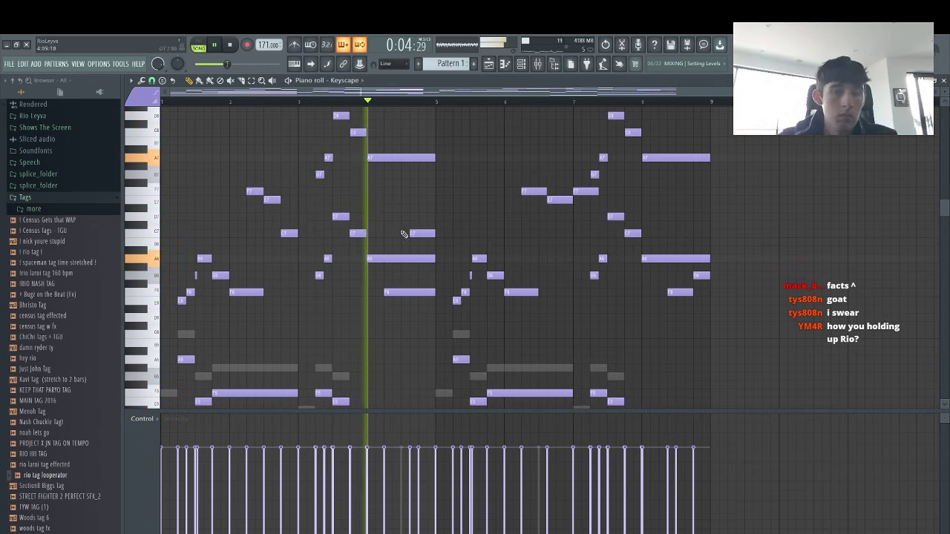
click(341, 102)
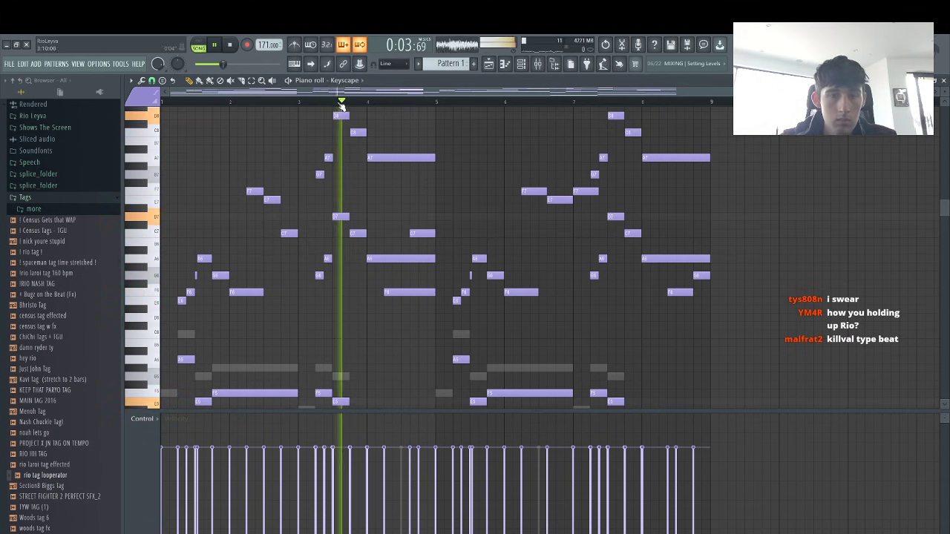
key(space)
scroll(397, 327, down, 3)
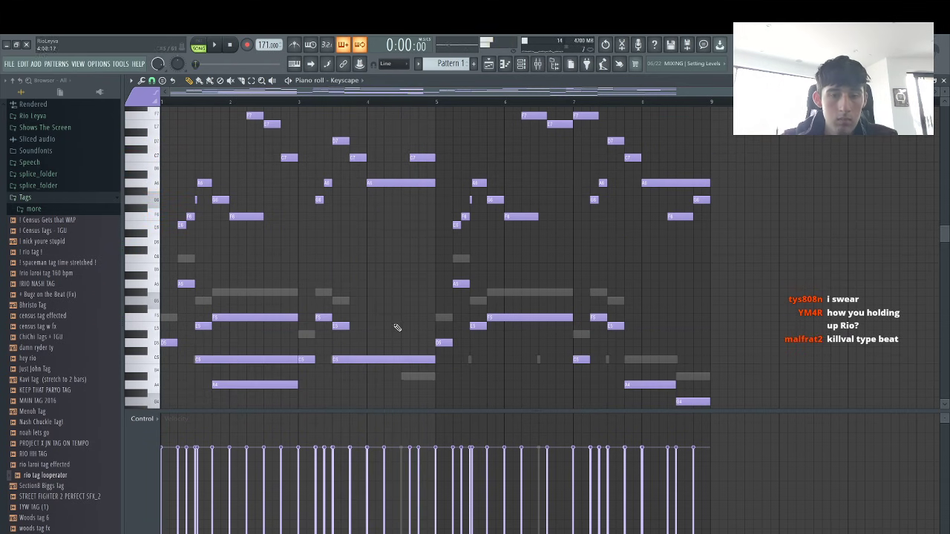
click(299, 101)
scroll(433, 276, up, 6)
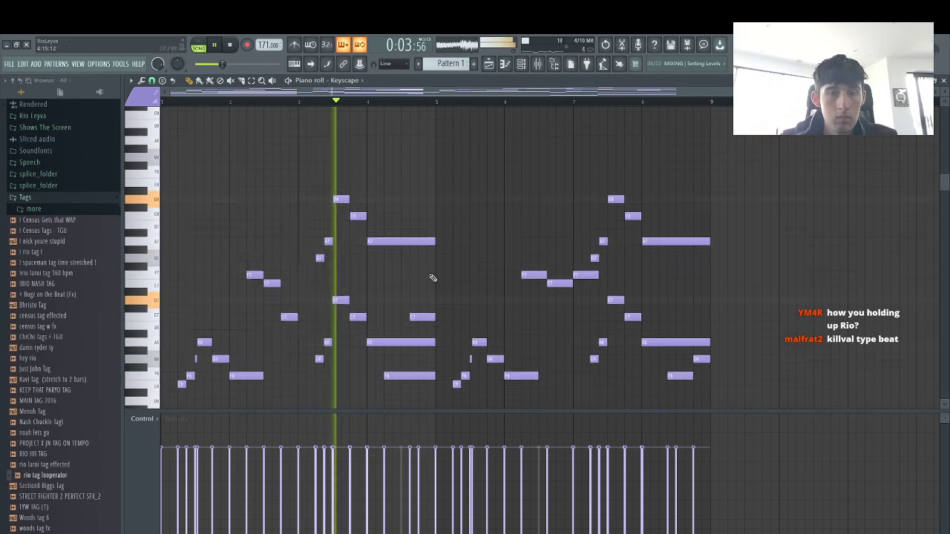
scroll(433, 275, down, 5)
scroll(432, 264, down, 7)
key(space)
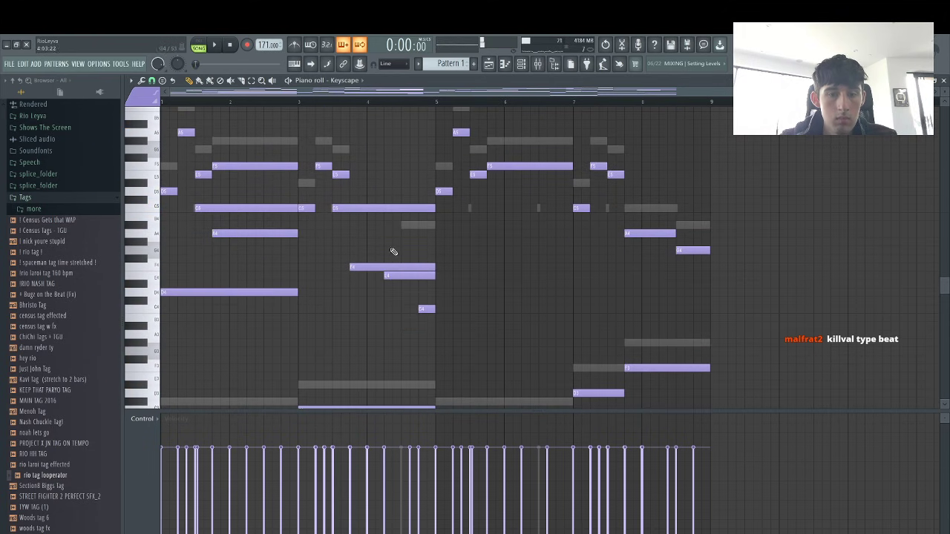
drag(385, 279, 386, 254)
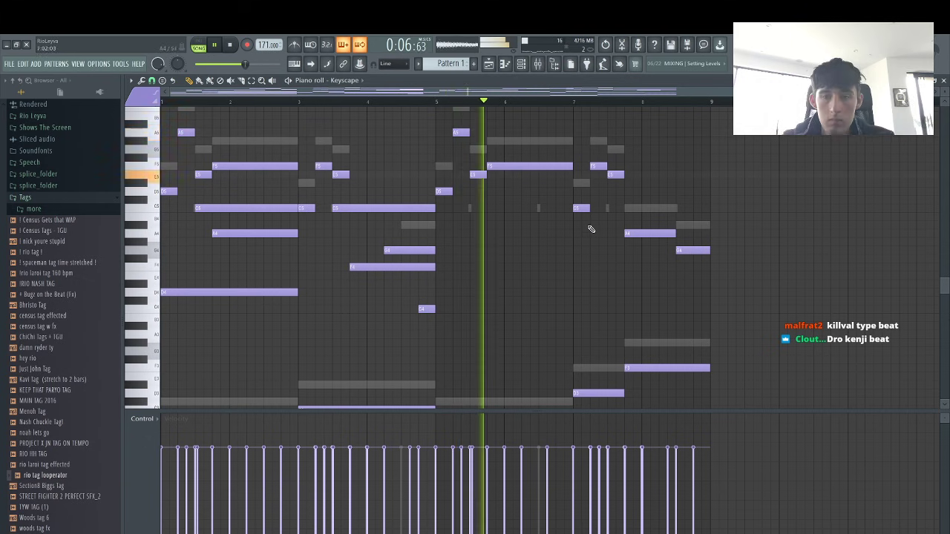
Shorten bar 6's opening F6 to one beat and add a one-beat E6 on beat two
scroll(567, 245, up, 4)
scroll(567, 245, up, 5)
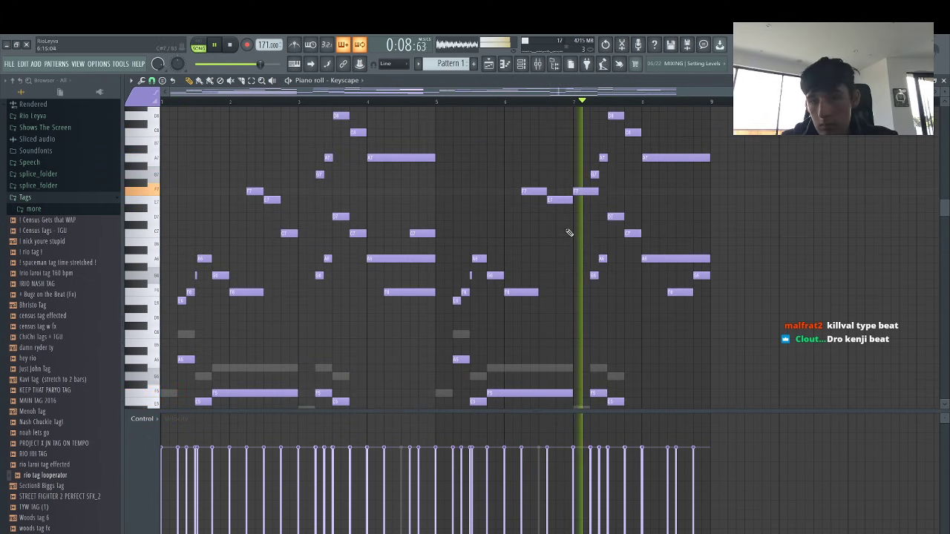
click(424, 101)
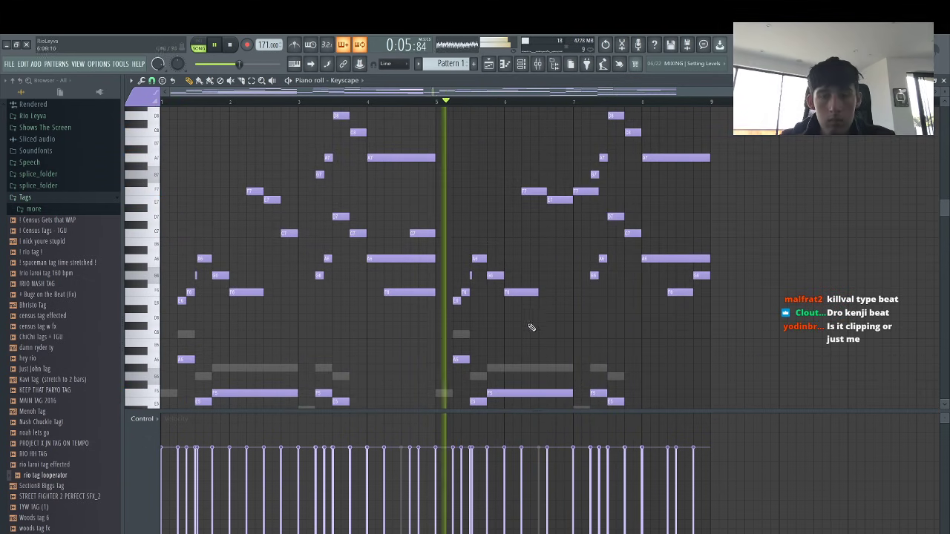
drag(538, 293, 519, 296)
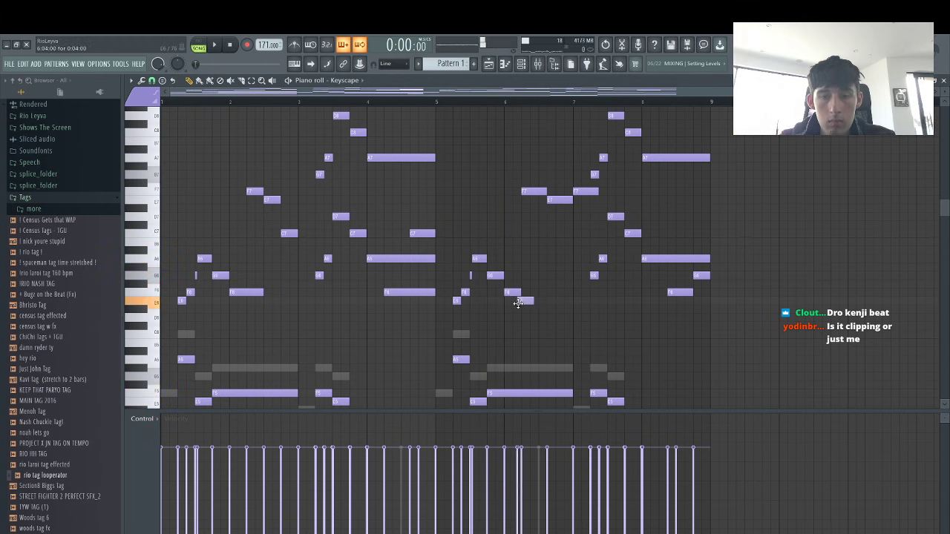
key(space)
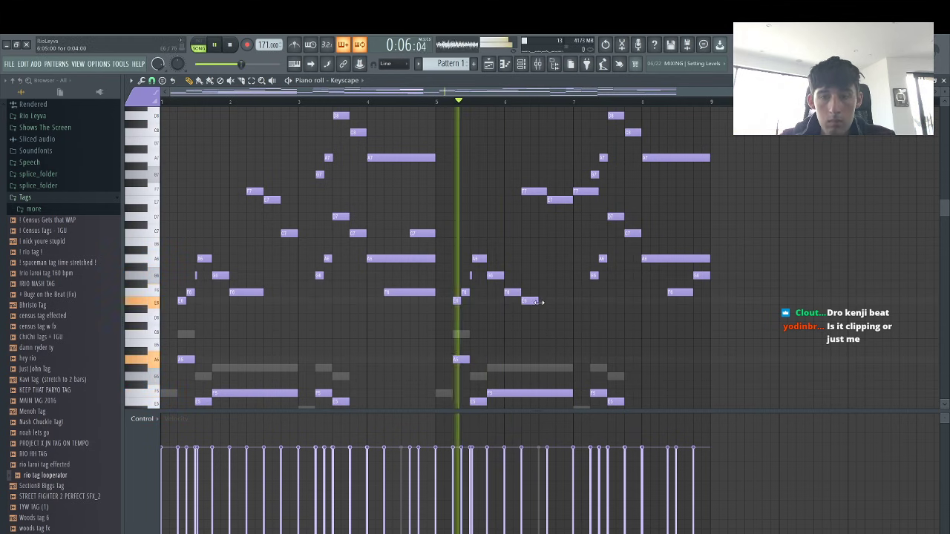
key(space)
Continue bar 6's lower line with a one-beat F6 on beat three and a one-beat A6 on beat four
click(540, 292)
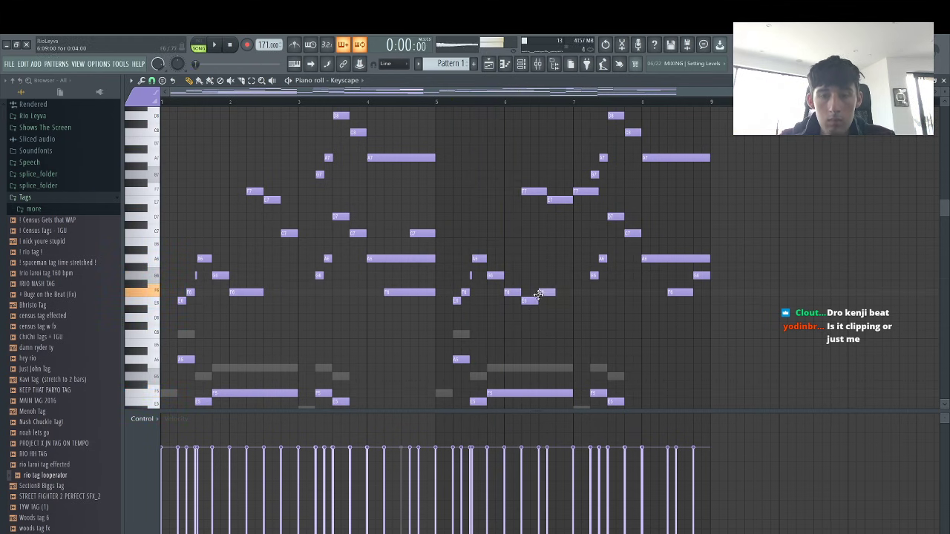
click(559, 258)
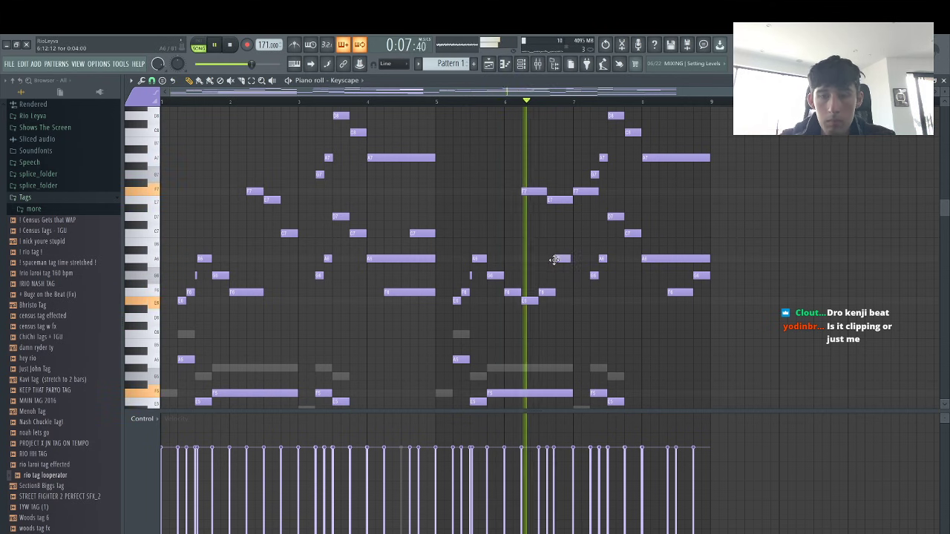
key(space)
In bar 7, add a one-and-a-half-beat C7 at the start and a two-beat A6 on beat three, with a half-beat F6 between them
click(574, 233)
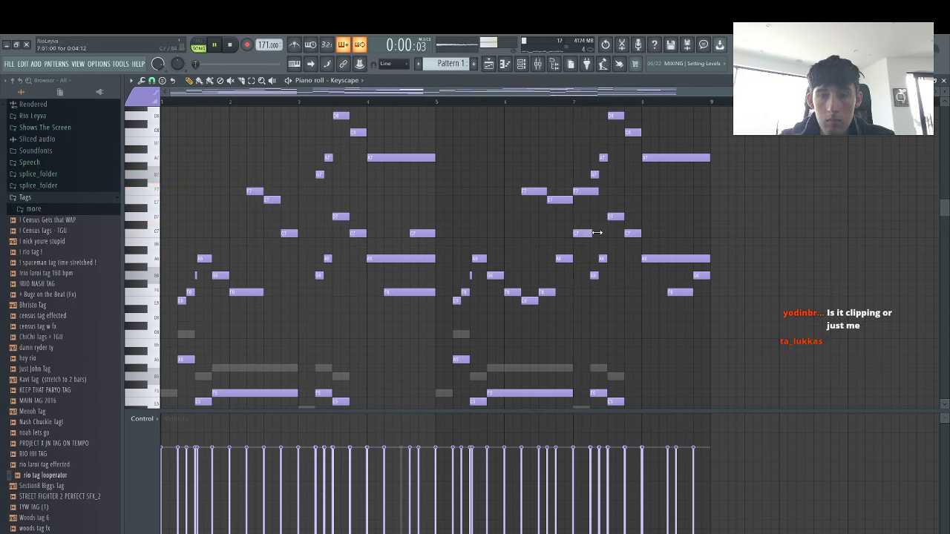
drag(597, 233, 642, 259)
click(604, 251)
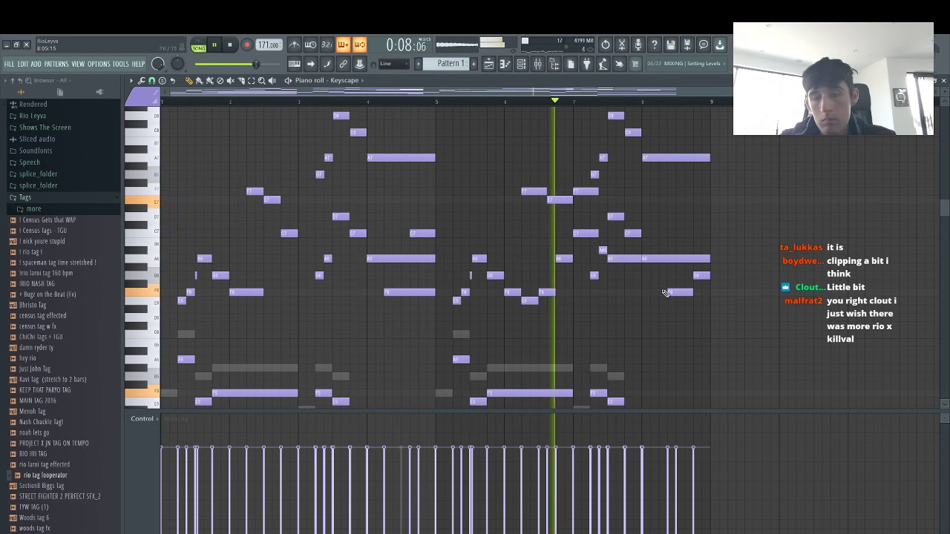
key(space)
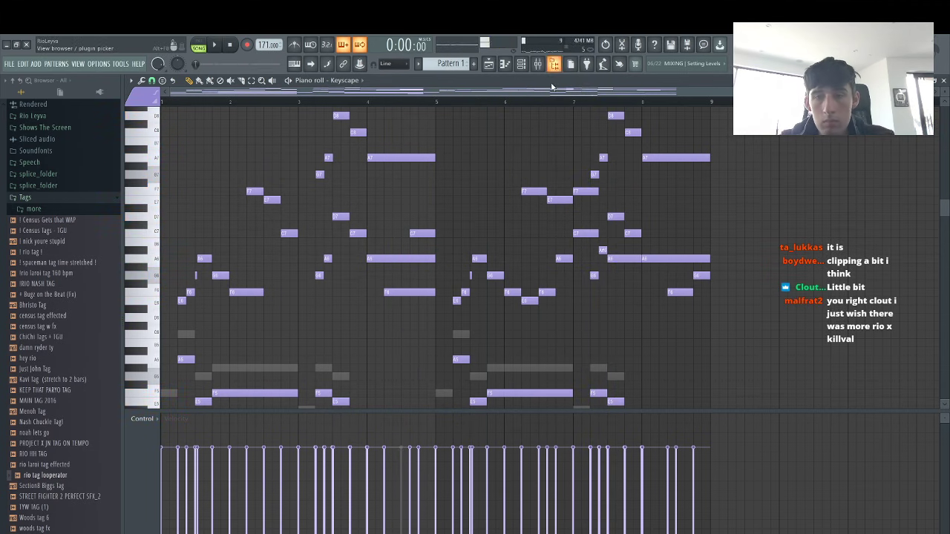
key(space)
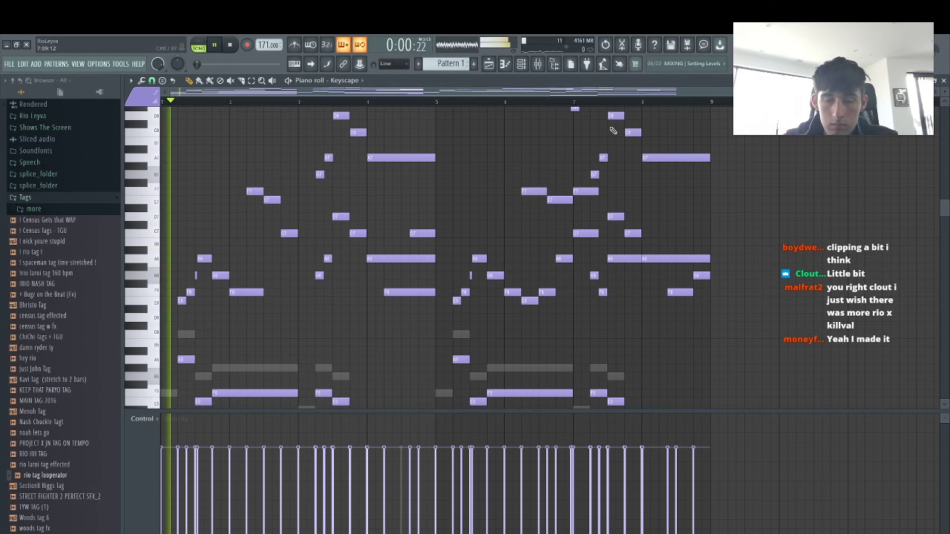
click(587, 101)
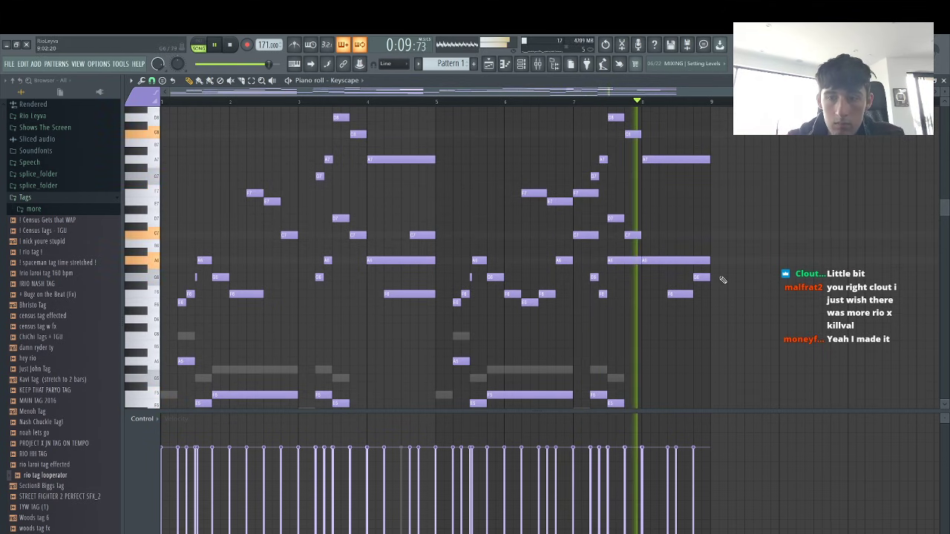
Copy the whole Keyscape part to the TRITON channel, unmute TRITON and mute Keyscape
key(F6)
key(space)
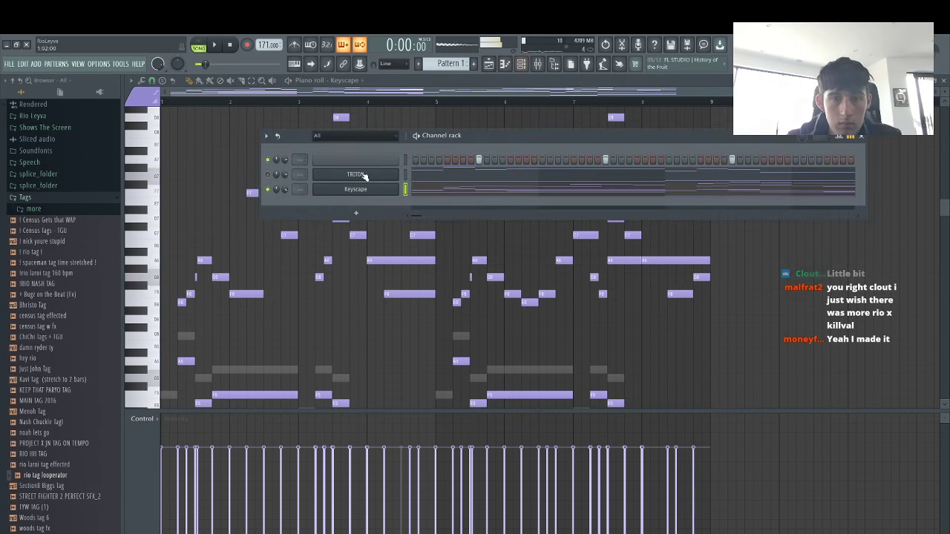
click(405, 175)
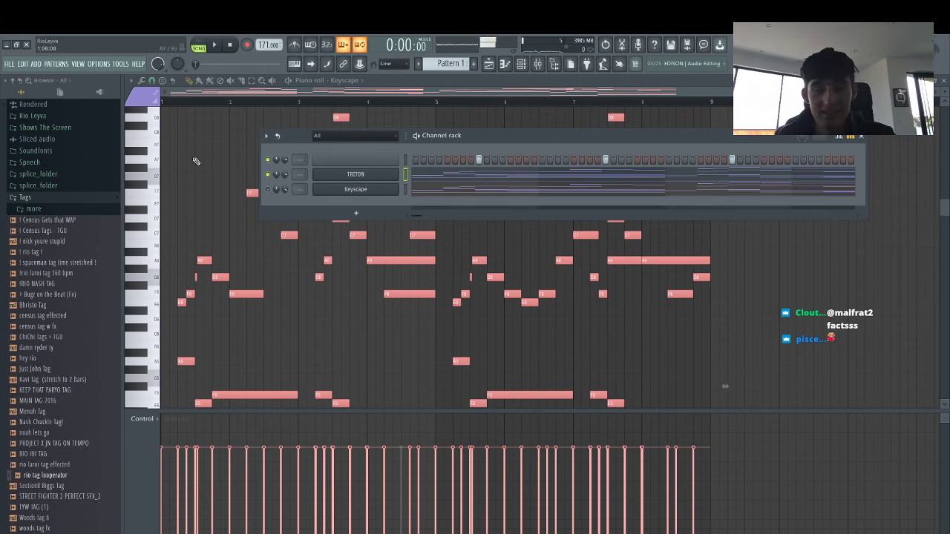
key(space)
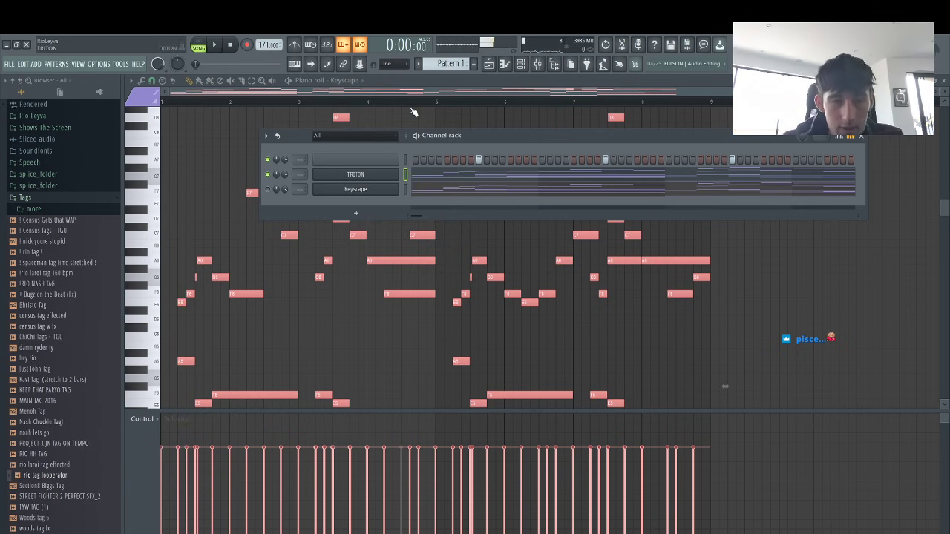
Open TRITON's program browser, filter it to the Keyboard category and load Romance Piano for playback
click(391, 173)
click(472, 202)
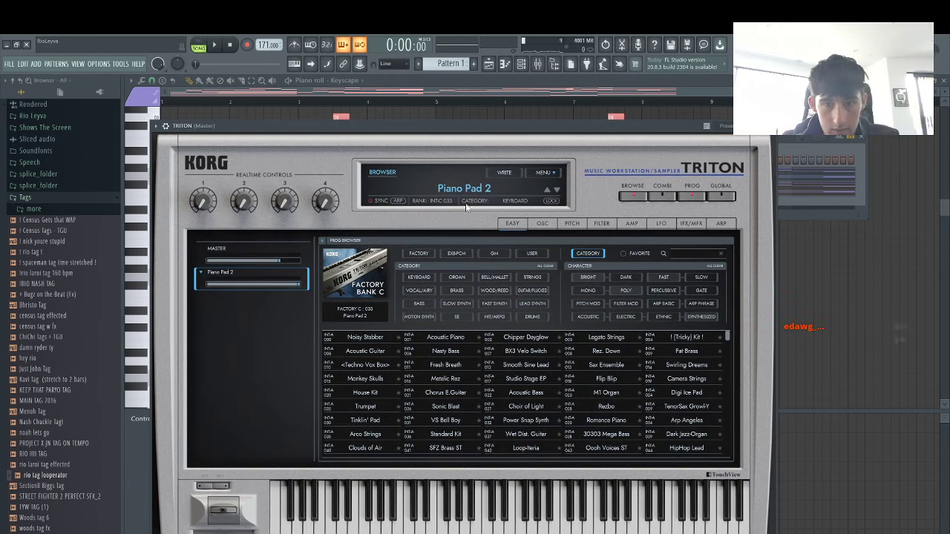
click(420, 278)
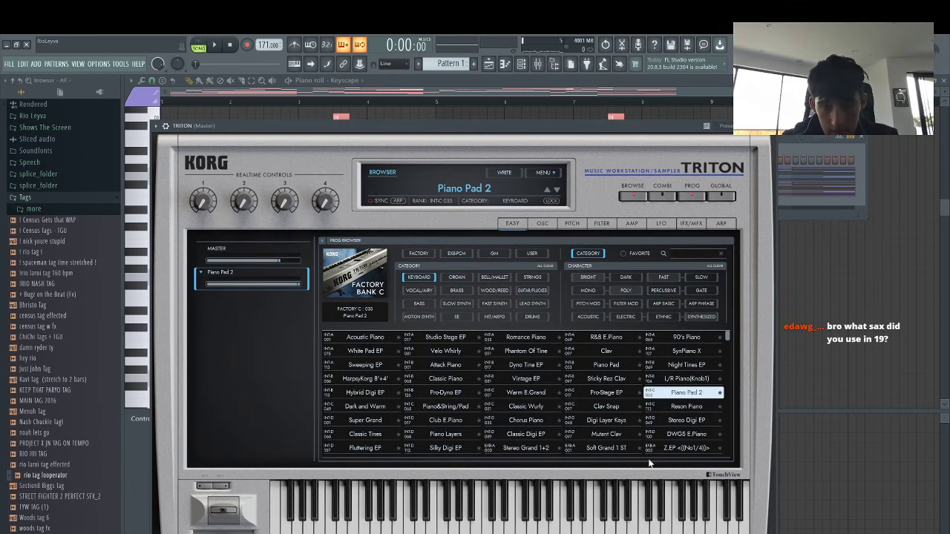
key(space)
click(605, 448)
double_click(605, 432)
click(449, 178)
key(space)
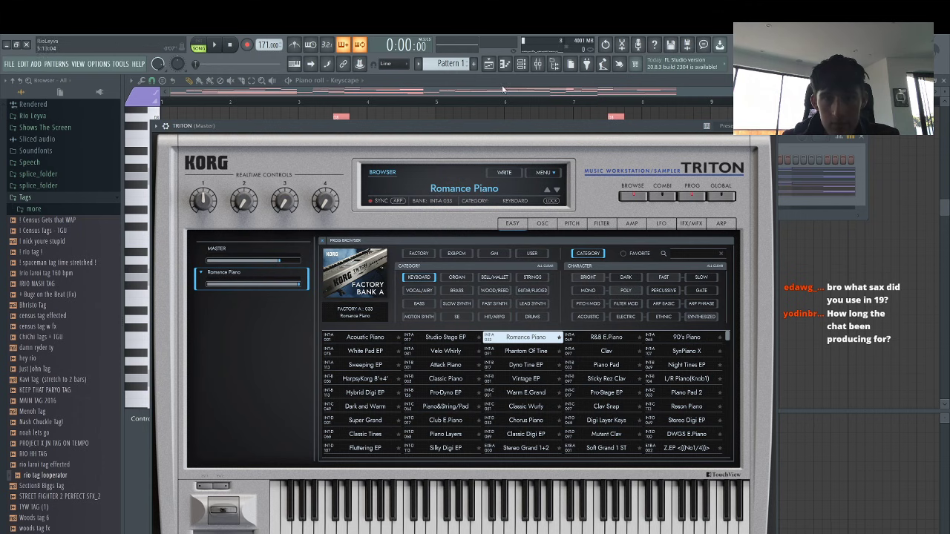
key(space)
Try the tempo at 157 BPM, return it to 171 BPM, and mute the unnamed first channel so only TRITON plays
key(F6)
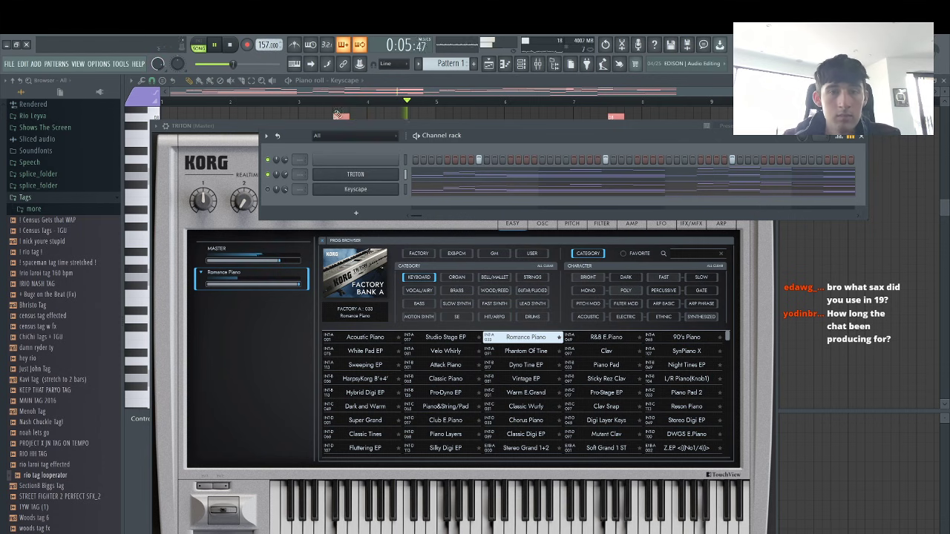
scroll(265, 45, up, 3)
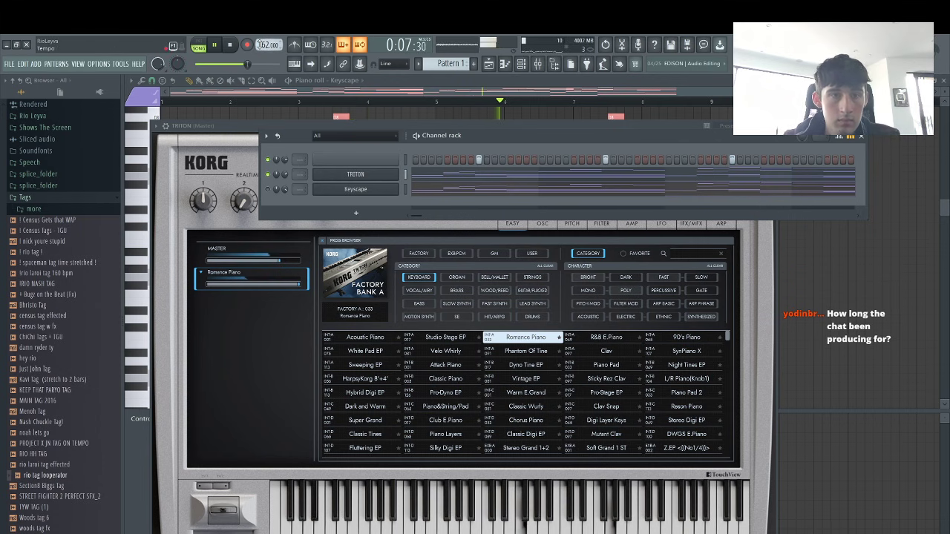
right_click(283, 189)
click(283, 185)
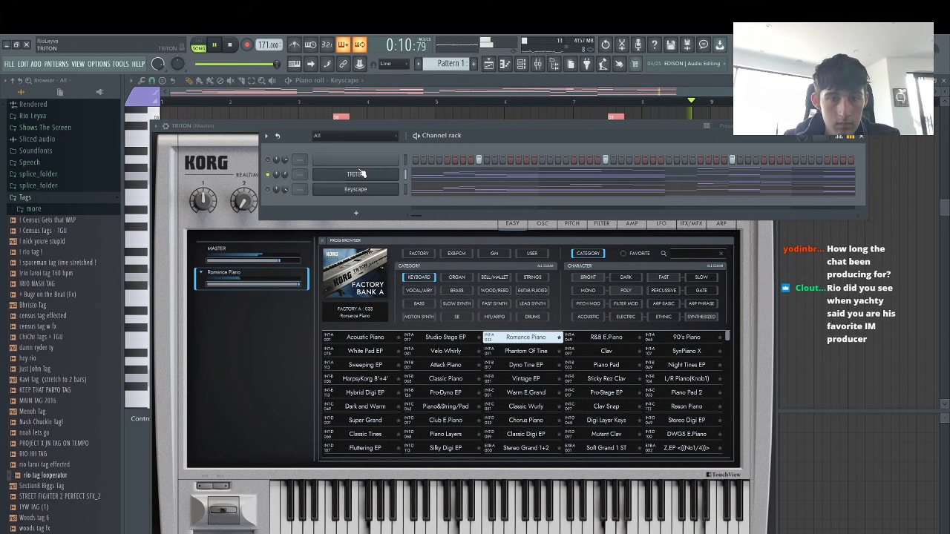
Audition TRITON's Keyboard programs during playback, including Classic Digi EP, Chorus Piano, Clav and R&B E.Piano
click(364, 174)
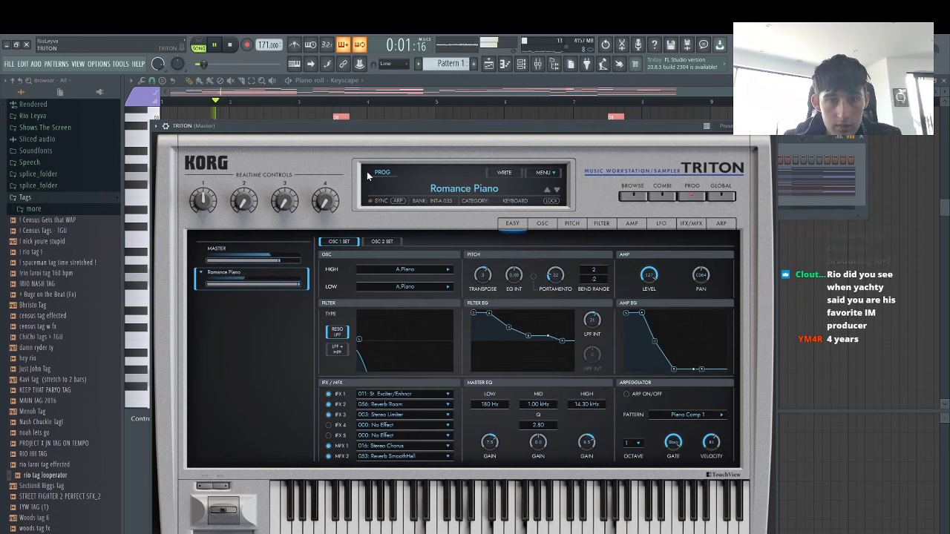
click(464, 182)
click(420, 277)
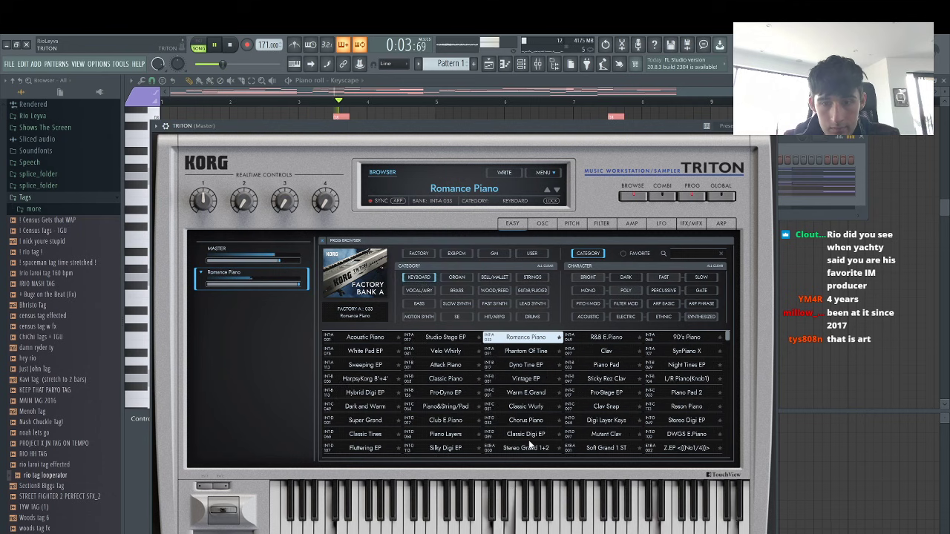
click(534, 433)
click(525, 420)
click(606, 351)
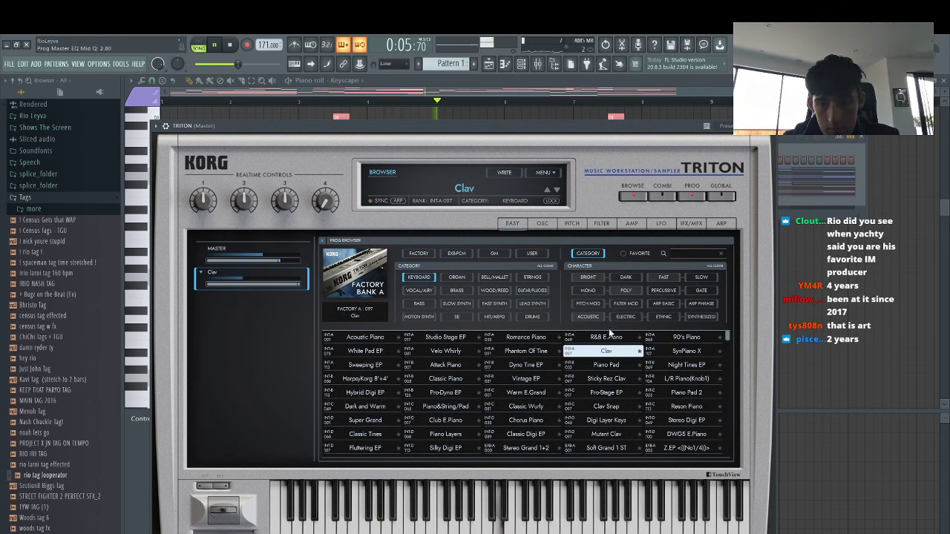
click(606, 337)
Compare White Pad EP and 90's Piano, load Night Tines EP in TRITON, and open the TRITON part in the piano roll
click(812, 212)
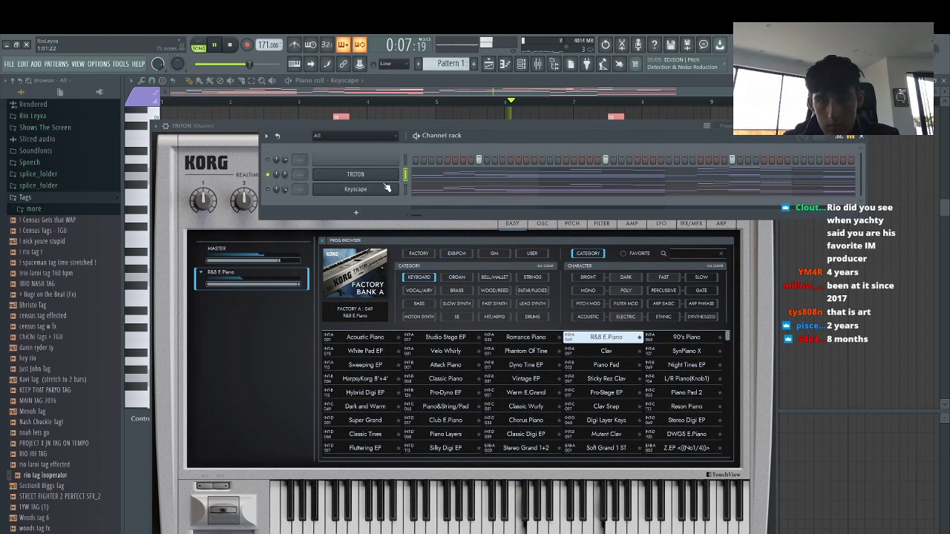
click(522, 338)
click(356, 352)
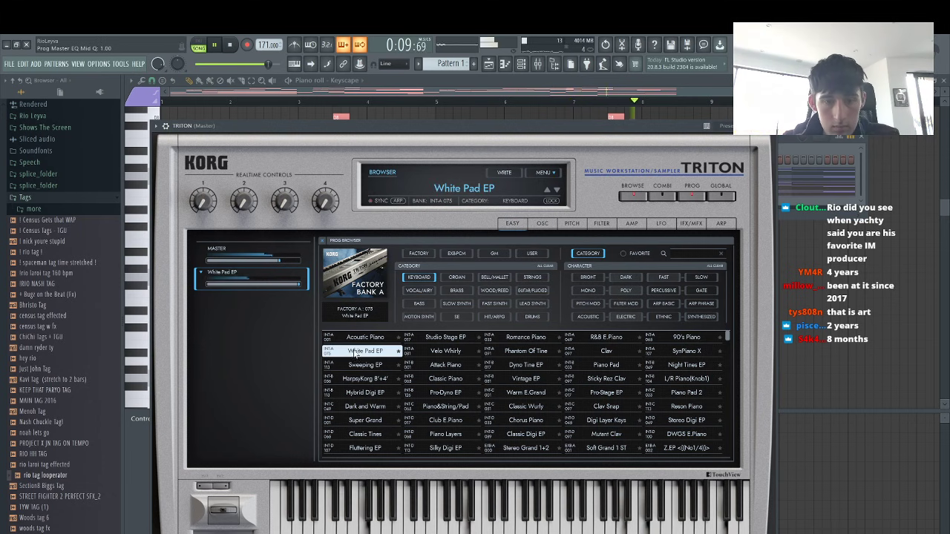
click(687, 337)
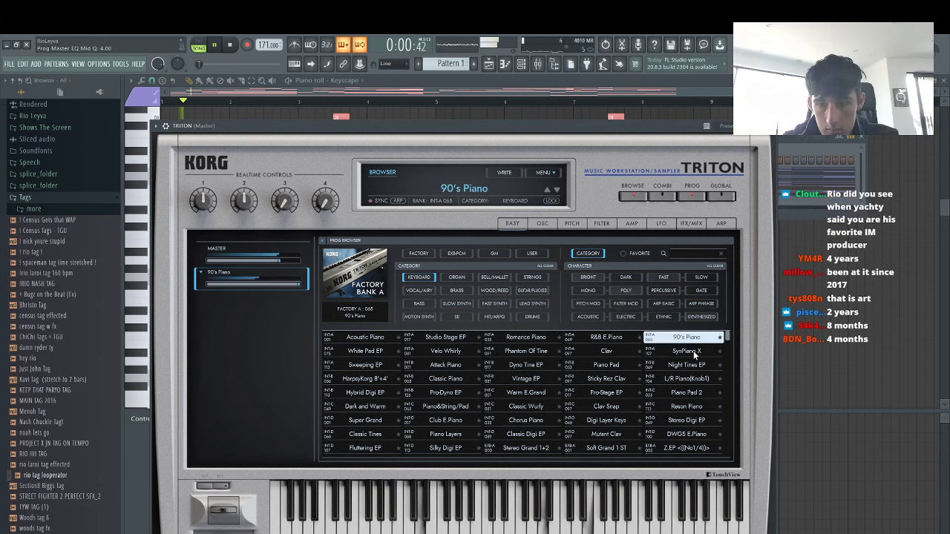
click(688, 364)
click(796, 197)
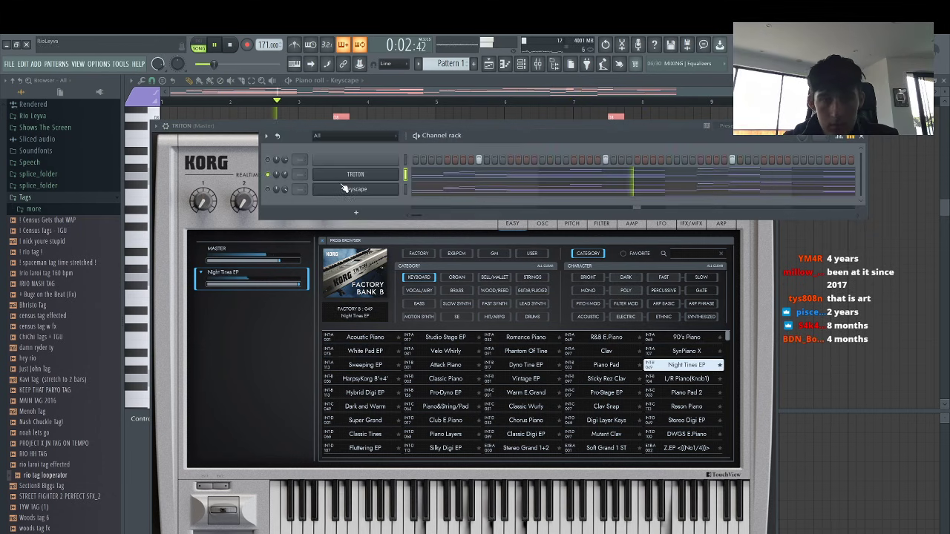
click(446, 177)
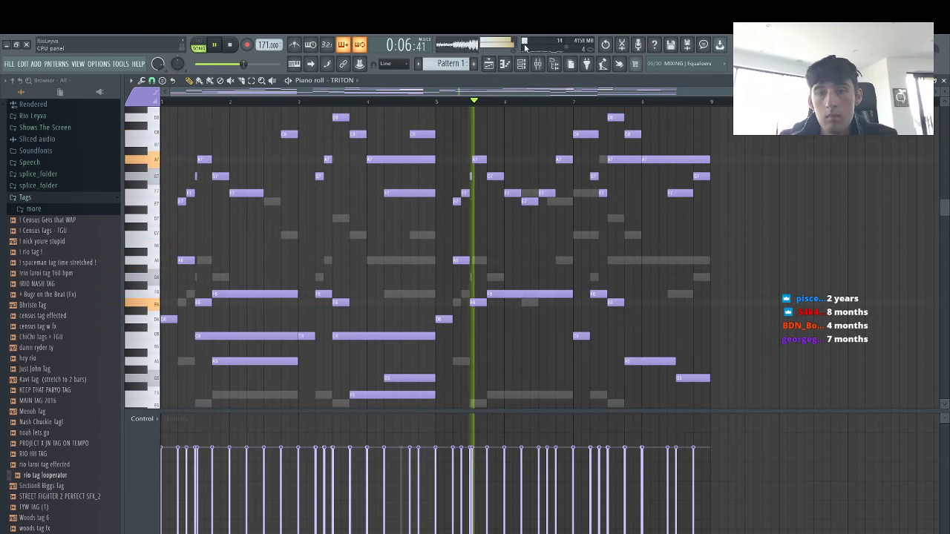
Lower TRITON's channel volume to about 54% and transpose its notes down an octave to match the Keyscape part
key(F6)
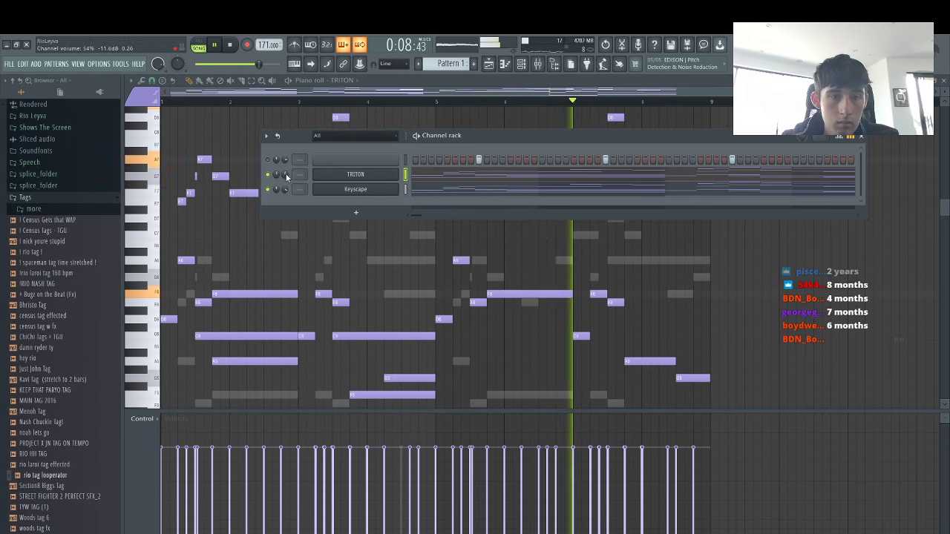
click(356, 175)
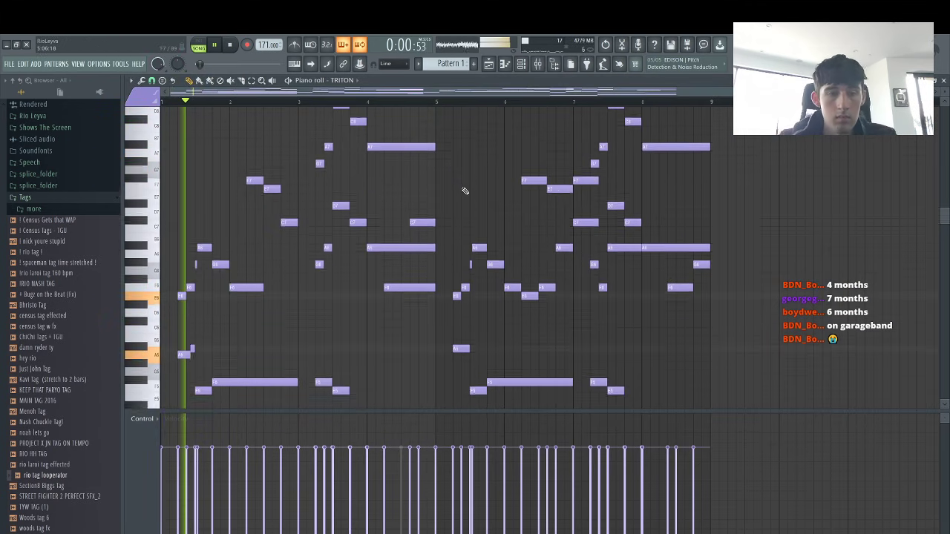
click(524, 67)
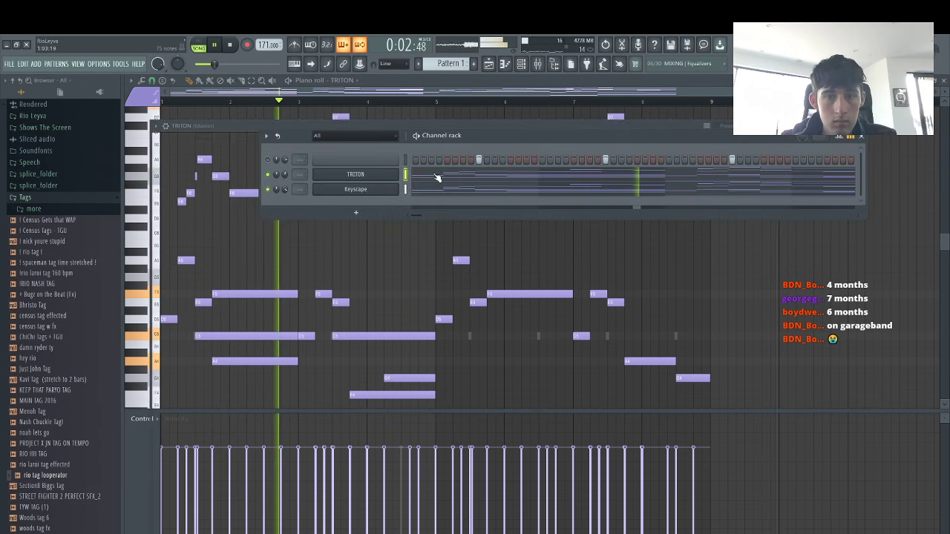
click(437, 178)
click(522, 65)
key(space)
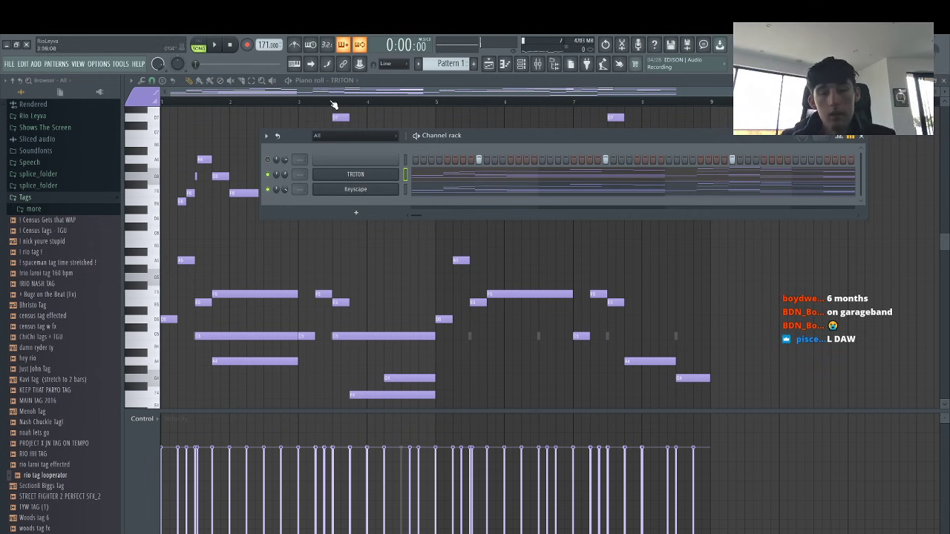
Add a sforzando channel and load the 000_O)_Piano instrument from the converted PMD Explorers of Sky soundfont
click(355, 213)
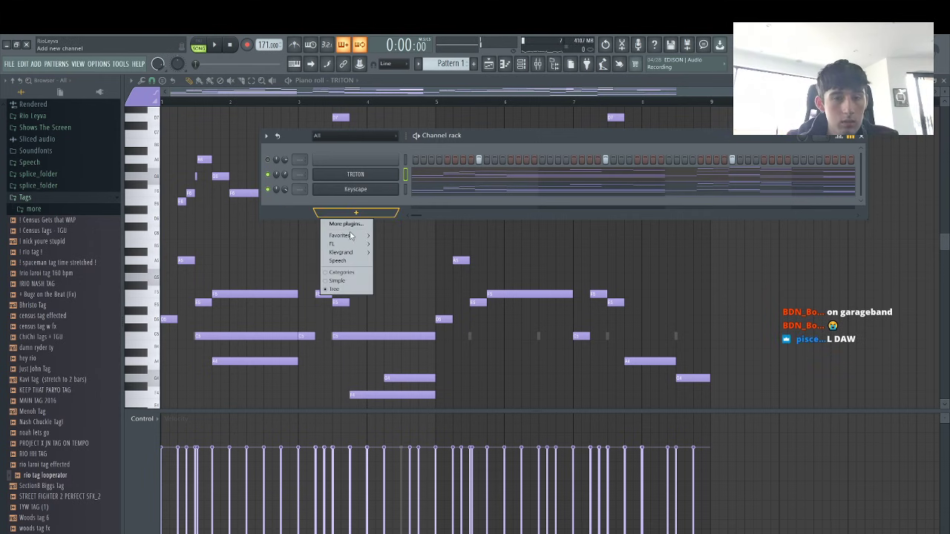
mouse_move(356, 238)
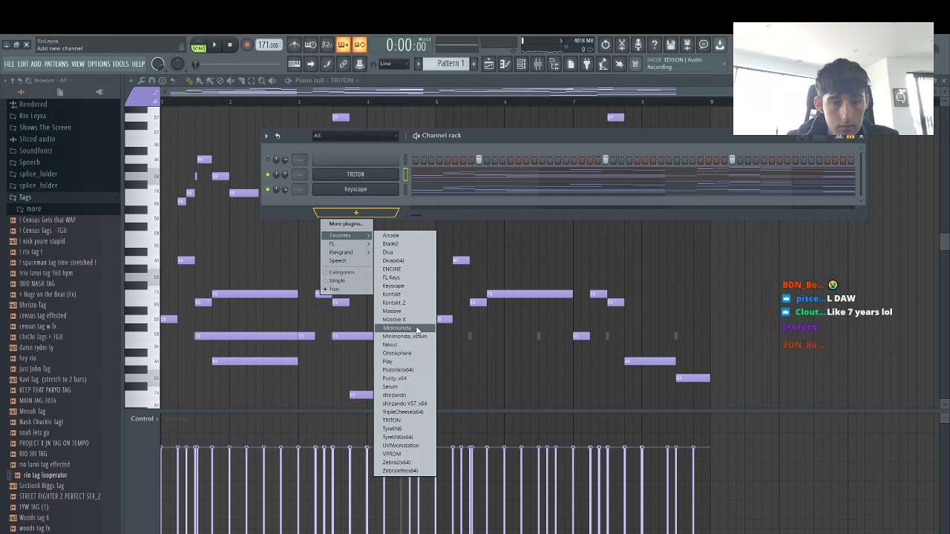
click(406, 395)
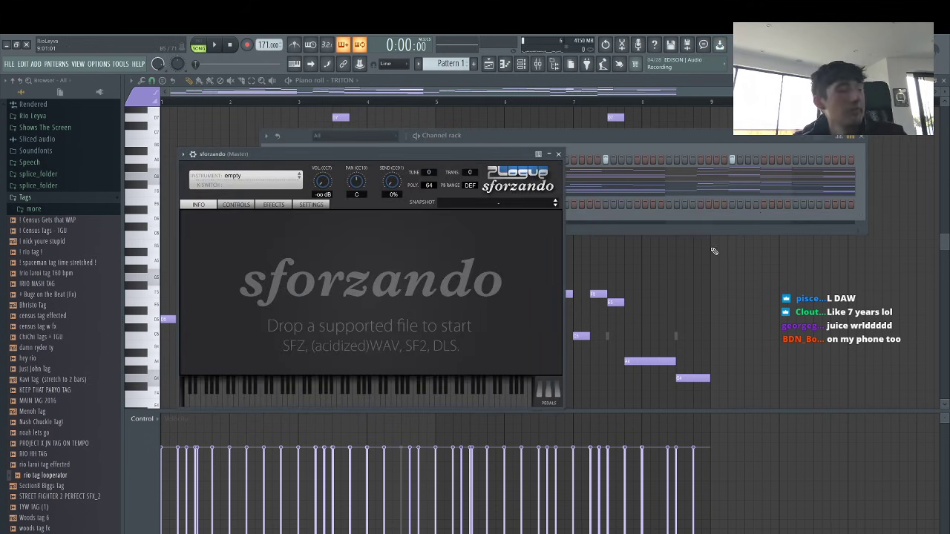
click(298, 176)
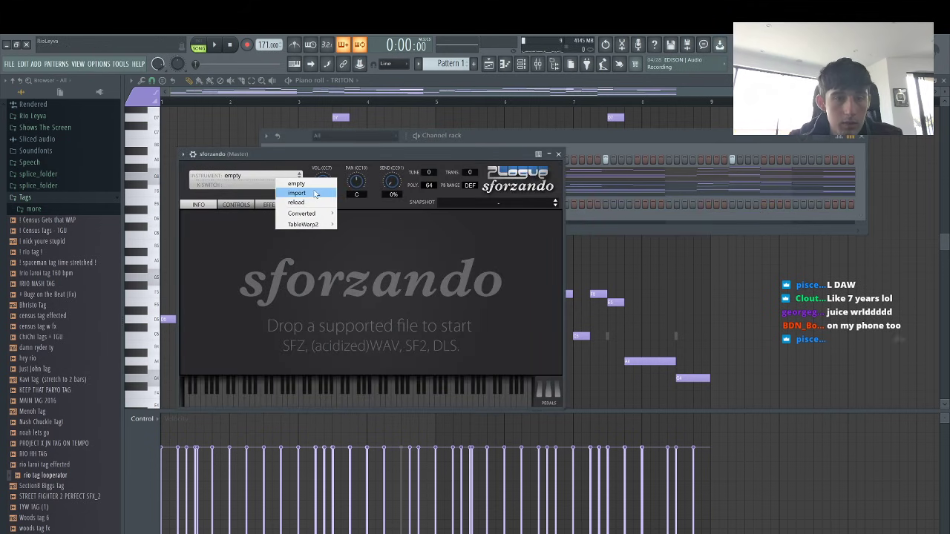
mouse_move(362, 213)
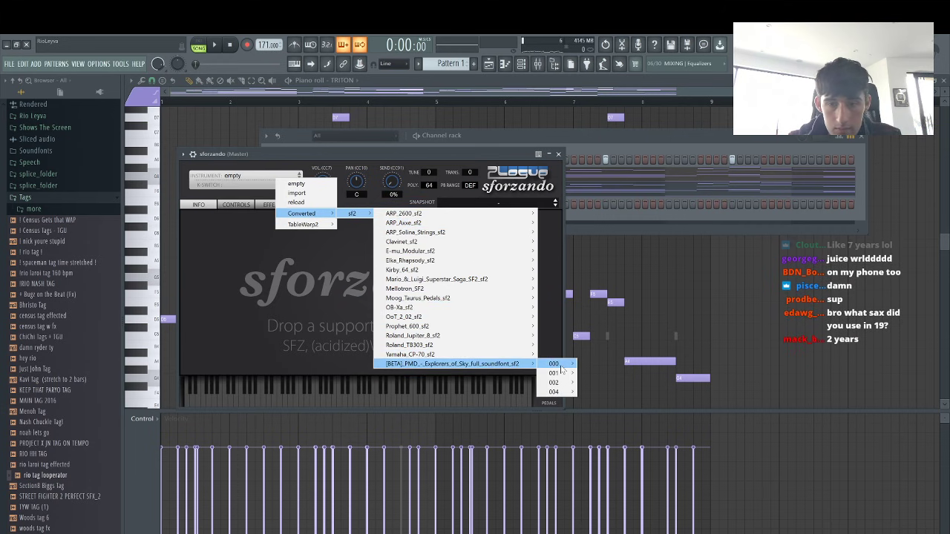
mouse_move(561, 368)
click(655, 59)
Copy the piano part's notes into sforzando, set its channel volume to 66%, and play it with TRITON and Keyscape muted
click(432, 200)
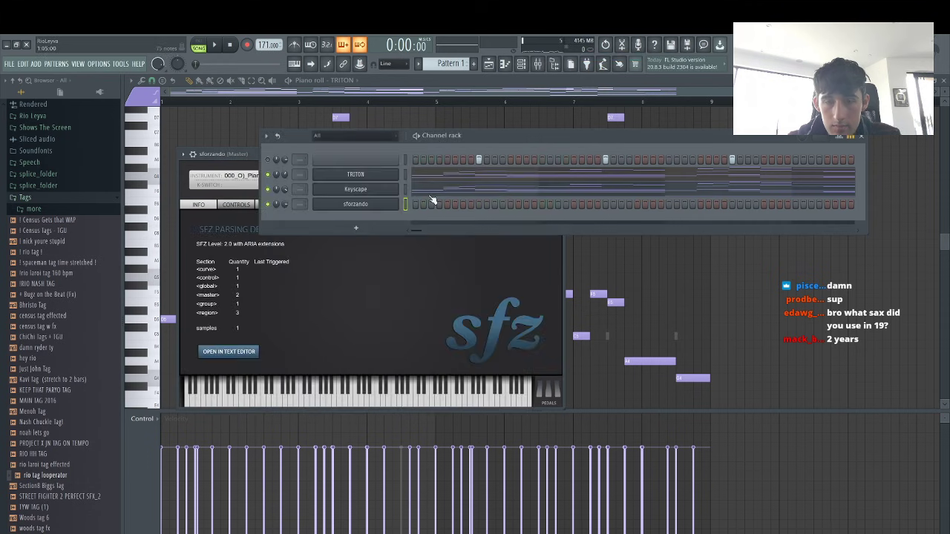
click(406, 204)
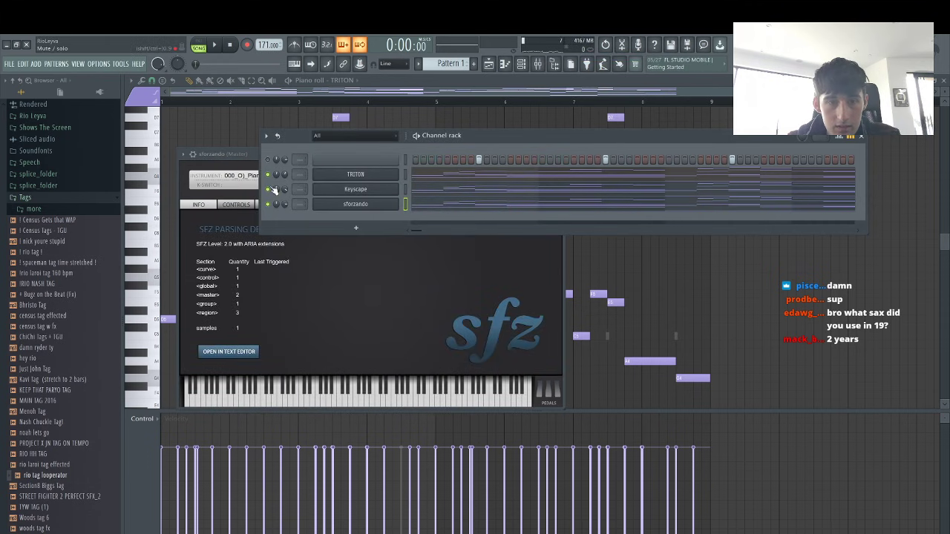
drag(286, 204, 285, 215)
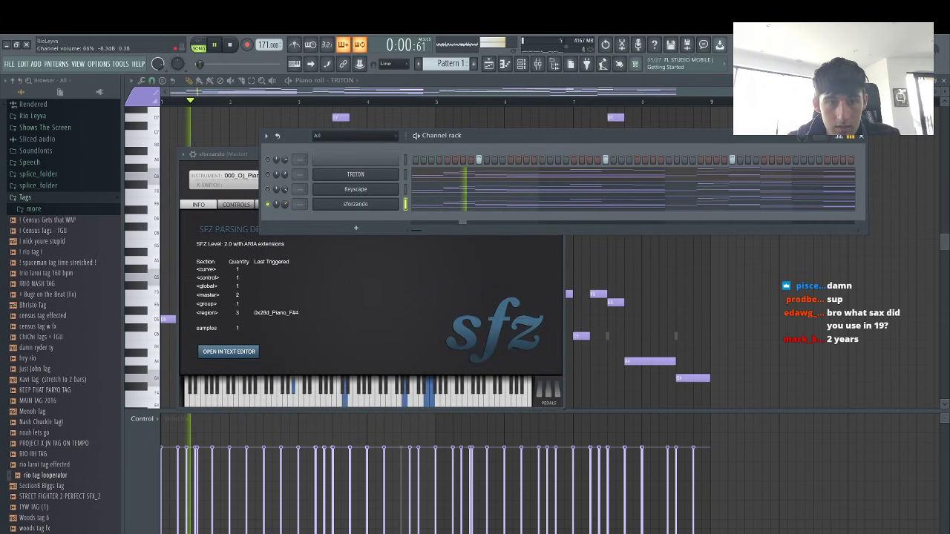
click(468, 208)
key(space)
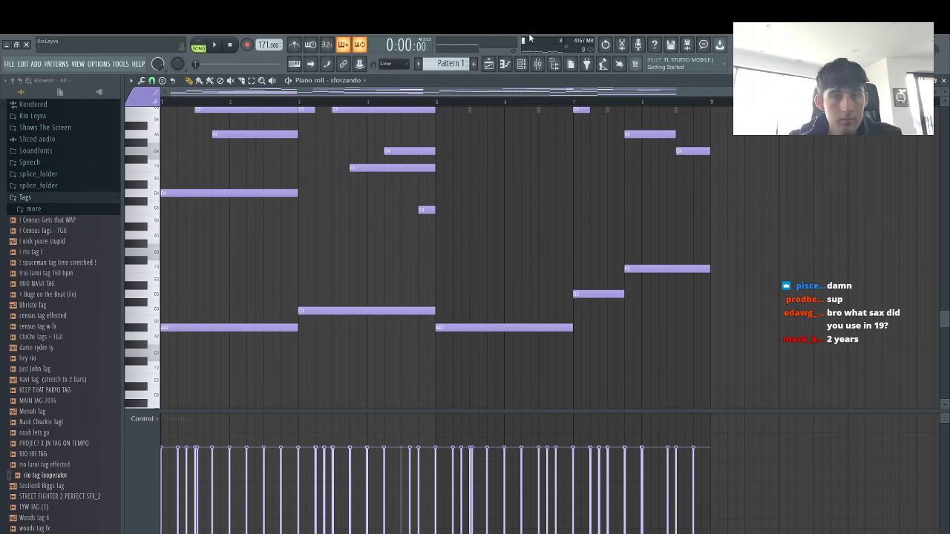
Delete the upper melody notes from the Keyscape part, keeping its lower chord and bass notes
click(523, 65)
click(443, 203)
scroll(473, 257, up, 6)
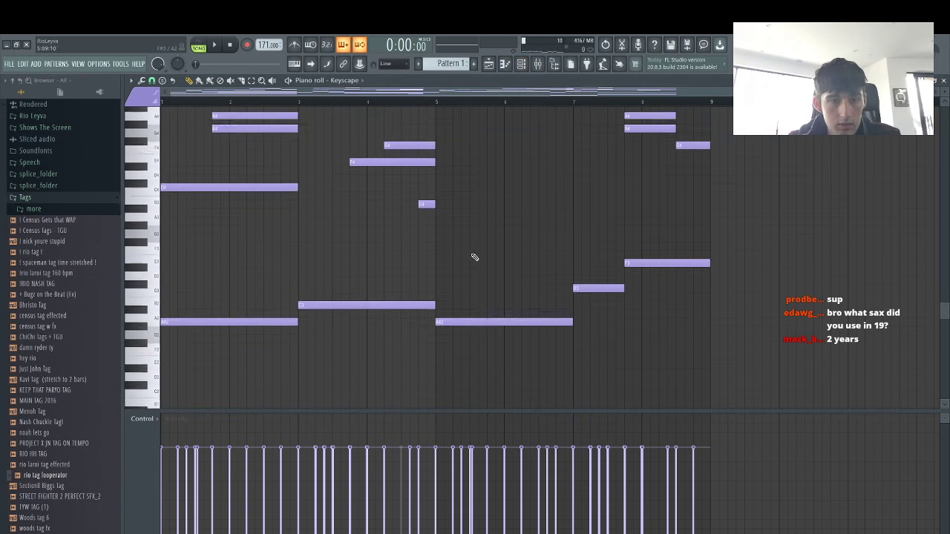
drag(732, 244, 161, 97)
key(Delete)
key(space)
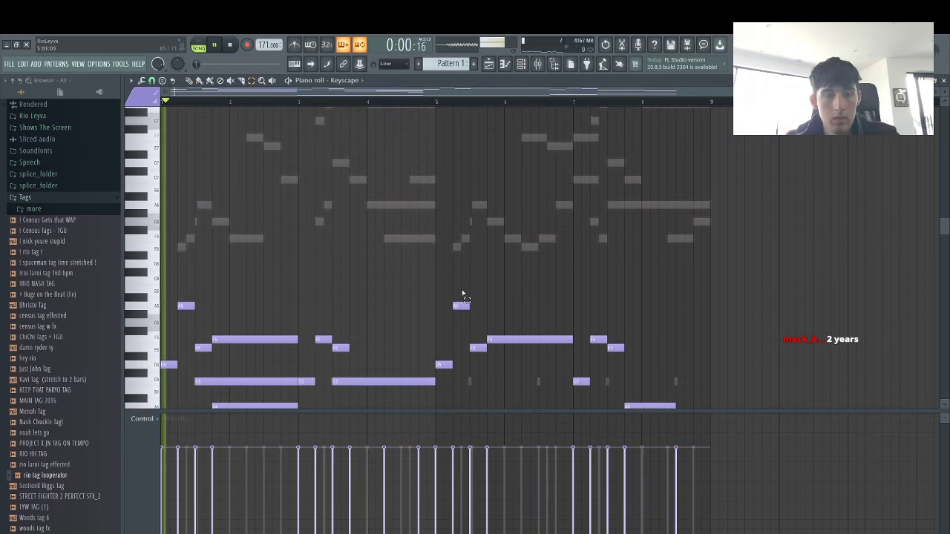
scroll(462, 283, down, 4)
key(space)
scroll(237, 175, up, 10)
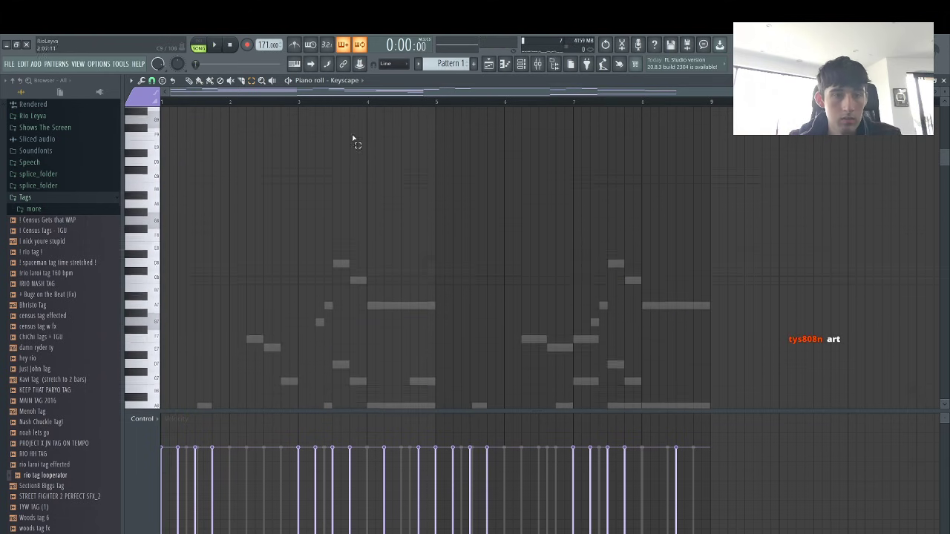
Remove the upper melody notes from the sforzando part and transpose the remaining notes up an octave
click(522, 65)
key(space)
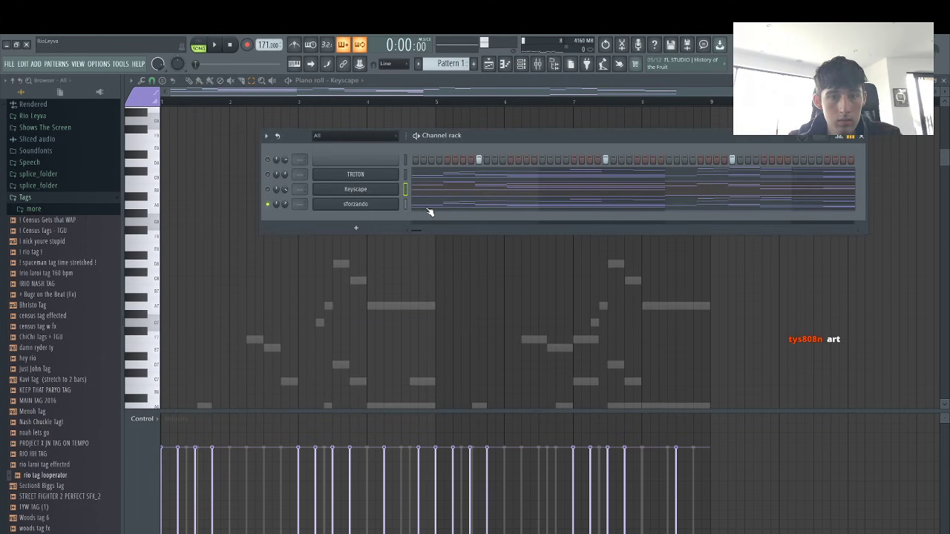
click(428, 208)
click(723, 356)
scroll(462, 145, down, 1)
scroll(697, 188, down, 4)
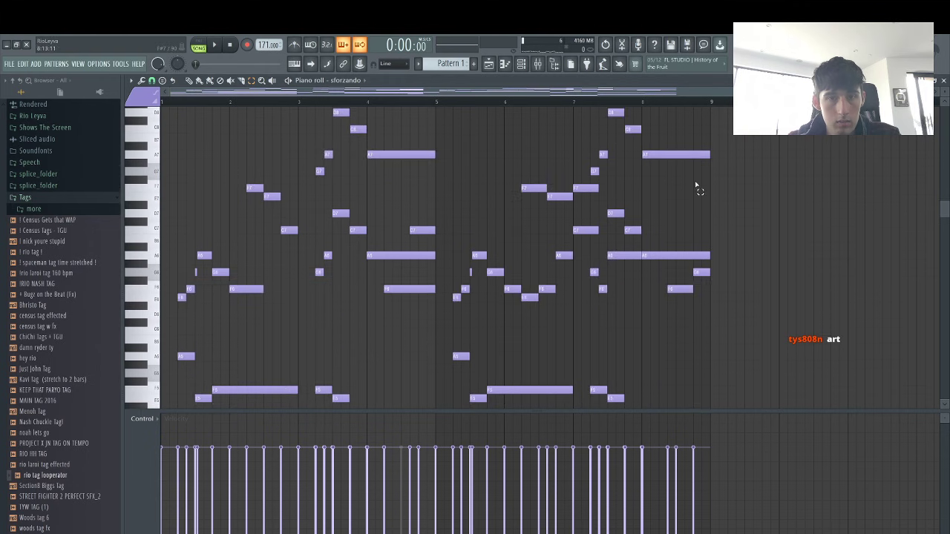
drag(740, 301, 167, 104)
key(alt+m)
key(space)
scroll(463, 270, down, 6)
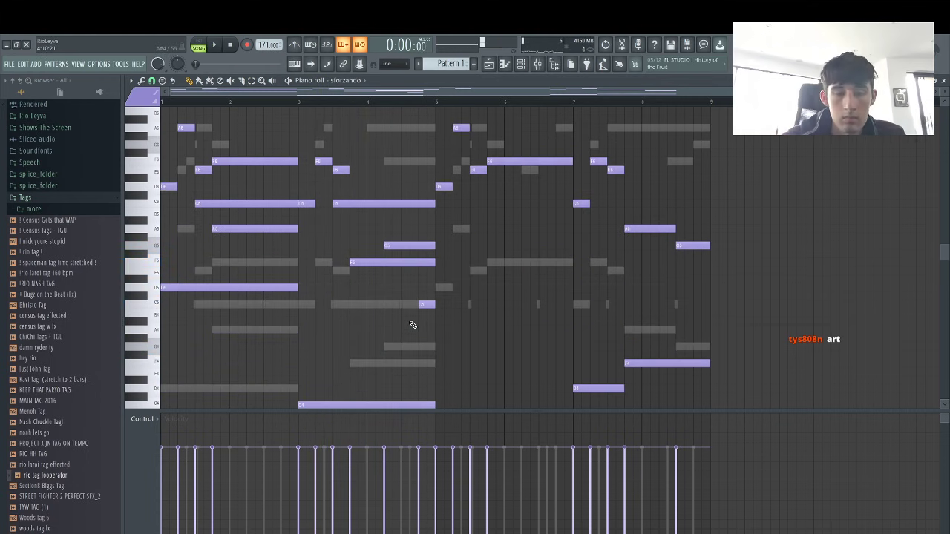
Play through the edited sforzando part and review its notes across the eight bars
key(space)
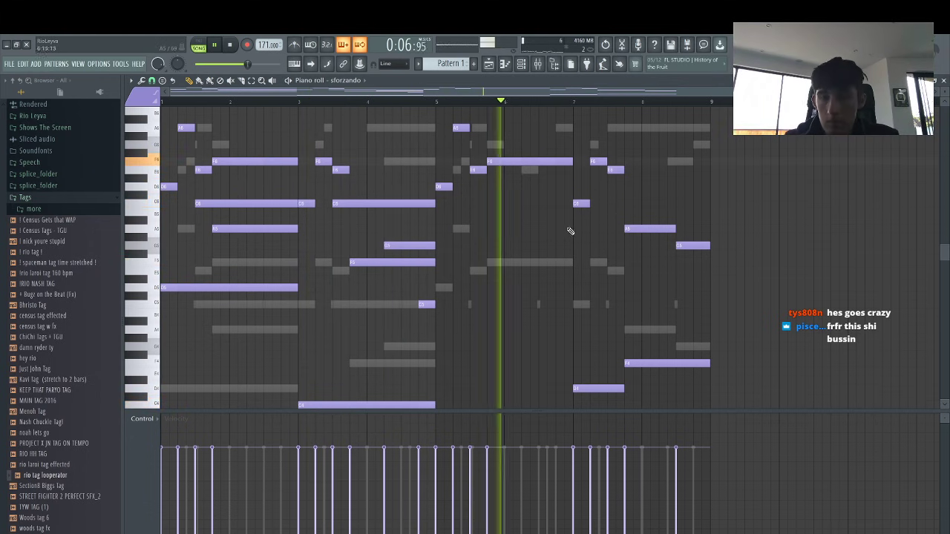
scroll(594, 157, up, 2)
scroll(595, 157, up, 6)
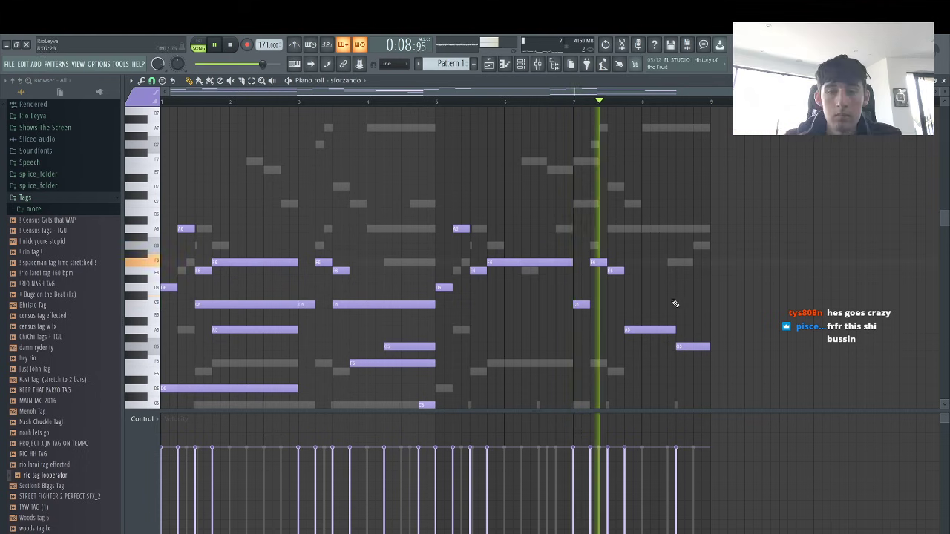
key(F6)
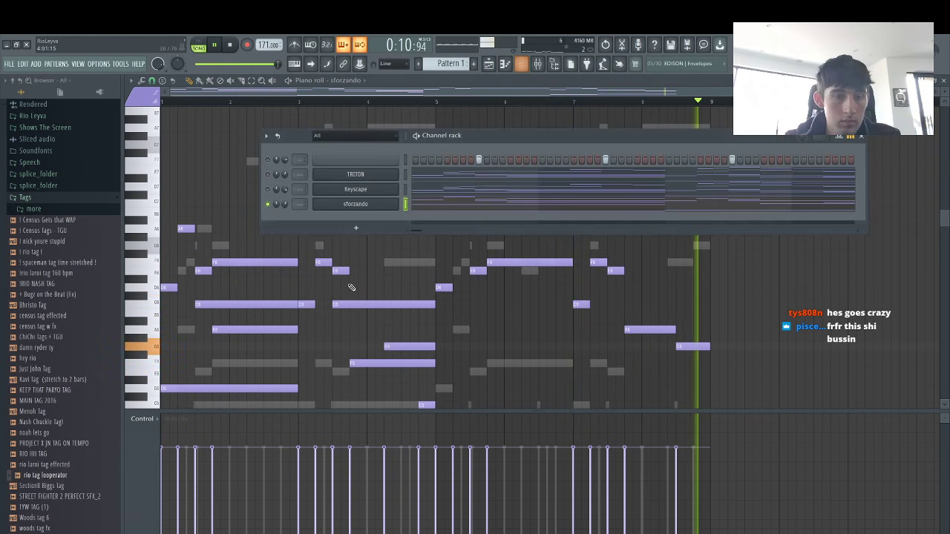
key(F6)
scroll(552, 325, down, 6)
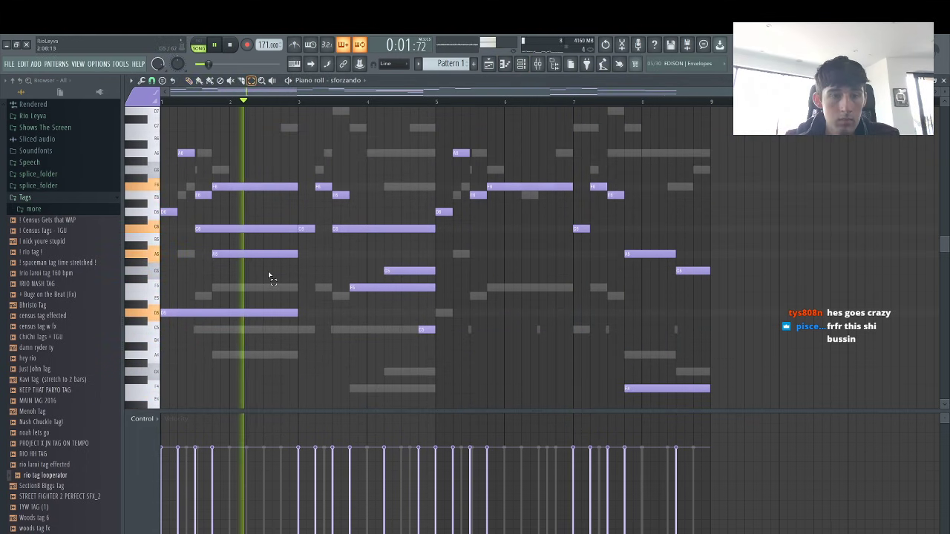
Duplicate the sustained chord notes from bars 1–4 into bars 5–8 of sforzando and move the overlapping final G note to F
drag(259, 263, 252, 225)
drag(428, 291, 388, 221)
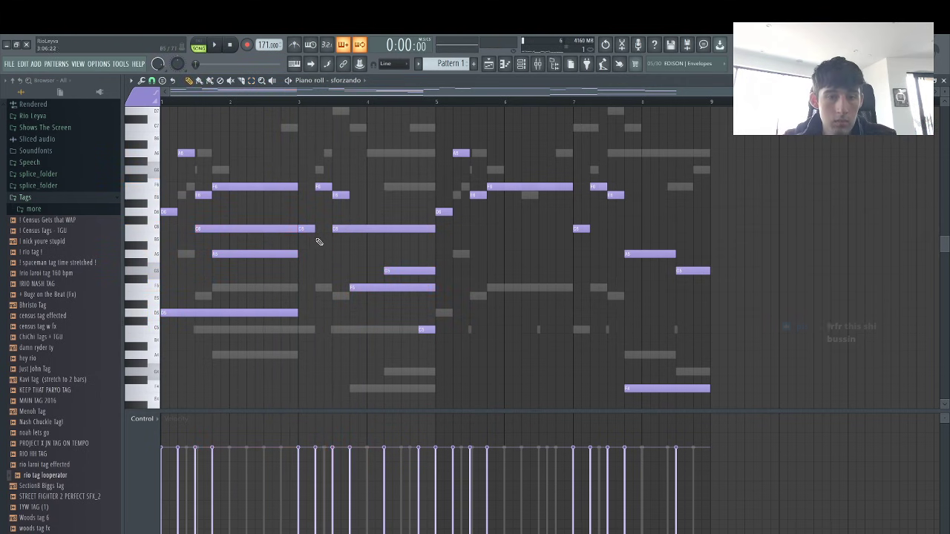
drag(410, 298, 243, 217)
scroll(416, 269, down, 3)
drag(448, 267, 209, 219)
key(ctrl+b)
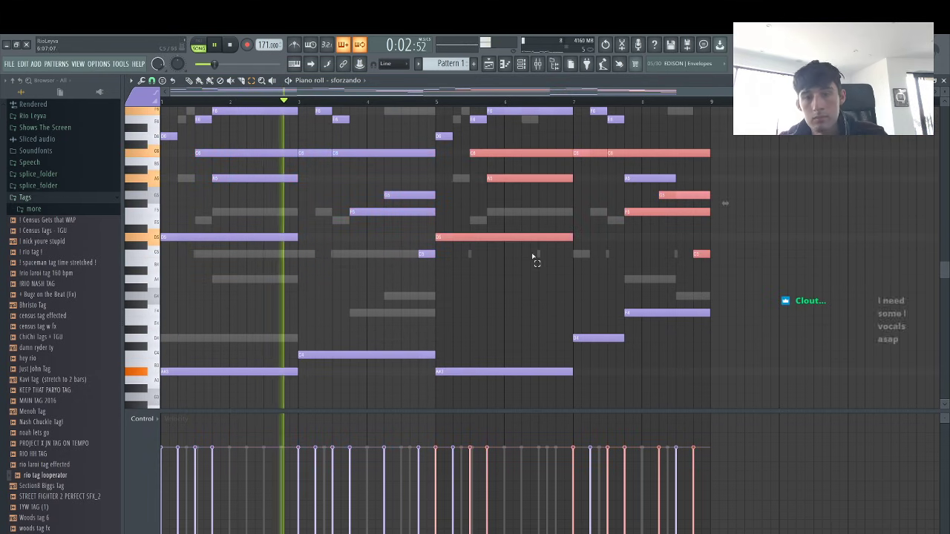
ctrl+click(593, 164)
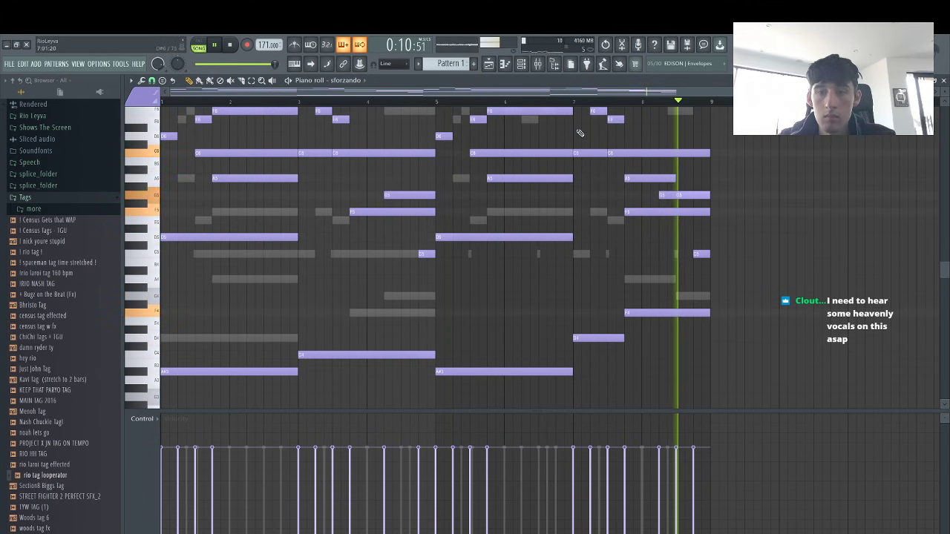
click(577, 102)
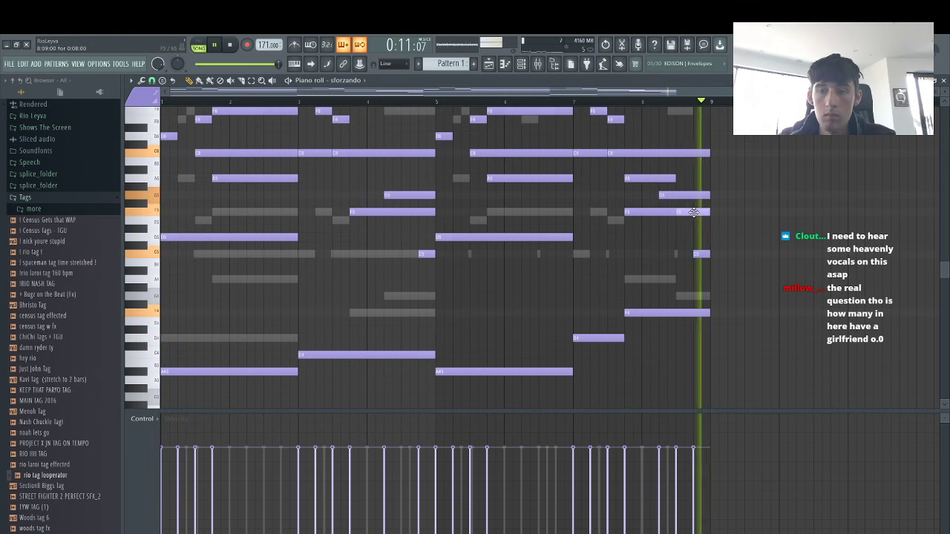
Clone the sforzando channel, copy the chord part's notes into the clone, and open the clone's instrument window
key(F6)
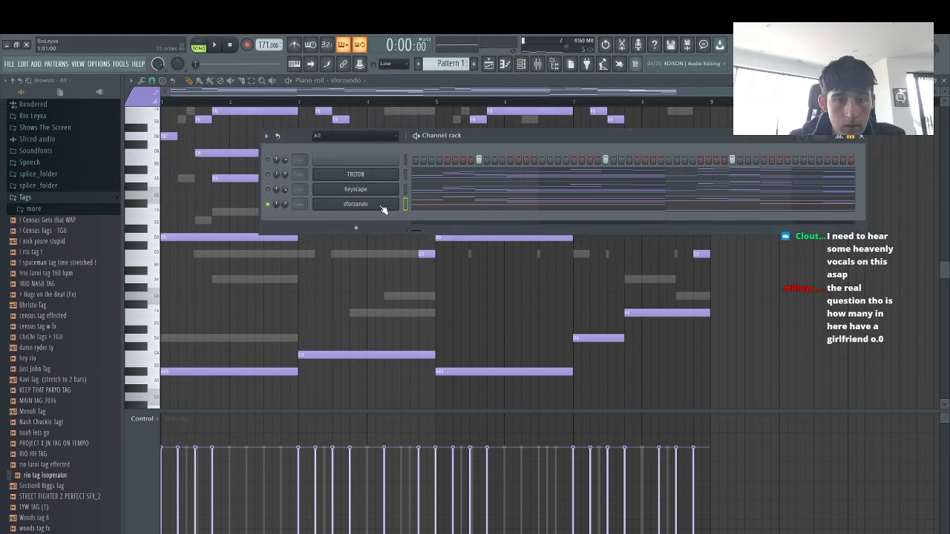
right_click(382, 206)
click(423, 278)
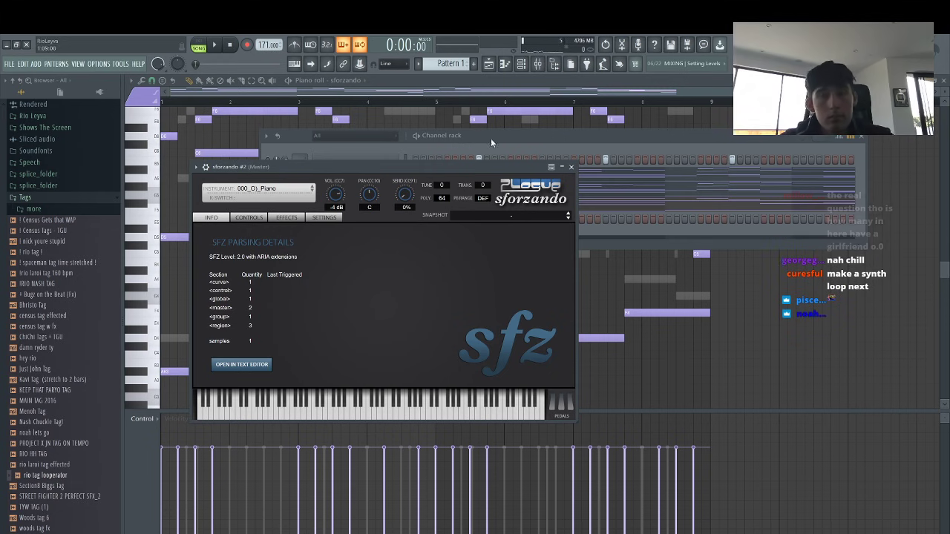
click(528, 140)
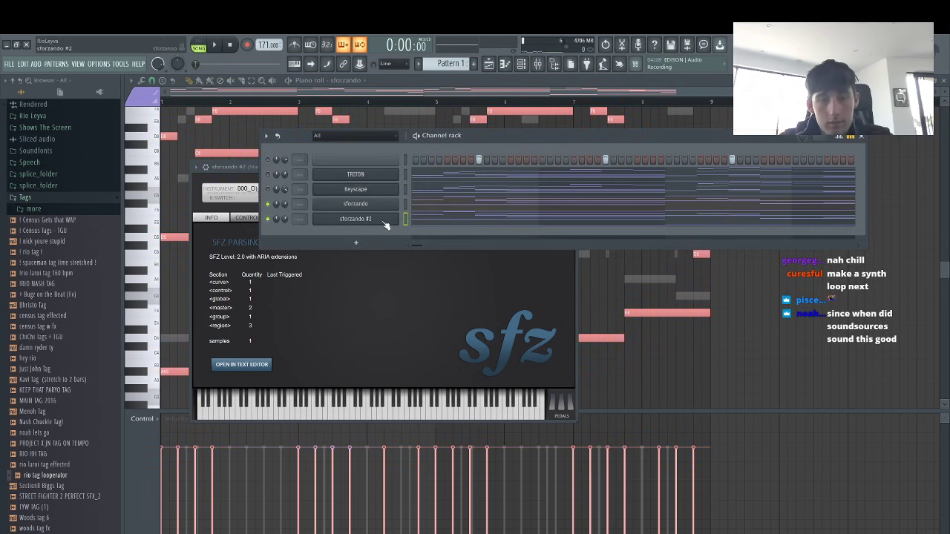
click(347, 220)
click(350, 222)
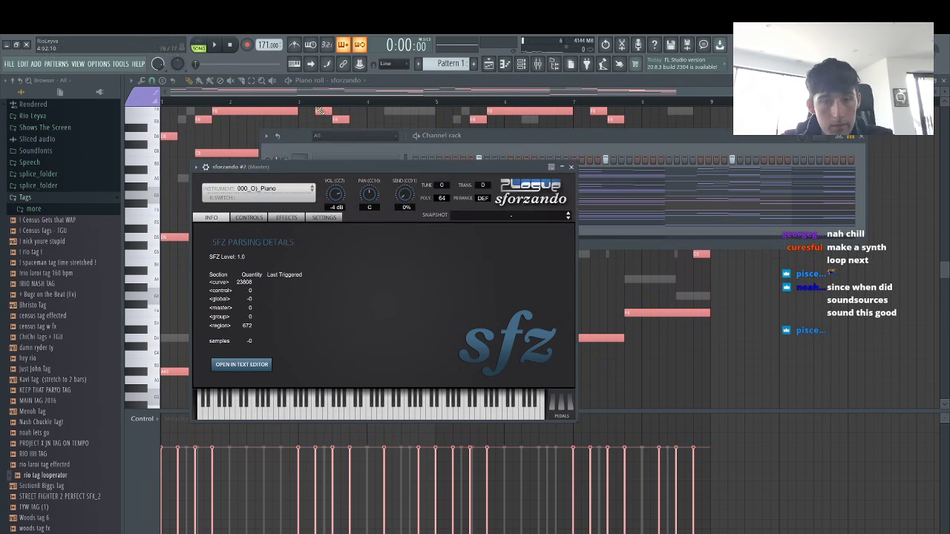
Switch to File Explorer, open the - Unsorted - melodies folder, and play the grit 138 BPM melody file
click(16, 45)
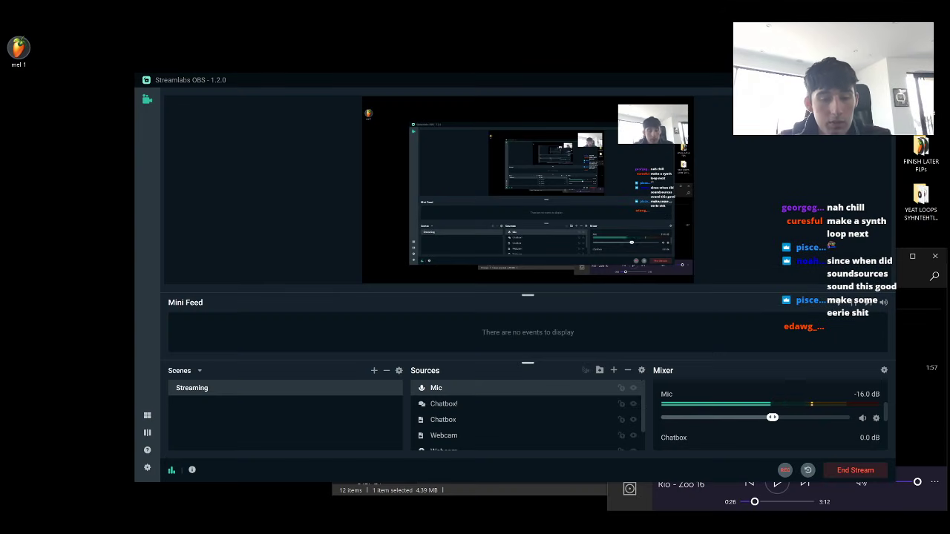
click(475, 490)
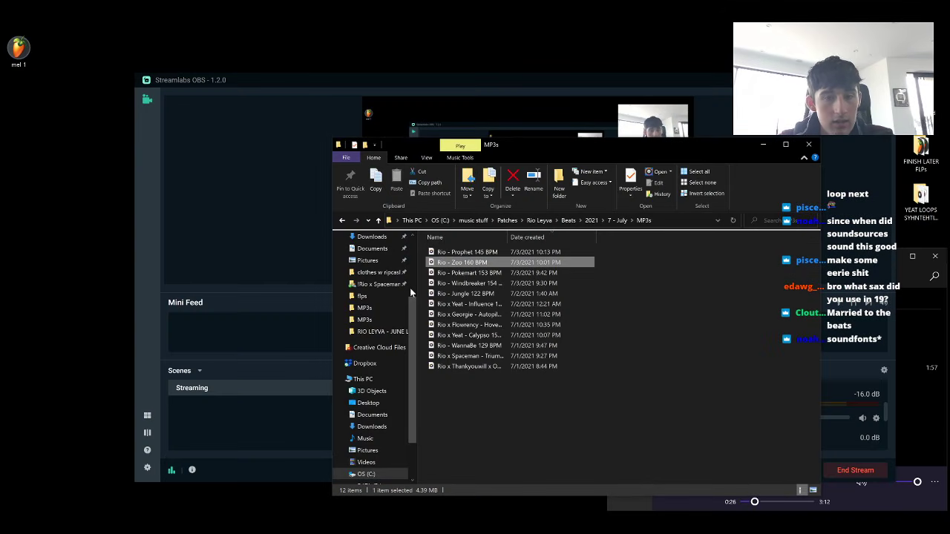
scroll(374, 278, up, 3)
click(373, 280)
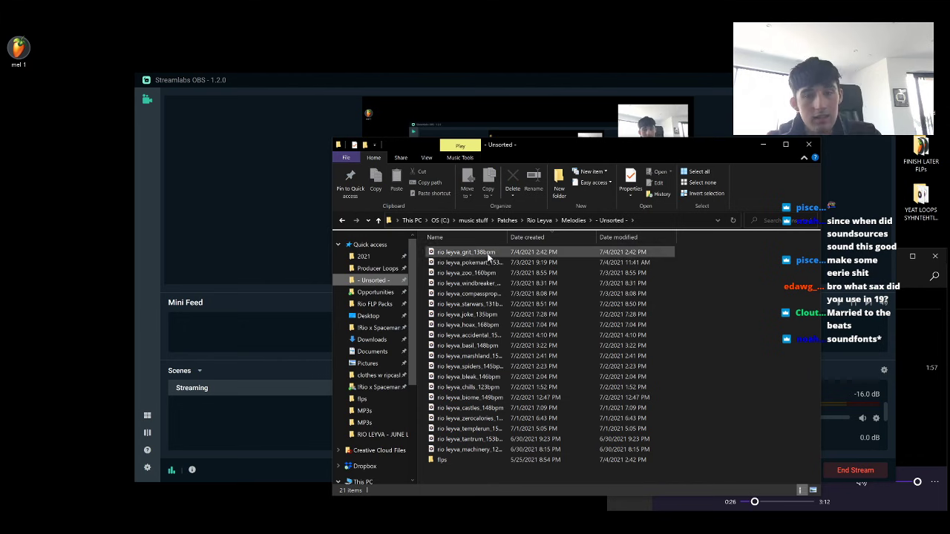
double_click(487, 253)
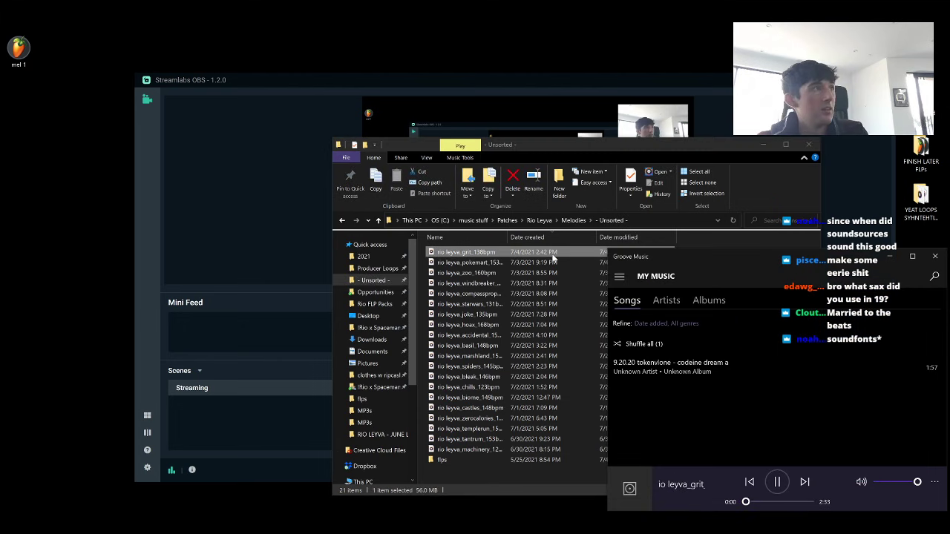
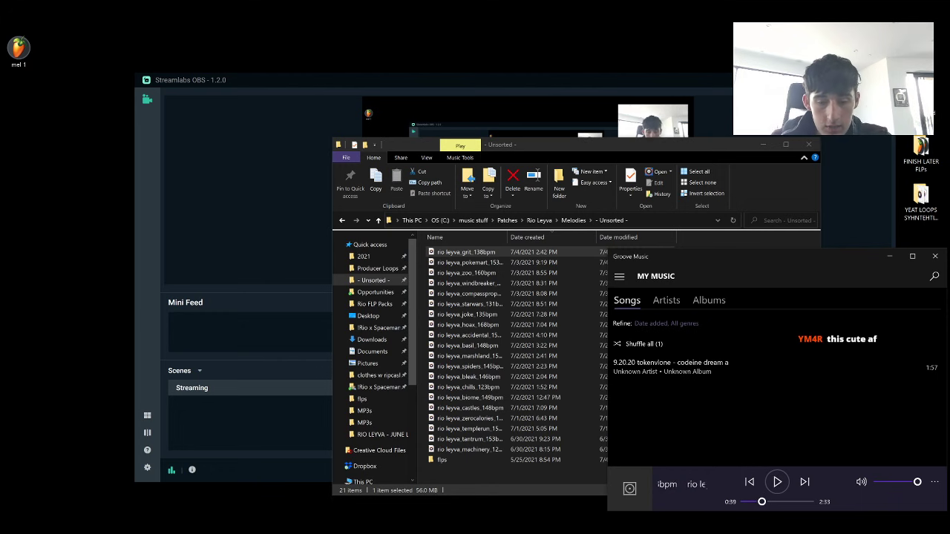
Switch back to FL Studio, step sforzando #2 to 003_O)_Tine_E-Piano_, and play the chord part with it
key(alt+Tab)
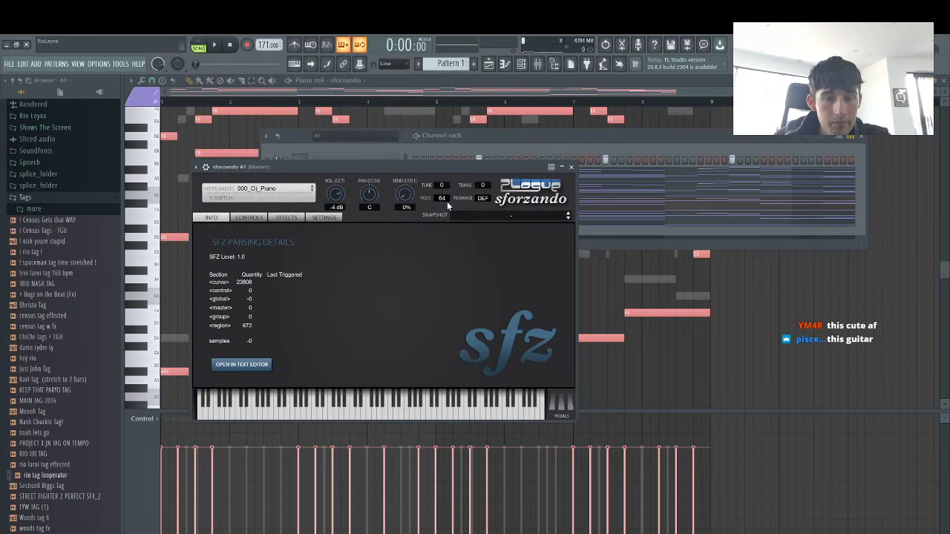
key(space)
key(space)
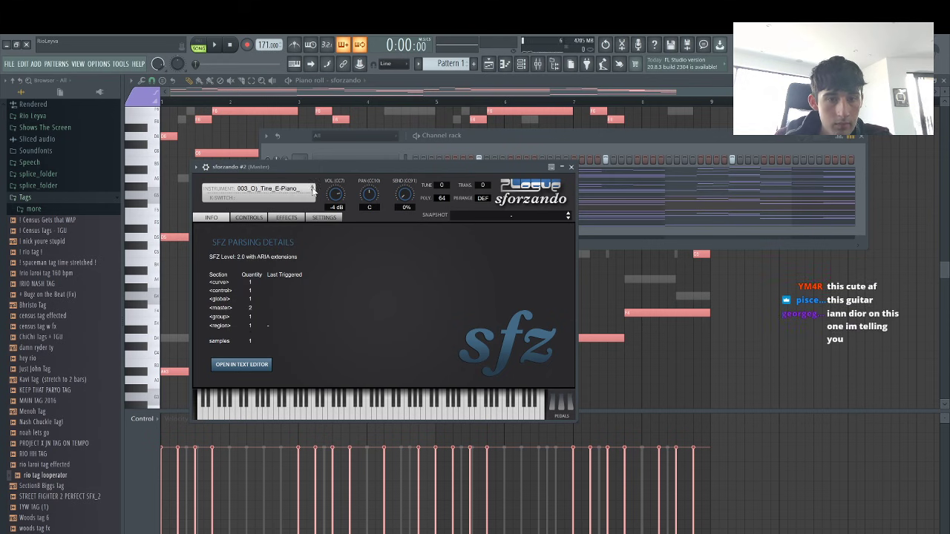
click(523, 147)
key(space)
key(space)
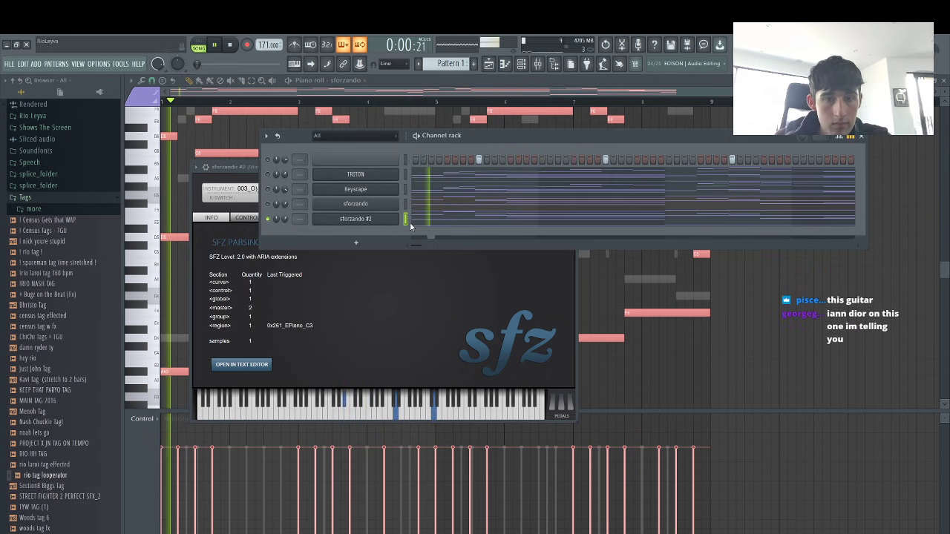
key(space)
click(354, 220)
click(354, 221)
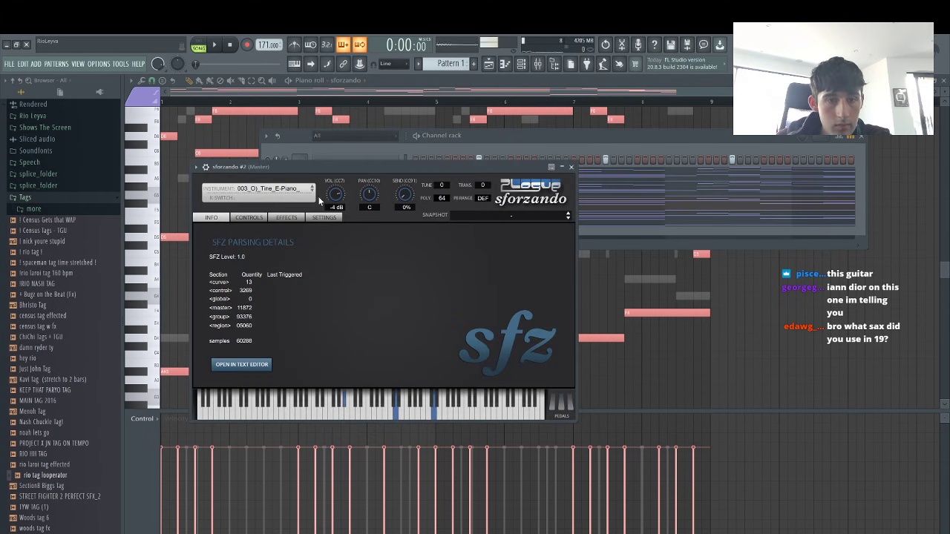
Audition the following presets in sforzando #2 up to 007_O)_Celeste_, and unmute sforzando to hear both layers together
click(312, 191)
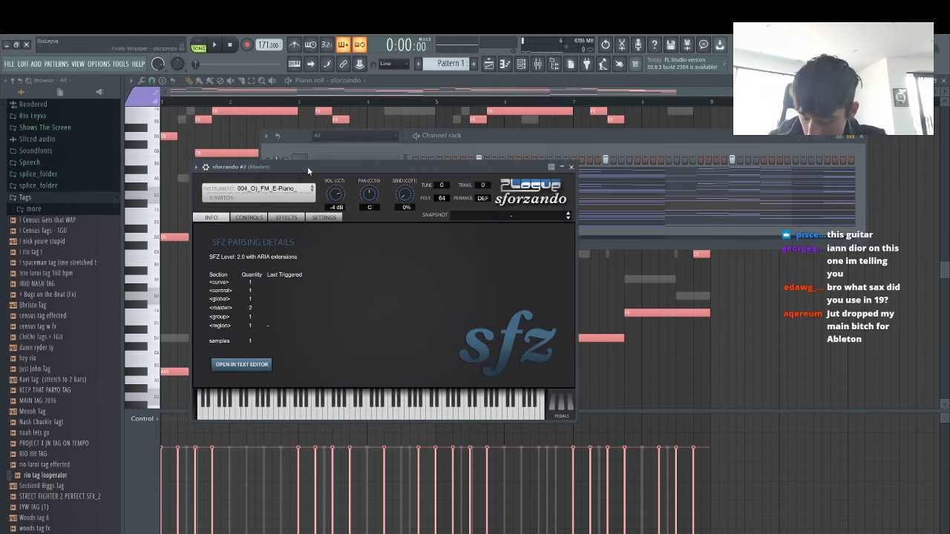
key(space)
key(space)
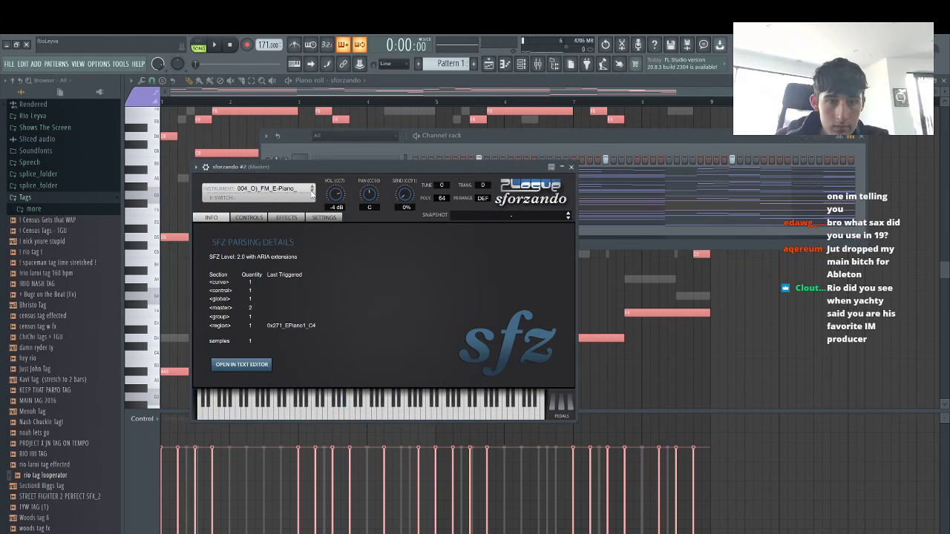
click(312, 191)
key(space)
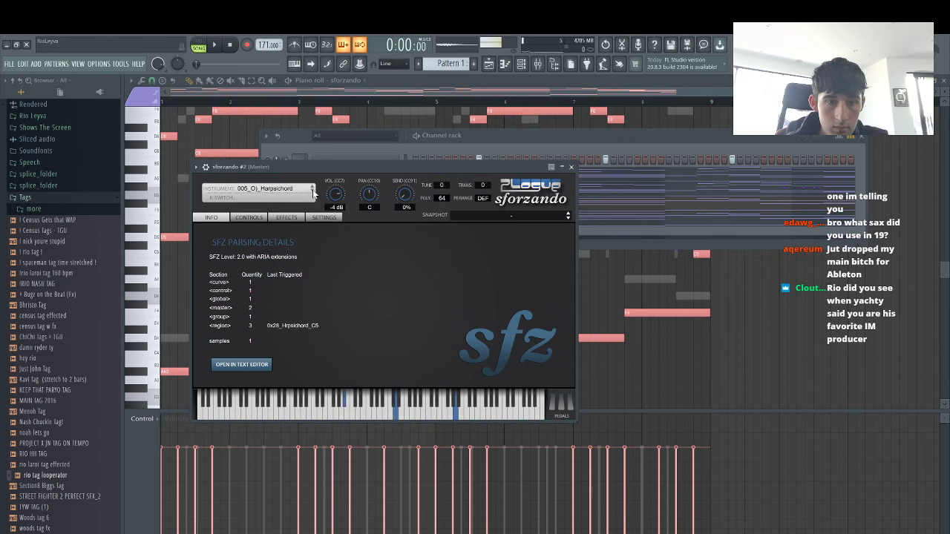
key(space)
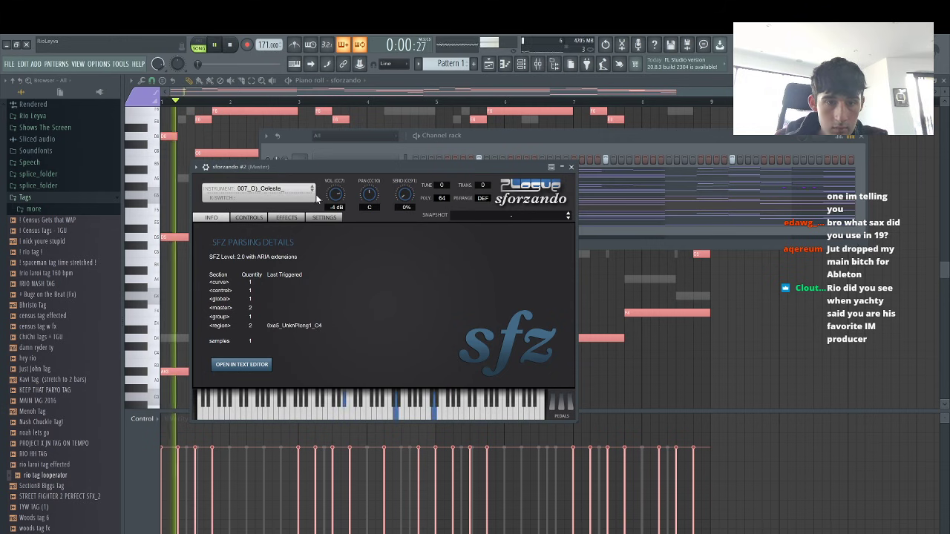
click(449, 162)
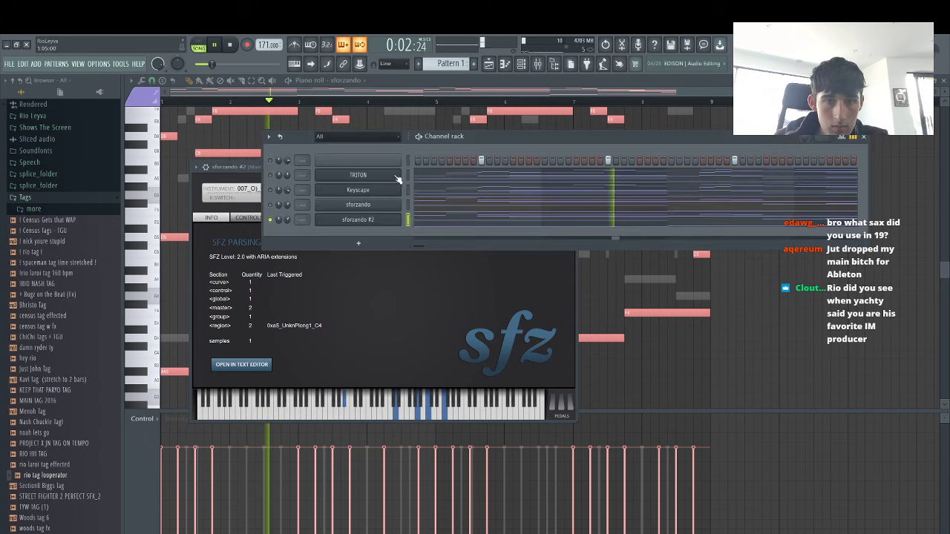
click(270, 204)
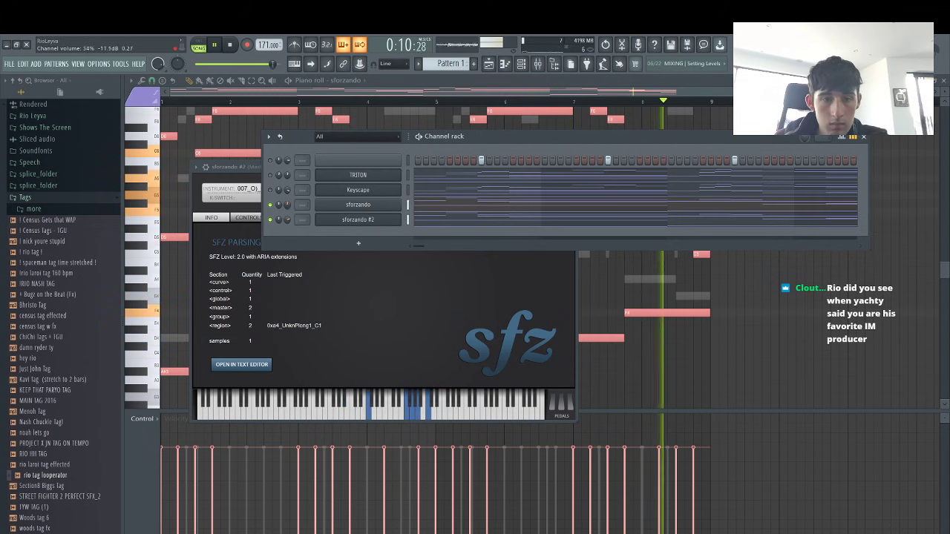
Clone the sforzando #2 channel and load 036_O)_Harp from the PMD Explorers of Sky soundfont's 000 bank into the clone
right_click(393, 219)
click(457, 298)
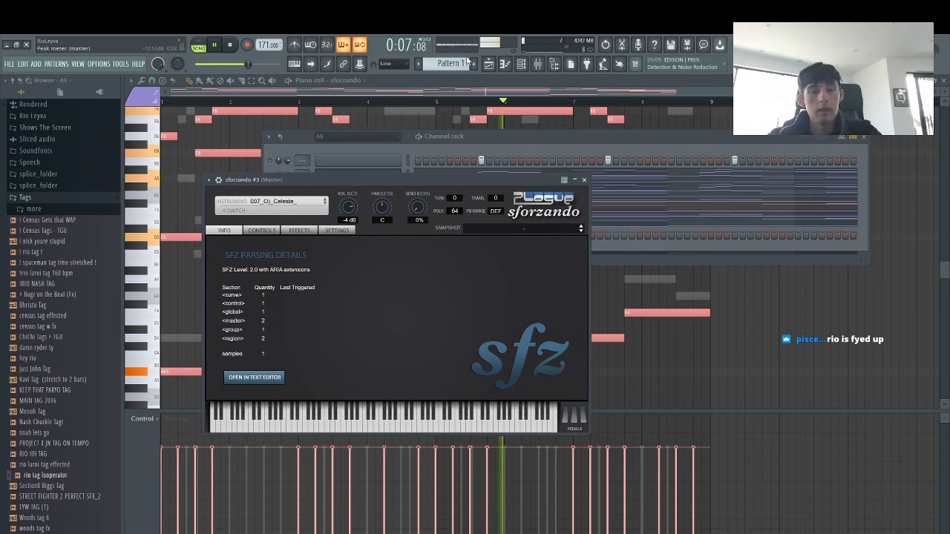
key(space)
click(292, 200)
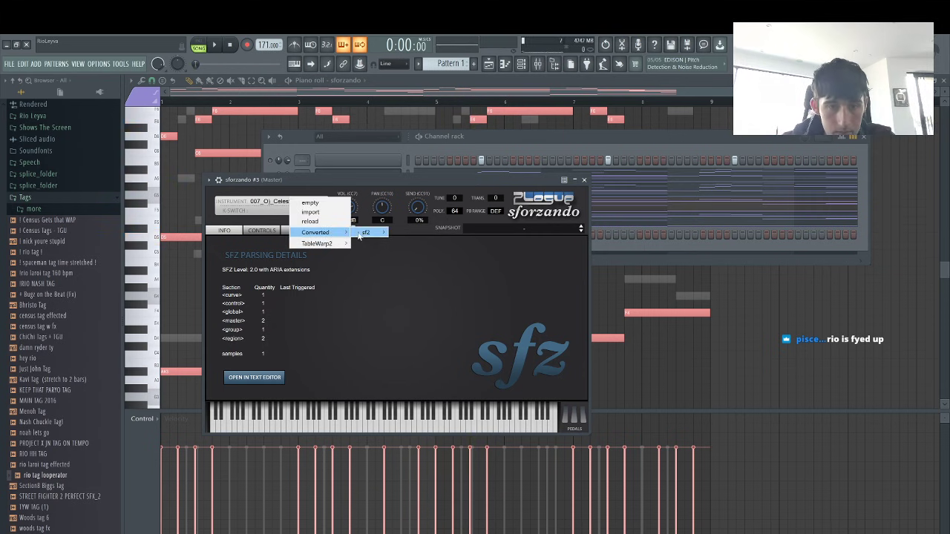
mouse_move(375, 235)
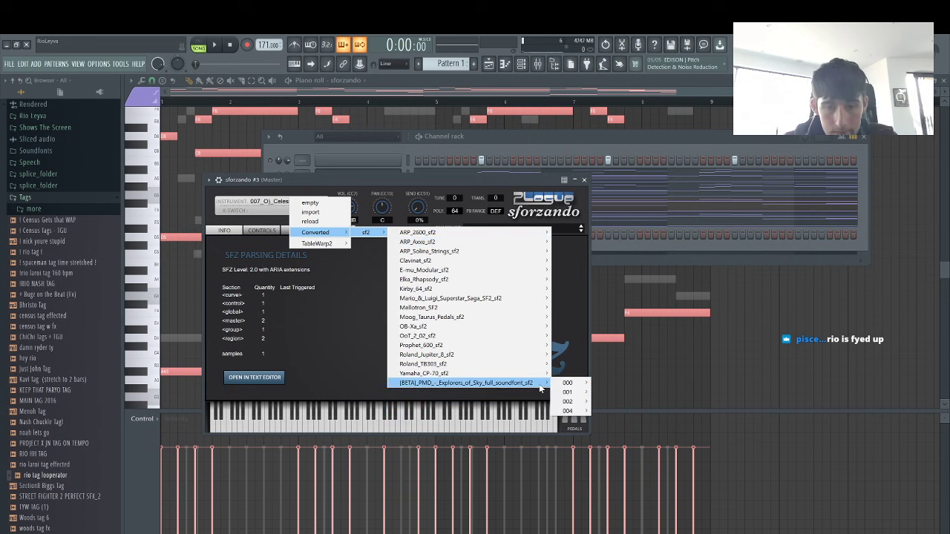
mouse_move(573, 395)
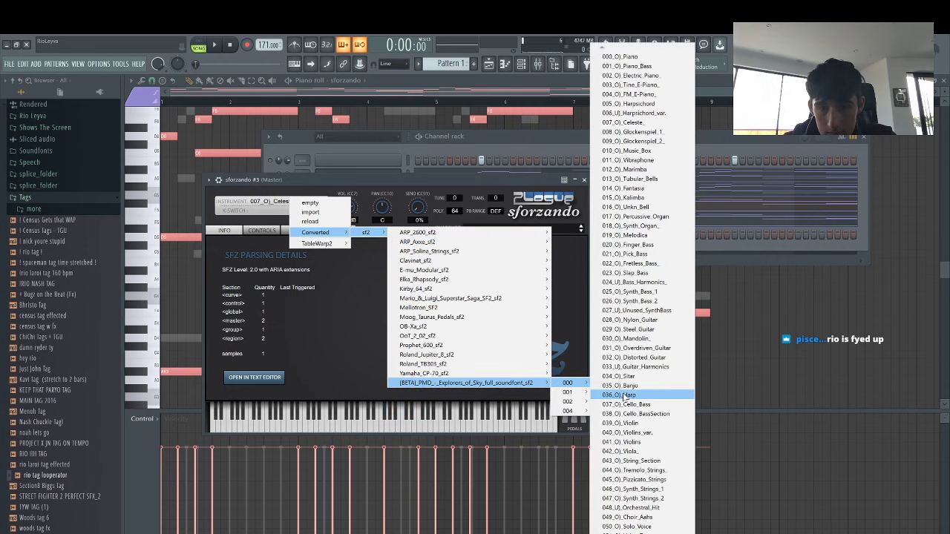
click(627, 394)
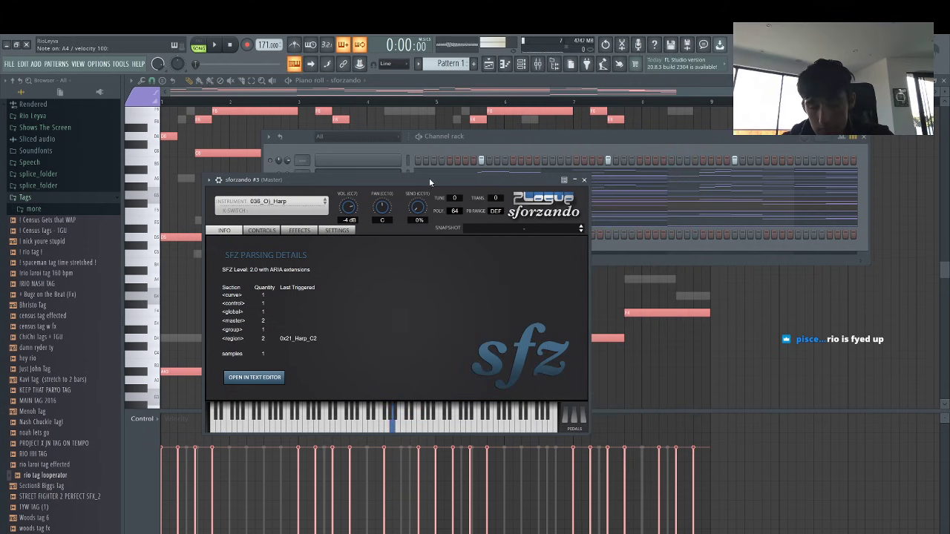
Copy the Keyscape notes into sforzando #3 and open its piano roll
click(628, 253)
key(space)
key(space)
click(409, 191)
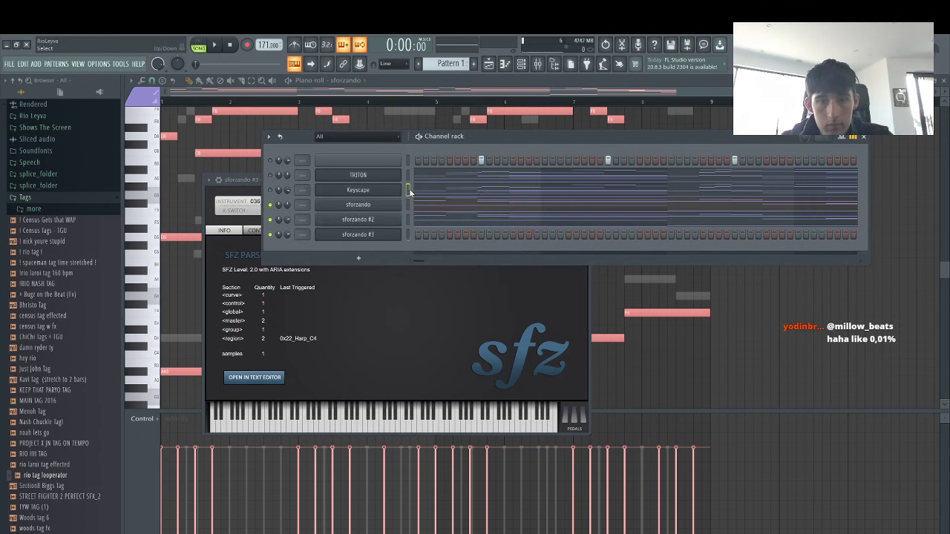
key(ctrl+v)
click(435, 238)
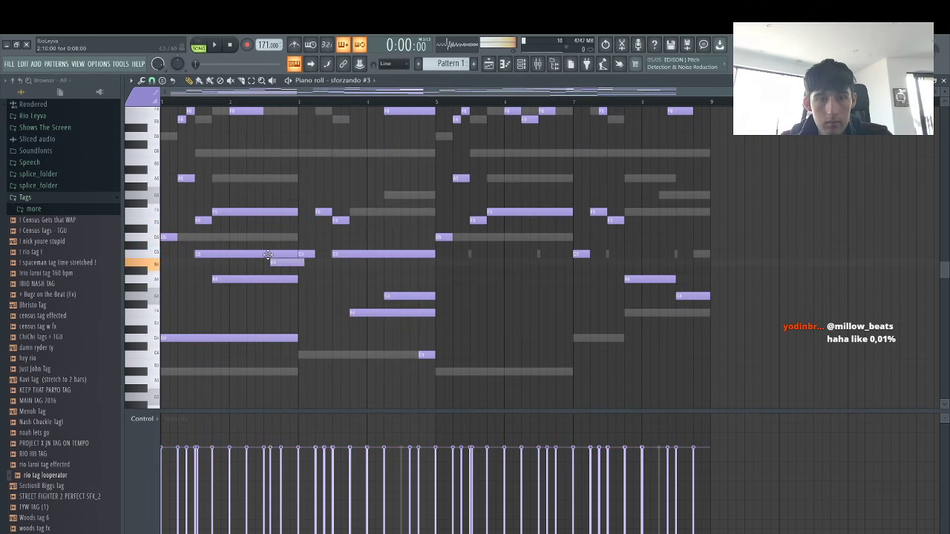
Delete the bass and chord notes below the high melody across all eight bars of sforzando #3
drag(268, 255, 265, 254)
scroll(506, 390, down, 5)
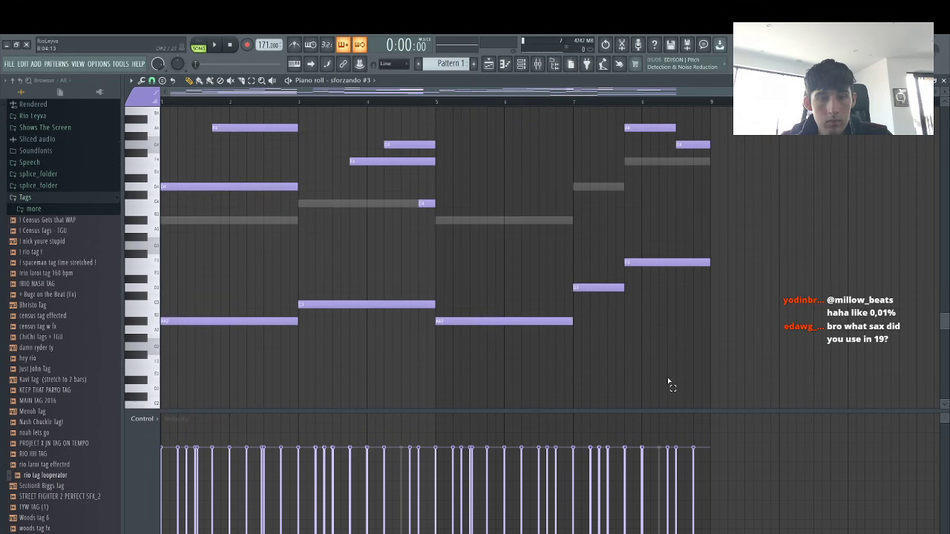
drag(717, 358, 99, 240)
key(Delete)
Play the sforzando #3 melody and transpose its notes, comparing octaves and settling on one octave lower
key(space)
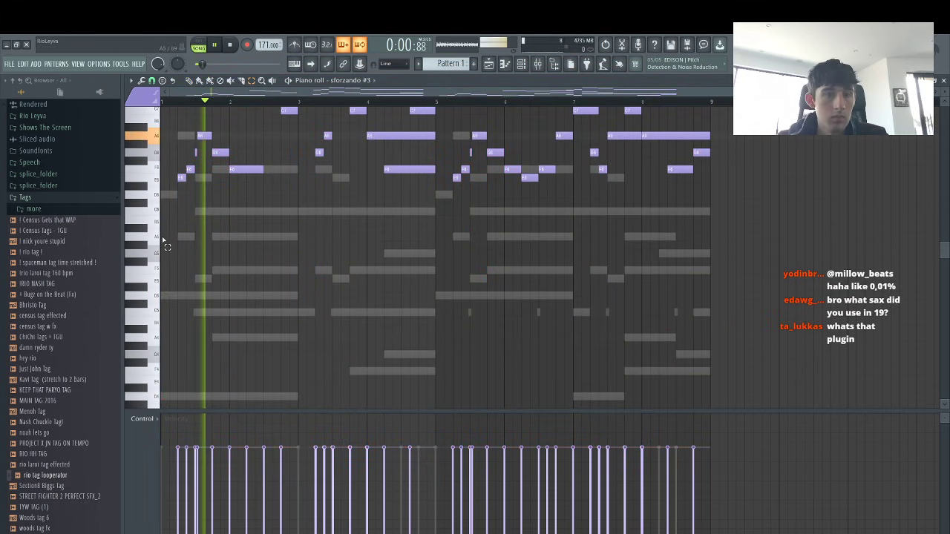
key(ctrl+Down)
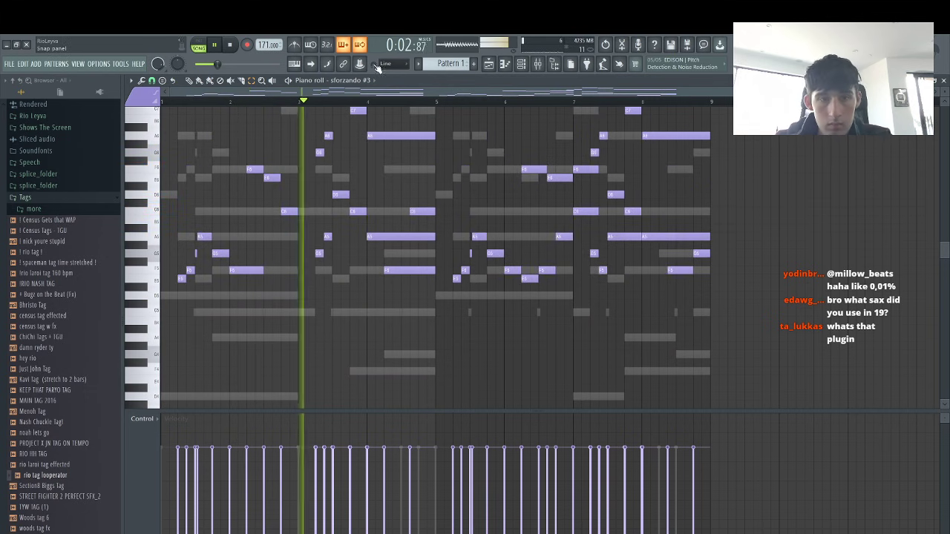
key(ctrl+Down)
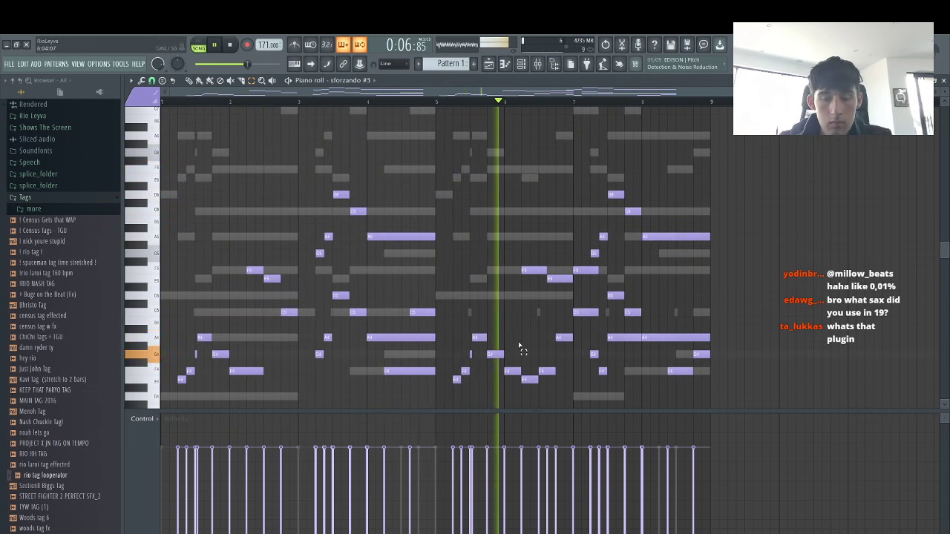
key(ctrl+Up)
scroll(502, 171, up, 3)
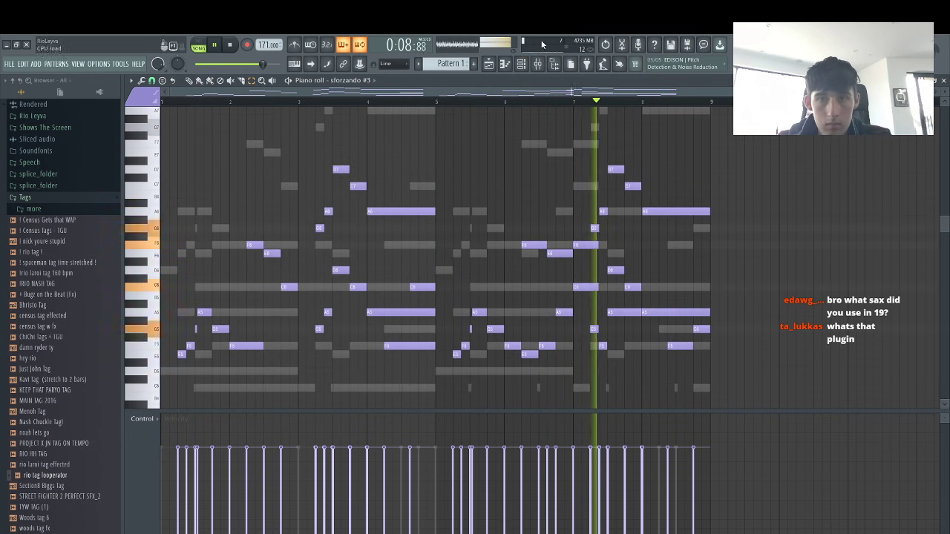
Solo the sforzando #3 channel, open its instrument window, and play the melody with the Harp
key(F6)
key(space)
right_click(270, 235)
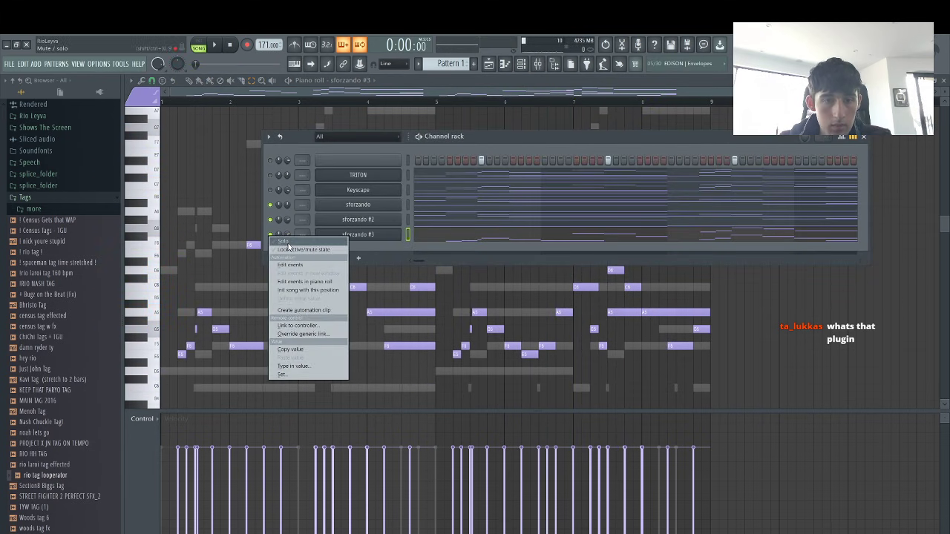
click(285, 248)
click(357, 235)
key(space)
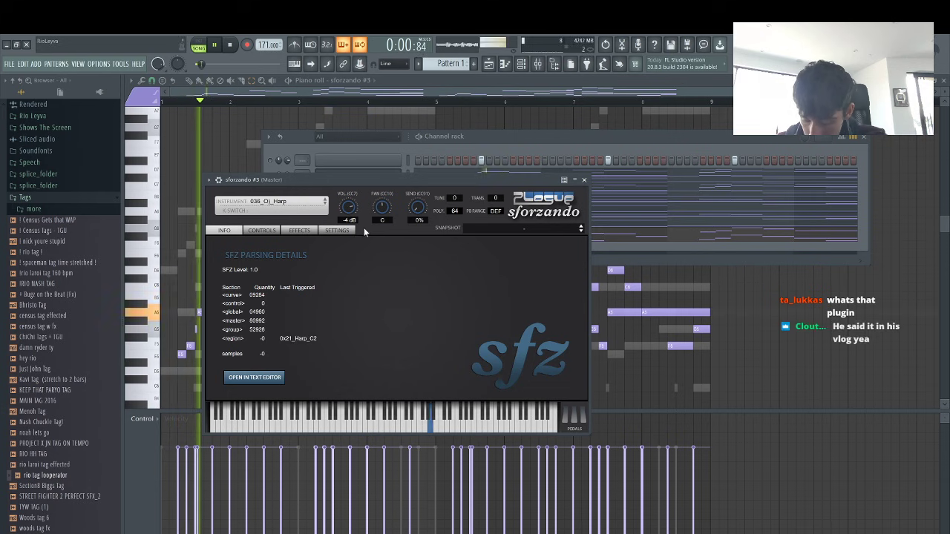
key(space)
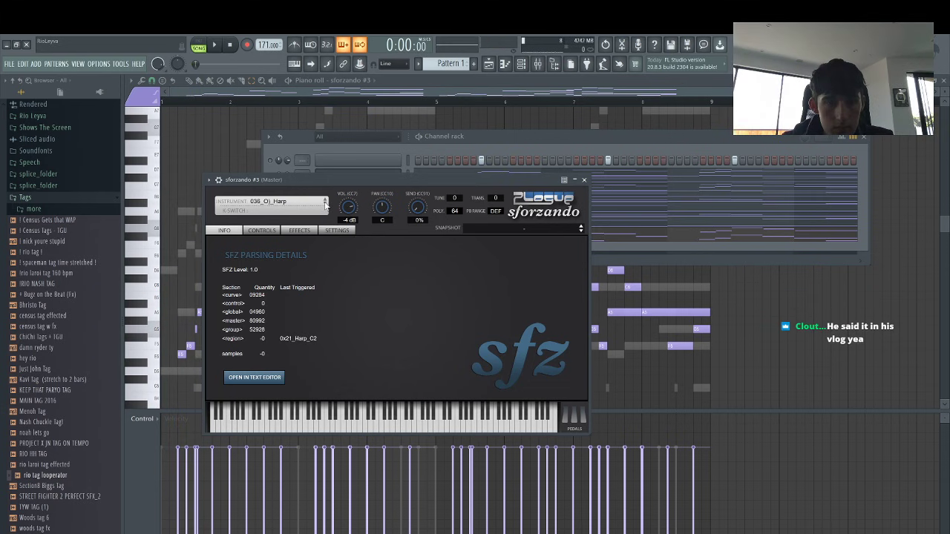
Audition the string presets in sforzando #3 from 037_O)_Cello_Bass through 045_O)_Pizzicato_Strings during playback
click(325, 205)
key(space)
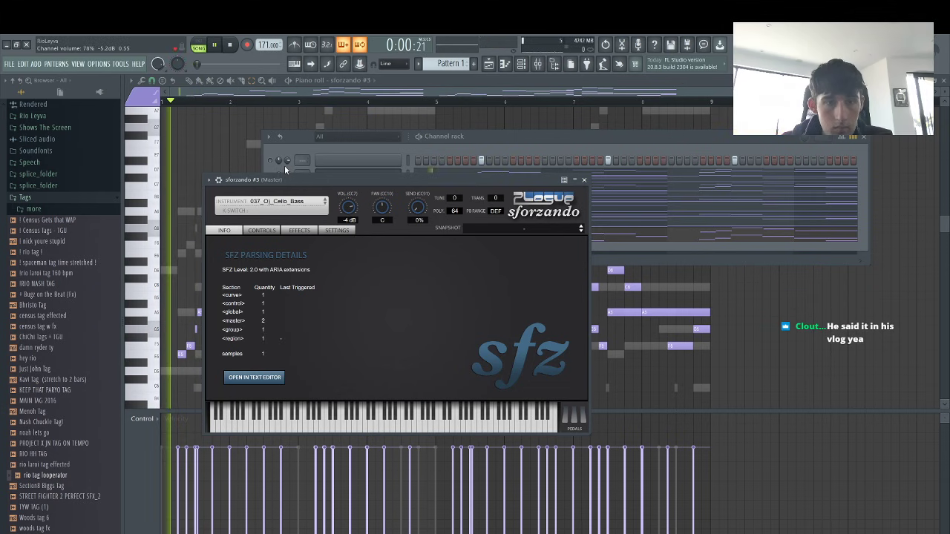
click(325, 205)
click(325, 205)
click(325, 204)
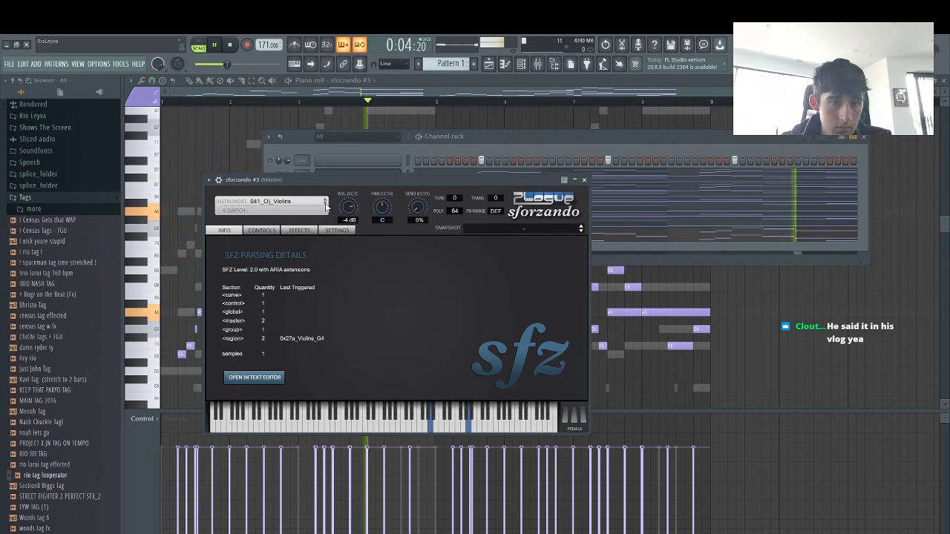
click(325, 205)
click(326, 204)
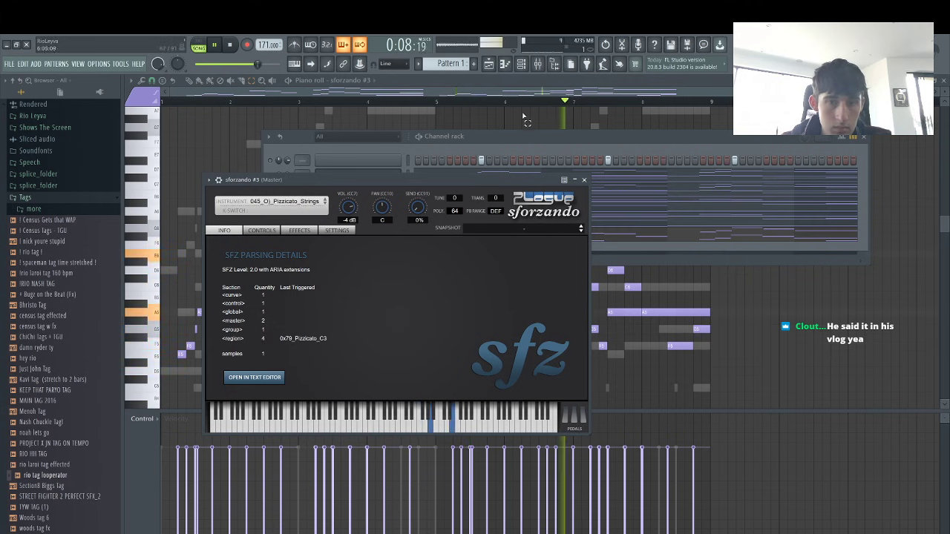
Play the Pizzicato Strings alongside the other sforzando layers, solo sforzando #3, and reopen its instrument window
click(509, 140)
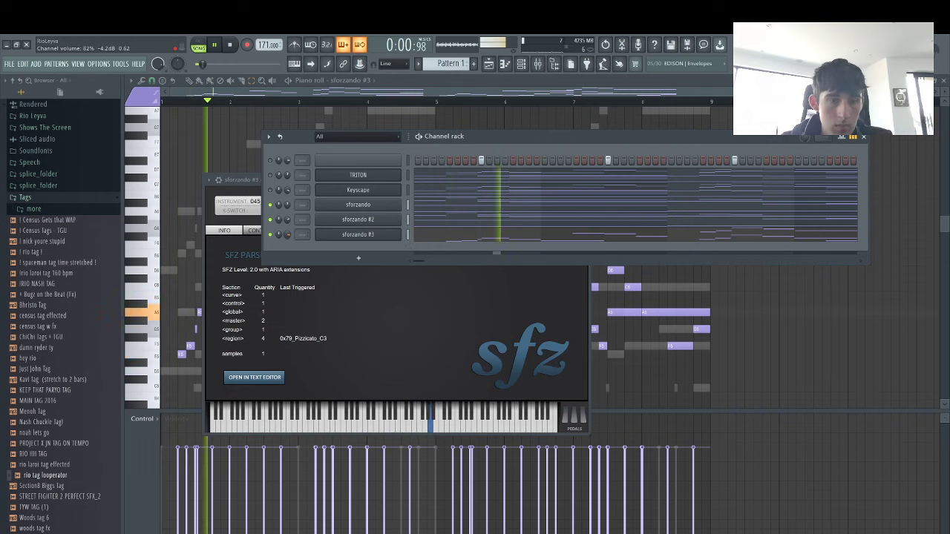
right_click(270, 235)
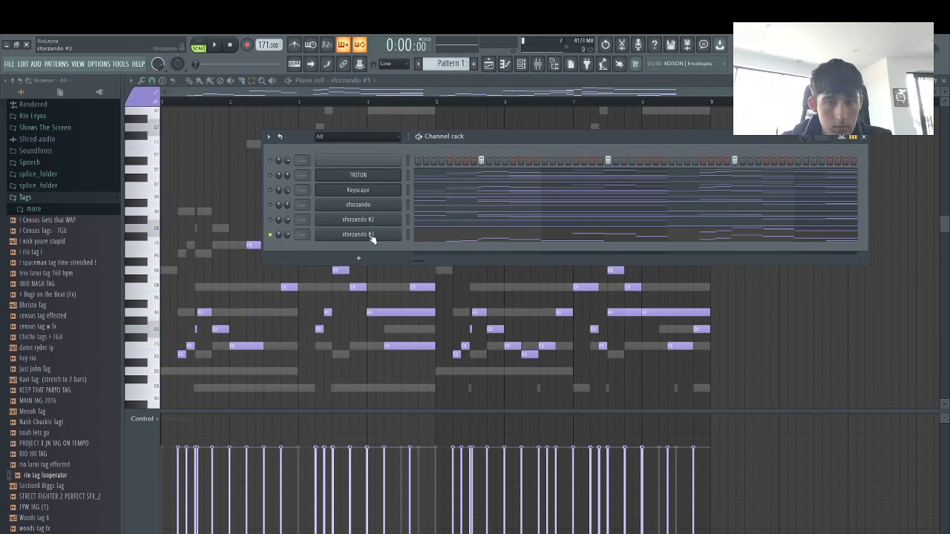
click(371, 235)
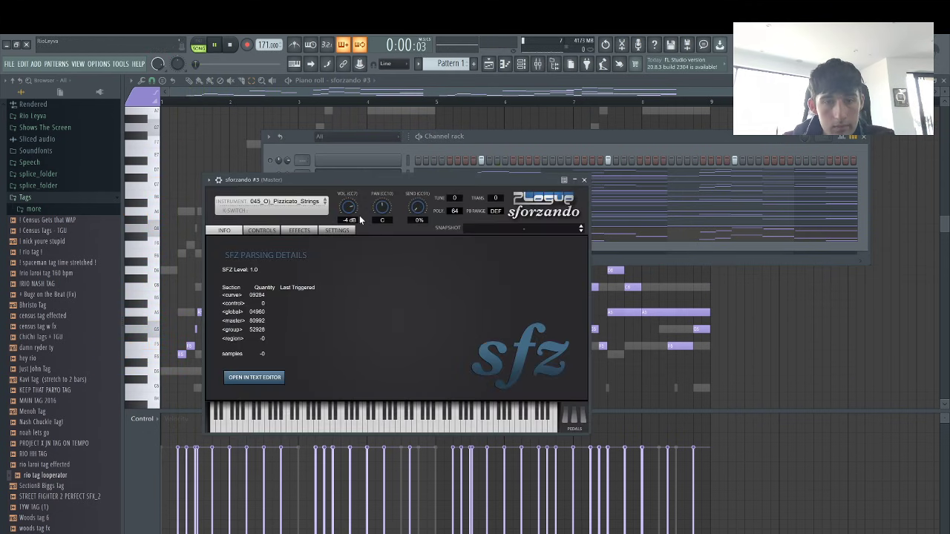
Audition the synth string and voice presets in sforzando #3 up to 051_O)_Voice_Tenor_ and go back to 050_O)_Solo_Voice
click(325, 203)
click(325, 203)
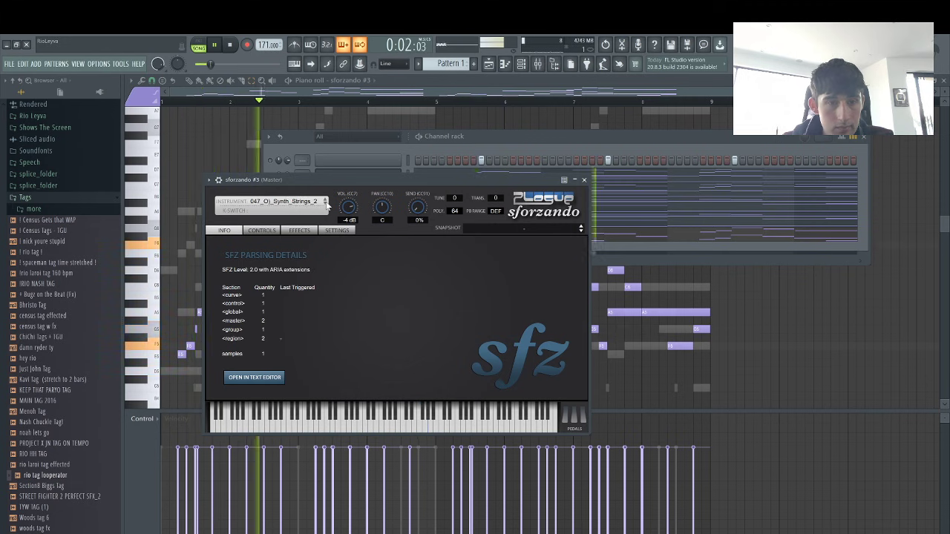
click(325, 203)
click(325, 204)
click(325, 203)
click(325, 204)
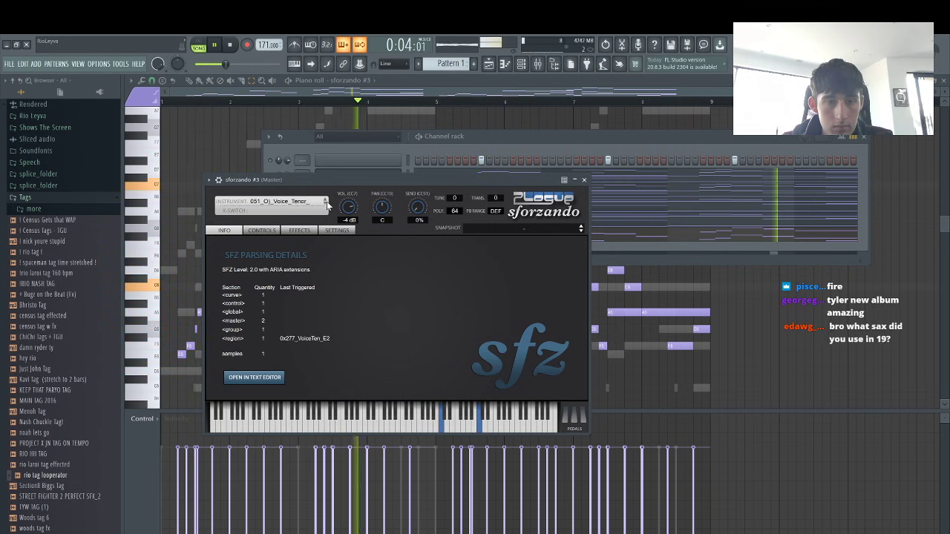
click(325, 200)
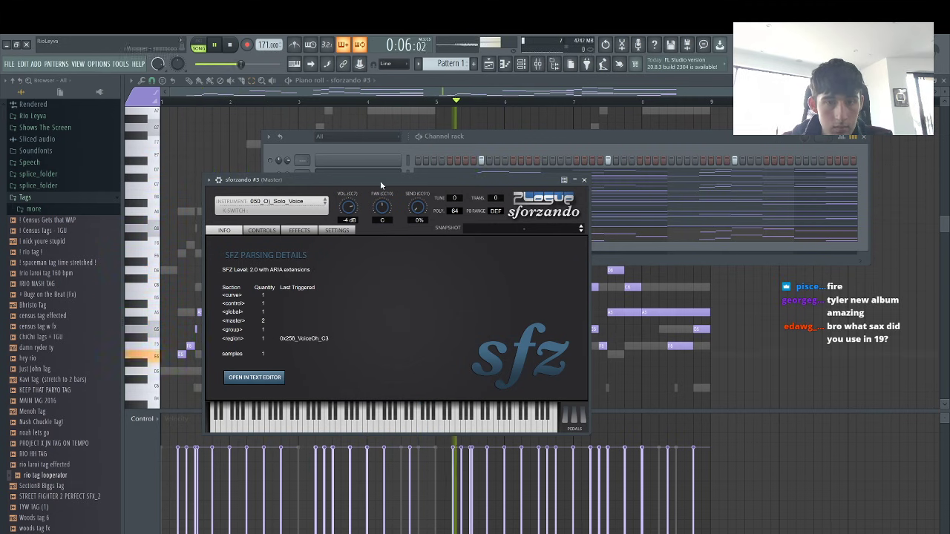
Play the sforzando layers together, with sforzando #3's channel volume at about 61%, and clone sforzando #3 into a new channel
click(467, 160)
drag(270, 225, 288, 251)
click(409, 235)
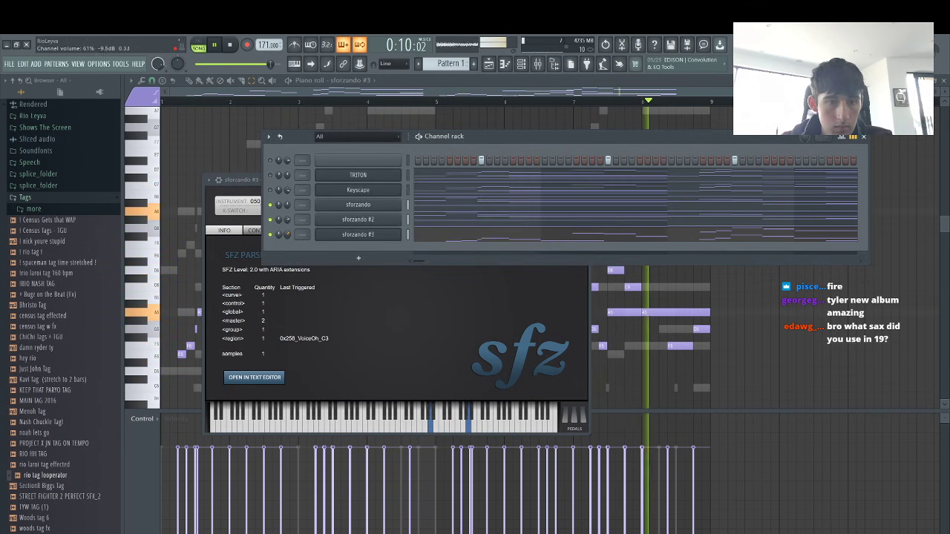
right_click(394, 230)
click(445, 307)
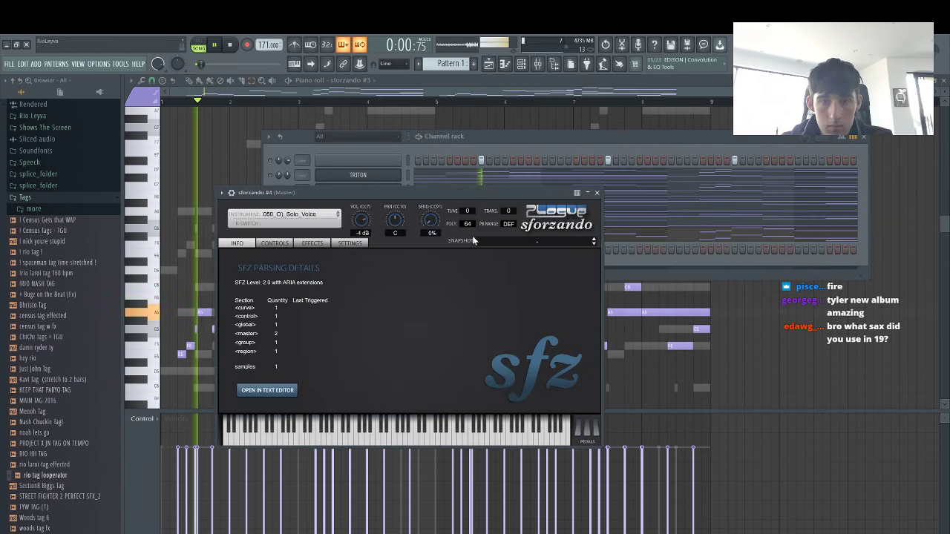
click(548, 138)
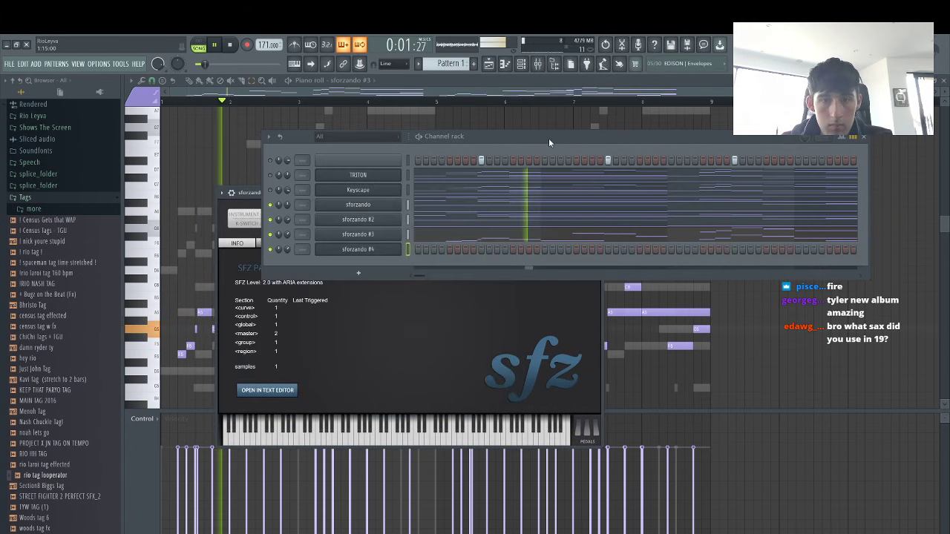
Browse the converted sf2 soundfonts in sforzando #4, load 000_Accordion from Kirby_64_sf2, and stop playback
click(354, 250)
click(324, 214)
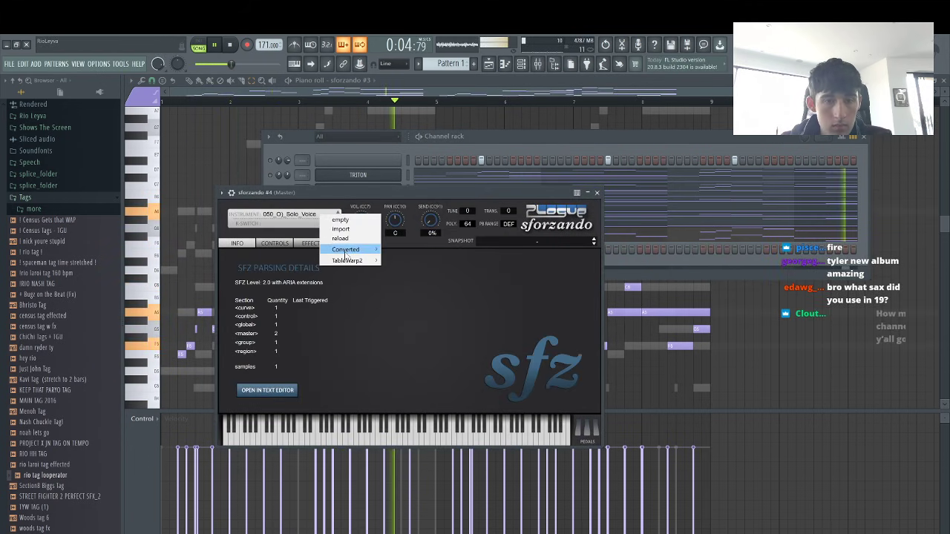
mouse_move(371, 250)
mouse_move(407, 255)
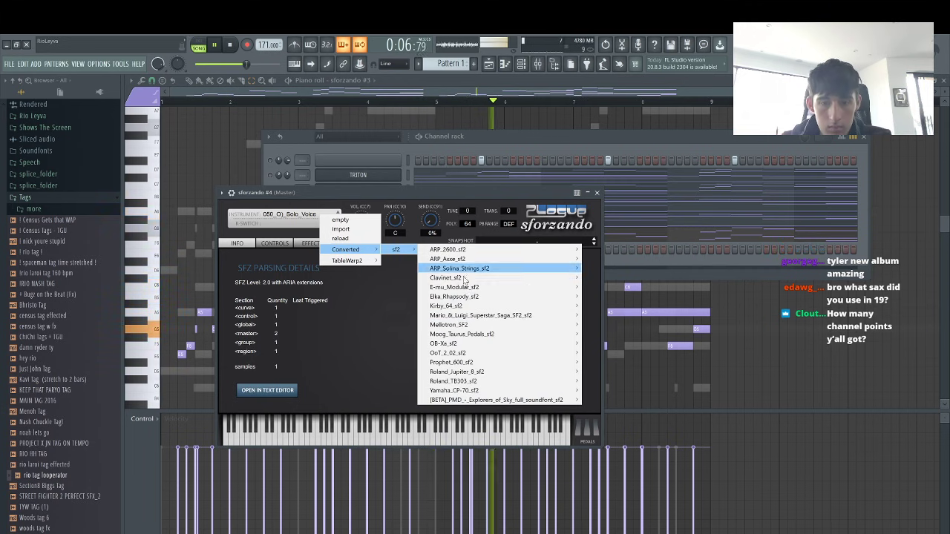
mouse_move(567, 400)
mouse_move(616, 404)
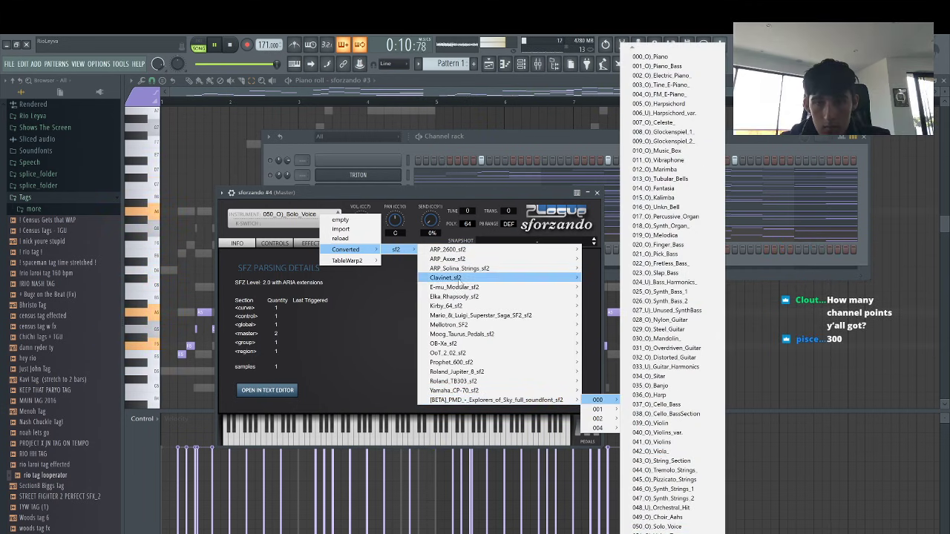
mouse_move(562, 296)
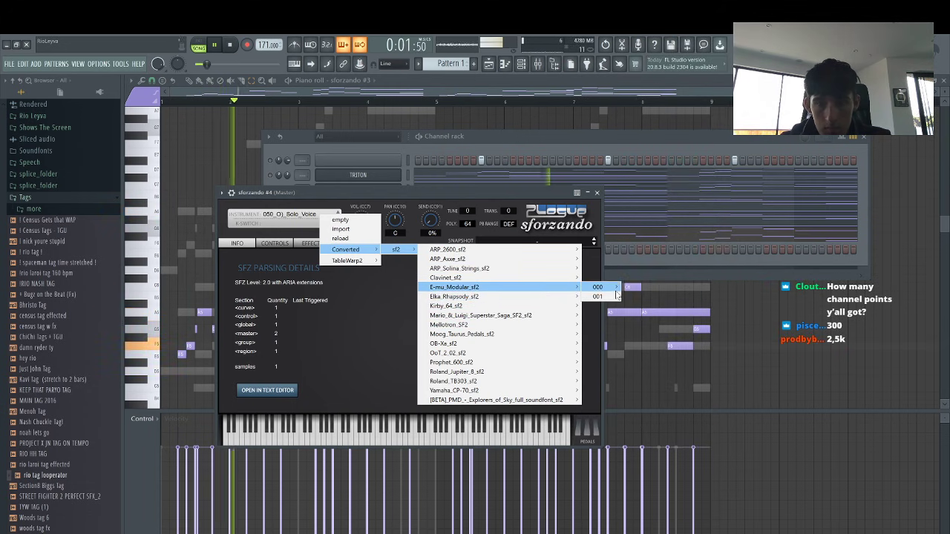
mouse_move(486, 308)
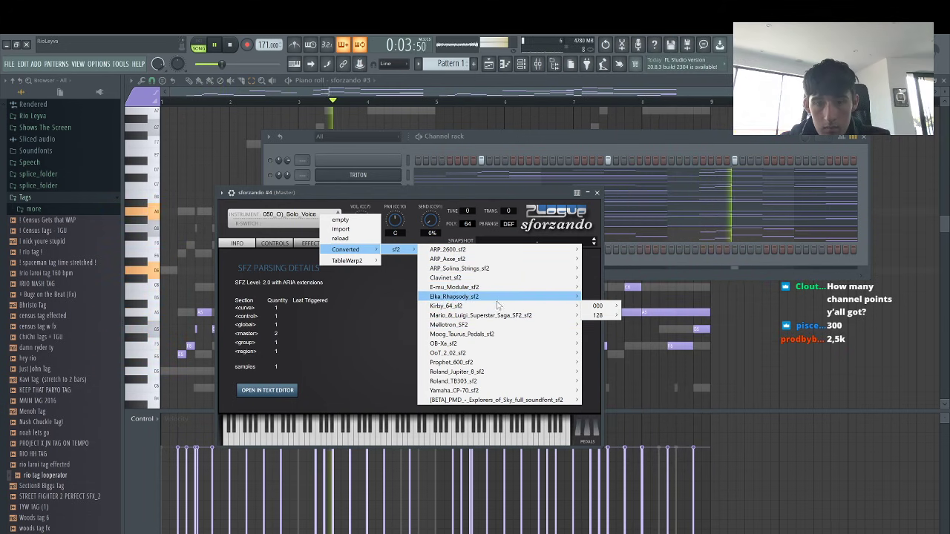
mouse_move(599, 309)
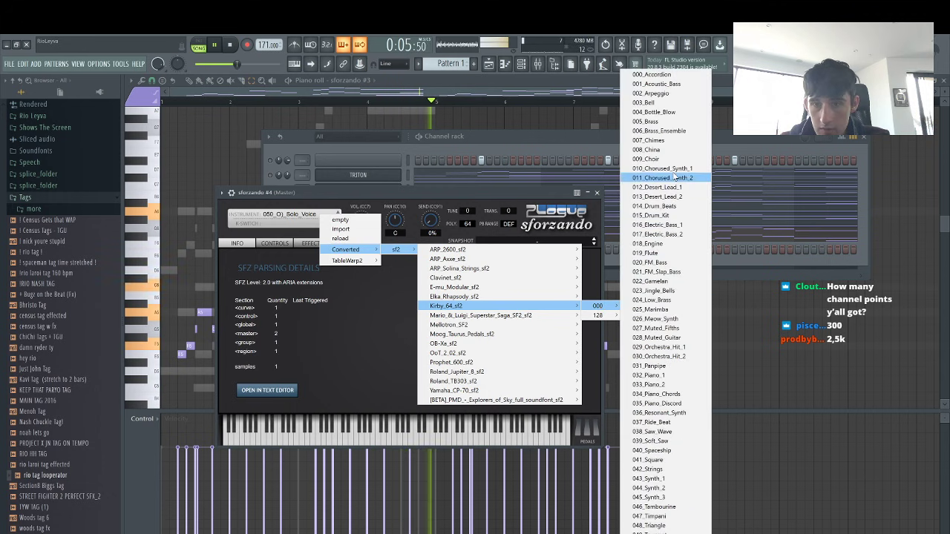
click(650, 75)
click(642, 127)
key(space)
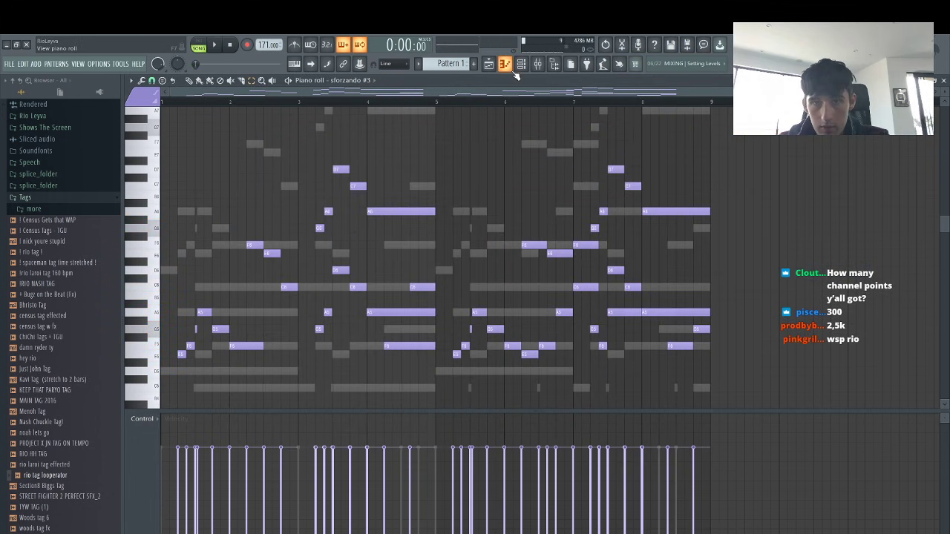
Reopen sforzando #4's instrument window and audition the Kirby 64 presets with played notes, ending on 004_Bottle_Blow
click(521, 65)
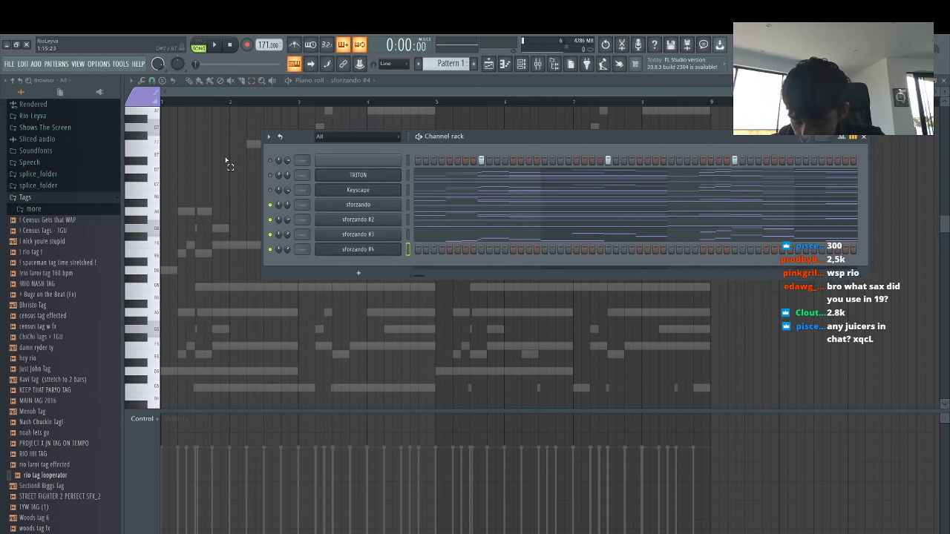
click(373, 252)
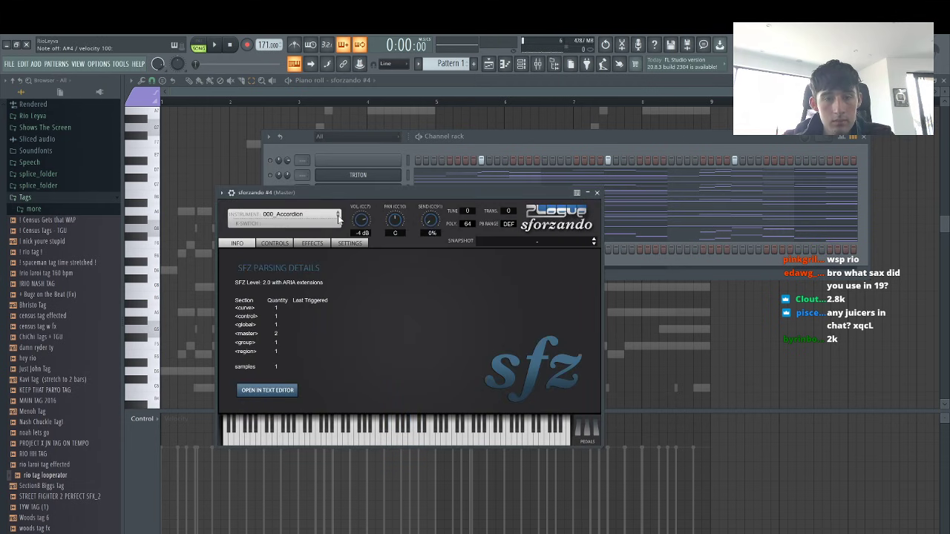
click(338, 216)
key(j)
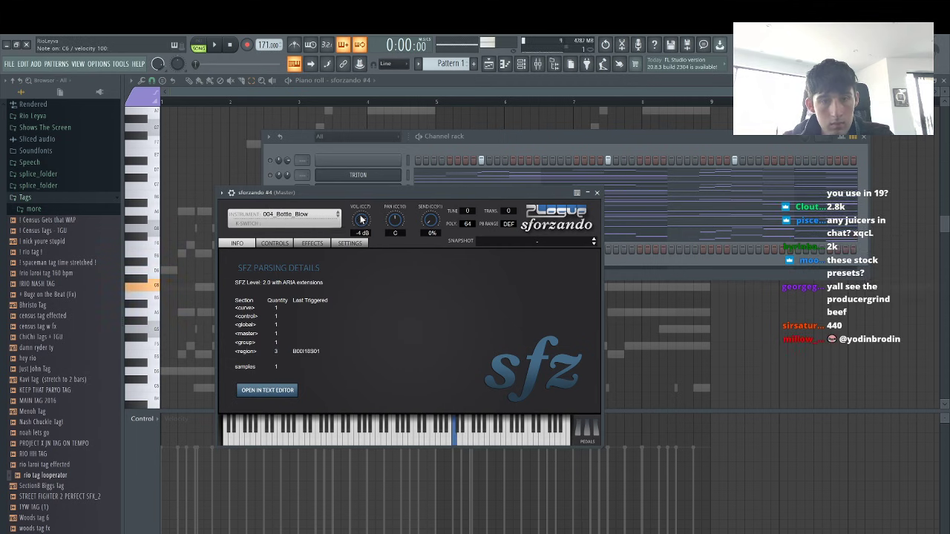
Open the sforzando #4 piano roll, clear the stray note, and place a C6 note at the start of bar 1
click(669, 286)
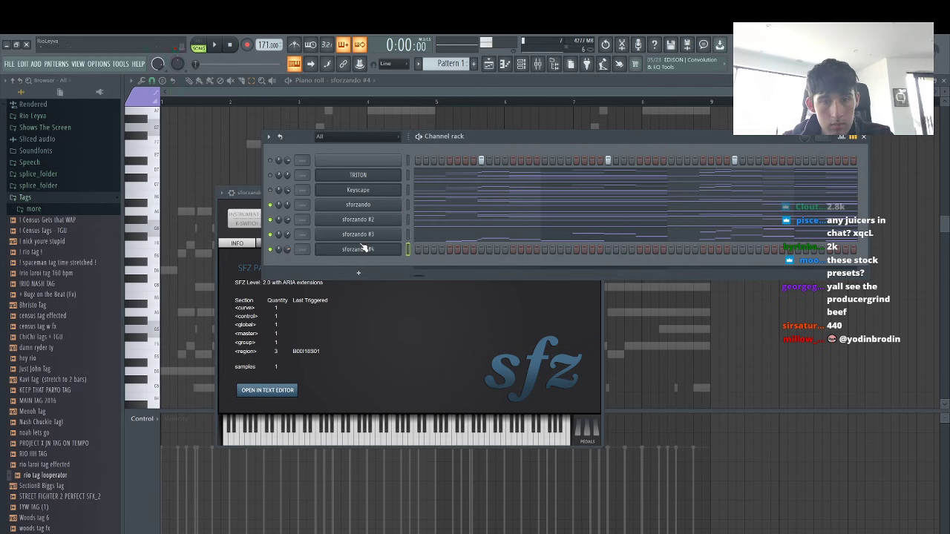
key(space)
key(space)
right_click(369, 247)
click(424, 249)
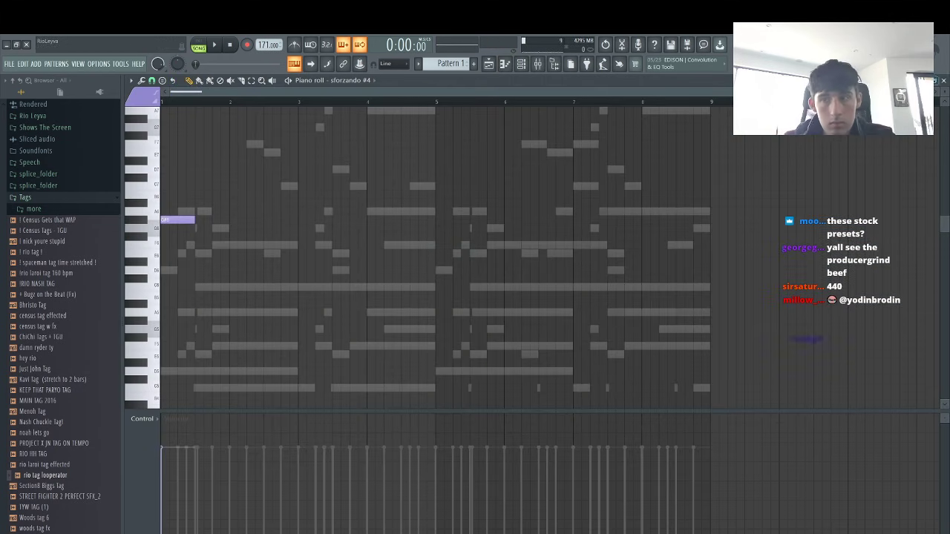
scroll(233, 240, up, 3)
right_click(211, 221)
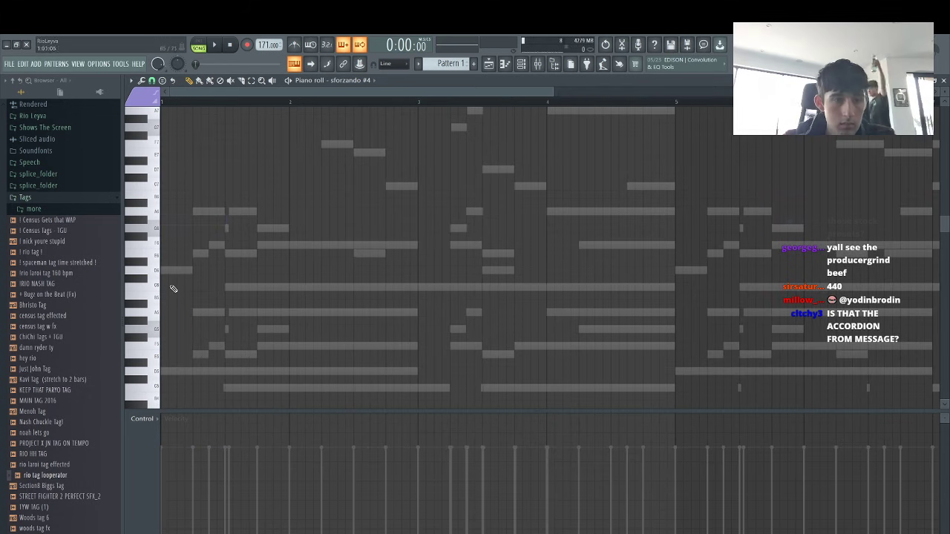
key(space)
right_click(193, 272)
key(space)
drag(178, 287, 121, 289)
key(space)
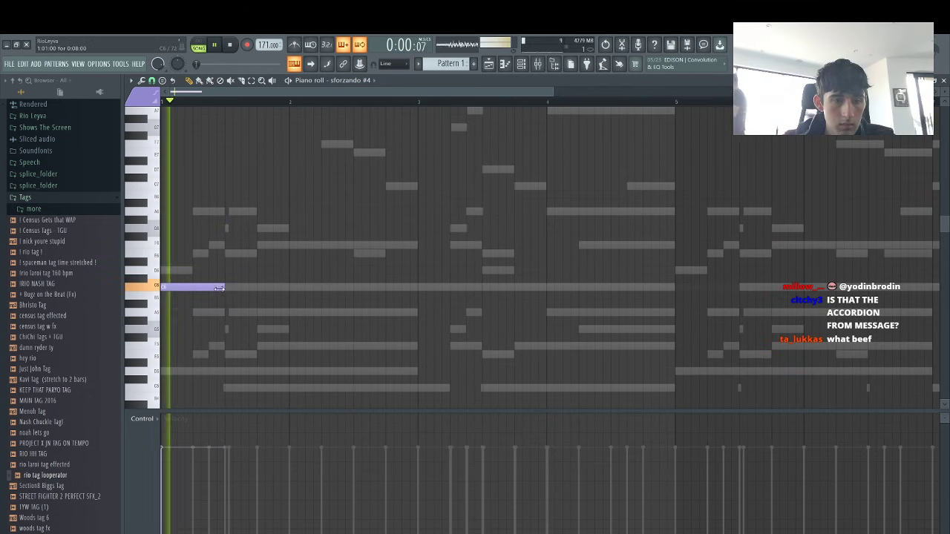
Shorten the opening C6 note and continue bar 1 with a short A#5, a longer A5 and a short G5
key(space)
mouse_move(222, 286)
mouse_down()
mouse_move(205, 296)
mouse_move(293, 314)
mouse_move(276, 320)
mouse_move(290, 328)
mouse_up()
key(space)
key(space)
click(211, 303)
click(230, 312)
key(space)
click(281, 328)
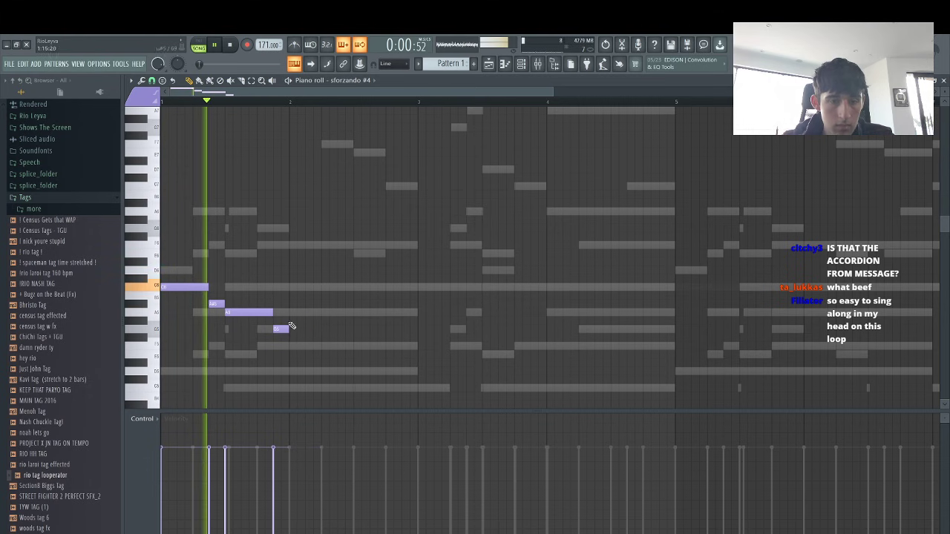
drag(223, 305, 214, 307)
Add a long A5 note across most of bar 2, followed by a G5 note in its last quarter
click(297, 313)
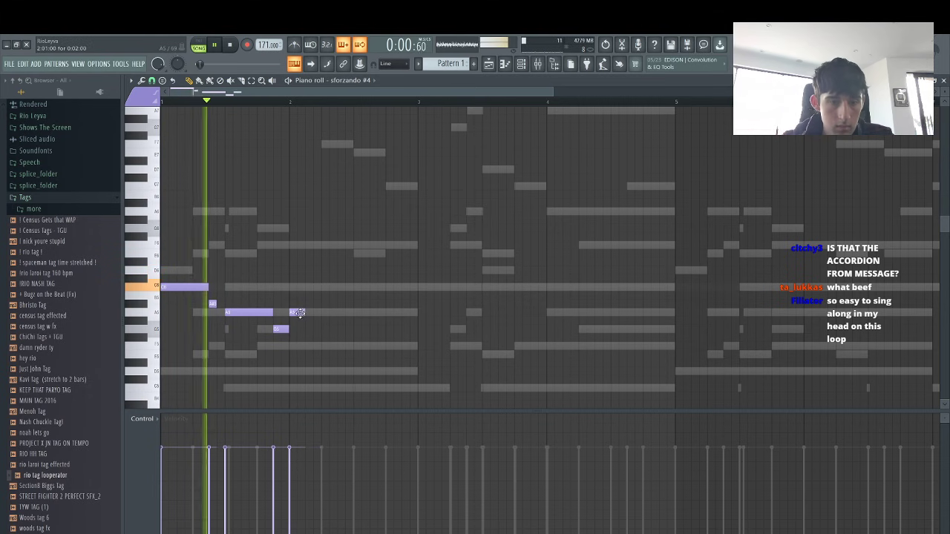
drag(303, 312, 353, 313)
key(space)
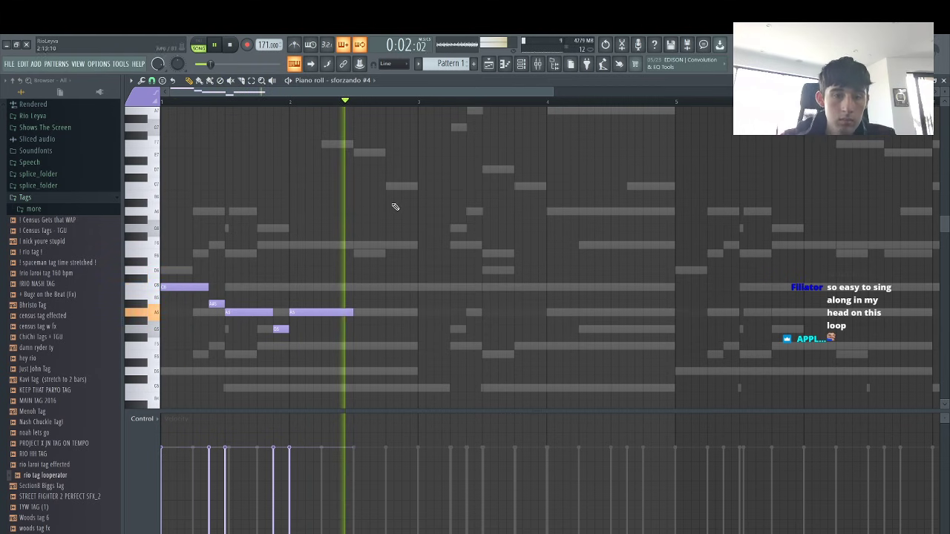
key(space)
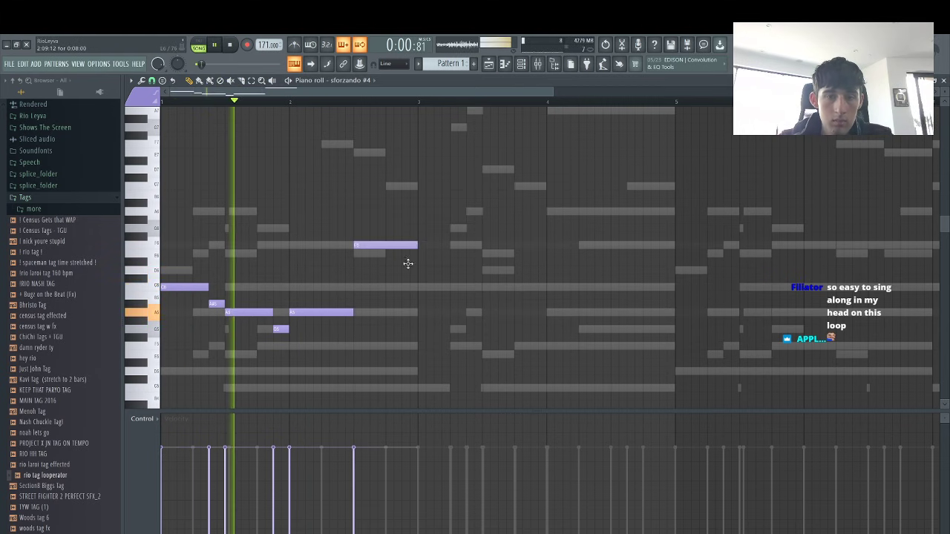
key(ctrl+z)
click(402, 329)
key(space)
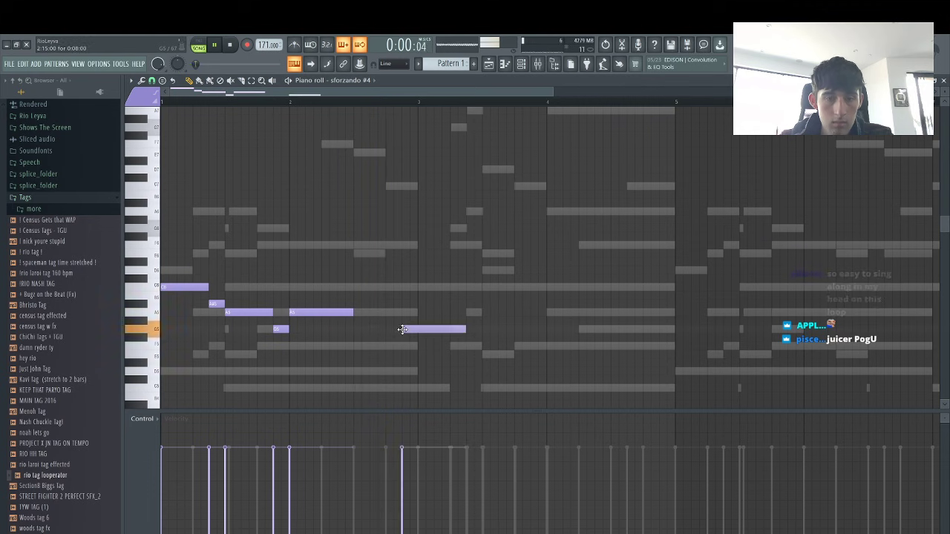
key(space)
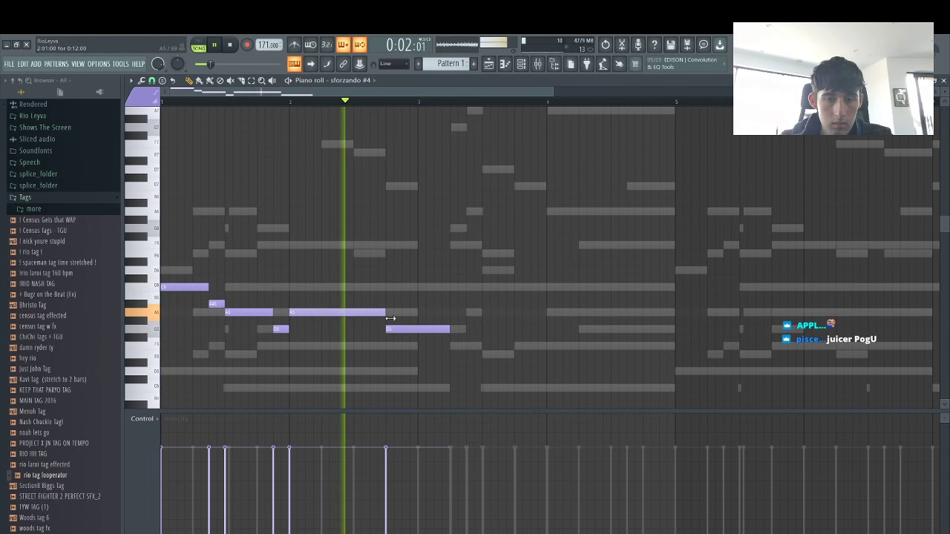
drag(347, 312, 385, 311)
key(space)
key(space)
Trim the G5 to the end of bar 2 and fill bar 3 with F5, E5, F5 and C6 notes
drag(449, 329, 466, 347)
click(419, 346)
click(469, 354)
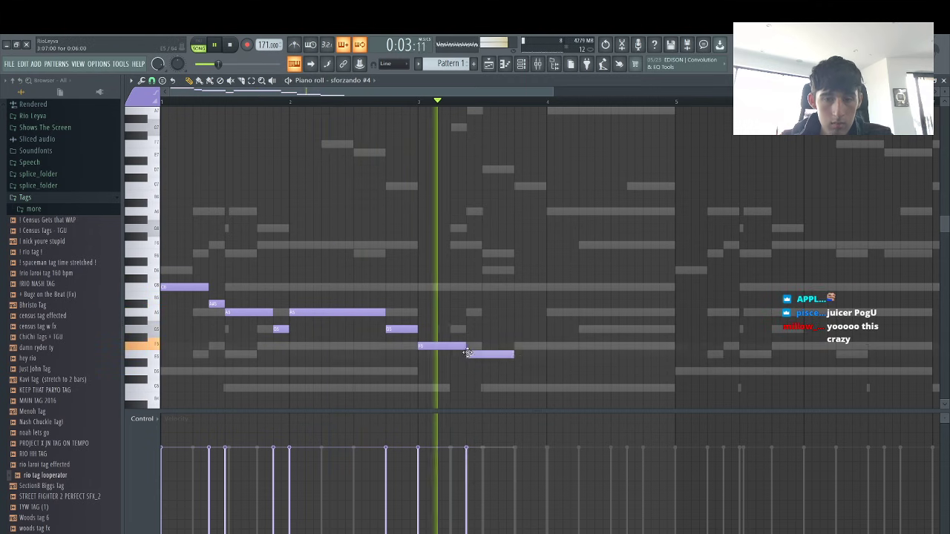
key(space)
key(space)
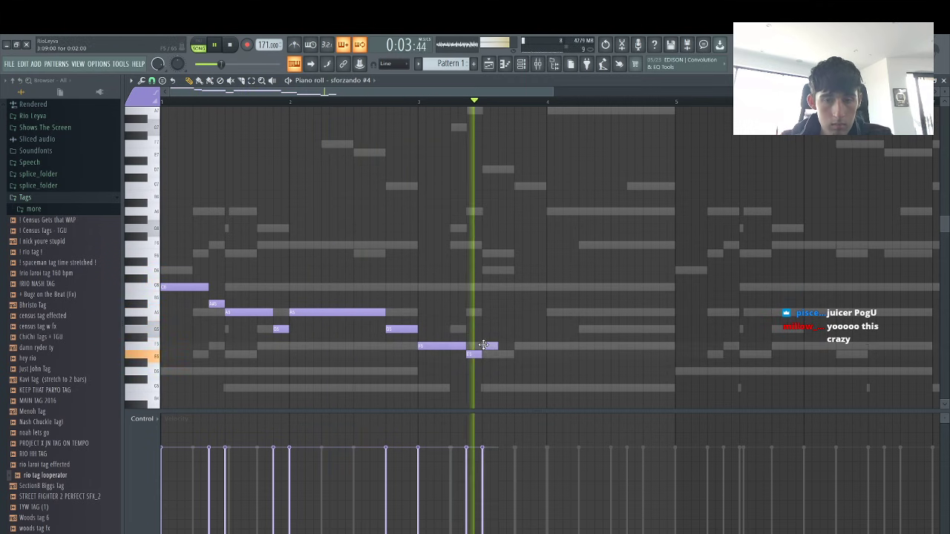
click(487, 346)
key(space)
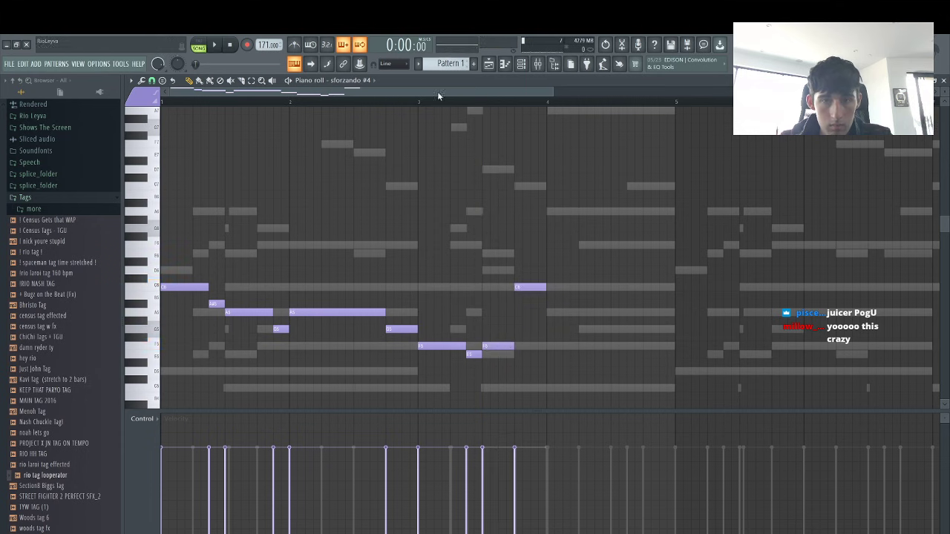
Write a half-bar A5 and a rising F6, E6, F6, G6 run in bar 4, ending with A6 and D6 in bar 5
click(549, 312)
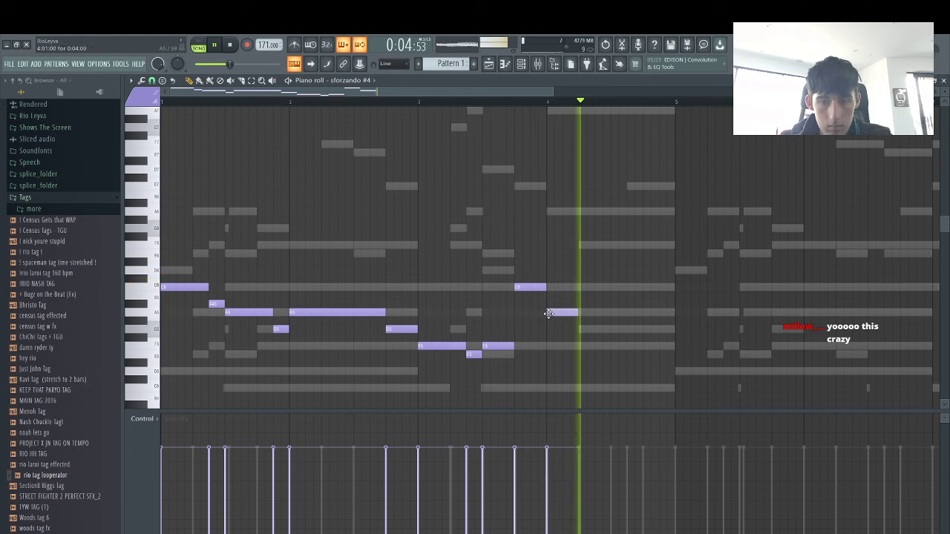
key(space)
key(space)
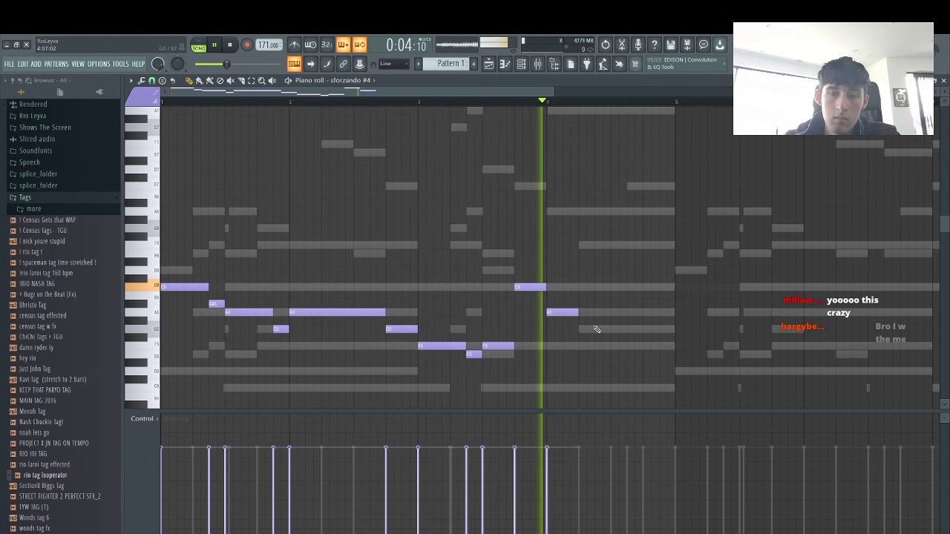
key(space)
drag(577, 314, 609, 318)
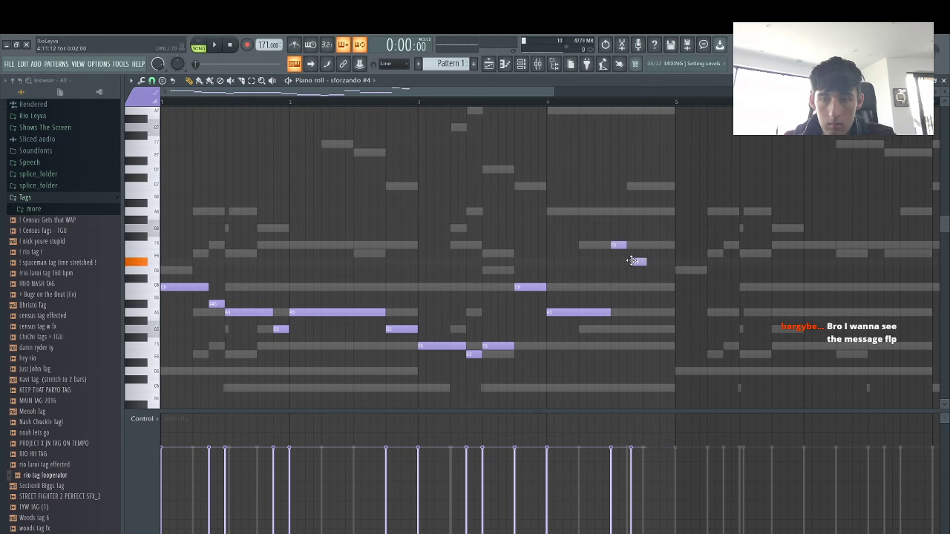
drag(632, 260, 628, 261)
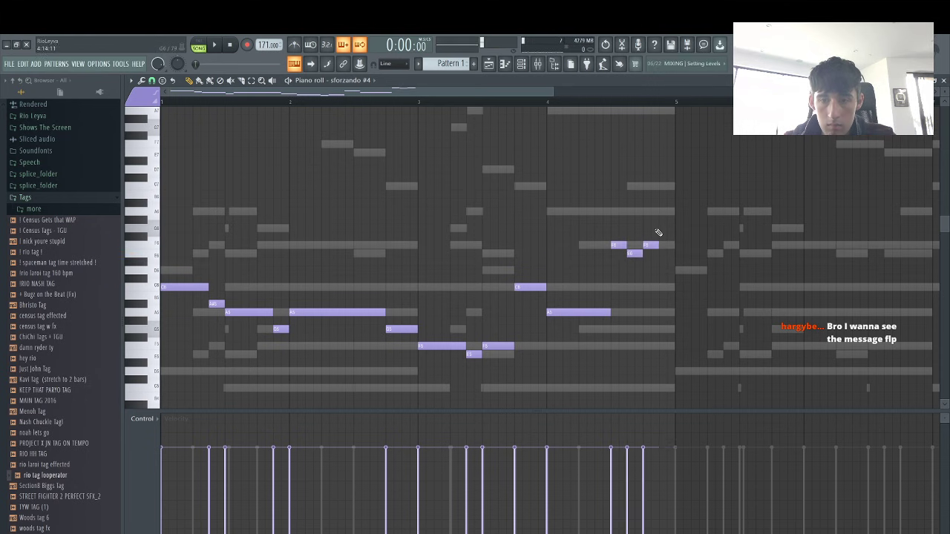
drag(689, 213, 711, 218)
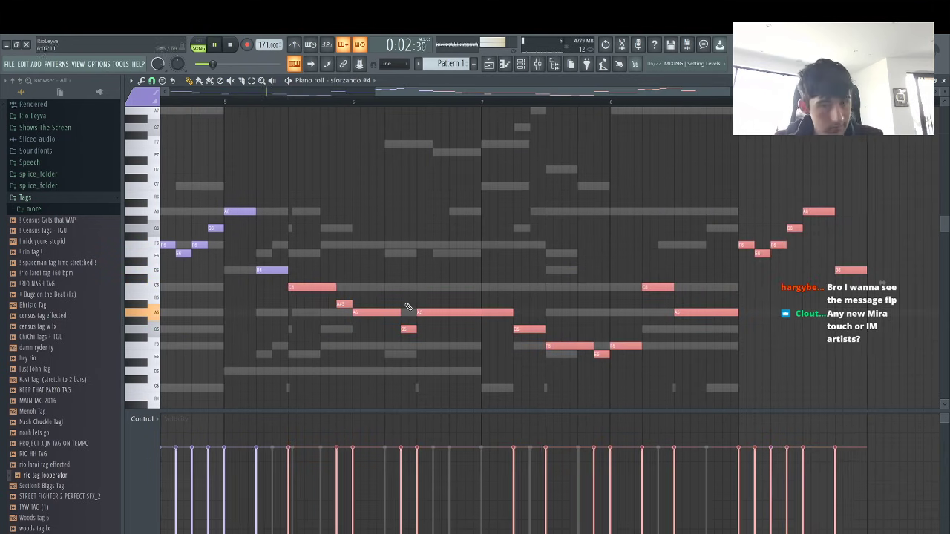
Shift the duplicated phrase half a bar earlier so its opening C6 starts at bar 5, and deselect it
drag(295, 288, 231, 295)
click(435, 238)
right_click(434, 238)
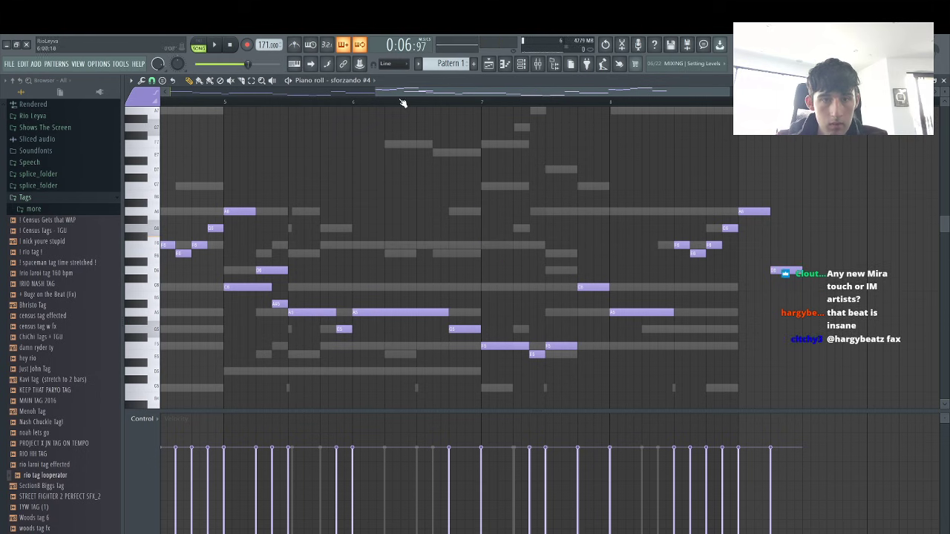
Raise the copied notes from bar 7 onward by one octave and delete the ones past the end of bar 8
drag(797, 368, 511, 163)
key(space)
key(ctrl+Up)
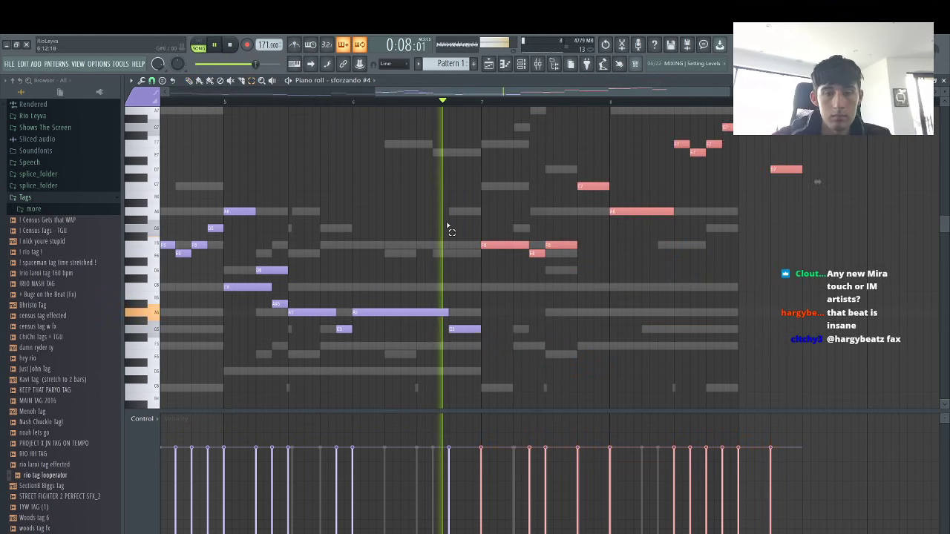
drag(803, 198, 744, 104)
key(Delete)
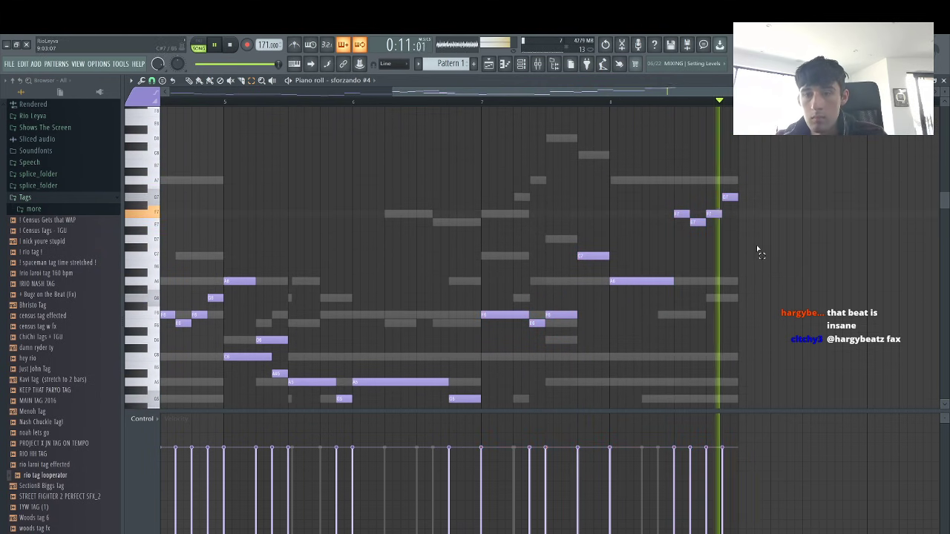
Stop playback and clone the sforzando #4 channel to create another soundfont layer
click(525, 64)
key(space)
right_click(340, 250)
click(433, 327)
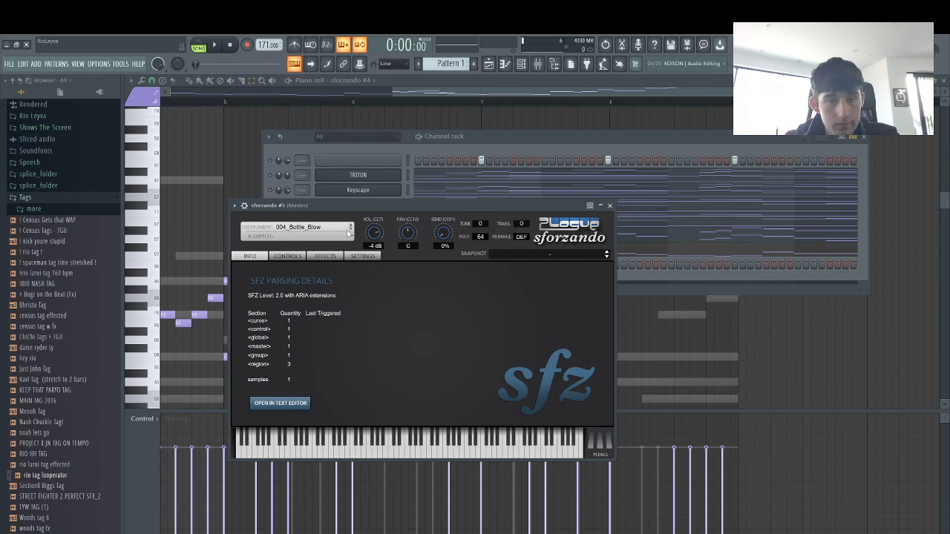
Audition several presets in sforzando #5, and load 023_Harp from the OoT_2_02_sf2 soundfont
click(351, 228)
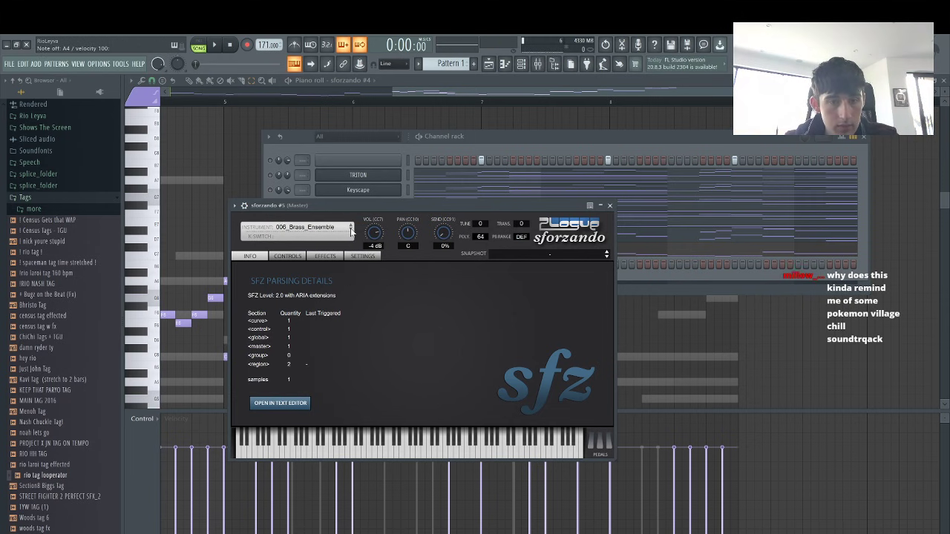
click(351, 231)
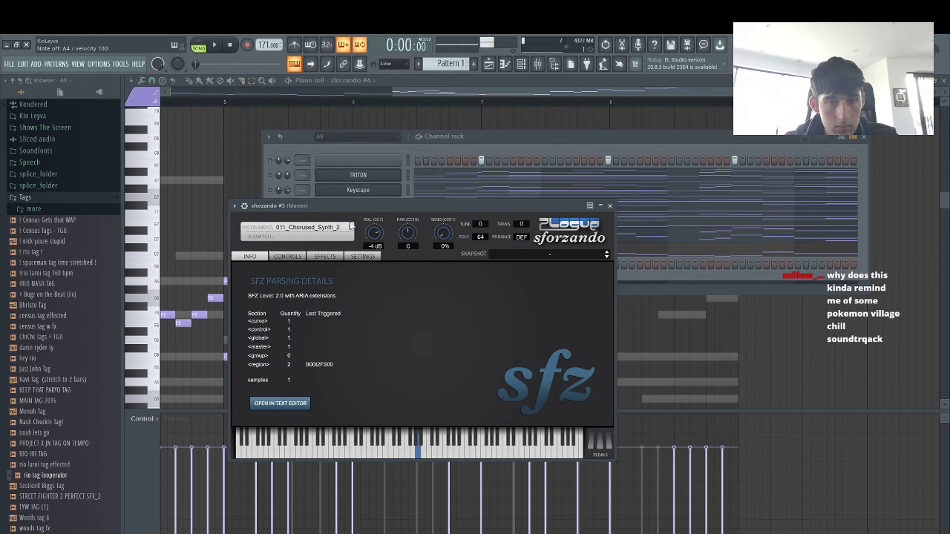
click(352, 230)
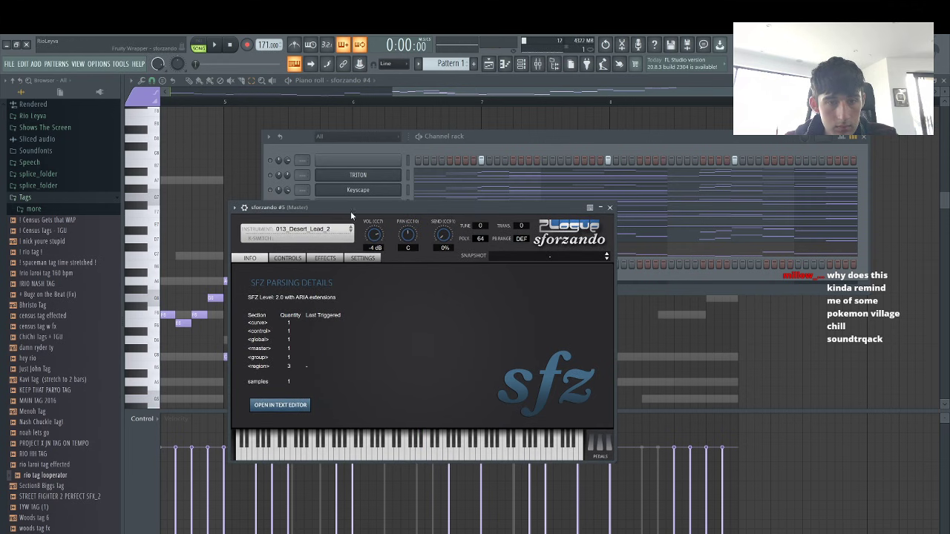
click(351, 233)
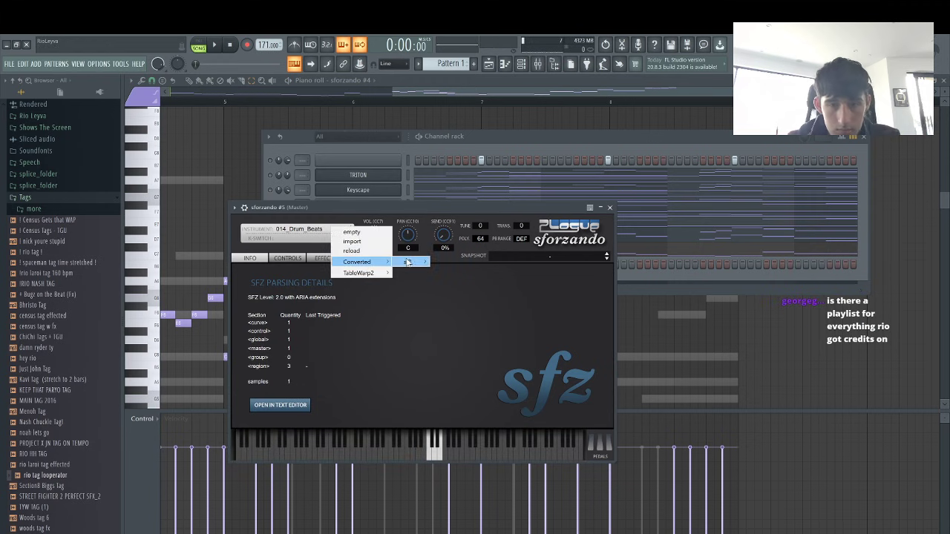
mouse_move(407, 261)
mouse_move(497, 369)
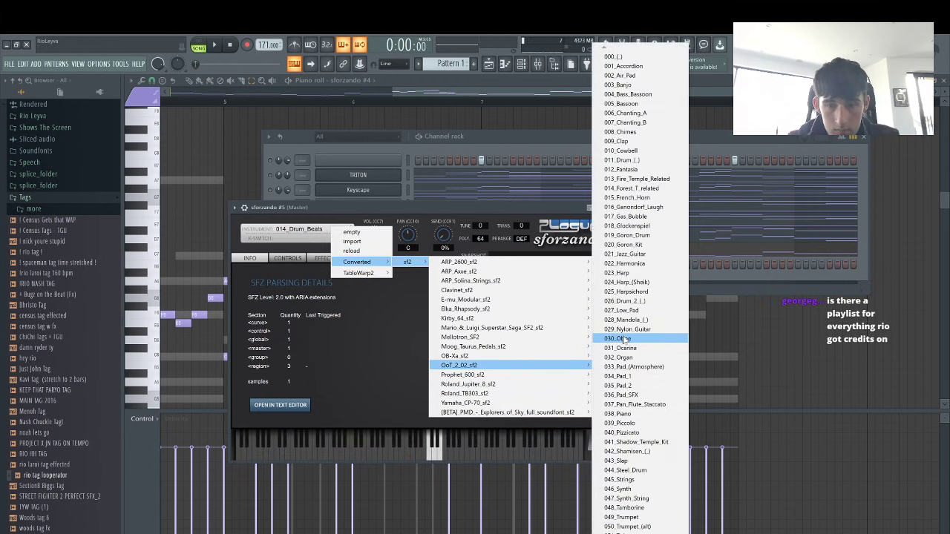
click(630, 274)
Paste the copied notes into the sforzando #5 channel and show them in its piano roll
click(593, 136)
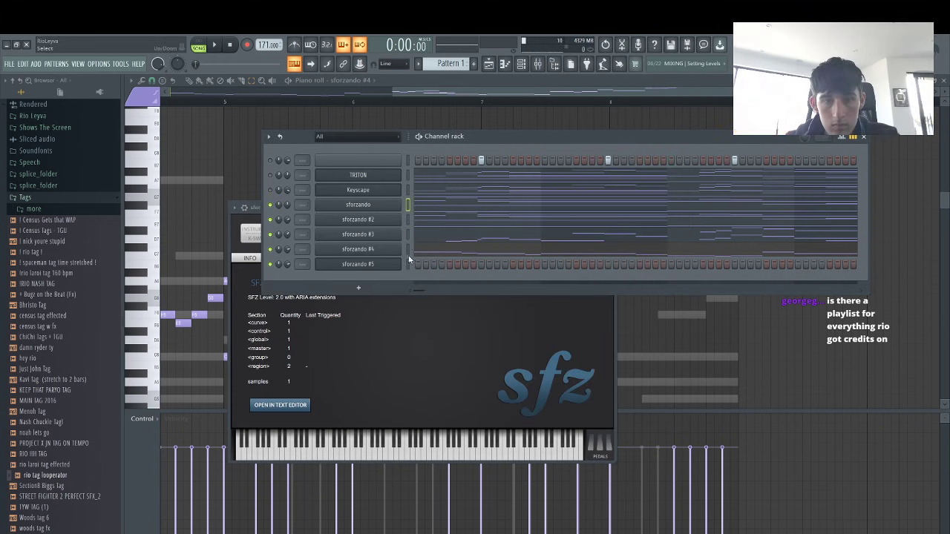
click(407, 265)
key(ctrl+v)
click(435, 266)
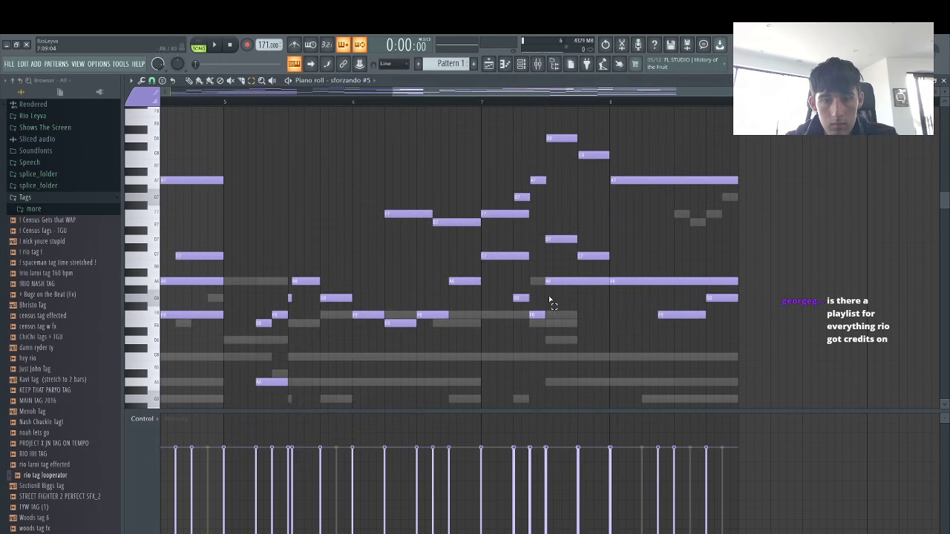
Play the loop and delete every sforzando #5 note from E6 upward, keeping only the lower parts
scroll(553, 294, down, 4)
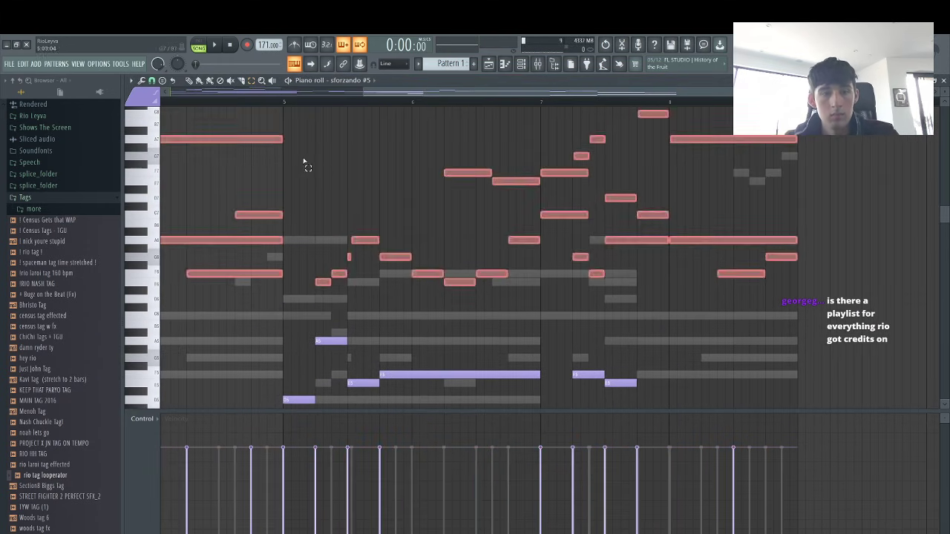
key(space)
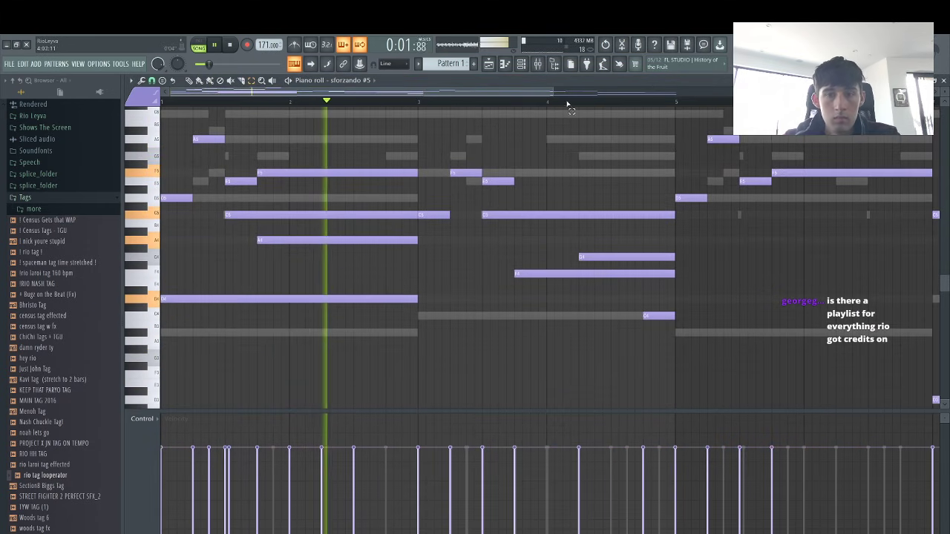
scroll(299, 272, up, 9)
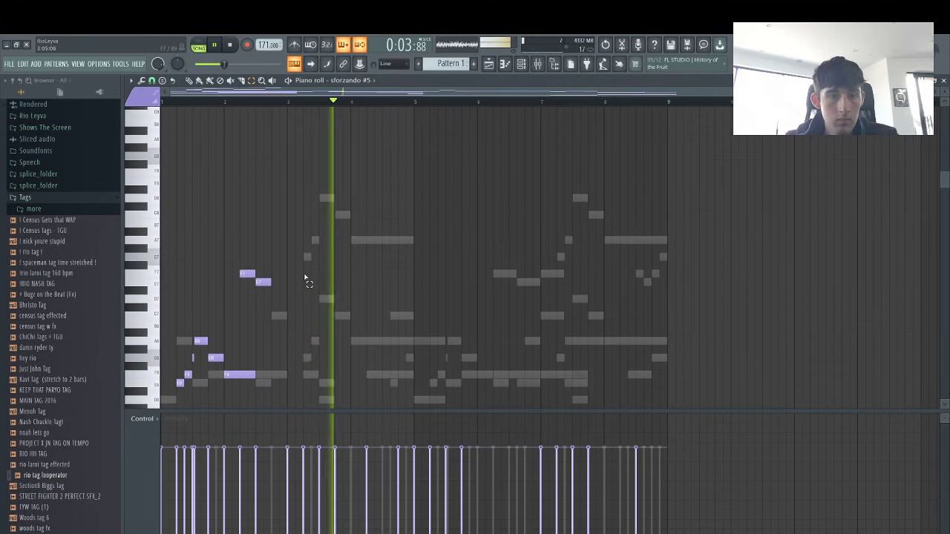
scroll(307, 276, down, 3)
drag(302, 303, 61, 114)
key(Delete)
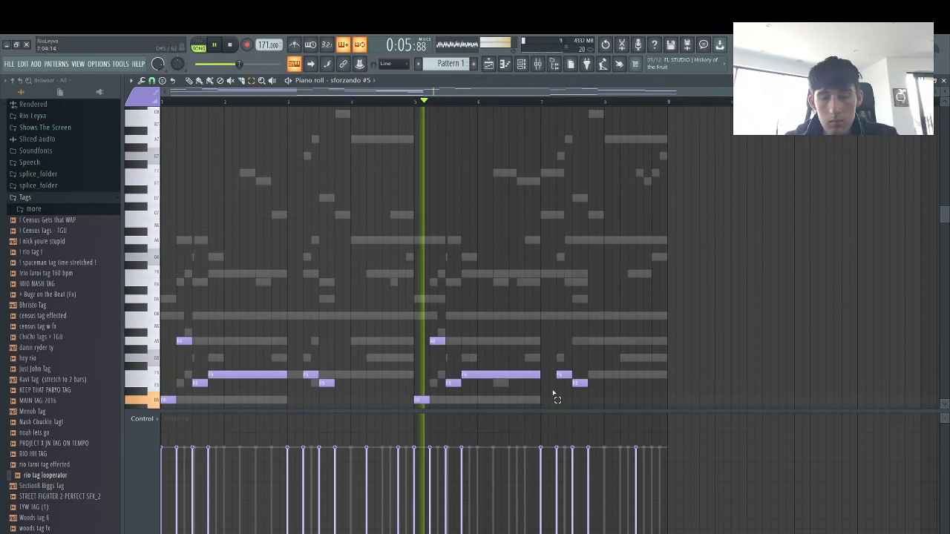
scroll(552, 393, down, 13)
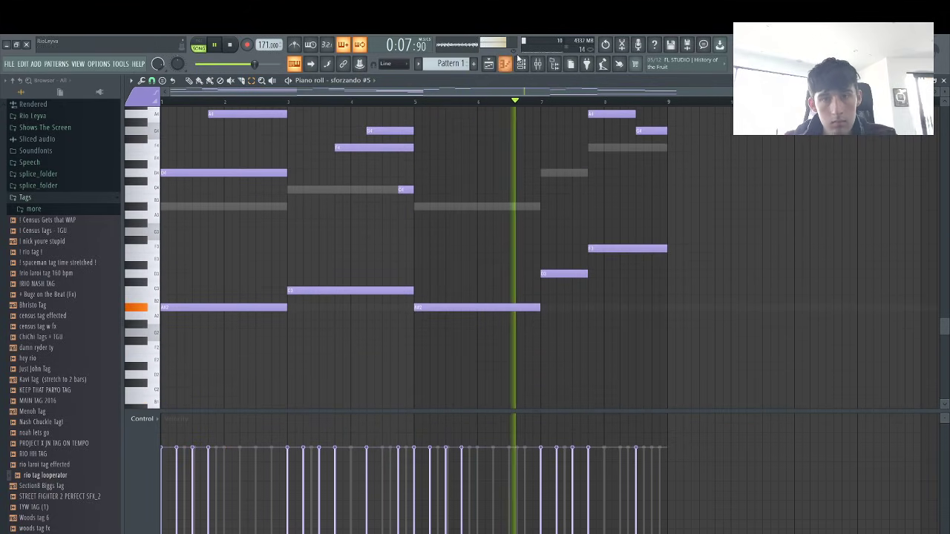
Unmute the Keyscape channel and delete the TRITON channel from the channel rack
key(F6)
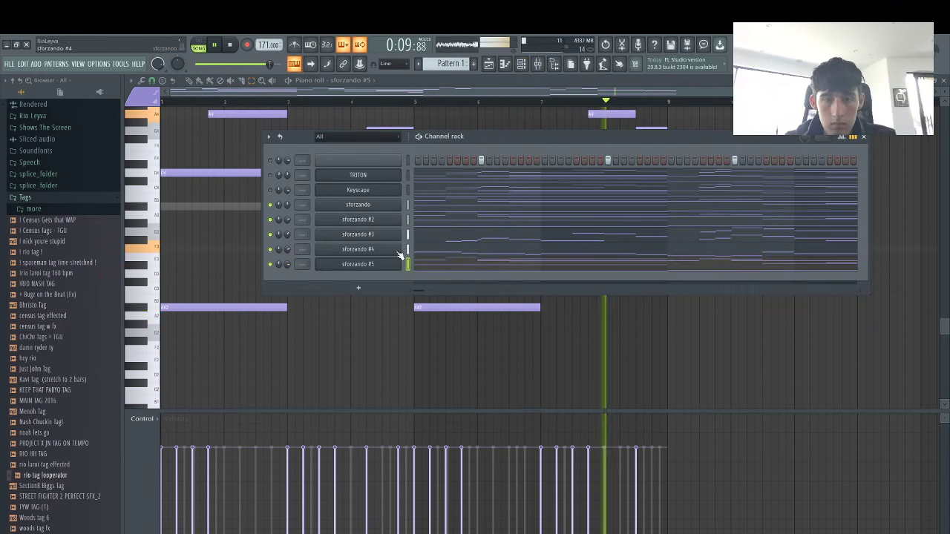
click(270, 190)
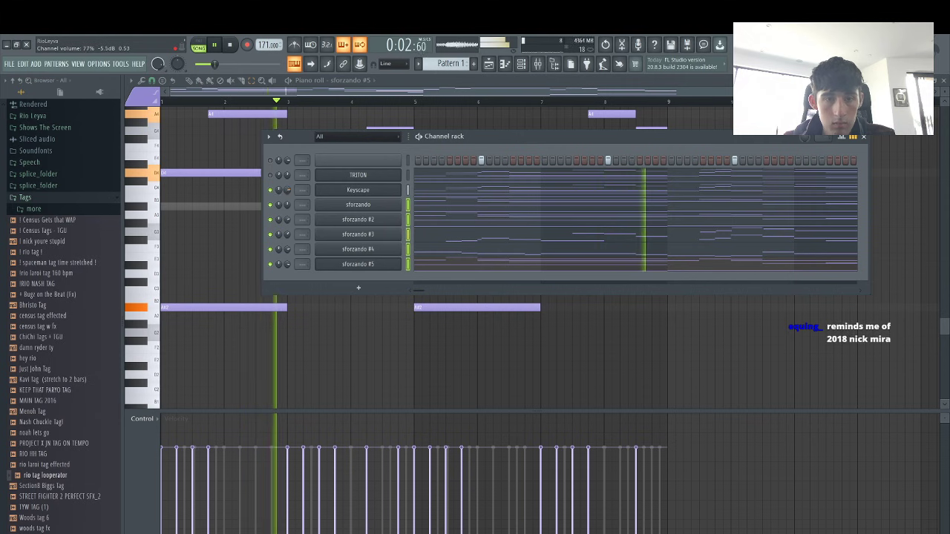
right_click(366, 176)
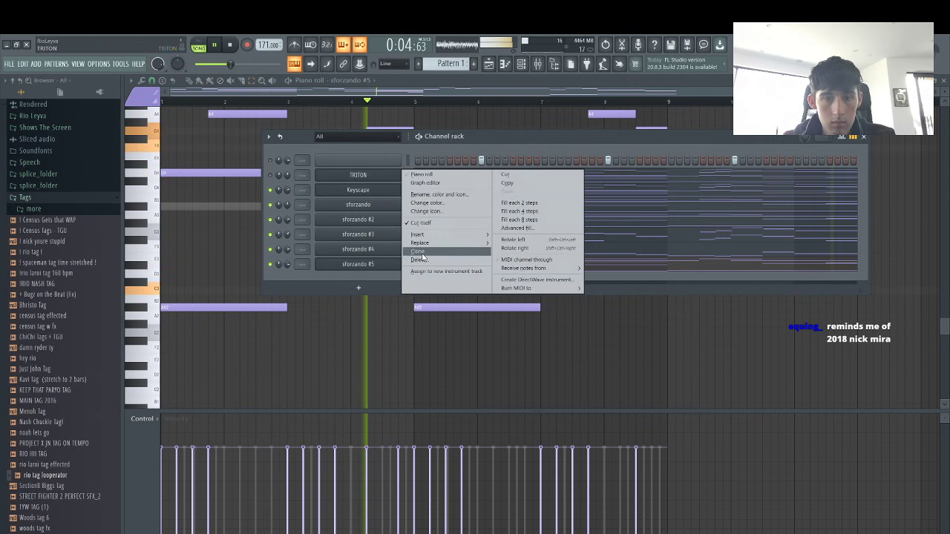
click(420, 260)
click(523, 339)
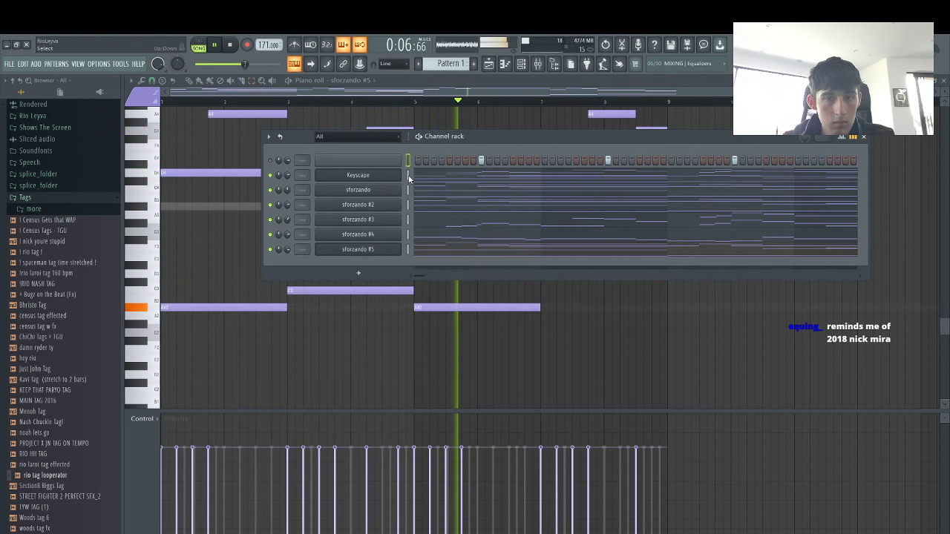
Select the Keyscape and all five sforzando channels and route them to mixer tracks 1 to 6
drag(406, 177, 405, 262)
right_click(408, 221)
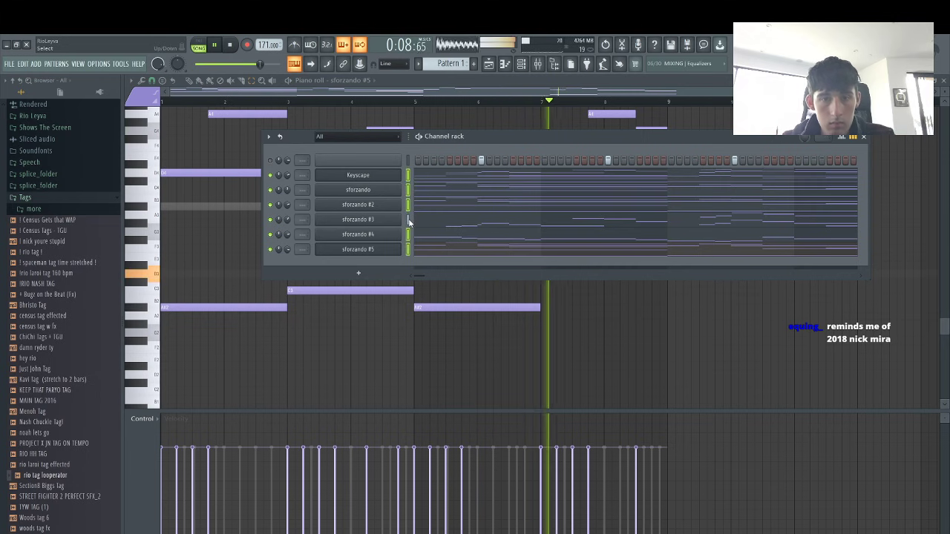
click(537, 64)
click(189, 223)
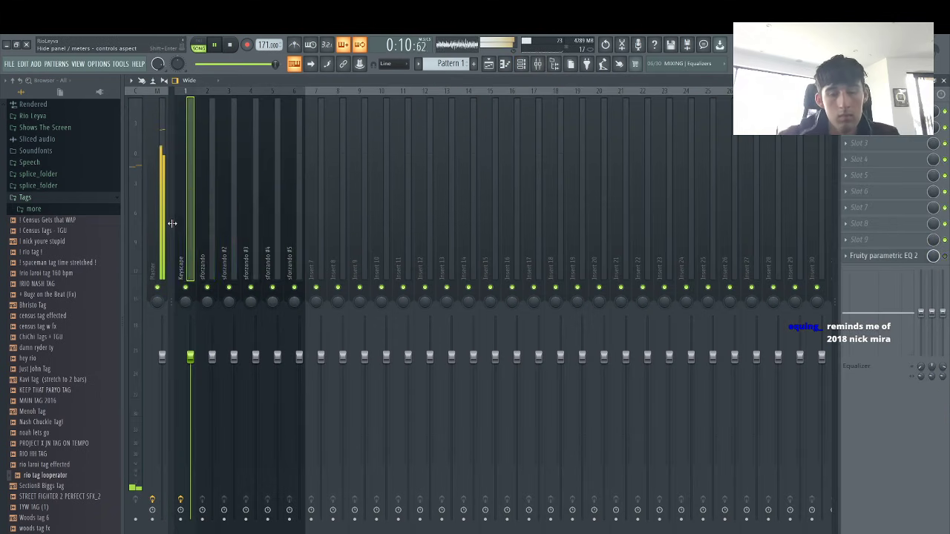
Balance the mixer by ear: lower Keyscape to about 64%, reduce sforzando #2 and #3, raise sforzando and #4, and re-enable the muted tracks
click(208, 258)
drag(212, 356, 190, 416)
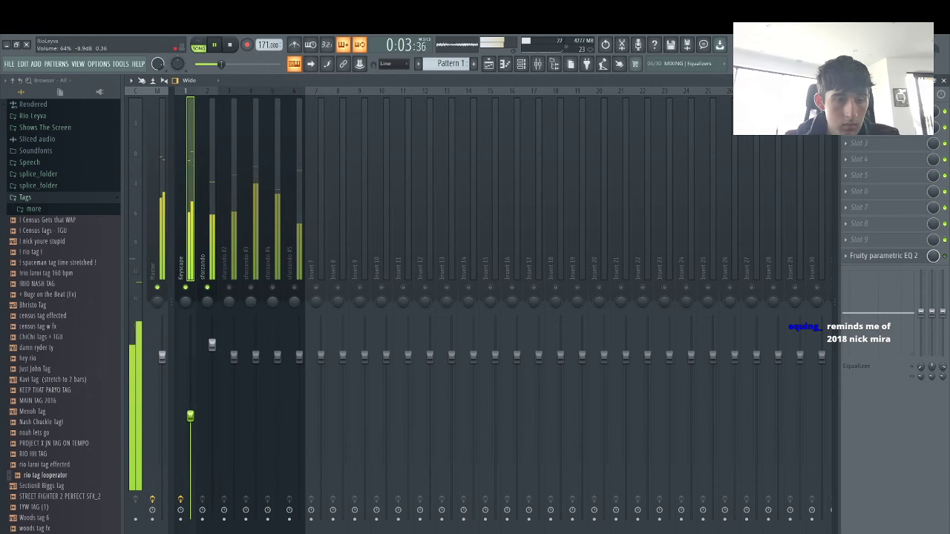
click(233, 292)
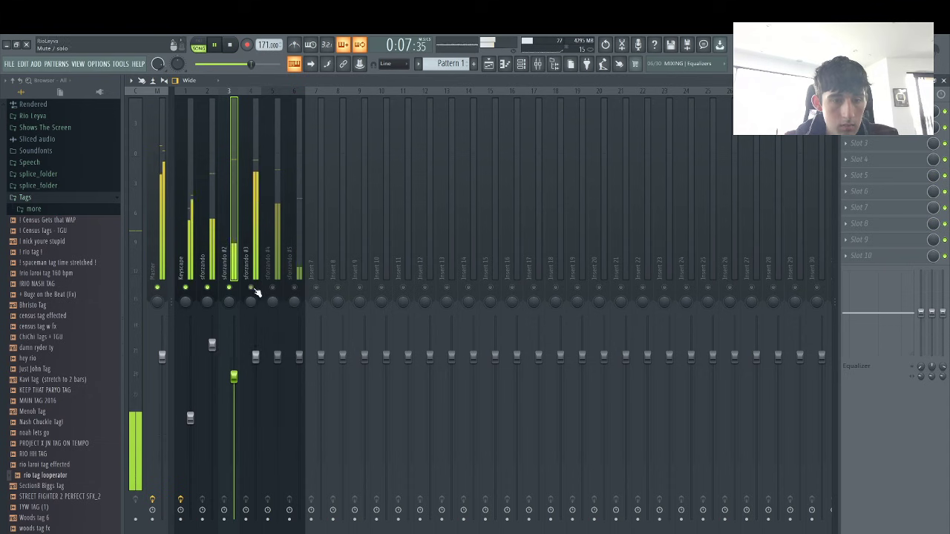
click(254, 291)
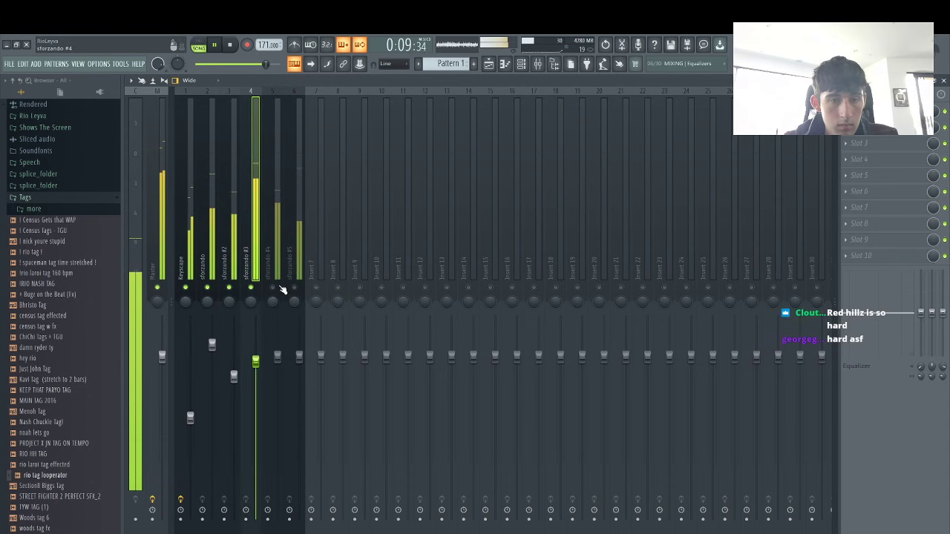
click(282, 291)
drag(277, 356, 277, 345)
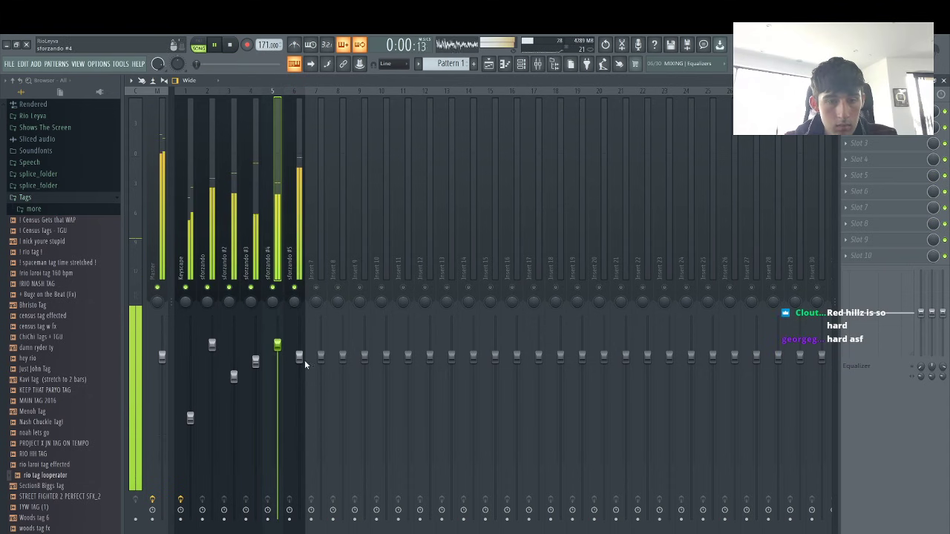
Stop playback and split Pattern 1 by channel in the playlist
key(F9)
click(418, 64)
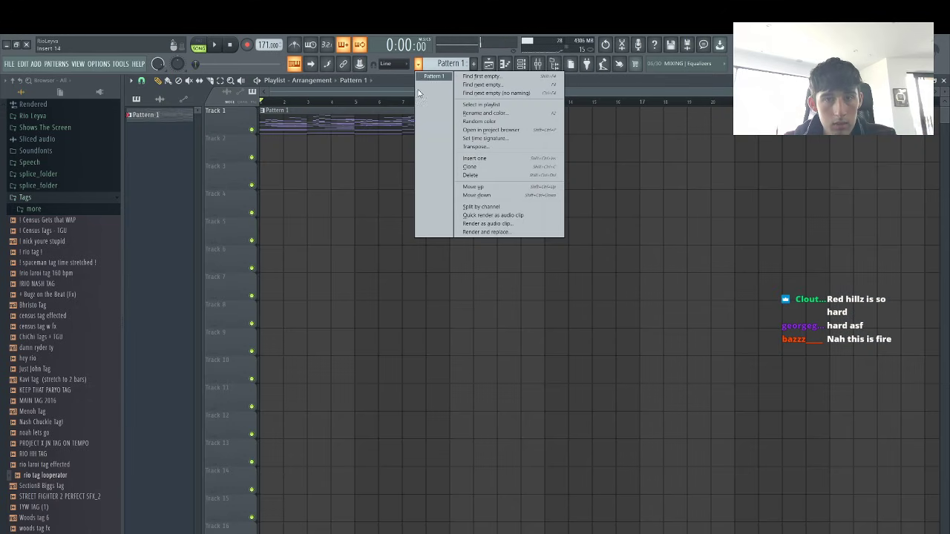
click(481, 206)
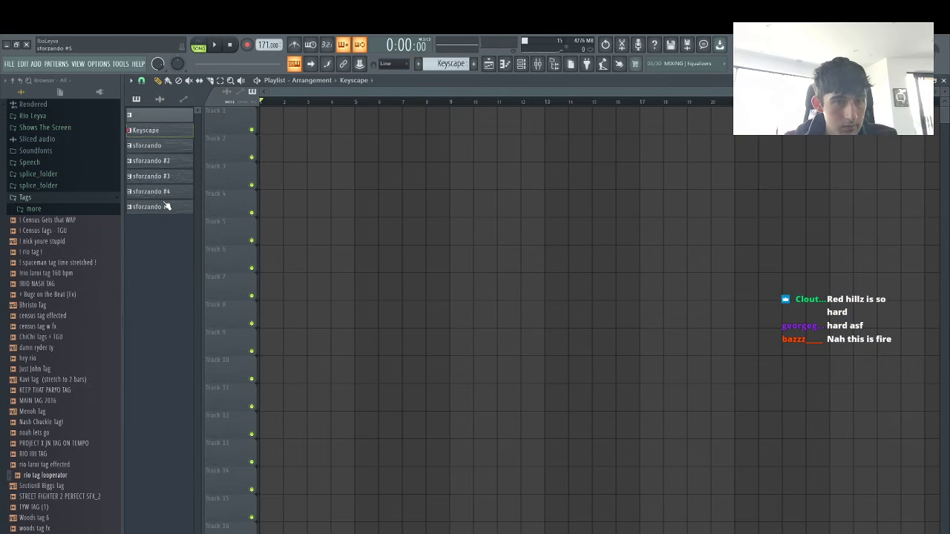
Place the six split patterns on tracks 1 to 6 and duplicate them four times to fill 40 bars
drag(267, 121, 268, 119)
key(ctrl+b)
key(ctrl+b)
key(ctrl+b)
key(ctrl+b)
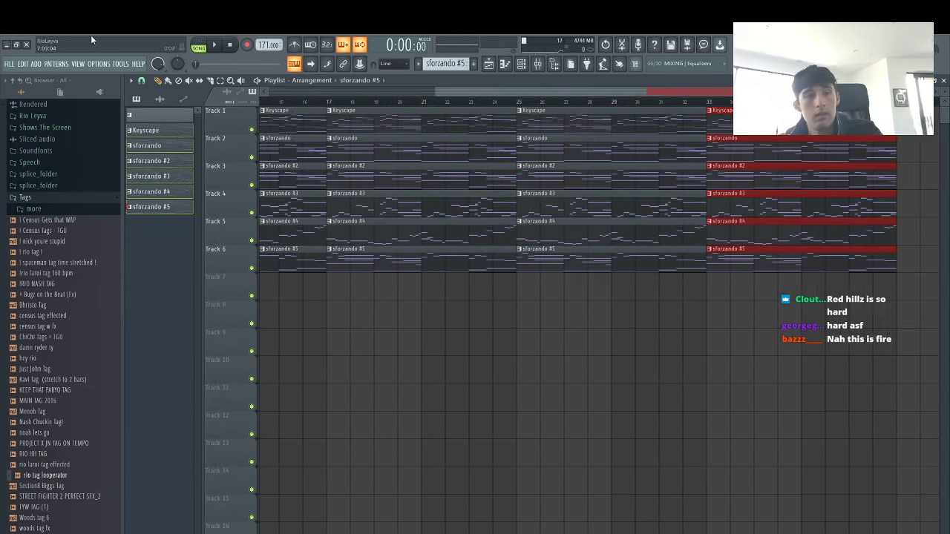
Check the total working time in the project info settings, and close the settings
click(102, 65)
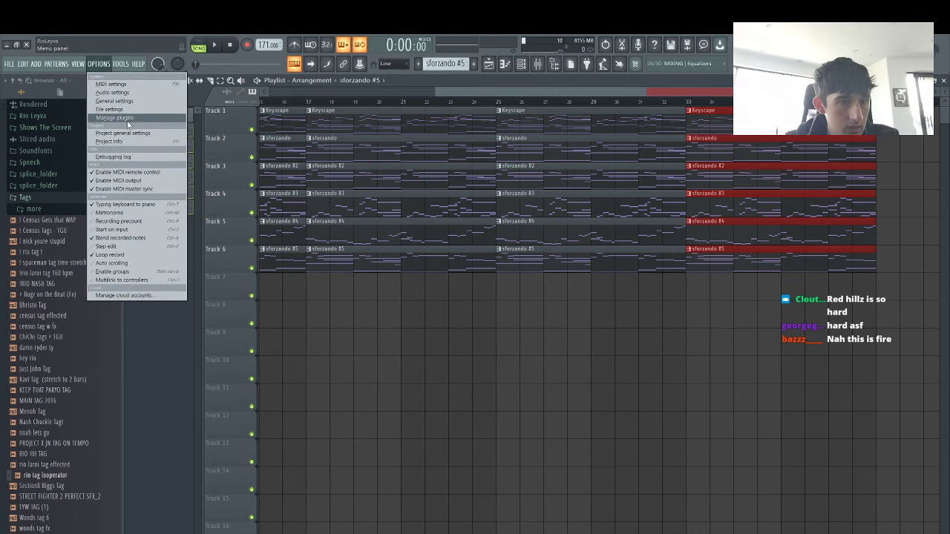
click(125, 111)
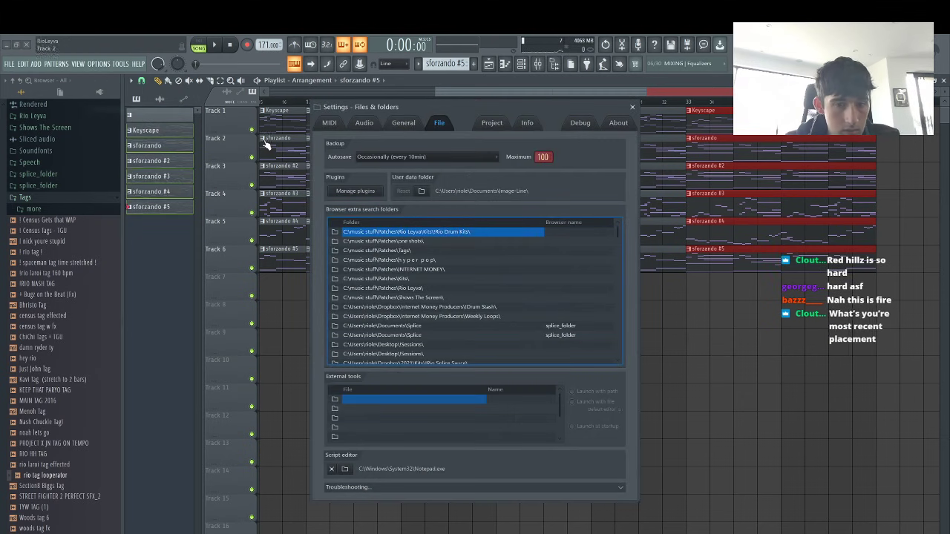
click(406, 124)
click(363, 124)
click(331, 125)
click(492, 125)
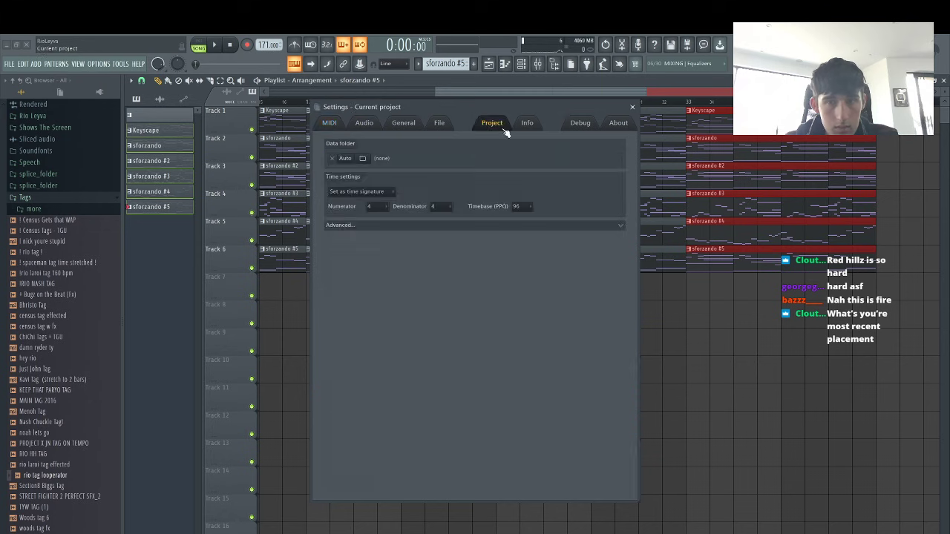
click(527, 125)
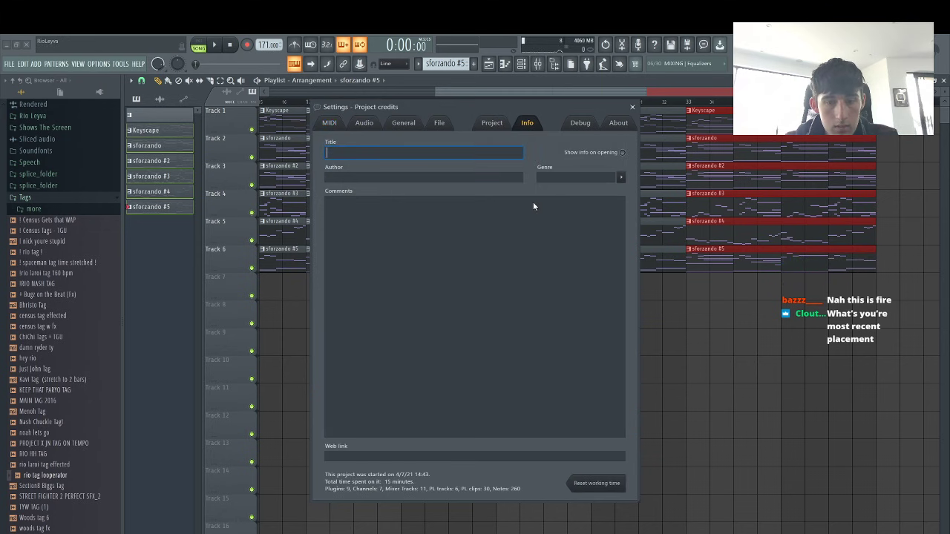
click(632, 108)
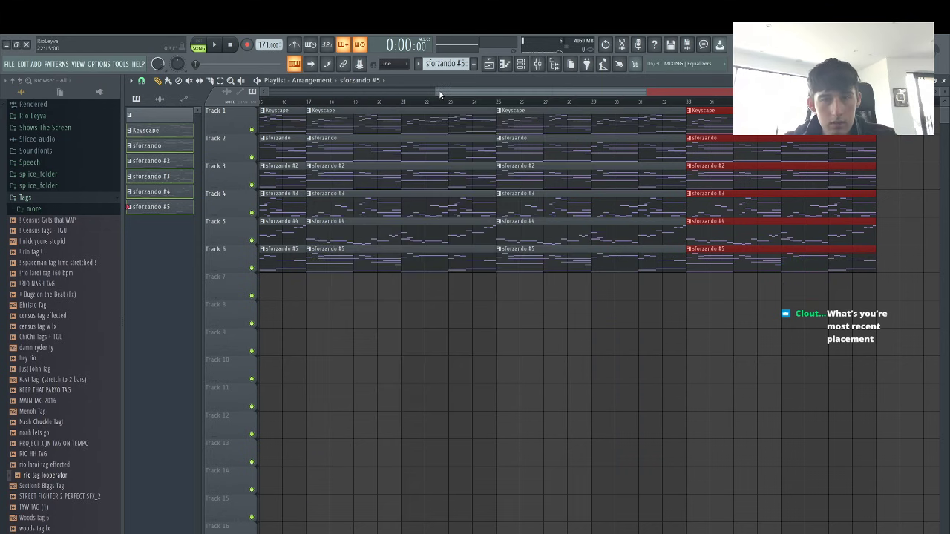
Delete the sforzando #2, #3, #4 and #5 clips from bars 1 to 8 of the playlist
drag(440, 94, 57, 381)
drag(428, 356, 563, 384)
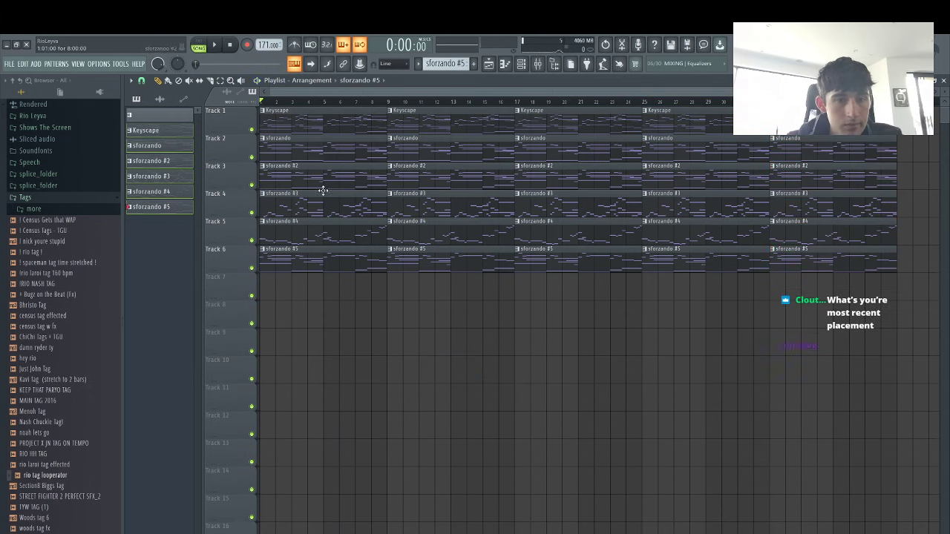
right_click(323, 190)
right_click(323, 171)
right_click(323, 226)
right_click(323, 254)
Play the arrangement, remove the Keyscape clip from bars 1 to 8 and add a sforzando #2 clip there
key(space)
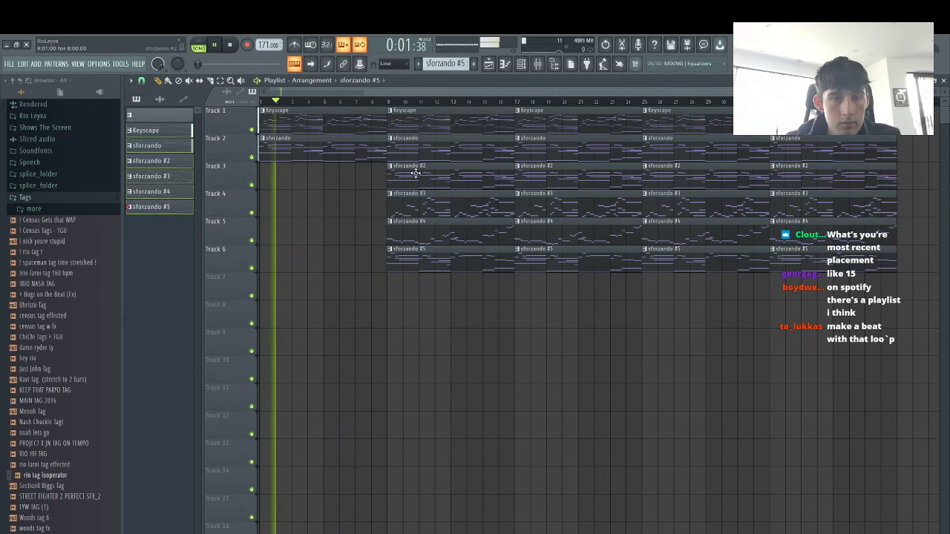
right_click(346, 123)
drag(408, 175, 254, 181)
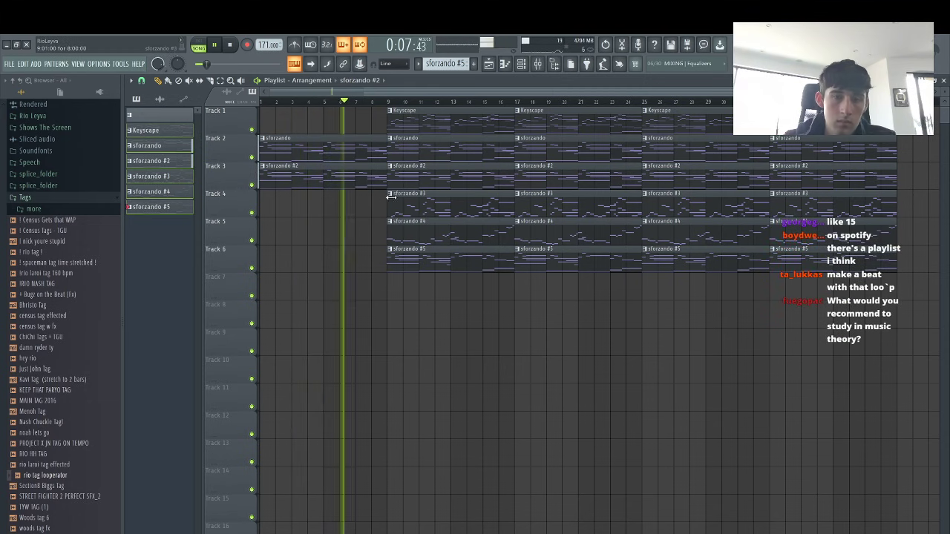
Clear the Keyscape, sforzando and sforzando #2 clips from bars 9 to 16, and put a Keyscape clip back at bar 9
right_click(409, 174)
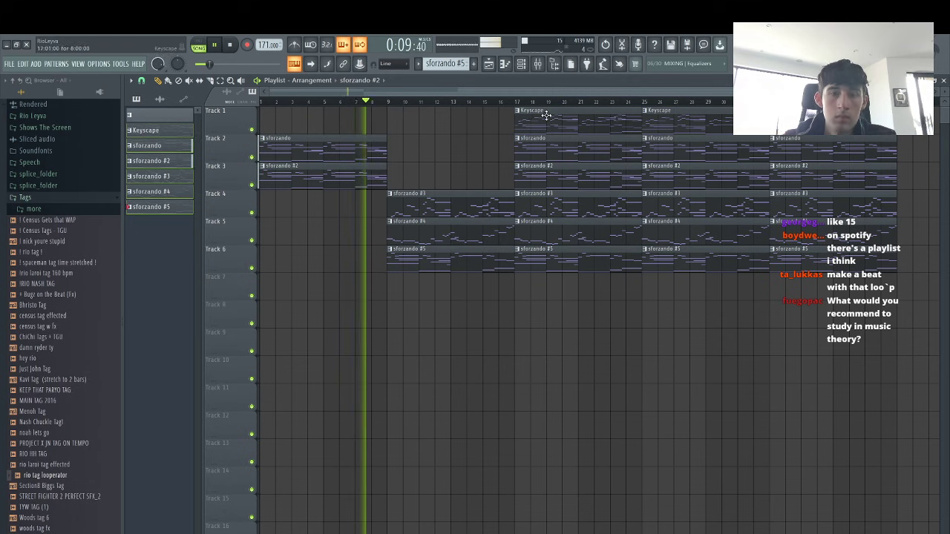
drag(544, 114, 423, 137)
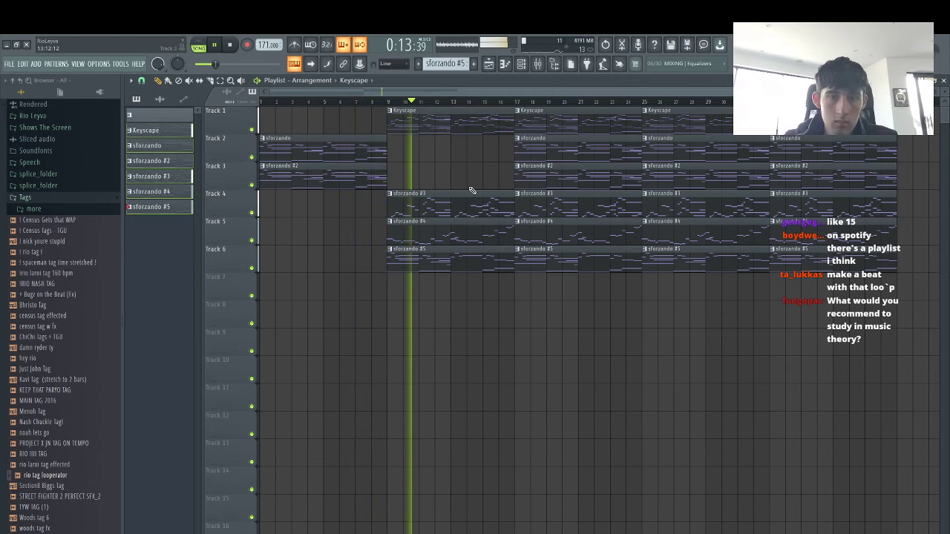
Lower the sforzando #4 mixer track's volume to about 97% (-0.6 dB) and return to the playlist
click(537, 63)
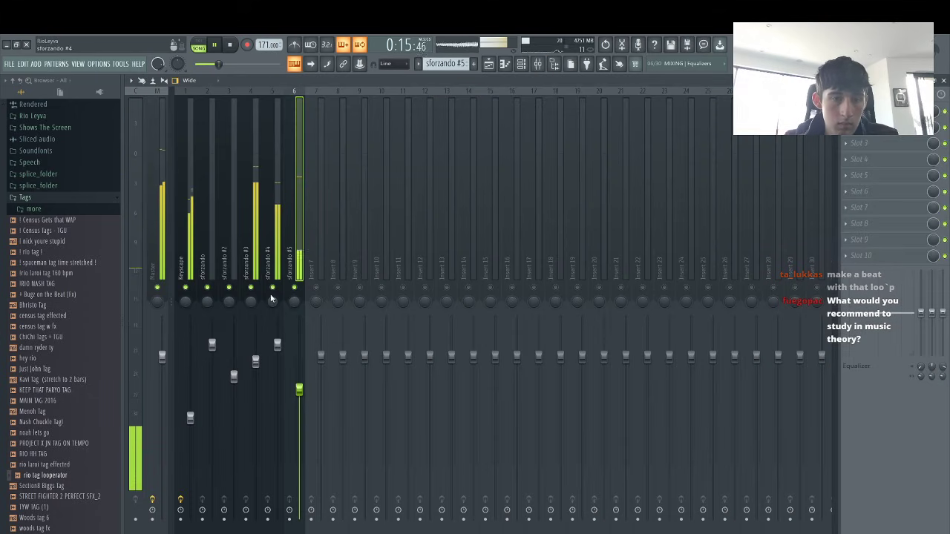
drag(278, 345, 277, 365)
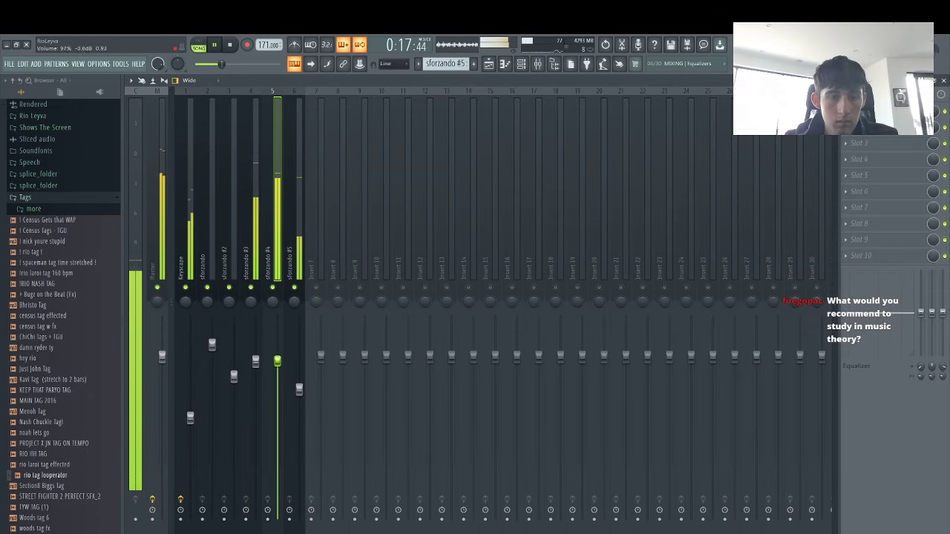
click(490, 63)
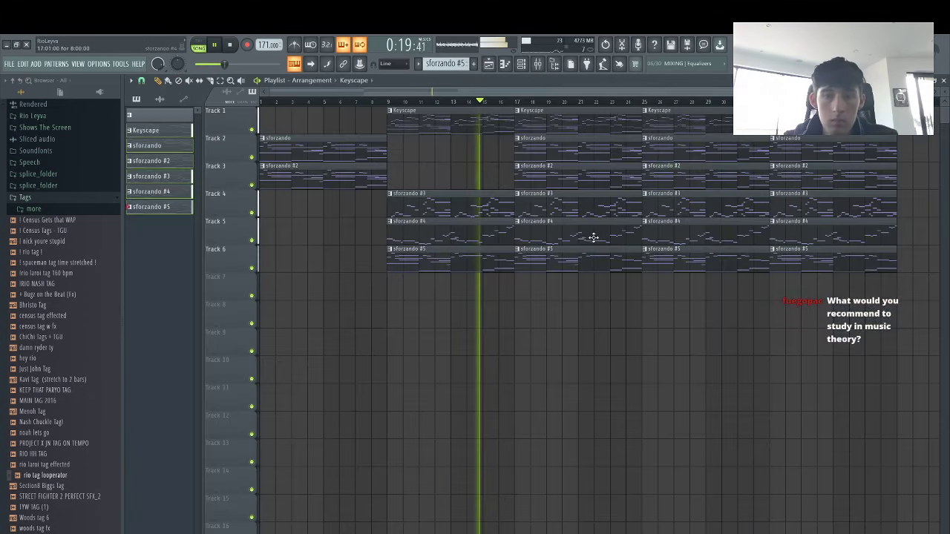
Delete the sforzando #3 clip from bars 9 to 16 and the sforzando #4 clip from bars 17 to 24
right_click(499, 205)
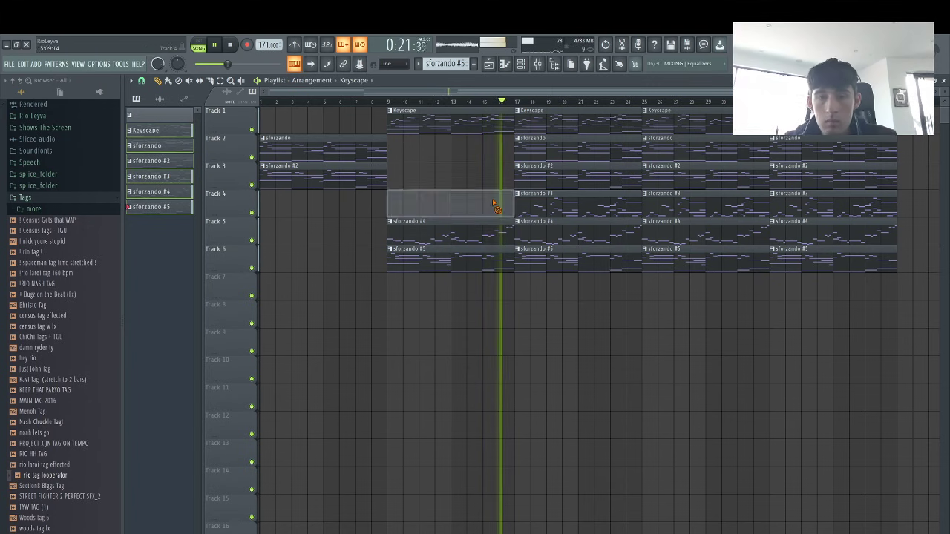
right_click(565, 238)
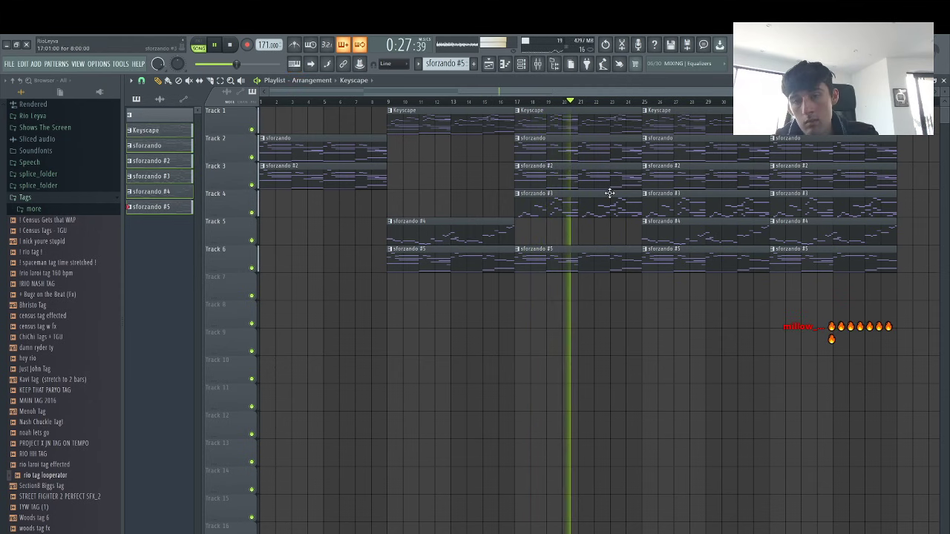
Clear the Keyscape, sforzando, sforzando #2 and #3 clips from bars 25 to 32, and put a Keyscape clip back at bar 25
right_click(668, 204)
right_click(687, 172)
right_click(683, 148)
right_click(694, 126)
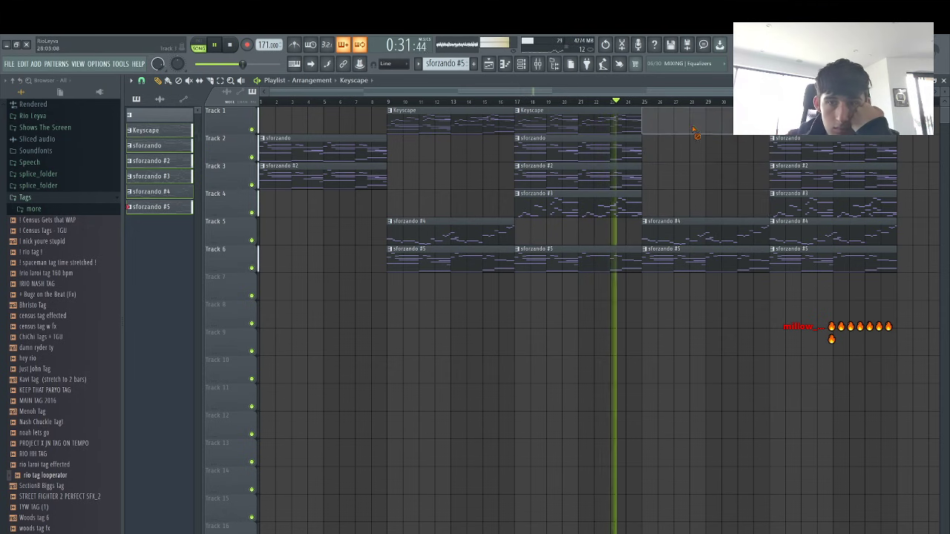
click(617, 119)
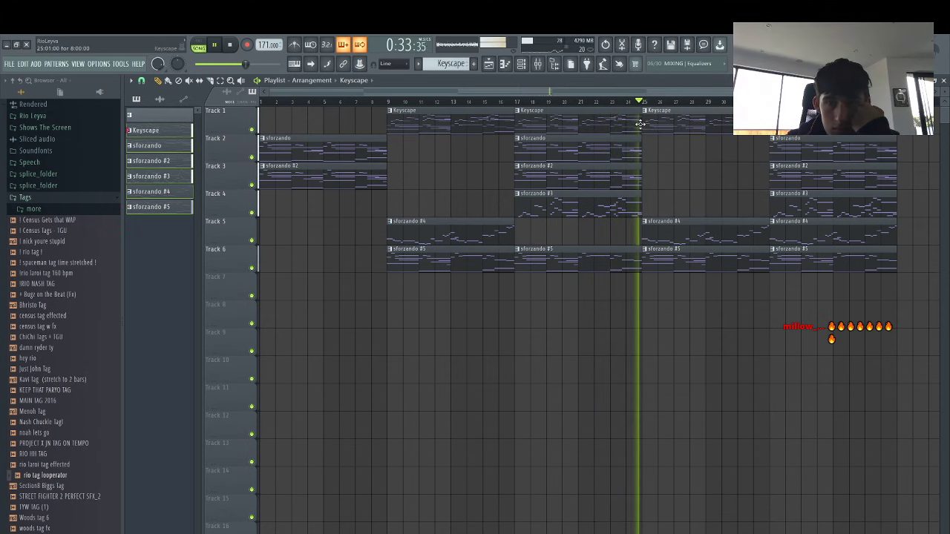
drag(650, 119, 634, 119)
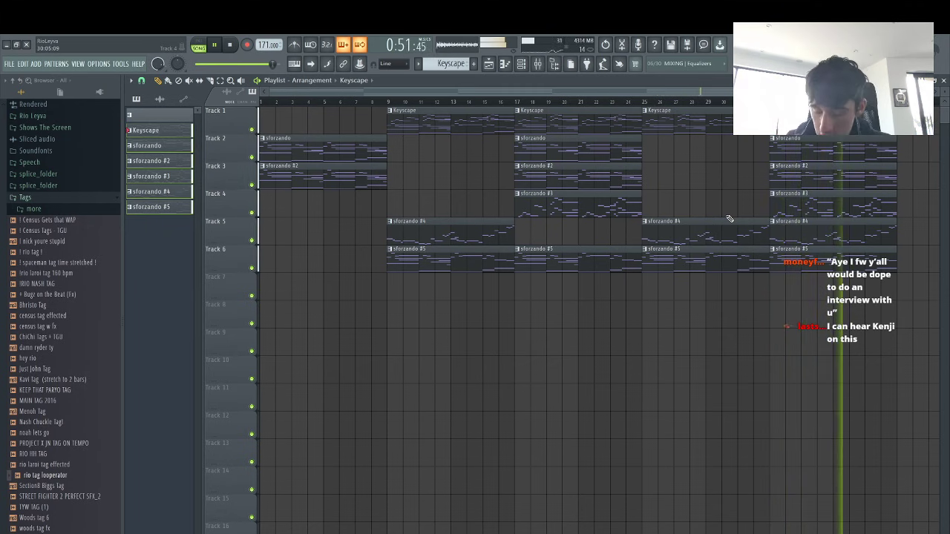
Clear the sforzando, #3, #4 and #5 clips from bars 33 to 40, and put a sforzando #3 clip back at bar 33
key(space)
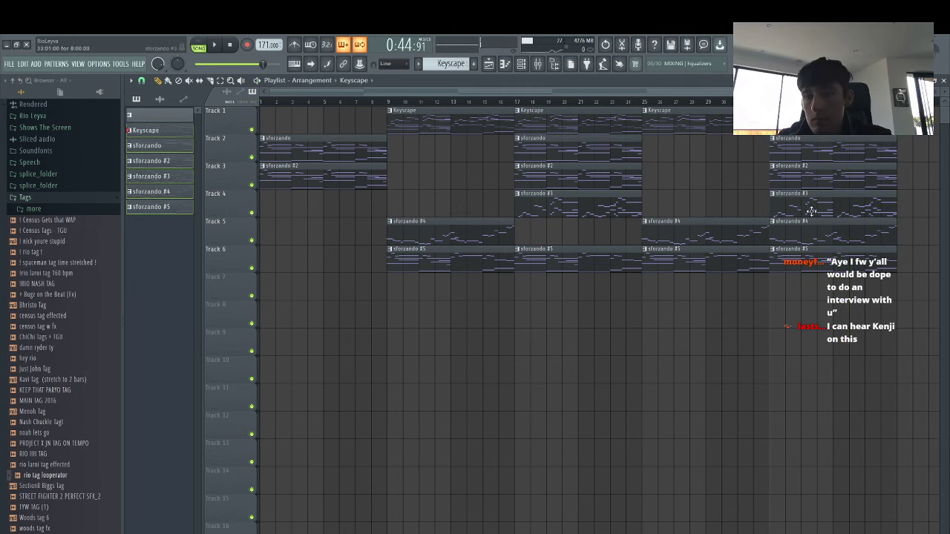
right_click(811, 212)
right_click(807, 235)
right_click(804, 258)
right_click(794, 152)
key(space)
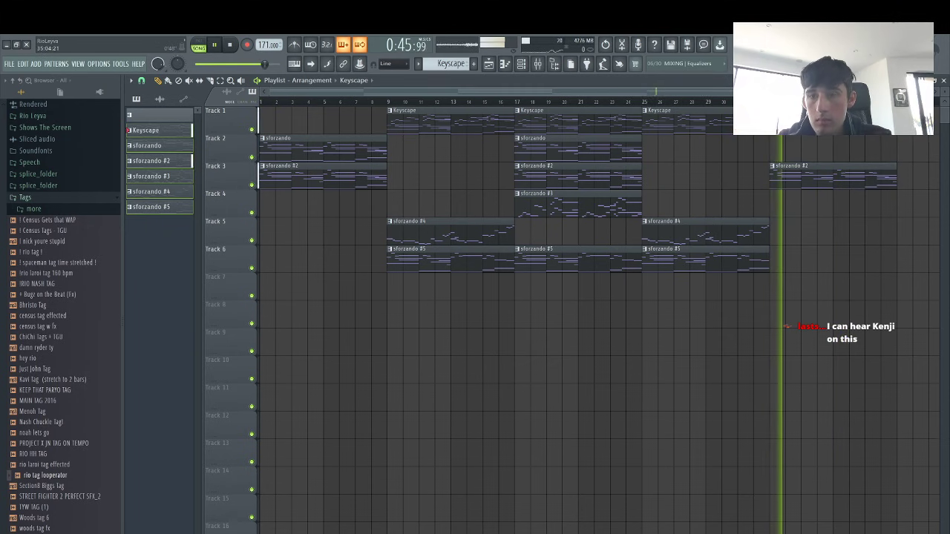
scroll(572, 274, down, 2)
drag(471, 205, 720, 196)
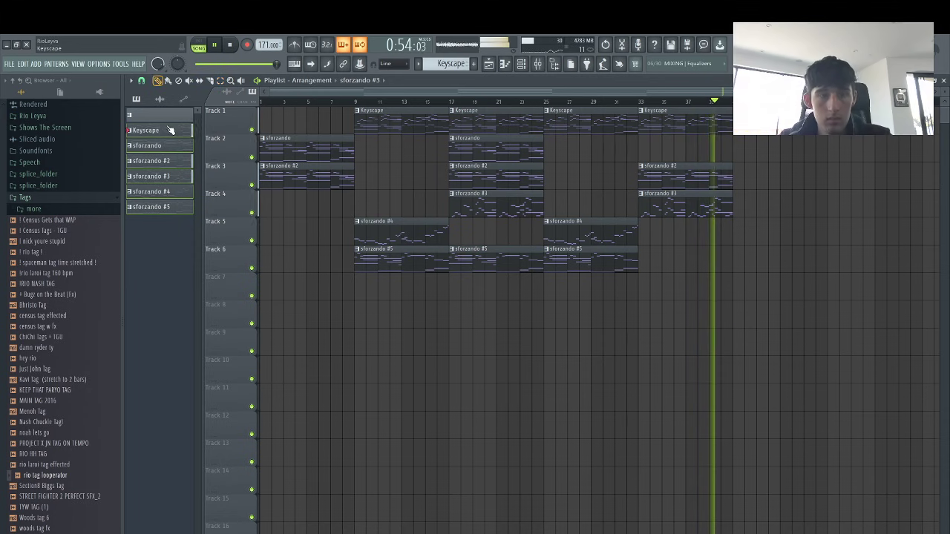
Place the full stack of all six patterns at bar 49, duplicate it five times in a row and stop playback
drag(171, 130, 832, 125)
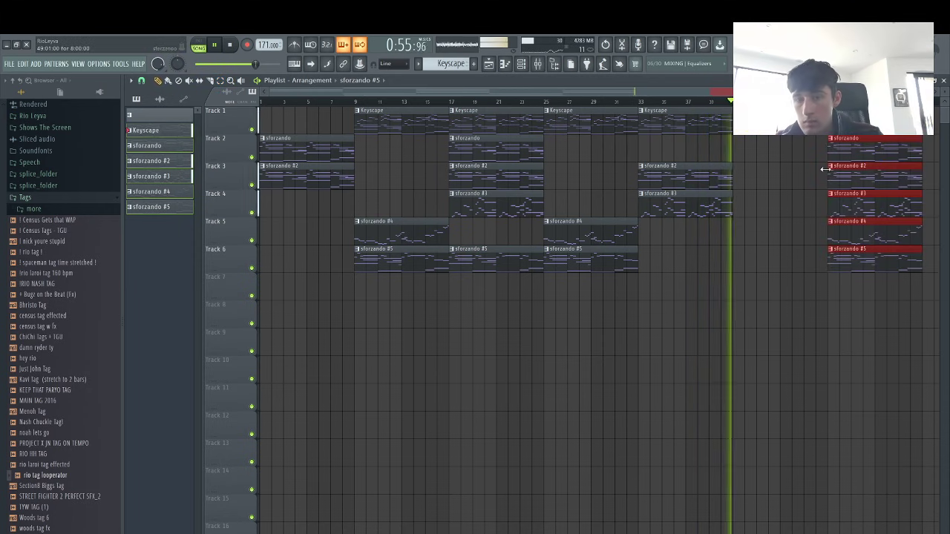
key(ctrl+b)
key(ctrl+b)
key(ctrl+b)
key(ctrl+b)
key(ctrl+b)
key(space)
Delete every clip except Keyscape from bars 49 to 56 and every clip except sforzando from bars 57 to 64
right_click(357, 150)
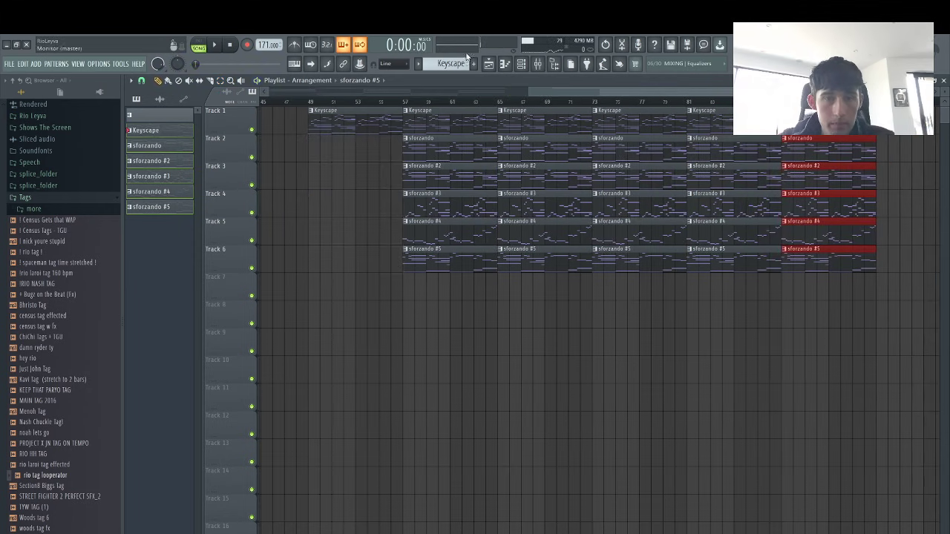
right_click(445, 122)
right_click(449, 176)
right_click(450, 204)
right_click(448, 232)
right_click(449, 259)
Delete every clip except sforzando #2 from bars 65 to 72 and every clip except sforzando #3 from bars 73 to 80
right_click(540, 123)
right_click(538, 149)
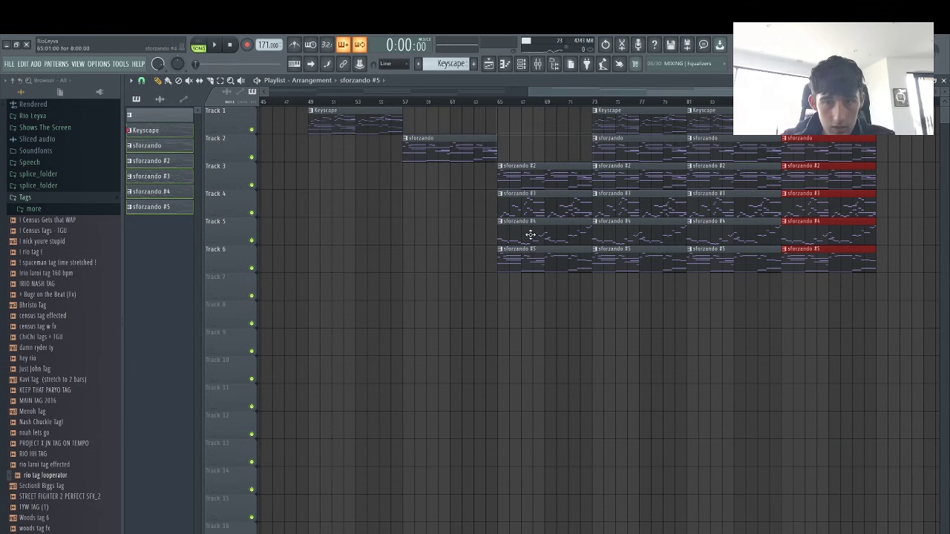
right_click(538, 207)
right_click(540, 233)
right_click(543, 260)
right_click(643, 122)
right_click(642, 149)
right_click(639, 178)
right_click(627, 233)
right_click(631, 260)
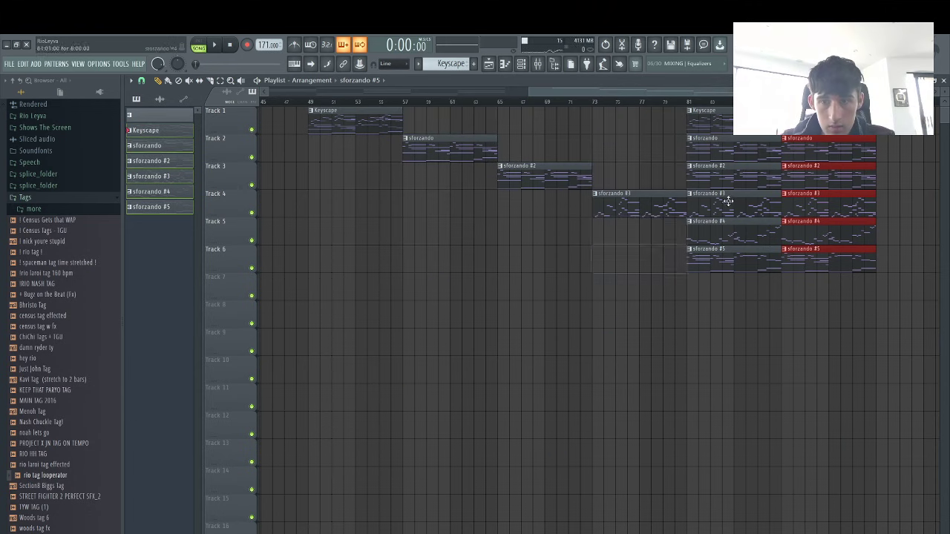
Delete every clip except sforzando #4 from bars 81 to 88 and every clip except sforzando #5 from bars 89 to 96
right_click(728, 201)
right_click(727, 178)
right_click(725, 150)
right_click(723, 123)
ctrl+click(720, 284)
right_click(737, 264)
right_click(820, 233)
right_click(823, 206)
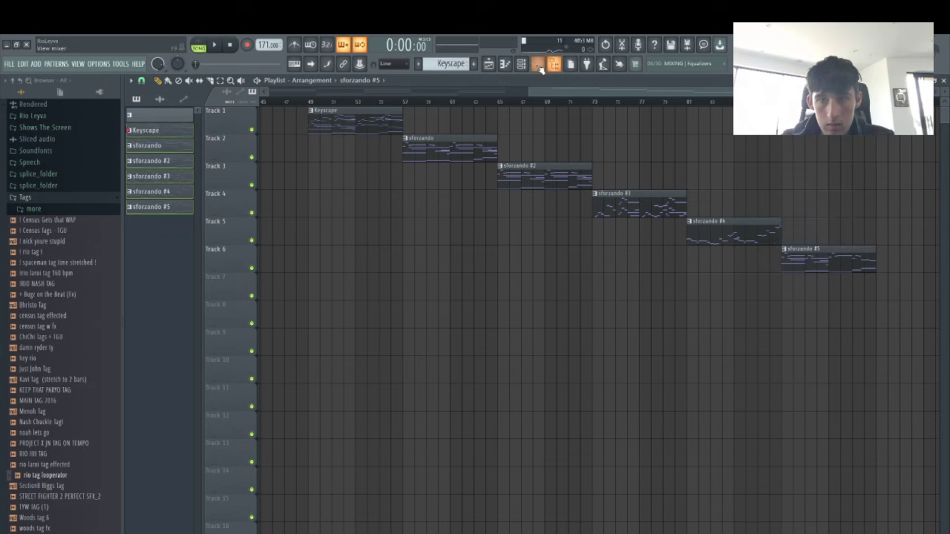
Arm the master mixer track for disk recording, render it to an audio clip and reopen the playlist
click(538, 65)
click(153, 519)
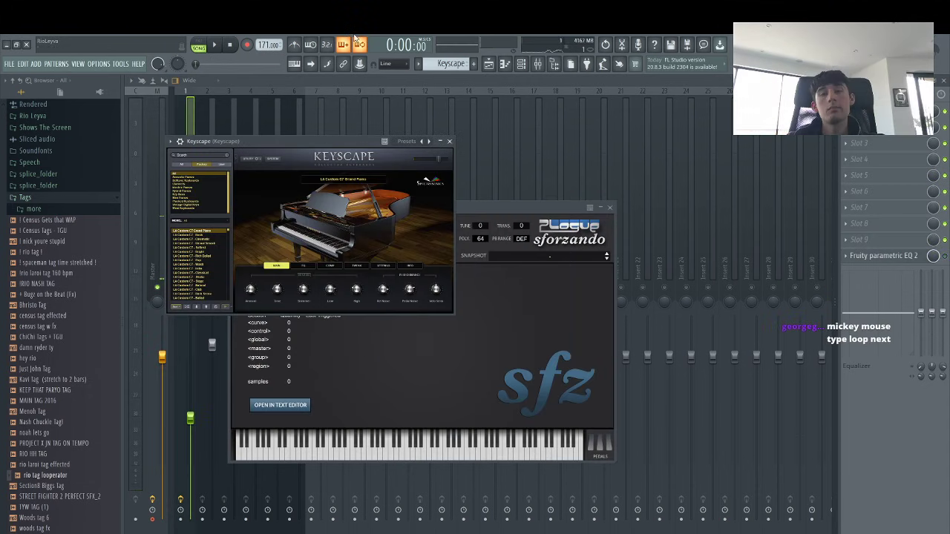
click(489, 66)
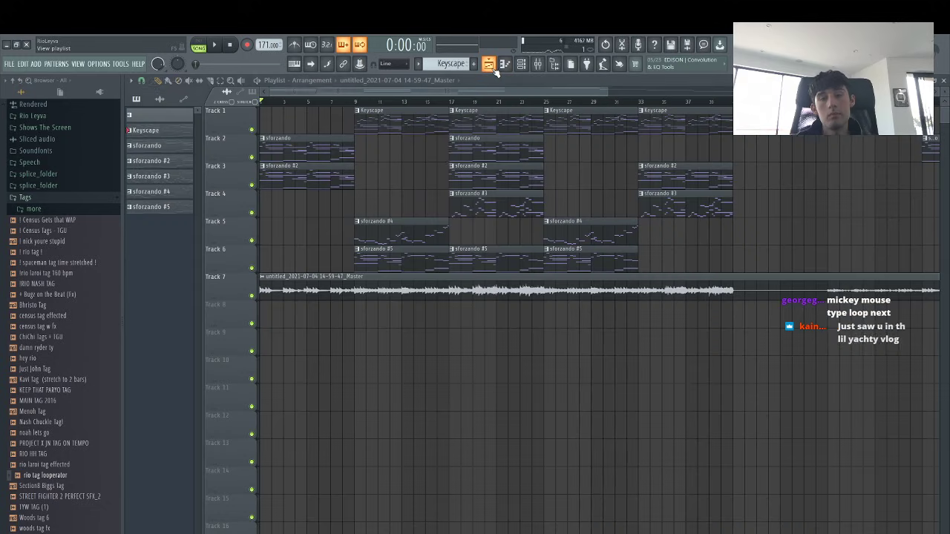
Open the rendered master clip's sampler settings and load its waveform into the Edison audio editor
double_click(261, 294)
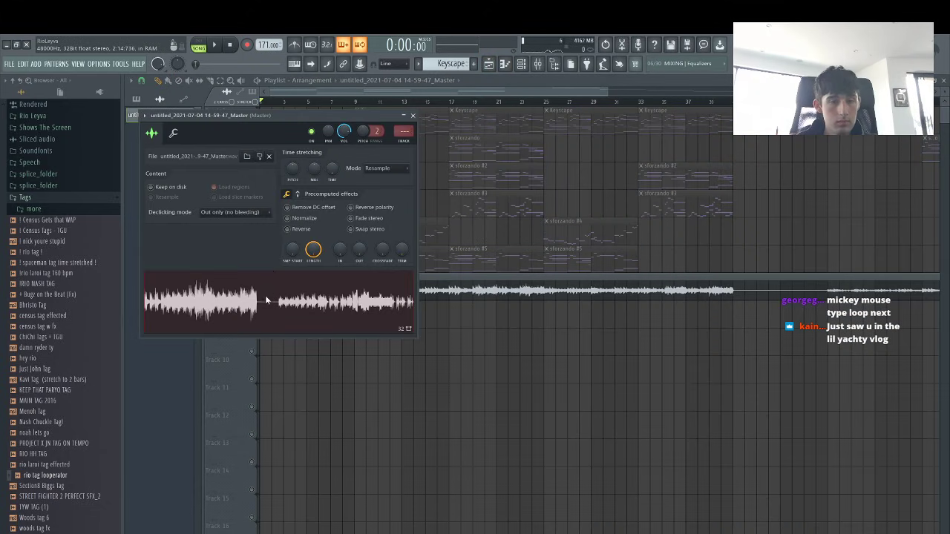
right_click(265, 295)
click(304, 333)
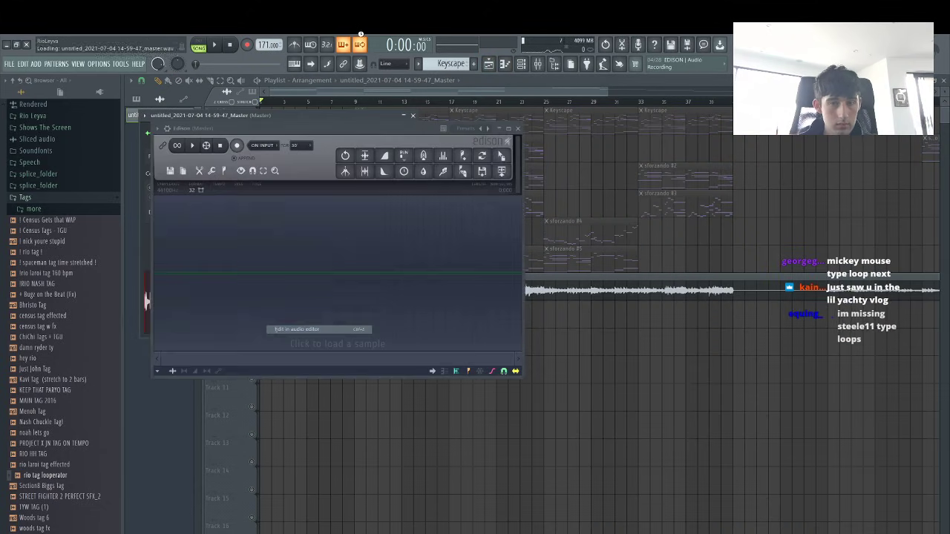
click(364, 161)
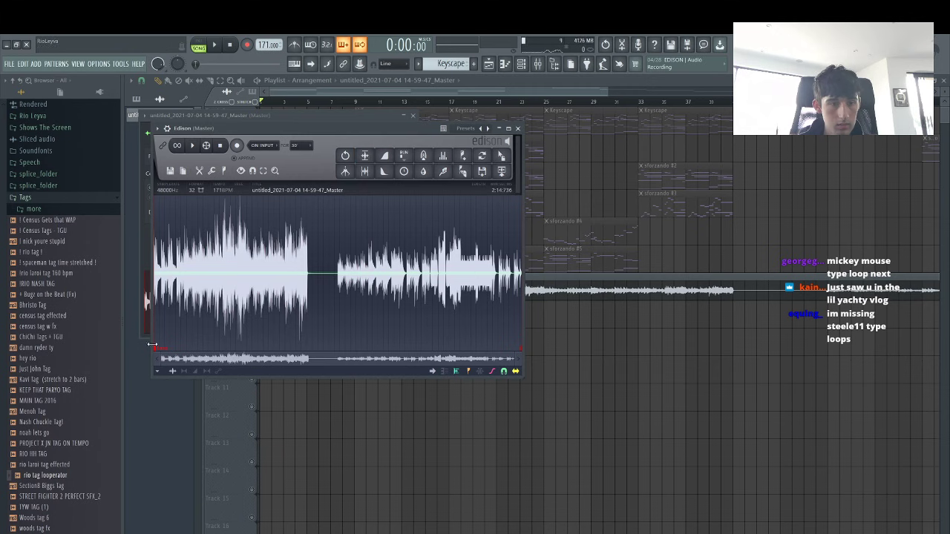
Title the sample with the producer's name followed by _wholesome_171bpm, and enter the producer's Instagram handle in its comments
click(280, 189)
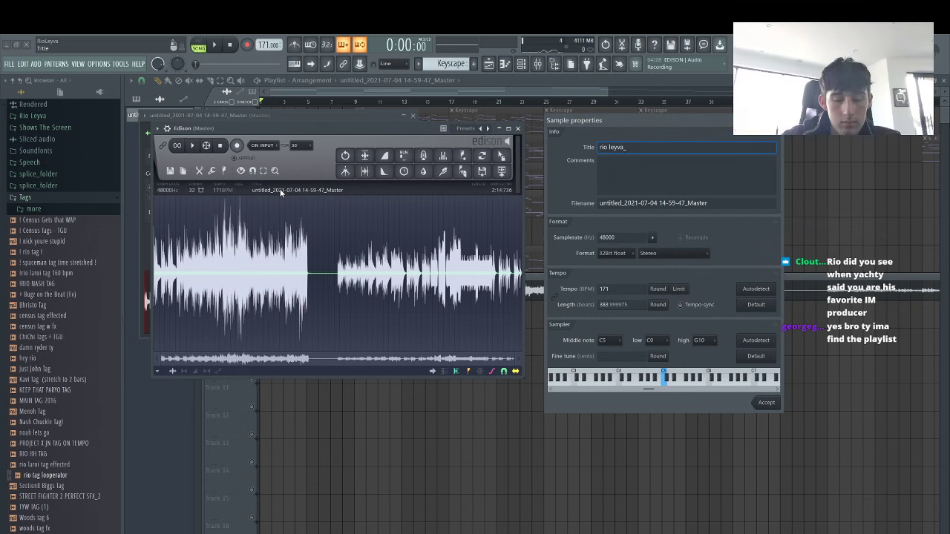
text(holesome)
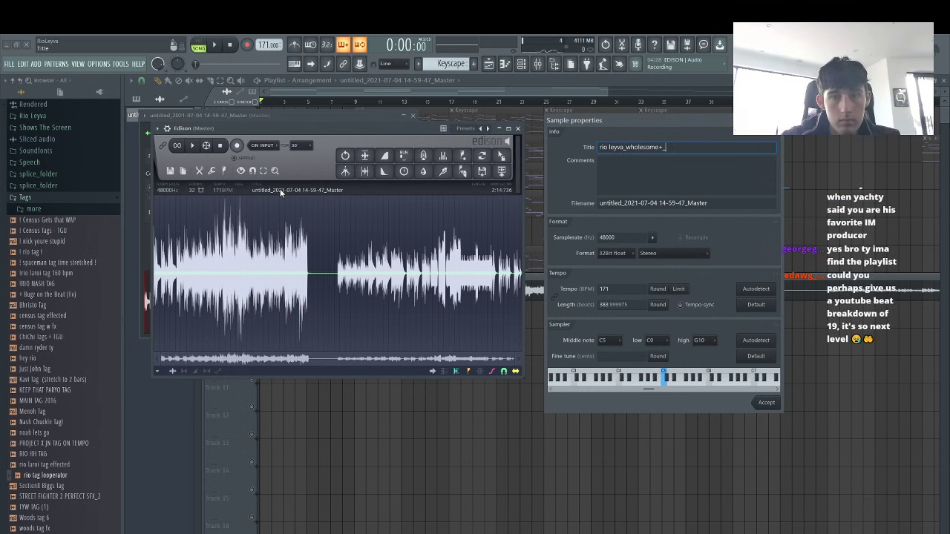
text(_171)
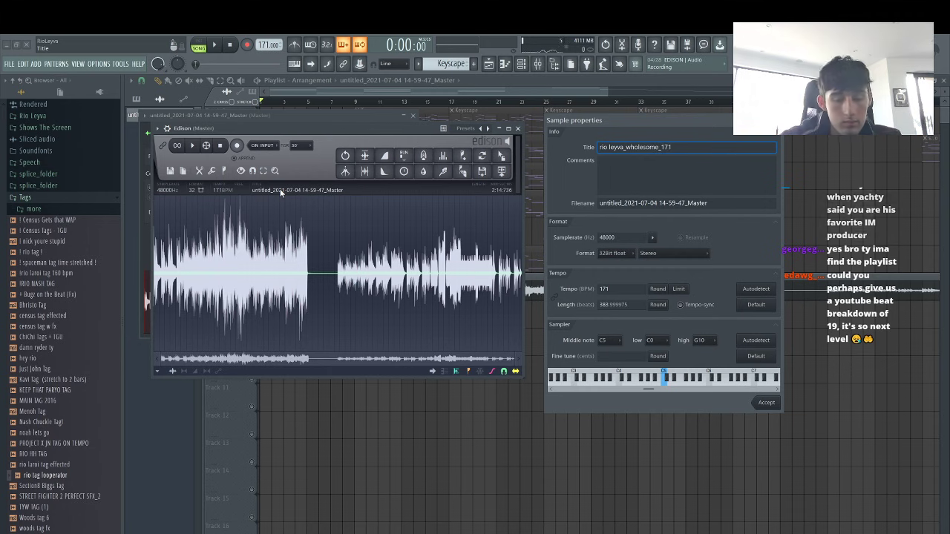
text(bpm)
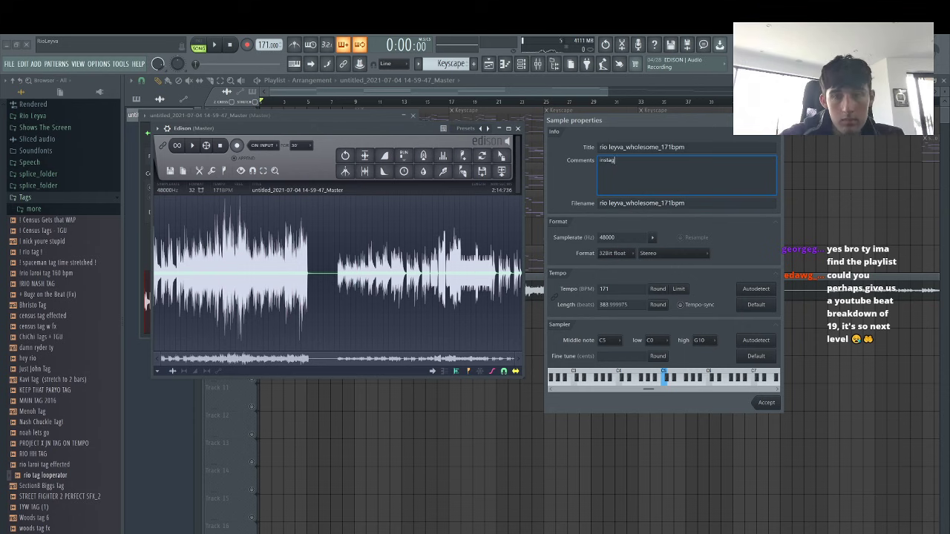
text(ram,)
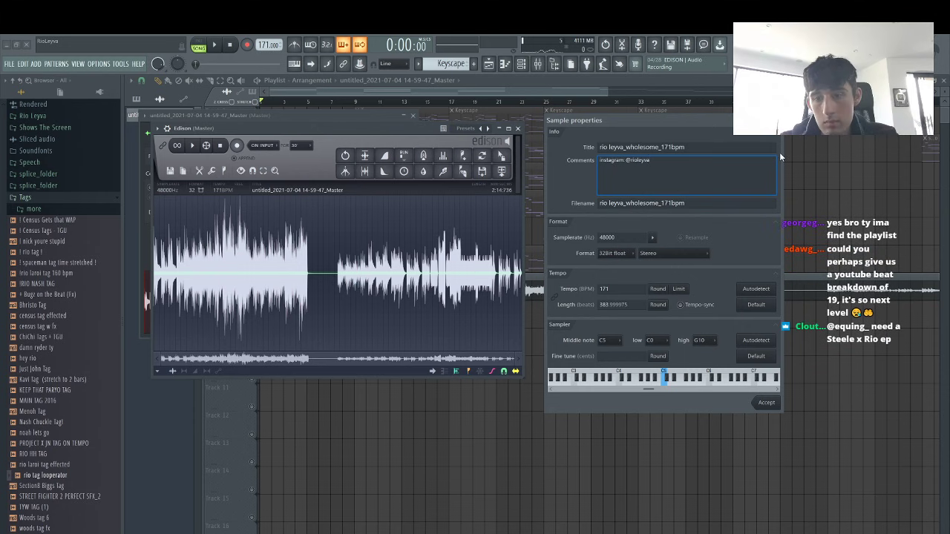
click(765, 402)
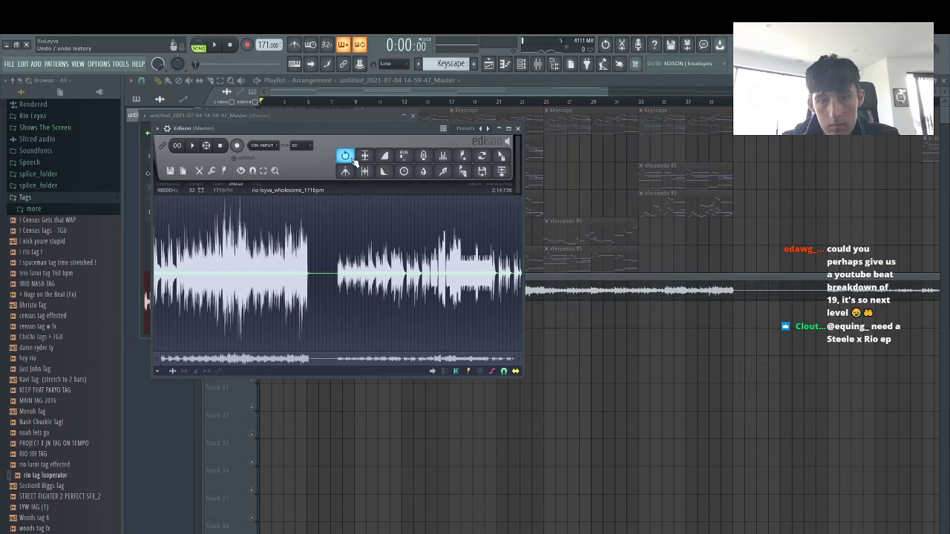
Save the sample as a WAV file under its new title in the - Unsorted - folder of Melodies
click(483, 172)
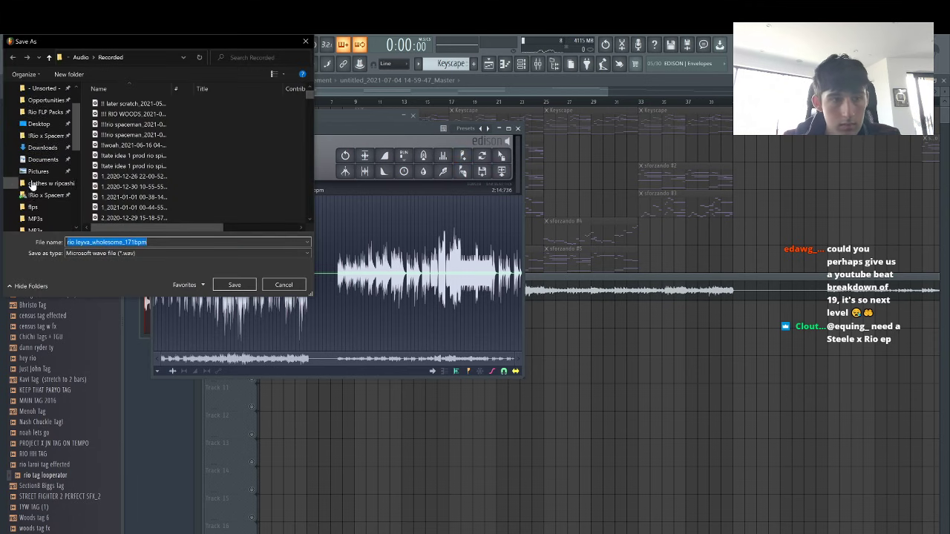
click(37, 134)
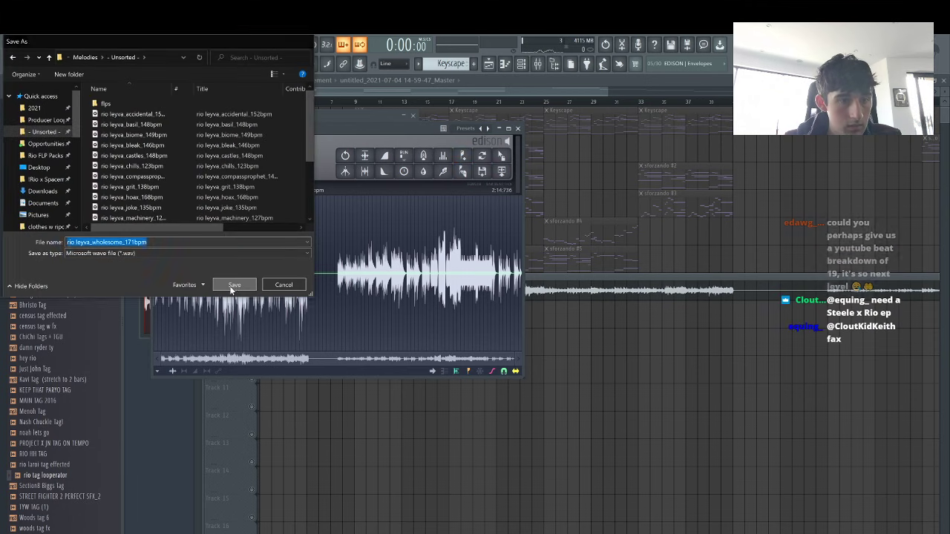
click(229, 286)
Save the current project and start a new one
click(9, 64)
click(22, 80)
click(450, 328)
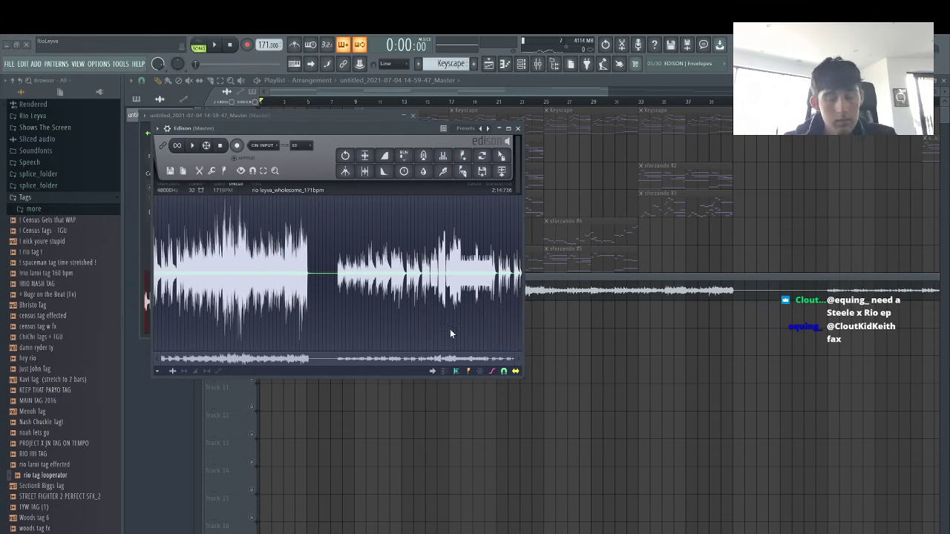
click(233, 285)
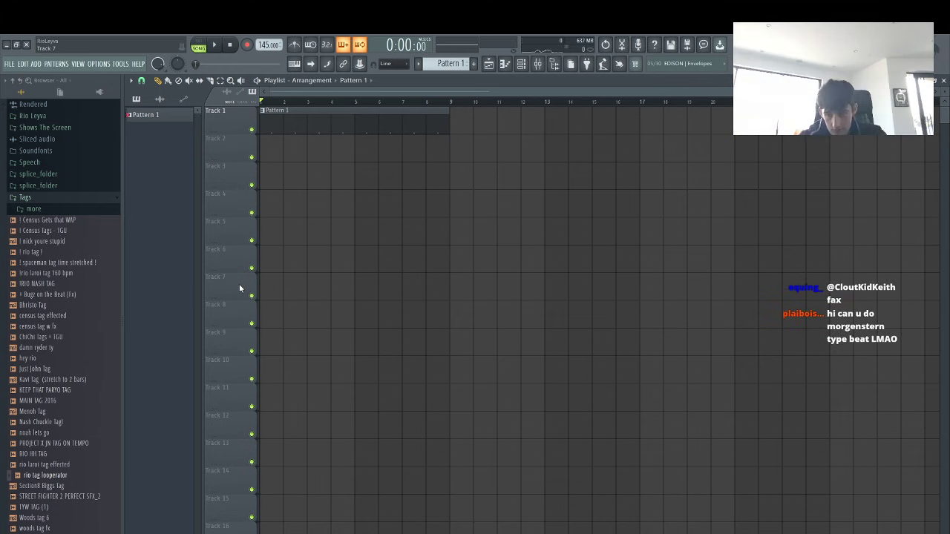
Add a Diva(x64) instrument channel to the channel rack
click(522, 64)
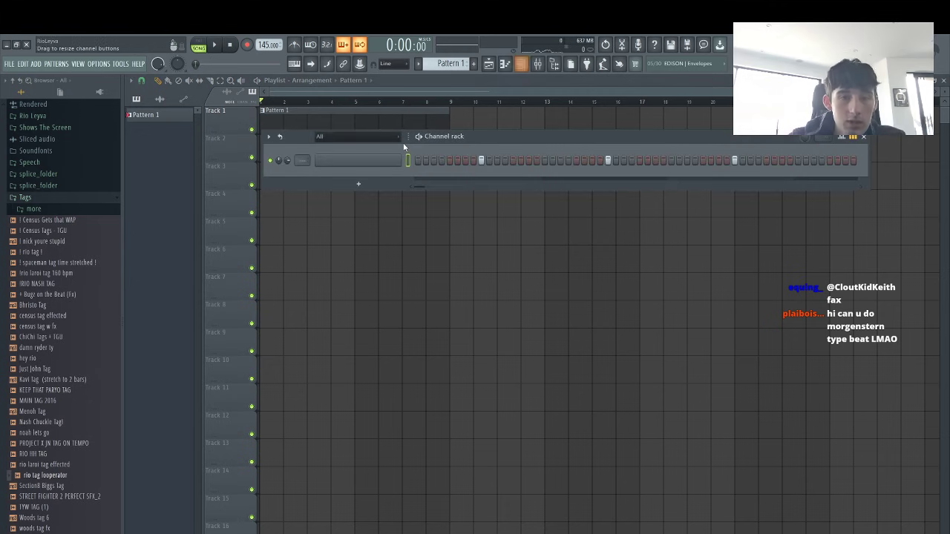
click(362, 185)
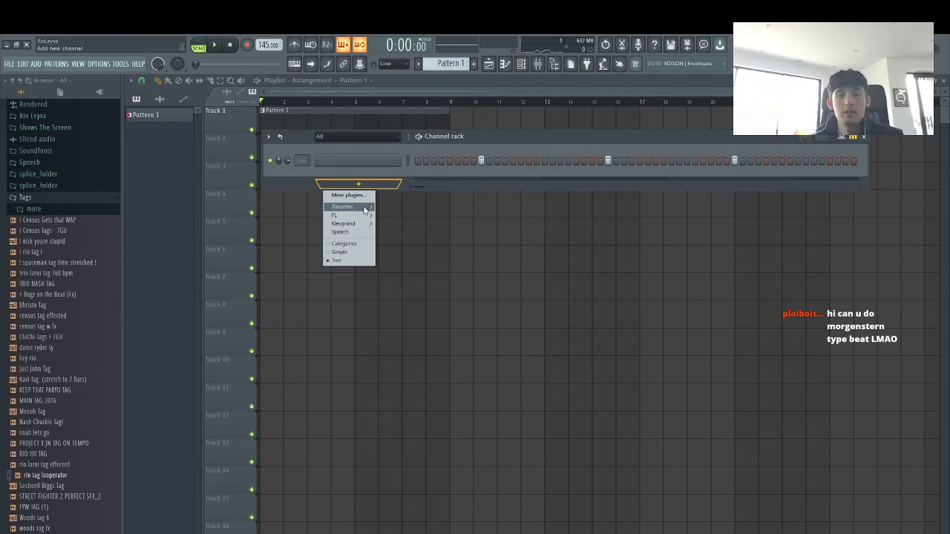
mouse_move(365, 210)
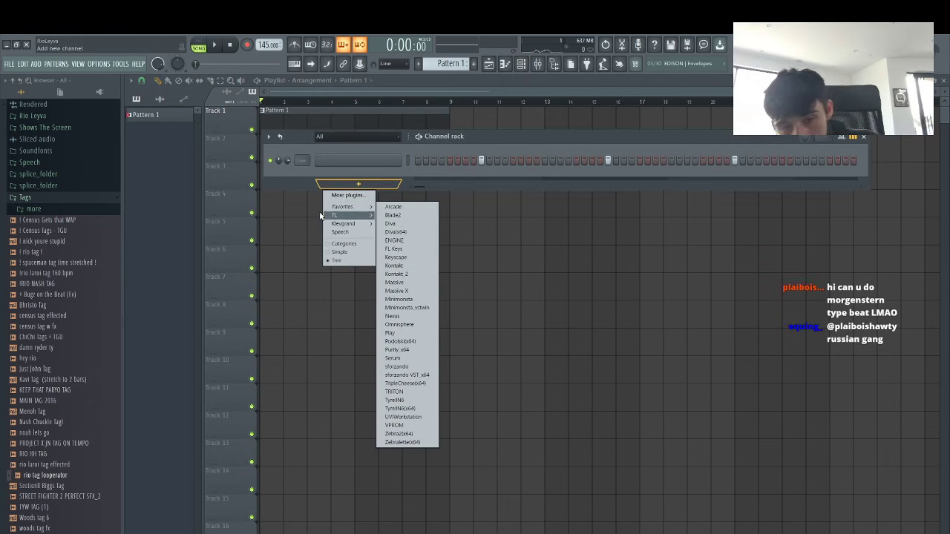
click(382, 232)
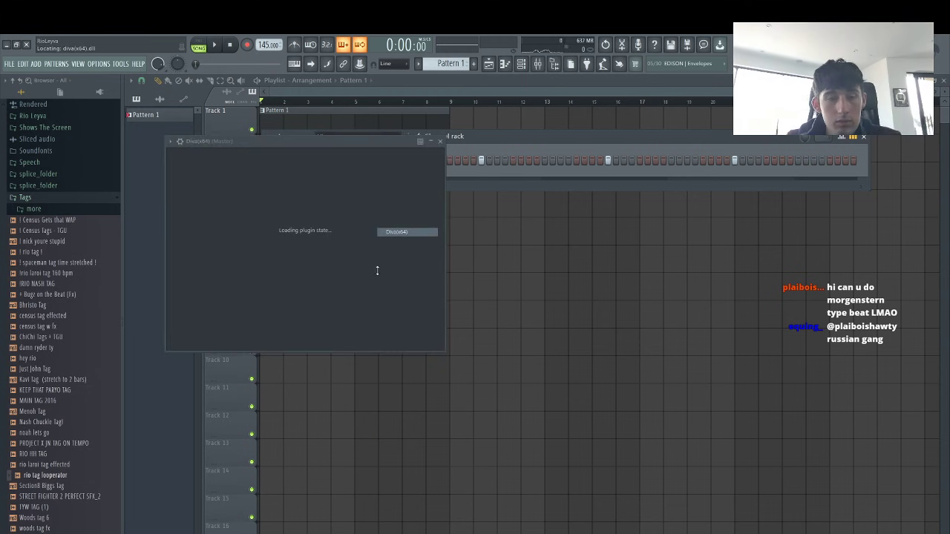
Delete the stray Pattern 1 clip from Track 4 and replace the Diva(x64) channel with Massive
click(583, 212)
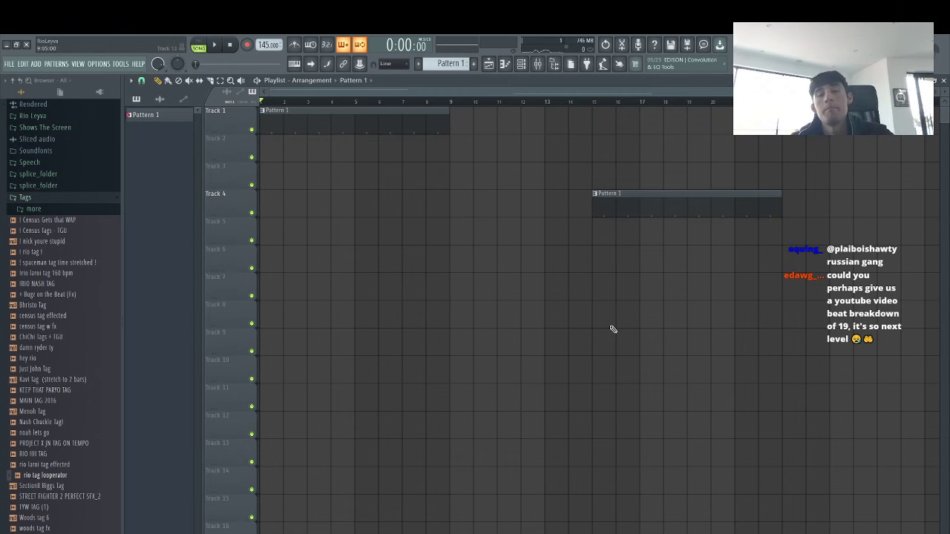
right_click(607, 206)
click(521, 65)
right_click(342, 176)
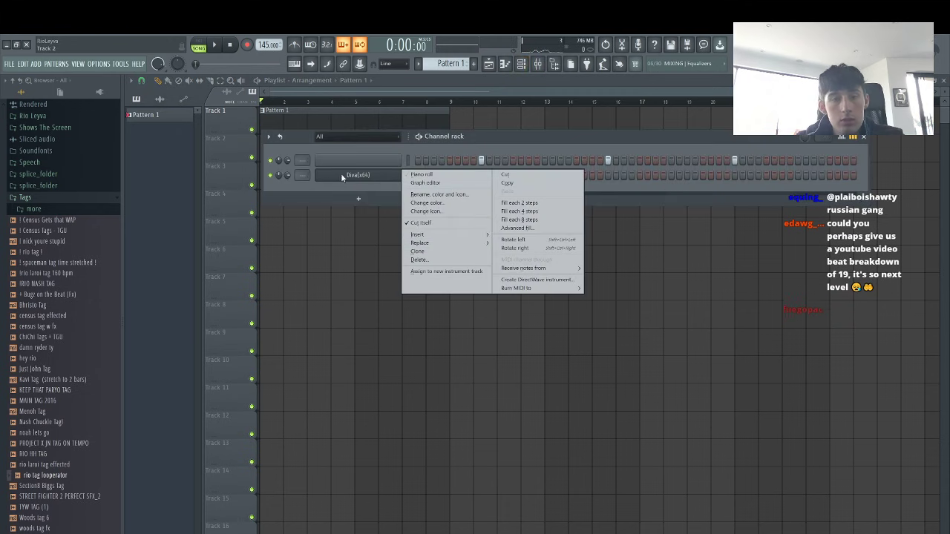
mouse_move(457, 243)
mouse_move(528, 265)
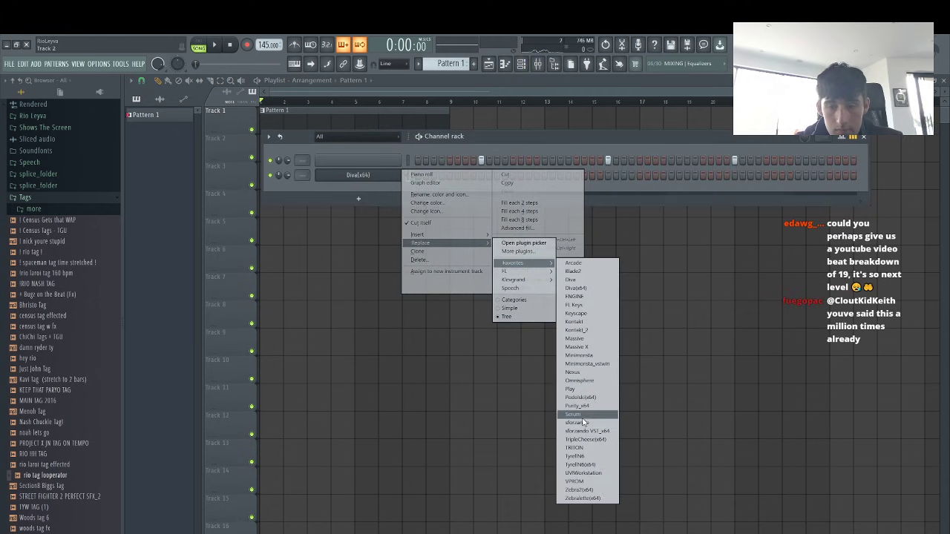
click(594, 339)
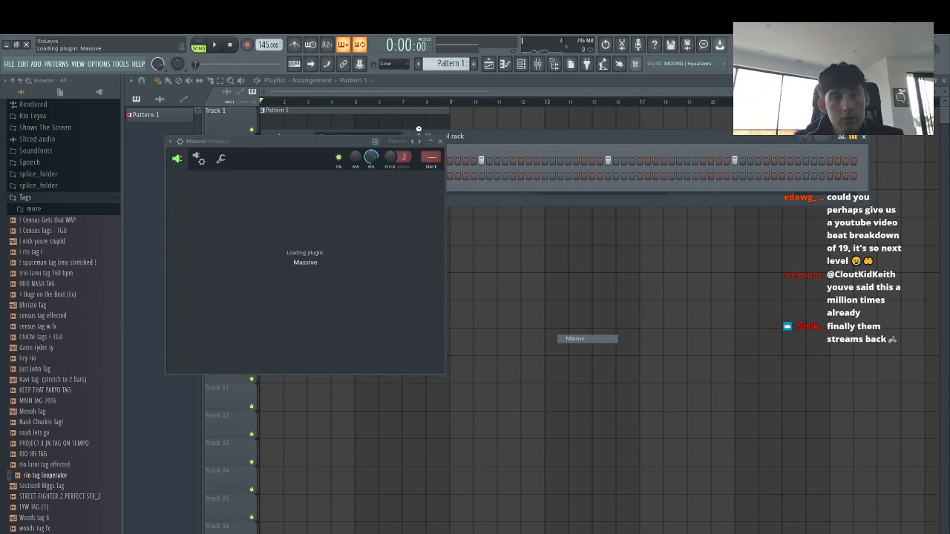
Enable playing notes from the computer keyboard and remove the stray Pattern 1 clips from Track 3 and Track 8
click(507, 175)
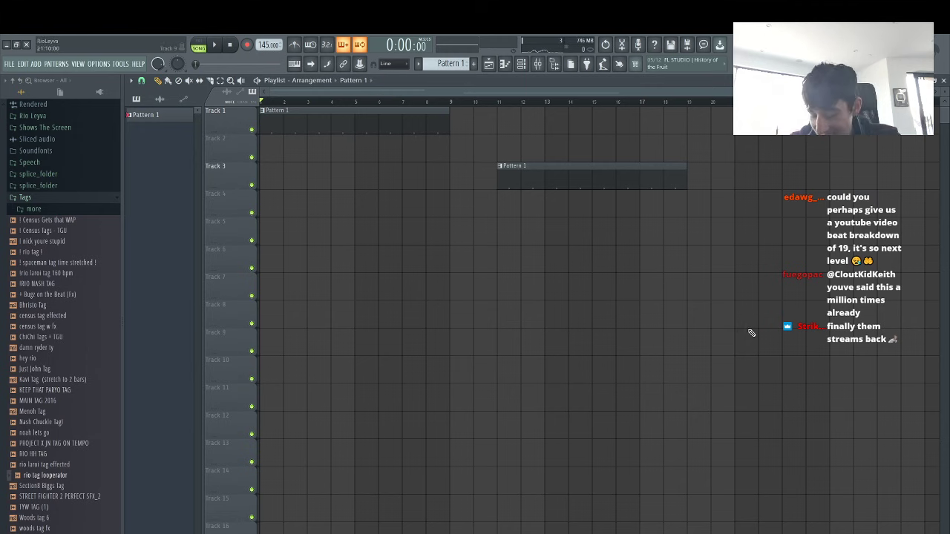
click(584, 312)
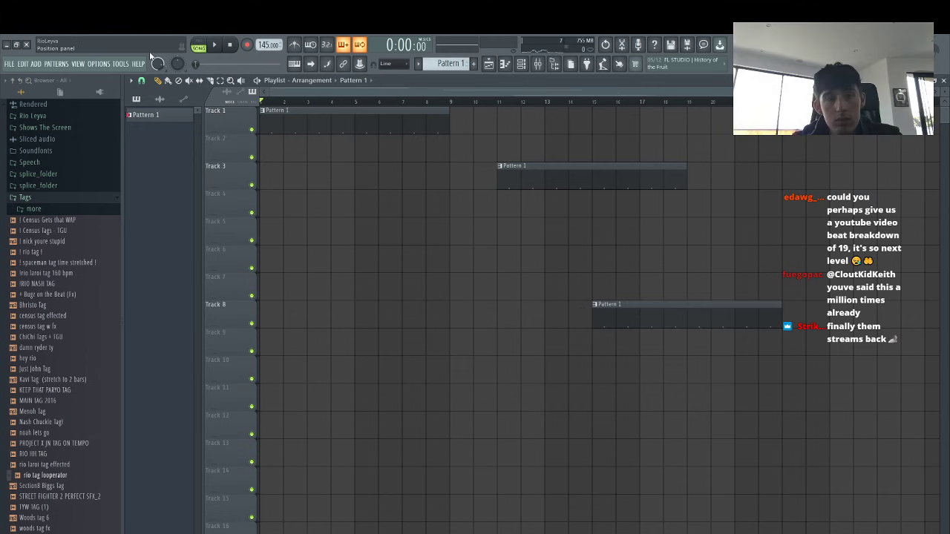
click(296, 66)
right_click(607, 315)
right_click(547, 167)
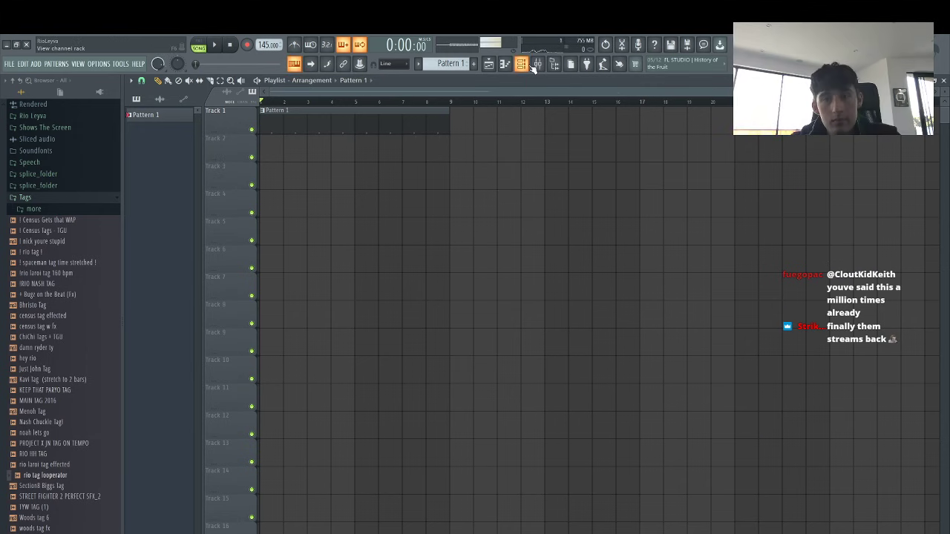
Open the Massive channel's piano roll and draw an F3 bass note at bar 1, one bar and four steps long
click(521, 64)
right_click(397, 172)
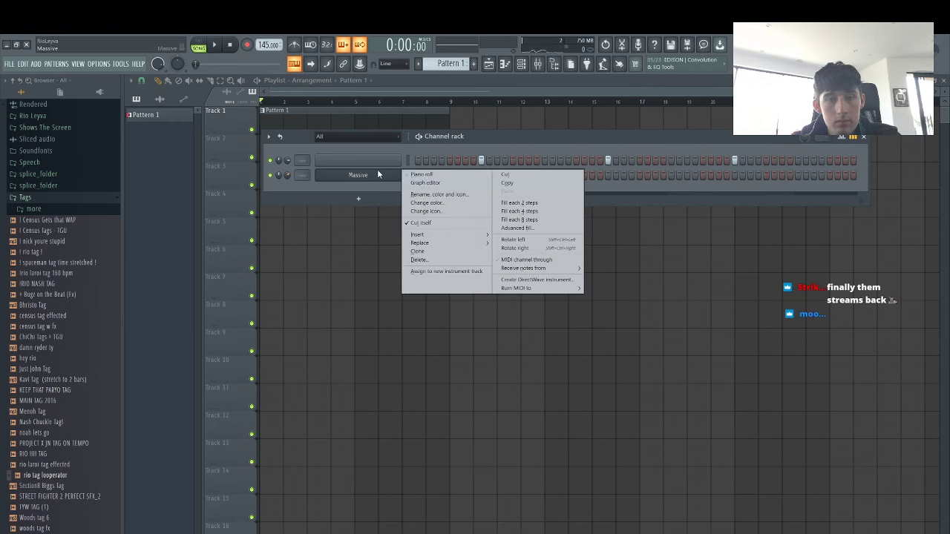
click(445, 176)
key(space)
key(space)
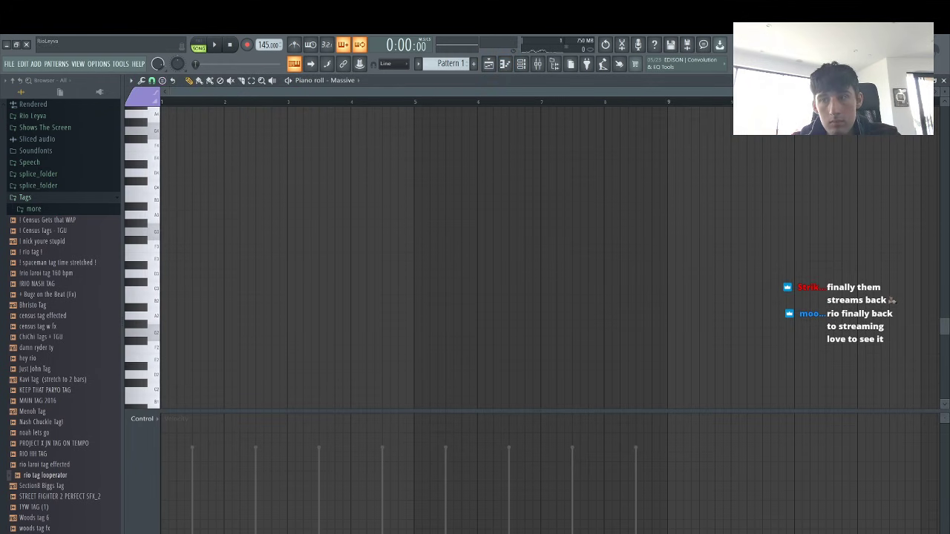
drag(930, 92, 667, 92)
drag(177, 249, 138, 253)
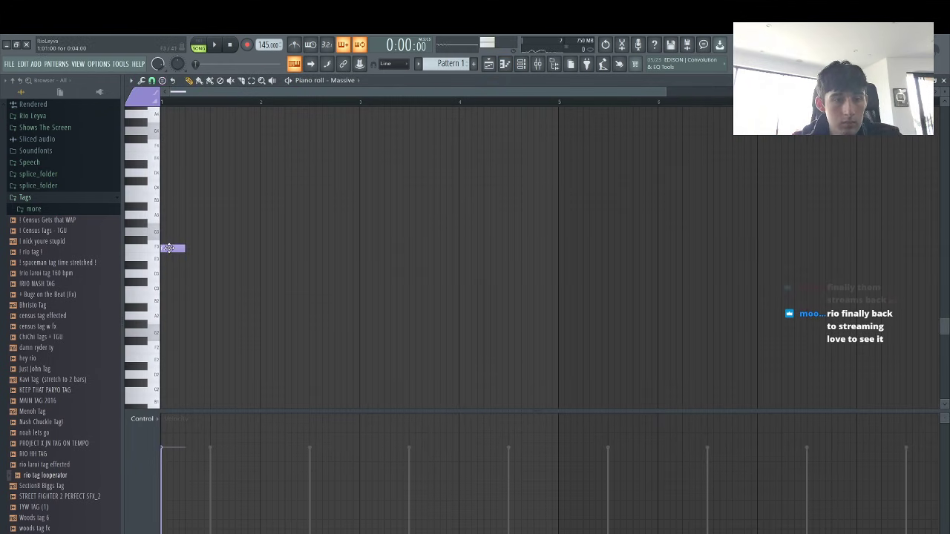
scroll(167, 193, up, 5)
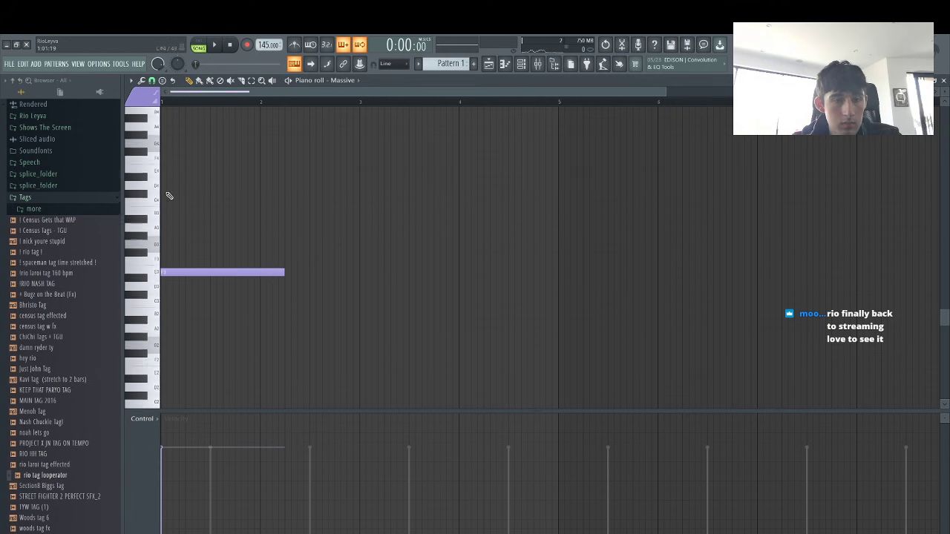
Start the melody in bar 1 with two-step D#6 and G#5 notes followed by a four-step G5 at step 5
key(space)
key(space)
click(178, 217)
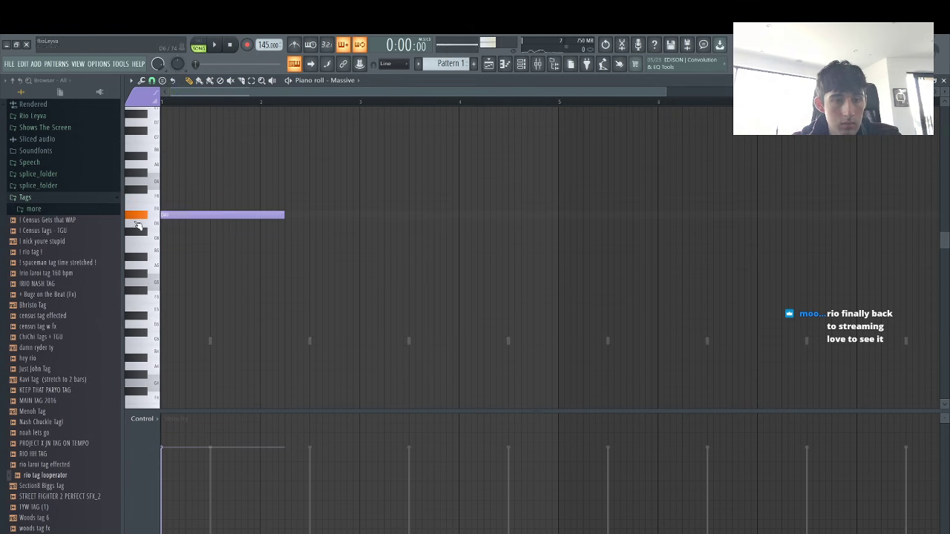
drag(282, 217, 169, 223)
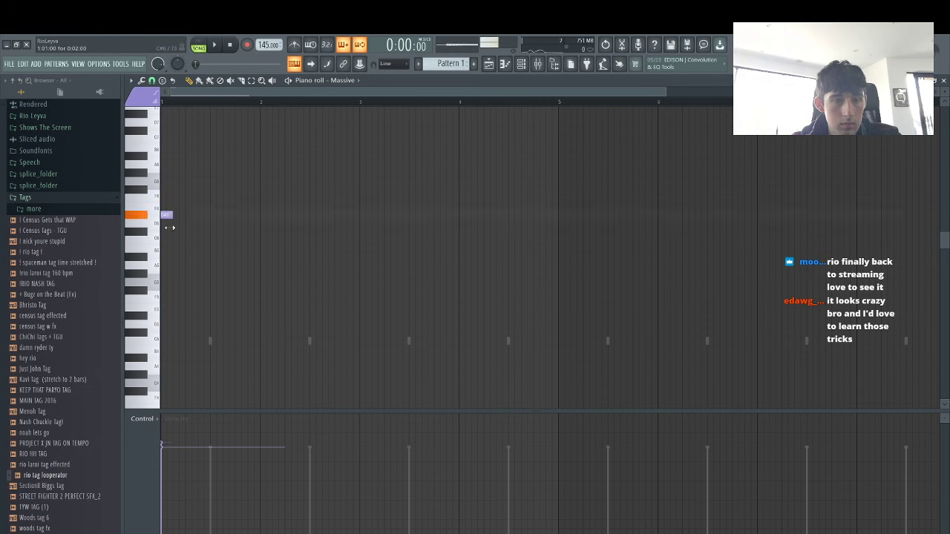
click(187, 291)
key(space)
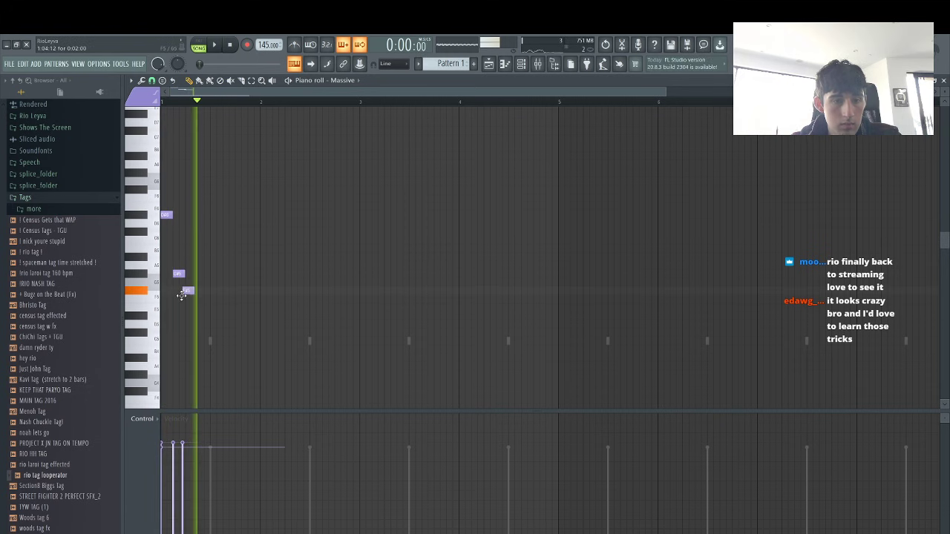
key(space)
drag(184, 284, 214, 285)
key(space)
key(space)
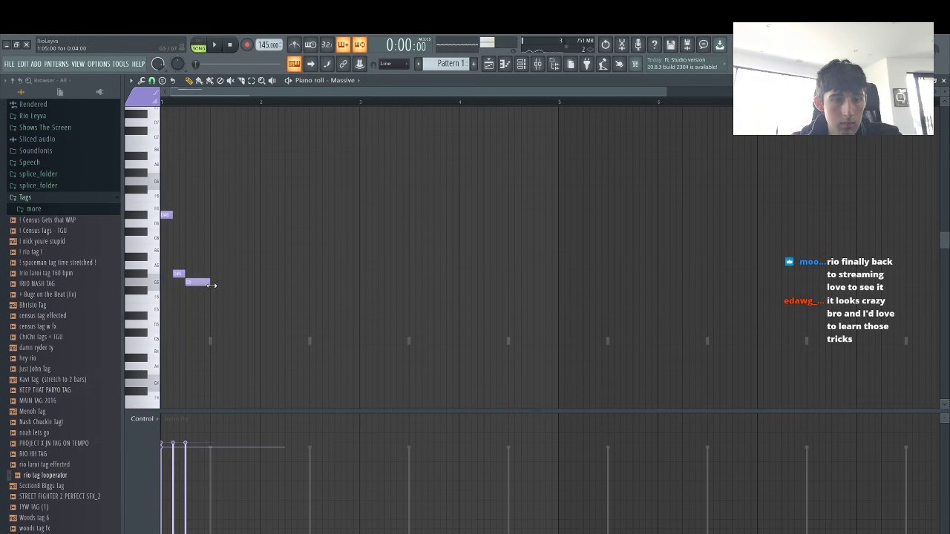
Add a C#5 melody note at step 7, extend it to about six steps, and shorten the G5 note to two steps
key(space)
scroll(231, 293, down, 3)
scroll(227, 267, down, 4)
click(203, 182)
key(space)
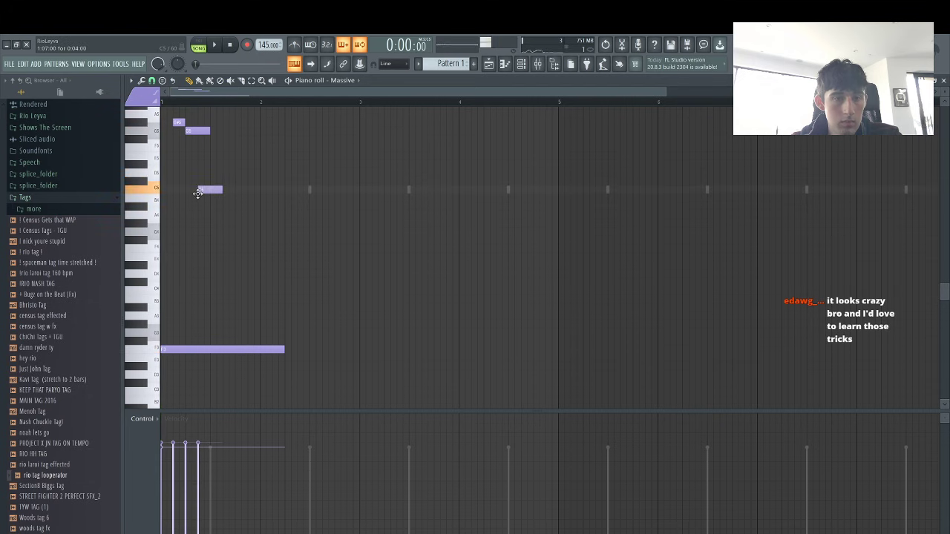
key(space)
drag(222, 182, 238, 182)
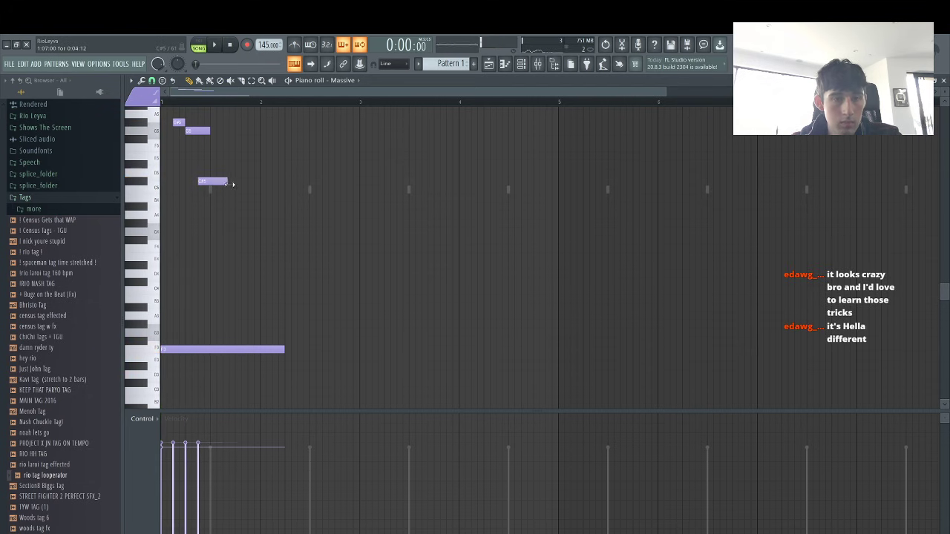
drag(209, 132, 199, 132)
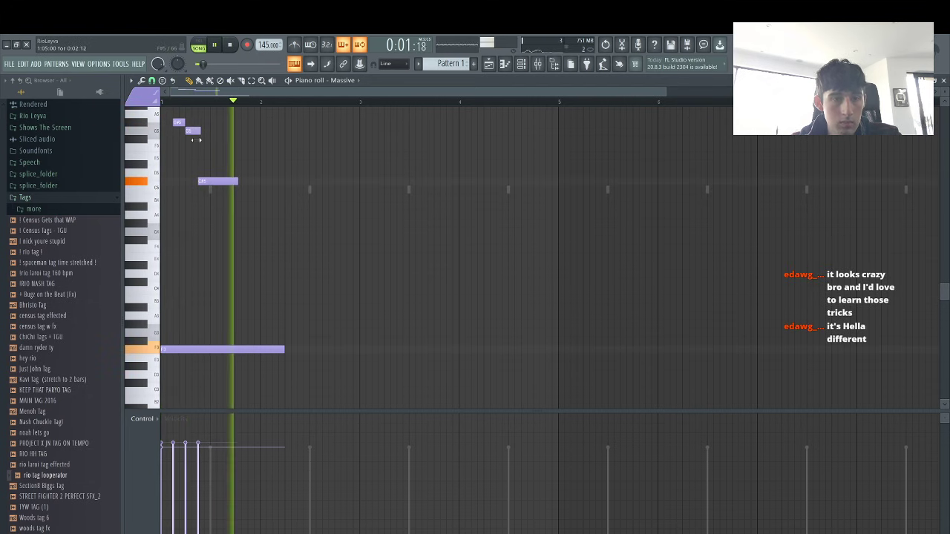
key(space)
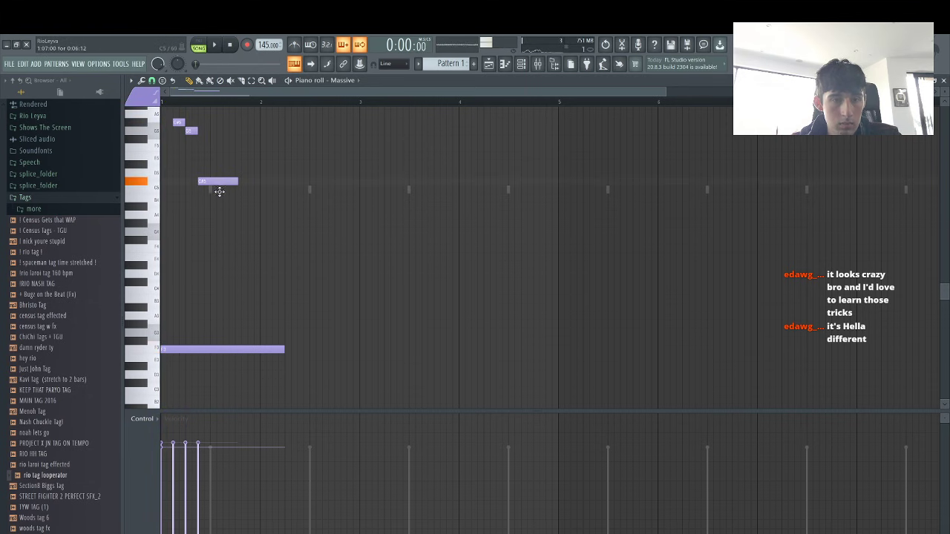
Change the step 7 note to a four-step C5, and add a two-step C#5 at step 11 and C5 at step 13
key(space)
drag(219, 192, 234, 181)
key(space)
key(space)
click(229, 182)
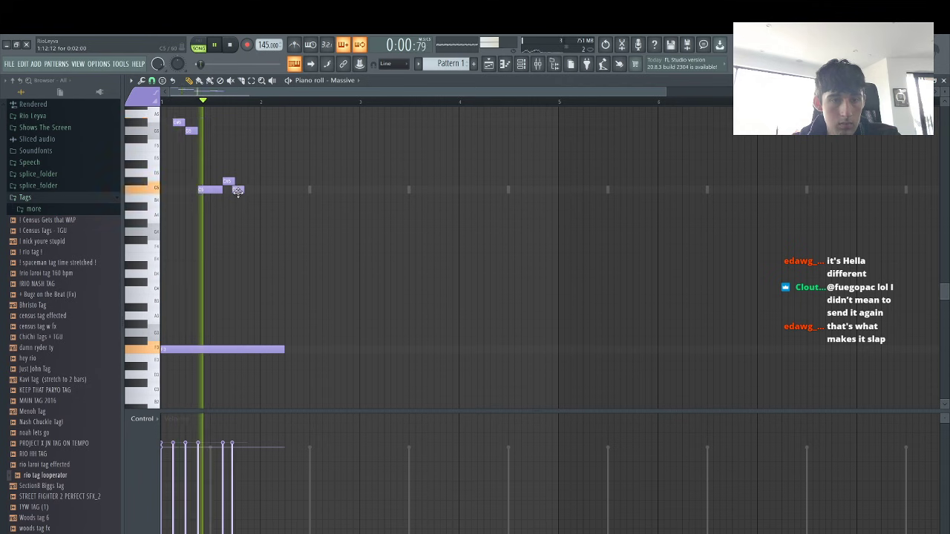
click(238, 190)
key(space)
key(space)
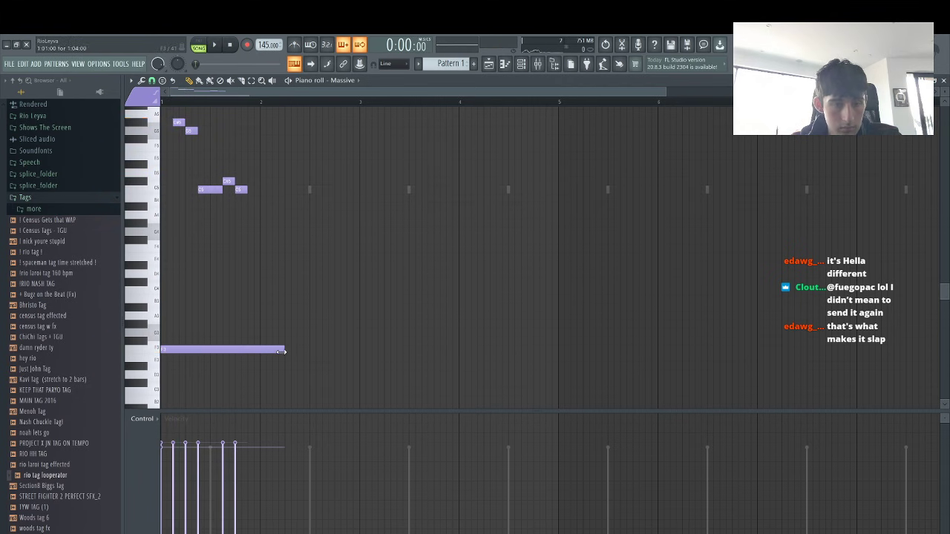
Try a bass line with F3 cut to six steps, D#3 at step 7 and another note at step 13
key(space)
click(214, 342)
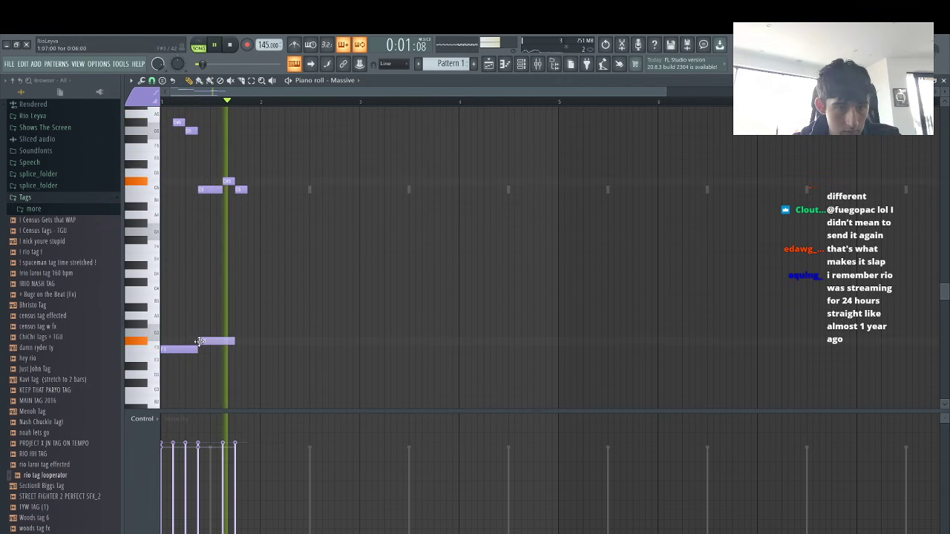
key(space)
drag(215, 344, 215, 368)
key(space)
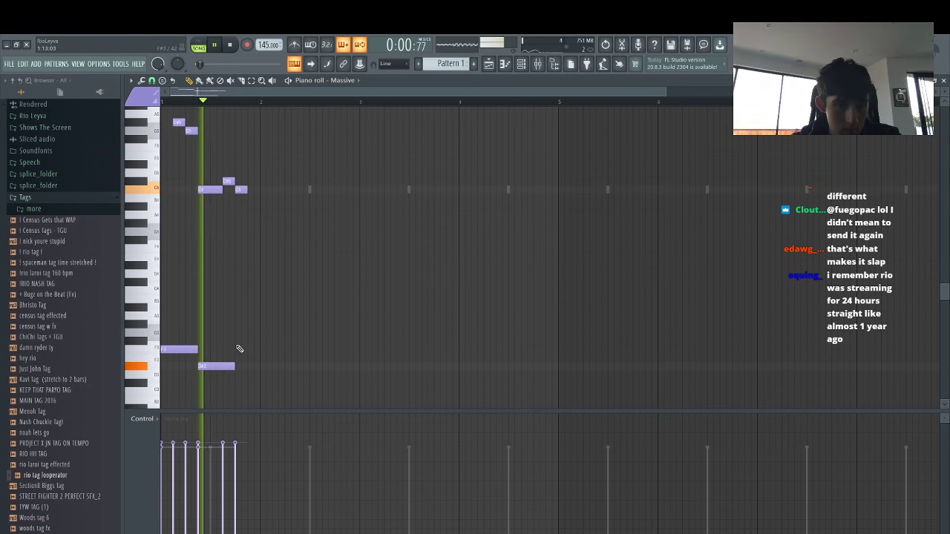
key(space)
click(250, 341)
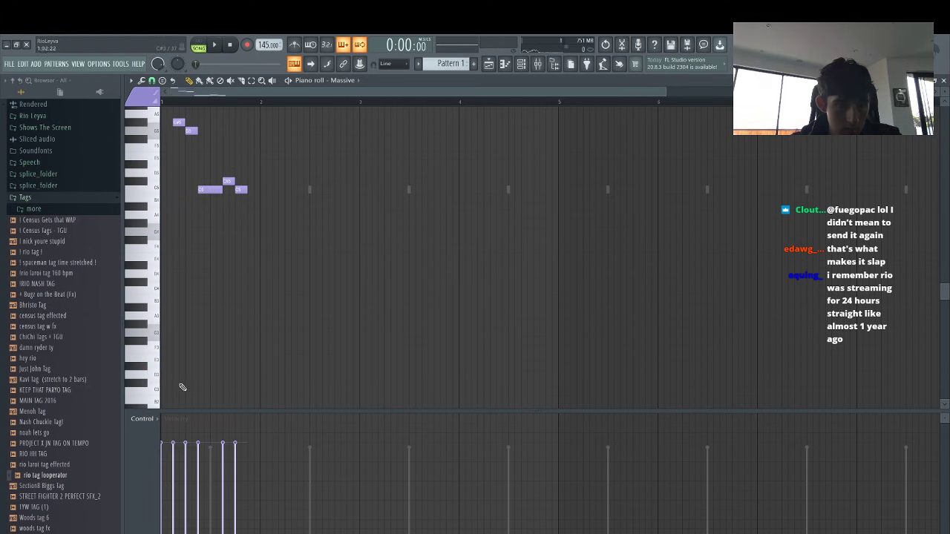
Redraw the bass line with a six-step C#3 at the start of bar 1 and a six-step G#3 at step 7
key(space)
key(space)
key(space)
key(space)
drag(199, 319, 200, 328)
key(space)
Replace the G#3 bass note with F3, add D#3 at step 13, and make it and the last C5 eight steps long
click(234, 349)
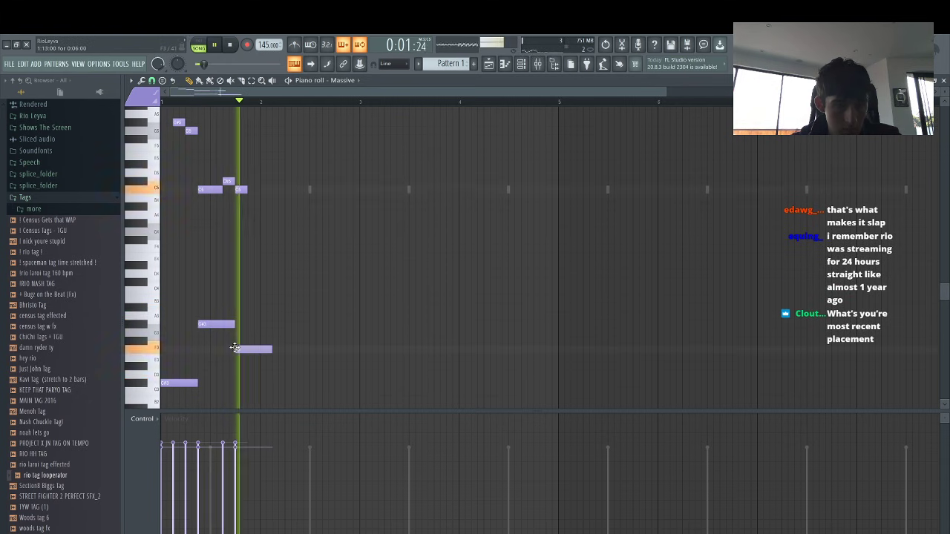
key(space)
click(199, 353)
key(space)
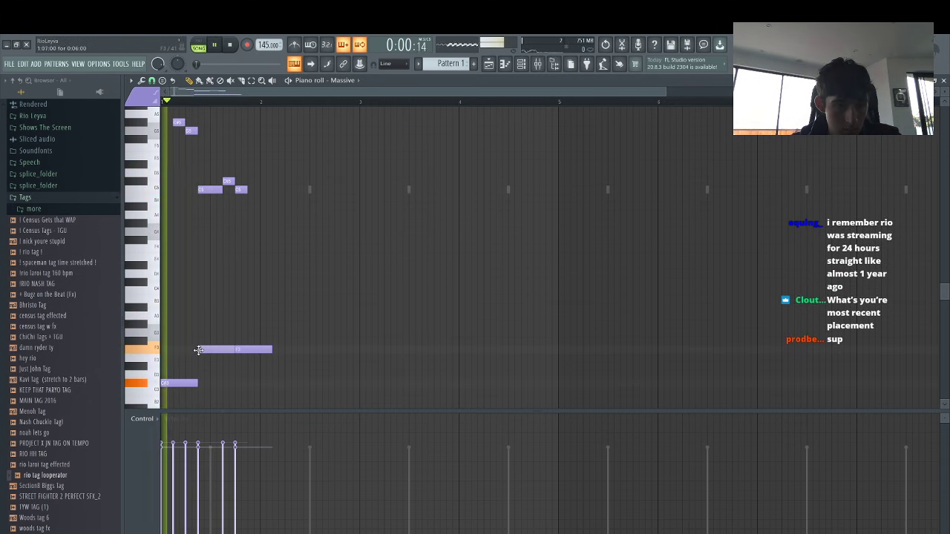
drag(249, 350, 284, 367)
drag(247, 190, 284, 193)
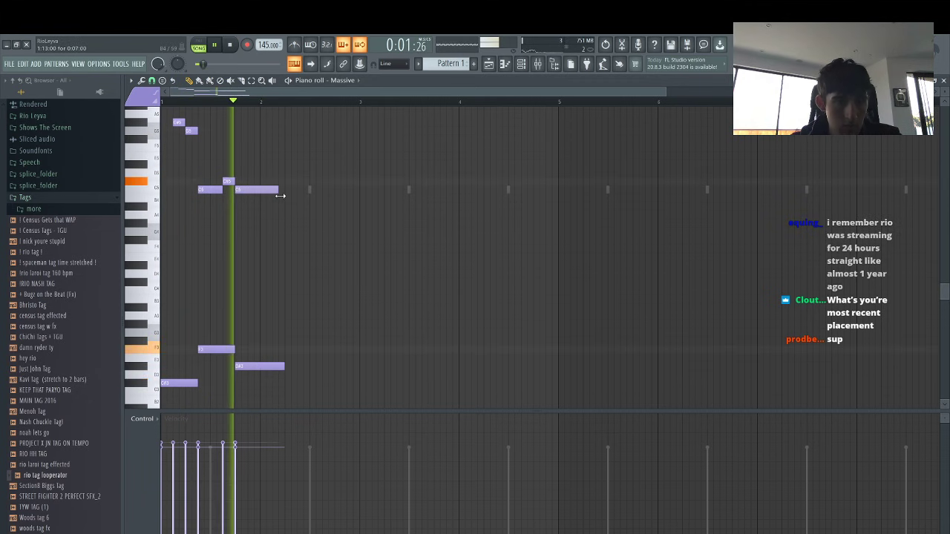
Add a four-step A#4 at step 13 of bar 2 and duplicate the two-bar phrase into bars 3 and 4
click(338, 209)
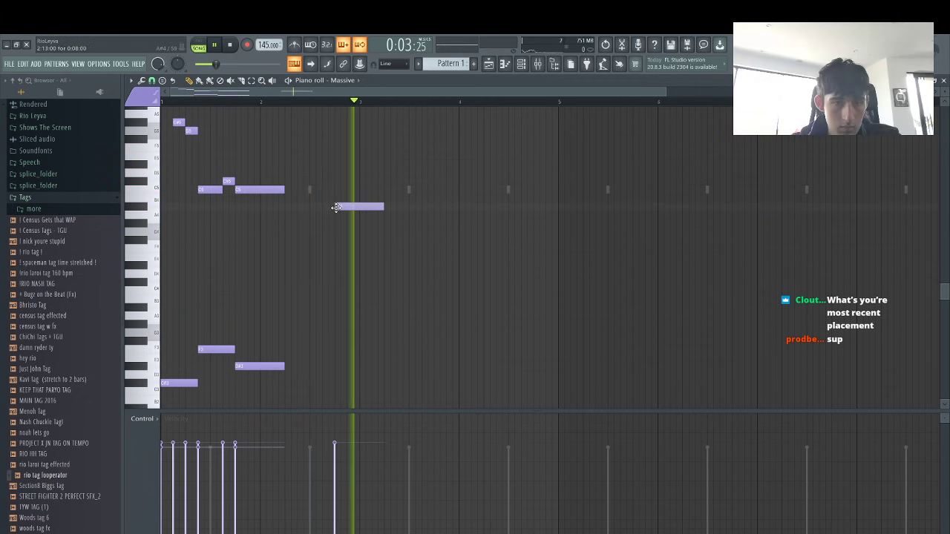
key(space)
click(337, 208)
key(space)
drag(383, 207, 359, 207)
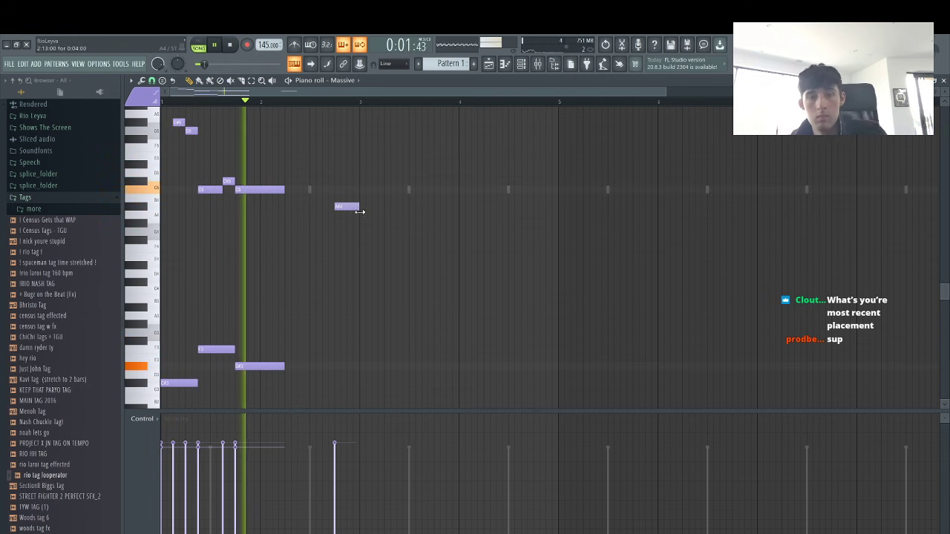
key(ctrl+b)
key(ctrl+d)
key(space)
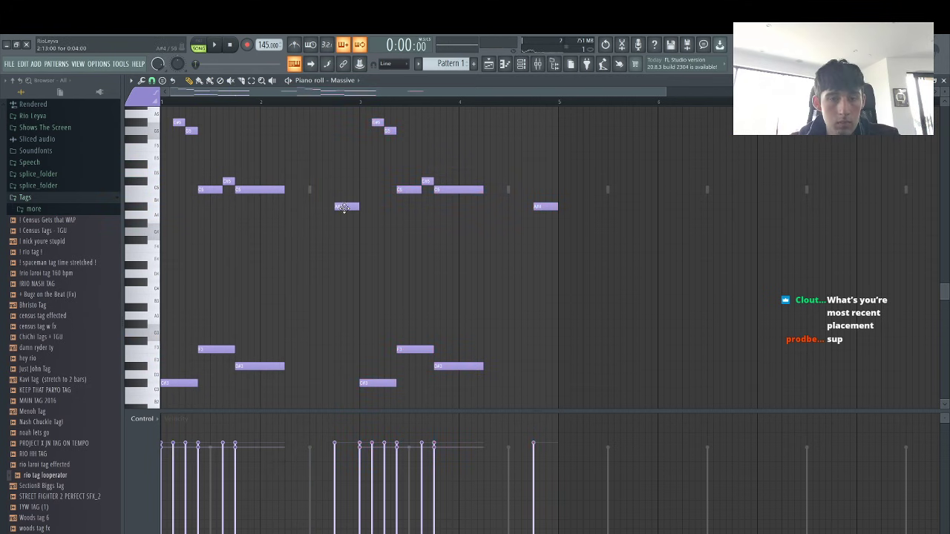
Add a G#4 melody note at the start of bar 3 and extend it to six steps
key(space)
click(363, 223)
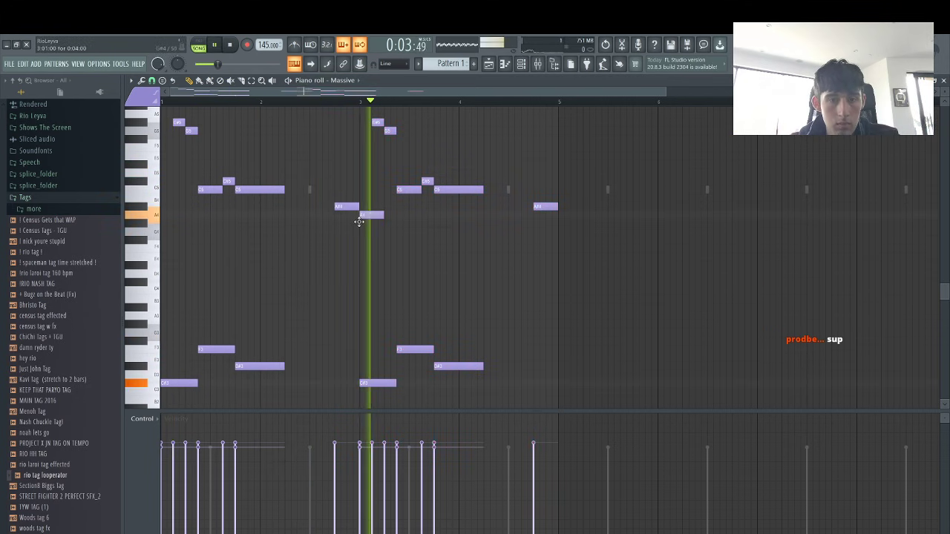
key(space)
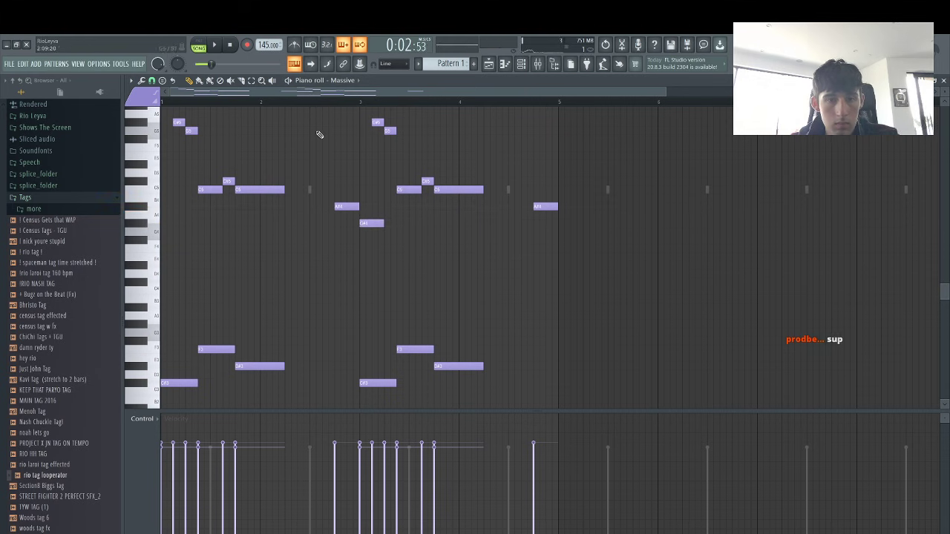
drag(383, 223, 398, 223)
key(space)
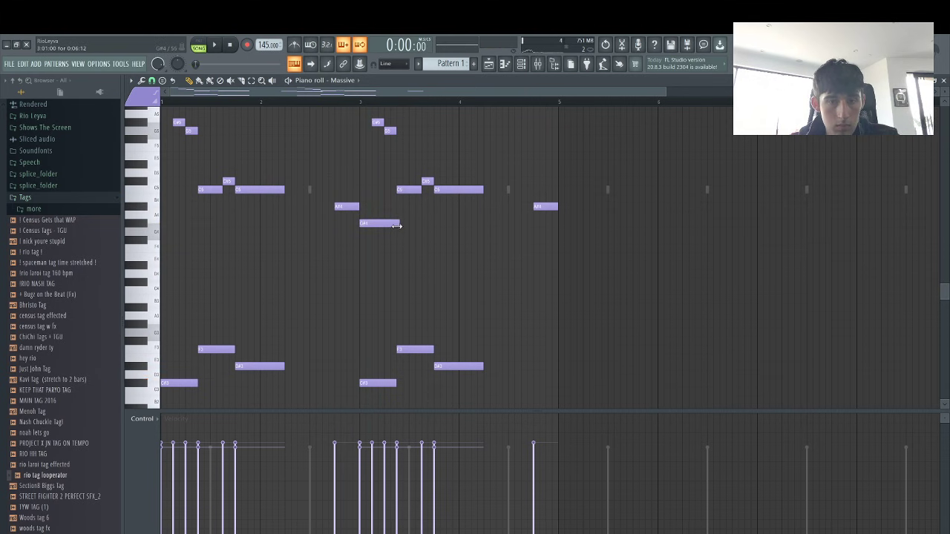
key(space)
Replace the C5 and C#5 notes of the duplicated phrase with alternating A#4 and G#4 notes from bar 3 step 7 into bar 4
right_click(412, 190)
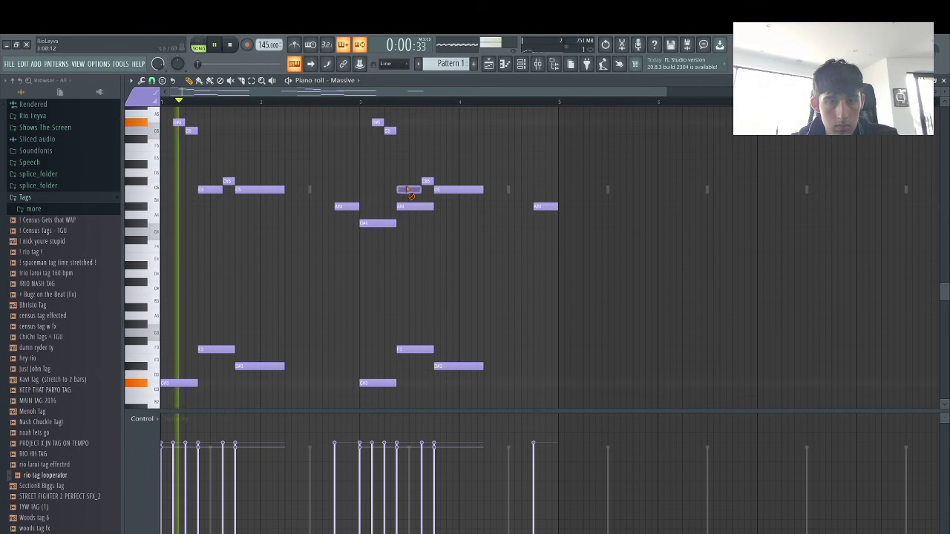
click(301, 101)
drag(431, 207, 460, 226)
click(413, 223)
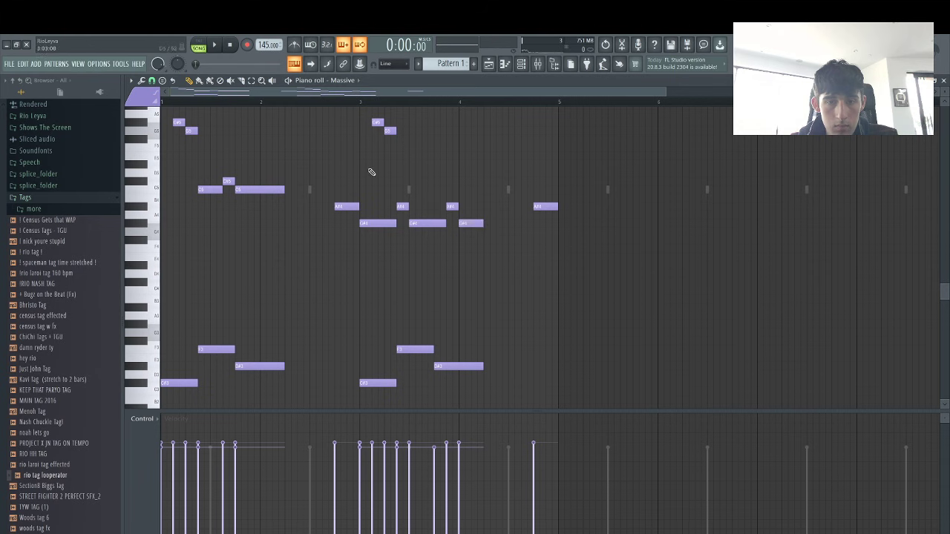
Change the three bass notes starting in bar 3 to A#2, C3 and C#3, keeping their positions and lengths
key(space)
drag(377, 382, 381, 407)
key(space)
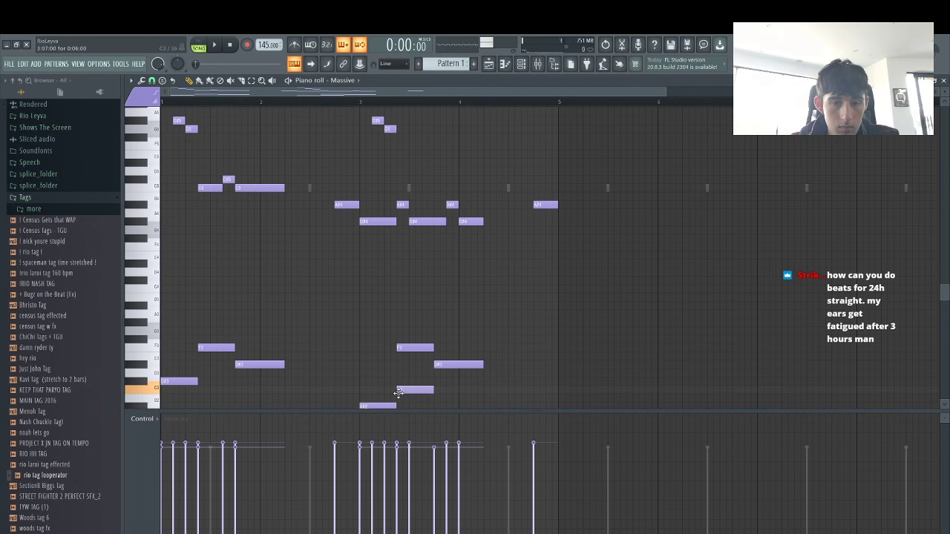
key(space)
right_click(427, 346)
drag(444, 364, 444, 383)
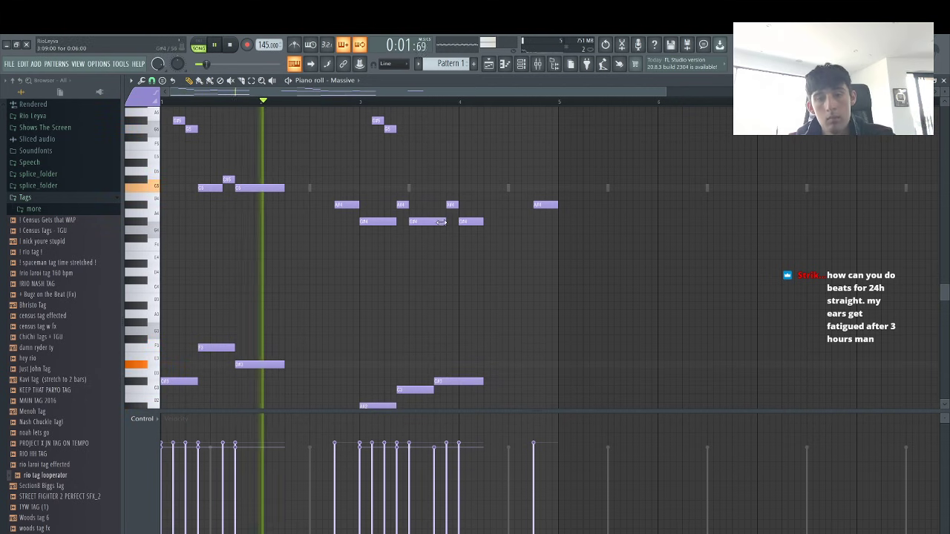
Lower the melody note at bar 3 step 15 to G4 and the last note of bar 4 to F4
scroll(438, 229, up, 1)
drag(452, 229, 451, 255)
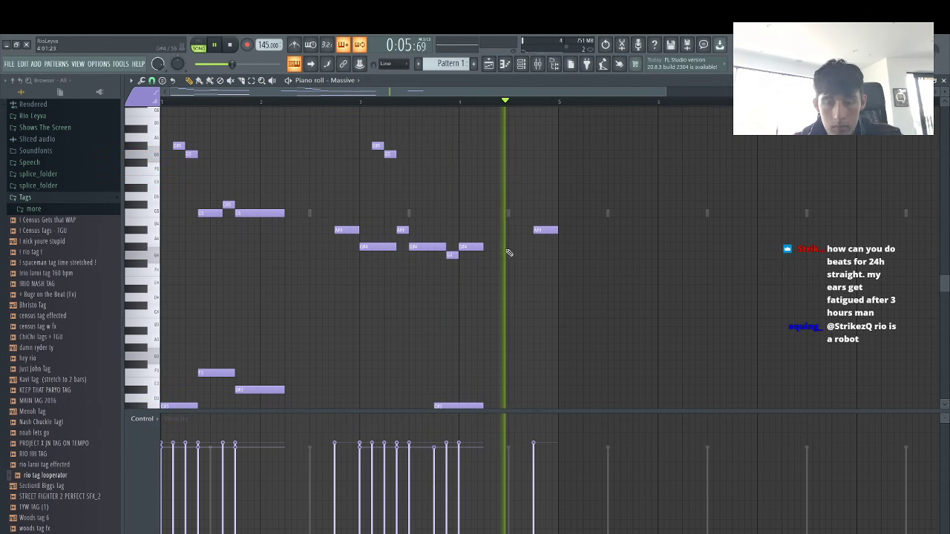
key(space)
click(549, 273)
right_click(549, 274)
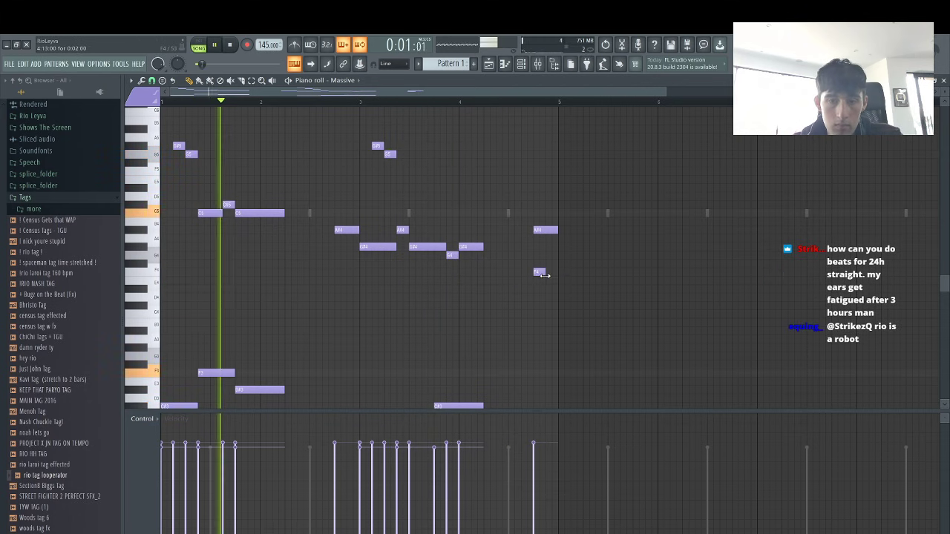
right_click(543, 273)
drag(547, 231, 547, 272)
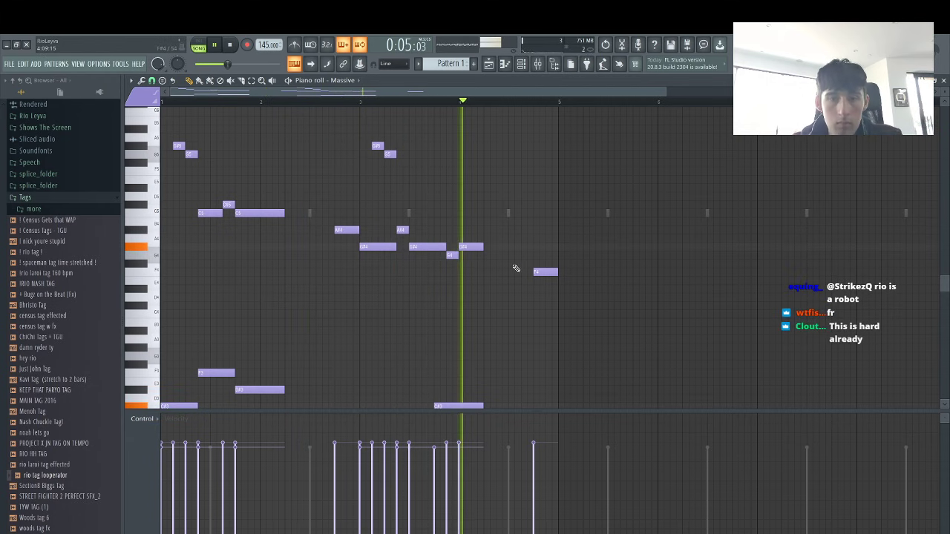
Duplicate the four-bar phrase into bars 5 to 8 and deselect the copied notes
key(ctrl+b)
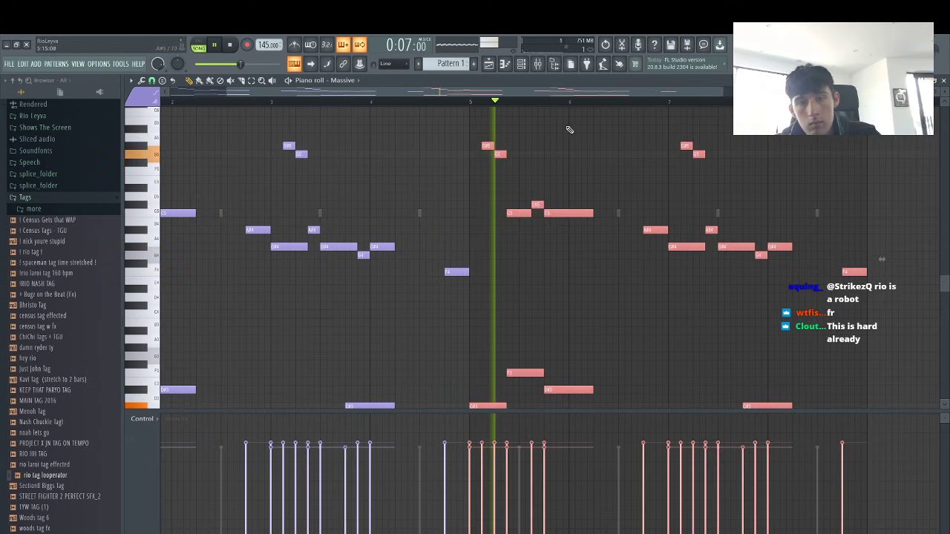
key(space)
click(576, 131)
right_click(578, 133)
click(423, 101)
key(space)
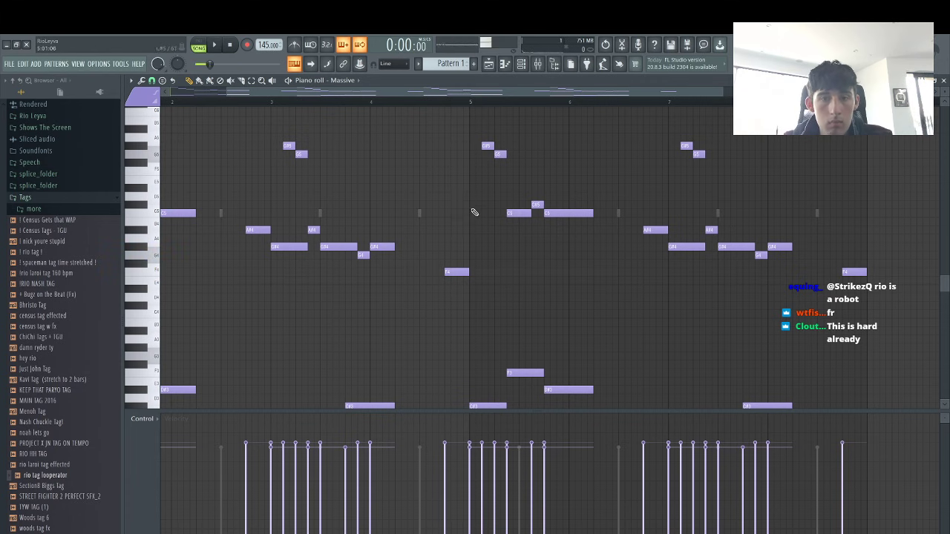
Add a four-step D#5 note at the start of bar 5 and audition the transition into it
drag(468, 194, 494, 190)
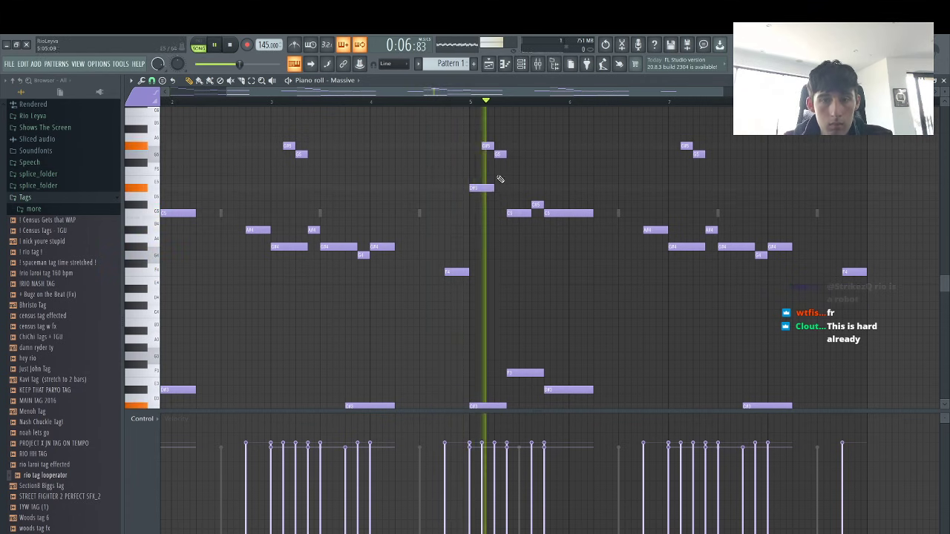
key(space)
click(452, 102)
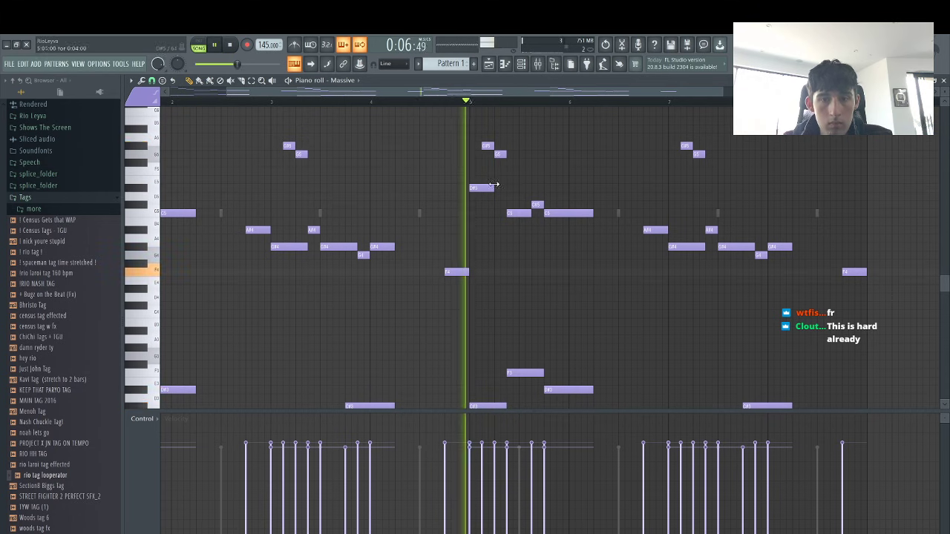
key(space)
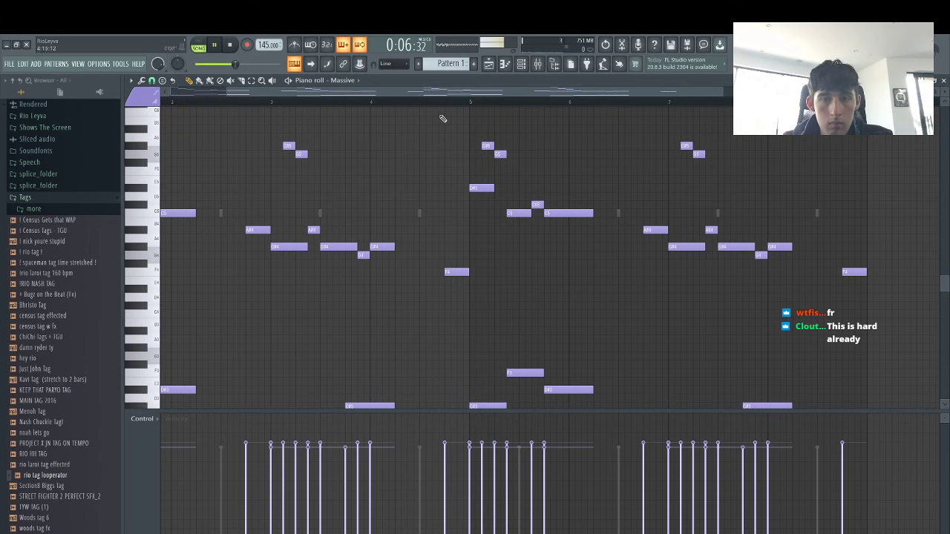
key(space)
click(544, 239)
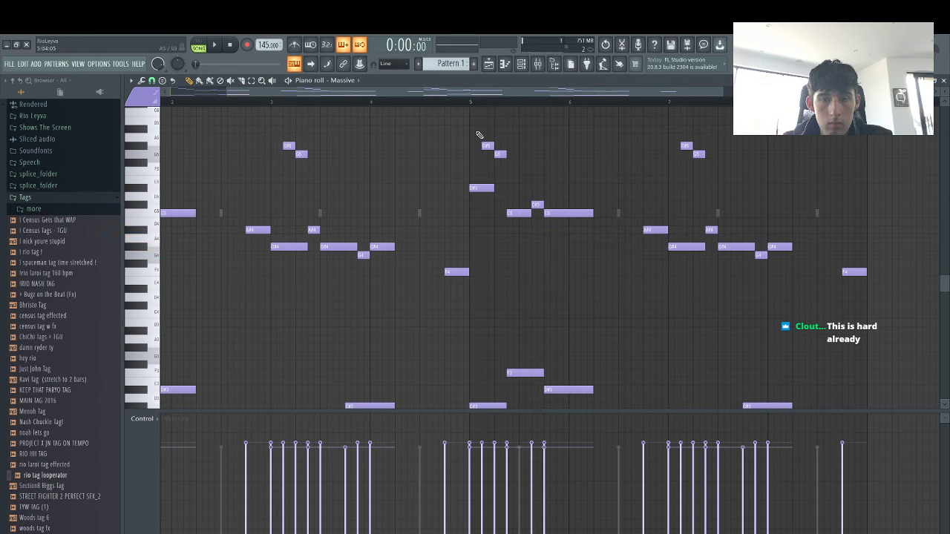
click(460, 103)
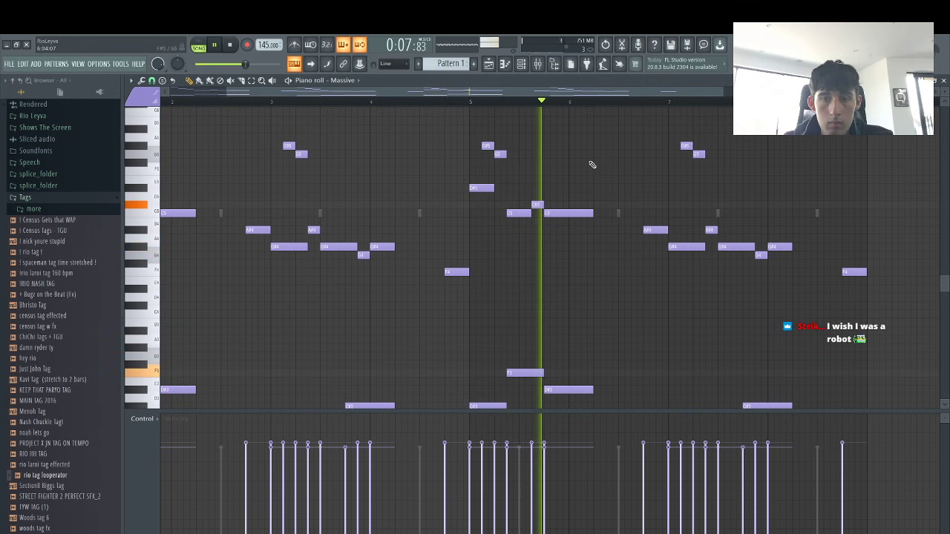
Raise the melody note at bar 6 step 13 to G#5 and add a six-step A#5 at the start of bar 7
drag(656, 229, 653, 145)
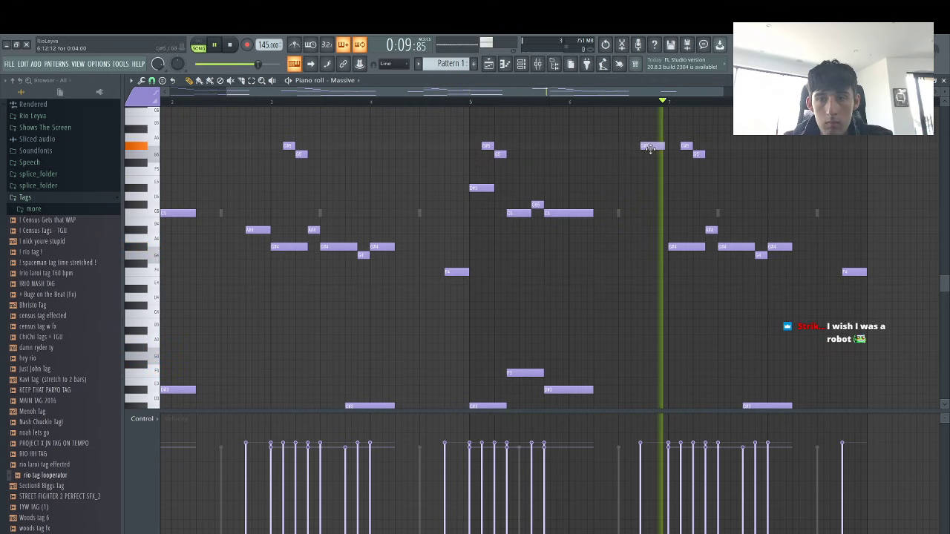
key(space)
click(644, 102)
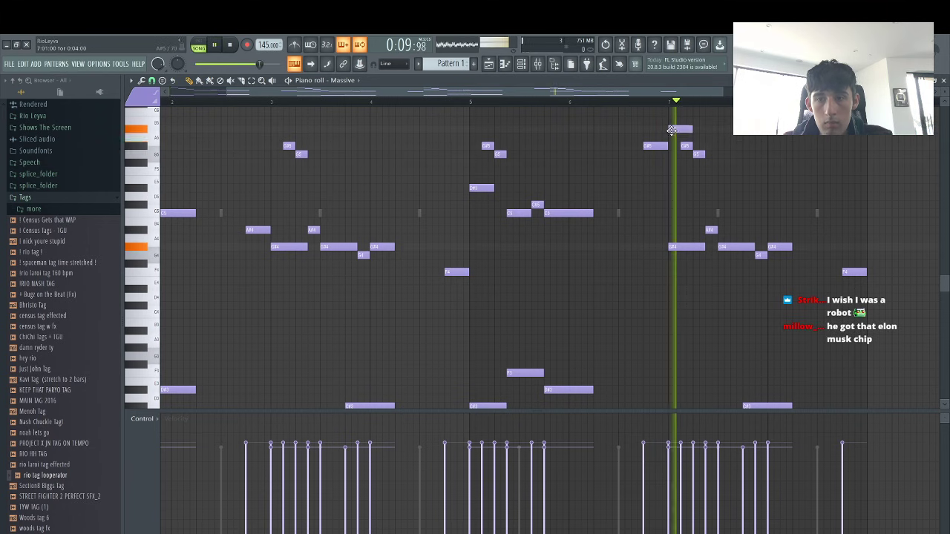
click(676, 129)
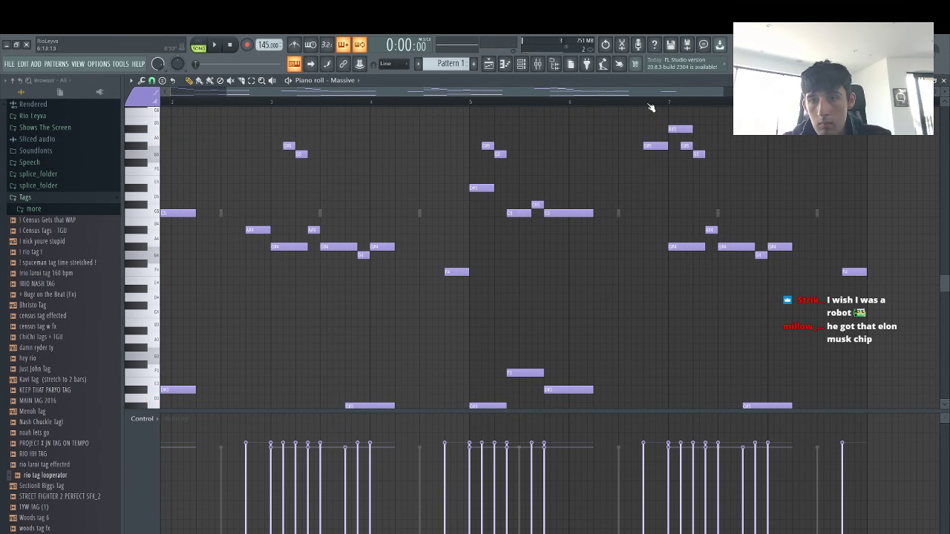
click(649, 103)
scroll(650, 108, up, 3)
click(701, 196)
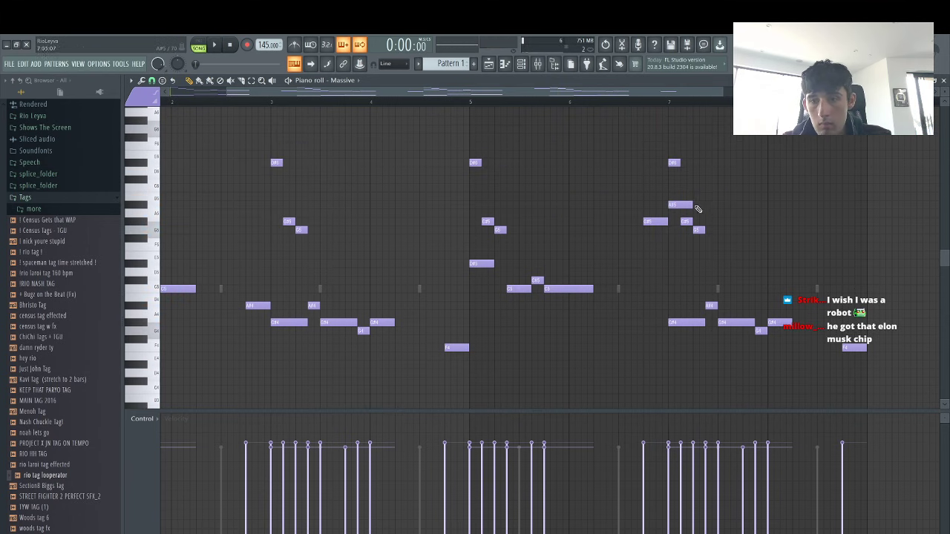
drag(690, 204, 719, 205)
Continue bar 7 with a six-step C6 at step 7 and an eight-step G#5 at step 13
click(630, 103)
key(space)
key(space)
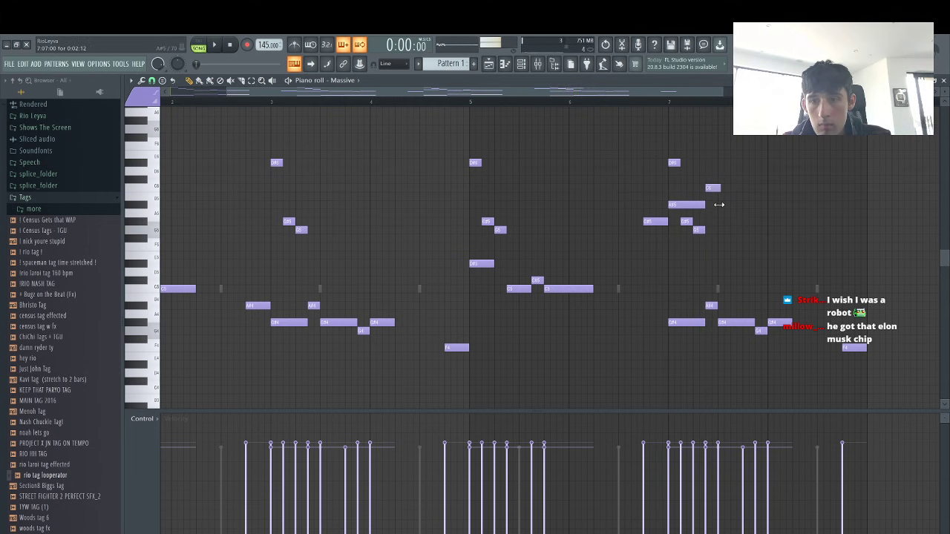
key(space)
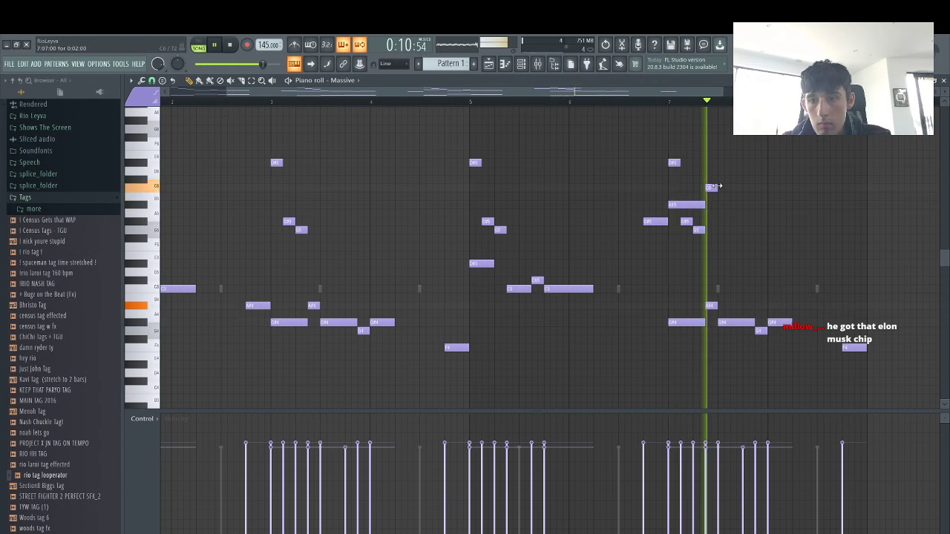
key(space)
click(741, 222)
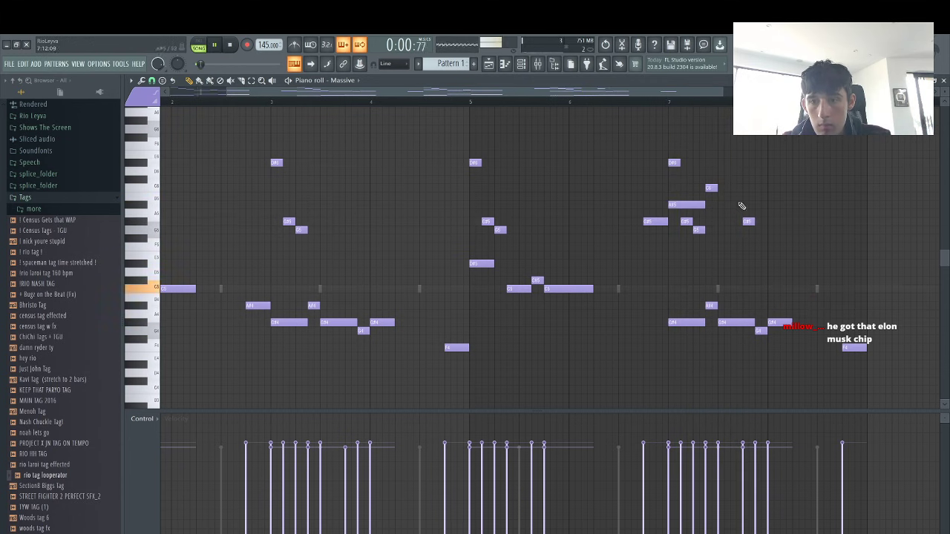
drag(718, 191, 790, 223)
click(647, 102)
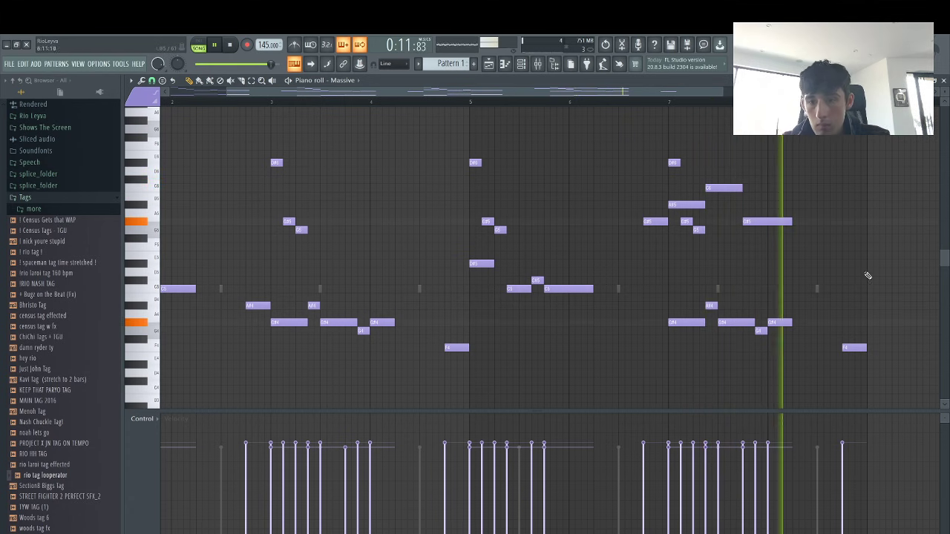
Clone the Massive channel and try presets from the clone's preset browser
click(520, 63)
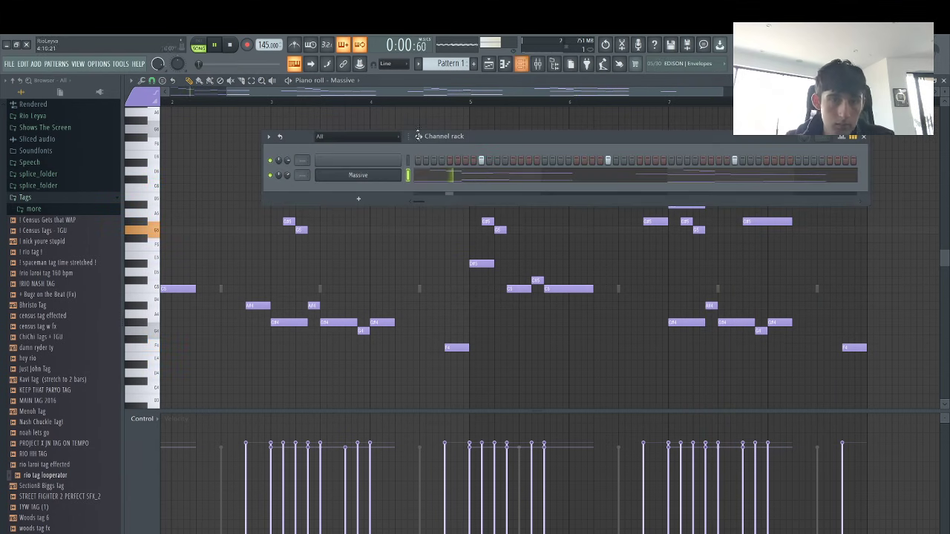
key(space)
right_click(355, 177)
click(445, 251)
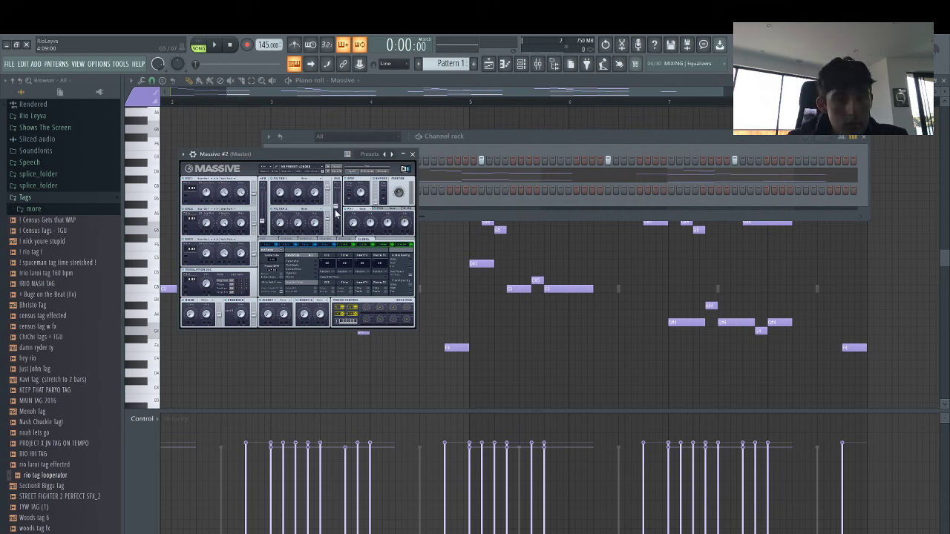
click(382, 171)
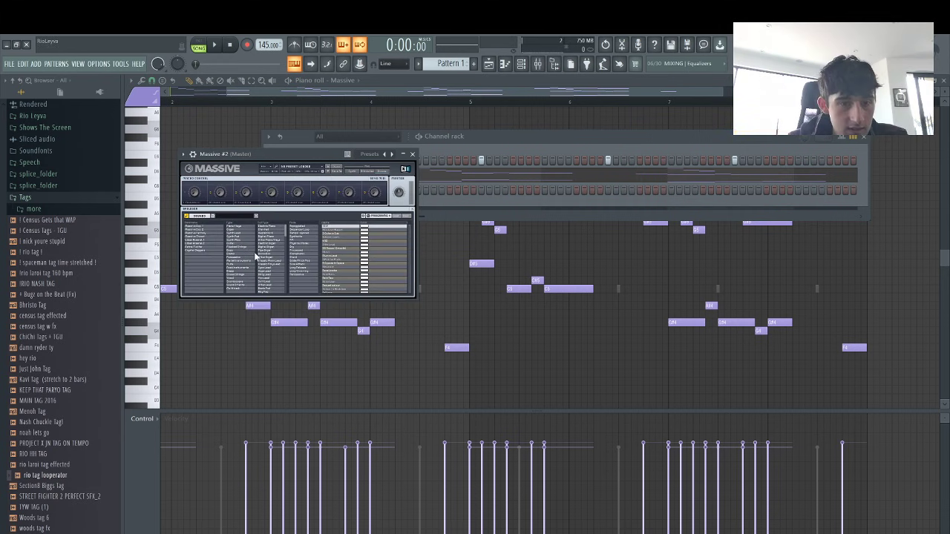
scroll(350, 273, down, 10)
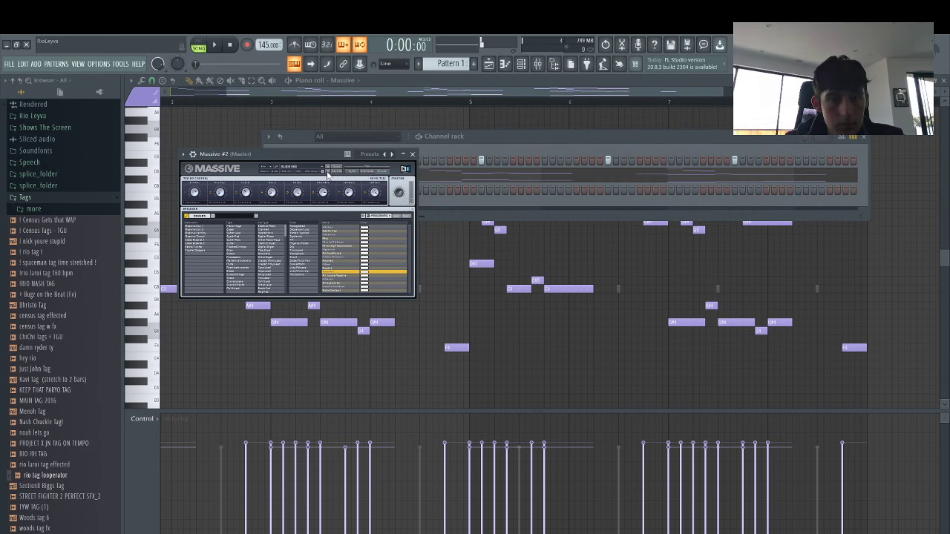
click(326, 170)
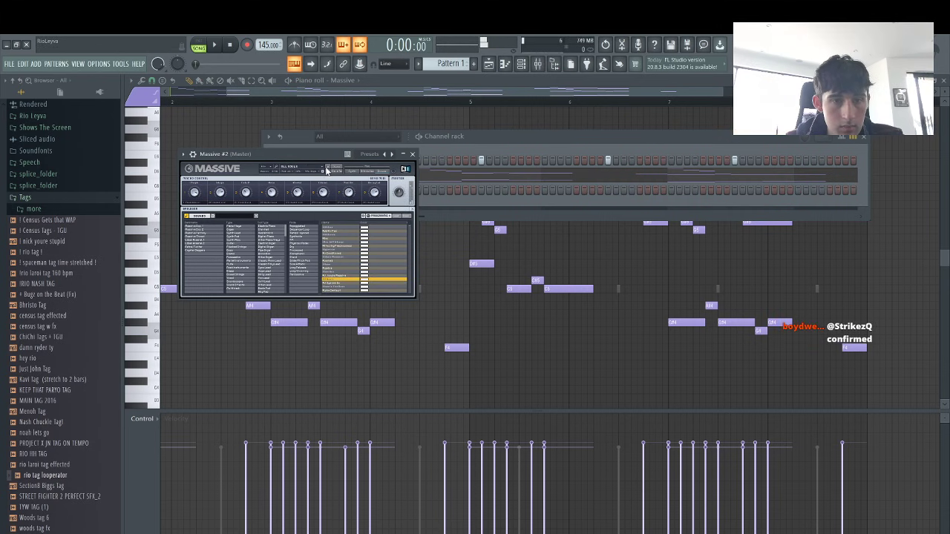
Copy the Massive channel's notes into Massive #2, mute the original channel and reopen the Massive #2 plugin
click(502, 138)
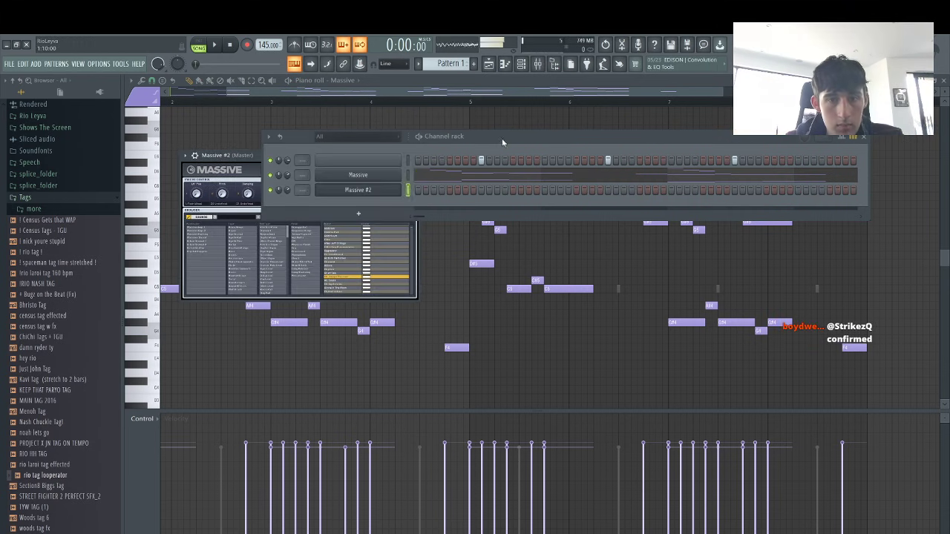
click(406, 191)
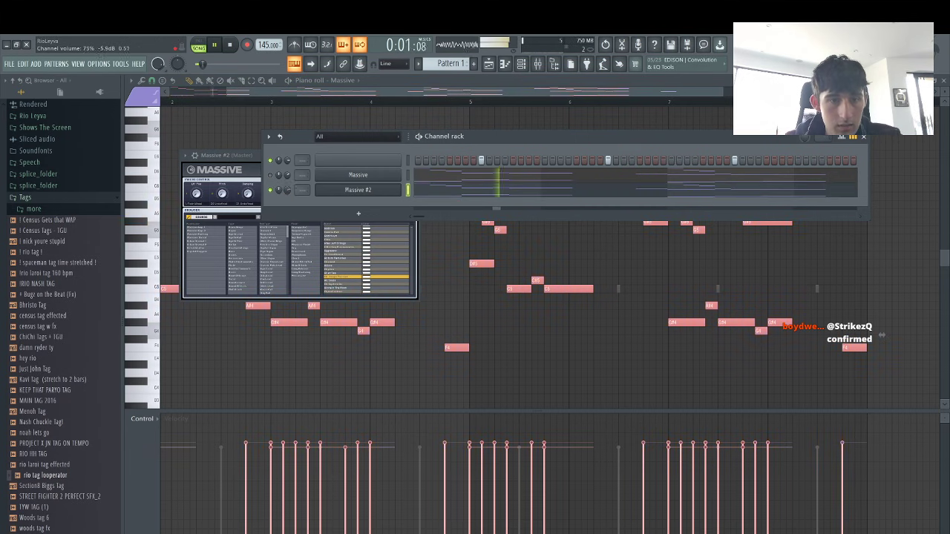
key(space)
click(365, 192)
click(367, 193)
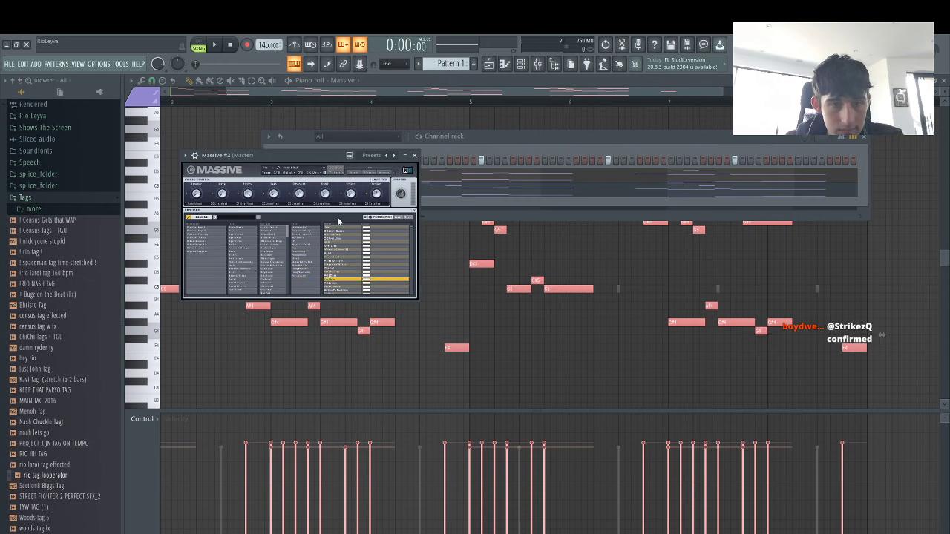
Load successive presets further down the Massive #2 preset list, auditioning each with the copied notes
scroll(345, 280, down, 6)
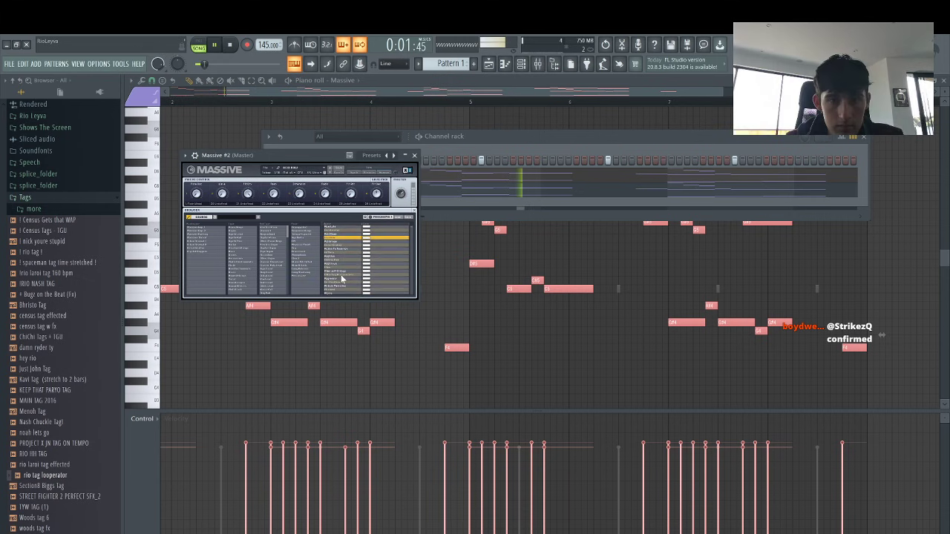
key(space)
click(339, 278)
key(space)
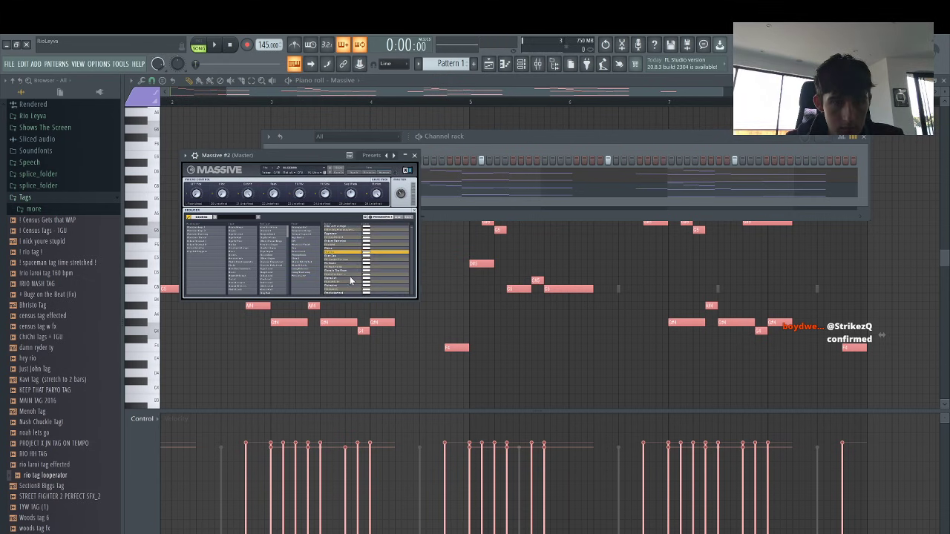
scroll(345, 277, down, 2)
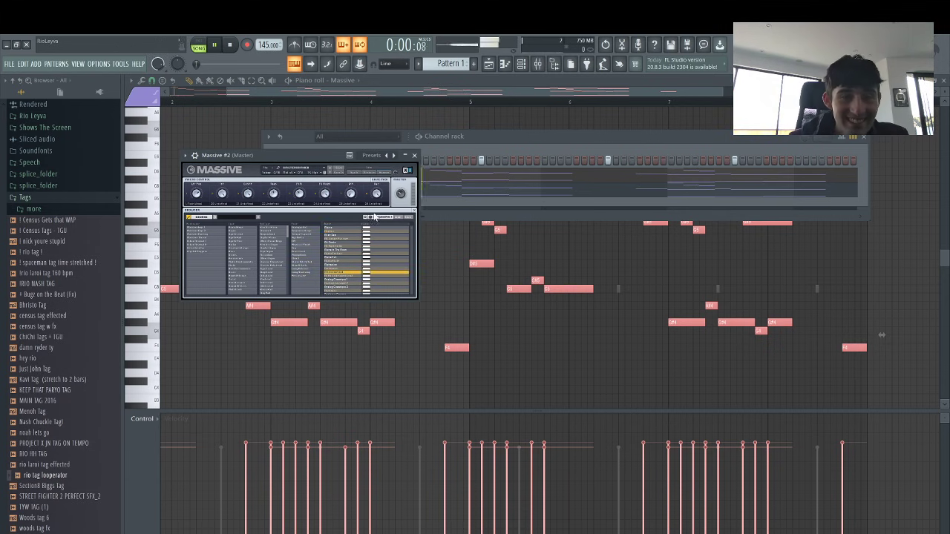
key(space)
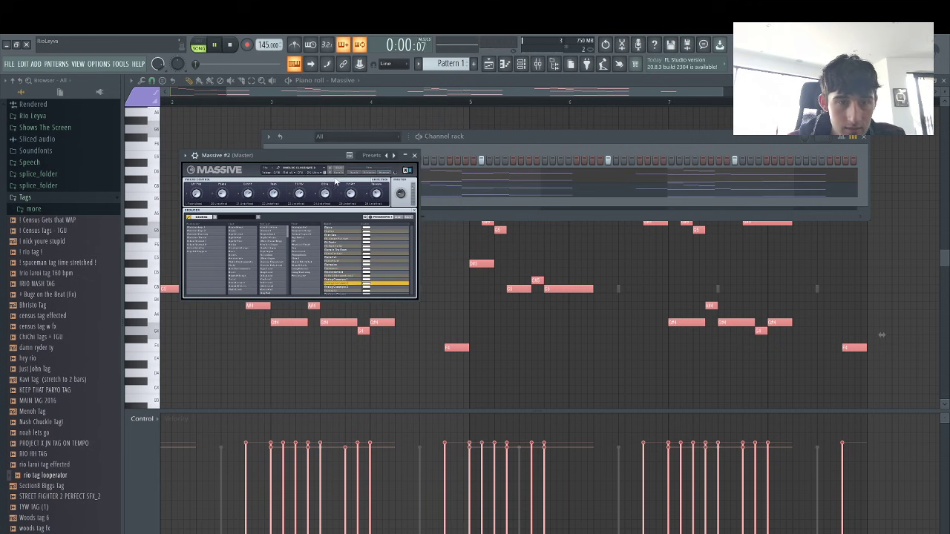
scroll(337, 274, down, 6)
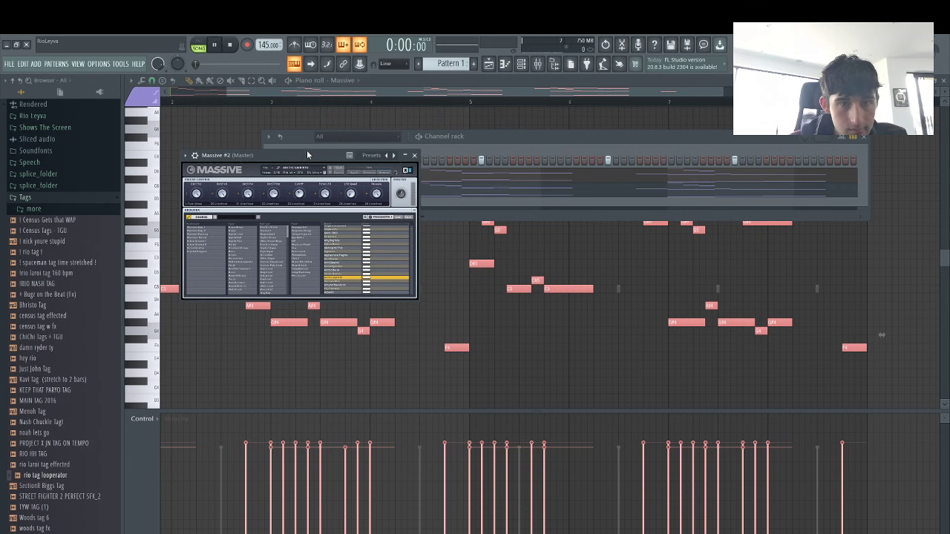
Cut the copied notes from Massive #2 and start its own part with an eight-step D#6 at the start of bar 1
click(457, 194)
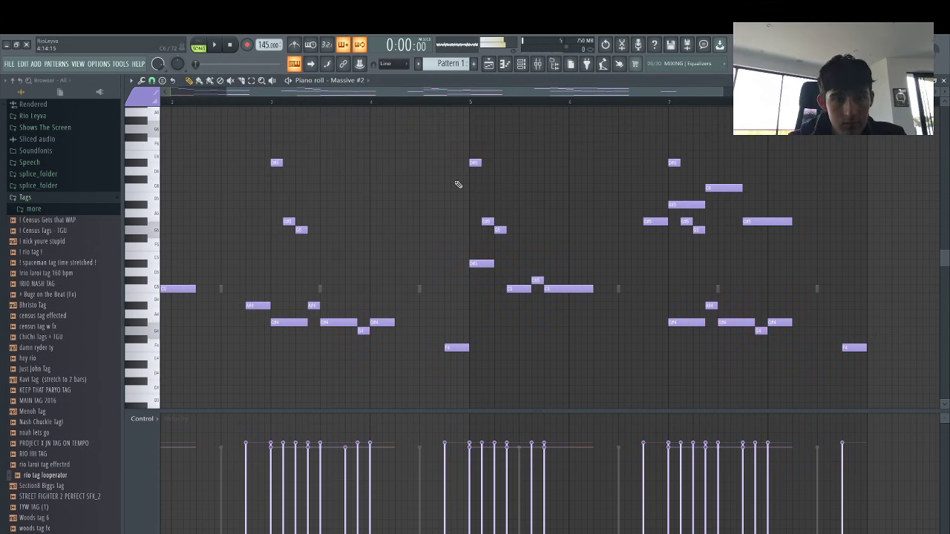
key(ctrl+x)
click(521, 64)
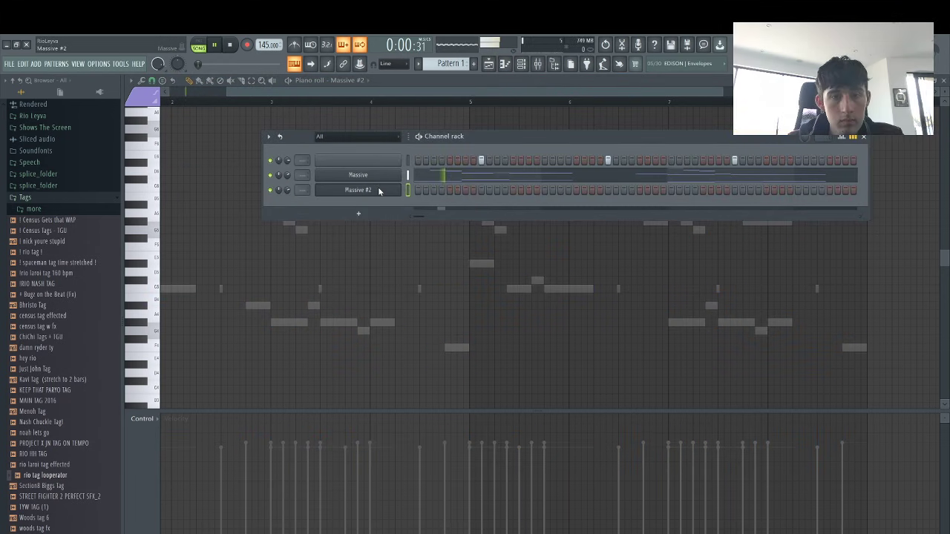
click(399, 174)
right_click(400, 188)
click(427, 191)
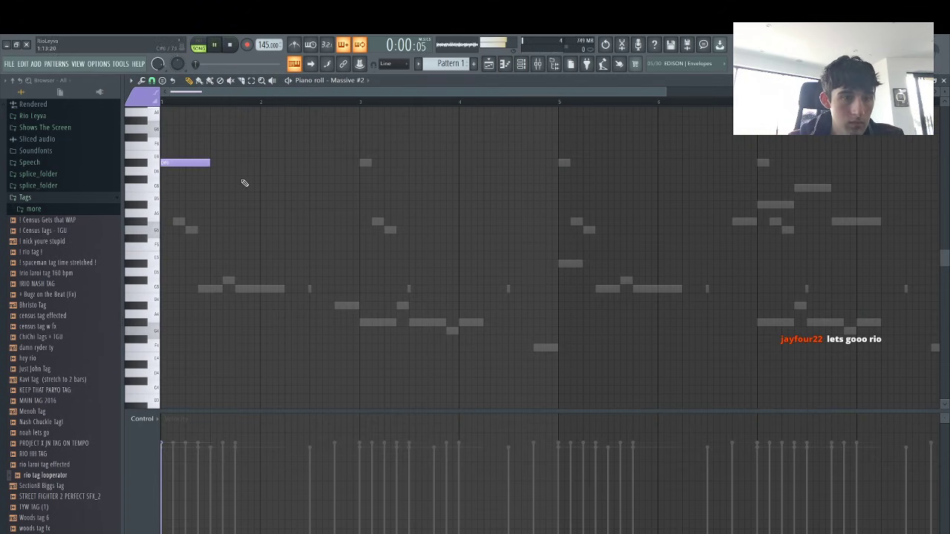
key(space)
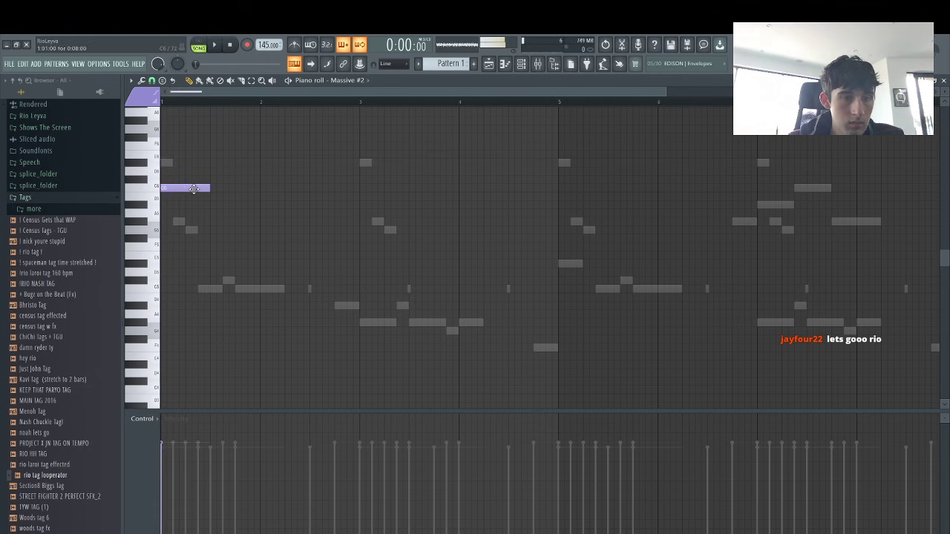
right_click(178, 179)
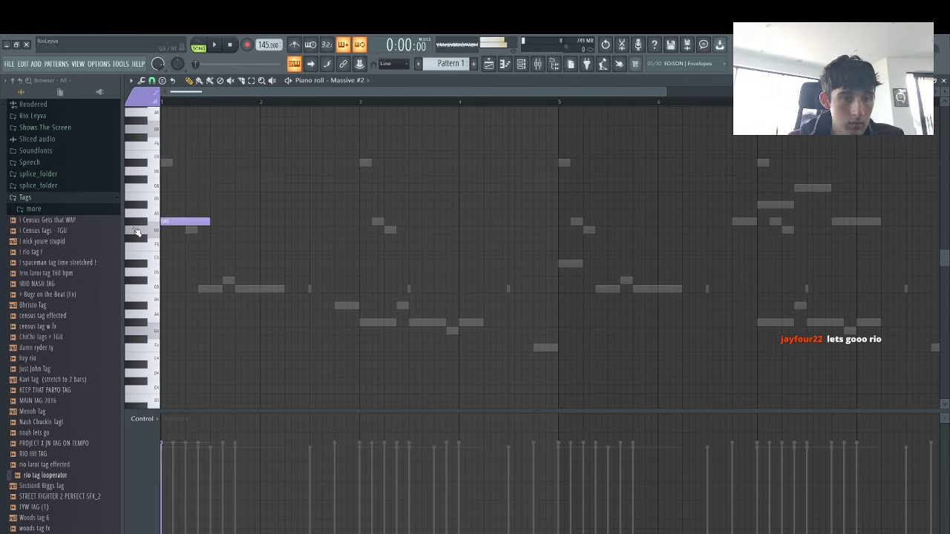
key(space)
key(ctrl+Up)
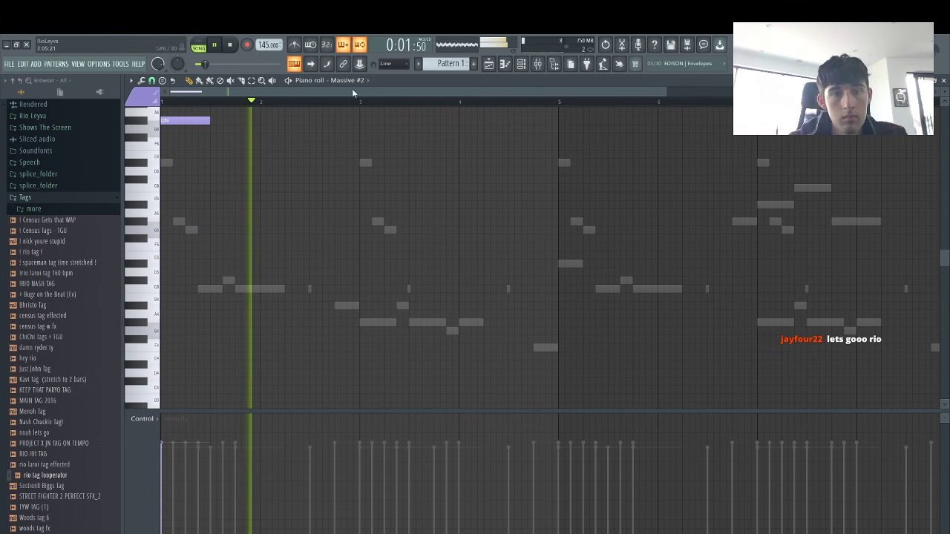
click(360, 163)
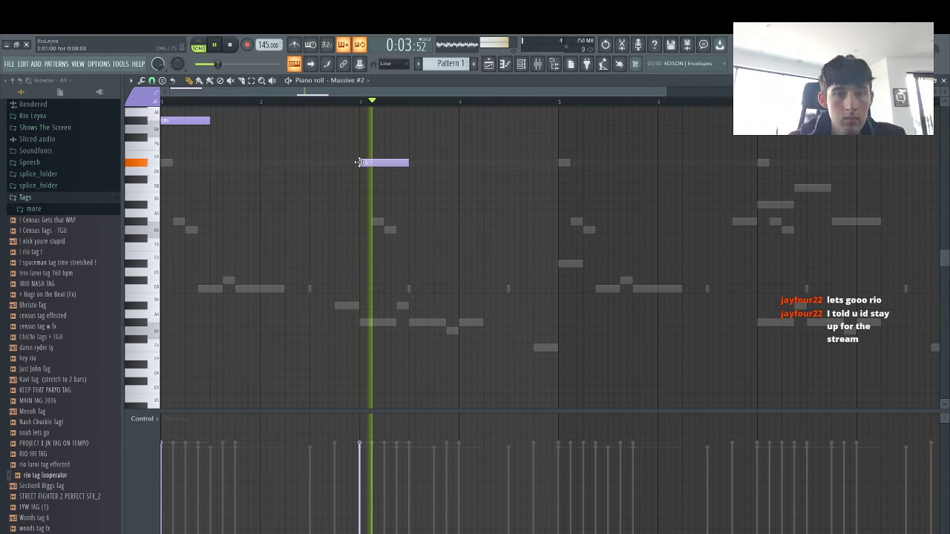
key(space)
click(460, 152)
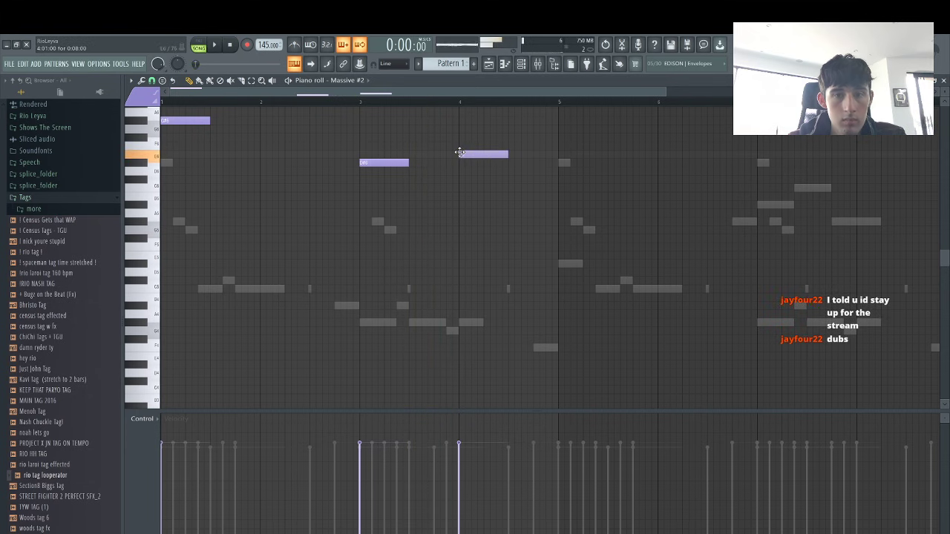
key(space)
key(space)
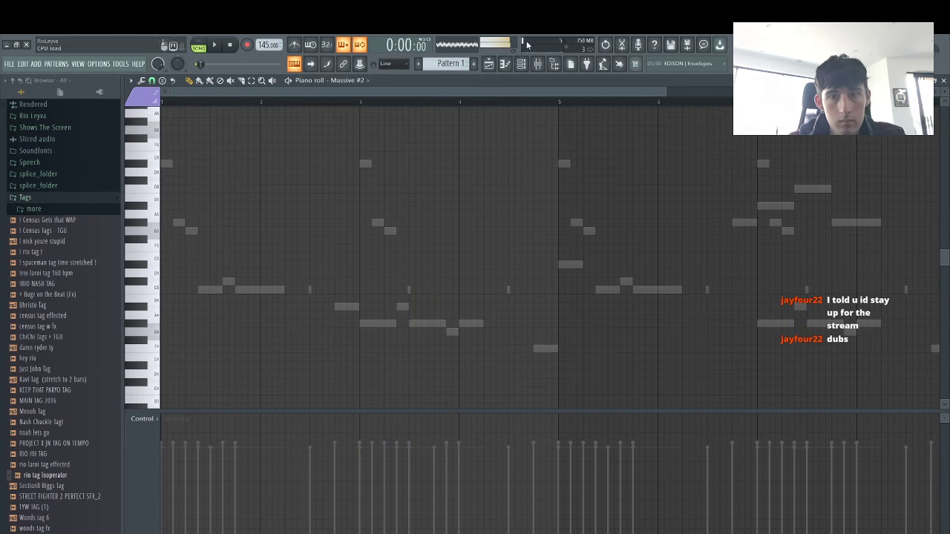
Reopen the Massive #2 instrument, load a different preset from its browser and audition it with a few notes
key(F6)
click(318, 190)
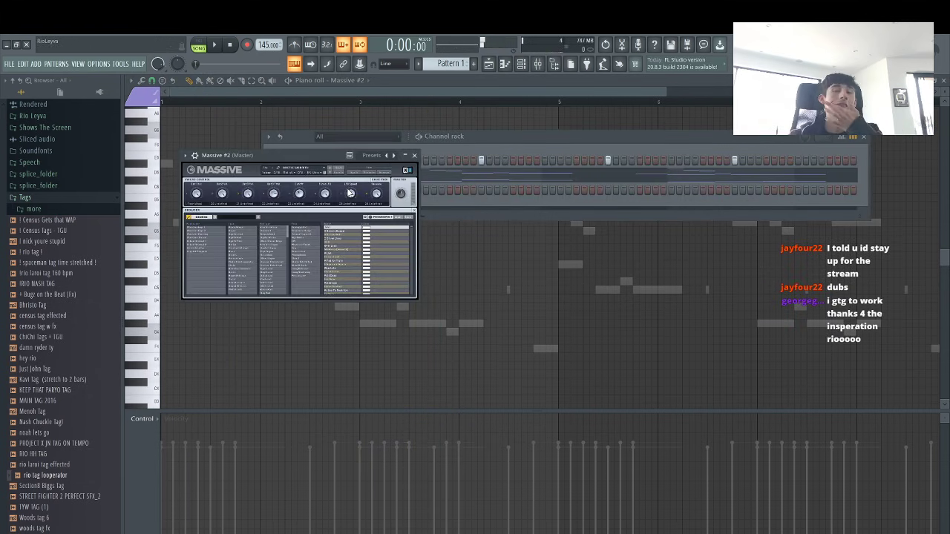
scroll(340, 252, down, 3)
click(343, 253)
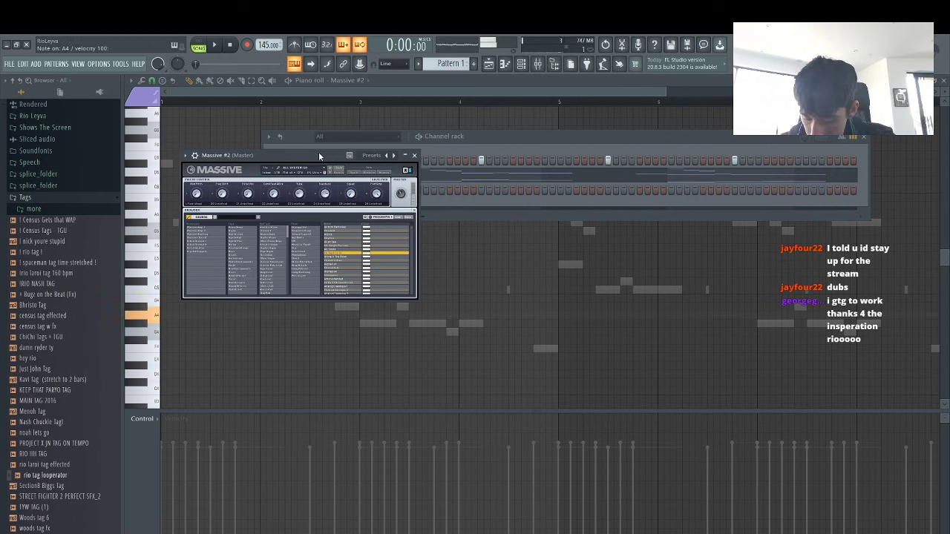
key(u)
key(i)
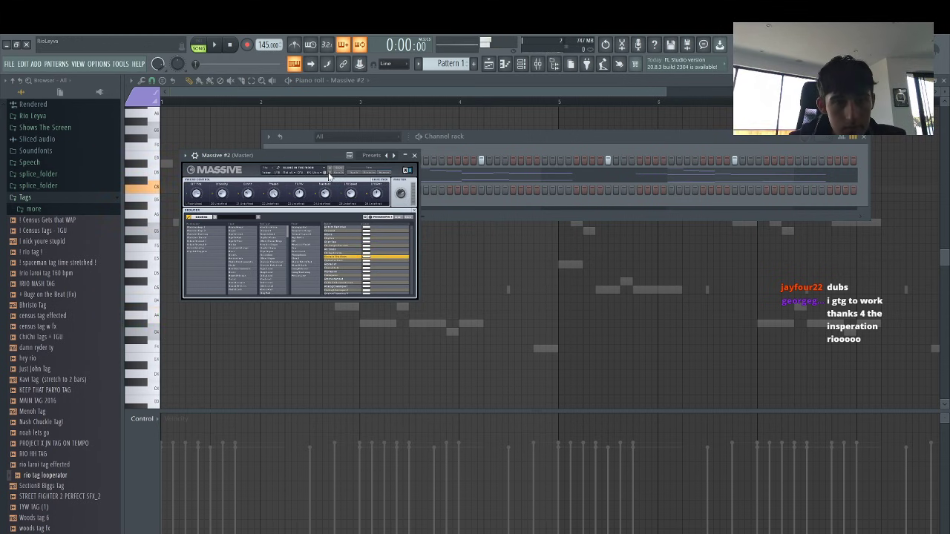
click(321, 148)
key(i)
click(248, 160)
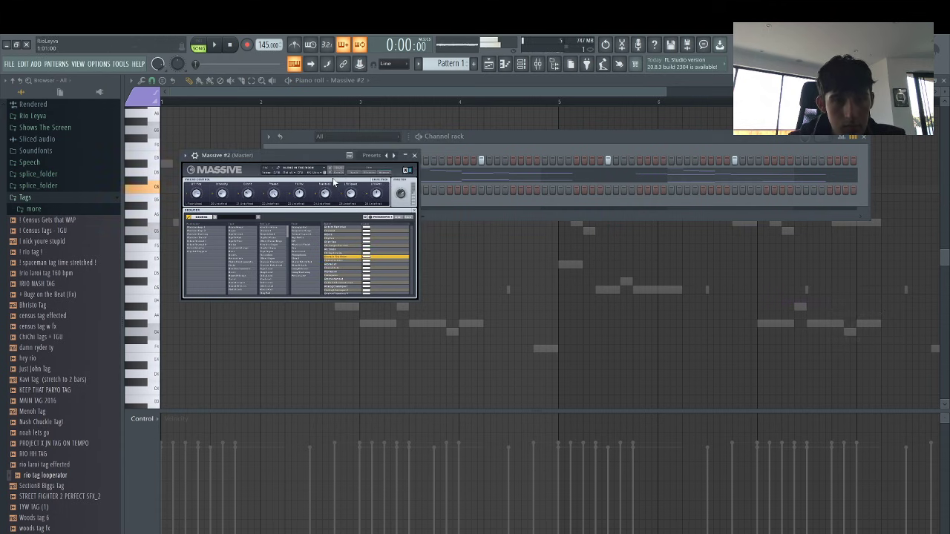
scroll(341, 275, down, 2)
Start the Massive #2 counter-melody in its piano roll with a two-bar G#5 note at bar 1
click(471, 216)
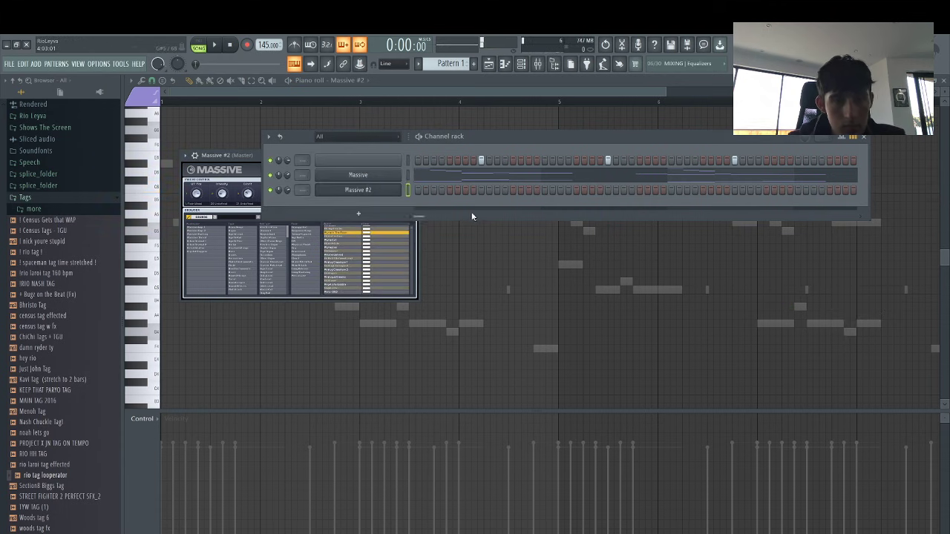
right_click(384, 181)
right_click(383, 190)
click(422, 189)
right_click(389, 189)
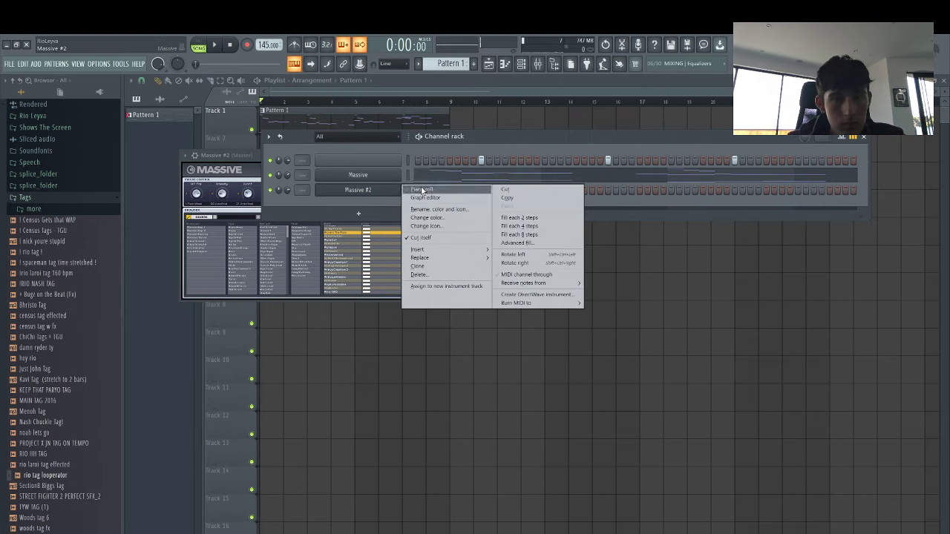
click(422, 189)
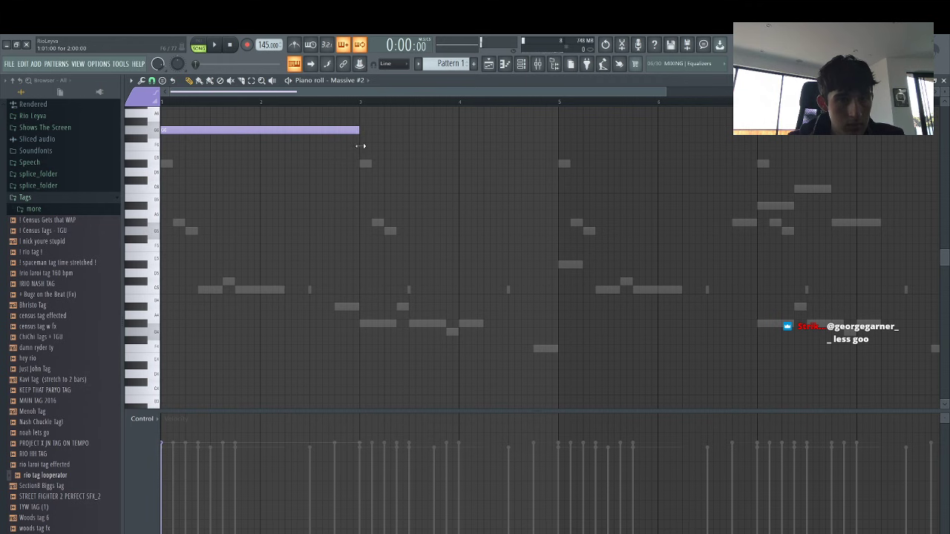
right_click(347, 132)
click(163, 223)
key(space)
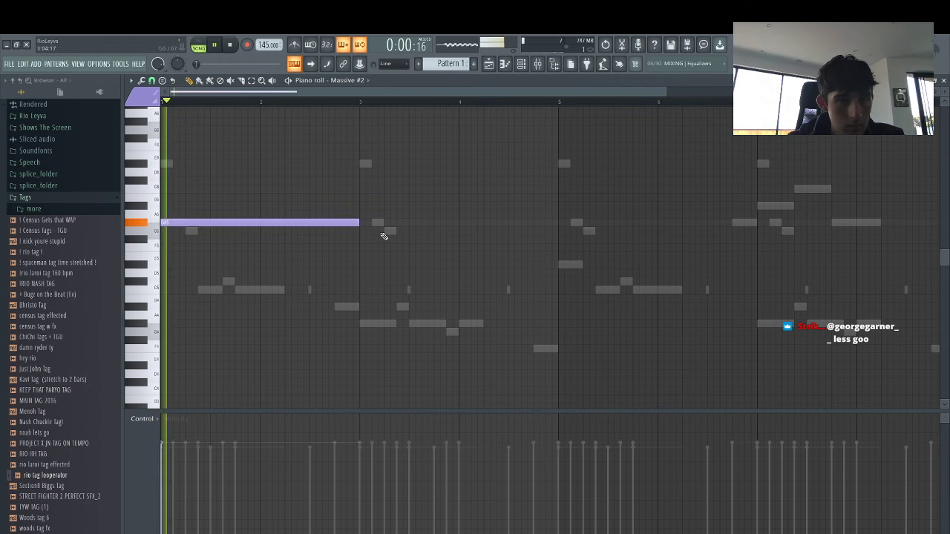
Add a two-bar C6 note at bar 3 and duplicate both notes onto bars 5 to 8
click(364, 197)
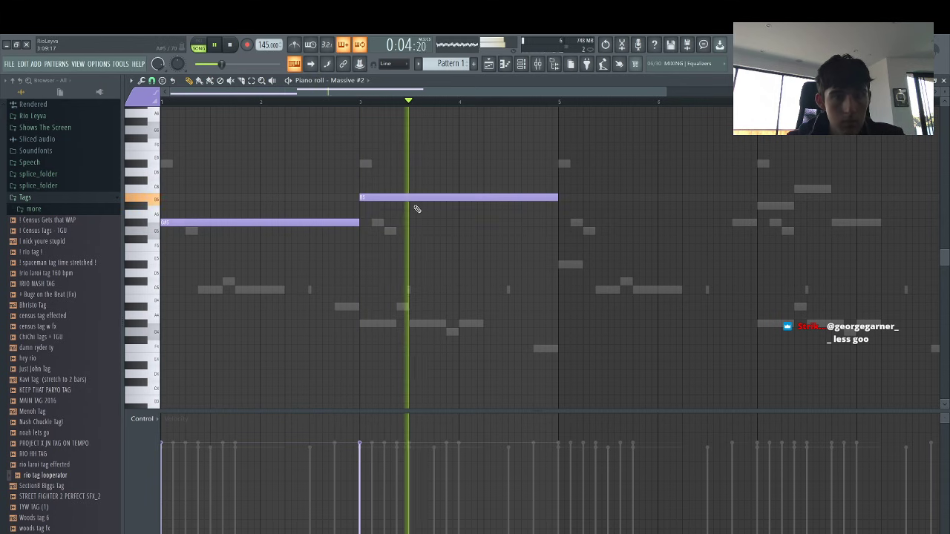
key(space)
drag(360, 197, 352, 190)
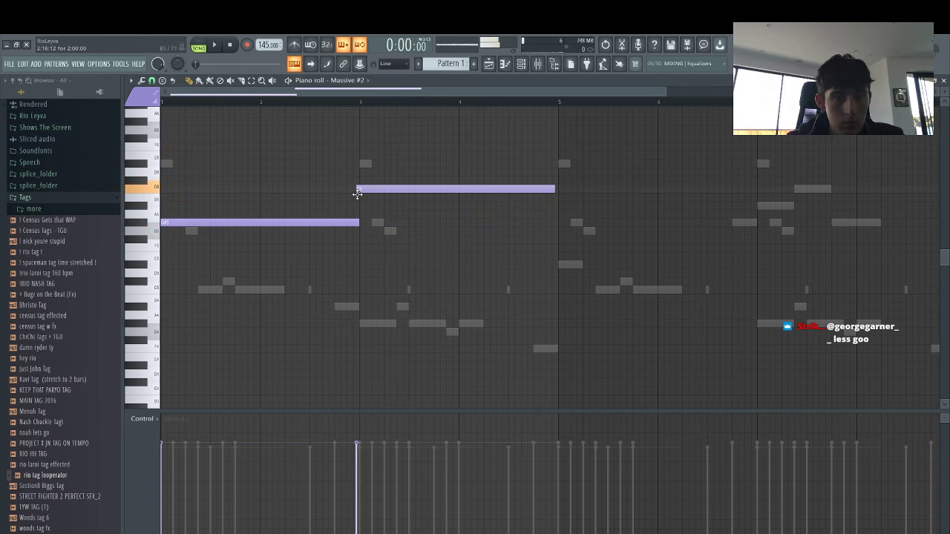
key(space)
key(ctrl+b)
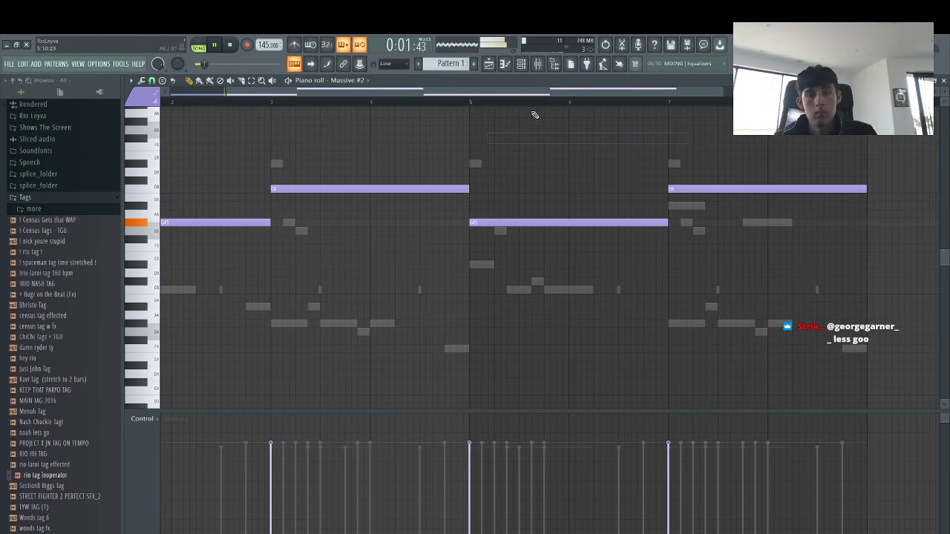
Lower the duplicated Massive #2 notes to D#5 at bar 5 and C5 at bar 7
click(521, 65)
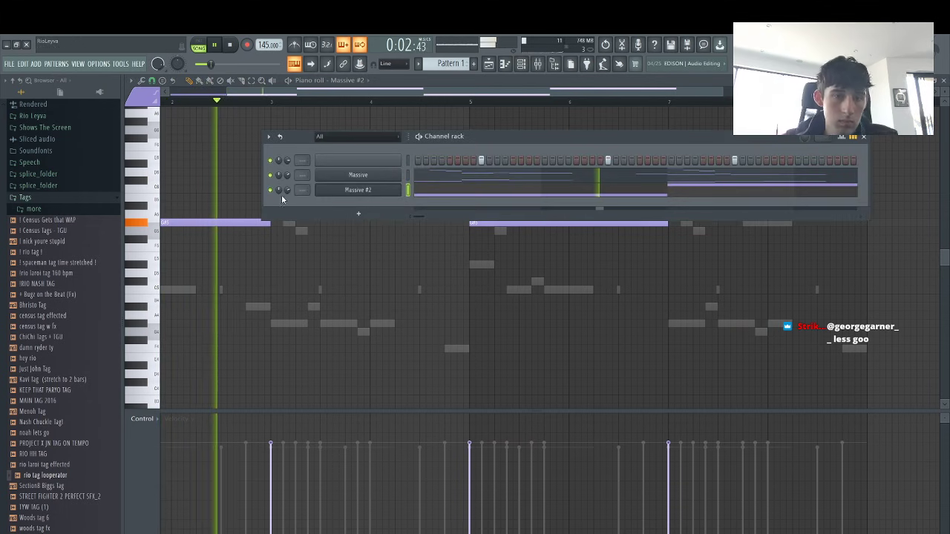
click(442, 324)
right_click(452, 335)
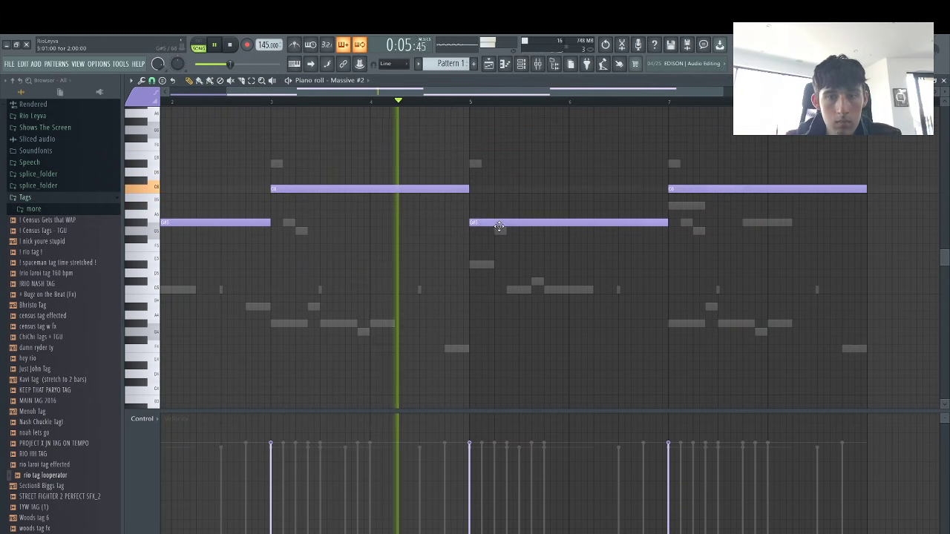
drag(497, 224, 496, 266)
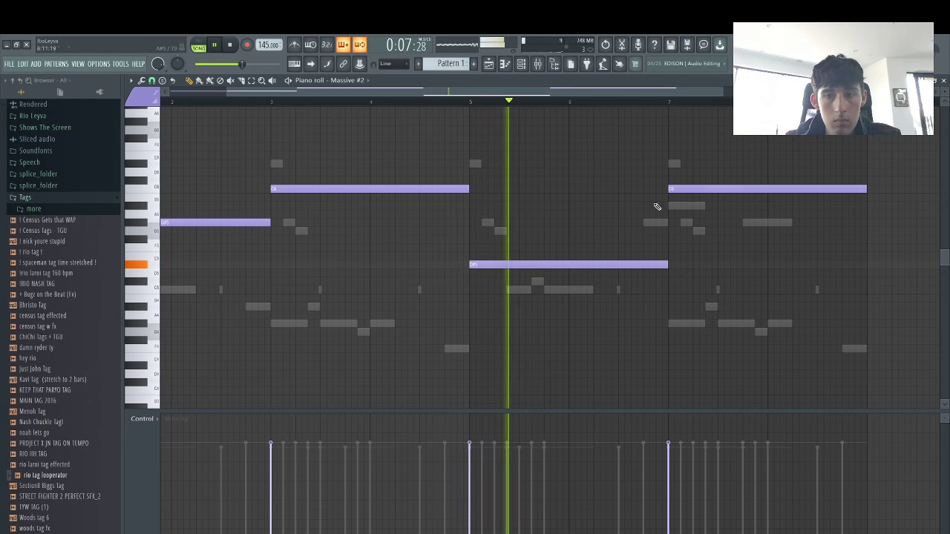
drag(689, 189, 690, 291)
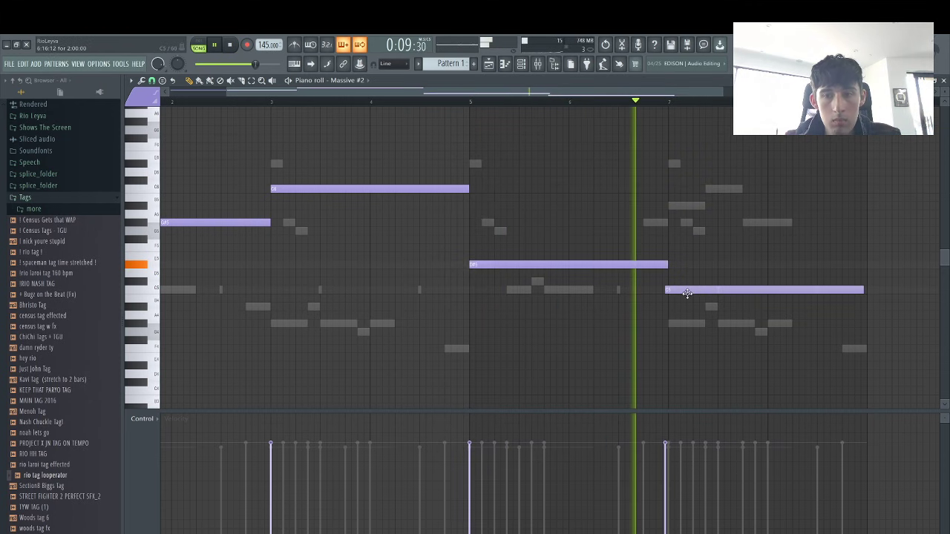
click(610, 221)
right_click(611, 222)
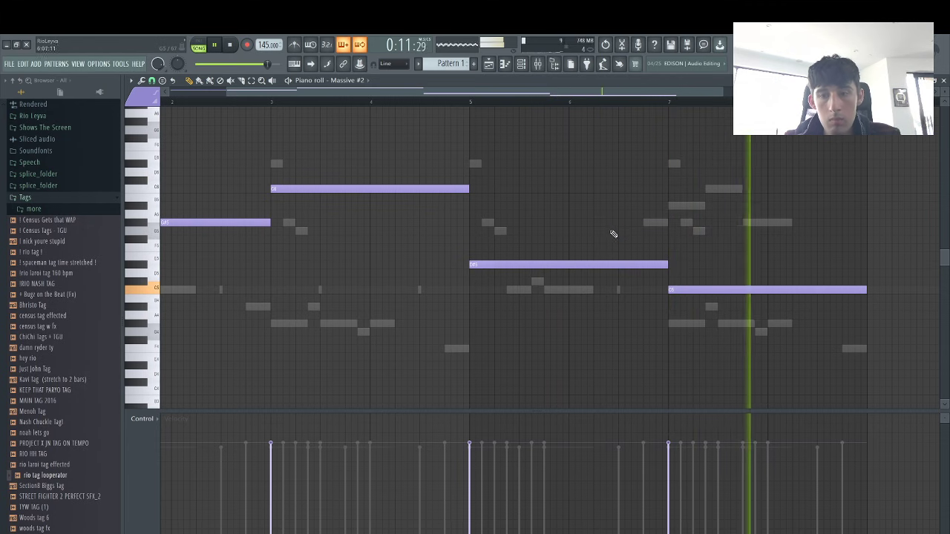
Clone the Massive #2 channel and stop playback
click(556, 64)
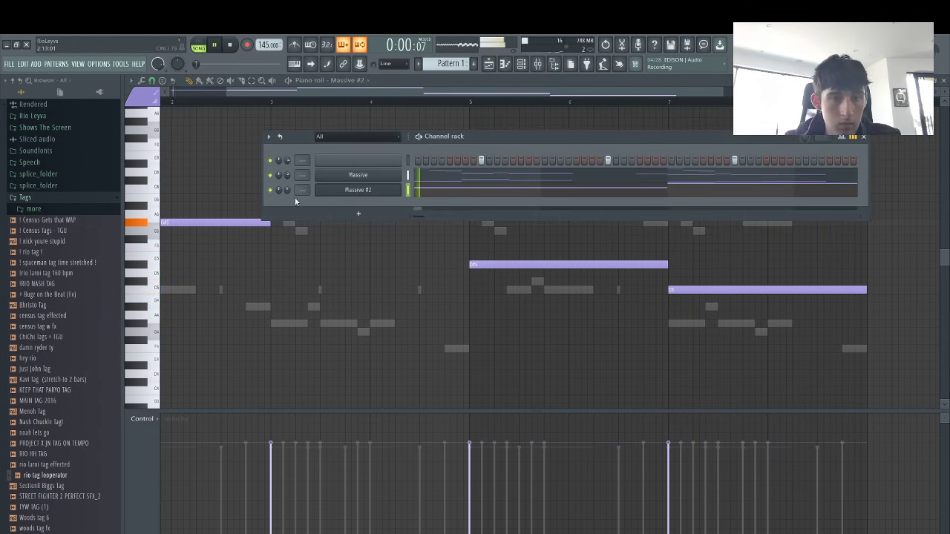
right_click(336, 192)
click(424, 267)
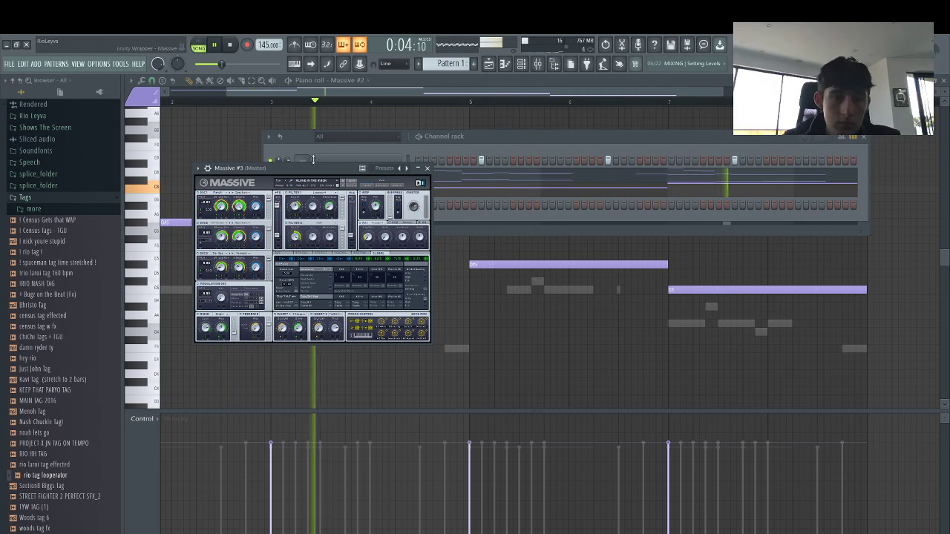
key(space)
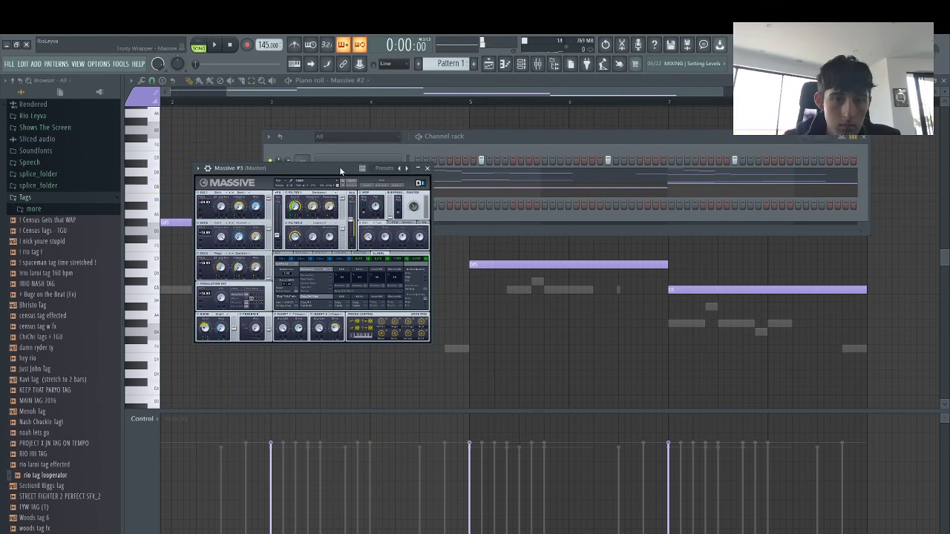
Add a new Serum channel from the favorite plugins
click(446, 214)
click(359, 228)
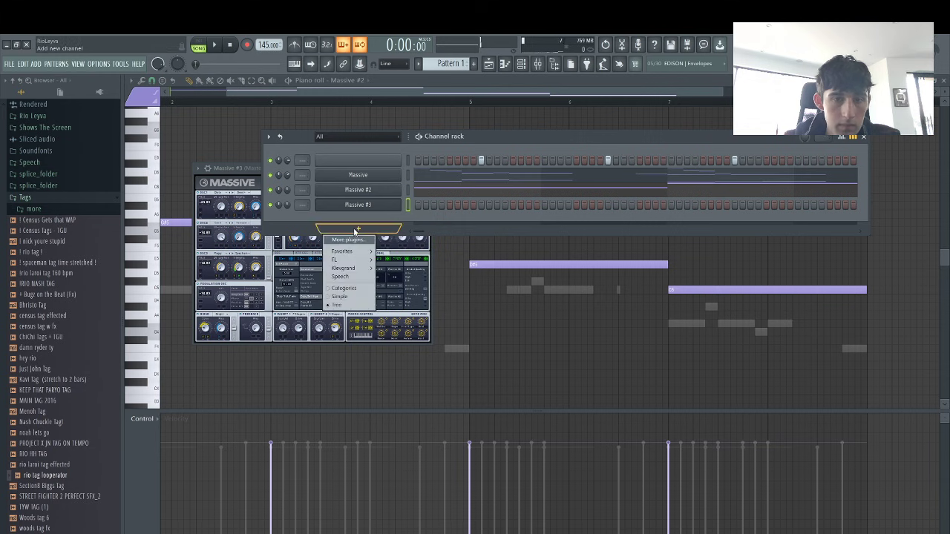
mouse_move(360, 255)
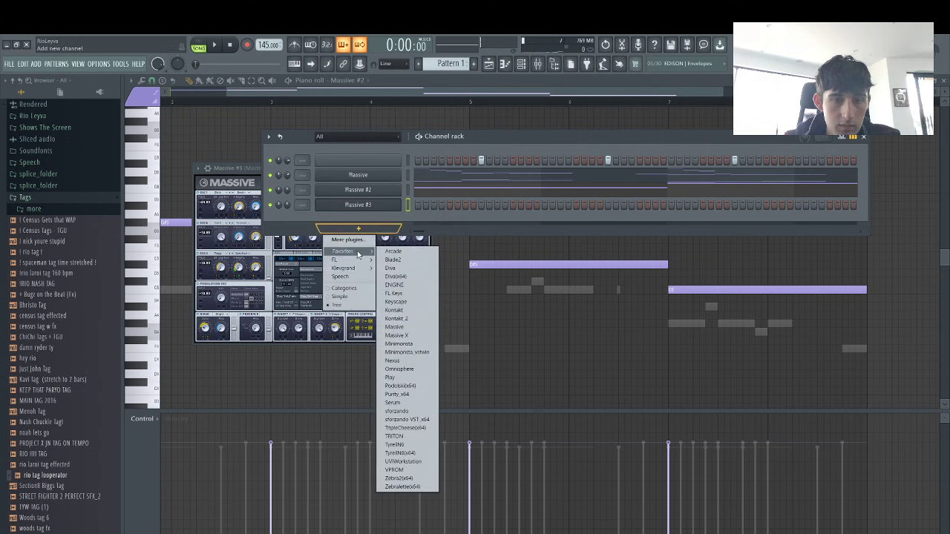
click(396, 403)
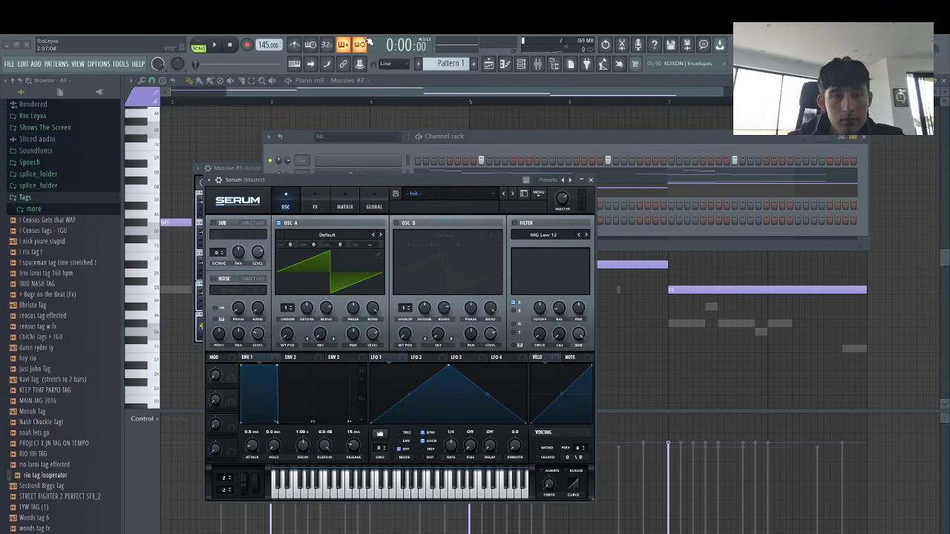
Load the "amped" lead preset into Serum from the May Serum Presets' starboy rob serum stash
click(442, 192)
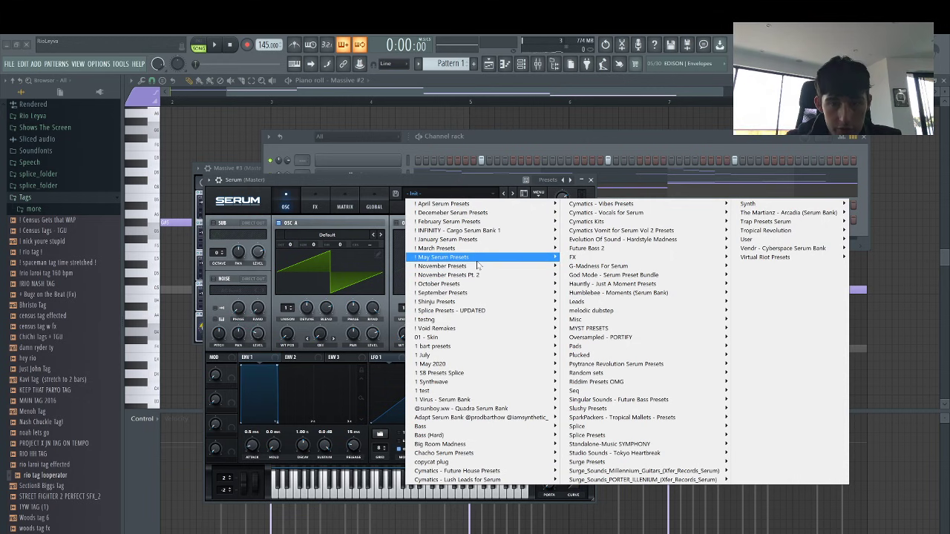
mouse_move(475, 257)
mouse_move(662, 270)
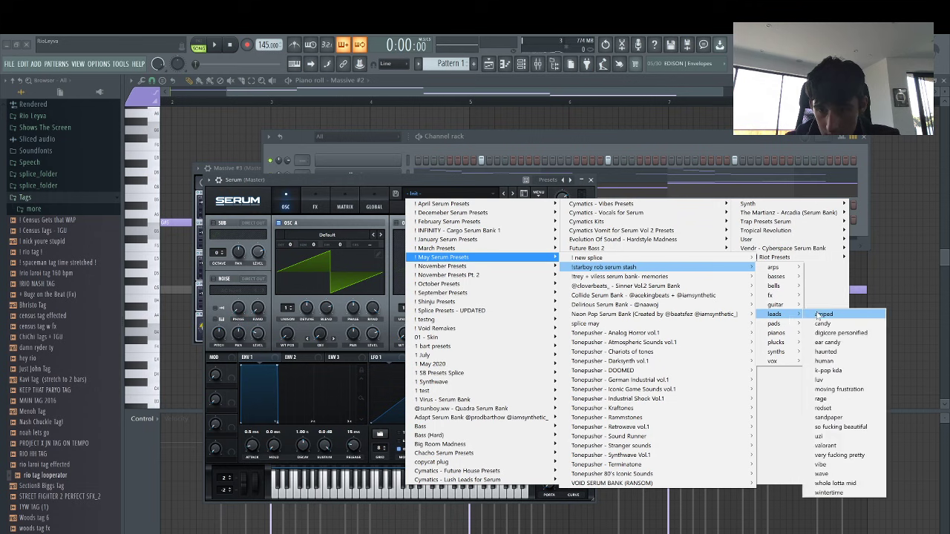
click(820, 316)
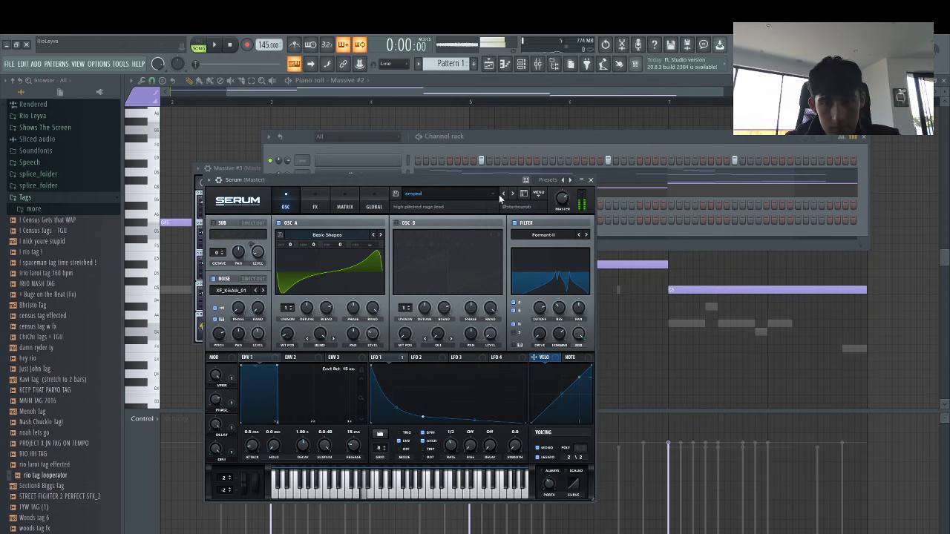
Copy the four long Massive #2 notes into the Serum channel, mute Massive #2 and play the pattern
click(521, 145)
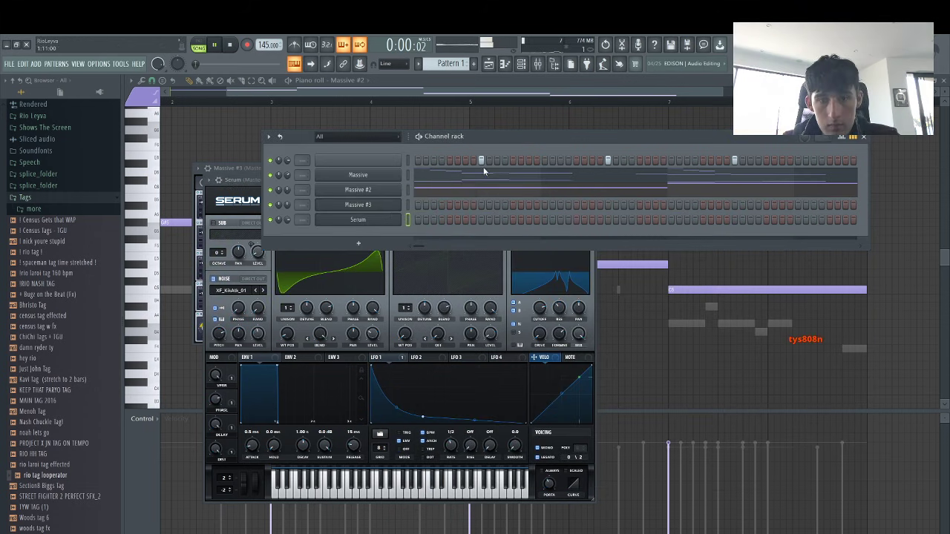
right_click(397, 218)
click(427, 220)
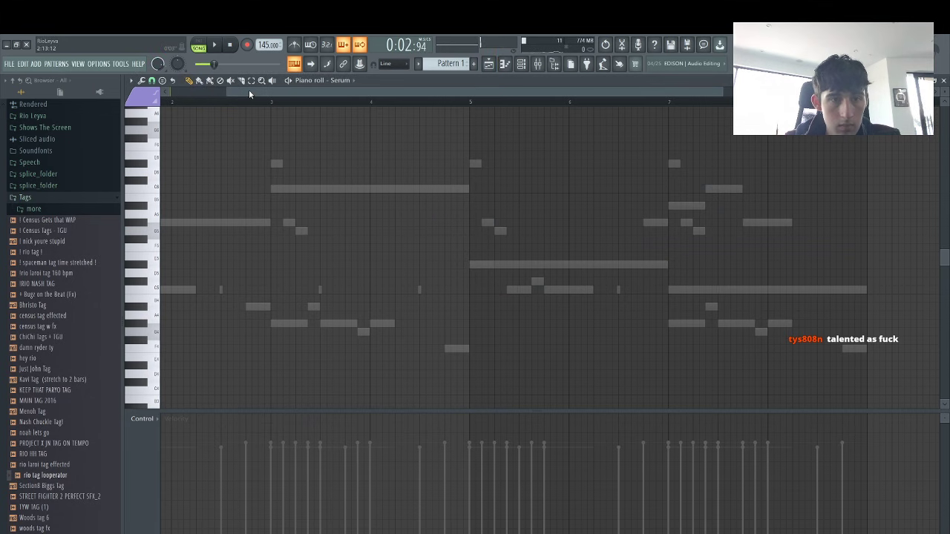
drag(248, 91, 104, 90)
click(521, 65)
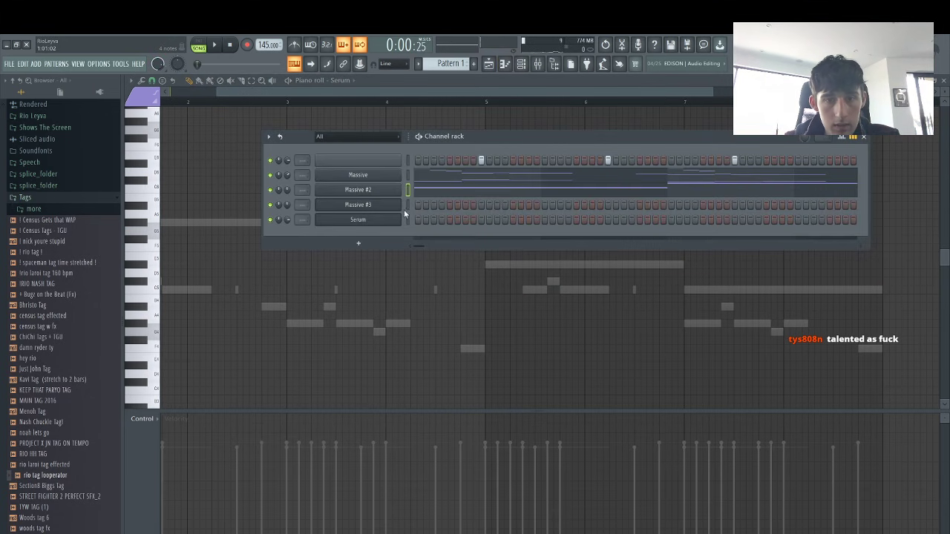
click(407, 219)
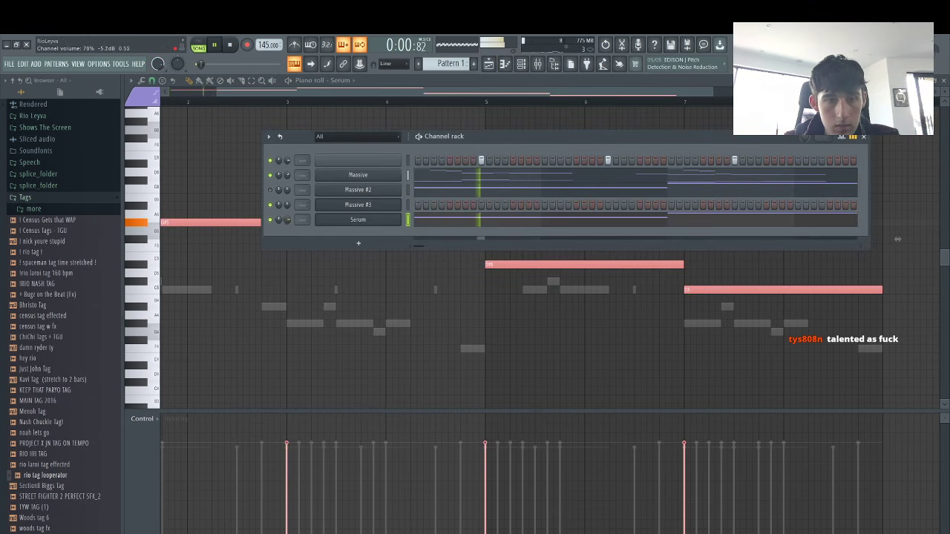
Clone the Serum channel and stop playback
click(342, 298)
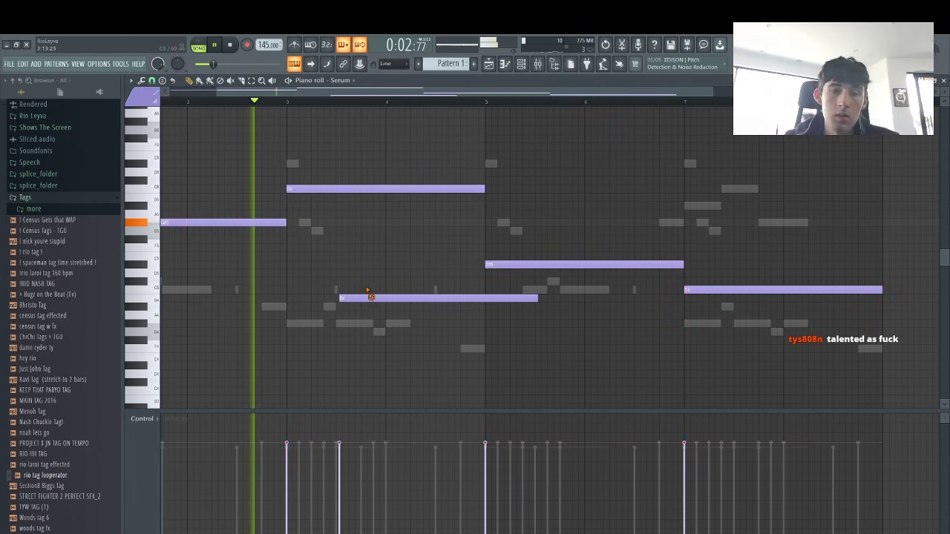
right_click(370, 296)
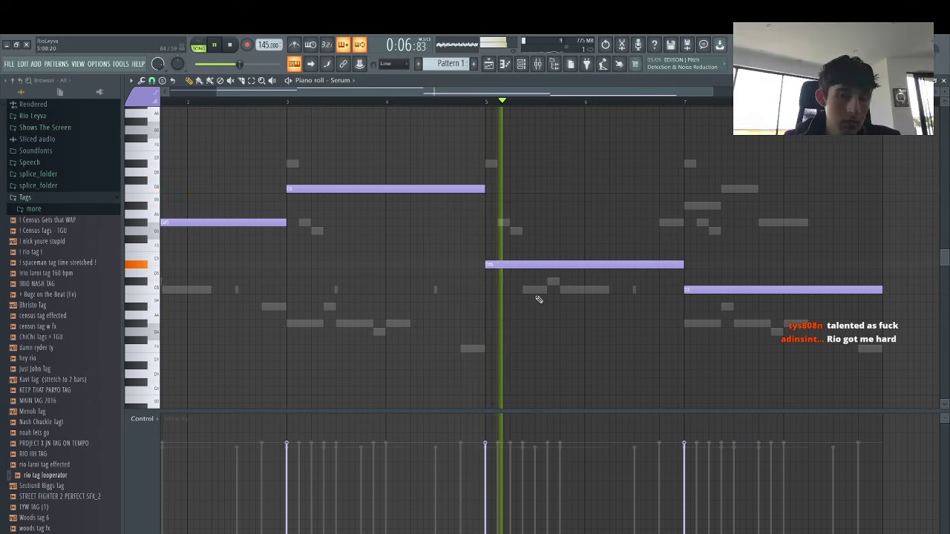
key(F6)
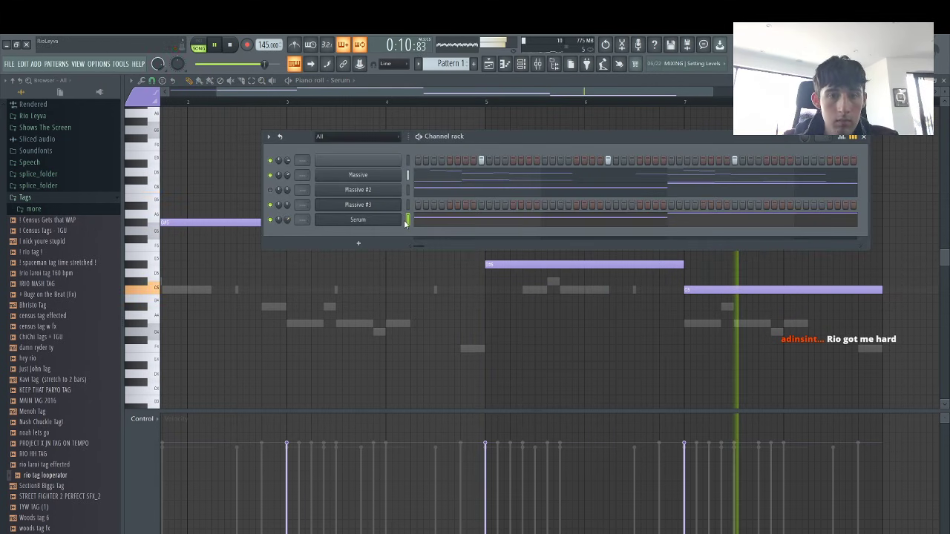
right_click(378, 220)
click(424, 294)
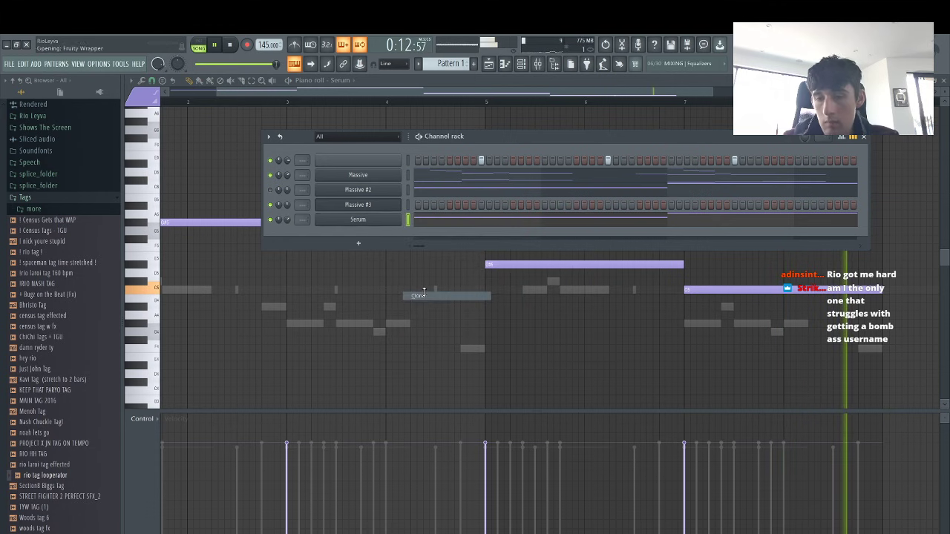
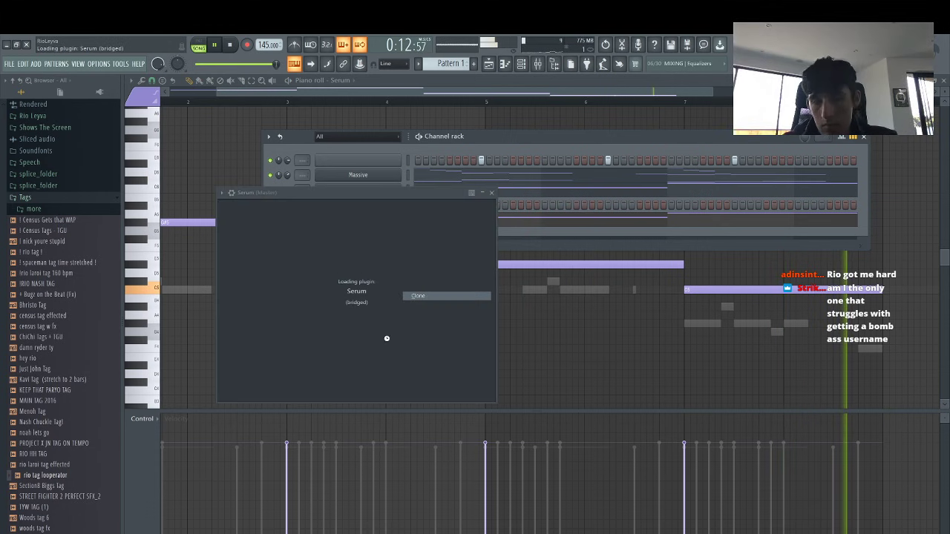
click(541, 133)
key(space)
Route the original Serum channel to mixer insert 4
key(F9)
key(F6)
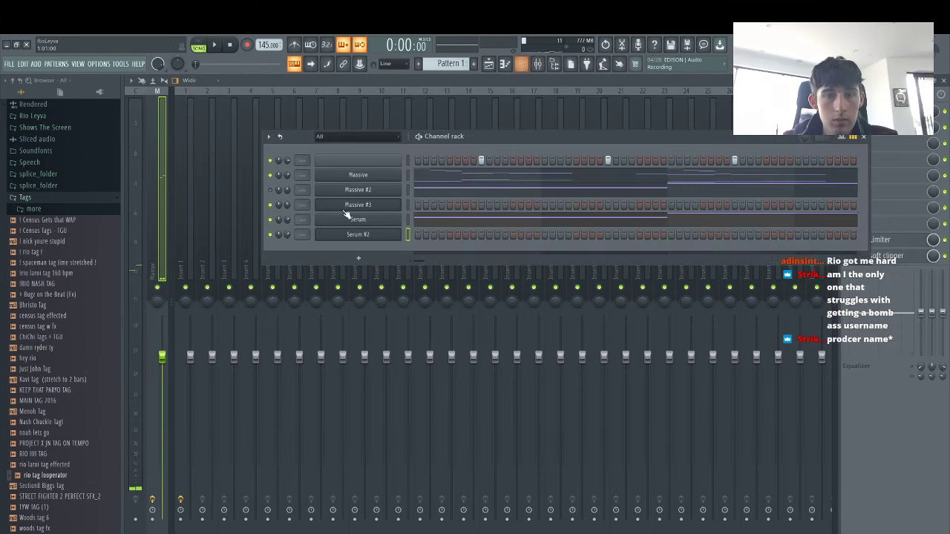
key(ctrl+l)
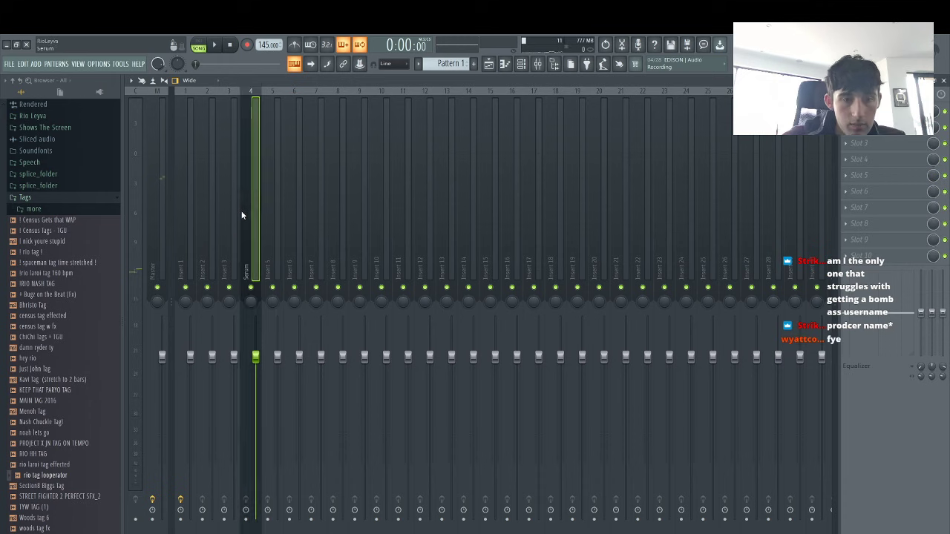
Load Tremolator from the favorite plugins into effect slot 4 of the Serum mixer track and start playback
click(849, 163)
mouse_move(818, 184)
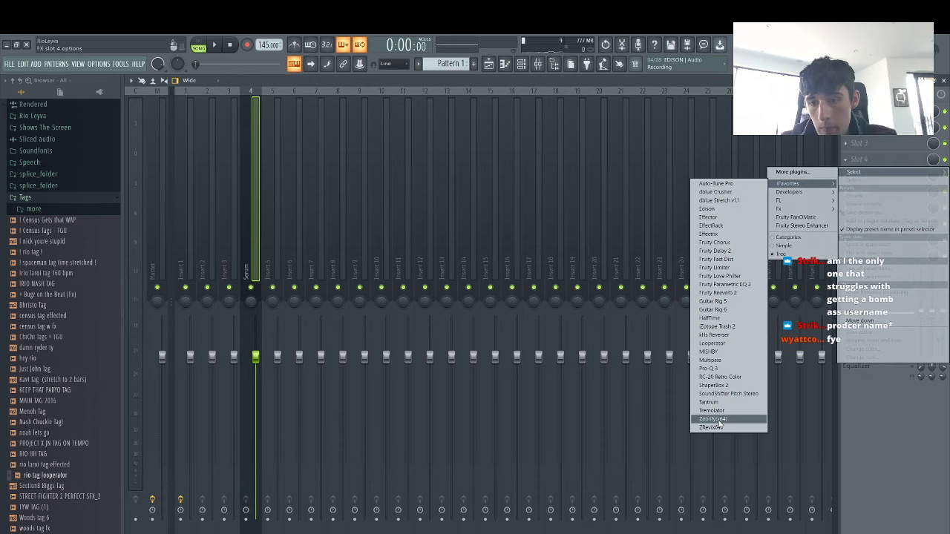
click(714, 410)
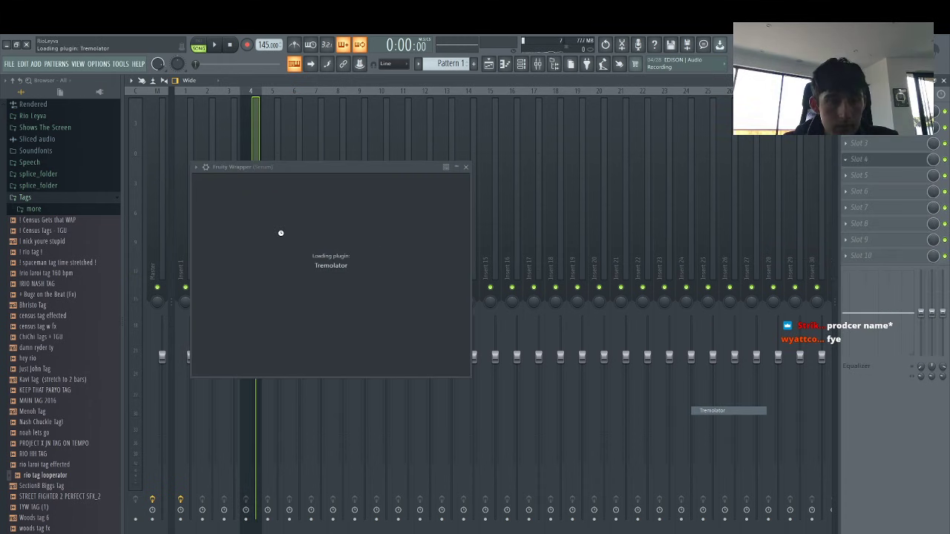
key(space)
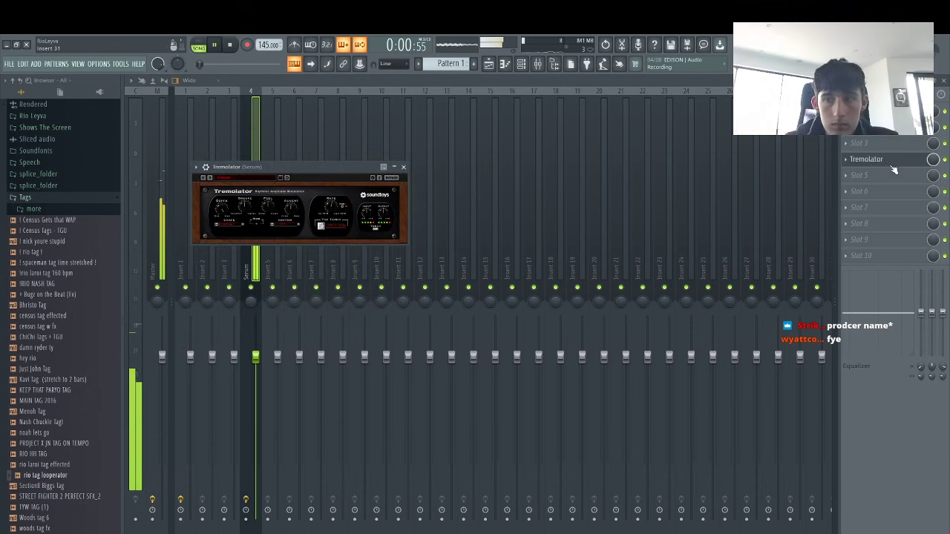
Create an automation clip for Tremolator's mix level and show it in the playlist
right_click(933, 160)
click(883, 227)
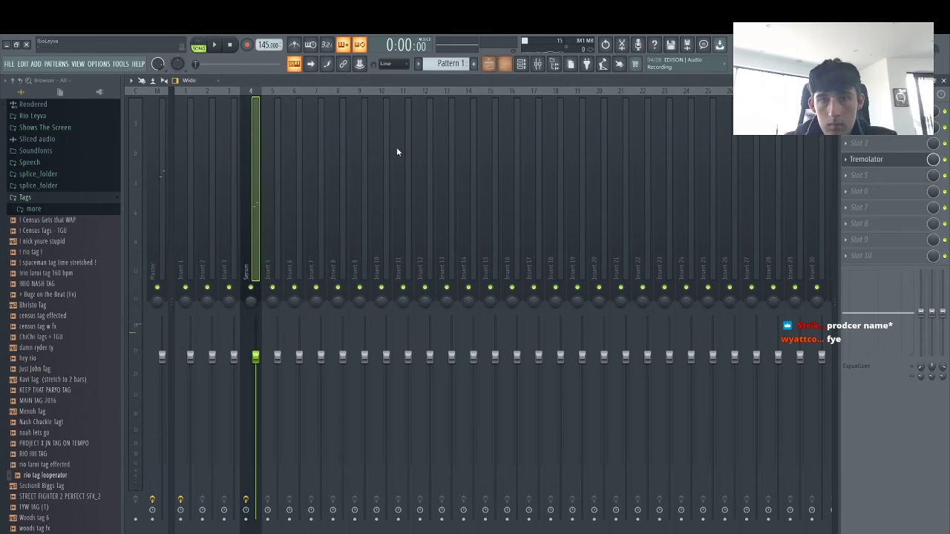
click(488, 65)
key(space)
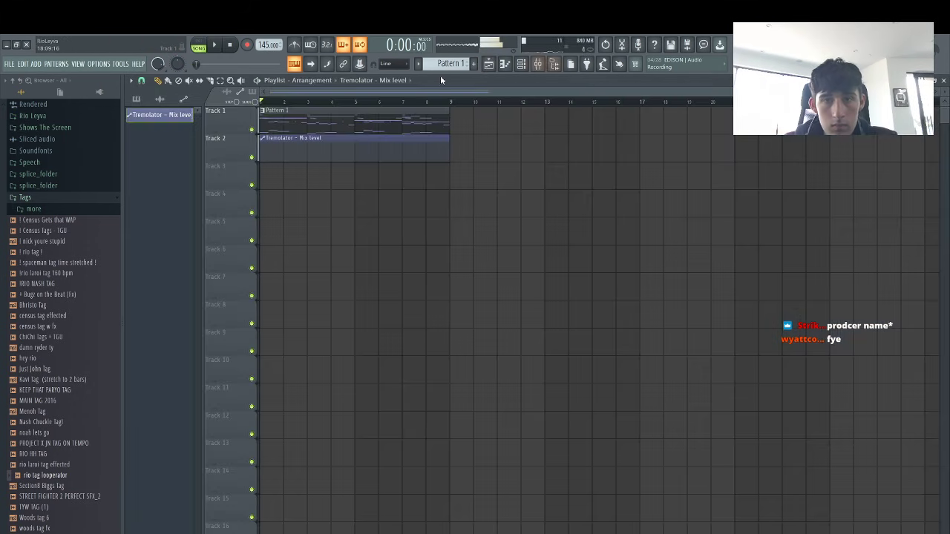
Set the playlist snap to 1/2 beat and shape the Tremolator mix automation to hold at zero, ramping to full midway through bar 2
scroll(249, 89, down, 3)
scroll(249, 89, up, 3)
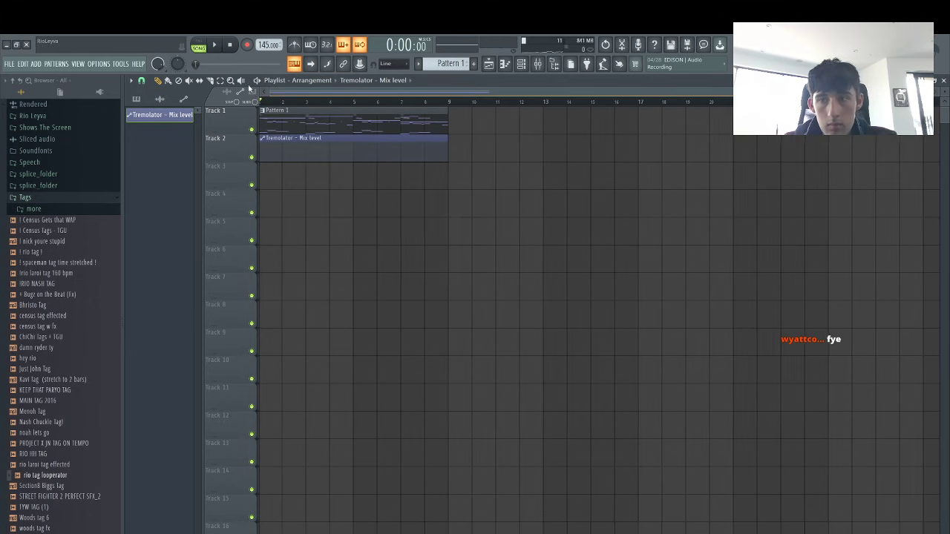
drag(891, 92, 488, 93)
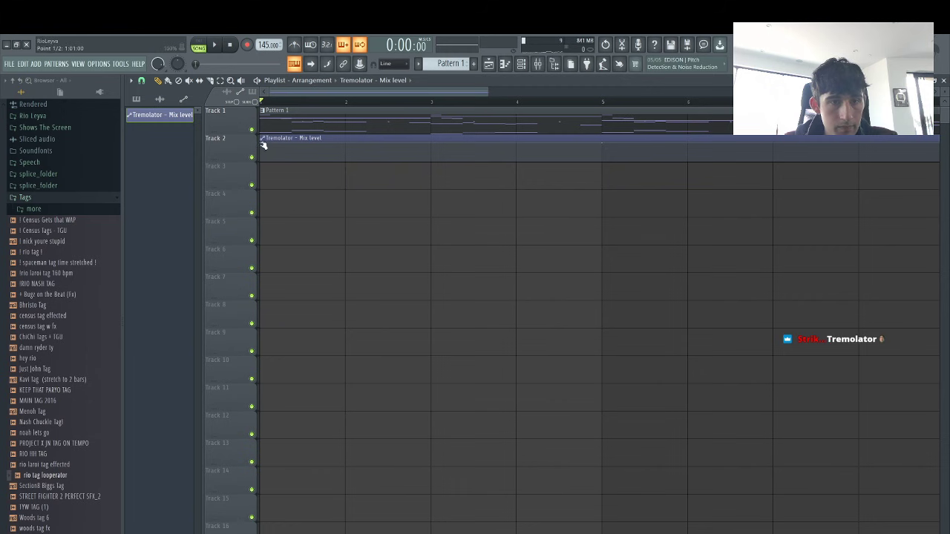
click(141, 80)
click(144, 200)
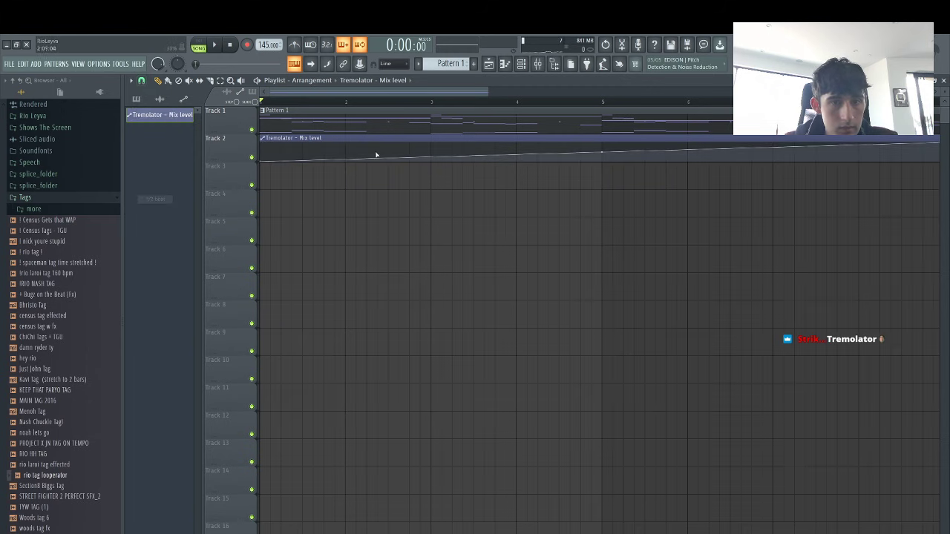
key(space)
right_click(390, 156)
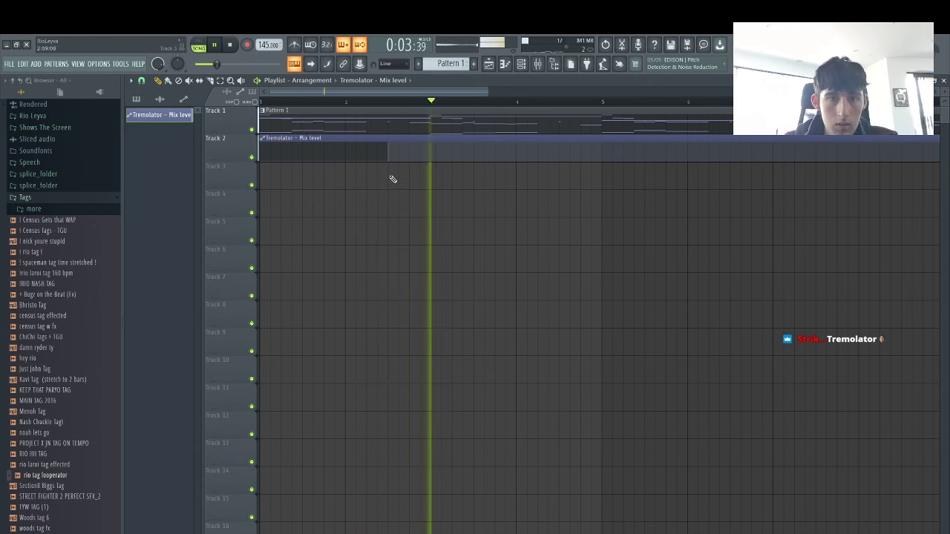
drag(390, 161, 369, 160)
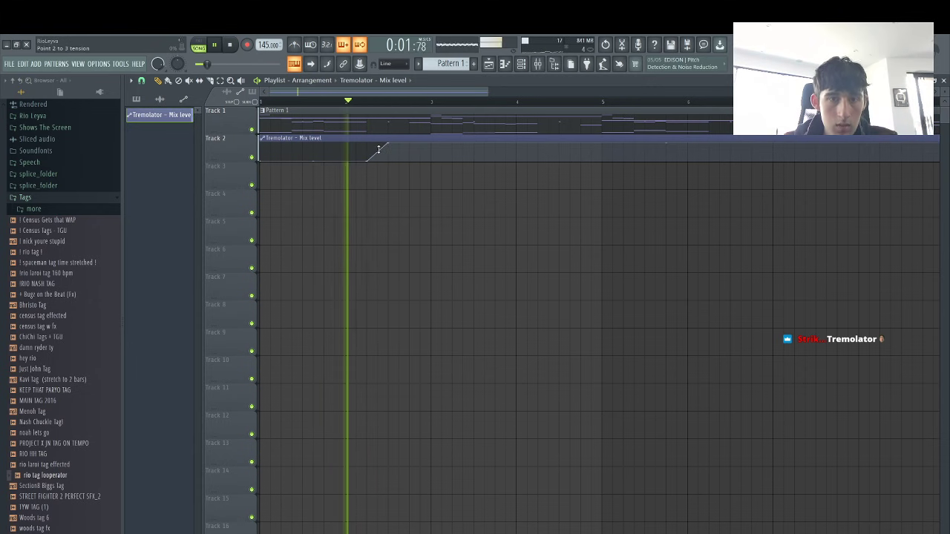
key(space)
key(space)
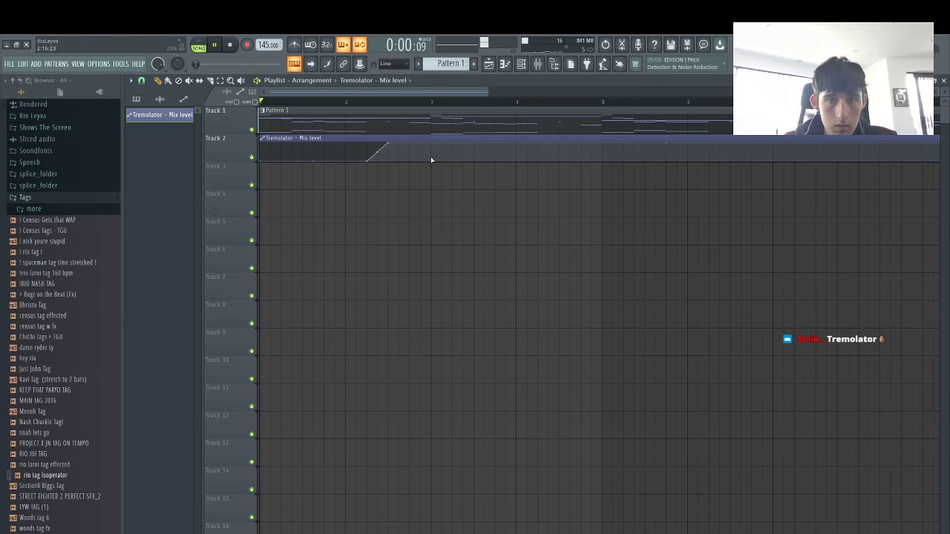
Slice the Tremolator mix automation clip at bar 3, delete the remainder and duplicate the two-bar clip three times
right_click(430, 158)
mouse_move(430, 160)
mouse_down()
mouse_move(441, 131)
mouse_move(439, 154)
mouse_up()
key(c)
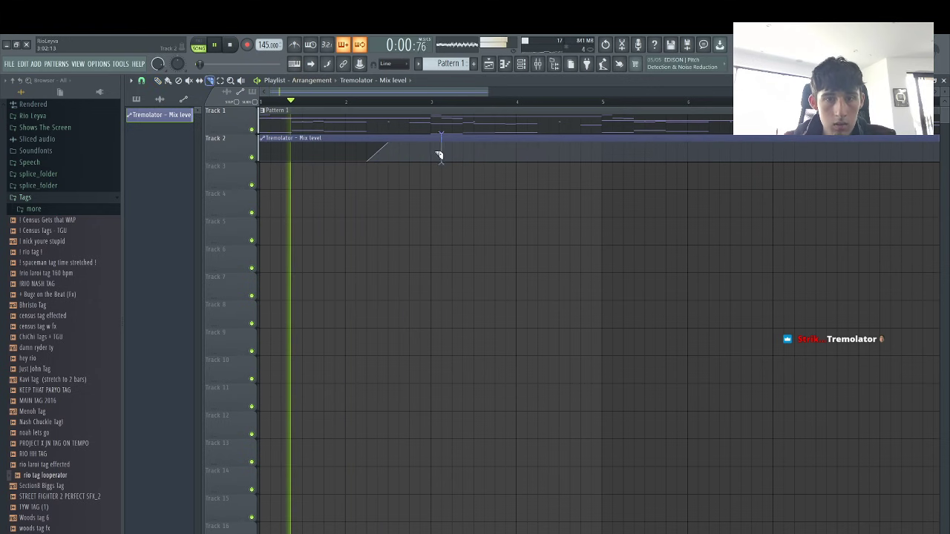
key(e)
click(439, 153)
key(Delete)
click(419, 155)
key(ctrl+b)
key(ctrl+b)
key(ctrl+b)
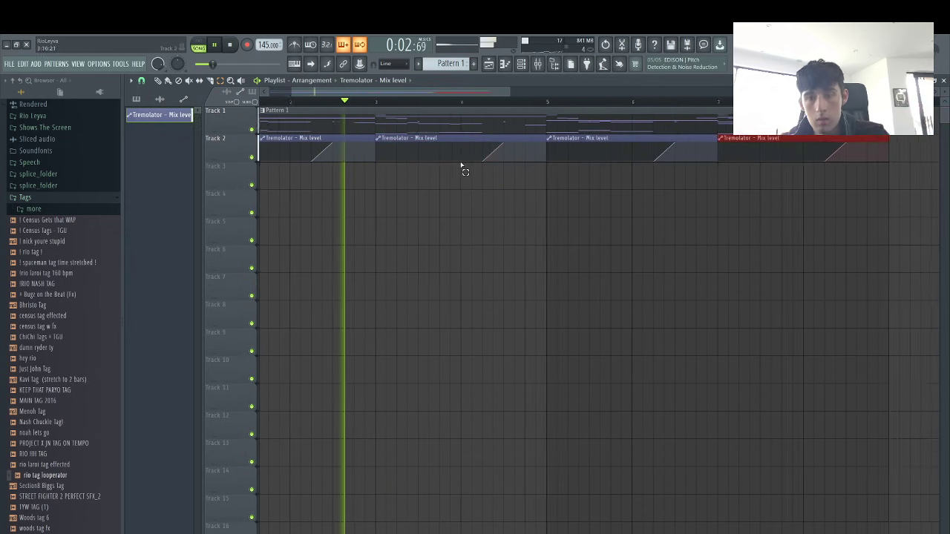
Add a long D#6 note starting halfway through bar 4 in the Serum channel and restart playback
click(521, 64)
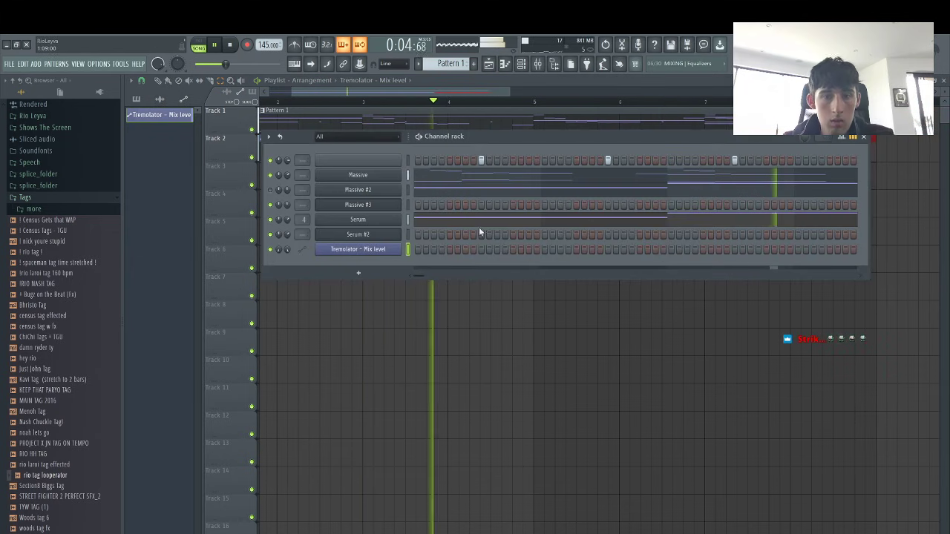
click(485, 229)
key(space)
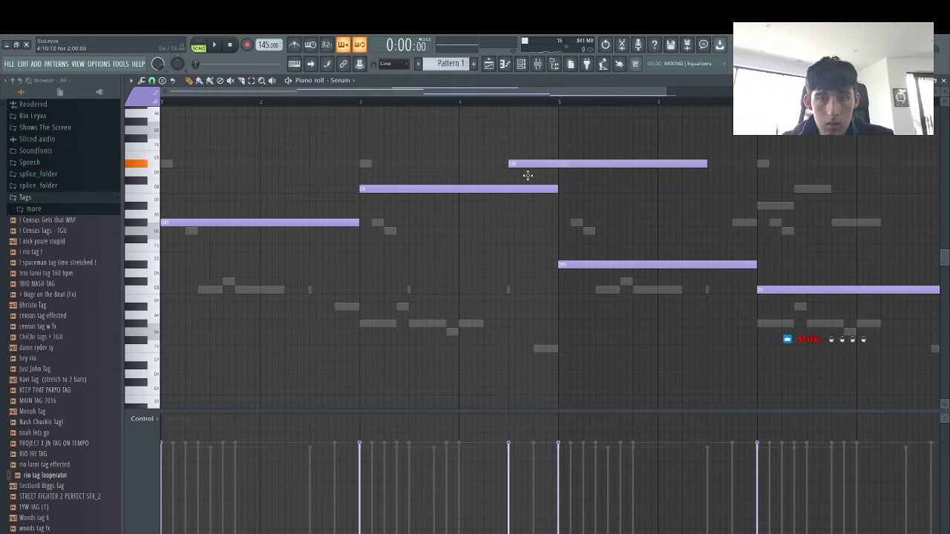
click(508, 161)
key(space)
Cut the C6 note where the D#6 note starts and trim the D#6 note at bar 5, removing both remainders
key(c)
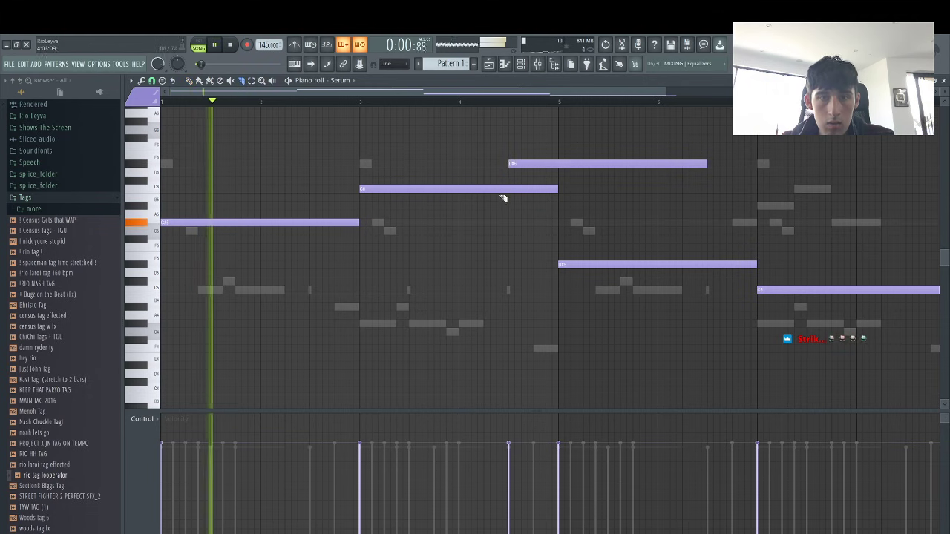
drag(509, 180, 511, 195)
ctrl+click(522, 191)
key(Delete)
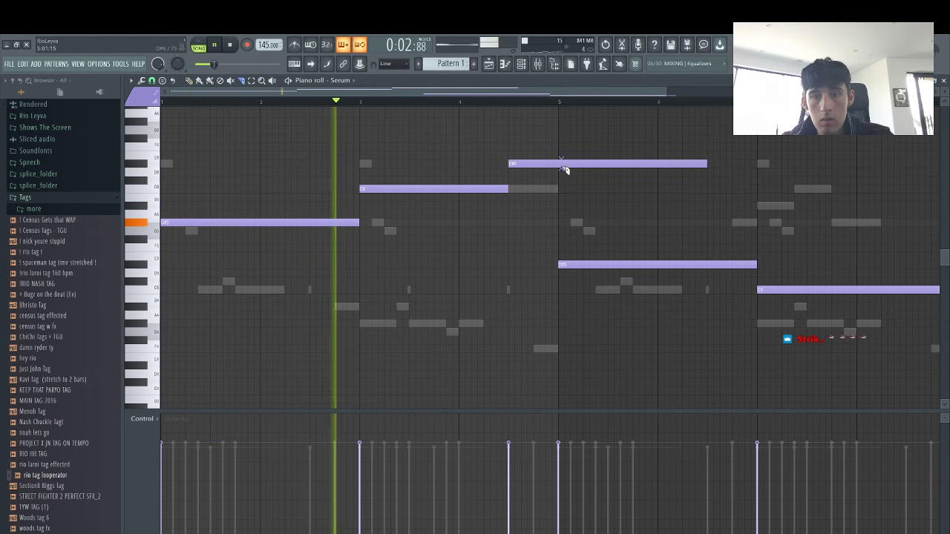
drag(559, 157, 559, 172)
ctrl+click(573, 165)
right_click(573, 165)
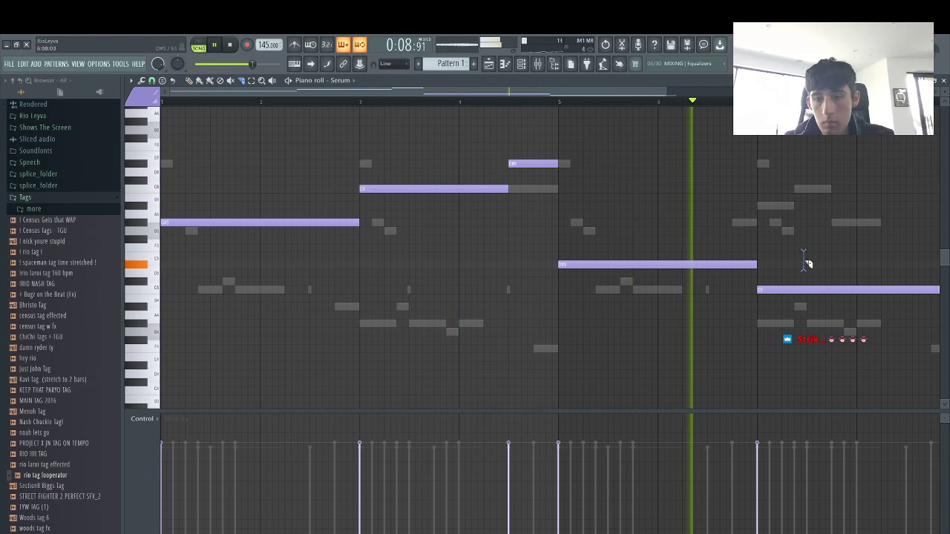
Split the last C5 note halfway through bar 8 and lower its tail four semitones to G#4
click(907, 294)
key(p)
key(shift+Down)
key(shift+Down)
key(shift+Down)
key(shift+Down)
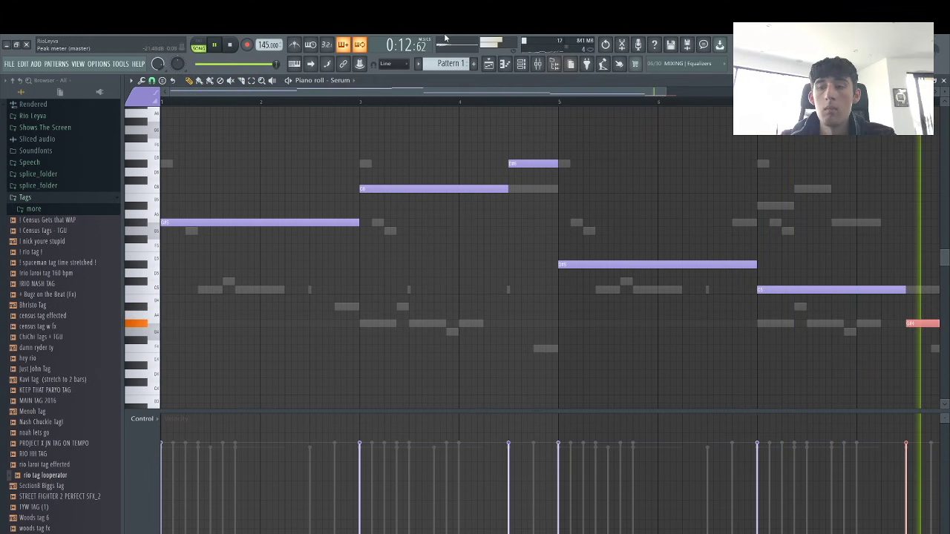
Stop playback, audition the Serum #2 presets after "amped" and load "k-pop kda"
click(554, 63)
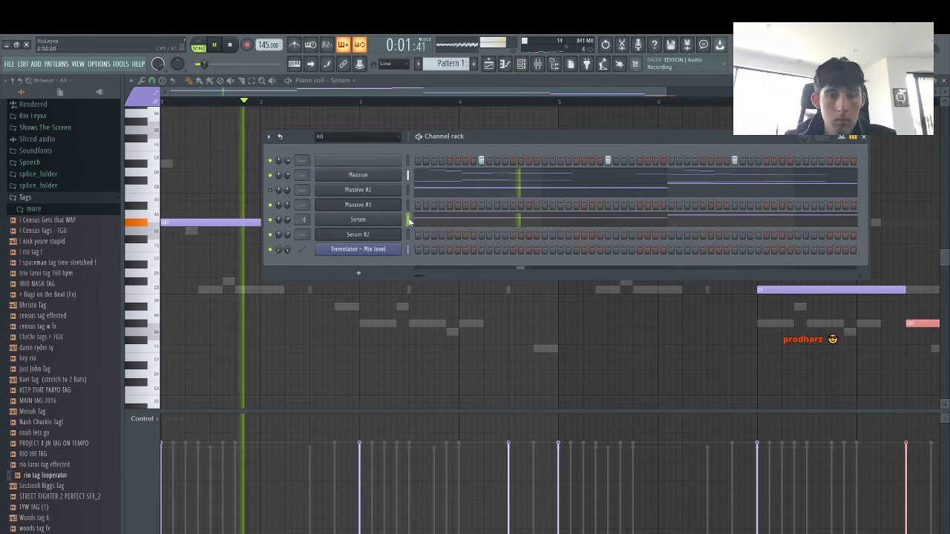
key(space)
click(395, 236)
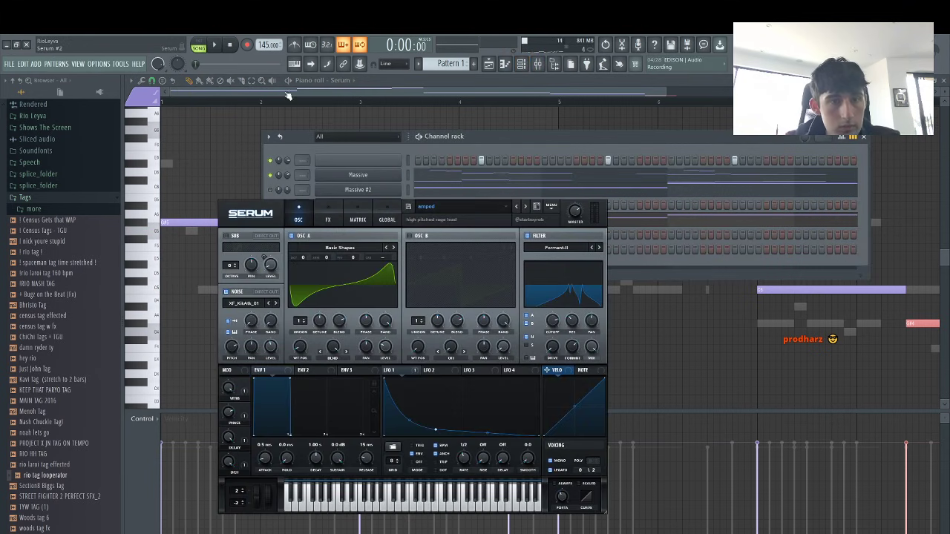
click(526, 207)
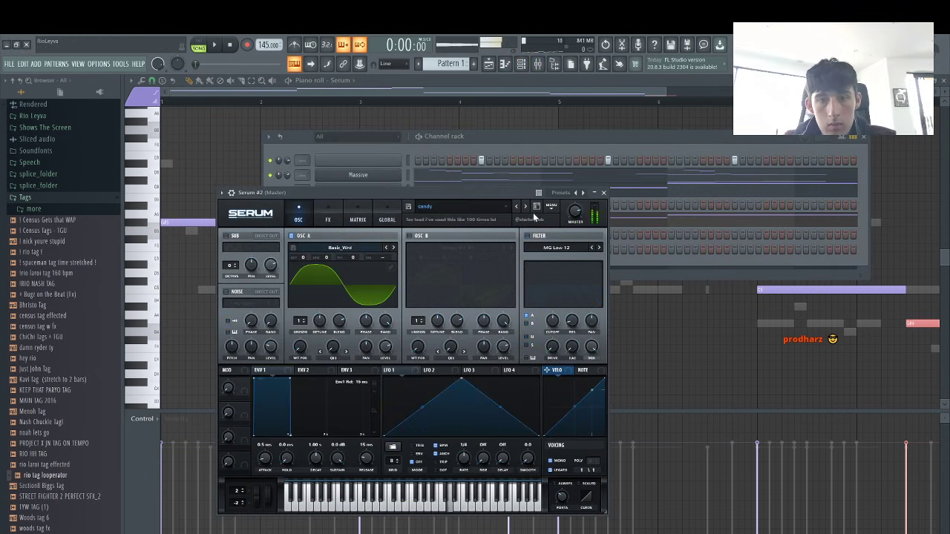
click(525, 207)
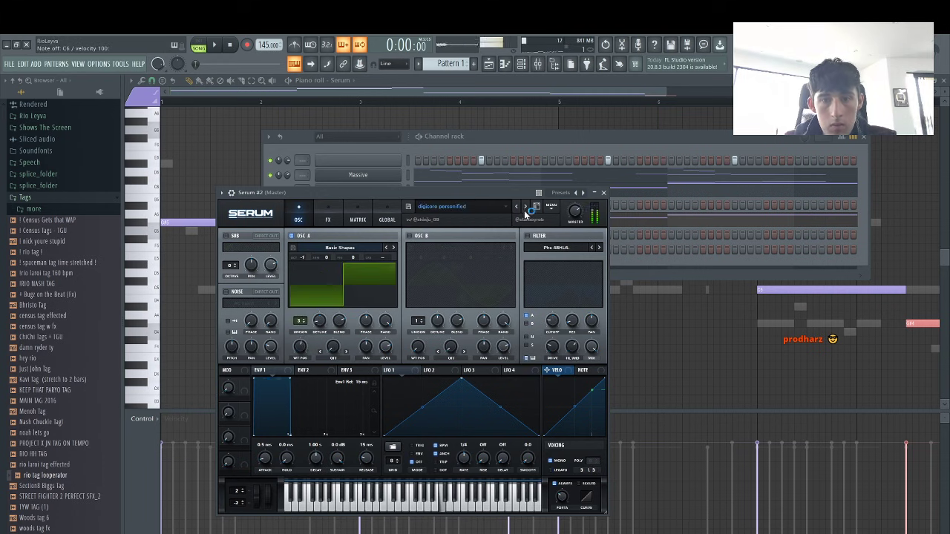
click(525, 207)
click(526, 206)
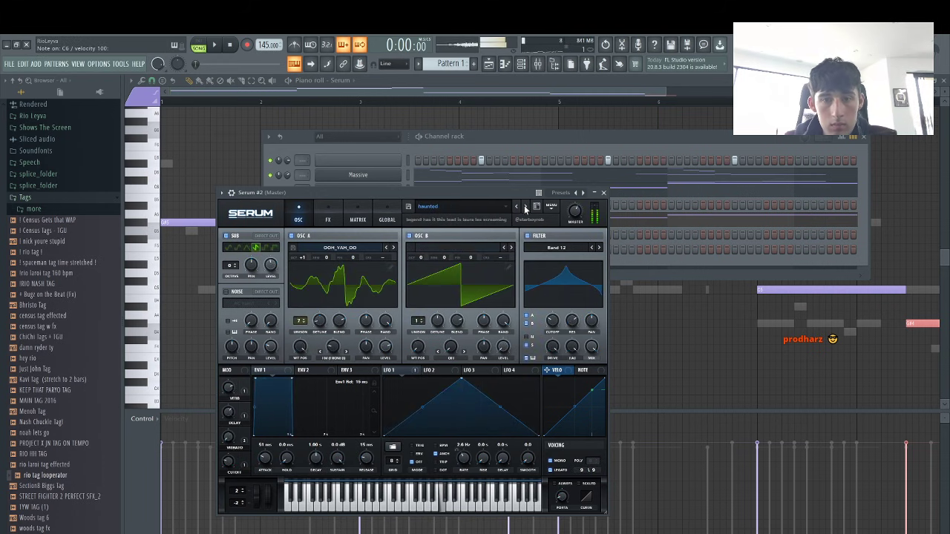
click(526, 207)
click(526, 207)
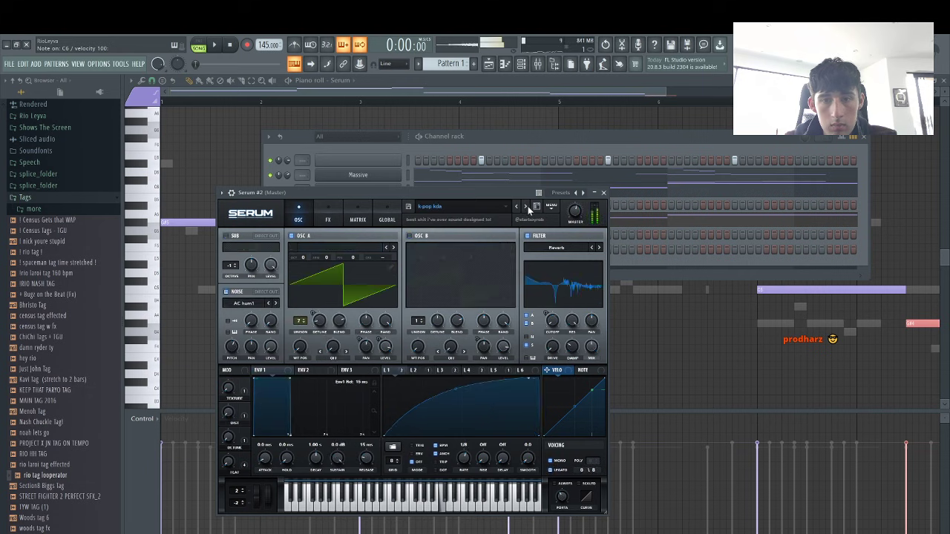
click(526, 207)
click(518, 207)
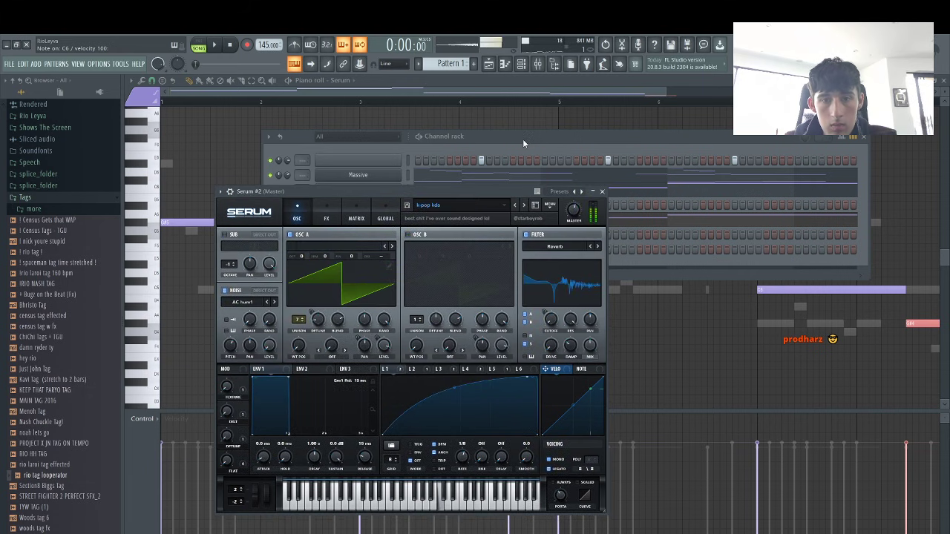
Place a two-bar C5 note at the start of the Serum #2 channel and briefly play it
click(522, 141)
key(space)
right_click(396, 232)
click(421, 233)
key(space)
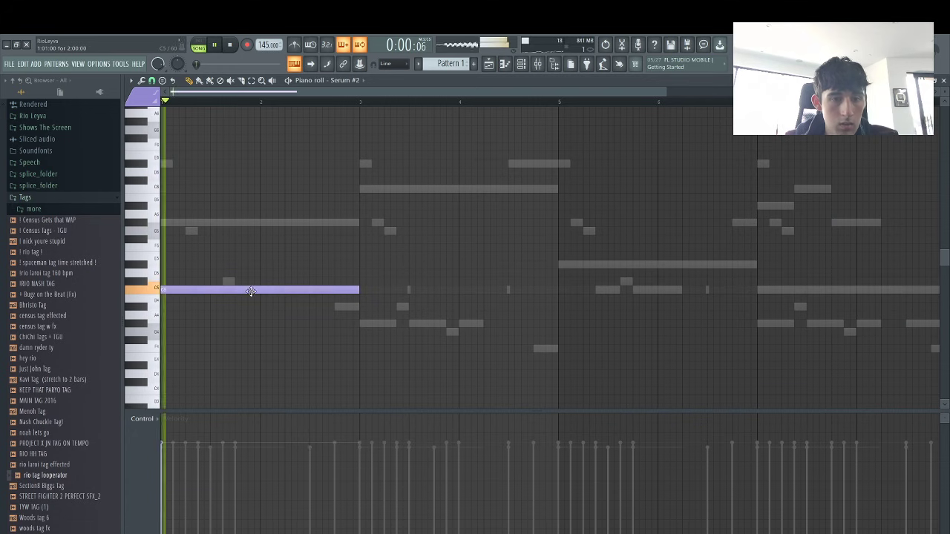
key(space)
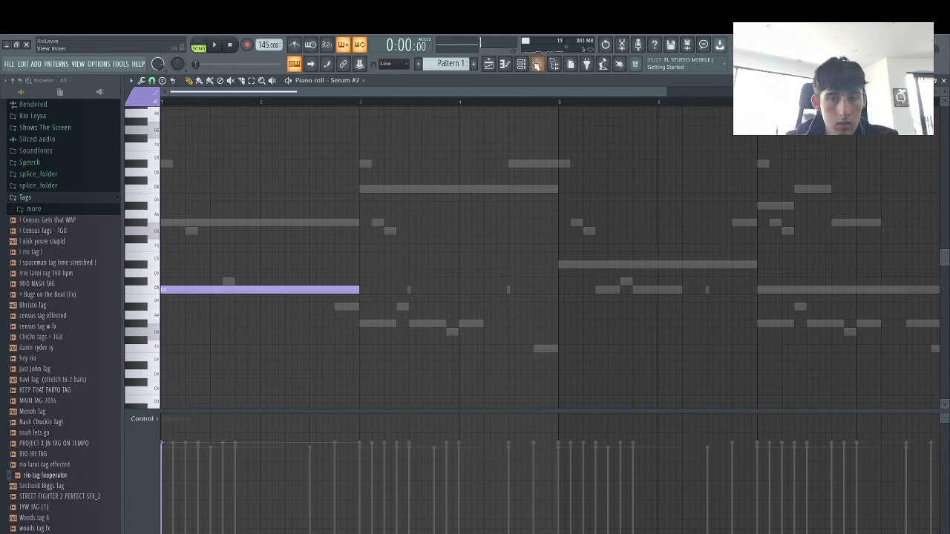
Open Serum #2, load the "luv" preset and briefly play the pattern with it
click(521, 64)
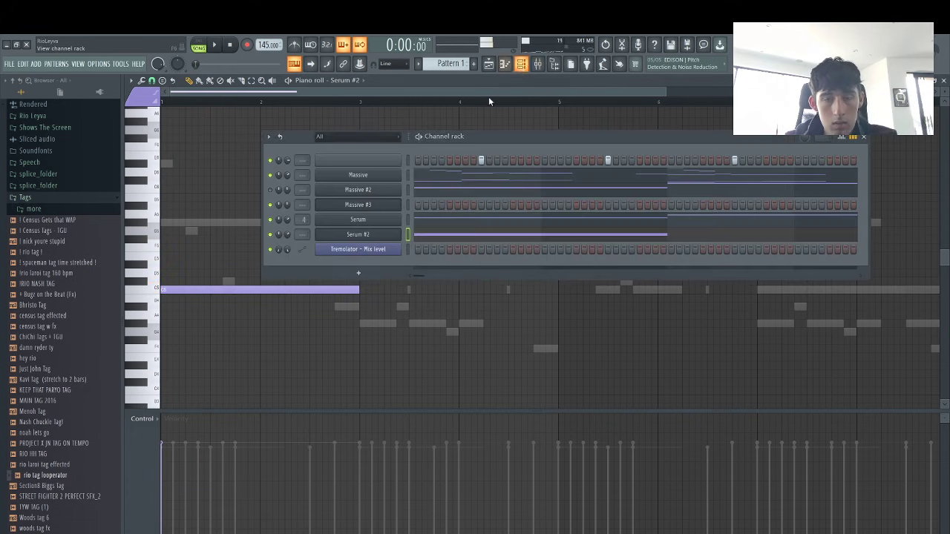
click(379, 236)
key(space)
click(525, 204)
key(space)
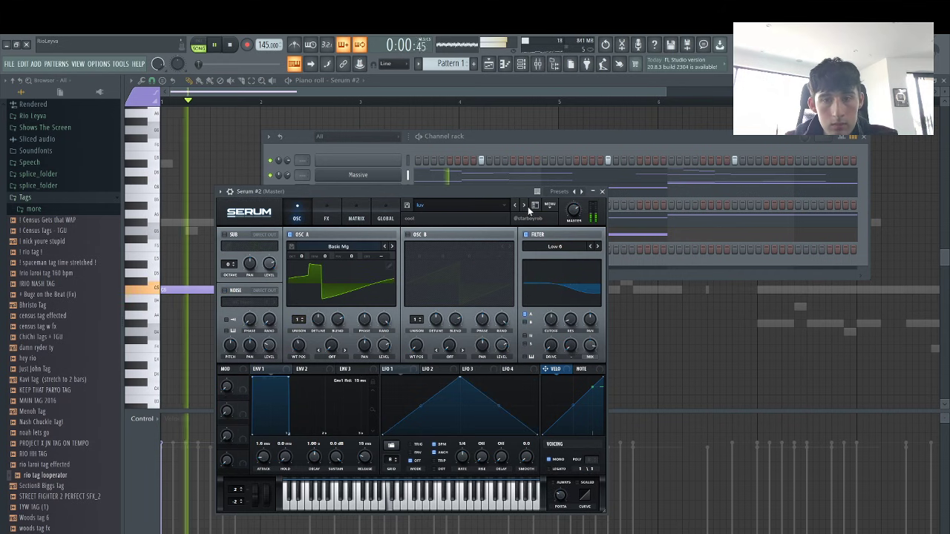
key(q)
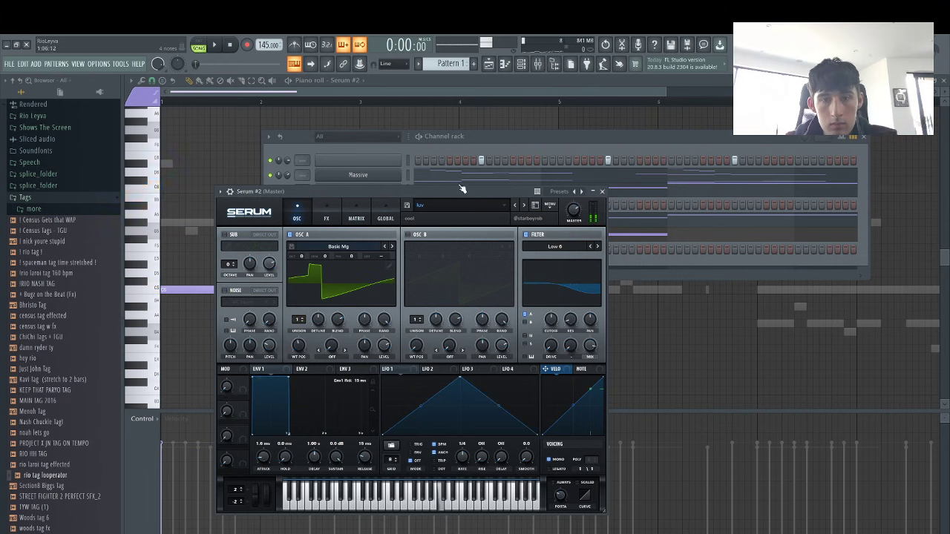
Replace the long Serum #2 note with C5, A#4 and G#4 notes lasting three, three and two steps from bar 1
click(490, 139)
click(453, 236)
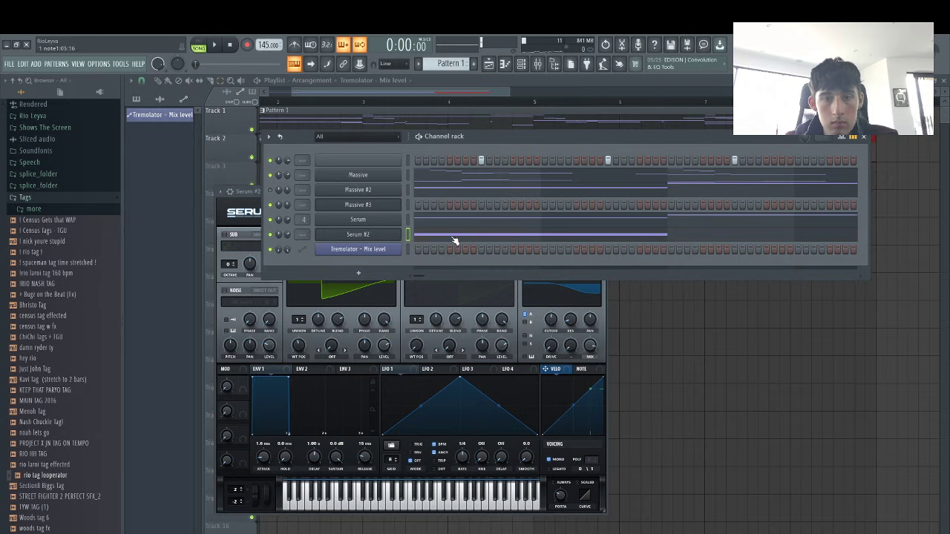
click(452, 237)
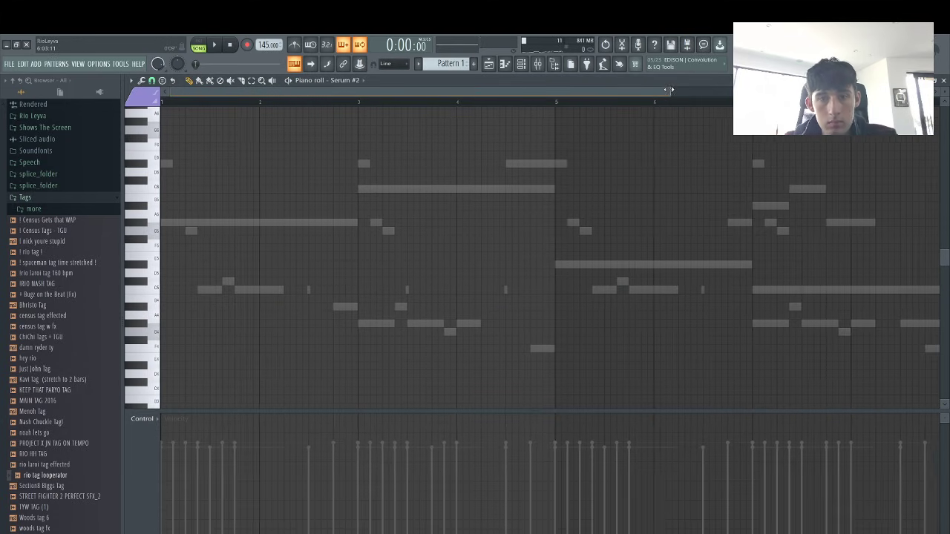
drag(663, 92, 280, 92)
key(space)
scroll(190, 185, up, 3)
click(145, 181)
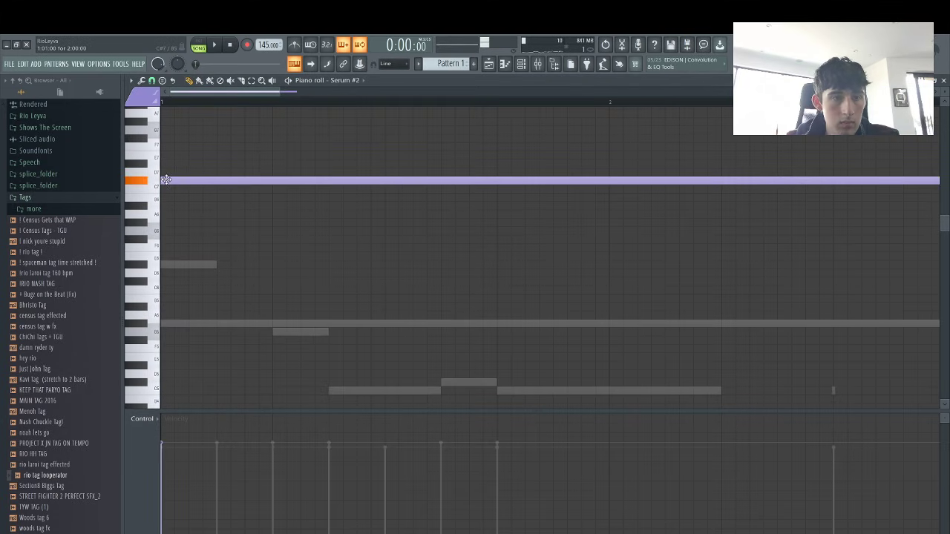
scroll(208, 280, down, 5)
click(134, 212)
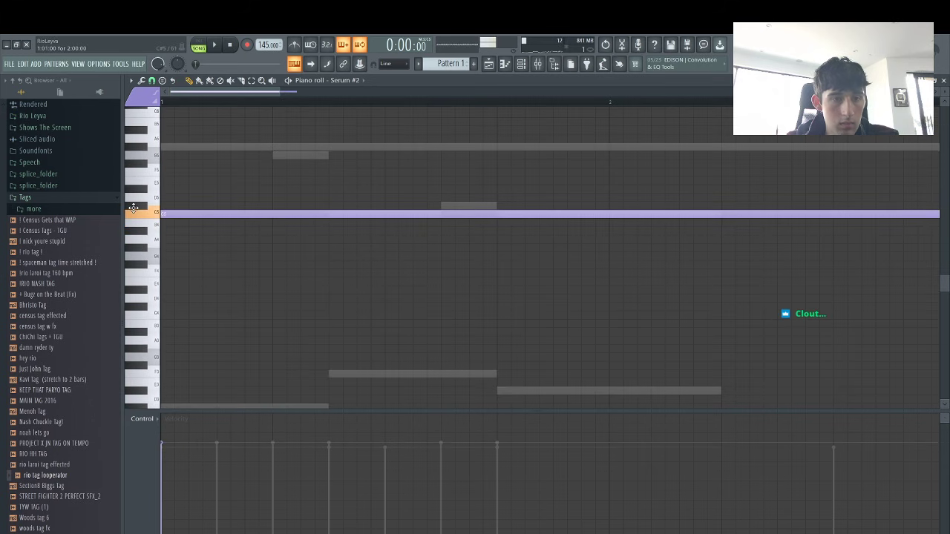
drag(217, 209, 218, 217)
right_click(232, 214)
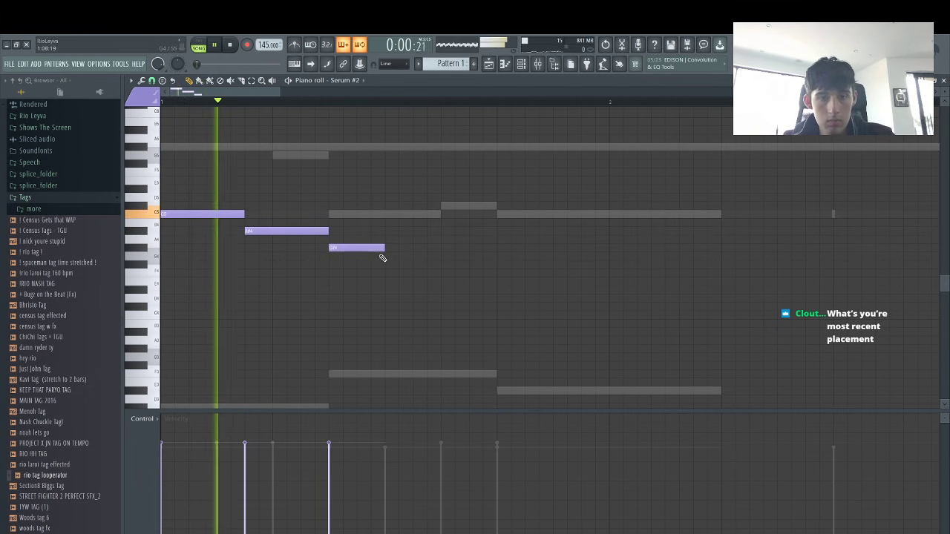
Duplicate the three-note phrase seven times in a row through bar 4
key(ctrl+b)
scroll(254, 253, down, 4)
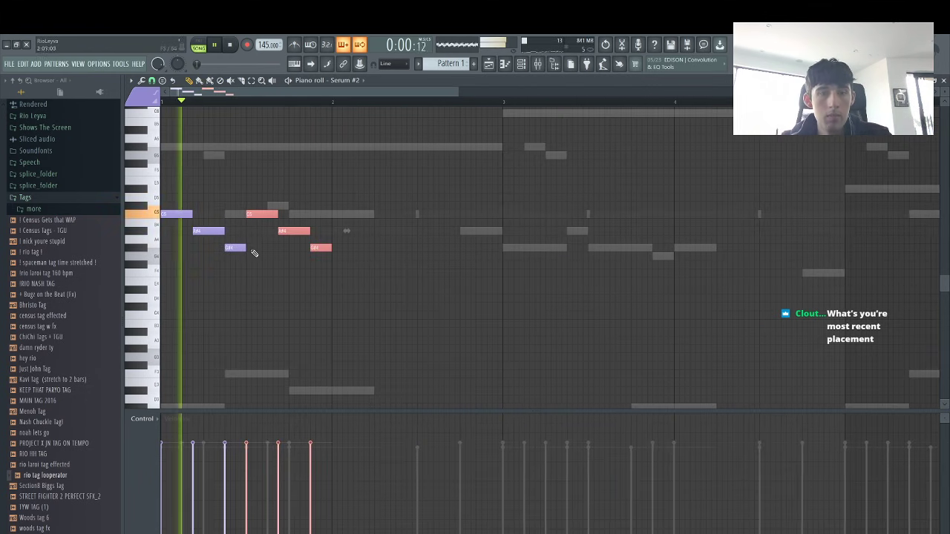
key(ctrl+b)
key(ctrl+b)
key(ctrl+b)
key(ctrl+b)
key(ctrl+b)
key(ctrl+b)
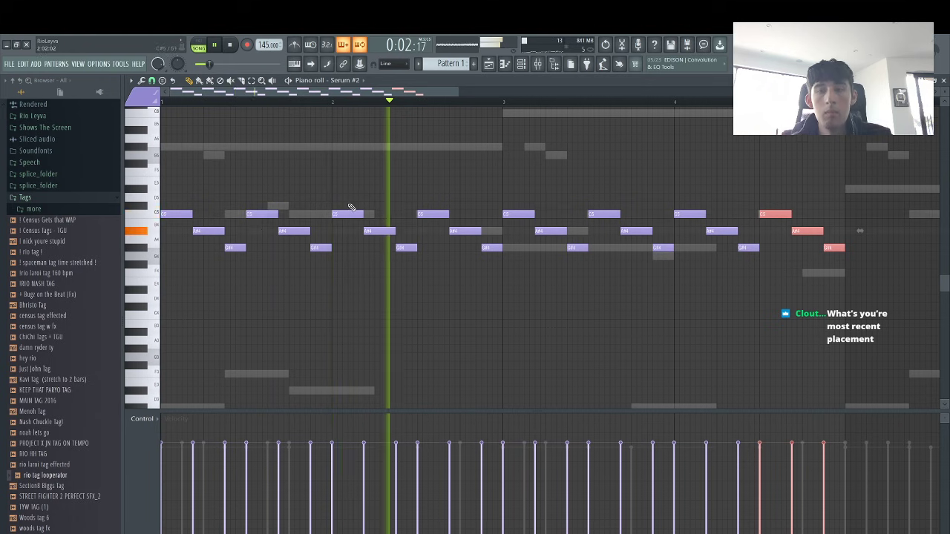
Try a D#5 note in place of the second phrase's G#4 and listen to it
click(323, 195)
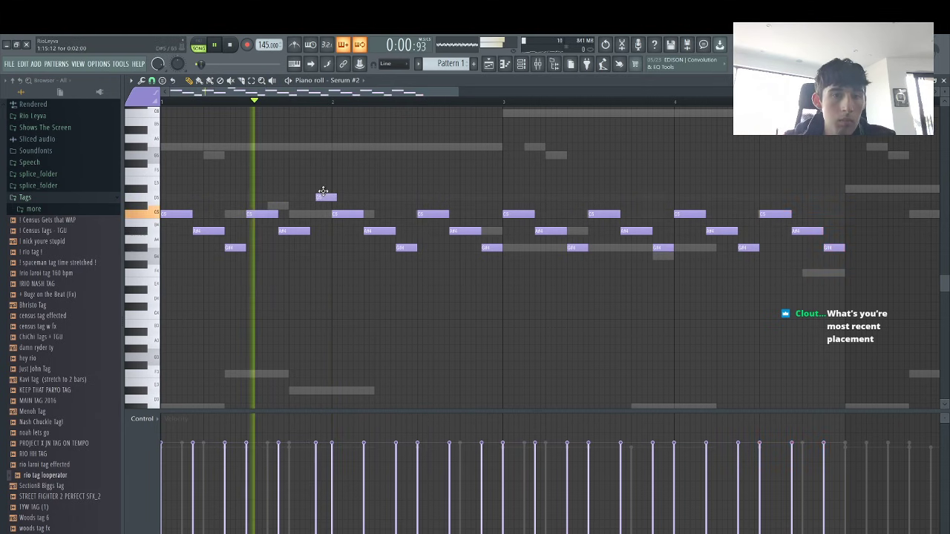
drag(323, 192, 319, 191)
key(space)
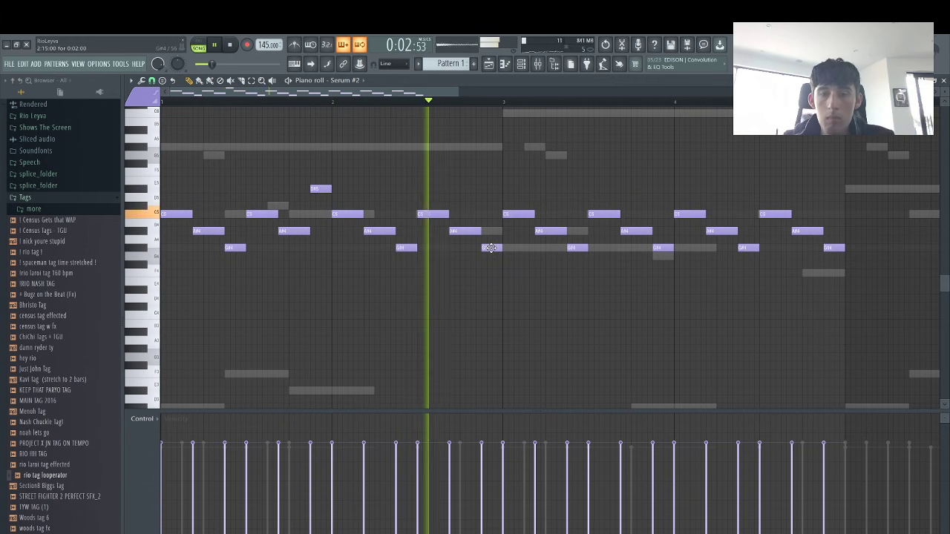
key(space)
key(space)
Delete the second phrase's notes, lengthen the first G#4 to beat 4 of bar 1 and play the result
right_click(270, 214)
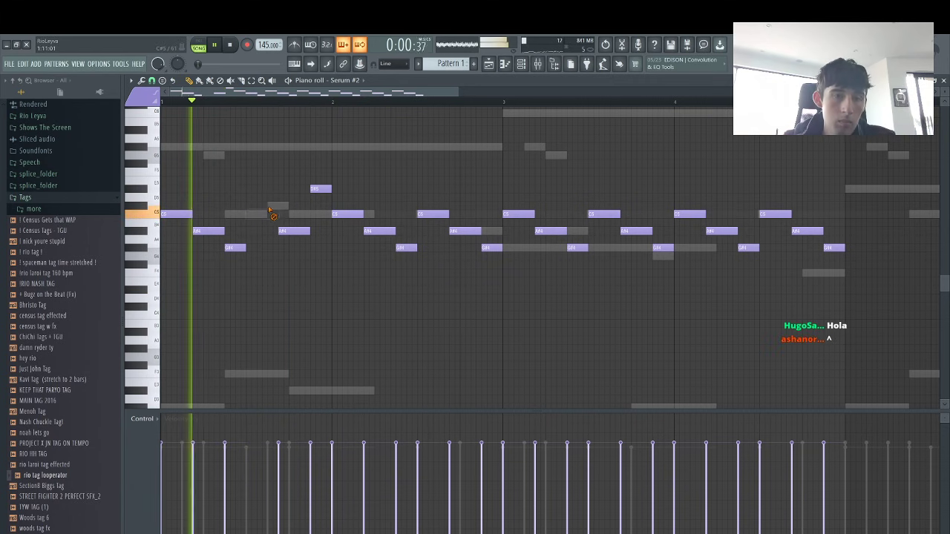
right_click(294, 230)
right_click(320, 189)
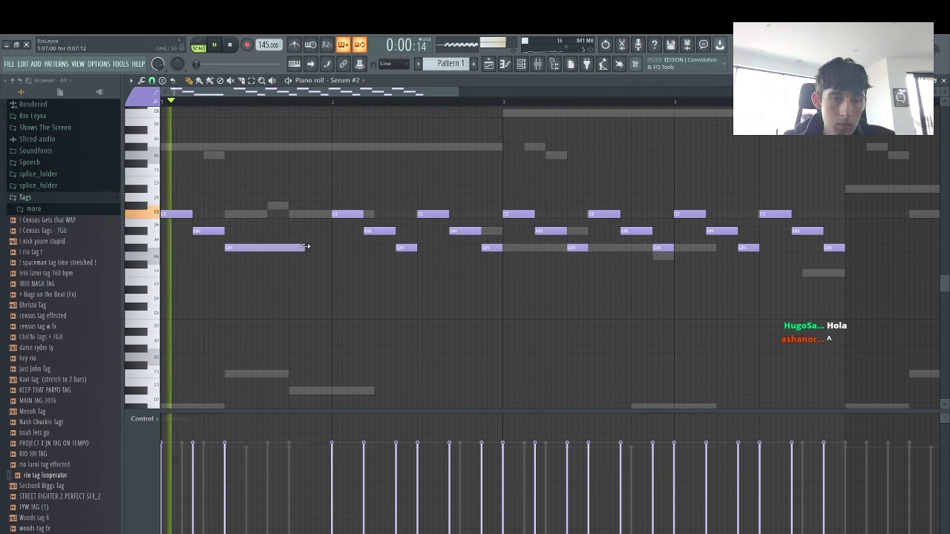
mouse_move(304, 246)
mouse_down()
mouse_move(268, 258)
mouse_move(295, 254)
mouse_up()
key(space)
key(space)
key(space)
key(space)
Follow it with a short G4 and a G#4 extended to beat 2 of bar 2, deleting the third and fourth phrases
click(313, 249)
right_click(346, 214)
right_click(377, 232)
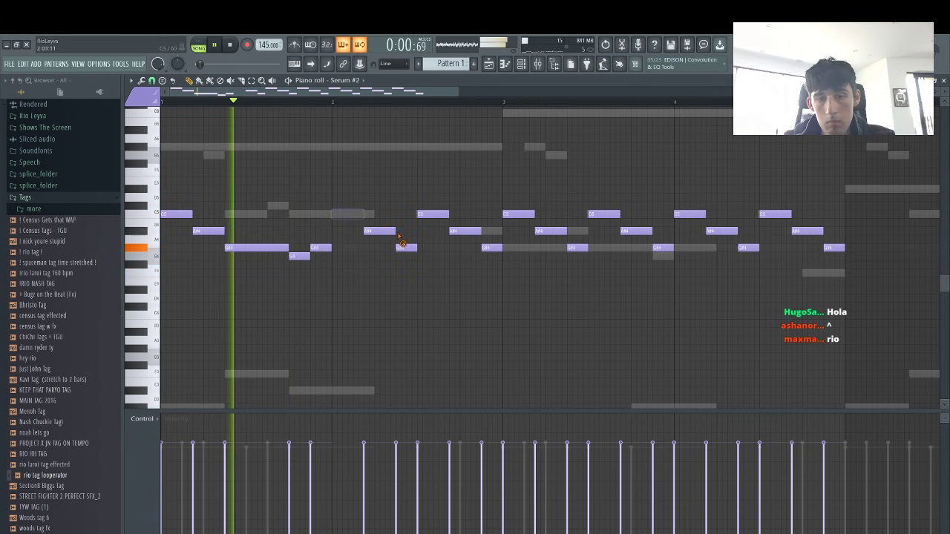
right_click(404, 247)
right_click(469, 232)
right_click(485, 247)
right_click(430, 214)
drag(329, 248, 373, 250)
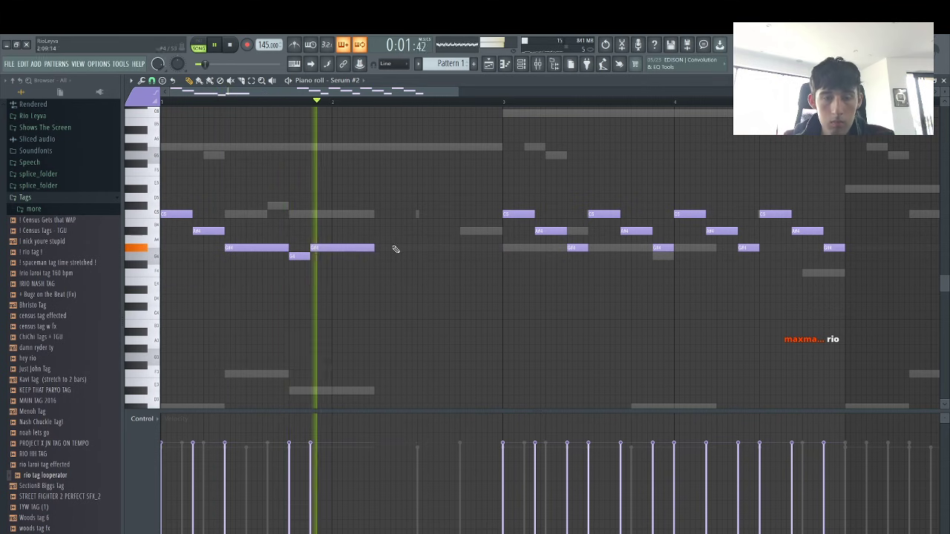
Place a D#5 note on the last beat of bar 2 and delete the leftover phrases from bar 3 onward
key(space)
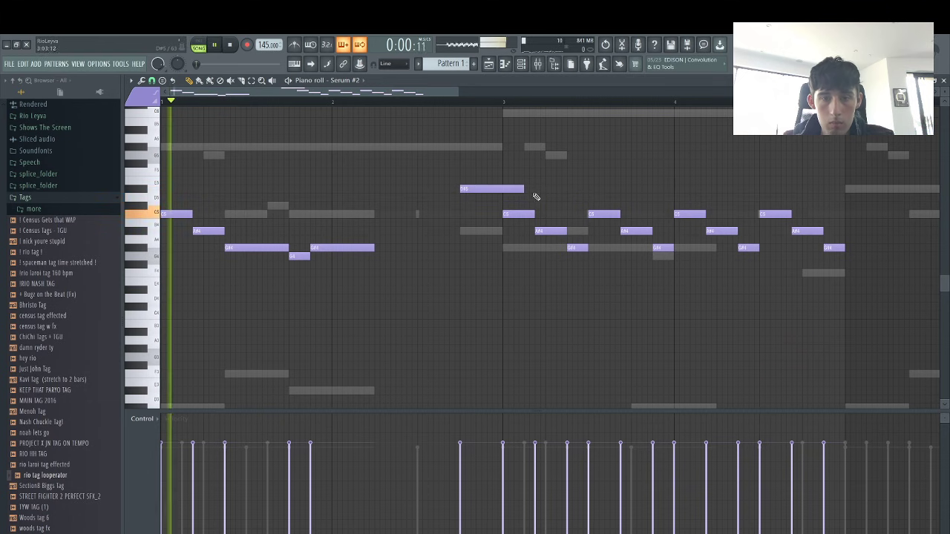
drag(522, 190, 503, 196)
mouse_move(856, 285)
mouse_down()
mouse_move(635, 205)
mouse_move(520, 145)
mouse_up()
key(Delete)
Duplicate the two-bar melody into bars 3 and 4, raising the copy's G#4, G4 and G#4 notes to G5, G#5 and D#5
key(ctrl+b)
ctrl+click(589, 185)
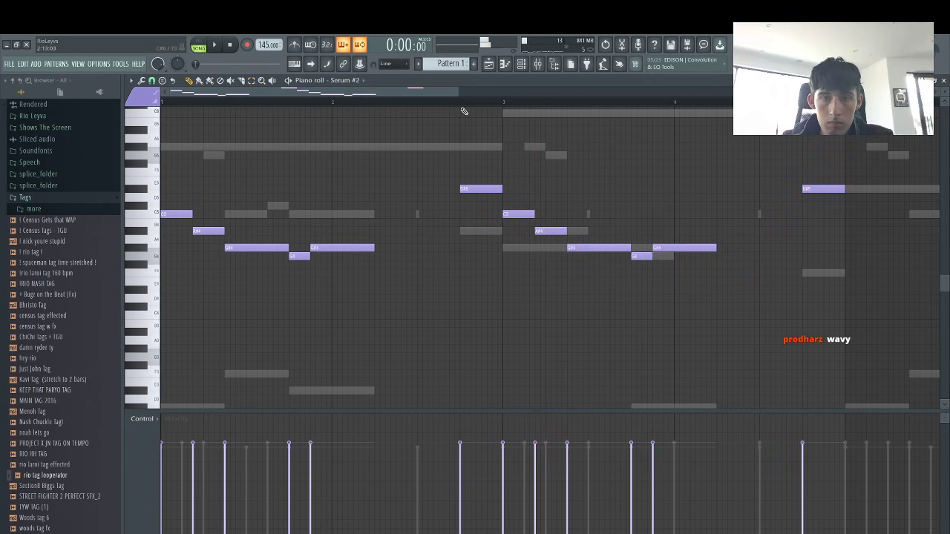
drag(589, 247, 593, 158)
key(space)
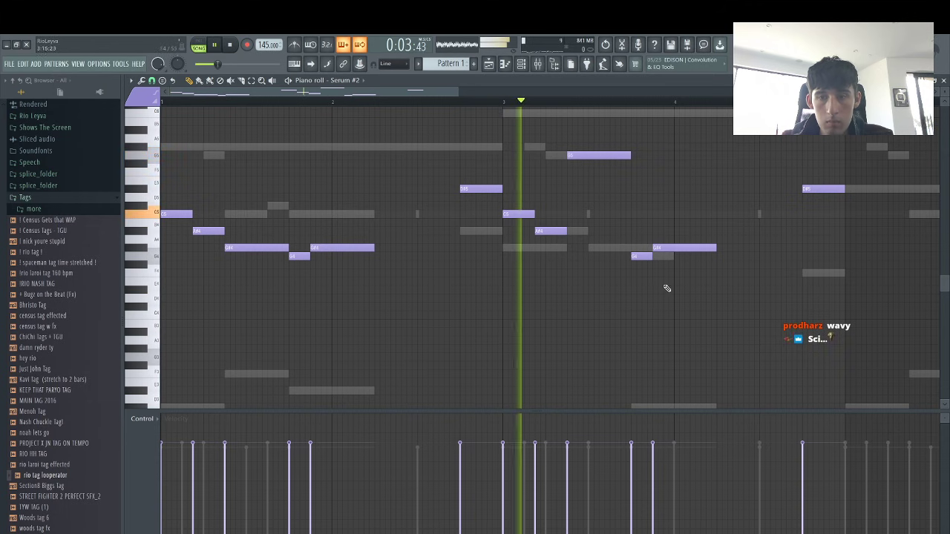
drag(641, 256, 642, 147)
key(space)
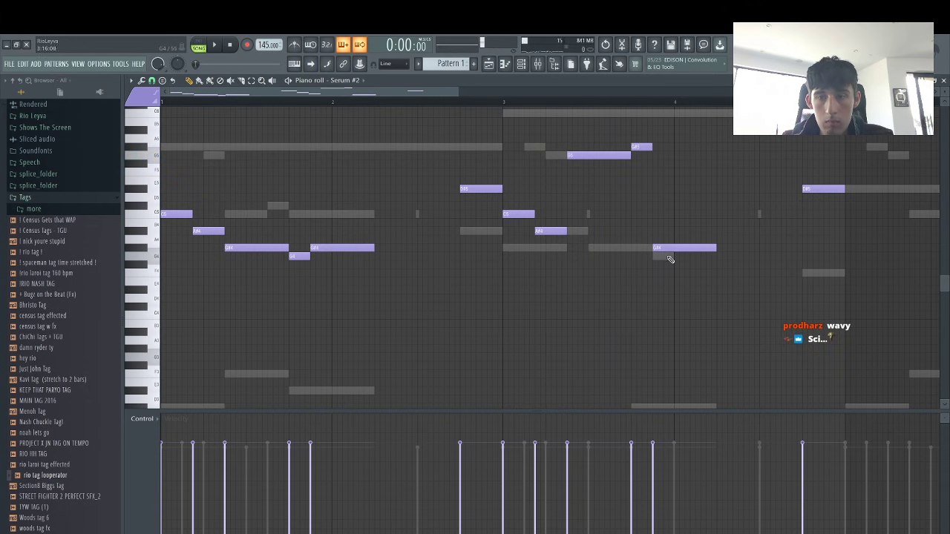
Solo Serum #2, audition the presets after "luv", including "rage", "rodset" and "sandpaper", and load a later one
click(527, 68)
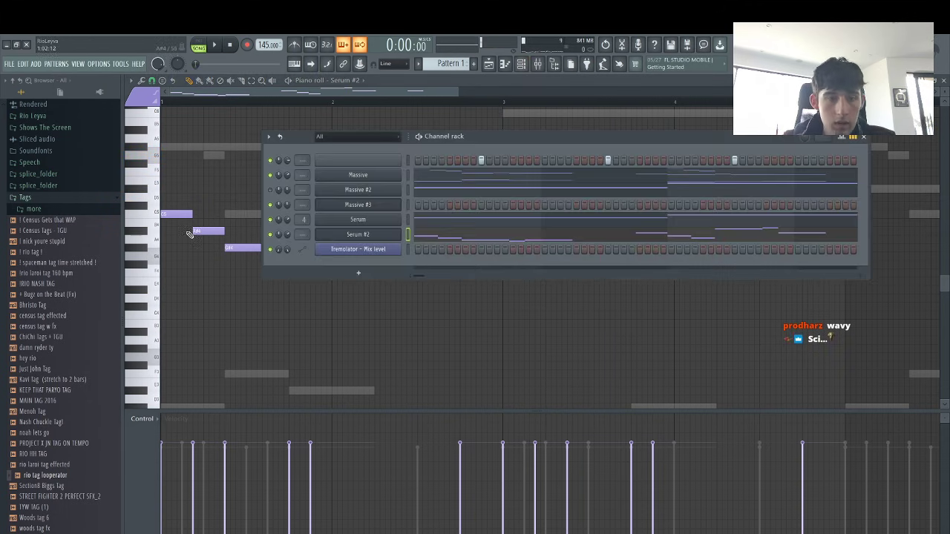
key(space)
click(374, 234)
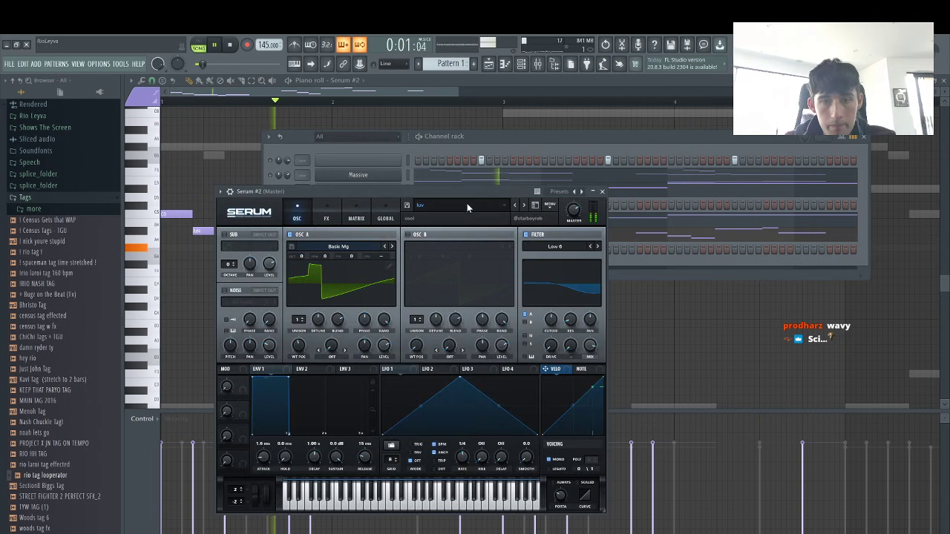
click(524, 205)
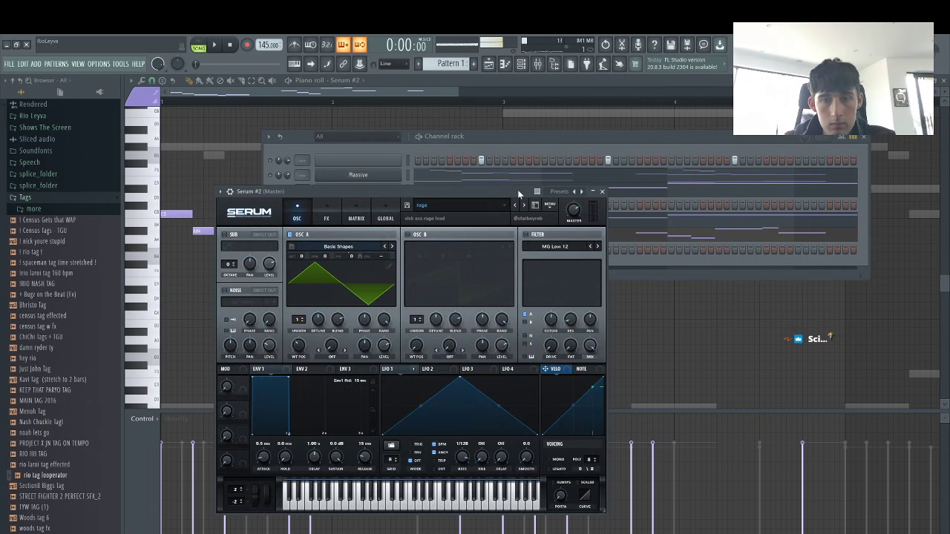
key(space)
click(525, 205)
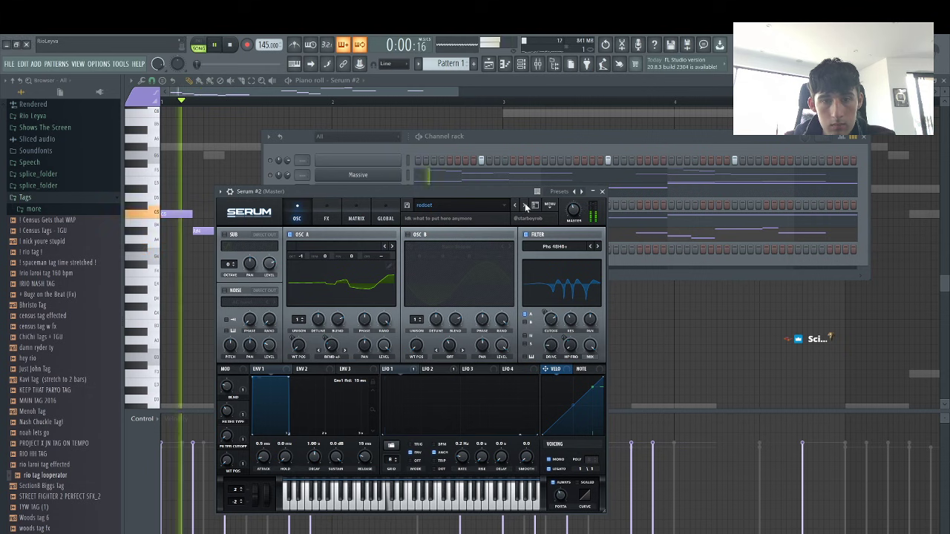
click(525, 205)
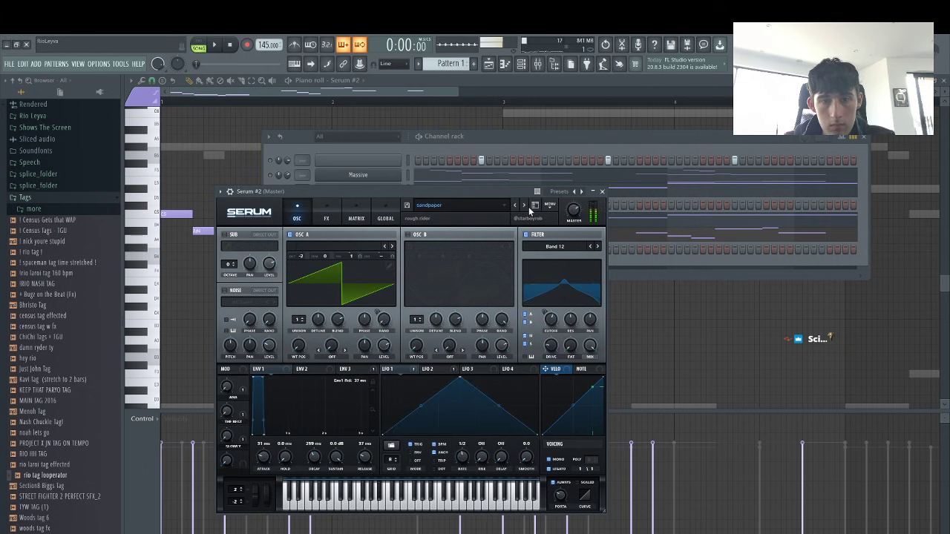
click(525, 205)
key(space)
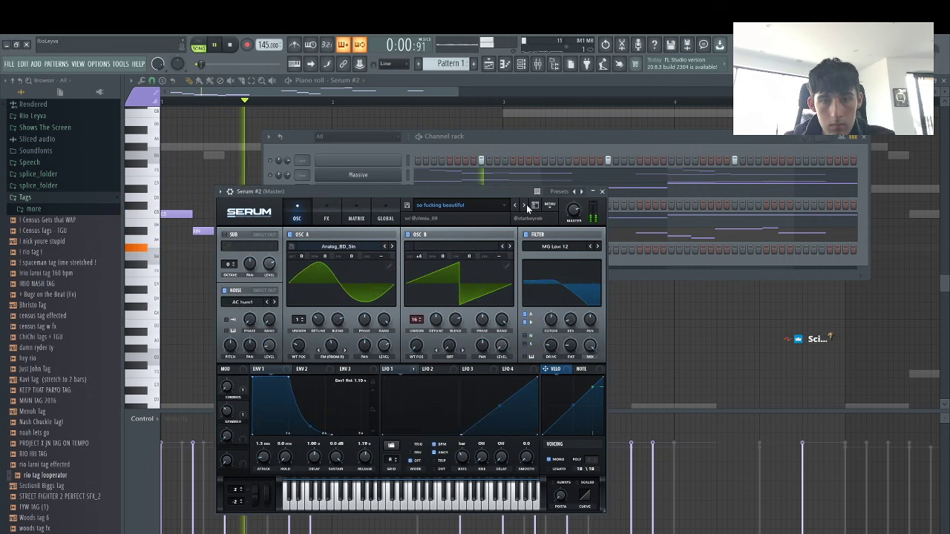
click(525, 206)
Replace the D#5 note ending bar 4 with six short notes in its second half: G#4, A#4, C5, C5, A#4, G#4
click(549, 139)
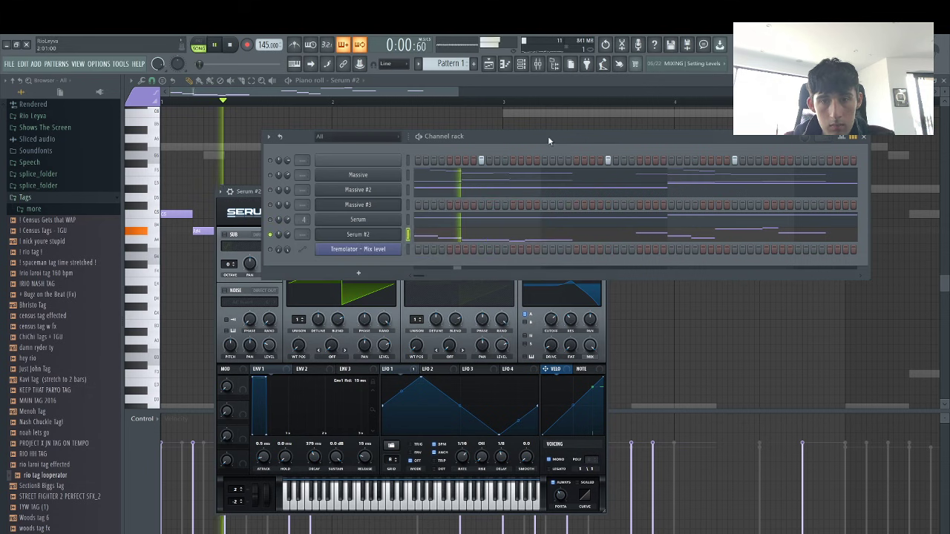
click(460, 237)
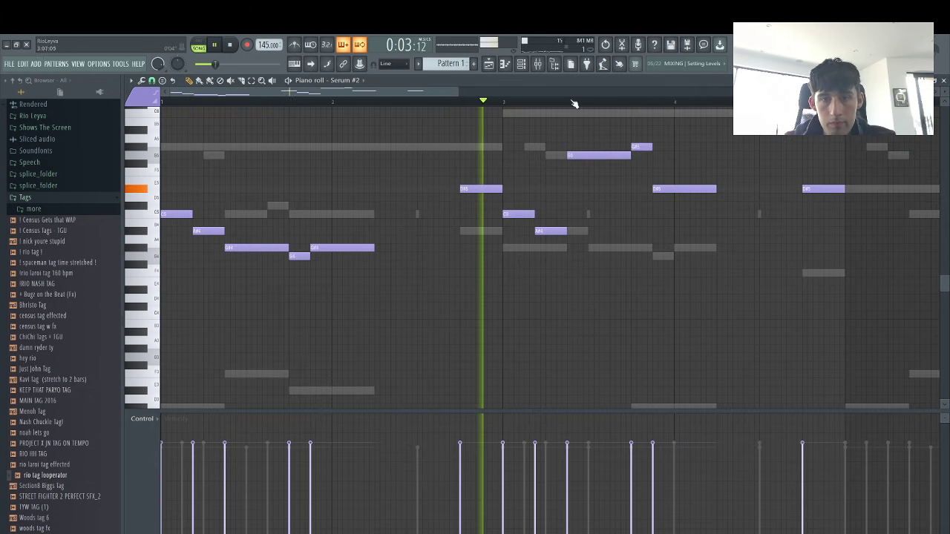
drag(457, 92, 587, 92)
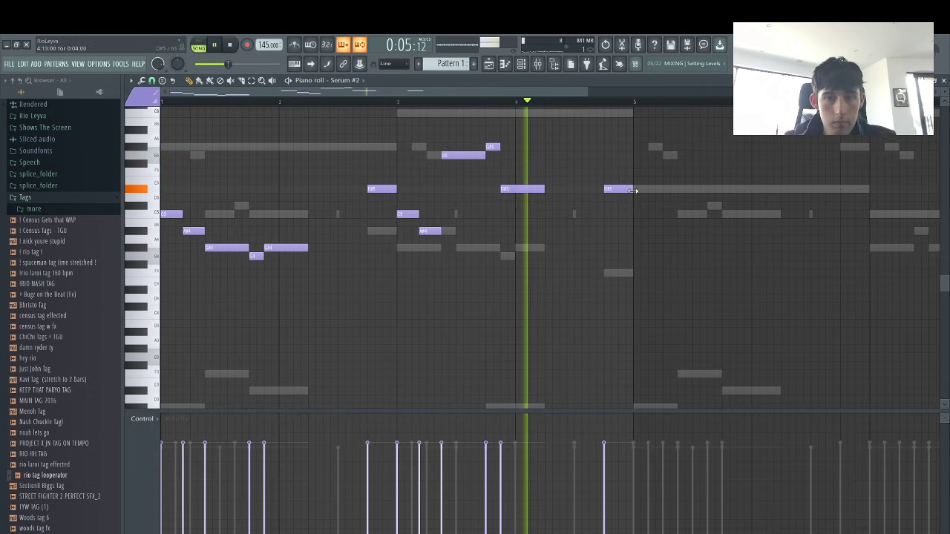
drag(613, 189, 615, 235)
key(space)
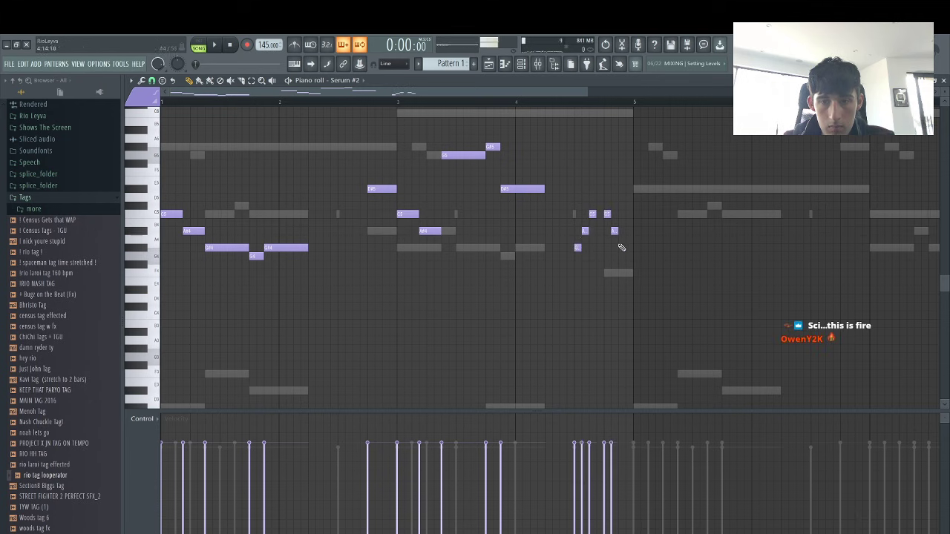
key(space)
Enable the Massive and Serum channels alongside Serum #2 and play them together
key(F6)
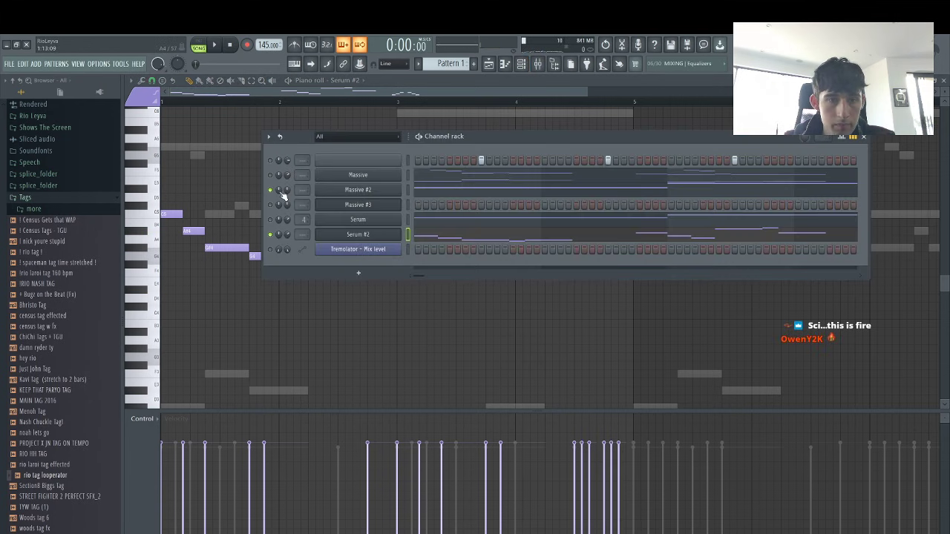
key(space)
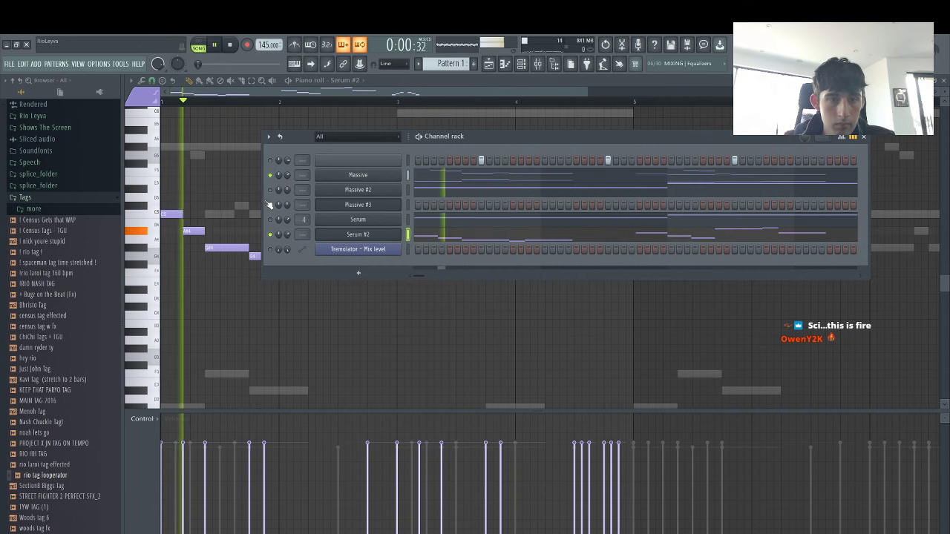
key(space)
click(270, 220)
key(space)
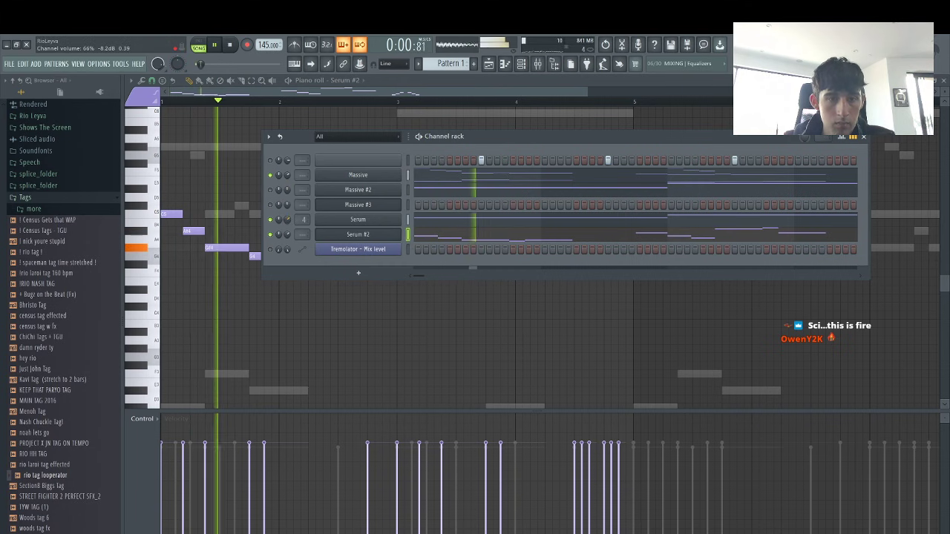
Transpose the Serum #2 melody up one octave and duplicate all four bars into bars 5 to 8
click(427, 240)
click(429, 241)
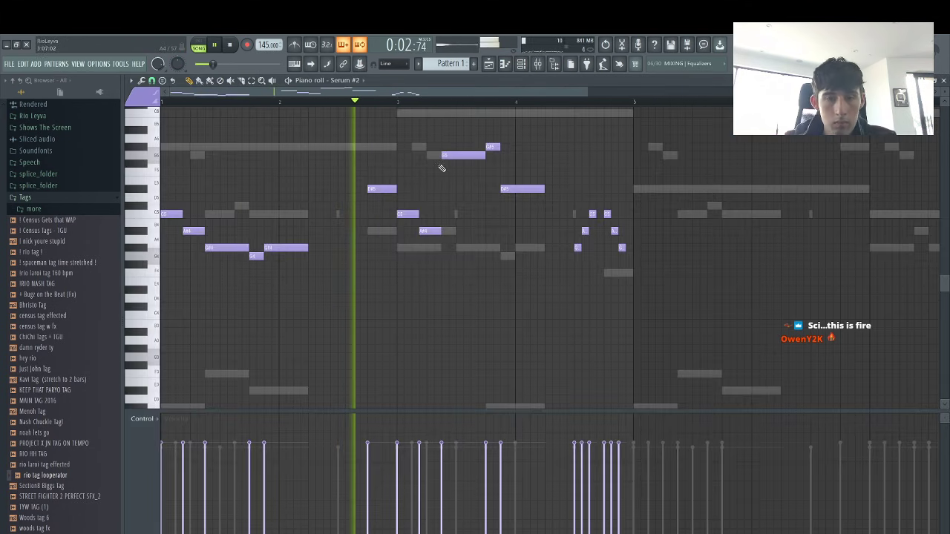
drag(599, 96, 927, 98)
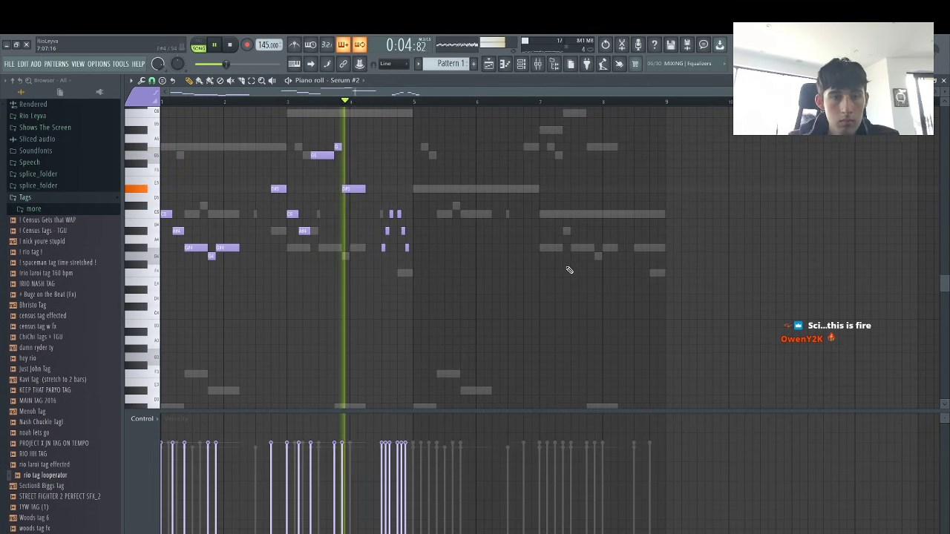
key(ctrl+Up)
key(ctrl+v)
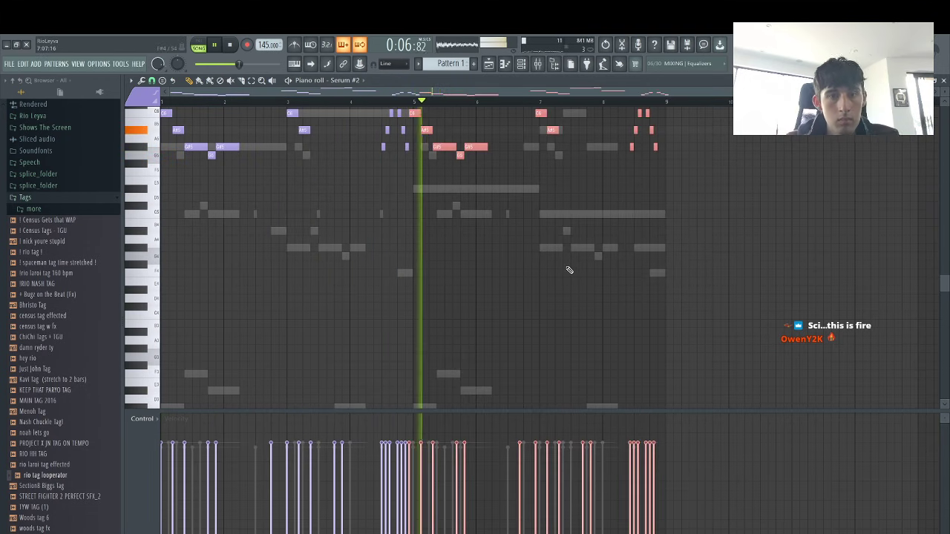
key(shift+Right)
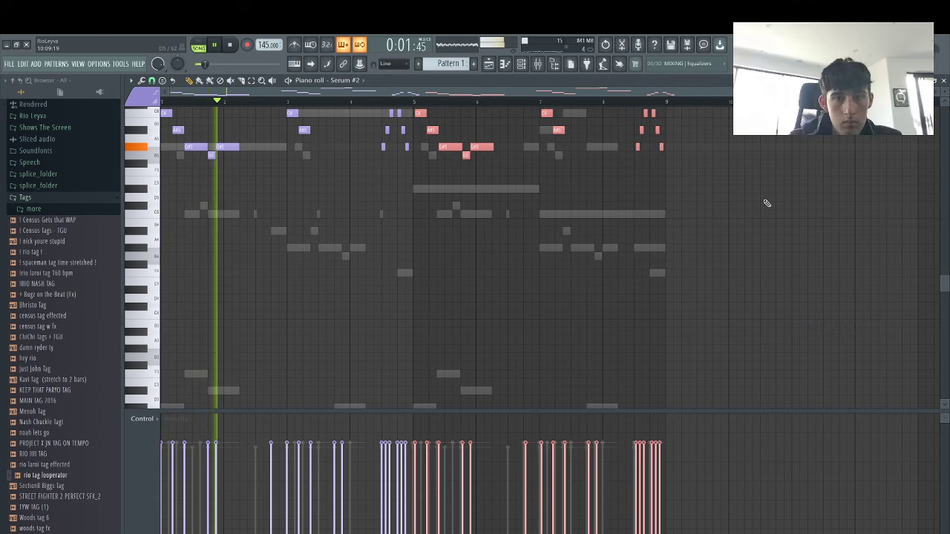
scroll(386, 274, up, 3)
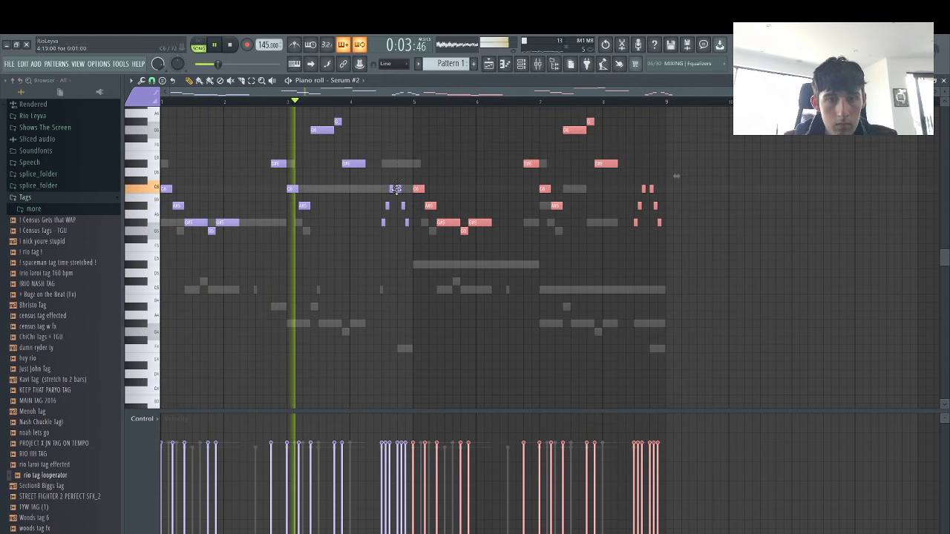
Replace the six short notes ending bar 4 with G#5, A#5 and D#6, and delete the matching six notes ending bar 8
drag(413, 223, 386, 204)
key(Delete)
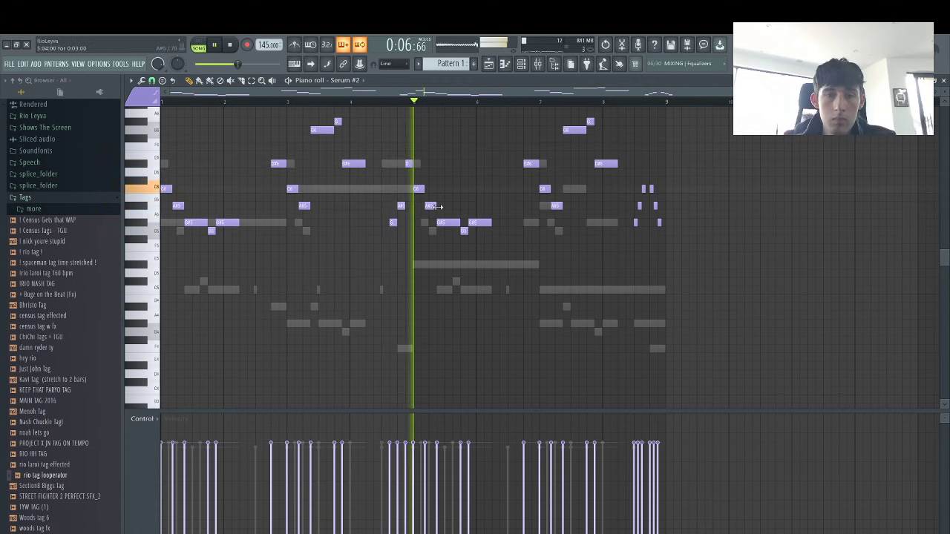
key(e)
drag(679, 243, 634, 176)
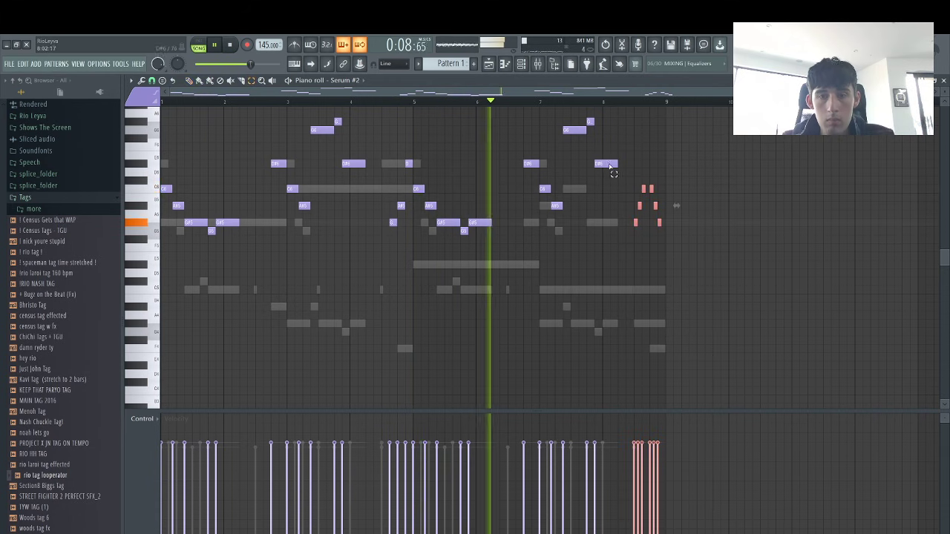
key(Delete)
Raise the long D#6 note leading into bar 8 to C7, add a short C7 near the end of bar 8, and play the phrase
scroll(638, 223, up, 2)
click(607, 212)
key(ctrl+Up)
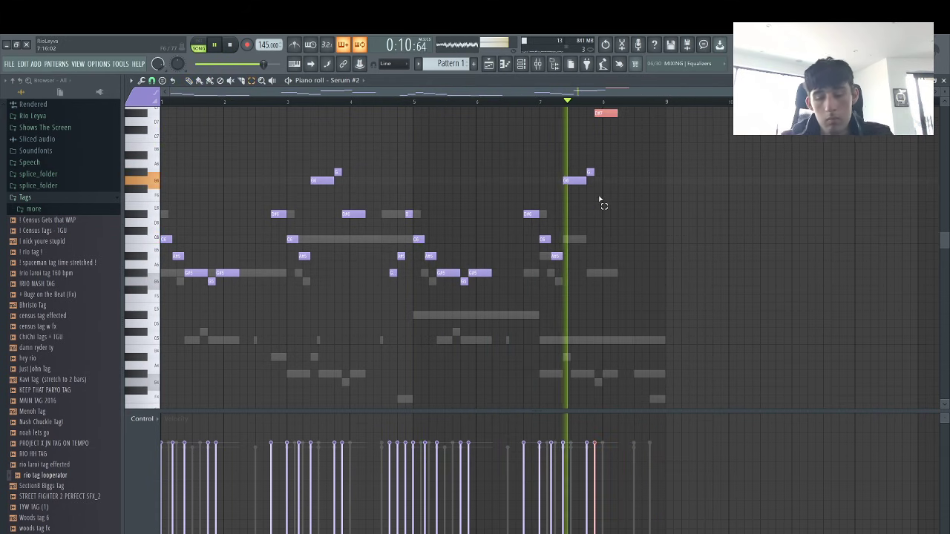
key(space)
click(648, 139)
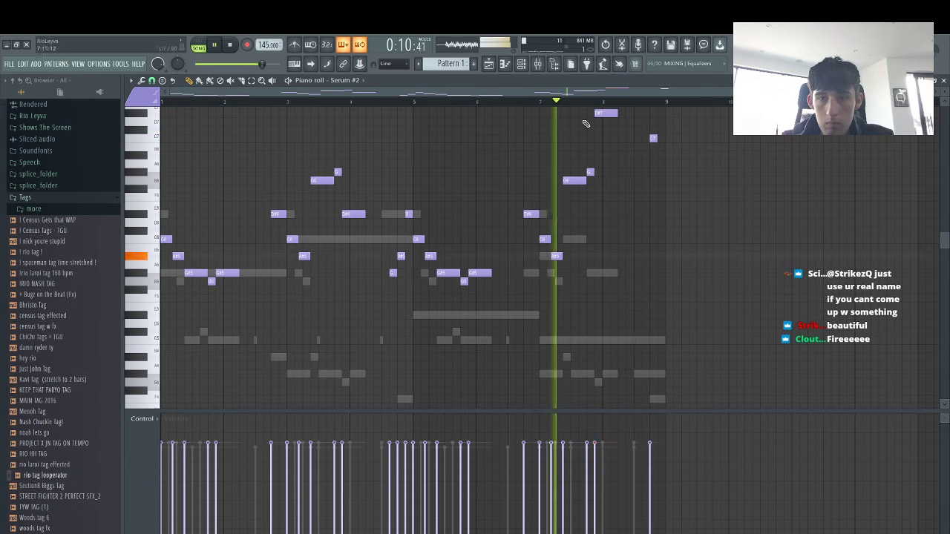
drag(598, 115, 597, 145)
key(space)
click(571, 102)
key(space)
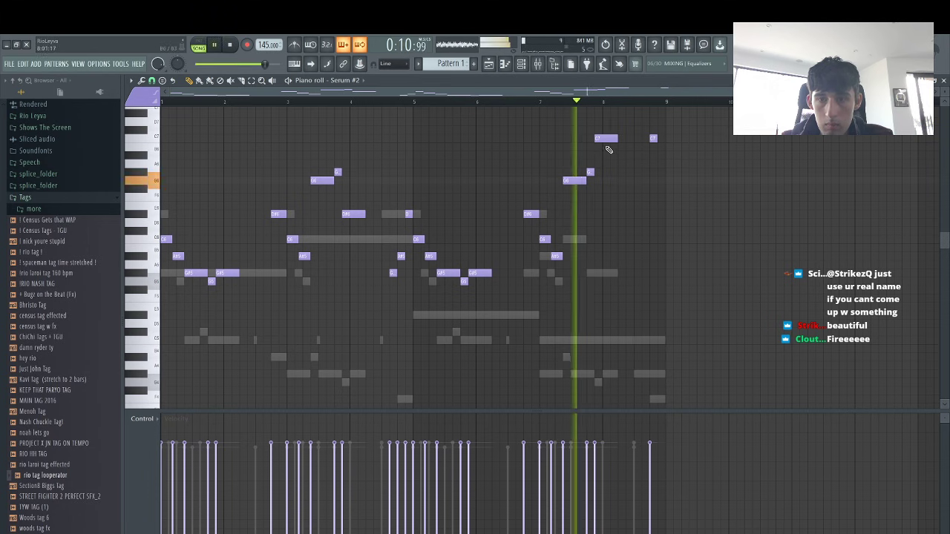
Try a descending ending of short A#6, G#6 and G6 notes in the second half of bar 8 and play it
click(653, 156)
key(space)
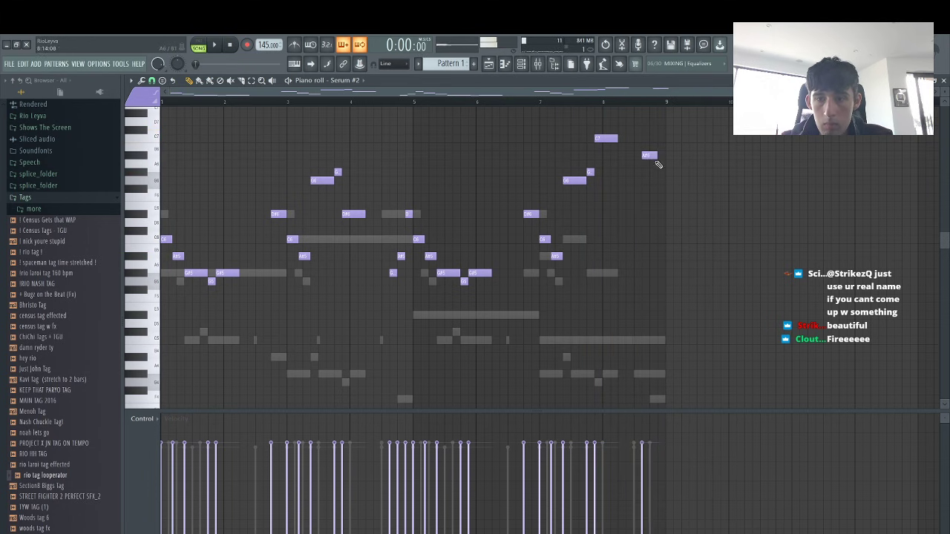
right_click(654, 164)
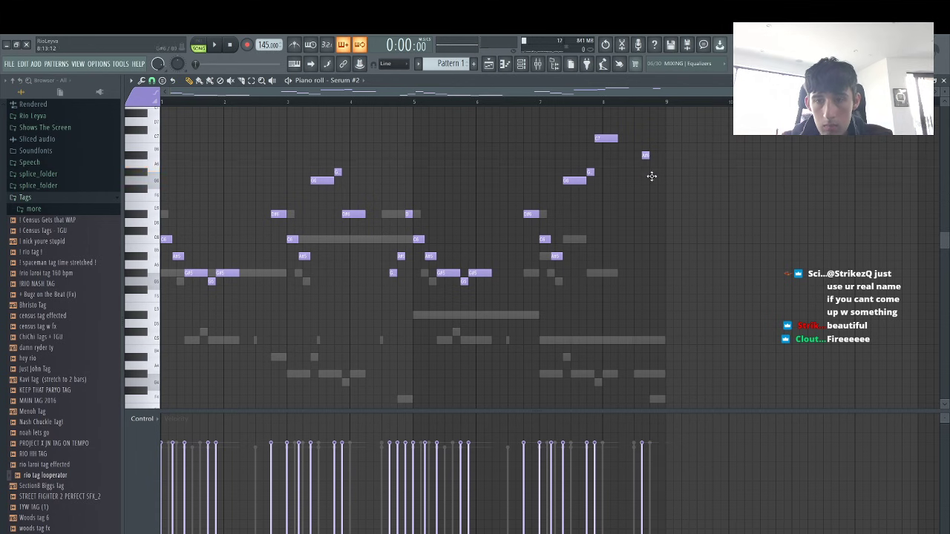
click(627, 101)
key(space)
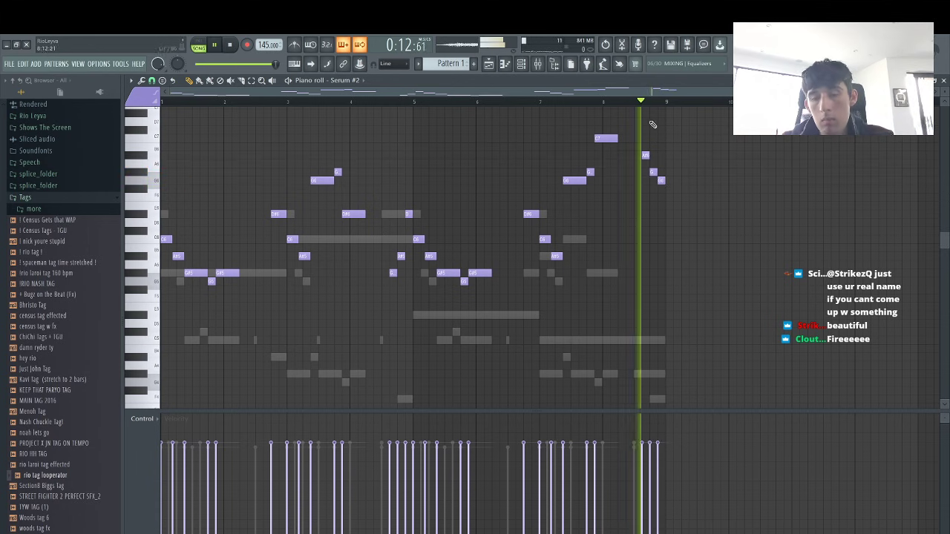
click(610, 102)
key(space)
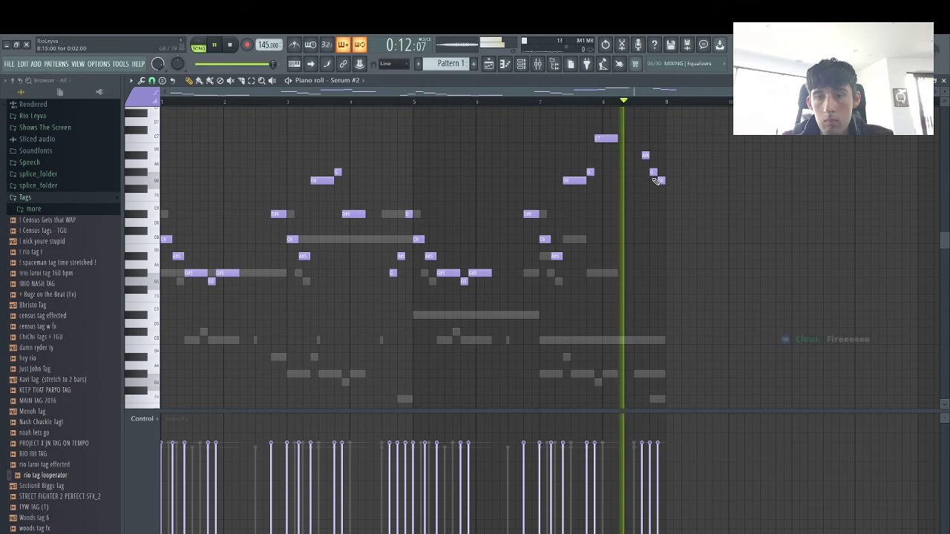
Replace the descending notes ending bar 8 with rising G#6, A#6 and C7 notes and play them
right_click(653, 172)
right_click(661, 181)
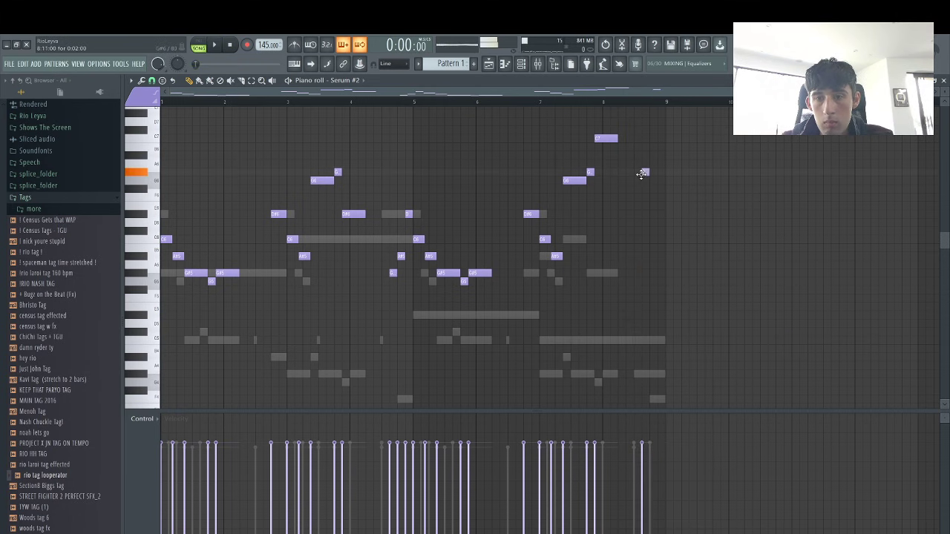
click(627, 105)
key(space)
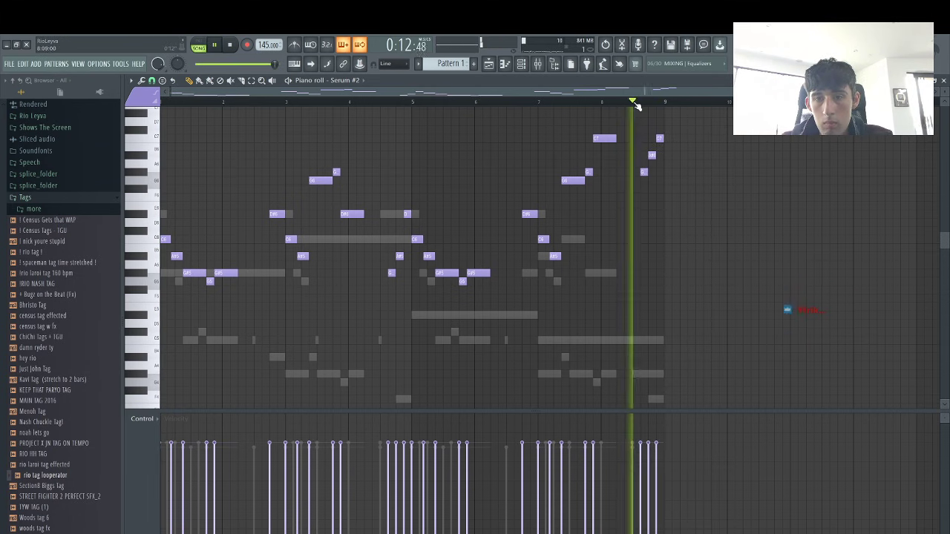
Cut the existing notes from Massive #2, paste in the Massive channel's melody, and mute Massive
click(521, 64)
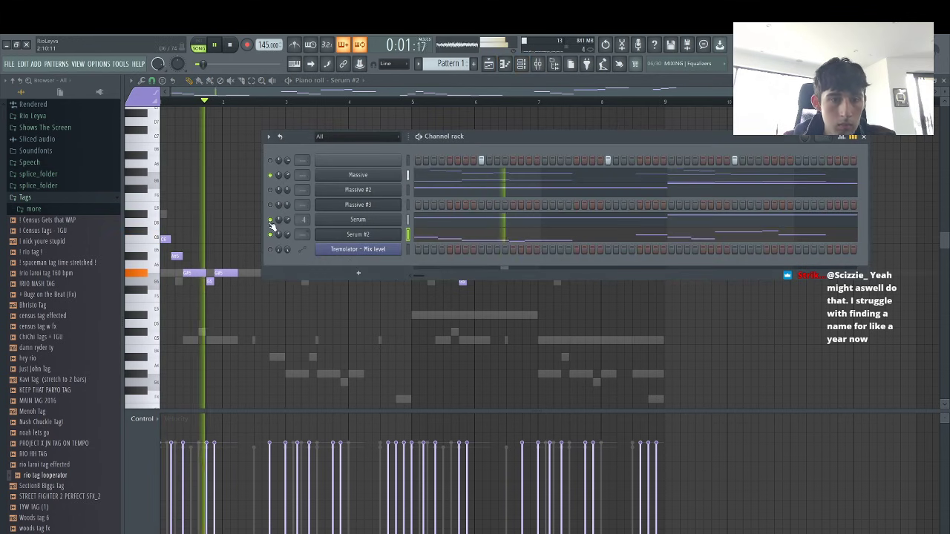
right_click(399, 188)
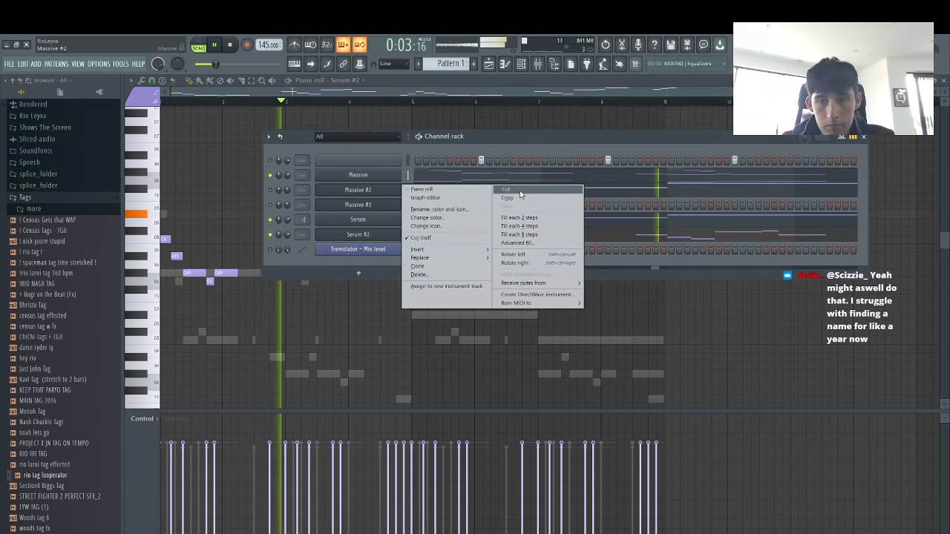
click(515, 192)
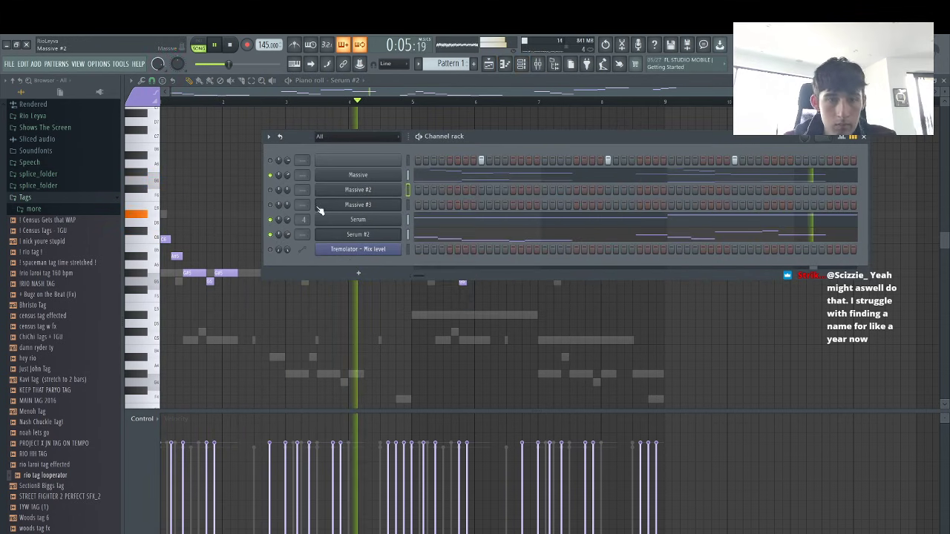
click(408, 192)
key(ctrl+v)
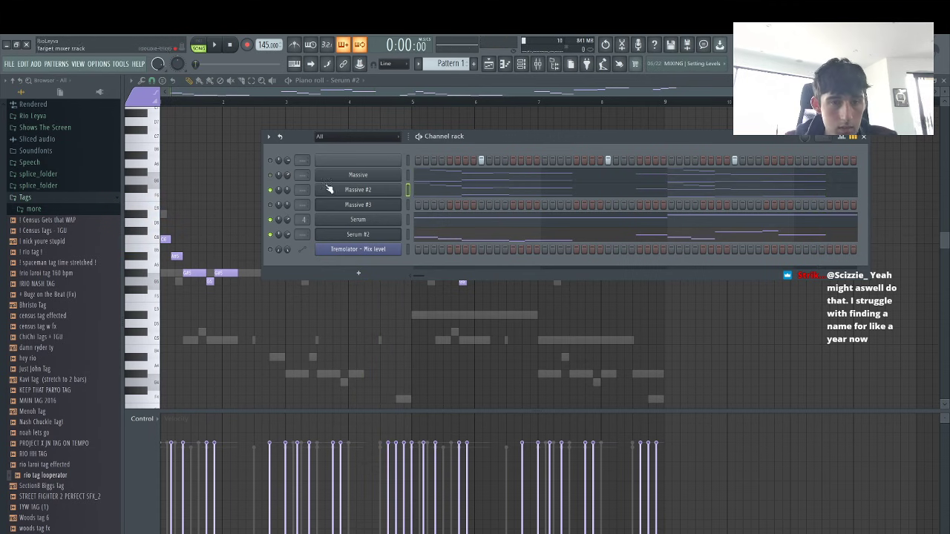
Open the Massive #2 instrument, solo its channel and start playback
click(329, 189)
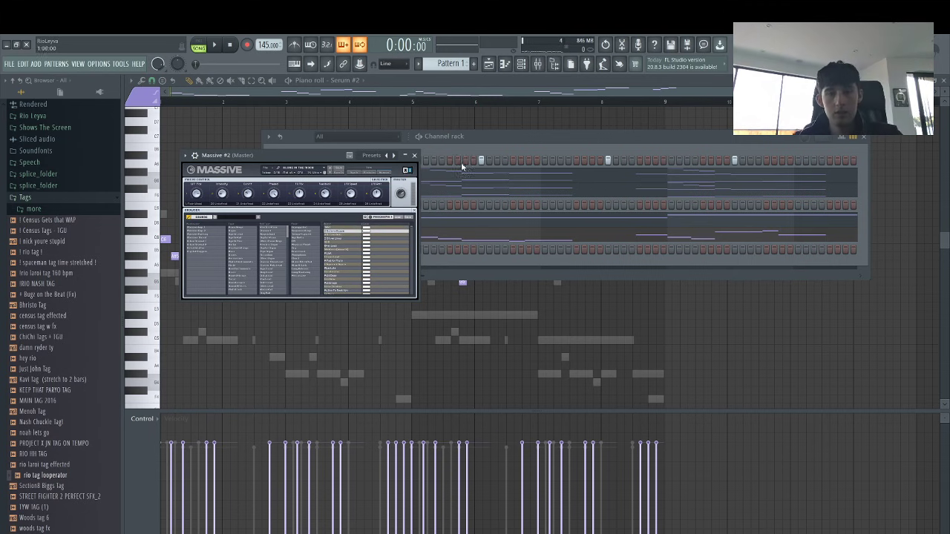
click(478, 138)
right_click(280, 192)
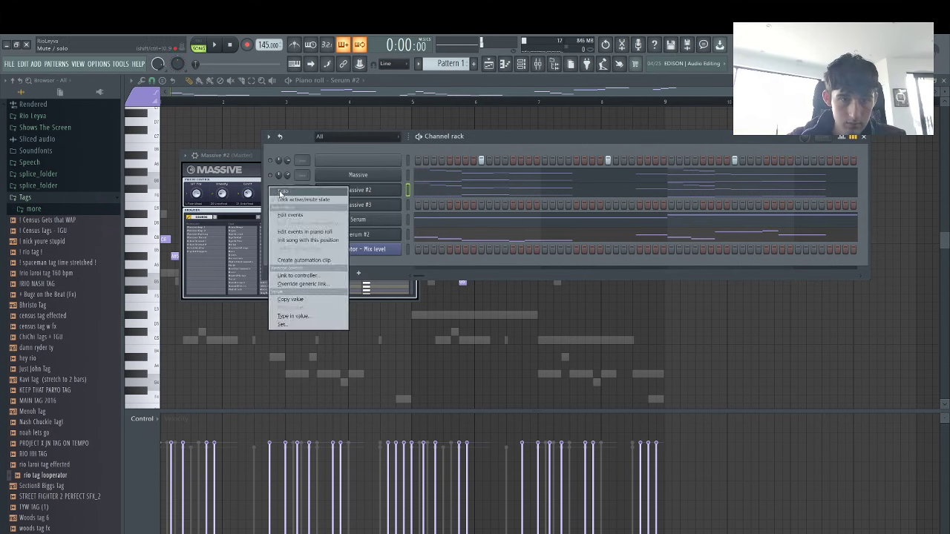
click(281, 192)
key(space)
Audition several Massive #2 presets during playback, narrowing the preset list by a sound attribute
click(343, 190)
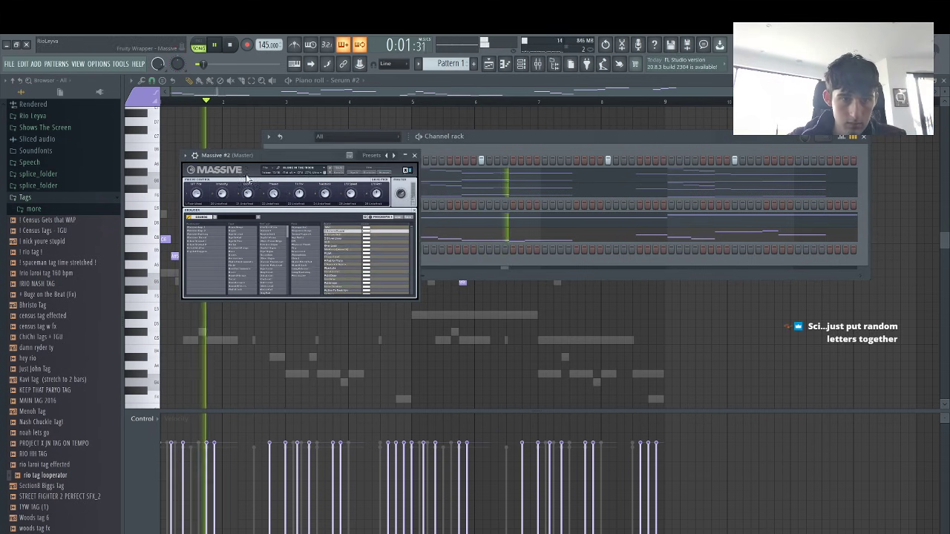
click(339, 267)
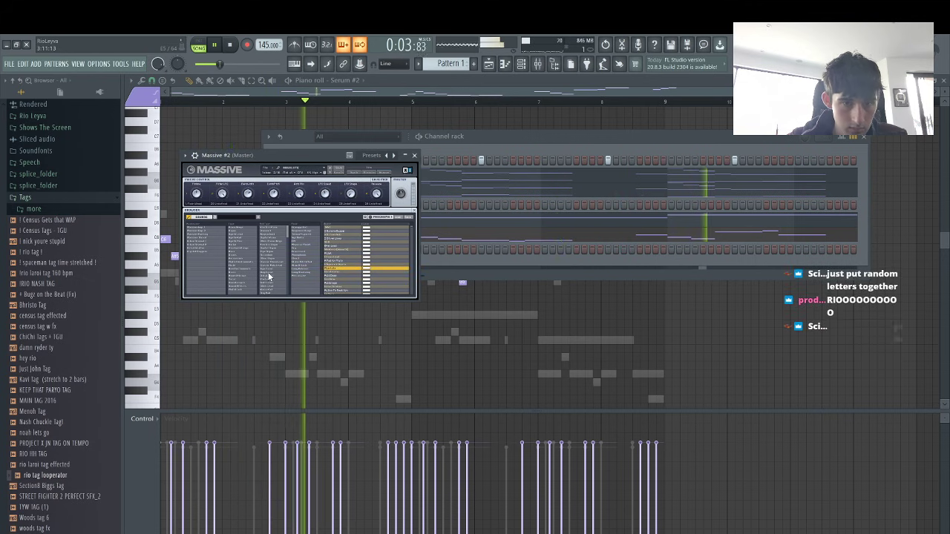
click(301, 260)
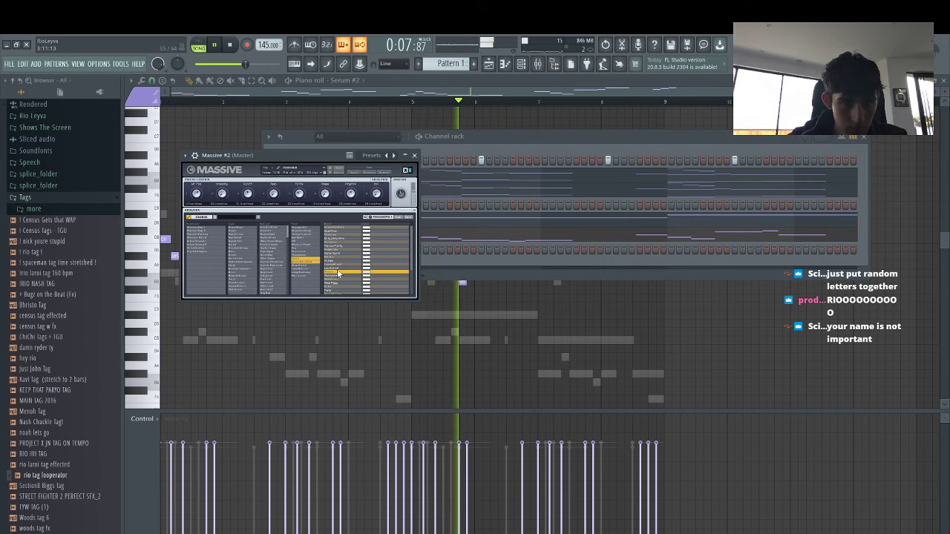
click(310, 261)
click(334, 254)
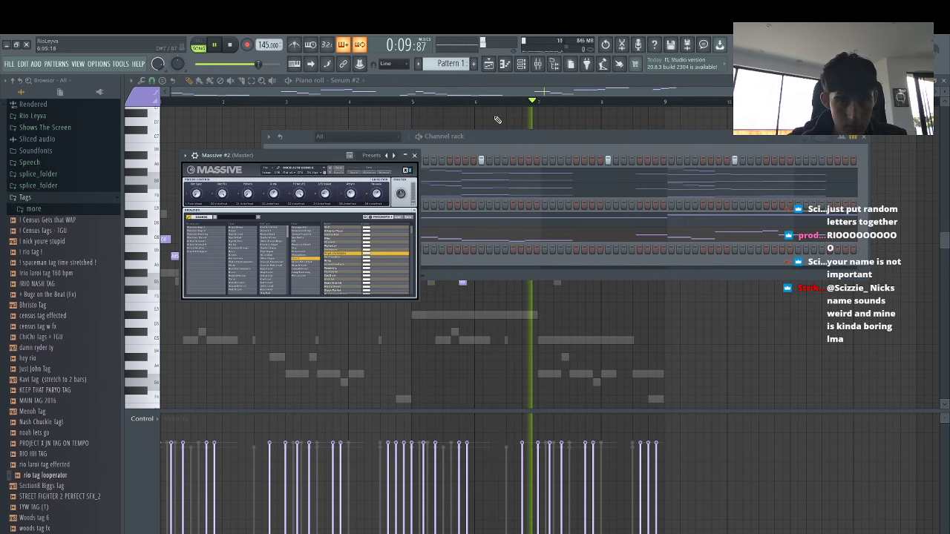
click(466, 153)
key(space)
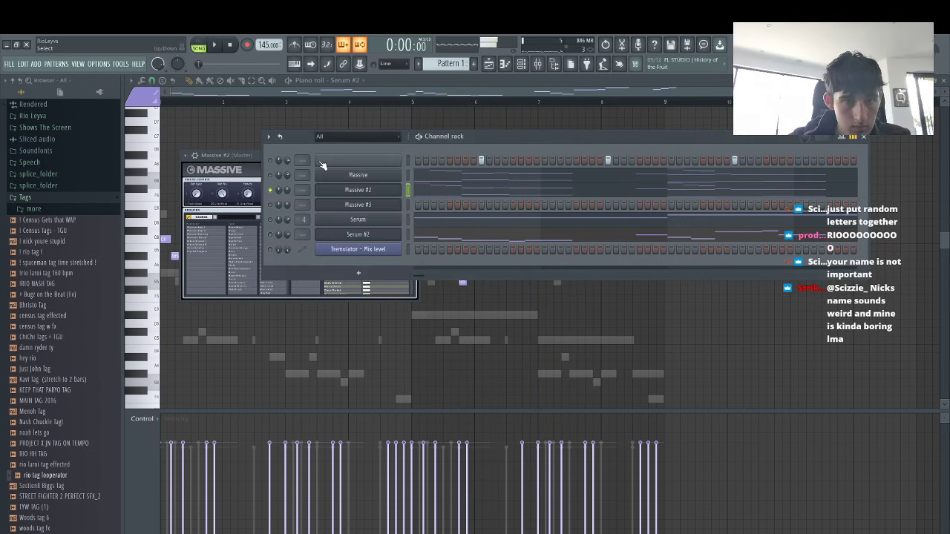
Filter the Massive #2 presets by other instrument types, audition them during playback, and load one
click(242, 156)
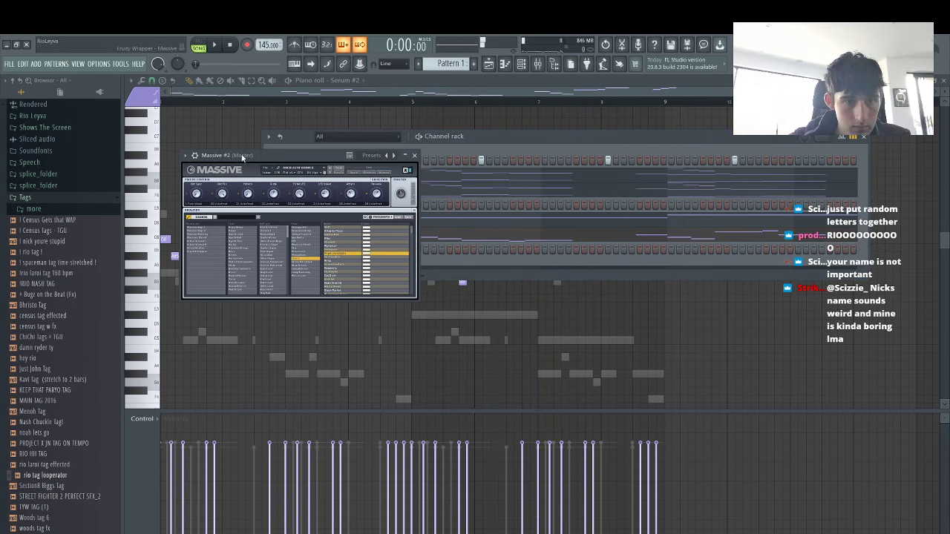
click(299, 259)
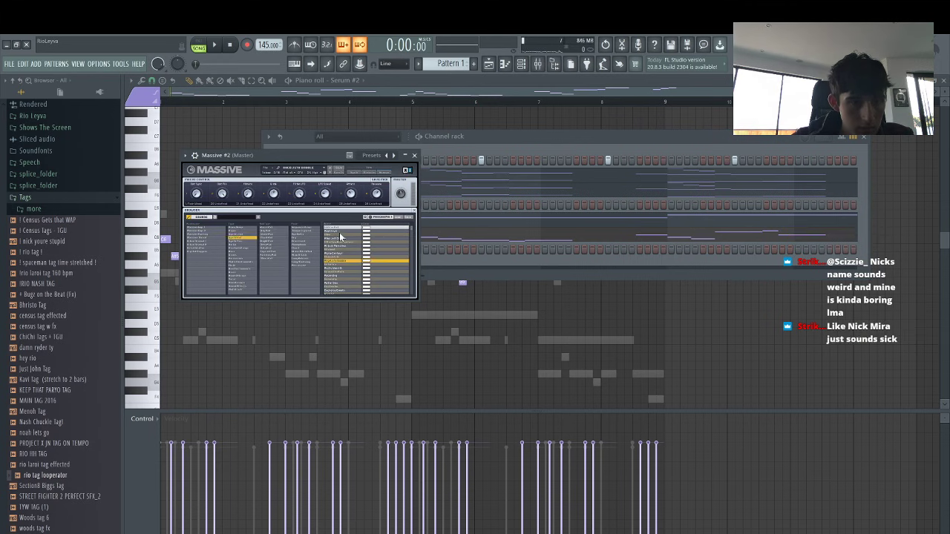
click(341, 235)
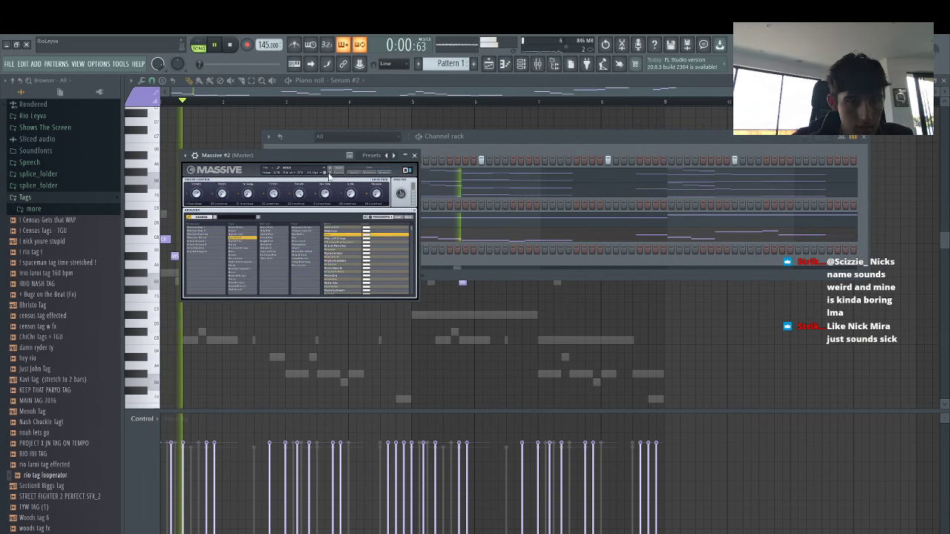
click(329, 171)
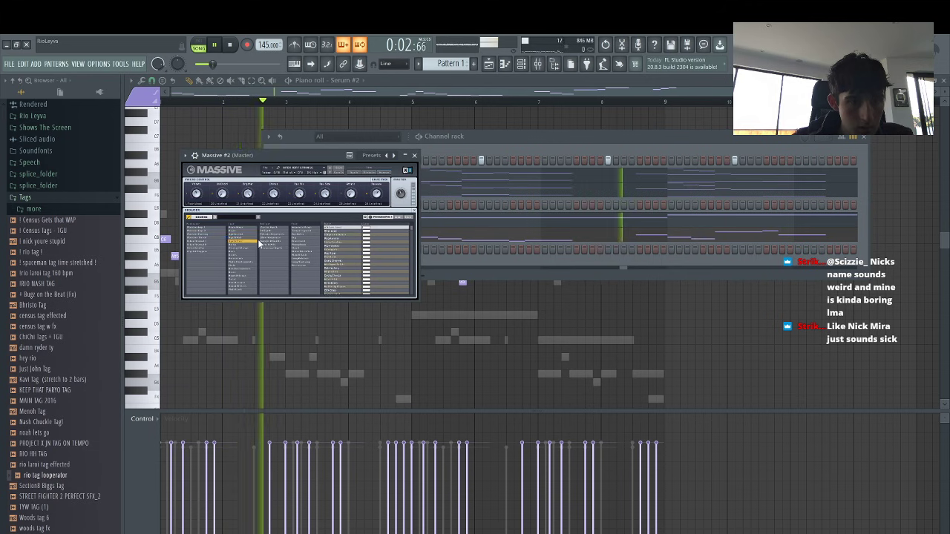
click(341, 236)
click(332, 173)
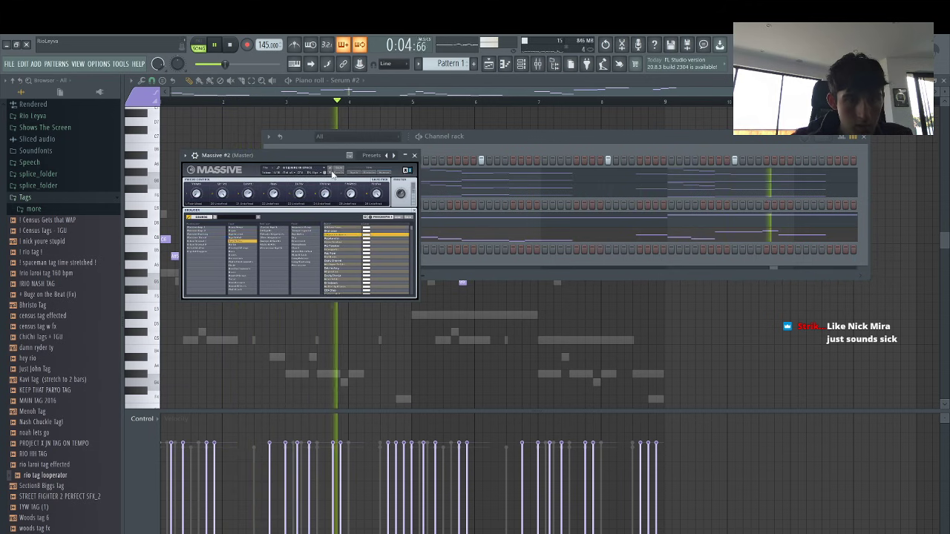
Transpose the Massive #2 notes up one octave and enable the Massive channel alongside it
click(466, 139)
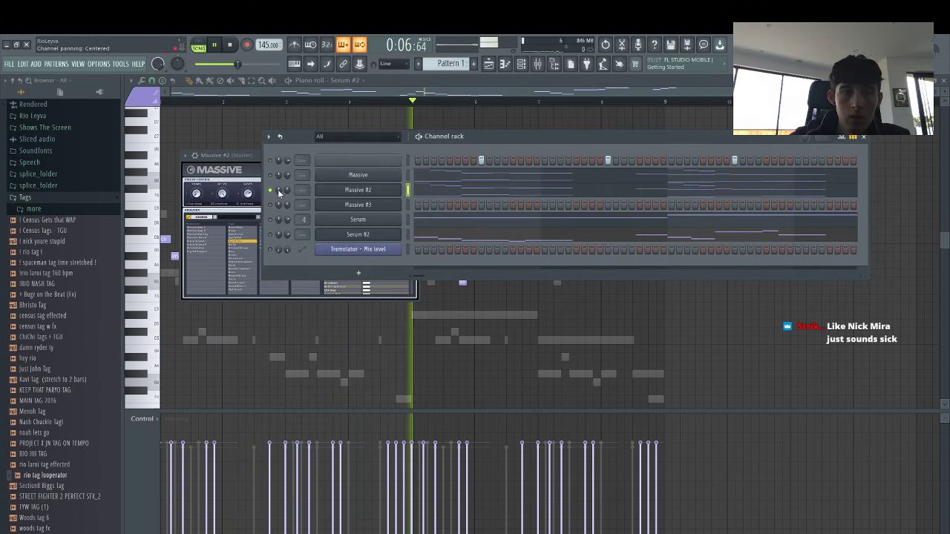
click(447, 189)
key(ctrl+Up)
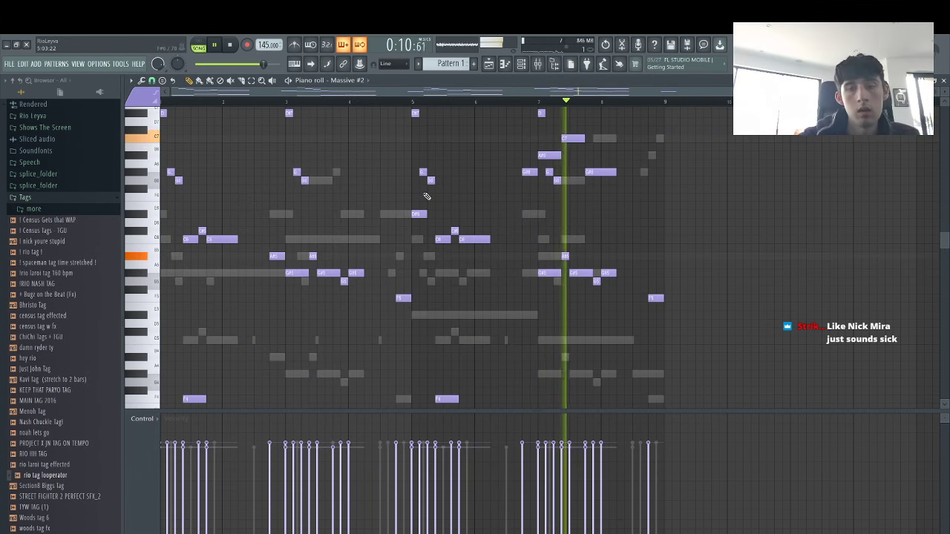
key(F6)
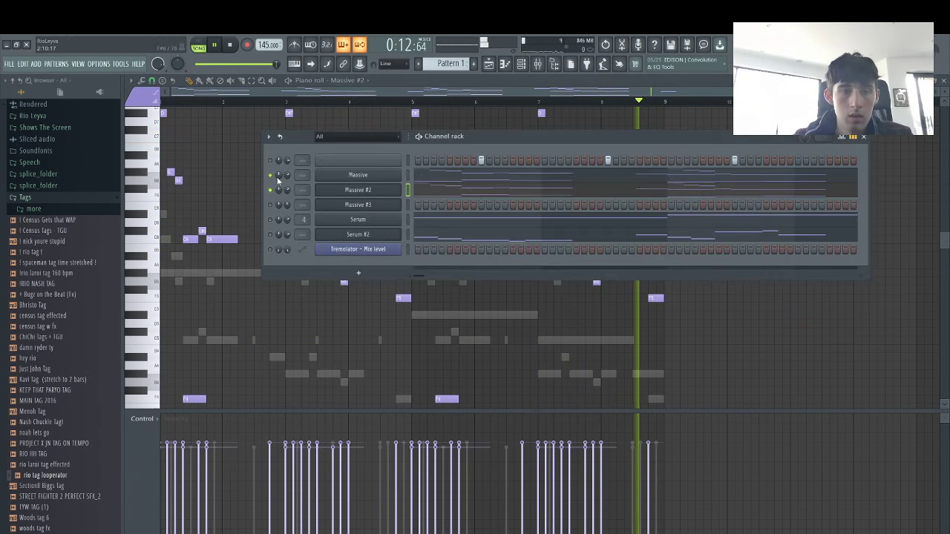
Solo the Massive #2 channel, stop playback and open its instrument
right_click(363, 190)
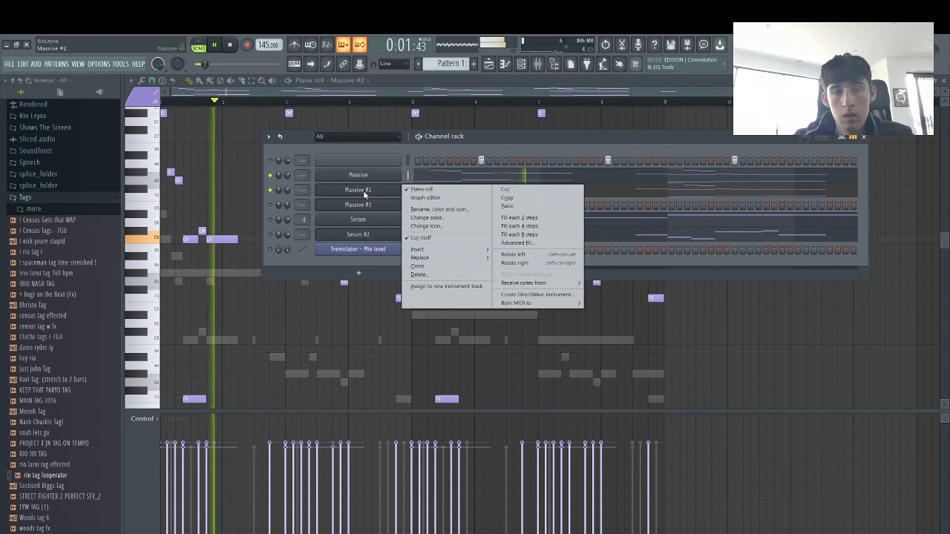
click(259, 183)
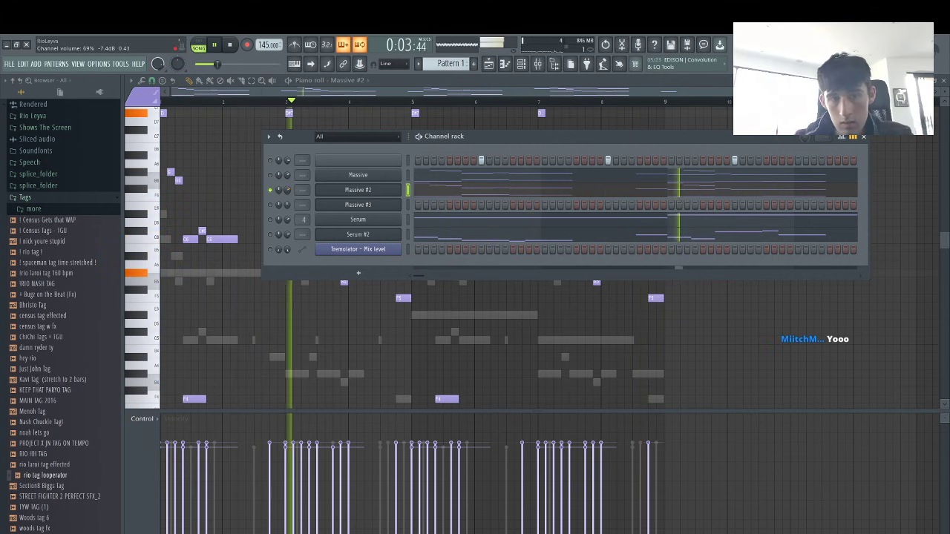
key(space)
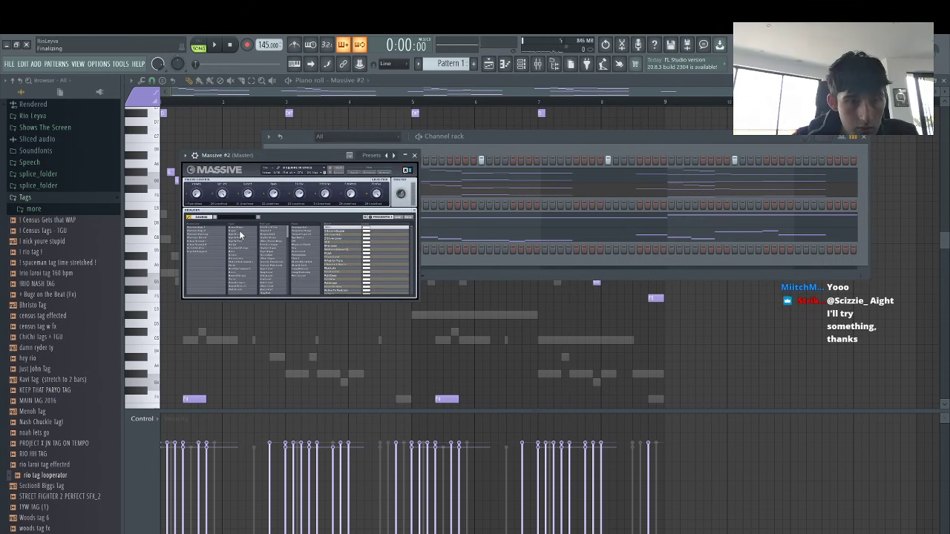
Filter the Massive #2 presets by another instrument type and audition successive presets during playback
click(243, 240)
click(348, 243)
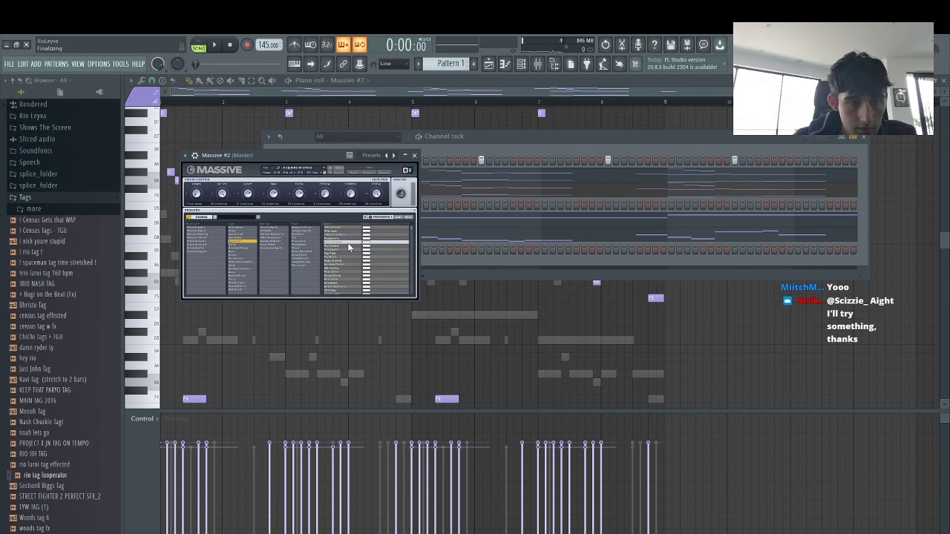
click(331, 174)
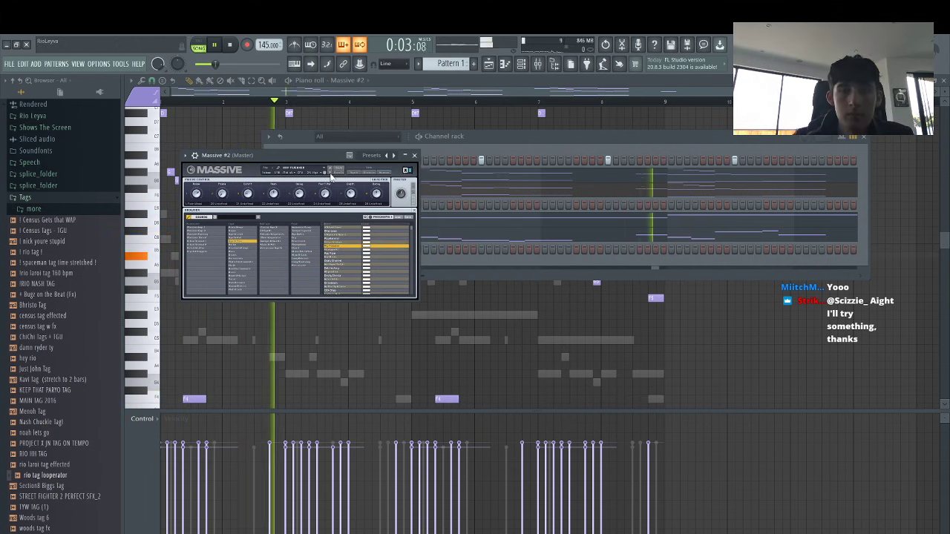
click(330, 173)
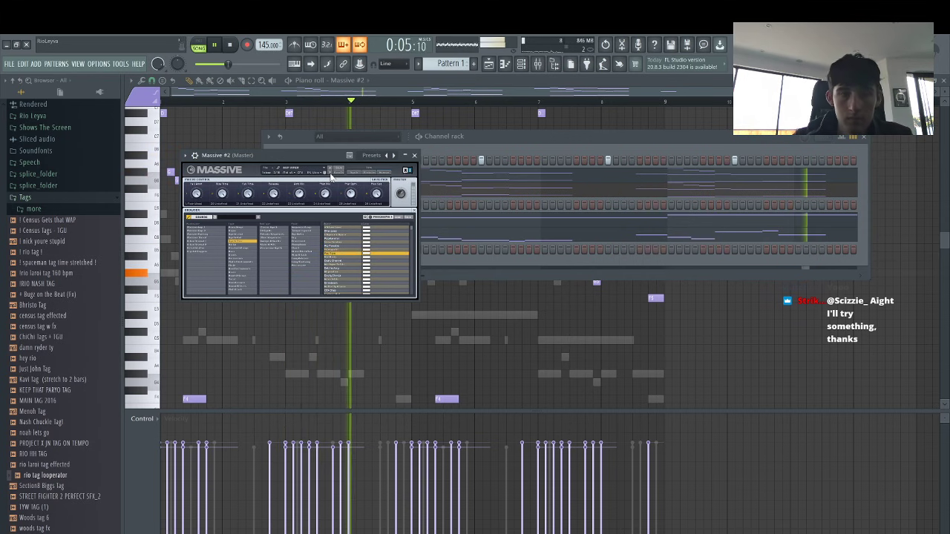
click(330, 173)
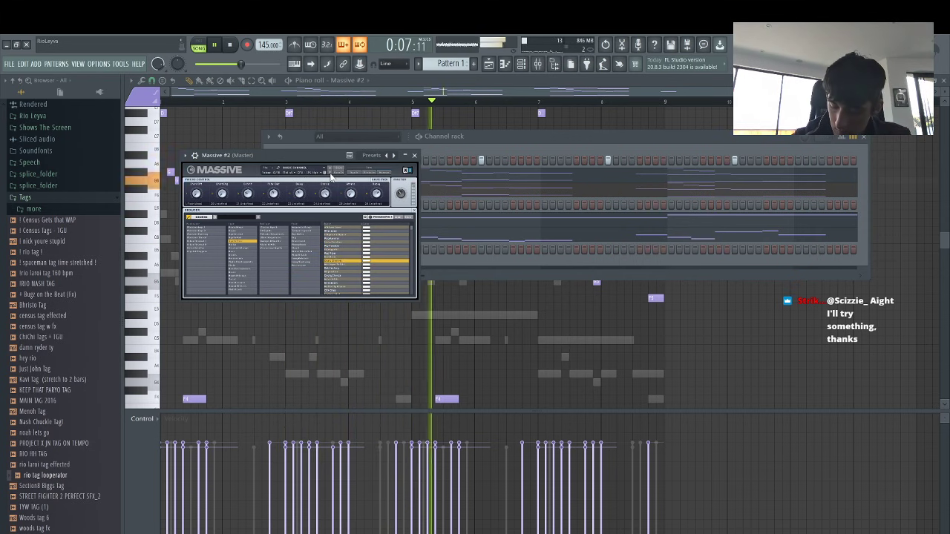
click(331, 173)
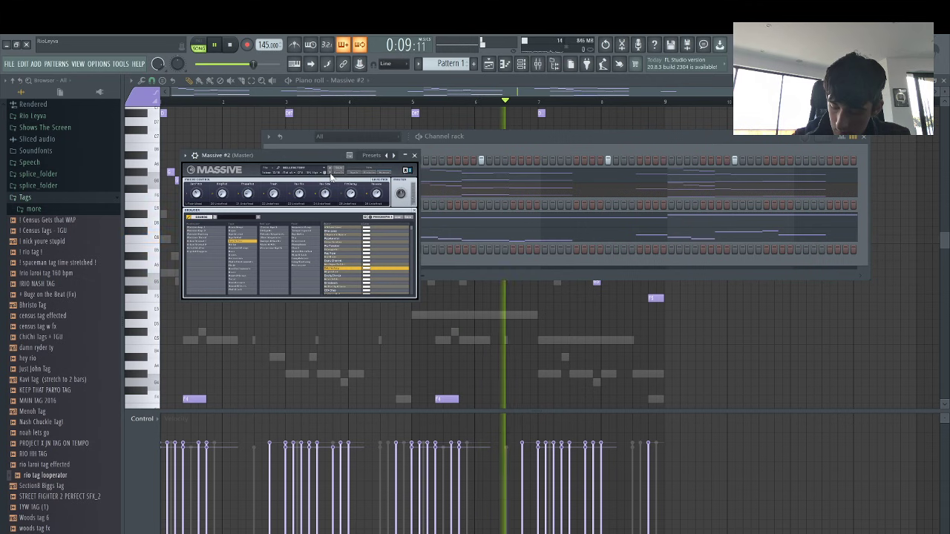
click(330, 173)
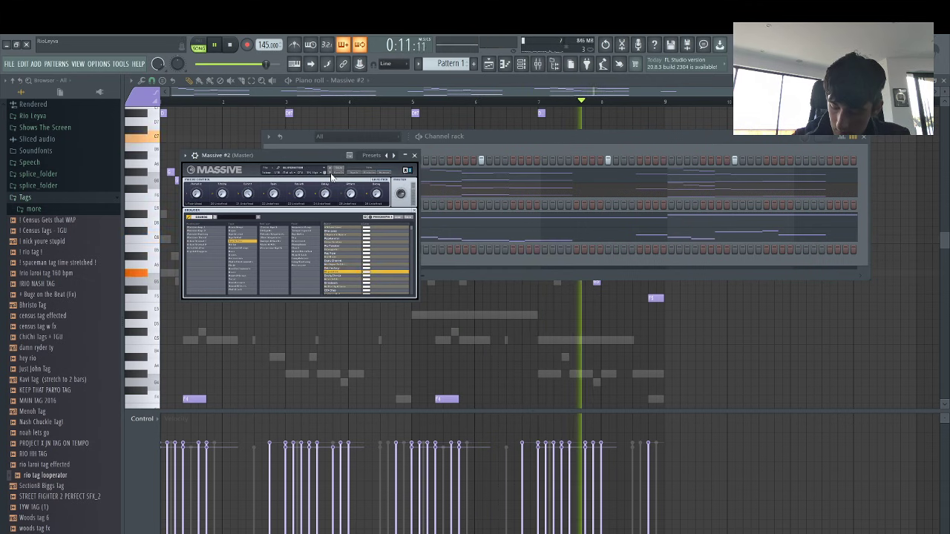
click(330, 173)
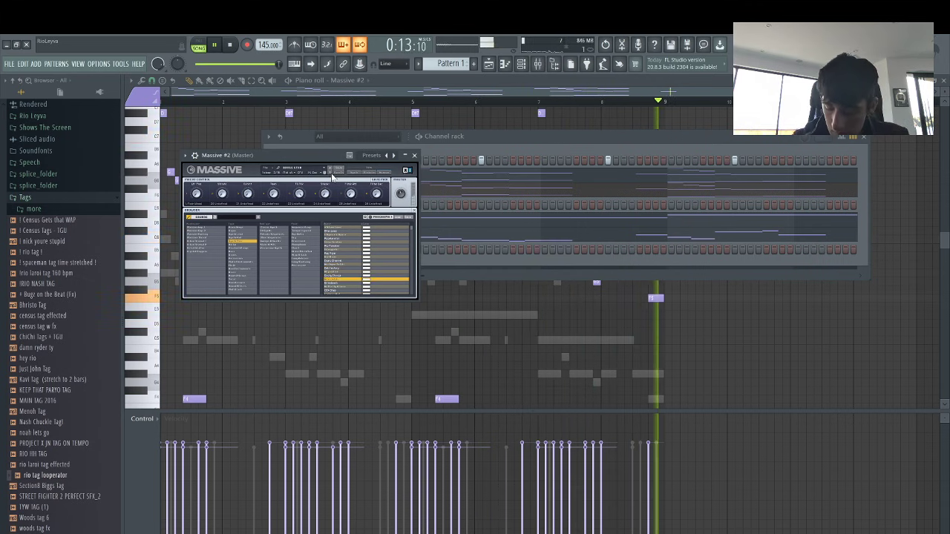
click(331, 173)
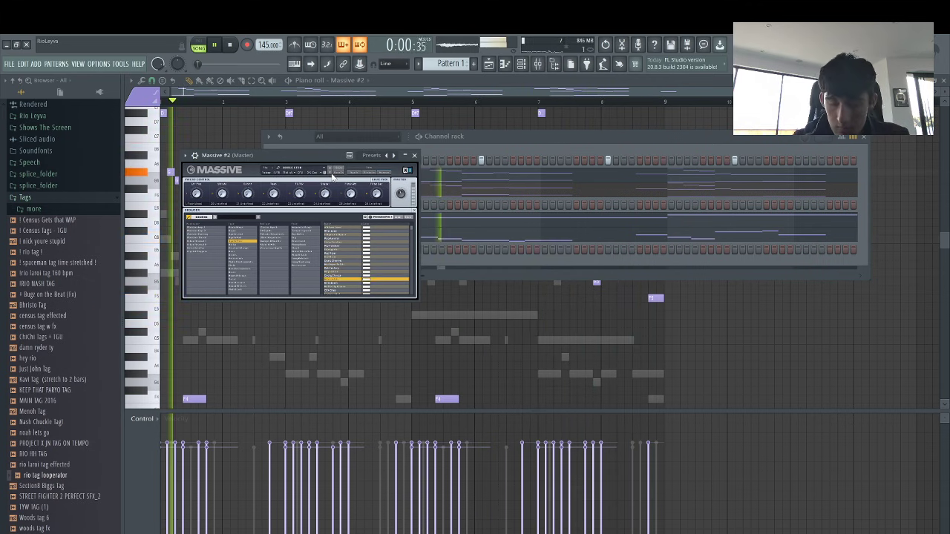
click(331, 173)
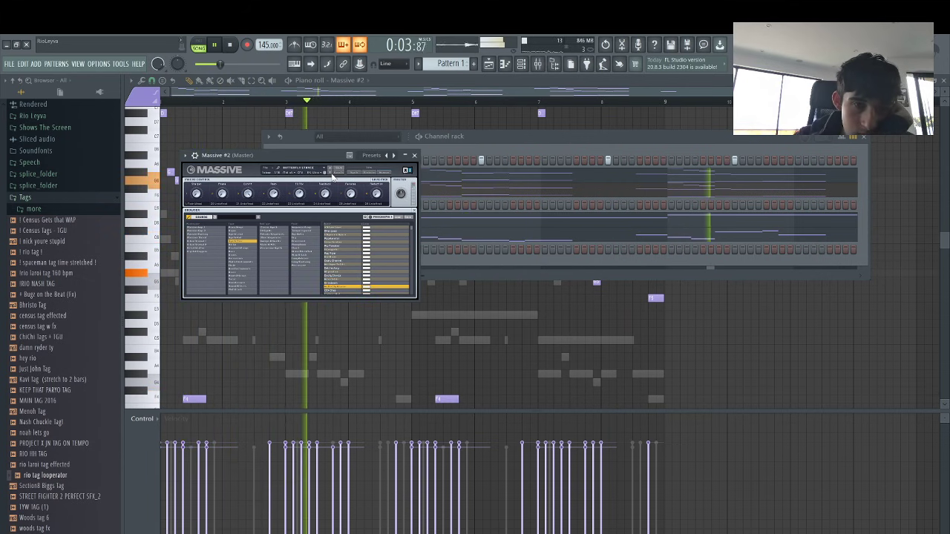
click(331, 173)
Enable the Serum and Serum #2 channels alongside Massive #2 and set the Massive #2 channel volume to 63%
click(489, 143)
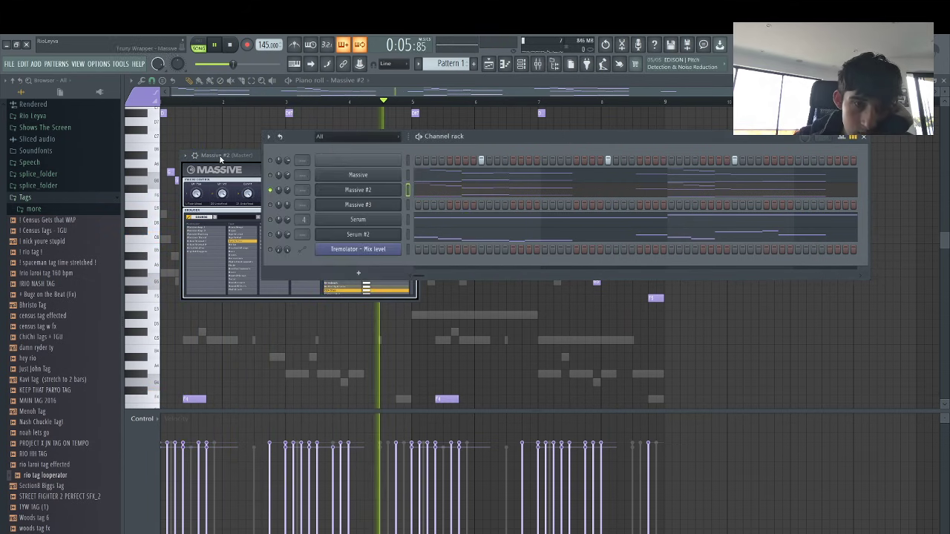
click(271, 177)
drag(287, 190, 288, 203)
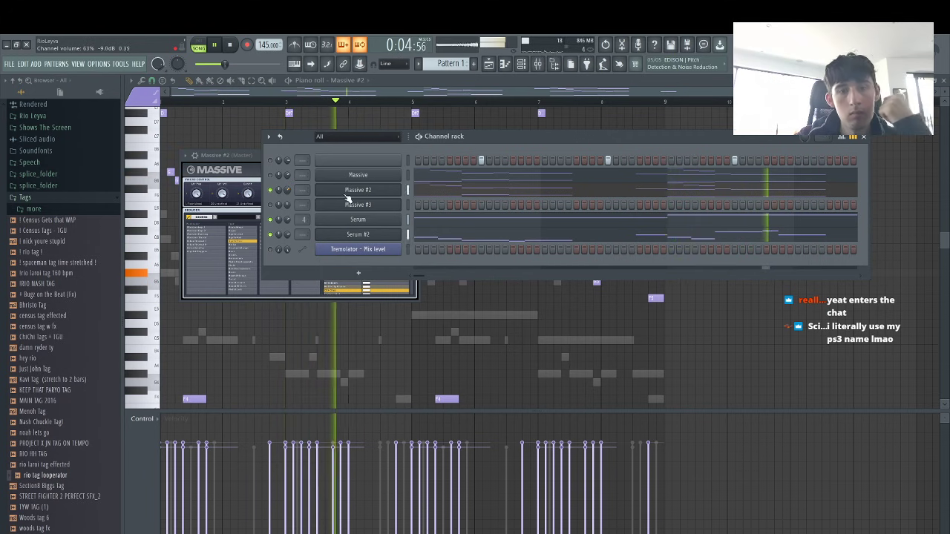
Open the Massive #2 notes and try them an octave higher and lower during playback
click(473, 193)
click(473, 194)
scroll(477, 205, down, 5)
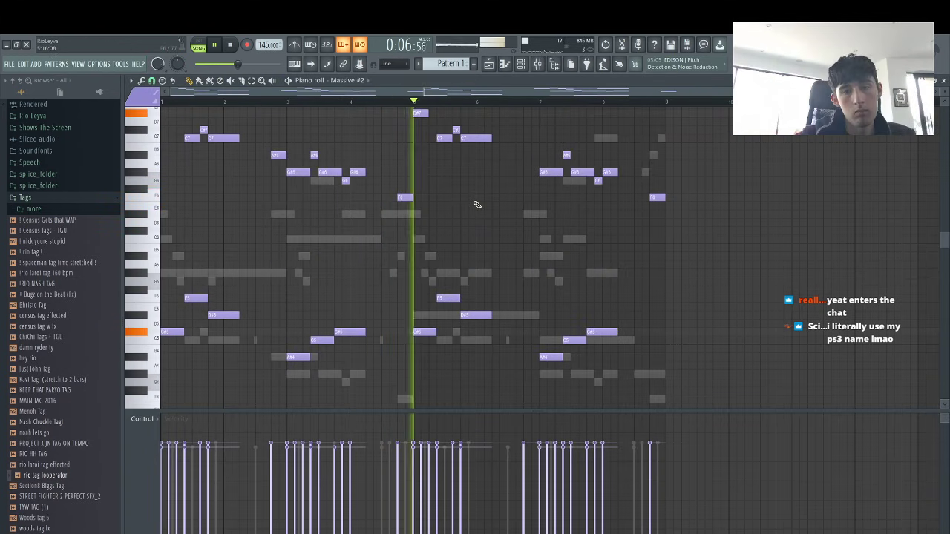
key(ctrl+Down)
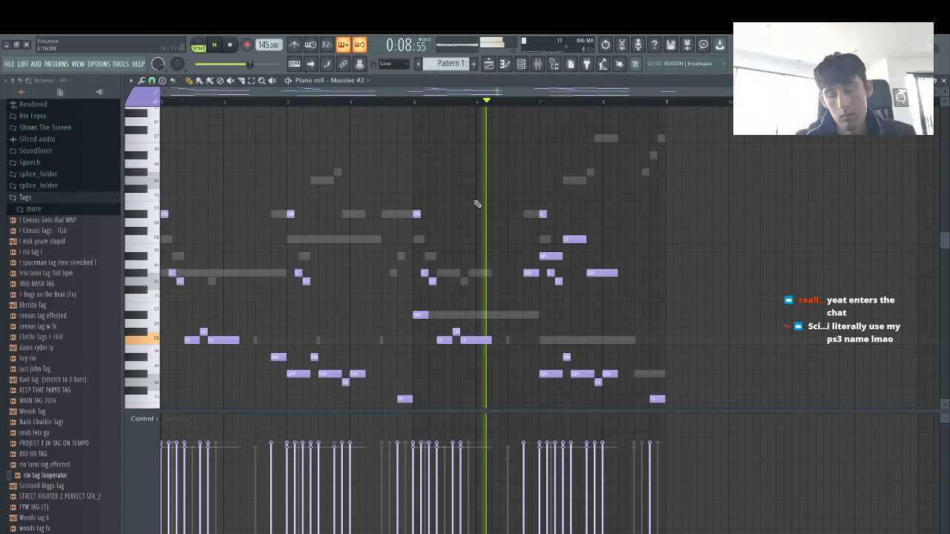
key(ctrl+Up)
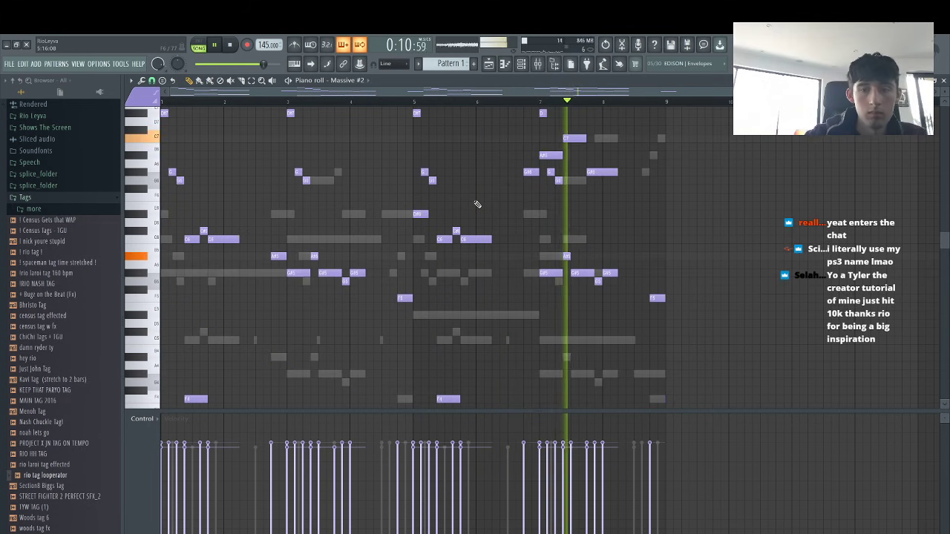
Select the lower line of Massive #2 notes and transpose it up one octave
scroll(631, 331, down, 3)
key(ctrl+a)
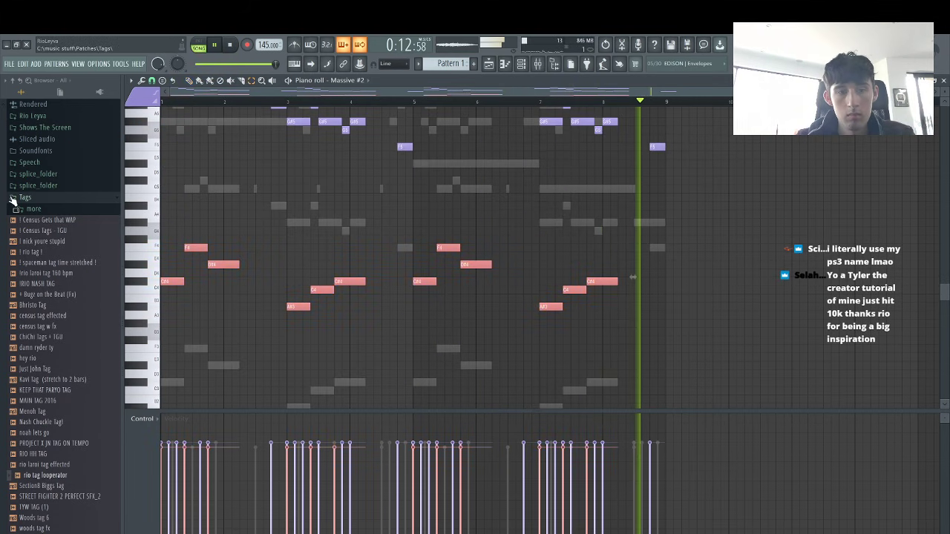
key(ctrl+Up)
Enable the Massive, Massive #3 and Tremolator mix level channels, replay the pattern and check the Serum notes
key(F6)
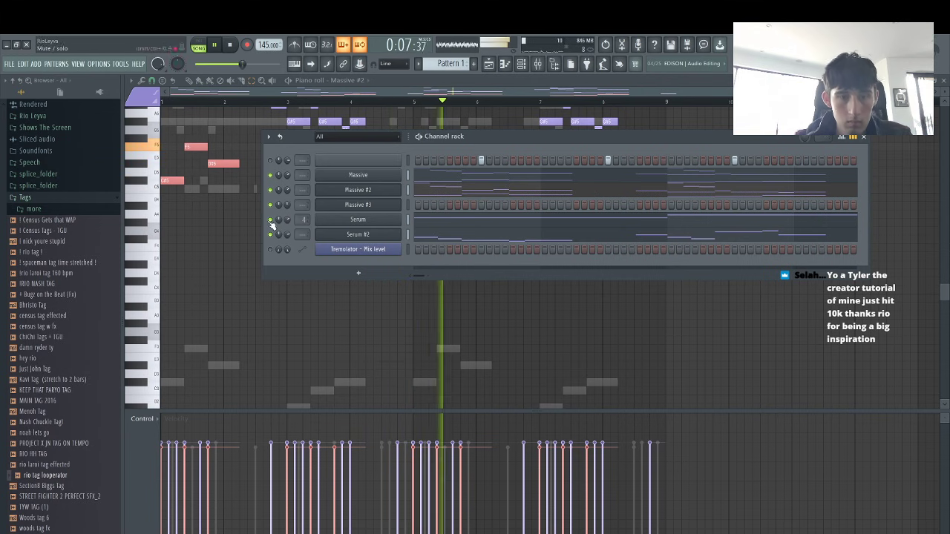
click(387, 204)
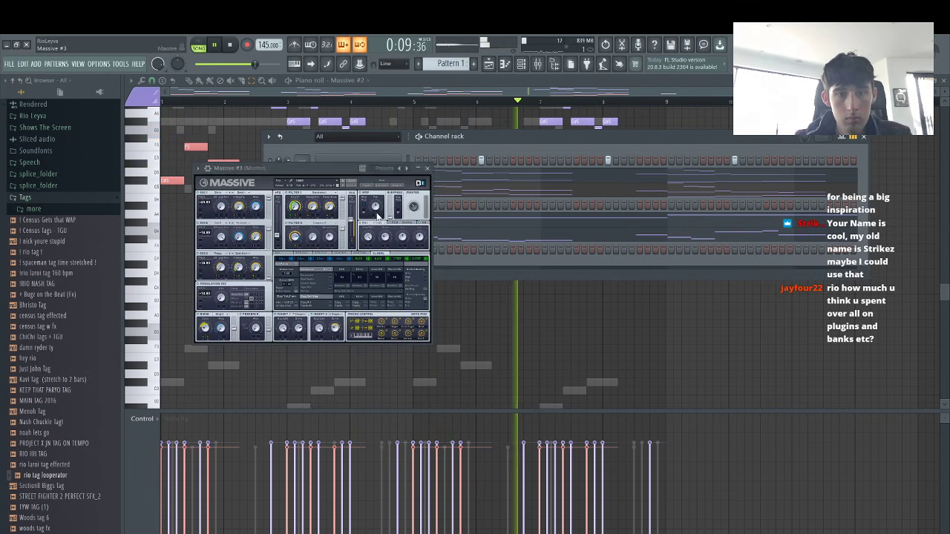
click(477, 137)
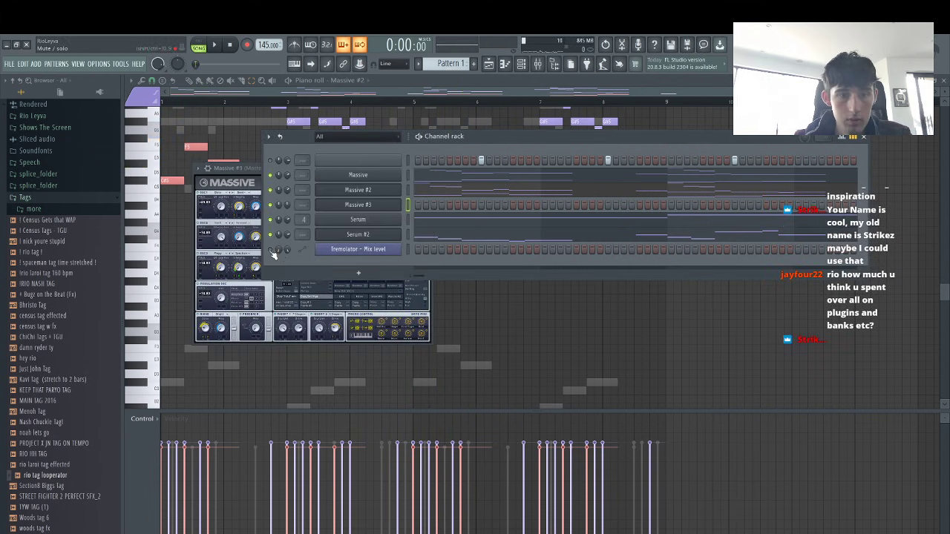
key(space)
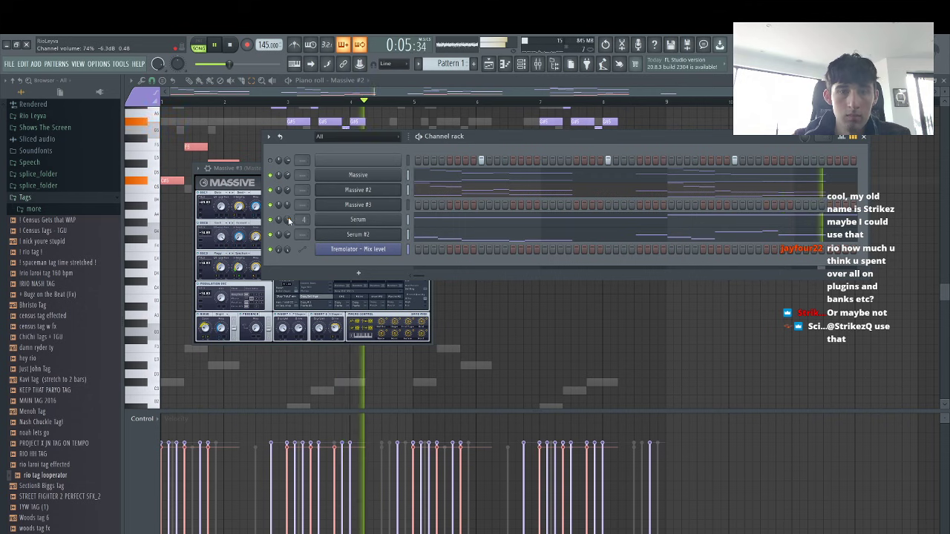
click(420, 222)
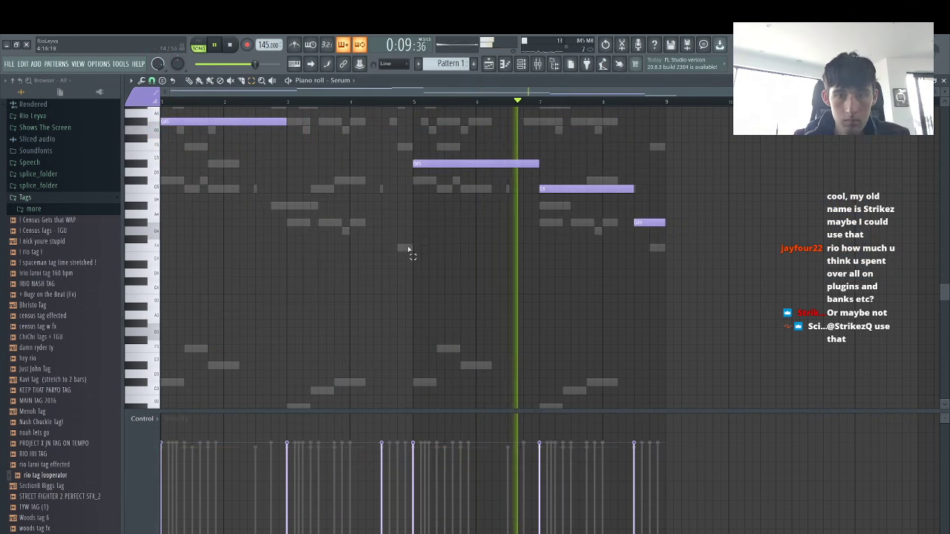
key(F6)
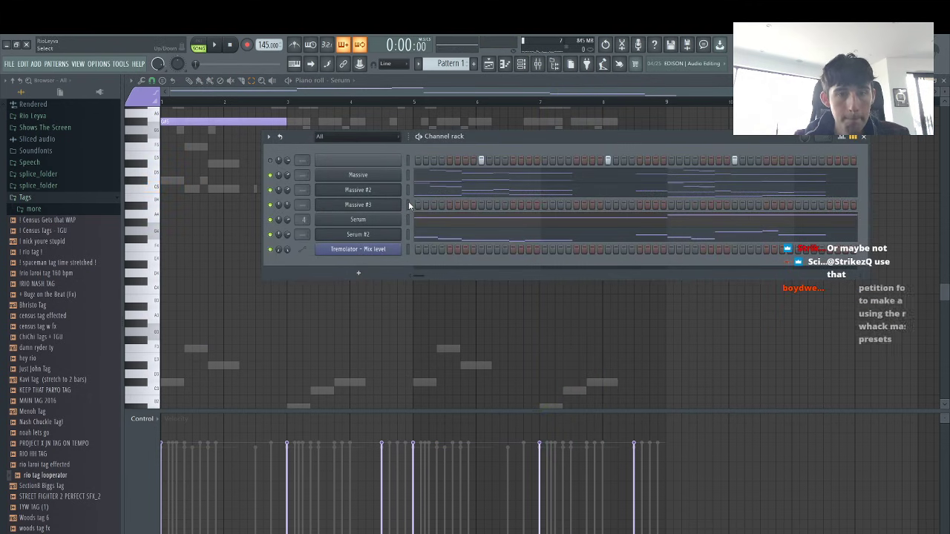
Open the Massive #3 preset browser, enable the typing keyboard for note input and play test notes
click(382, 206)
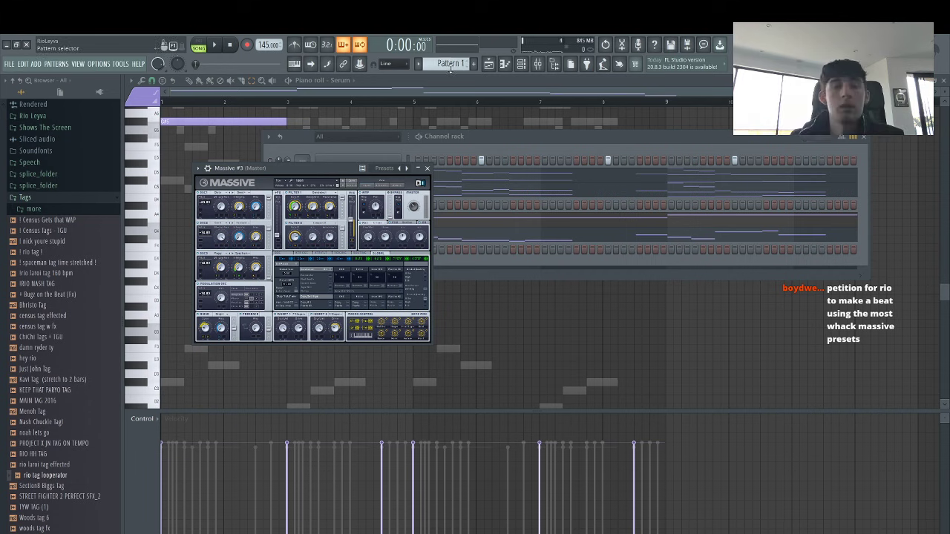
click(397, 193)
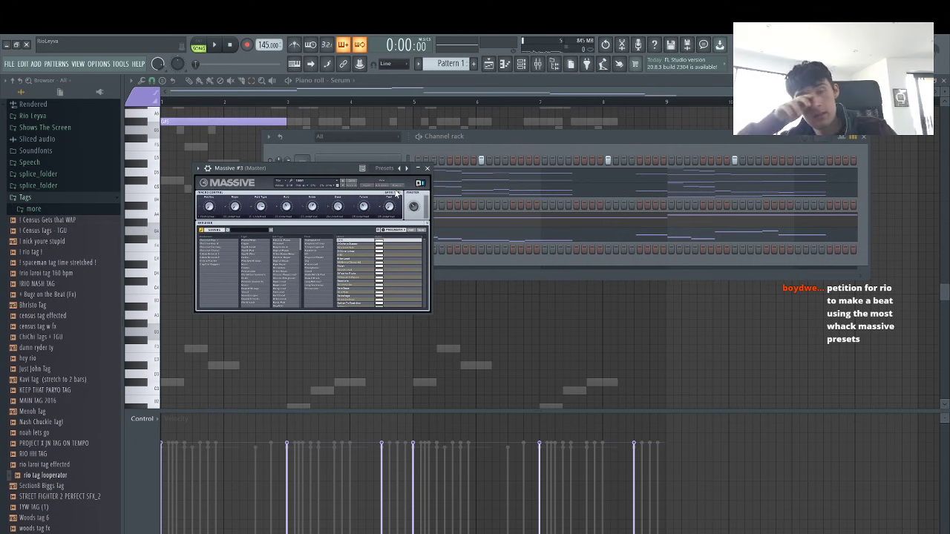
click(295, 64)
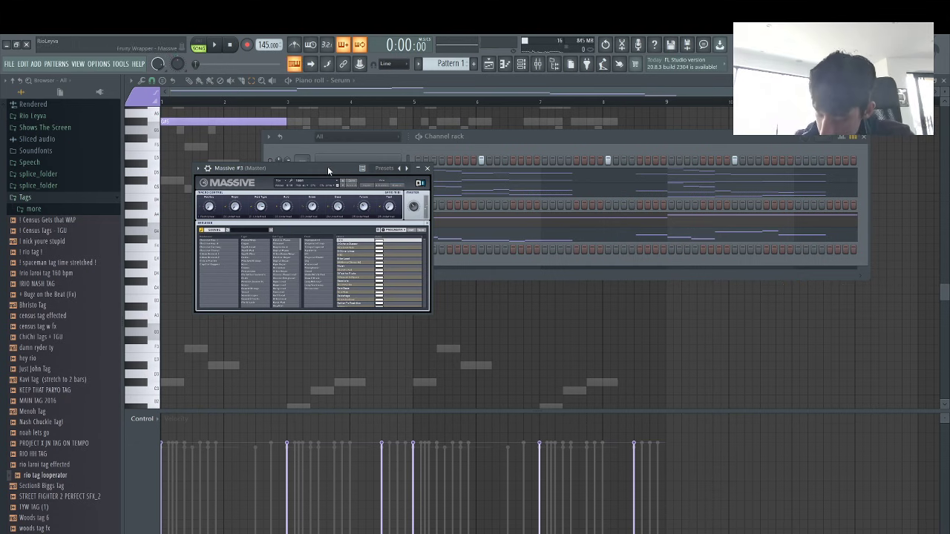
key(v)
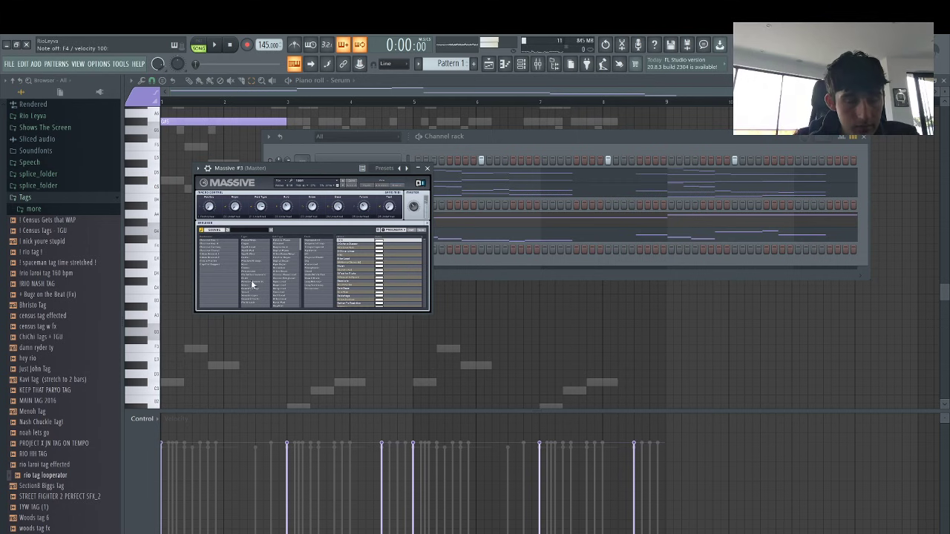
key(v)
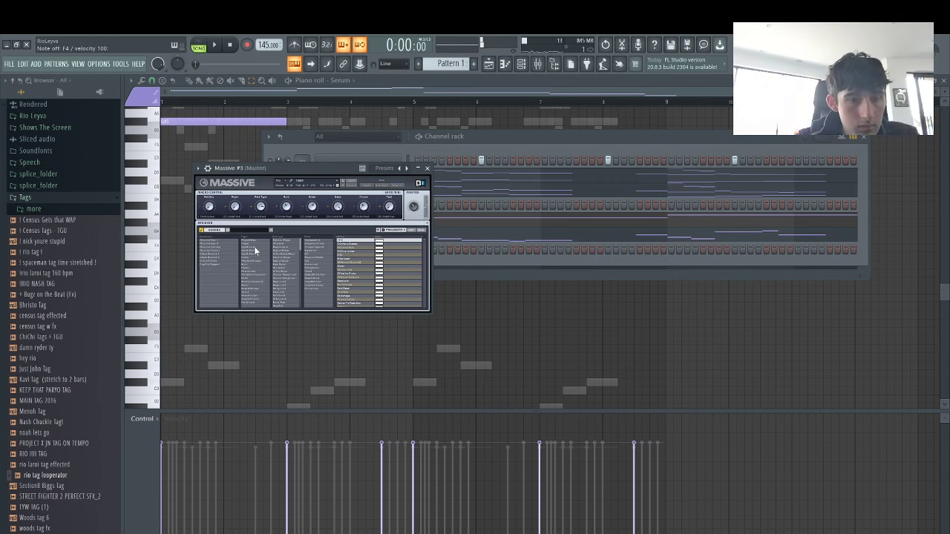
Filter the Massive #3 presets by an instrument type, audition successive ones with test notes, and return to the channel rack
click(250, 264)
click(351, 252)
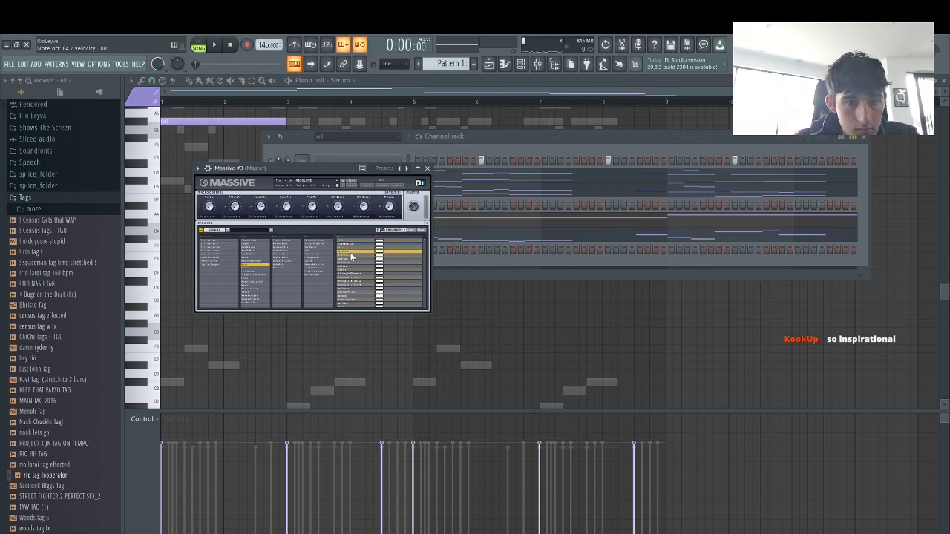
key(v)
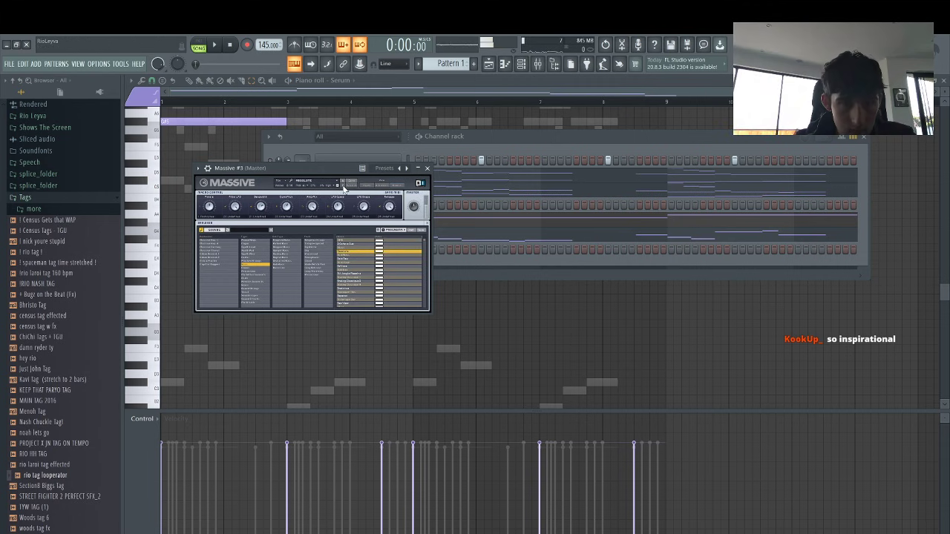
click(342, 186)
key(n)
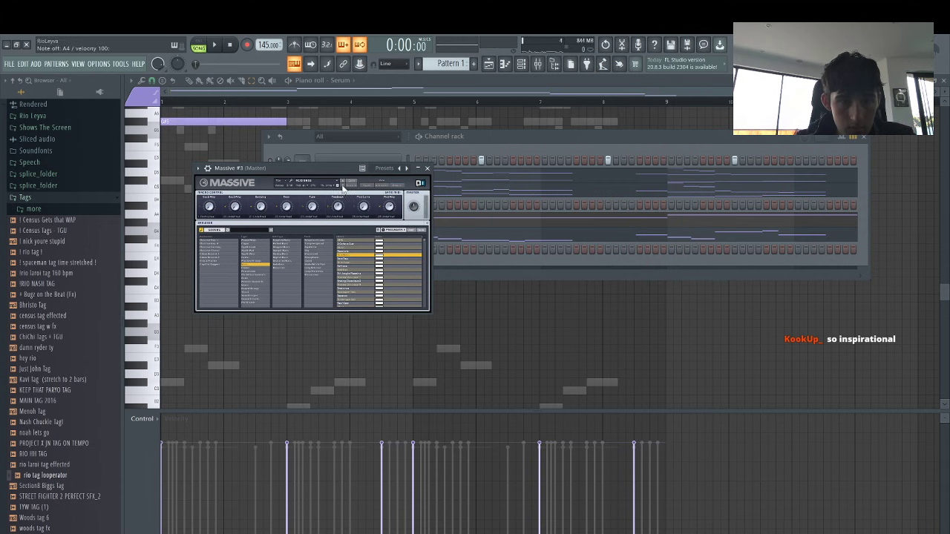
click(342, 186)
key(v)
click(343, 186)
key(v)
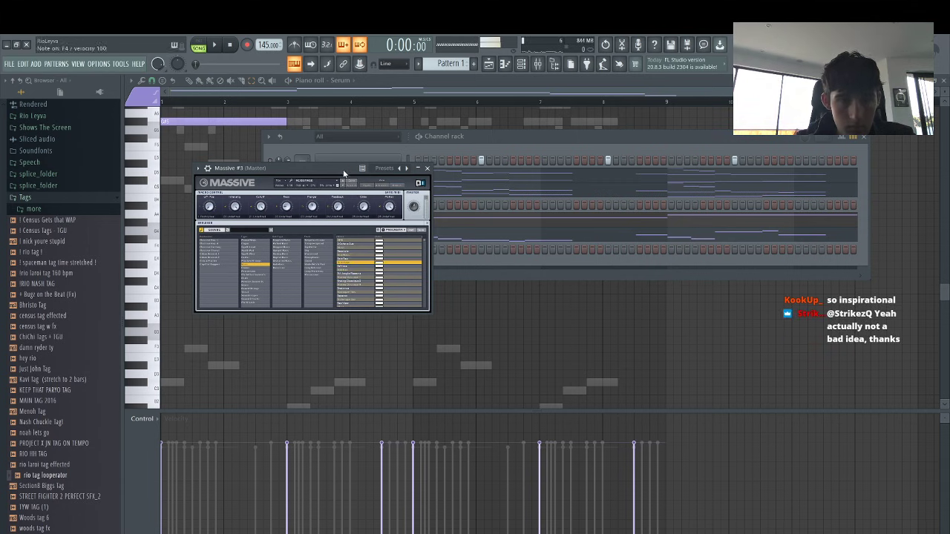
click(345, 189)
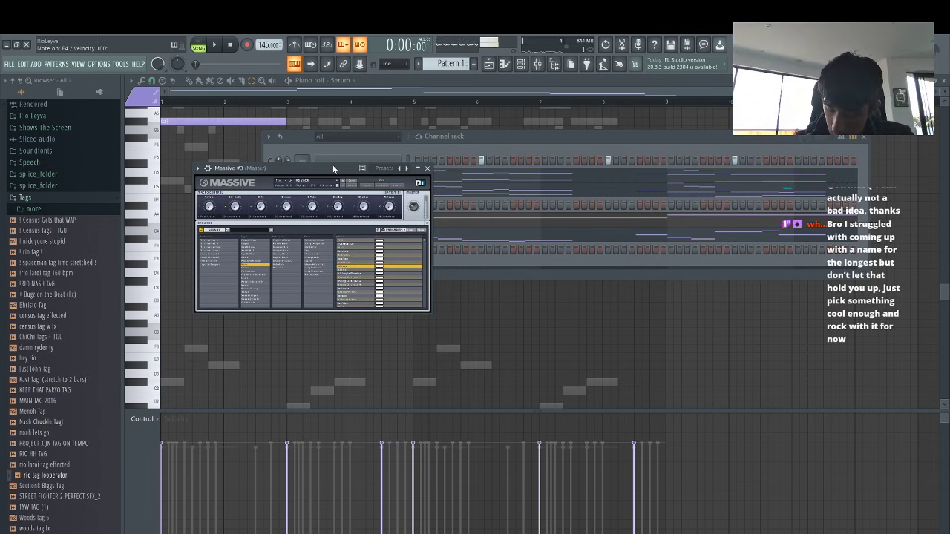
click(485, 268)
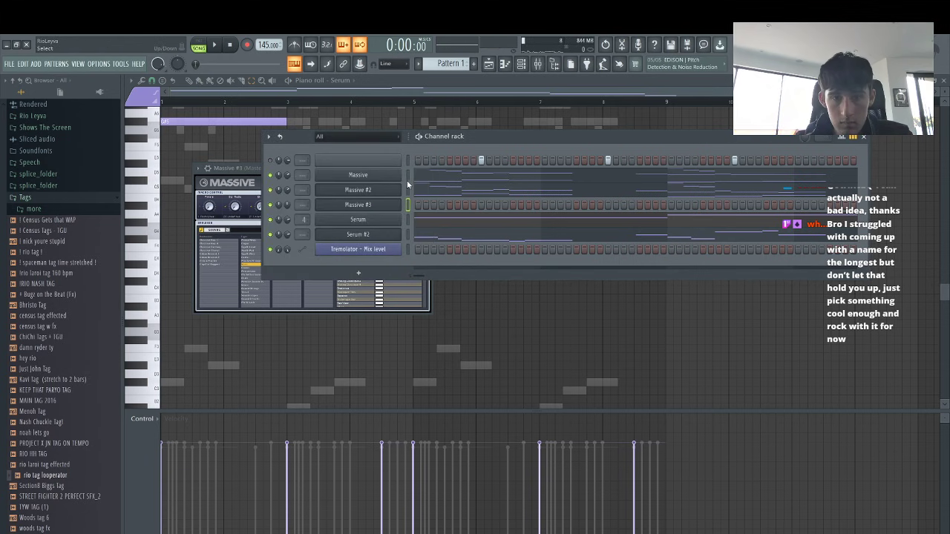
Paste the copied notes into the Massive #3 piano roll, delete the upper notes to leave a single line, and play it
click(407, 205)
key(ctrl+v)
click(422, 207)
scroll(550, 256, down, 4)
drag(692, 201, 11, 37)
scroll(200, 282, up, 5)
key(Delete)
key(space)
Transpose the Massive #3 line up one octave and replay the pattern
scroll(223, 289, down, 5)
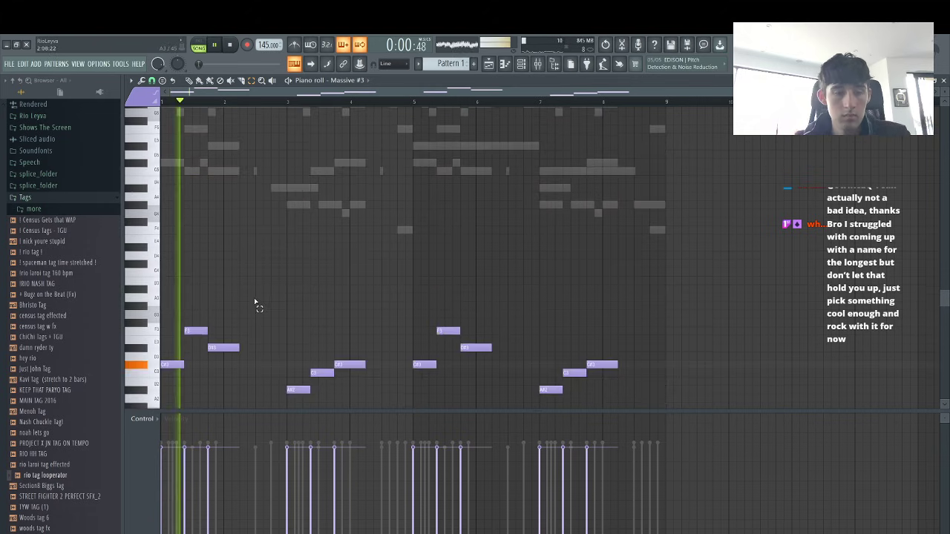
key(space)
scroll(232, 315, down, 3)
key(space)
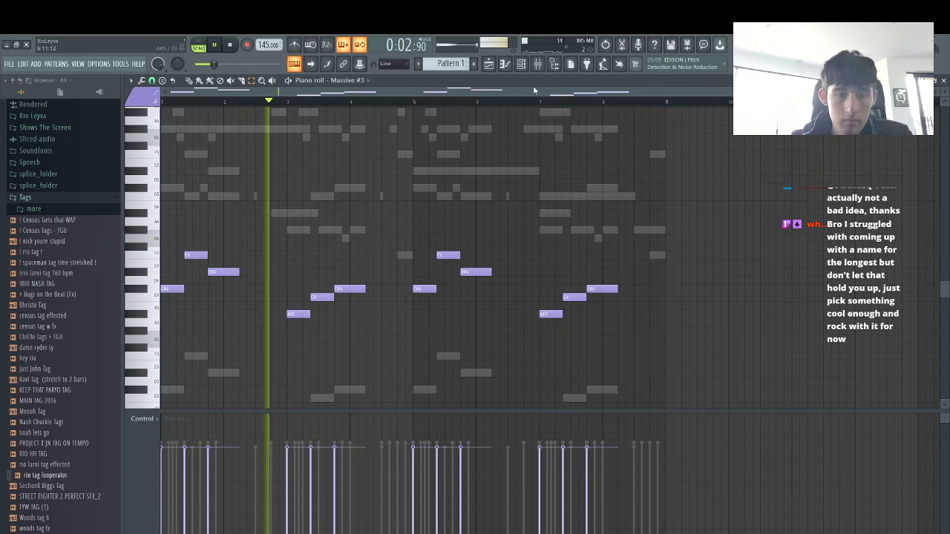
Transpose the Massive, Massive #2, Massive #3, Serum and Serum #2 channels down two semitones and replay the pattern
click(531, 65)
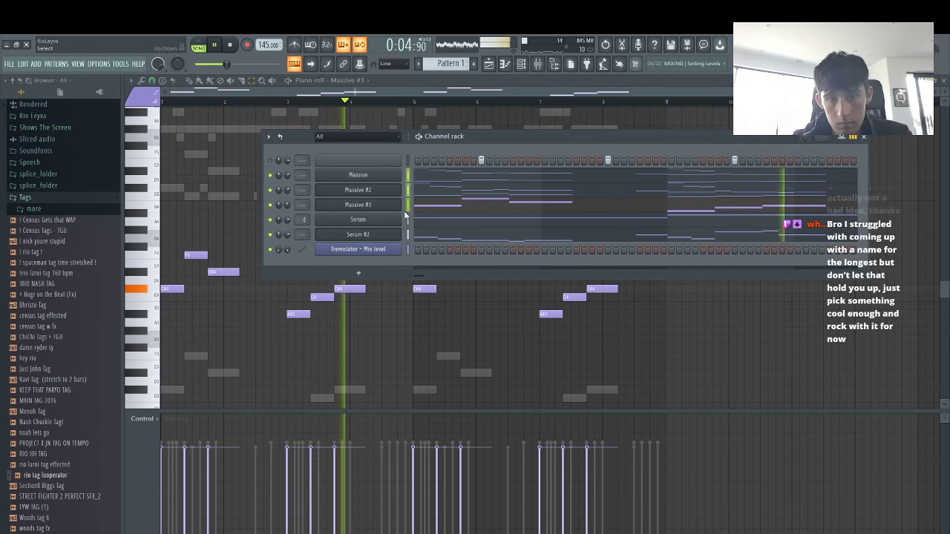
click(270, 137)
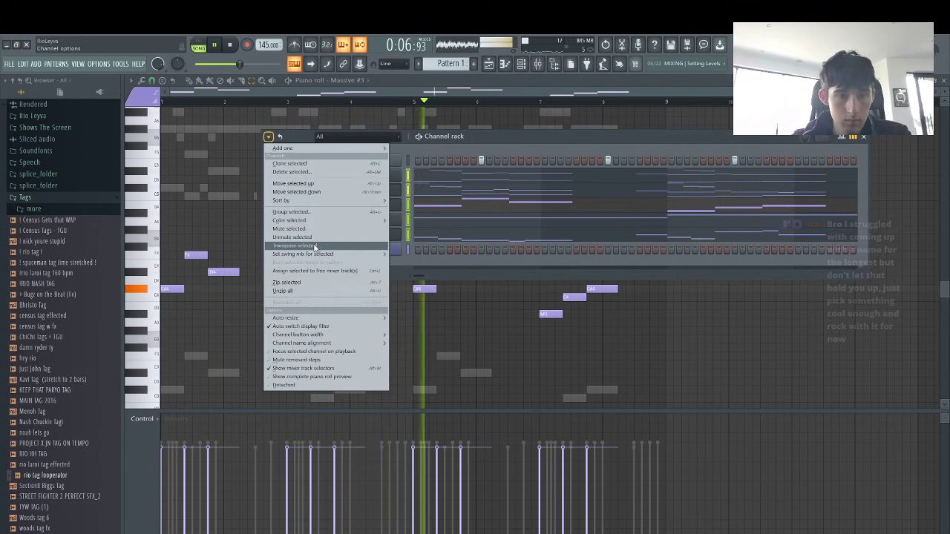
click(312, 248)
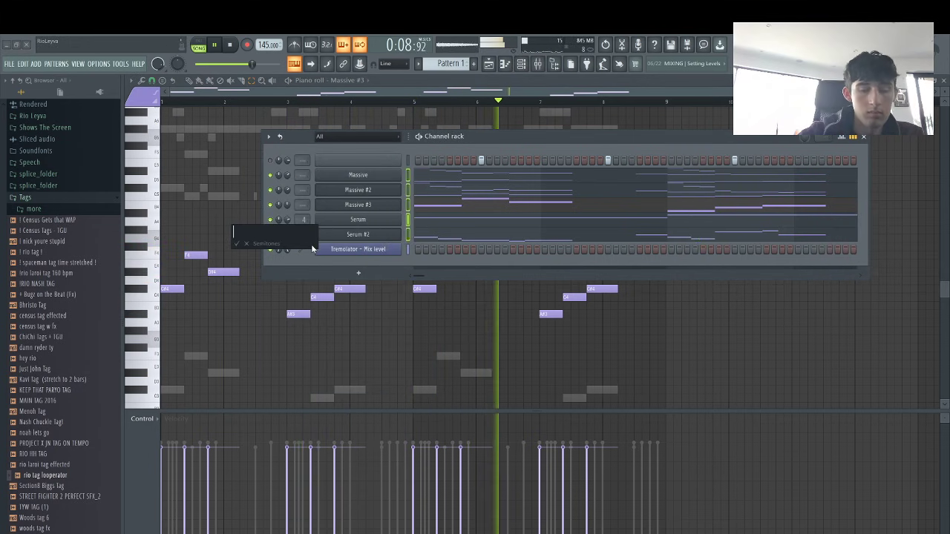
key(Escape)
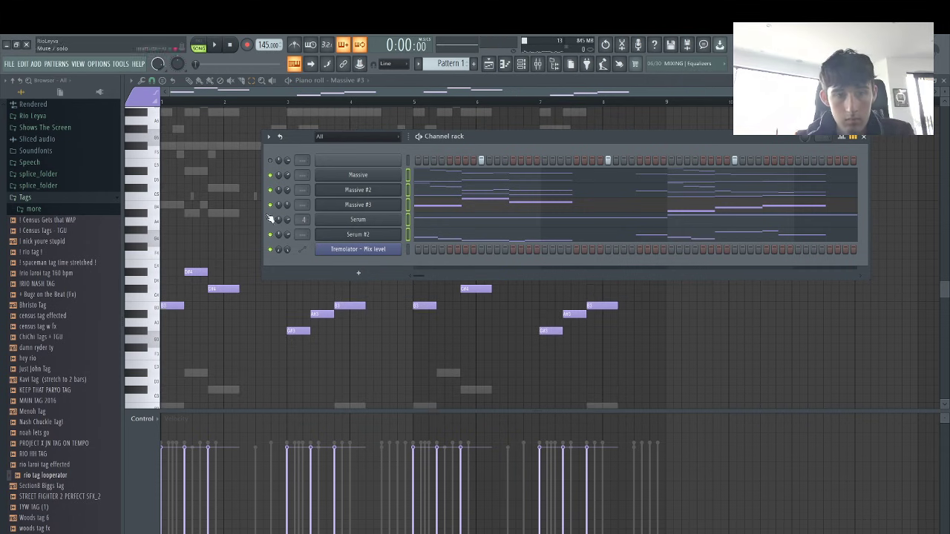
click(270, 219)
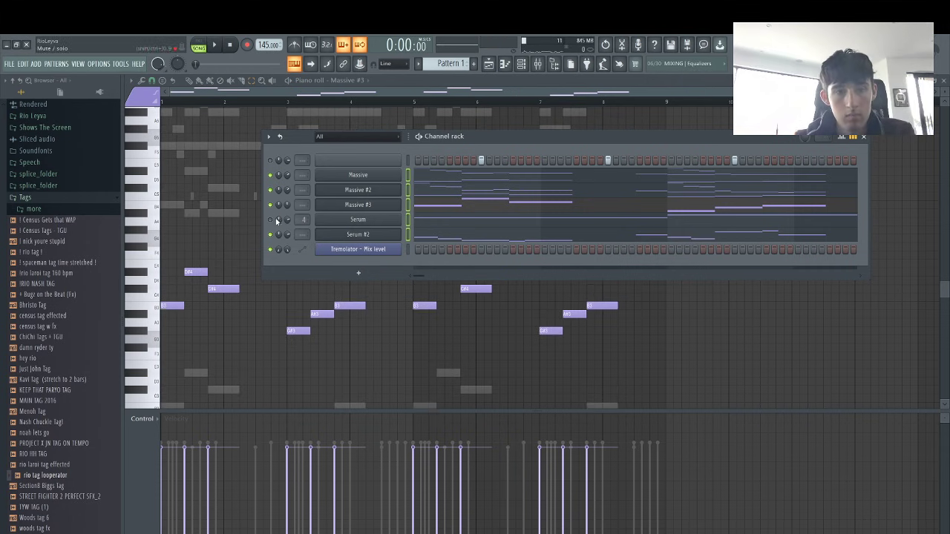
key(space)
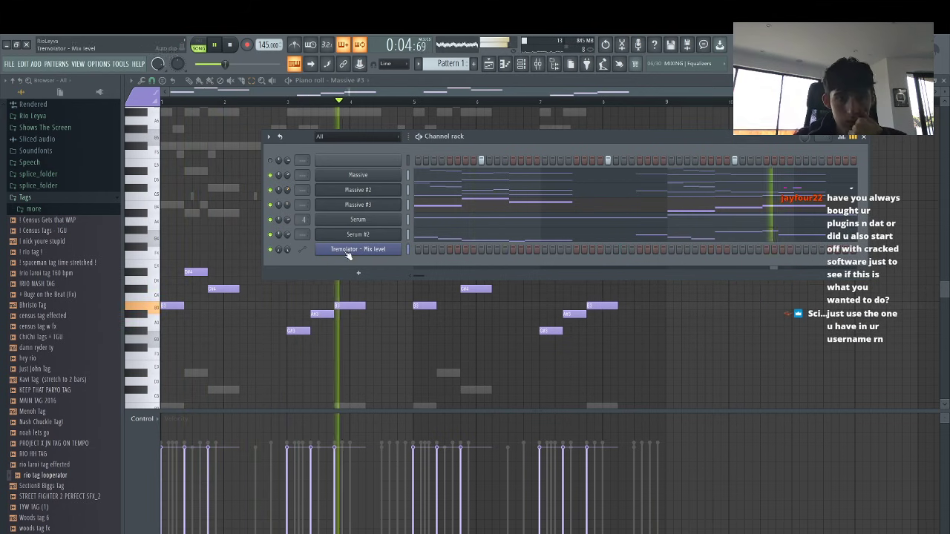
Route the Massive, Massive #2, Massive #3 and Serum #2 channels to mixer tracks 5 to 8
click(350, 276)
click(356, 273)
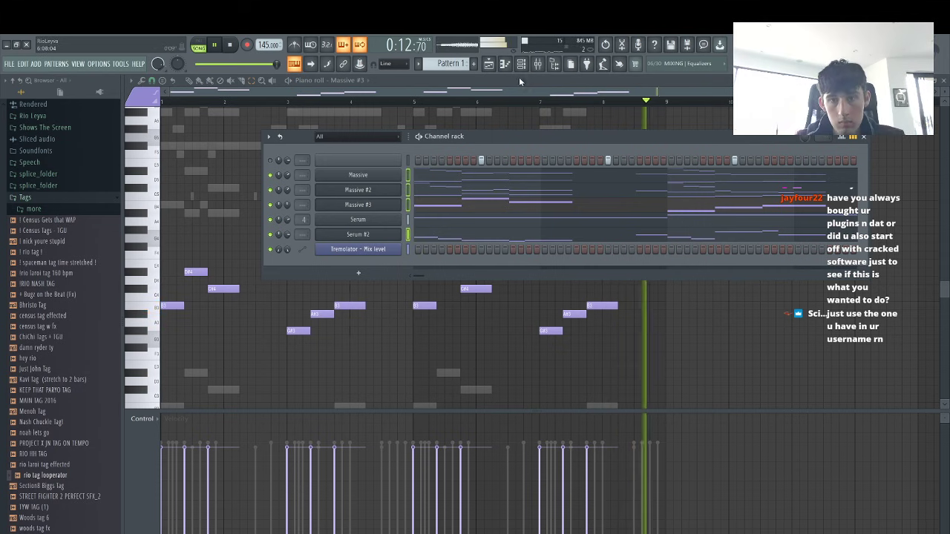
click(538, 64)
key(space)
click(281, 224)
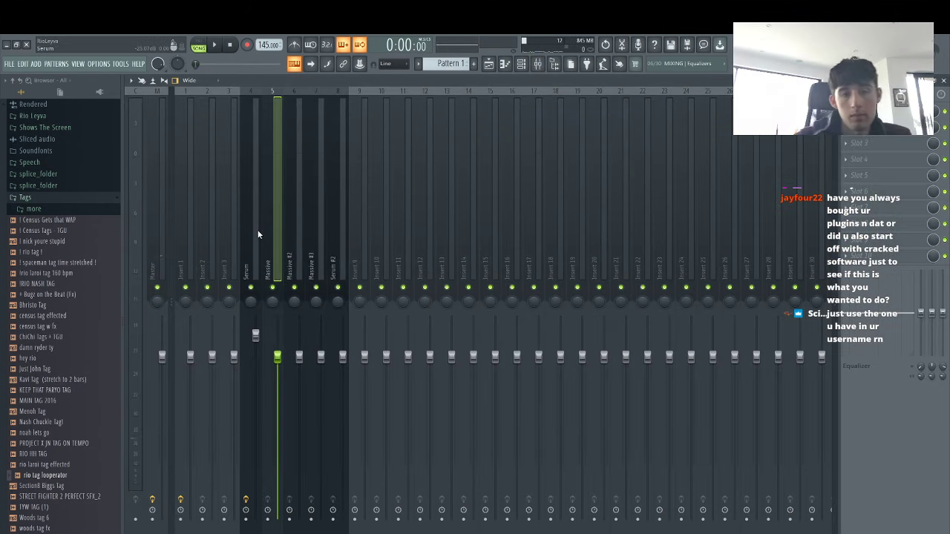
click(521, 63)
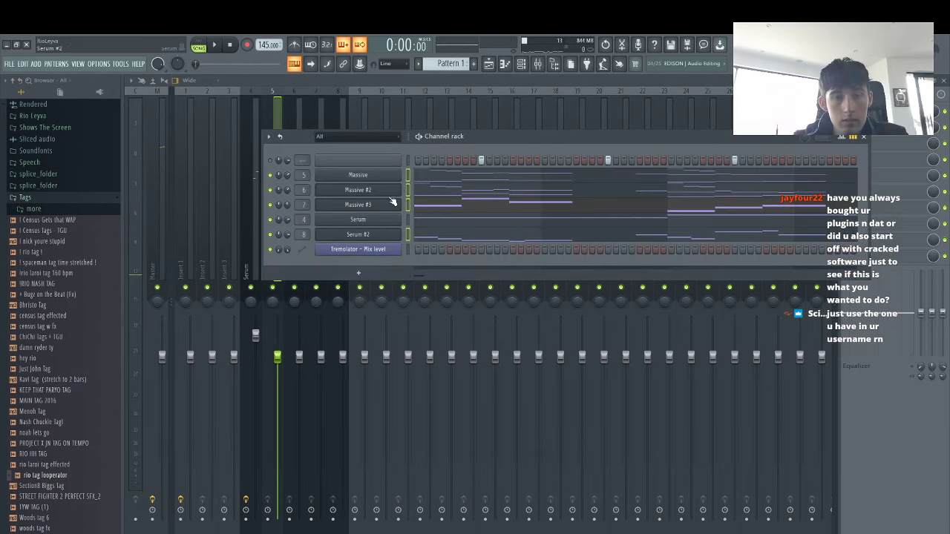
Balance the mixer during playback: lower Serum and Massive #2, and raise Massive and Massive #3 slightly
click(256, 141)
key(space)
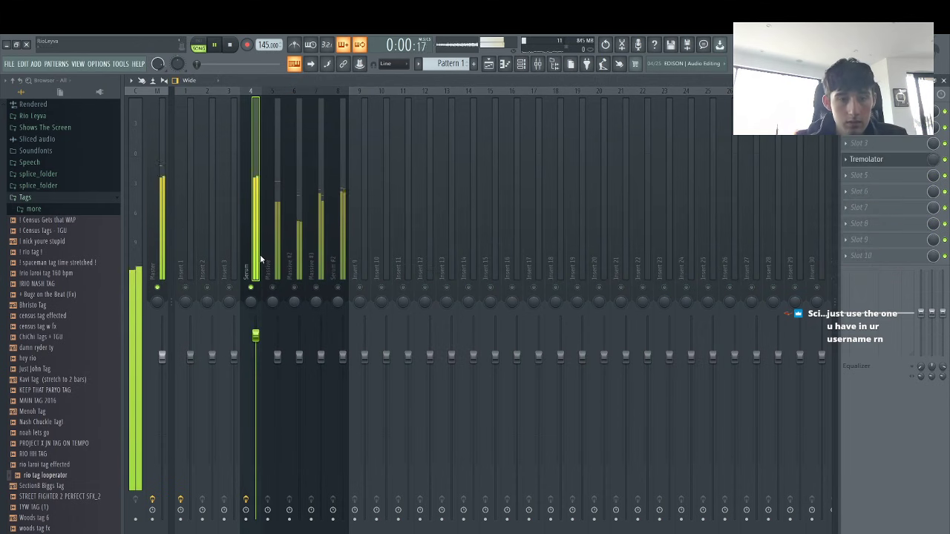
click(277, 261)
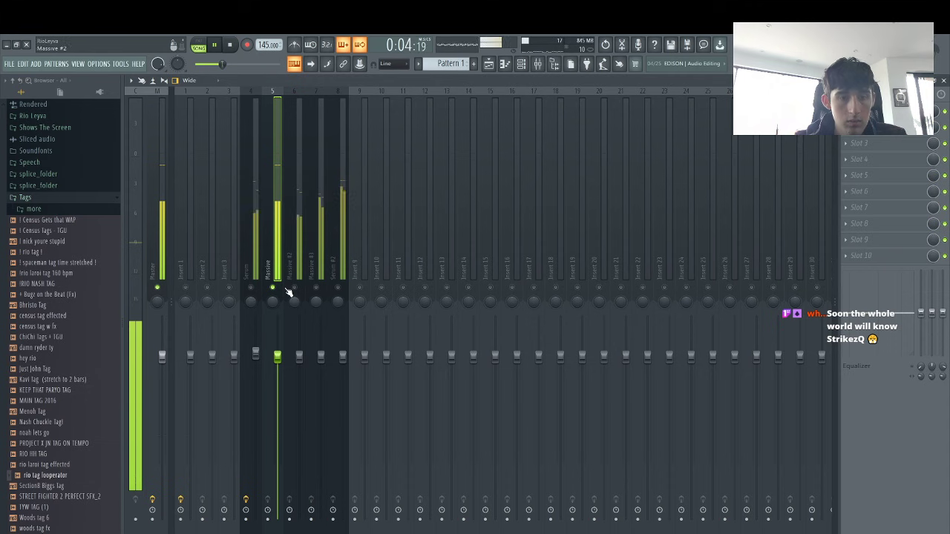
drag(276, 357, 300, 365)
click(299, 259)
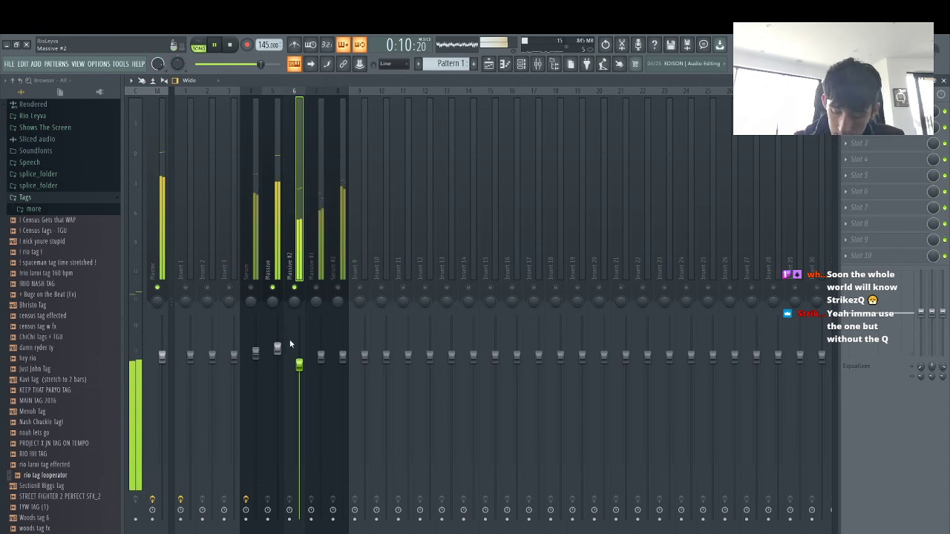
drag(299, 365, 321, 340)
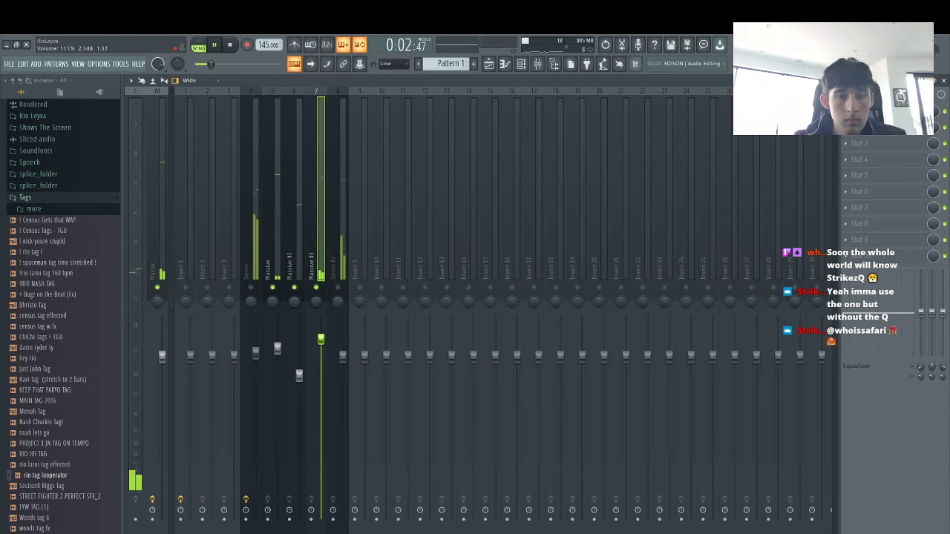
Lower the Serum #2 and Serum mixer levels, then mute Serum #2 to compare the mix
click(338, 287)
click(343, 271)
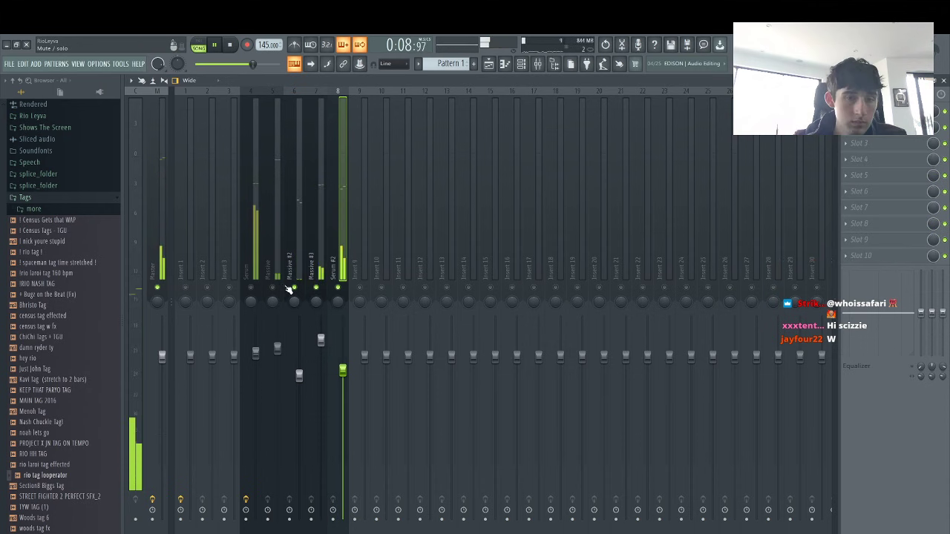
drag(256, 352, 256, 369)
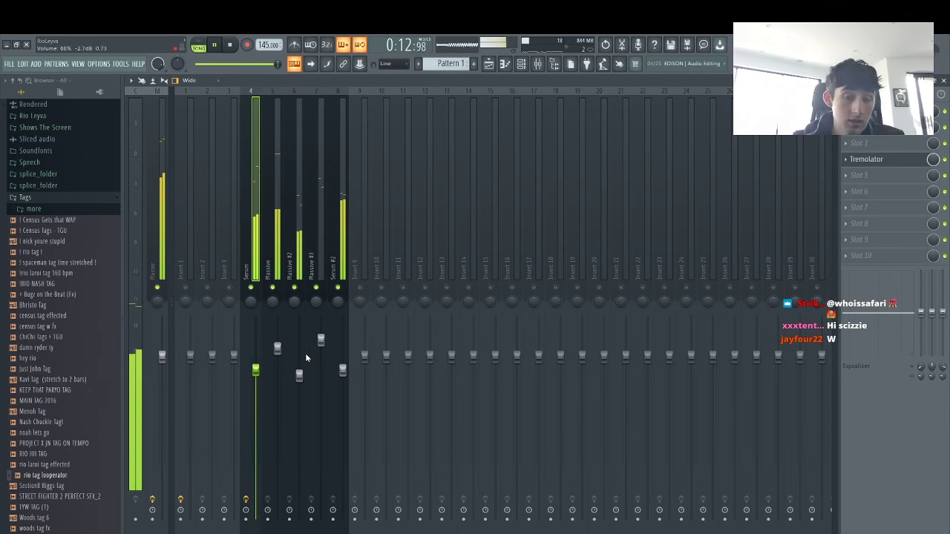
click(338, 287)
key(space)
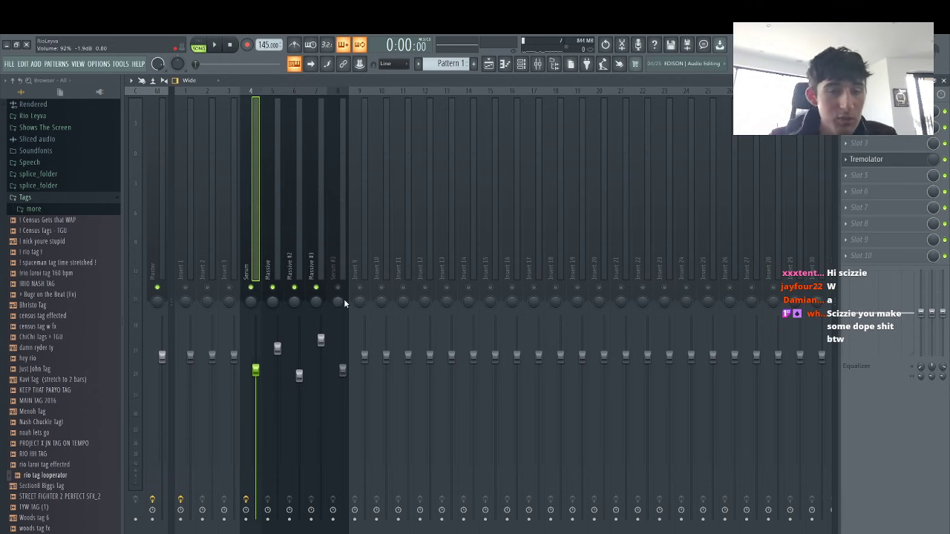
Compare the mixer tracks by muting and unmuting them during playback, lowering Serum #2 slightly and raising Serum
click(337, 287)
key(space)
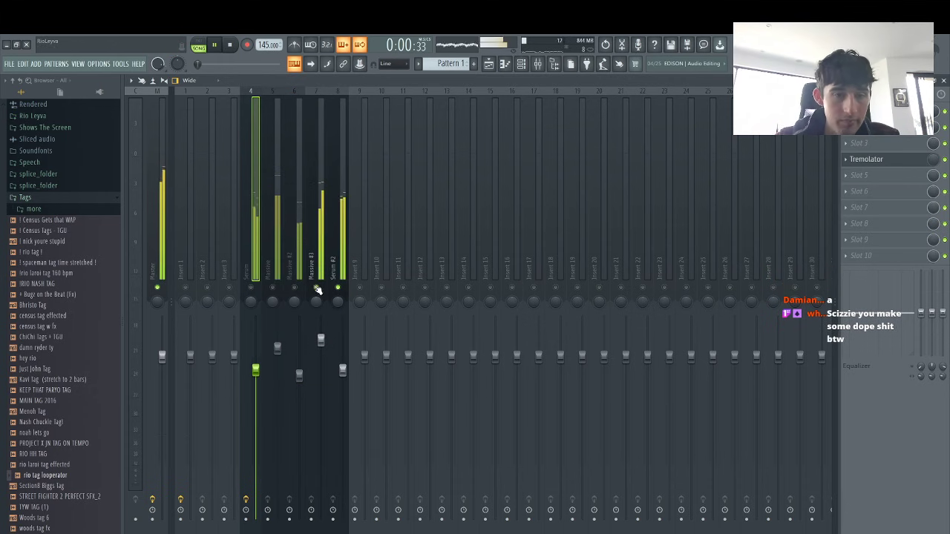
click(343, 371)
key(space)
key(space)
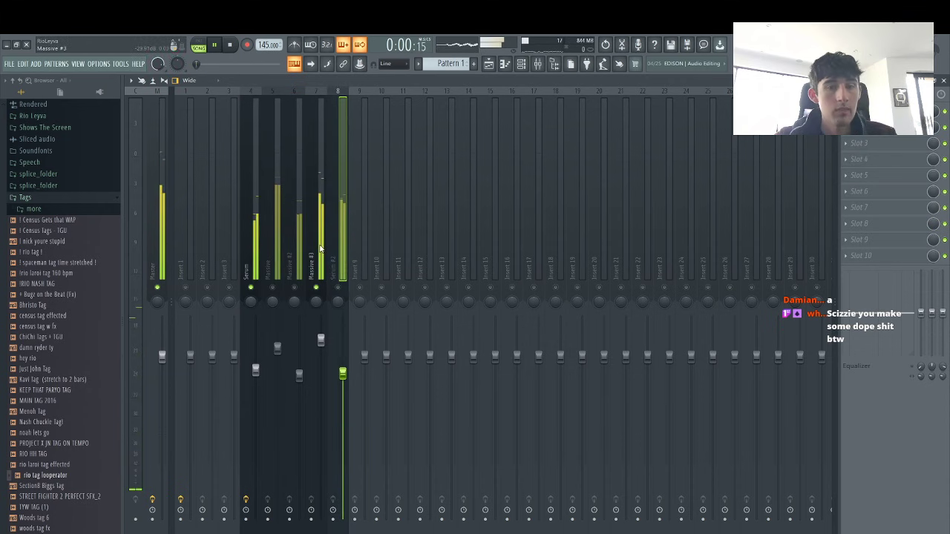
click(245, 358)
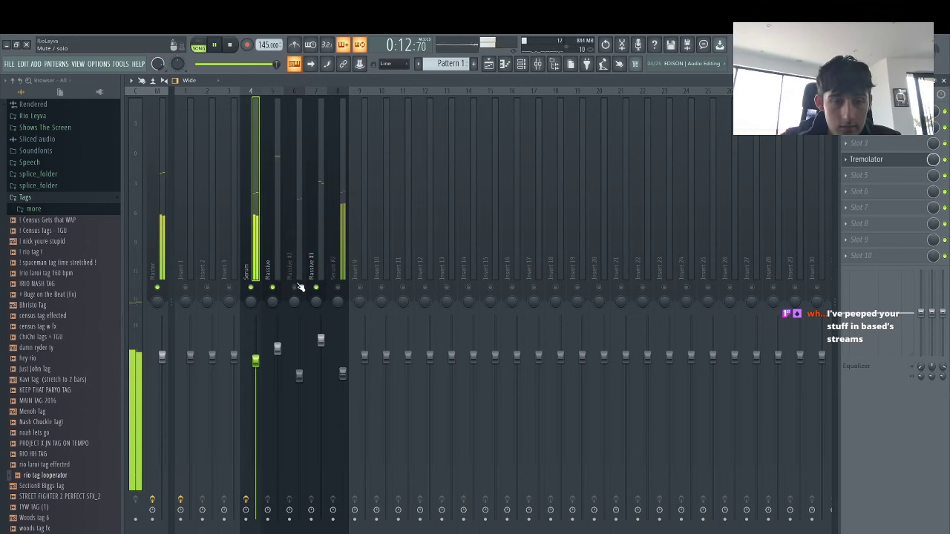
key(space)
Split Pattern 1 by channel in the playlist and delete the split pattern's leftover clip from Track 1
click(488, 63)
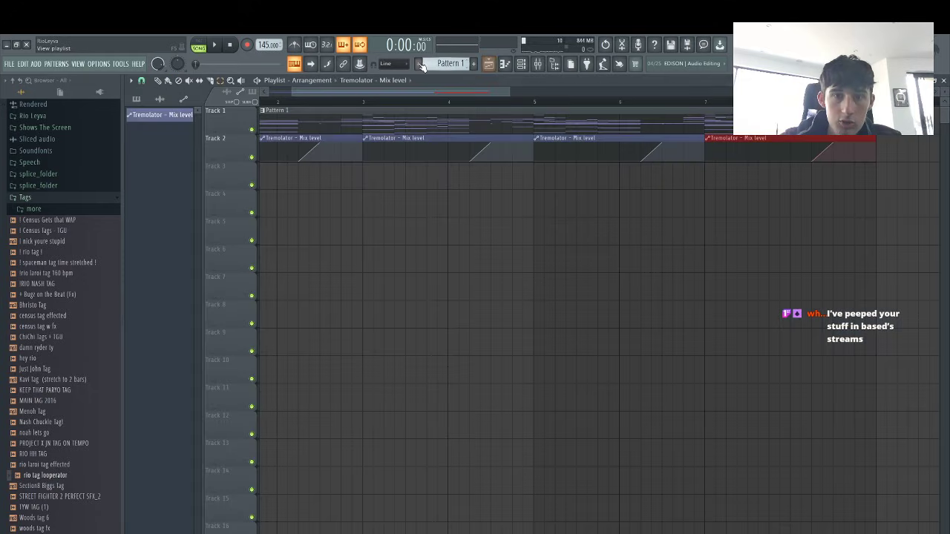
click(418, 63)
click(493, 215)
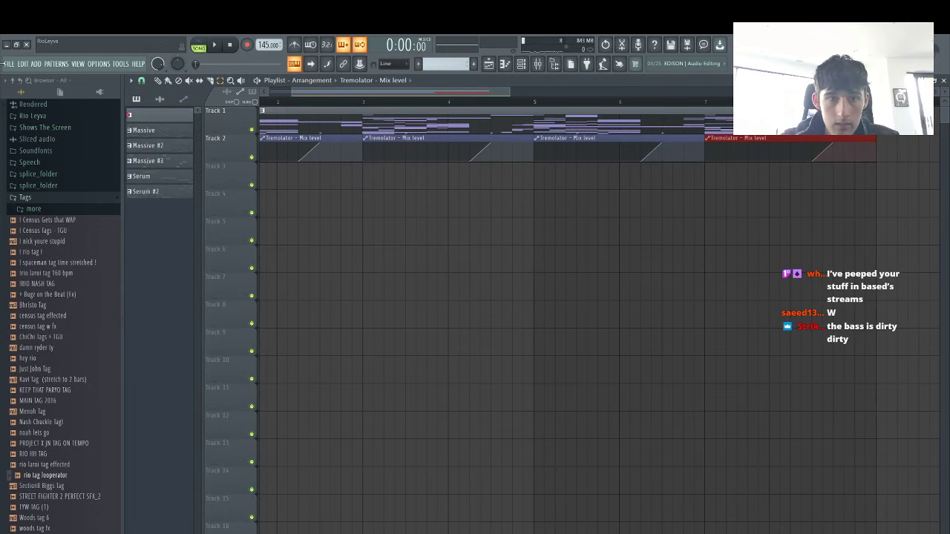
click(231, 116)
key(Delete)
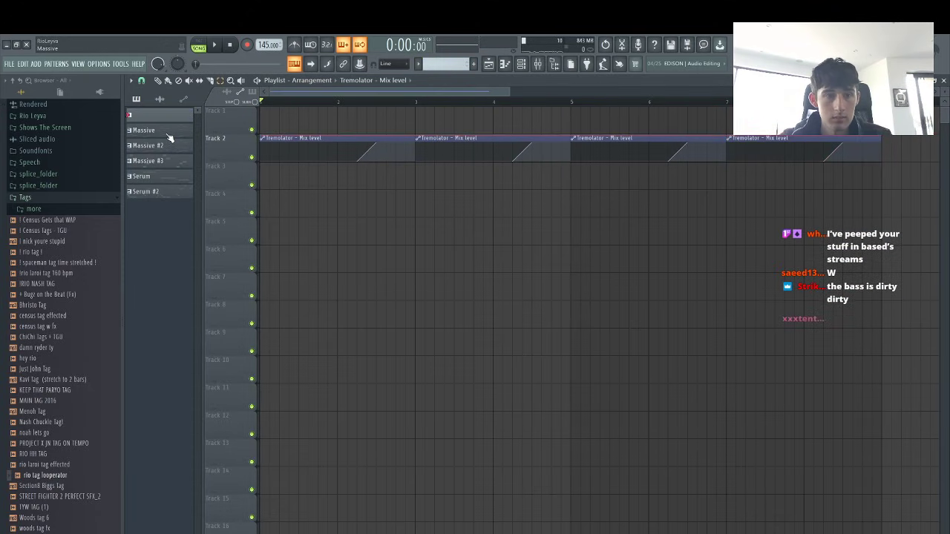
Place the Massive, Massive #2, Massive #3, Serum and Serum #2 patterns on Tracks 3 to 7, aligned to the song start
click(160, 99)
click(137, 100)
click(151, 131)
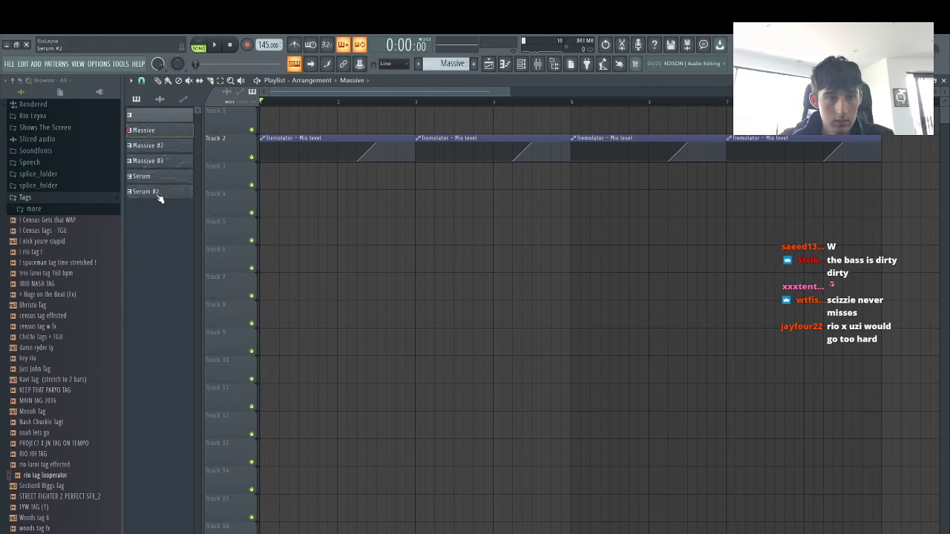
drag(158, 198, 290, 186)
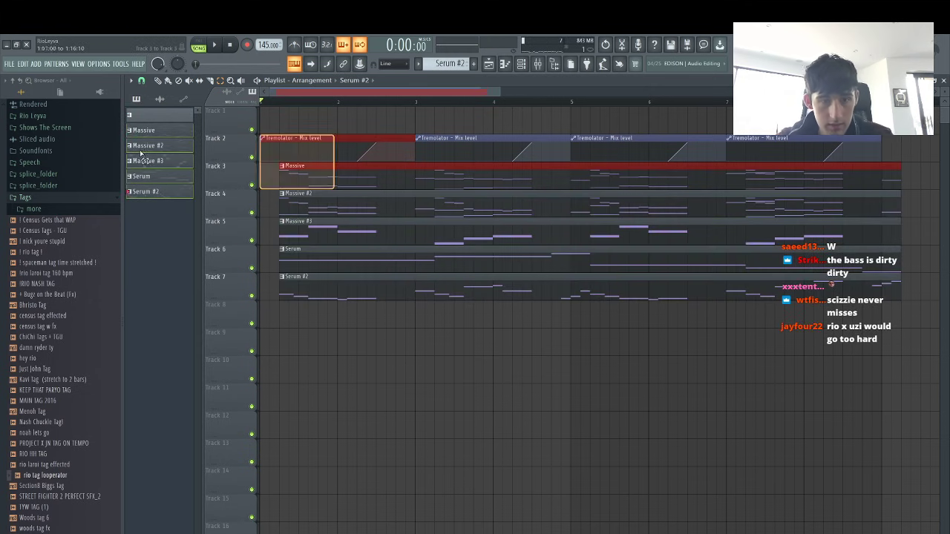
drag(426, 342, 334, 181)
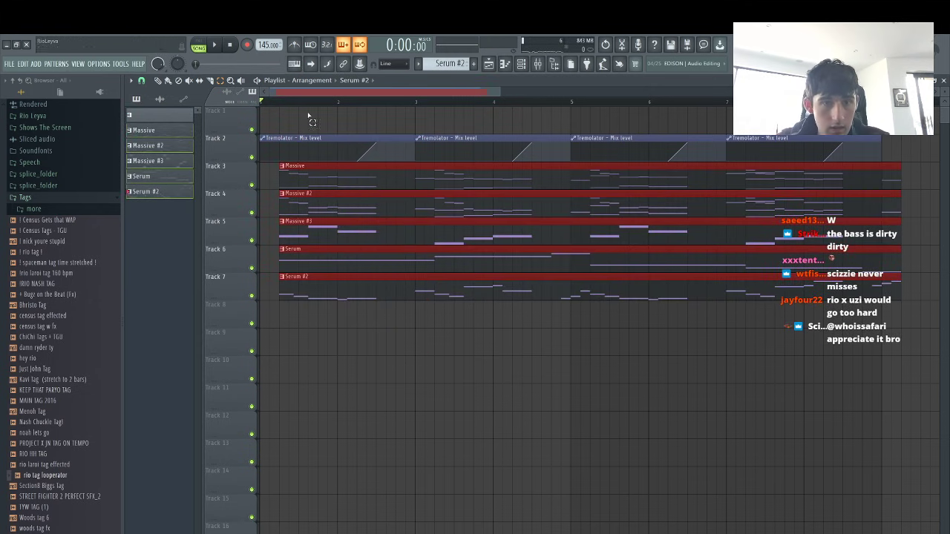
drag(137, 143, 131, 139)
Switch to File Explorer, open the MP3s folder under 2021 > 7 - July, and play the Rio x Georgie beat
click(7, 45)
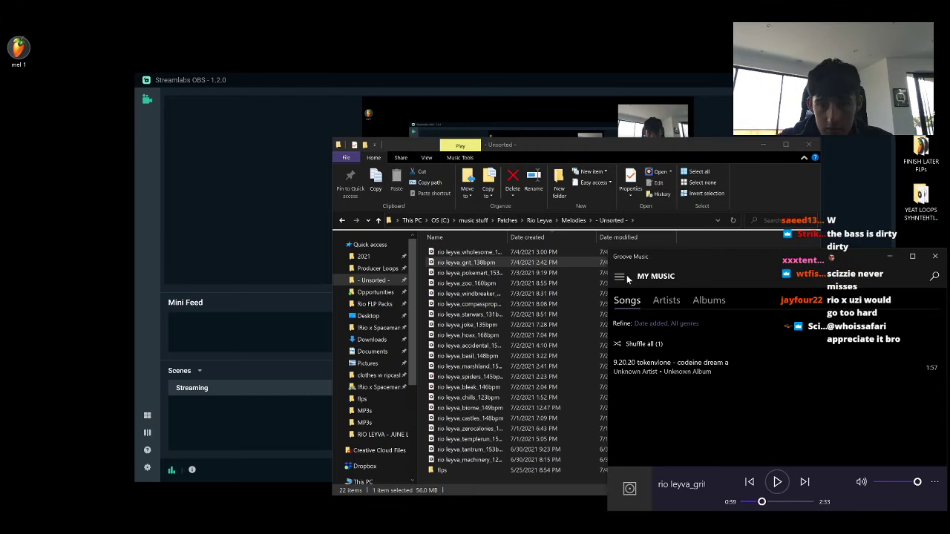
click(363, 256)
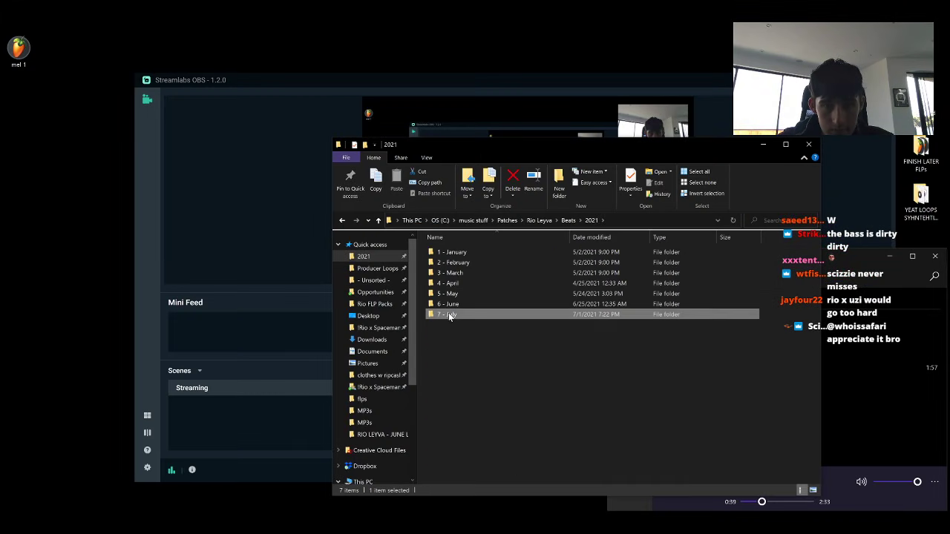
double_click(448, 312)
double_click(467, 253)
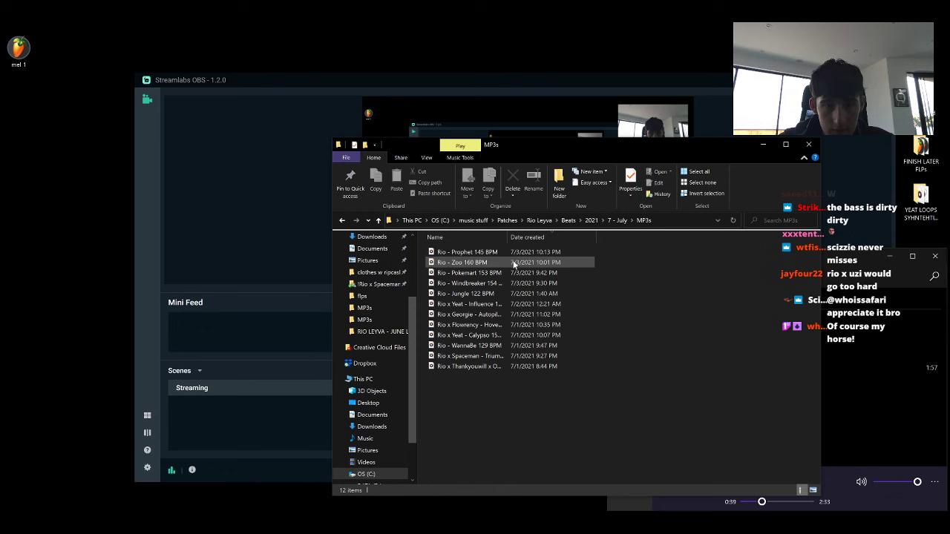
double_click(499, 314)
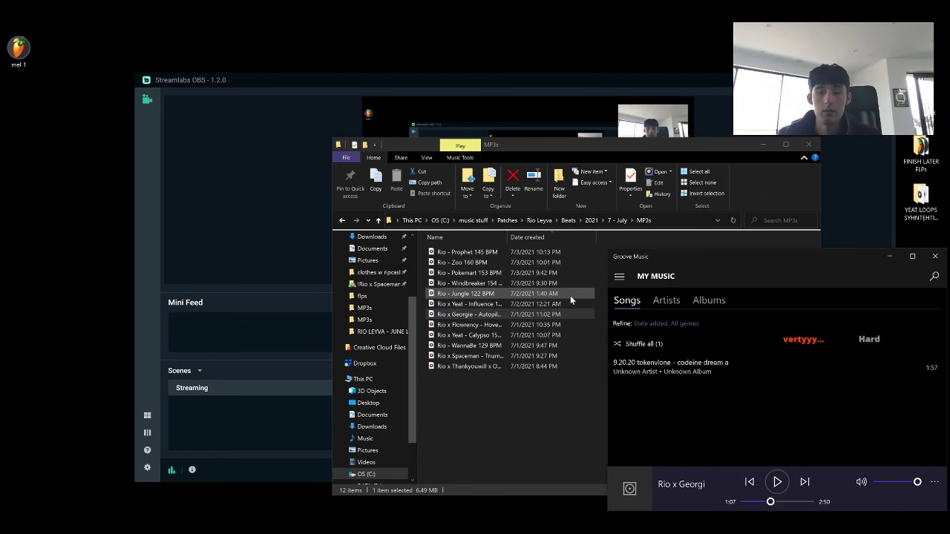
Open the - Unsorted - melodies folder, play rio leyva_grit_138bpm, and switch back to FL Studio
scroll(351, 337, up, 3)
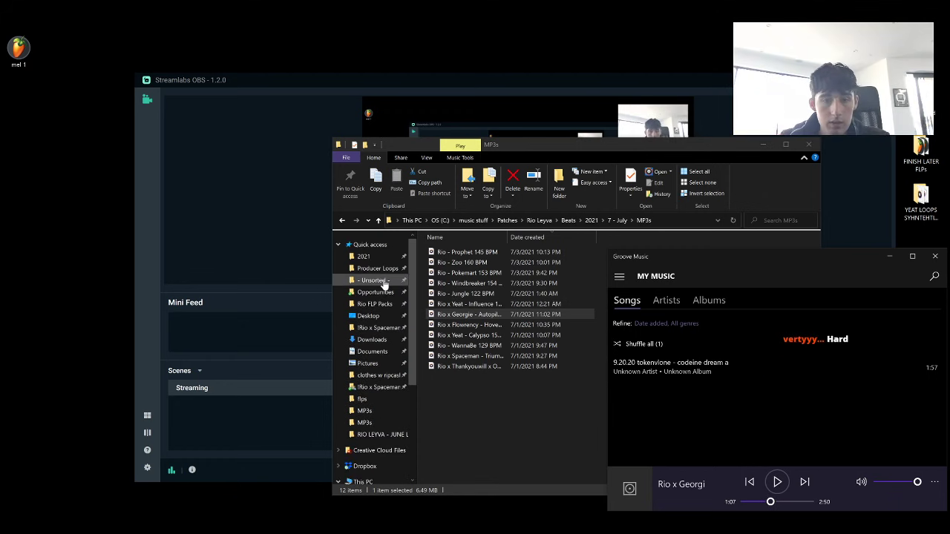
click(377, 281)
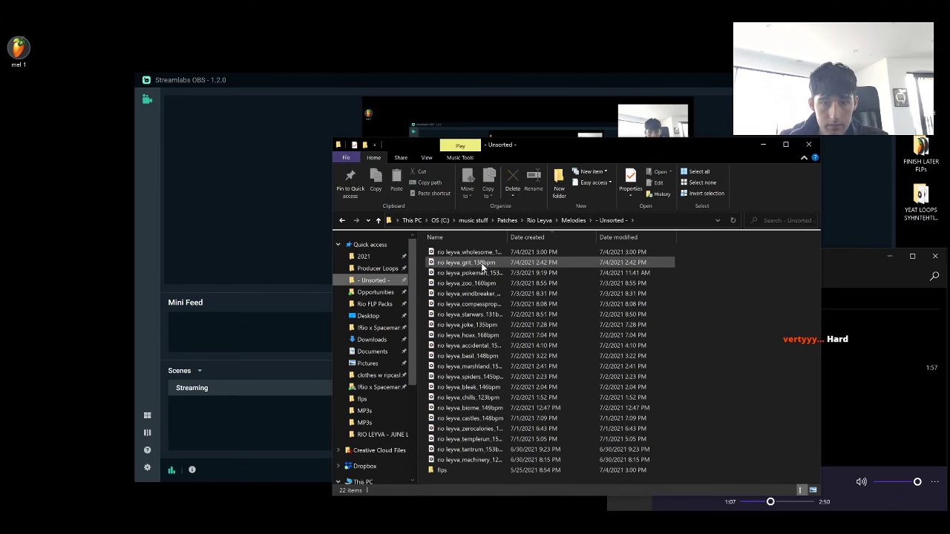
double_click(481, 263)
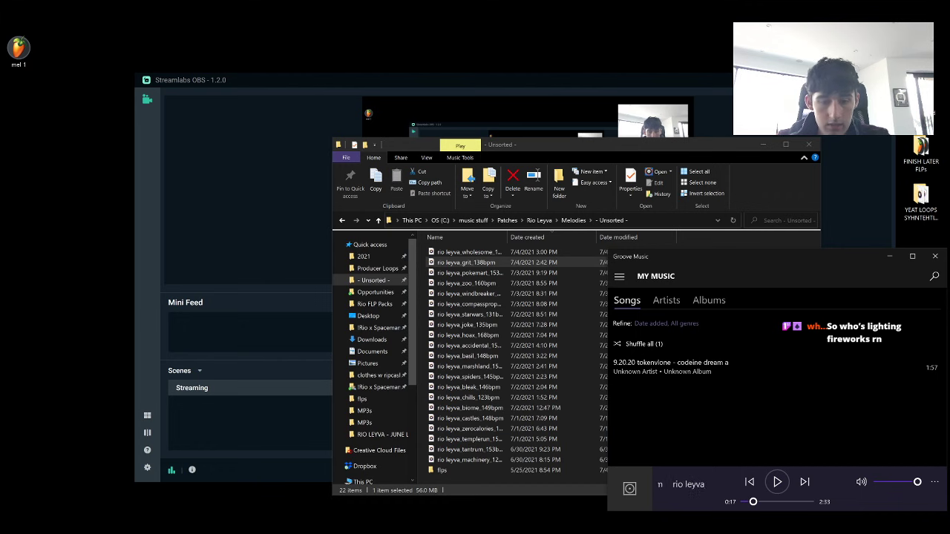
click(383, 533)
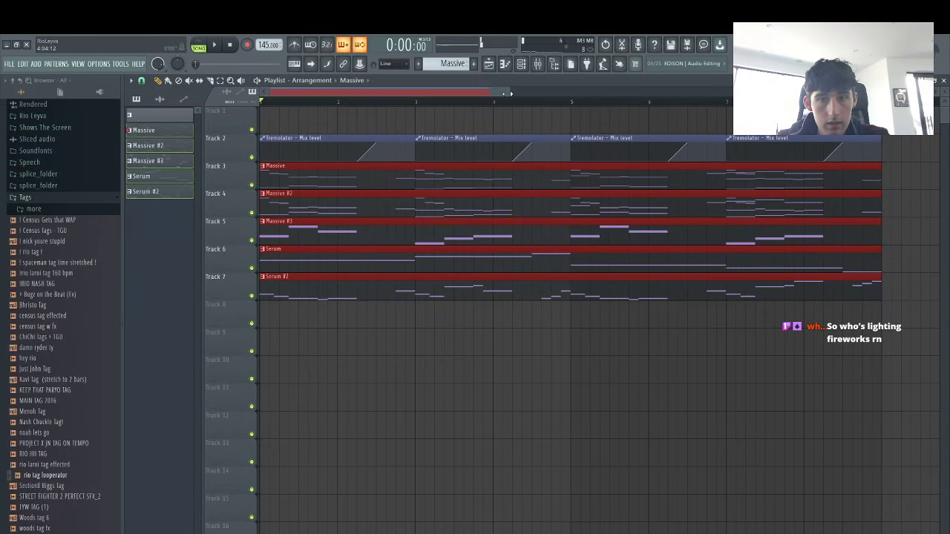
Duplicate all the clips on Tracks 2 to 7 six times so the eight-bar block repeats up to bar 57
scroll(705, 317, down, 4)
key(ctrl+a)
key(ctrl+b)
key(ctrl+b)
key(ctrl+b)
key(ctrl+b)
key(ctrl+b)
key(ctrl+b)
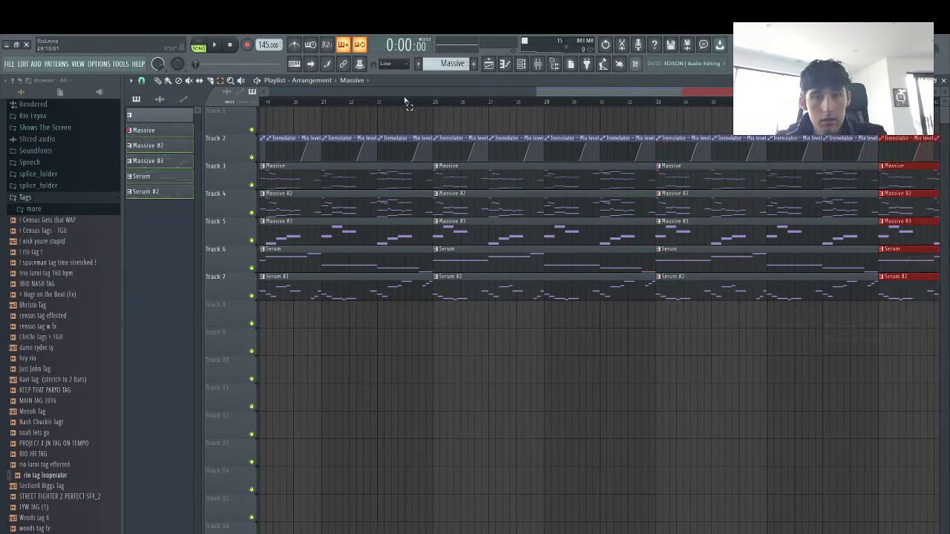
scroll(343, 338, down, 4)
ctrl+click(341, 339)
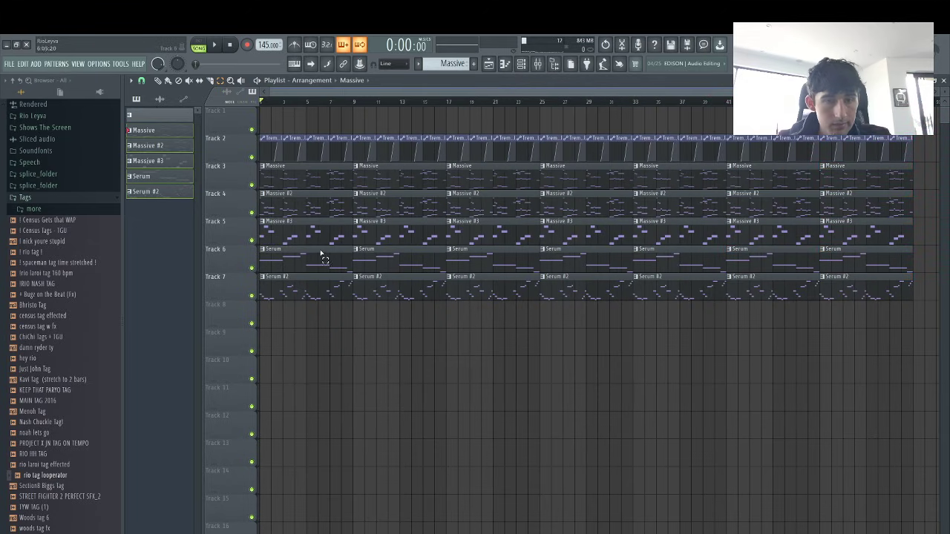
Delete the Serum and Serum #2 clips from the first eight-bar section and play the arrangement
right_click(305, 254)
right_click(307, 274)
key(space)
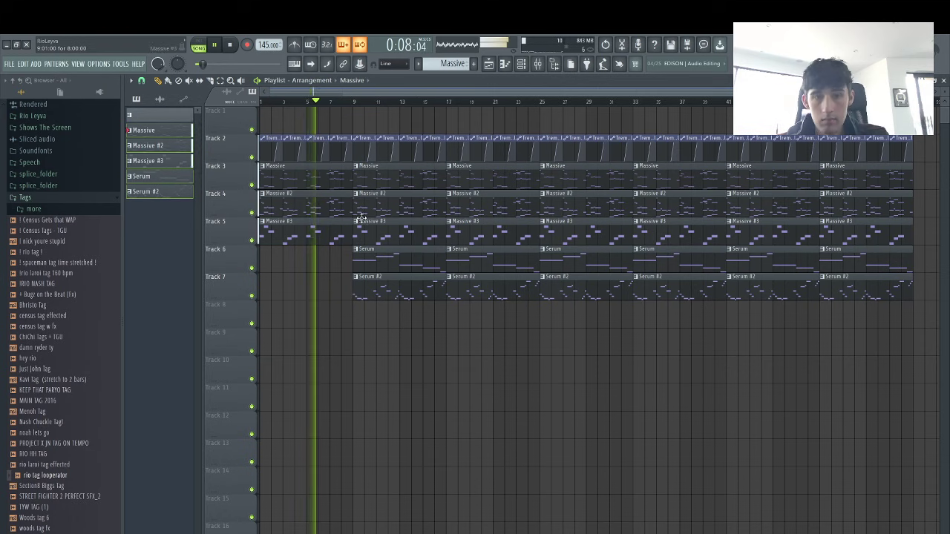
Thin the section starting at bar 9 by deleting its Massive #2, Massive #3 and Serum #2 clips, and check the mixer
right_click(394, 230)
right_click(410, 212)
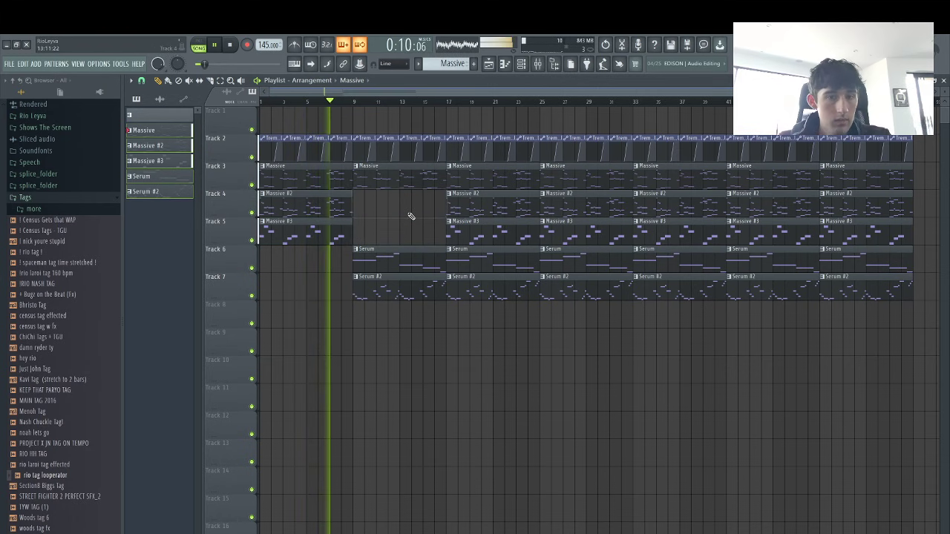
right_click(414, 290)
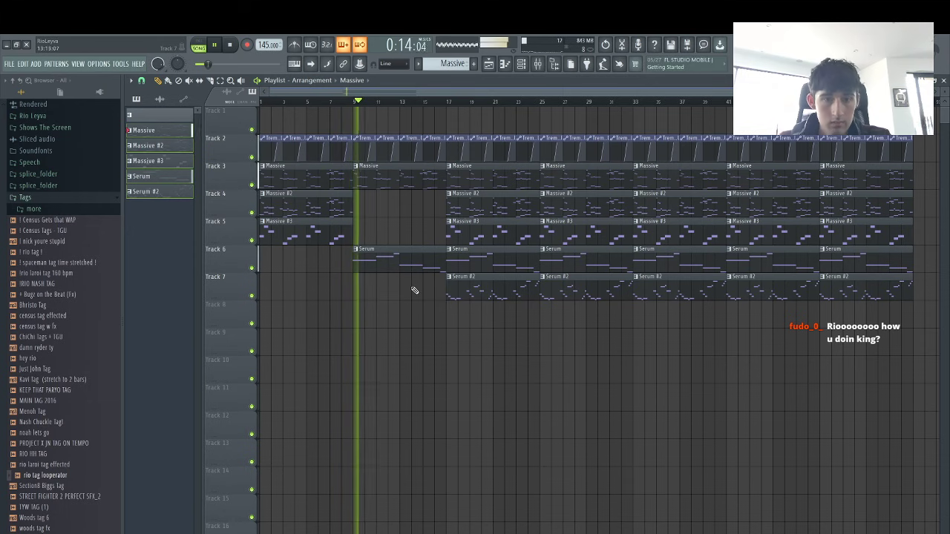
key(F9)
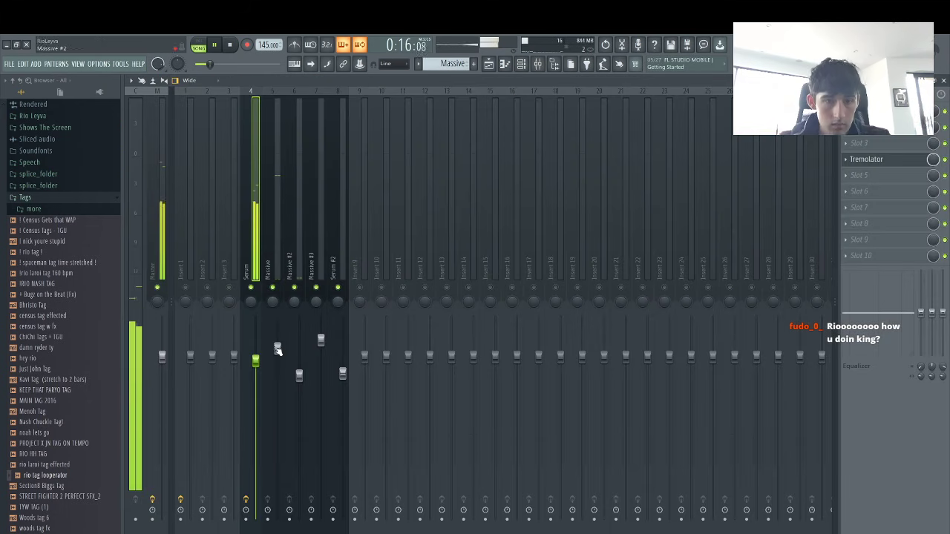
click(489, 65)
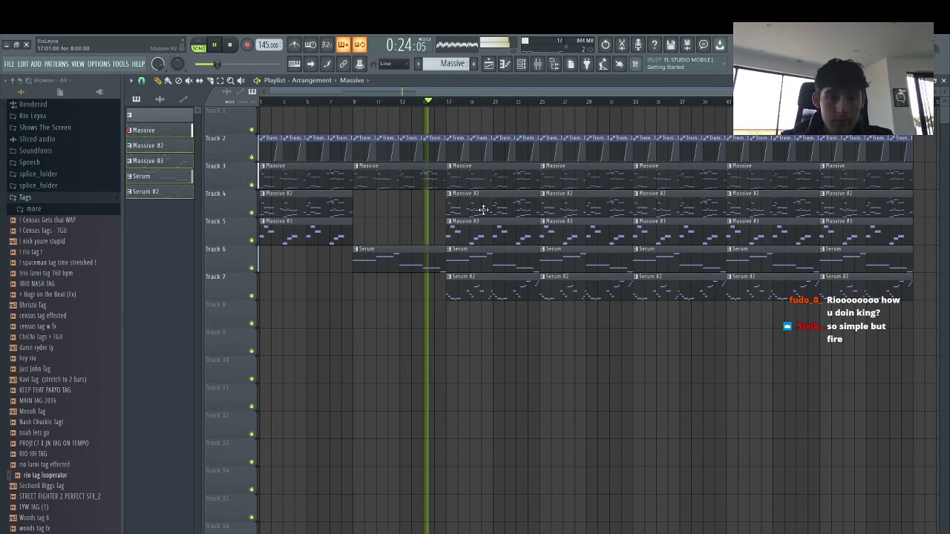
Delete the Massive #3 and Serum clips from the section starting at bar 17 and stop playback
right_click(478, 233)
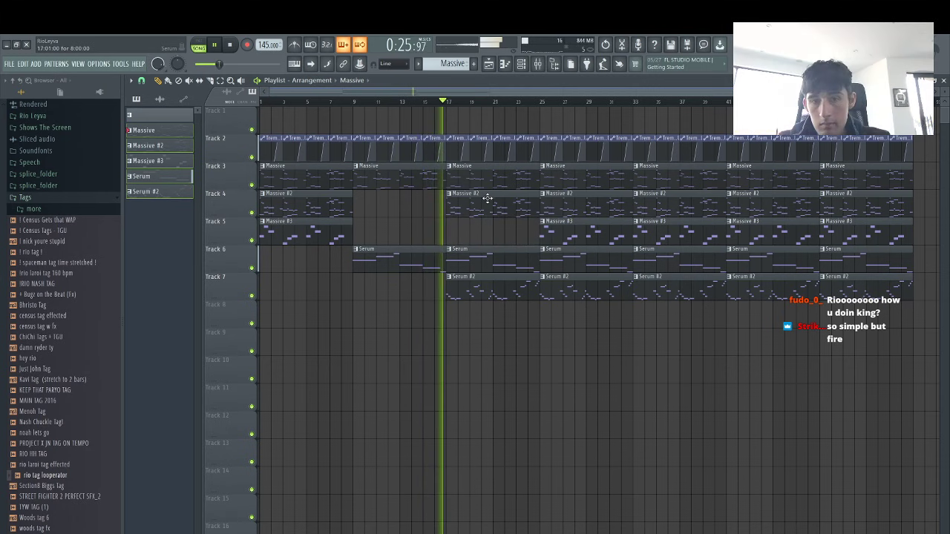
right_click(504, 267)
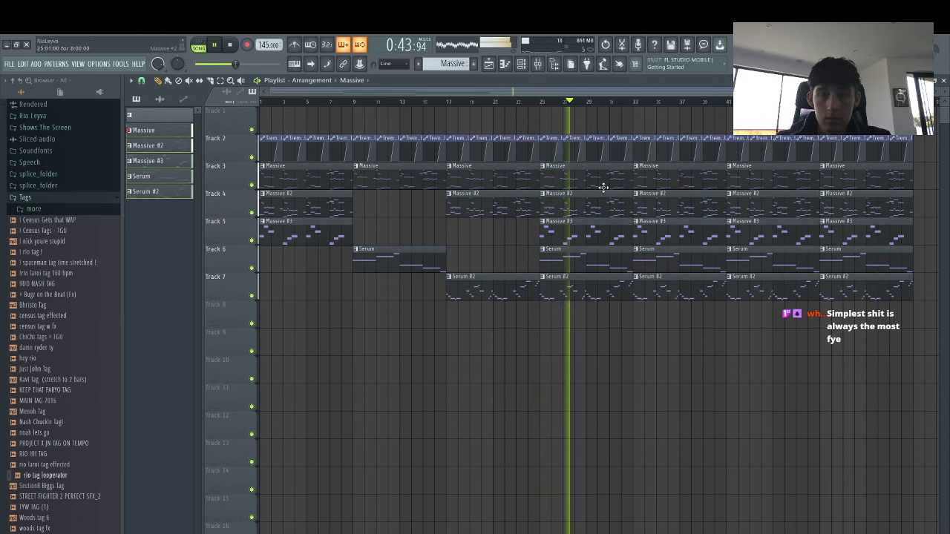
key(space)
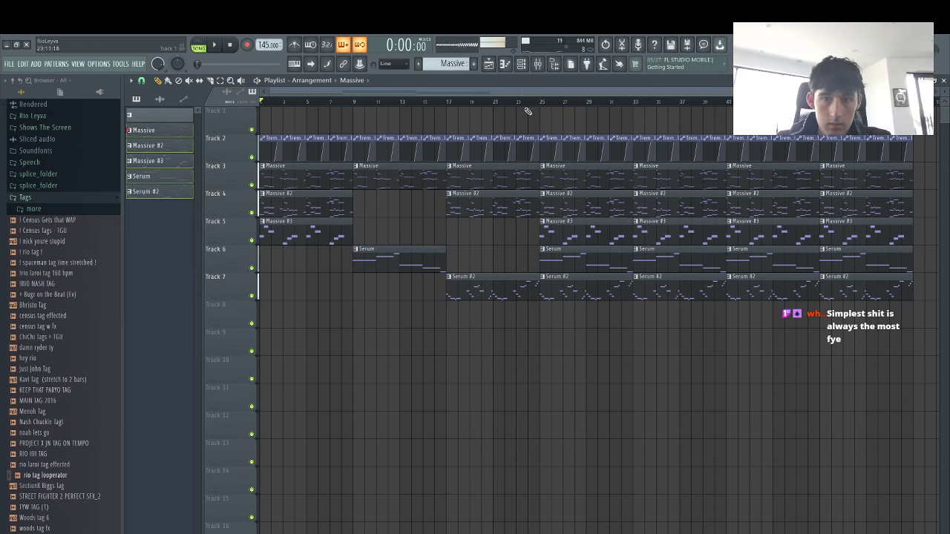
In the section at bar 25, delete the Massive, Massive #2 and Serum #2 clips, then duplicate Massive #2 back in from bar 17
right_click(582, 285)
right_click(564, 183)
right_click(568, 196)
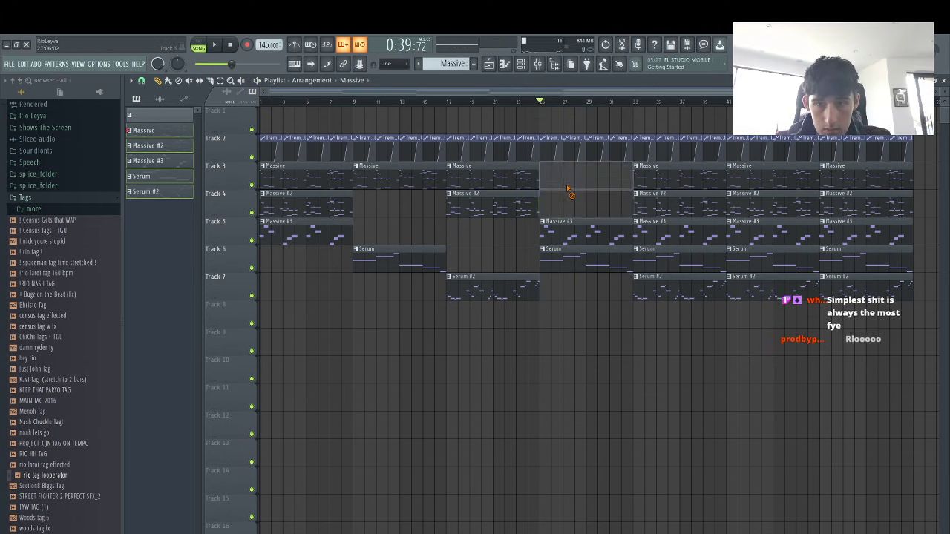
key(space)
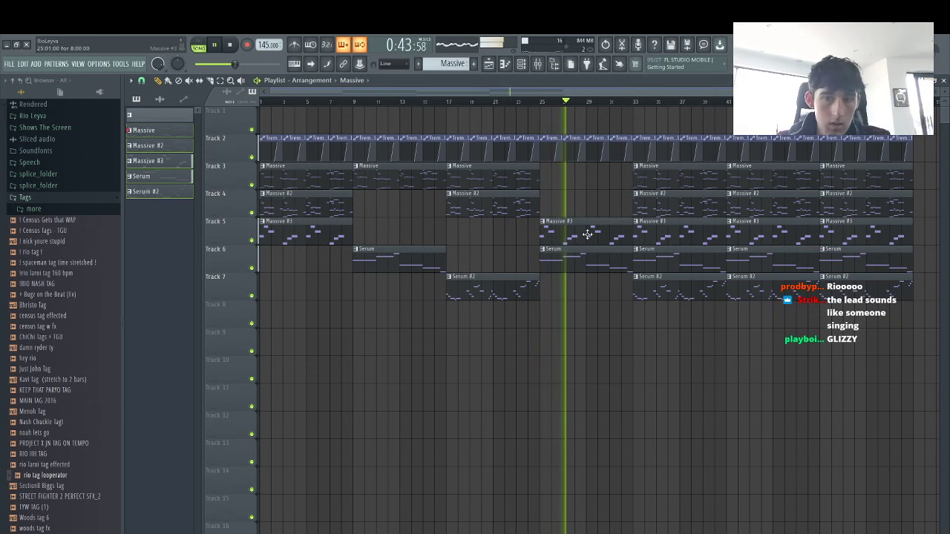
click(527, 211)
key(ctrl+b)
Slice the Massive #3 clip at bar 25 in half and delete both halves
click(571, 225)
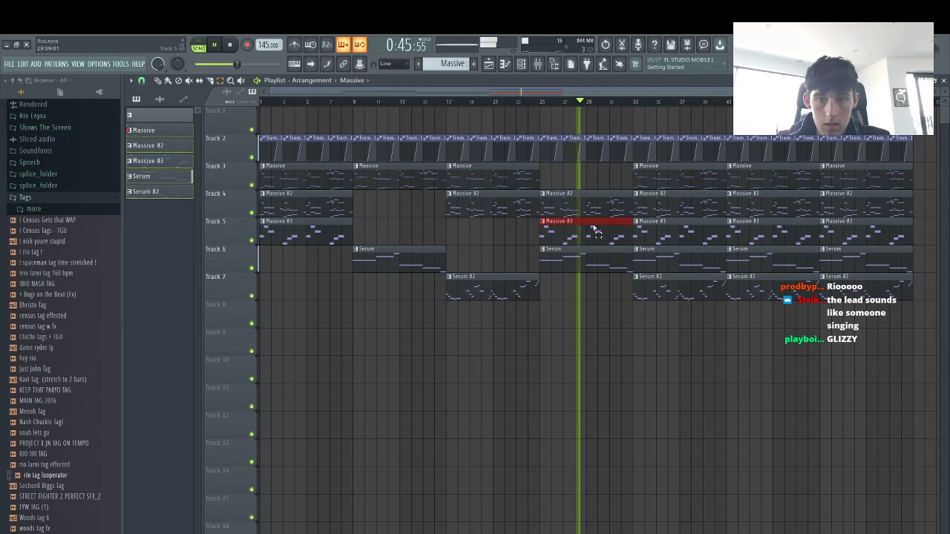
key(c)
click(588, 236)
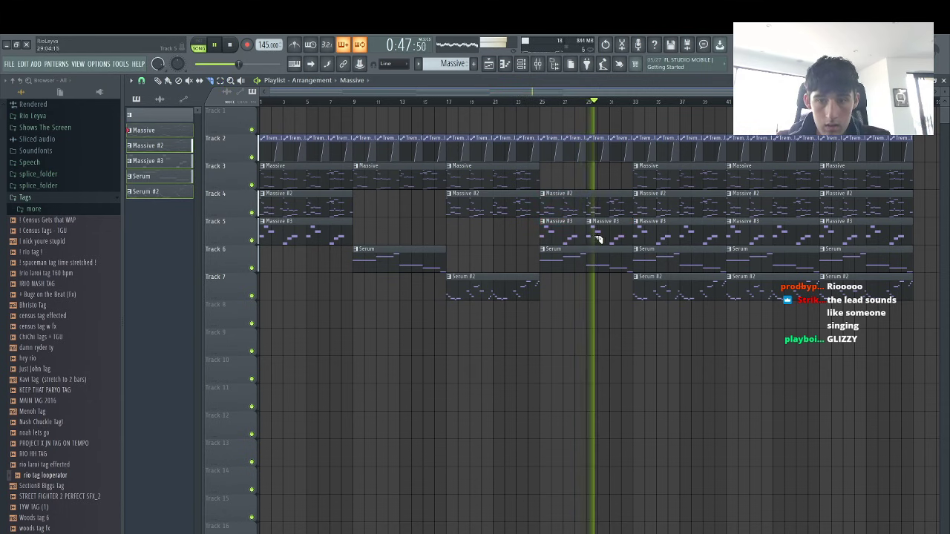
key(e)
click(598, 238)
key(Delete)
click(559, 233)
key(Delete)
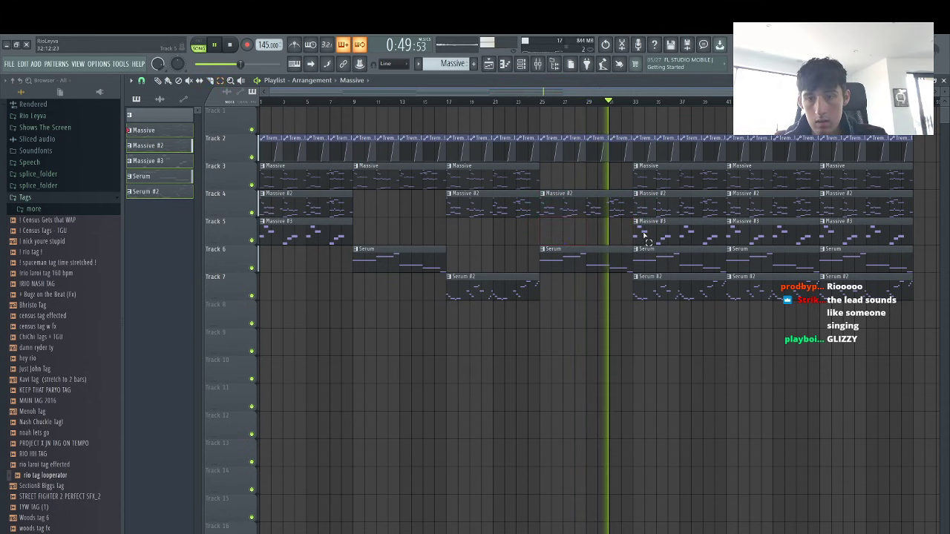
Delete the Serum, Massive and Massive #2 clips from the section starting at bar 33
click(671, 254)
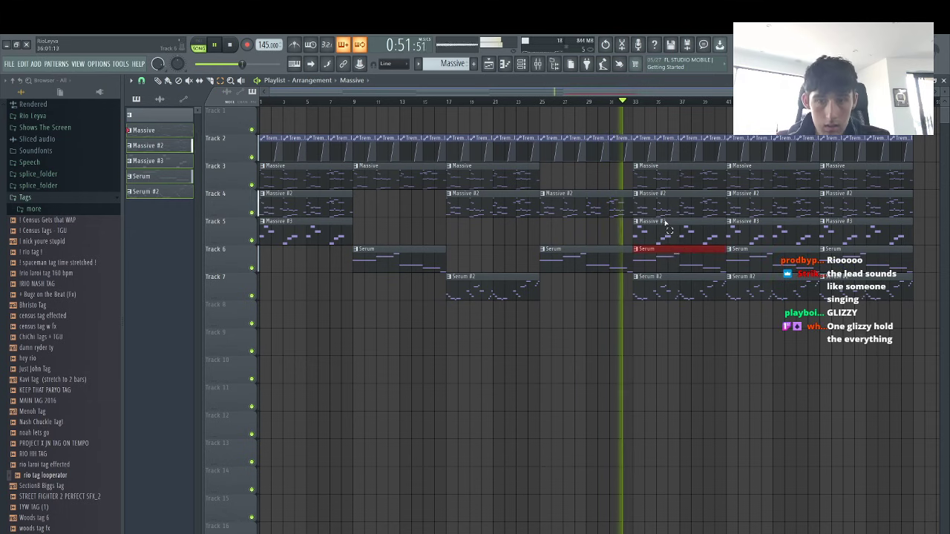
key(Delete)
drag(661, 211, 661, 187)
right_click(673, 195)
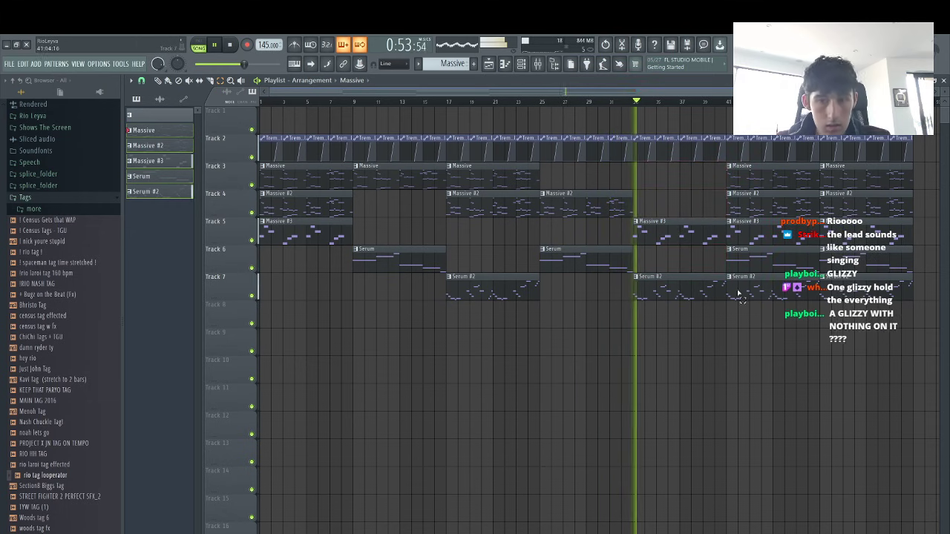
Clear the whole section starting at bar 41, including its Tremolator automation clips
drag(743, 297, 745, 184)
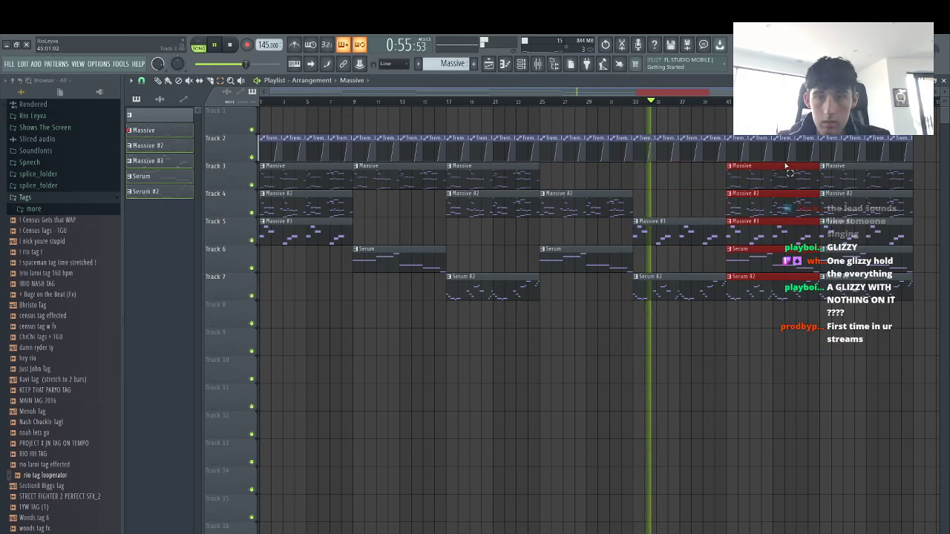
key(Delete)
drag(805, 156, 734, 153)
key(Delete)
Try placing Massive #3 at bar 25 and duplicating Massive #2 into bar 33
drag(666, 206, 554, 222)
key(ctrl+b)
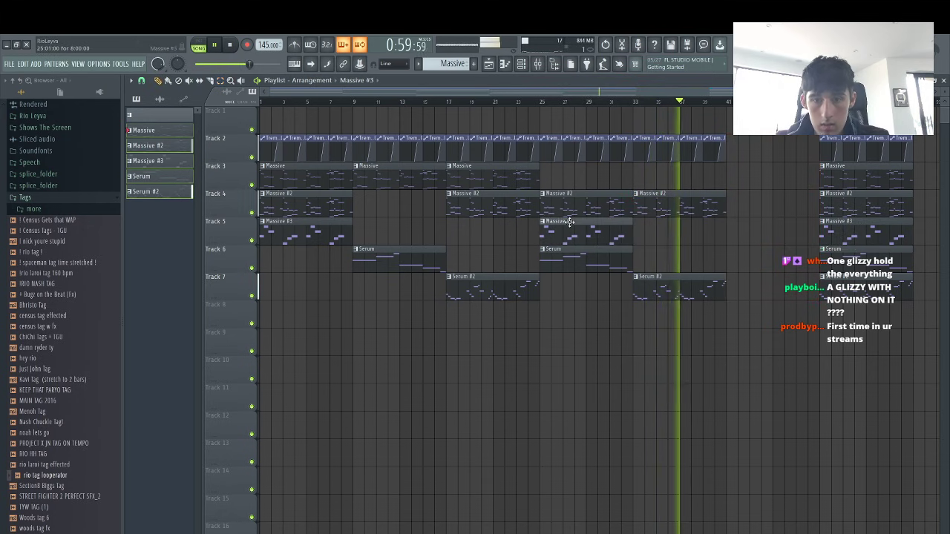
key(ctrl+z)
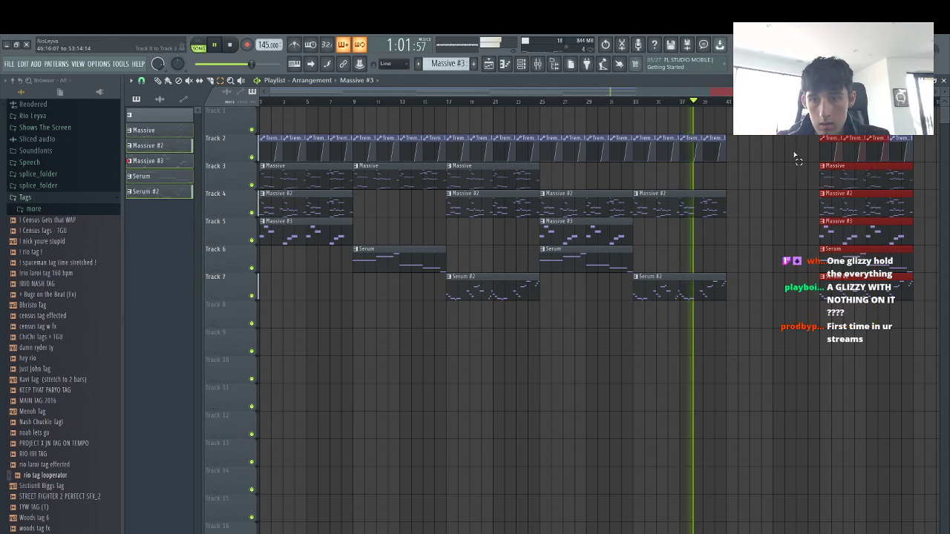
Duplicate Massive #3 from bar 25 to bar 33, delete the bar 25 original and the Massive #2 clip at bar 33, and stop playback
drag(638, 231, 609, 226)
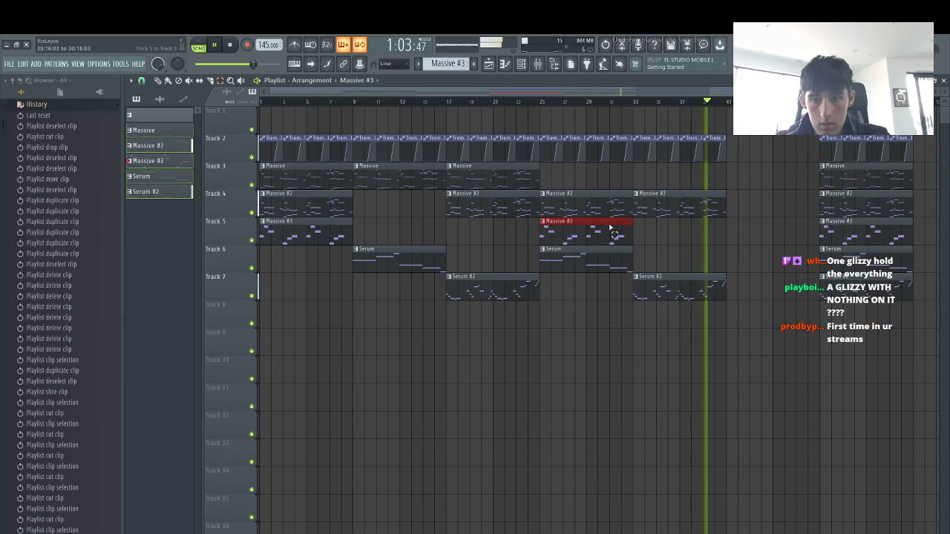
key(ctrl+b)
key(Delete)
right_click(644, 210)
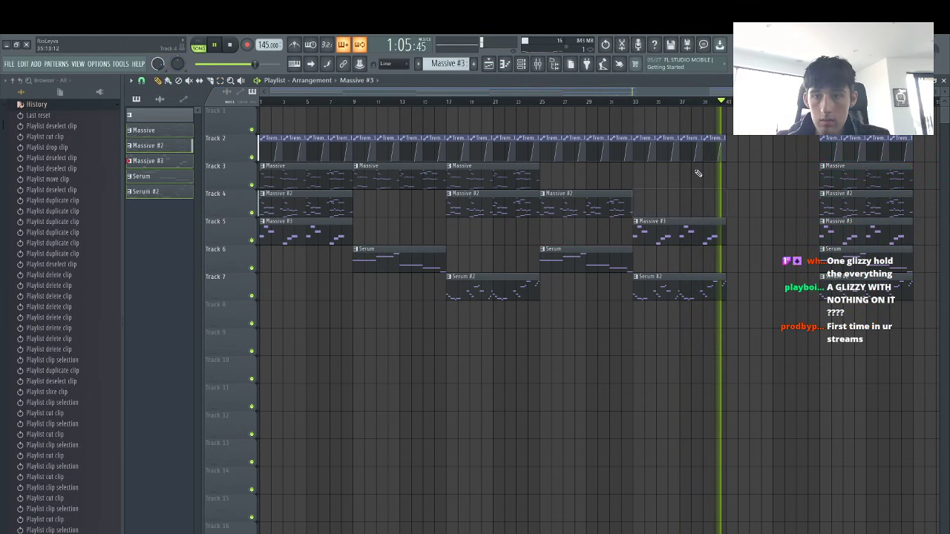
key(space)
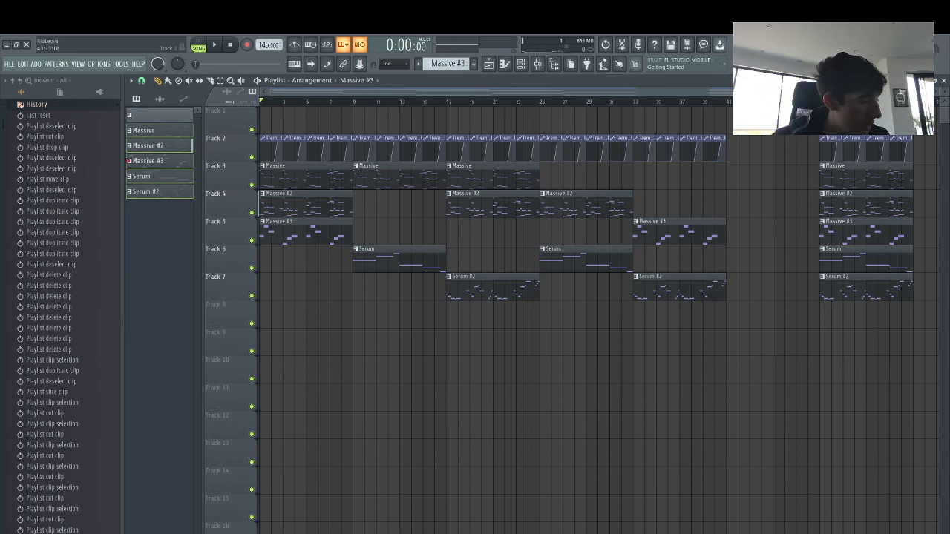
Duplicate the full block of clips at bar 49 five times to the end of the playlist
drag(919, 315, 785, 148)
key(ctrl+b)
key(ctrl+b)
key(ctrl+b)
key(ctrl+b)
key(ctrl+b)
In the block at bar 49, delete the Tremolator automation and every pattern clip except Massive
drag(384, 176, 355, 313)
drag(404, 156, 300, 151)
key(Delete)
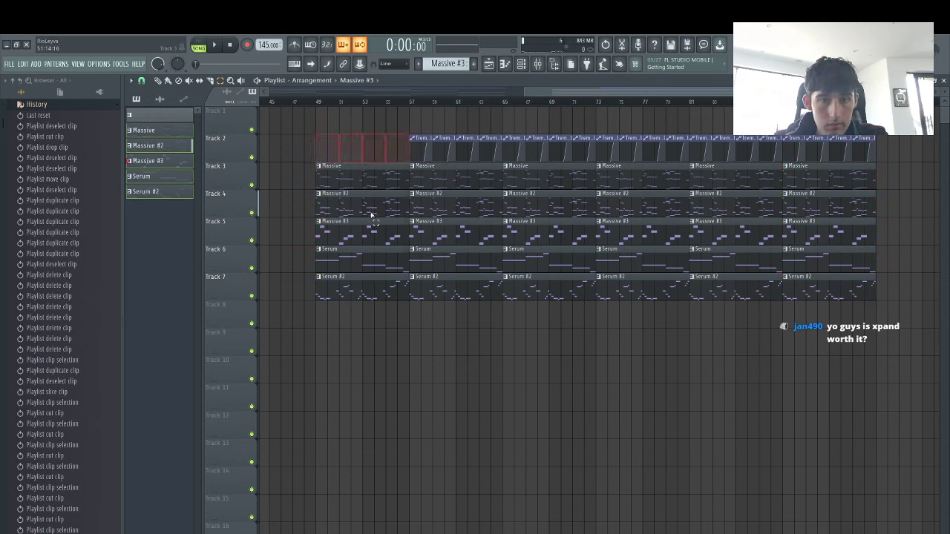
drag(371, 214, 379, 300)
key(Delete)
In the block at bar 57, delete every pattern clip except Massive #2, keeping the Tremolator automation
drag(467, 179, 480, 152)
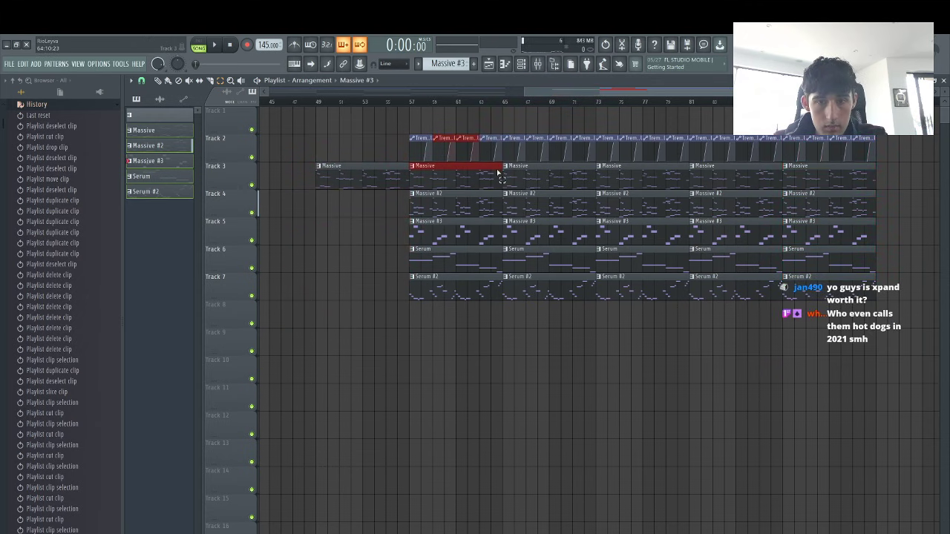
click(497, 176)
key(Delete)
drag(453, 238, 469, 367)
key(Delete)
In the block at bar 65, delete every pattern clip except Massive #3
drag(528, 206, 532, 175)
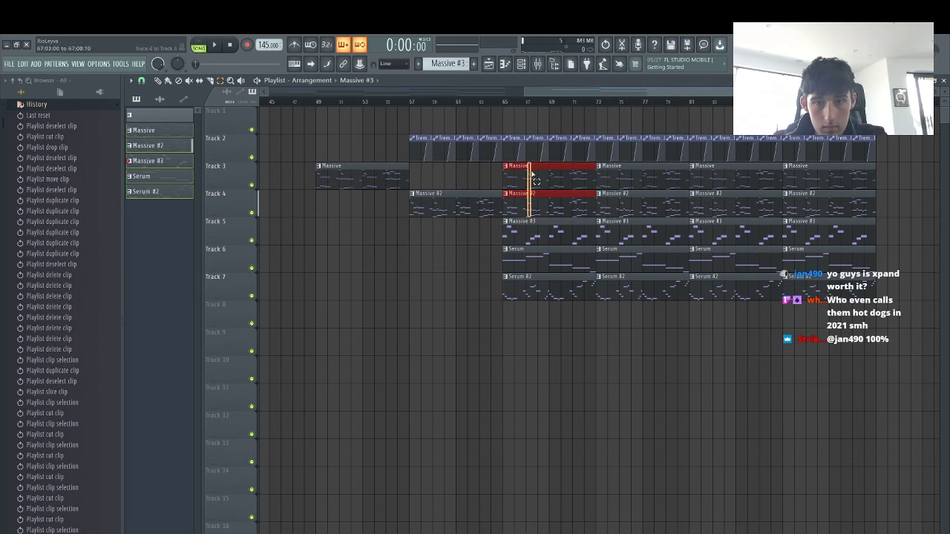
key(Delete)
drag(552, 266, 557, 311)
key(Delete)
In the block at bar 73, delete every pattern clip except Serum
drag(611, 231, 603, 177)
key(Delete)
drag(643, 285, 643, 284)
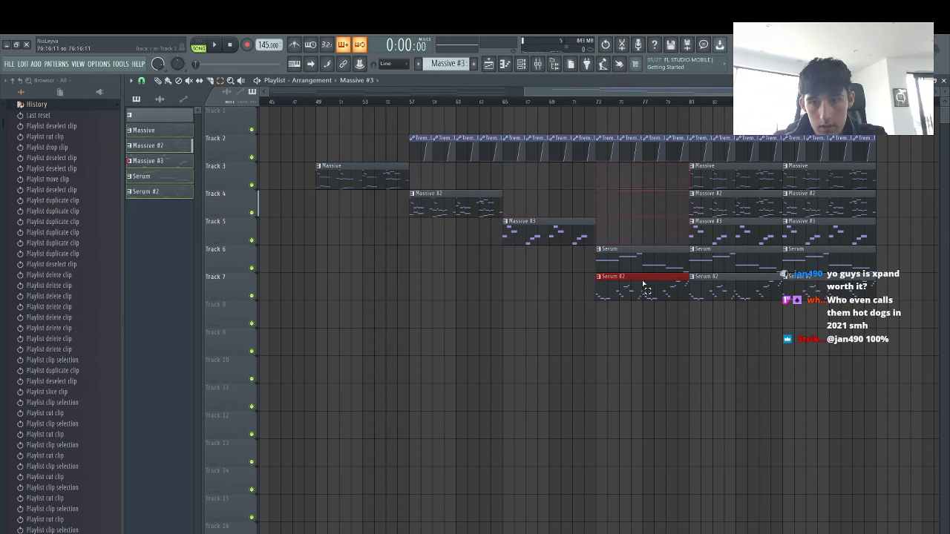
key(Delete)
Leave only the Serum #2 pattern in the block at bar 81 and delete the entire last block at bar 89
drag(715, 265, 730, 176)
key(Delete)
drag(830, 291, 794, 141)
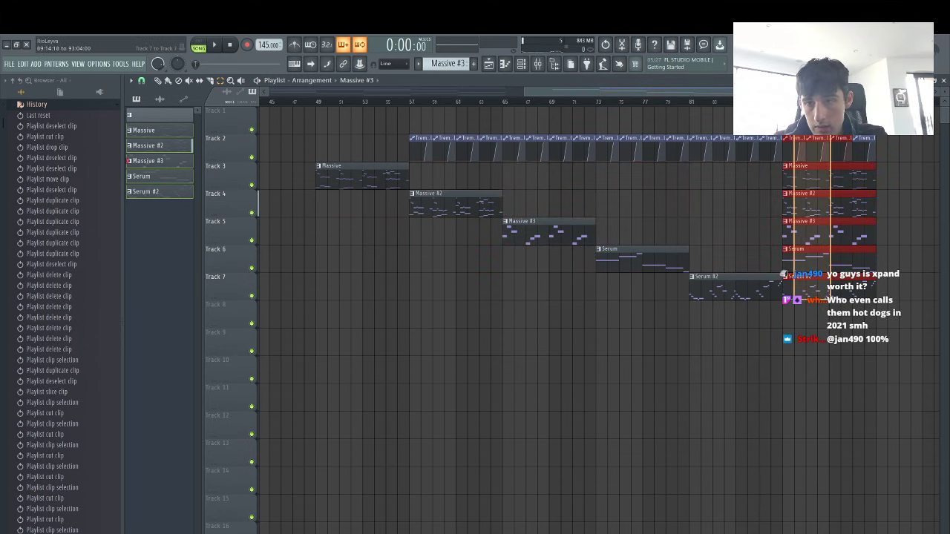
key(Delete)
click(870, 149)
Arm the Master mixer track, render it to an audio clip on Track 1, and return to the playlist
click(537, 63)
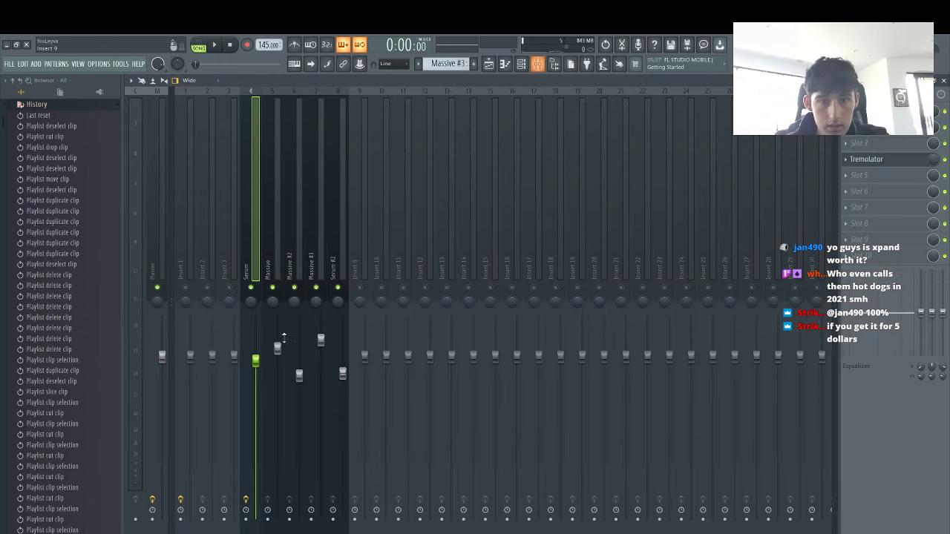
click(153, 519)
key(alt+r)
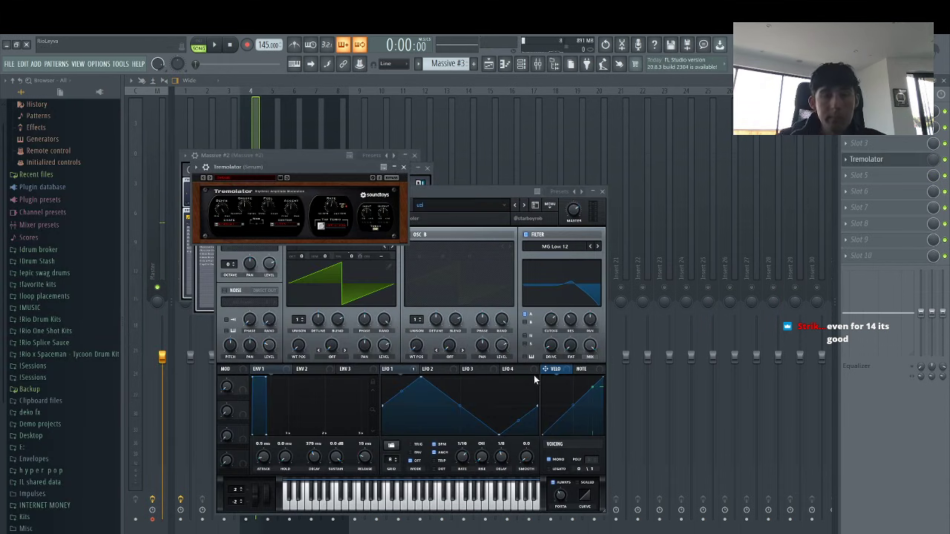
click(488, 65)
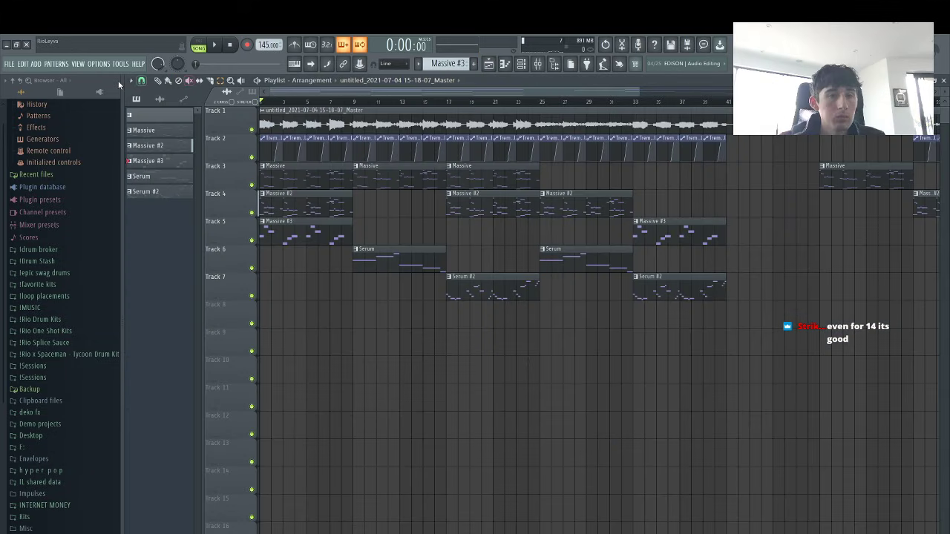
Open the rendered Master clip's sample in the Edison audio editor
double_click(335, 121)
right_click(306, 290)
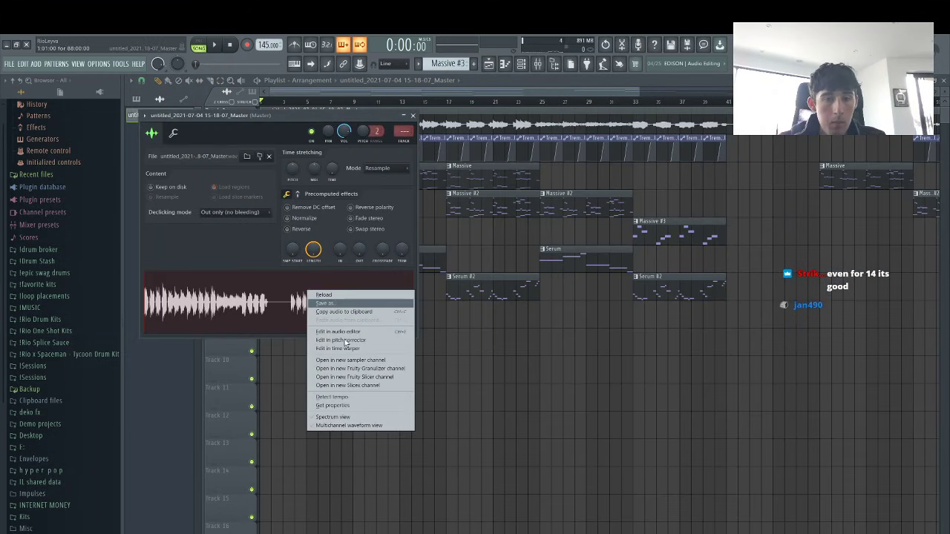
click(347, 333)
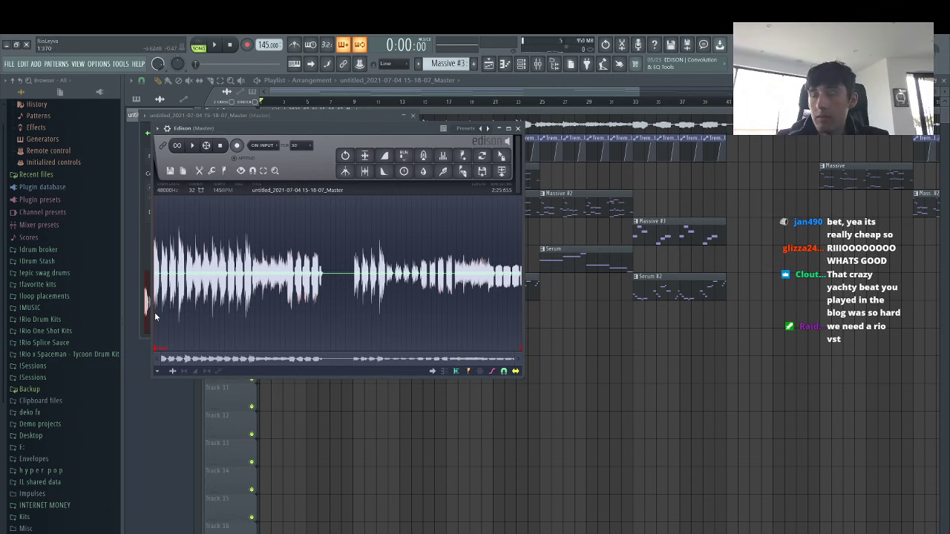
Set the sample's title and filename to rio leyva_utopia_145bpm, add the Instagram handle as a comment, and accept the properties
click(189, 366)
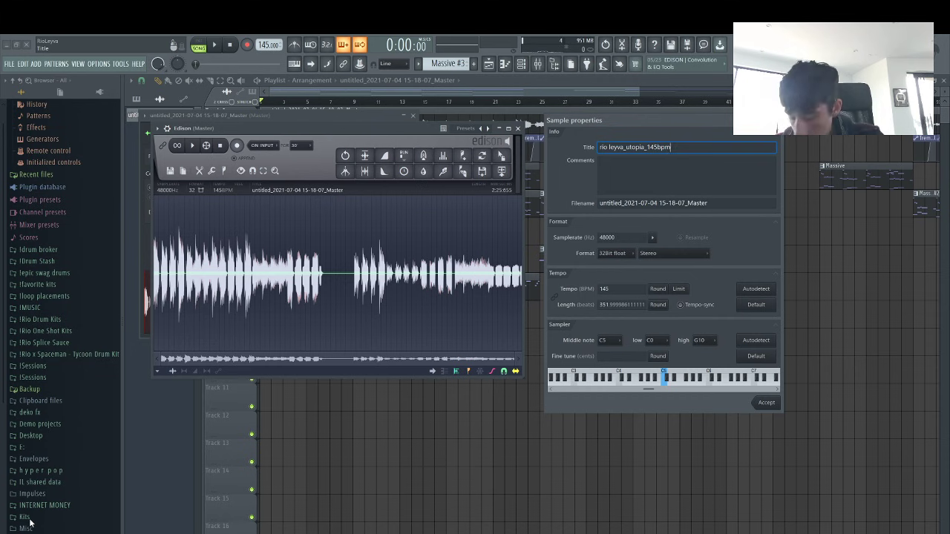
drag(710, 204, 598, 203)
text(rio leyva_utopia_145bpm)
click(616, 175)
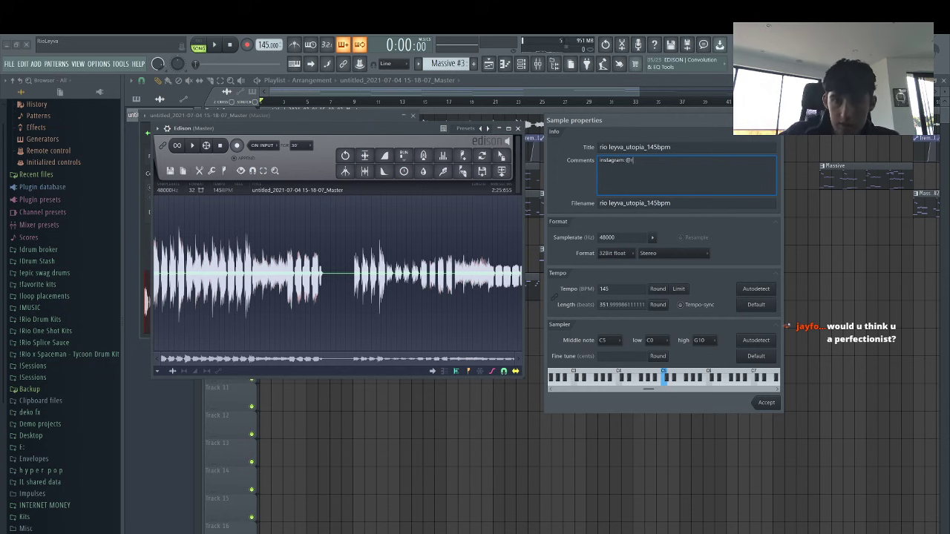
text(instagram: @rioleyva)
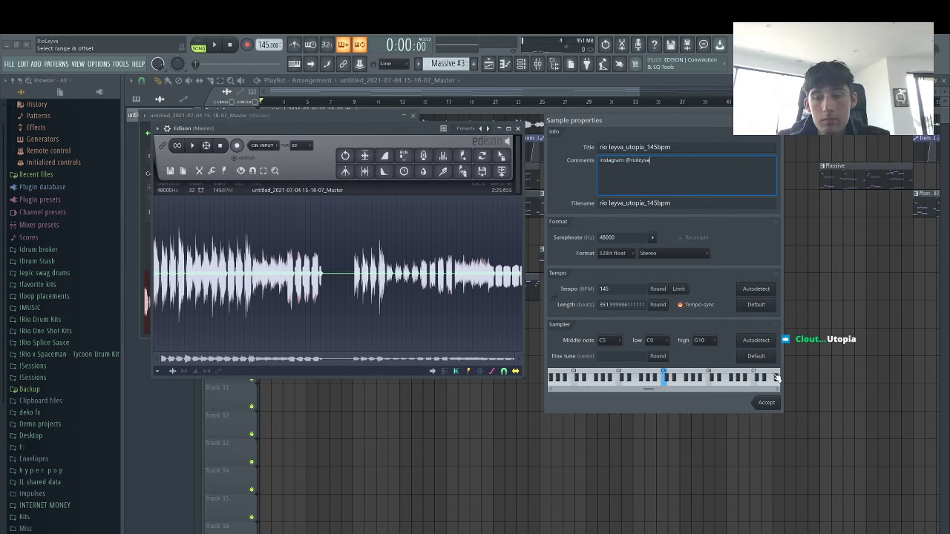
click(767, 402)
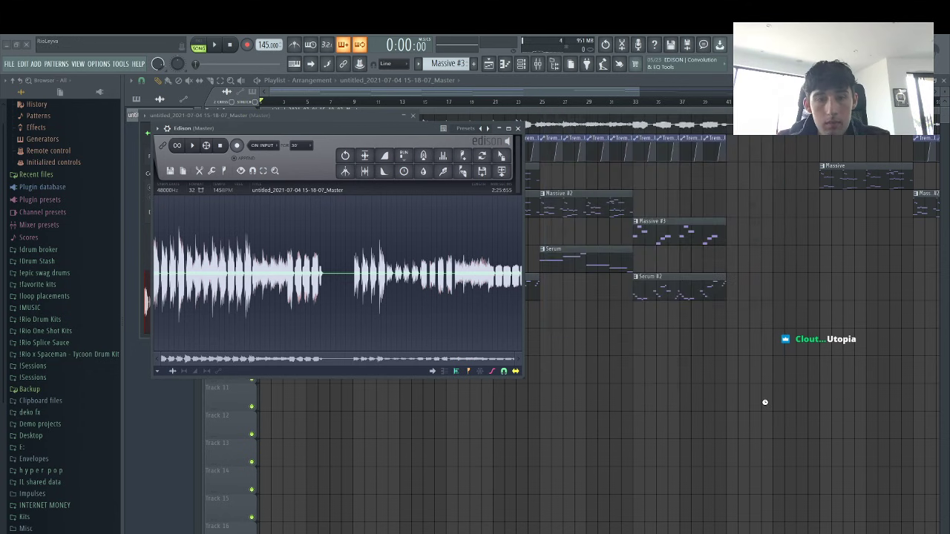
Save the edited sample as the wave file rio leyva_utopia_145bpm in the Unsorted folder
click(503, 172)
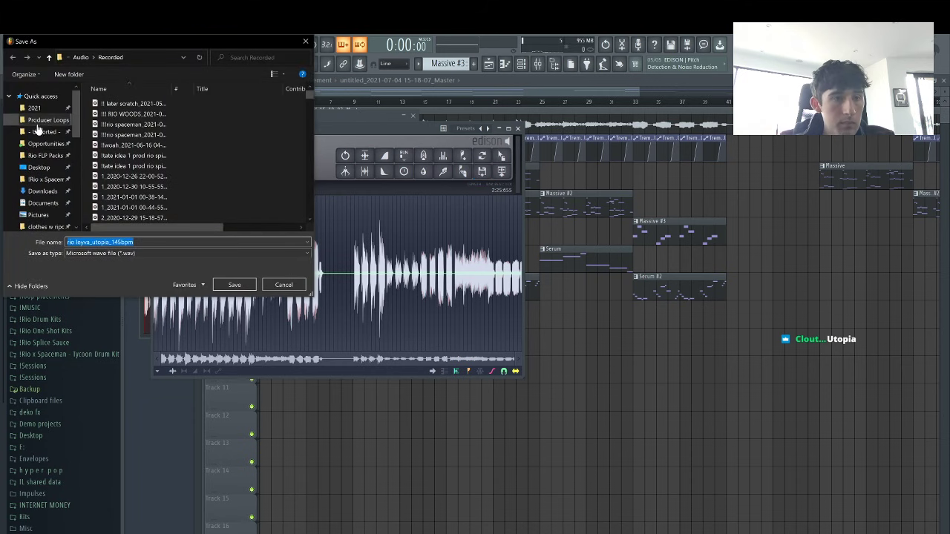
click(38, 131)
click(234, 285)
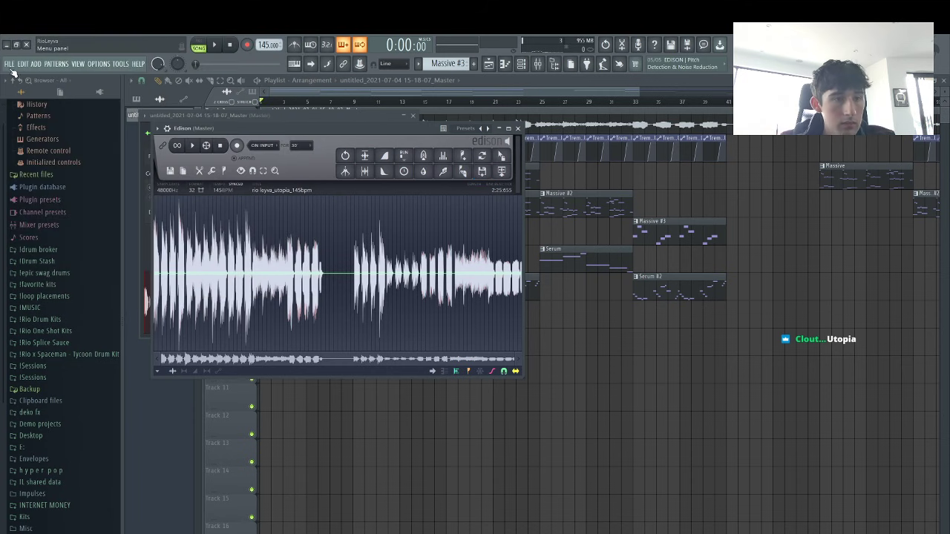
Start a new project from a template, saving the current one as an FL Studio song file in the flps folder
click(11, 66)
mouse_move(33, 84)
click(153, 87)
click(450, 332)
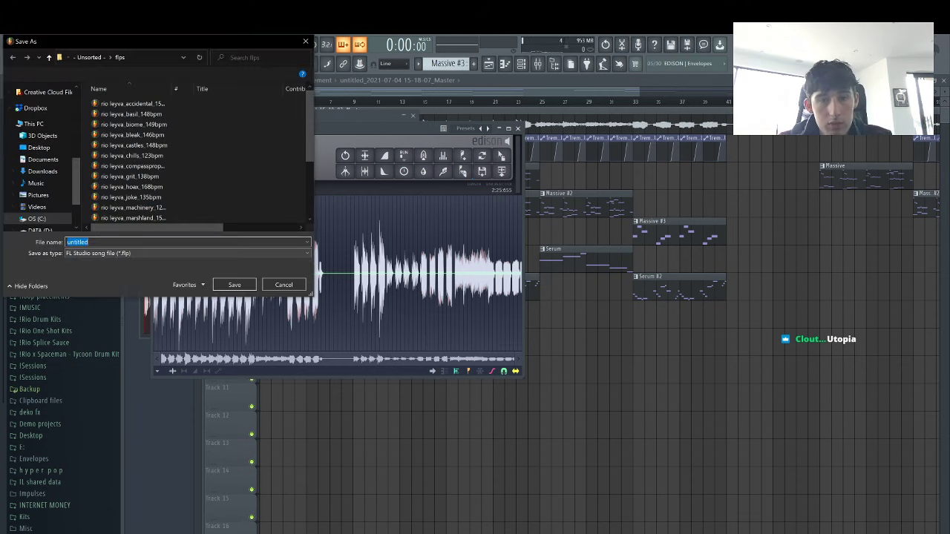
click(234, 289)
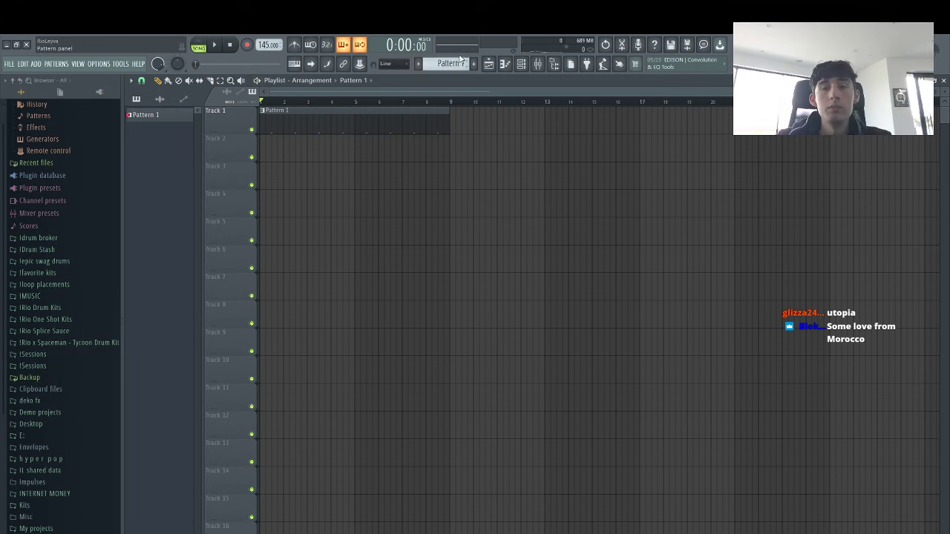
Add a Massive instrument to the channel rack and enable playing notes from the typing keyboard
click(524, 66)
click(359, 183)
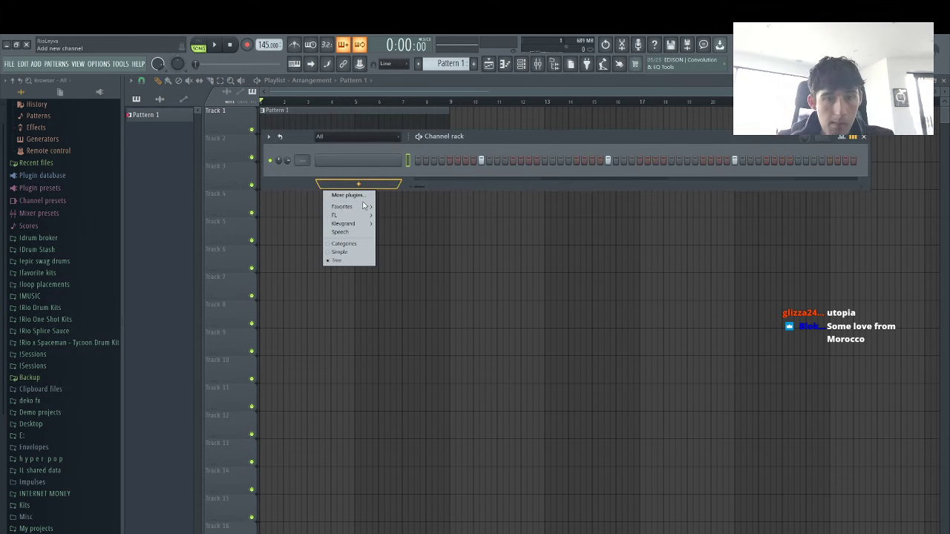
mouse_move(371, 208)
click(427, 282)
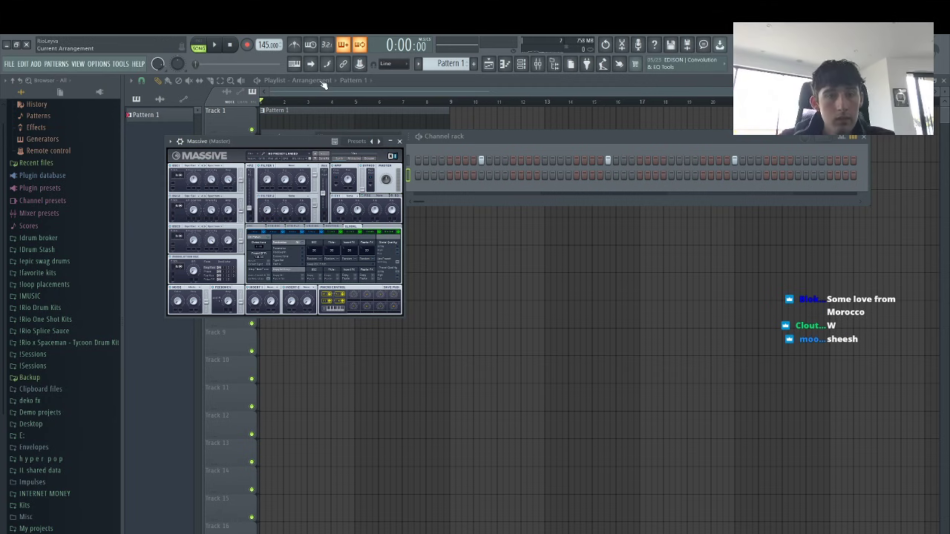
click(294, 63)
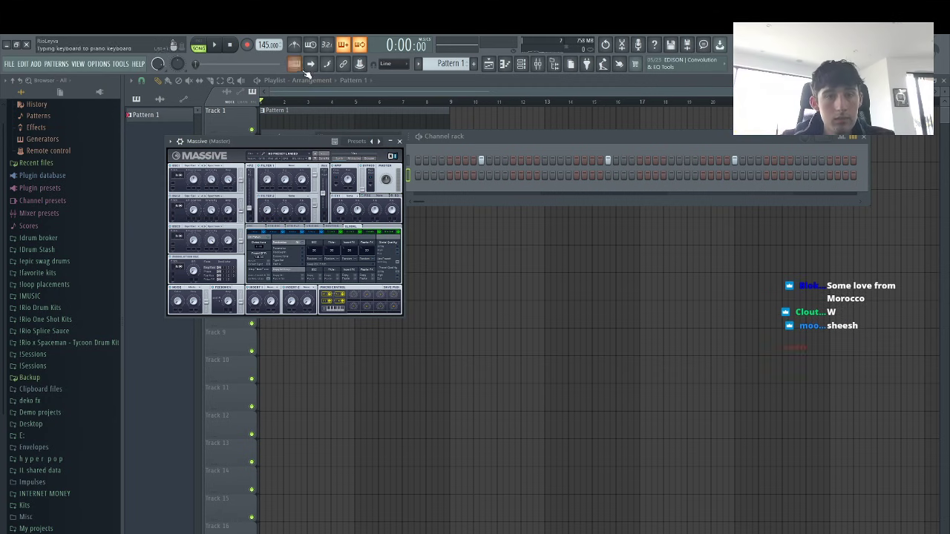
Open Massive's preset browser, load a preset further down the list, and play a note to audition it
click(374, 160)
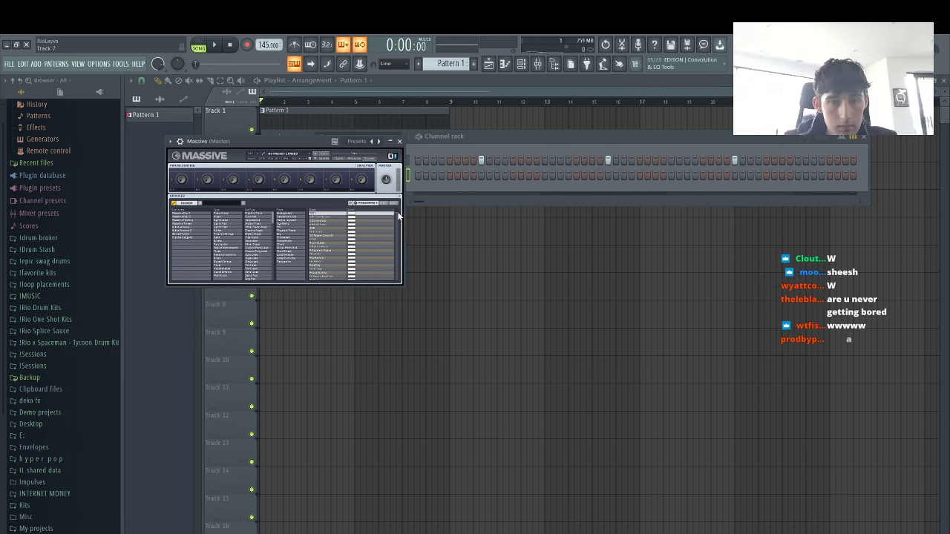
drag(398, 214, 402, 243)
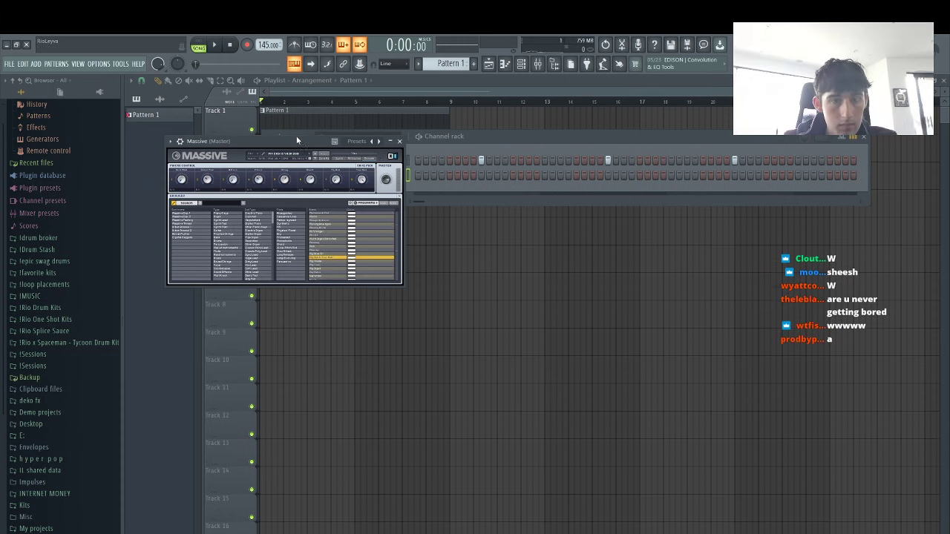
key(n)
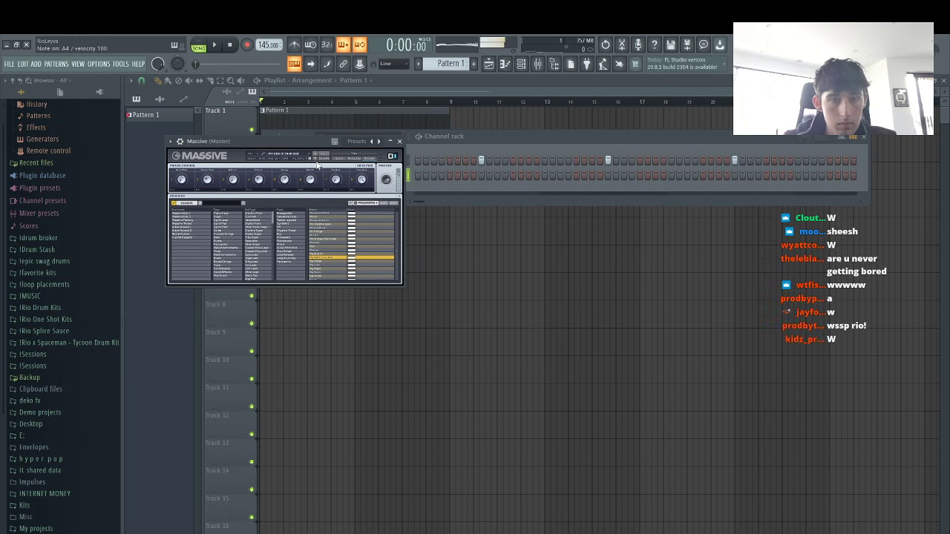
Step through the following Massive presets, playing notes to audition each sound
click(316, 159)
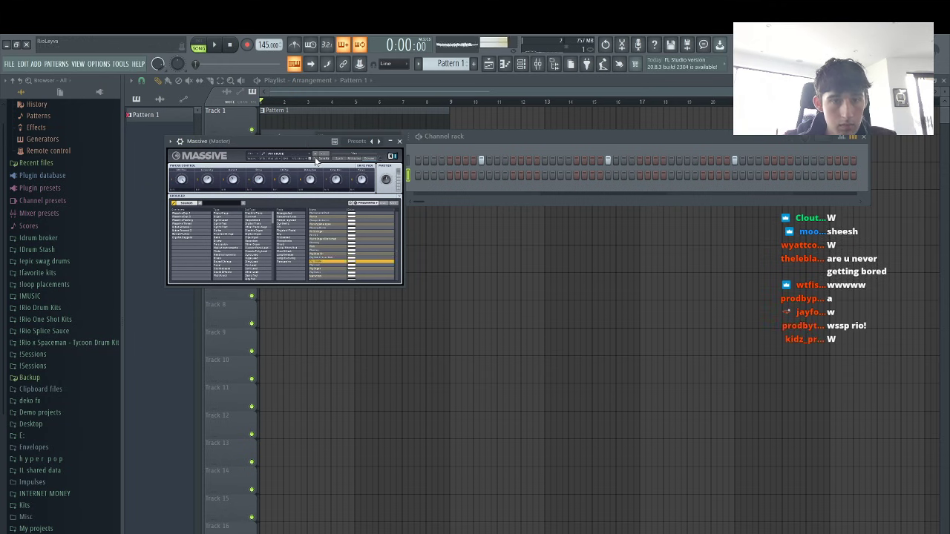
click(315, 159)
click(315, 159)
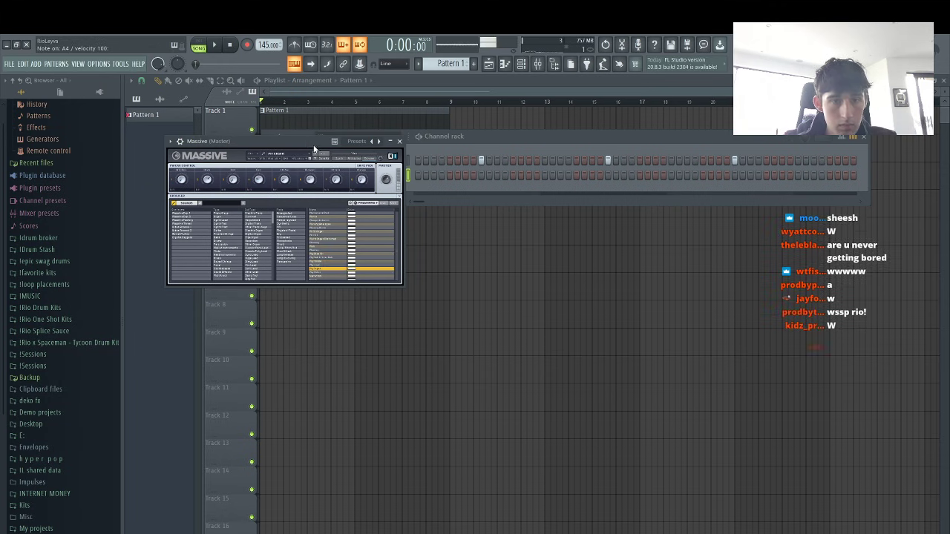
click(315, 158)
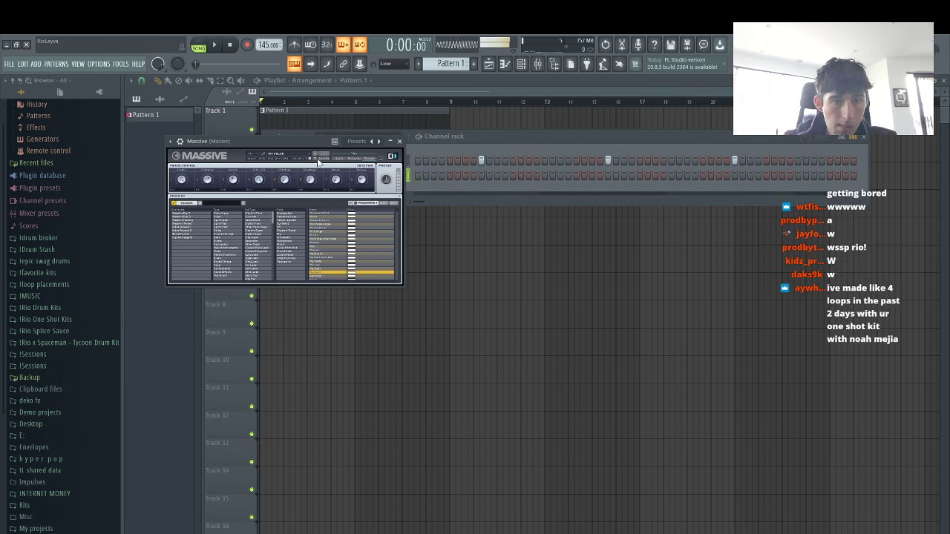
click(320, 138)
click(223, 141)
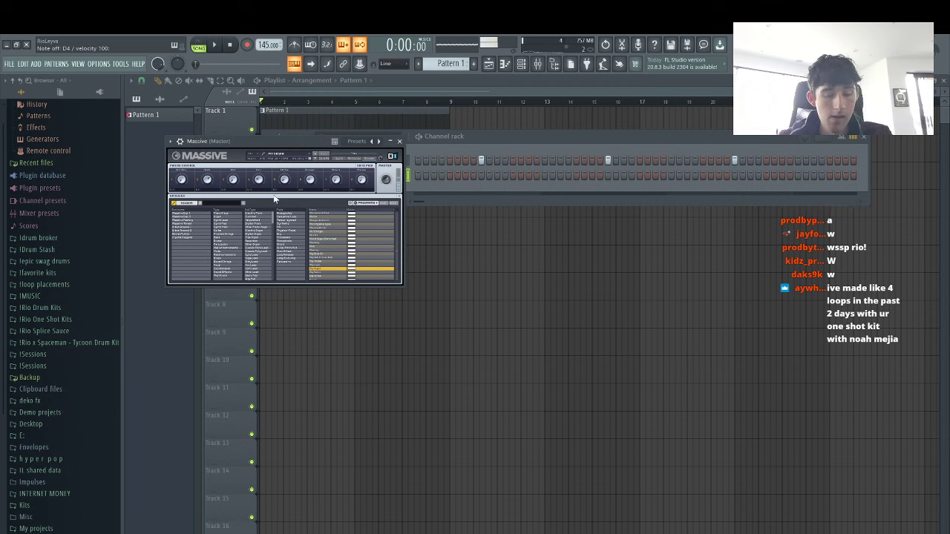
key(c)
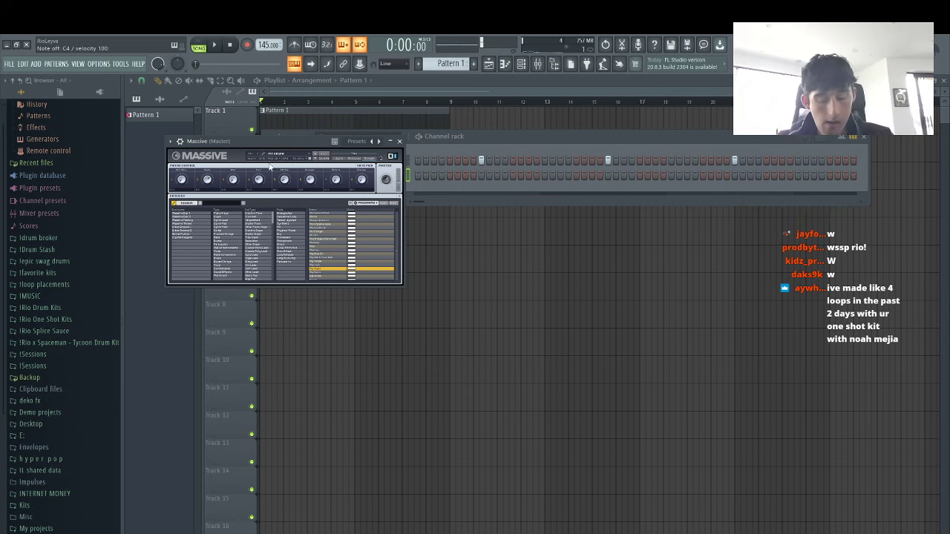
click(315, 158)
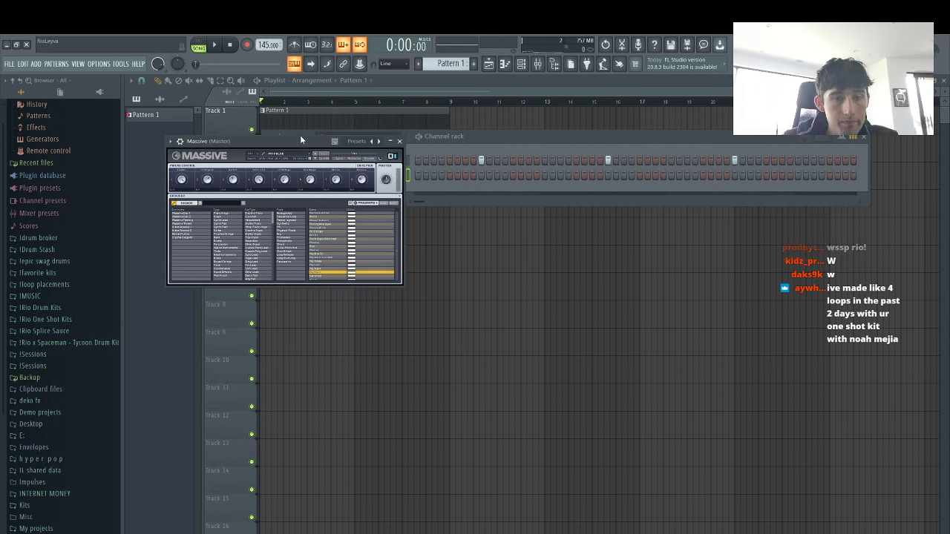
click(315, 158)
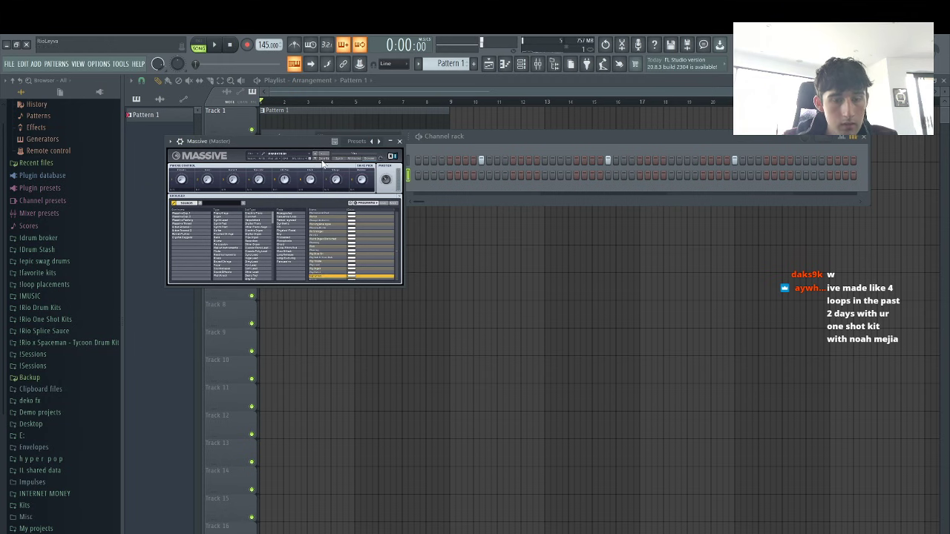
click(465, 143)
right_click(401, 174)
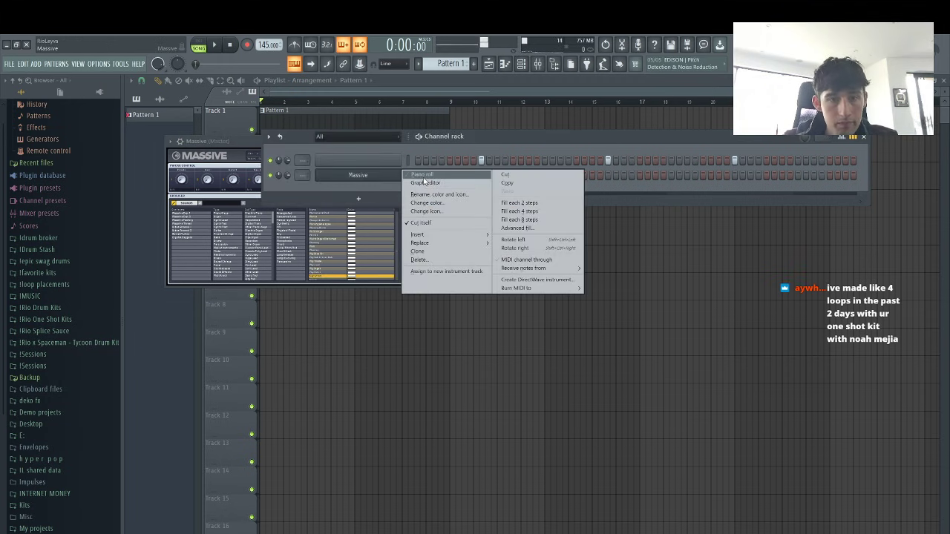
click(243, 141)
click(244, 141)
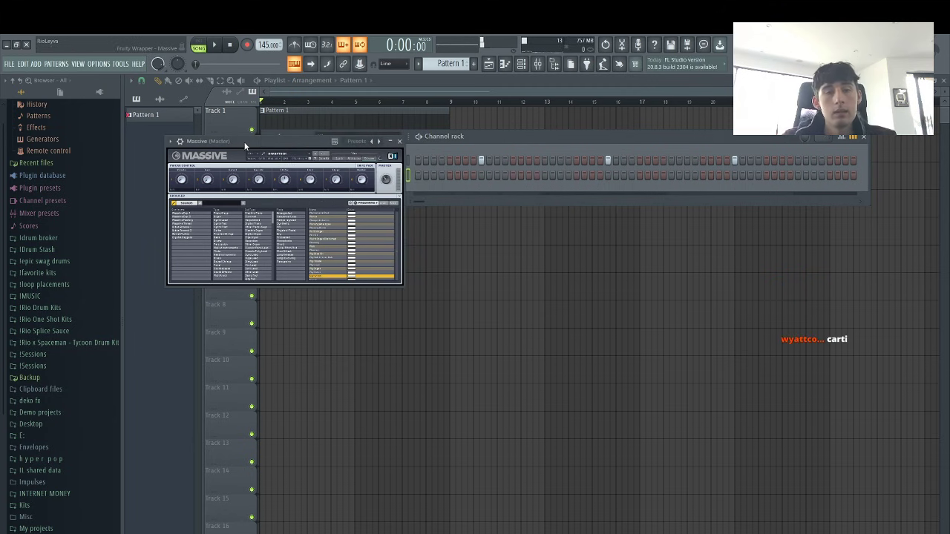
Move the Massive window below its channel and audition further presets to choose a sound for the new melody
click(313, 159)
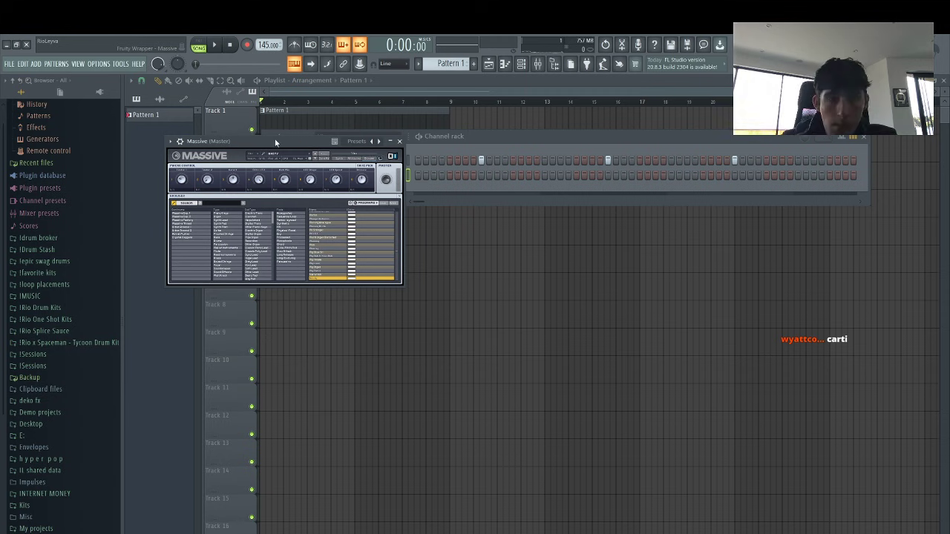
drag(303, 140, 490, 189)
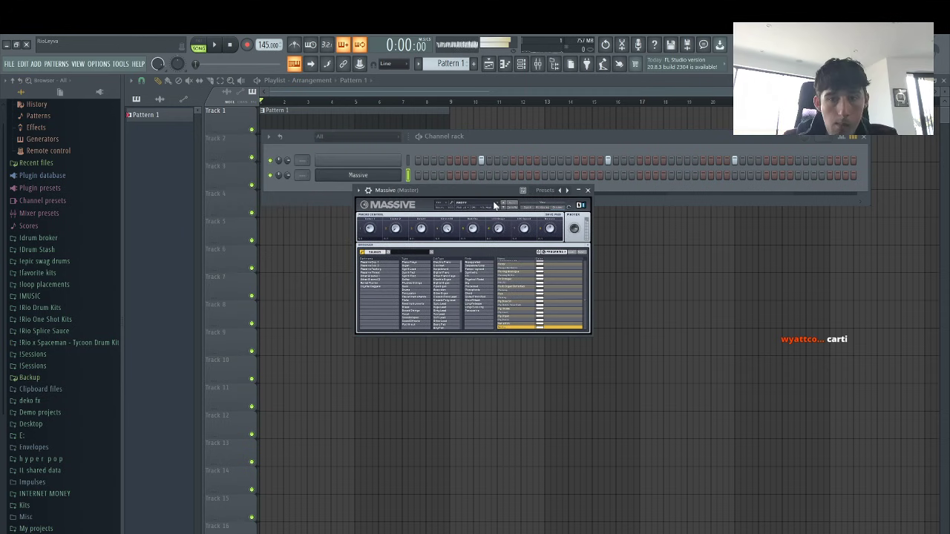
click(502, 203)
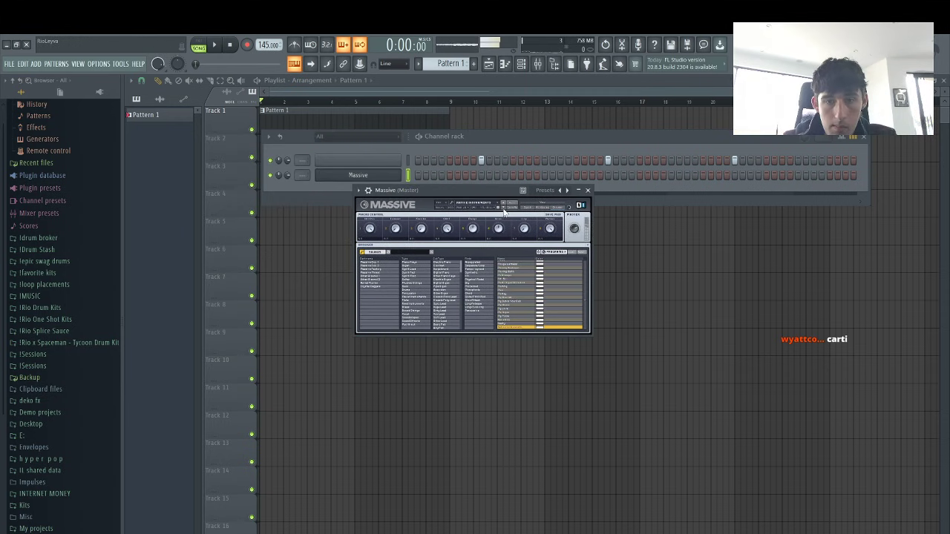
click(504, 209)
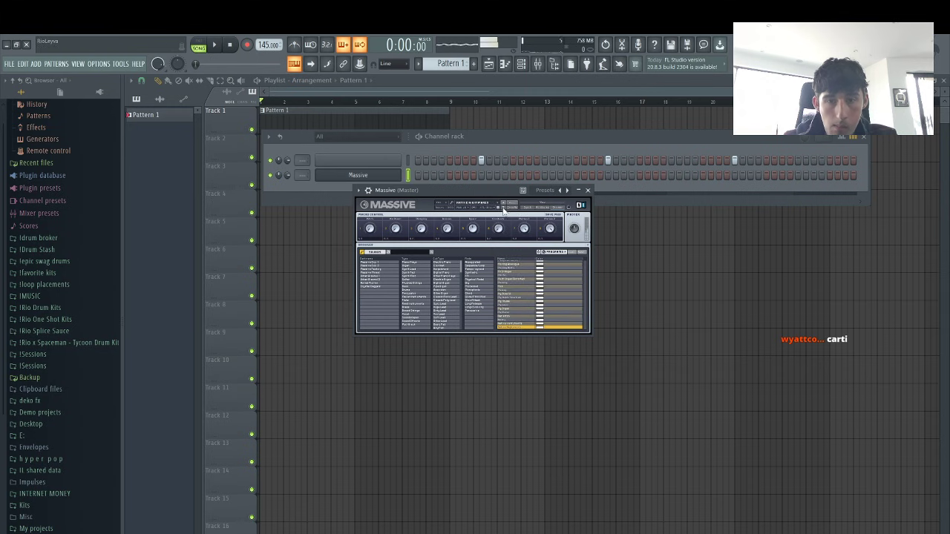
click(504, 208)
click(501, 199)
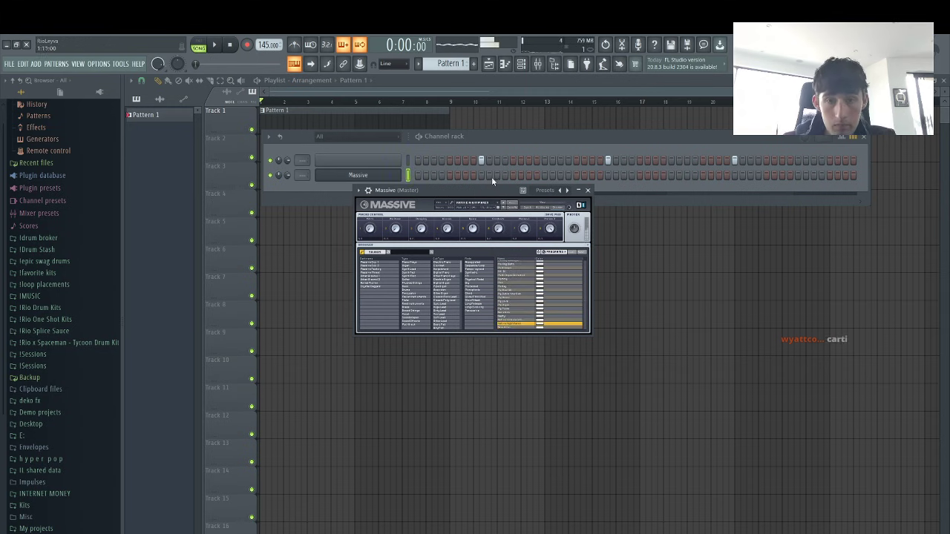
click(505, 211)
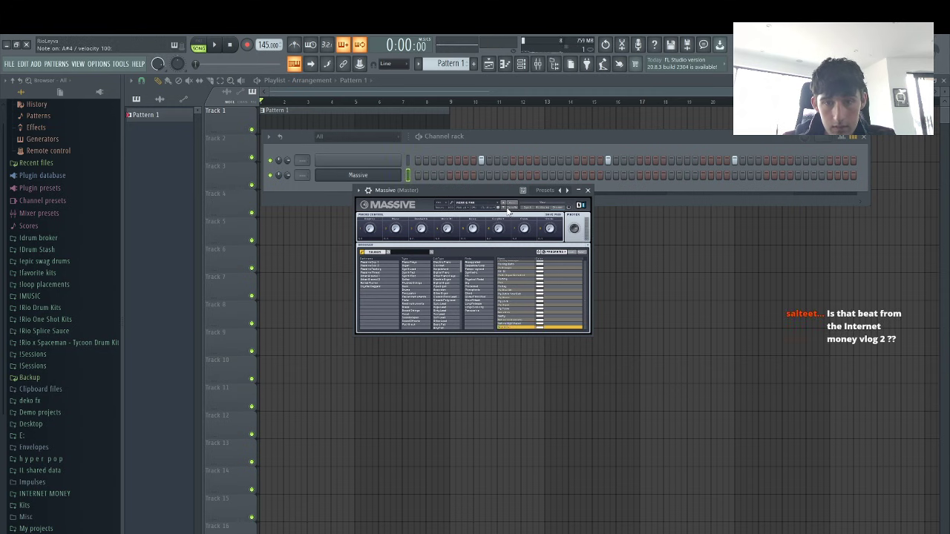
click(504, 209)
click(504, 208)
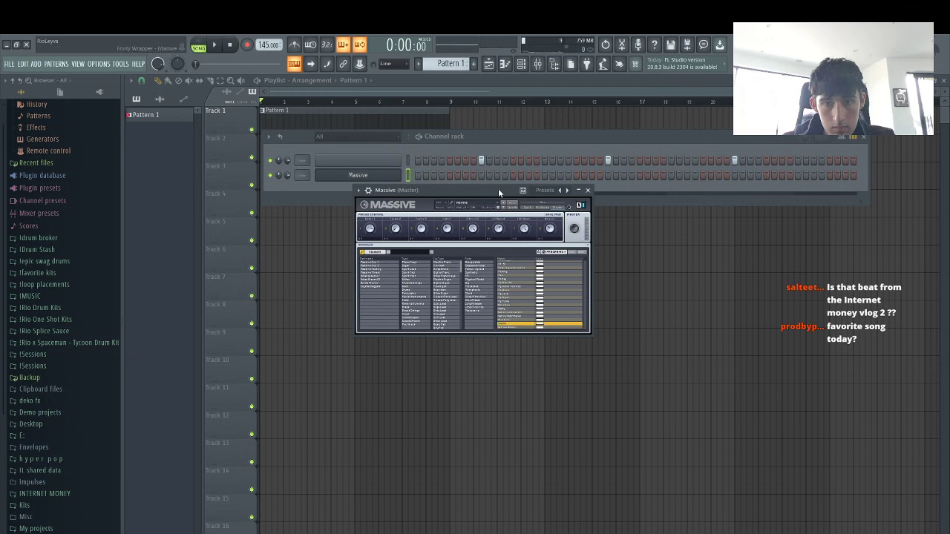
Open the Massive channel's piano roll and set the project tempo to 130 BPM
right_click(397, 174)
click(426, 176)
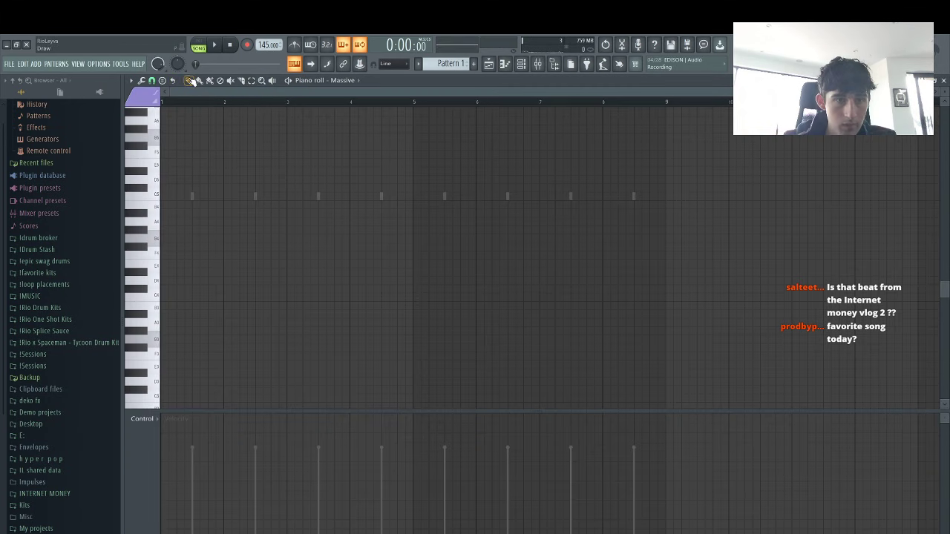
drag(264, 45, 263, 56)
Place a half-bar note at the start of bar 1, transpose it to A#4, and play it back
click(137, 194)
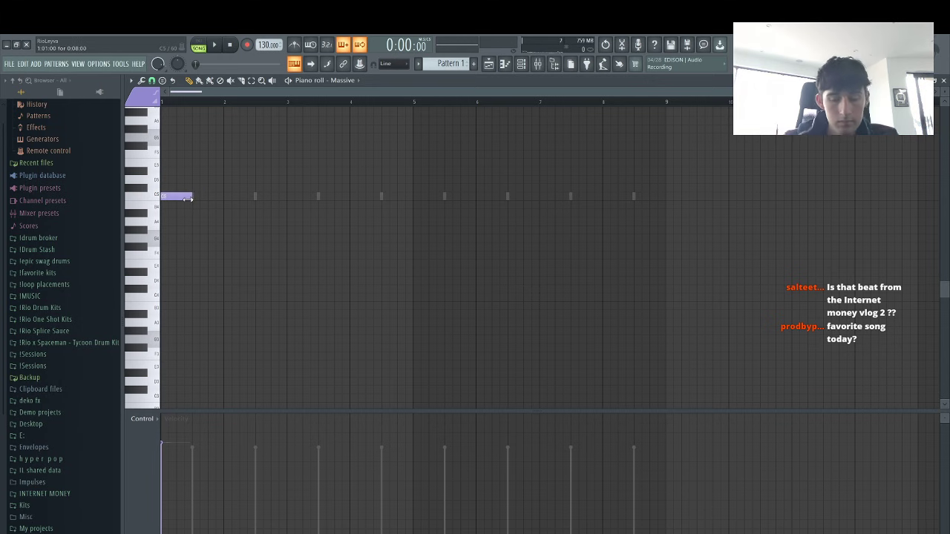
right_click(187, 198)
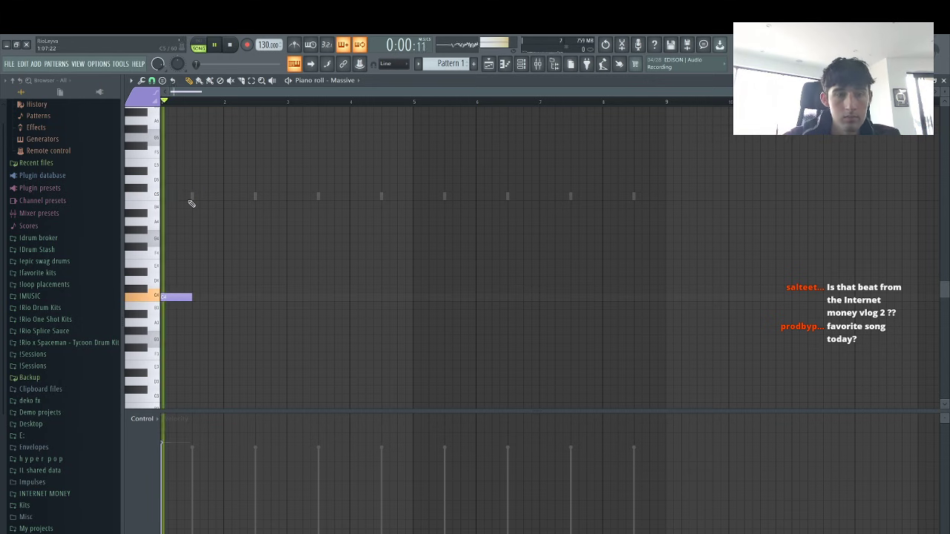
click(177, 313)
key(ctrl+Up)
key(space)
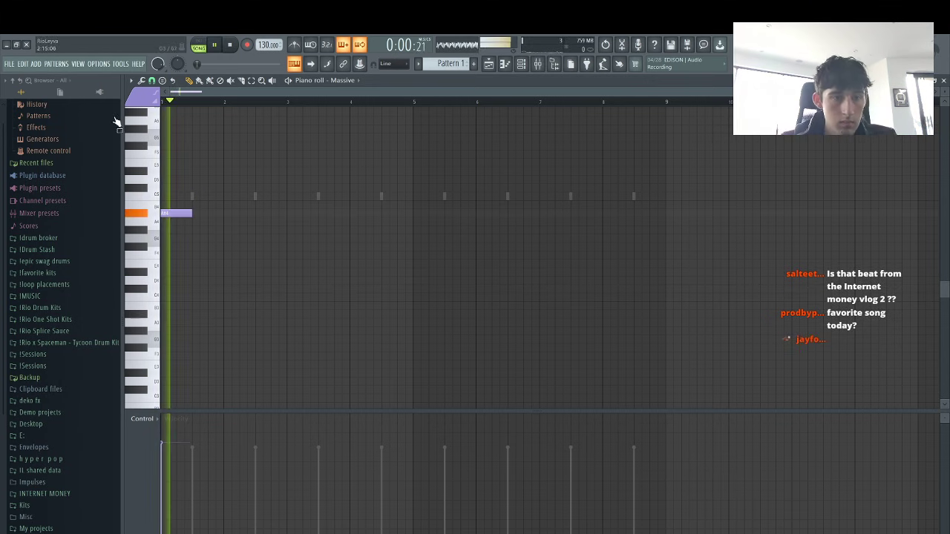
key(space)
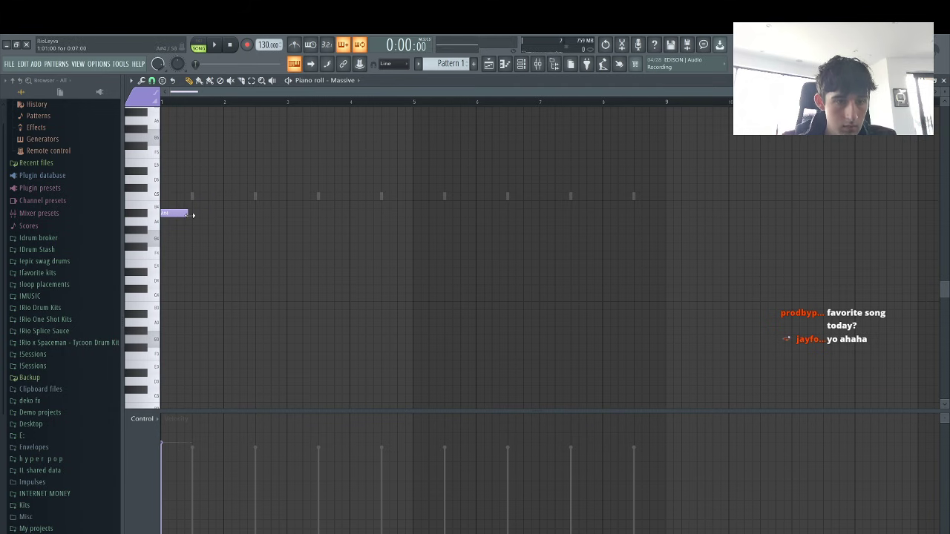
Shorten the A#4 note at the start of bar 1 slightly and play it back
drag(193, 214, 184, 213)
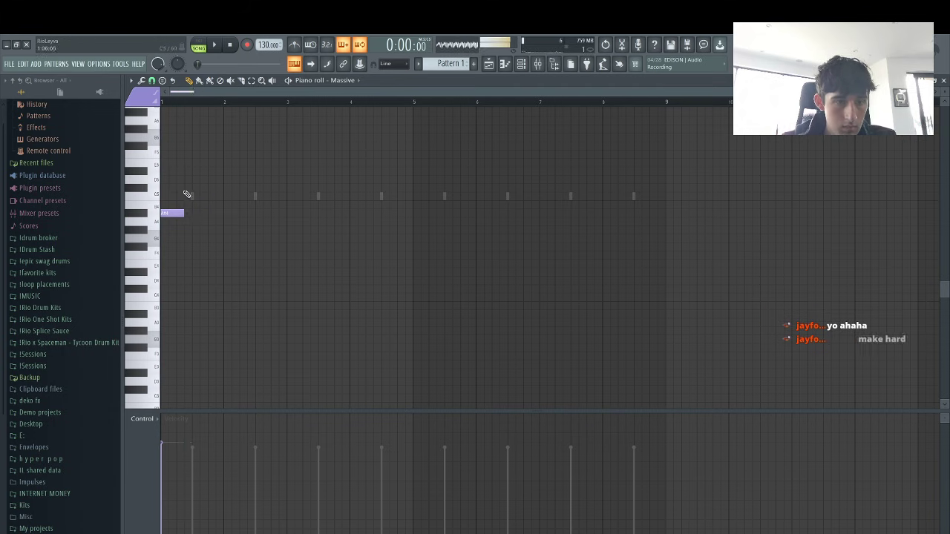
key(space)
key(space)
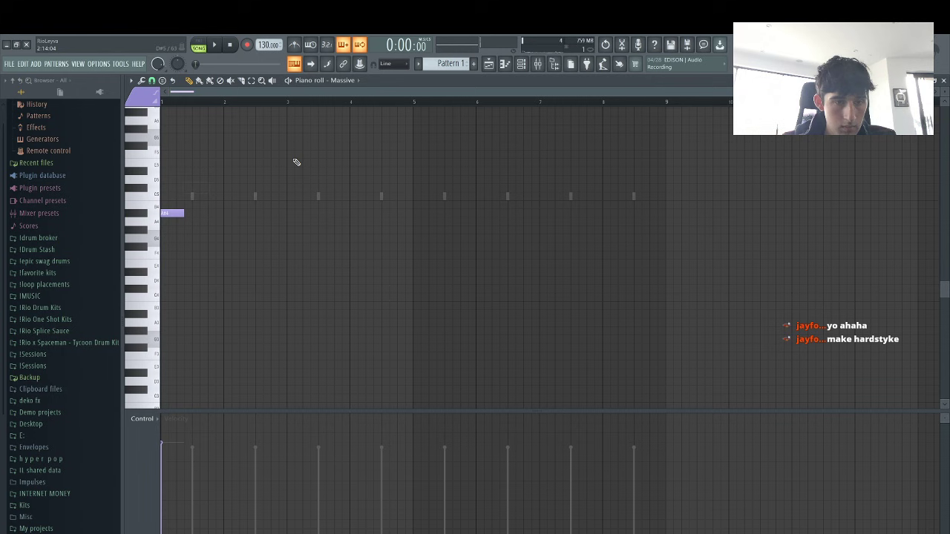
Open the Massive channel's plugin window, filter the preset browser by another sound type, and audition the listed presets
click(539, 65)
click(376, 176)
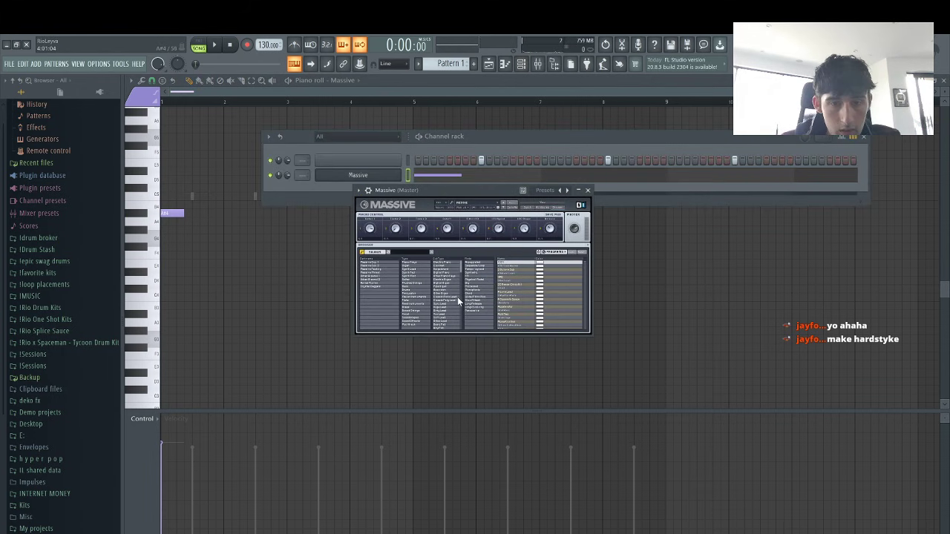
scroll(438, 313, down, 5)
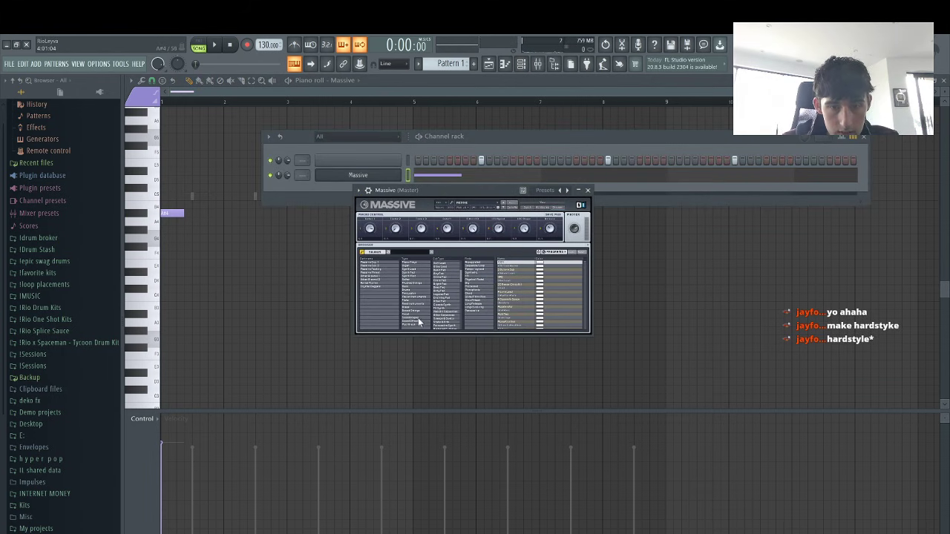
click(416, 318)
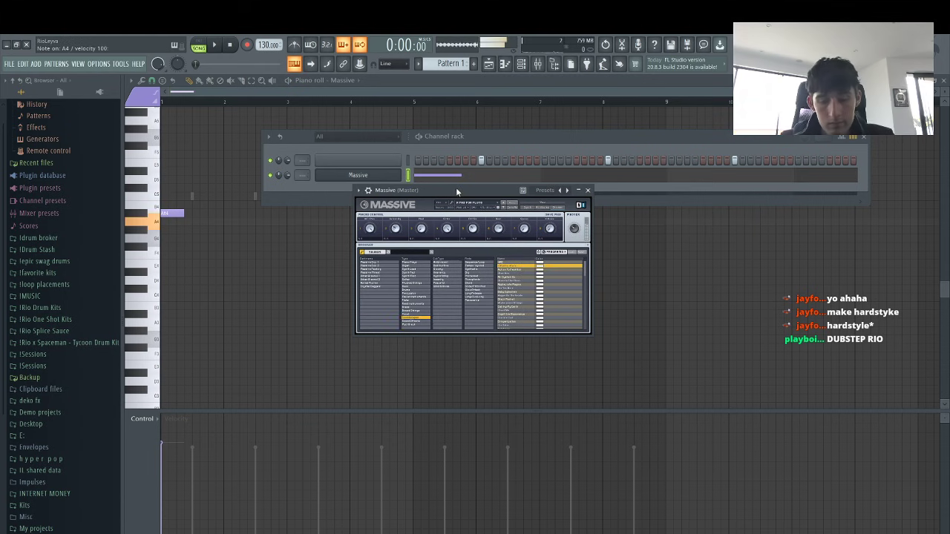
click(513, 208)
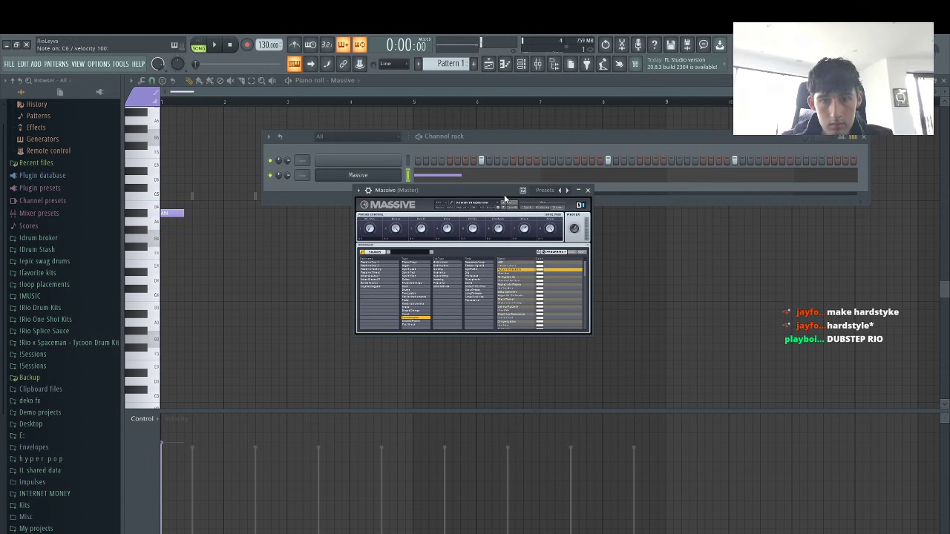
Replace the A#4 note in Massive's piano roll with a C6 note spanning bars 1 to 8, and play it back
click(445, 179)
click(446, 179)
scroll(196, 227, up, 3)
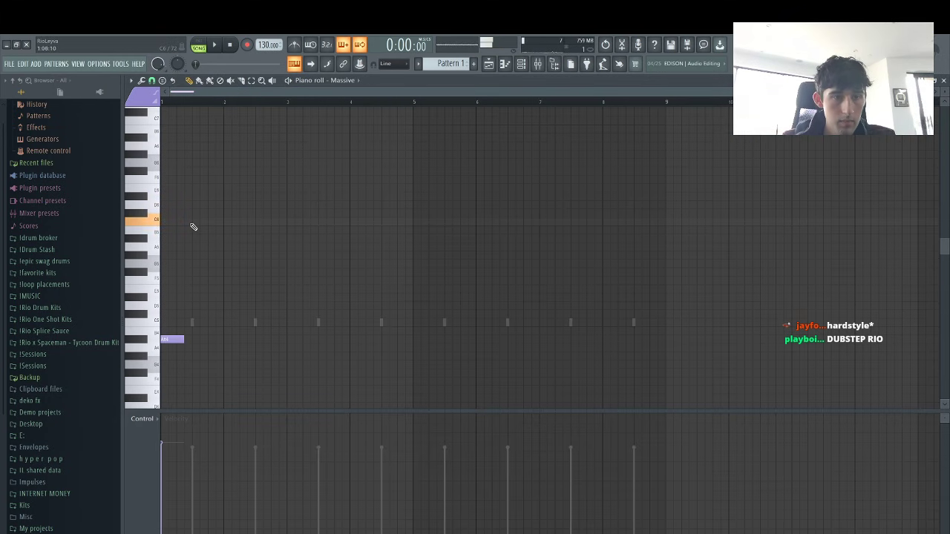
click(188, 223)
scroll(178, 319, down, 1)
right_click(166, 336)
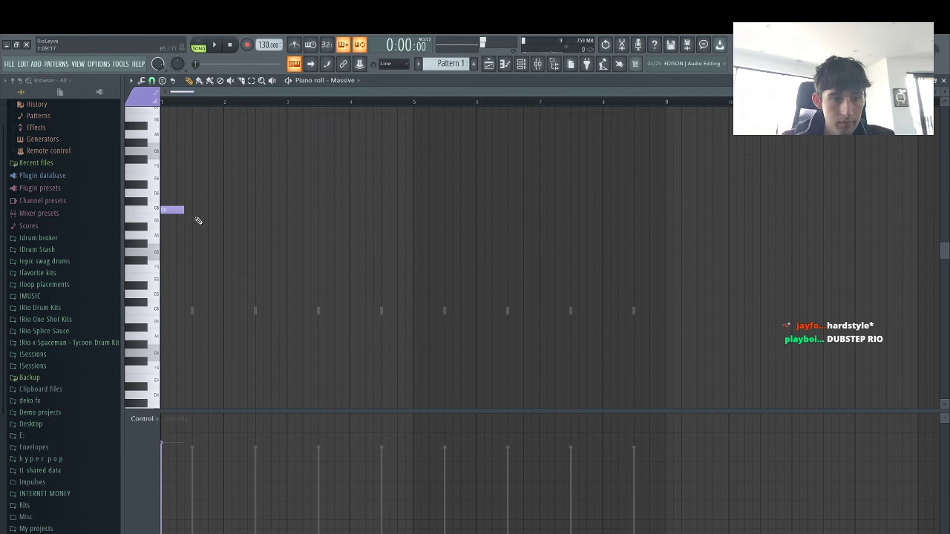
drag(182, 210, 668, 208)
key(space)
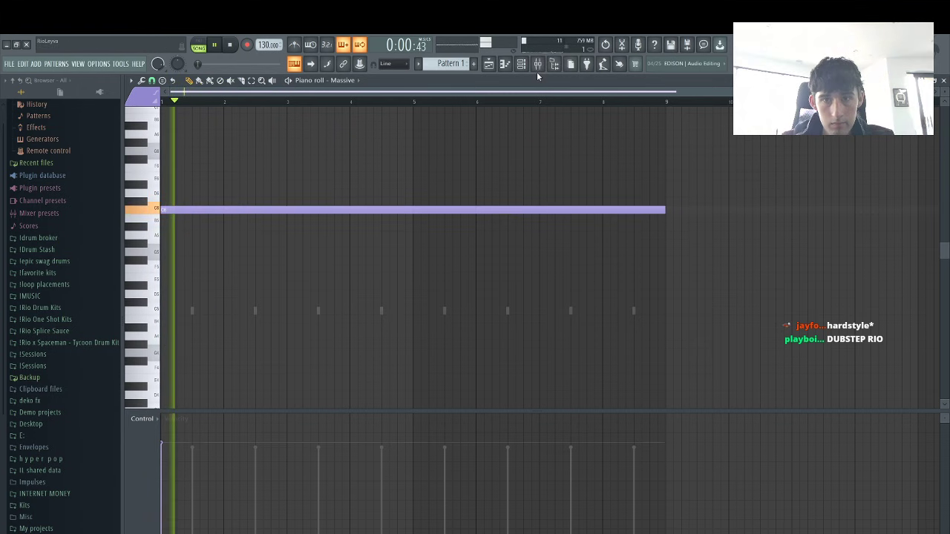
Assign the Massive channel to mixer insert 1
click(522, 64)
click(538, 64)
click(187, 228)
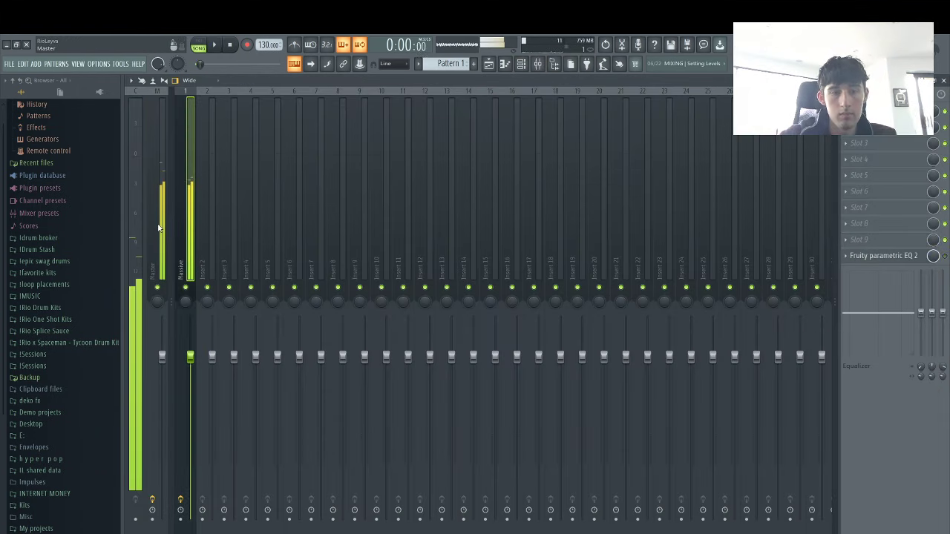
Turn on the metronome, clone the Massive channel, and stop playback
click(522, 65)
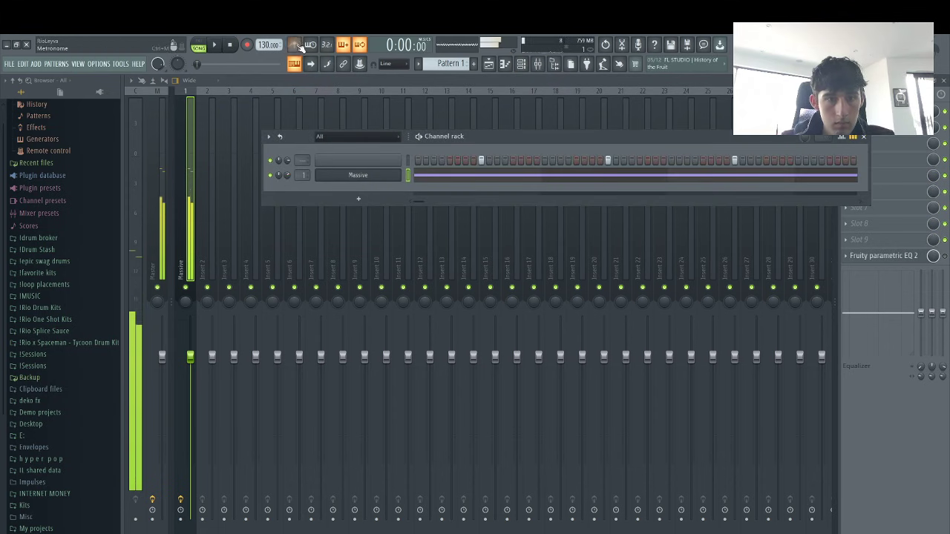
right_click(360, 176)
click(435, 252)
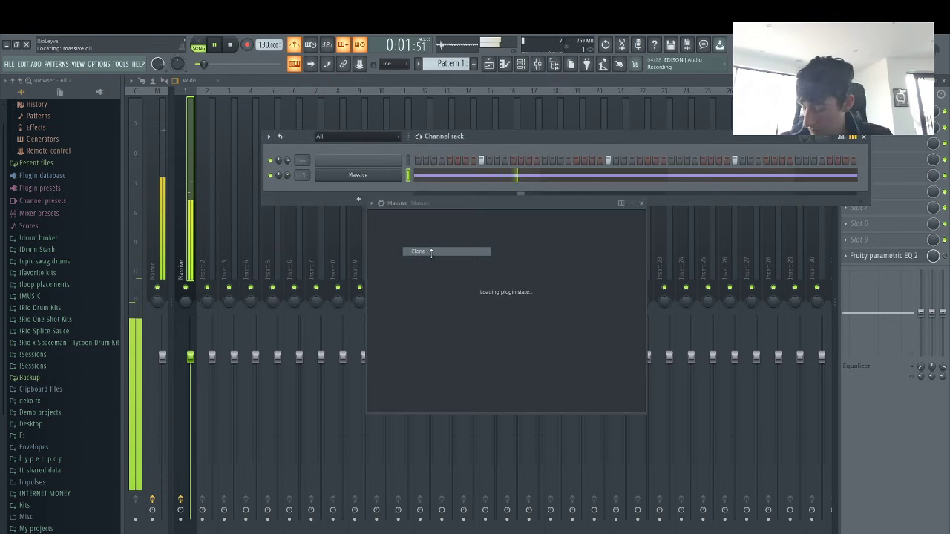
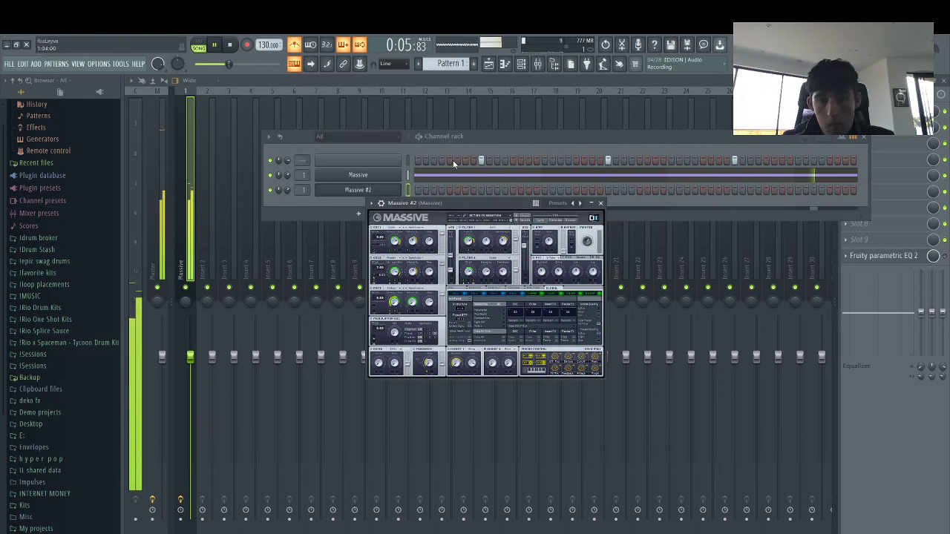
key(space)
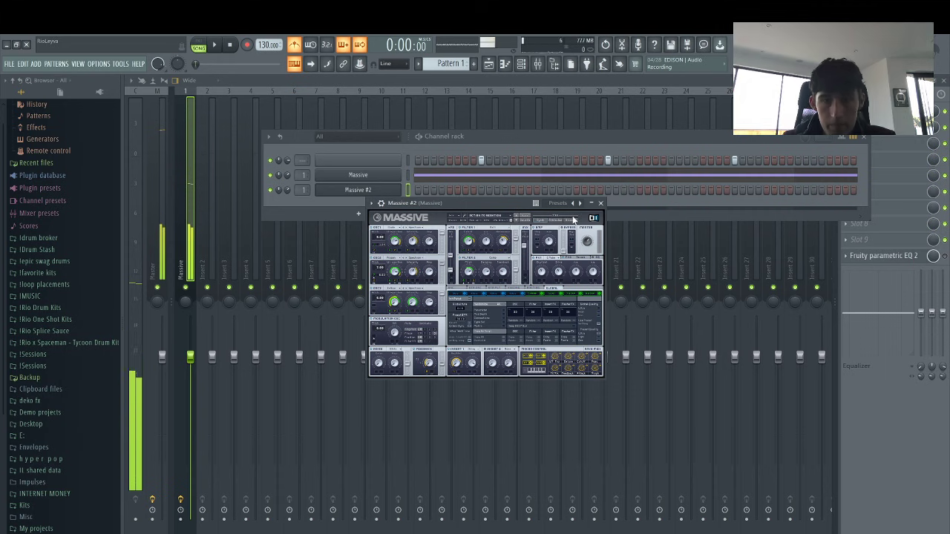
Filter the preset browser of Massive #2 by sound type and step through several presets, playing notes to audition them
click(543, 222)
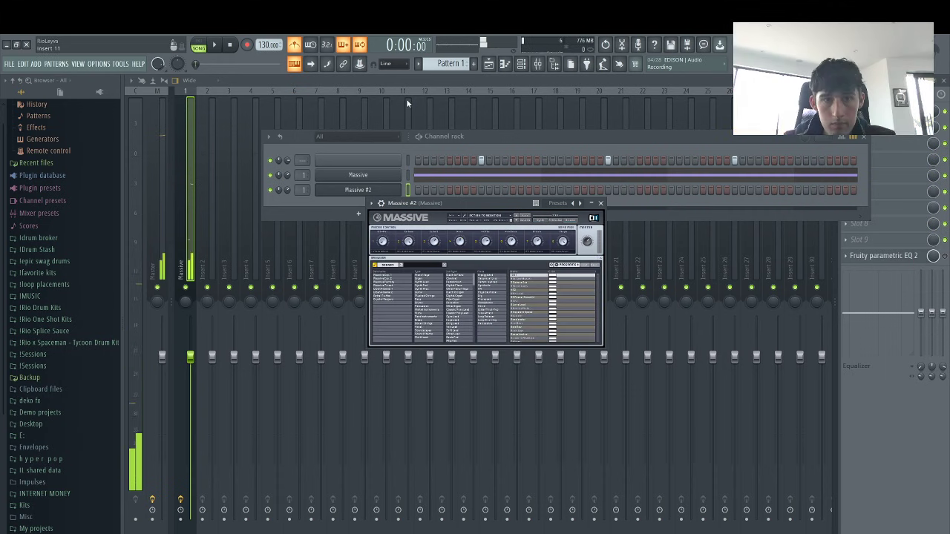
click(428, 331)
click(519, 305)
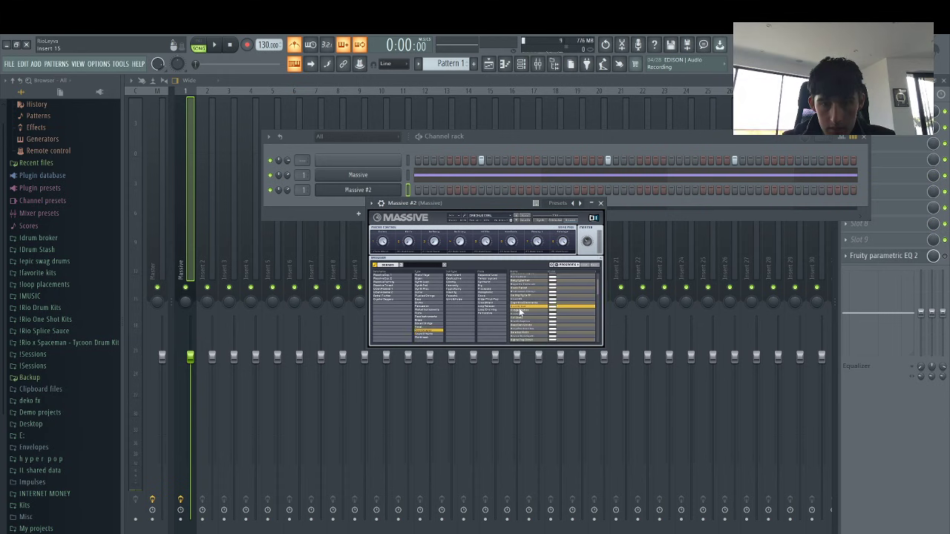
key(q)
key(q)
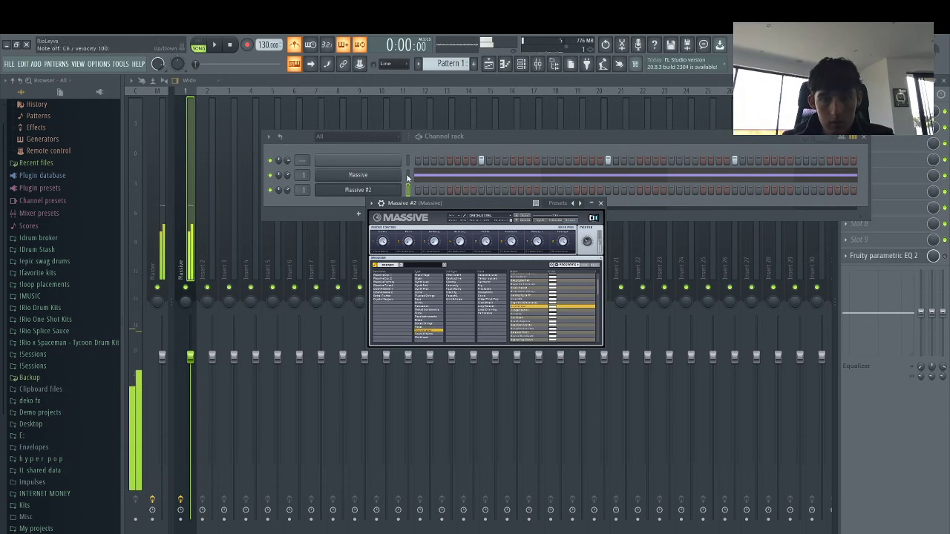
key(Down)
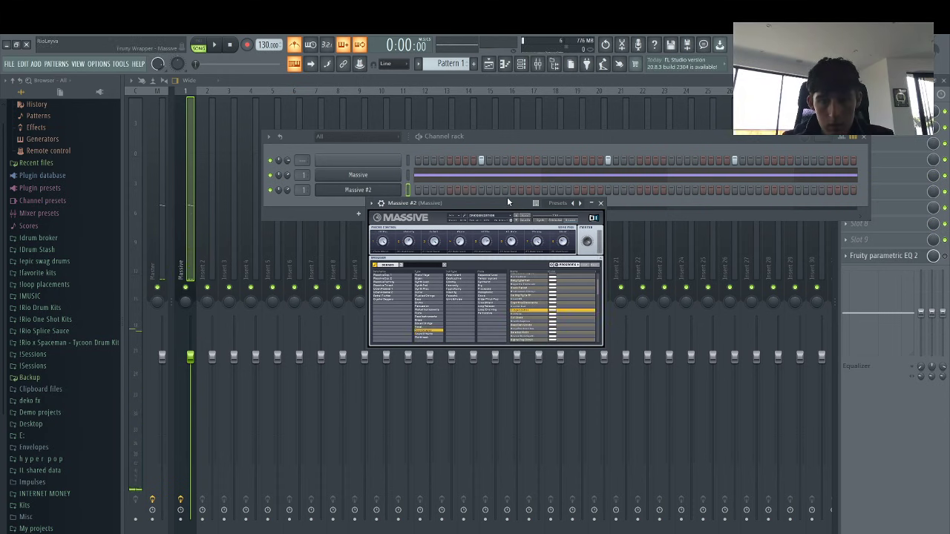
key(Down)
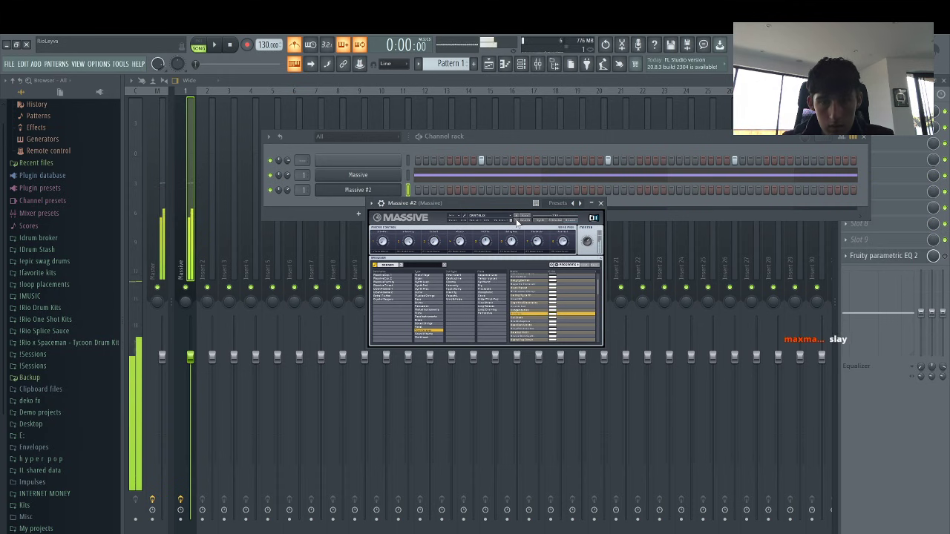
key(Down)
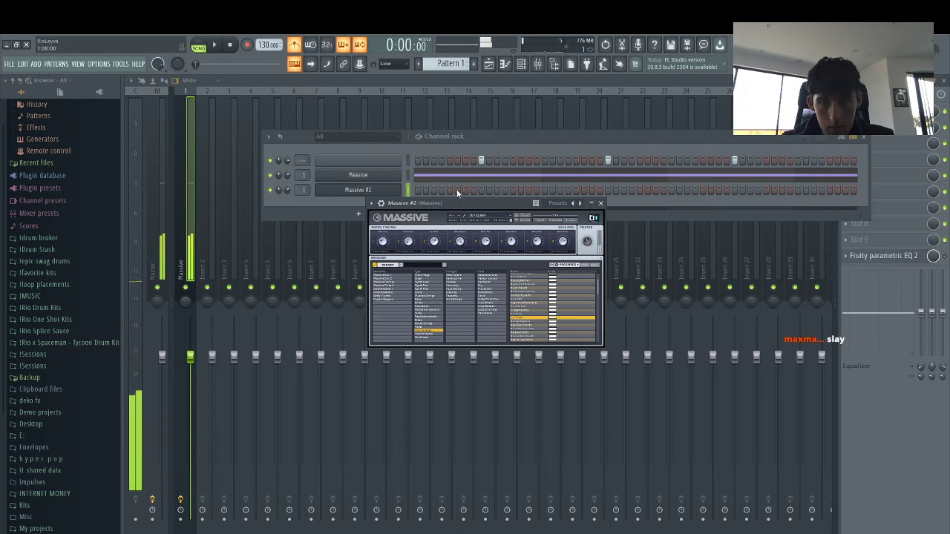
Open the piano roll of the Massive #2 channel with the Draw tool active
key(space)
right_click(399, 191)
click(406, 192)
key(space)
click(190, 81)
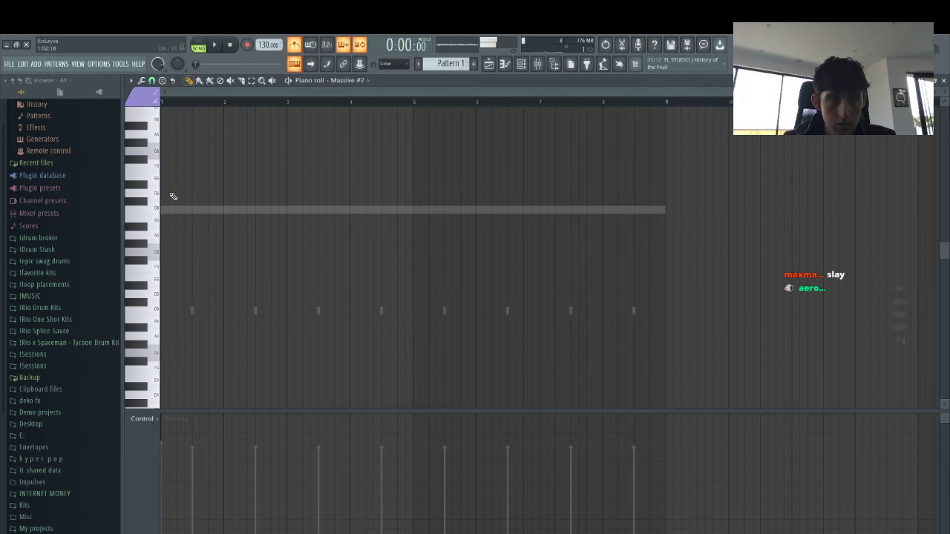
Try a C#6 note at the start of bar 1, shorten it to less than half a bar, and remove it again
drag(186, 211, 119, 210)
right_click(454, 211)
drag(212, 199, 173, 197)
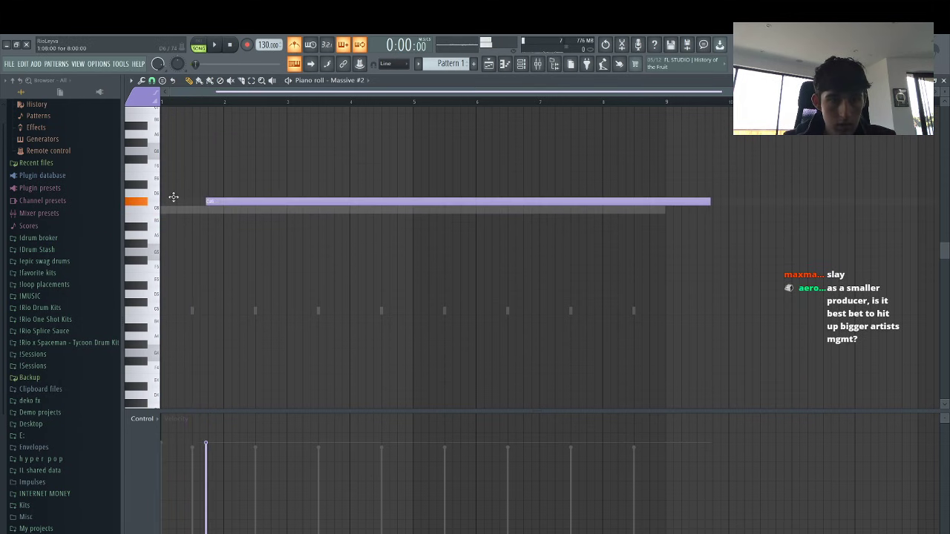
drag(663, 201, 183, 201)
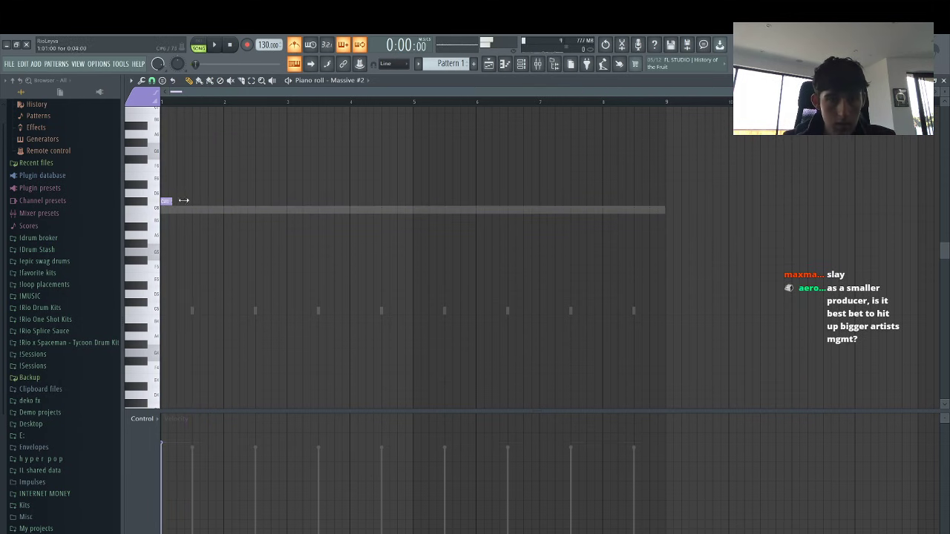
right_click(191, 201)
key(space)
key(space)
Try a half-bar F5 note at the start of bar 1 and replace it with a D5 note
click(167, 269)
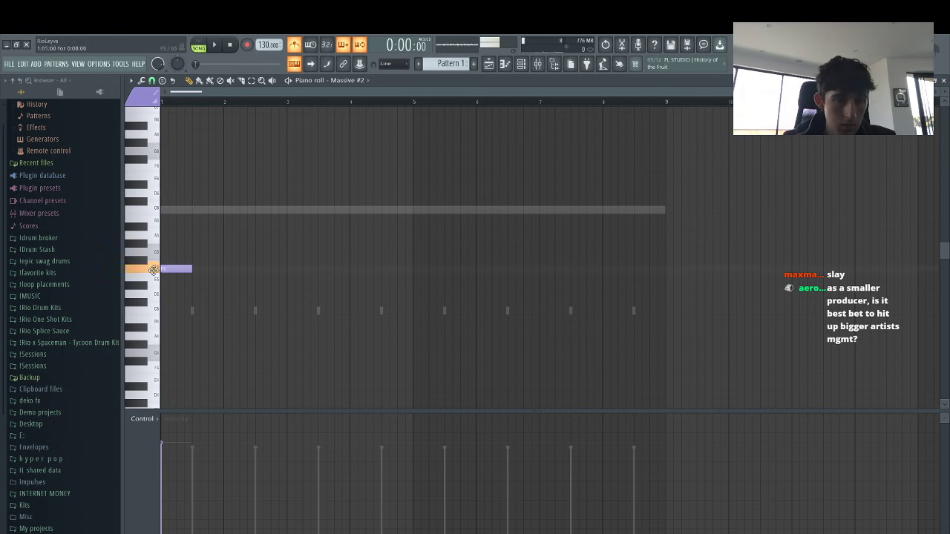
right_click(174, 270)
click(155, 293)
click(175, 293)
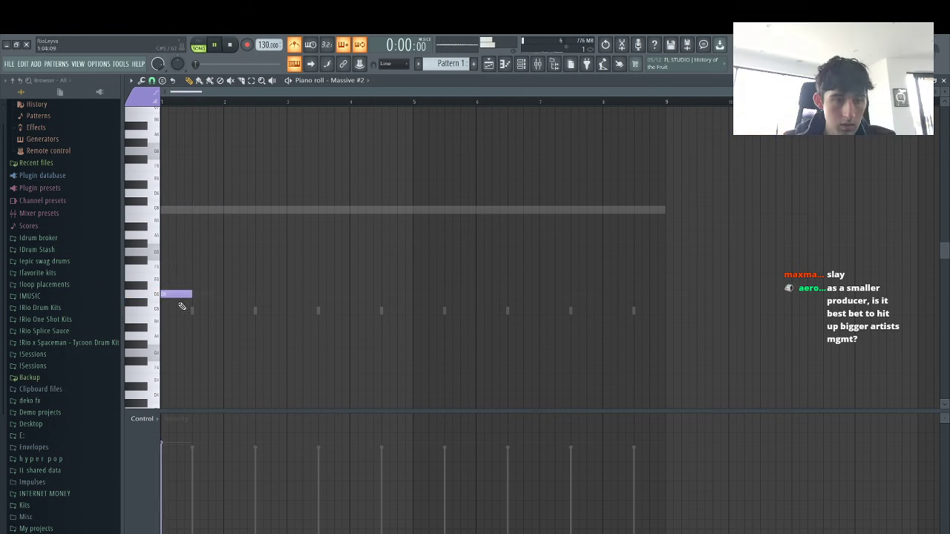
During playback, extend the D5 note to three quarters of a bar, try an equally long A#4 after it, and delete both
key(space)
drag(188, 294, 207, 294)
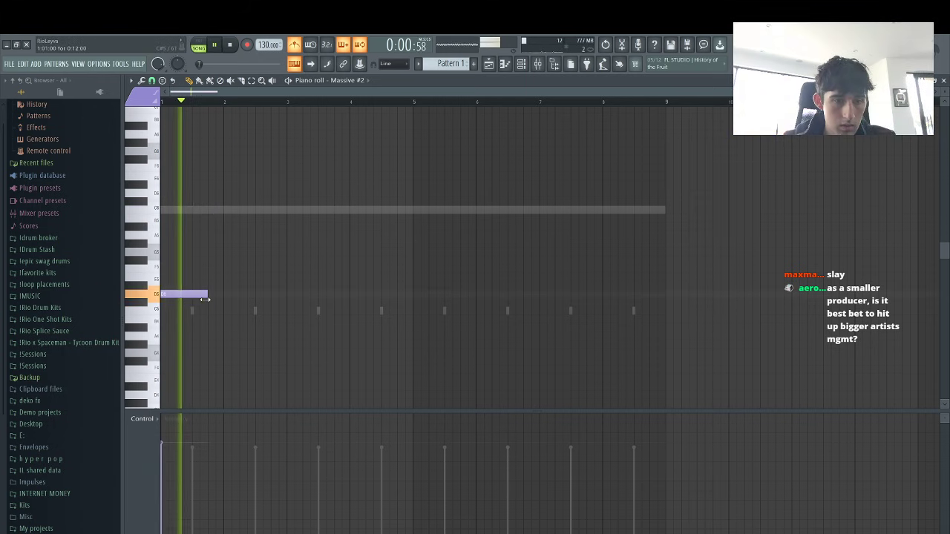
click(215, 325)
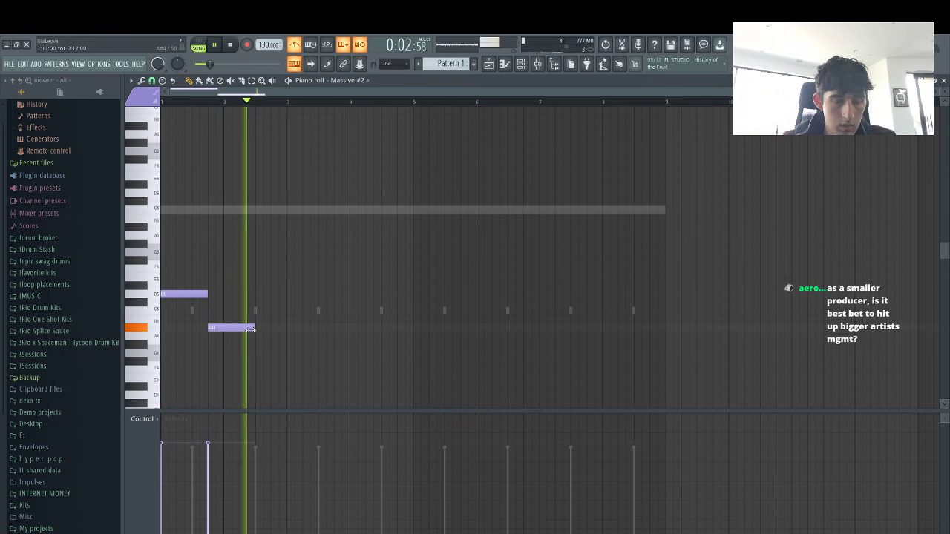
right_click(215, 325)
right_click(207, 294)
key(space)
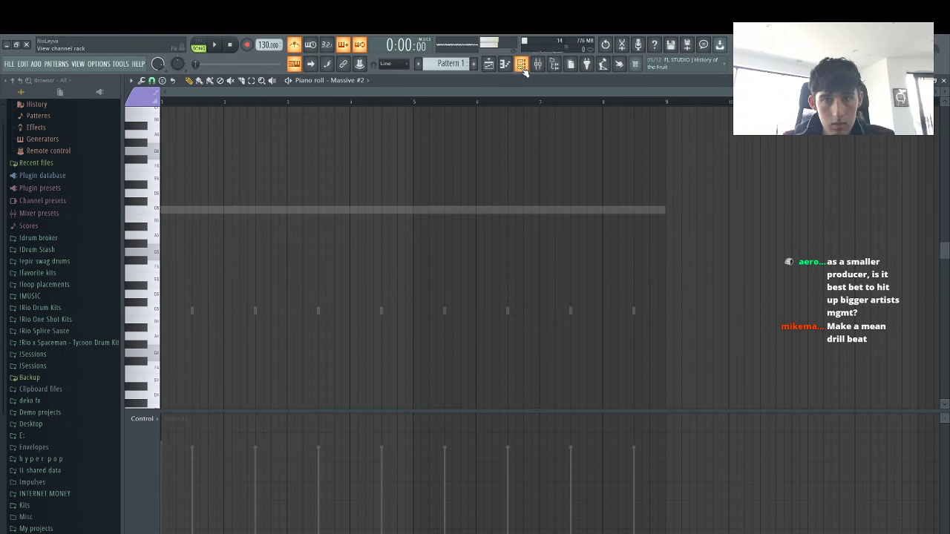
Reopen the Massive #2 plugin window and step through more presets, playing notes to pick a different sound
click(521, 63)
click(386, 185)
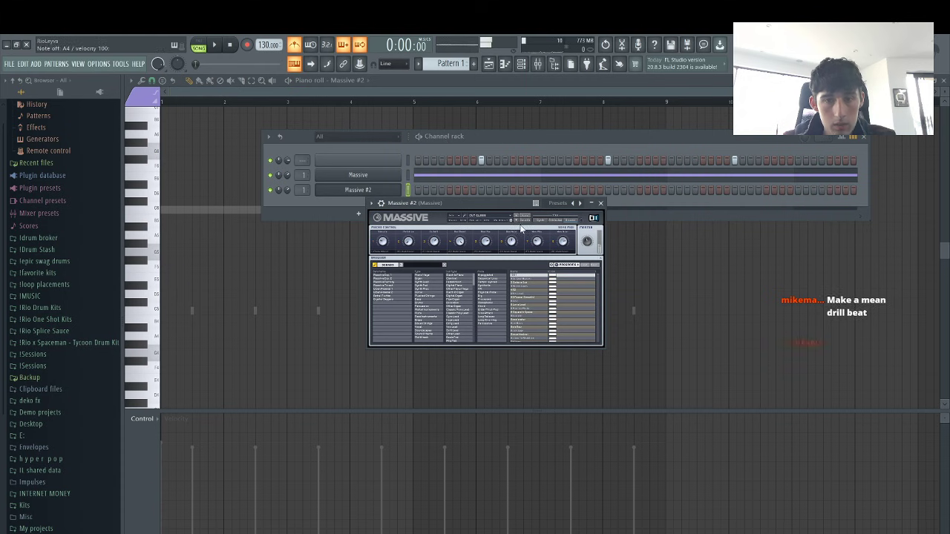
click(516, 217)
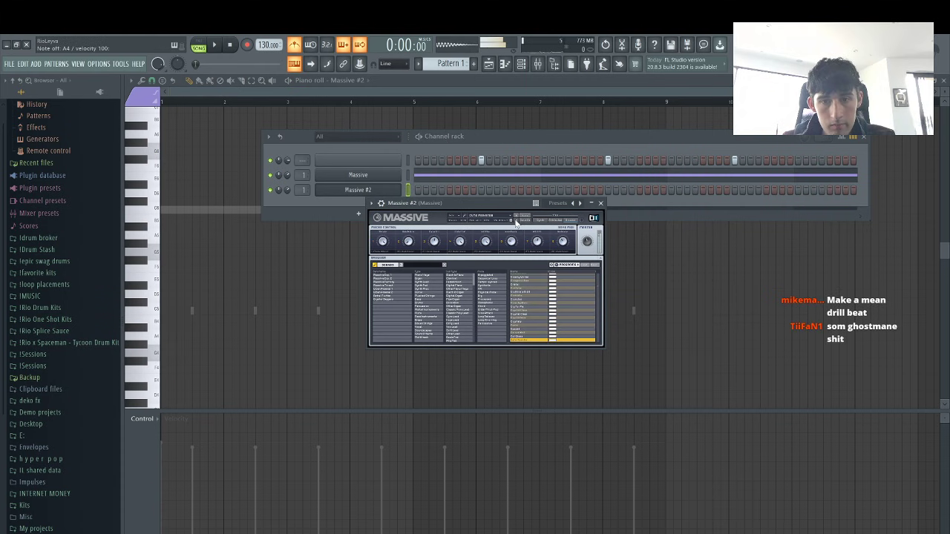
click(517, 217)
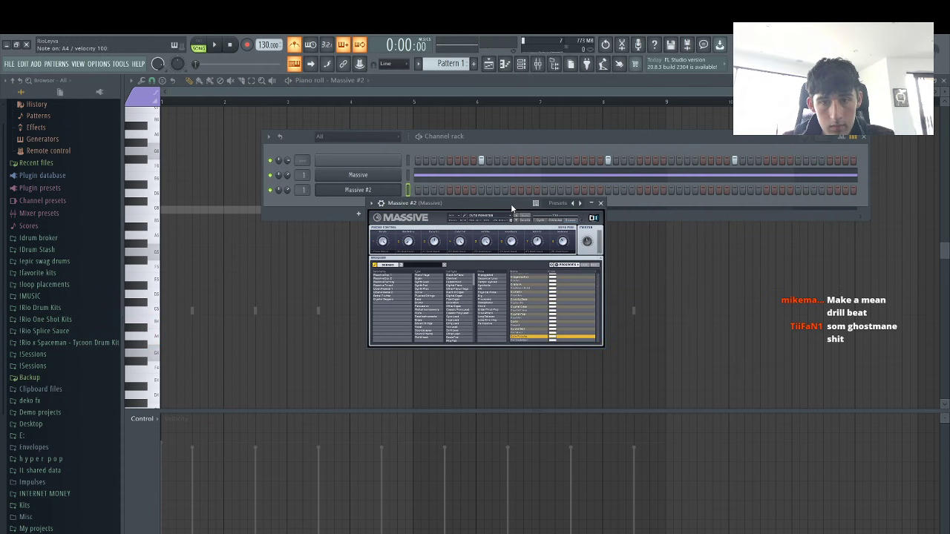
Return to the piano roll of the Massive #2 channel
click(407, 190)
key(F9)
key(space)
key(space)
right_click(400, 185)
click(417, 190)
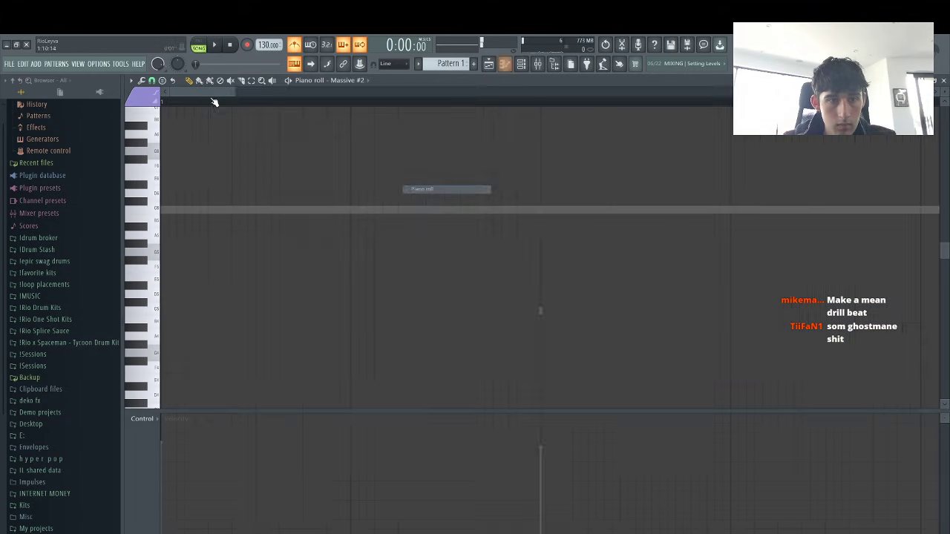
Place a three-quarter-bar note at the start of bar 1, bring it down to G4, and play it back
scroll(213, 102, down, 5)
click(180, 210)
drag(174, 208, 160, 255)
key(ctrl+Down)
key(space)
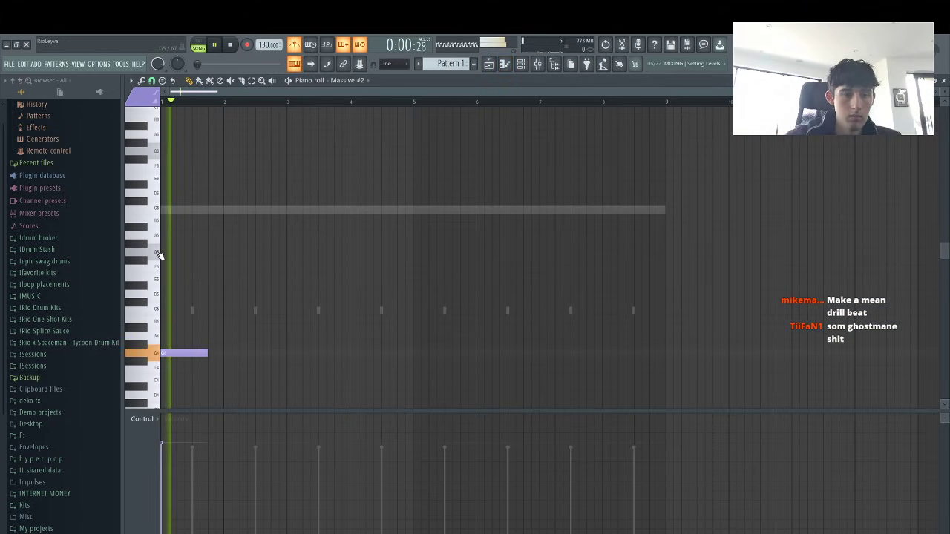
Transpose the note down another octave to G3 and play it back
key(space)
key(ctrl+Down)
key(space)
scroll(229, 290, down, 4)
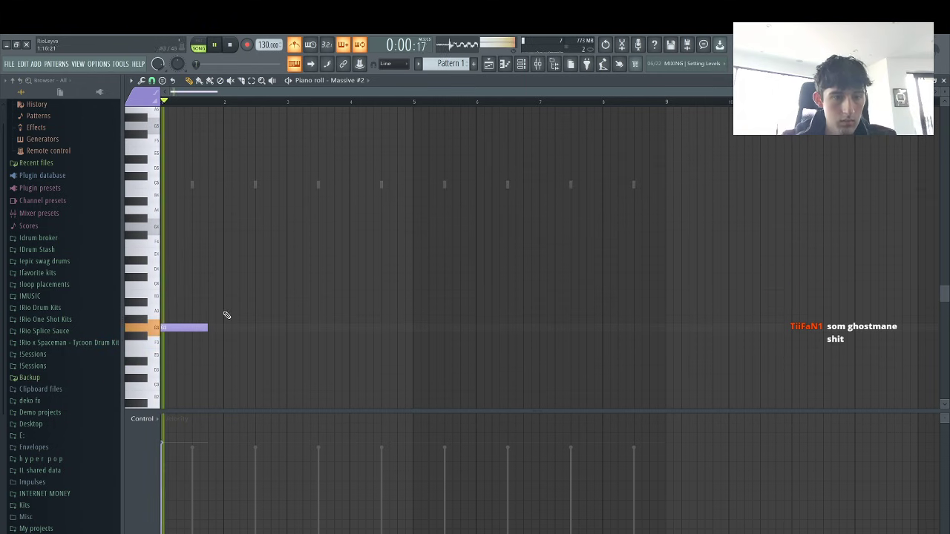
key(space)
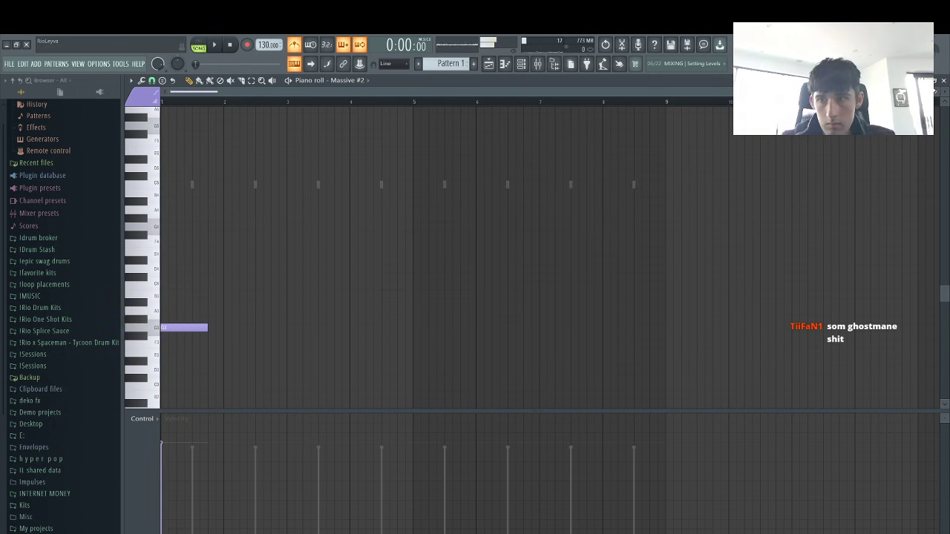
Slice the G3 note into separate hits with a gap, add a three-quarter-bar D#3 note after them, and play the riff
scroll(321, 352, up, 3)
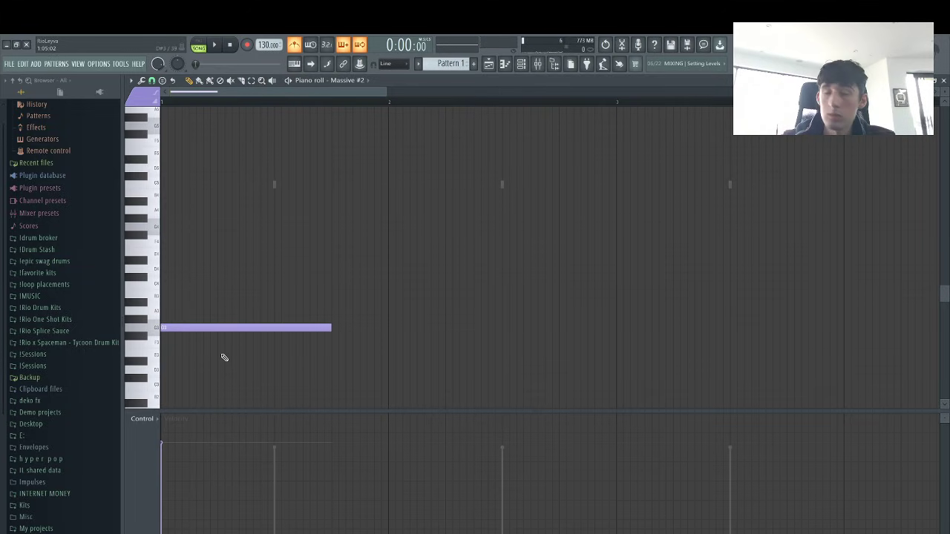
click(291, 329)
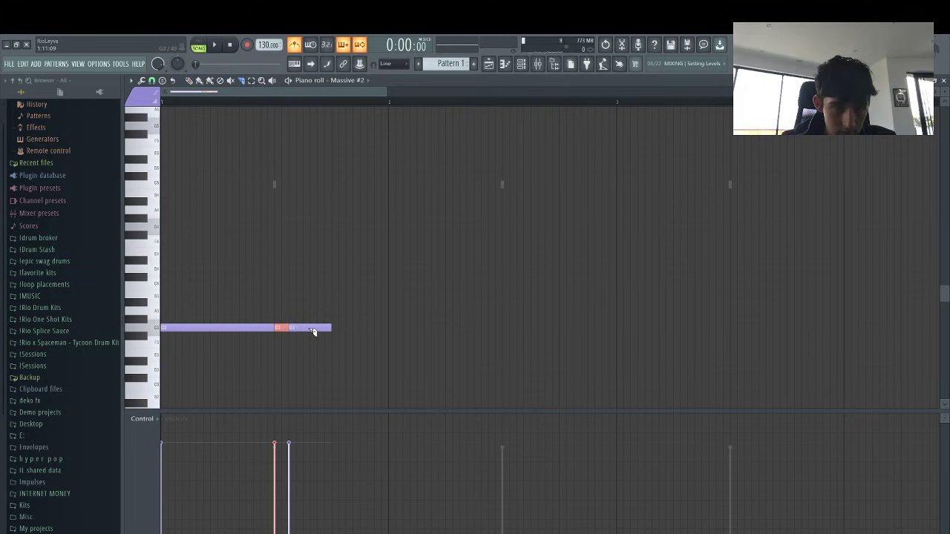
right_click(291, 329)
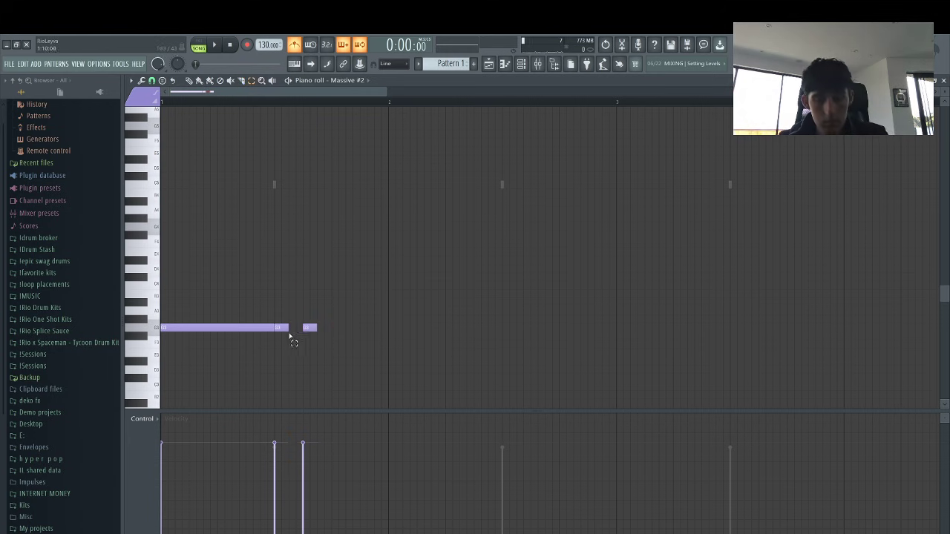
click(331, 361)
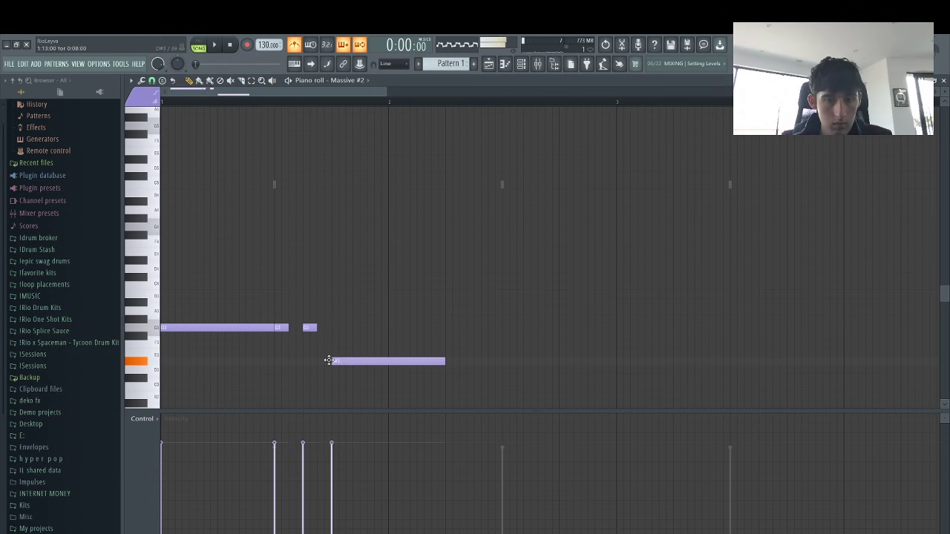
key(space)
drag(448, 362, 505, 366)
drag(386, 93, 652, 144)
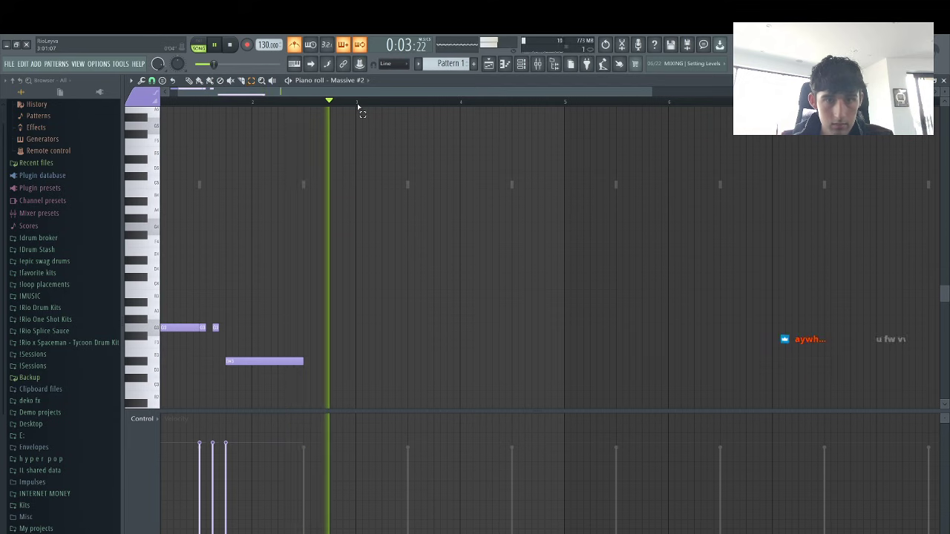
Duplicate the G3 and D#3 riff to start at bar 3 and play it back from the start
key(ctrl+b)
key(space)
key(shift+Left)
key(space)
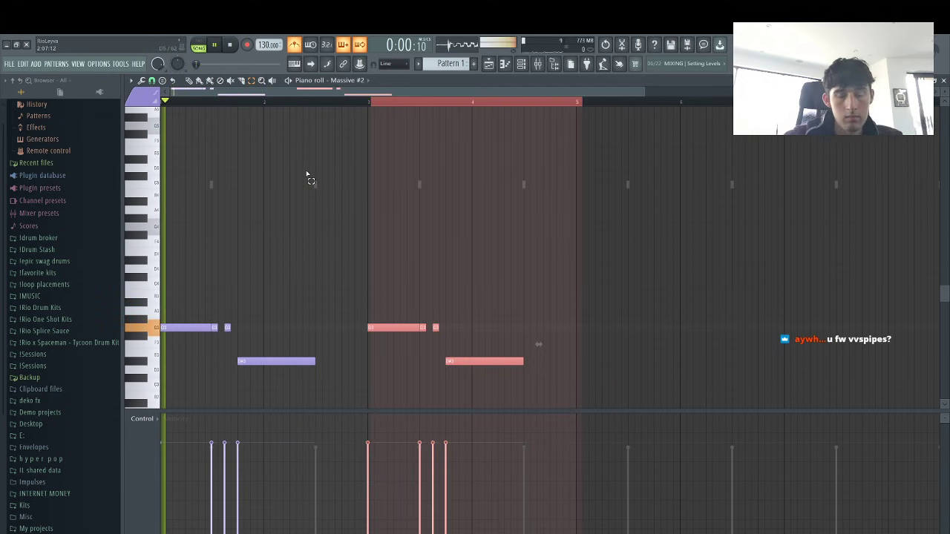
key(space)
Delete the G3 and D#3 riff from the Massive #2 part
click(387, 107)
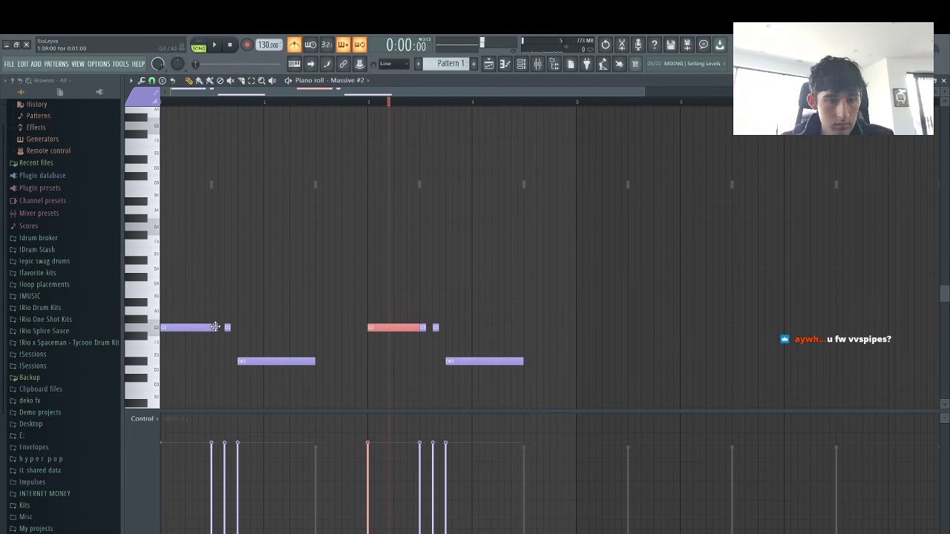
click(529, 63)
click(259, 302)
key(ctrl+z)
key(ctrl+z)
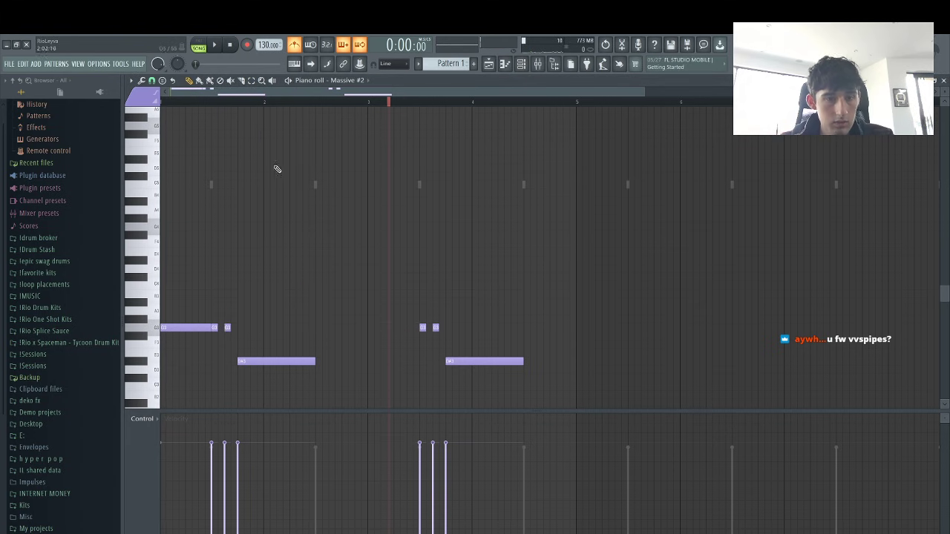
key(Delete)
Try a short note at different high pitches at the start of bar 1, including C#7 and F#6
click(189, 80)
drag(165, 151, 134, 152)
right_click(134, 152)
scroll(204, 131, up, 3)
drag(204, 129, 109, 131)
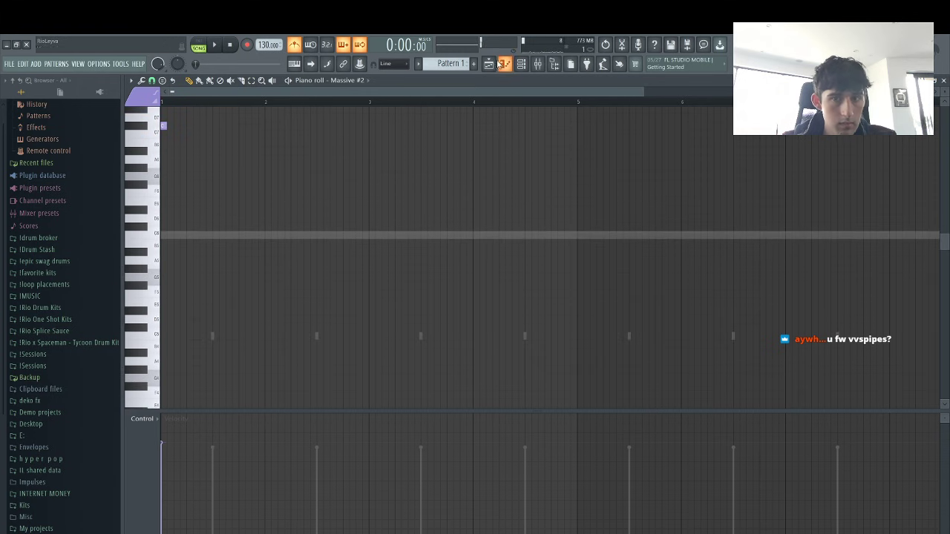
click(522, 65)
click(341, 190)
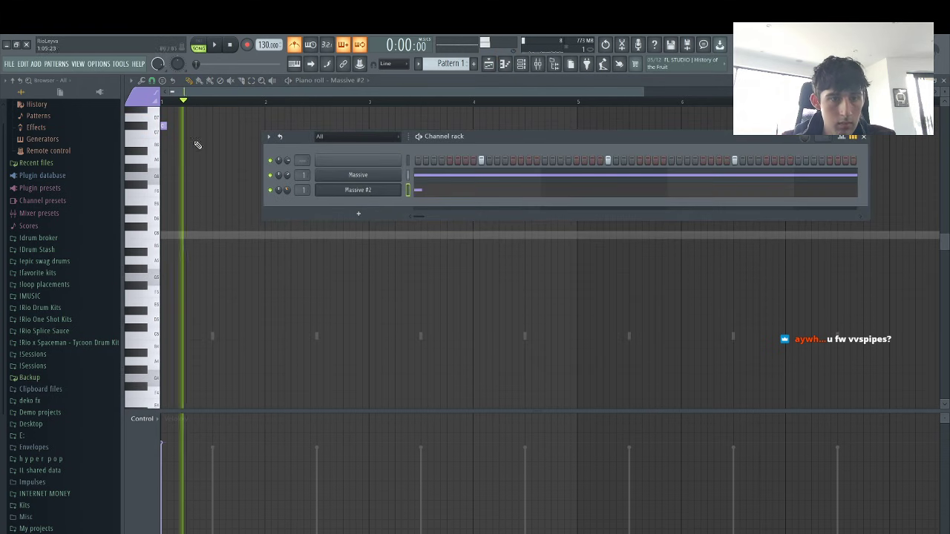
key(F6)
drag(149, 173, 166, 160)
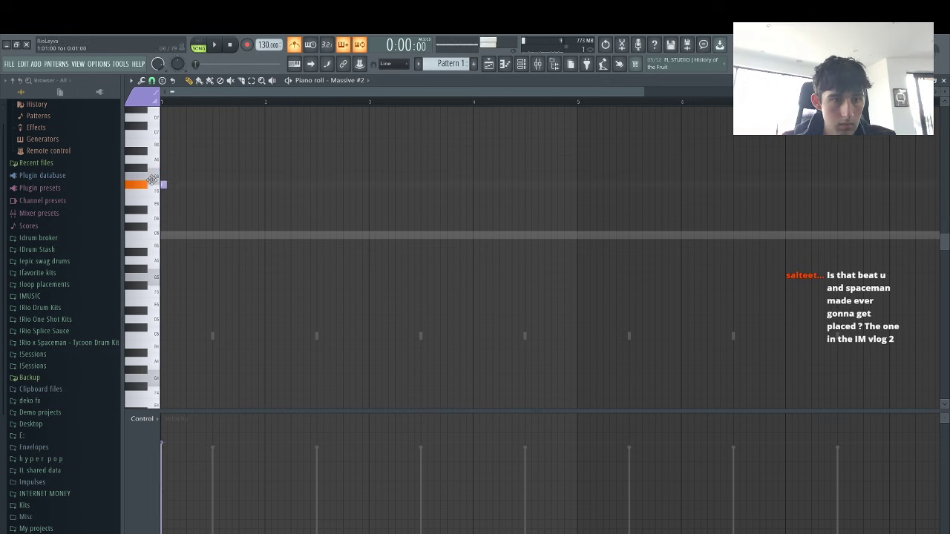
right_click(163, 177)
Place half-bar D#6 and D6 notes one after the other in bar 1 and play them back
mouse_move(176, 211)
mouse_down()
mouse_move(156, 208)
mouse_move(212, 210)
mouse_up()
key(space)
click(215, 218)
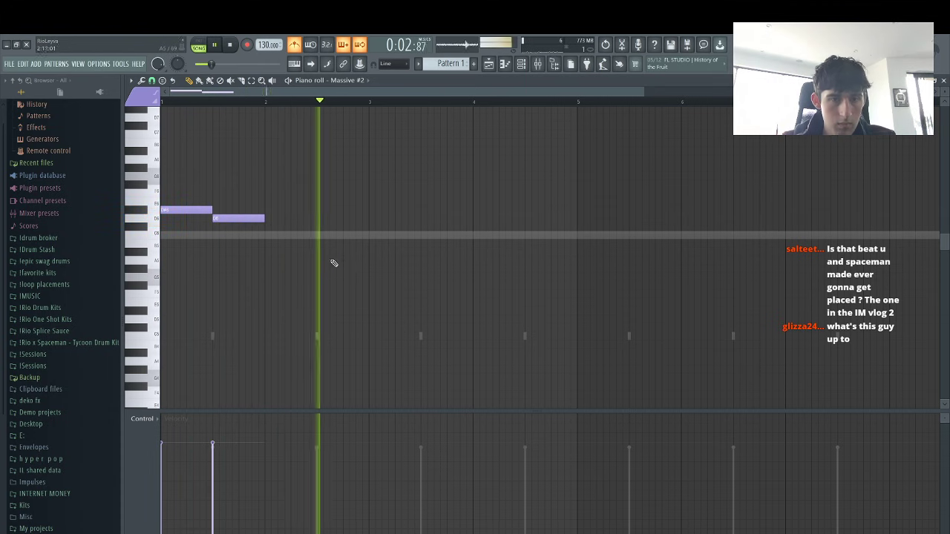
key(space)
Add short descending G5 and D#5 notes at the end of bar 2 and a D5 note at the start of bar 3
drag(343, 256, 347, 275)
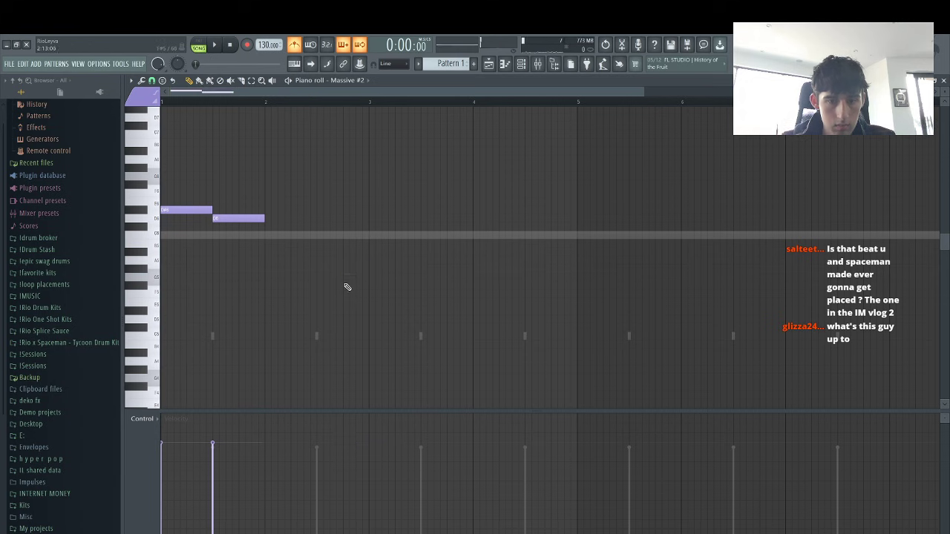
click(346, 286)
drag(344, 288, 343, 277)
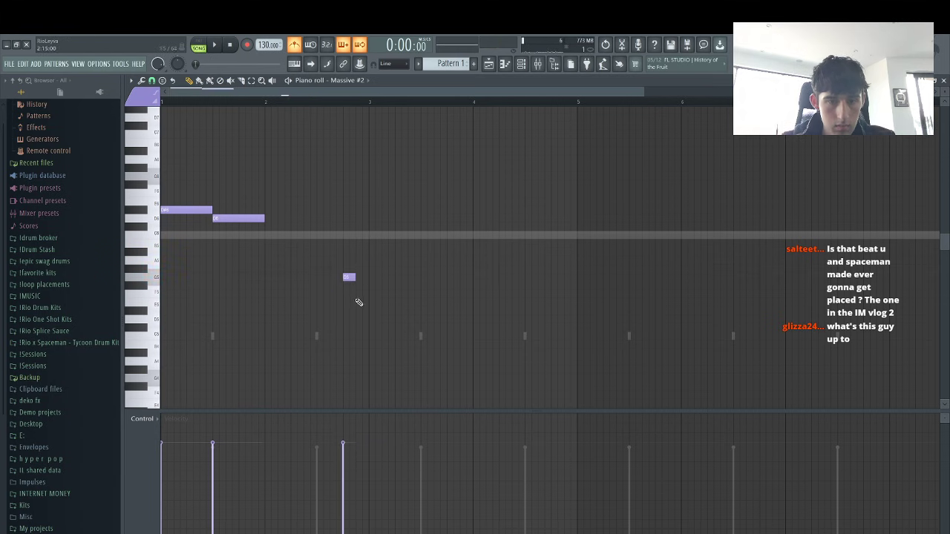
key(space)
click(374, 321)
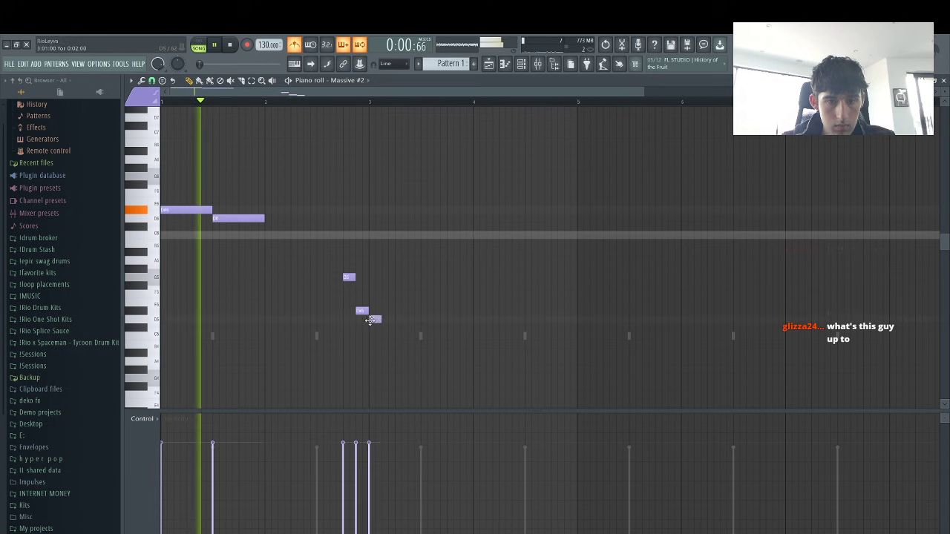
Lengthen the D5 note in bar 3 to a full bar and play back the melody
drag(379, 320, 418, 328)
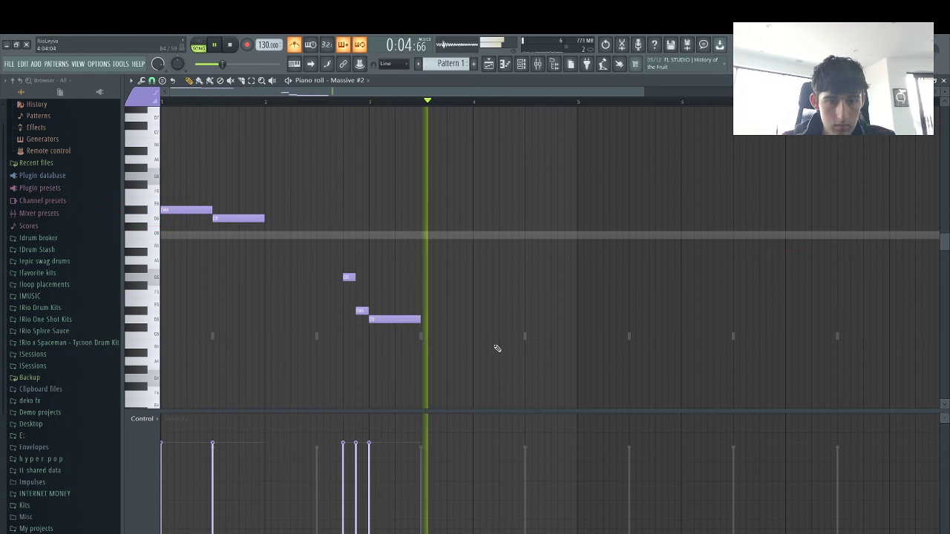
drag(418, 322, 478, 325)
key(space)
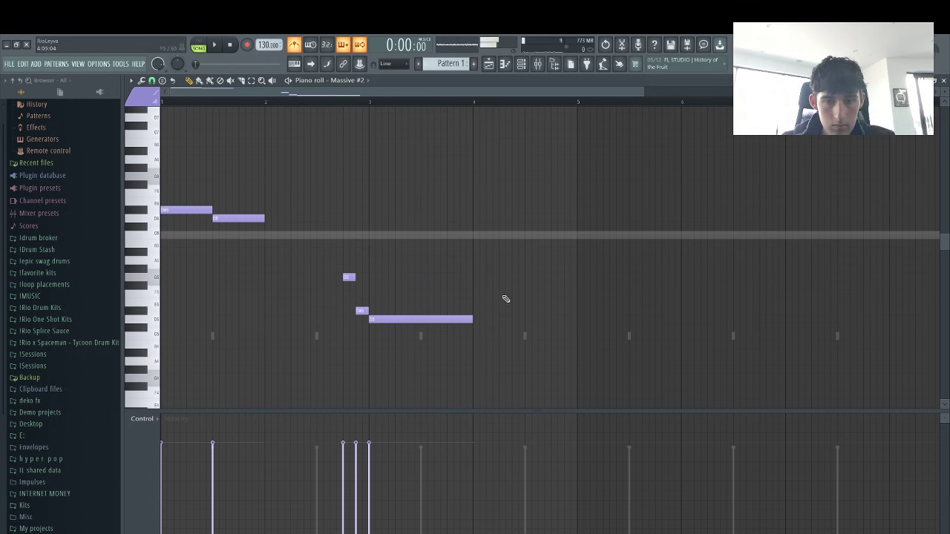
key(space)
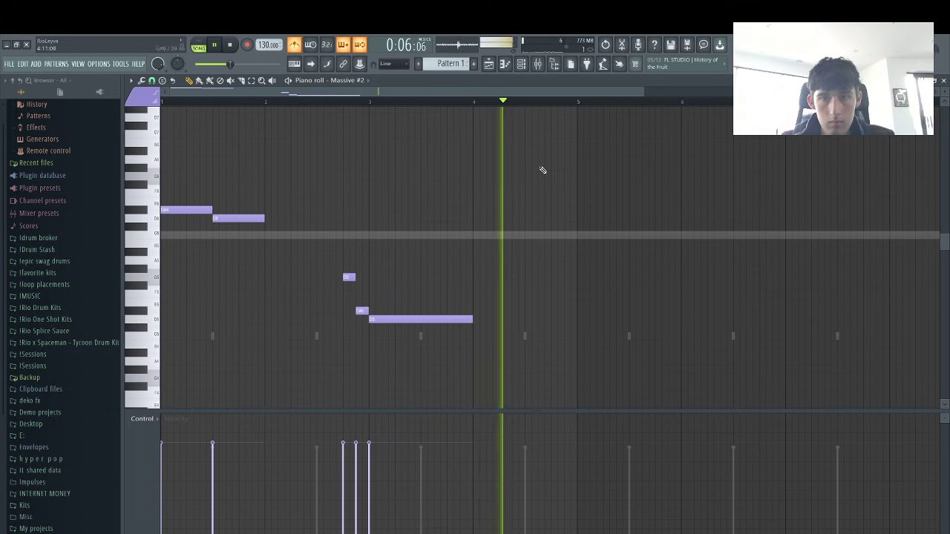
key(space)
Try short D7 and D#7 notes in the second half of bar 4 and play them back
click(525, 140)
drag(525, 140, 525, 117)
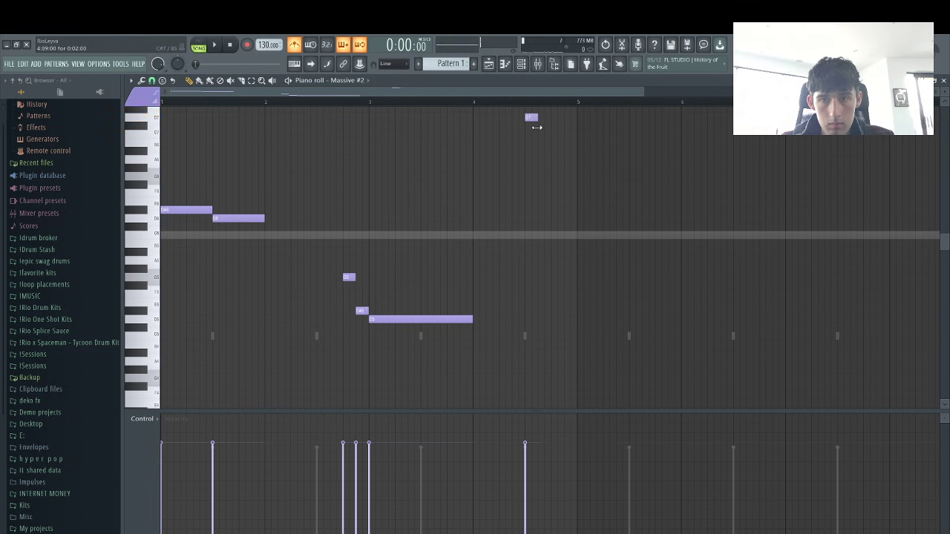
scroll(536, 128, up, 3)
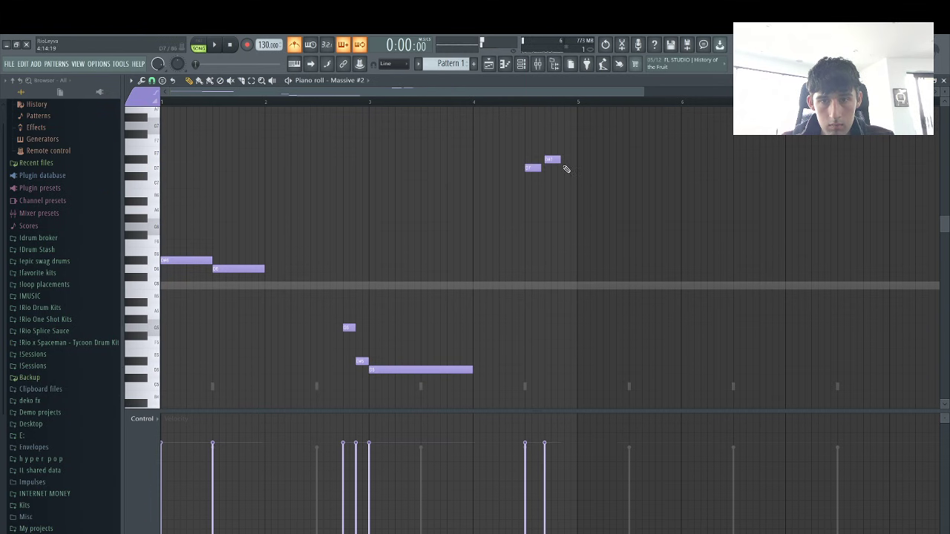
click(508, 102)
key(space)
Replace the short notes in the second half of bar 4 with quarter-bar G7 and A#6 notes and play back
drag(579, 168, 525, 126)
key(space)
right_click(553, 160)
right_click(569, 168)
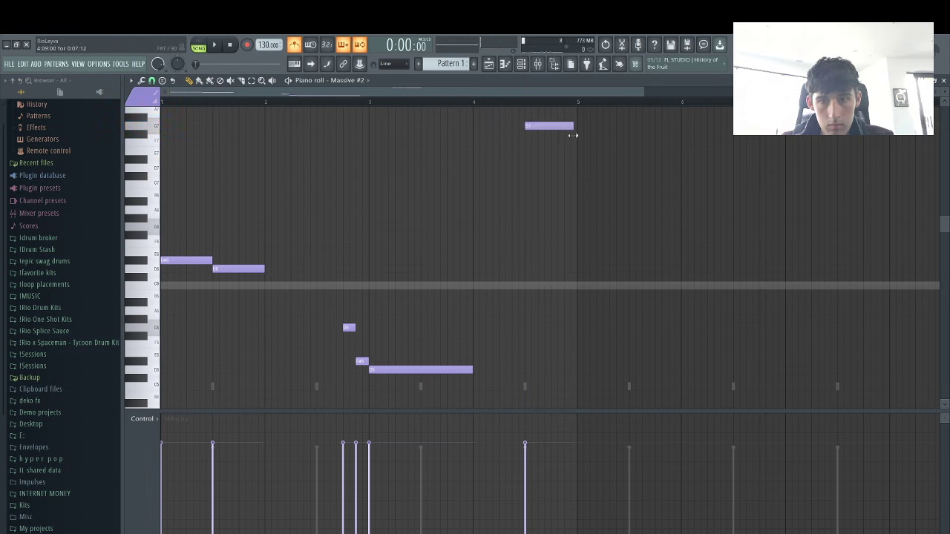
click(550, 210)
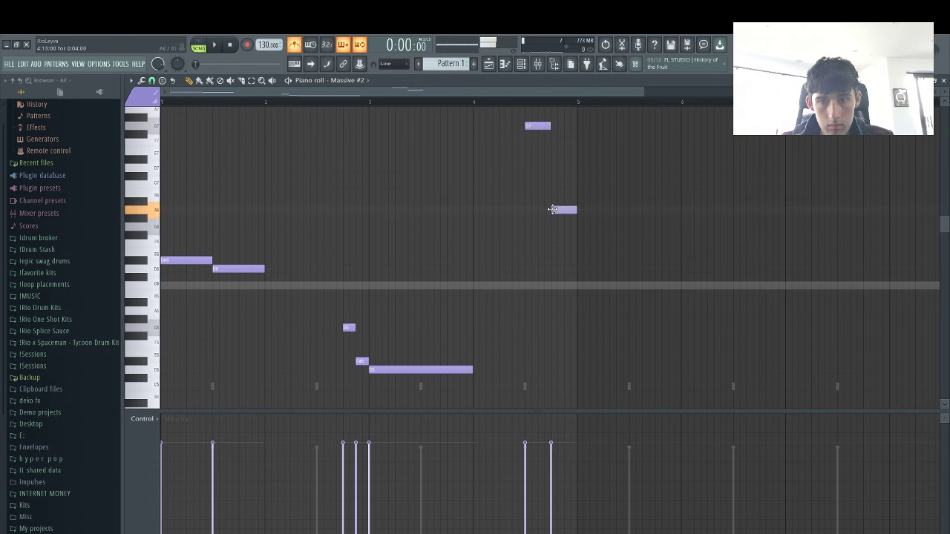
drag(556, 208, 557, 201)
key(space)
Duplicate the four-bar melody into bars 5 to 8, and in bar 8 lower G7 and raise A#6 by an octave each
click(482, 168)
right_click(483, 168)
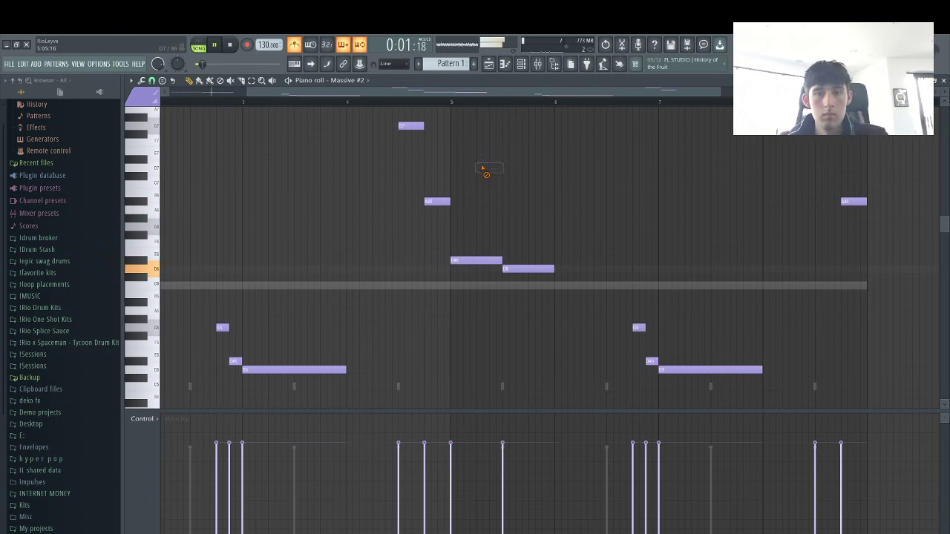
drag(789, 171, 898, 121)
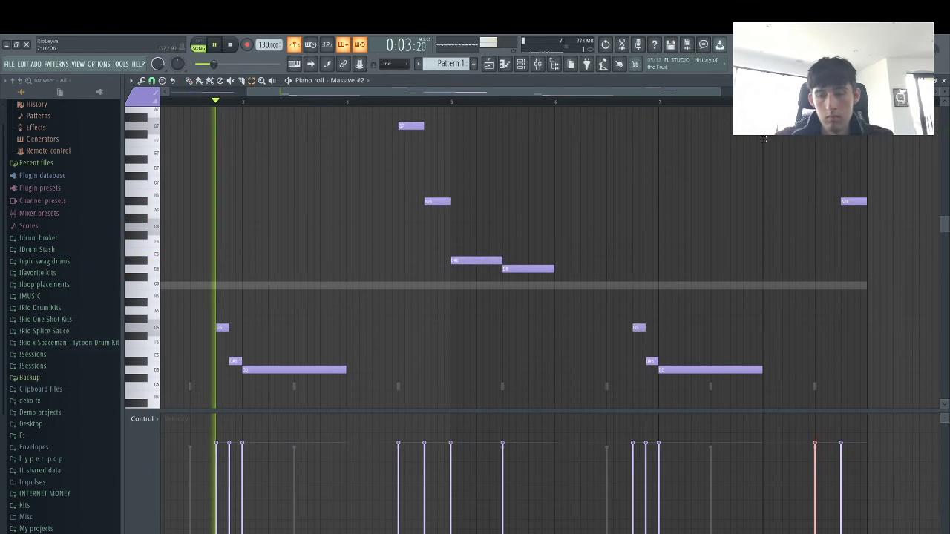
key(ctrl+Down)
drag(848, 198, 861, 230)
key(ctrl+Up)
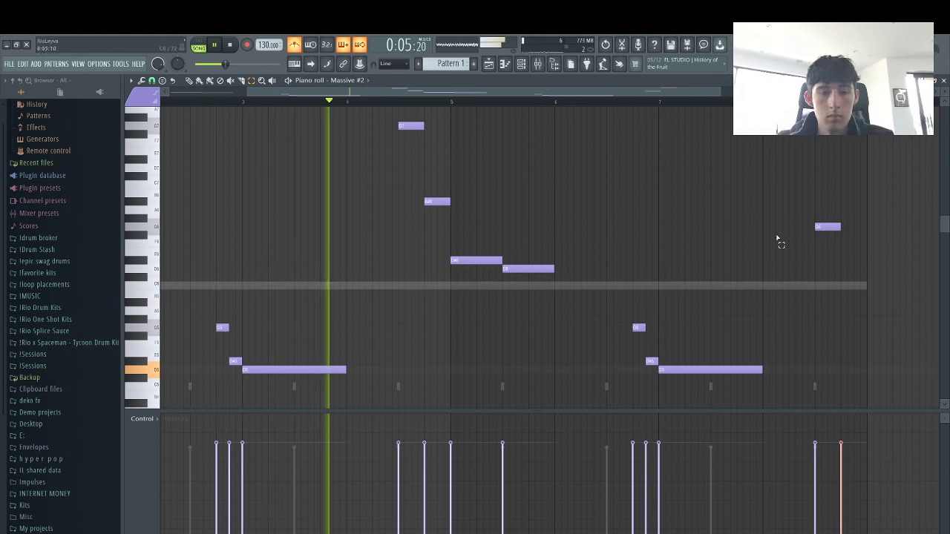
click(661, 402)
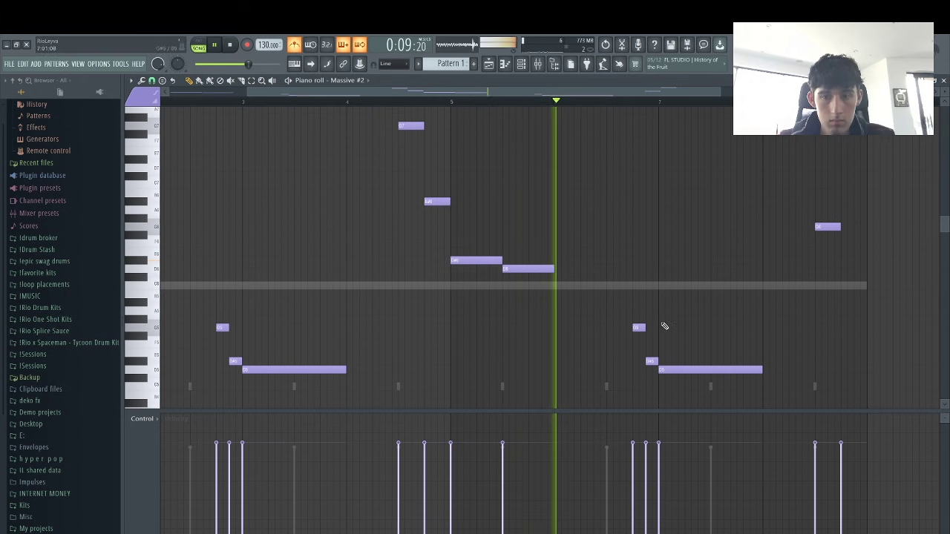
key(space)
Lower the A#6 note at the end of bar 4 to G6 and play it back
drag(440, 205, 440, 235)
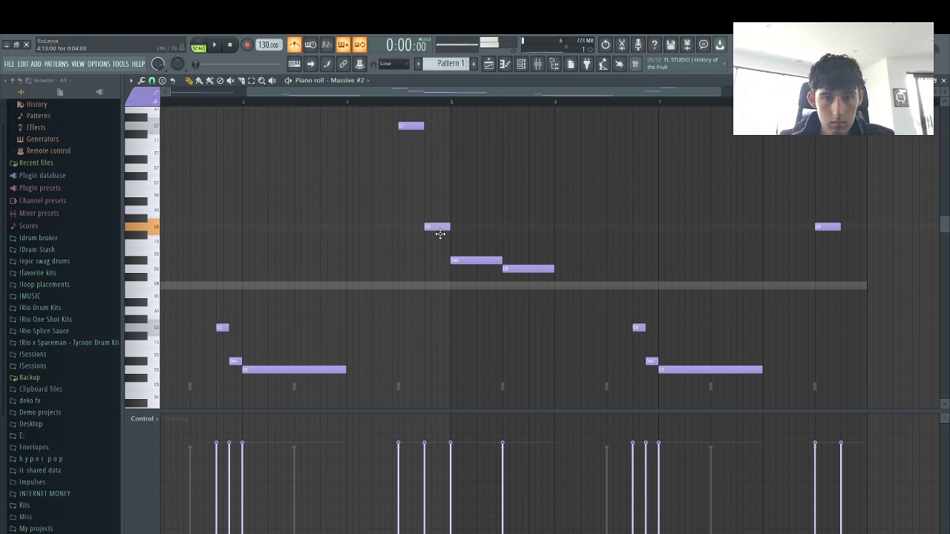
click(395, 104)
key(space)
scroll(795, 261, up, 2)
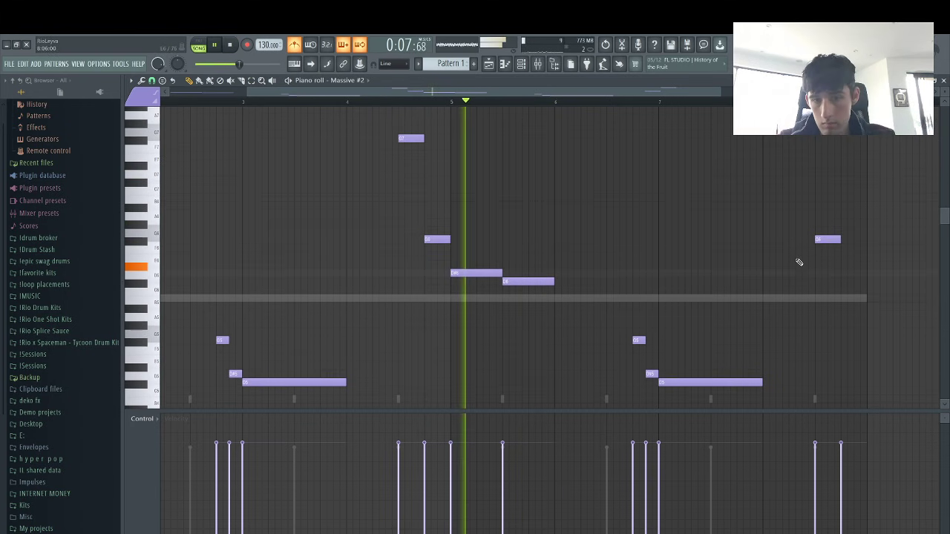
Try the G5, D#5 and D5 phrase at bars 6 and 7 an octave lower
scroll(676, 371, down, 2)
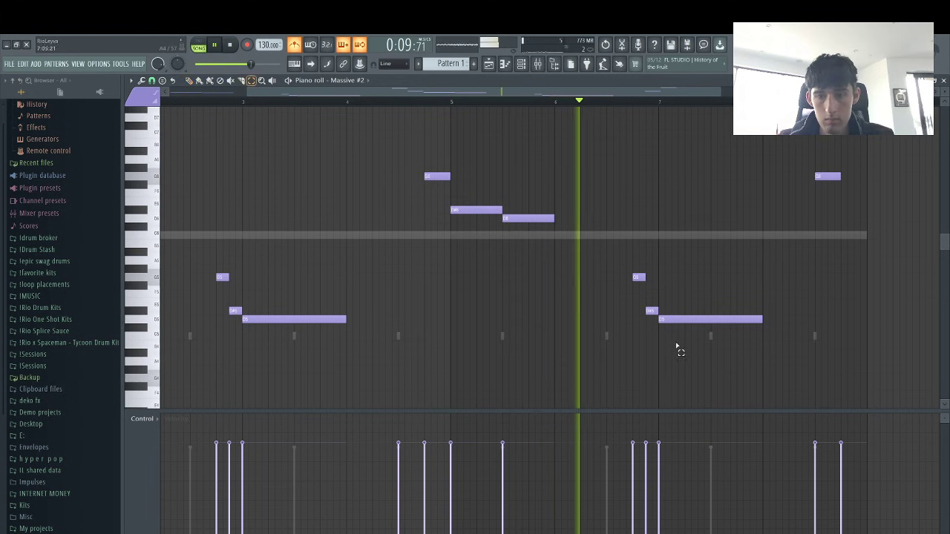
drag(678, 346, 553, 265)
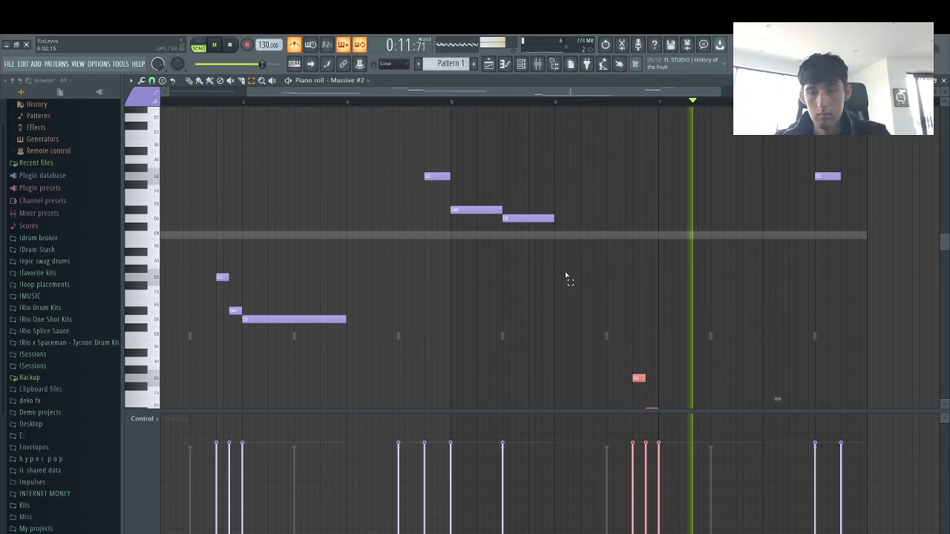
click(632, 102)
key(ctrl+d)
Lower the final note at the end of bar 8 to G7 and stop playback
scroll(772, 238, up, 3)
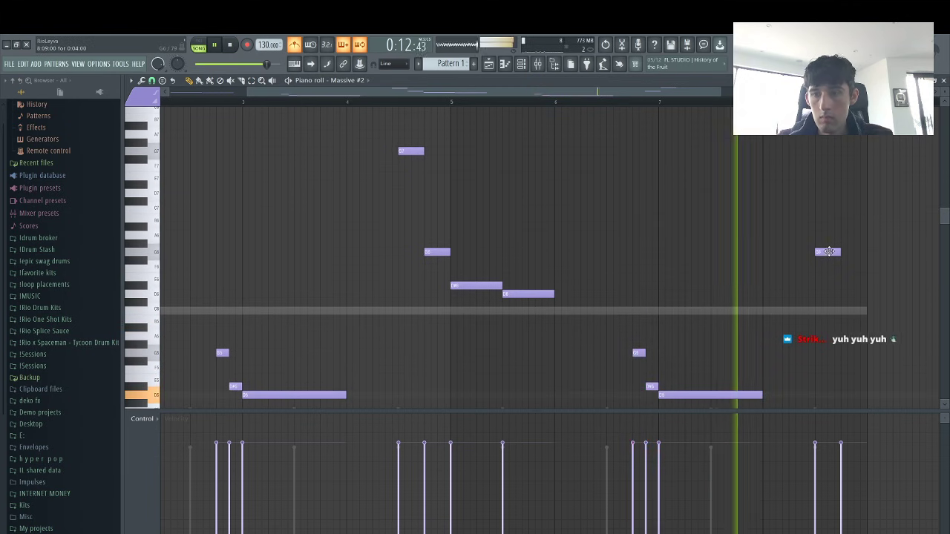
scroll(853, 219, up, 2)
click(853, 176)
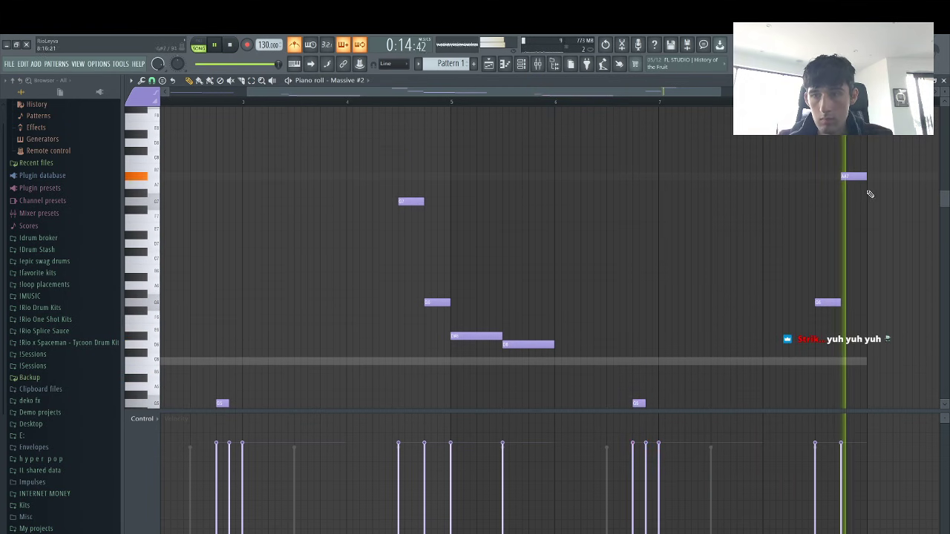
drag(852, 175, 853, 202)
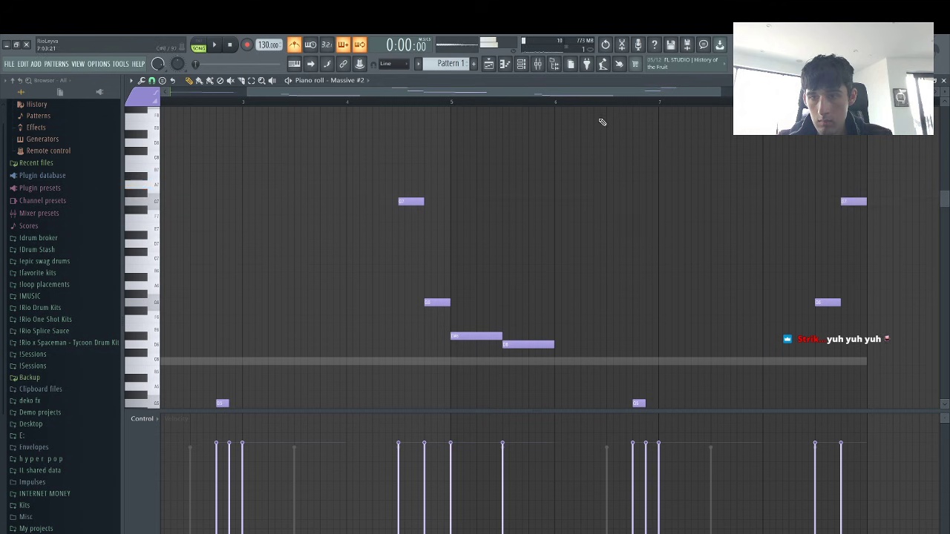
key(space)
Clone the Massive #2 channel in the channel rack
click(521, 63)
right_click(401, 187)
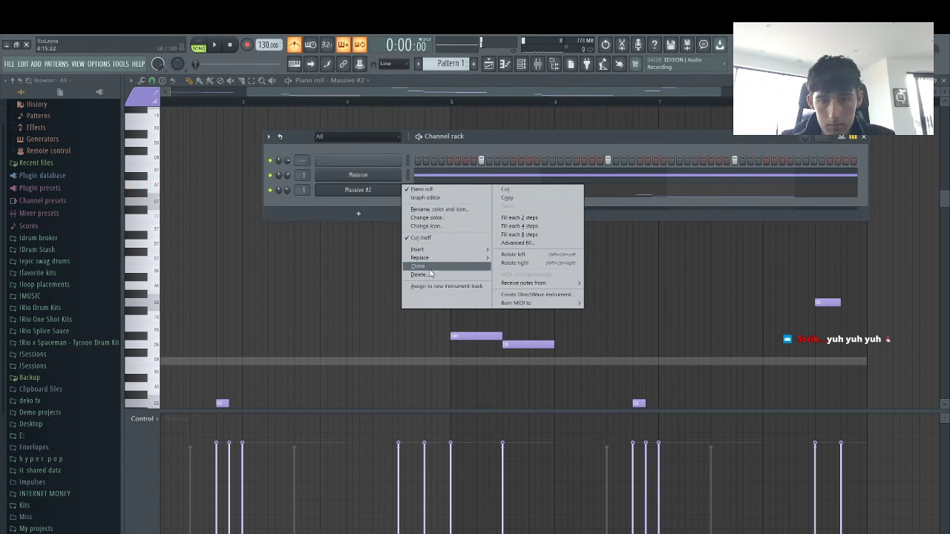
click(419, 267)
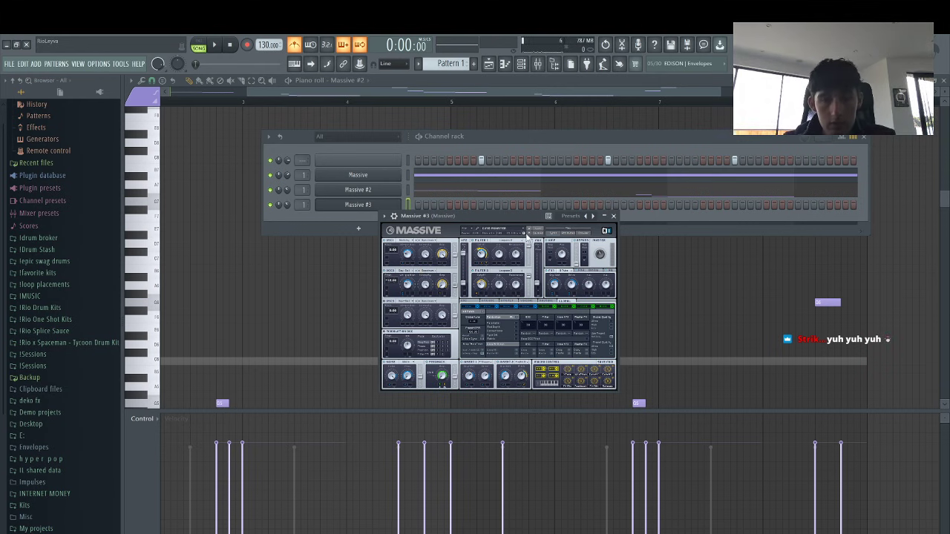
Step through the presets in Massive #3 and audition each sound
click(528, 235)
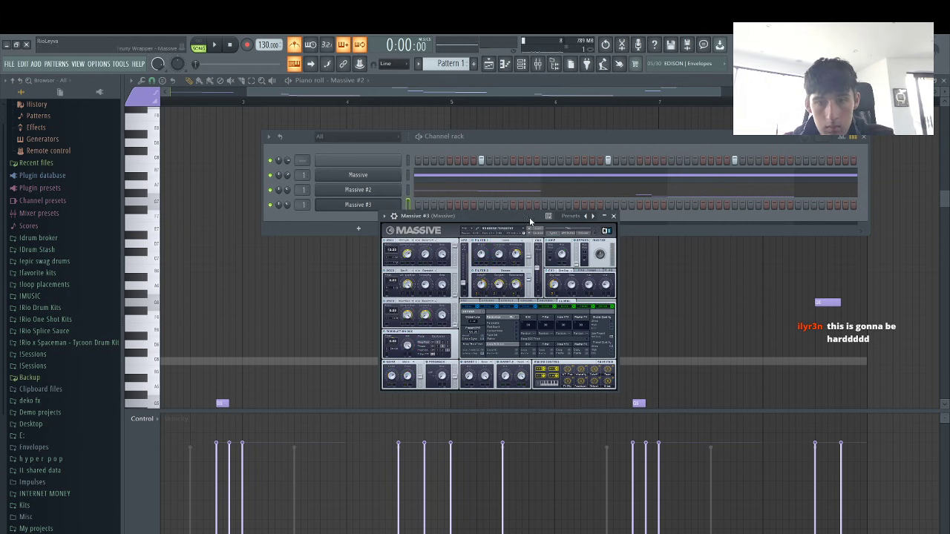
click(527, 226)
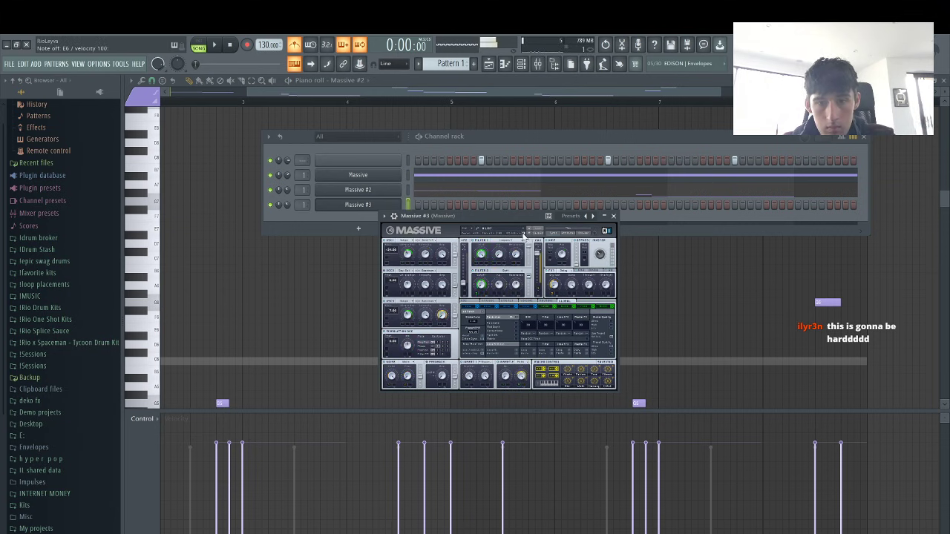
click(529, 230)
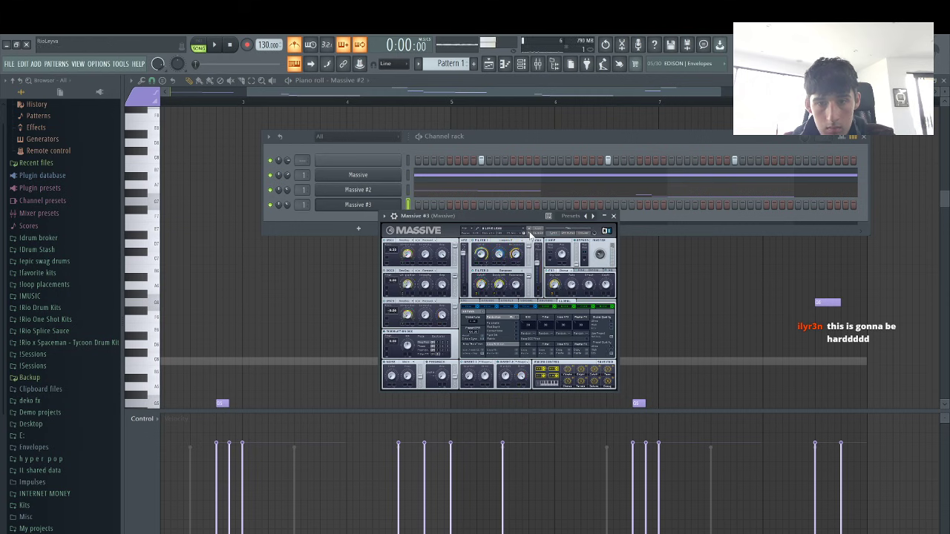
click(529, 234)
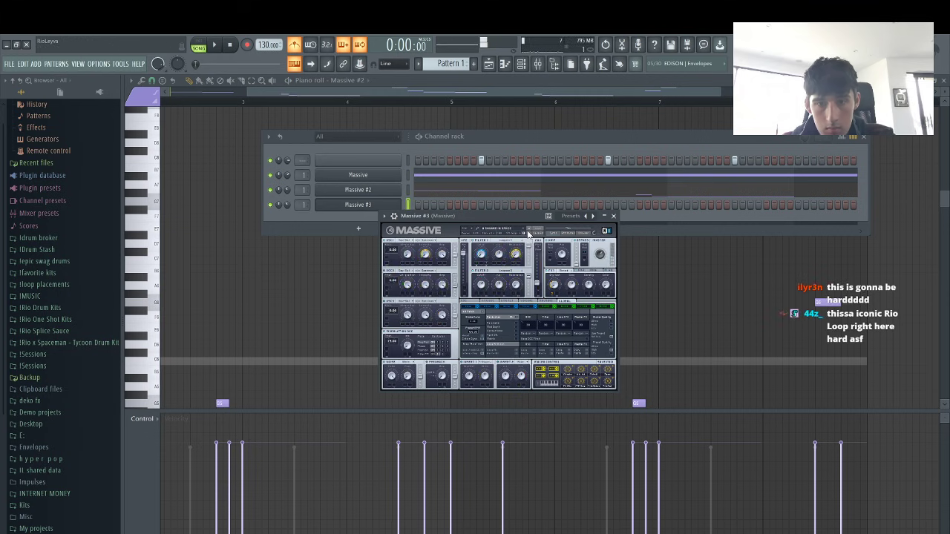
click(529, 233)
click(529, 234)
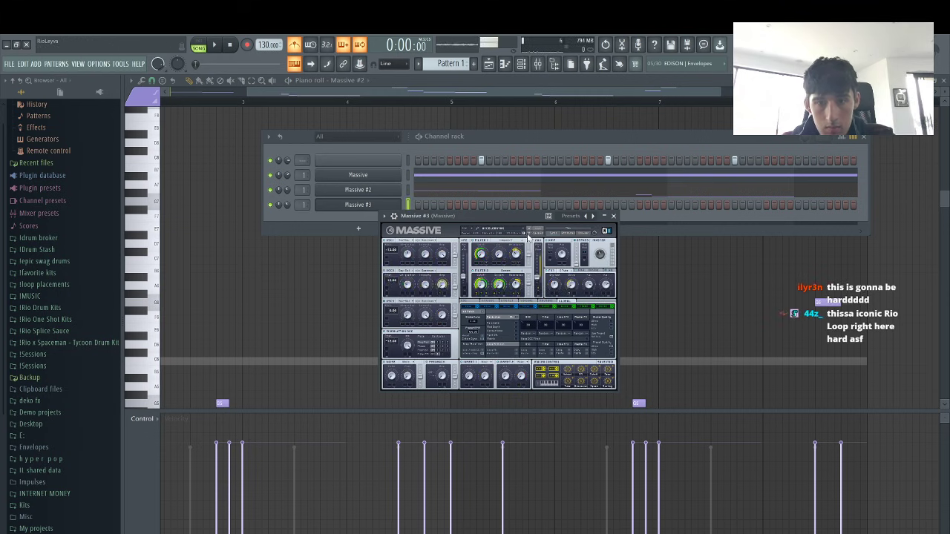
click(531, 235)
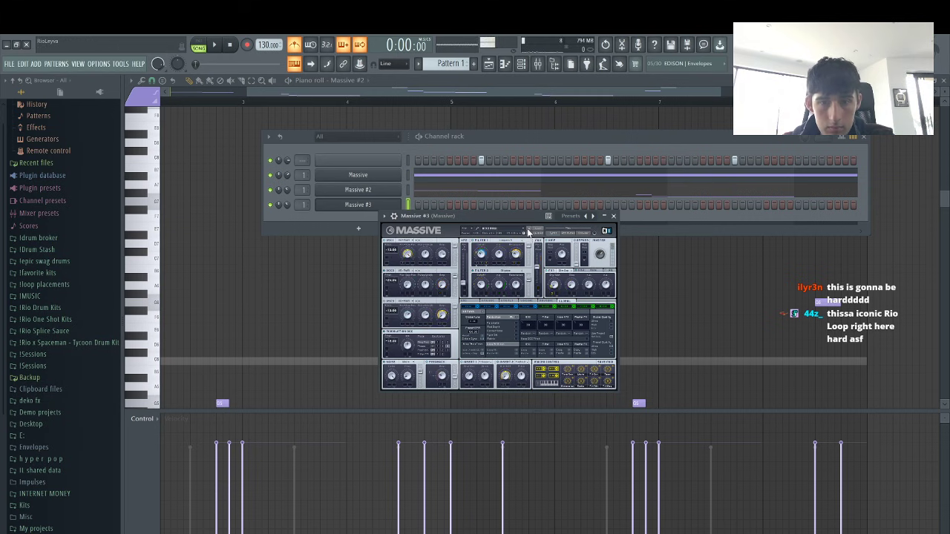
click(529, 233)
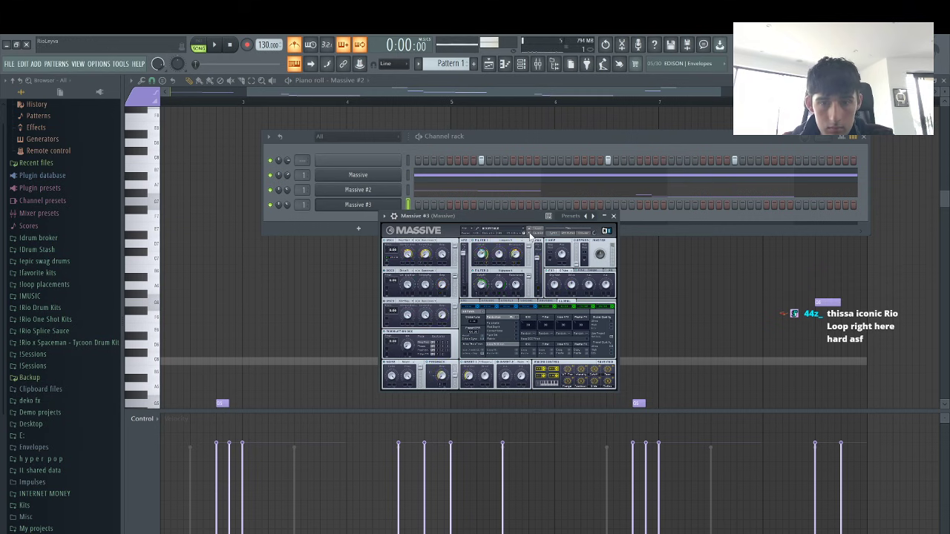
click(530, 235)
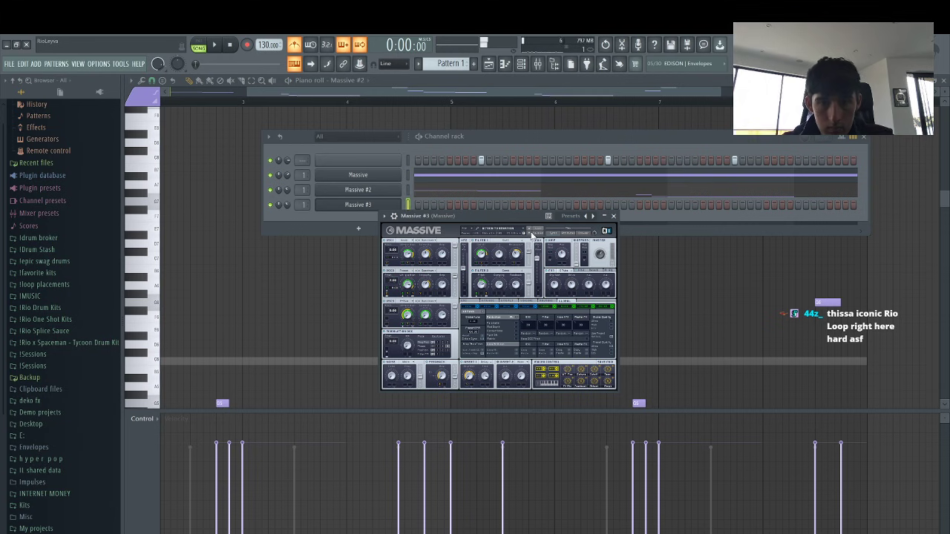
click(529, 233)
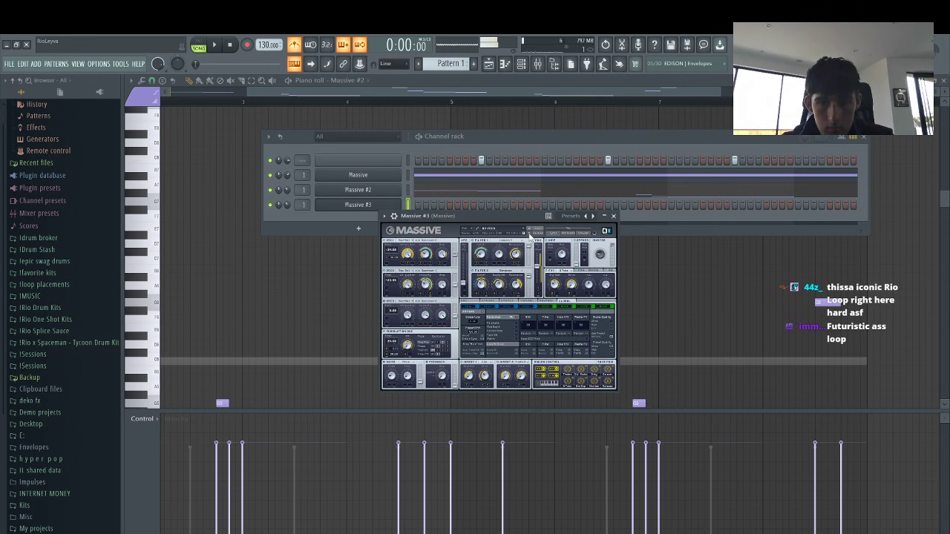
click(530, 234)
click(530, 228)
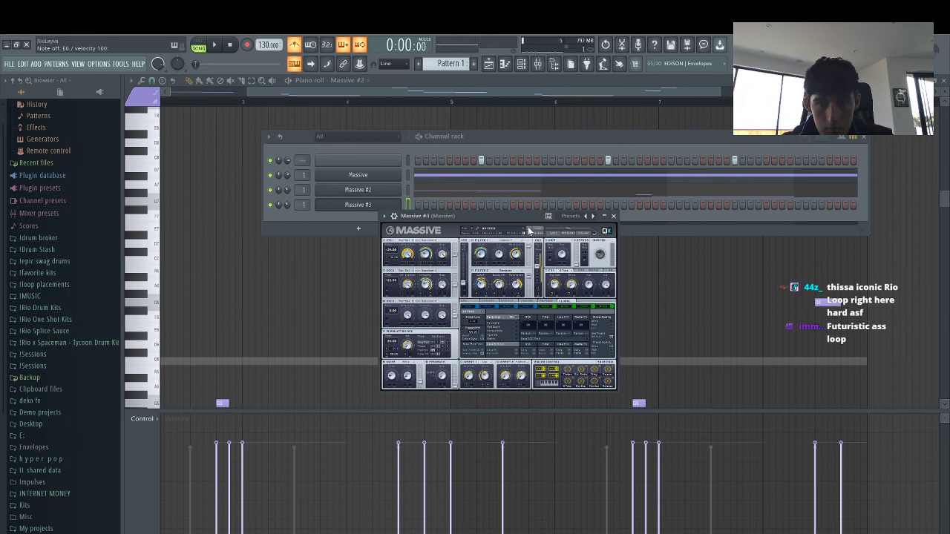
Open the piano roll of Massive #3 and try an A#6 note at the start of bar 1
right_click(427, 207)
click(424, 206)
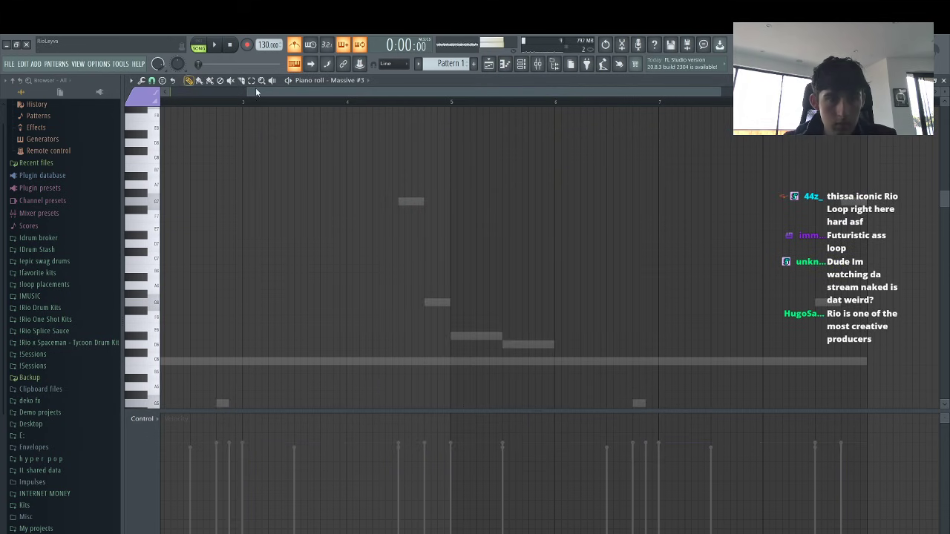
drag(256, 92, 22, 199)
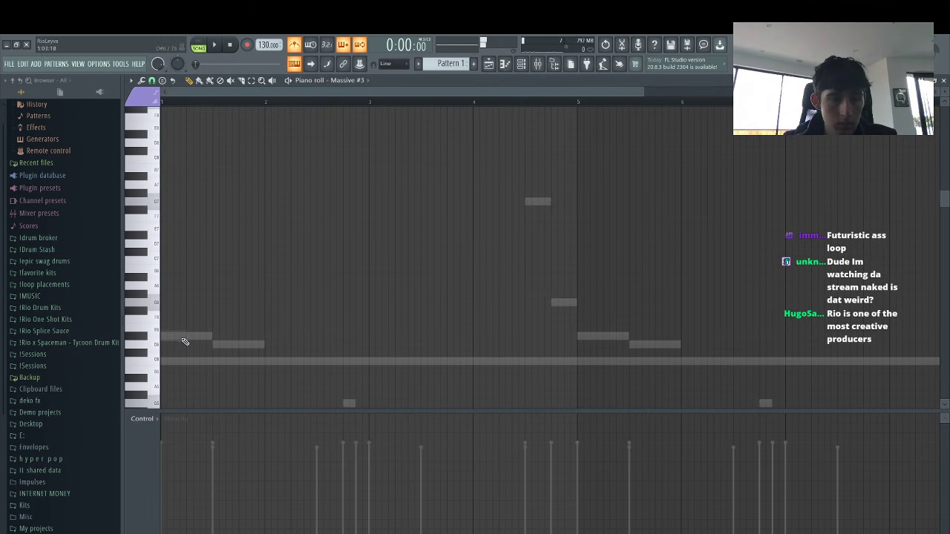
drag(172, 347, 154, 273)
key(space)
key(space)
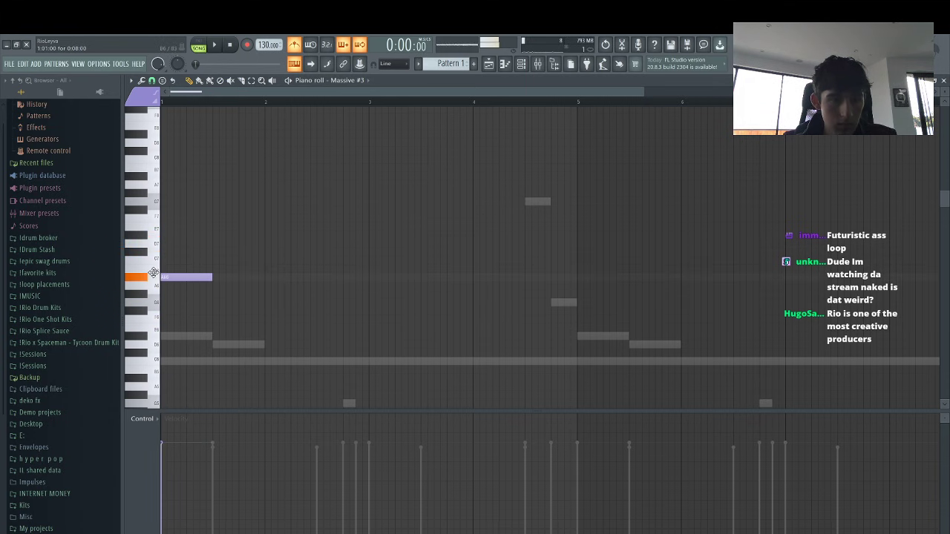
key(space)
key(space)
Try the bar 1 note at G6 instead, shortened to one beat
drag(211, 277, 171, 297)
key(space)
key(space)
right_click(180, 295)
click(170, 305)
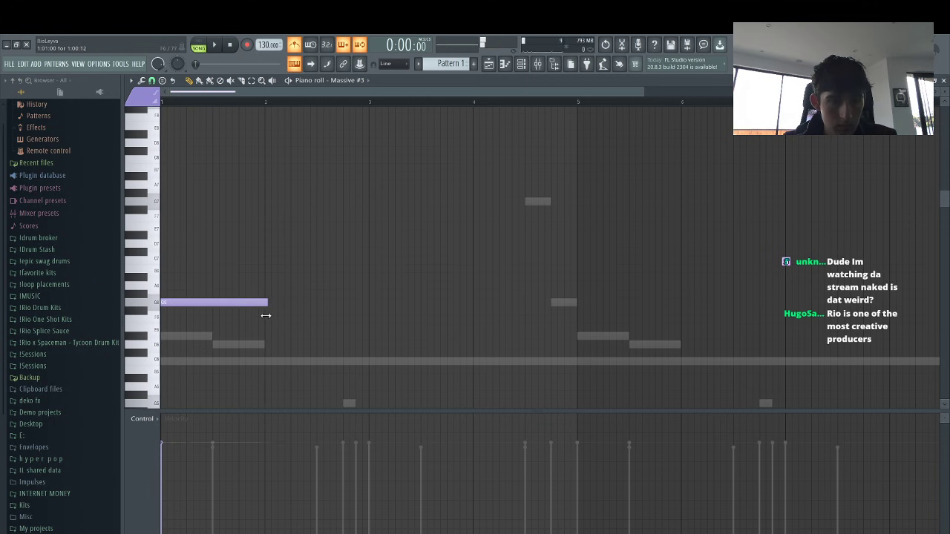
drag(265, 316, 187, 325)
Delete the trial G6 note from Massive #3 and briefly play the pattern without it
scroll(186, 326, down, 1)
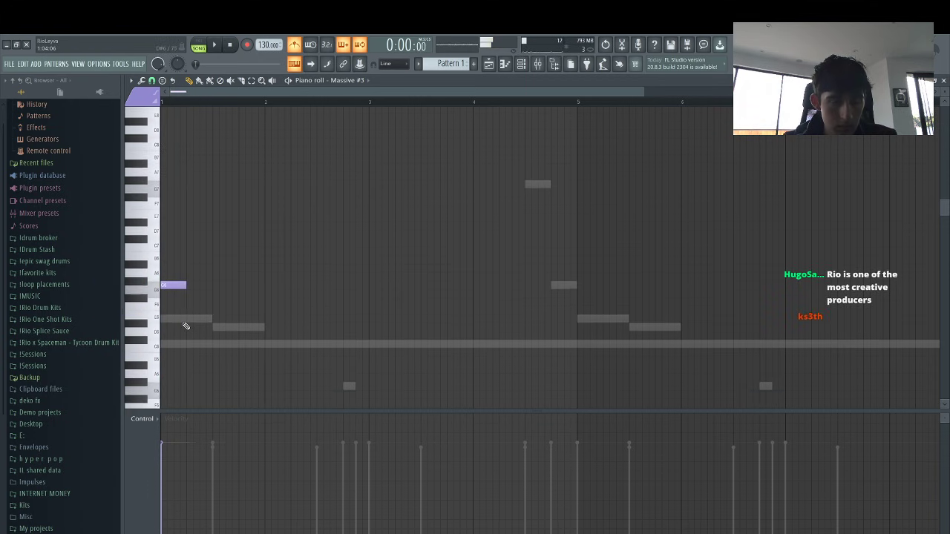
scroll(185, 326, down, 4)
click(187, 261)
right_click(187, 262)
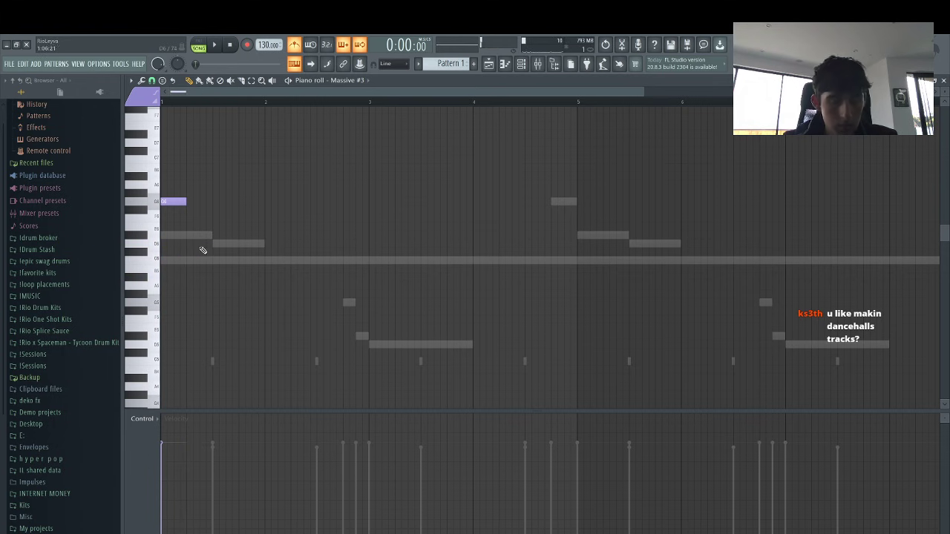
key(space)
key(space)
scroll(208, 246, up, 3)
right_click(178, 176)
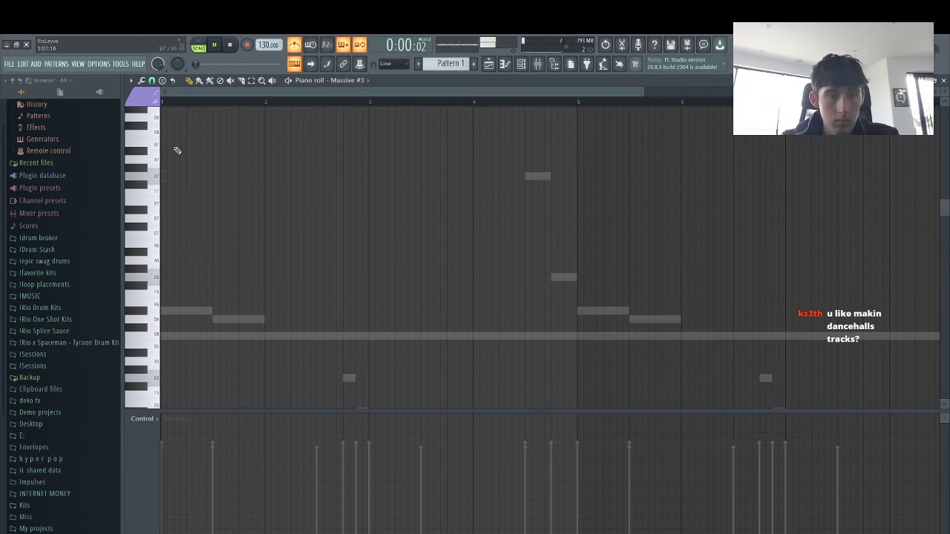
key(space)
key(F6)
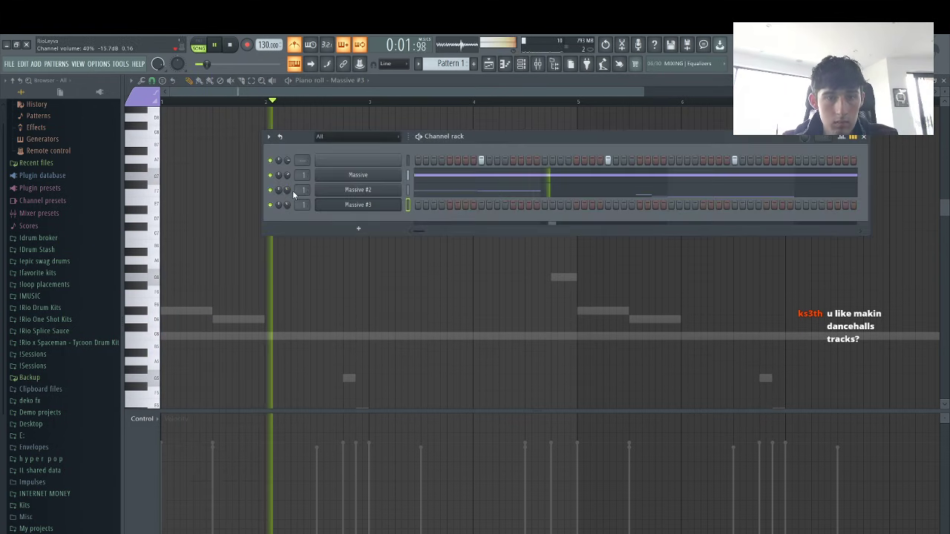
key(space)
Filter the presets of Massive #3 to the Bass type and step through them to choose a sound
click(377, 207)
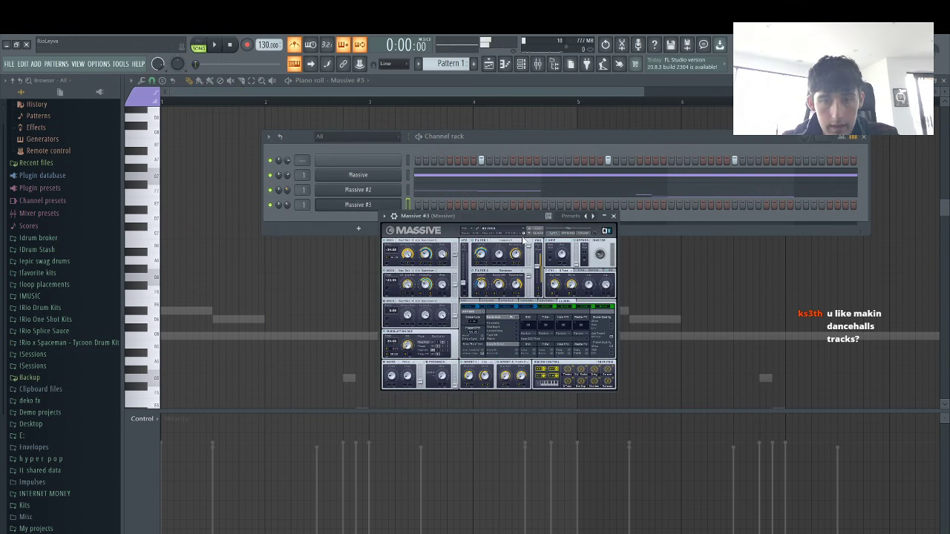
click(584, 234)
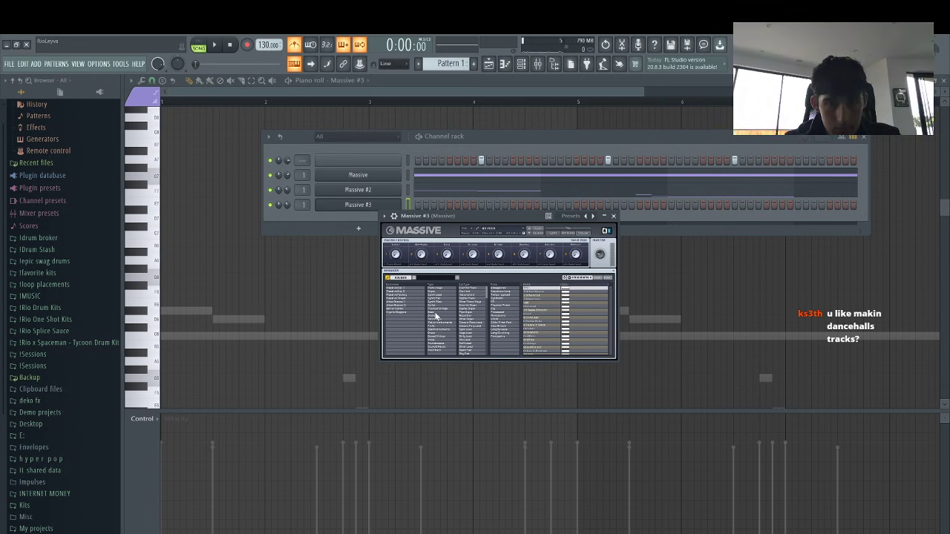
scroll(547, 319, down, 8)
double_click(547, 319)
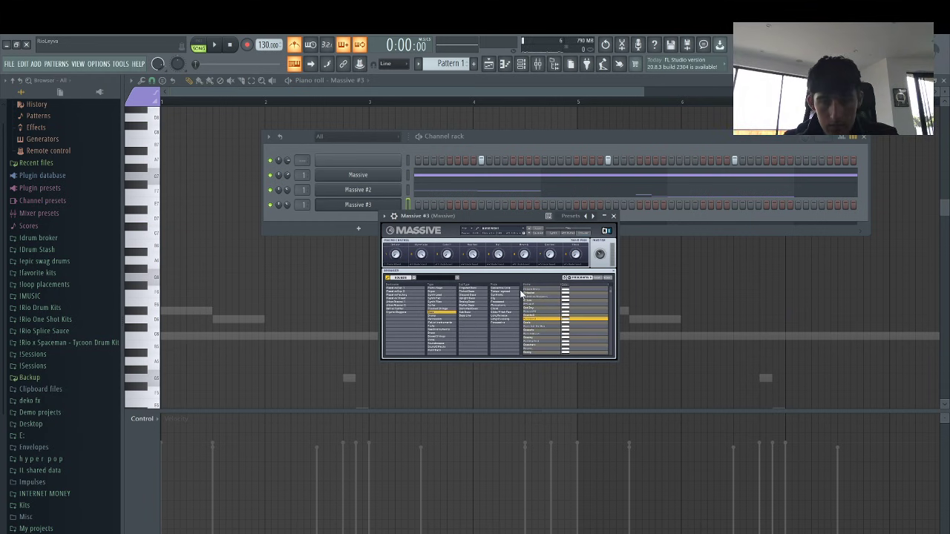
click(529, 233)
click(527, 234)
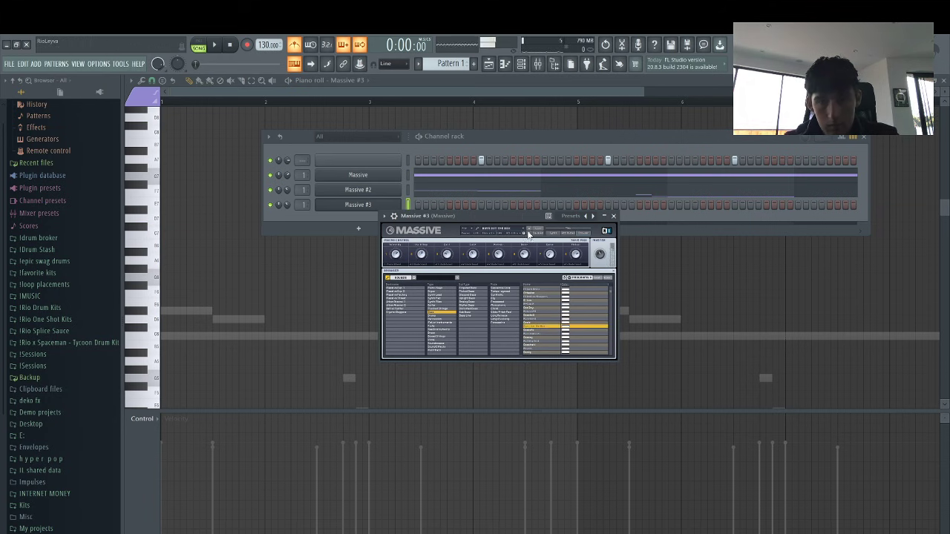
click(528, 233)
click(528, 234)
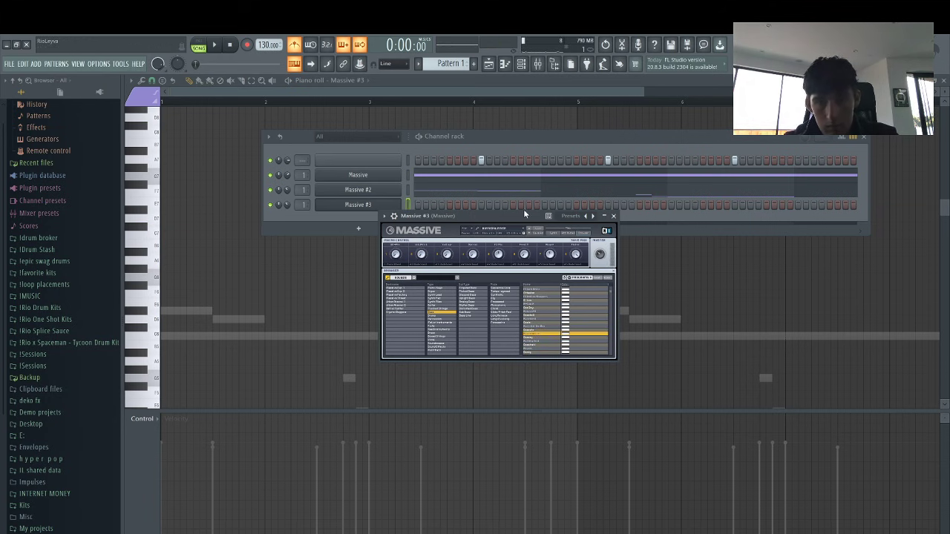
click(529, 234)
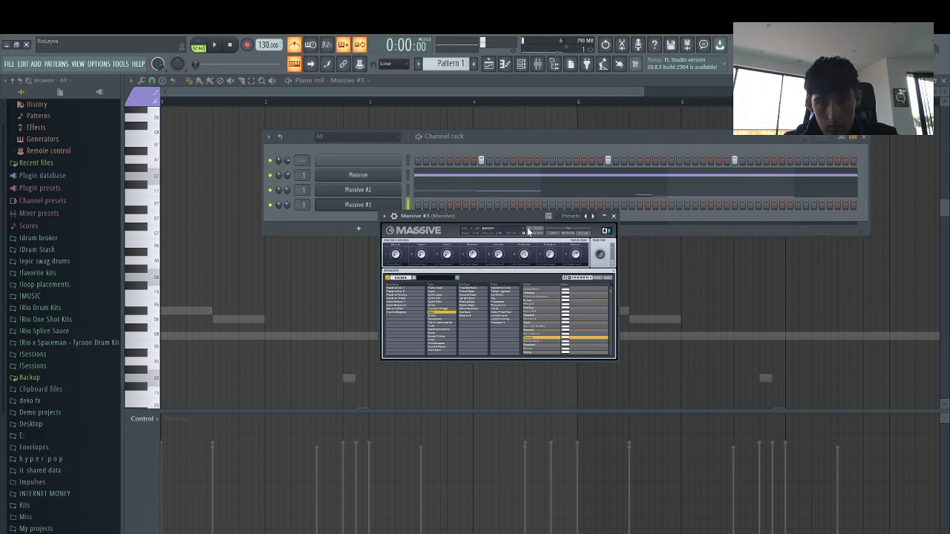
click(528, 234)
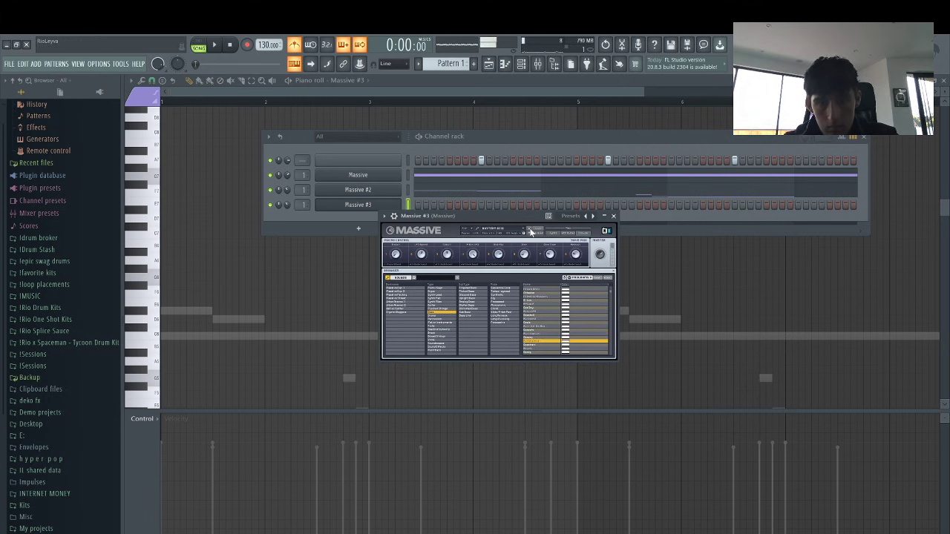
click(530, 232)
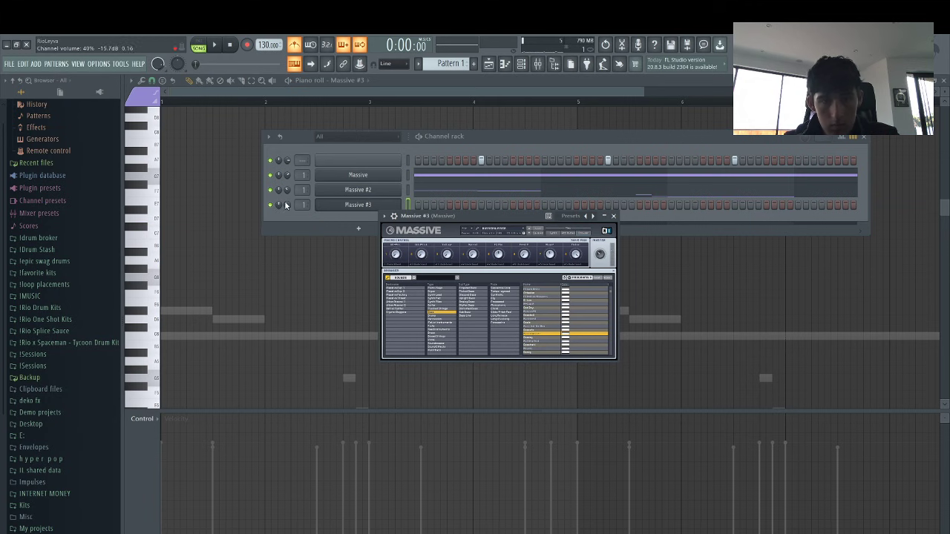
Add a D note of about half a bar at the start of bar 1 in Massive #3, dropped an octave to D5
click(286, 206)
right_click(383, 208)
click(414, 205)
right_click(382, 203)
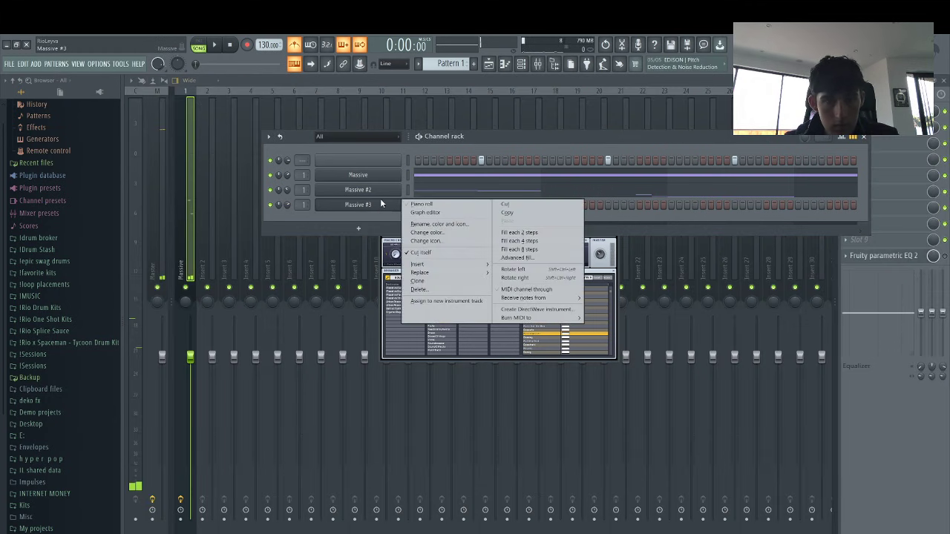
click(421, 204)
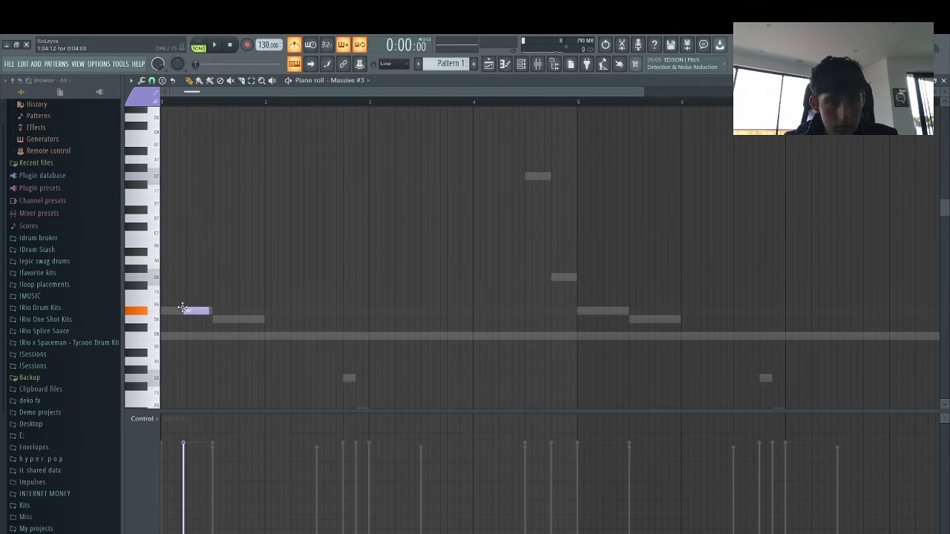
drag(183, 309, 138, 317)
click(183, 320)
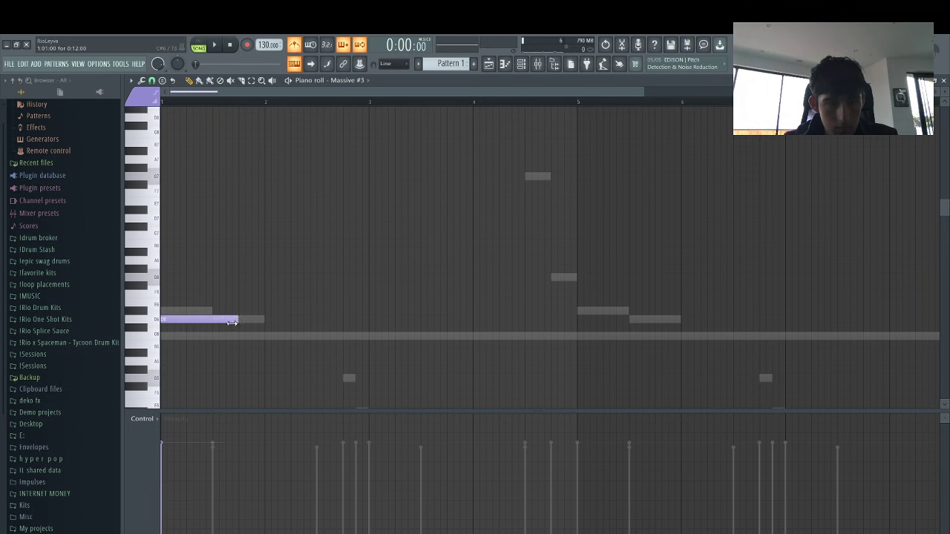
key(ctrl+Down)
key(space)
scroll(290, 379, down, 3)
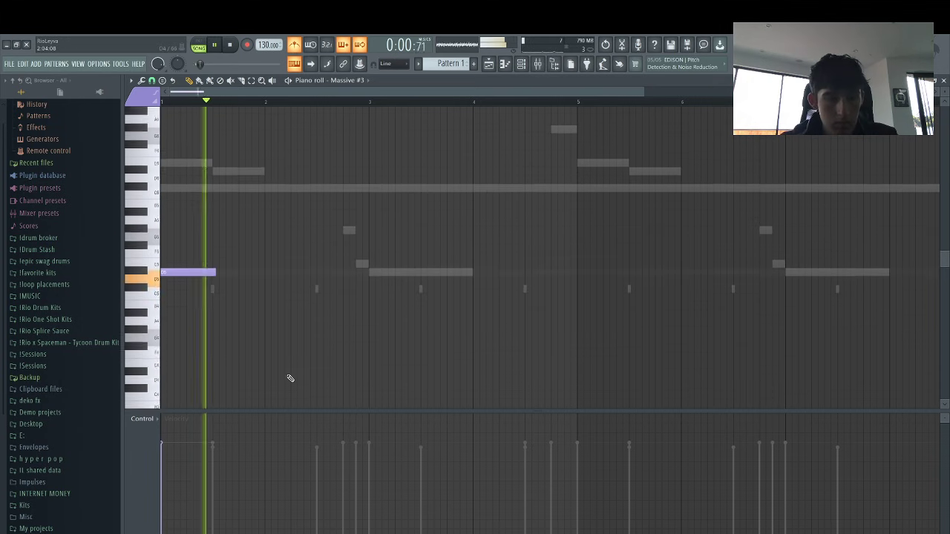
Transpose the bar 1 note to G4 and lengthen it to two bars
key(space)
key(shift+Up)
key(shift+Up)
key(shift+Up)
key(shift+Up)
key(shift+Up)
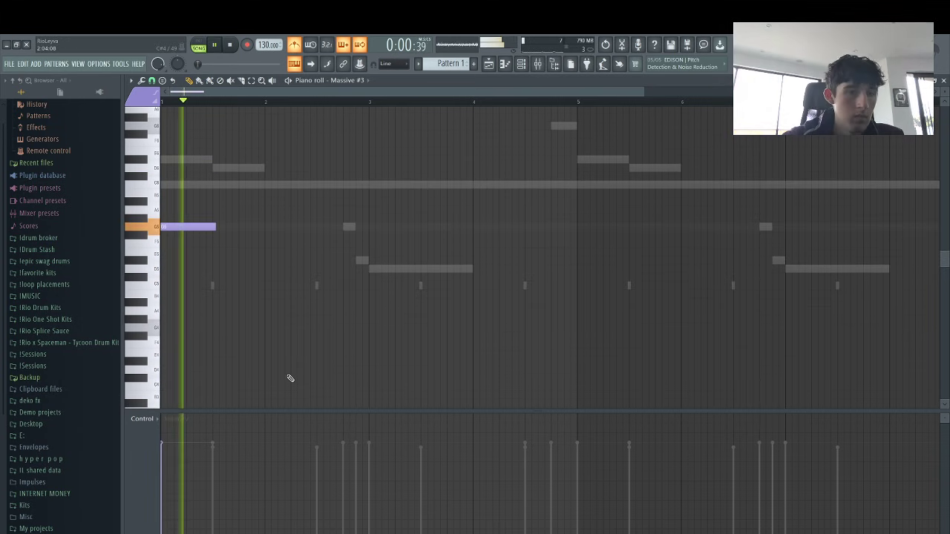
scroll(290, 379, down, 1)
key(ctrl+Down)
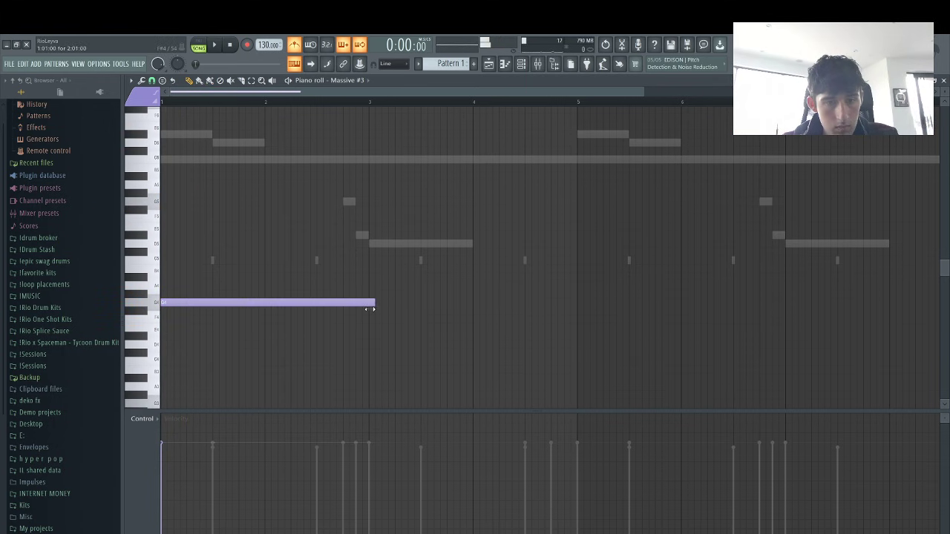
click(133, 300)
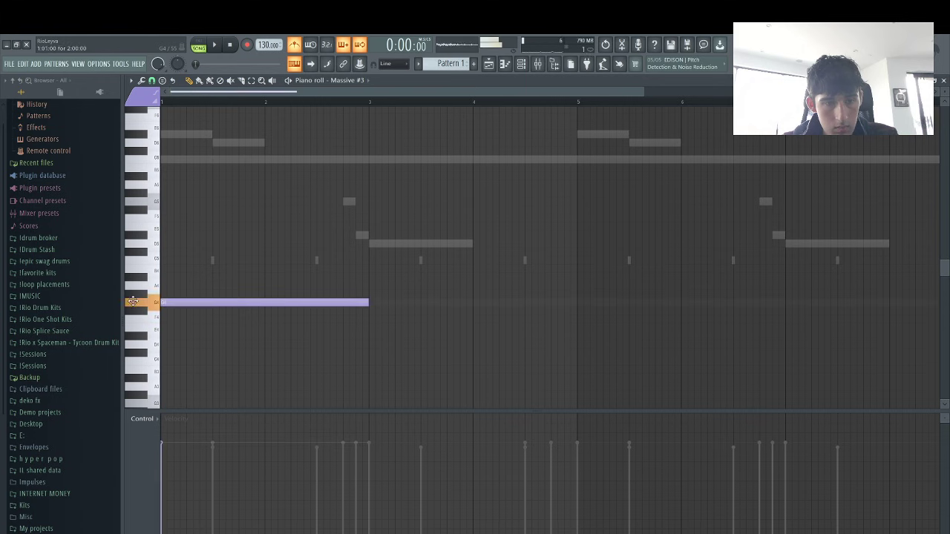
Raise the channel volume of Massive #3 and add a two-bar D4 note at the start of bar 3
click(537, 66)
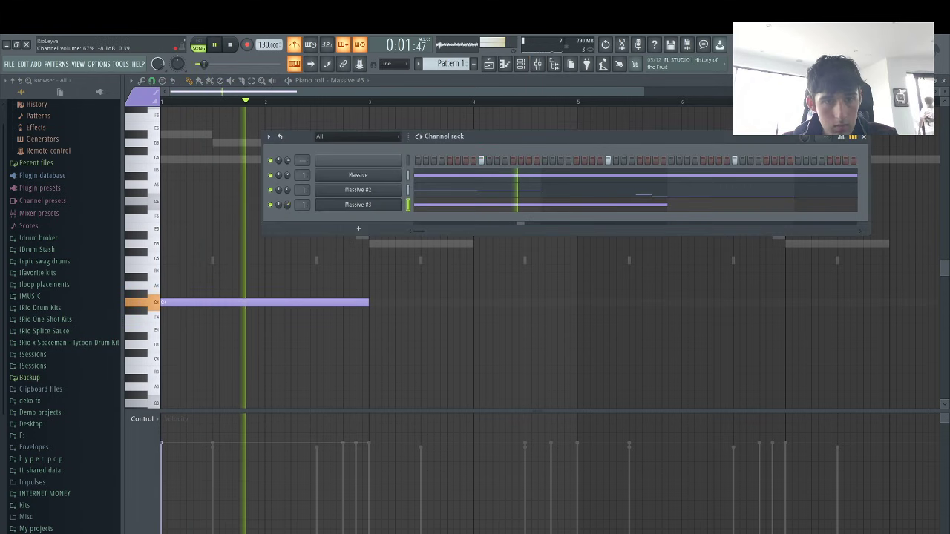
click(366, 260)
right_click(375, 258)
click(371, 336)
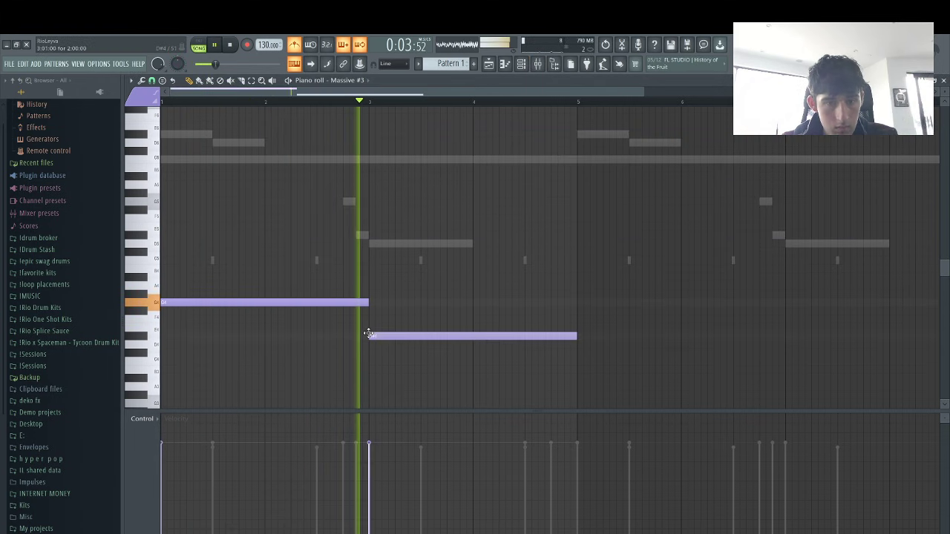
key(space)
mouse_move(369, 337)
mouse_down()
mouse_move(369, 328)
mouse_move(369, 336)
mouse_up()
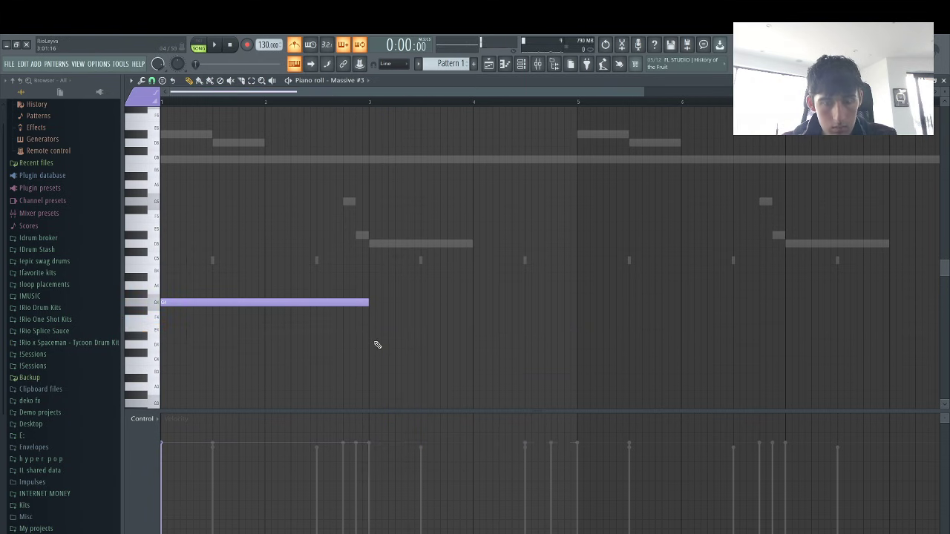
click(371, 345)
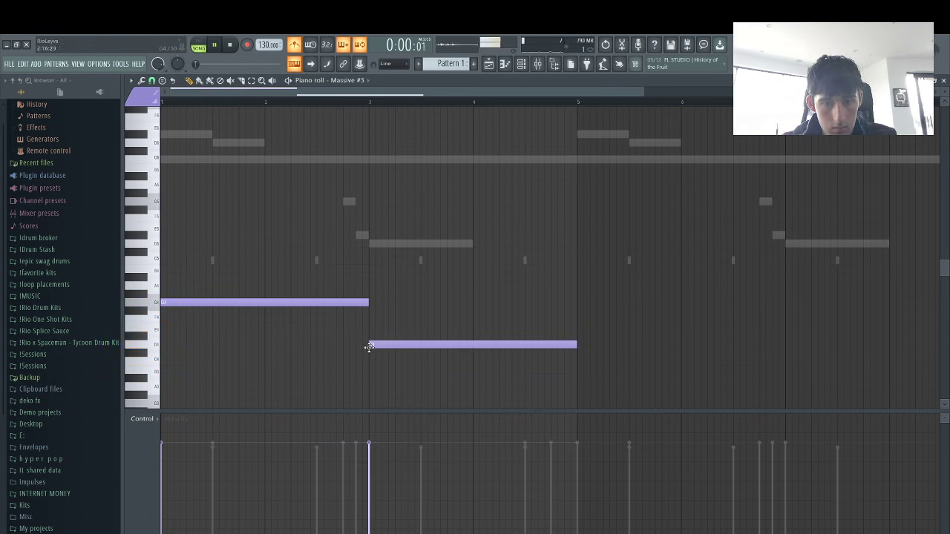
Mute Massive #2 and adjust the channel volume of Massive #3 during playback
click(522, 64)
click(271, 191)
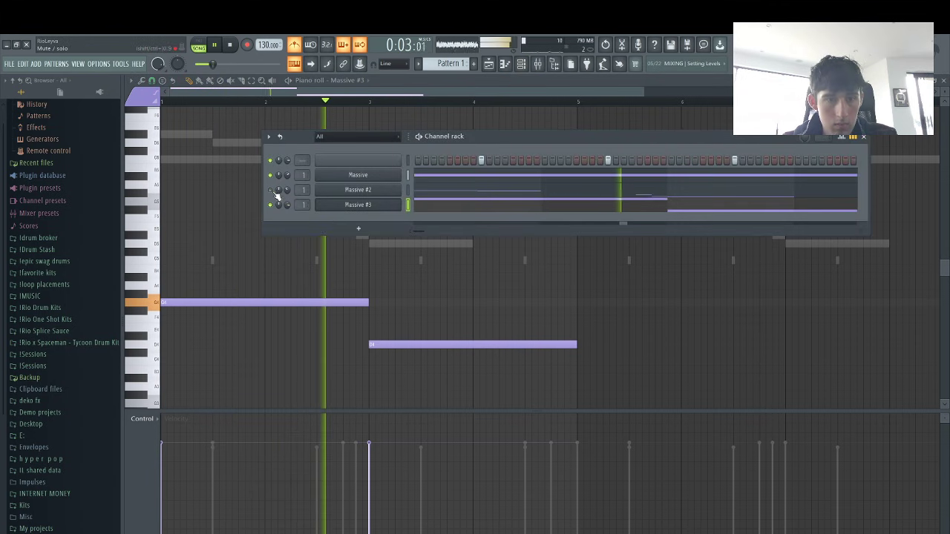
drag(288, 204, 288, 207)
Remove the trial C5 note near the end of bar 2 and raise the bar 3 note to D#4
click(334, 262)
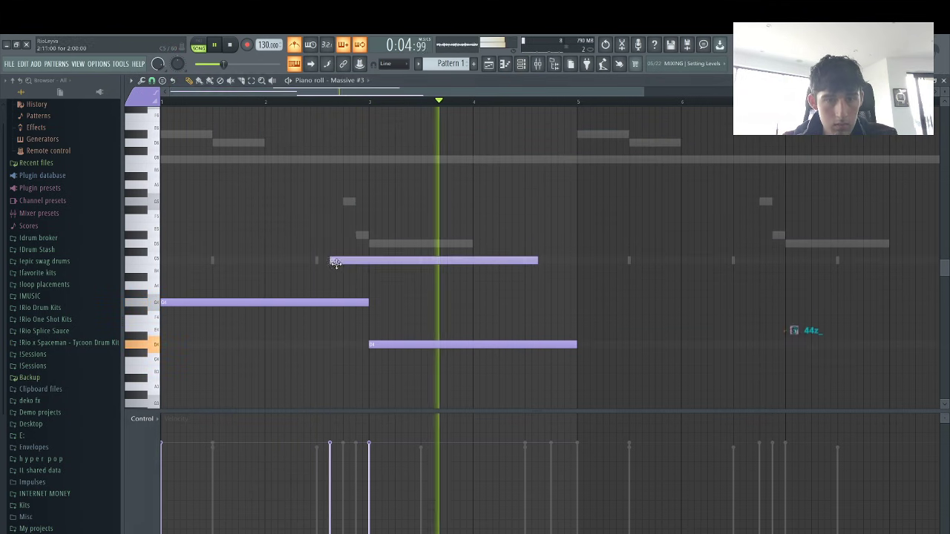
right_click(335, 262)
key(space)
drag(391, 335, 386, 330)
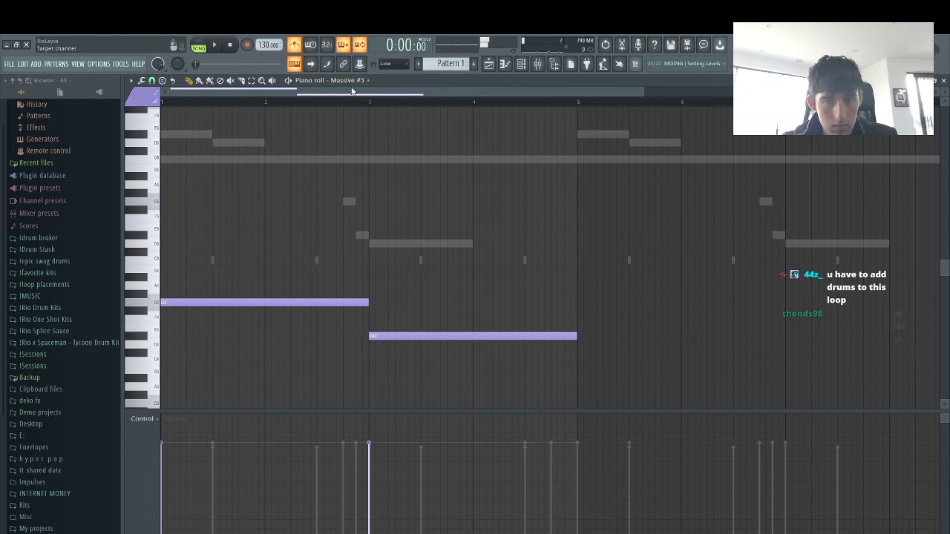
Repeat the two-note Massive #3 phrase across bars 5 to 8 during playback and remove the stray long note above it
click(360, 102)
key(space)
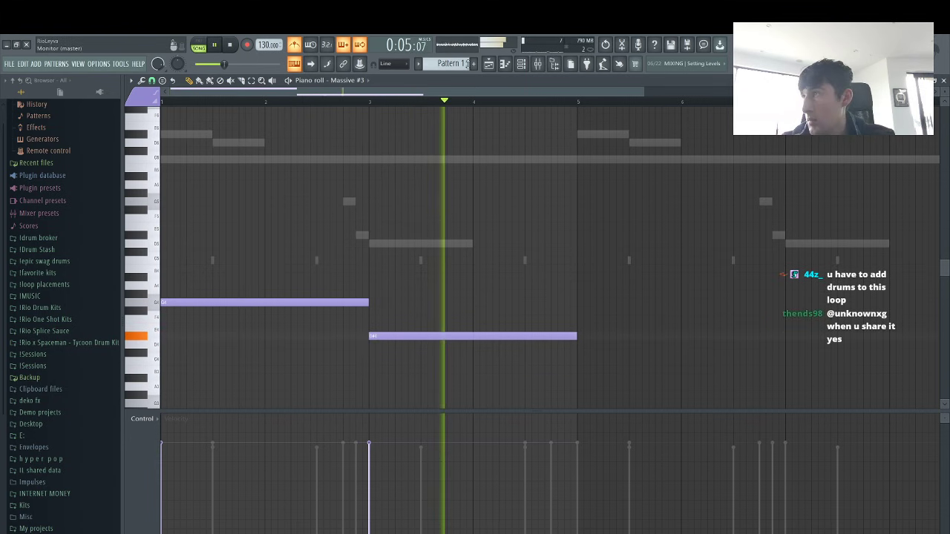
click(339, 202)
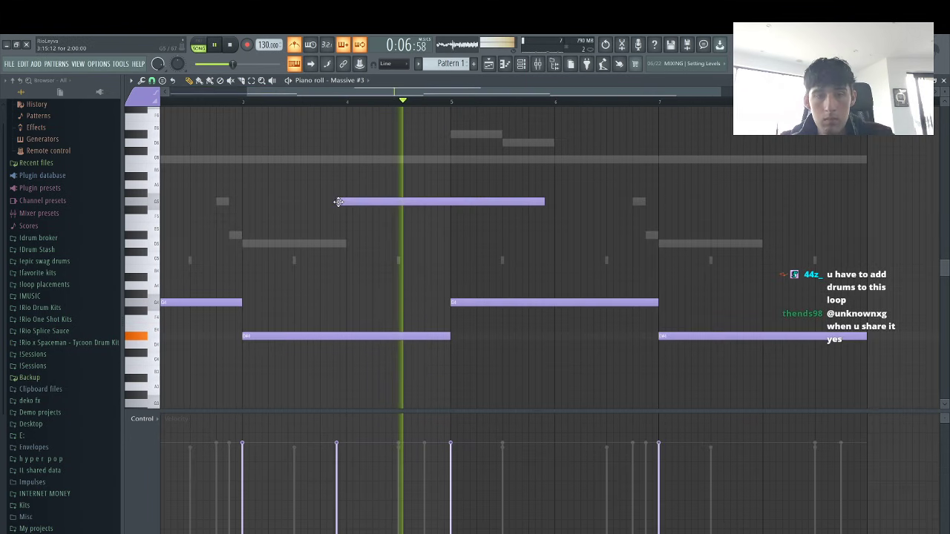
right_click(426, 199)
key(ctrl+z)
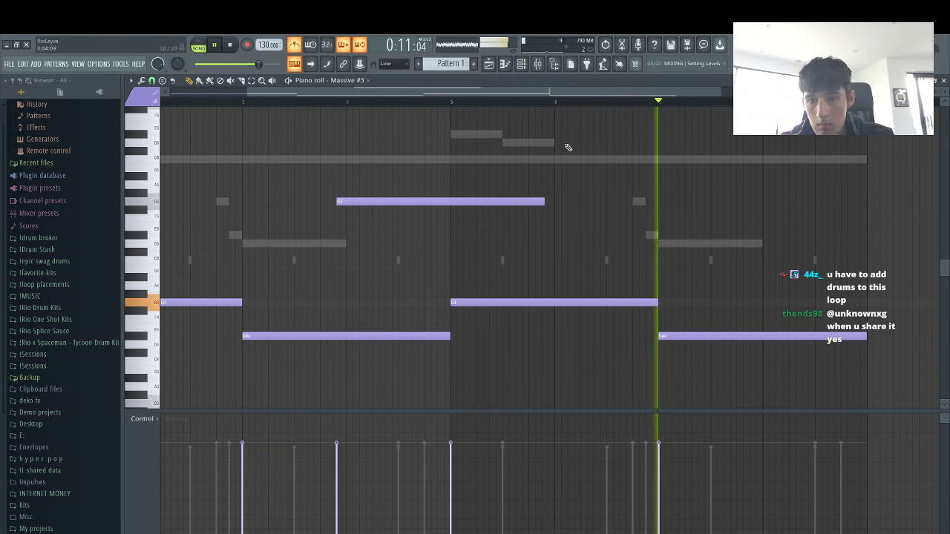
key(ctrl+z)
Stop playback and clone the Massive #3 channel as a new Massive channel
click(521, 64)
key(space)
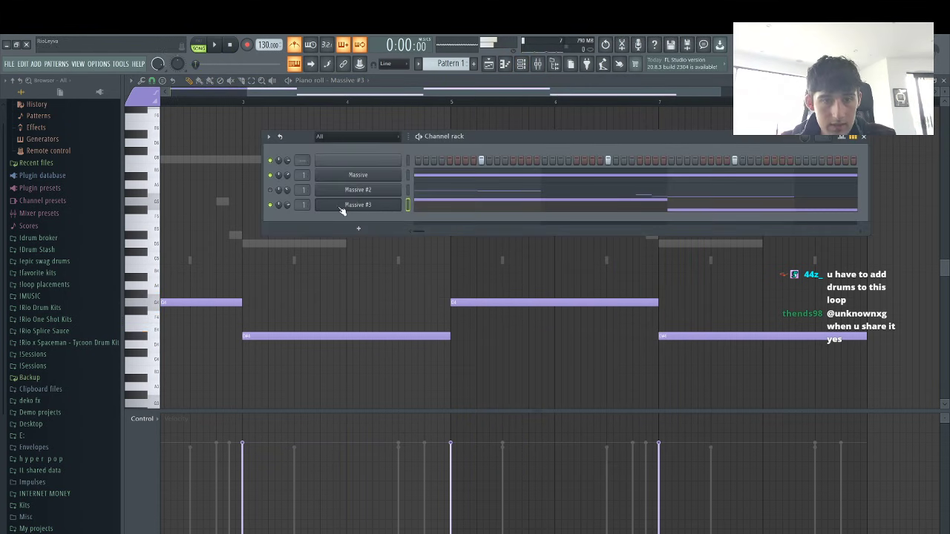
right_click(341, 207)
click(432, 281)
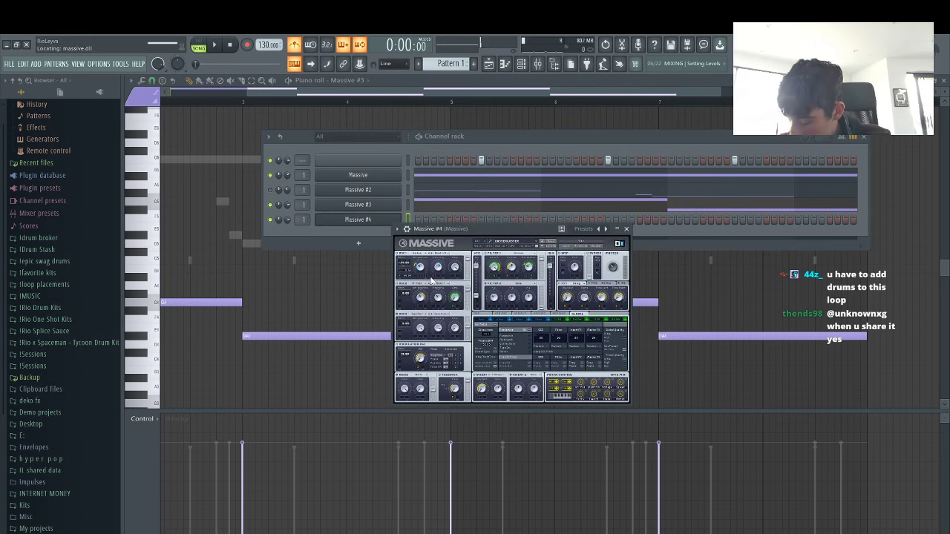
Copy the Massive #3 notes into the Massive #4 channel and mute Massive #3
click(405, 220)
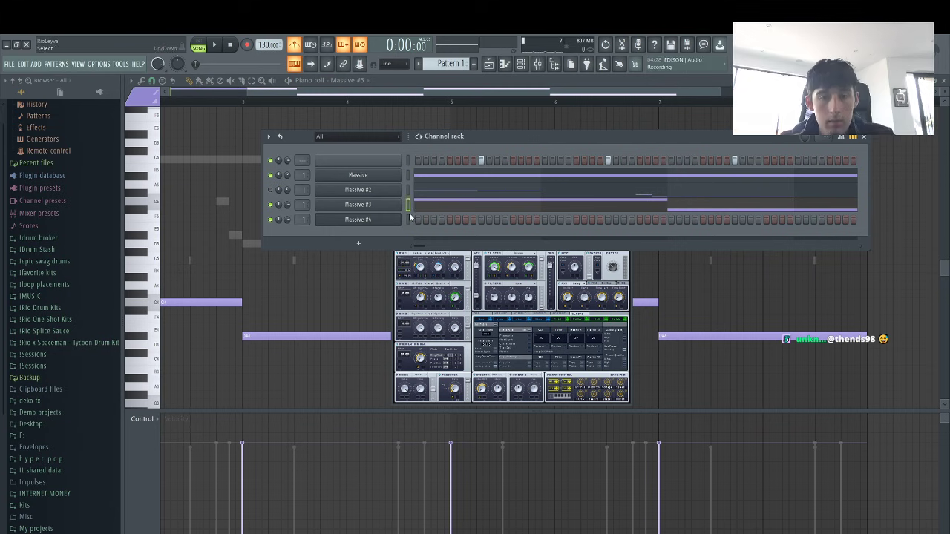
click(408, 219)
key(ctrl+v)
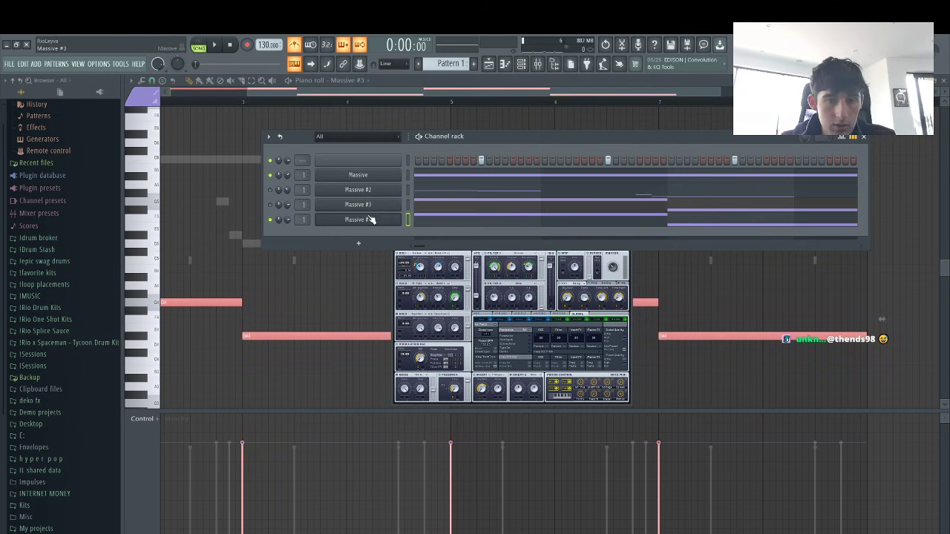
Switch Massive #4 to a different preset and play the loop with its notes open in the piano roll
click(372, 220)
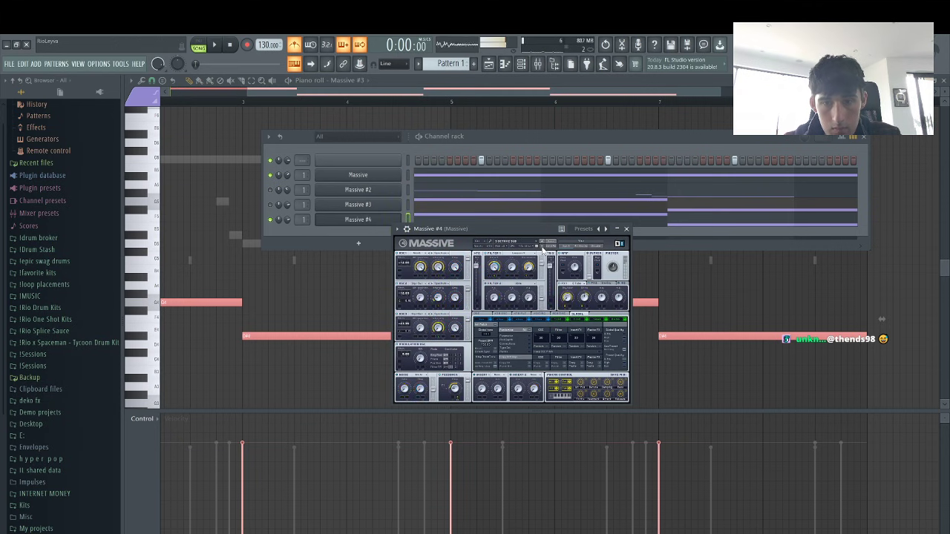
click(450, 220)
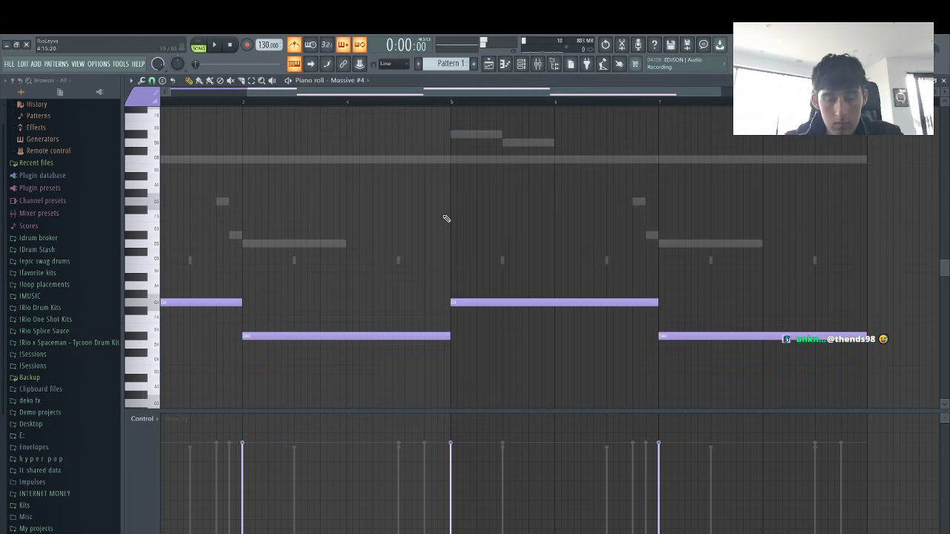
key(ctrl+Down)
key(space)
key(space)
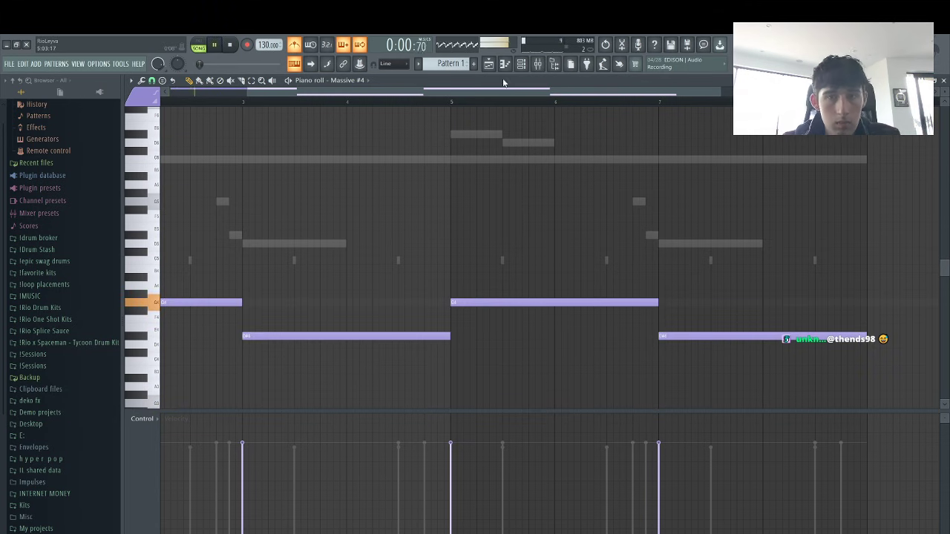
Unmute Massive #2 and route it to mixer insert 2
key(F6)
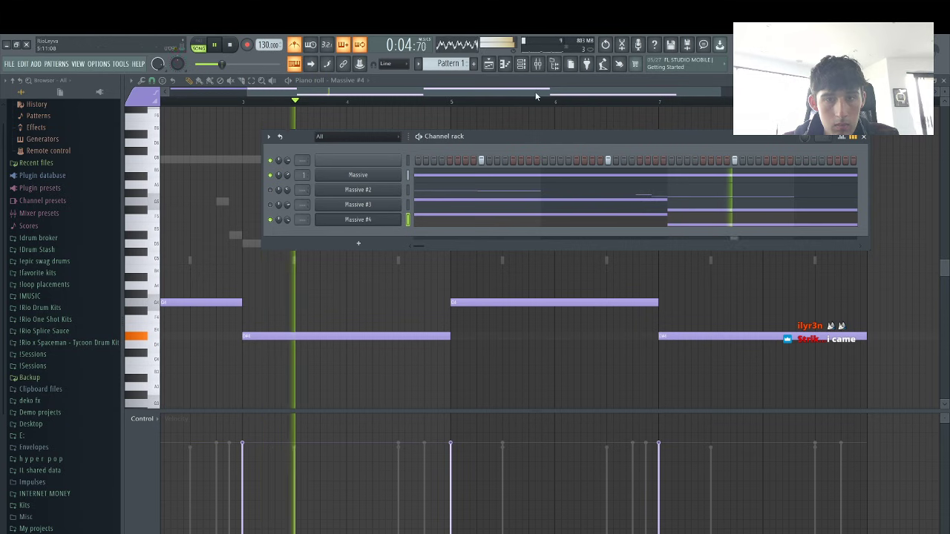
key(F9)
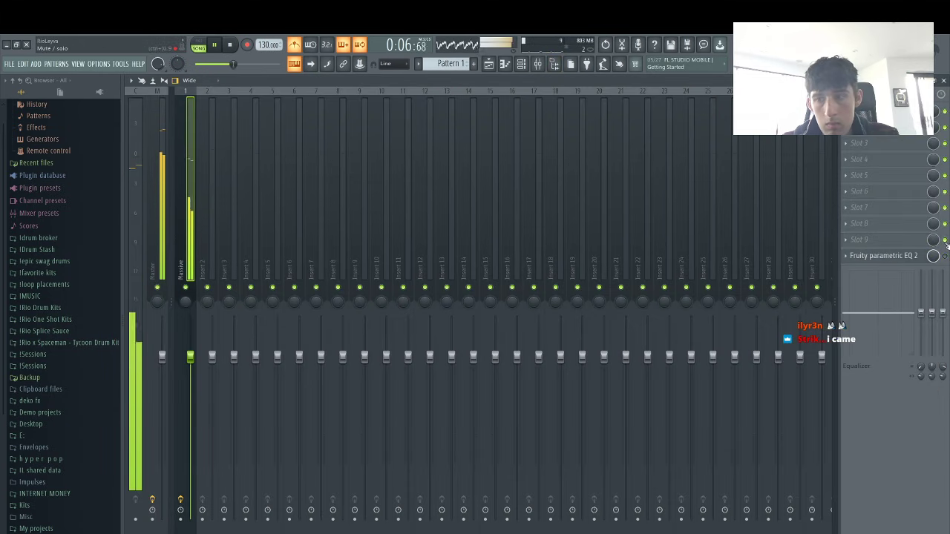
click(522, 67)
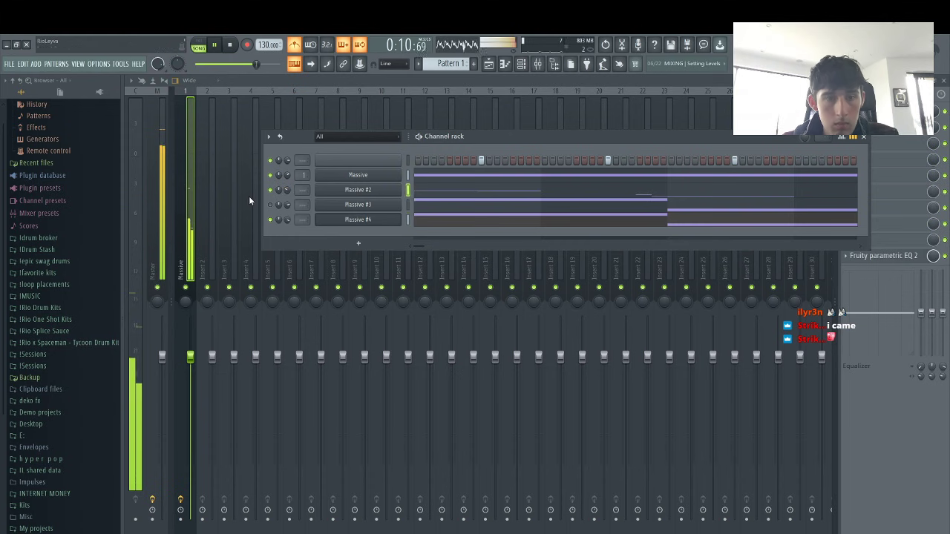
click(215, 202)
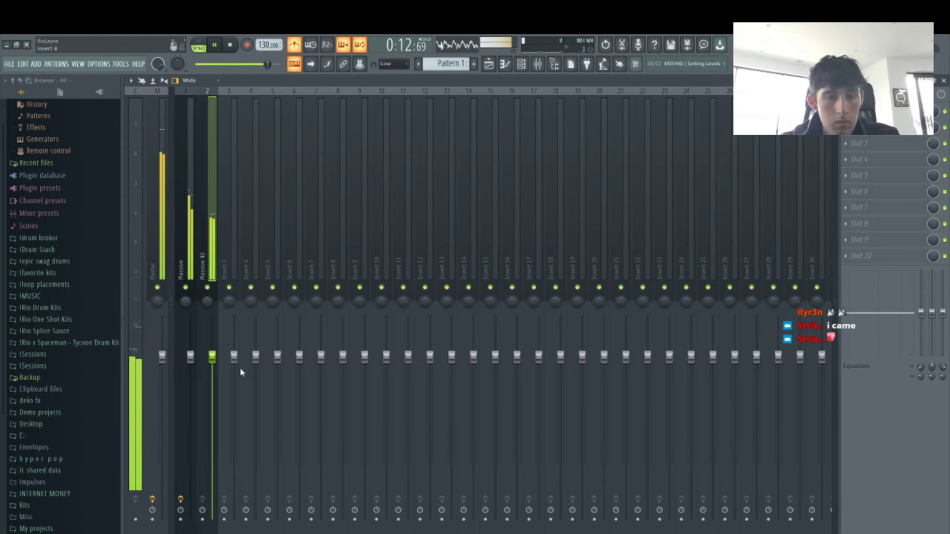
Raise the Massive #2 mixer fader and browse the favorite effects for its second effect slot
drag(212, 357, 212, 350)
click(860, 127)
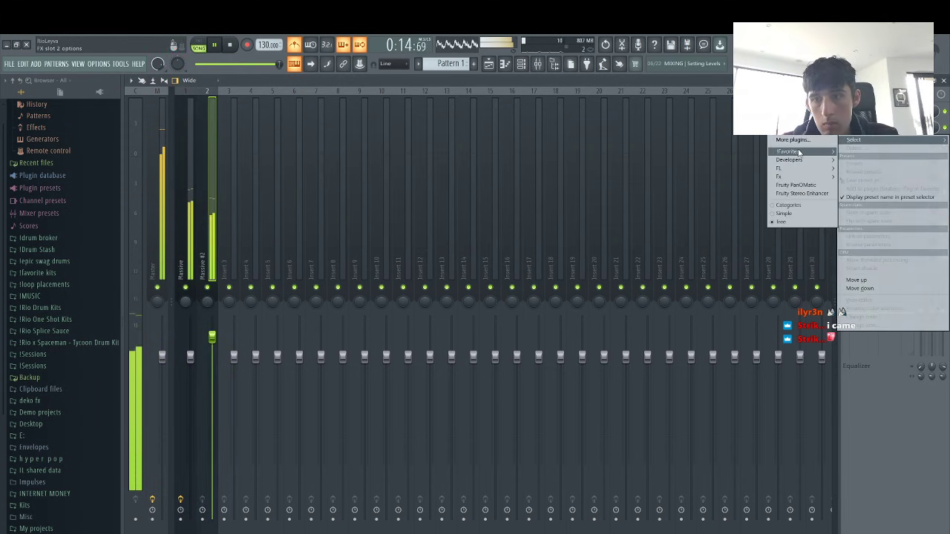
mouse_move(798, 152)
Unmute Massive #3 and lower its channel volume in the channel rack
click(522, 65)
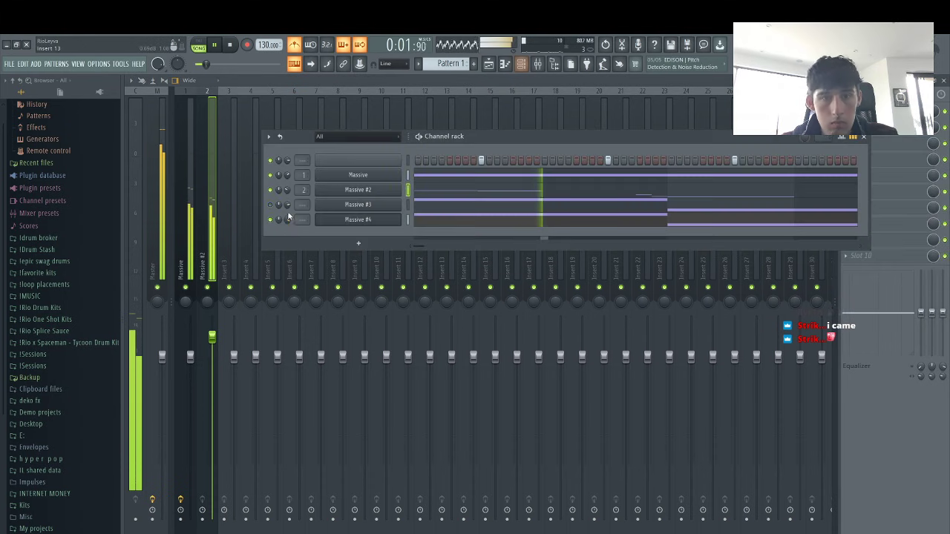
drag(288, 205, 288, 207)
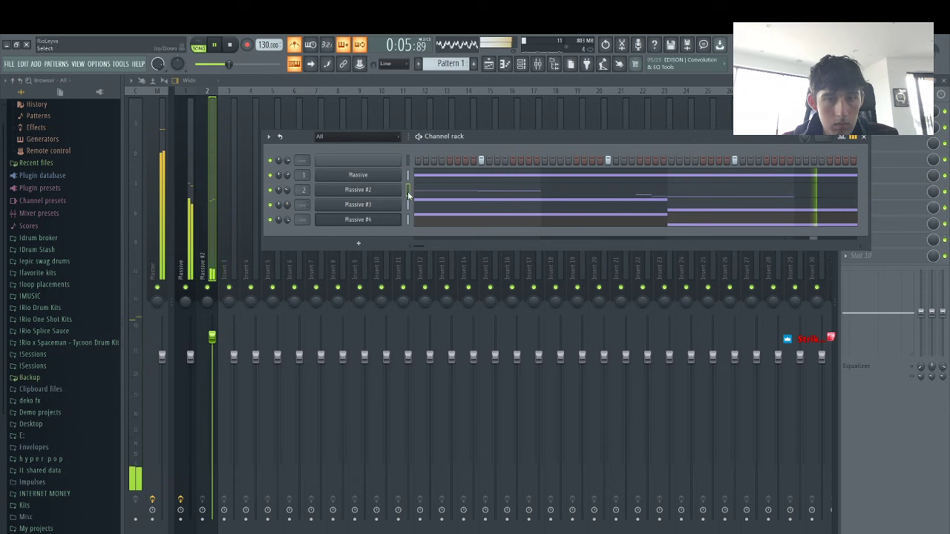
drag(287, 207, 287, 210)
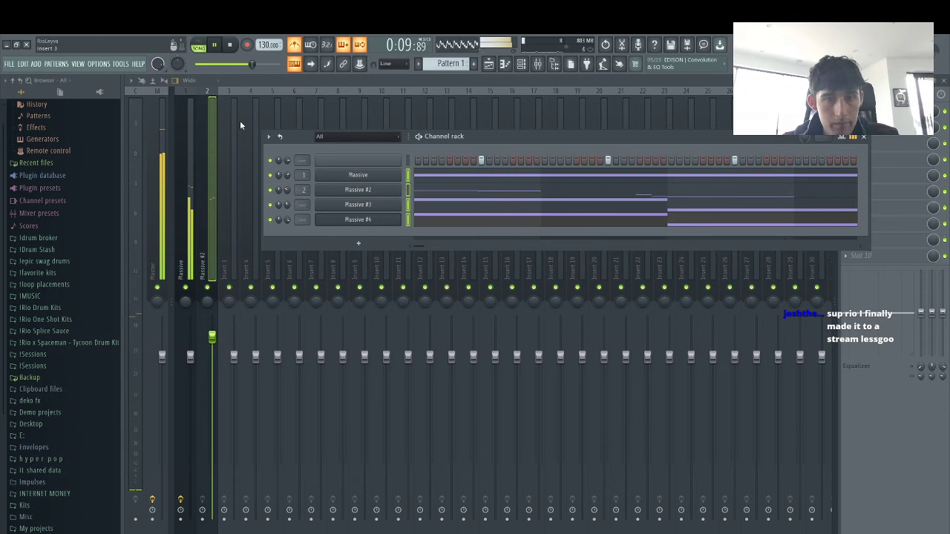
Transpose the notes of all four Massive channels down by semitones and check the result in playback
click(271, 135)
click(299, 251)
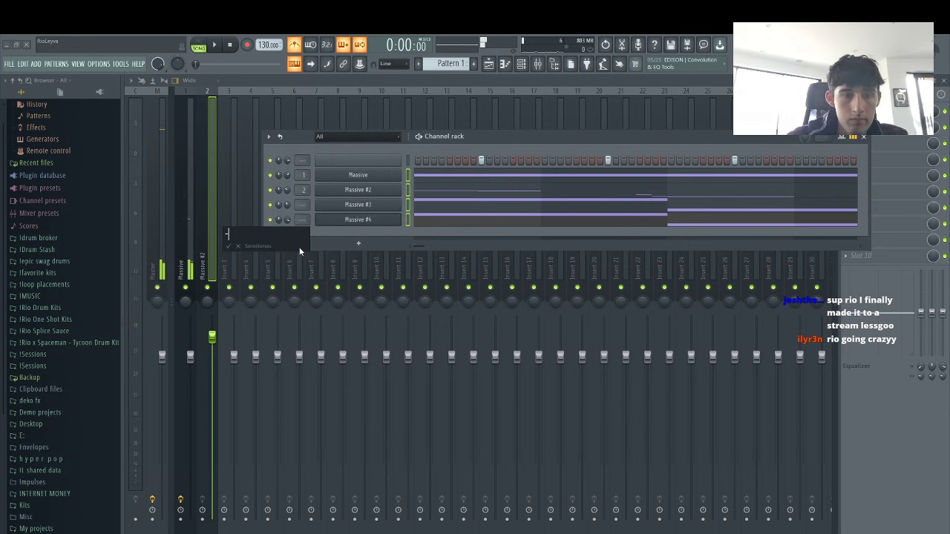
key(space)
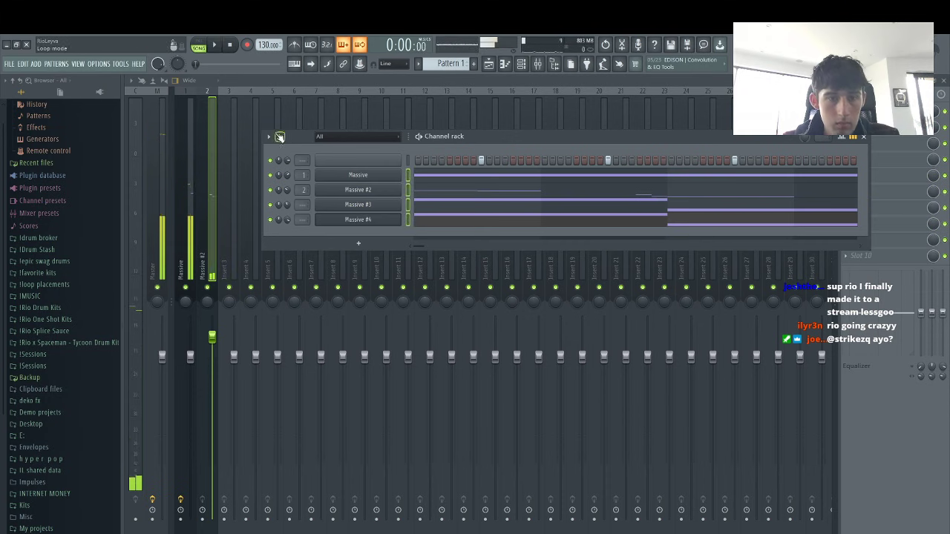
Try another semitone transposition on the selected Massive channels, play it back, and undo it
click(280, 137)
click(303, 247)
key(Return)
key(space)
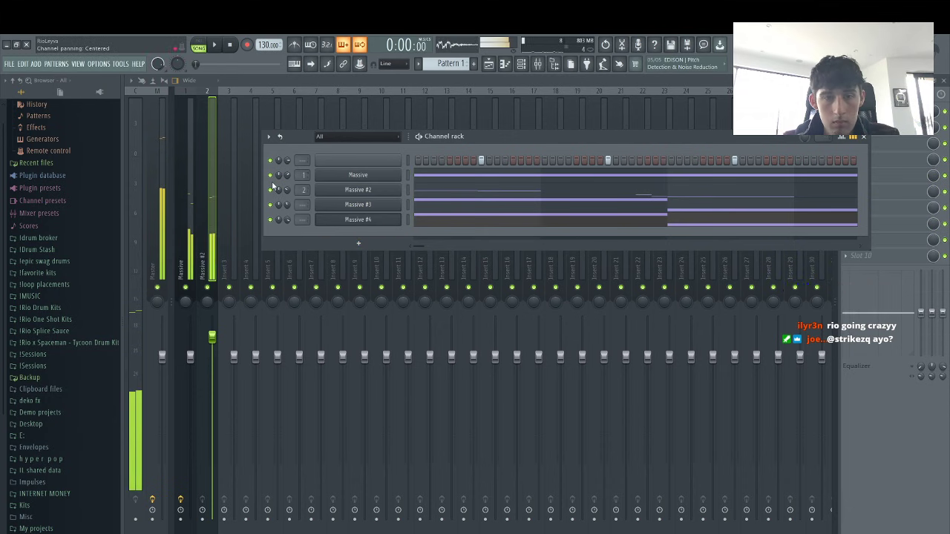
key(ctrl+z)
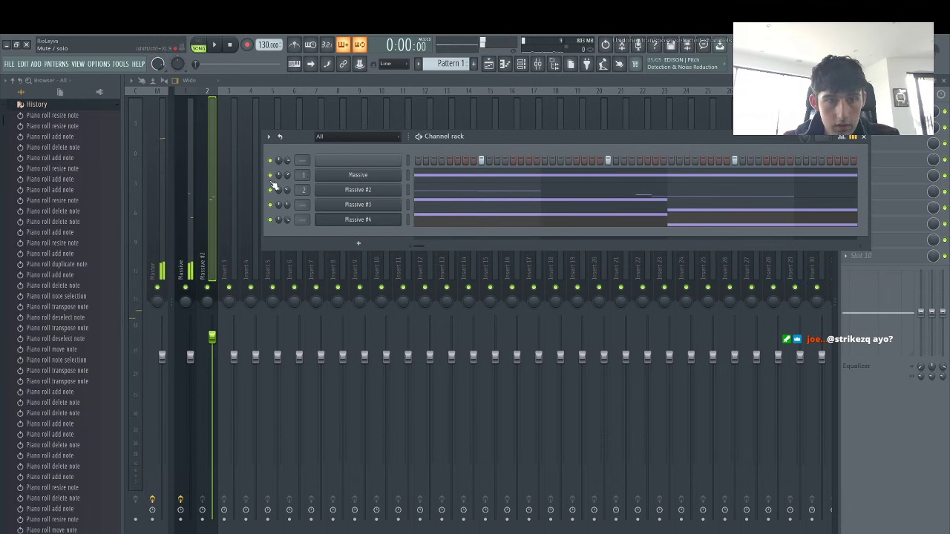
Solo the Massive channel, then re-enable Massive #2, #3 and #4 while leaving the unnamed first channel muted
right_click(271, 176)
click(277, 180)
key(space)
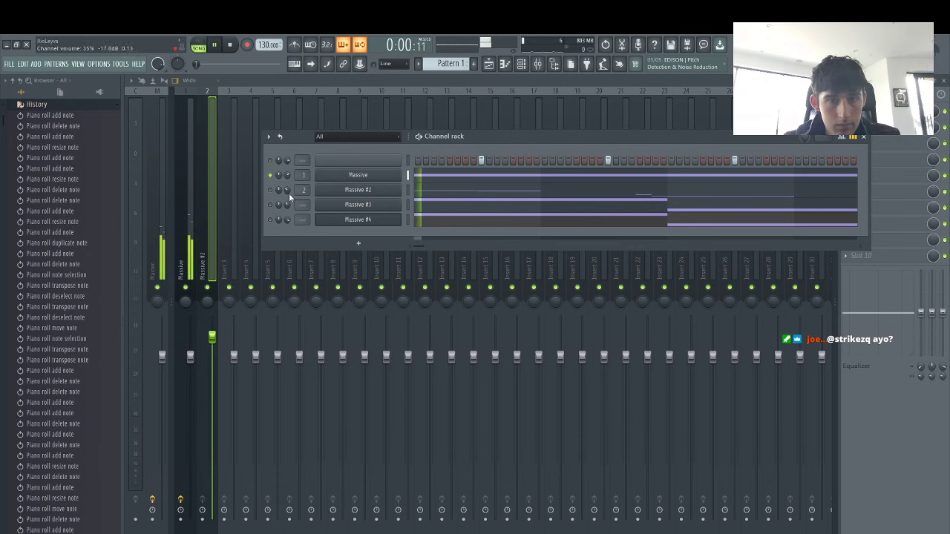
key(space)
click(270, 206)
click(271, 221)
click(270, 191)
key(space)
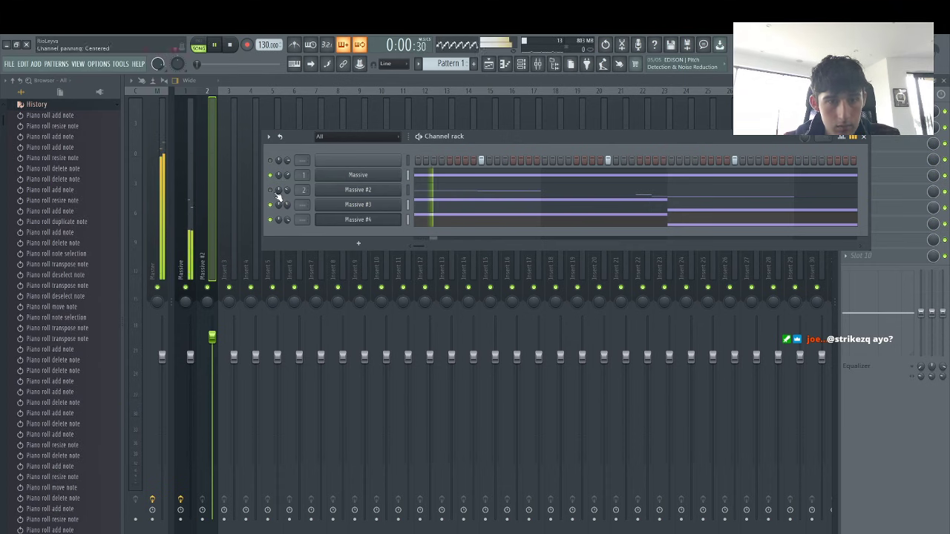
Add a Serum instrument channel from the favorite plugins and stop playback
click(355, 245)
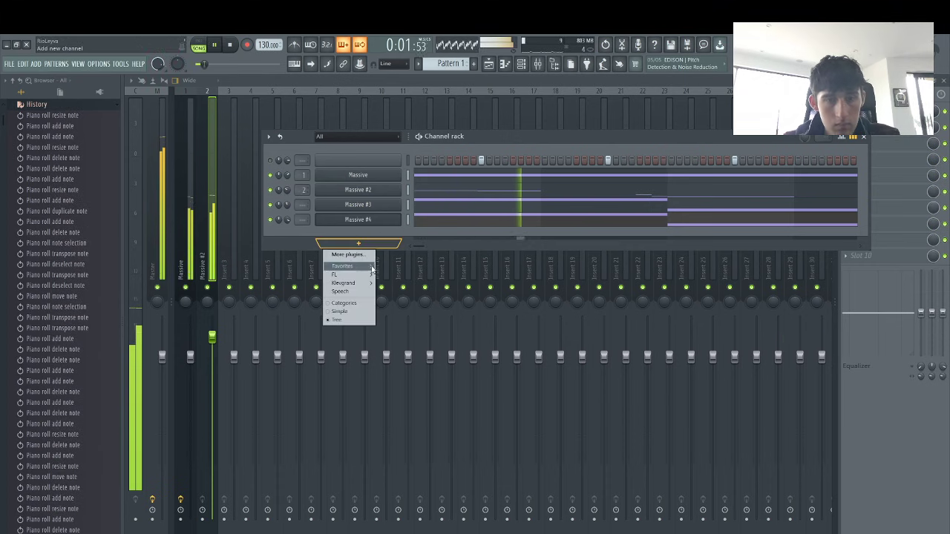
mouse_move(369, 268)
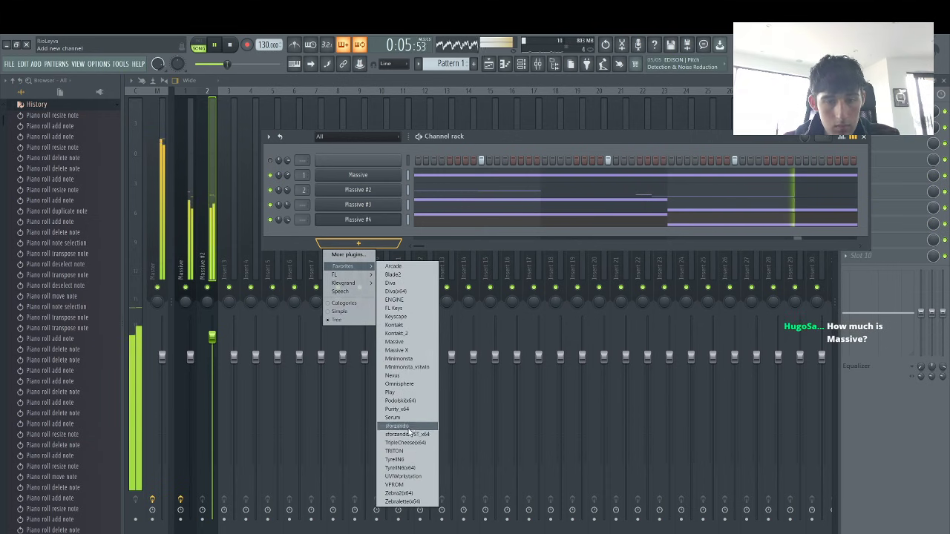
click(394, 417)
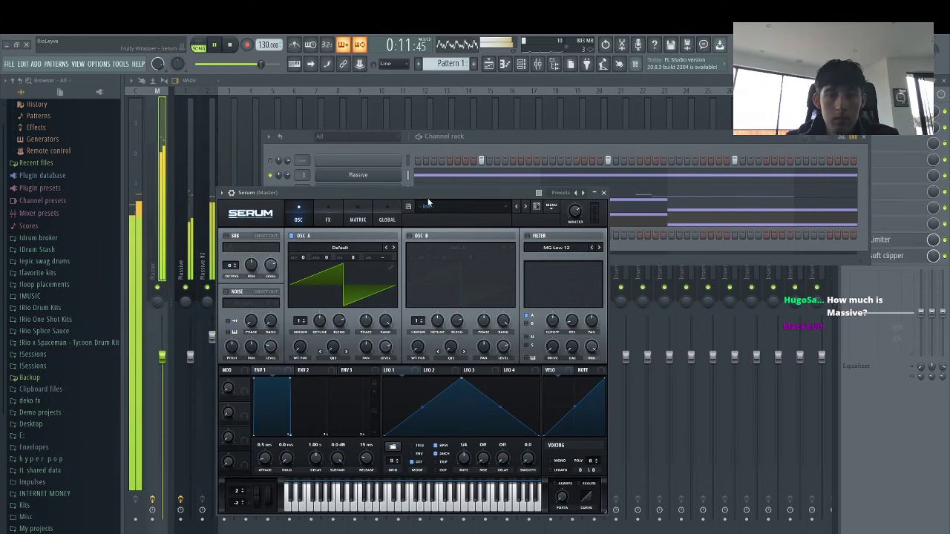
key(space)
Load a preset from shinju serum bank vol. 2 into Serum
click(470, 204)
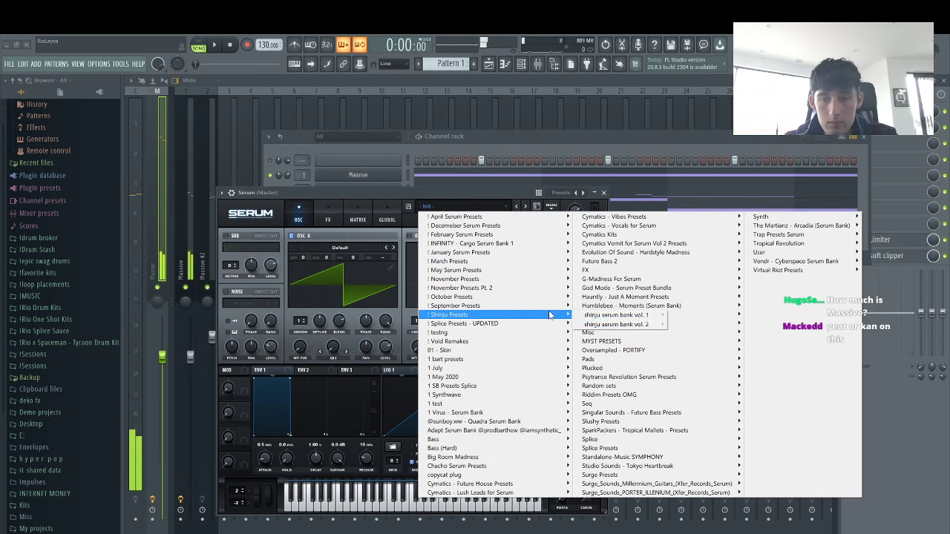
mouse_move(616, 324)
click(689, 102)
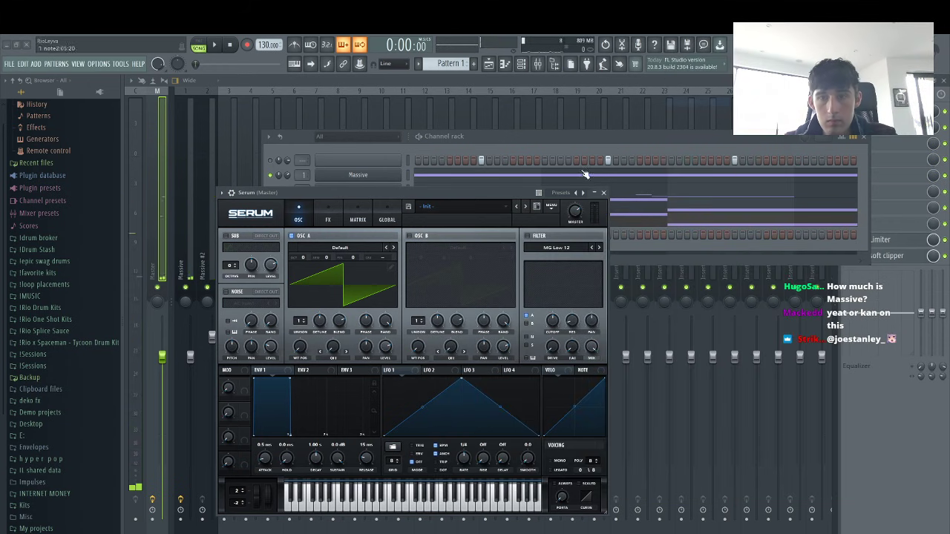
Audition successive shinju serum bank vol. 2 presets in Serum, advancing to the one after lead [electric]
click(526, 207)
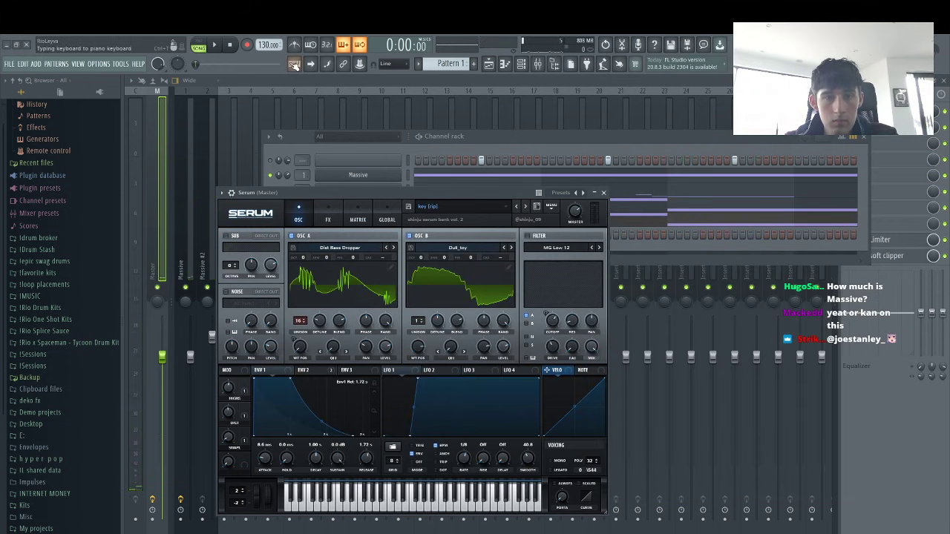
click(526, 207)
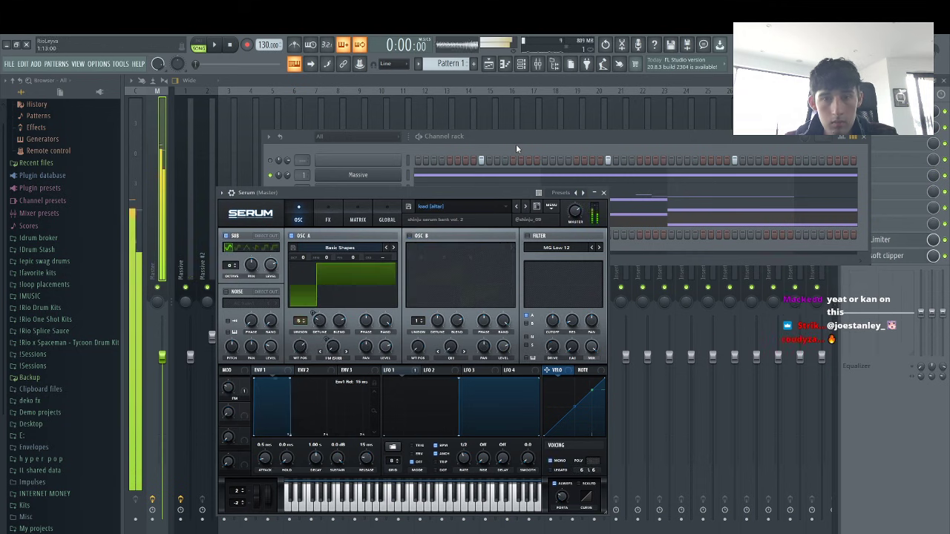
click(526, 207)
click(525, 207)
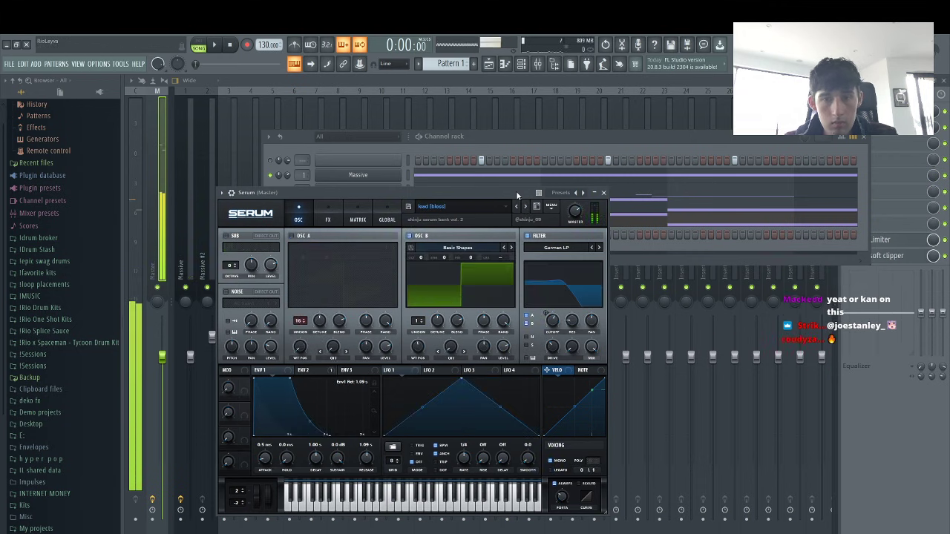
click(526, 207)
click(526, 207)
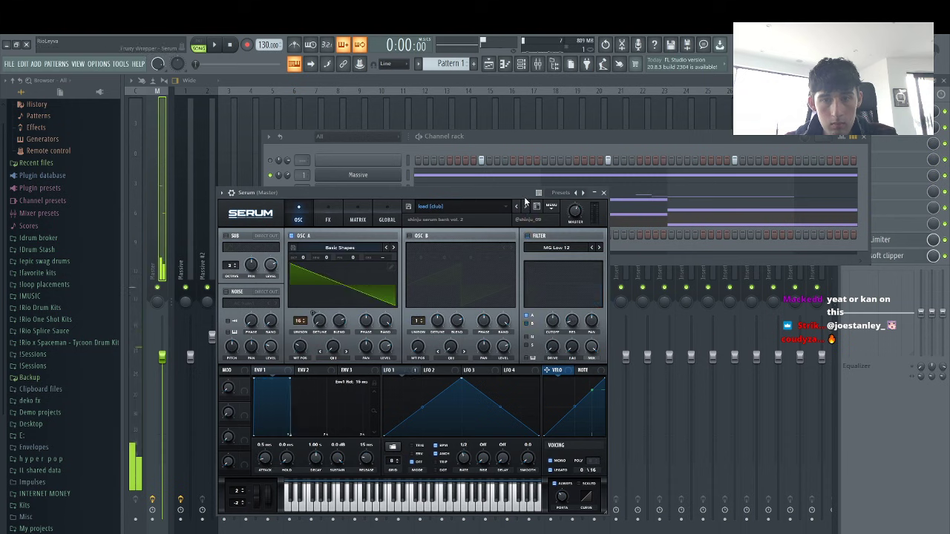
click(524, 207)
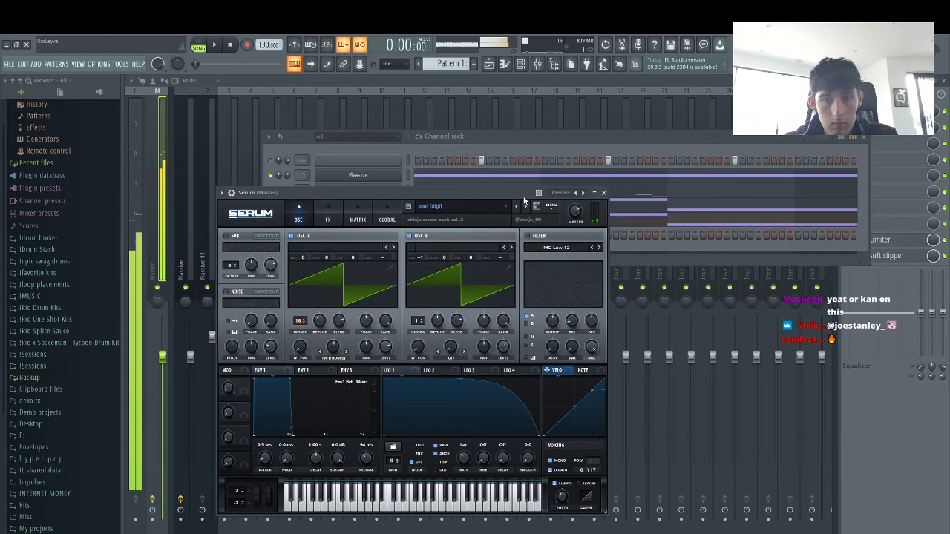
click(527, 207)
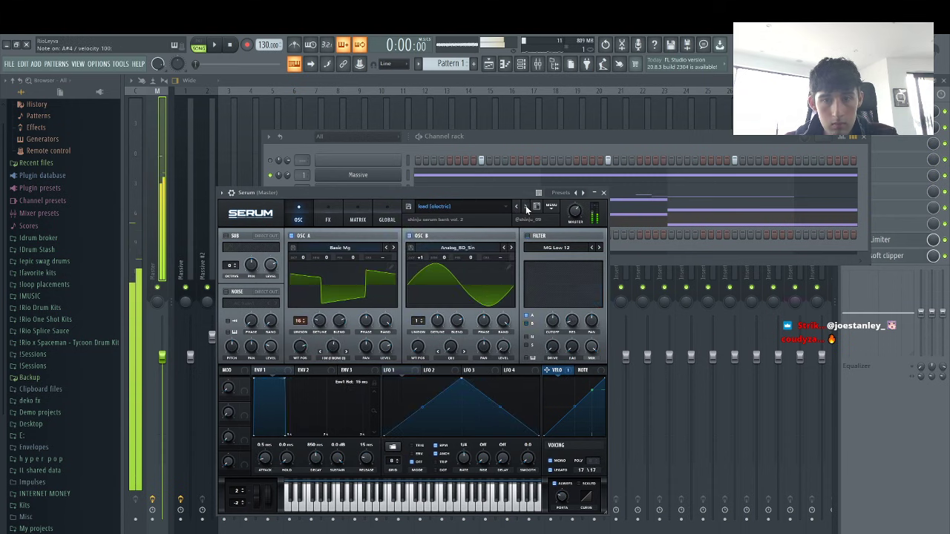
Open the Serum channel's piano roll from the channel rack and start playback
click(532, 182)
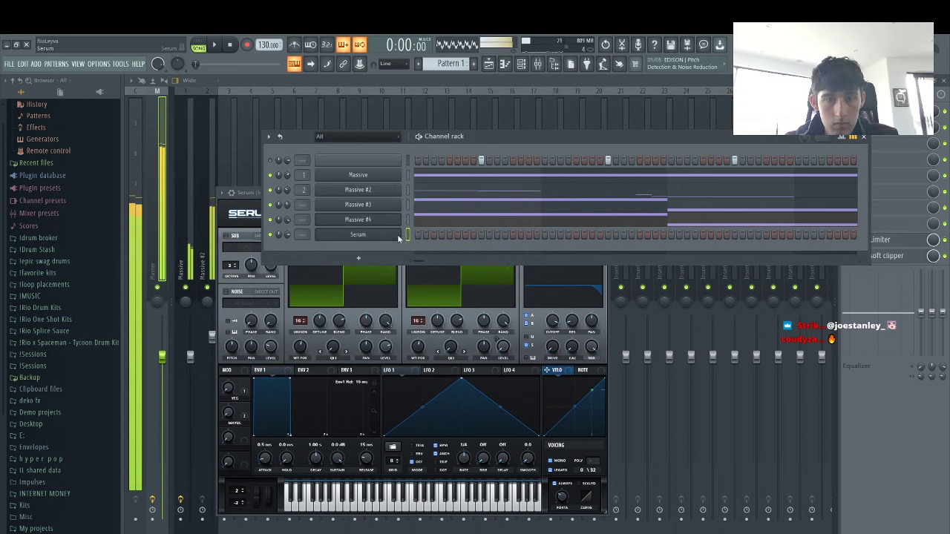
right_click(399, 237)
click(419, 234)
key(space)
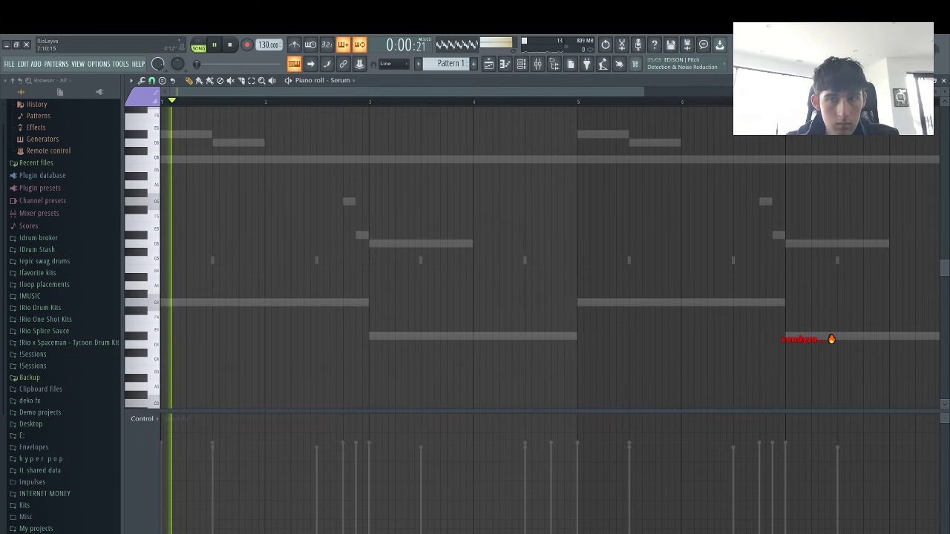
Try a descending line of one-beat notes, G5, F5 and D#5, from the start of bar 1
drag(640, 94, 395, 94)
click(166, 202)
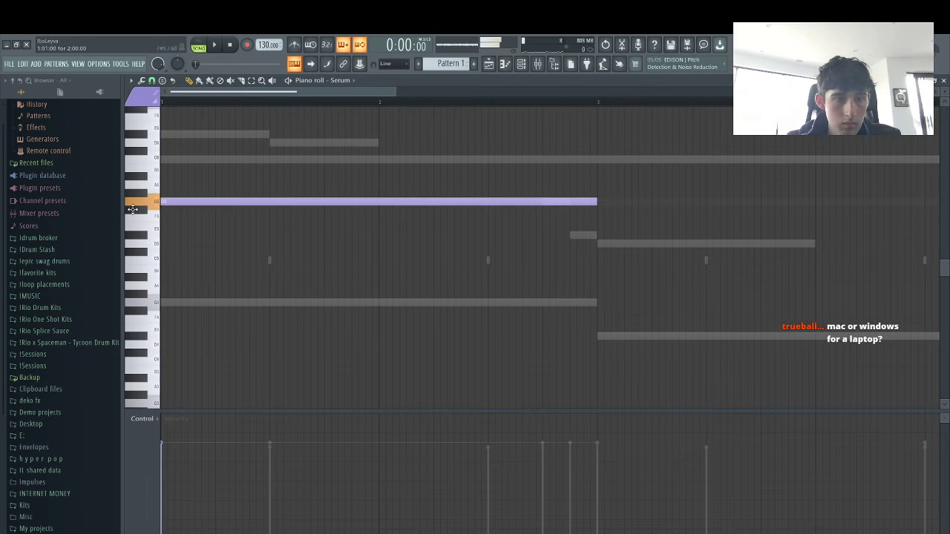
key(space)
drag(593, 201, 216, 222)
key(space)
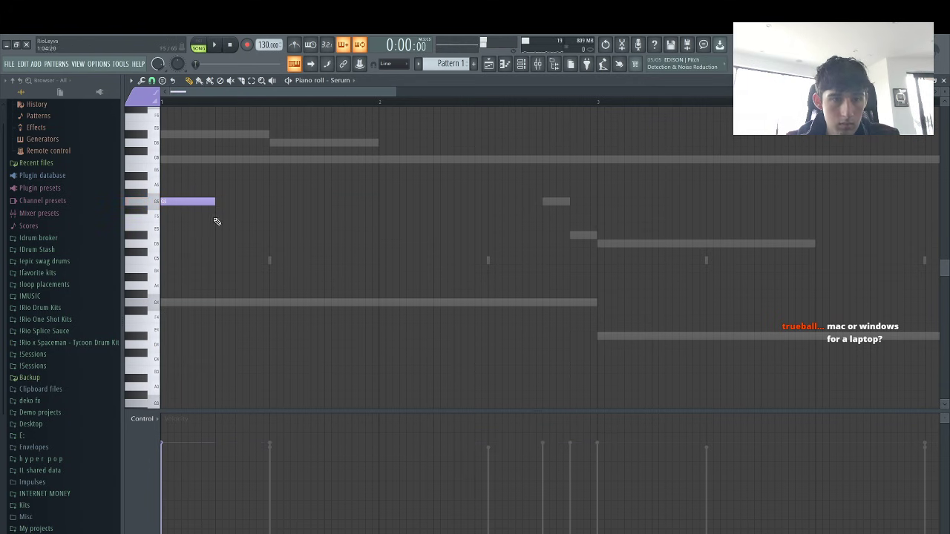
key(space)
click(271, 236)
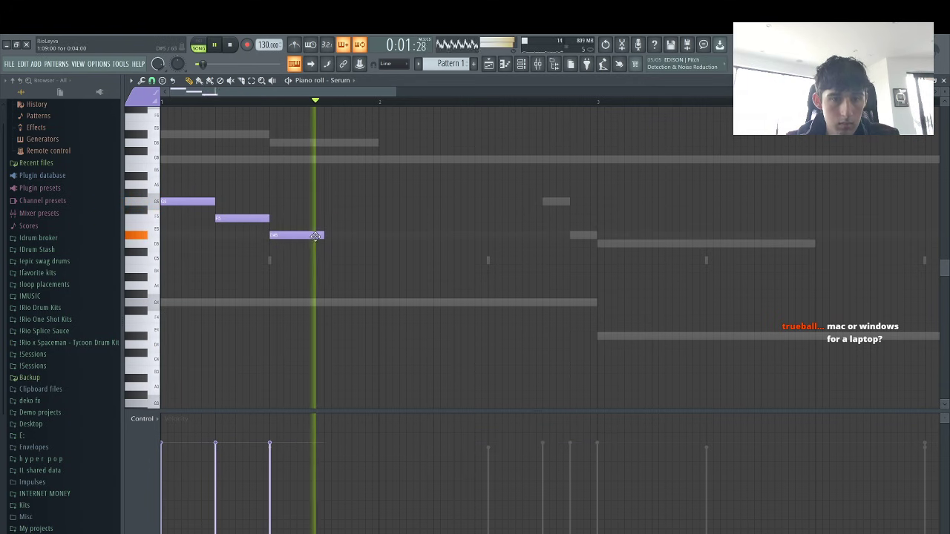
Remove the F5 and D#5 notes and try a D#5 on beat 2 of bar 1, auditioning the change
key(space)
key(space)
right_click(283, 233)
key(space)
right_click(236, 219)
click(220, 236)
key(space)
key(space)
Try a D5 note on beat 3 of bar 1, lengthened to three beats, and play the phrase back
drag(268, 236, 378, 245)
key(space)
key(space)
key(space)
key(space)
key(space)
key(space)
key(space)
click(273, 244)
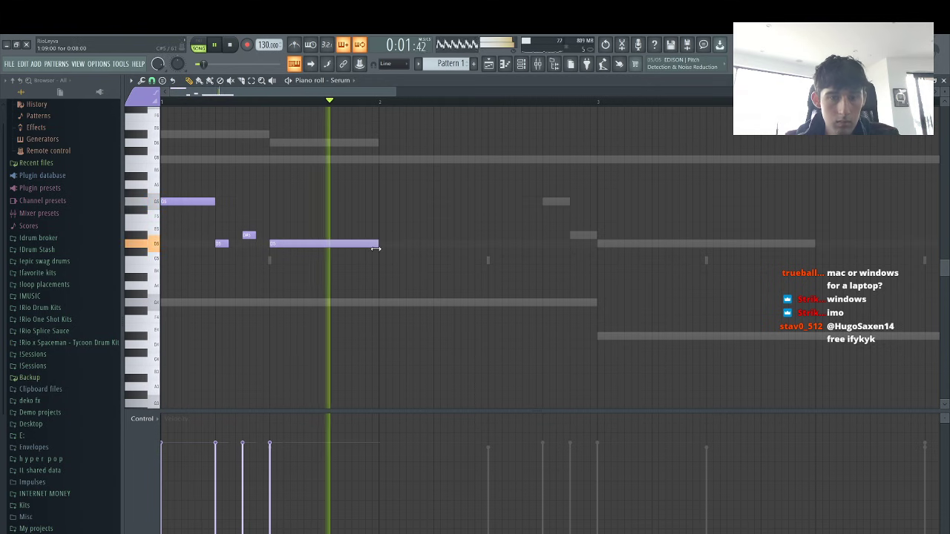
scroll(357, 313, up, 2)
key(space)
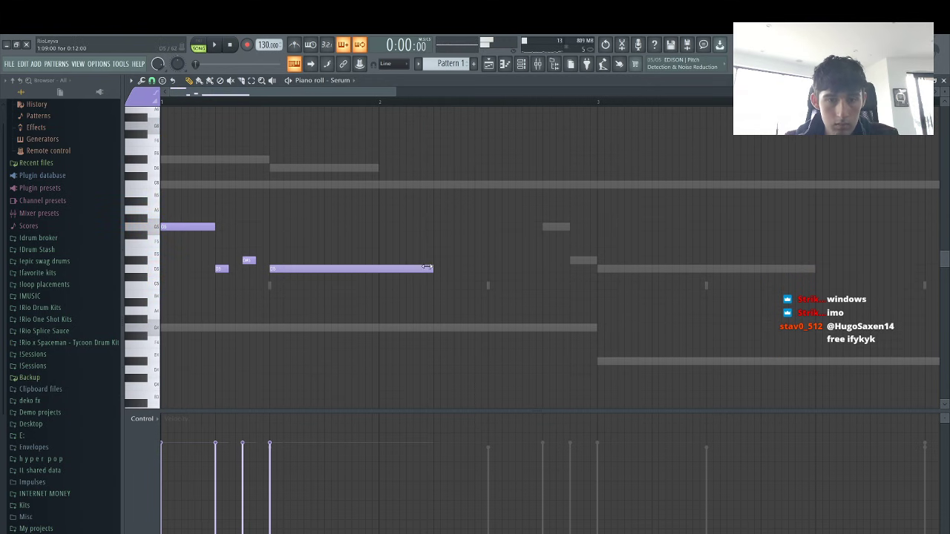
Clear the phrase and try E5, D#5 and a two-beat G5 as the opening note of bar 1
right_click(222, 268)
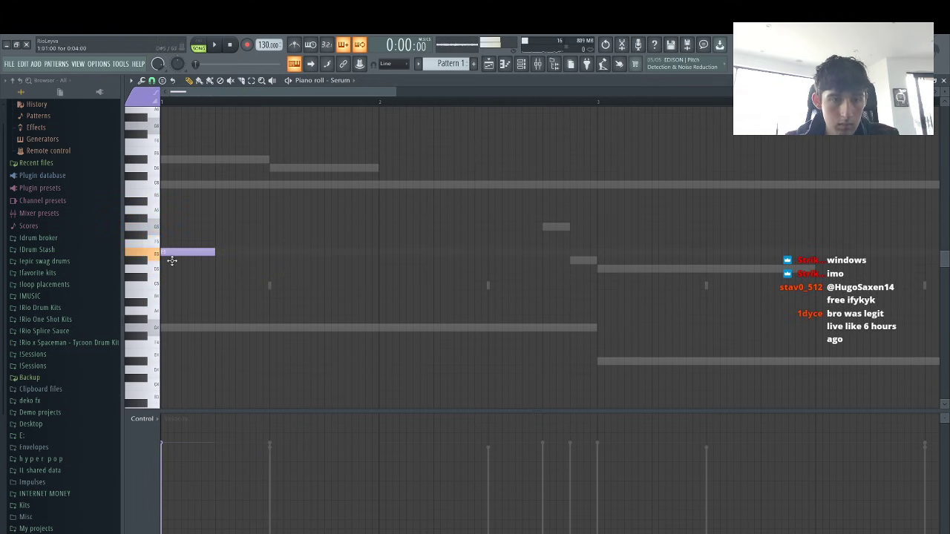
key(space)
key(space)
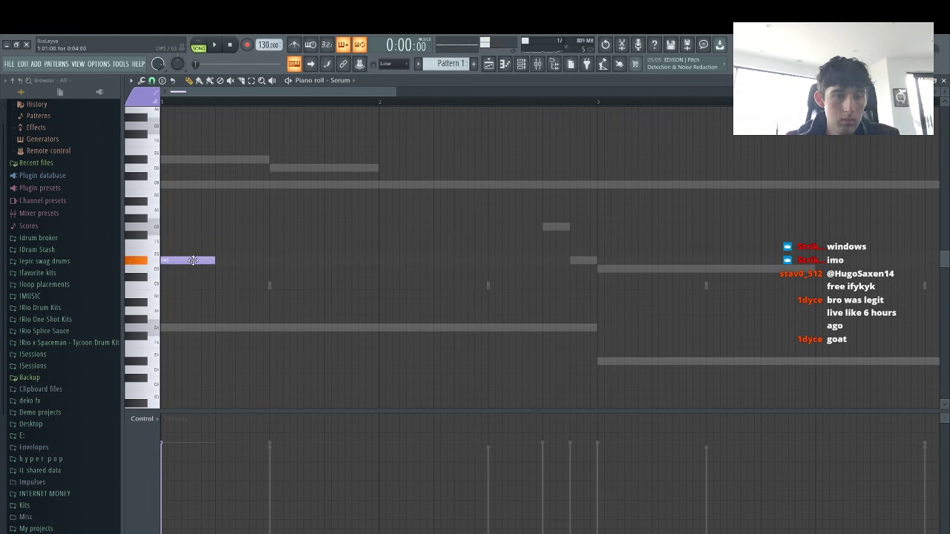
drag(209, 227, 262, 229)
key(space)
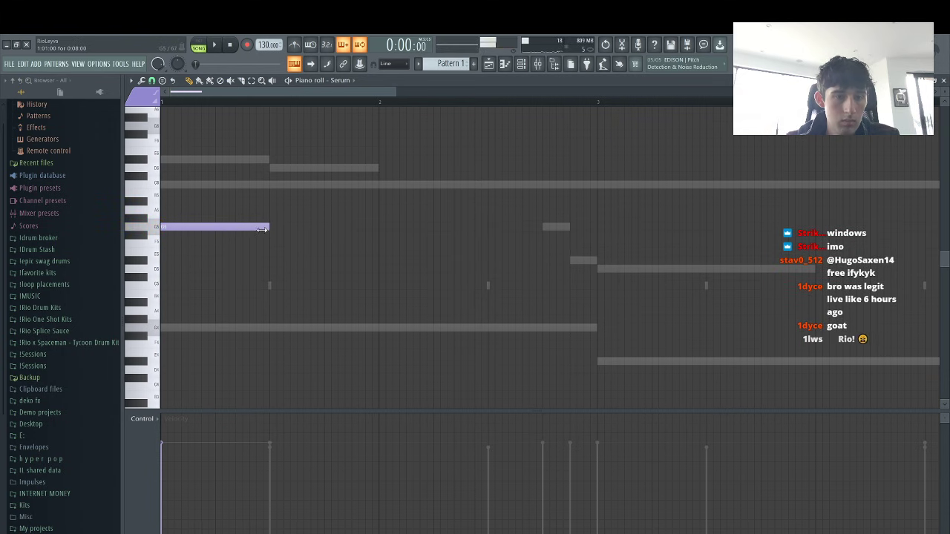
key(space)
Try a two-beat G5 note on beat 3 of bar 1 and delete it
click(274, 232)
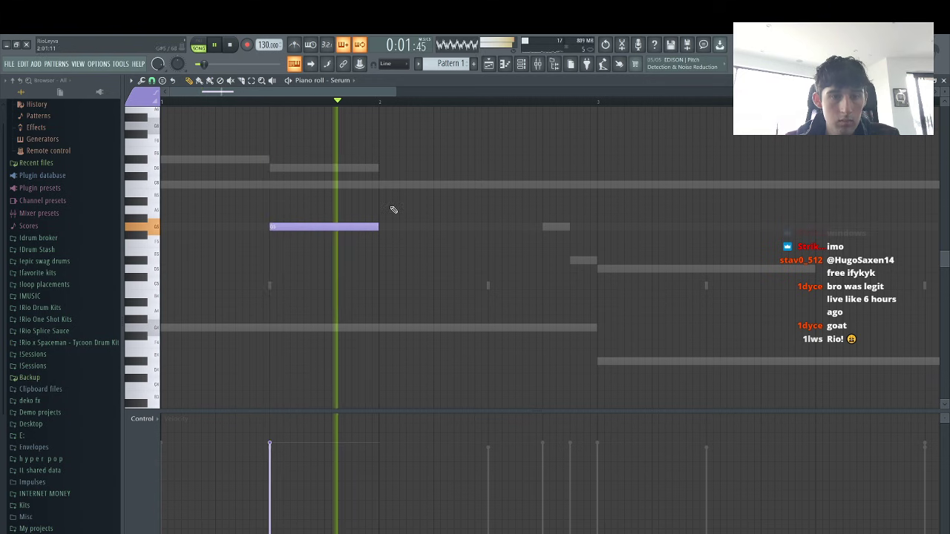
right_click(335, 235)
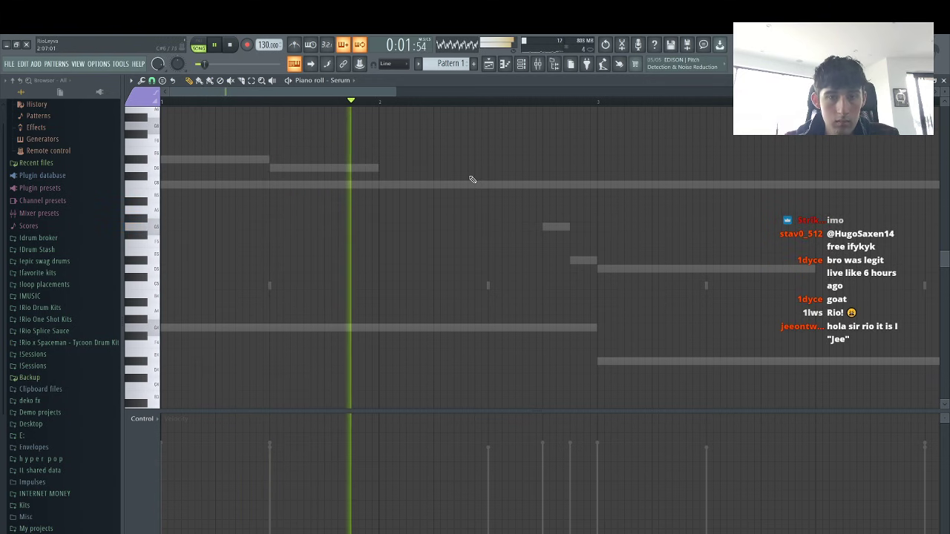
key(space)
Try a one-beat G6 on beat 2 of bar 2, followed by a one-beat D6 on beat 3
click(434, 118)
drag(433, 122, 433, 130)
key(space)
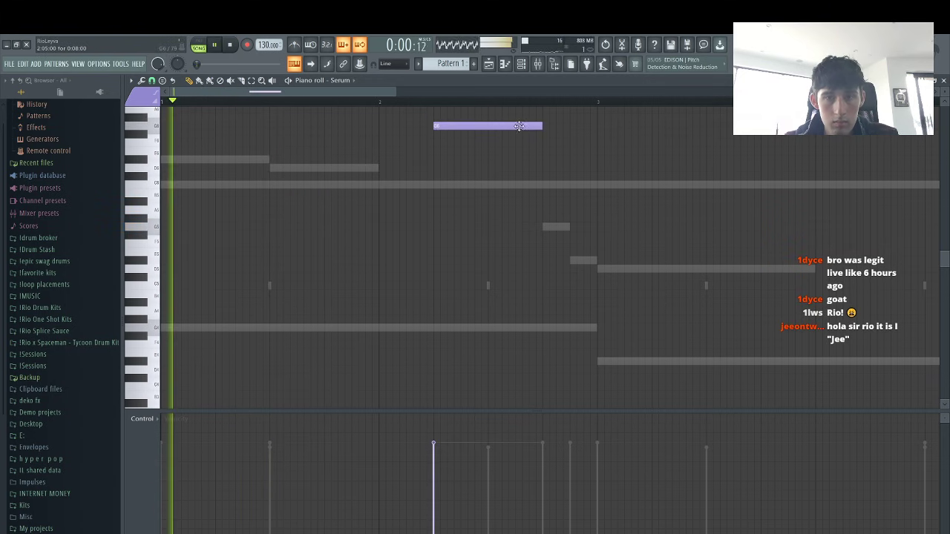
drag(542, 126, 487, 128)
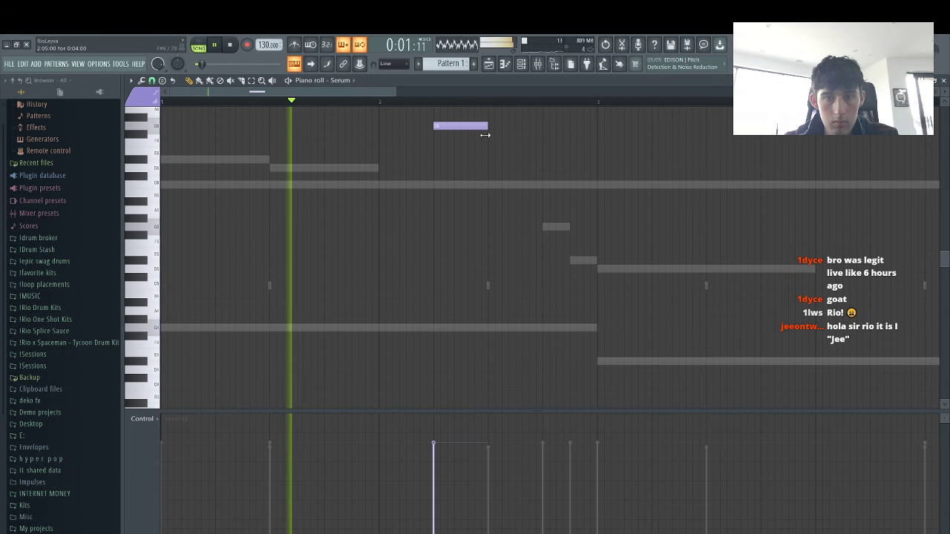
click(494, 178)
right_click(514, 178)
key(space)
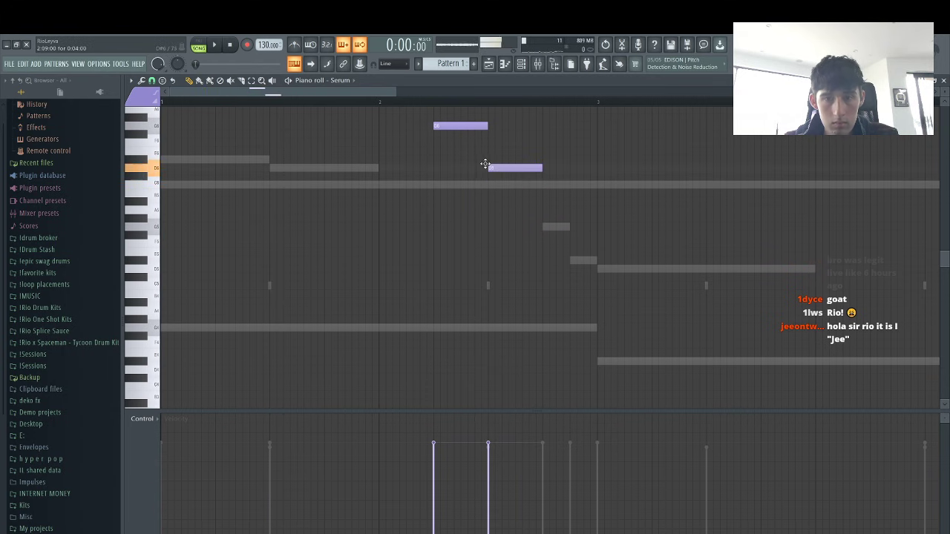
Transpose the bar 2 notes down an octave and add C5 on beat 4 and D5 at the start of bar 3
key(space)
key(ctrl+Down)
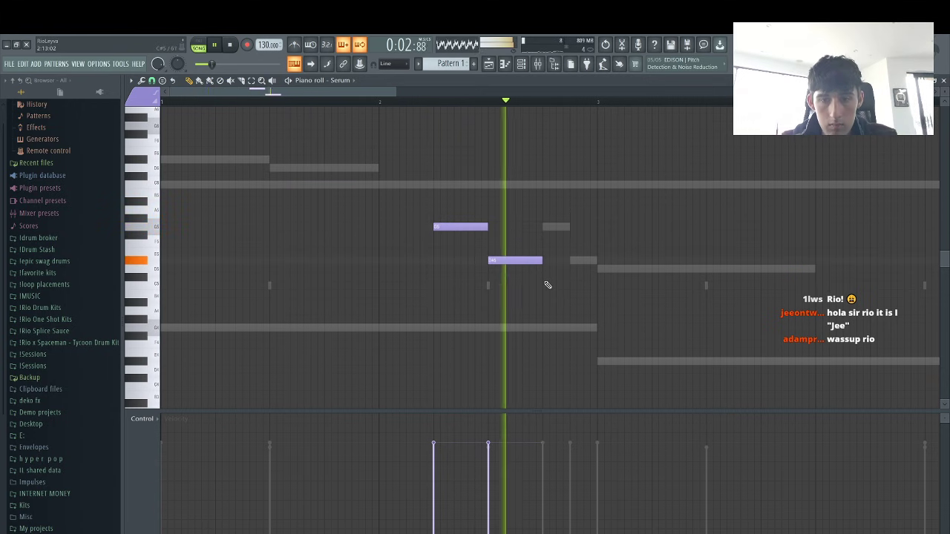
key(space)
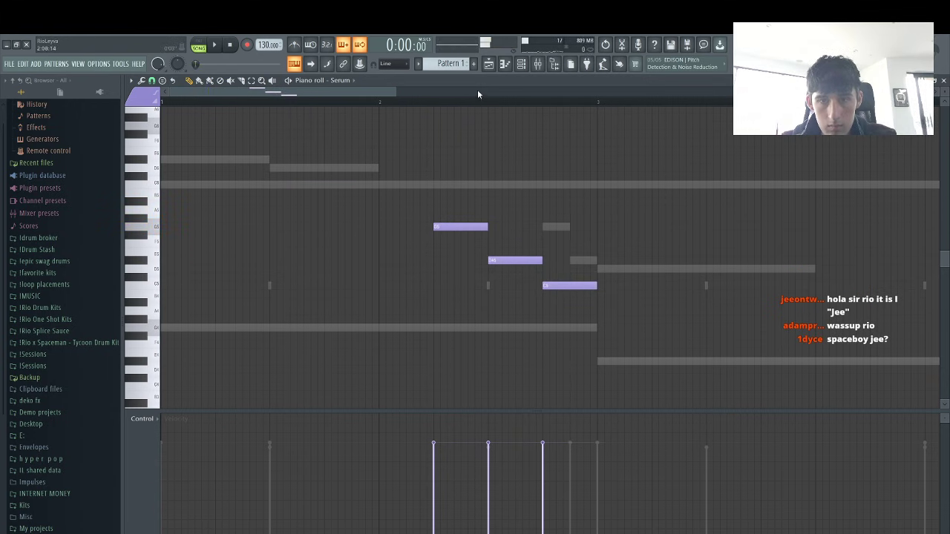
click(601, 269)
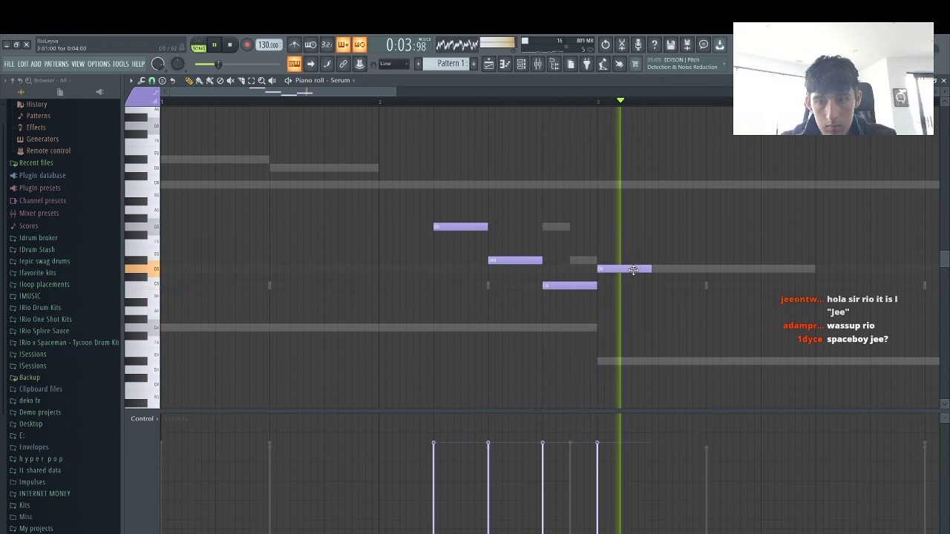
key(space)
Delete all the Serum notes in bars 2 and 3 and stop playback
right_click(564, 285)
key(space)
right_click(524, 261)
right_click(436, 228)
right_click(621, 269)
key(space)
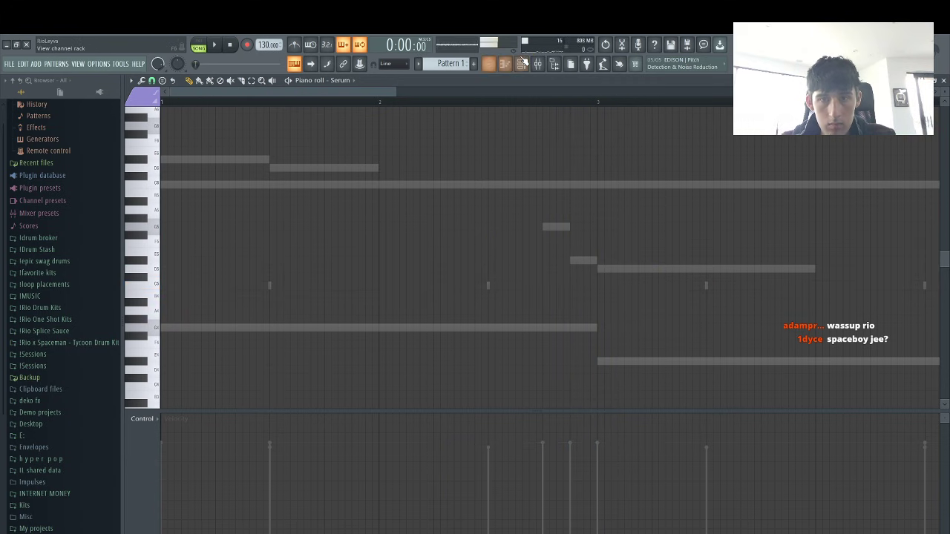
Mute the Massive and Massive #2 channels during playback and close the channel rack
click(522, 65)
key(space)
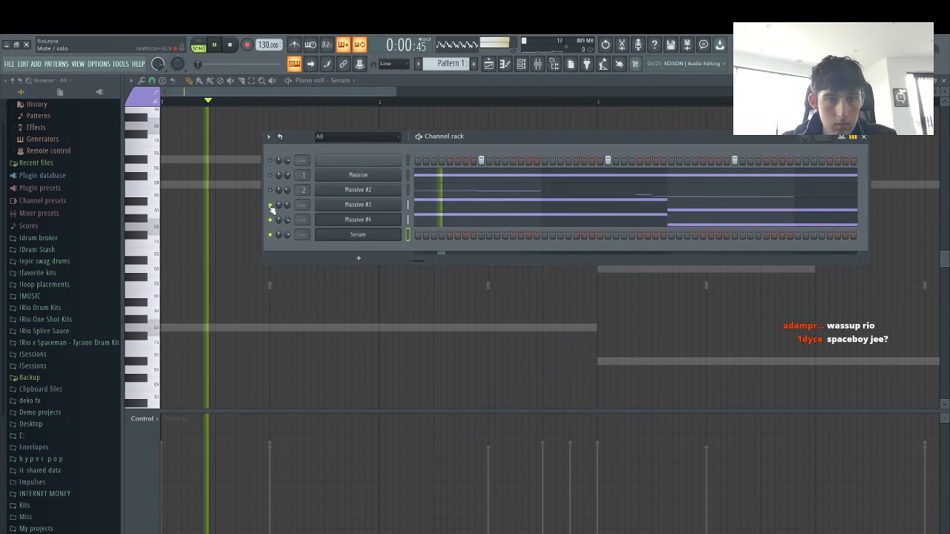
key(F6)
Enter F6 for one and a half beats from bar 1, followed by a half-beat D#6 and a two-beat D6
key(space)
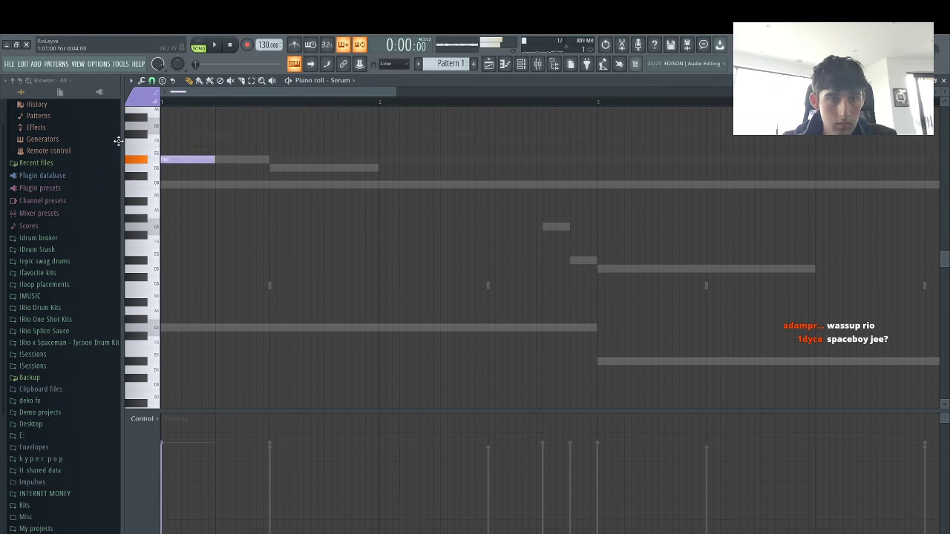
key(shift+Up)
key(space)
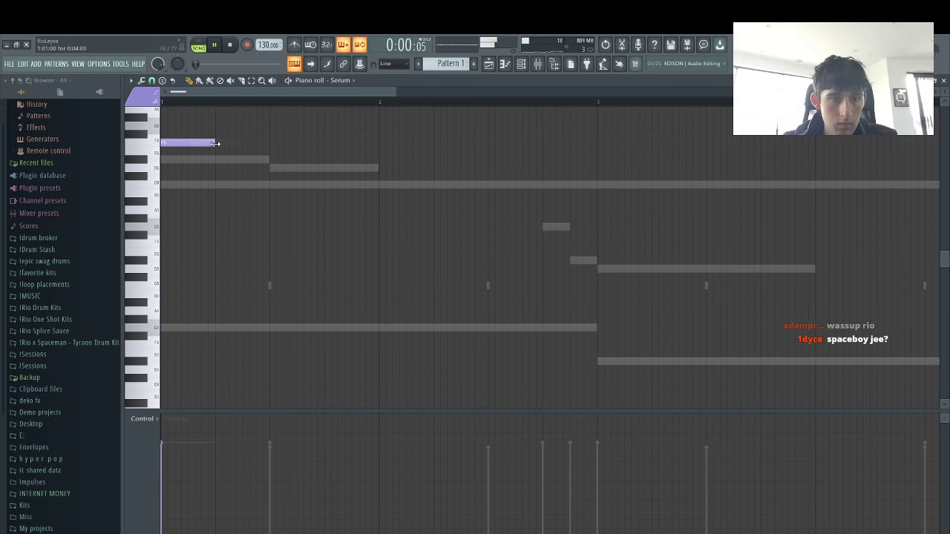
drag(214, 146, 242, 148)
click(245, 159)
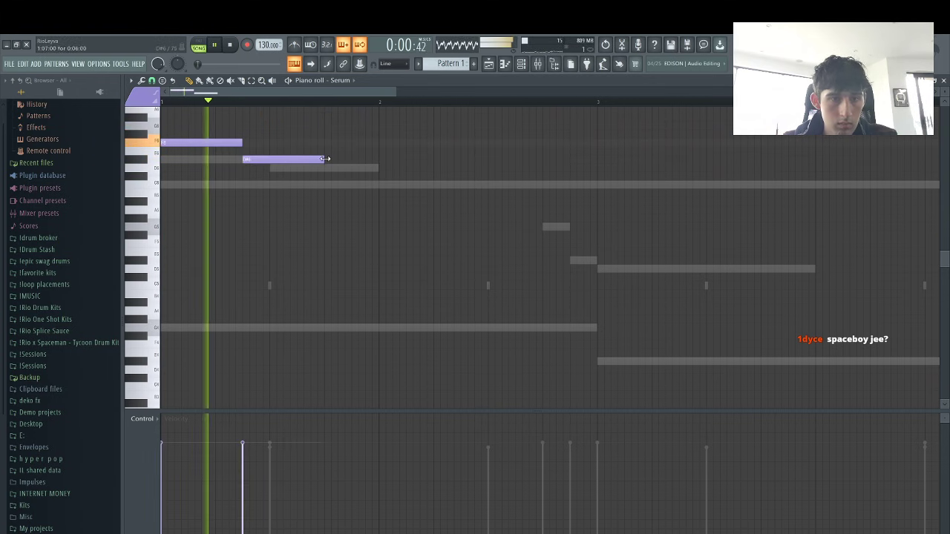
drag(324, 159, 378, 168)
click(270, 168)
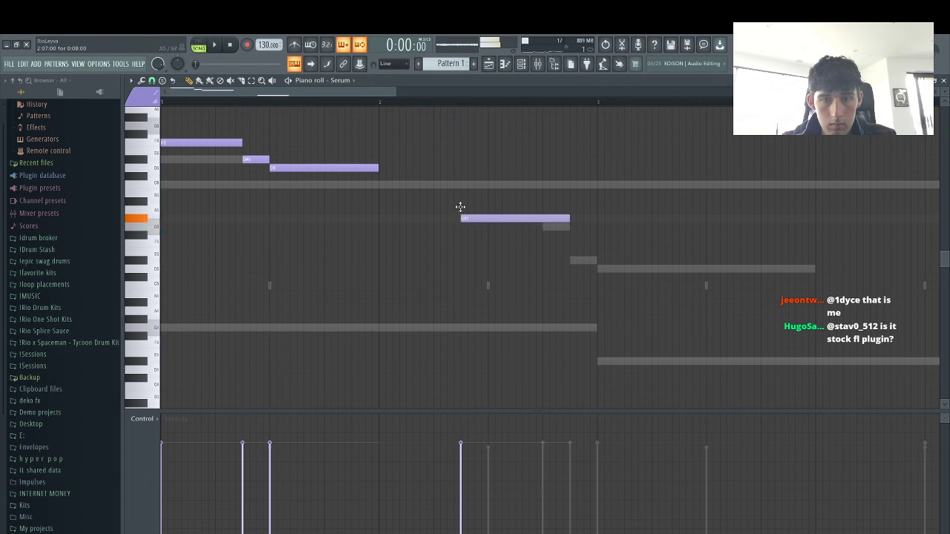
Enter rising half-beat notes A#5, C6 and D6 in bar 2, starting halfway through beat 2
drag(460, 207, 464, 199)
drag(569, 201, 487, 203)
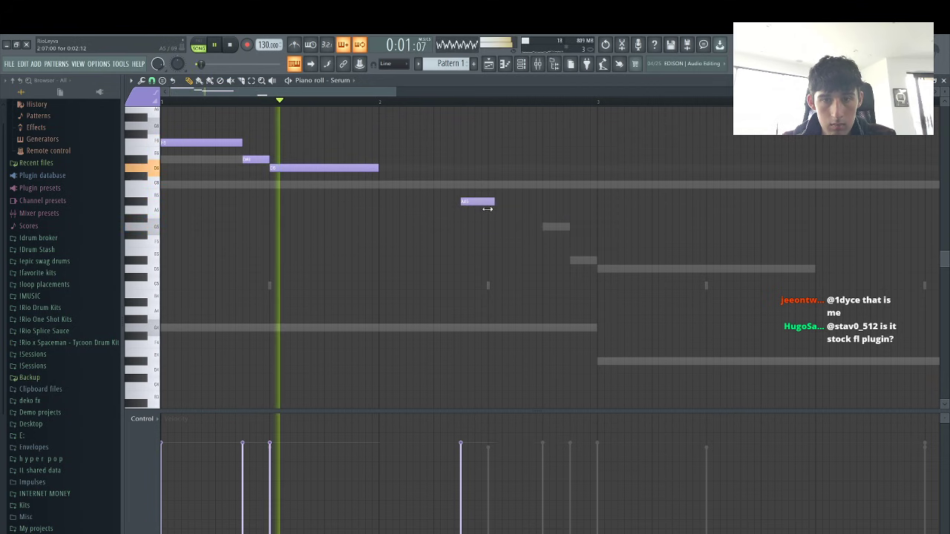
click(490, 184)
click(517, 167)
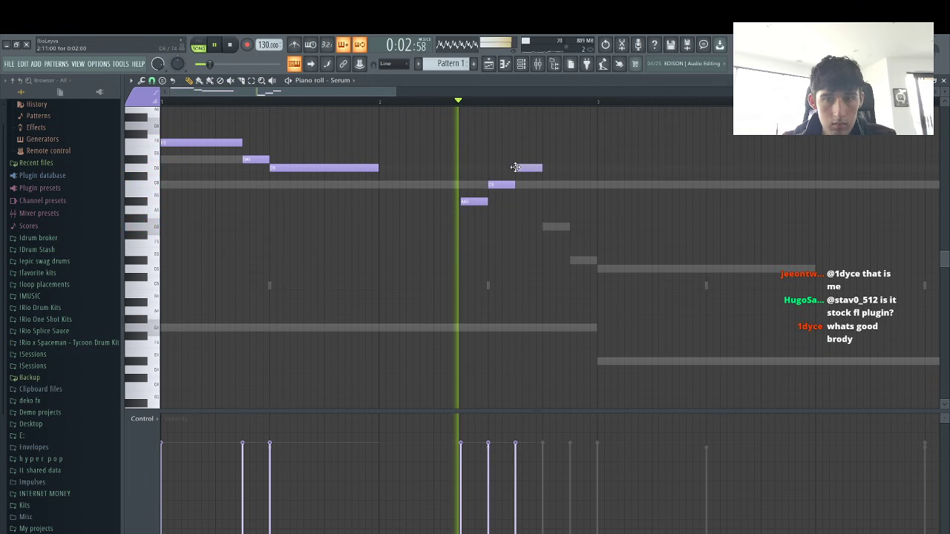
Add a half-beat G6 on beat 4 of bar 2 and select the four rising notes
key(space)
click(543, 142)
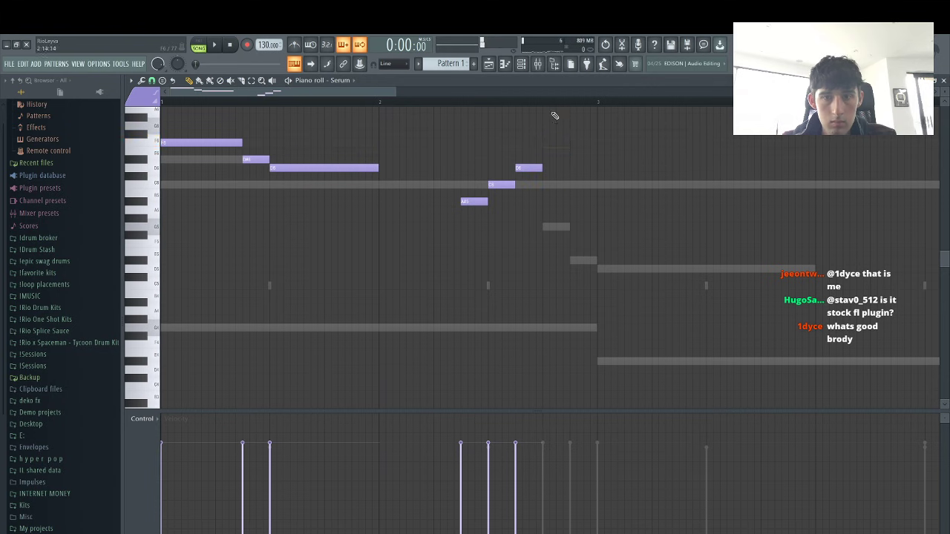
key(space)
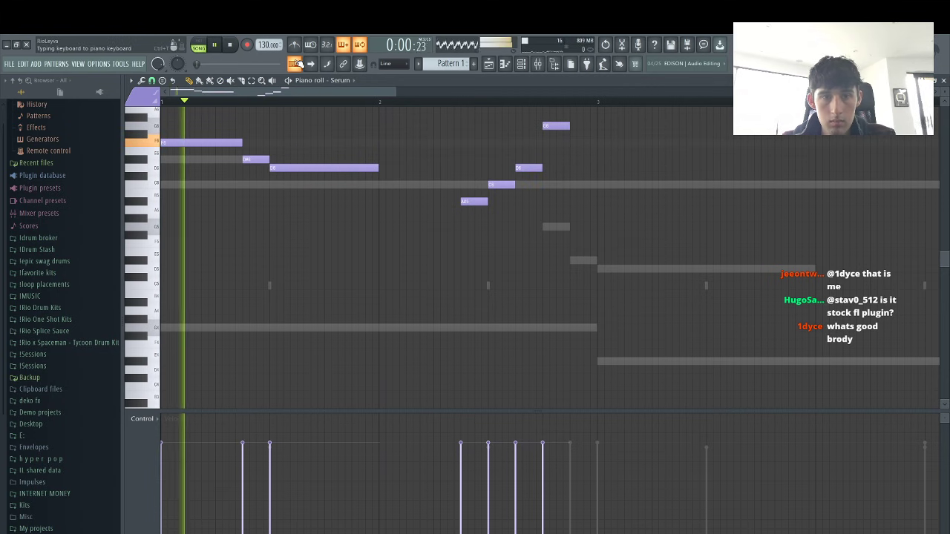
drag(595, 231, 416, 114)
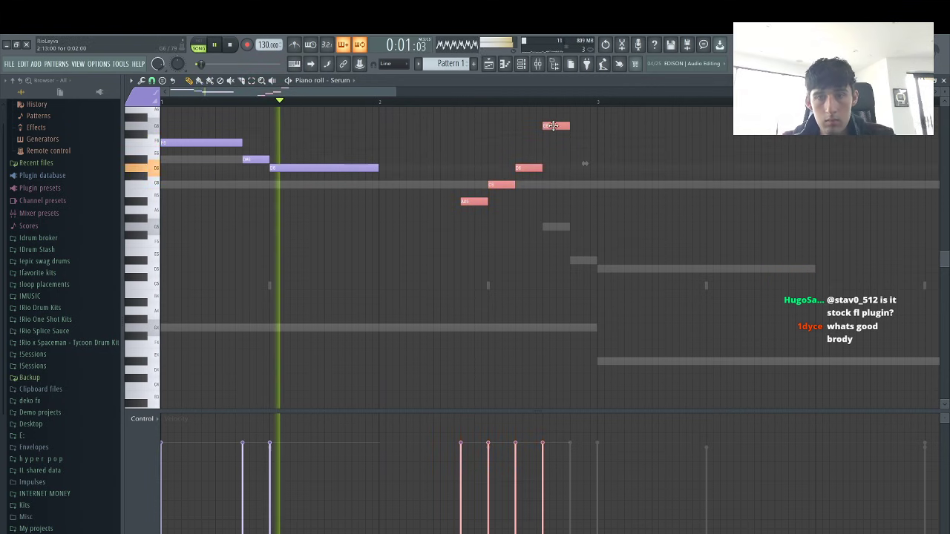
Shift the four selected rising notes half a beat later and add a two-beat F6 at the start of bar 3
drag(555, 127, 582, 128)
scroll(605, 230, up, 2)
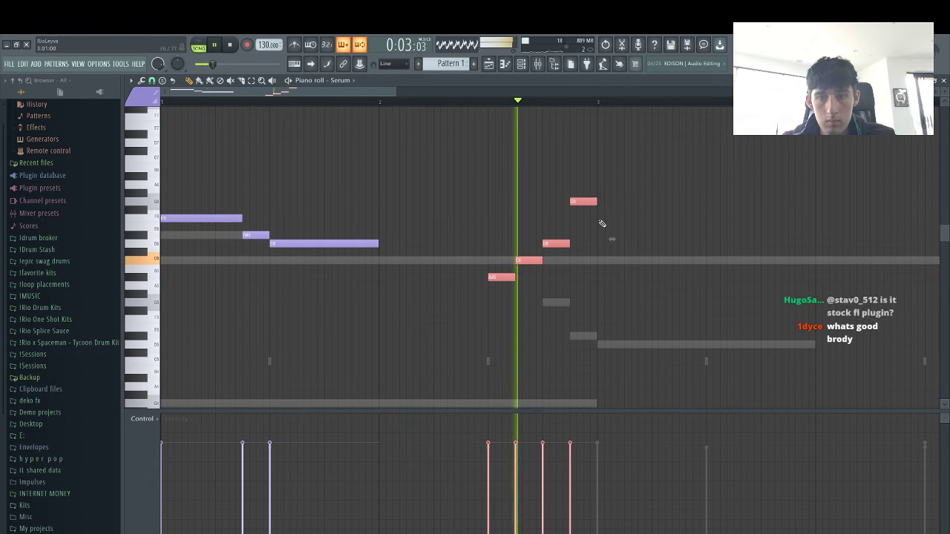
click(598, 219)
key(space)
key(space)
drag(627, 219, 706, 218)
click(489, 104)
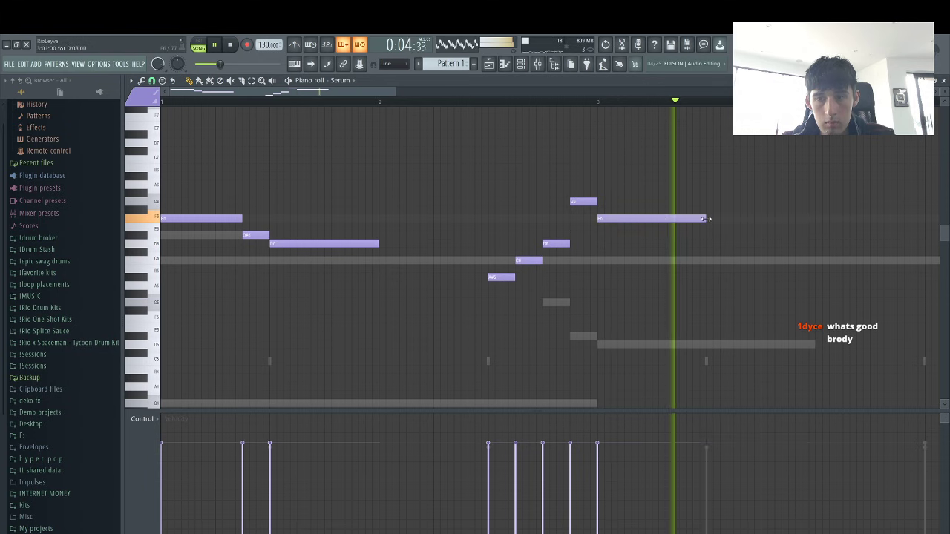
key(space)
key(space)
key(space)
Add two-beat A#5 and A5 notes in bar 4 and duplicate the four-bar melody into bars 5 to 8
drag(393, 90, 462, 108)
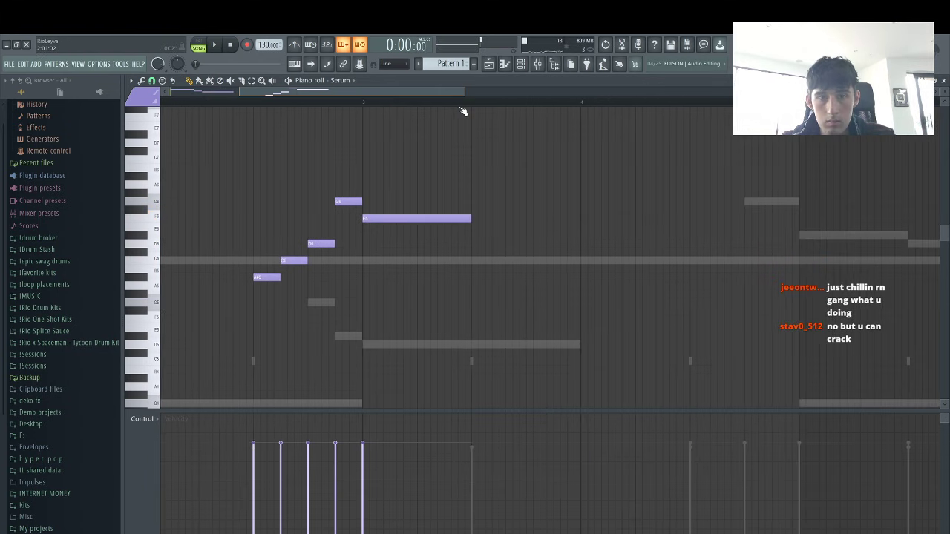
key(space)
click(333, 102)
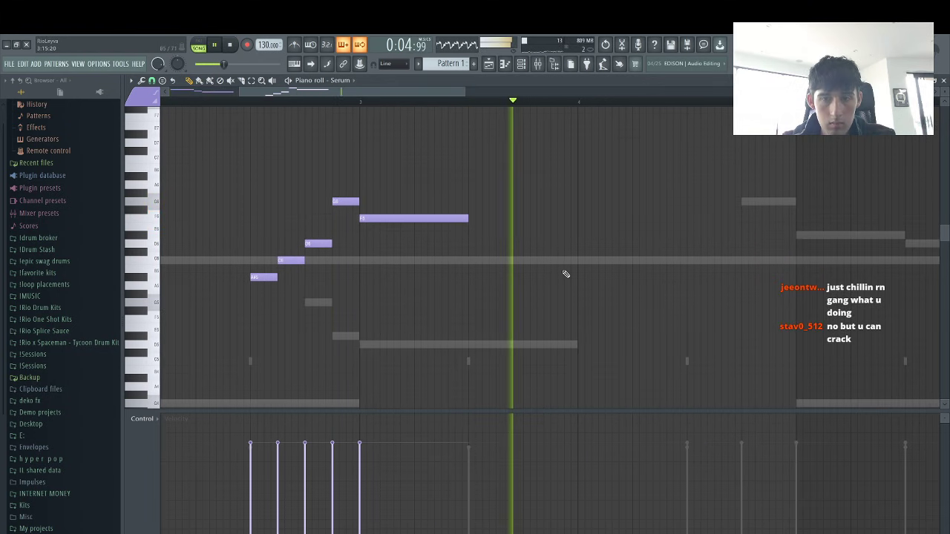
click(581, 260)
drag(581, 260, 578, 260)
key(space)
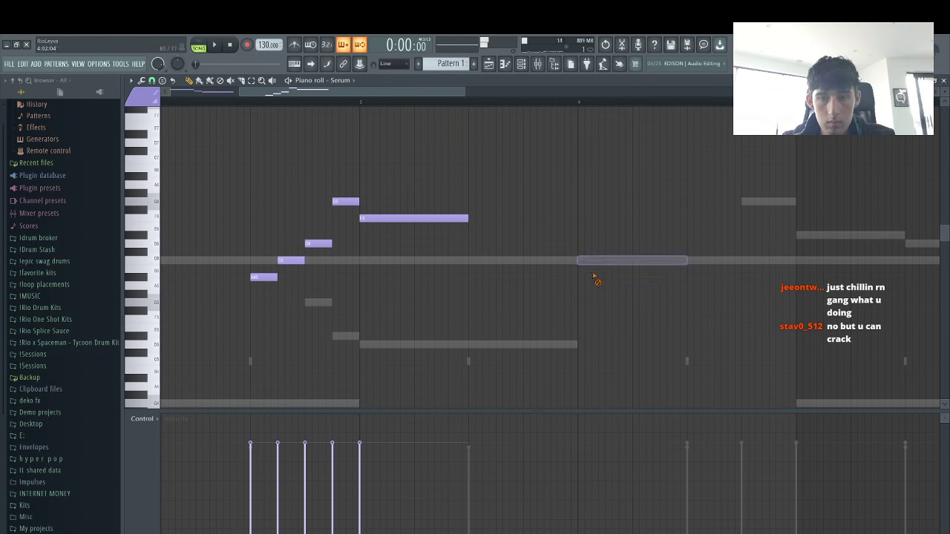
drag(693, 288, 686, 286)
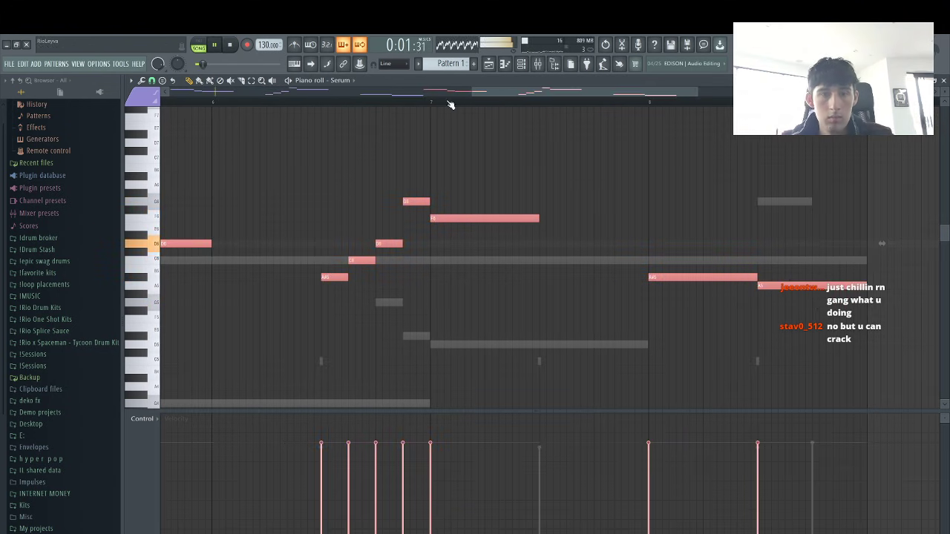
Rework bar 5 into a one-and-a-half-beat A#5, a half-beat A5 and a two-beat A#5, removing the copied F6
drag(366, 110, 364, 110)
right_click(450, 219)
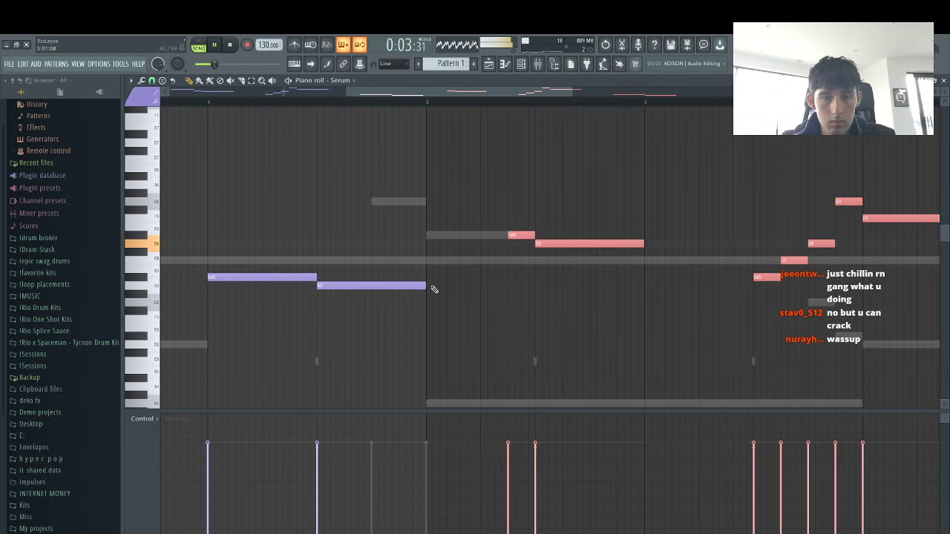
click(426, 279)
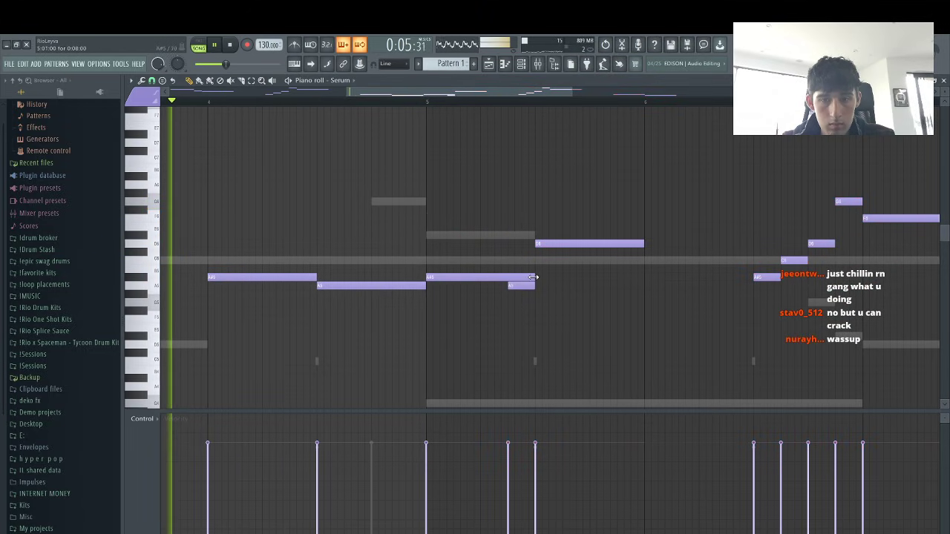
drag(533, 276, 508, 277)
drag(547, 279, 544, 280)
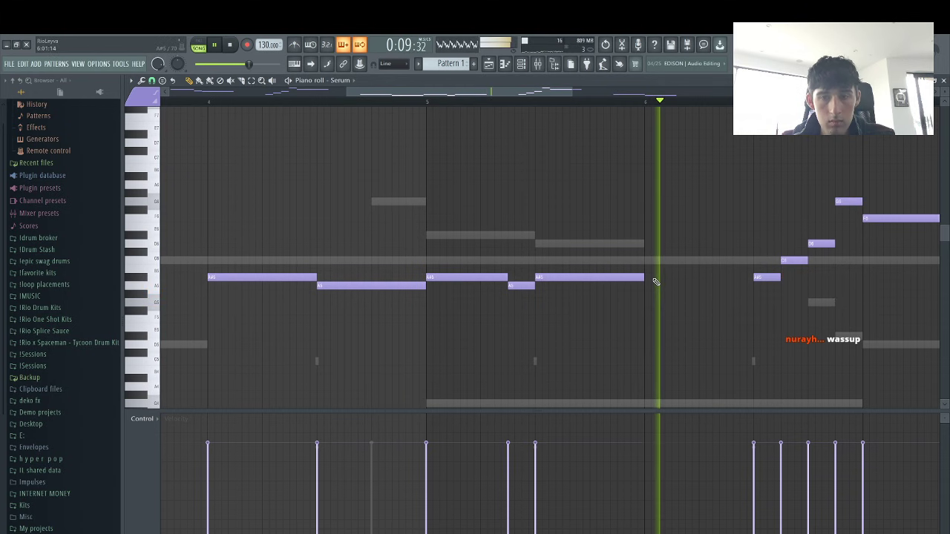
Change the run from beat 3 of bar 6 to descending F6, D#6, D6, C6, leading into a two-beat D6 in bar 7
key(space)
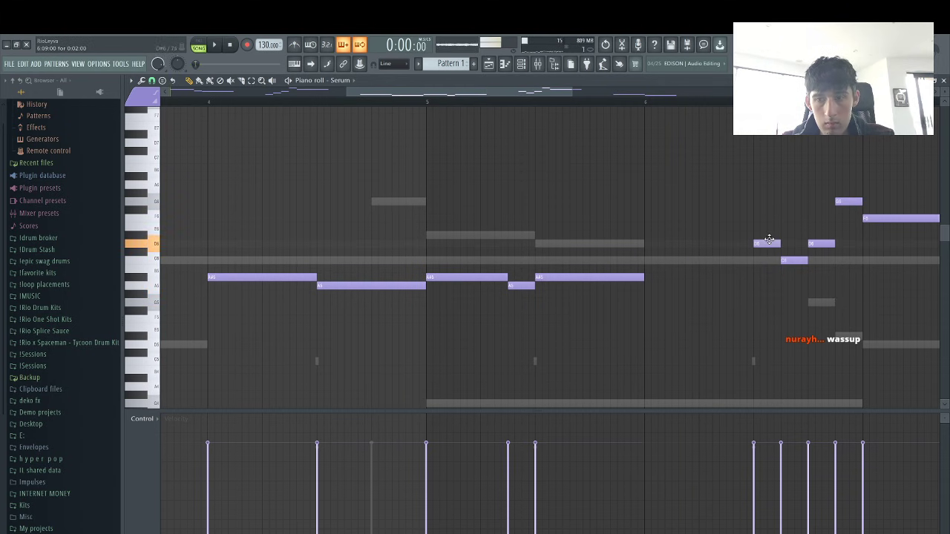
click(807, 278)
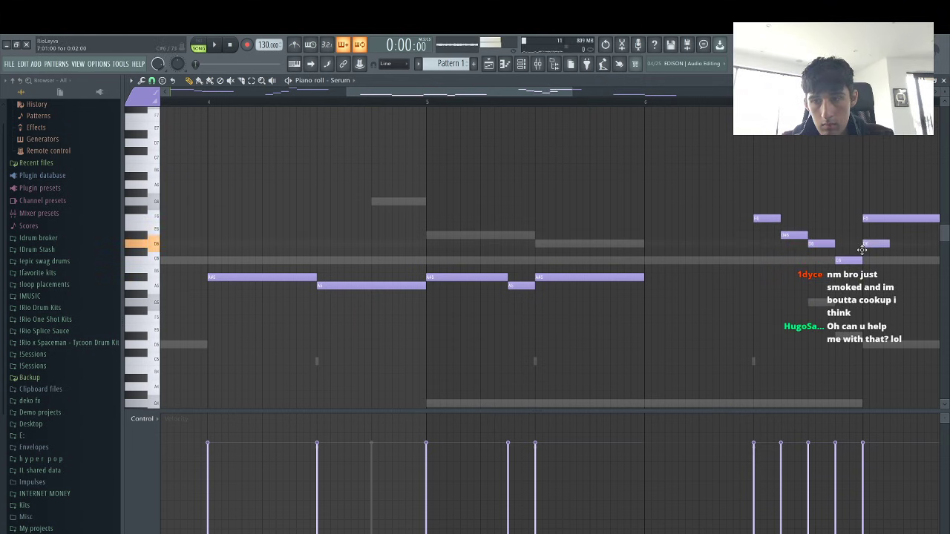
drag(877, 221, 867, 252)
key(space)
drag(555, 92, 697, 109)
drag(380, 245, 388, 243)
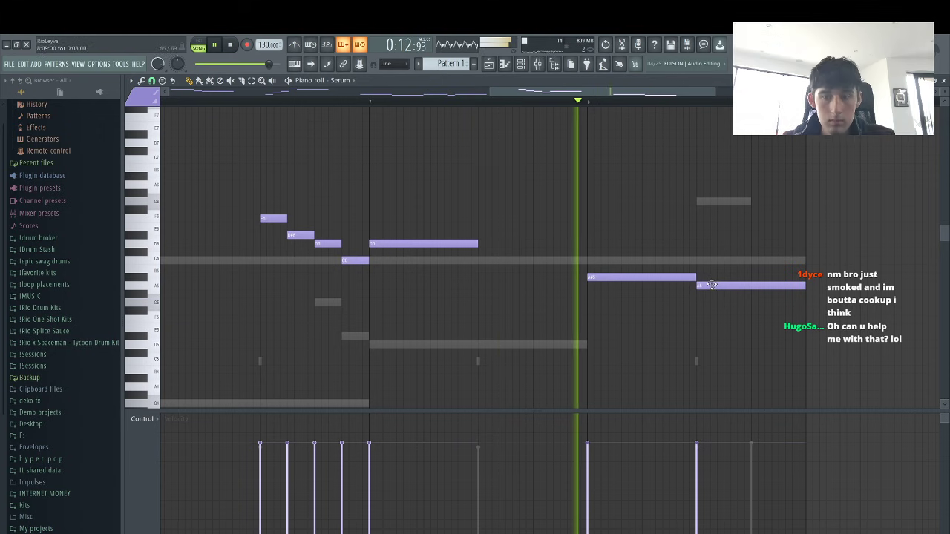
Replace the bar 8 notes with a two-beat A#6 followed by a two-beat D7 on beat 3
drag(712, 285, 615, 185)
key(space)
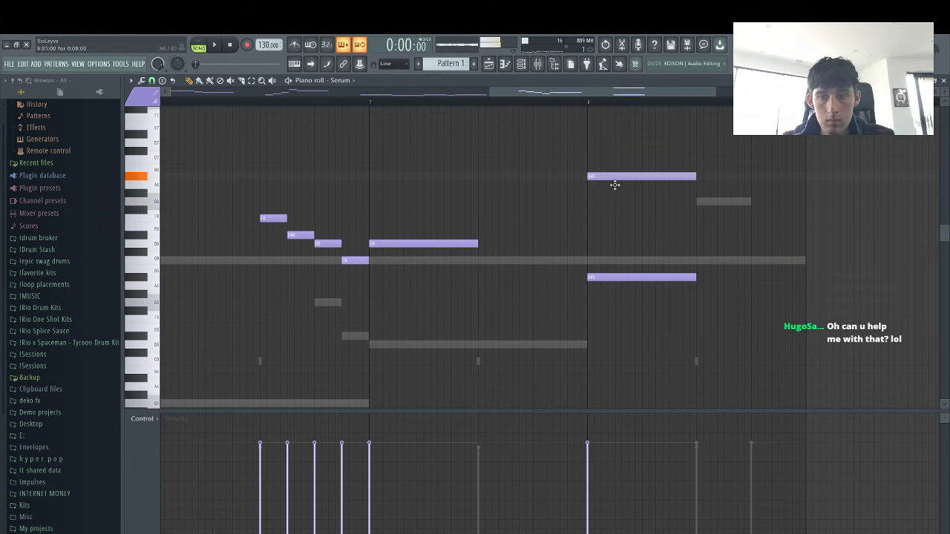
click(699, 160)
key(space)
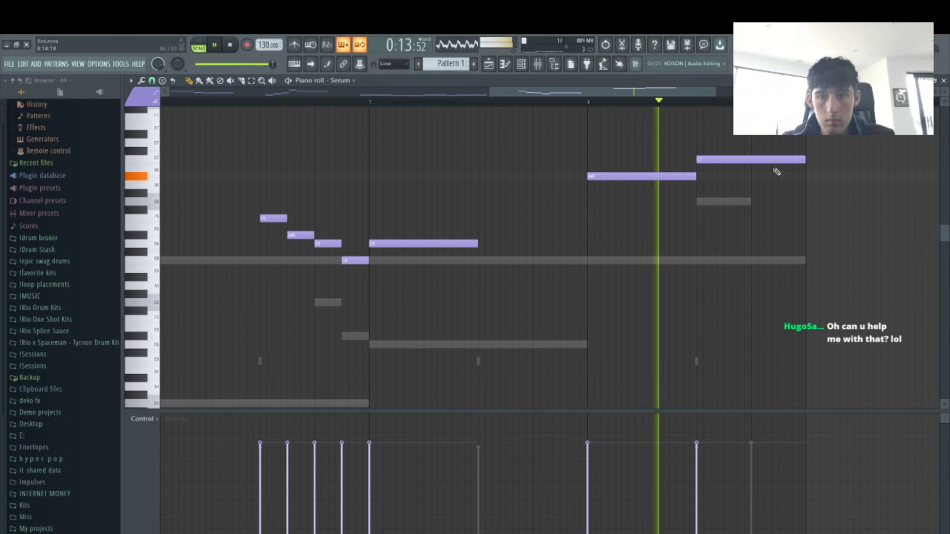
key(space)
drag(699, 159, 696, 145)
key(space)
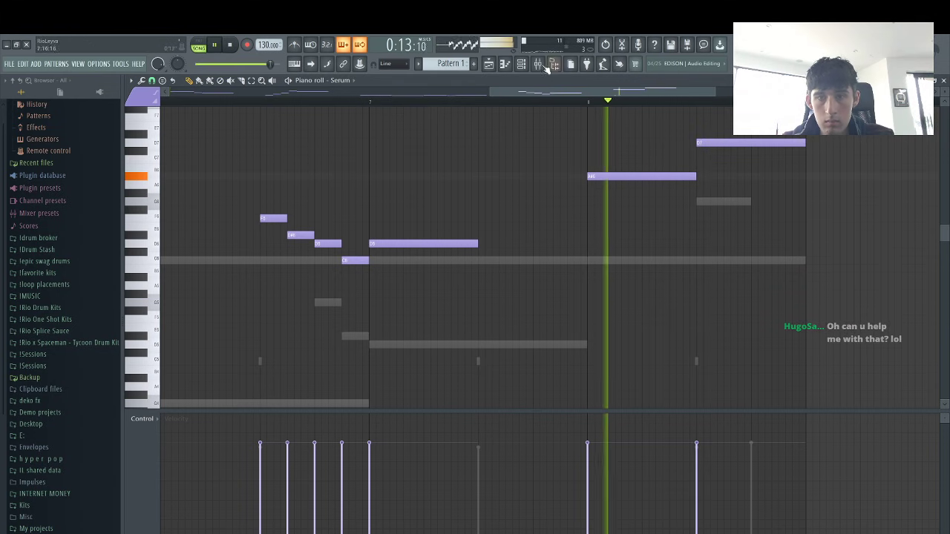
Add a second Serum channel and load the ARP - Broken Arp preset from the ! Splice Presets - UPDATED folder
key(F6)
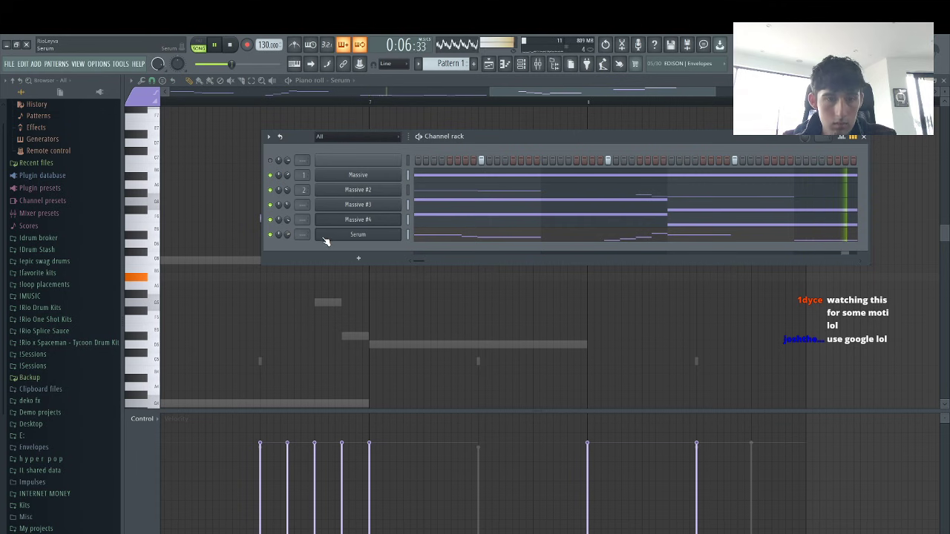
click(353, 258)
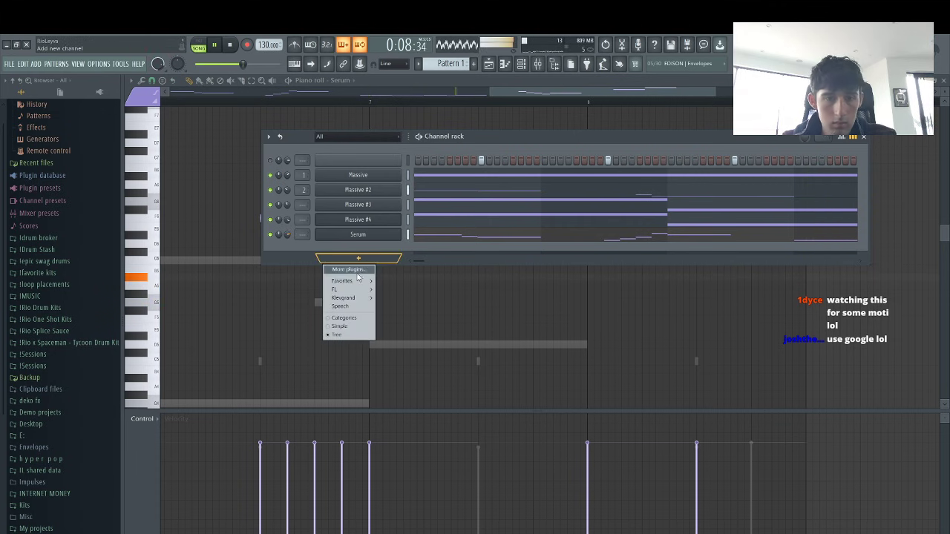
mouse_move(342, 281)
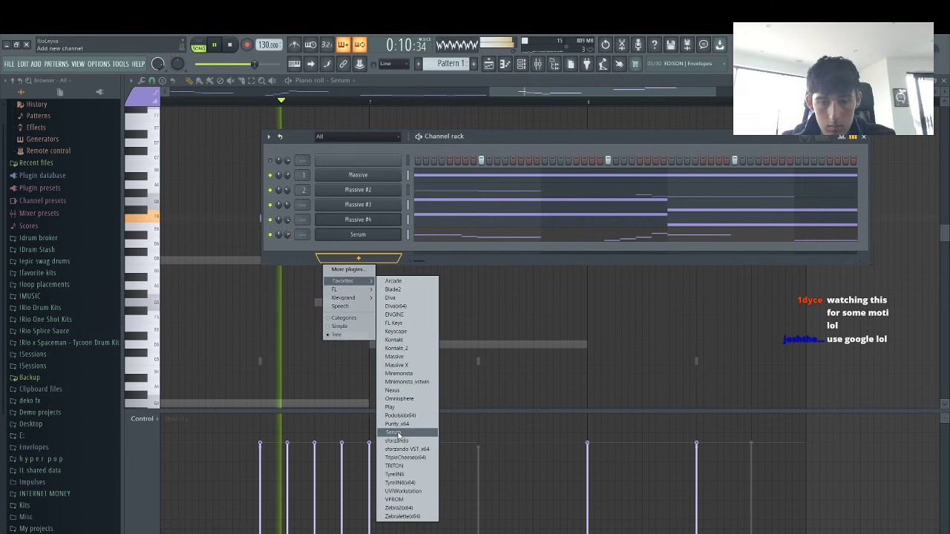
click(394, 433)
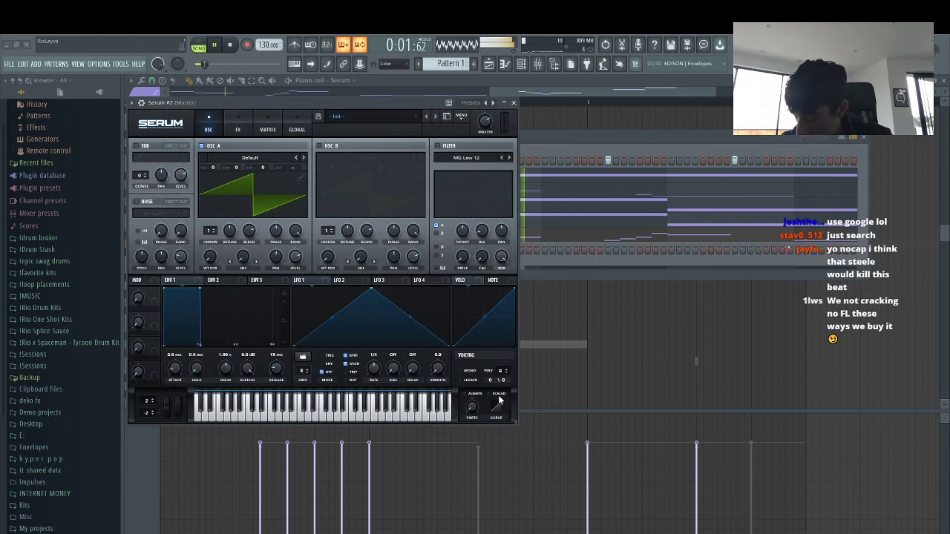
click(364, 117)
mouse_move(405, 234)
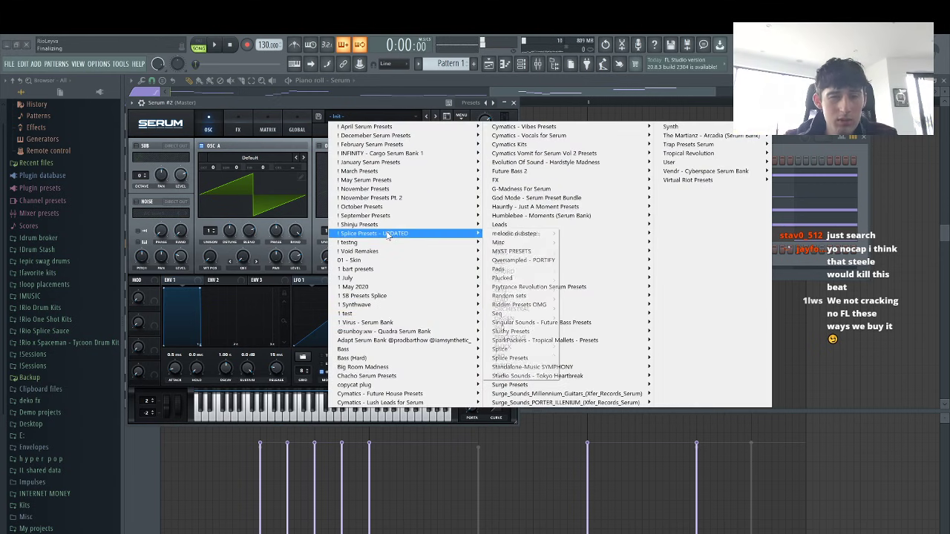
mouse_move(537, 245)
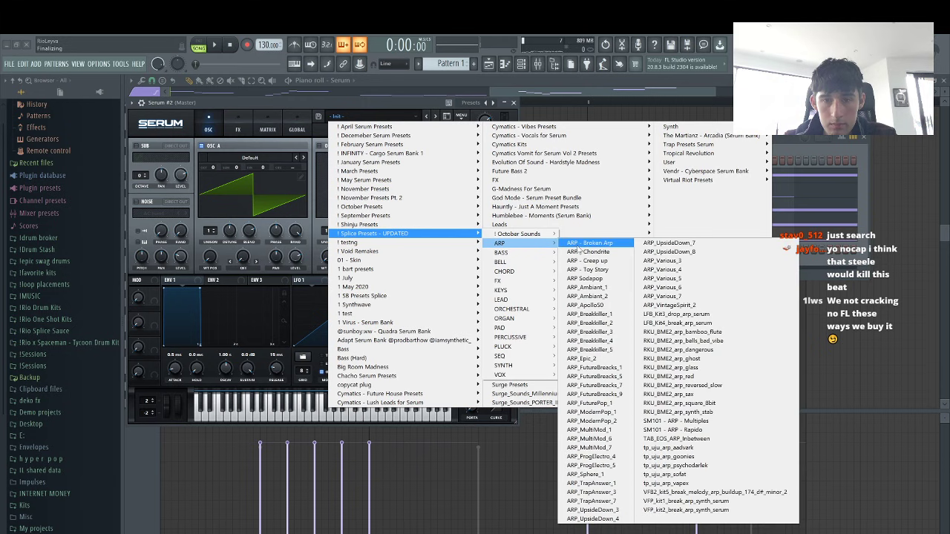
click(593, 243)
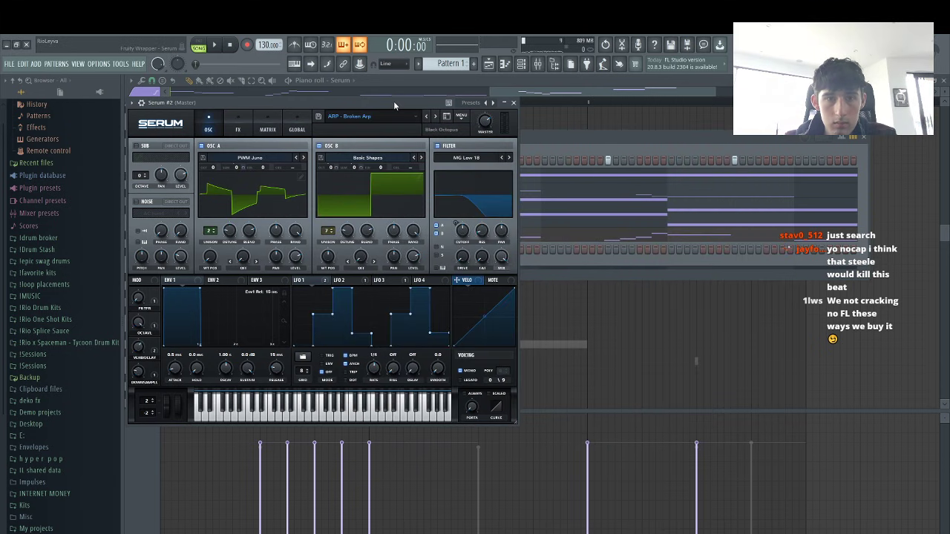
Enable the typing keyboard for playing notes and audition the following arp presets, settling on ARP - Toy Story
click(294, 64)
key(z)
click(434, 116)
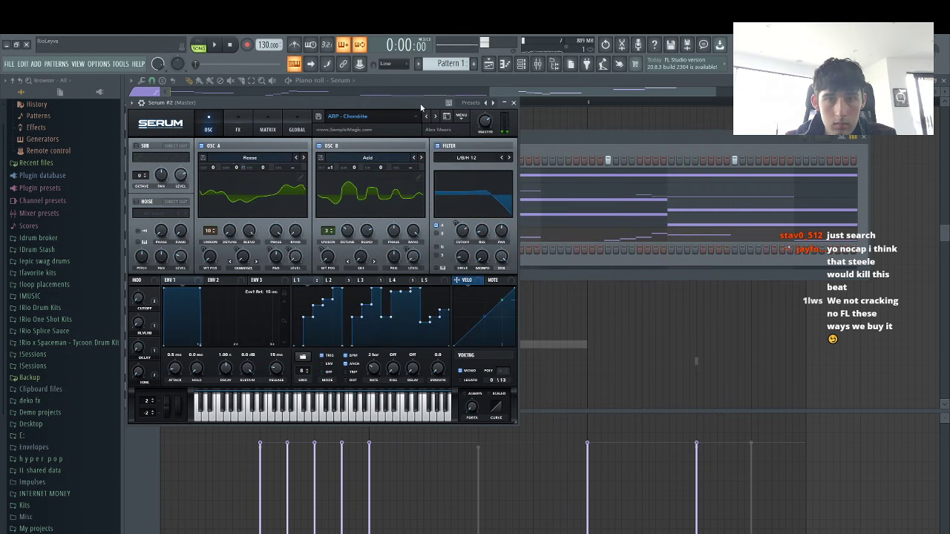
click(434, 117)
click(434, 116)
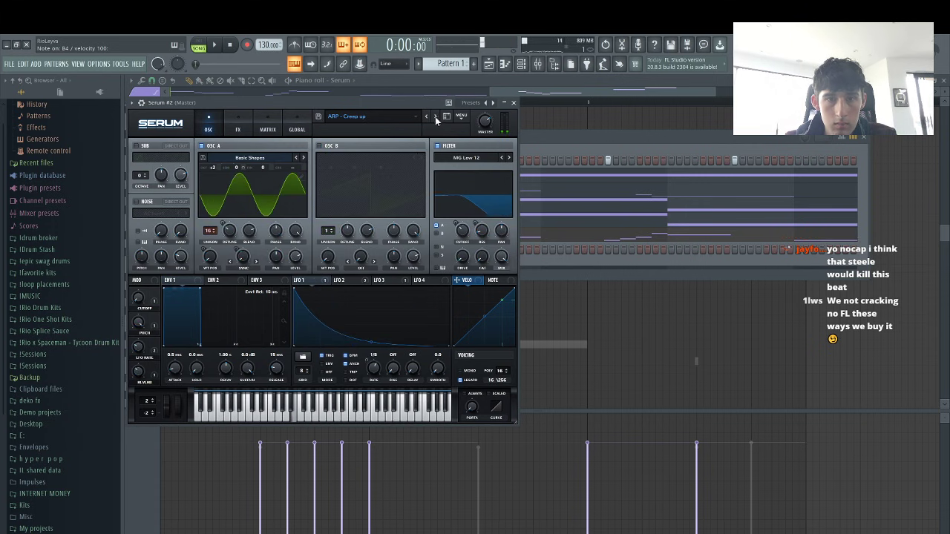
click(434, 116)
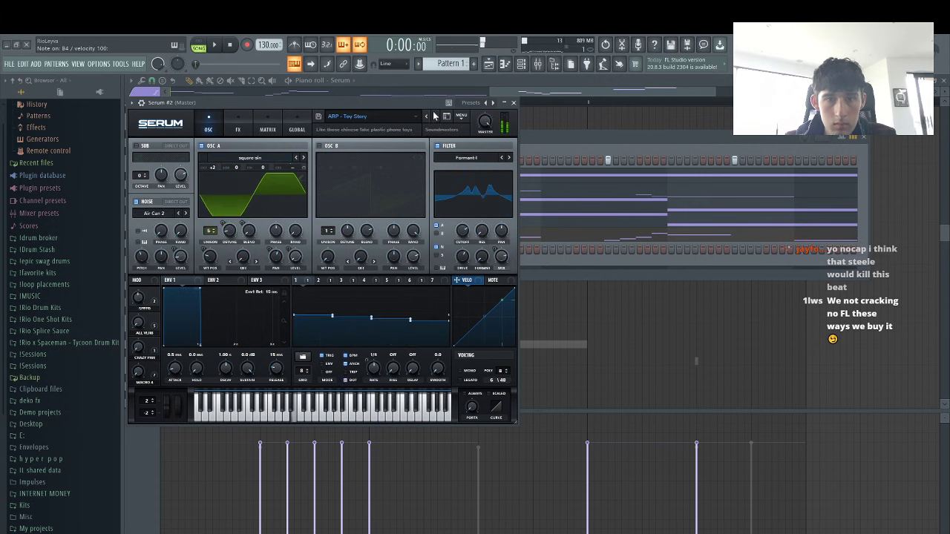
click(435, 117)
click(426, 117)
key(m)
Play the loop briefly, open the Serum #2 piano roll and try a C6 note at the start of bar 1
click(570, 138)
key(space)
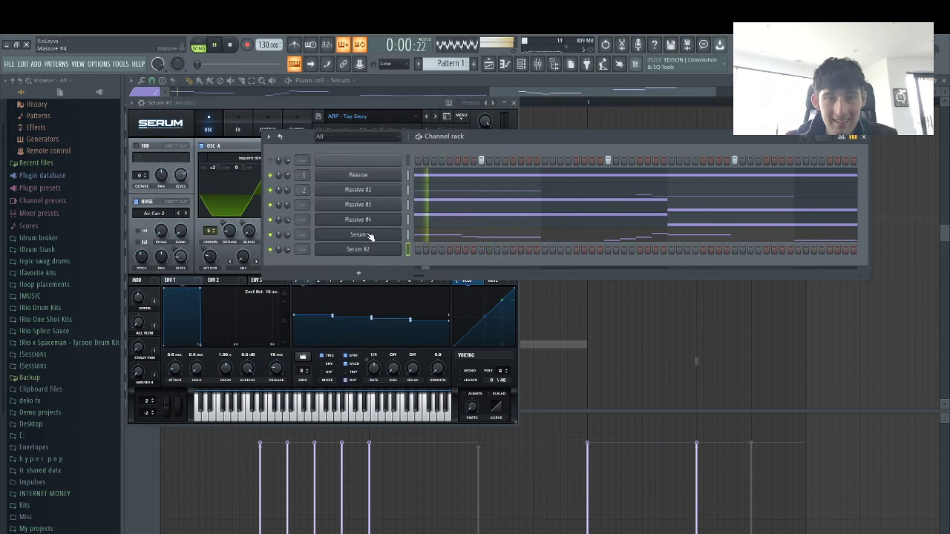
key(space)
right_click(399, 247)
click(418, 250)
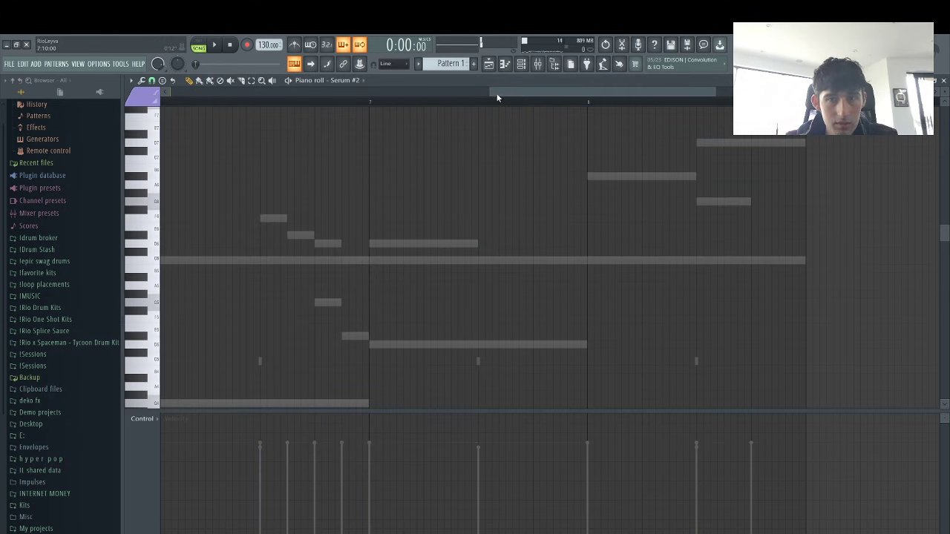
drag(498, 95, 178, 98)
click(167, 262)
right_click(239, 262)
scroll(167, 376, down, 1)
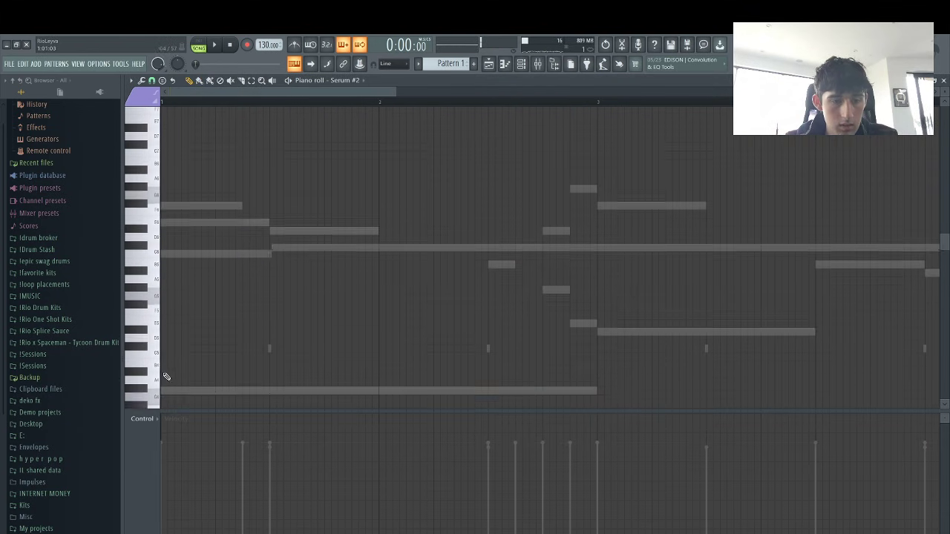
Try two-beat G4 and G#4 notes at the start of bar 1 in the Serum #2 pattern
scroll(168, 375, down, 3)
drag(175, 279, 130, 272)
key(space)
key(space)
right_click(256, 277)
drag(197, 286, 130, 273)
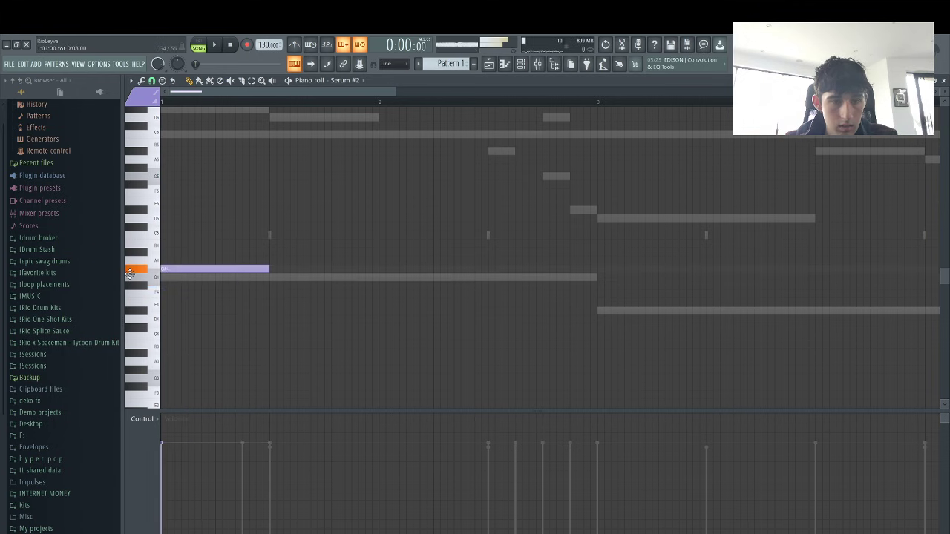
Try higher notes around D5 at the start of bar 1 and delete them all
drag(264, 269, 163, 211)
click(169, 220)
right_click(253, 218)
right_click(199, 212)
click(167, 203)
right_click(201, 202)
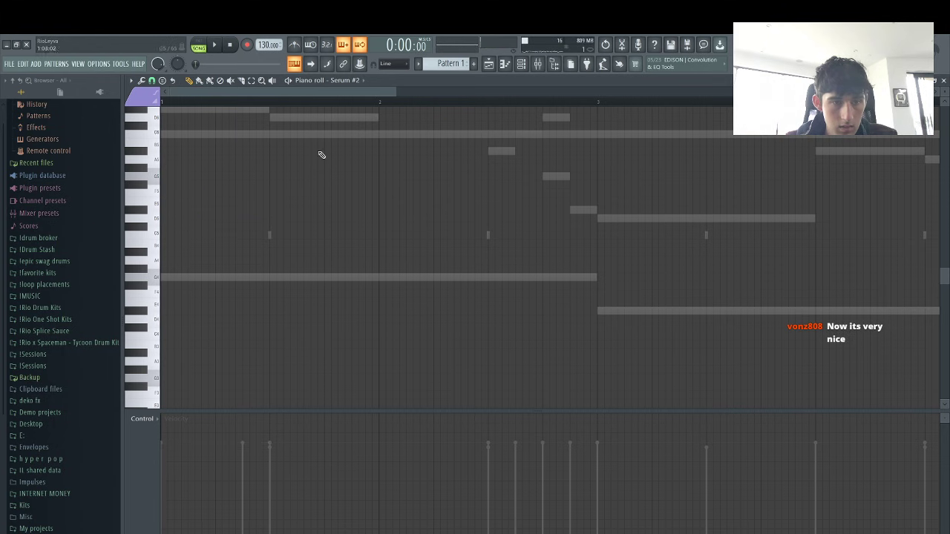
Switch Serum #2 to the ARP_Ambient_1 preset and turn off oscillator B
click(532, 65)
click(363, 251)
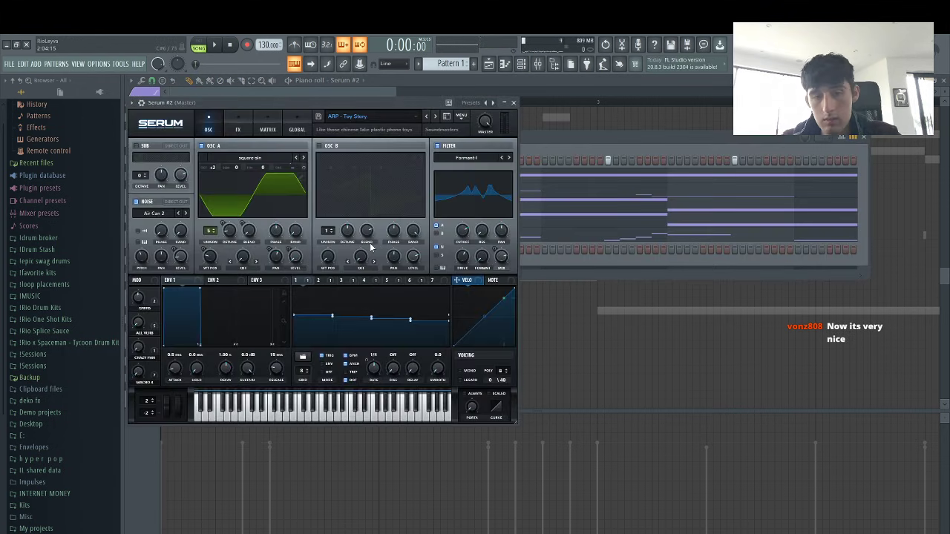
click(435, 116)
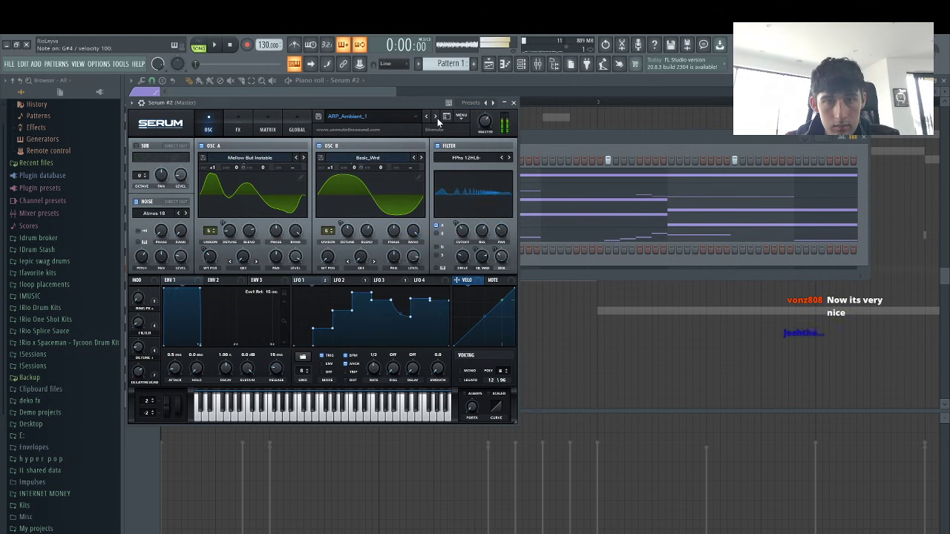
click(320, 145)
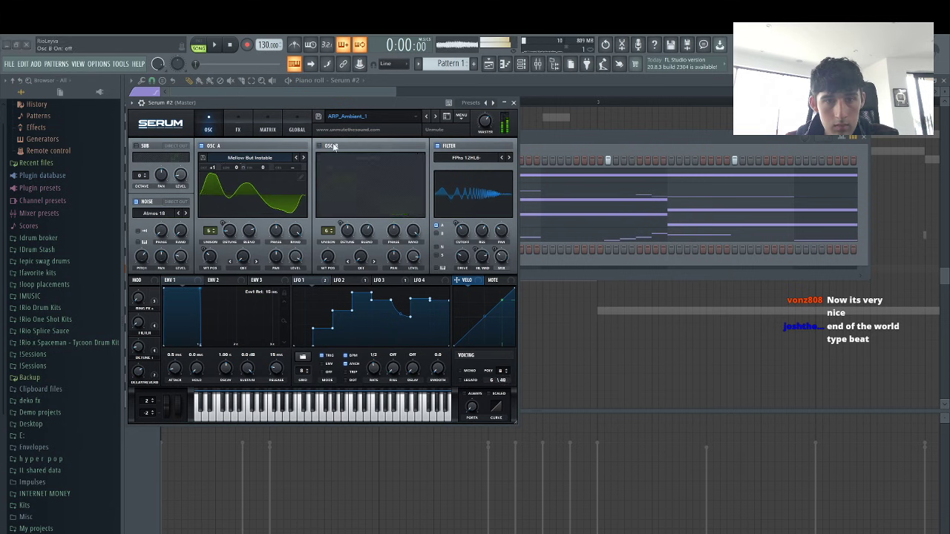
Play the loop briefly with all channels and reopen the Serum #2 piano roll
click(571, 152)
key(space)
right_click(392, 250)
click(413, 250)
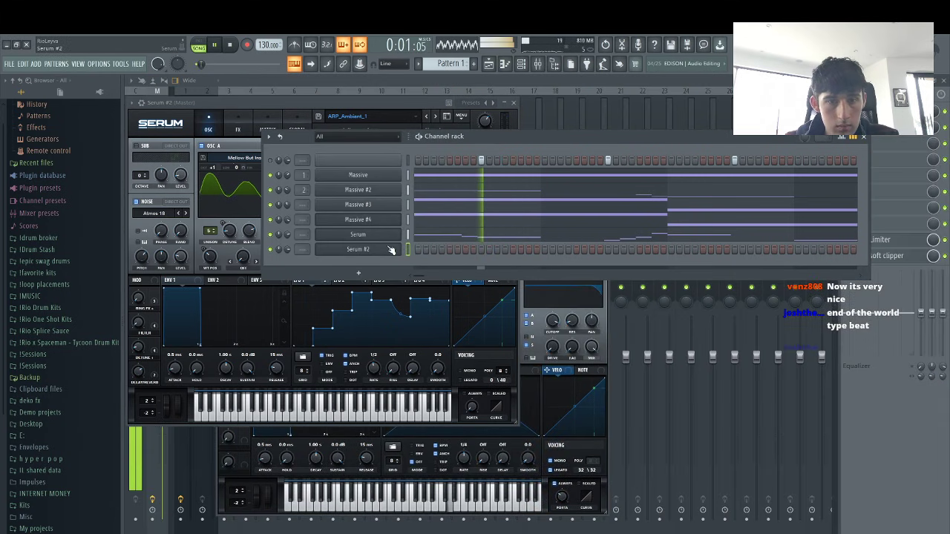
right_click(392, 250)
click(413, 250)
click(413, 252)
key(space)
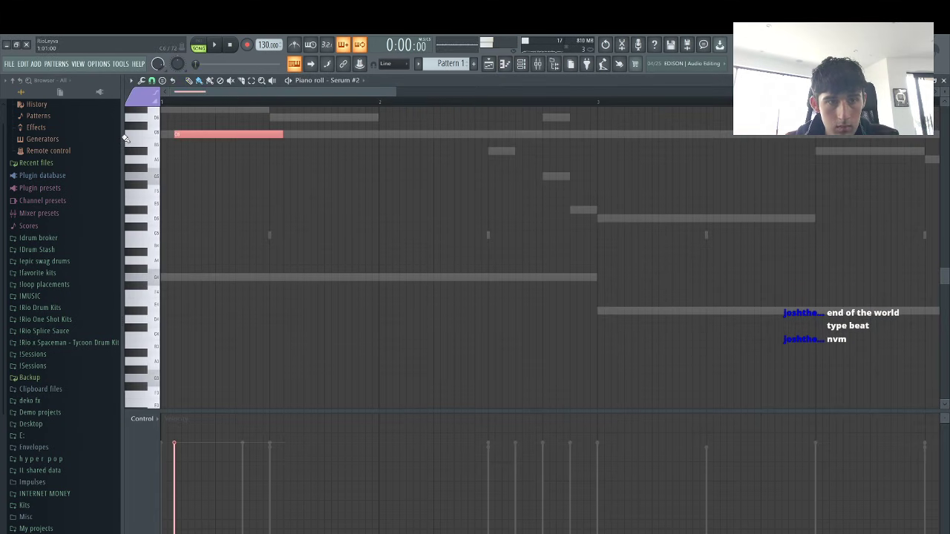
Try a two-beat C6 note near the start of bar 1 in the Serum #2 pattern and delete it
drag(206, 134, 131, 168)
right_click(216, 133)
scroll(217, 176, up, 3)
click(188, 188)
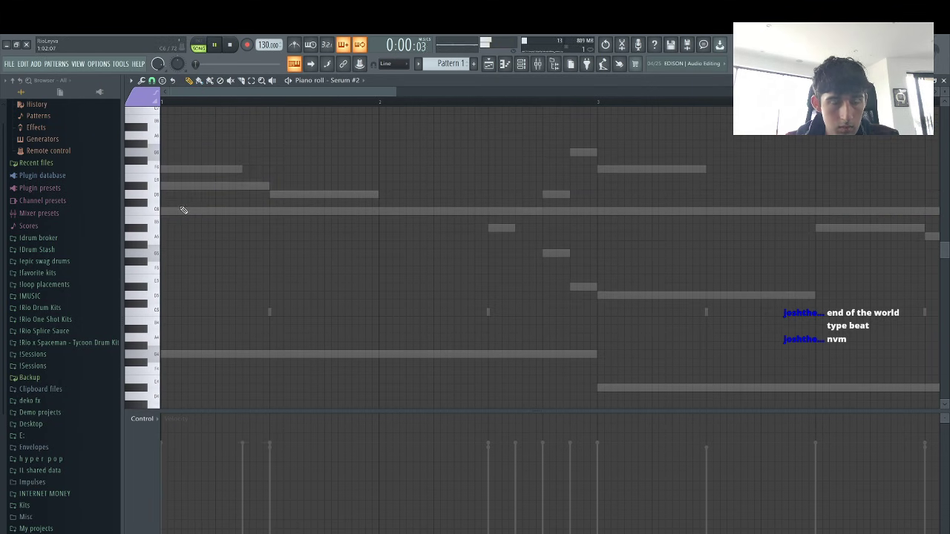
Place a G6 note at the start of bar 1, stretch it to two bars and lower it one octave to G5
mouse_move(173, 145)
mouse_down()
mouse_move(208, 153)
mouse_move(165, 153)
mouse_up()
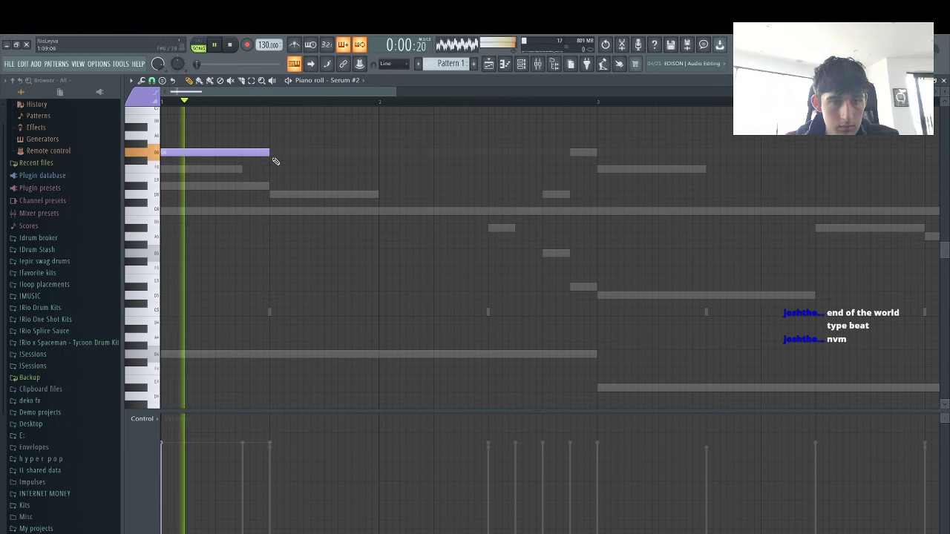
drag(268, 153, 596, 156)
key(space)
key(ctrl+Down)
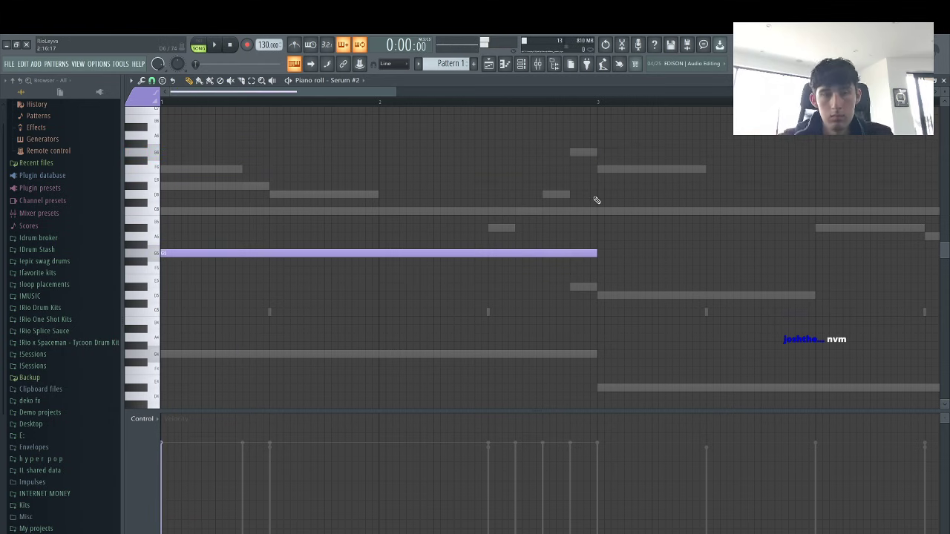
Lower the two-bar Serum #2 note to D5 and audition it
key(space)
key(space)
key(Down)
key(Down)
key(Down)
key(Down)
key(Down)
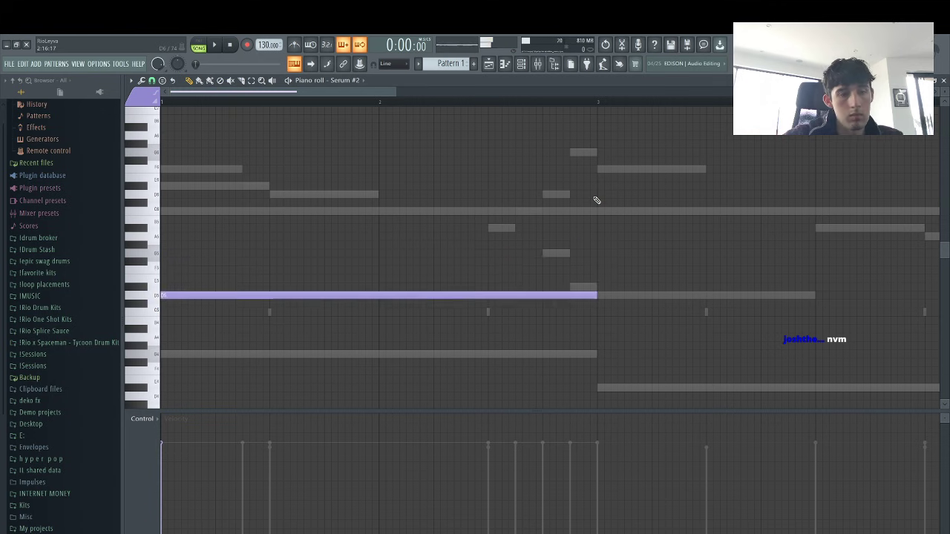
key(space)
key(space)
Lower the two-bar note stepwise through C5 to A#4, auditioning the loop at each pitch
key(shift+Down)
key(space)
key(space)
key(shift+Down)
key(space)
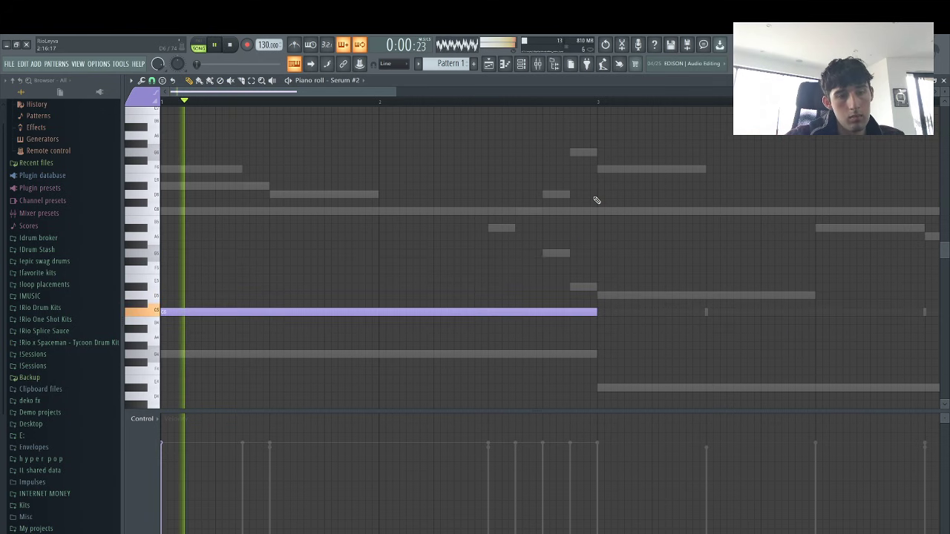
key(space)
key(Down)
key(space)
key(space)
key(Down)
key(space)
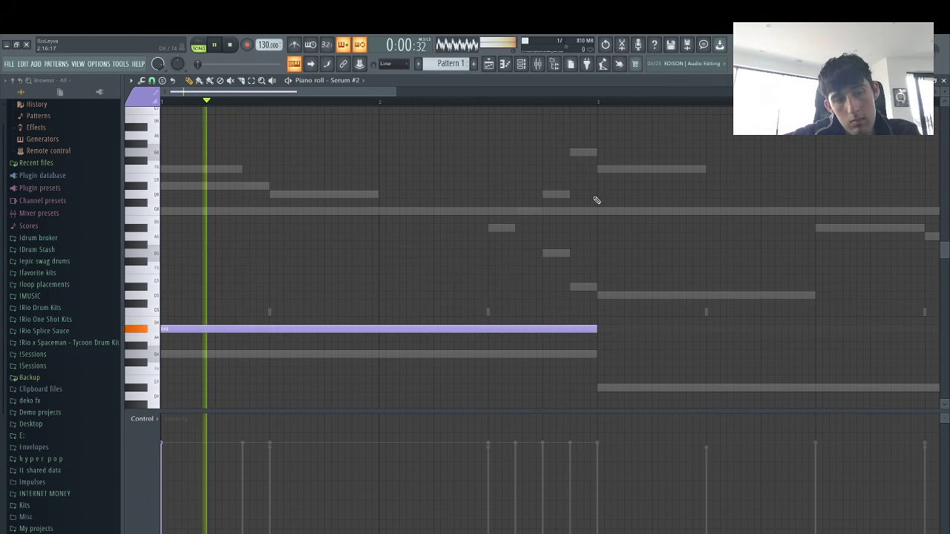
Lower the two-bar note to G4, audition it and duplicate it to start at bar 3
key(space)
key(Down)
key(space)
key(space)
key(Down)
key(Down)
key(space)
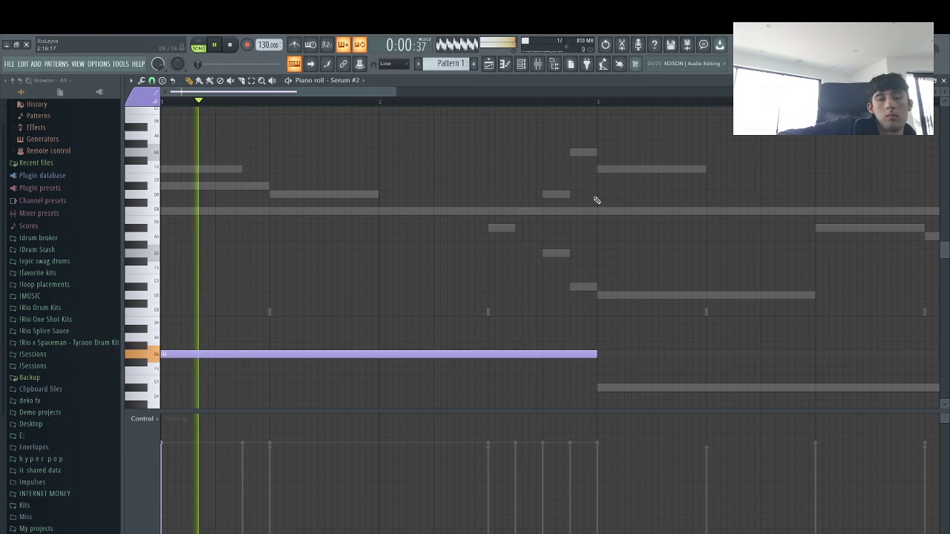
key(ctrl+b)
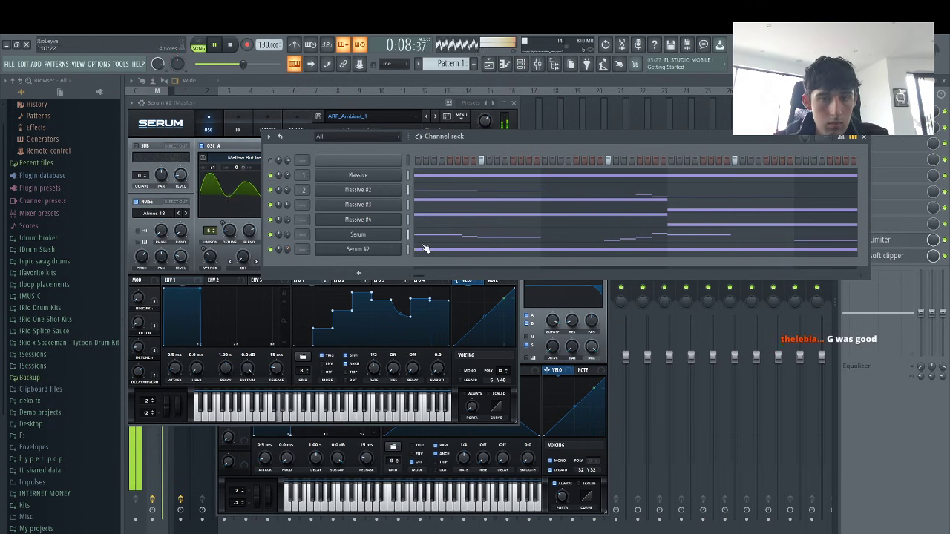
Solo the Serum #2 channel and try its ARP_Ambient_2 preset with oscillator B turned off
right_click(270, 250)
click(288, 256)
click(363, 253)
key(space)
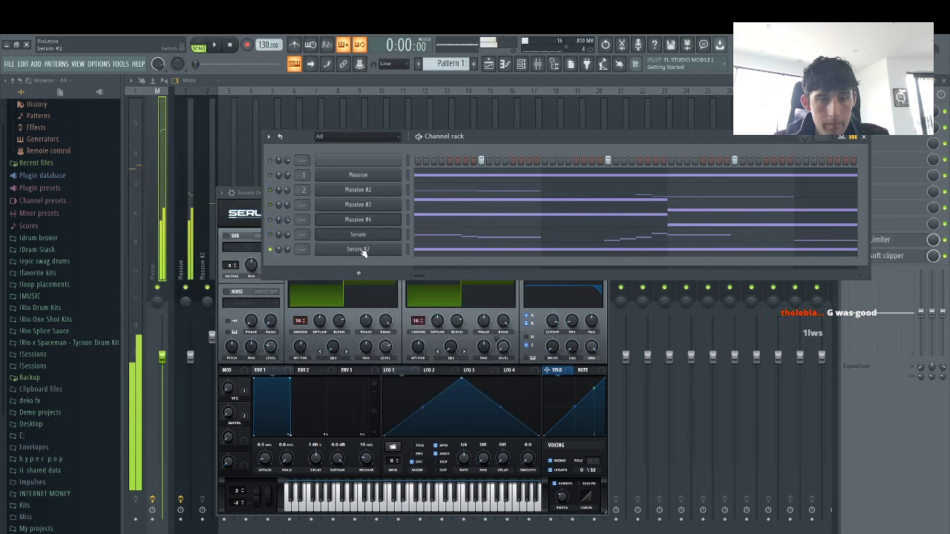
click(435, 116)
key(space)
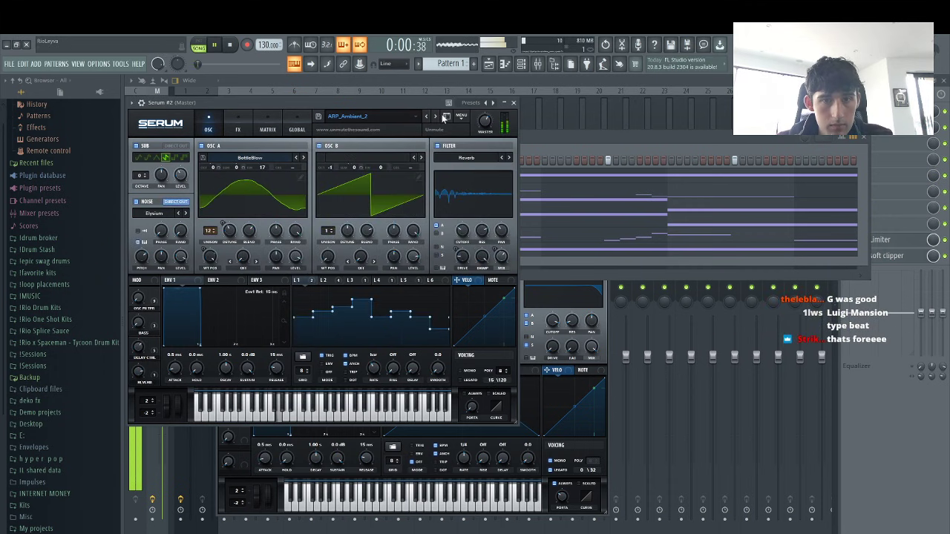
click(319, 146)
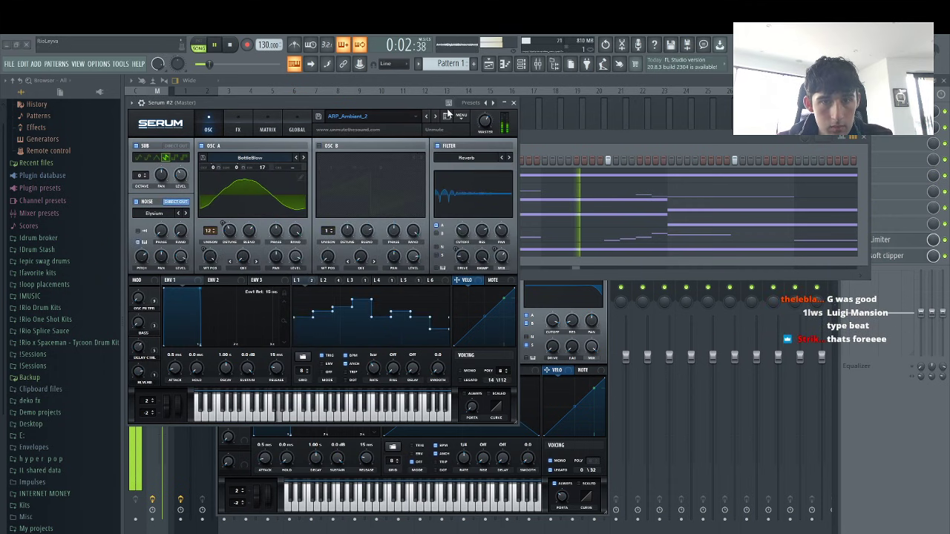
Try the ARP_Apollo50 preset on Serum #2 with oscillator B turned off and play it in the loop
click(429, 116)
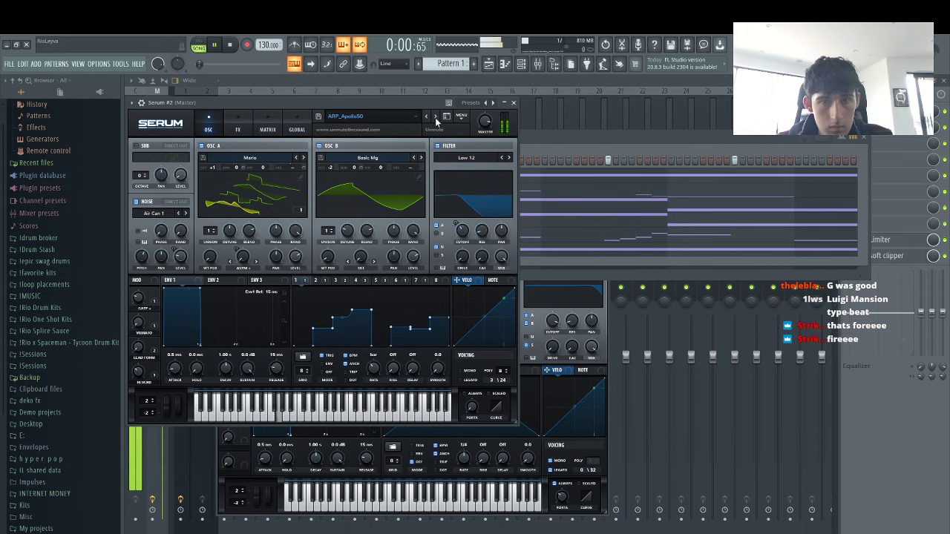
key(space)
click(319, 146)
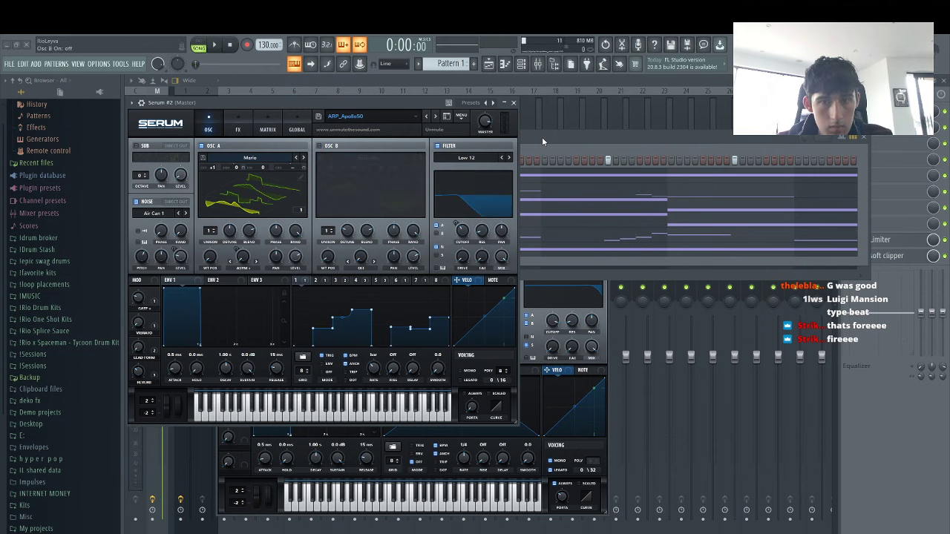
click(541, 141)
key(space)
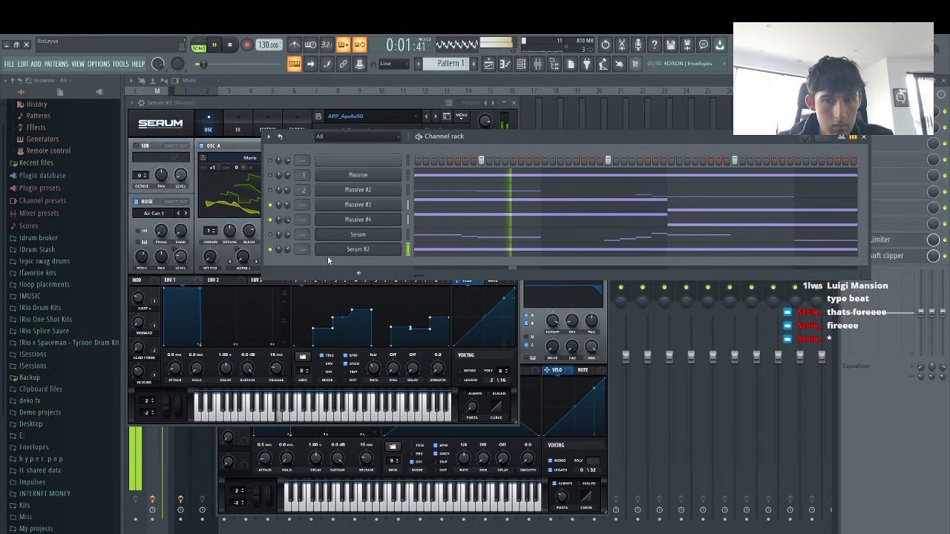
Try the ARP_Breakkiller1 and ARP_Breakkiller2 presets on Serum #2, turning off oscillator B in the second
click(361, 250)
click(361, 250)
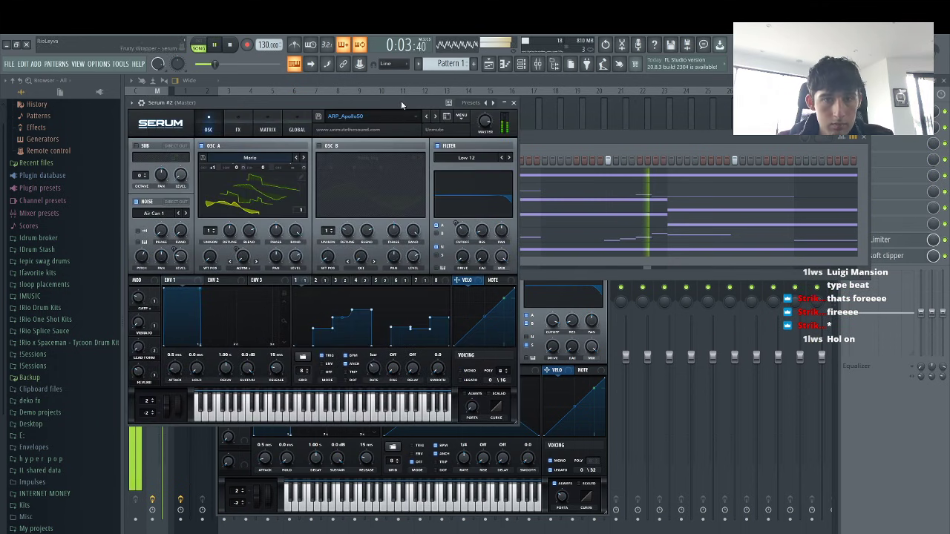
click(435, 115)
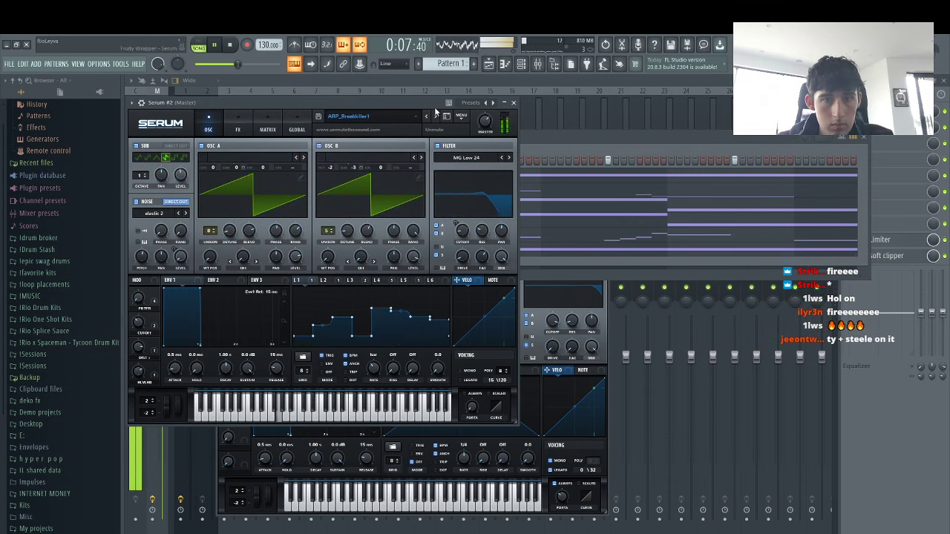
click(435, 117)
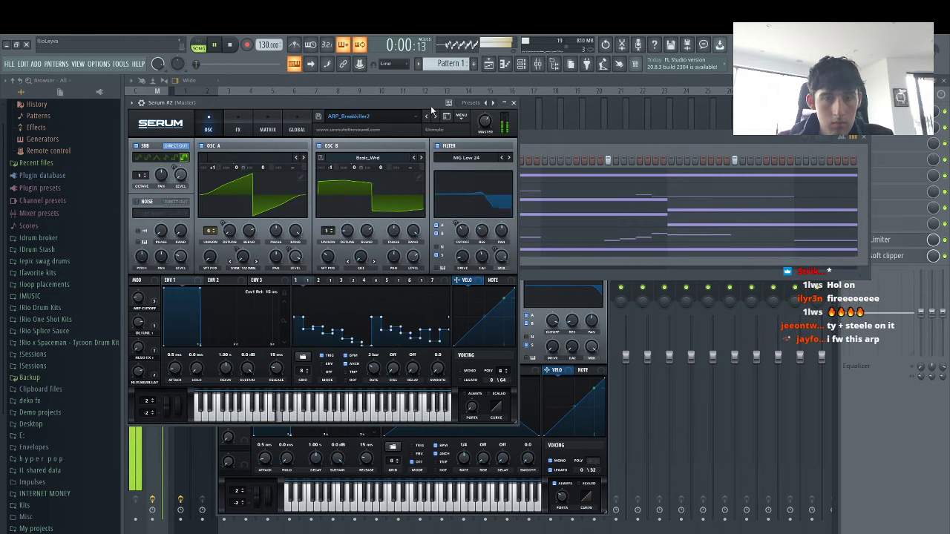
key(space)
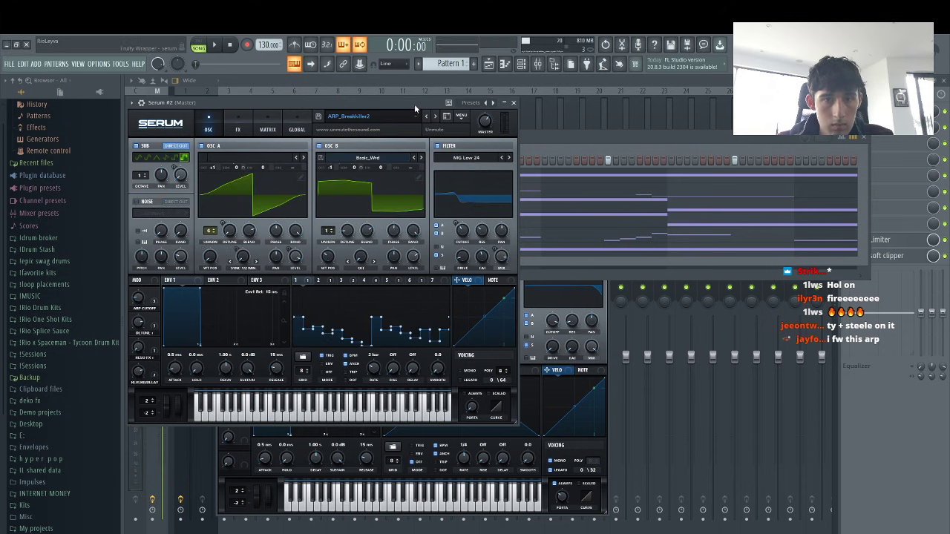
click(320, 146)
click(562, 149)
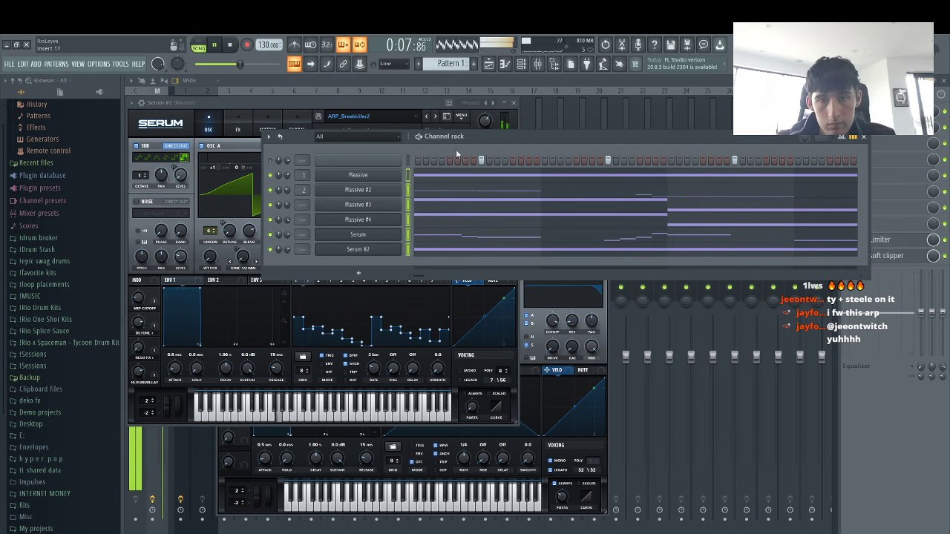
Solo the Serum #2 channel and audition its ARP_Breakkiller2 preset on its own
key(space)
right_click(271, 249)
click(283, 255)
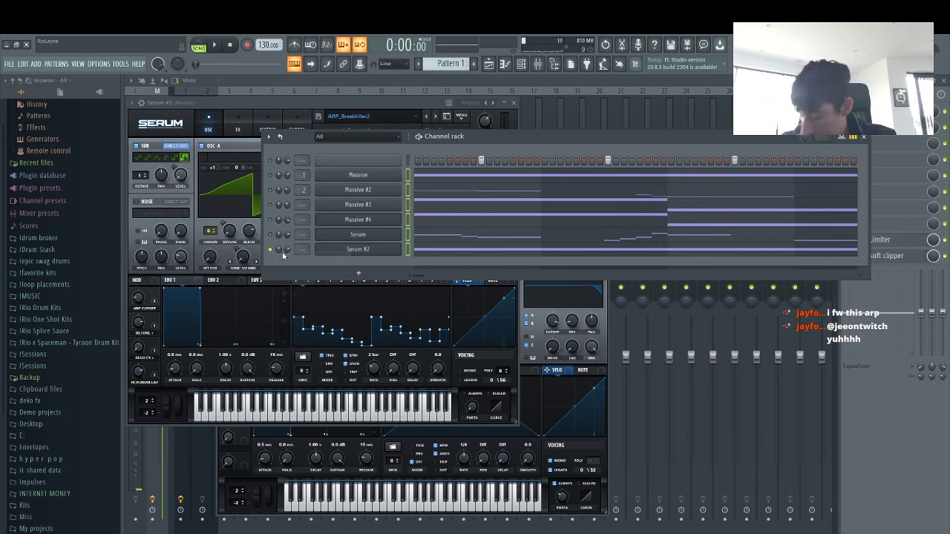
click(308, 101)
key(space)
key(space)
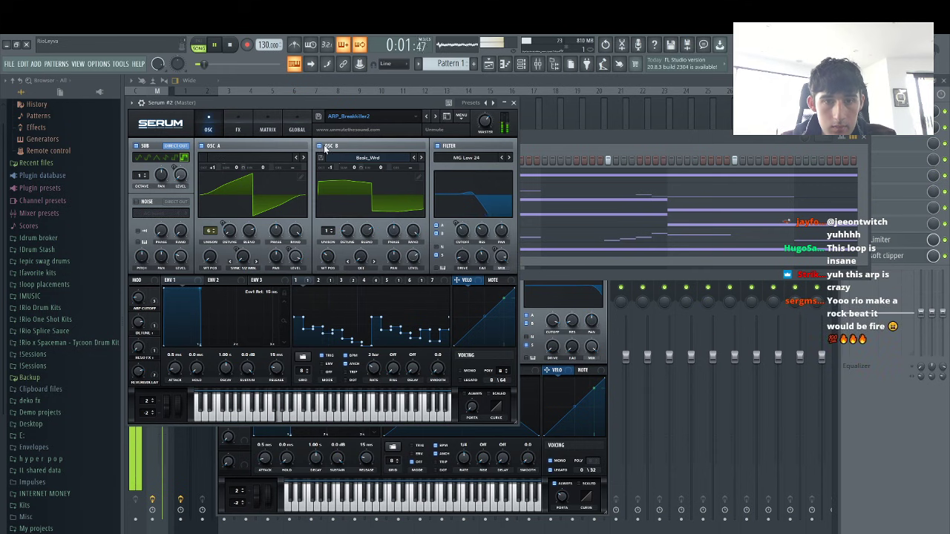
Step through the ARP_Breakkiller3 to ARP_Breakkiller5 presets and return to ARP_Breakkiller4 to audition it
click(435, 116)
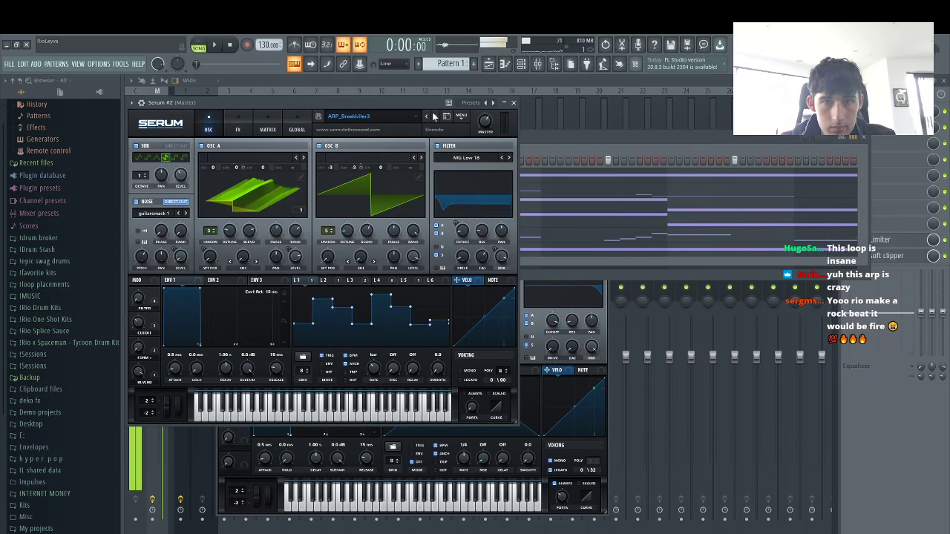
click(435, 116)
key(space)
click(435, 116)
key(space)
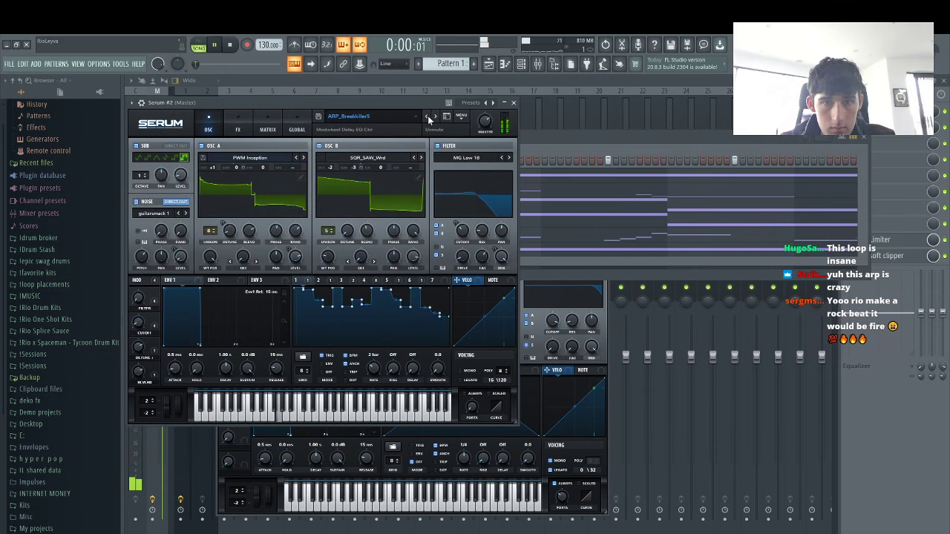
click(427, 117)
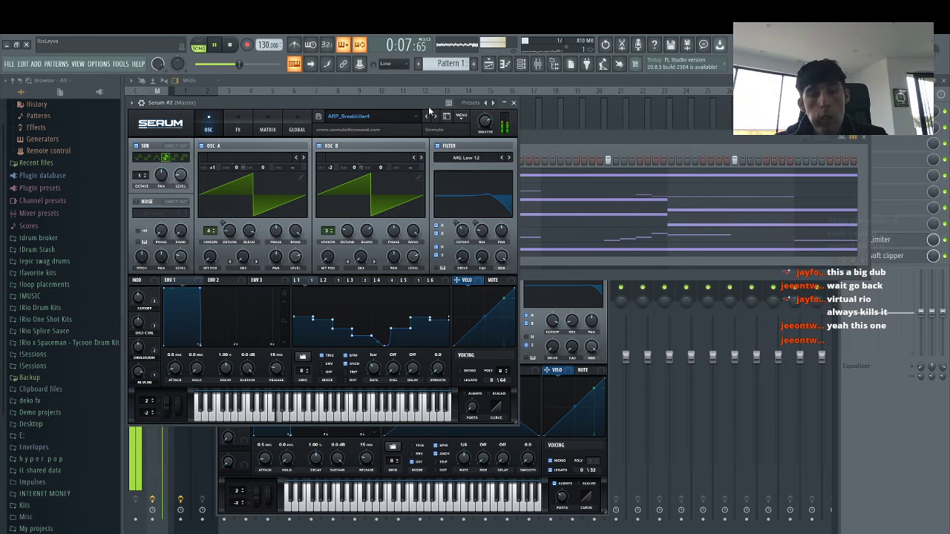
Try the ARP_DarkMelo1 and ARP_EDMLead presets on Serum #2, playing the latter with all channels
click(435, 116)
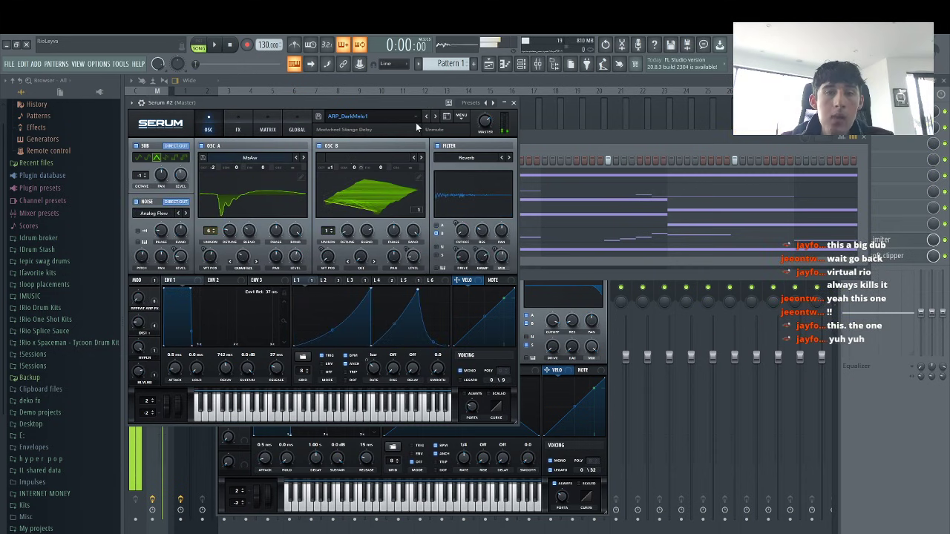
click(434, 117)
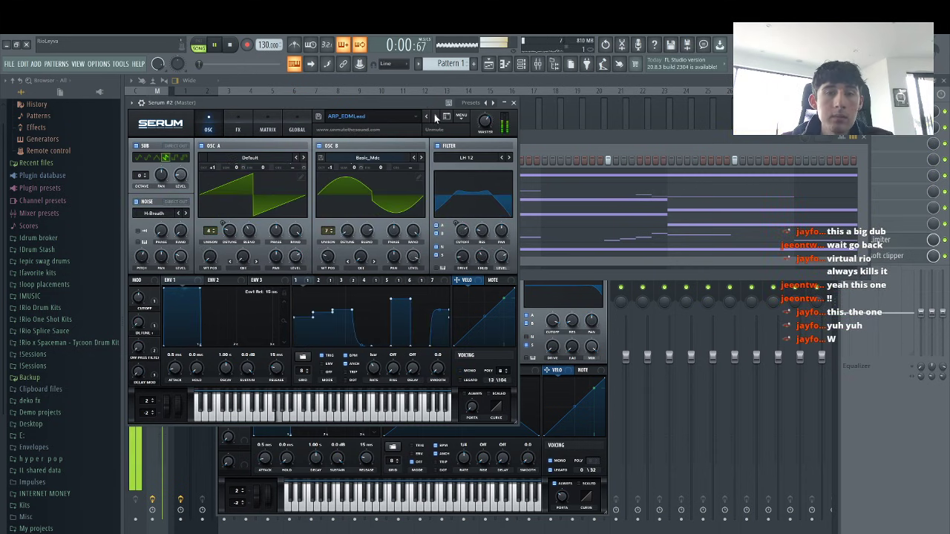
key(space)
key(F6)
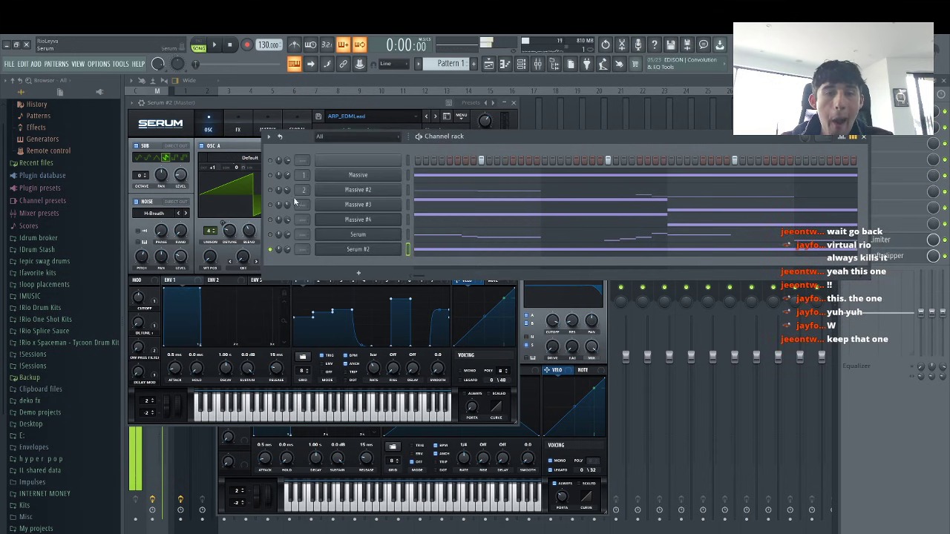
key(space)
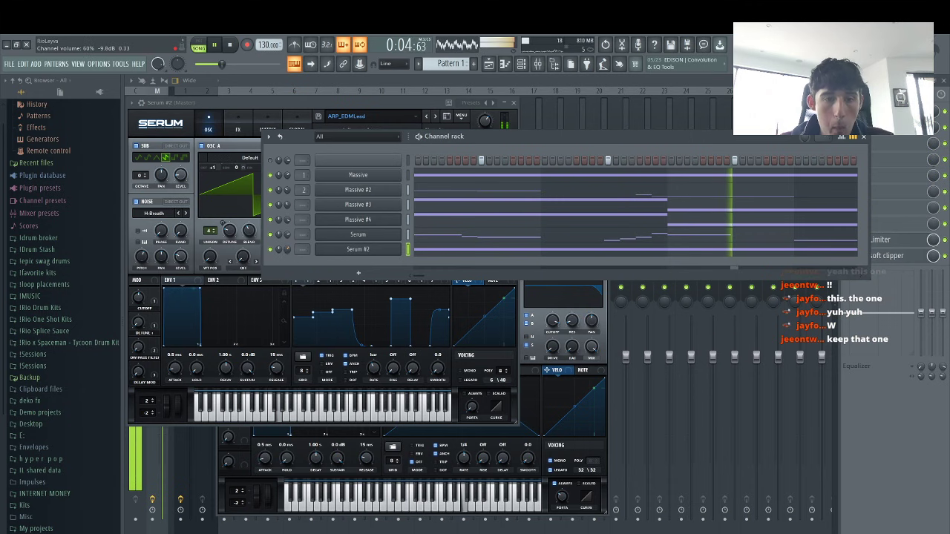
Raise both long Serum #2 notes one octave to G5
click(432, 253)
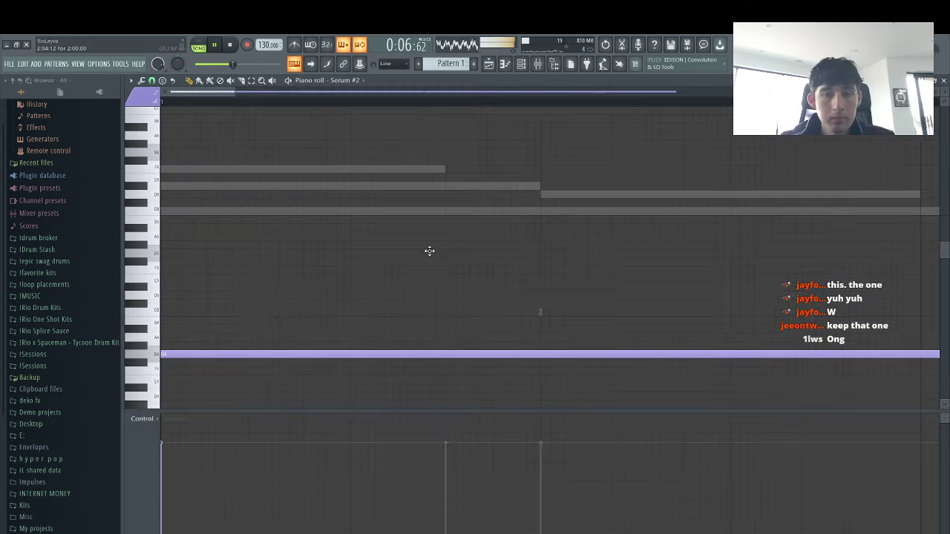
right_click(448, 152)
scroll(449, 155, up, 1)
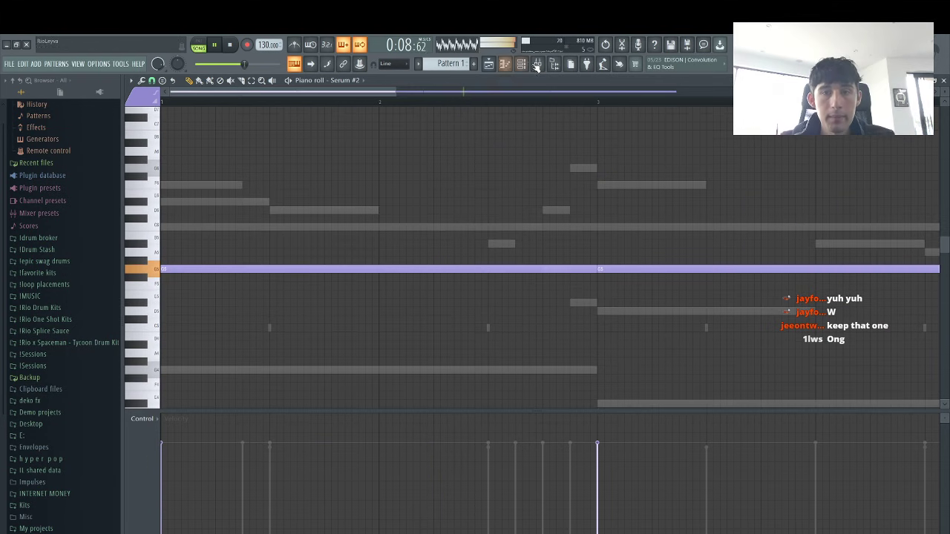
Solo the Serum #2 channel and switch its preset to ARP_Epic1
click(521, 64)
key(space)
right_click(272, 250)
click(282, 255)
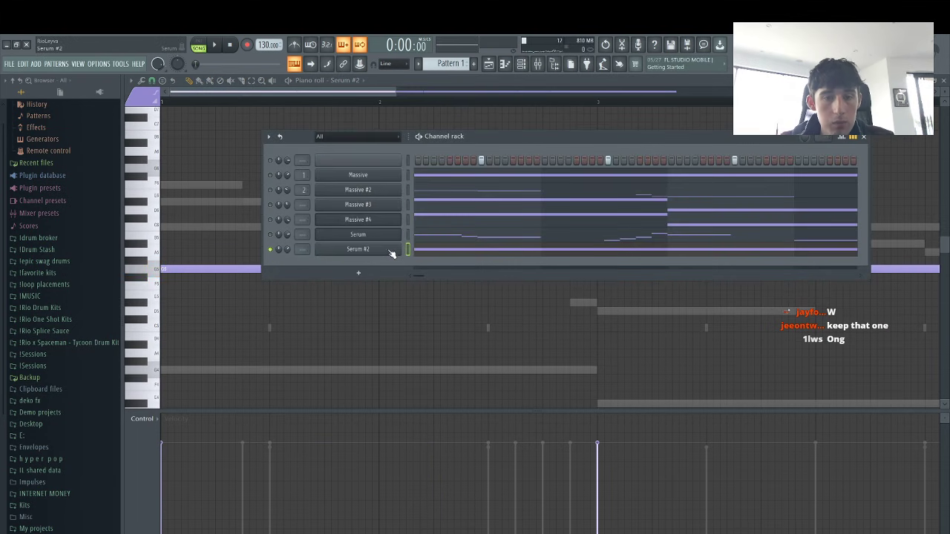
click(389, 252)
key(space)
click(434, 115)
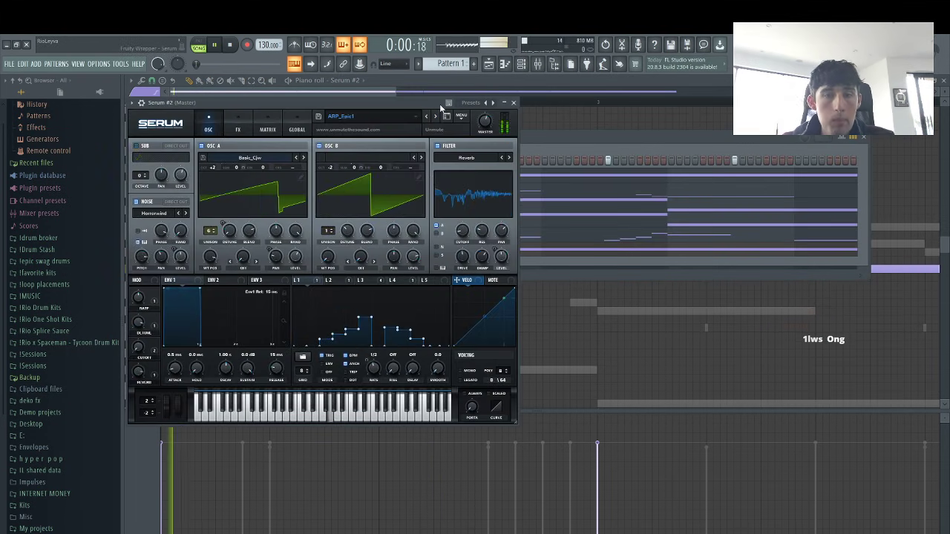
click(434, 115)
click(426, 116)
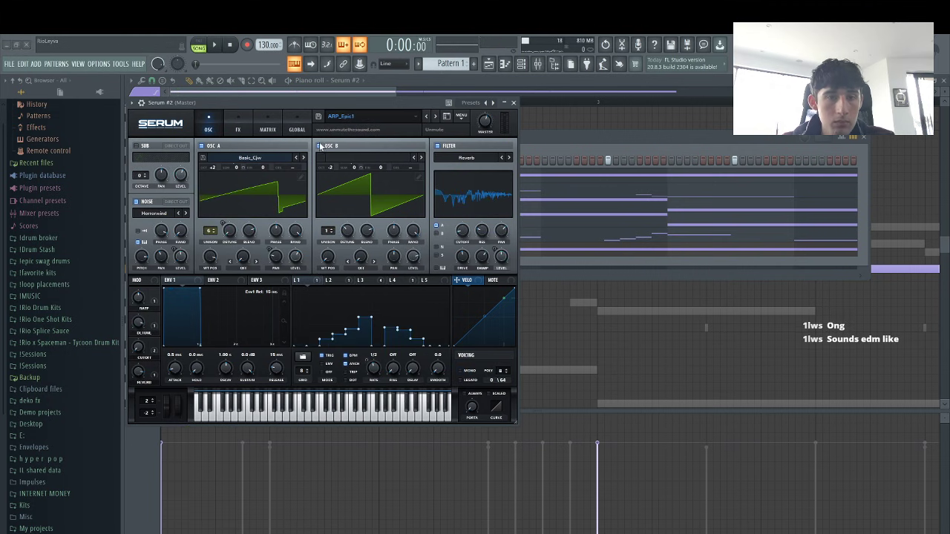
Audition the Serum #2 channel and lower both of its long notes one octave to G4
click(370, 95)
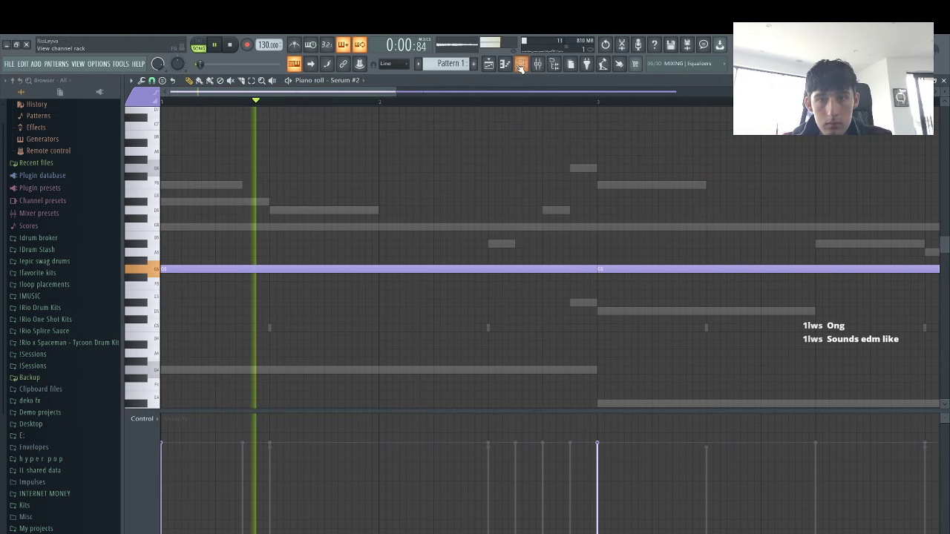
key(space)
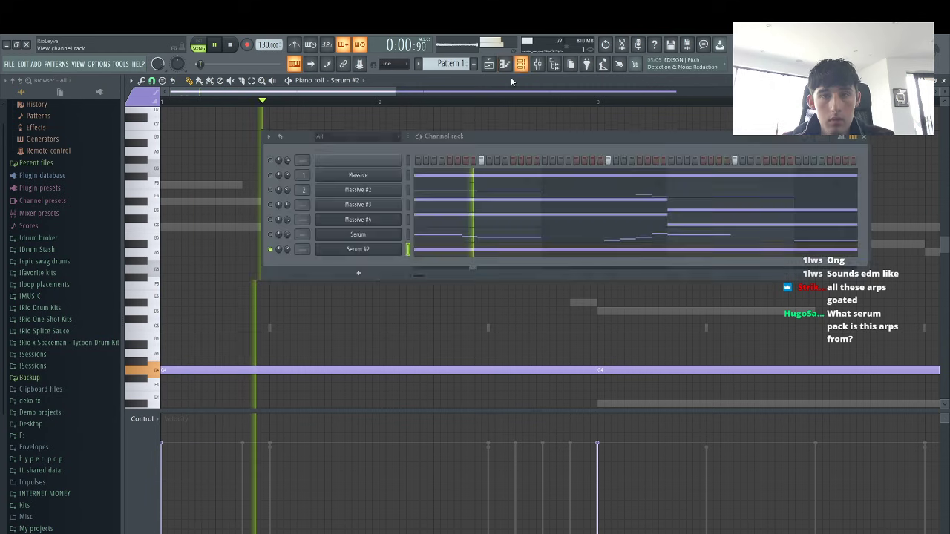
key(F6)
Unmute Massive #3, Massive #4, Serum, Massive #2 and Massive one after another during playback
click(270, 204)
click(270, 219)
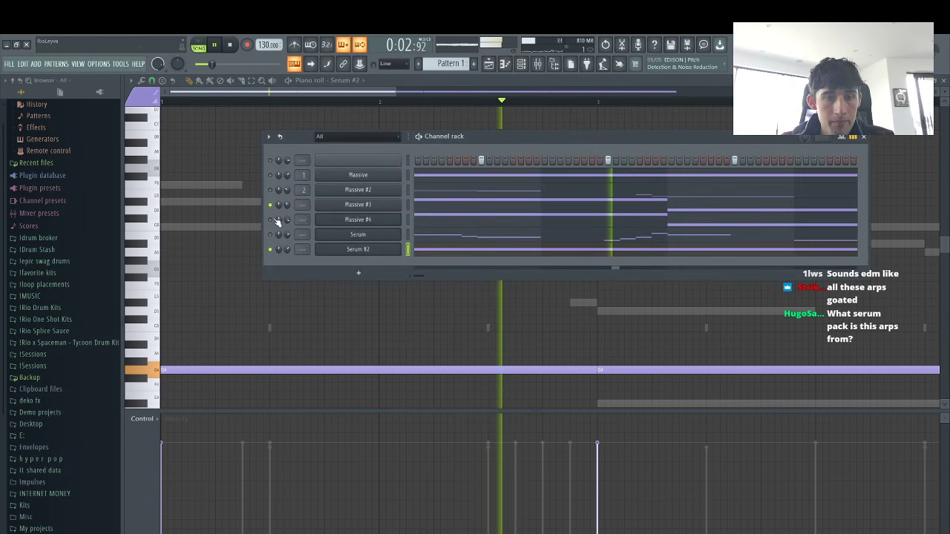
click(270, 234)
click(271, 190)
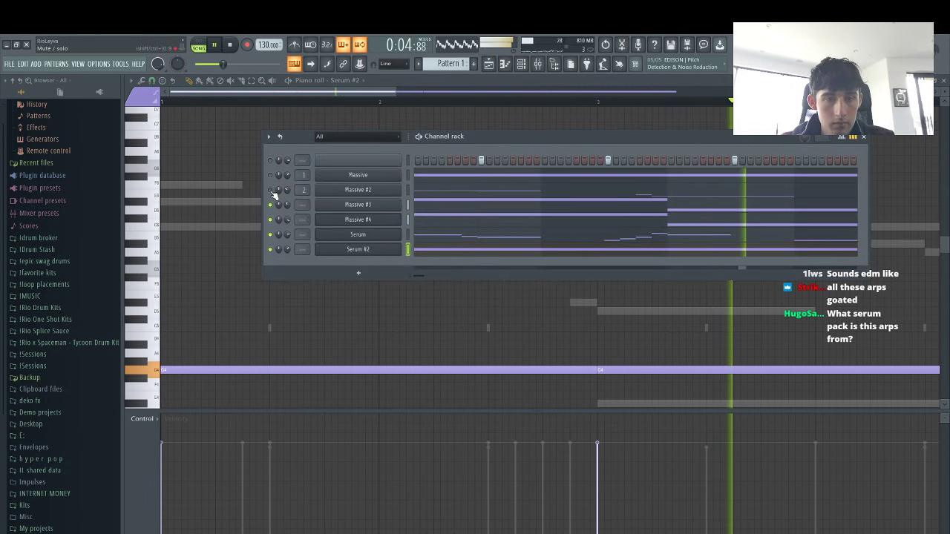
click(271, 176)
key(space)
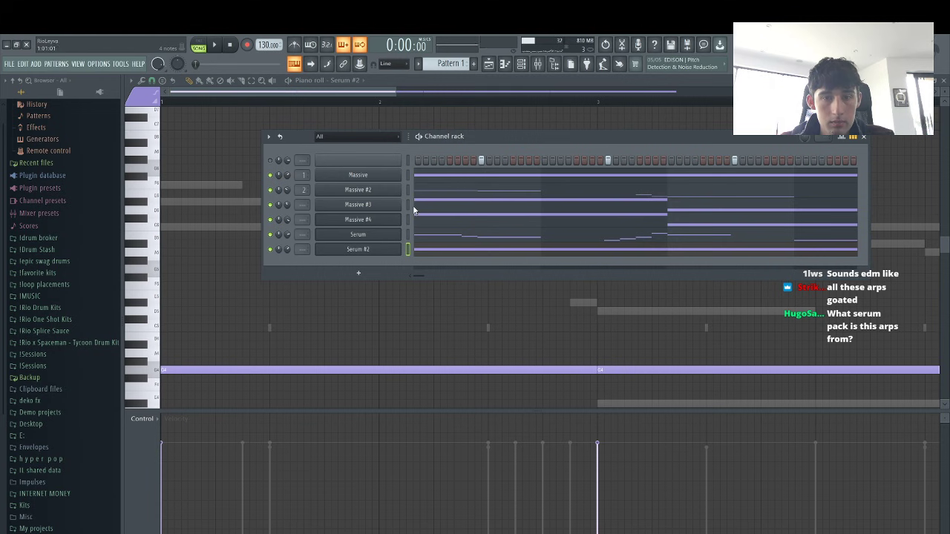
Rebalance the mix by lowering the Massive #2 and Massive #4 levels and raising Massive #3, bringing tracks back in from the soloed Massive
click(551, 66)
key(space)
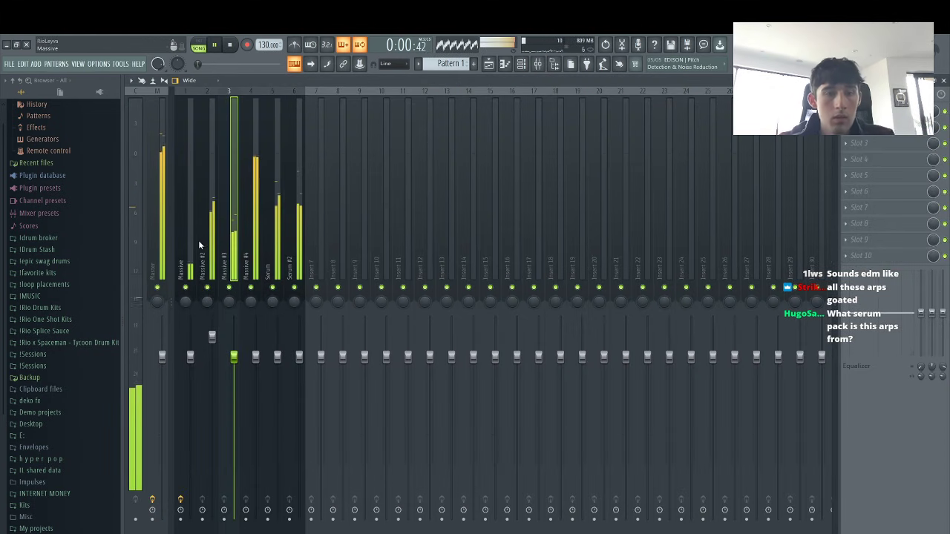
right_click(190, 281)
right_click(187, 287)
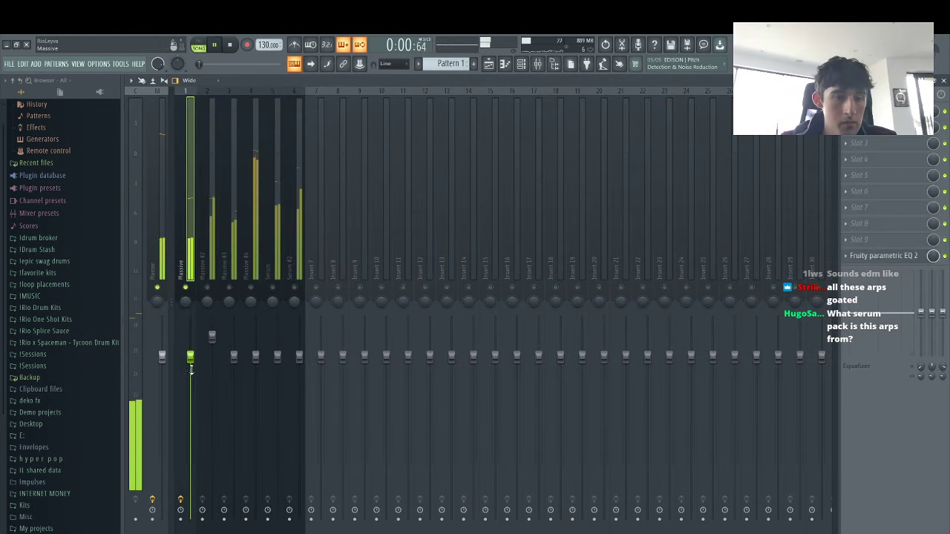
drag(213, 338, 233, 351)
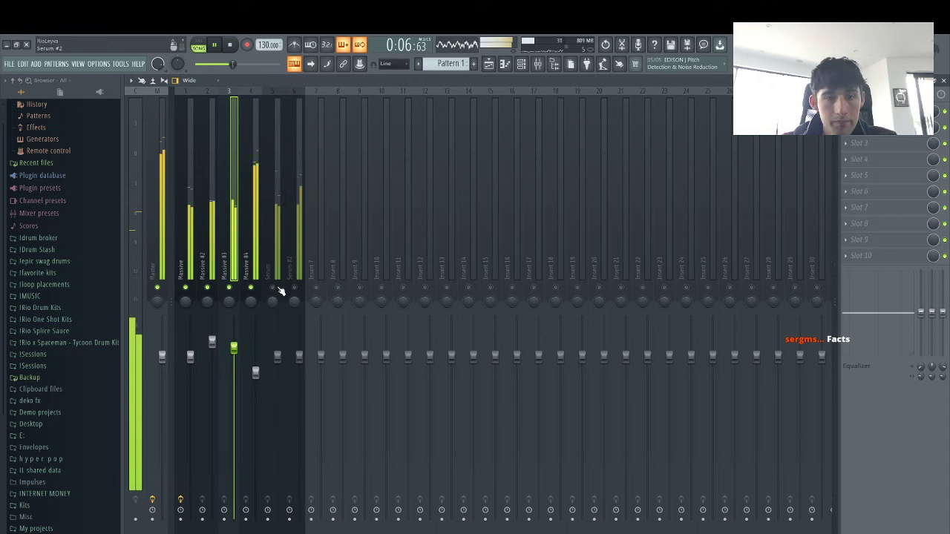
click(279, 358)
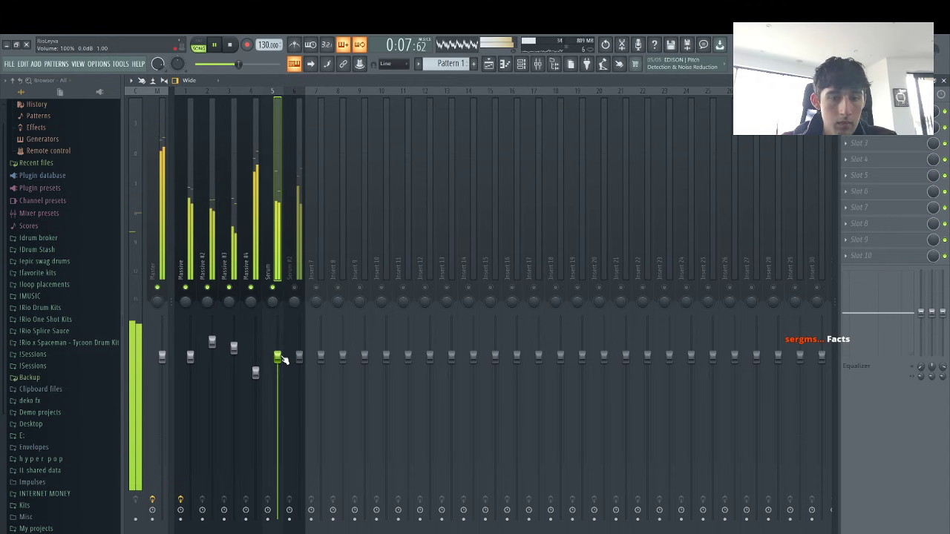
click(298, 292)
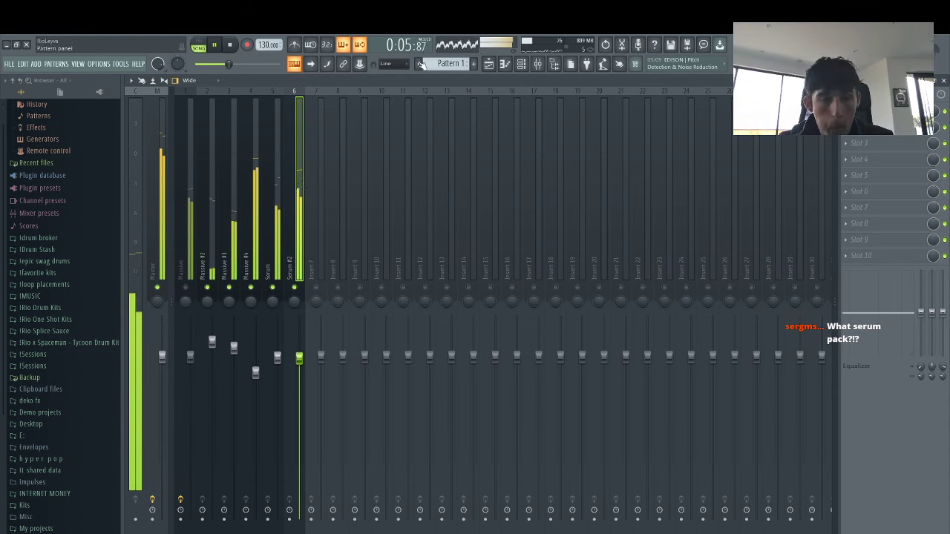
click(186, 287)
Split Pattern 1 by channel and lay the six resulting patterns on playlist tracks 1 to 6 from bar 1
click(488, 64)
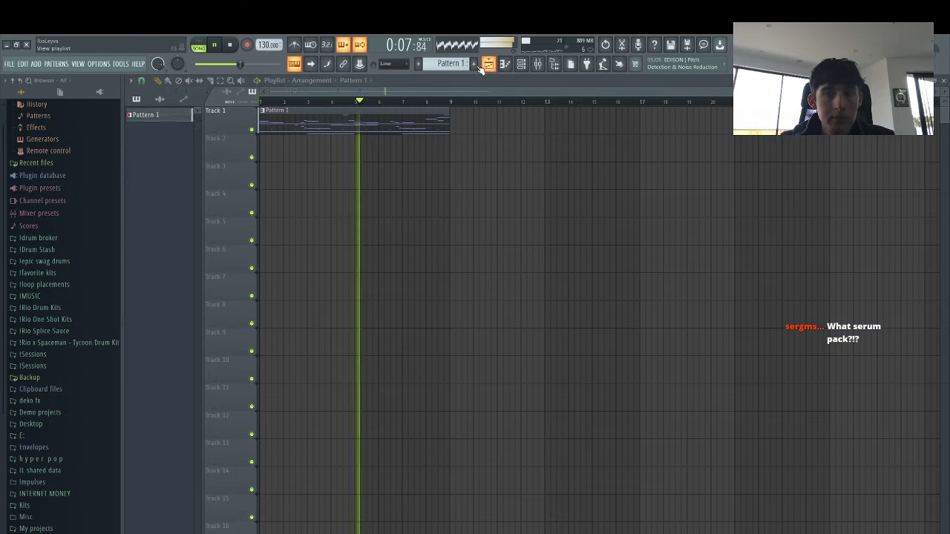
key(space)
click(419, 65)
click(488, 209)
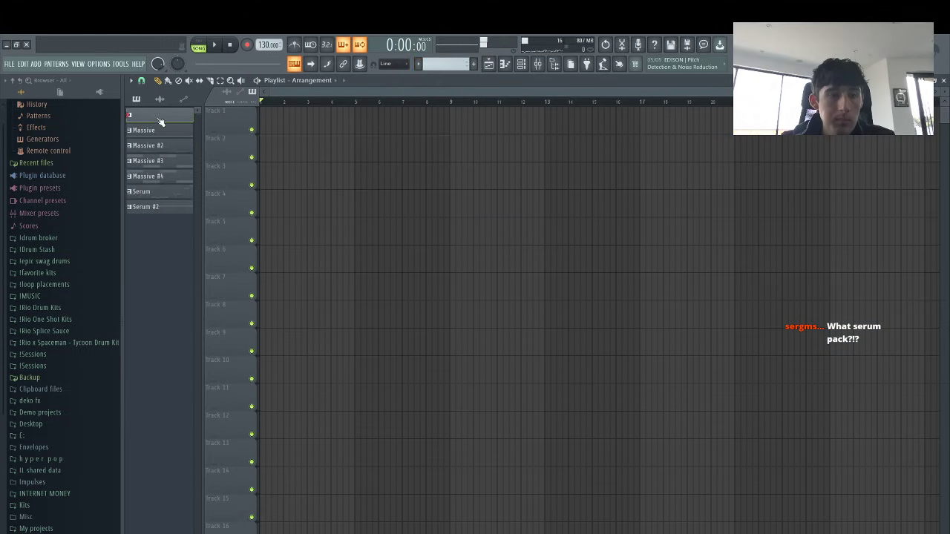
drag(169, 212, 265, 119)
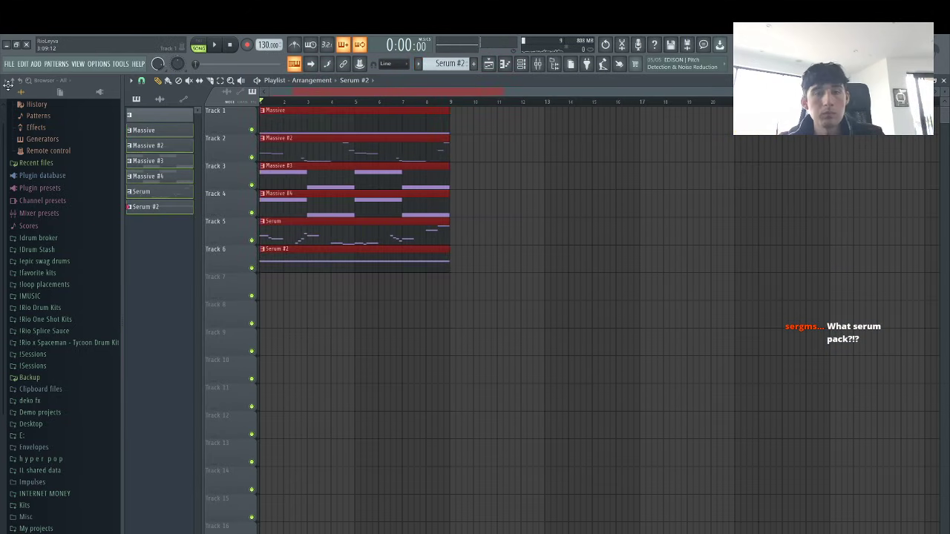
Duplicate the block of six clips six times along the playlist
key(ctrl+b)
key(ctrl+b)
key(ctrl+b)
key(ctrl+b)
key(ctrl+b)
key(ctrl+b)
drag(544, 92, 266, 92)
Delete every clip except Massive from the first eight bars of the arrangement
right_click(310, 151)
key(space)
drag(394, 146, 216, 157)
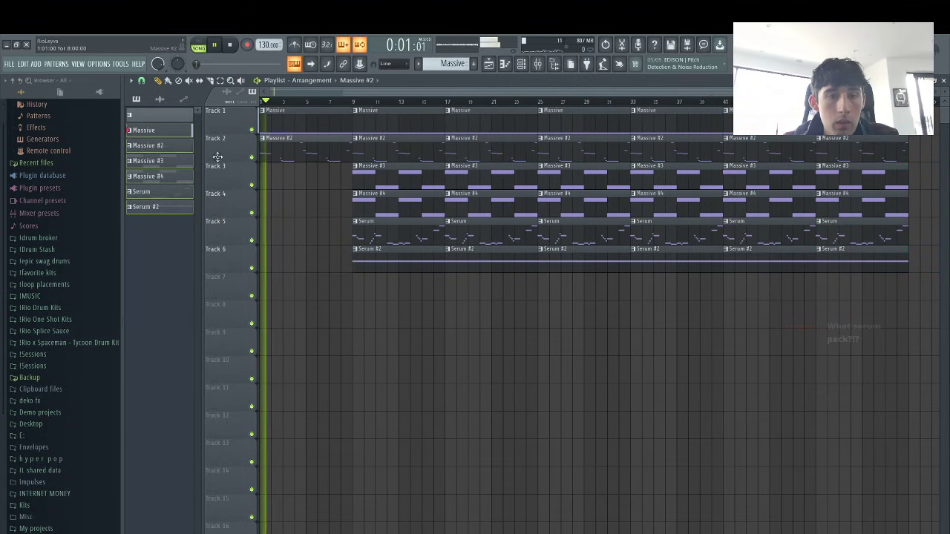
right_click(309, 141)
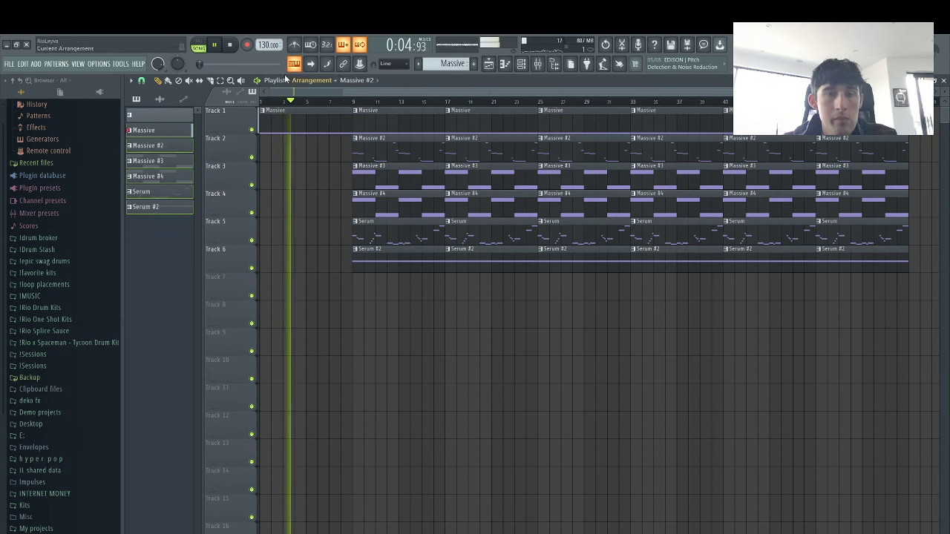
Place four-bar Massive #3 and Massive #4 clips at bar 5 on tracks 3 and 4
drag(402, 203, 312, 166)
key(e)
drag(272, 213, 289, 175)
Lower the Massive #4 mixer level slightly and return to the playlist
click(537, 64)
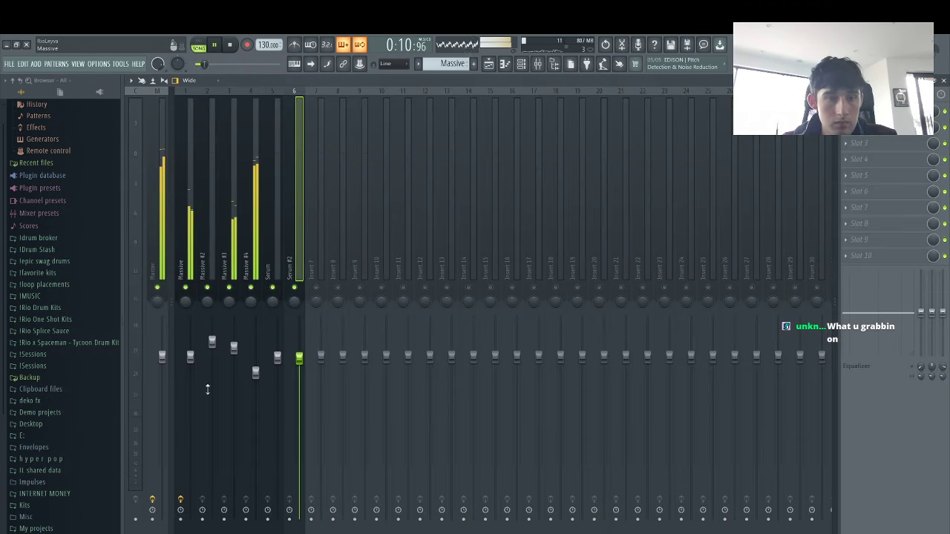
drag(255, 377, 256, 382)
click(489, 65)
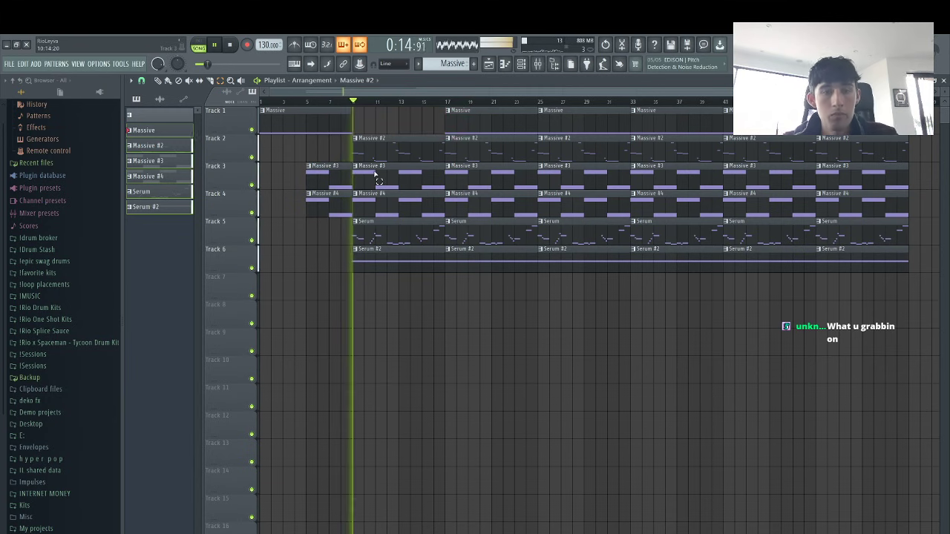
Try the section at bar 9 without its Serum clip, playing it from there, and put the clip back
right_click(413, 236)
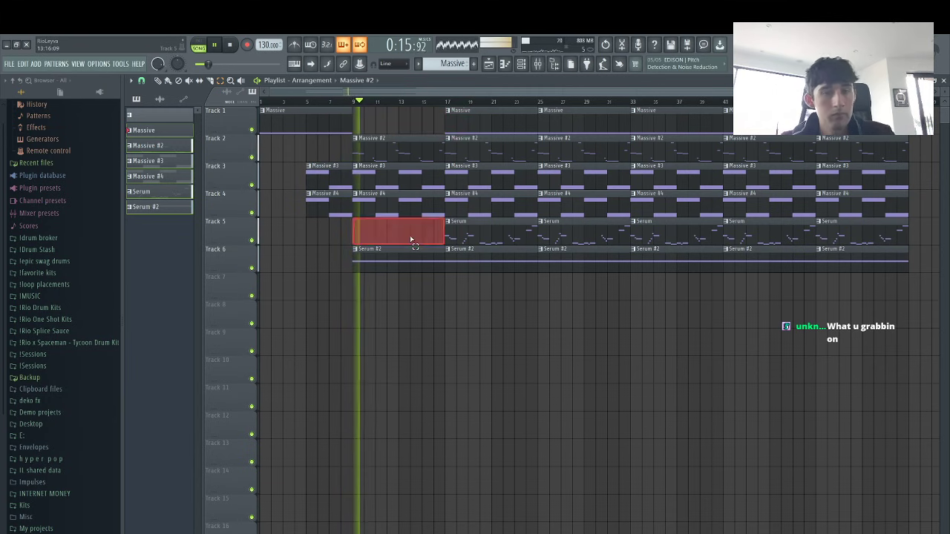
click(352, 102)
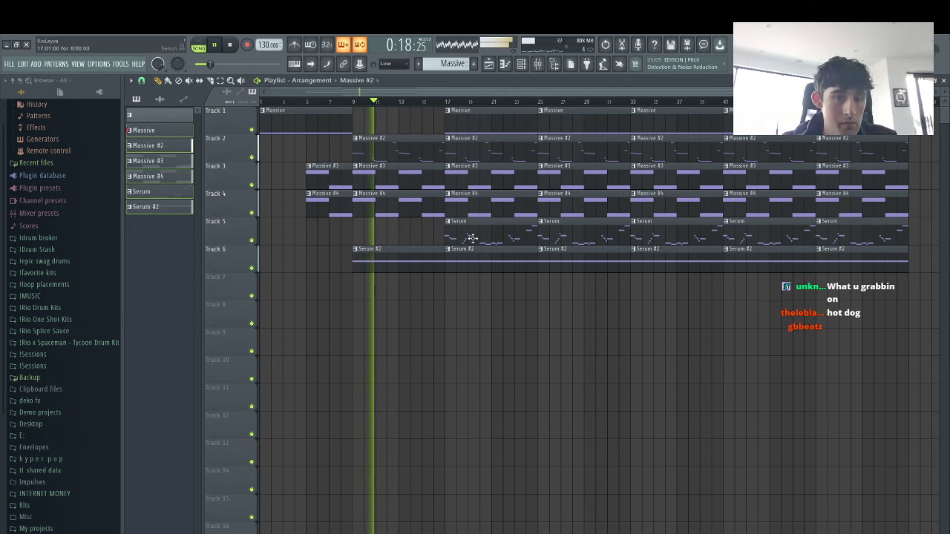
click(359, 243)
drag(359, 243, 389, 234)
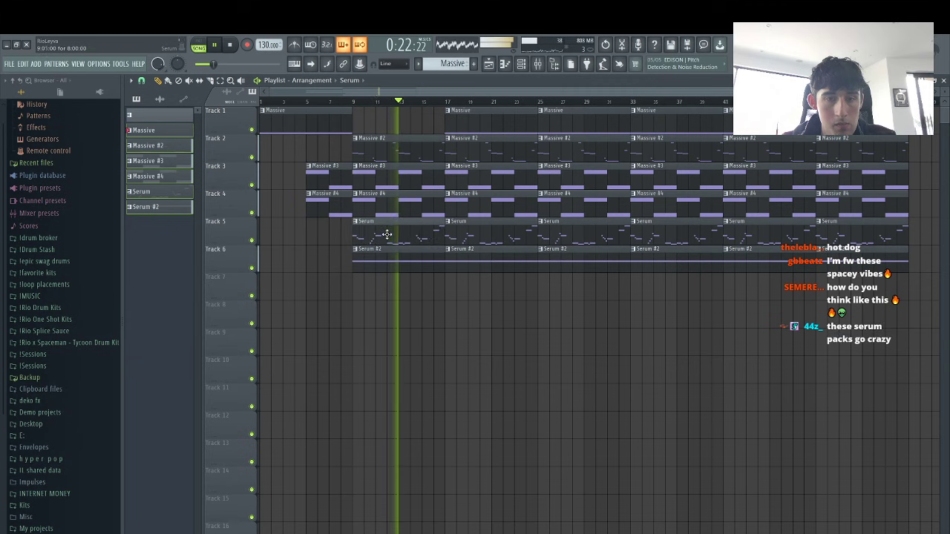
Delete the Serum #2 and Serum clips at bar 9, keep Massive #2 there, and play from bar 9
right_click(408, 262)
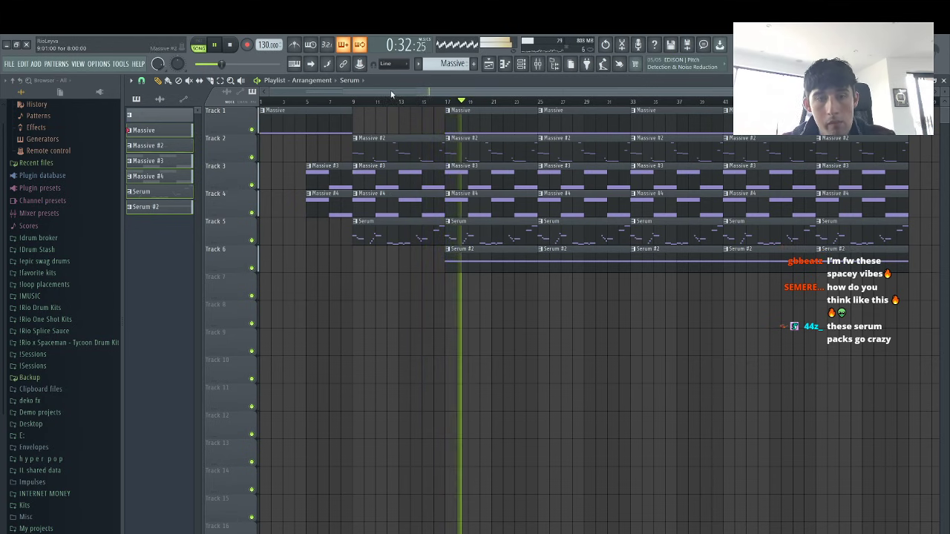
click(353, 100)
right_click(403, 152)
key(space)
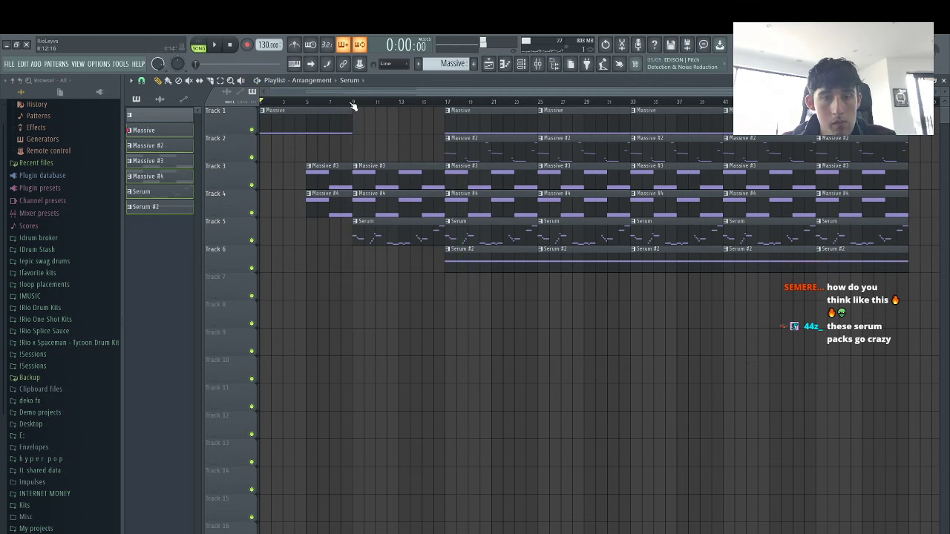
key(ctrl+z)
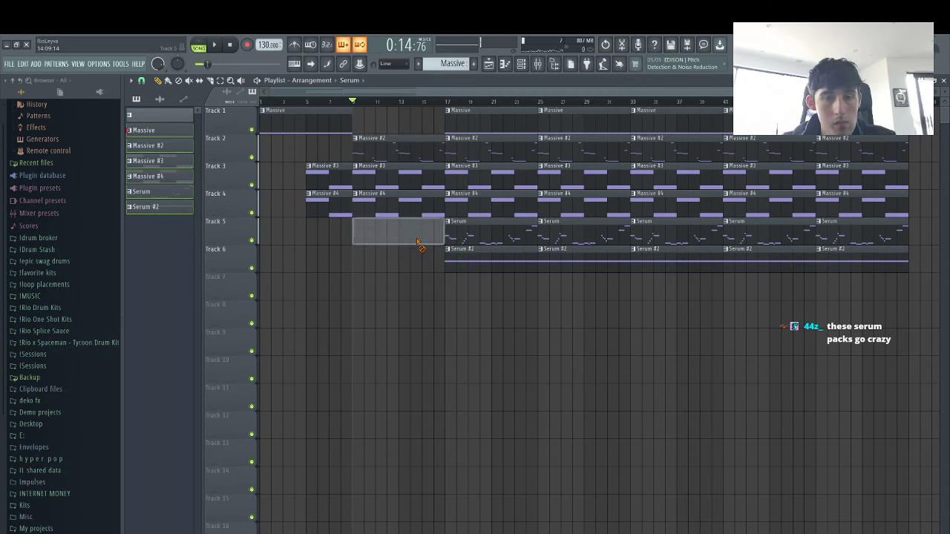
right_click(408, 232)
key(space)
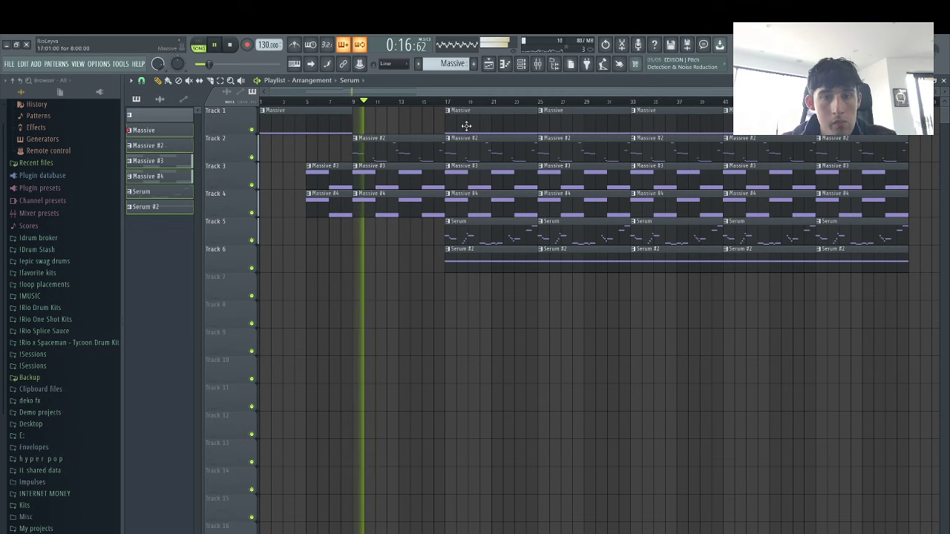
Duplicate the opening Massive clip to bar 9, delete the Massive #3 and Massive #4 clips there, and replay the section
ctrl+click(321, 122)
key(ctrl+b)
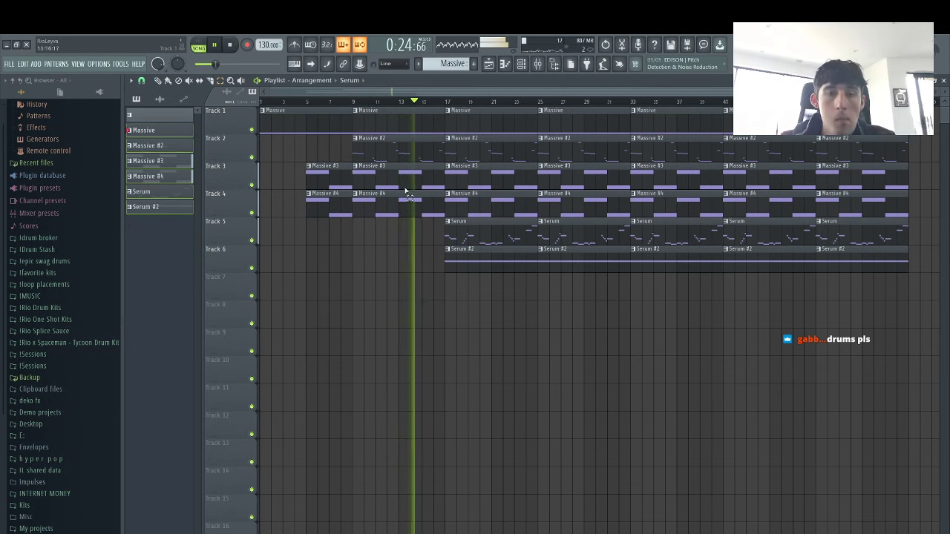
drag(403, 187, 387, 225)
key(Delete)
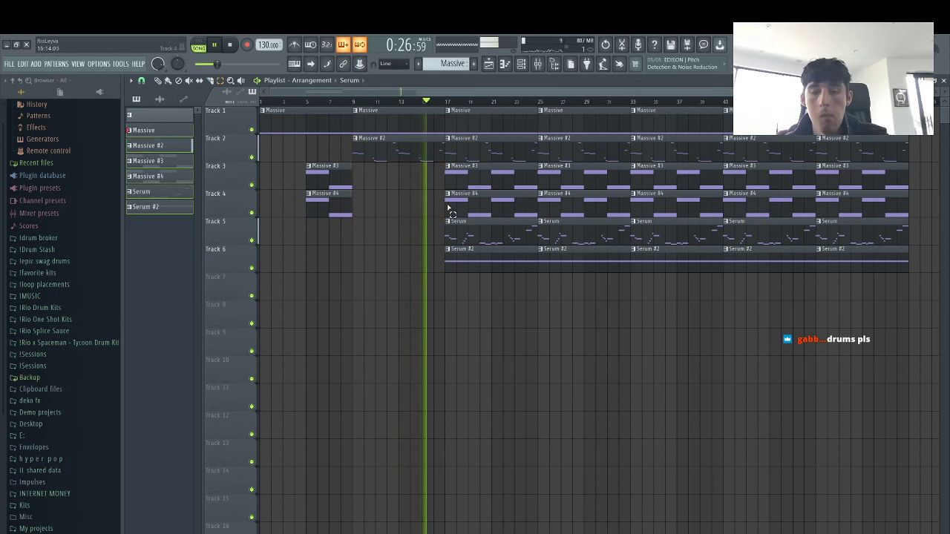
key(space)
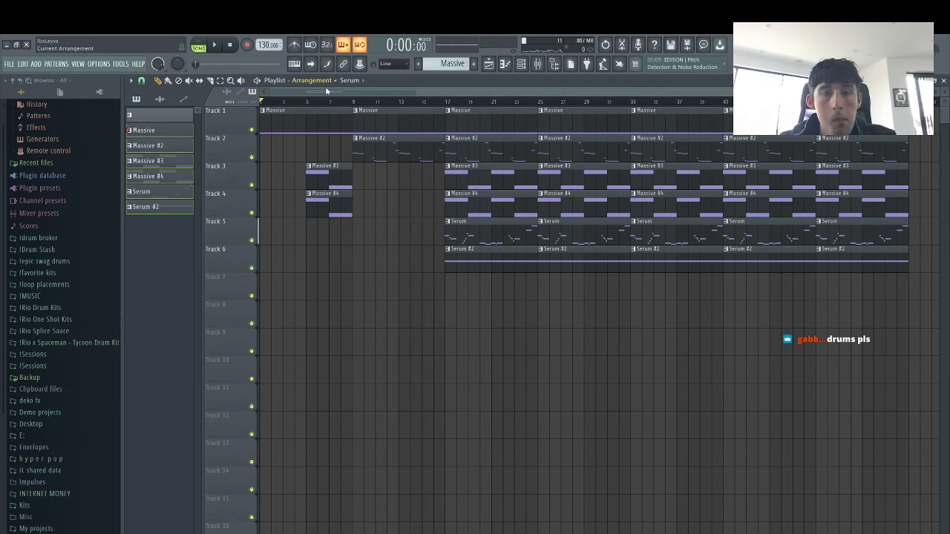
key(space)
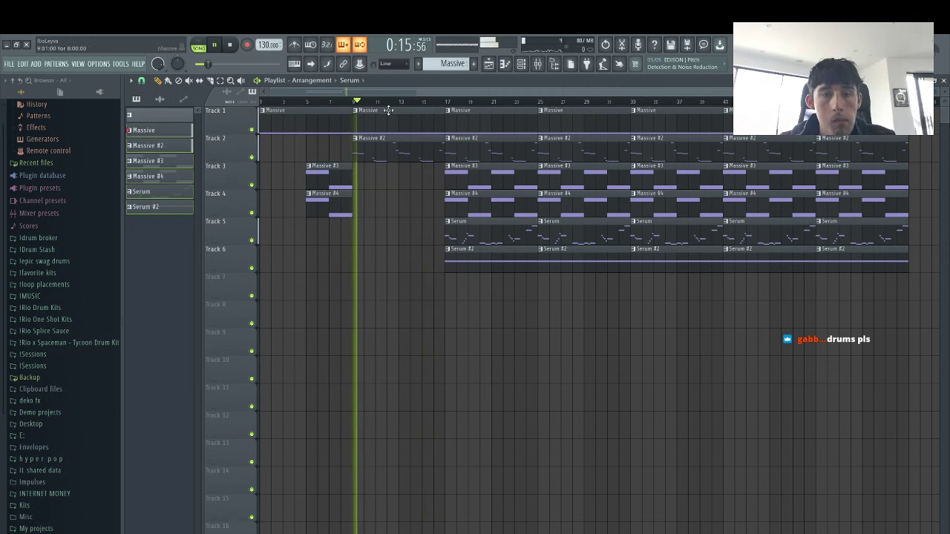
Delete the Massive #3, Massive #4 and Massive clips at bar 17 and play from there
key(space)
click(446, 102)
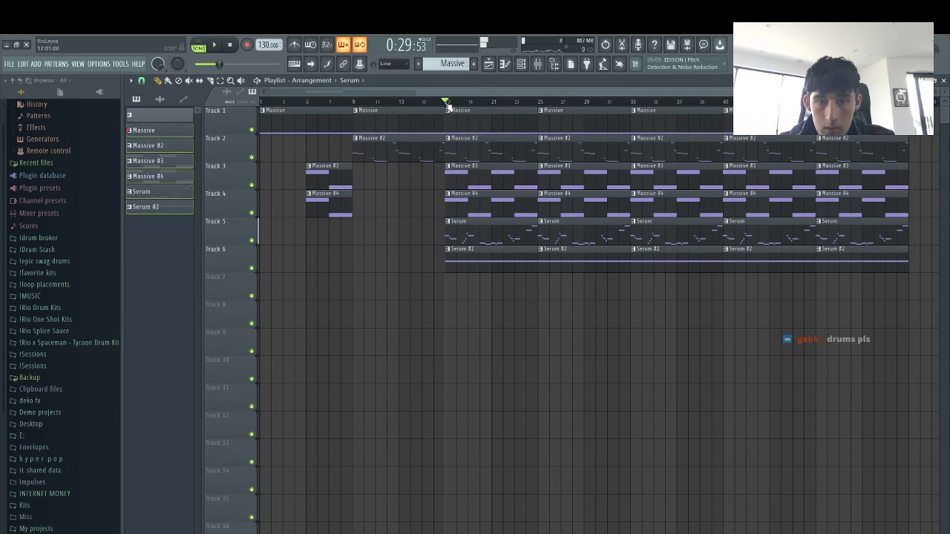
right_click(467, 180)
right_click(471, 208)
key(space)
right_click(487, 121)
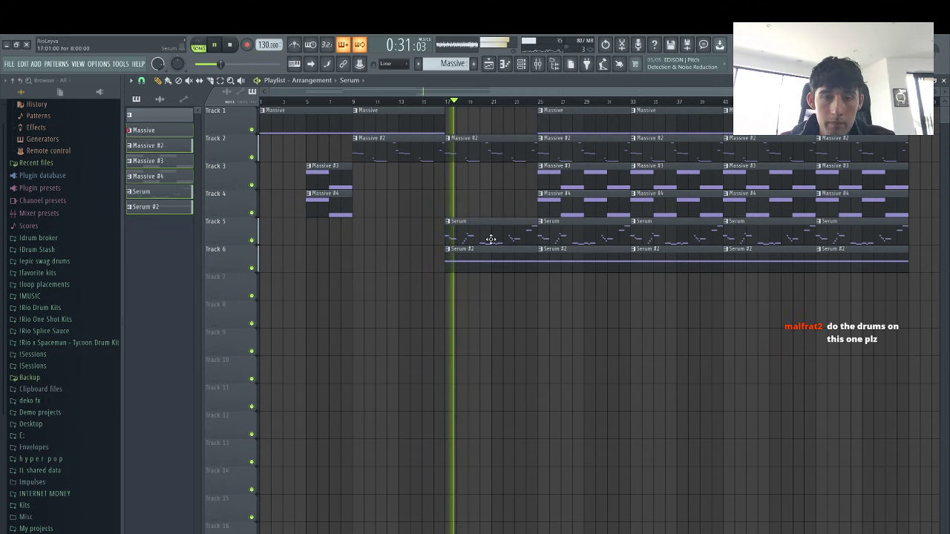
Delete the Serum #2 and Massive #2 clips at bar 25 and play from there
key(space)
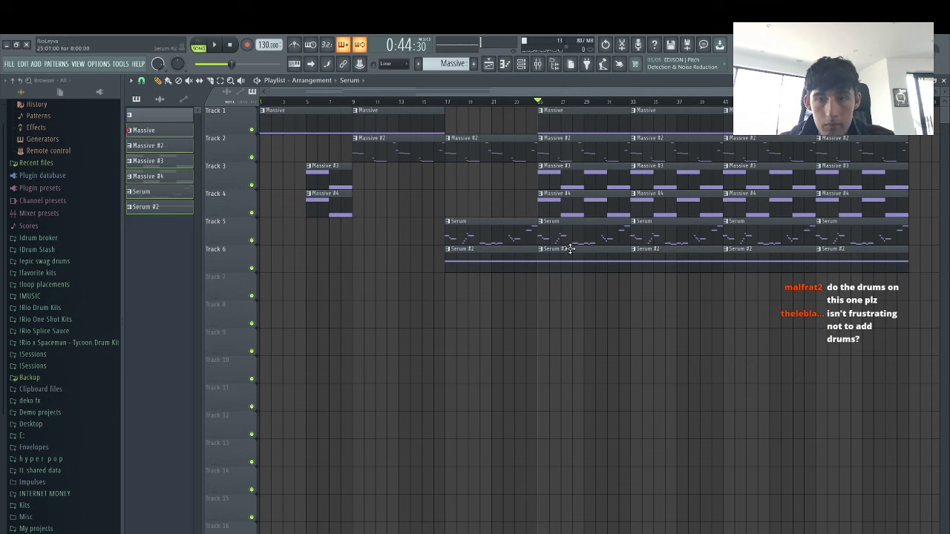
right_click(569, 249)
right_click(577, 152)
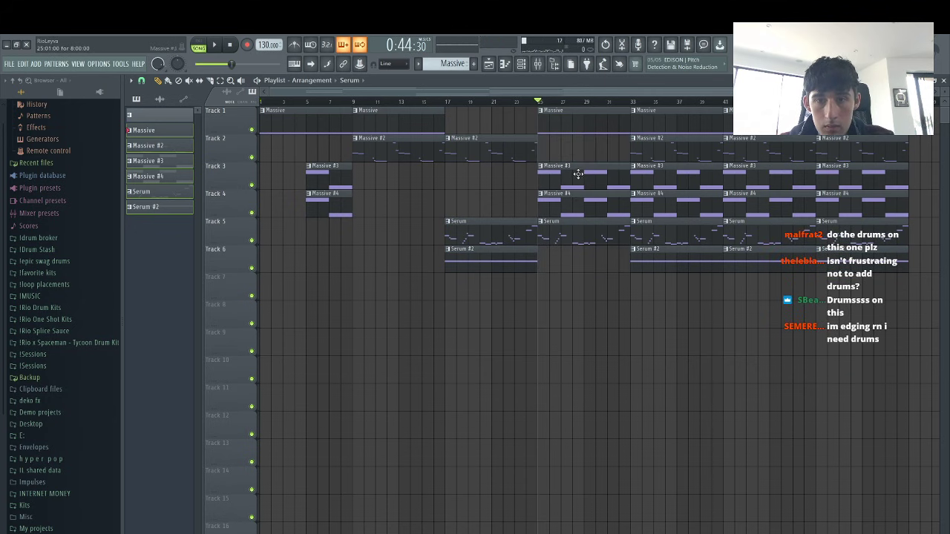
key(space)
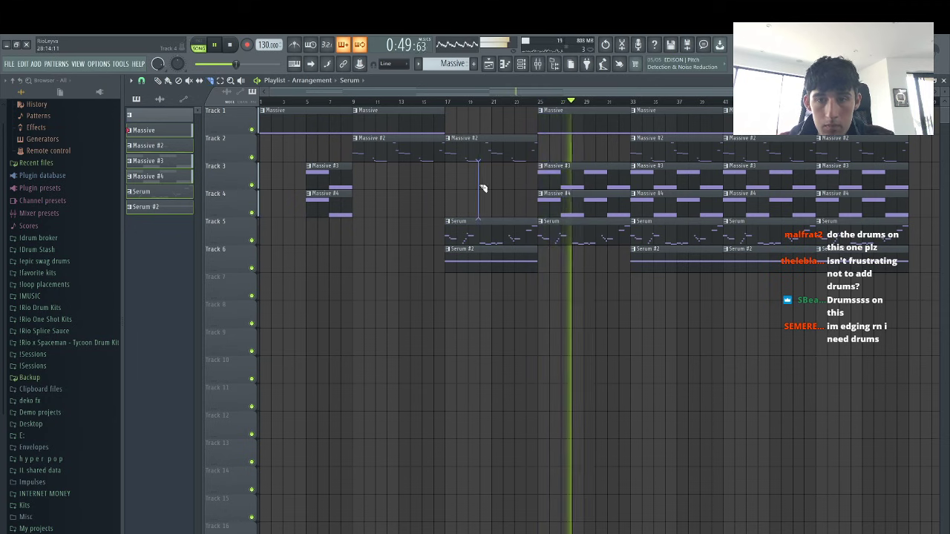
Delete the Massive #3, Massive #4, Serum and Massive clips at bar 33, keeping Massive #2 and Serum #2 there
drag(587, 178, 465, 185)
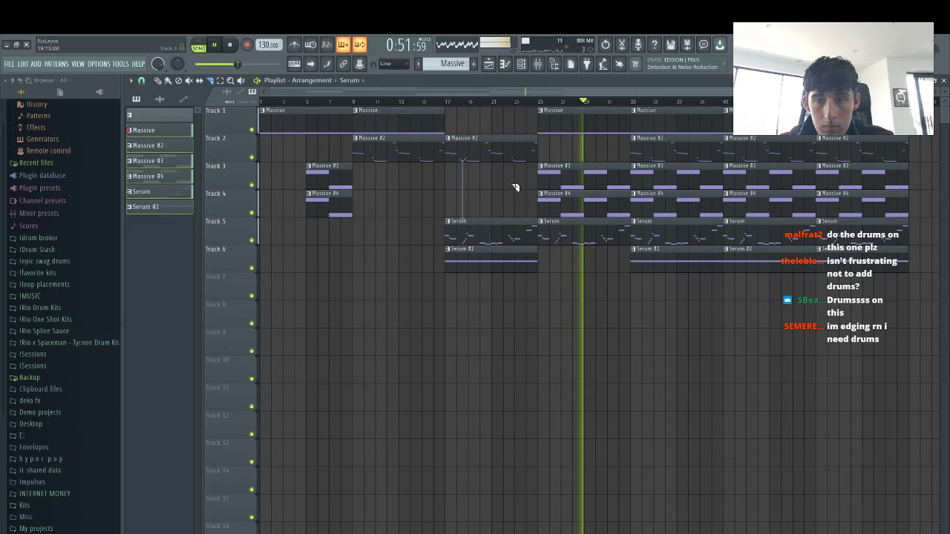
drag(659, 200, 661, 184)
key(Delete)
click(669, 238)
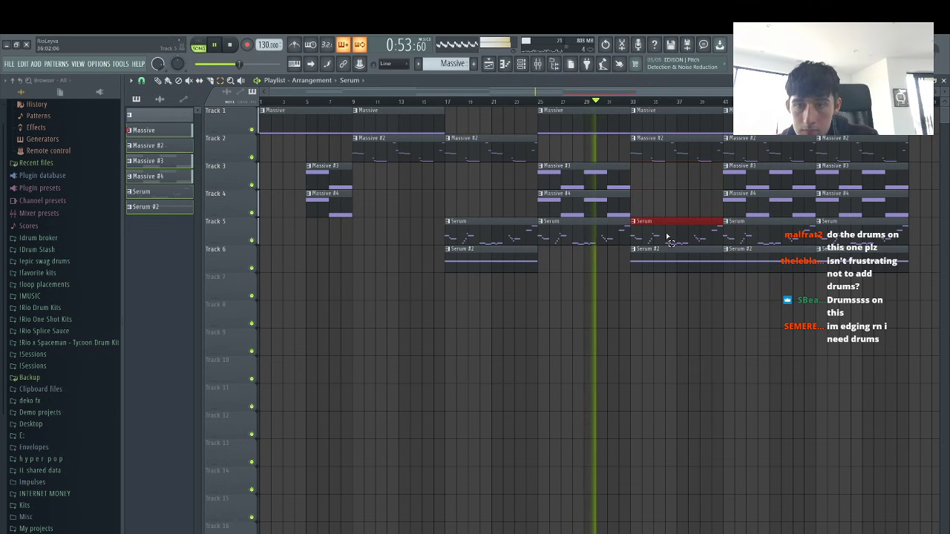
key(Delete)
click(669, 151)
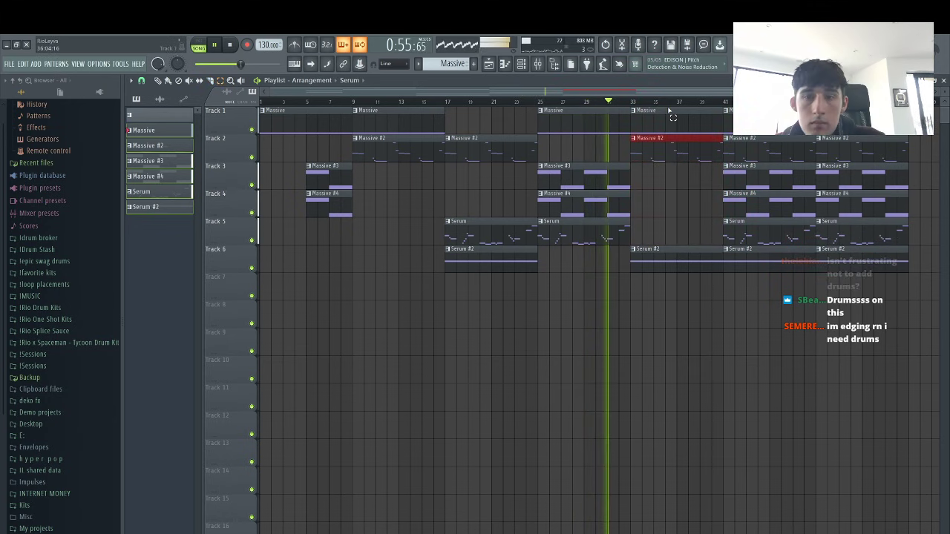
click(663, 117)
key(Delete)
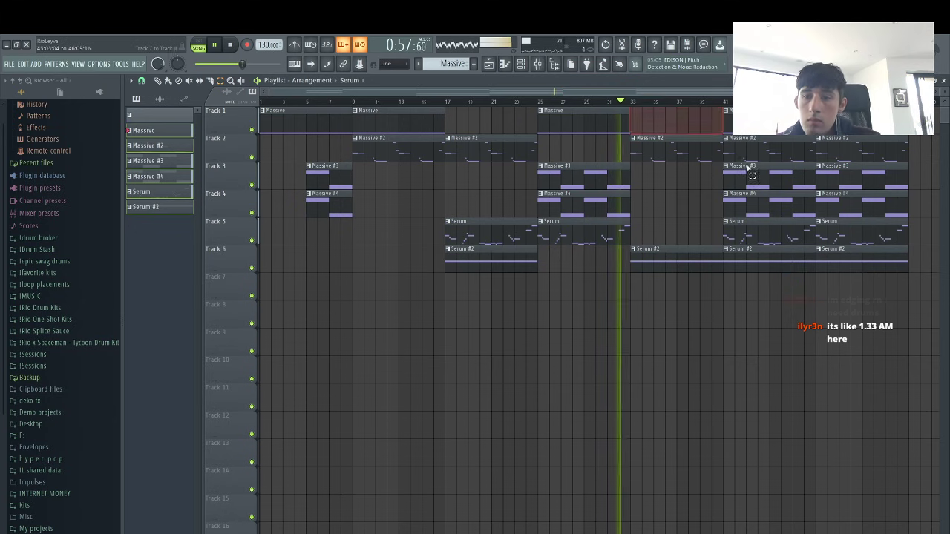
Delete all clips at bar 41 and duplicate the full clip stack at bar 49 six times
drag(784, 301, 751, 123)
key(Delete)
drag(889, 327, 852, 123)
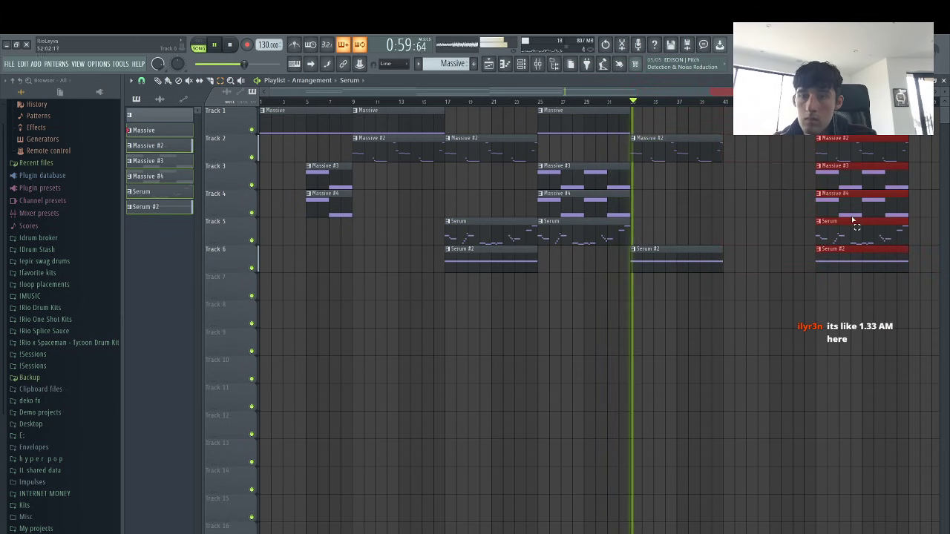
key(ctrl+b)
key(ctrl+b)
key(ctrl+b)
key(ctrl+b)
key(ctrl+b)
key(ctrl+b)
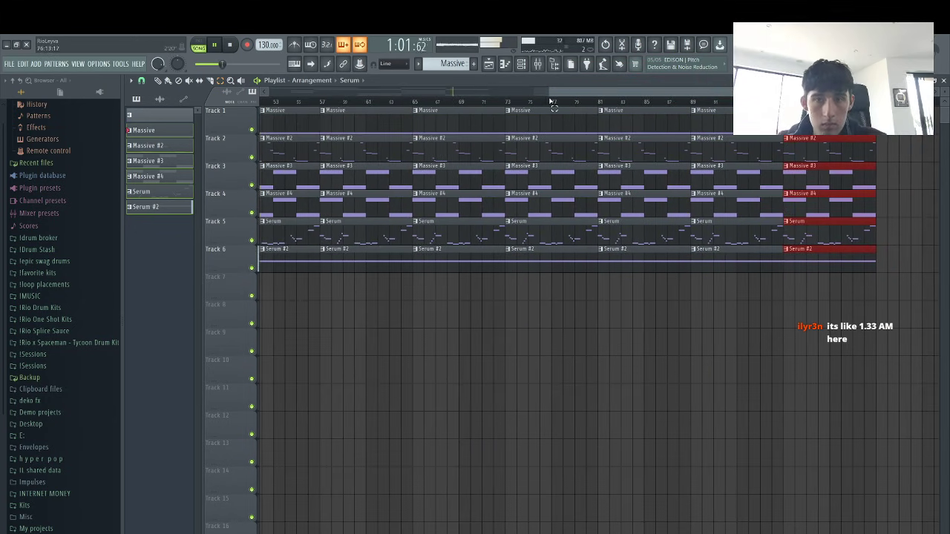
Delete clips from the duplicated stacks so only Massive stays at bar 49 and only Massive #2 at bar 57
drag(550, 92, 270, 92)
drag(567, 300, 631, 116)
key(Delete)
key(Delete)
drag(627, 177, 637, 256)
key(Delete)
Delete surrounding clips so only Massive #3 stays at bar 65 and only Massive #4 at bar 73
drag(689, 151, 691, 98)
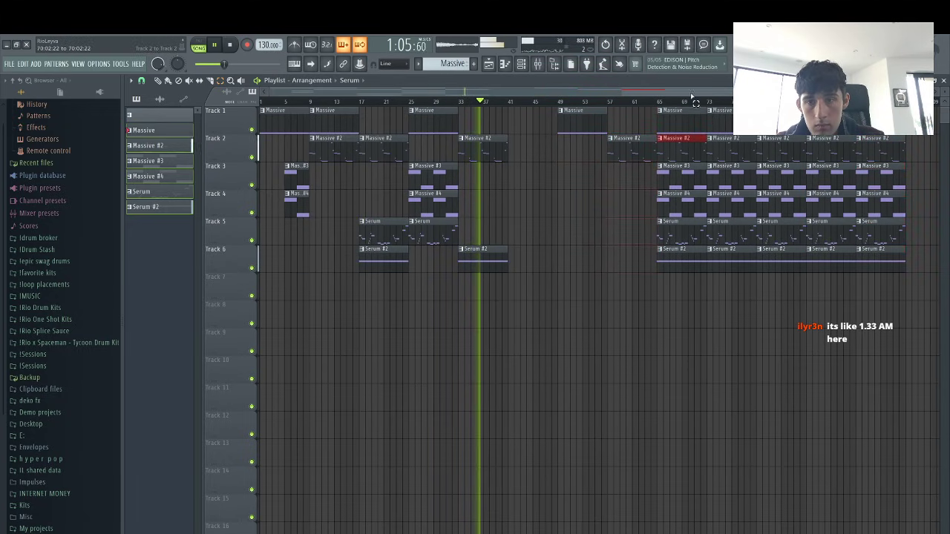
key(Delete)
drag(671, 204, 678, 368)
key(Delete)
drag(725, 178, 737, 117)
key(Delete)
drag(722, 233, 731, 281)
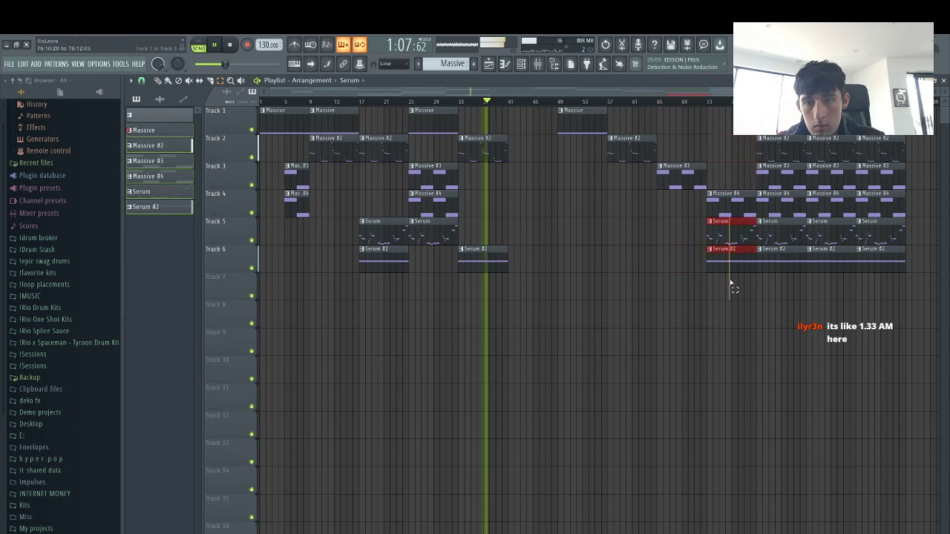
key(Delete)
Delete surrounding clips so only Serum stays at bar 81 and only Serum #2 at bar 89
drag(779, 207, 776, 119)
key(Delete)
drag(782, 260, 803, 265)
key(Delete)
drag(830, 231, 834, 152)
key(Delete)
Delete the entire clip stack at bar 97 and stop playback
drag(880, 296, 883, 123)
key(Delete)
key(space)
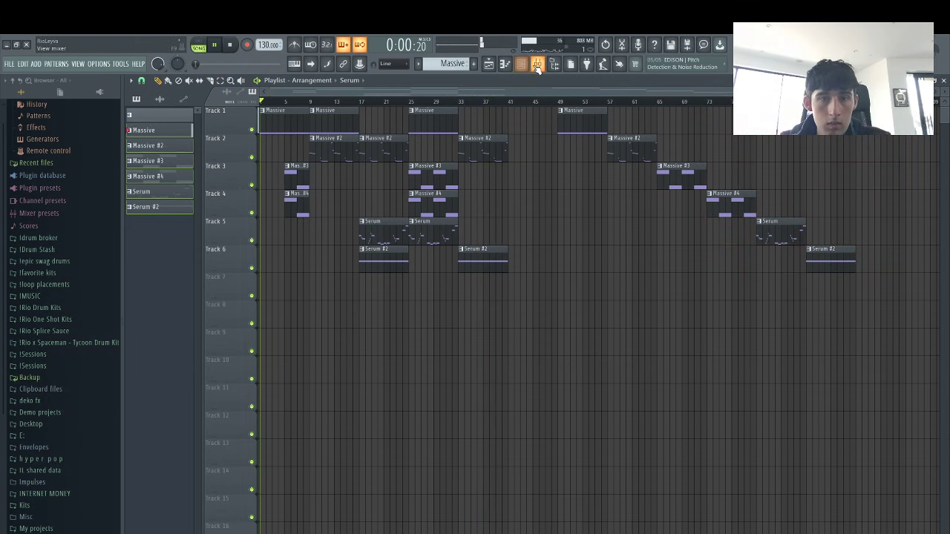
key(space)
Arm the Master mixer track, render the full song to an audio clip, and return to the playlist
click(537, 65)
click(153, 519)
key(alt+r)
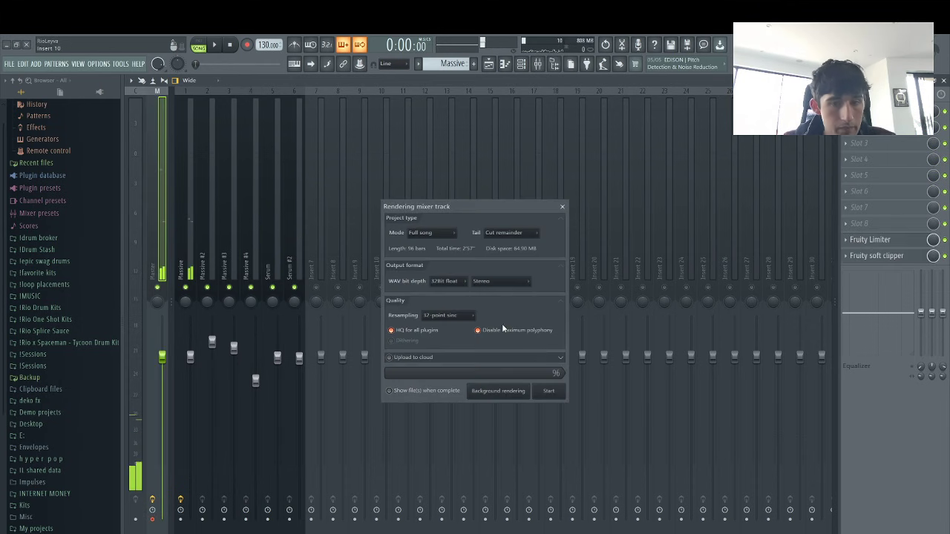
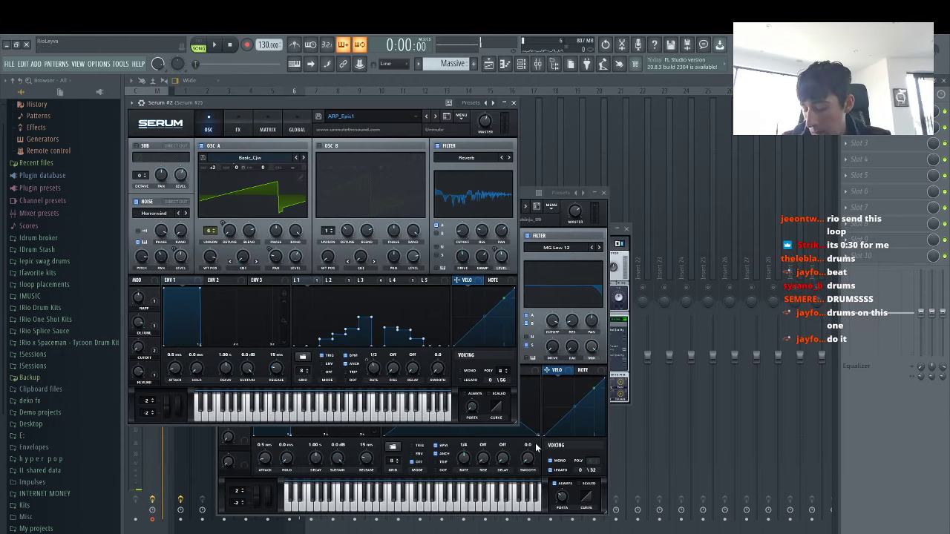
click(488, 64)
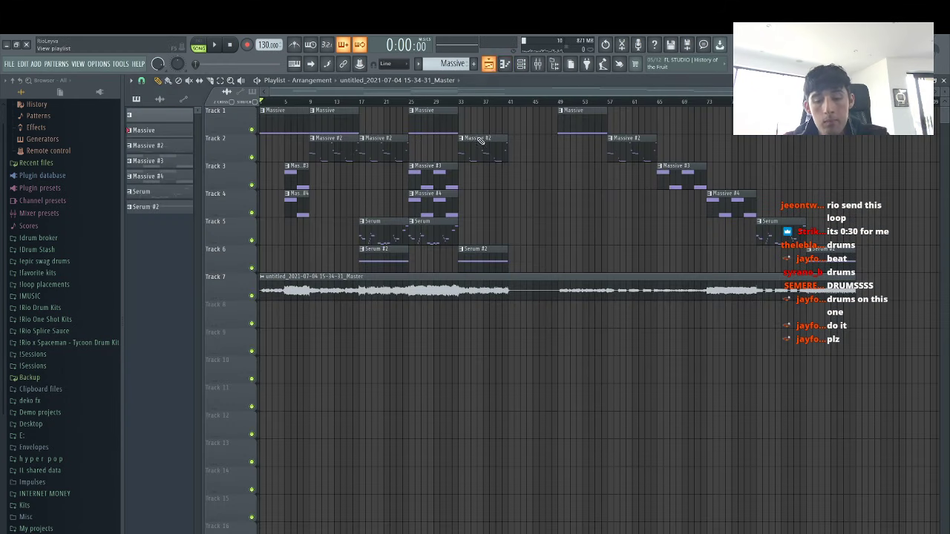
Solo Track 7 with the rendered master clip and open its audio in Edison
click(260, 293)
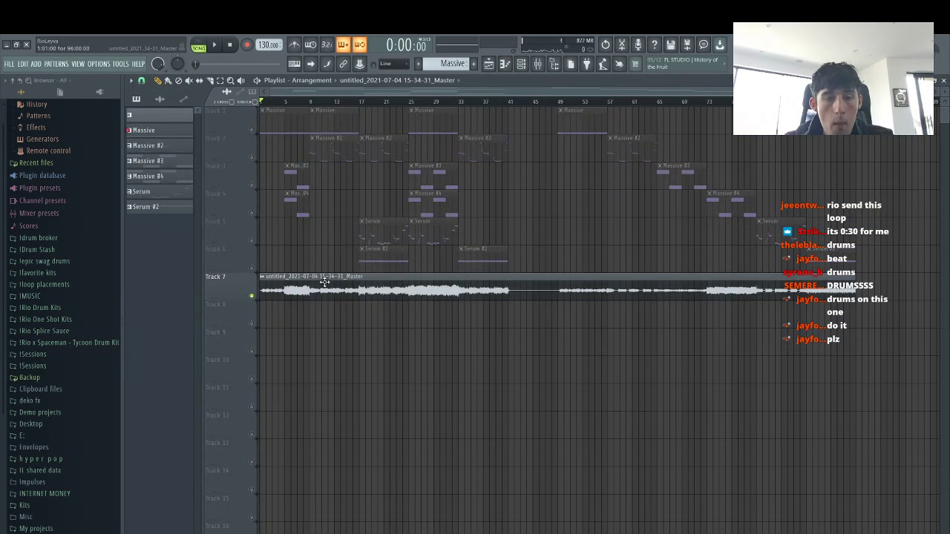
double_click(260, 293)
right_click(311, 282)
click(353, 323)
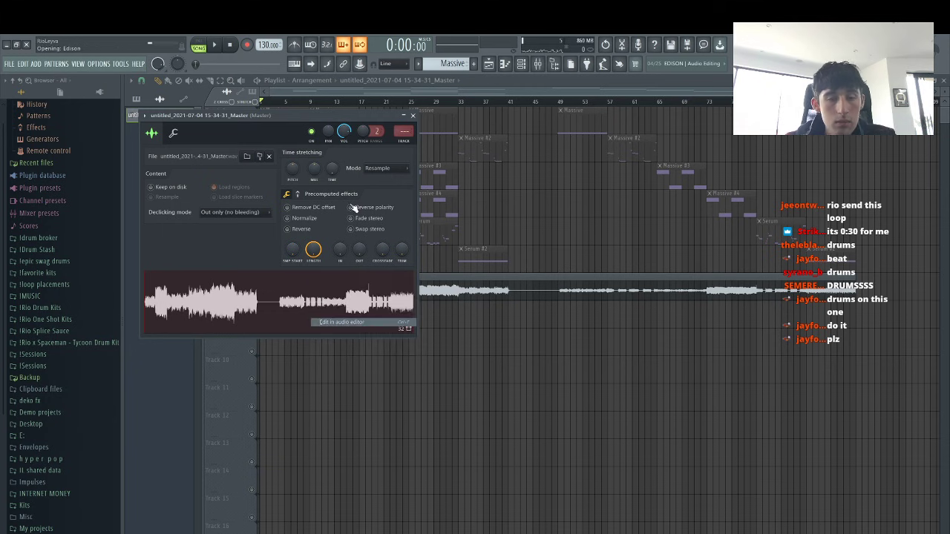
In the sample properties, set the title and filename to the producer's name followed by "_menace_130bpm"
click(308, 194)
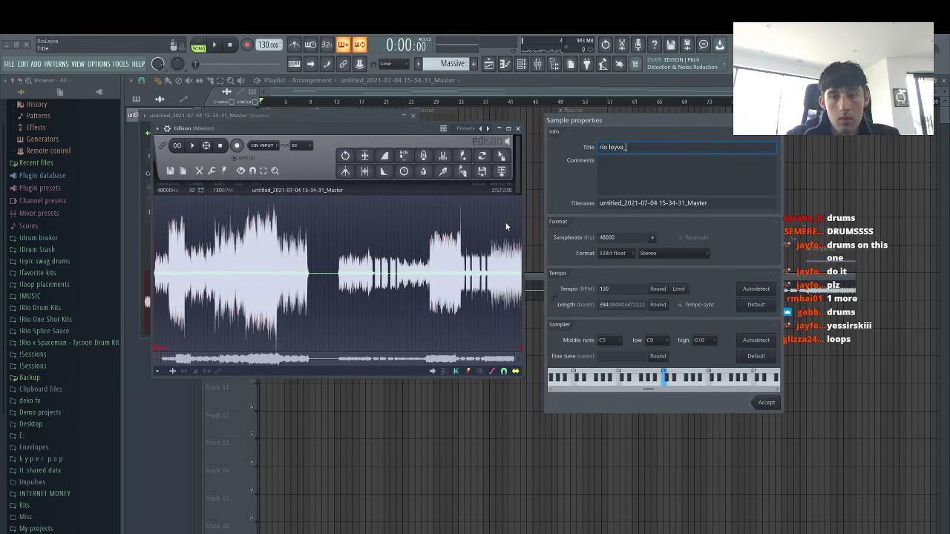
text(rio leyva_menace)
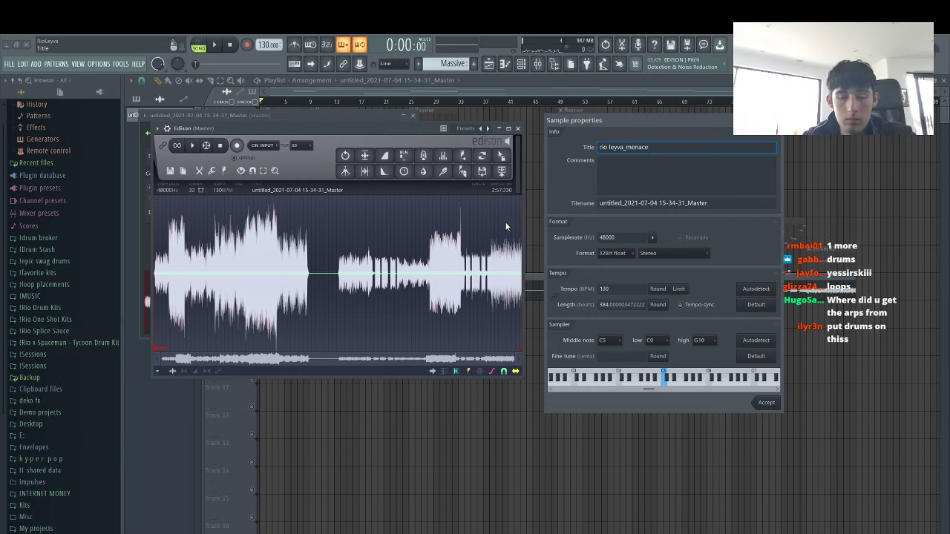
text(_130bpm)
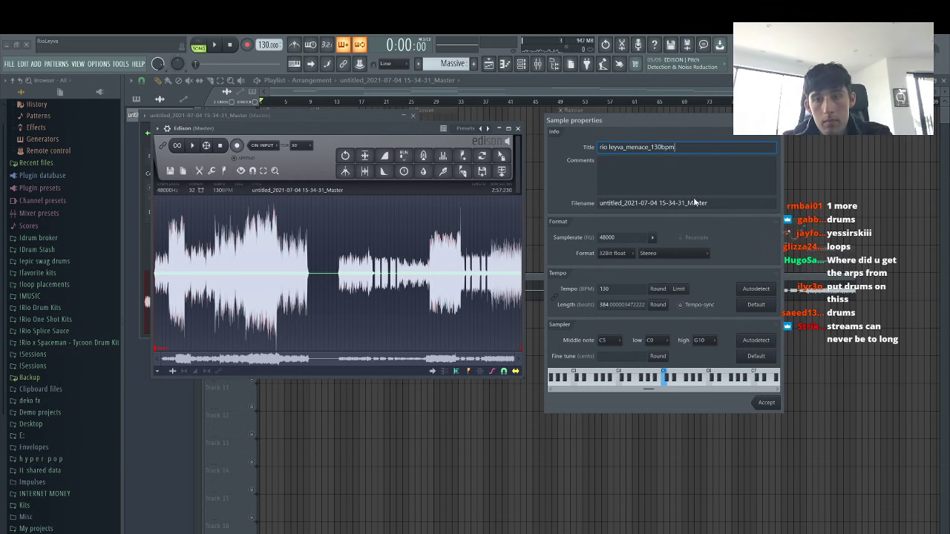
double_click(695, 203)
text(rio leyva_menace_130bpm)
Add the producer's Instagram handle to the sample comments and accept the properties
click(686, 178)
text(instagr)
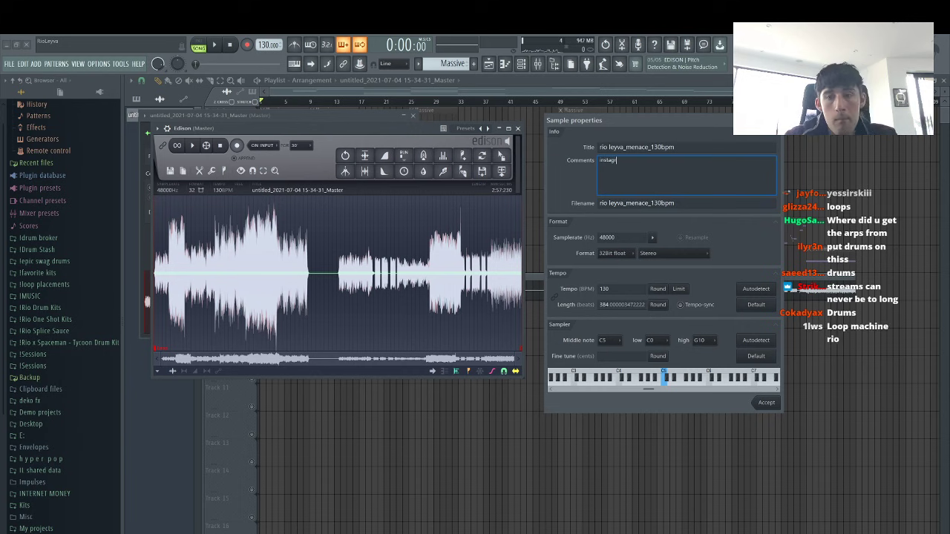
text(am: @rioleyva)
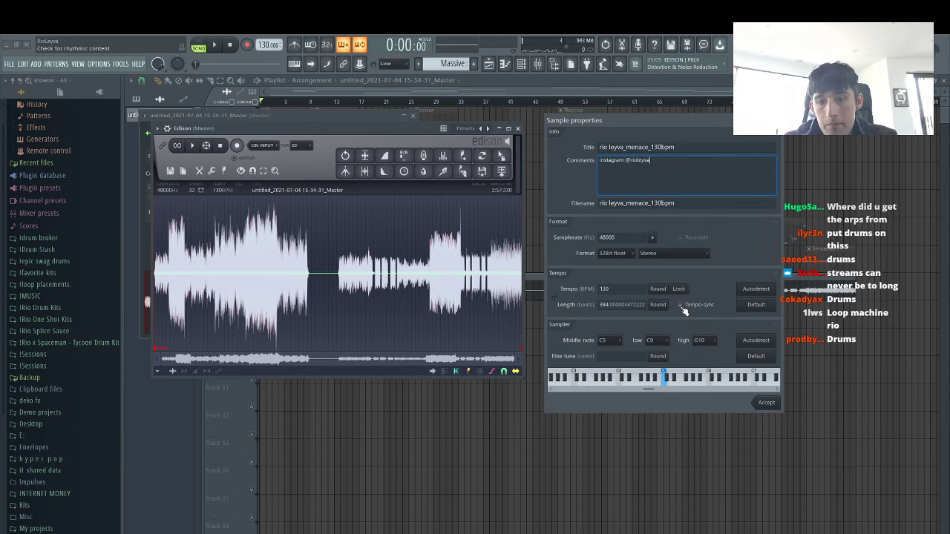
click(766, 402)
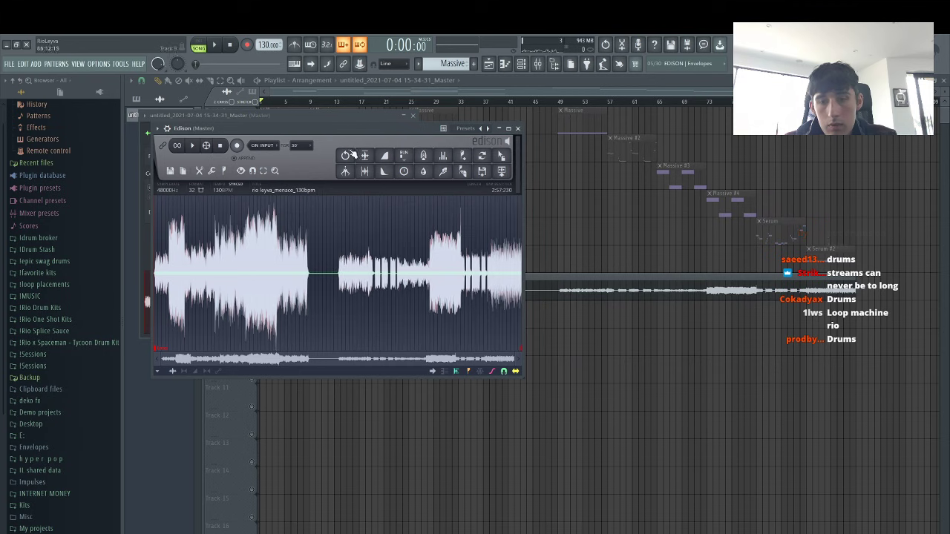
Save the edited menace sample as a WAV file in the "- Unsorted -" melodies folder
right_click(159, 349)
click(172, 361)
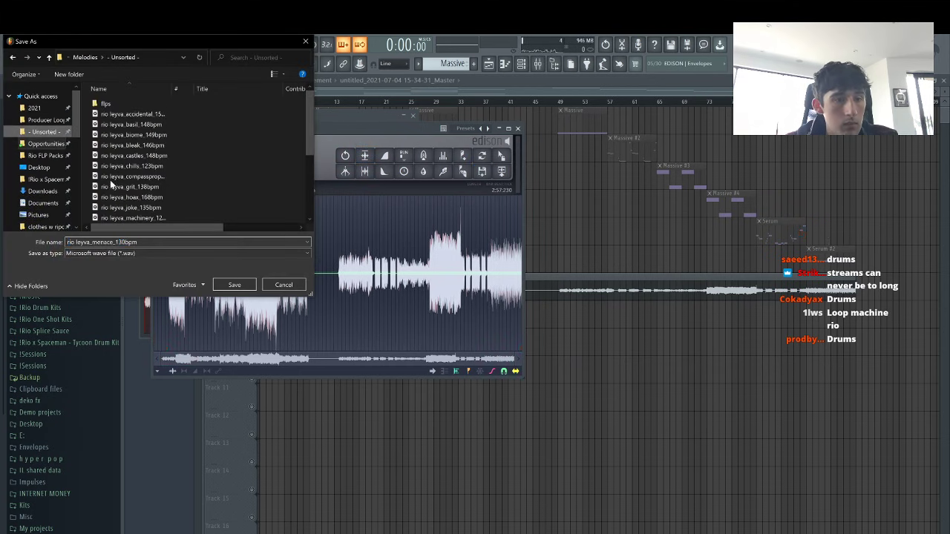
click(240, 284)
Start a new default project, saving the current one as the menace 130bpm .flp file in the flps folder
click(11, 66)
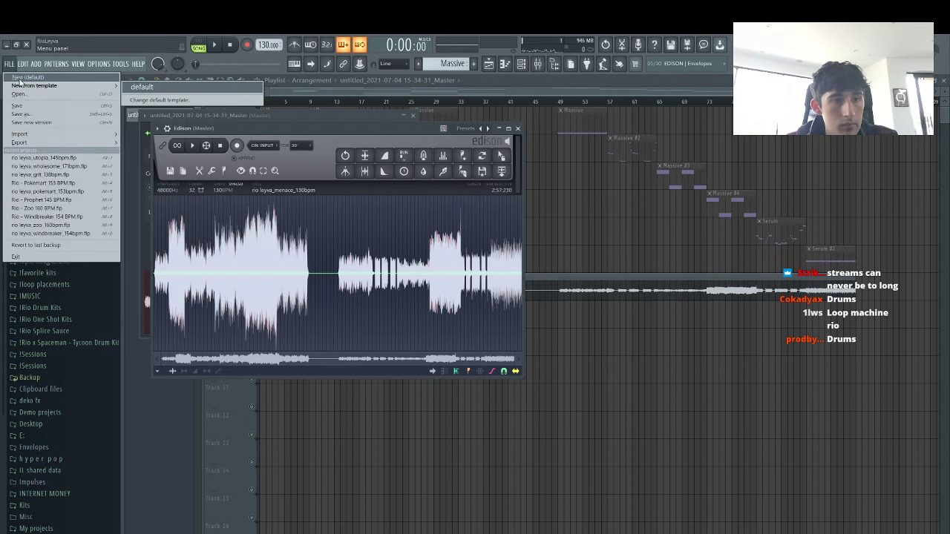
click(18, 77)
click(454, 332)
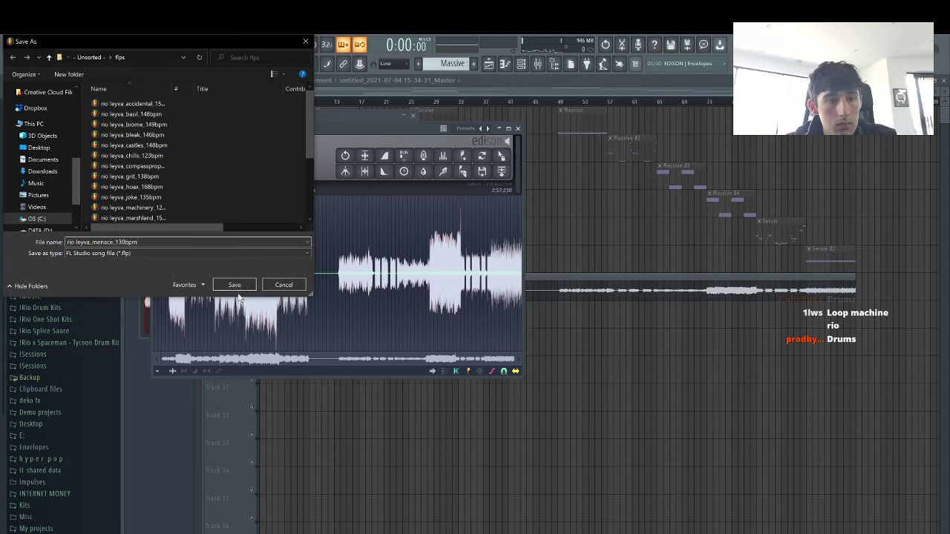
click(234, 285)
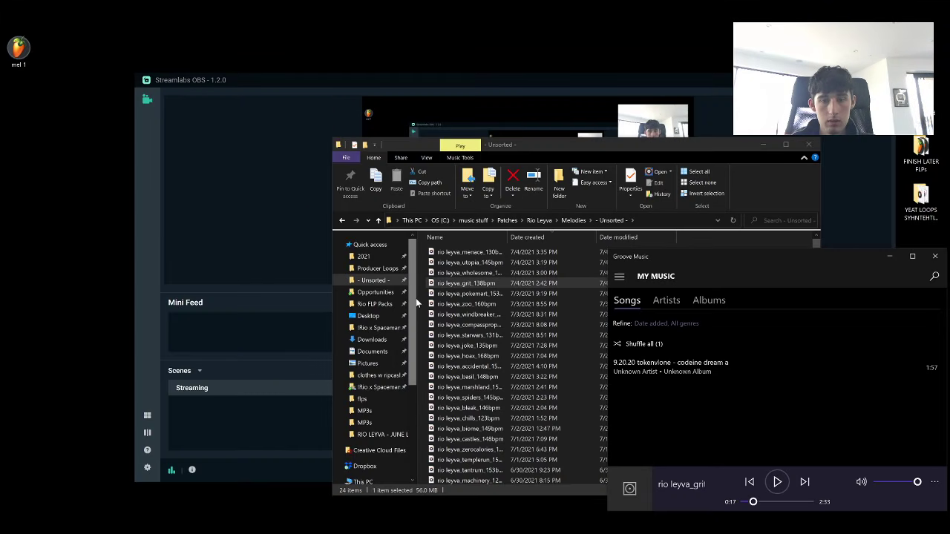
Switch to File Explorer and play the grit, wholesome, utopia and menace loops in Groove Music to compare them, setting the volume to 82
click(472, 285)
double_click(497, 282)
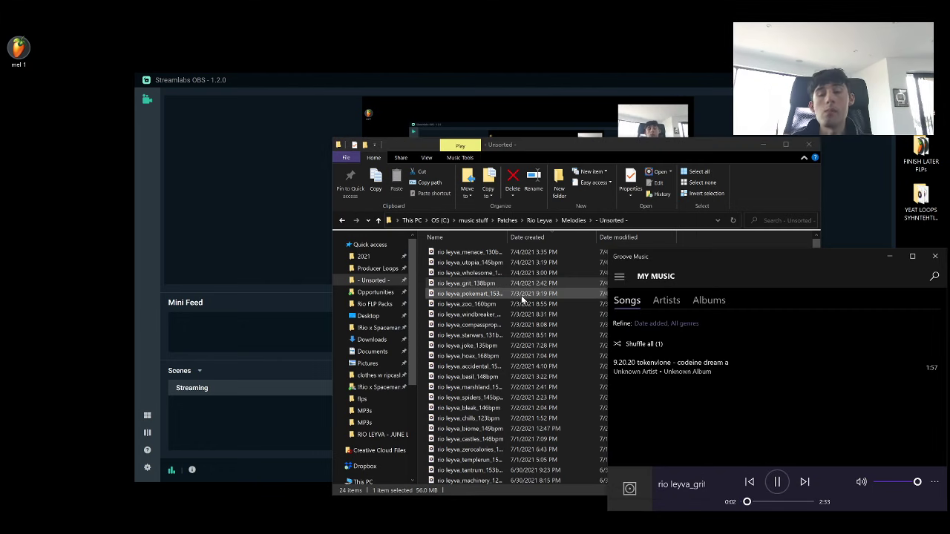
double_click(498, 271)
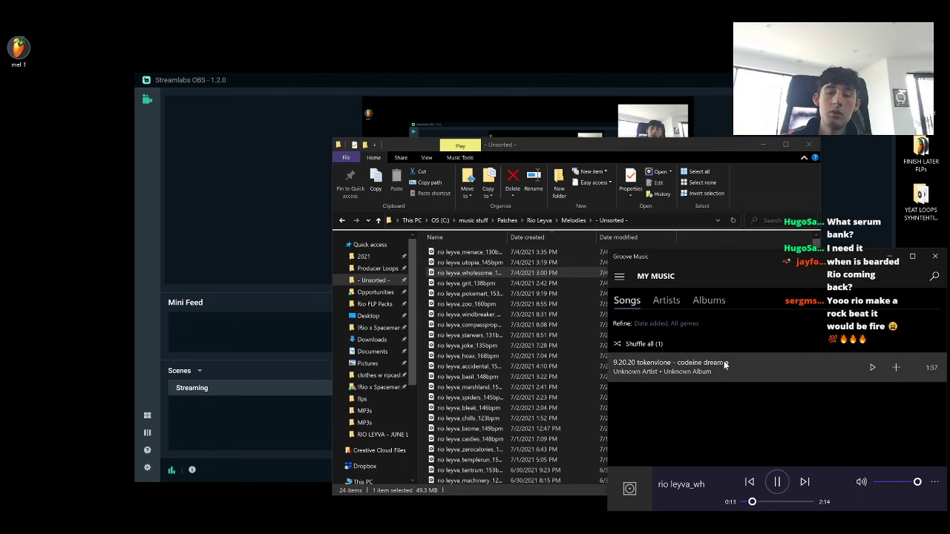
double_click(495, 262)
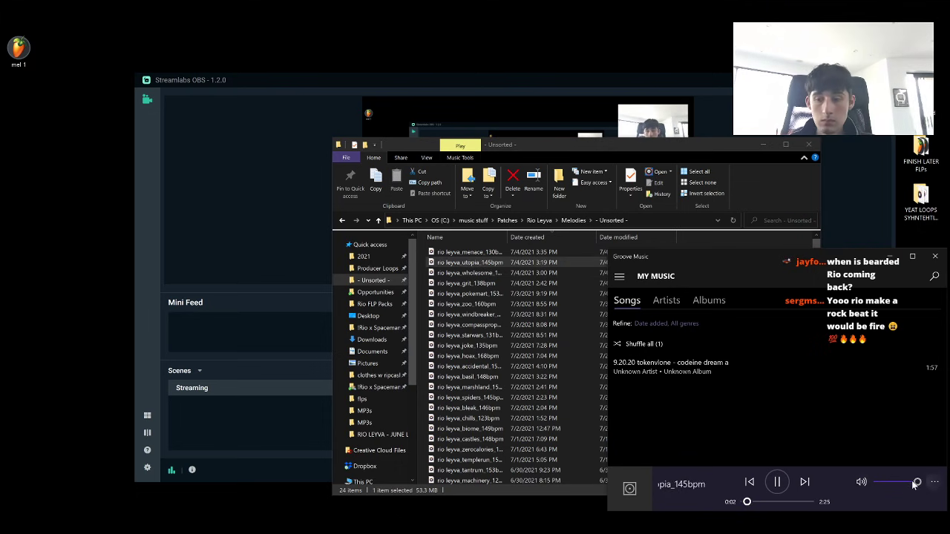
double_click(514, 253)
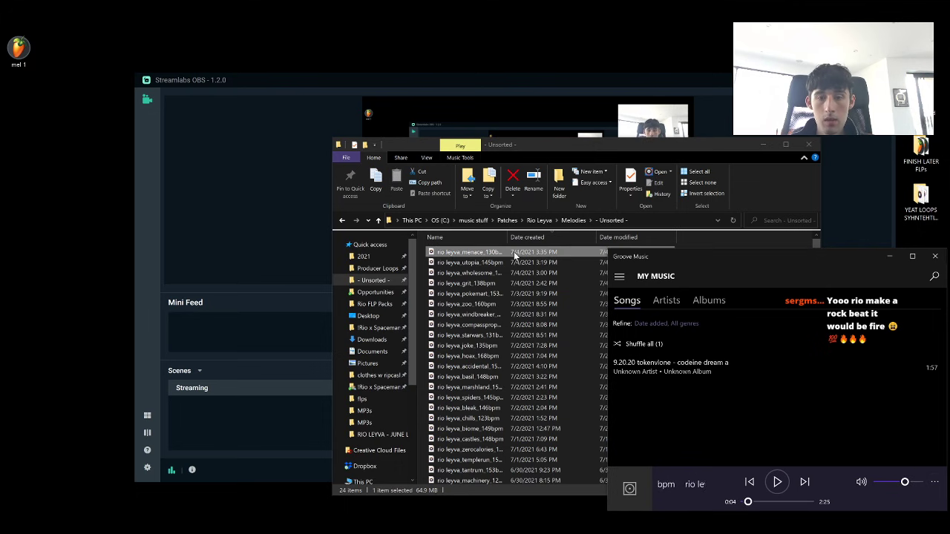
drag(905, 483, 909, 482)
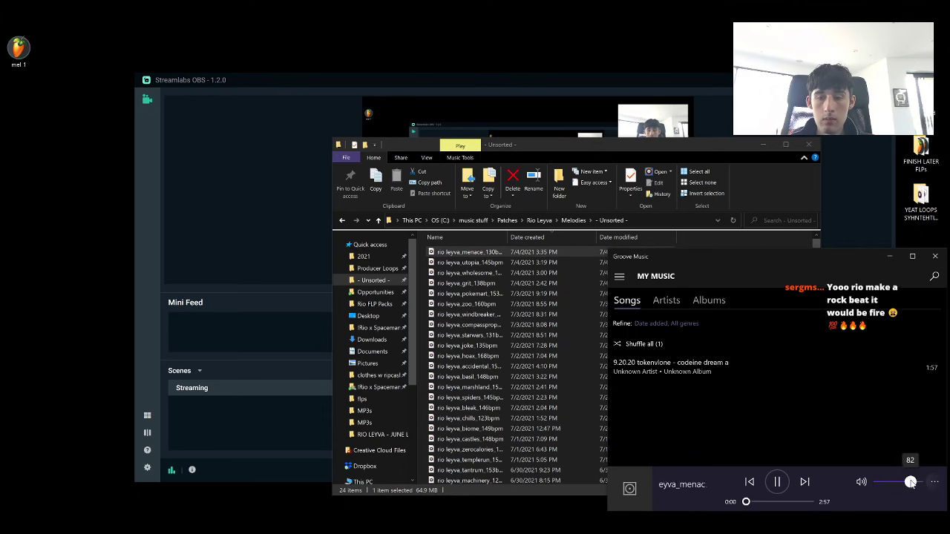
click(500, 254)
double_click(501, 283)
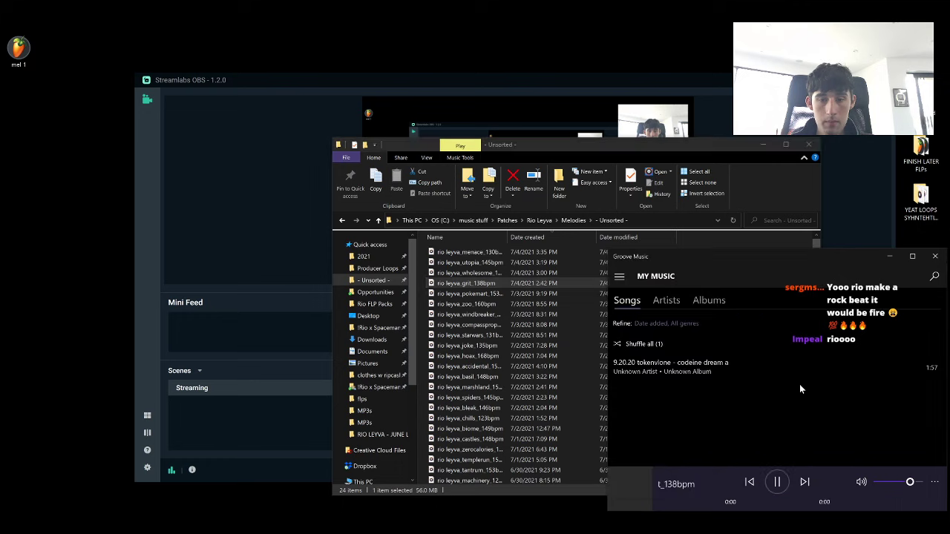
click(490, 284)
Import the menace 130bpm loop from the folder into FL Studio on Track 2 at bar 1 and set the tempo to 130 BPM
click(464, 253)
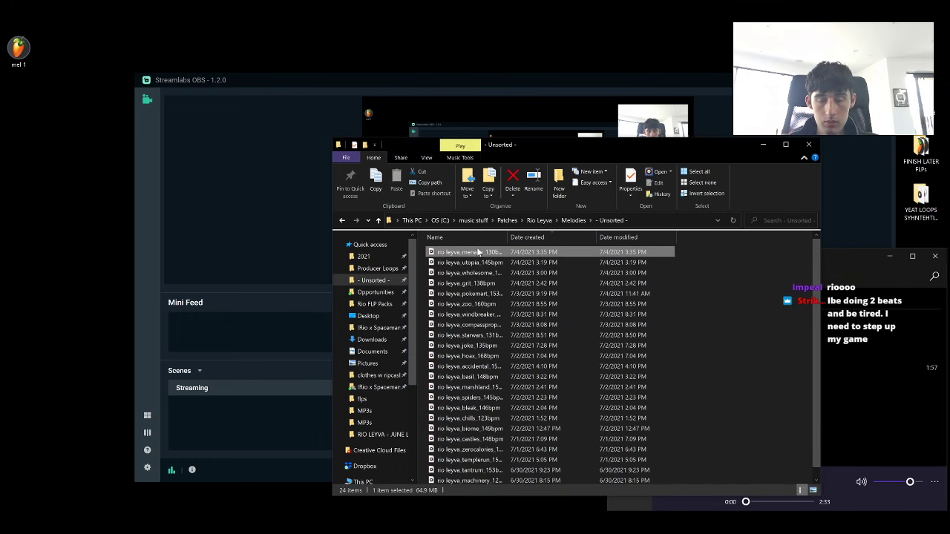
drag(388, 533, 397, 533)
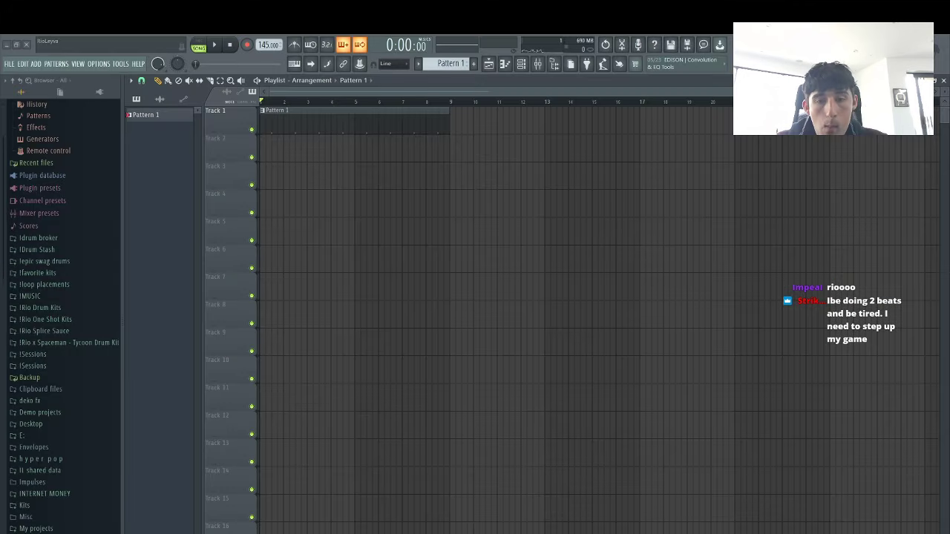
drag(405, 170, 197, 121)
key(space)
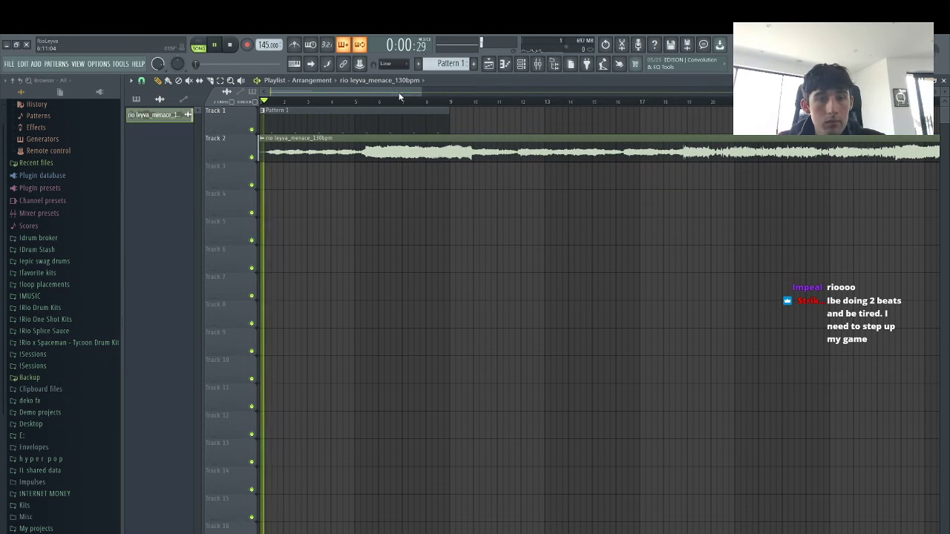
key(space)
drag(420, 90, 392, 121)
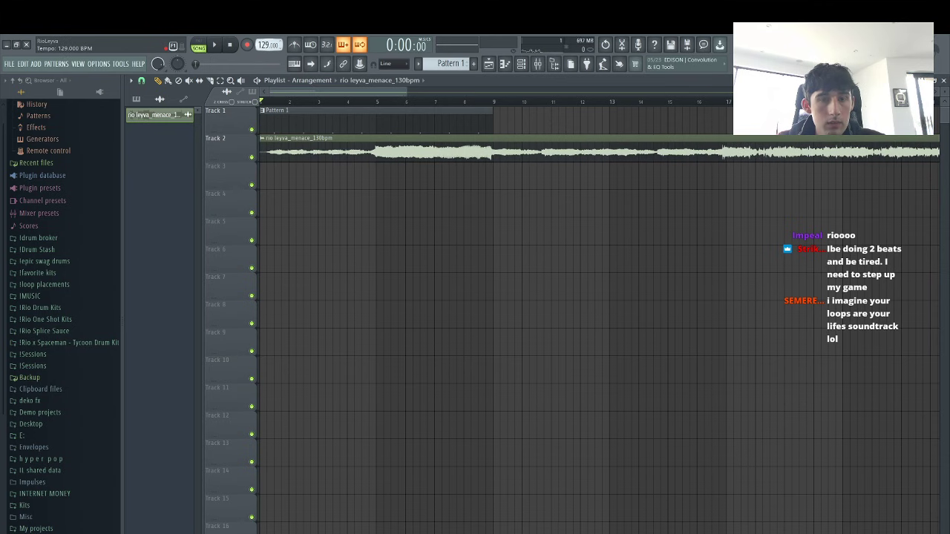
Set the playlist snap to Bar and play the menace loop from the start
key(space)
click(141, 81)
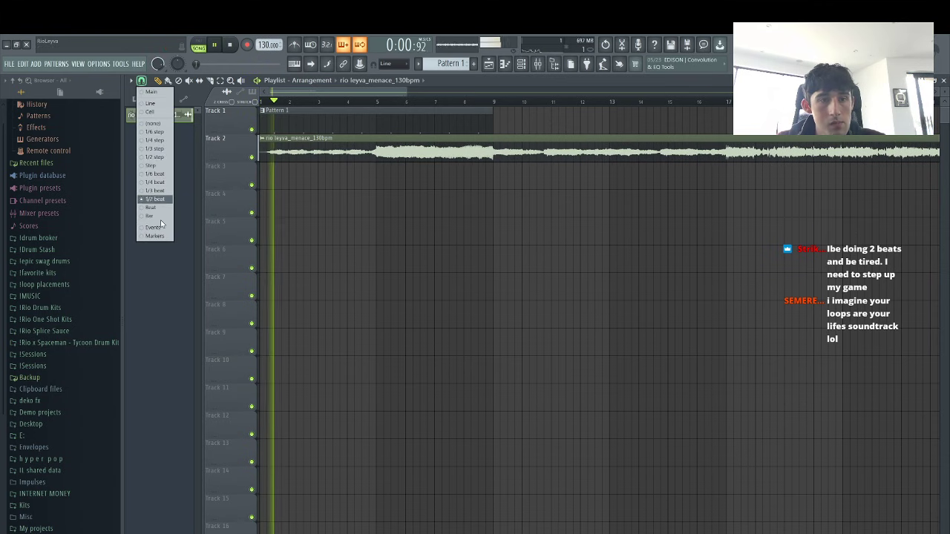
click(143, 217)
key(space)
drag(406, 90, 731, 90)
key(space)
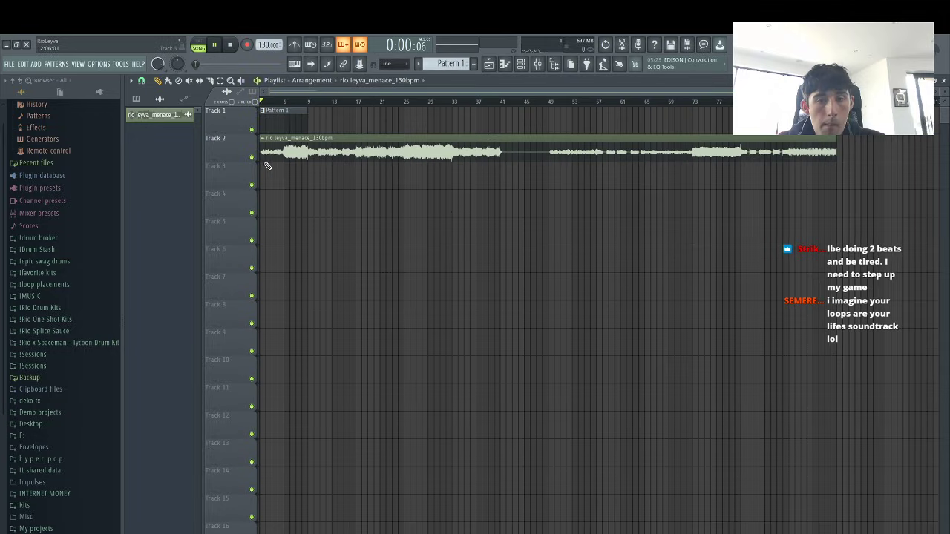
Lower the mixer volume of the menace loop's insert while it plays, leaving the master level alone
click(537, 64)
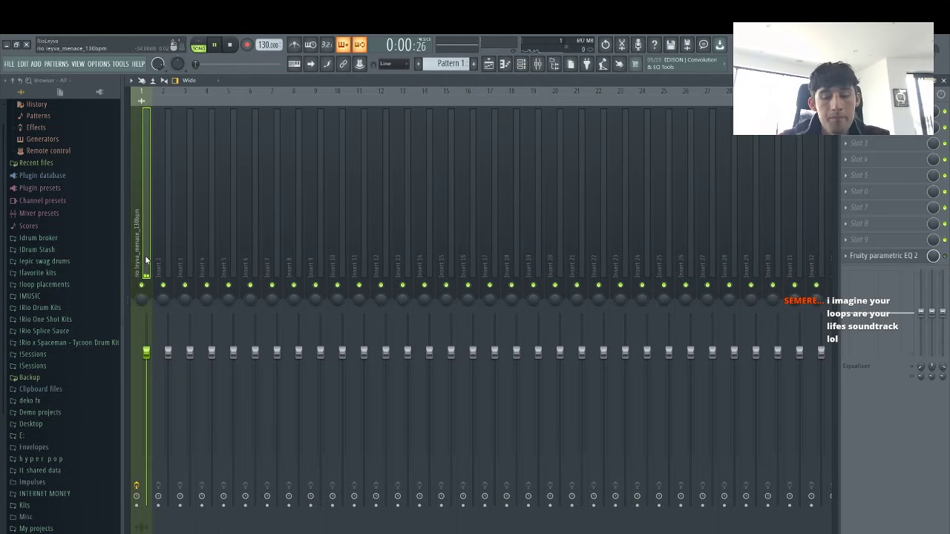
click(128, 268)
drag(190, 351, 190, 381)
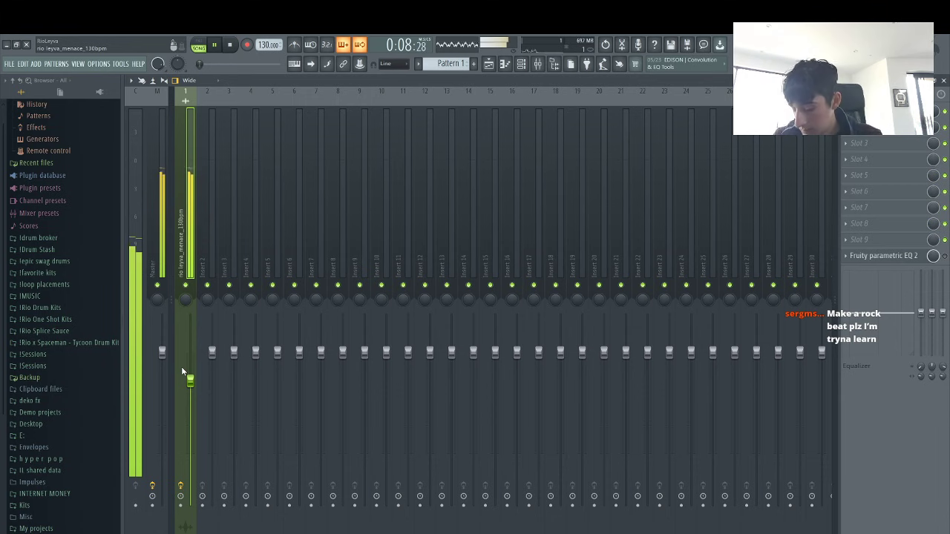
key(space)
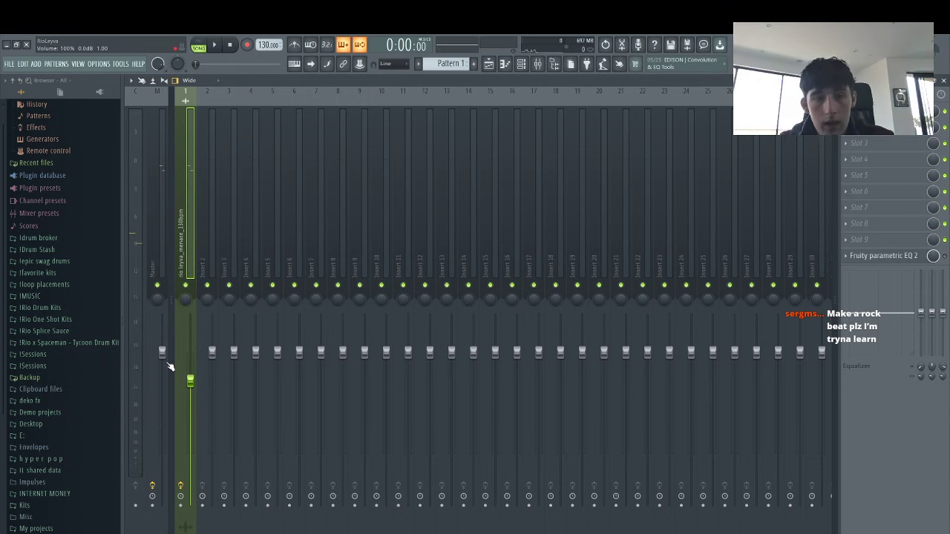
Show all channels in the channel rack and load rio - lil clap from the 10k Drumkit claps folder into the empty channel
click(521, 64)
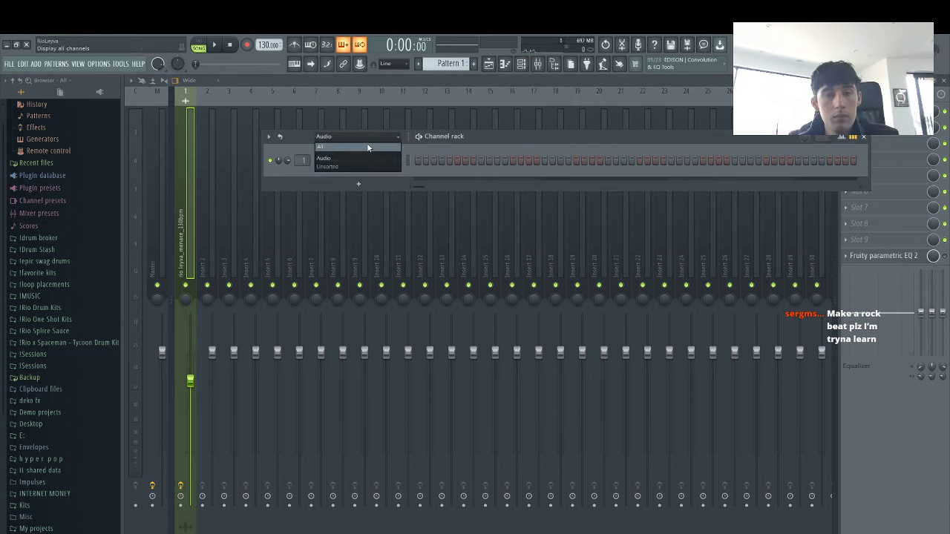
click(320, 146)
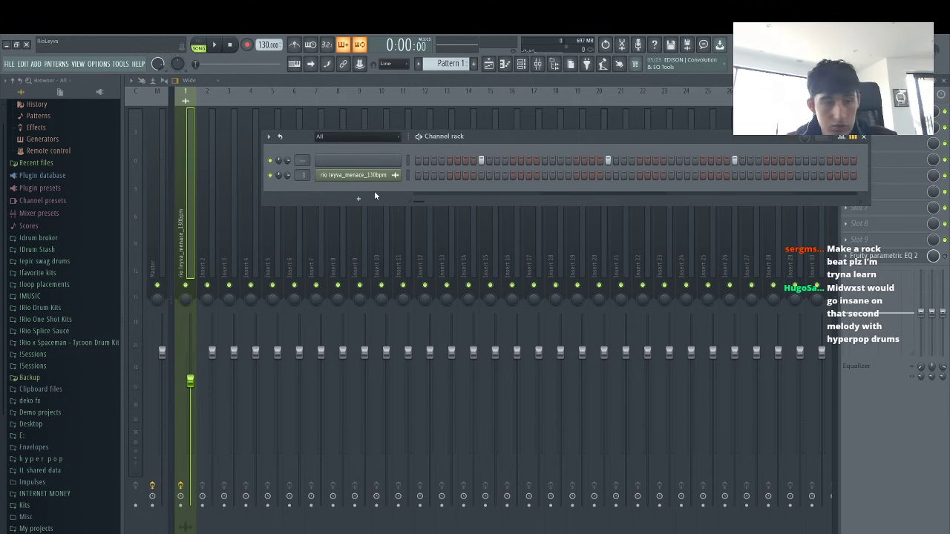
click(33, 308)
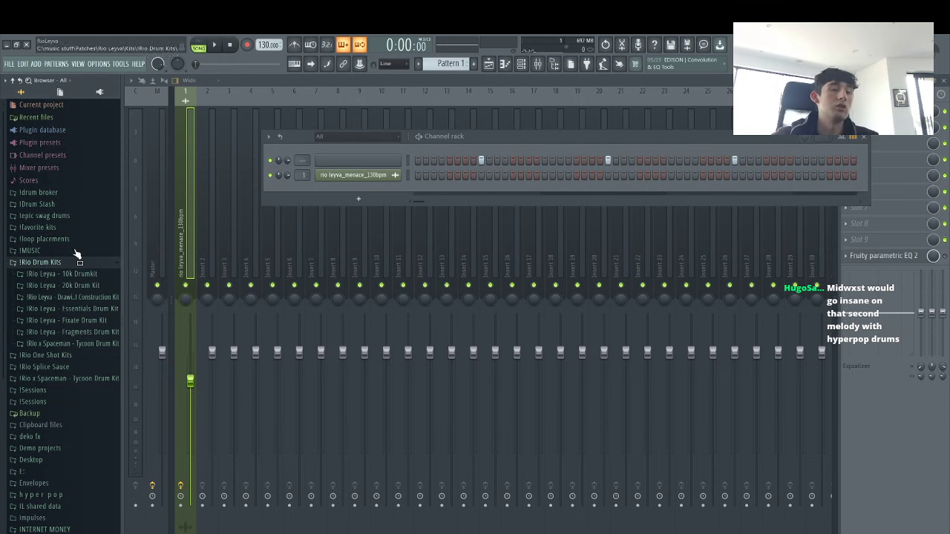
click(59, 274)
click(47, 297)
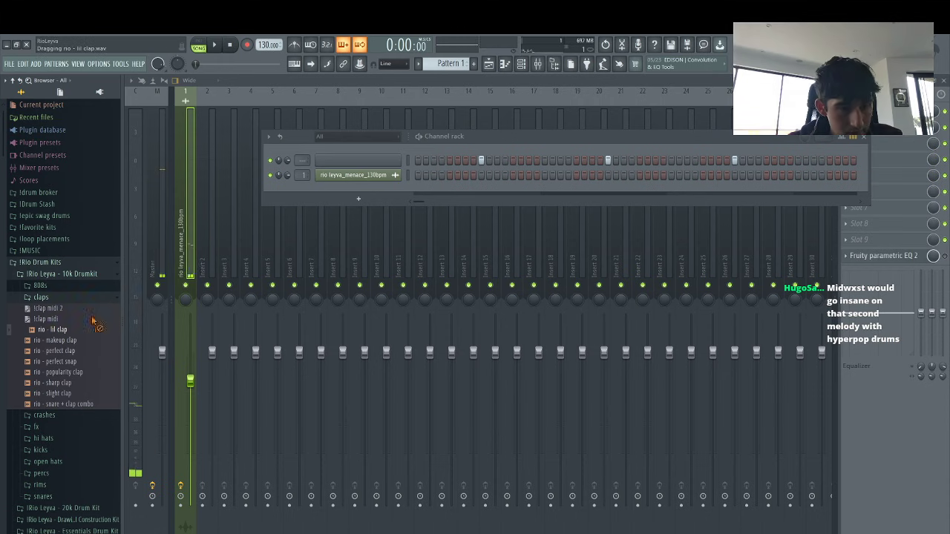
drag(52, 330, 357, 161)
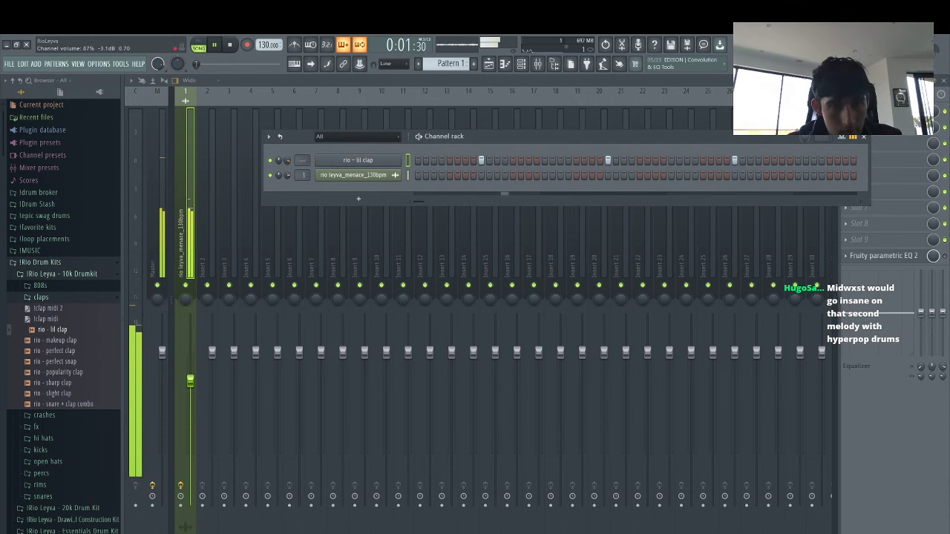
Arrange the clap hits over eight bars, on beat 3 of the odd bars and beat 4 of the even bars
click(641, 160)
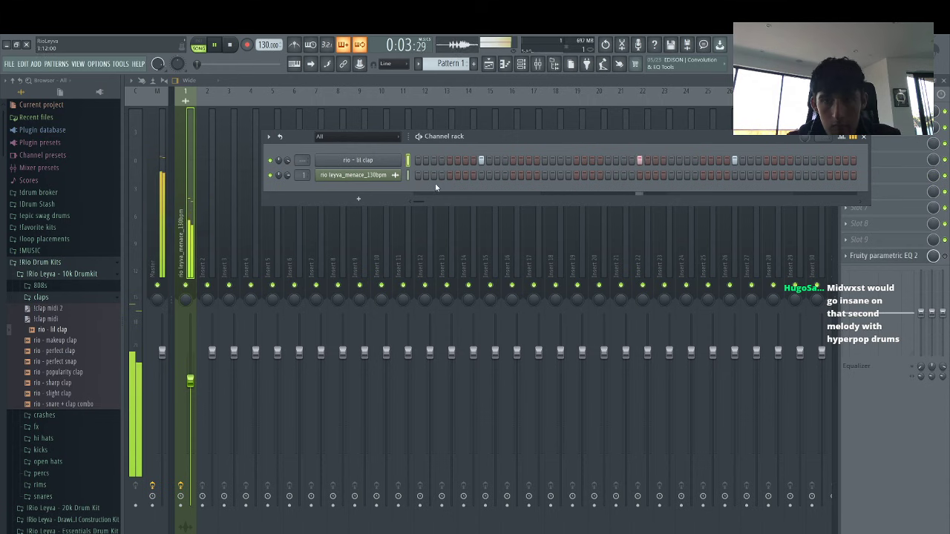
right_click(383, 161)
click(442, 161)
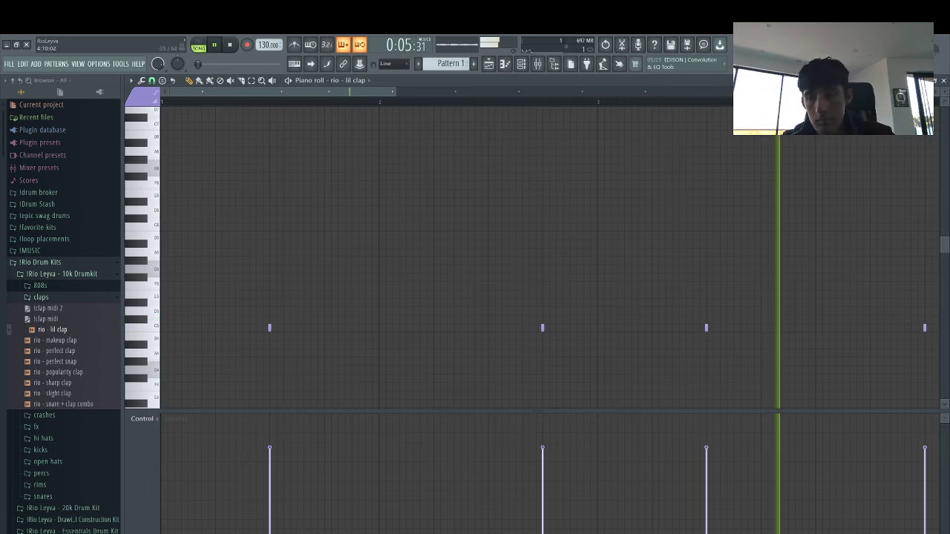
scroll(399, 97, down, 4)
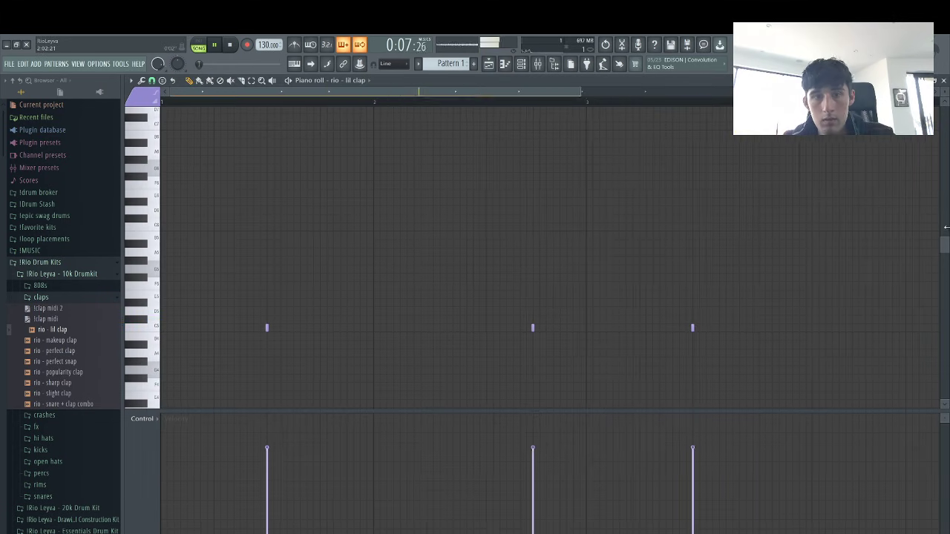
right_click(510, 329)
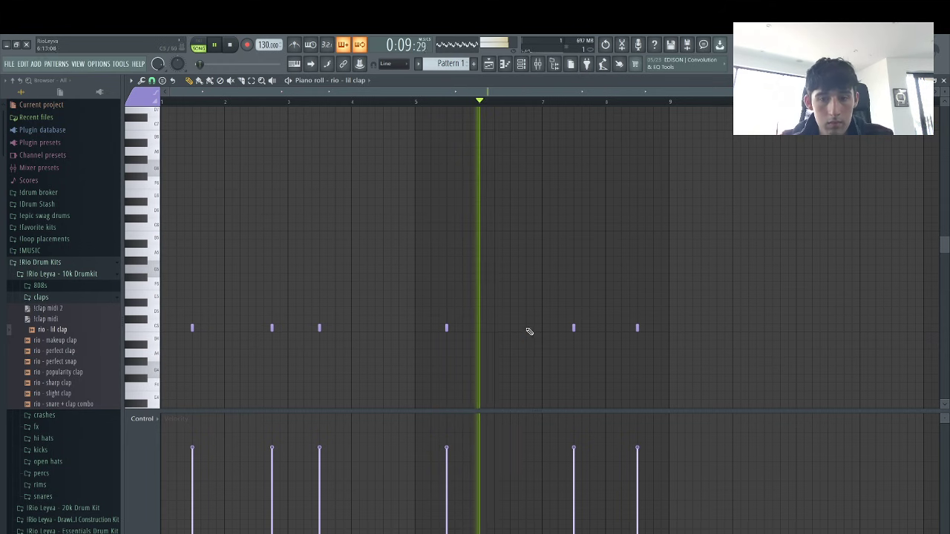
click(529, 329)
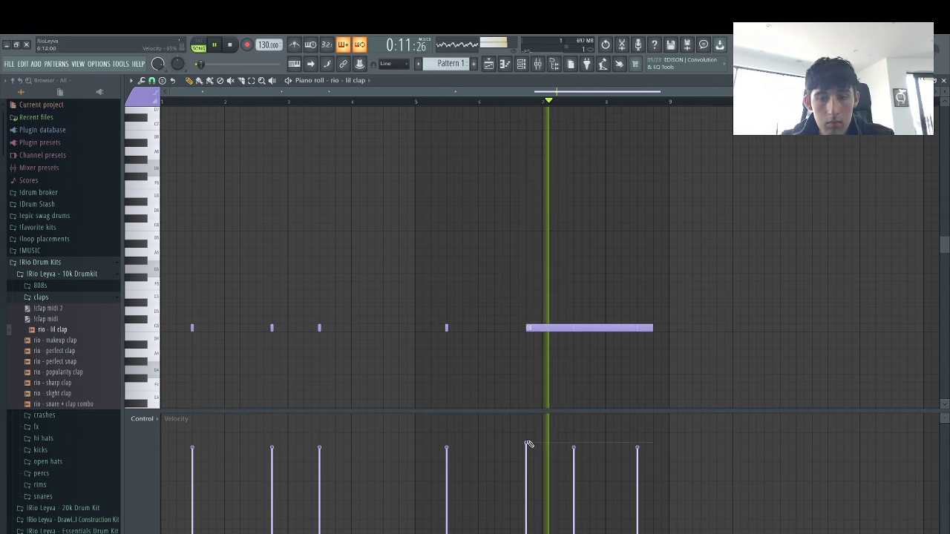
drag(636, 330, 653, 329)
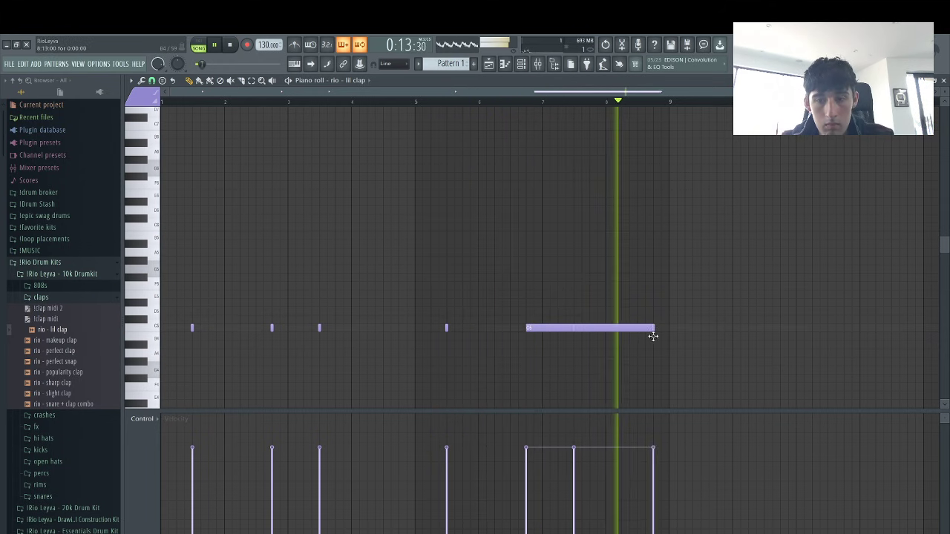
click(396, 320)
drag(395, 331, 412, 332)
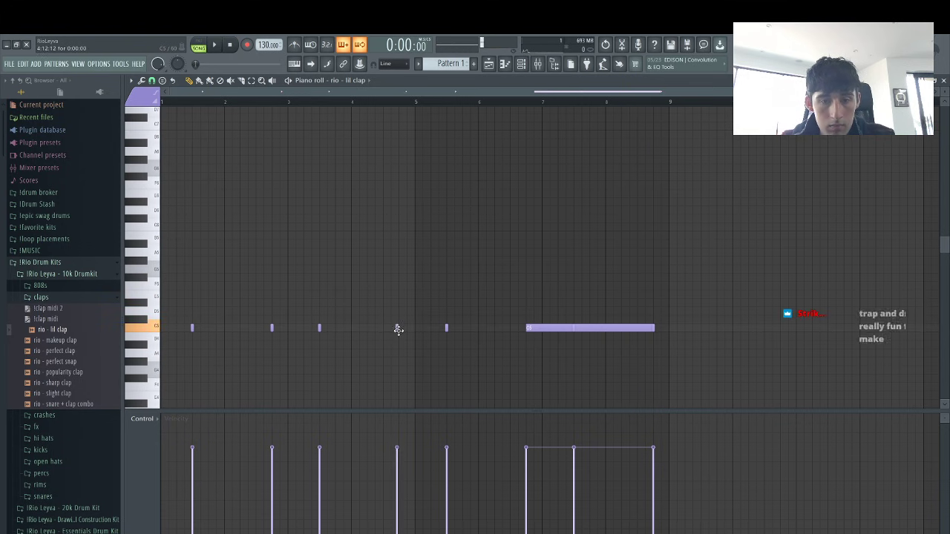
Add rio - hit hi hat from the 10k Drumkit as a new channel below the loop, with hits on the first three steps
key(F6)
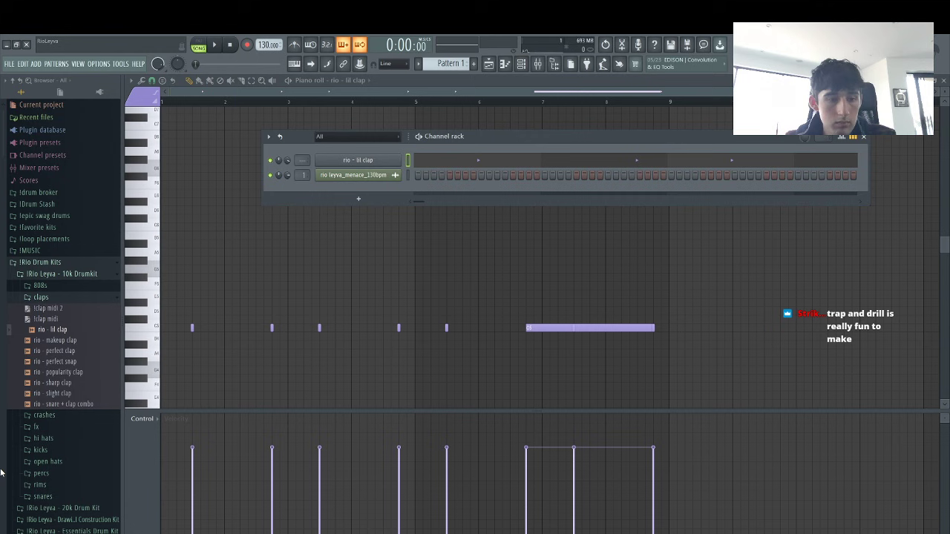
click(45, 438)
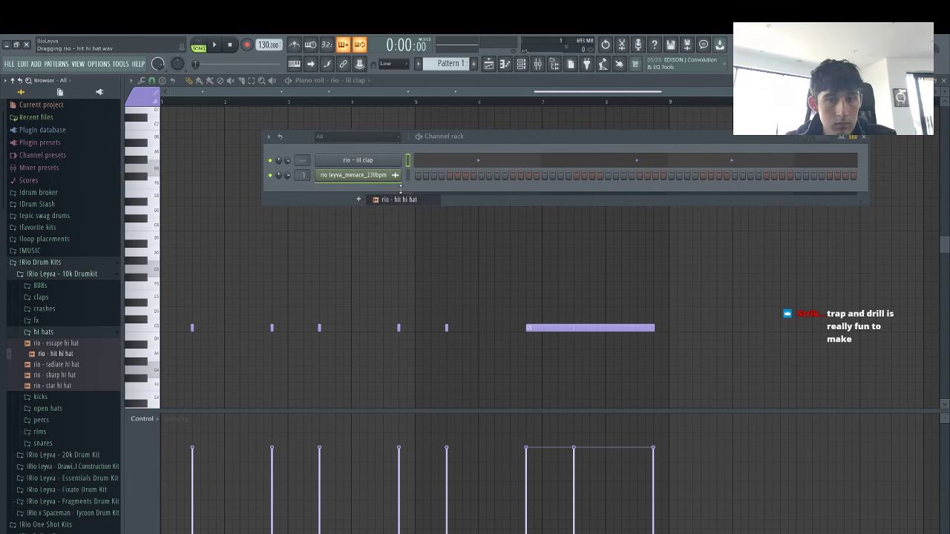
drag(401, 191, 428, 193)
key(space)
key(space)
Increase the Out fade of the hi hat sample to shorten its tail
click(375, 193)
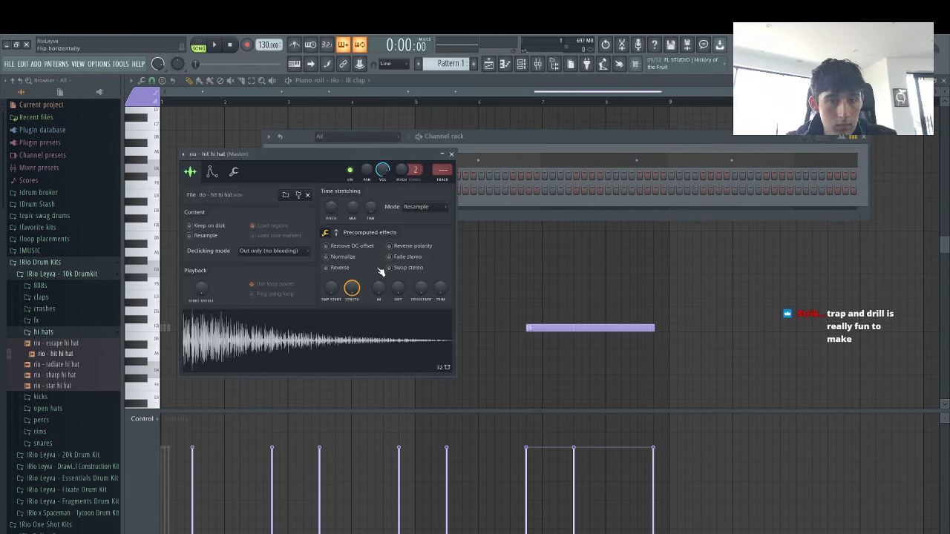
drag(397, 288, 397, 269)
key(space)
click(483, 208)
key(space)
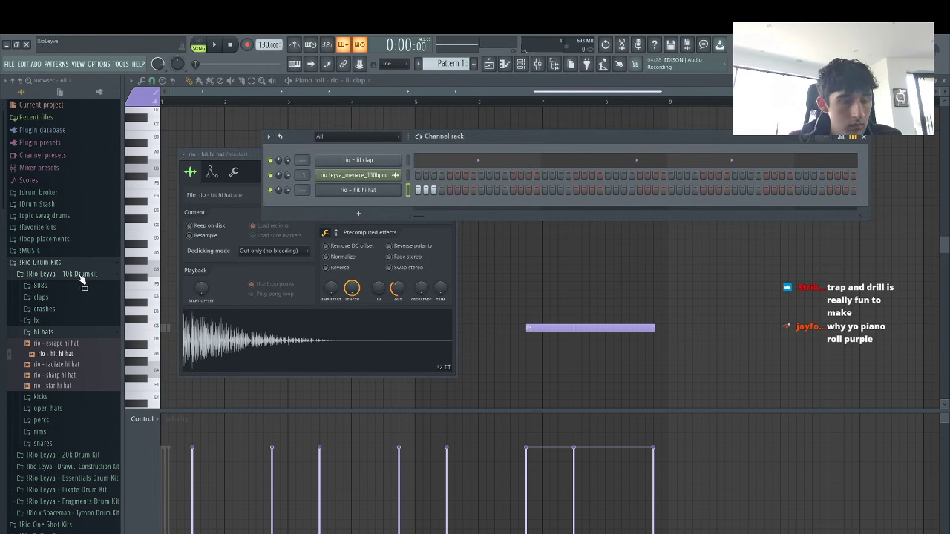
Add hi hat hits on steps 5, 7, 9, 10, 11, 13 and 15 of the first bar
click(451, 193)
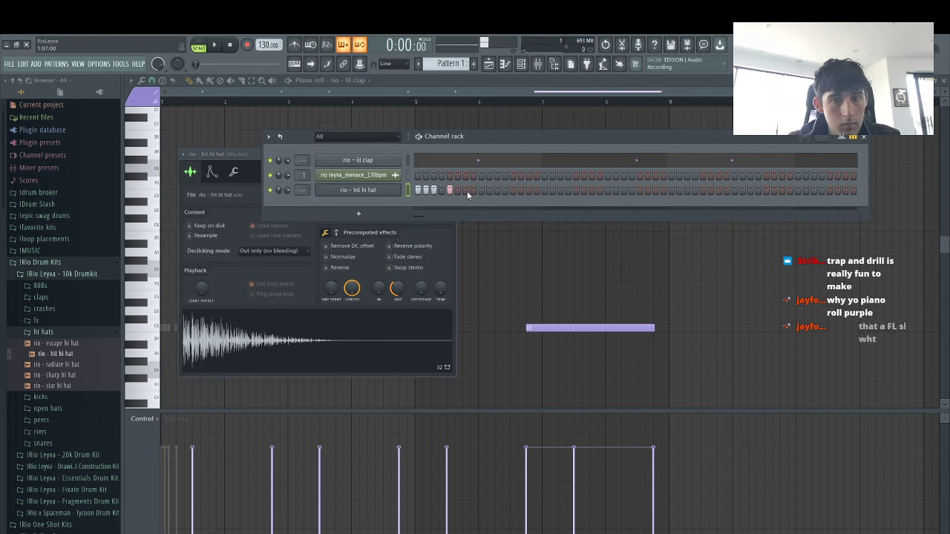
click(467, 192)
drag(483, 191, 490, 193)
click(497, 191)
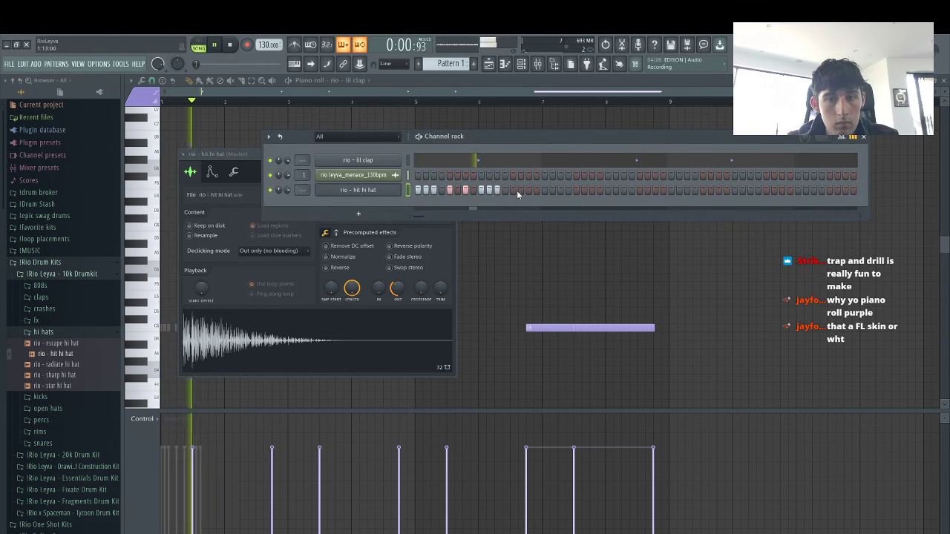
click(513, 191)
click(529, 192)
Open the hi hat pattern in the piano roll and set its snap to 1/3 step
right_click(399, 187)
click(411, 190)
click(408, 190)
key(space)
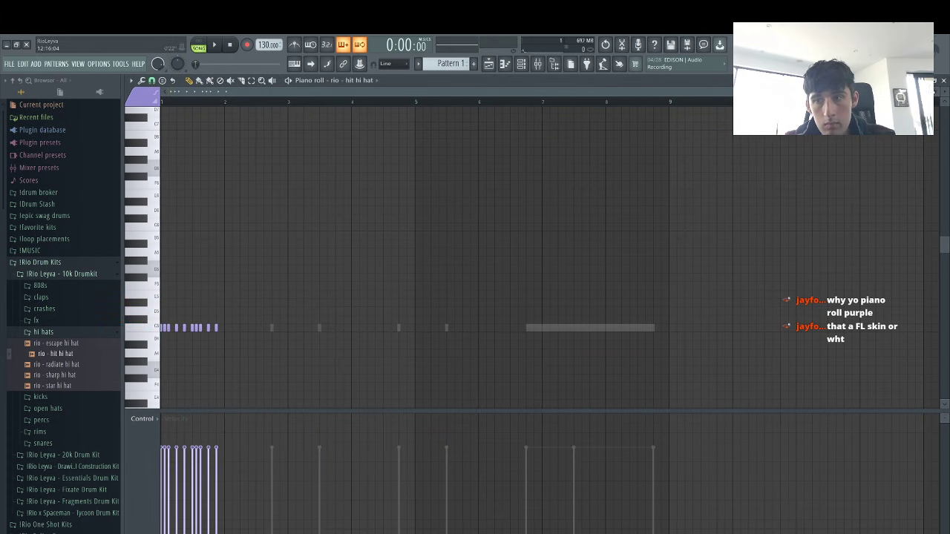
scroll(272, 136, up, 5)
key(space)
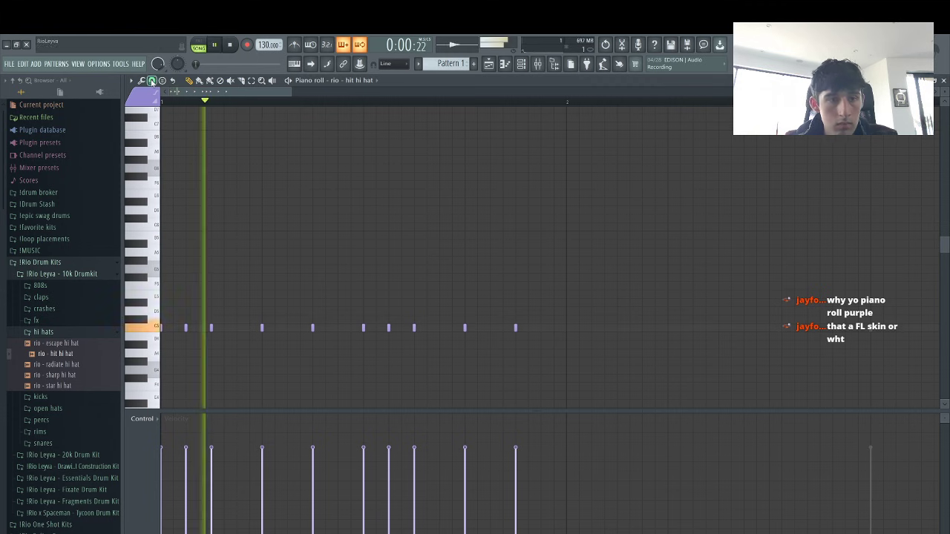
click(152, 81)
click(161, 150)
key(space)
Replace the hi hats on steps 10 and 11 with two tighter 1/3-step hits and move the step 13 hit one step earlier
click(199, 81)
key(space)
key(space)
right_click(415, 328)
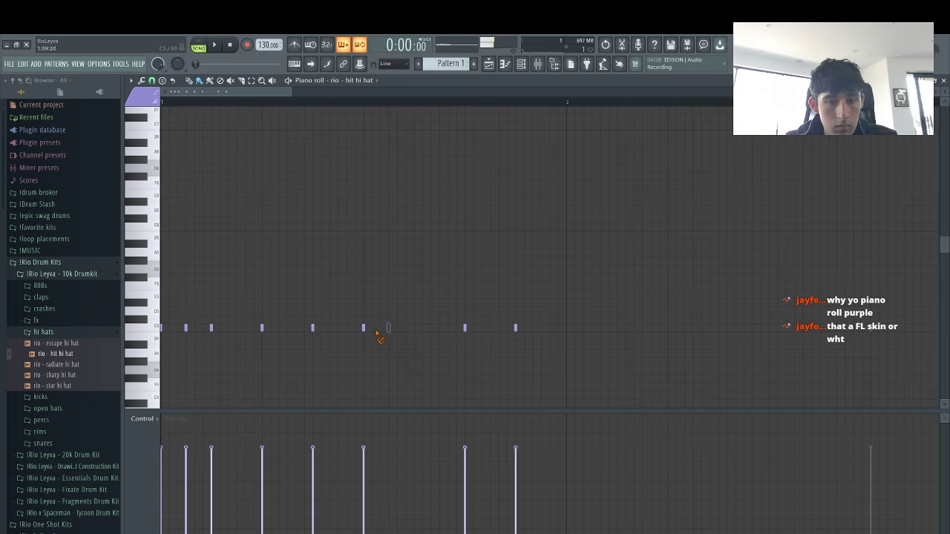
key(space)
drag(463, 328, 438, 328)
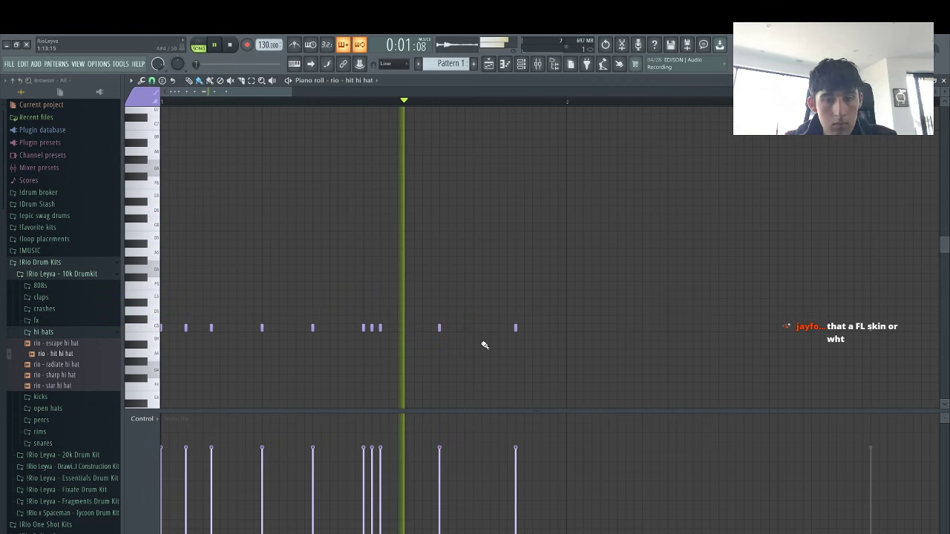
Paint hi hat hits through bar 2 up to its beat 4, ending in a fast 1/3-step roll with falling velocity
click(567, 328)
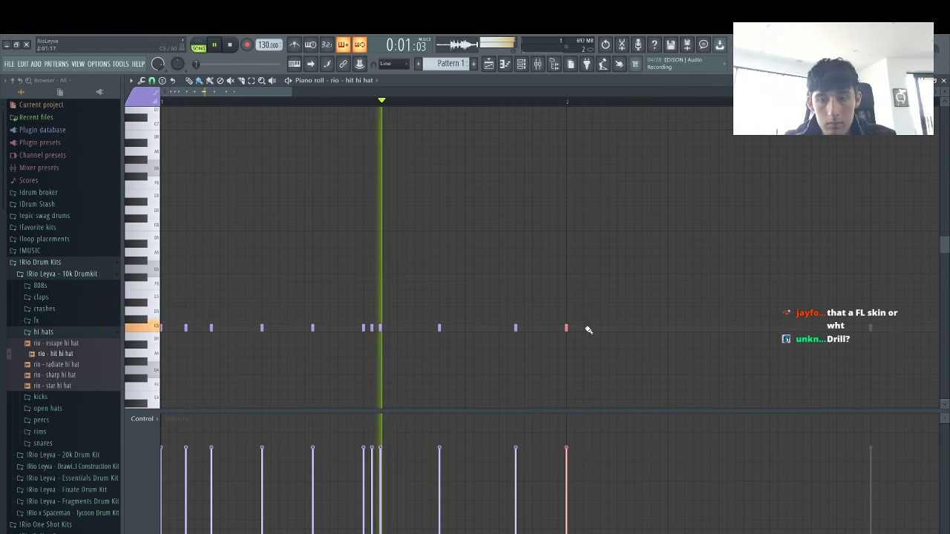
click(591, 329)
click(617, 328)
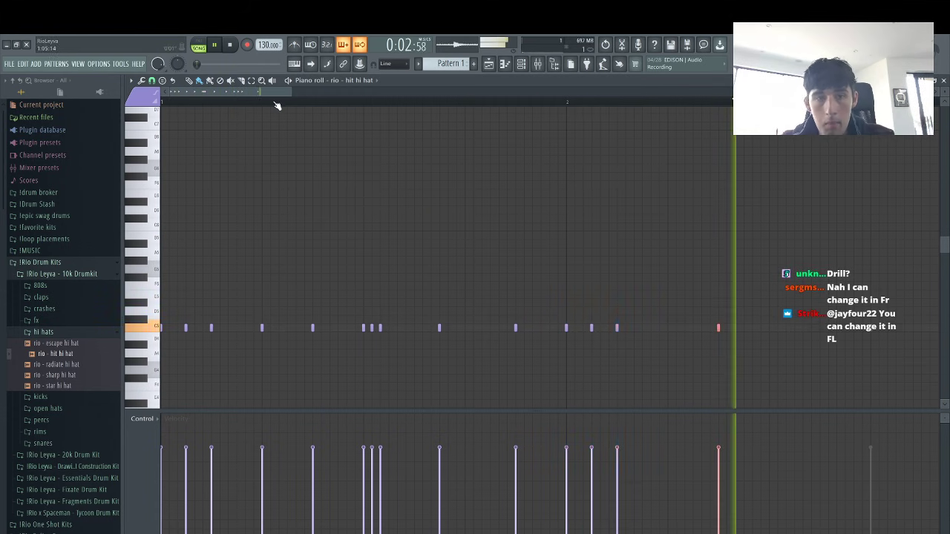
drag(267, 91, 349, 92)
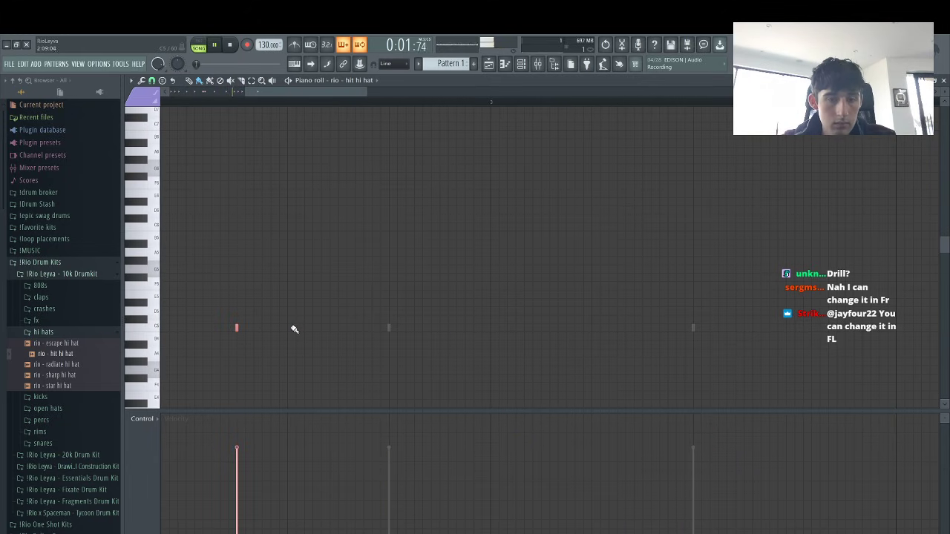
drag(291, 327, 373, 334)
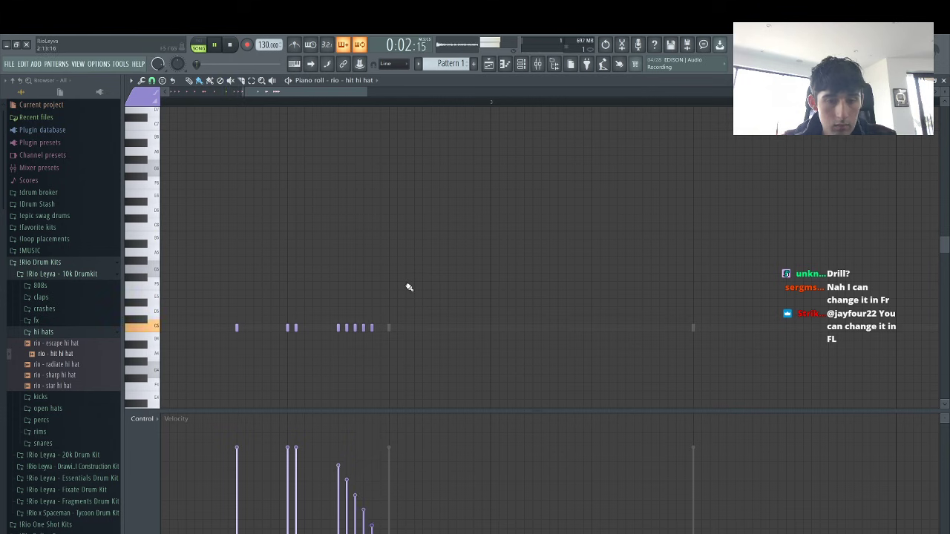
Paint a 1/3-step hi hat roll rising in pitch over the last beat of bar 2, with velocities ramping up
drag(388, 368, 490, 319)
key(space)
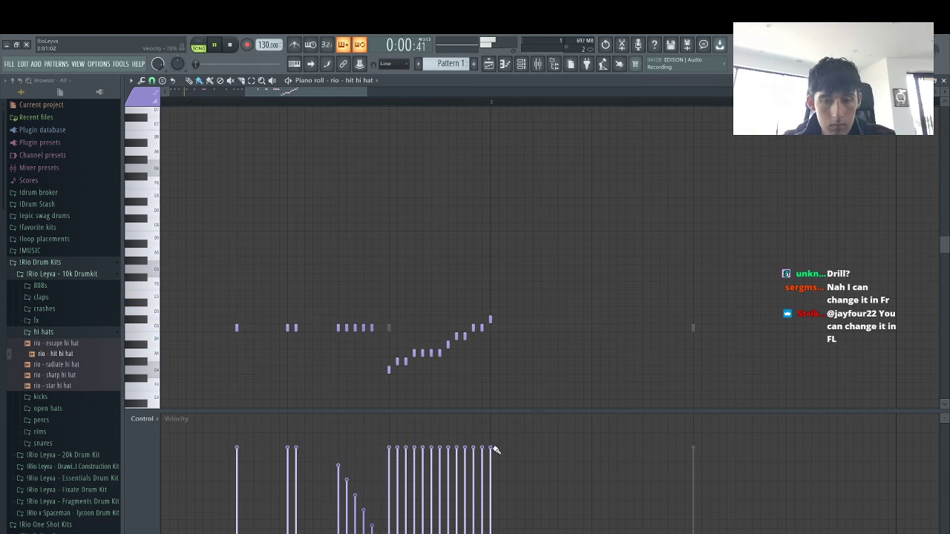
key(space)
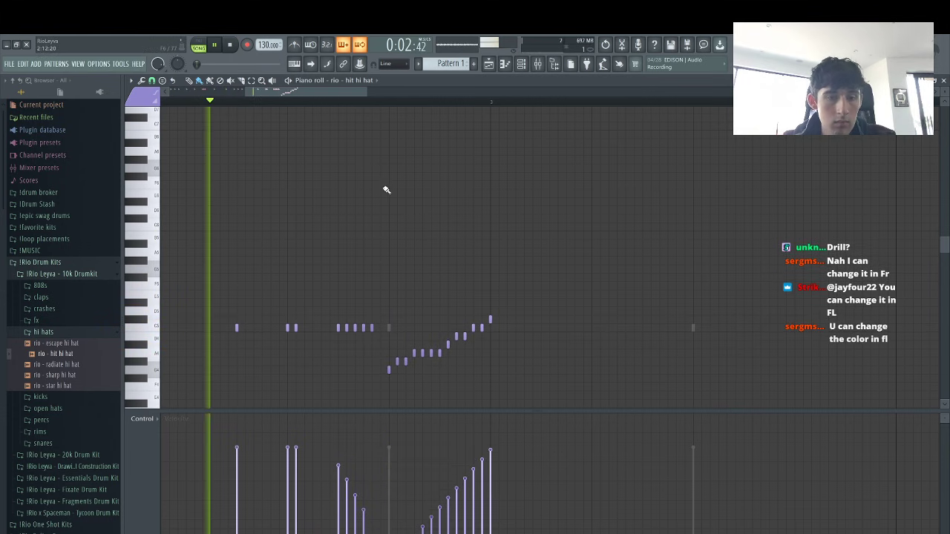
Duplicate the two-bar hi hat pattern into bars 3 and 4
drag(245, 91, 161, 91)
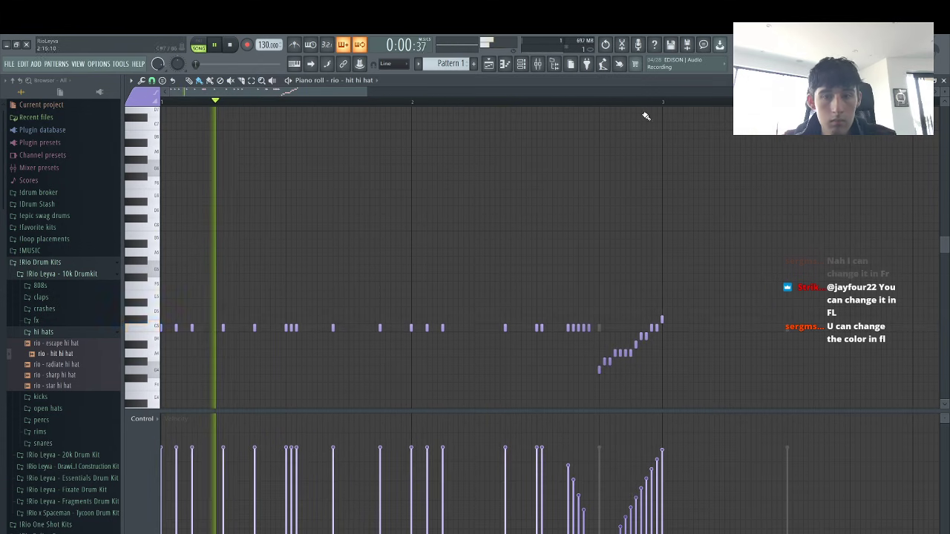
key(ctrl+b)
scroll(388, 312, right, 4)
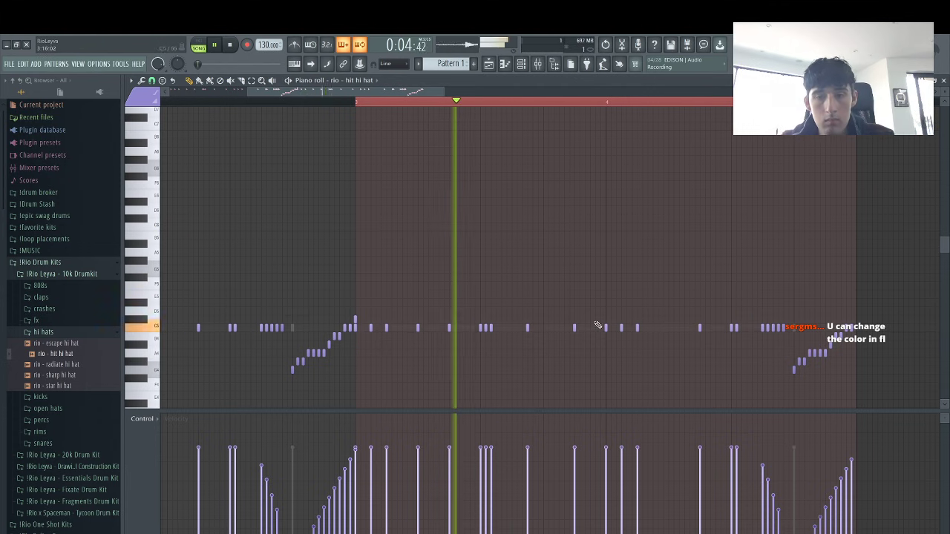
Add a softer hi hat hit on beat 2 of bar 4 and duplicate the four-bar hi hat pattern into bars 5 to 8
click(668, 320)
drag(671, 333, 670, 331)
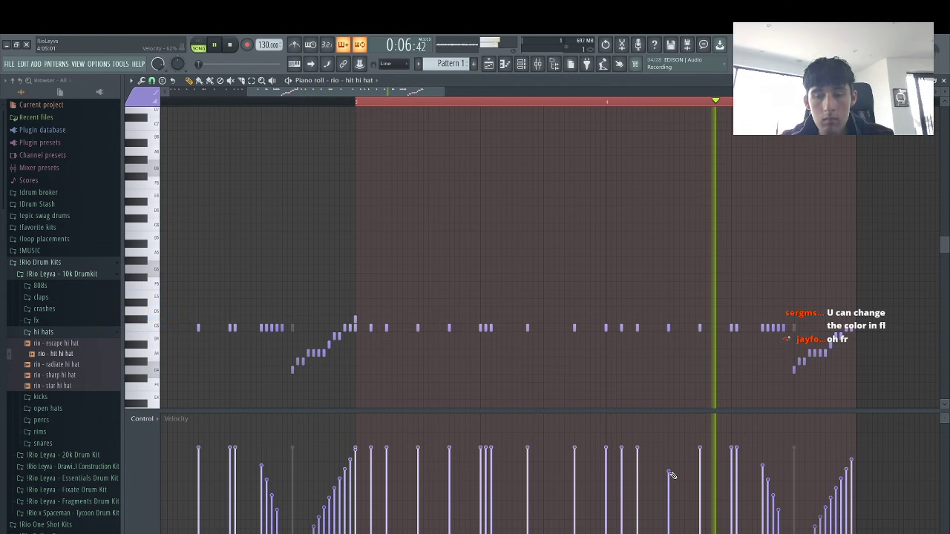
click(669, 472)
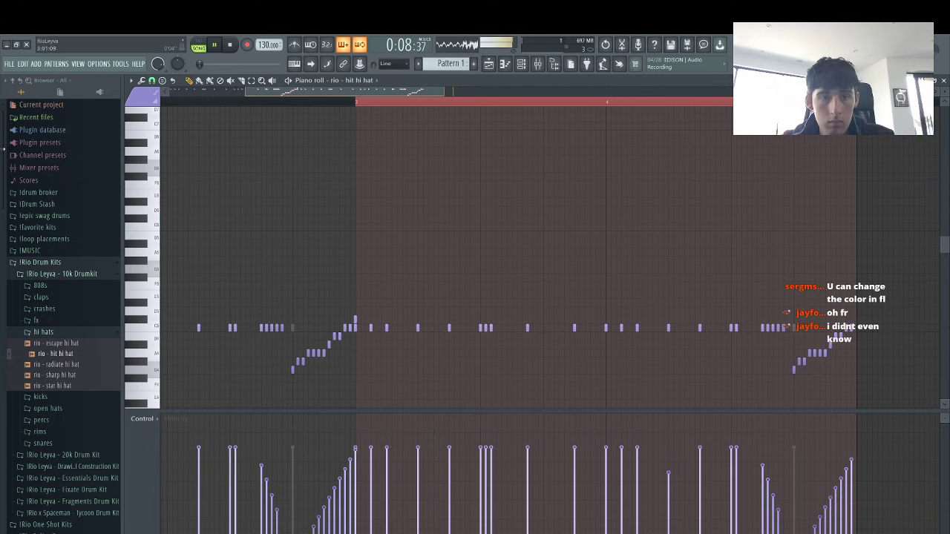
drag(248, 93, 167, 93)
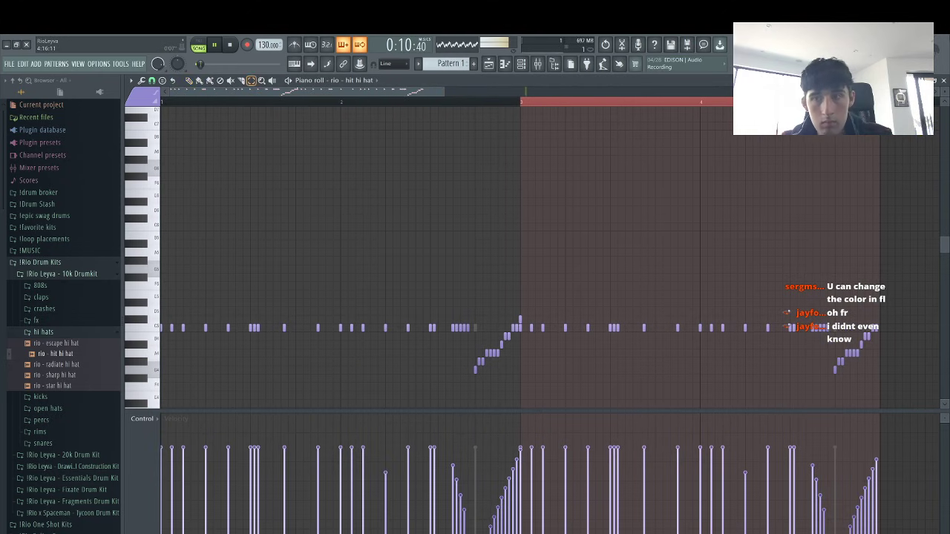
key(ctrl+a)
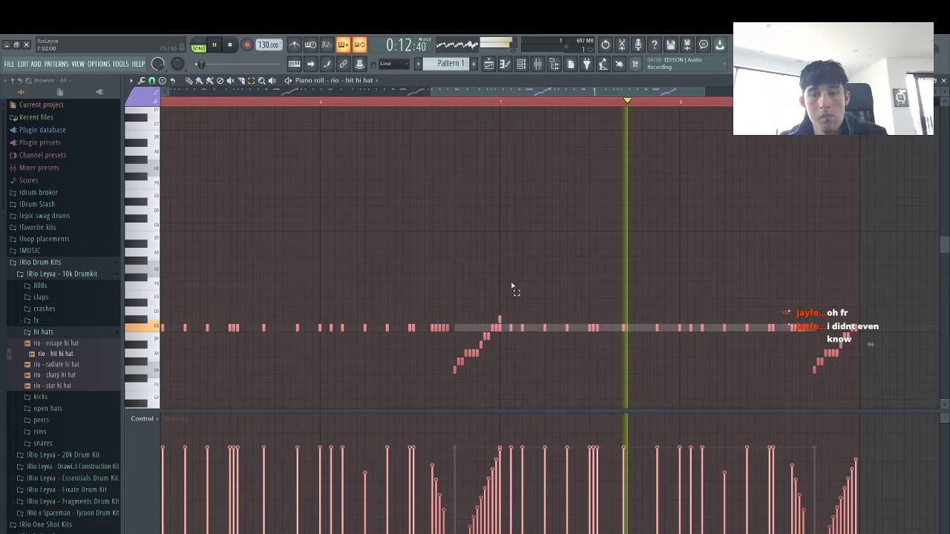
Flip the pitched hi hat rolls at the ends of bar 8 and bar 4 horizontally so pitch and velocity fall
drag(867, 390, 812, 317)
key(alt+y)
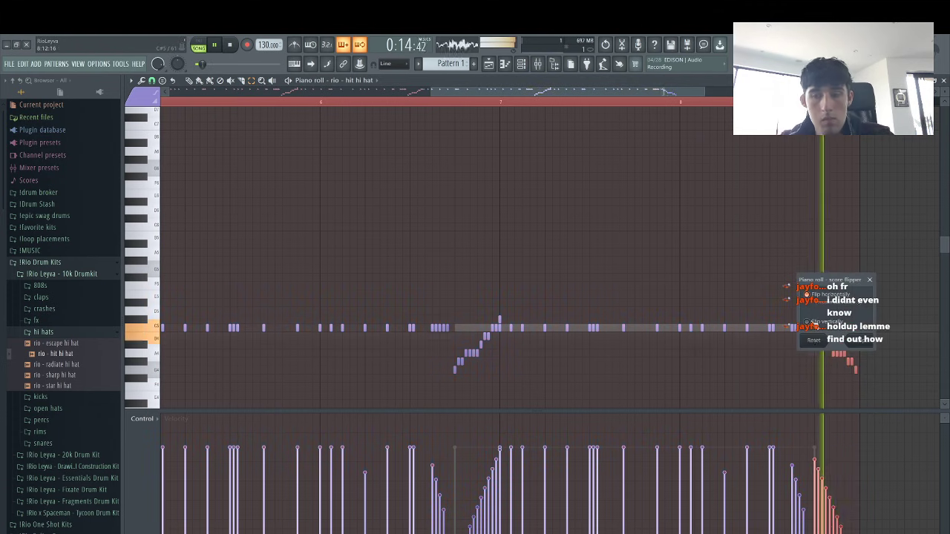
click(859, 342)
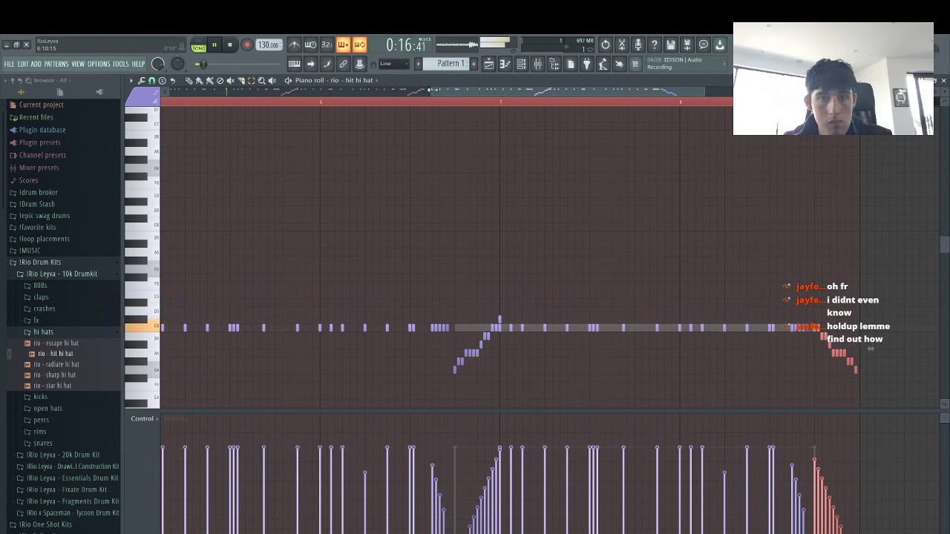
drag(432, 90, 165, 91)
drag(527, 372, 513, 306)
key(alt+y)
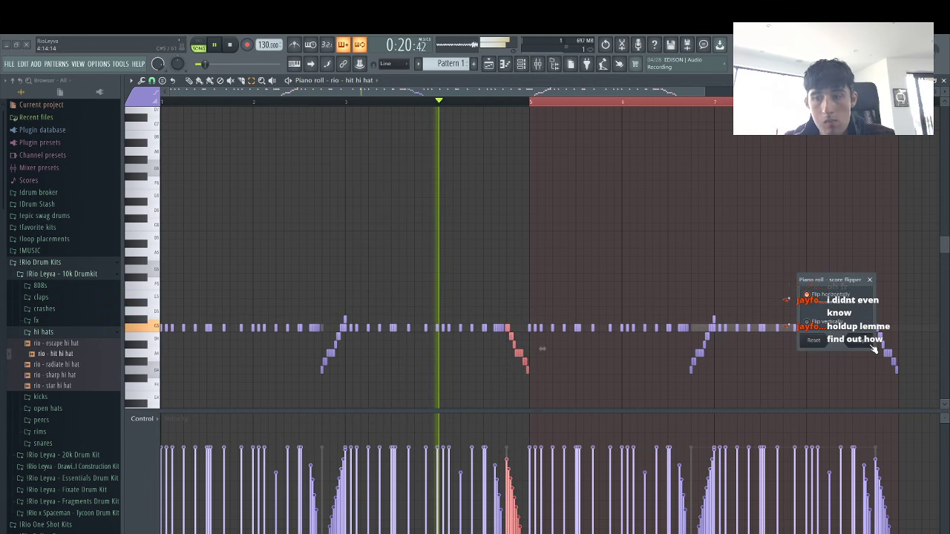
key(space)
click(505, 64)
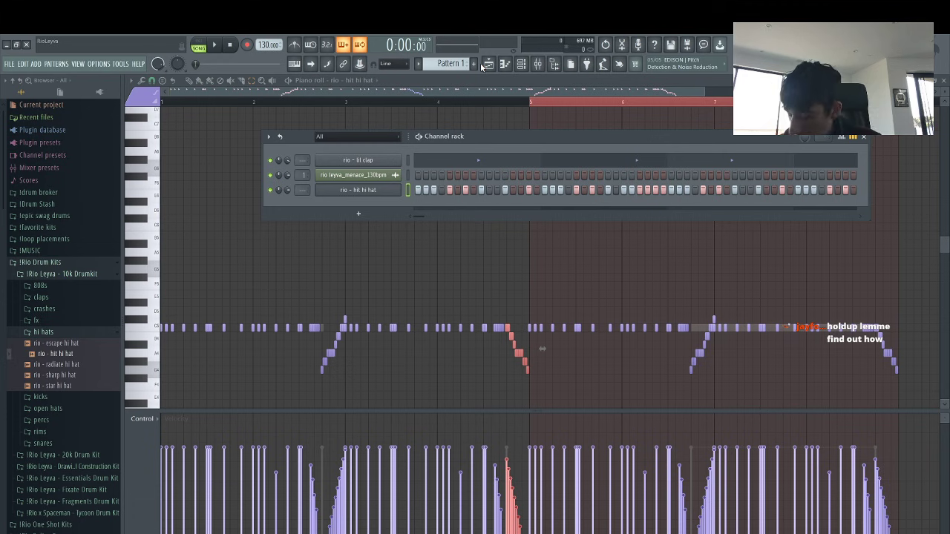
click(130, 81)
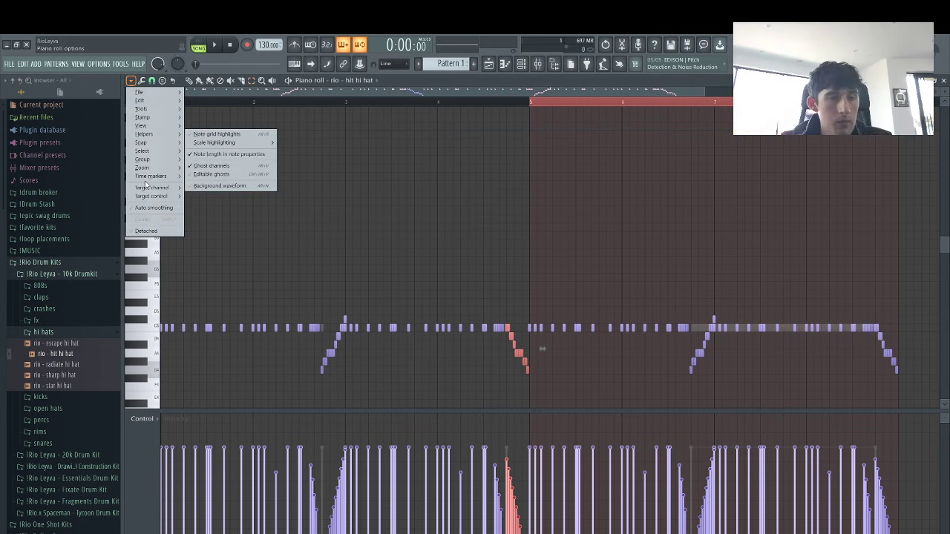
mouse_move(166, 126)
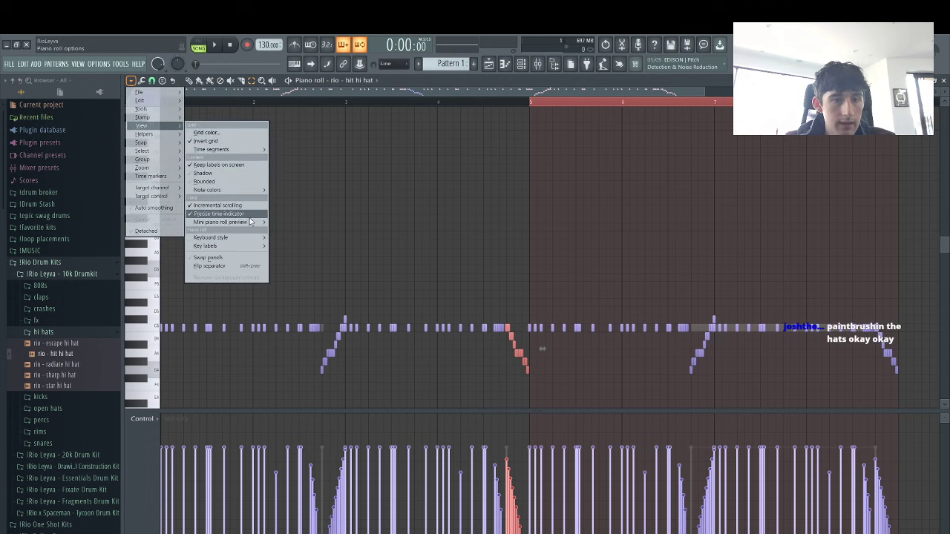
mouse_move(239, 188)
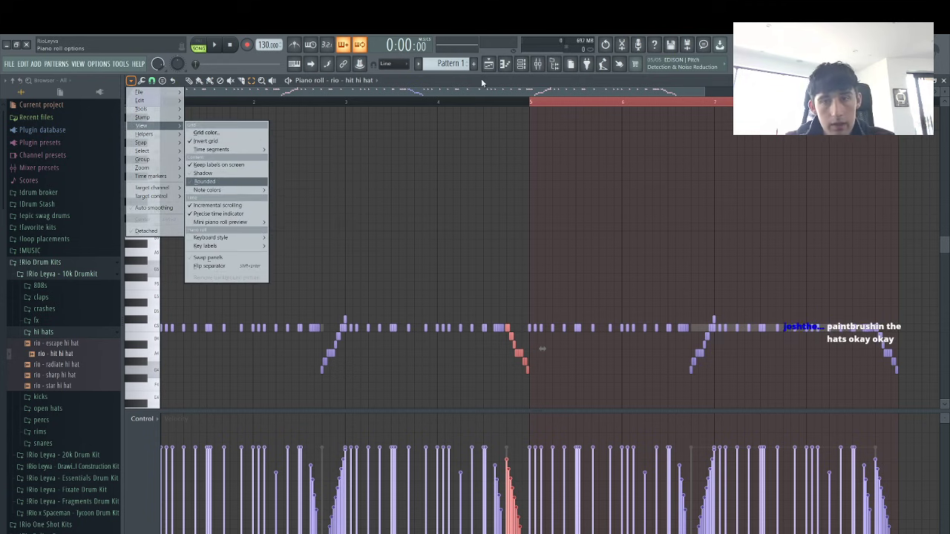
Add the rio - king perc sample from the 10k Drumkit percs as a new channel
click(526, 65)
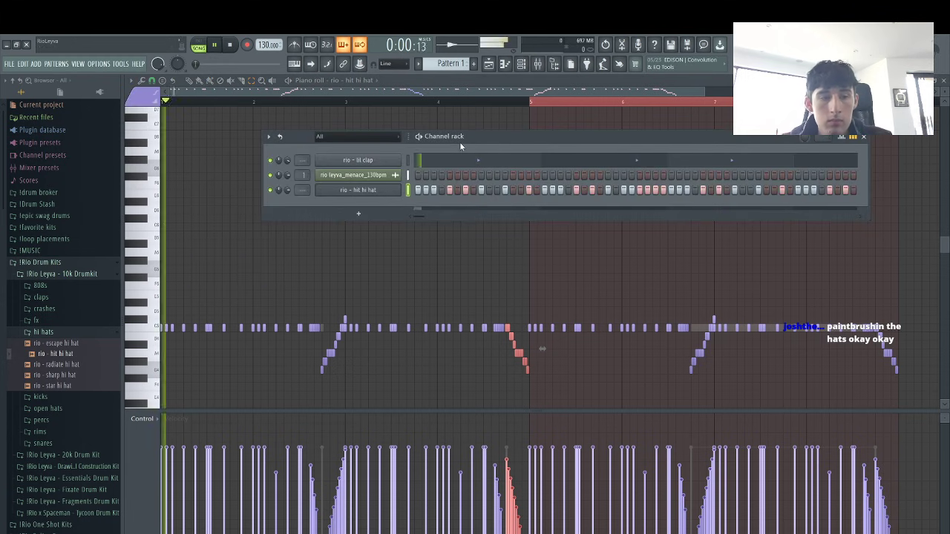
click(79, 443)
click(67, 434)
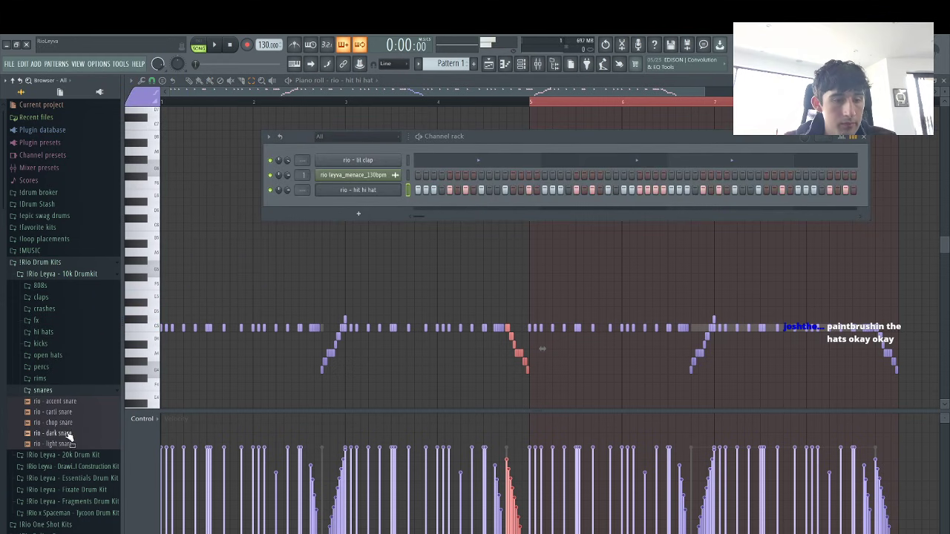
click(57, 367)
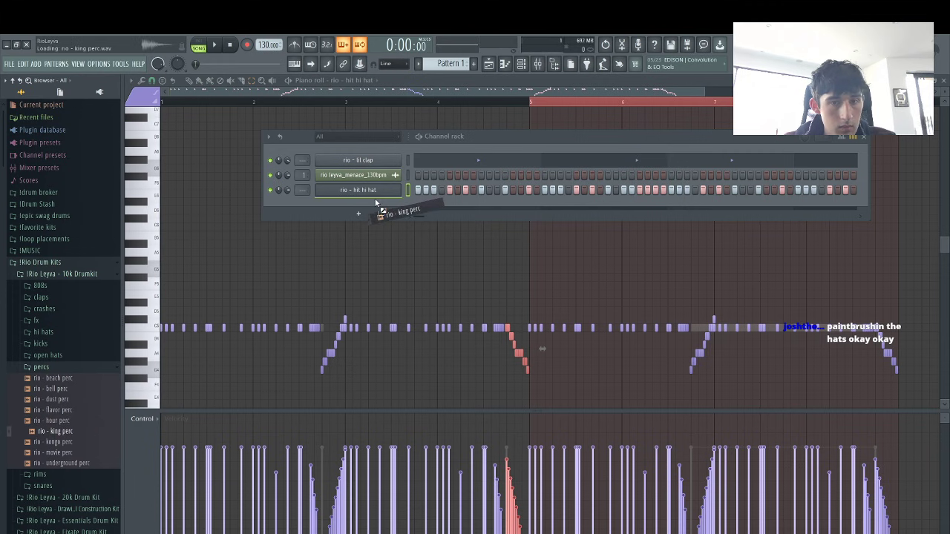
drag(375, 202, 375, 204)
Add the rio - metalic snare sample from the Fixate Drum Kit snares as a new channel
scroll(93, 248, down, 6)
click(83, 266)
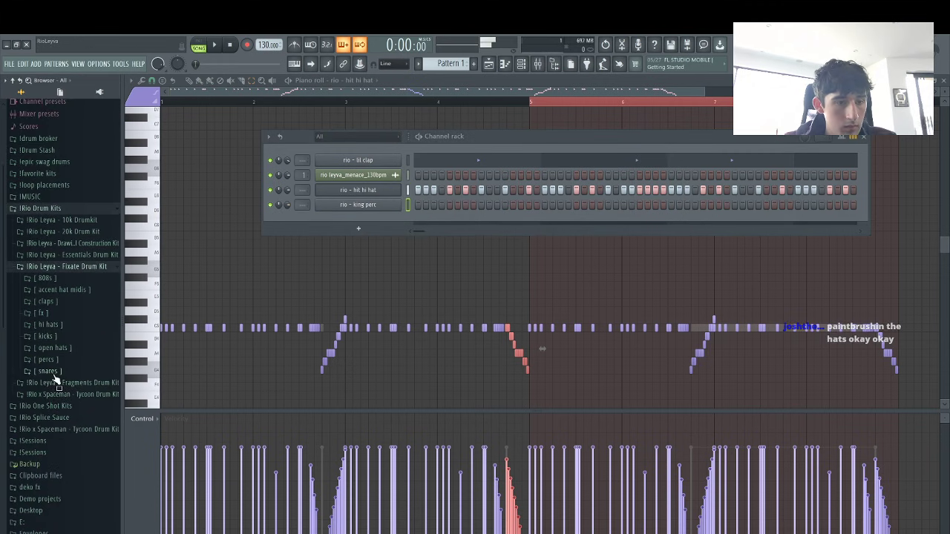
click(52, 371)
drag(375, 215, 372, 223)
Sequence metalic snare hits on steps 26 and 29 and king perc hits on steps 15 and 19
key(space)
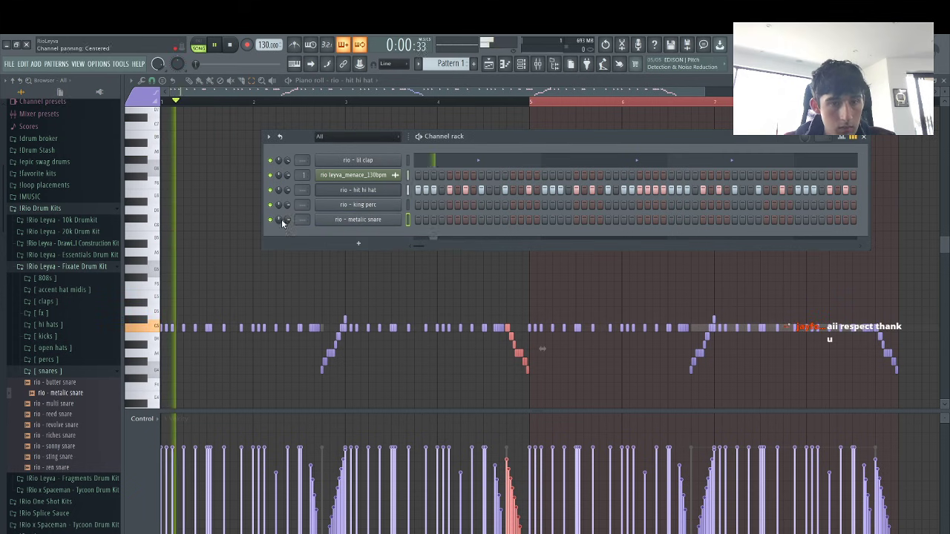
click(459, 206)
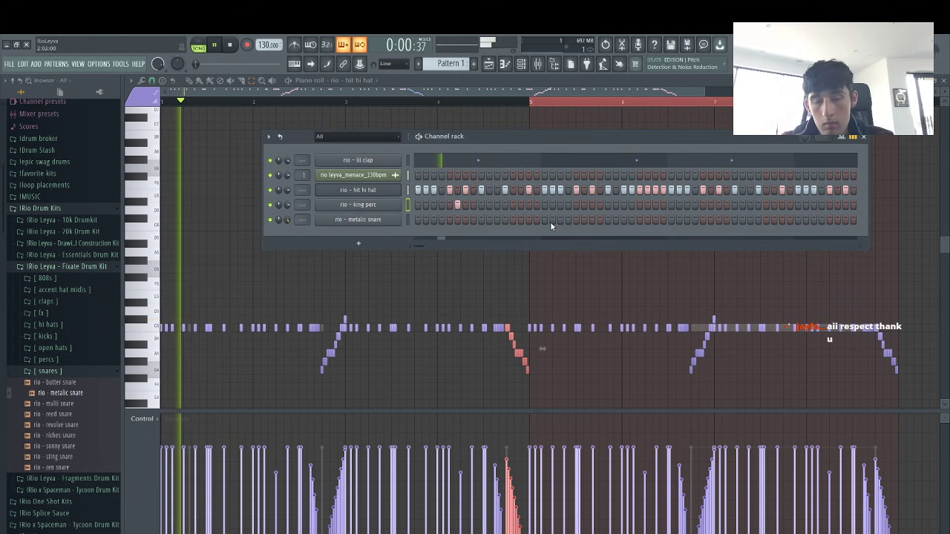
click(615, 219)
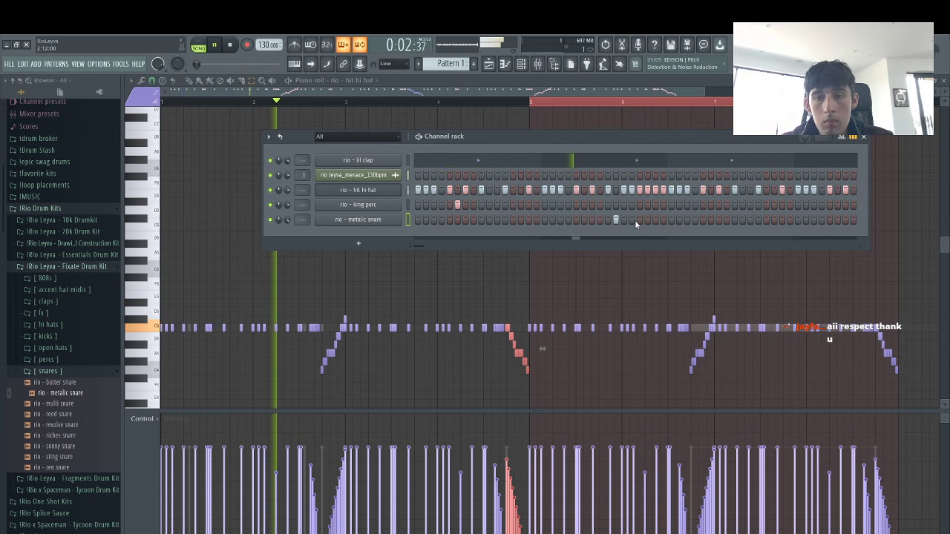
click(638, 220)
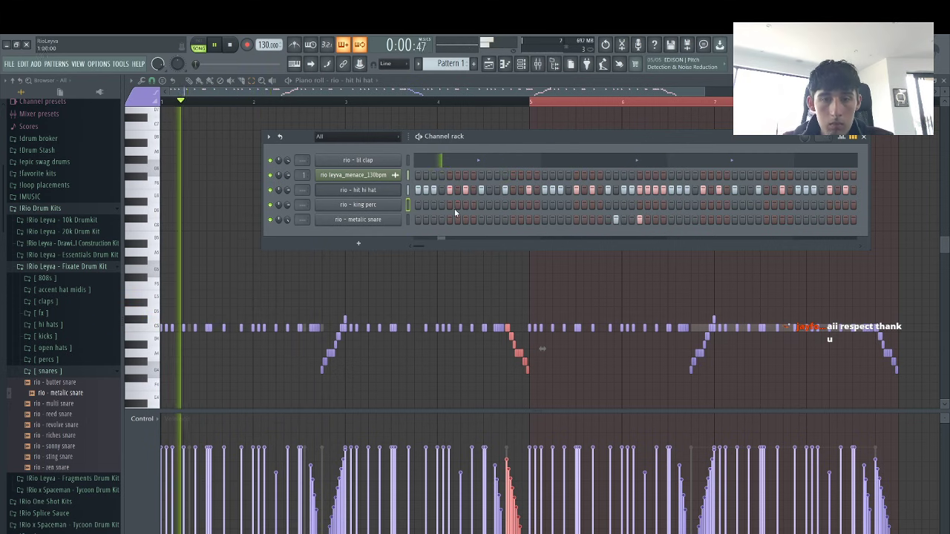
click(529, 205)
click(561, 206)
Transpose the two king perc hits down four semitones to G#4 in the piano roll
right_click(397, 206)
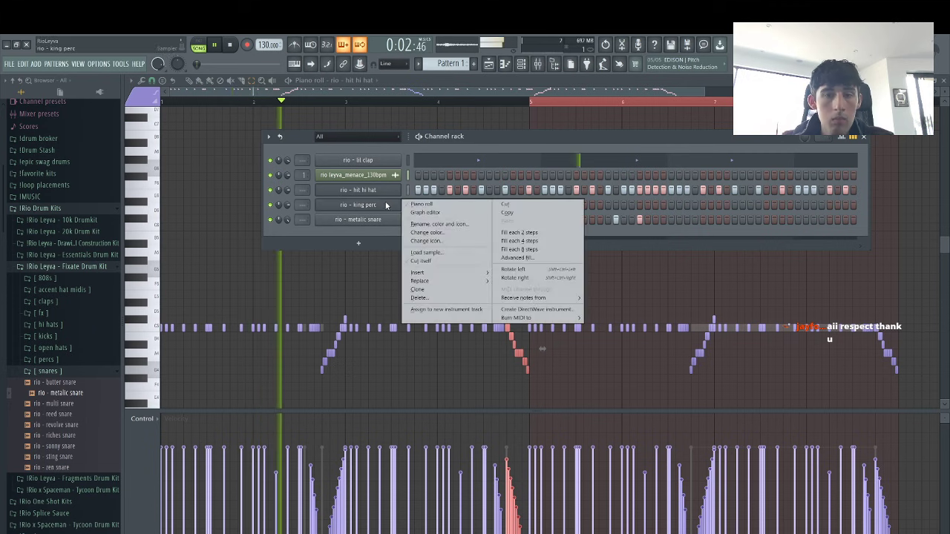
click(426, 213)
right_click(397, 206)
click(419, 209)
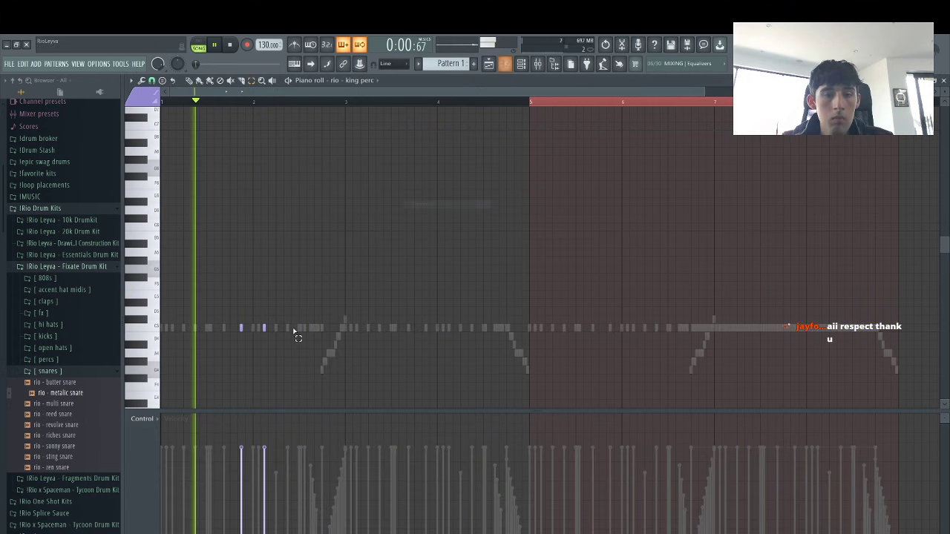
key(shift+Down)
key(shift+Down)
key(shift+Down)
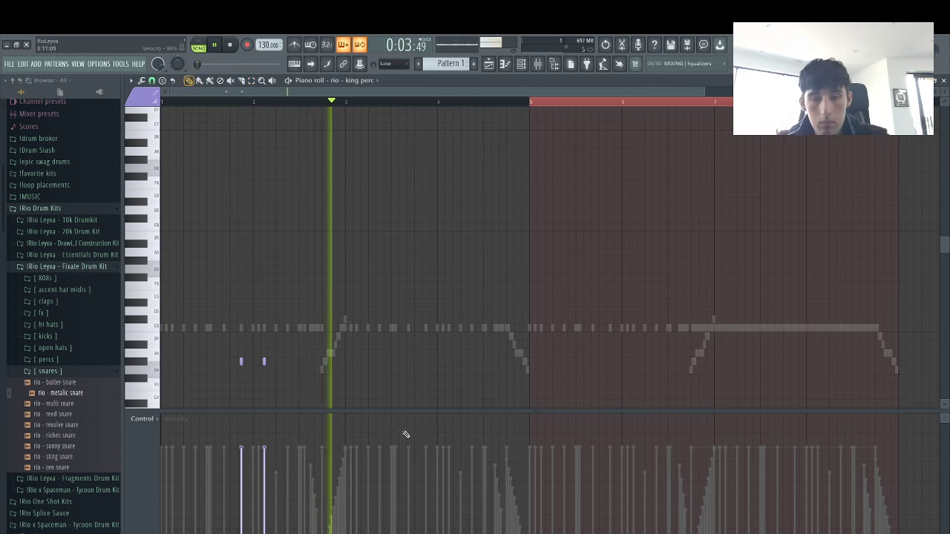
Place three king perc hits on G4 from the end of bar 3 into bar 4, with rising velocities
click(438, 369)
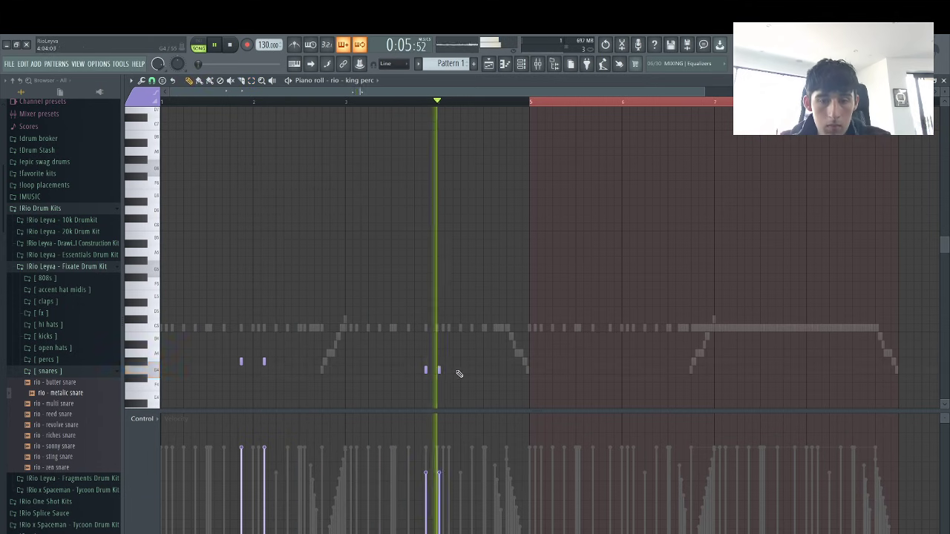
click(448, 369)
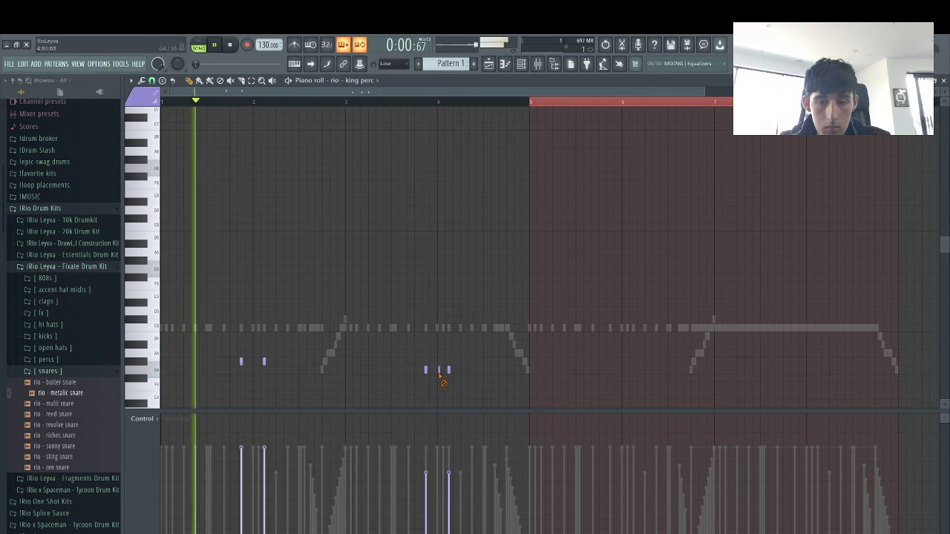
drag(438, 370, 438, 371)
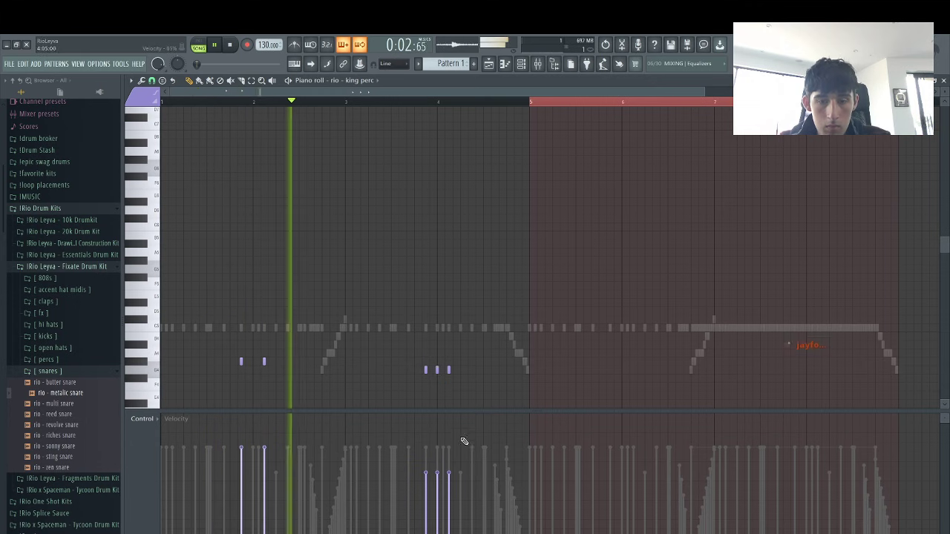
drag(451, 444, 396, 521)
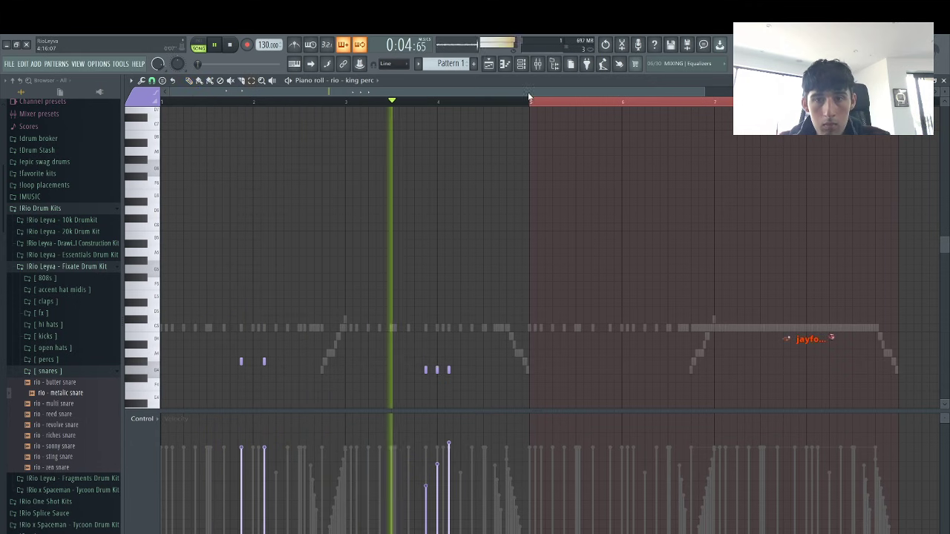
Duplicate the four-bar king perc pattern into bars 5 to 8
key(ctrl+b)
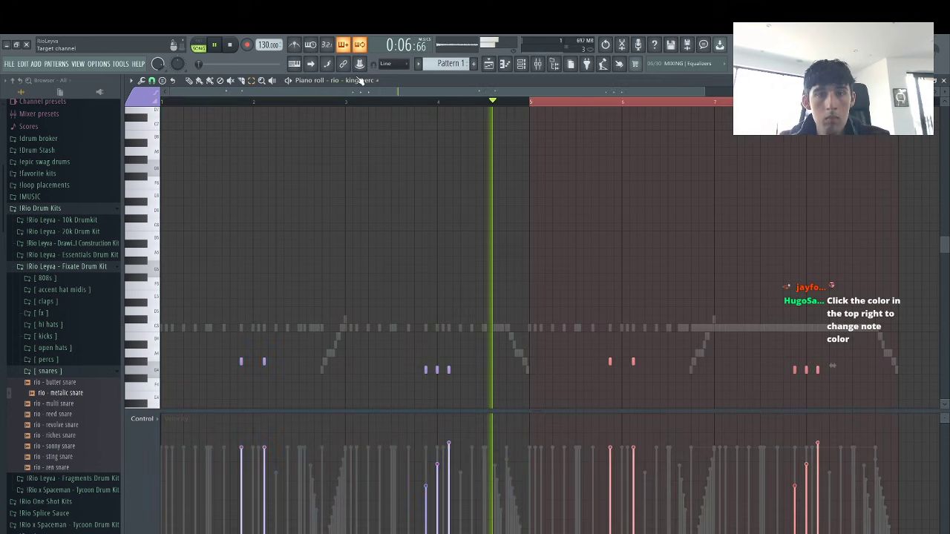
click(361, 81)
click(364, 83)
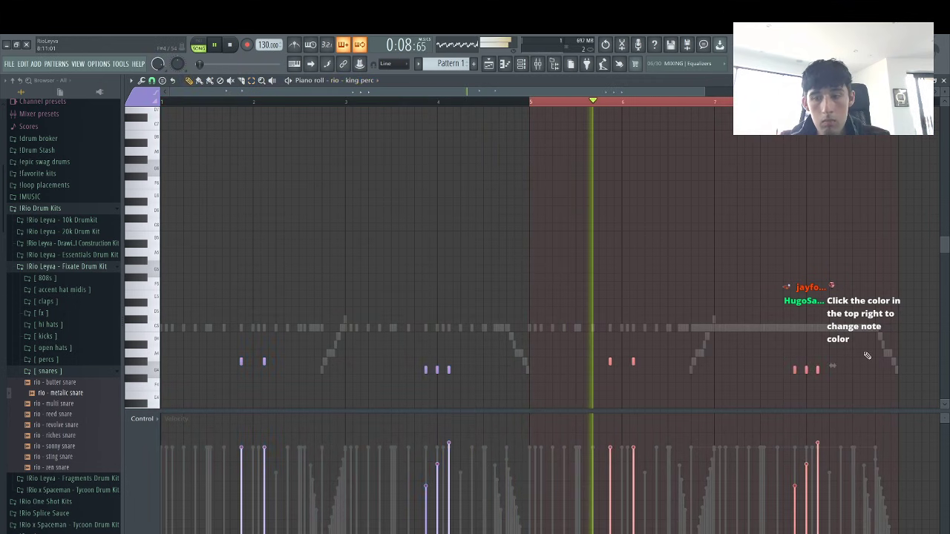
Add quick extra G4 king perc hits right after the hit ending bar 7 and the last hit in bar 4
click(794, 374)
drag(795, 375, 797, 374)
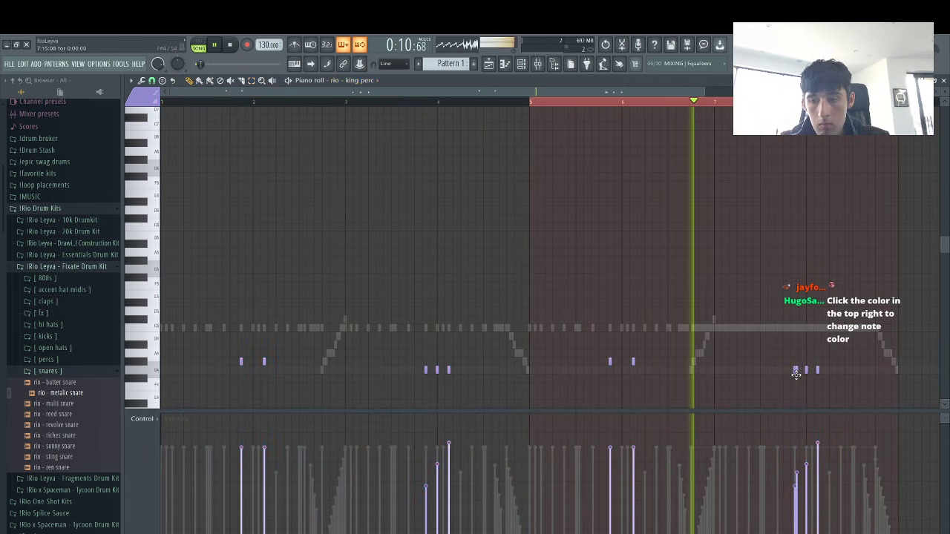
click(799, 373)
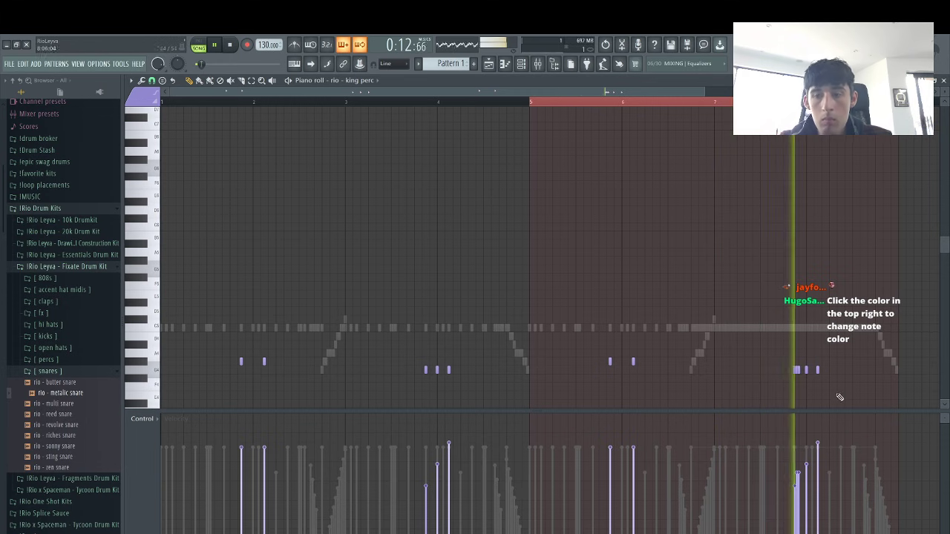
mouse_move(443, 374)
mouse_down()
mouse_move(435, 378)
mouse_move(452, 372)
mouse_up()
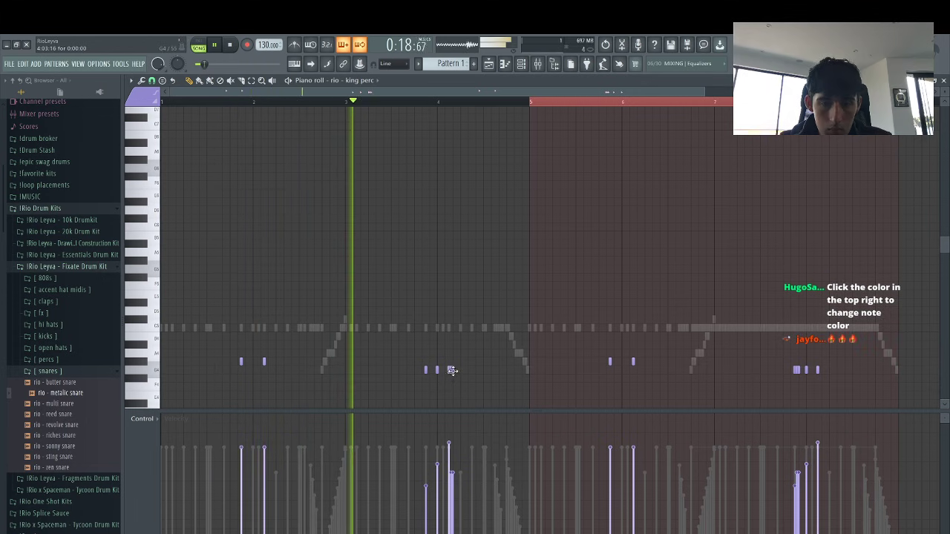
Add two metalic snare hits with rising velocity on steps 11 and 13 of bar 4, and duplicate the pattern into bars 5 to 8
click(365, 82)
click(365, 137)
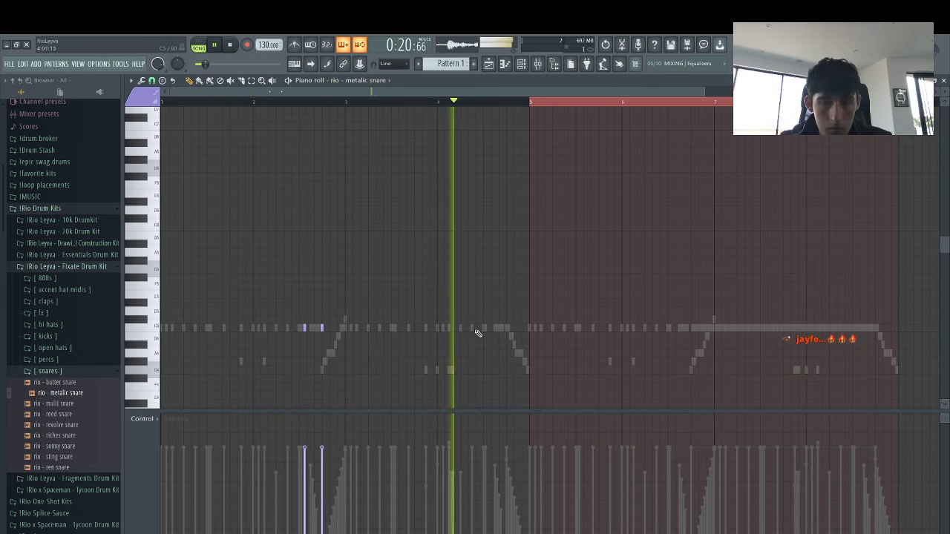
click(480, 330)
key(space)
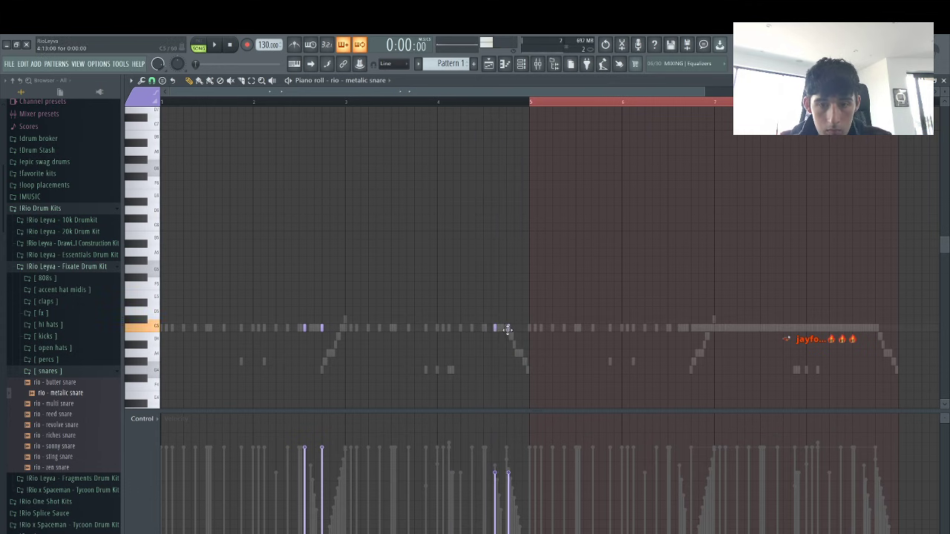
key(space)
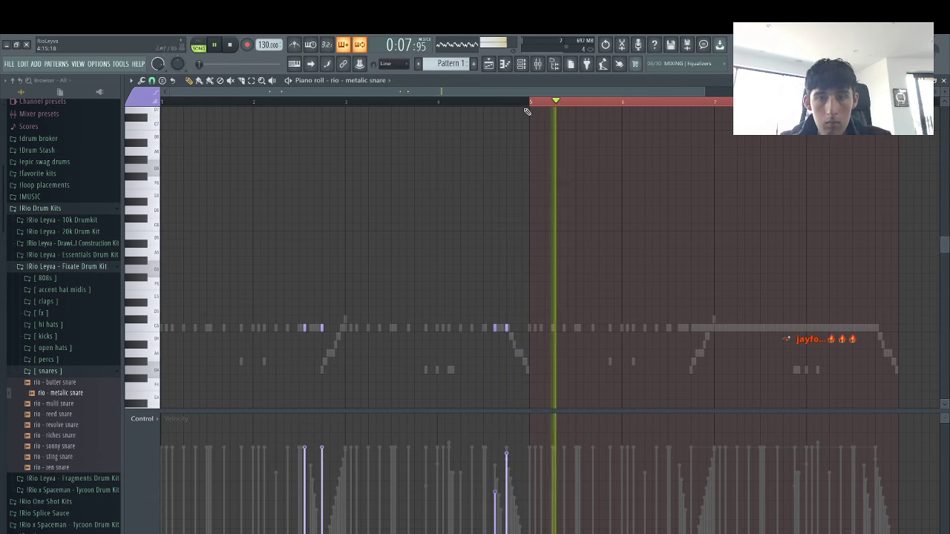
click(521, 64)
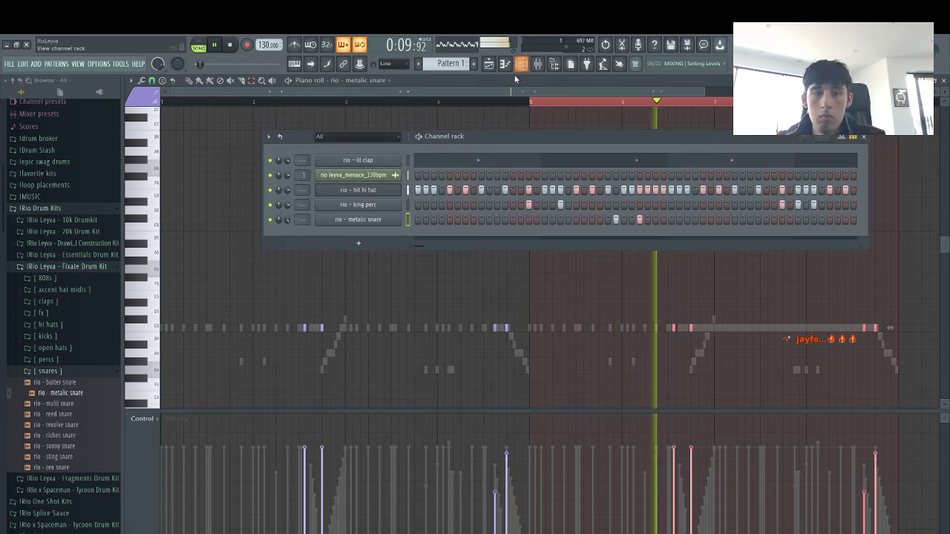
Add the cali open hat with a hit on step 1 of bar 1, and the stack open hat with hits on step 13 of bars 2 and 3
click(27, 347)
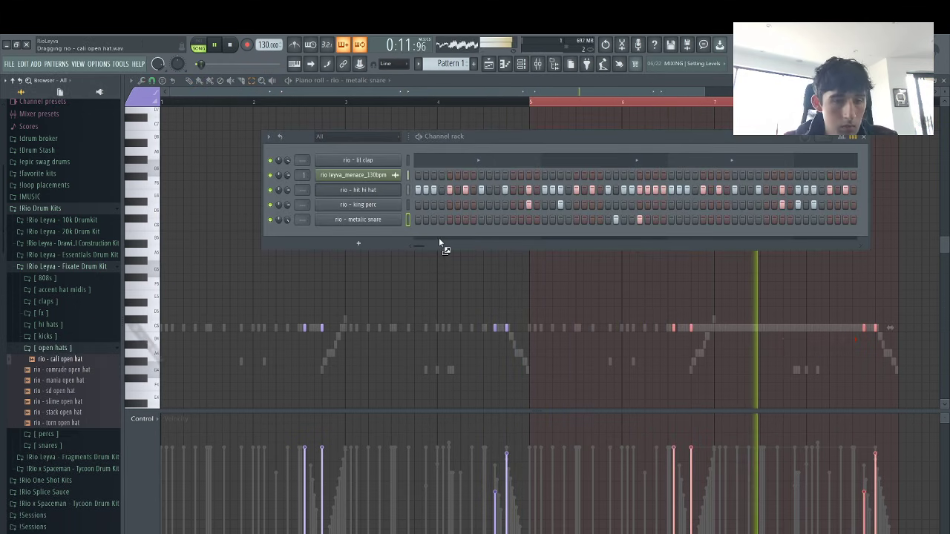
drag(391, 235, 415, 235)
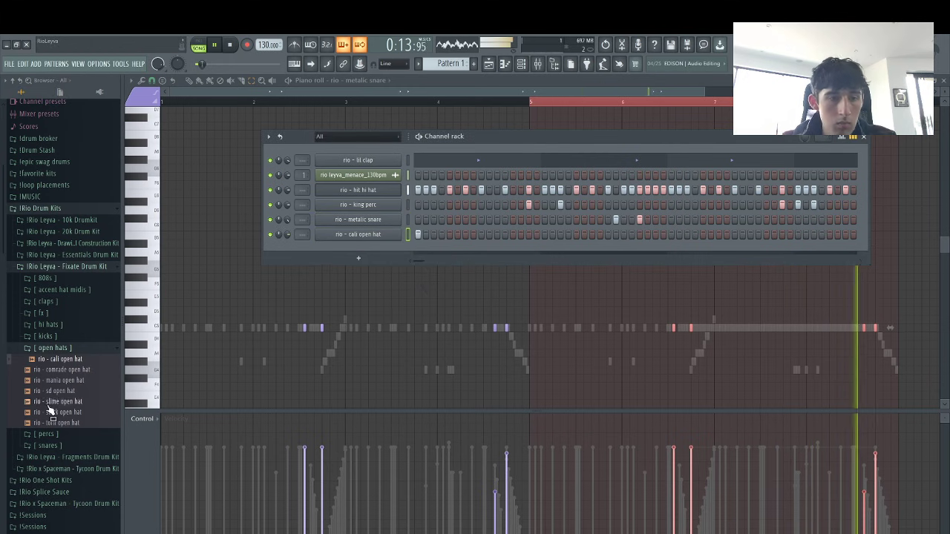
drag(50, 412, 388, 249)
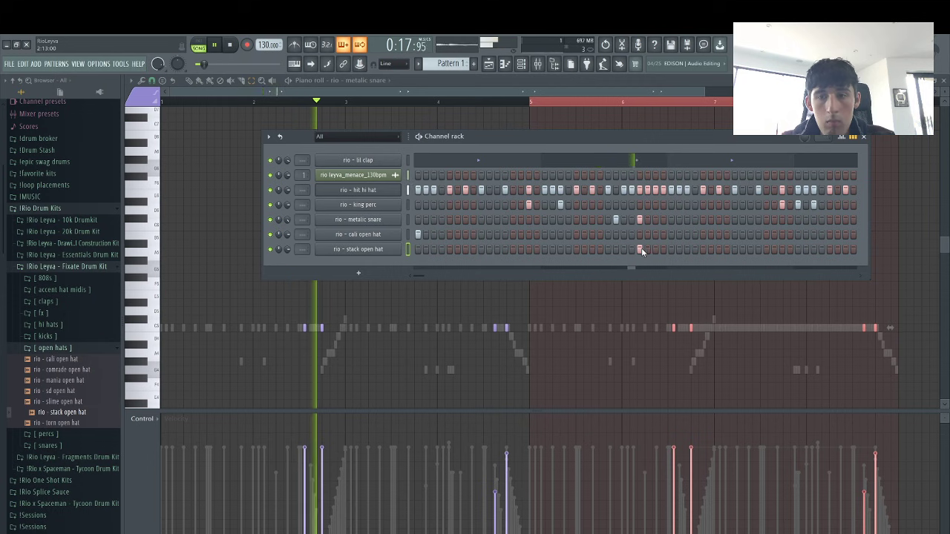
click(767, 249)
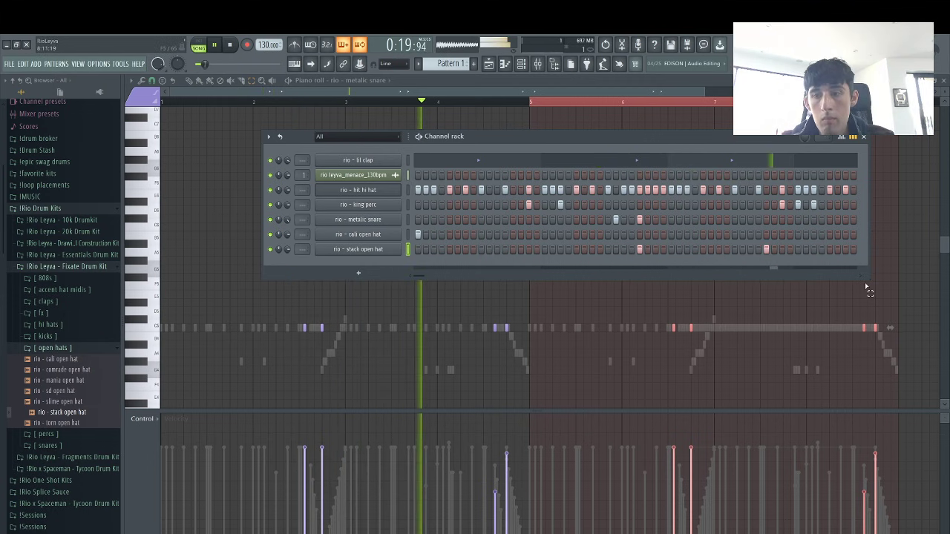
Repeat the cali open hat hit at the start of bar 5 in its piano roll
right_click(400, 231)
click(424, 235)
drag(529, 102, 562, 102)
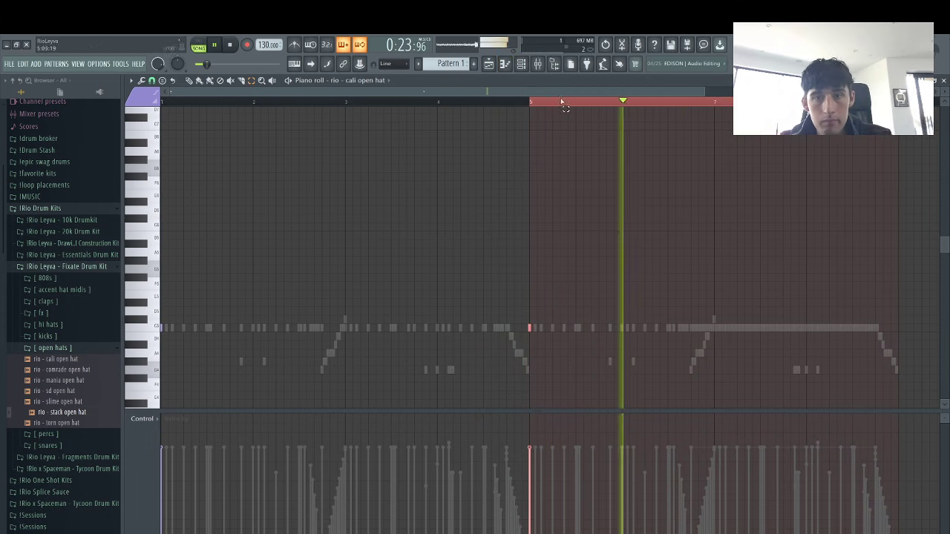
Set the playlist's time selection to bars 9 to 25 and bring up the channel rack
click(488, 63)
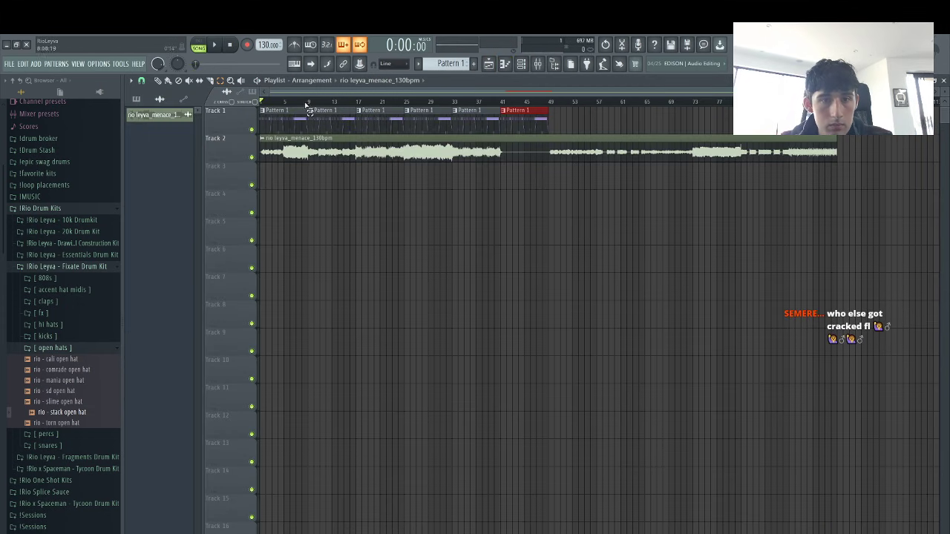
drag(311, 110, 412, 111)
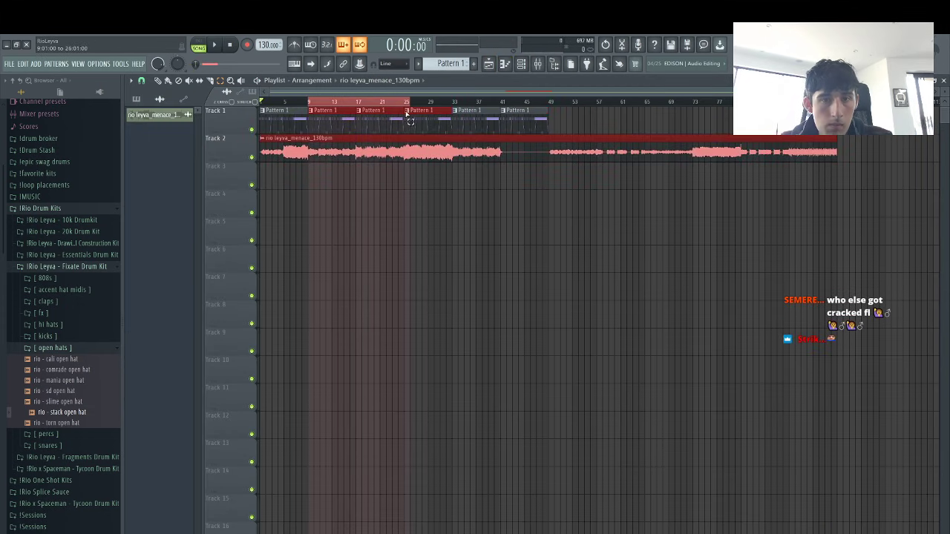
click(522, 66)
scroll(43, 247, up, 2)
key(space)
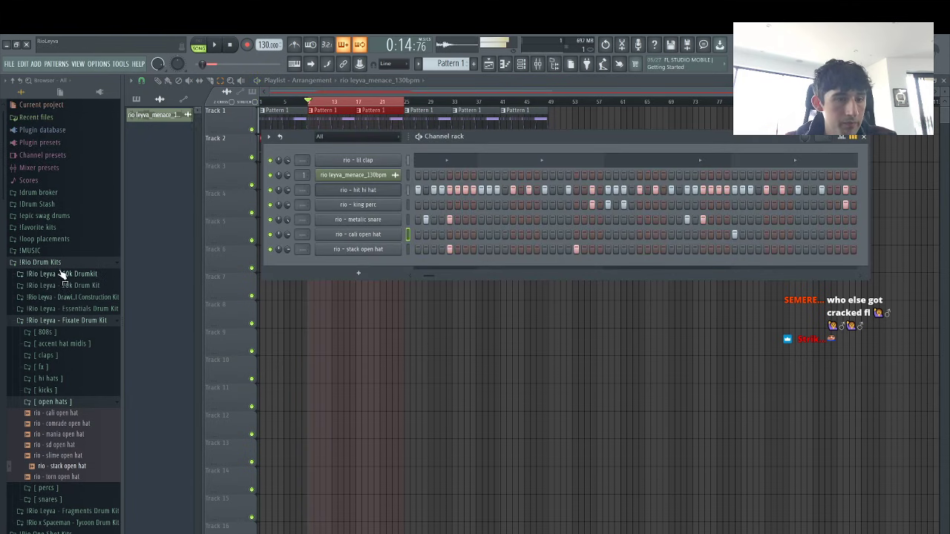
Load the rio spinz 808 from the 10k Drumkit's 808s as a new channel and open its sampler settings
click(62, 275)
click(40, 287)
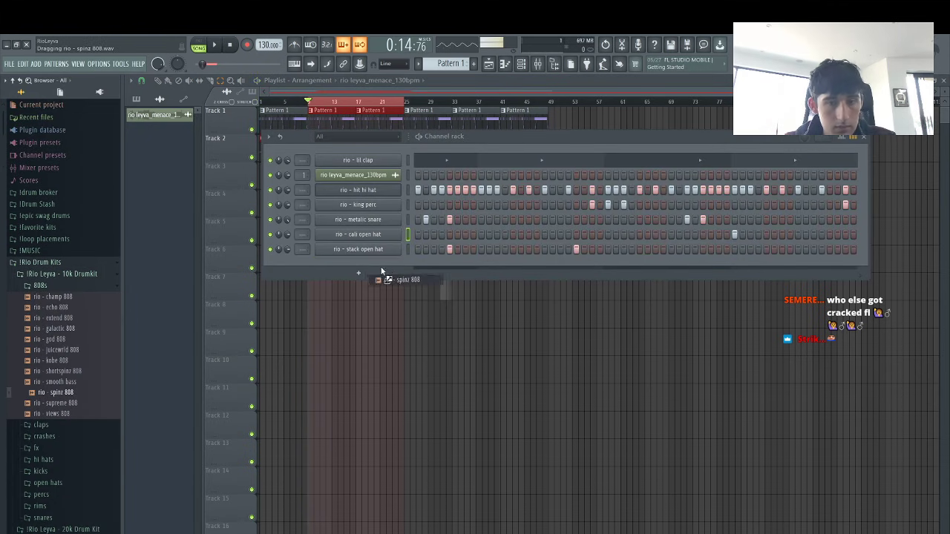
drag(383, 268, 382, 268)
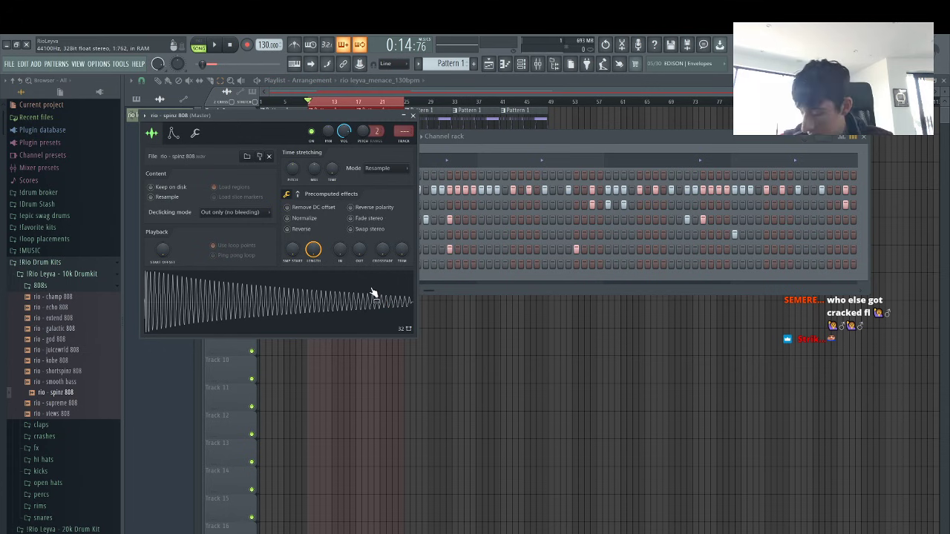
key(space)
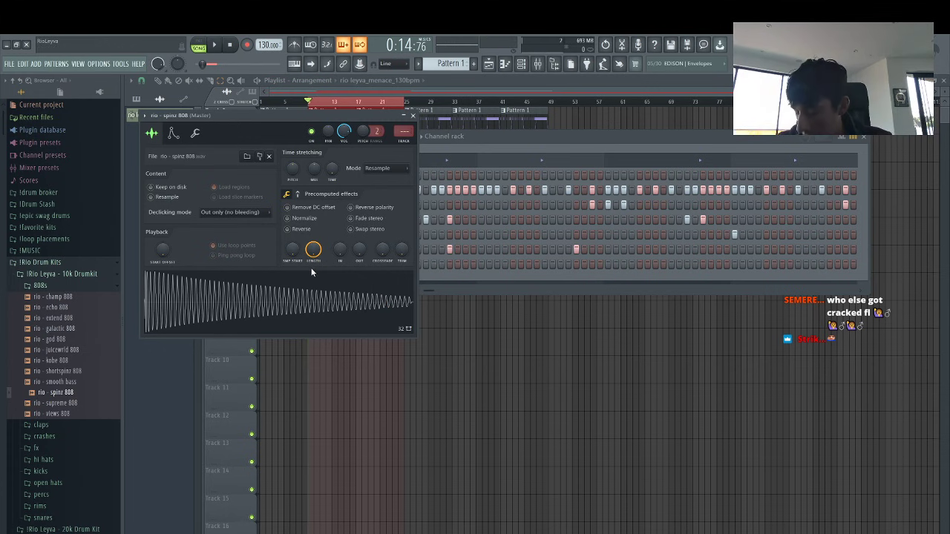
Boost the spinz 808's gain to 16% and enable its volume envelope with 0% release
drag(296, 210, 295, 201)
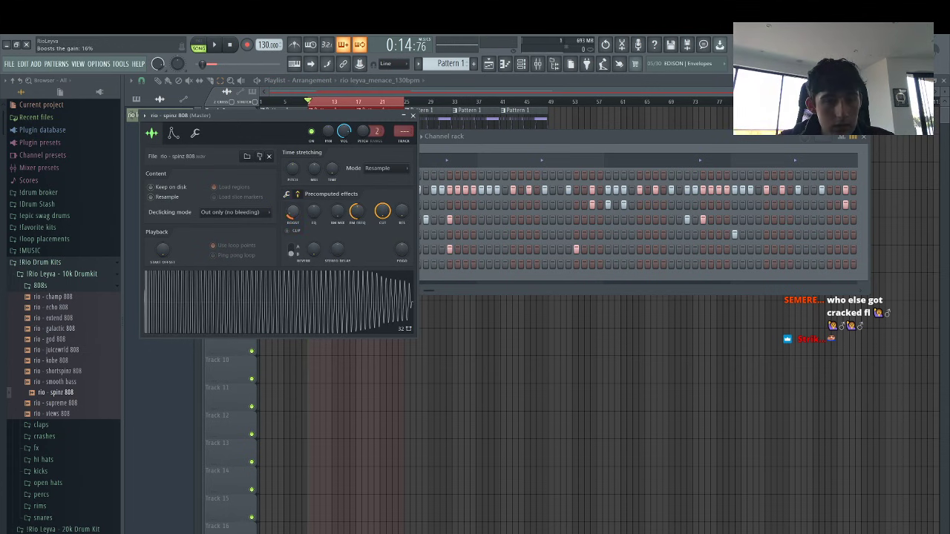
click(201, 135)
click(174, 134)
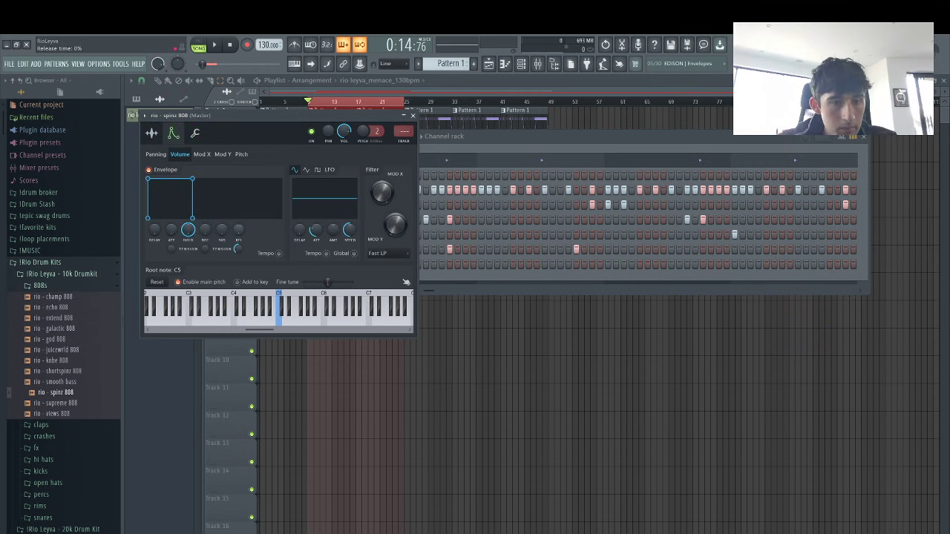
click(449, 265)
key(space)
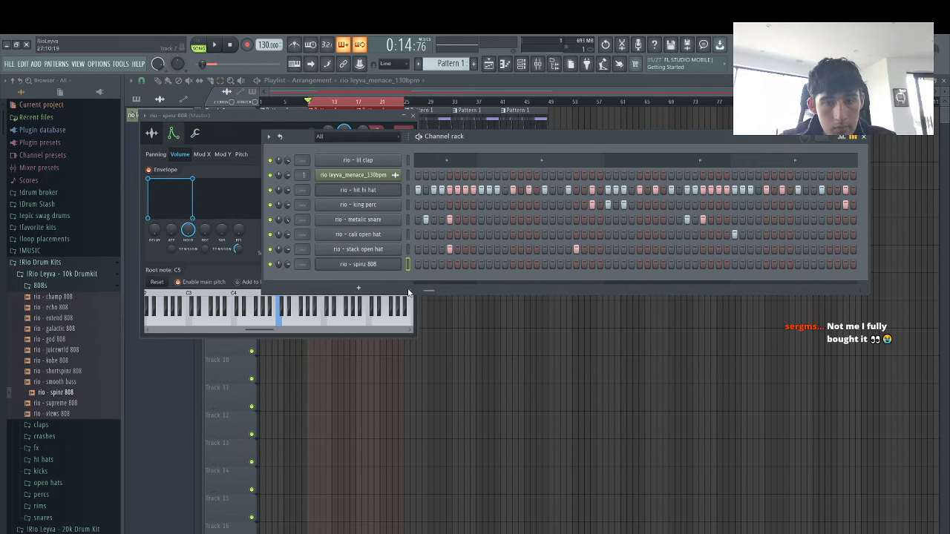
Open the spinz 808's piano roll with a G5 note at the start of bar 1 and clear the time selection
right_click(410, 262)
click(413, 266)
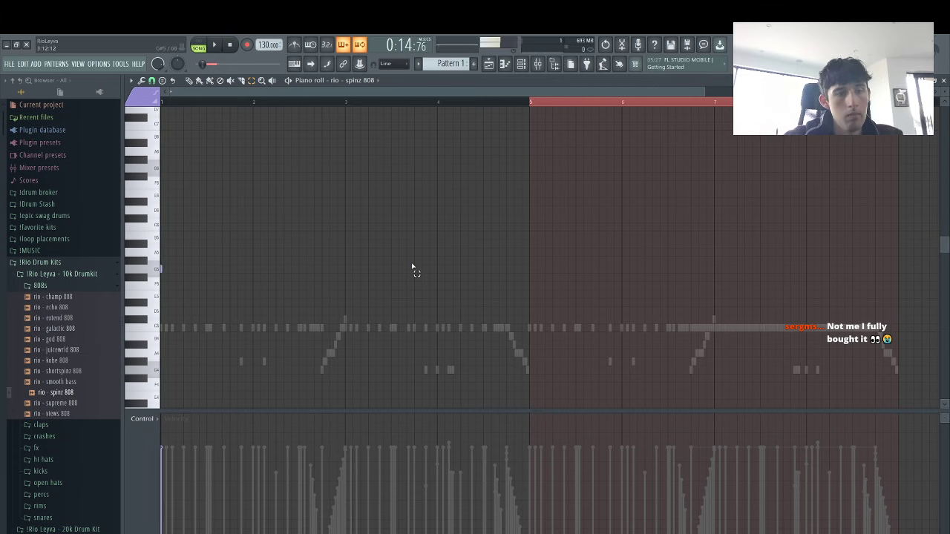
key(space)
right_click(460, 103)
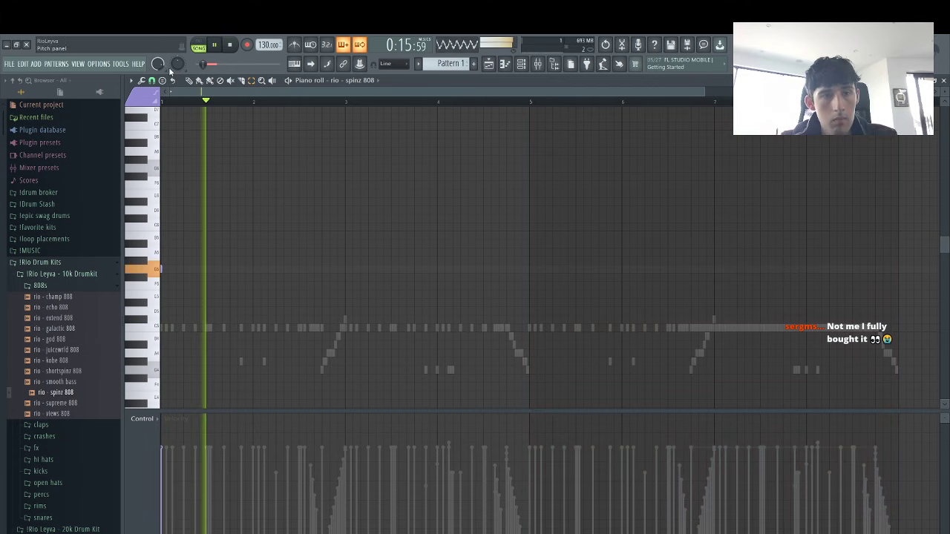
key(space)
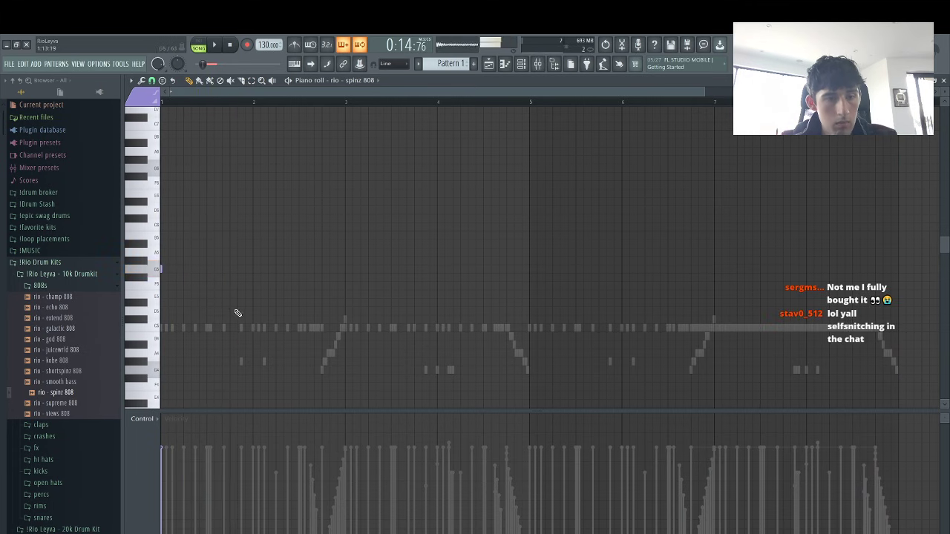
Place a D#5 808 note on step 13 of bar 1 and a two-beat D#5 note from step 5 of bar 2
key(space)
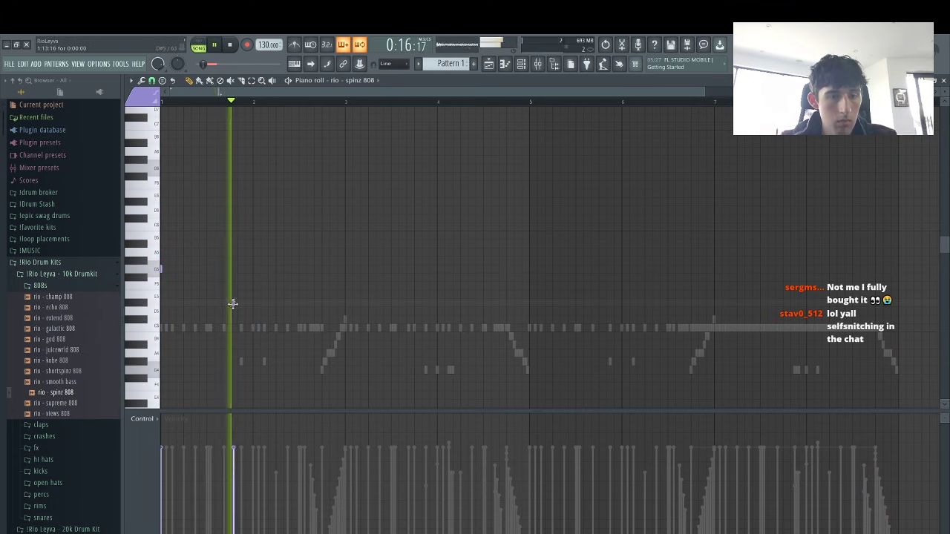
click(230, 303)
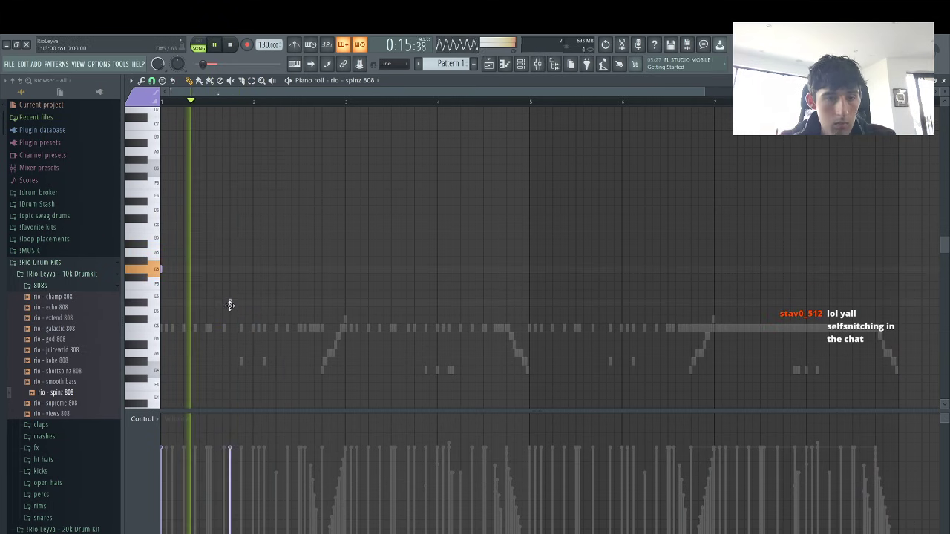
click(252, 303)
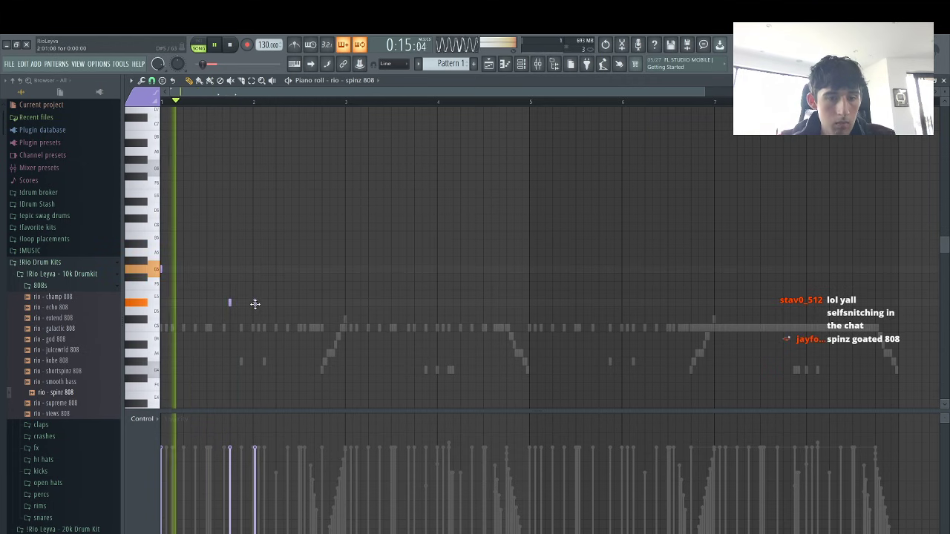
drag(254, 304, 252, 304)
click(275, 304)
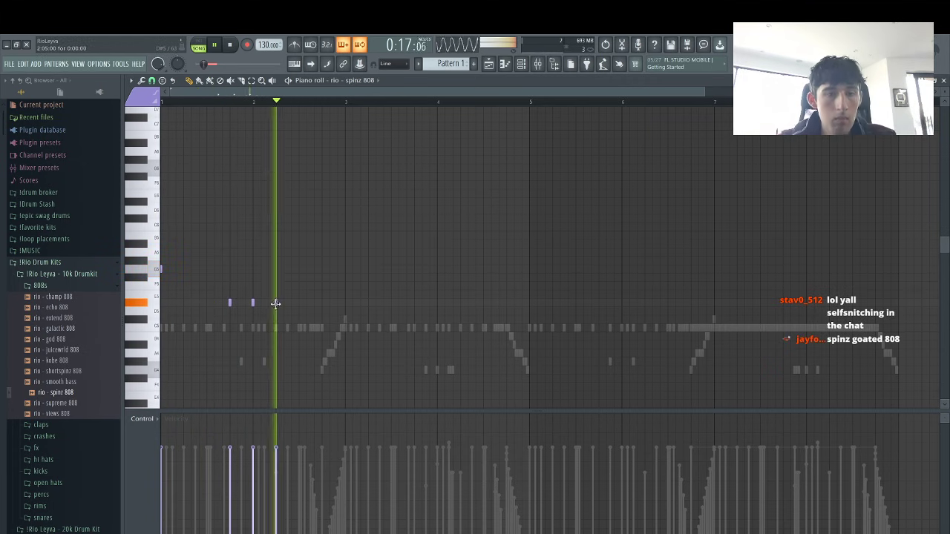
key(space)
right_click(252, 302)
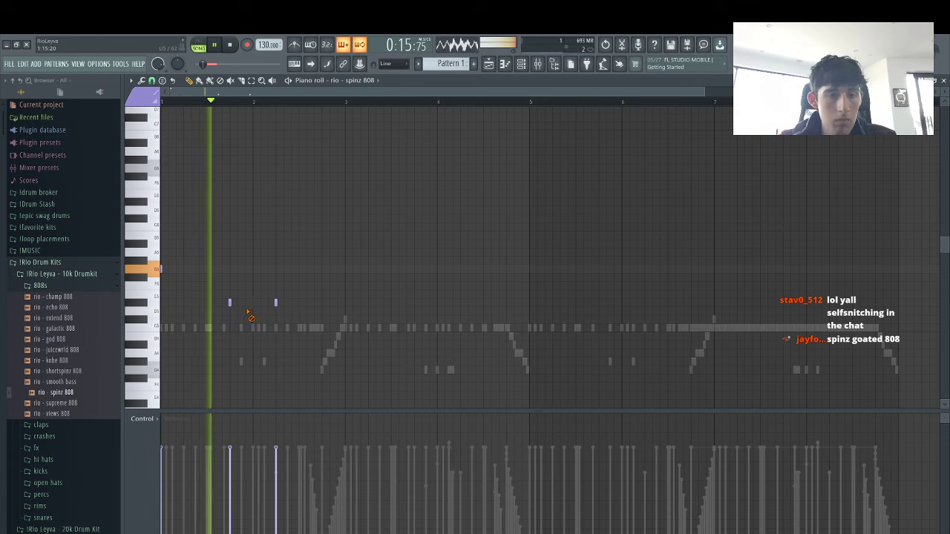
key(space)
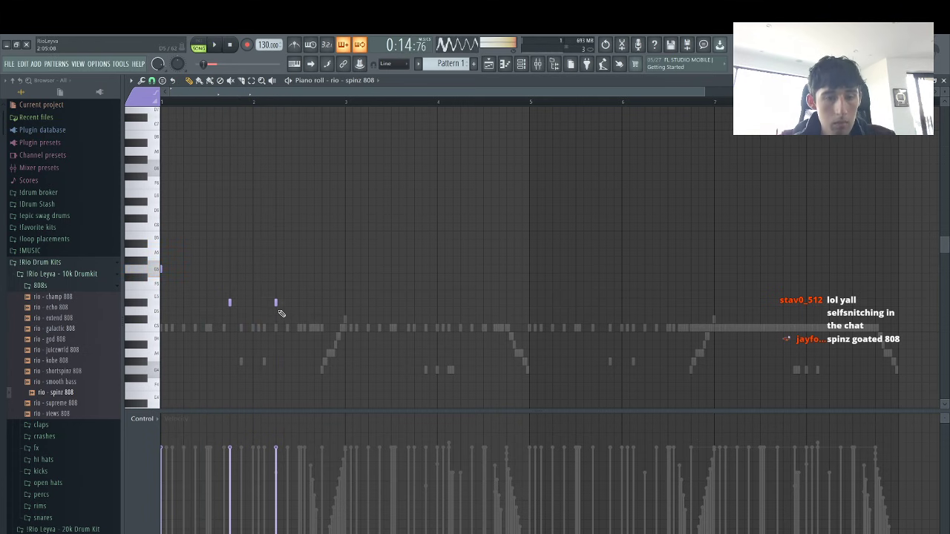
drag(278, 304, 320, 304)
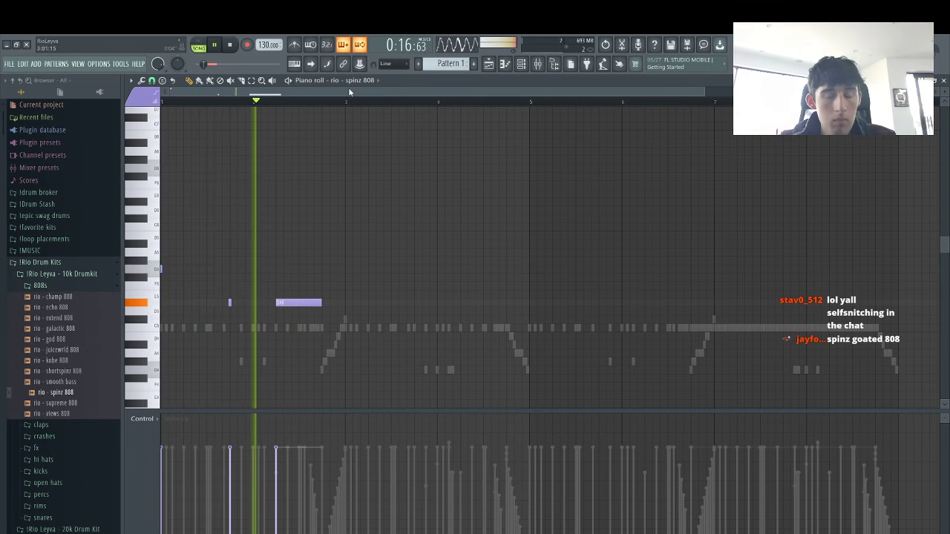
Duplicate the two-bar 808 pattern into bars 3 and 4 and add a G5 note on step 9 of bar 3
key(ctrl+b)
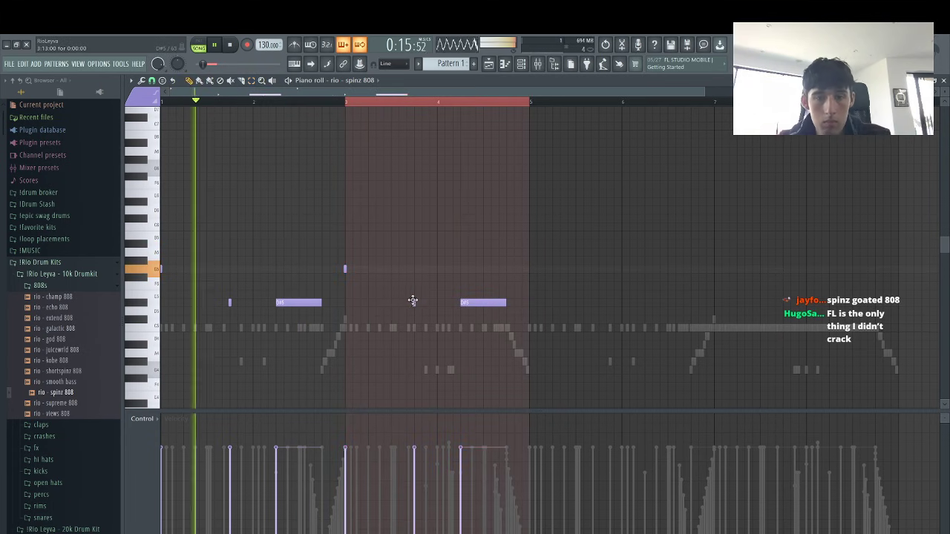
click(391, 268)
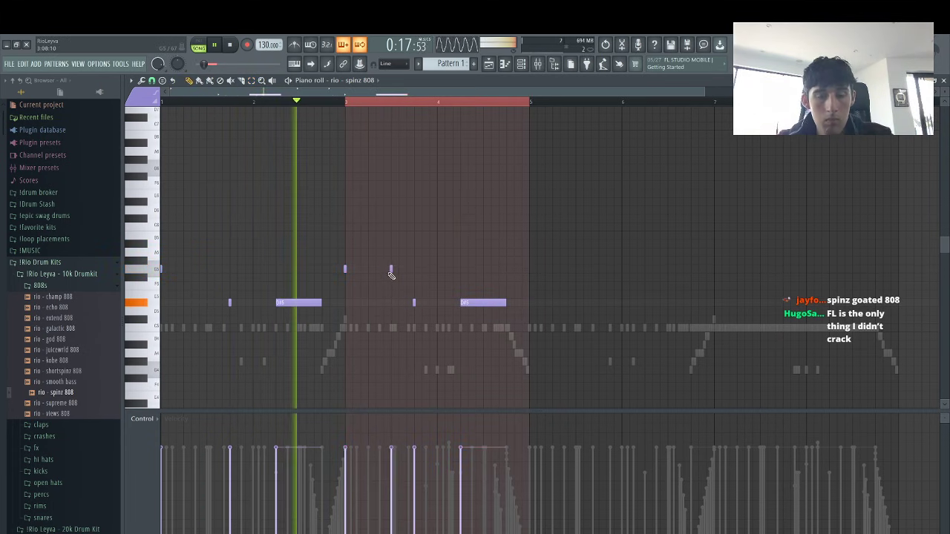
Raise the velocity of all spinz 808 notes slightly and replay the loop
key(ctrl+a)
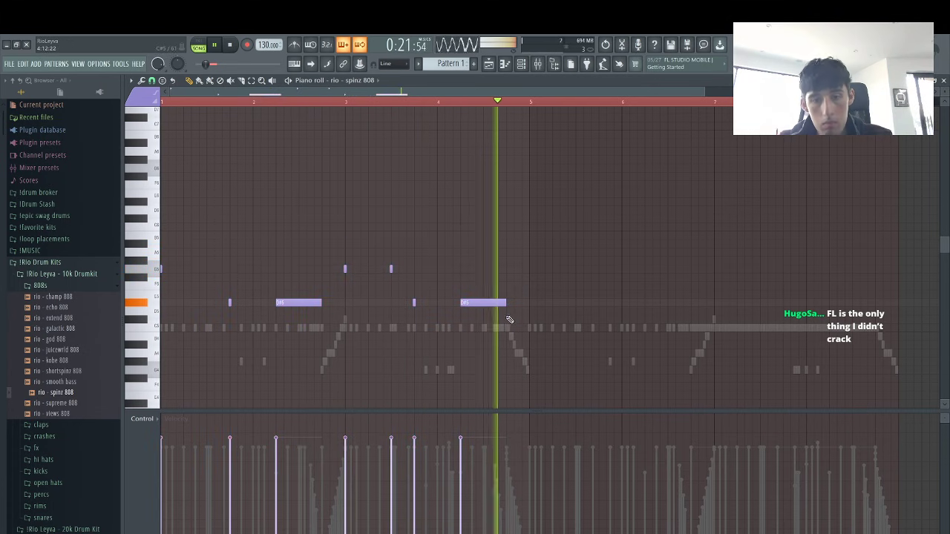
key(space)
Shorten bar 4's long D#5 note to one beat and follow it with three quick D#5 notes on steps 9, 10 and 11
drag(508, 302, 484, 303)
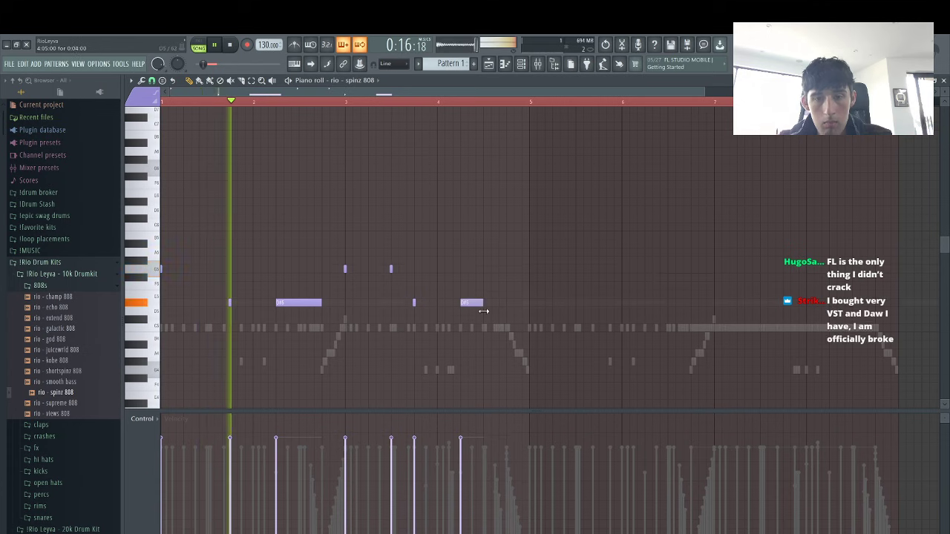
click(495, 302)
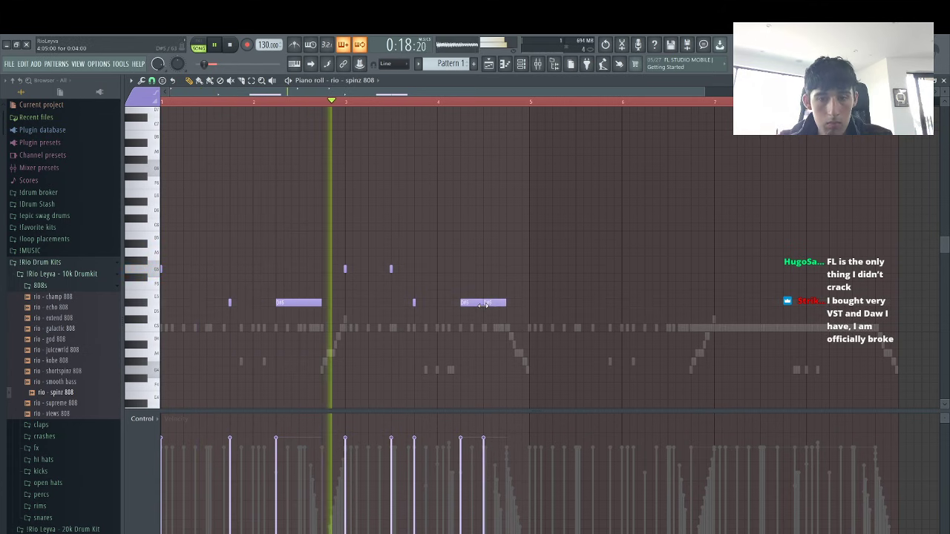
click(151, 80)
click(163, 159)
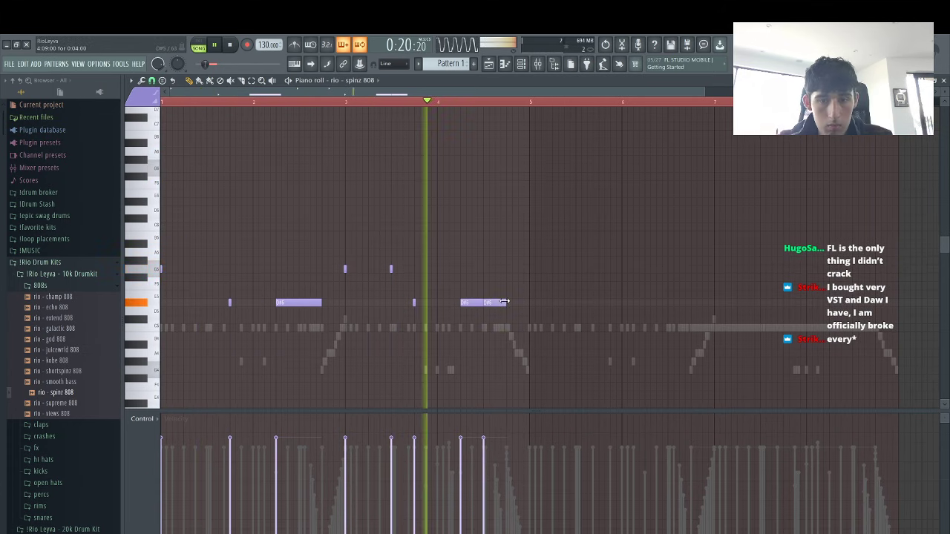
drag(504, 303, 489, 308)
click(491, 302)
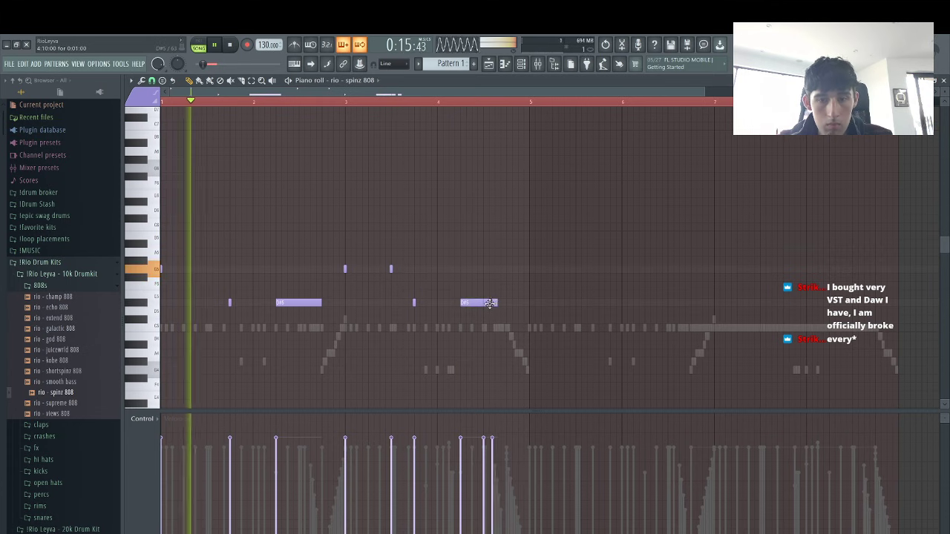
click(497, 303)
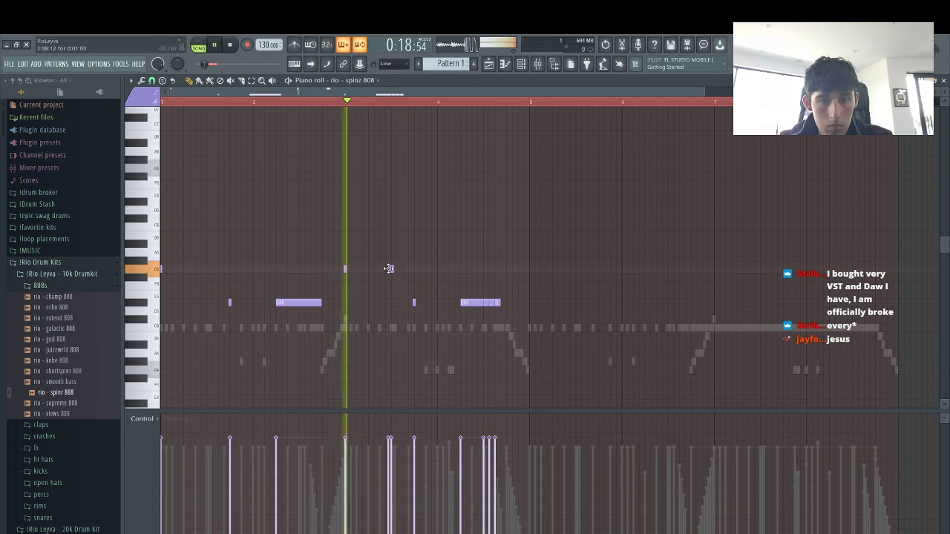
Delete the G5 808 note on step 9 of bar 3, and try one on step 10 before removing it too
right_click(391, 270)
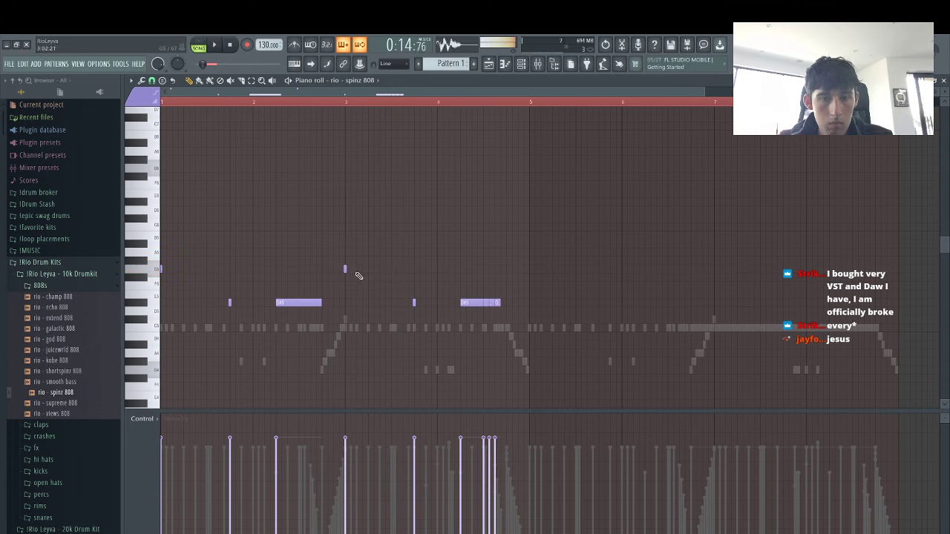
click(345, 102)
click(397, 271)
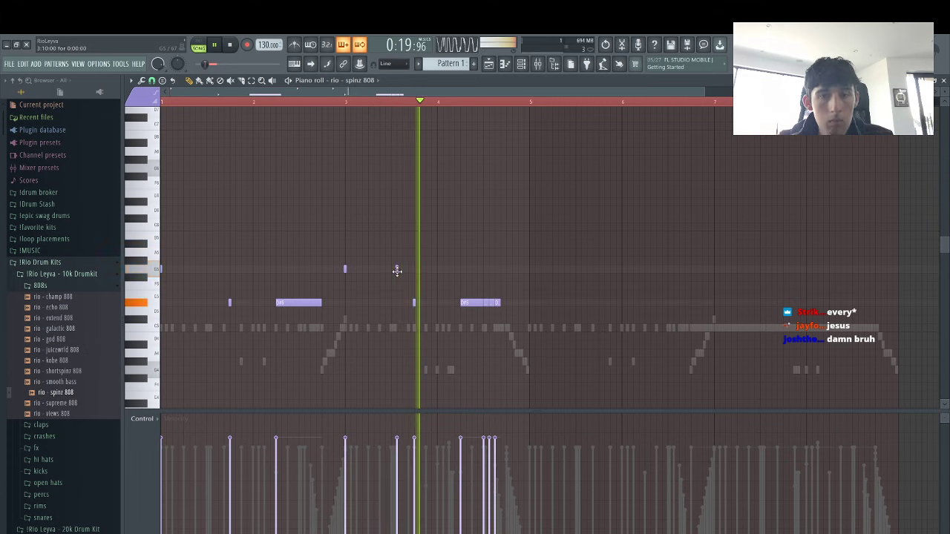
click(272, 102)
right_click(397, 270)
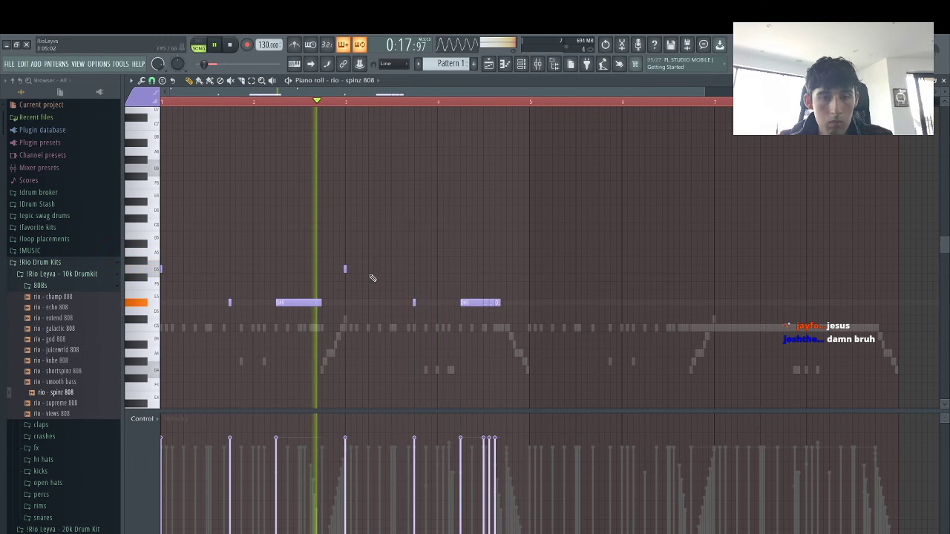
Add a G5 808 note on step 5 of bar 3 and replace bar 4's one-beat D#5 note with short ones on steps 6 and 7
click(369, 270)
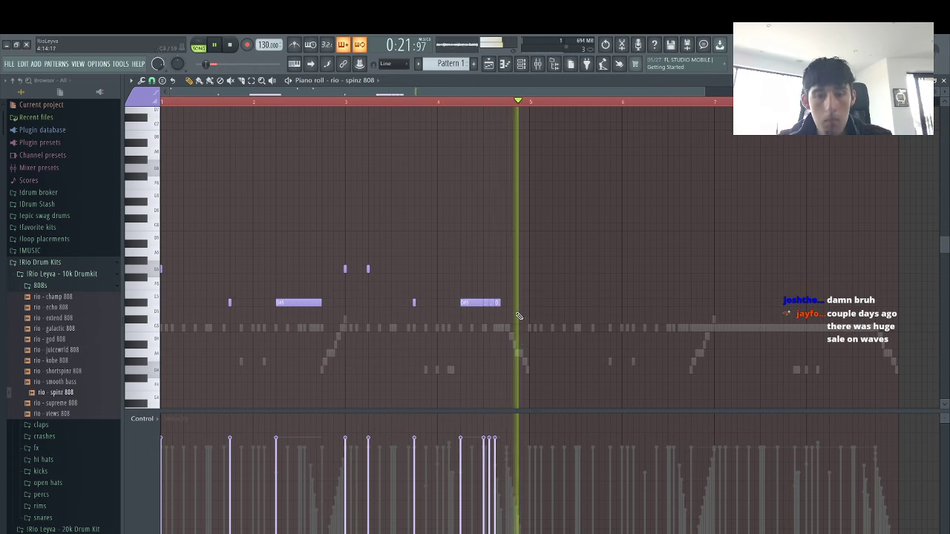
right_click(468, 303)
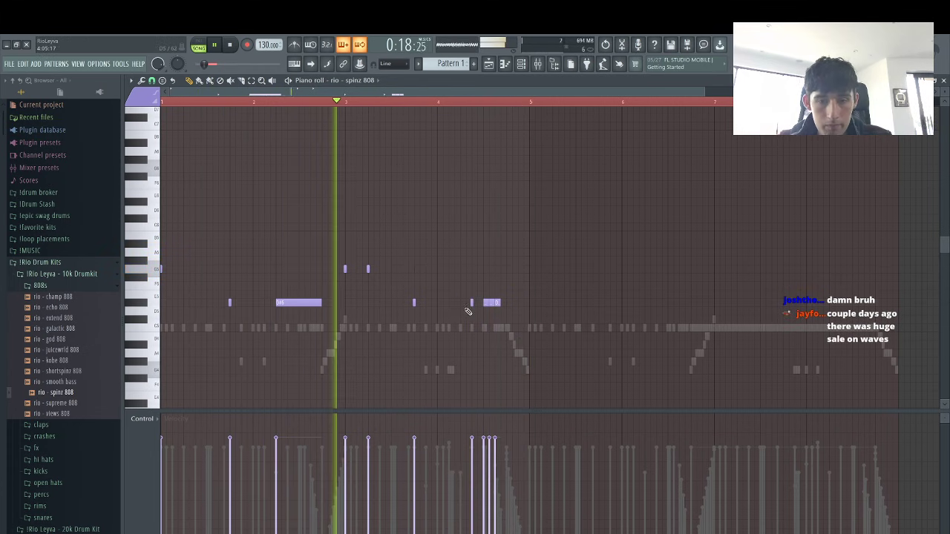
click(465, 303)
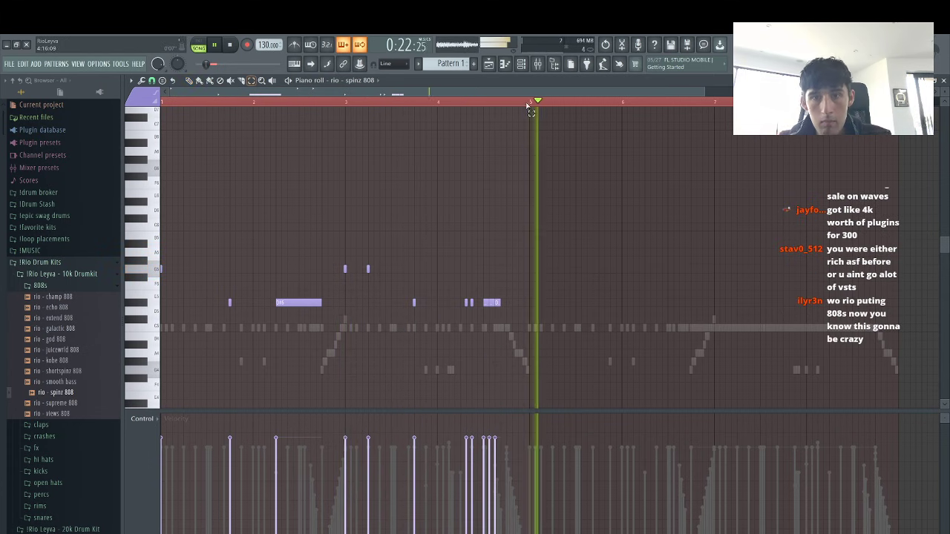
Duplicate the four-bar 808 pattern into bars 5–8, moving bar 7's second G5 to step 7 and removing bar 8's D#5 on step 6
ctrl+click(693, 202)
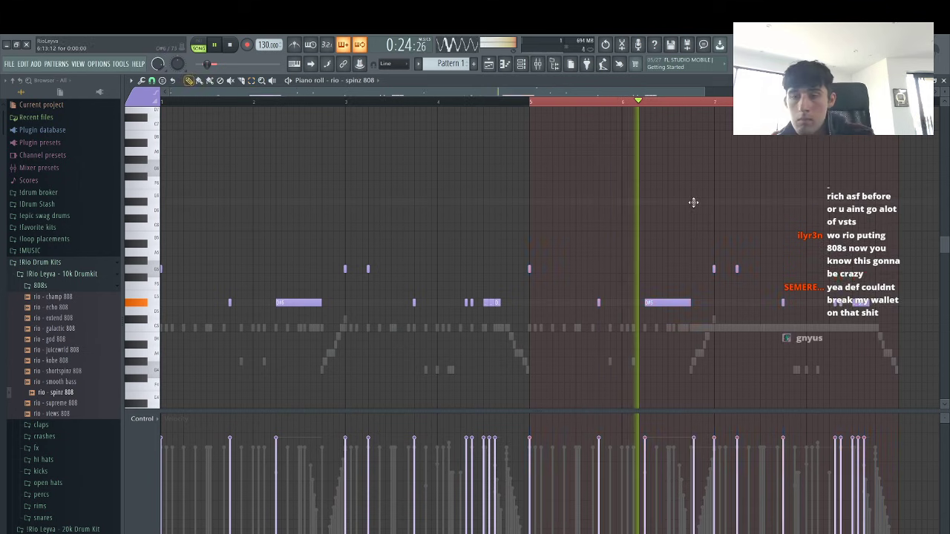
click(737, 268)
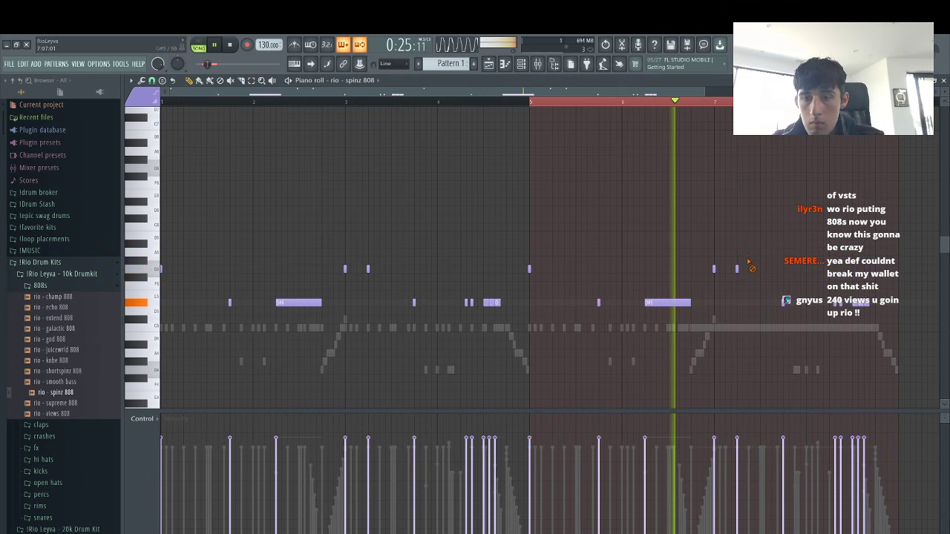
right_click(738, 268)
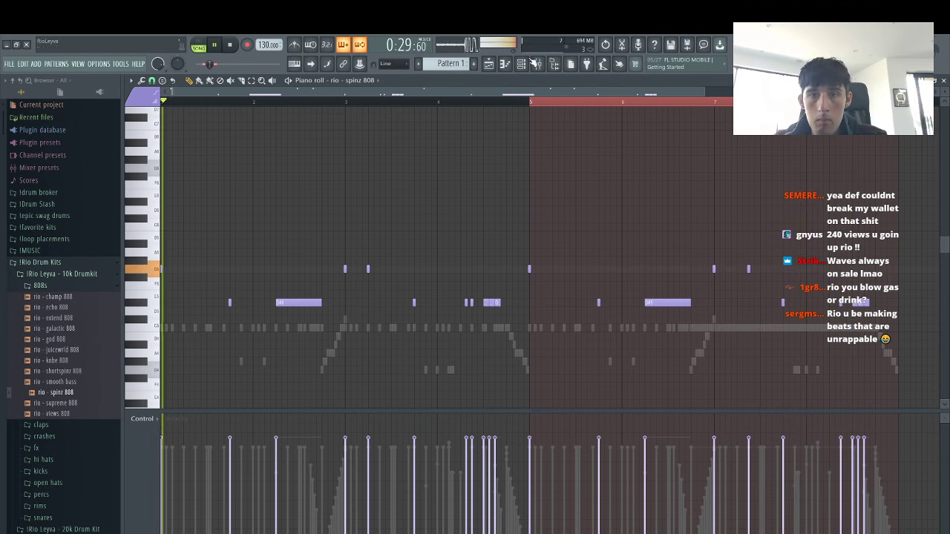
Clone the rio - spinz 808 channel in the channel rack
click(528, 63)
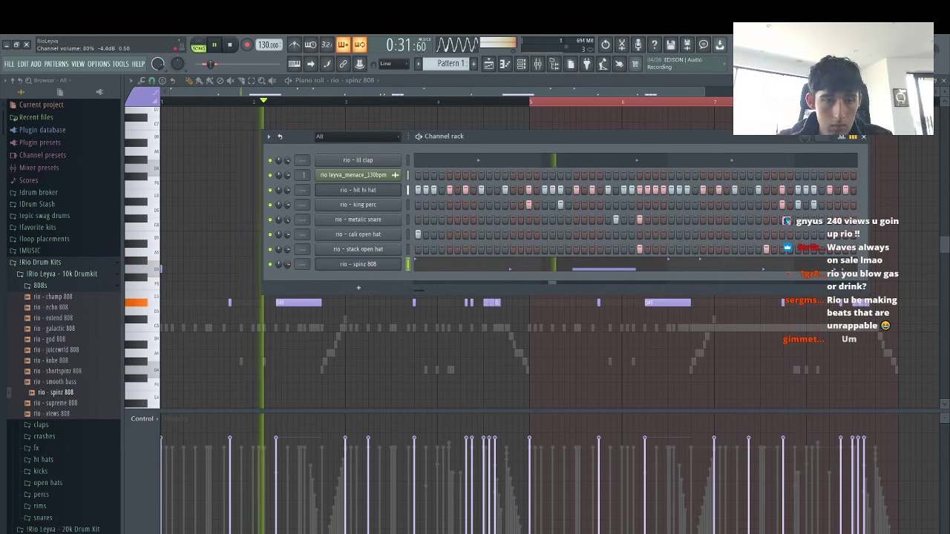
right_click(361, 263)
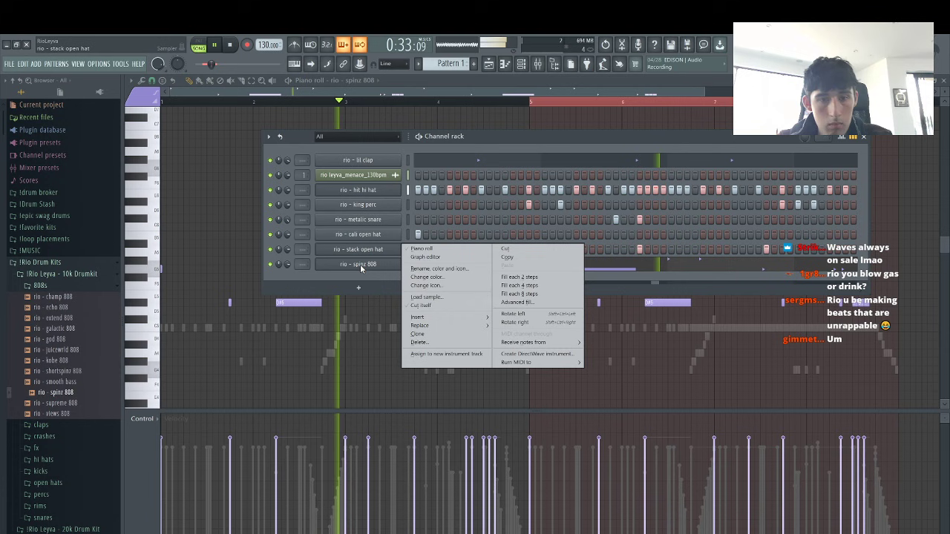
click(419, 349)
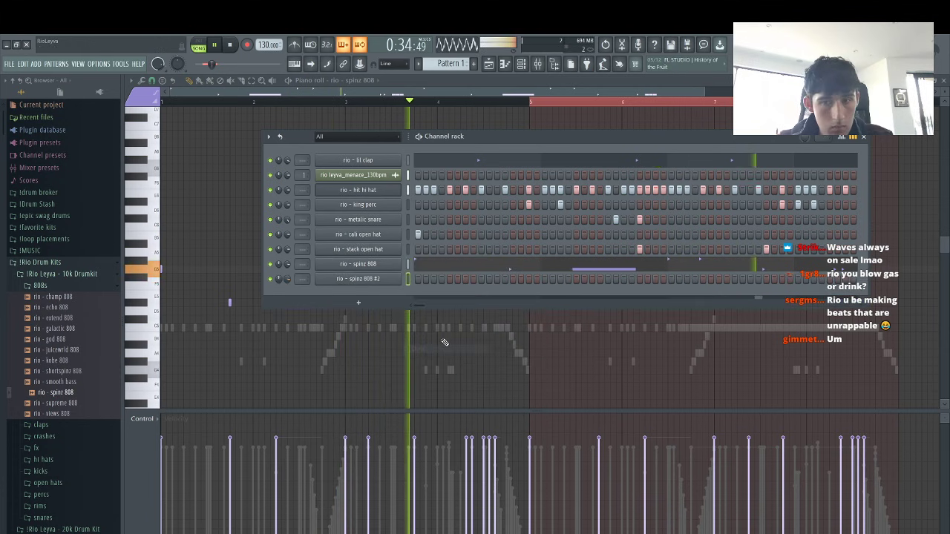
Load the sample 808 5 - Run it Up from the !Drum Stash 808 folder into the cloned channel
click(55, 208)
click(42, 238)
click(33, 228)
scroll(44, 276, down, 5)
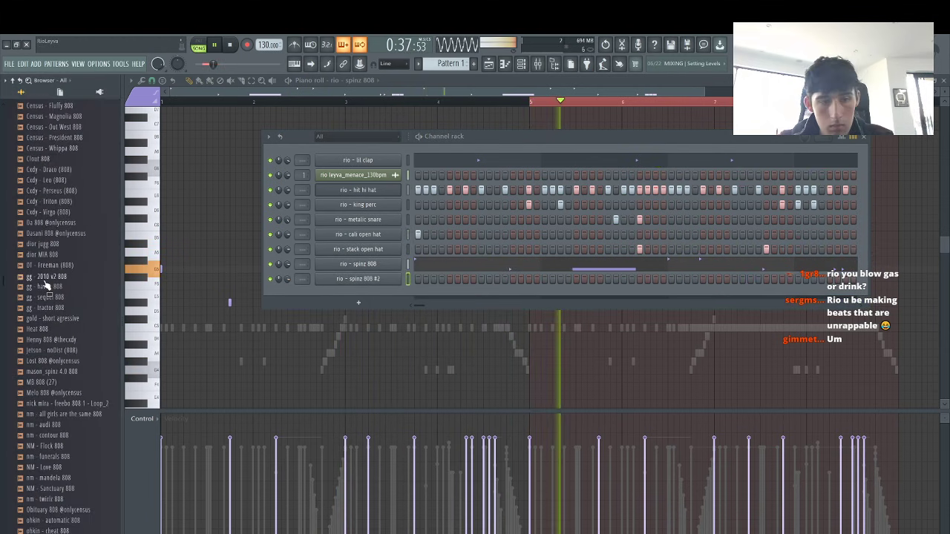
scroll(60, 323, up, 10)
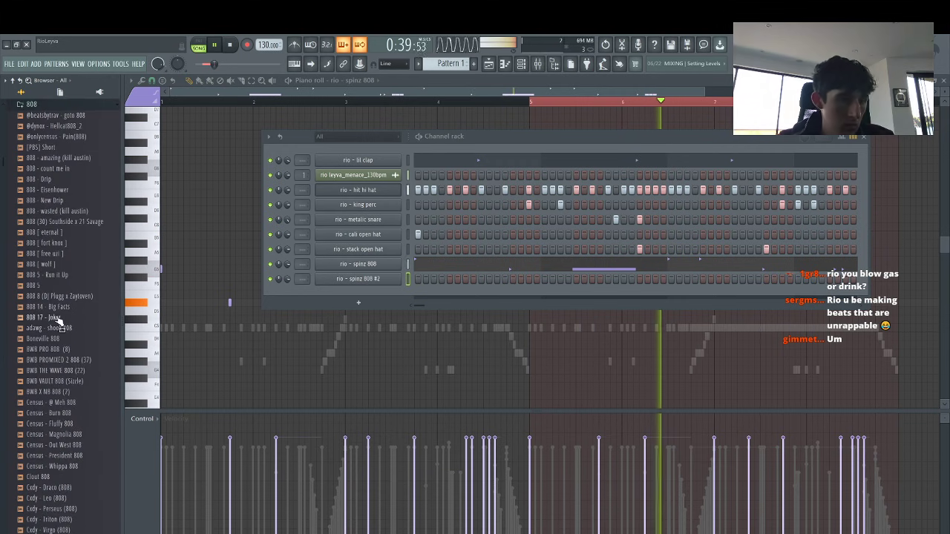
scroll(58, 320, up, 4)
Copy the spinz 808 notes to the 808 5 - Run it Up channel and mute the spinz 808 channel
click(364, 264)
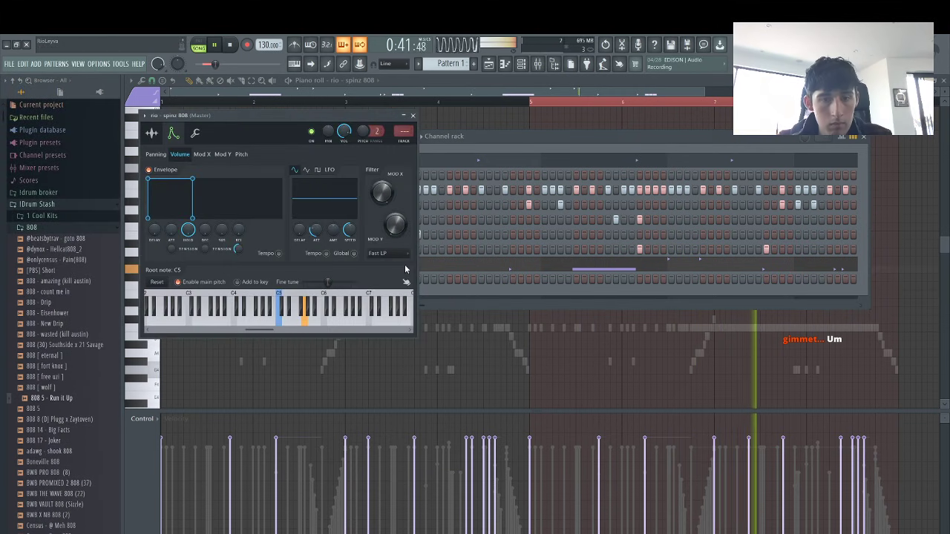
click(433, 295)
right_click(270, 265)
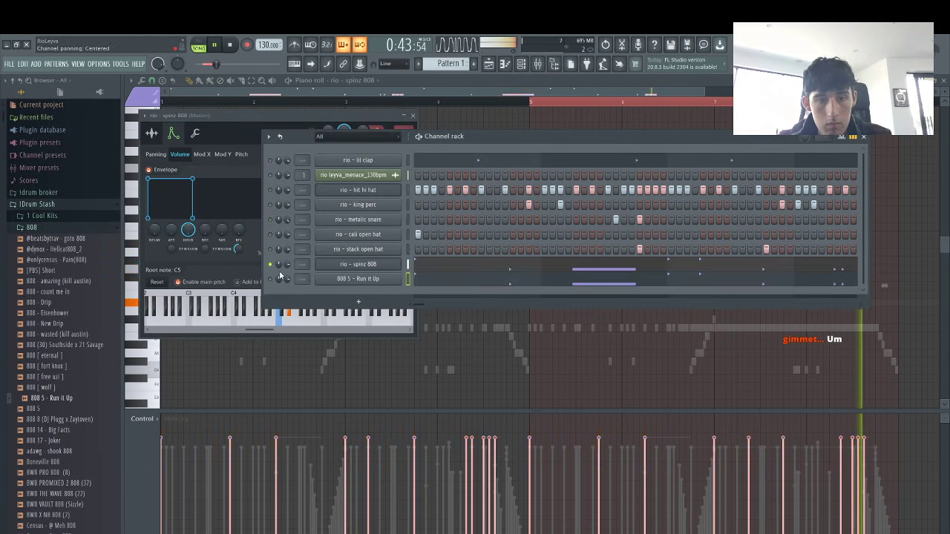
right_click(275, 265)
click(274, 274)
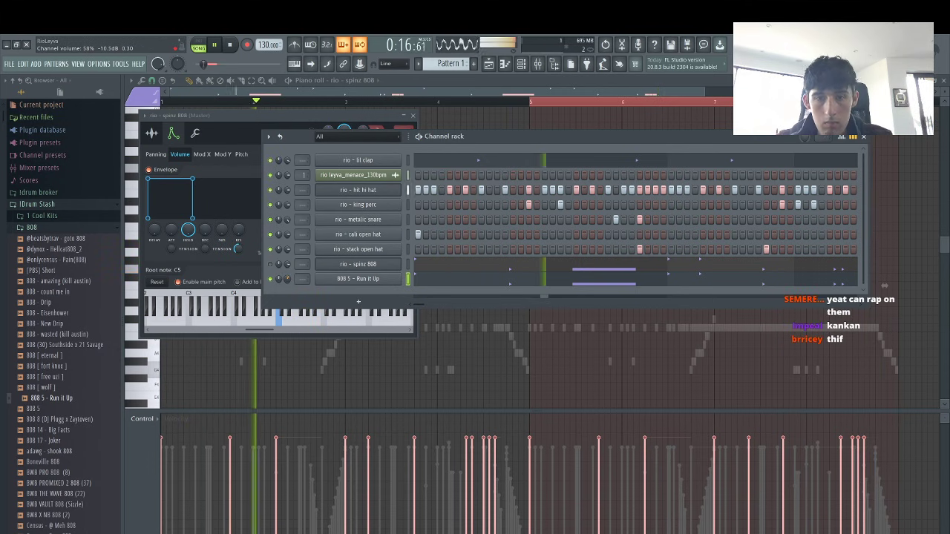
For Run it Up, start the long D#5 on step 13 of bar 1, lasting three beats, and move bar 3's second G5 to step 9
click(460, 287)
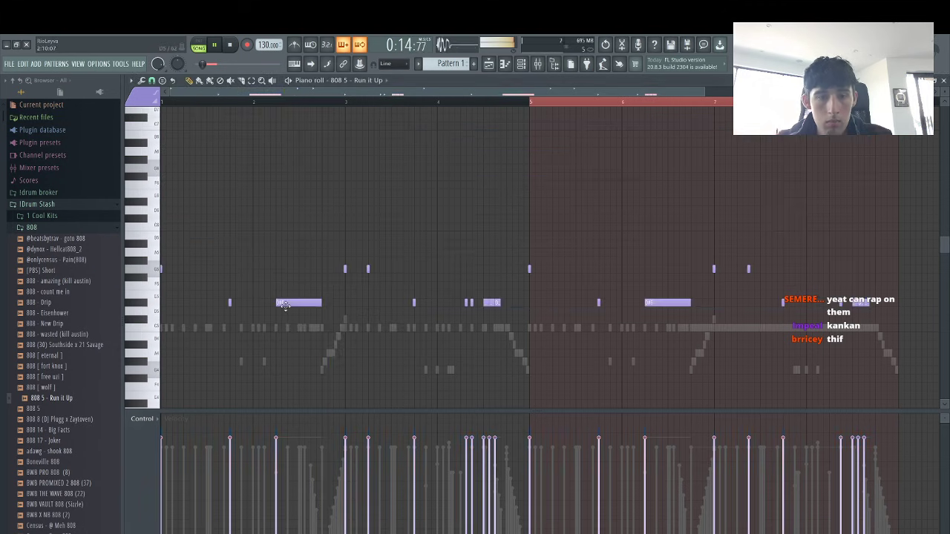
click(230, 303)
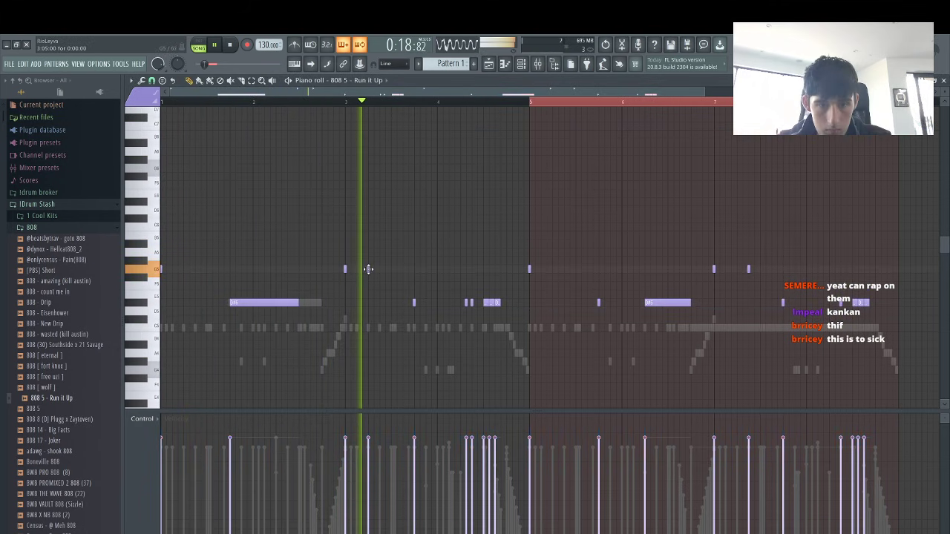
mouse_move(369, 269)
mouse_down()
mouse_move(390, 269)
mouse_move(378, 275)
mouse_up()
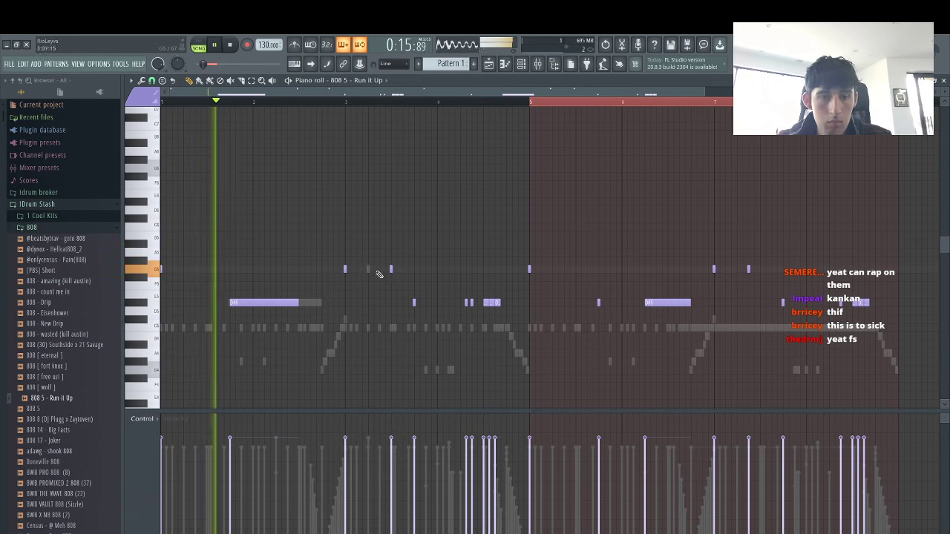
Remove the metalic snare hit on step 11 of bar 4 and restart playback
key(F6)
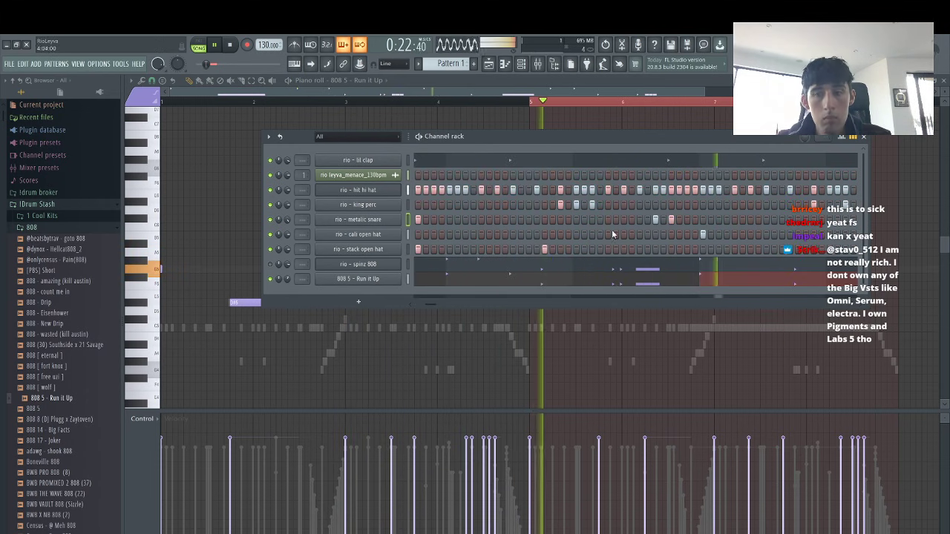
right_click(655, 221)
key(space)
Lengthen bar 4's last Run it Up D#5 note to two steps and replace bars 5–8 with a copy of bars 1–4
click(619, 284)
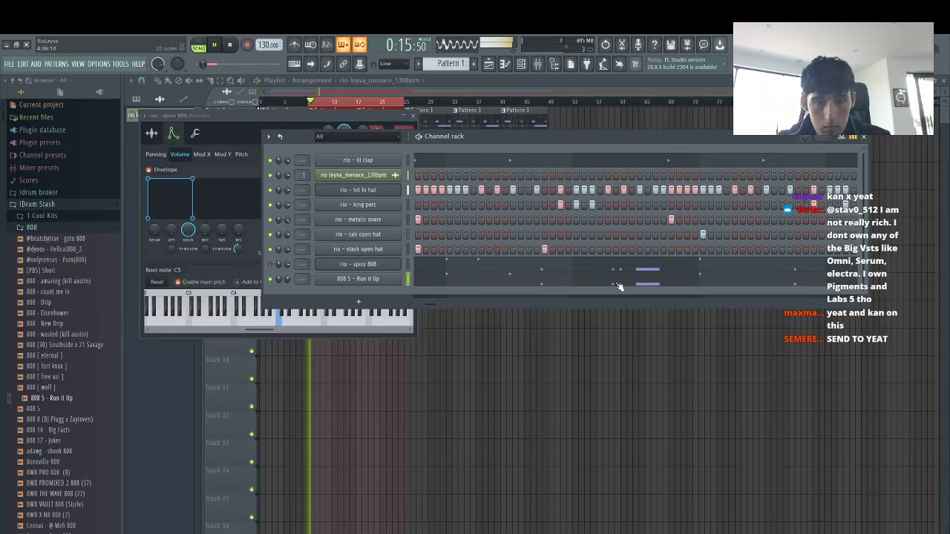
click(620, 284)
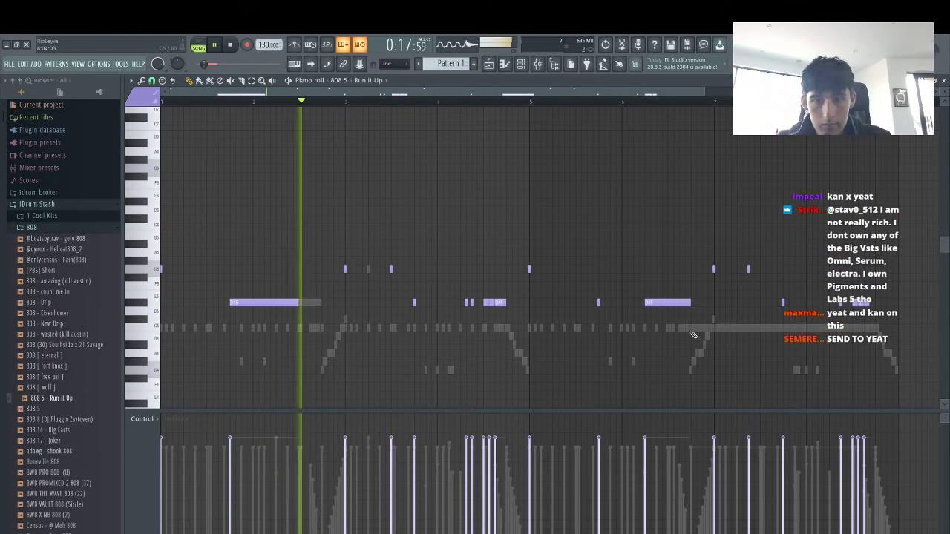
drag(885, 325, 513, 199)
key(Delete)
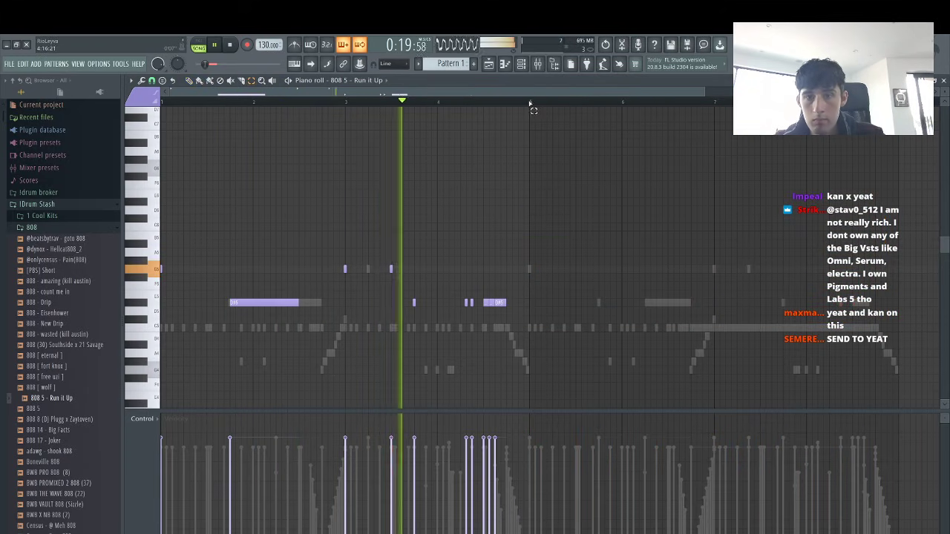
key(ctrl+z)
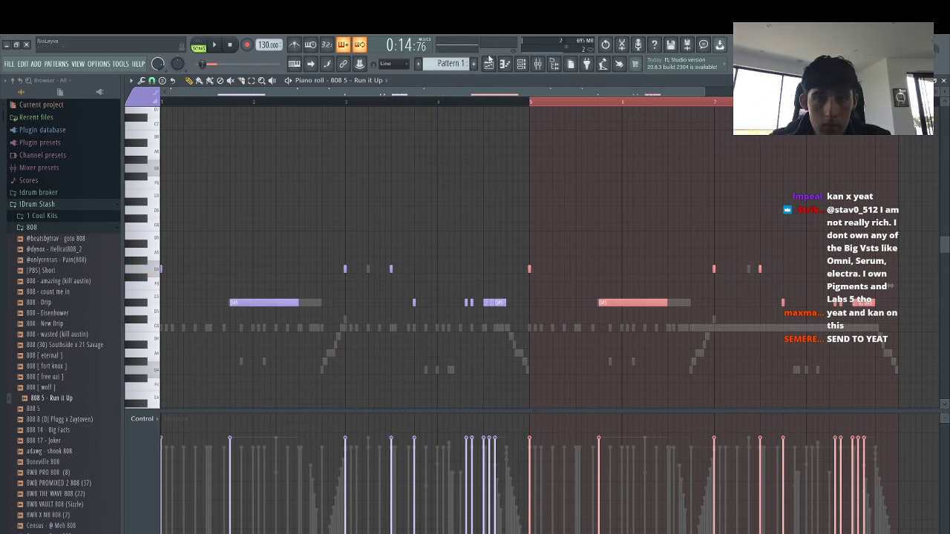
Delete the descending hit hi hat roll at the end of bar 4
click(523, 65)
right_click(398, 195)
click(429, 190)
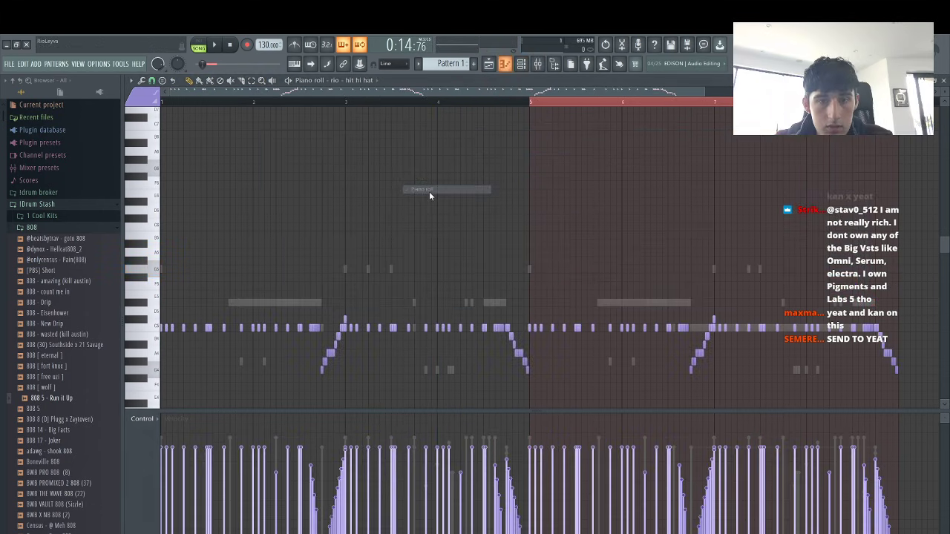
drag(530, 380, 510, 309)
Replace the hi-hat notes in bars 5–8 with a copy of the first four bars
drag(914, 392, 523, 190)
key(Delete)
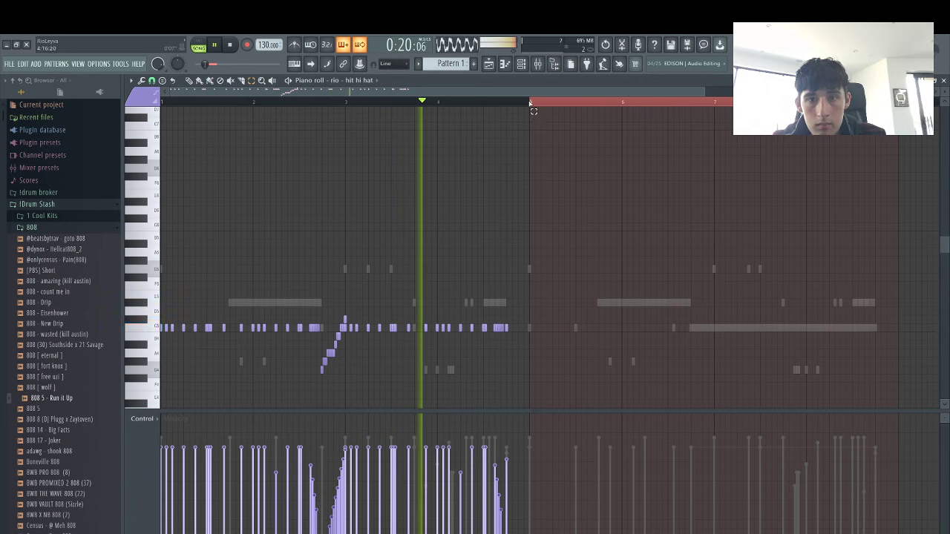
ctrl+click(531, 103)
drag(530, 103, 162, 105)
key(ctrl+b)
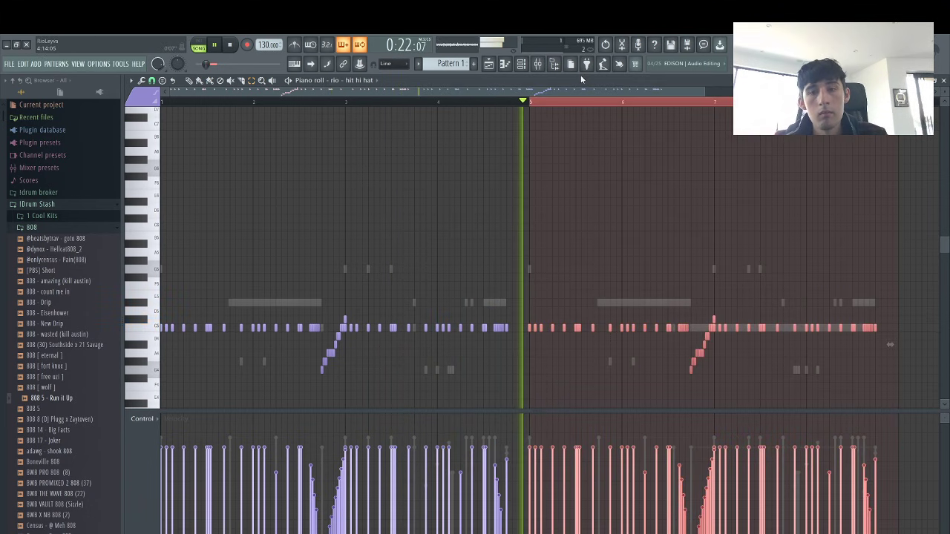
ctrl+click(592, 103)
Set the playlist snap to 1/2 beat and cut a half-beat gap out of the menace loop clip just before bar 13
click(490, 65)
click(489, 66)
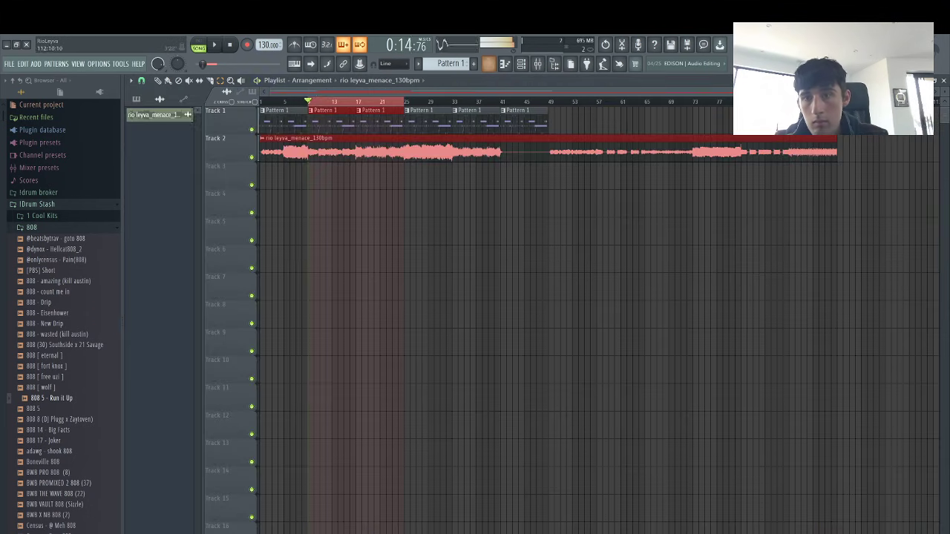
key(space)
drag(351, 101, 374, 99)
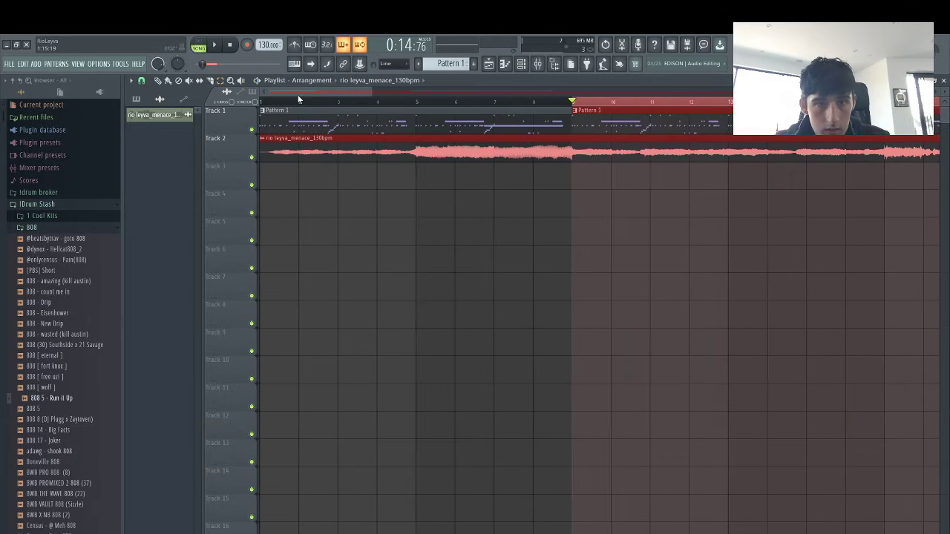
drag(299, 95, 352, 86)
key(space)
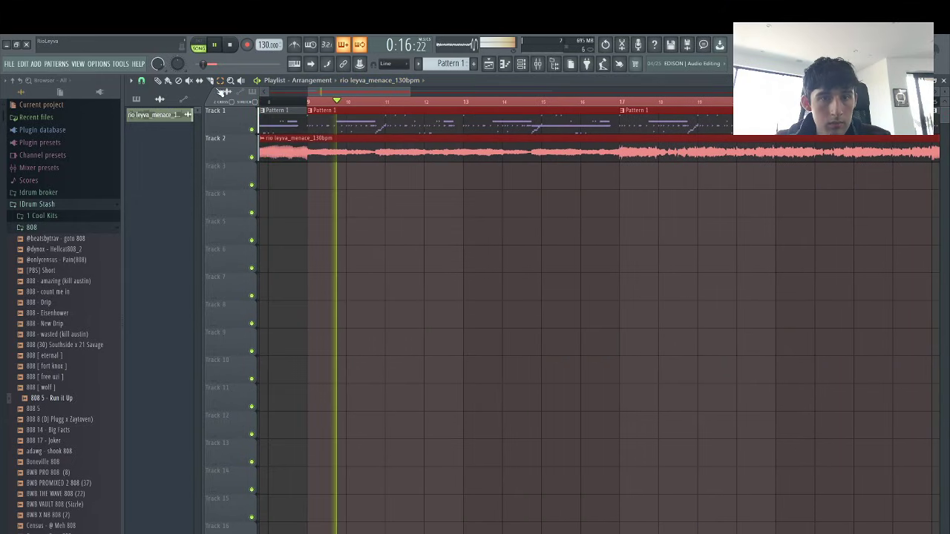
click(141, 80)
click(153, 210)
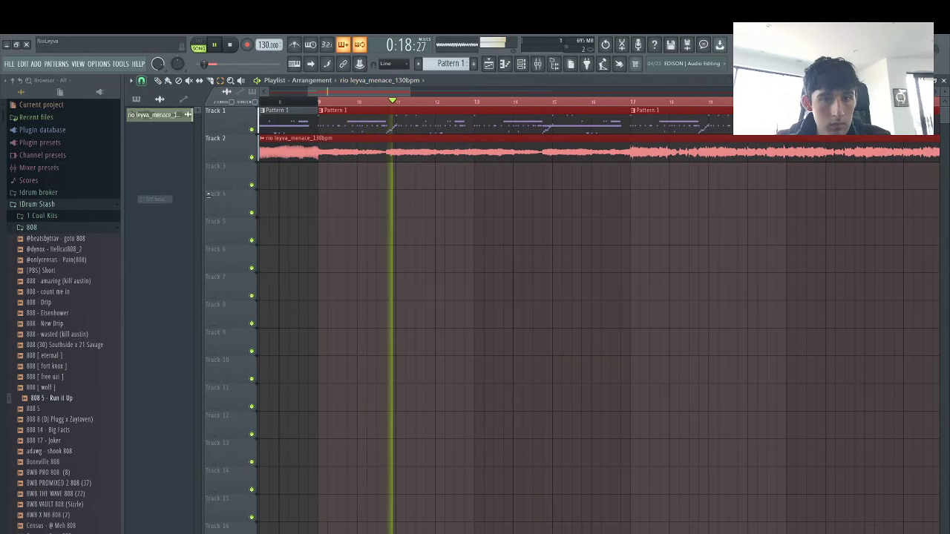
click(472, 158)
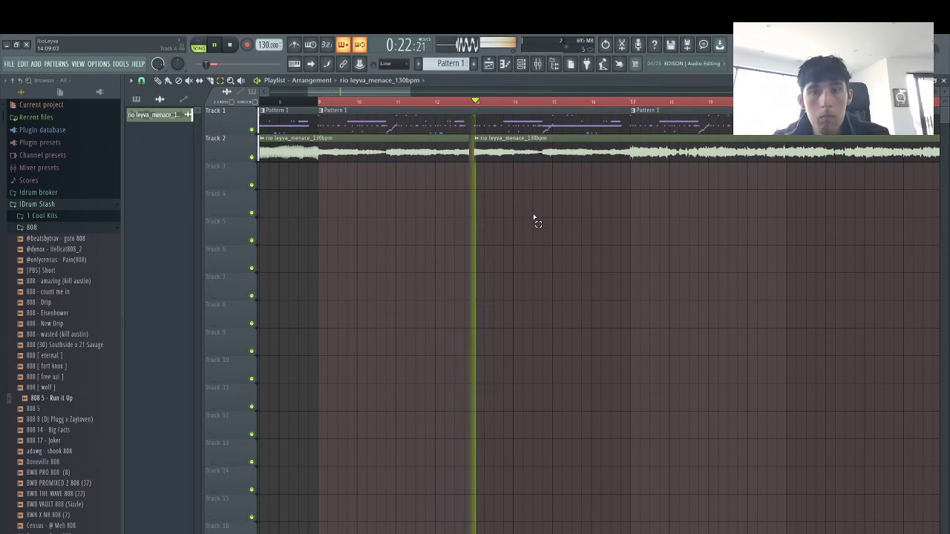
Try a wider cut in the menace loop before bar 13, undo it and replay the section
key(space)
key(space)
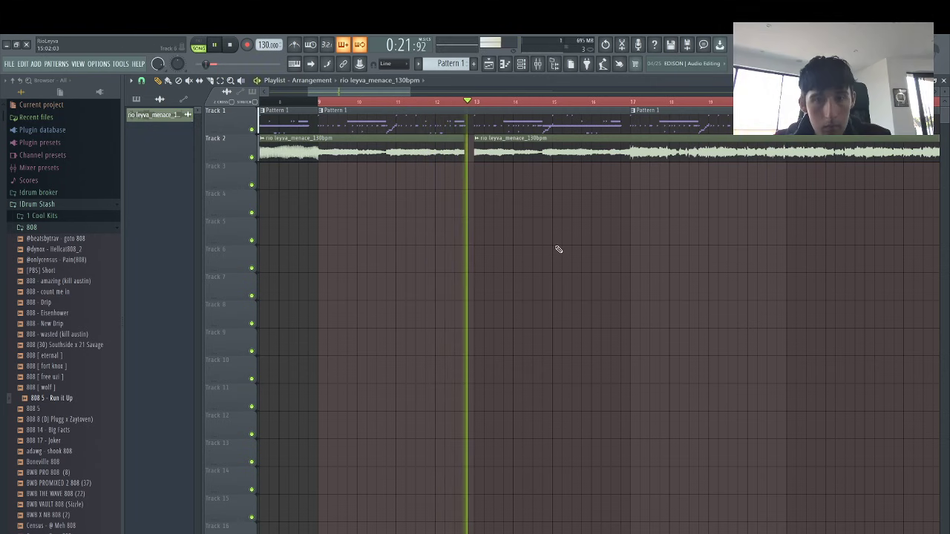
key(space)
key(ctrl+z)
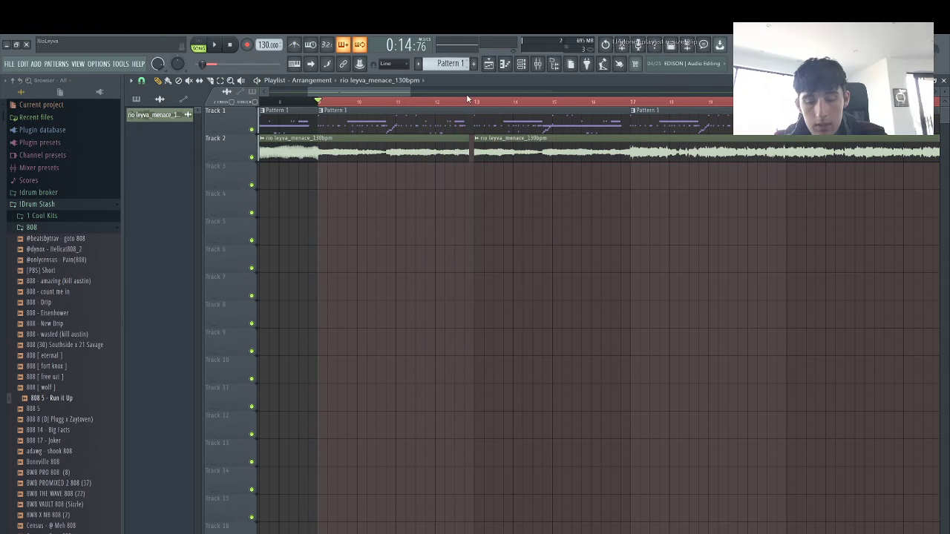
key(space)
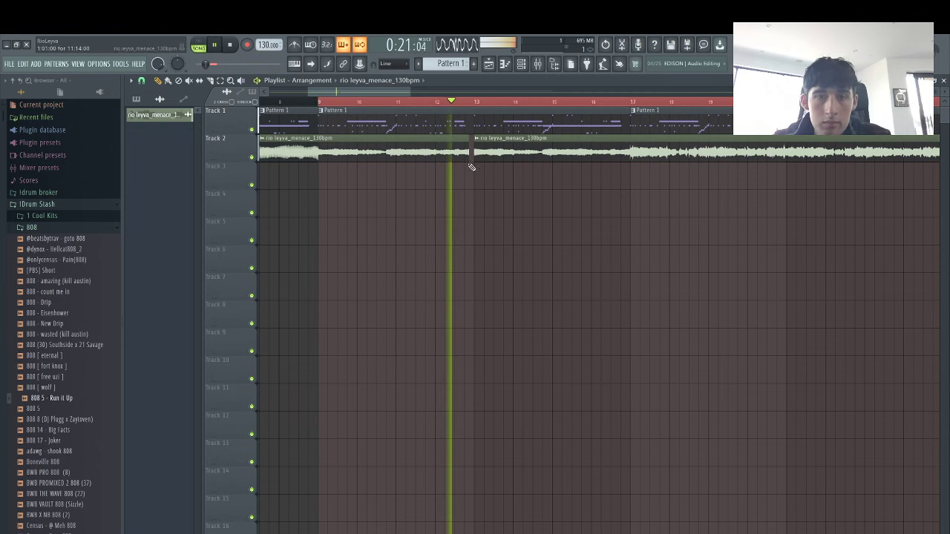
key(space)
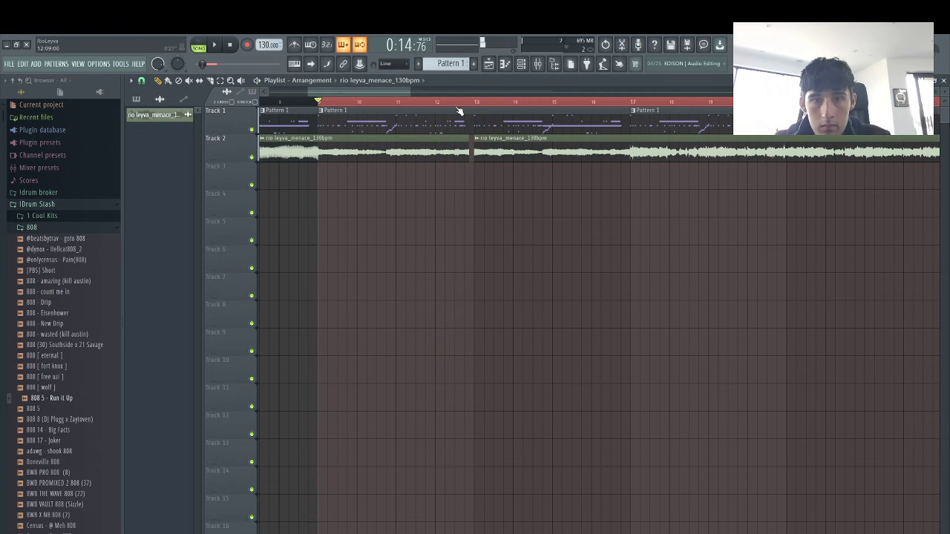
Try lengthening the last 808 5 - Run it Up note of bar 4, replay it and undo the resize
click(454, 102)
key(space)
key(F6)
key(space)
click(443, 282)
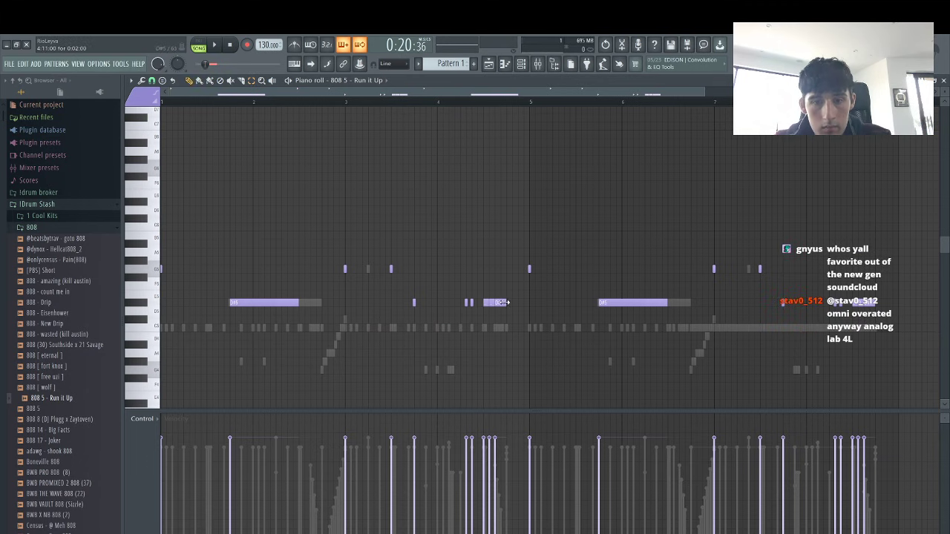
key(space)
drag(502, 302, 512, 302)
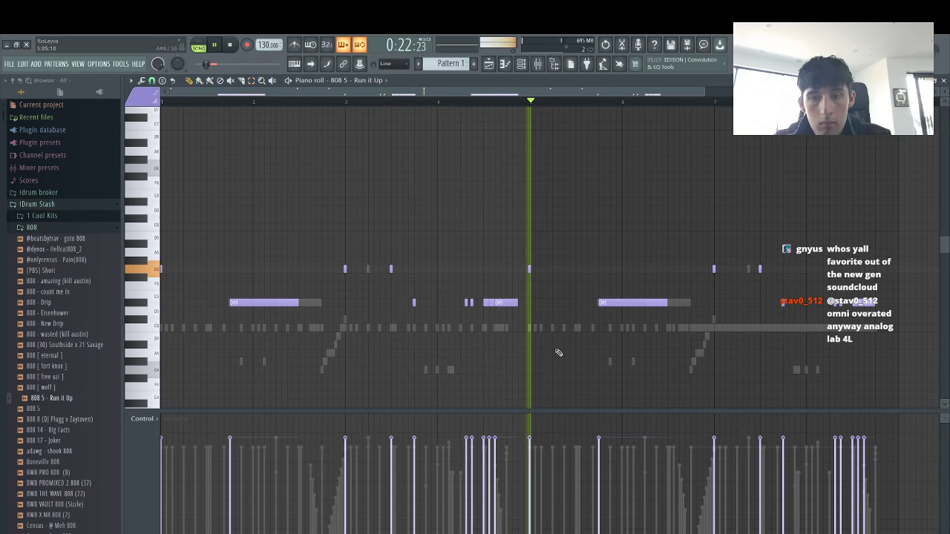
key(space)
key(space)
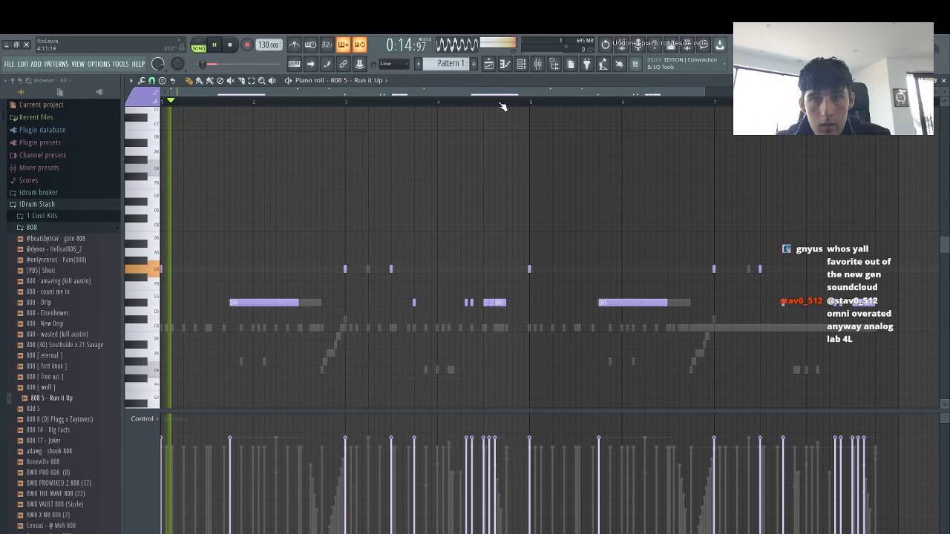
Mute the Run it Up 808, unmute the spinz 808 channel and replace its sample with 808 [ fort knox ]
click(496, 65)
key(space)
click(526, 66)
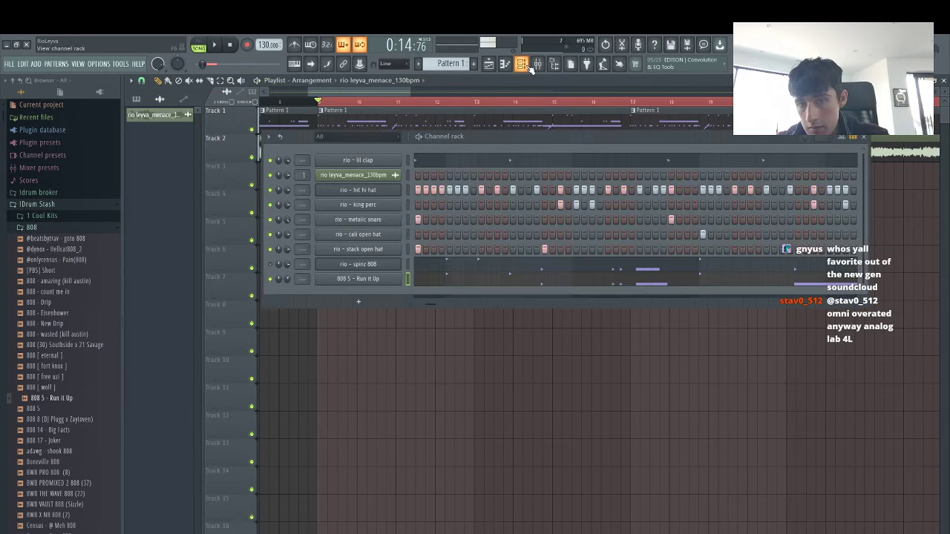
key(space)
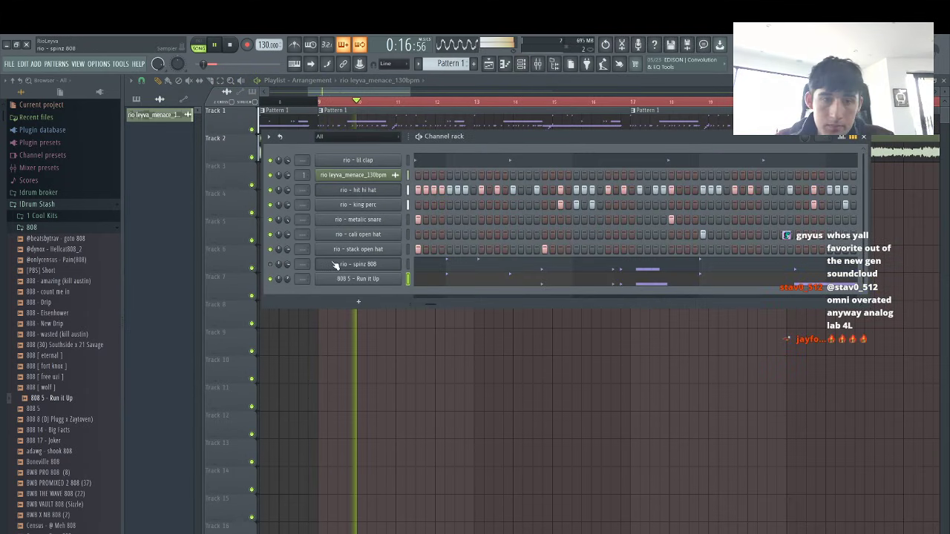
click(271, 280)
click(270, 265)
drag(288, 265, 288, 260)
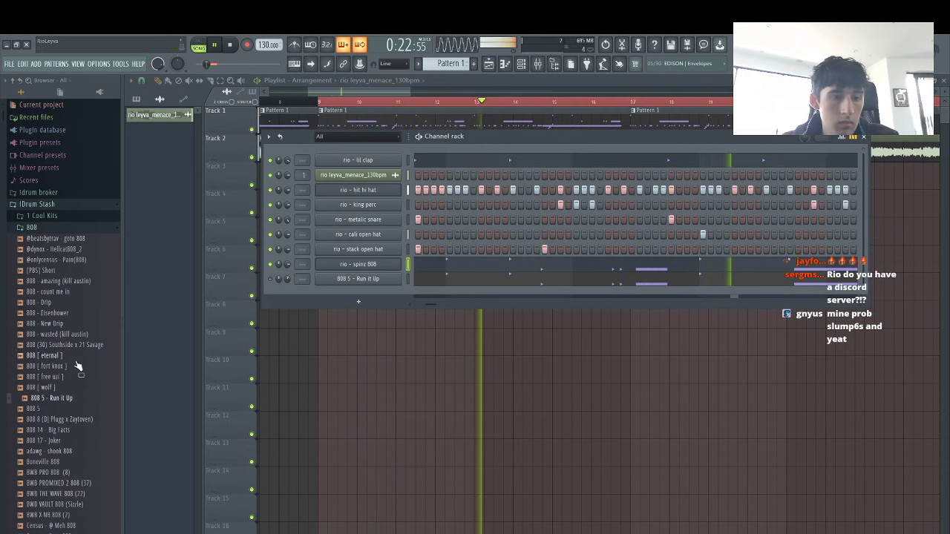
drag(60, 364, 359, 267)
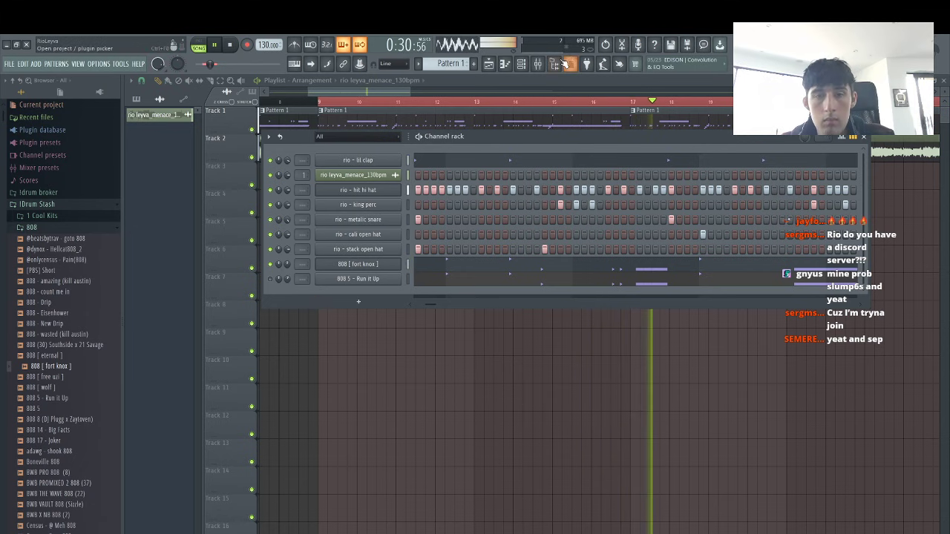
Clear the playlist's loop selection and play the arrangement from bar 33
click(863, 137)
scroll(681, 138, down, 4)
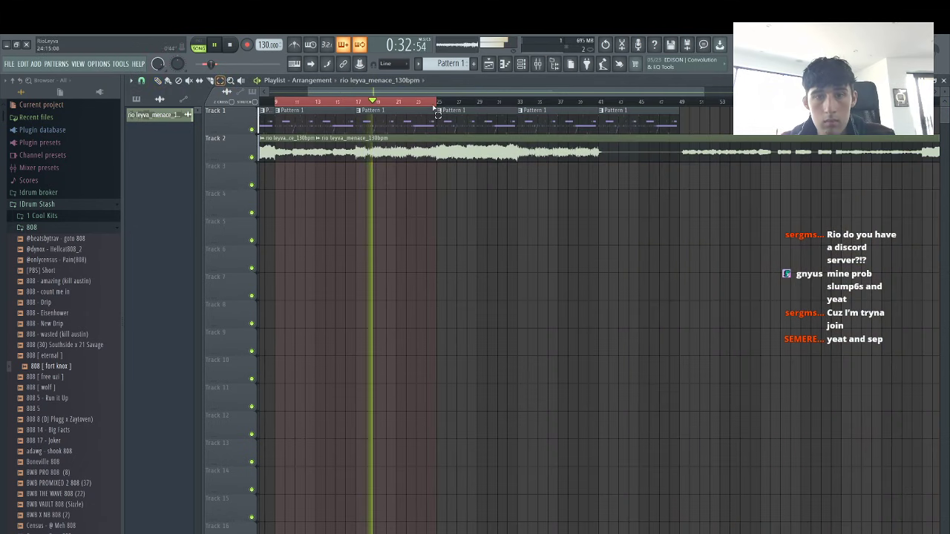
ctrl+click(434, 106)
click(521, 103)
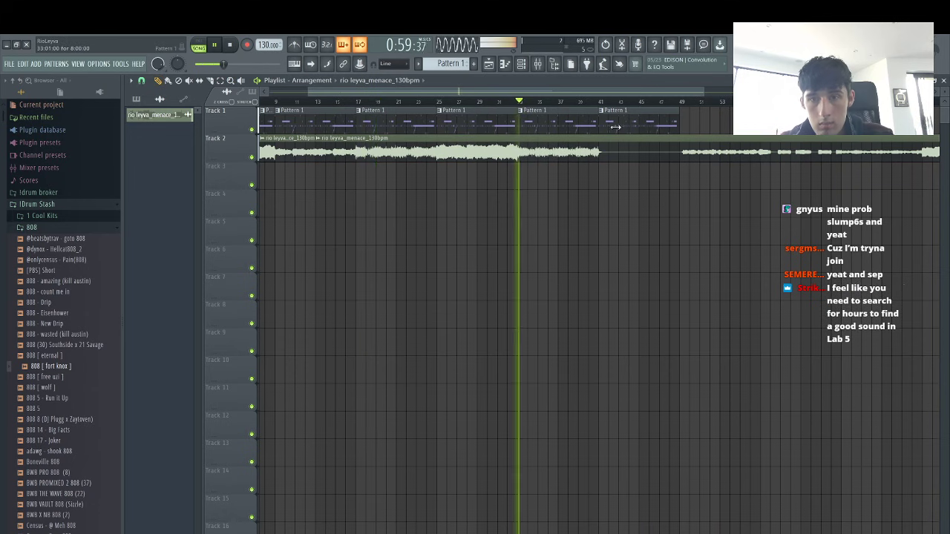
Route all drum and 808 channels to their own mixer tracks, starting at insert 2
click(553, 64)
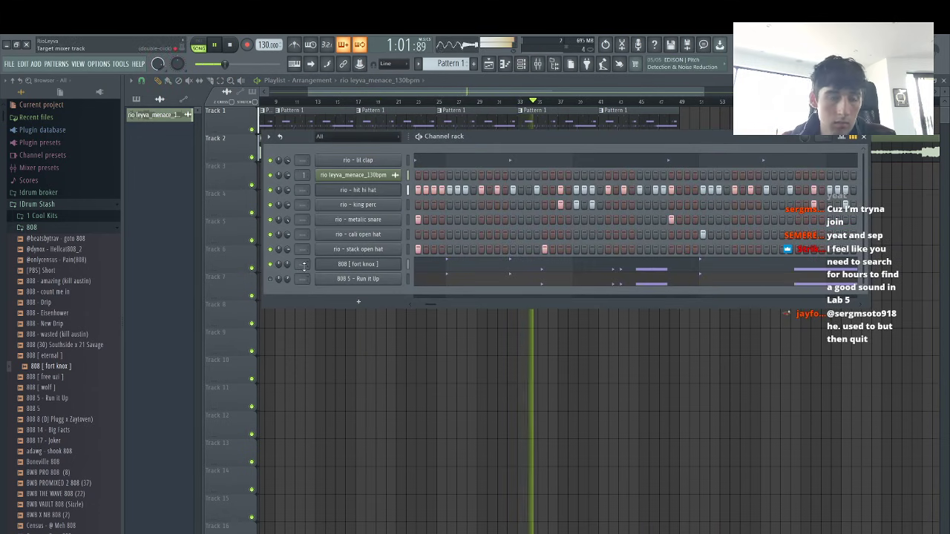
click(34, 228)
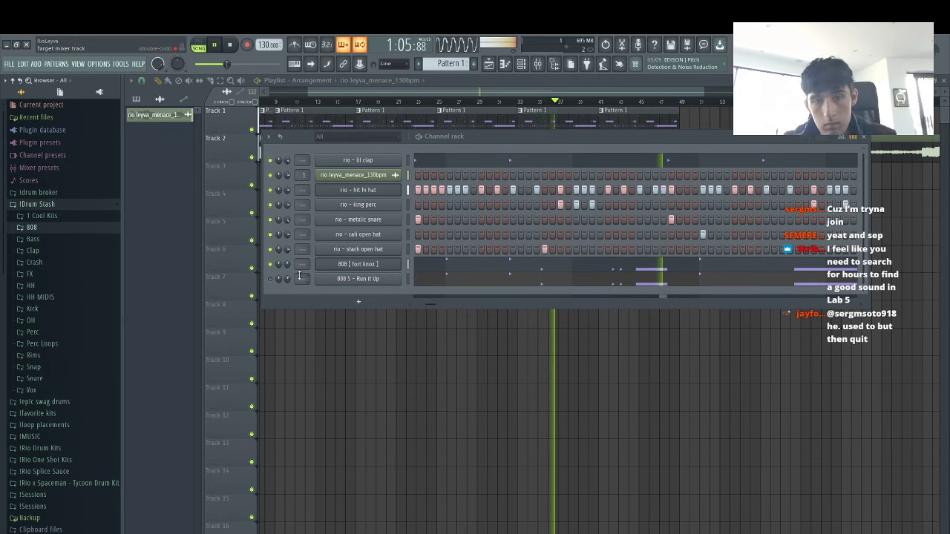
key(space)
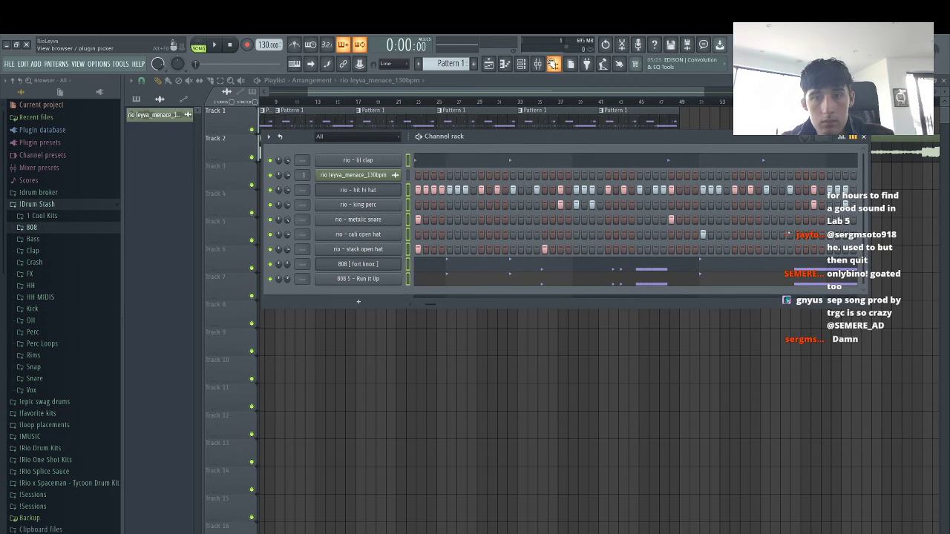
key(F9)
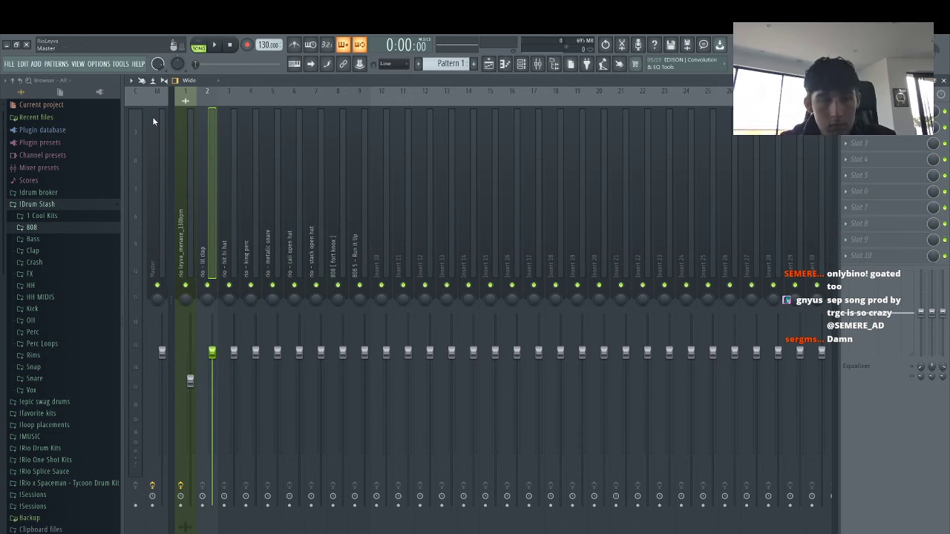
Solo the menace loop's mixer track, unmute the drum tracks one by one and slightly lower the metalic snare's fader
click(189, 269)
key(space)
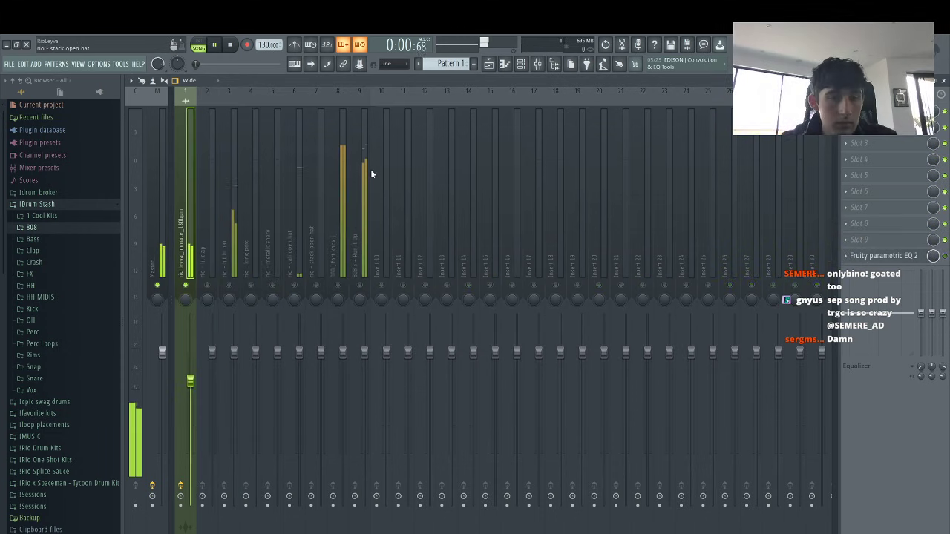
click(228, 285)
click(250, 285)
click(273, 285)
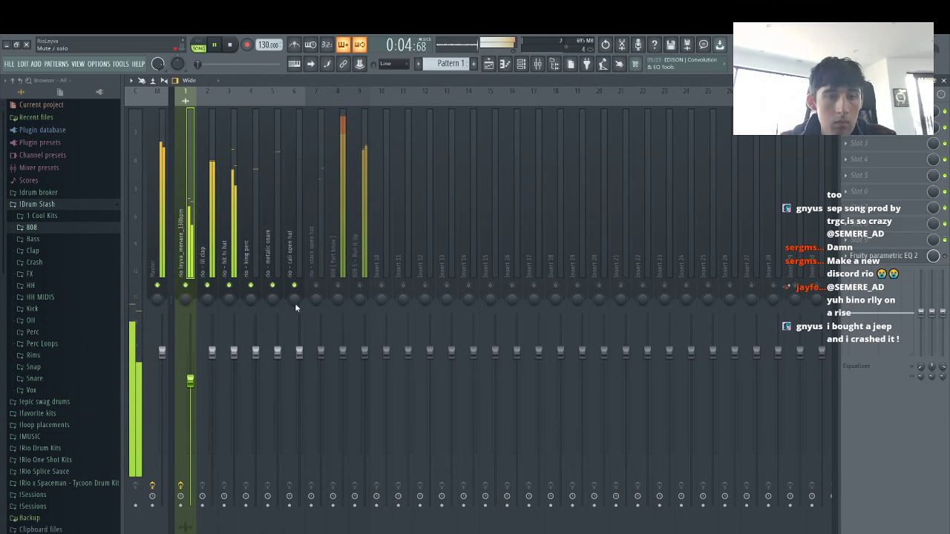
click(277, 352)
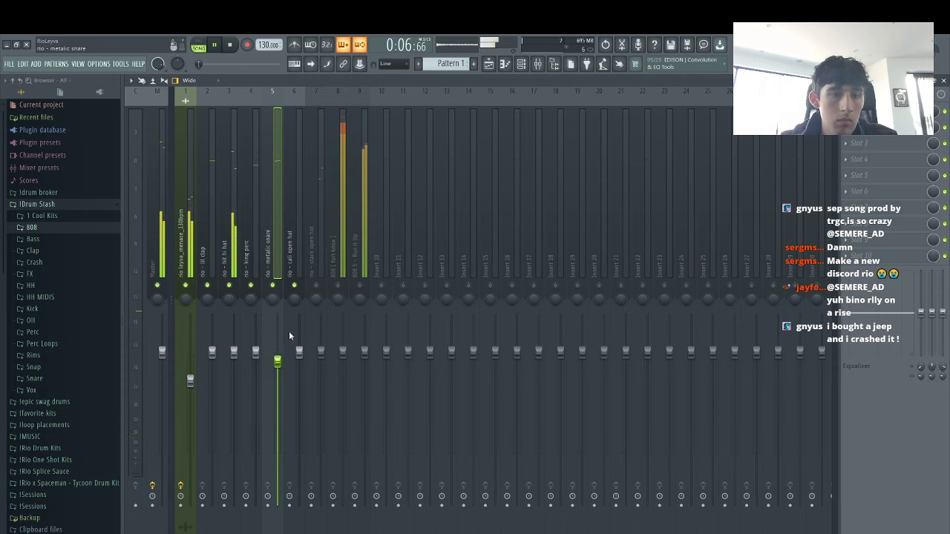
Unmute the 808 [ fort knox ] mixer track and balance its fader against the menace loop
click(339, 285)
drag(344, 357, 344, 368)
click(190, 235)
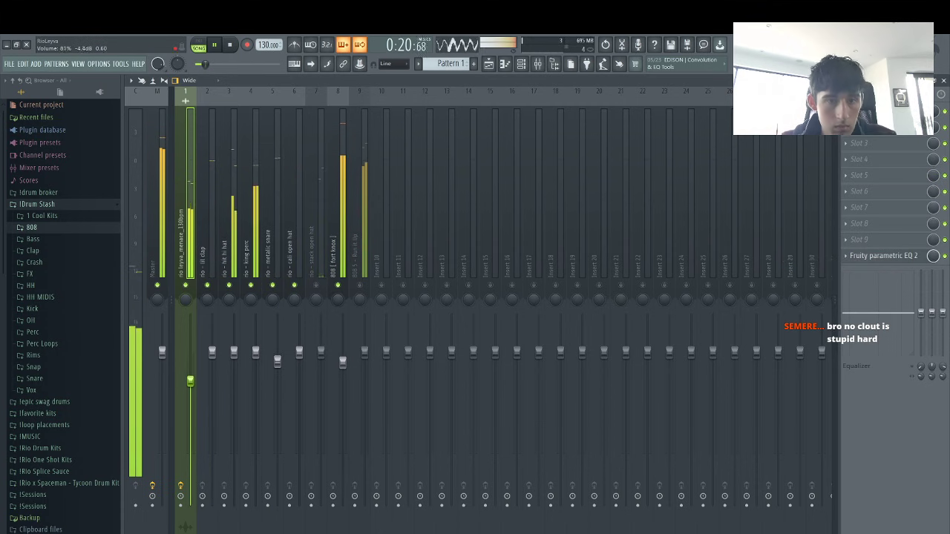
drag(342, 361, 342, 359)
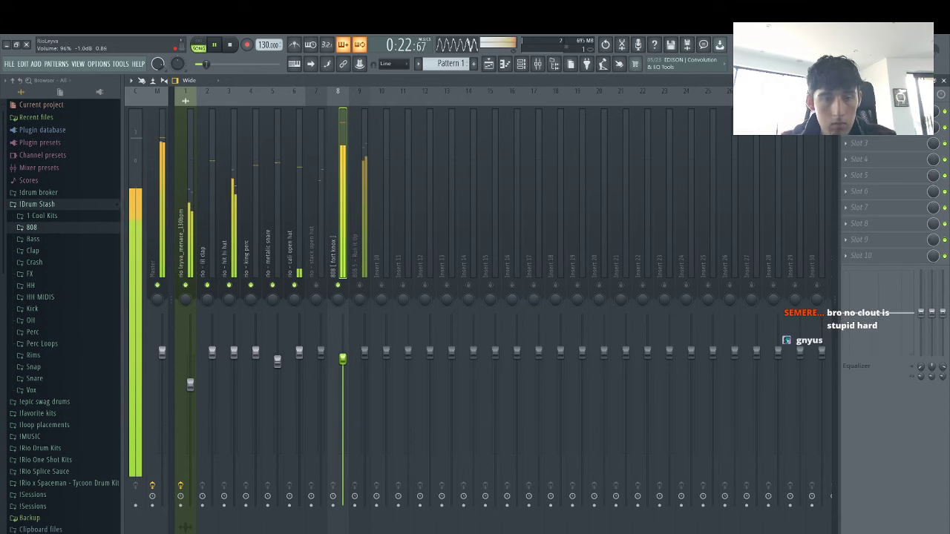
Balance the Run it Up 808 by raising its fader slightly and lowering the menace loop's, and unmute all mixer tracks
click(364, 287)
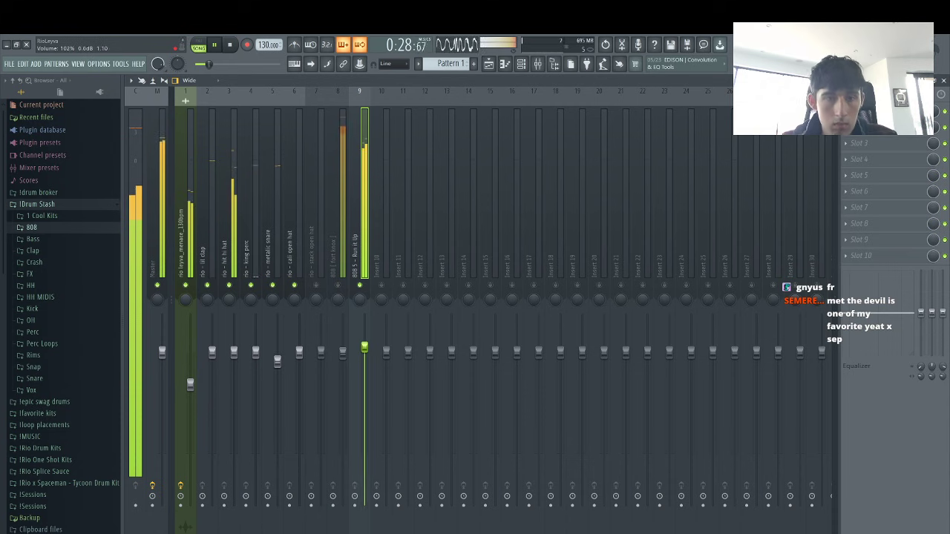
click(190, 383)
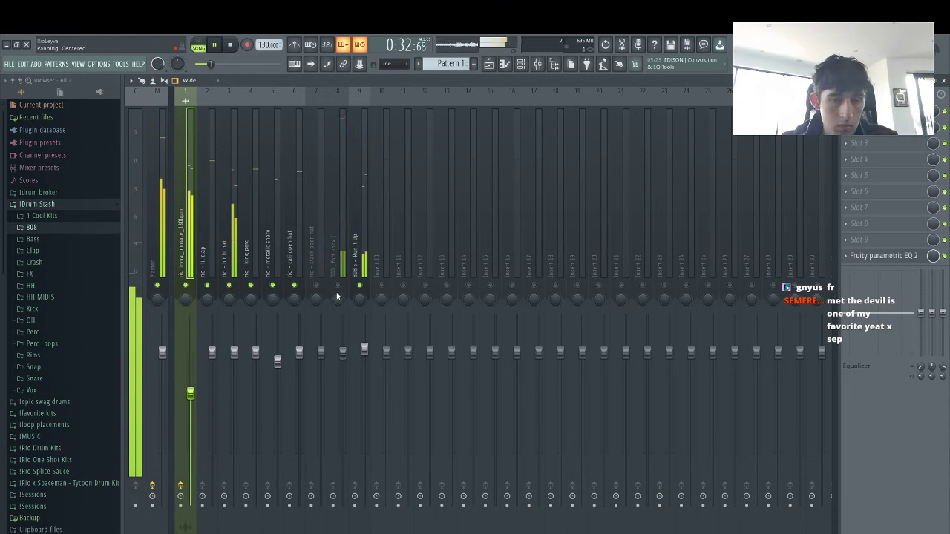
click(365, 349)
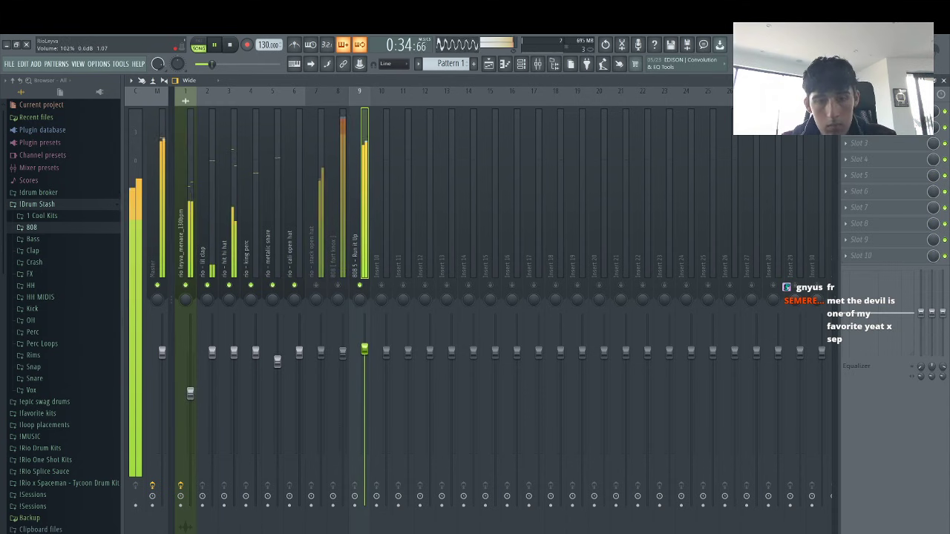
right_click(342, 285)
key(space)
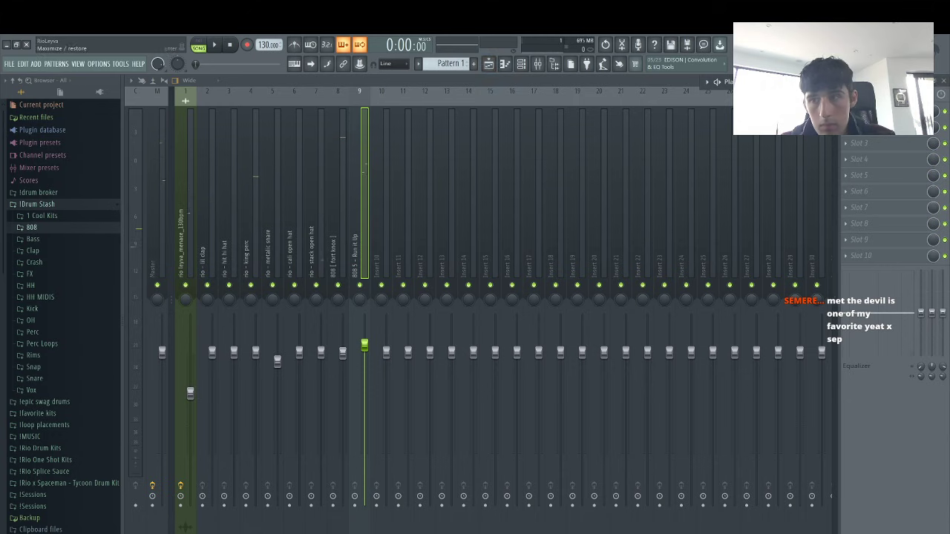
Split Pattern 1 by channel and delete its clips from playlist Track 1
key(F5)
click(423, 64)
click(487, 208)
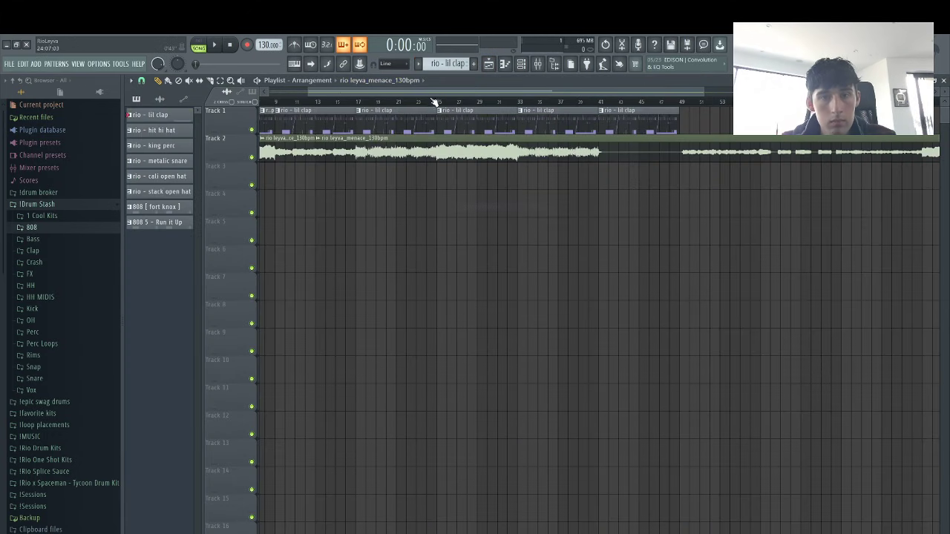
key(Delete)
Place all eight split patterns at the song start, one per track on Tracks 3 to 10
click(181, 115)
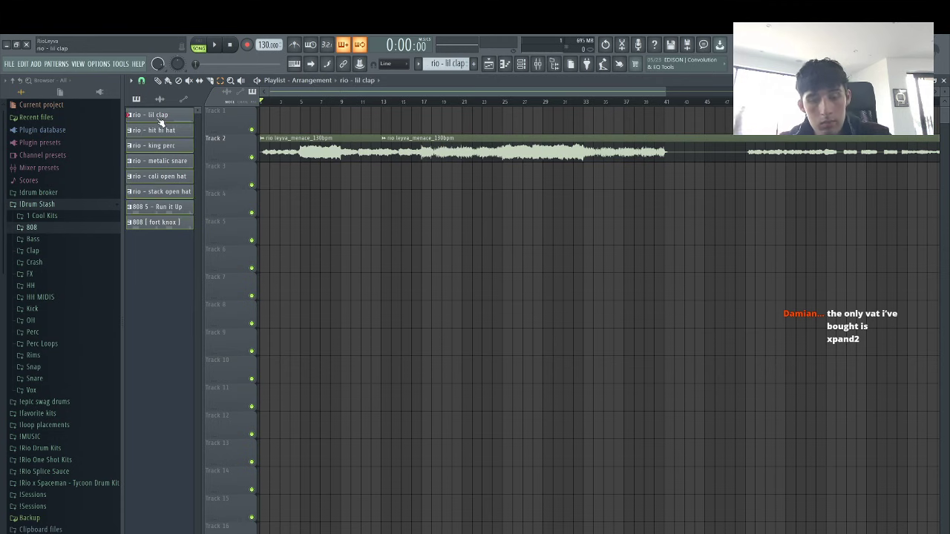
drag(261, 191, 260, 172)
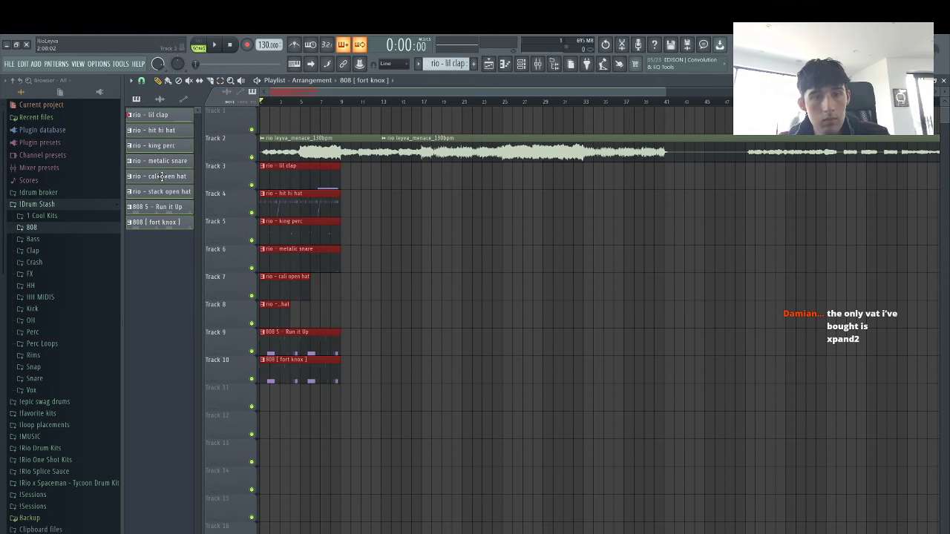
click(142, 82)
click(156, 217)
Duplicate the pattern clips four times up to bar 41 and delete the set in the first eight bars
key(ctrl+b)
key(ctrl+b)
key(ctrl+b)
key(ctrl+b)
right_click(292, 178)
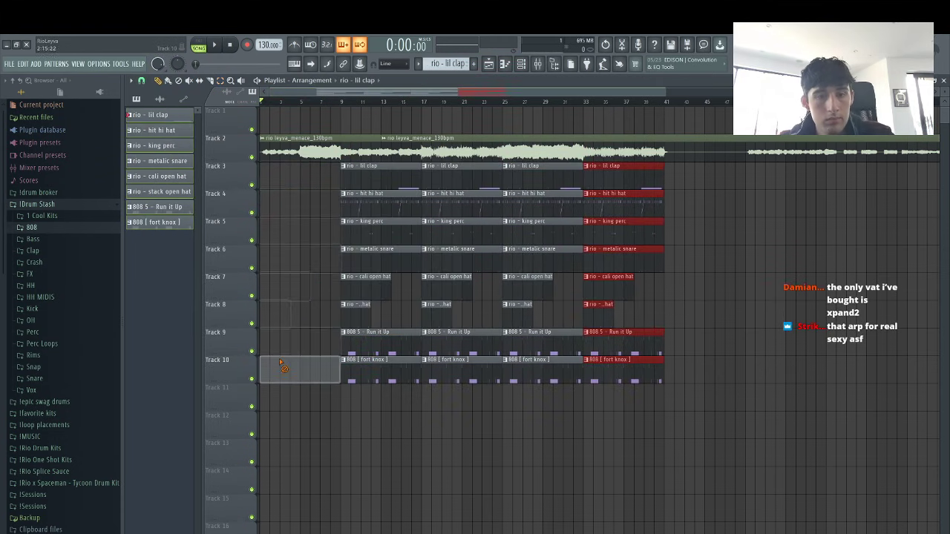
Create an automation clip for the mix level of Fruity parametric EQ 2 on the menace loop's mixer track
key(space)
click(544, 71)
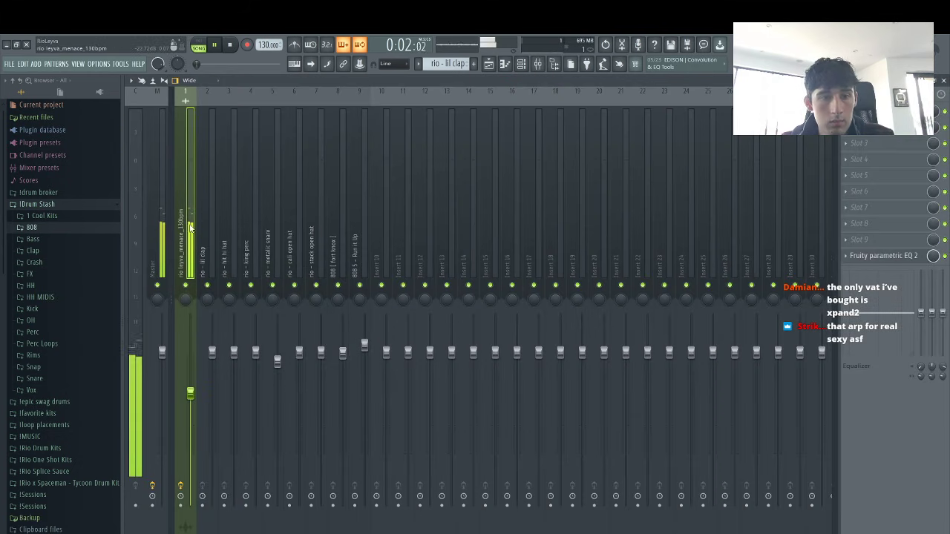
right_click(935, 258)
click(897, 324)
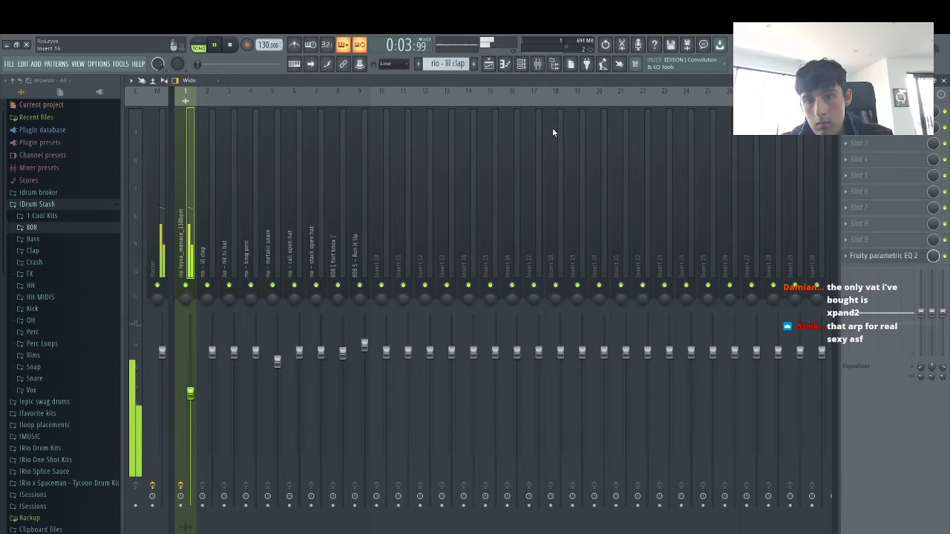
Add points to the EQ mix level automation at bar 9 to switch its level where the drums enter
click(488, 65)
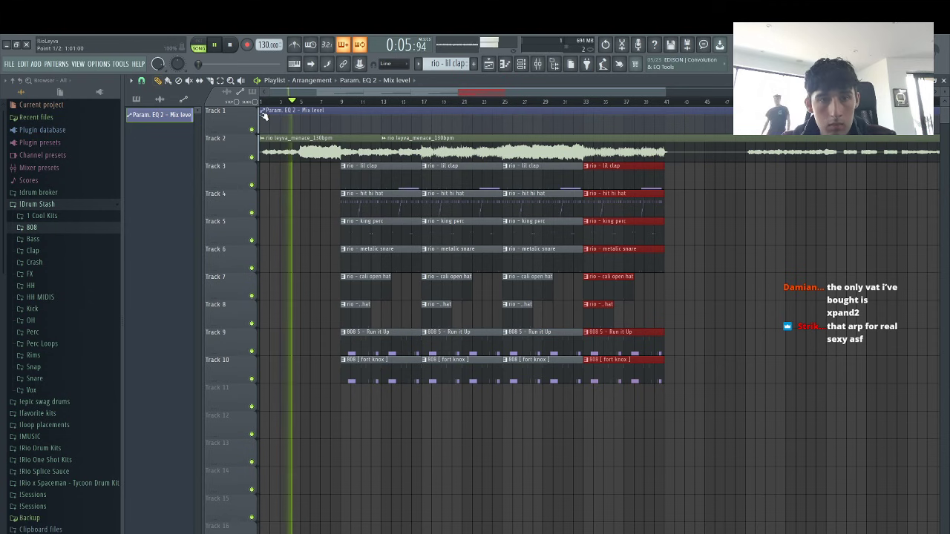
right_click(341, 131)
right_click(348, 123)
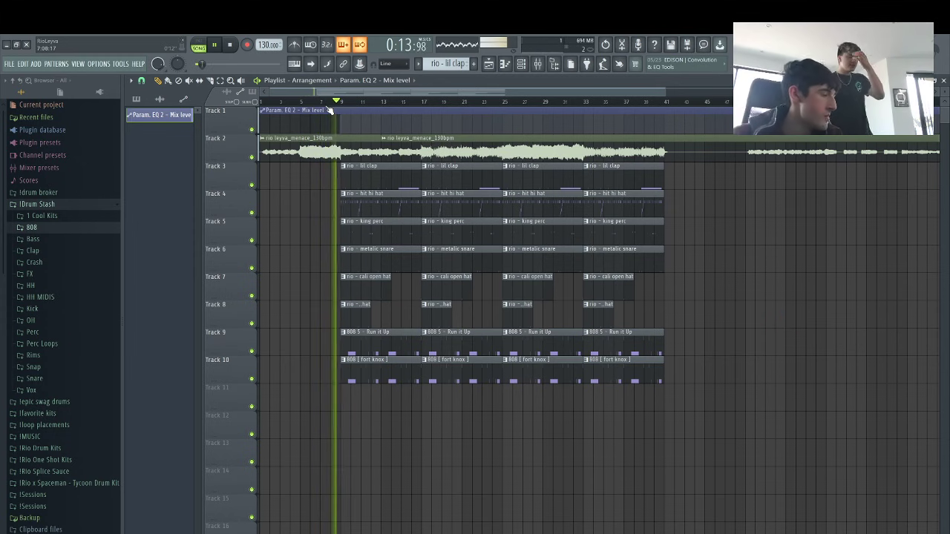
key(space)
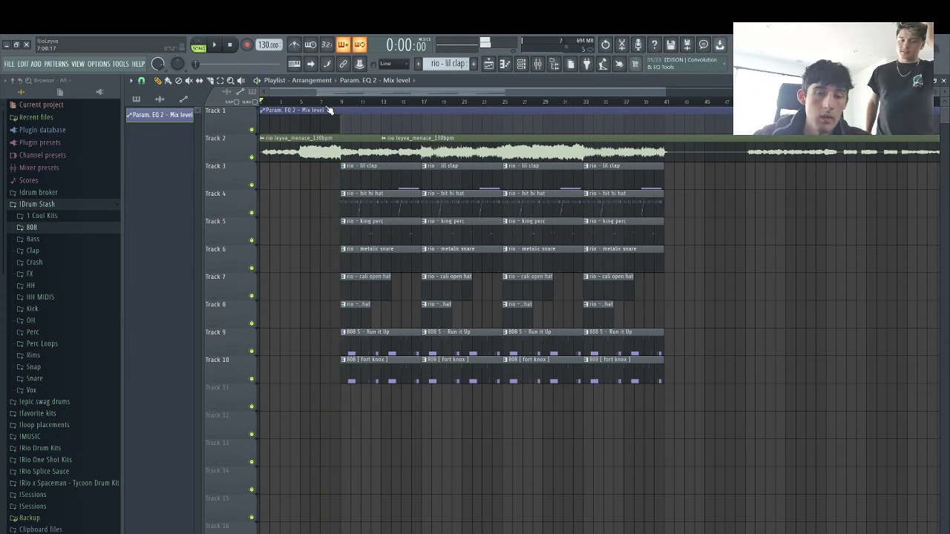
Play from bar 8 with the Run it Up 808's mixer track muted and slightly lower the 808 [ fort knox ] fader
click(329, 101)
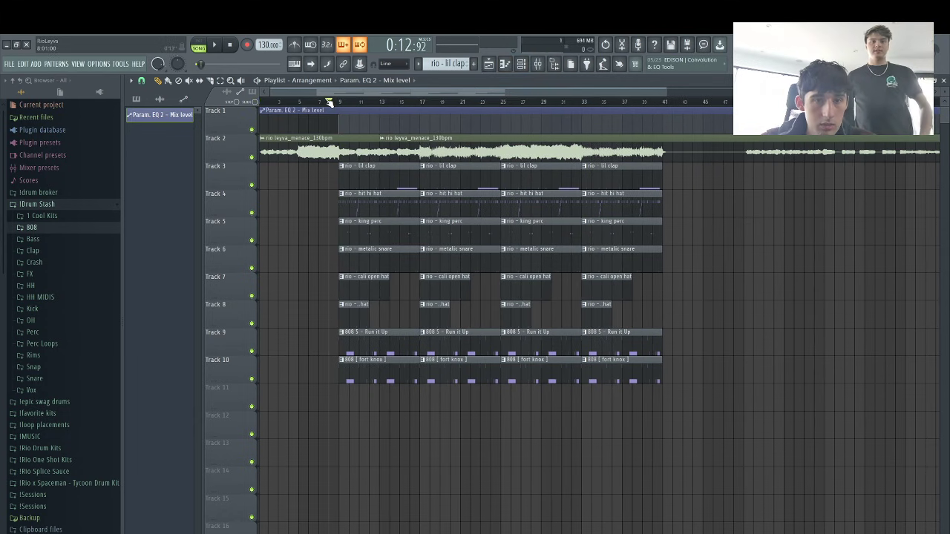
click(521, 64)
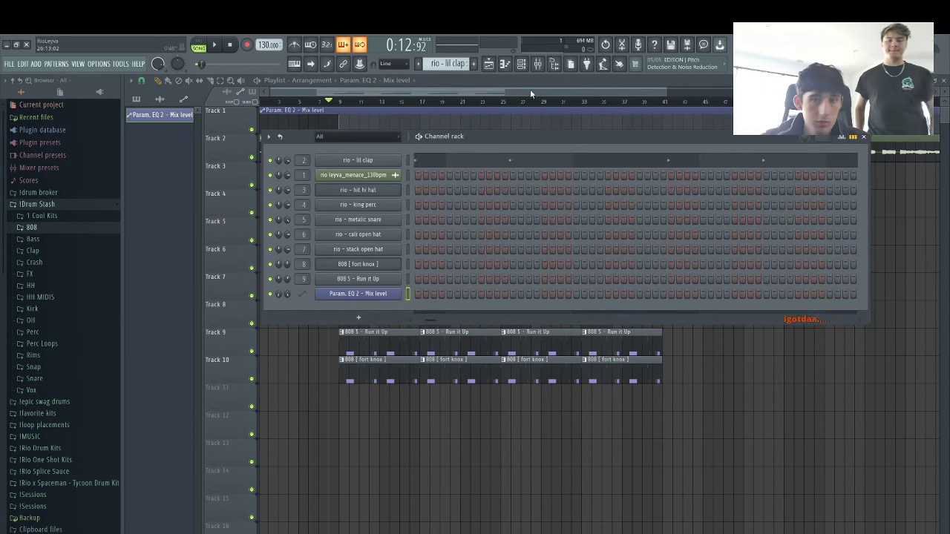
key(space)
click(537, 64)
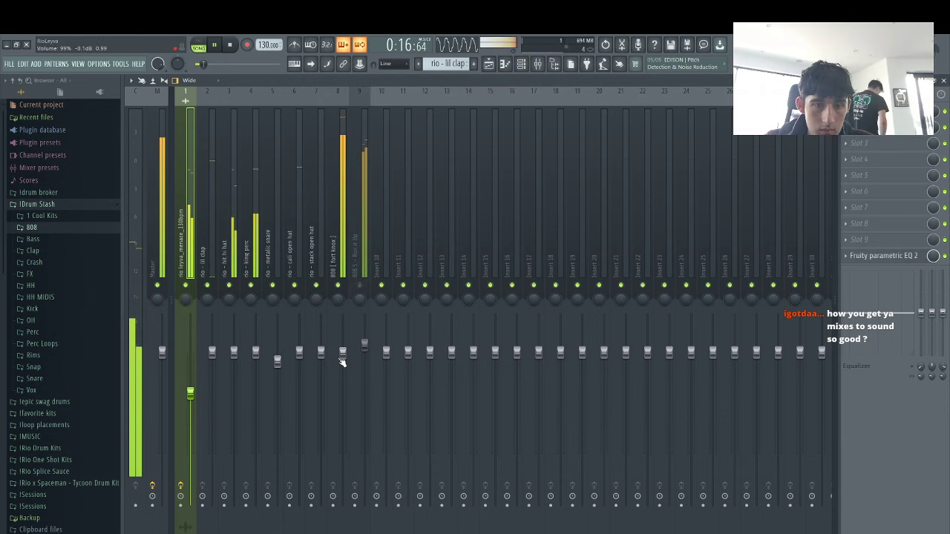
click(343, 362)
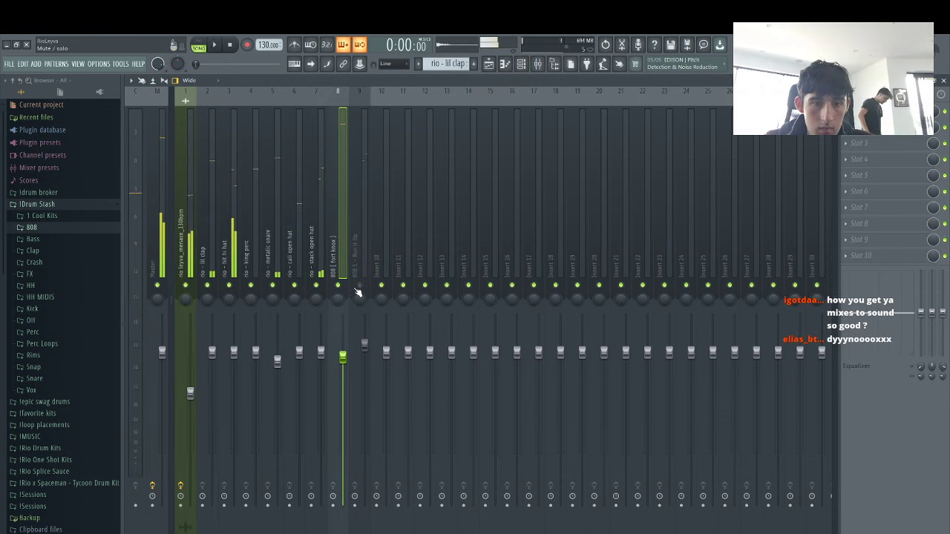
Delete the Run it Up 808 clip at bar 9 and, with snap set to beat, trim the start of the fort knox 808 clip below it
click(489, 64)
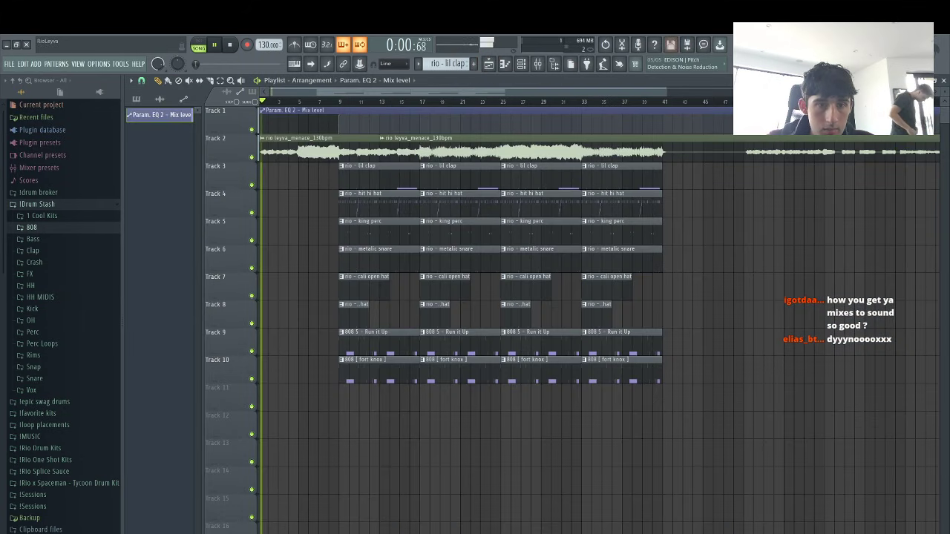
drag(663, 92, 499, 130)
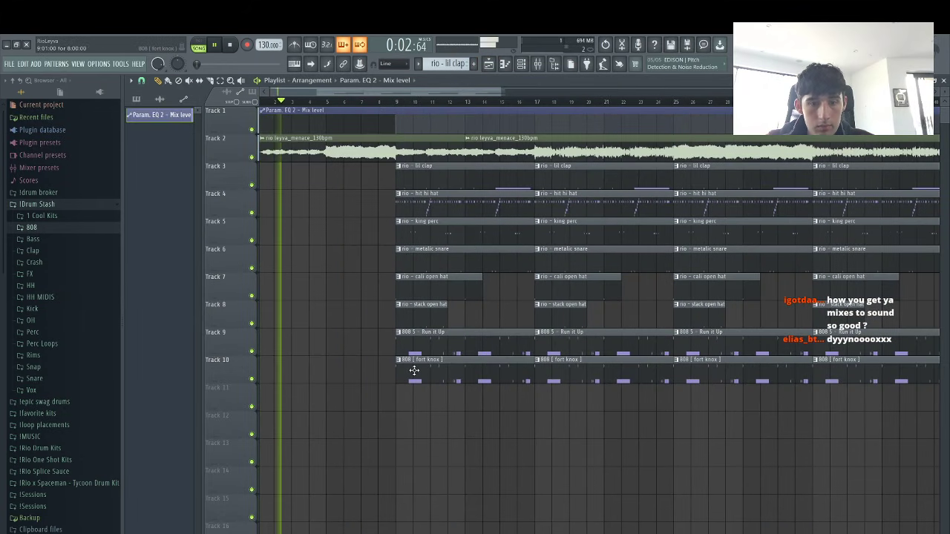
right_click(428, 349)
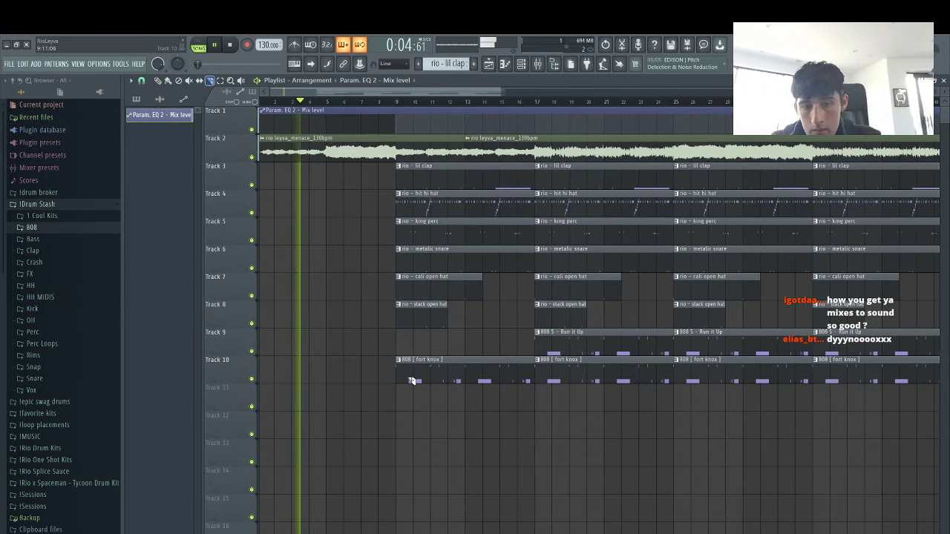
click(141, 80)
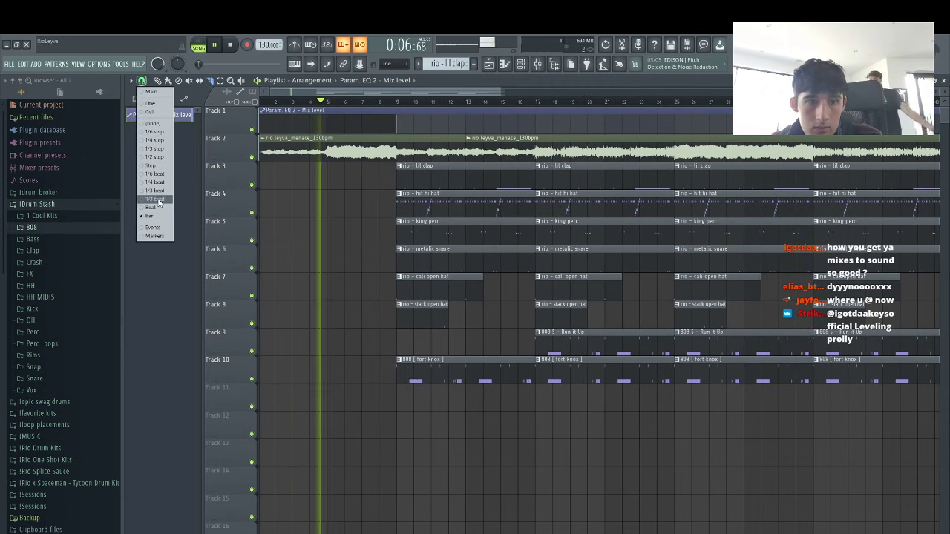
click(151, 210)
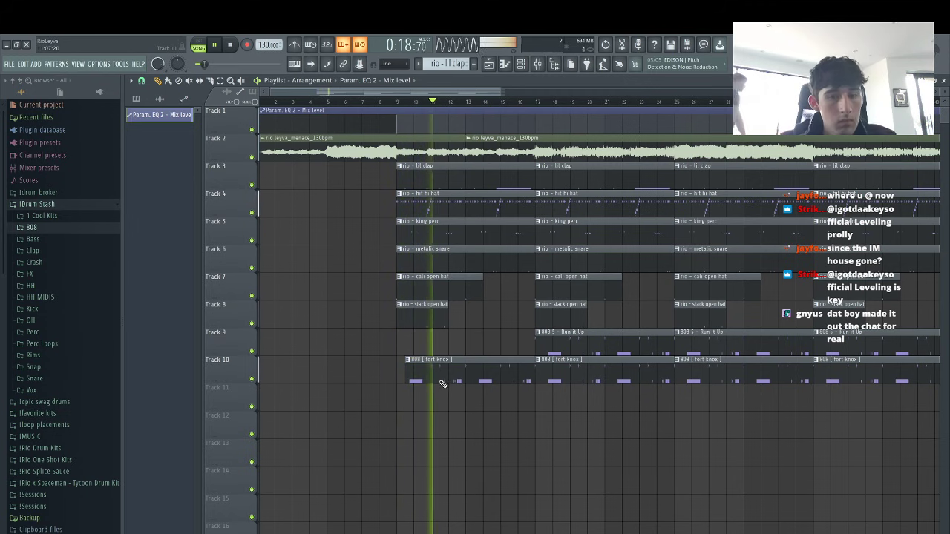
Delete the stack open hat and king perc clips at bar 9 and the fort knox 808 clip at bar 17
right_click(438, 312)
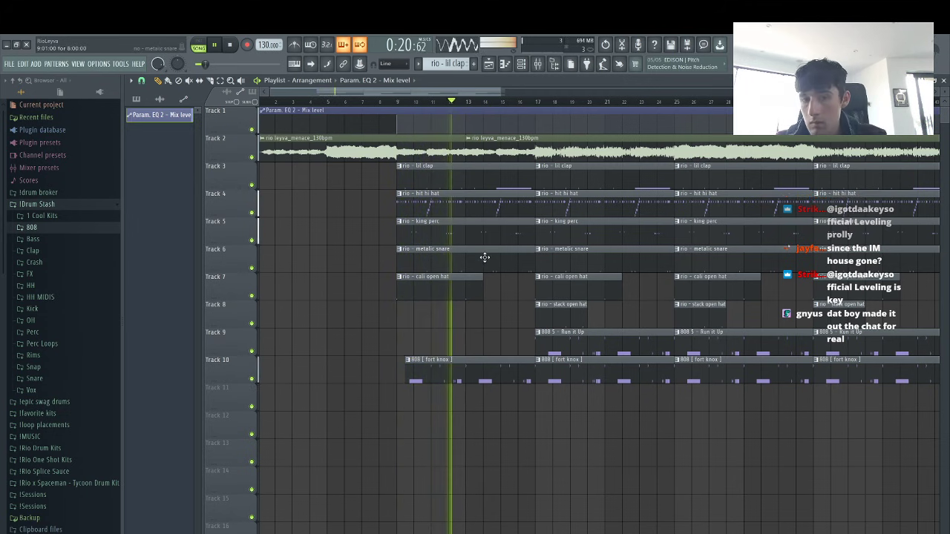
right_click(478, 236)
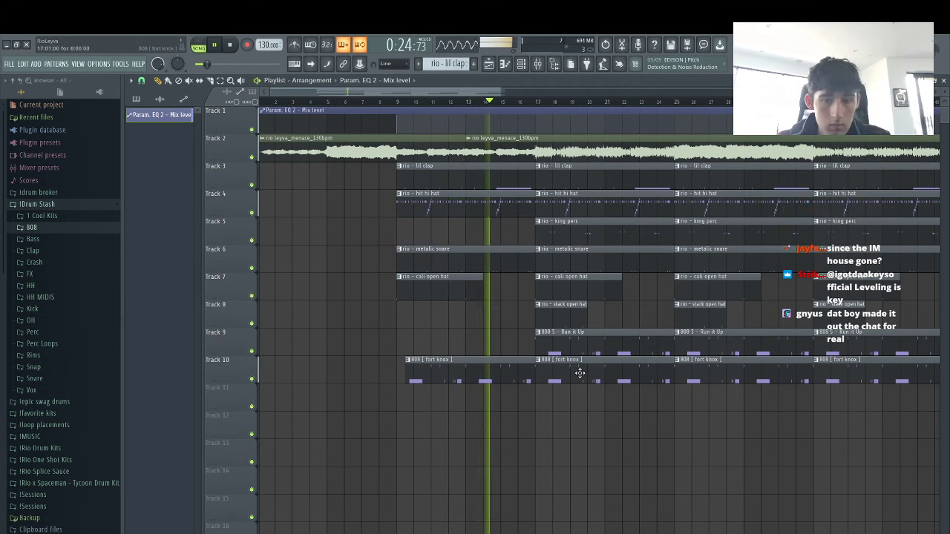
right_click(580, 373)
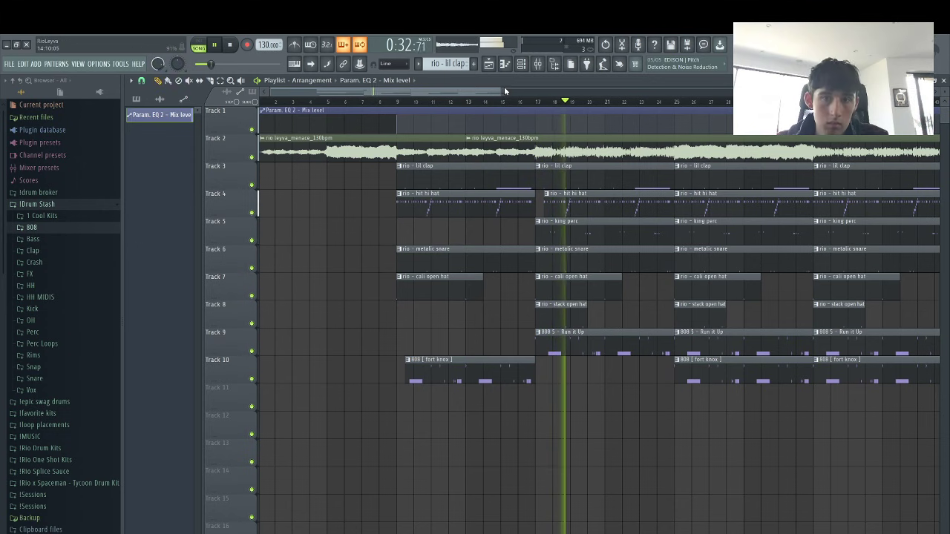
Delete both 808 clips, Run it Up and fort knox, in the section from bar 25 to bar 33
scroll(543, 247, down, 2)
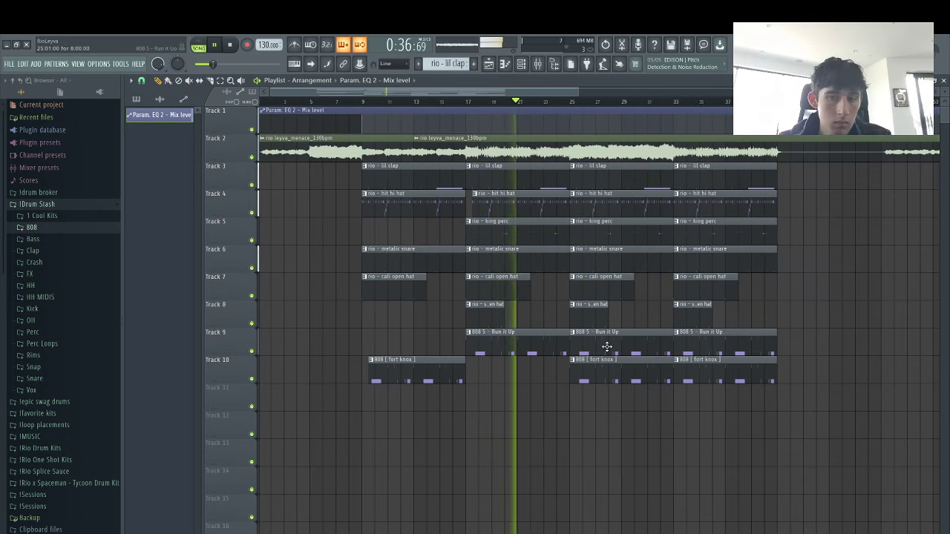
drag(626, 354, 604, 388)
key(Delete)
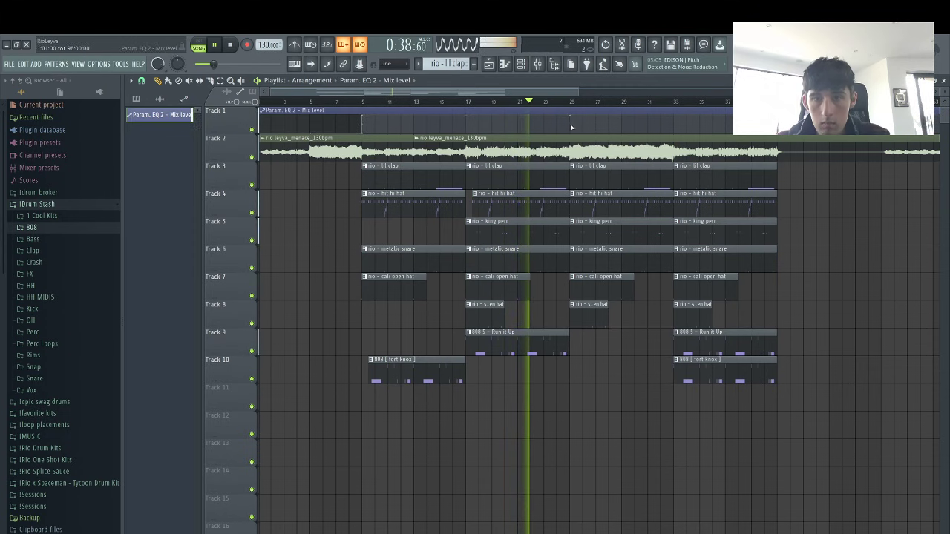
Add points to the EQ mix level automation at bars 25 and 33 to switch its level for that eight-bar section
drag(571, 127, 562, 154)
right_click(673, 128)
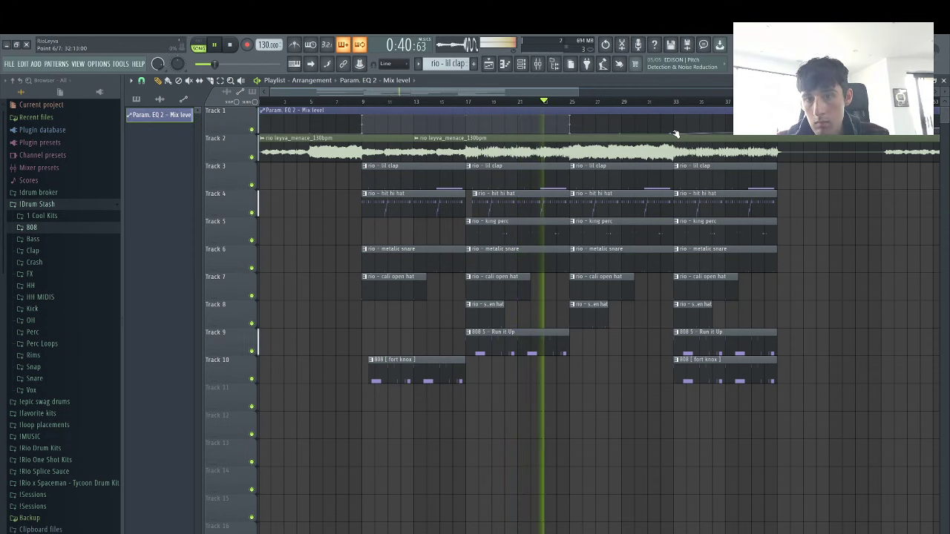
right_click(675, 124)
Slice the menace loop audio clip at bar 25
key(c)
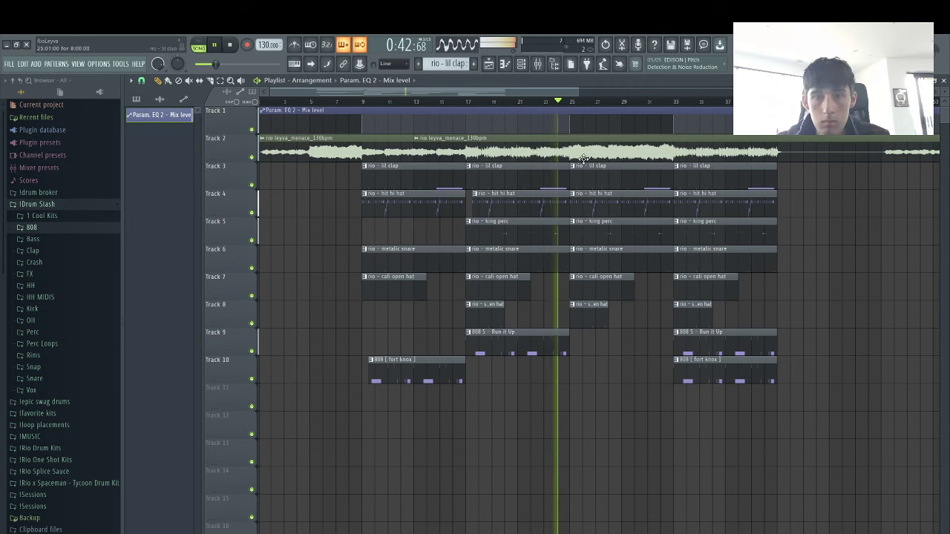
click(574, 161)
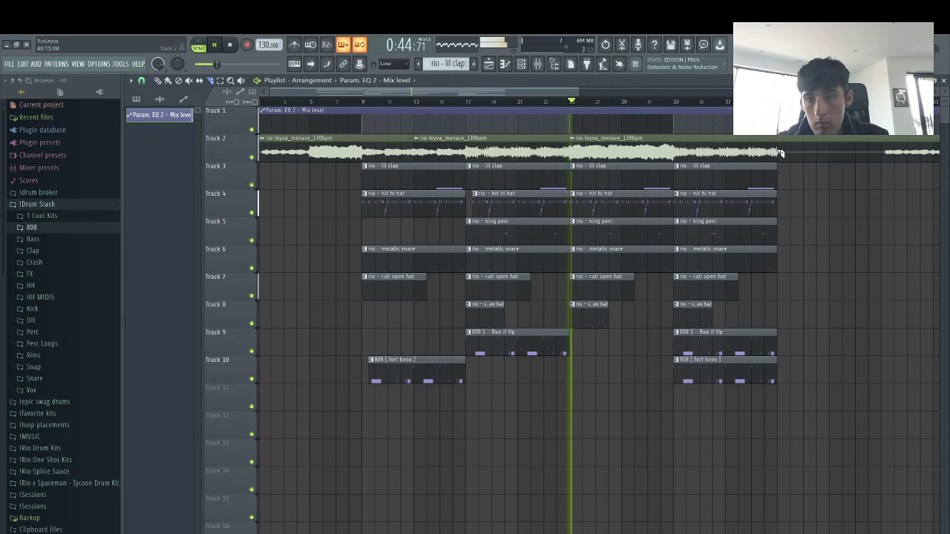
Delete the leftover melody clip past bar 41 on Track 2 and cut bars 33–35 off the last hit hi hat clip
right_click(800, 157)
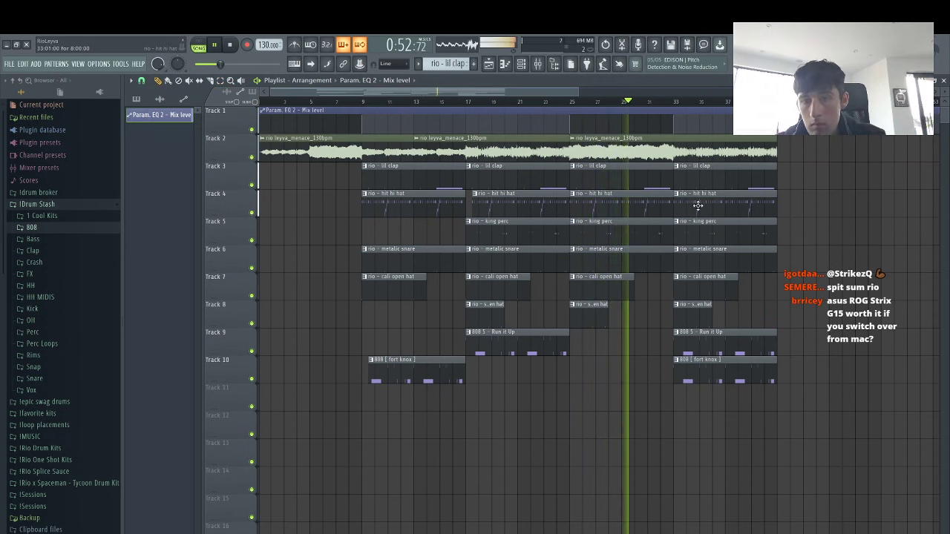
drag(698, 203, 698, 203)
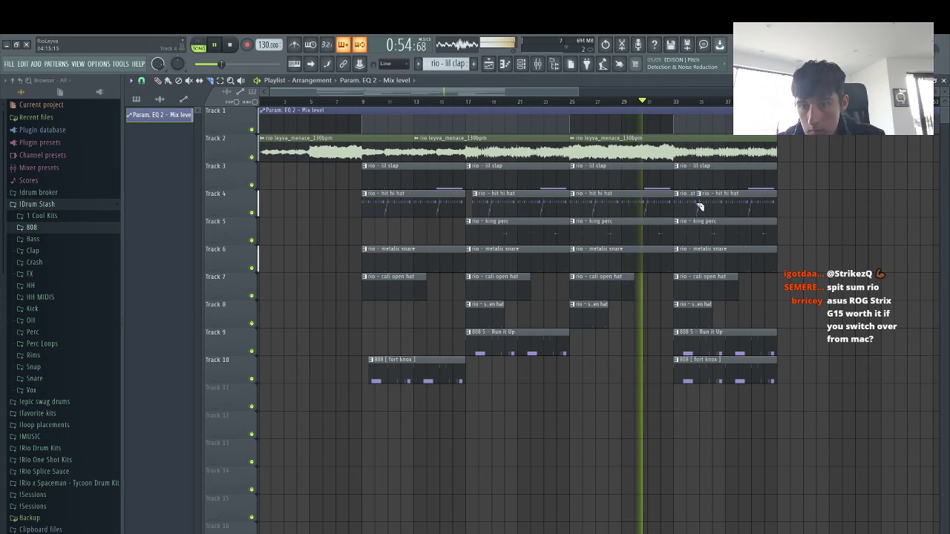
ctrl+click(692, 205)
key(Delete)
ctrl+click(698, 205)
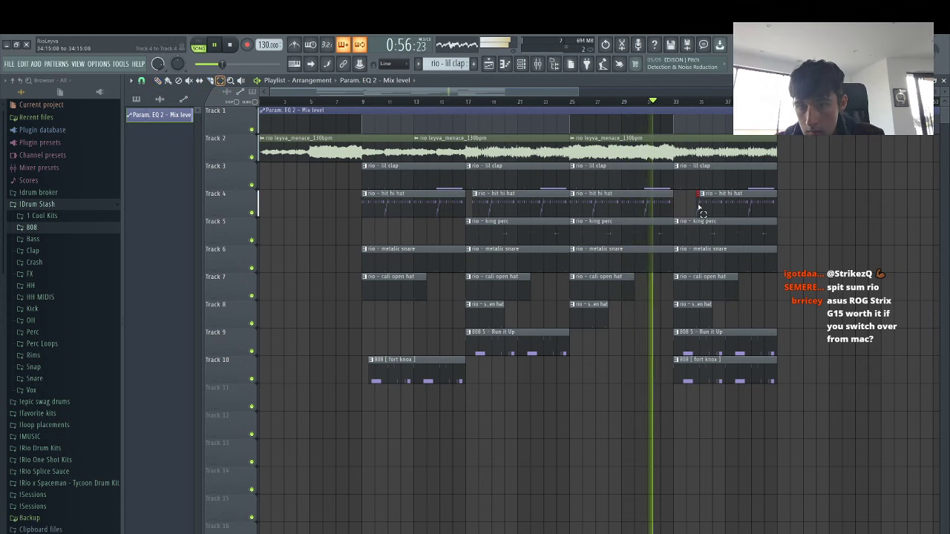
key(Delete)
Delete the 808 5 - Run it Up clip at bar 33 and trim the end of the last hit hi hat clip back to bar 39
ctrl+click(702, 348)
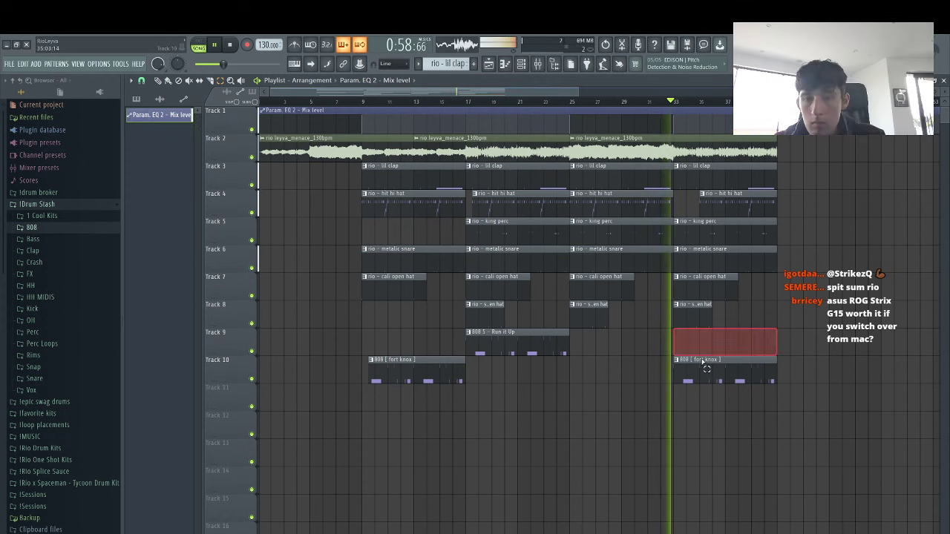
key(Delete)
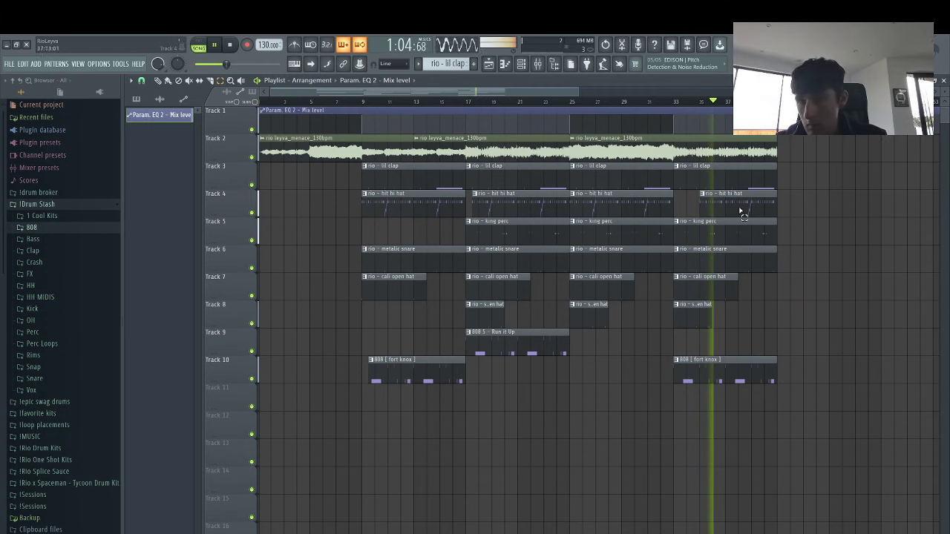
key(c)
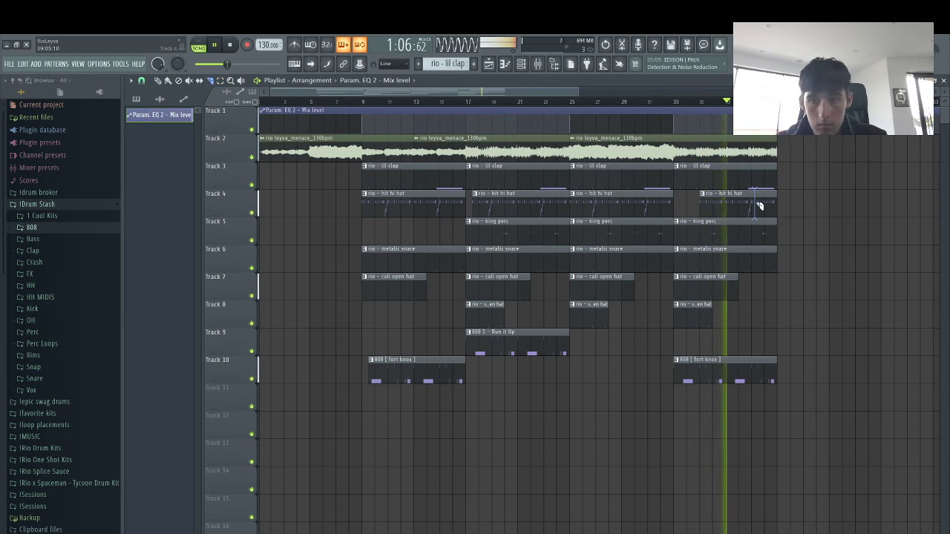
drag(752, 206, 751, 220)
key(e)
click(758, 207)
right_click(758, 206)
key(space)
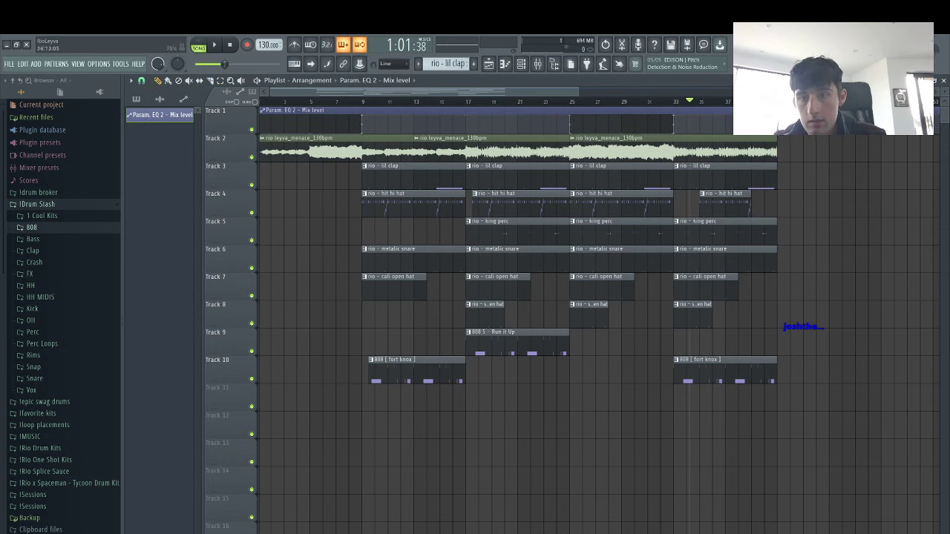
key(space)
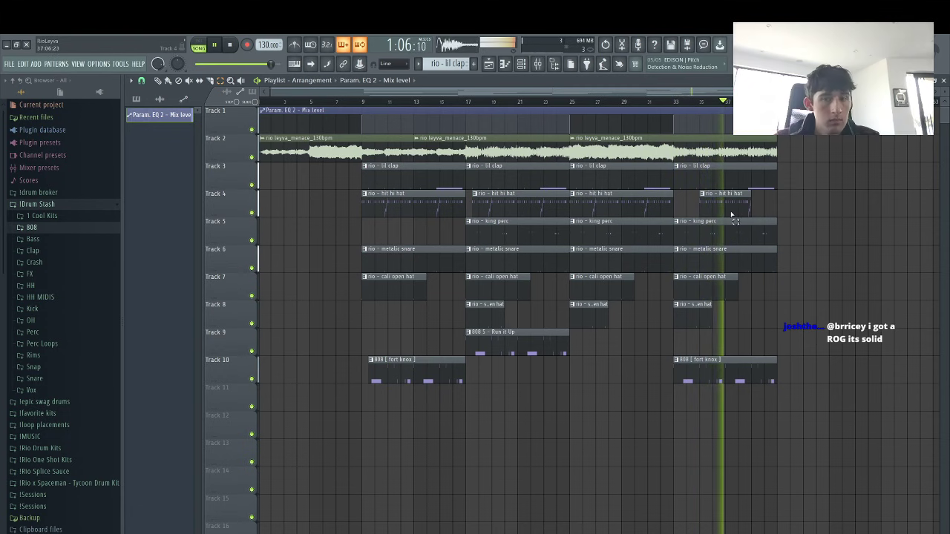
Duplicate the entire 40-bar arrangement so the copy starts at bar 41
key(ctrl+a)
key(ctrl+b)
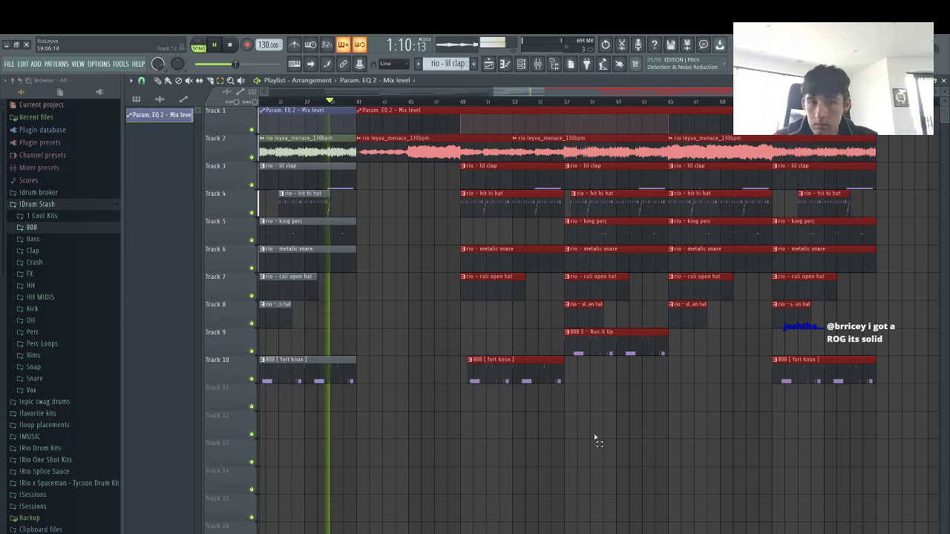
click(584, 408)
Try a cali open hat clip at bar 41 on Track 7, cut down to its first three bars
click(374, 284)
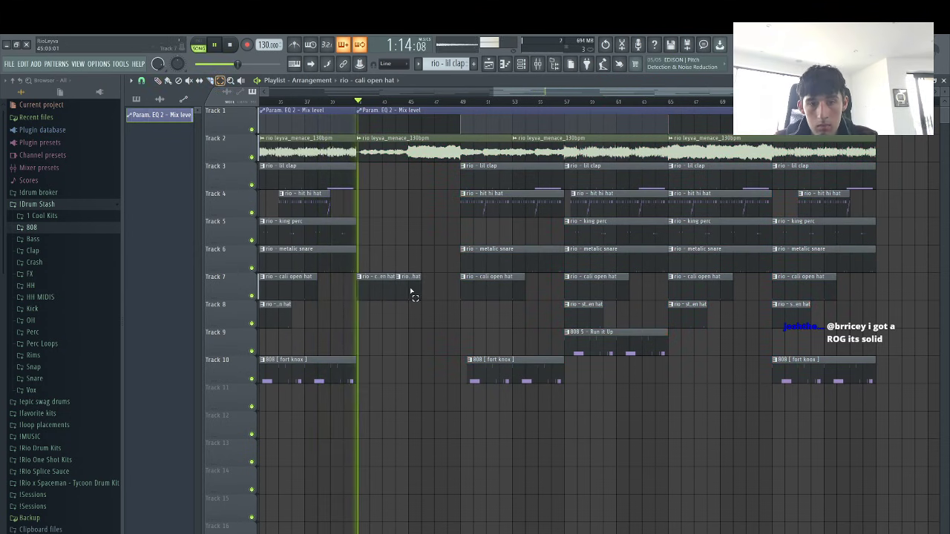
right_click(412, 284)
drag(905, 420, 391, 59)
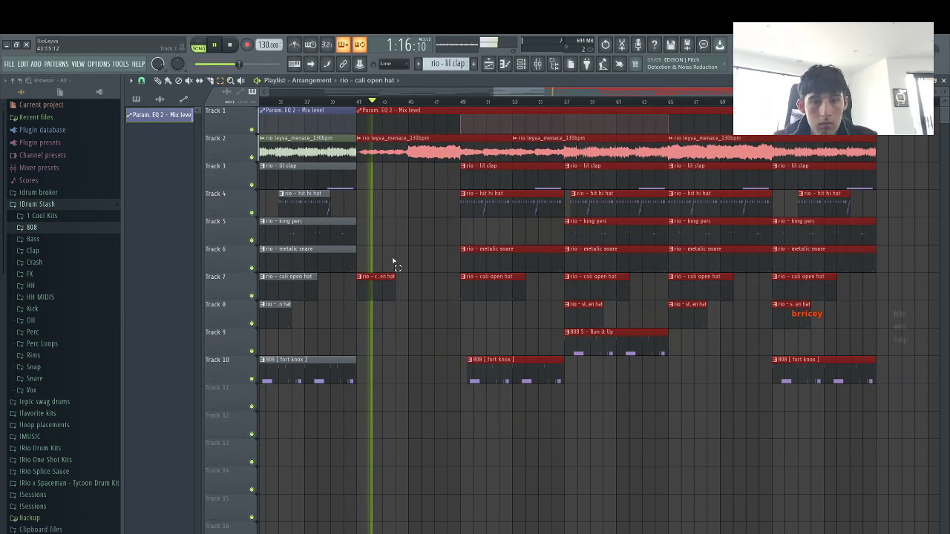
ctrl+click(363, 296)
key(Delete)
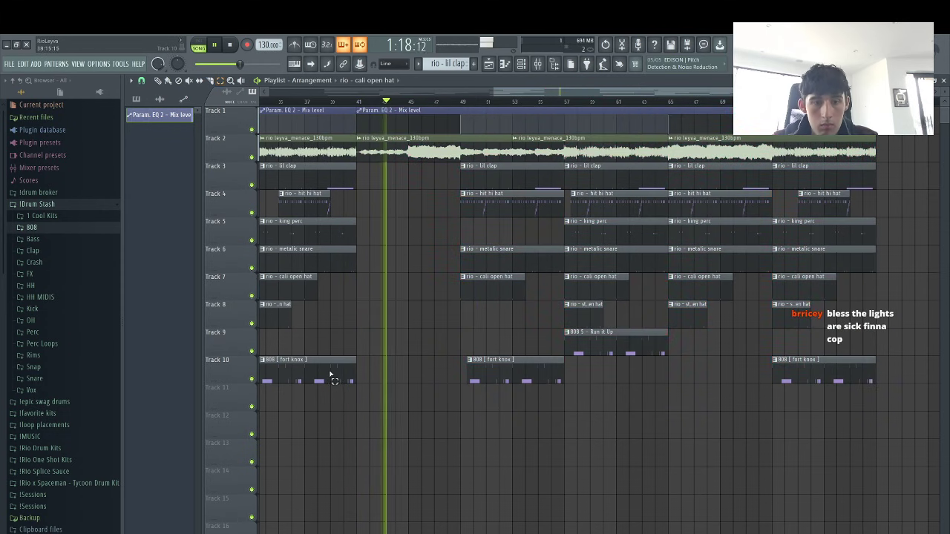
Try a copy of the 808 5 - Run it Up clip at bar 41 on Track 9
drag(875, 440, 415, 105)
drag(494, 93, 460, 155)
key(space)
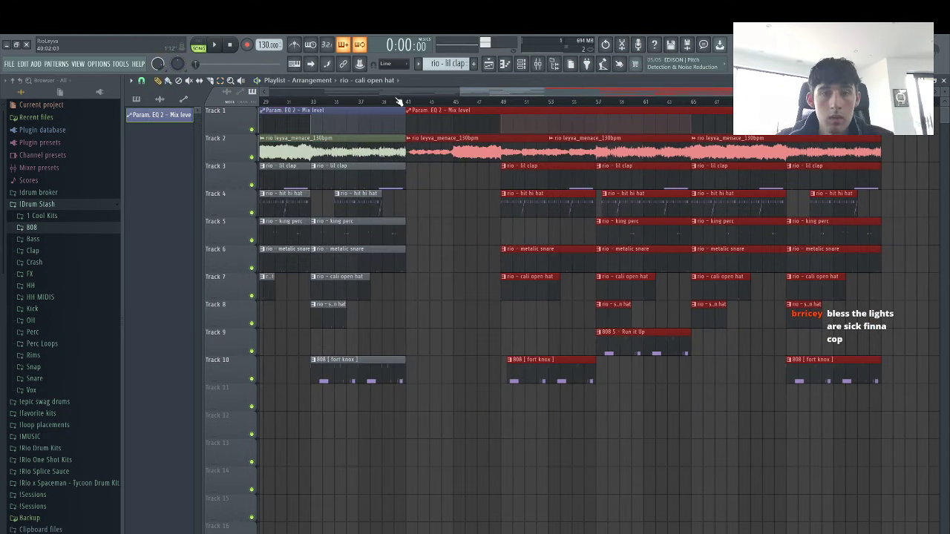
click(643, 376)
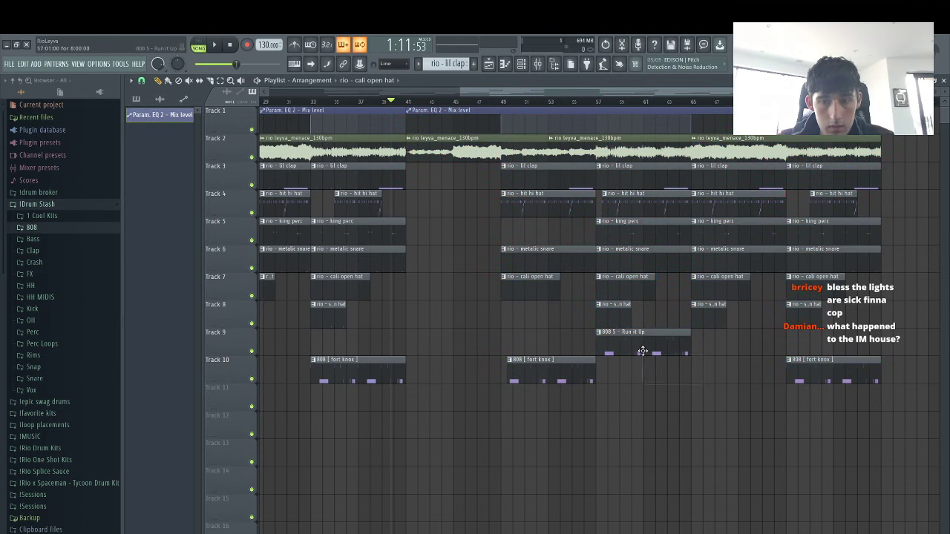
drag(641, 350, 453, 350)
key(space)
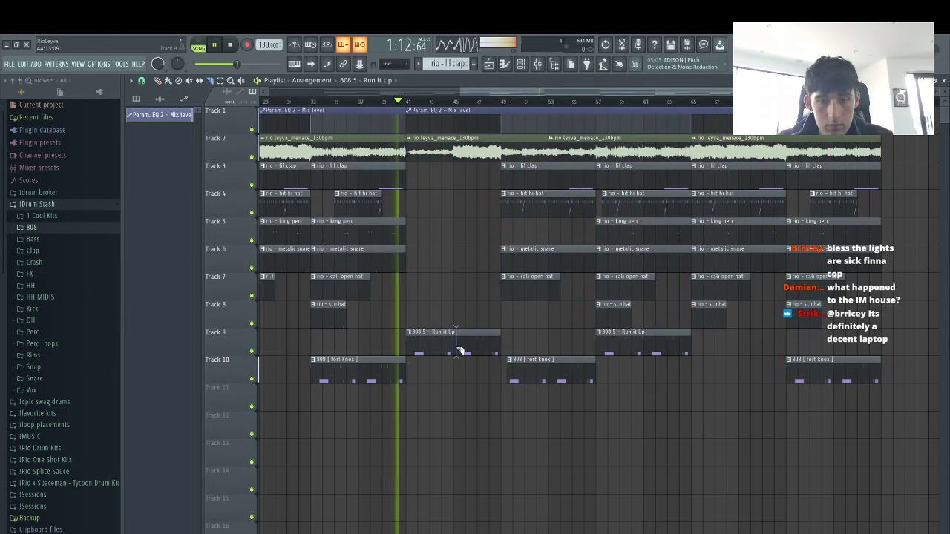
Split the copied 808 5 - Run it Up clip at bar 45 and delete both halves
click(454, 349)
ctrl+click(462, 350)
key(Delete)
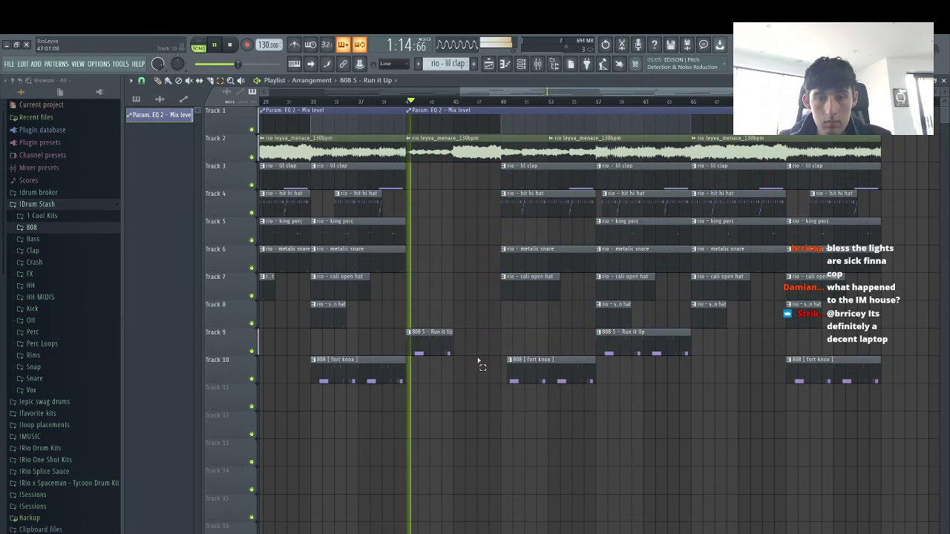
ctrl+click(430, 346)
key(Delete)
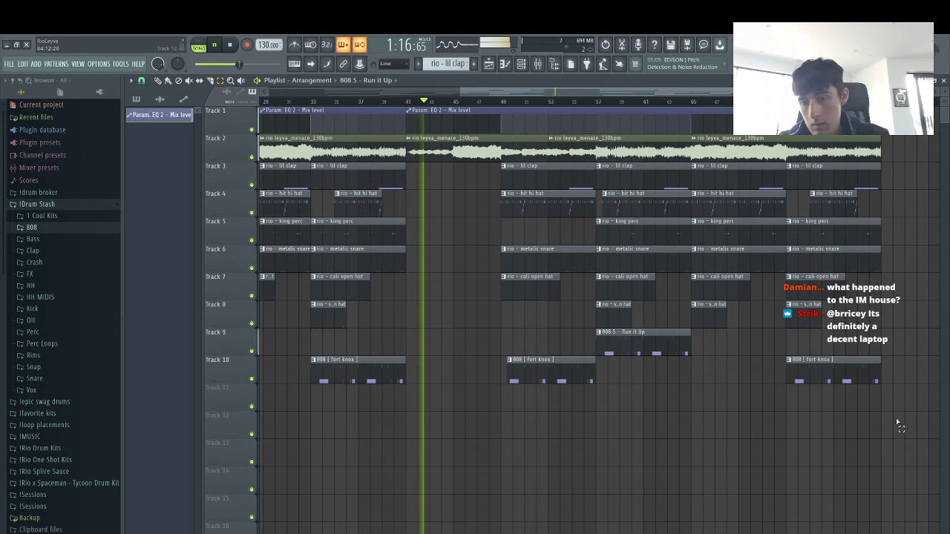
Duplicate all clips of the second section, bars 41 to 81, directly after it
drag(882, 406, 435, 120)
key(ctrl+b)
ctrl+click(763, 438)
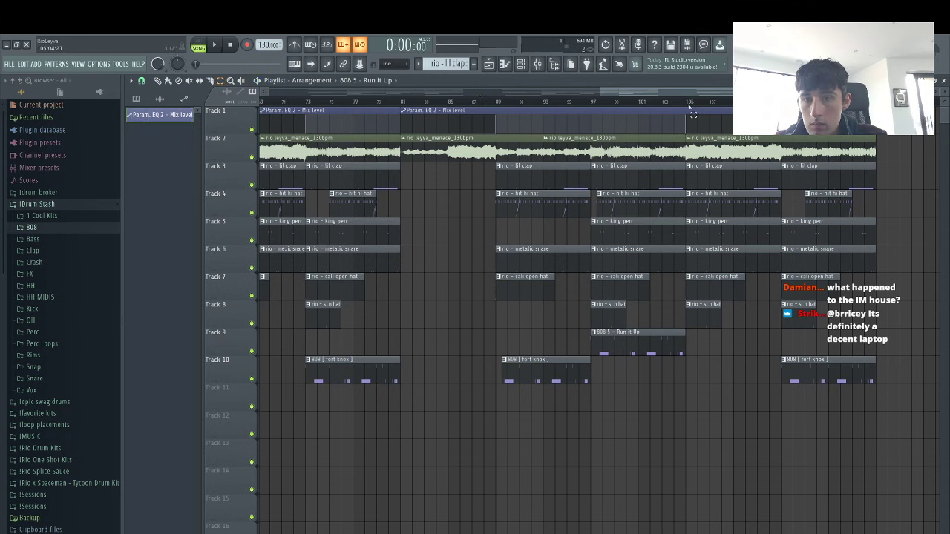
Arm the Master mixer track and render bars 105 to 121 to an audio clip in the playlist
drag(689, 108, 865, 137)
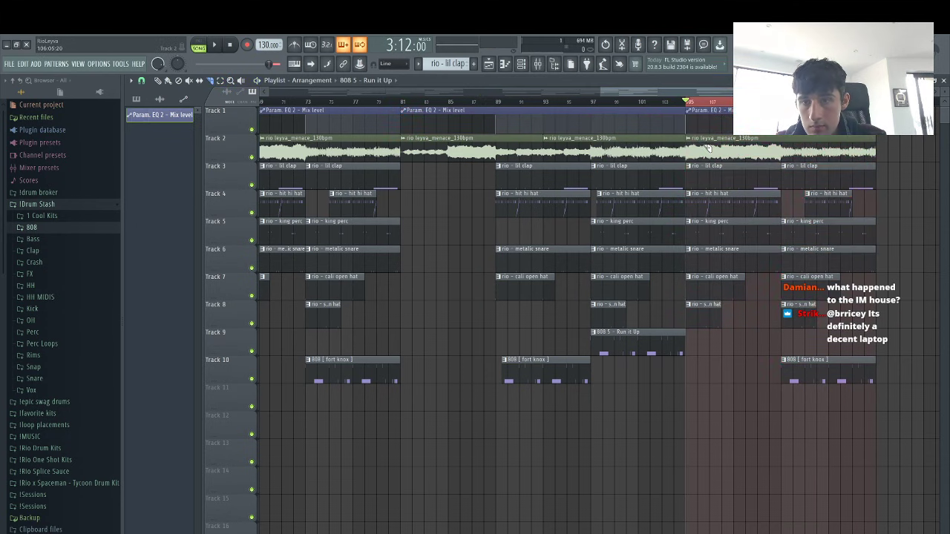
key(space)
key(F9)
key(space)
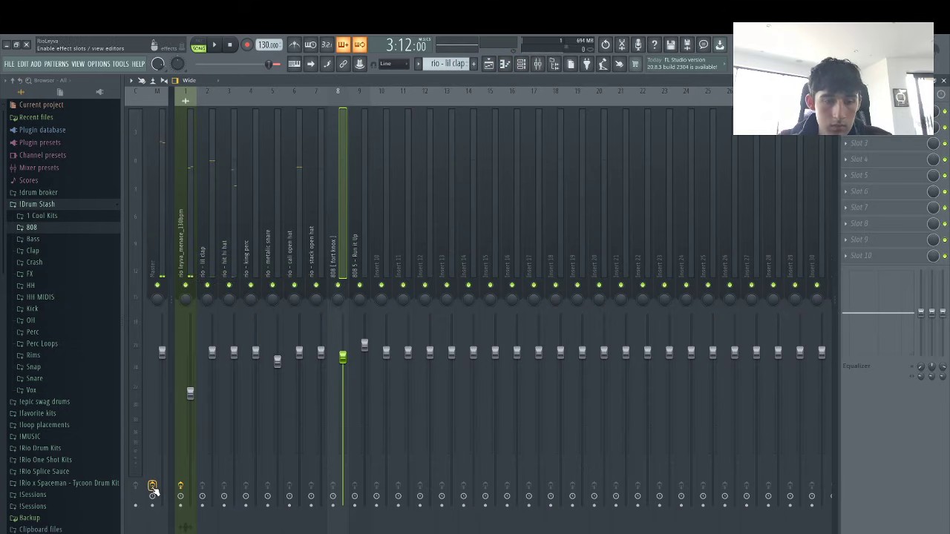
click(152, 506)
key(alt+r)
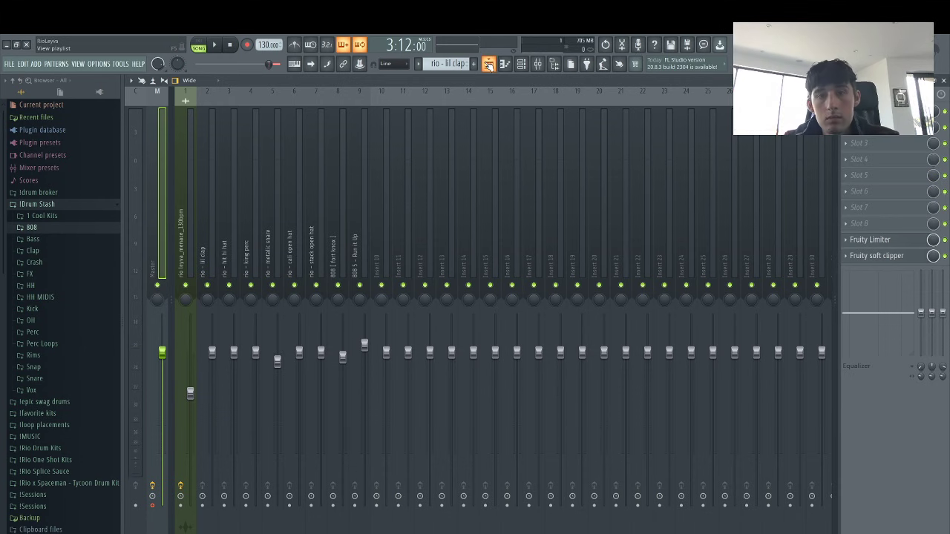
click(488, 64)
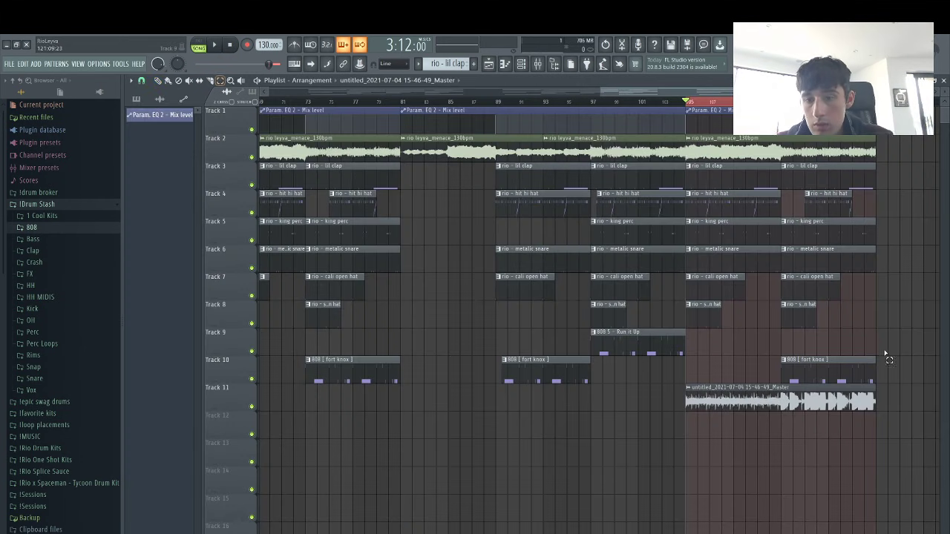
Delete the original clips from bar 105 onward on Tracks 1 to 10, keeping only the rendered master clip
drag(862, 355, 712, 100)
key(Delete)
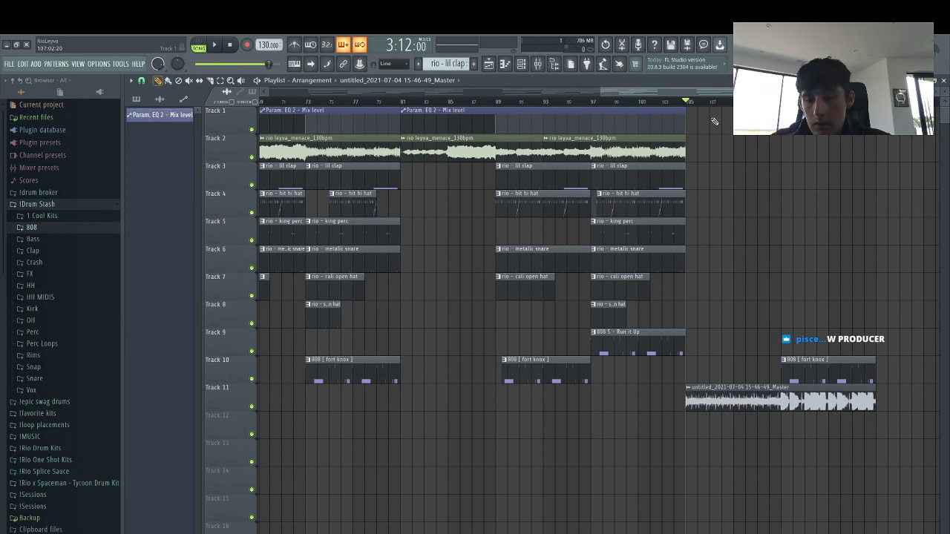
right_click(837, 361)
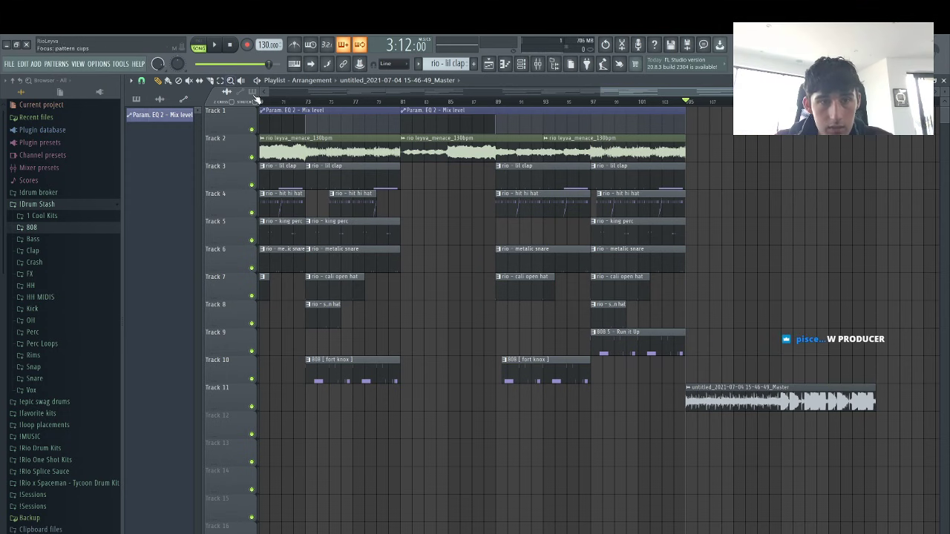
Stretch the rendered master clip to about 18 bars, set its mode to Stretch and lower its pitch by about 197 cents
drag(868, 386, 897, 391)
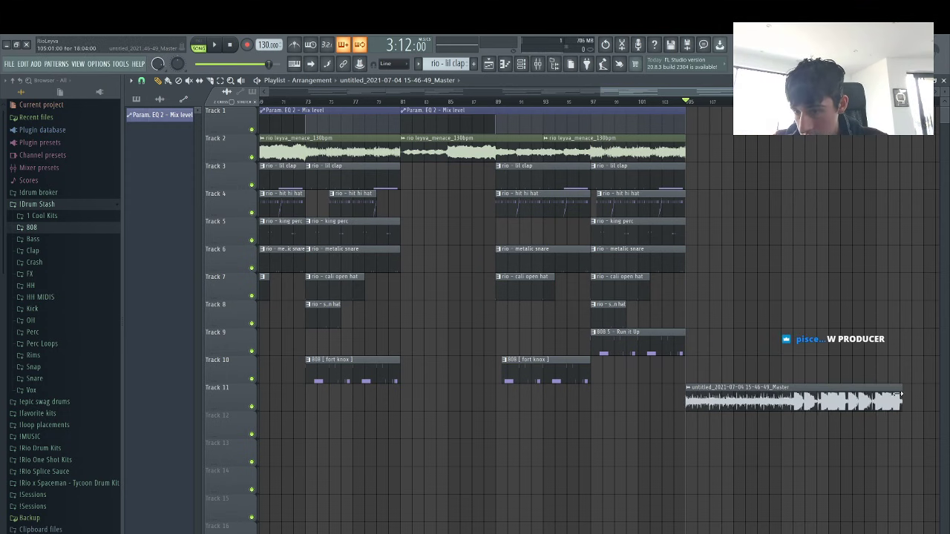
double_click(890, 395)
click(425, 207)
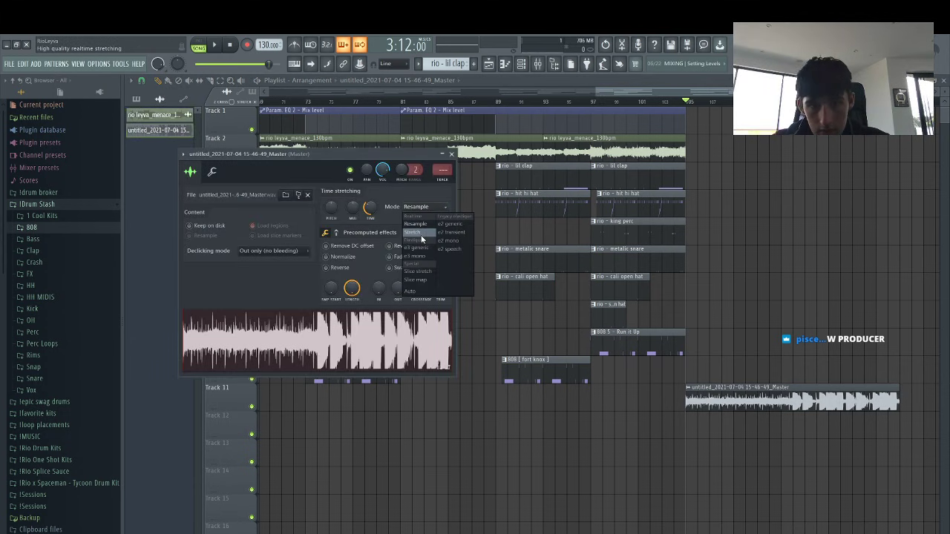
click(420, 234)
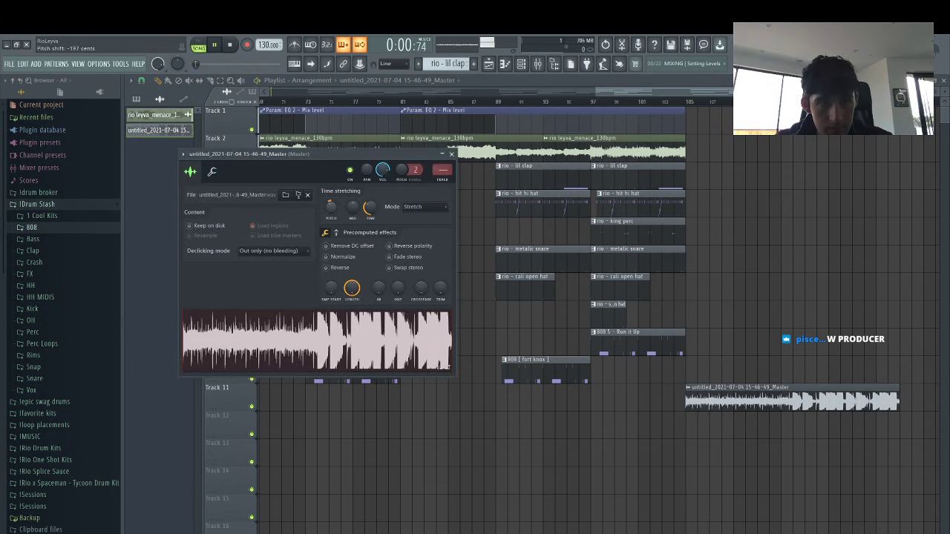
Play the slowed ending from bar 105 and route the rendered master clip to mixer track 18
click(688, 106)
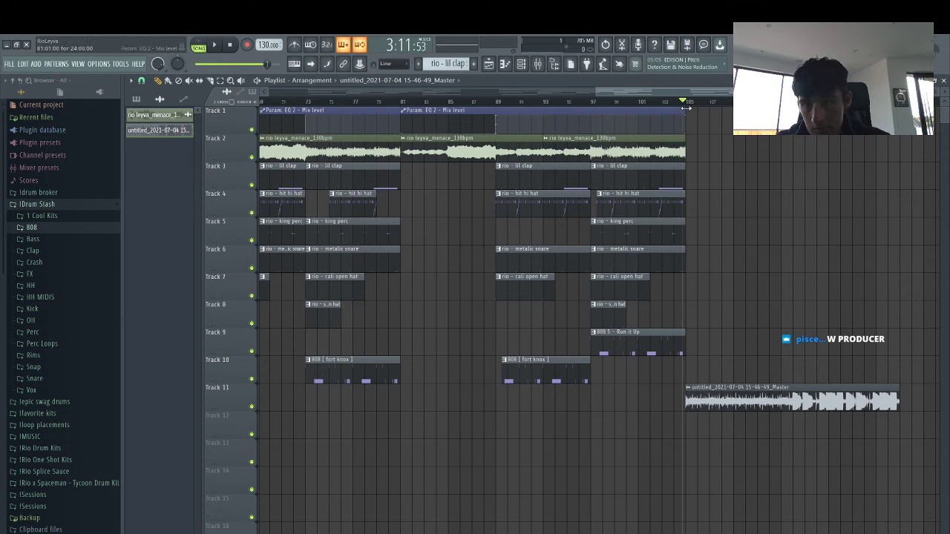
key(space)
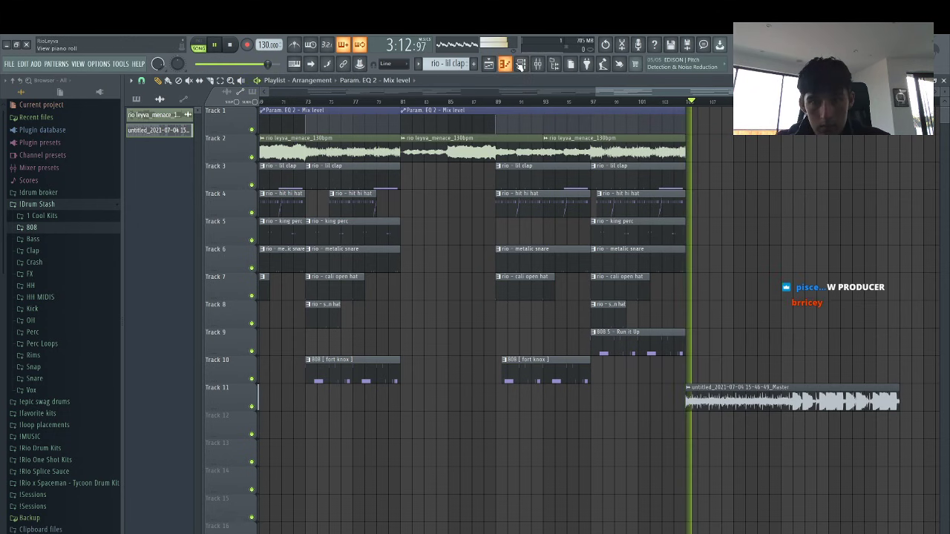
click(537, 64)
click(552, 65)
click(554, 182)
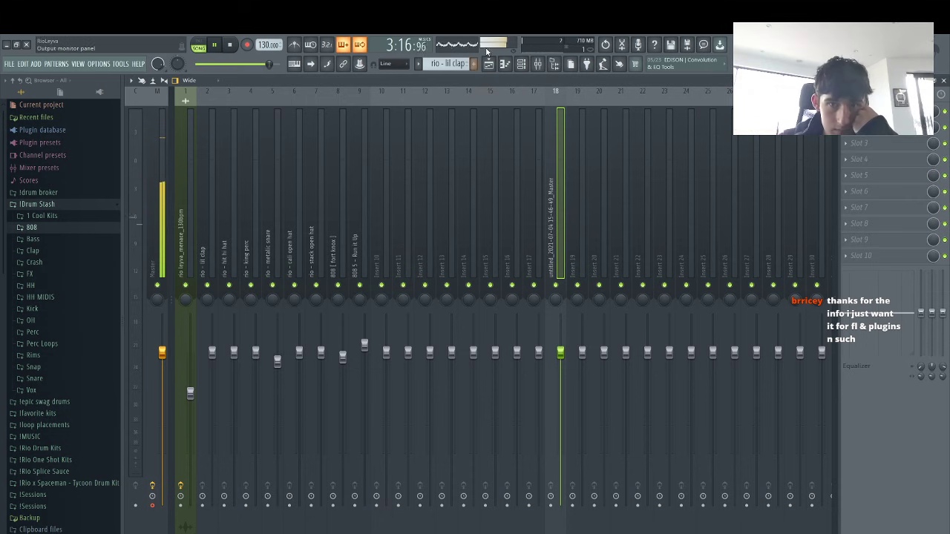
click(488, 63)
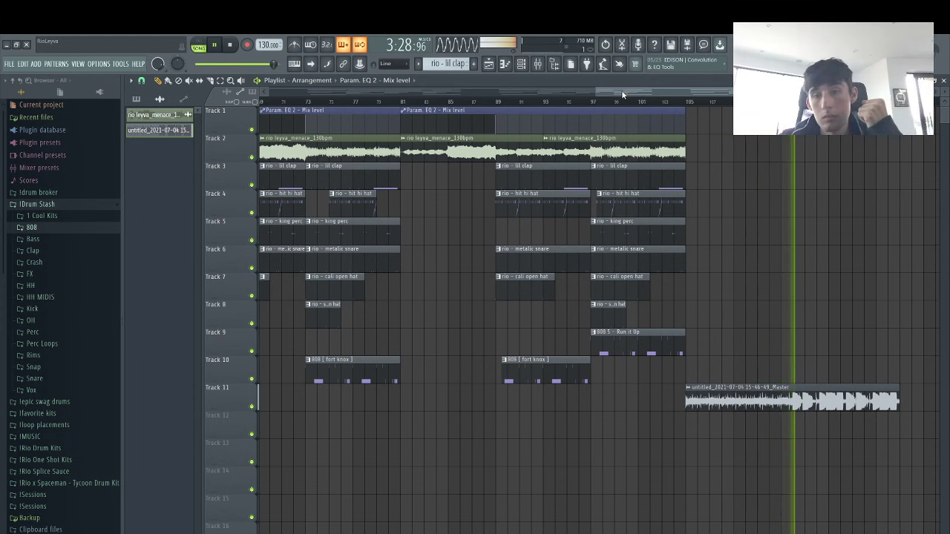
Place the rio tag looperator sample from the Tags folder at bar 3 on Track 6
drag(622, 92, 0, 128)
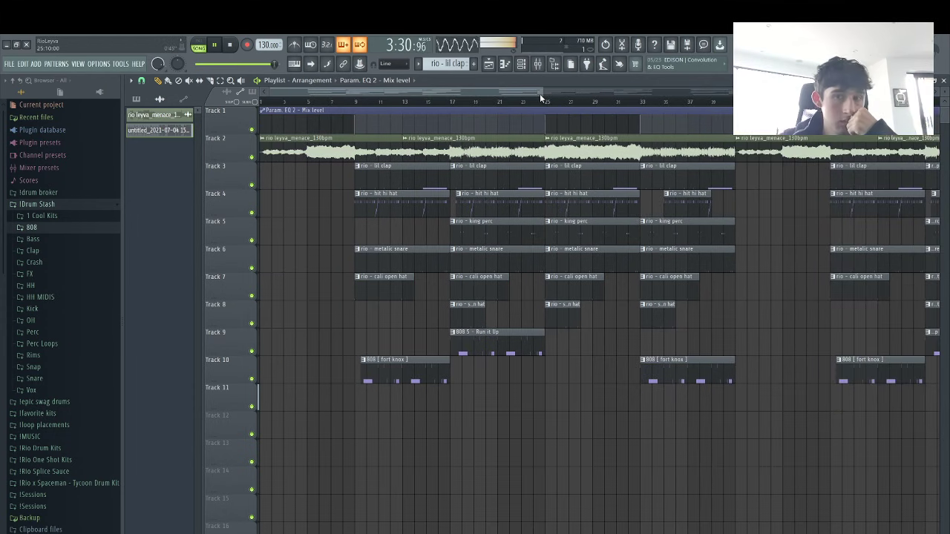
drag(541, 93, 322, 137)
scroll(83, 324, down, 8)
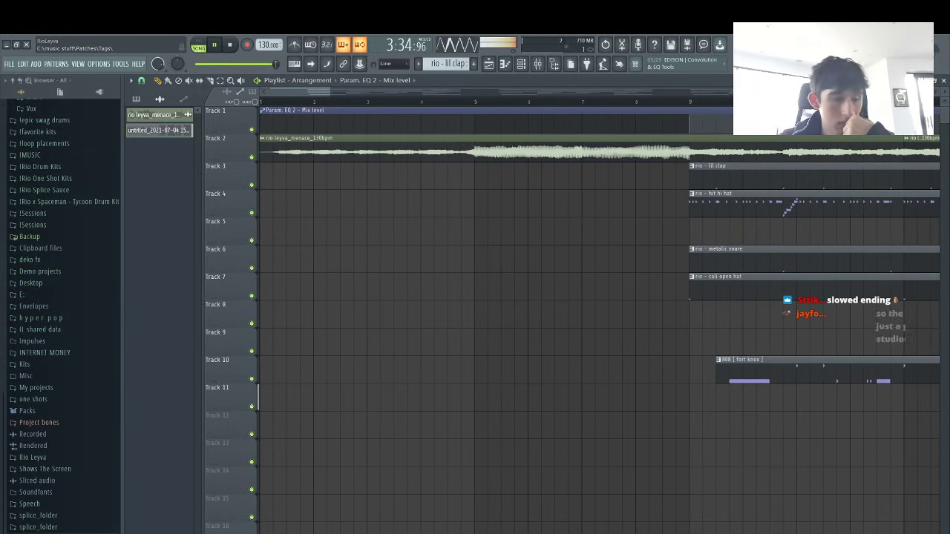
click(68, 533)
drag(45, 472, 360, 259)
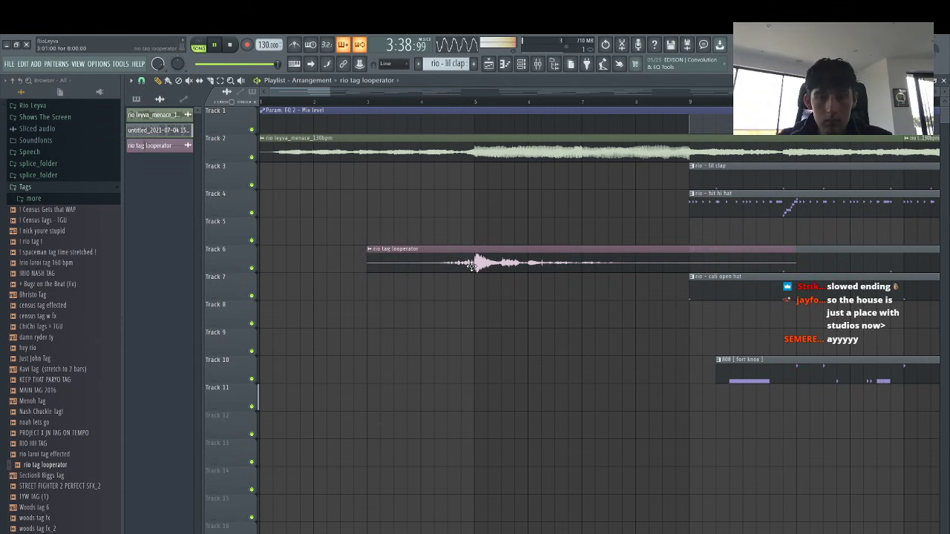
Change the time-stretching mode of the rio tag looperator clip
double_click(482, 256)
click(454, 220)
click(432, 246)
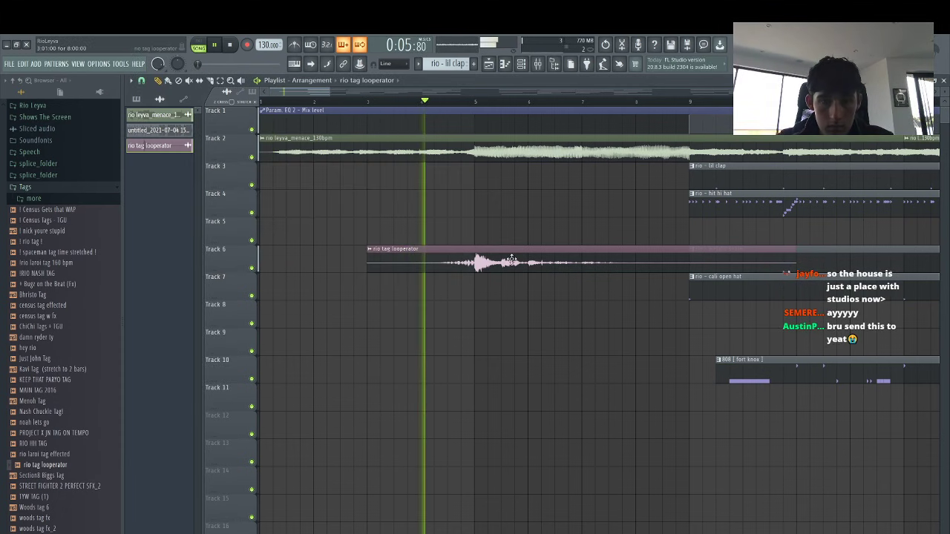
Check the channel settings of the rio tag looperator clip during playback
double_click(512, 258)
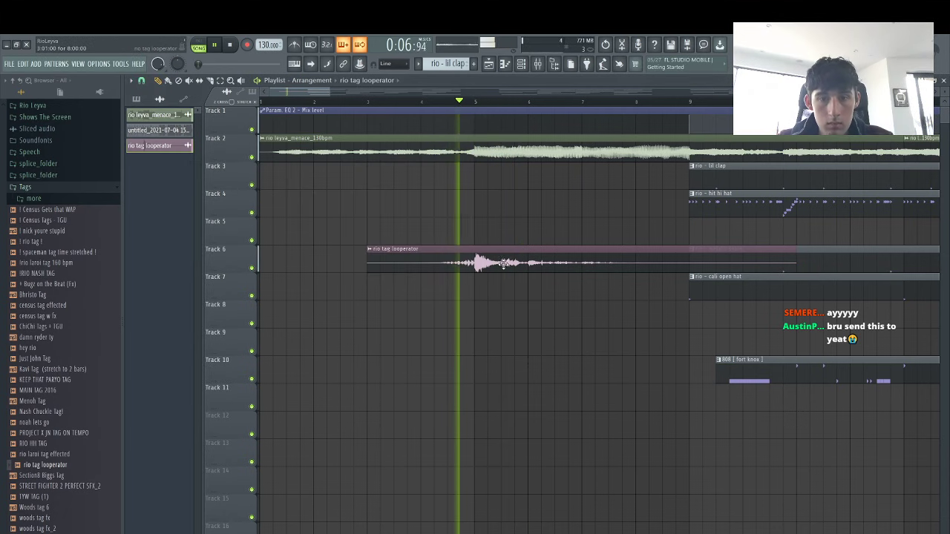
double_click(503, 263)
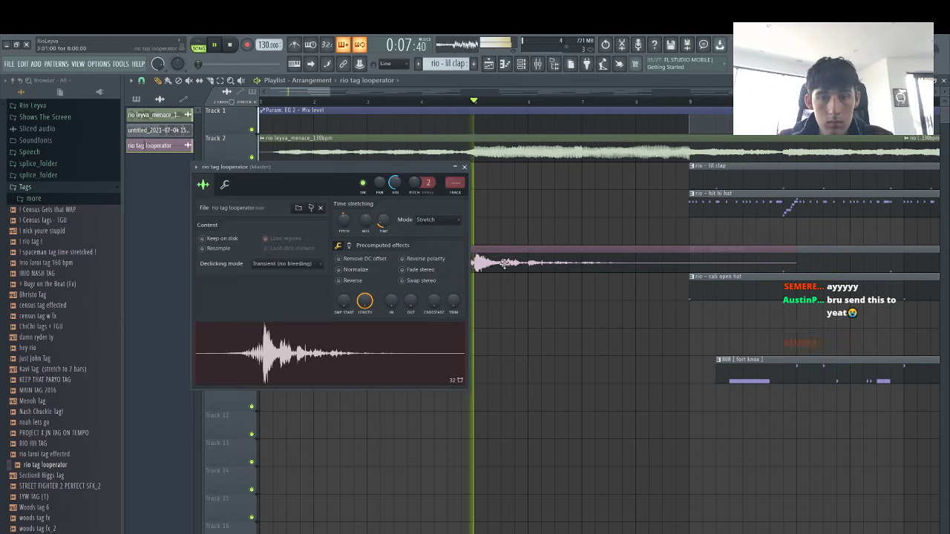
click(331, 91)
Place the GLTCH_SFX_Inhibitor16b sample from the FX folder of Splice Sauce 1 at bar 8 on Track 11
scroll(77, 189, up, 8)
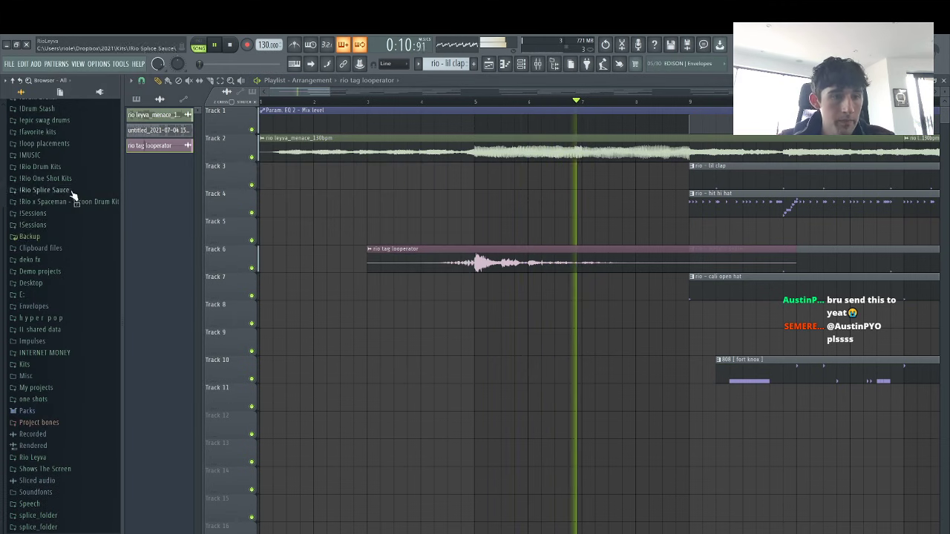
scroll(73, 194, up, 3)
click(56, 287)
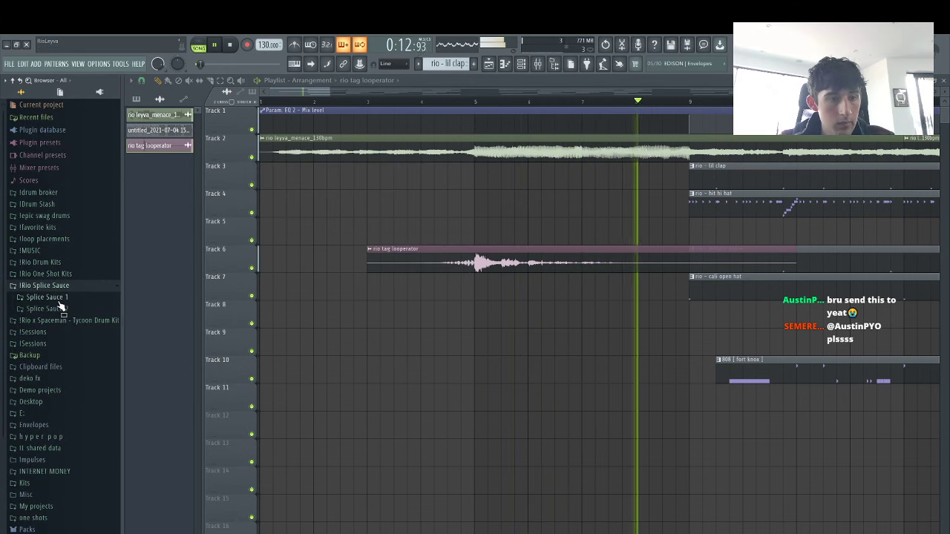
click(63, 297)
key(space)
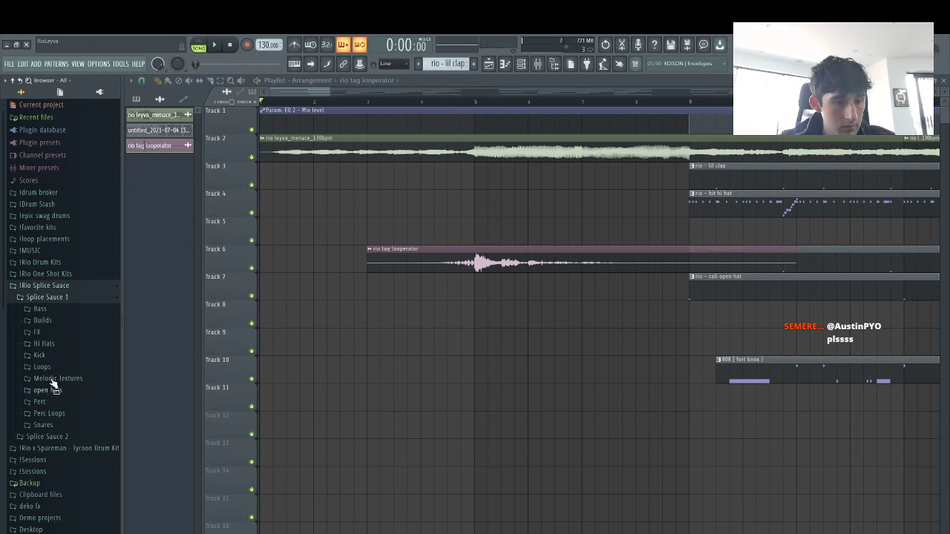
click(44, 333)
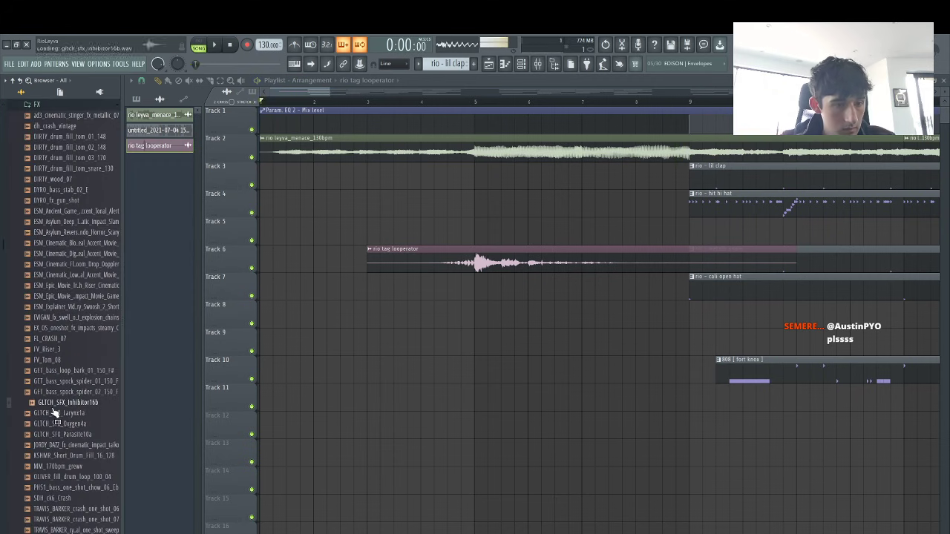
drag(53, 413, 637, 401)
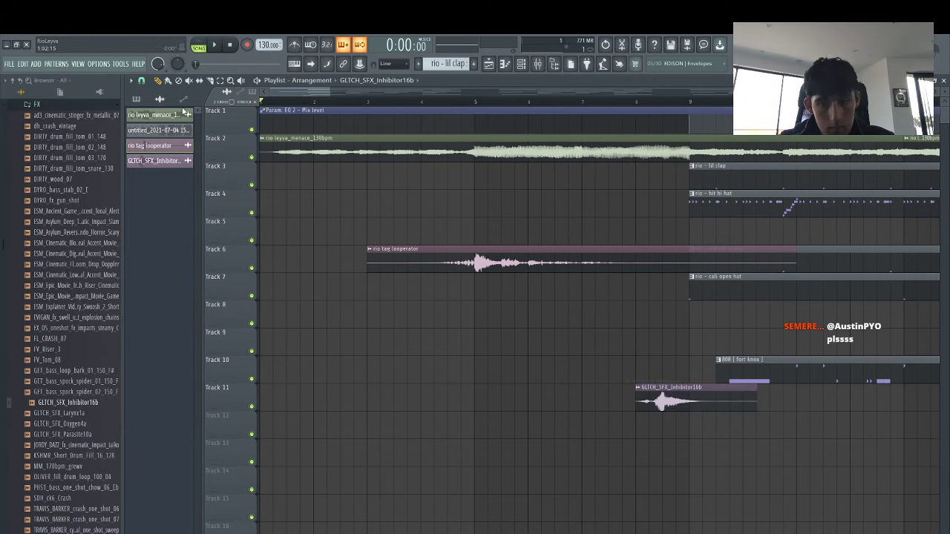
With snapping set to none, shift the GLTCH_SFX_Inhibitor16b clip about half a bar so its peak hits bar 9, and turn down its level
click(142, 84)
click(153, 123)
click(604, 109)
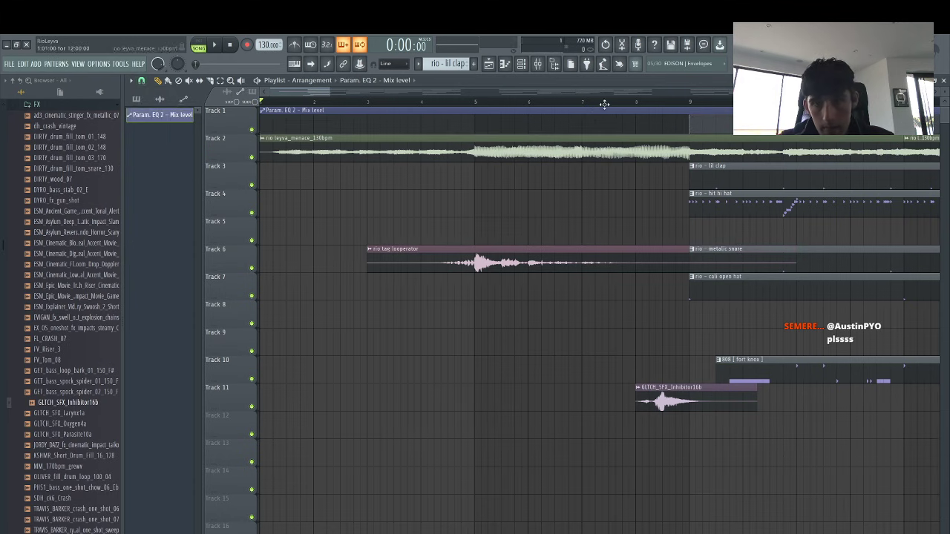
drag(677, 402, 703, 401)
key(space)
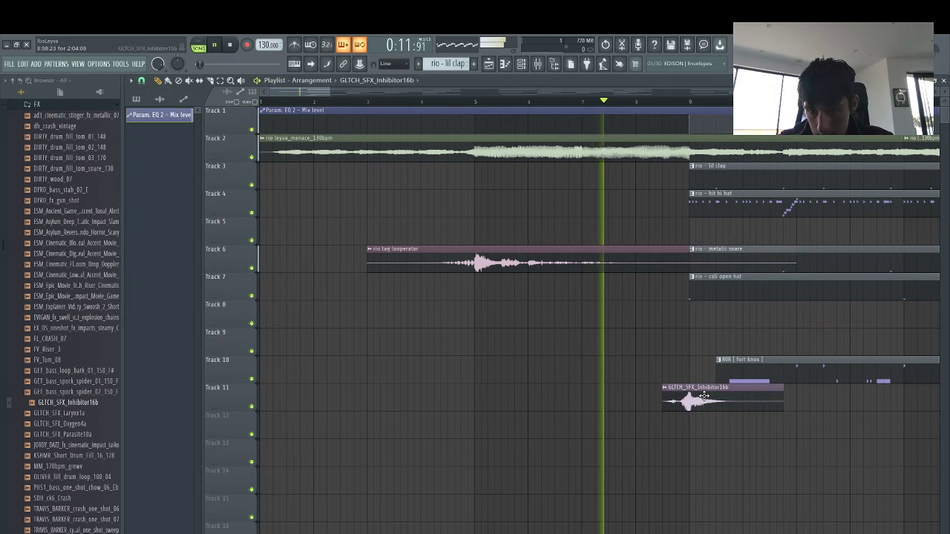
double_click(704, 398)
drag(408, 195, 408, 226)
click(142, 80)
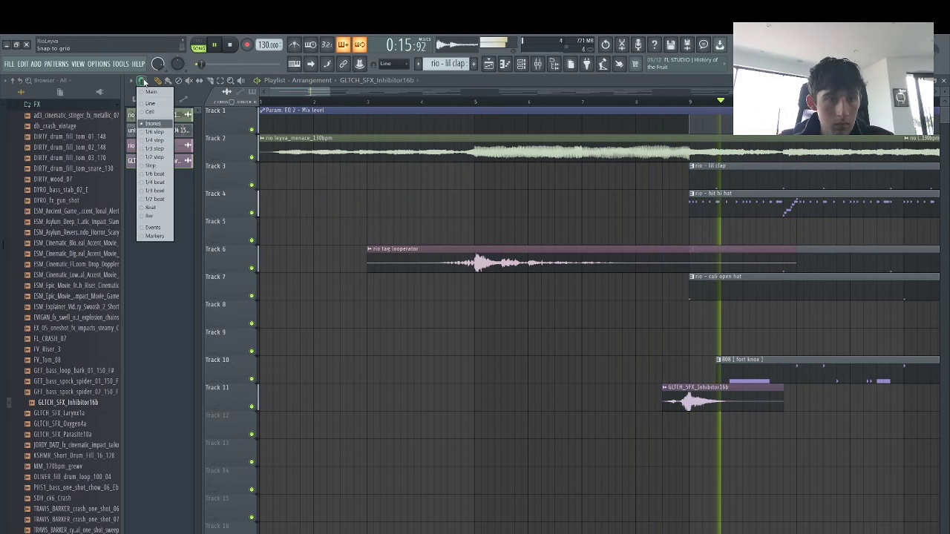
click(154, 208)
scroll(297, 401, down, 5)
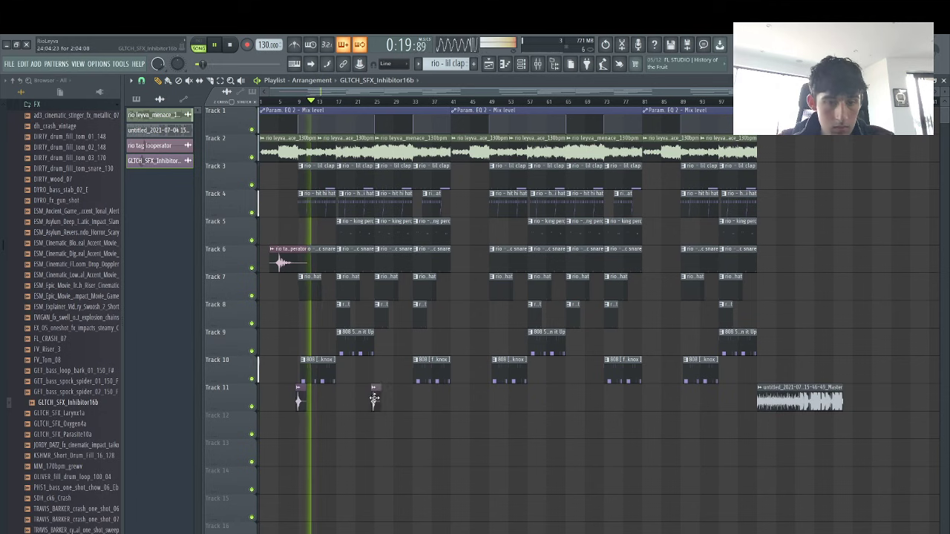
Set snapping to Bar and copy the GLTCH_SFX_Inhibitor16b clip along Track 11 to lead into bars 25, 49, 65 and 89
click(141, 80)
click(152, 216)
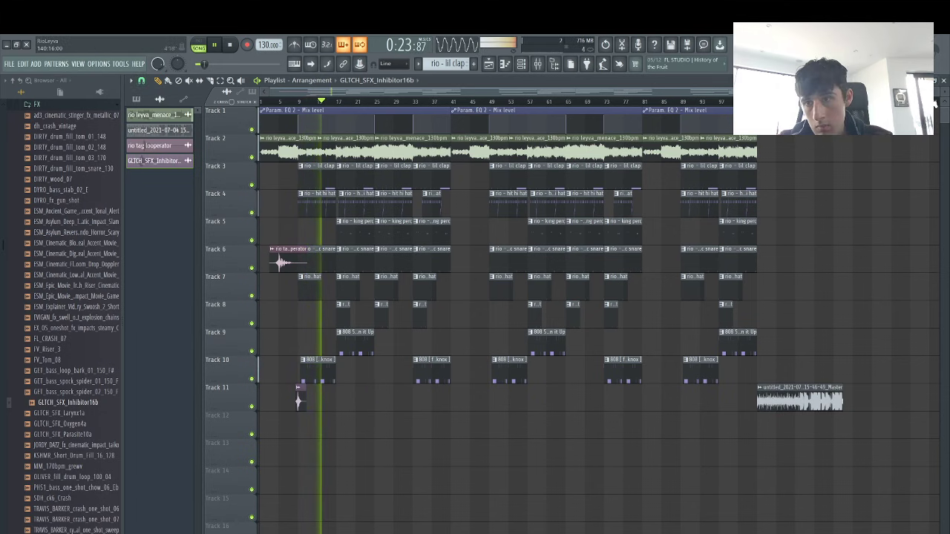
scroll(298, 392, up, 3)
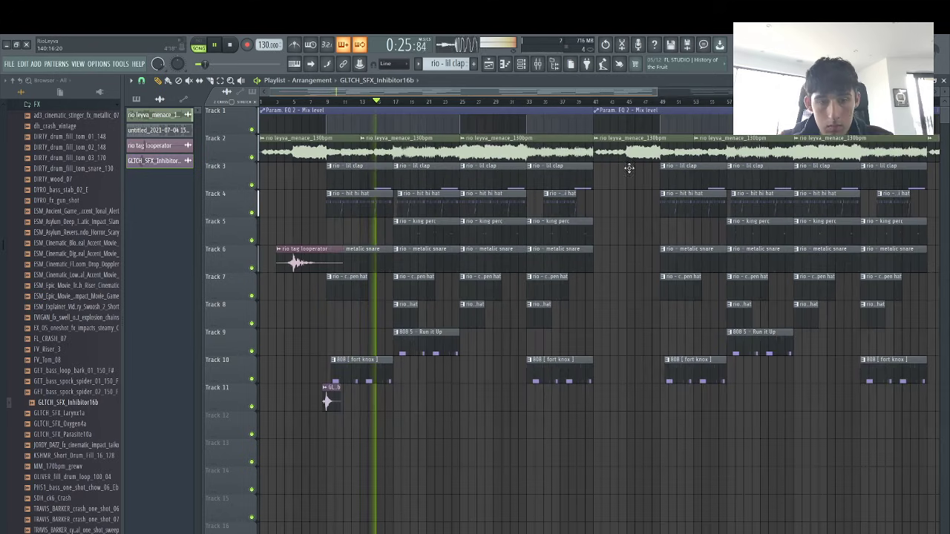
click(464, 391)
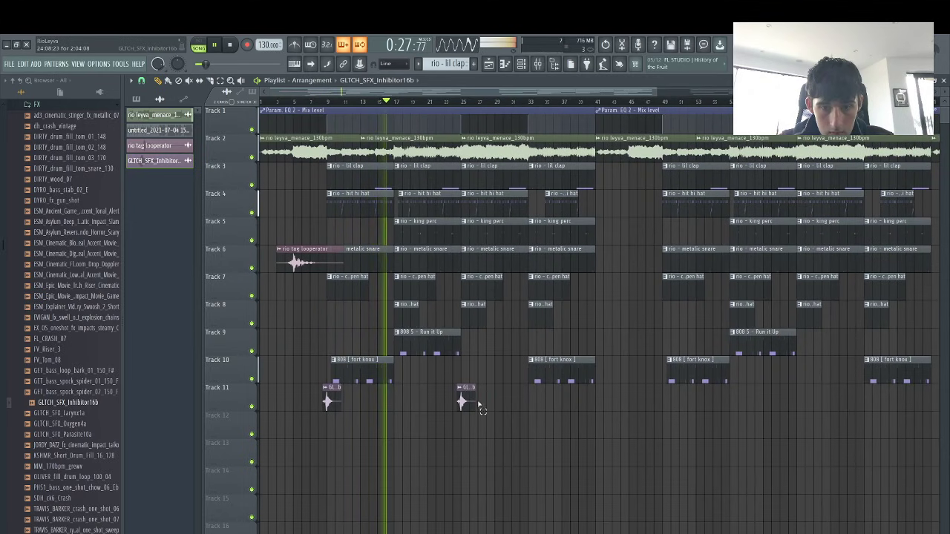
drag(479, 409, 880, 416)
drag(832, 333, 843, 340)
key(space)
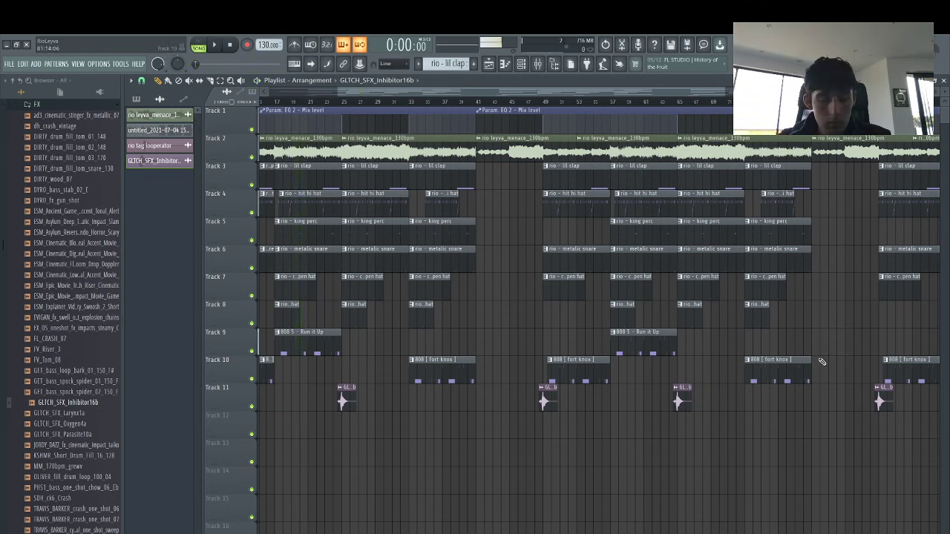
Start saving the project and create a folder named Rio - Menace 130 BPM in 2021 > 7 - July > Stems
key(ctrl+s)
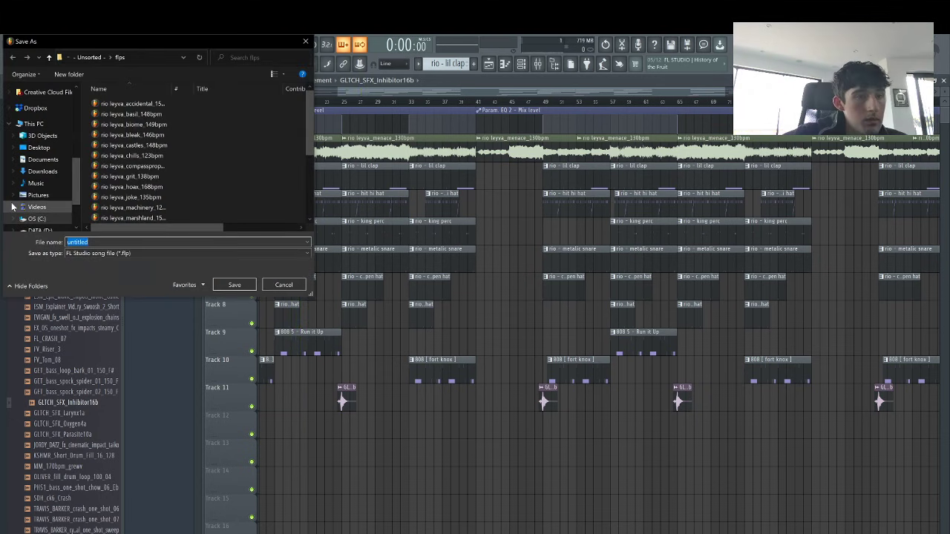
scroll(37, 149, up, 5)
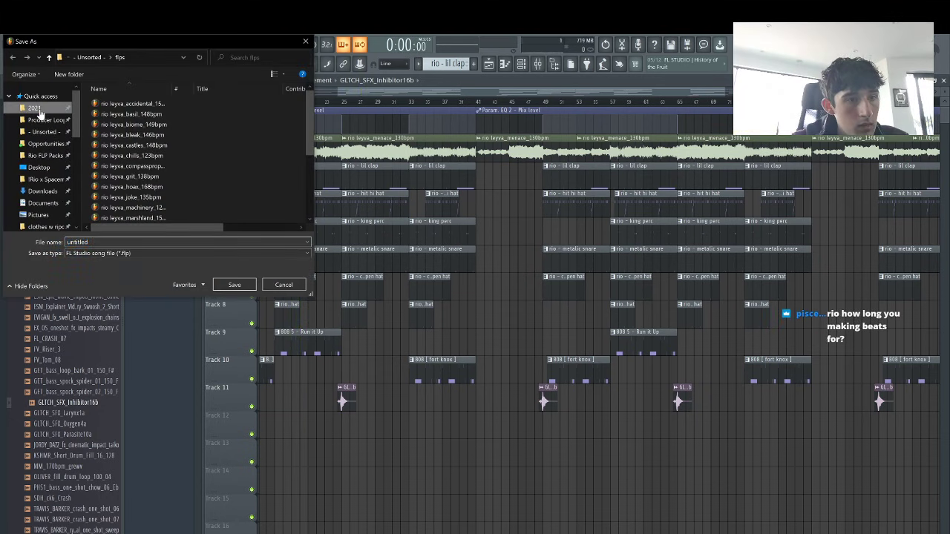
click(34, 108)
double_click(134, 166)
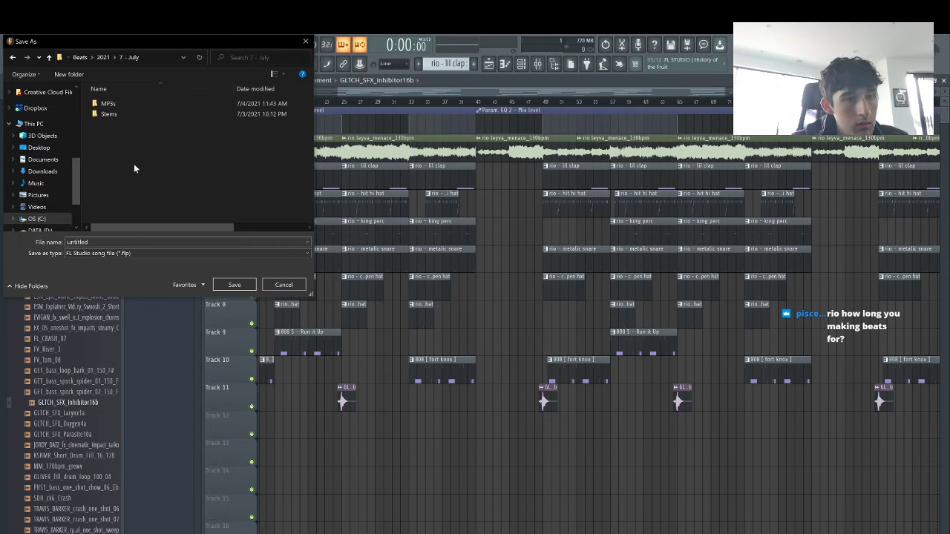
double_click(129, 113)
key(ctrl+shift+n)
text(Rio - Menace 130 BPM)
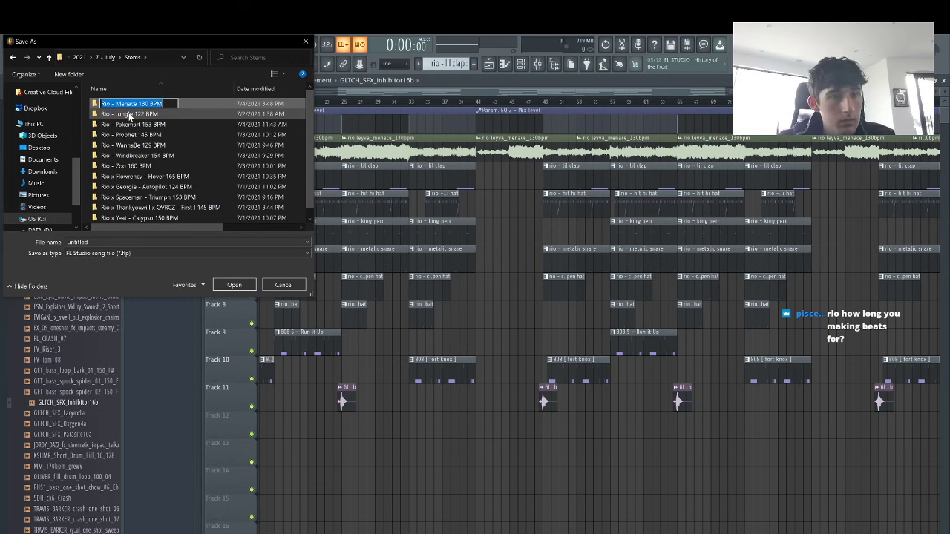
key(Return)
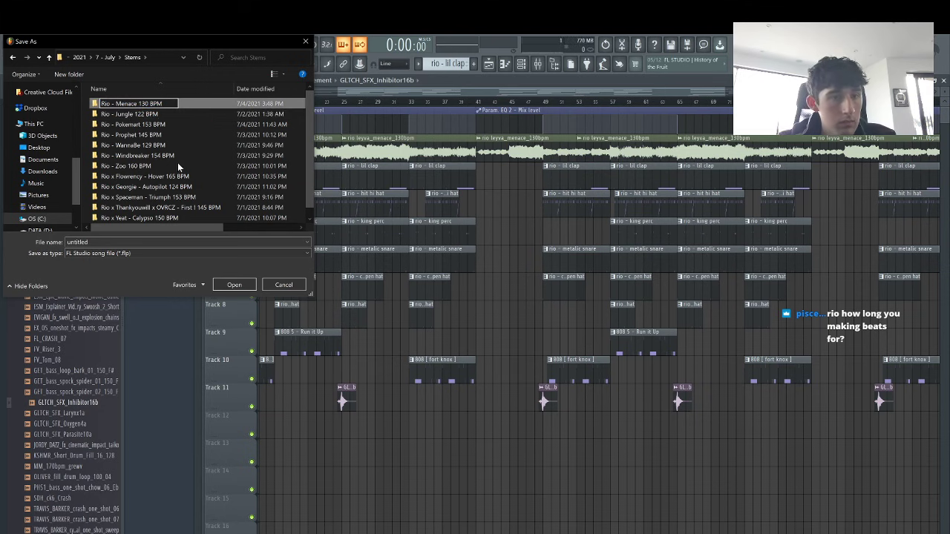
Save the project inside the new stems folder under the file name Rio - Menace 130 BPM
double_click(169, 115)
click(185, 242)
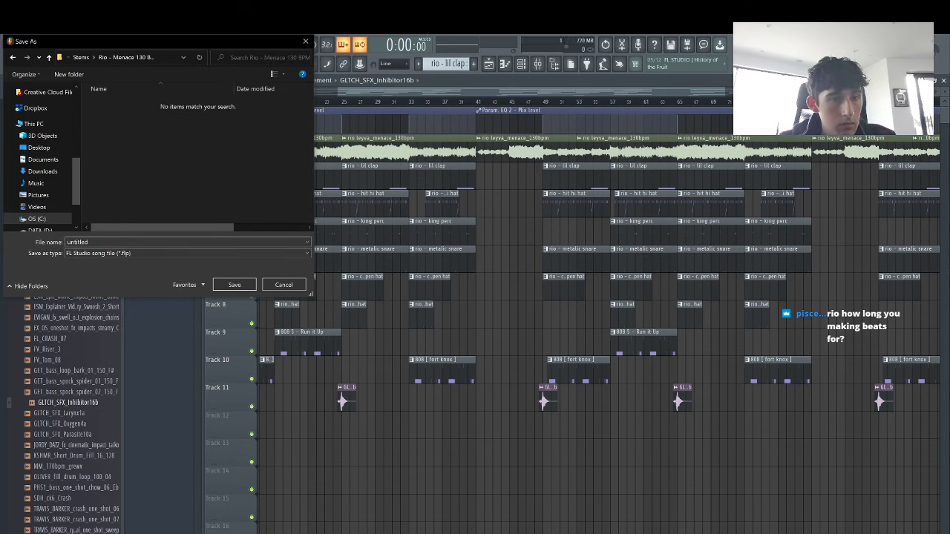
key(ctrl+a)
text(Rio - Menace 130 BPM)
Export the song as the WAV file Rio - Menace 130 BPM in the same folder using background rendering
click(237, 284)
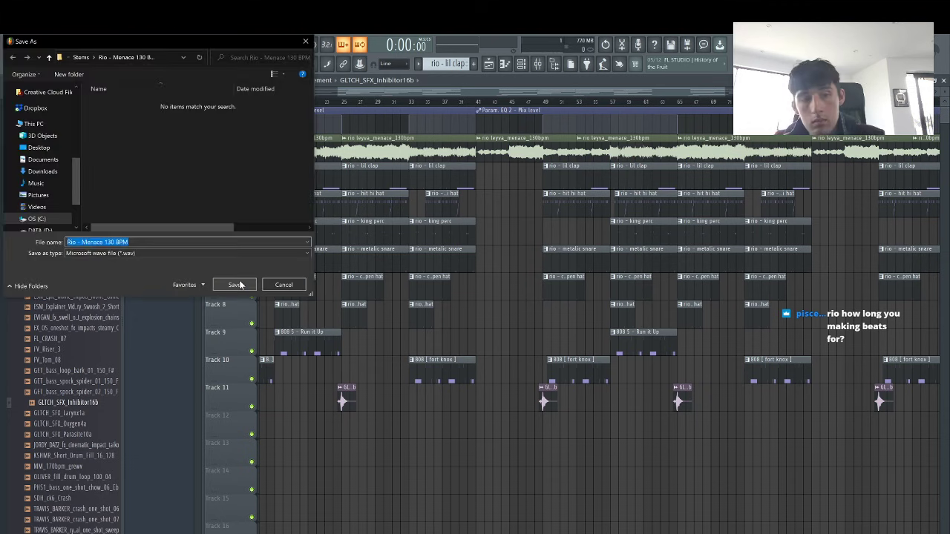
click(493, 440)
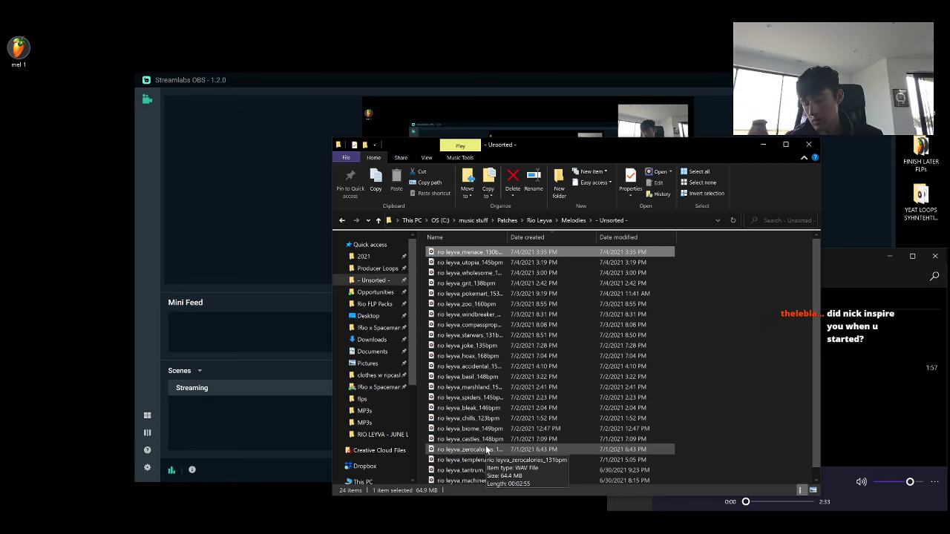
key(alt+Tab)
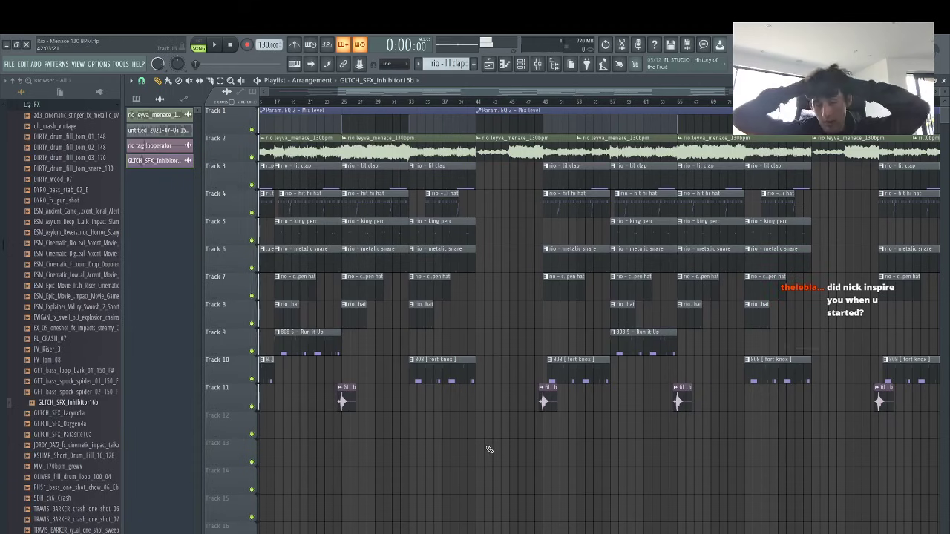
Export the full song as the MP3 Rio - Menace 130 BPM into the 7 - July MP3s folder using background rendering
key(ctrl+shift+r)
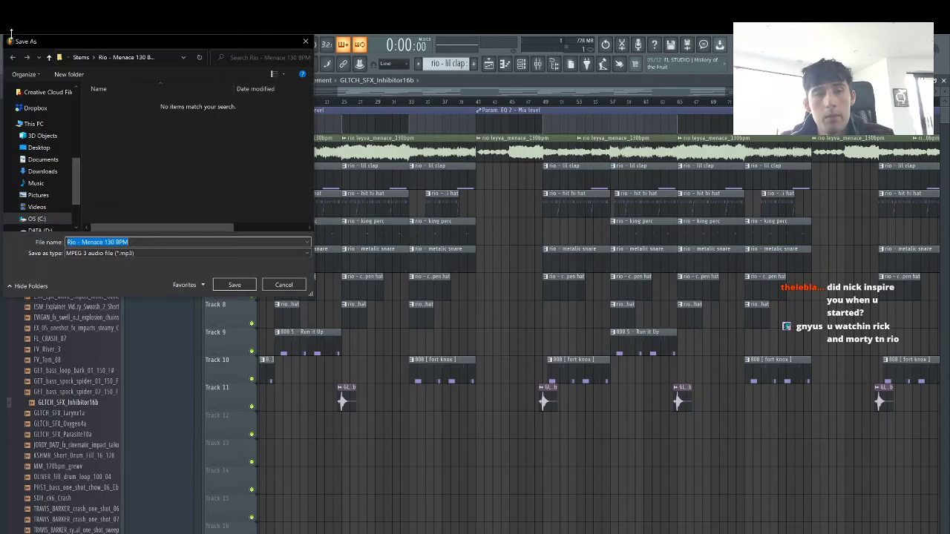
click(80, 58)
click(104, 59)
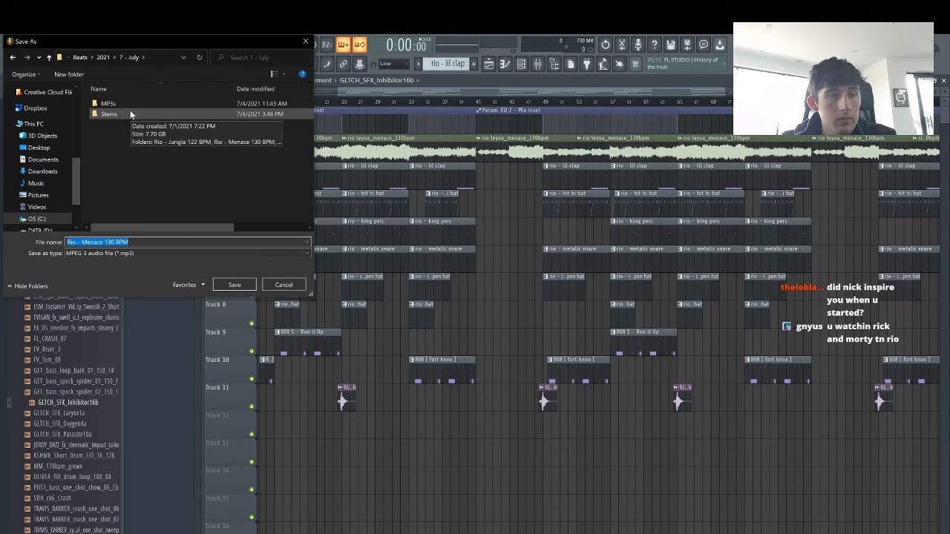
double_click(129, 114)
click(106, 58)
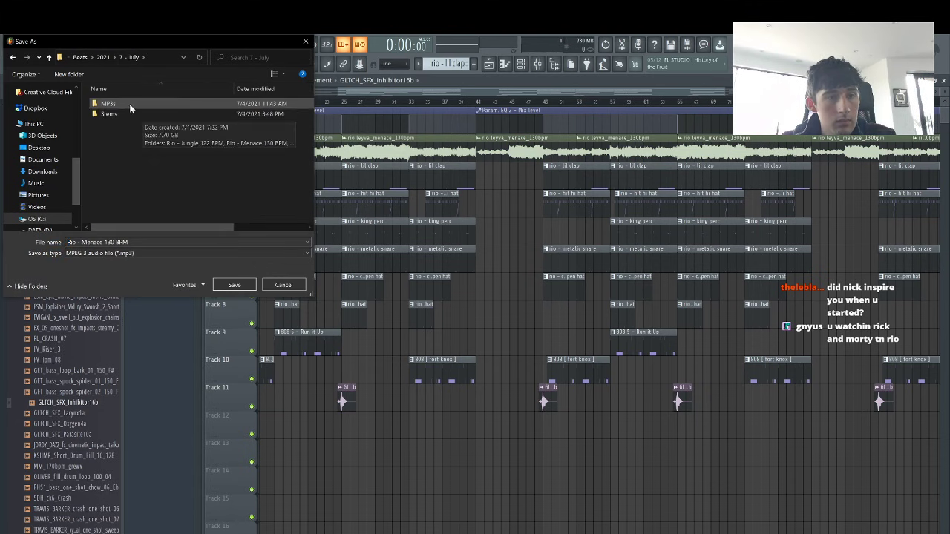
double_click(130, 104)
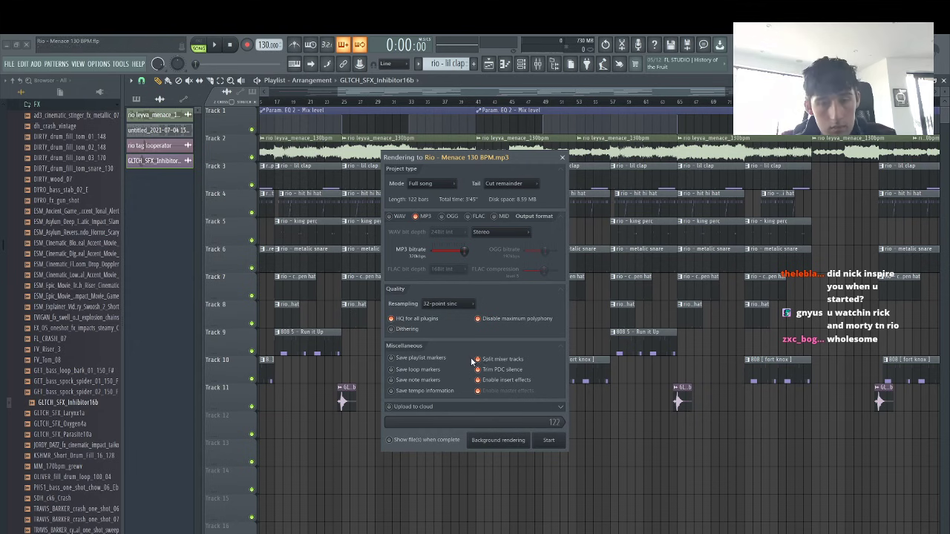
click(503, 446)
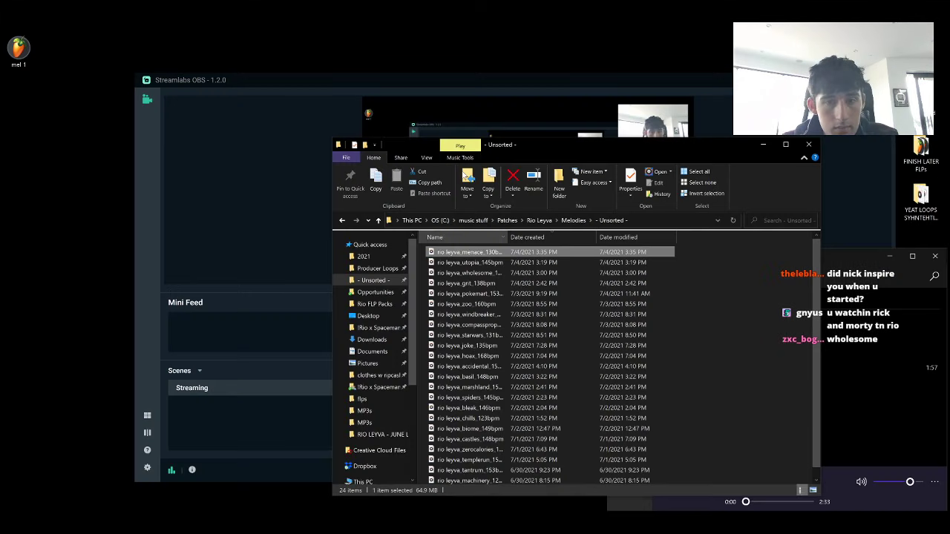
Play the rio leyva_utopia melody from the - Unsorted - folder in Groove Music, and return to FL Studio
double_click(485, 262)
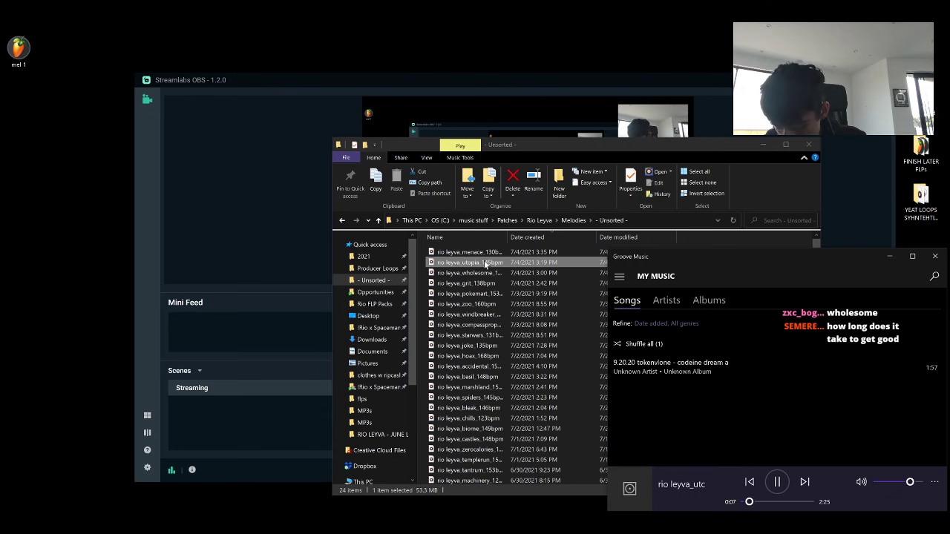
key(alt+Tab)
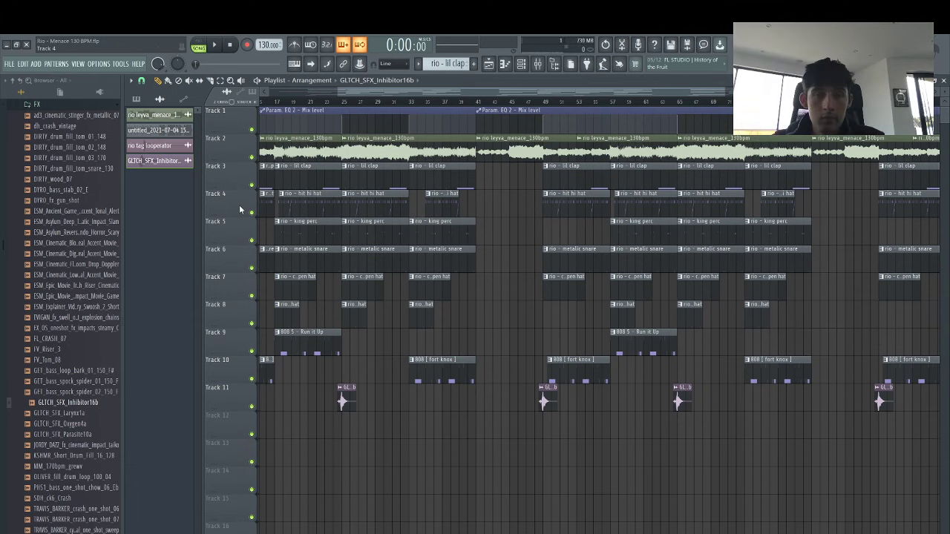
key(ctrl+shift+r)
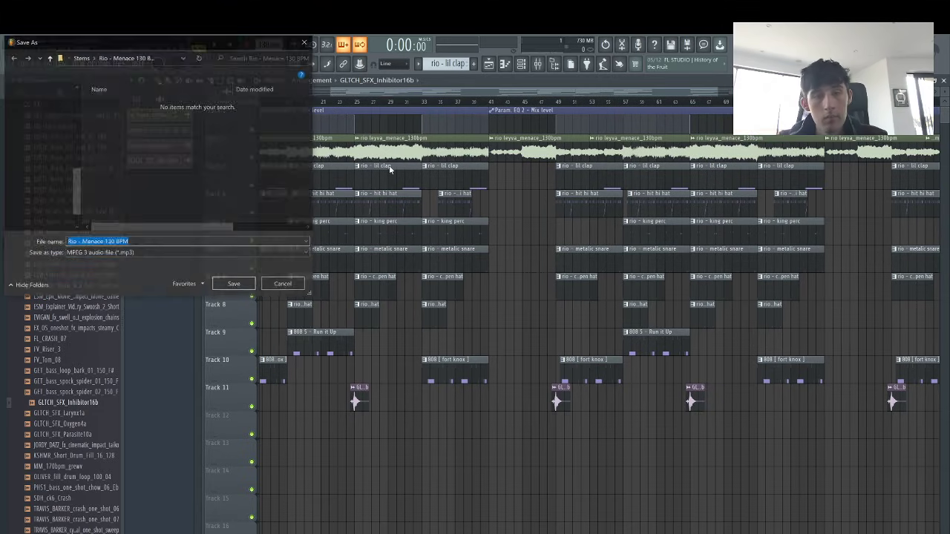
click(83, 60)
click(95, 60)
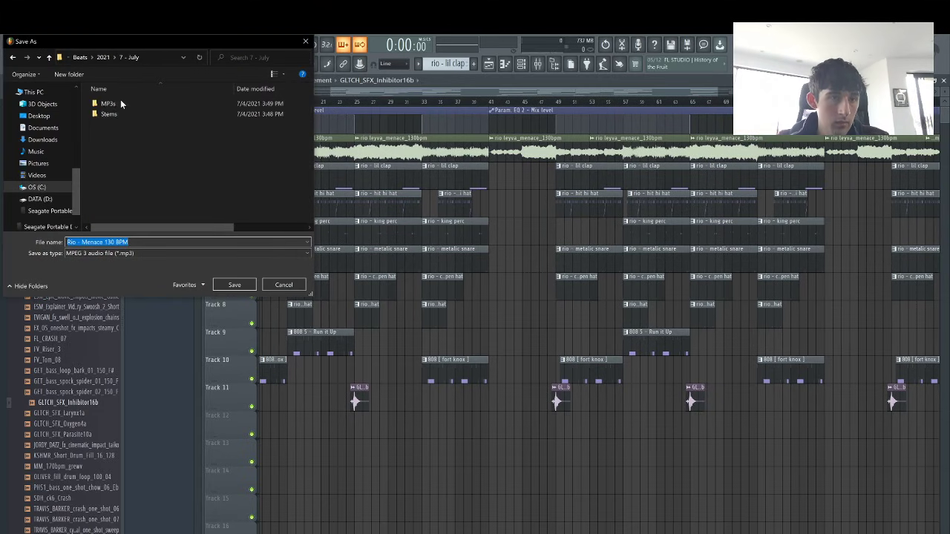
click(130, 104)
double_click(130, 103)
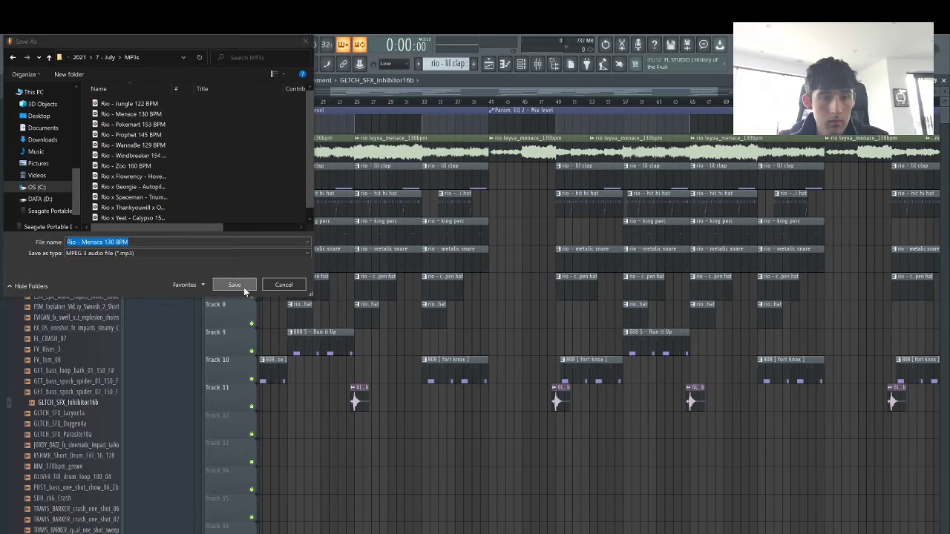
click(234, 284)
click(542, 310)
click(283, 284)
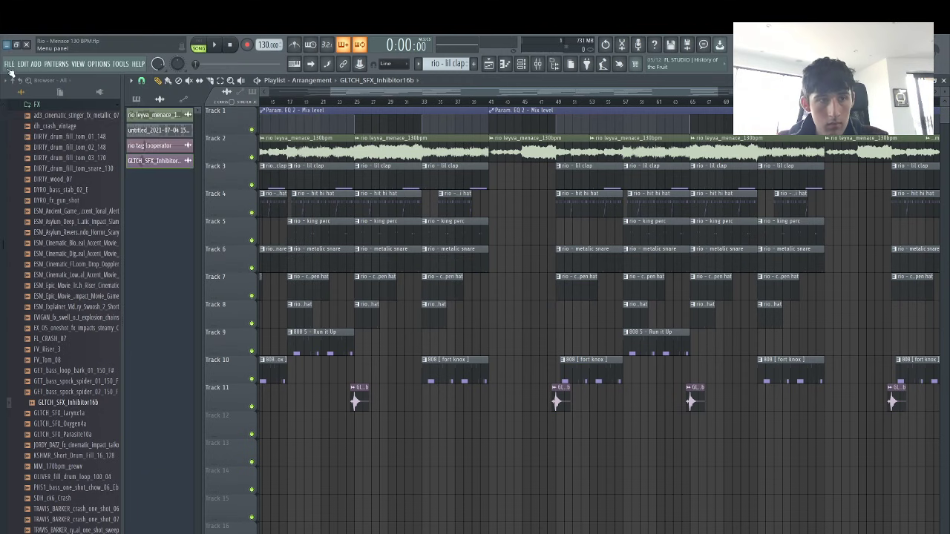
Start a new project at the template's default settings and minimize FL Studio to return to the melody folder
click(10, 64)
click(12, 78)
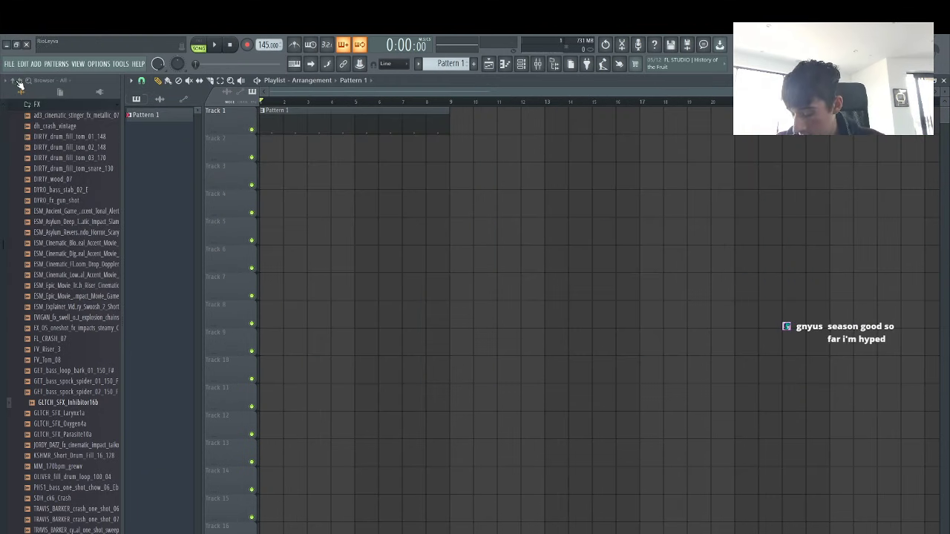
click(6, 44)
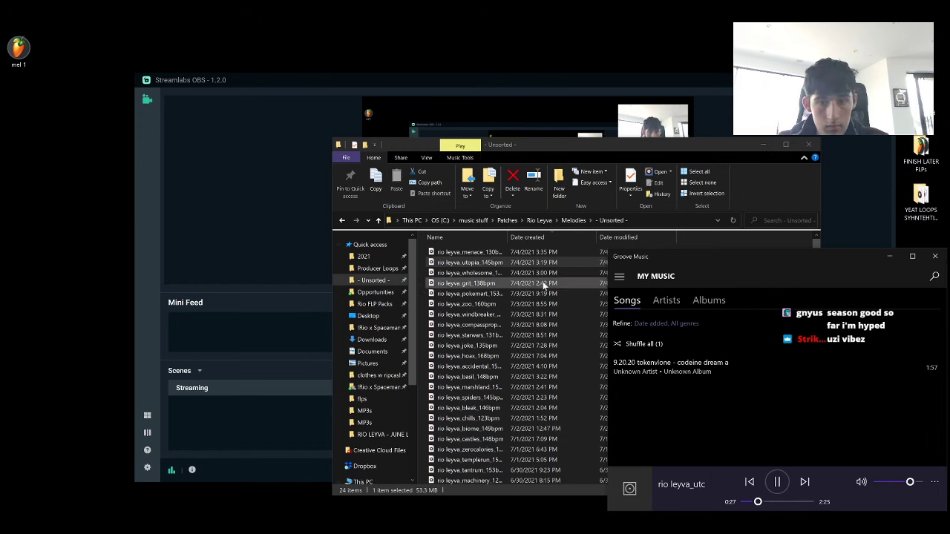
Preview the rio leyva_wholesome and rio leyva_grit_138bpm melodies in Groove Music and pause playback
double_click(497, 271)
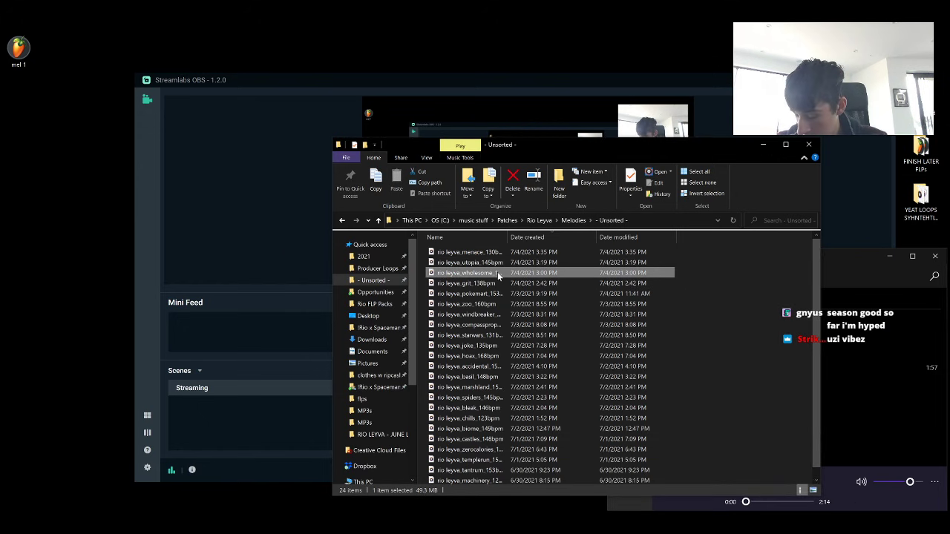
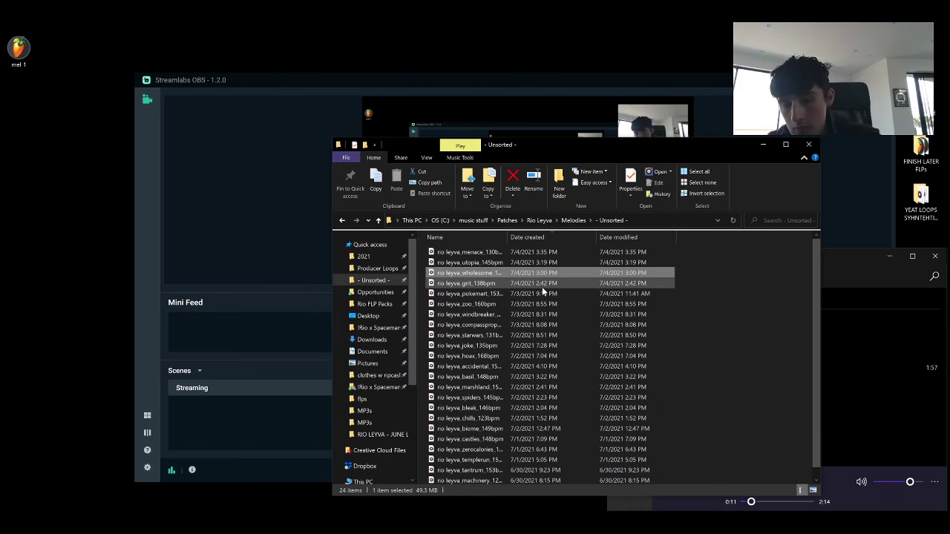
click(896, 406)
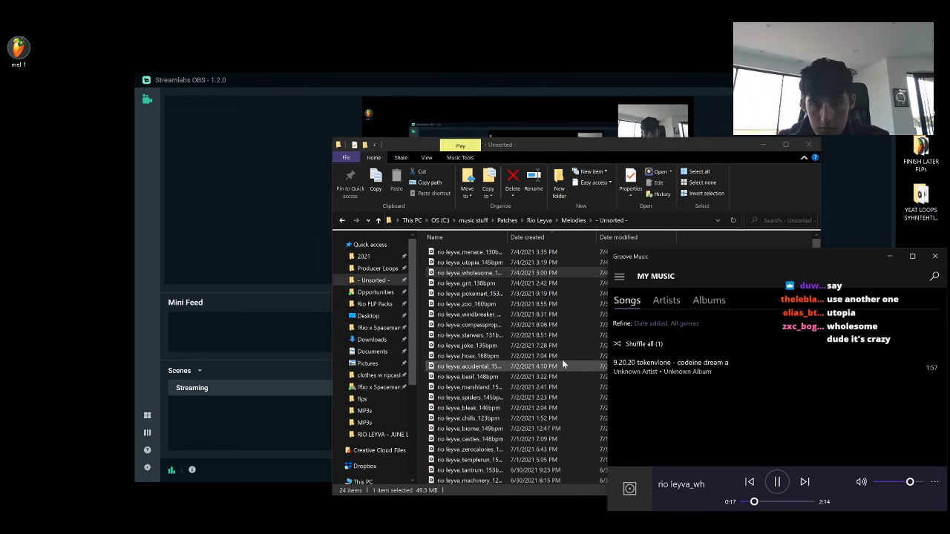
double_click(482, 286)
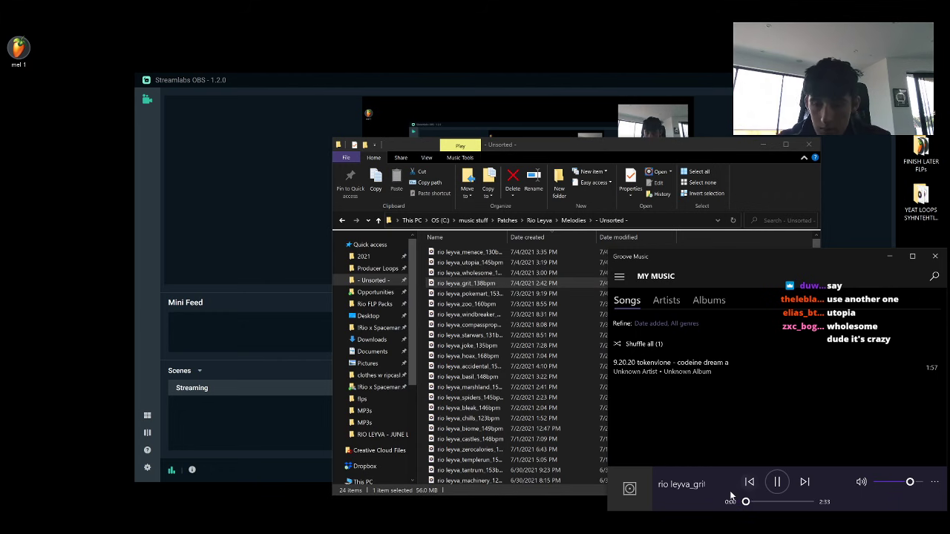
click(777, 482)
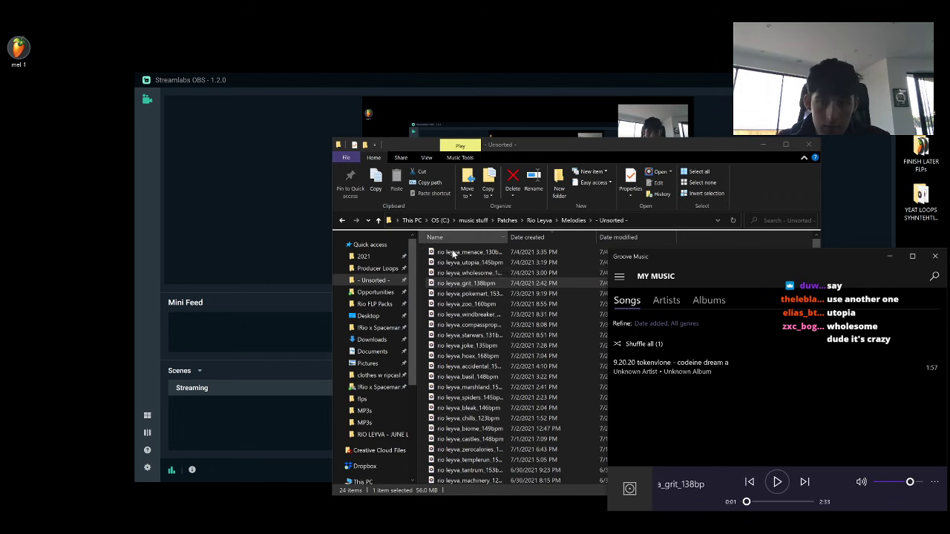
Add the rio leyva_utopia_145bpm melody from the folder to playlist Track 2 in FL Studio and set snapping to Bar
drag(448, 262, 358, 171)
drag(425, 167, 330, 139)
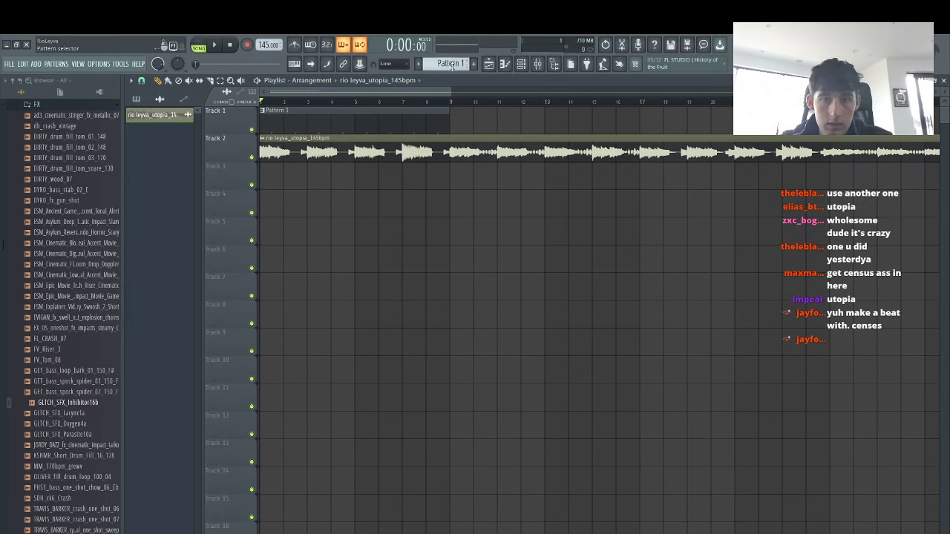
scroll(434, 236, down, 3)
click(142, 80)
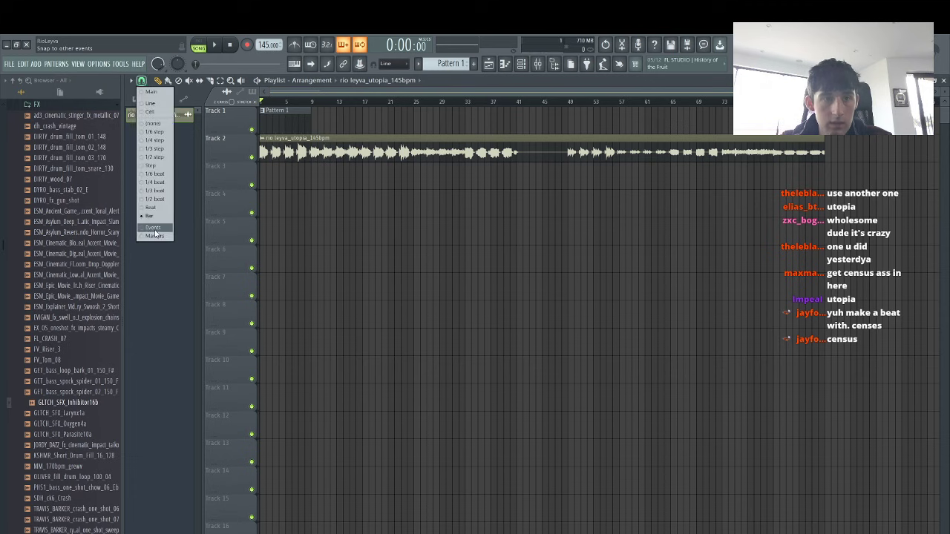
click(152, 217)
Repeat Pattern 1 along Track 1 up to bar 49 and slice the utopia melody clip on Track 2 at bar 41
key(ctrl+b)
key(ctrl+b)
key(ctrl+b)
key(ctrl+b)
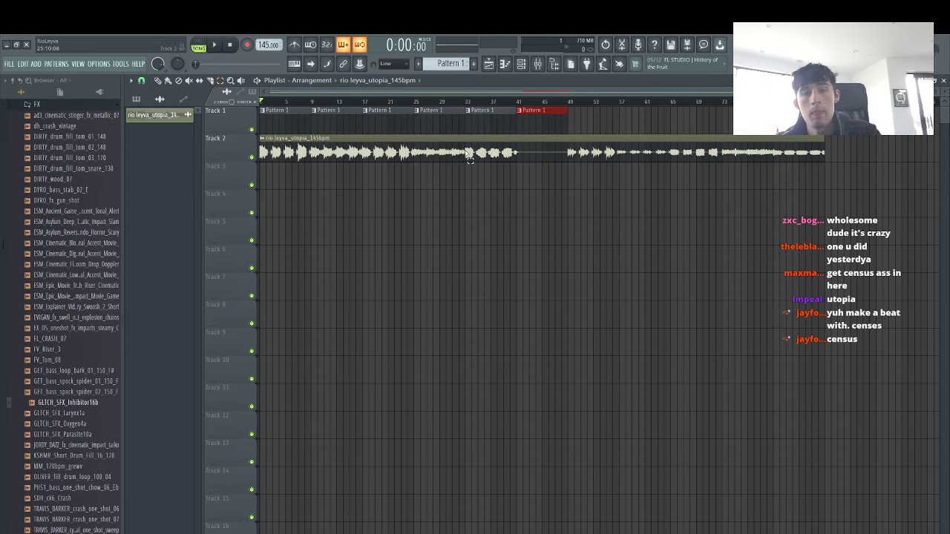
key(c)
drag(518, 136, 522, 159)
drag(533, 160, 549, 102)
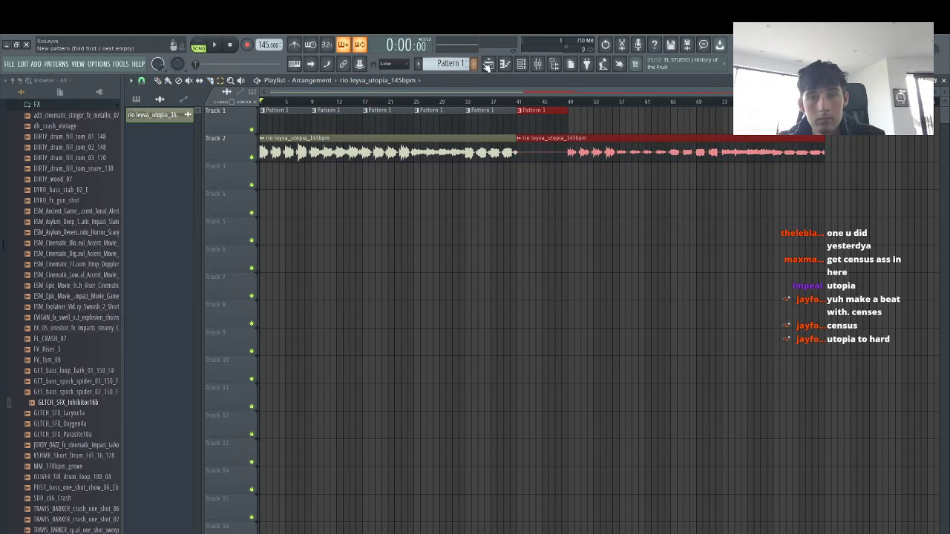
Route the utopia melody to mixer insert 1, lower that insert's volume to 64%, and start playback
click(538, 65)
click(187, 252)
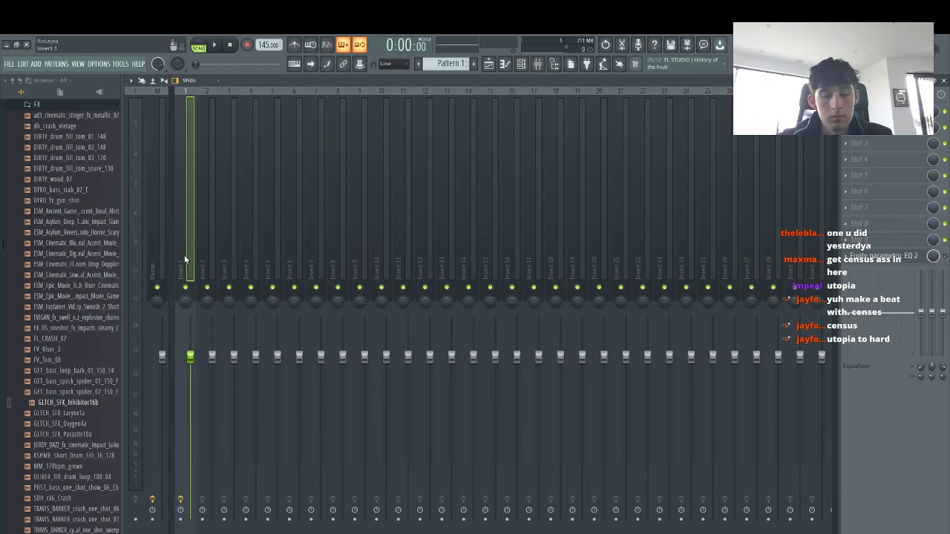
key(ctrl+l)
key(space)
key(space)
drag(190, 352, 190, 406)
key(space)
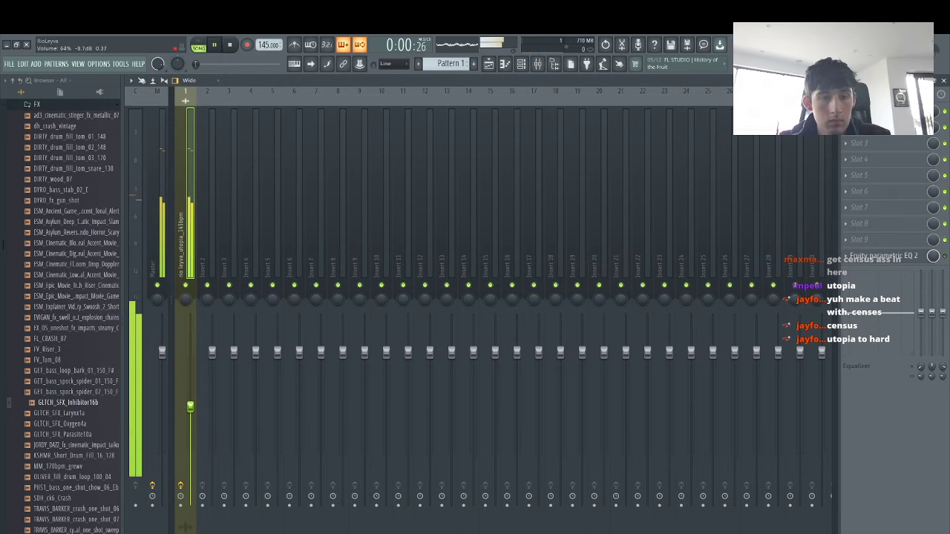
Loop playback over bars 9 to 25 of the playlist and raise the melody's mixer fader slightly
key(F9)
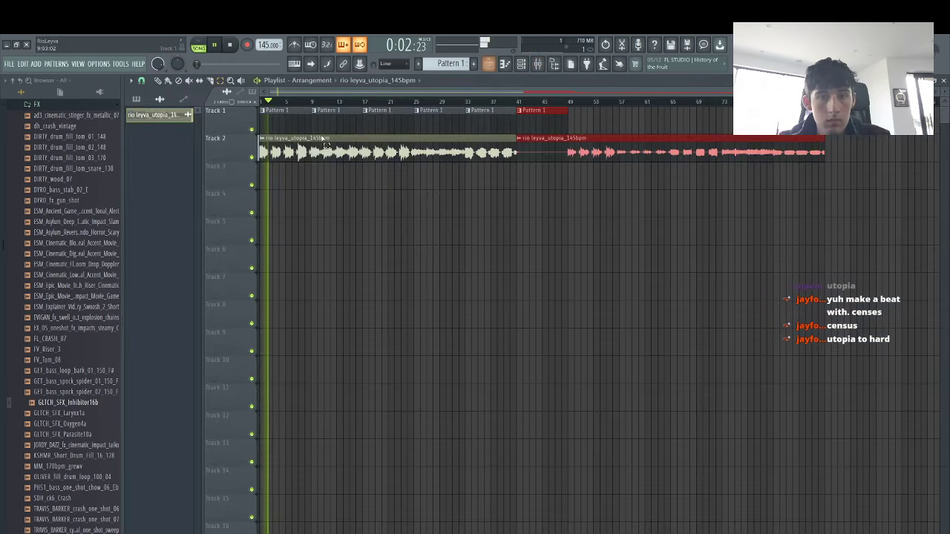
key(space)
key(space)
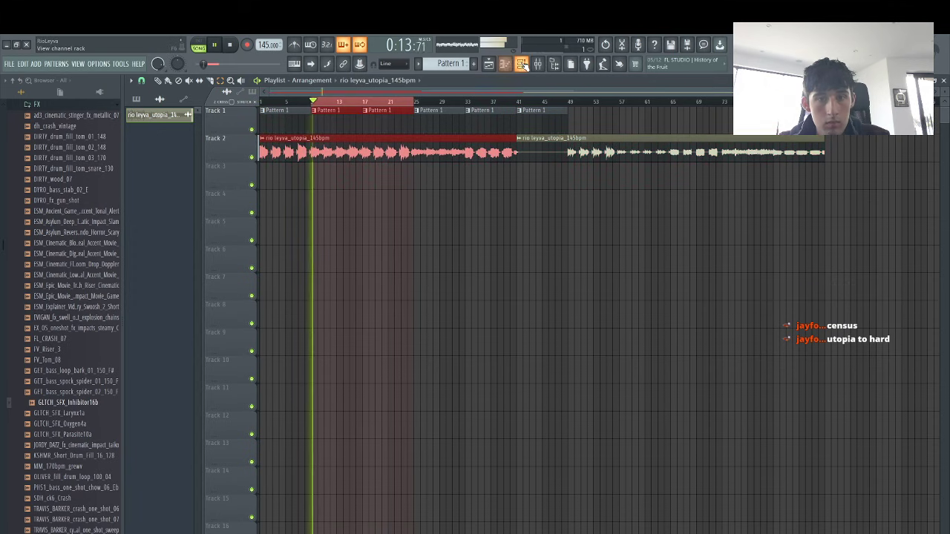
key(F6)
key(F9)
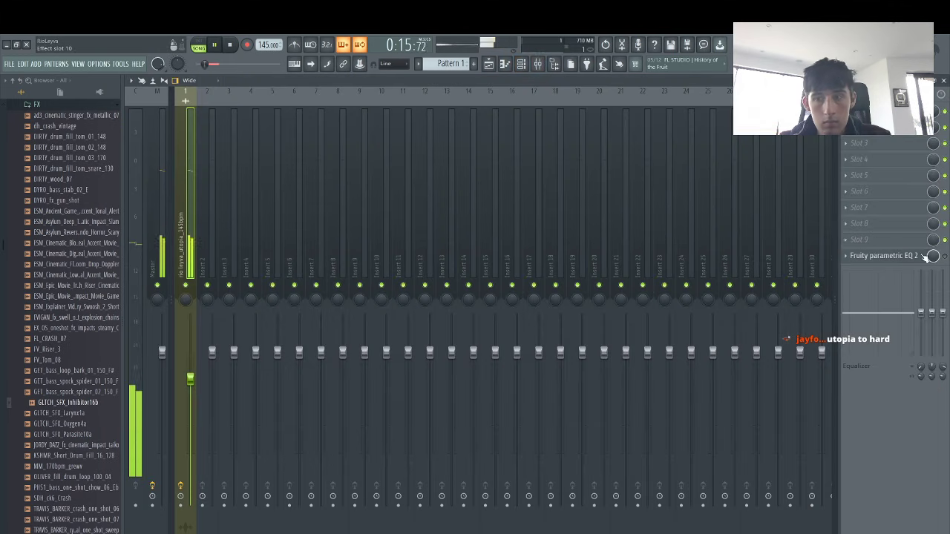
Add rio - lil clap from the 10k Drumkit claps to the channel rack and paste the unnamed channel's steps into it
click(519, 64)
scroll(46, 232, up, 5)
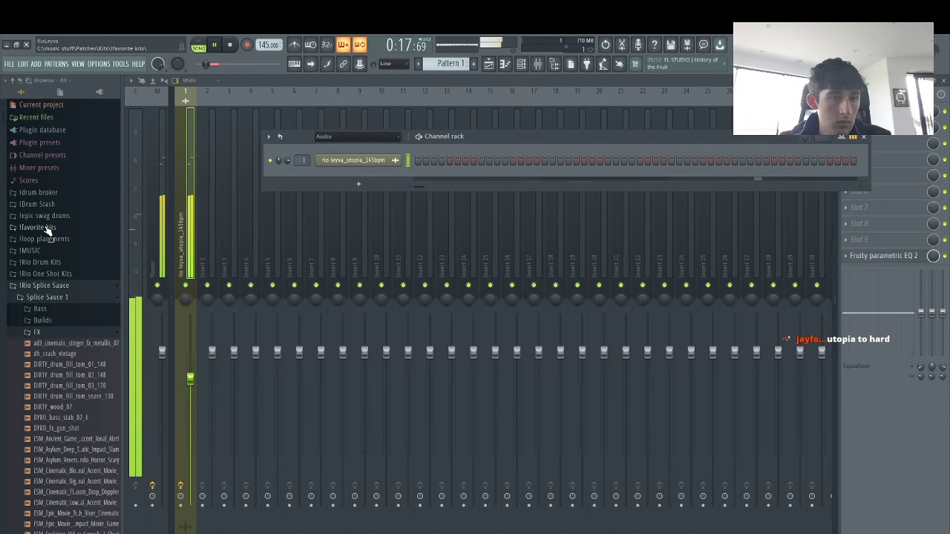
click(46, 286)
click(40, 262)
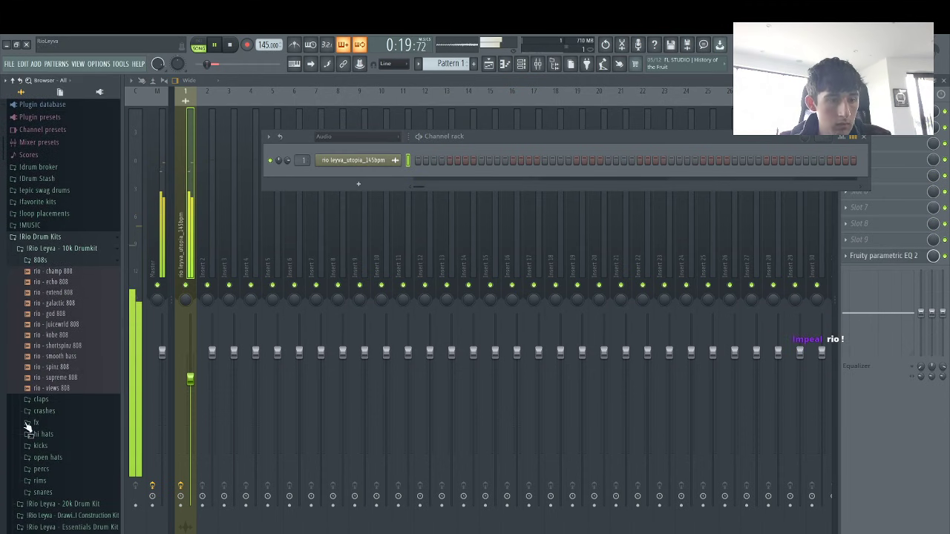
click(37, 401)
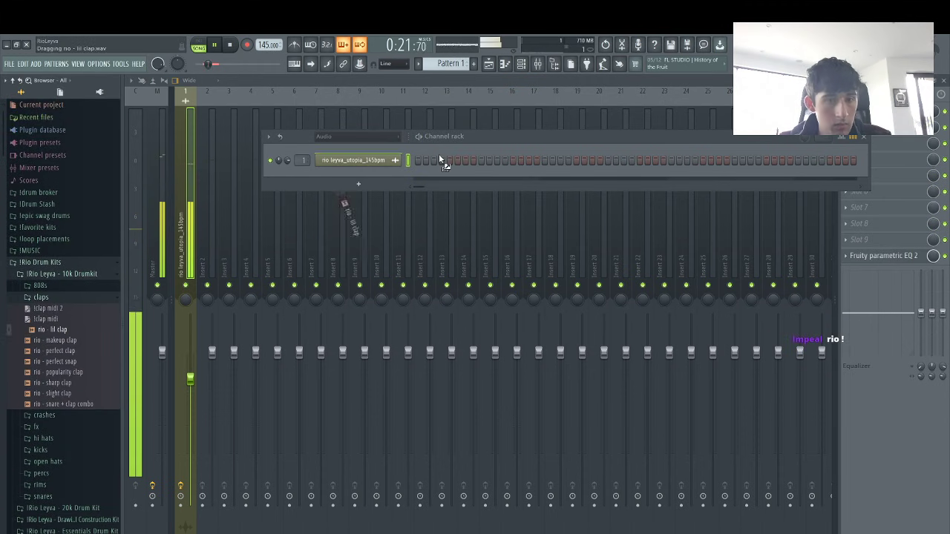
drag(406, 168, 413, 175)
click(409, 176)
key(ctrl+v)
Add rio - dark snare from the kit's snares folder to the channel rack and place two hits in bar 4
scroll(55, 475, down, 5)
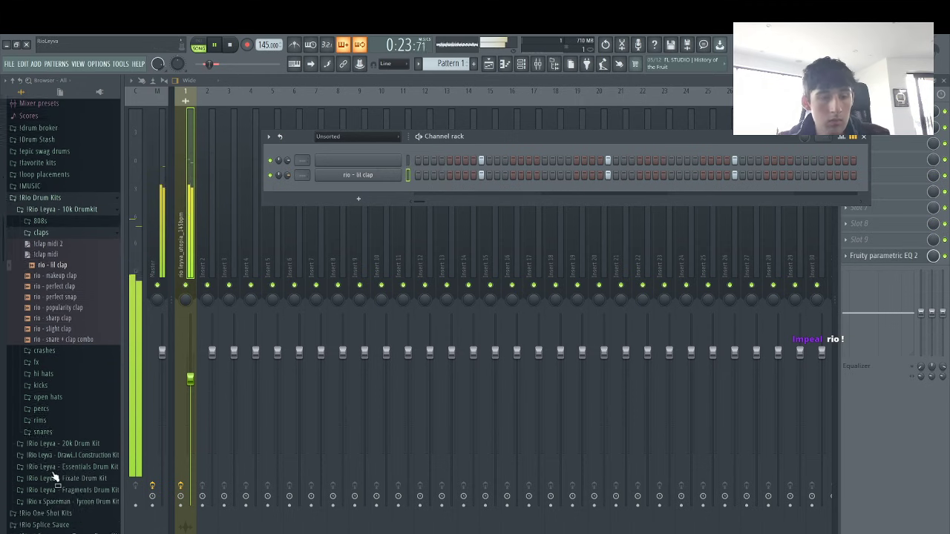
click(47, 392)
drag(393, 225, 290, 193)
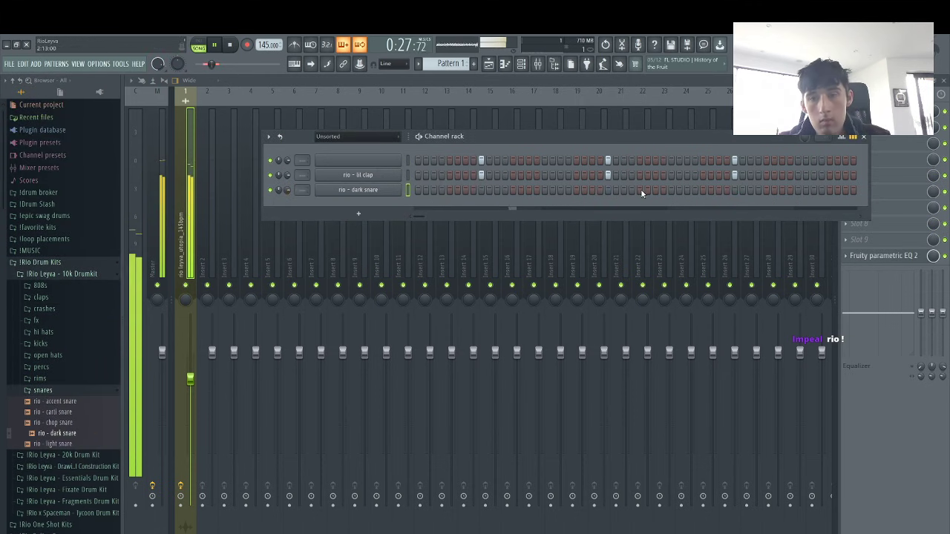
right_click(616, 191)
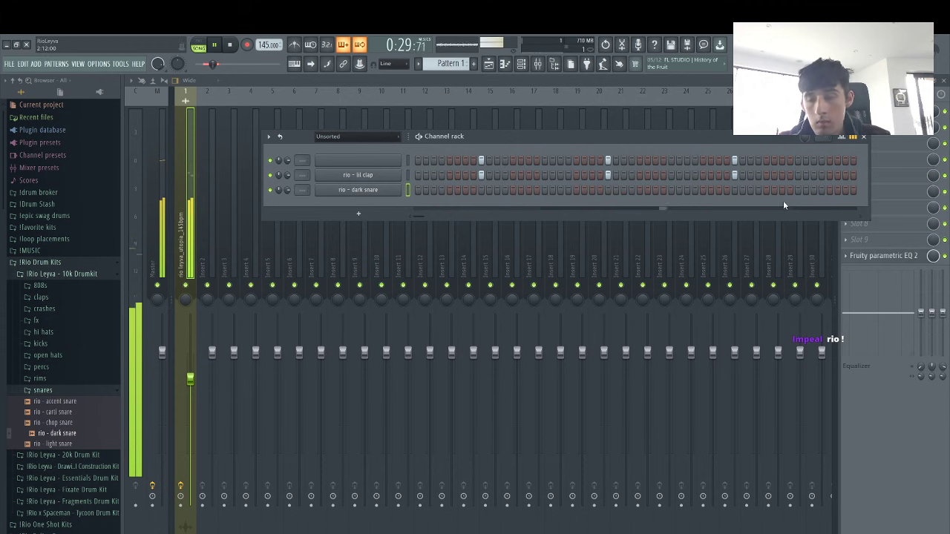
click(671, 189)
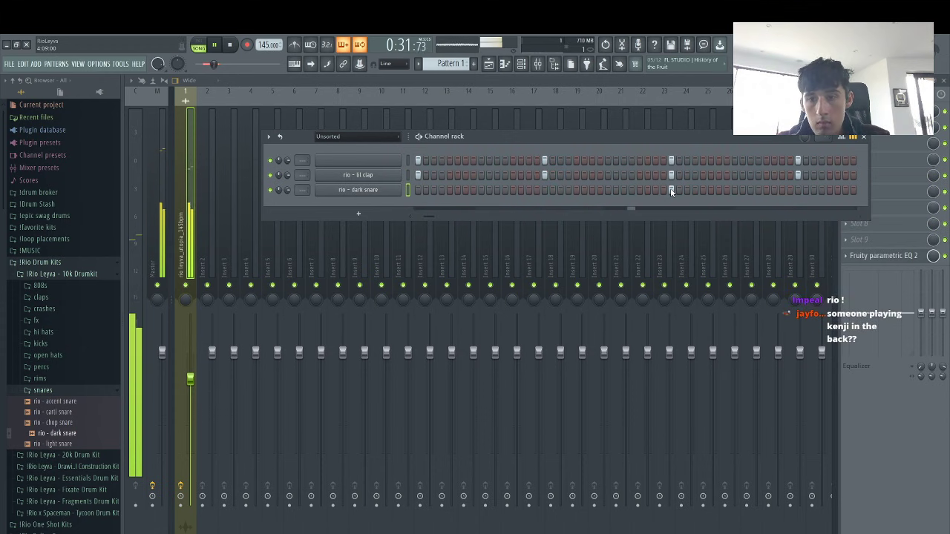
click(720, 190)
Duplicate the dark snare's first four bars into bars 5 to 8 in its piano roll and return to the mixer
right_click(373, 190)
click(419, 190)
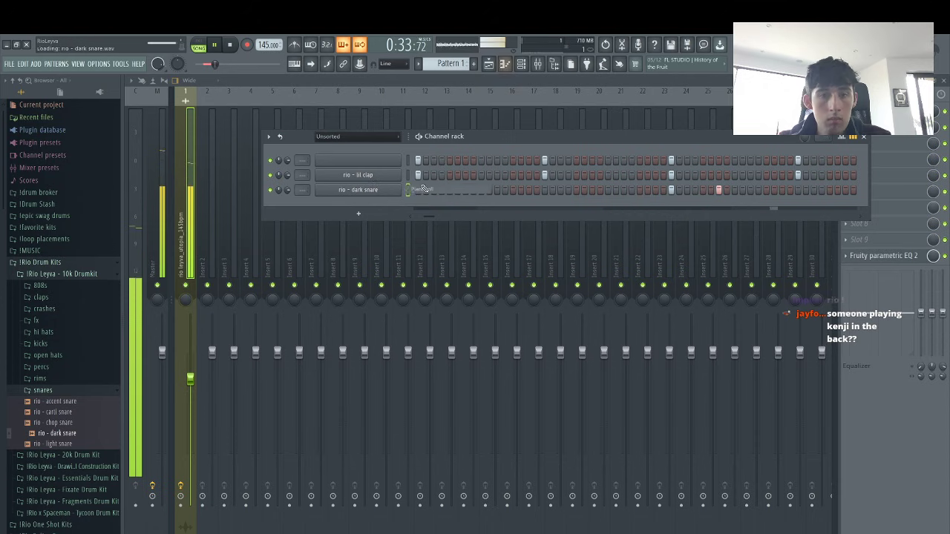
key(space)
key(space)
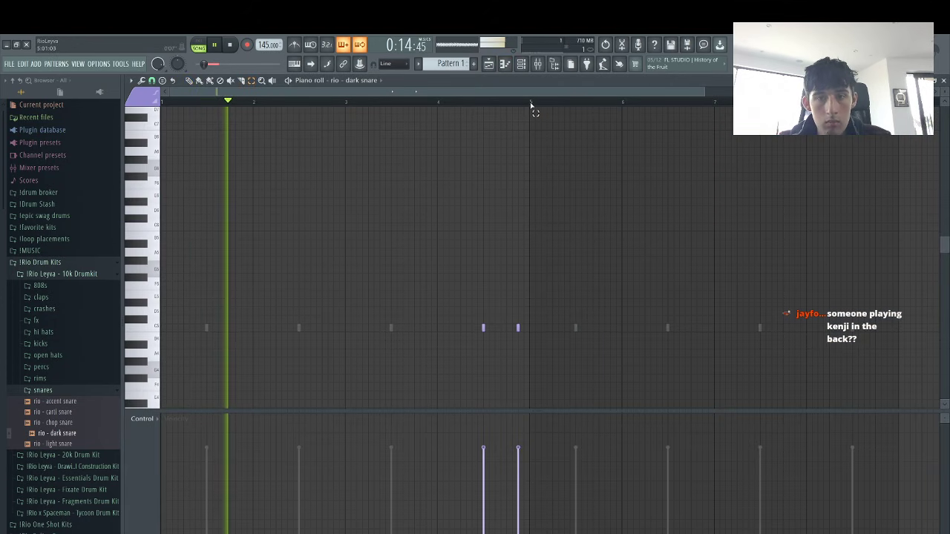
drag(531, 106, 162, 106)
key(ctrl+b)
key(F9)
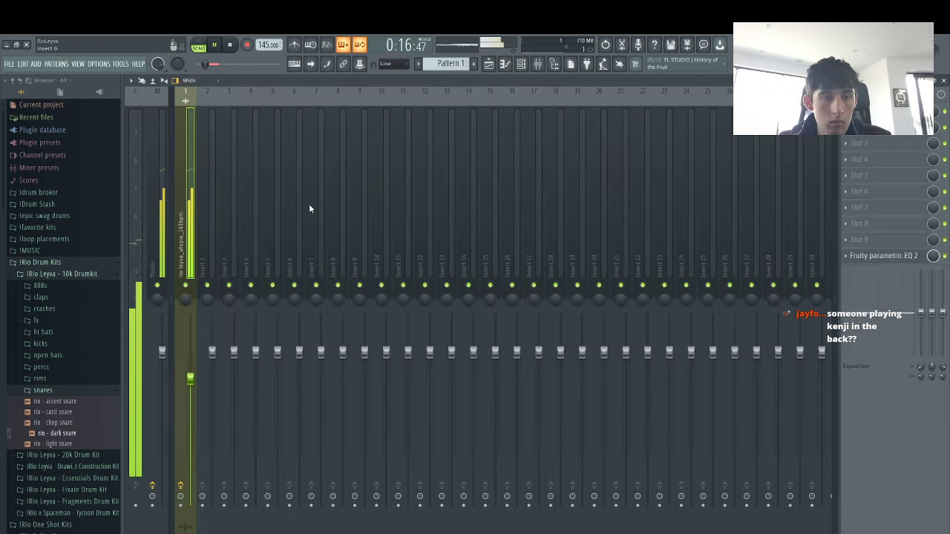
Add rio - hit hi hat from the kit's hi hats folder to the channel rack and fill every second step
click(521, 68)
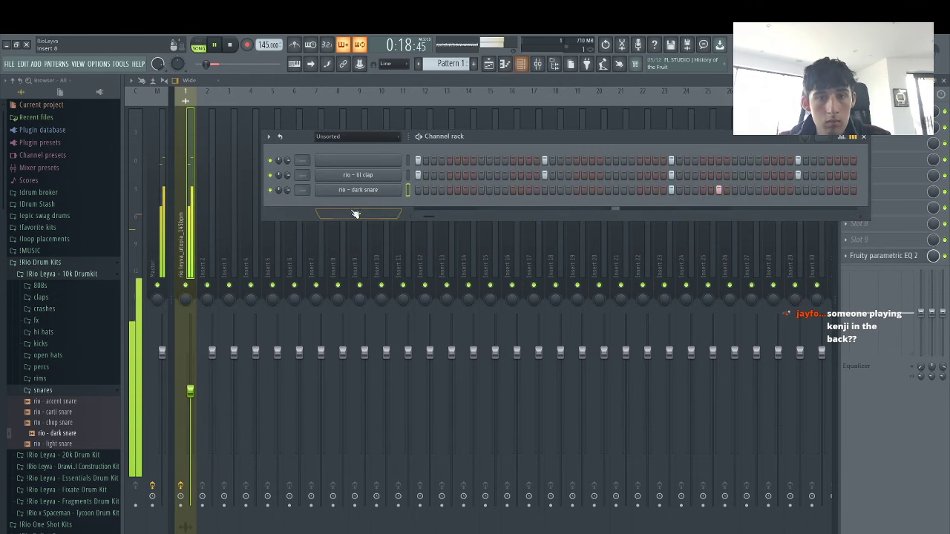
click(60, 334)
drag(430, 192, 430, 197)
right_click(404, 202)
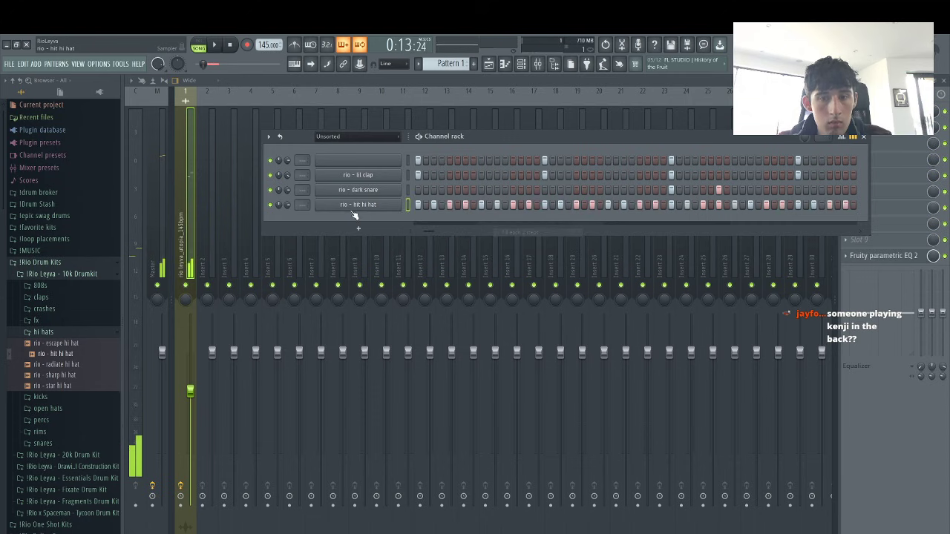
In the hi-hat's piano roll, set snapping to 1/6 step, delete the second note, and paint a pitch-rising roll across the second beat of bar 1
right_click(405, 203)
click(433, 204)
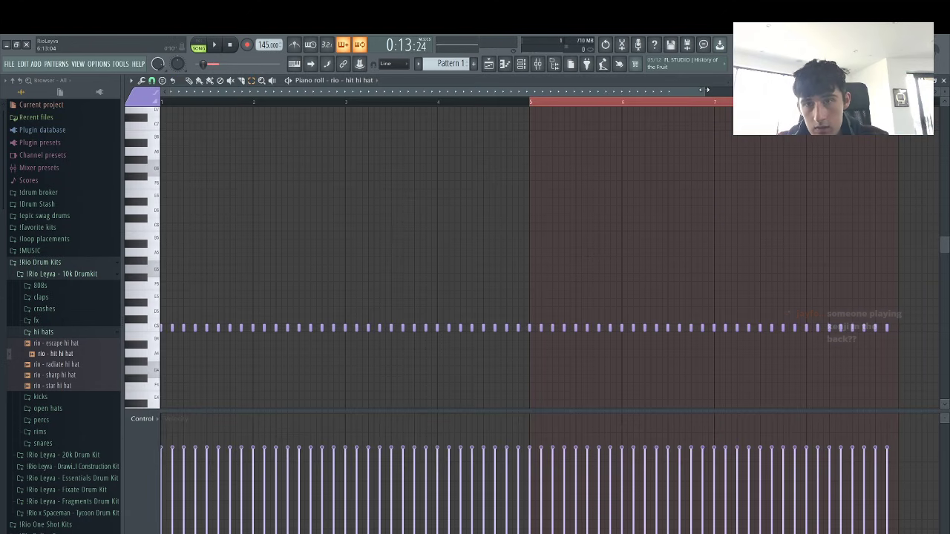
drag(704, 90, 325, 139)
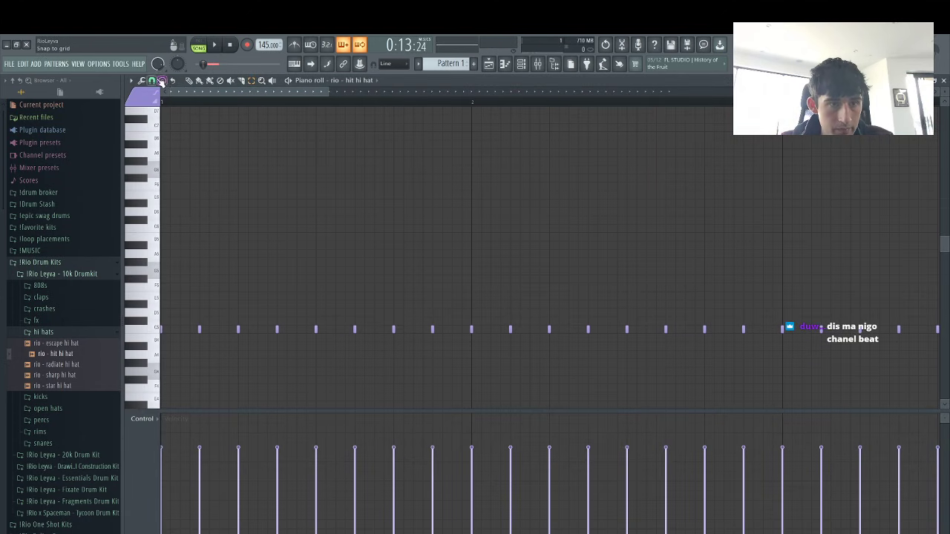
click(162, 81)
click(169, 132)
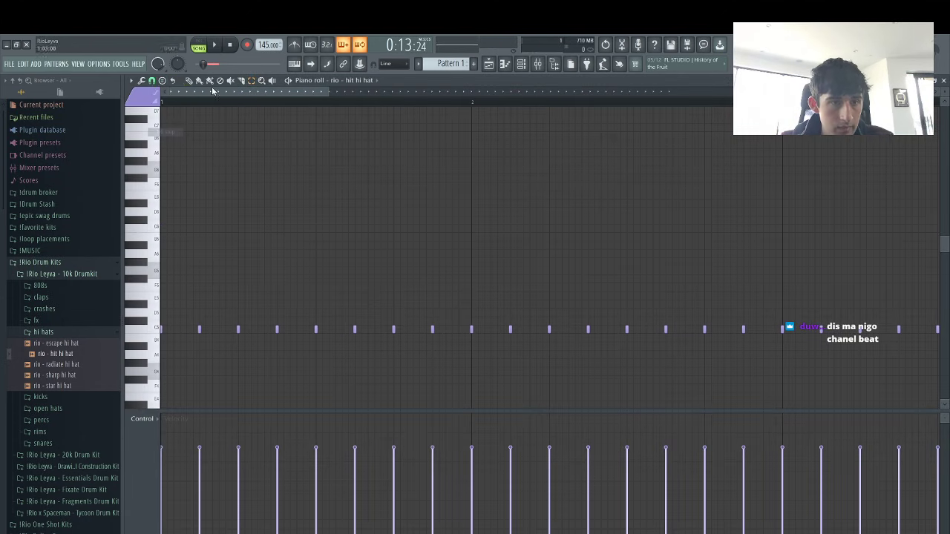
right_click(200, 328)
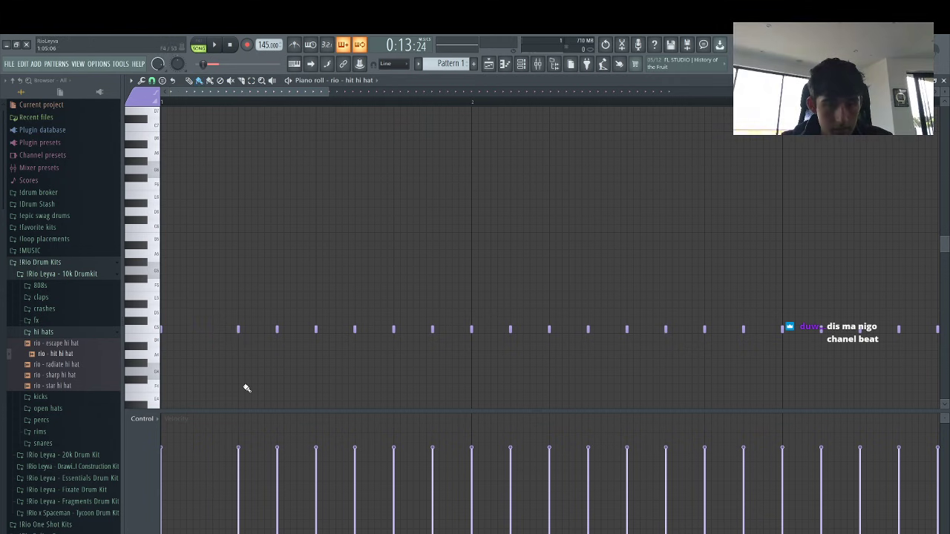
mouse_move(243, 391)
mouse_down()
mouse_move(288, 360)
mouse_move(312, 330)
mouse_up()
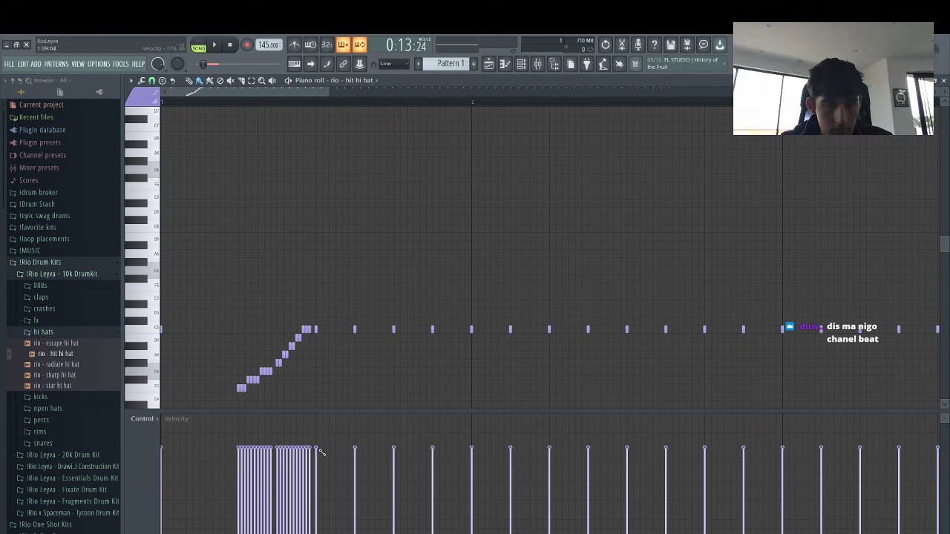
Ramp the hi-hat roll's velocities upward toward its end, play it back, and delete the next hi-hat note after the roll
mouse_move(320, 452)
mouse_down()
mouse_move(276, 473)
mouse_move(238, 531)
mouse_up()
key(space)
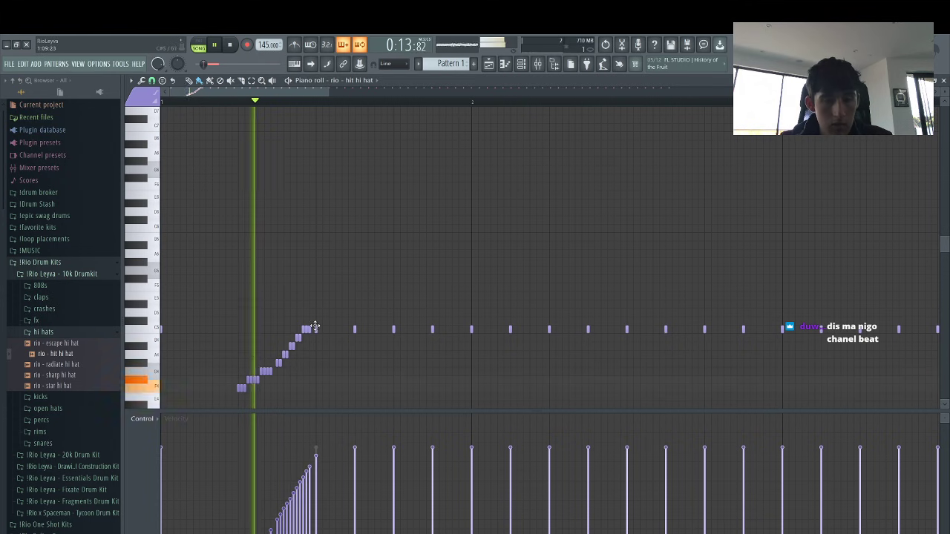
right_click(355, 329)
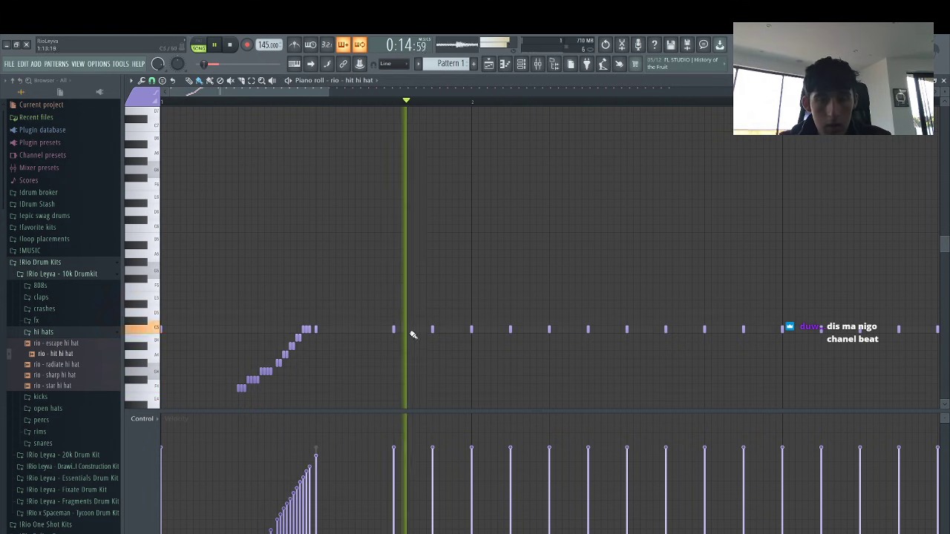
Add low F4 hi-hat hits around the start of bar 2, fill in extra C5 hits, and paint two short G#4 rolls in bar 2
click(433, 387)
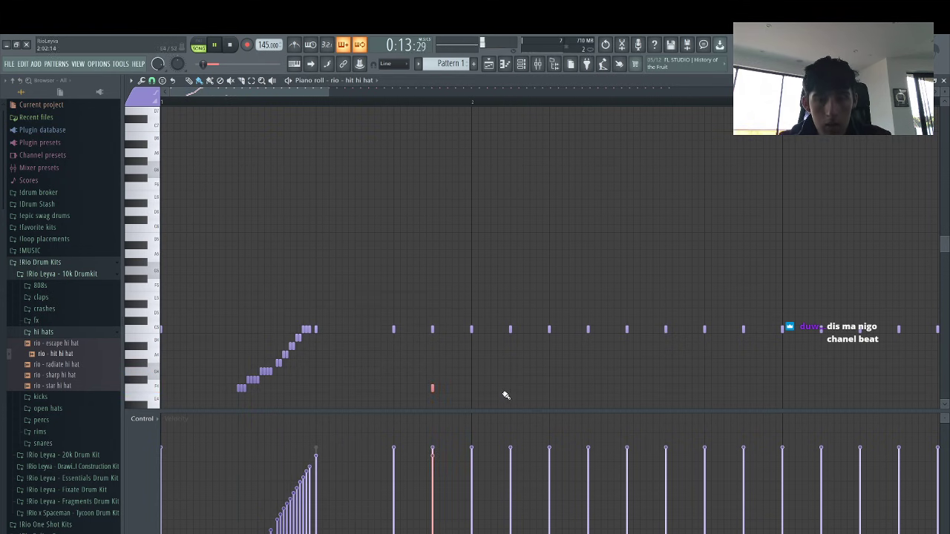
click(510, 388)
click(355, 329)
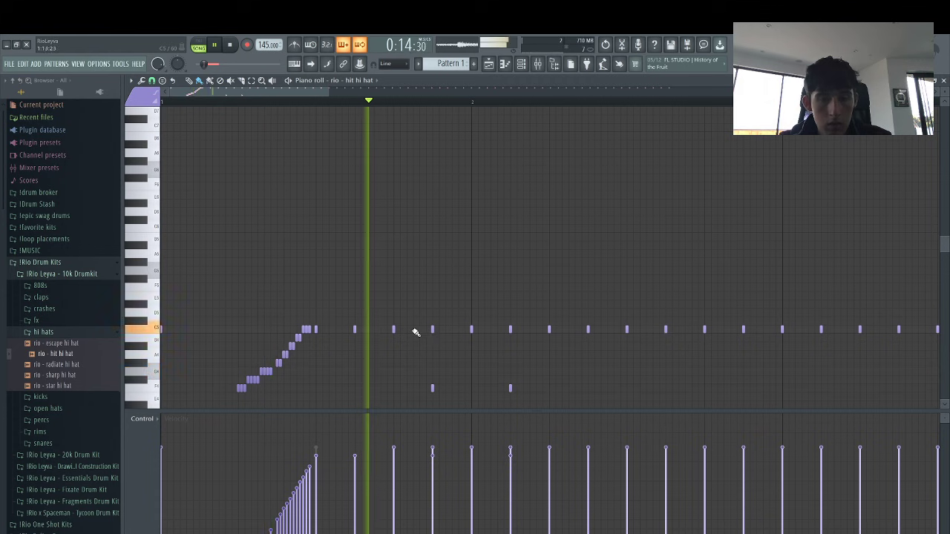
click(570, 328)
drag(629, 362, 729, 365)
Set snapping to Beat, delete the hi-hat notes from bar 3 onward, and duplicate bars 1 and 2 into bars 3 and 4
scroll(505, 366, down, 2)
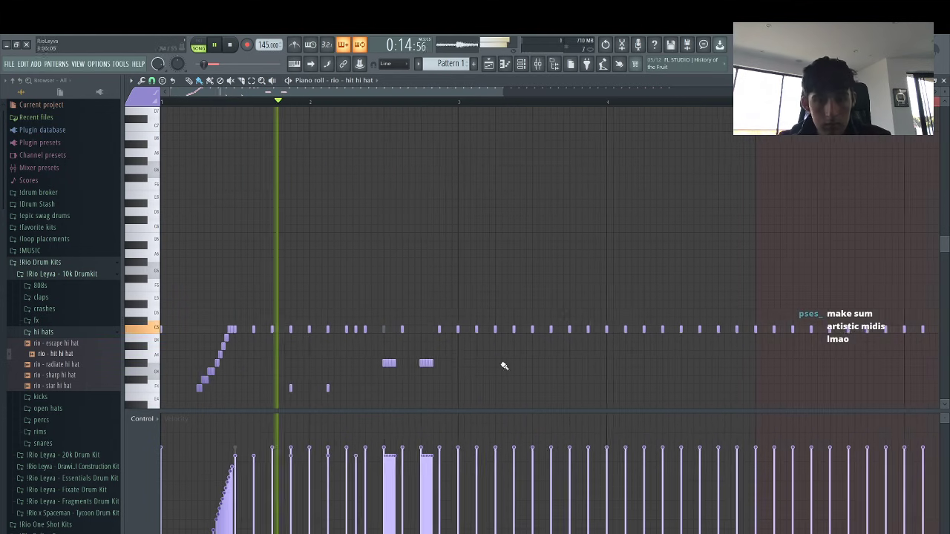
drag(504, 95, 920, 94)
key(space)
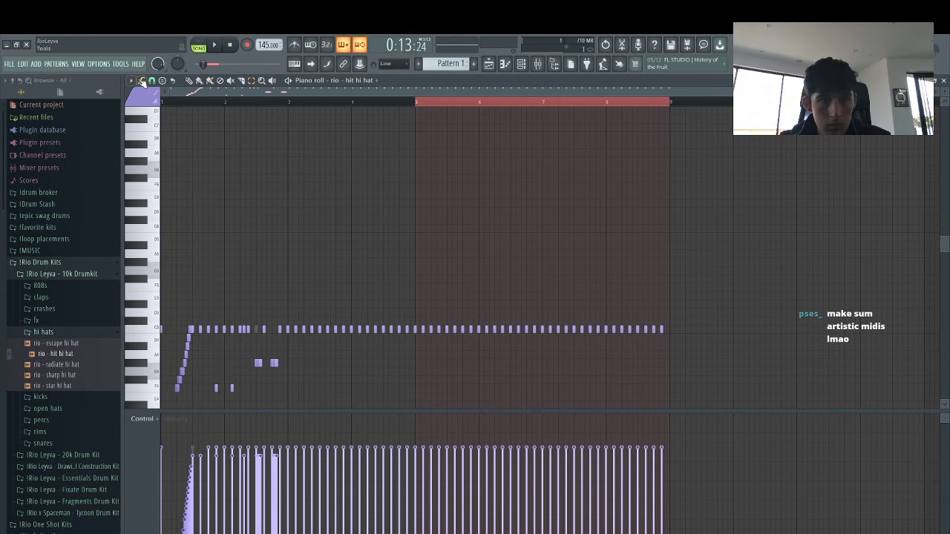
click(151, 80)
click(170, 206)
drag(700, 362, 292, 214)
key(Delete)
key(space)
key(space)
drag(289, 103, 162, 103)
key(ctrl+b)
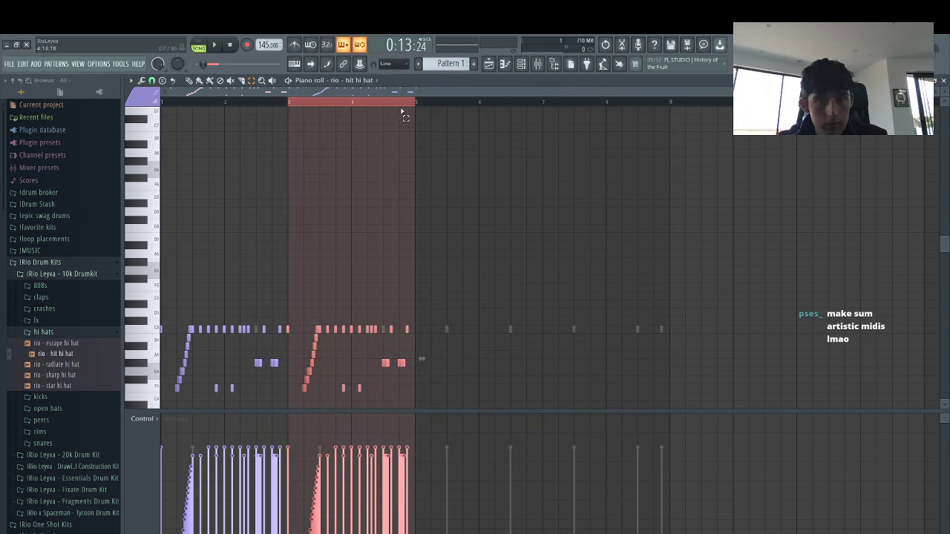
Replace the two low hi-hat rolls in bar 2 with a short C5 roll on beat 4, using 1/3 step snapping
drag(383, 385, 369, 393)
drag(284, 354, 237, 363)
key(Delete)
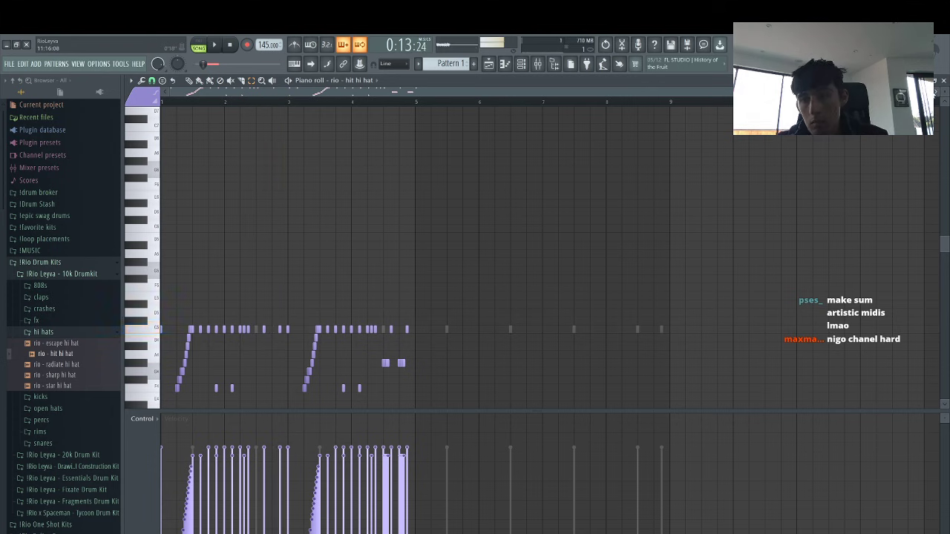
drag(931, 92, 566, 91)
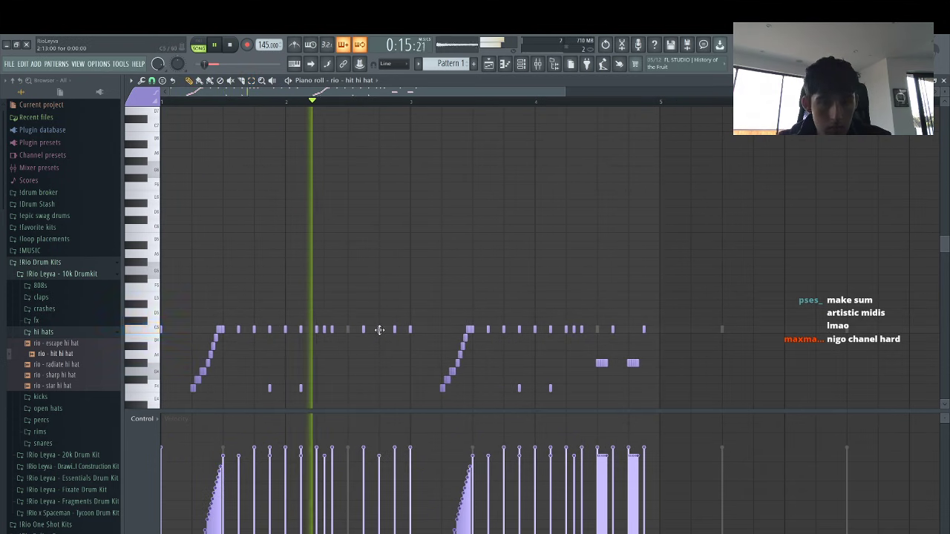
click(151, 81)
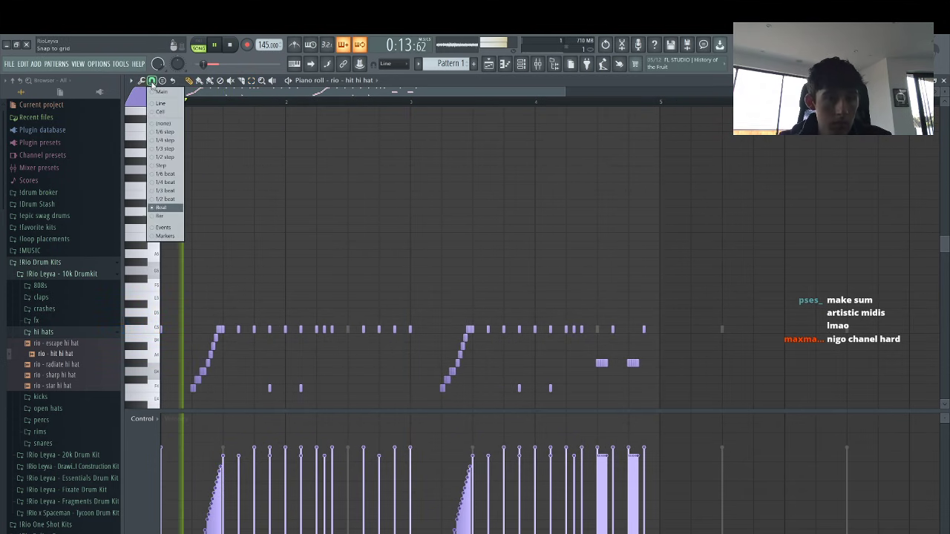
click(169, 151)
click(380, 330)
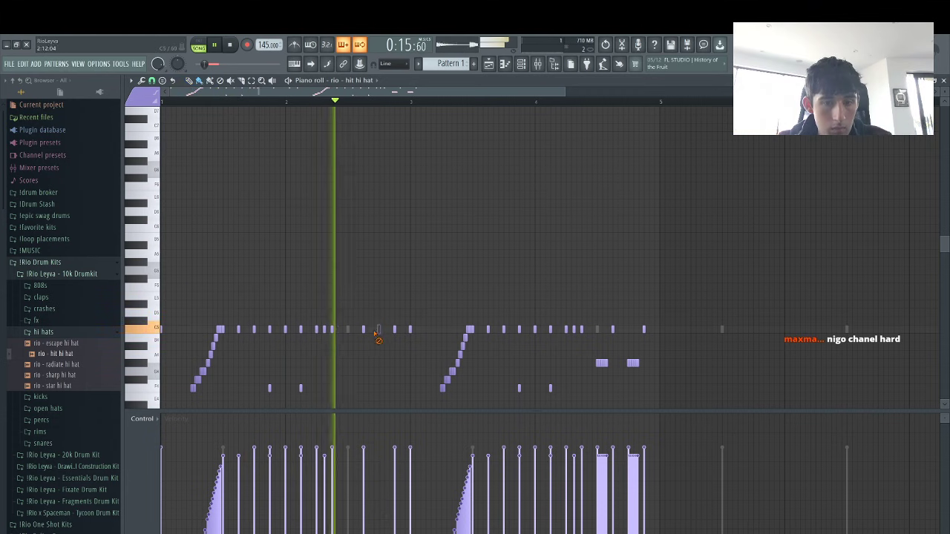
drag(388, 328, 391, 332)
right_click(384, 330)
Add low F4 hi-hat hits at the start of bar 3 leading into its roll, and duplicate bars 1 to 4 into bars 5 to 8
click(411, 388)
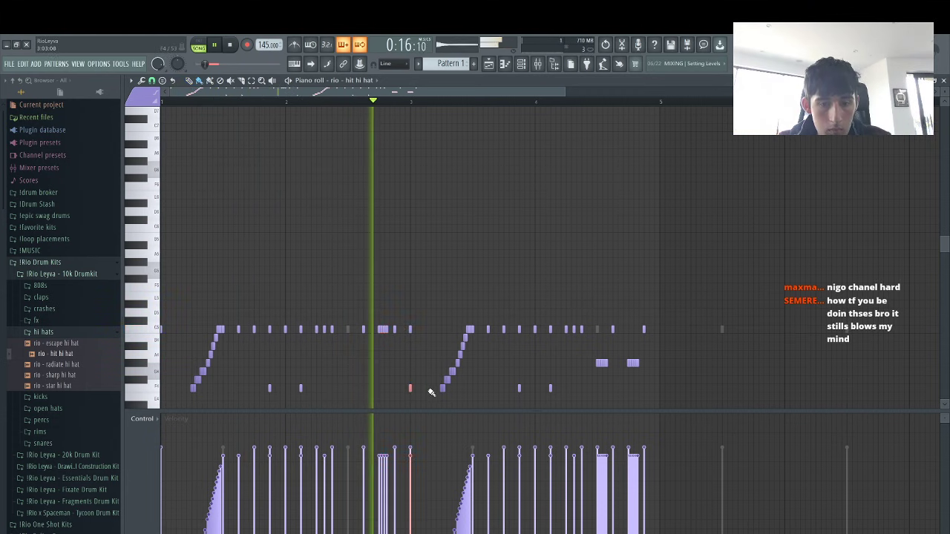
click(427, 388)
scroll(445, 329, down, 3)
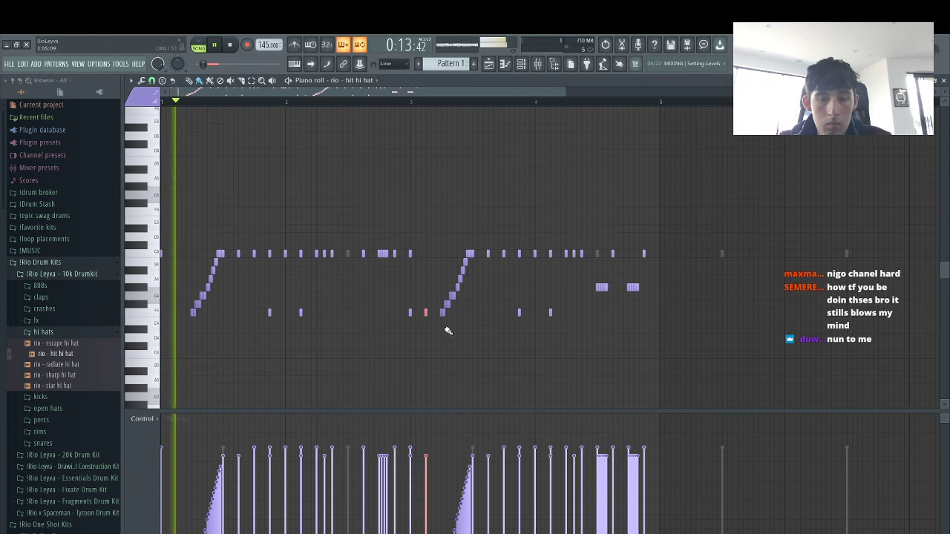
click(443, 314)
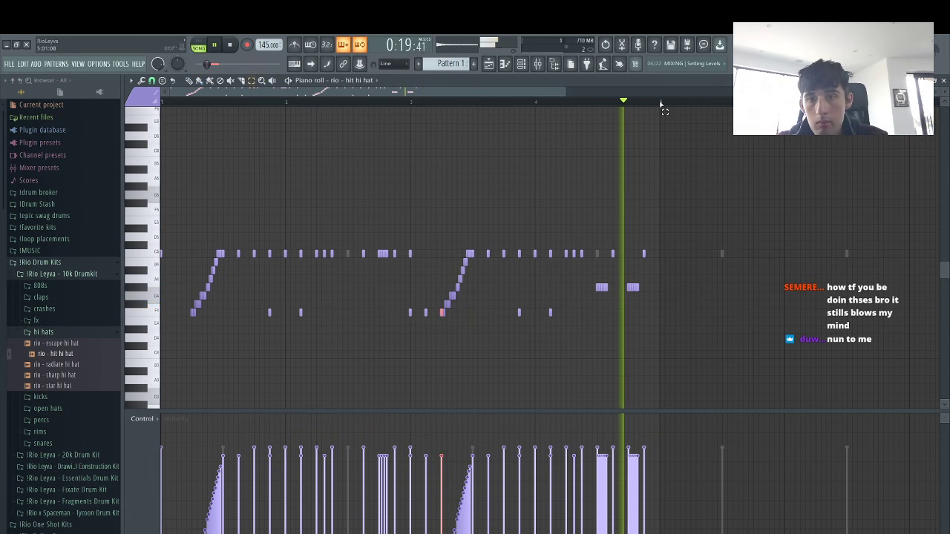
key(ctrl+a)
key(ctrl+b)
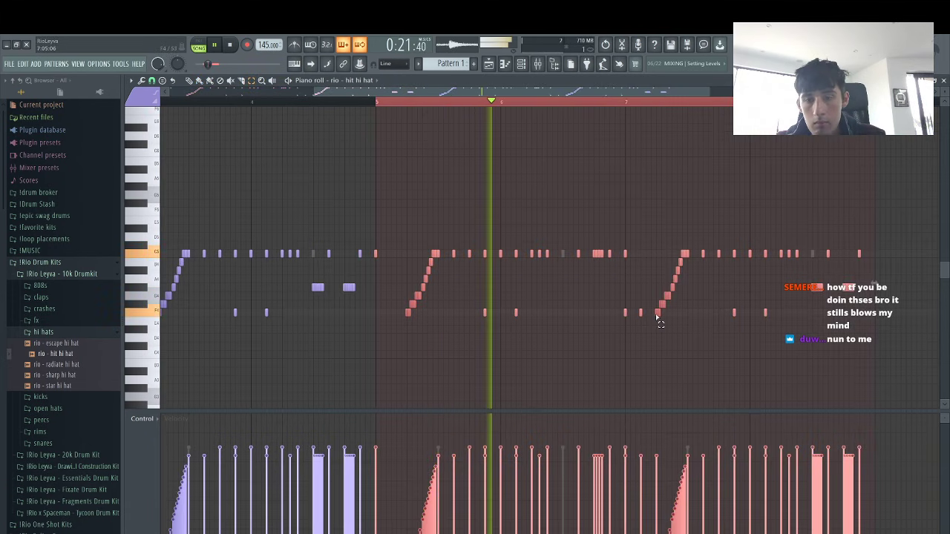
drag(530, 325, 448, 301)
key(Delete)
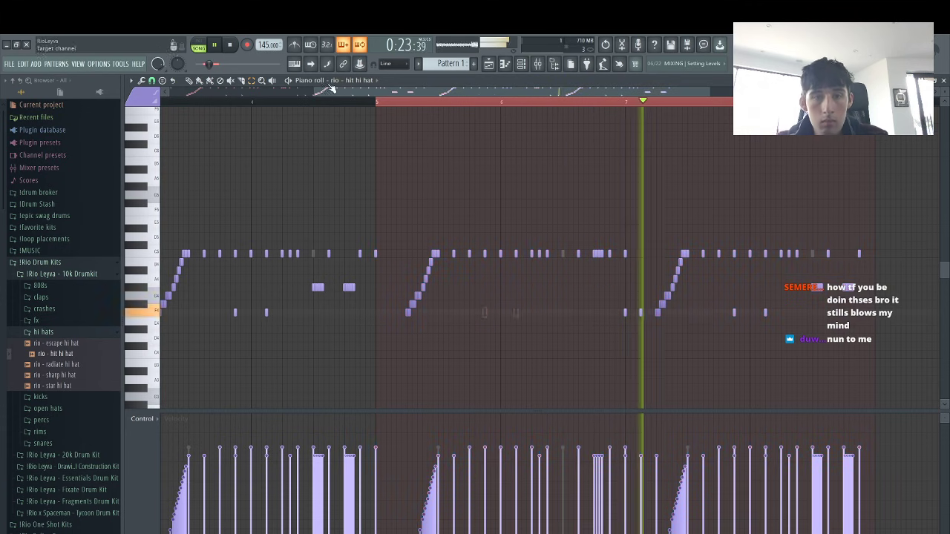
key(ctrl+z)
Delete the pairs of low F4 hi-hat notes around the starts of bars 8 and 4
drag(791, 325, 711, 306)
key(Delete)
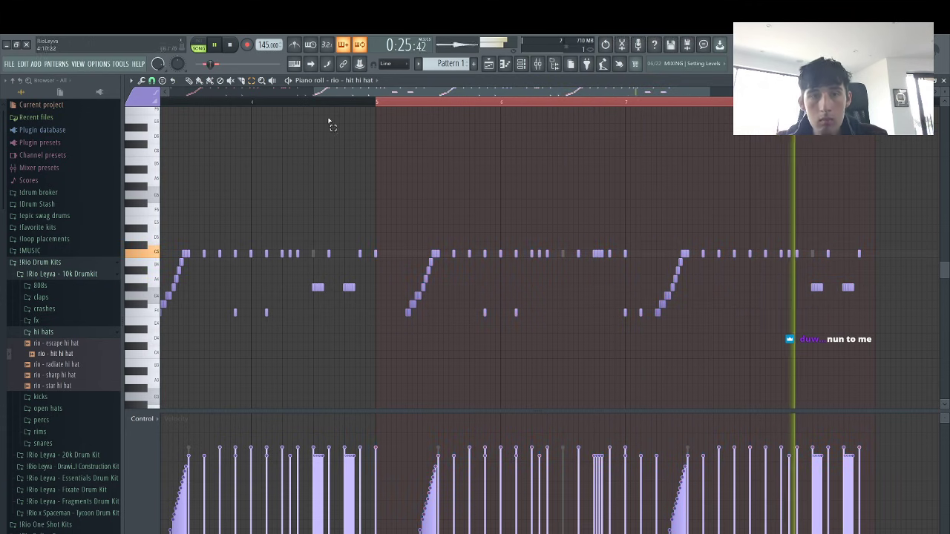
drag(317, 94, 304, 95)
right_click(259, 311)
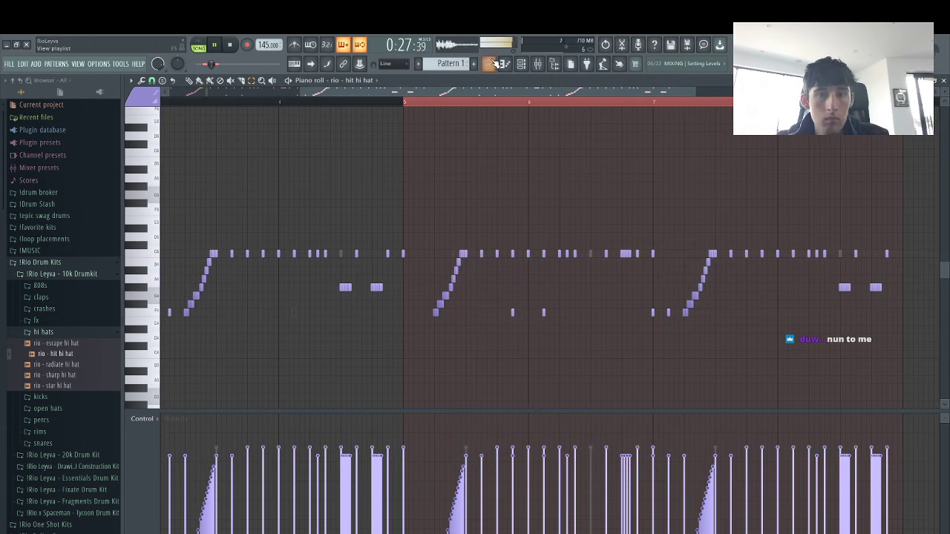
Add nick mira - freebo 808 1 - Loop_2 from the !Drum Stash 808 folder to the channel rack below the hi-hat
click(521, 64)
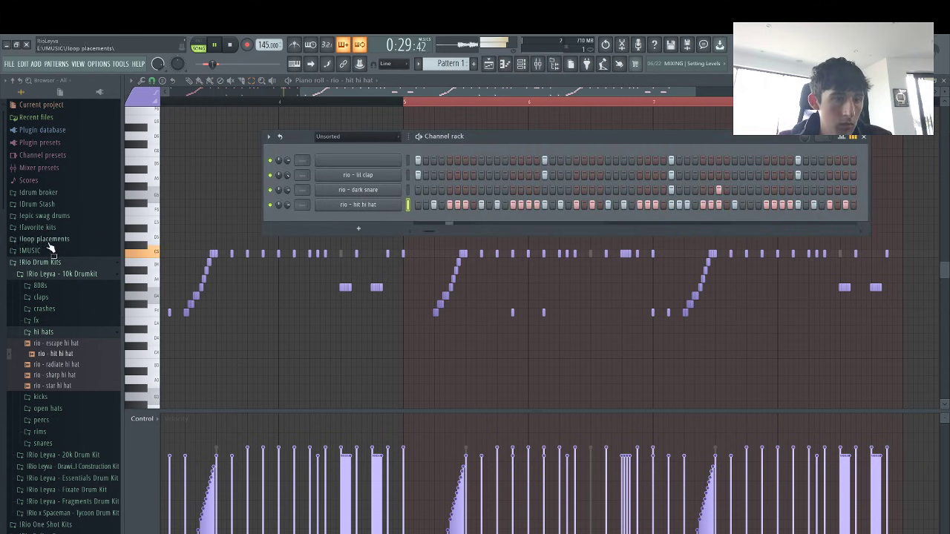
click(39, 204)
click(34, 216)
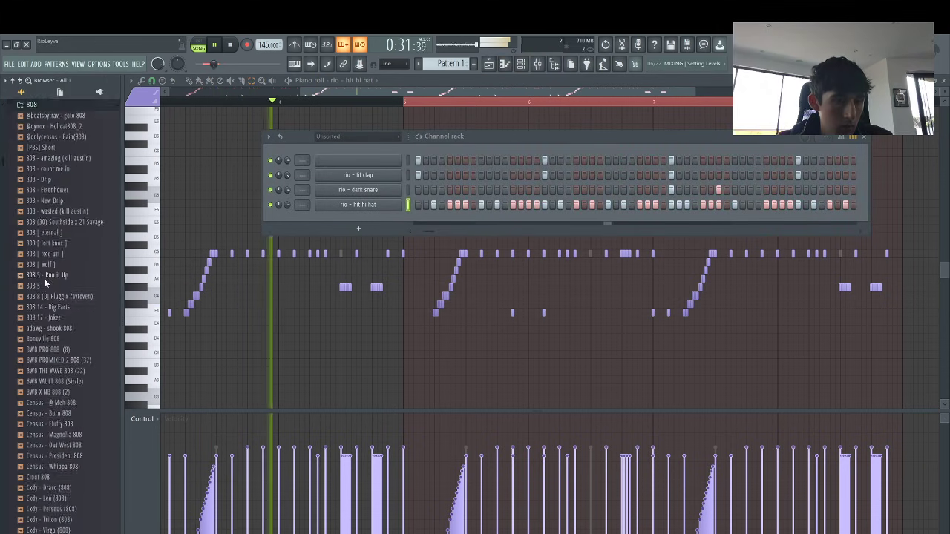
scroll(46, 289, down, 12)
key(space)
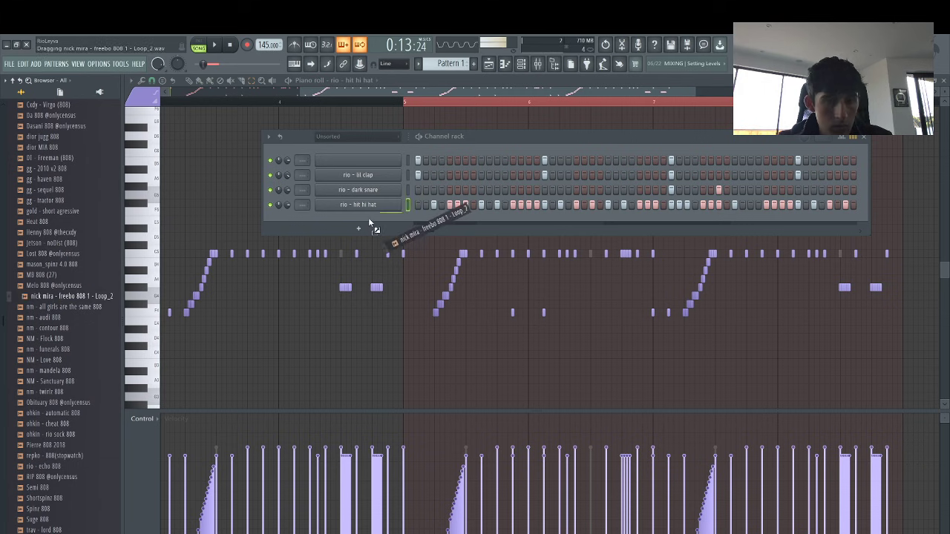
drag(369, 221, 366, 232)
Set the 808 to cut itself, lower its volume envelope's decay and sustain, and boost the sample
click(335, 232)
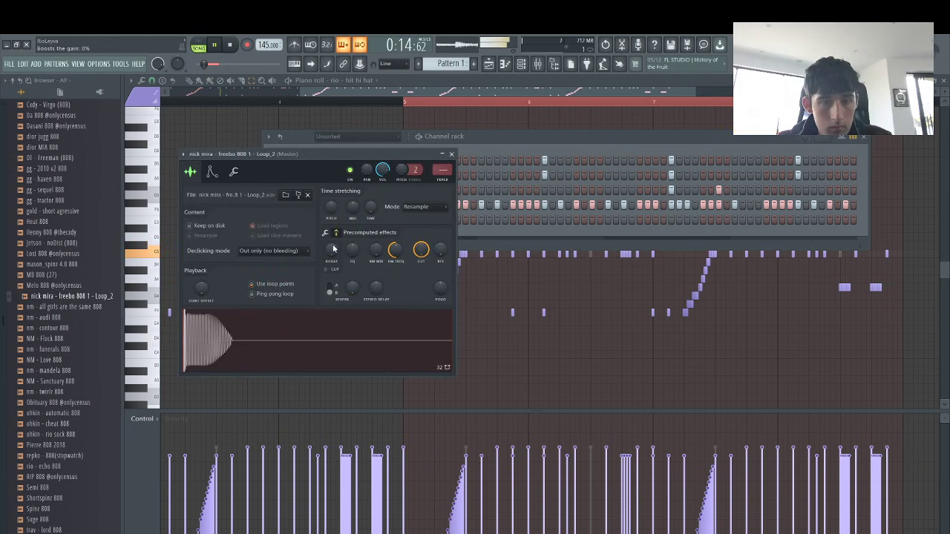
click(233, 172)
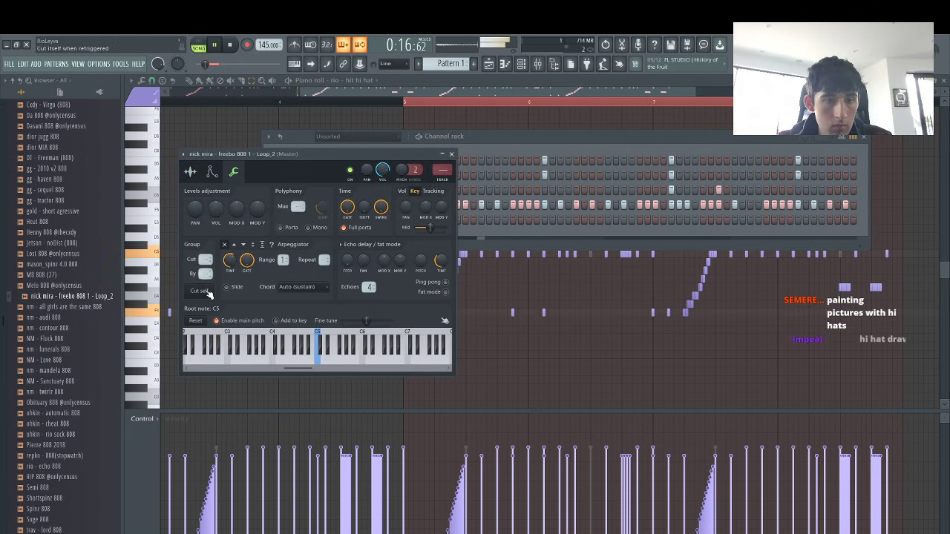
click(212, 171)
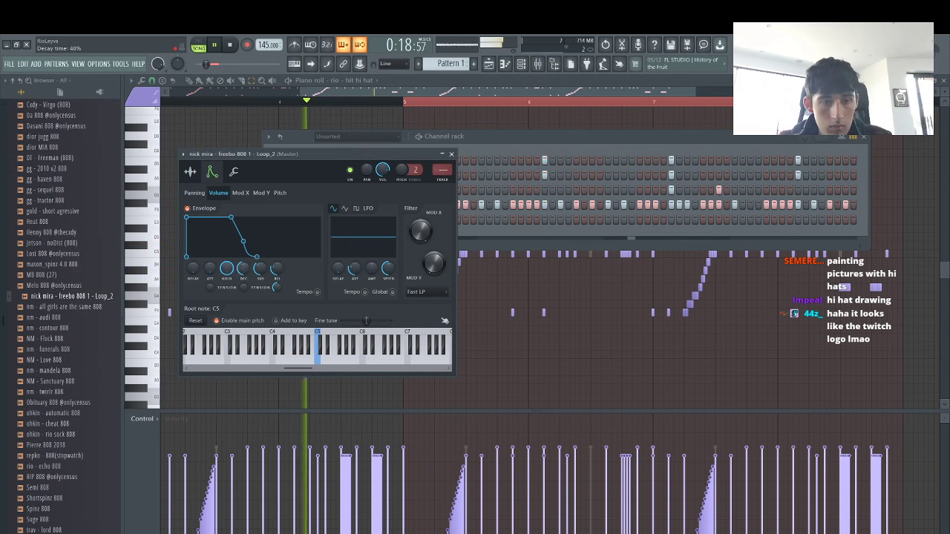
drag(243, 268, 243, 319)
drag(260, 268, 260, 320)
click(233, 172)
click(190, 171)
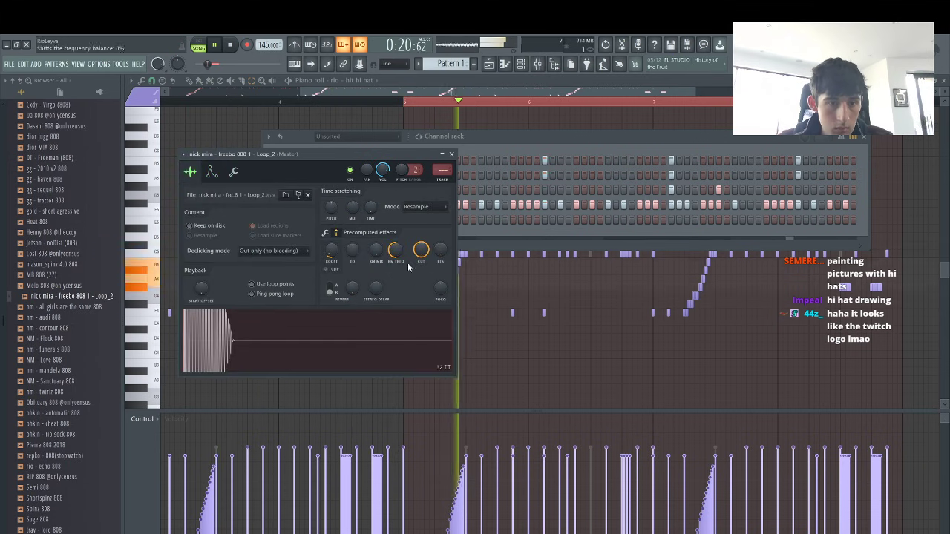
click(485, 237)
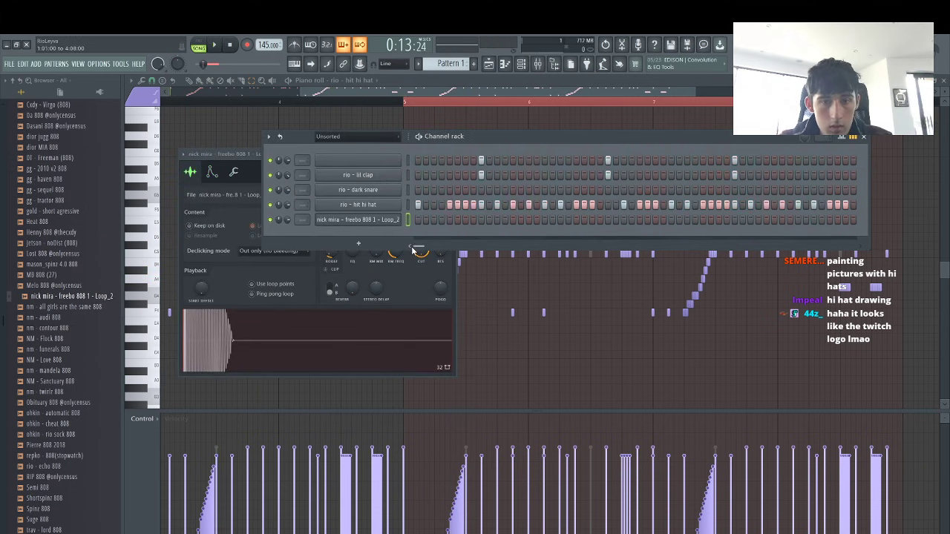
Place a B4 note at the start of bar 1 in the 808's piano roll and switch to the draw tool
right_click(418, 221)
click(416, 220)
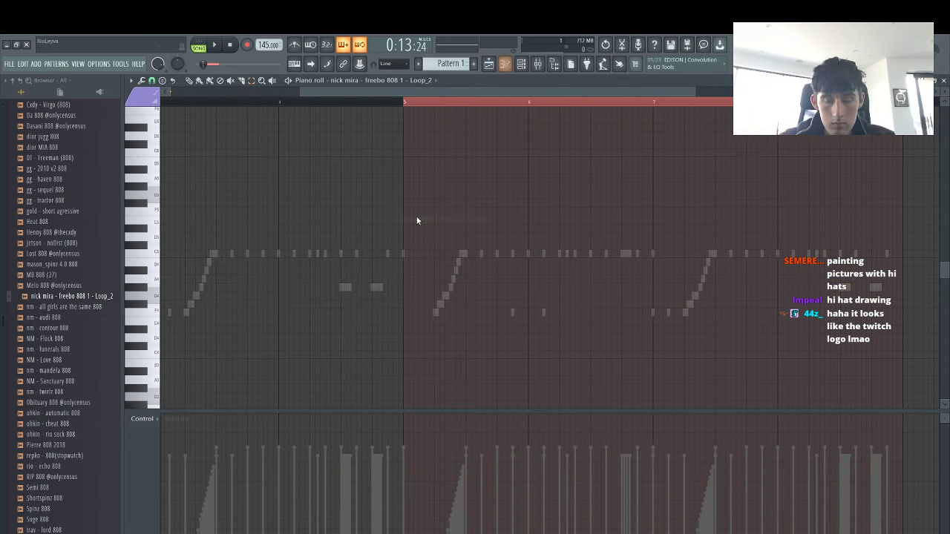
key(space)
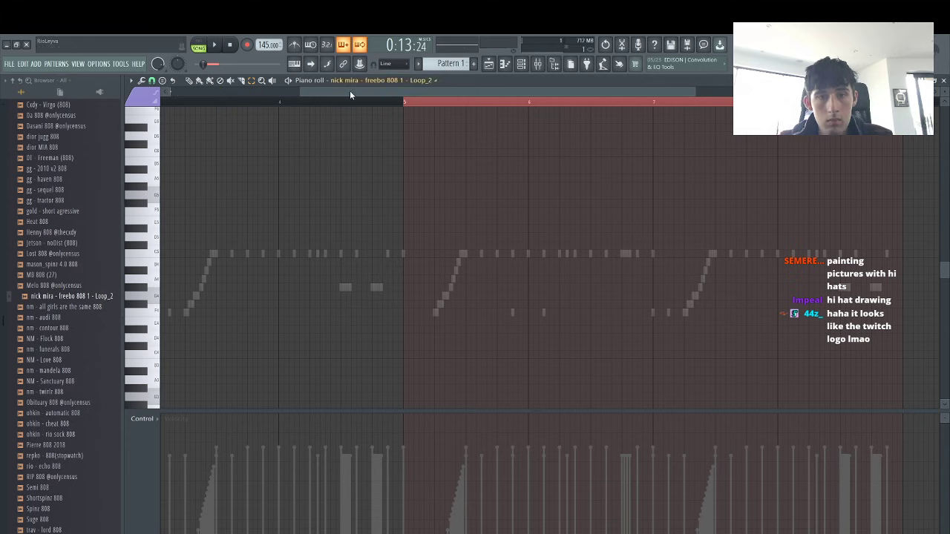
drag(349, 95, 223, 95)
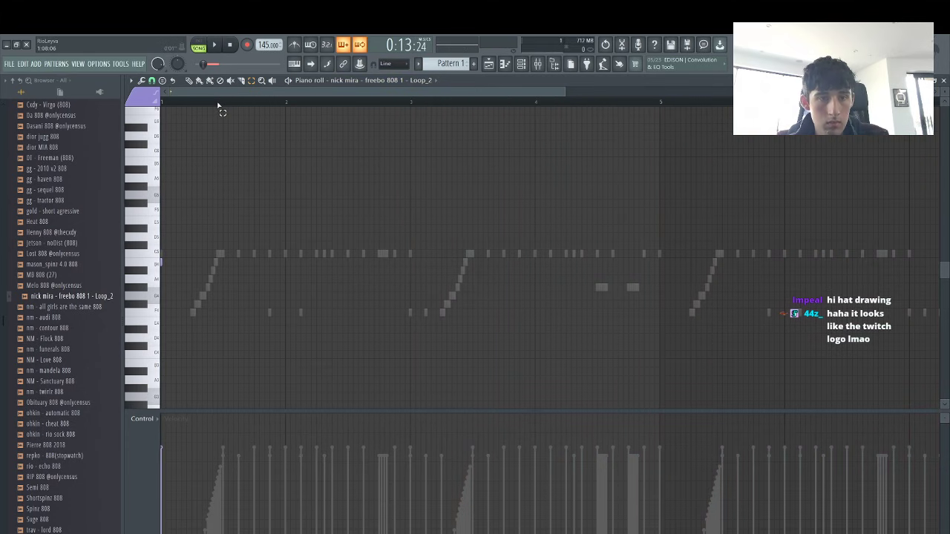
key(p)
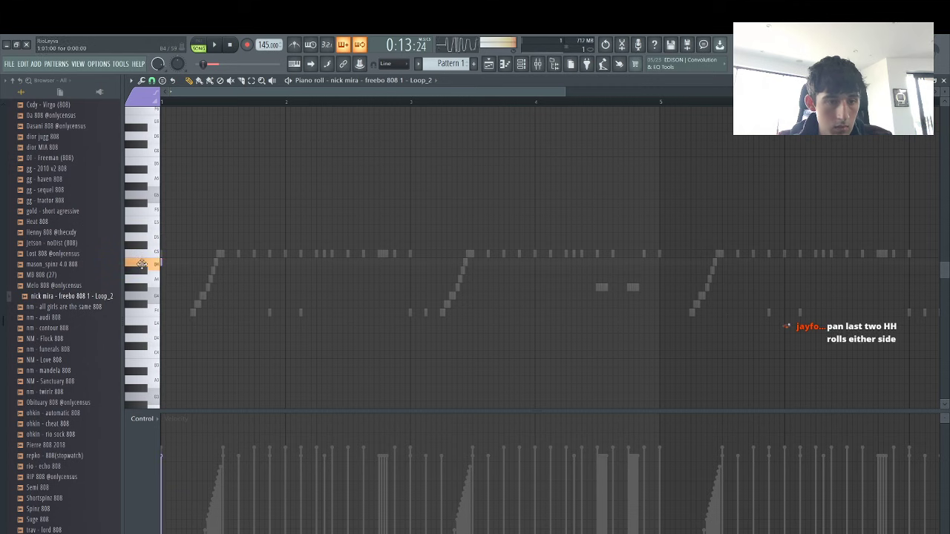
key(space)
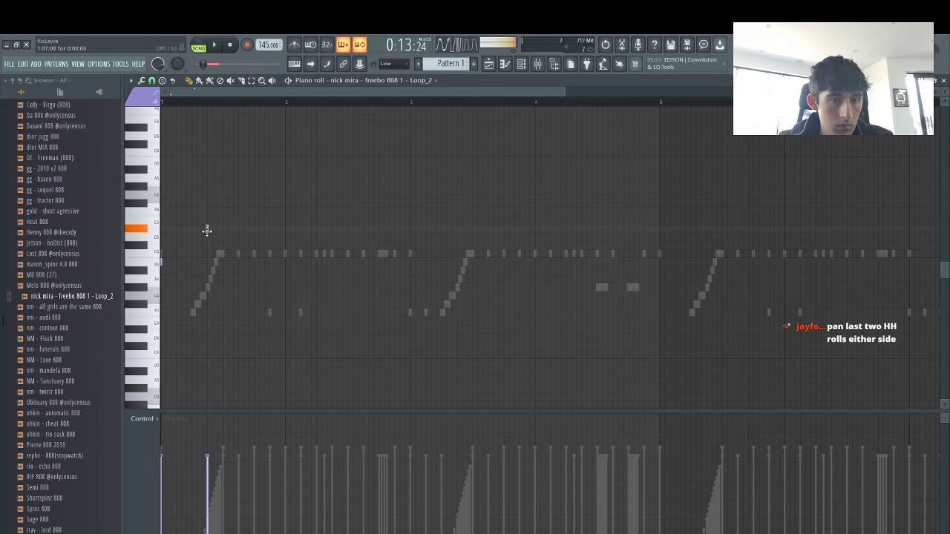
Try D#5 and C#5 notes in the 808's first bar, remove the D#5, and transpose the remaining notes up an octave
click(208, 228)
click(238, 246)
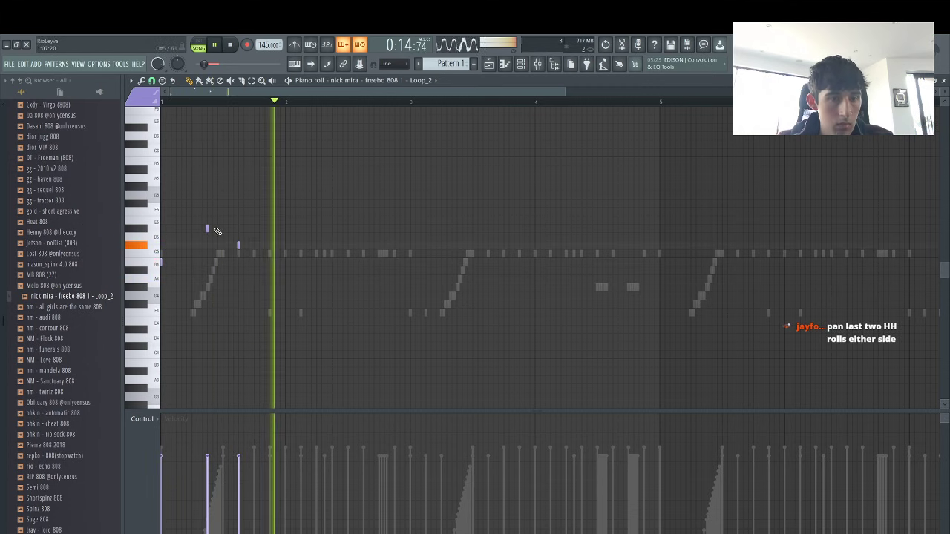
drag(238, 246, 251, 246)
key(space)
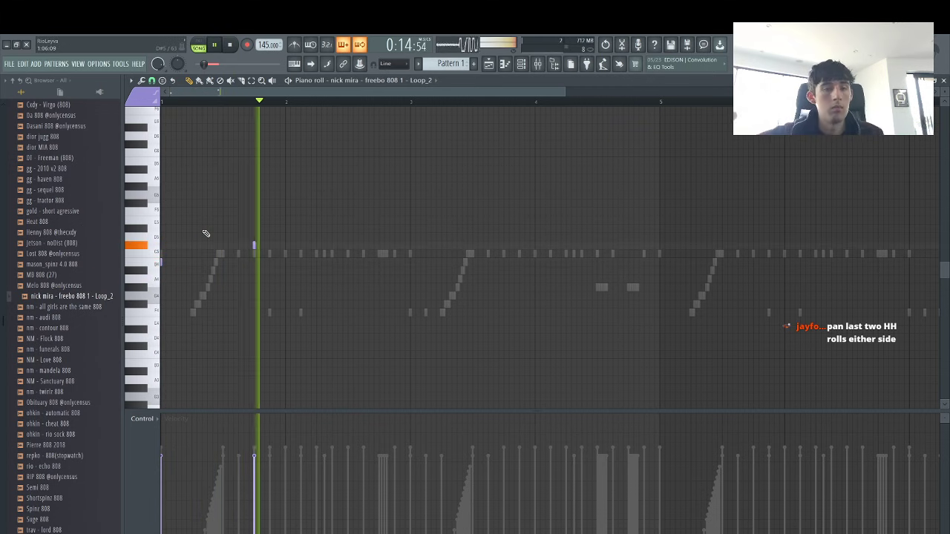
key(space)
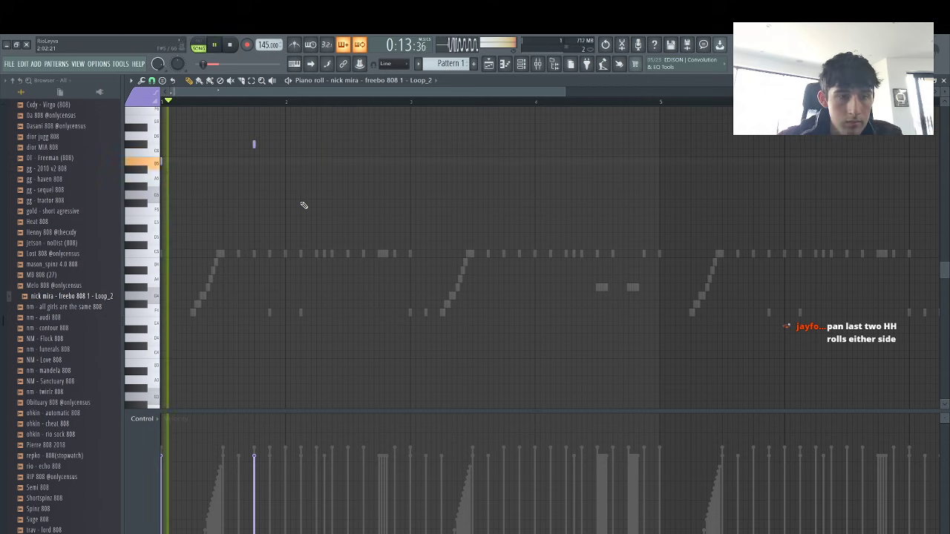
Rework the 808's first bar by removing the old C#6 and placing D#6, B5 and C#6 notes after the opening note
right_click(254, 145)
key(space)
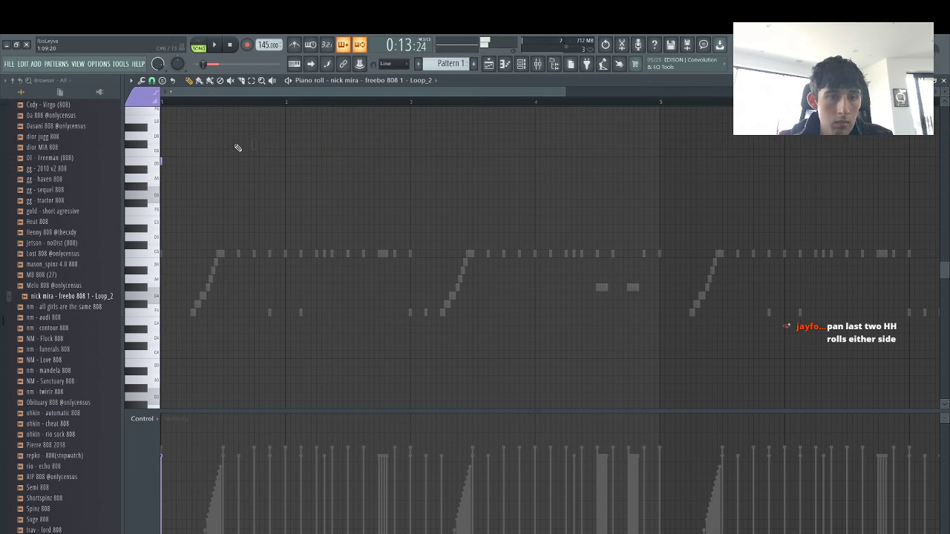
key(space)
key(space)
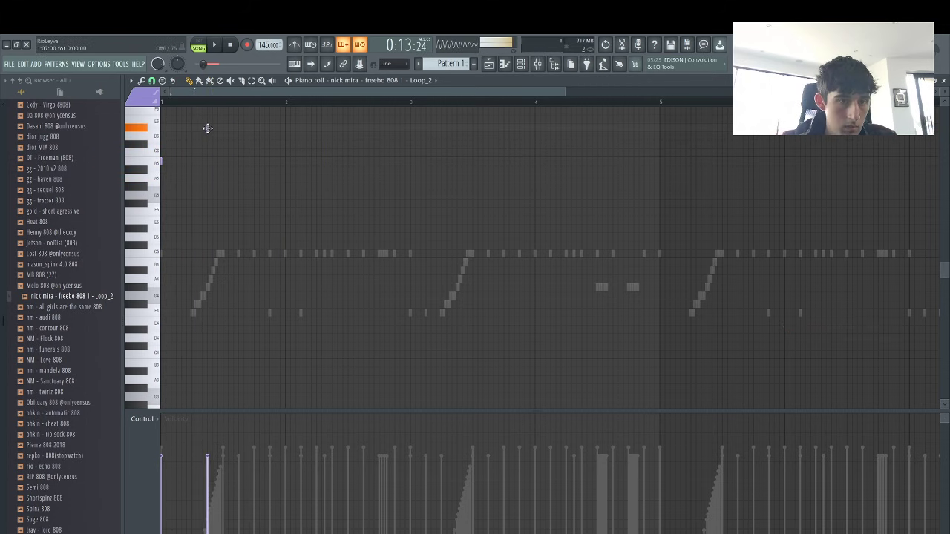
key(space)
click(192, 160)
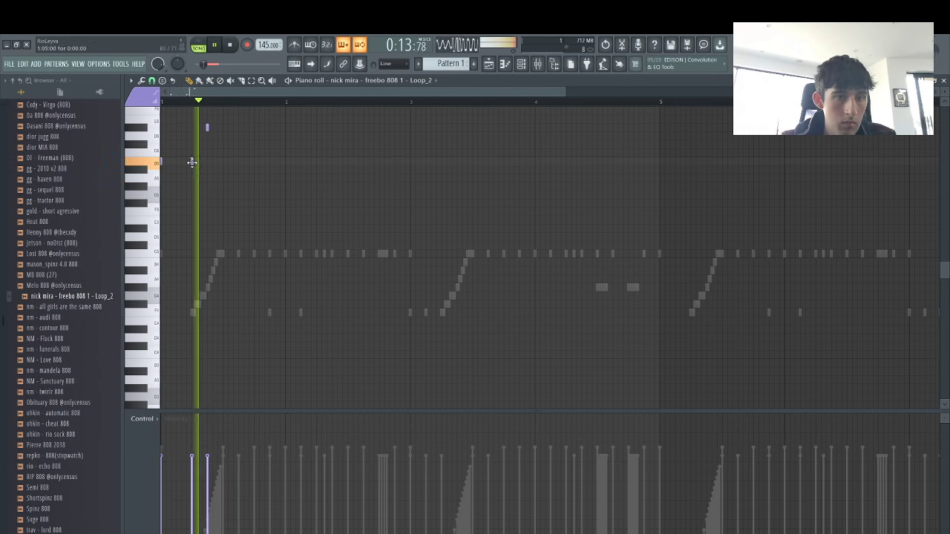
click(254, 146)
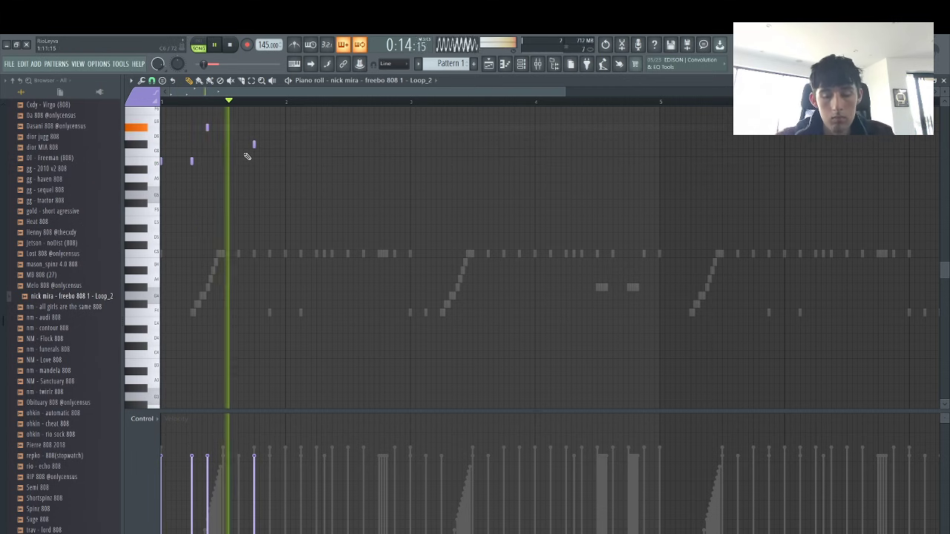
Transpose the 808 notes down an octave and add a C#5 note in the second half of bar 2
scroll(250, 153, up, 3)
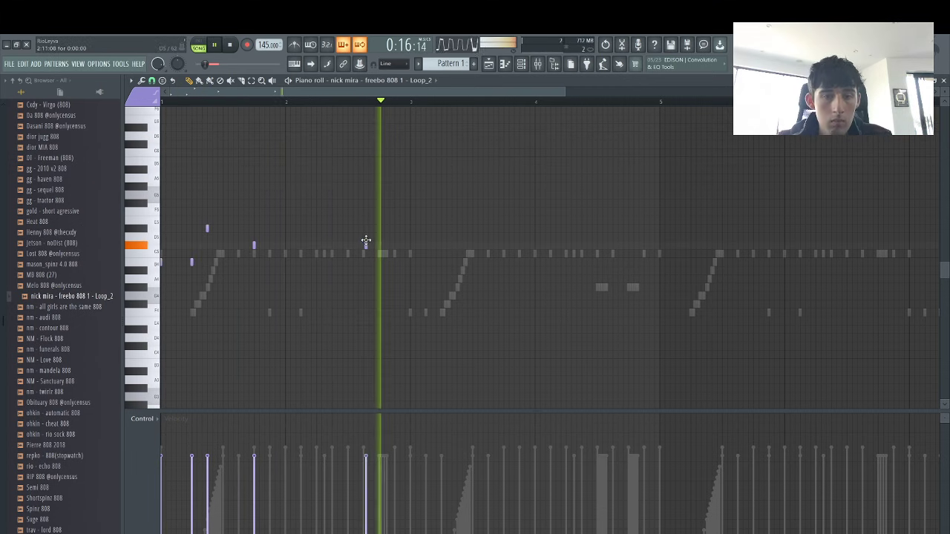
click(364, 244)
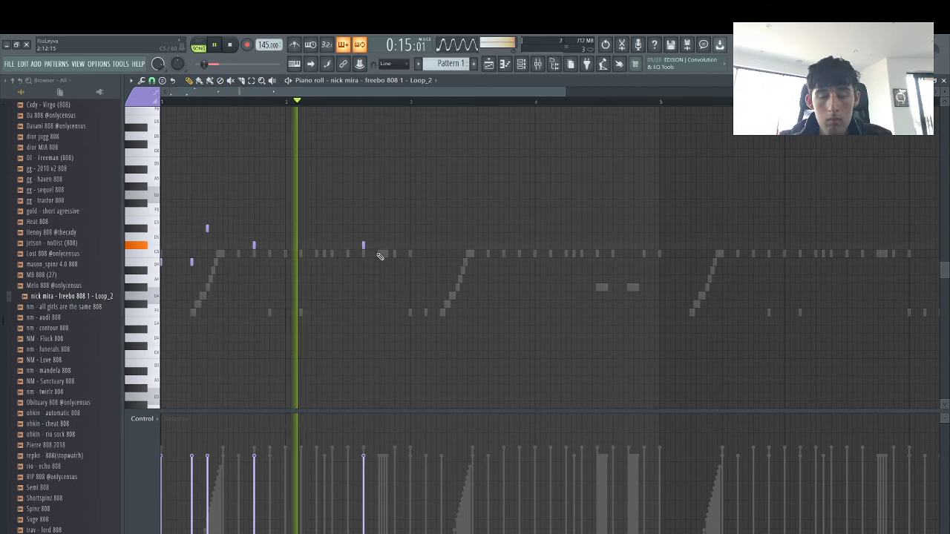
key(space)
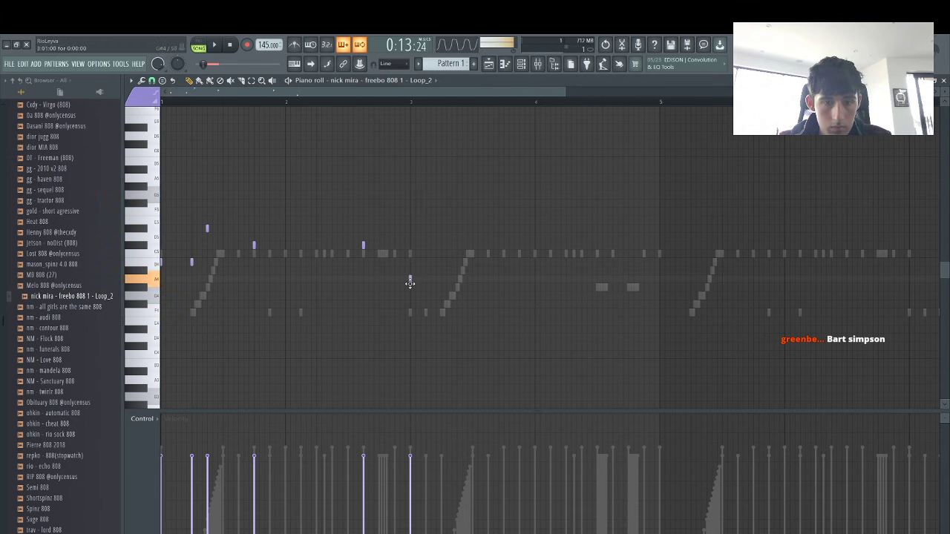
Place a G#4 note at the start of bar 3, raise it to G#5, and follow it with A#5 and B5 notes
drag(410, 280, 412, 290)
key(space)
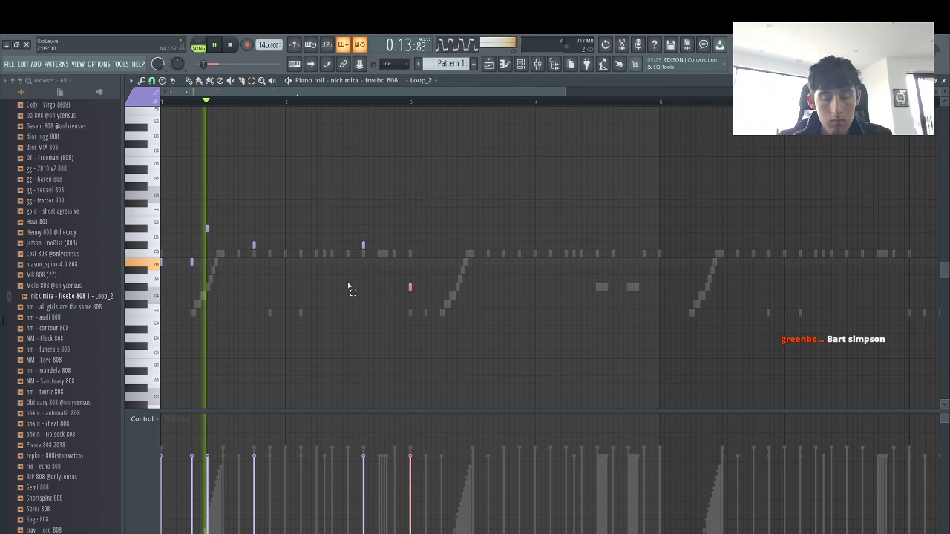
key(ctrl+Up)
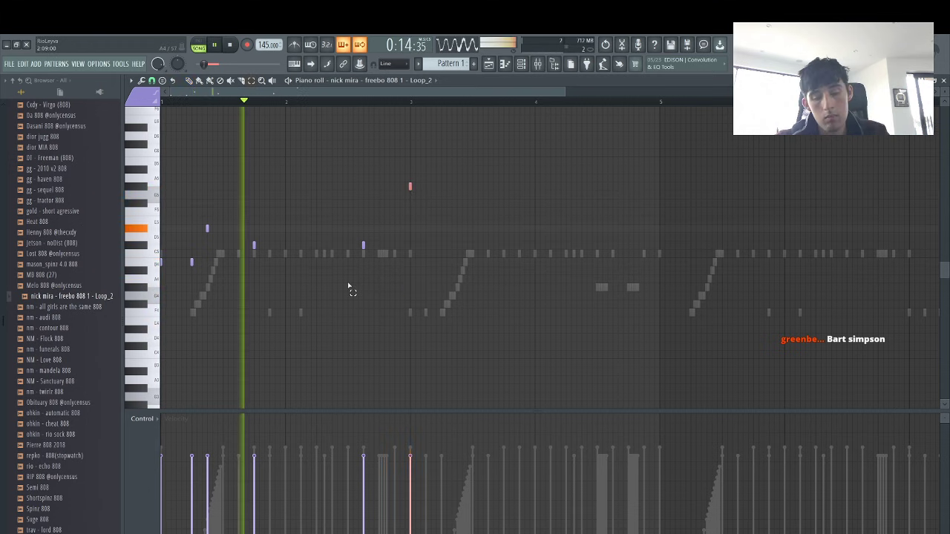
click(457, 169)
click(504, 161)
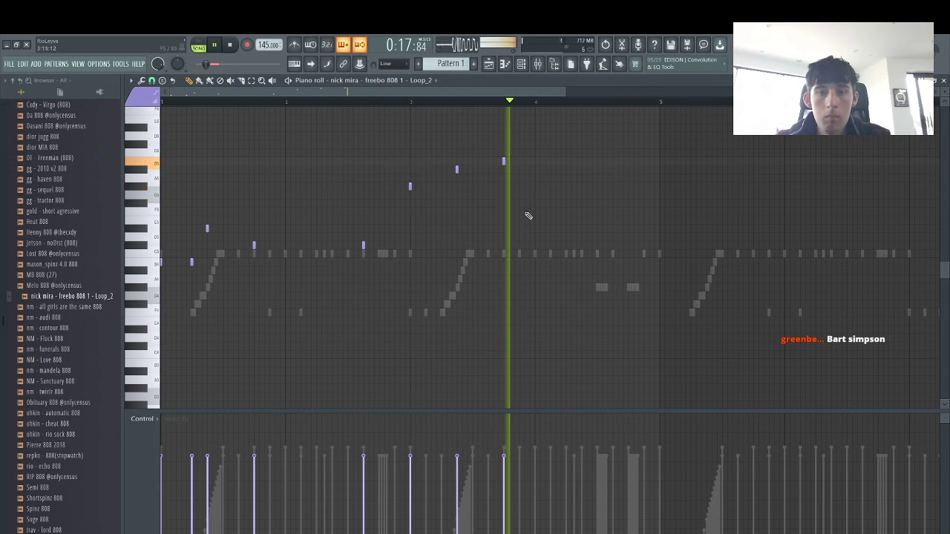
Add B5 notes in the second half of bar 4, including a quick roll and a closing hit
click(612, 161)
click(627, 161)
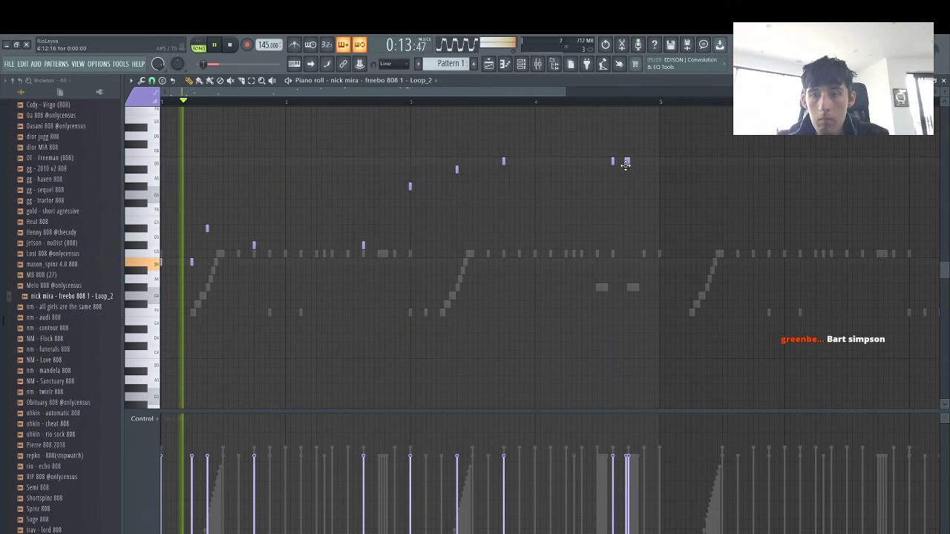
drag(626, 166, 632, 164)
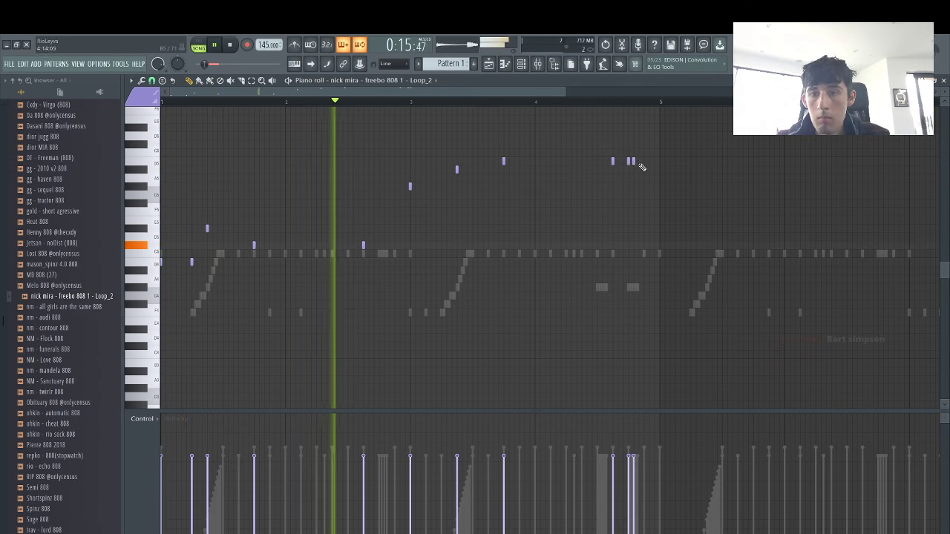
drag(634, 163, 631, 164)
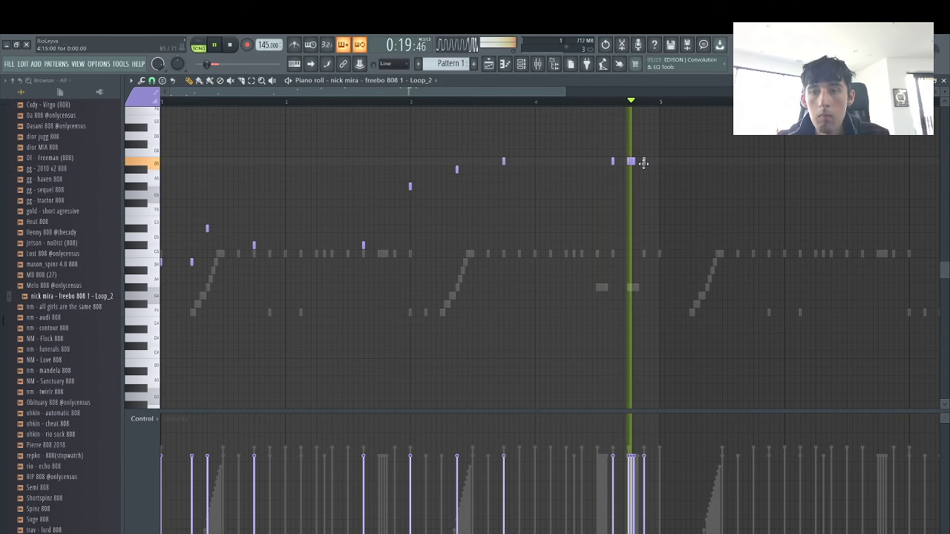
Duplicate the four-bar 808 pattern into bars 5 to 8 and raise the two B4 notes in bar 5 an octave
key(ctrl+a)
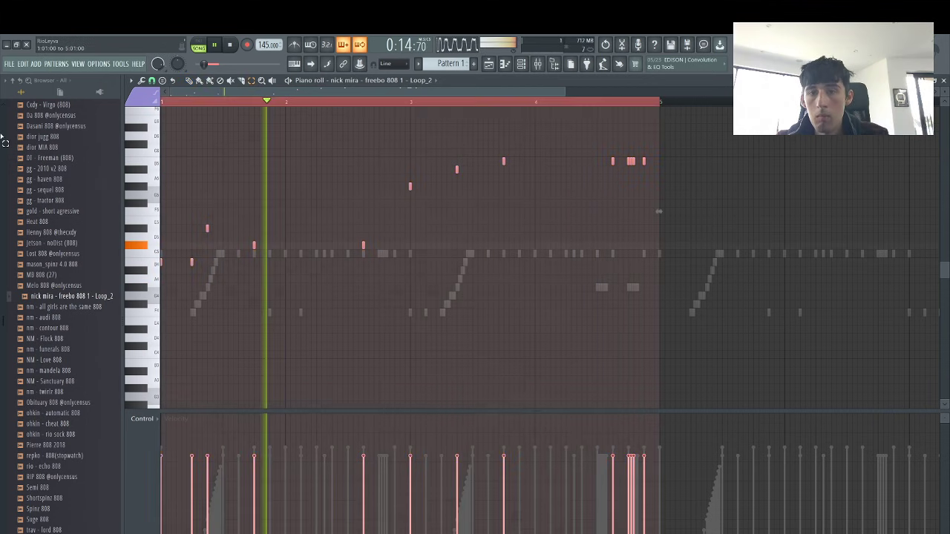
key(ctrl+b)
ctrl+click(642, 120)
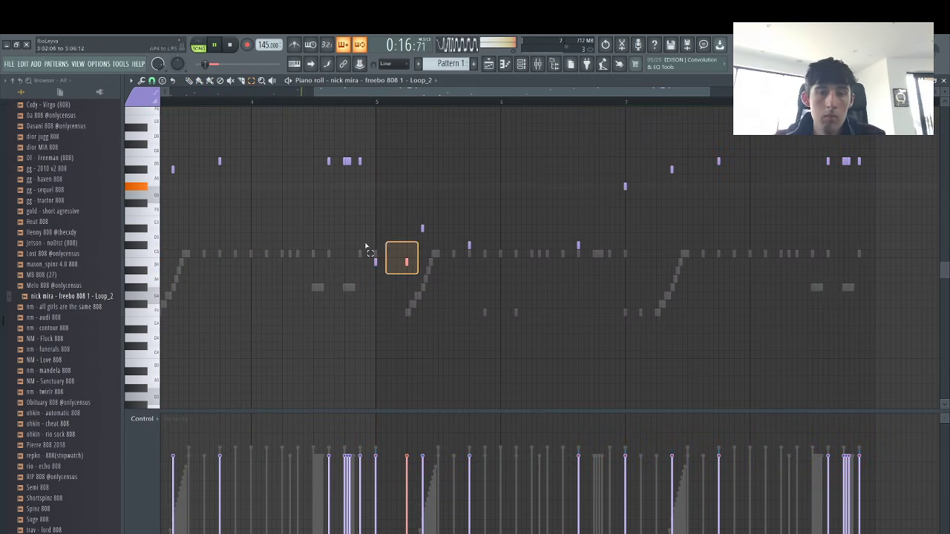
key(ctrl+Up)
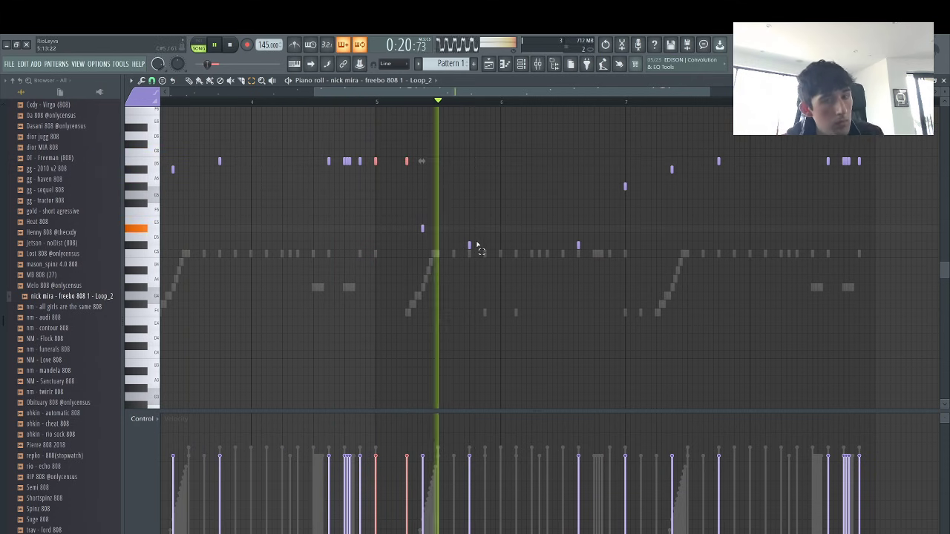
Lower the 808 notes in bars 7 and 8 by an octave
drag(742, 210, 530, 138)
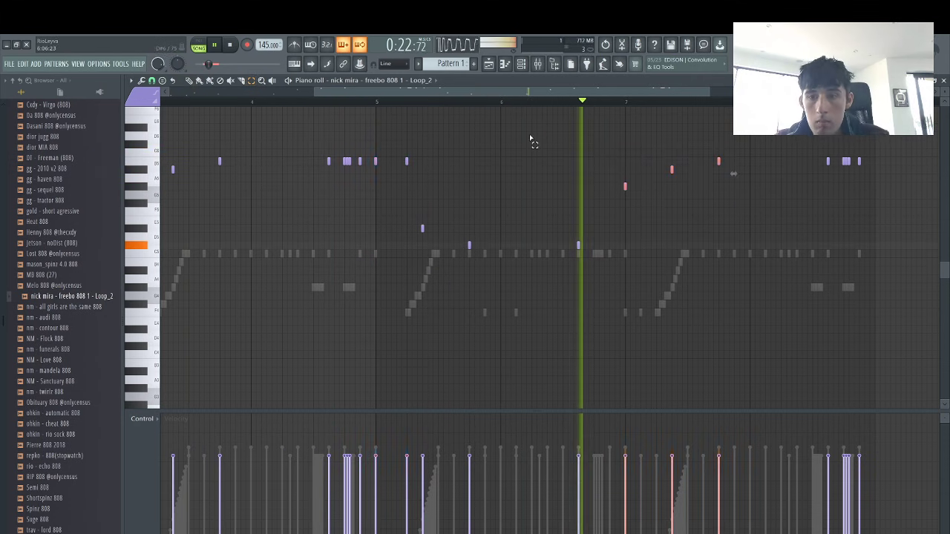
key(ctrl+Down)
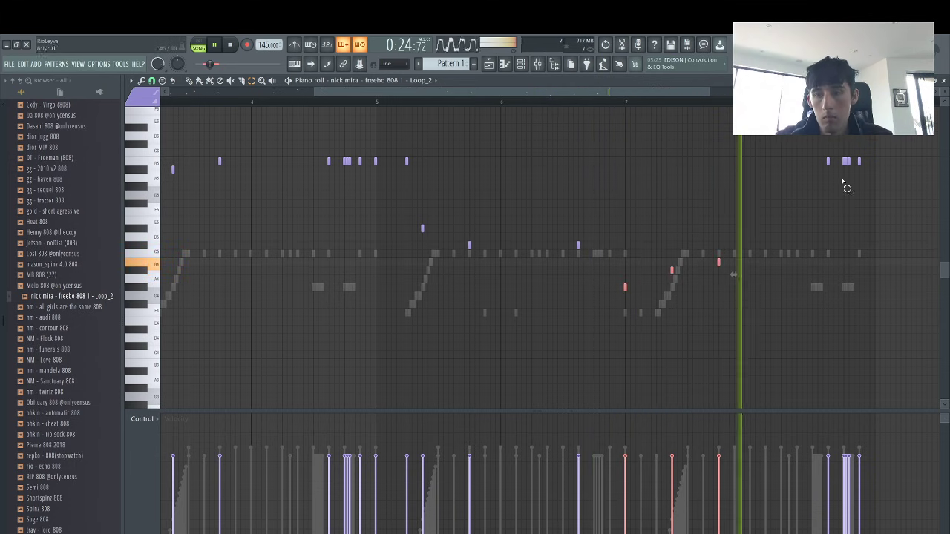
drag(877, 172, 789, 150)
key(ctrl+Down)
key(ctrl+Up)
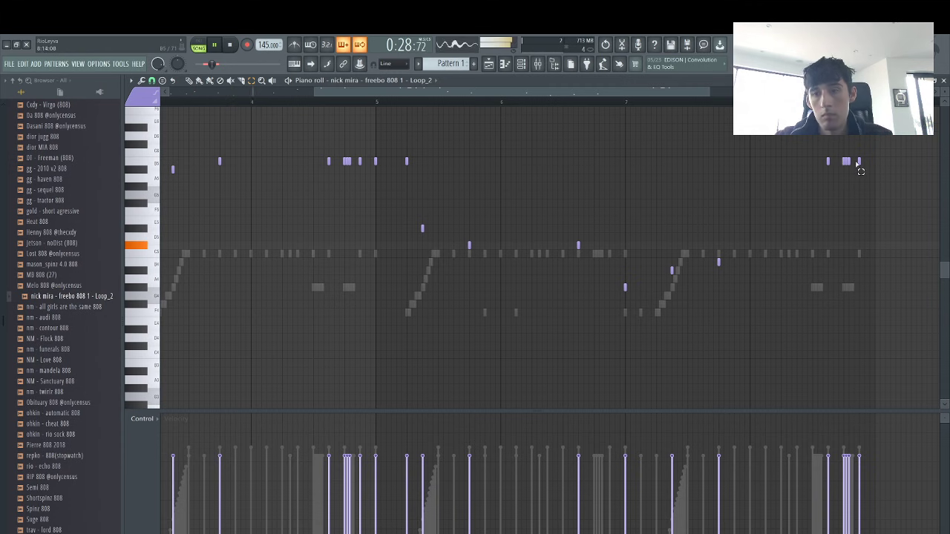
click(706, 193)
key(space)
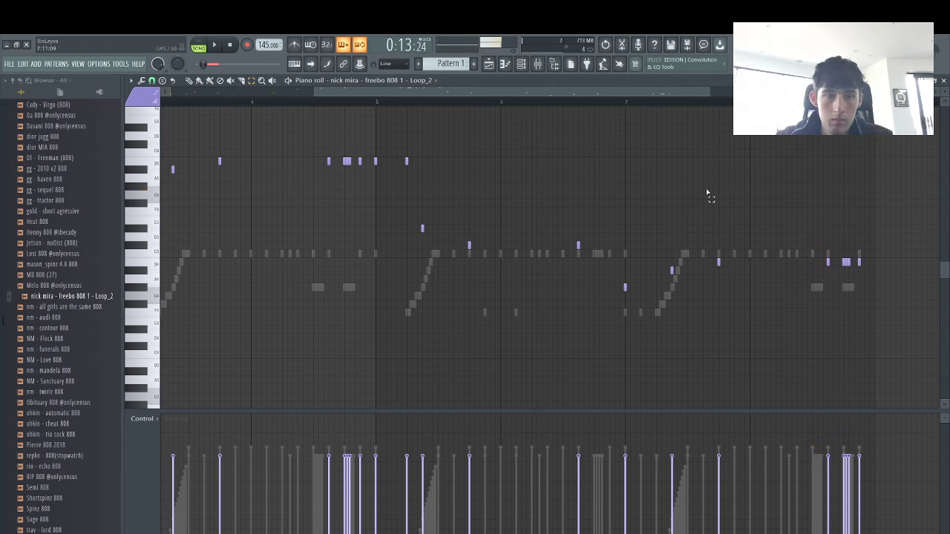
Transpose the entire 808 pattern up one semitone
key(shift+Up)
key(shift+Up)
key(shift+Down)
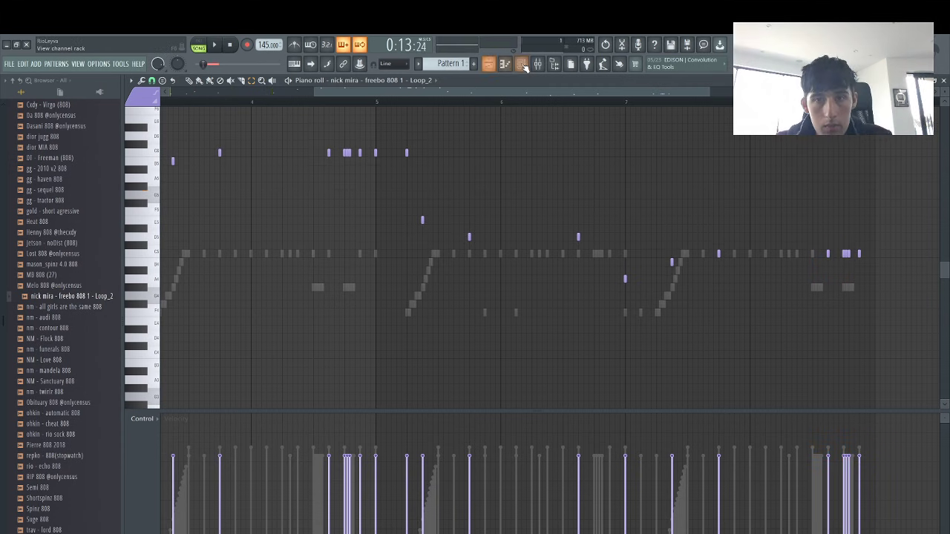
Set the rio leyva_utopia_145bpm melody's time-stretching mode to Stretch
click(523, 66)
click(345, 146)
click(386, 176)
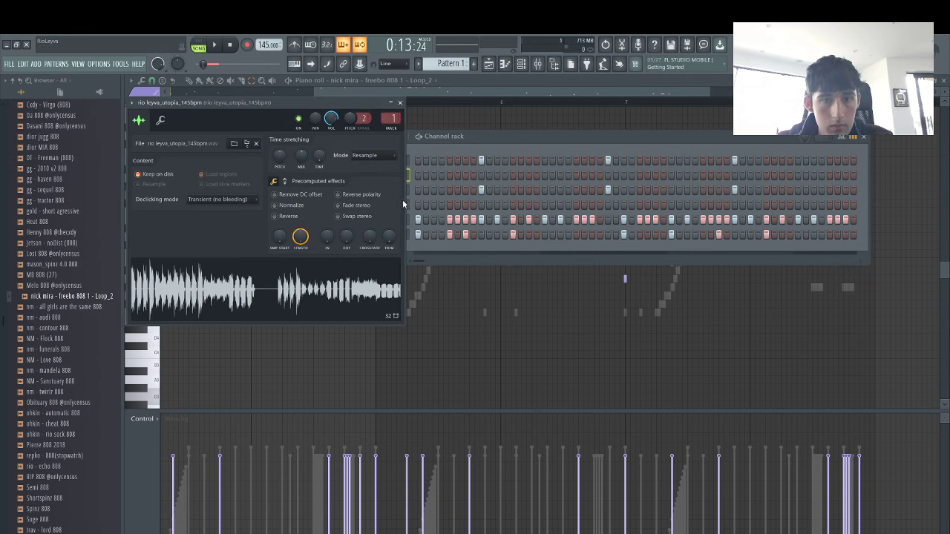
click(372, 155)
click(365, 173)
click(374, 160)
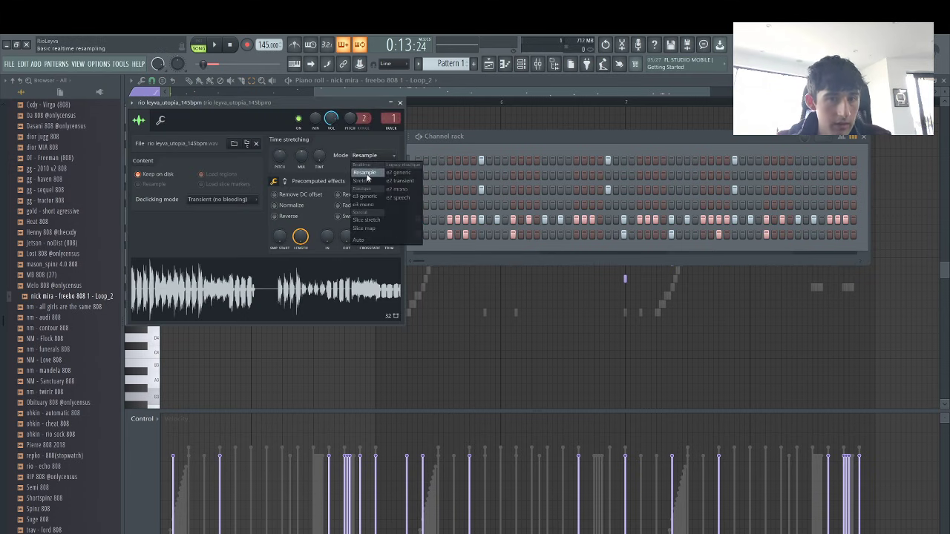
click(366, 181)
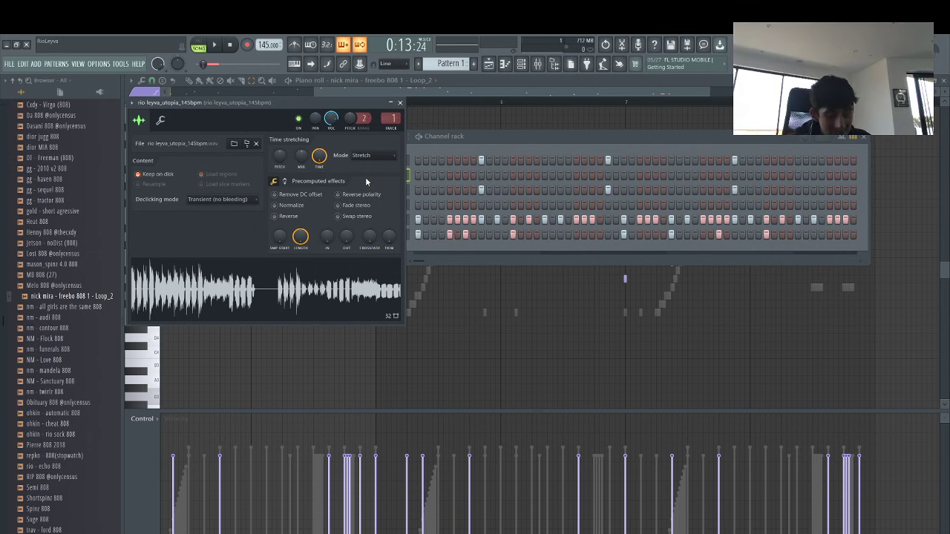
key(space)
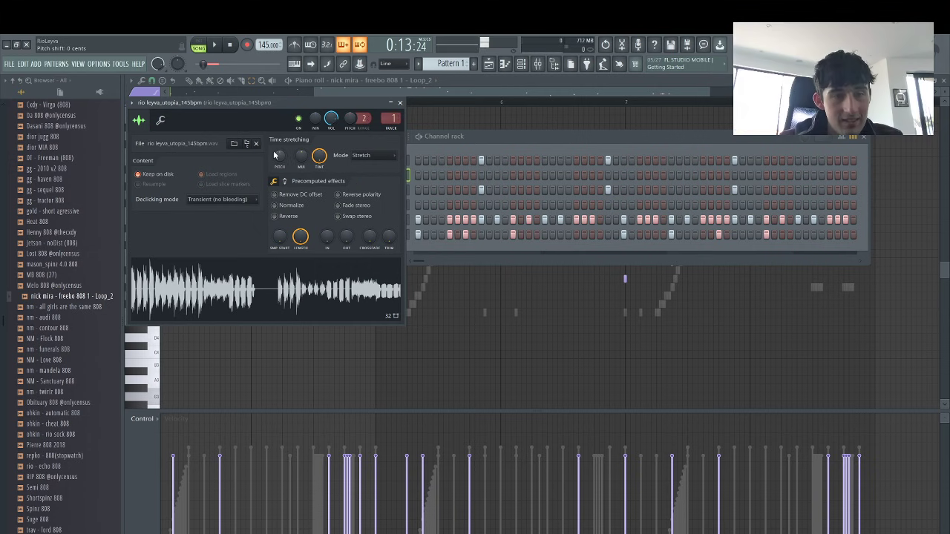
Remove the last C5 note at the end of bar 8 in the nick mira 808's piano roll
click(484, 136)
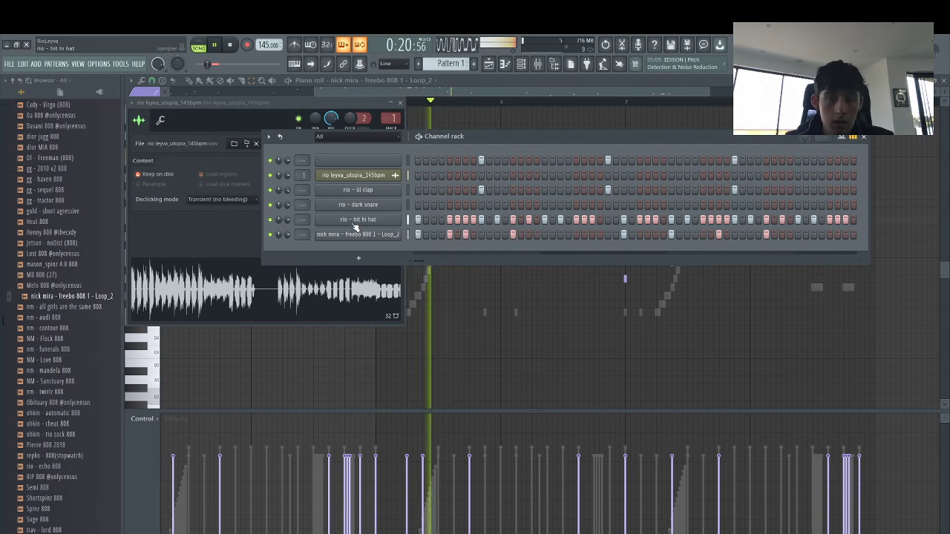
right_click(383, 233)
click(413, 234)
right_click(387, 233)
click(419, 233)
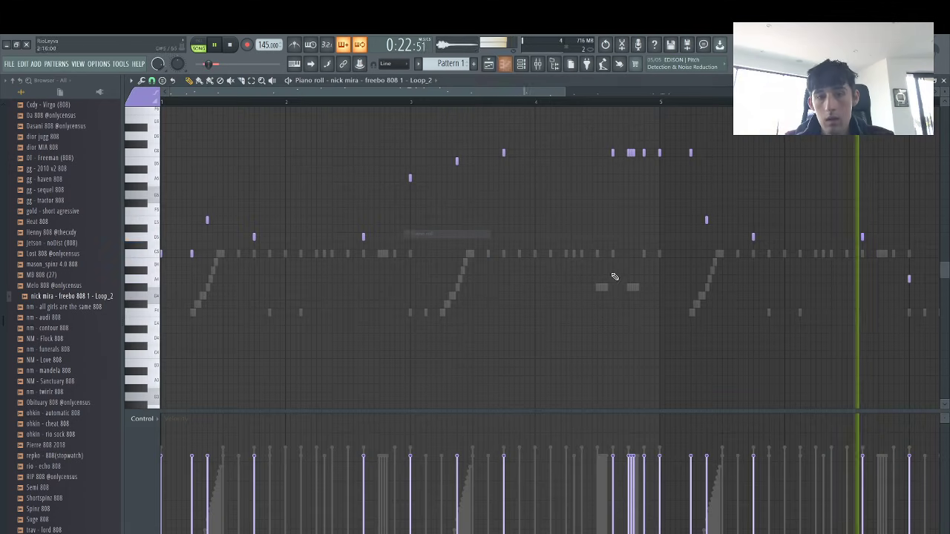
drag(553, 94, 909, 94)
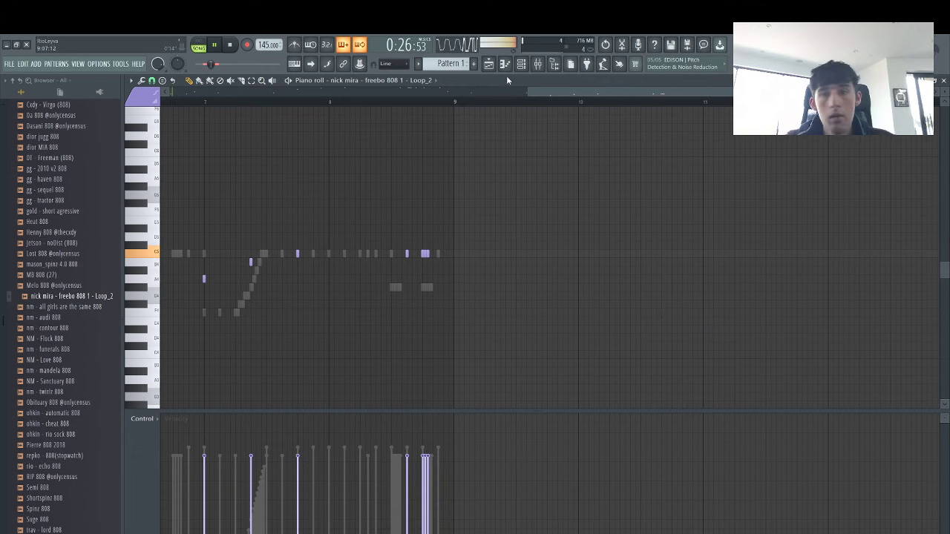
Clone the nick mira 808 channel into a Spinz 808 channel carrying the same notes, and mute the original
click(523, 64)
right_click(358, 237)
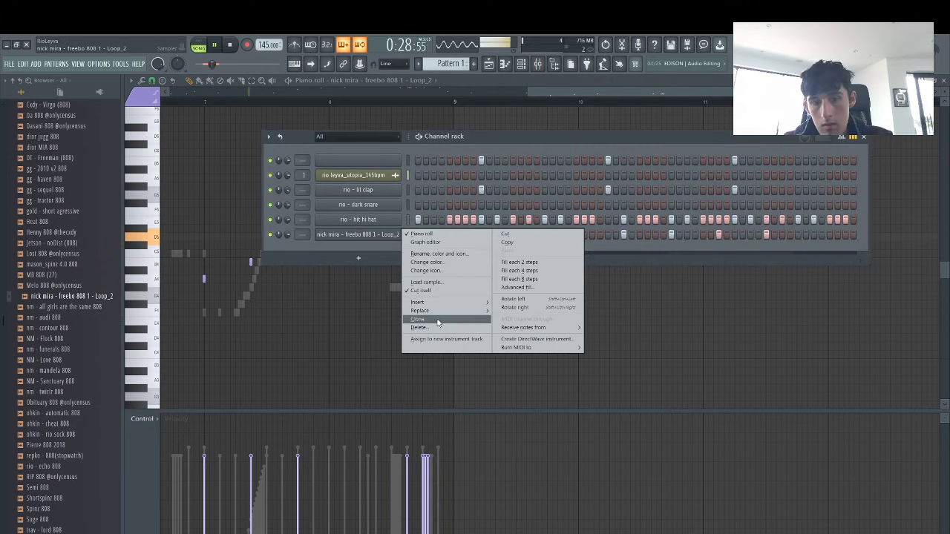
click(438, 319)
scroll(67, 297, down, 10)
scroll(67, 295, up, 7)
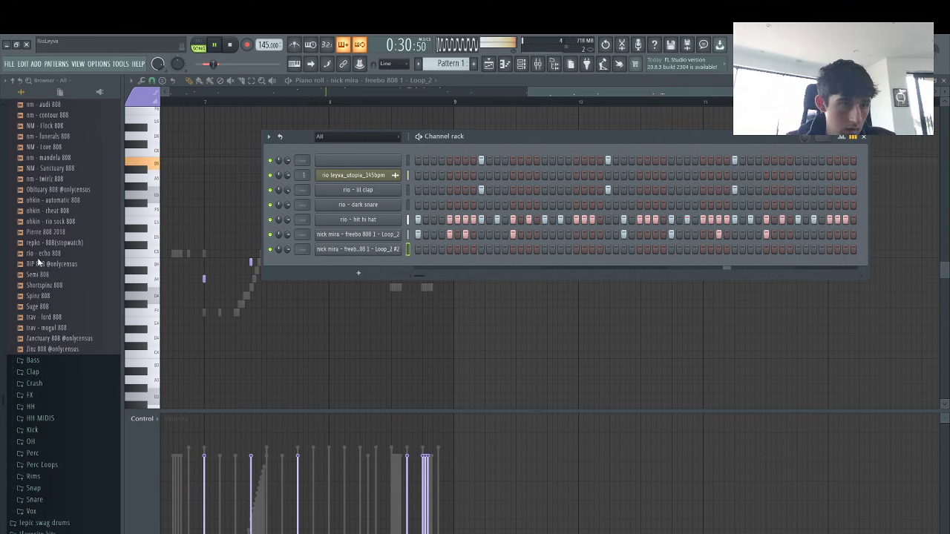
drag(409, 251, 409, 249)
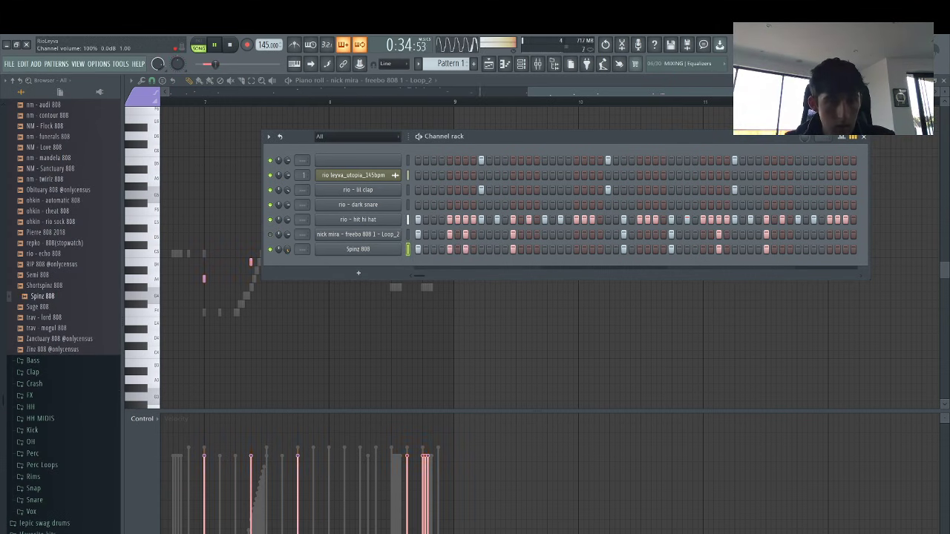
Boost the Spinz 808 sample, fade out its tail, and lower the channel volume to about 88%
click(356, 250)
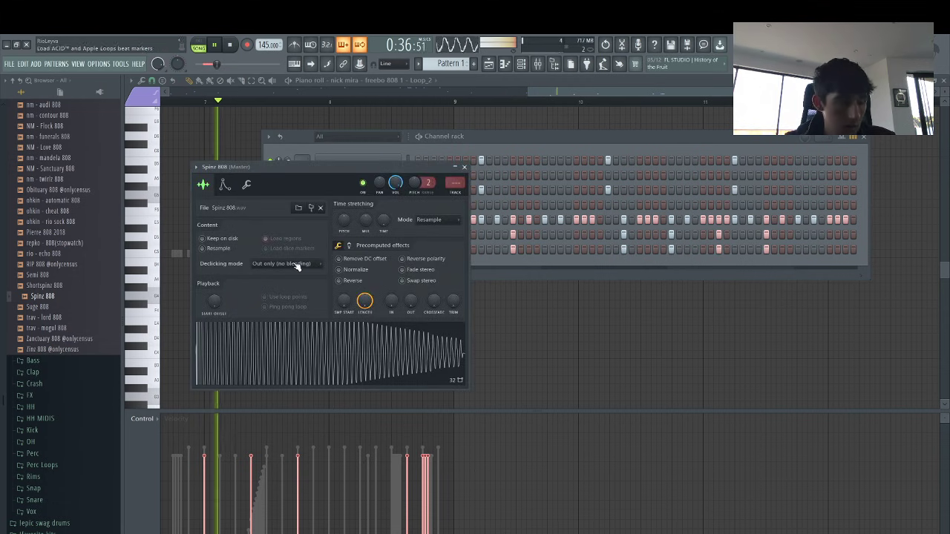
click(348, 246)
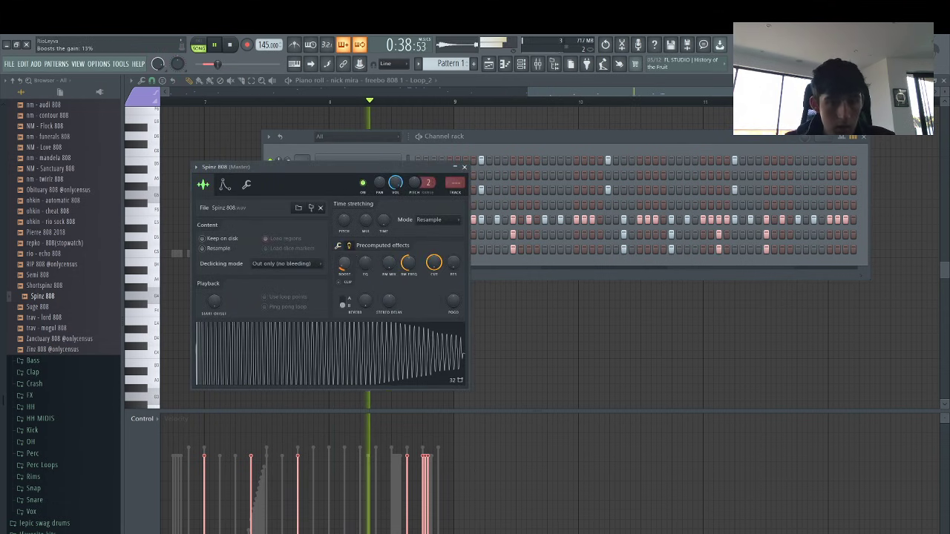
click(339, 246)
drag(410, 300, 410, 269)
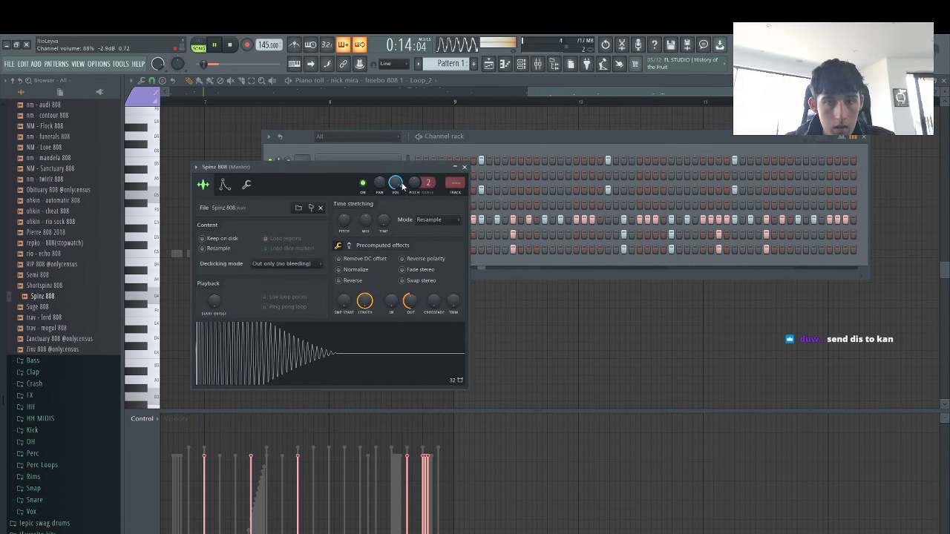
click(506, 275)
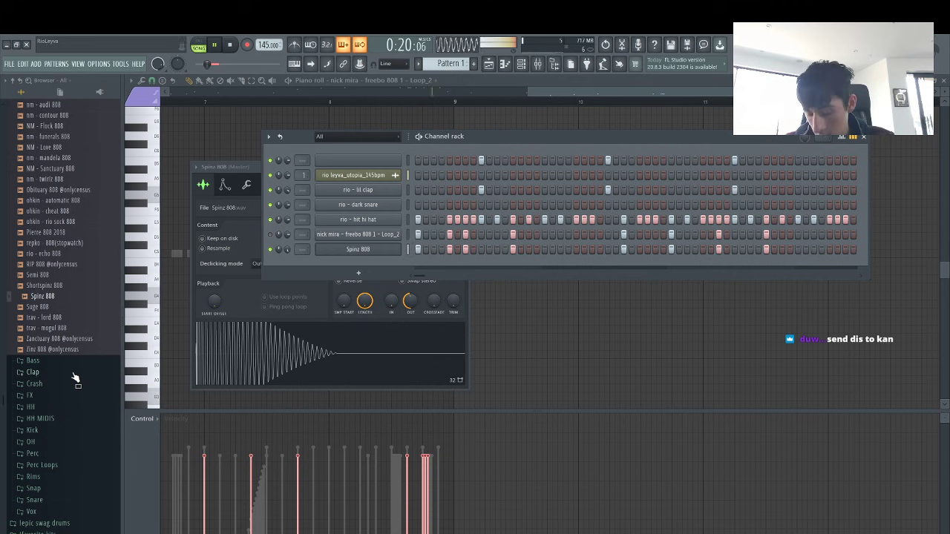
key(space)
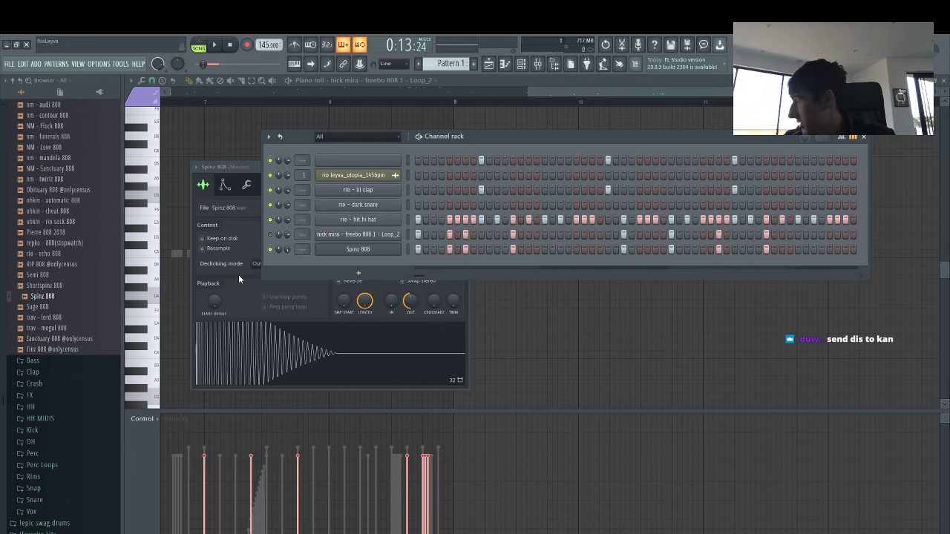
click(55, 443)
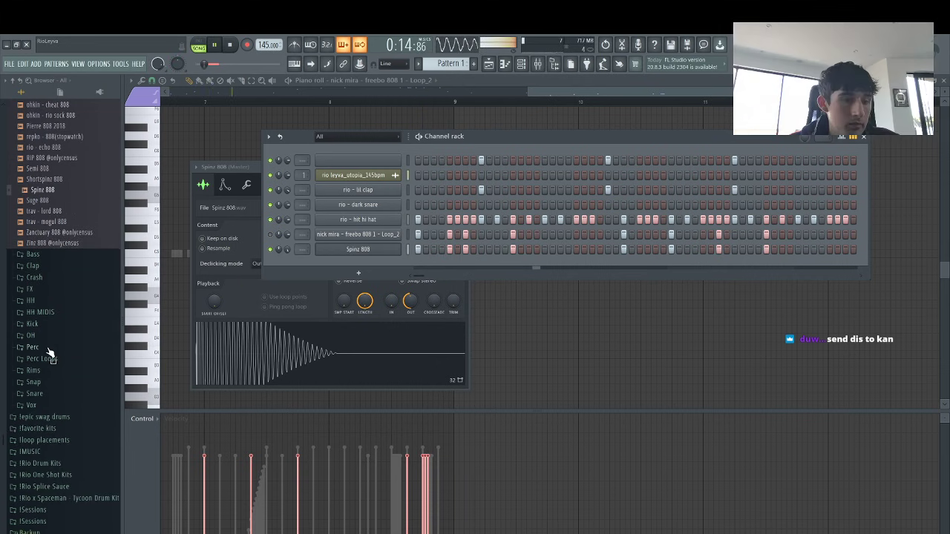
scroll(34, 347, up, 3)
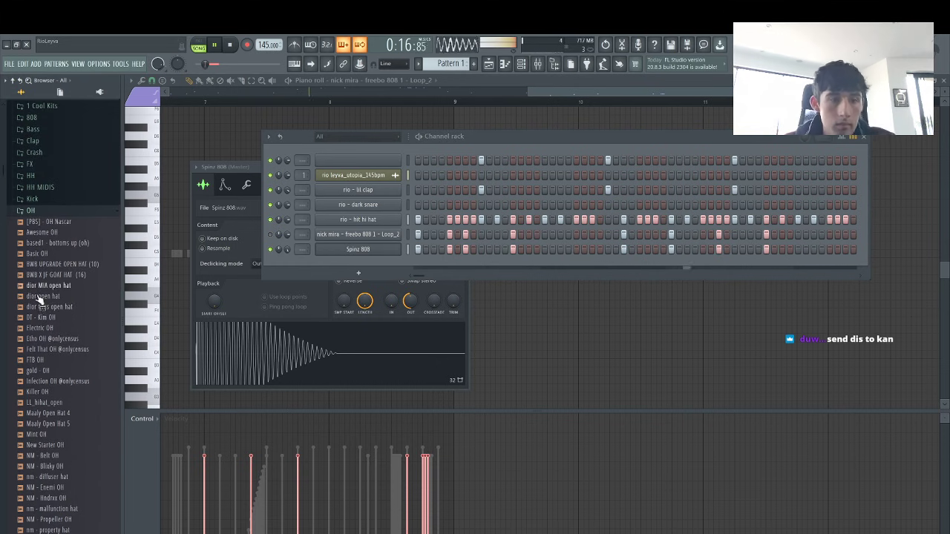
scroll(45, 299, up, 3)
click(43, 204)
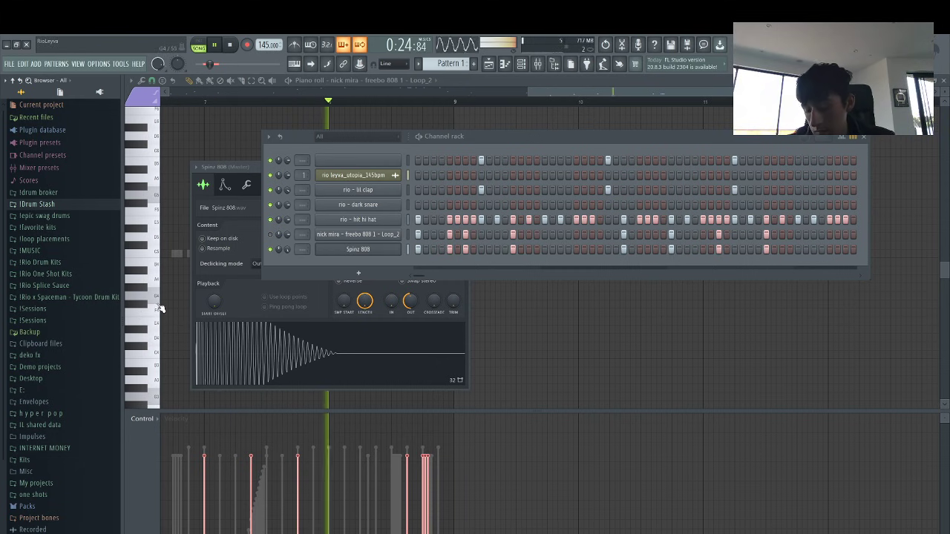
Clone the rio - hit hi hat channel and load the Rio - Flare ! Hi Hat Drawing from the Construction Kit's Drawings folder into the clone
right_click(341, 221)
click(447, 234)
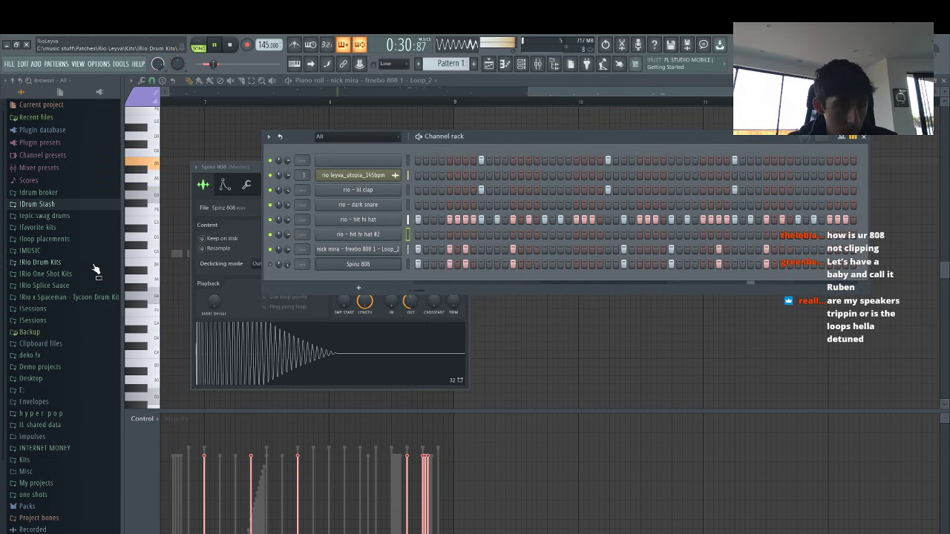
click(43, 262)
click(63, 273)
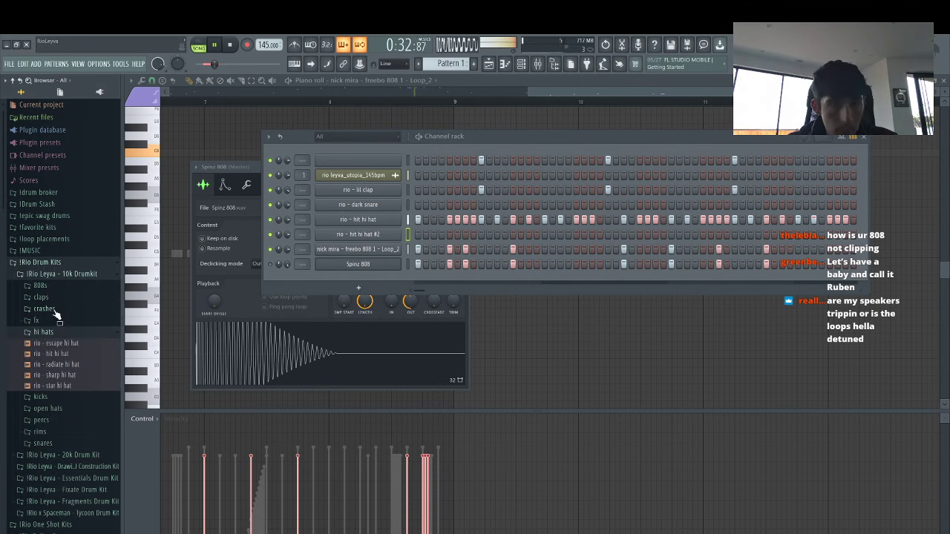
click(46, 274)
click(59, 297)
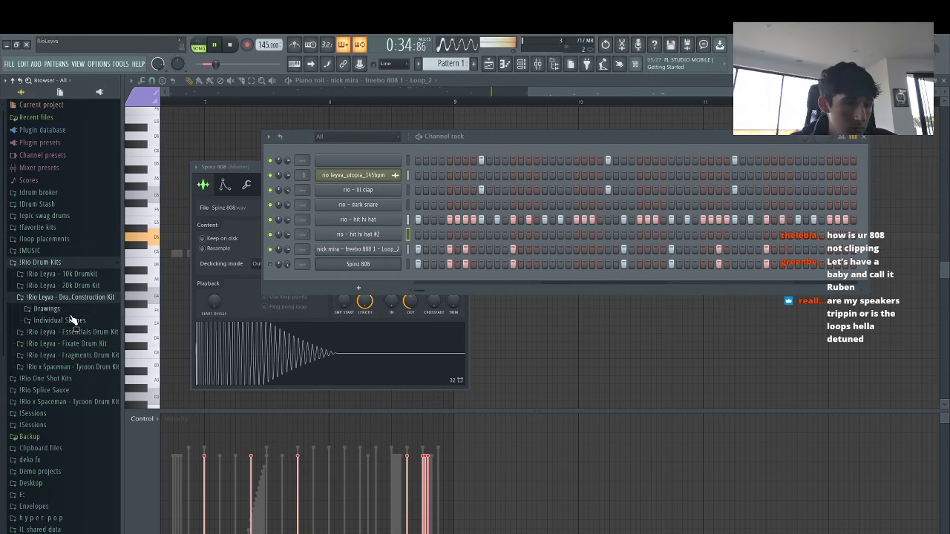
click(46, 309)
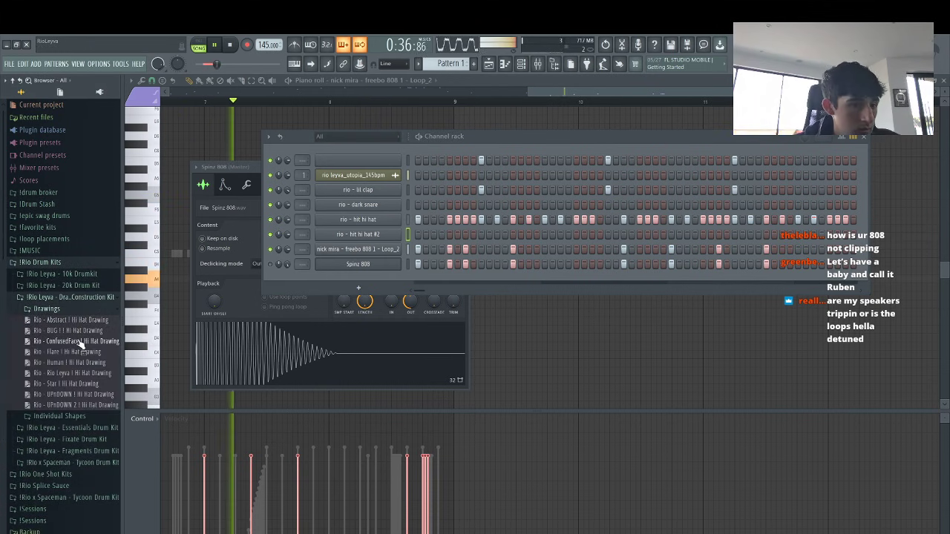
mouse_move(71, 351)
mouse_down()
mouse_move(338, 250)
mouse_move(288, 232)
mouse_up()
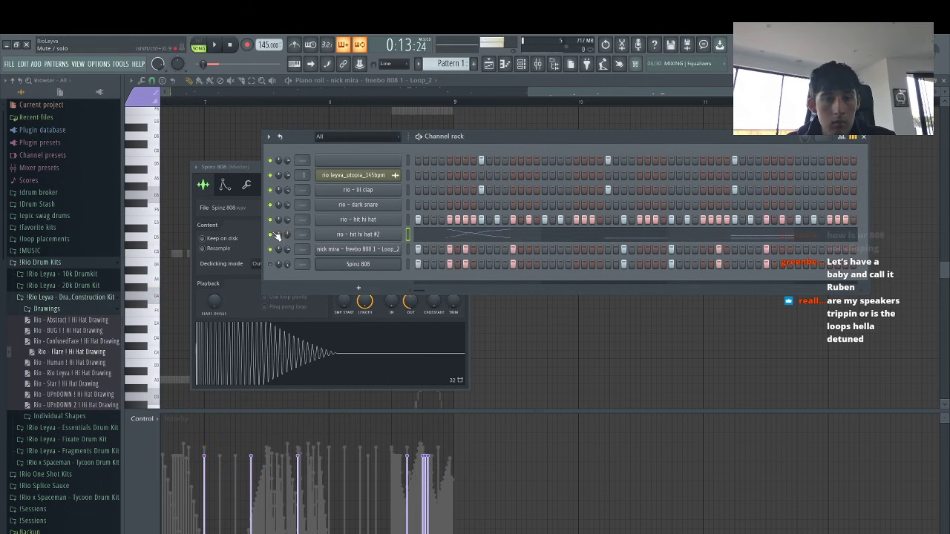
Delete the stacked flat note rolls in the second half of bars 3 and 7 in the rio - hit hi hat #2 piano roll
click(438, 234)
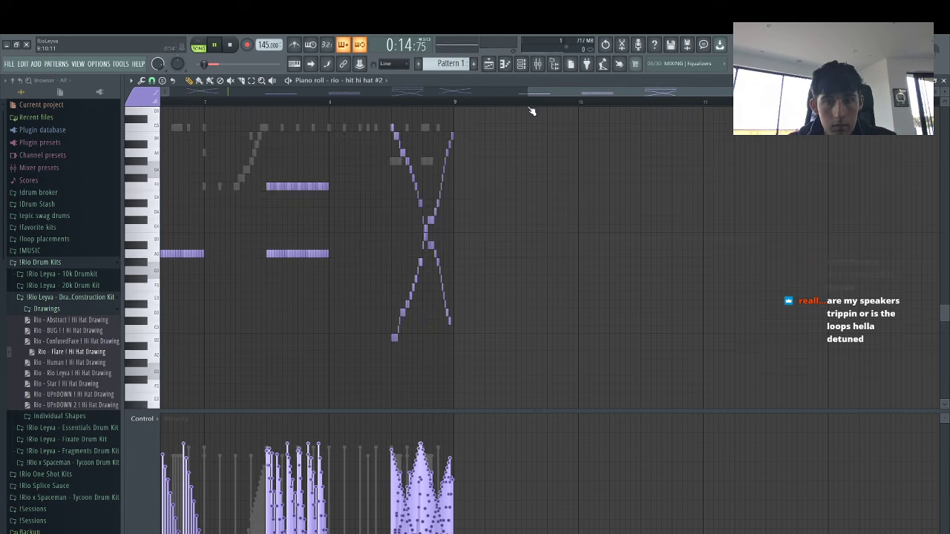
drag(526, 93, 161, 93)
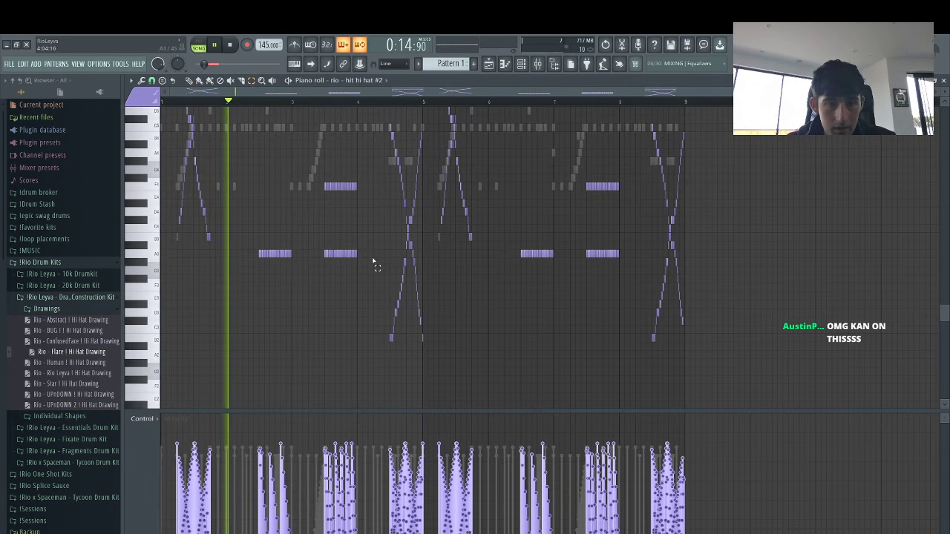
drag(371, 258, 311, 141)
key(Delete)
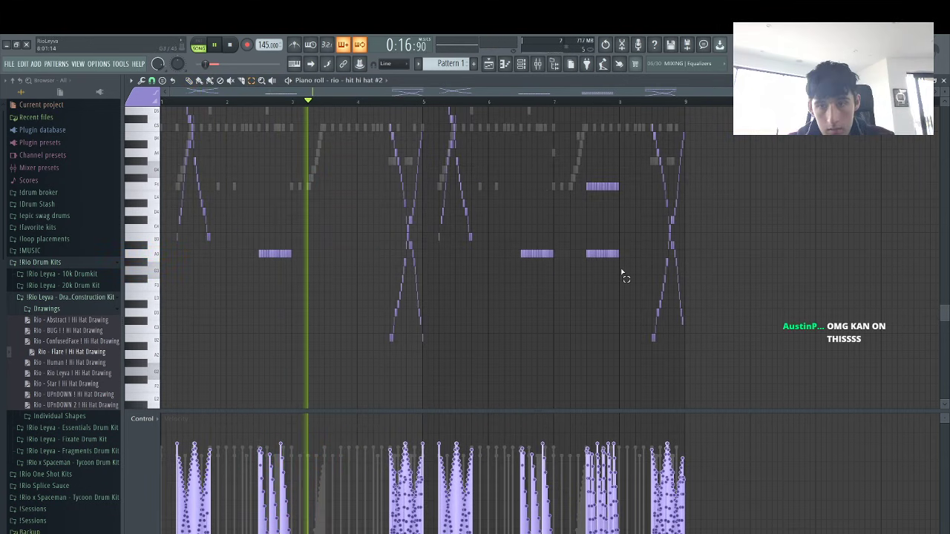
drag(626, 273, 578, 166)
key(Delete)
scroll(534, 265, up, 3)
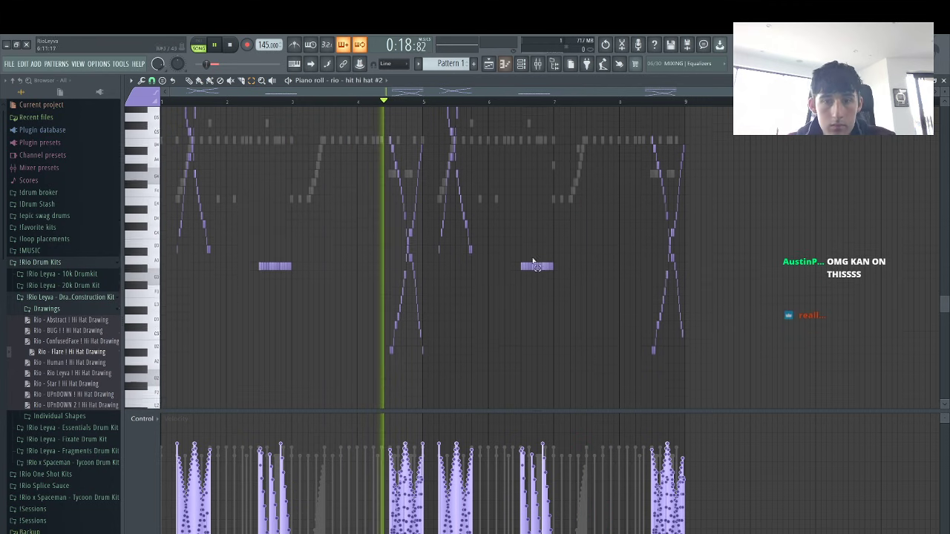
Audition the cloned hi-hat rolls alongside only the lil clap, dark snare, hit hi hat and nick mira 808 channels
click(505, 64)
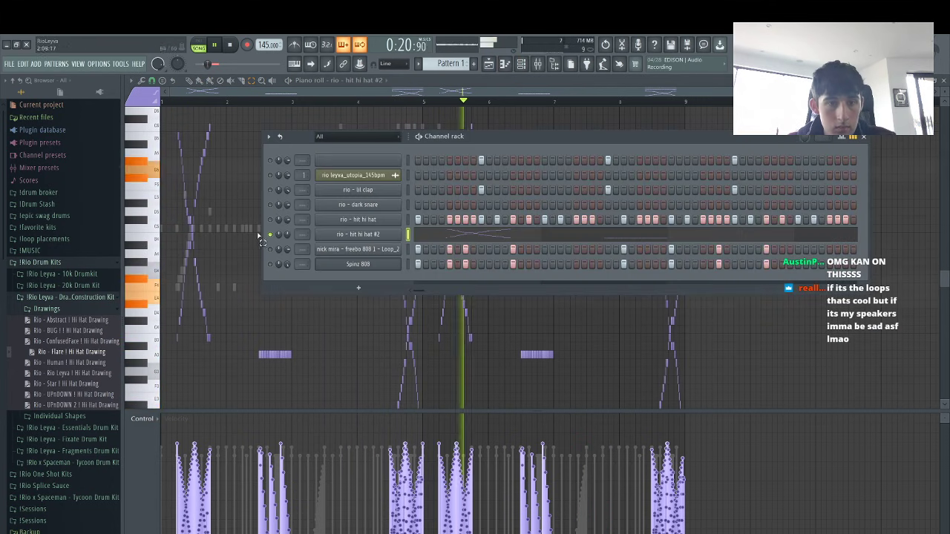
key(space)
click(270, 190)
click(270, 204)
key(space)
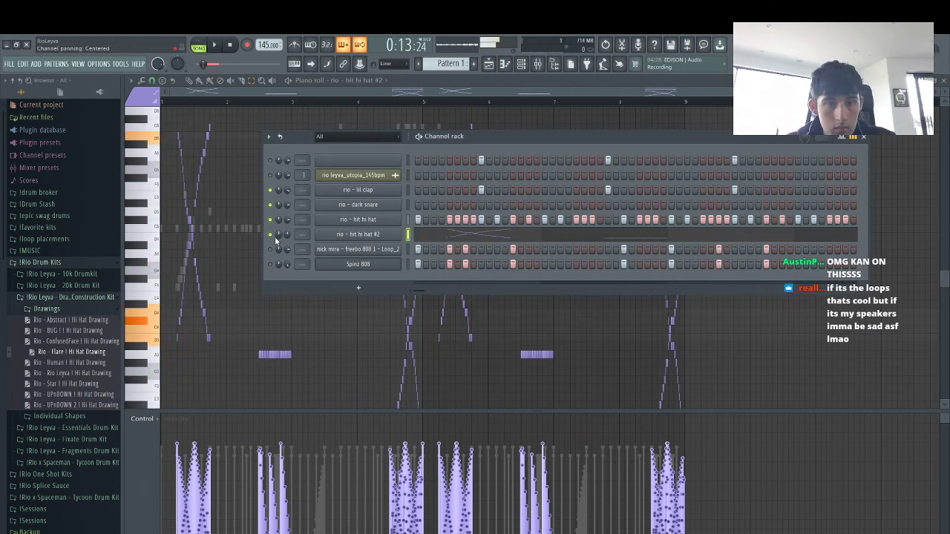
key(space)
key(space)
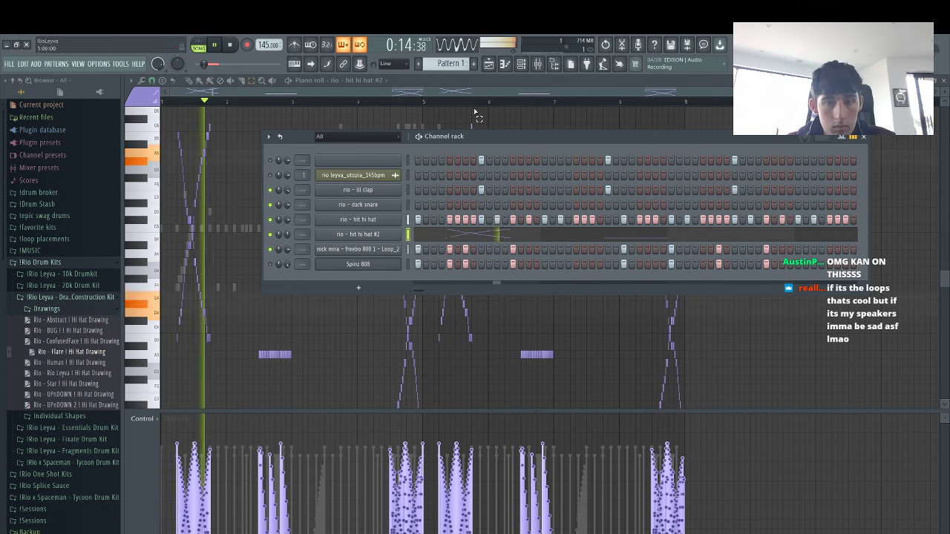
Load a Hi Hat effects preset onto mixer track 12 for the cloned hi-hat and lower that track's fader
key(F9)
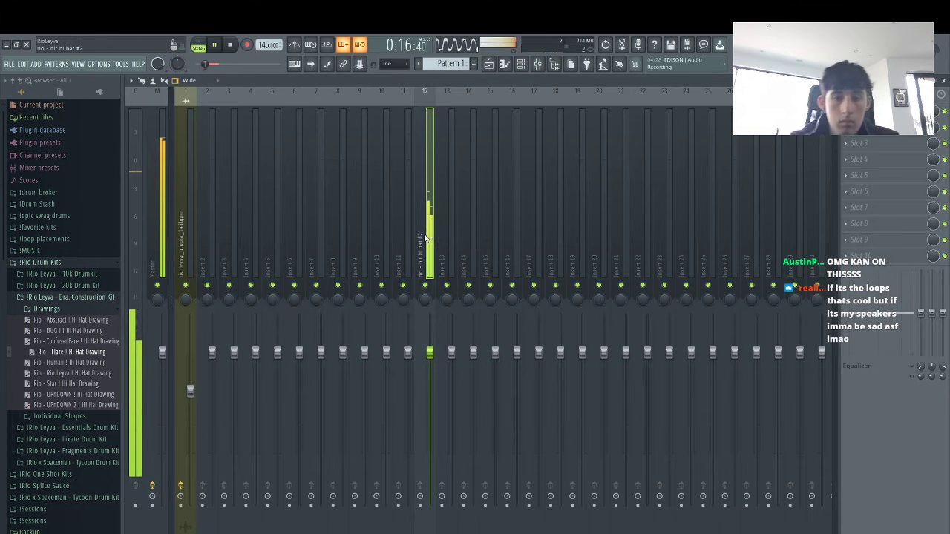
right_click(425, 233)
mouse_move(510, 138)
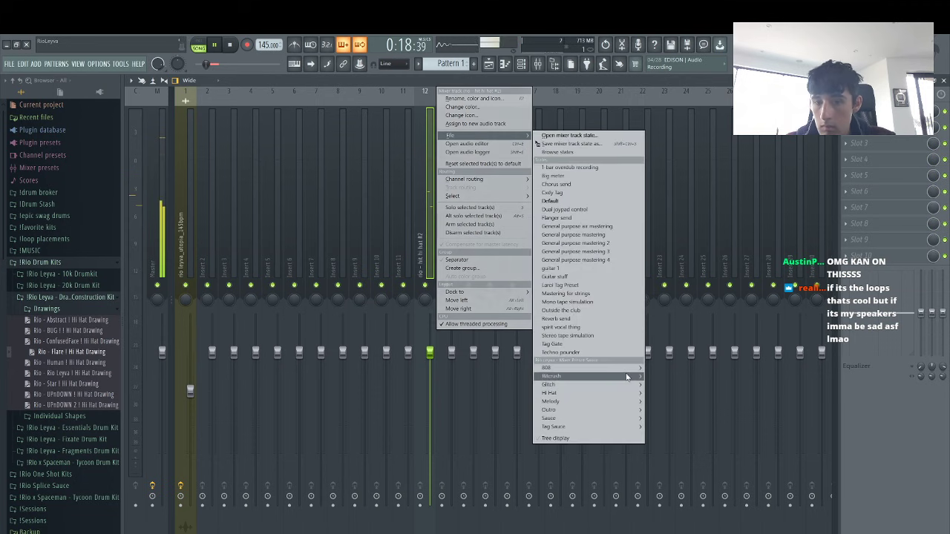
mouse_move(629, 393)
click(679, 469)
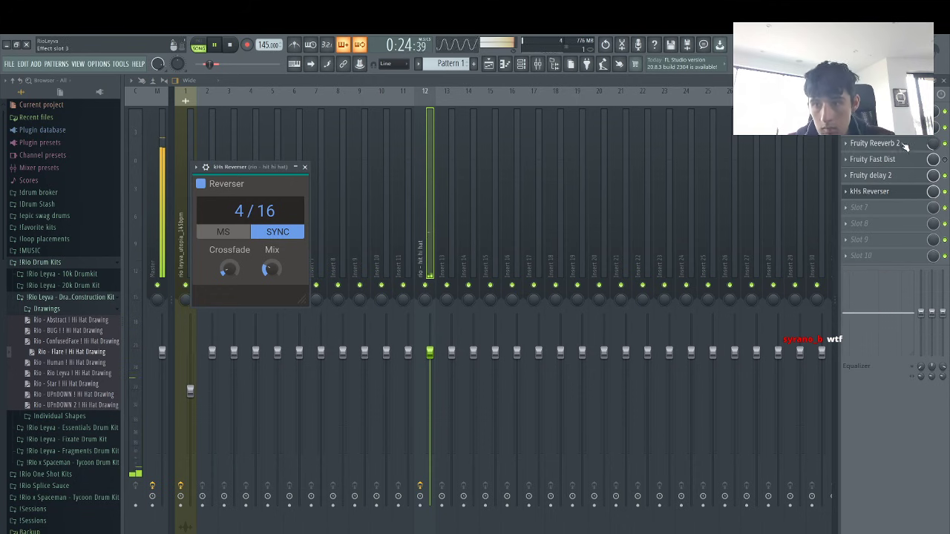
click(898, 176)
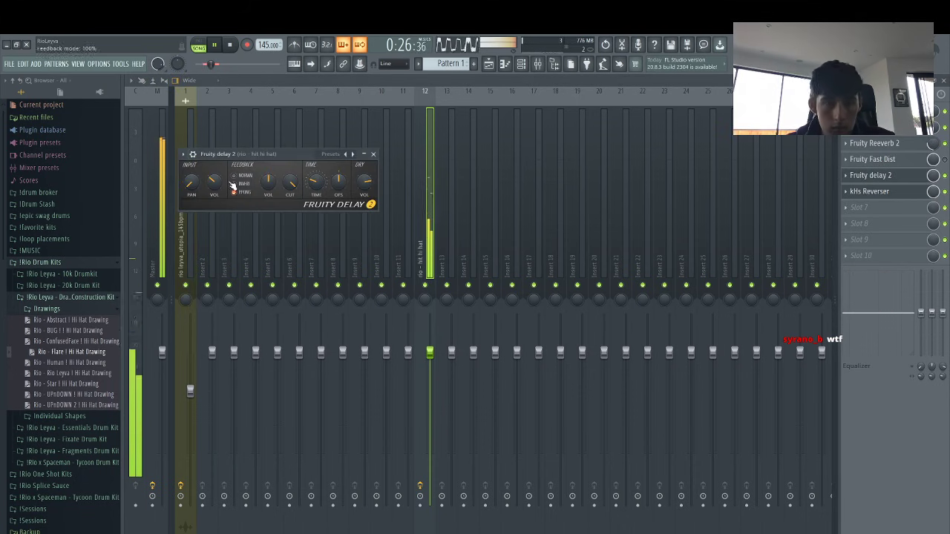
drag(431, 355, 430, 383)
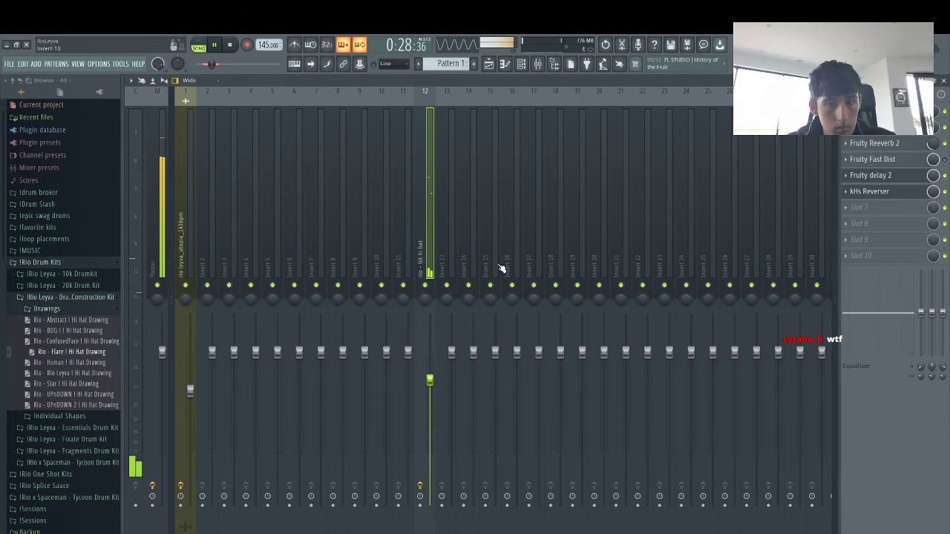
Delete the flat note rolls in the second half of bars 2 and 6 from the rio - hit hi hat #2 channel
click(523, 65)
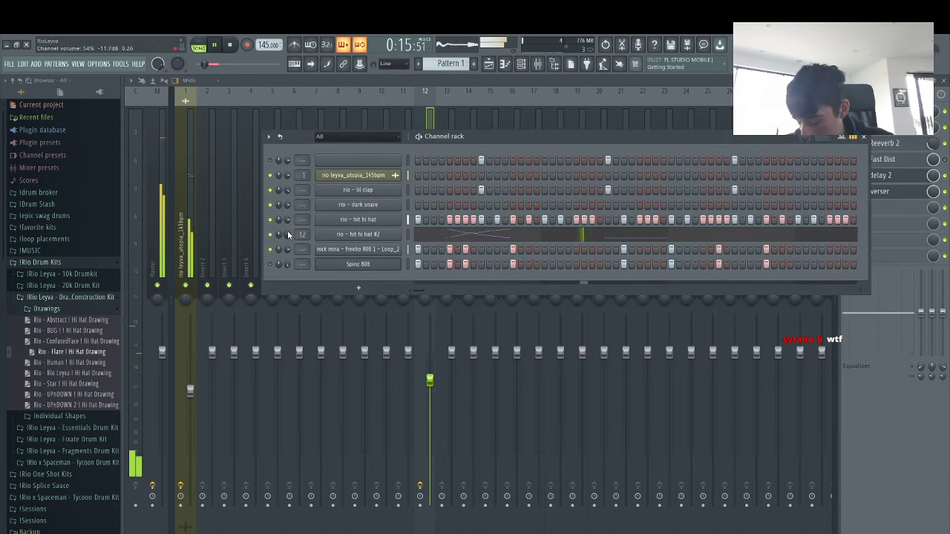
click(460, 242)
scroll(445, 242, down, 5)
scroll(348, 316, down, 1)
drag(301, 350, 236, 293)
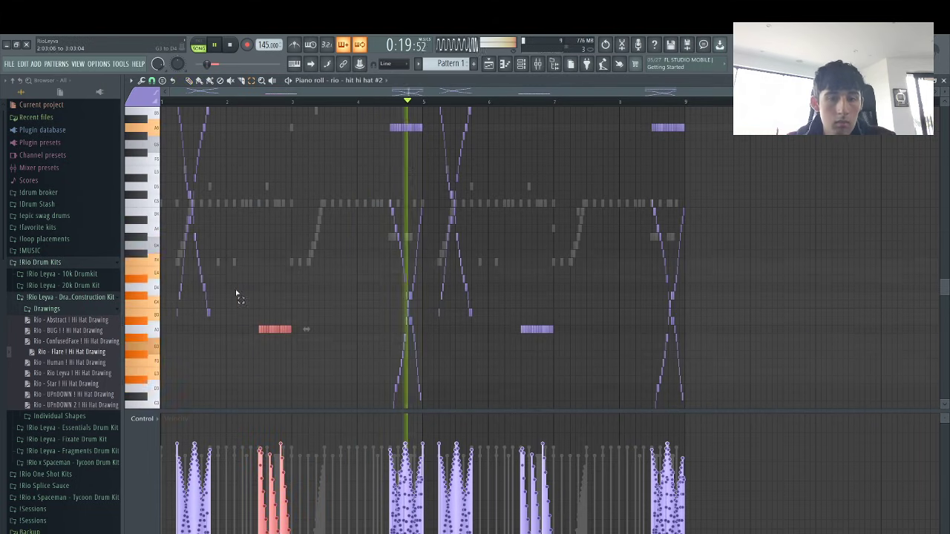
key(Delete)
click(536, 329)
key(Delete)
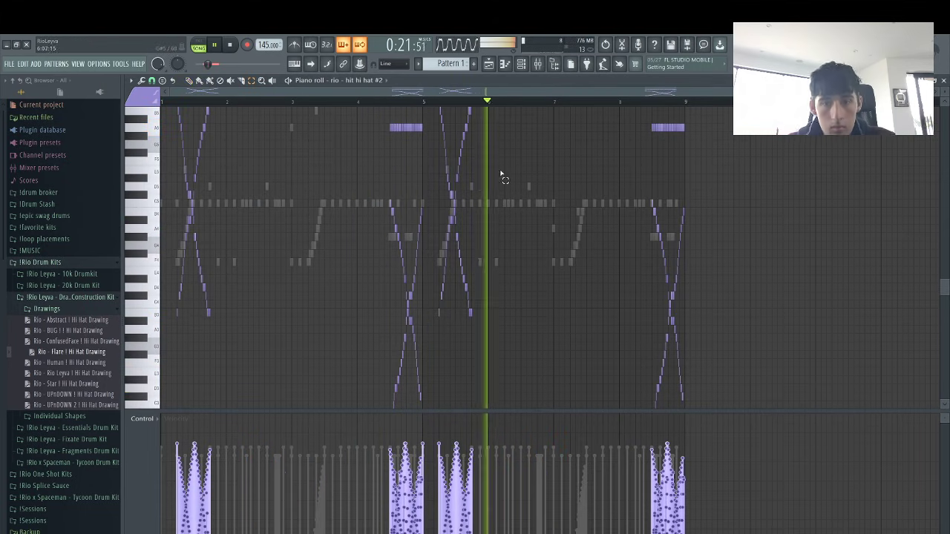
Add rio - westcoast crash from the 10k Drumkit as a new channel with a hit on the first step
key(F6)
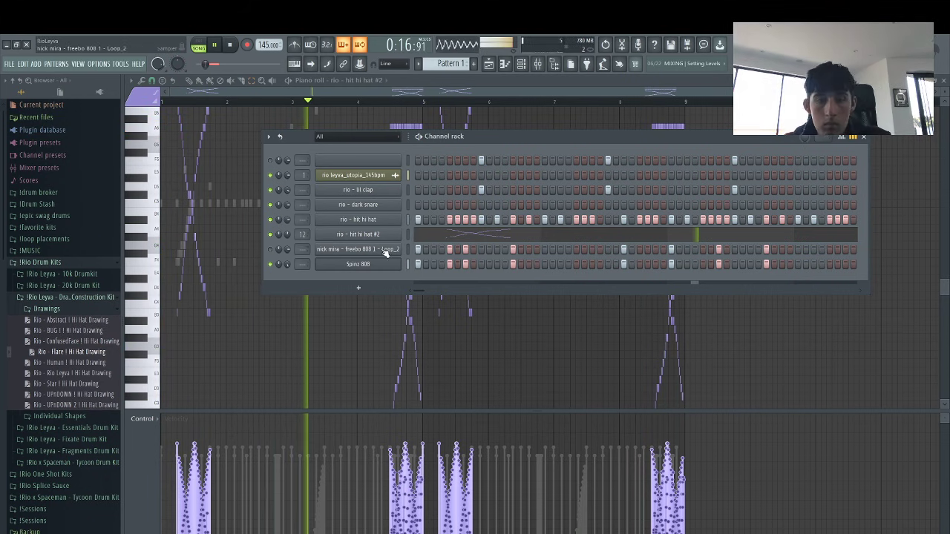
key(space)
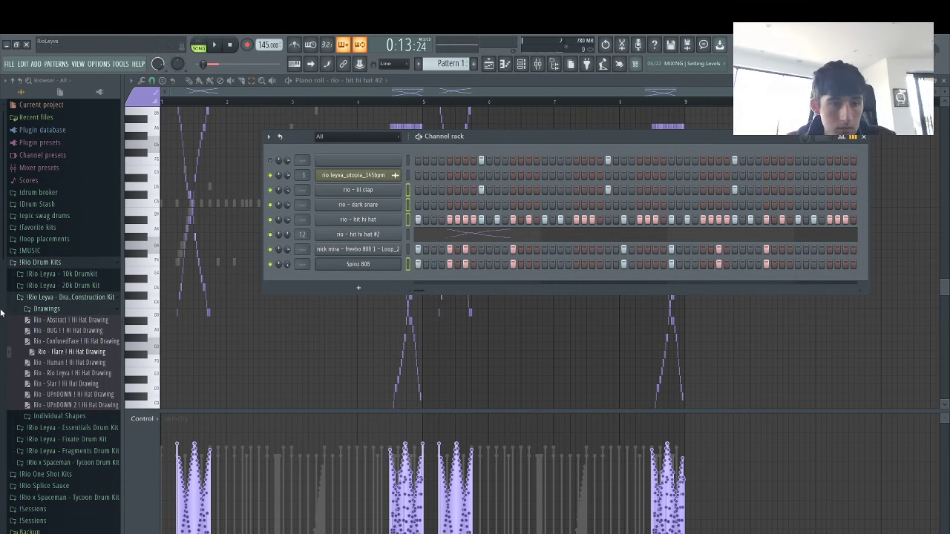
click(46, 274)
click(45, 309)
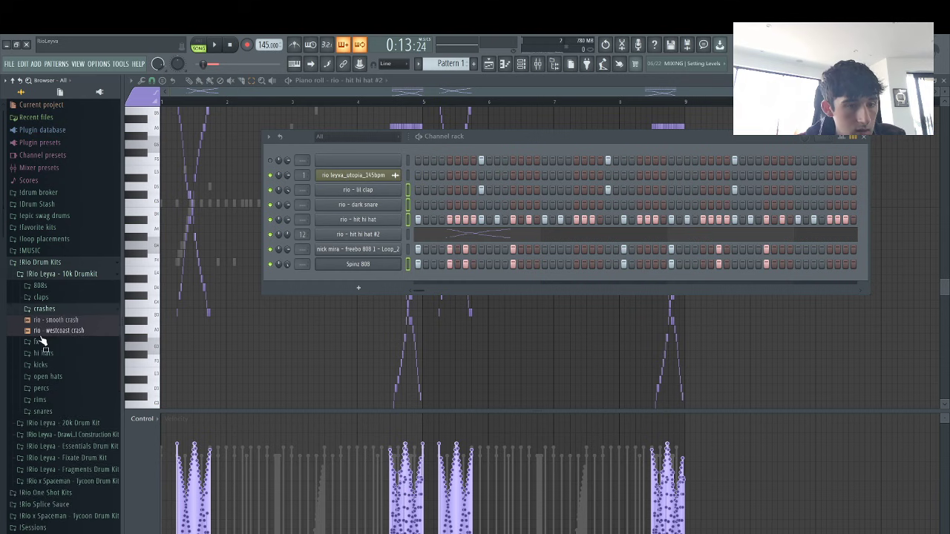
drag(407, 276, 409, 279)
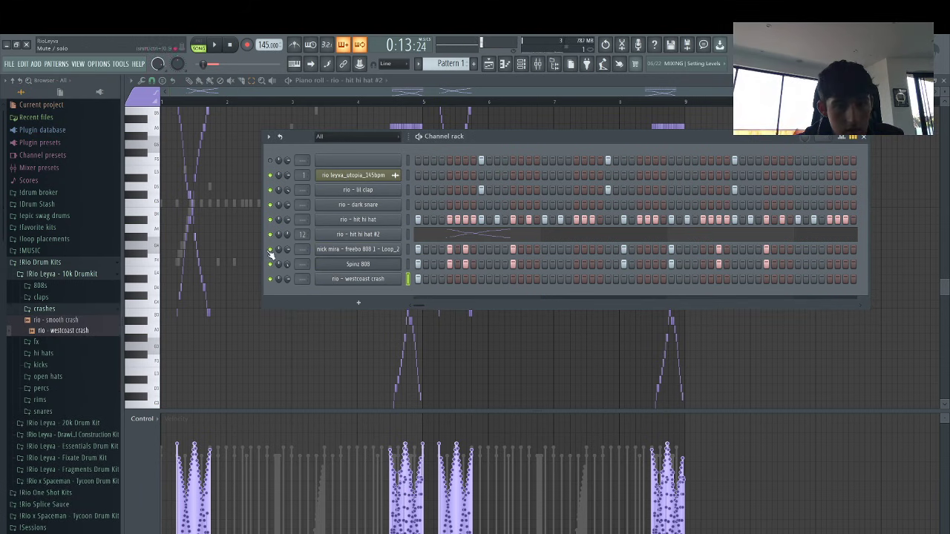
key(space)
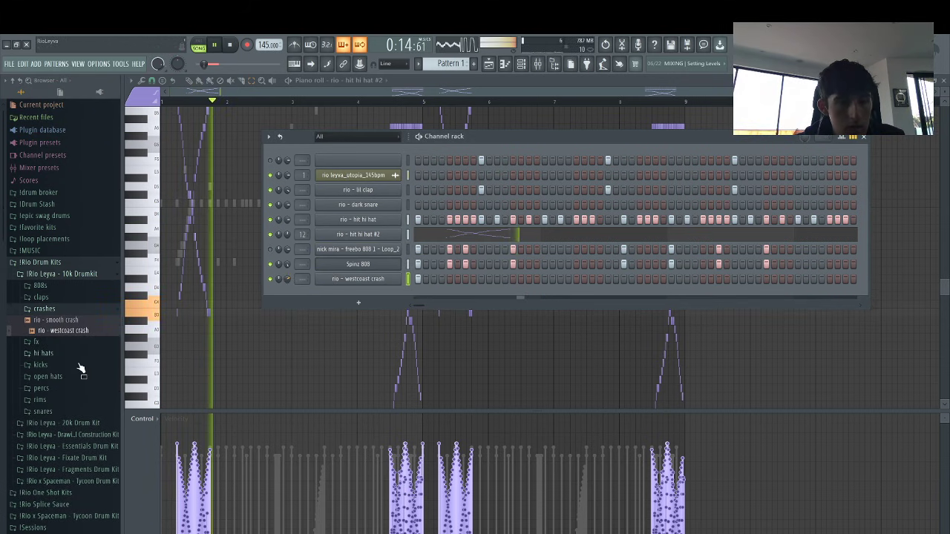
Add rio - stack open hat from the Fixate Drum Kit's open hats folder as a new channel
scroll(73, 408, down, 6)
click(60, 248)
key(space)
key(space)
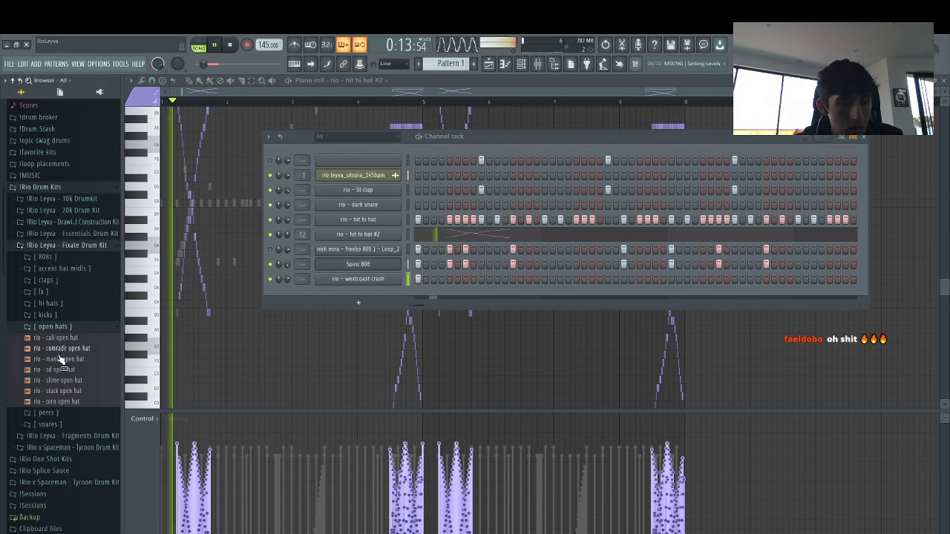
key(space)
drag(406, 287, 408, 291)
key(space)
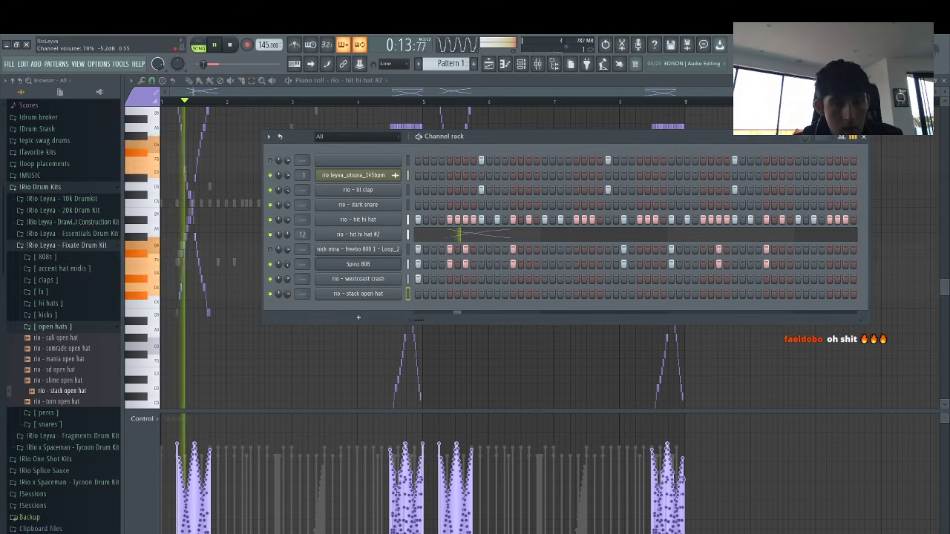
Place stack open hat hits on beats 2 and 4 of bar 2 and on beats 3 and 4 of bar 4
click(577, 294)
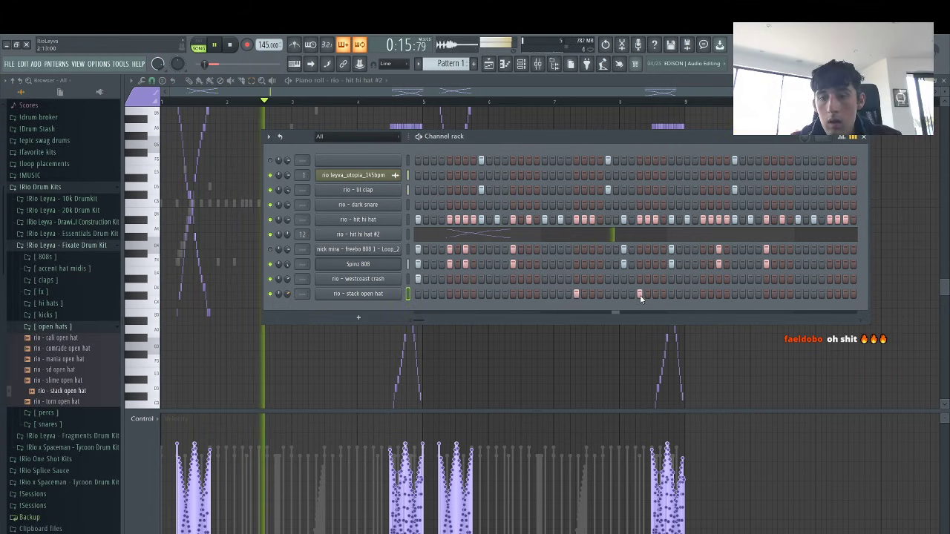
click(639, 294)
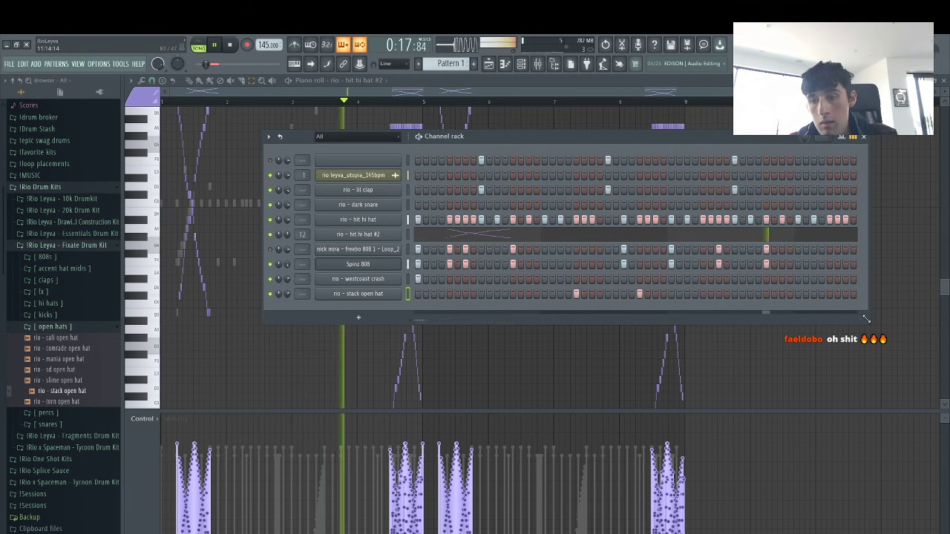
click(702, 294)
click(734, 294)
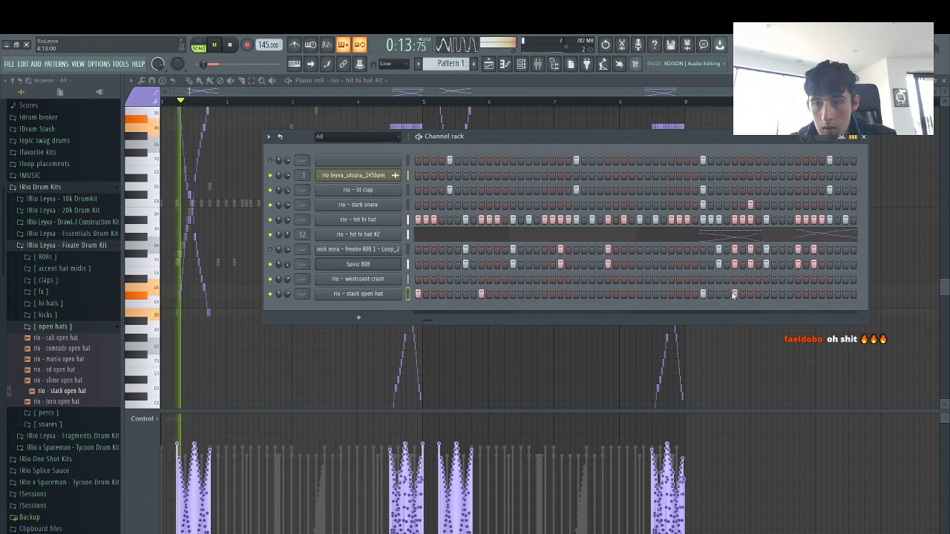
Duplicate the first four bars of rio - stack open hat notes into bars 5 to 8
right_click(366, 295)
click(426, 294)
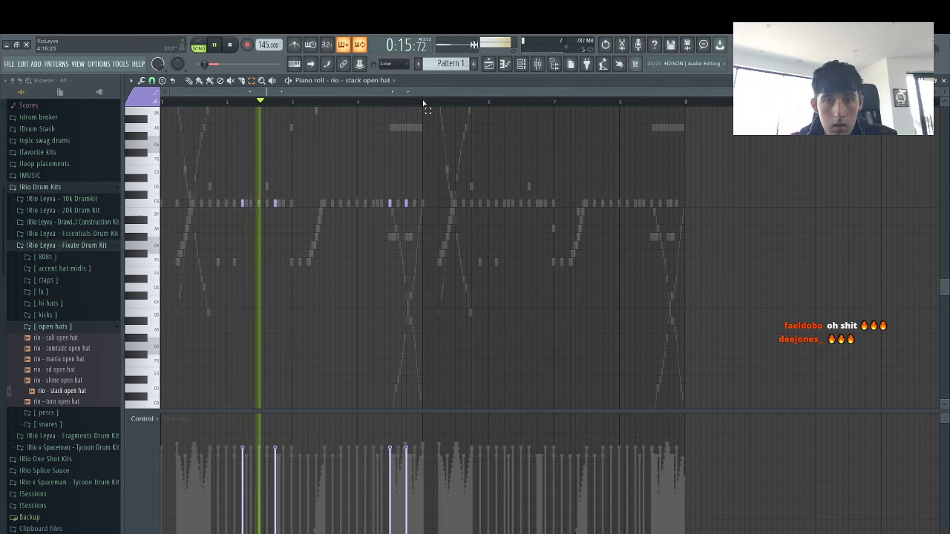
drag(424, 102, 161, 102)
key(ctrl+b)
Route the unassigned drum and 808 channels to mixer tracks 2 to 8, starting with rio - lil clap on track 2
click(522, 68)
click(521, 64)
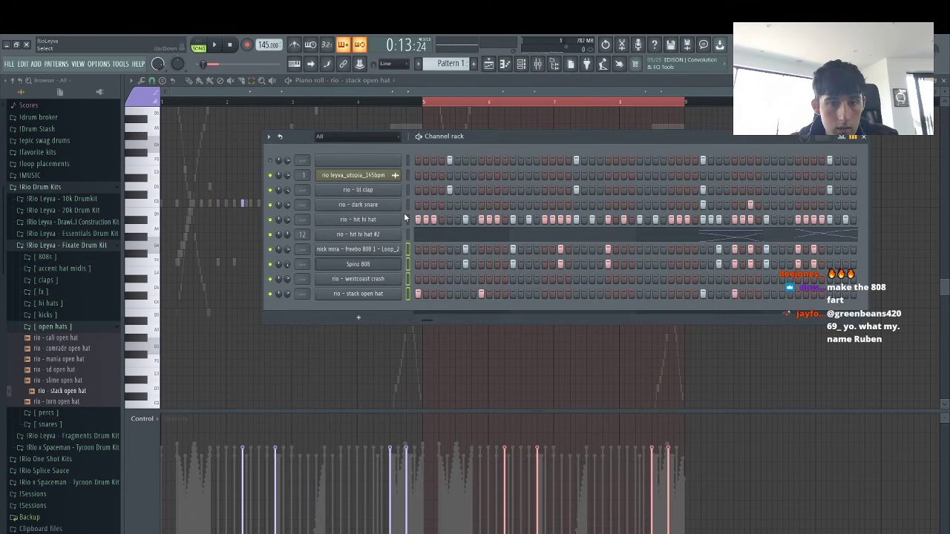
click(537, 65)
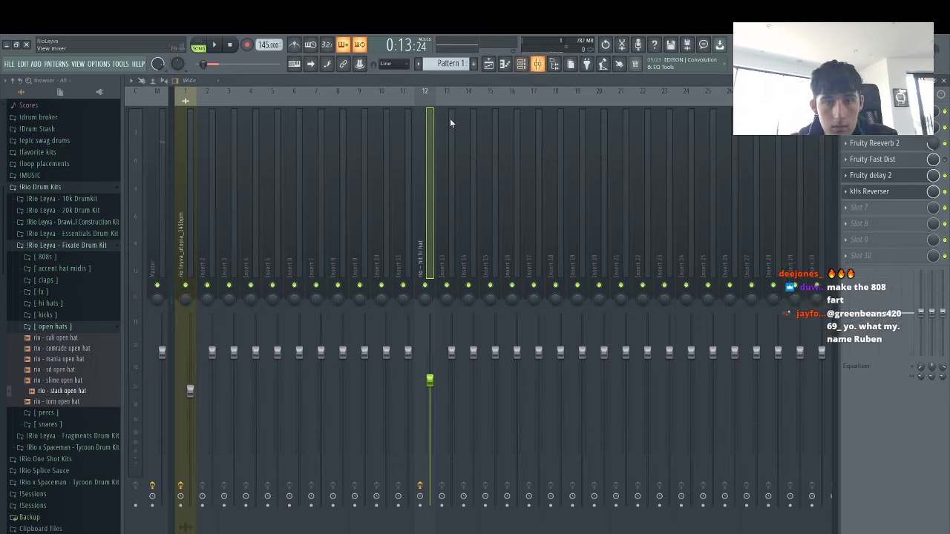
click(211, 216)
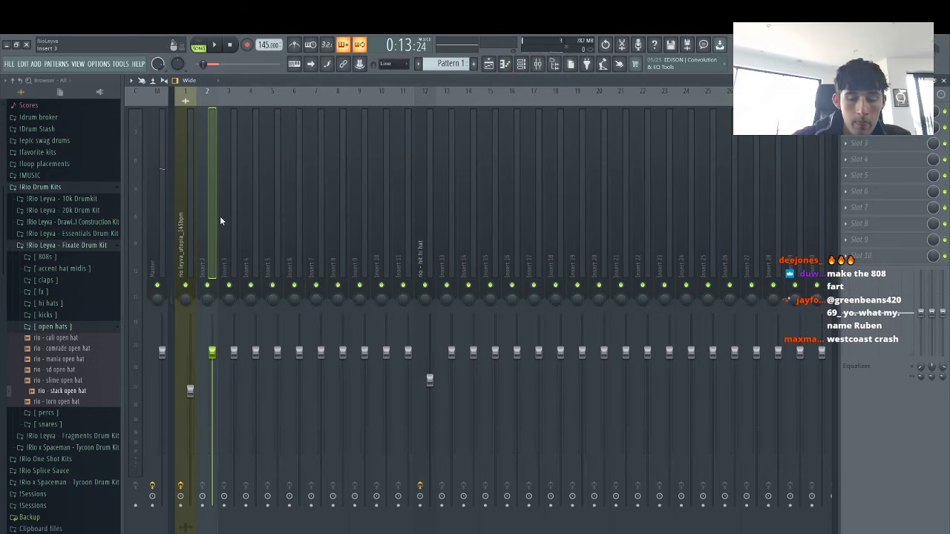
click(191, 276)
key(space)
click(521, 64)
key(space)
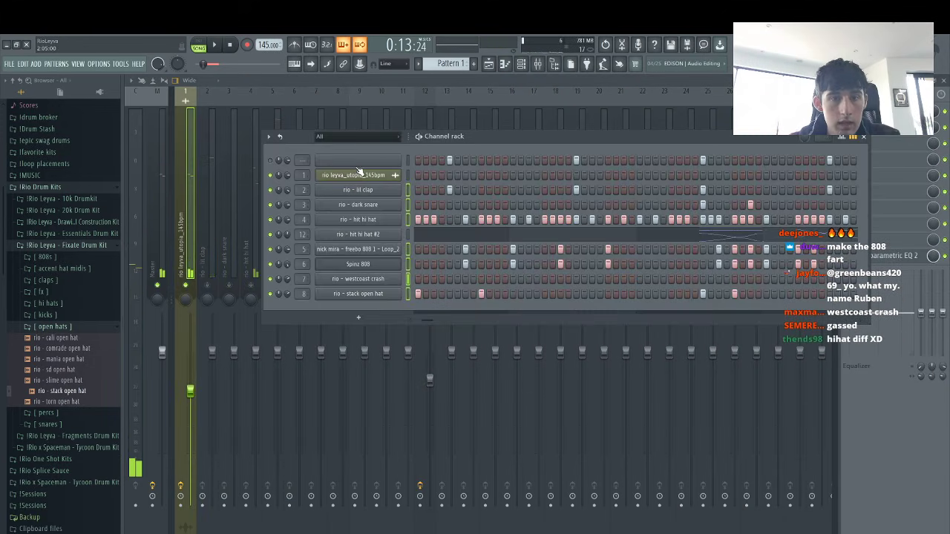
Check the rio leyva_utopia_145bpm channel's pitch shift and the mixer levels while playing the beat
click(362, 161)
click(446, 142)
click(372, 176)
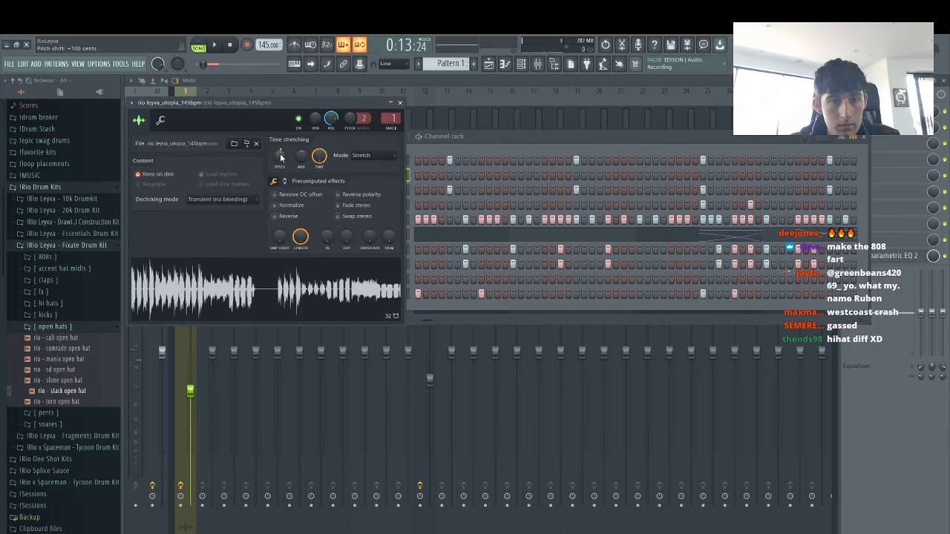
key(space)
click(526, 140)
key(space)
click(450, 118)
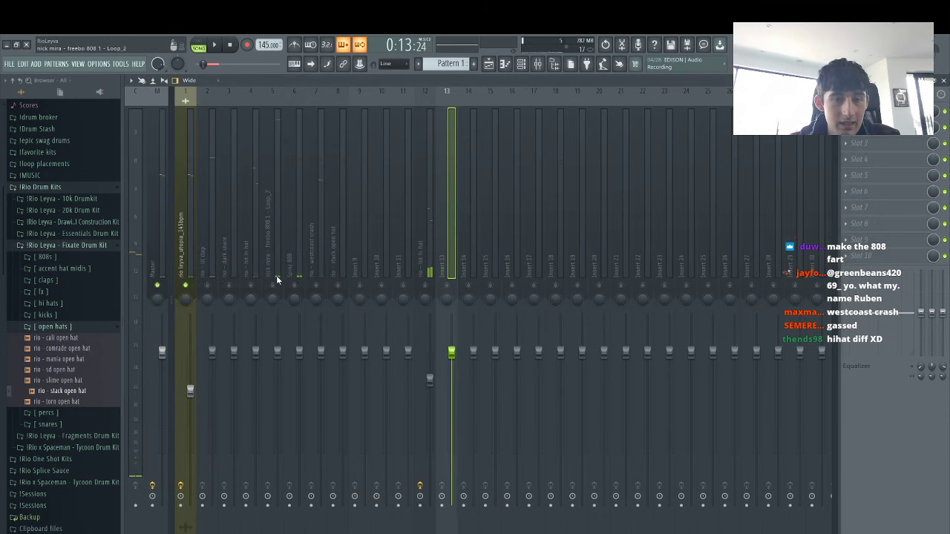
click(277, 281)
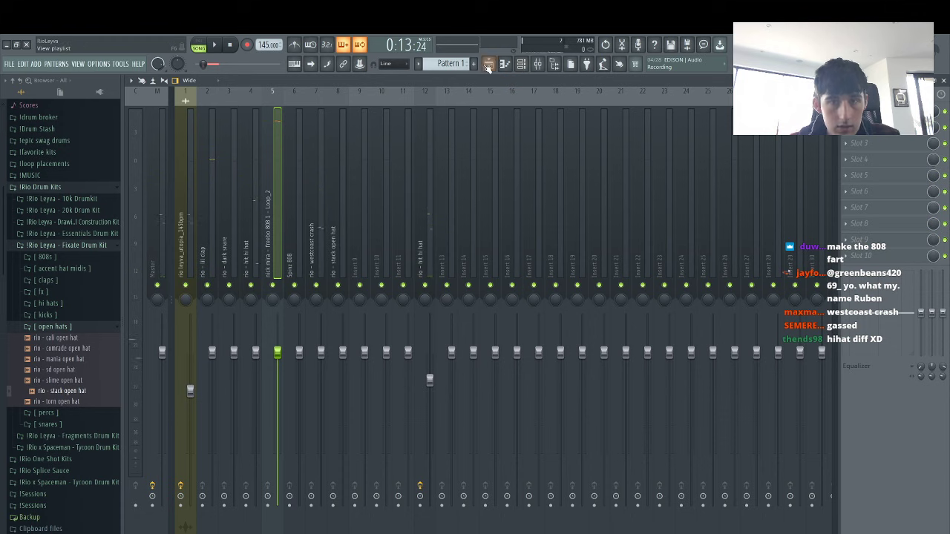
Split Pattern 1 by channel into separate patterns for each drum and 808 sound
click(520, 65)
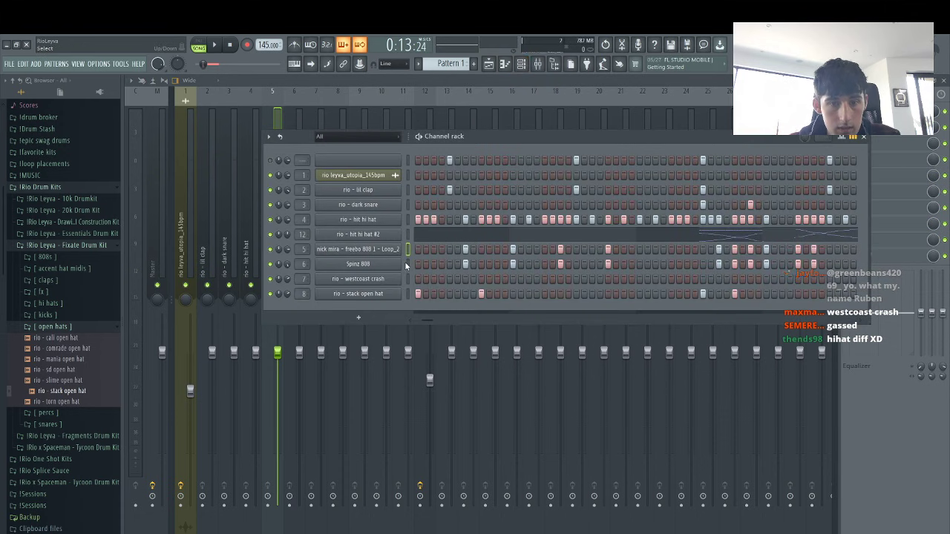
click(272, 139)
click(274, 246)
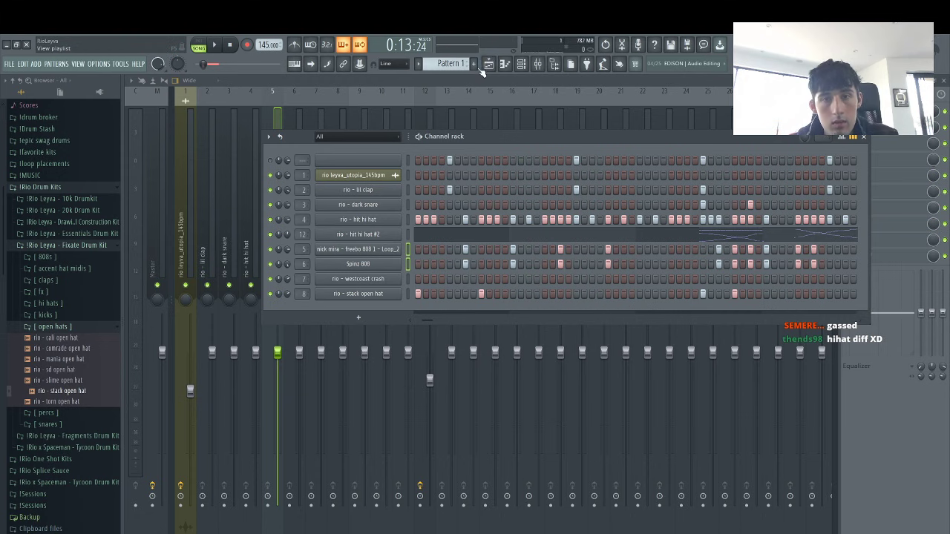
click(484, 68)
click(418, 65)
click(489, 208)
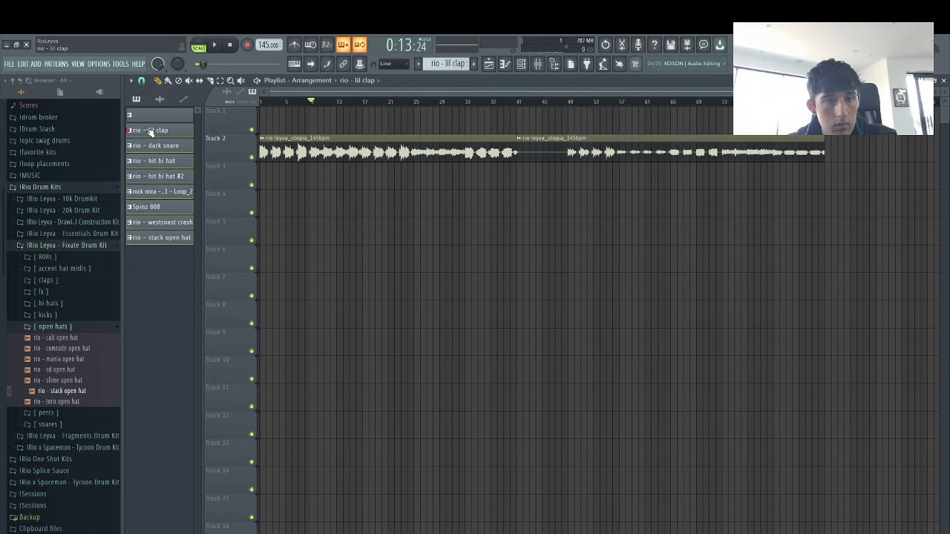
Place the split patterns on playlist tracks 3 to 10 from bar 1 and repeat them to make six consecutive copies
drag(151, 130, 258, 177)
key(ctrl+b)
key(ctrl+b)
key(ctrl+b)
key(ctrl+b)
key(ctrl+b)
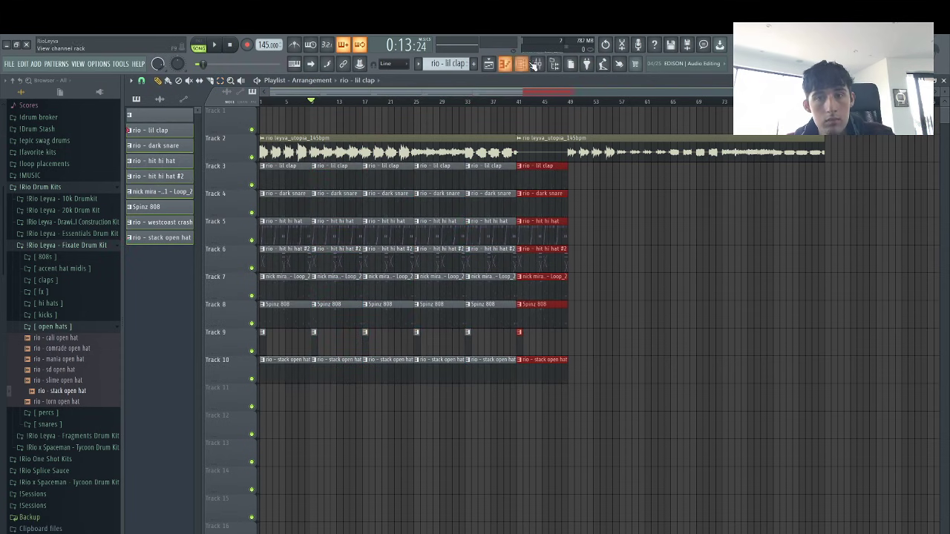
Automate the Fruity parametric EQ 2 mix level on the melody's mixer track, staying at minimum for the first eight bars and jumping to full at bar 9
click(534, 64)
click(185, 218)
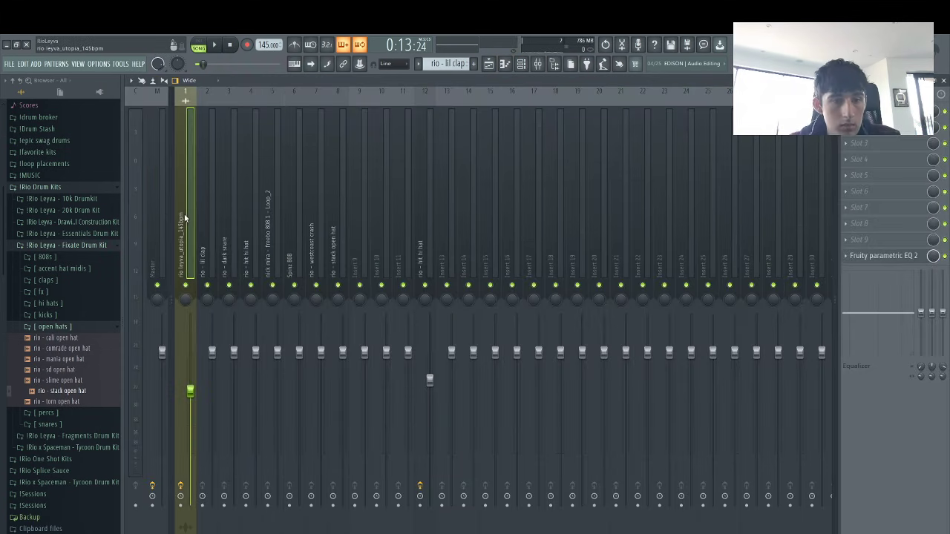
right_click(931, 259)
click(912, 324)
click(488, 65)
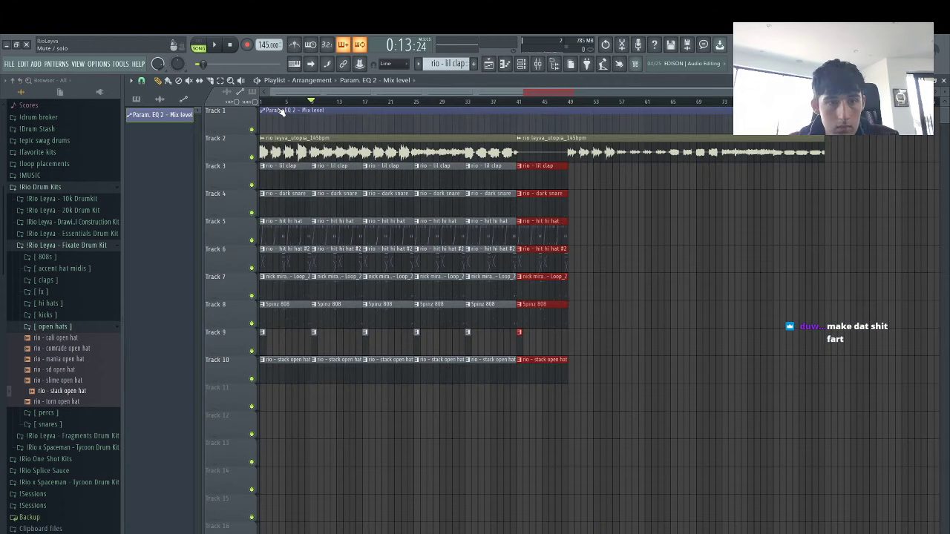
drag(262, 115, 260, 137)
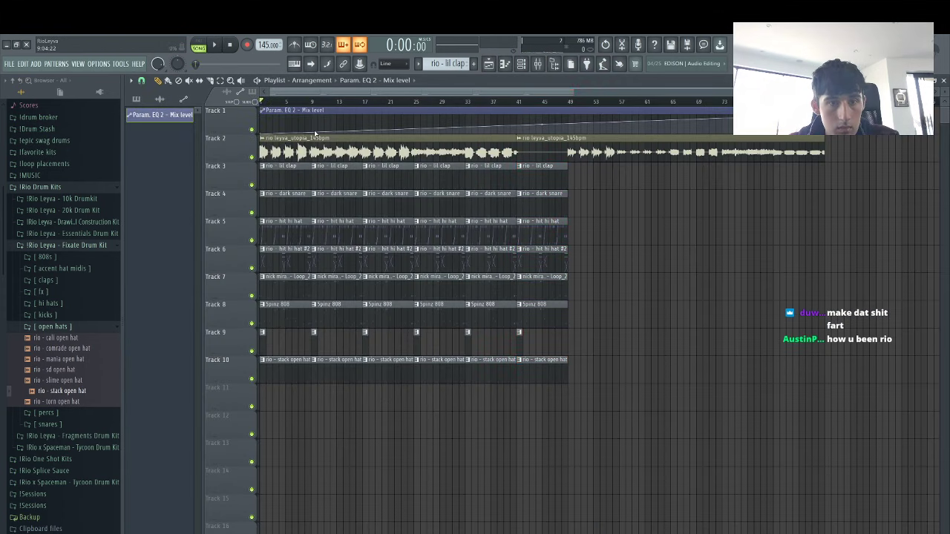
drag(303, 109, 305, 106)
Clear the drum and 808 clips from the first eight bars, leaving only a rio - hit hi hat #2 clip at bar 1
right_click(270, 180)
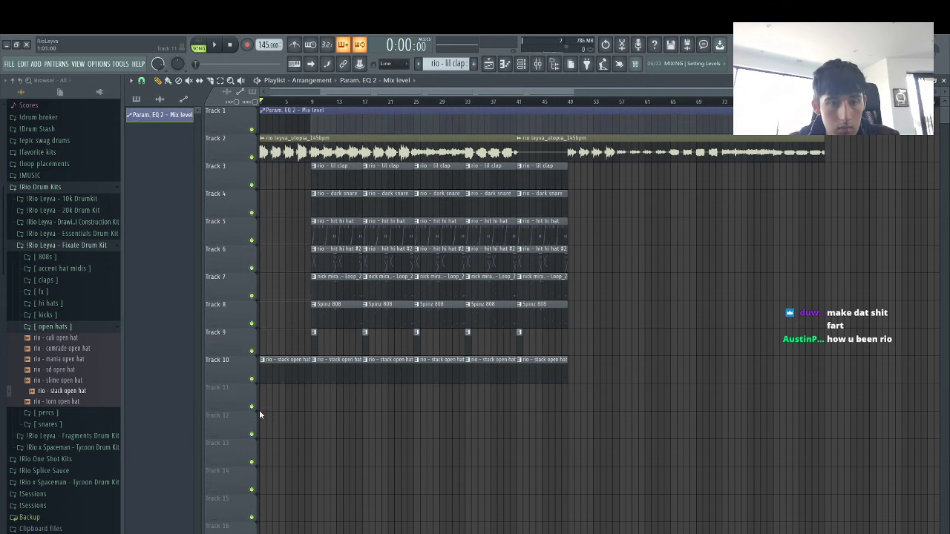
key(space)
right_click(286, 371)
drag(331, 260, 154, 256)
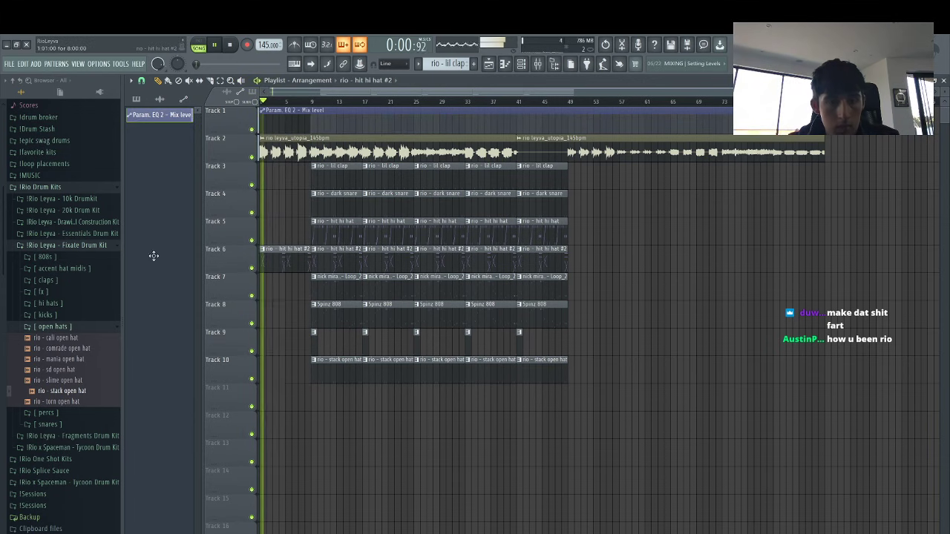
Raise the fader of mixer track 12, rio - hit hi hat, to the default level of the neighbouring tracks
click(532, 69)
drag(432, 380, 434, 320)
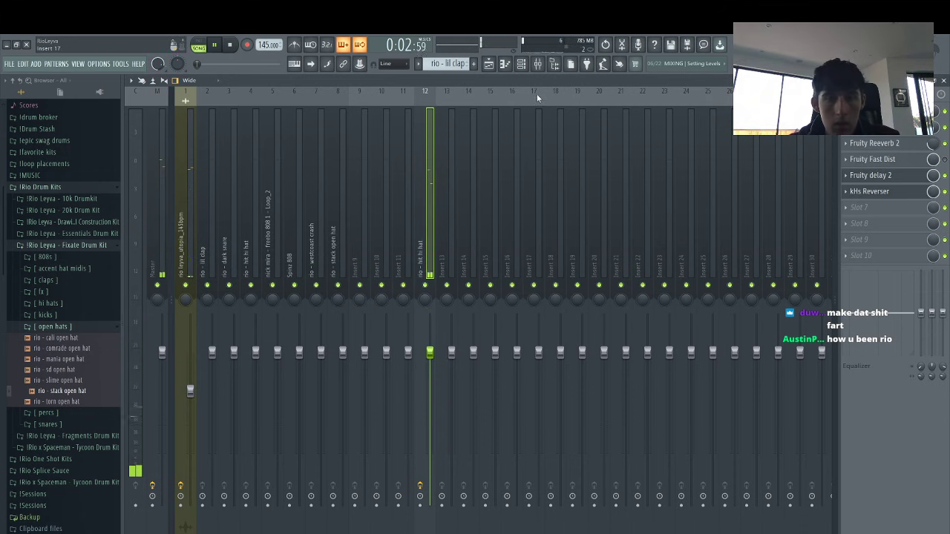
click(488, 64)
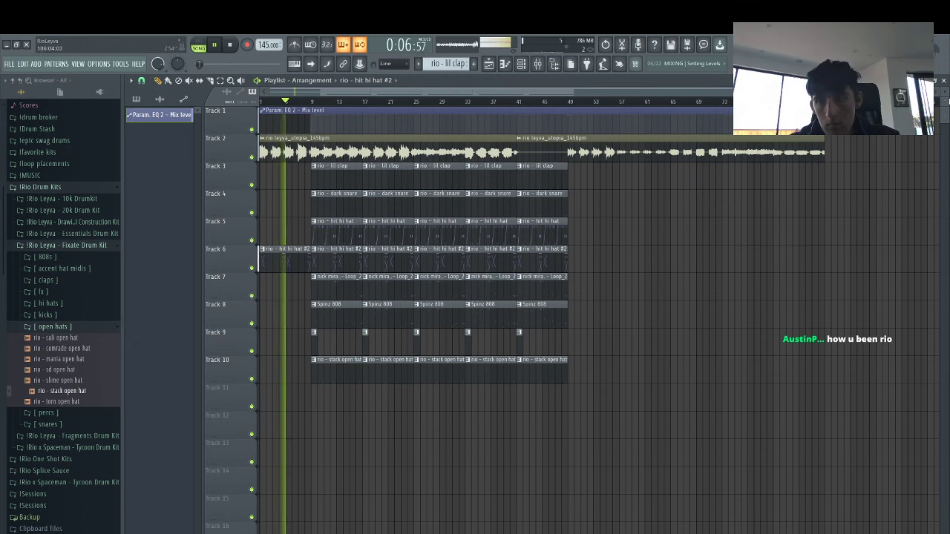
Delete the rio - hit hi hat #2 clip at bar 9 and slice off the first two bars of the nick mira - freebo 808 clip there
scroll(541, 146, up, 5)
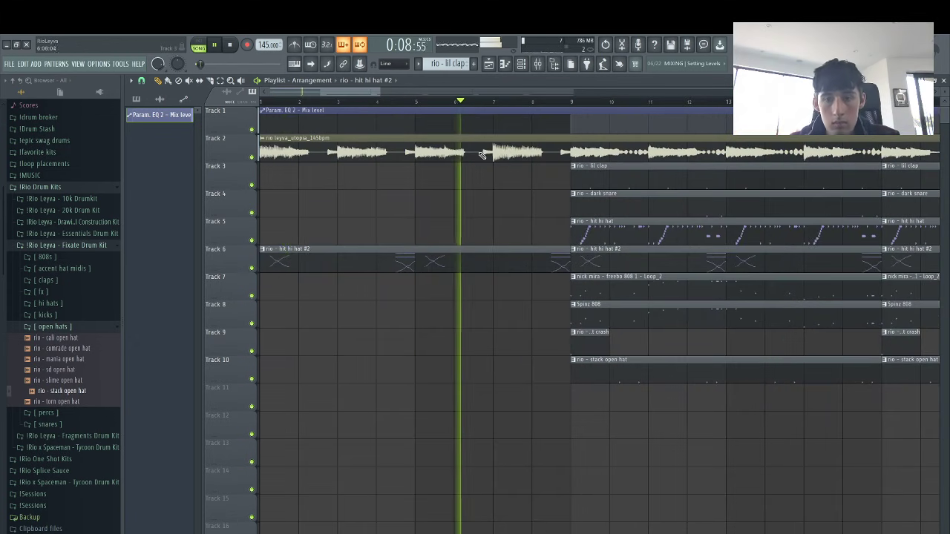
scroll(508, 247, down, 3)
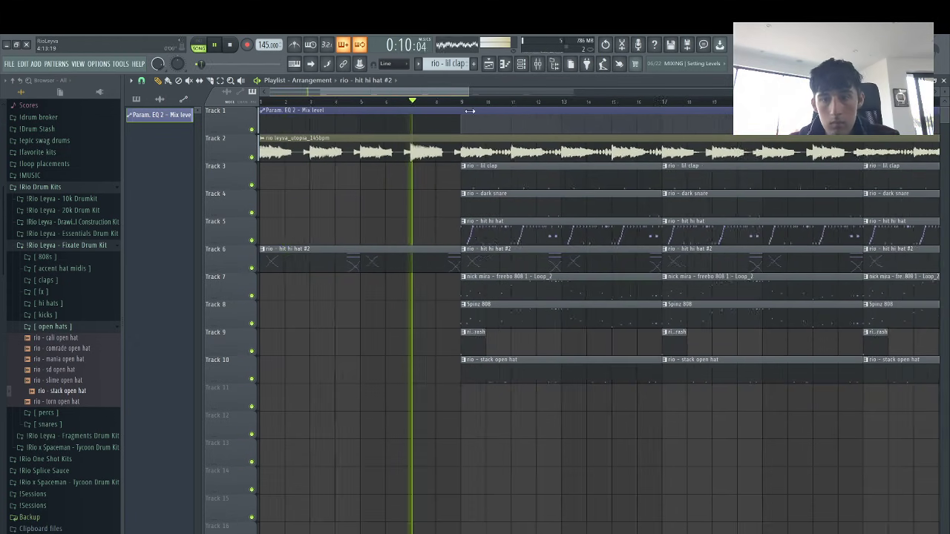
right_click(490, 258)
key(c)
drag(480, 288, 477, 298)
ctrl+click(448, 290)
key(Delete)
Delete the Spinz 808 and rio - stack open hat clips at bar 9 and the nick mira - freebo 808 clip at bar 17
ctrl+click(488, 307)
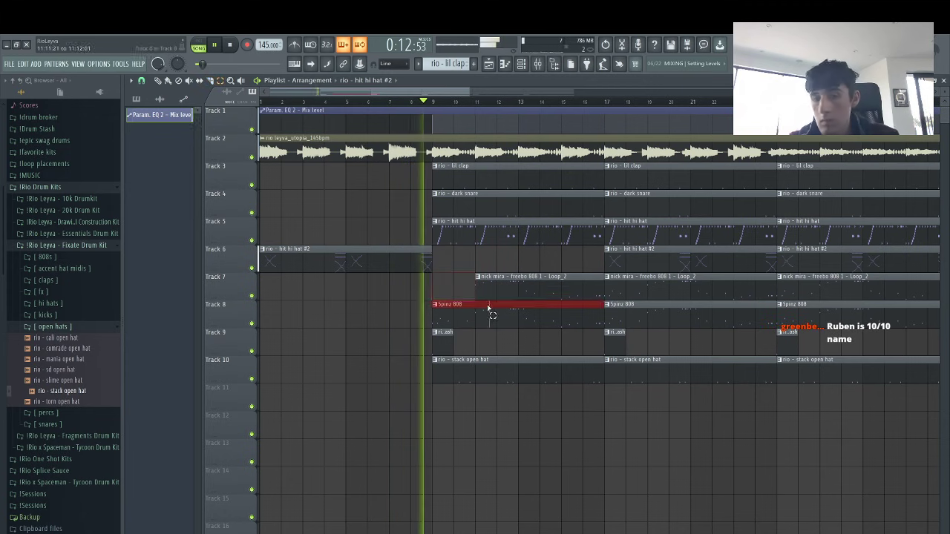
right_click(488, 306)
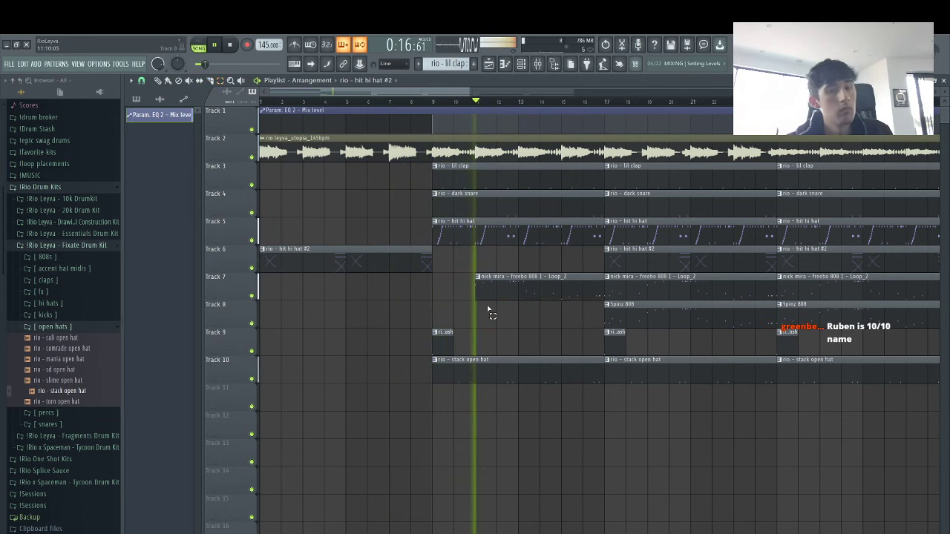
click(532, 377)
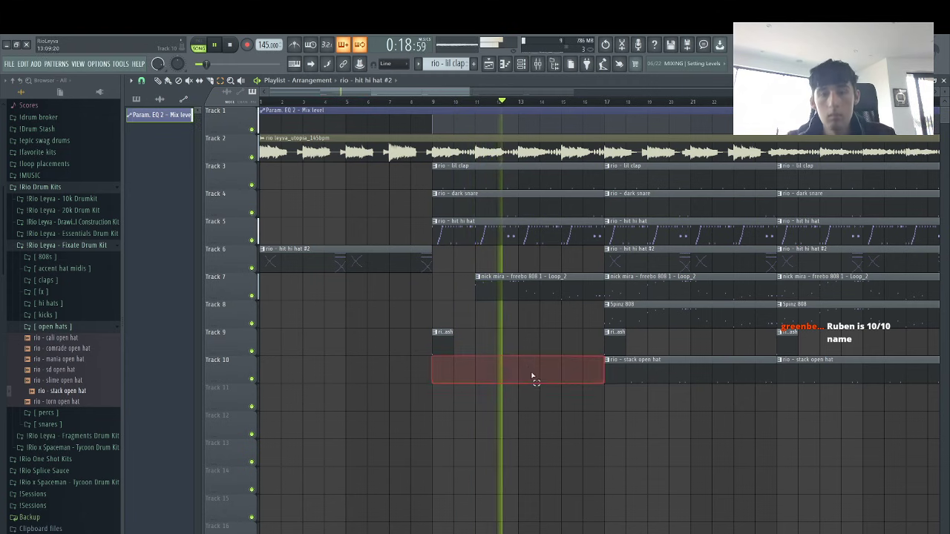
right_click(533, 377)
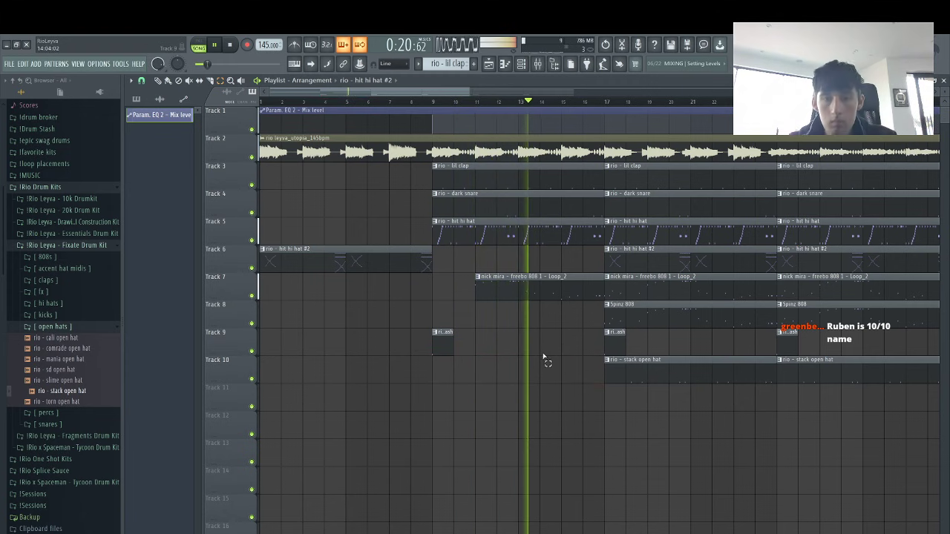
click(656, 282)
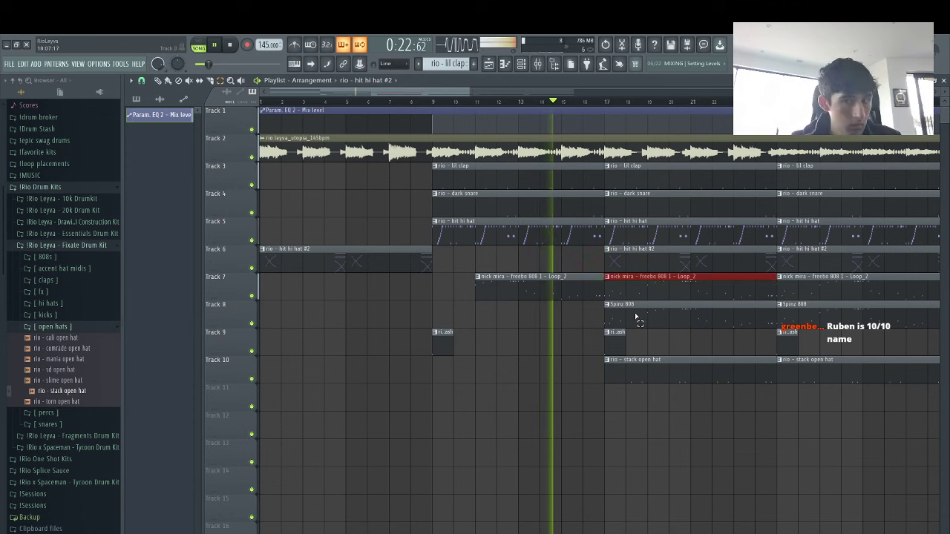
right_click(648, 291)
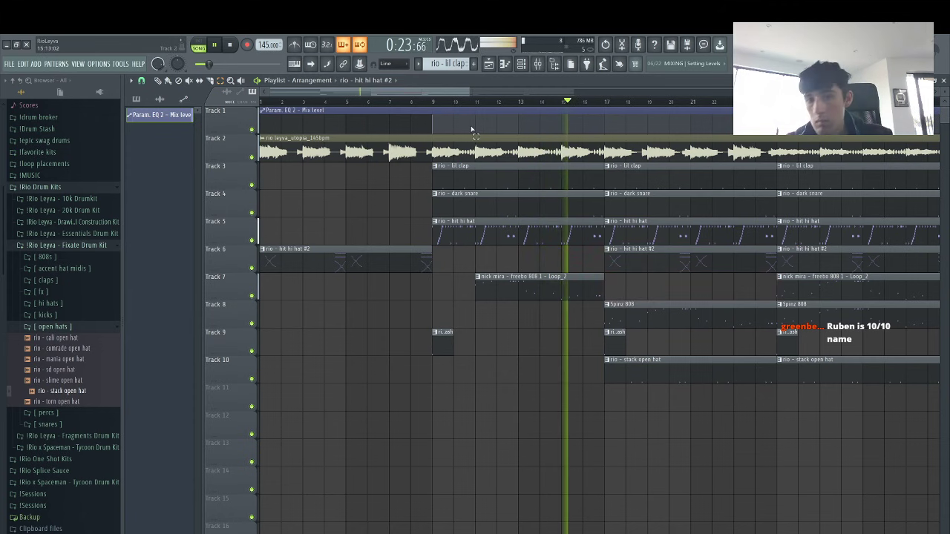
Slice off and delete the first bar of the rio - lil clap clip at bar 17
click(627, 178)
key(e)
click(618, 178)
key(Delete)
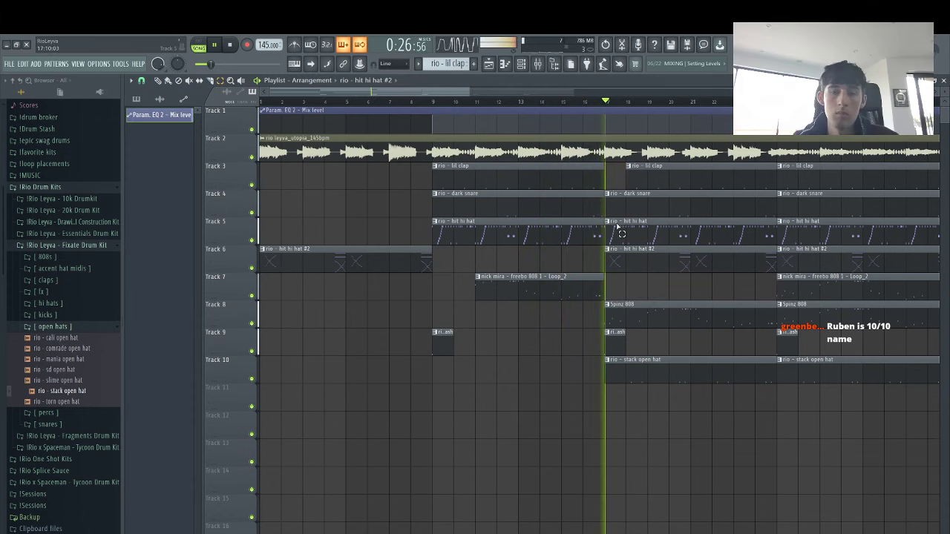
Set the Spinz 808 channel to cut itself when retriggered
click(521, 65)
click(358, 264)
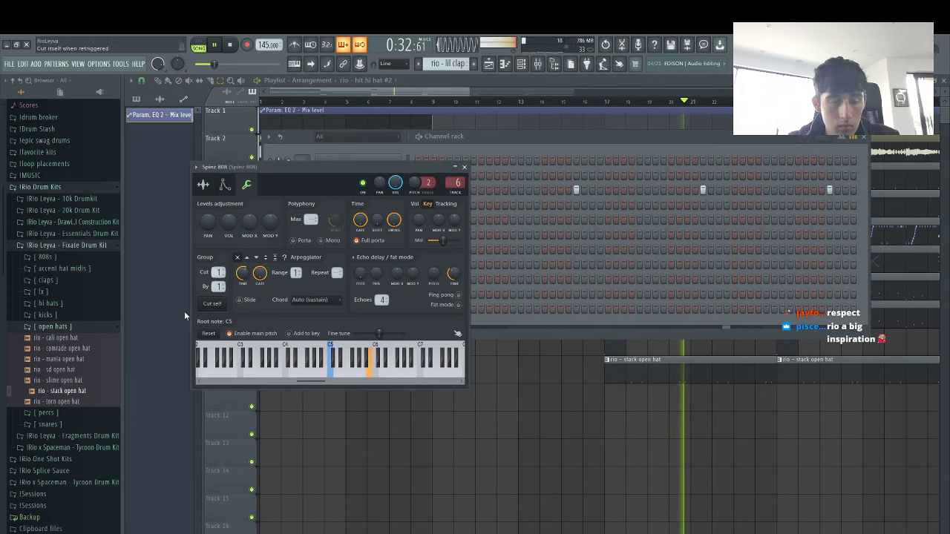
click(227, 332)
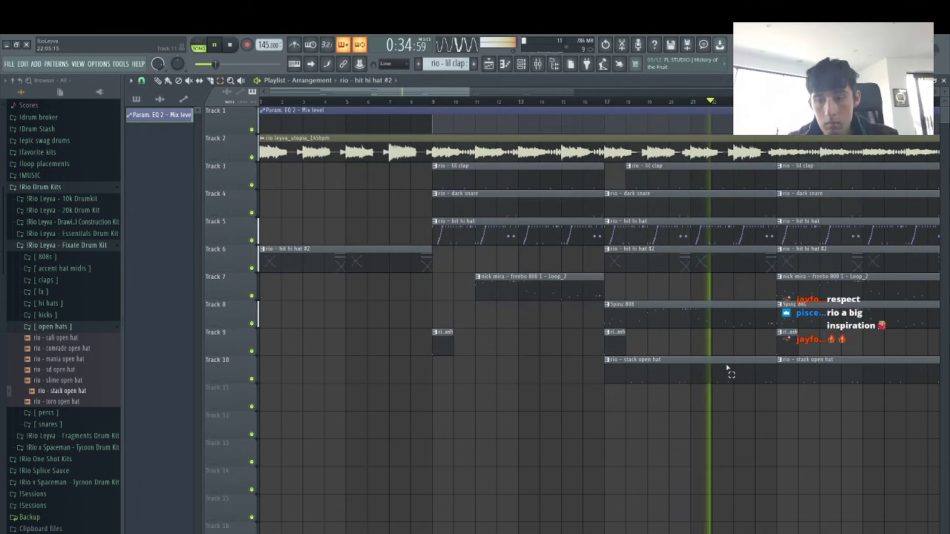
Edit the end of bar 7 in the Spinz 808 pattern to have same-pitch notes on steps 13 and 15, and return to the playlist
double_click(727, 308)
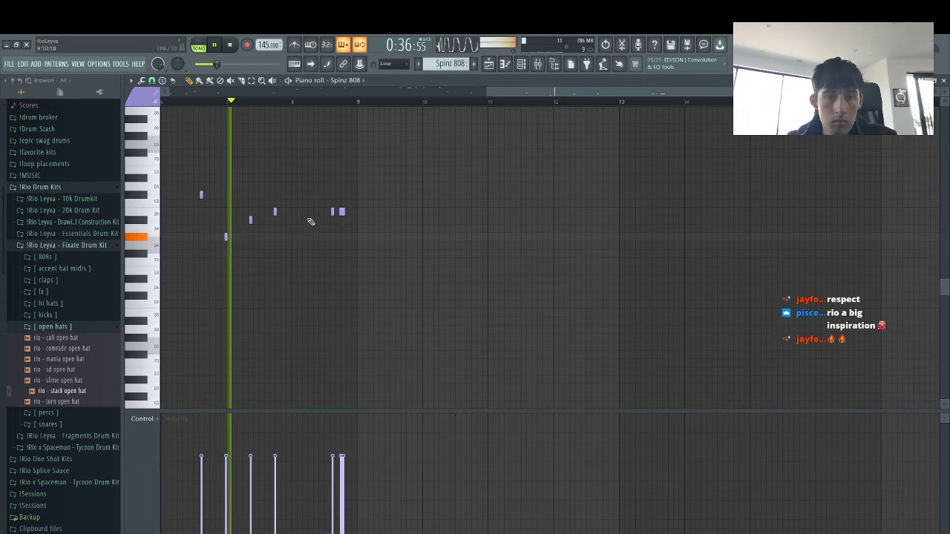
drag(285, 220, 292, 220)
click(225, 102)
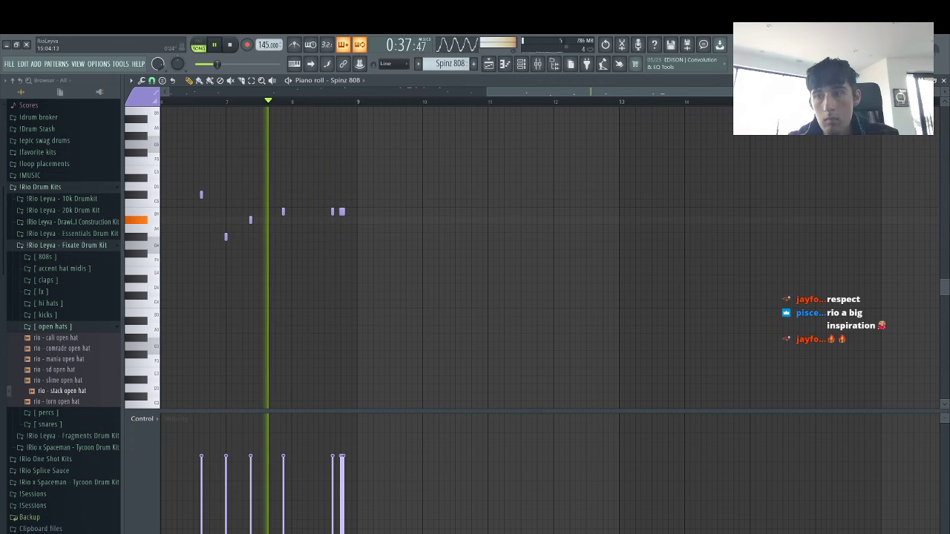
drag(932, 92, 920, 92)
scroll(703, 224, up, 3)
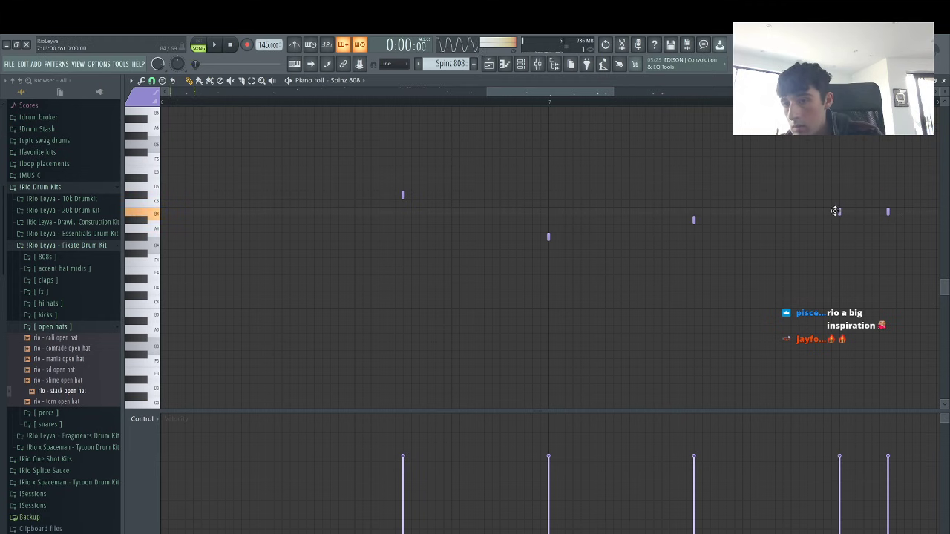
click(489, 63)
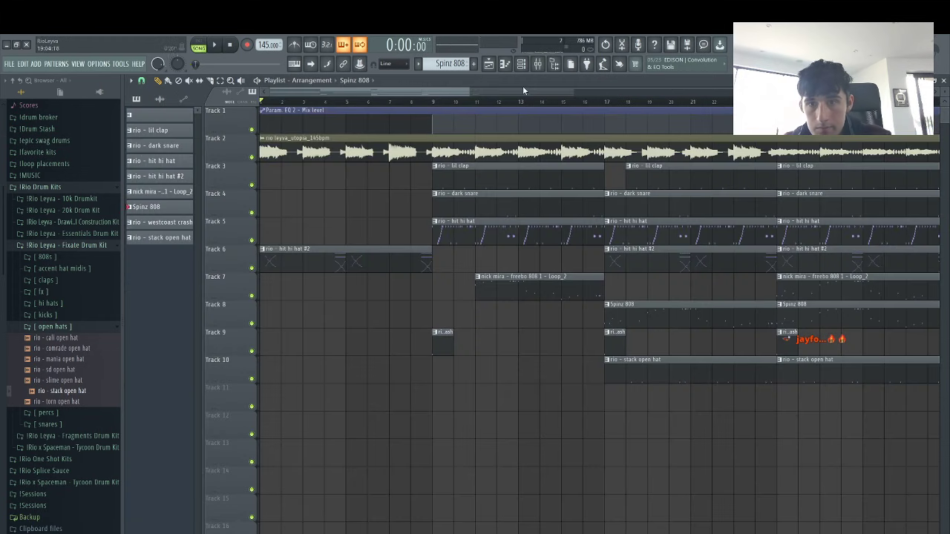
drag(470, 92, 584, 103)
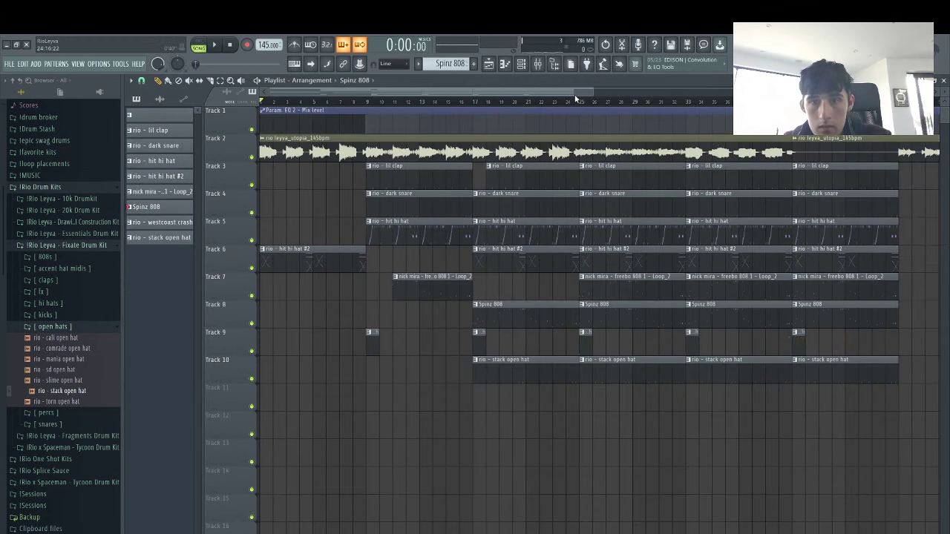
Delete the Spinz 808, stack open hat and hit hi hat #2 clips at bar 25, and trim the nick mira - freebo 808 clip's start to bar 27
right_click(638, 309)
key(space)
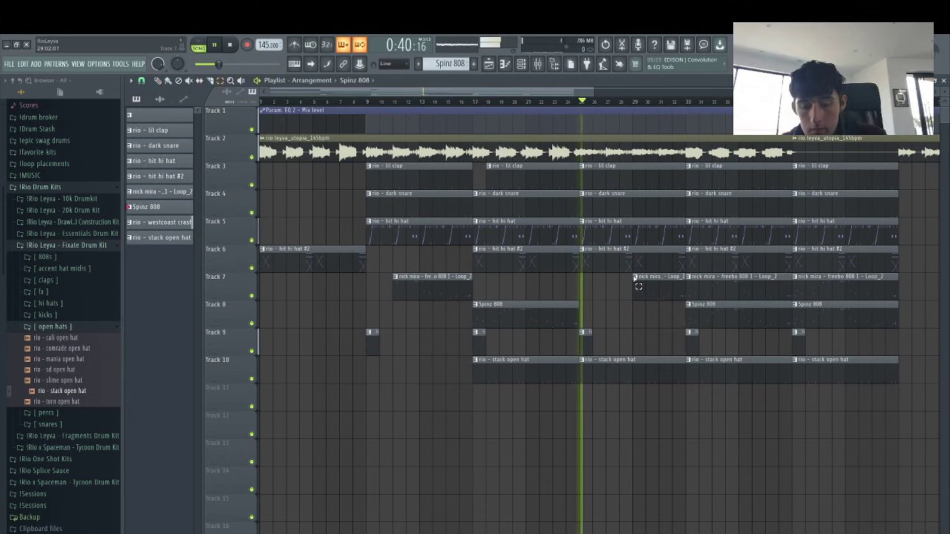
drag(633, 290, 616, 291)
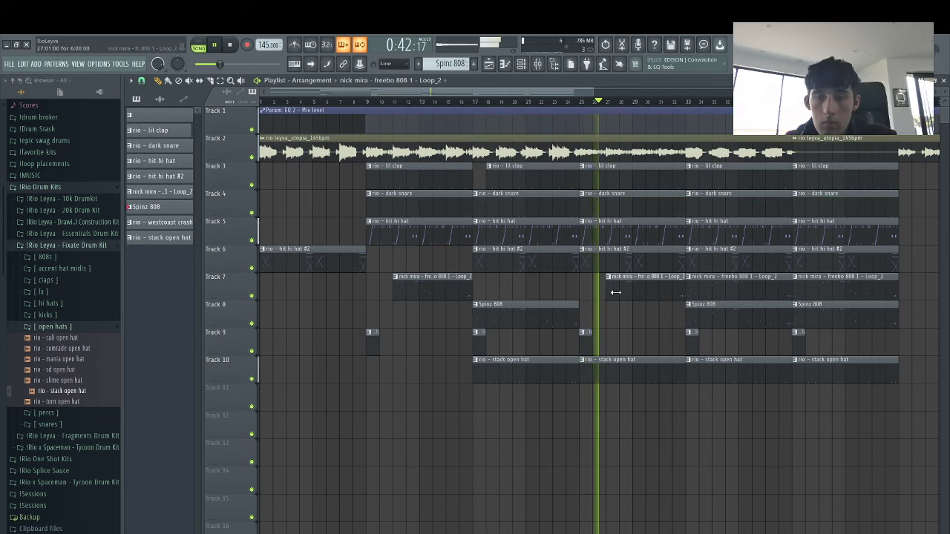
right_click(646, 364)
right_click(644, 269)
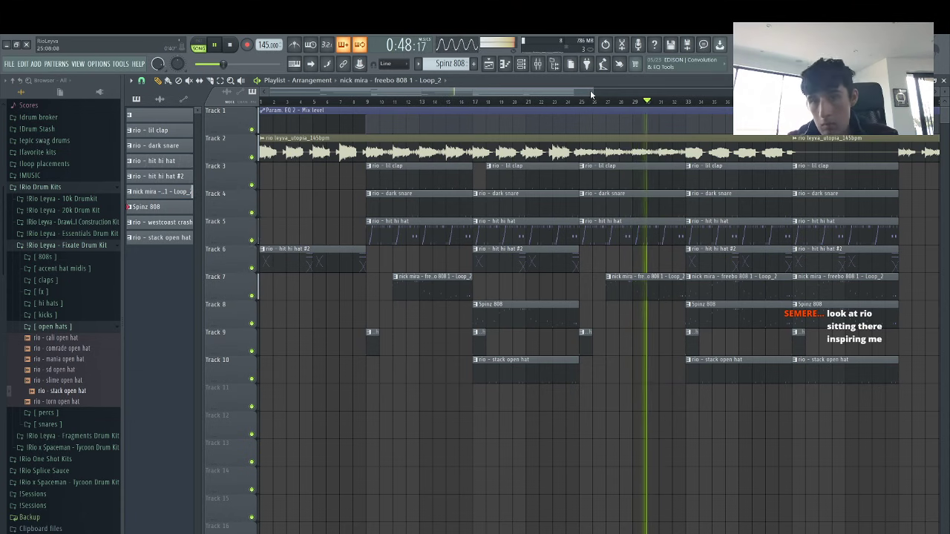
Try deleting the nick mira - freebo 808 clip at bar 33 and undo the latest clip removals
drag(591, 91, 821, 92)
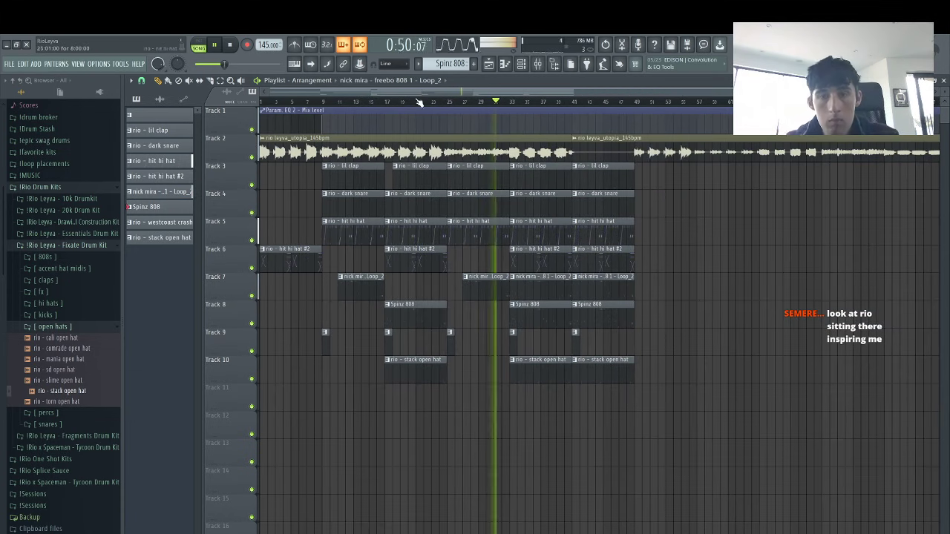
key(space)
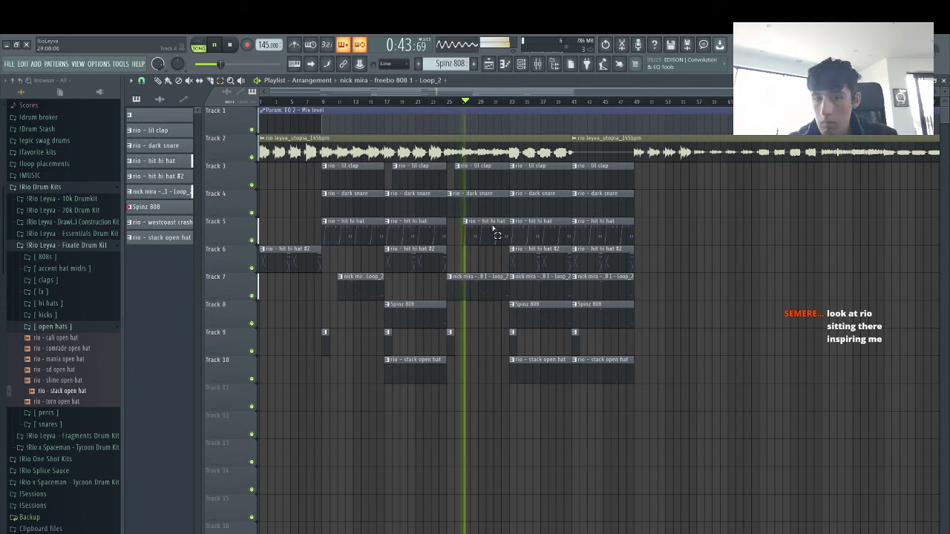
right_click(533, 289)
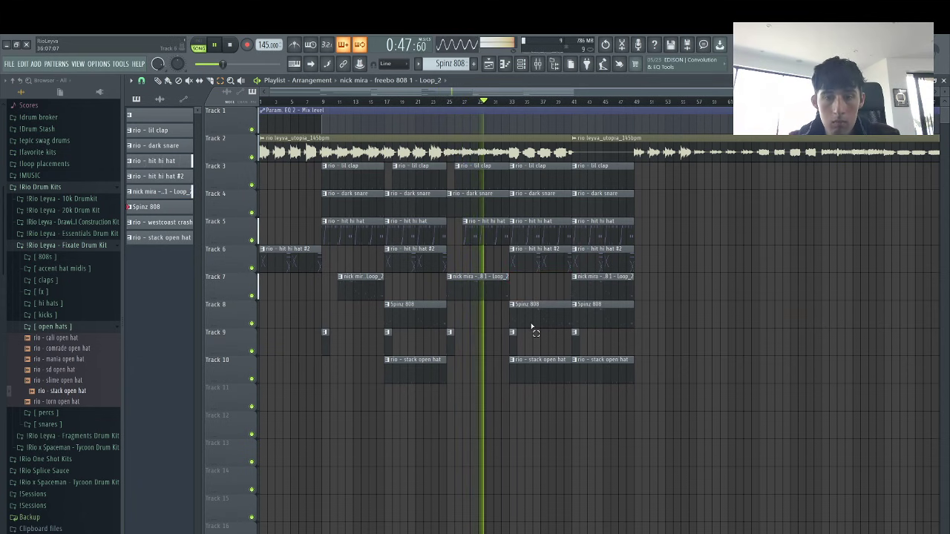
key(ctrl+alt+z)
key(ctrl+alt+z)
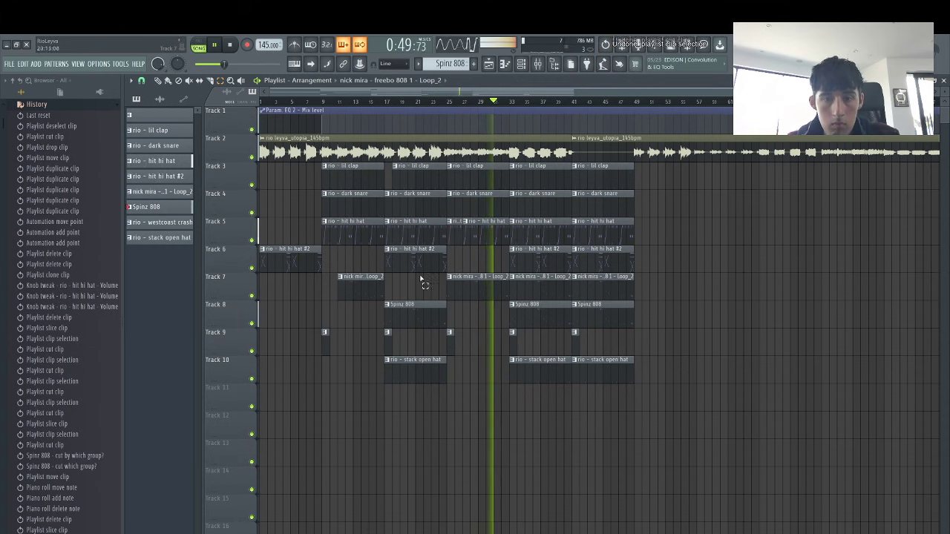
Thin the bar 33 section: delete its nick mira - freebo 808 clip, the first two hit hi hat bars and the first lil clap bar
right_click(534, 293)
right_click(521, 233)
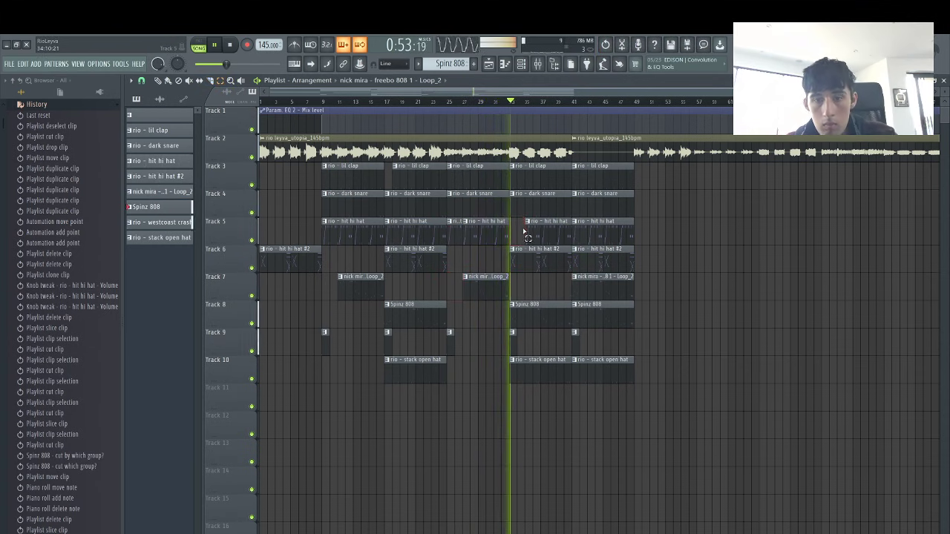
right_click(516, 185)
key(e)
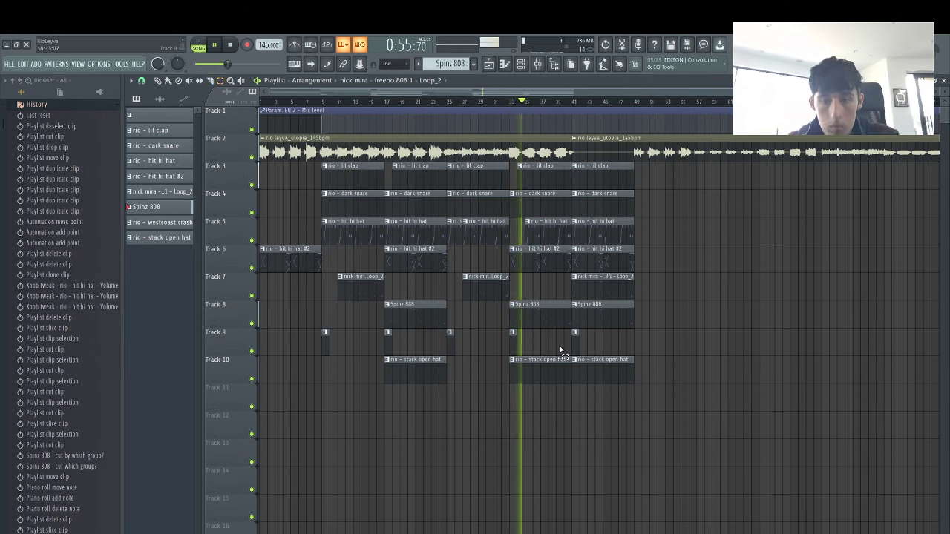
Delete all drum and 808 clips in the section from bar 41 to bar 49, and stop playback
drag(575, 410, 627, 171)
key(Delete)
key(space)
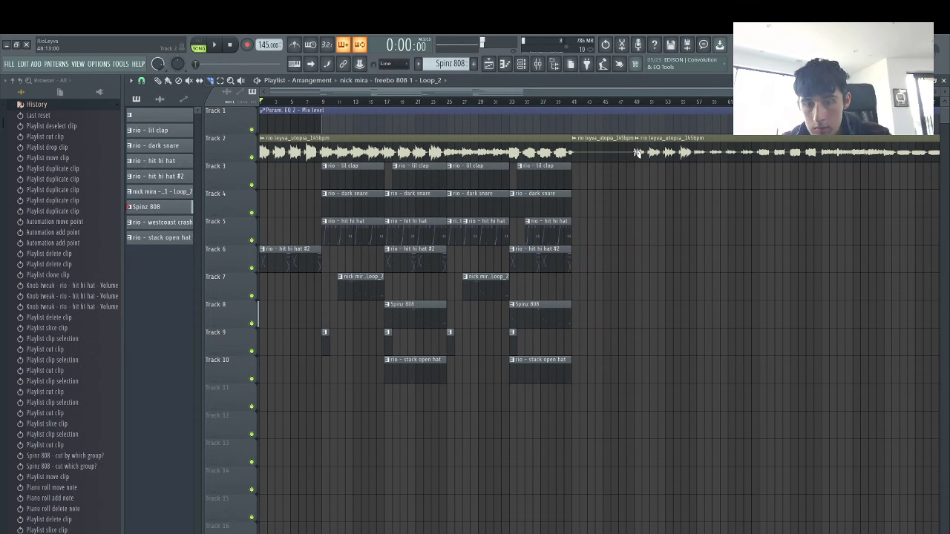
Audition the melody from bar 49 onward, then slice off its part at bar 81 and move that to track 11 at bar 33
click(639, 107)
key(space)
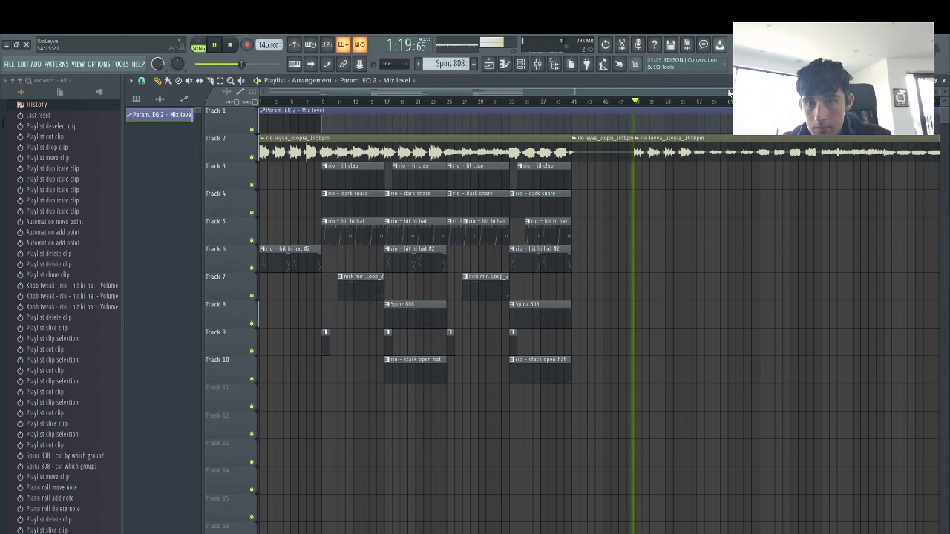
ctrl+scroll(662, 128, down, 1)
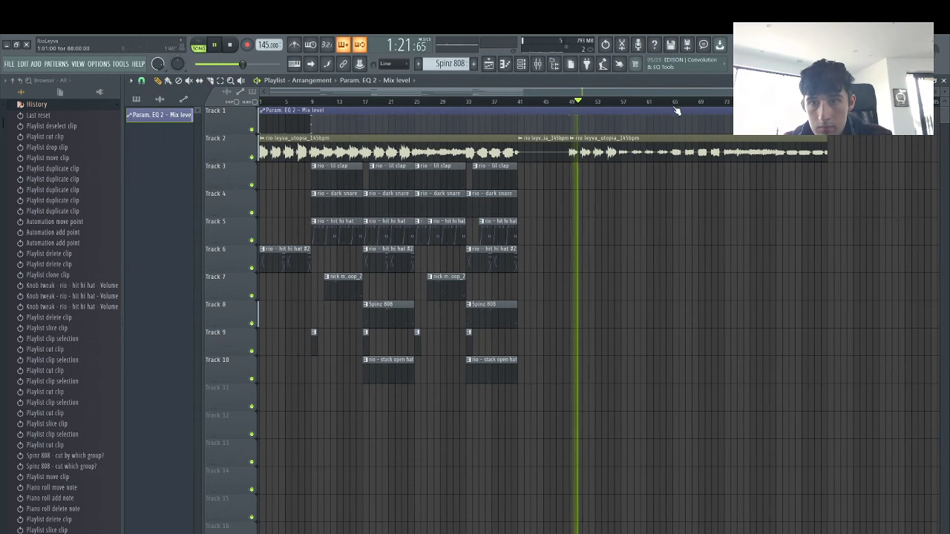
click(673, 106)
click(725, 105)
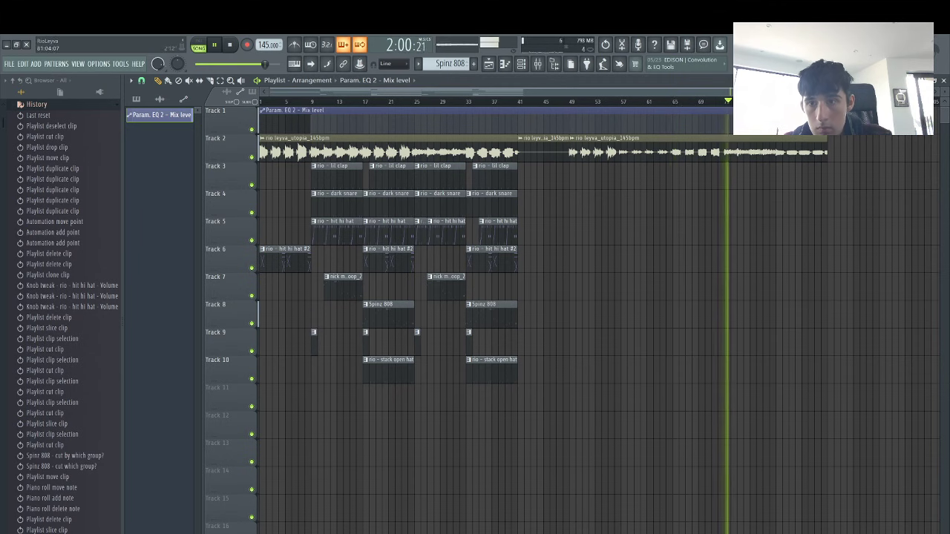
click(777, 104)
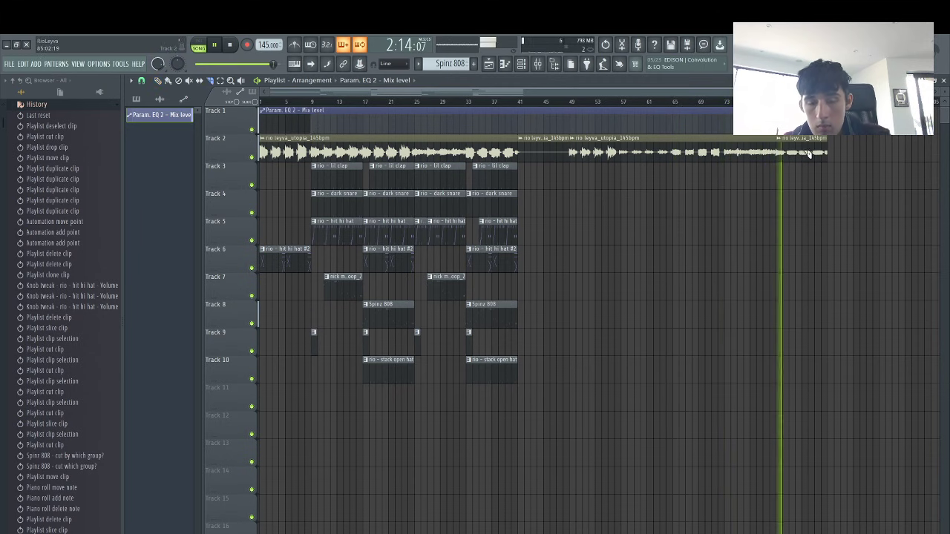
drag(800, 154, 489, 399)
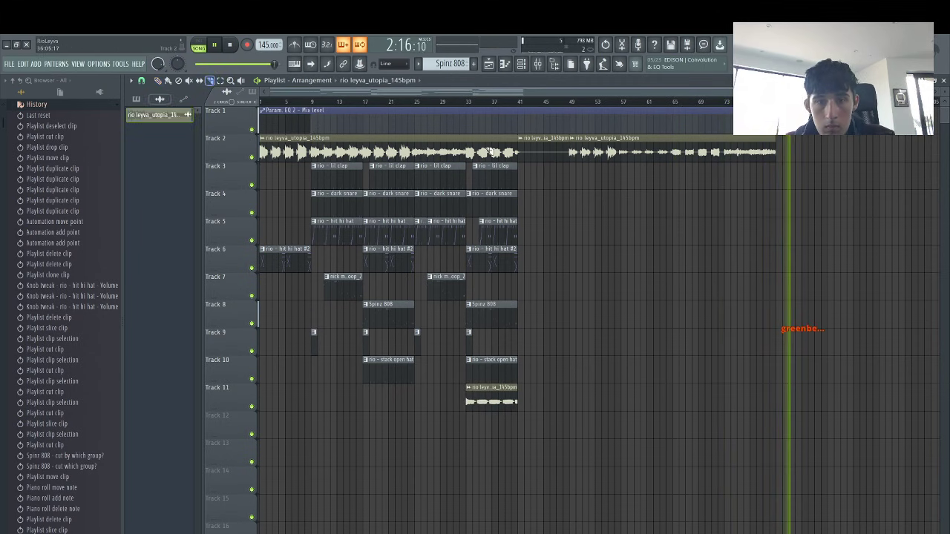
Slice the track 2 melody at bar 33, delete its bars 33 to 41 part, and play from bar 33
click(466, 158)
key(p)
right_click(495, 158)
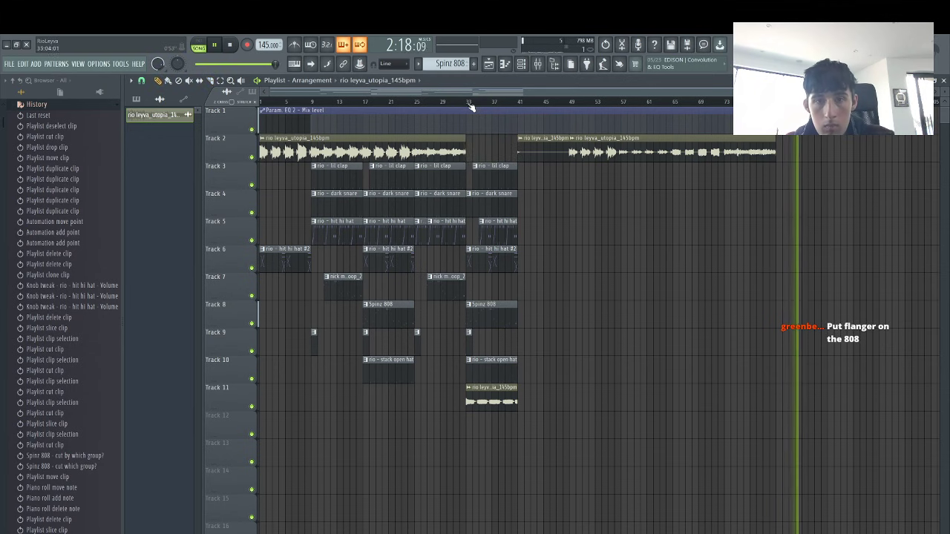
click(469, 103)
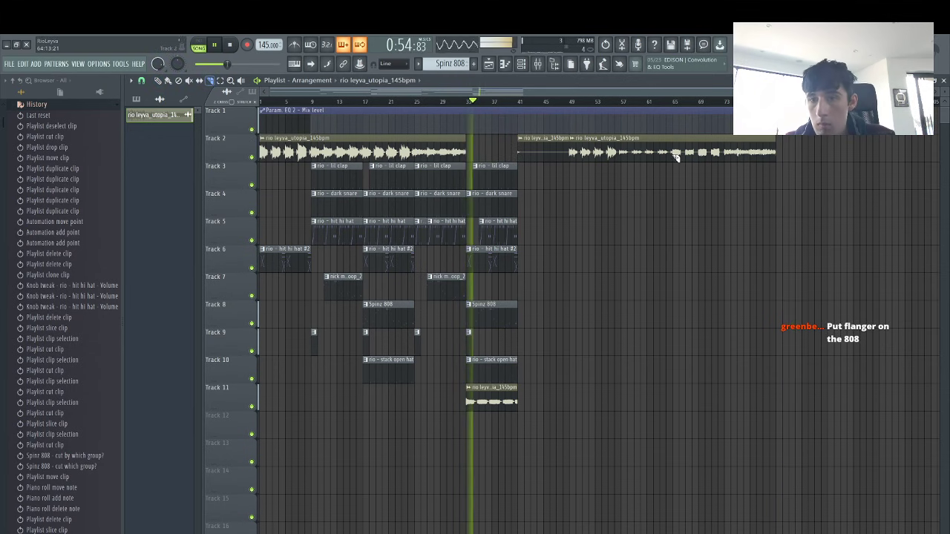
Slice out the melody's bars 57 to 65 and move them to track 12 at bar 33, then trim the bar 27 nick mira clip's start to bar 29
click(676, 157)
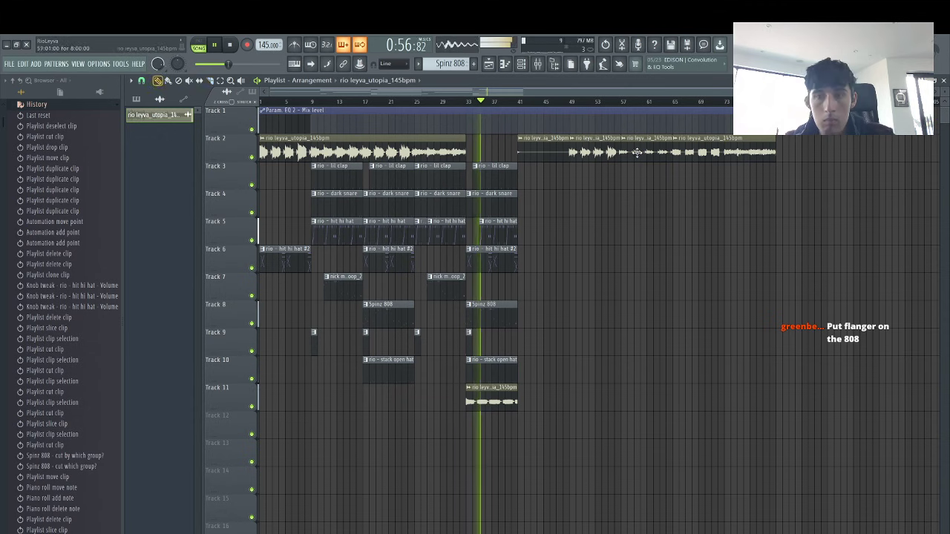
drag(637, 152, 481, 427)
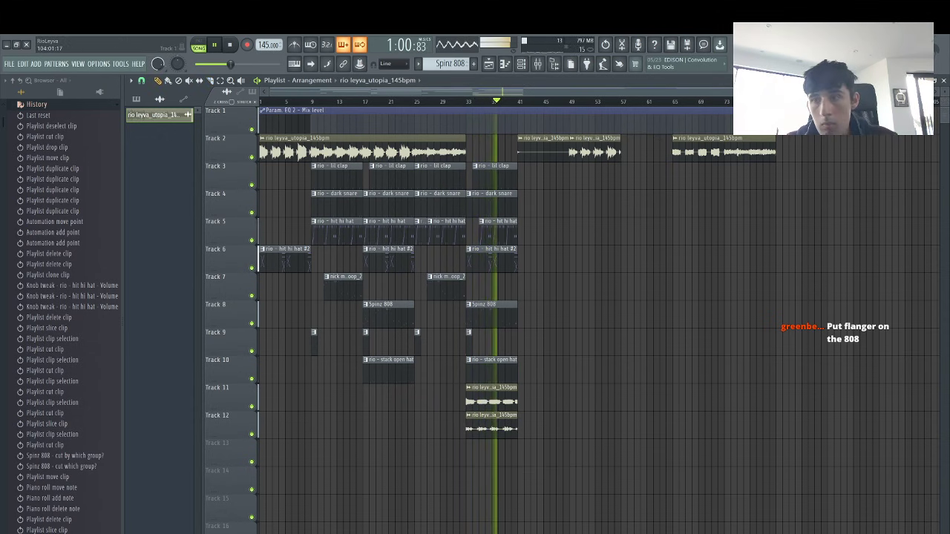
scroll(627, 186, up, 2)
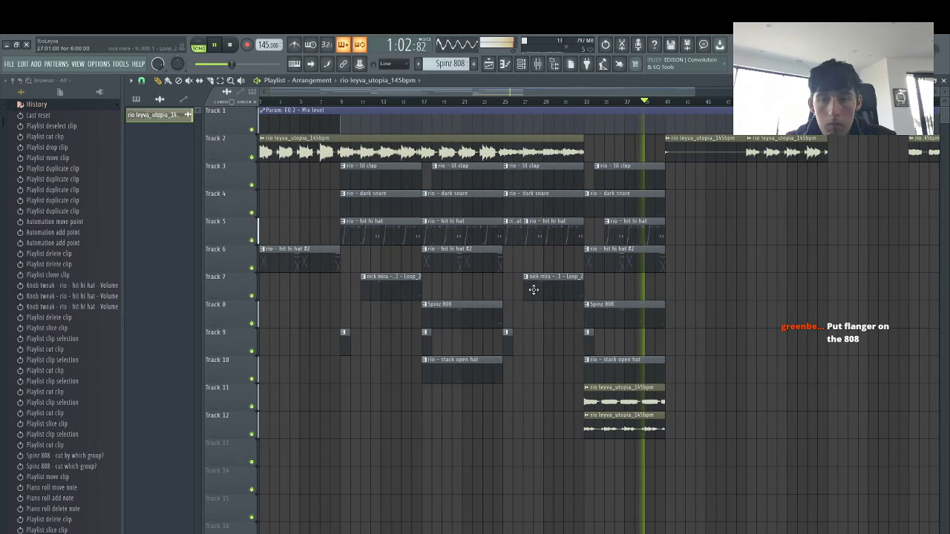
drag(533, 287, 549, 287)
Delete the leftover melody clips after bar 41 and cut off the Param. EQ 2 - Mix level automation at bar 41
right_click(712, 152)
right_click(815, 153)
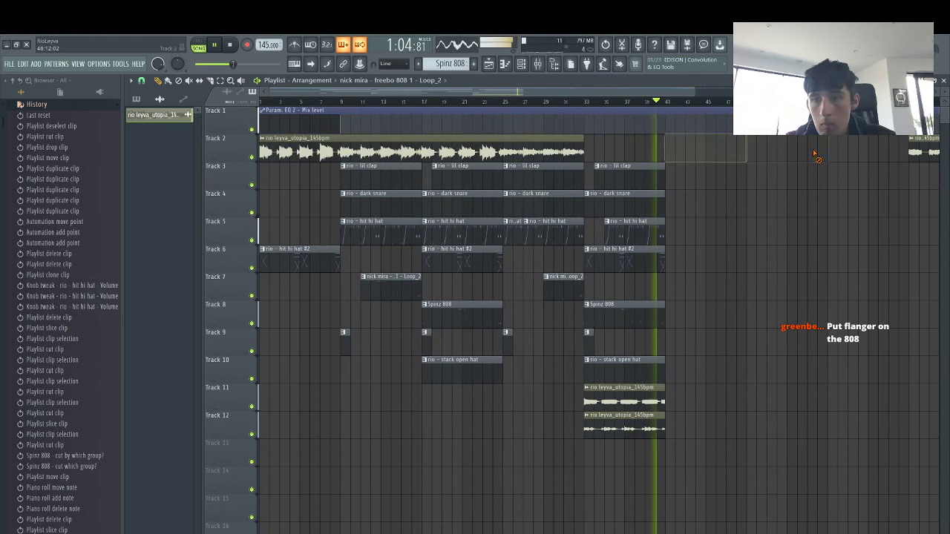
right_click(923, 151)
key(c)
click(654, 129)
key(e)
click(671, 130)
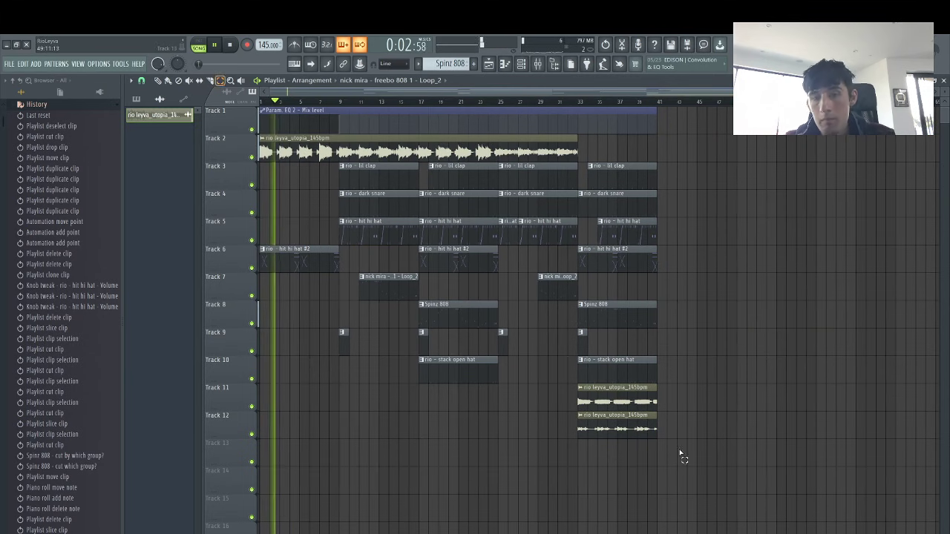
Duplicate the 40-bar arrangement to bars 41 and 81, with a rio - westcoast crash clip added at bar 41
key(ctrl+a)
key(ctrl+b)
ctrl+click(619, 406)
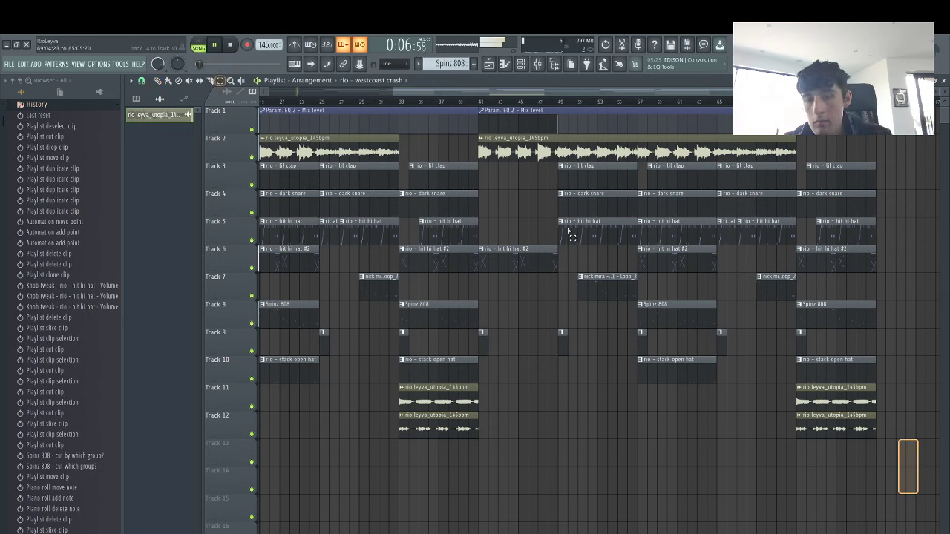
drag(567, 227, 489, 109)
key(ctrl+b)
Clear the claps, snares and hi hats at the start of the bar 105 section and delete all drum, 808 and melody clips from bar 113 onward
ctrl+click(743, 390)
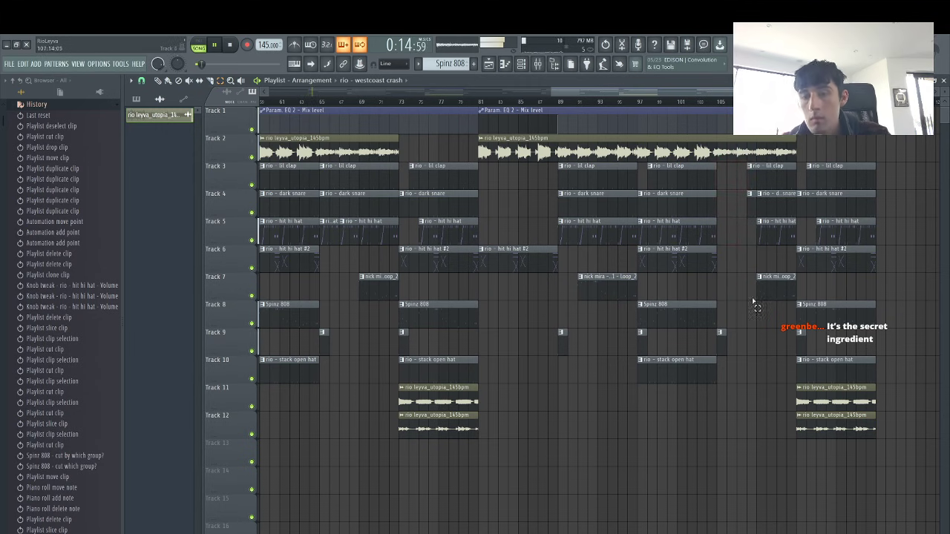
drag(890, 466, 808, 169)
key(Delete)
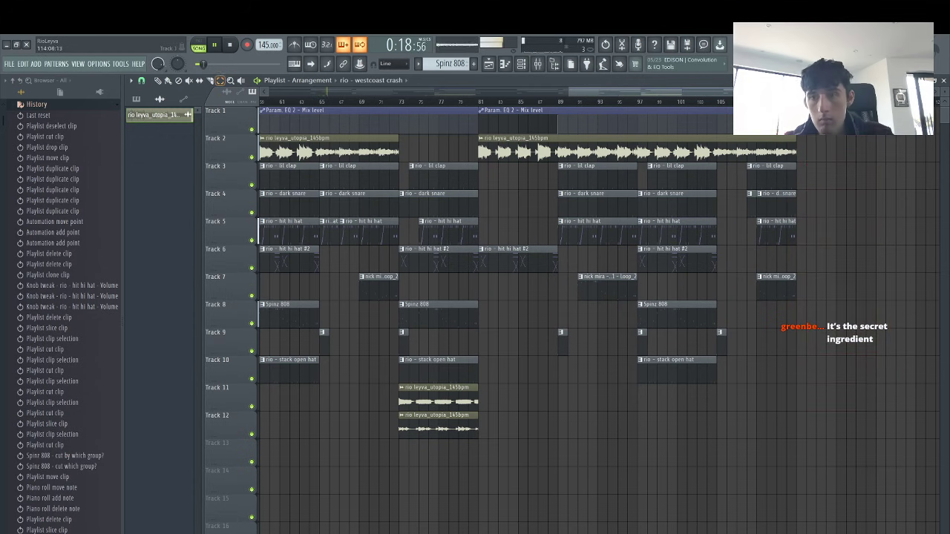
Place the rio tag looperator sample from the Tags folder on track 8 at bar 3
drag(591, 92, 291, 93)
drag(619, 92, 408, 120)
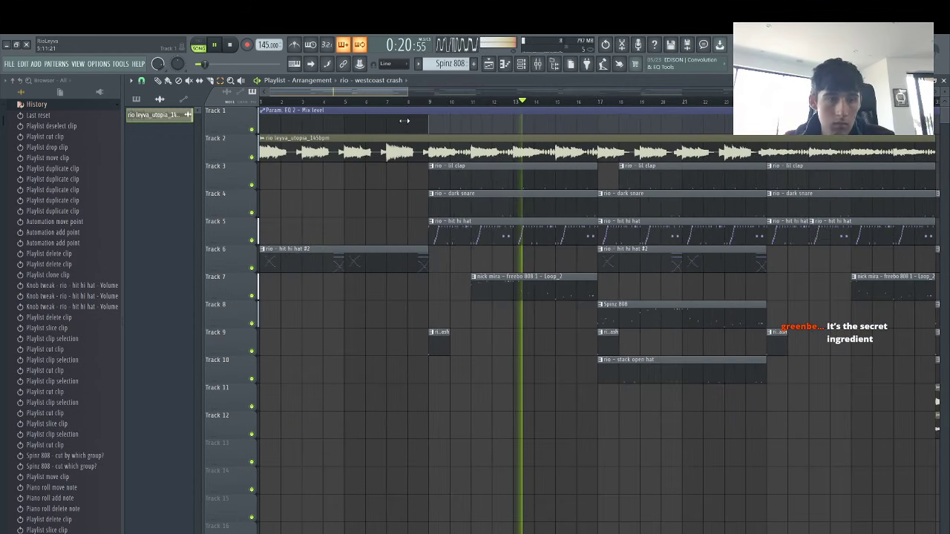
click(70, 105)
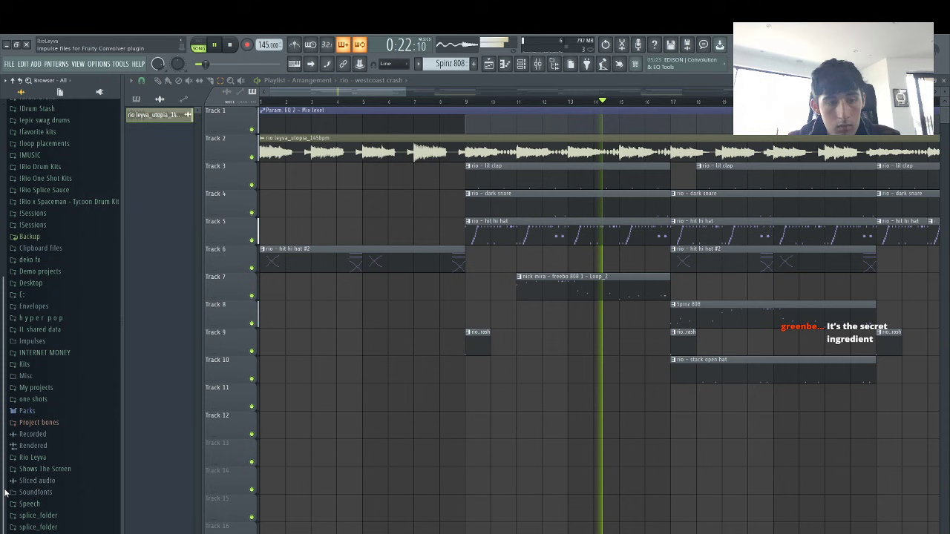
click(25, 524)
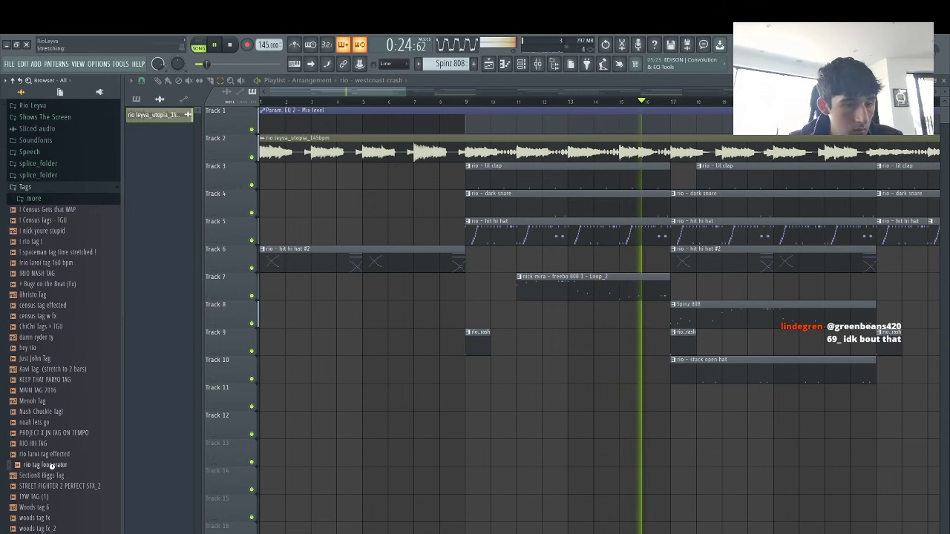
drag(45, 465, 320, 311)
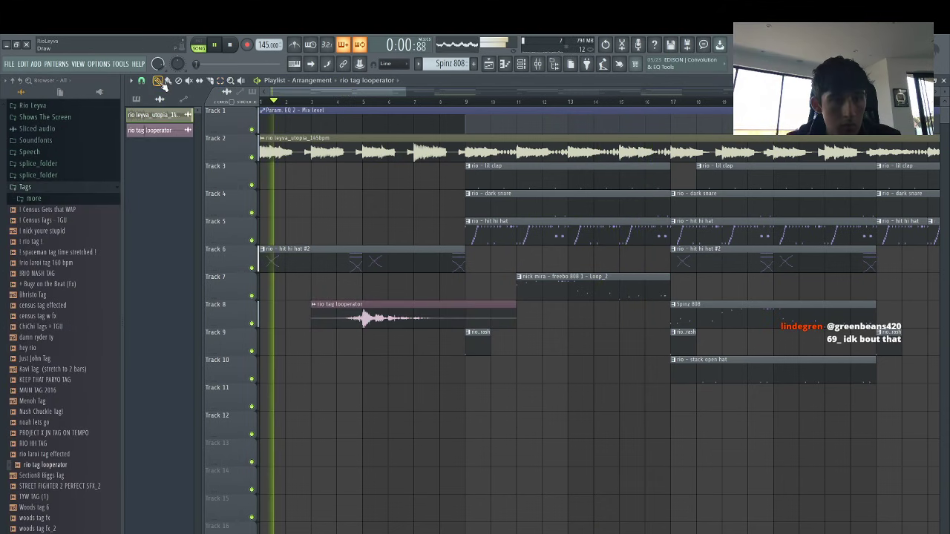
Check the rio tag looperator channel settings, then look over the full arrangement in the playlist
double_click(413, 315)
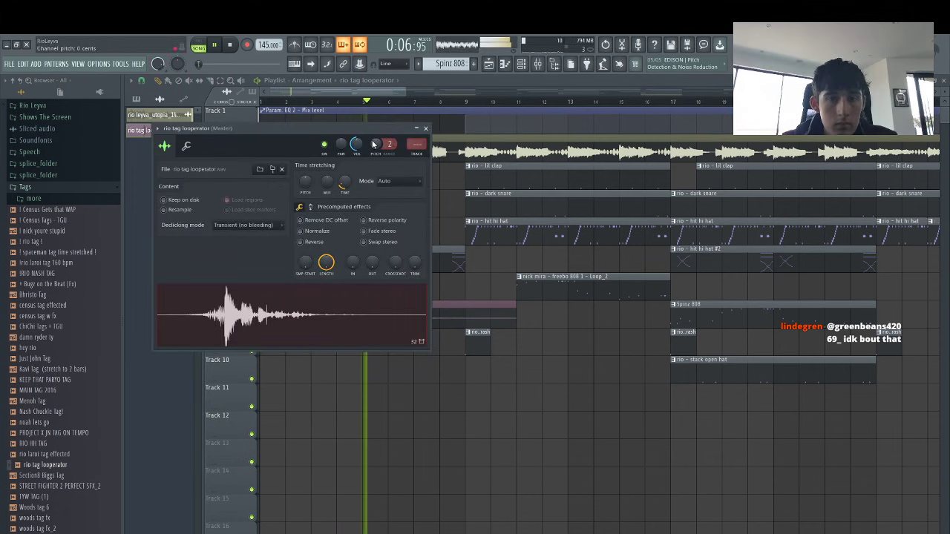
click(406, 89)
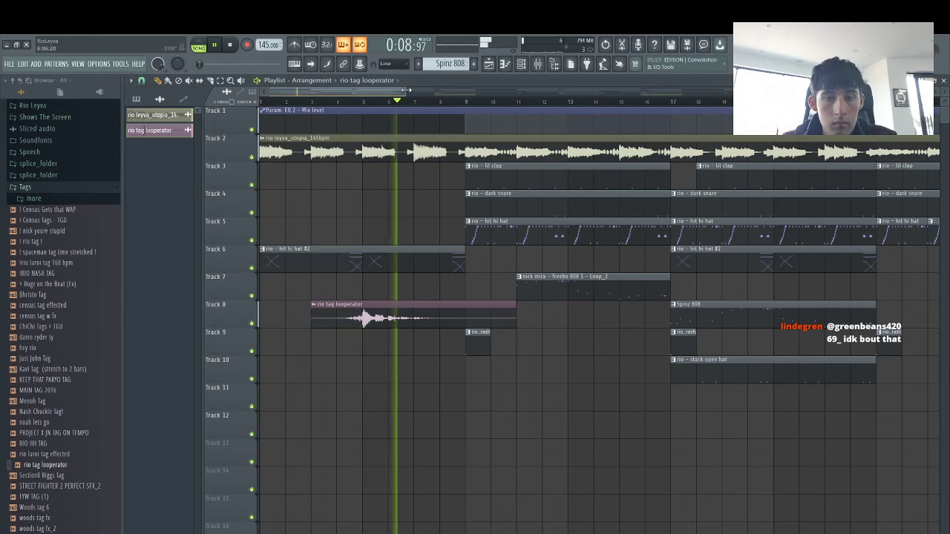
drag(406, 90, 449, 272)
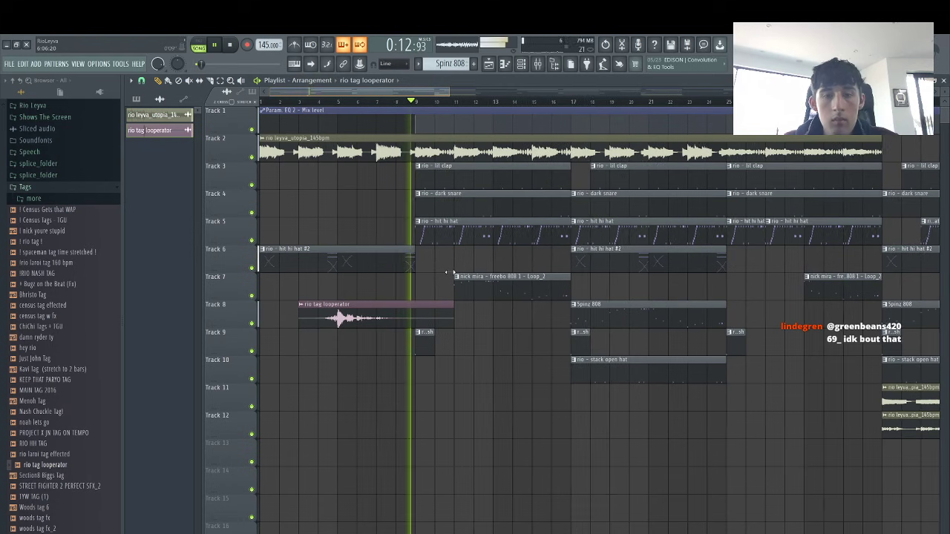
scroll(373, 299, down, 4)
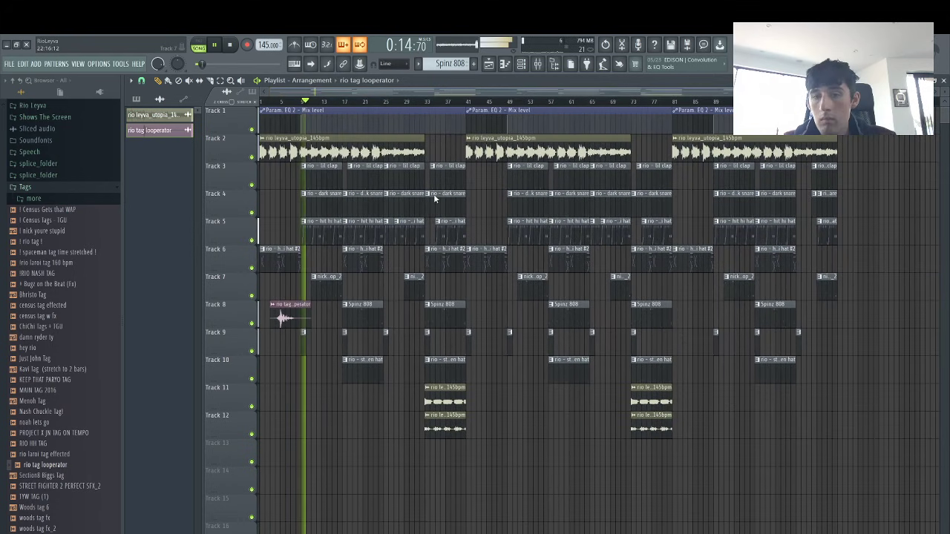
Start saving the project and create a folder named Rio - Utopia 145 BPM in the July Stems folder
key(ctrl+s)
click(113, 59)
drag(138, 46, 641, 153)
double_click(629, 220)
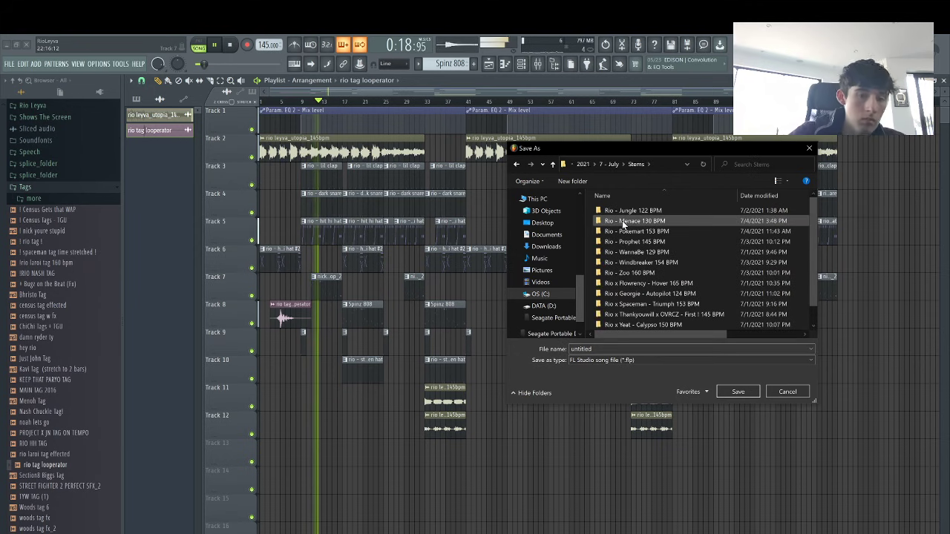
key(ctrl+shift+n)
text(Rio)
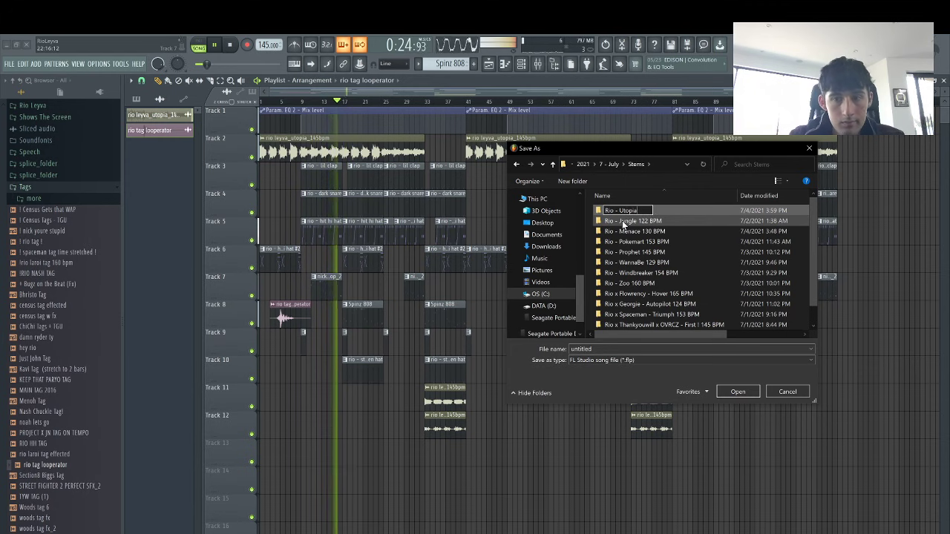
text(- Utopia 145 BP)
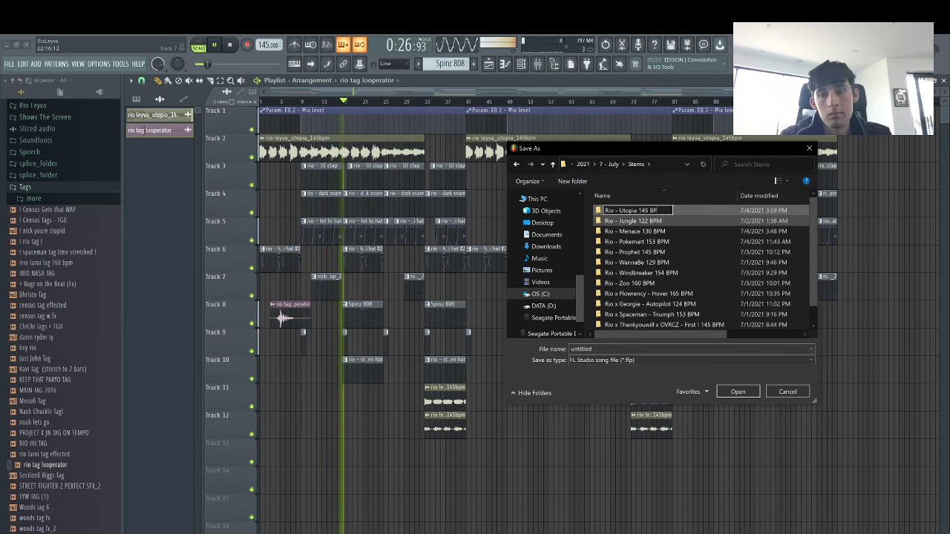
text(M)
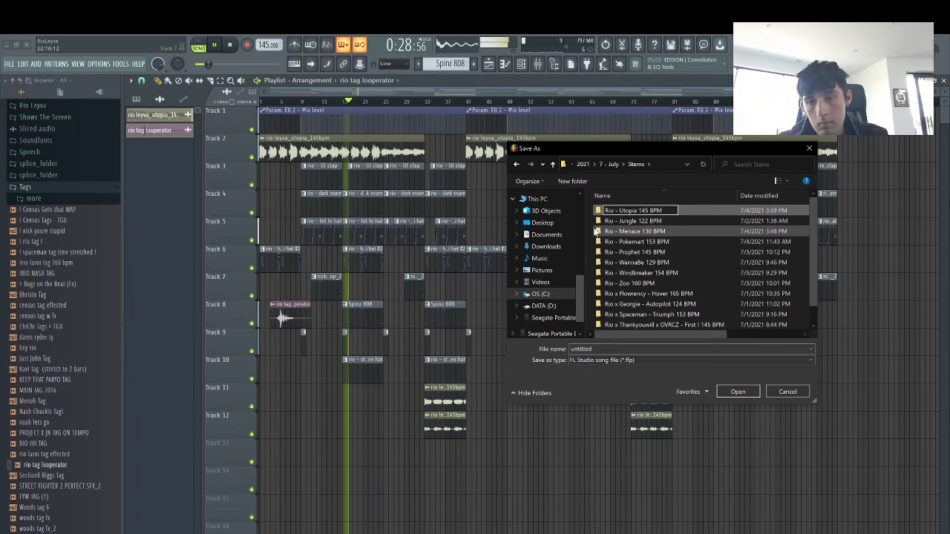
key(Return)
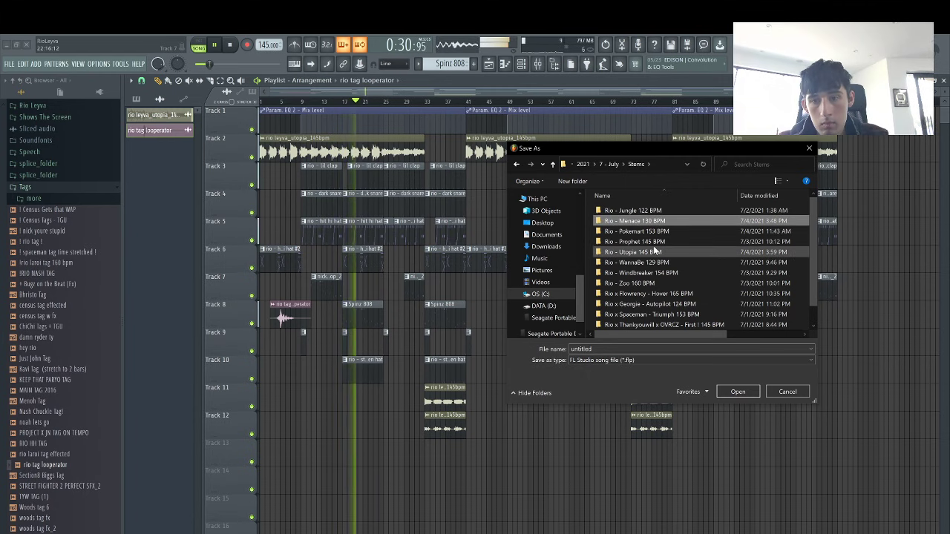
Save the project as Rio - Utopia 145 BPM in its new Stems folder and render the full song to 24-bit WAV in the background
key(Return)
click(753, 391)
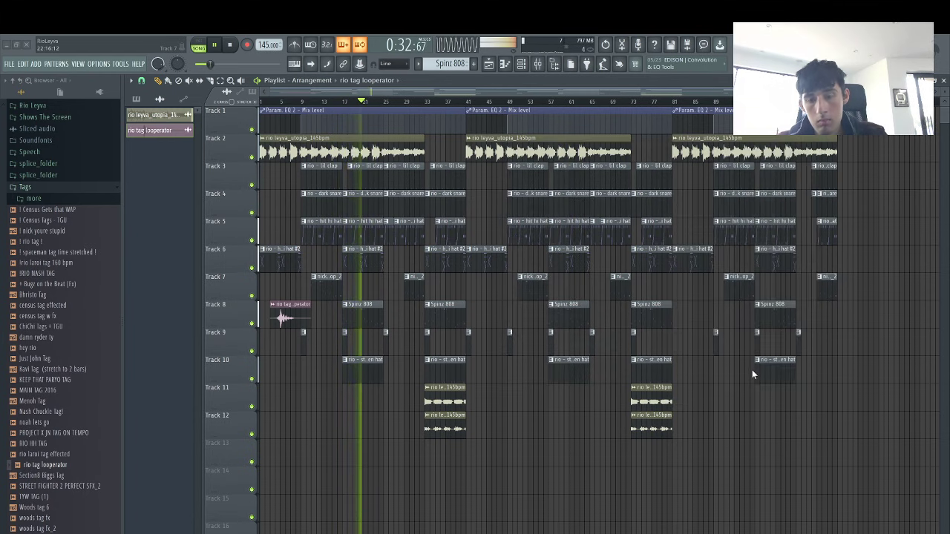
key(ctrl+r)
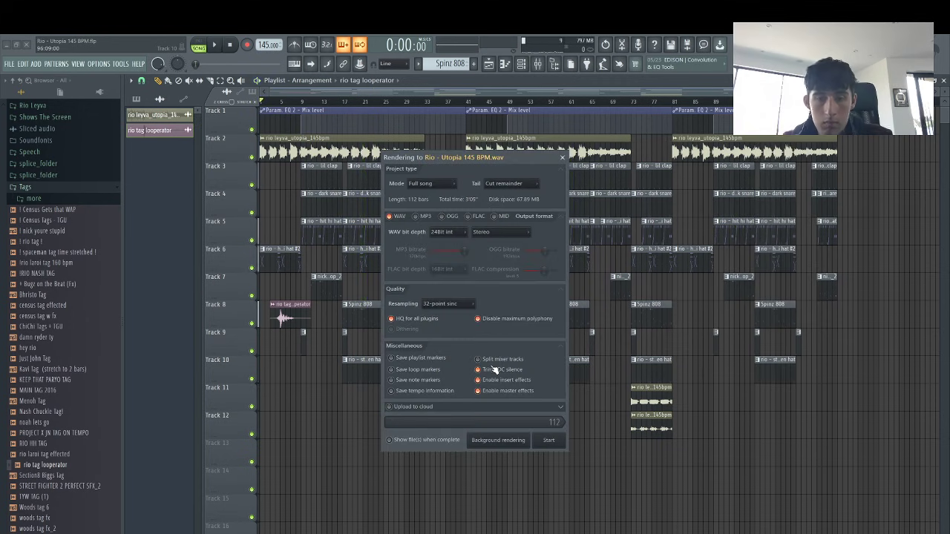
click(491, 443)
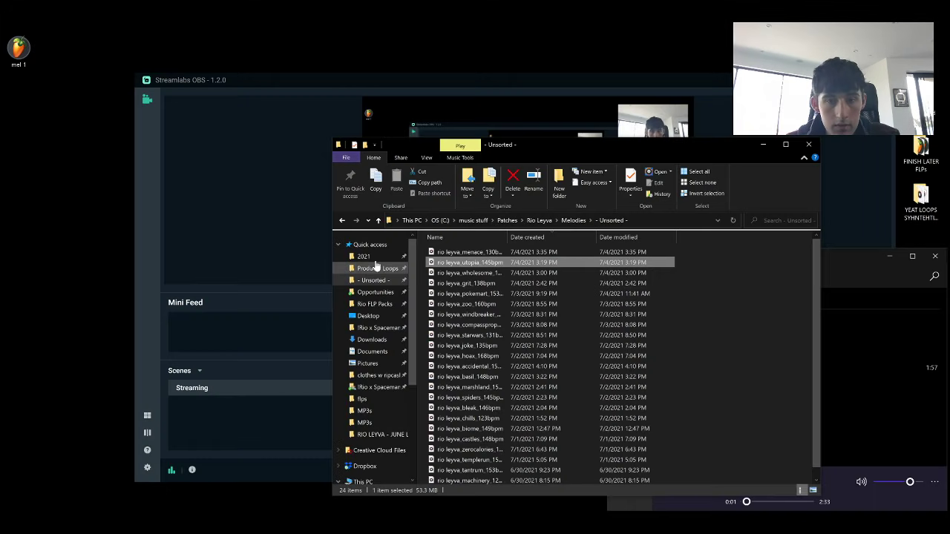
Switch to File Explorer, open the 2021 July MP3s folder and play Rio - Menace 130 BPM
click(364, 257)
click(462, 307)
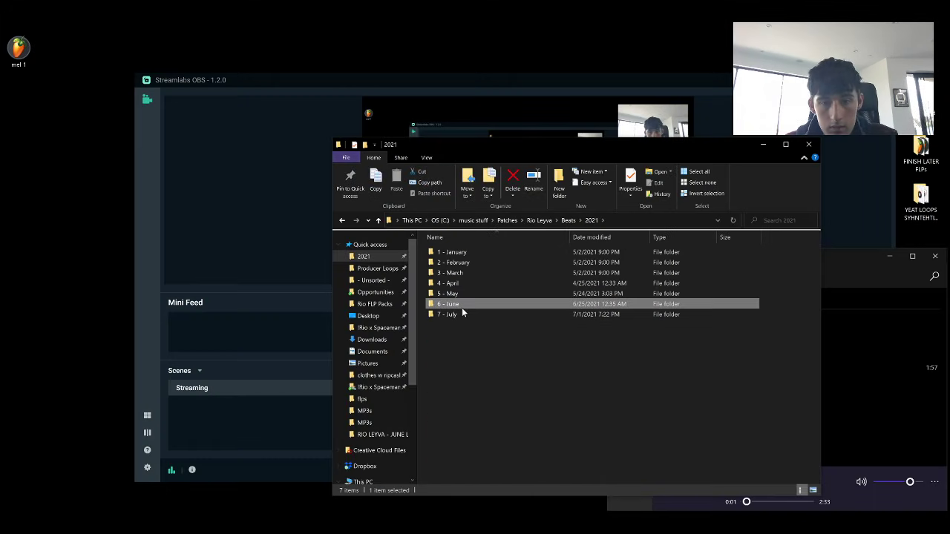
click(567, 220)
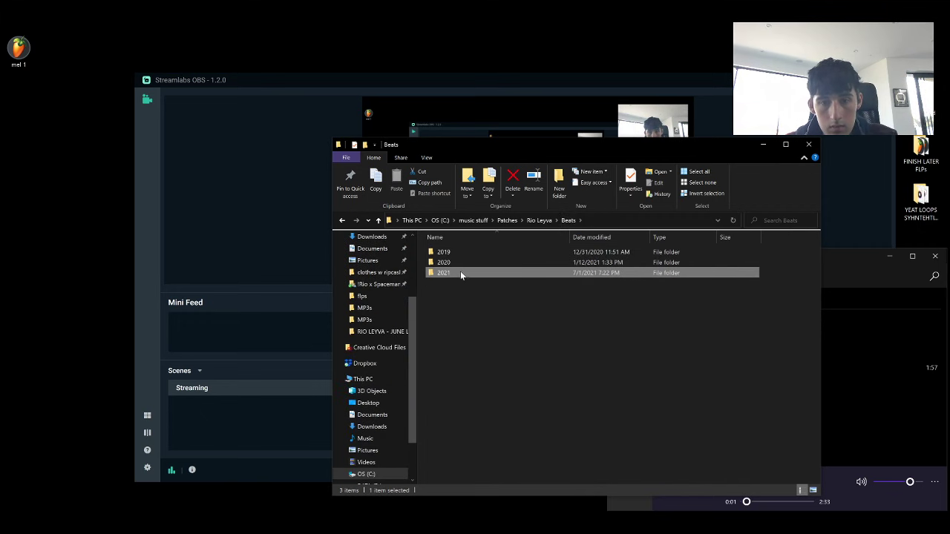
double_click(460, 270)
double_click(462, 314)
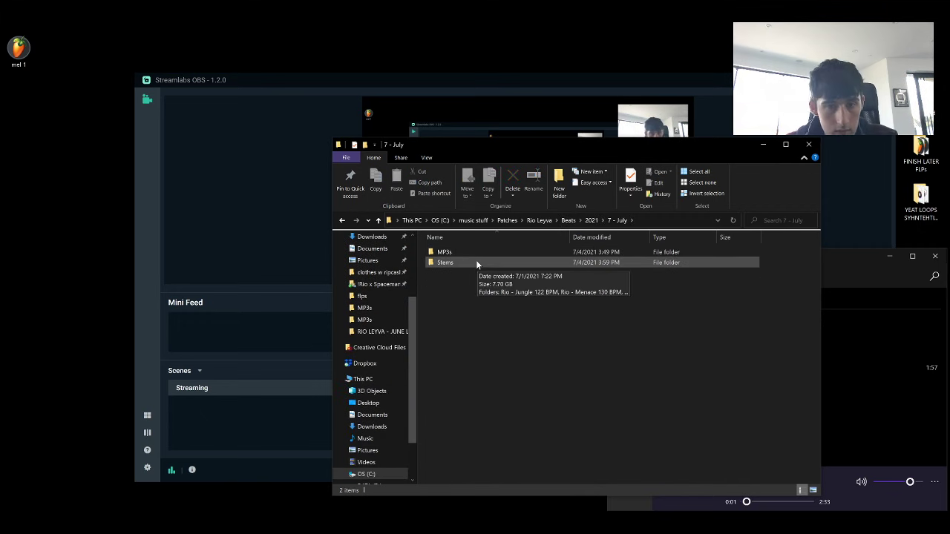
double_click(472, 252)
double_click(486, 252)
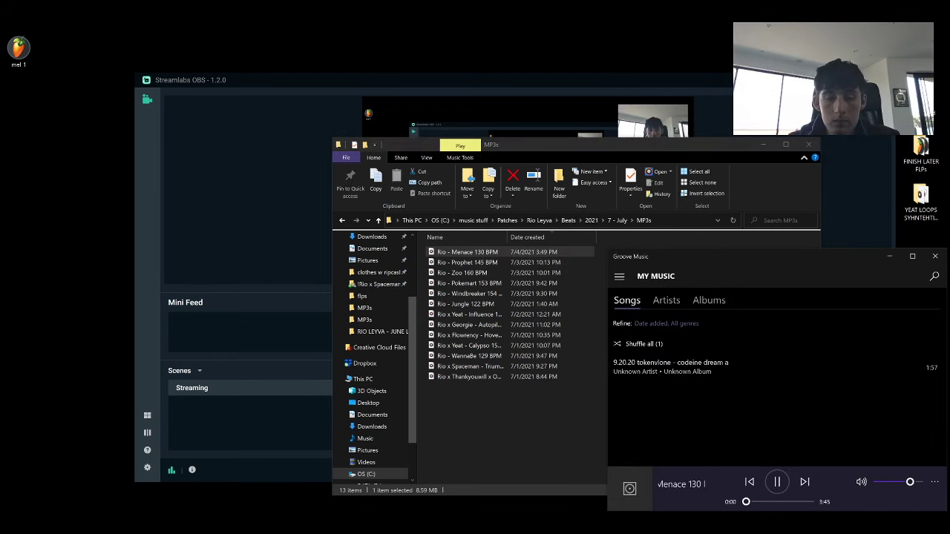
Switch back to FL Studio and export the song as the MP3 Rio - Utopia 145 BPM into the July MP3s folder
click(440, 532)
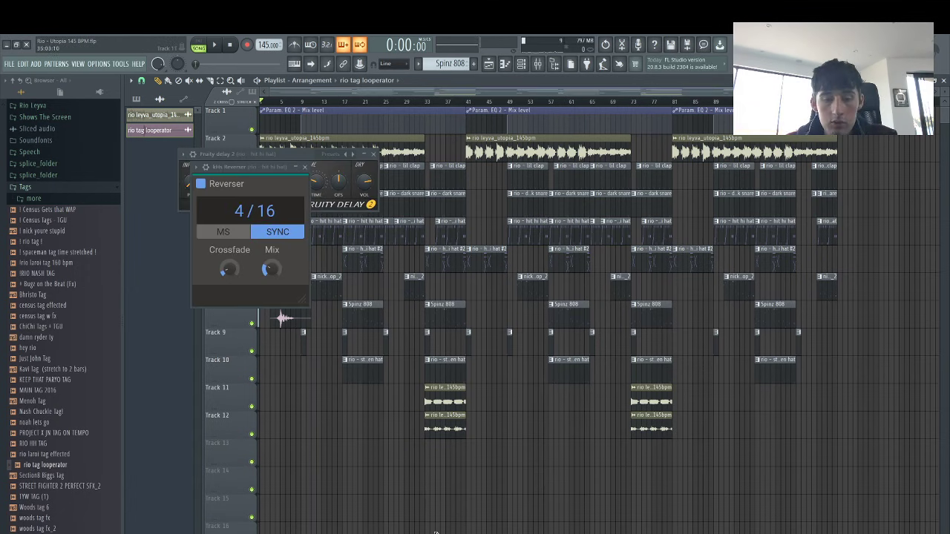
key(ctrl+shift+r)
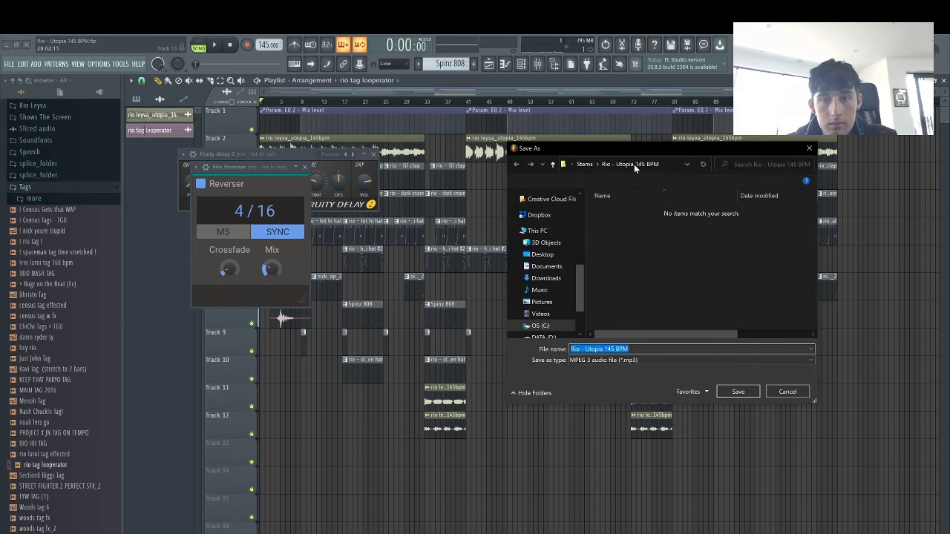
click(584, 165)
click(606, 165)
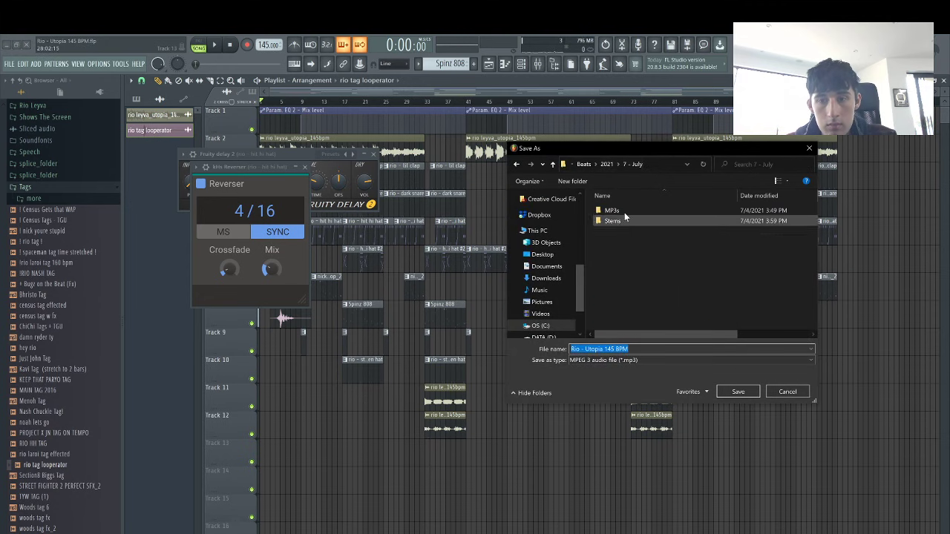
double_click(626, 216)
click(738, 391)
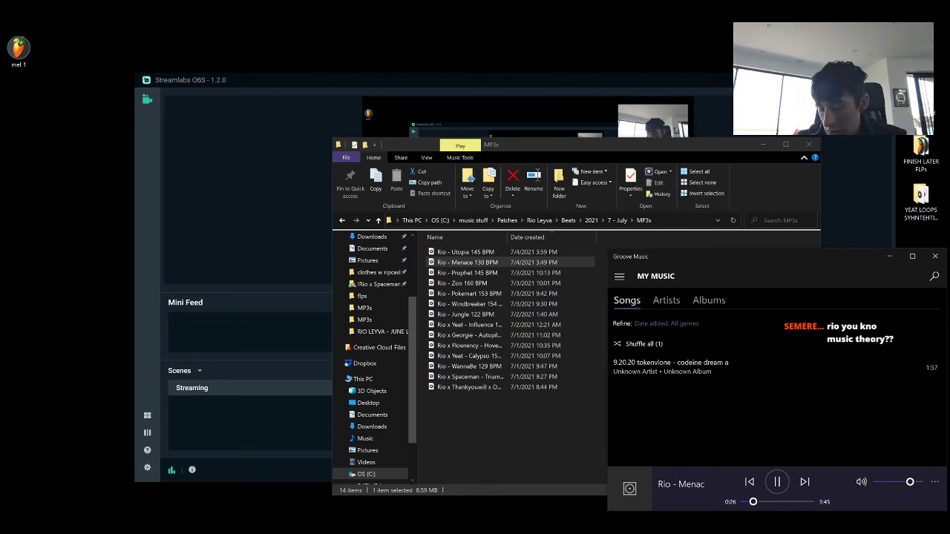
Start a new default project, saving the changes to Rio - Utopia 145 BPM.flp
key(alt+Tab)
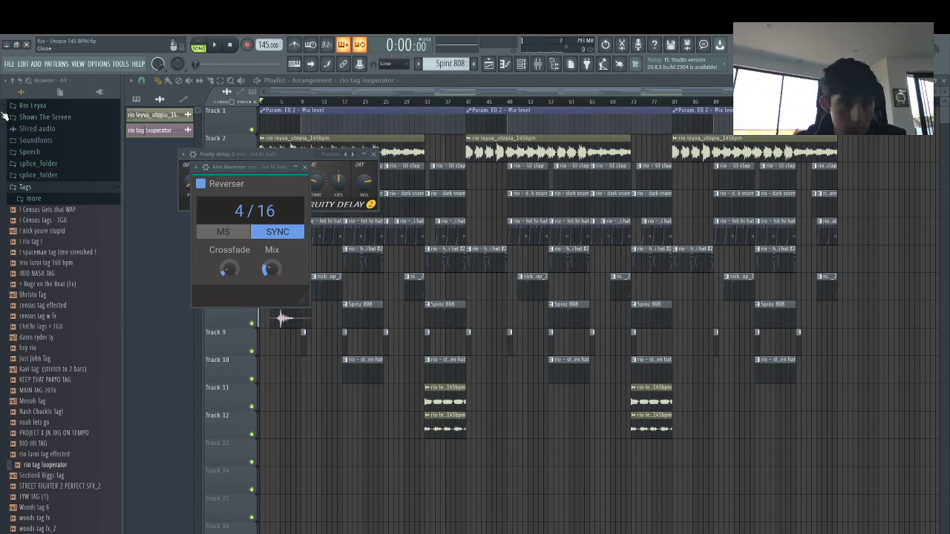
click(10, 66)
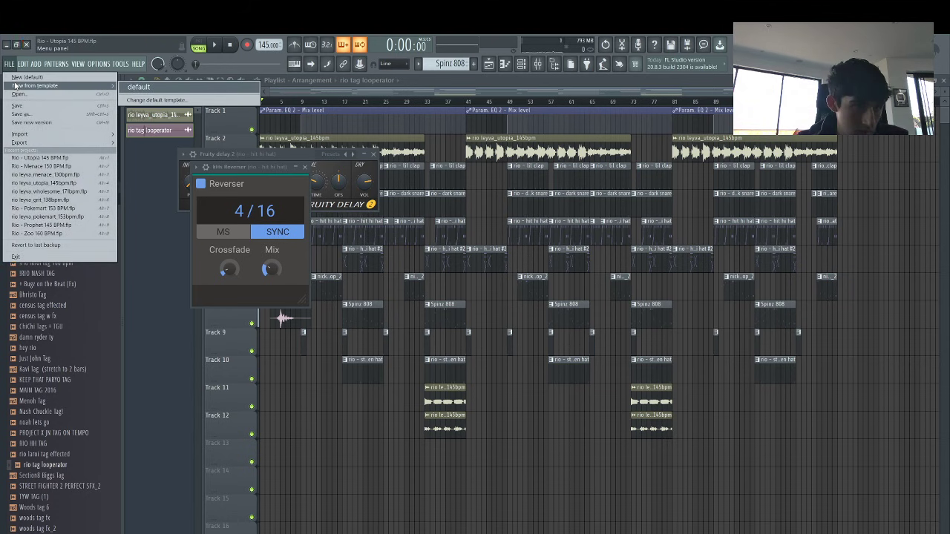
click(23, 77)
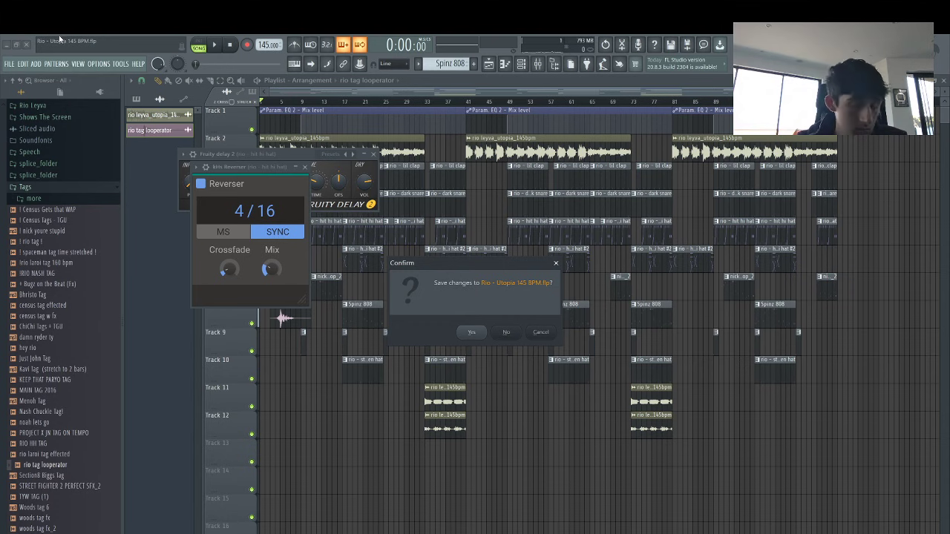
click(471, 333)
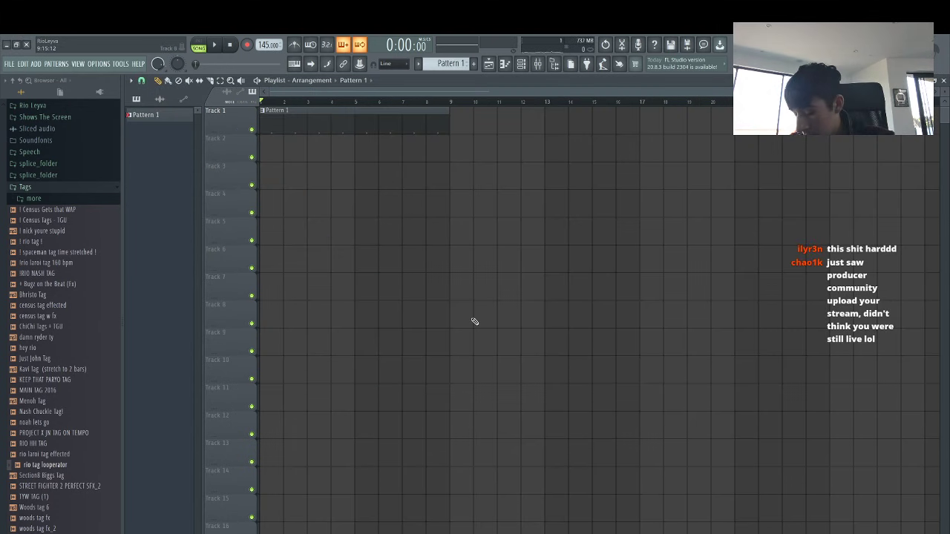
click(538, 65)
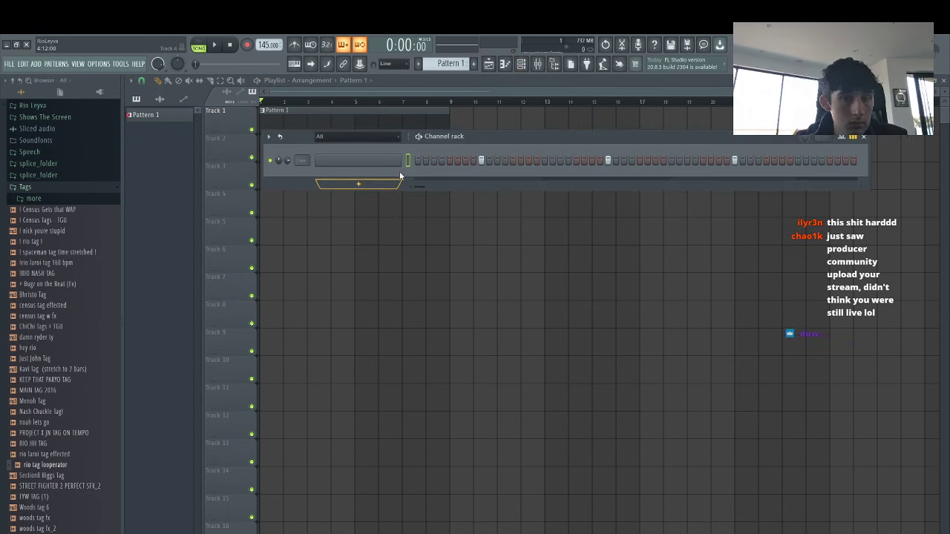
click(359, 184)
mouse_move(352, 208)
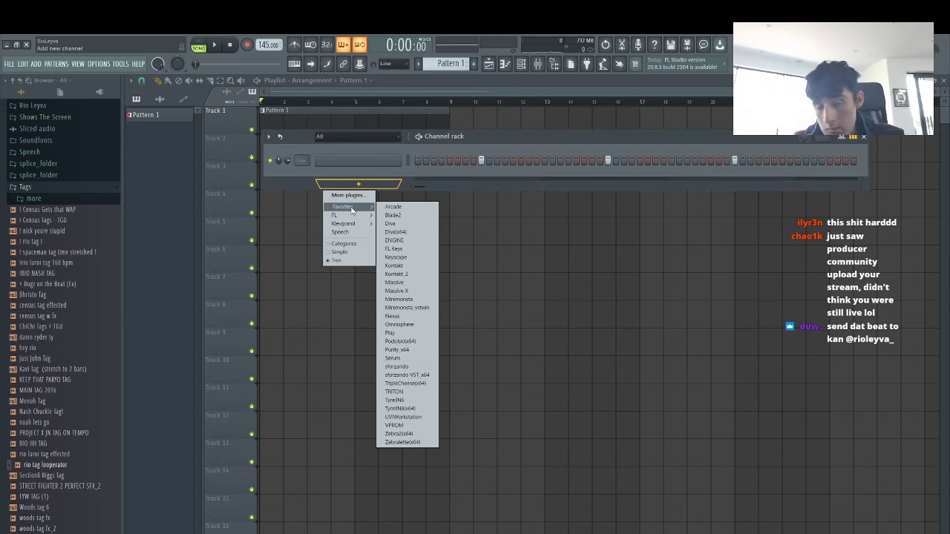
key(Escape)
key(Escape)
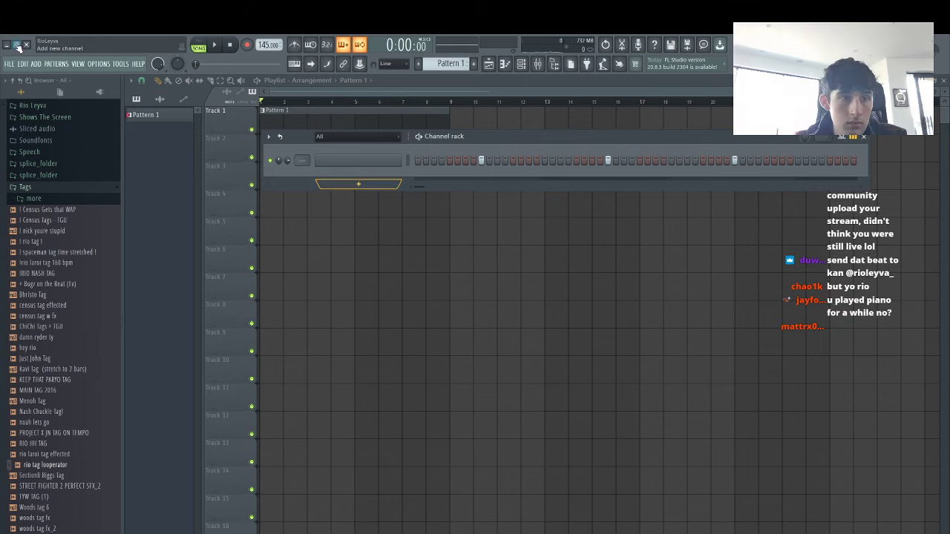
Shrink the FL Studio window, open the Unsorted melodies folder in File Explorer and preview rio leyva_grit_138bpm
click(15, 44)
click(525, 149)
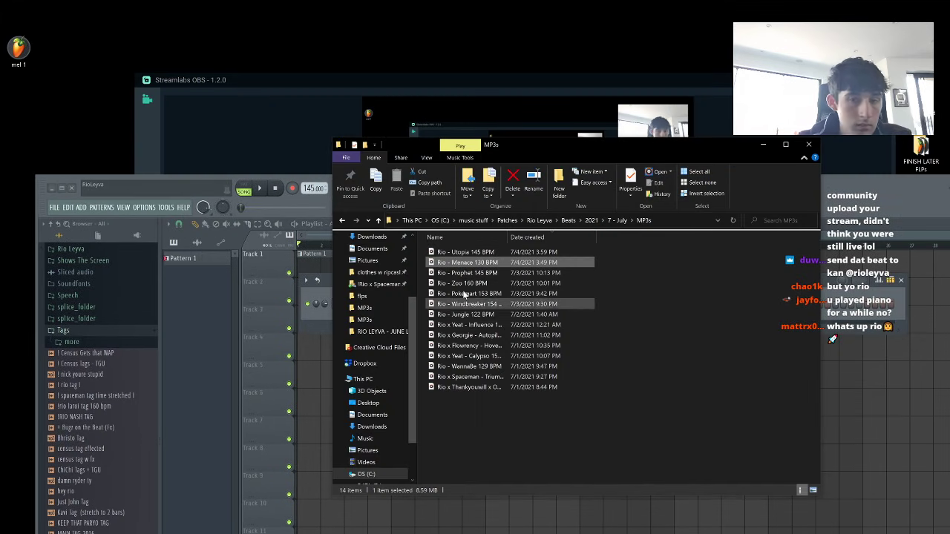
click(371, 282)
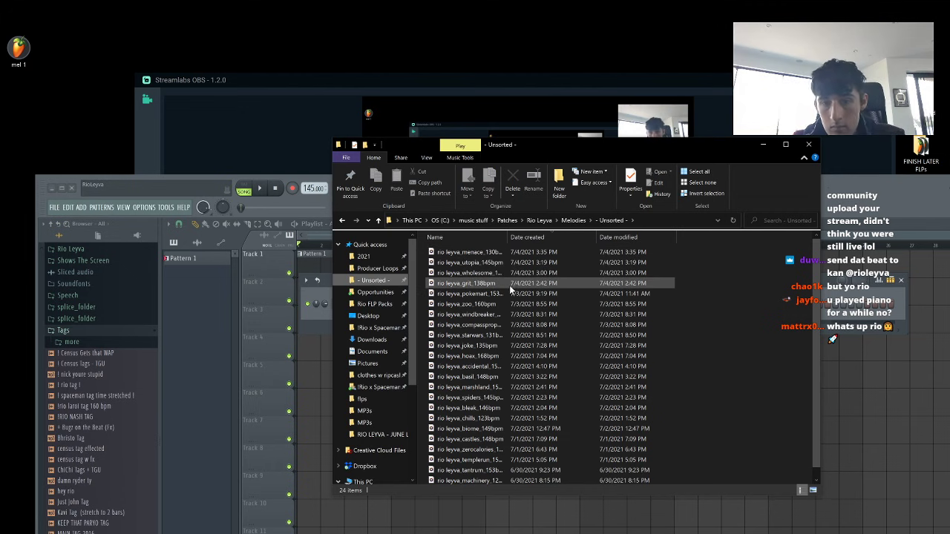
double_click(519, 284)
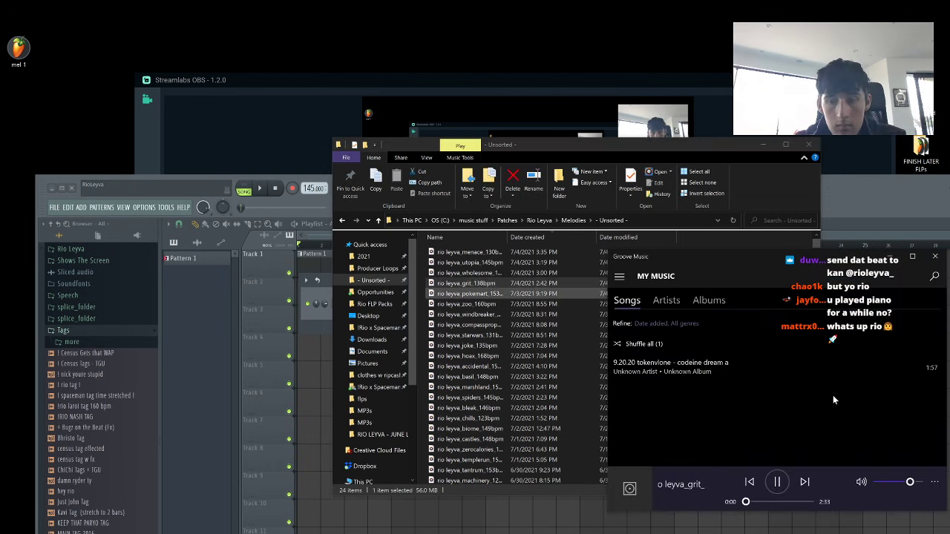
click(777, 482)
Place the rio leyva_grit_138bpm melody on playlist track 4 at bar 1 and set the project tempo to 138 BPM
drag(486, 284, 312, 348)
drag(305, 189, 305, 193)
drag(487, 236, 932, 423)
Duplicate the Pattern 1 clip six times along track 1 so the pattern repeats up to bar 57
ctrl+click(327, 271)
key(ctrl+b)
key(ctrl+b)
key(ctrl+b)
key(ctrl+b)
key(ctrl+b)
key(ctrl+b)
Move the rio leyva_grit_138bpm clip from track 4 up to track 2
ctrl+click(385, 359)
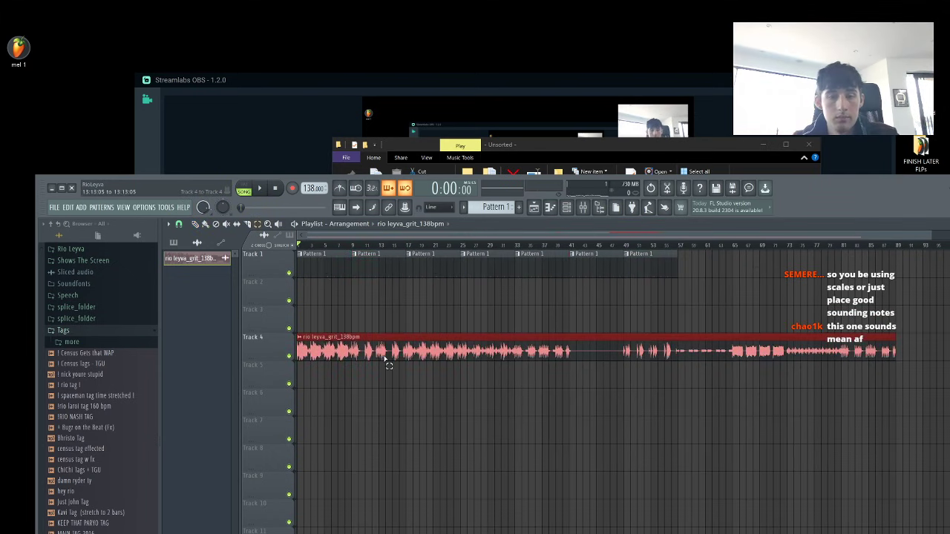
key(shift+Up)
key(shift+Up)
key(shift+Up)
key(shift+Down)
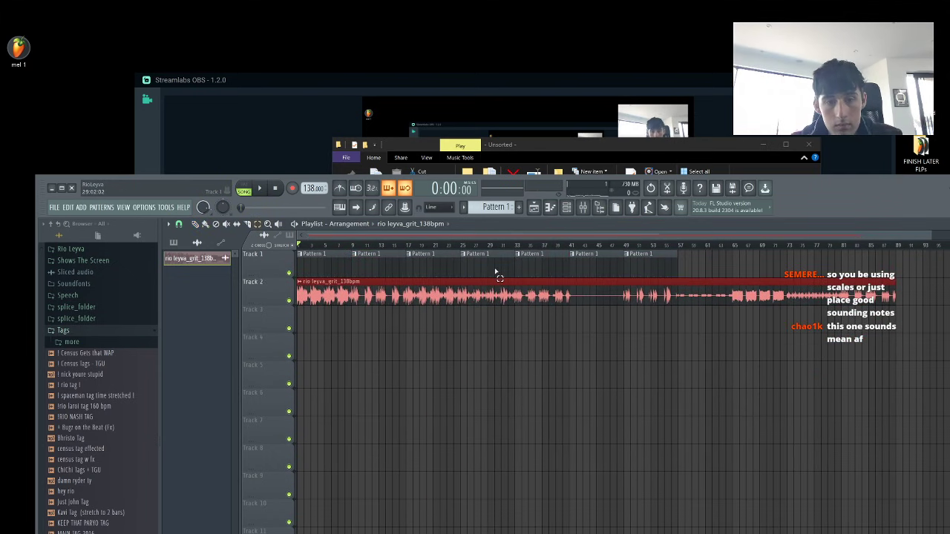
Loop bars 9 to 17, start playback and maximize the FL Studio window
drag(354, 248, 430, 257)
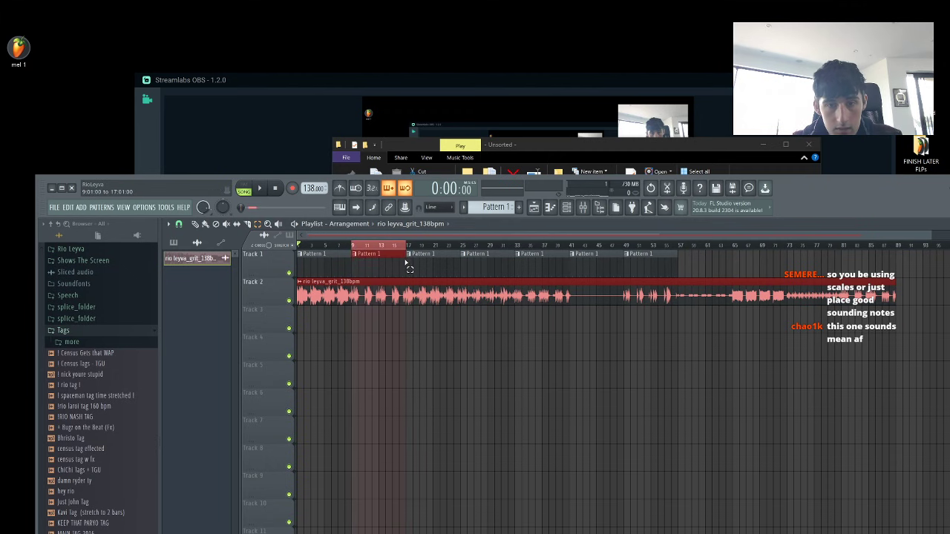
key(space)
click(70, 190)
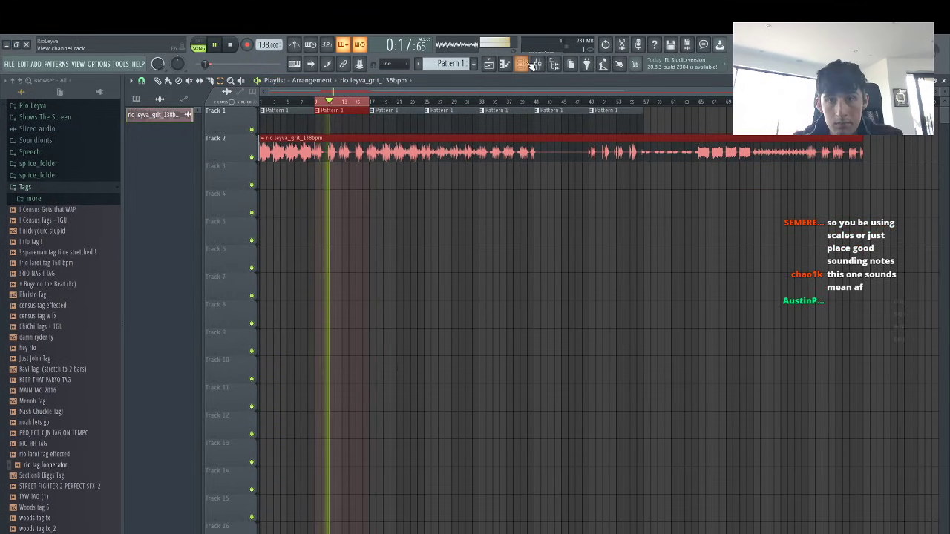
Route the rio leyva_grit_138bpm melody to mixer insert 1 and lower its volume to about -6 dB
key(F9)
click(184, 242)
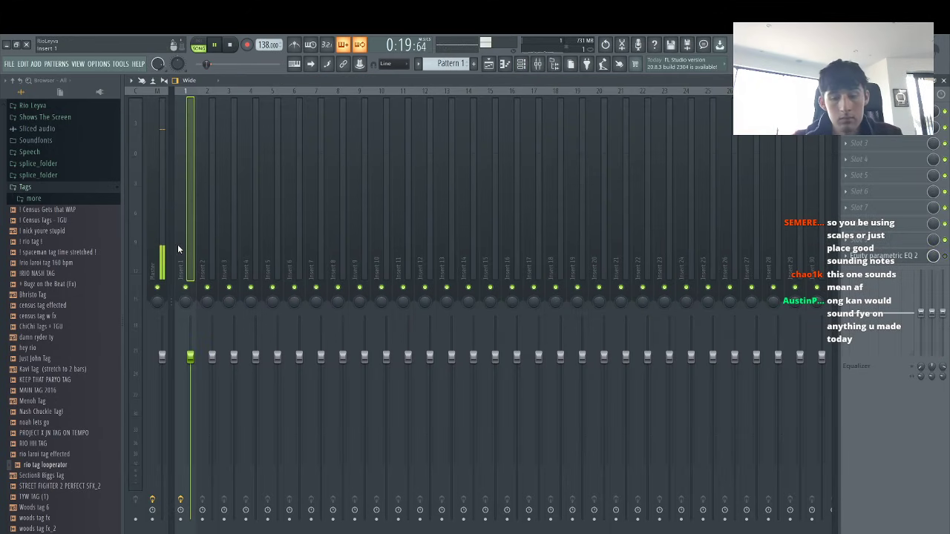
drag(190, 354, 191, 398)
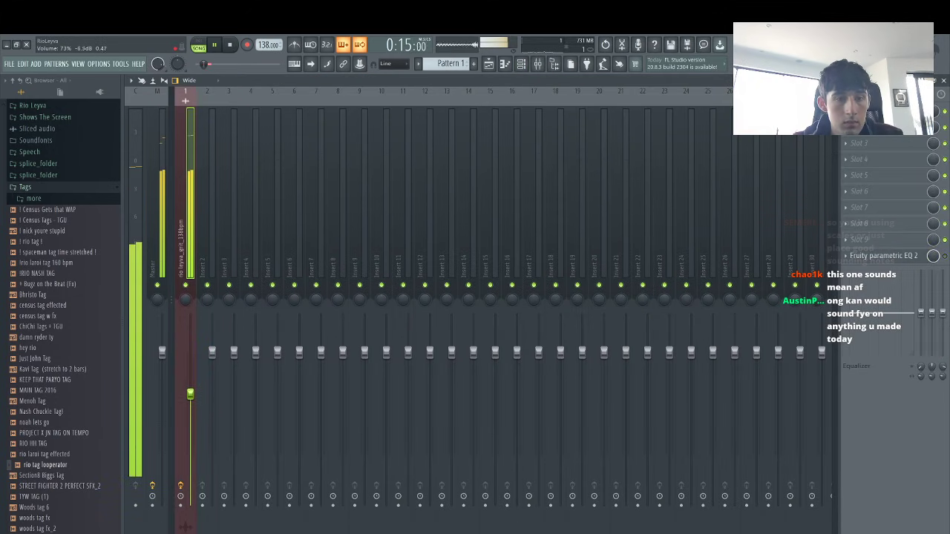
Add the Maaly Raw UnFazed Snare from the !Drum Stash Snare folder to the channel rack, hitting on beat 3 of every bar
scroll(25, 165, up, 10)
scroll(25, 165, up, 4)
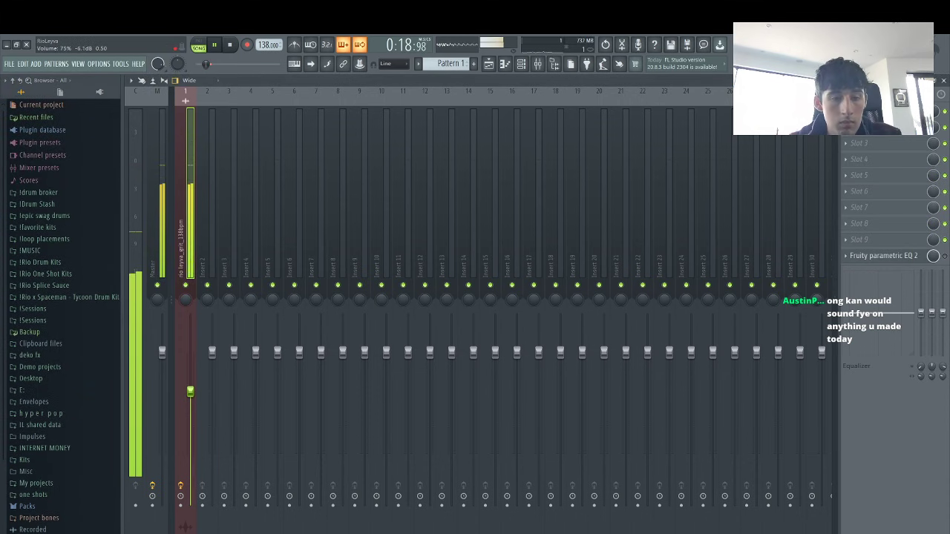
click(521, 64)
click(37, 204)
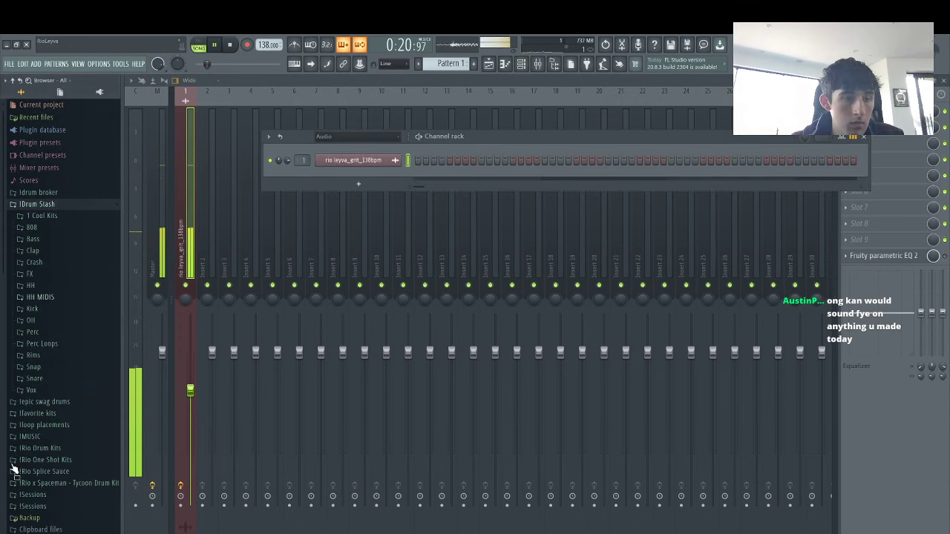
click(43, 379)
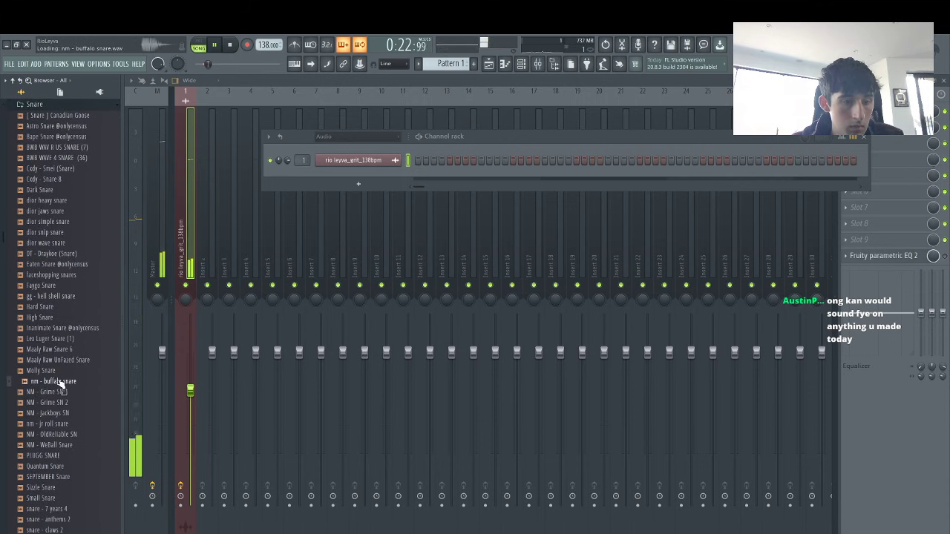
click(54, 363)
drag(418, 152, 404, 175)
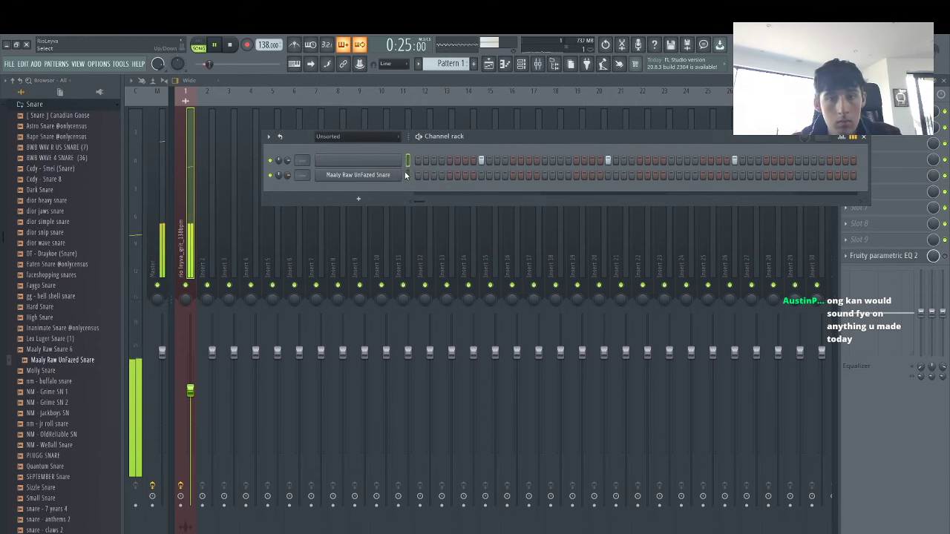
Add the Escape Hi Hat sample from the HH folder as a channel and fill every second step
scroll(67, 223, up, 8)
click(31, 285)
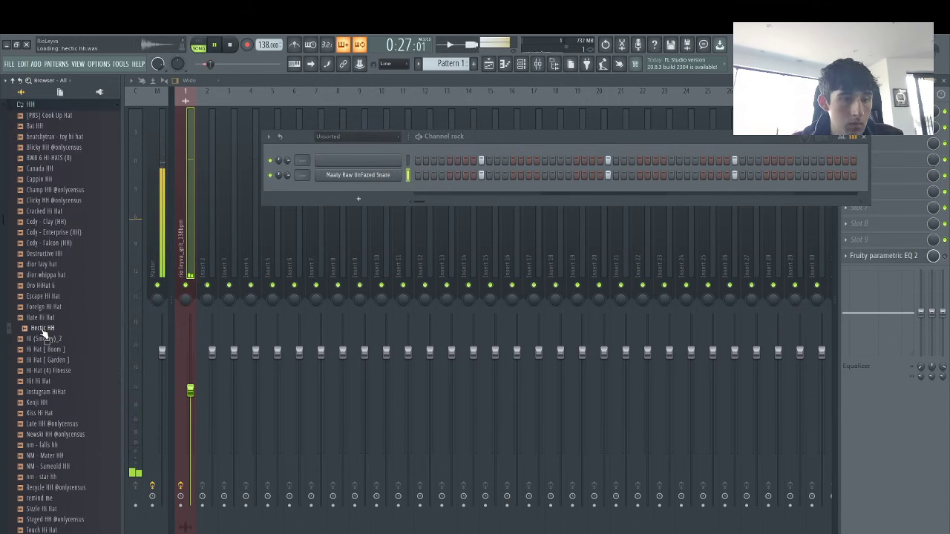
drag(380, 185, 379, 189)
right_click(379, 190)
click(510, 218)
right_click(376, 191)
click(452, 190)
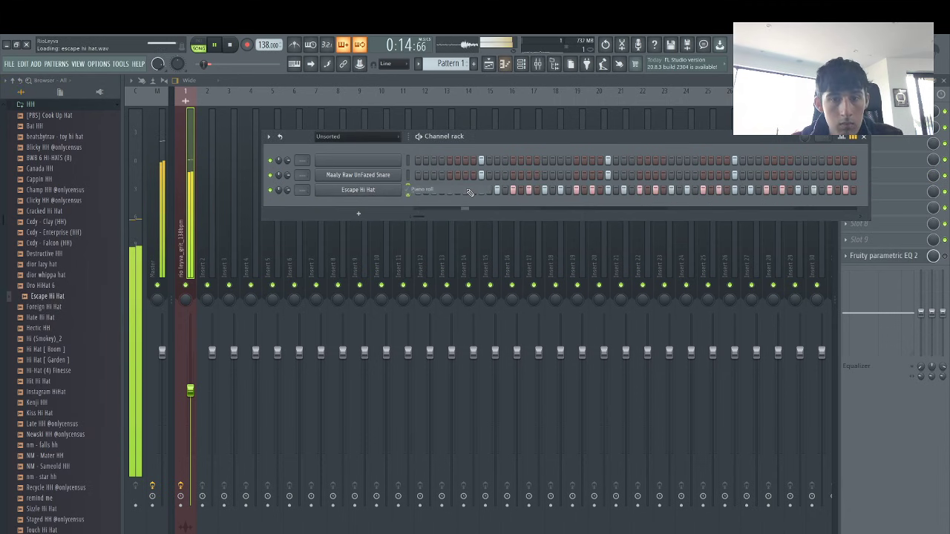
In the Escape Hi Hat piano roll, set snap to 1/6 beat and paint triplet notes across beat 2 of bar 1
click(469, 192)
click(152, 81)
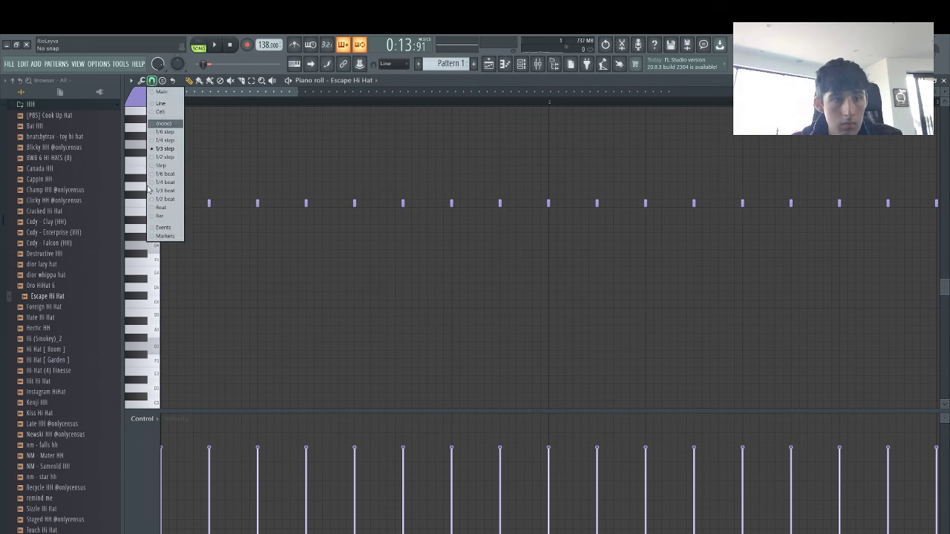
click(163, 176)
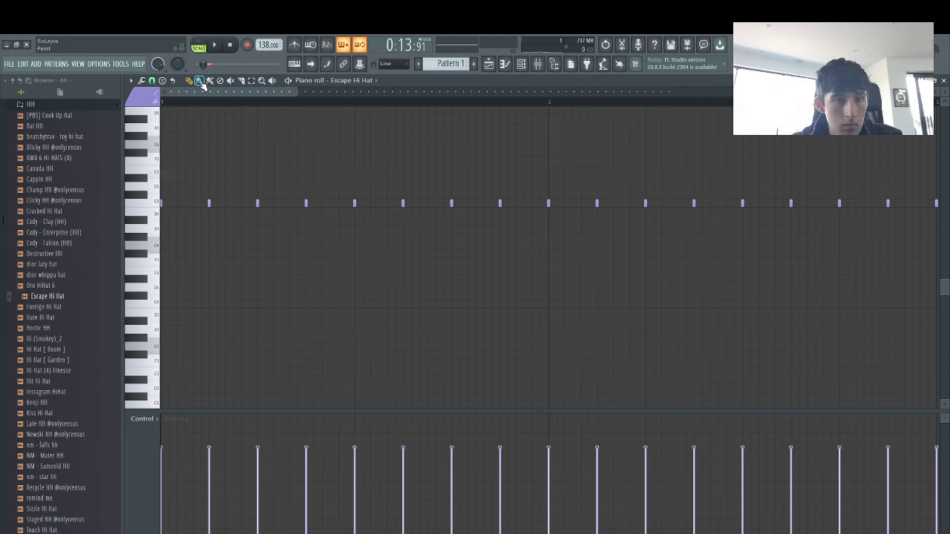
key(space)
click(273, 204)
click(289, 203)
click(322, 204)
click(338, 204)
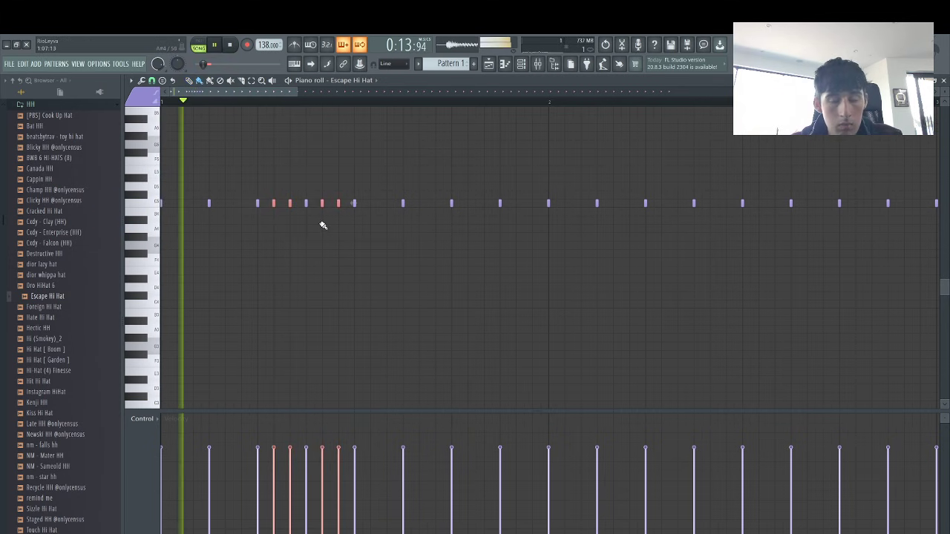
Add one lower-pitched hi-hat late in bar 1 and one early in bar 2, plus a triplet roll mid bar 2
click(500, 278)
click(613, 278)
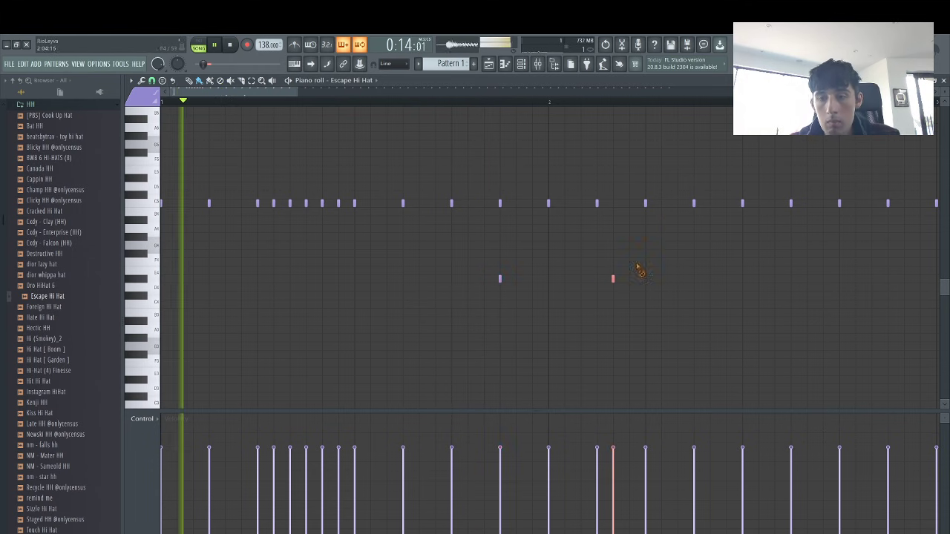
right_click(613, 279)
click(598, 280)
drag(710, 205, 760, 211)
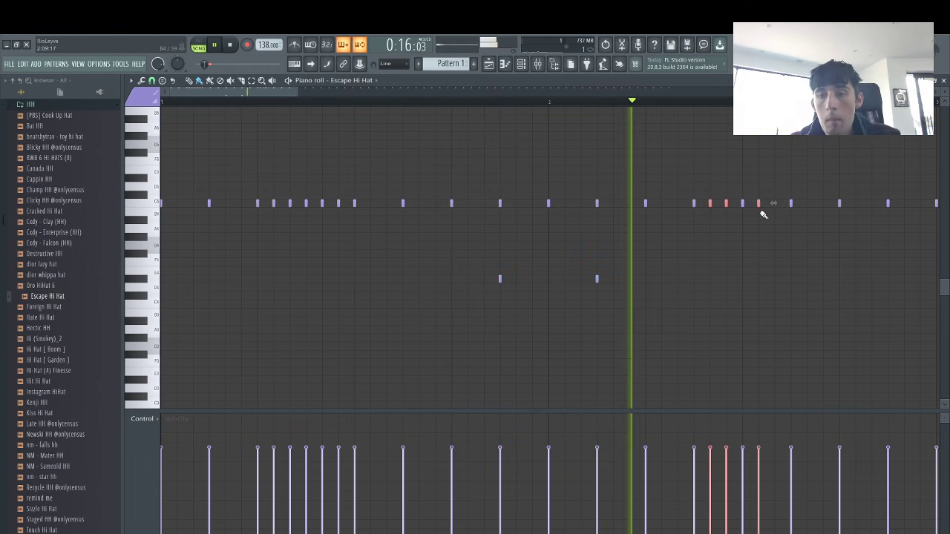
Clear hi-hats in the second half of bar 2 and paint a short triplet roll leading into bar 3
drag(248, 95, 338, 98)
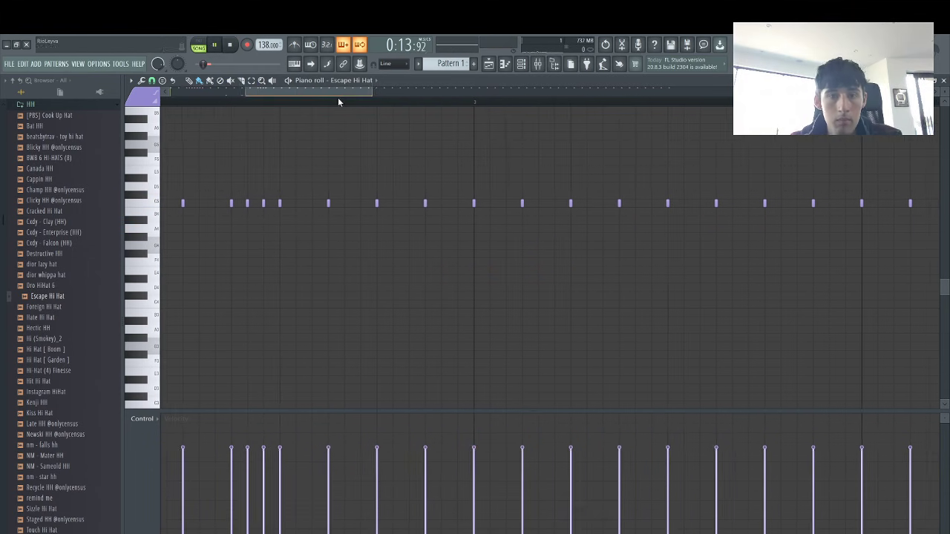
right_click(379, 203)
right_click(429, 204)
click(430, 204)
drag(443, 204, 462, 205)
key(space)
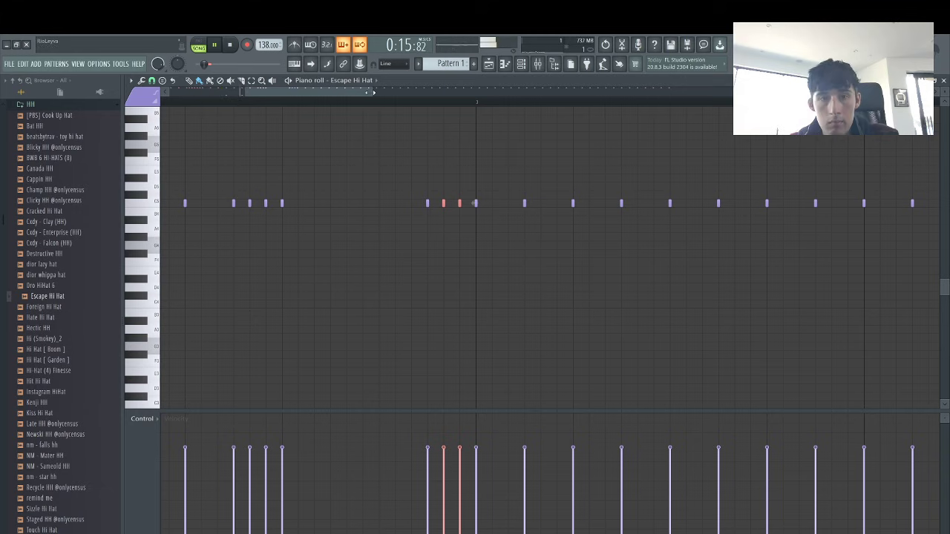
Add lower-pitched hi-hats late in bar 3 and early in bar 4, with a short triplet roll before the first one
drag(370, 93, 402, 97)
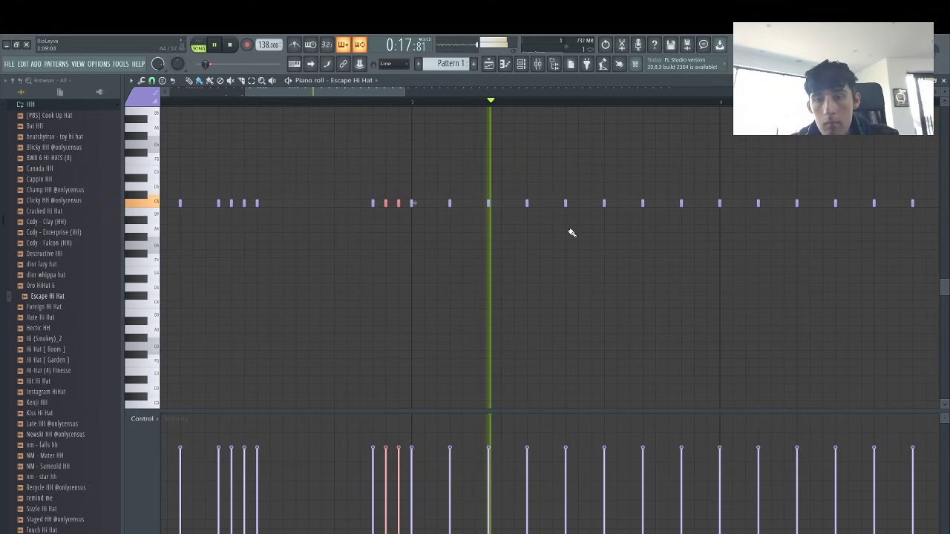
click(681, 253)
click(757, 245)
click(771, 245)
key(space)
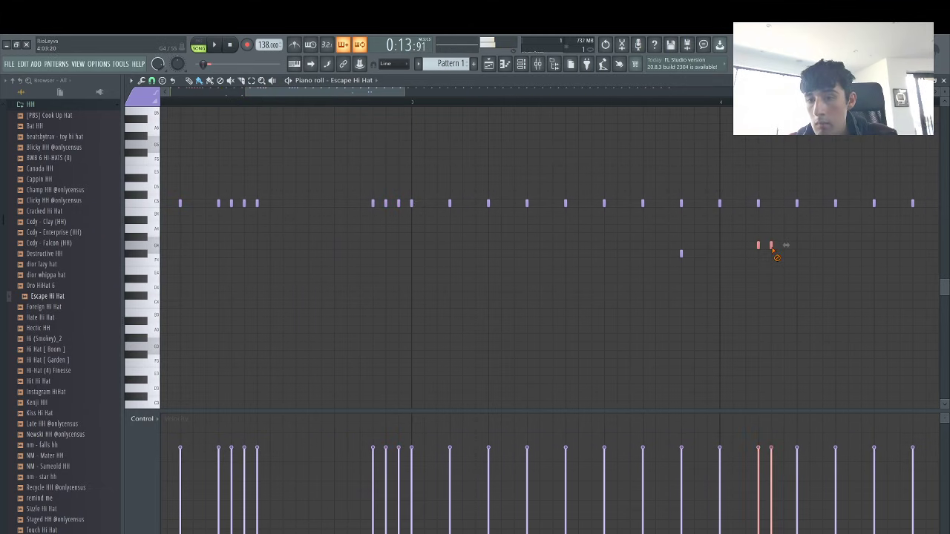
right_click(771, 245)
right_click(758, 245)
key(space)
click(758, 254)
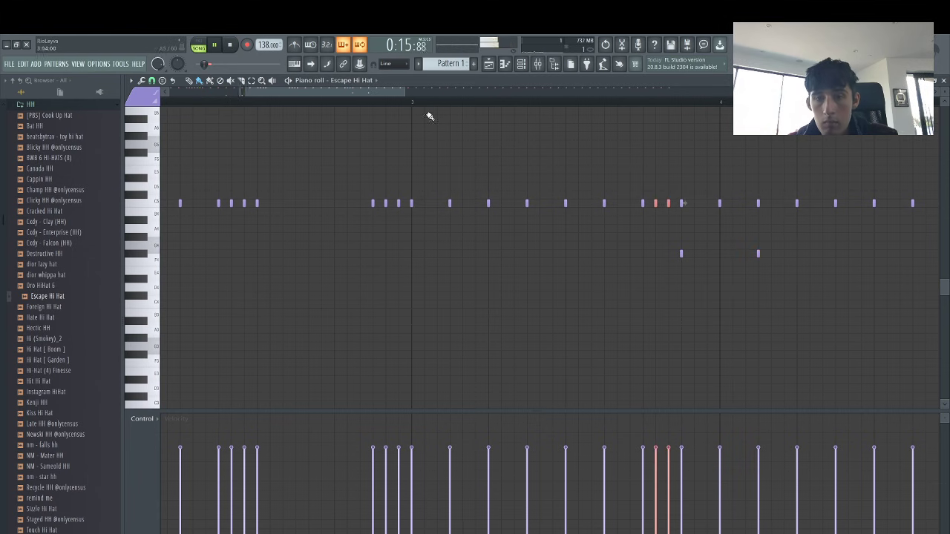
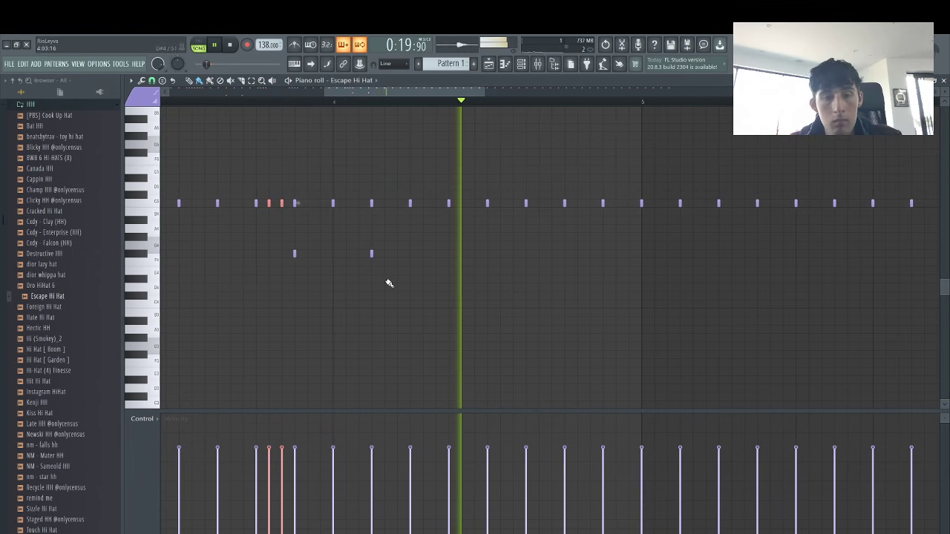
Set the snap to 1/4 beat and add an extra hi-hat just after beat 2 of bar 4
click(151, 80)
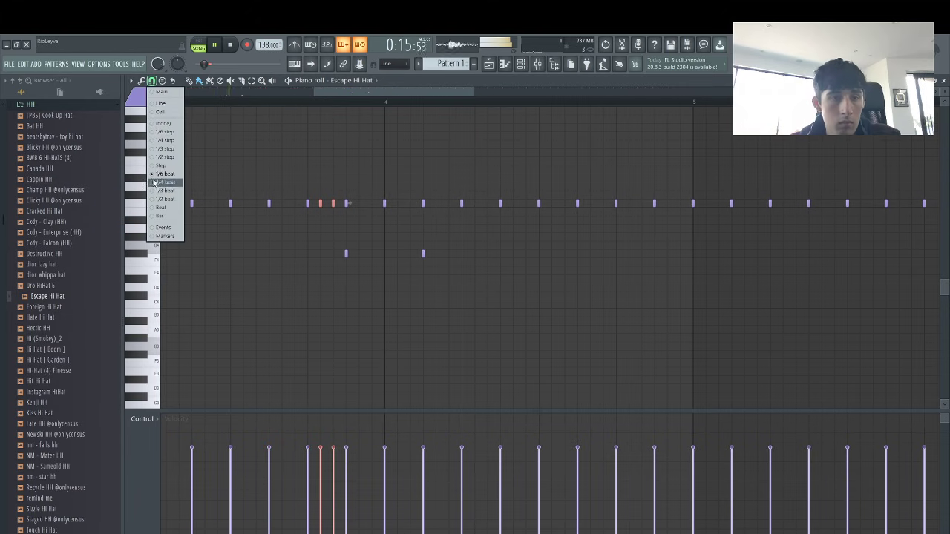
click(156, 182)
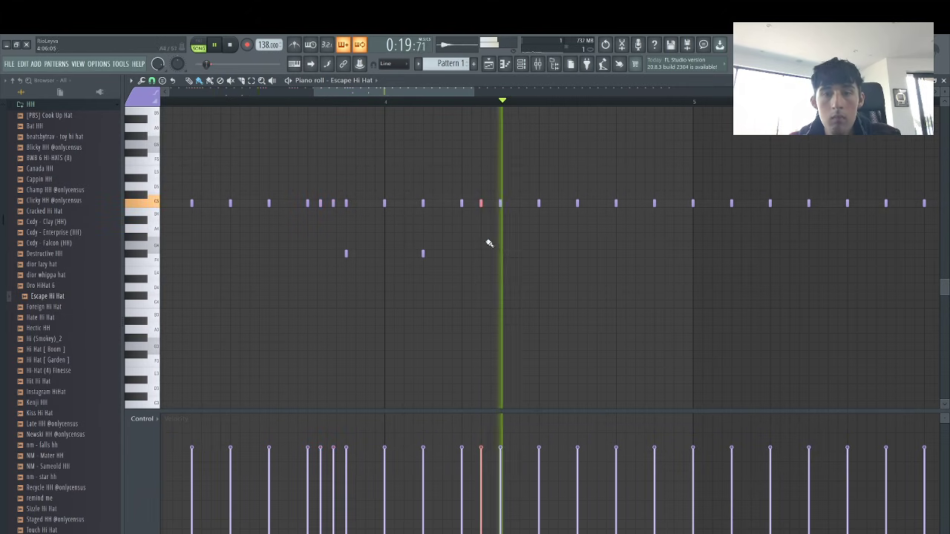
key(space)
Set snap to 1/3 step, paint a fast hi-hat roll before beat 4 of bar 4 and delete the surplus notes around it
click(152, 80)
click(165, 149)
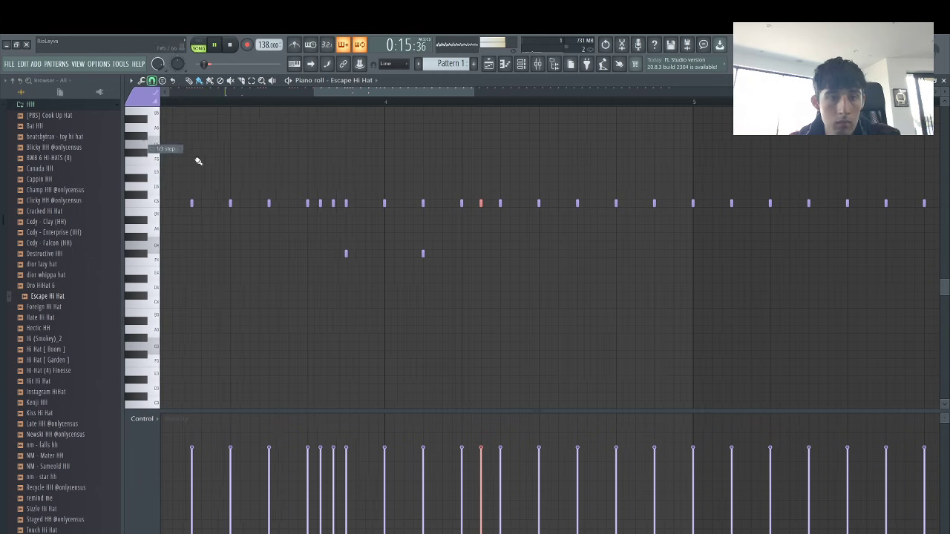
drag(538, 204, 612, 205)
right_click(577, 204)
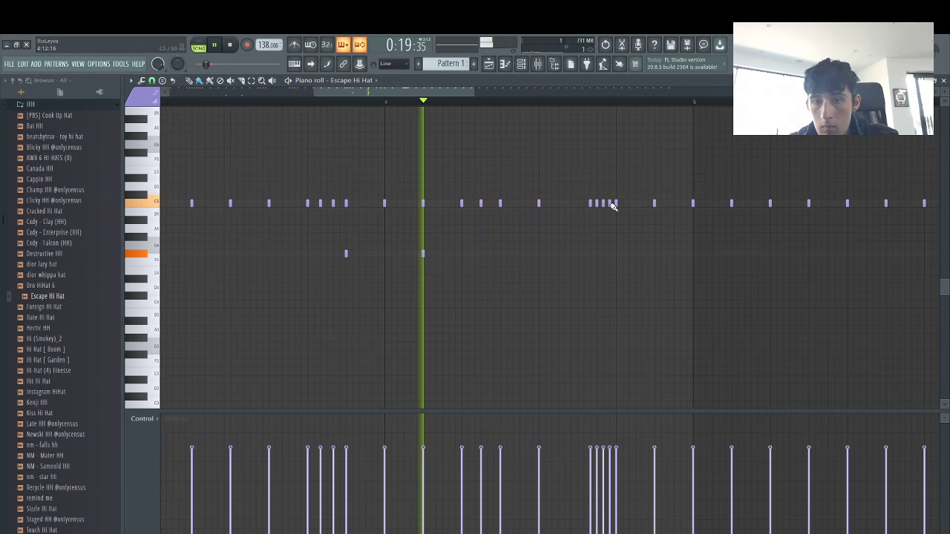
right_click(615, 206)
right_click(590, 204)
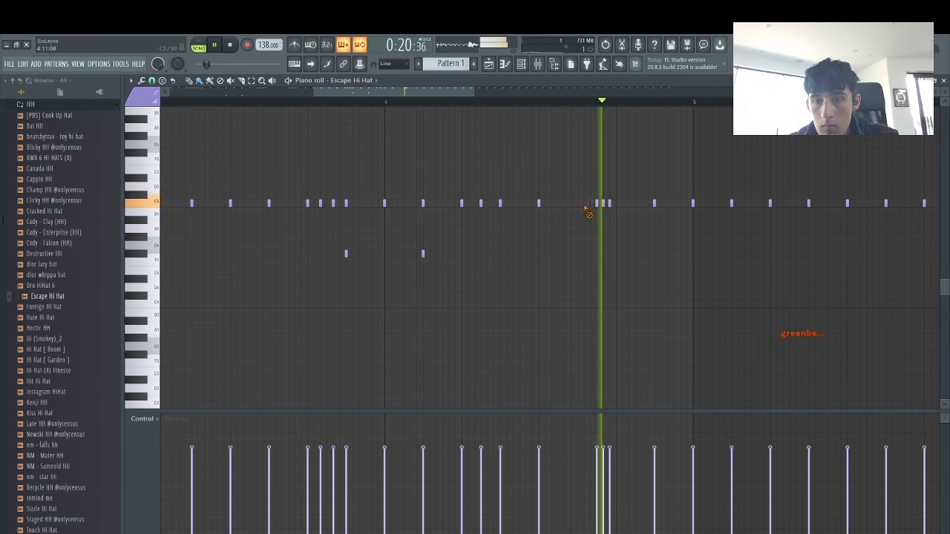
click(152, 81)
click(325, 109)
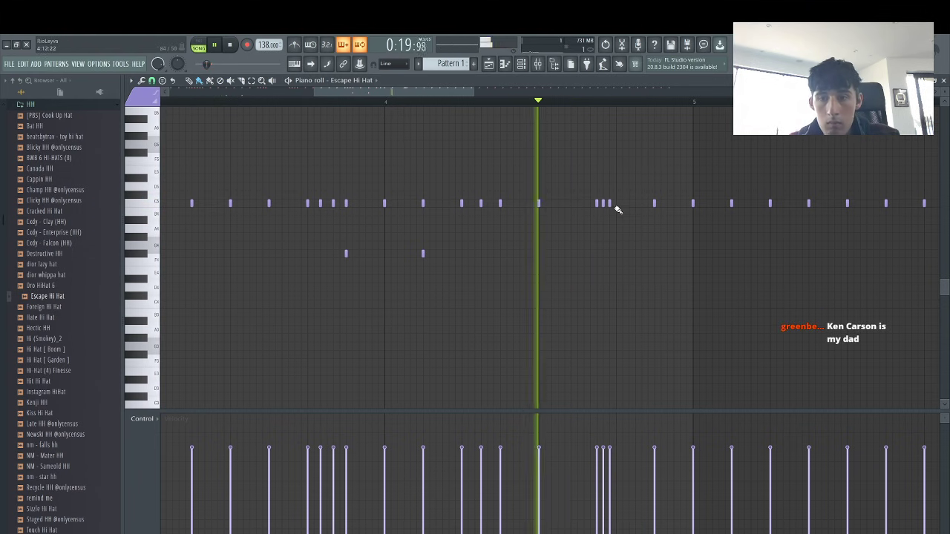
click(589, 203)
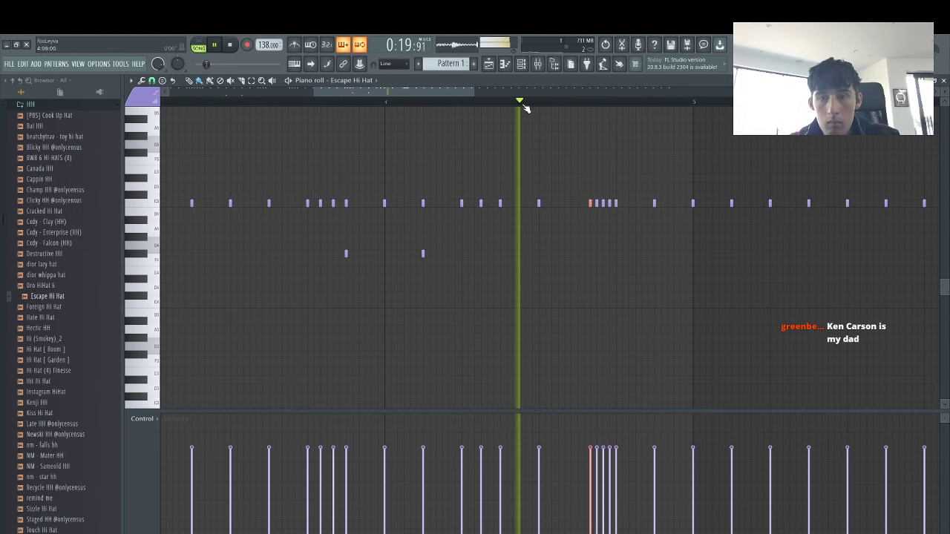
right_click(615, 203)
Set the snap to 1/3 beat and shift the last hi-hat of bar 4 slightly earlier onto the triplet grid
click(153, 81)
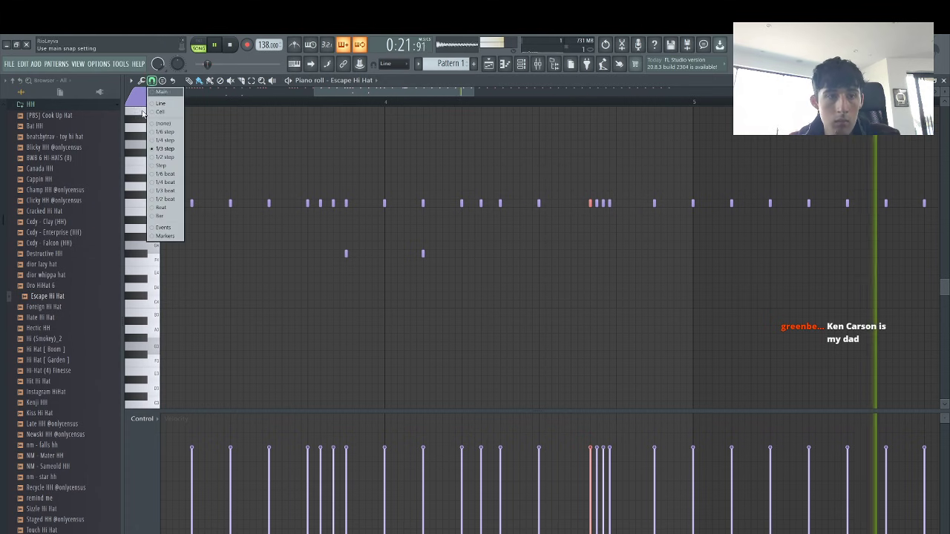
click(164, 191)
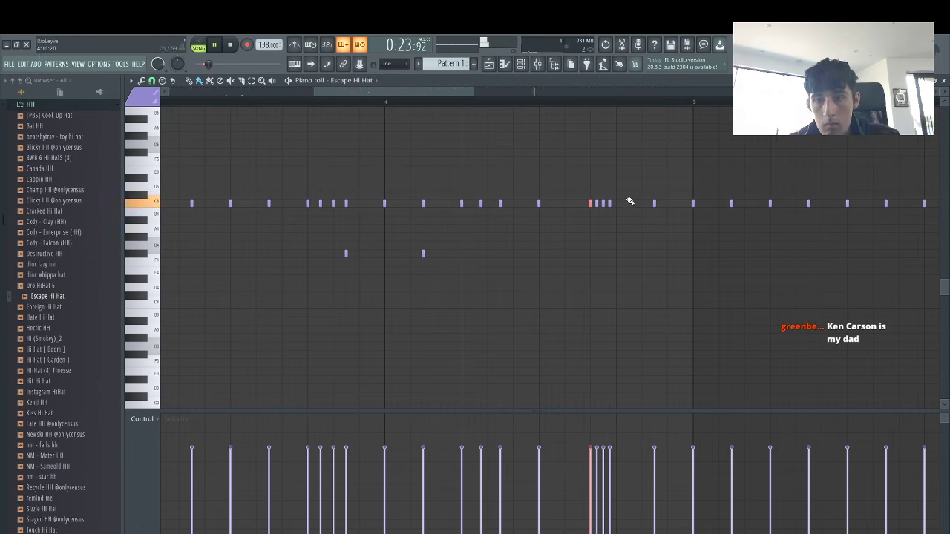
drag(654, 203, 642, 204)
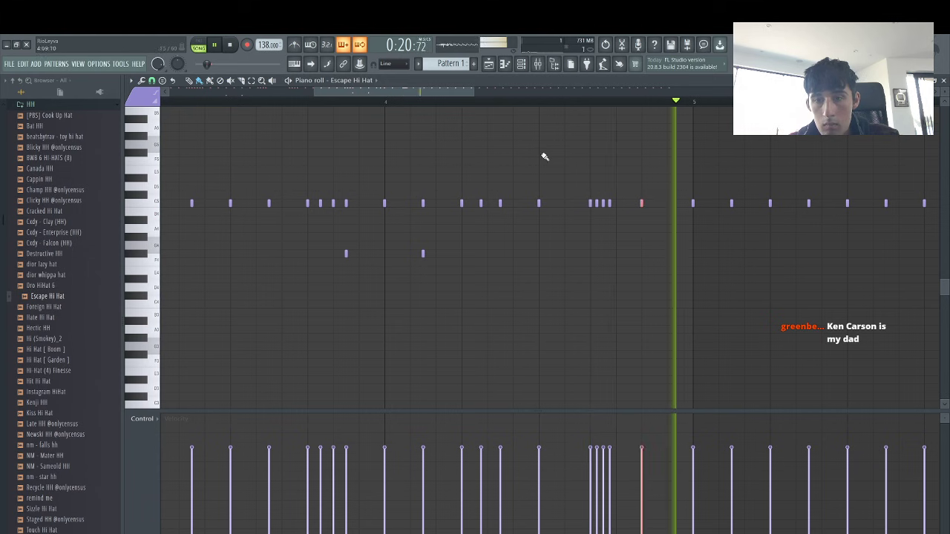
key(space)
key(space)
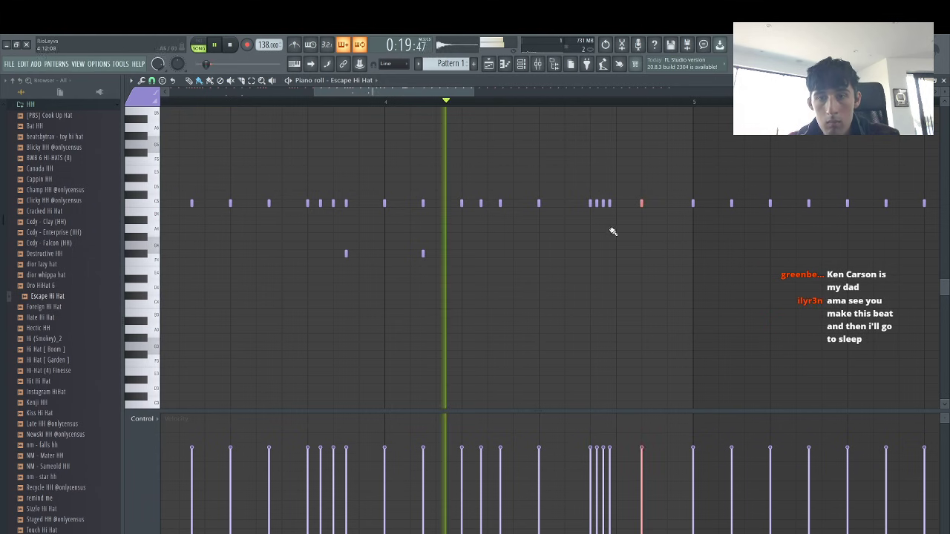
Add three softer hi-hats at reduced velocity in the triplet gaps of bar 4's second half
click(564, 203)
click(563, 507)
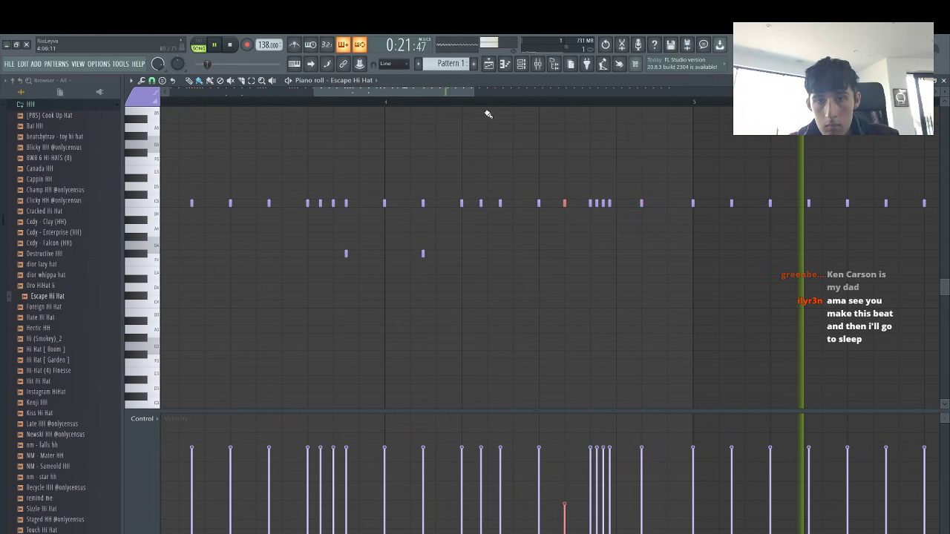
drag(482, 102, 441, 102)
click(617, 203)
click(672, 204)
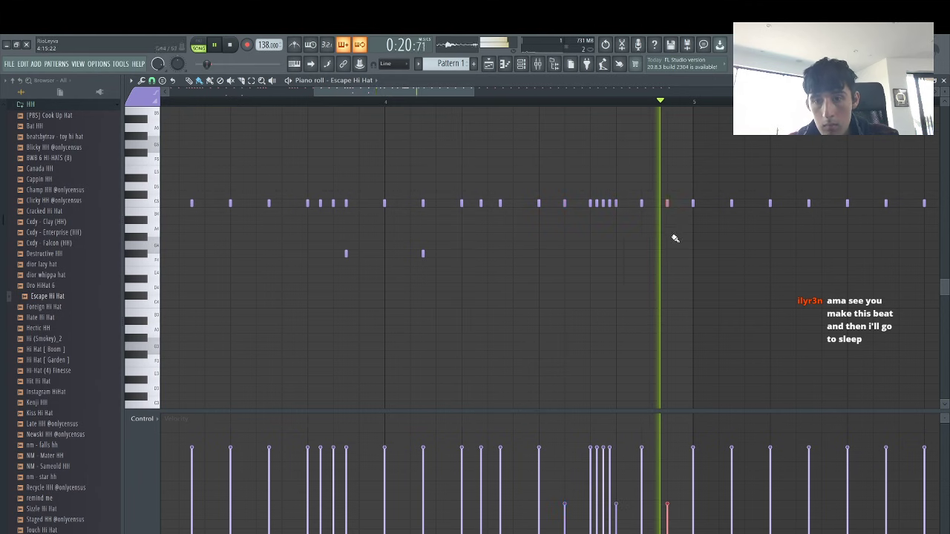
Delete the three fast roll notes before beat 4 of bar 4 and taper the velocities downward within each triplet group
click(484, 101)
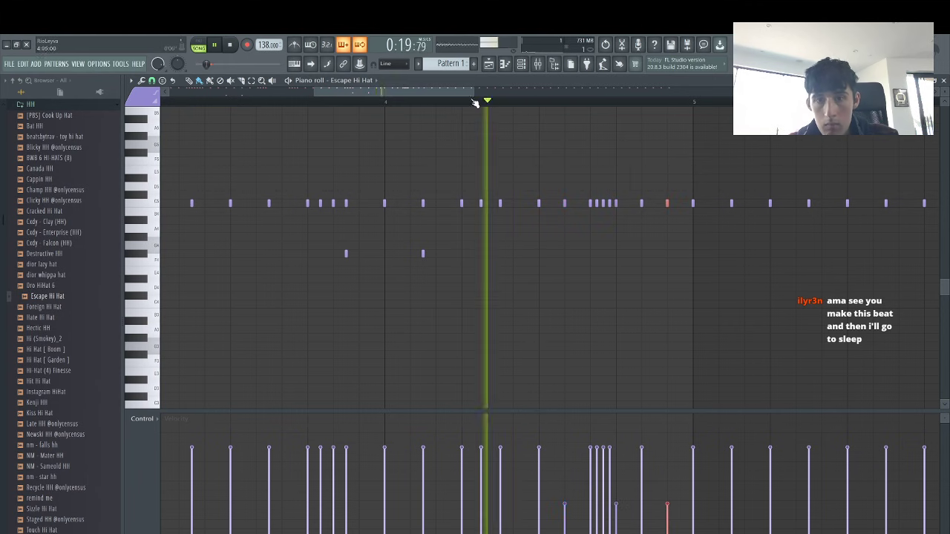
right_click(597, 204)
right_click(603, 204)
right_click(610, 204)
key(space)
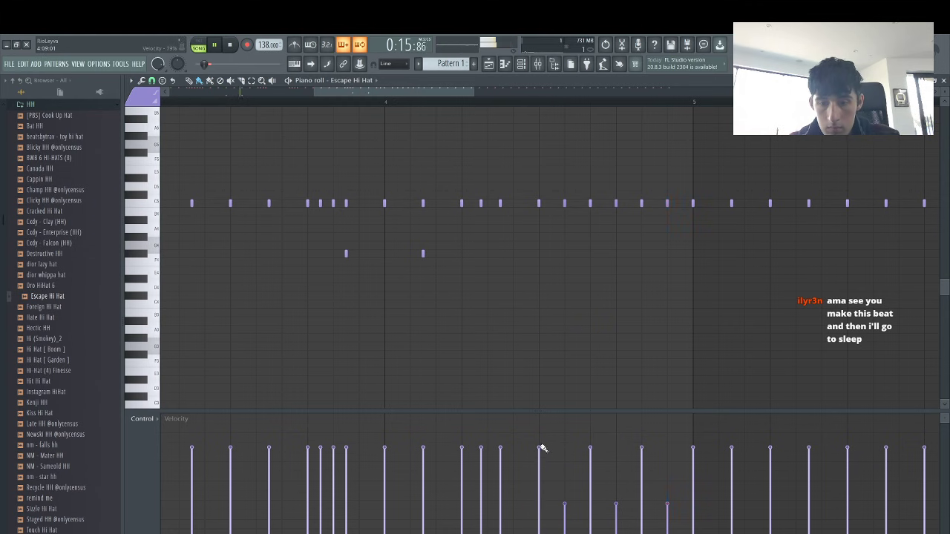
drag(542, 449, 607, 532)
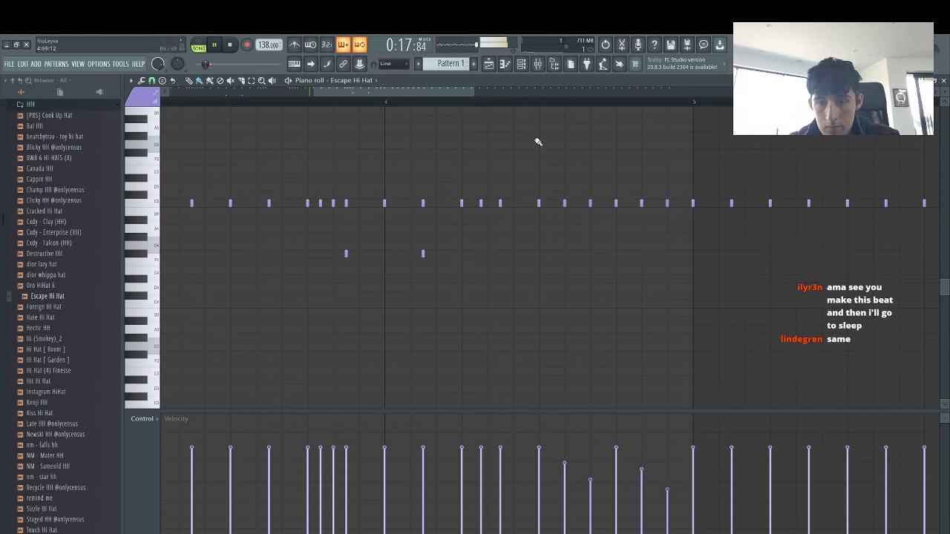
Delete the hi-hat notes from bar 5 onward and duplicate the bars 1–4 hi-hat pattern into bars 5–8
drag(473, 91, 938, 162)
drag(675, 232, 296, 136)
key(Delete)
drag(297, 100, 21, 92)
key(ctrl+b)
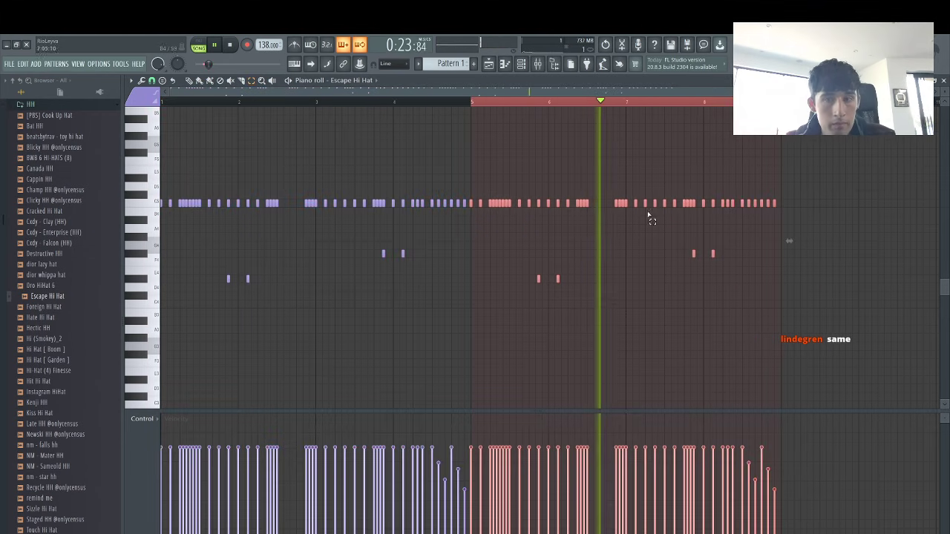
right_click(750, 203)
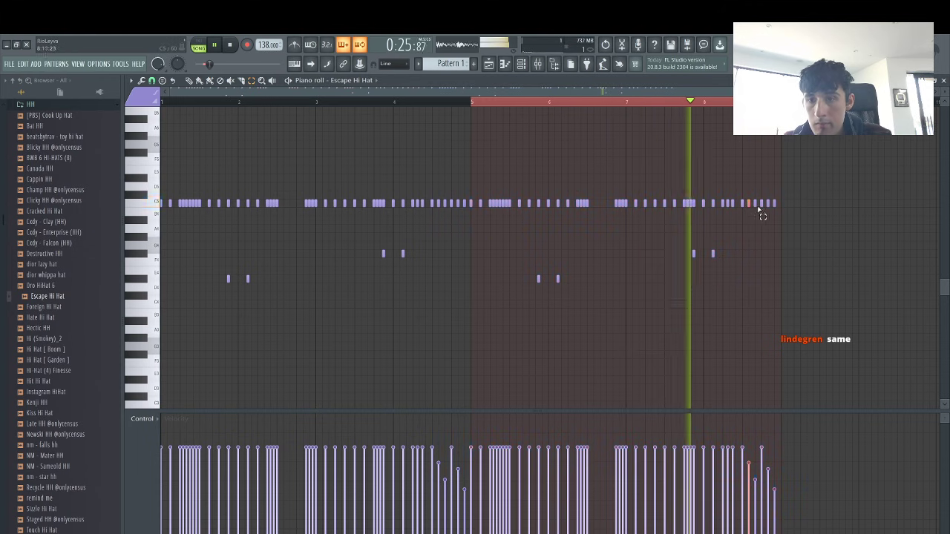
Delete the in-between hi-hats at the end of bar 8, level the remaining velocities, and clear the playlist's playback selection
right_click(761, 203)
right_click(772, 204)
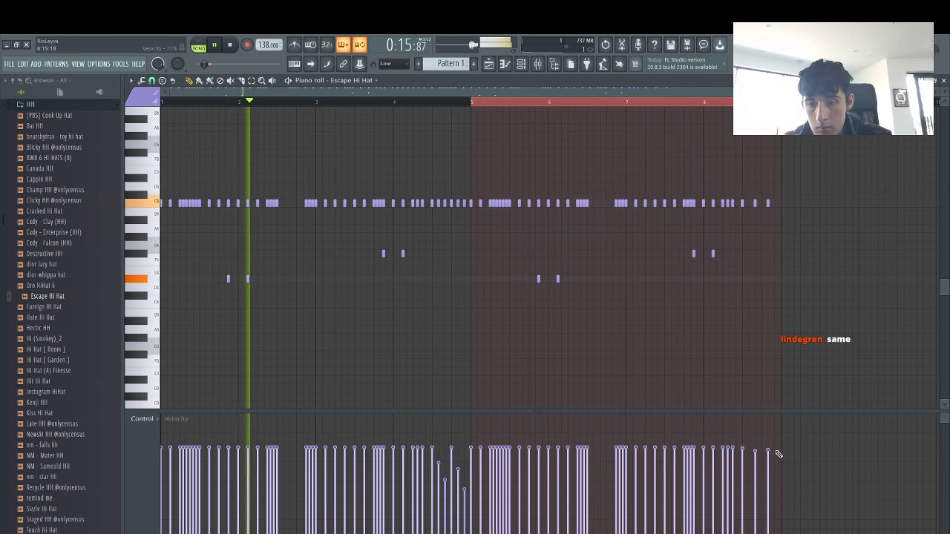
key(space)
click(489, 65)
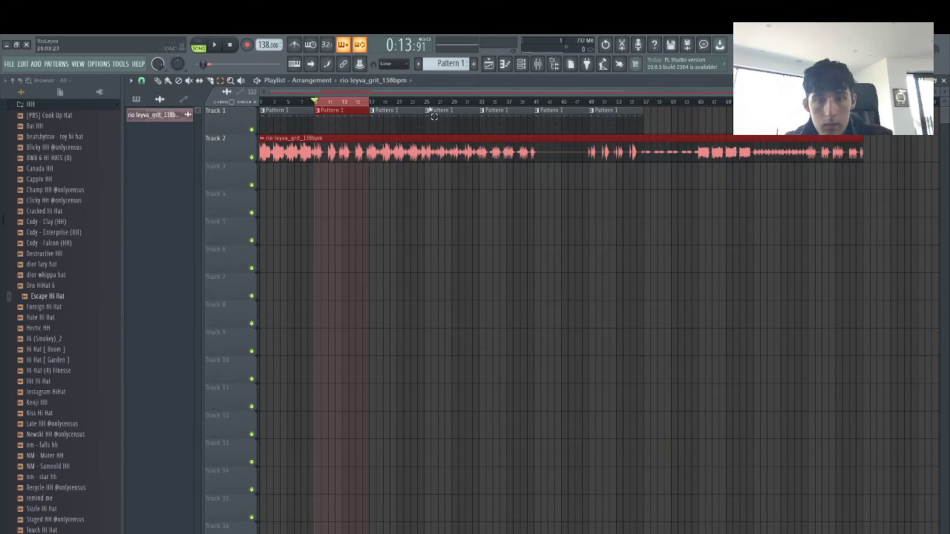
click(363, 105)
In the Escape Hi Hat piano roll, turn the second-to-last hi-hat of bar 8 into a fast four-note roll
click(522, 66)
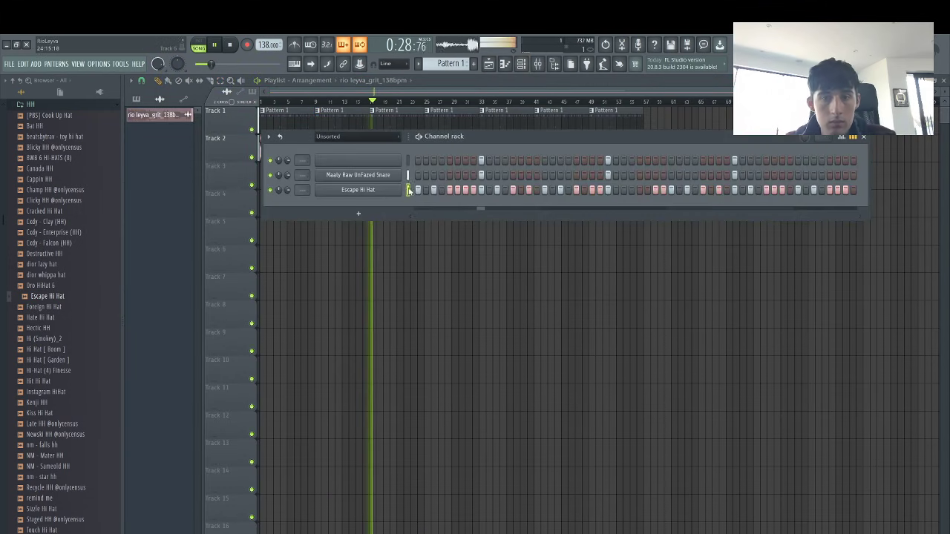
right_click(401, 190)
right_click(401, 190)
click(418, 191)
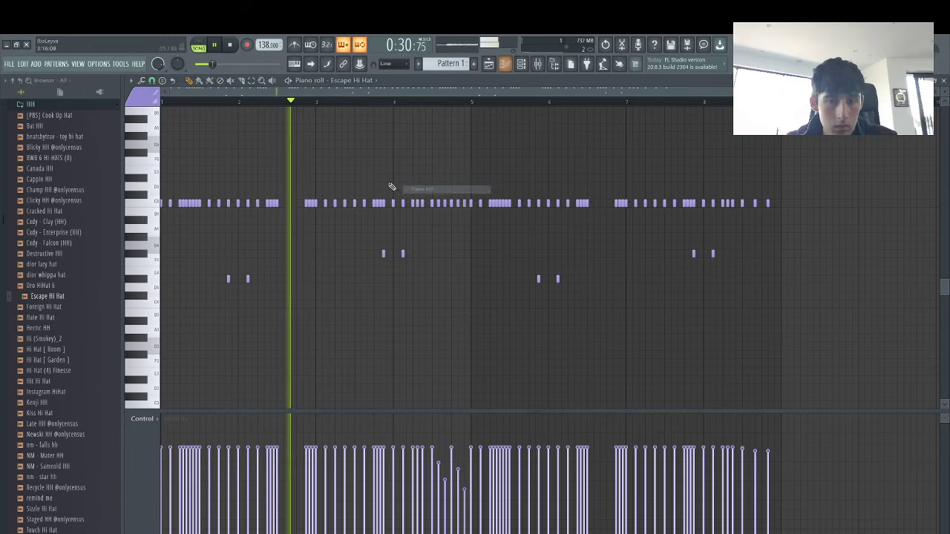
click(152, 80)
click(167, 149)
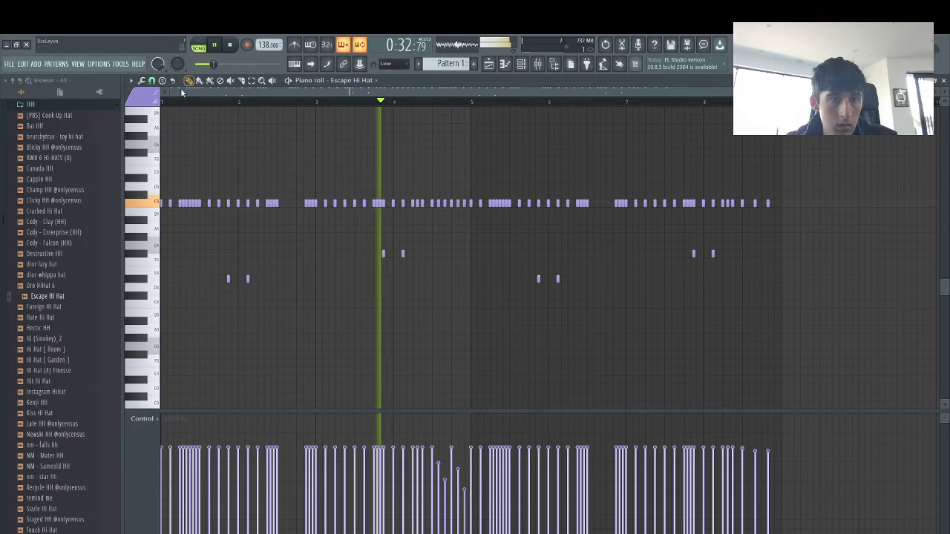
drag(166, 92, 246, 99)
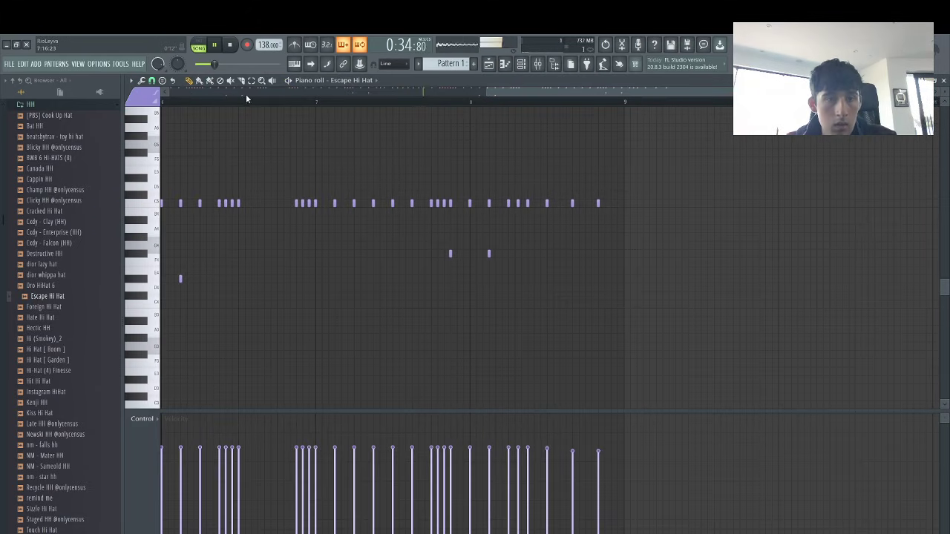
right_click(574, 204)
drag(574, 204, 586, 204)
right_click(585, 205)
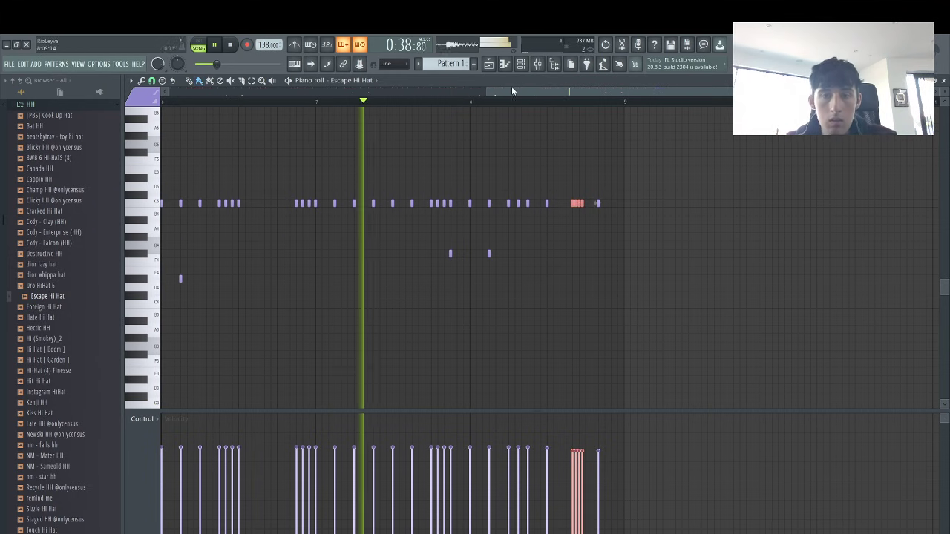
Browse the 808 sample folder and add the nm - audi 808 sample as a new channel
key(F6)
scroll(26, 261, up, 5)
click(40, 227)
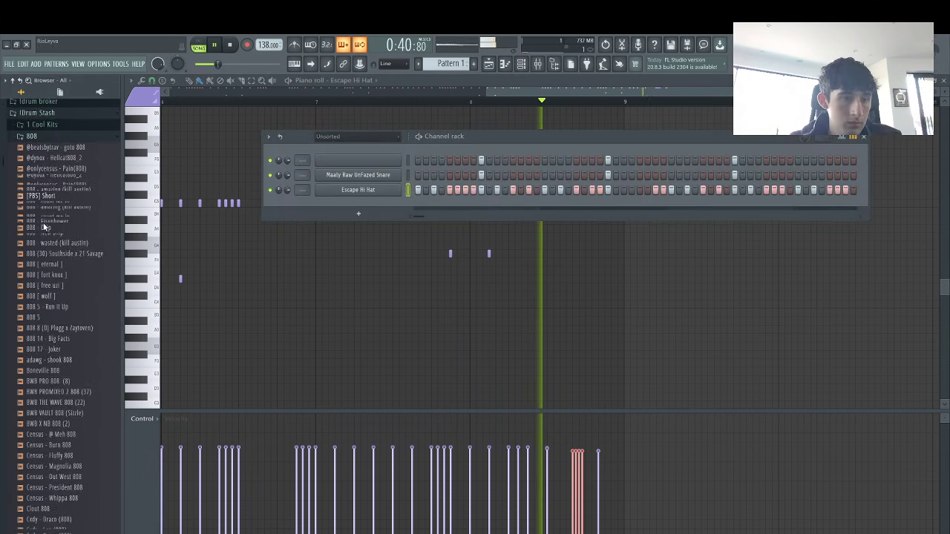
scroll(39, 288, down, 9)
scroll(26, 199, up, 7)
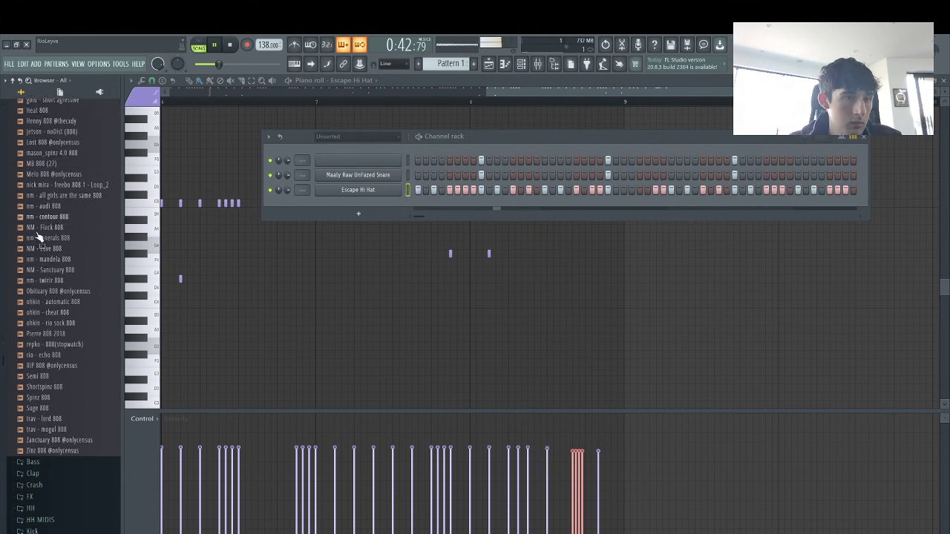
scroll(52, 371, up, 4)
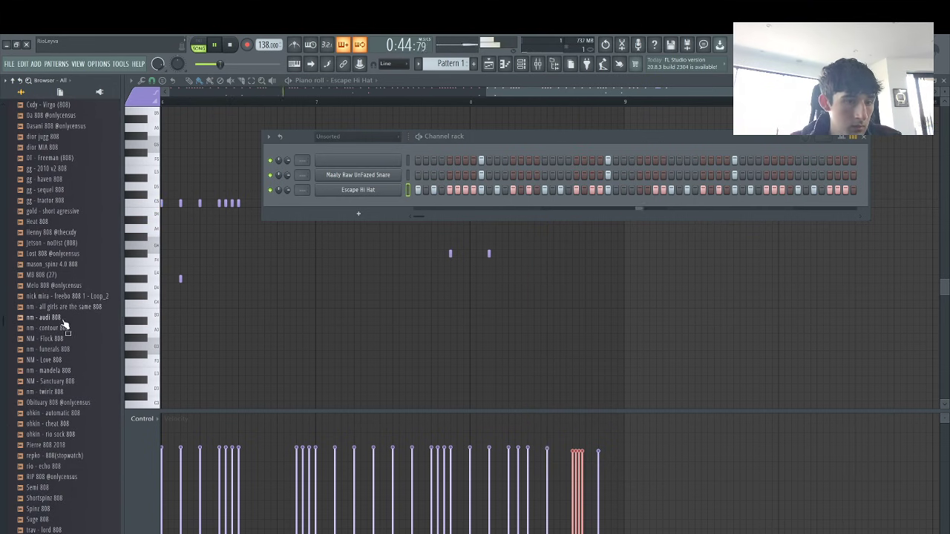
drag(387, 207, 385, 211)
Enable the volume envelope of the nm - audi 808 channel and make it cut itself
click(251, 217)
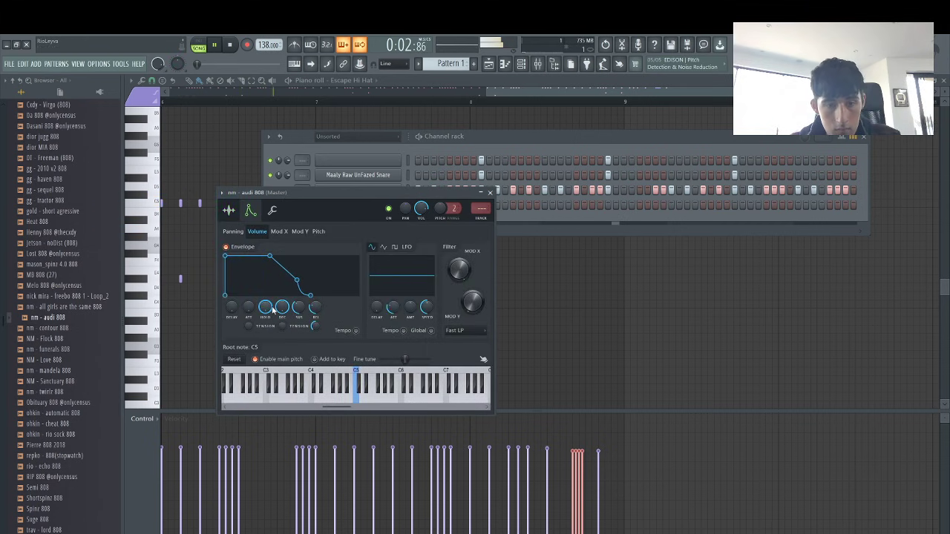
click(272, 212)
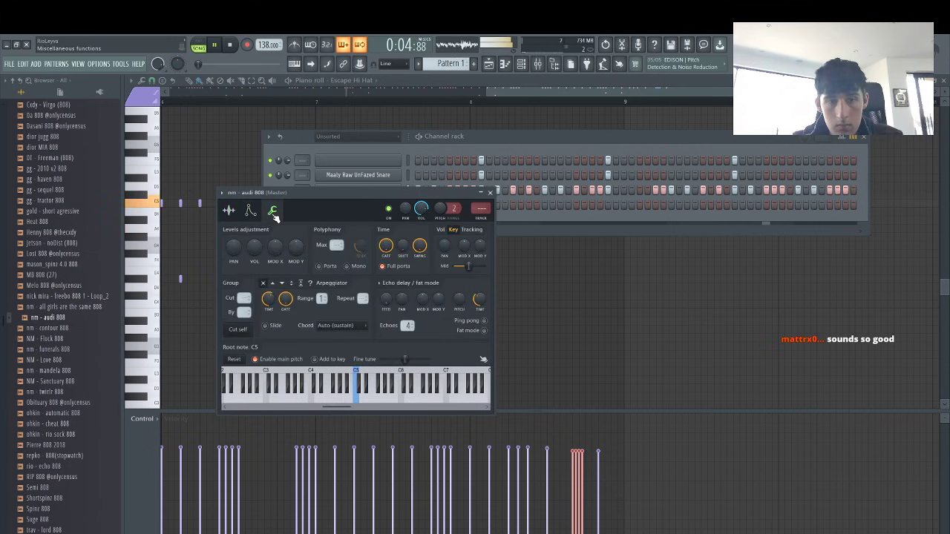
click(231, 211)
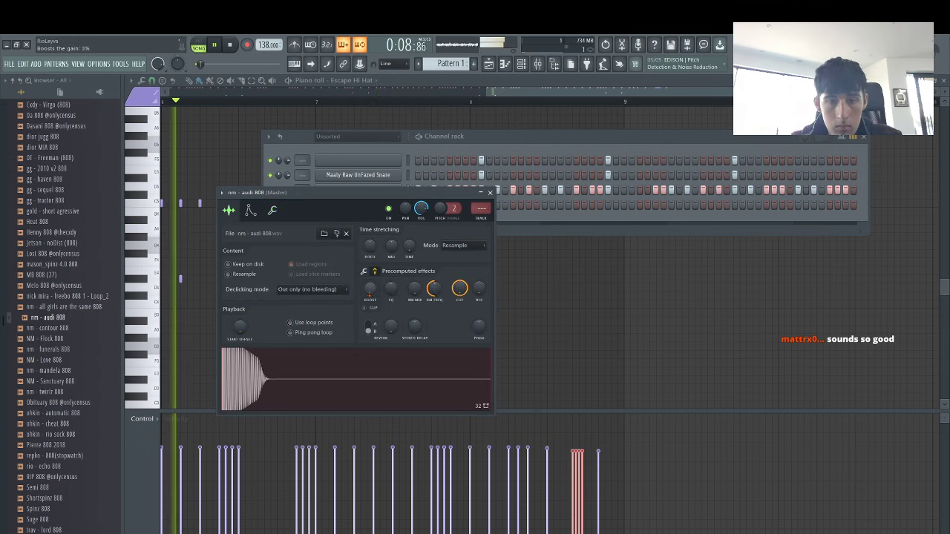
Place nm - audi 808 hits on steps 1 and 7 and open the channel's piano roll at its start
click(522, 225)
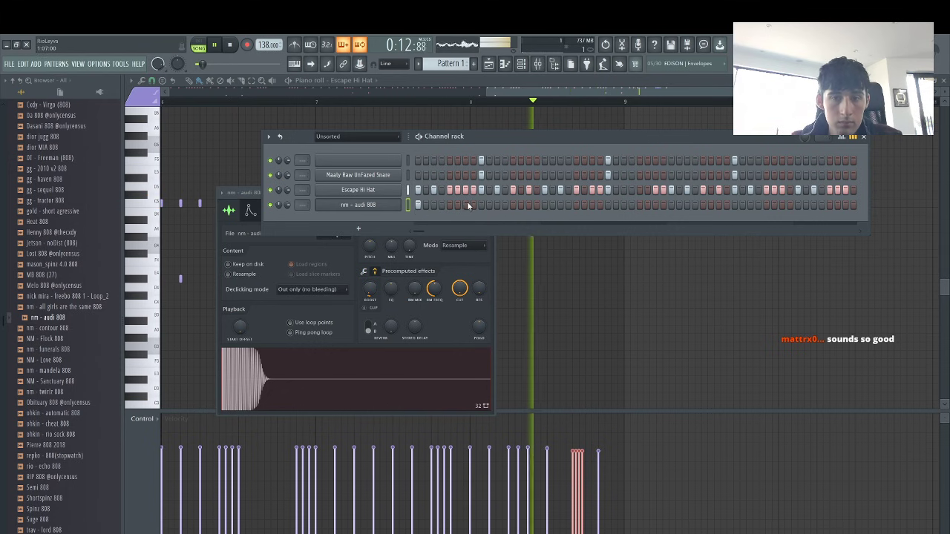
right_click(406, 197)
click(423, 205)
drag(510, 93, 190, 102)
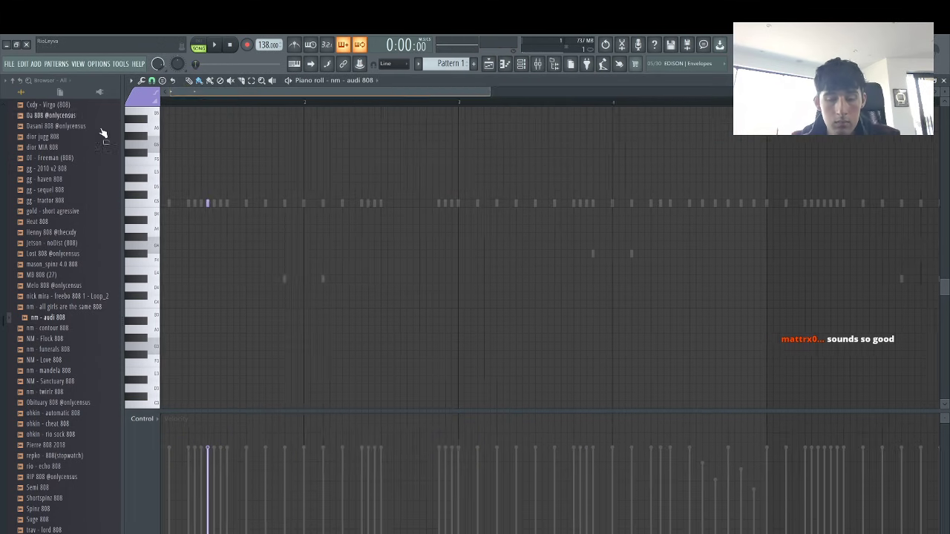
Set the playlist's playback selection from bar 9 to bar 41 and reopen the nm - audi 808 piano roll
click(489, 63)
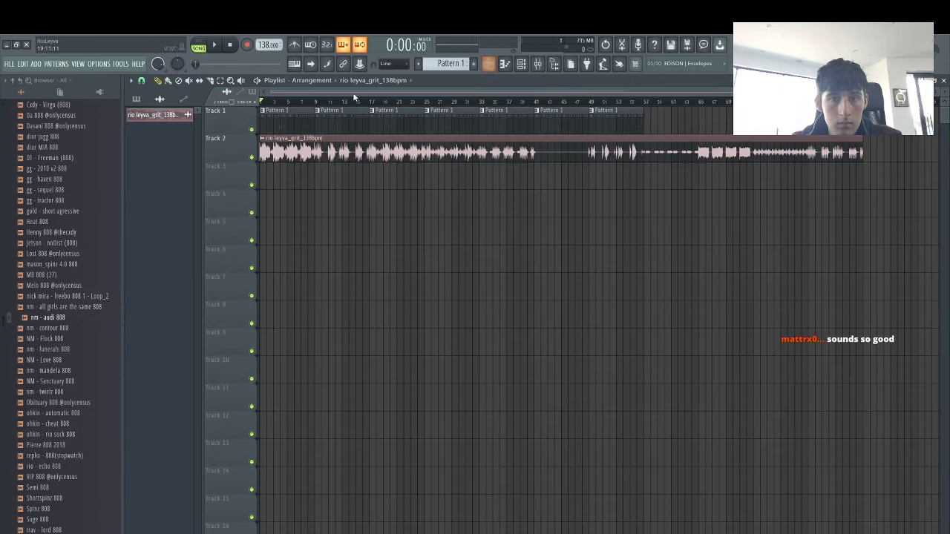
drag(315, 104, 496, 117)
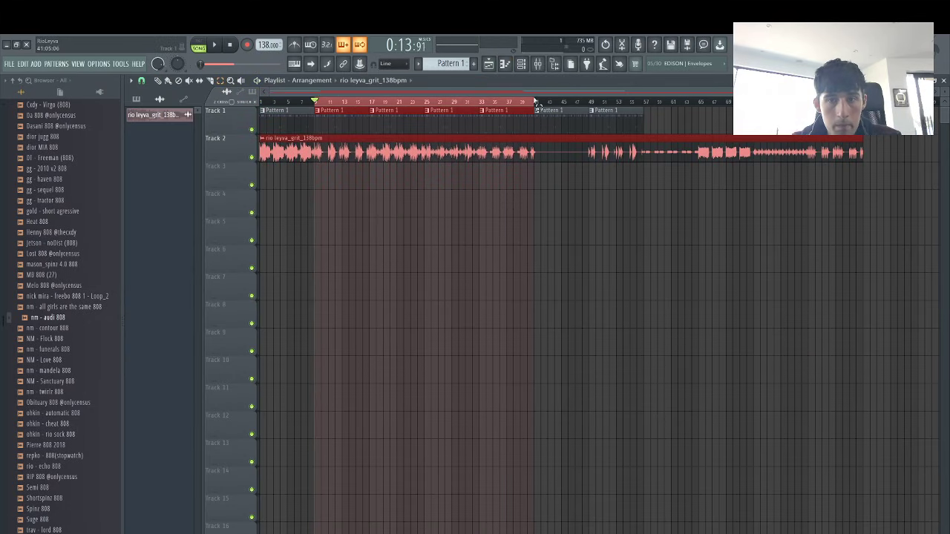
key(F6)
right_click(363, 191)
right_click(365, 205)
click(417, 208)
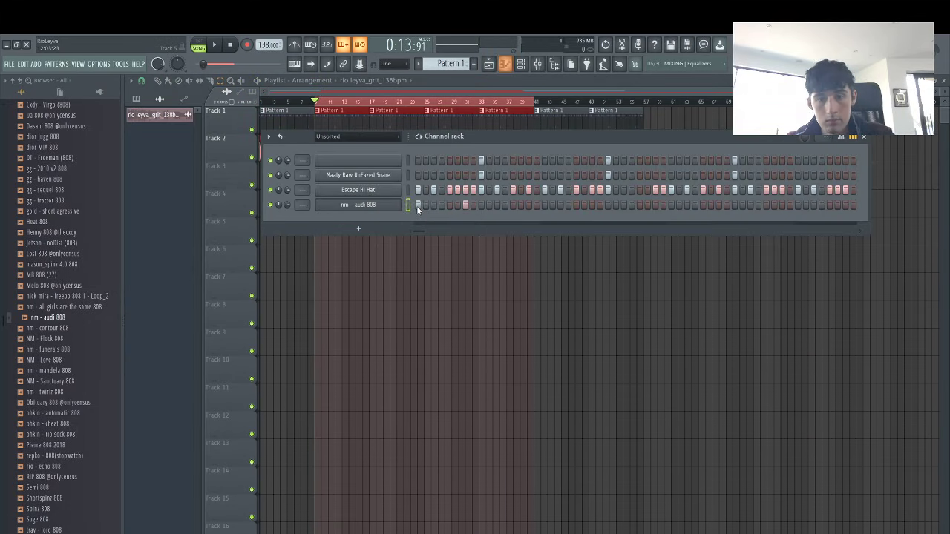
right_click(379, 211)
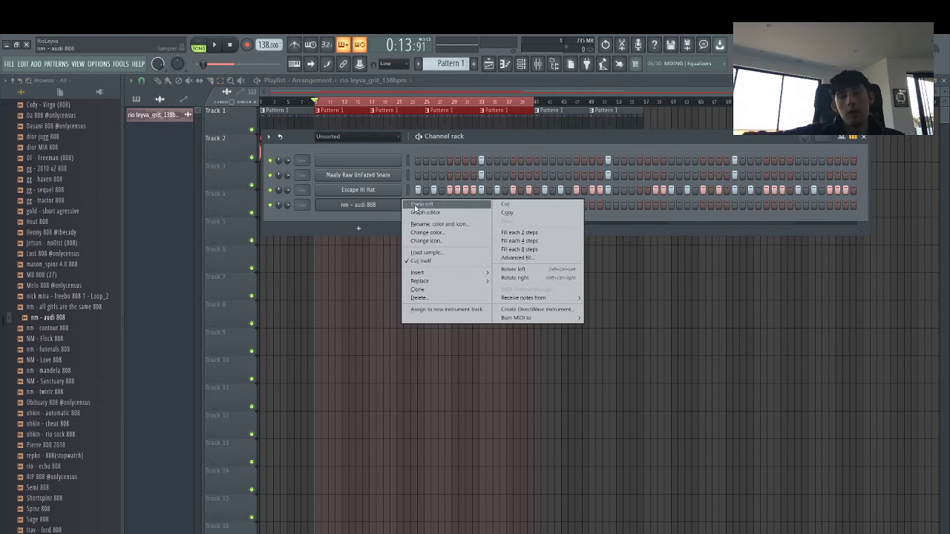
click(426, 205)
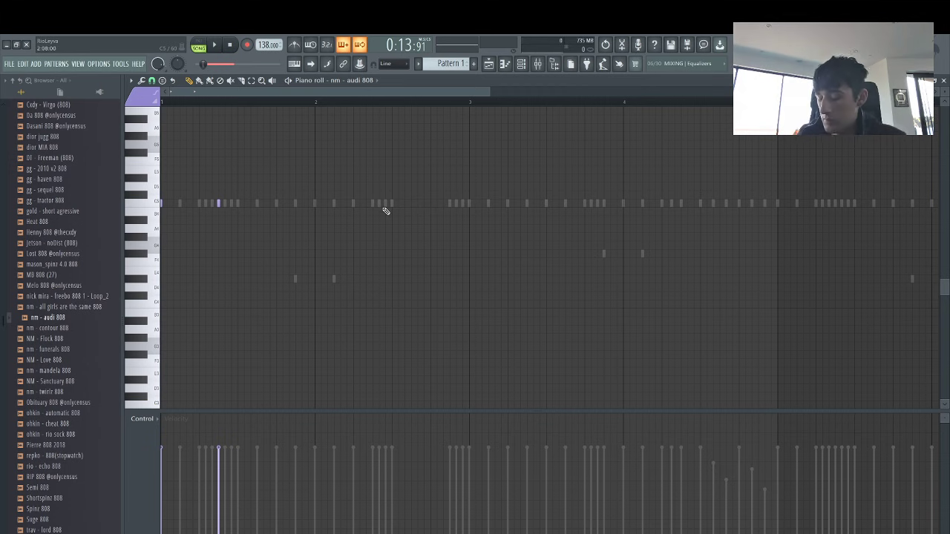
Tune the two 808 notes in bar 1 to A#4 while playing them against the melody
key(space)
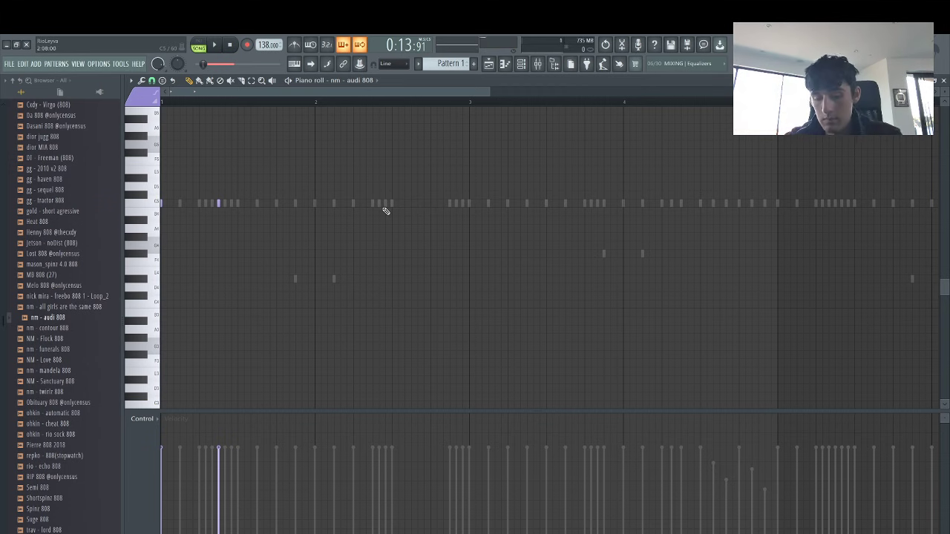
key(space)
key(space)
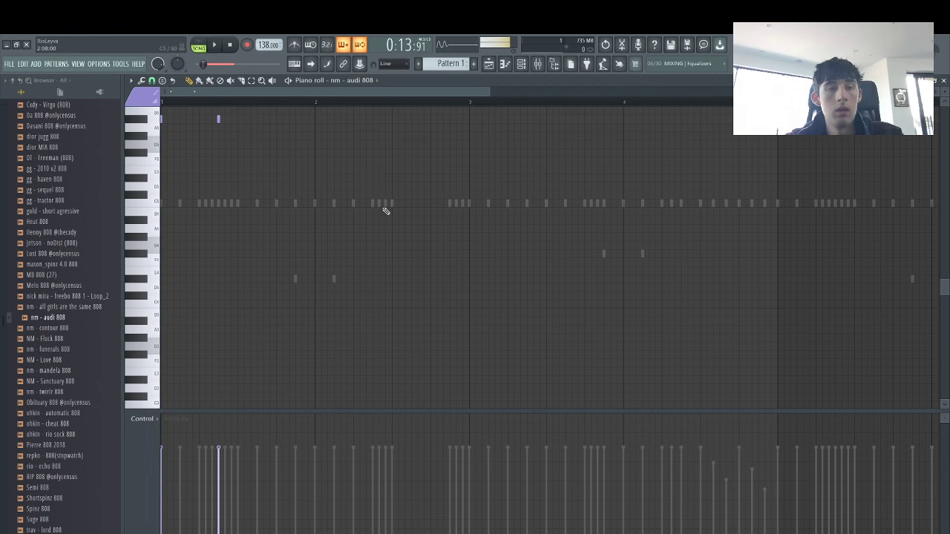
key(space)
key(space)
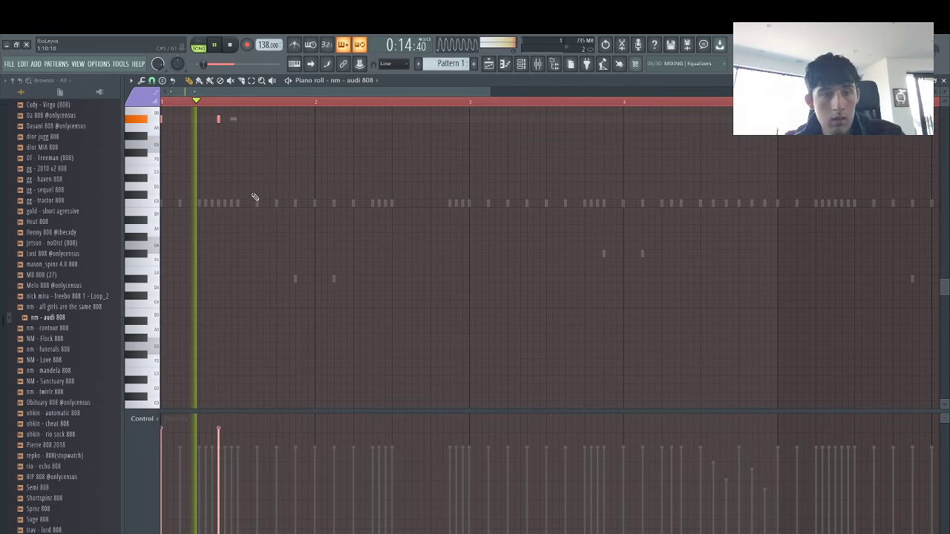
click(252, 196)
key(space)
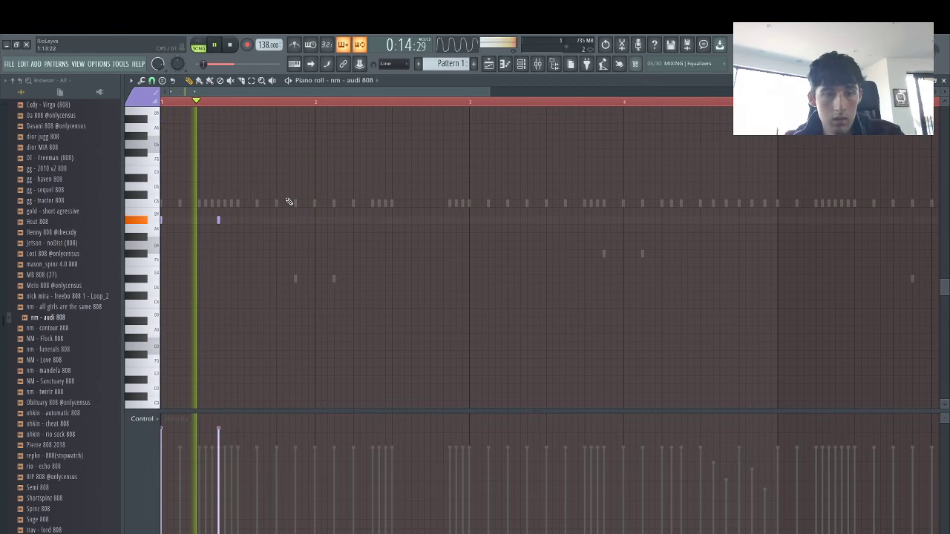
key(space)
key(space)
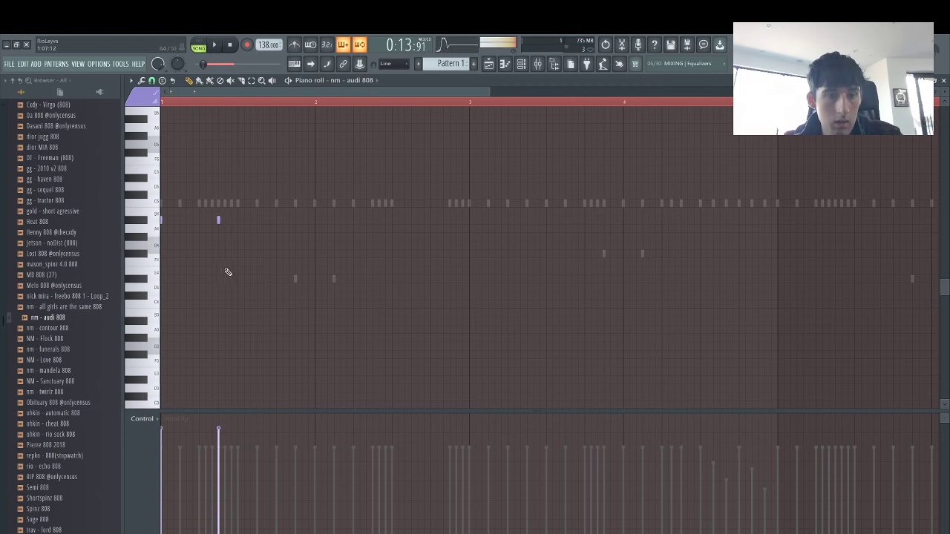
Add two more 808 notes in bar 1, G#5 on step 11 and F#5 on step 13
key(space)
key(space)
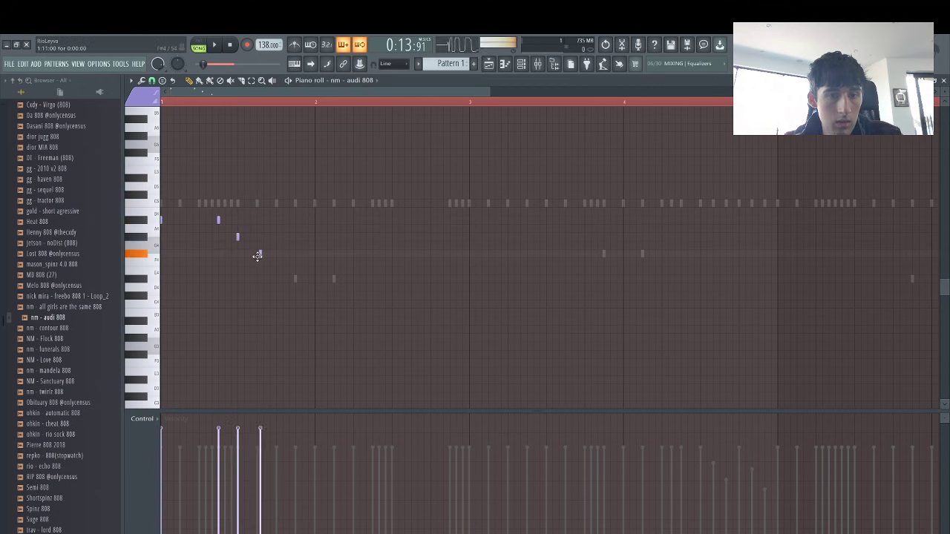
drag(233, 247, 212, 244)
key(space)
key(ctrl+Up)
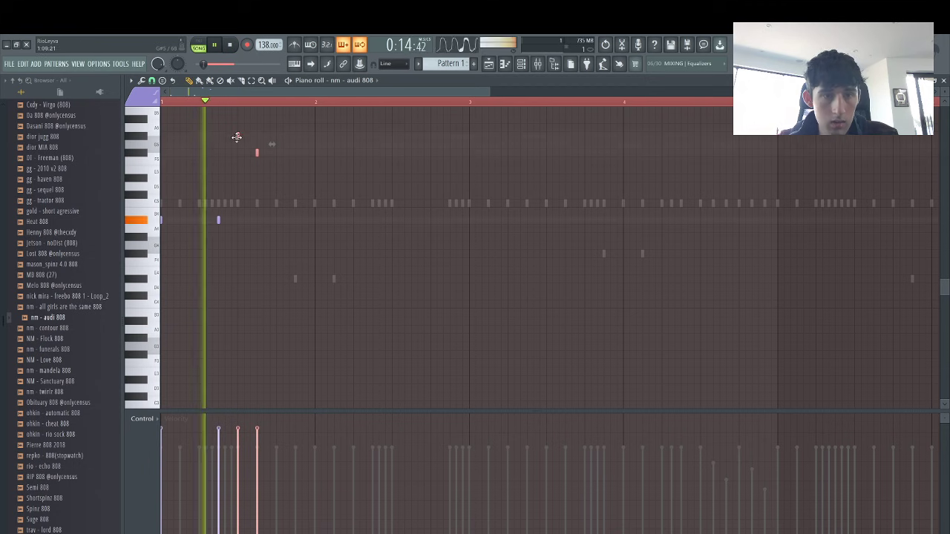
drag(238, 134, 257, 135)
click(298, 193)
right_click(298, 192)
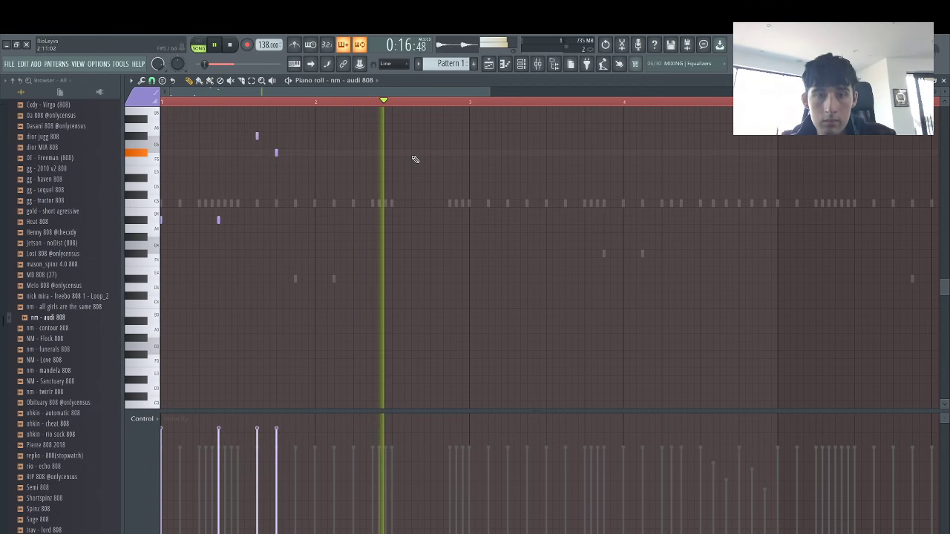
Add 808 notes in bar 3: F#5 on steps 1 and 7, F5 on step 11 and D#5 on step 13
click(411, 153)
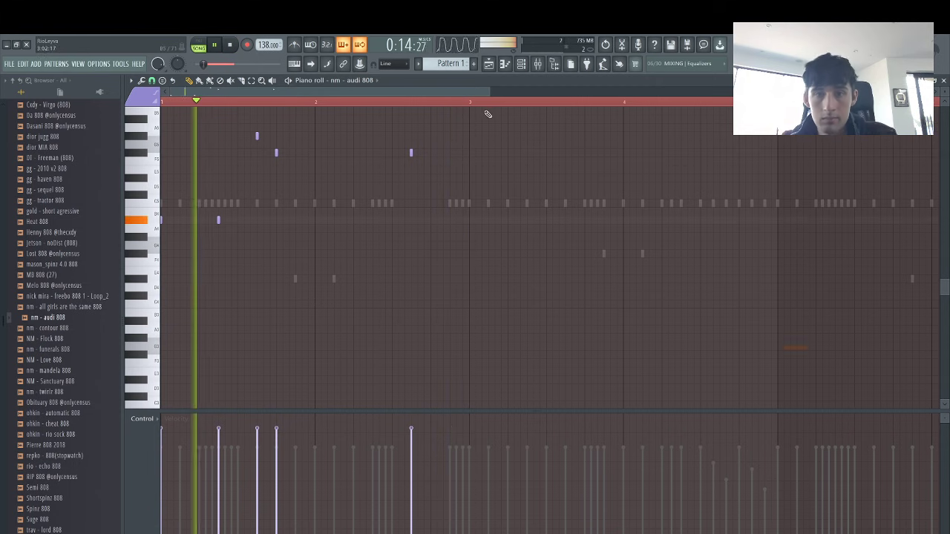
right_click(411, 153)
click(471, 154)
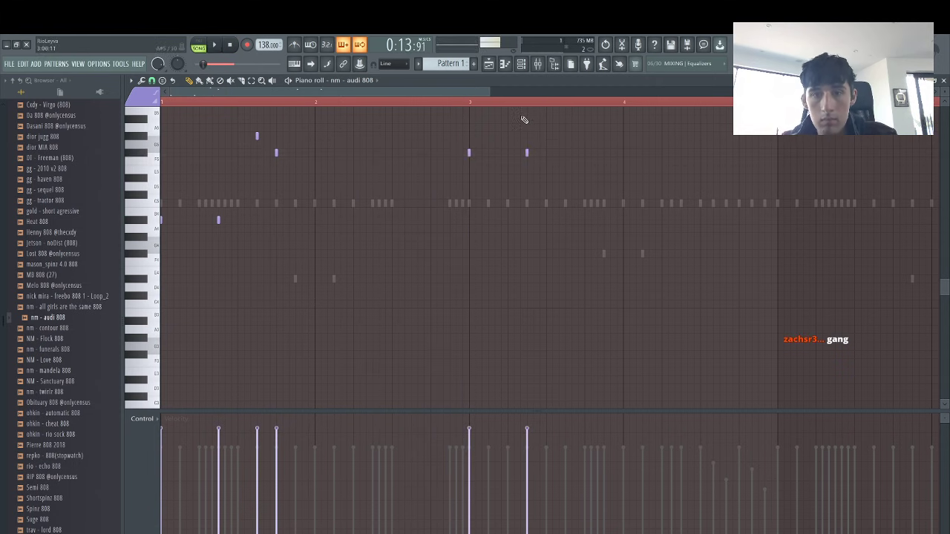
click(565, 169)
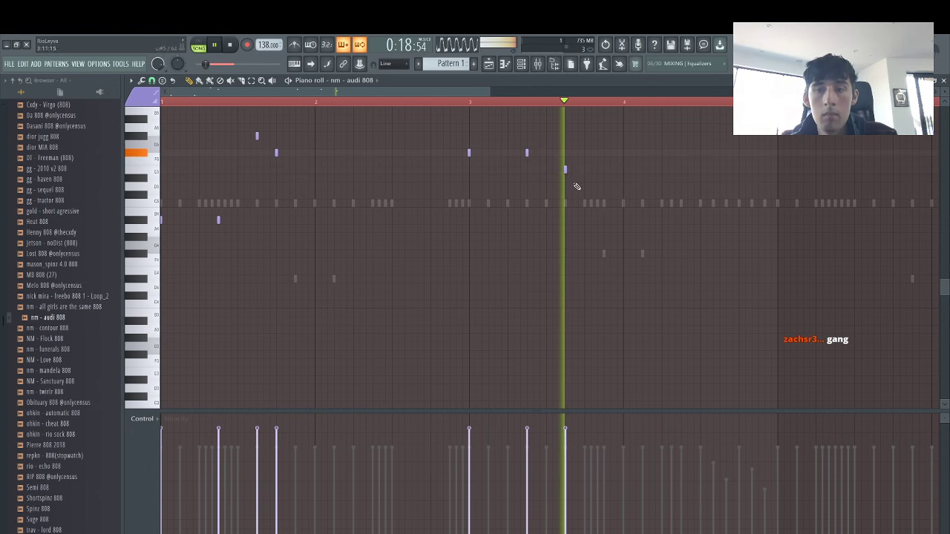
click(584, 178)
key(space)
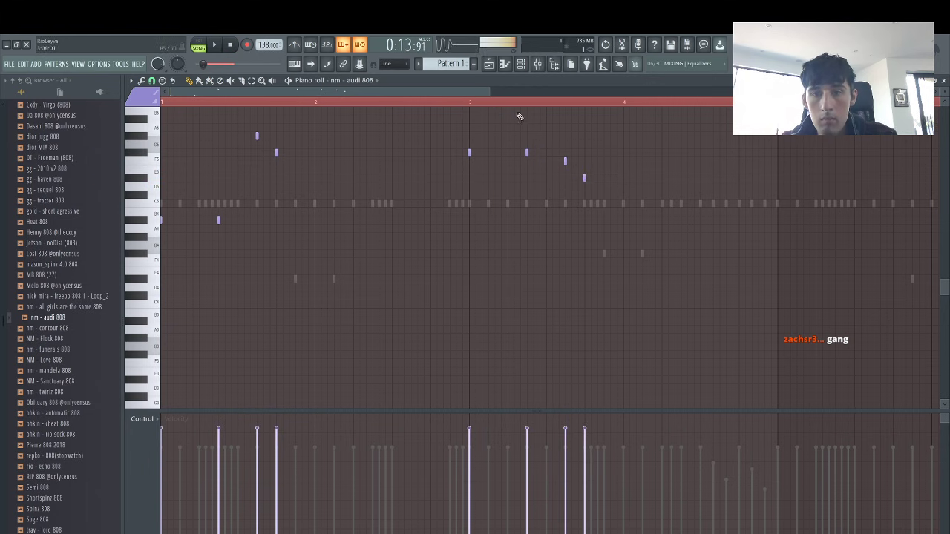
Add a D#5 808 note on step 11 of bar 4 and a fast three-note F5 roll on step 13
click(719, 178)
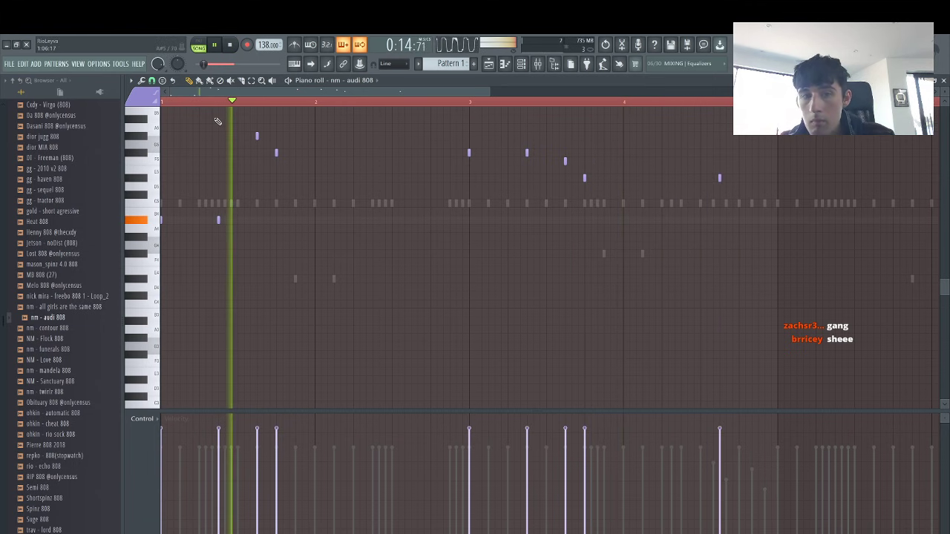
click(152, 81)
click(169, 146)
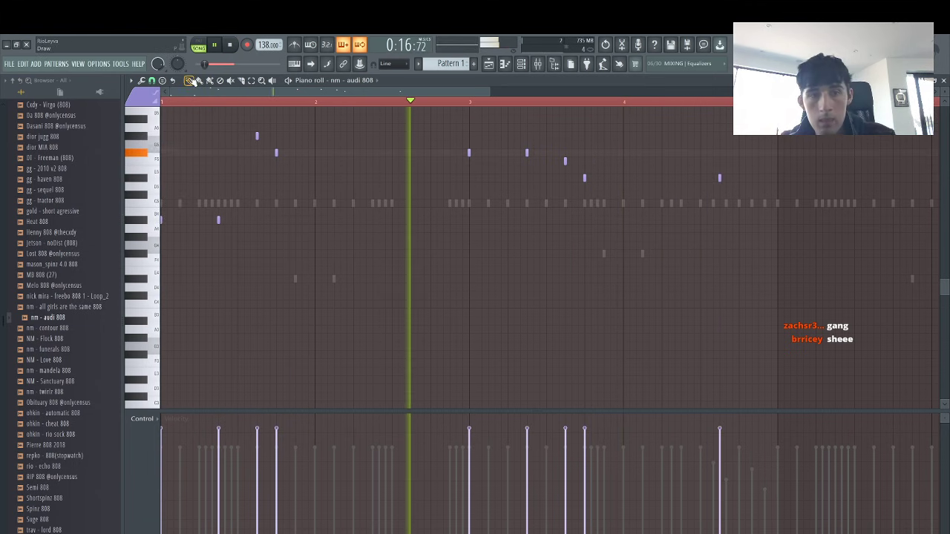
click(740, 162)
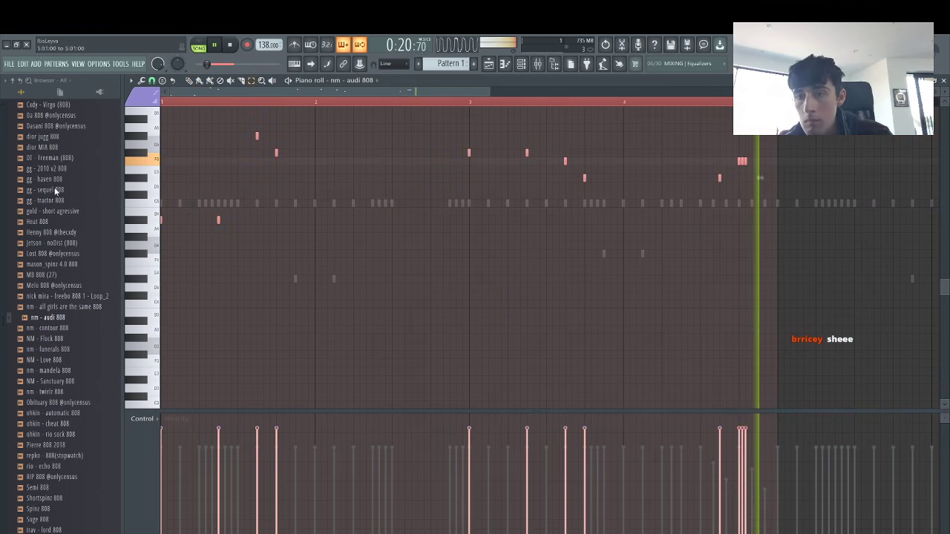
Duplicate the four-bar 808 pattern into bars 5 to 8 and open the miscellaneous functions of the nm - audi 808 channel
click(483, 109)
click(531, 69)
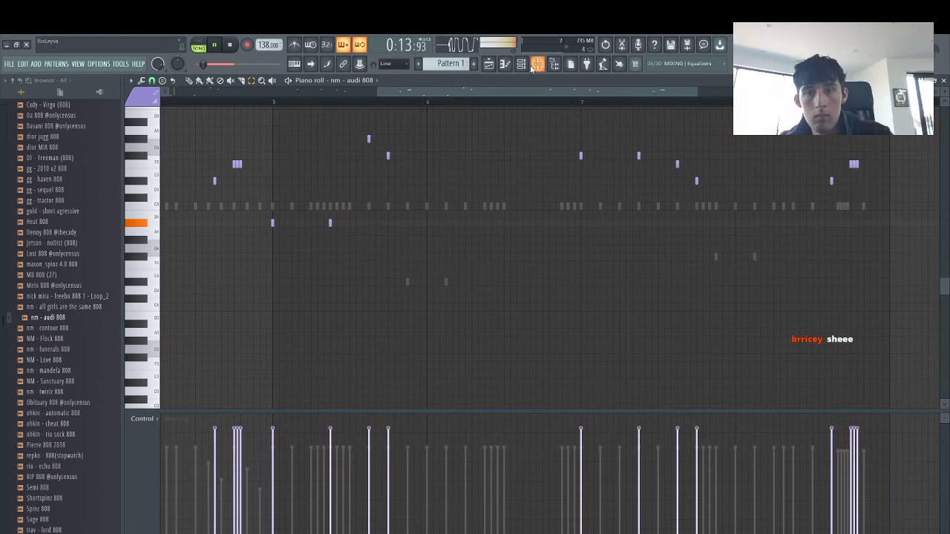
click(520, 64)
click(345, 204)
click(272, 212)
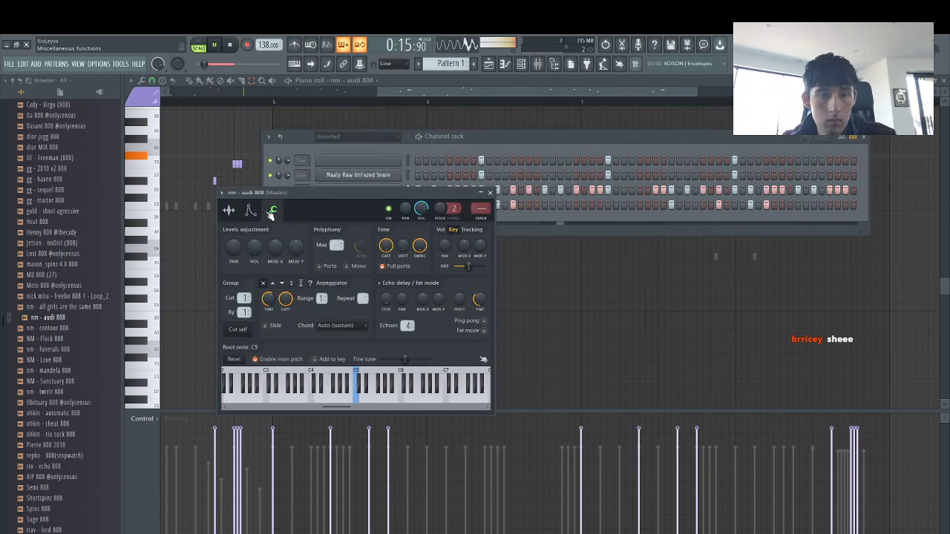
Respace the fast F5 roll in bar 8 into three separate 808 notes on steps 13, 14 and 15
drag(485, 89, 169, 92)
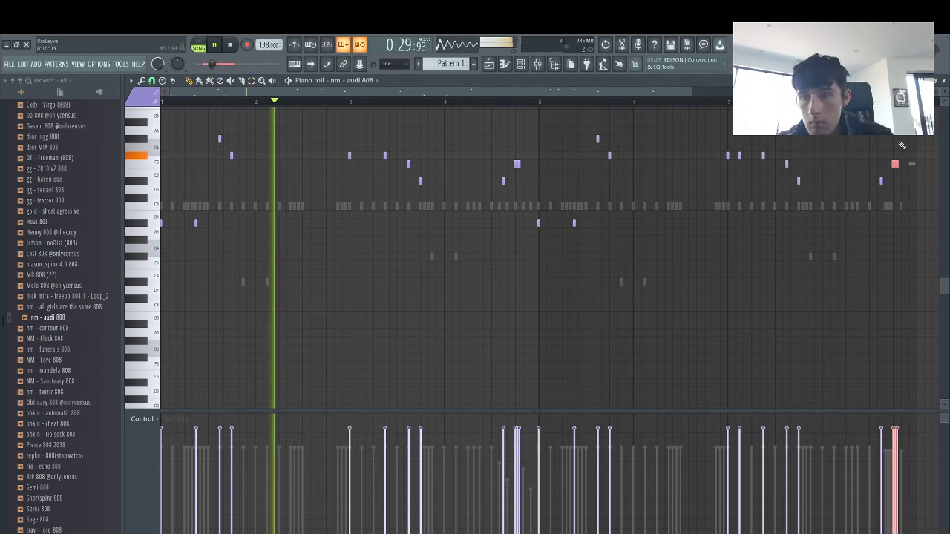
drag(166, 92, 643, 133)
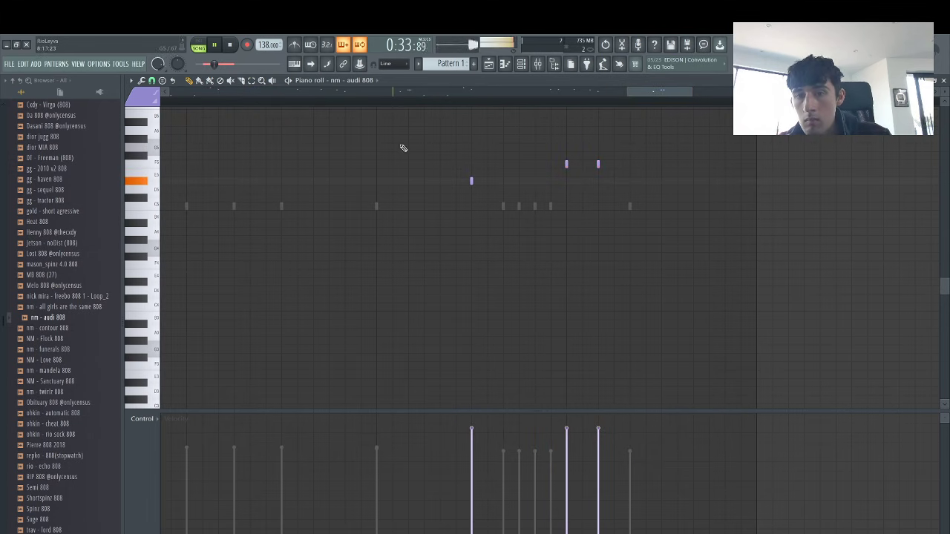
click(162, 81)
click(167, 157)
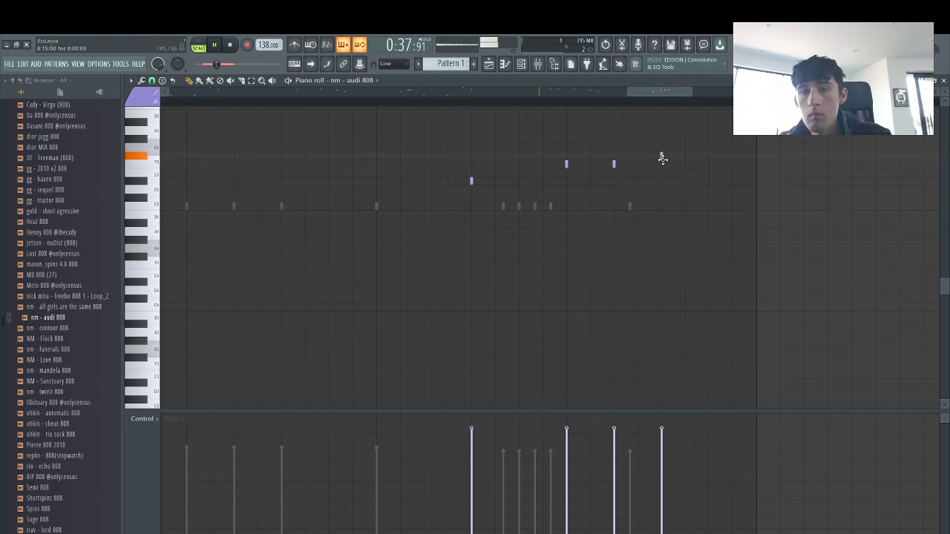
right_click(662, 157)
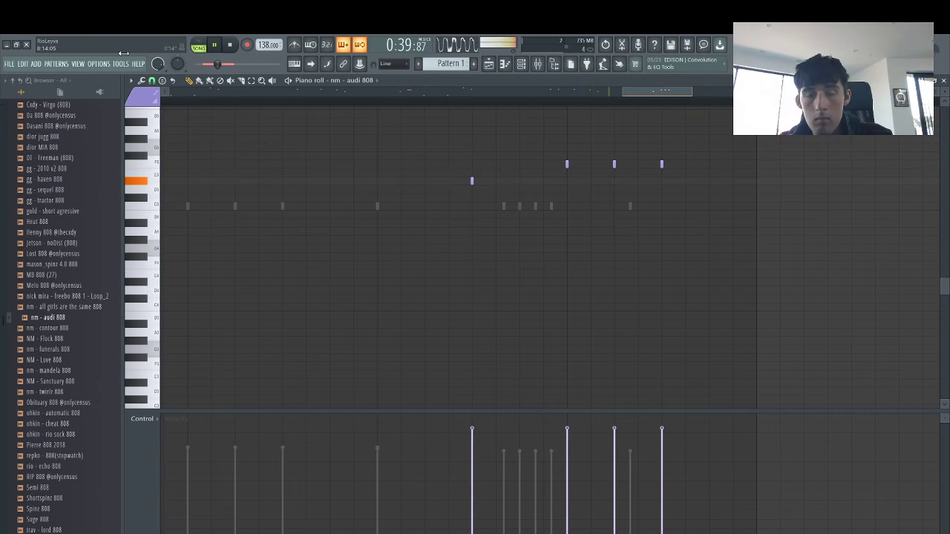
drag(624, 92, 124, 53)
click(524, 68)
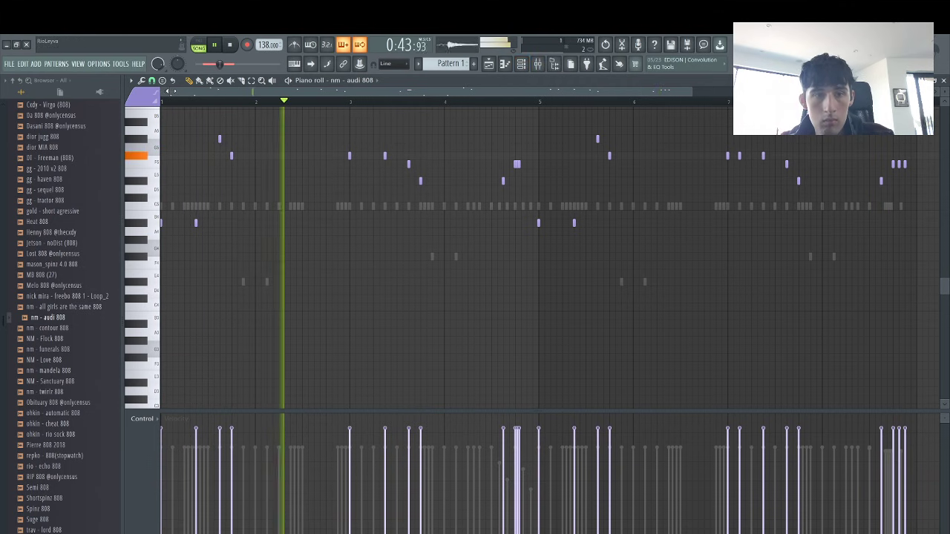
Rework the bar 8 ending into a four-note F5 roll in third-step spacing from step 13 to step 14, keeping the step 15 note
drag(171, 91, 742, 111)
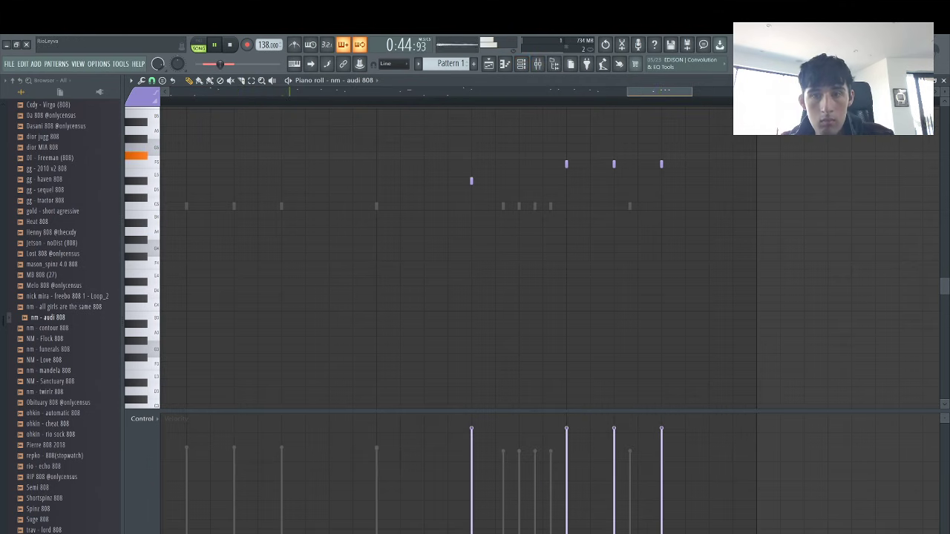
click(154, 80)
click(167, 150)
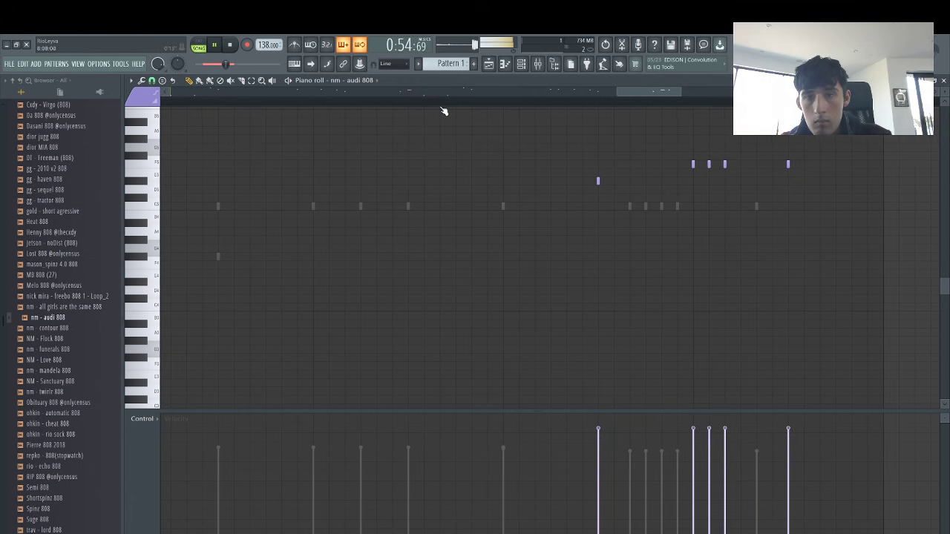
click(741, 164)
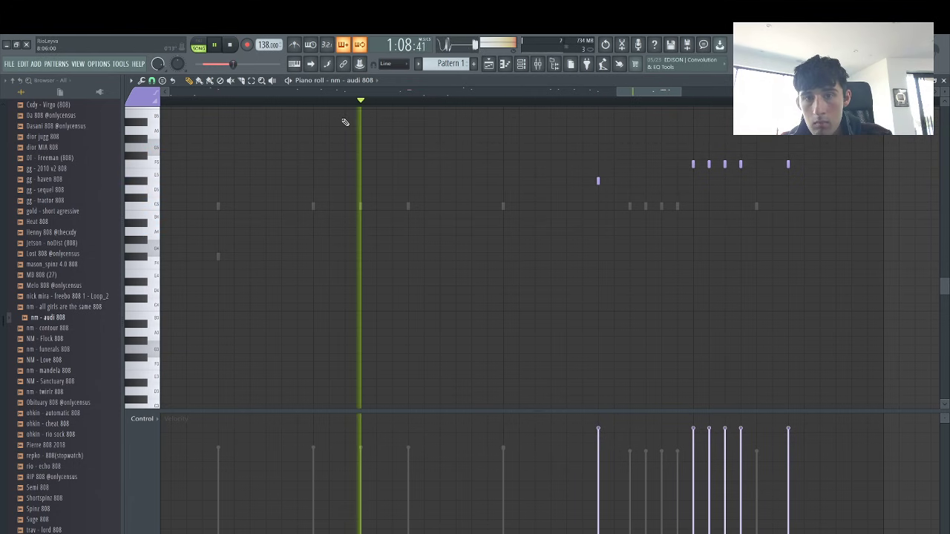
Lower the velocity of the fourth repeated note in the nm - audi 808 ending to almost zero and play the song
click(740, 532)
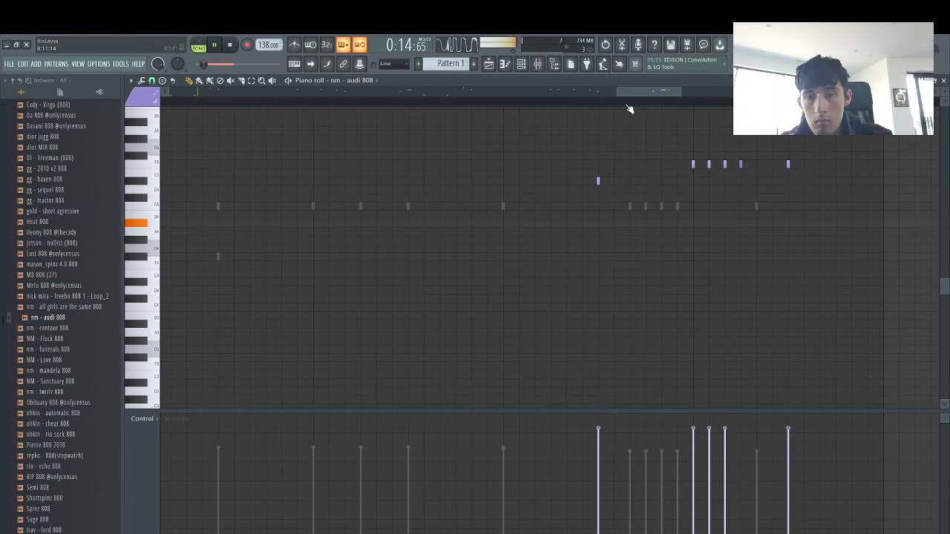
key(space)
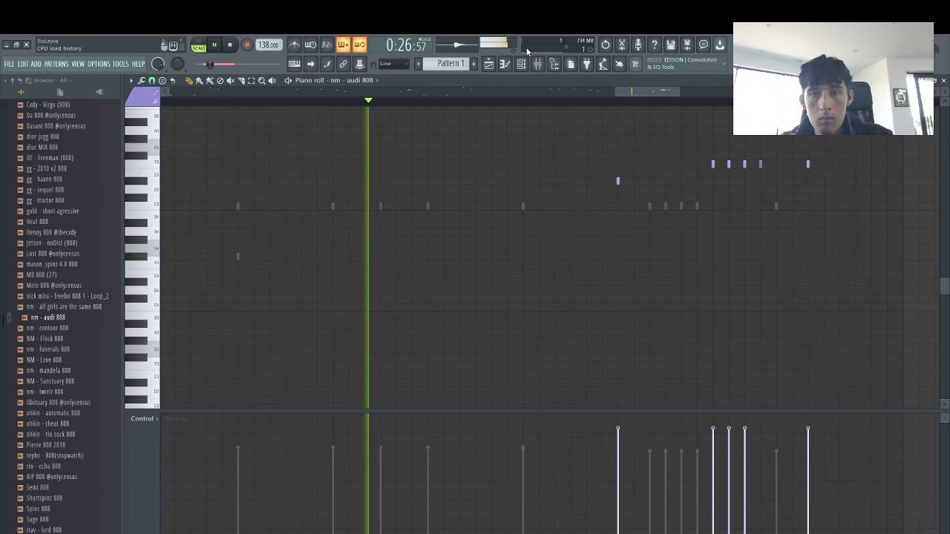
click(522, 65)
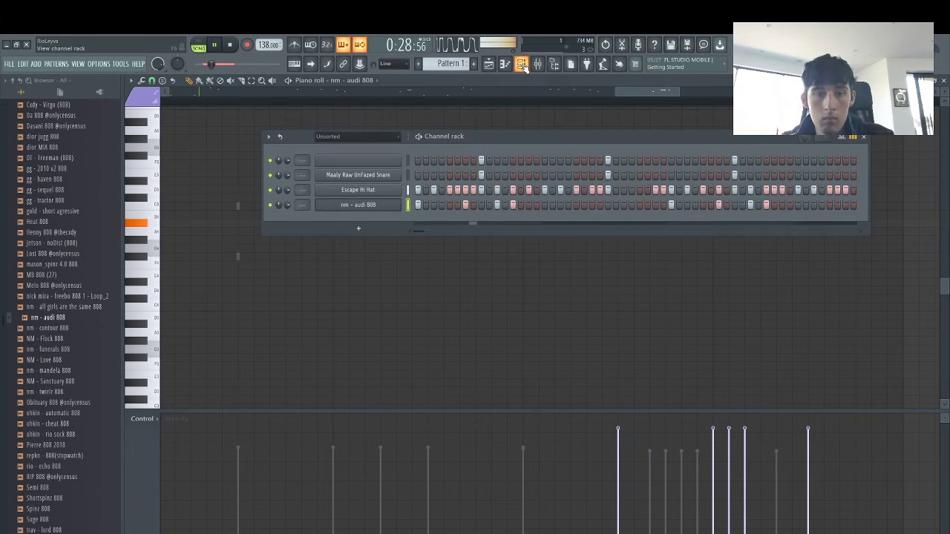
click(522, 66)
Delete the cluster of nm - audi 808 notes at the end of bar 4
drag(616, 93, 169, 93)
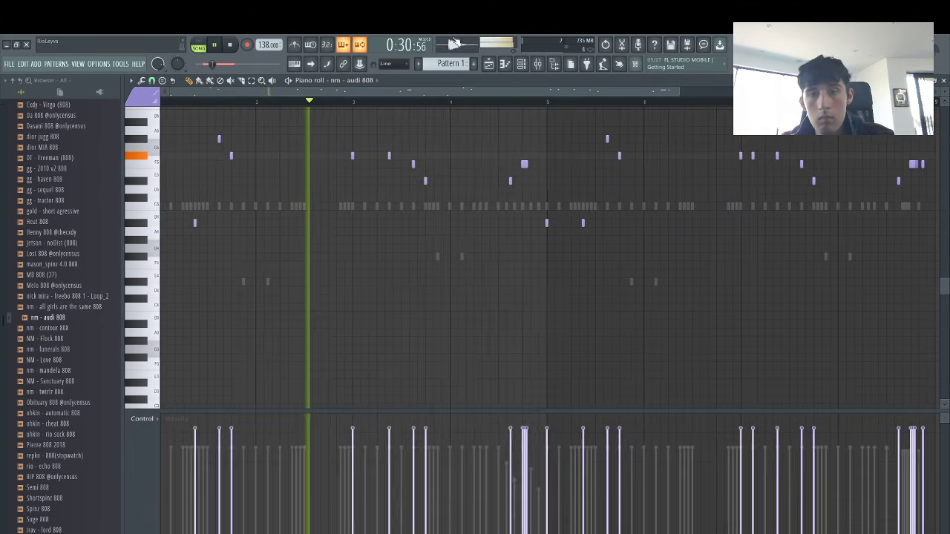
drag(551, 198, 487, 152)
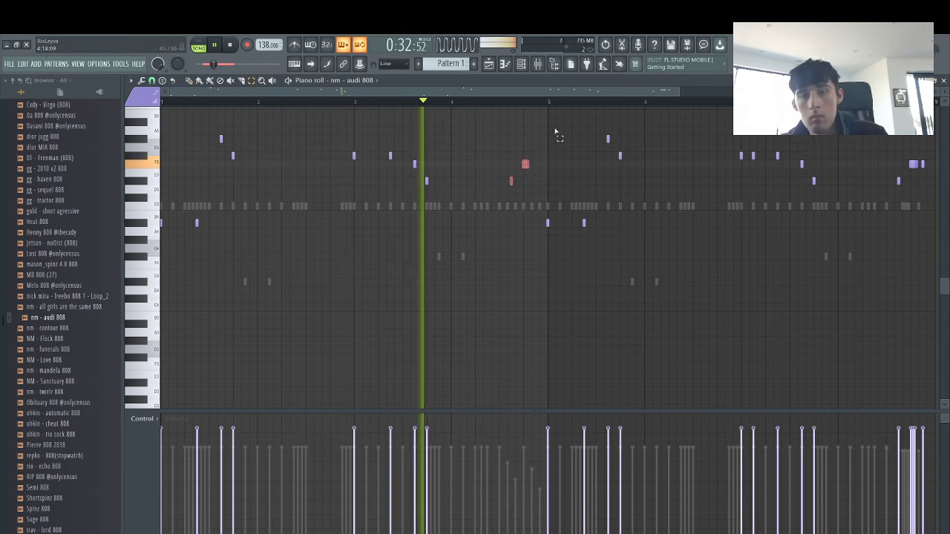
key(Delete)
drag(679, 92, 860, 212)
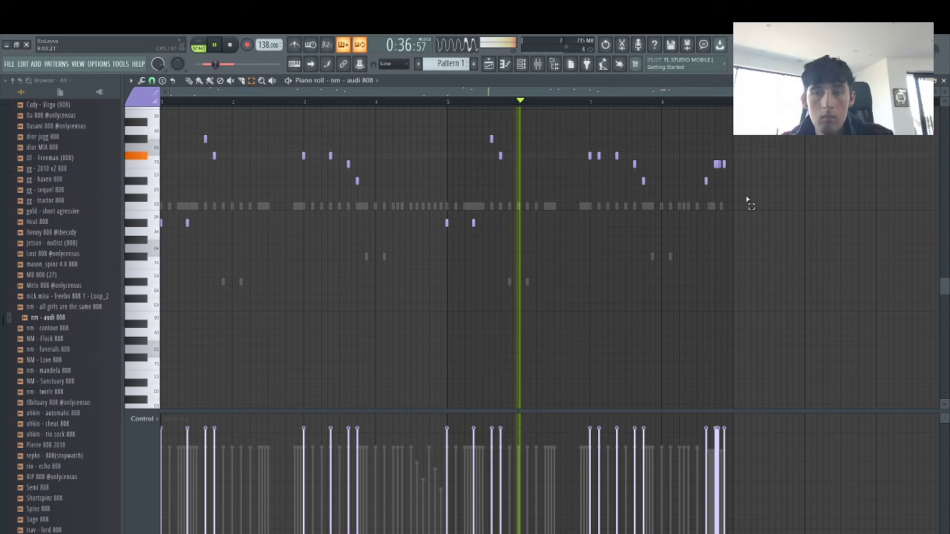
mouse_move(747, 201)
mouse_down()
mouse_move(705, 165)
mouse_move(719, 181)
mouse_up()
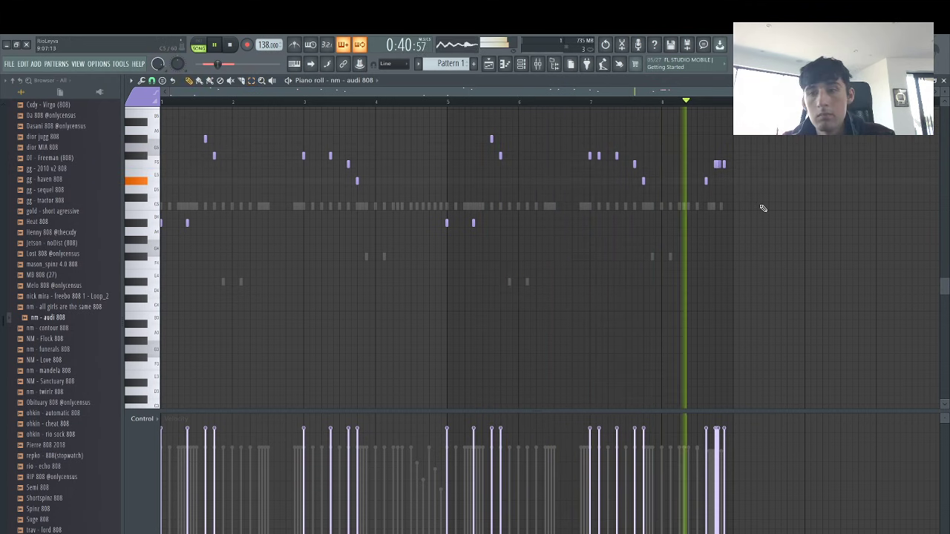
Clone the nm - audi 808 channel, copy its notes into the clone and mute the original channel
click(521, 65)
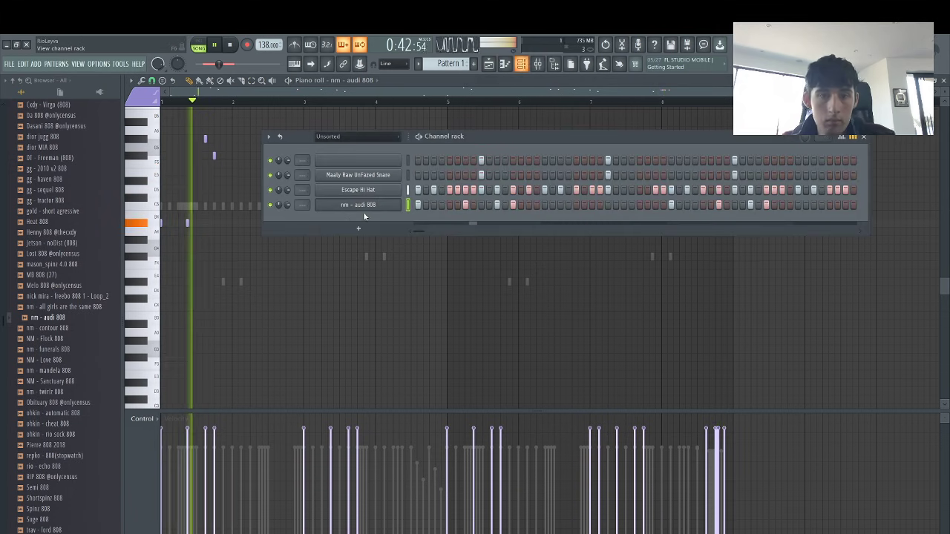
right_click(402, 200)
click(431, 289)
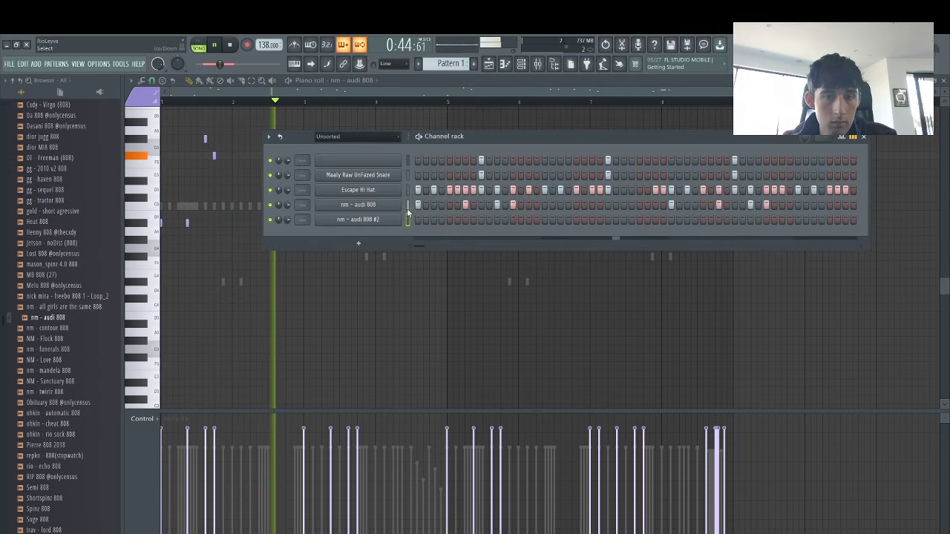
click(408, 220)
key(ctrl+v)
click(261, 207)
key(space)
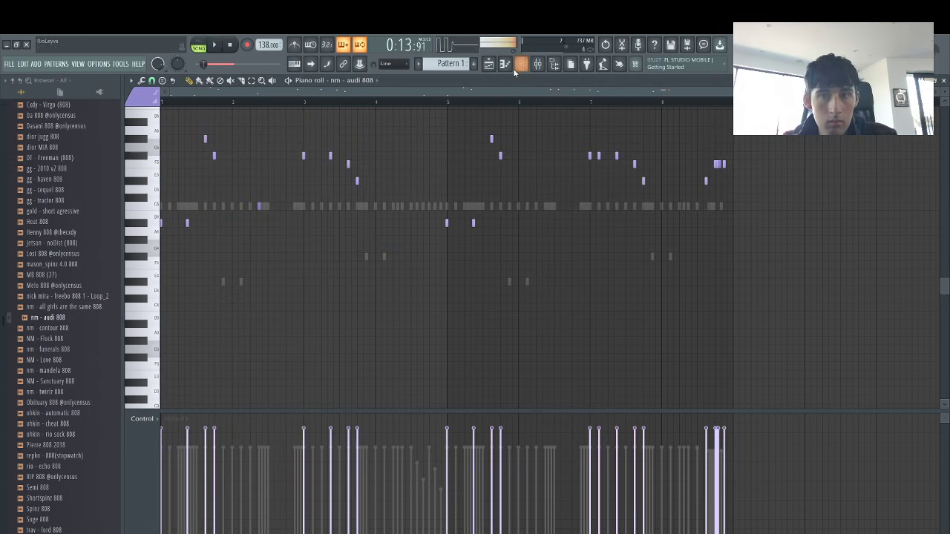
click(521, 64)
Find the Suge 808 sample in the 808 folder, load it into the cloned channel and play the song
scroll(95, 214, up, 7)
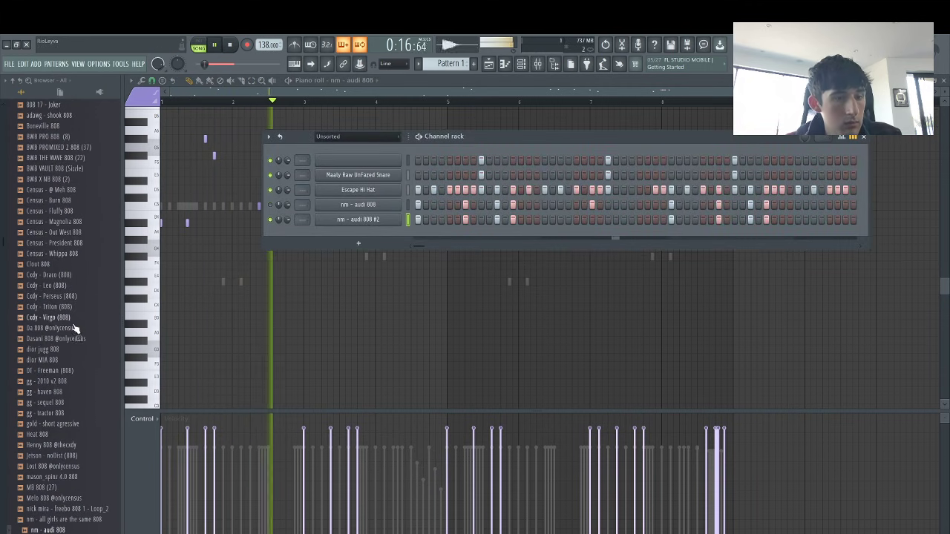
scroll(81, 327, down, 7)
key(space)
scroll(83, 335, down, 10)
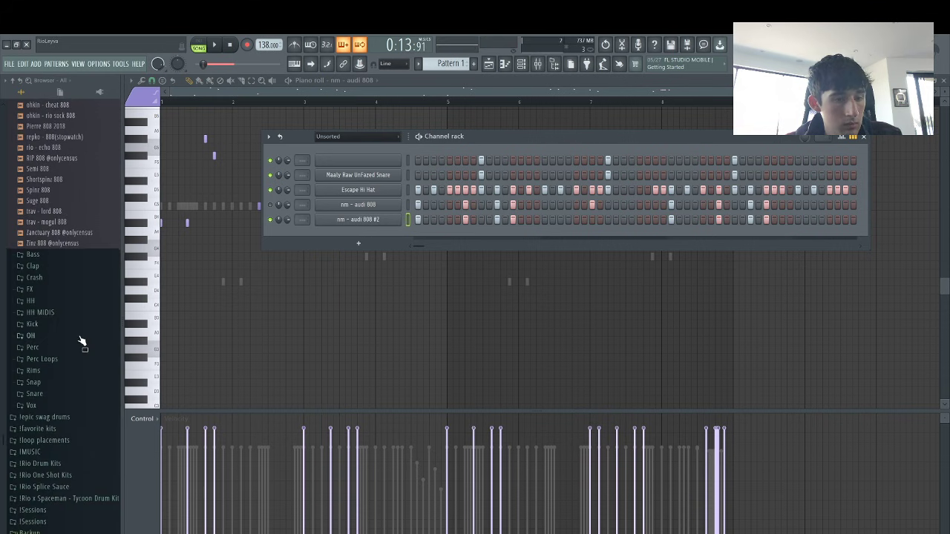
drag(384, 227, 382, 222)
key(space)
key(space)
Transpose the Suge 808 notes to two semitones below the nm - audi 808 notes and play them
click(284, 282)
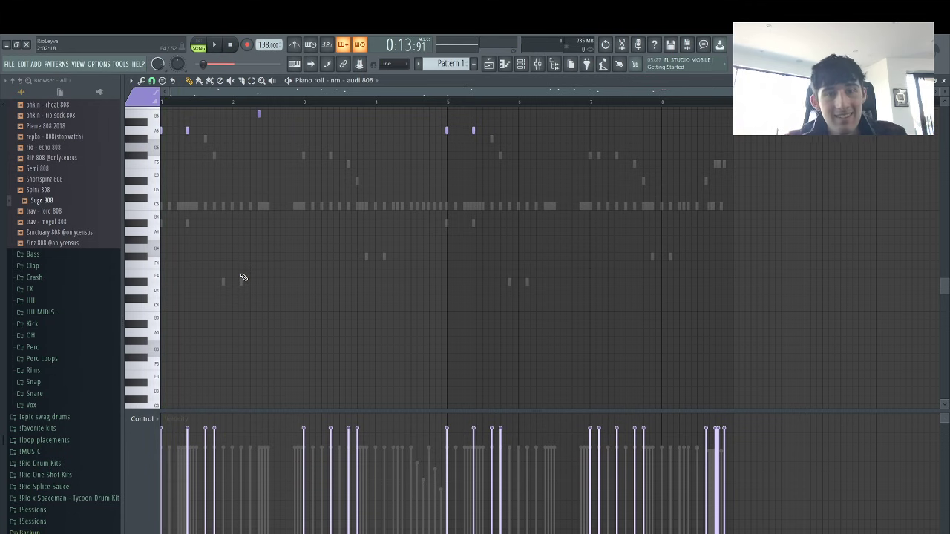
click(521, 66)
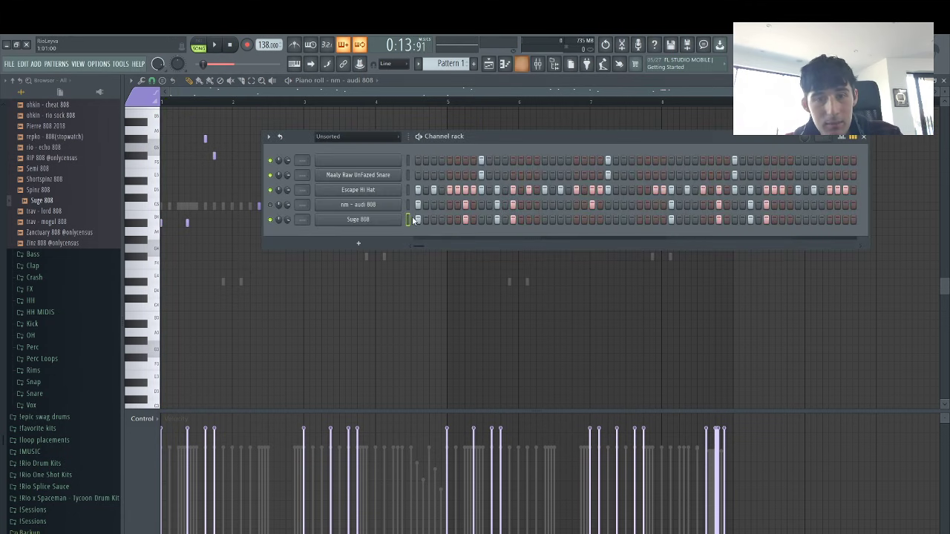
right_click(382, 217)
click(423, 217)
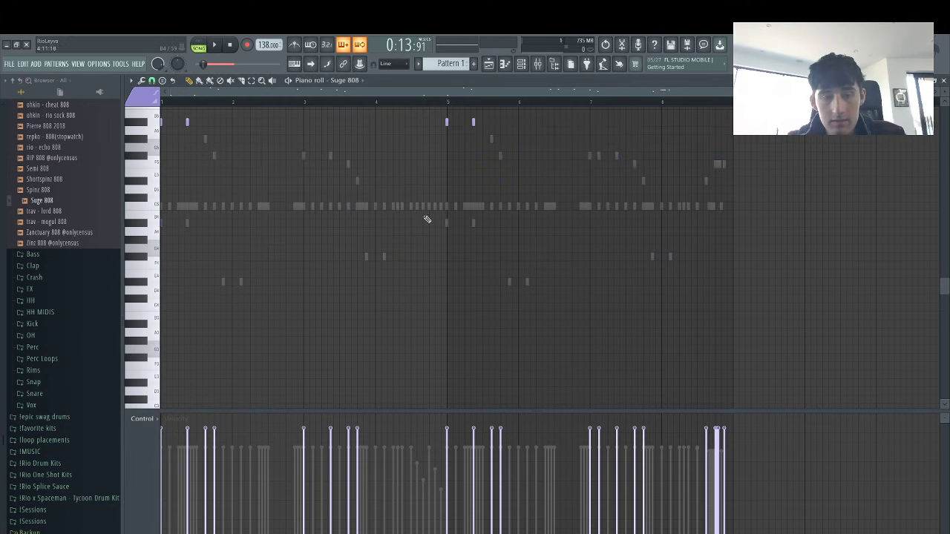
key(ctrl+Down)
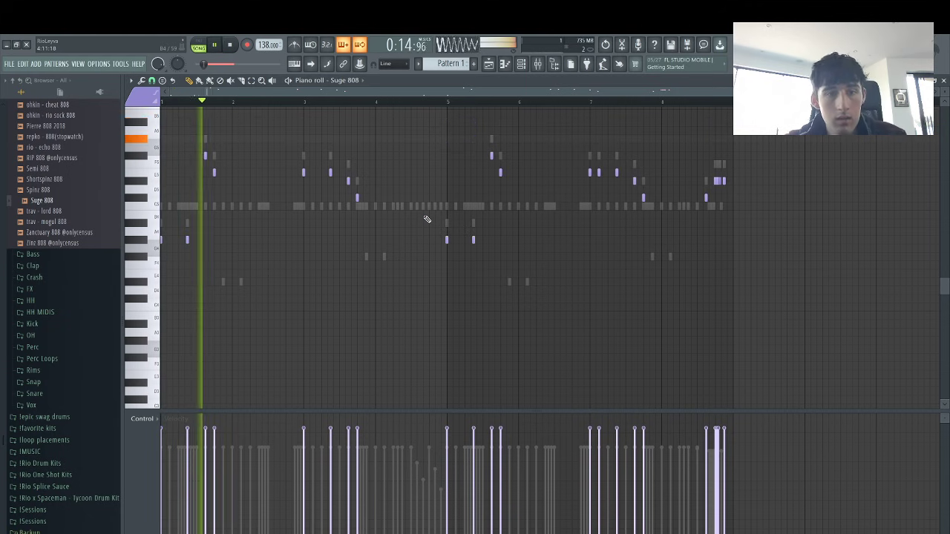
Delete the Suge 808 channel and switch back to the original nm - audi 808 channel by unmuting it
click(522, 65)
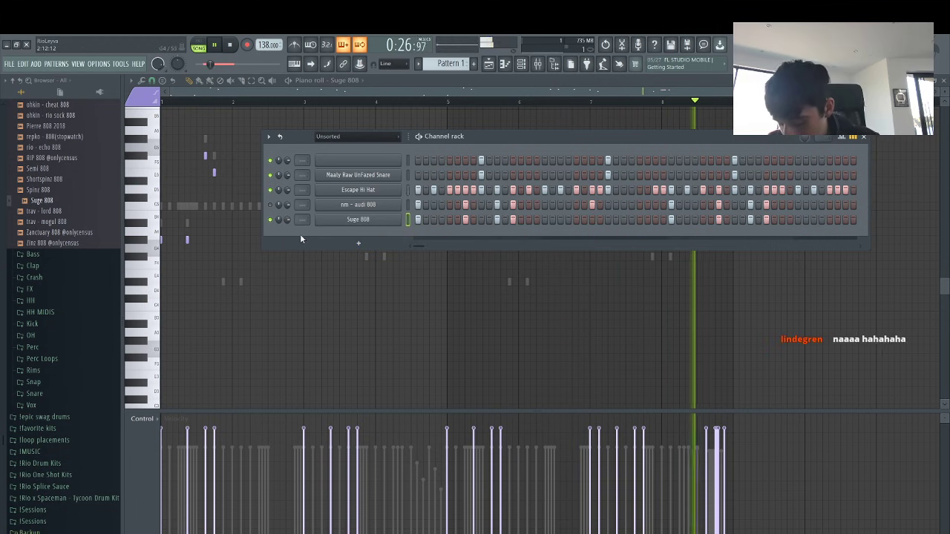
key(space)
right_click(380, 220)
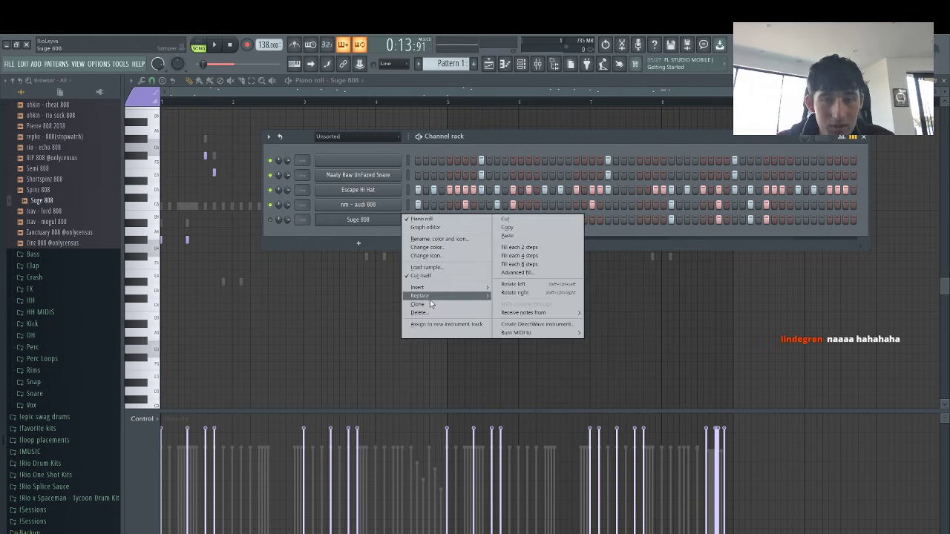
click(442, 314)
click(531, 340)
Add dior snip snare and dior heavy snare from the Snare folder as new channels
key(space)
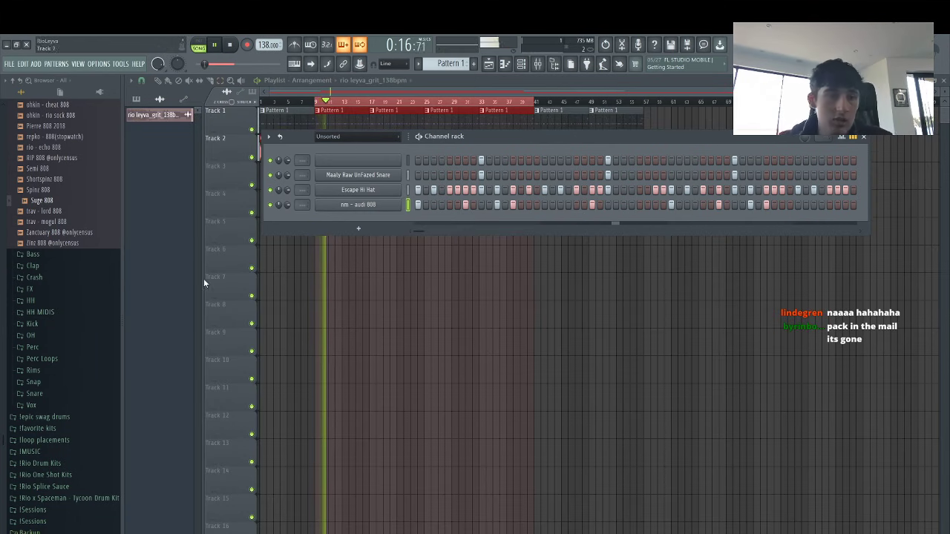
scroll(89, 238, up, 8)
scroll(65, 208, up, 15)
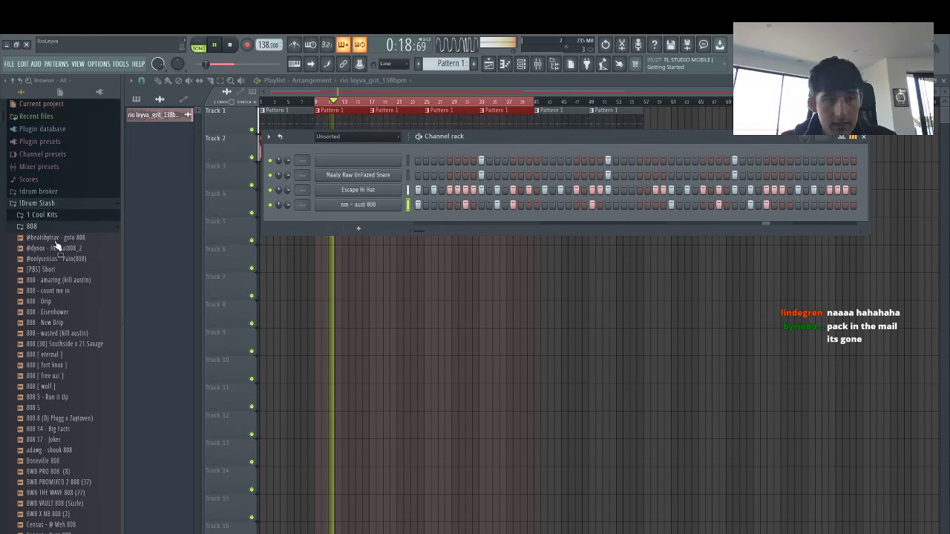
click(42, 227)
scroll(67, 247, down, 5)
key(space)
click(37, 167)
click(58, 235)
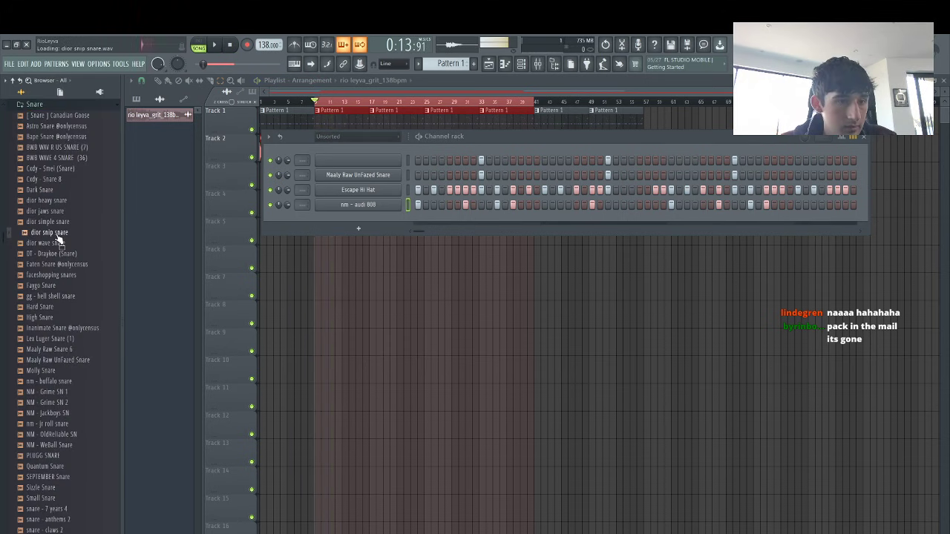
click(35, 212)
drag(356, 232, 393, 234)
Place dior heavy snare hits on steps 29 and 31 while the song plays
key(space)
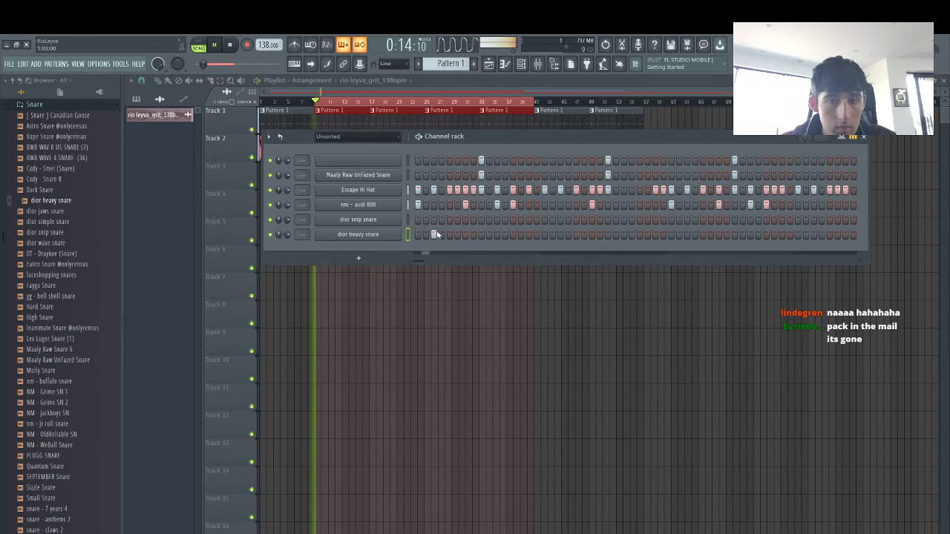
click(560, 235)
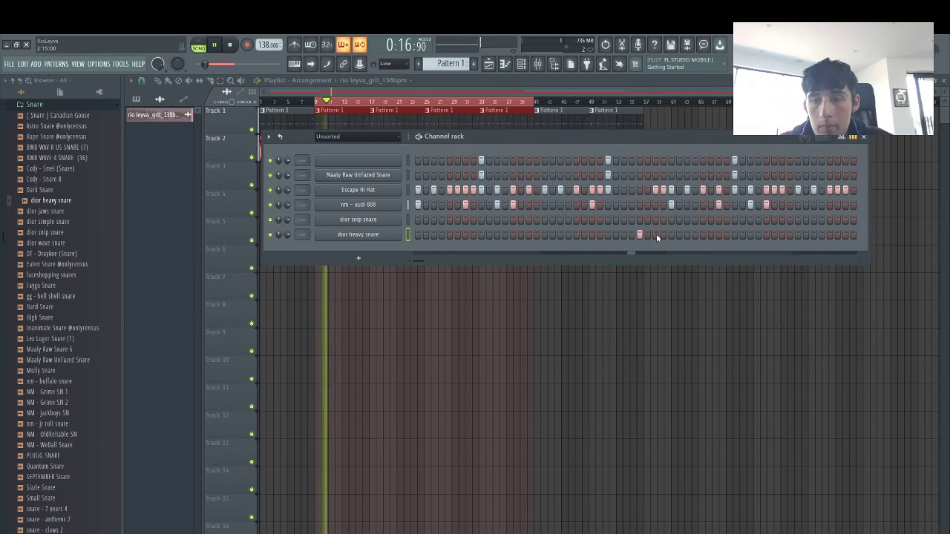
Paint a single-pitch roll of six dior snip snare notes at the end of bar 2, with gradually falling velocities
click(327, 221)
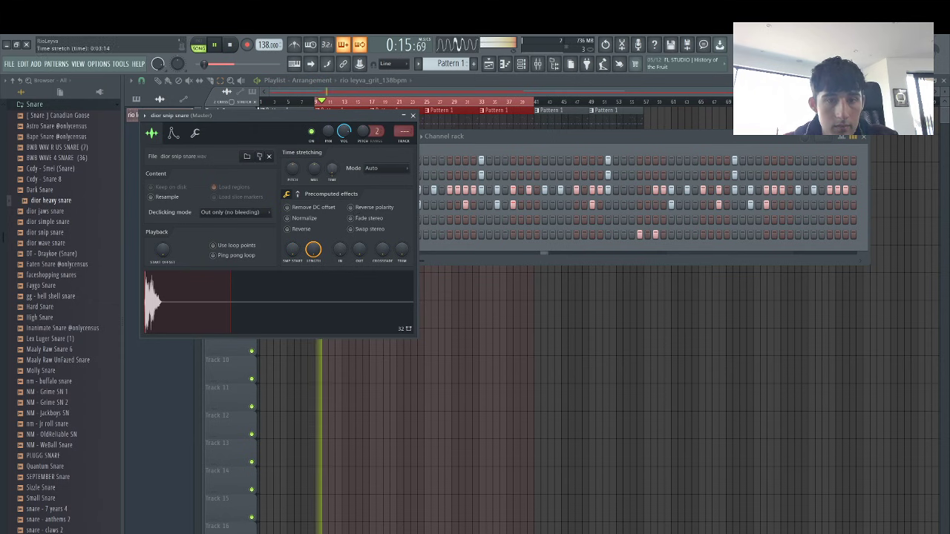
click(468, 258)
right_click(402, 213)
click(421, 220)
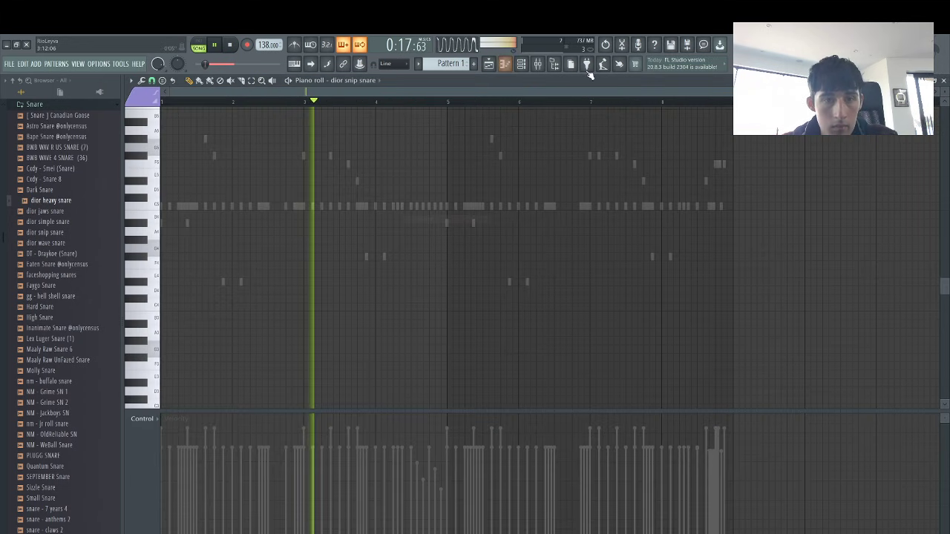
drag(936, 93, 387, 99)
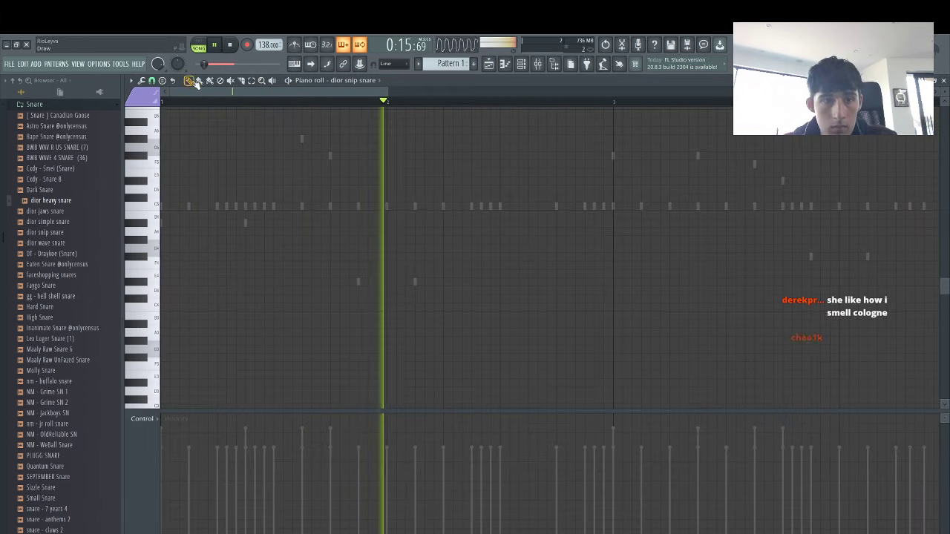
click(199, 81)
drag(584, 205, 610, 205)
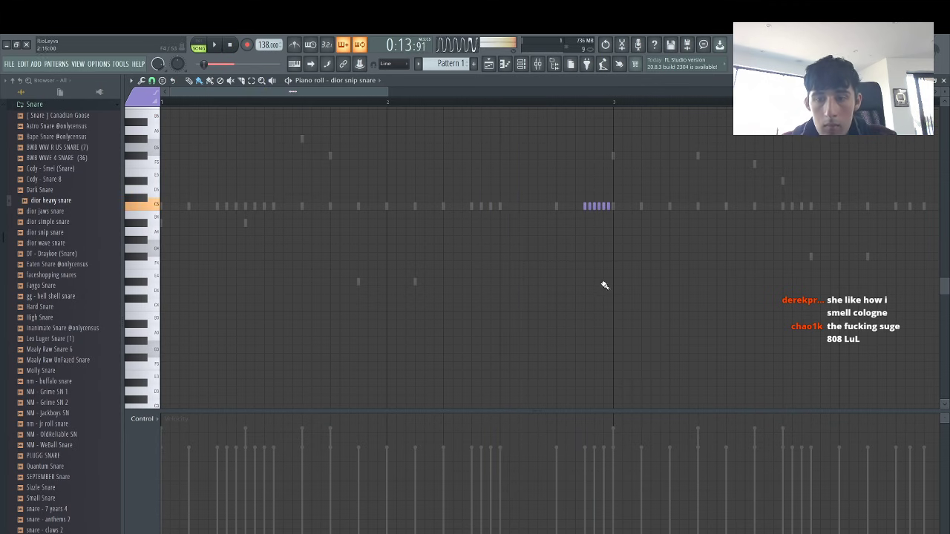
drag(584, 454, 609, 475)
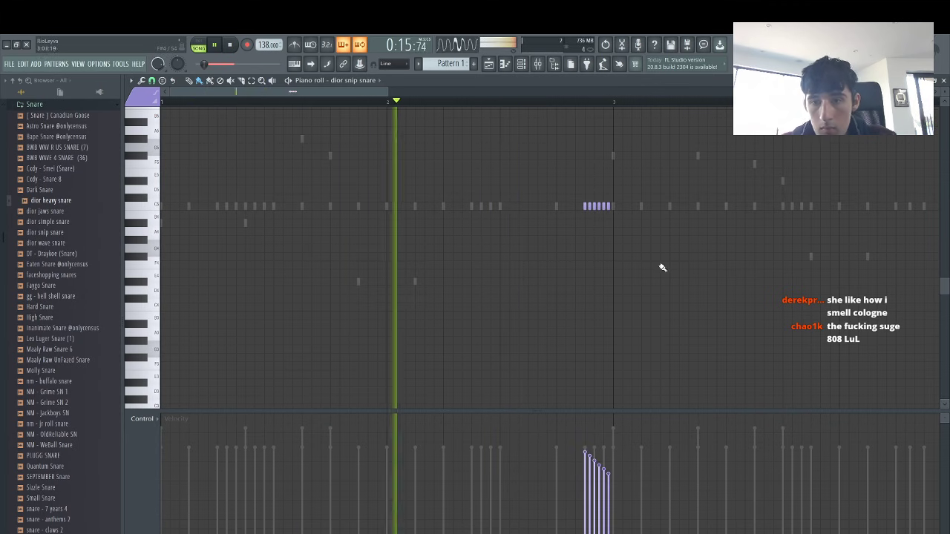
Paint an ascending dior snip snare run with rising velocities in bar 3 and move it to the bar's end, one semitone lower
drag(636, 256, 678, 197)
drag(636, 525, 675, 447)
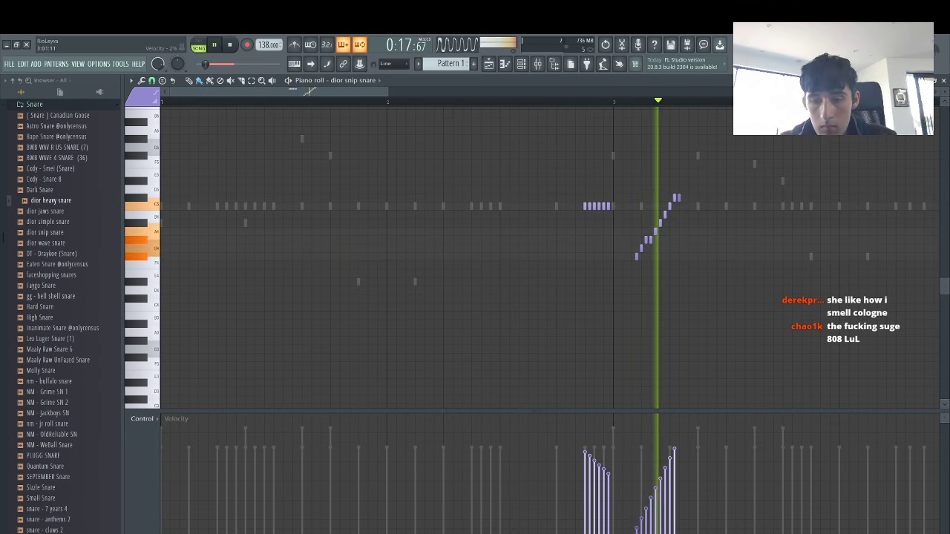
drag(698, 272, 628, 144)
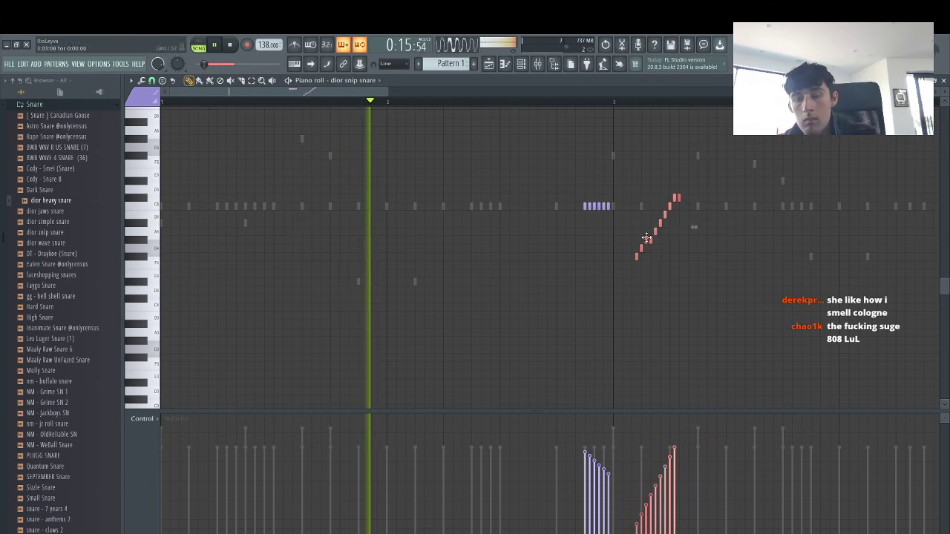
drag(647, 239, 797, 256)
key(space)
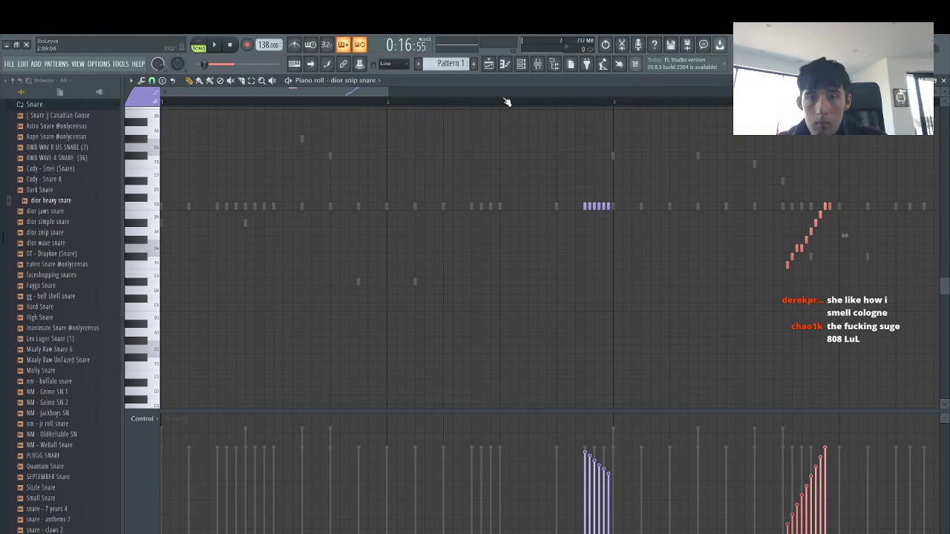
key(space)
Add a single dior snip snare hit early in bar 3 and cut the ascending run at the bar's end
click(640, 210)
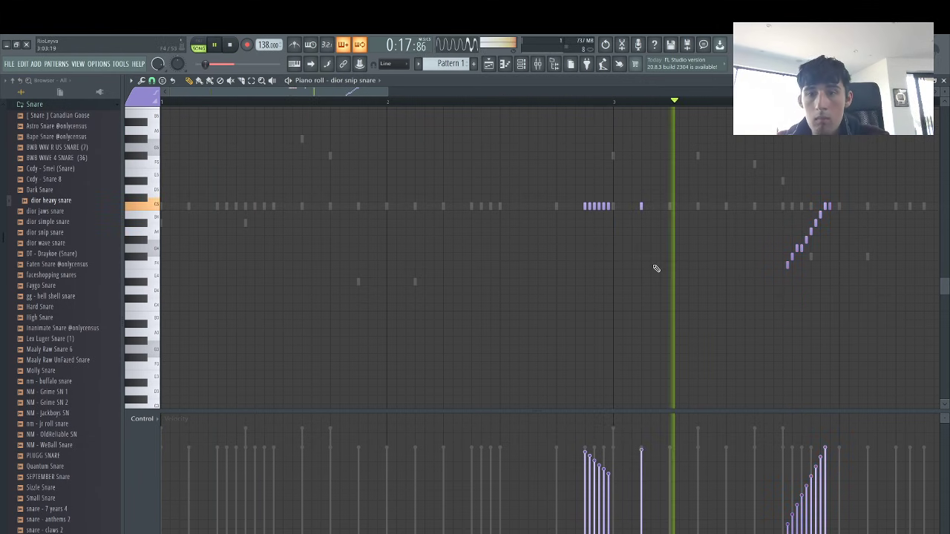
drag(853, 296, 730, 177)
key(ctrl+x)
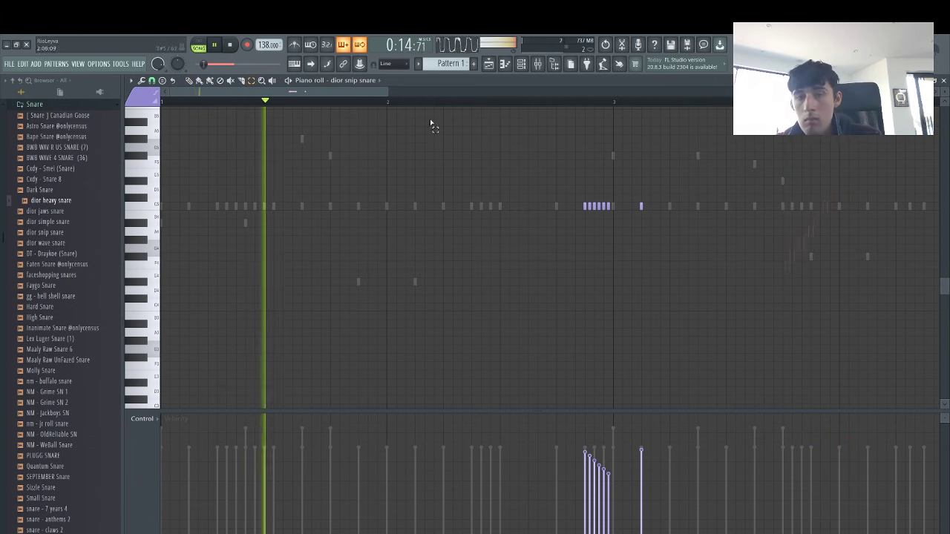
Open the dior heavy snare notes and remove the second hit near the end of bar 2
click(333, 80)
click(356, 151)
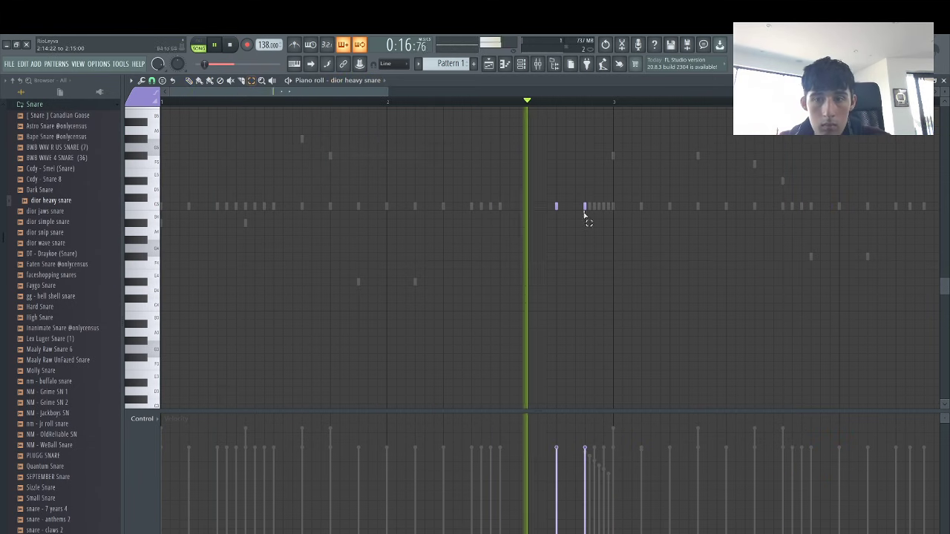
key(ctrl+z)
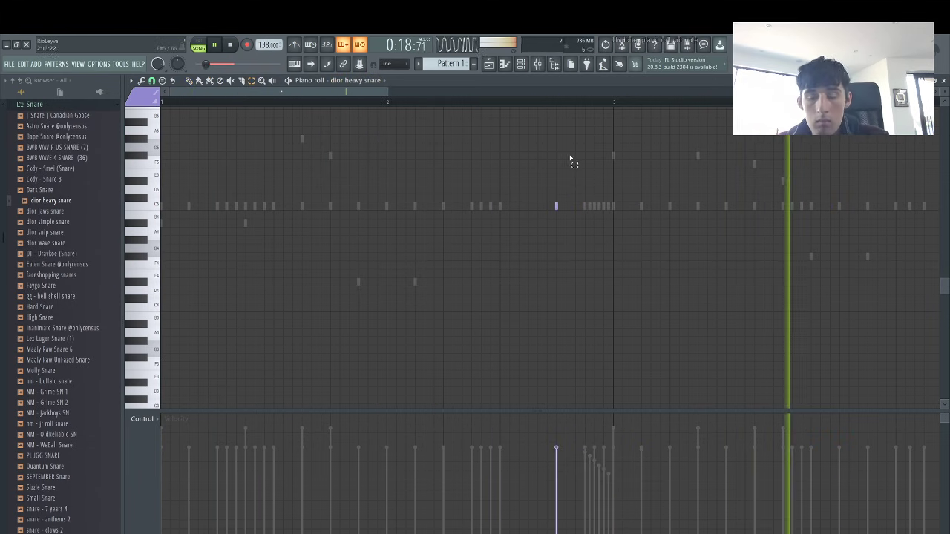
Add a single dior heavy snare hit early in bar 4
drag(354, 90, 458, 95)
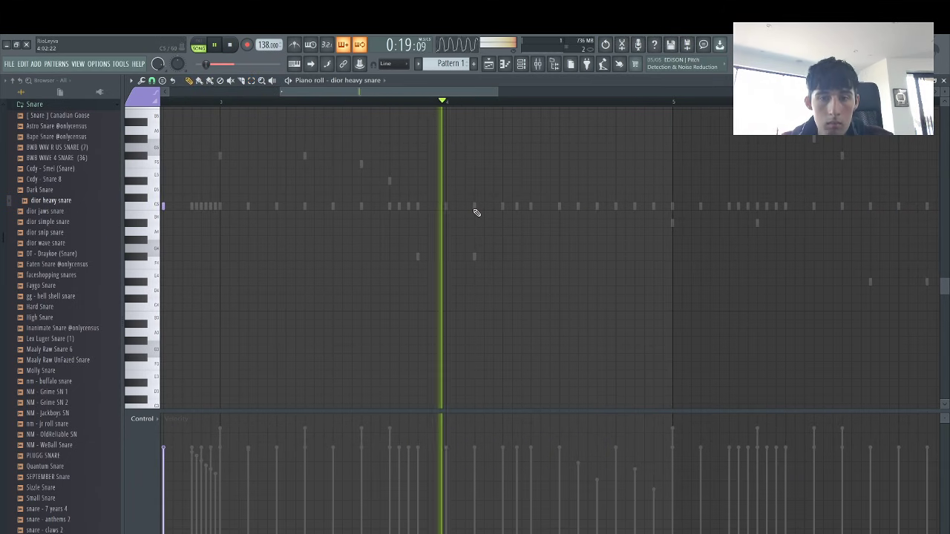
click(475, 207)
Paint a four-note dior snip snare burst, a single hit and a three-note burst in the second half of bar 4
click(364, 82)
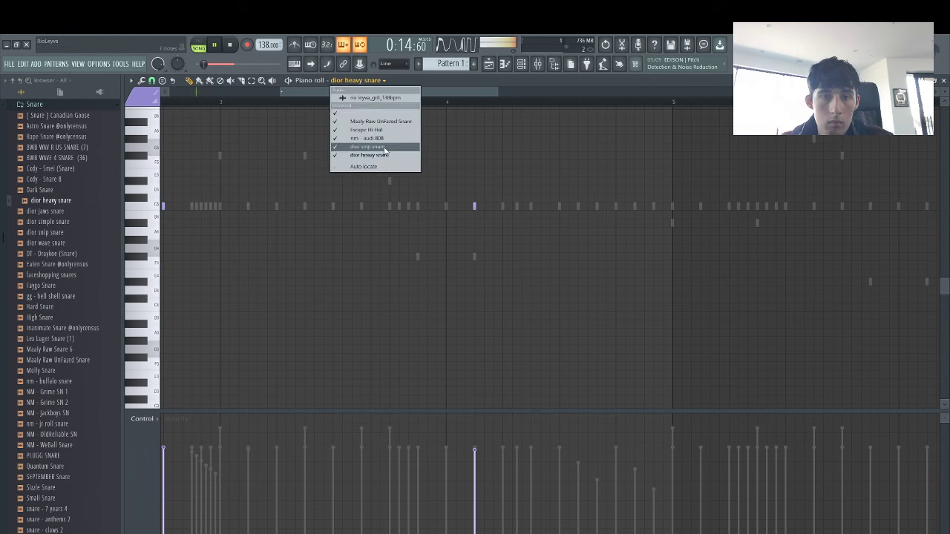
click(371, 147)
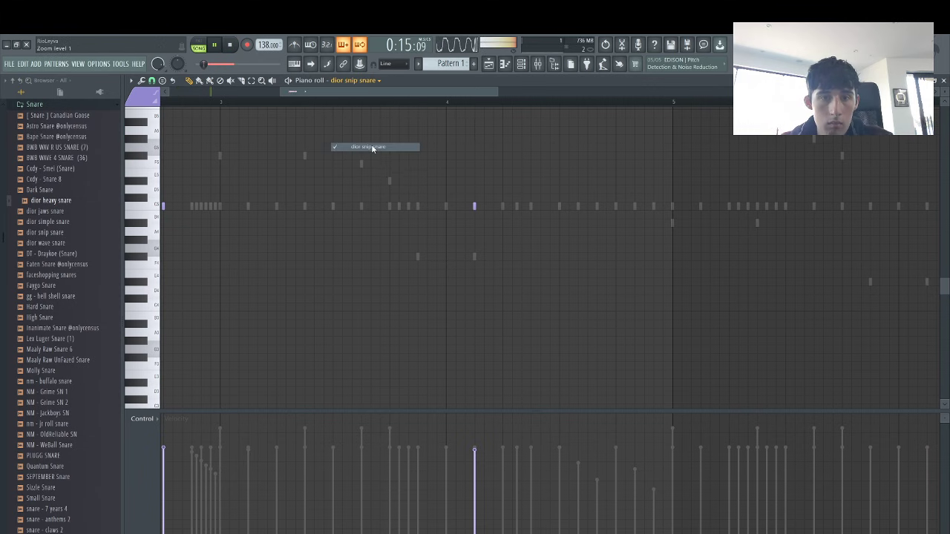
click(562, 208)
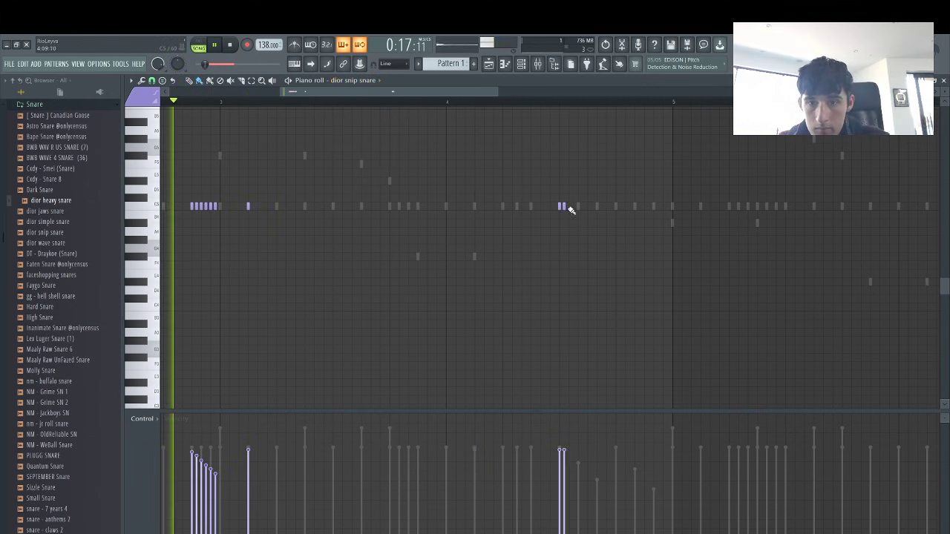
click(618, 208)
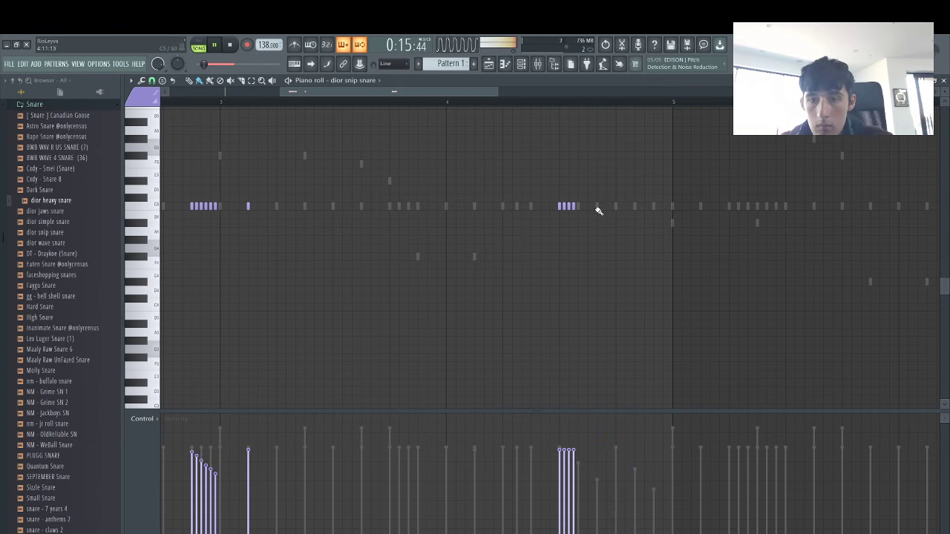
click(597, 207)
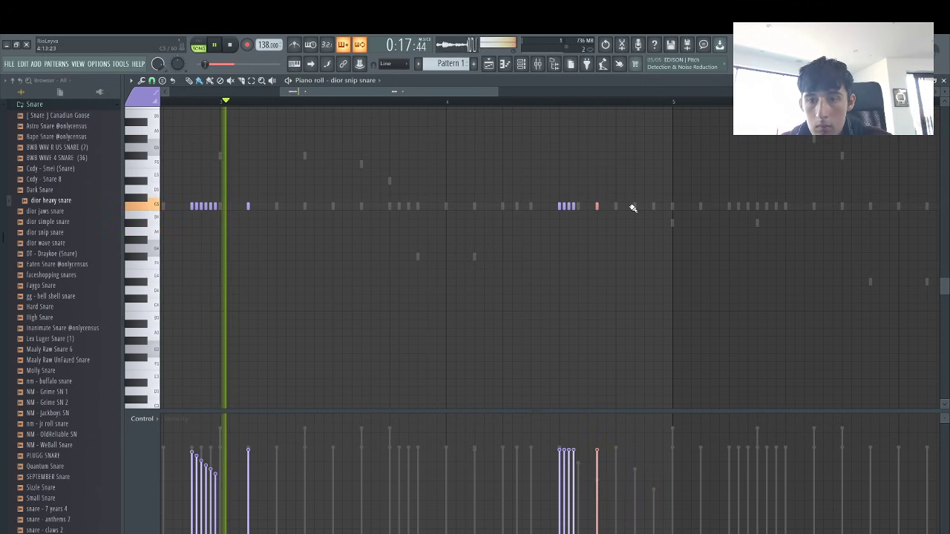
click(638, 207)
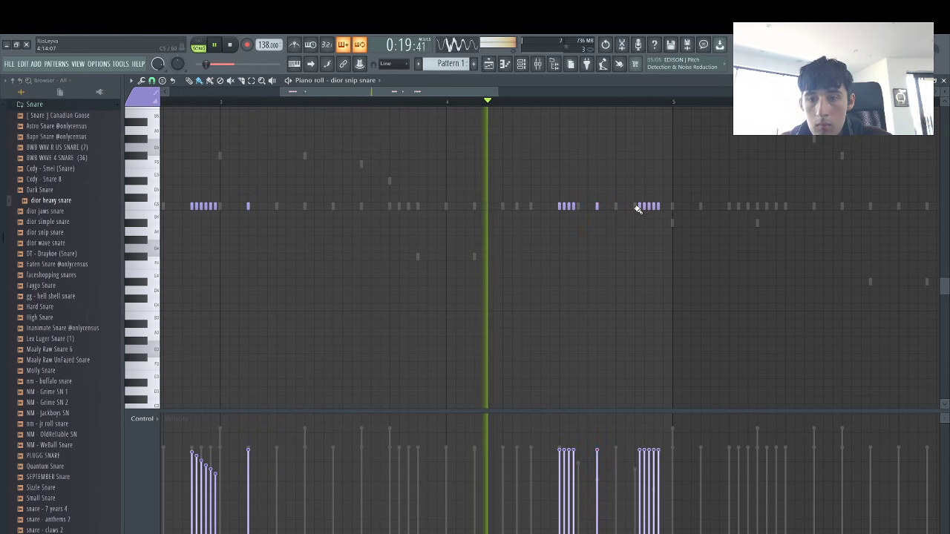
click(636, 208)
right_click(653, 208)
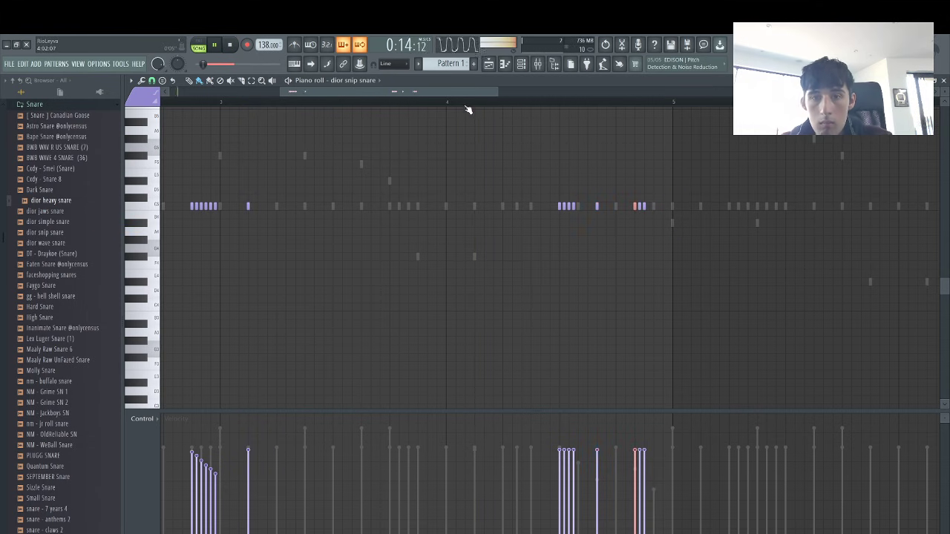
Rework the bar 4 dior snip snare notes into four evenly spaced hits and a three-note roll nearer the bar's end
right_click(565, 207)
click(579, 207)
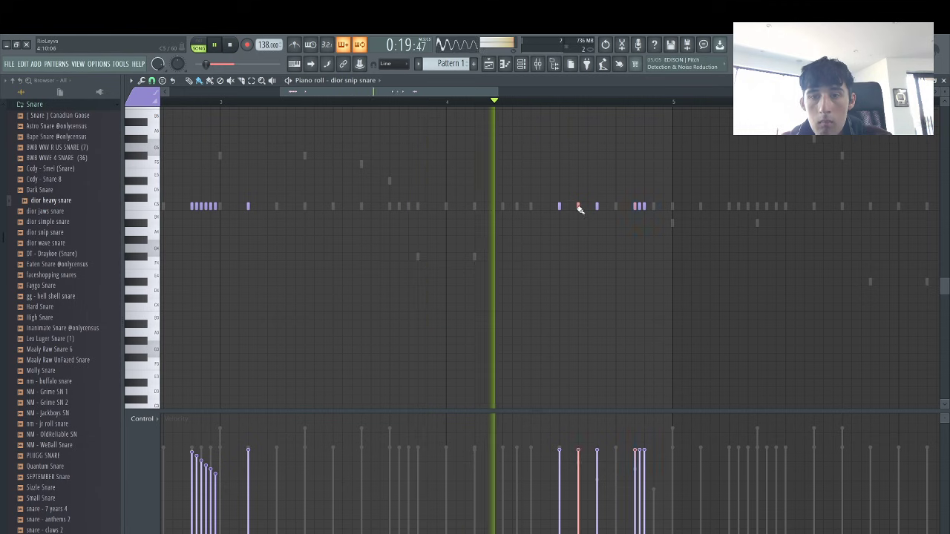
click(615, 206)
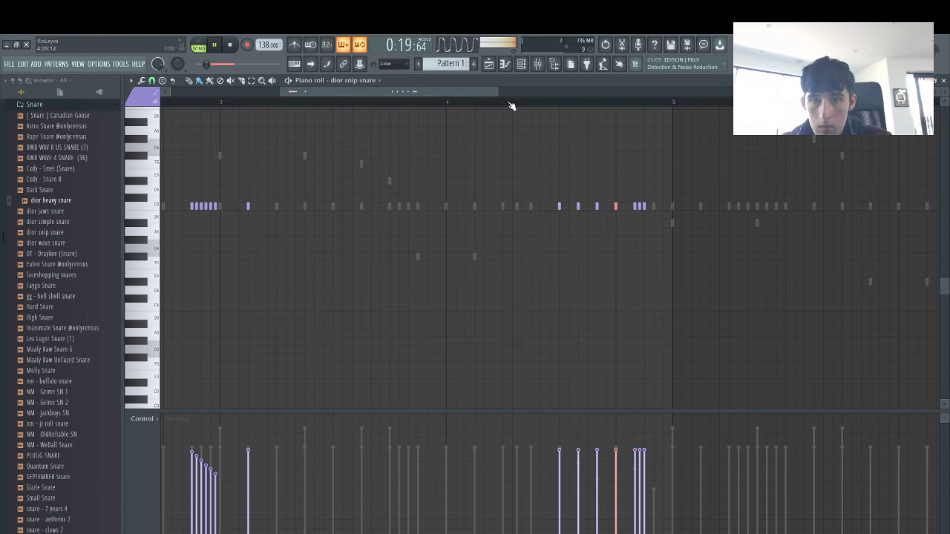
drag(644, 206, 669, 215)
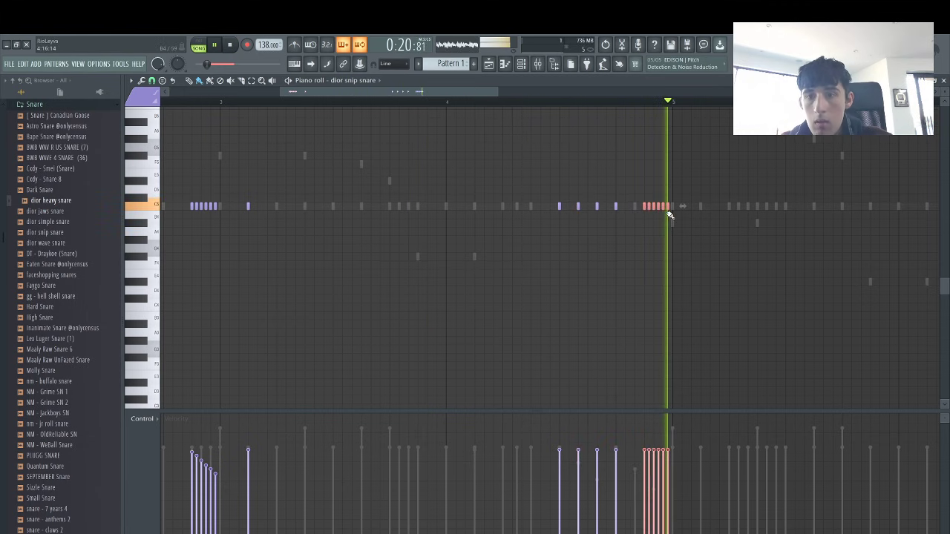
right_click(666, 217)
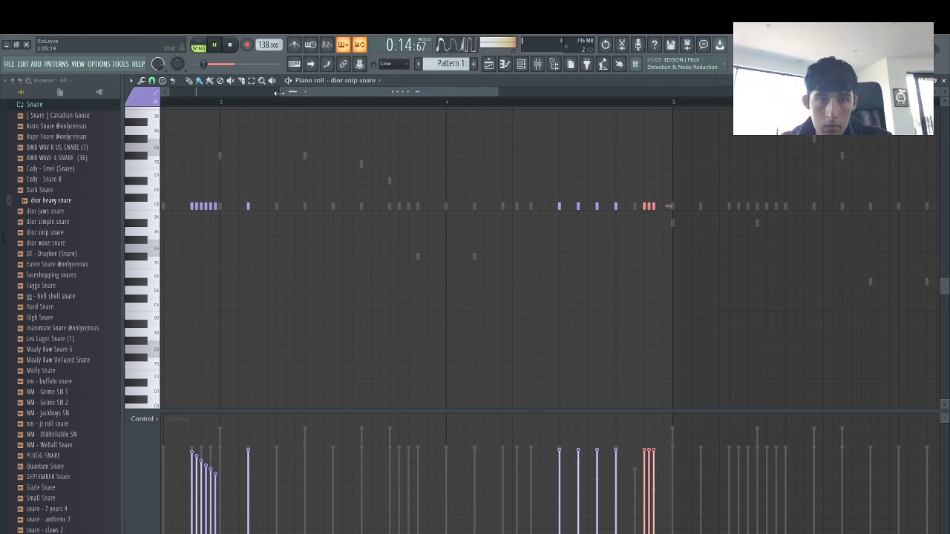
Redraw the velocities of the six-note snip snare roll at the end of bar 2 as a steep fall
drag(279, 93, 167, 93)
ctrl+click(424, 416)
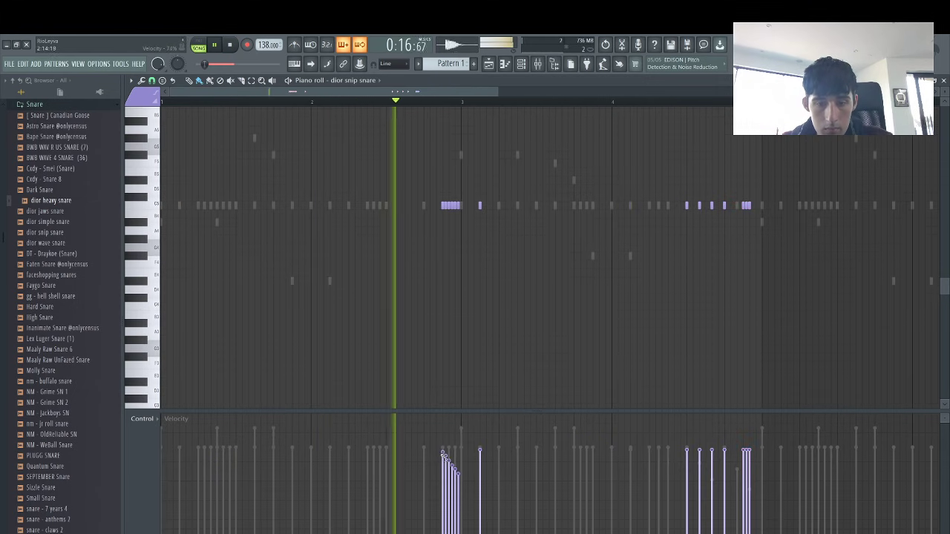
drag(442, 454, 460, 533)
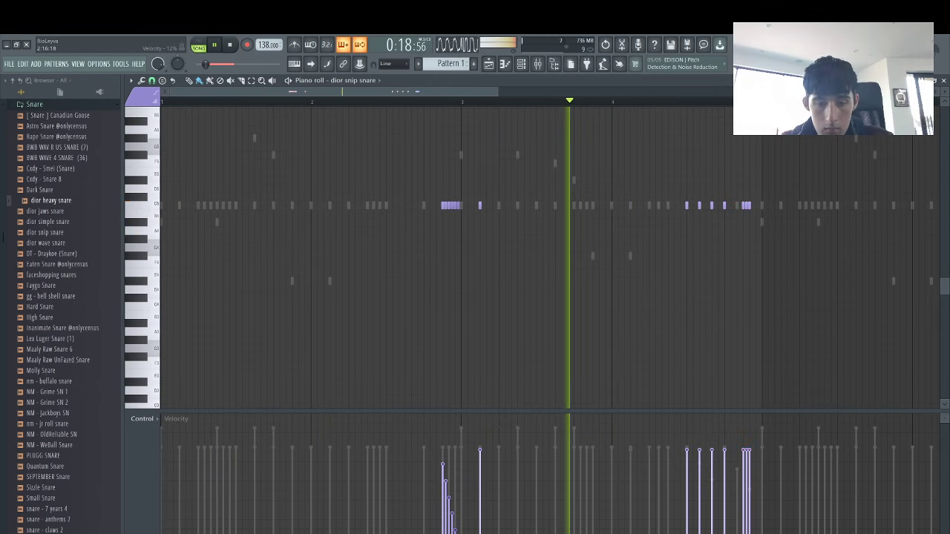
Duplicate all dior snip snare notes into bars 5 to 8 and clear the selection
key(ctrl+a)
key(ctrl+b)
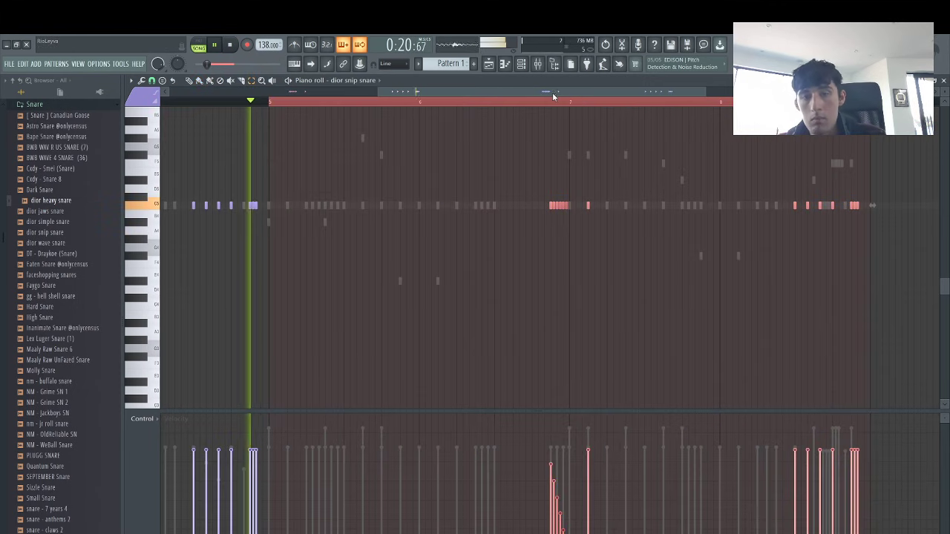
ctrl+click(575, 104)
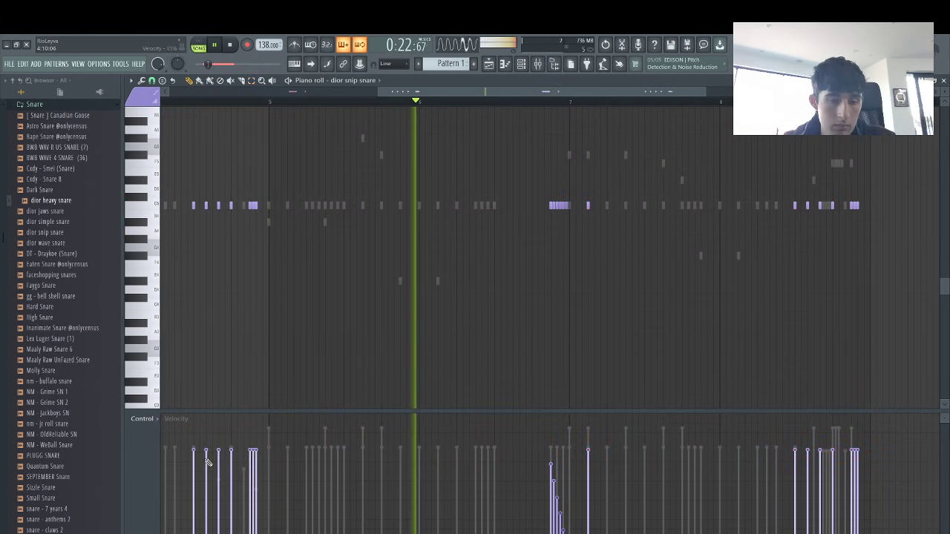
Lower the velocities of the second and third spaced snip snare hits in bar 4 and the second and fourth in bar 8
drag(208, 462, 215, 483)
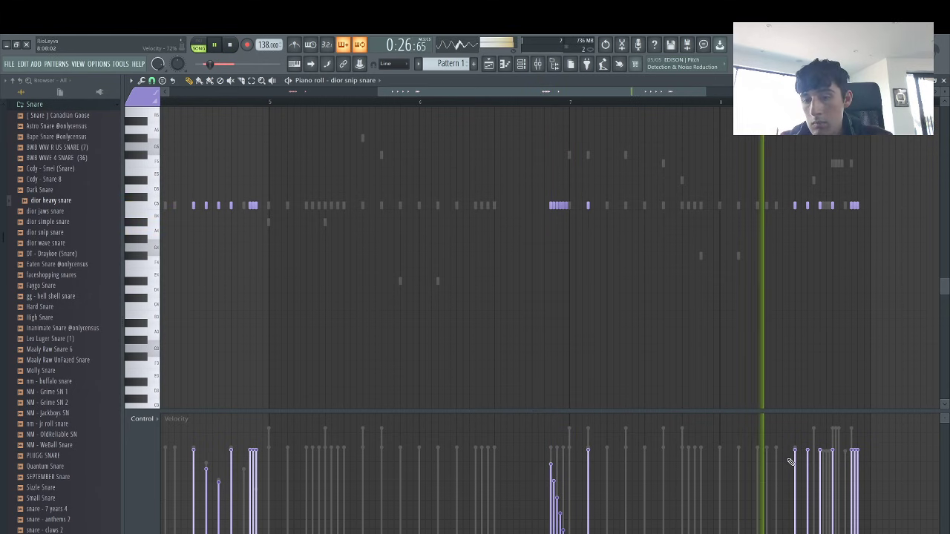
click(809, 478)
click(833, 478)
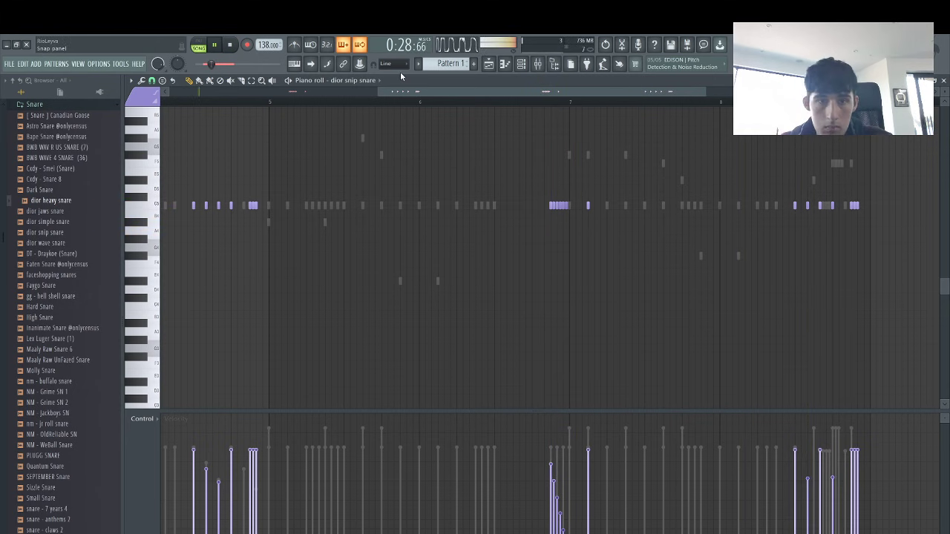
Open the dior heavy snare notes and duplicate them into bars 5 to 8
click(378, 80)
click(369, 156)
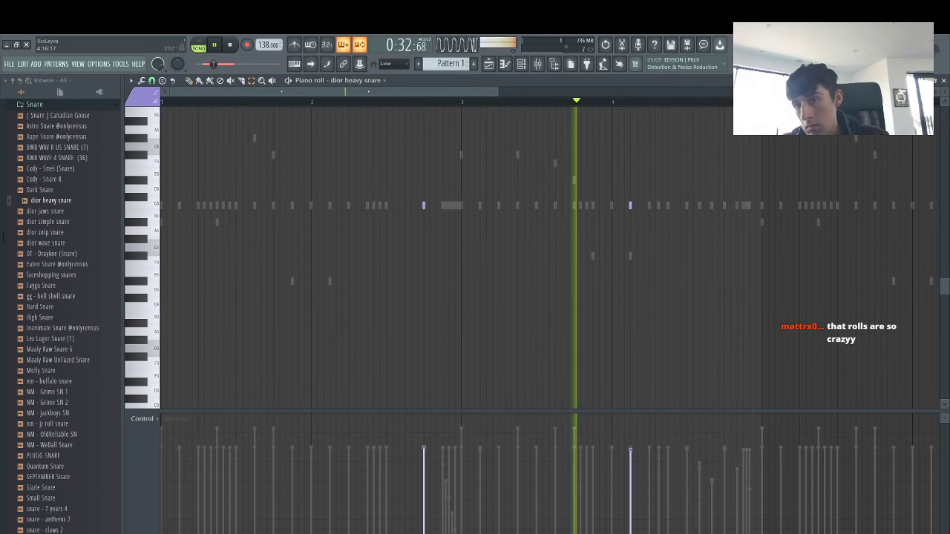
Audition the Maaly open hat samples and add dior MIA open hat and dior open hat as new channels
click(522, 66)
scroll(65, 325, up, 6)
click(54, 321)
click(49, 320)
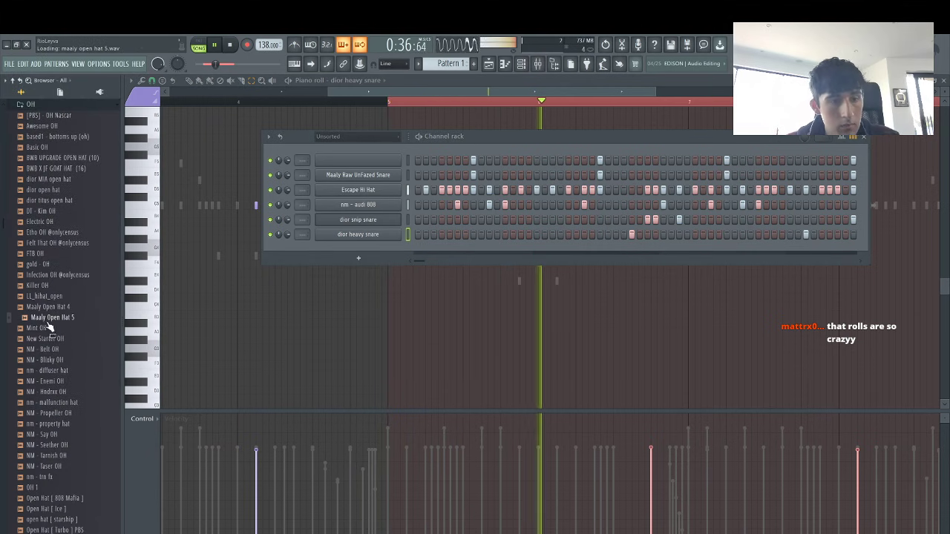
click(48, 307)
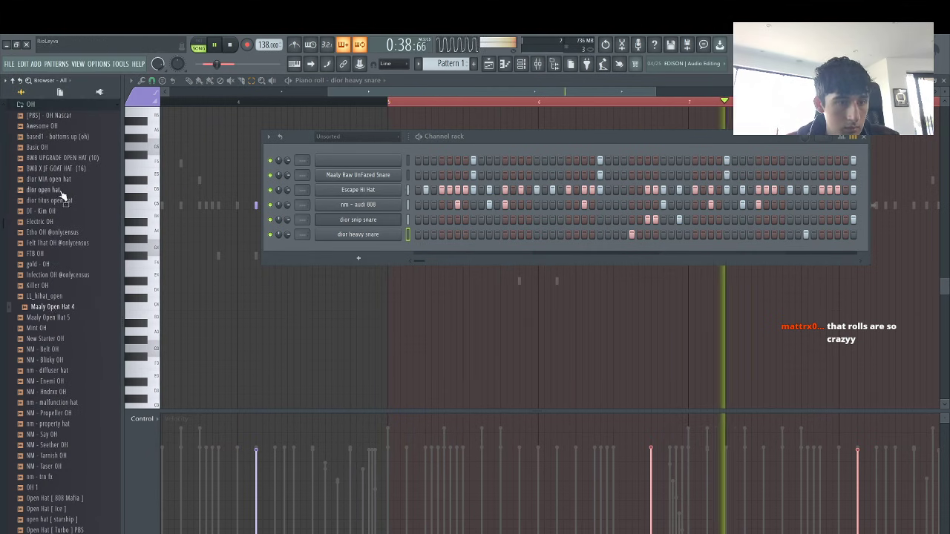
drag(48, 179, 358, 256)
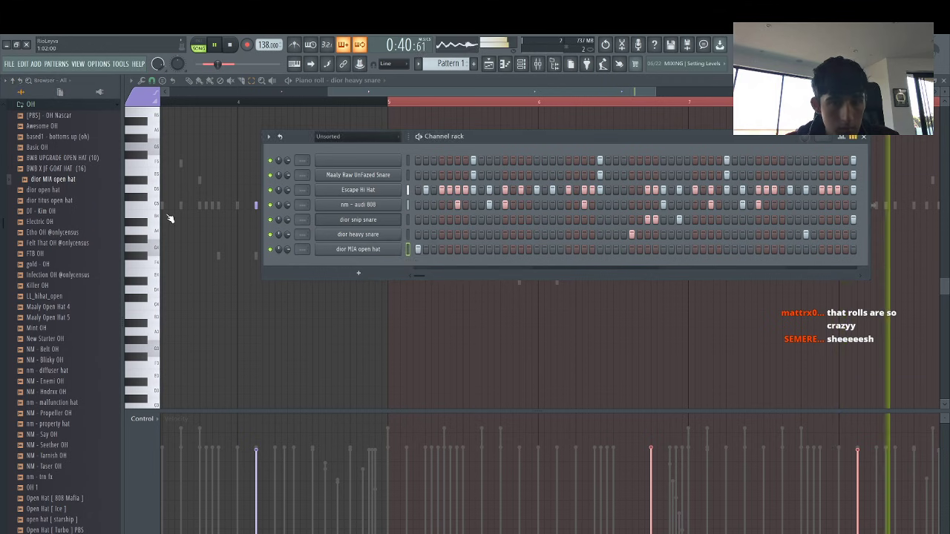
drag(45, 189, 289, 245)
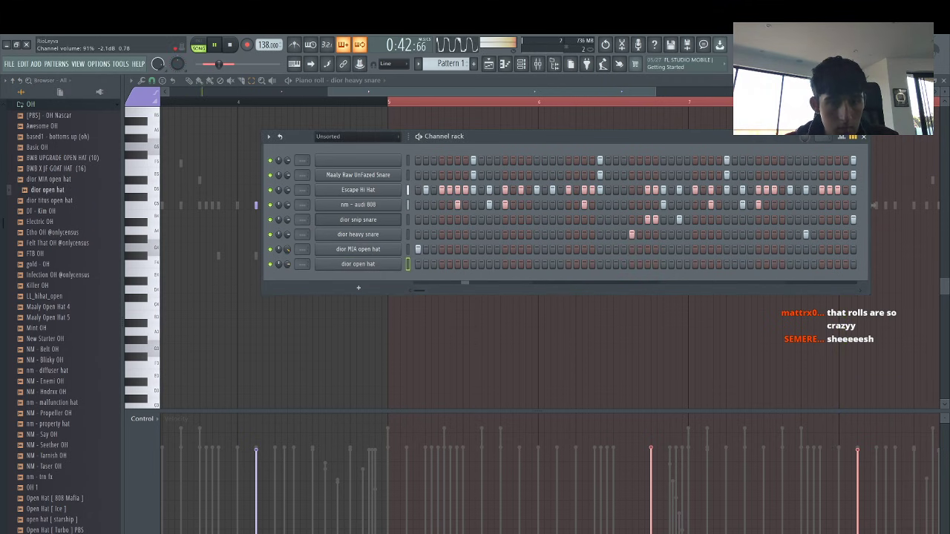
Place dior open hat hits on step 5 of bars 2 and 4 and a dior MIA open hat hit on step 1 of bar 5
click(569, 266)
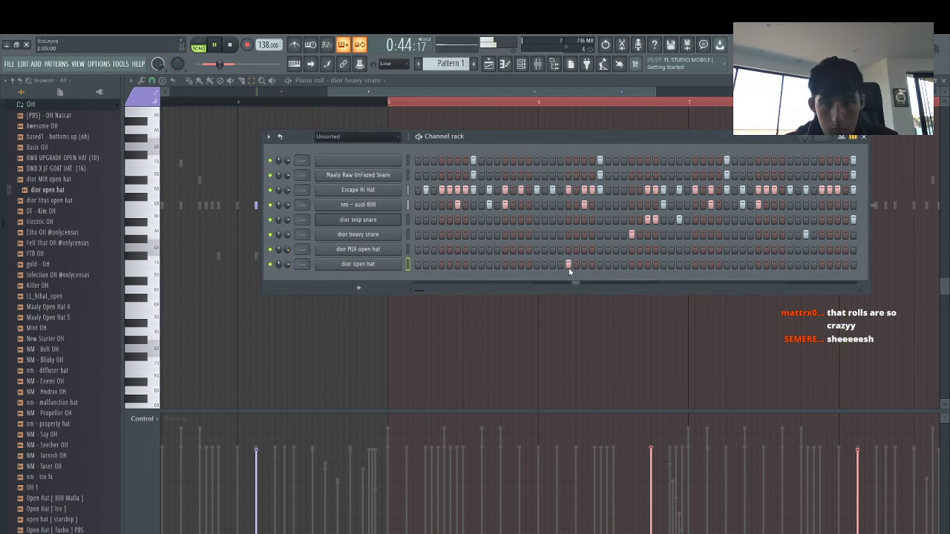
click(409, 290)
click(417, 251)
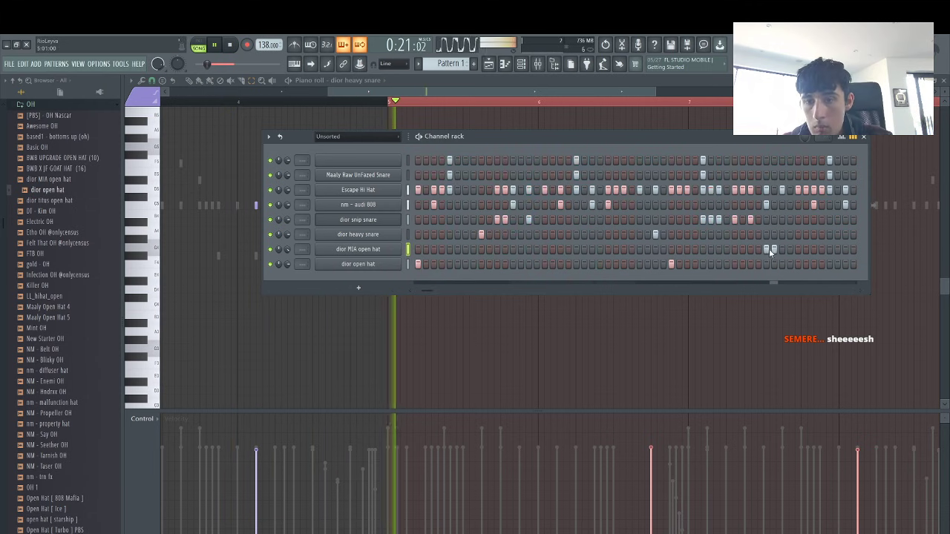
Open the dior open hat notes, duplicate them into bars 5 to 8 and stop playback
right_click(386, 264)
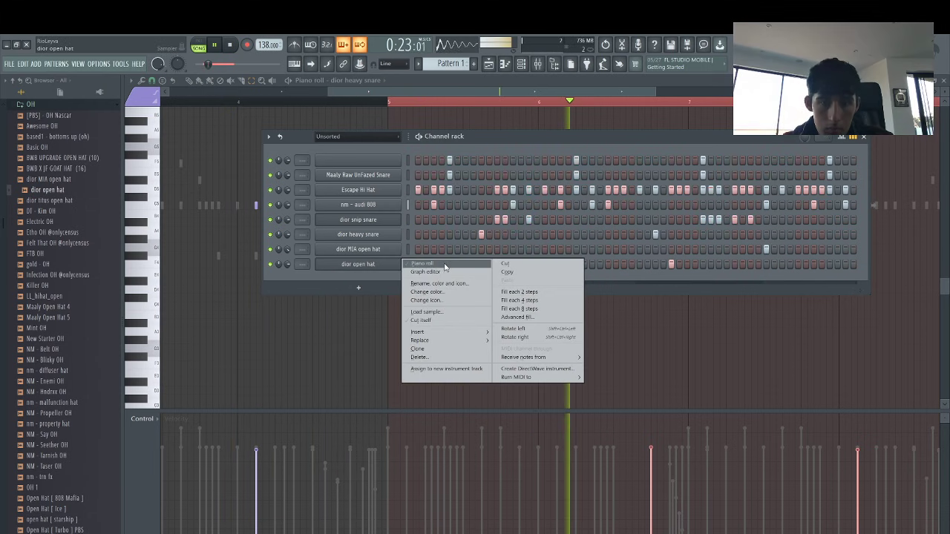
click(430, 267)
drag(329, 91, 170, 93)
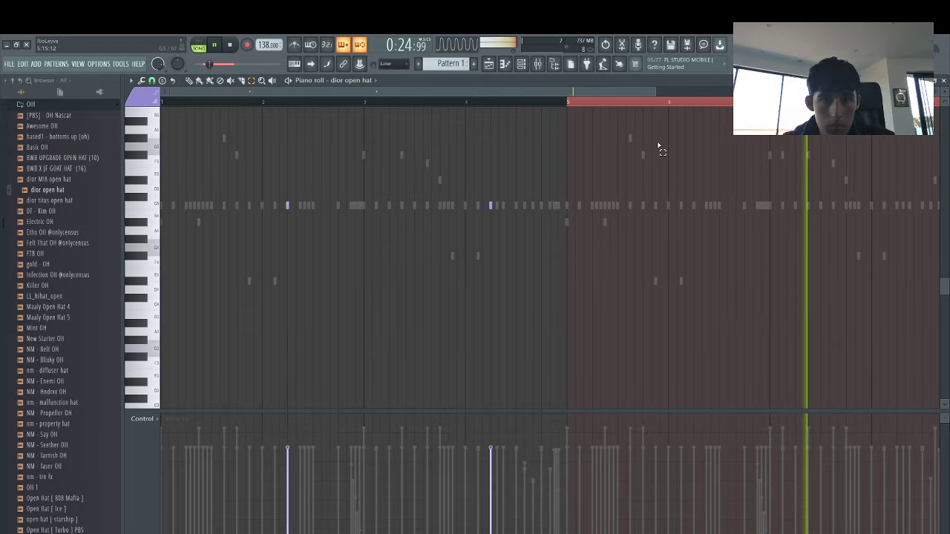
drag(563, 104, 906, 102)
key(space)
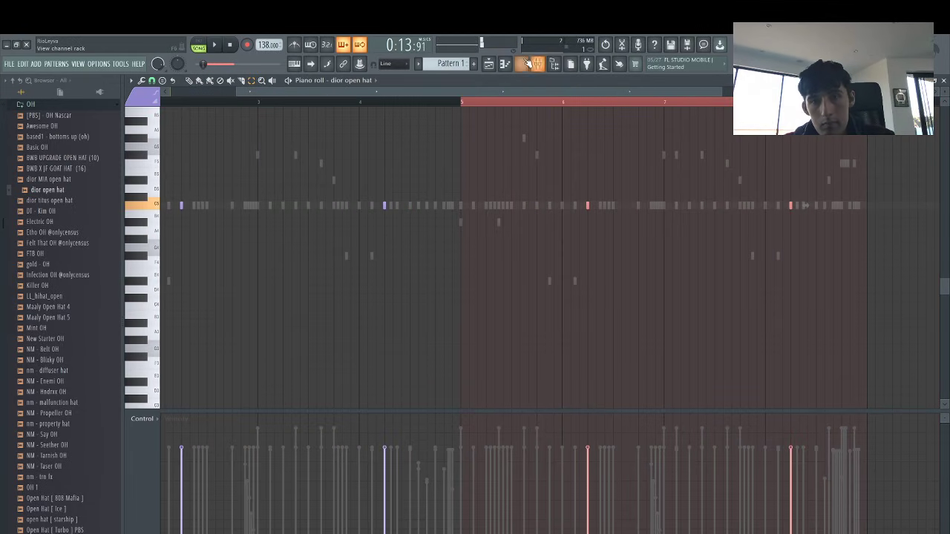
Clone the nm - audi 808 channel and copy its notes into the clone
click(523, 64)
right_click(358, 200)
click(430, 289)
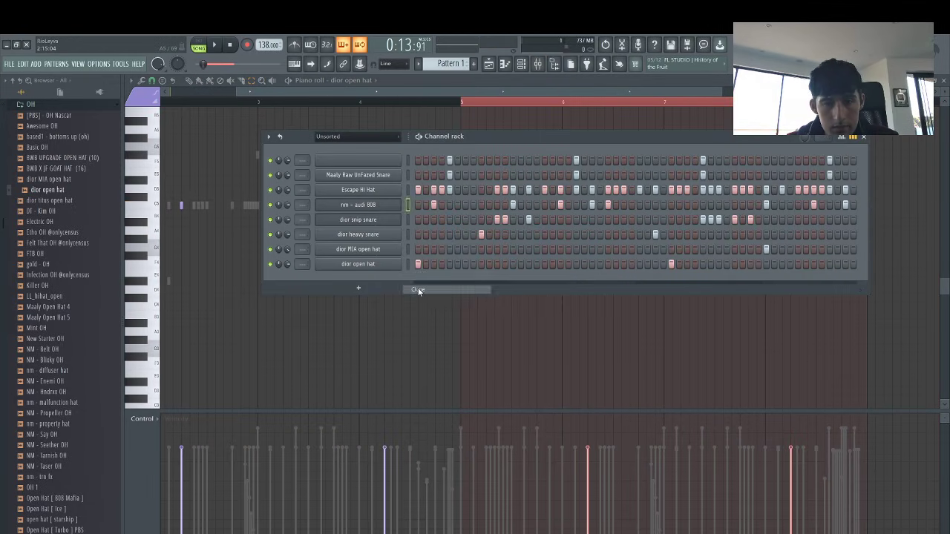
click(409, 206)
key(ctrl+c)
click(409, 220)
key(ctrl+v)
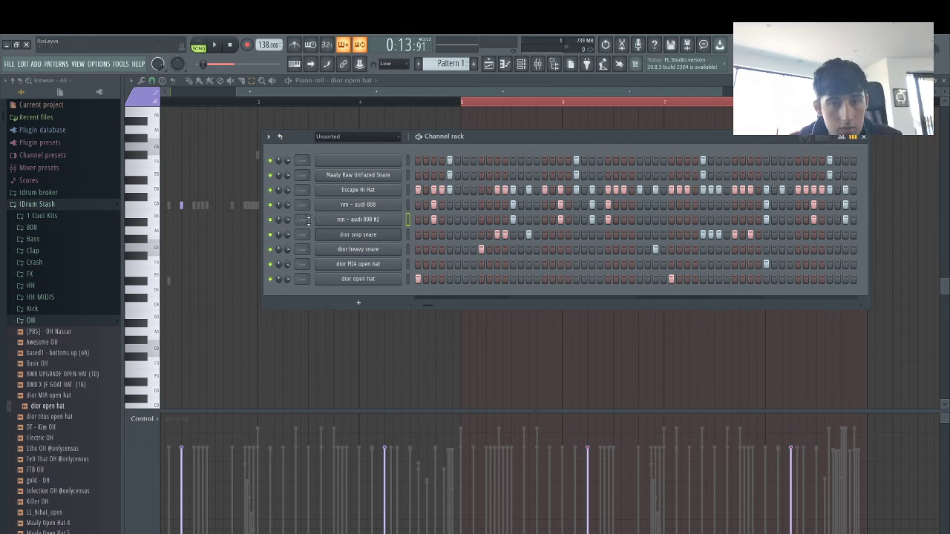
Mute the original nm - audi 808, audition other 808 samples and load nick mira - freebo 808 1 - Loop_2 into the clone
click(59, 230)
click(47, 391)
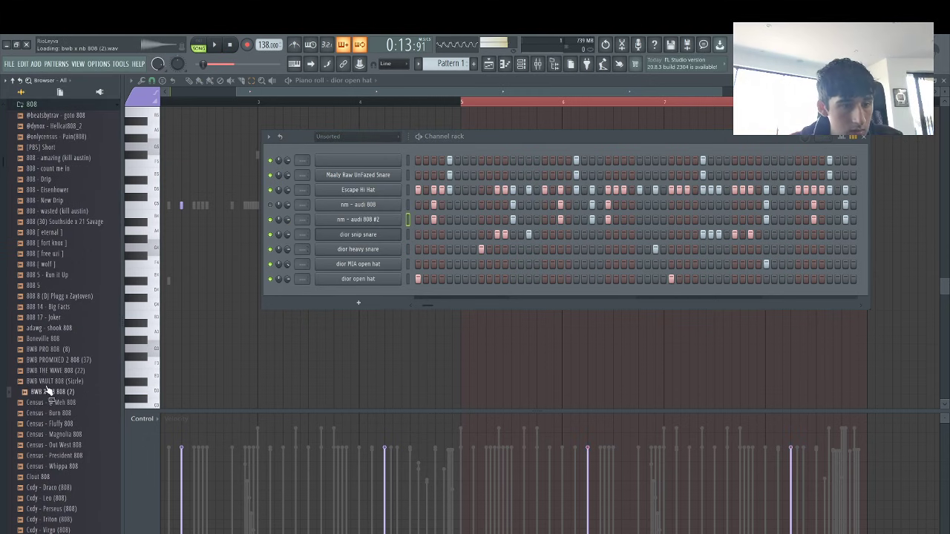
click(58, 446)
scroll(59, 444, down, 10)
click(51, 328)
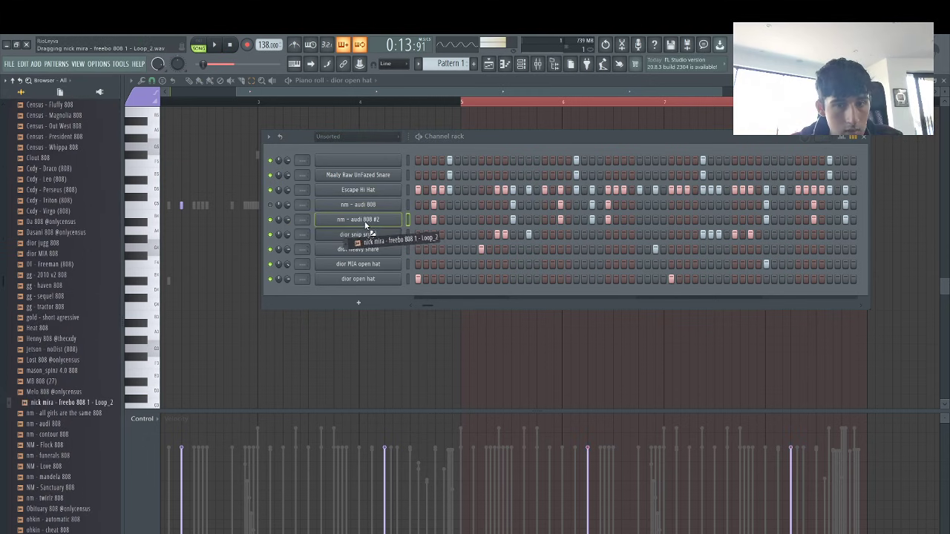
drag(365, 225, 363, 221)
Adjust the nick mira - freebo 808 channel's volume during playback, trying 68%, and open its sampler settings
key(space)
drag(287, 220, 286, 231)
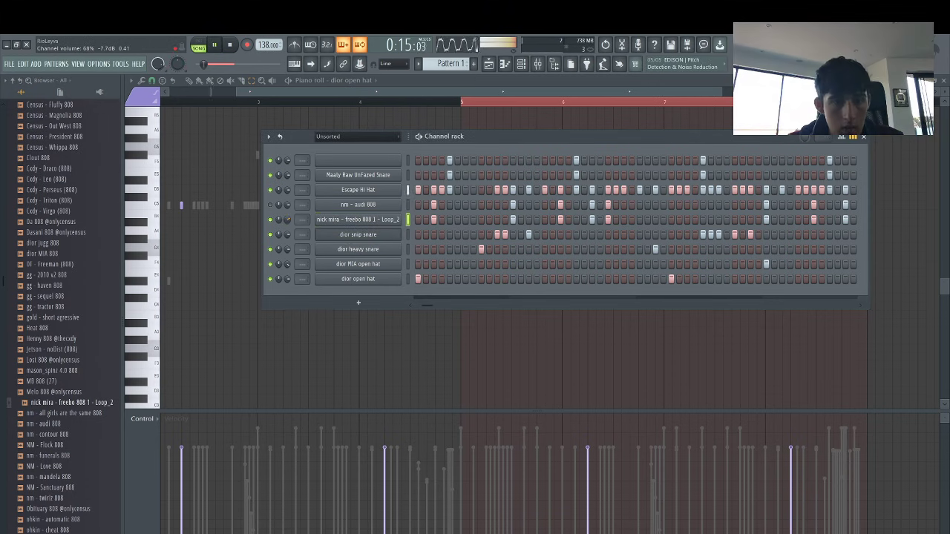
click(382, 224)
click(288, 222)
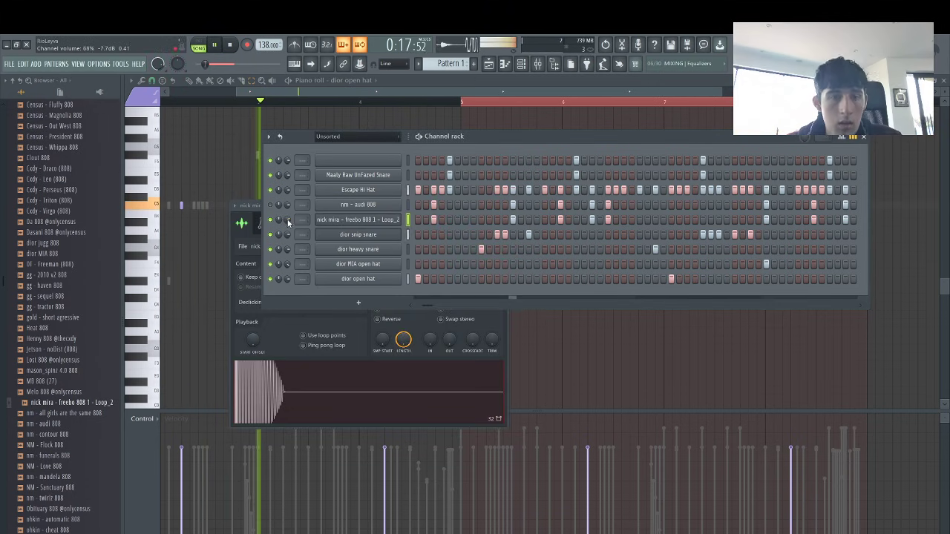
drag(288, 223, 288, 212)
scroll(60, 213, up, 10)
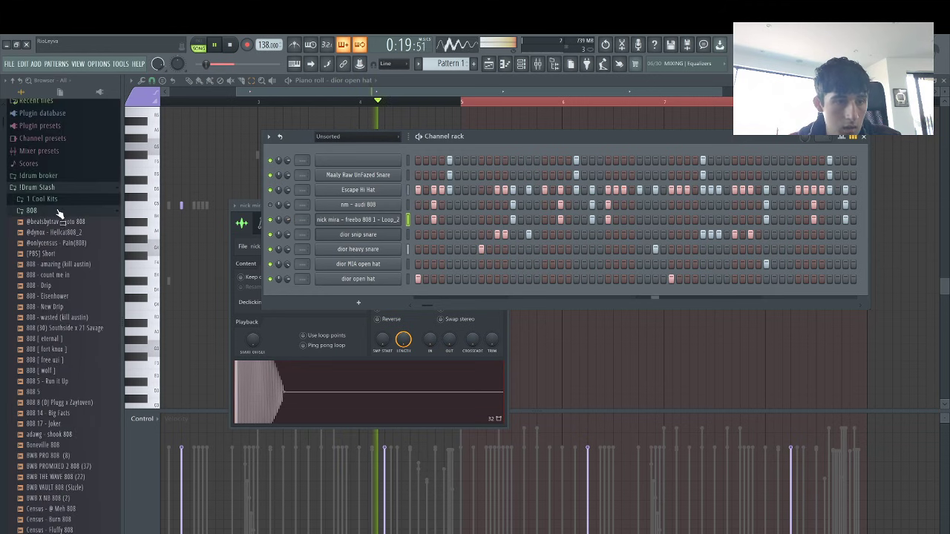
Browse to the Clap folder of the Drum Stash and load Clap [ Dates ] into the unnamed first channel
click(37, 214)
scroll(84, 266, down, 5)
scroll(53, 195, up, 4)
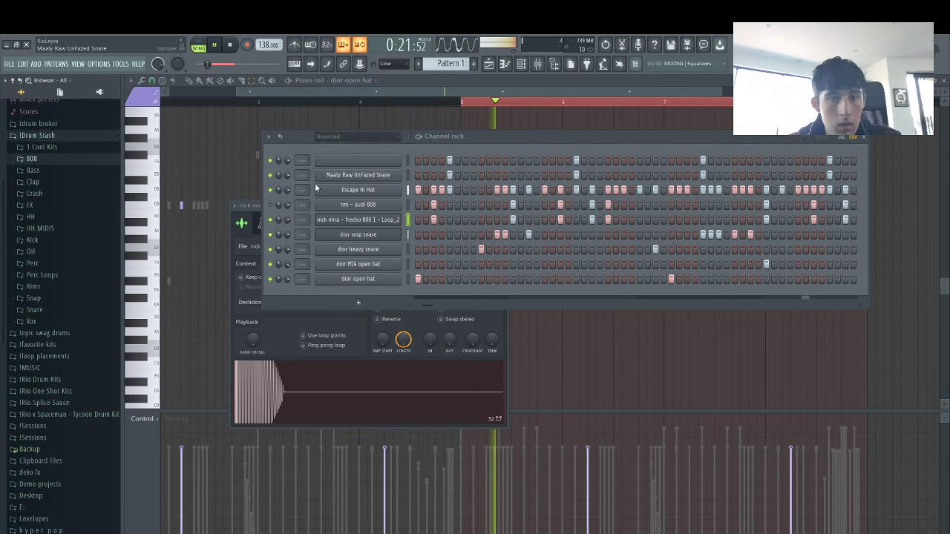
click(408, 176)
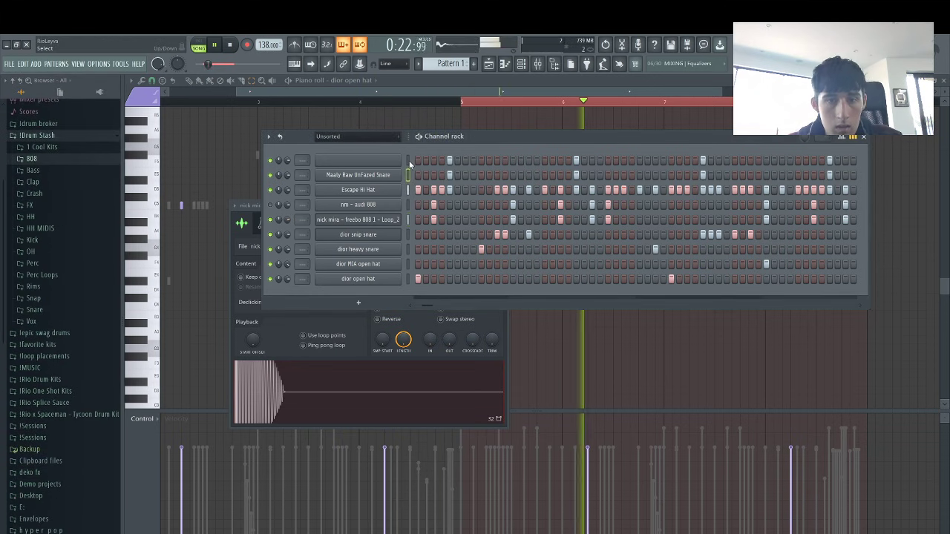
click(33, 182)
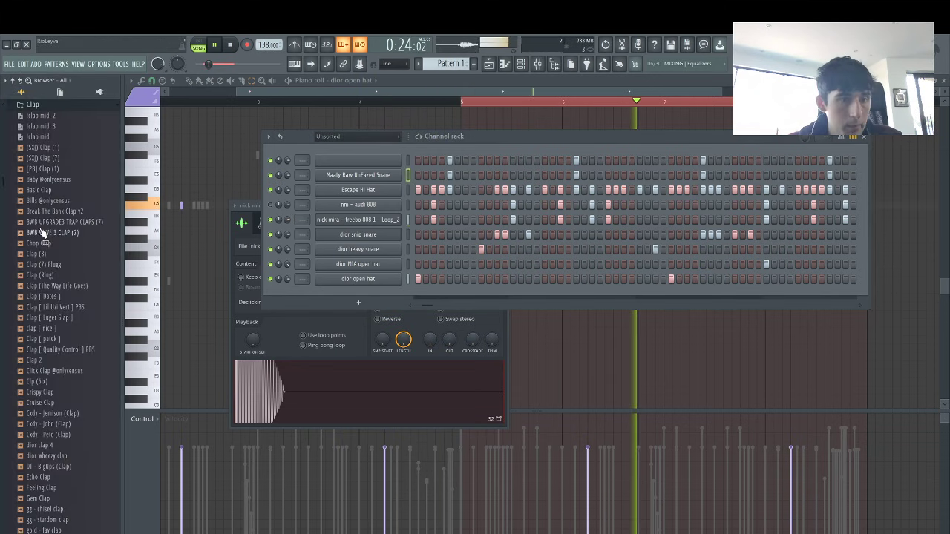
click(50, 307)
drag(65, 298, 351, 165)
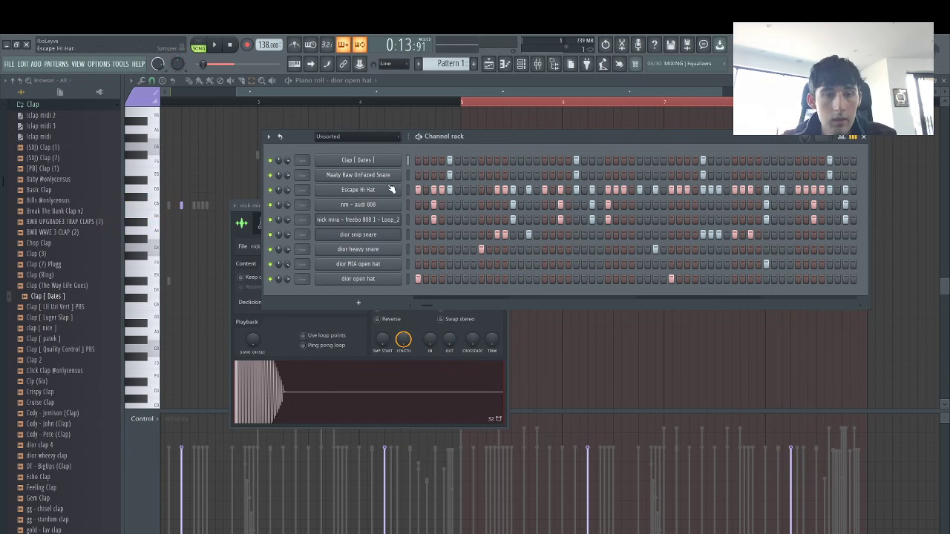
Assign the drum channels to their own mixer tracks 2 to 10 and start playback
click(537, 63)
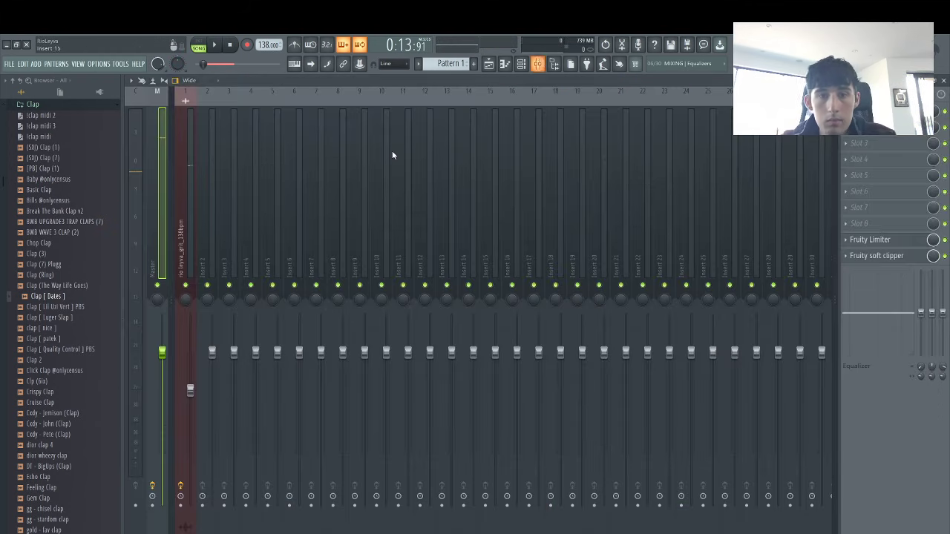
click(212, 229)
click(191, 251)
key(space)
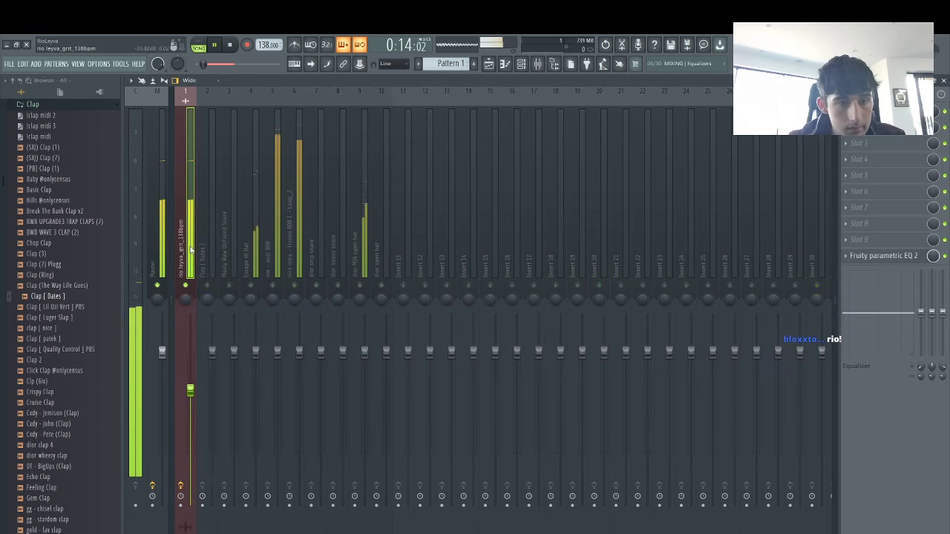
Lower the mixer levels of Clap [ Dates ], Escape Hi Hat, nm - audi 808 and dior heavy snare while comparing tracks
click(213, 289)
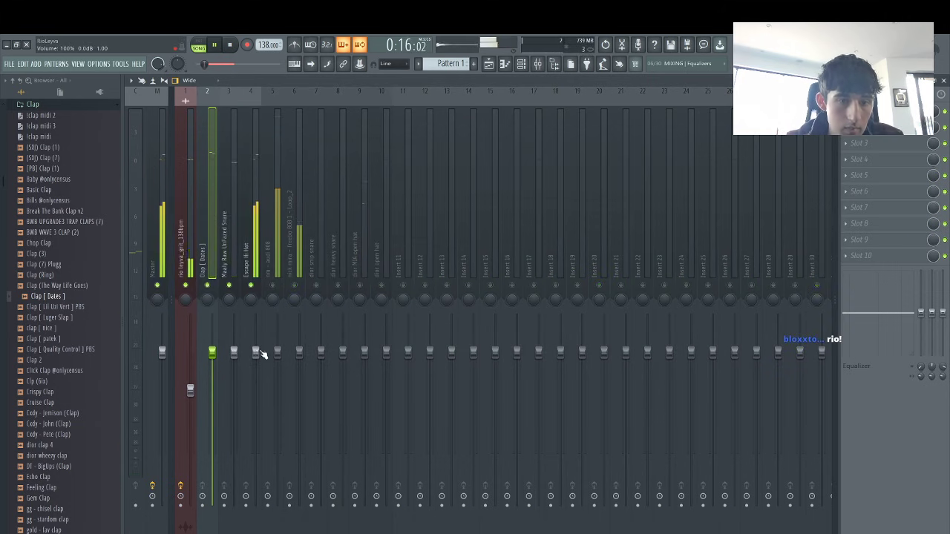
drag(260, 352, 213, 367)
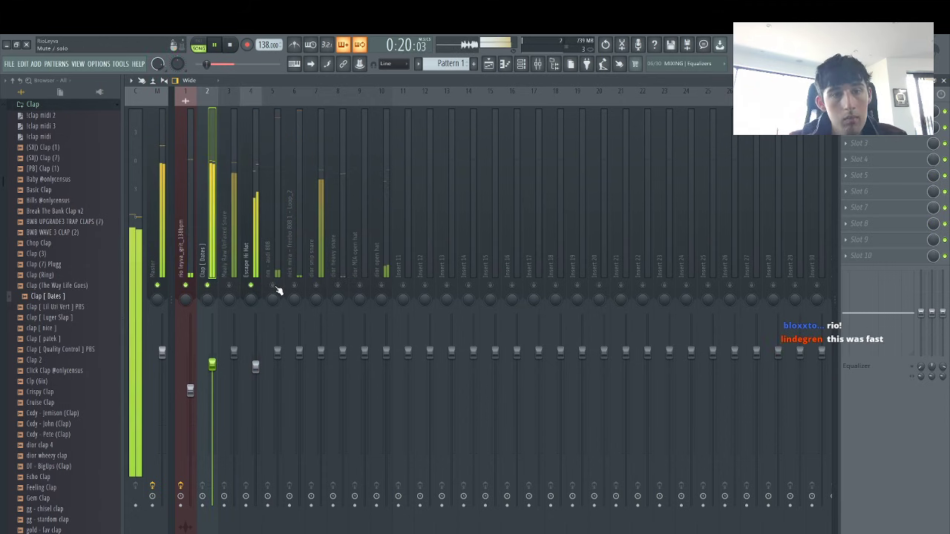
click(273, 293)
drag(277, 352, 278, 362)
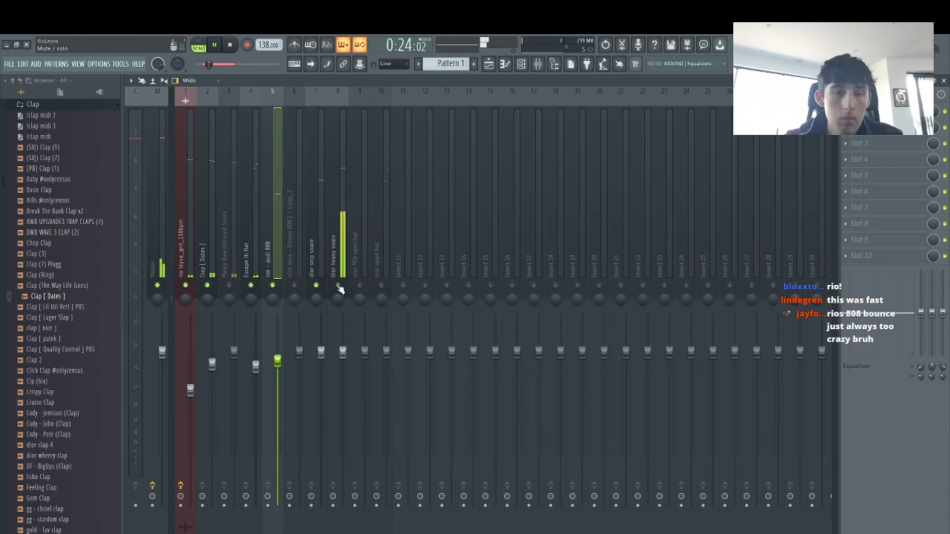
click(360, 286)
drag(344, 352, 343, 370)
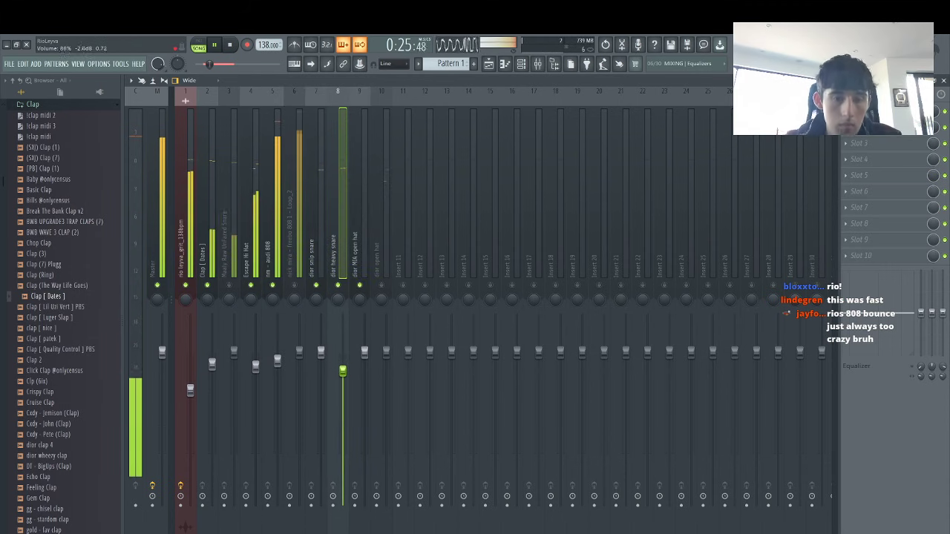
Lower dior open hat and Maaly Raw UnFazed Snare in the mixer, set nm - audi 808 to 98% and stop playback
click(381, 286)
click(398, 245)
click(386, 252)
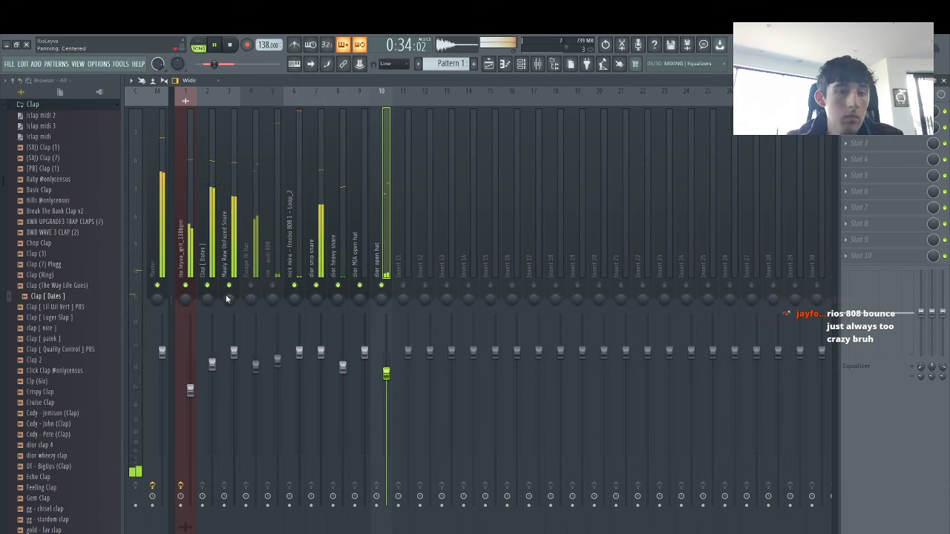
drag(233, 355, 234, 391)
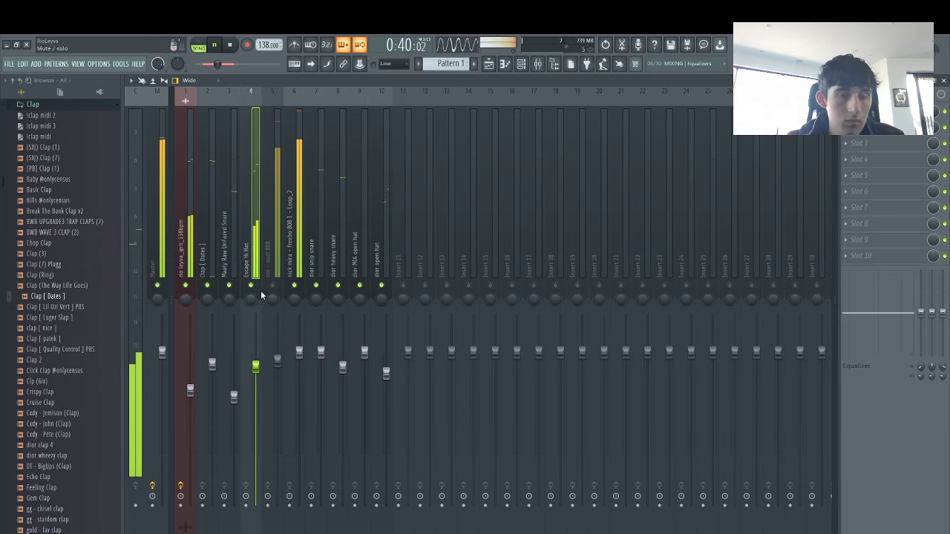
drag(299, 352, 299, 356)
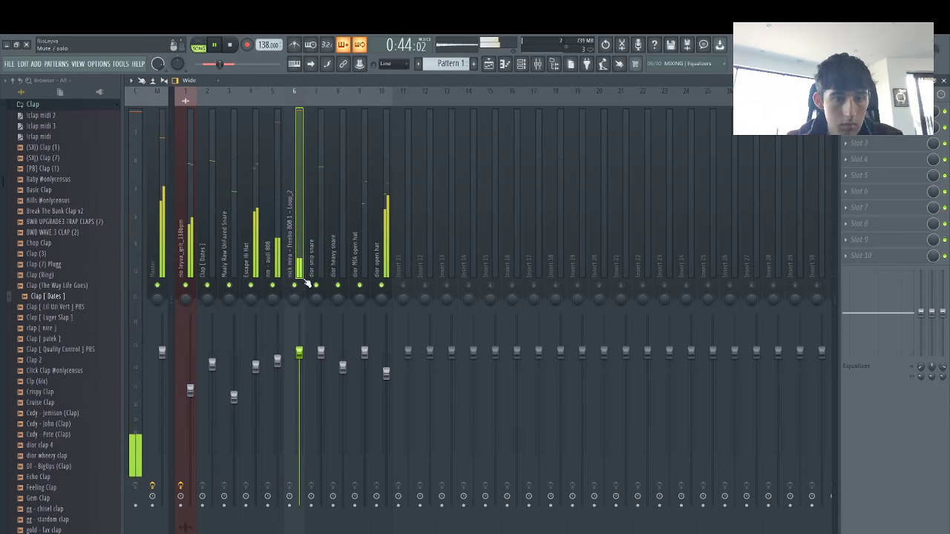
drag(277, 358, 278, 356)
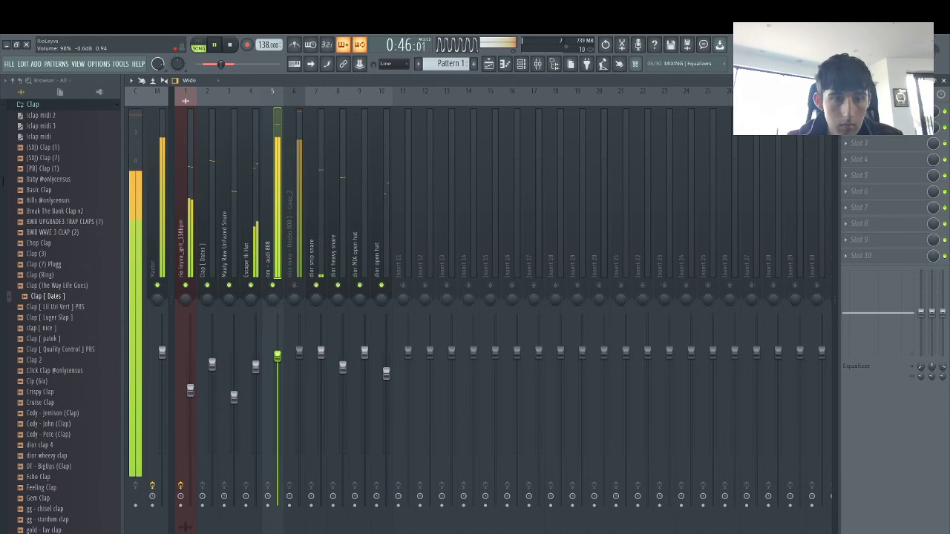
key(space)
Split Pattern 1 by channel in the playlist and delete the combined pattern clips from Track 1
click(489, 65)
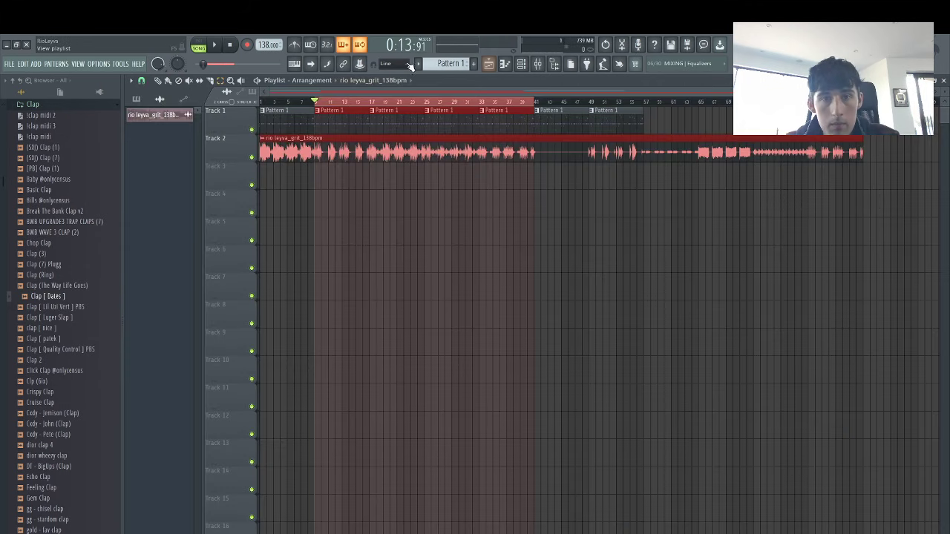
click(418, 65)
click(478, 207)
key(Delete)
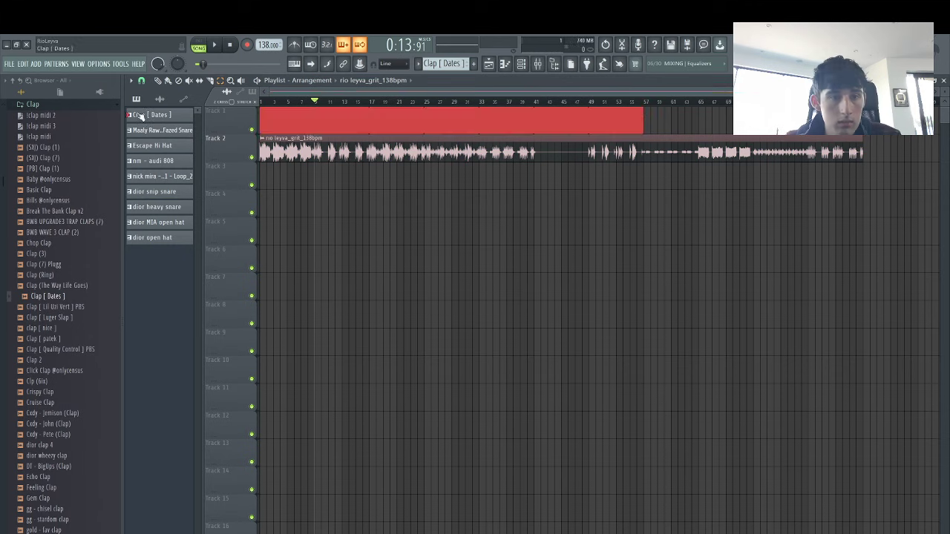
Place the separate drum patterns on Tracks 3 to 11 from bar 9 and duplicate the block repeatedly along the arrangement
click(140, 115)
mouse_move(253, 204)
mouse_down()
mouse_move(261, 167)
mouse_move(260, 448)
mouse_up()
key(ctrl+b)
key(ctrl+b)
key(ctrl+b)
key(ctrl+b)
key(ctrl+b)
click(538, 65)
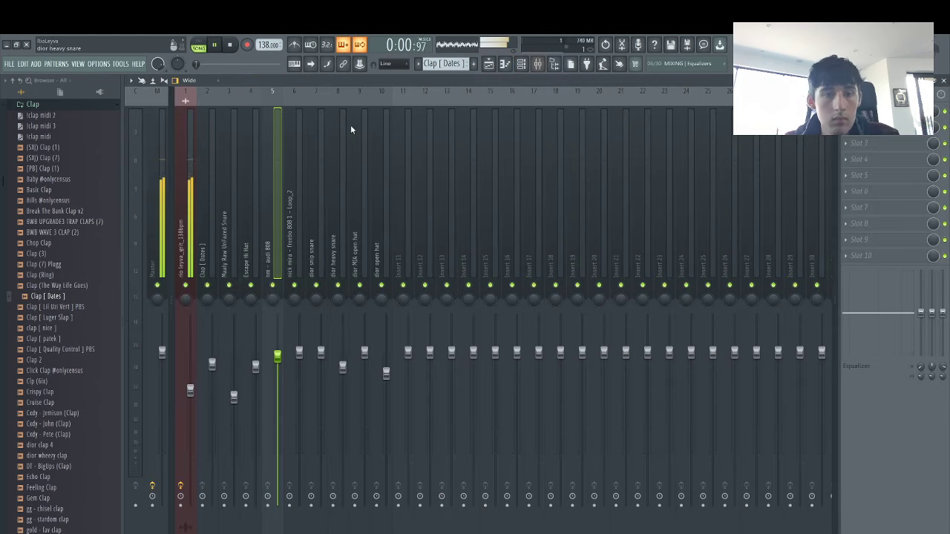
click(489, 63)
With snapping set to Bar, trim the first nm - audi 808 clip to start at bar 11 and delete the first freebo 808 clip
scroll(444, 196, up, 6)
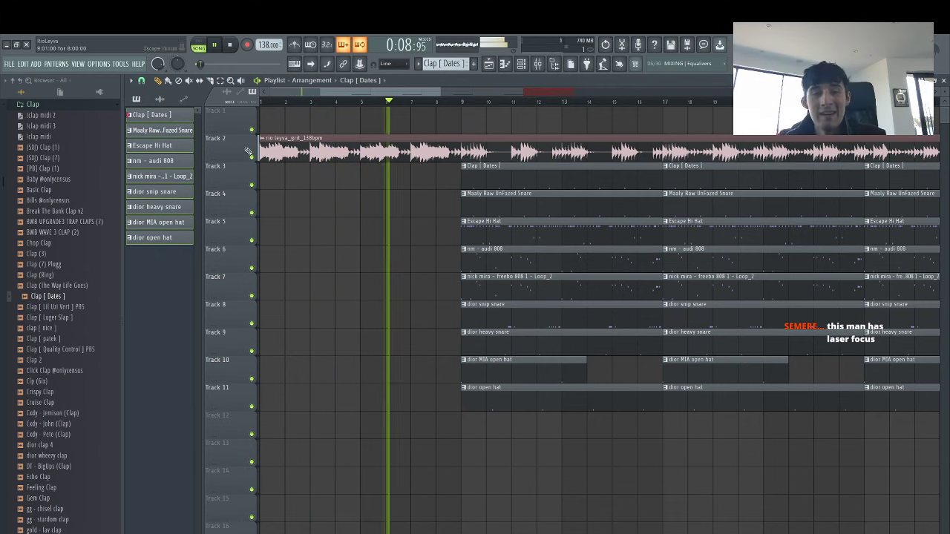
click(141, 80)
click(161, 218)
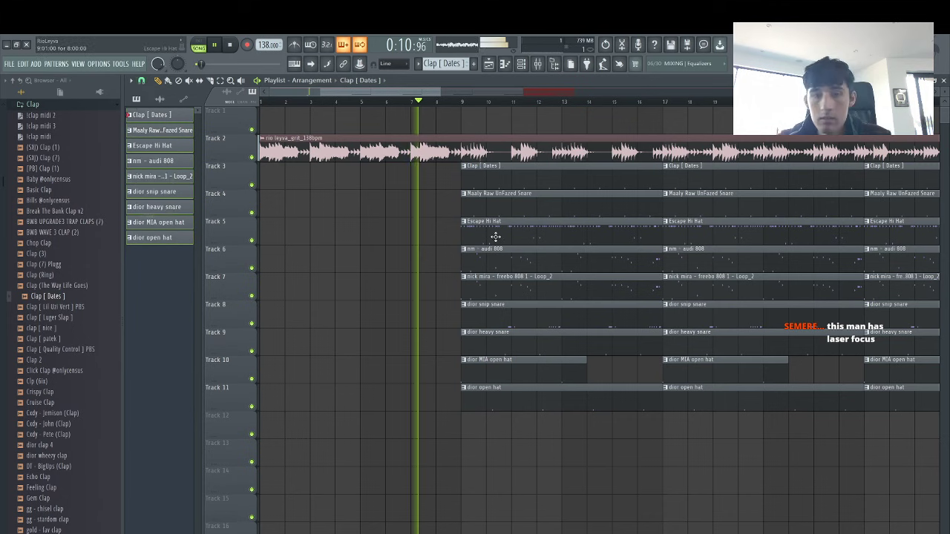
drag(471, 256, 510, 288)
click(510, 287)
key(Delete)
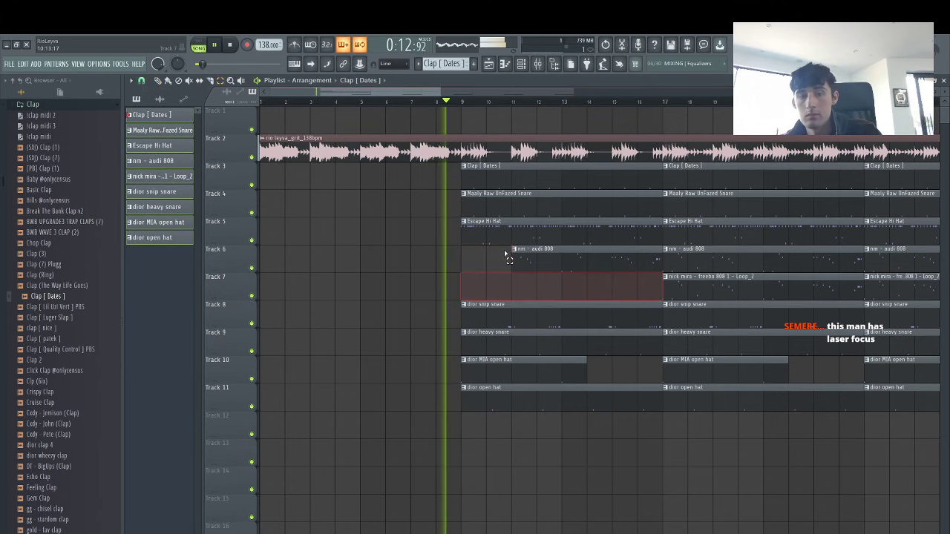
click(515, 202)
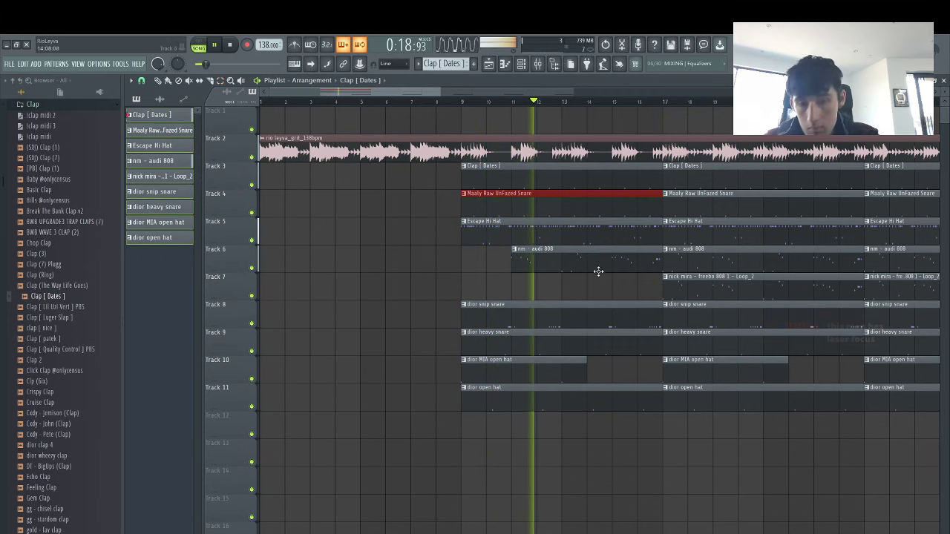
Restart playback from bar 9 and delete the dior snip snare and dior heavy snare clips starting there
click(463, 102)
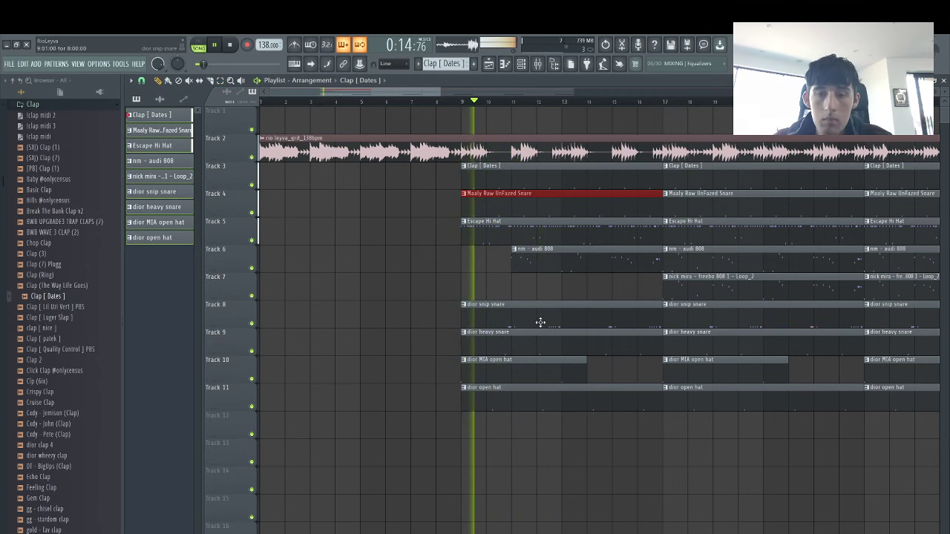
right_click(540, 321)
right_click(537, 344)
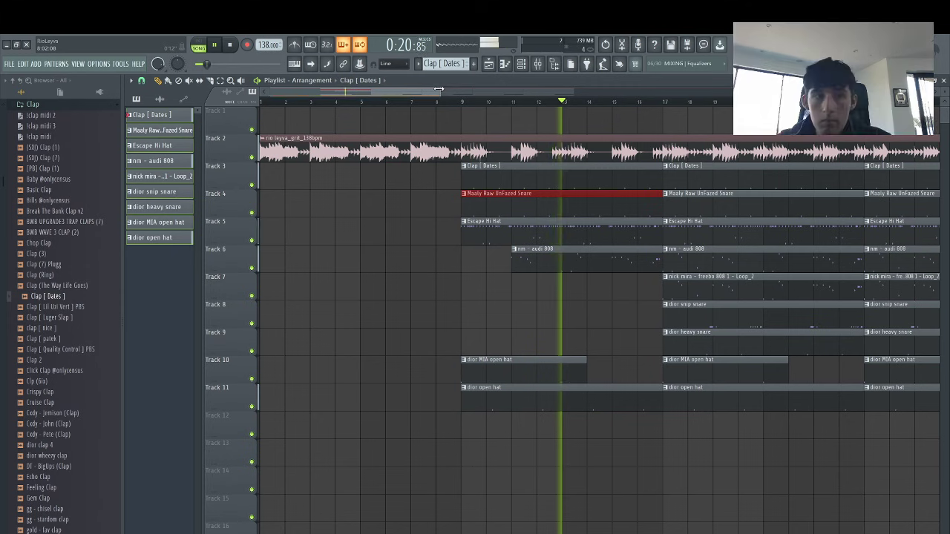
Delete the nm - audi 808 and Maaly Raw UnFazed Snare clips that start at bar 17
drag(438, 92, 541, 114)
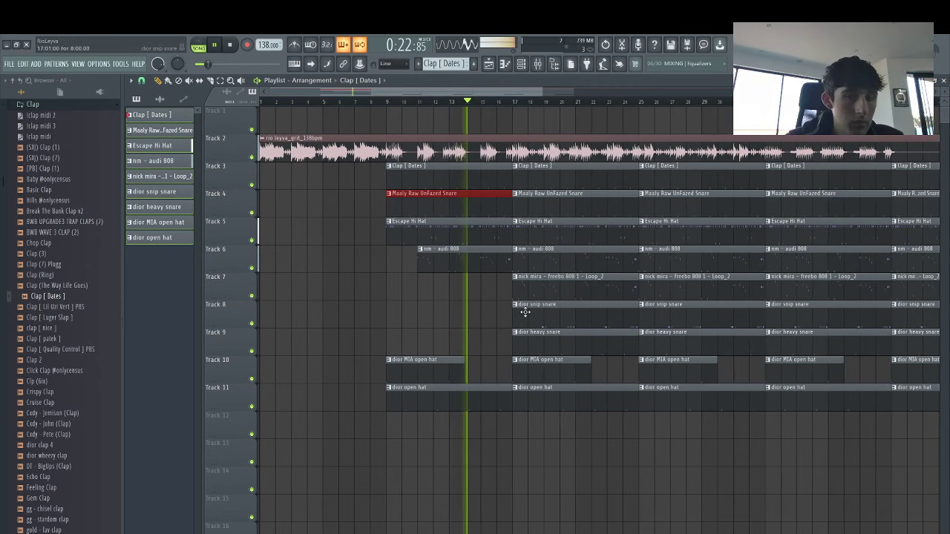
right_click(560, 259)
right_click(572, 212)
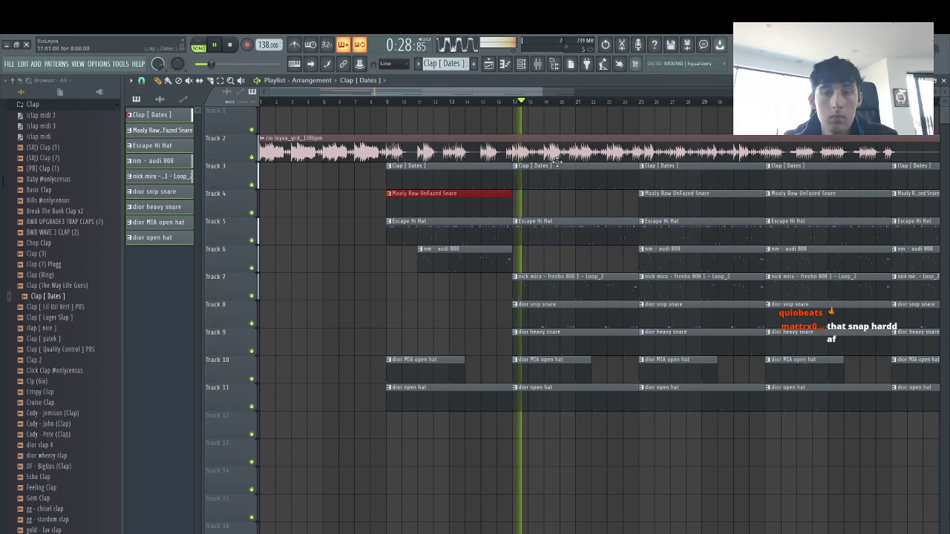
Open the nick mira - freebo 808 channel's group settings and set its Cut group to 1, adjusting the By group too
key(F6)
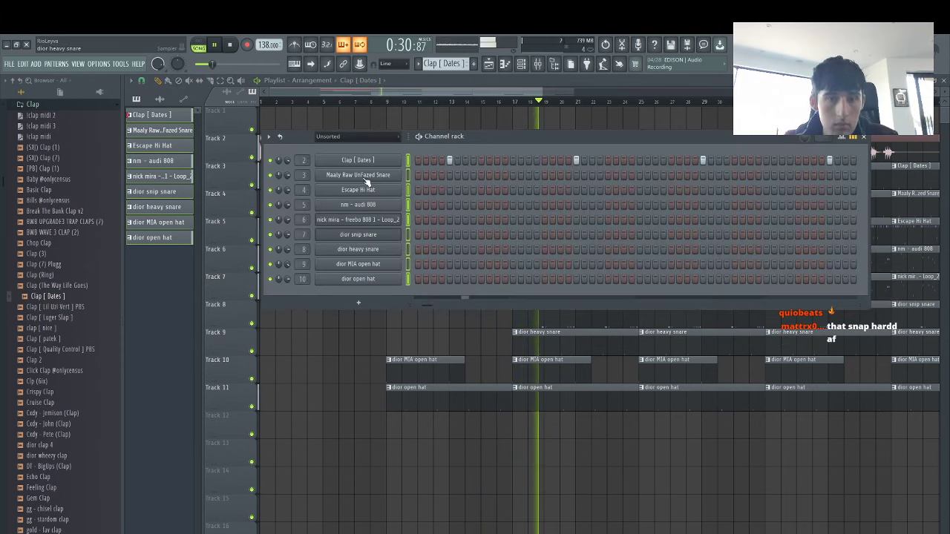
click(359, 219)
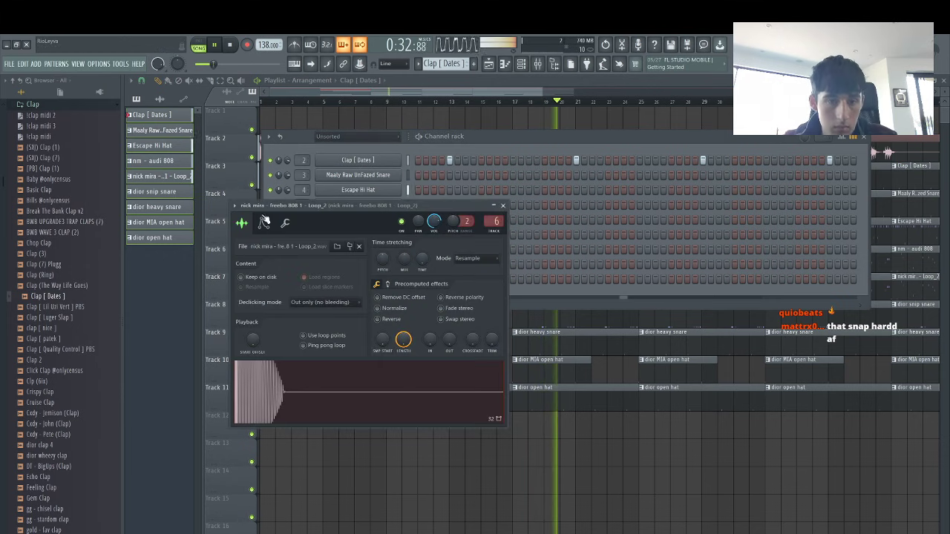
click(285, 223)
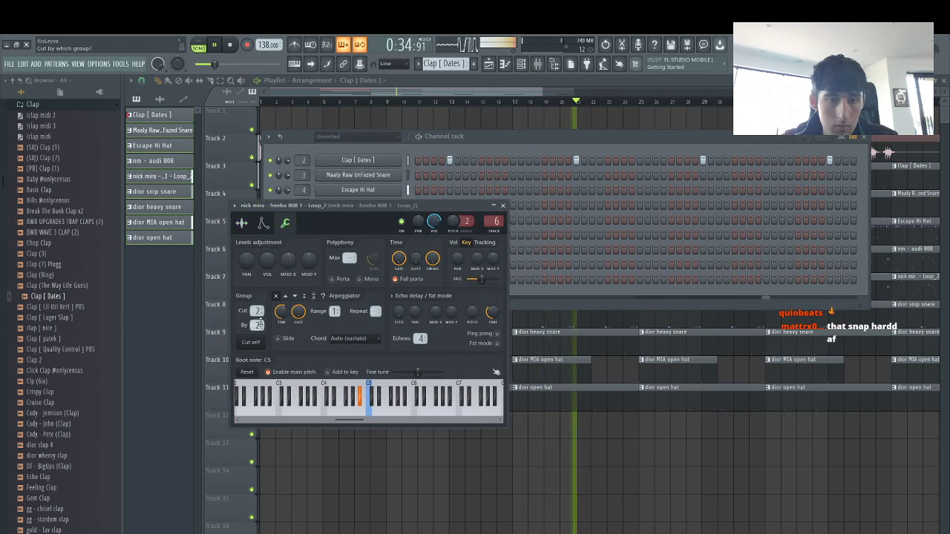
drag(257, 325, 257, 314)
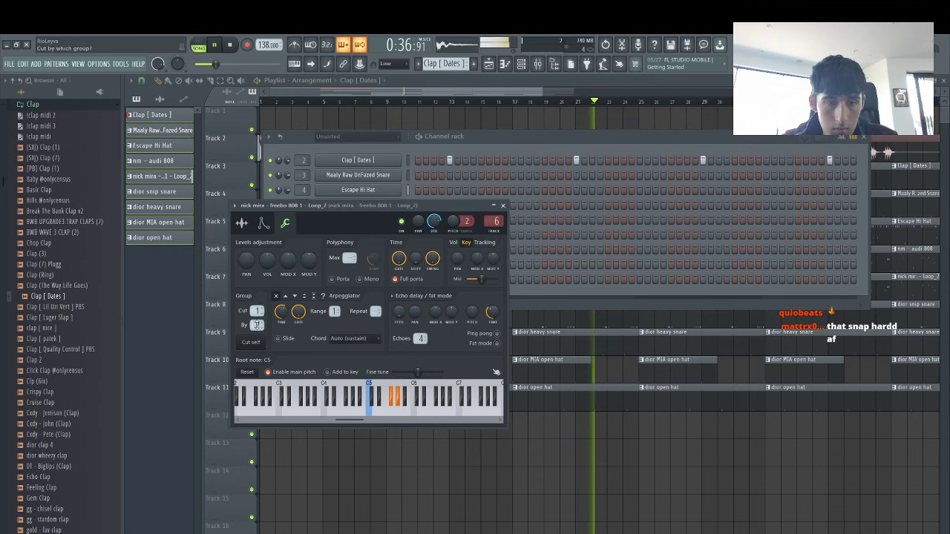
Delete the dior snip snare, dior heavy snare and nick mira - freebo 808 clips that start at bar 25
click(684, 482)
right_click(692, 481)
right_click(675, 320)
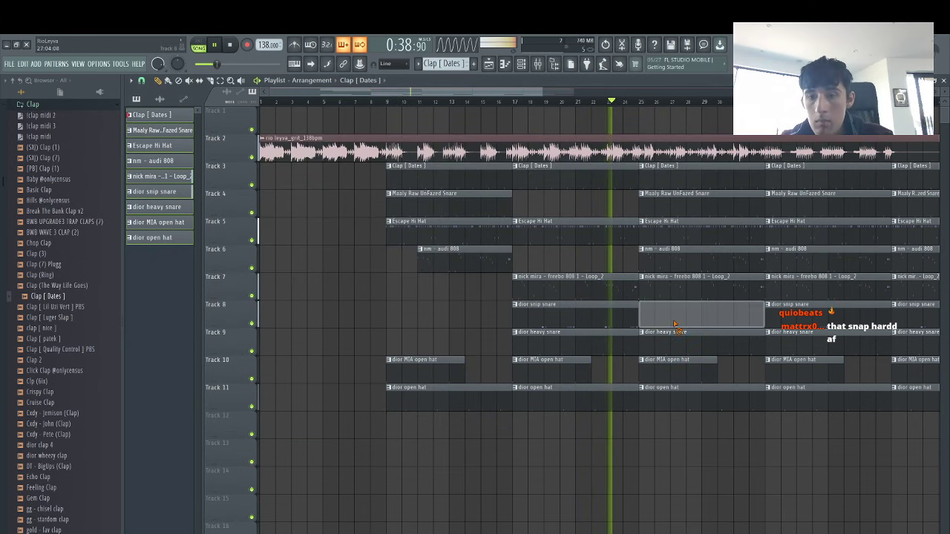
right_click(676, 334)
right_click(687, 293)
Slice the Escape Hi Hat clip at bar 27 and the nm - audi 808 clip at bar 29, deleting the 808 part before it
key(c)
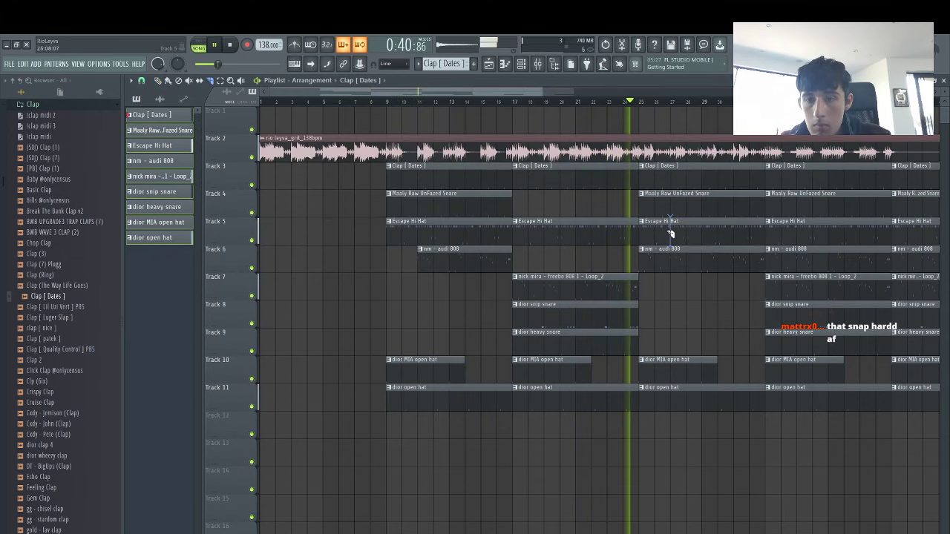
click(671, 232)
click(704, 265)
ctrl+click(685, 264)
right_click(689, 263)
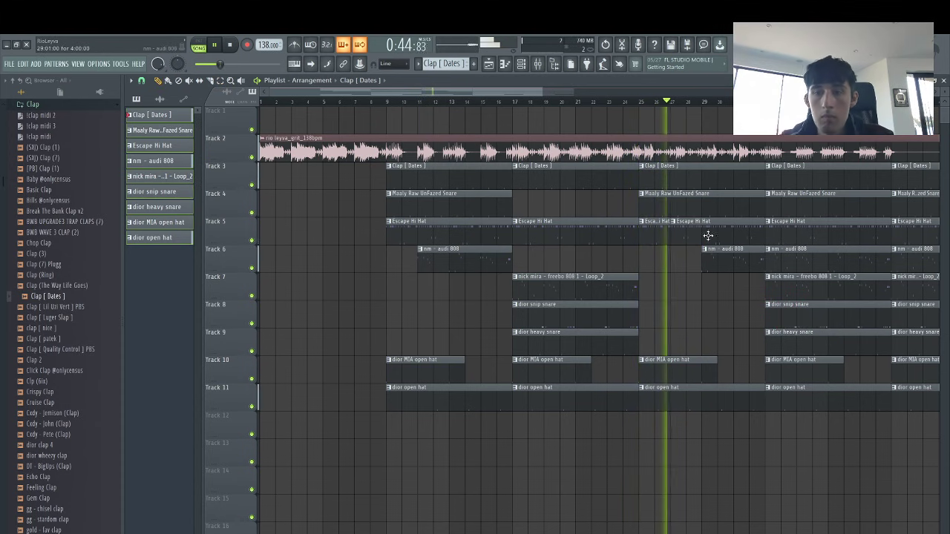
Set the playlist snap to Beat and delete the nm - audi 808 clip that starts at bar 33
click(141, 80)
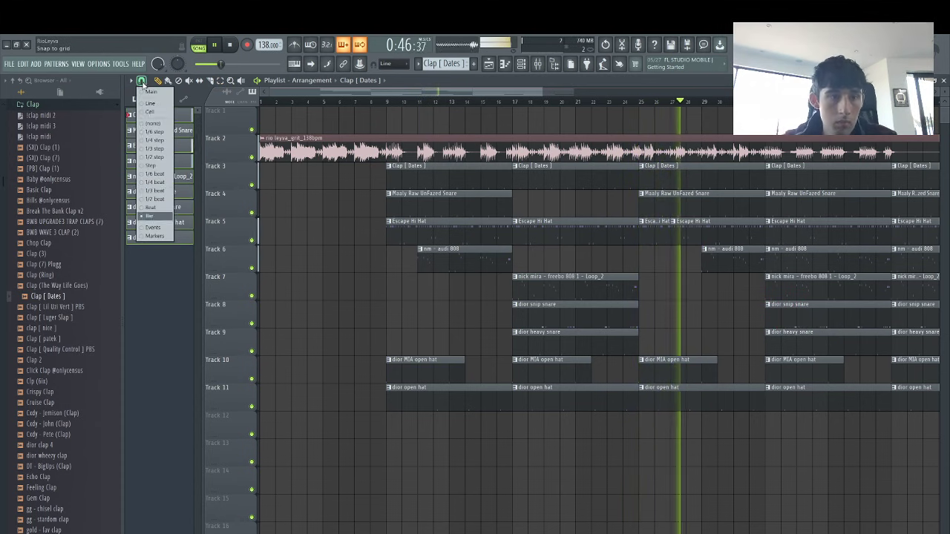
click(154, 209)
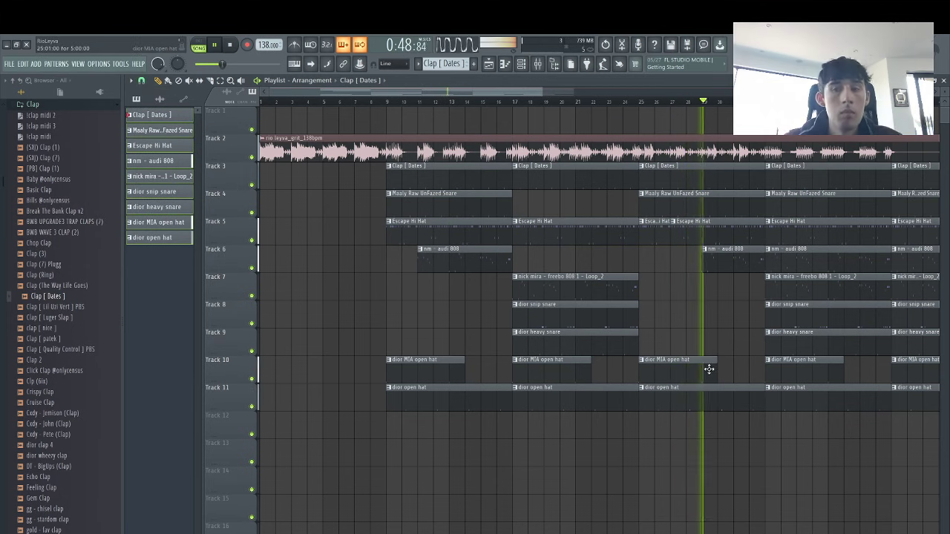
right_click(806, 260)
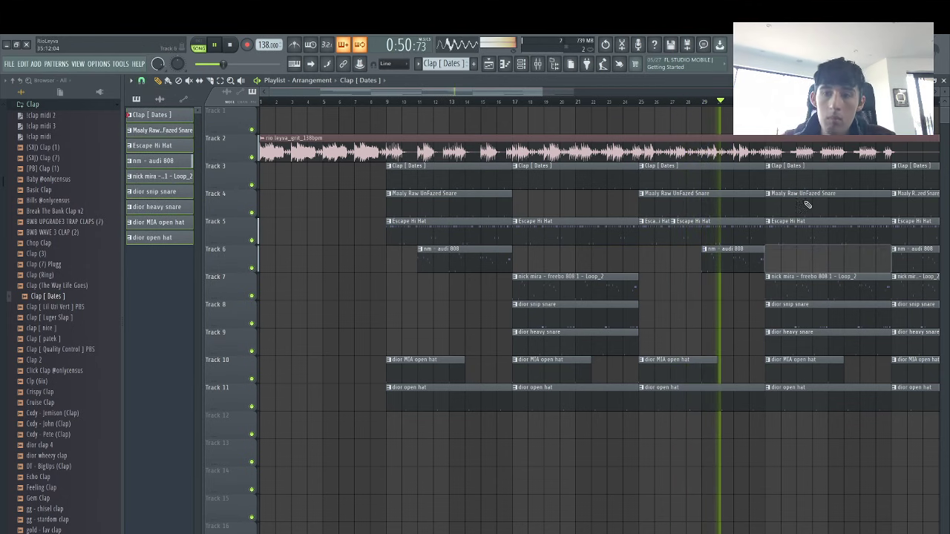
Cut the Clap, Maaly Raw UnFazed Snare and Escape Hi Hat openings at bar 33, and clear all drum parts between bars 38 and 39
drag(765, 164, 788, 243)
key(Delete)
key(c)
drag(851, 414, 849, 181)
mouse_move(855, 440)
mouse_down()
mouse_move(871, 212)
mouse_move(861, 181)
mouse_move(843, 410)
mouse_move(852, 427)
mouse_up()
key(e)
key(Delete)
Slice the melody at bar 41 and delete all clips from there onward
drag(925, 407, 896, 145)
key(Delete)
key(c)
key(e)
drag(911, 146, 907, 158)
key(Delete)
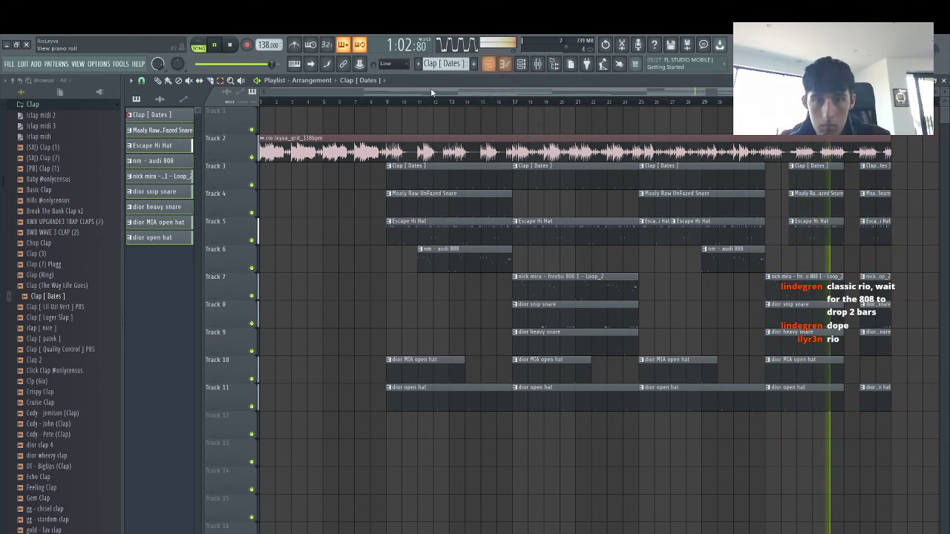
Duplicate the whole arrangement from bar 1 to 41 so the copy starts at bar 41
drag(857, 438, 259, 109)
drag(918, 465, 259, 109)
key(ctrl+b)
click(486, 492)
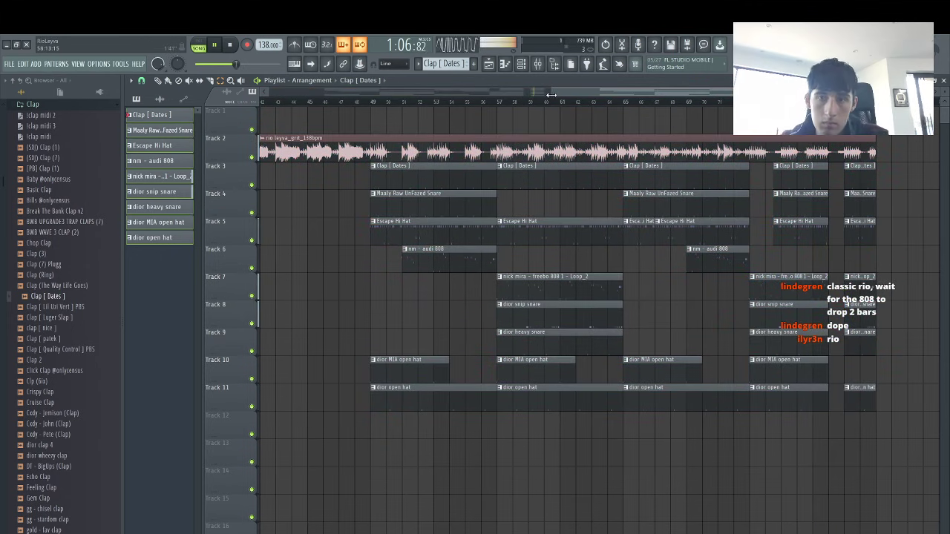
Place a dior MIA open hat clip at bar 41, slice it about halfway through and delete the second part
drag(552, 95, 575, 96)
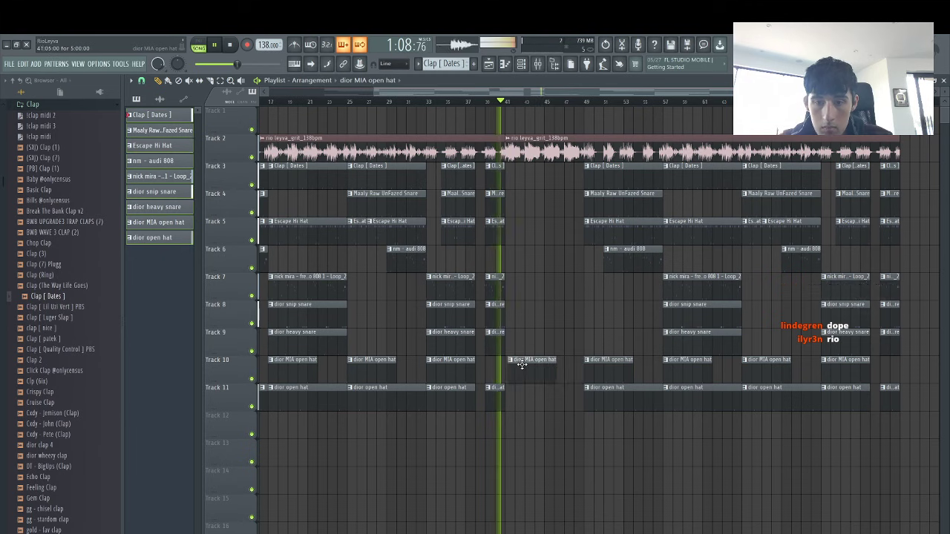
drag(522, 364, 519, 365)
key(c)
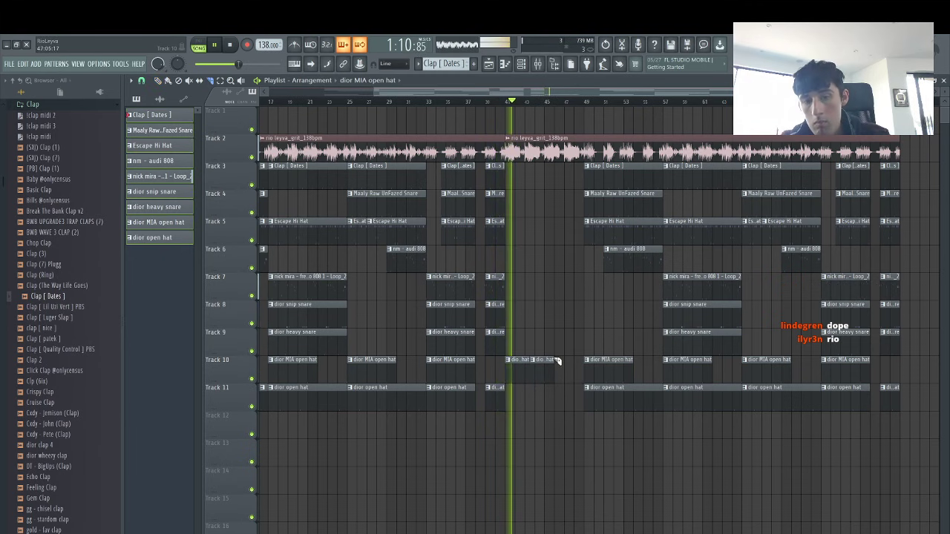
click(544, 367)
key(Delete)
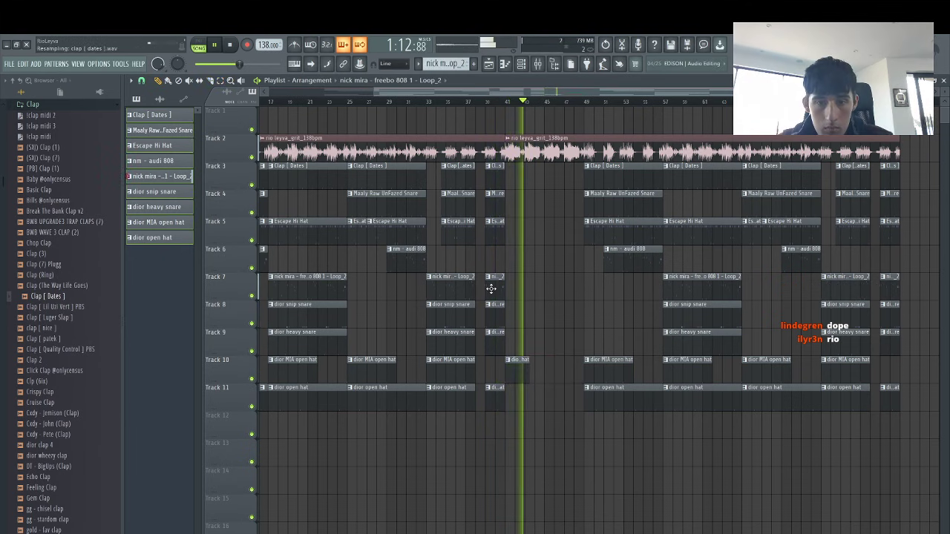
Inspect the nick mira - freebo 808 notes, and duplicate the clips between bars 41 and 81 after bar 81
double_click(492, 282)
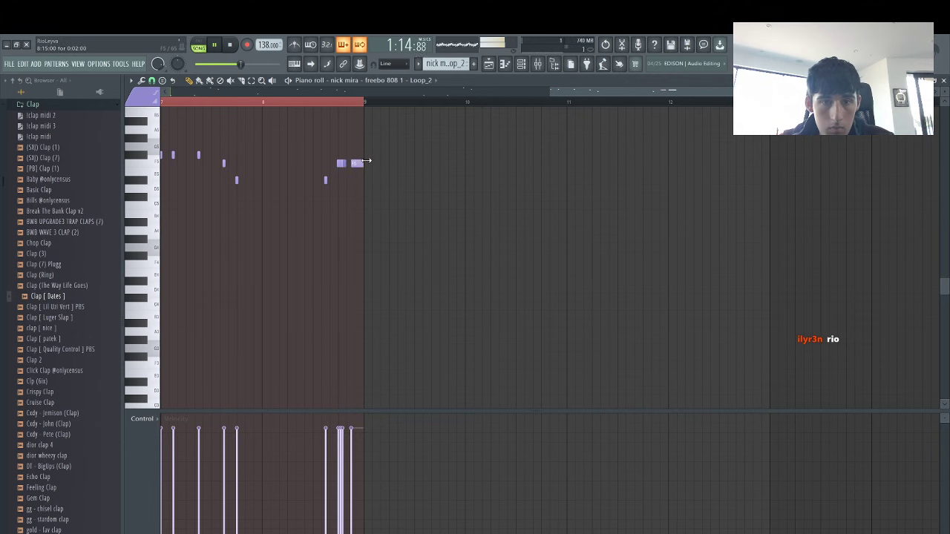
click(489, 64)
drag(921, 466, 509, 107)
key(ctrl+b)
scroll(658, 409, right, 4)
click(829, 443)
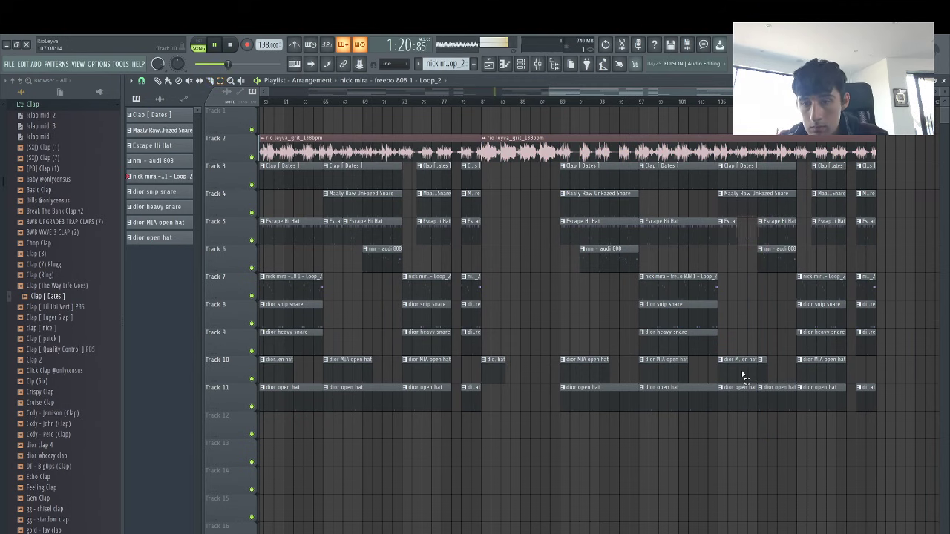
Remove the openings of the dior open hat, Escape Hi Hat, Clap and Maaly Raw UnFazed Snare clips in the bar 105 section
right_click(742, 393)
right_click(731, 226)
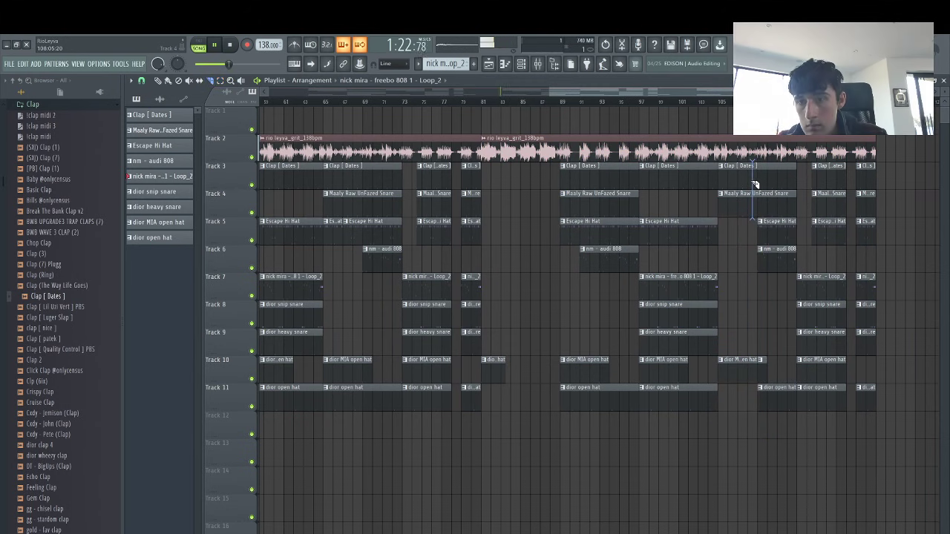
drag(752, 182, 752, 178)
key(Delete)
Select bars 105 to 121 in the playlist and render the Master mixer track for that selection to audio
key(e)
drag(892, 412, 758, 156)
key(space)
click(881, 124)
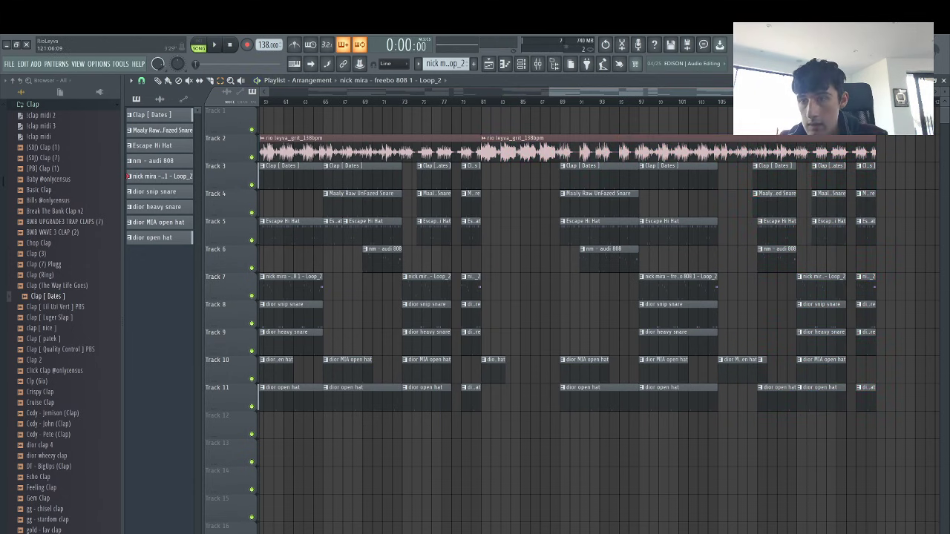
drag(878, 101, 829, 102)
drag(722, 132, 720, 130)
key(space)
click(547, 66)
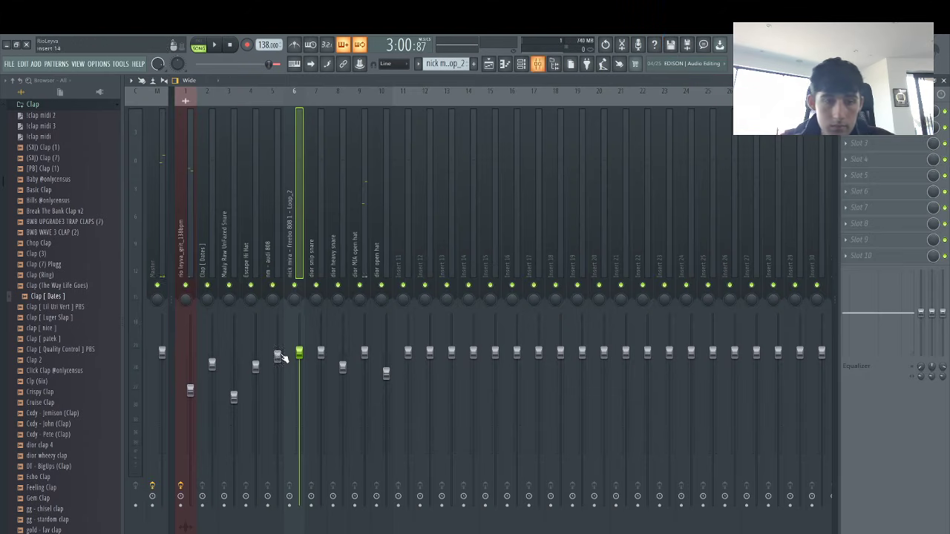
click(155, 503)
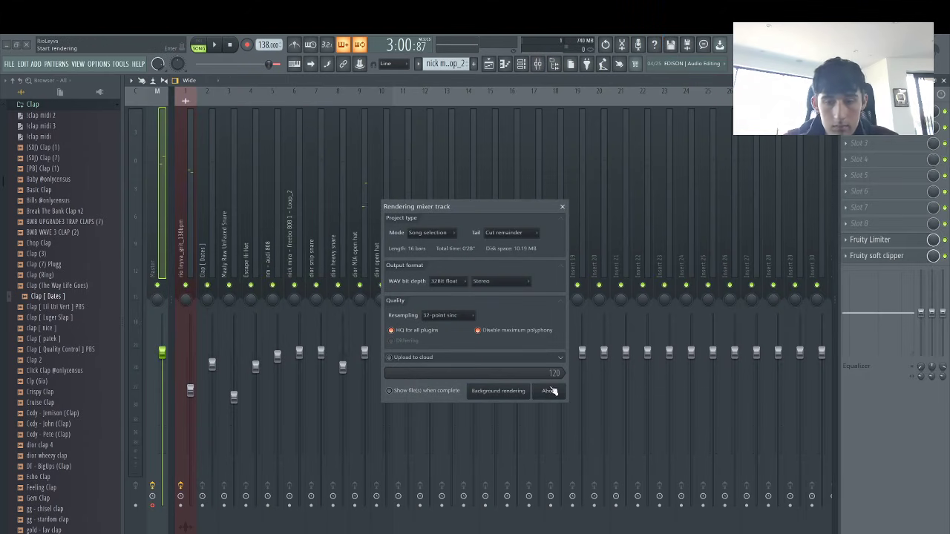
click(550, 390)
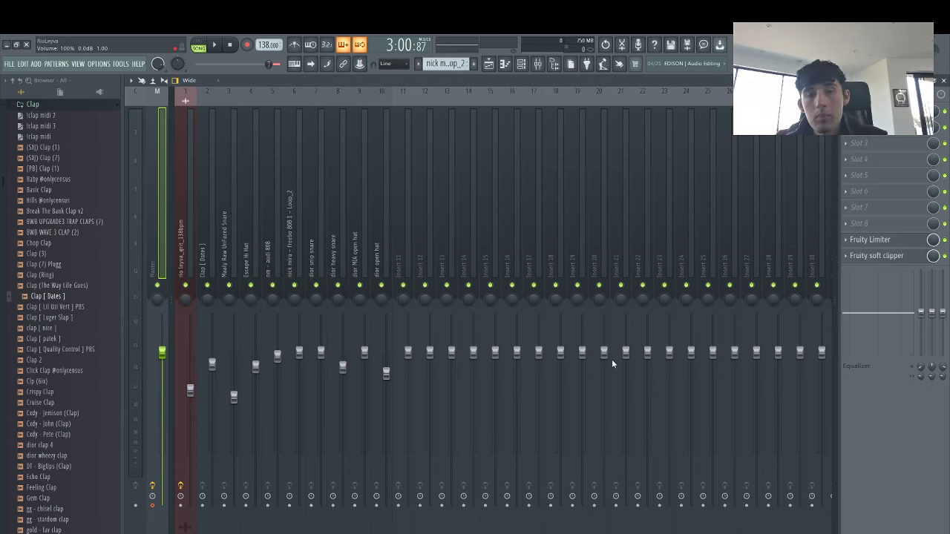
Change the playlist snap and delete the original melody and drum clips from bar 105 onward, keeping the rendered master clip
click(487, 66)
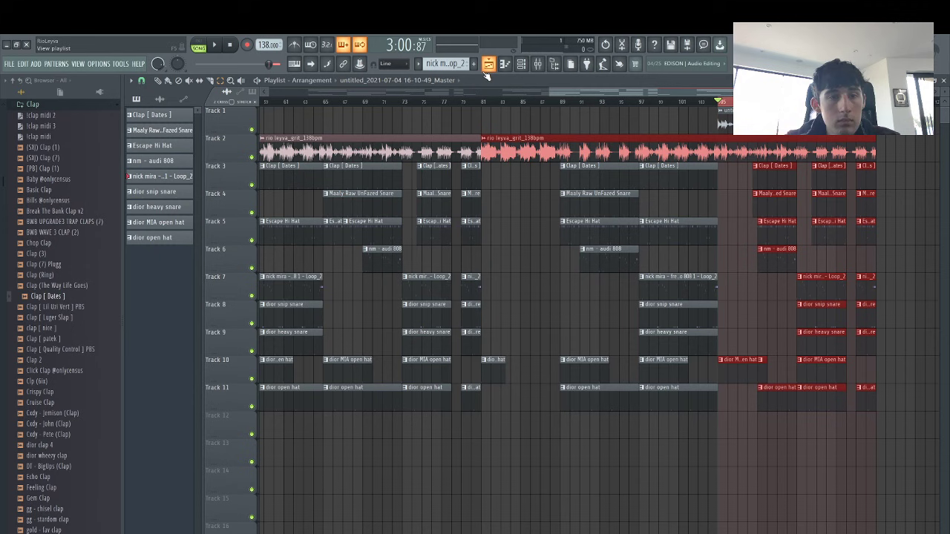
click(142, 80)
click(155, 222)
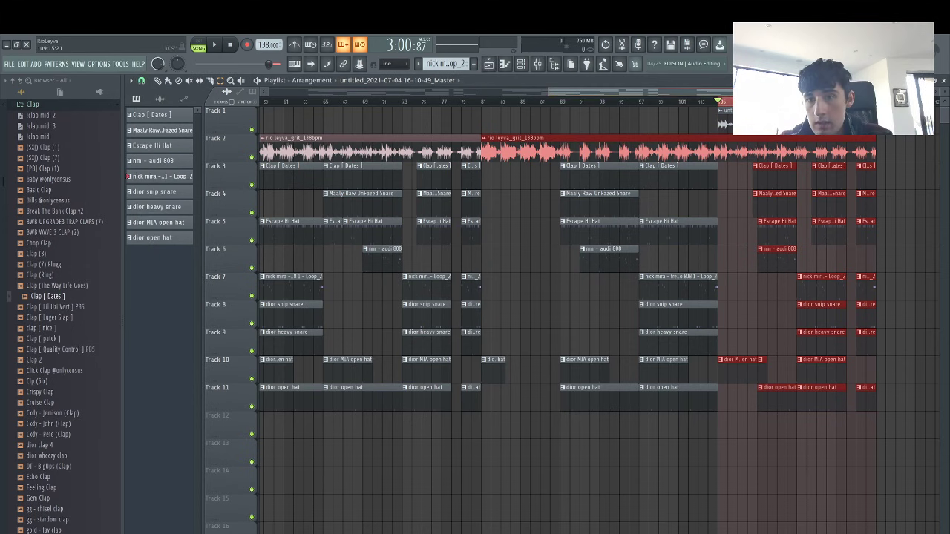
click(725, 152)
key(e)
drag(729, 138, 922, 462)
key(Delete)
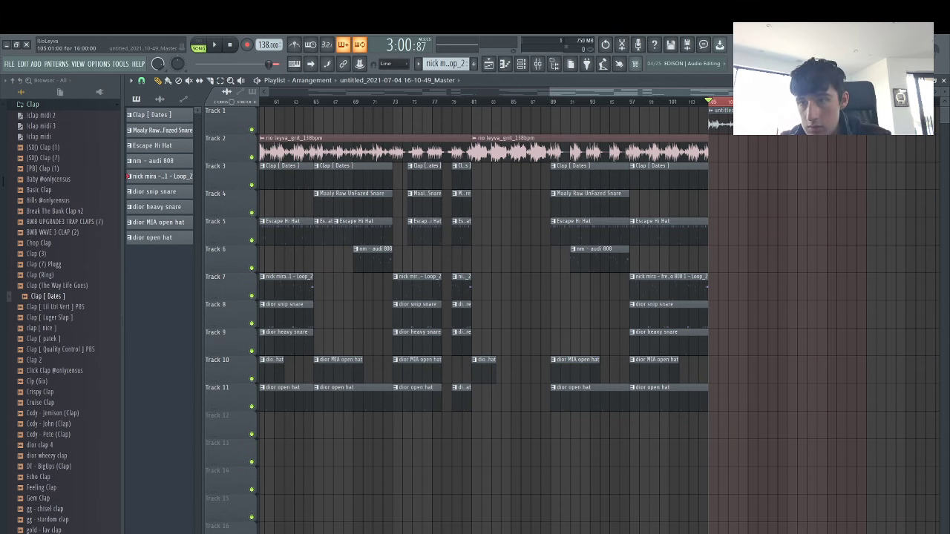
Set the rendered master clip's time-stretching mode to Stretch and play it back from bar 105
double_click(821, 130)
click(441, 232)
click(451, 256)
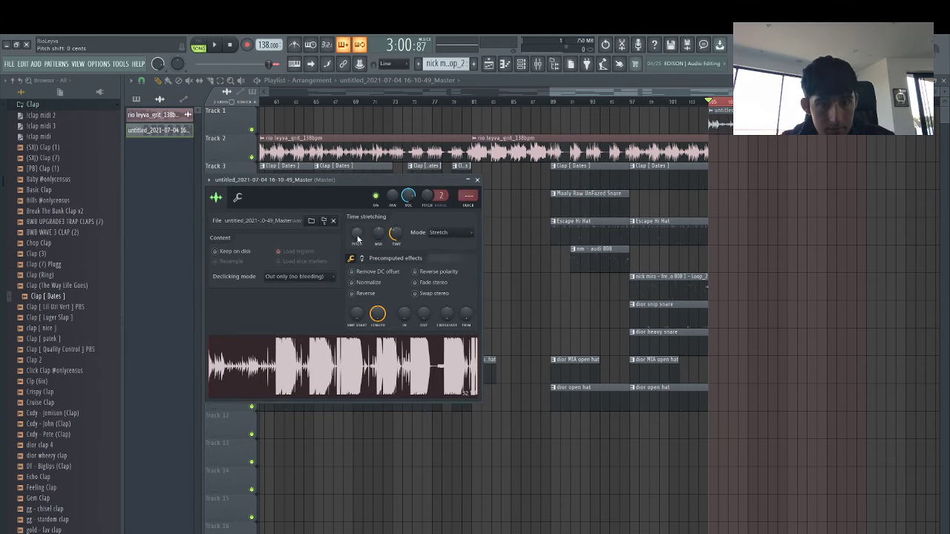
key(space)
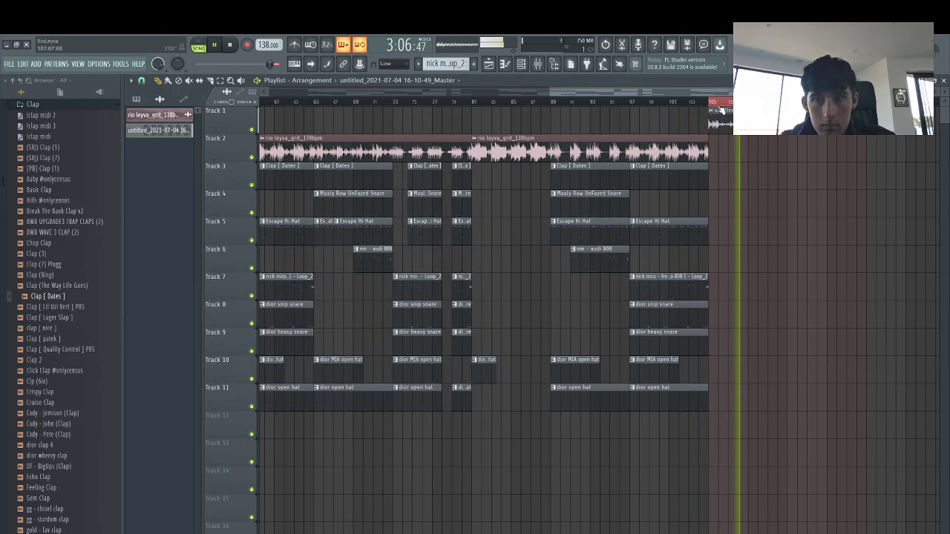
click(715, 104)
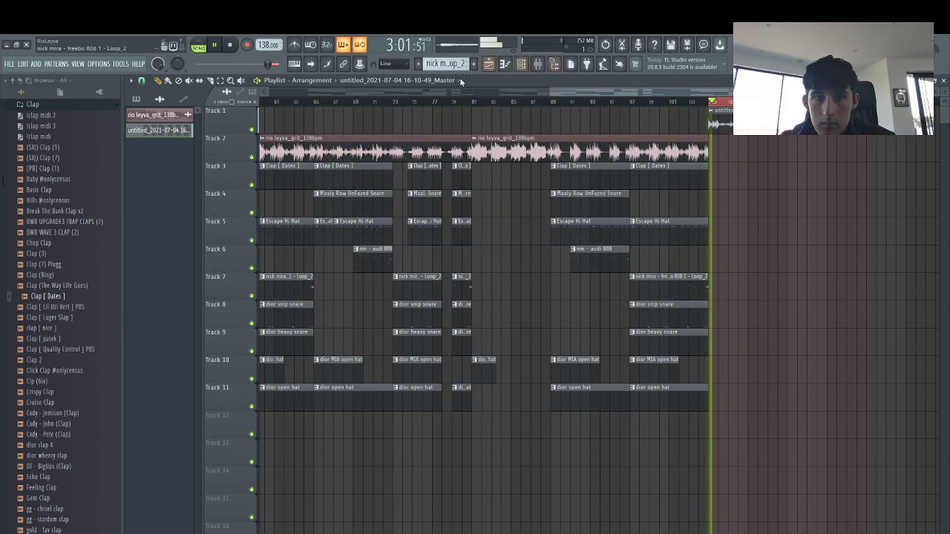
Route the rendered master clip's channel to mixer track 17
ctrl+click(648, 111)
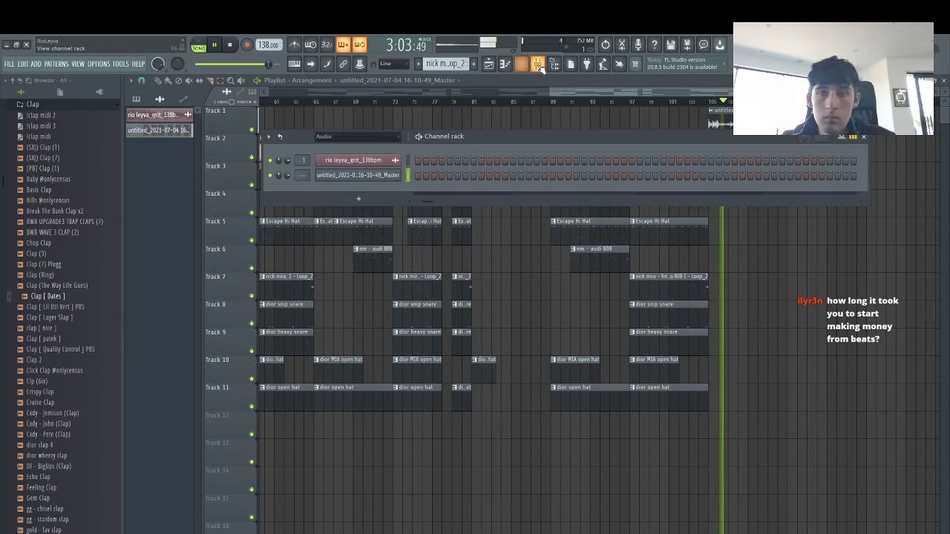
click(537, 64)
key(ctrl+l)
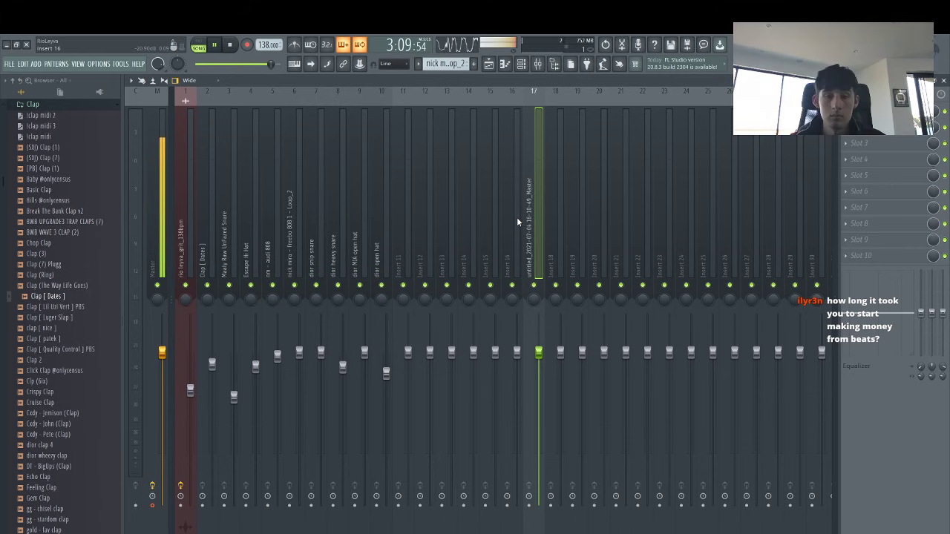
Stop playback and delete the rendered master clip and the duplicated section that starts at bar 81
click(488, 64)
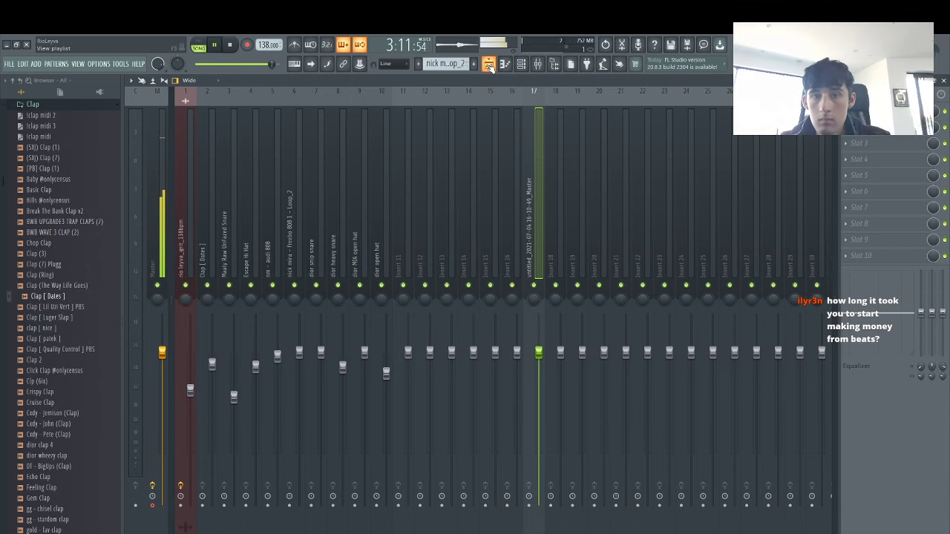
key(space)
key(Delete)
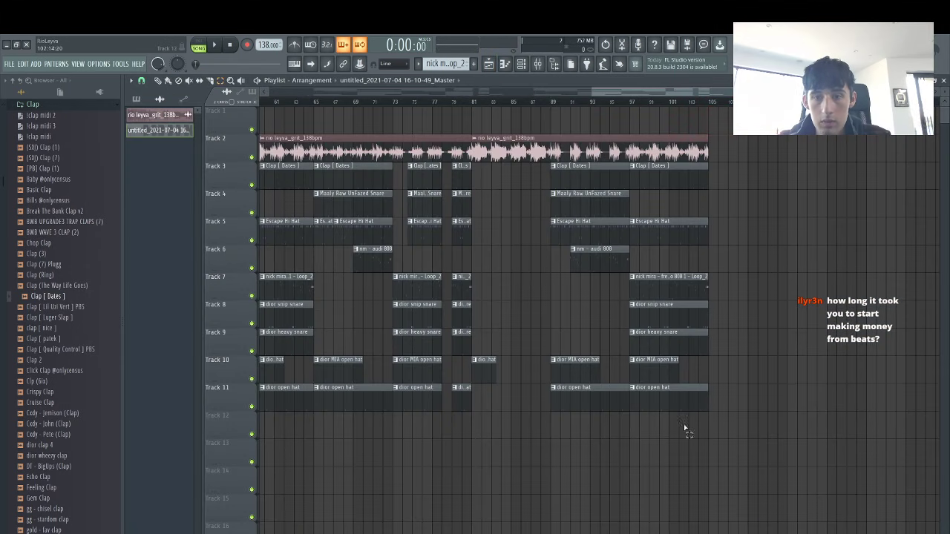
drag(592, 92, 266, 92)
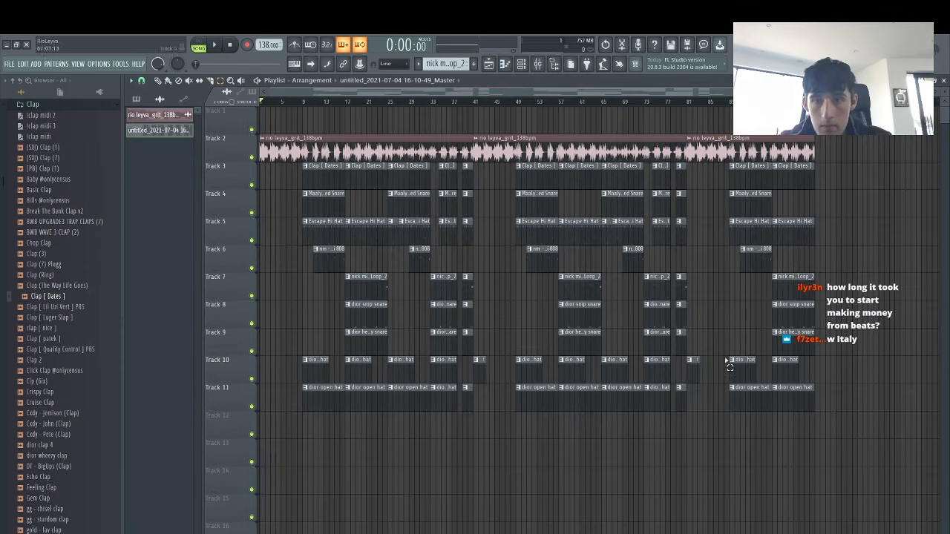
drag(860, 438, 745, 123)
key(Delete)
Duplicate the melody and drum clips of bars 41 to 81 so the copy starts at bar 81
drag(714, 467, 482, 84)
key(ctrl+b)
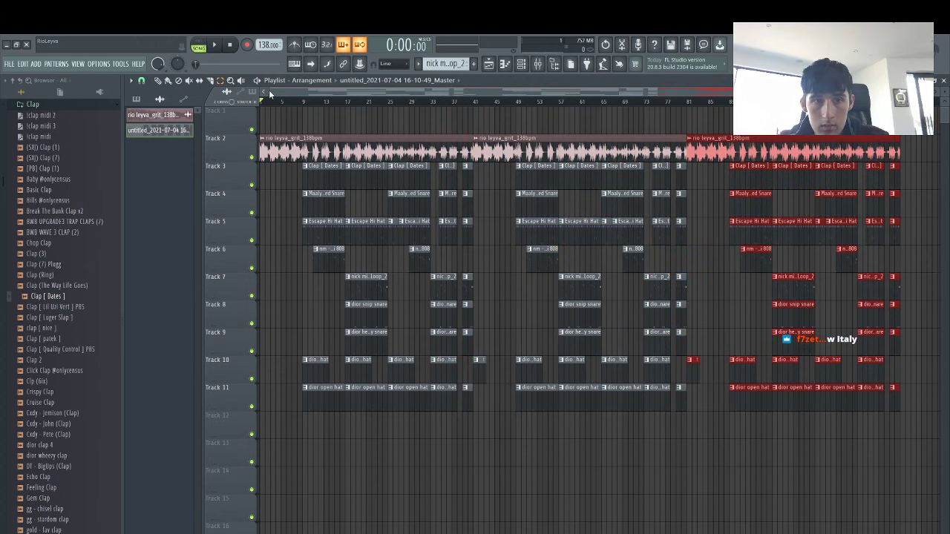
scroll(713, 318, up, 3)
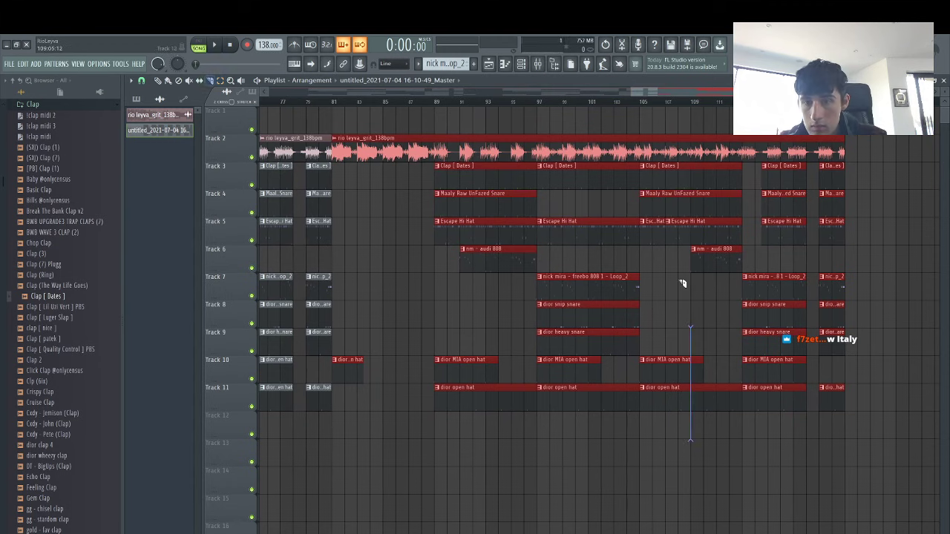
Start the Clap and snare clips at bar 106 and the Escape Hi Hat and nm - audi 808 at bar 107, previewing from bar 105
drag(670, 232, 661, 238)
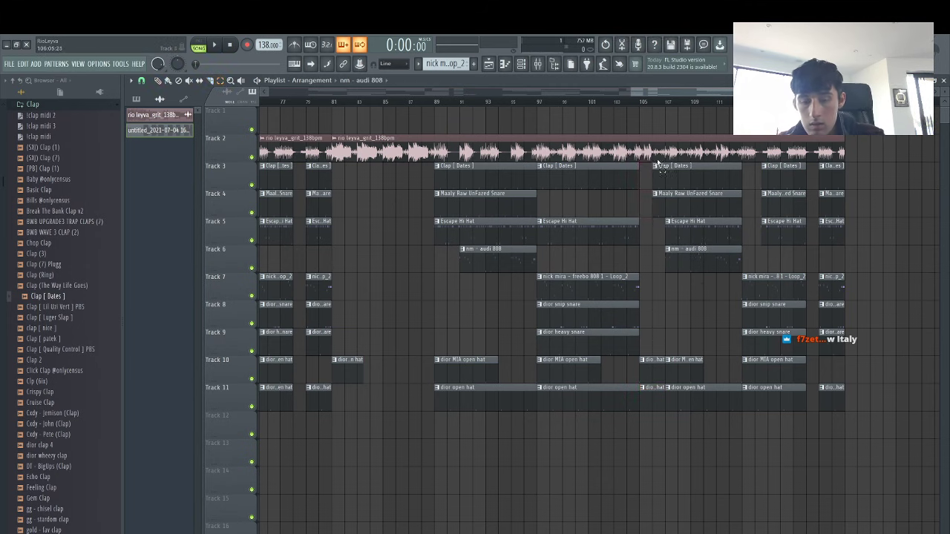
click(643, 104)
key(space)
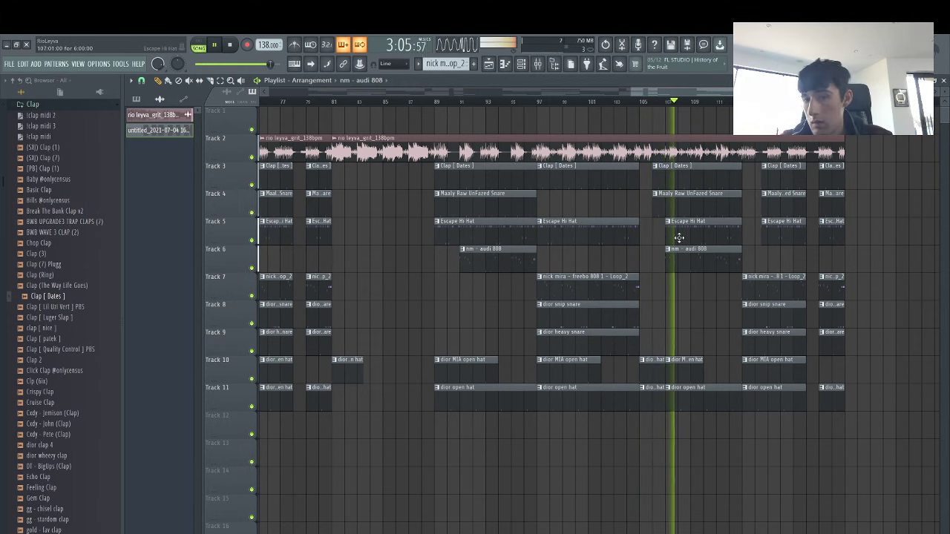
Extend the start of the bar 107 Escape Hi Hat clip back to midway through bar 106, changing the playlist snap
drag(667, 238, 655, 238)
key(space)
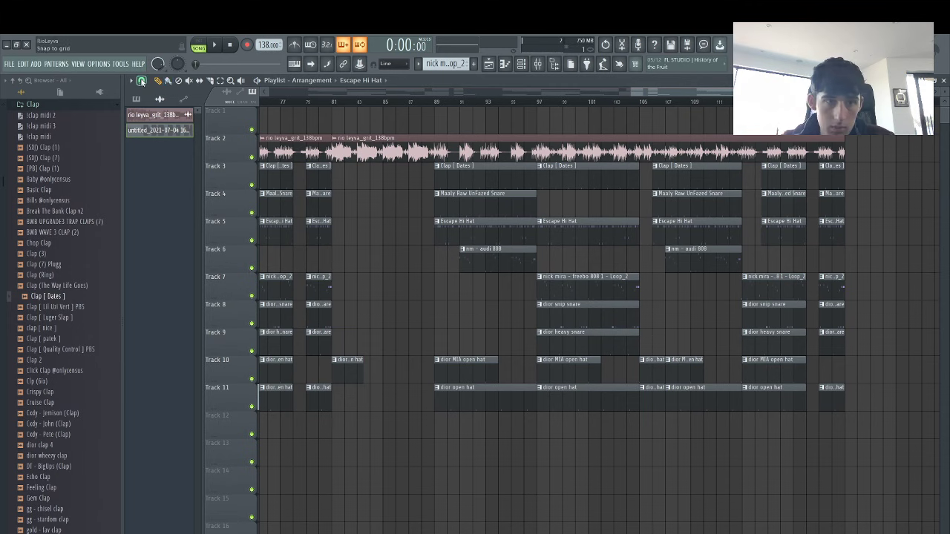
click(141, 81)
click(148, 212)
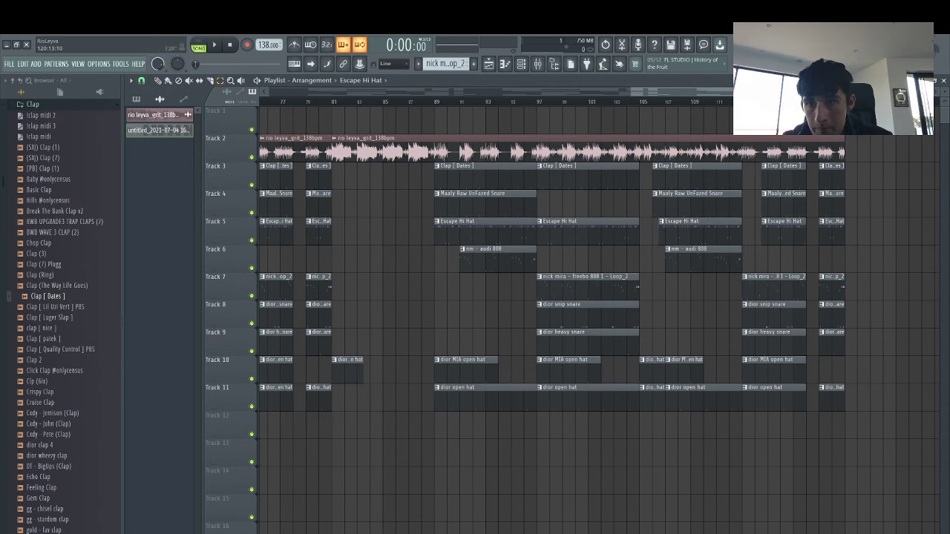
Render the Master mixer track to audio for the reworked section from bar 105 to 121
drag(847, 406, 644, 121)
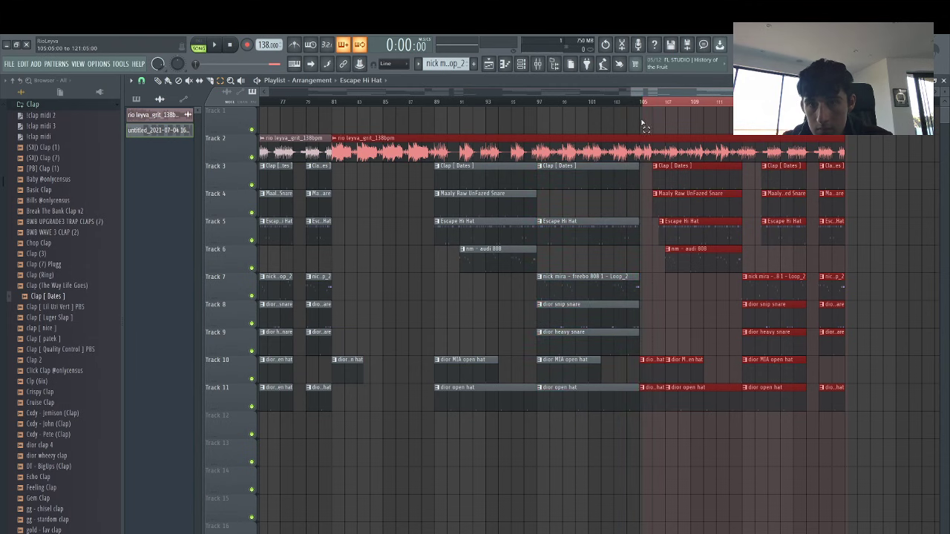
click(540, 64)
key(alt+r)
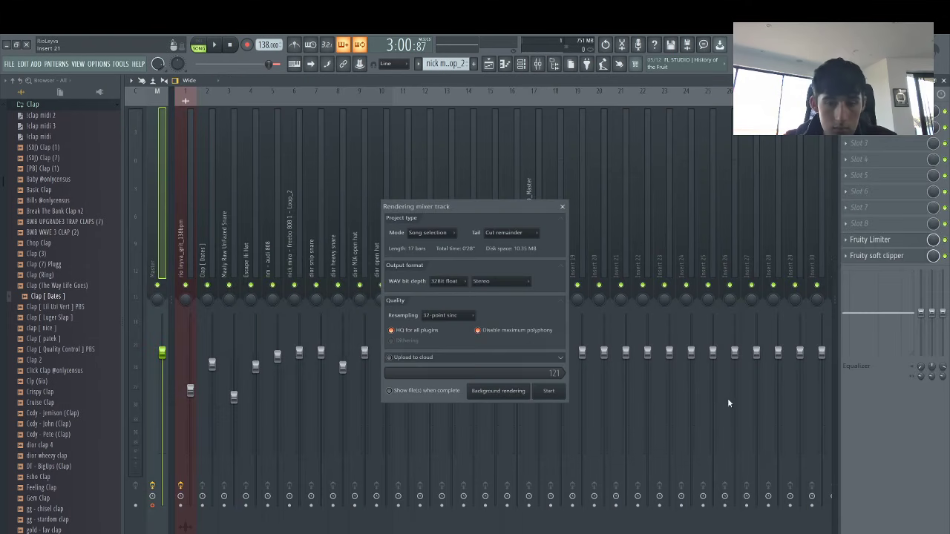
click(555, 392)
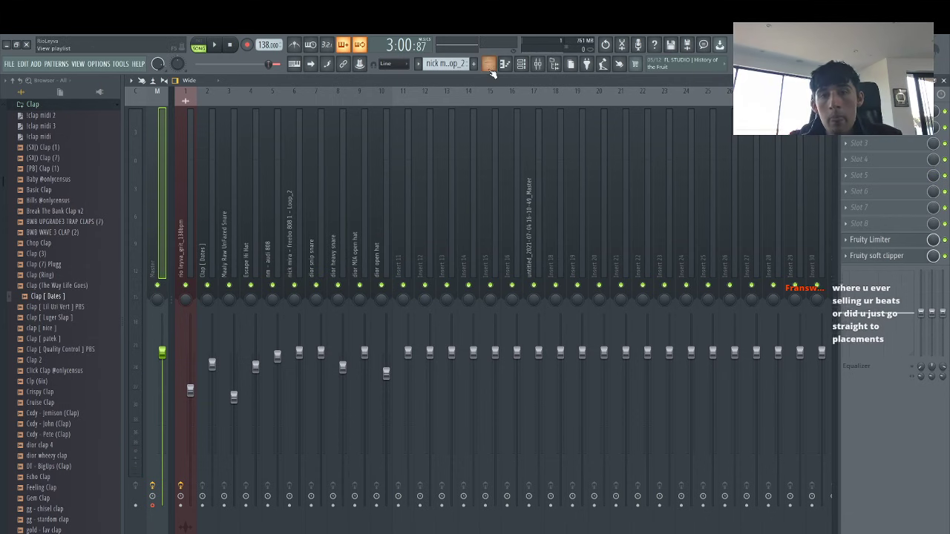
click(489, 66)
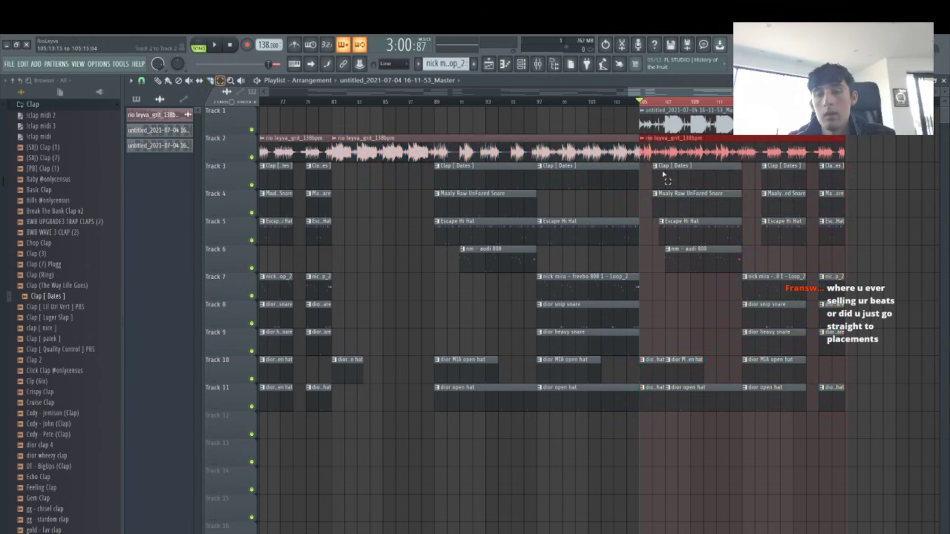
Delete the original melody and drum clips from bar 105 onward and open the newly rendered master clip's channel settings
drag(647, 143, 848, 407)
key(Delete)
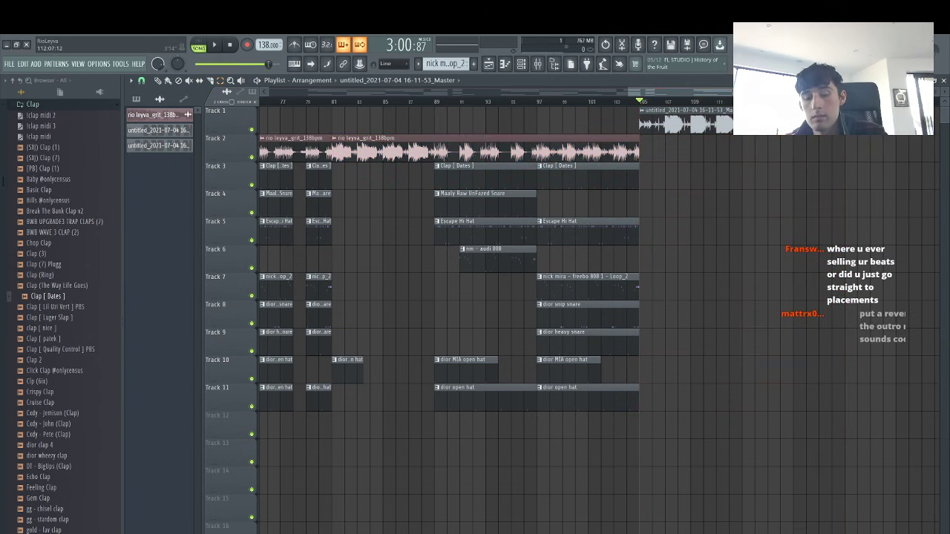
double_click(704, 128)
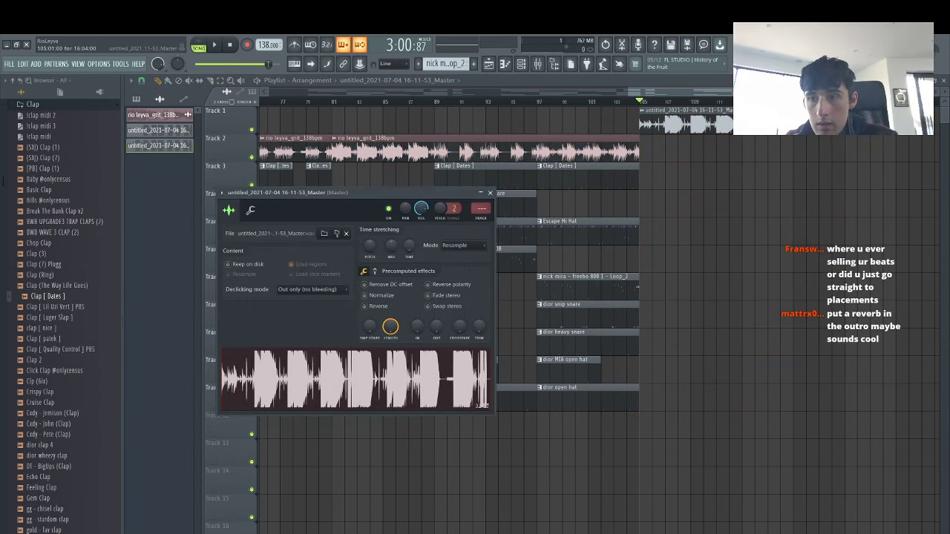
Set the rendered master clip's time stretching mode to Stretch and lengthen the clip to 18 bars from bar 105
click(845, 124)
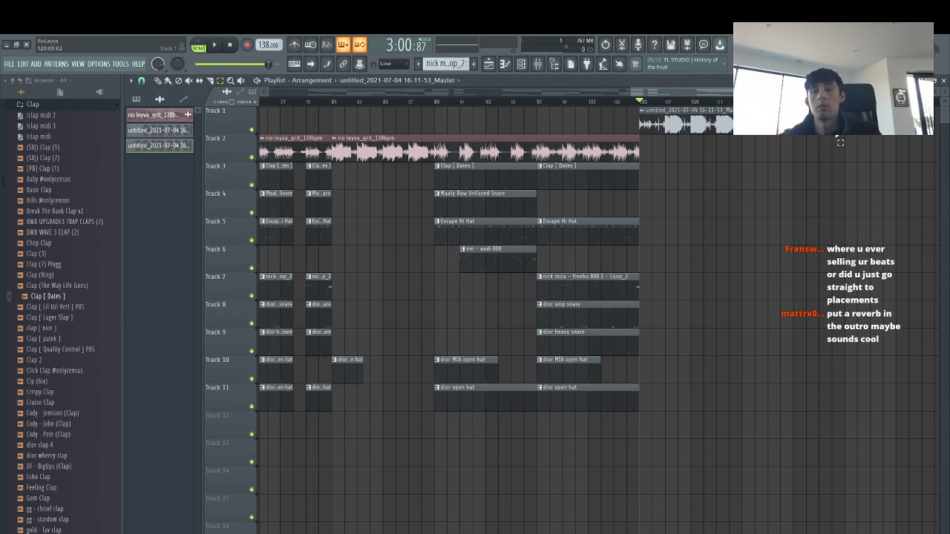
double_click(725, 128)
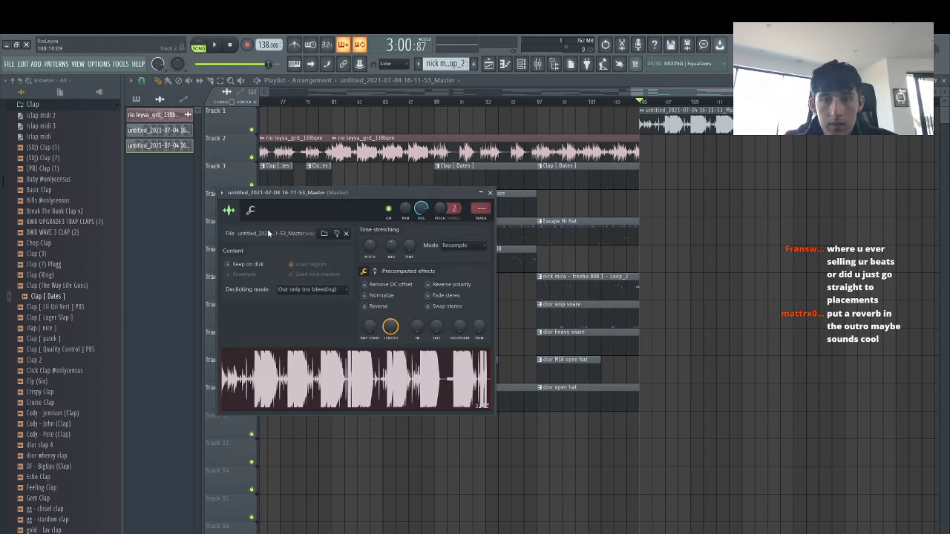
click(472, 250)
click(467, 266)
key(Escape)
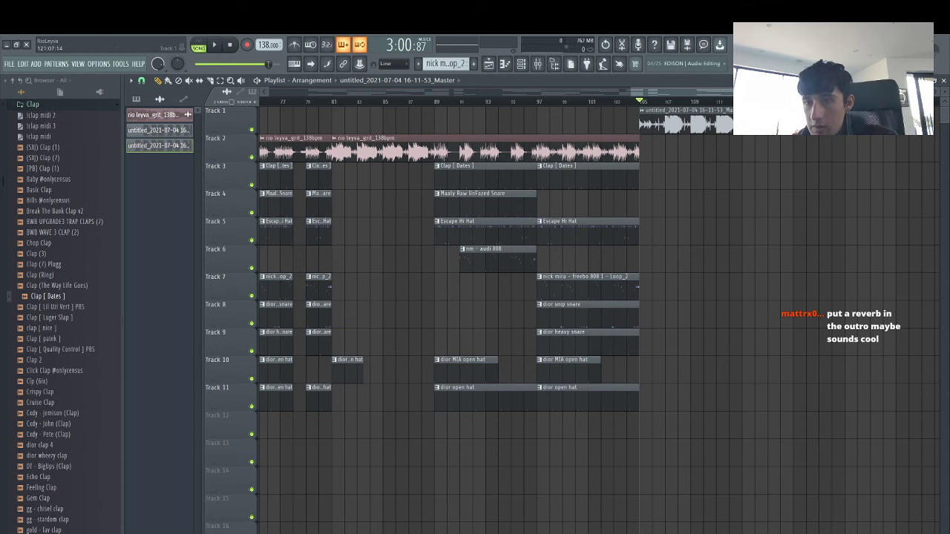
double_click(742, 121)
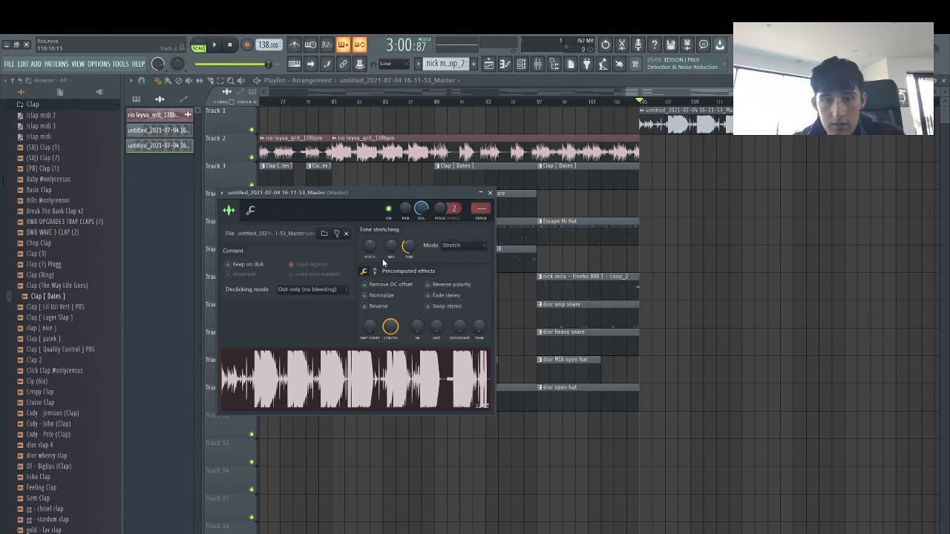
click(474, 244)
click(469, 247)
key(space)
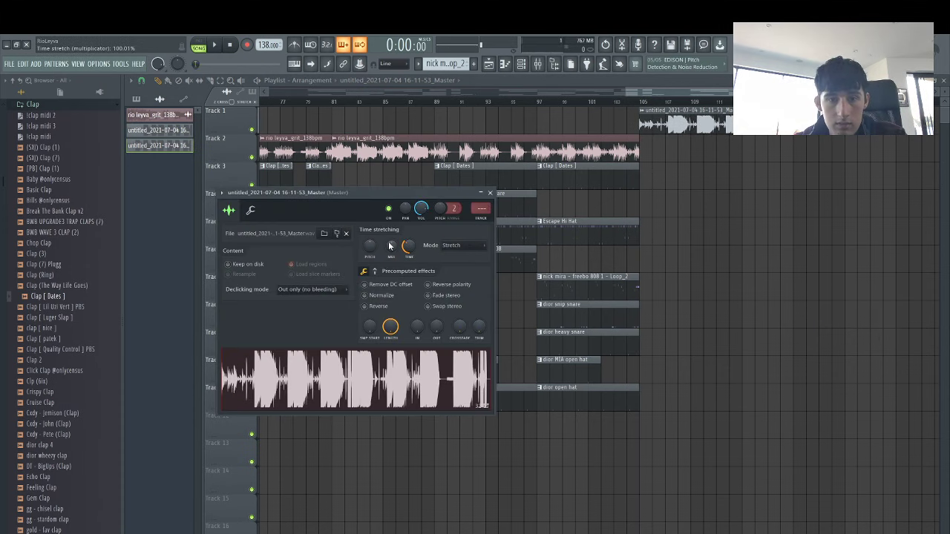
click(641, 108)
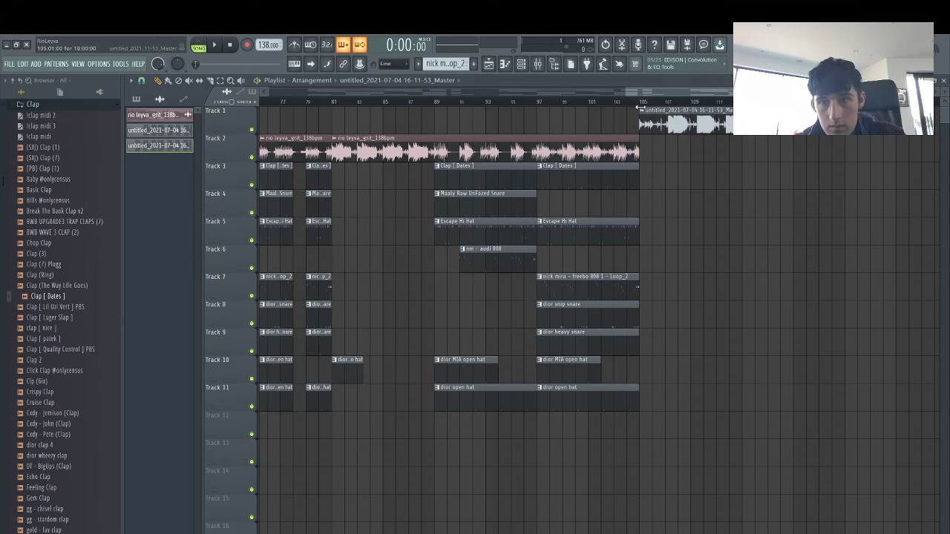
Preview the stretched master clip from bar 105, adjust its stretch pitch and reduce its channel volume to about 58%
key(space)
scroll(829, 191, down, 2)
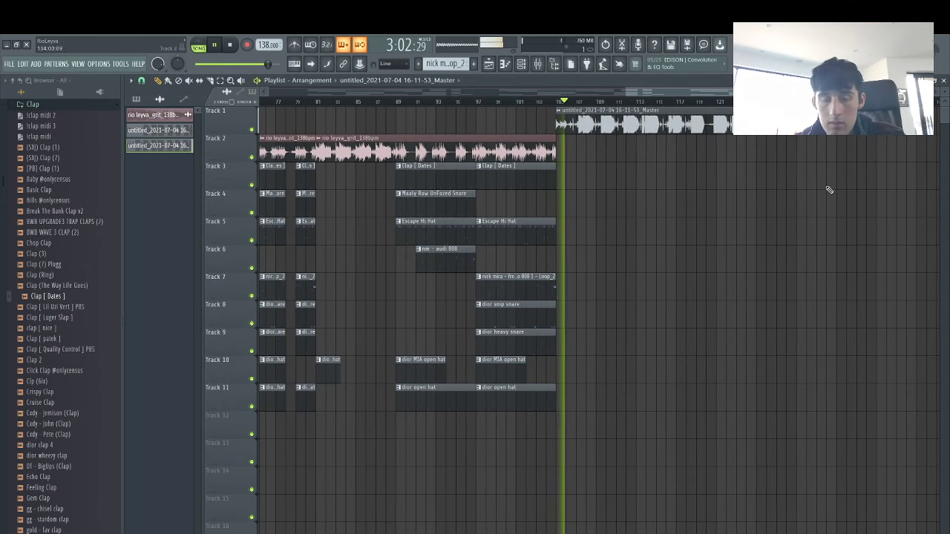
double_click(671, 132)
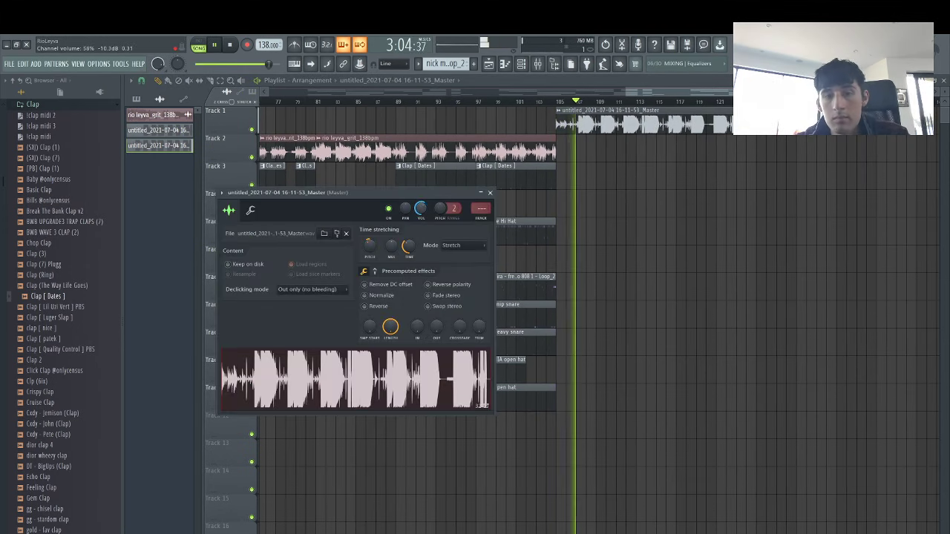
Route the rendered master clip to mixer insert 18 and load Fruity Reeverb 2 in its effect slot 4
click(522, 64)
click(538, 64)
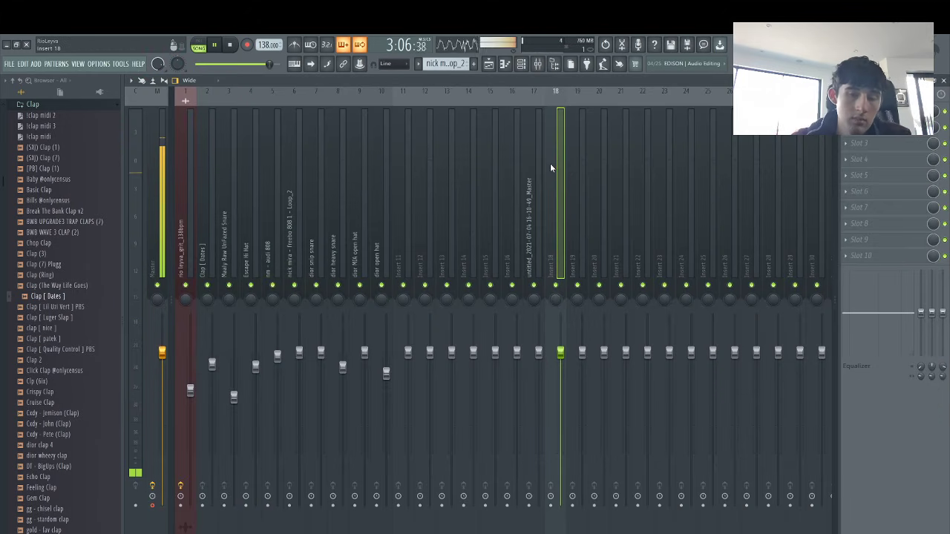
key(ctrl+l)
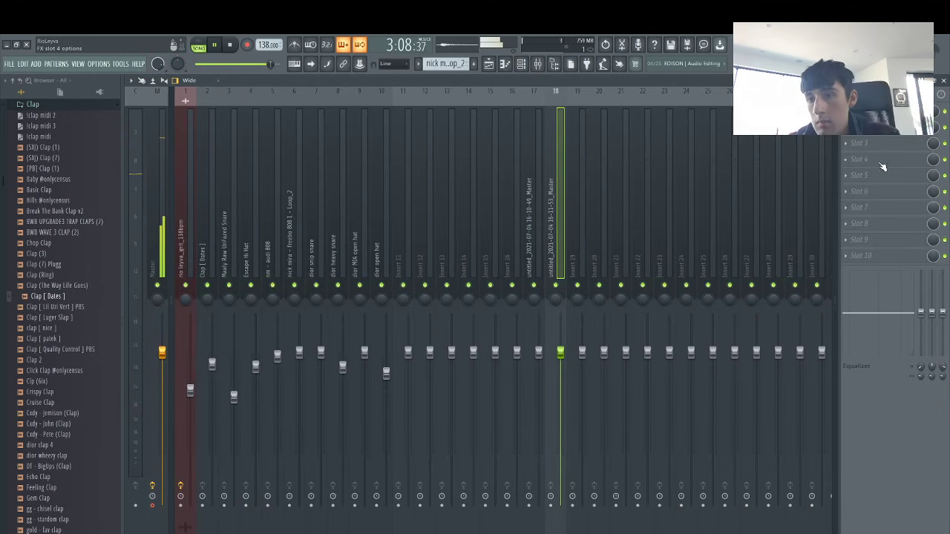
click(882, 167)
mouse_move(798, 186)
click(727, 293)
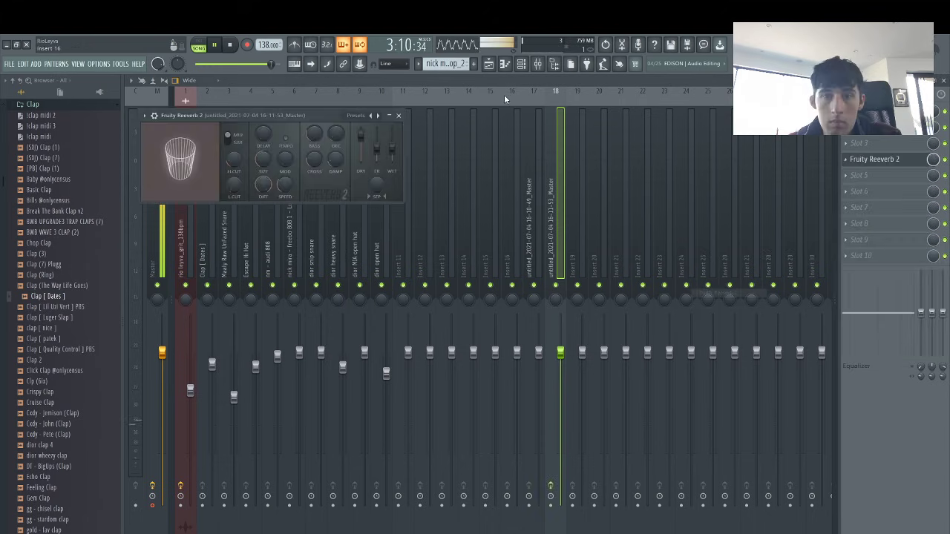
Preview the outro from around bar 110 and raise the level of mixer insert 18 above its default
click(491, 65)
click(610, 102)
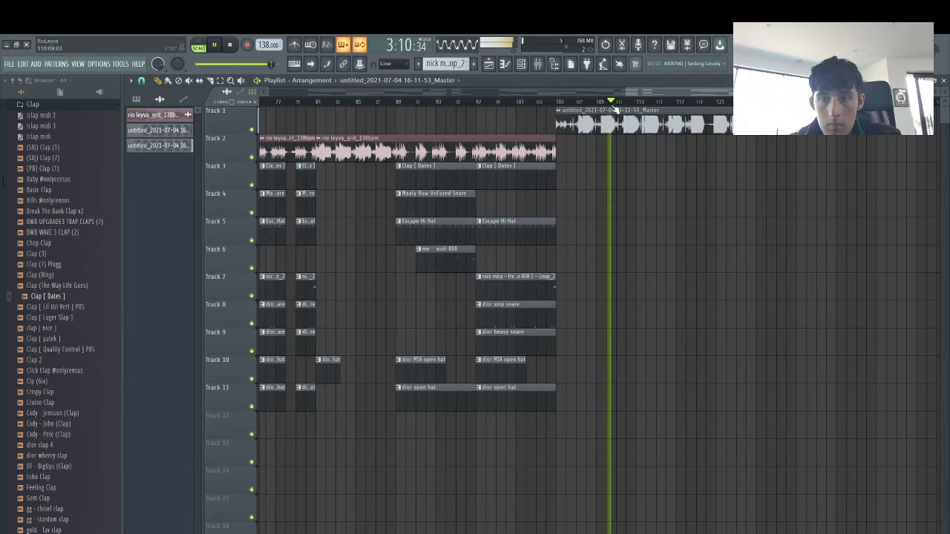
click(538, 65)
drag(561, 351, 560, 314)
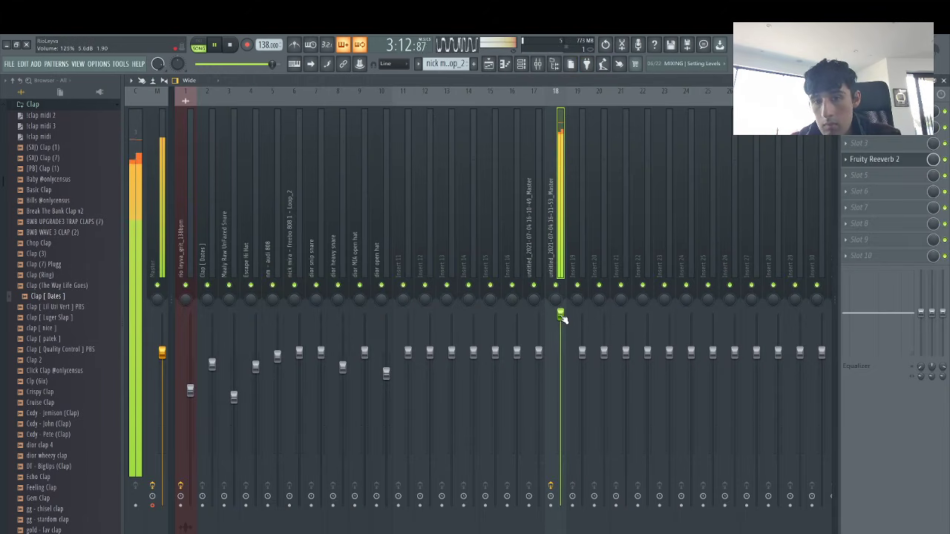
drag(560, 347, 560, 336)
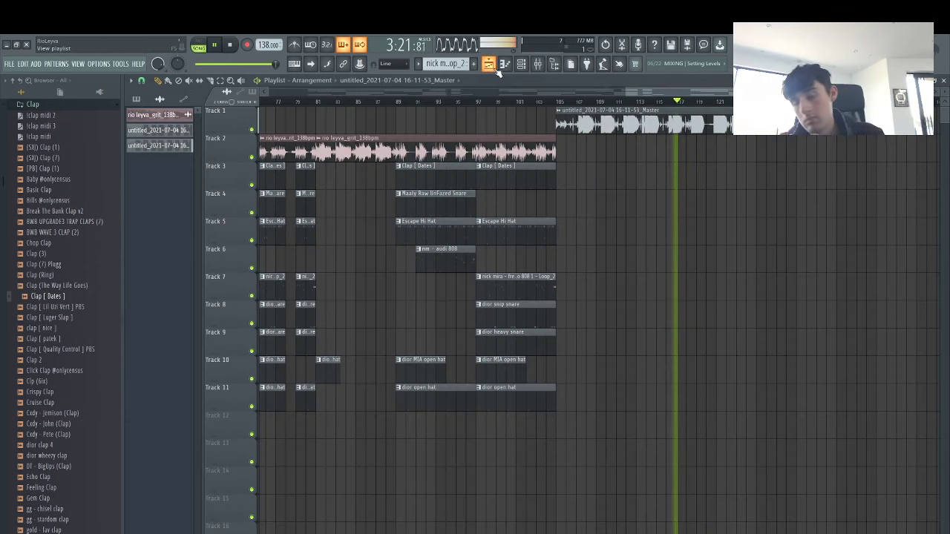
click(488, 65)
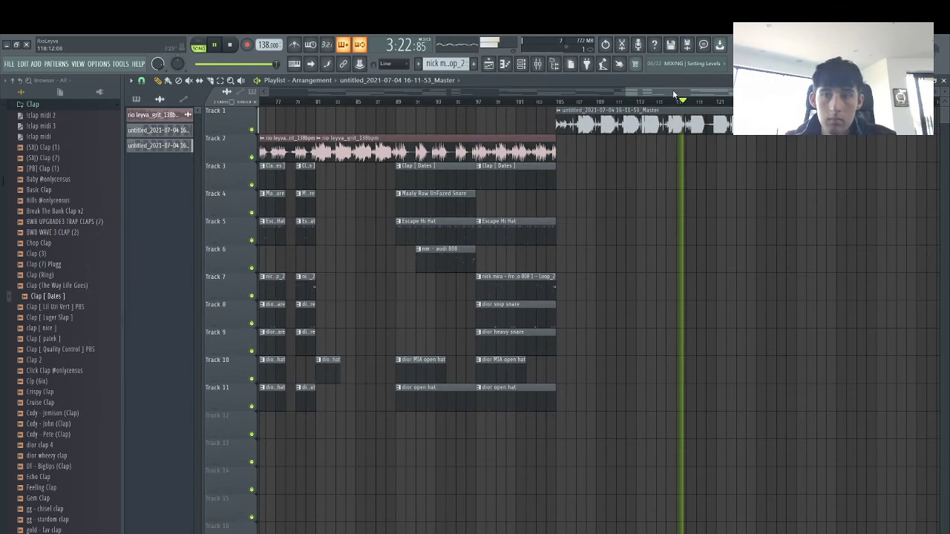
Play from the song start, place the rio tag looperator sample on Track 5 at bar 3 and set its channel volume to about 47%
drag(674, 94, 317, 94)
drag(595, 93, 321, 92)
key(space)
scroll(60, 519, down, 10)
click(29, 532)
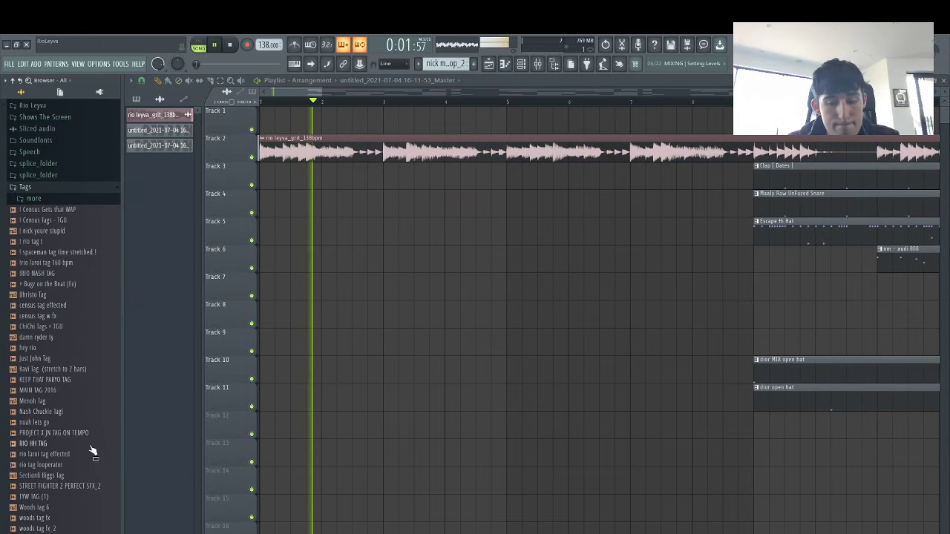
click(34, 434)
drag(37, 465, 506, 234)
double_click(507, 234)
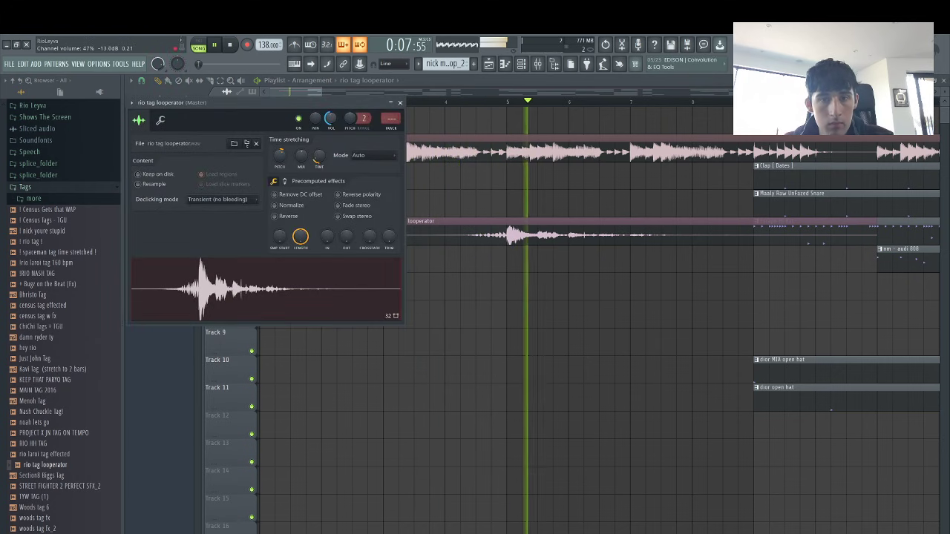
click(399, 102)
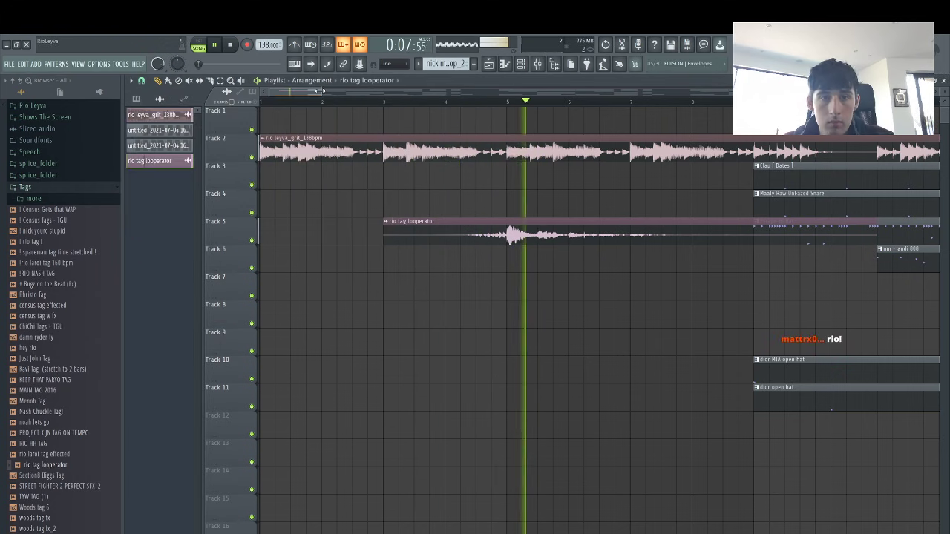
Route the rio tag looperator channel to mixer insert 21 and lower that track's volume to about 90%
scroll(317, 90, down, 5)
click(537, 63)
click(537, 64)
click(616, 195)
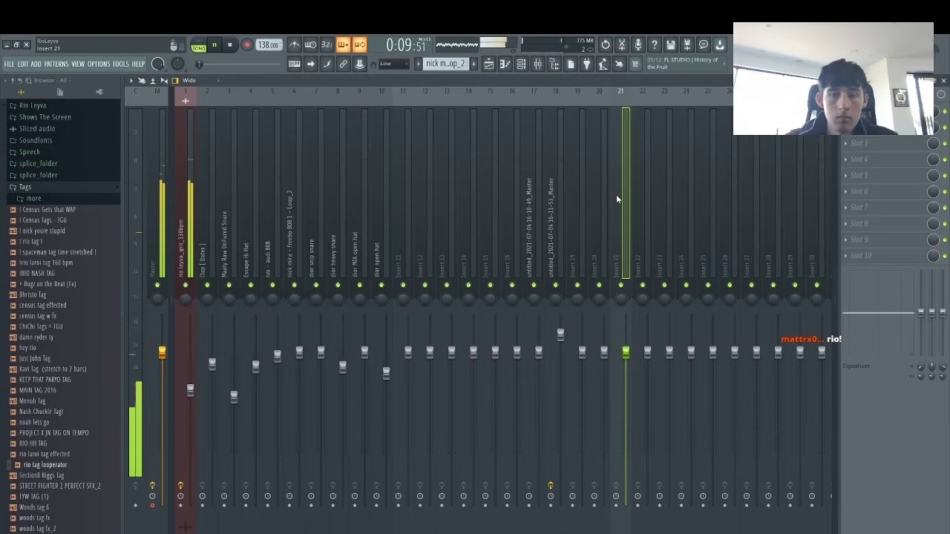
drag(626, 352, 625, 367)
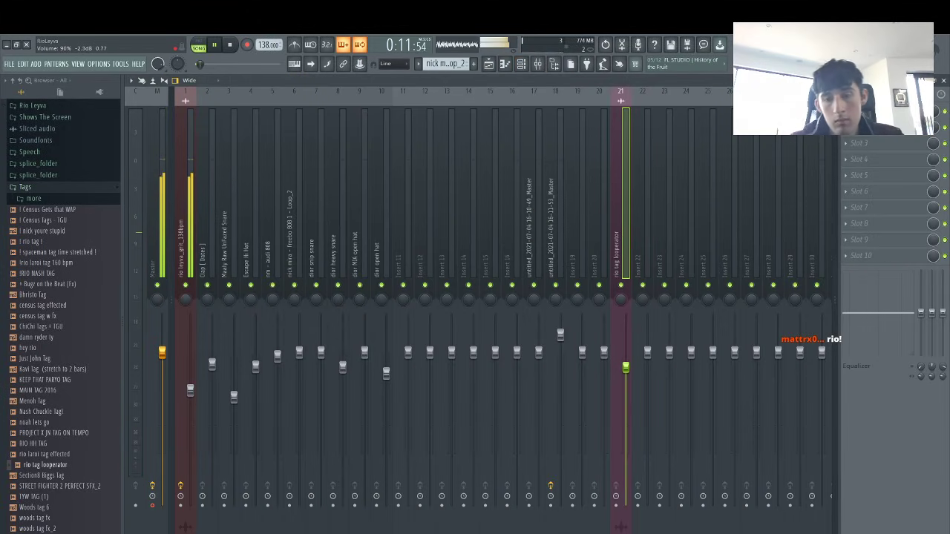
click(501, 64)
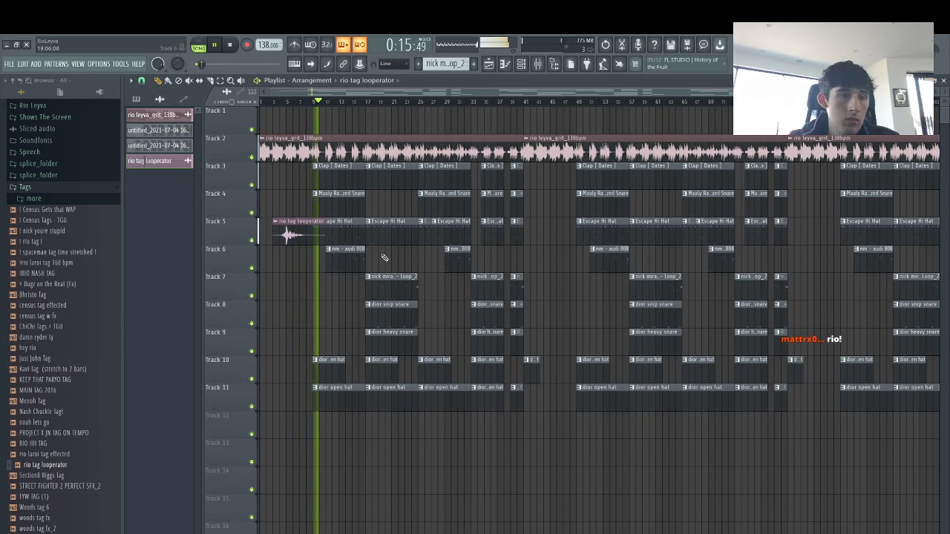
Start saving the project under a new name and create the folder Rio - Grit 138 BPM inside 7 - July > Stems
key(ctrl+shift+s)
click(610, 164)
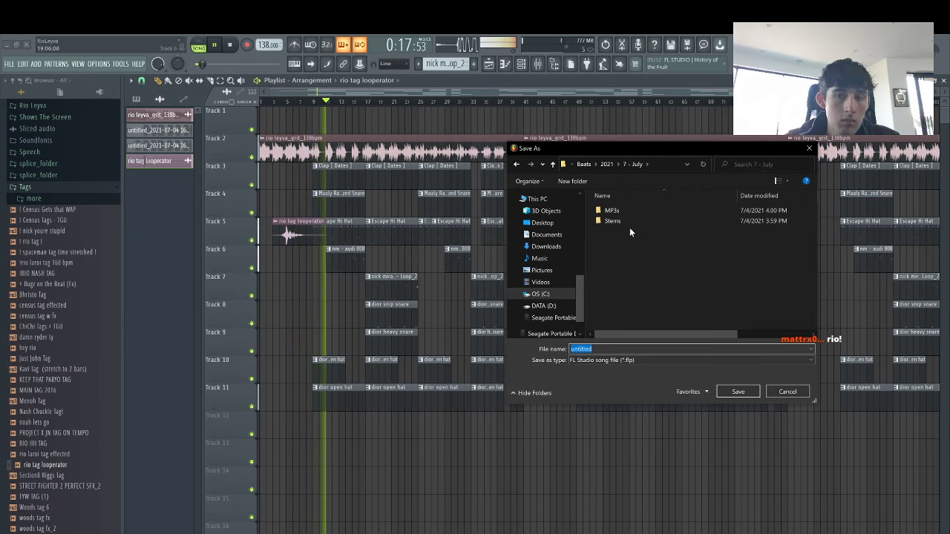
double_click(630, 222)
key(ctrl+shift+n)
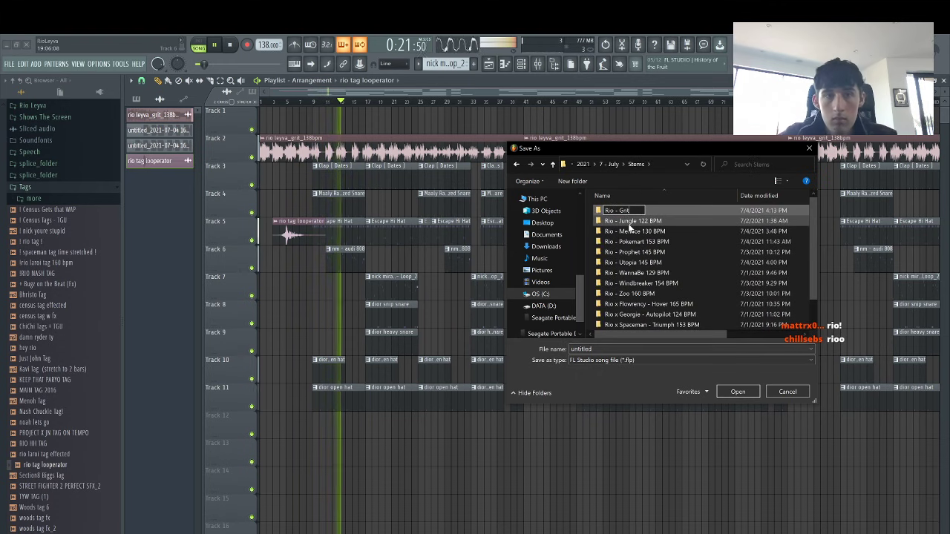
text(Rio - Grit 138 BPM)
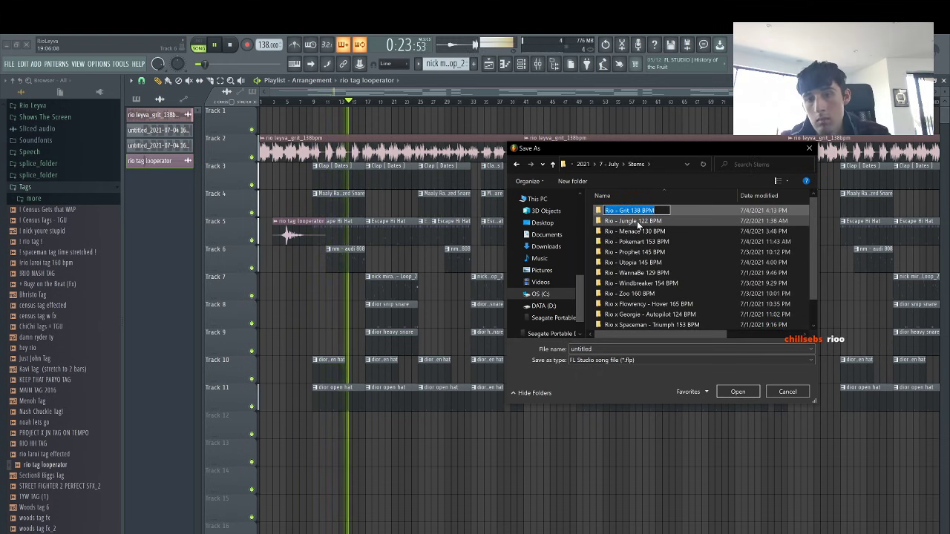
key(Return)
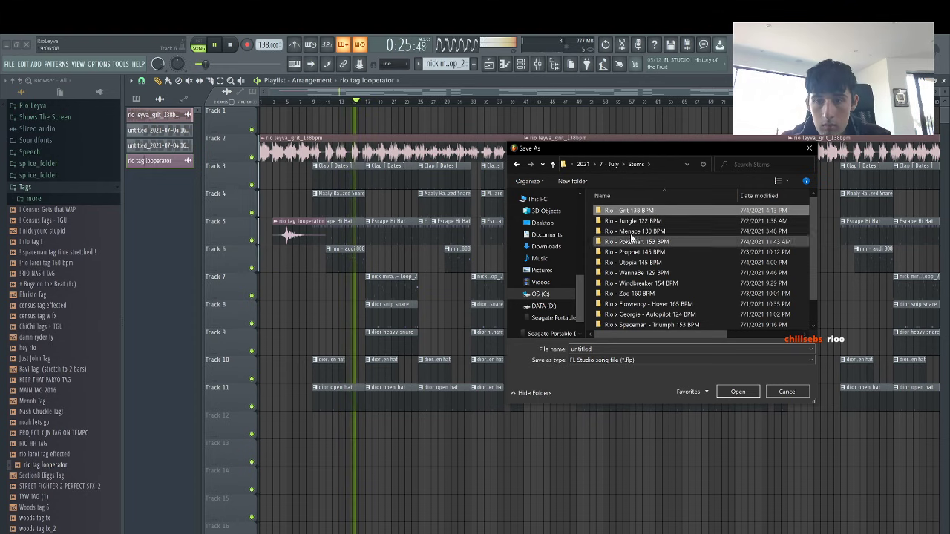
Save the project as Rio - Grit 138 BPM in the new folder and render the full song to a 24Bit int stereo WAV
double_click(631, 211)
text(Rio - Grit 138 BPM)
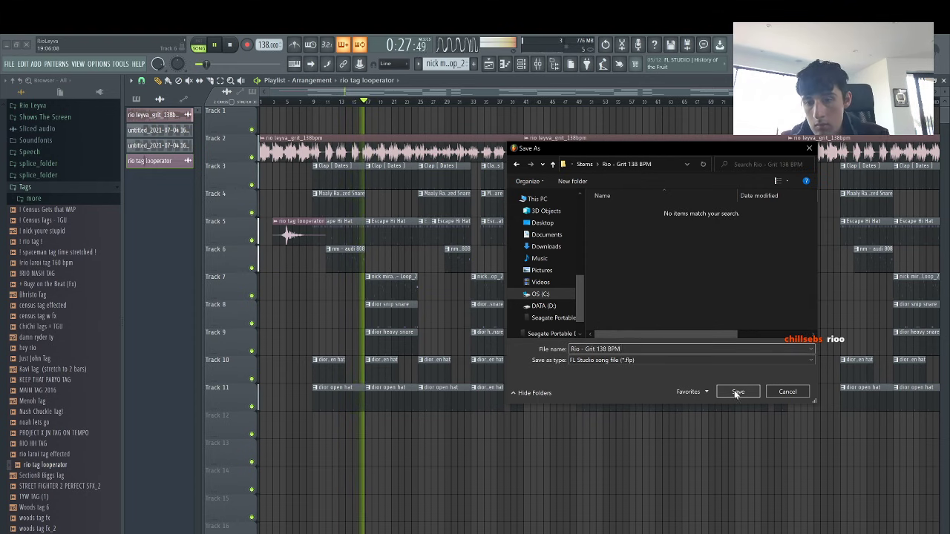
click(738, 391)
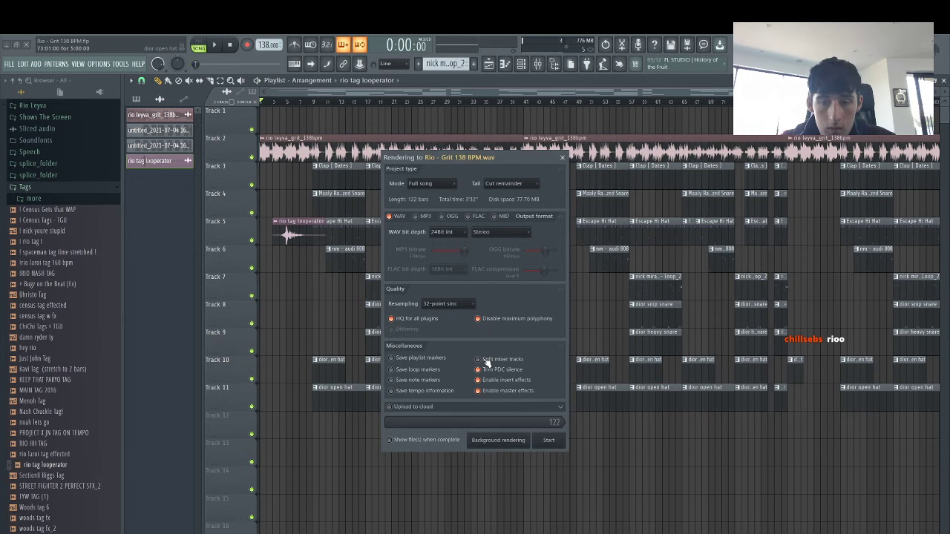
click(492, 443)
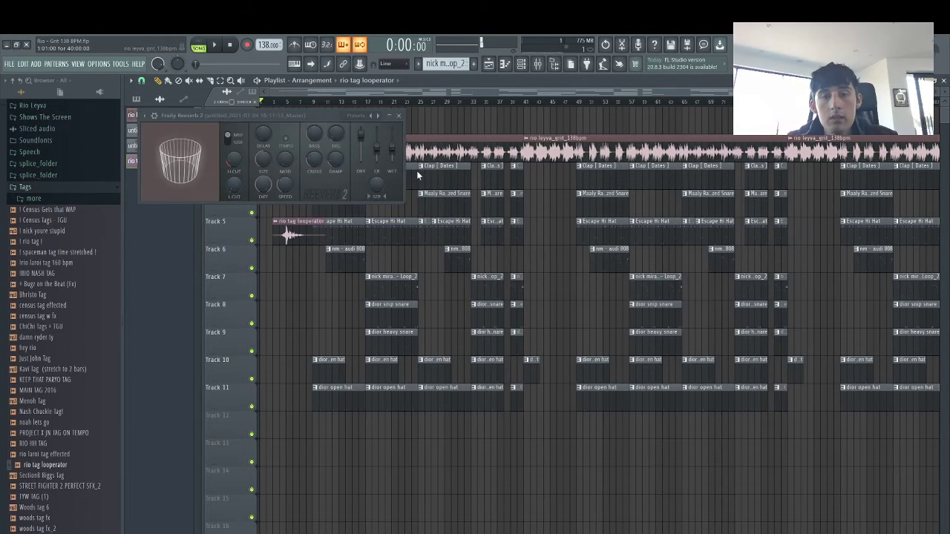
Export the song as the MP3 file Rio - Grit 138 BPM into the 7 - July > MP3s folder
key(ctrl+shift+r)
click(586, 164)
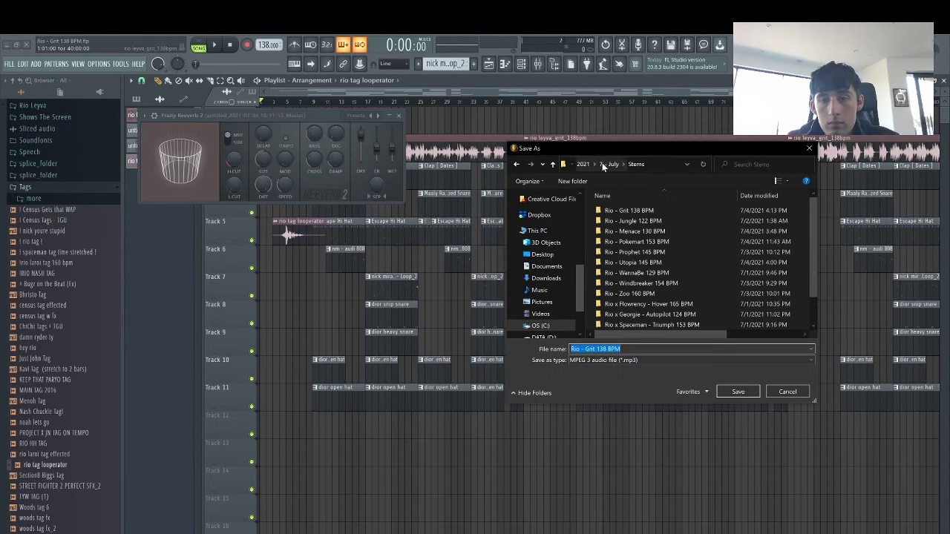
click(610, 164)
click(613, 211)
double_click(613, 211)
click(741, 393)
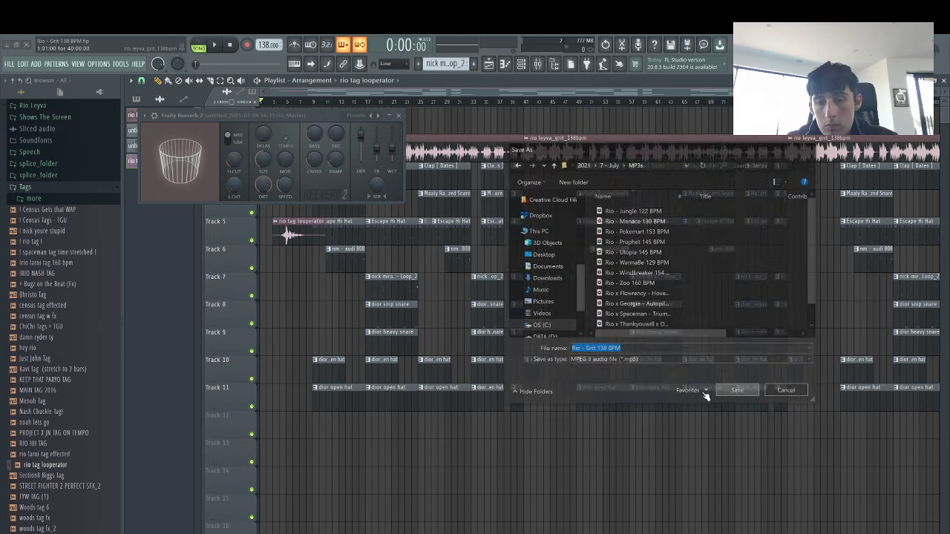
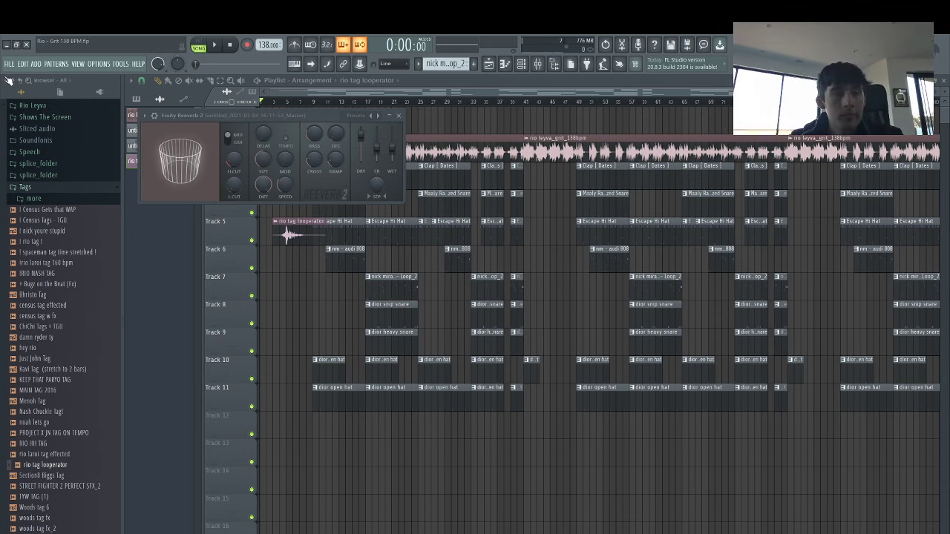
Switch to File Explorer and open the 7 - July folder inside Beats > 2021
click(10, 63)
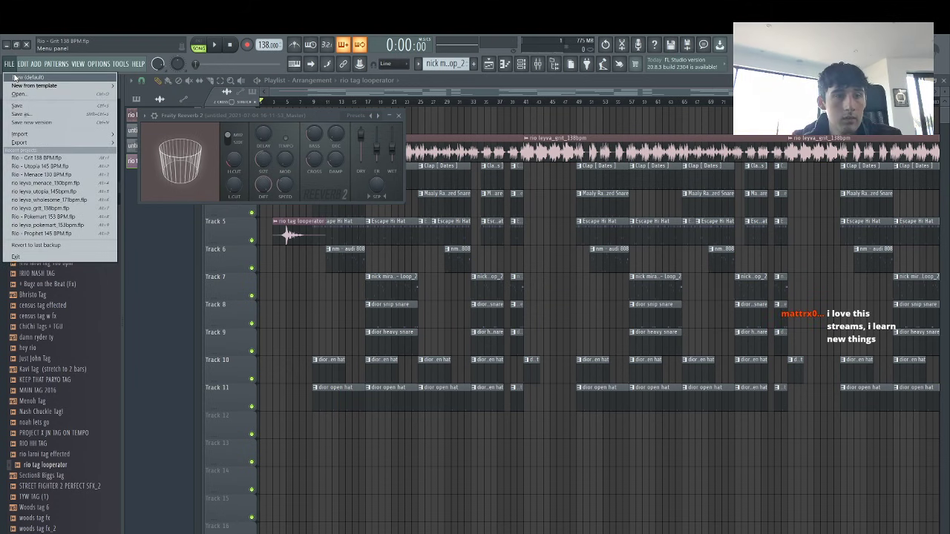
mouse_move(77, 63)
click(10, 44)
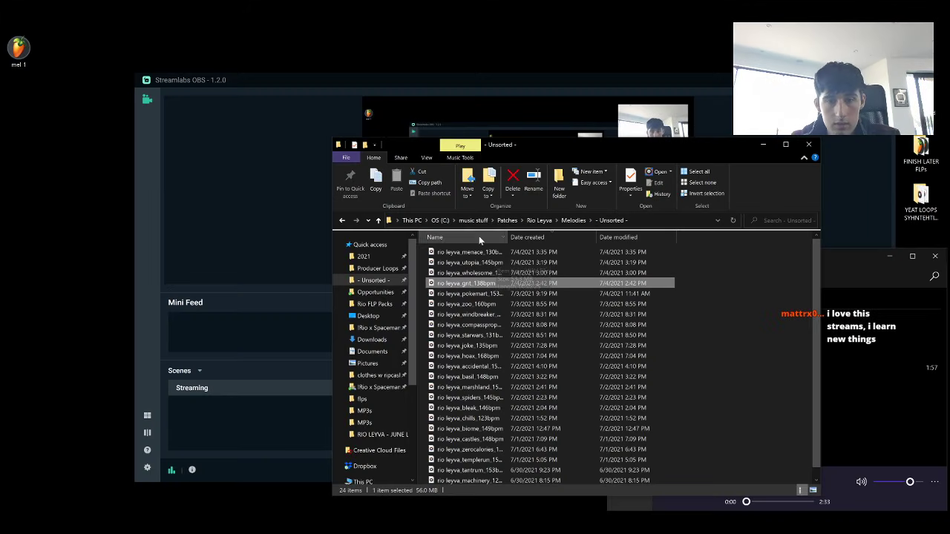
click(363, 256)
click(455, 315)
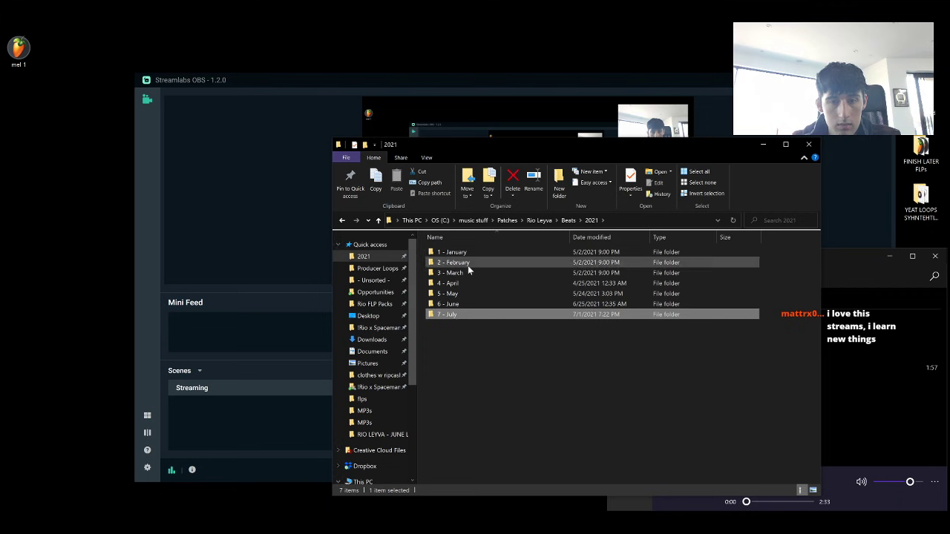
double_click(492, 315)
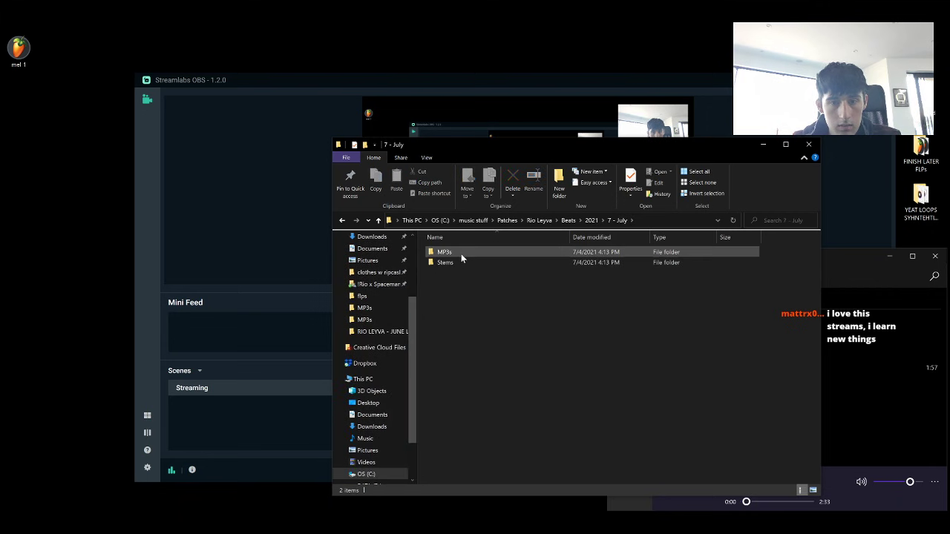
Open the MP3s folder to check the exported files, and switch back to FL Studio to start a new project from the default template
double_click(461, 253)
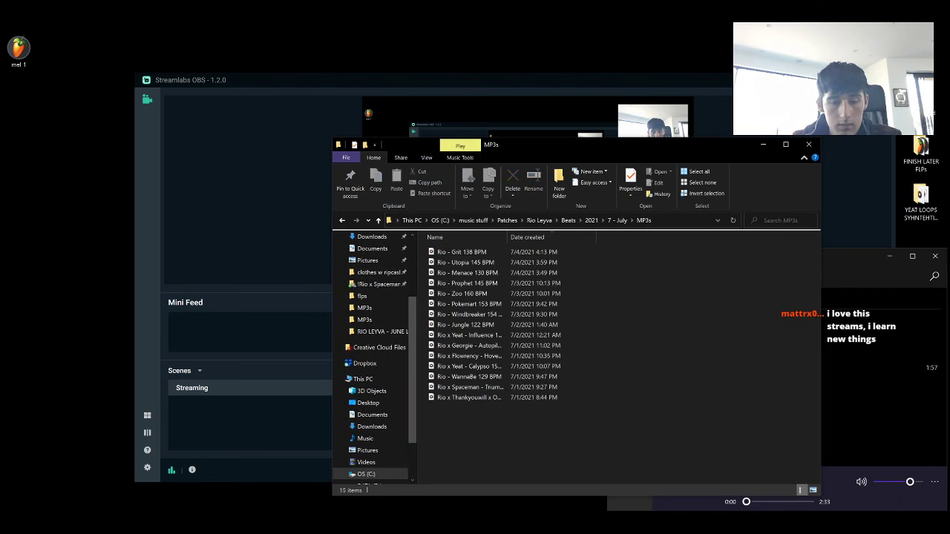
key(alt+Tab)
click(10, 63)
mouse_move(39, 85)
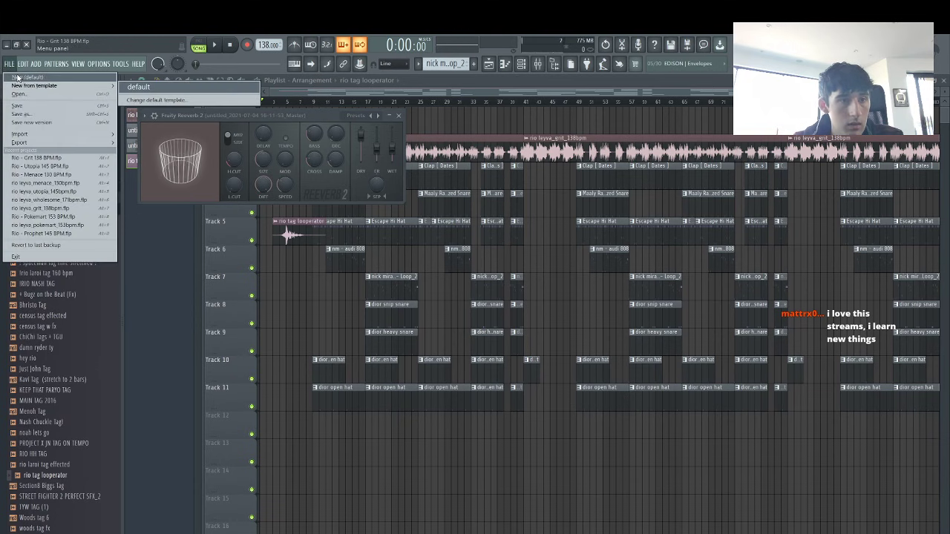
click(140, 86)
Browse to the Rio Leyva > Melodies > - Unsorted - folder and preview the rio leyva_joke_135bpm loop
scroll(41, 208, up, 10)
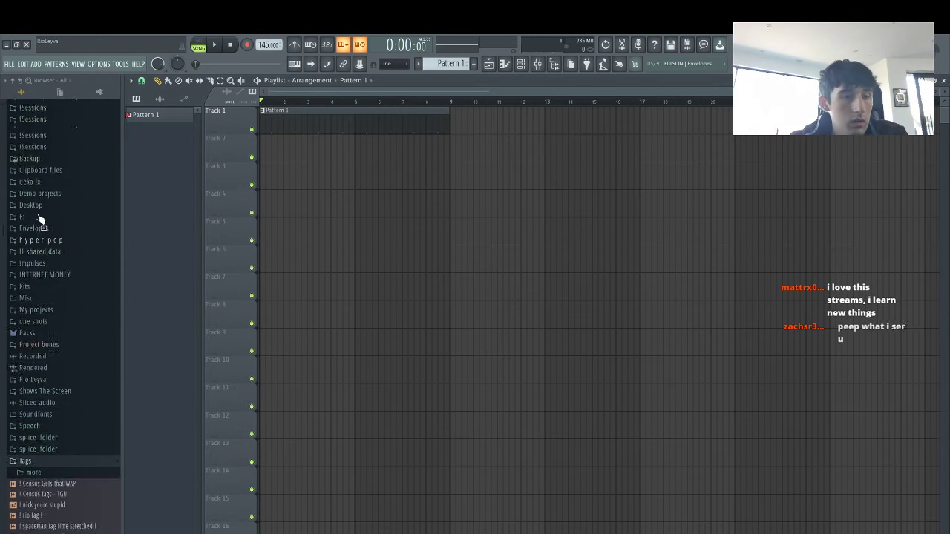
click(33, 340)
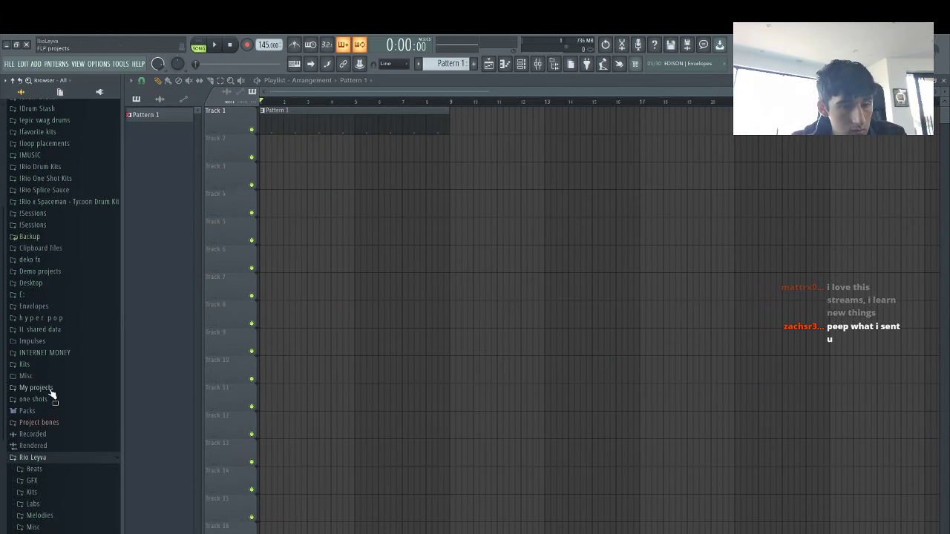
click(41, 400)
click(37, 413)
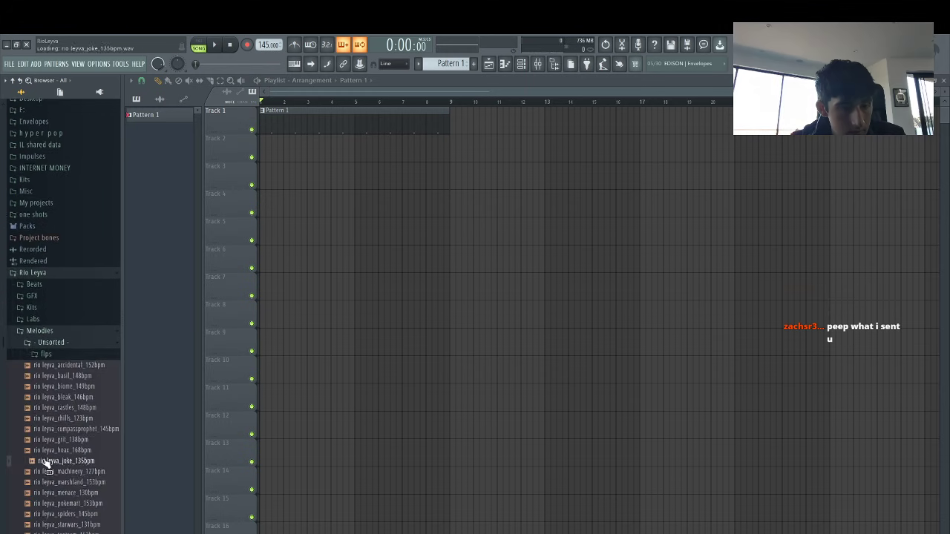
click(66, 482)
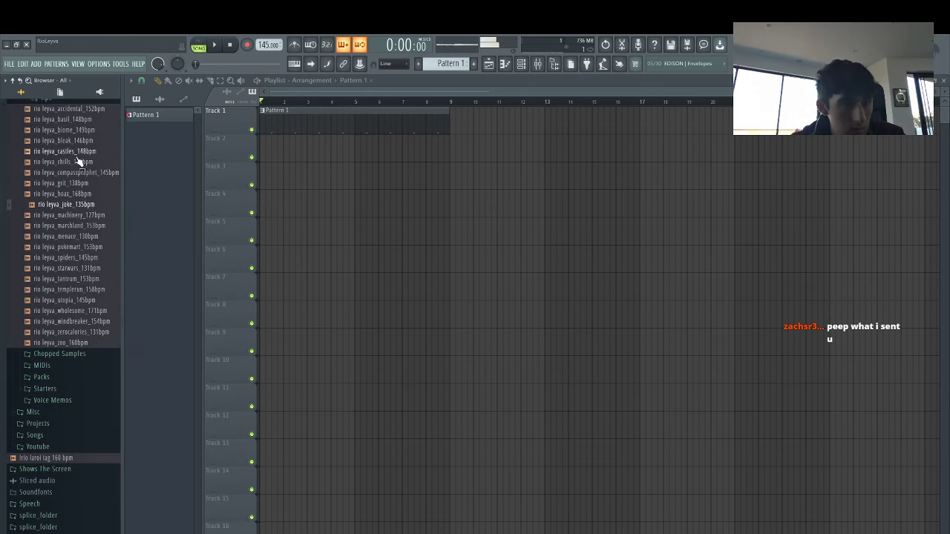
Audition the melody loops in the - Unsorted - folder, from the bleak loop down to the templerun loop
click(65, 131)
click(66, 141)
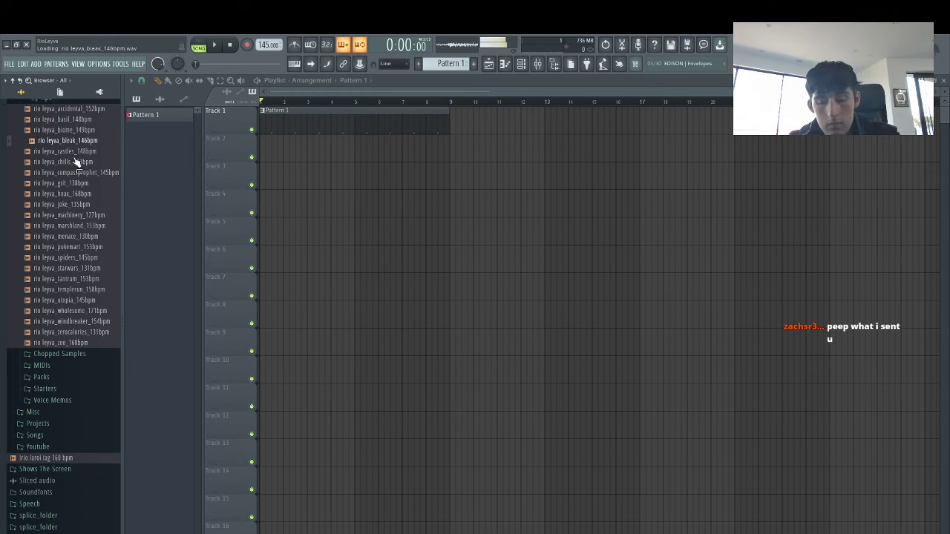
click(75, 161)
click(78, 184)
key(Down)
key(Down)
key(Down)
key(Down)
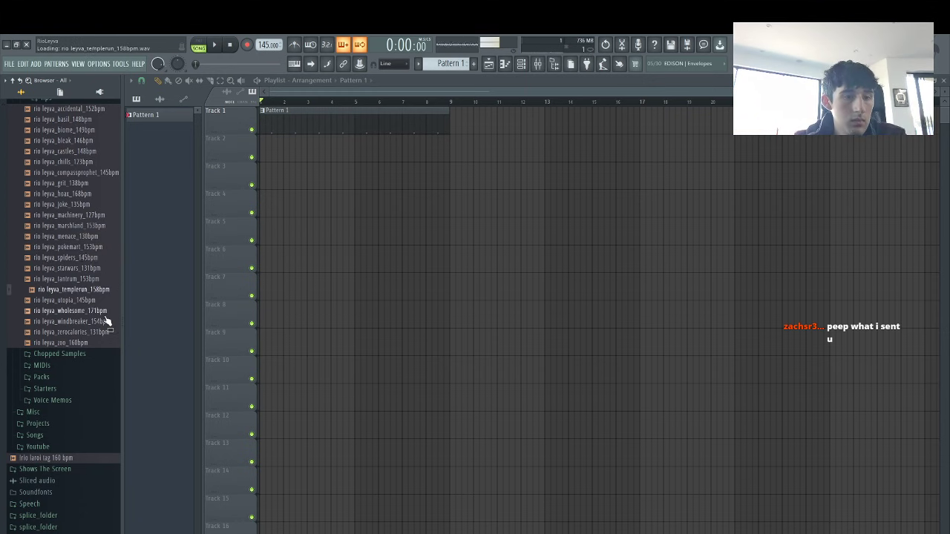
Place rio leyva_wholesome_171bpm at the start of Track 2, set the tempo to 171 BPM and start playback
drag(210, 246, 269, 145)
drag(265, 44, 265, 26)
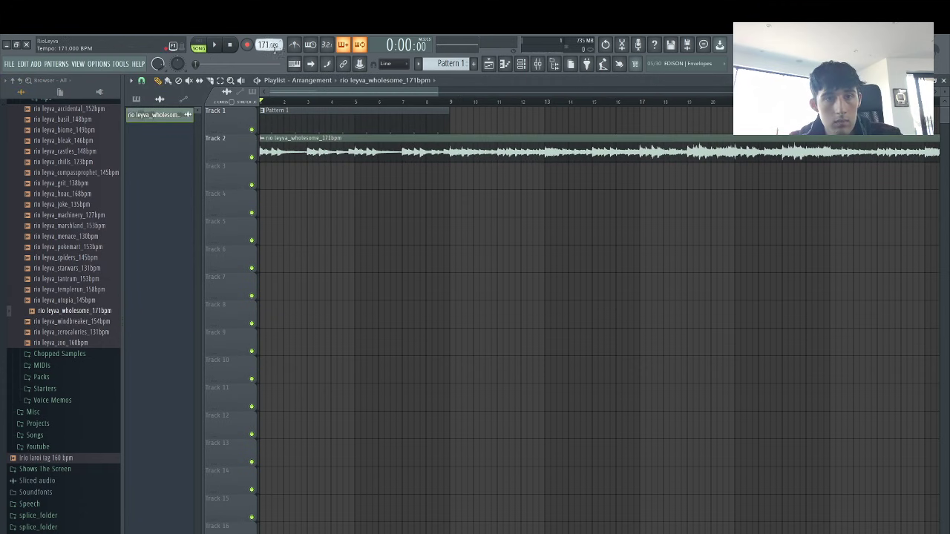
key(space)
Set the playlist snap to Bar and repeat Pattern 1 back to back along Track 1
scroll(912, 229, down, 4)
click(141, 80)
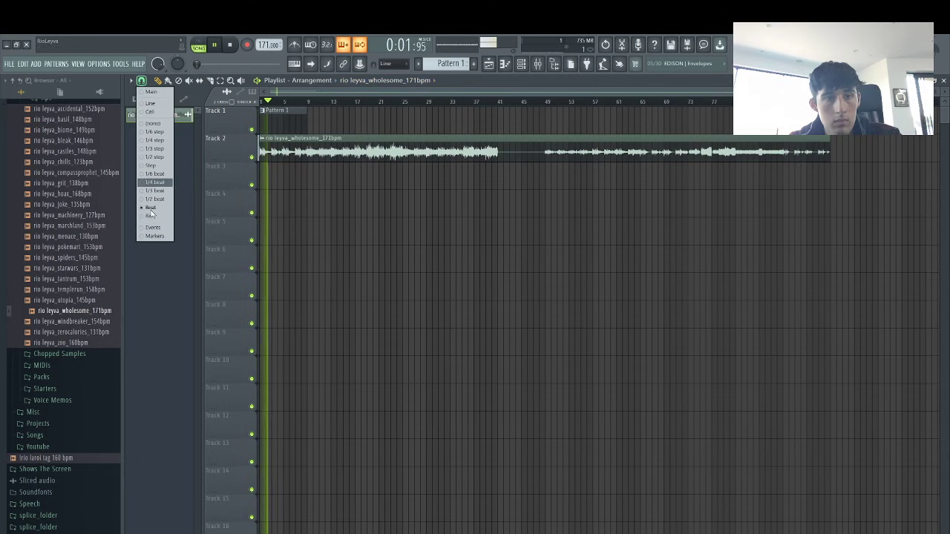
click(150, 213)
mouse_move(288, 126)
mouse_down()
mouse_move(348, 86)
mouse_move(412, 69)
mouse_move(469, 129)
mouse_up()
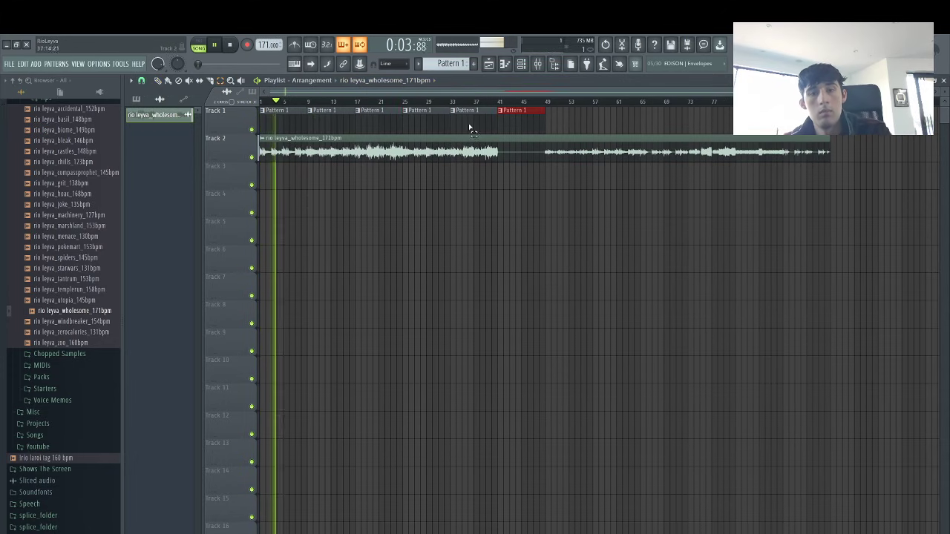
Route the wholesome melody to mixer insert 1 with its level lowered, and show all channels in the channel rack
click(537, 64)
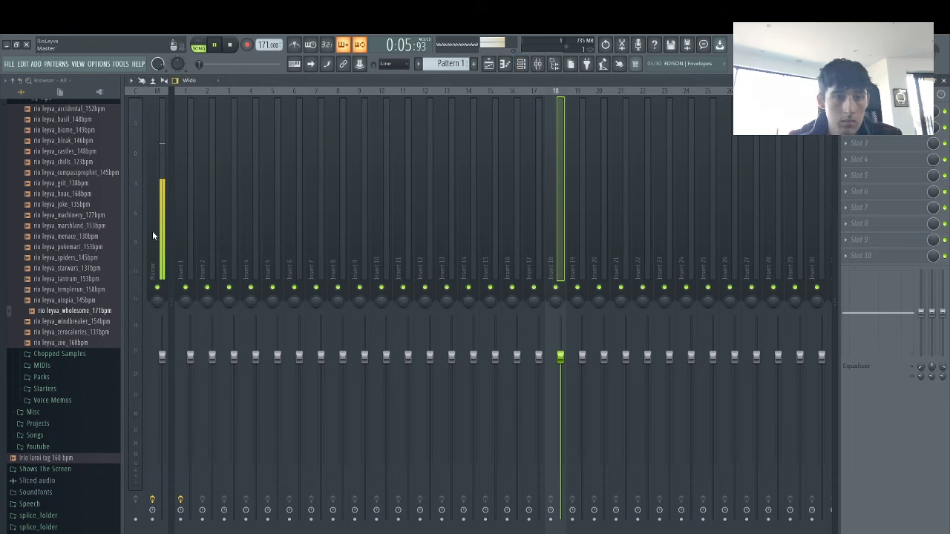
click(187, 222)
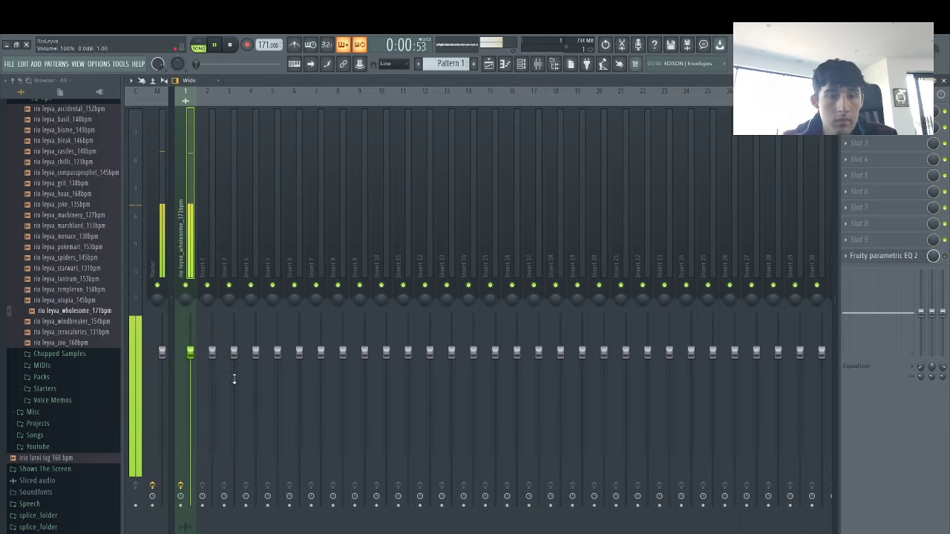
click(521, 64)
click(331, 139)
click(332, 148)
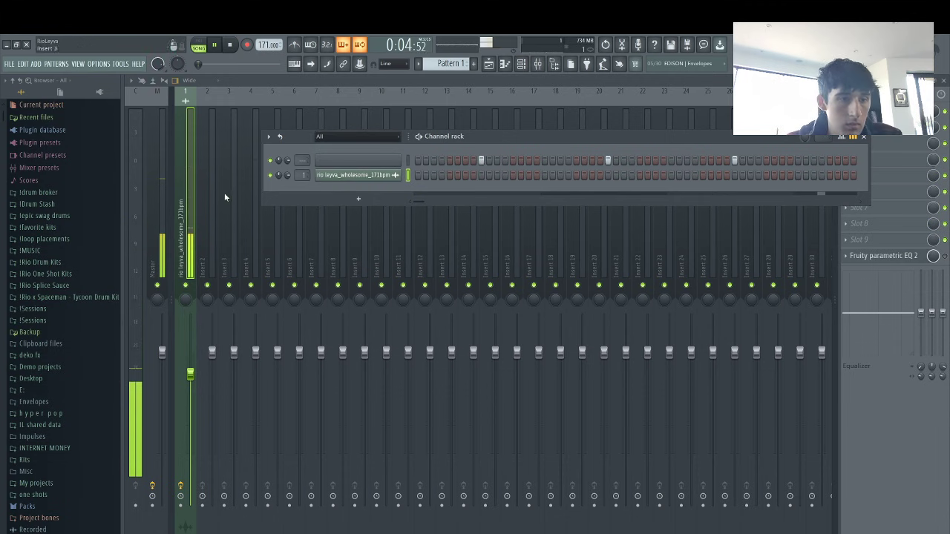
Load rio - lil clap from the !Rio Leyva - 10k Drumkit claps folder into the unnamed first channel
click(56, 263)
click(49, 274)
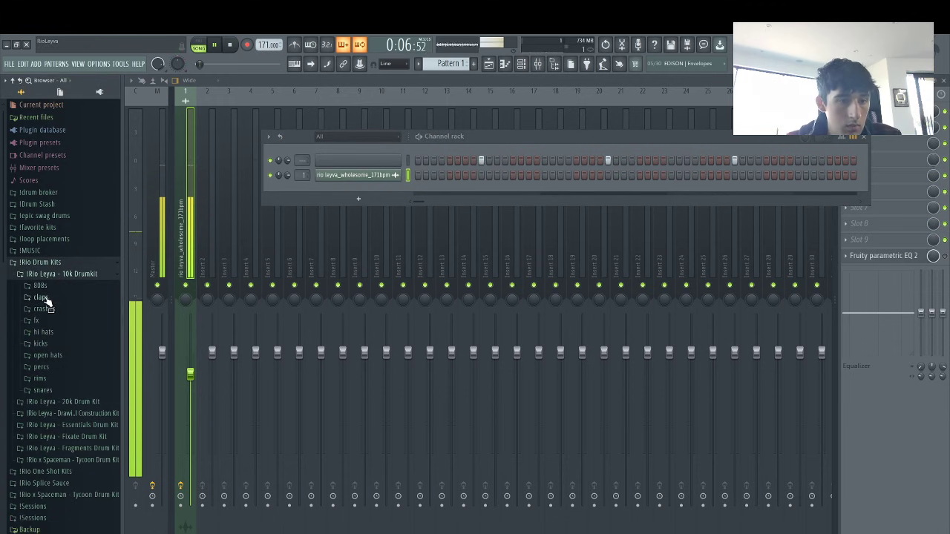
click(41, 296)
click(53, 331)
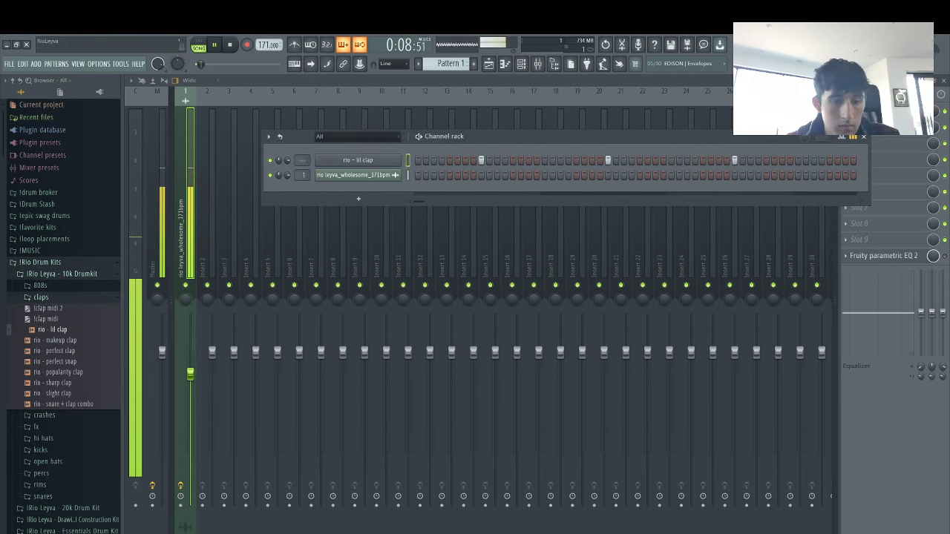
Add solo snare from the !Rio x Spaceman - Tycoon Drum Kit as a new channel and give it the clap's step pattern
scroll(17, 512, down, 8)
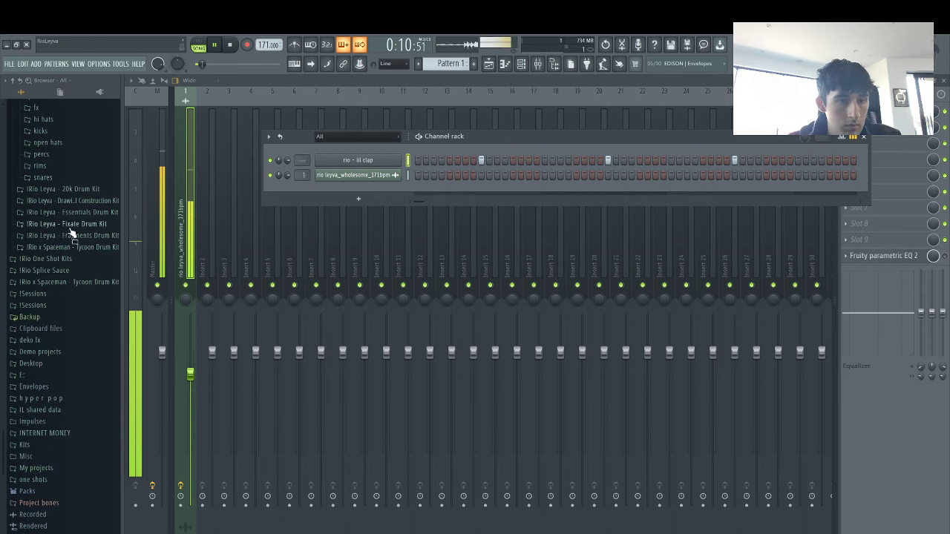
click(72, 294)
click(72, 284)
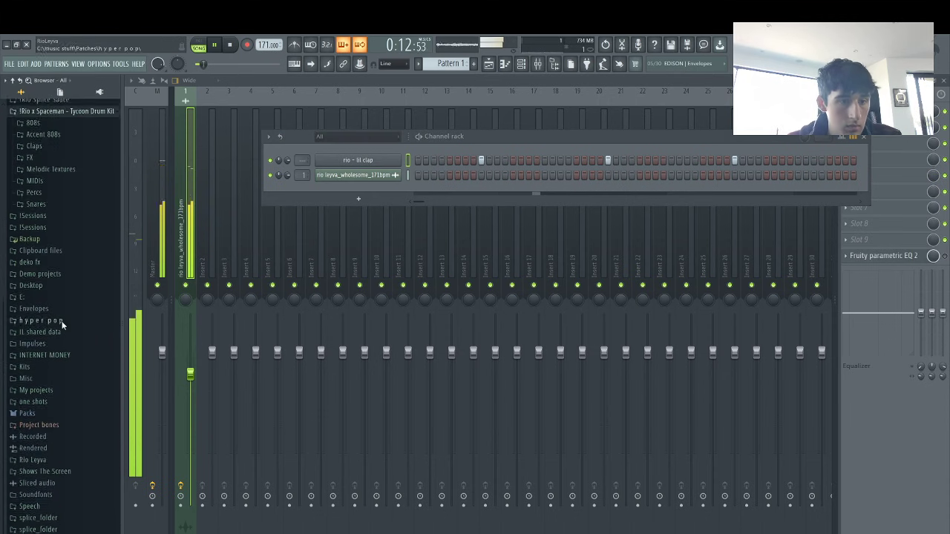
click(37, 202)
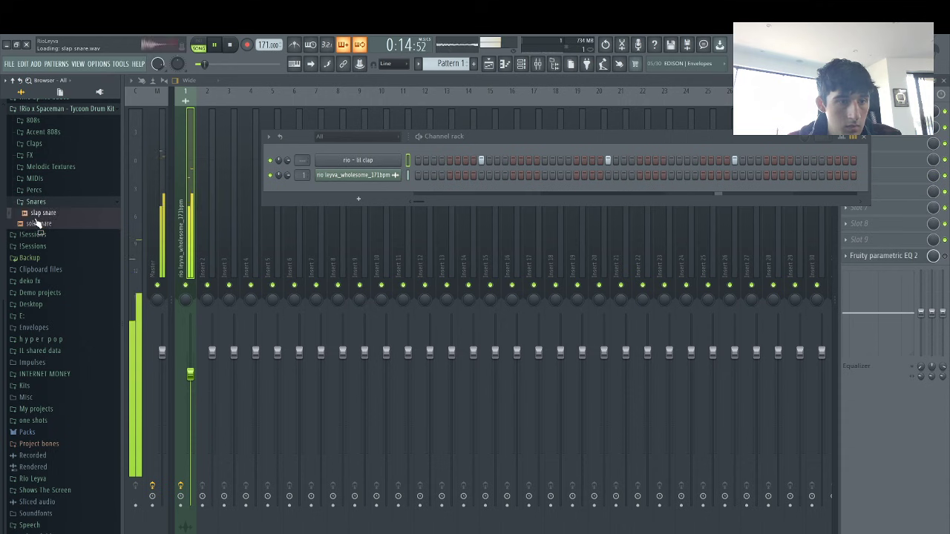
drag(37, 224, 365, 159)
drag(406, 192, 408, 194)
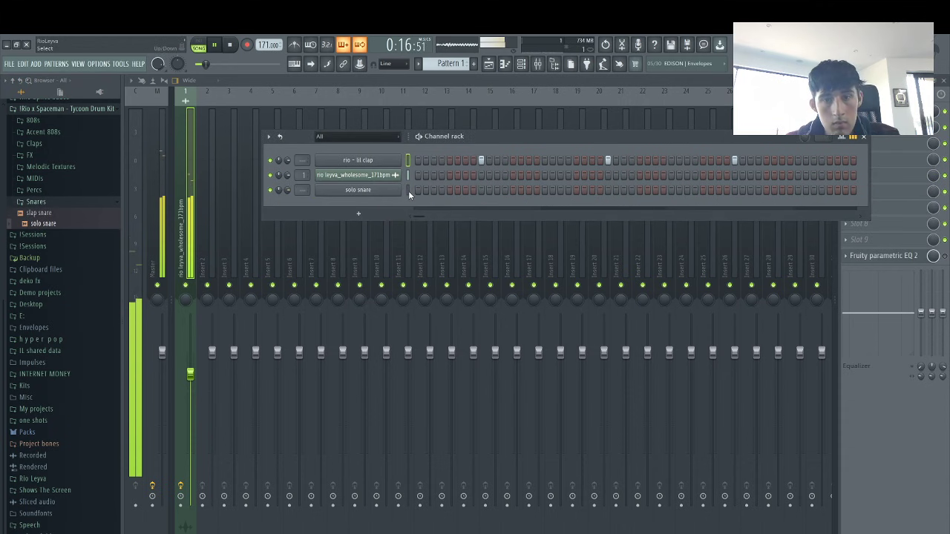
Add rio - escape hi hat from the 10k Drumkit as a new channel and fill each 2 steps
scroll(48, 158, up, 5)
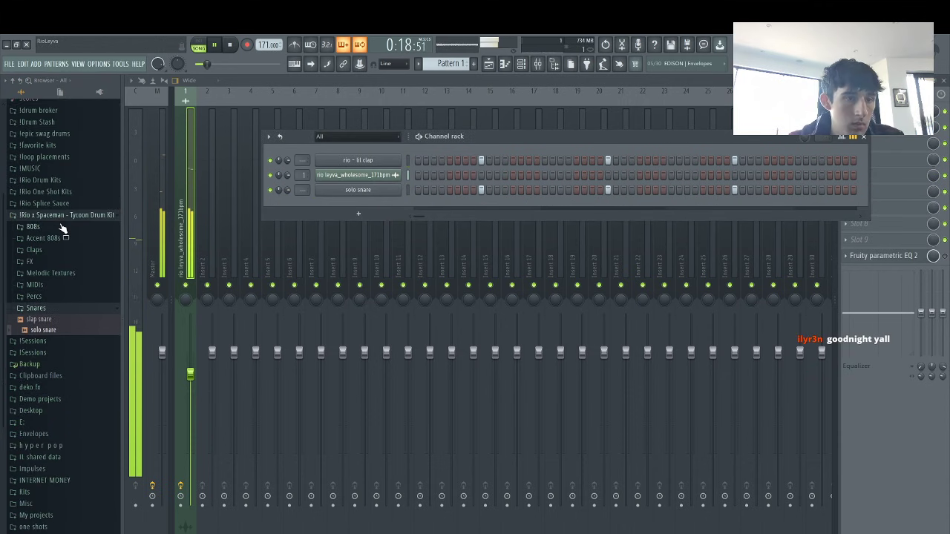
click(50, 262)
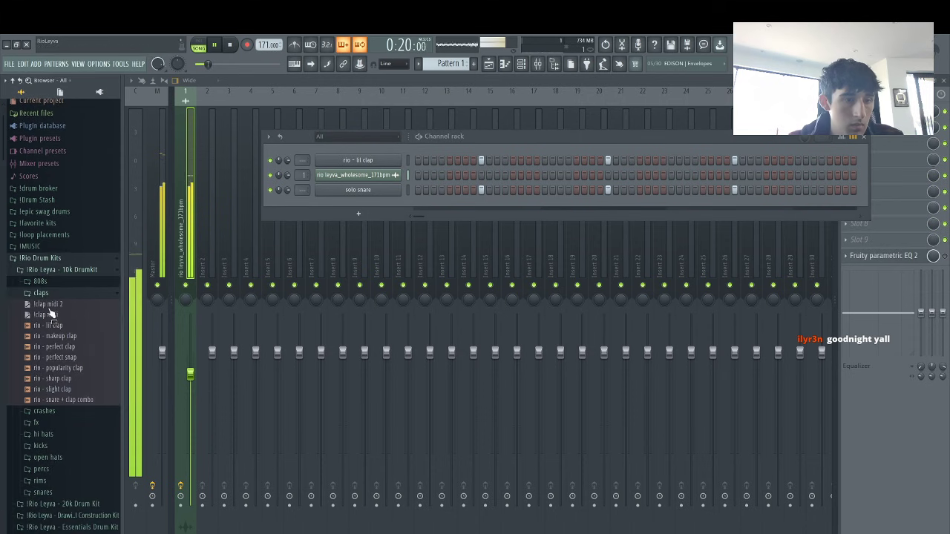
click(41, 434)
drag(386, 201, 380, 203)
right_click(397, 204)
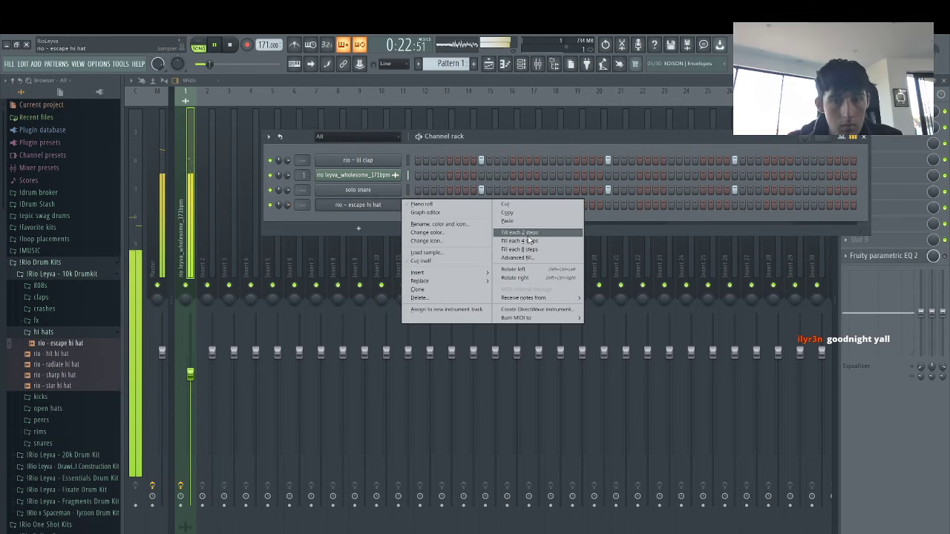
click(547, 233)
In the hi hat's piano roll, change the snap and add two evenly spaced C5 hits between the third and fourth hits of bar 1
right_click(371, 205)
click(447, 205)
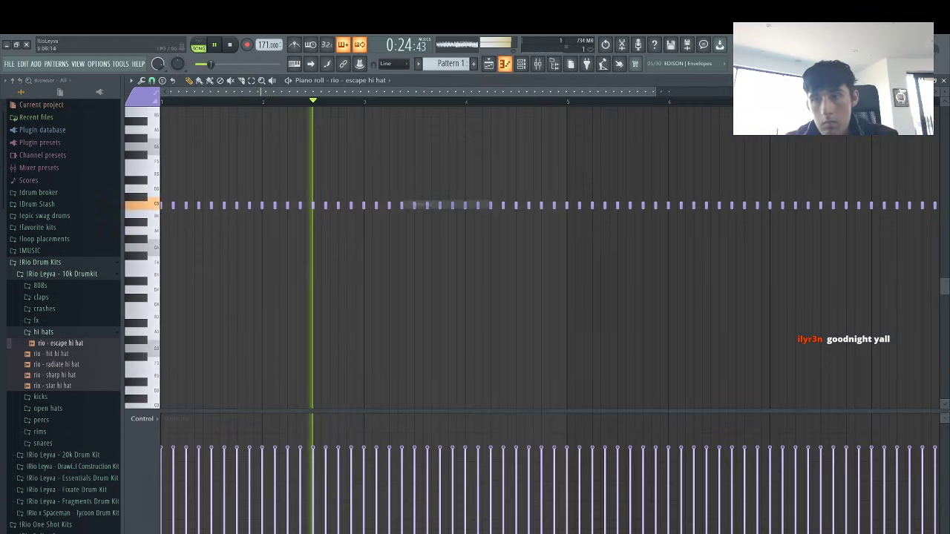
key(space)
drag(646, 93, 407, 127)
scroll(309, 135, up, 3)
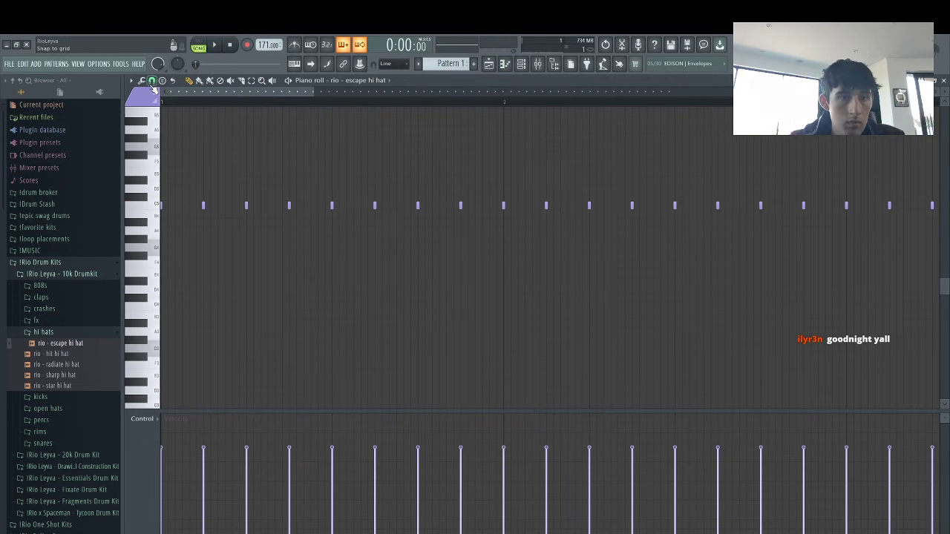
click(151, 80)
click(166, 175)
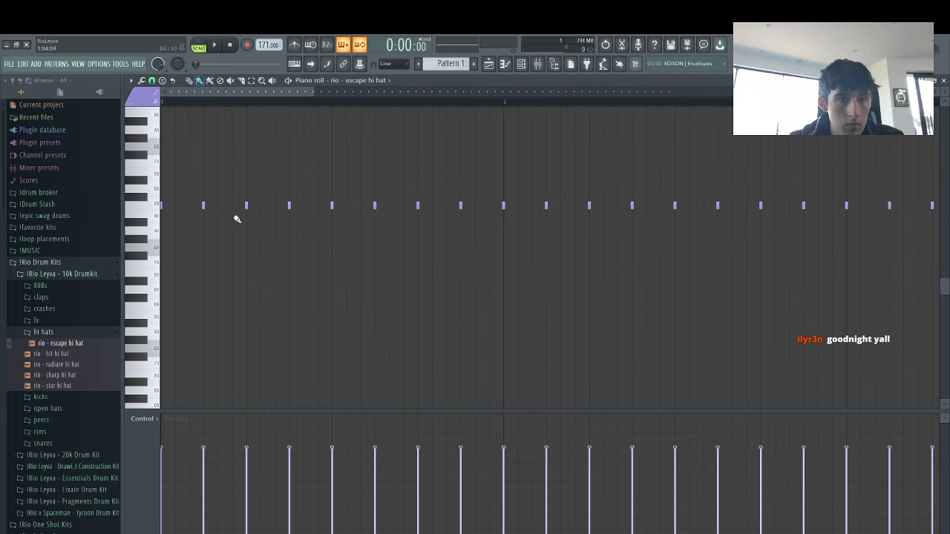
key(space)
click(261, 205)
click(274, 206)
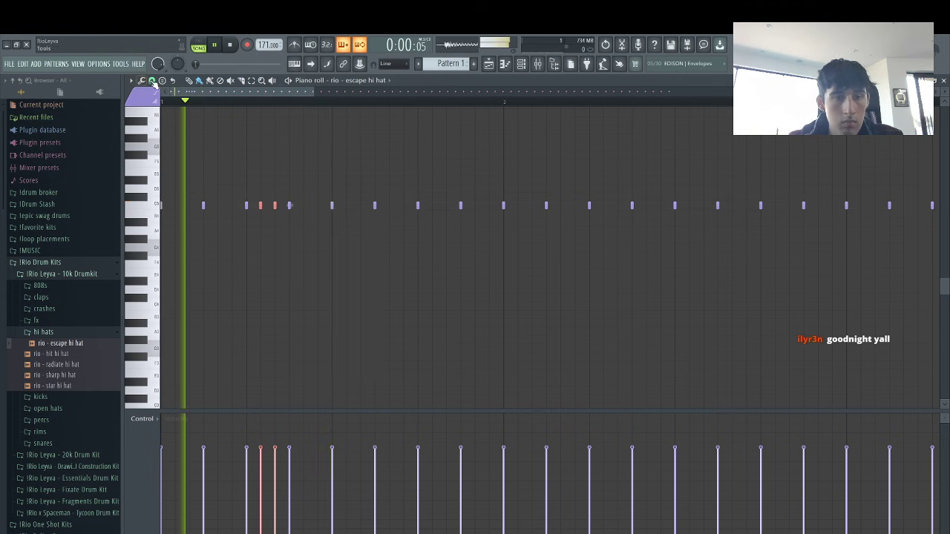
Change the snap again and add E4 hi hat hits on the last regular hit of bar 1 and on beats 1 and 2 of bar 2
click(151, 80)
click(165, 127)
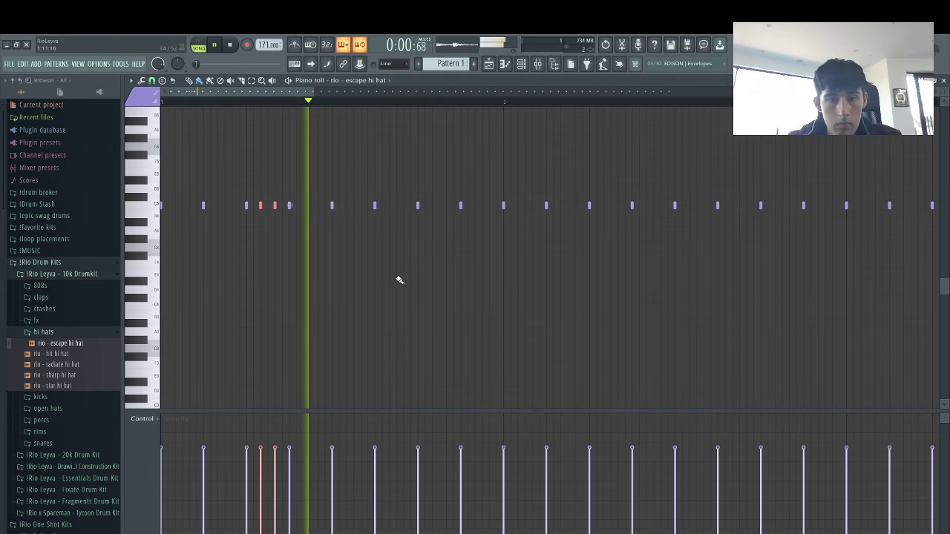
click(419, 274)
click(462, 276)
right_click(419, 273)
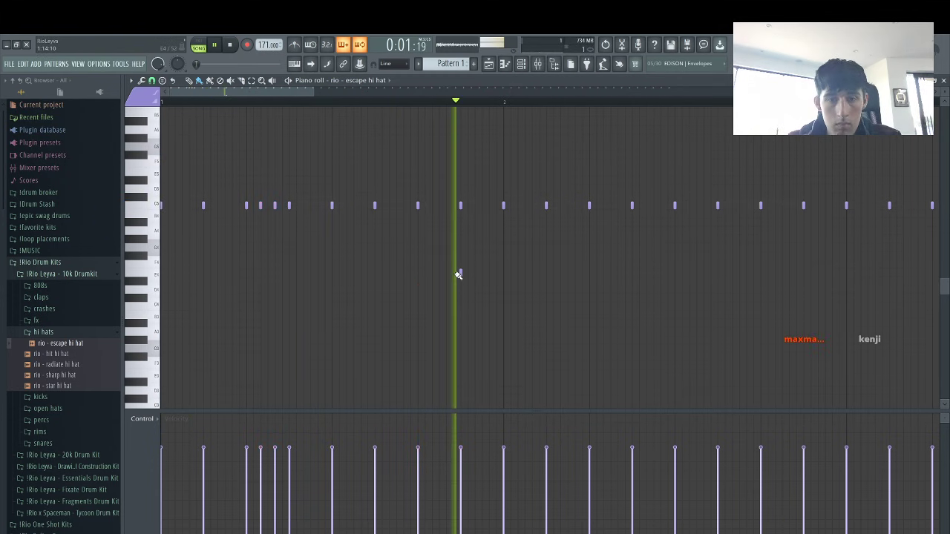
click(505, 275)
click(590, 275)
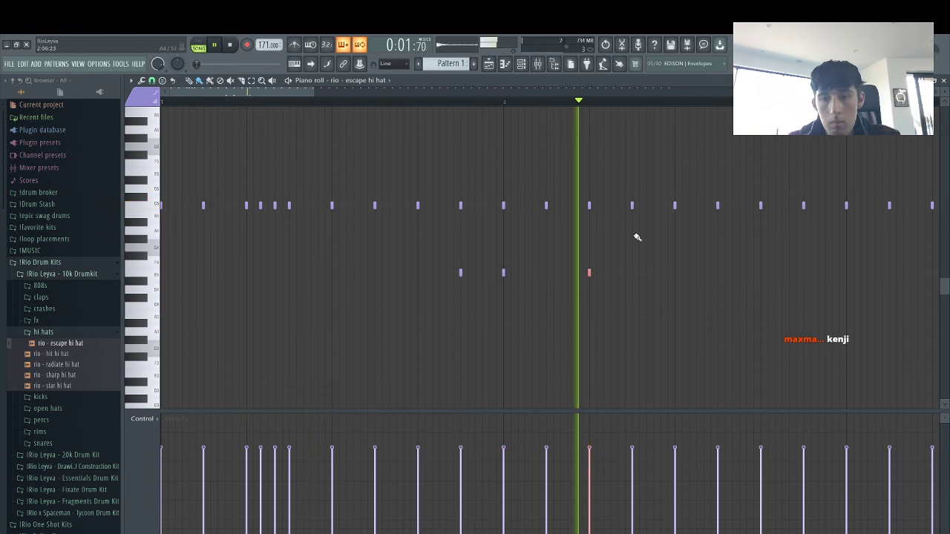
Replace the hi hat hit on beat 3 of bar 2 with a rapid three-hit roll and add a lower-pitched hit near the bar's end
right_click(677, 208)
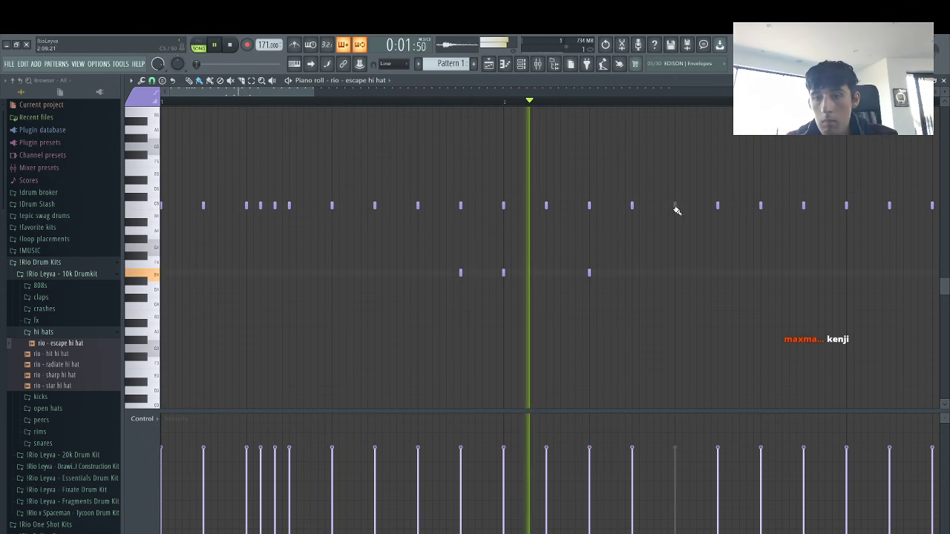
drag(669, 207, 691, 208)
right_click(667, 206)
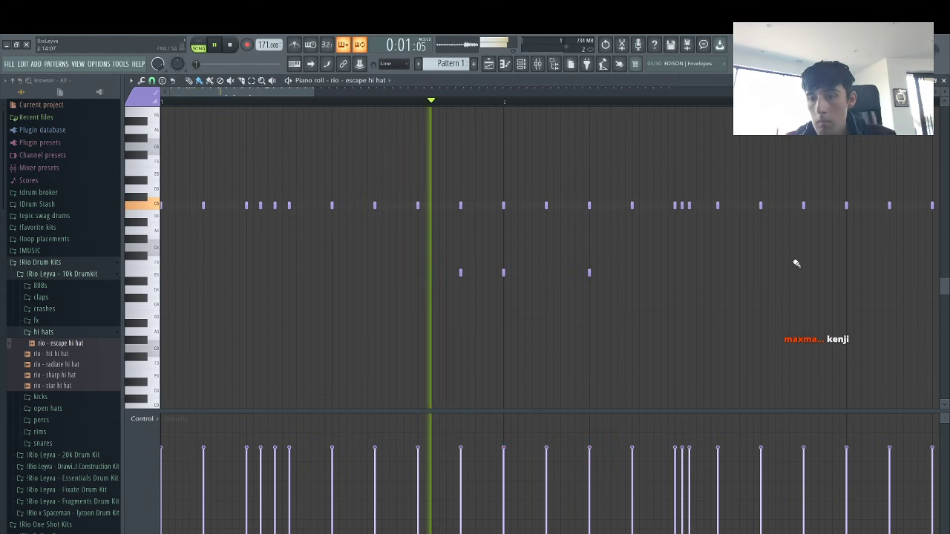
click(803, 298)
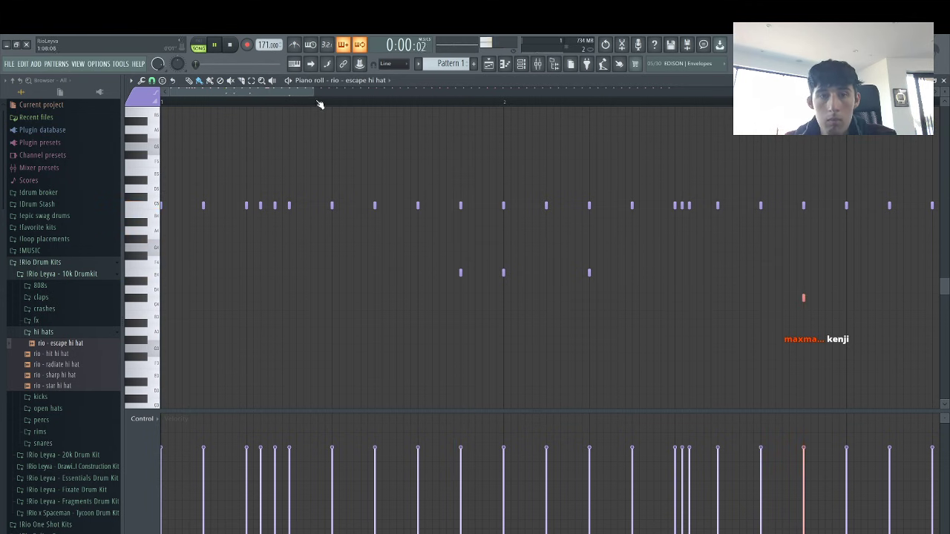
Add an extra C5 hi hat hit between the first two hits of bar 3 and a lower-pitched hit under the bar's fourth regular hit
drag(275, 87, 382, 93)
click(341, 206)
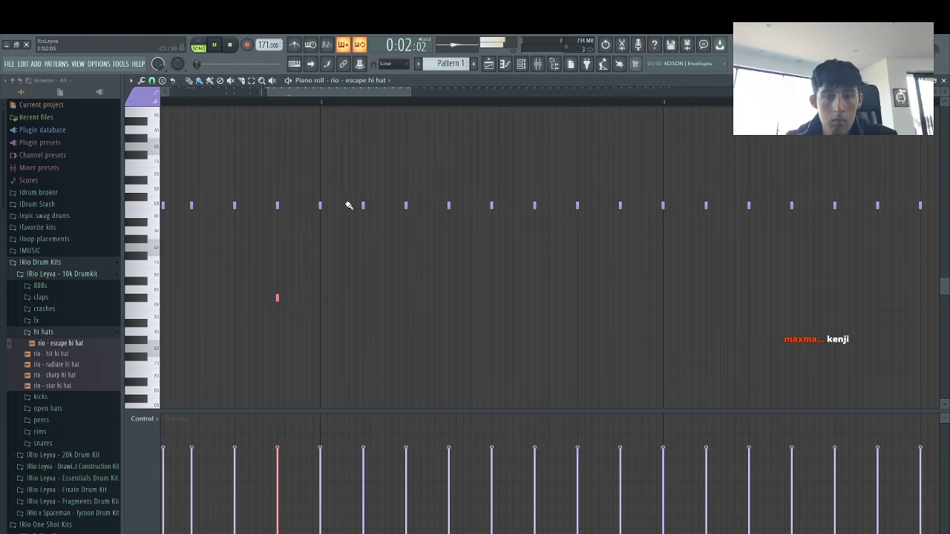
click(449, 248)
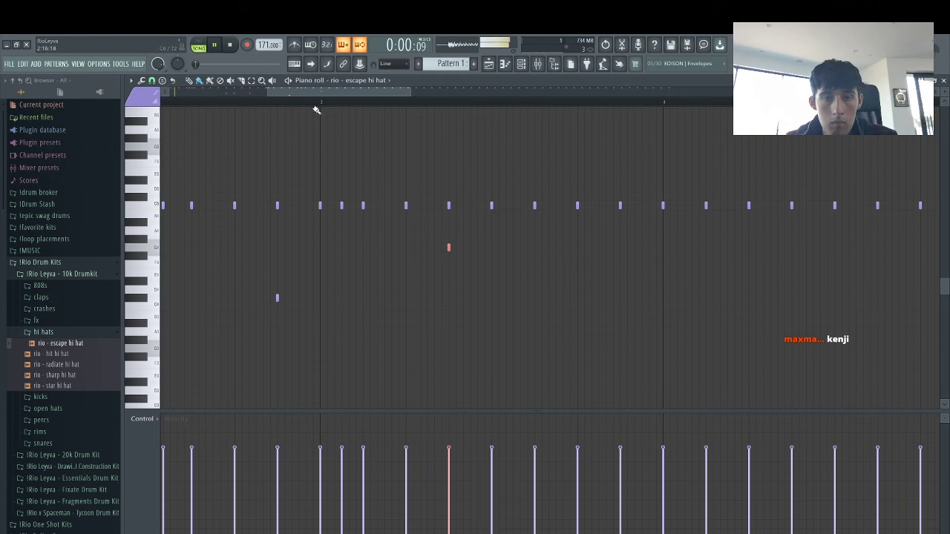
Add a rapid five-hit G4 hi hat roll at step 11 of bar 3 and make its velocities fall steadily
drag(534, 248, 567, 249)
key(space)
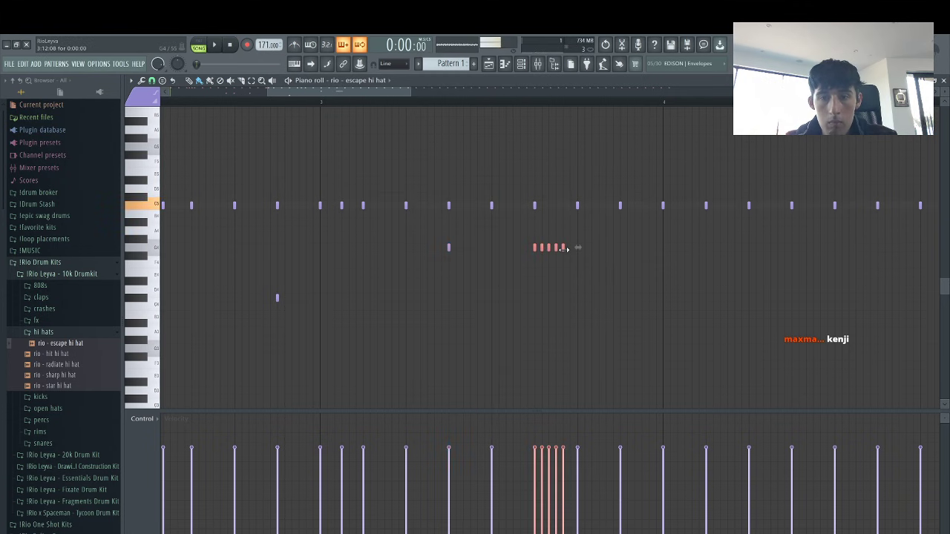
right_click(563, 248)
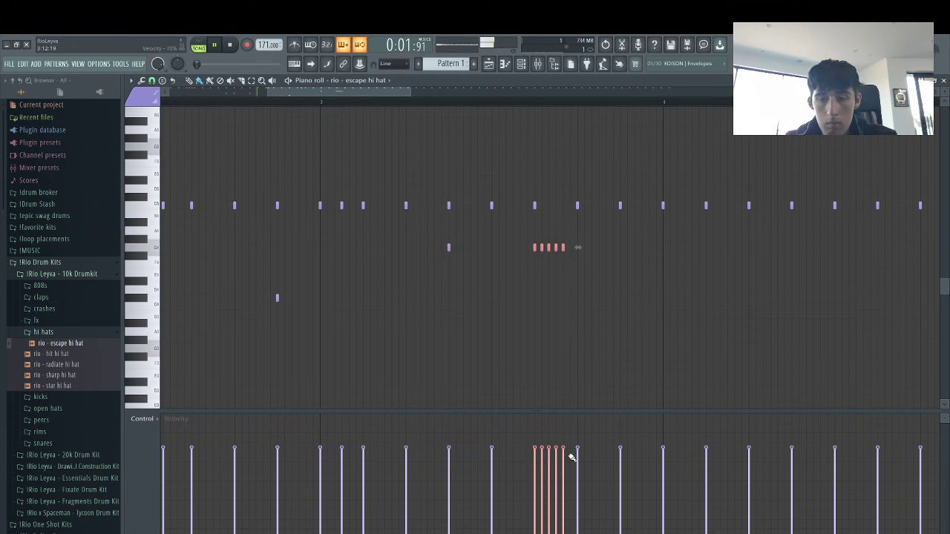
drag(536, 451, 567, 533)
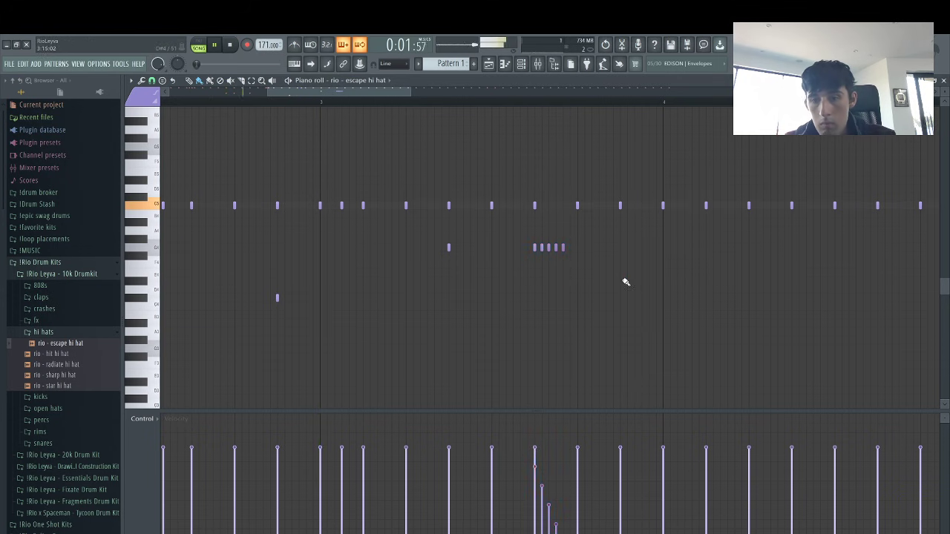
Add D#4 hi hat hits under four consecutive regular hits, from the end of bar 3 to step 5 of bar 4
click(664, 282)
click(705, 282)
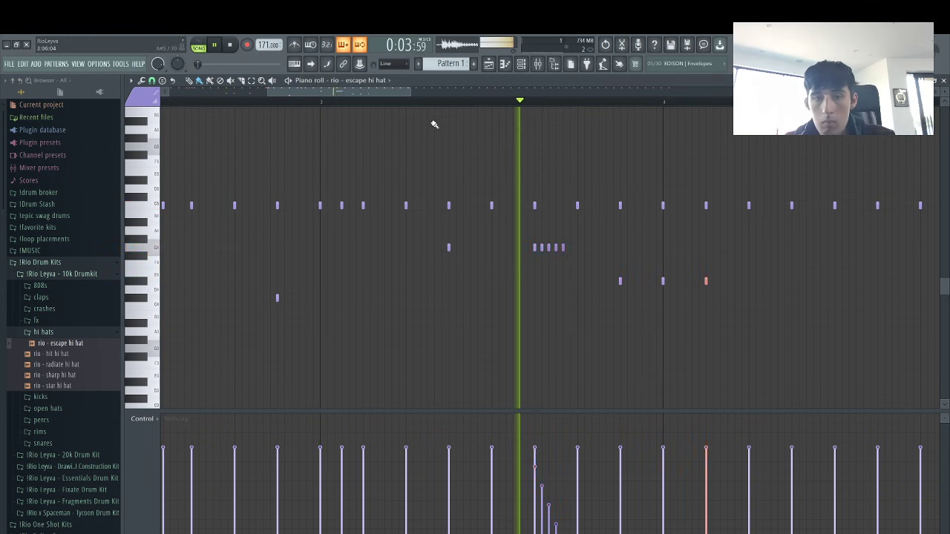
drag(408, 93, 447, 94)
drag(298, 104, 239, 104)
click(537, 282)
right_click(618, 208)
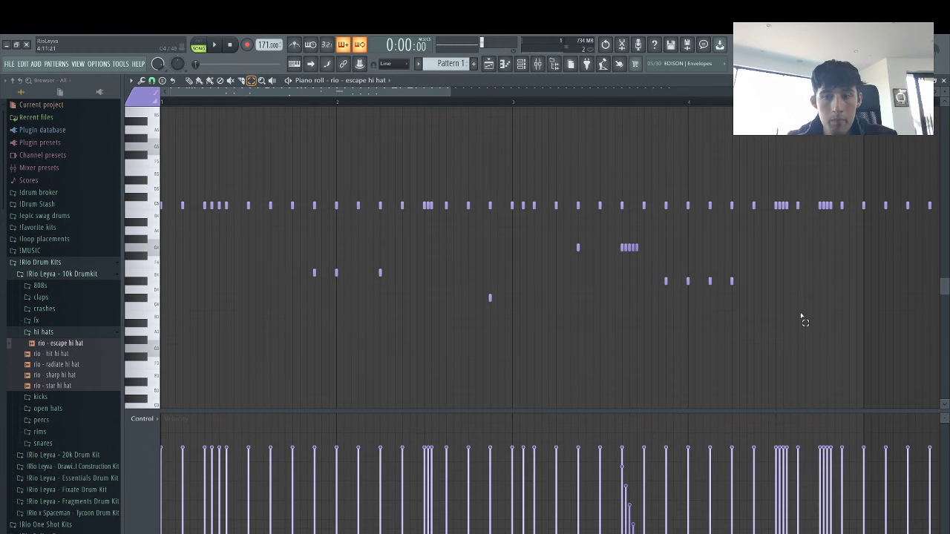
Select all the lower-pitched hi hat hits in bars 1 to 4 and lower their velocity
drag(785, 335, 206, 236)
scroll(222, 235, up, 2)
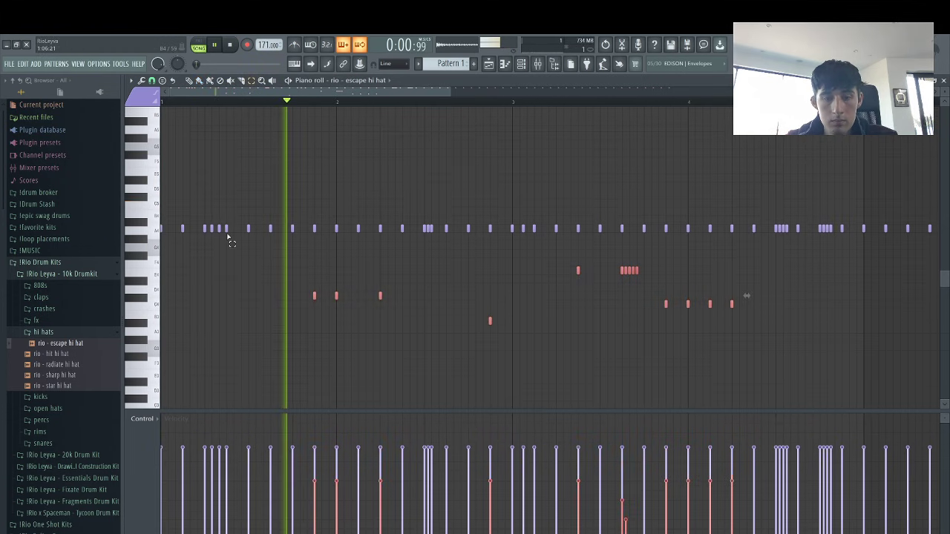
Delete the hi hat hits past the end of bar 4 and duplicate the four-bar pattern into bars 5 to 8
drag(447, 92, 924, 96)
drag(751, 275, 418, 135)
key(Delete)
key(ctrl+a)
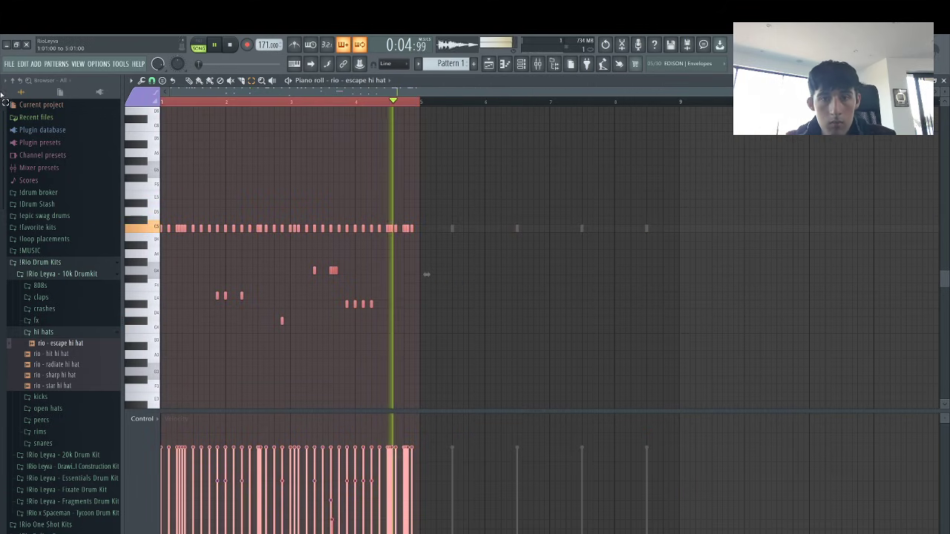
key(ctrl+b)
click(569, 111)
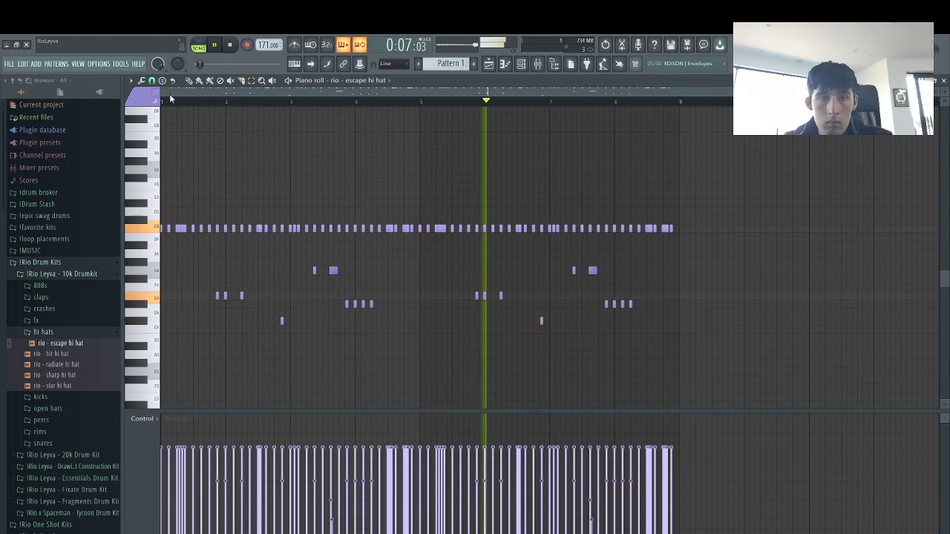
Reduce the closing hi hat roll at the end of bar 8 to its first hit only
drag(170, 92, 486, 109)
drag(472, 247, 507, 214)
key(Delete)
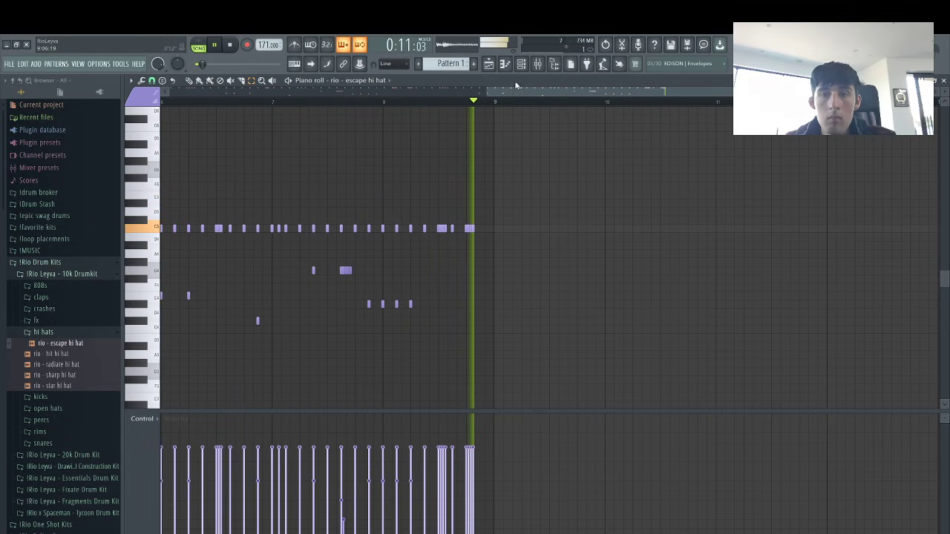
drag(483, 225, 469, 233)
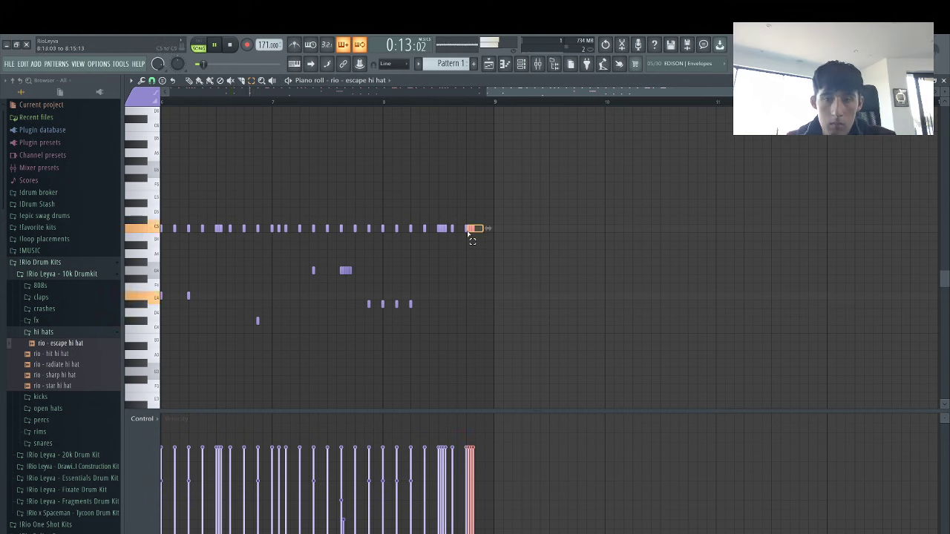
key(Delete)
In the channel rack, add an extra clap and snare hit four steps after the last ones, removing the pair placed too early
click(530, 64)
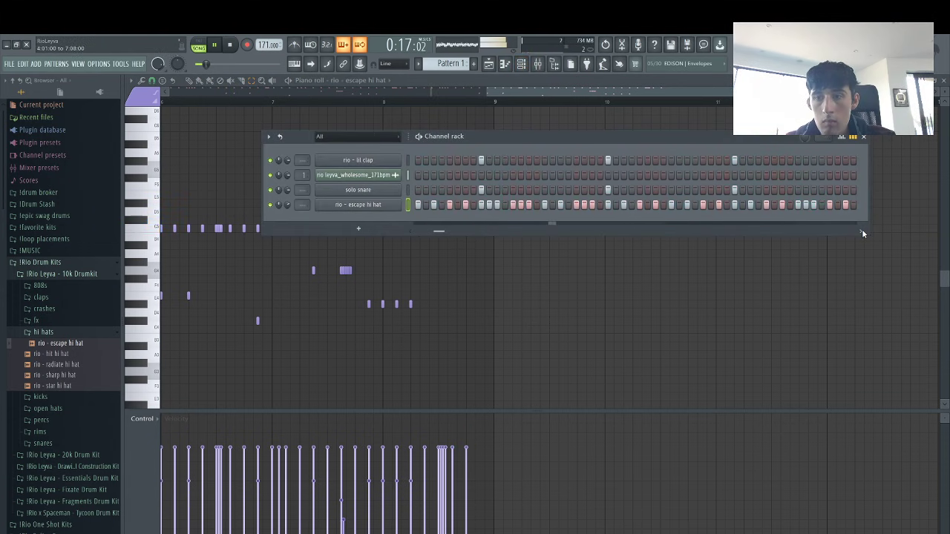
click(829, 160)
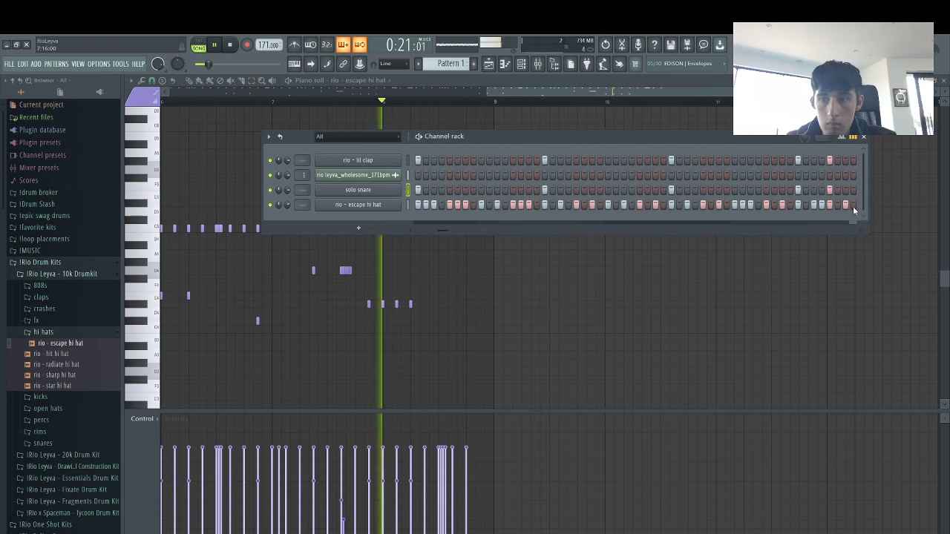
right_click(830, 191)
right_click(830, 161)
click(860, 230)
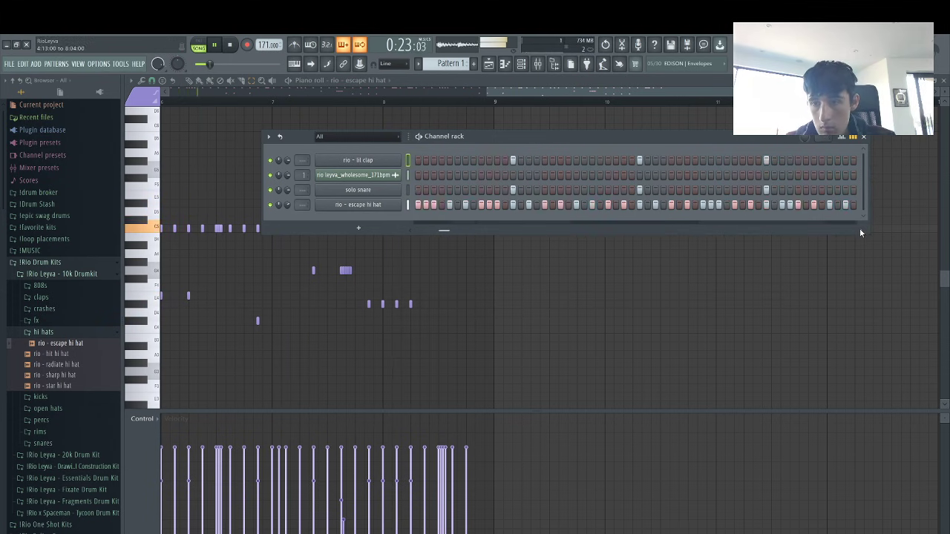
drag(674, 161, 677, 164)
click(678, 163)
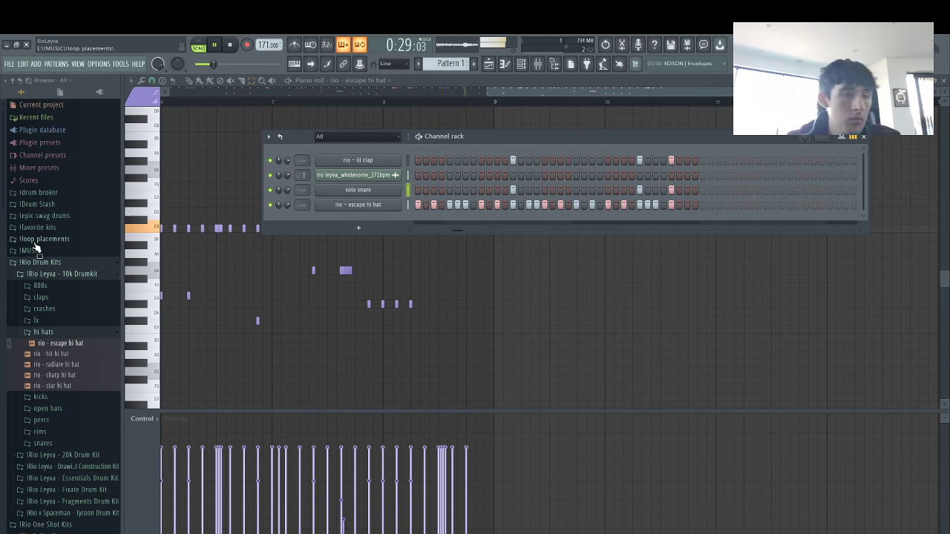
Load the rio - echo 808 sample from the kit into a new channel and raise its gain boost to about 11%
click(41, 284)
drag(53, 307, 404, 227)
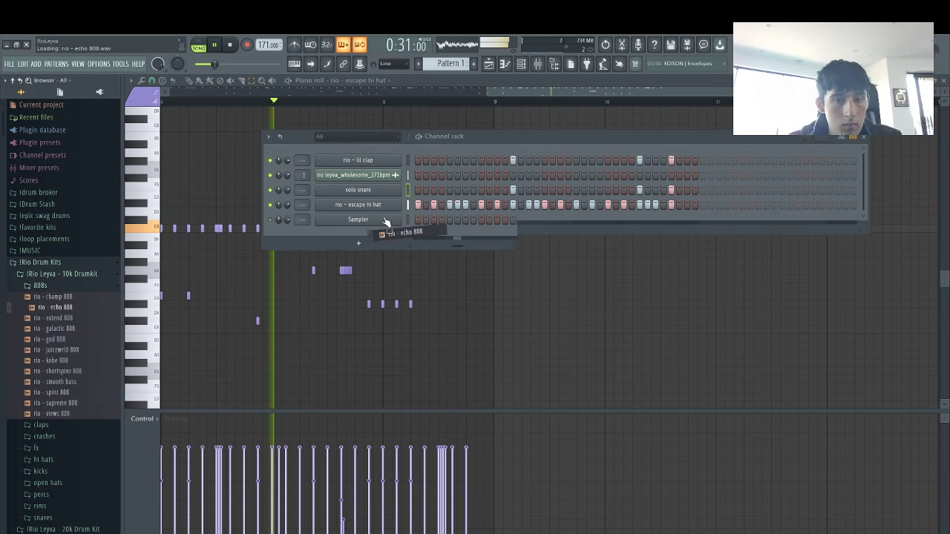
click(349, 246)
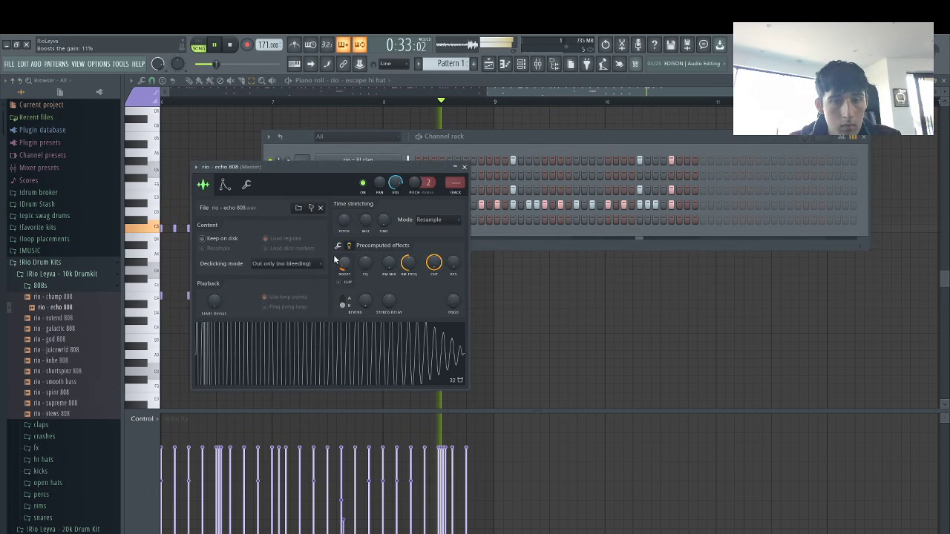
click(338, 246)
Enable the 808's volume envelope with 0% decay and make the channel cut itself using group 1
click(225, 184)
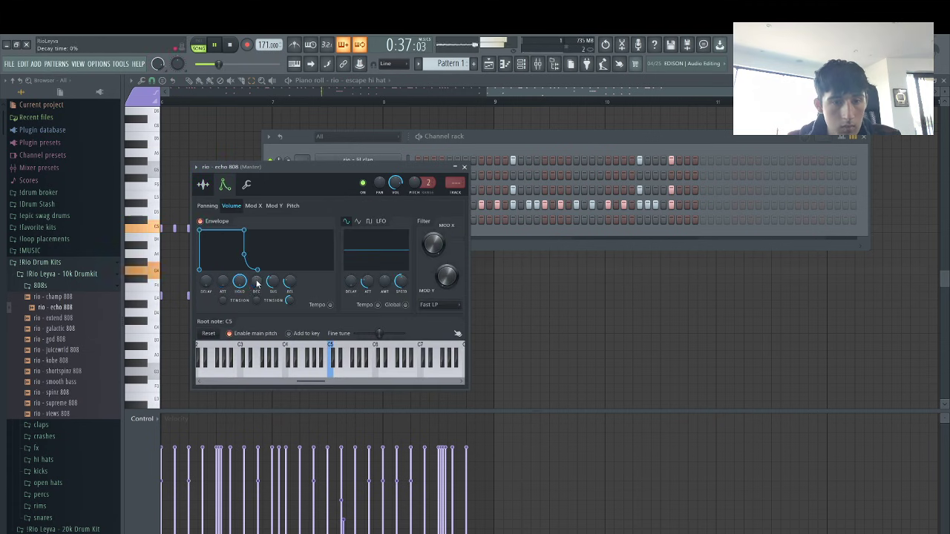
click(240, 207)
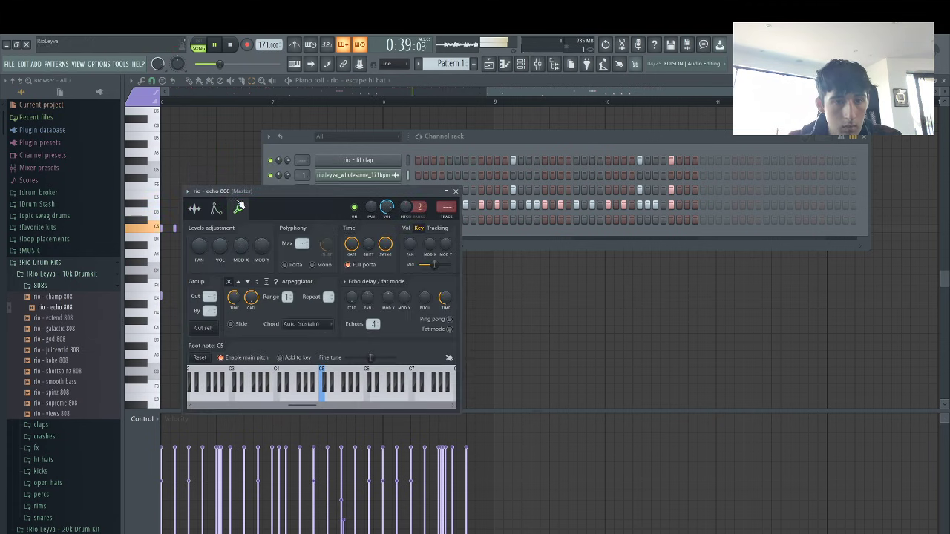
click(567, 237)
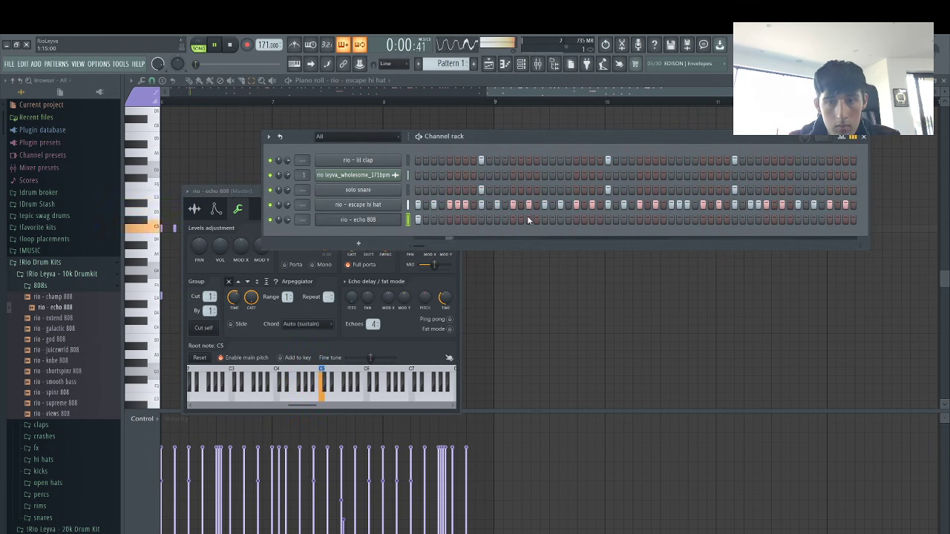
In the 808's piano roll, place A#5 hits at bar 1's start, on bar 1's last off-beat and on beat 2 of bar 2
right_click(402, 215)
click(406, 219)
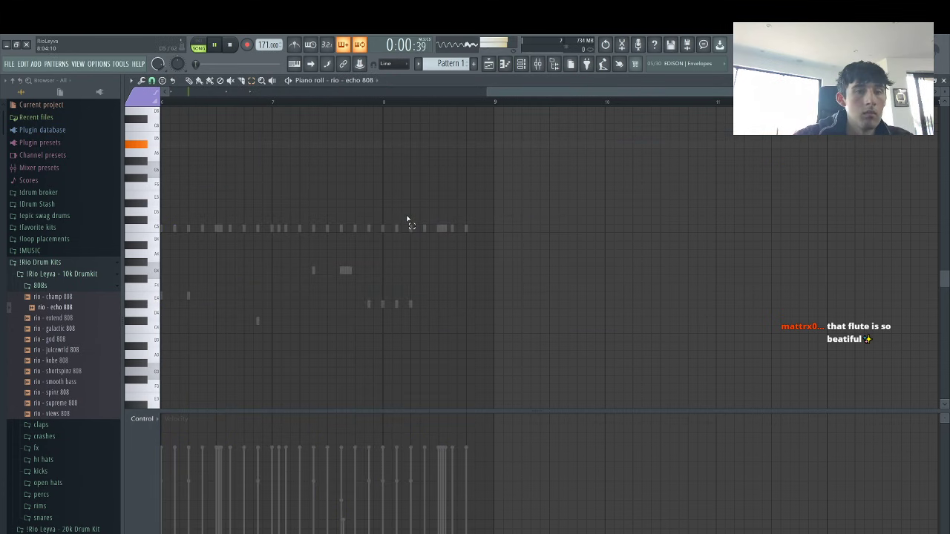
drag(614, 88, 202, 89)
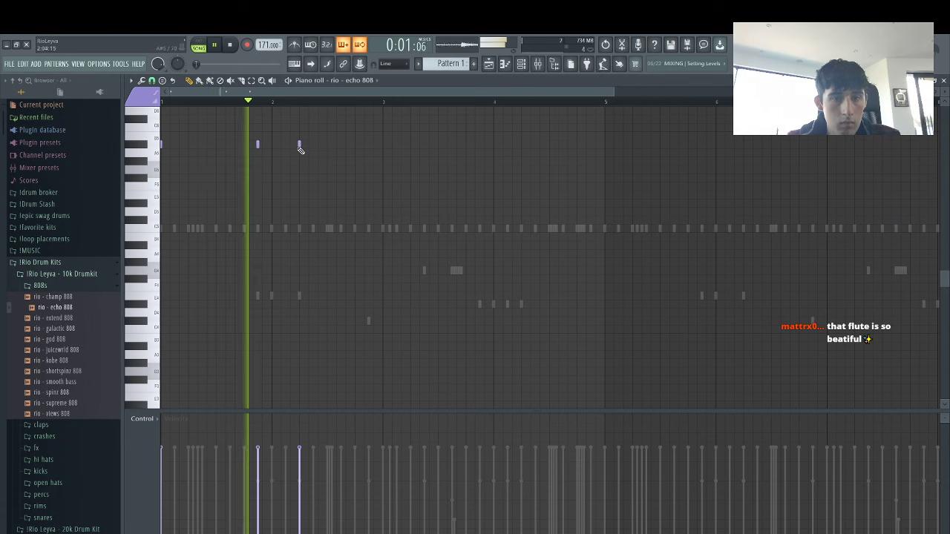
click(152, 80)
click(158, 158)
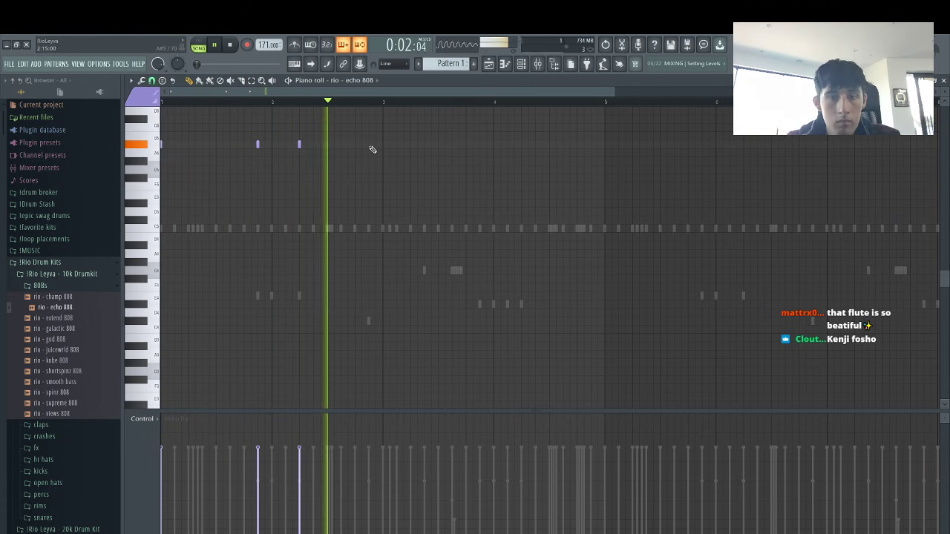
Add C6 808 hits at steps 1, 7 and 13 of bar 3 and step 11 of bar 4, removing the trial A#5 ending bar 2
click(370, 146)
key(space)
scroll(380, 154, up, 2)
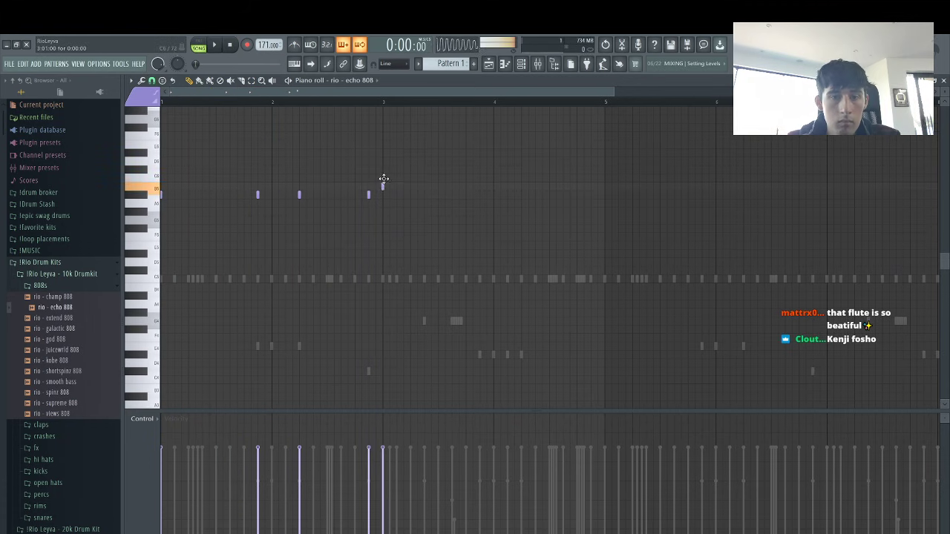
key(space)
click(424, 178)
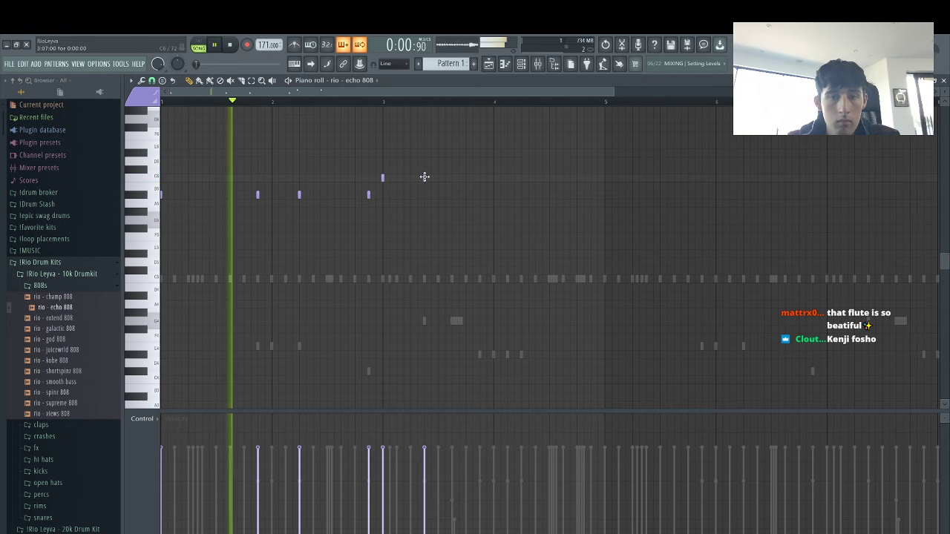
right_click(369, 194)
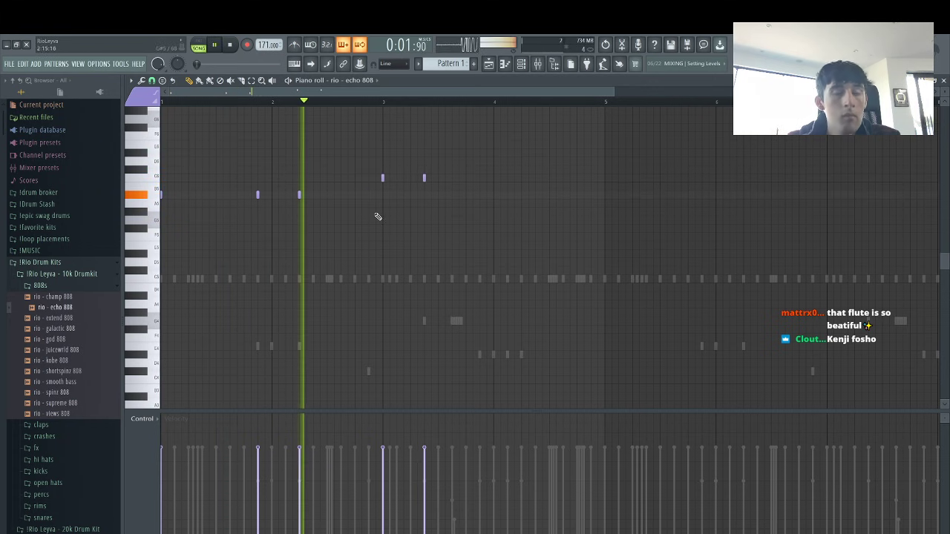
click(465, 178)
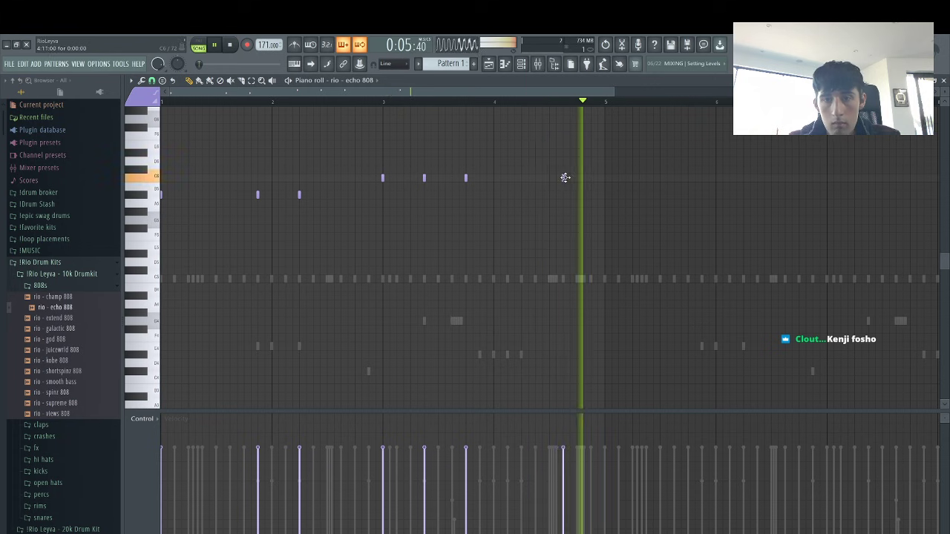
Duplicate the four-bar 808 pattern into bars 5 to 8 and add an A#5 hit on beat 4 of bar 5
drag(605, 102, 164, 103)
key(ctrl+b)
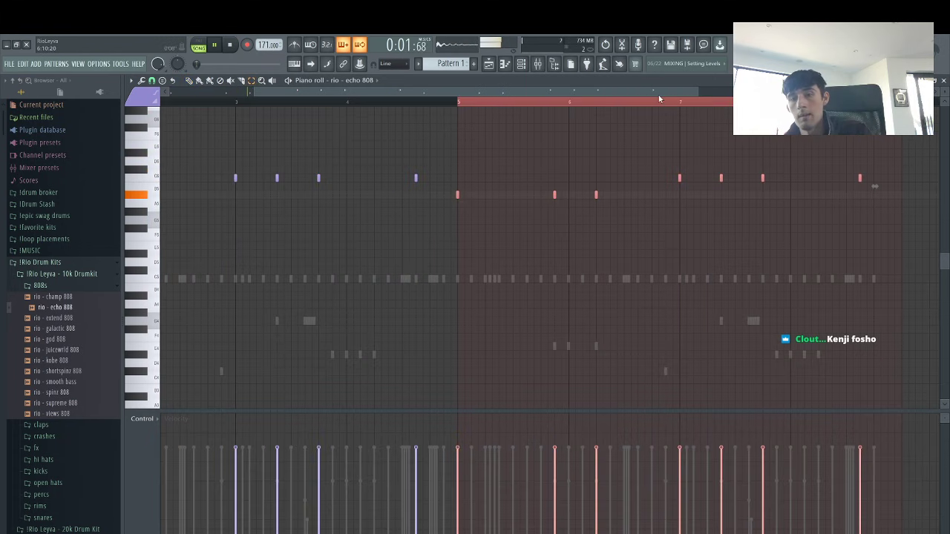
ctrl+click(657, 100)
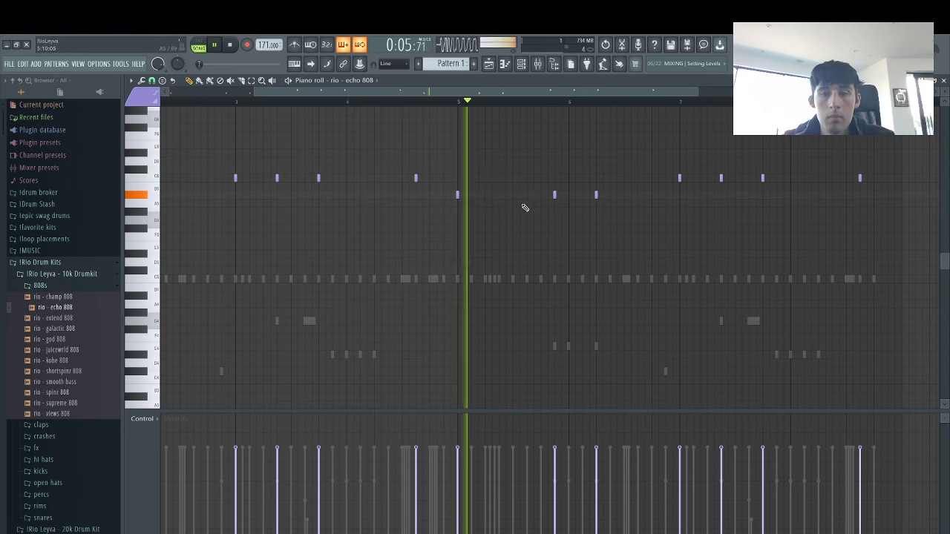
click(541, 194)
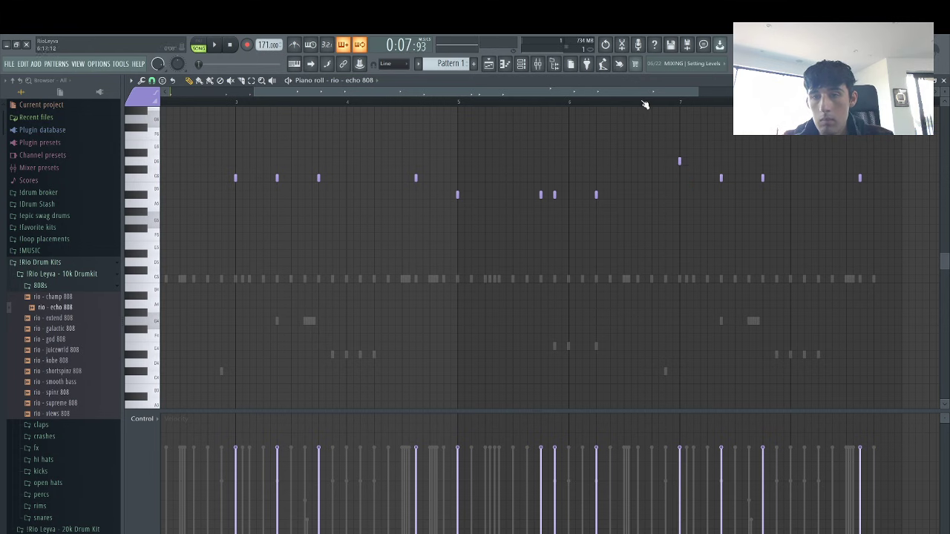
Raise the 808 hits in bar 7, moving the first two to D6 and the third to F6
drag(720, 178, 721, 161)
key(space)
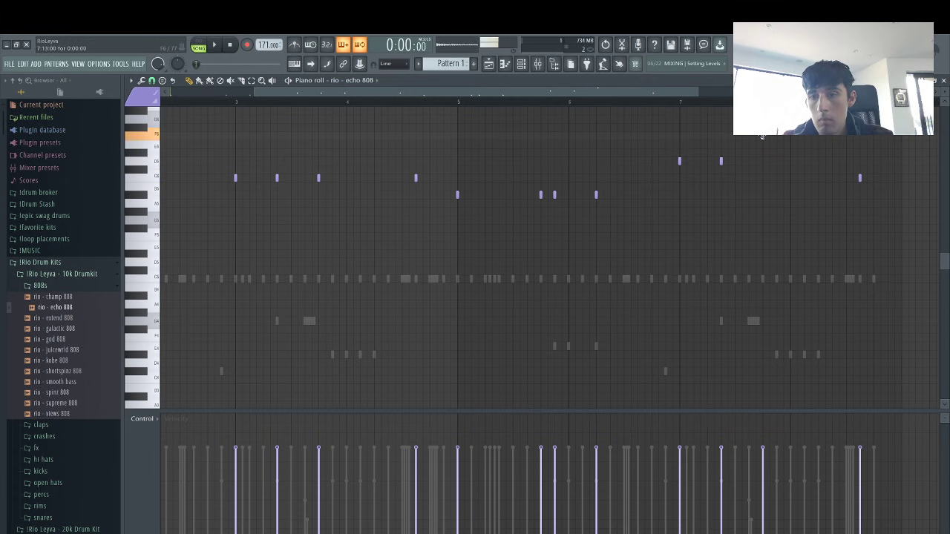
click(692, 103)
key(space)
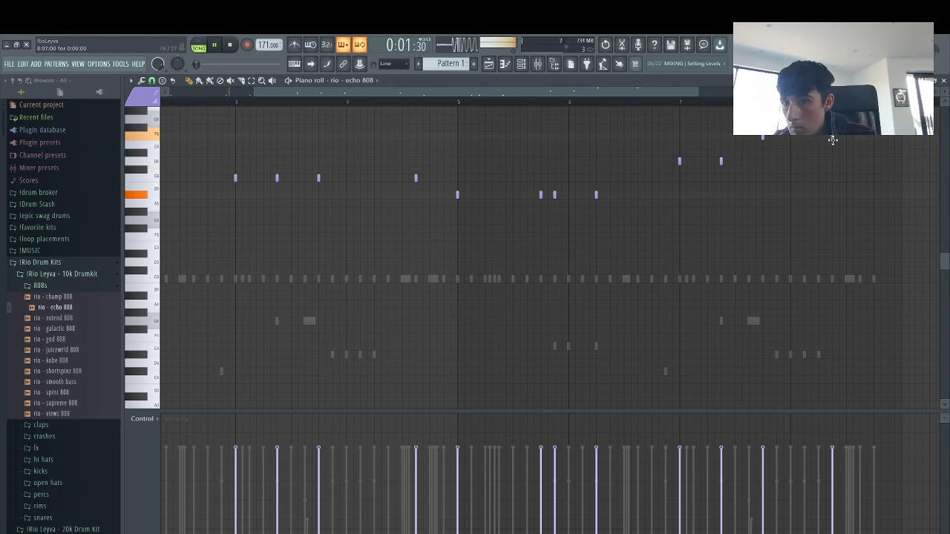
Replace the copied C6 hit in bar 8 with a run of F6 808 hits at steps 7, 9, 11 and 13
key(space)
click(735, 102)
key(space)
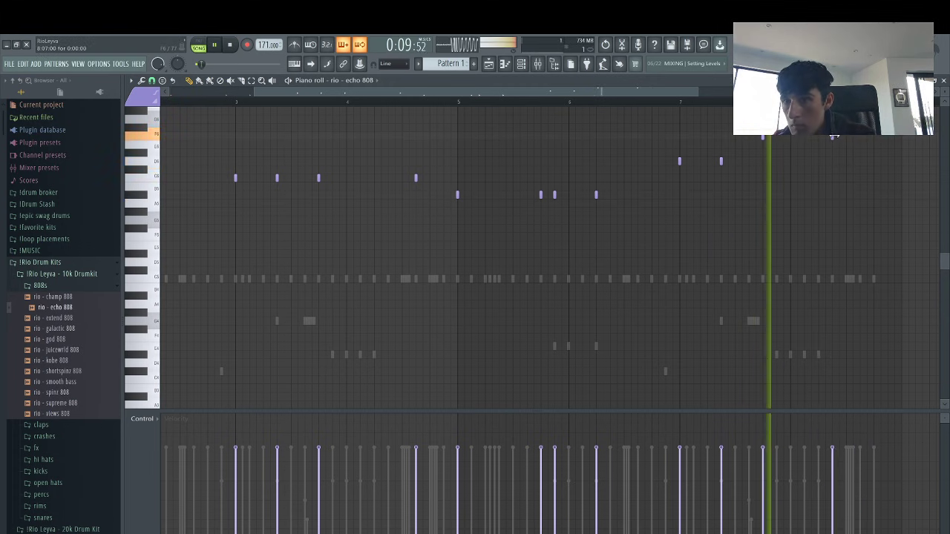
click(842, 139)
key(space)
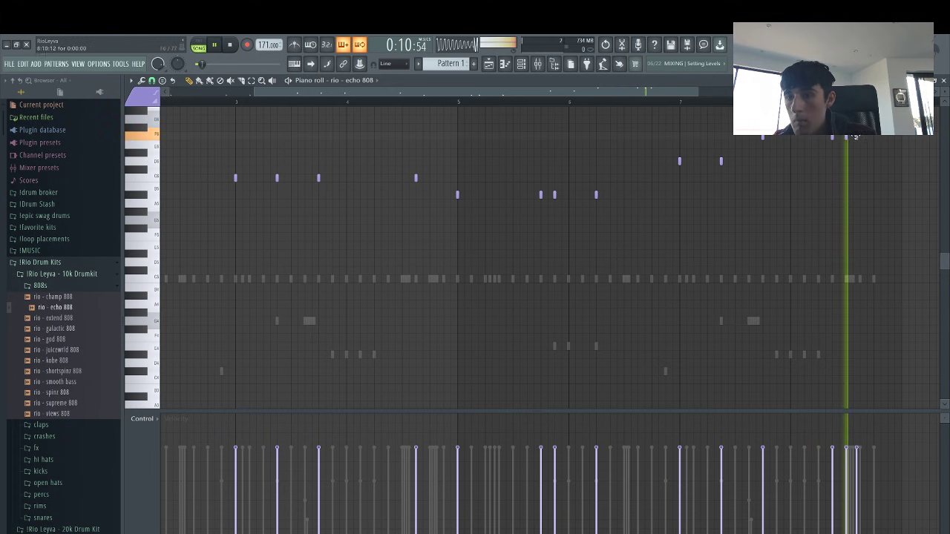
key(space)
drag(867, 137, 873, 137)
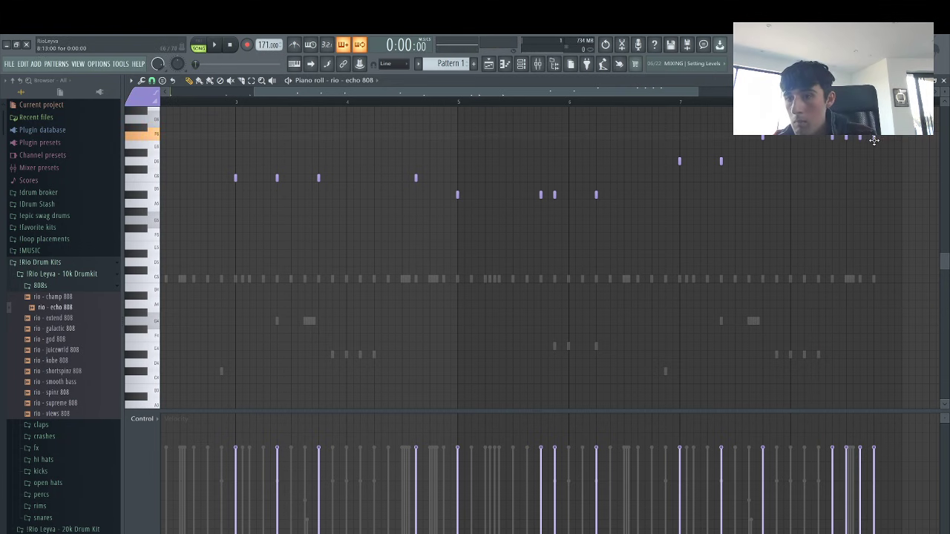
key(space)
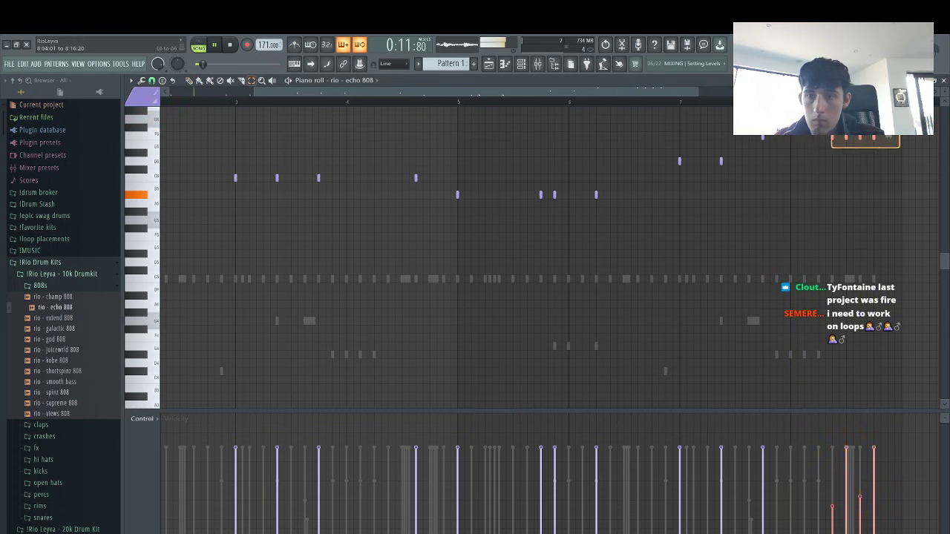
Try lowering the D6 and F6 808 hits in bars 7 and 8 and the C6 hits in bars 3 and 4 by one octave
drag(831, 119, 704, 115)
drag(764, 224, 575, 165)
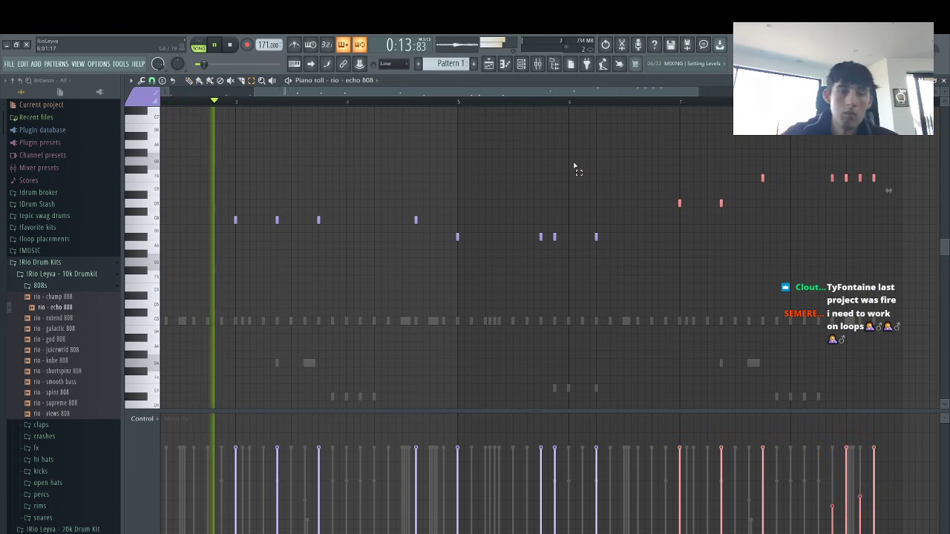
key(ctrl+Down)
drag(468, 223, 11, 143)
key(ctrl+Down)
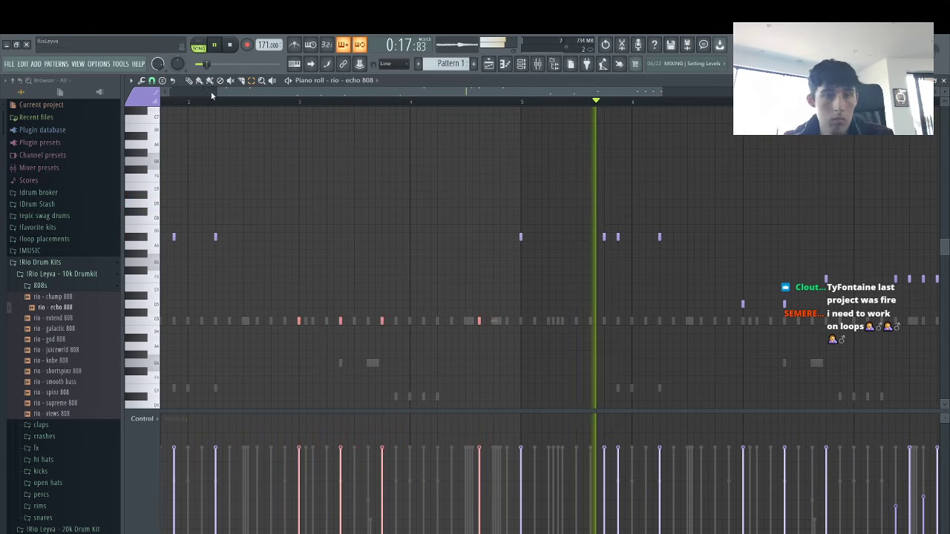
drag(215, 93, 167, 93)
click(509, 197)
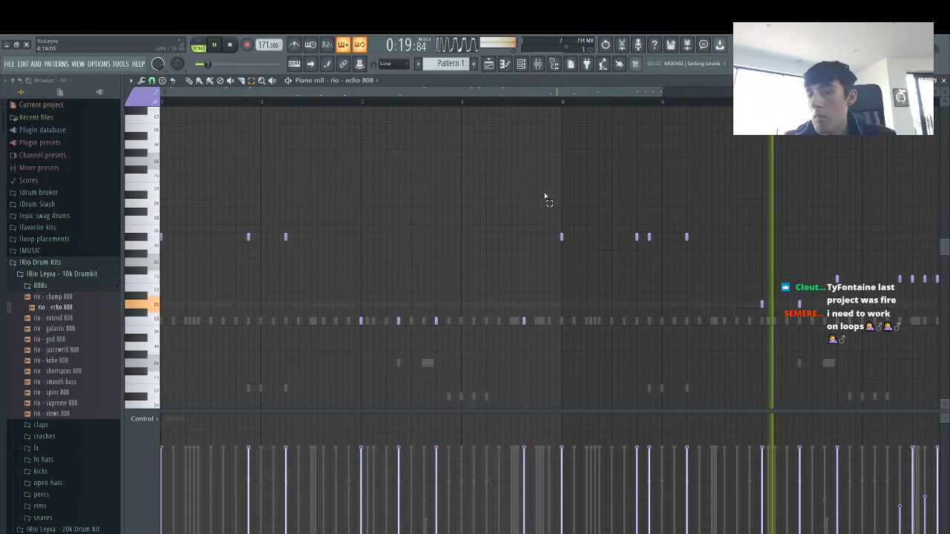
drag(739, 255, 77, 202)
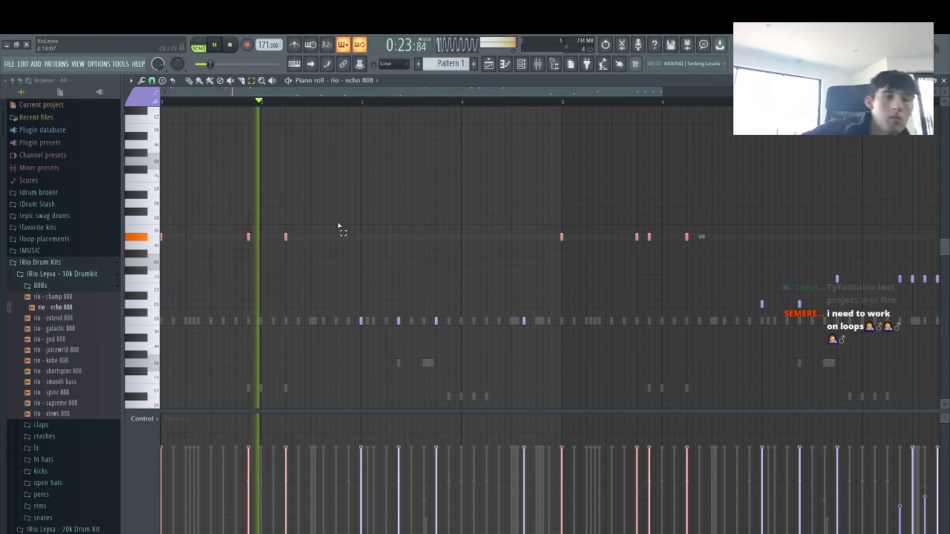
click(339, 225)
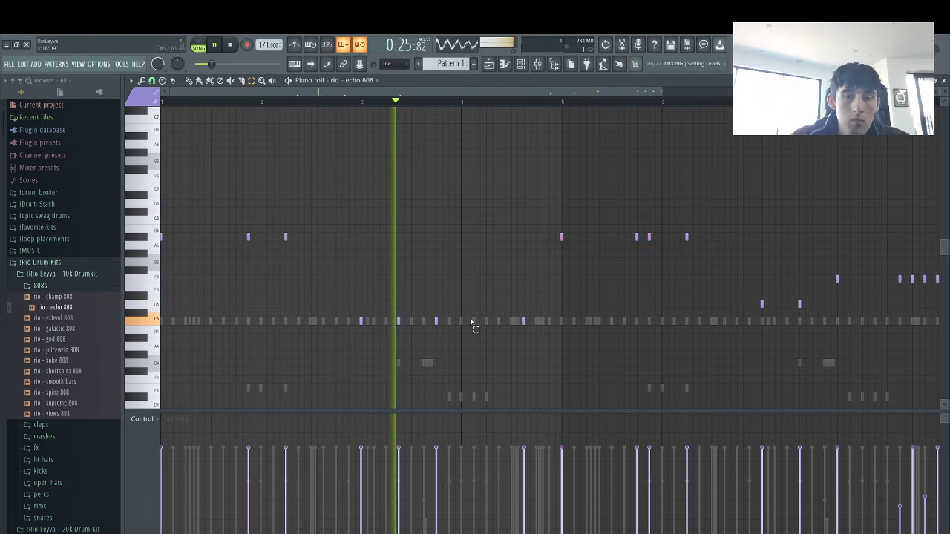
Raise the lowered 808 hits in bars 3, 4, 7 and 8 back up one octave
drag(552, 323, 309, 304)
key(ctrl+Up)
drag(877, 333, 724, 264)
key(ctrl+Up)
drag(822, 259, 939, 296)
key(ctrl+Up)
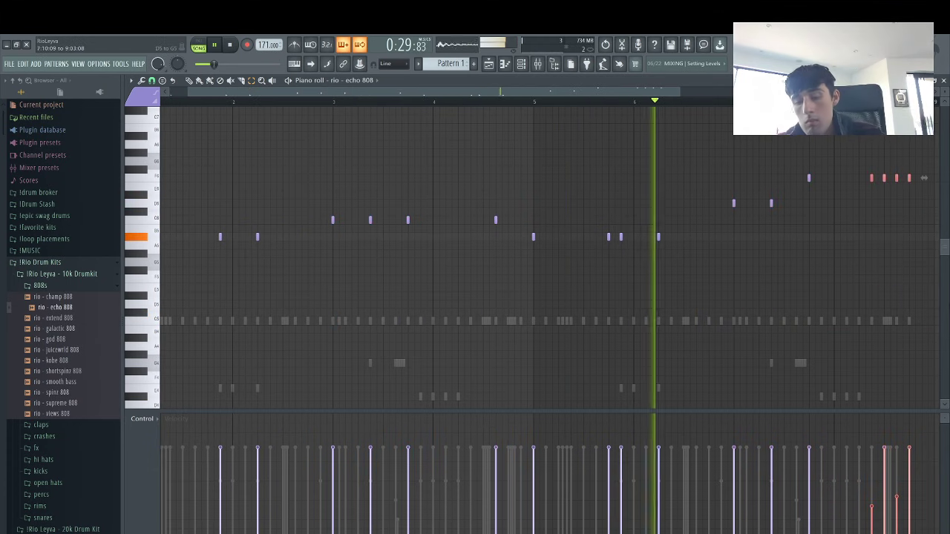
Rework the F6 808 hits in bar 8 to fall on steps 5, 11 and 13, all at the same velocity
right_click(872, 180)
click(874, 179)
right_click(874, 180)
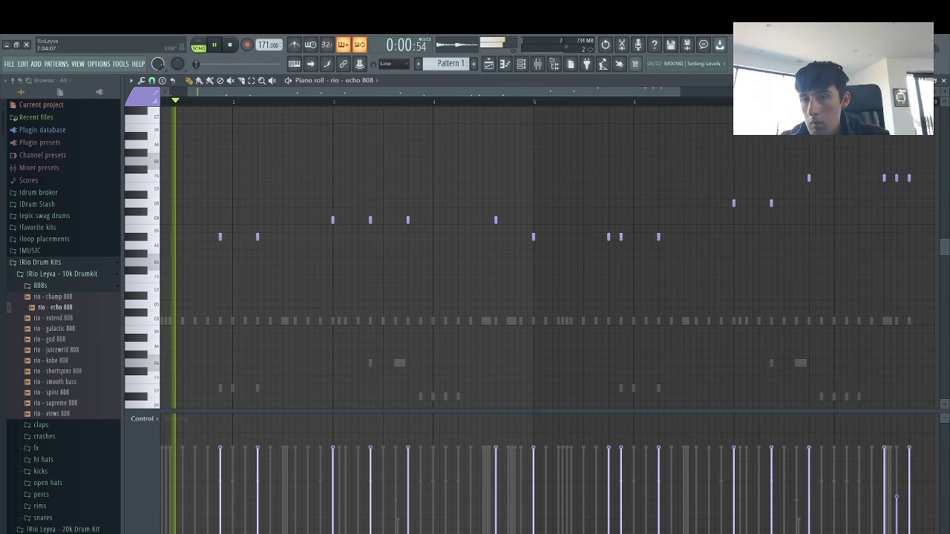
click(859, 179)
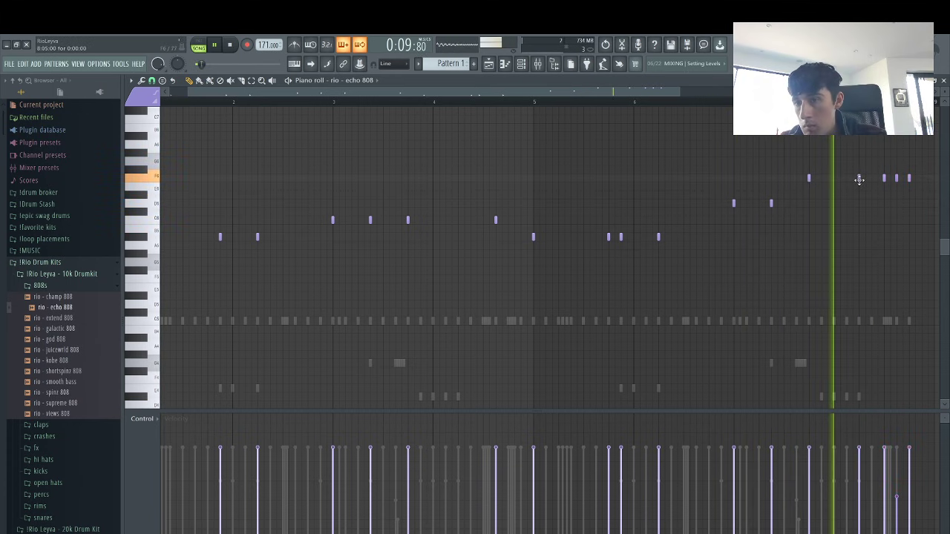
right_click(884, 179)
key(space)
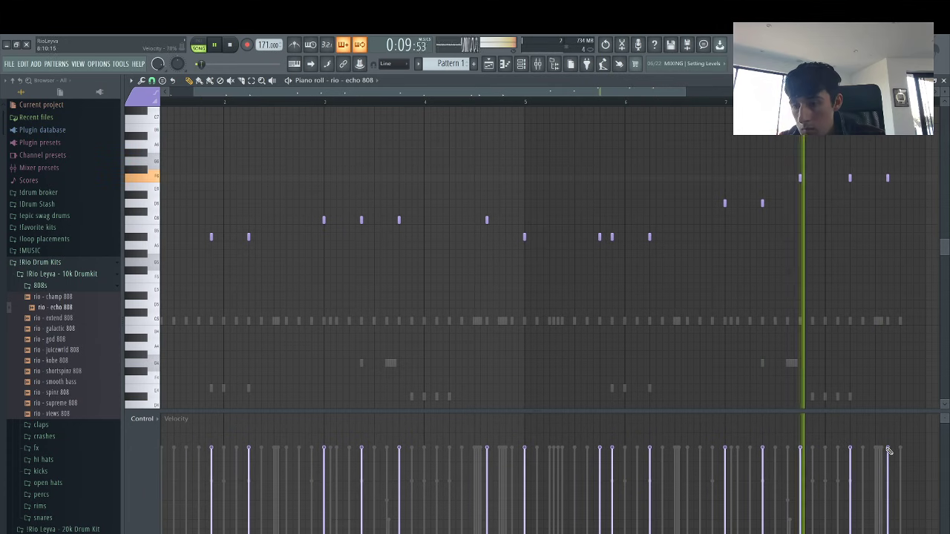
click(900, 178)
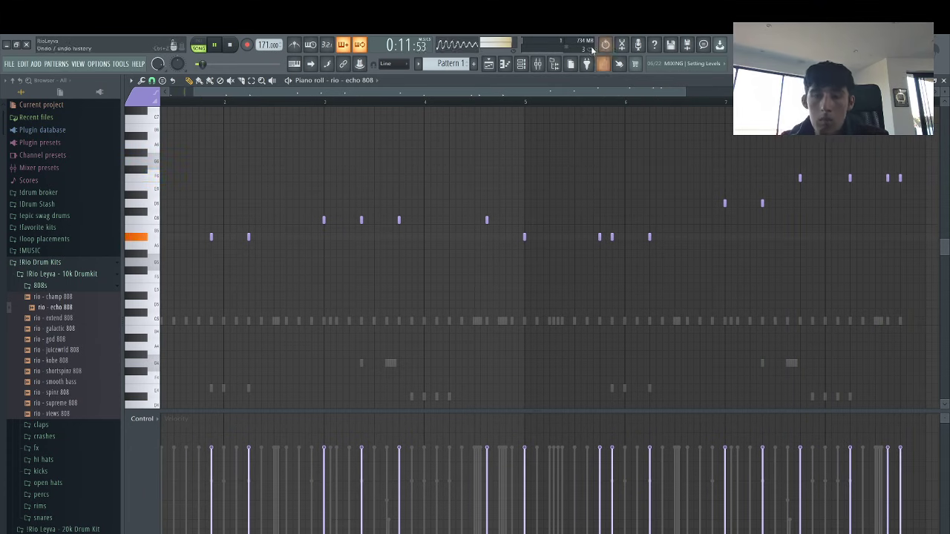
Transpose the whole eight-bar 808 pattern down nine semitones
key(shift+Down)
key(shift+Down)
key(shift+Down)
key(shift+Down)
key(shift+Down)
key(shift+Down)
key(shift+Down)
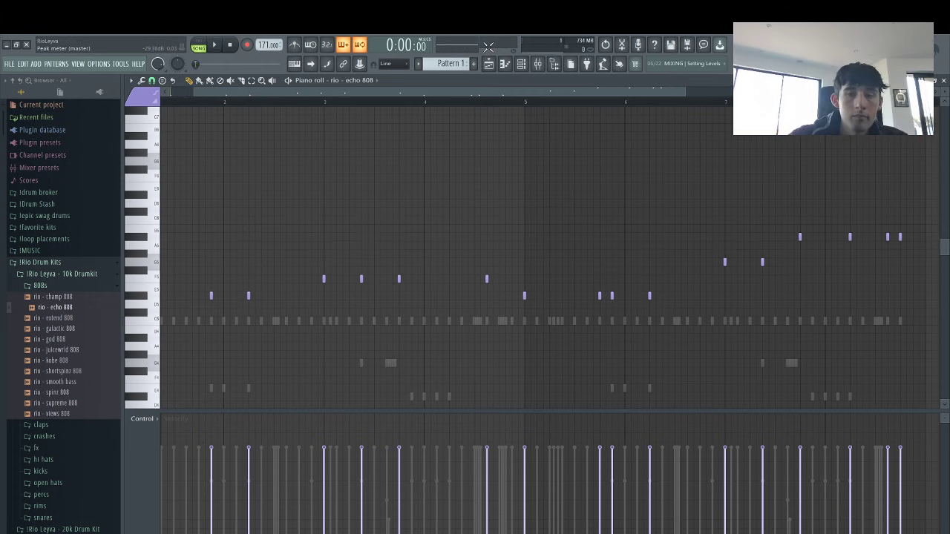
Pitch the rio leyva_wholesome_171bpm melody up 300 cents in Stretch mode and set the project tempo to 167 BPM
click(521, 64)
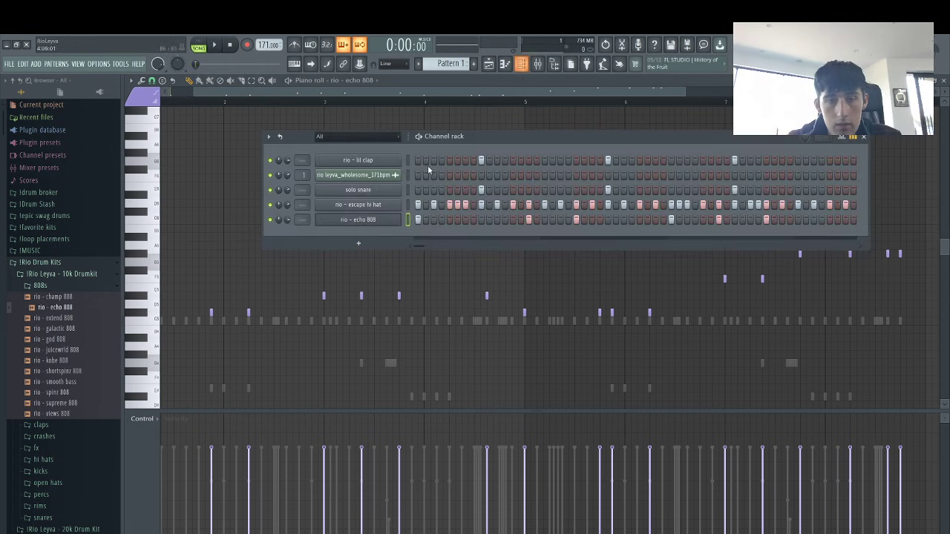
click(382, 172)
click(397, 181)
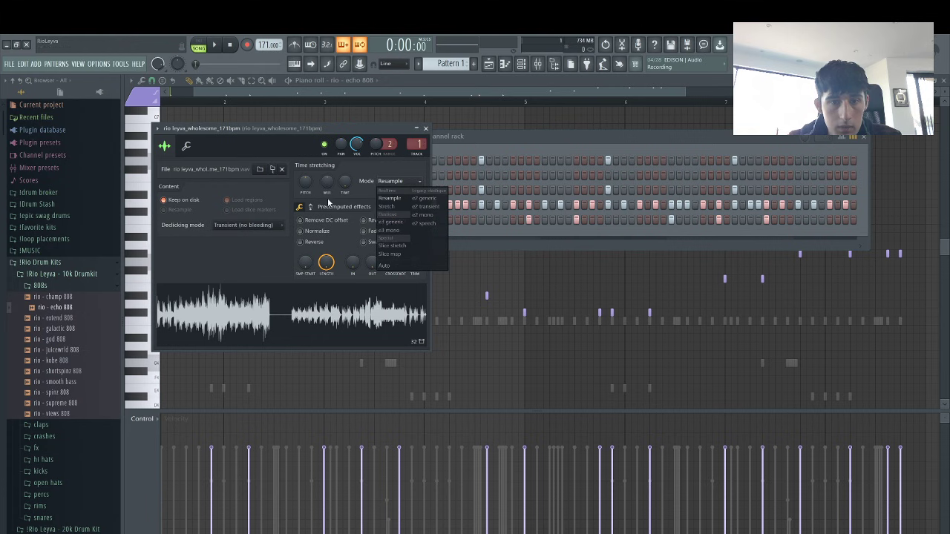
click(386, 207)
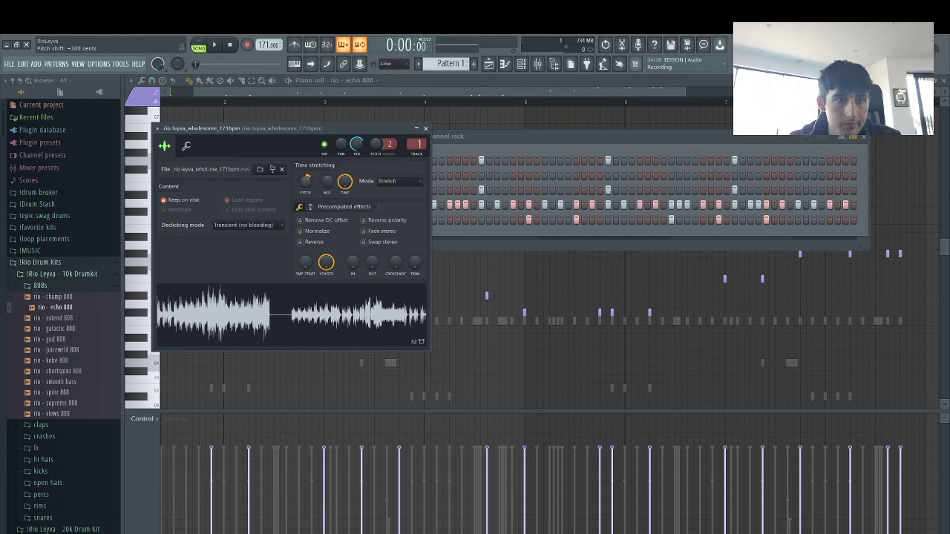
click(476, 145)
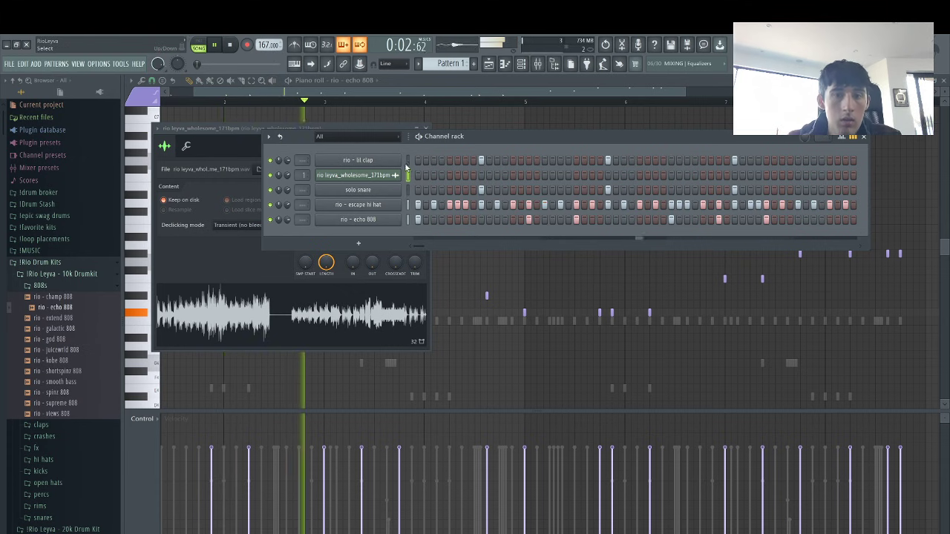
Clone the echo 808 channel, load rio - extend 808 into the clone and paste the 808 pattern into it
right_click(353, 221)
click(434, 305)
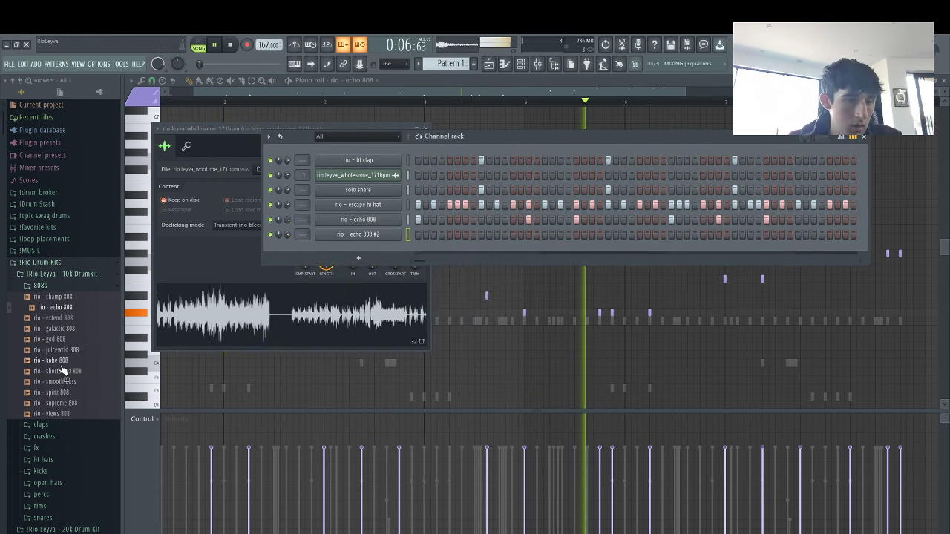
drag(56, 317, 379, 236)
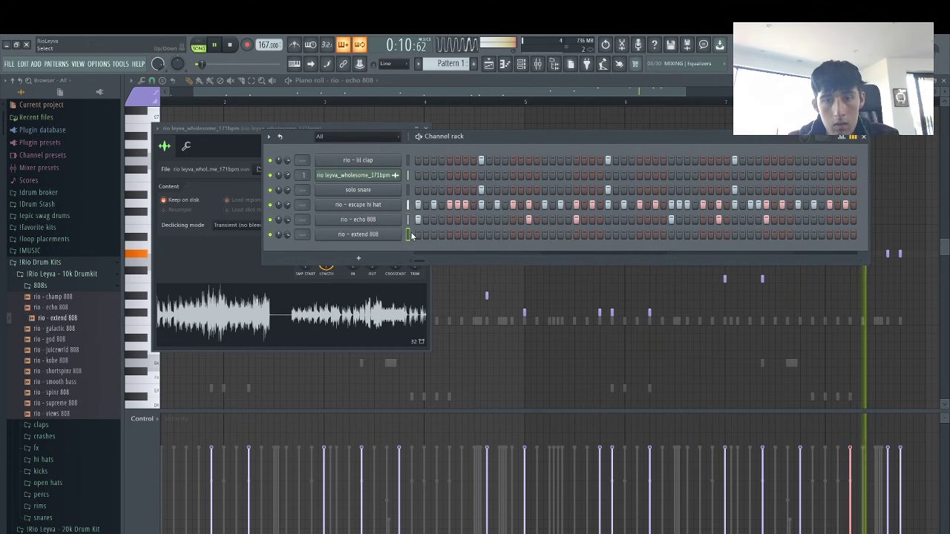
key(ctrl+v)
With the extend 808 muted, adjust the fade-out of the rio - echo 808 sample and set its channel volume to 80%
click(270, 221)
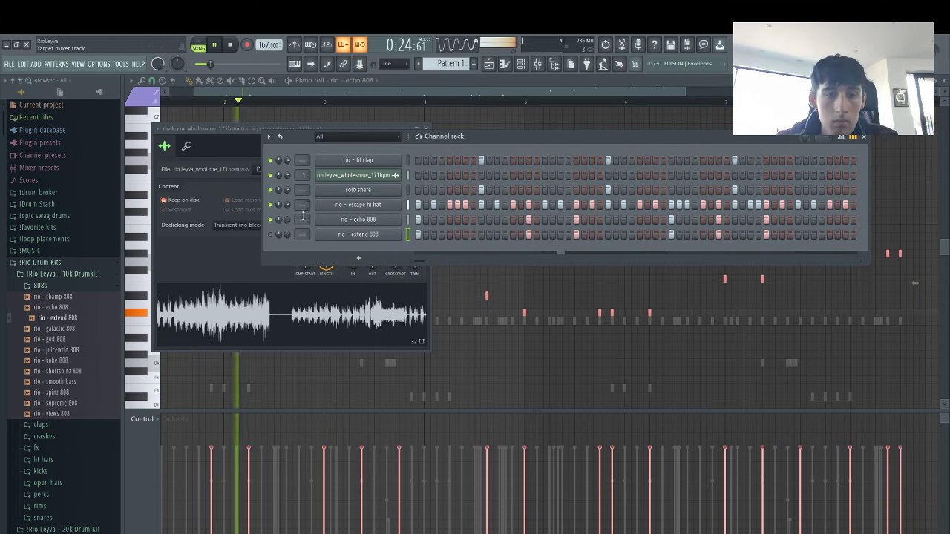
click(359, 219)
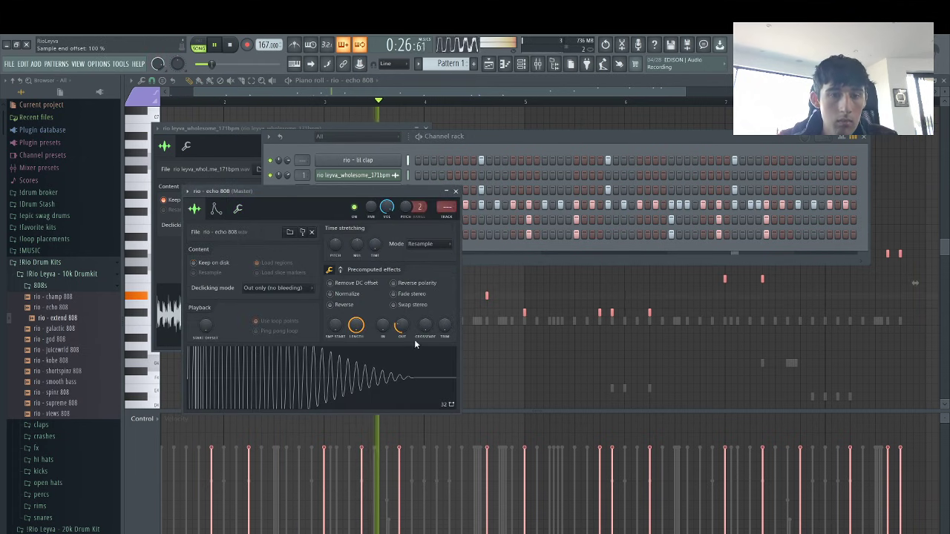
click(504, 259)
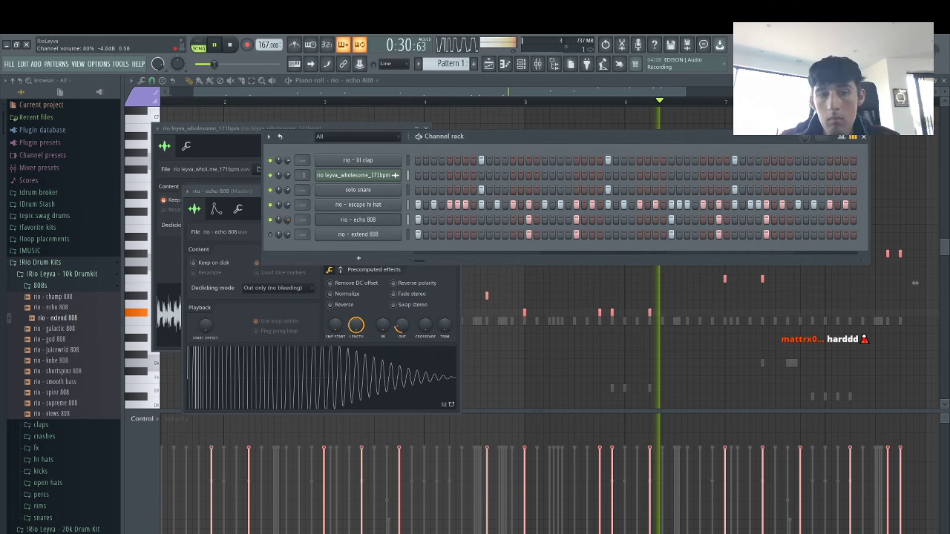
Replace the echo 808 with nick mira - freebo 808 1 - Loop_2, turn off its loop points, and mute it in favour of the extend 808
click(58, 207)
click(58, 230)
scroll(55, 257, down, 4)
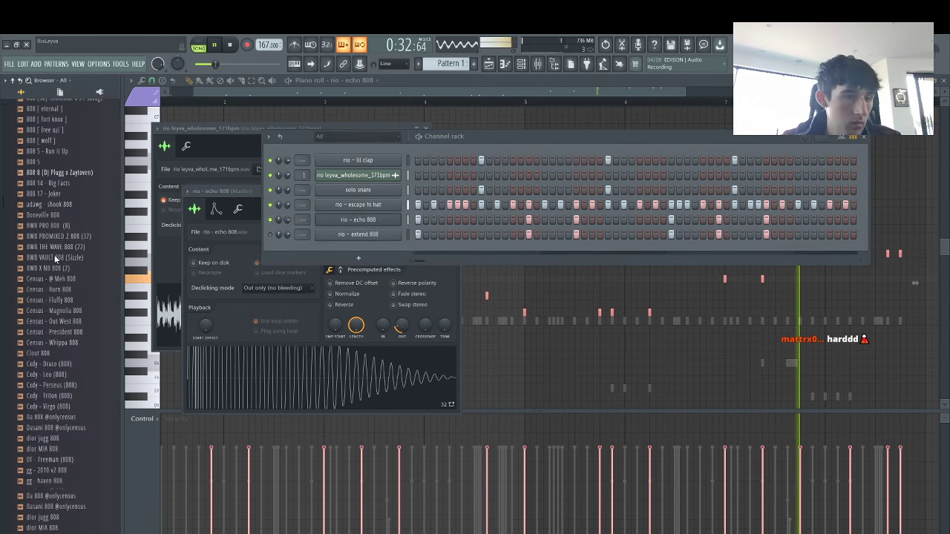
scroll(56, 257, down, 10)
drag(67, 295, 356, 231)
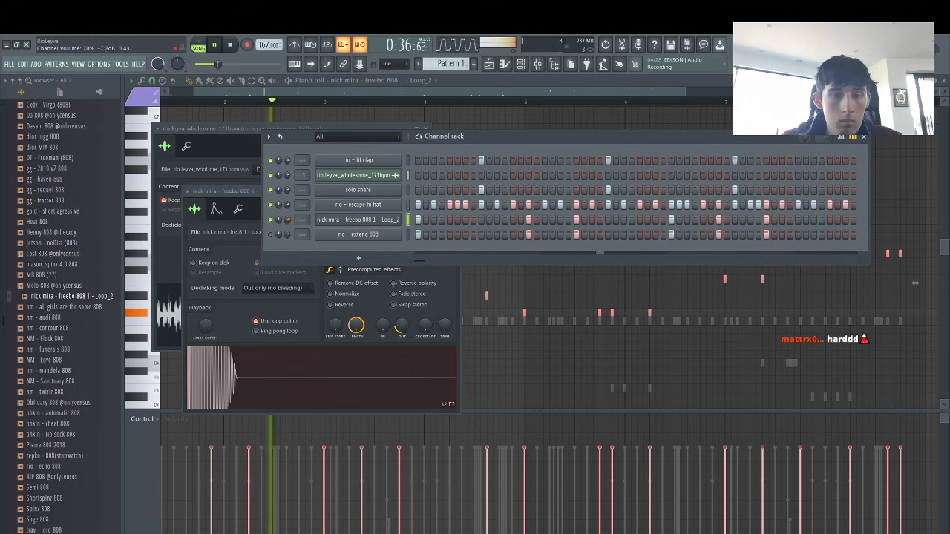
click(257, 322)
click(540, 245)
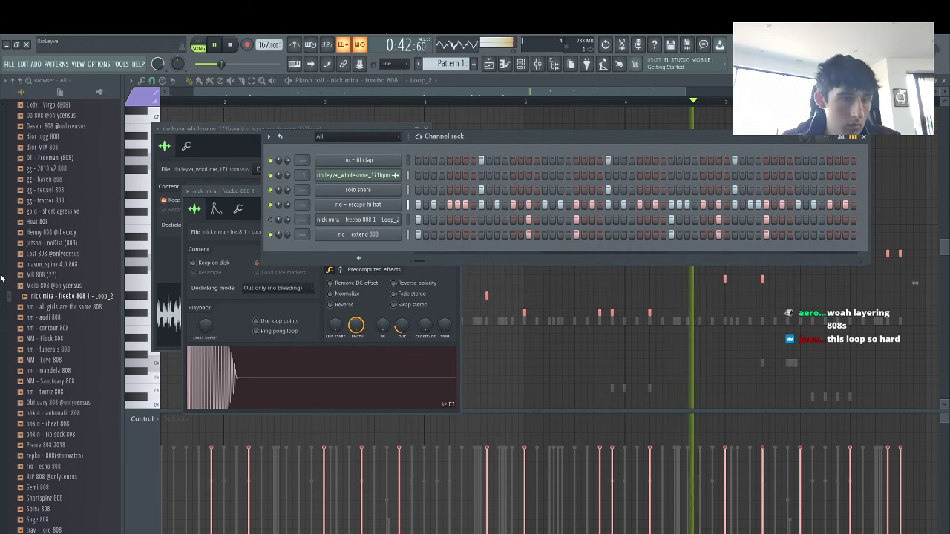
Add YK - PortOfMiami (Kick)_2 from the Drum Stash kicks as a new channel and boost its sample
scroll(58, 223, up, 10)
scroll(56, 220, up, 5)
click(45, 231)
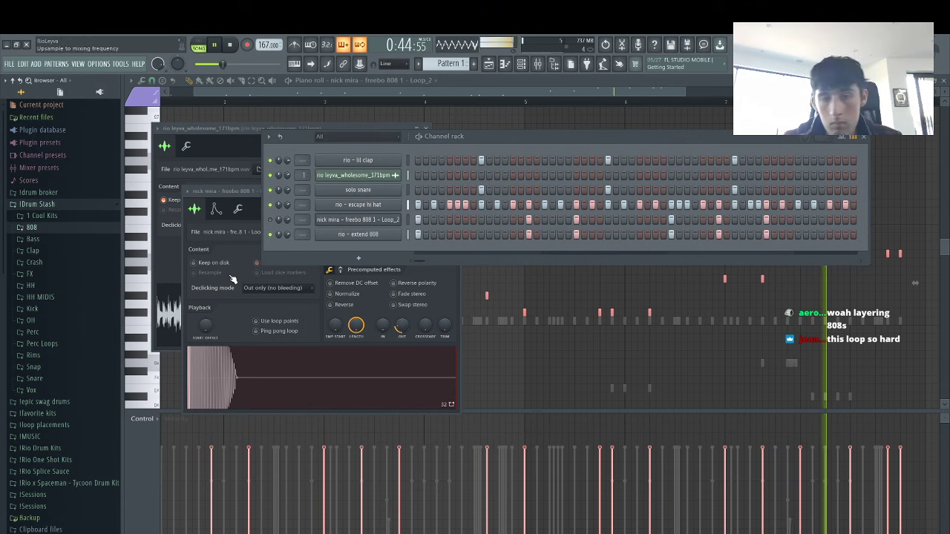
click(28, 309)
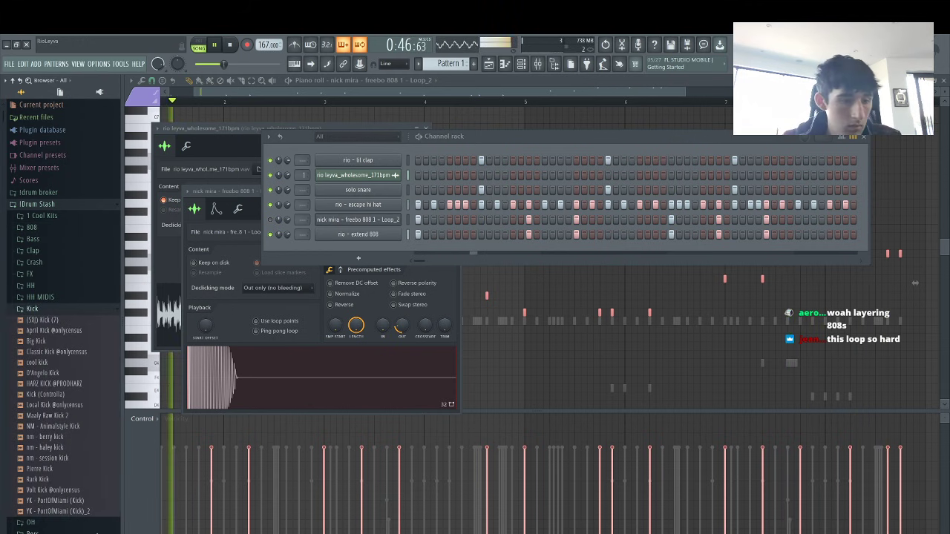
drag(364, 247, 364, 250)
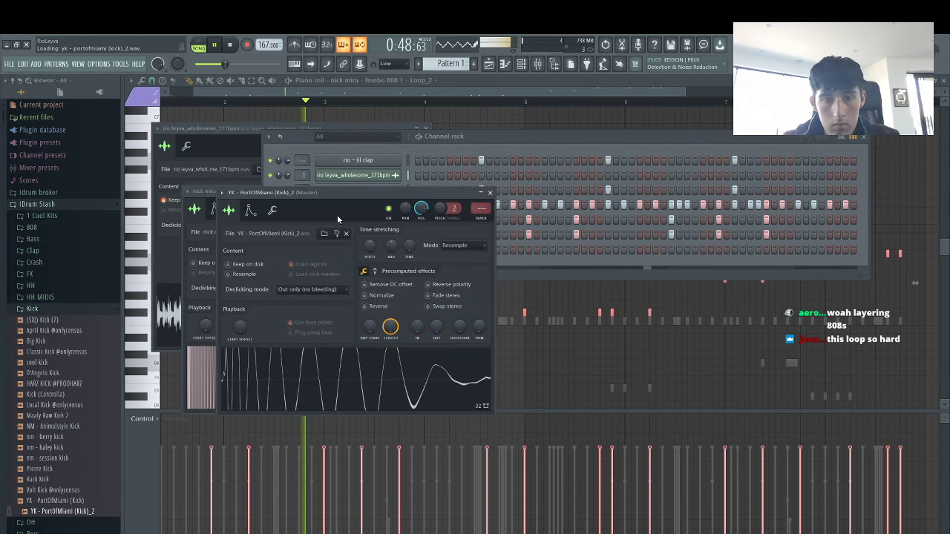
click(375, 272)
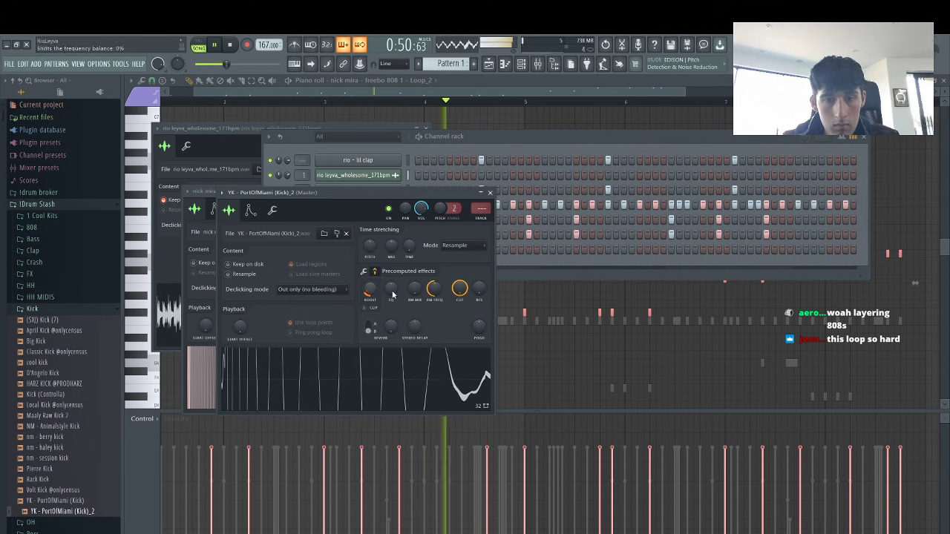
Program the kick across bars 1 to 8 along most 808 hits, with hits at steps 1, 13 and 15 in bars 1 and 5
click(505, 262)
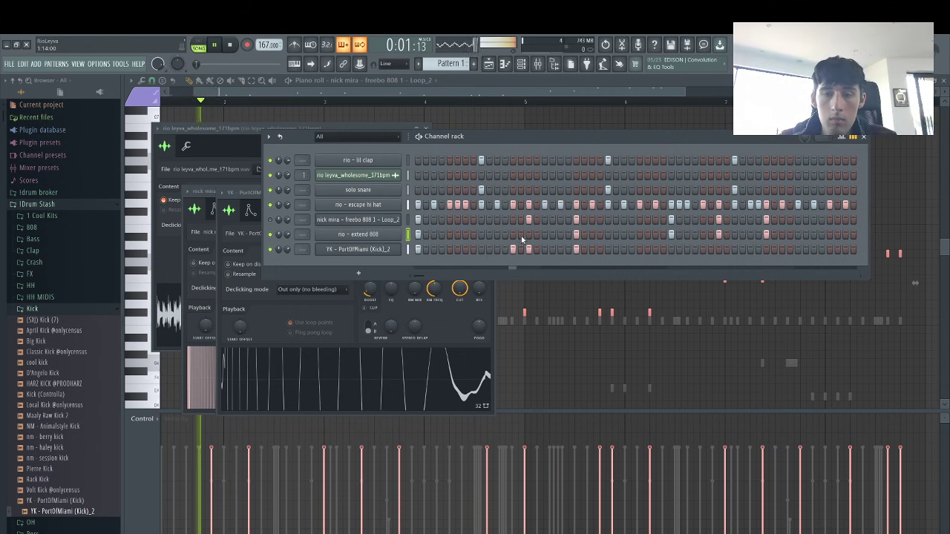
click(727, 249)
click(768, 250)
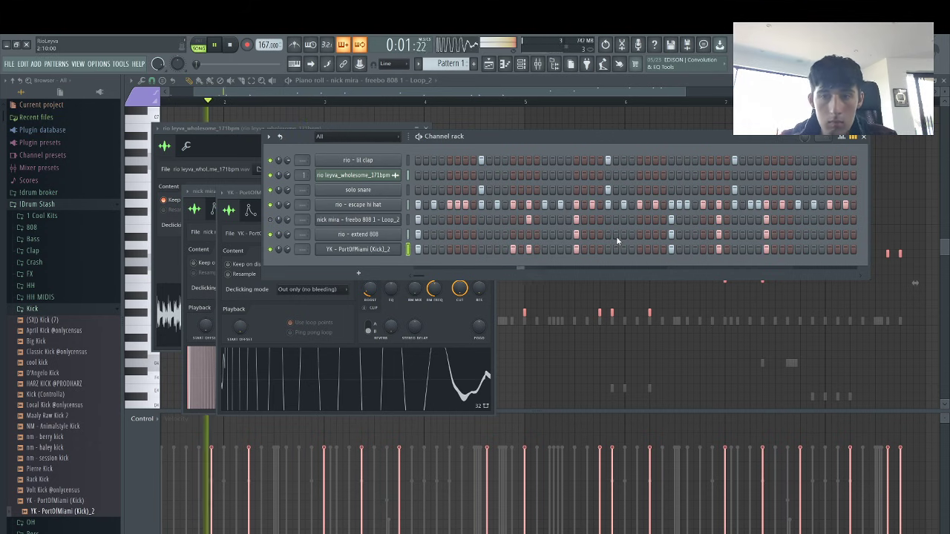
click(862, 276)
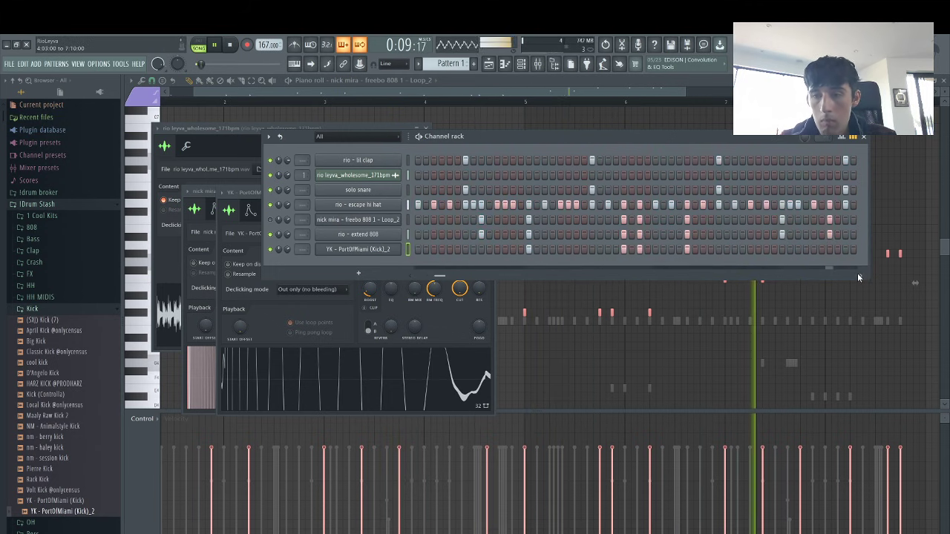
click(655, 249)
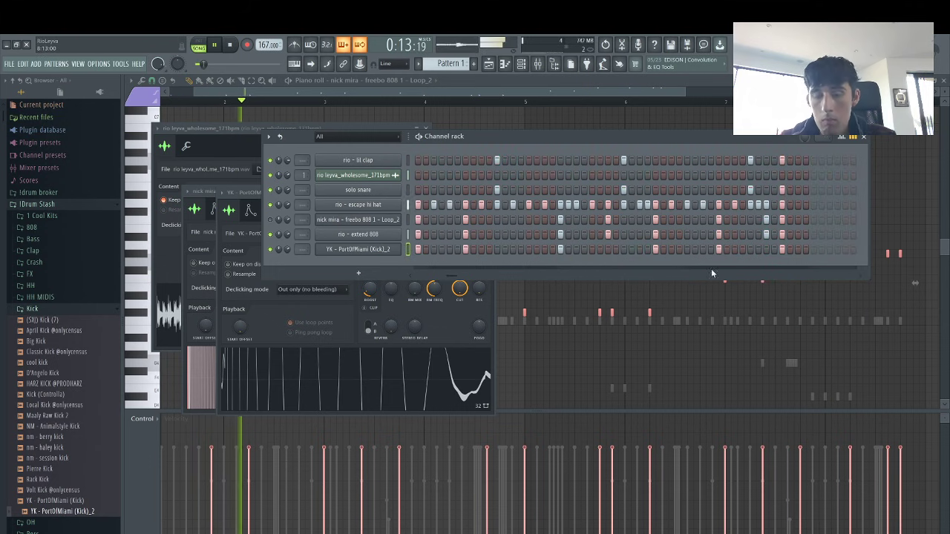
Add Shooting Star Crash with a hit on step 1, and dior open hat, as new channels from the Drum Stash
click(32, 263)
drag(61, 357, 404, 269)
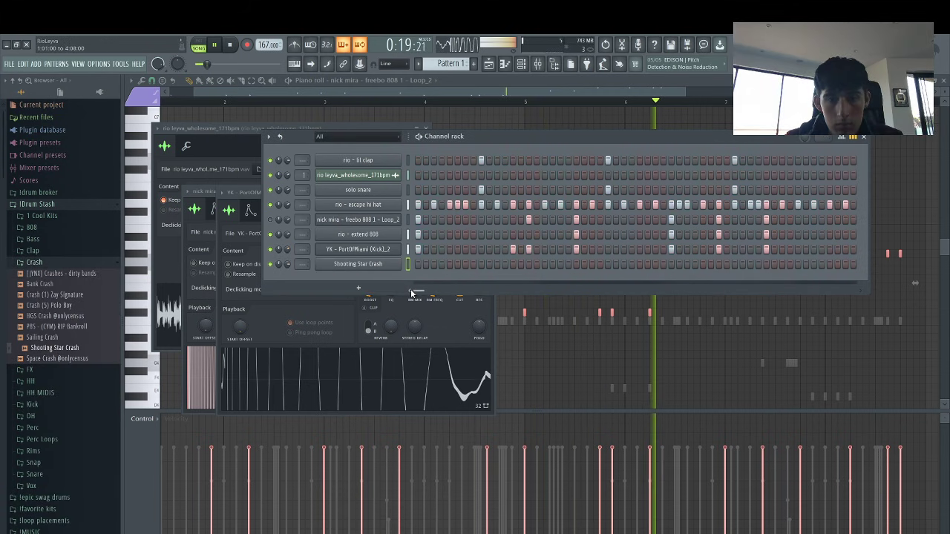
click(33, 418)
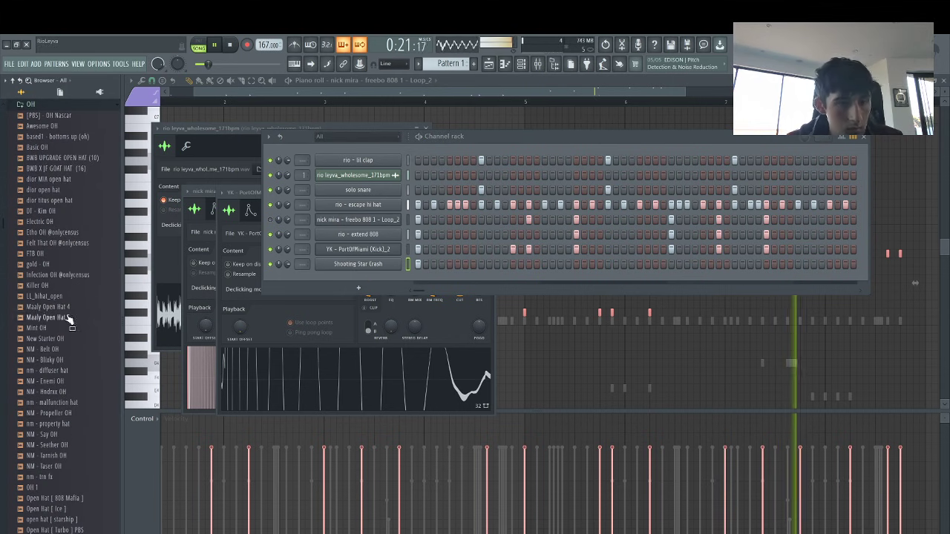
drag(43, 200, 46, 202)
click(43, 190)
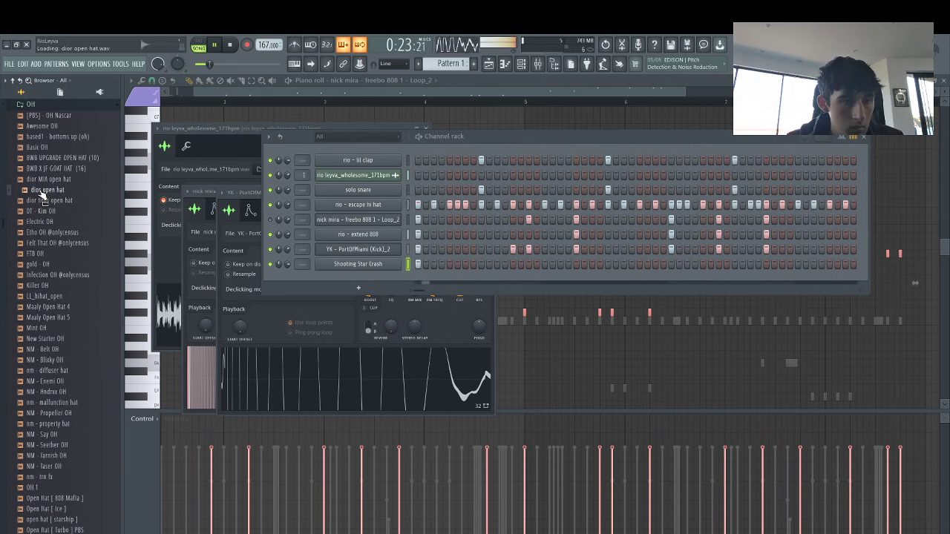
drag(212, 237, 371, 282)
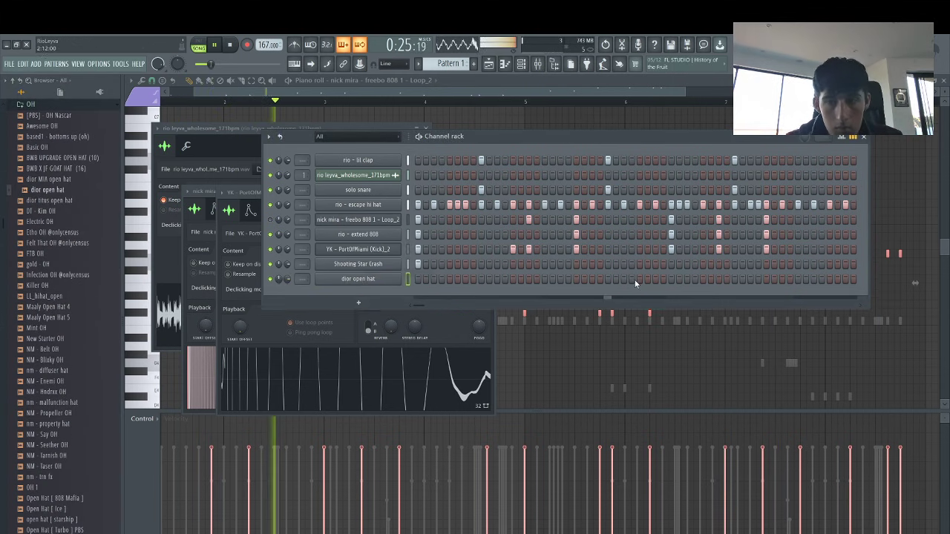
Add a dior open hat hit at bar 2 step 13 and duplicate its first four bars into bars 5 to 8
click(639, 279)
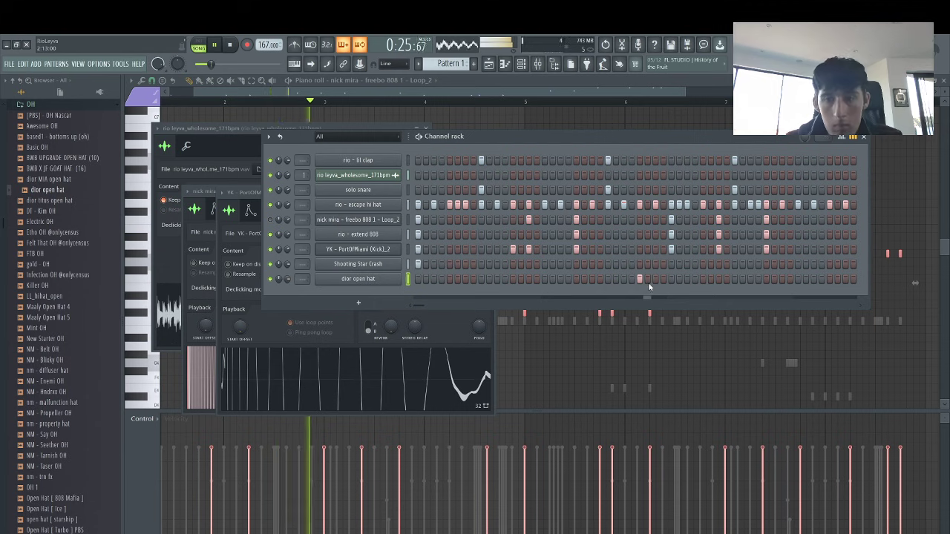
click(859, 304)
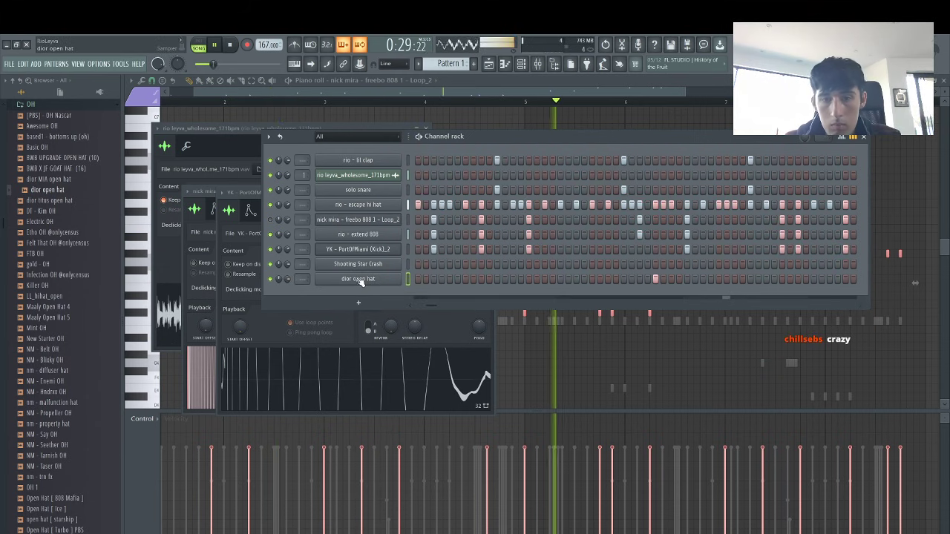
right_click(401, 277)
click(422, 280)
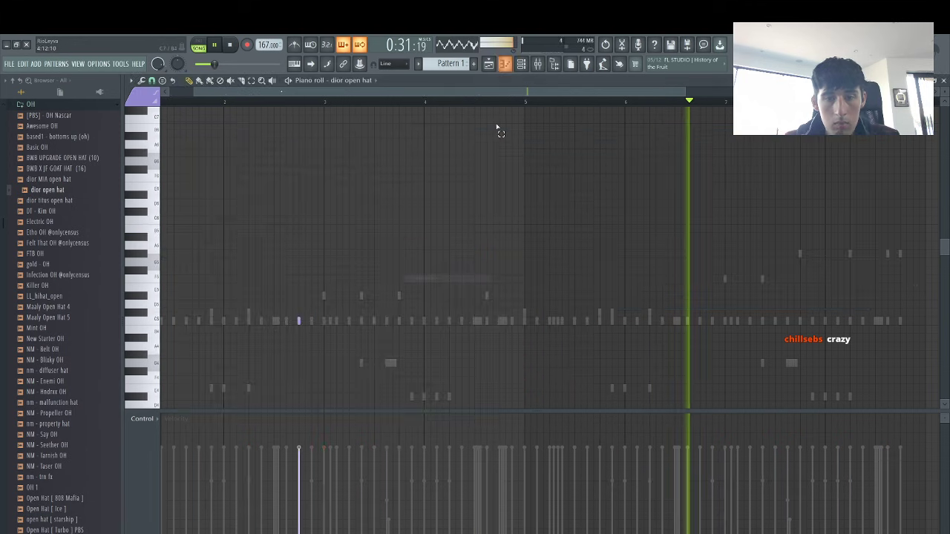
drag(527, 102, 3, 129)
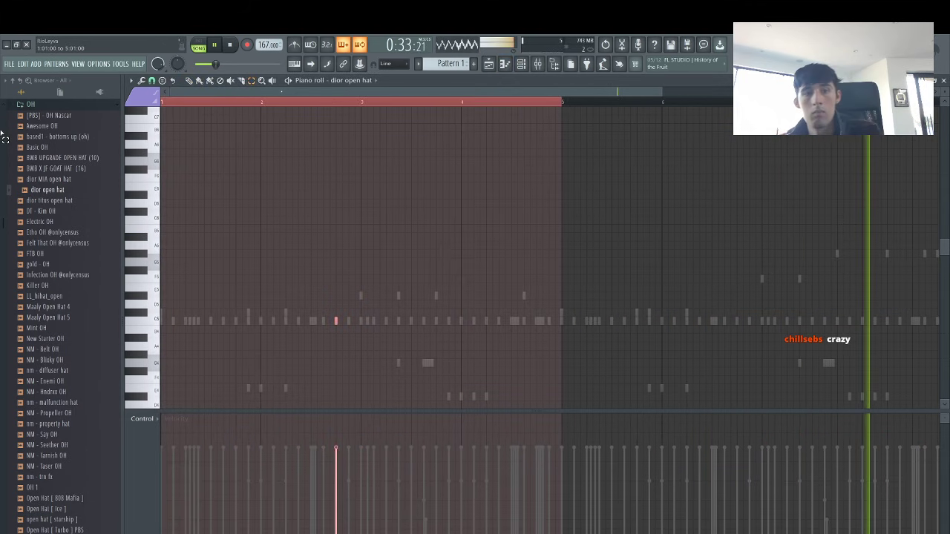
key(ctrl+b)
click(522, 65)
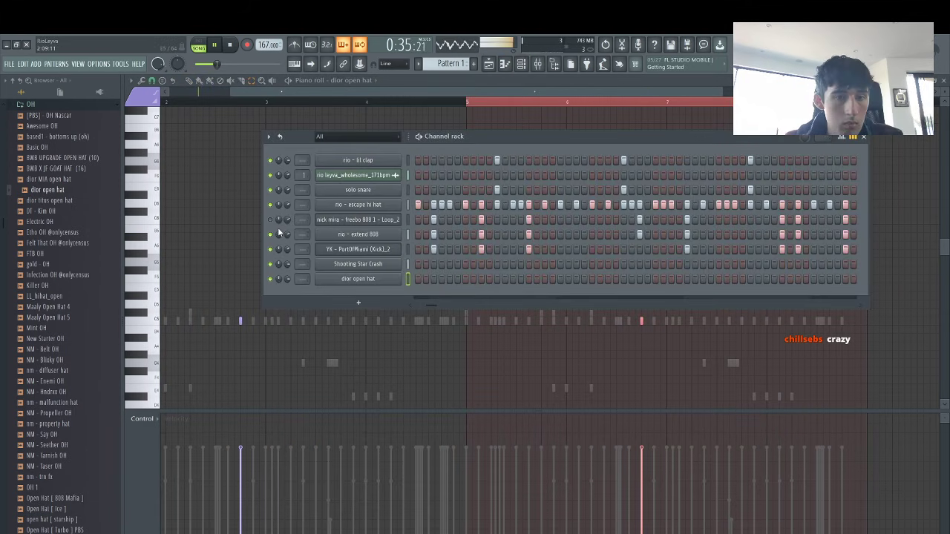
Swap the extend 808 for the unmuted freebo 808 at 70% channel volume, mute the kick, and stop playback
click(271, 235)
click(270, 219)
click(271, 250)
drag(288, 220, 288, 228)
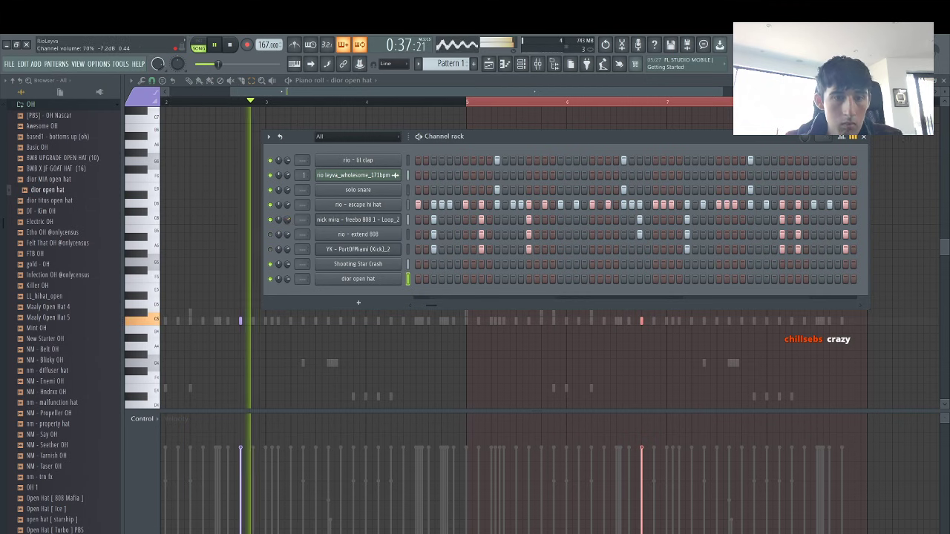
click(270, 234)
key(space)
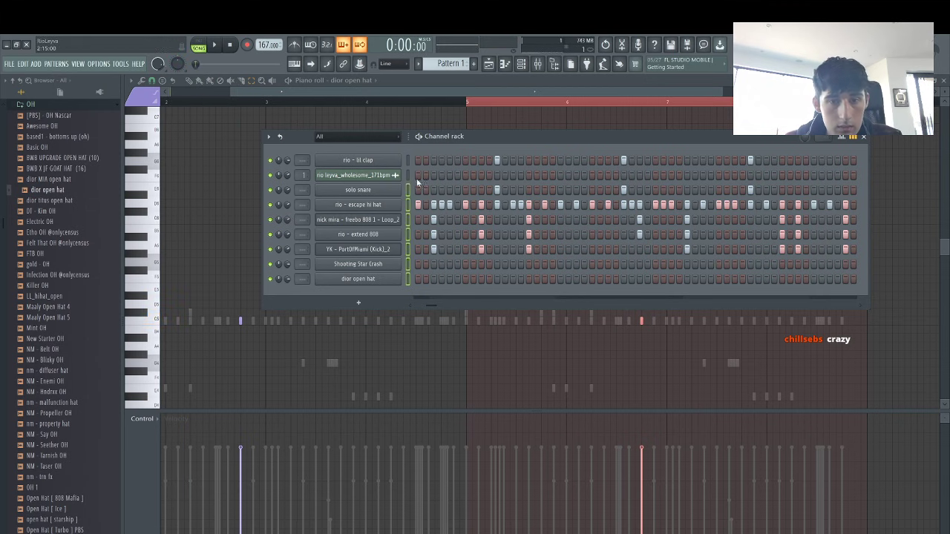
Add [Snare] Canadian Goose from the Drum Stash snares as a new channel below dior open hat
scroll(52, 306, up, 6)
click(49, 320)
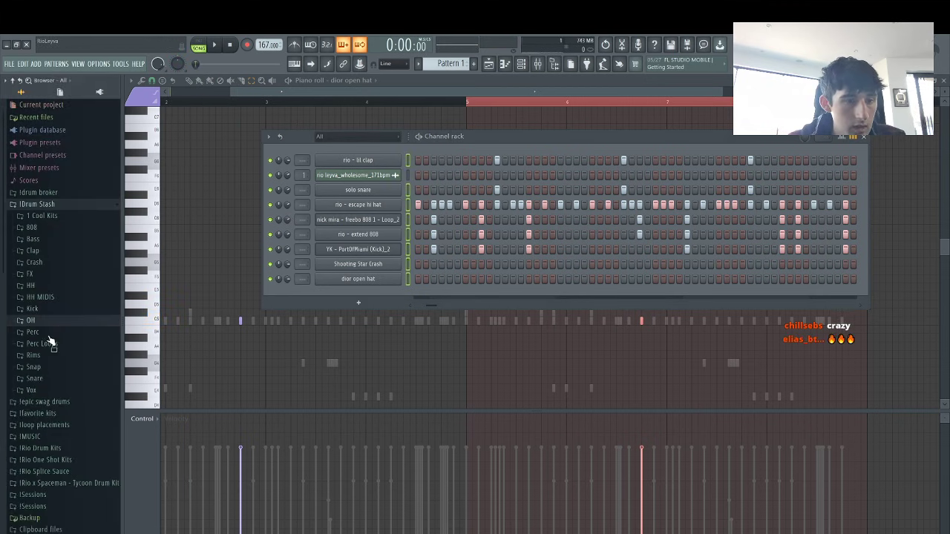
click(33, 379)
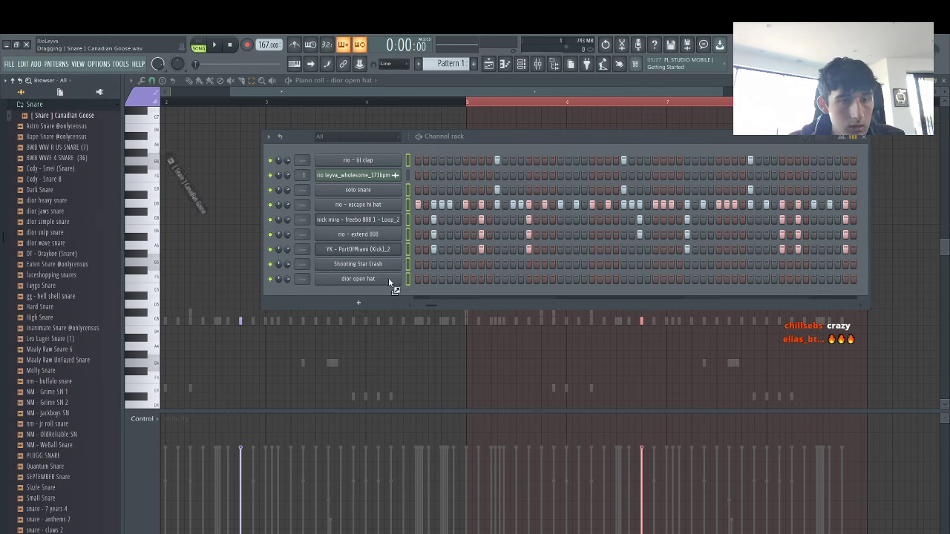
drag(388, 279, 381, 289)
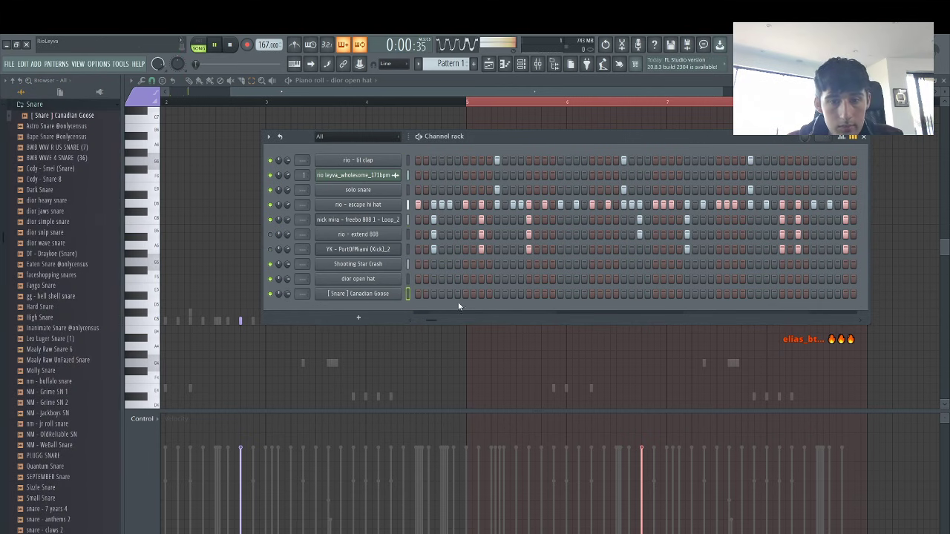
click(411, 328)
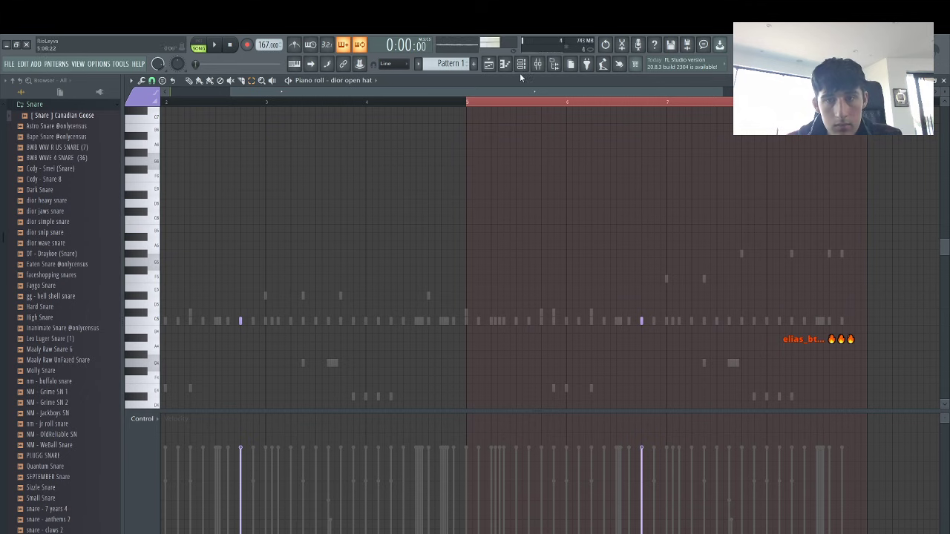
Program Canadian Goose snare hits at step 3 of bars 2, 4, 6 and 8, plus bar 7 step 15
click(521, 65)
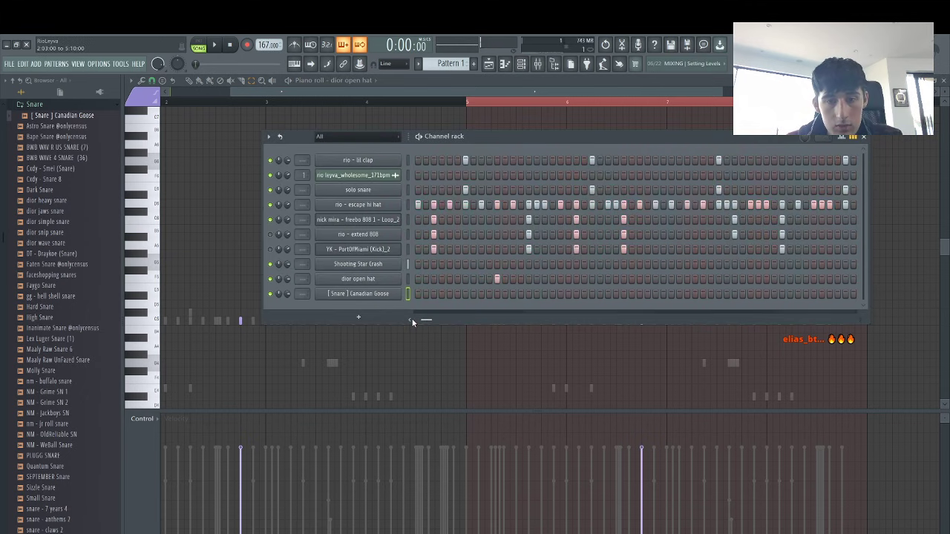
key(space)
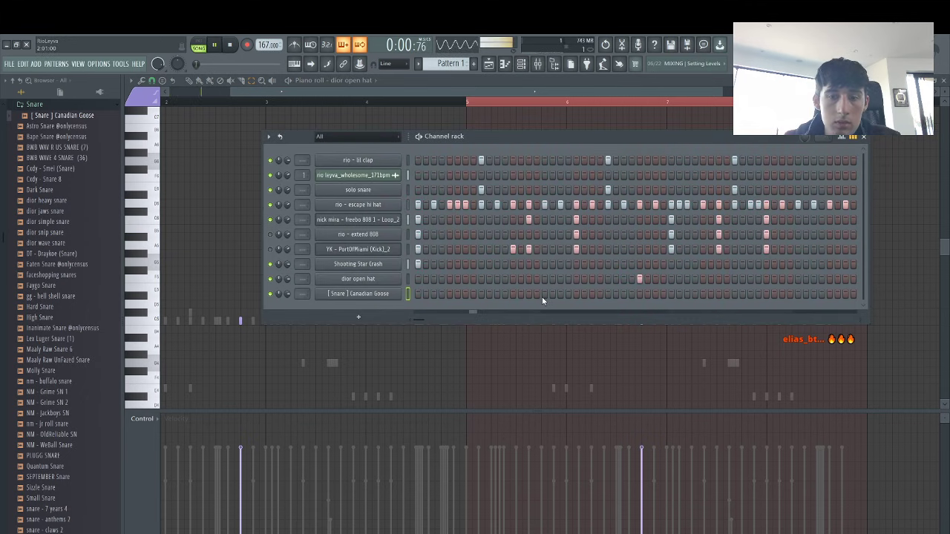
click(560, 294)
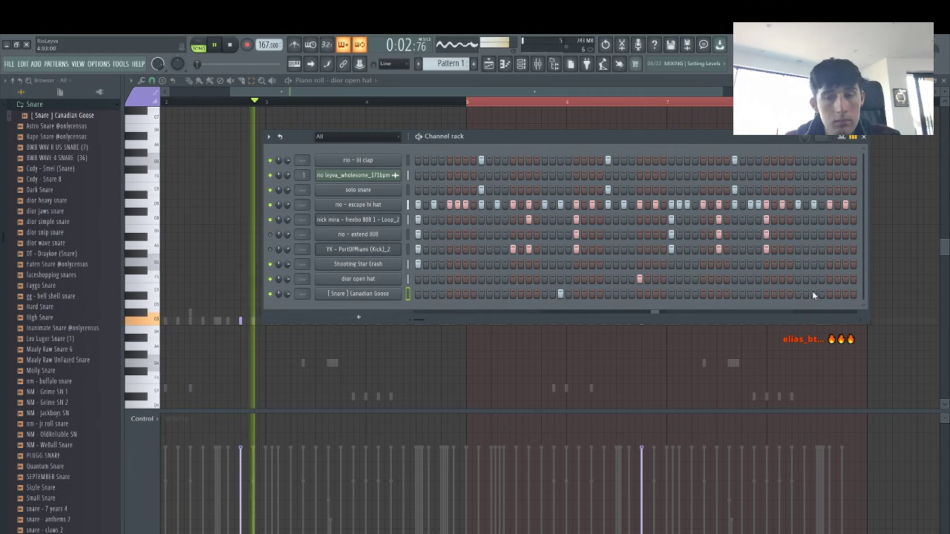
right_click(394, 294)
click(427, 297)
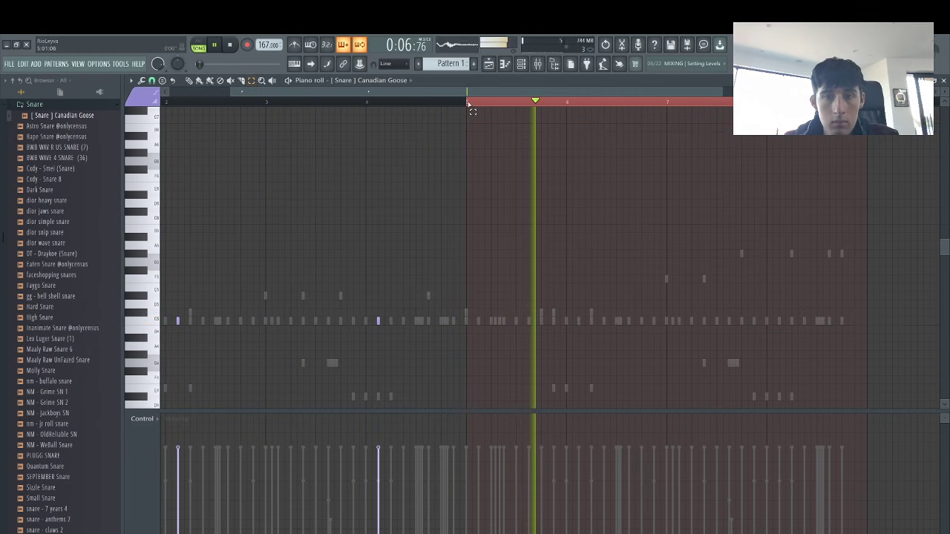
drag(467, 102, 0, 221)
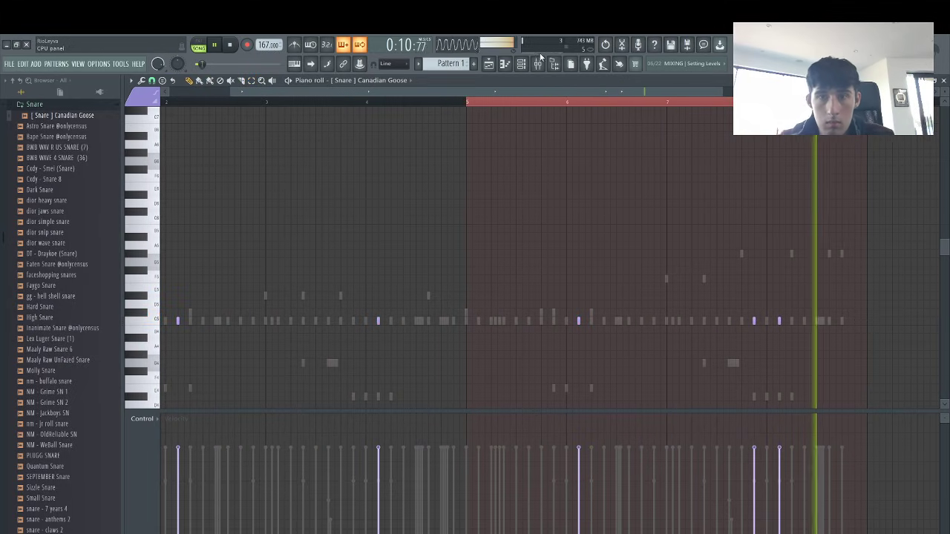
Route the drum and 808 channels to separate mixer tracks 2 to 10 and play with only the melody soloed
key(F6)
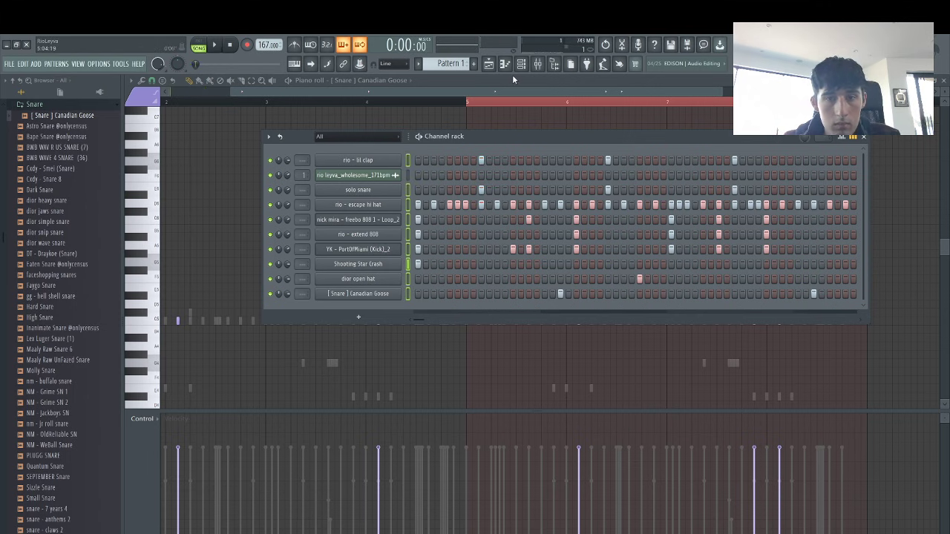
click(538, 65)
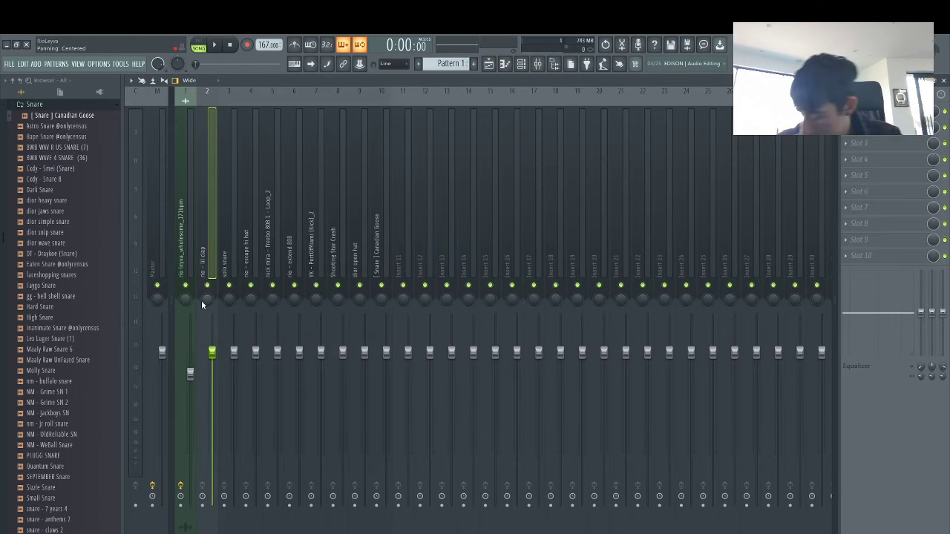
key(space)
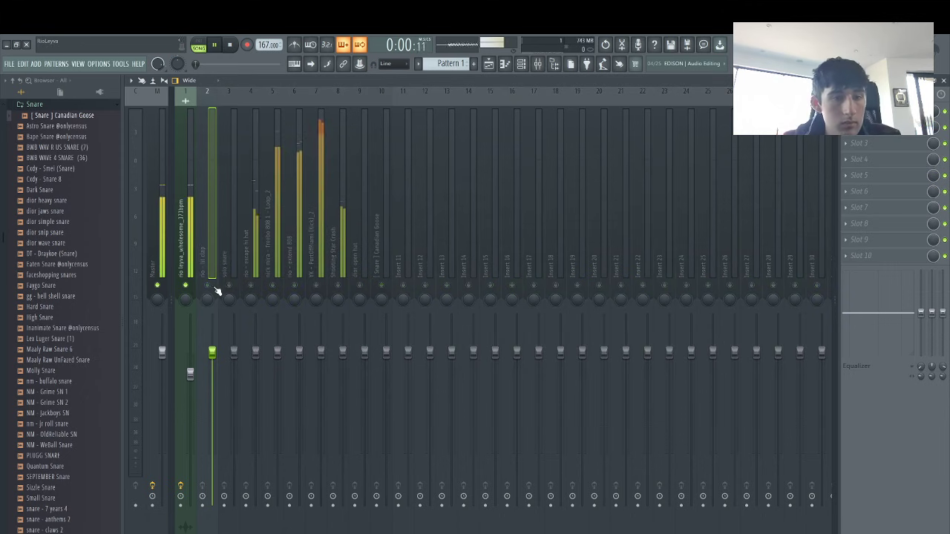
Bring in the clap, lower the solo snare and escape hi hat levels, and unmute the crash, open hat and Canadian Goose snare
click(242, 328)
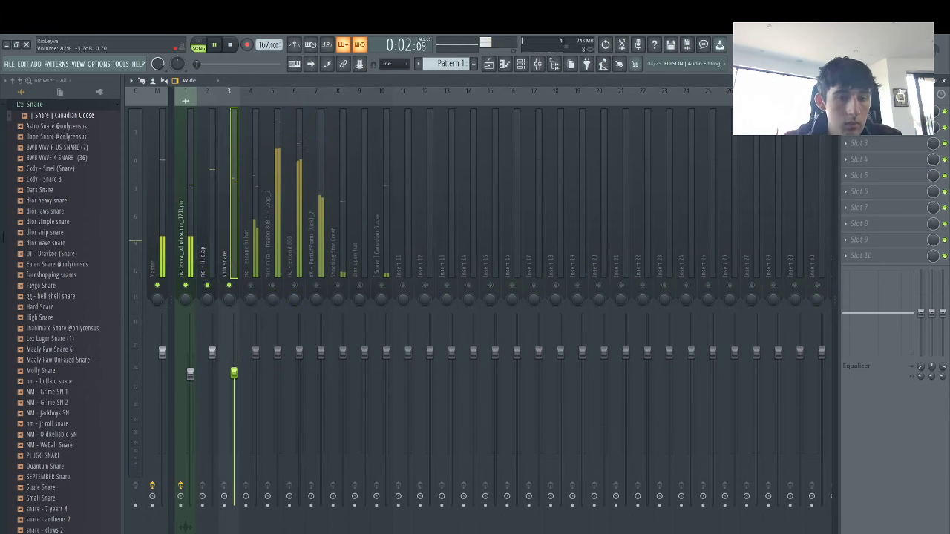
click(249, 343)
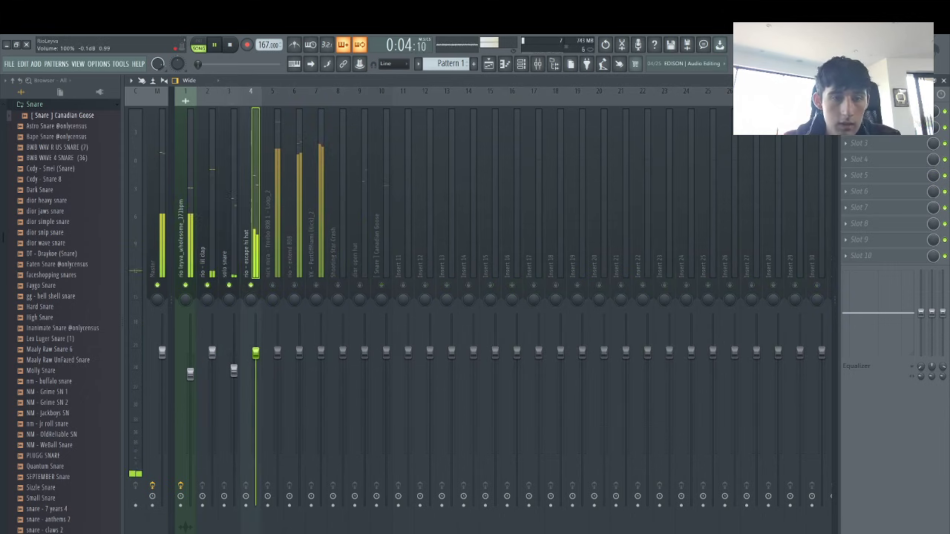
drag(255, 352, 255, 362)
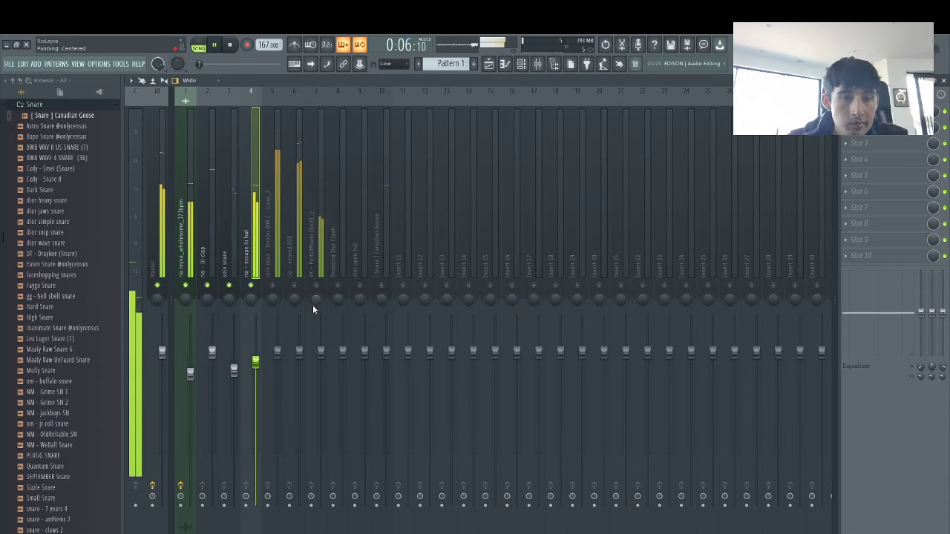
click(388, 326)
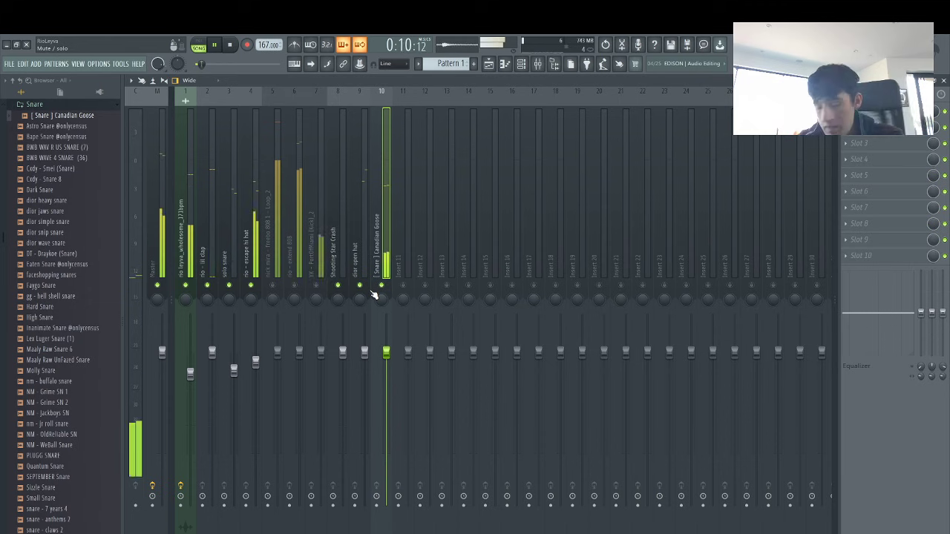
Unmute the extend 808 and raise its mixer level slightly, and bring in the PortOfMiami kick at a lower level
click(294, 286)
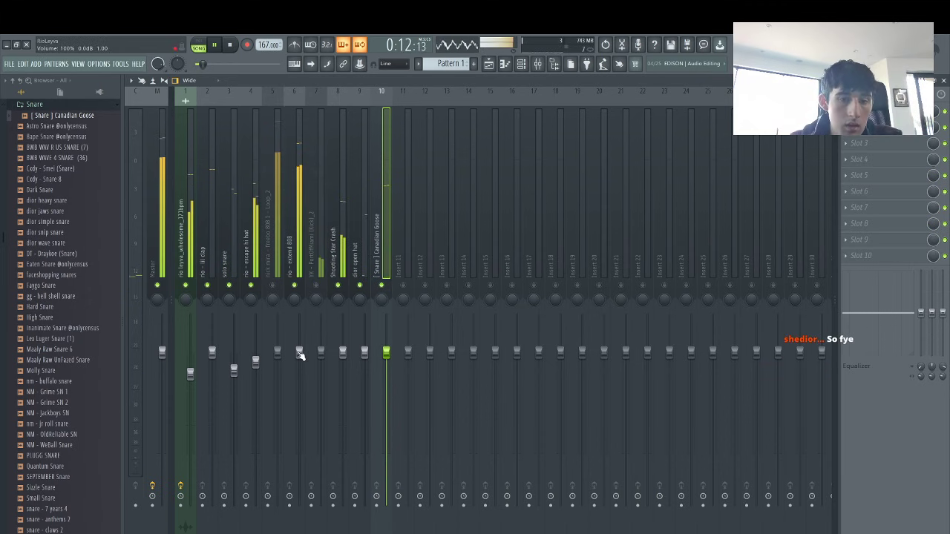
drag(300, 353, 300, 339)
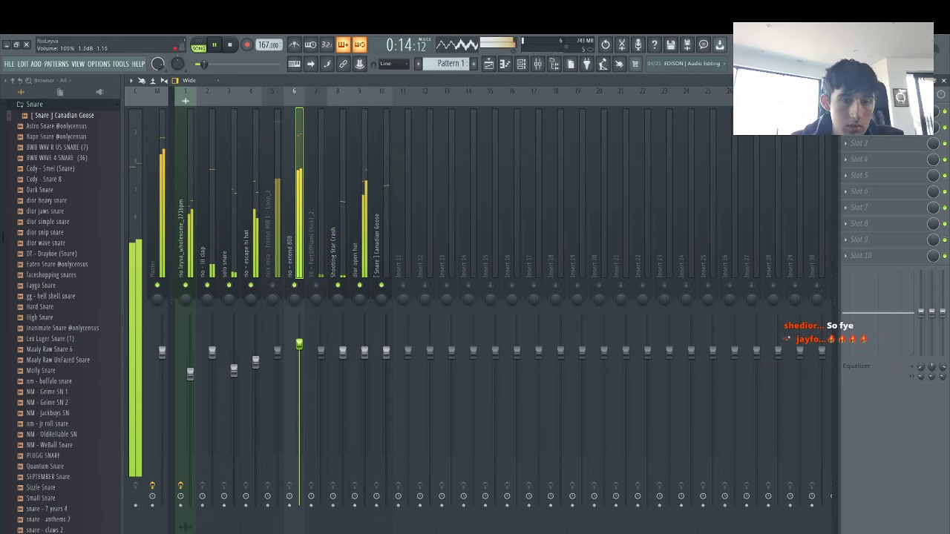
click(316, 285)
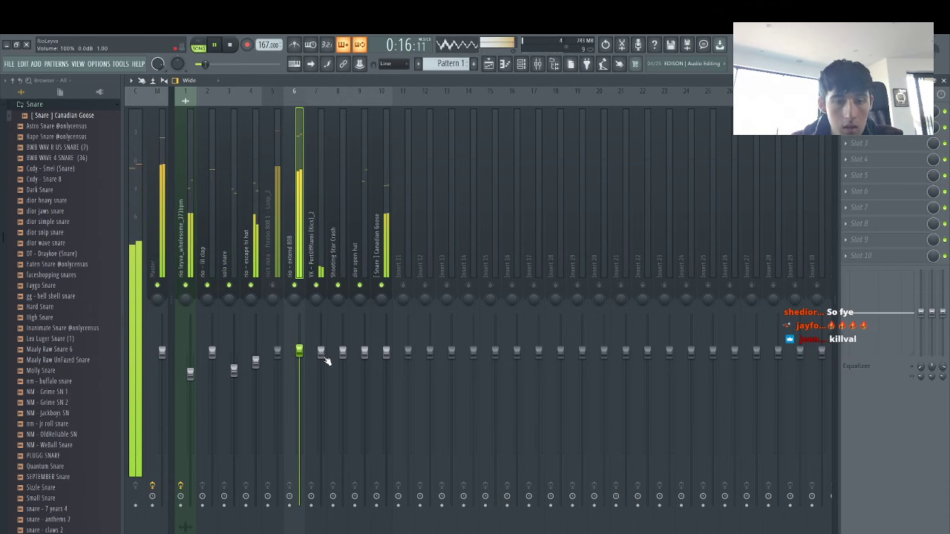
drag(320, 352, 322, 370)
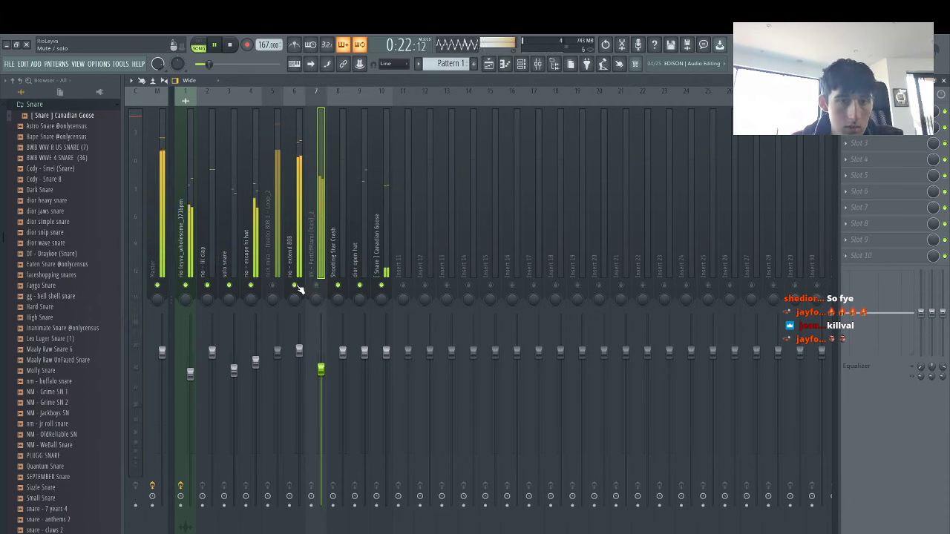
Audition the freebo 808 in the mixer with the extend 808 and kick muted
click(295, 286)
click(273, 286)
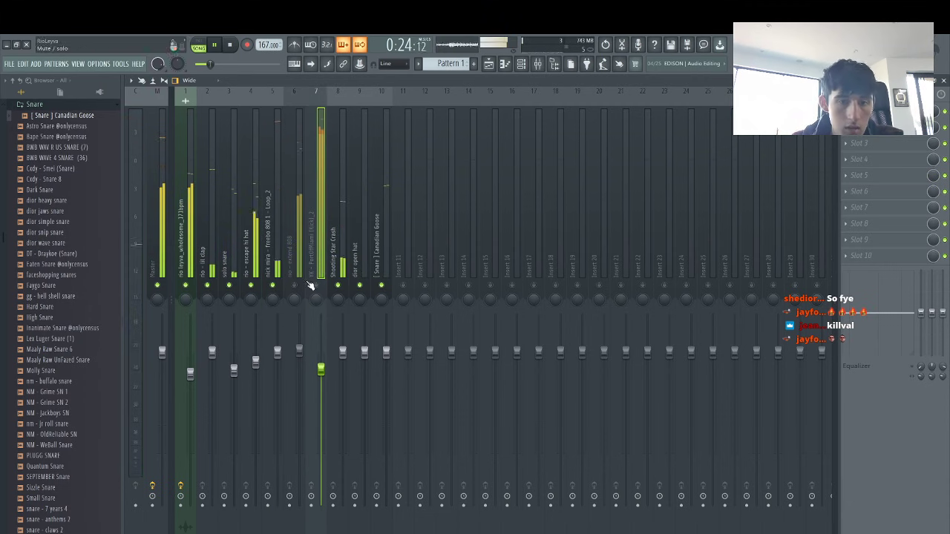
click(297, 352)
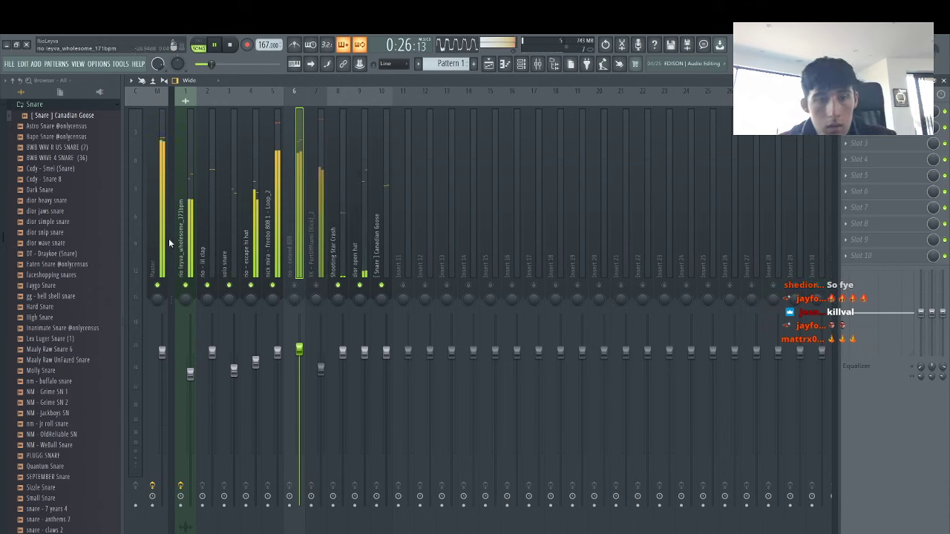
Check the Fruity Limiter on the master track, stop playback, and unmute all mixer tracks
click(151, 205)
click(884, 242)
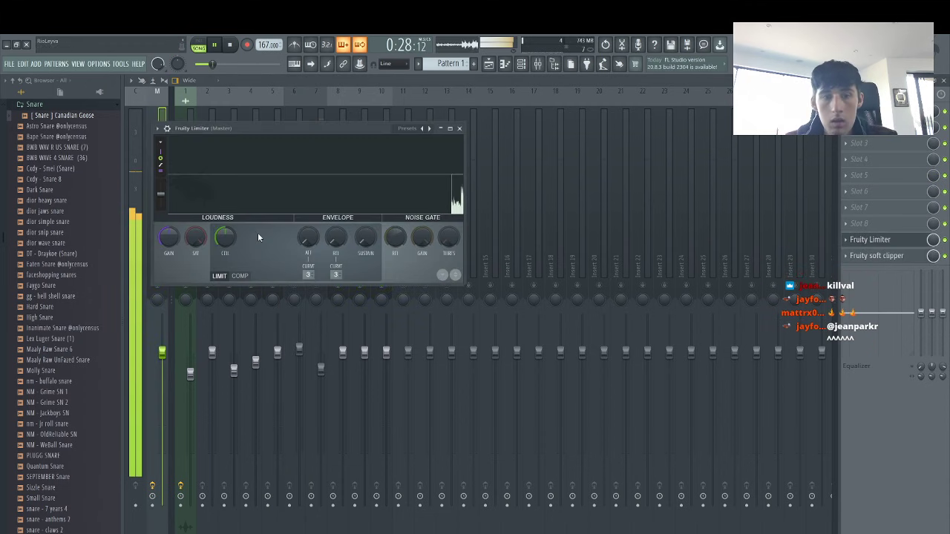
click(209, 357)
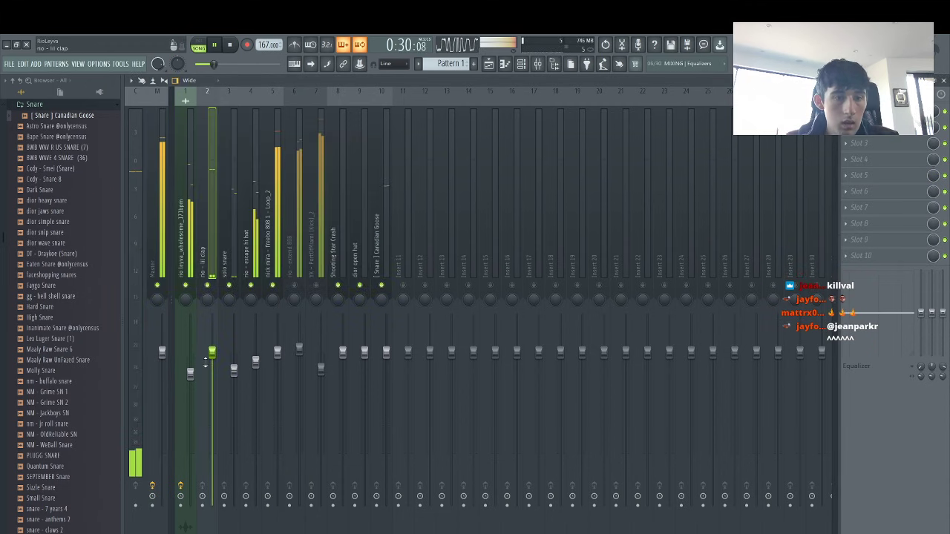
key(space)
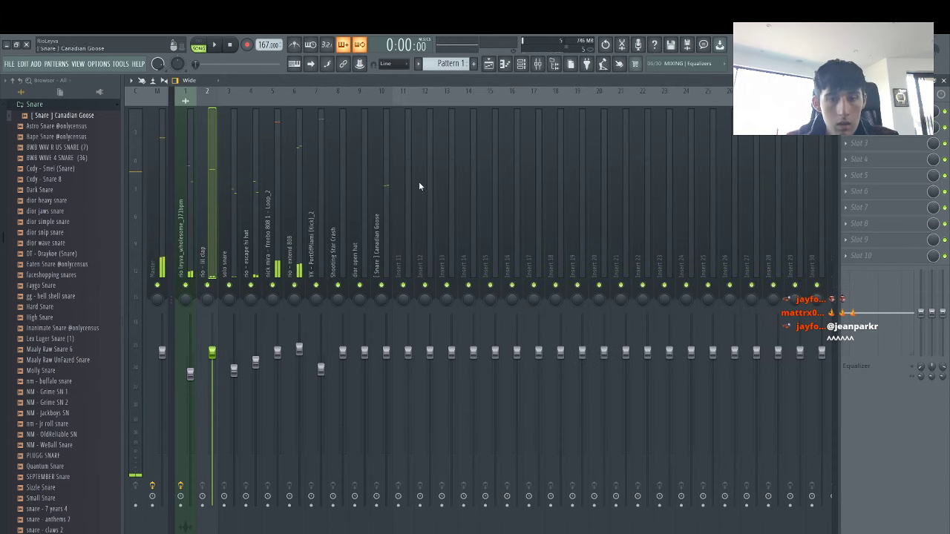
Split Pattern 1 by channel in the playlist so each drum and 808 gets its own pattern
click(488, 64)
click(425, 64)
click(489, 207)
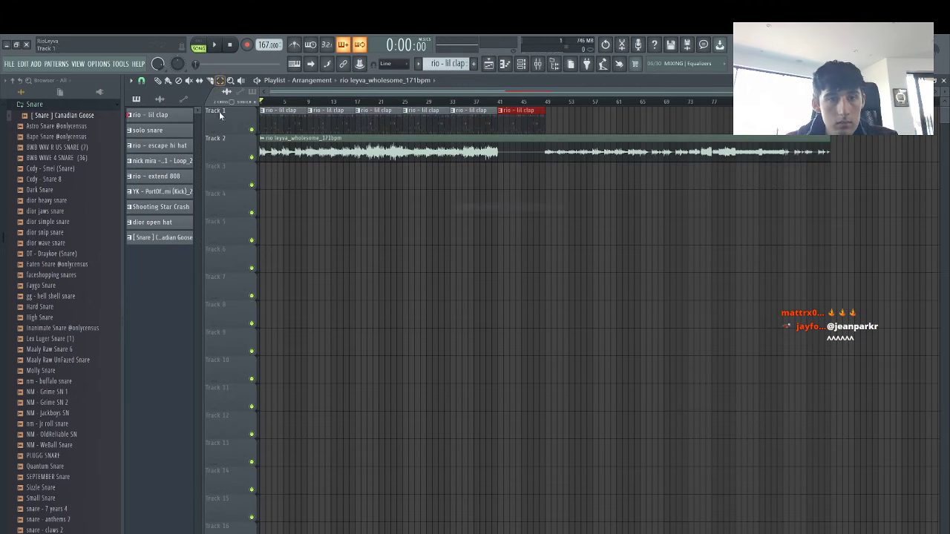
Arrange the split patterns on tracks 3 to 11, repeated five times up to bar 41, with Track 1 cleared
drag(185, 241, 290, 175)
key(ctrl+b)
key(ctrl+b)
key(ctrl+b)
key(ctrl+b)
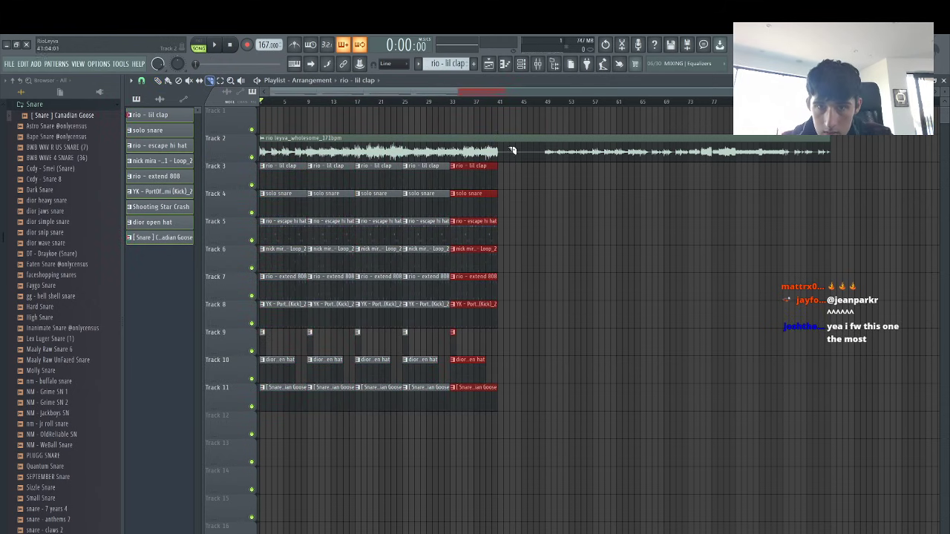
Slice the rio leyva_wholesome audio clip on Track 2 at bar 41 and delete everything after it
drag(501, 142, 512, 155)
key(e)
drag(523, 154, 591, 185)
key(Delete)
Delete the drum and 808 clips from bars 1 to 8 on tracks 3 to 11 and play the arrangement
drag(287, 405, 252, 192)
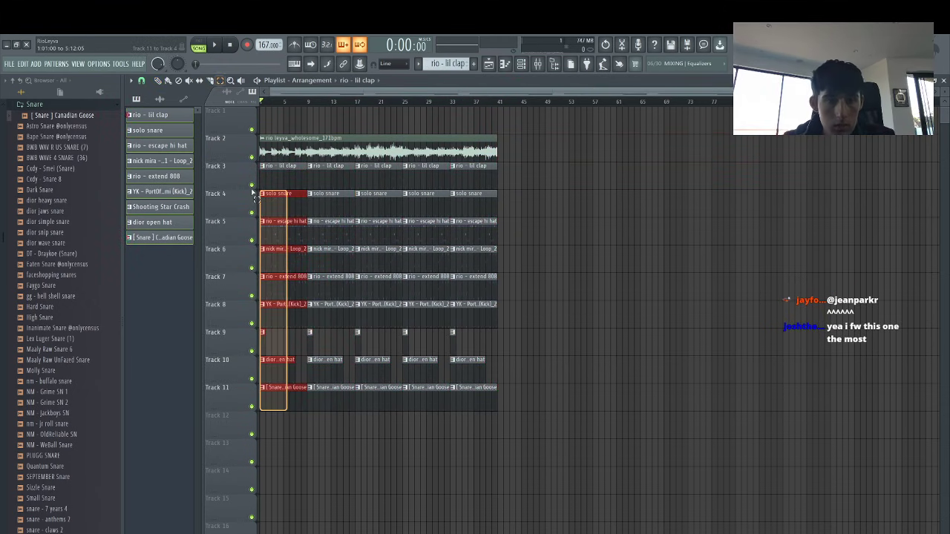
key(Delete)
key(space)
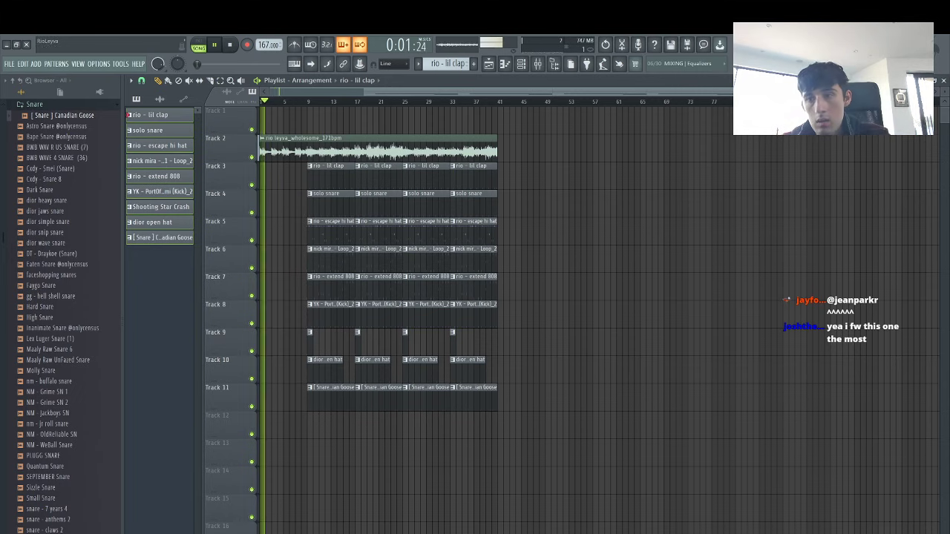
scroll(566, 127, up, 4)
scroll(566, 126, down, 2)
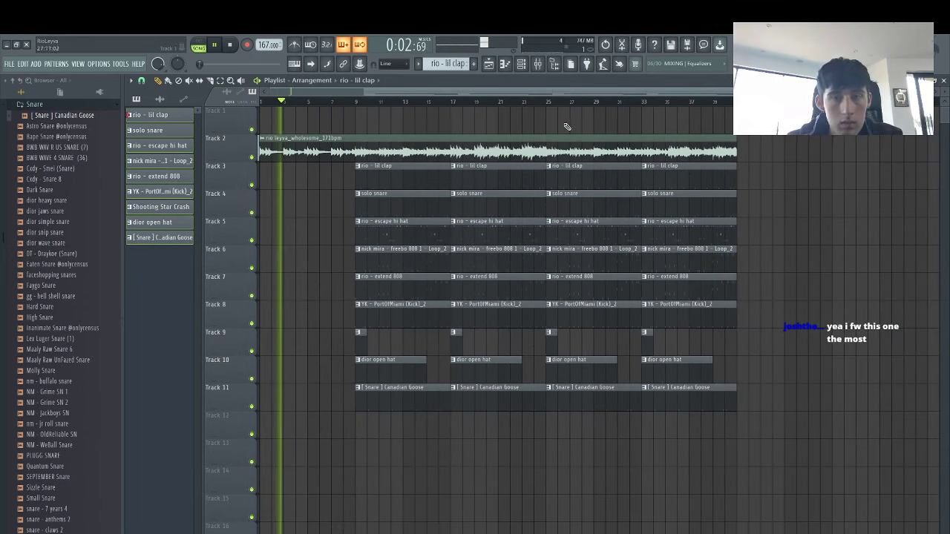
click(539, 63)
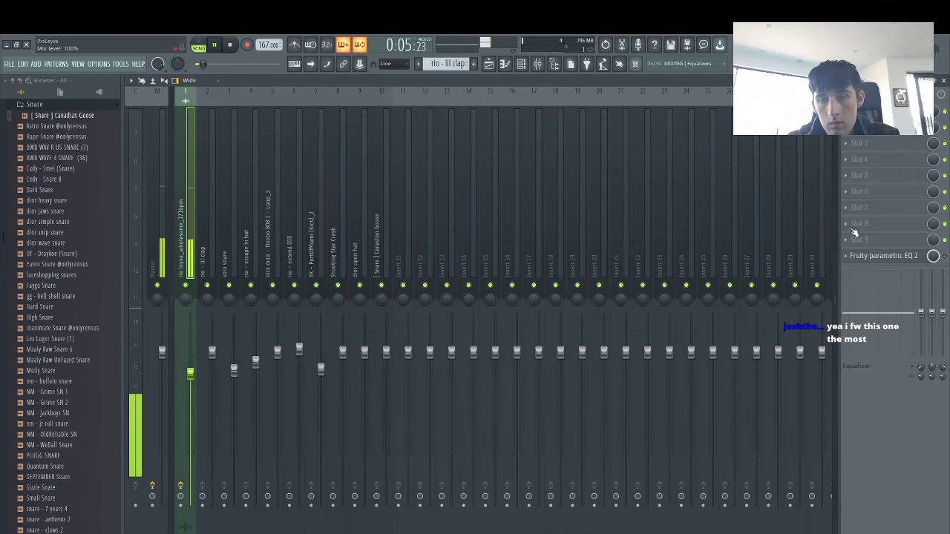
click(487, 64)
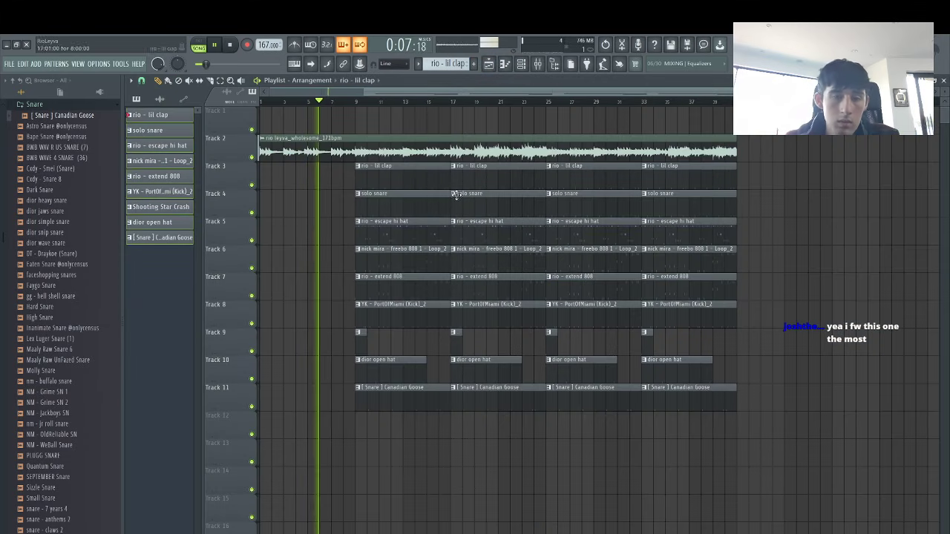
Remove the rio - extend 808, nick mira - freebo 808 and PortOfMiami kick clips from bars 9 to 16
right_click(401, 286)
right_click(379, 261)
key(e)
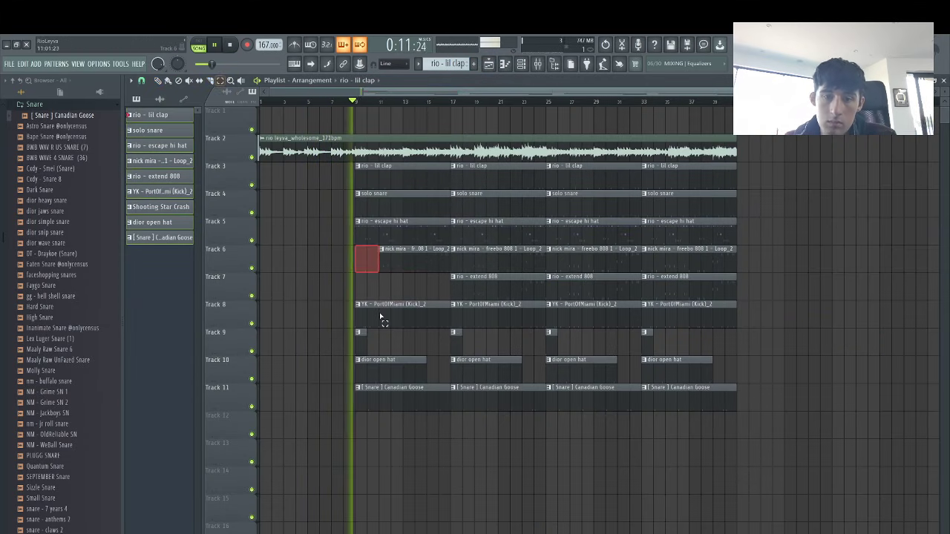
right_click(394, 319)
key(p)
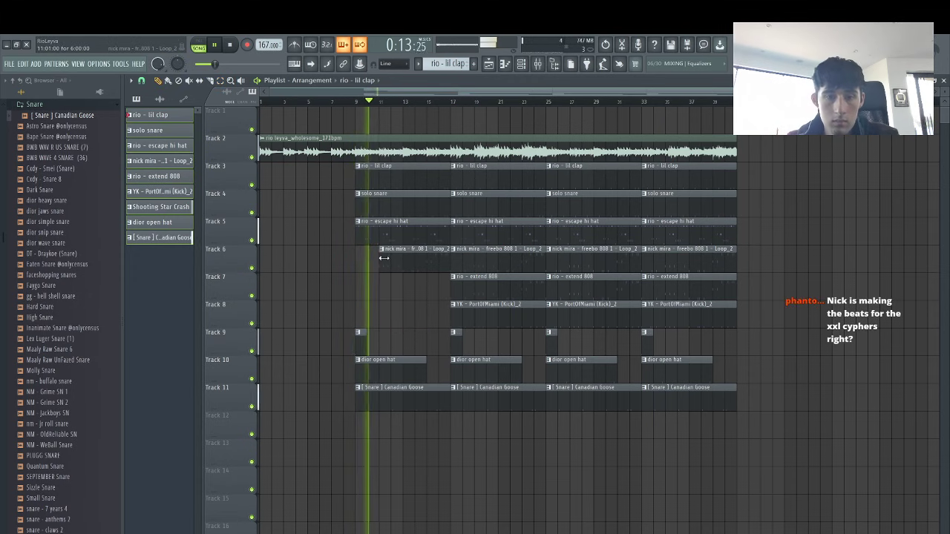
drag(382, 258, 405, 256)
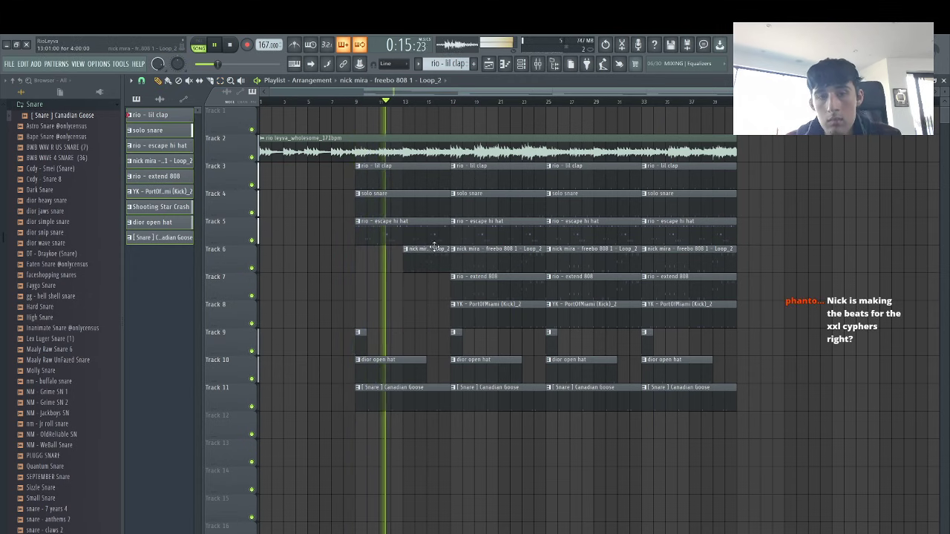
right_click(408, 262)
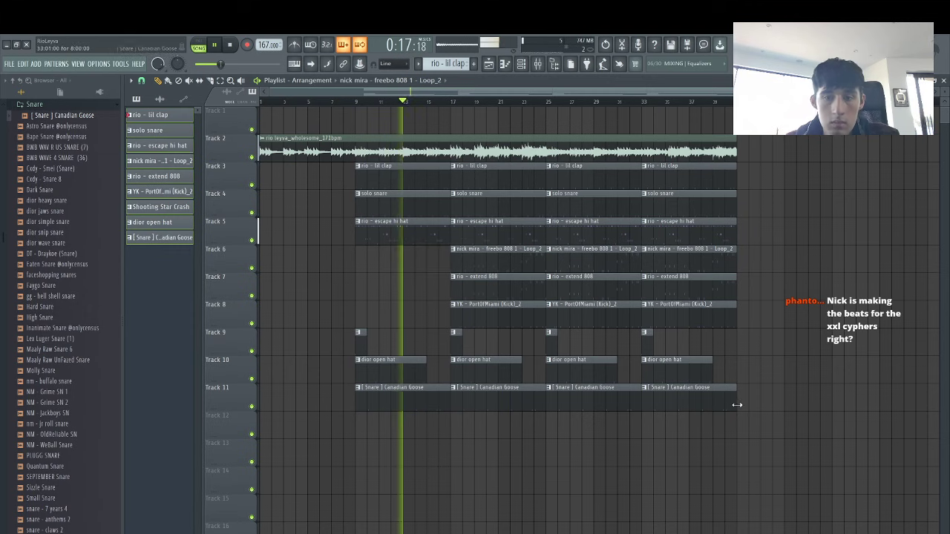
Slice off the end of the first rio - escape hi hat clip on Track 5 near bar 16 and delete it
ctrl+drag(772, 437, 459, 163)
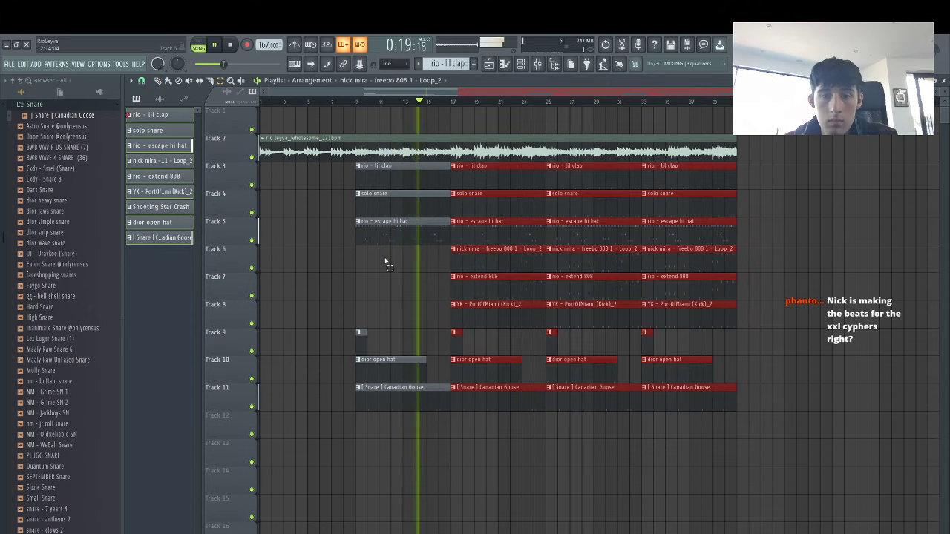
ctrl+click(386, 261)
ctrl+alt+click(448, 231)
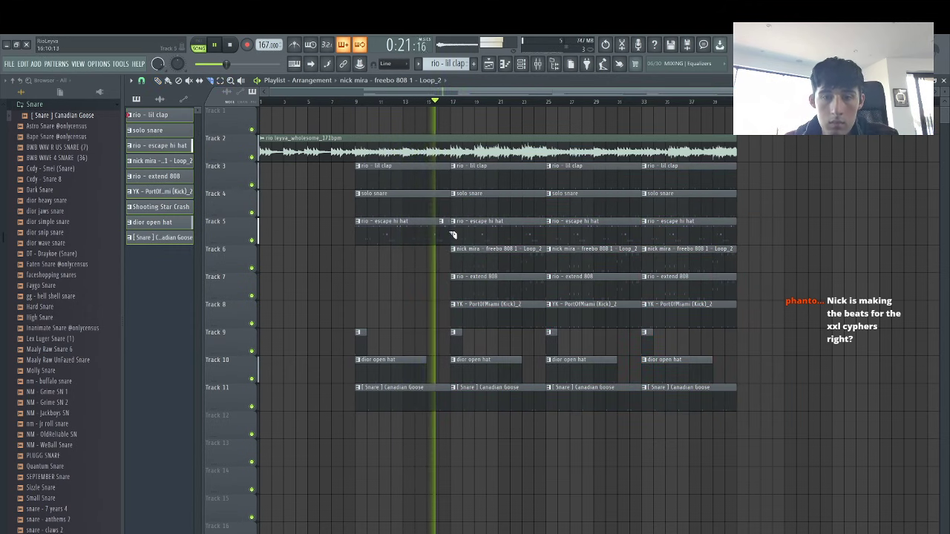
Delete the rio - extend 808 and PortOfMiami kick clips from bars 17 to 24 and slightly lengthen the first hi hat clip
right_click(509, 279)
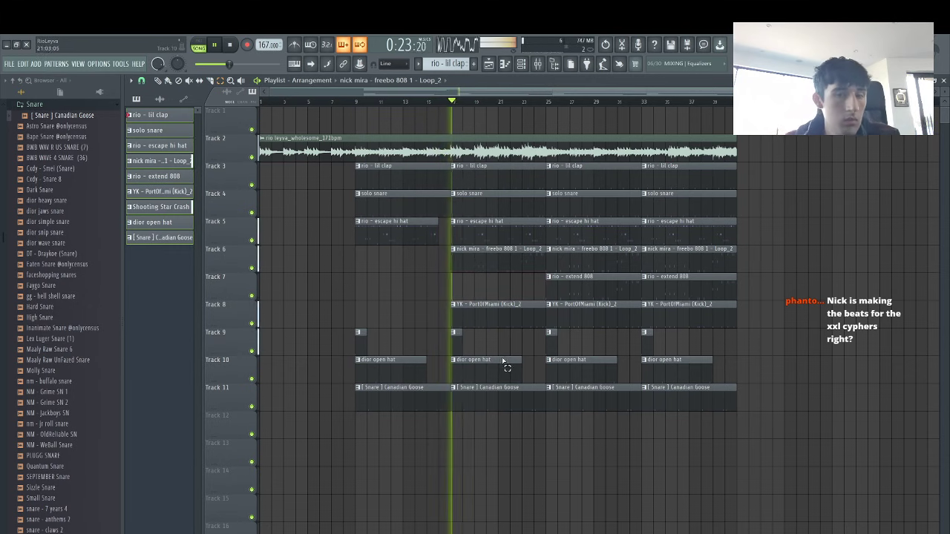
right_click(509, 320)
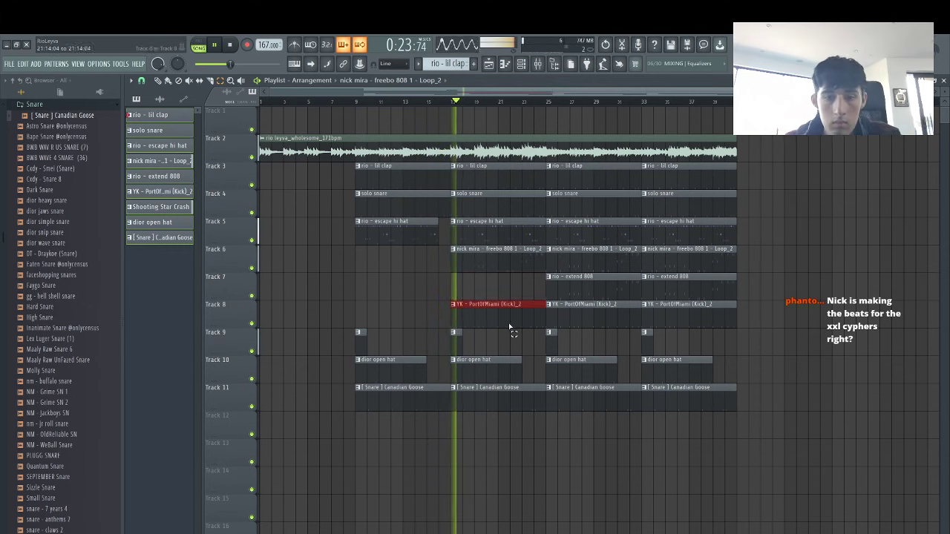
click(149, 84)
click(153, 131)
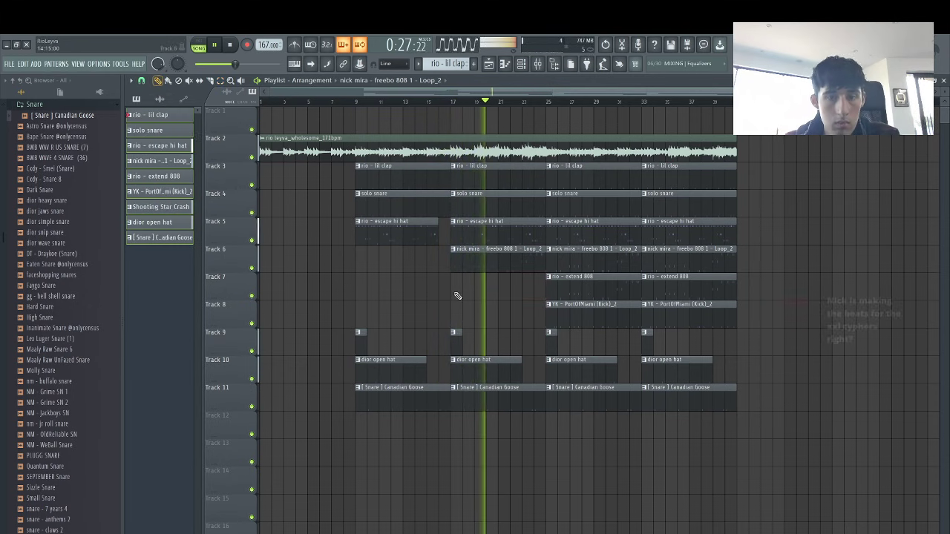
drag(437, 230, 443, 231)
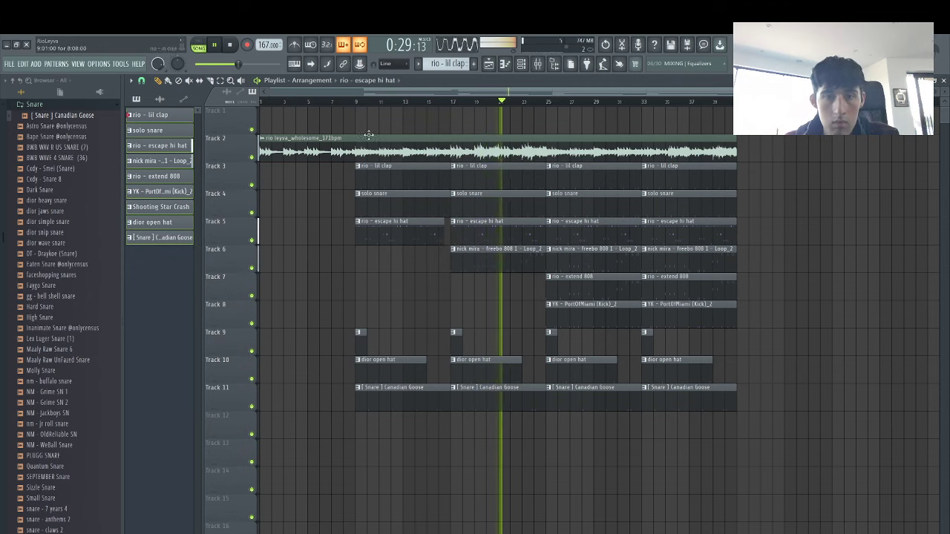
Place a rio - extend 808 clip at bar 9 on Track 7 and delete the Canadian Goose snare clip at bar 9
drag(336, 101, 319, 102)
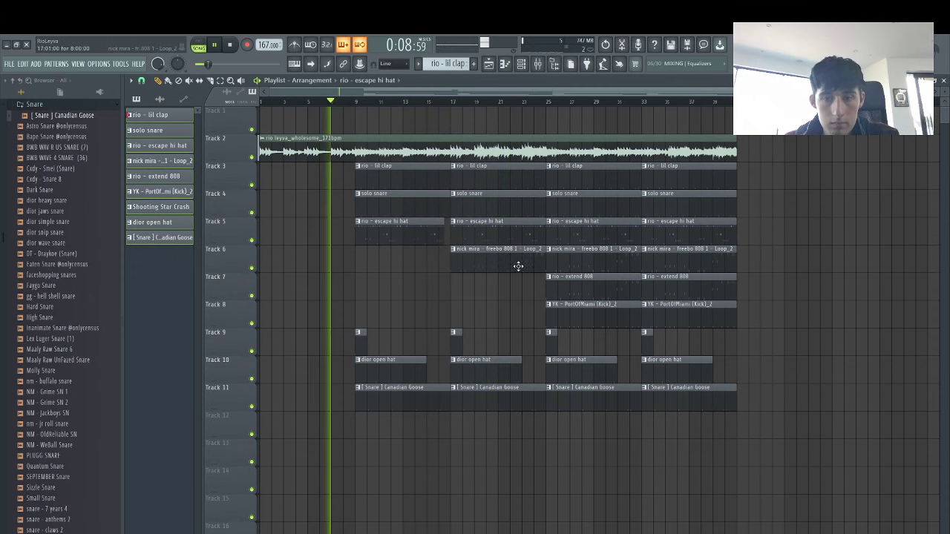
drag(517, 265, 433, 265)
right_click(446, 269)
drag(568, 289, 378, 302)
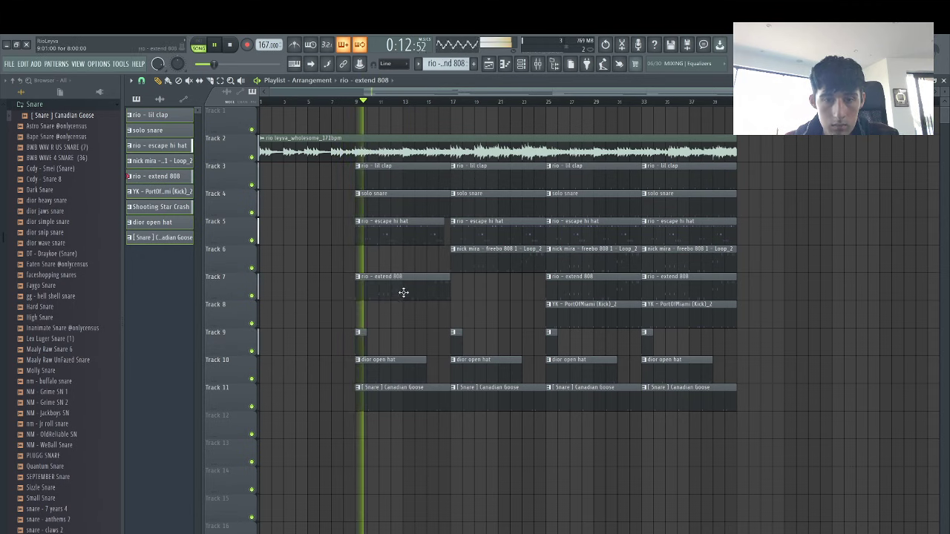
right_click(422, 397)
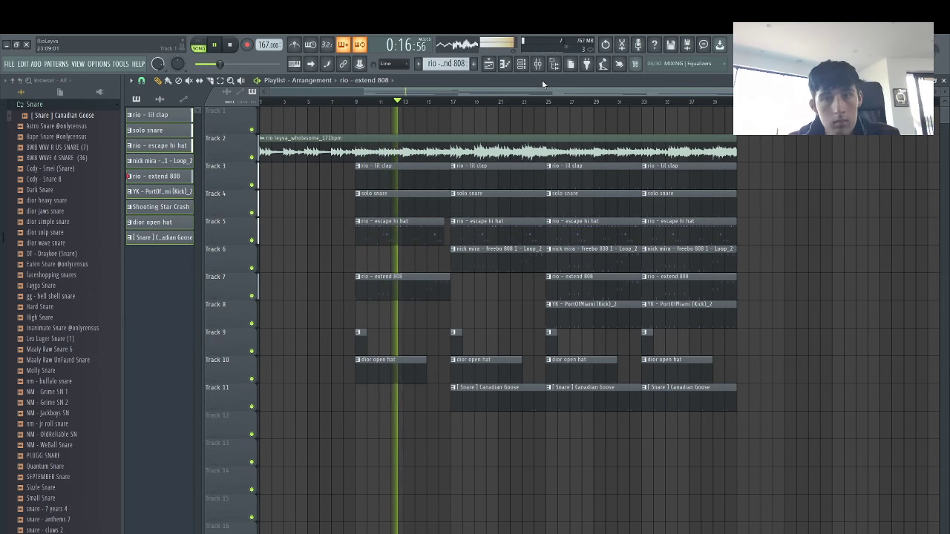
Examine the rio - extend 808 channel's cut group settings and the notes in its piano roll
key(F6)
click(355, 235)
click(253, 223)
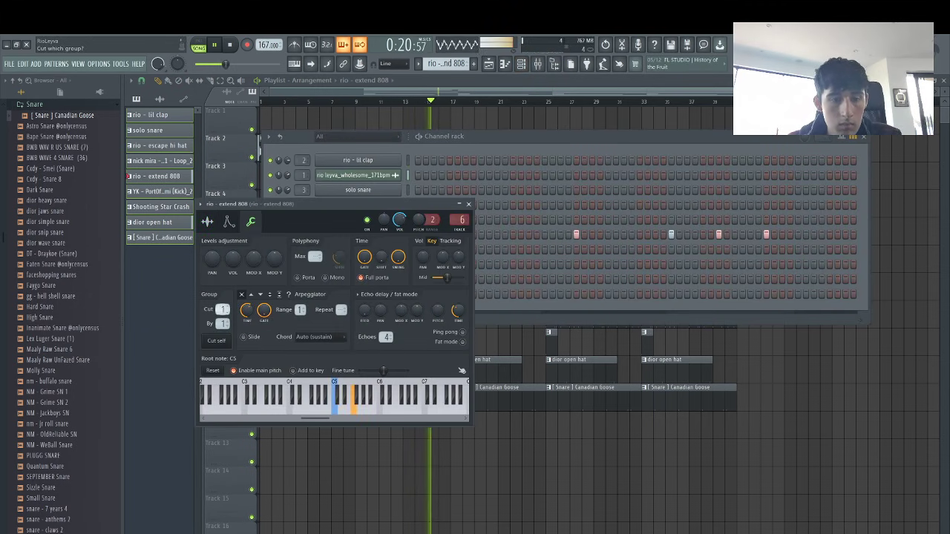
click(522, 92)
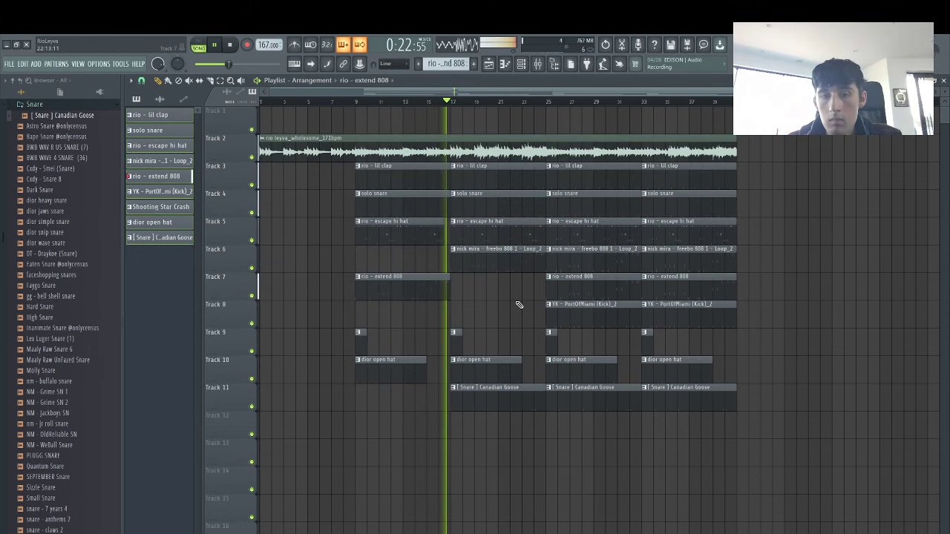
double_click(434, 294)
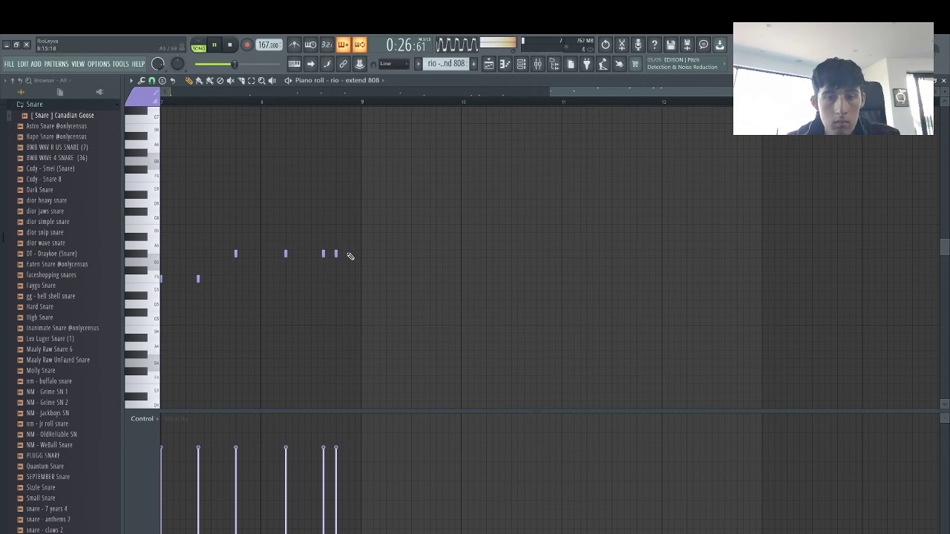
click(488, 64)
Delete the kick and nick mira - freebo 808 clips at bar 25 and cut the first two bars of the rio - extend 808 clip there
right_click(578, 317)
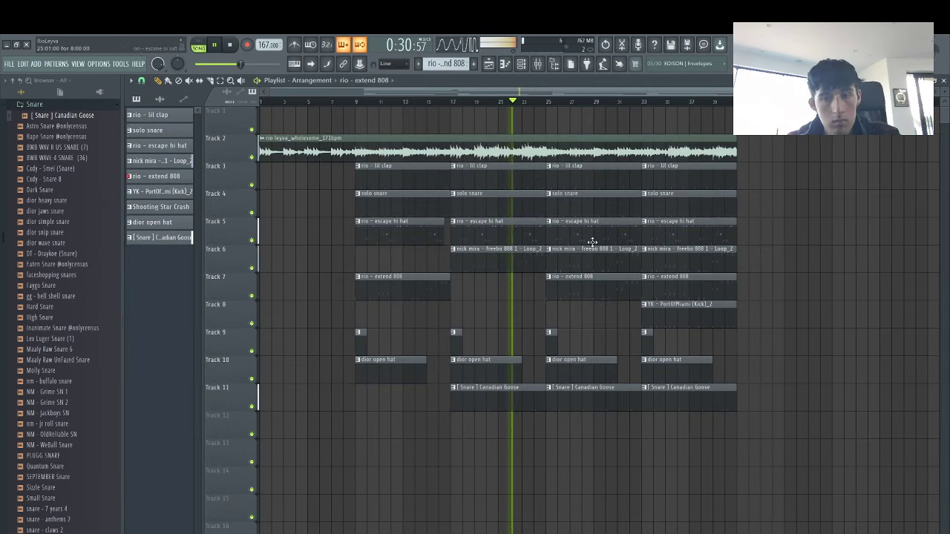
right_click(589, 252)
drag(571, 301, 573, 303)
key(e)
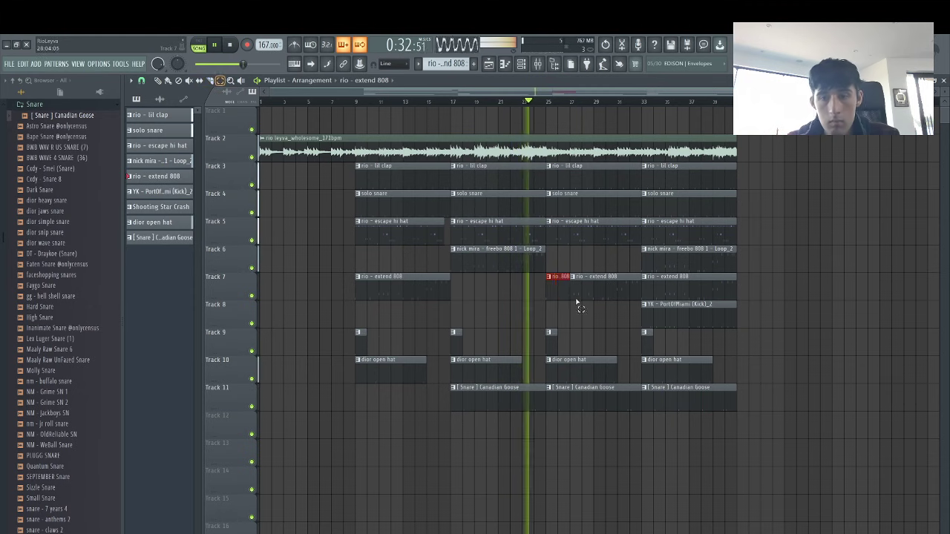
key(Delete)
Delete the dior open hat and Canadian Goose clips at bar 25 and trim the rio - extend 808 clip to start at bar 29
drag(585, 362, 592, 399)
key(Delete)
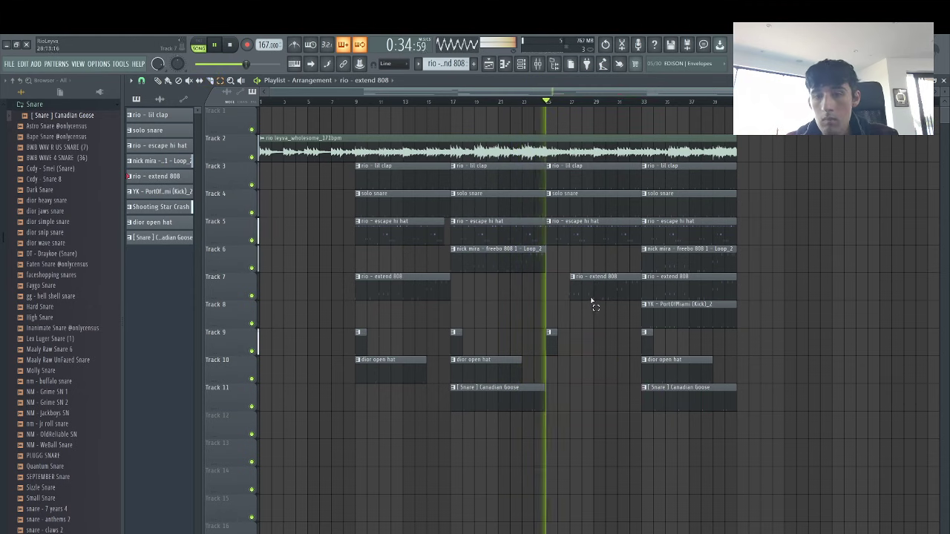
right_click(592, 291)
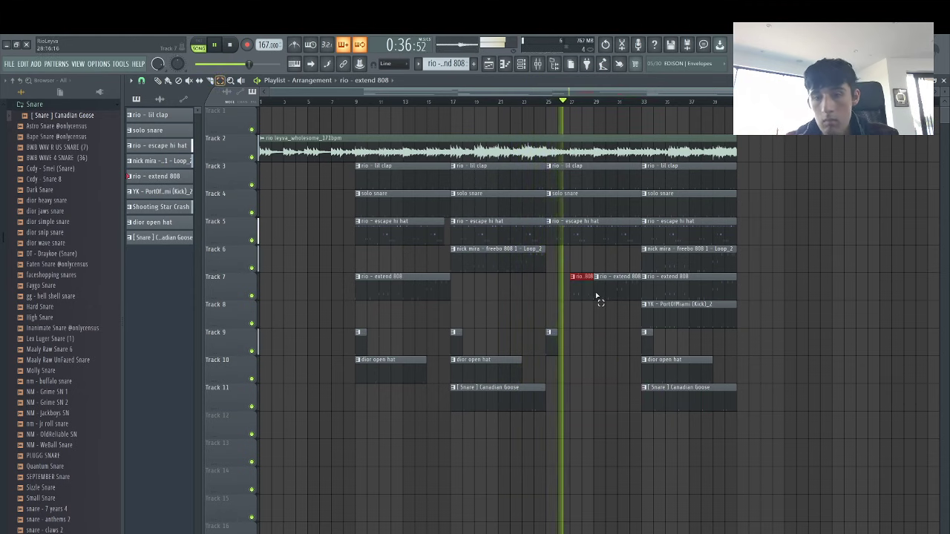
Slice the third rio - escape hi hat clip around bar 29 on Track 5 and undo the deletion of the short piece
right_click(593, 236)
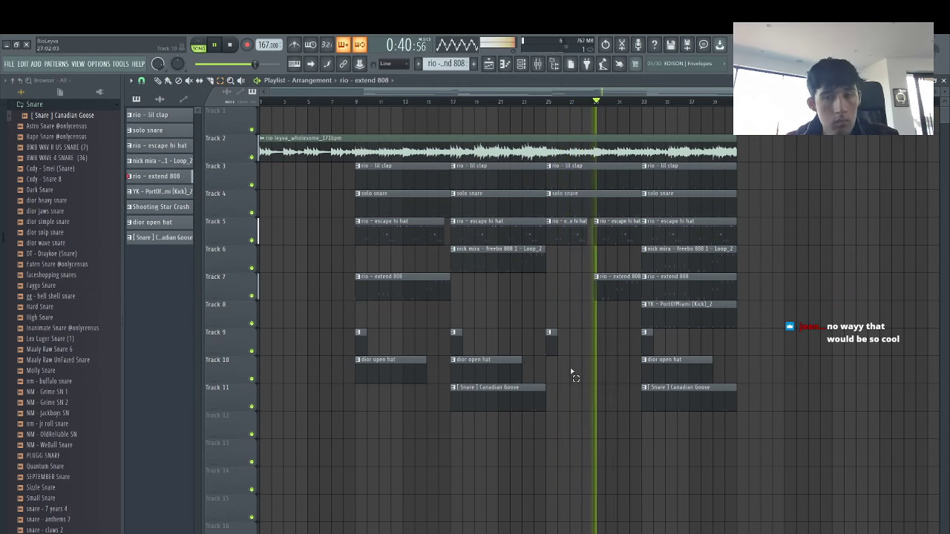
key(ctrl+z)
key(ctrl+z)
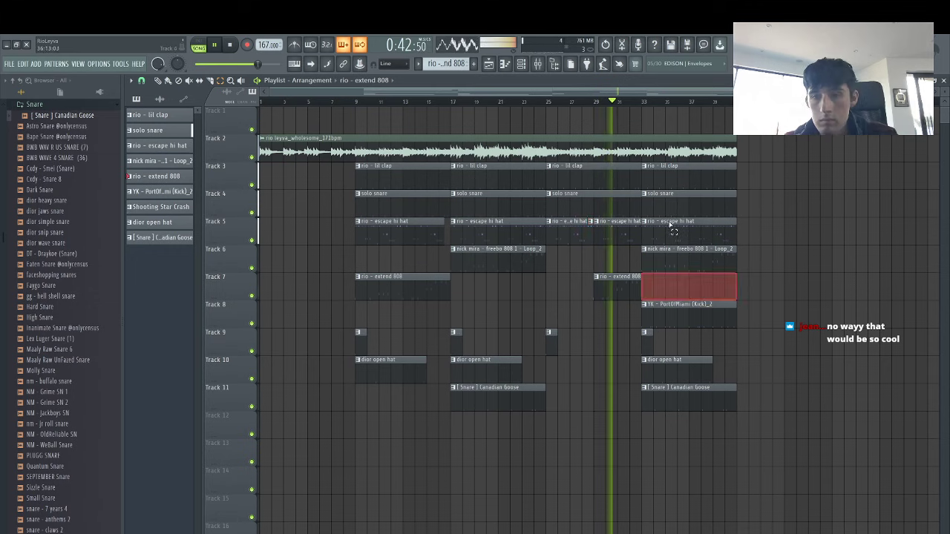
Thin out bars 33 to 40 by cutting the opening of the clap, snare and hi hat, the kick clip, and the hi hat after bar 39
drag(661, 234, 658, 177)
right_click(657, 176)
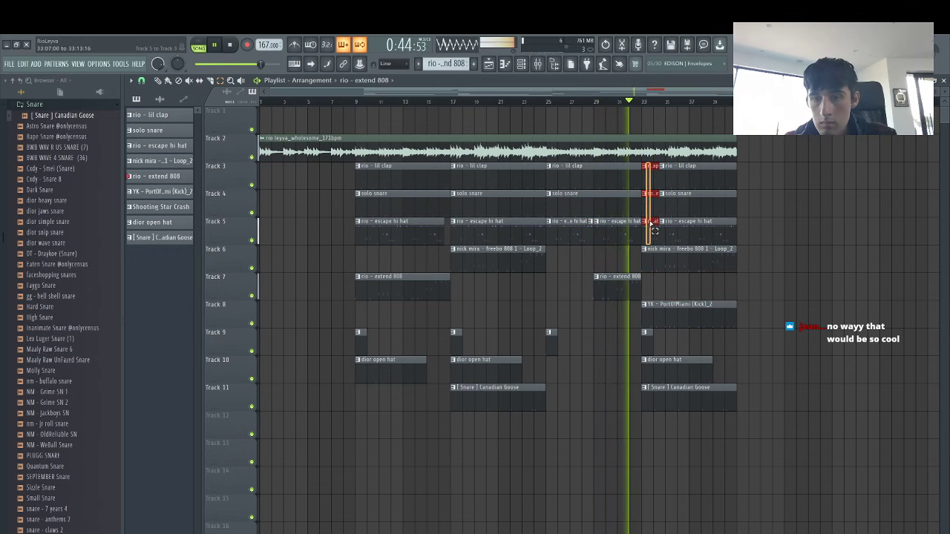
right_click(690, 318)
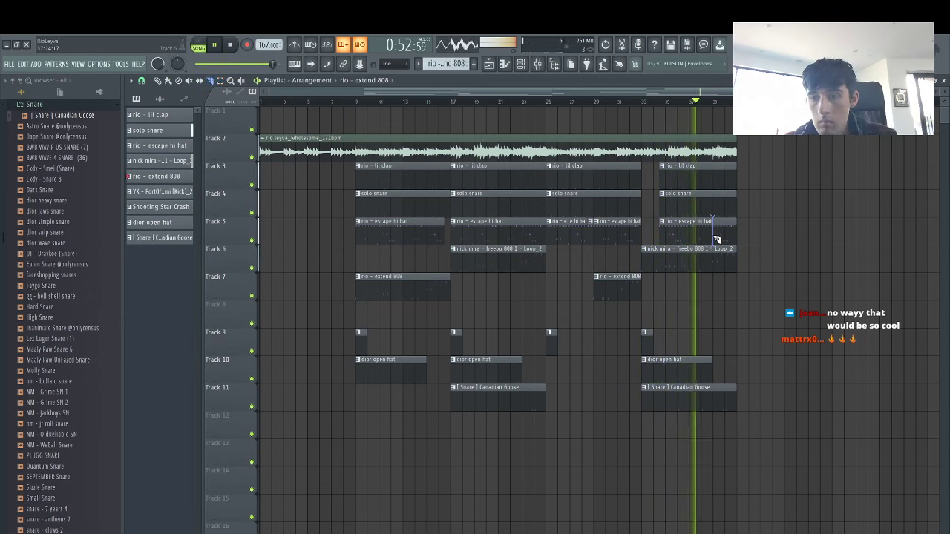
drag(714, 237, 713, 244)
key(Delete)
Duplicate the whole arrangement from bar 41 onward and add a Shooting Star Crash clip at bar 41 on Track 9
drag(766, 466, 264, 113)
key(ctrl+b)
key(ctrl+d)
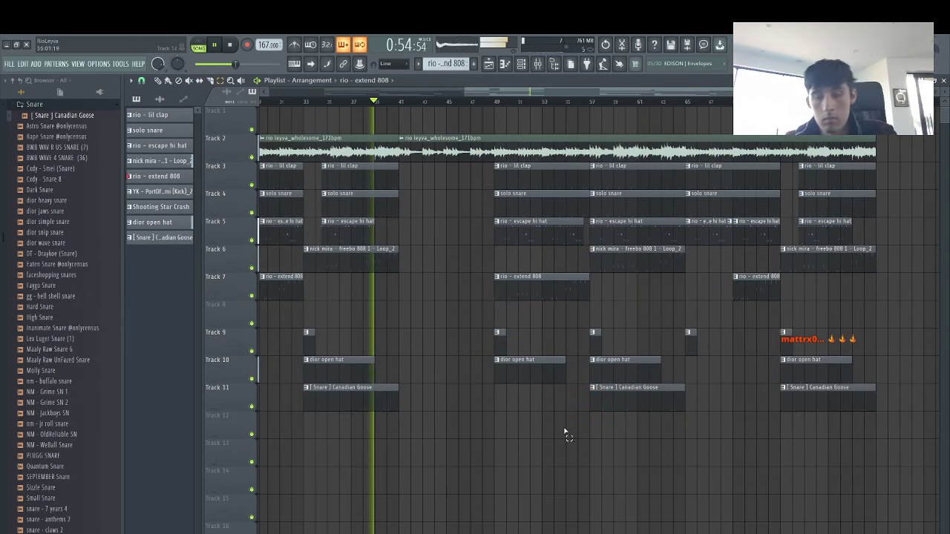
click(403, 349)
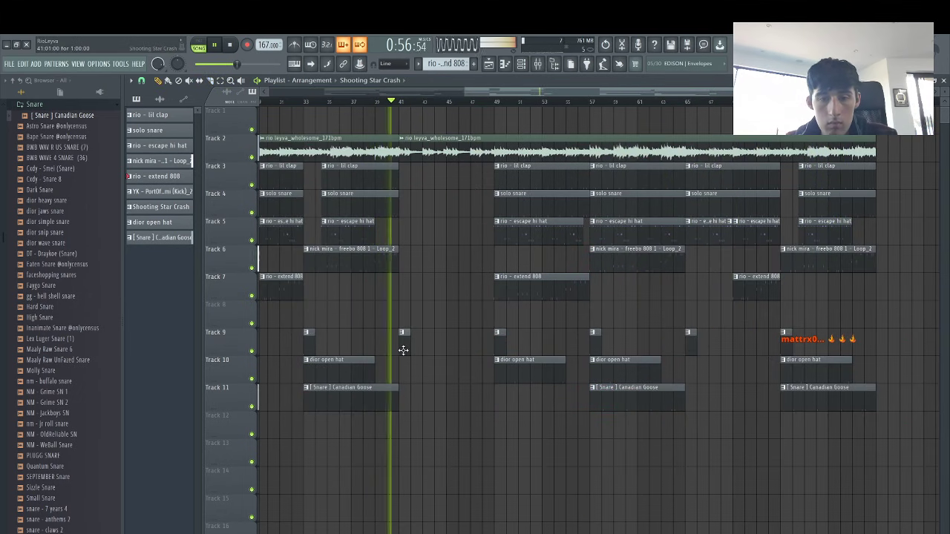
Duplicate the second arrangement block, including the added crash, so the copy starts at bar 81
drag(928, 466, 404, 111)
key(ctrl+b)
key(ctrl+d)
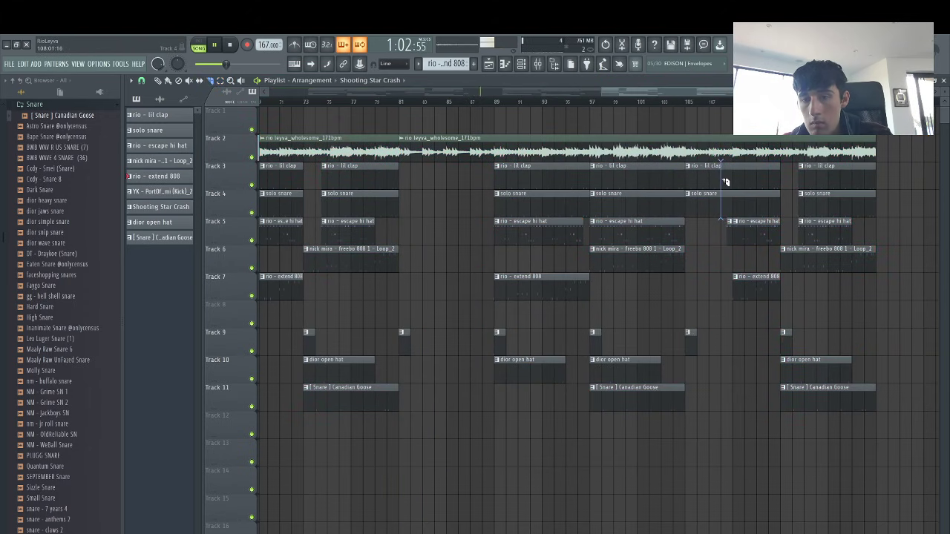
Cut the clap and snare between bars 105 and 108 and delete all drum clips from bar 113 on, keeping the melody
drag(802, 220, 785, 164)
key(Delete)
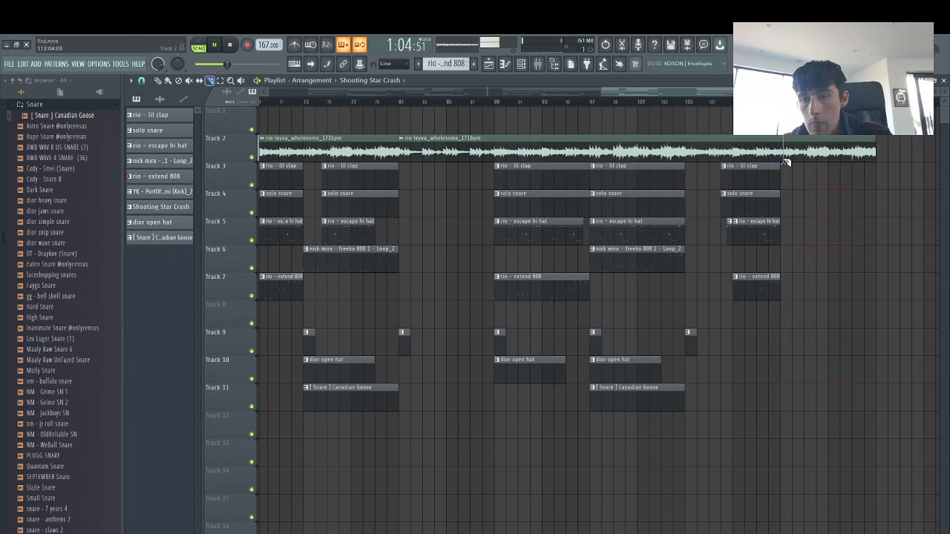
Place the rio tag looperator sample from the Tags folder on Track 6 at bar 3 and lower its channel volume to 48%
scroll(489, 320, left, 10)
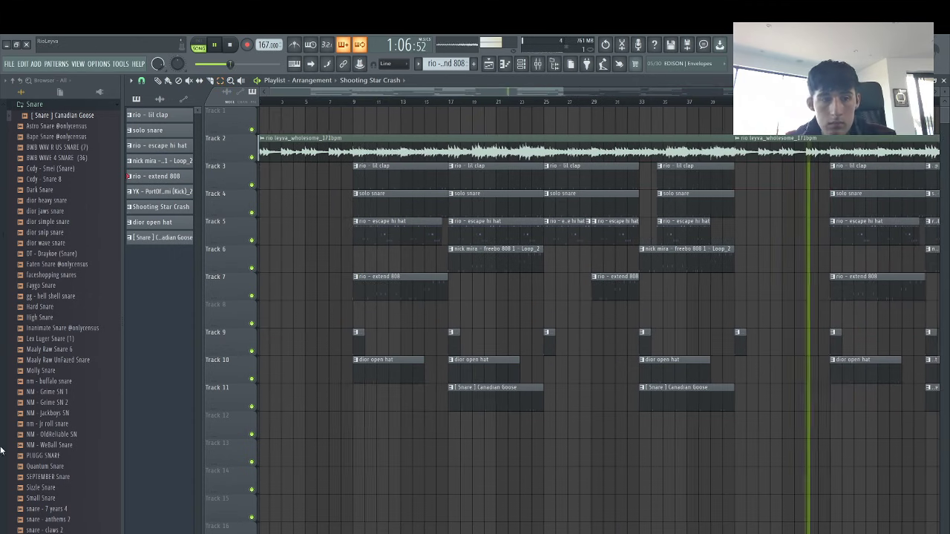
scroll(31, 469, down, 15)
click(31, 521)
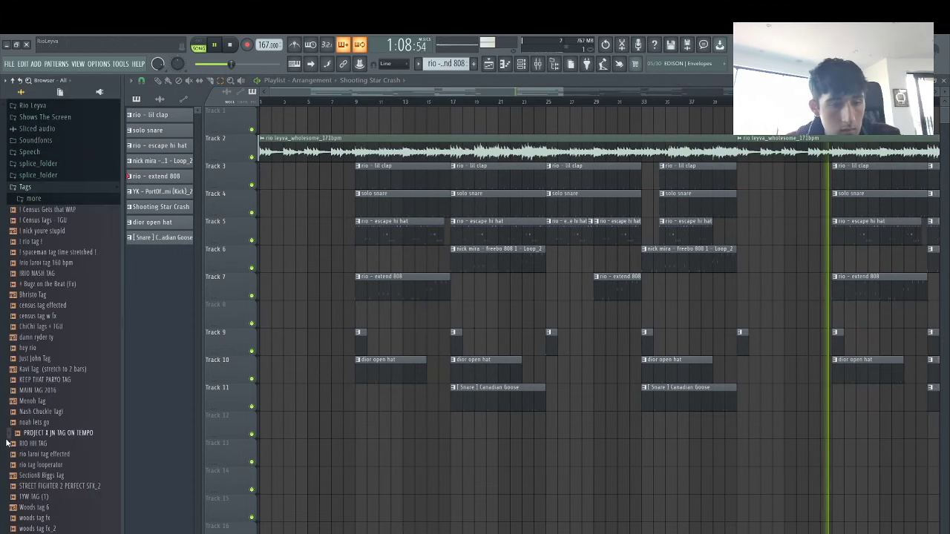
click(45, 464)
drag(266, 319, 283, 260)
drag(404, 146, 404, 148)
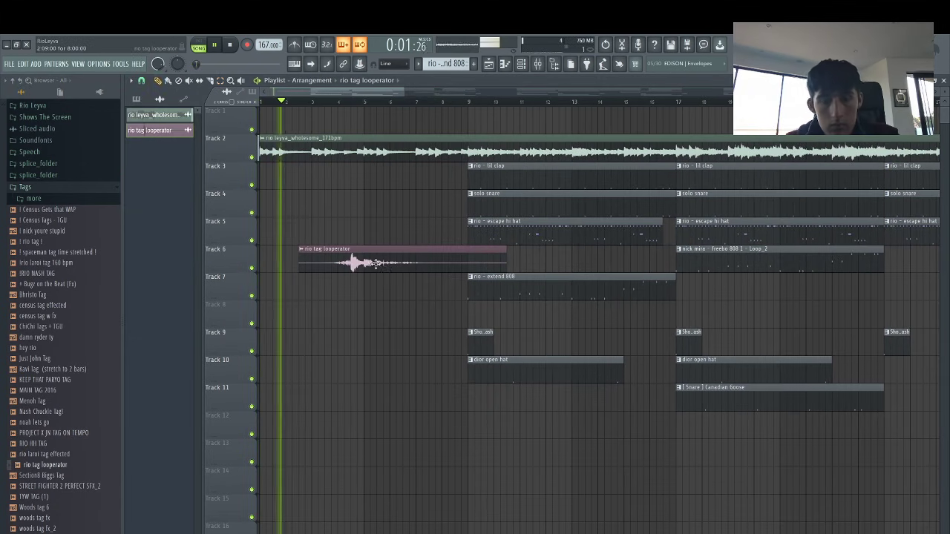
drag(379, 263, 396, 263)
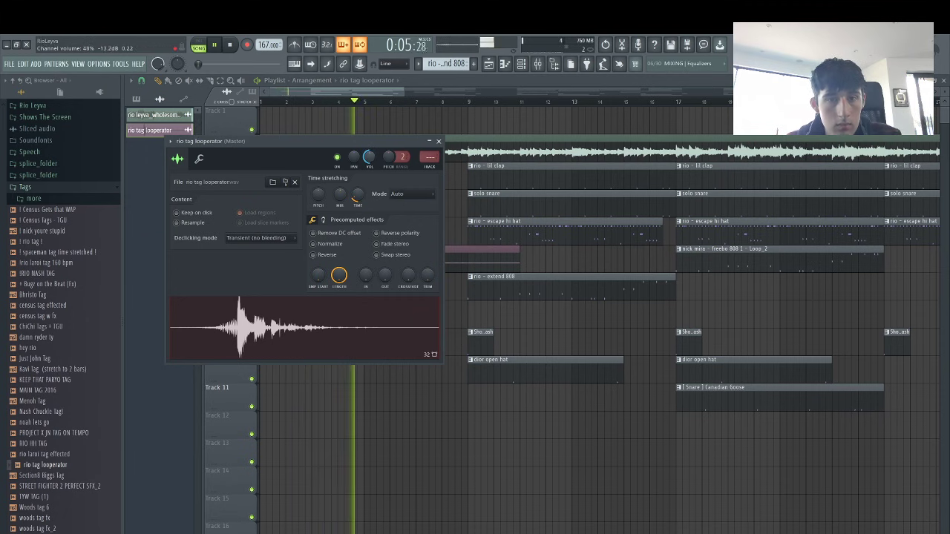
click(38, 191)
scroll(36, 275, up, 5)
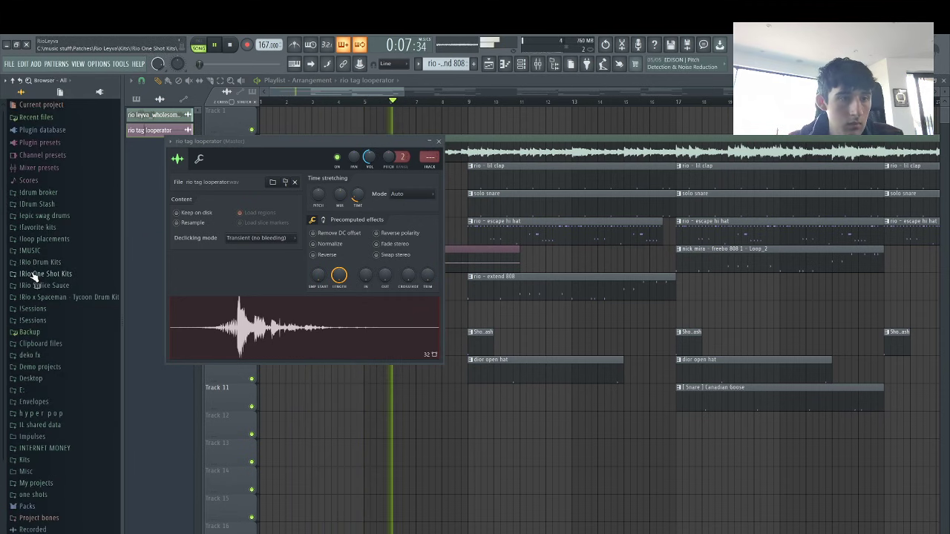
click(50, 206)
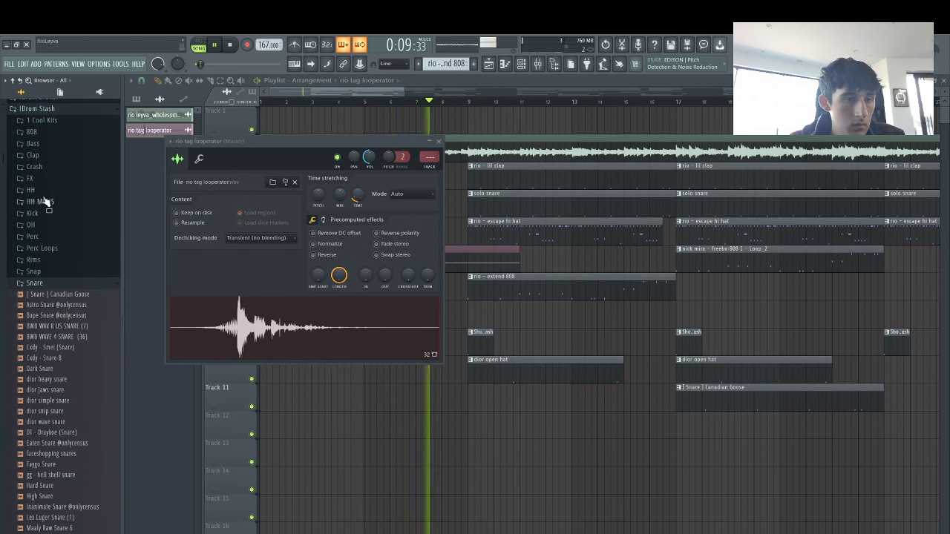
click(31, 178)
key(space)
click(38, 242)
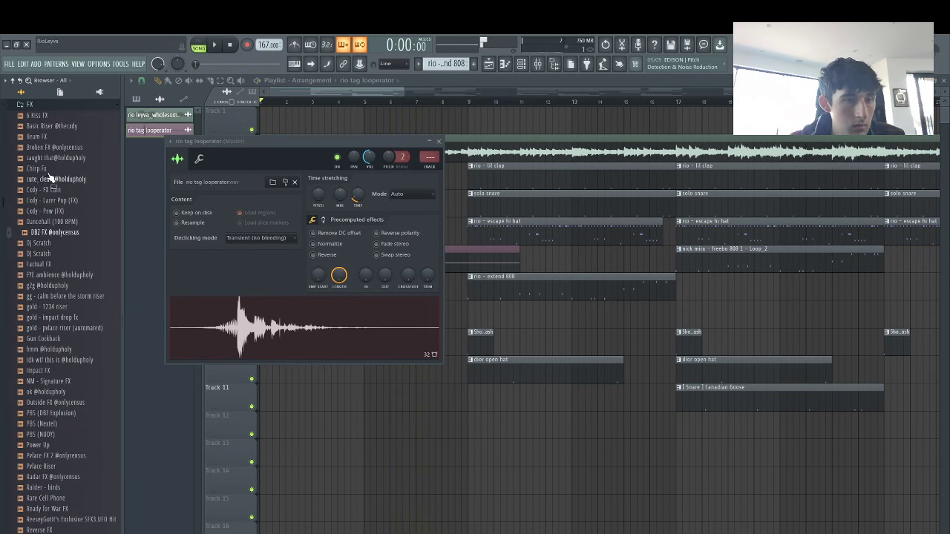
drag(49, 126, 443, 398)
key(space)
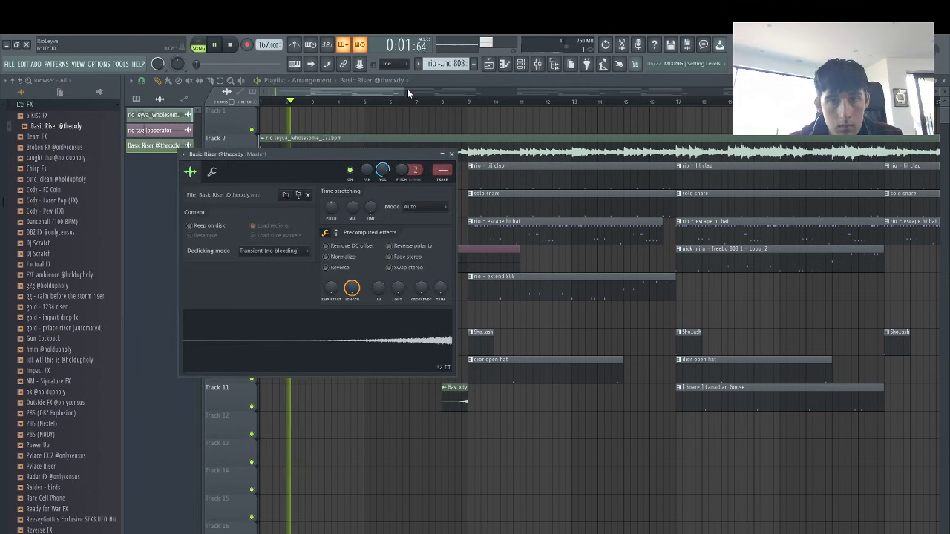
Set the playlist snap to Bar, move the riser down to Track 12, and place copies at bars 48 and 88
drag(406, 91, 943, 259)
click(141, 82)
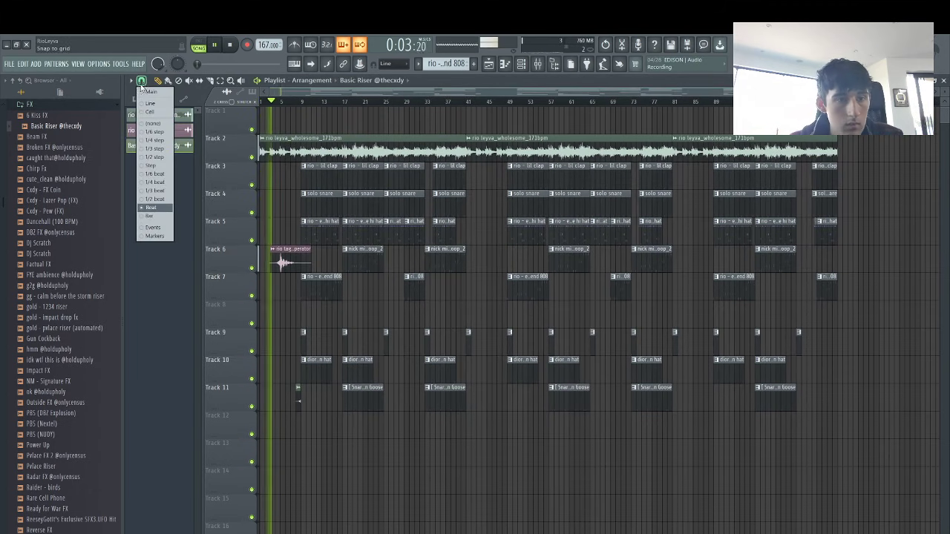
click(151, 216)
drag(297, 428, 297, 430)
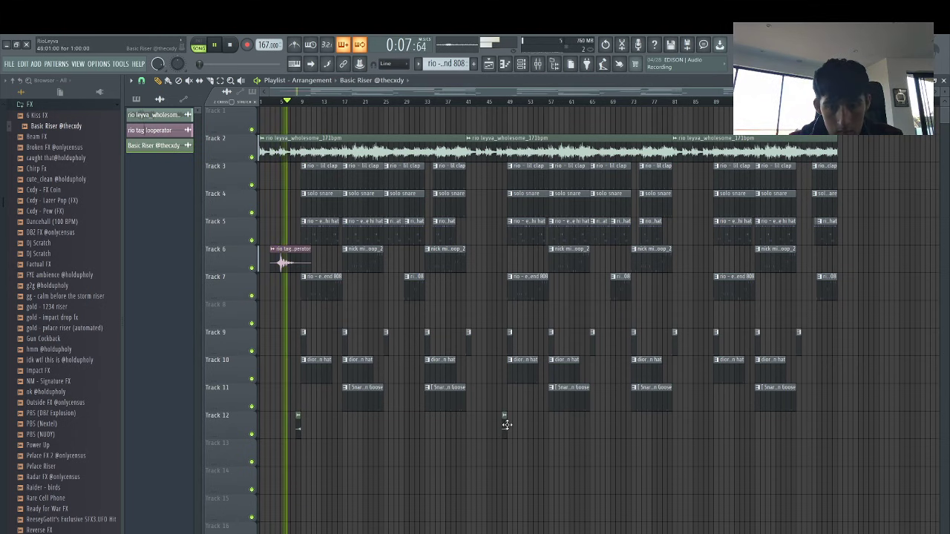
click(696, 426)
drag(697, 426, 712, 426)
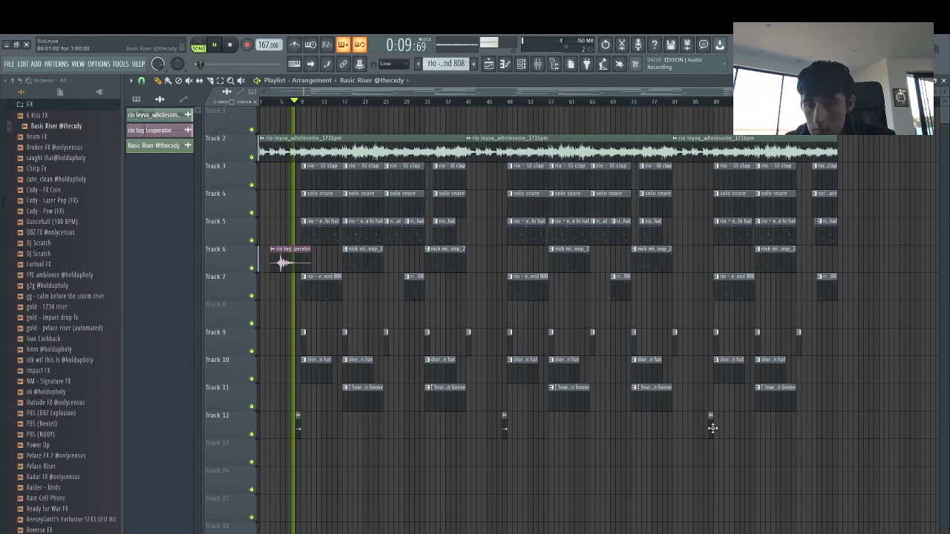
Route the rio tag looperator and Basic Riser channels to mixer inserts 18 and 19
click(537, 65)
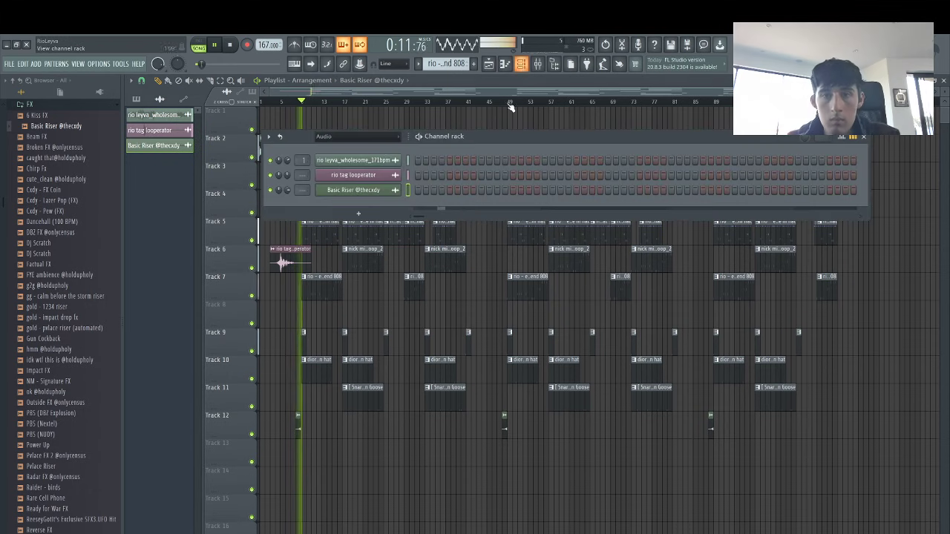
click(541, 66)
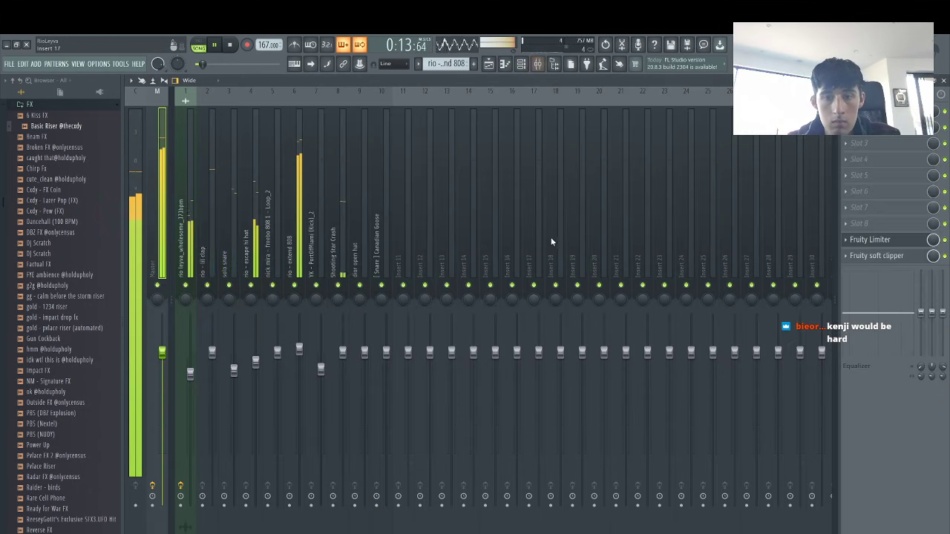
click(544, 245)
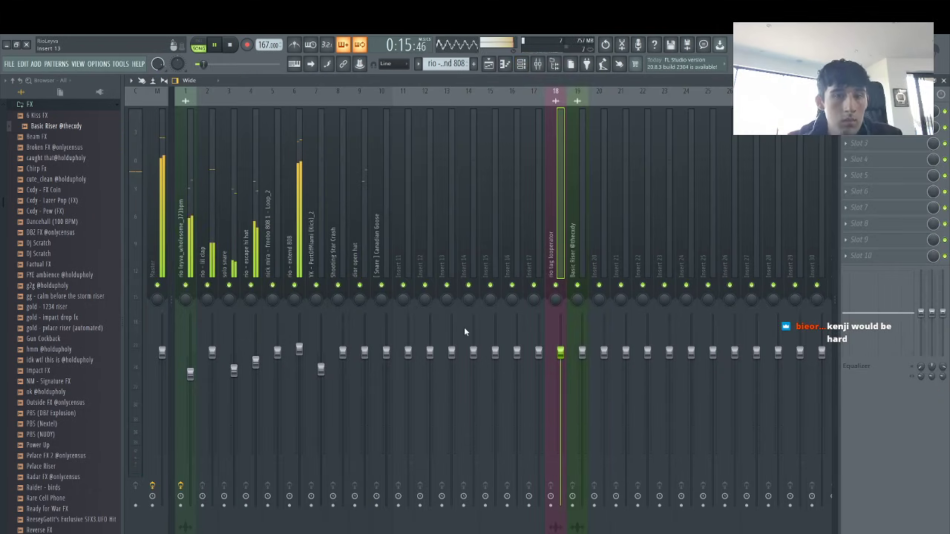
Start saving the project and create a folder named Rio - Pikachu 167 BPM inside the July Stems folder, copying its name
key(ctrl+s)
double_click(626, 220)
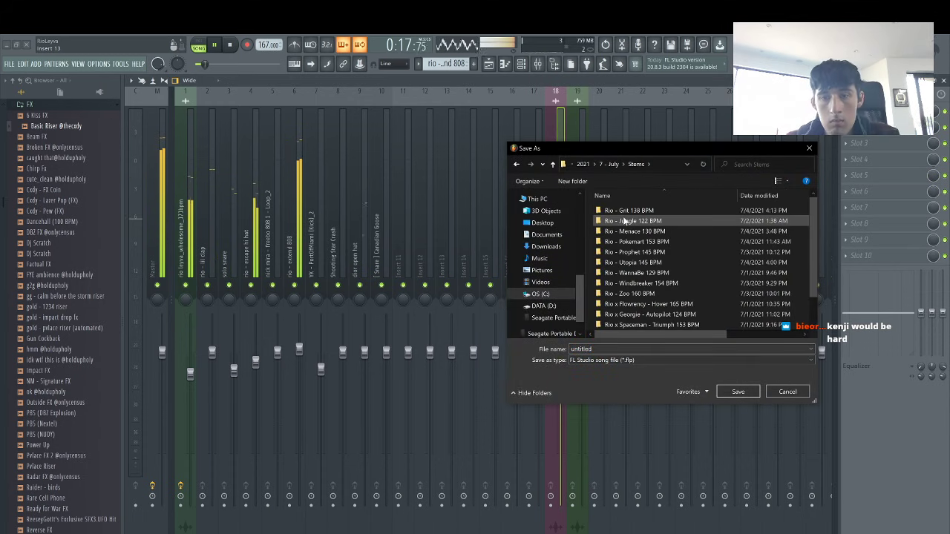
key(ctrl+shift+n)
text(Rio)
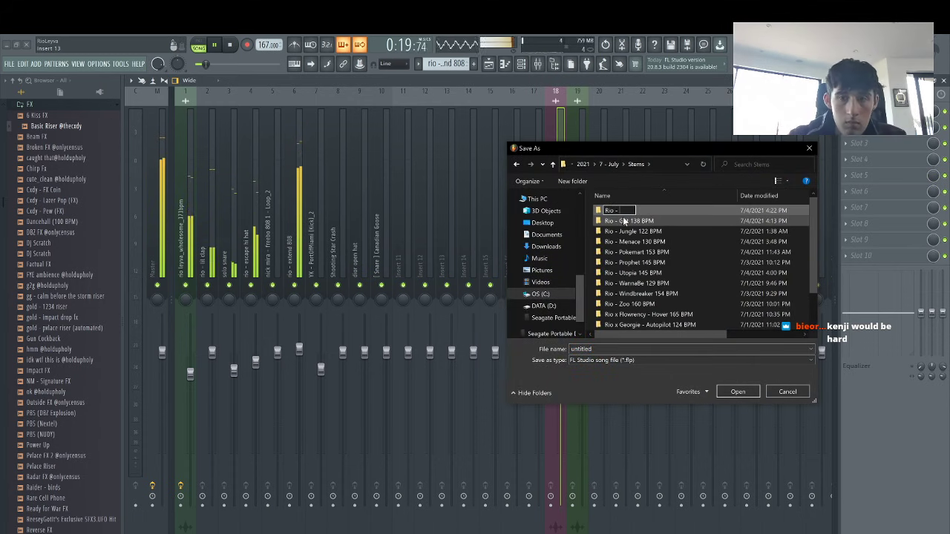
text( - Pikachu)
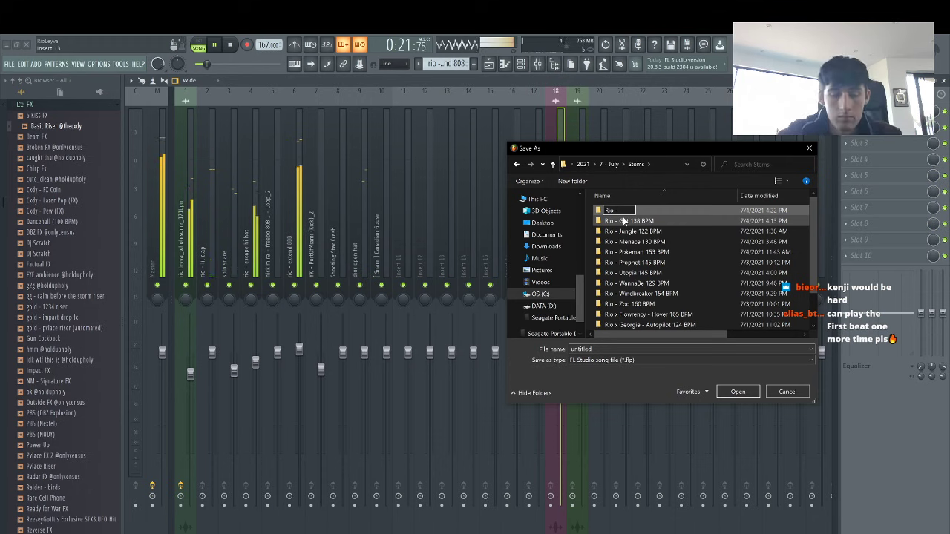
text( 167 BPM)
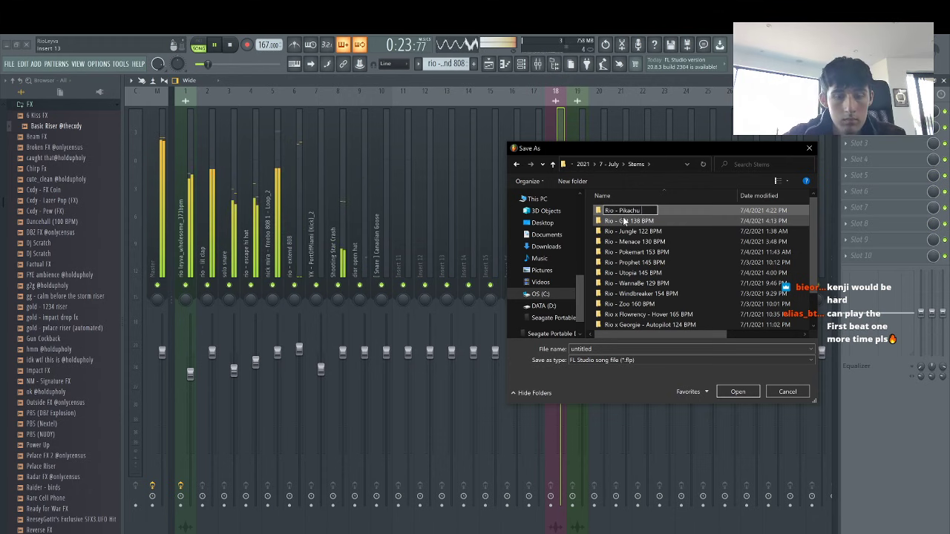
key(ctrl+a)
key(ctrl+c)
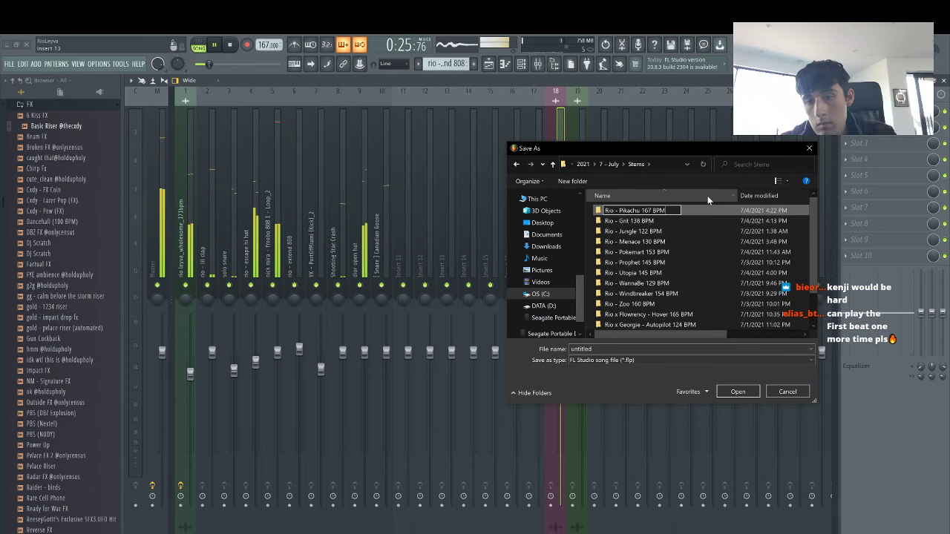
key(Return)
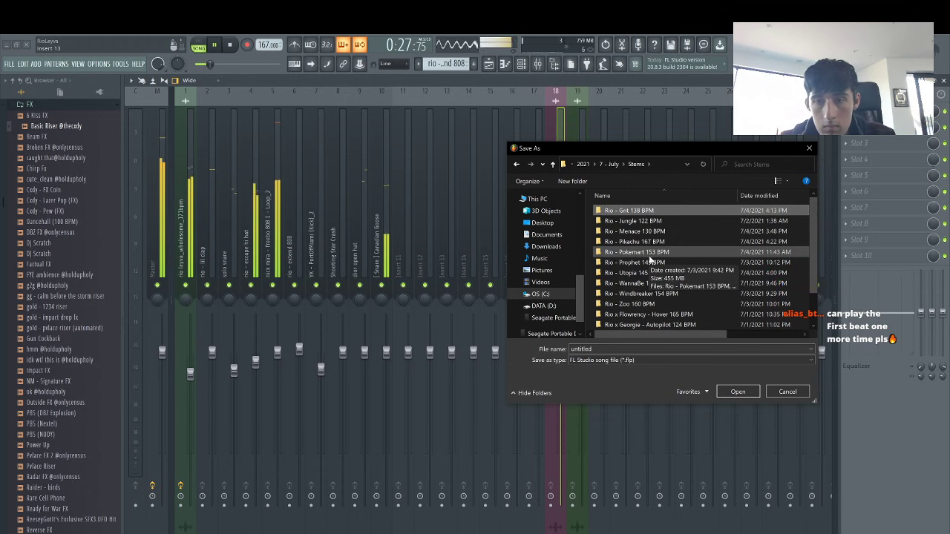
Save the project as Rio - Pikachu 167 BPM inside the new folder of the same name
double_click(640, 243)
click(644, 349)
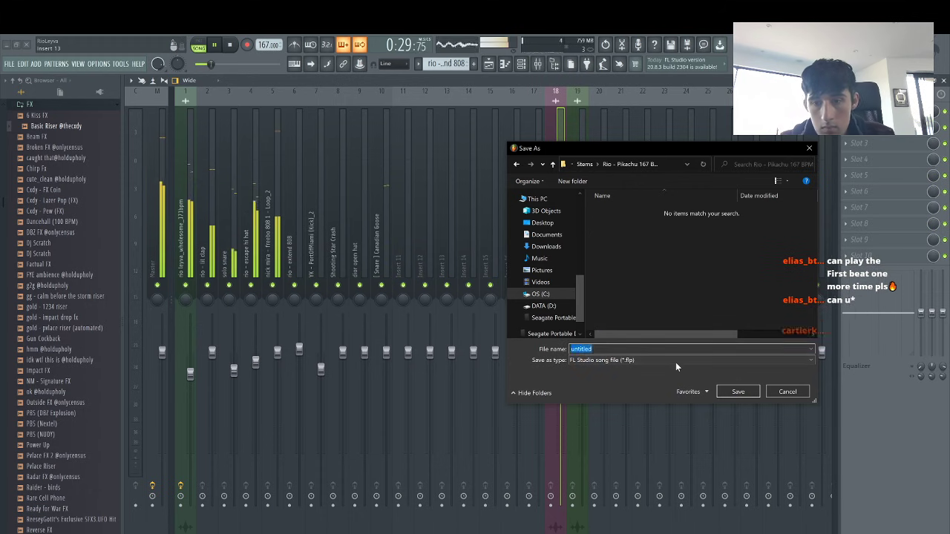
key(ctrl+v)
click(744, 391)
Render the full song in the background as a 24-bit stereo WAV named Rio - Pikachu 167 BPM
key(ctrl+r)
key(Return)
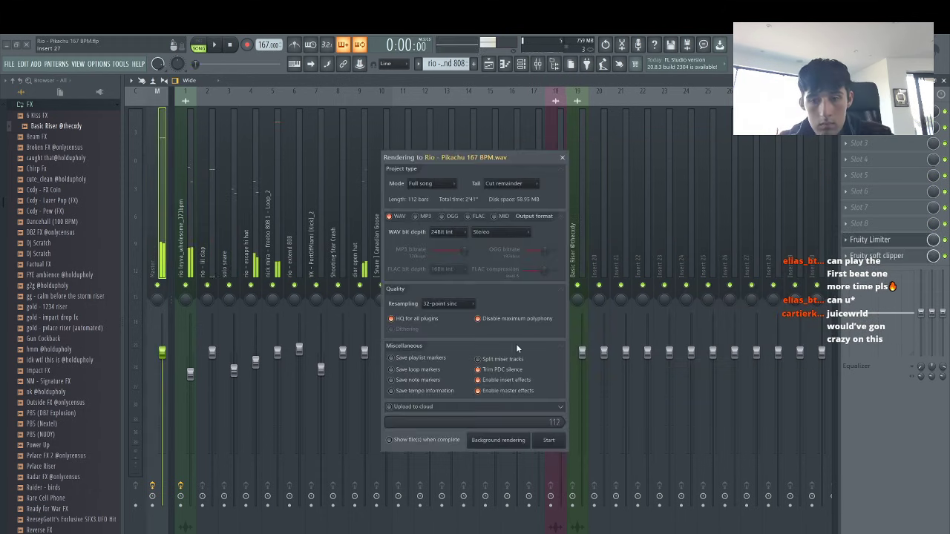
click(503, 441)
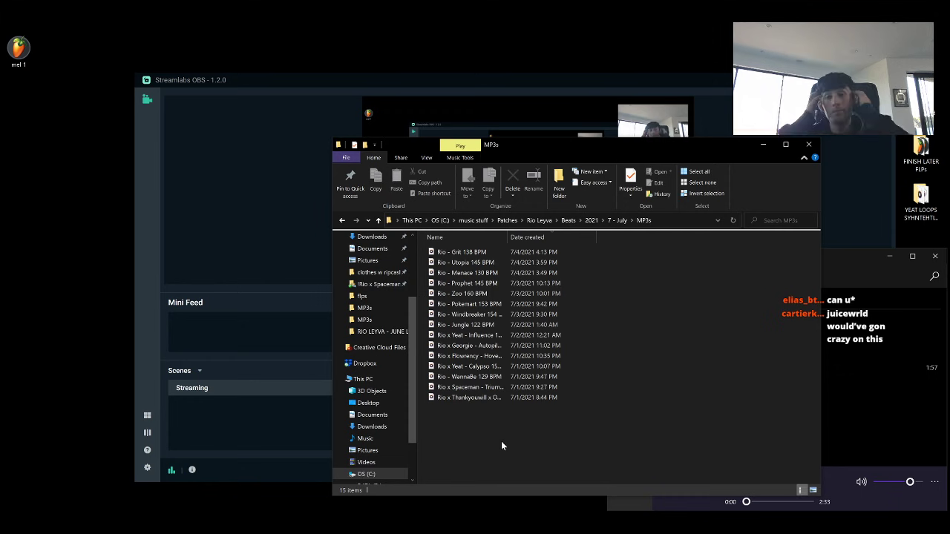
key(alt+Tab)
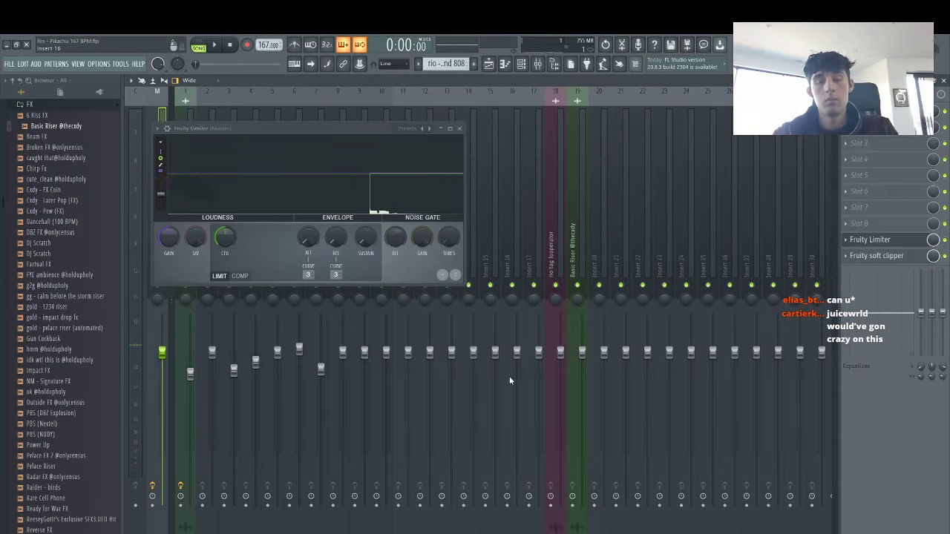
Export the song as the MP3 Rio - Pikachu 167 BPM into the July MP3s folder and close the music program
key(ctrl+shift+r)
click(584, 166)
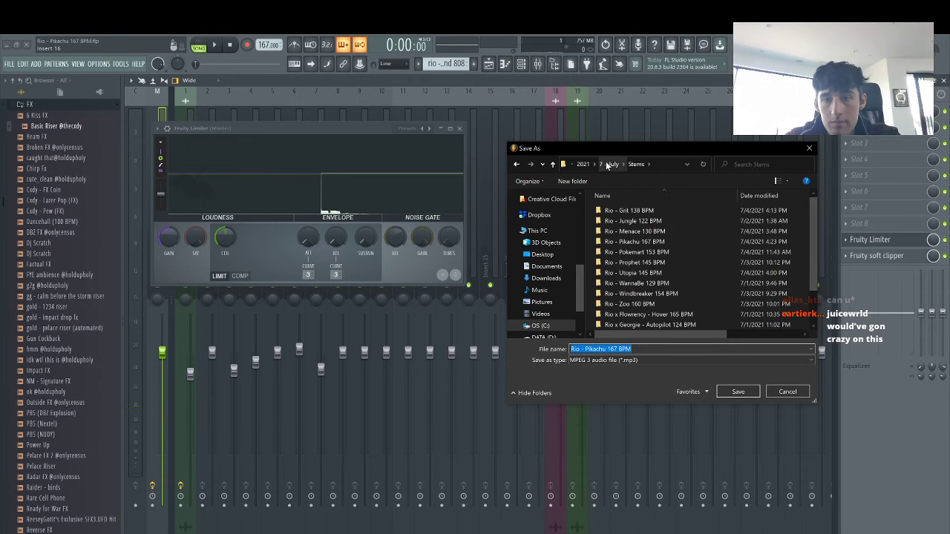
click(611, 165)
double_click(612, 210)
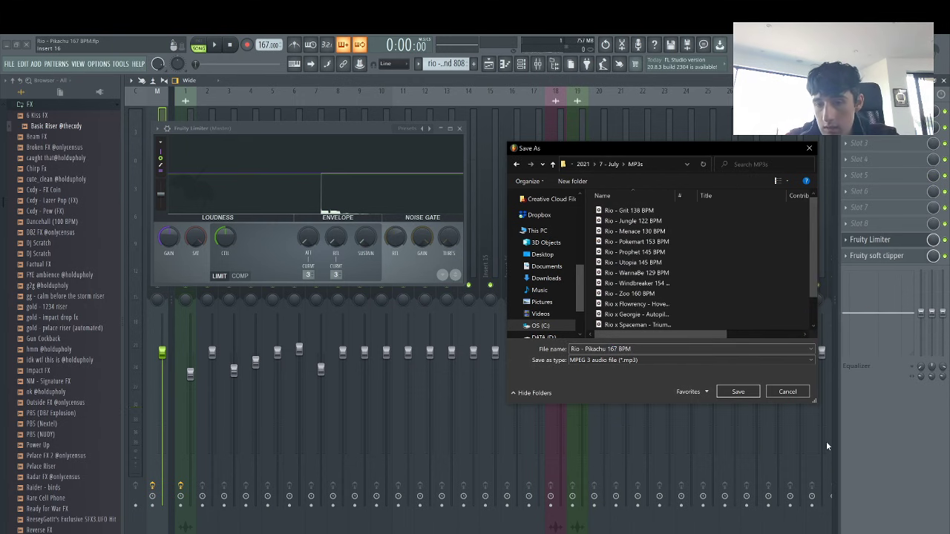
click(739, 392)
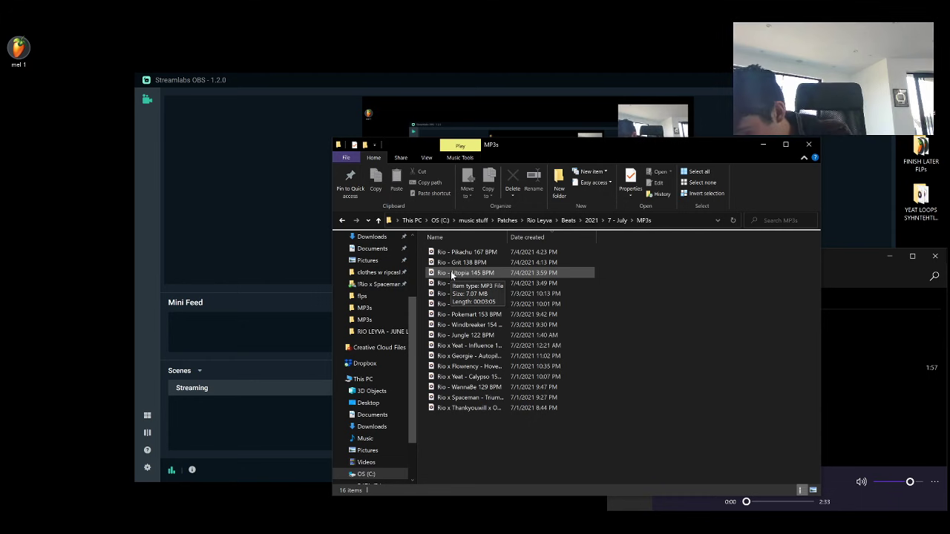
key(alt+Tab)
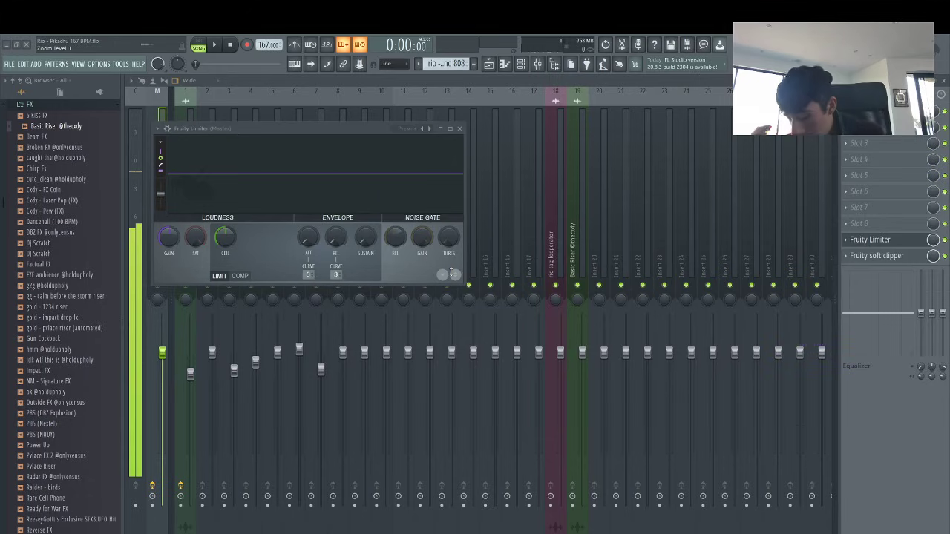
click(26, 44)
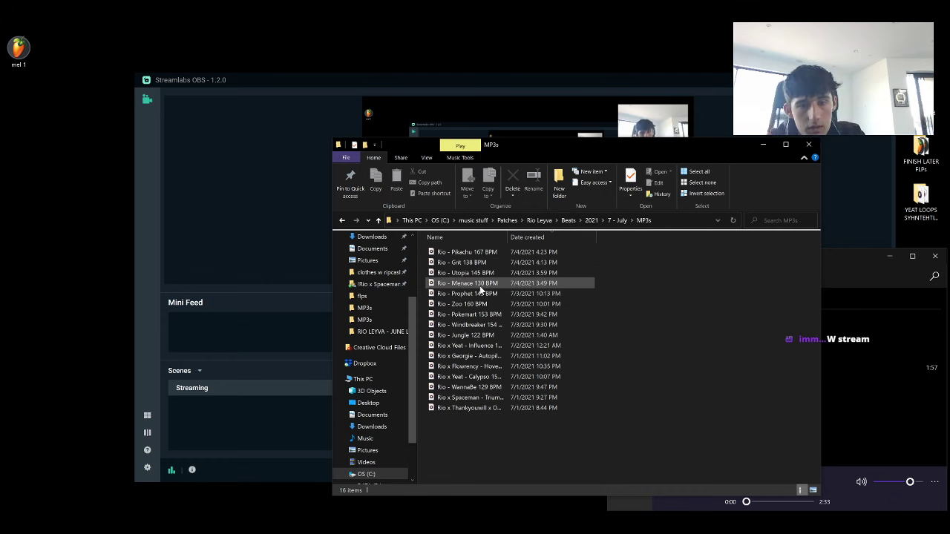
Play the Rio - Menace 130 BPM, Rio - Utopia 145 BPM and Rio - Grit 138 BPM MP3s one after another
double_click(483, 283)
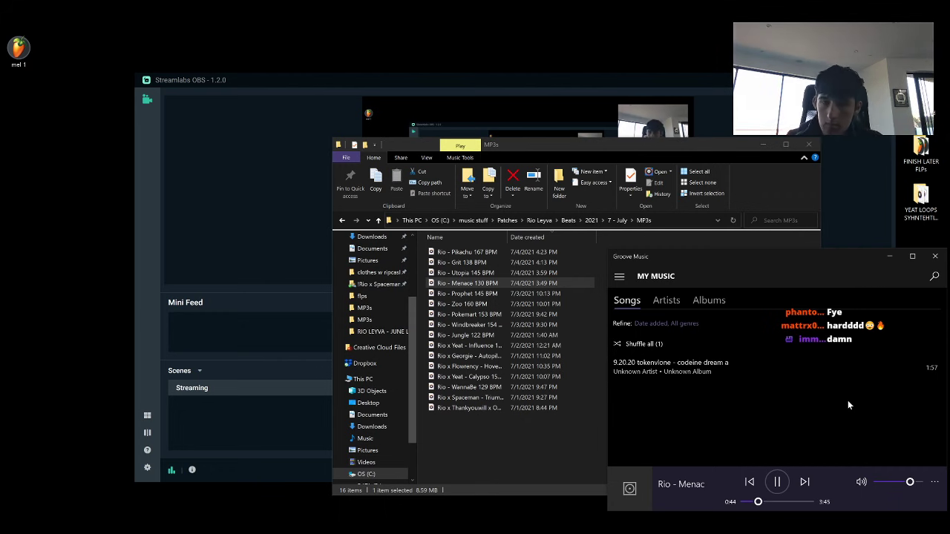
click(528, 426)
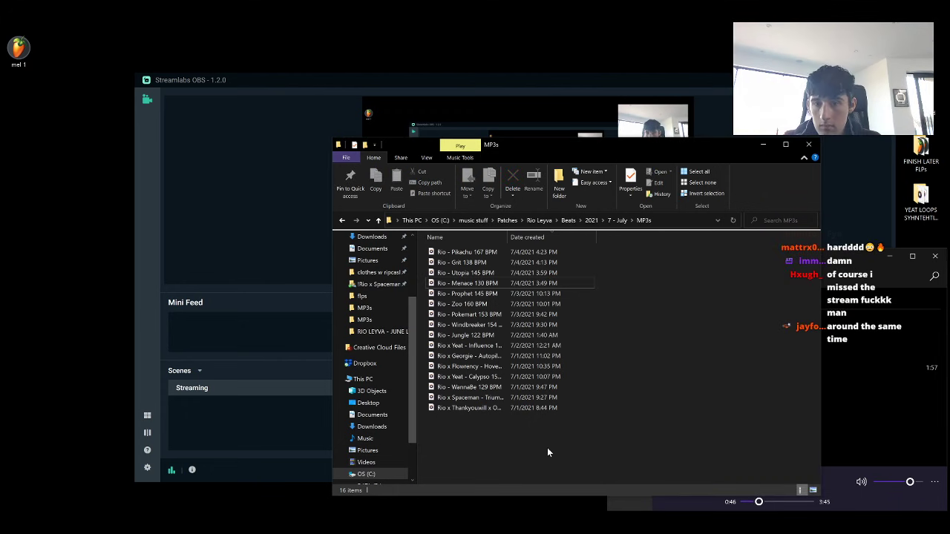
double_click(498, 272)
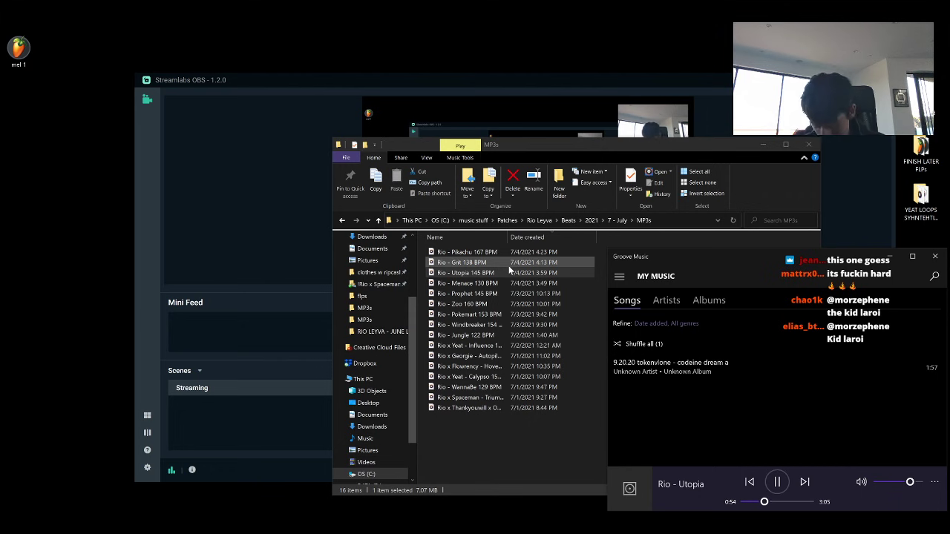
double_click(505, 262)
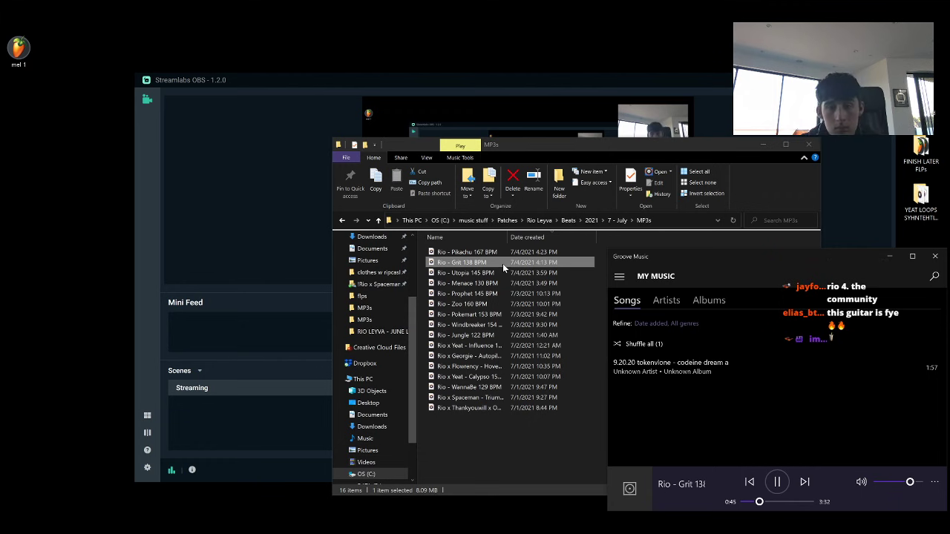
Play the exported Rio - Pikachu 167 BPM MP3, raise the player's volume, and close the player
double_click(502, 252)
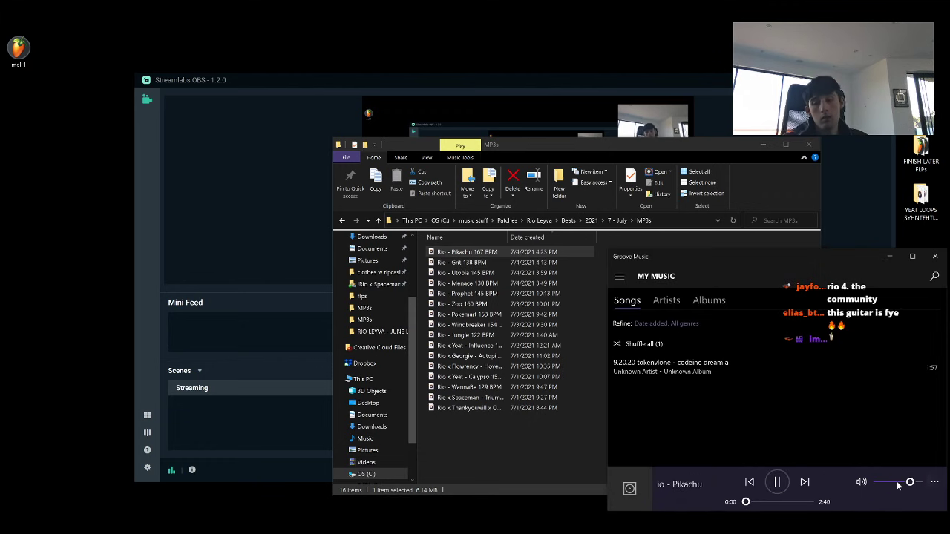
mouse_move(909, 482)
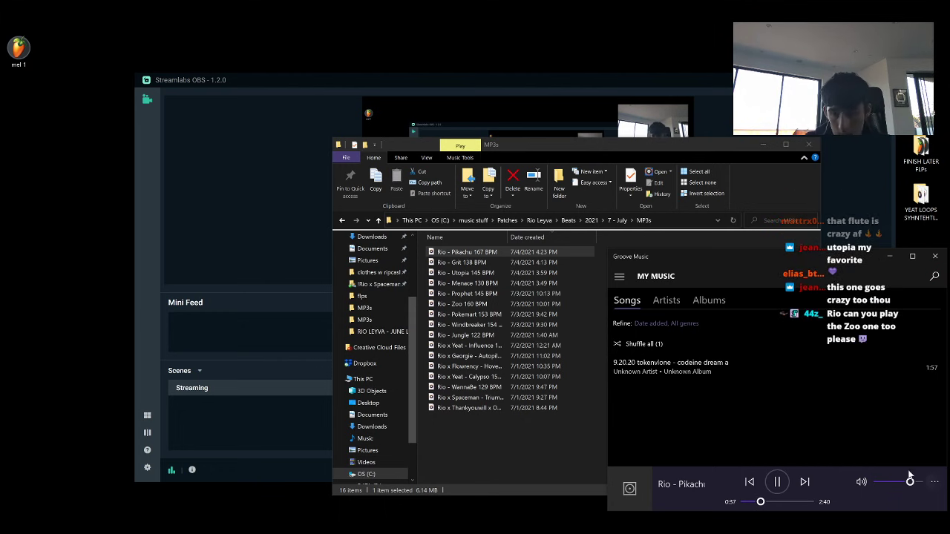
drag(910, 481, 917, 481)
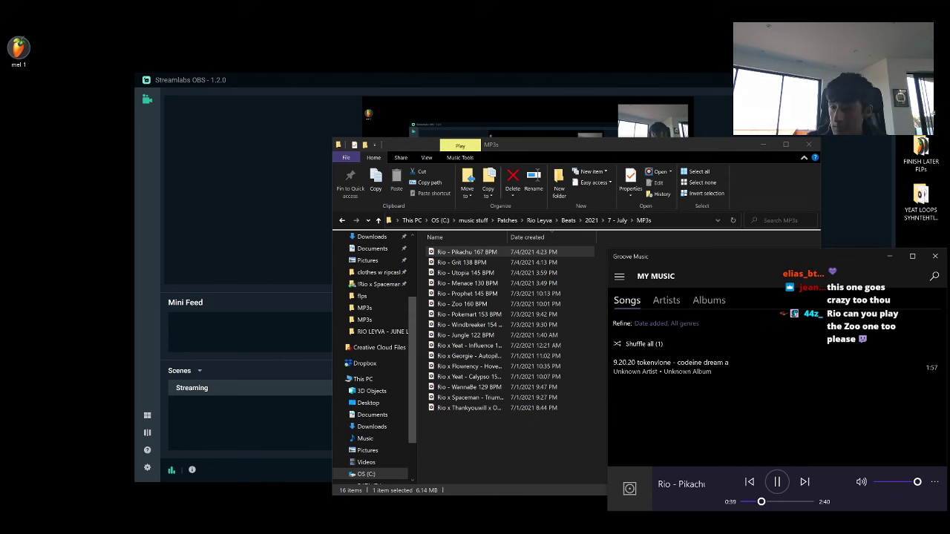
click(935, 256)
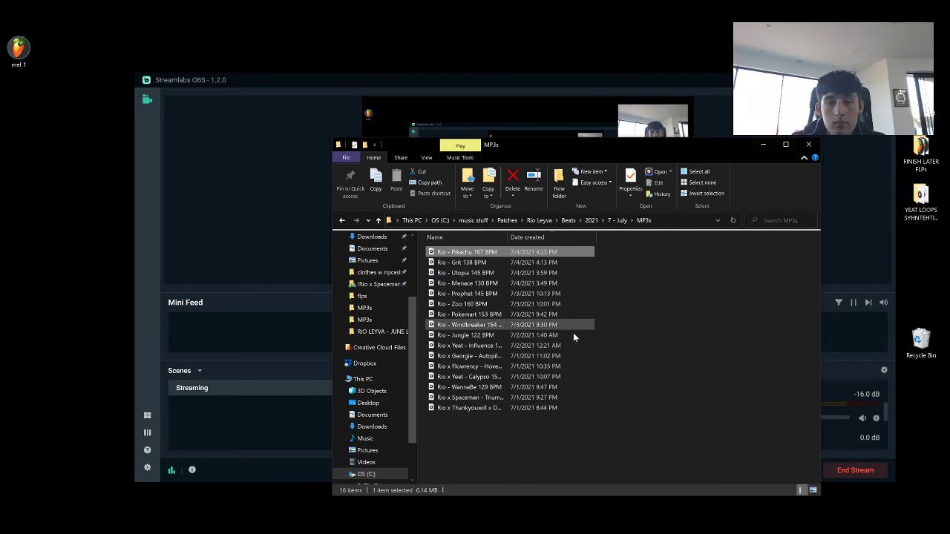
Deselect the MP3 file and switch to the Streamlabs OBS window
click(648, 300)
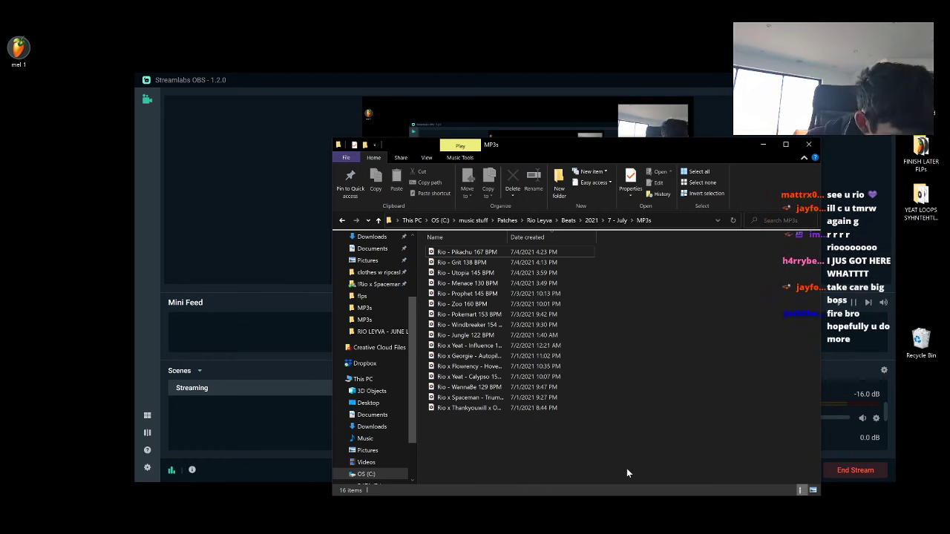
click(716, 133)
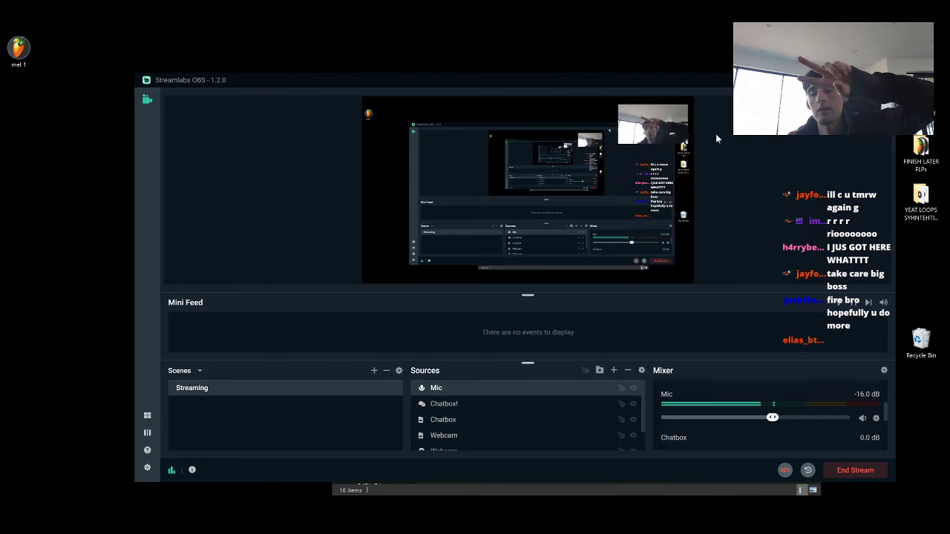